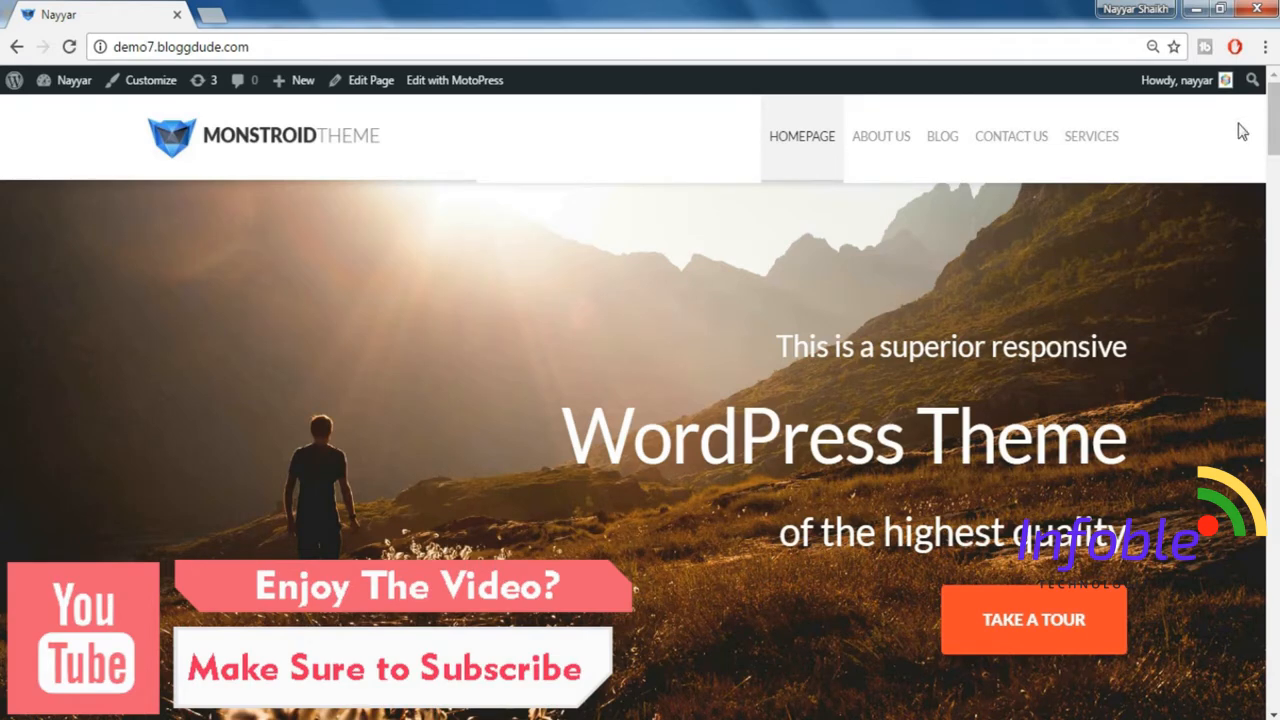
Examine the homepage's header and hero banner with the WordPress Theme headline and tour link.
{"action": "middle_click", "coordinate": [1239, 115]}
{"action": "middle_click", "coordinate": [1240, 116]}
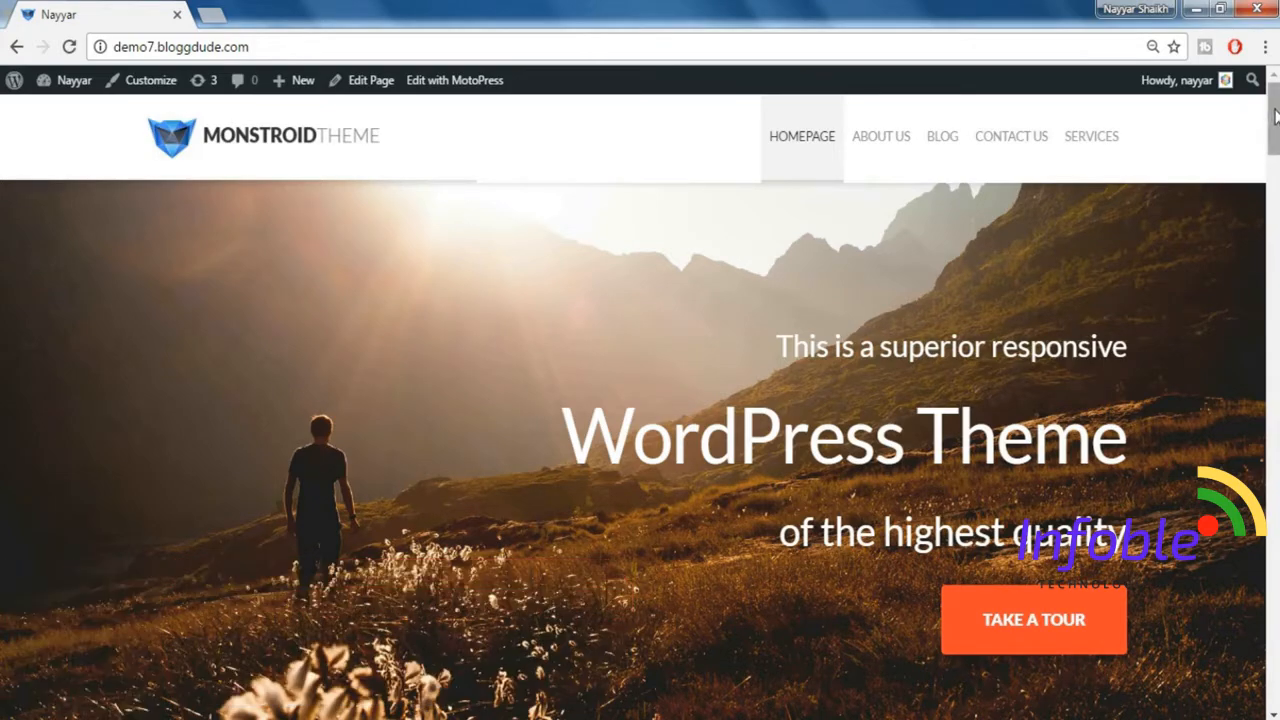
{"action": "scroll", "coordinate": [1276, 124], "scroll_direction": "down", "scroll_amount": 2}
{"action": "scroll", "coordinate": [1276, 124], "scroll_direction": "down", "scroll_amount": 5}
{"action": "scroll", "coordinate": [1276, 124], "scroll_direction": "up", "scroll_amount": 6}
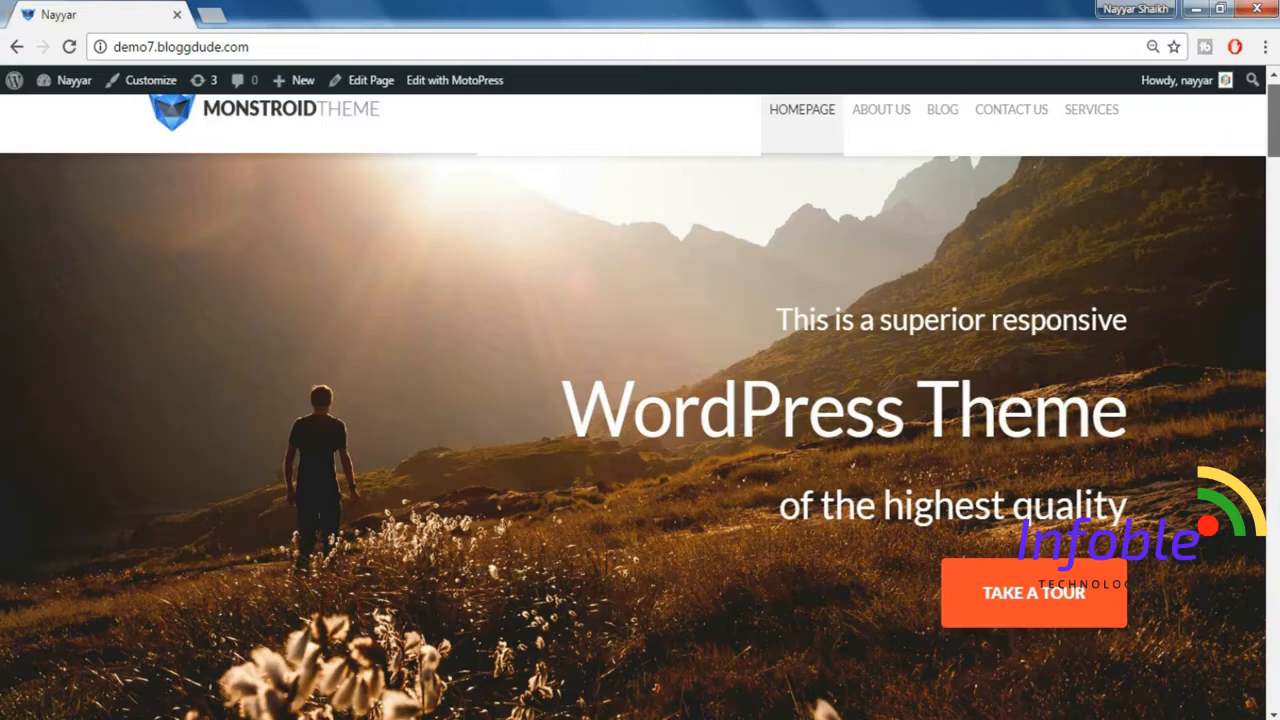
{"action": "scroll", "coordinate": [1276, 124], "scroll_direction": "down", "scroll_amount": 2}
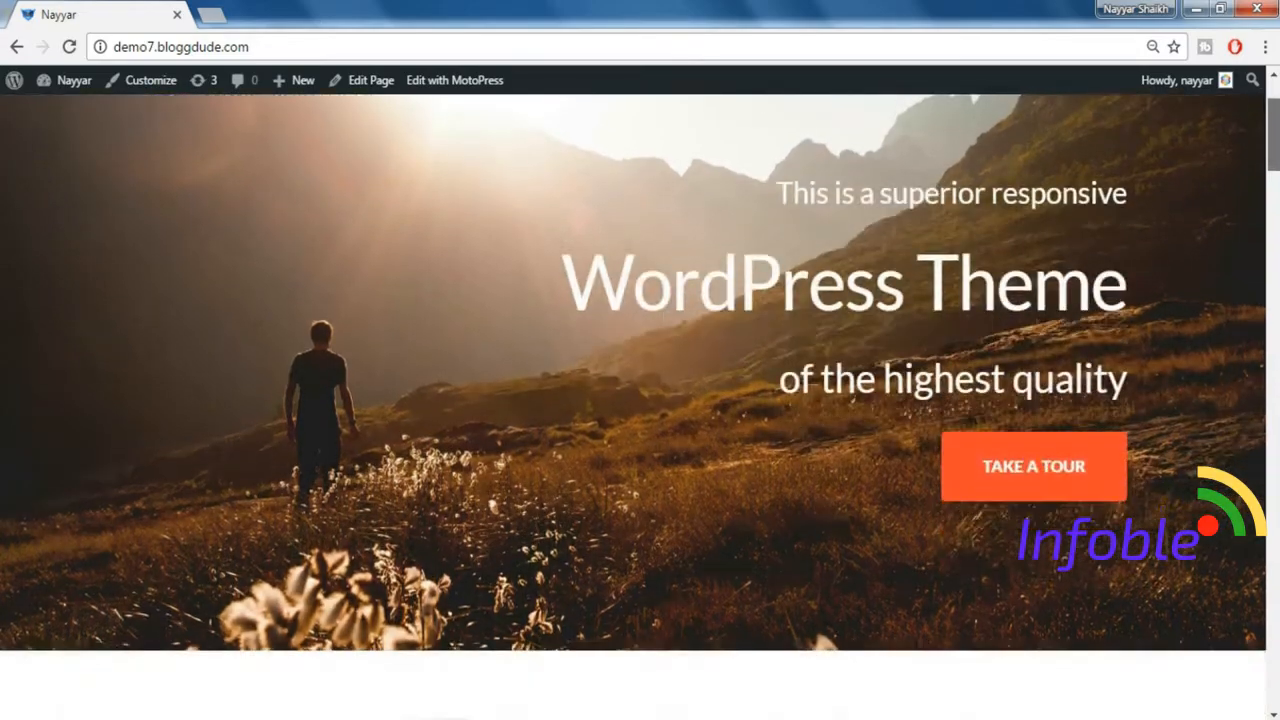
{"action": "scroll", "coordinate": [952, 270], "scroll_direction": "up", "scroll_amount": 2}
{"action": "left_click_drag", "start_coordinate": [756, 332], "coordinate": [1084, 530]}
{"action": "scroll", "coordinate": [1268, 207], "scroll_direction": "down", "scroll_amount": 8}
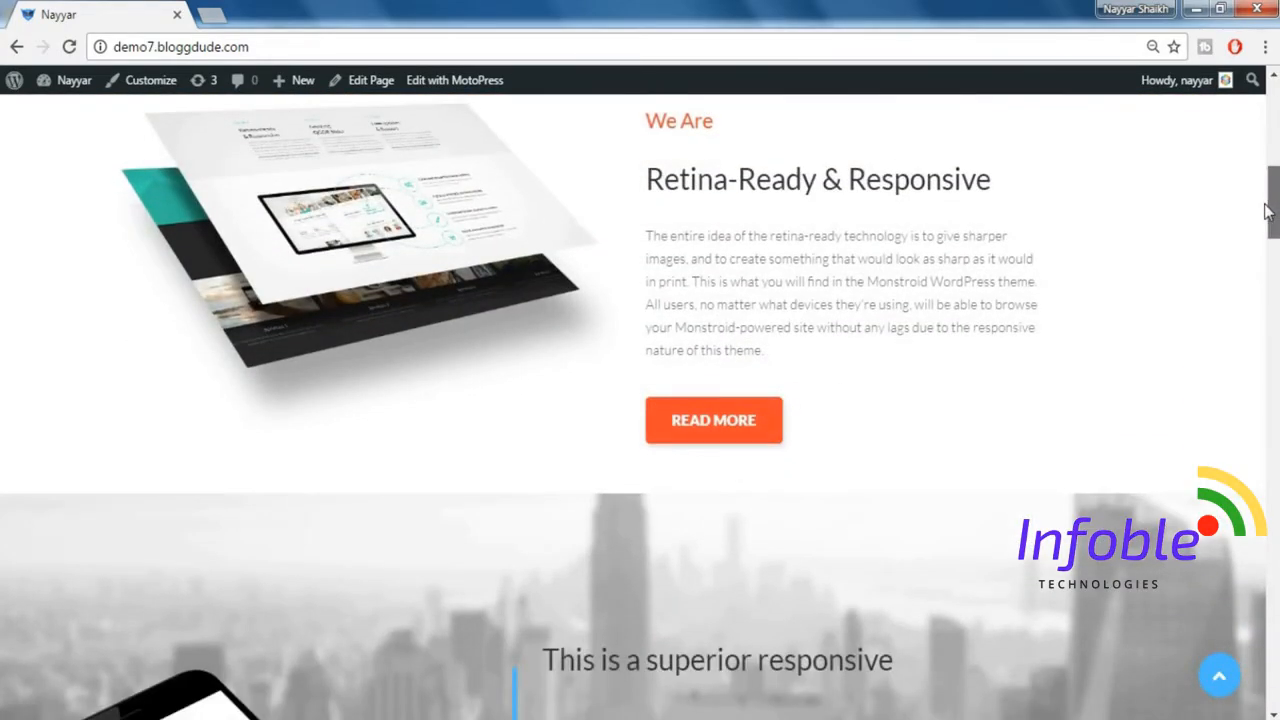
Review the remaining homepage sections down to the contact details and footer, and return to the start of the page.
{"action": "left_click_drag", "start_coordinate": [1268, 210], "coordinate": [1275, 246]}
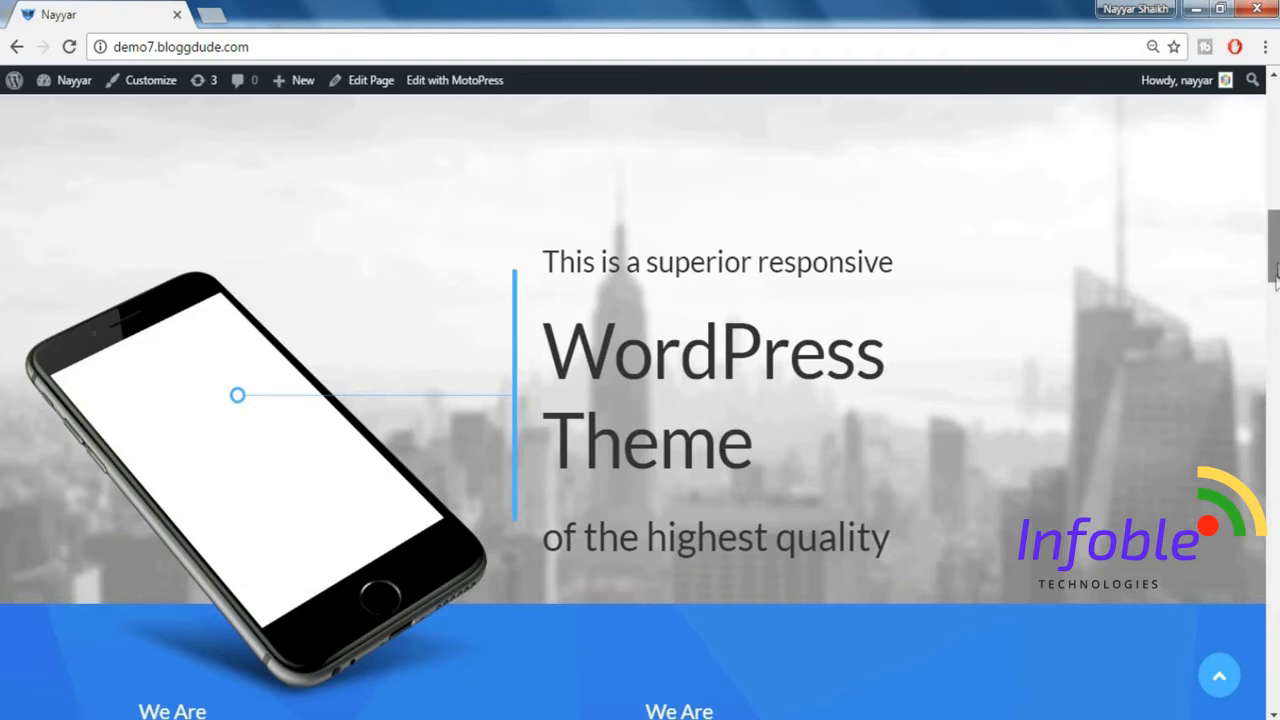
{"action": "scroll", "coordinate": [1276, 292], "scroll_direction": "down", "scroll_amount": 4}
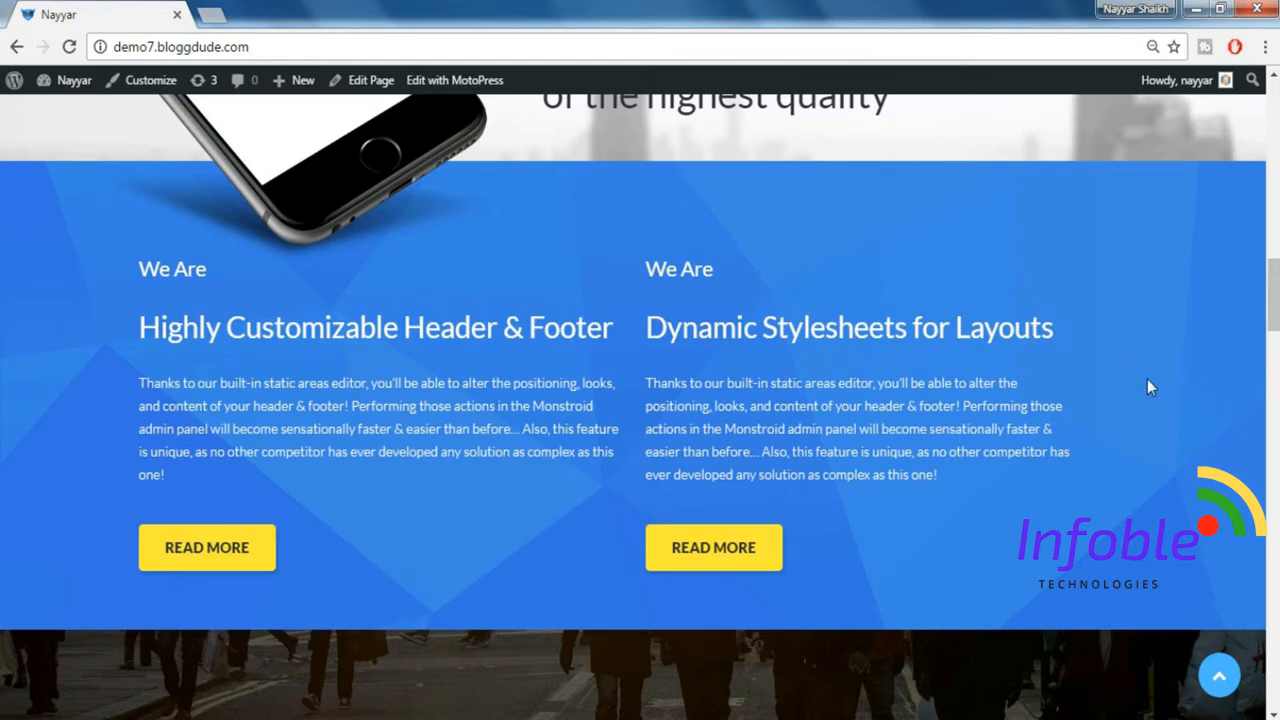
{"action": "scroll", "coordinate": [924, 587], "scroll_direction": "down", "scroll_amount": 5}
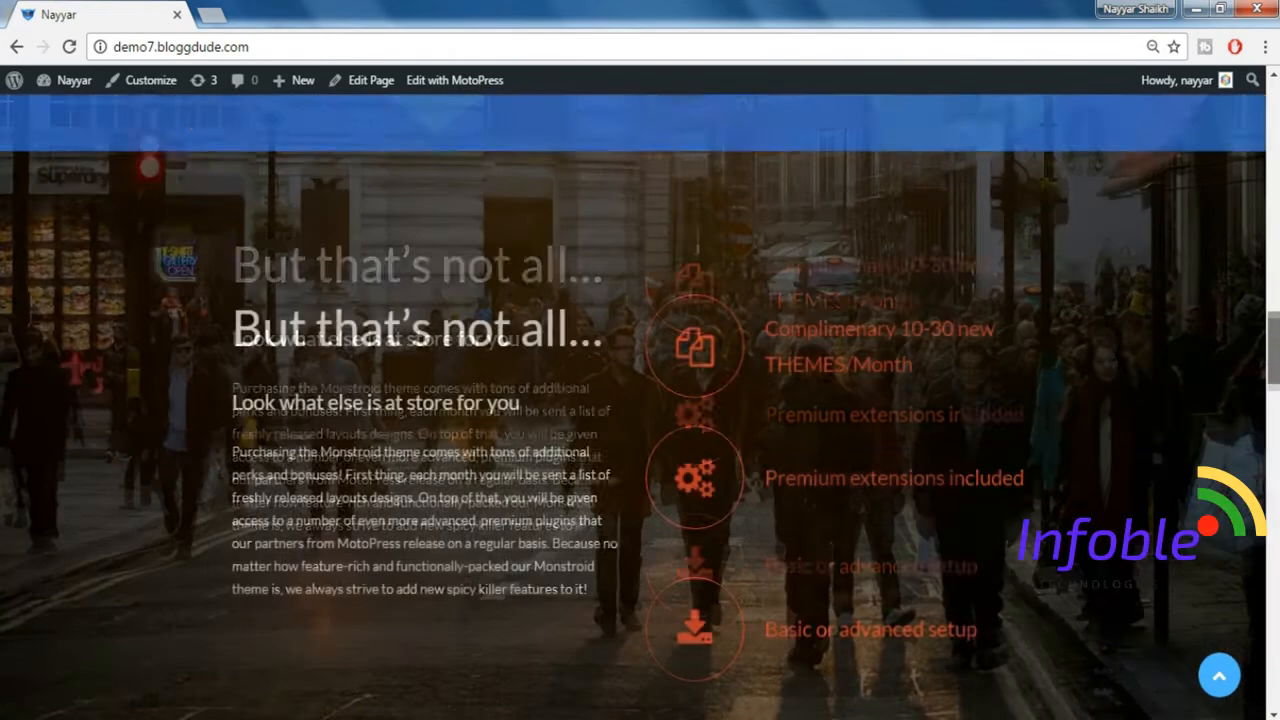
{"action": "scroll", "coordinate": [640, 407], "scroll_direction": "down", "scroll_amount": 1}
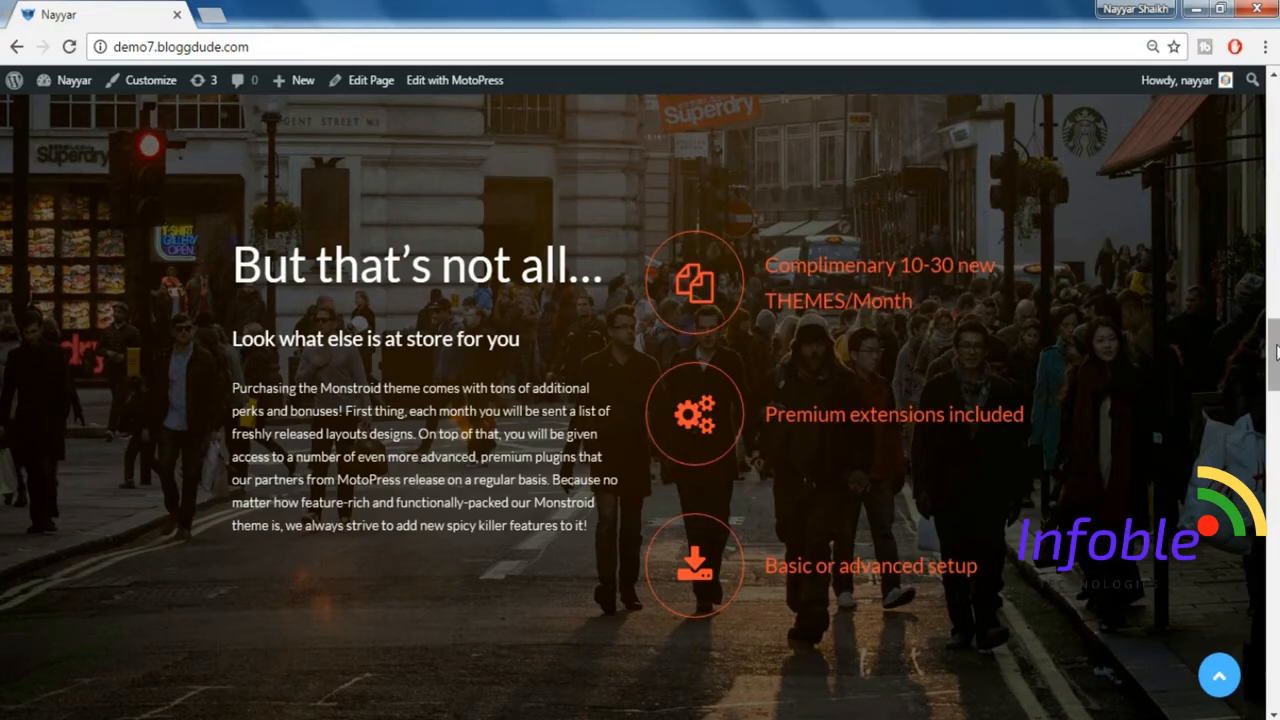
{"action": "left_click_drag", "start_coordinate": [1275, 350], "coordinate": [1270, 470]}
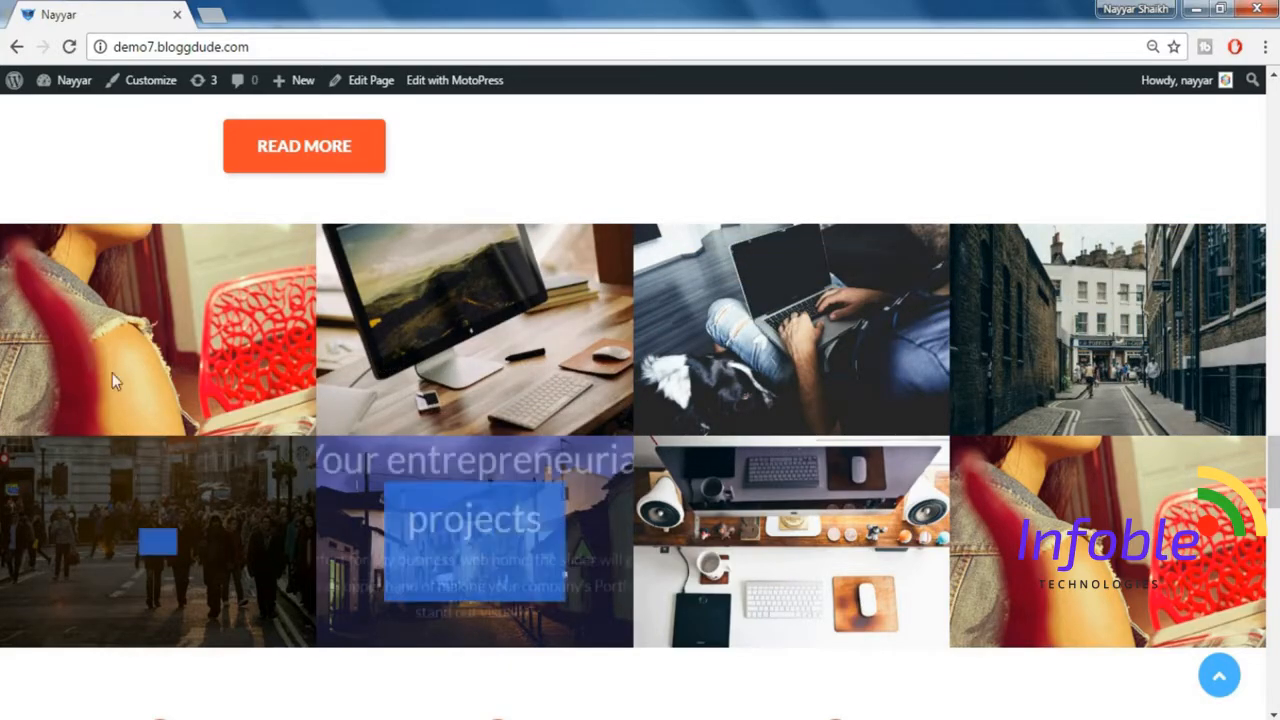
{"action": "scroll", "coordinate": [390, 503], "scroll_direction": "down", "scroll_amount": 5}
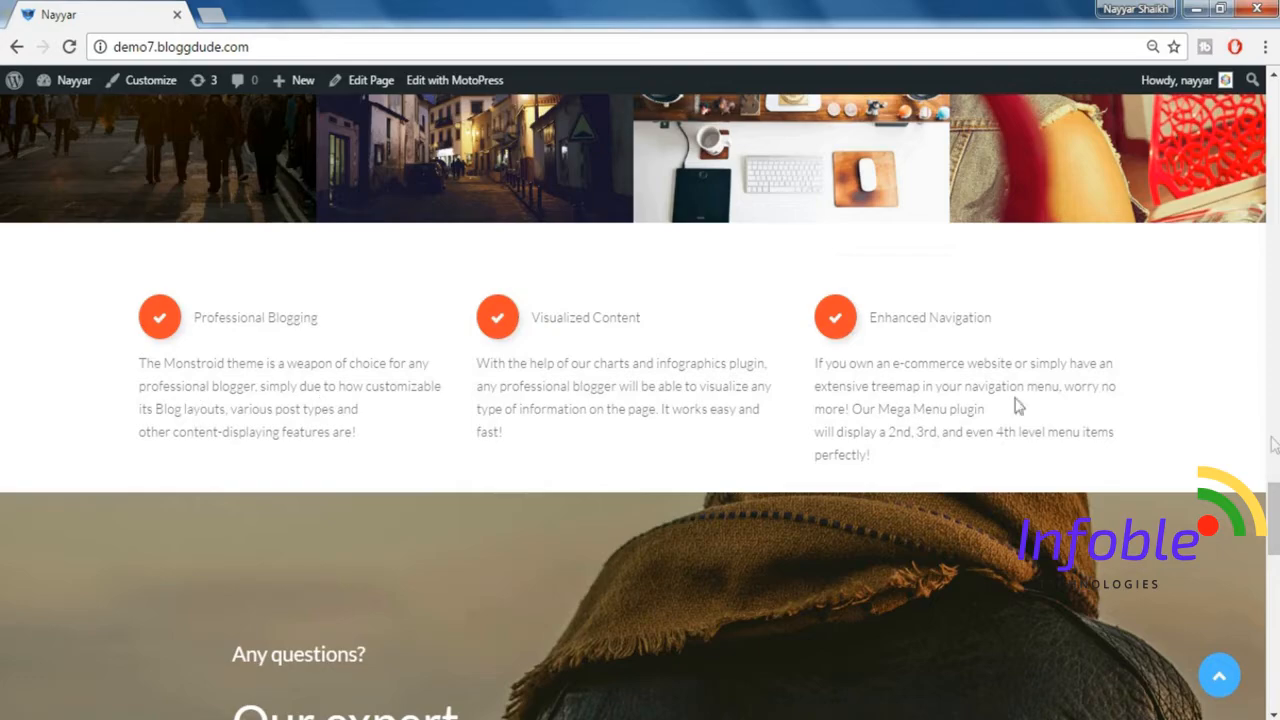
{"action": "scroll", "coordinate": [1020, 405], "scroll_direction": "down", "scroll_amount": 2}
{"action": "scroll", "coordinate": [1277, 558], "scroll_direction": "down", "scroll_amount": 3}
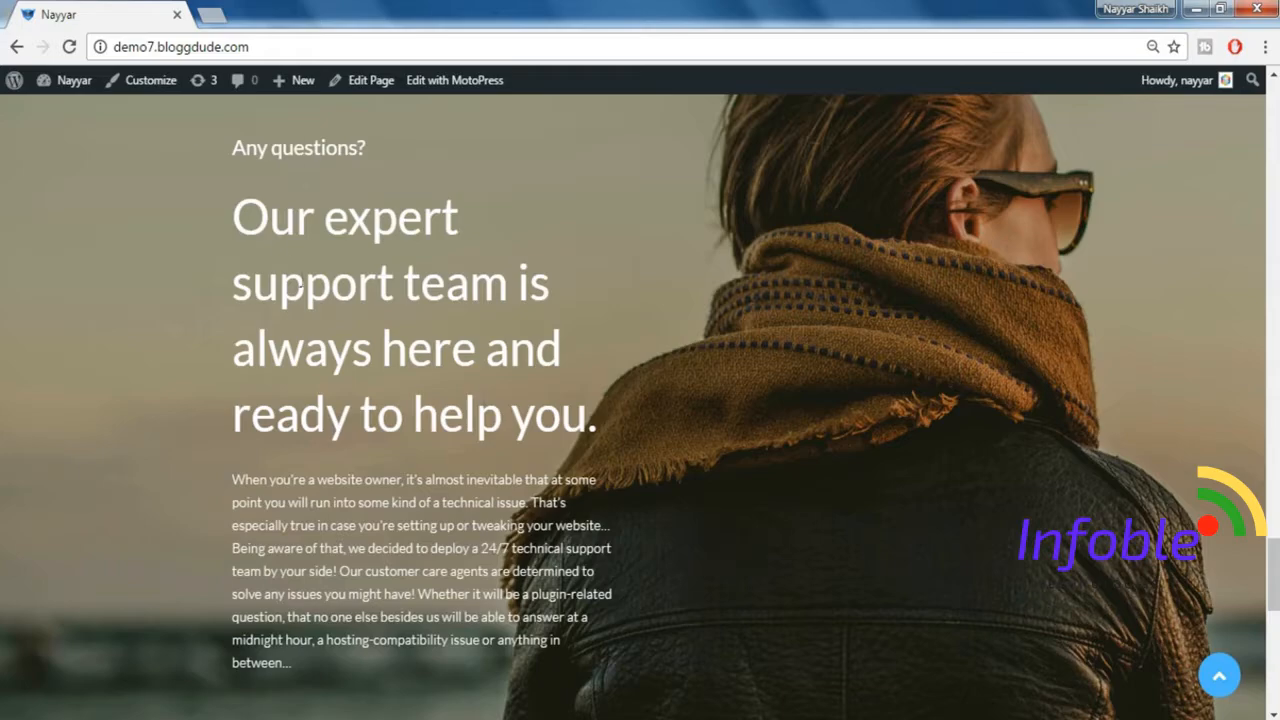
{"action": "scroll", "coordinate": [1276, 600], "scroll_direction": "down", "scroll_amount": 5}
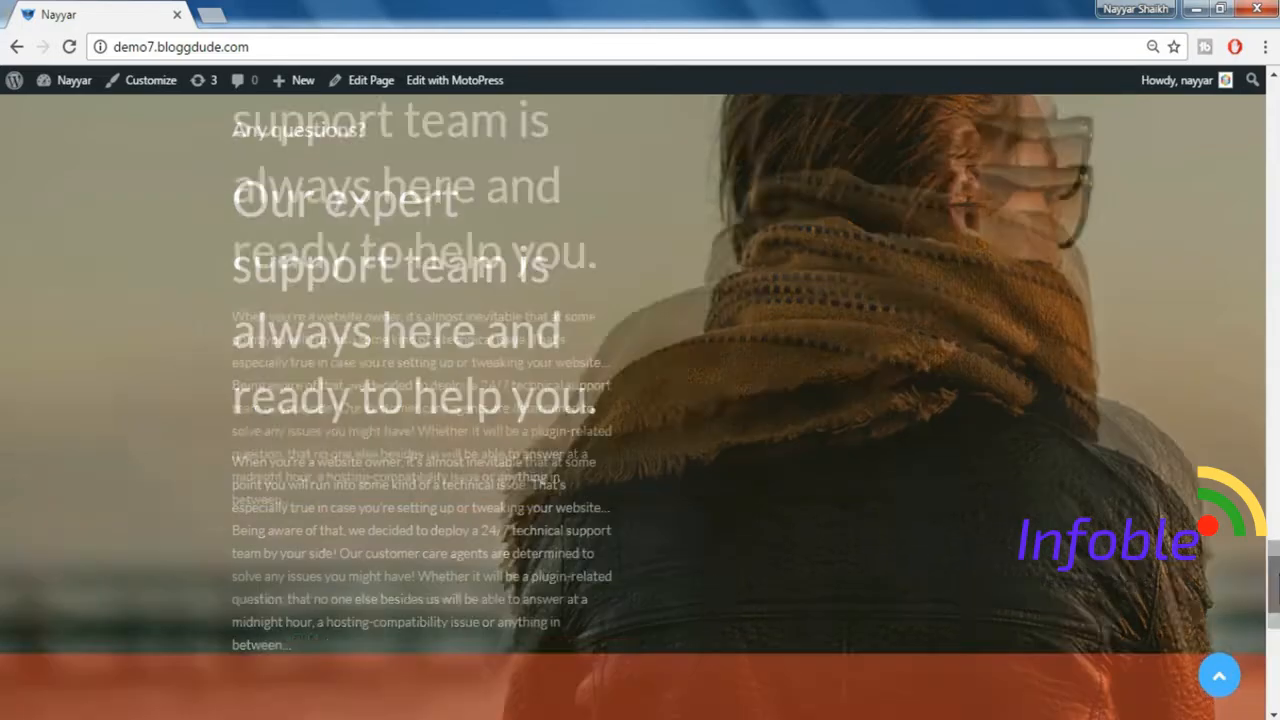
{"action": "scroll", "coordinate": [1276, 635], "scroll_direction": "down", "scroll_amount": 2}
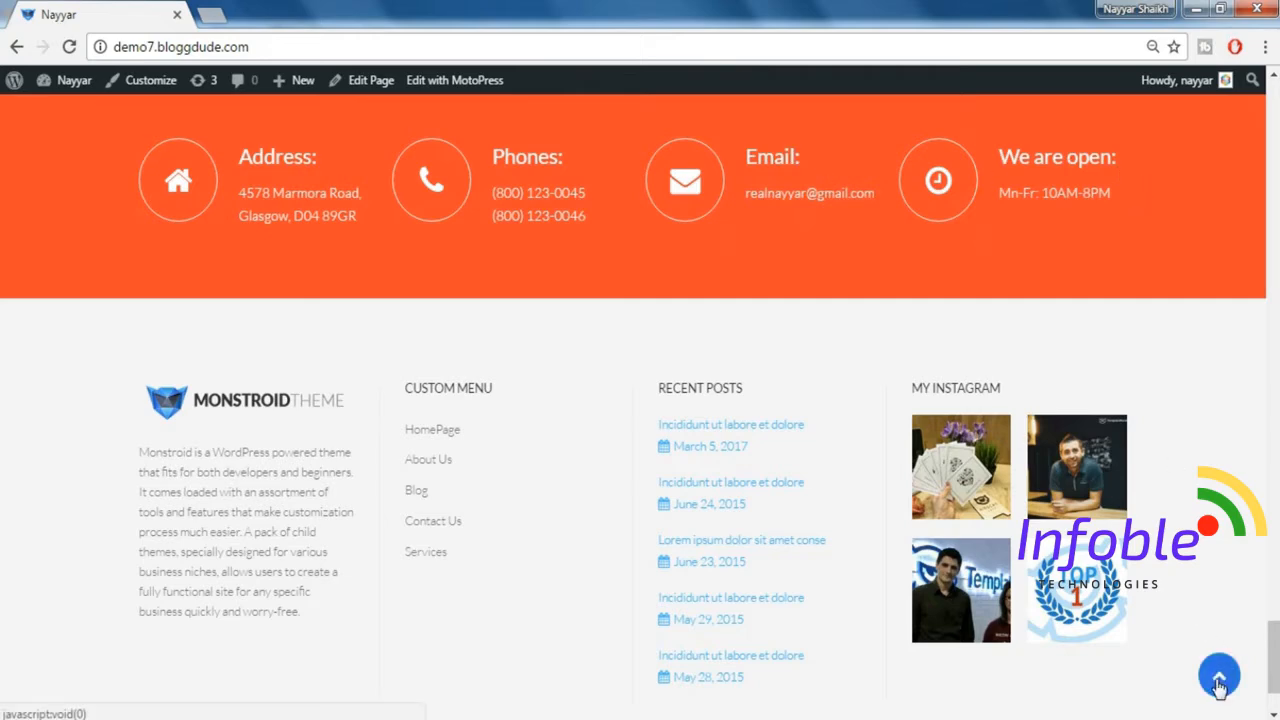
{"action": "scroll", "coordinate": [134, 443], "scroll_direction": "down", "scroll_amount": 1}
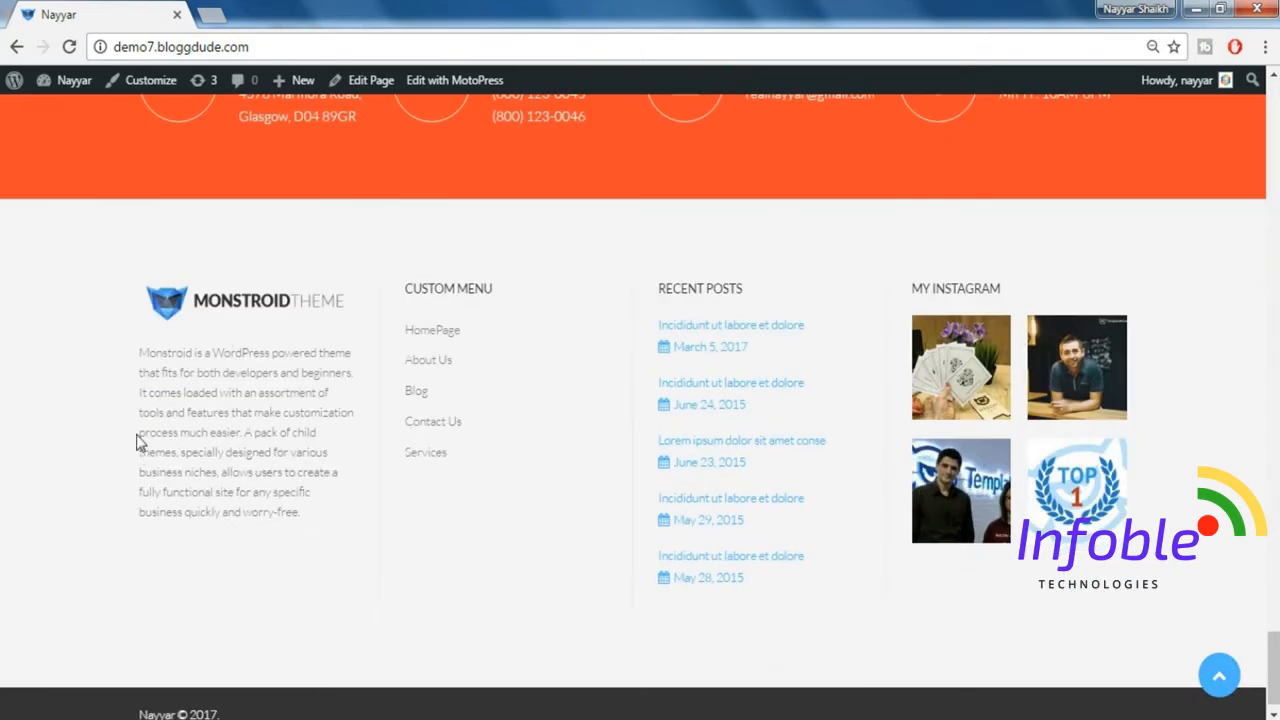
{"action": "left_click", "coordinate": [1220, 690]}
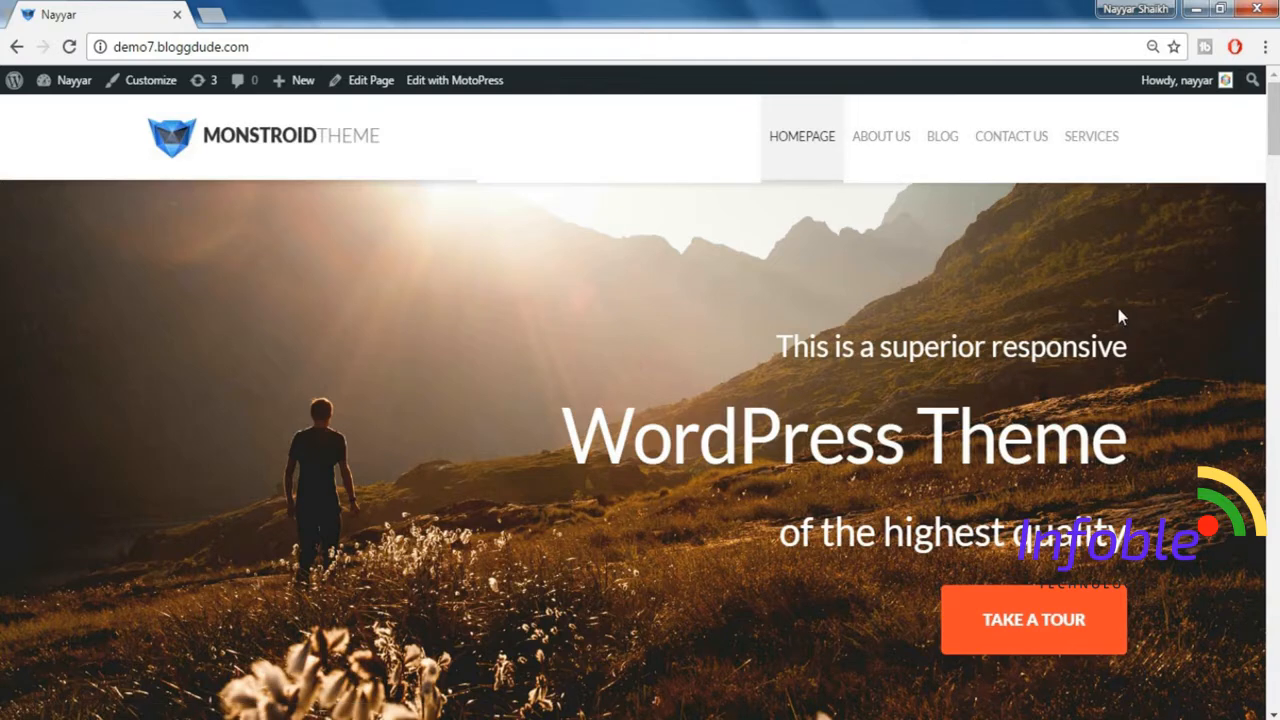
Open the About Us page and review its content from the banner through the expertise section.
{"action": "left_click", "coordinate": [882, 149]}
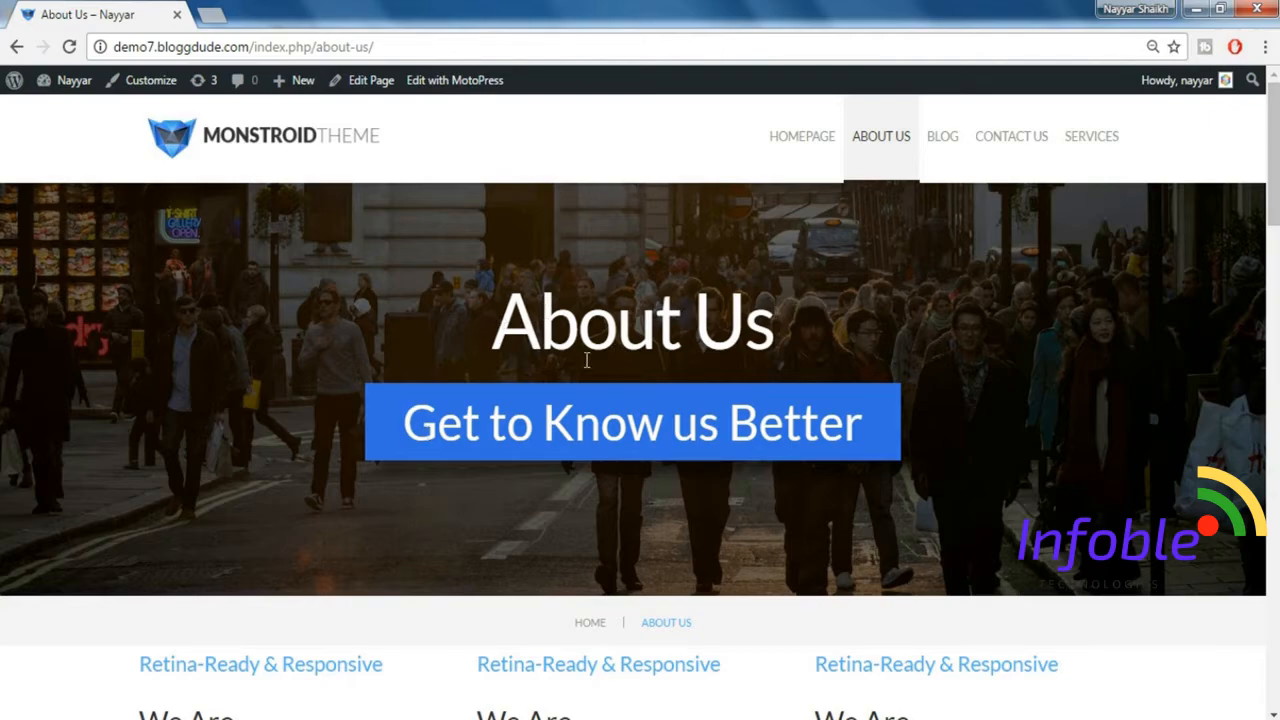
{"action": "scroll", "coordinate": [1275, 224], "scroll_direction": "down", "scroll_amount": 3}
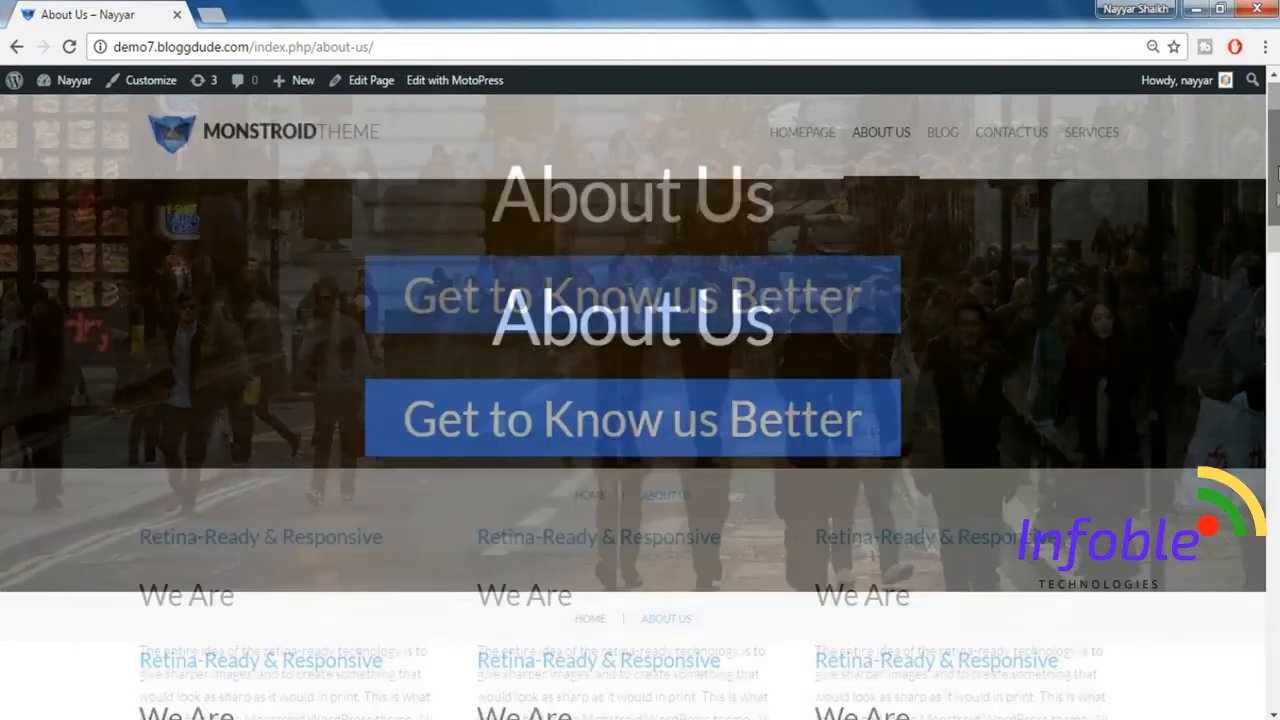
{"action": "scroll", "coordinate": [1275, 224], "scroll_direction": "down", "scroll_amount": 2}
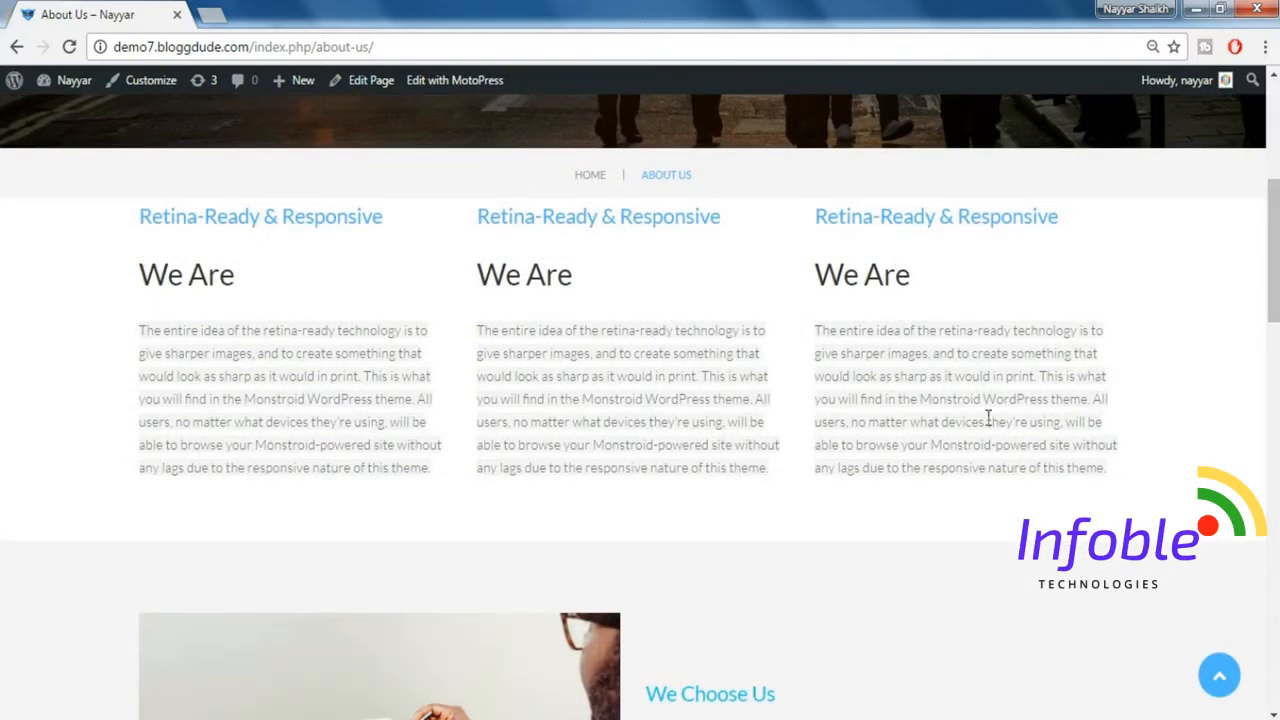
{"action": "left_click_drag", "start_coordinate": [1275, 223], "coordinate": [1271, 538]}
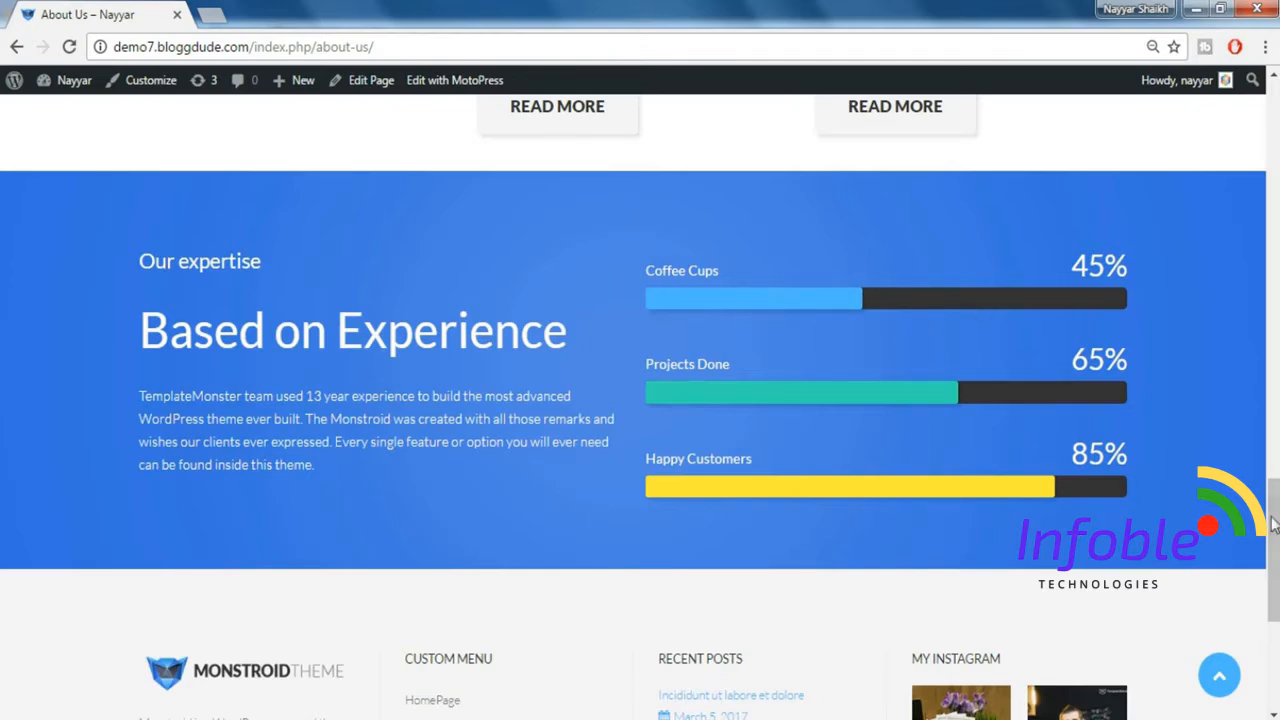
{"action": "left_click_drag", "start_coordinate": [1273, 525], "coordinate": [1268, 257]}
Open the Blog page and look through its grid of posts down to the pagination.
{"action": "left_click", "coordinate": [950, 145]}
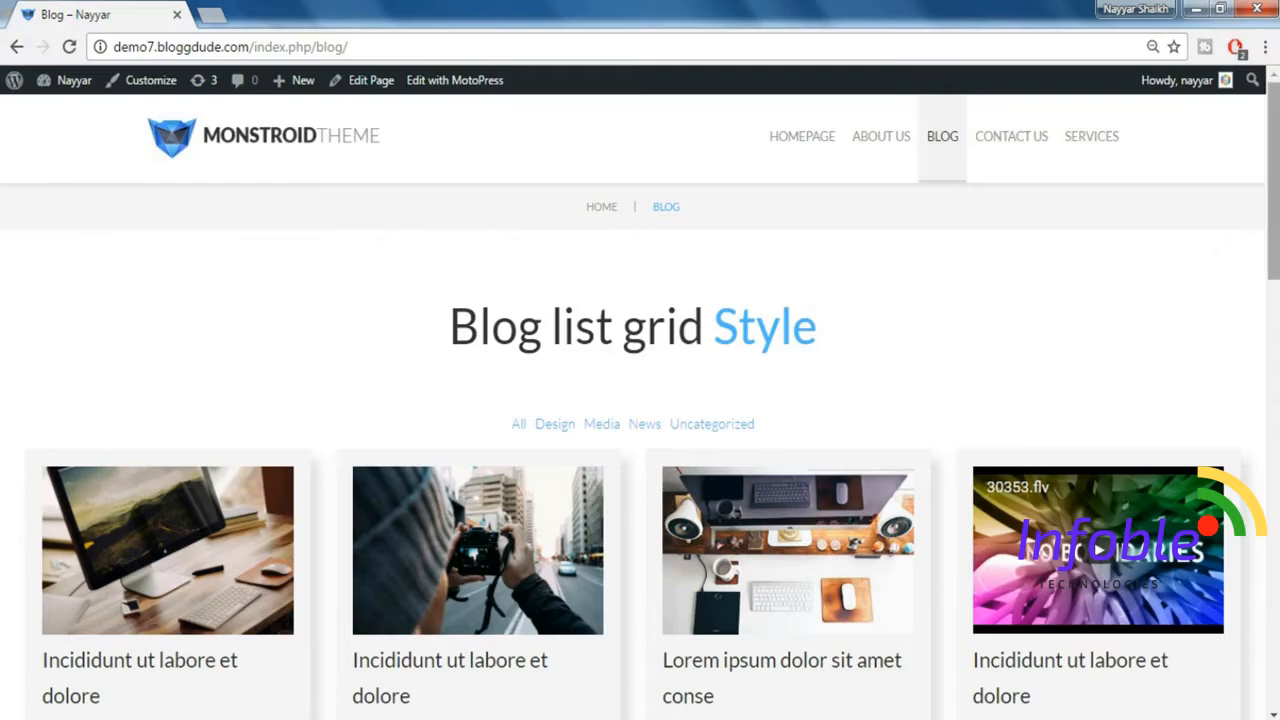
{"action": "scroll", "coordinate": [640, 400], "scroll_direction": "down", "scroll_amount": 2}
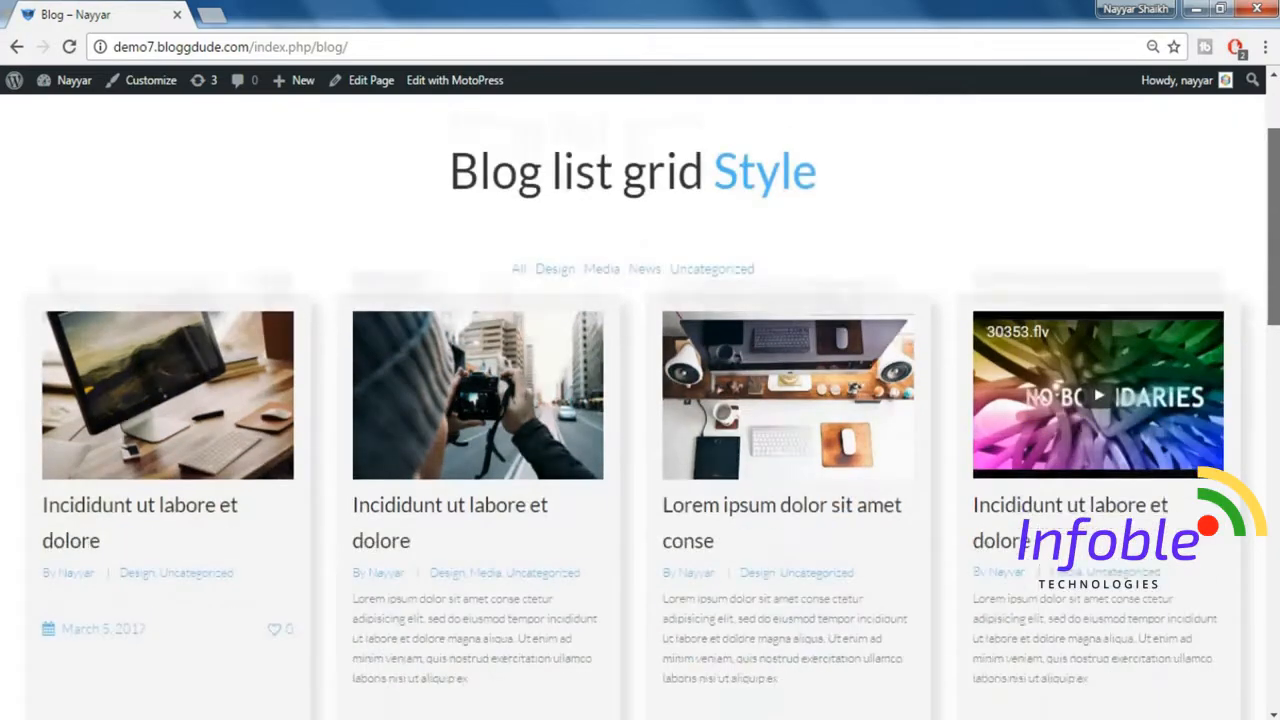
{"action": "scroll", "coordinate": [1165, 541], "scroll_direction": "down", "scroll_amount": 5}
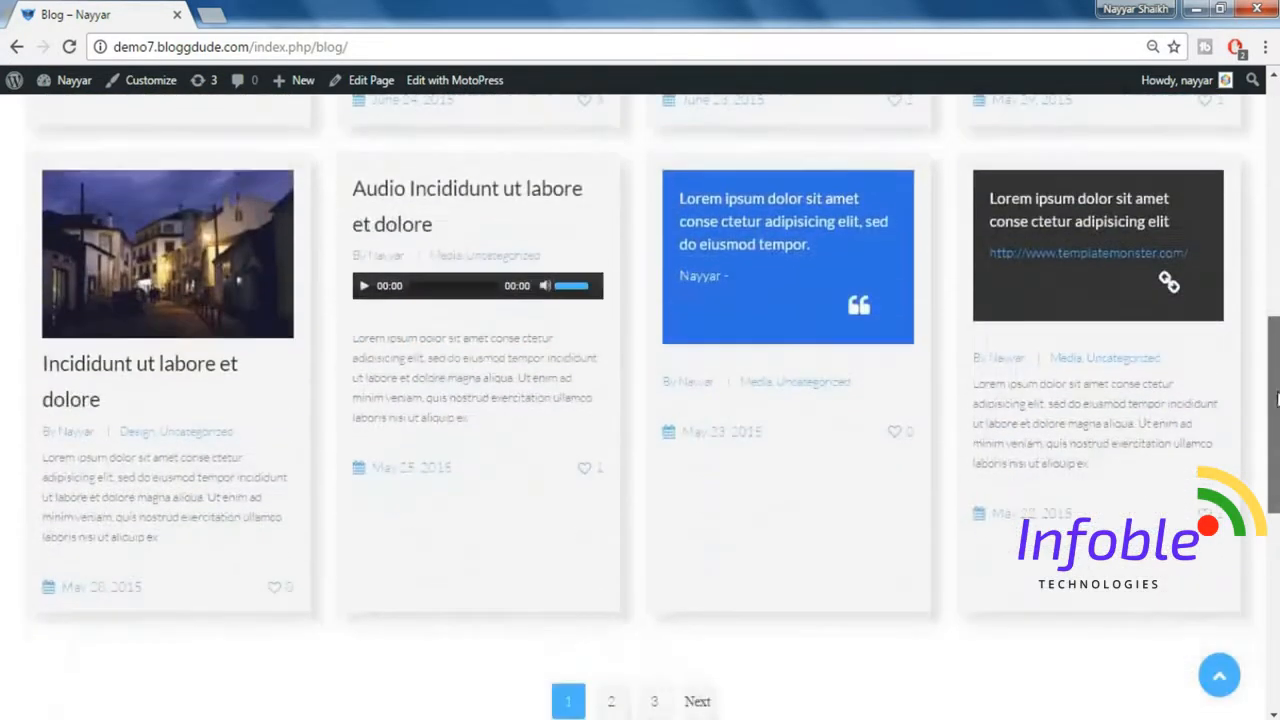
{"action": "scroll", "coordinate": [1165, 541], "scroll_direction": "up", "scroll_amount": 3}
{"action": "scroll", "coordinate": [1165, 541], "scroll_direction": "up", "scroll_amount": 5}
{"action": "scroll", "coordinate": [1277, 213], "scroll_direction": "down", "scroll_amount": 1}
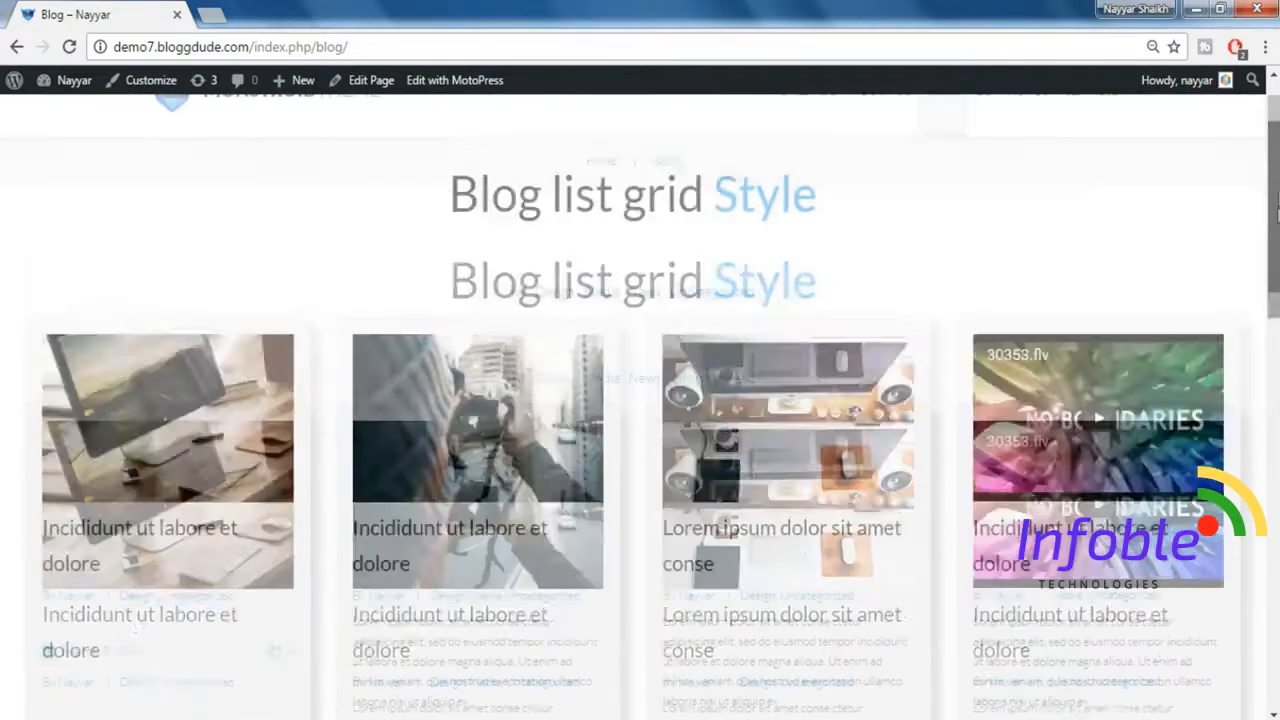
{"action": "scroll", "coordinate": [1277, 228], "scroll_direction": "down", "scroll_amount": 1}
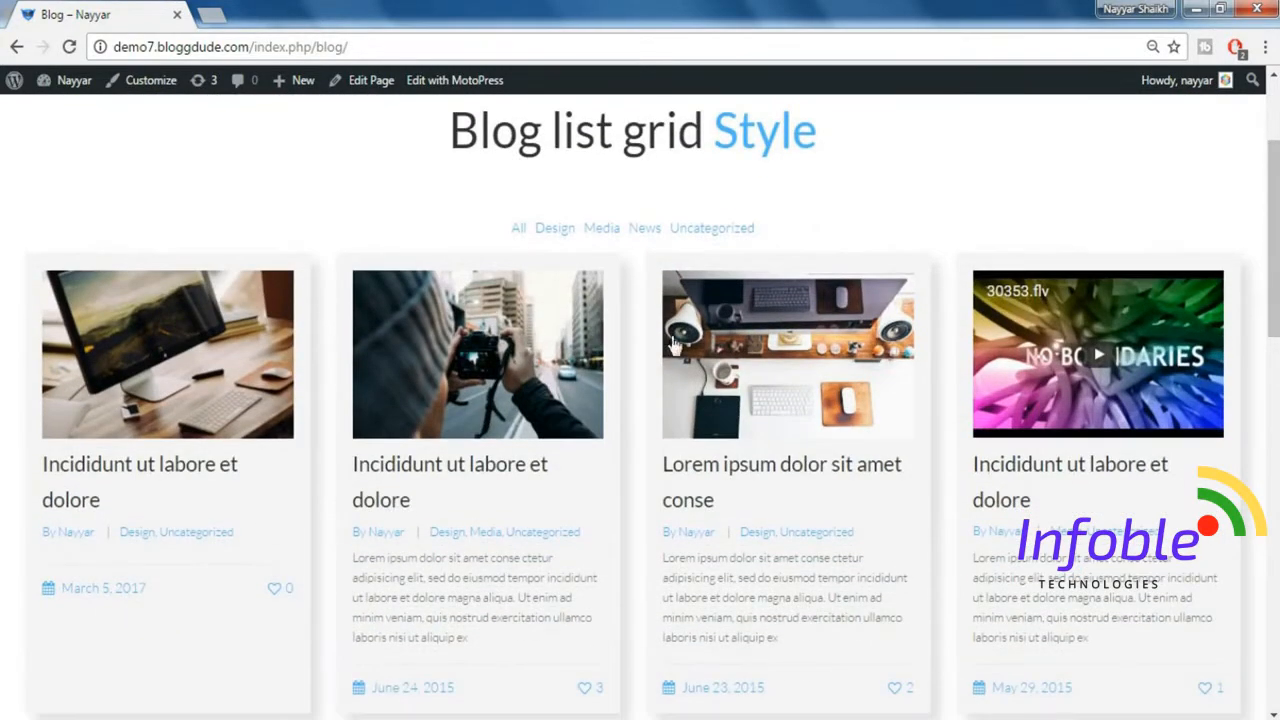
Open the March 5, 2017 blog post, review it down to Related Posts, and close its tab.
{"action": "left_click", "coordinate": [205, 476]}
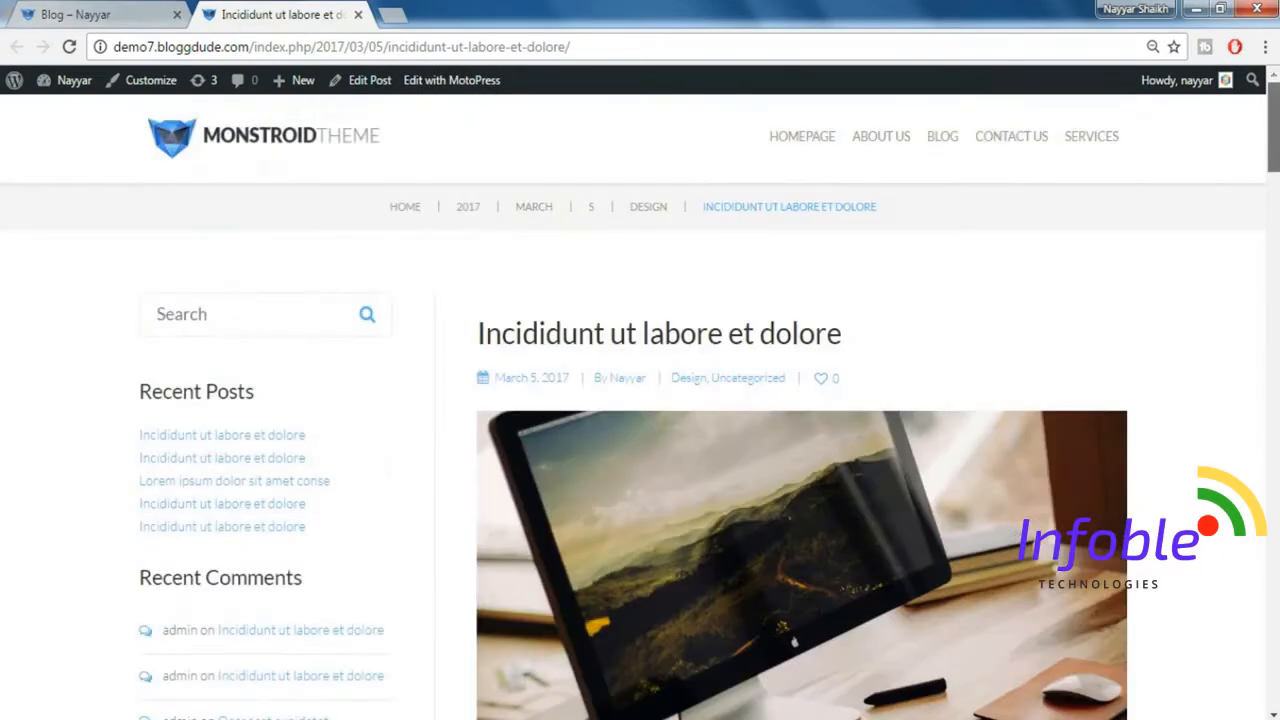
{"action": "scroll", "coordinate": [1276, 172], "scroll_direction": "down", "scroll_amount": 3}
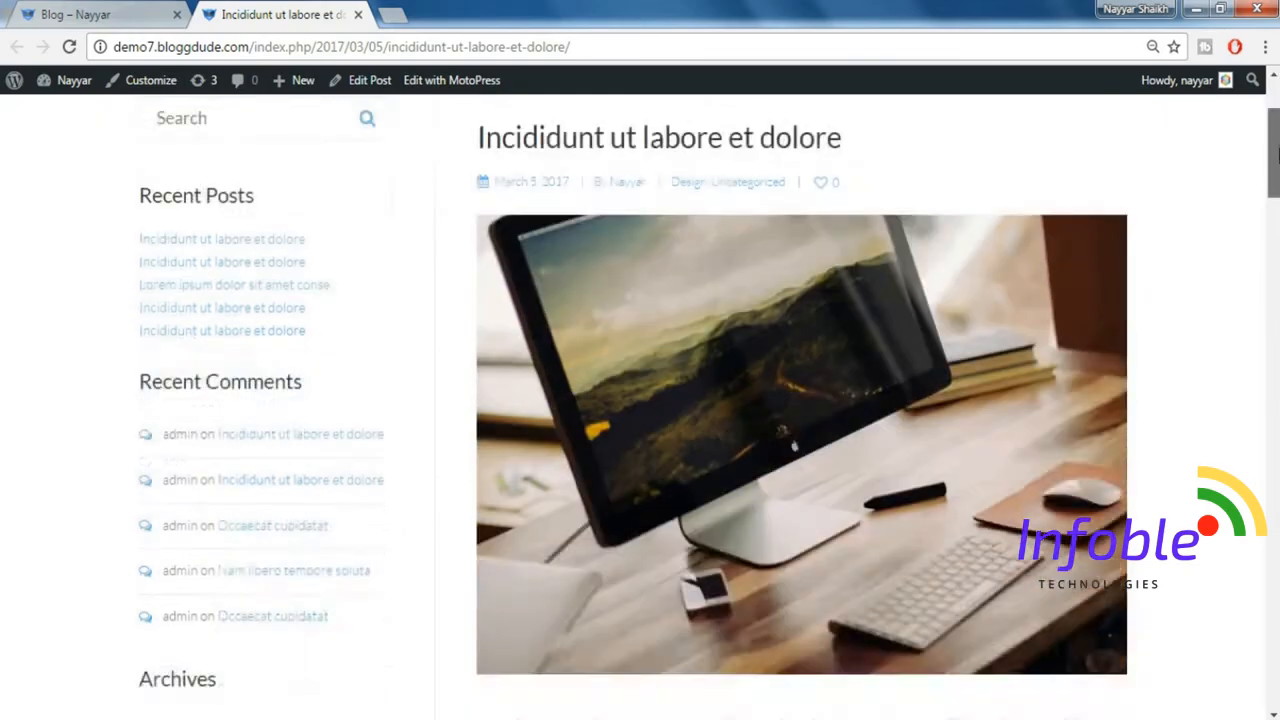
{"action": "left_click_drag", "start_coordinate": [1276, 172], "coordinate": [1262, 260]}
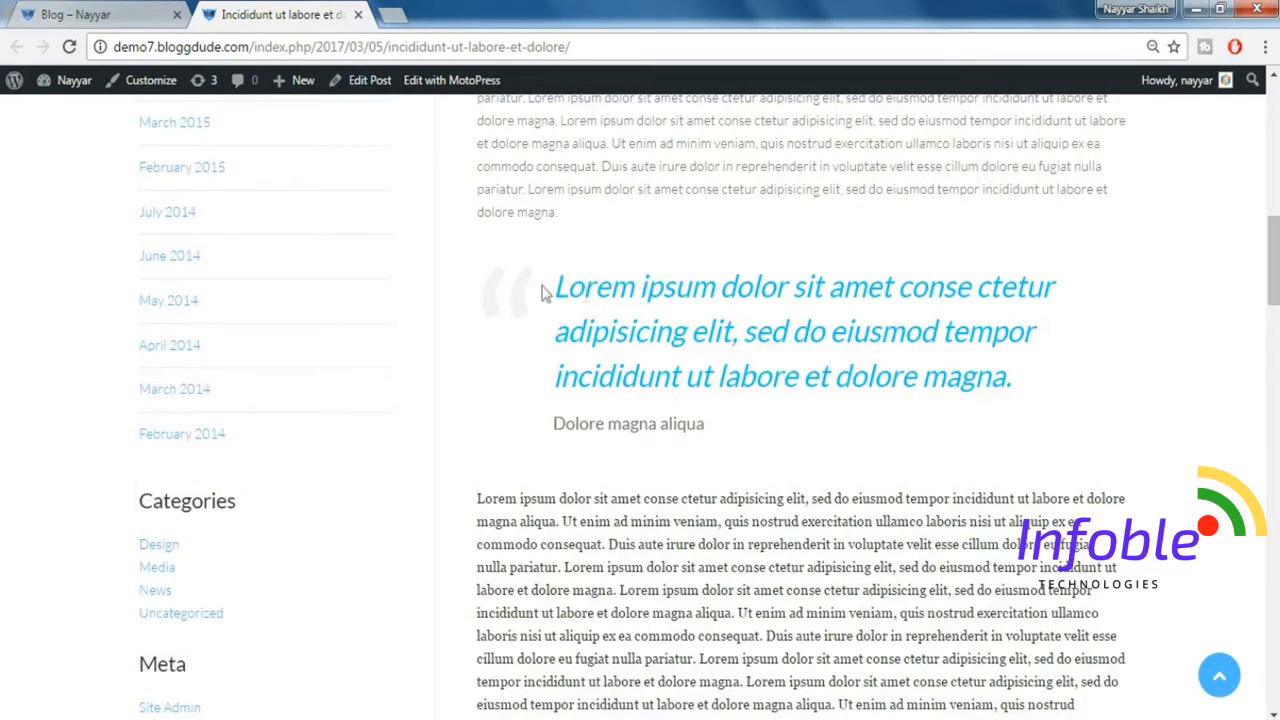
{"action": "left_click_drag", "start_coordinate": [1268, 285], "coordinate": [1262, 370]}
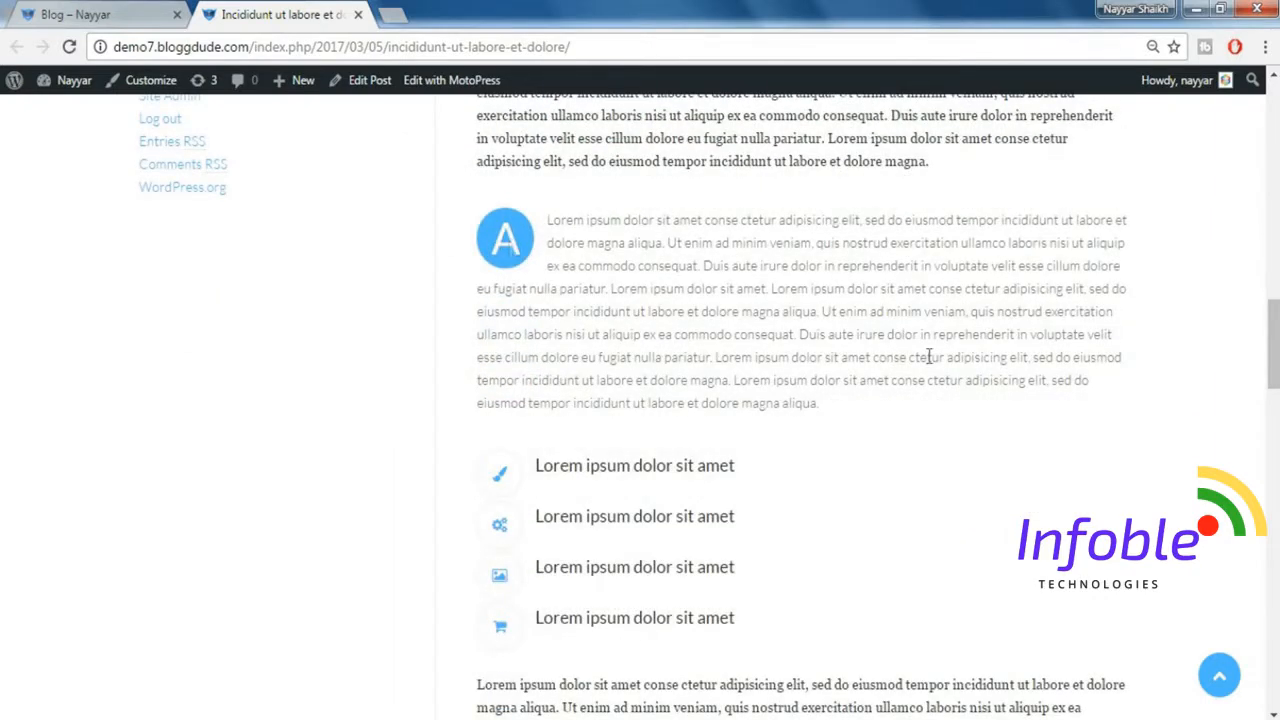
{"action": "scroll", "coordinate": [1165, 395], "scroll_direction": "up", "scroll_amount": 6}
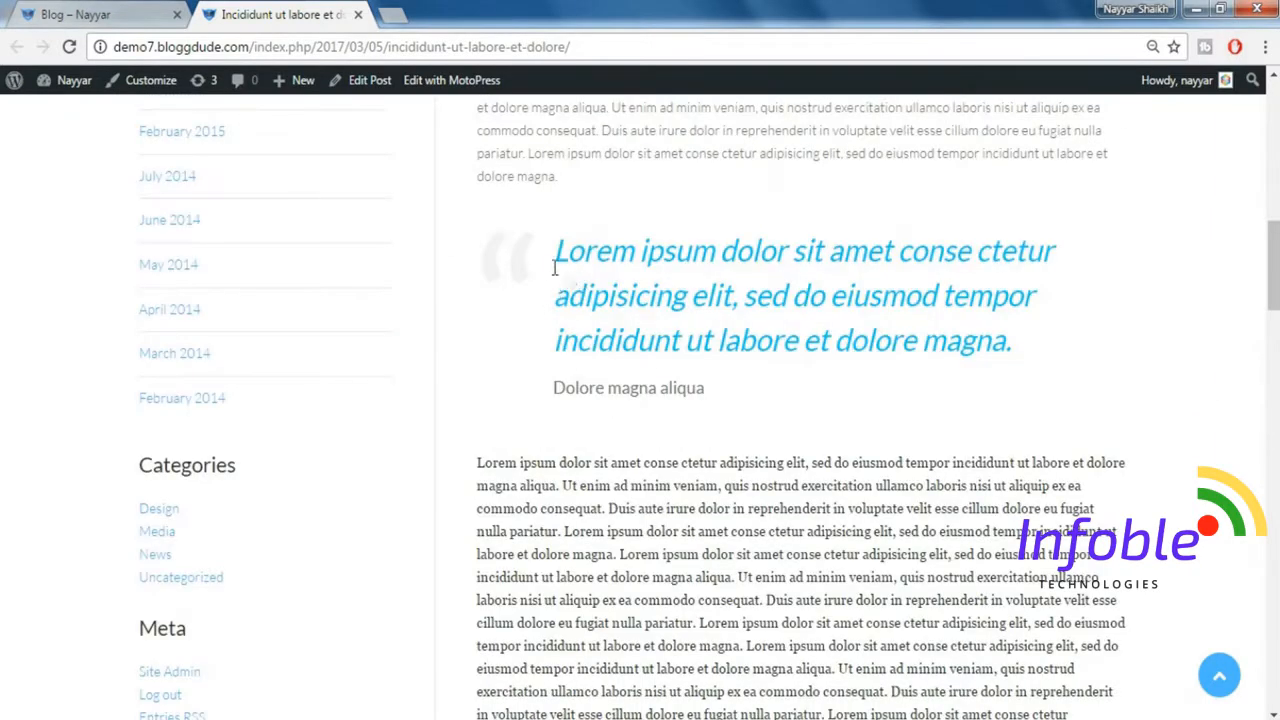
{"action": "left_click_drag", "start_coordinate": [1273, 266], "coordinate": [1276, 391]}
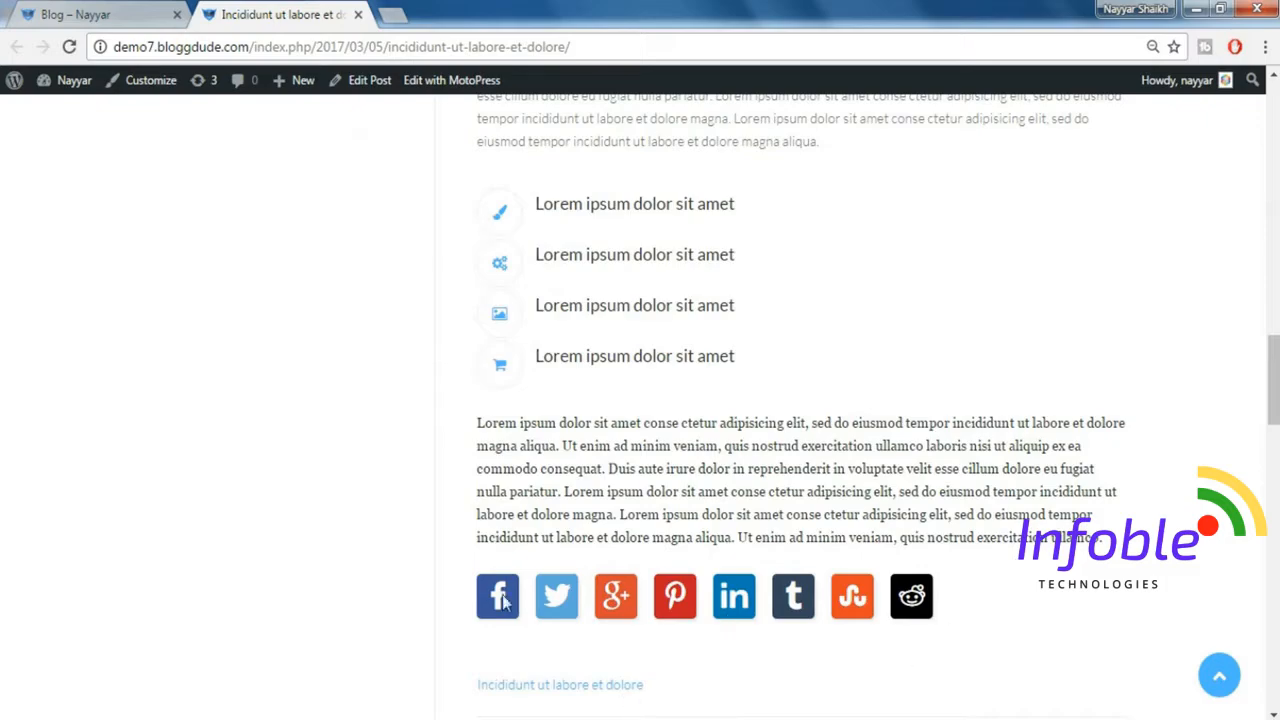
{"action": "left_click_drag", "start_coordinate": [1275, 403], "coordinate": [1272, 533]}
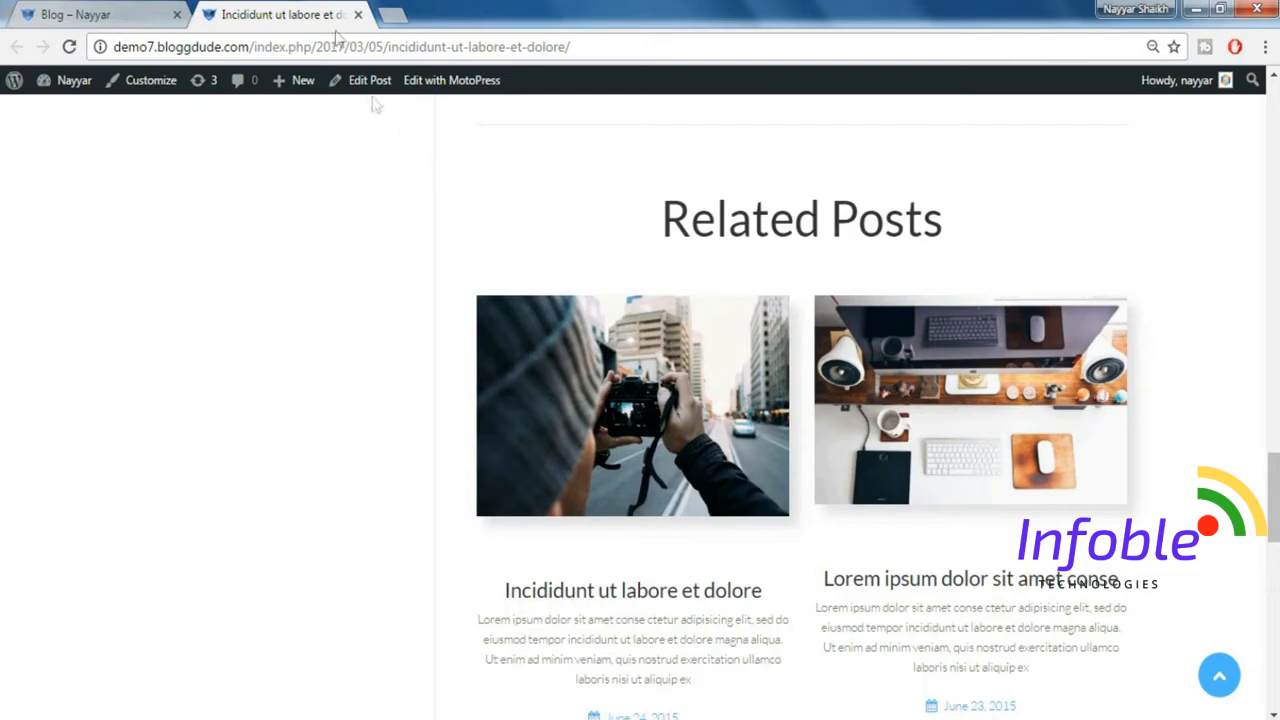
{"action": "left_click", "coordinate": [1219, 675]}
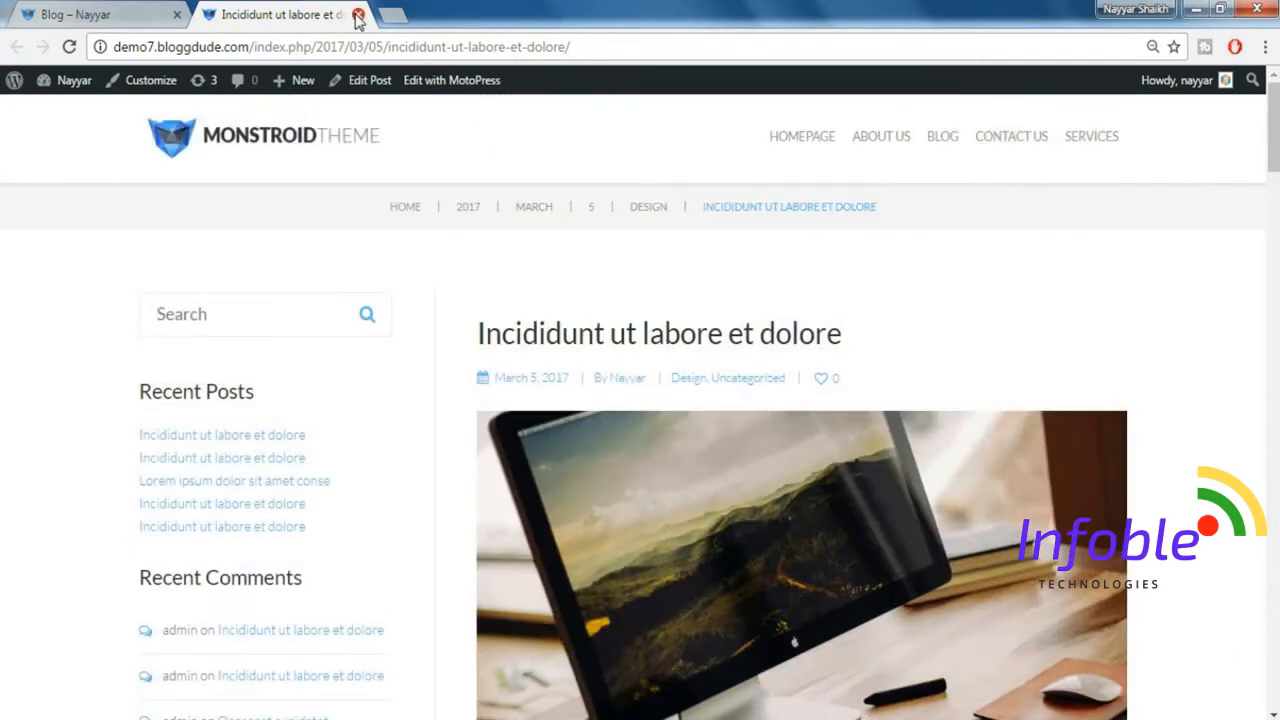
{"action": "left_click", "coordinate": [358, 16]}
Open the Contact Us page and view the address attached to the Mumbai map marker, closing its pop-up when done.
{"action": "scroll", "coordinate": [1010, 340], "scroll_direction": "up", "scroll_amount": 3}
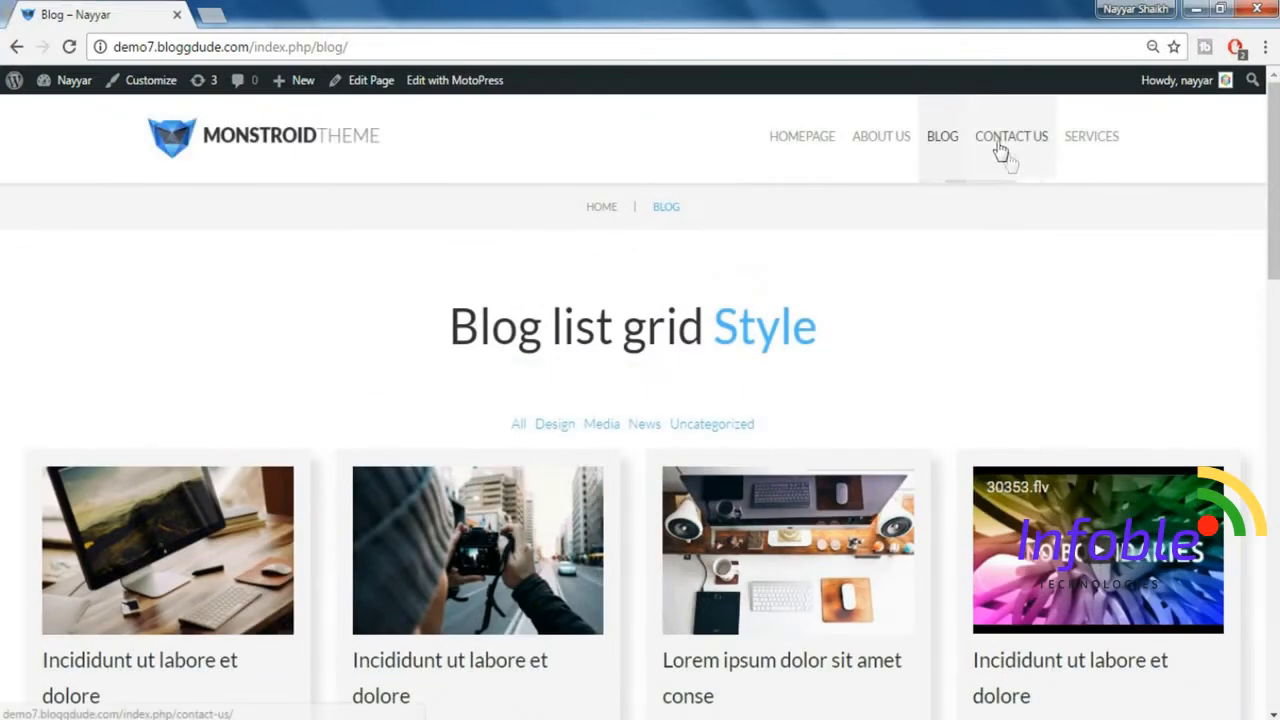
{"action": "left_click", "coordinate": [1001, 148]}
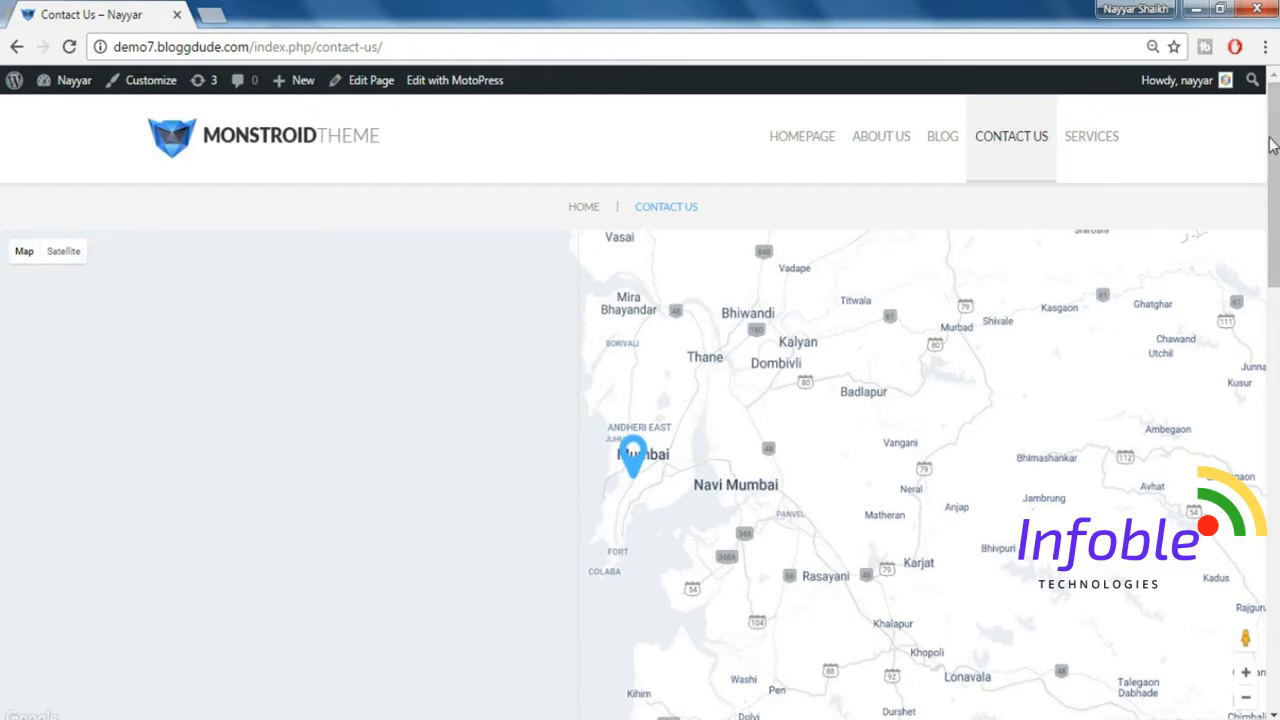
{"action": "left_click_drag", "start_coordinate": [1271, 140], "coordinate": [1271, 165]}
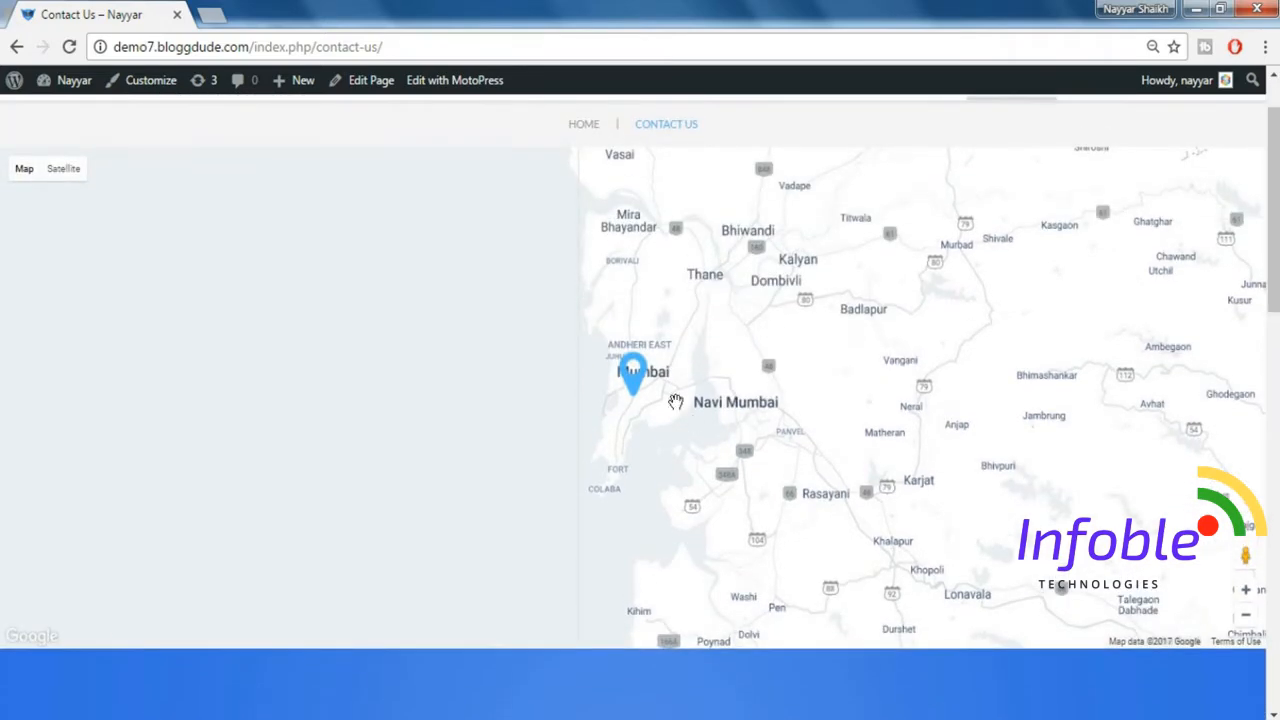
{"action": "left_click", "coordinate": [636, 384]}
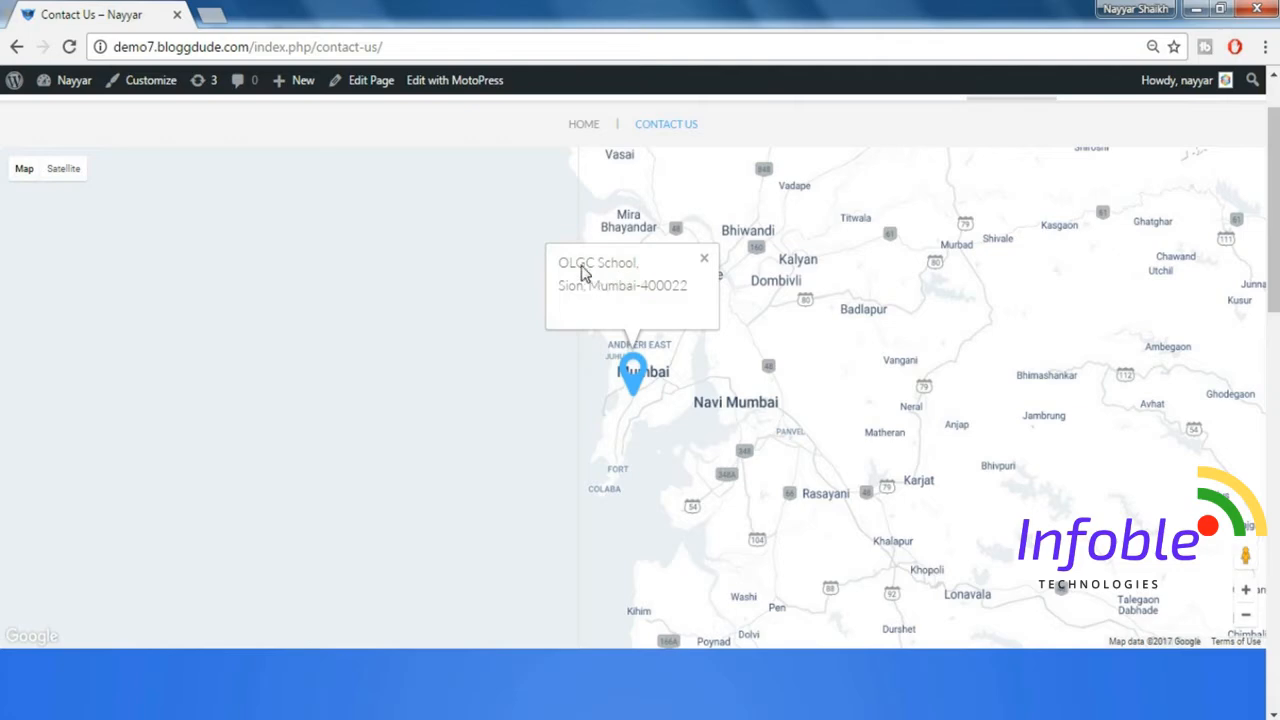
{"action": "left_click", "coordinate": [705, 262]}
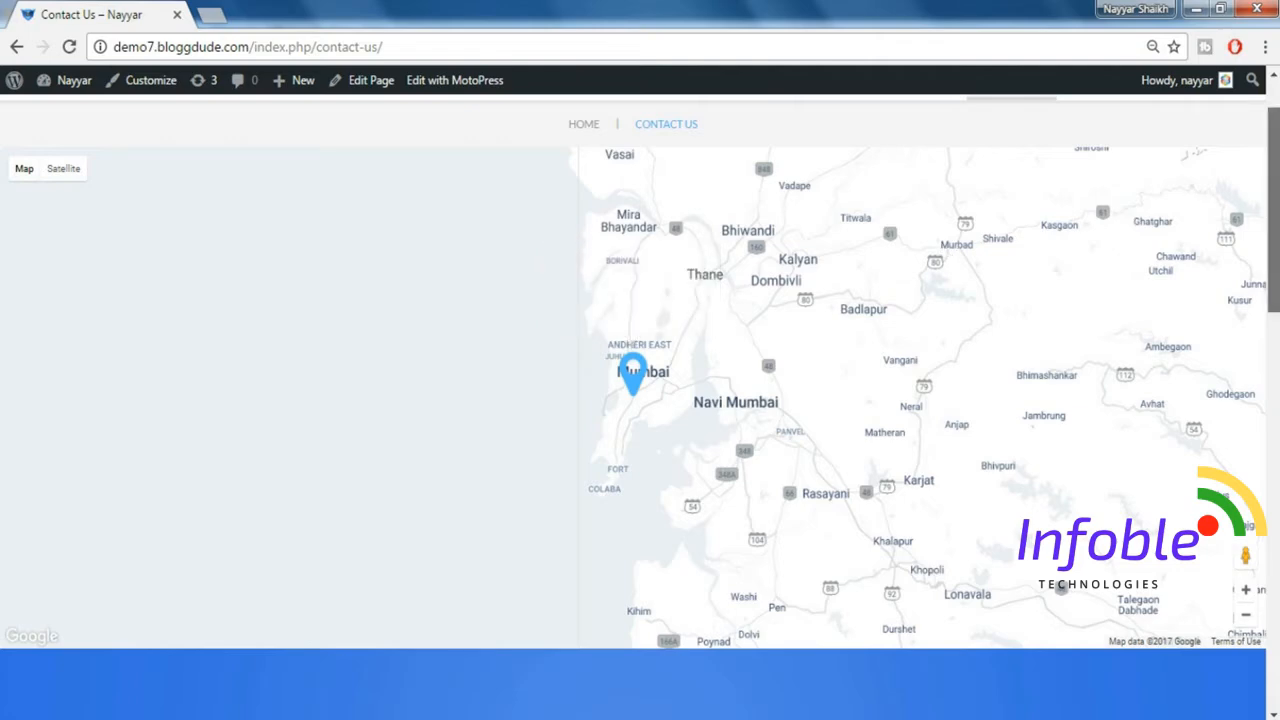
Review the rest of the Contact Us page, from the contact details to the Get in Touch with Us form.
{"action": "left_click_drag", "start_coordinate": [1272, 200], "coordinate": [1272, 292]}
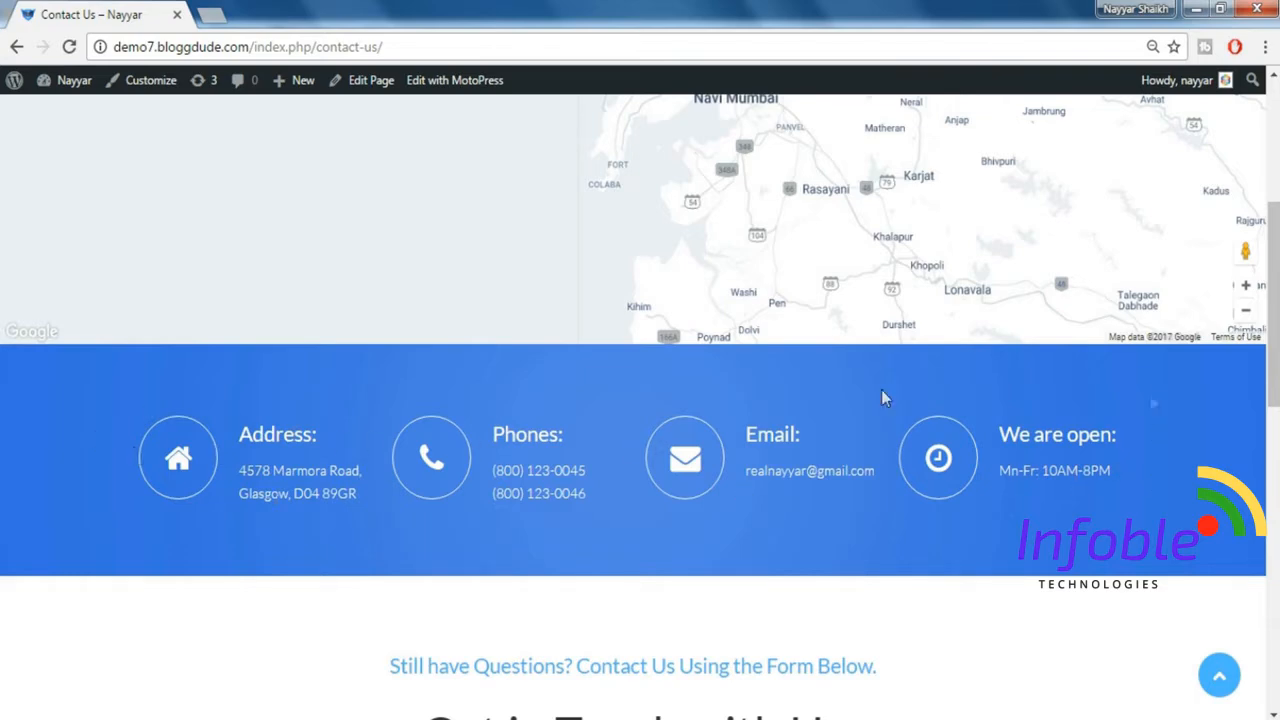
{"action": "left_click_drag", "start_coordinate": [1272, 284], "coordinate": [1272, 429]}
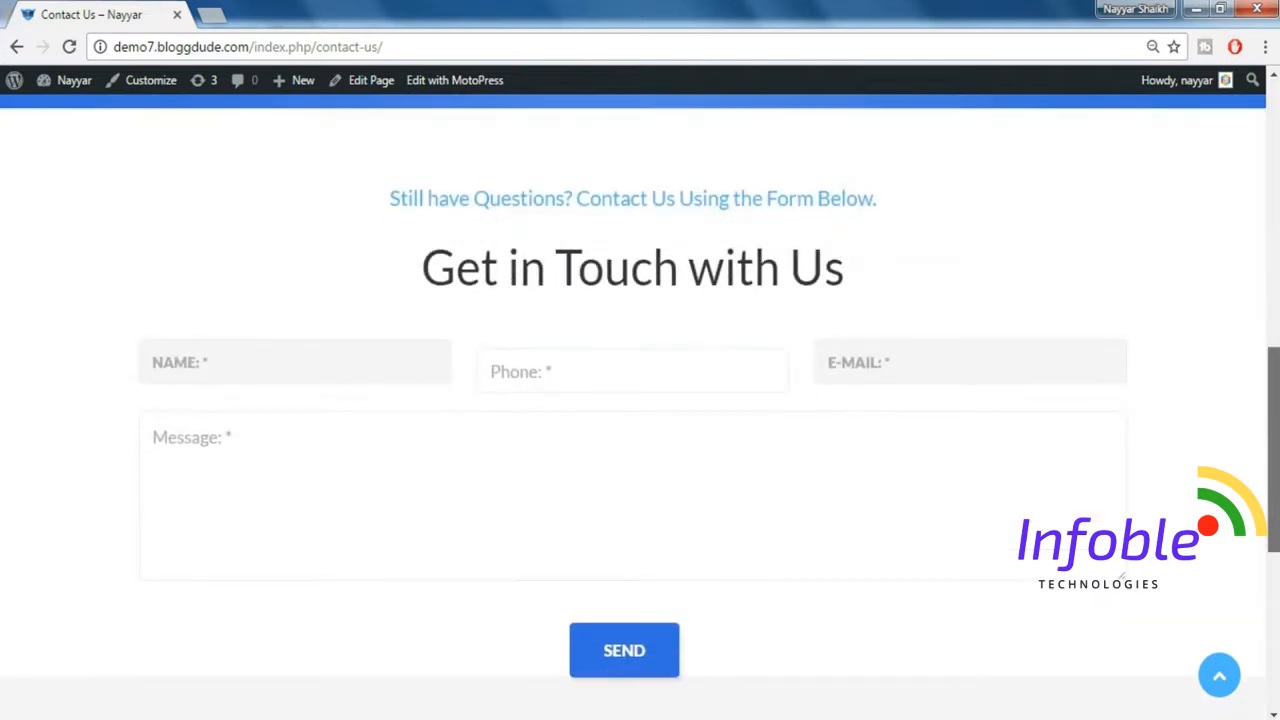
{"action": "left_click", "coordinate": [195, 378]}
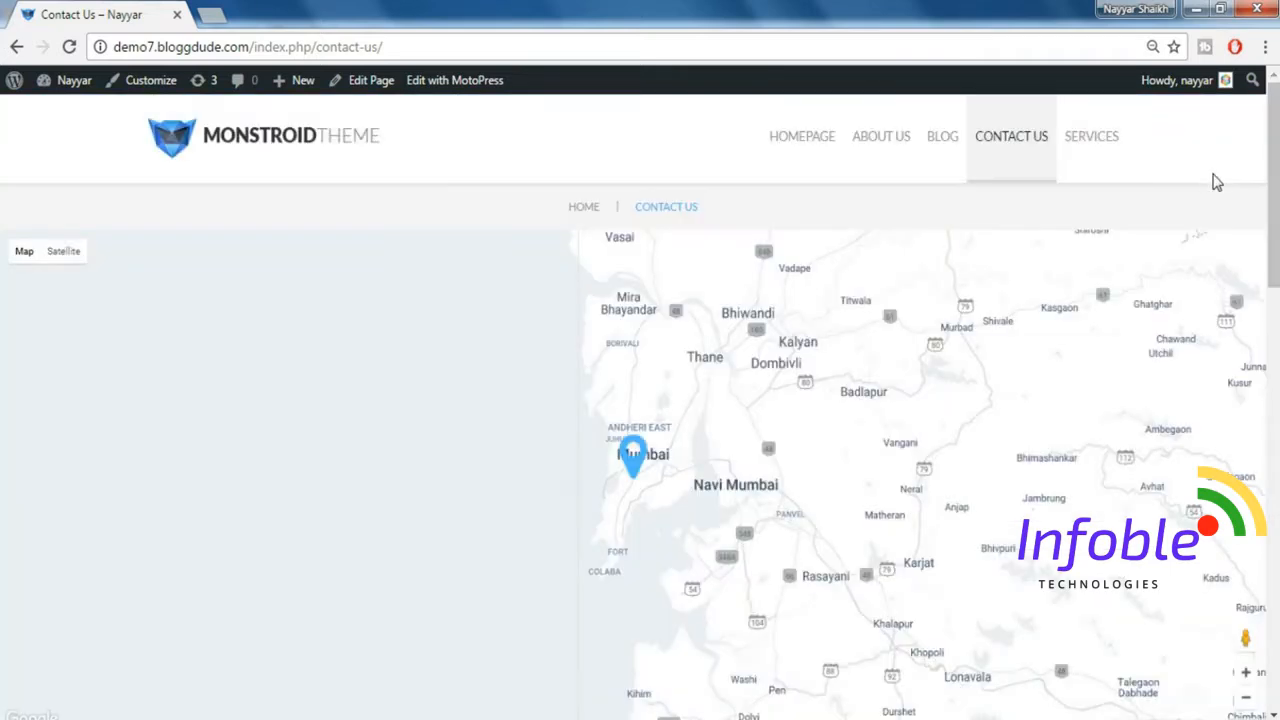
Open the Services page and review its portfolio, Client Support and other service features, and the Retina-Ready & Responsive blocks.
{"action": "left_click", "coordinate": [1105, 160]}
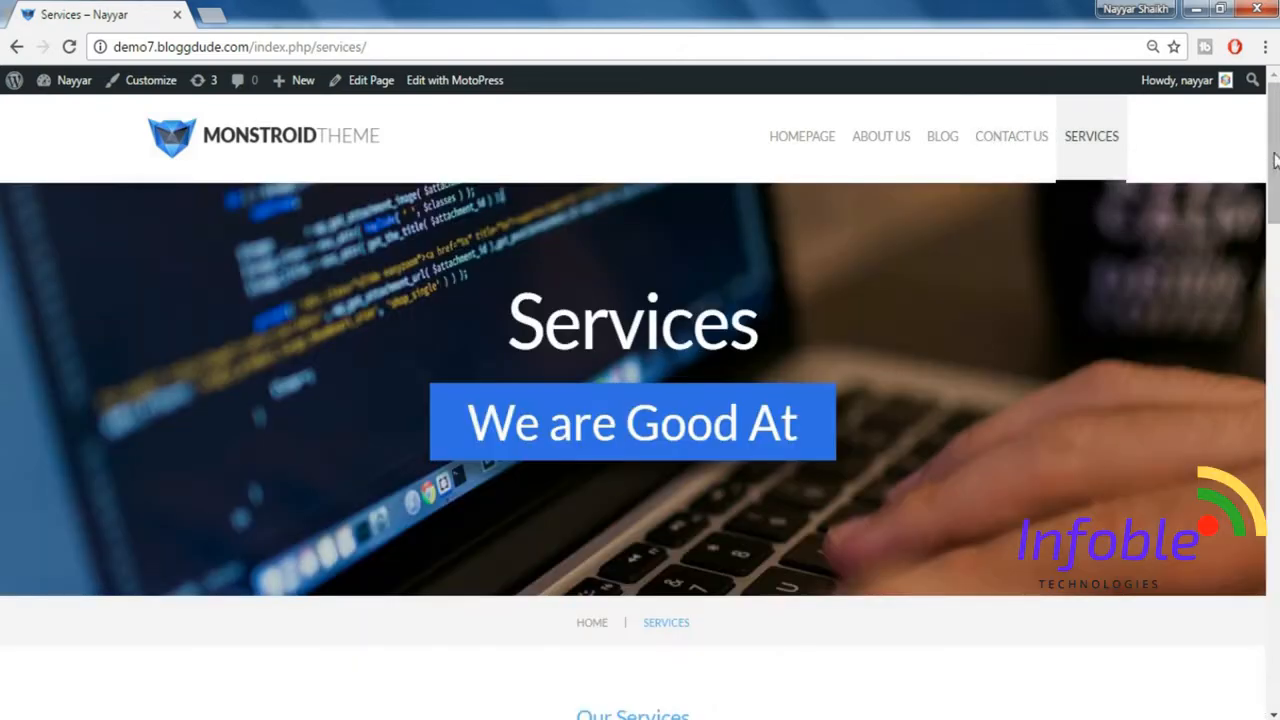
{"action": "left_click_drag", "start_coordinate": [1274, 158], "coordinate": [1274, 284]}
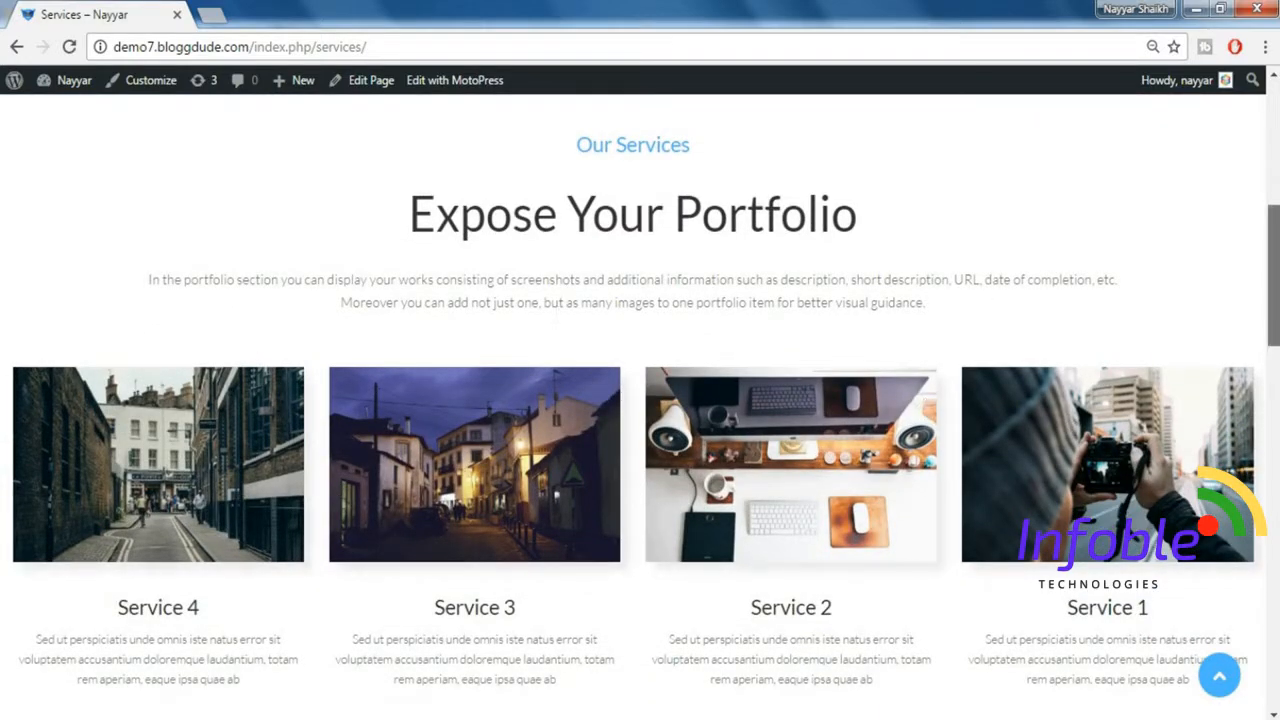
{"action": "left_click_drag", "start_coordinate": [1277, 303], "coordinate": [1277, 398]}
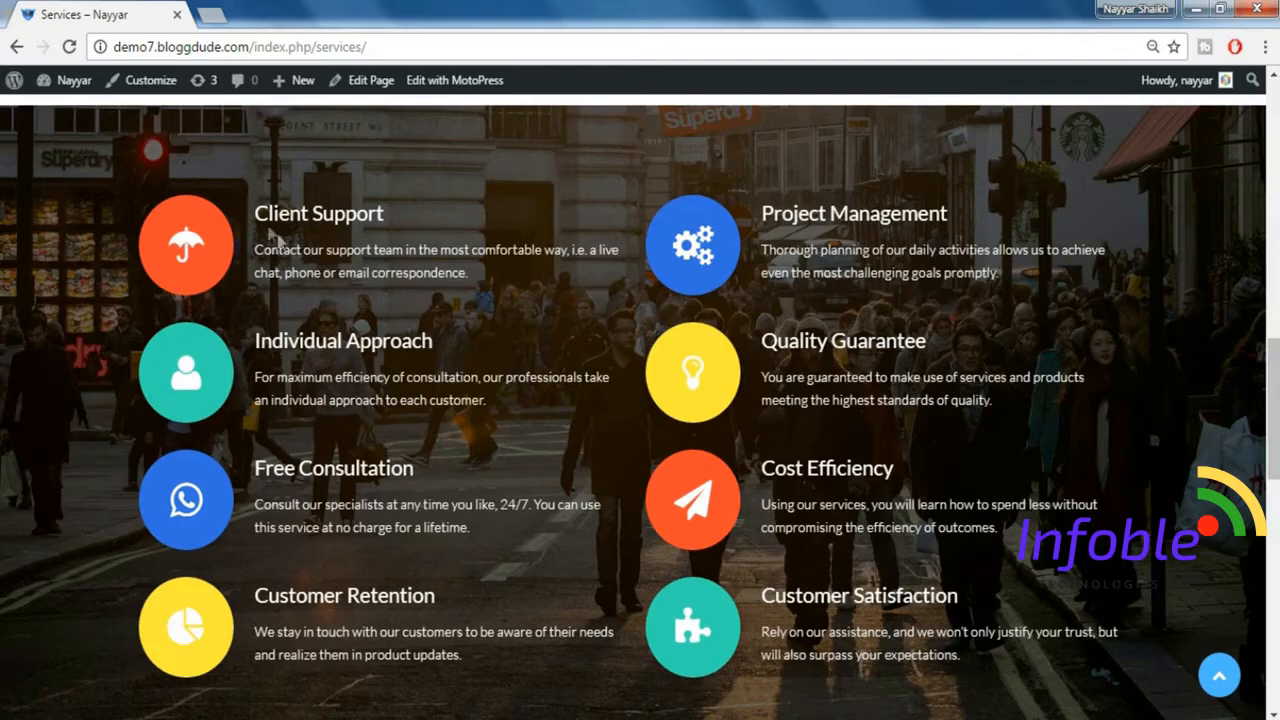
{"action": "triple_click", "coordinate": [295, 213]}
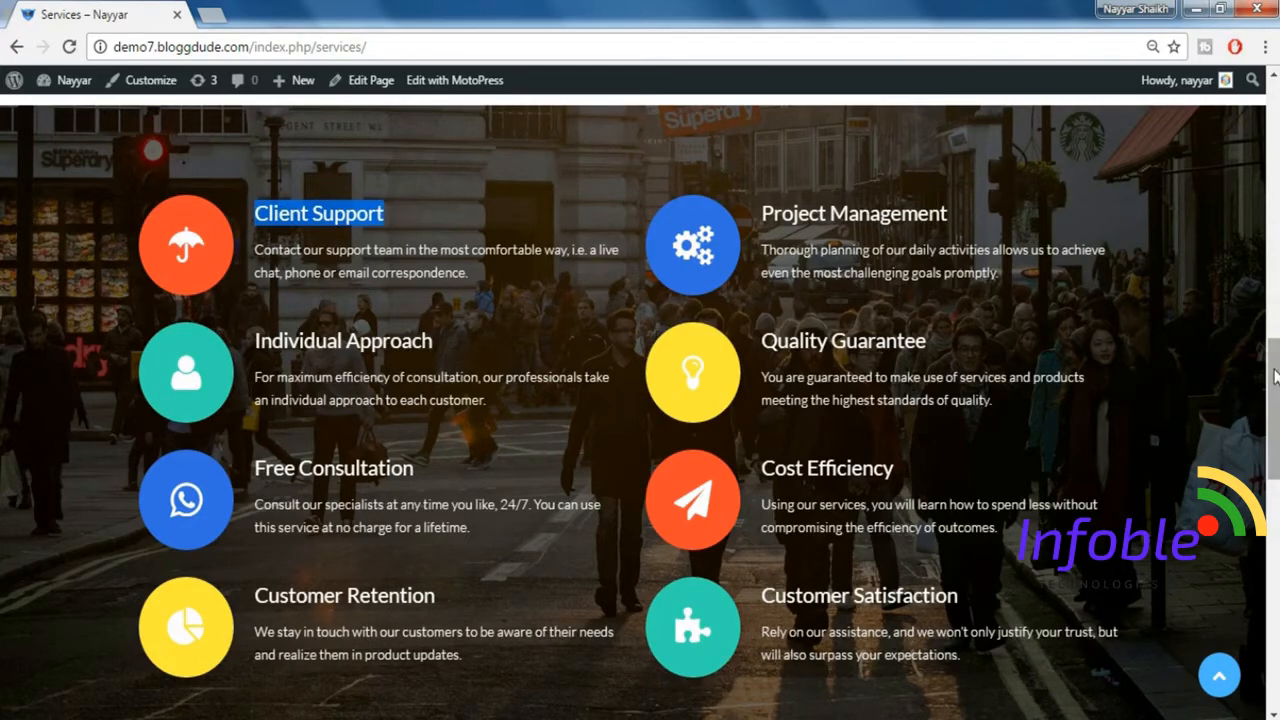
{"action": "left_click_drag", "start_coordinate": [1274, 385], "coordinate": [1275, 495]}
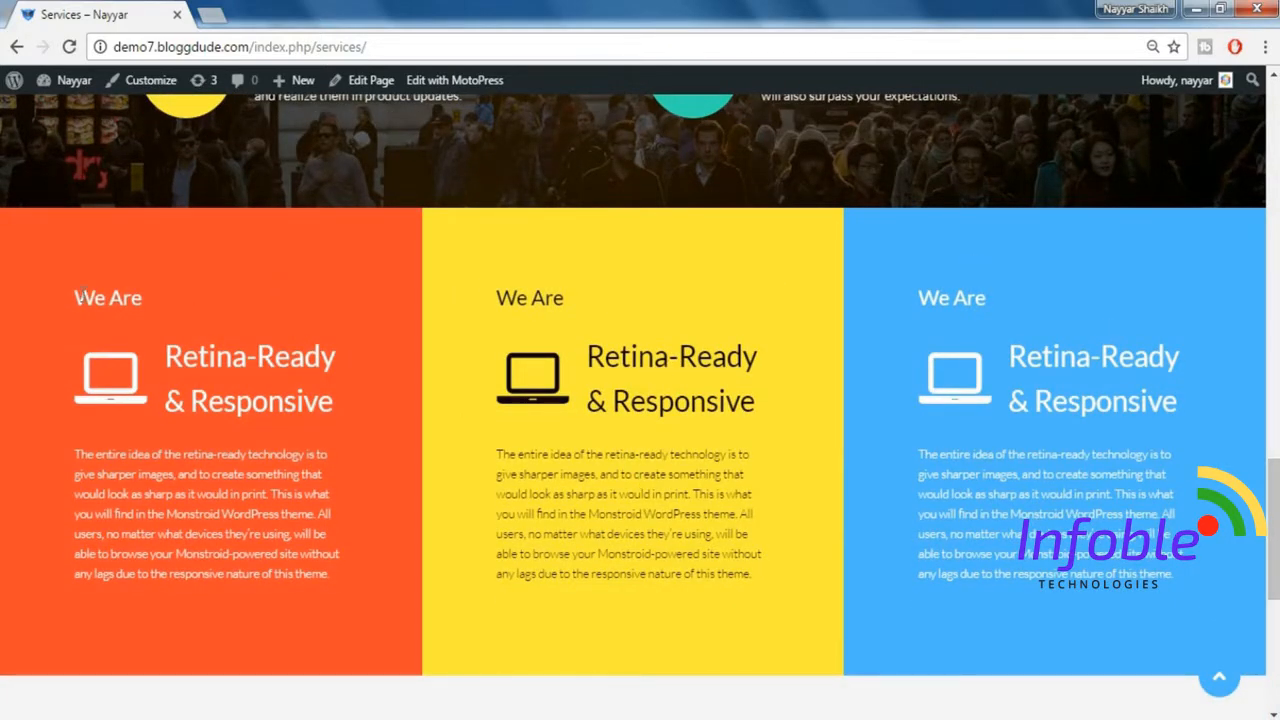
{"action": "left_click_drag", "start_coordinate": [100, 316], "coordinate": [312, 585]}
{"action": "left_click", "coordinate": [251, 451]}
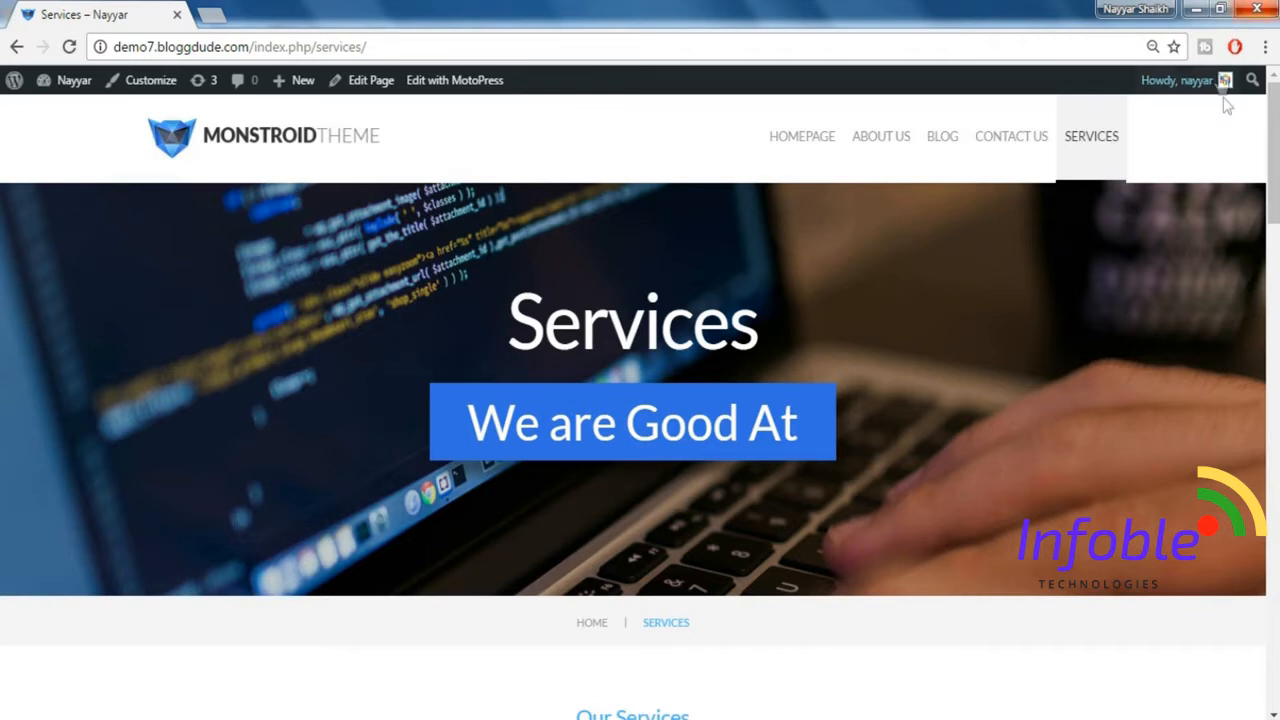
Show the Services page in the developer tools' responsive mobile view and check its collapsed navigation menu.
{"action": "key", "text": "ctrl+shift+i"}
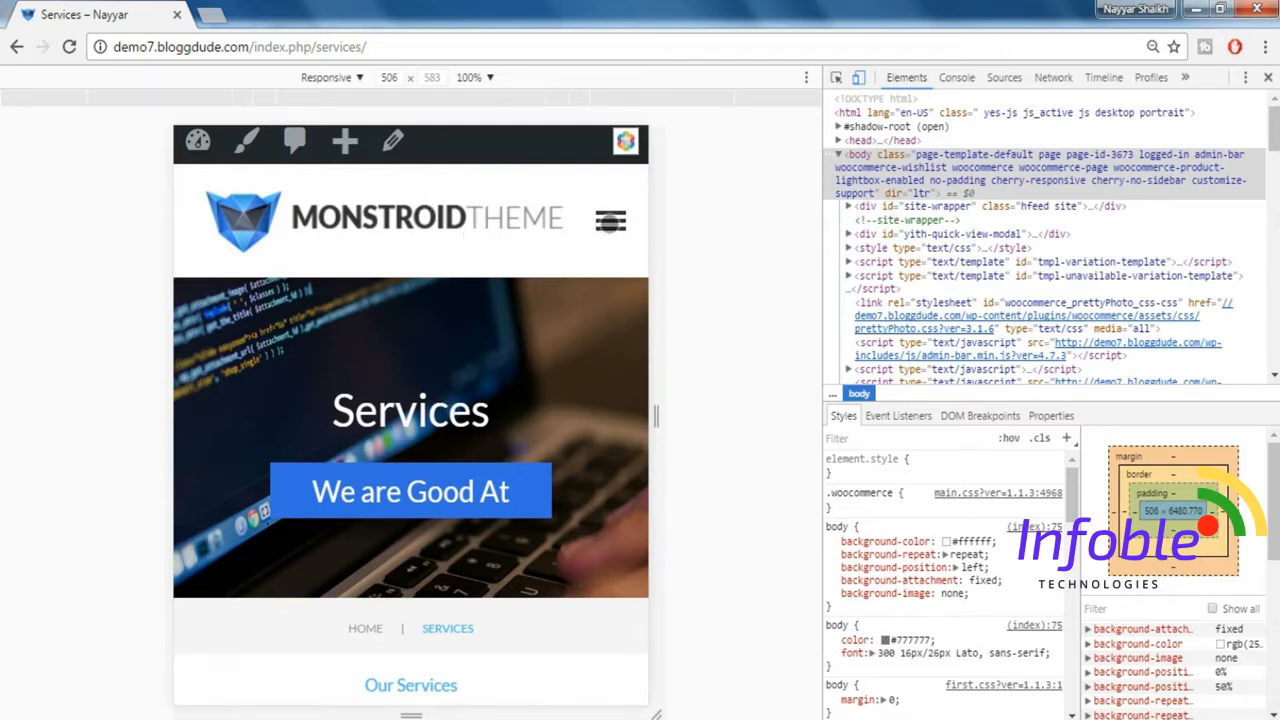
{"action": "left_click", "coordinate": [610, 221]}
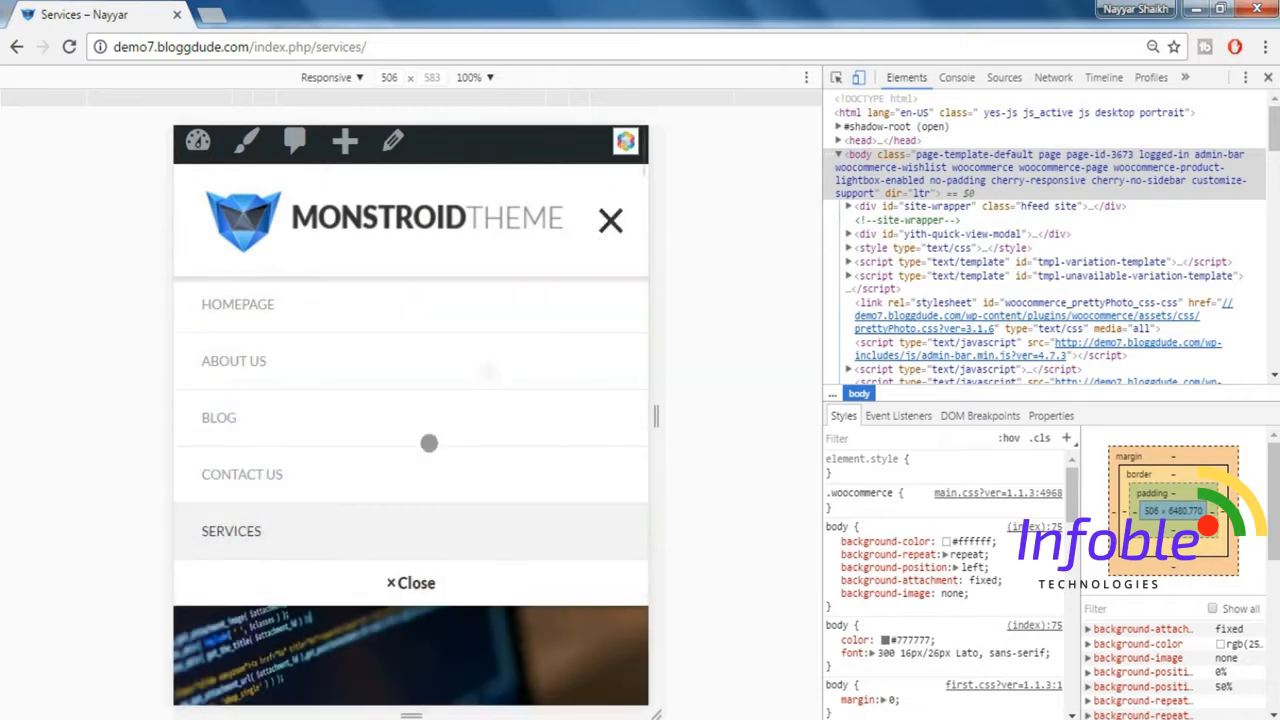
{"action": "left_click", "coordinate": [416, 586]}
Review the mobile layout of the Services page from the service items down to the footer, and exit the responsive preview.
{"action": "scroll", "coordinate": [420, 560], "scroll_direction": "down", "scroll_amount": 10}
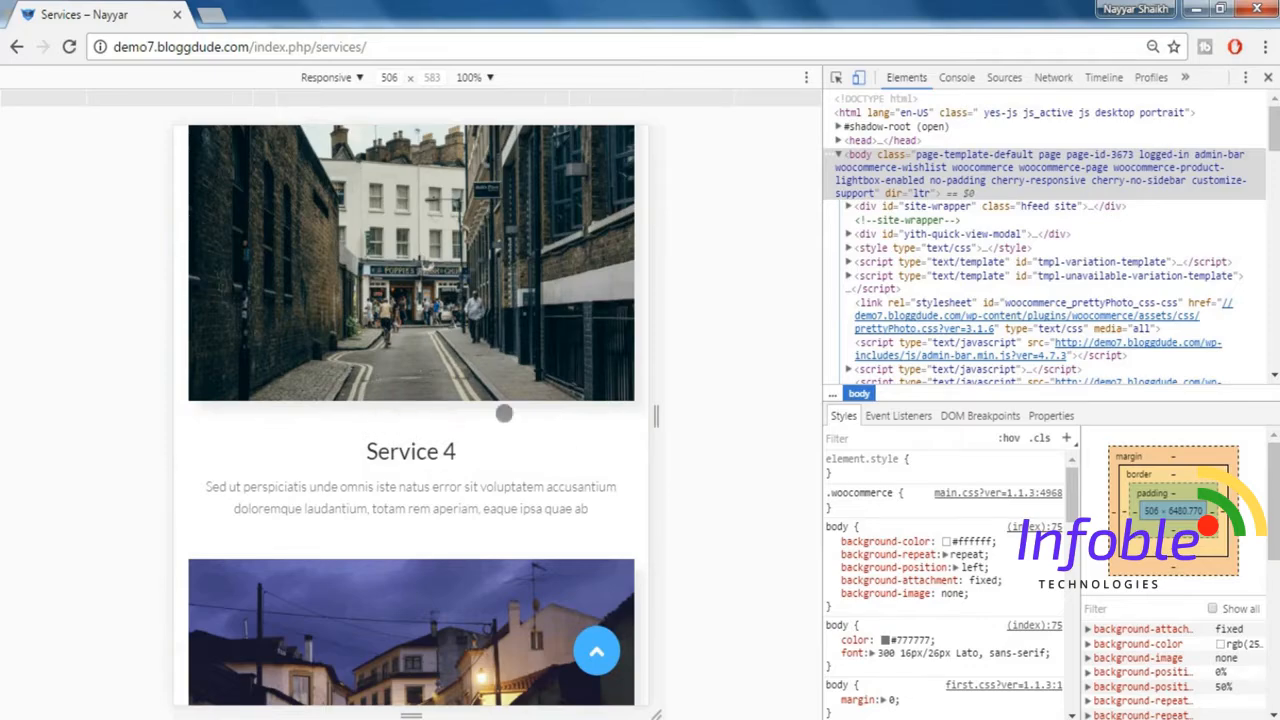
{"action": "left_click_drag", "start_coordinate": [431, 523], "coordinate": [440, 266]}
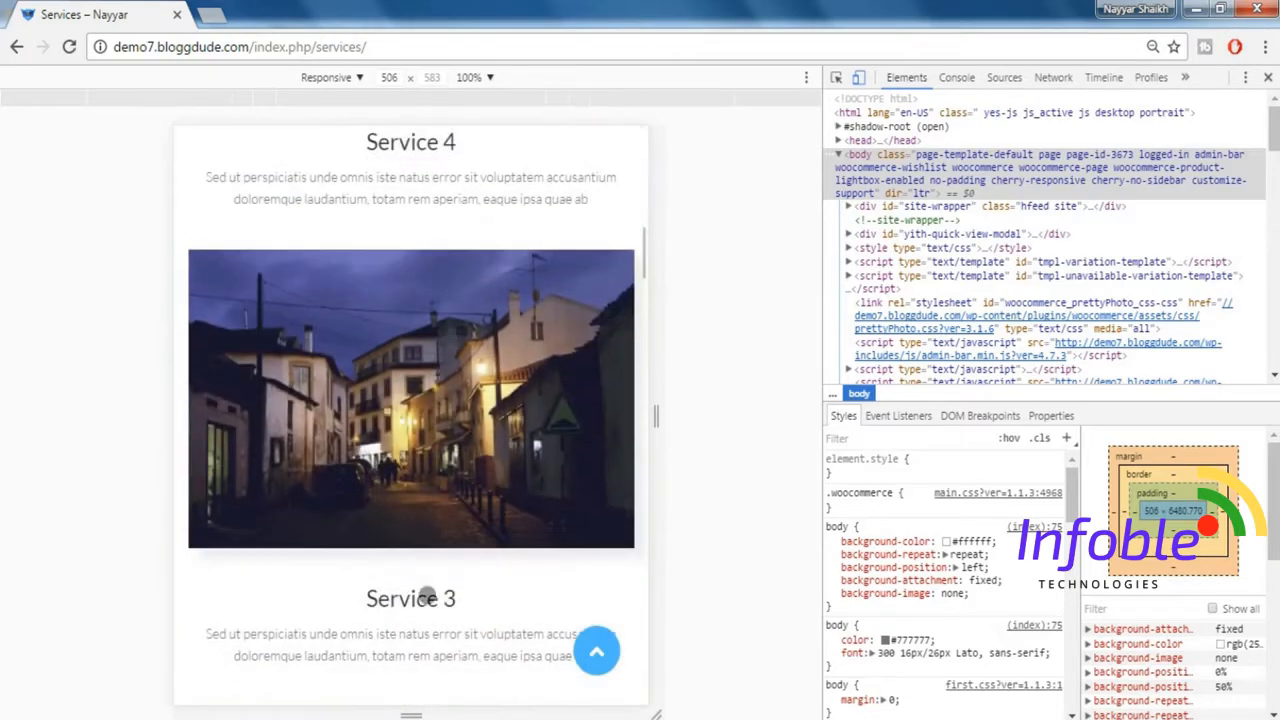
{"action": "left_click_drag", "start_coordinate": [431, 594], "coordinate": [436, 268]}
{"action": "left_click_drag", "start_coordinate": [415, 548], "coordinate": [462, 227]}
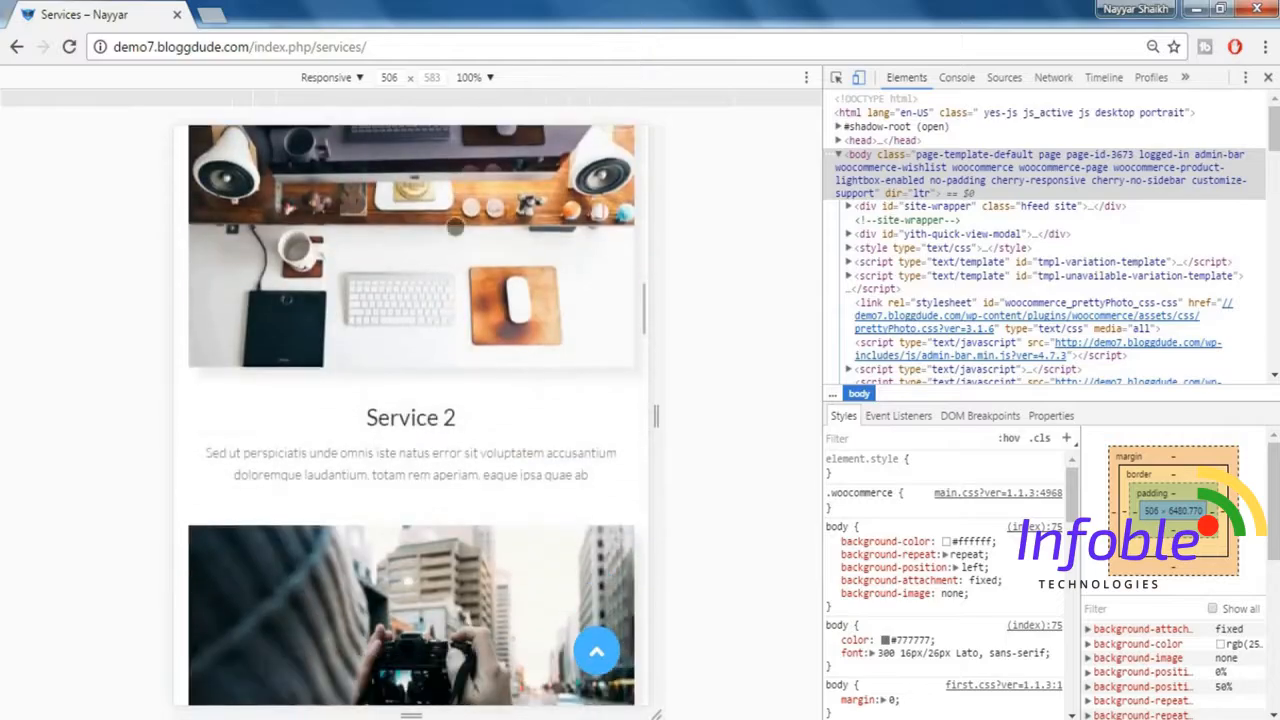
{"action": "left_click_drag", "start_coordinate": [465, 629], "coordinate": [478, 285]}
{"action": "left_click_drag", "start_coordinate": [475, 630], "coordinate": [523, 400]}
{"action": "left_click_drag", "start_coordinate": [522, 620], "coordinate": [524, 401]}
{"action": "scroll", "coordinate": [523, 401], "scroll_direction": "down", "scroll_amount": 15}
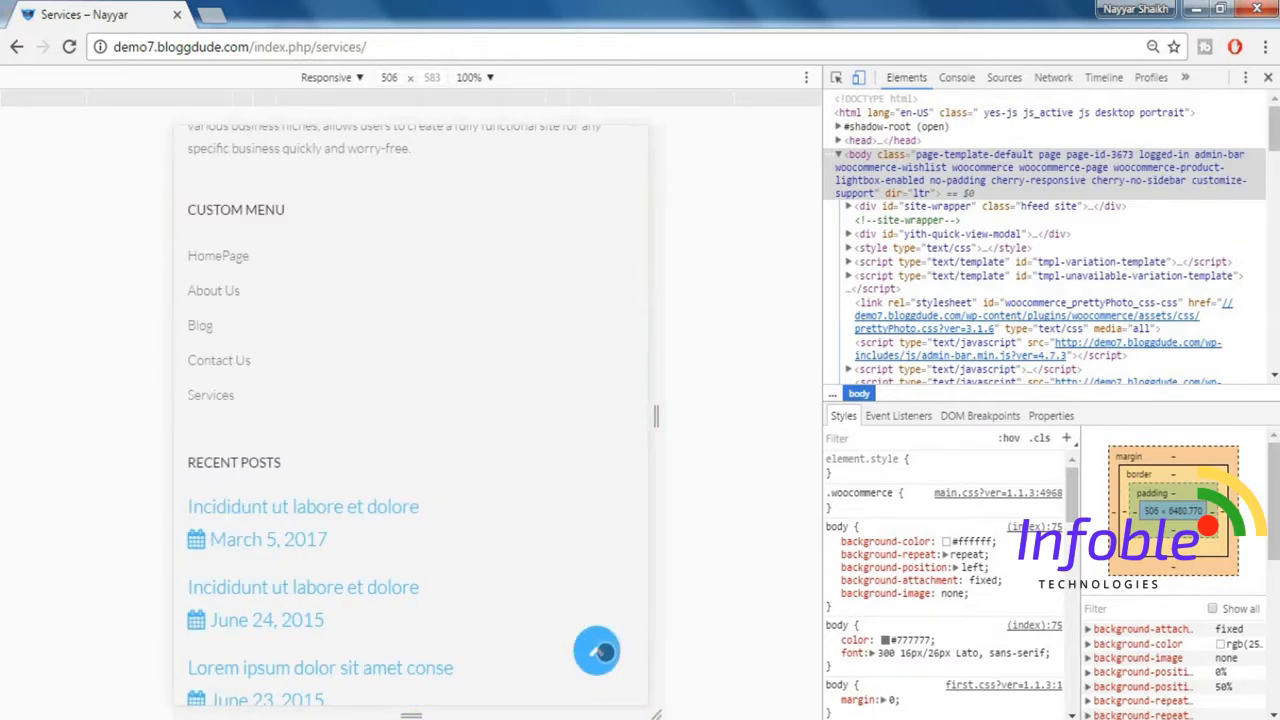
{"action": "left_click", "coordinate": [596, 650]}
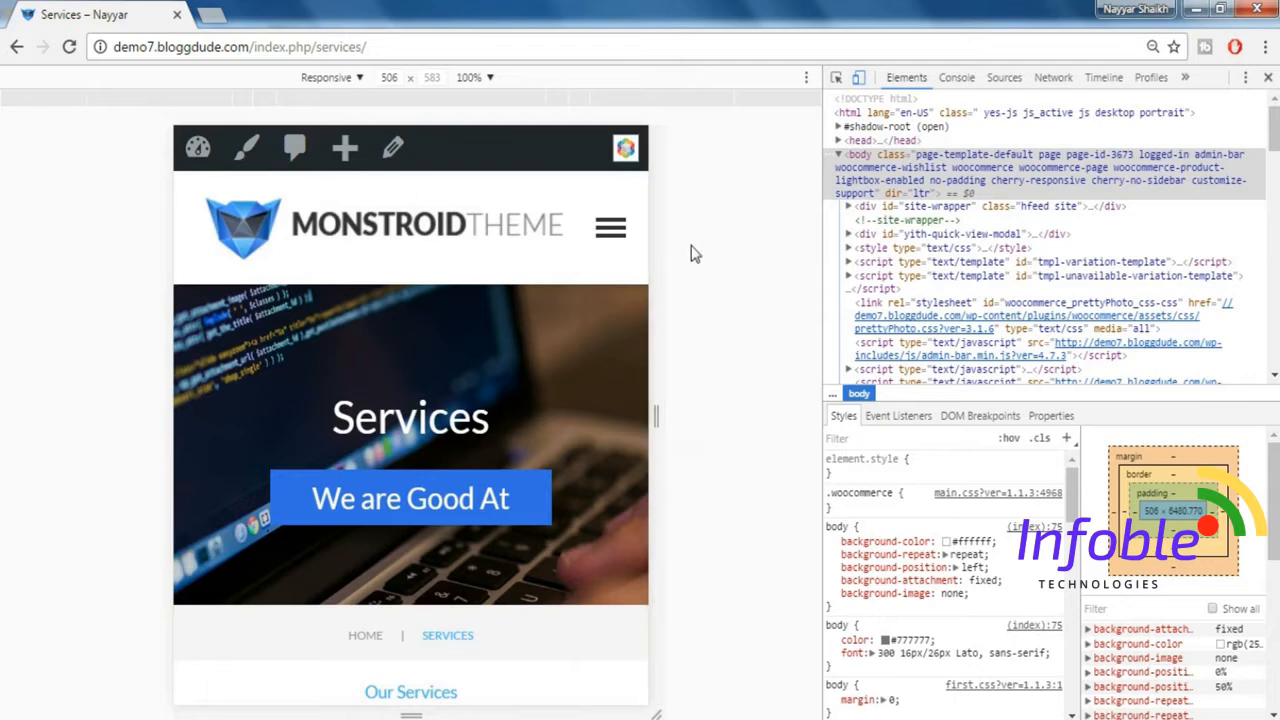
{"action": "left_click", "coordinate": [1267, 77]}
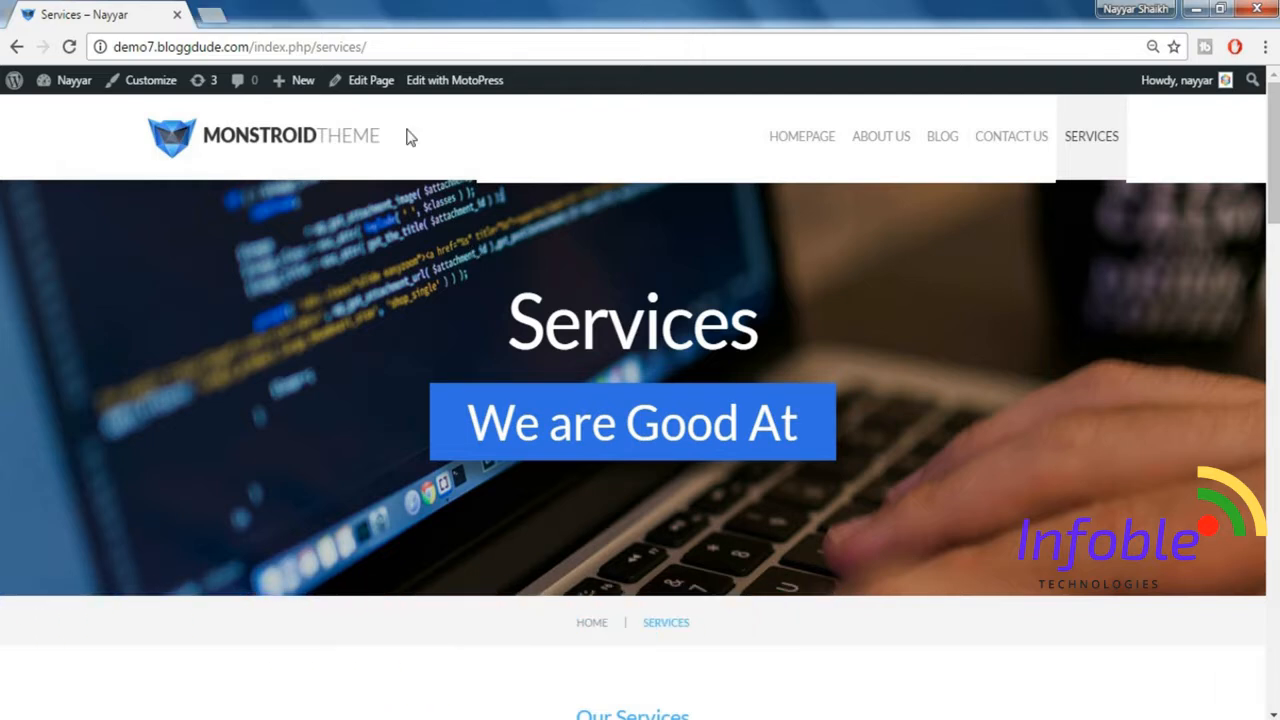
Open bloggdude.com/hostgator in a new browser tab.
{"action": "left_click", "coordinate": [212, 14]}
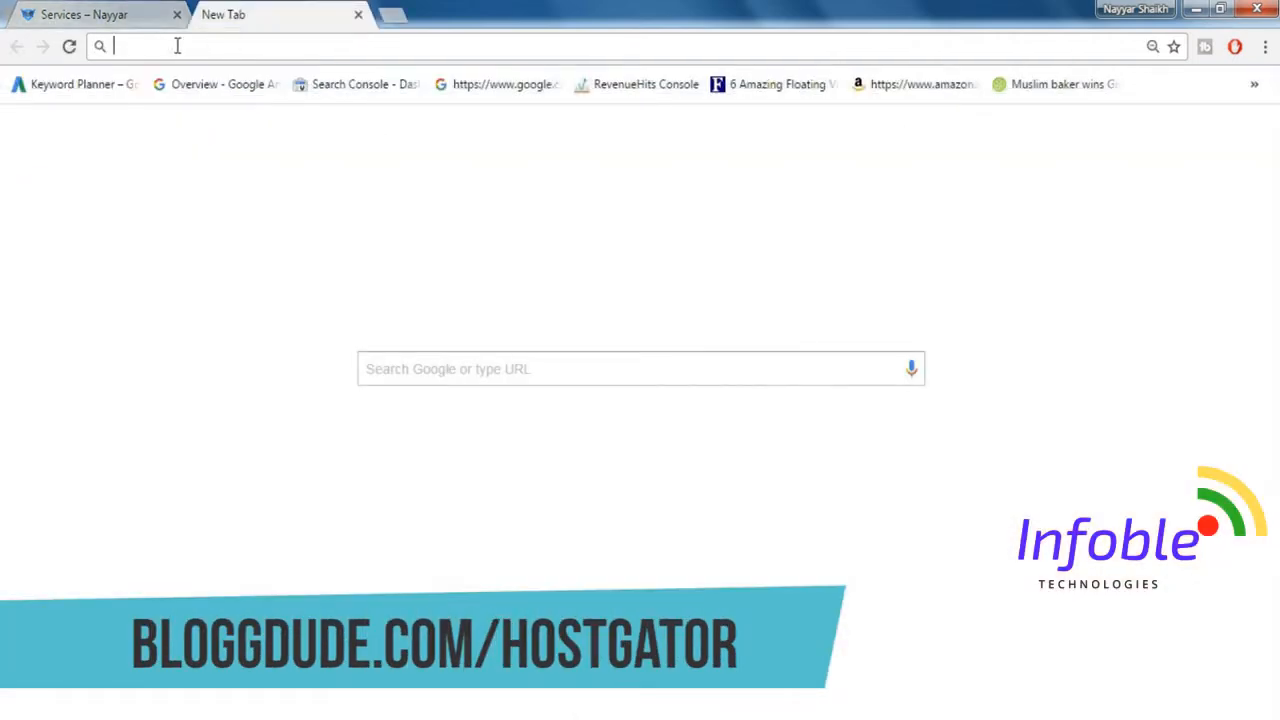
{"action": "type", "text": "bloggdude.com/"}
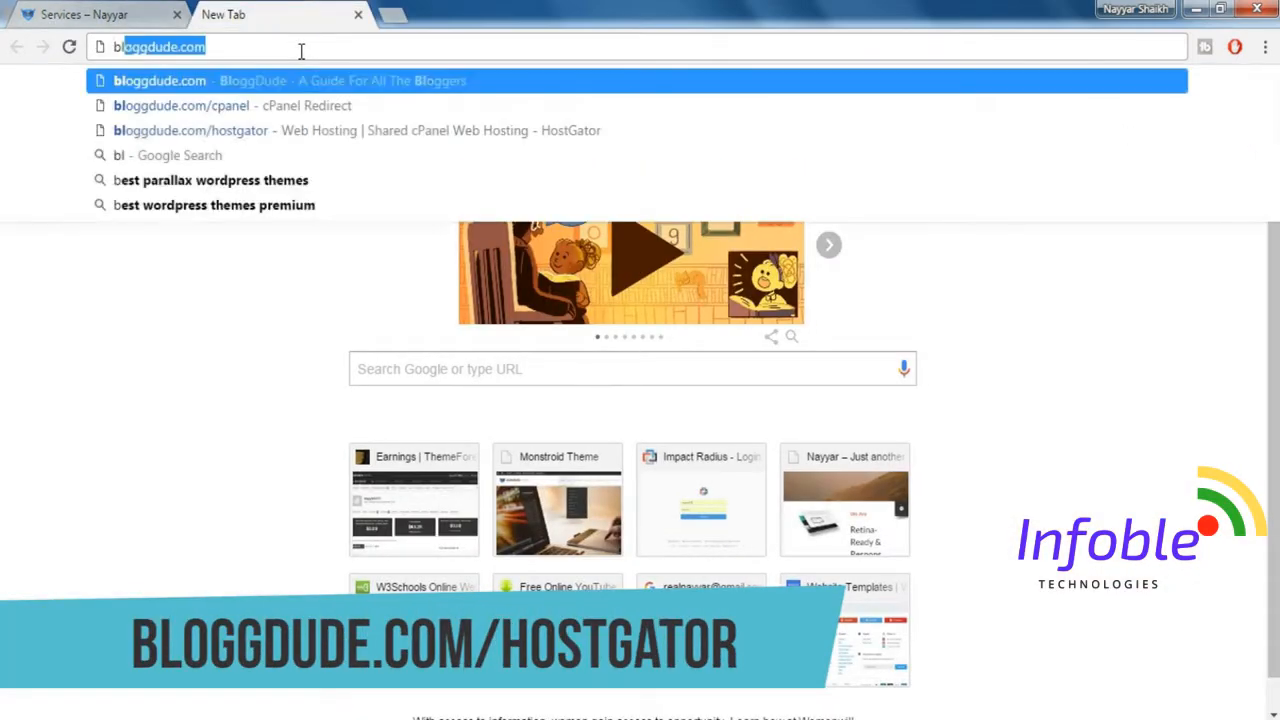
{"action": "key", "text": "Down"}
{"action": "key", "text": "Down"}
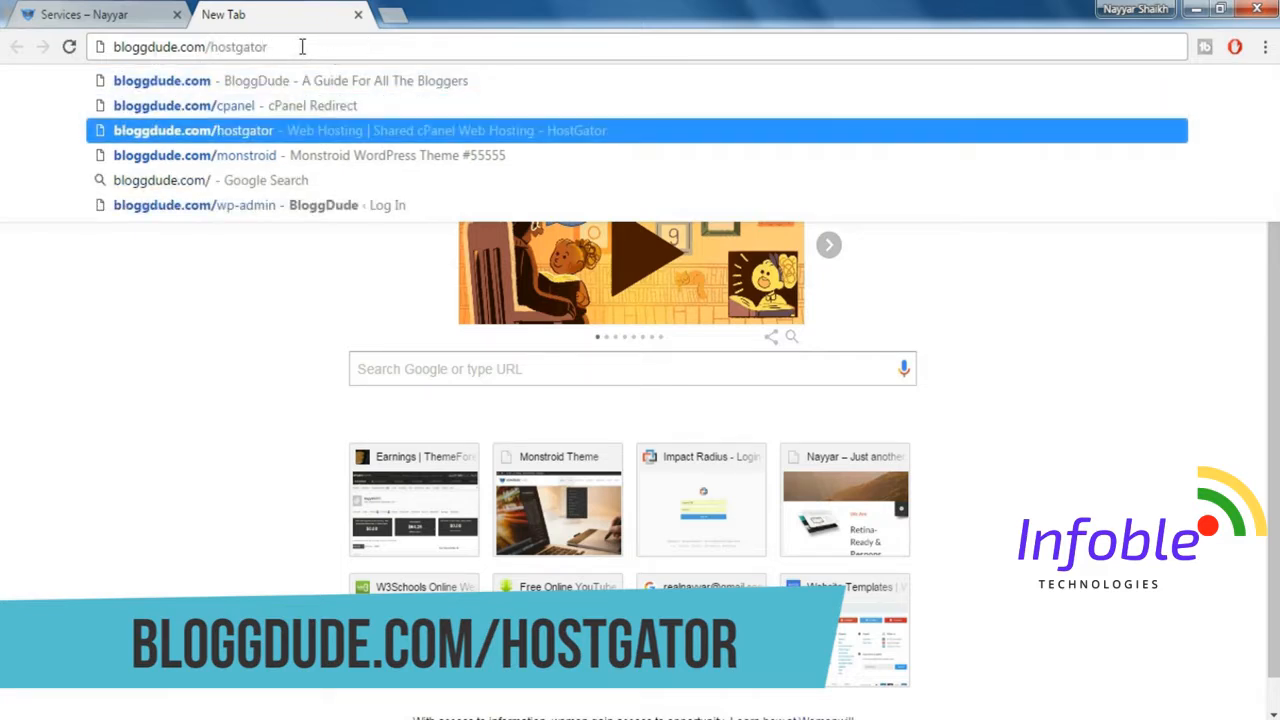
{"action": "key", "text": "Return"}
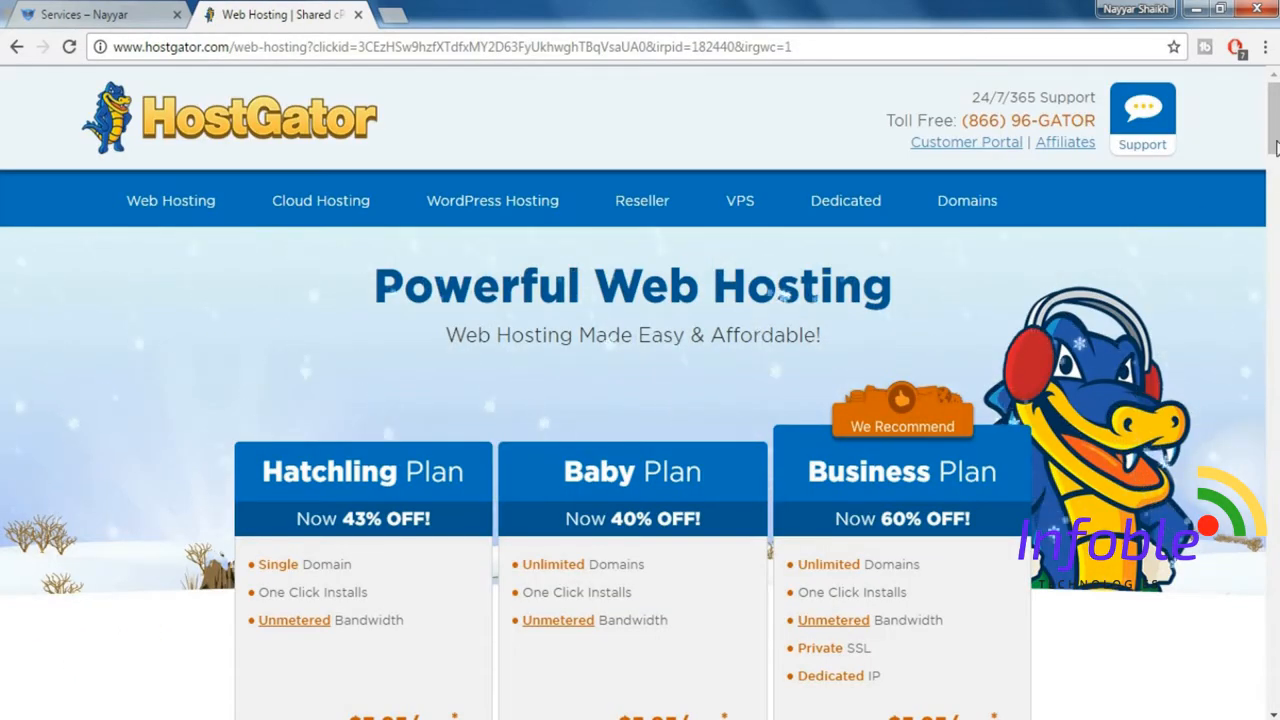
Sign up for HostGator's Baby Plan and choose the already owned domain option in the order form.
{"action": "scroll", "coordinate": [1276, 147], "scroll_direction": "down", "scroll_amount": 3}
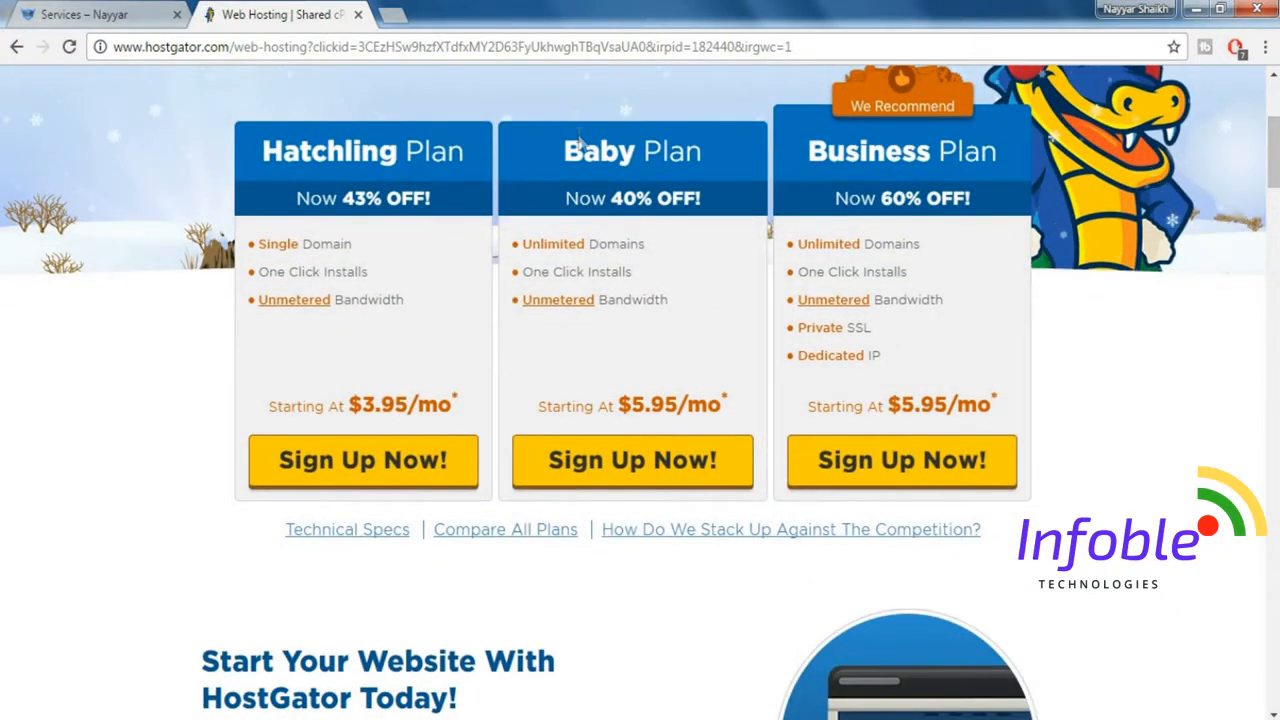
{"action": "left_click", "coordinate": [586, 472]}
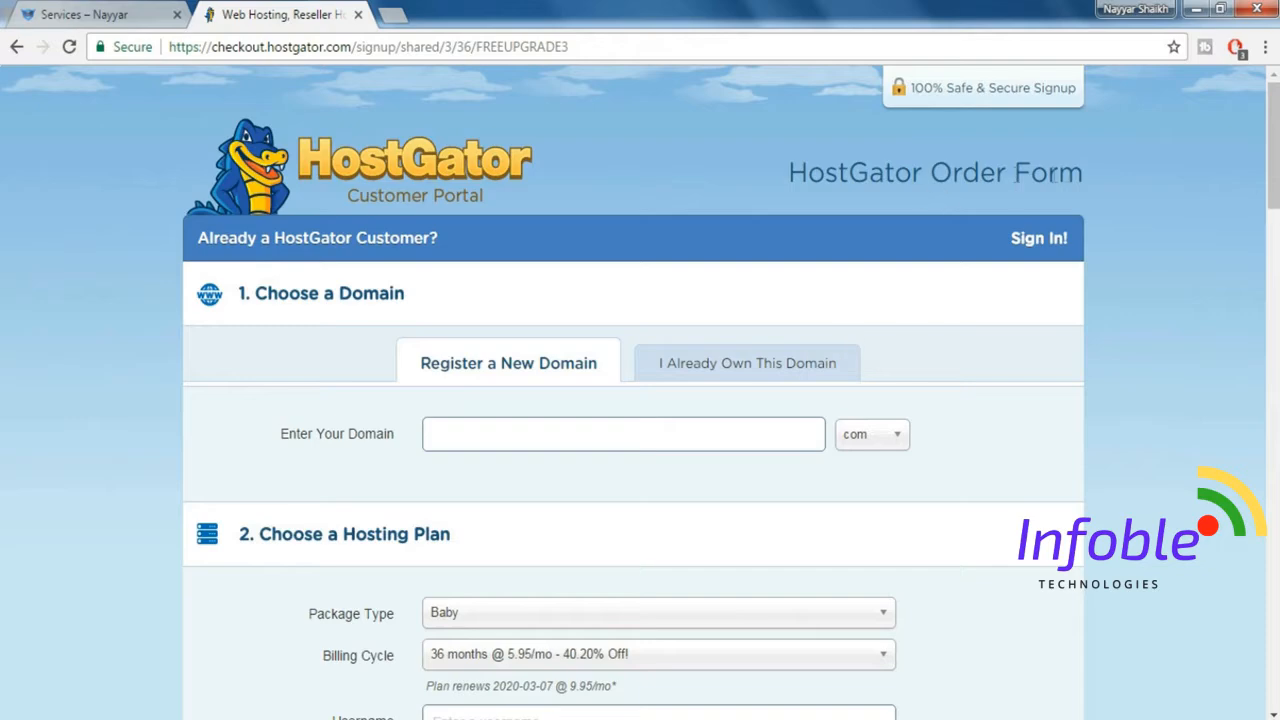
{"action": "left_click_drag", "start_coordinate": [1273, 134], "coordinate": [1273, 167]}
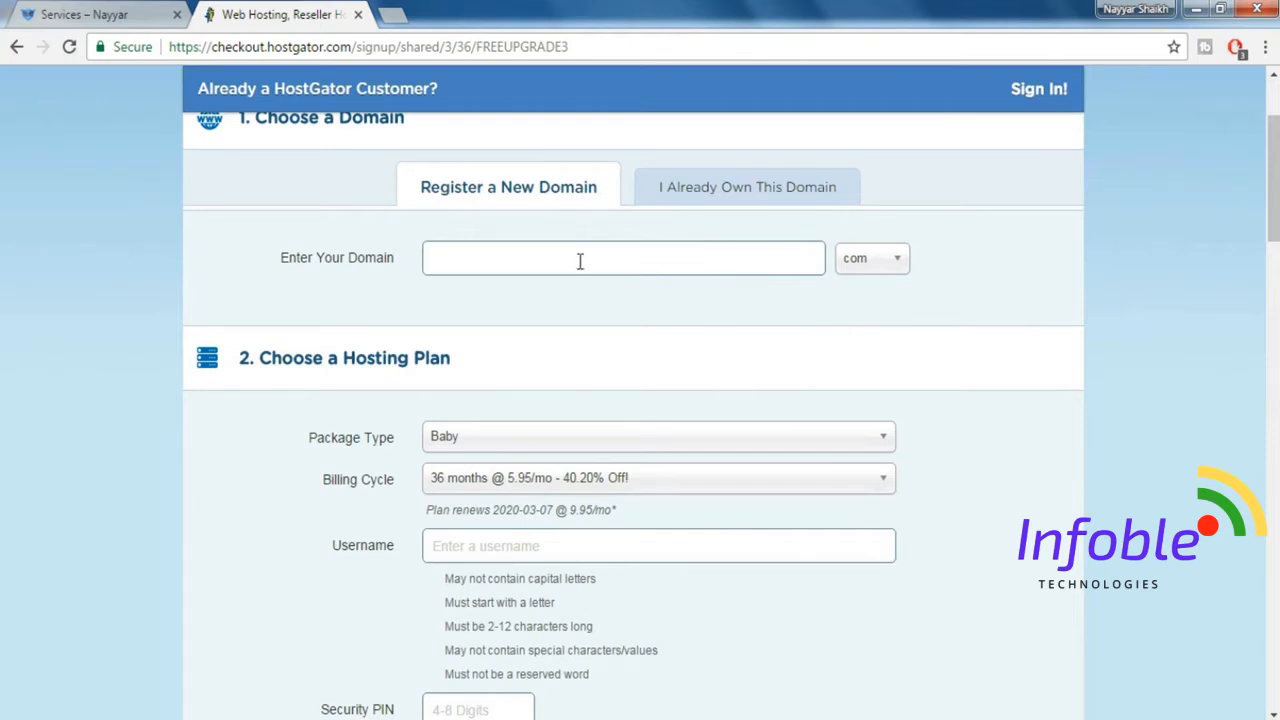
{"action": "left_click", "coordinate": [716, 200]}
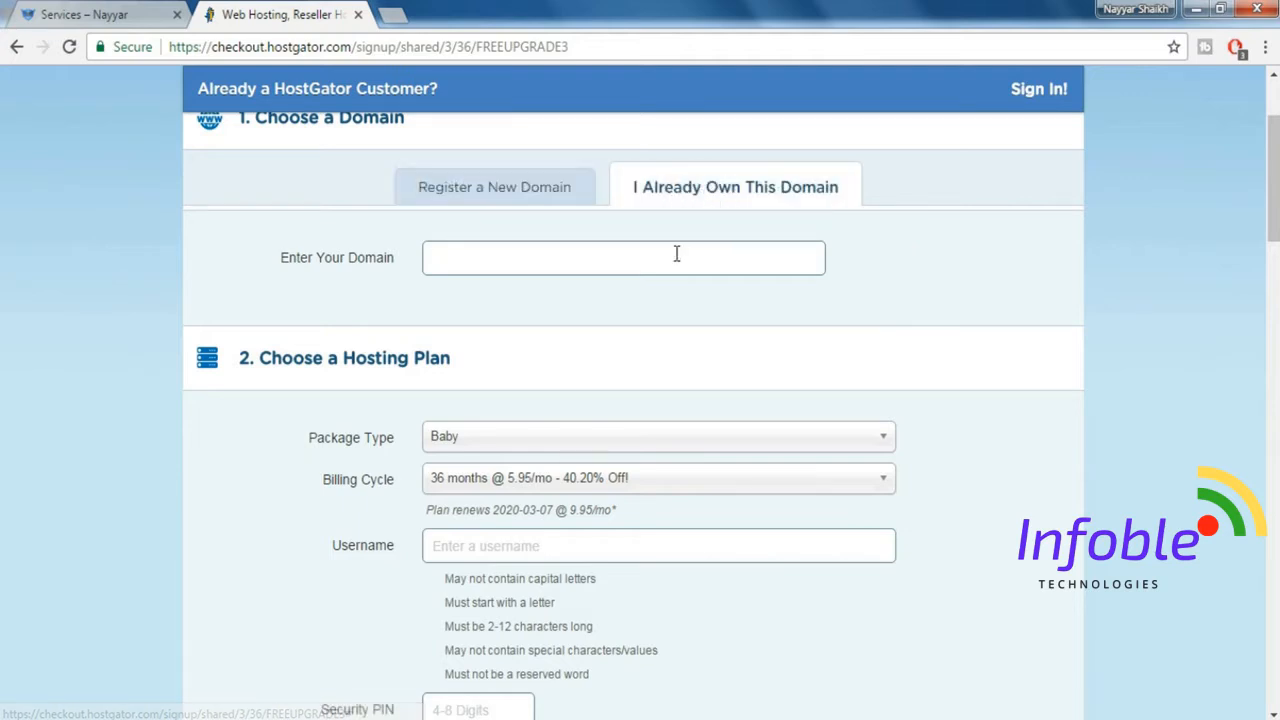
Set the hosting plan's billing cycle to 12 months @ 8.95/mo and enter "username" as the account username.
{"action": "scroll", "coordinate": [1022, 316], "scroll_direction": "down", "scroll_amount": 4}
{"action": "scroll", "coordinate": [1022, 316], "scroll_direction": "up", "scroll_amount": 2}
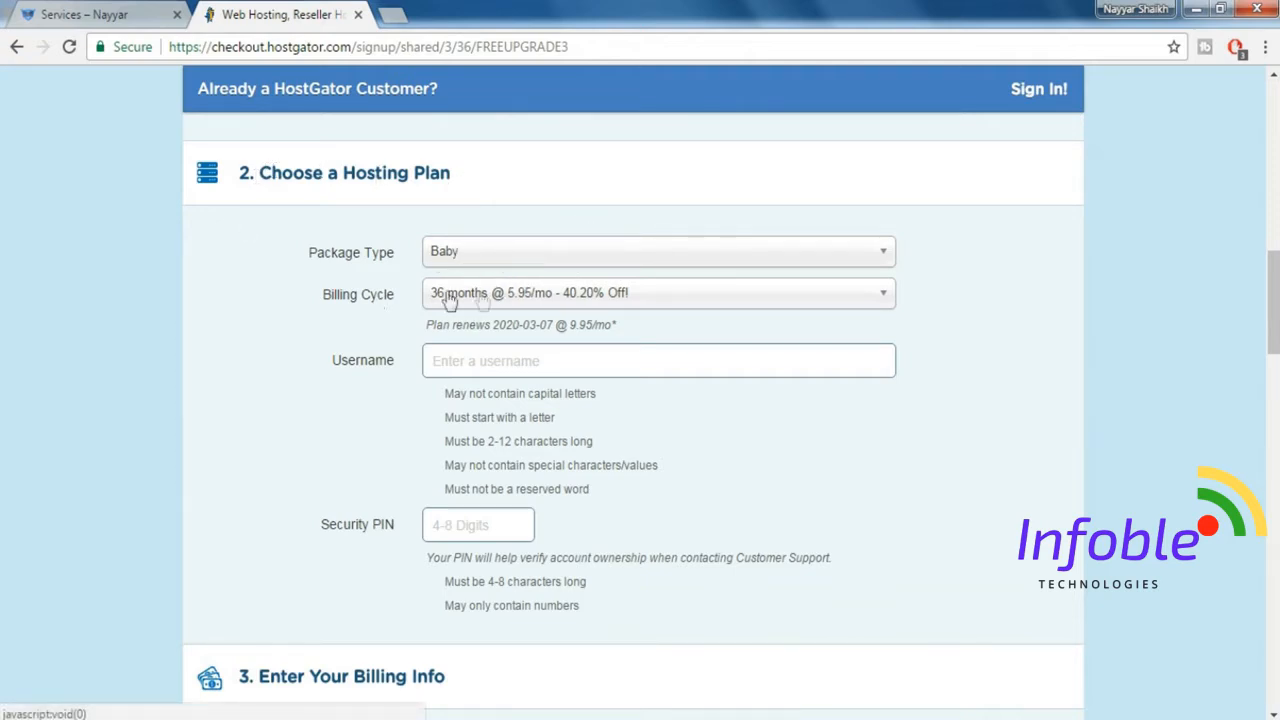
{"action": "left_click", "coordinate": [507, 300]}
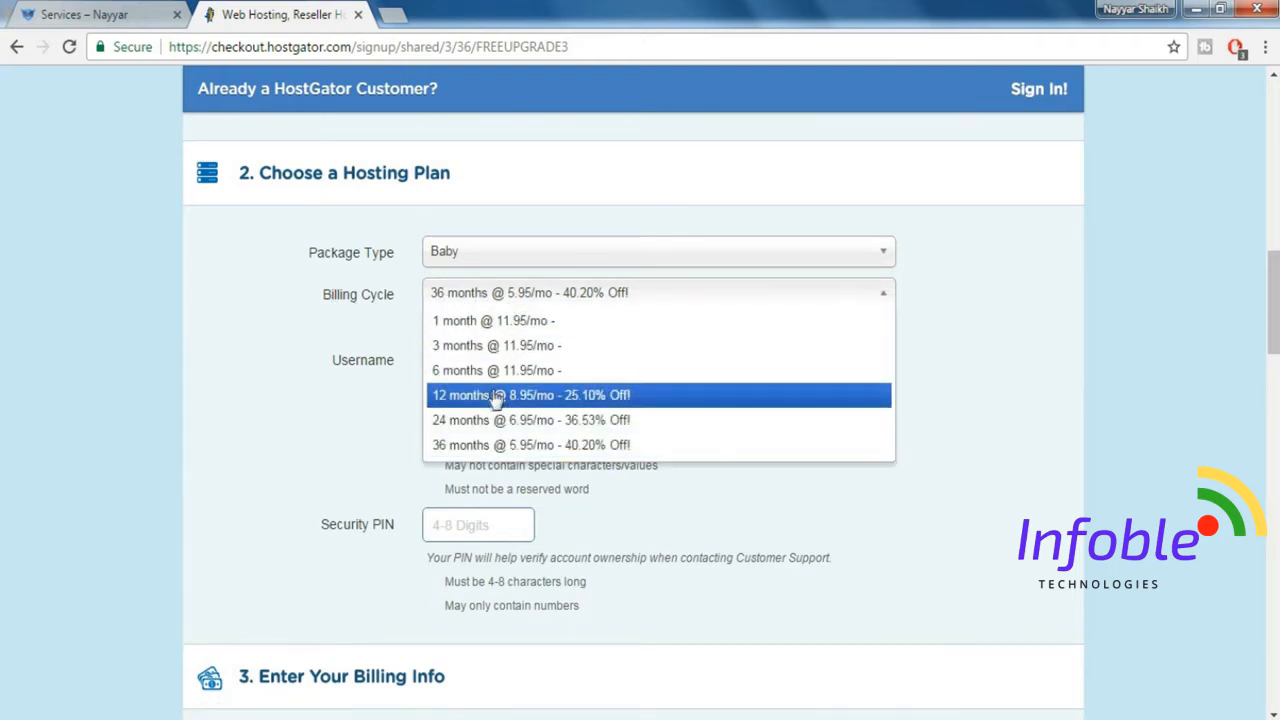
{"action": "left_click", "coordinate": [532, 400]}
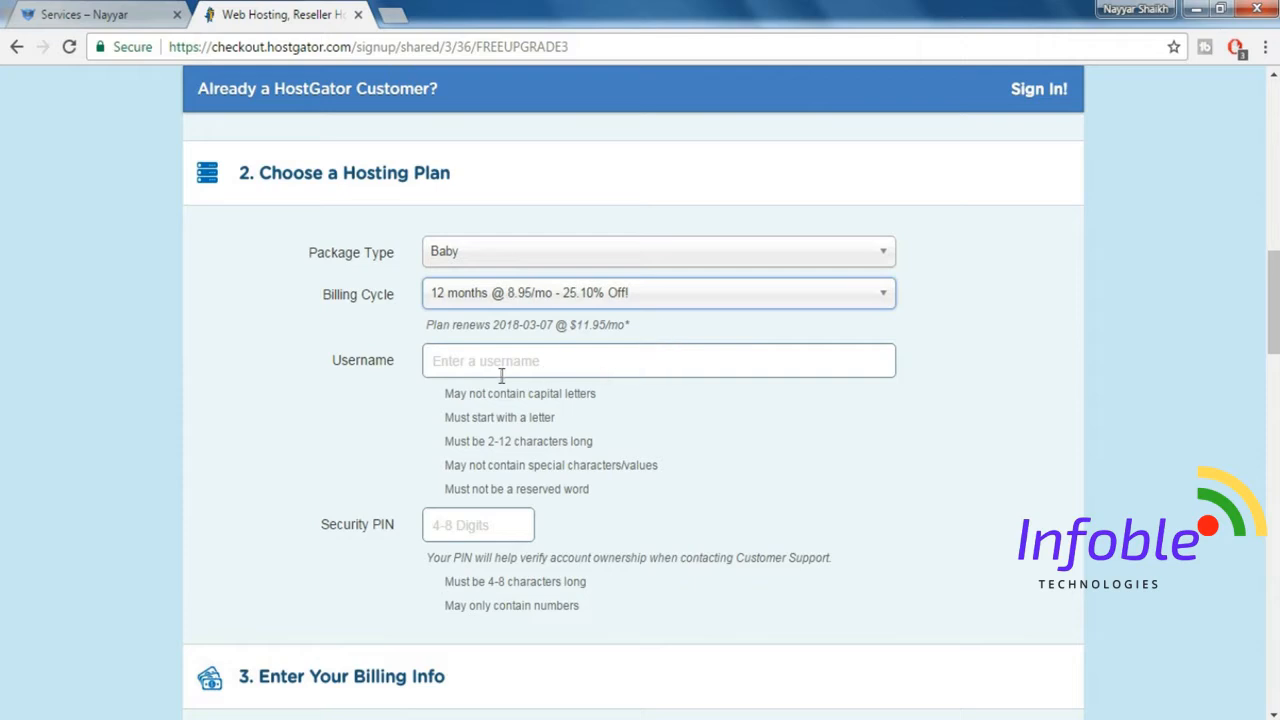
{"action": "left_click", "coordinate": [494, 371]}
{"action": "type", "text": "username"}
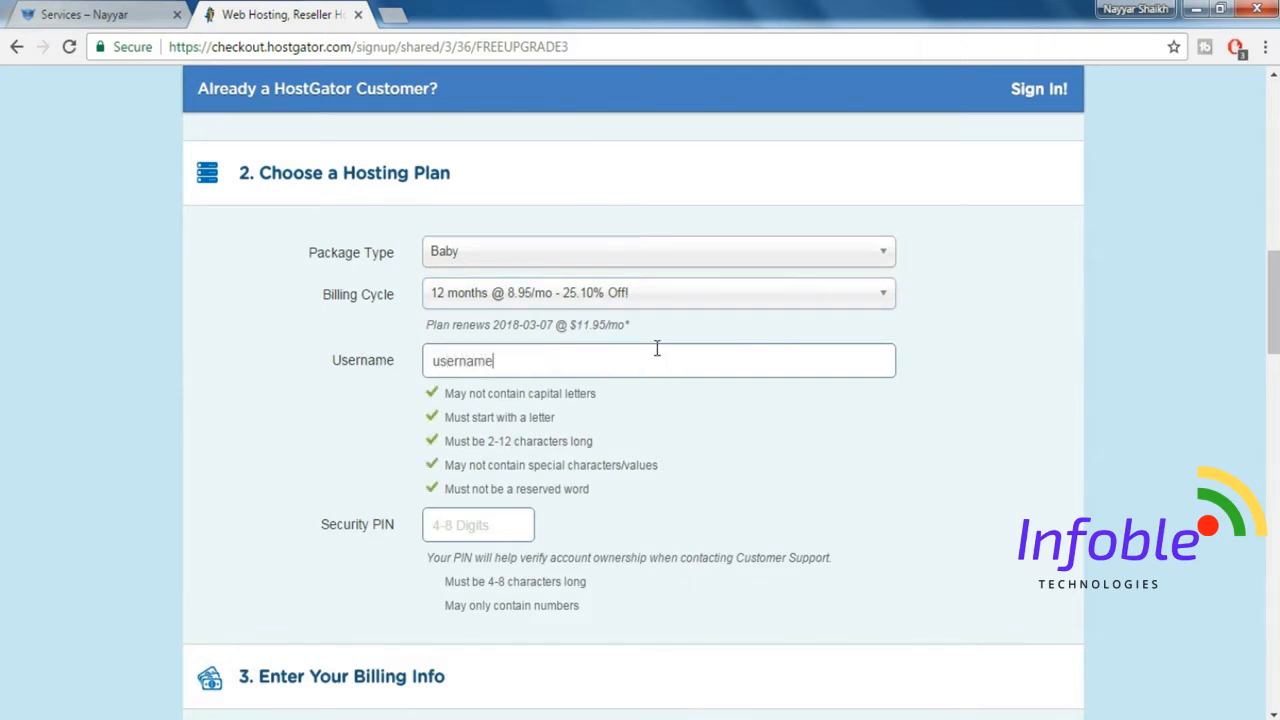
{"action": "key", "text": "Tab"}
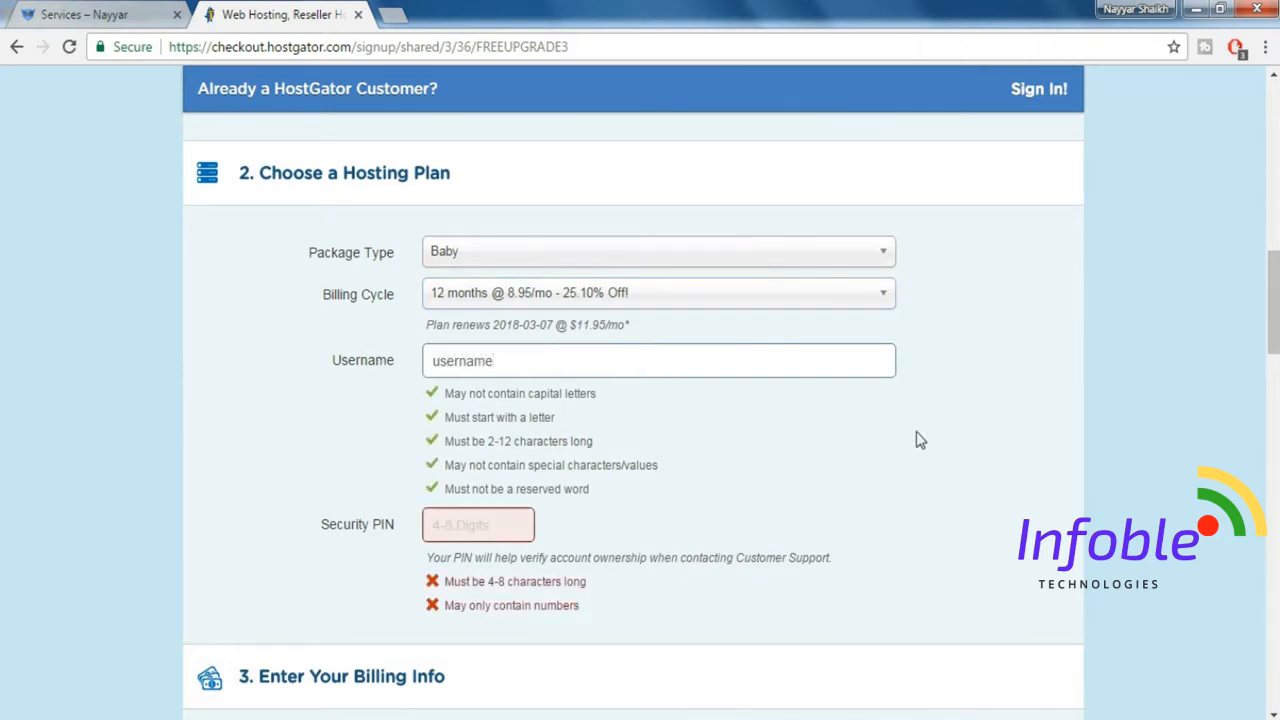
Enter the account's security PIN in the hosting plan section of the order form.
{"action": "scroll", "coordinate": [698, 436], "scroll_direction": "down", "scroll_amount": 2}
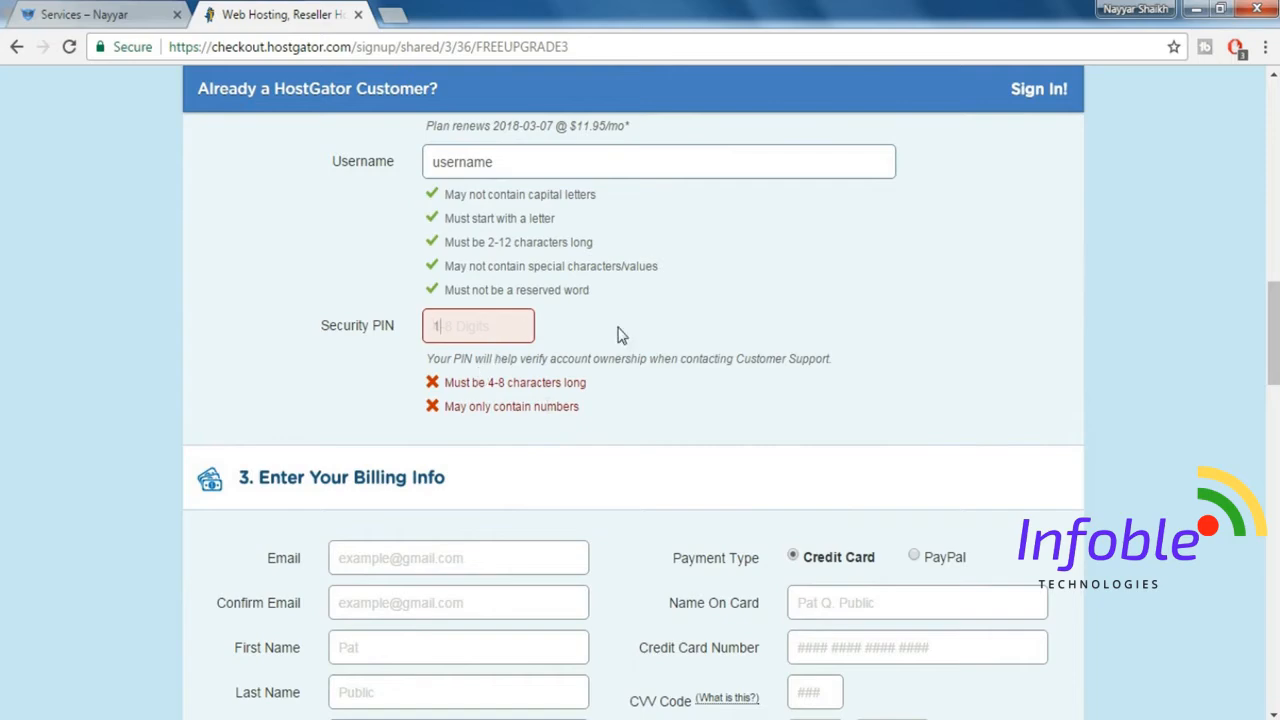
{"action": "scroll", "coordinate": [629, 331], "scroll_direction": "down", "scroll_amount": 3}
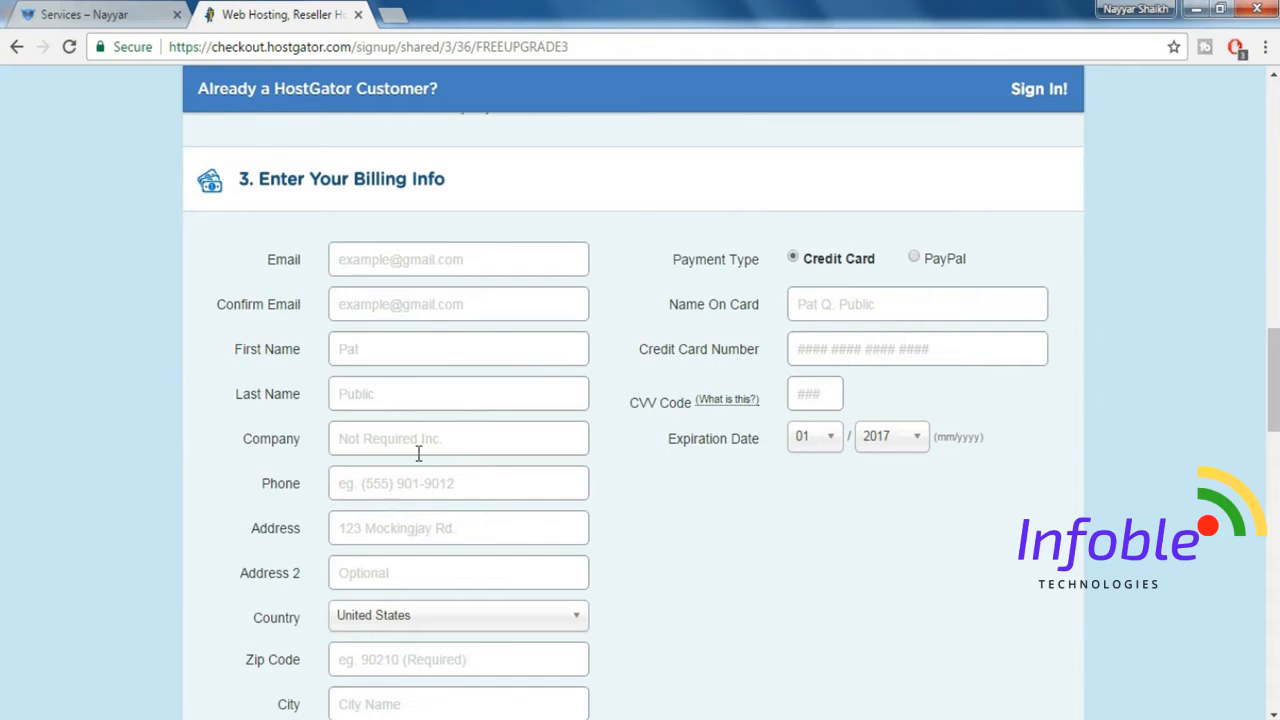
Review the billing info fields, check the PayPal payment type and set the payment type back to Credit Card.
{"action": "scroll", "coordinate": [419, 454], "scroll_direction": "down", "scroll_amount": 1}
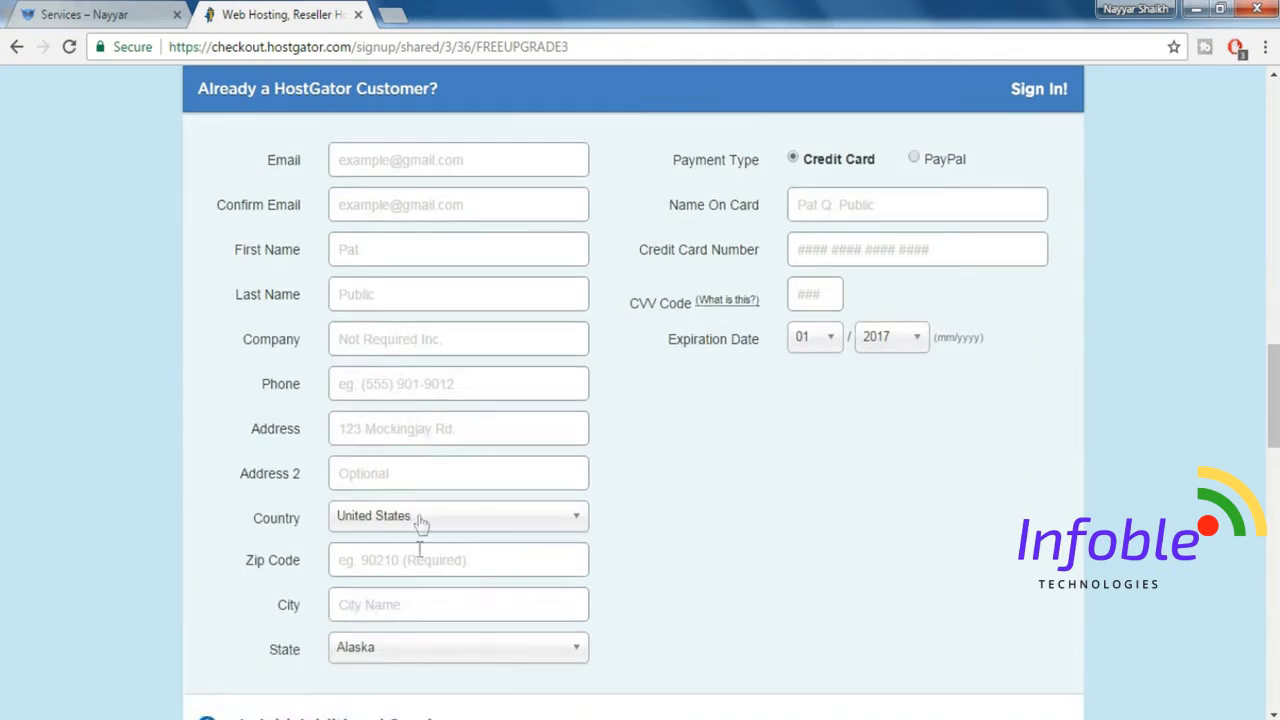
{"action": "scroll", "coordinate": [828, 573], "scroll_direction": "up", "scroll_amount": 1}
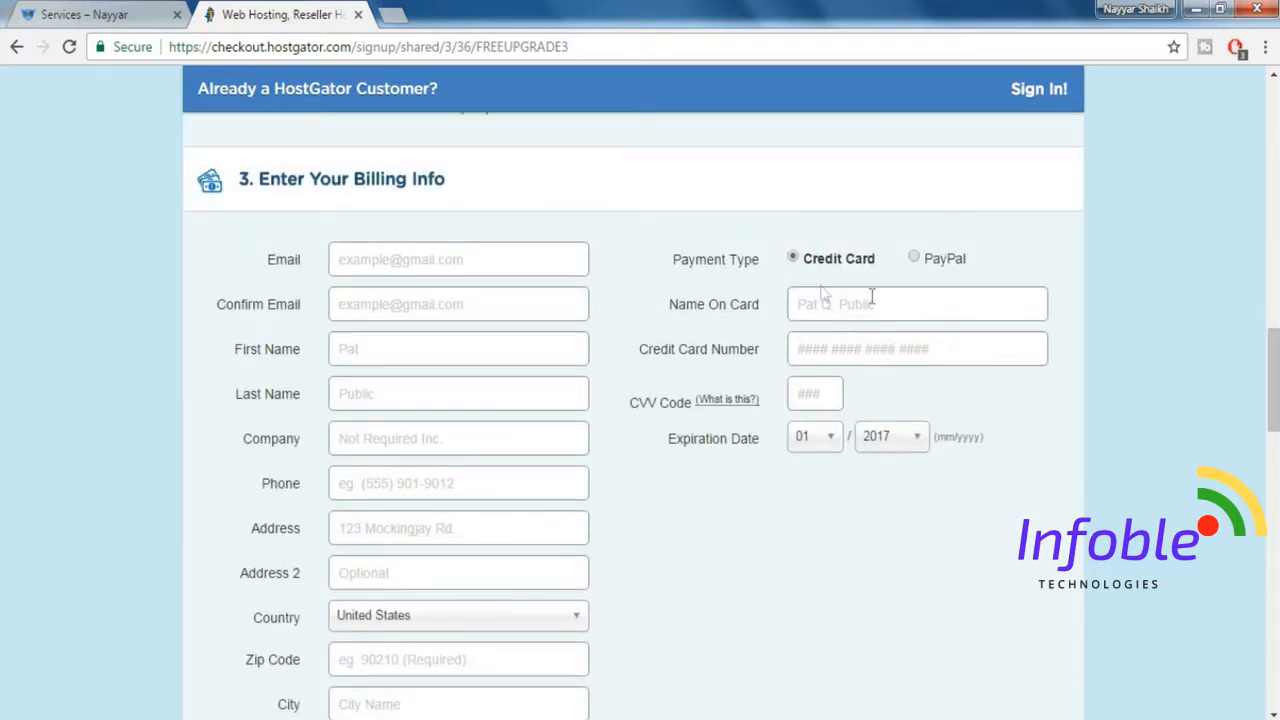
{"action": "left_click", "coordinate": [912, 260]}
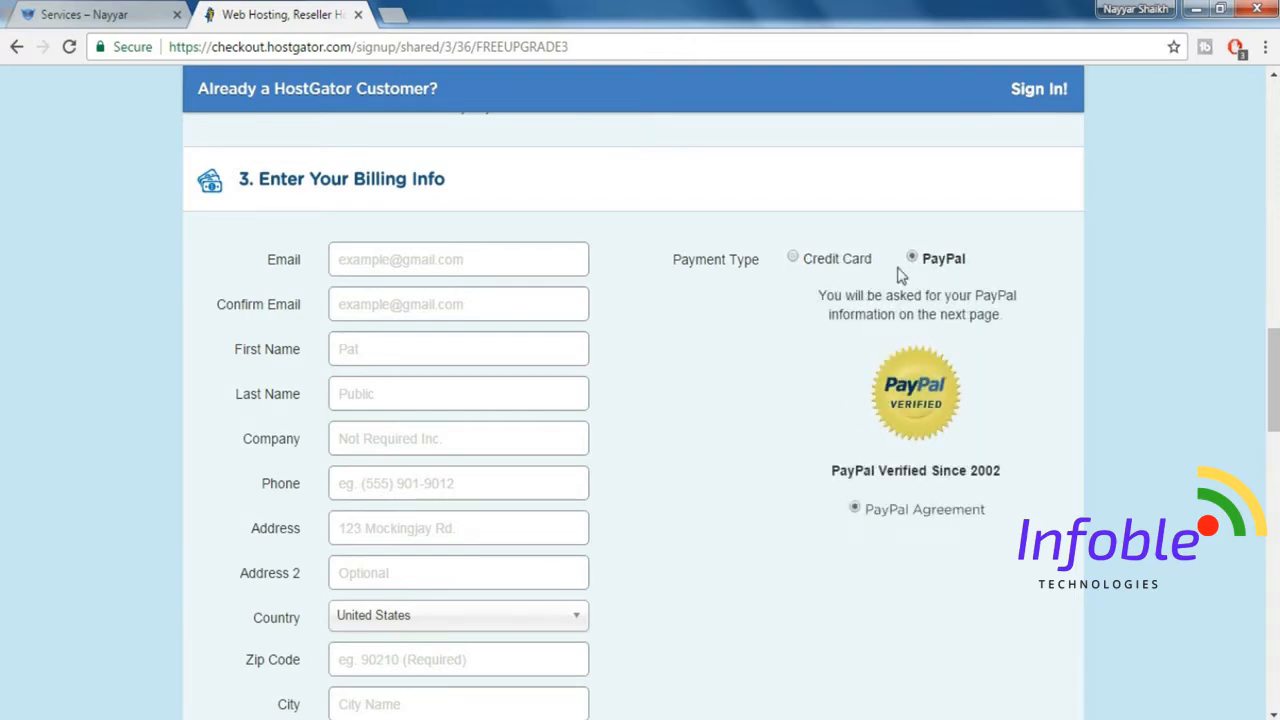
{"action": "left_click", "coordinate": [792, 259]}
Deselect the HackAlert Monitoring (SiteLock) and Site Backup (CodeGuard) additional services.
{"action": "scroll", "coordinate": [943, 354], "scroll_direction": "down", "scroll_amount": 5}
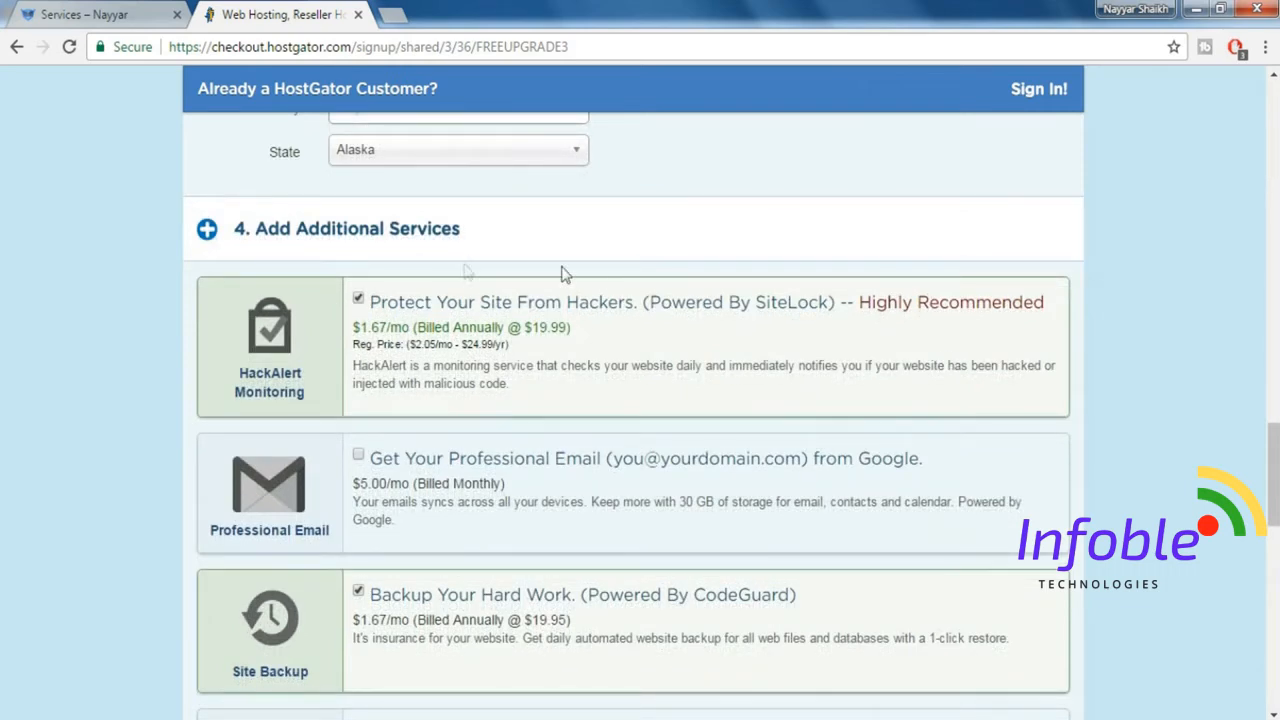
{"action": "left_click", "coordinate": [358, 299]}
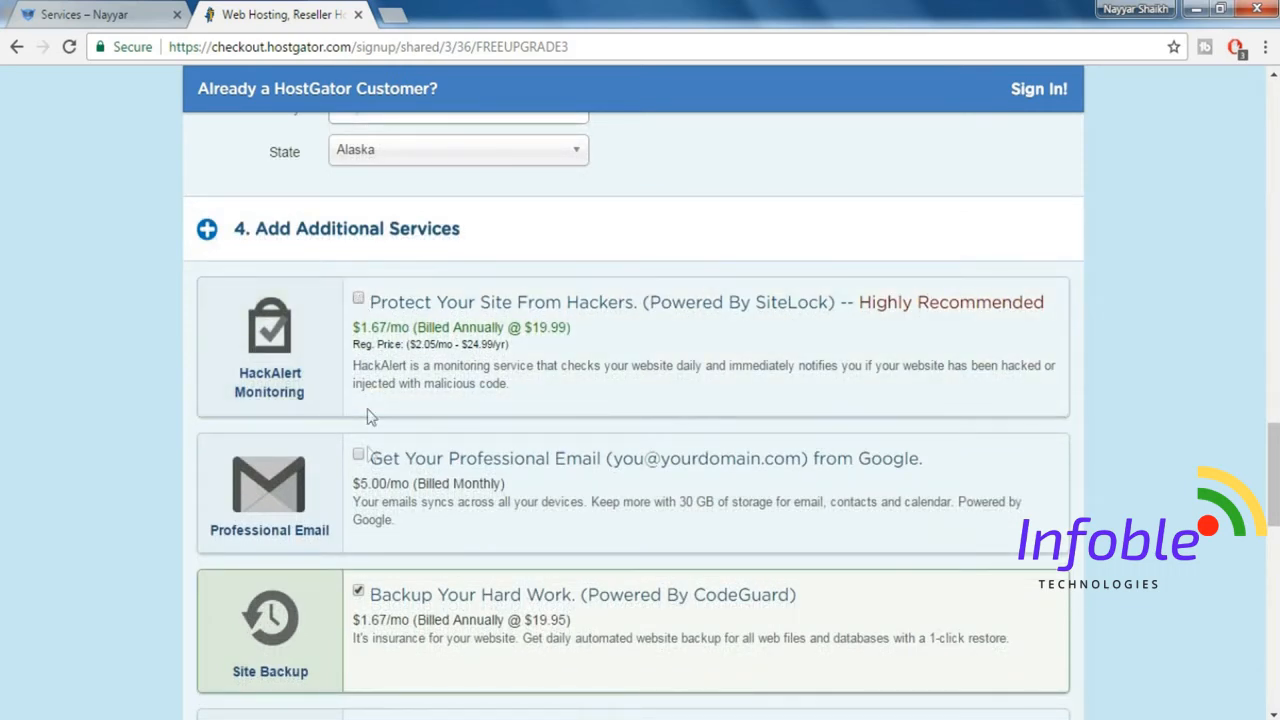
{"action": "left_click", "coordinate": [358, 591]}
Replace the coupon code with WEBBDUDE45 and agree to the Terms of Service, Cancellation Policy and Privacy Policy.
{"action": "scroll", "coordinate": [607, 494], "scroll_direction": "down", "scroll_amount": 3}
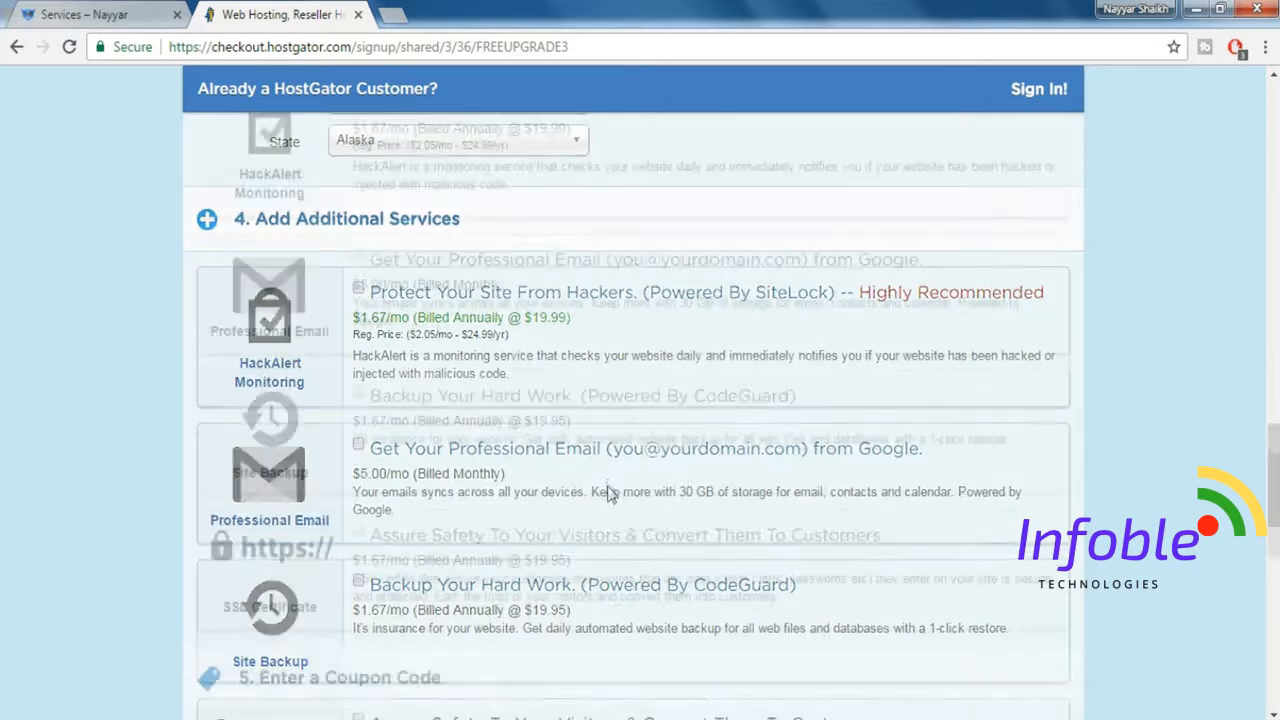
{"action": "scroll", "coordinate": [806, 442], "scroll_direction": "down", "scroll_amount": 3}
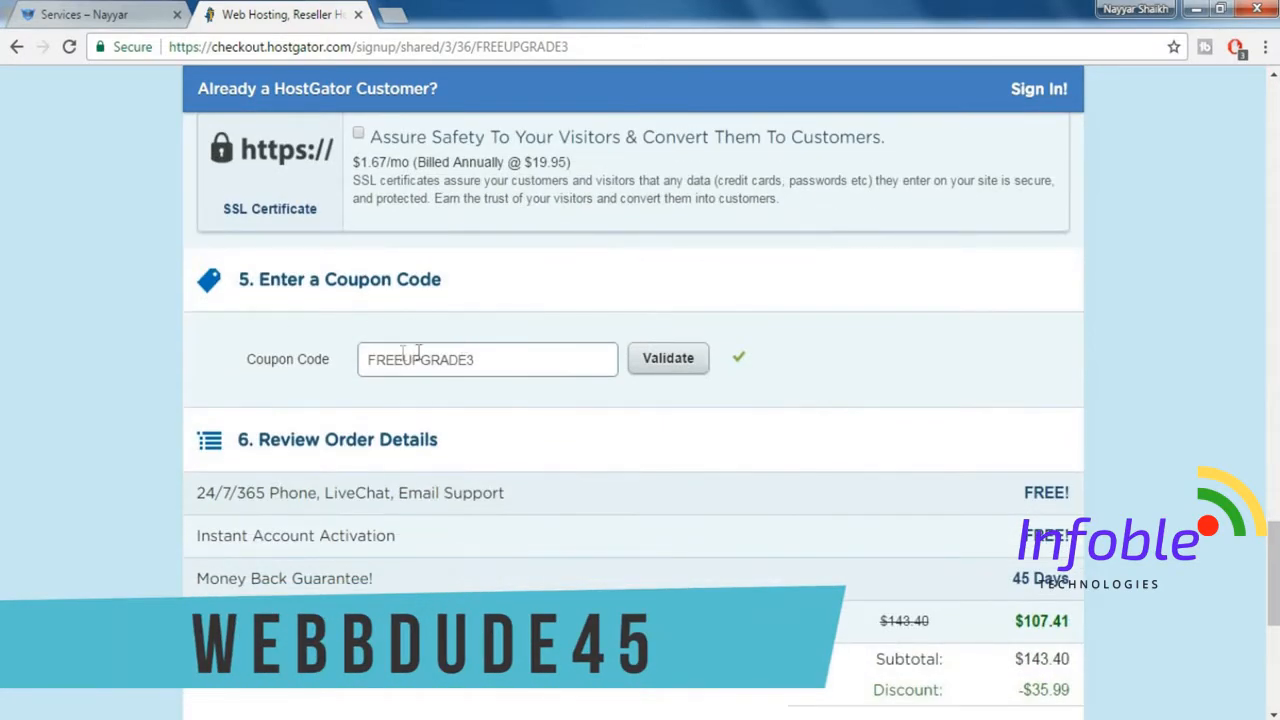
{"action": "triple_click", "coordinate": [490, 357]}
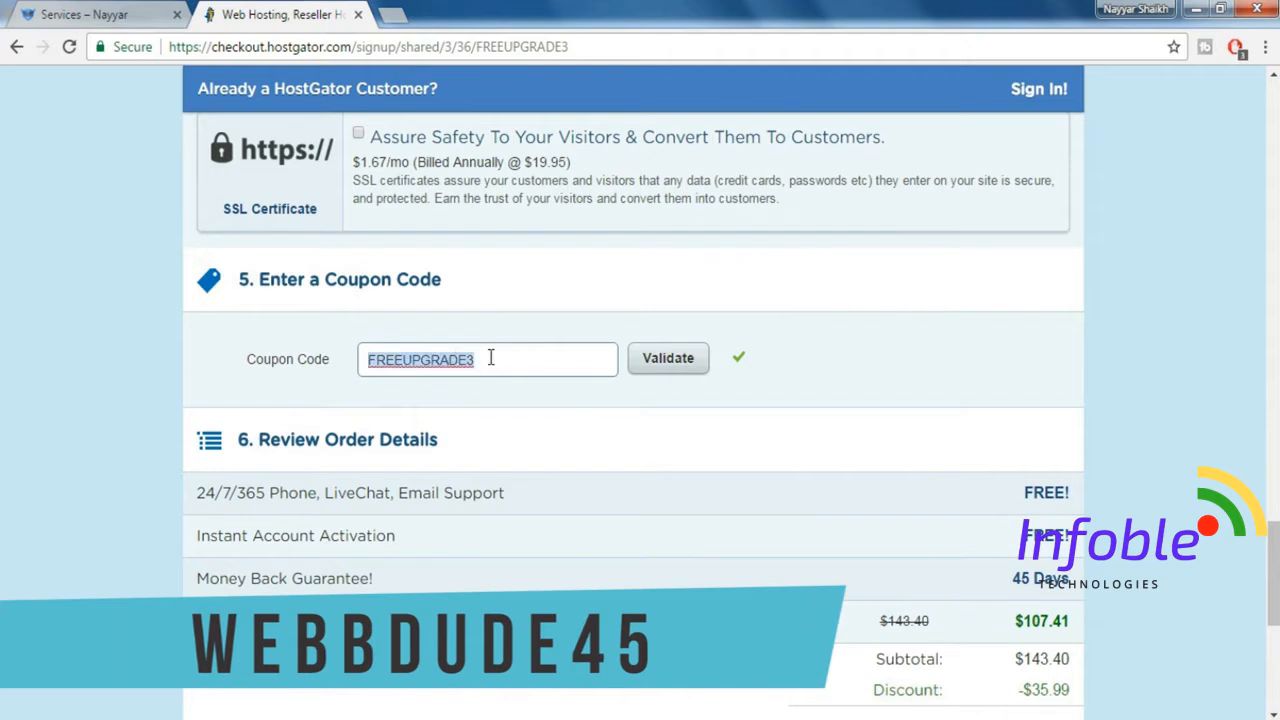
{"action": "key", "text": "BackSpace"}
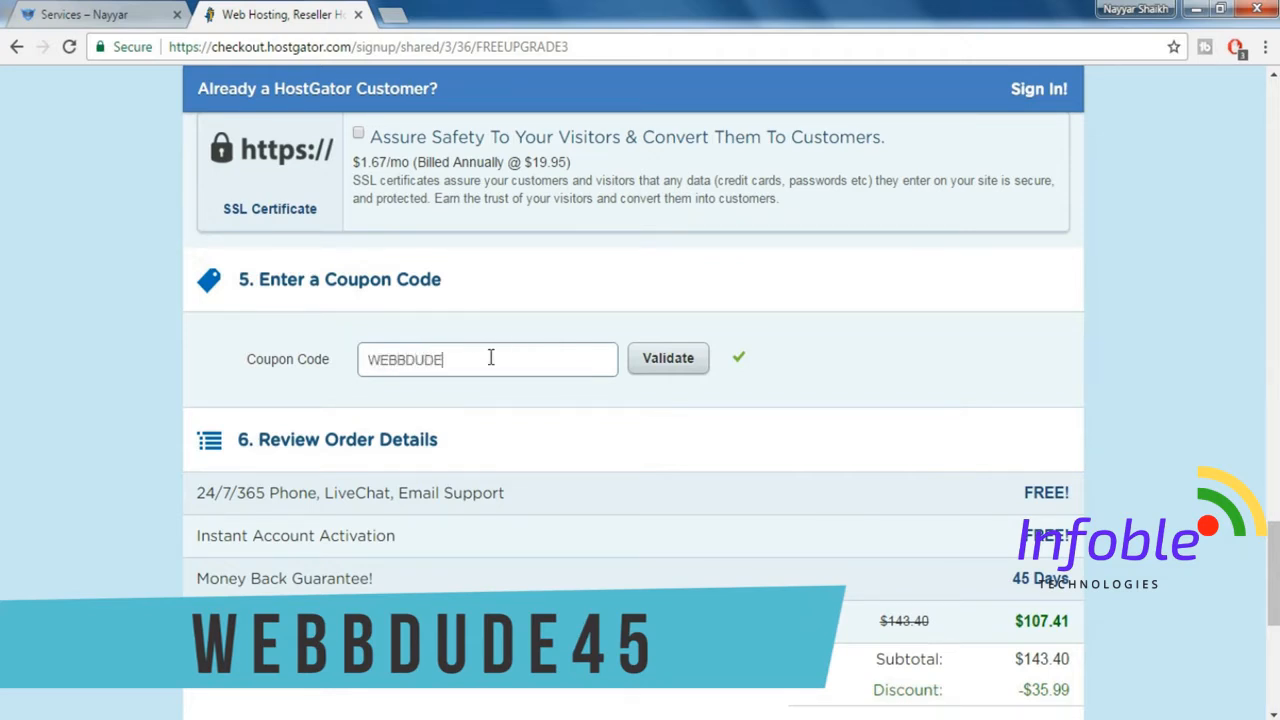
{"action": "scroll", "coordinate": [572, 363], "scroll_direction": "down", "scroll_amount": 1}
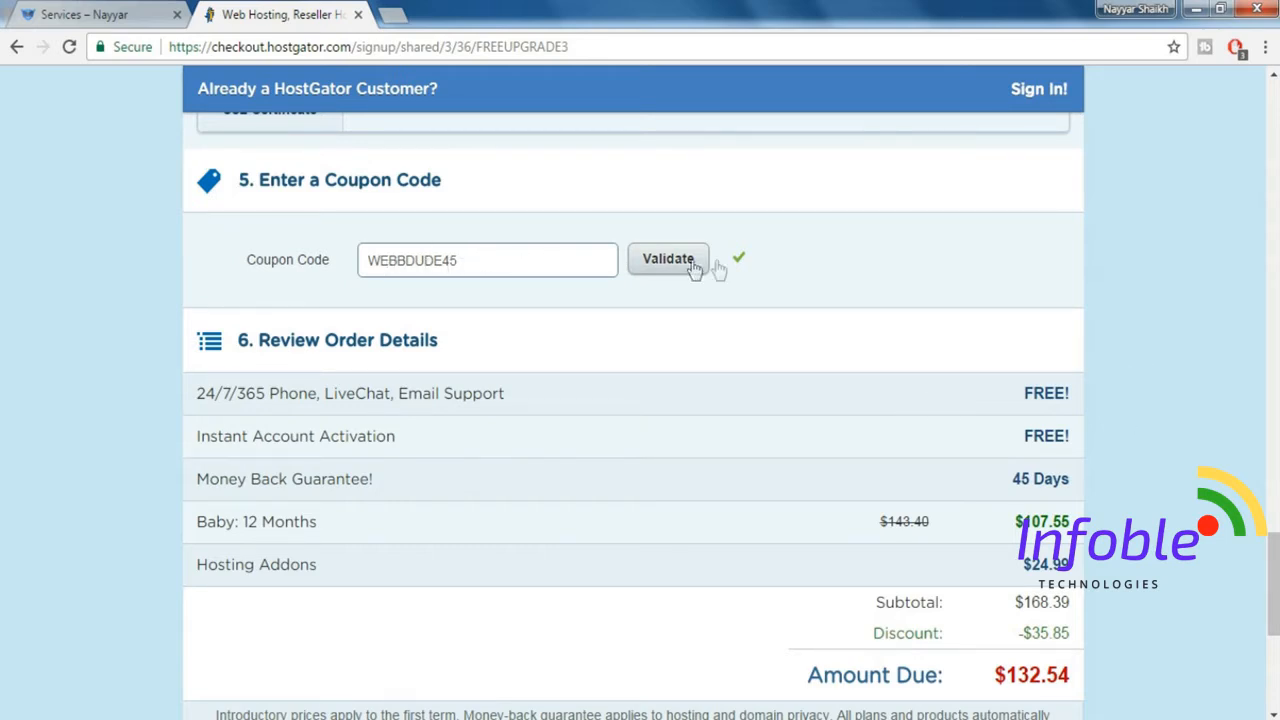
{"action": "scroll", "coordinate": [1094, 349], "scroll_direction": "down", "scroll_amount": 4}
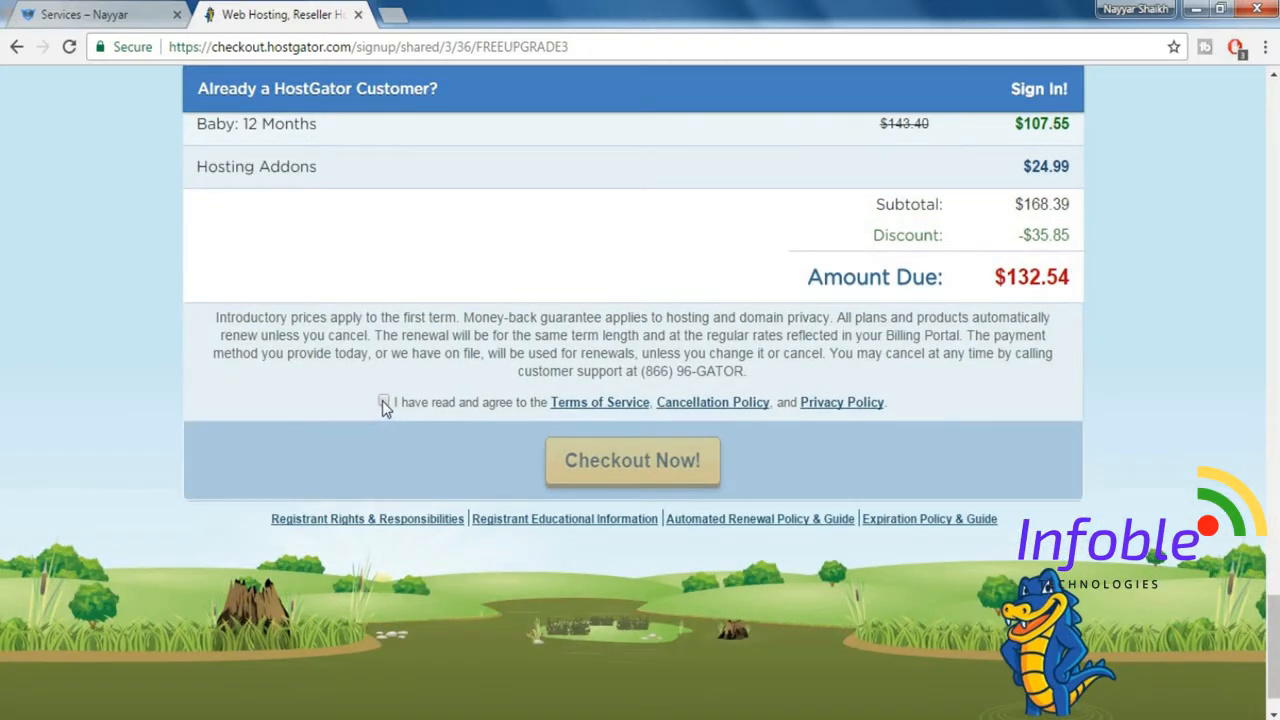
{"action": "left_click", "coordinate": [384, 402]}
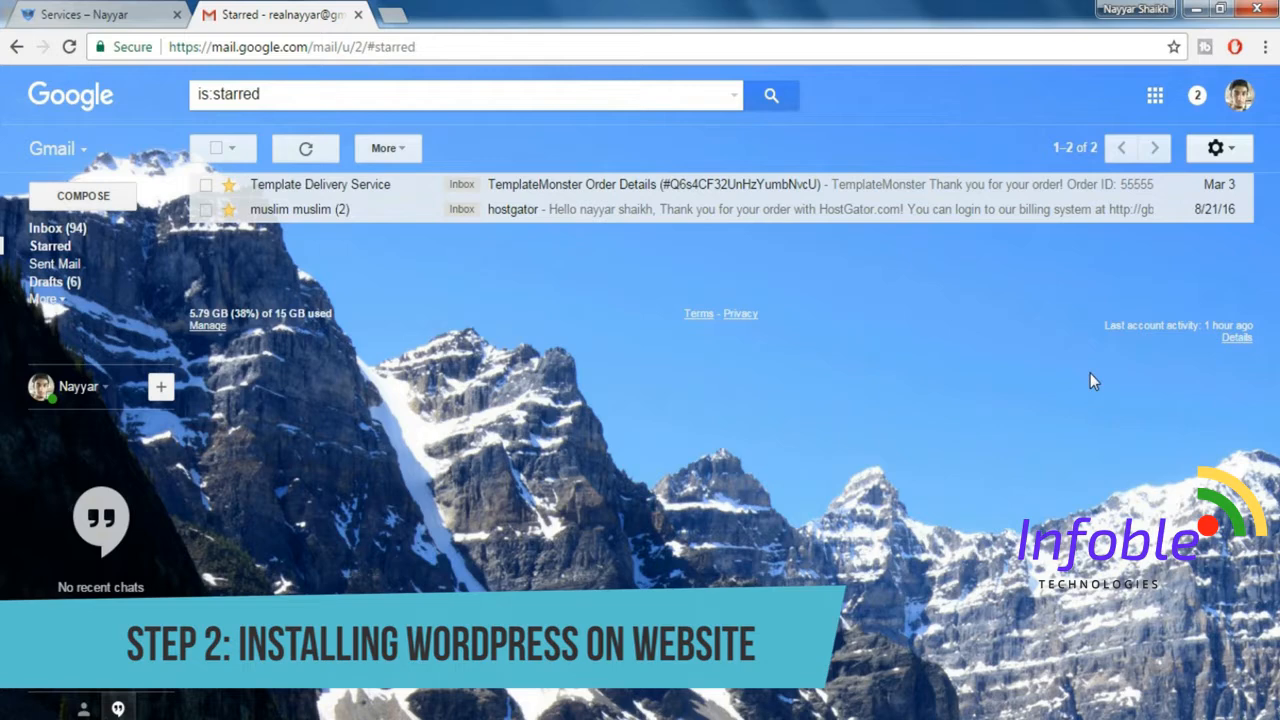
Open the control panel link from the starred HostGator order email in Gmail and log in to cPanel.
{"action": "left_click", "coordinate": [631, 212]}
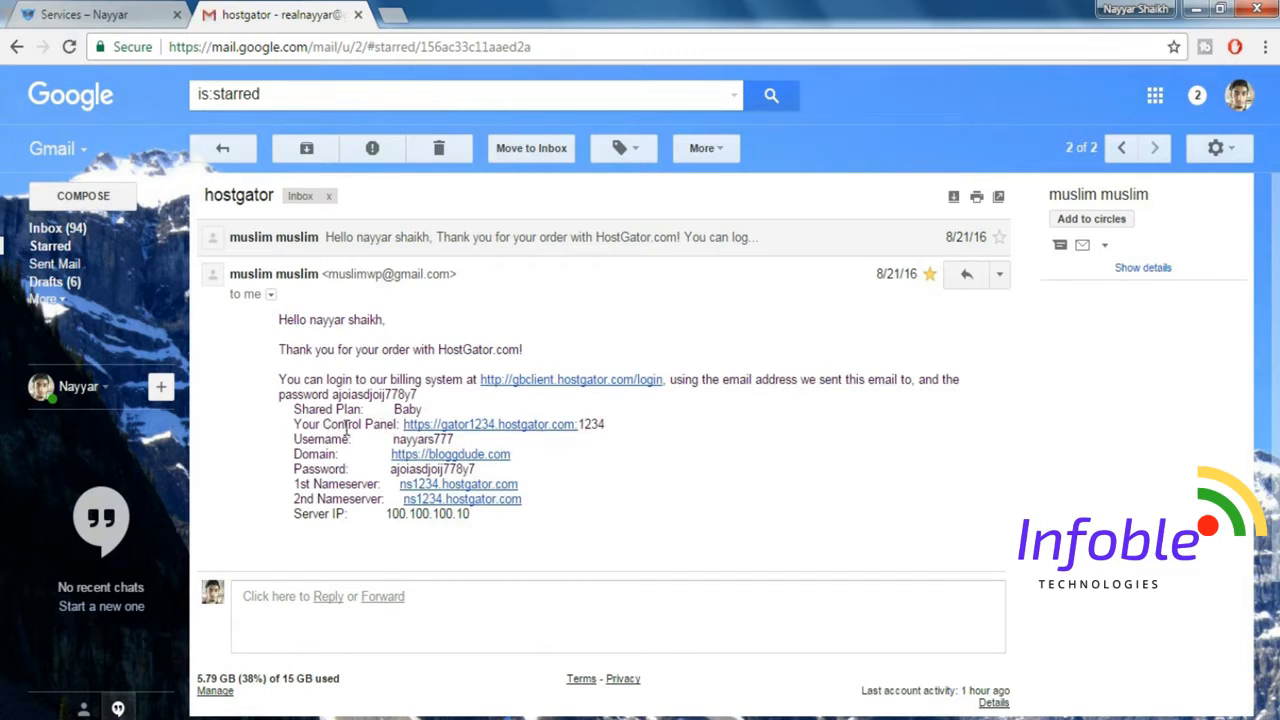
{"action": "left_click", "coordinate": [533, 435]}
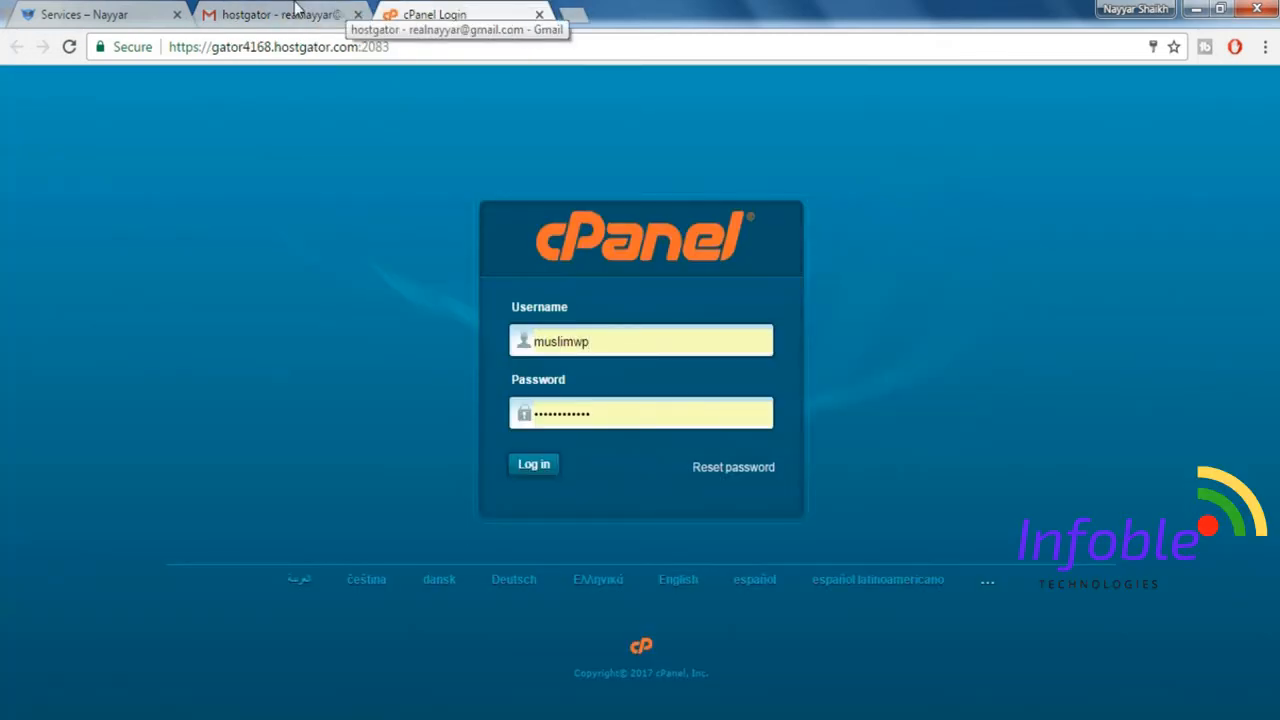
{"action": "left_click", "coordinate": [280, 14]}
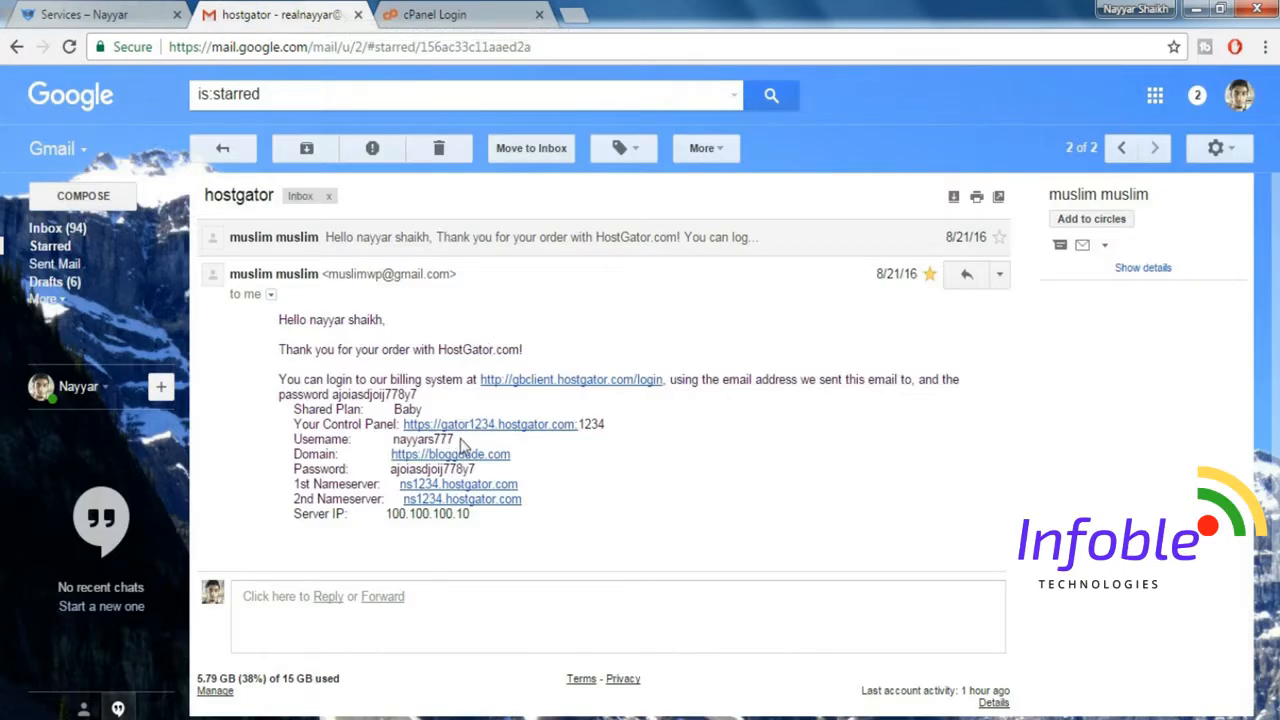
{"action": "left_click", "coordinate": [457, 12]}
{"action": "left_click", "coordinate": [537, 469]}
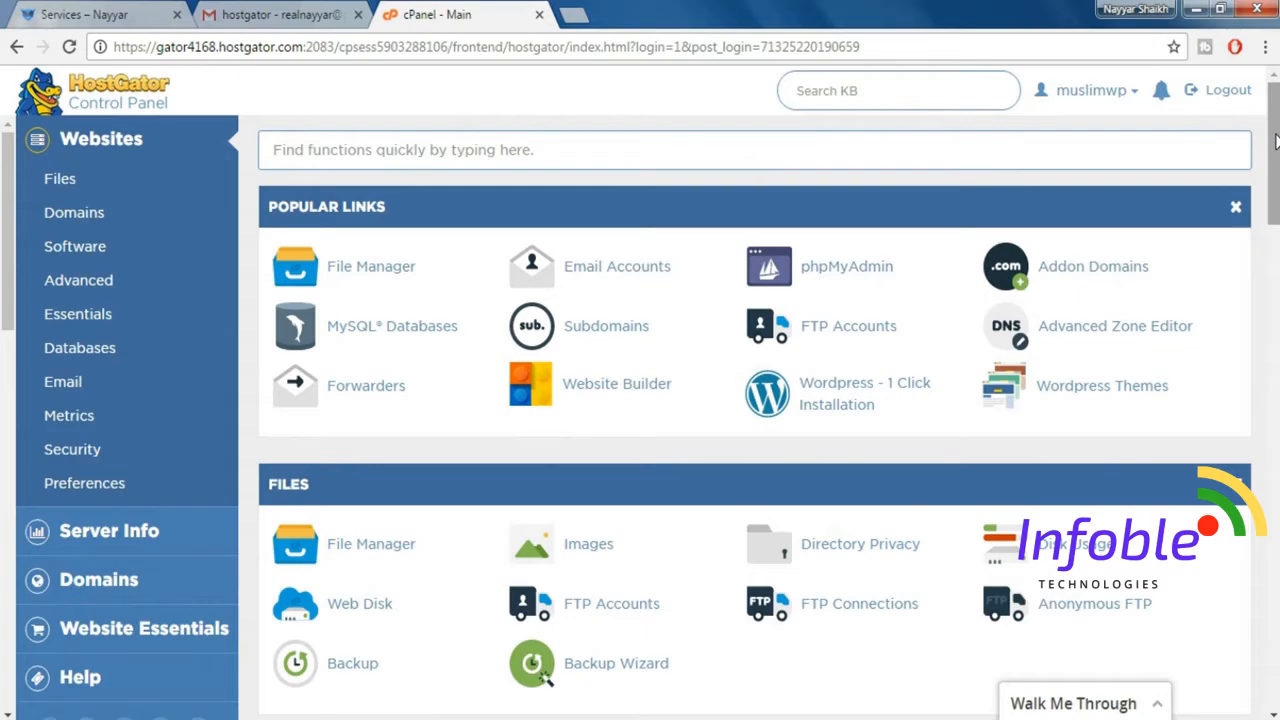
Look over the cPanel functions and open the WordPress 1-click installation.
{"action": "scroll", "coordinate": [1275, 141], "scroll_direction": "down", "scroll_amount": 5}
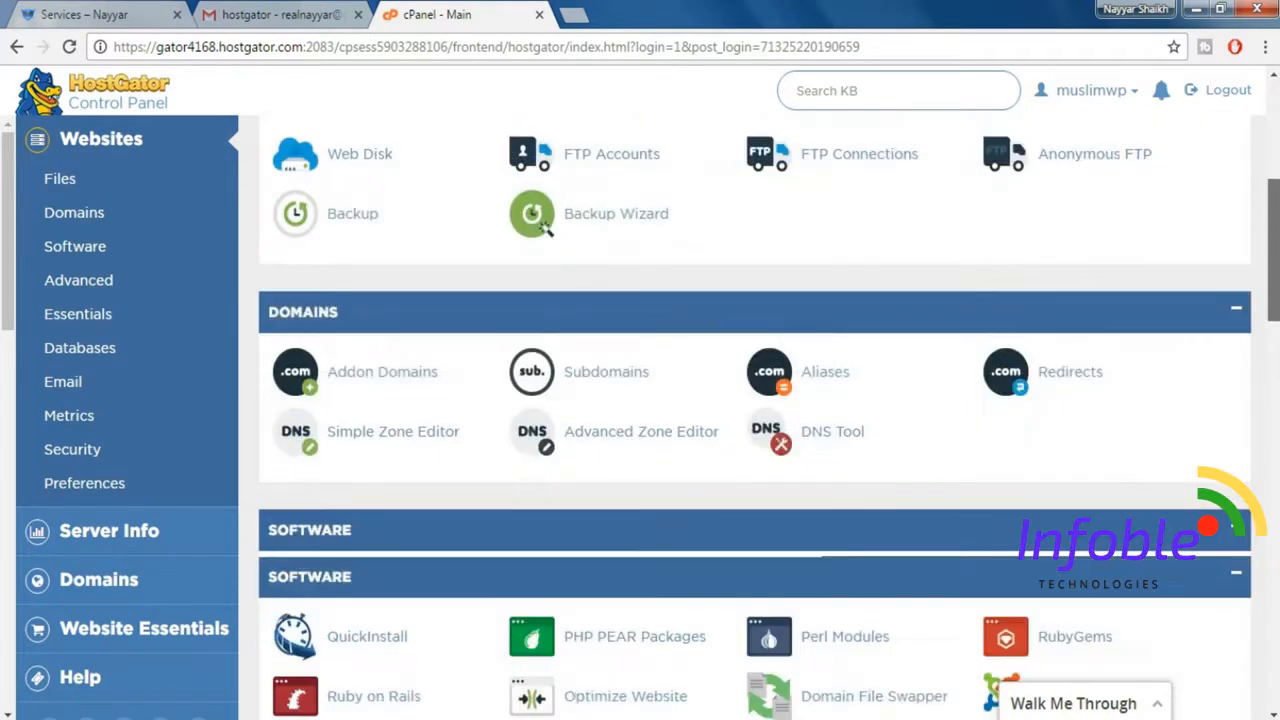
{"action": "scroll", "coordinate": [754, 420], "scroll_direction": "down", "scroll_amount": 1}
{"action": "scroll", "coordinate": [754, 420], "scroll_direction": "up", "scroll_amount": 5}
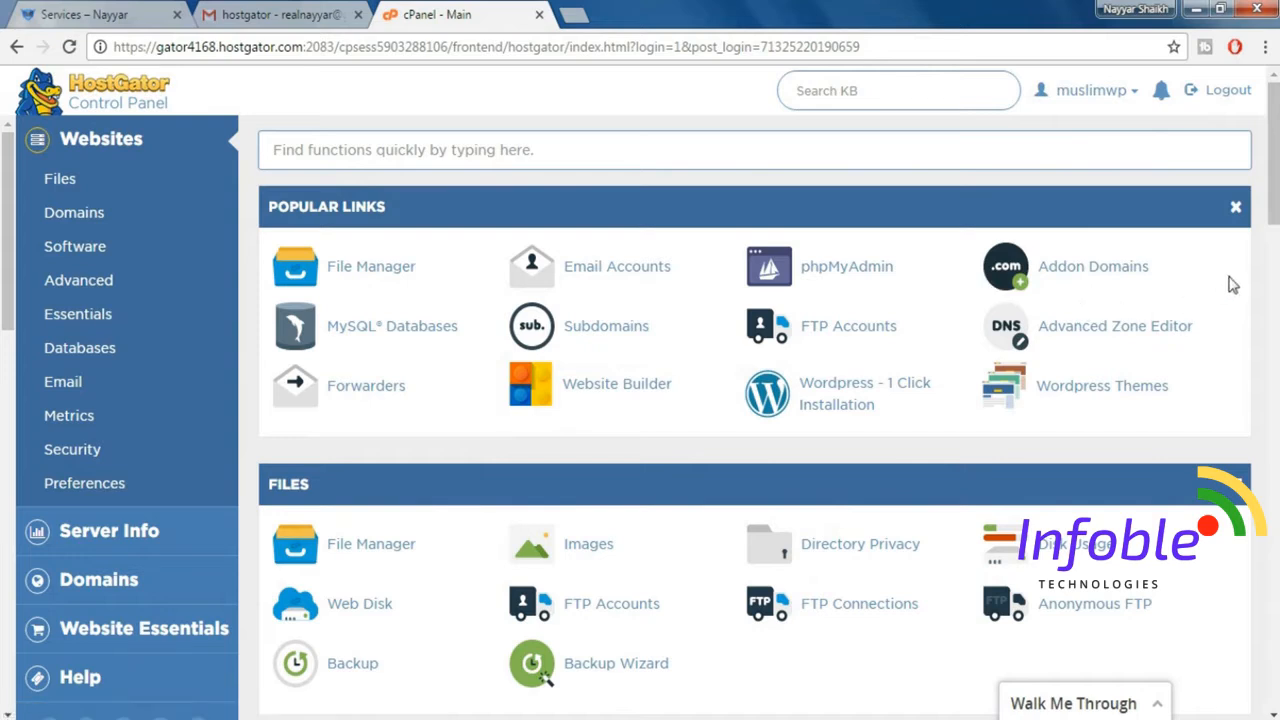
{"action": "left_click", "coordinate": [837, 408]}
{"action": "scroll", "coordinate": [708, 376], "scroll_direction": "up", "scroll_amount": 1}
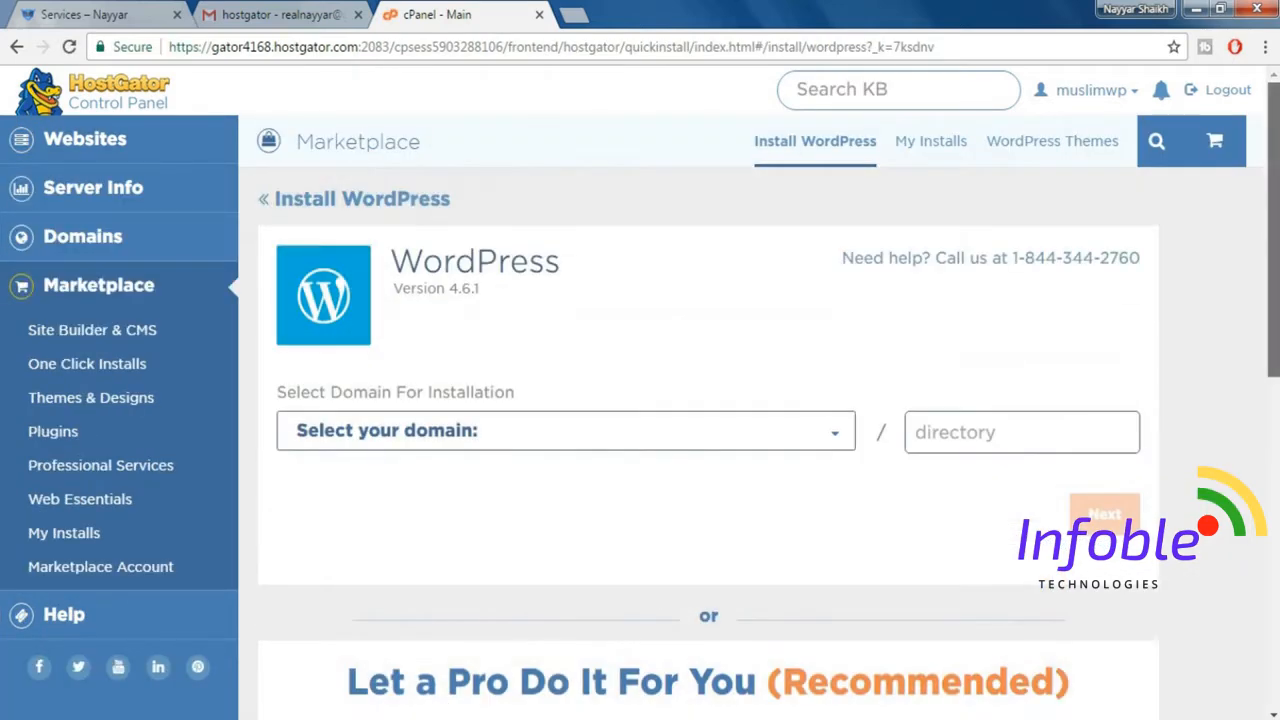
Select parallax.bloggdude.com as the WordPress installation domain, leave the directory empty and continue to the site details.
{"action": "left_click", "coordinate": [491, 442]}
{"action": "type", "text": "parallax.bloggdude.com"}
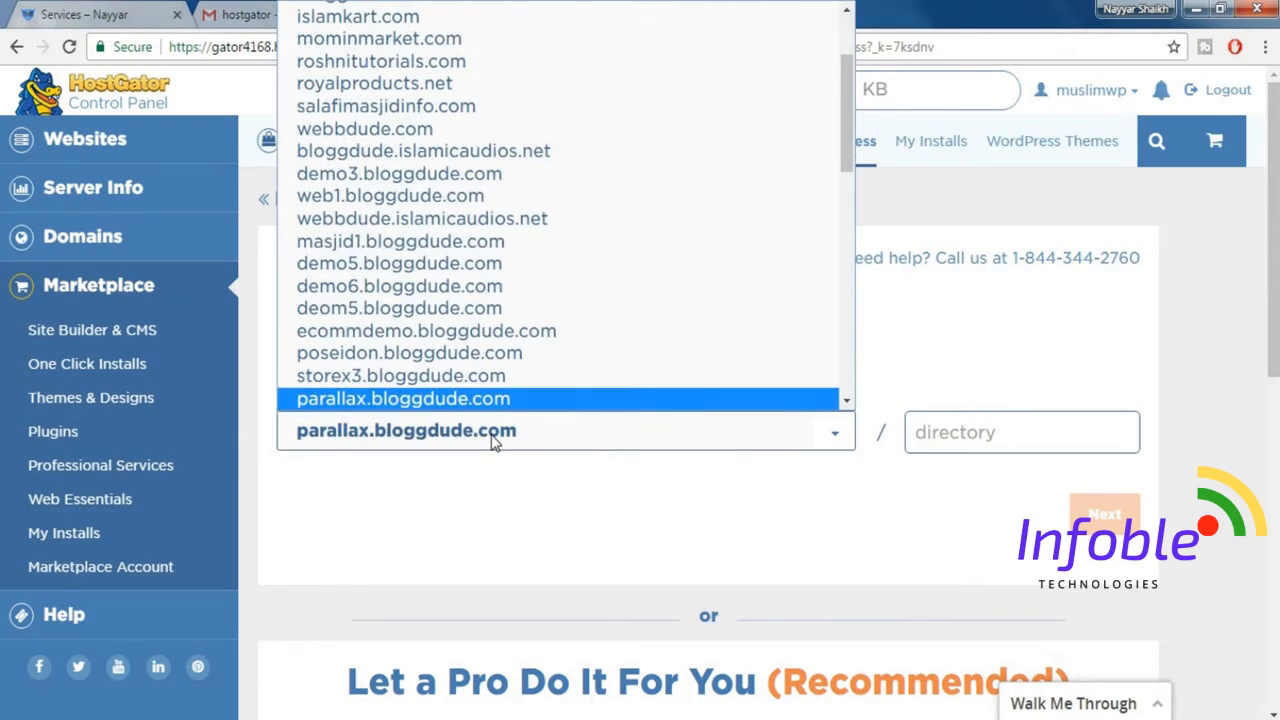
{"action": "key", "text": "Return"}
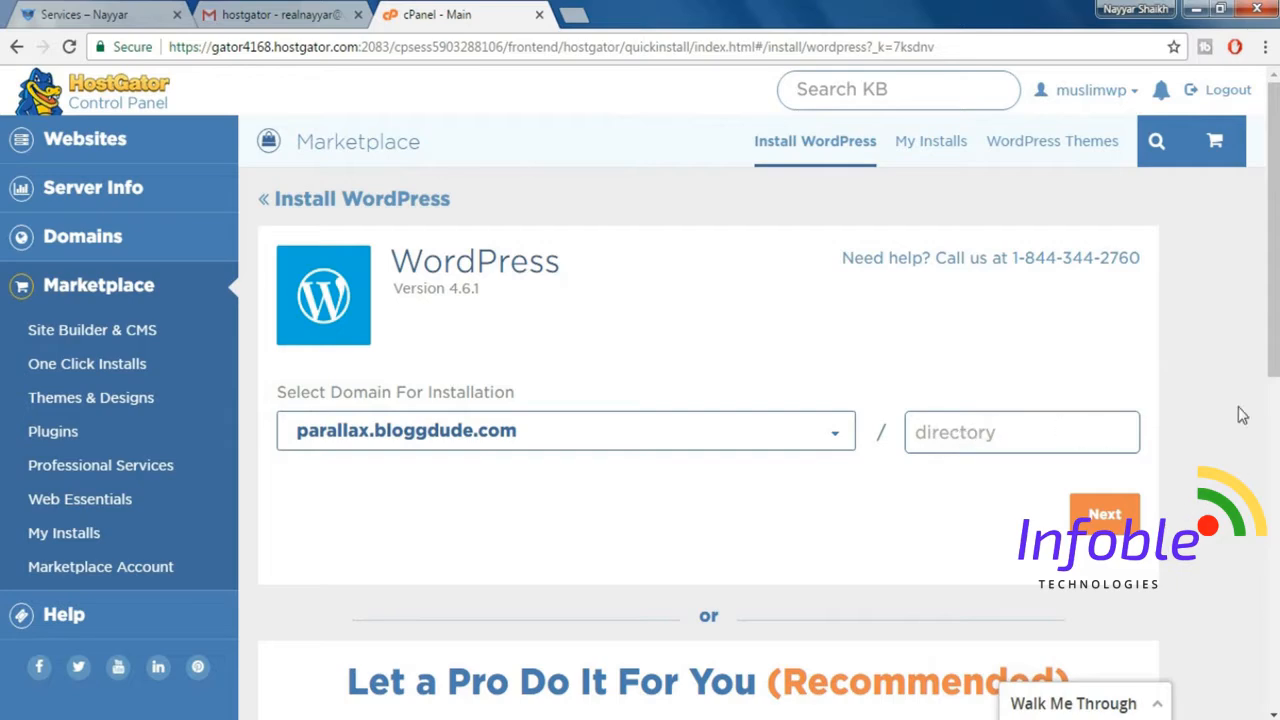
{"action": "left_click_drag", "start_coordinate": [1276, 300], "coordinate": [1272, 330]}
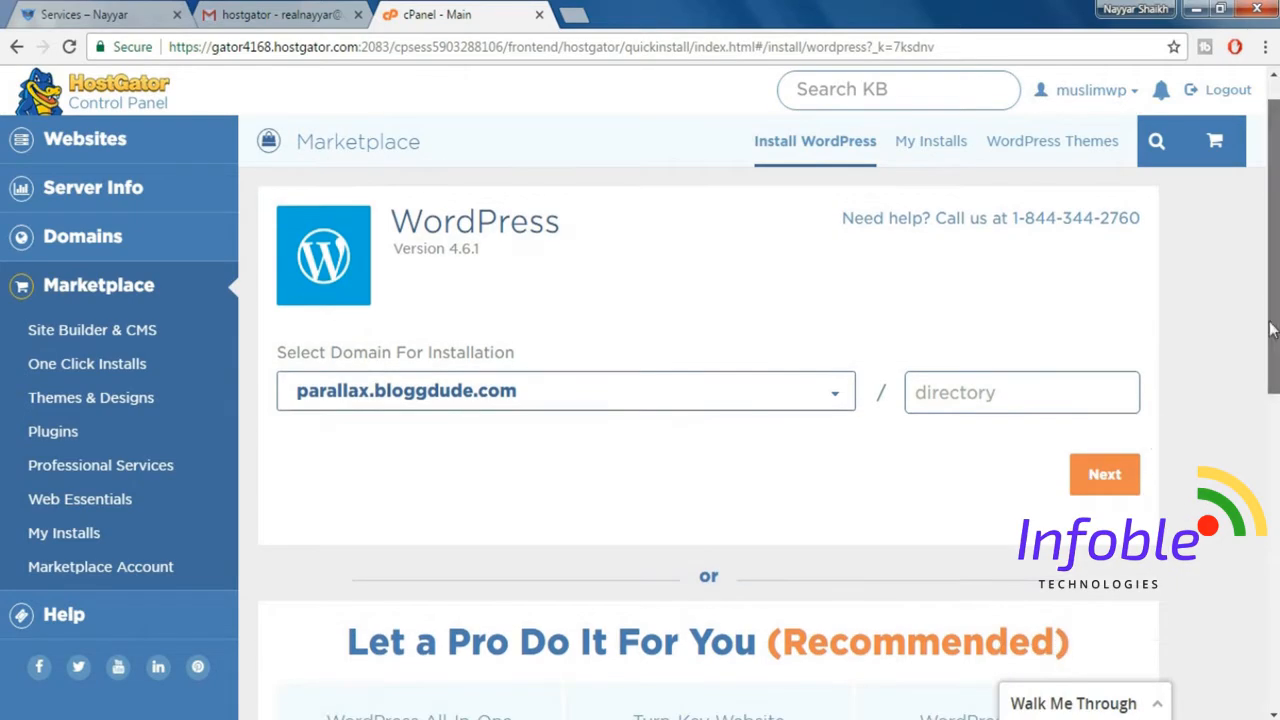
{"action": "left_click", "coordinate": [1102, 477]}
Set the blog title to "Parallax Website" and fill in the admin username, first name, last name and admin email.
{"action": "scroll", "coordinate": [1066, 483], "scroll_direction": "down", "scroll_amount": 1}
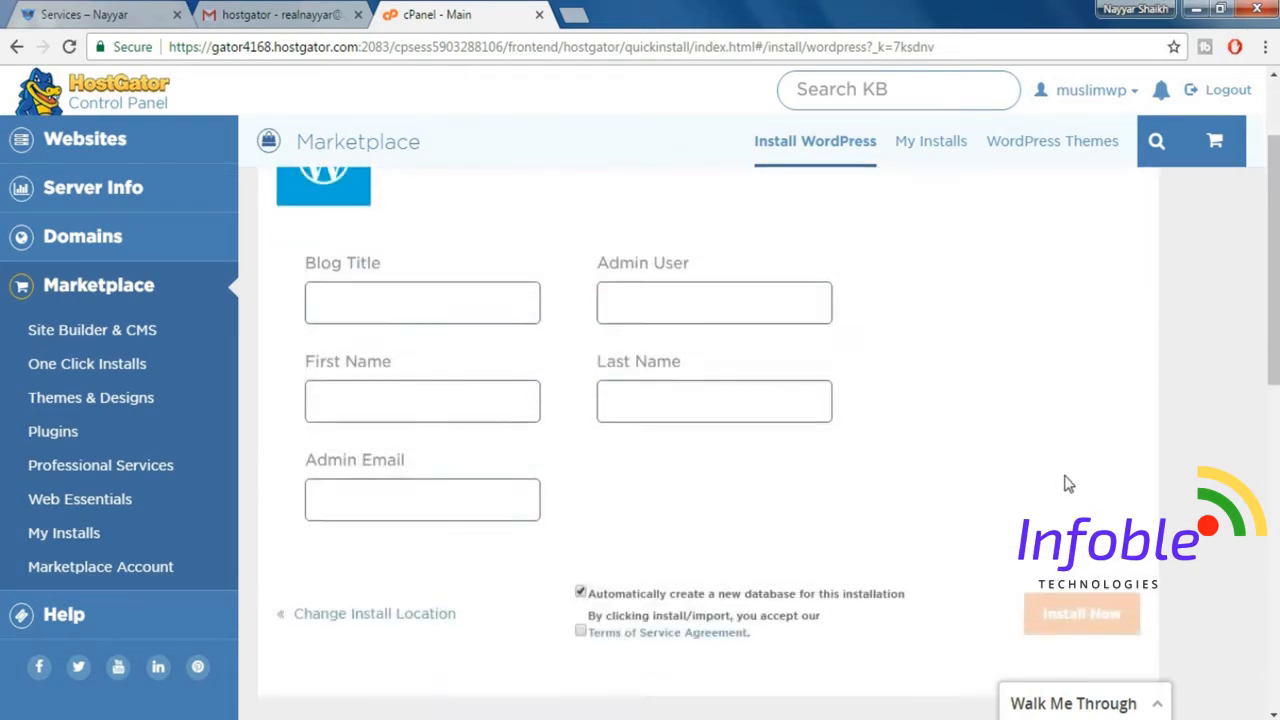
{"action": "left_click", "coordinate": [397, 302]}
{"action": "type", "text": "Parallax Website"}
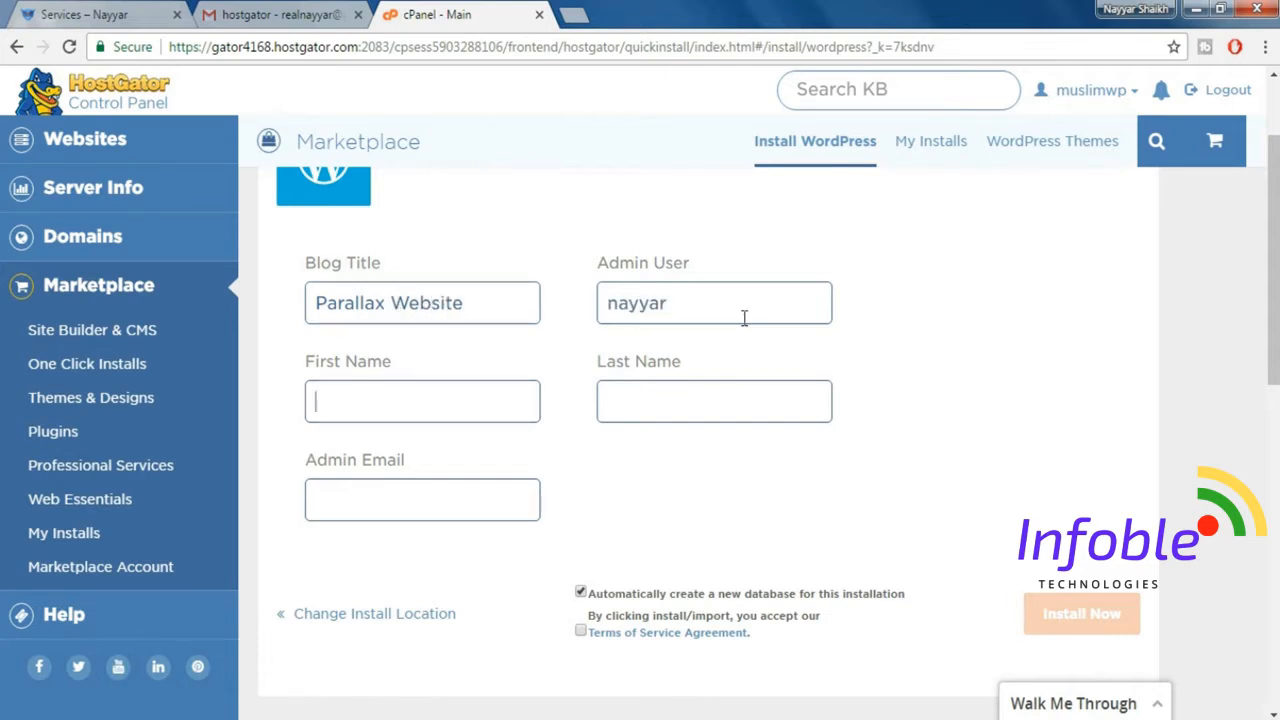
{"action": "type", "text": "Nayyar"}
{"action": "type", "text": "Shaikh"}
{"action": "key", "text": "Tab"}
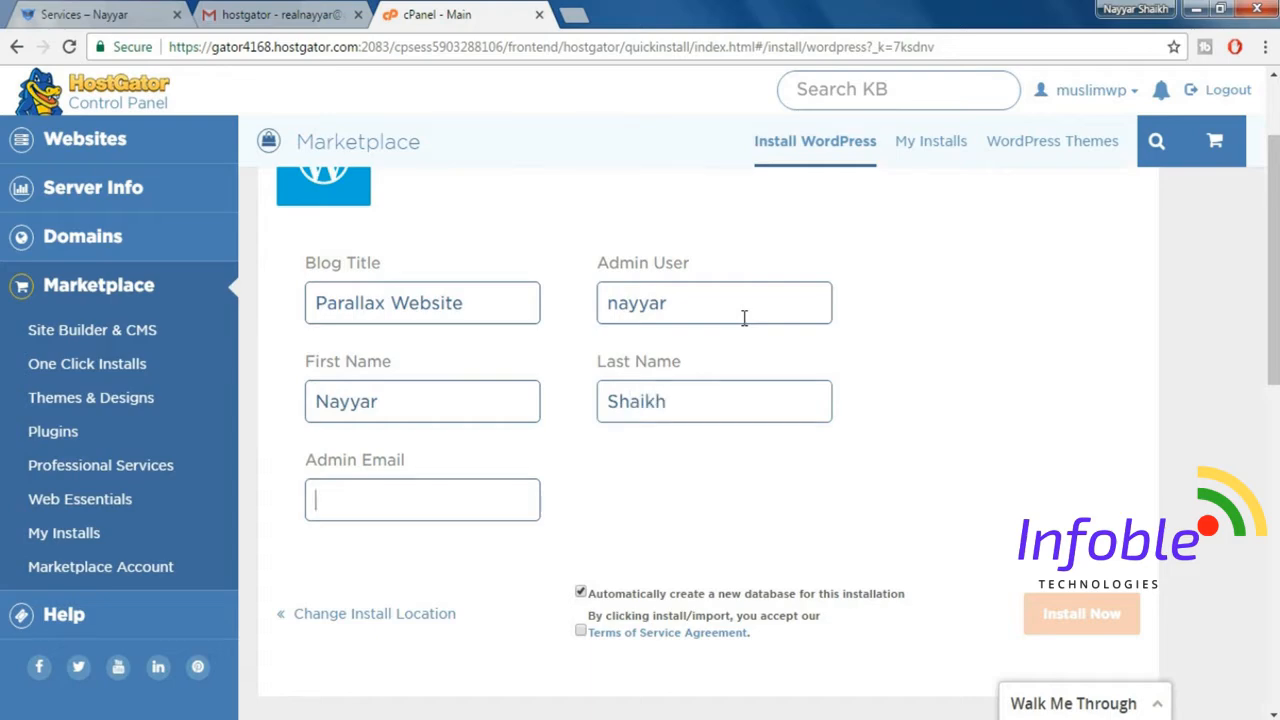
{"action": "type", "text": "r"}
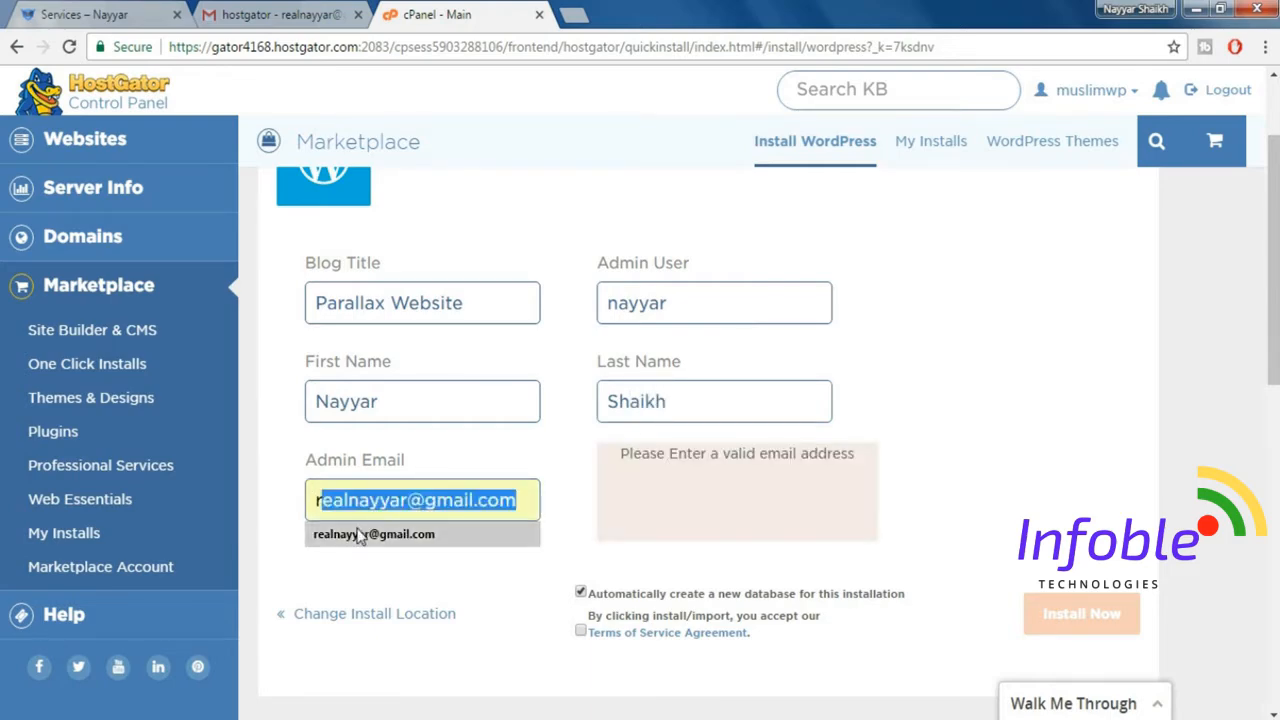
{"action": "left_click", "coordinate": [445, 532]}
Accept the Terms of Service Agreement and install WordPress with an automatically created database.
{"action": "scroll", "coordinate": [586, 652], "scroll_direction": "down", "scroll_amount": 1}
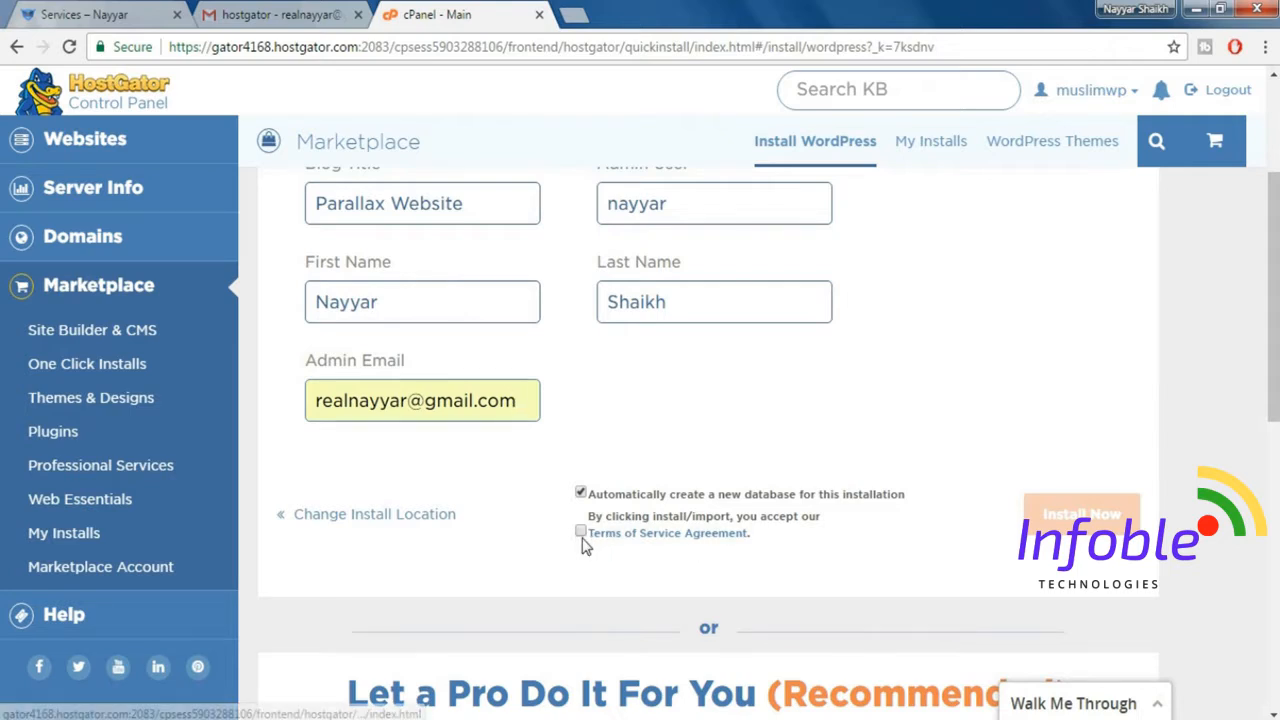
{"action": "left_click", "coordinate": [581, 532]}
{"action": "left_click", "coordinate": [1082, 514]}
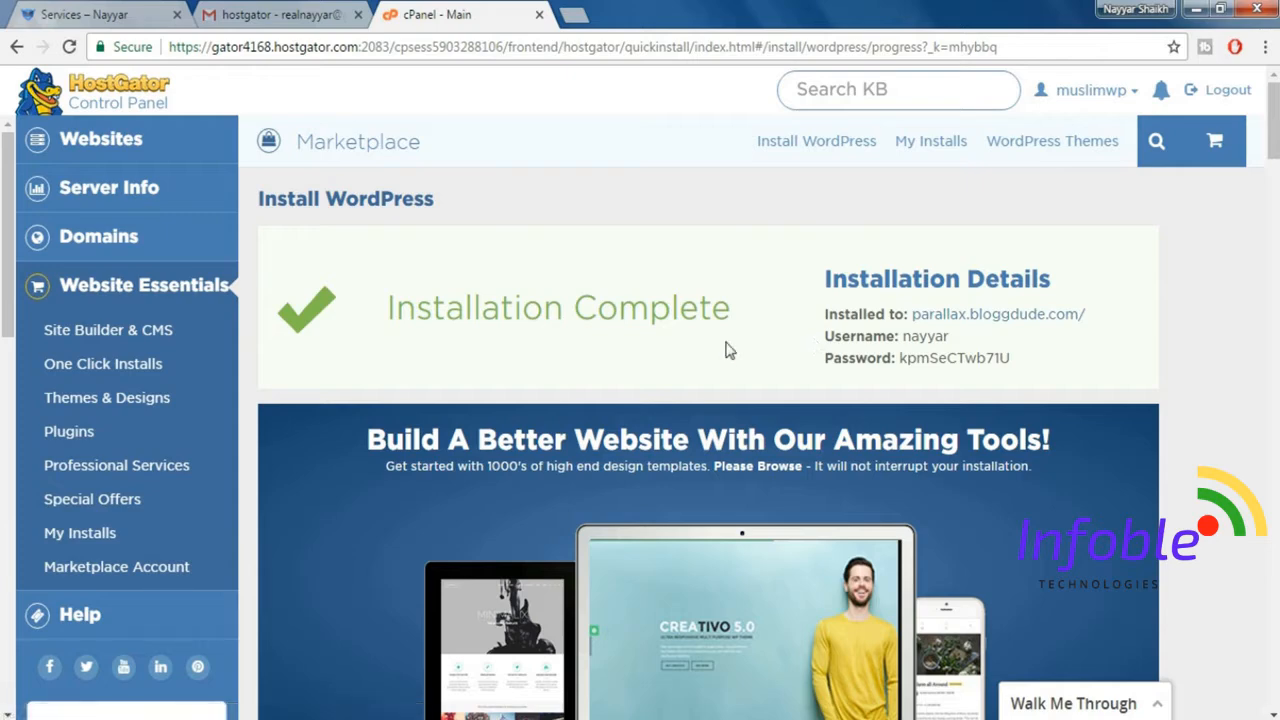
Open the newly installed site and go to its WordPress login page at parallax.bloggdude.com/wp-admin.
{"action": "left_click", "coordinate": [990, 320]}
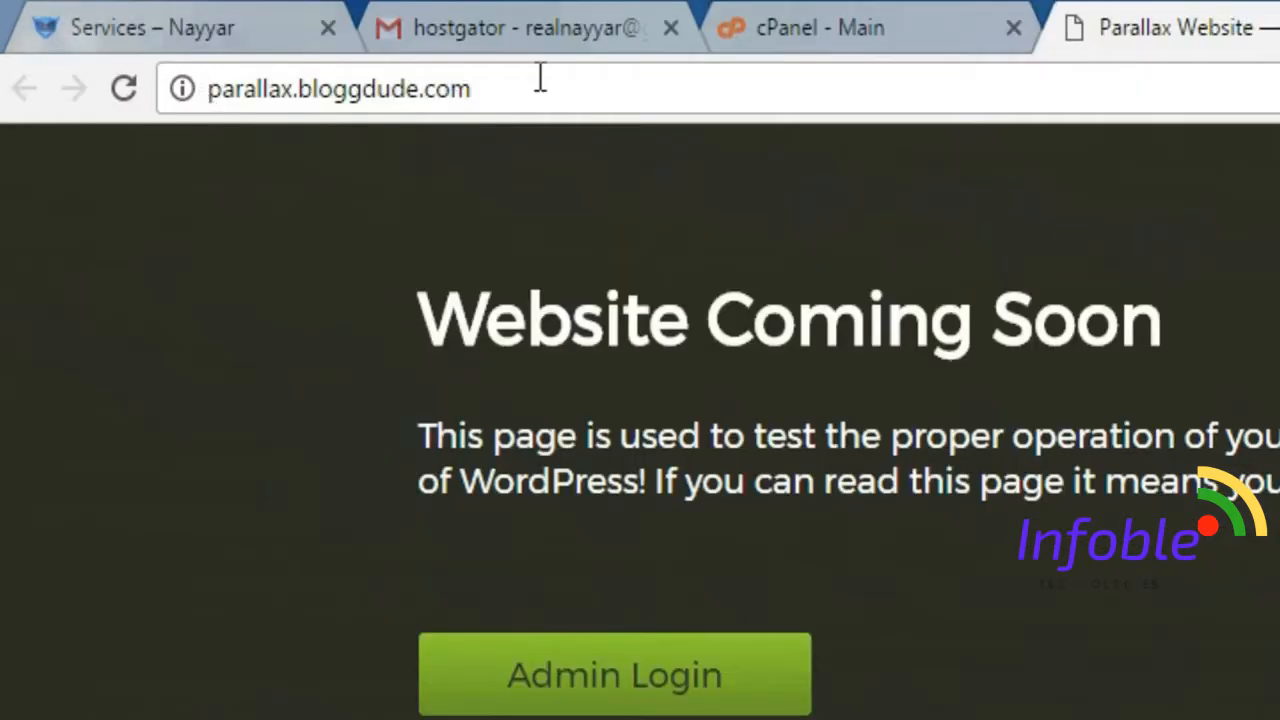
{"action": "left_click", "coordinate": [540, 80]}
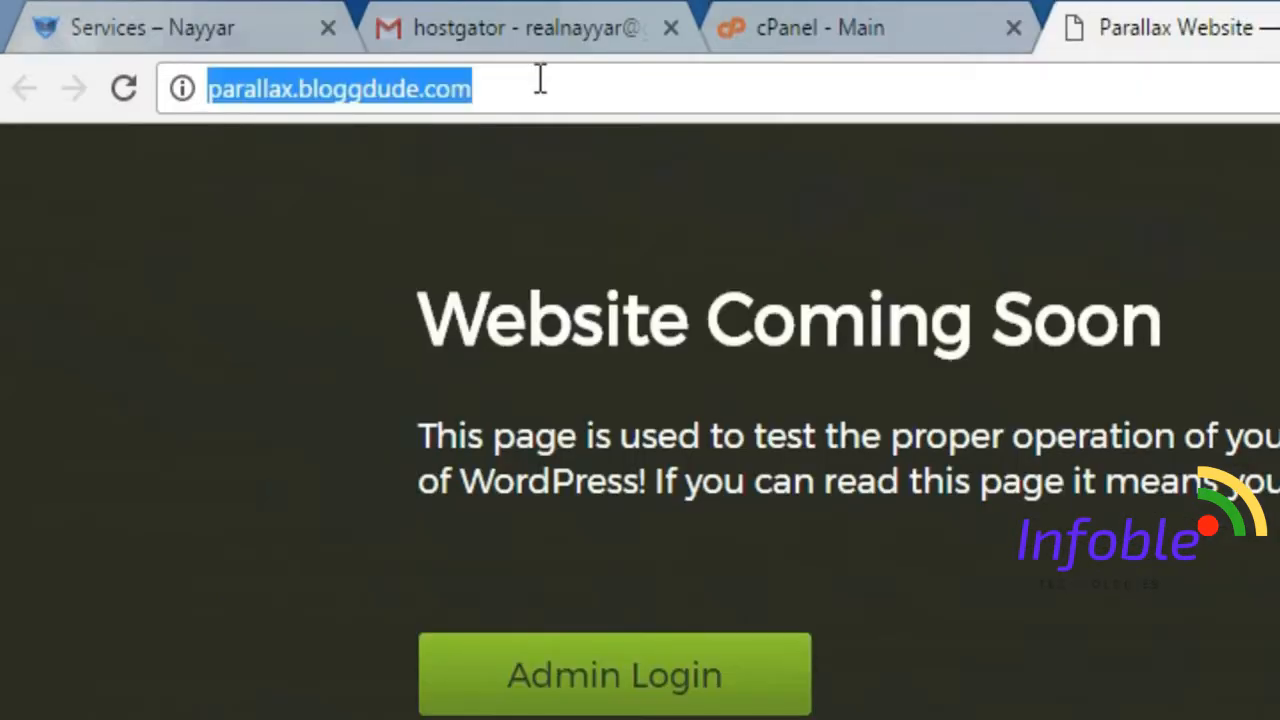
{"action": "left_click", "coordinate": [471, 88]}
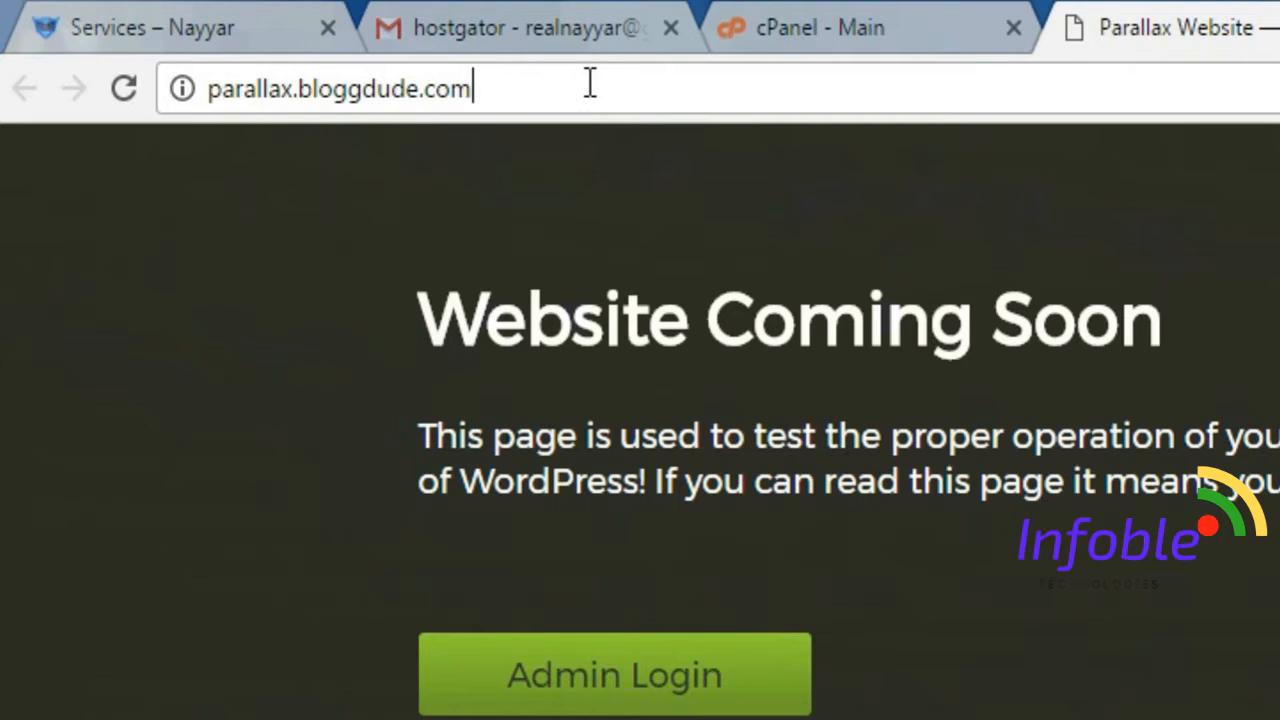
{"action": "type", "text": "/"}
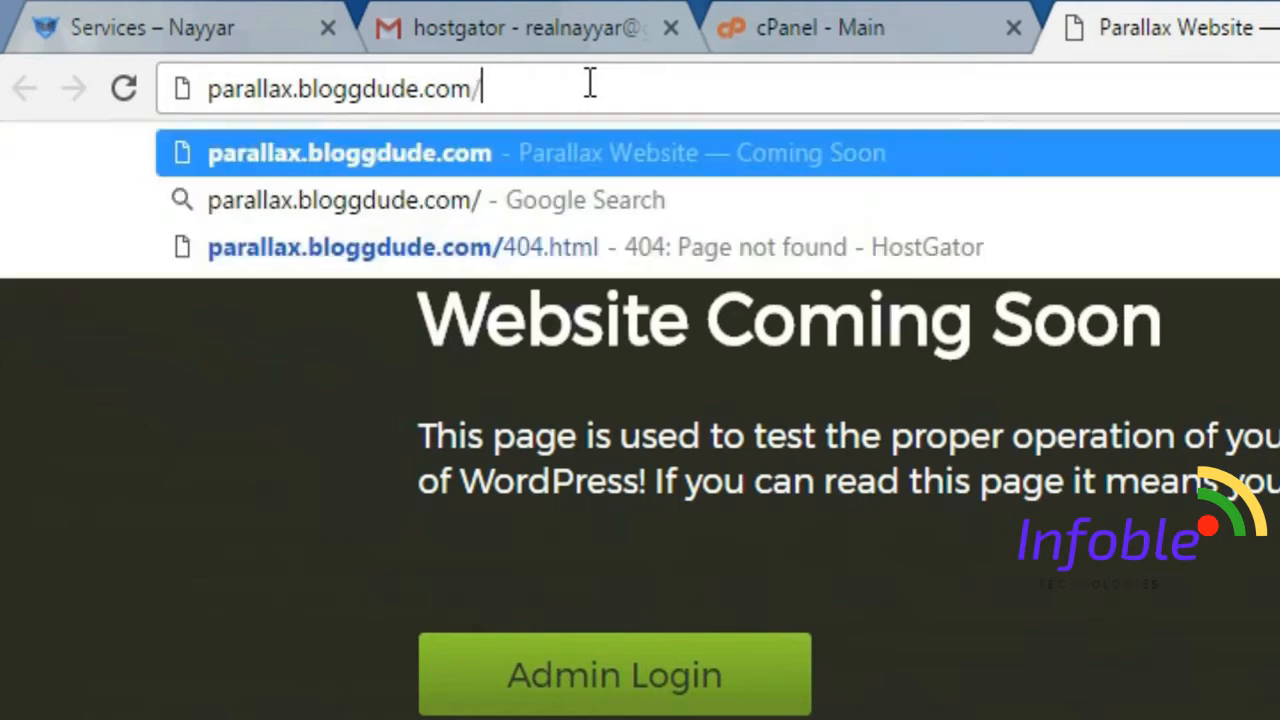
{"action": "type", "text": "wp-admin"}
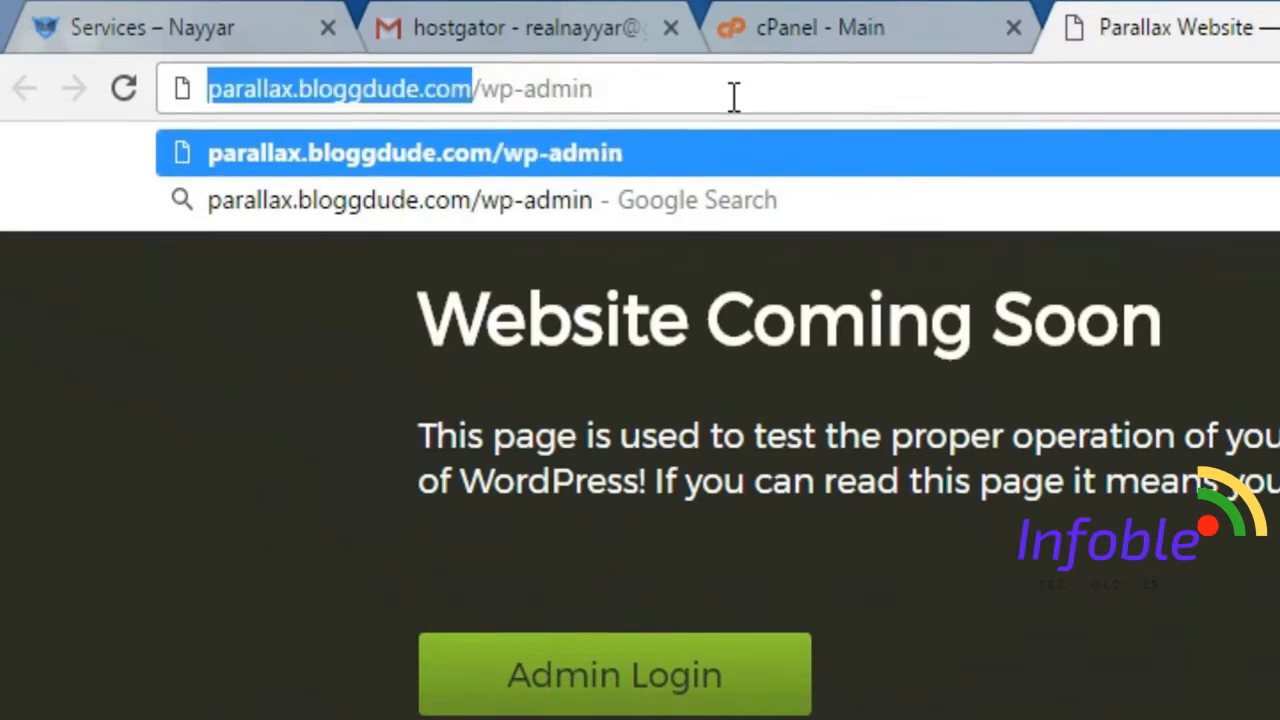
{"action": "key", "text": "Return"}
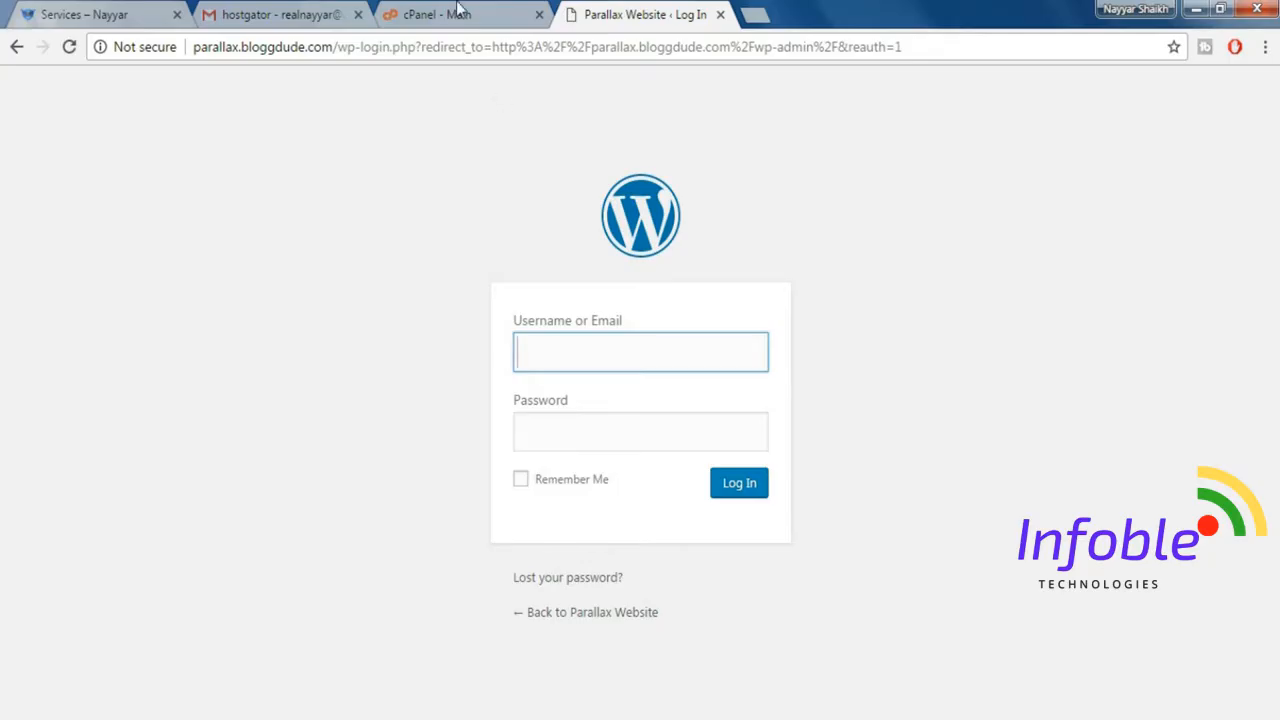
Copy the generated password from the cPanel installation details and log in to WordPress with the admin username and that password.
{"action": "left_click", "coordinate": [858, 20]}
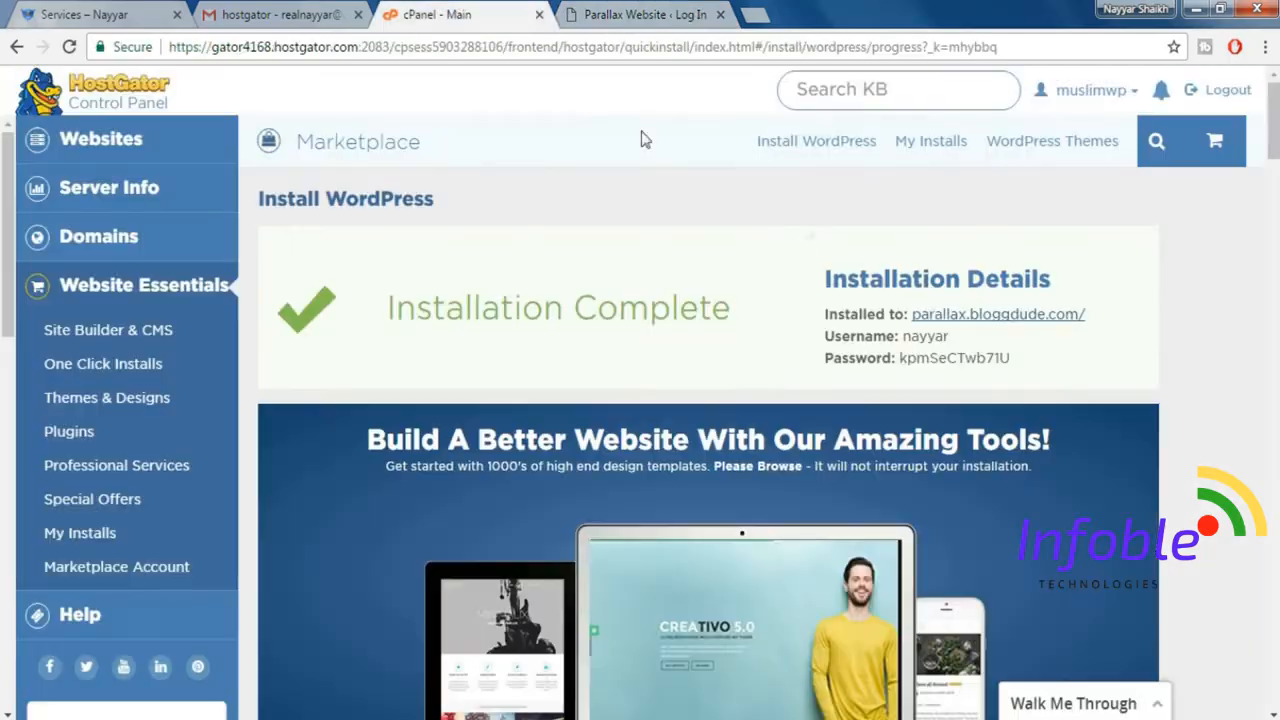
{"action": "left_click_drag", "start_coordinate": [1023, 360], "coordinate": [901, 362]}
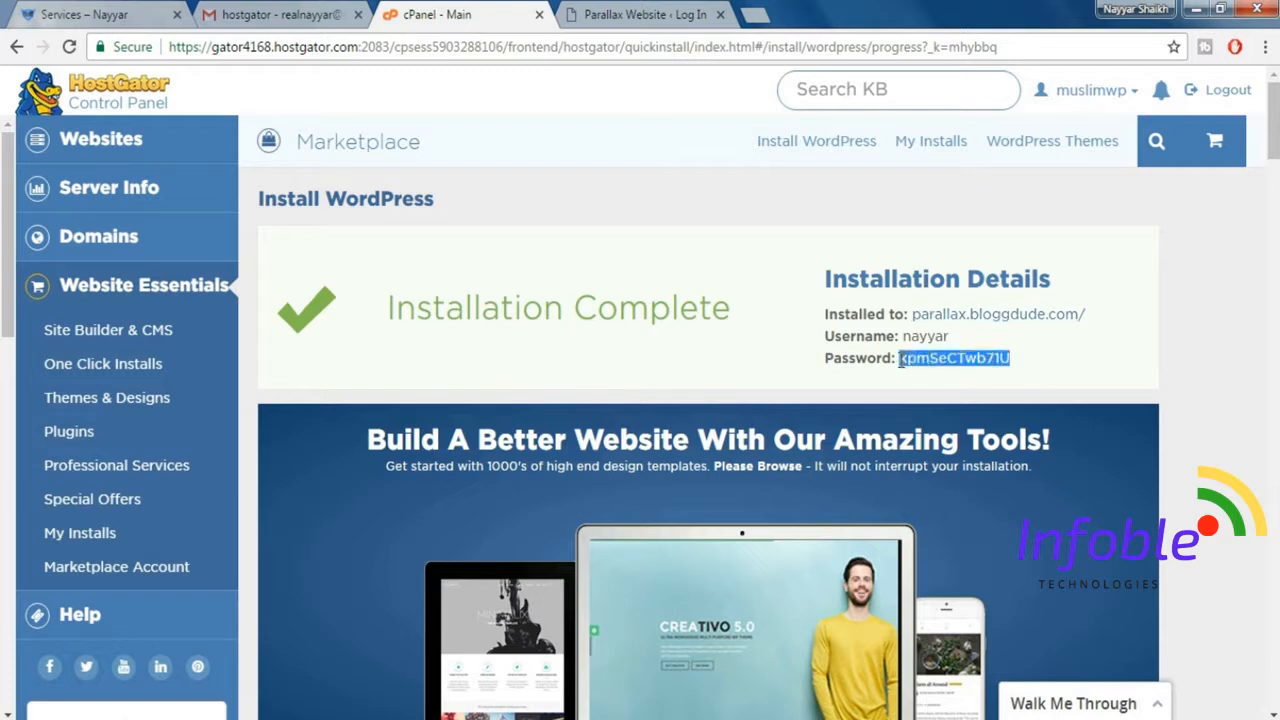
{"action": "left_click", "coordinate": [645, 14]}
{"action": "type", "text": "nayyar"}
{"action": "key", "text": "Tab"}
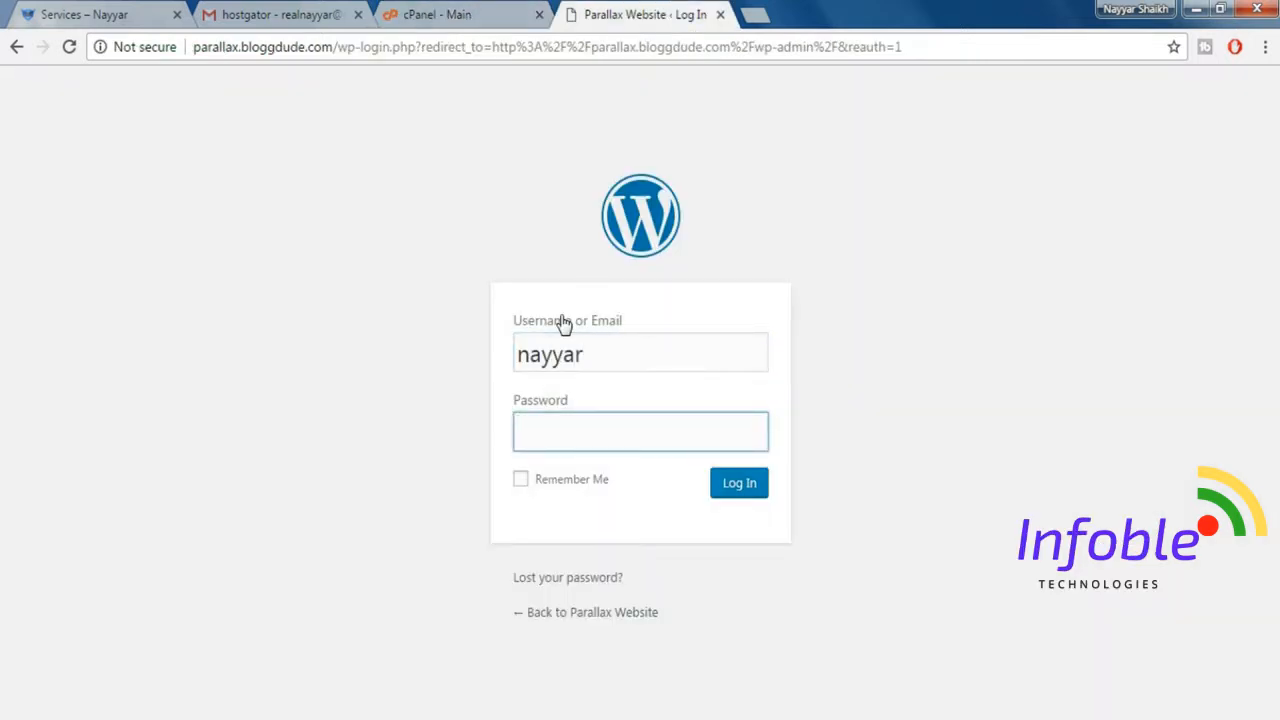
{"action": "key", "text": "ctrl+v"}
{"action": "left_click", "coordinate": [742, 488]}
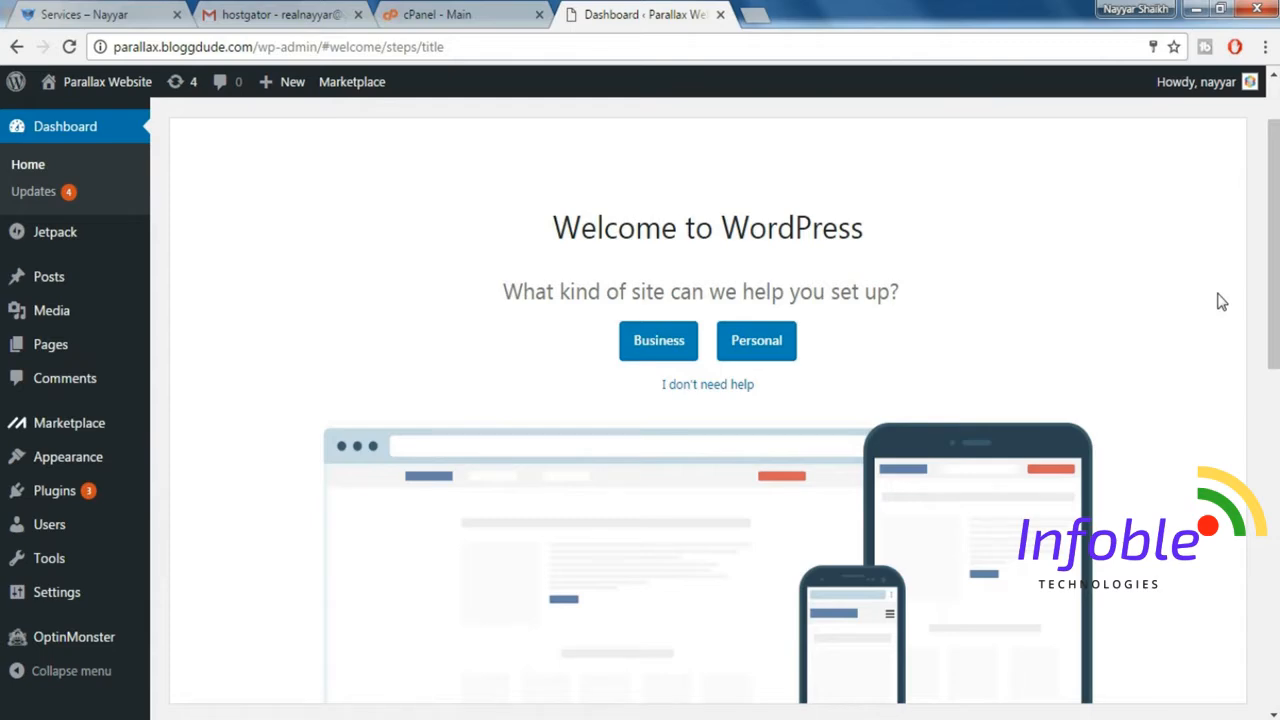
Open the admin user's profile for editing and go to the Account Management section.
{"action": "left_click", "coordinate": [449, 14]}
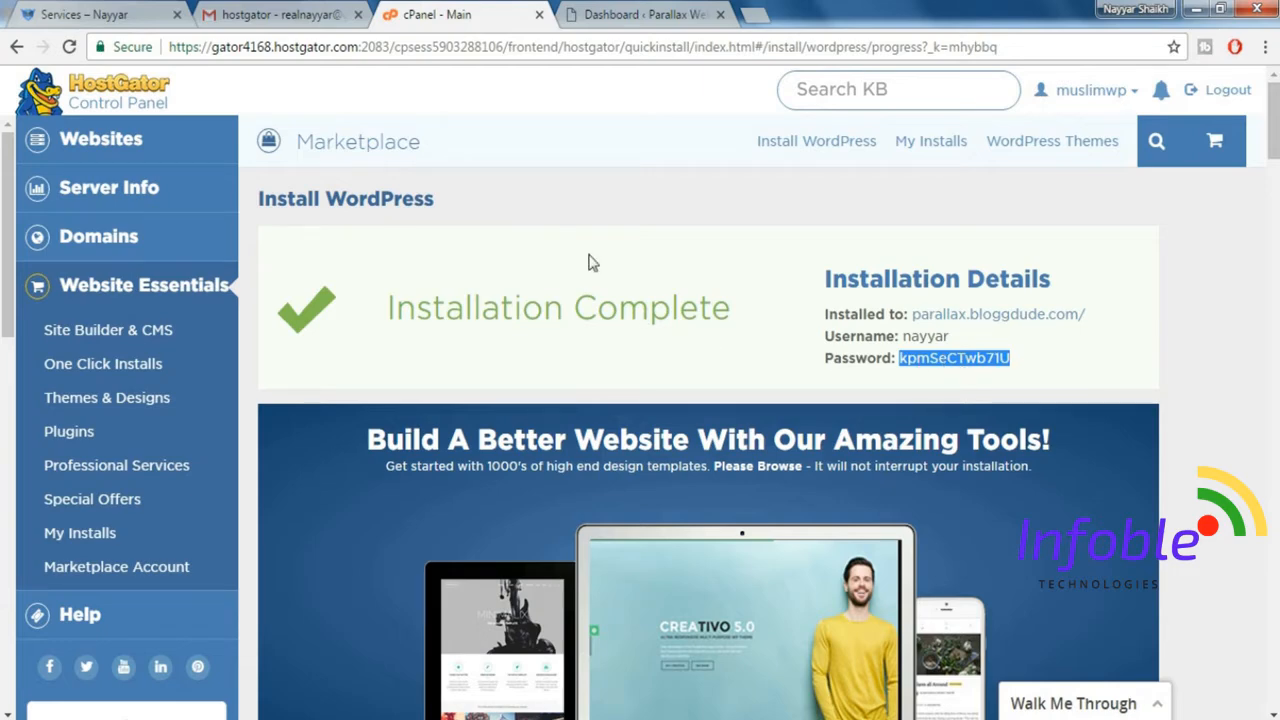
{"action": "left_click", "coordinate": [605, 10]}
{"action": "mouse_move", "coordinate": [1200, 92]}
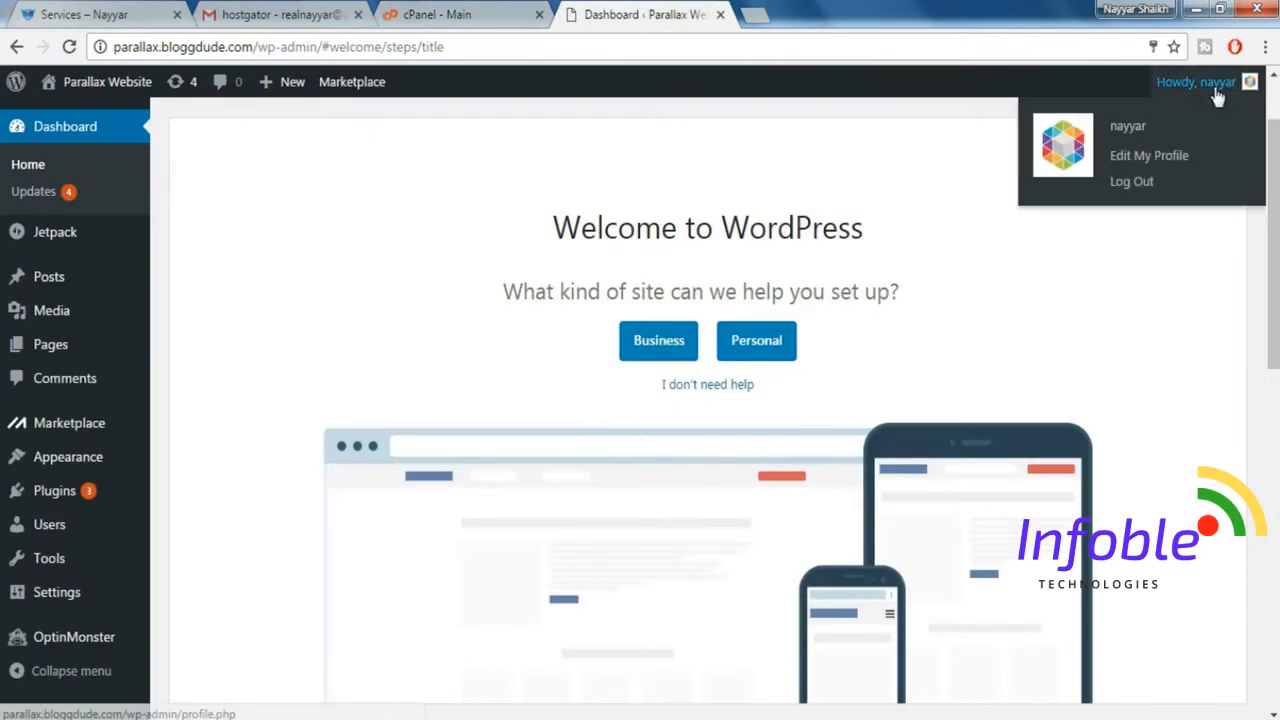
{"action": "left_click", "coordinate": [1152, 157]}
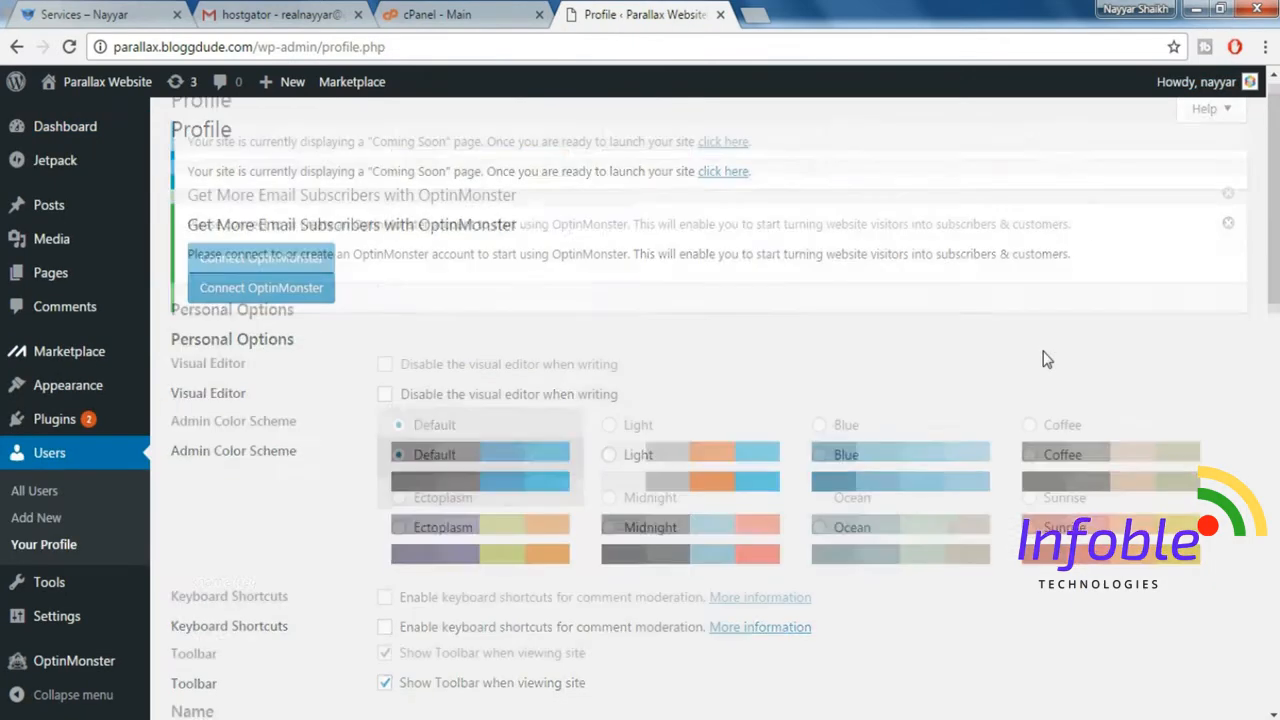
{"action": "scroll", "coordinate": [1045, 360], "scroll_direction": "down", "scroll_amount": 7}
{"action": "scroll", "coordinate": [1045, 360], "scroll_direction": "down", "scroll_amount": 6}
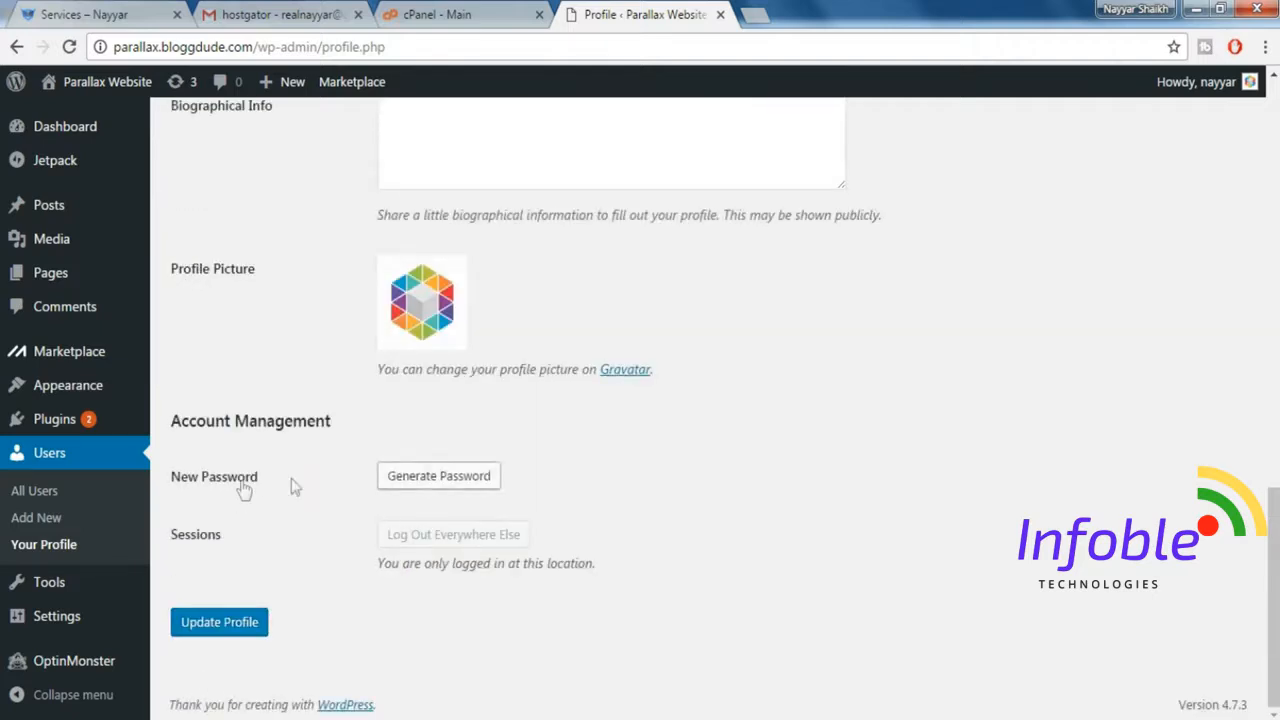
Replace the generated new password with a custom account password, confirm the use of a weak password and update the profile.
{"action": "left_click", "coordinate": [400, 483]}
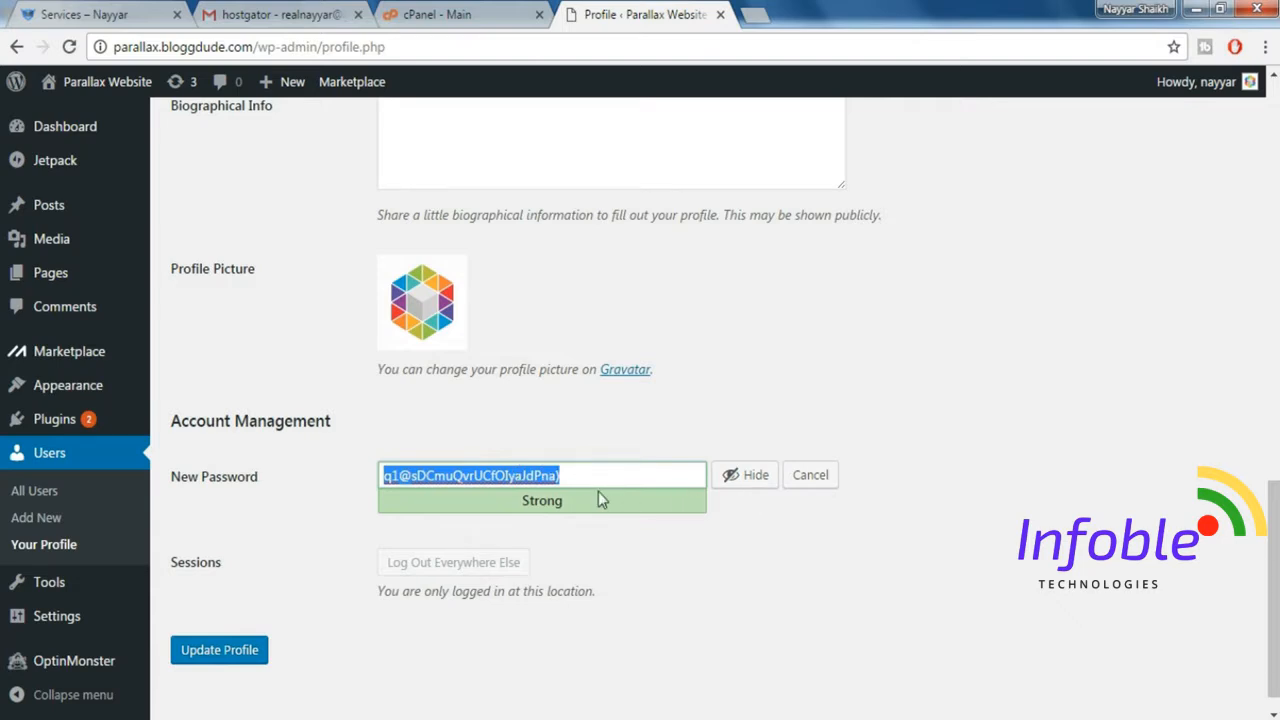
{"action": "key", "text": "BackSpace"}
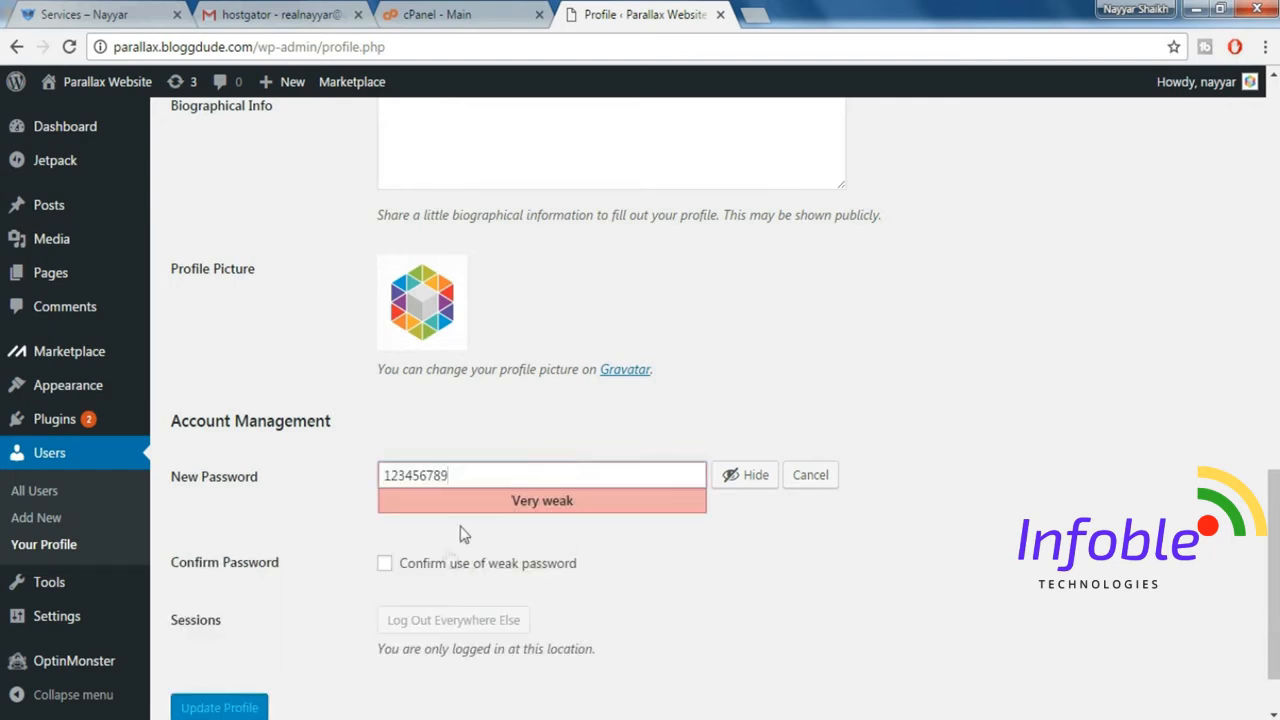
{"action": "left_click", "coordinate": [420, 566]}
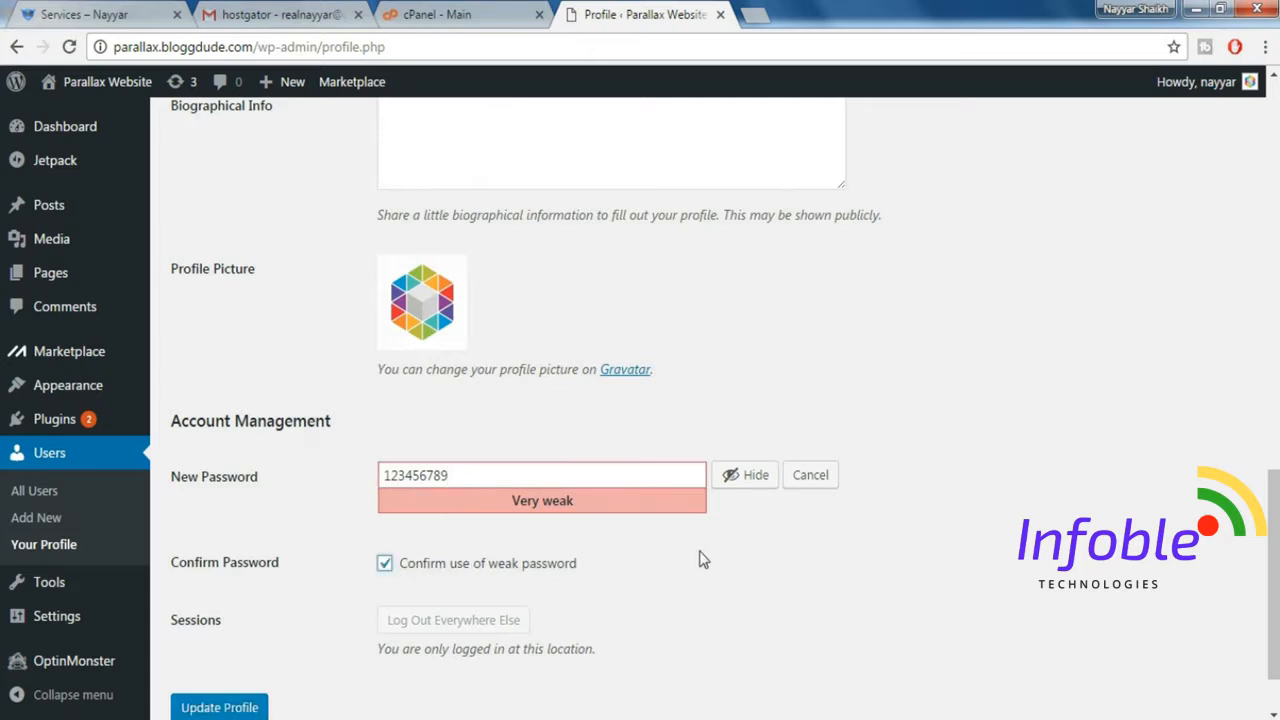
{"action": "scroll", "coordinate": [703, 560], "scroll_direction": "down", "scroll_amount": 2}
{"action": "left_click", "coordinate": [260, 545]}
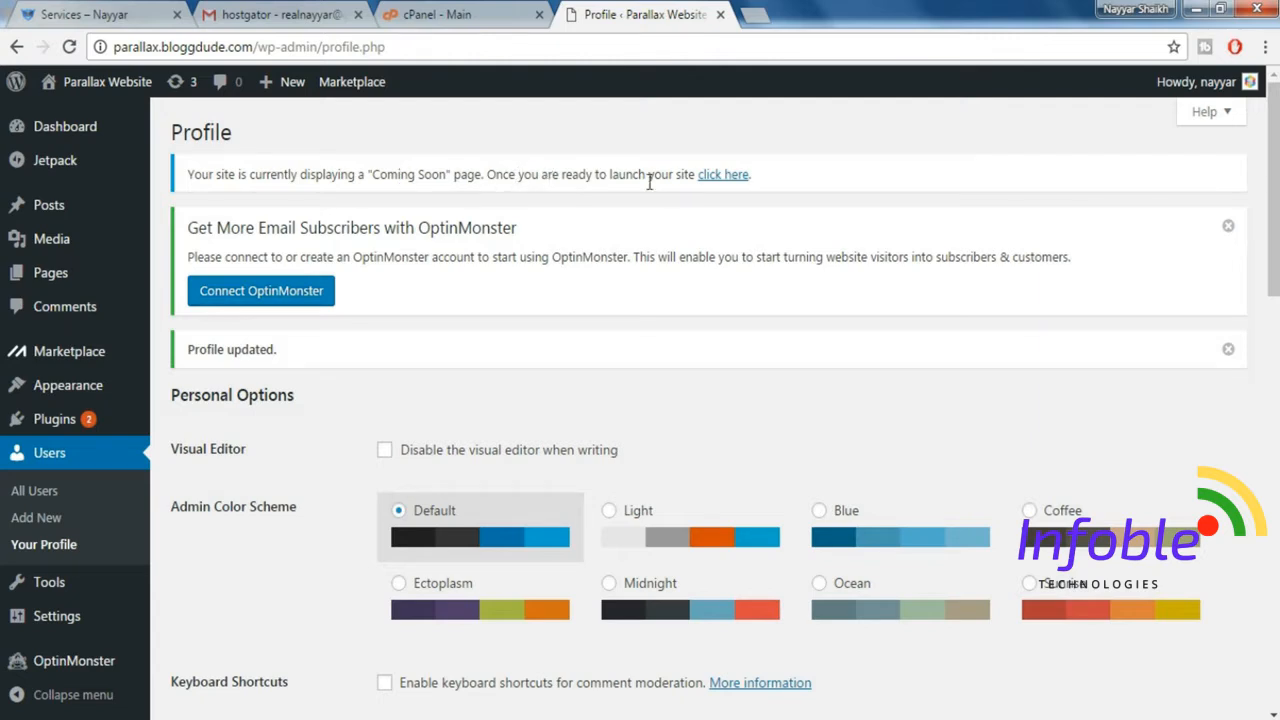
Launch the site to replace its Coming Soon page, and dismiss the OptinMonster and profile update notices.
{"action": "left_click", "coordinate": [728, 176]}
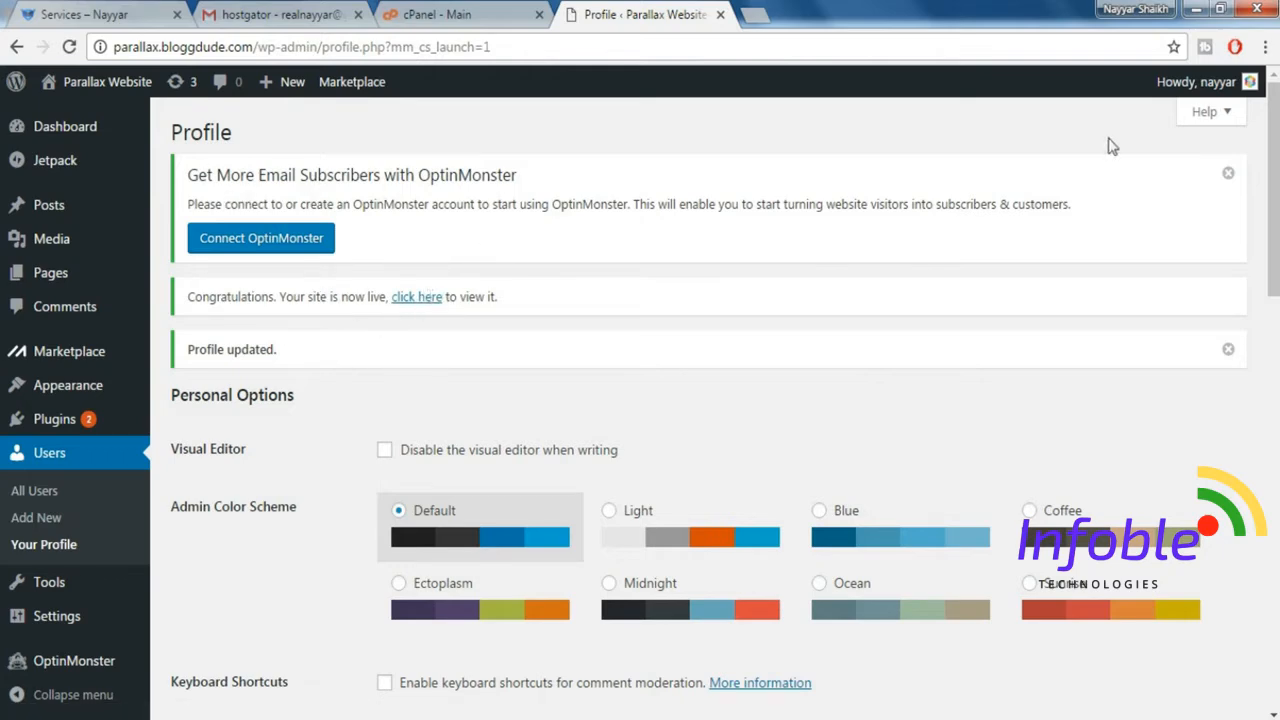
{"action": "left_click", "coordinate": [1228, 174]}
{"action": "left_click", "coordinate": [1228, 228]}
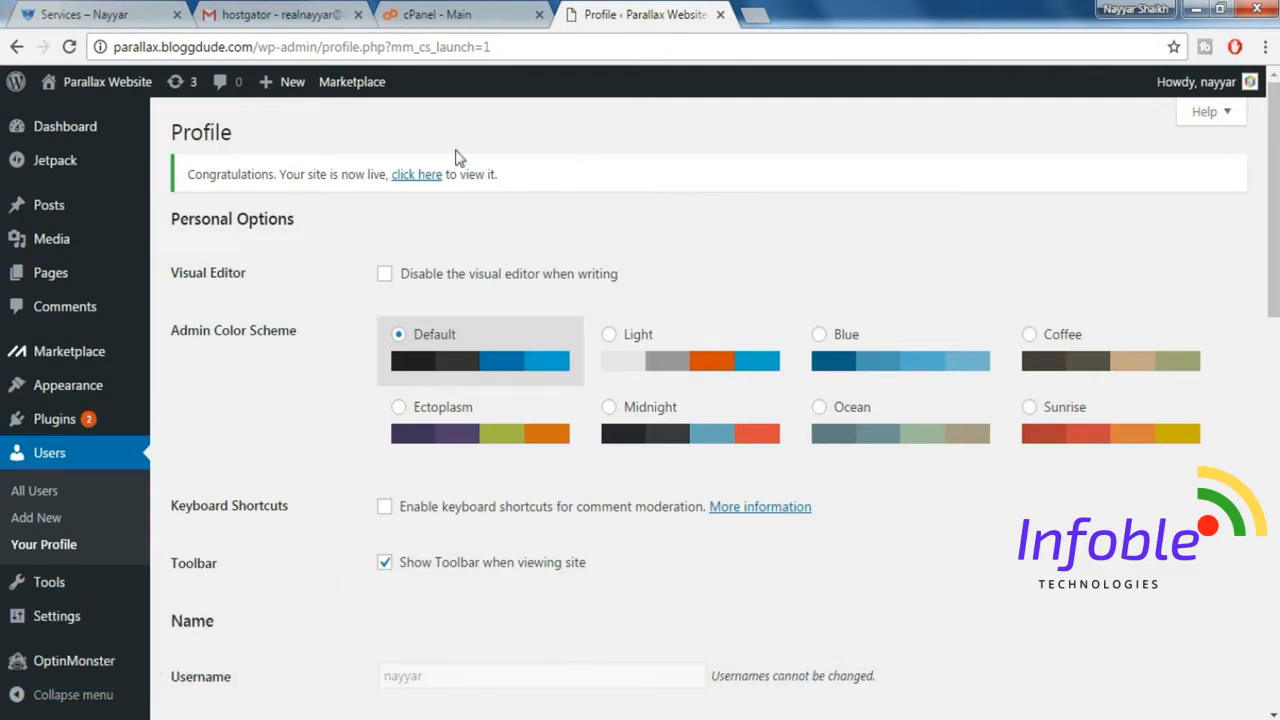
View the live Parallax Website in a new tab and compare it with the Monstroid demo site at demo7.bloggdude.com.
{"action": "mouse_move", "coordinate": [105, 90]}
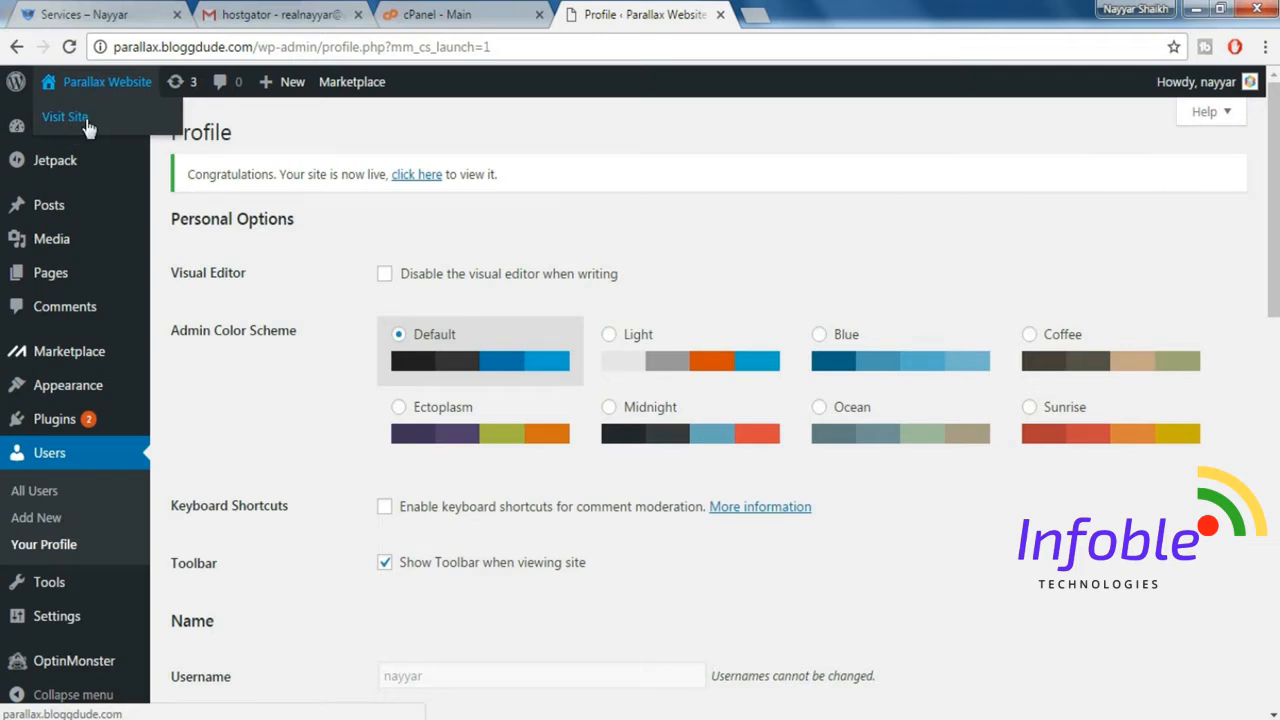
{"action": "right_click", "coordinate": [88, 125]}
{"action": "left_click", "coordinate": [128, 135]}
{"action": "left_click", "coordinate": [850, 18]}
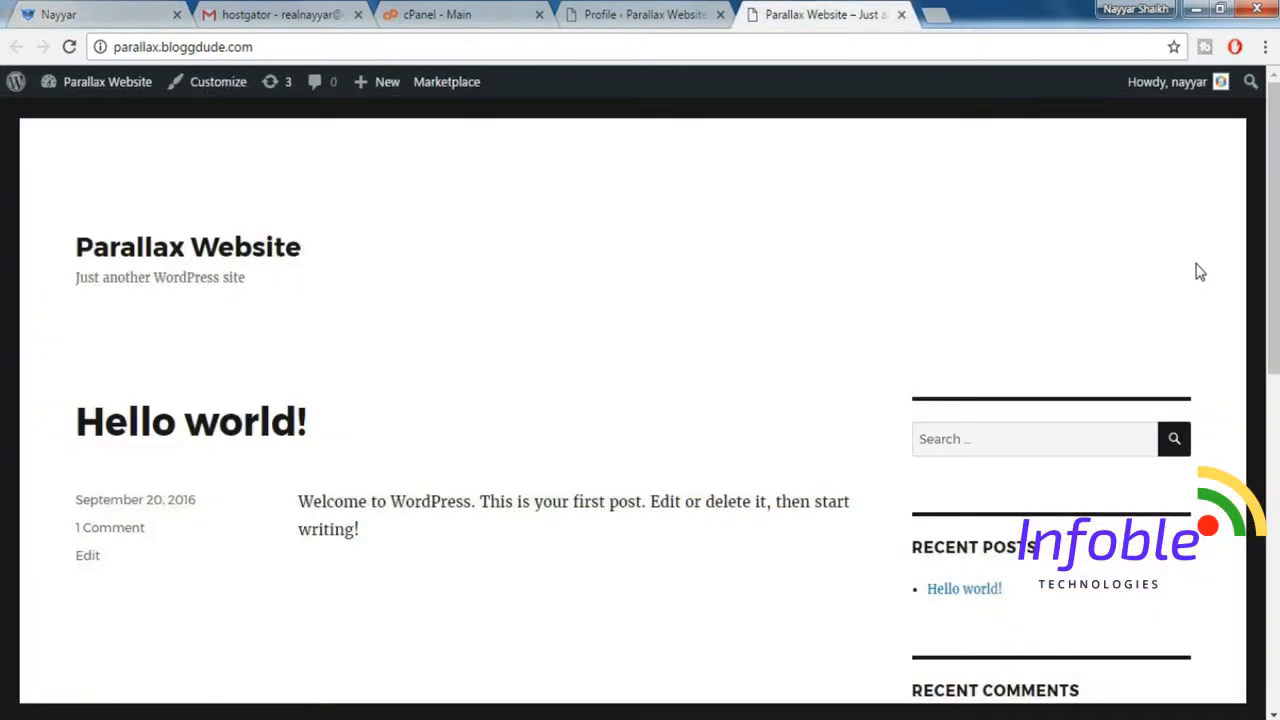
{"action": "mouse_move", "coordinate": [1271, 218]}
{"action": "left_mouse_down"}
{"action": "mouse_move", "coordinate": [1272, 575]}
{"action": "mouse_move", "coordinate": [1271, 215]}
{"action": "left_mouse_up"}
{"action": "left_click", "coordinate": [40, 14]}
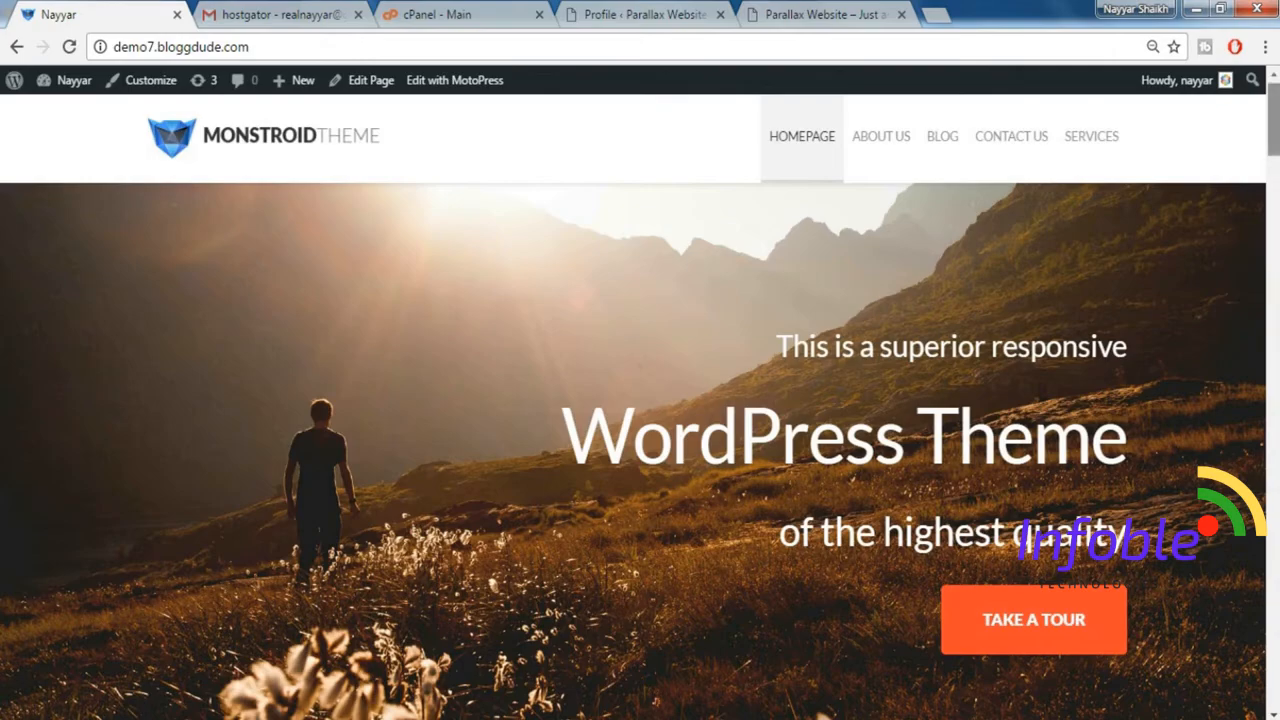
{"action": "mouse_move", "coordinate": [1273, 136]}
{"action": "left_mouse_down"}
{"action": "mouse_move", "coordinate": [1273, 271]}
{"action": "mouse_move", "coordinate": [1273, 149]}
{"action": "left_mouse_up"}
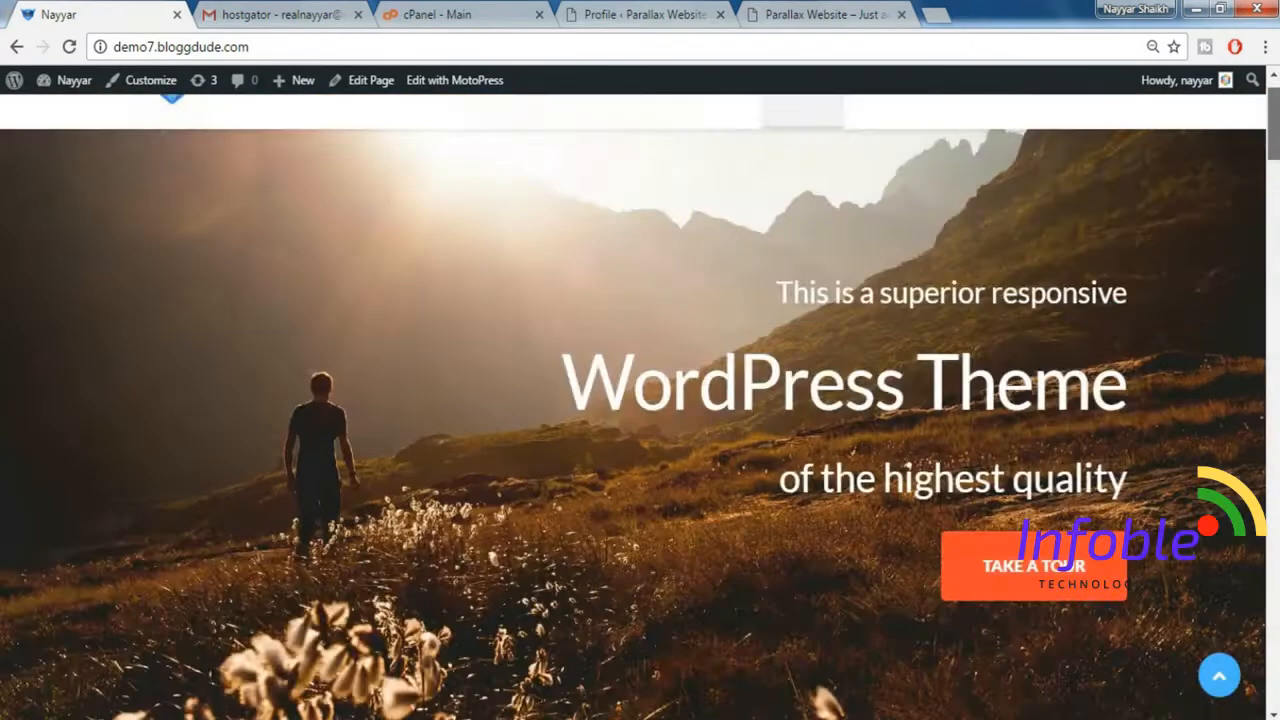
{"action": "left_click", "coordinate": [803, 15]}
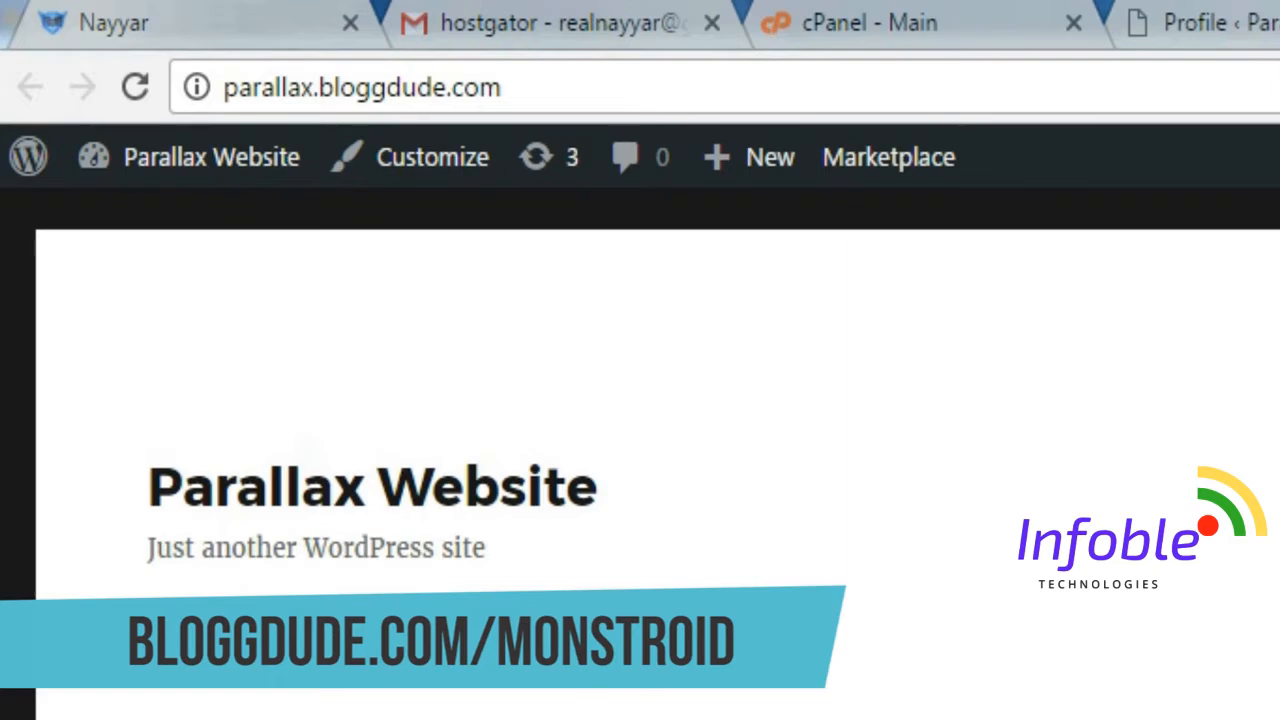
Open the Monstroid WordPress theme page in a new tab through bloggdude.com/monstroid.
{"action": "key", "text": "ctrl+t"}
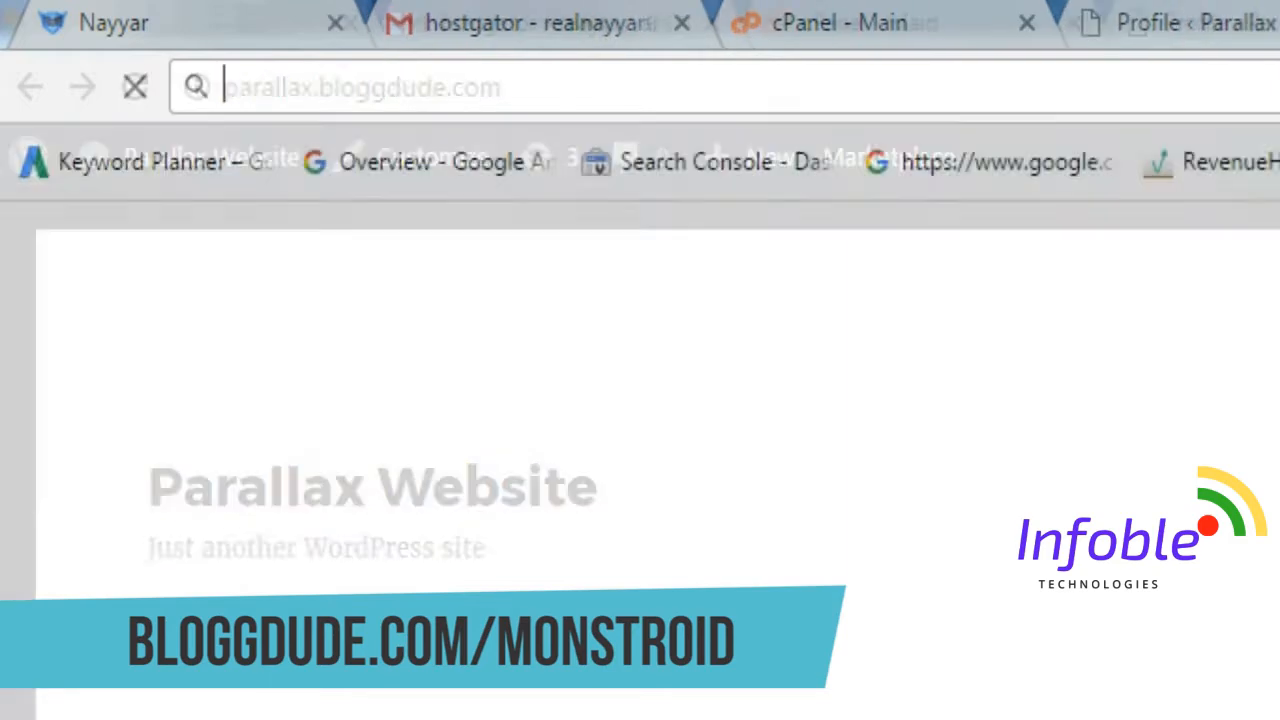
{"action": "type", "text": "bloggdude.com"}
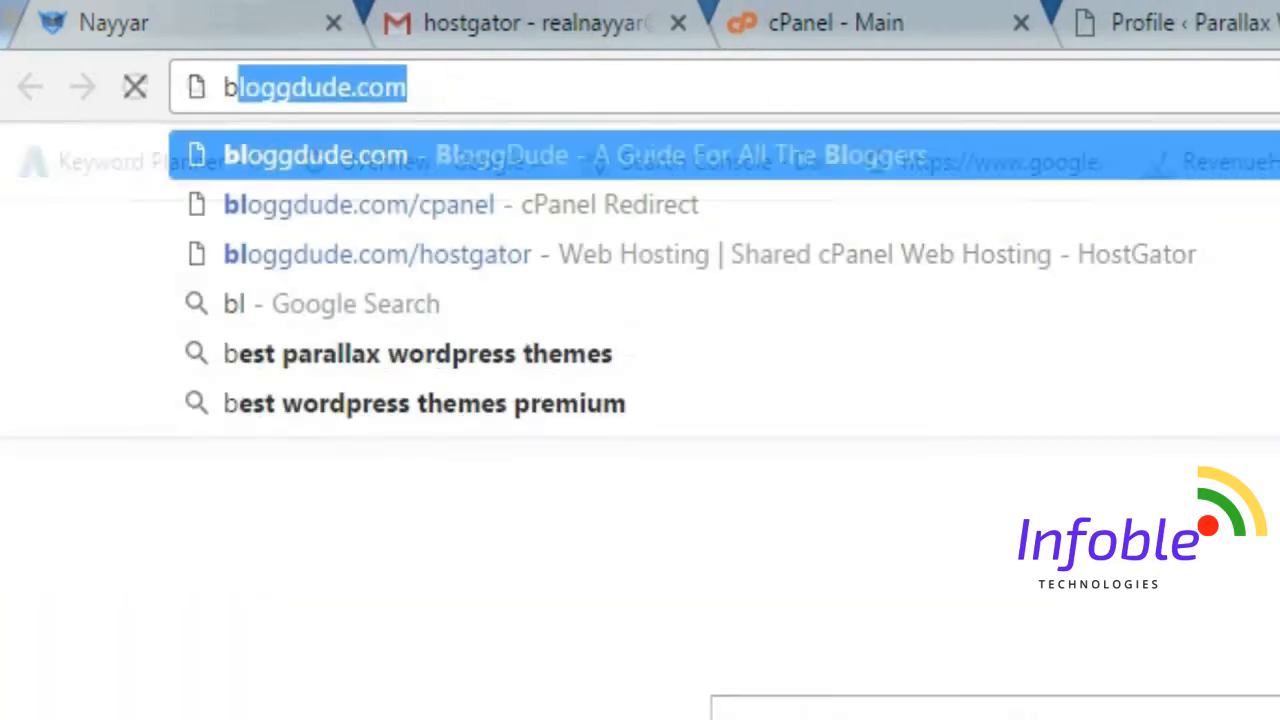
{"action": "key", "text": "End"}
{"action": "type", "text": "/mo"}
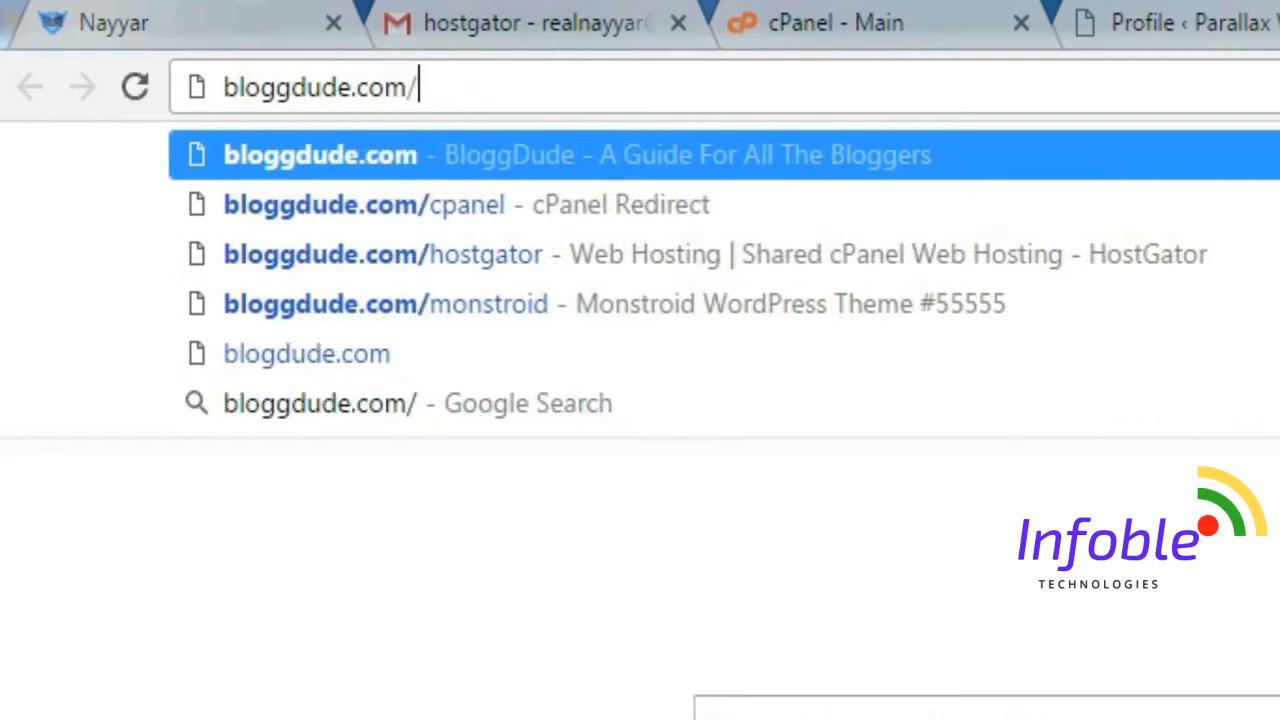
{"action": "key", "text": "Return"}
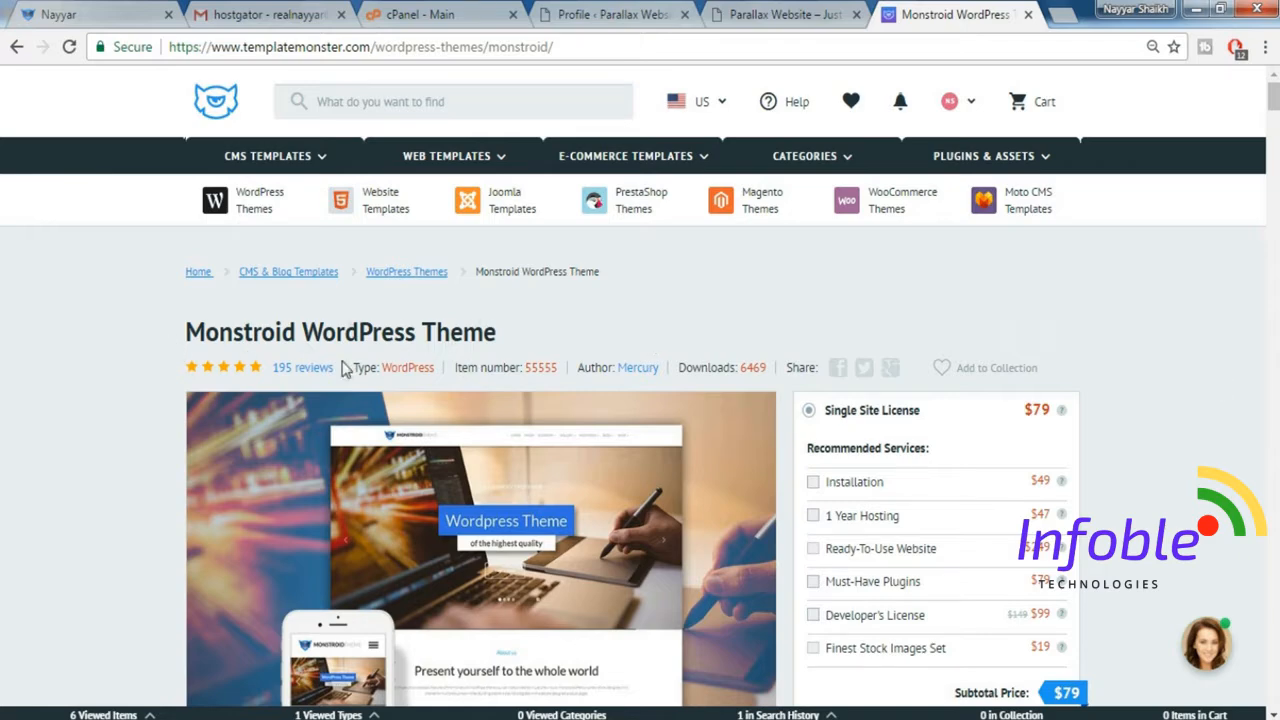
Add the Monstroid theme with the Single Site License to the cart and look over the payment methods at checkout.
{"action": "scroll", "coordinate": [545, 362], "scroll_direction": "down", "scroll_amount": 2}
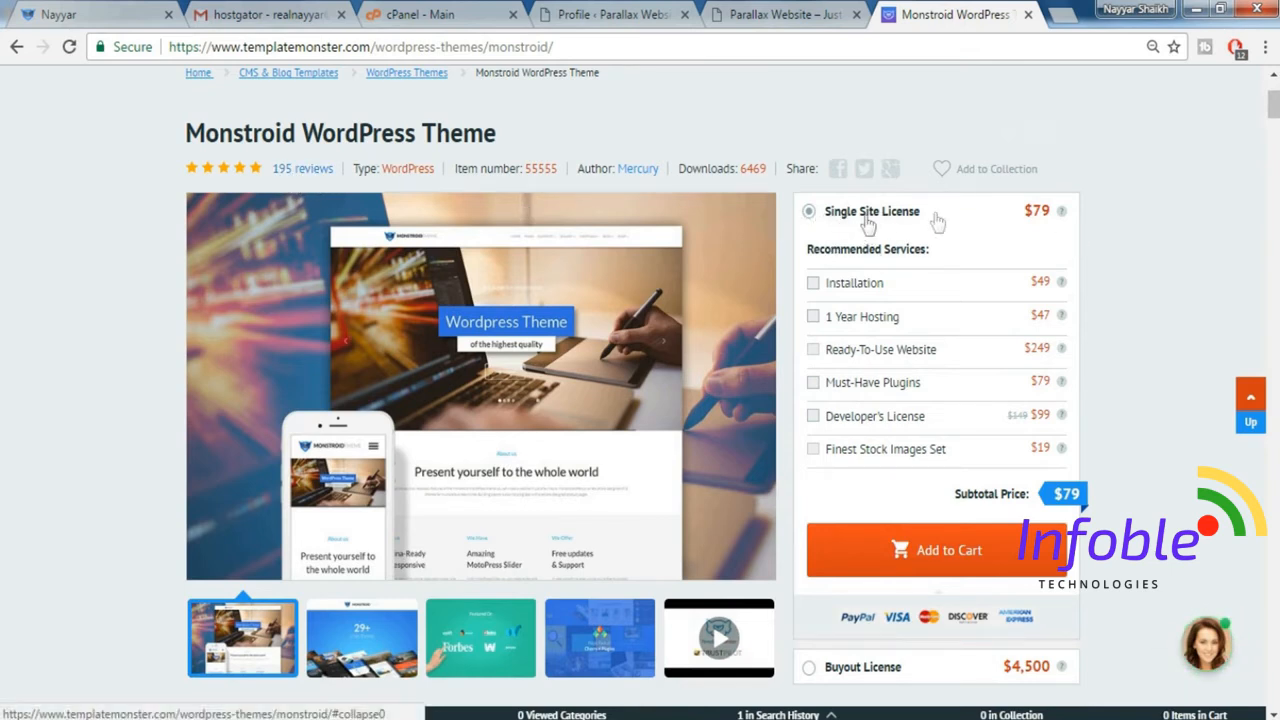
{"action": "mouse_move", "coordinate": [1017, 233]}
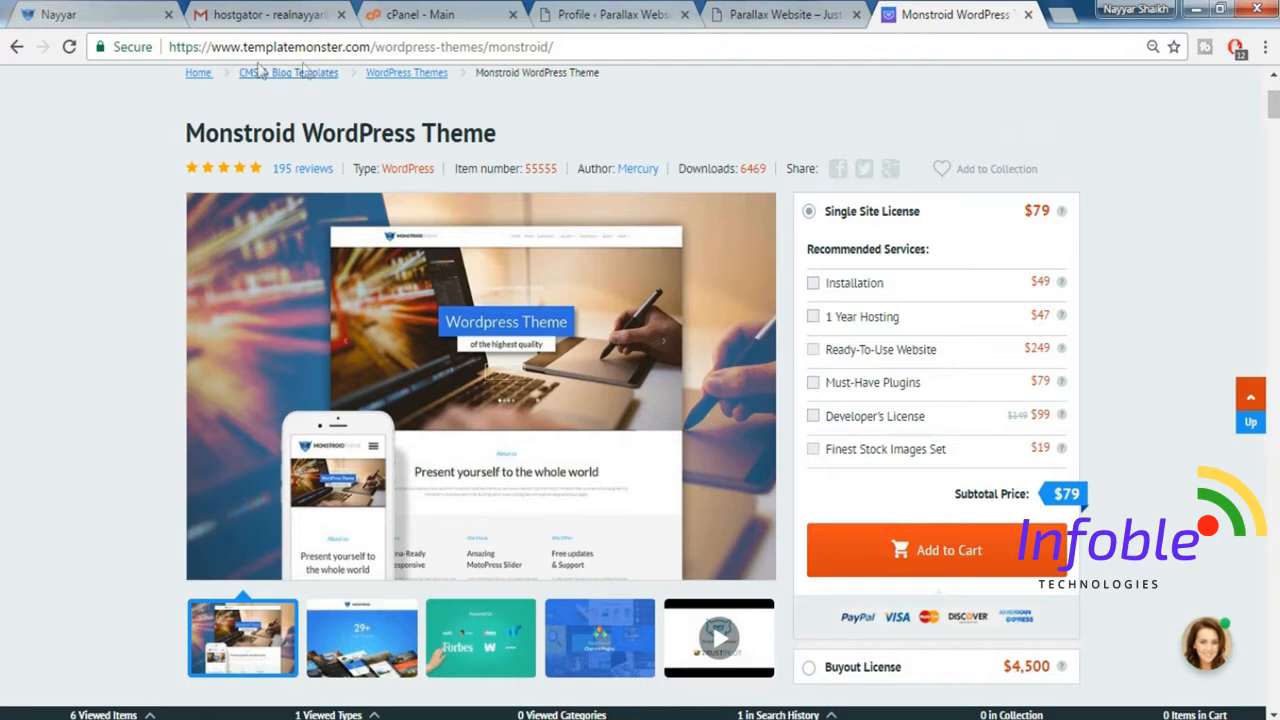
{"action": "left_click", "coordinate": [957, 564]}
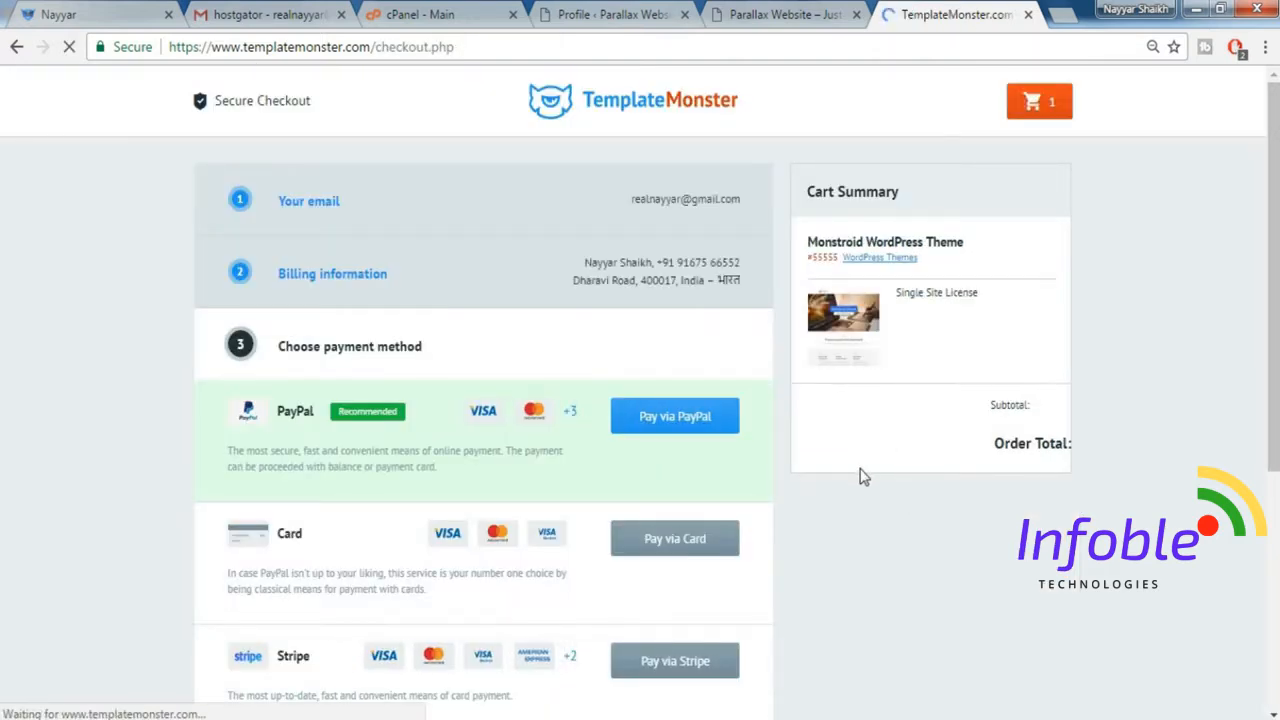
{"action": "scroll", "coordinate": [860, 474], "scroll_direction": "down", "scroll_amount": 2}
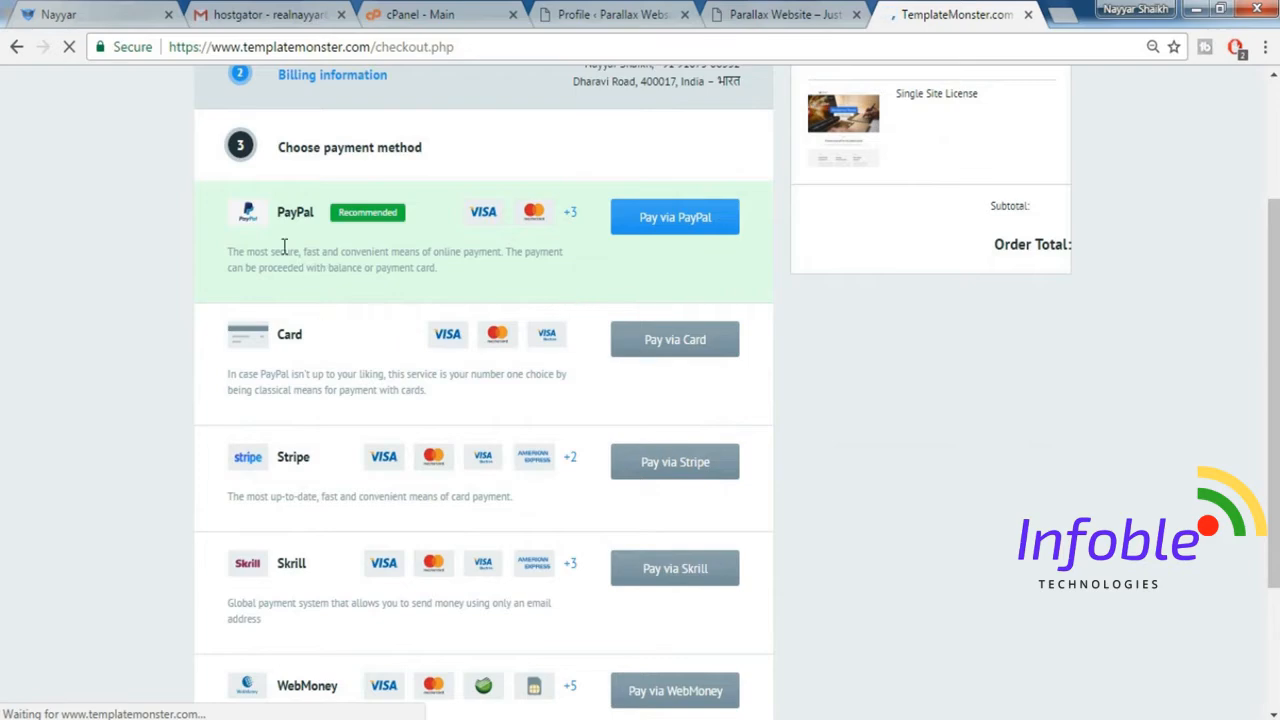
{"action": "scroll", "coordinate": [254, 560], "scroll_direction": "down", "scroll_amount": 1}
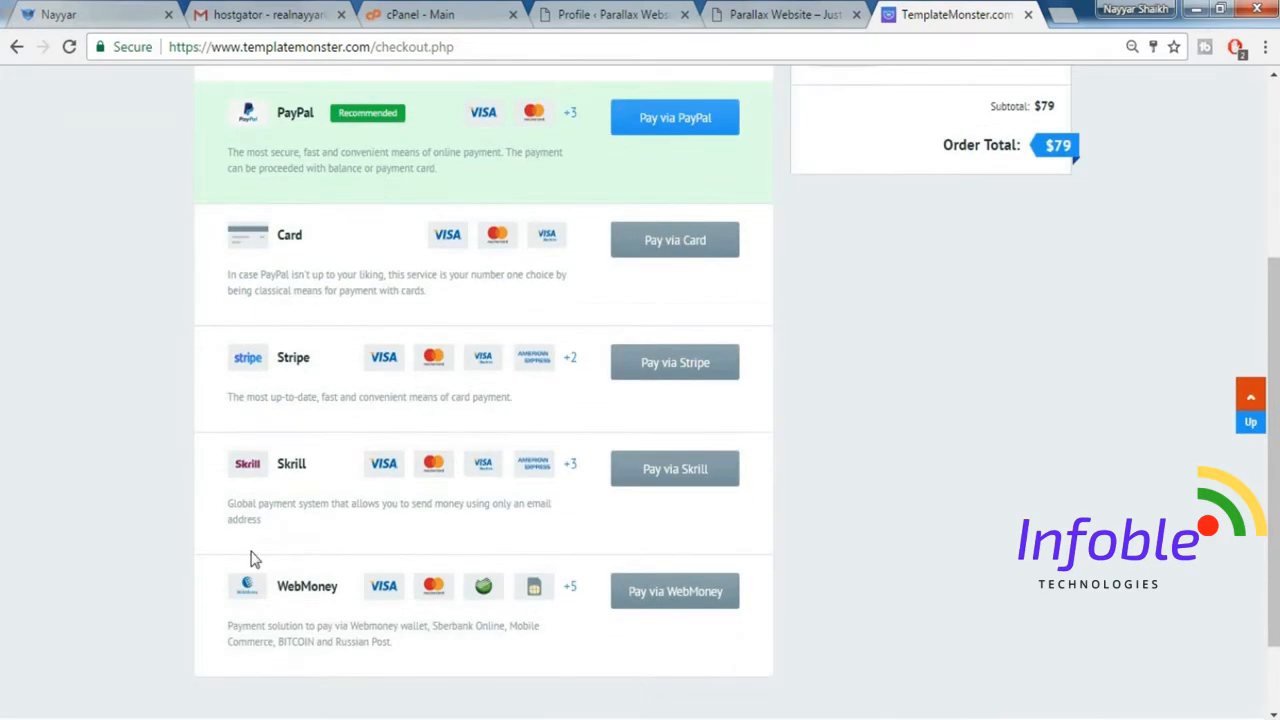
{"action": "scroll", "coordinate": [1066, 466], "scroll_direction": "up", "scroll_amount": 1}
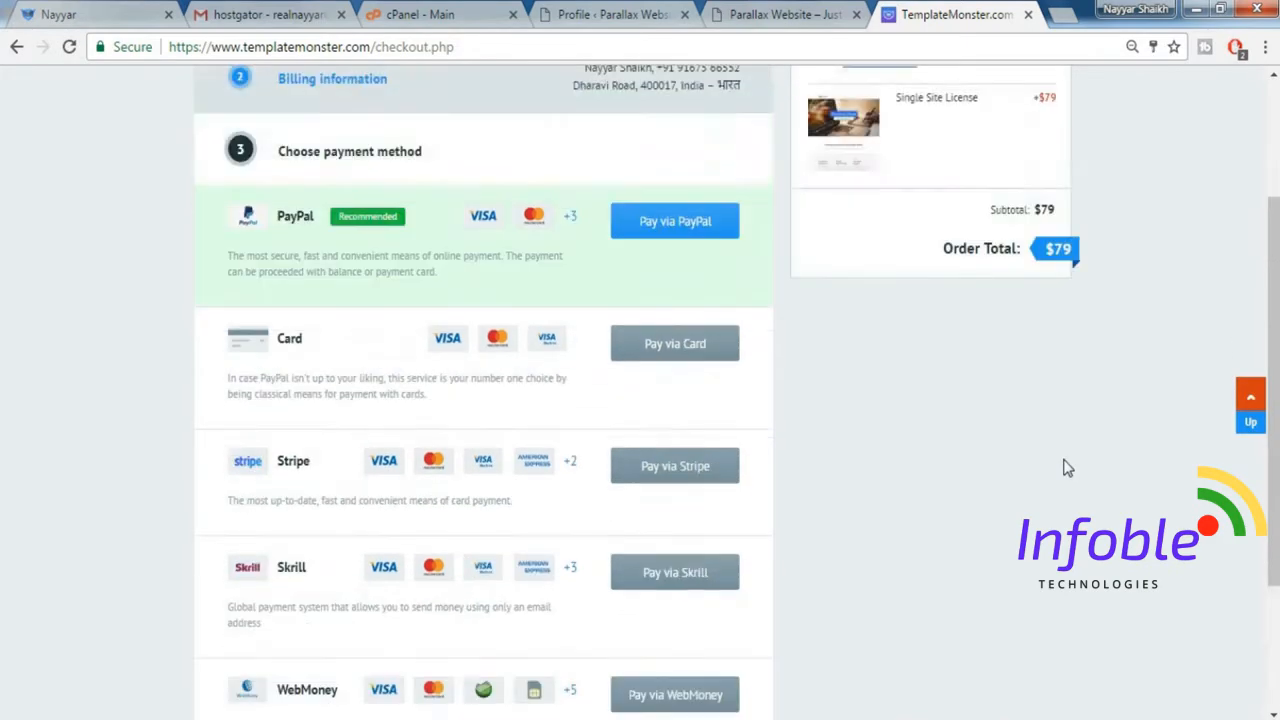
{"action": "scroll", "coordinate": [1066, 466], "scroll_direction": "up", "scroll_amount": 2}
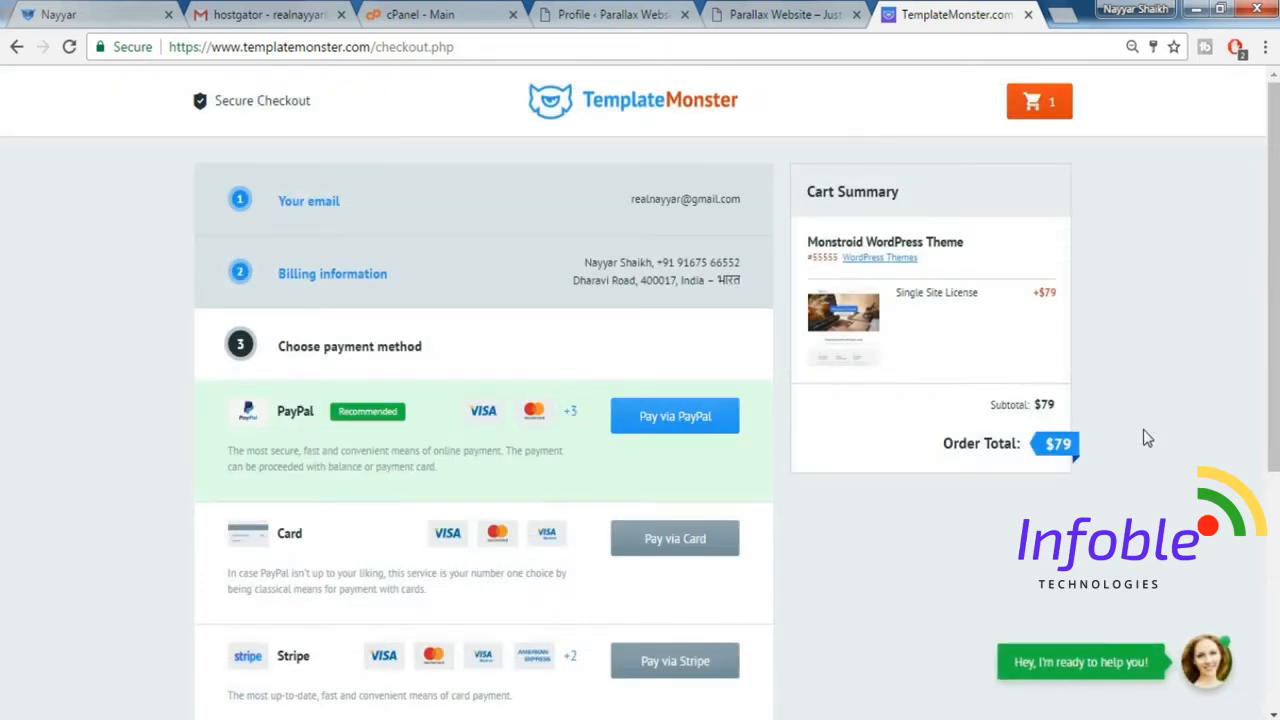
Close the checkout page, open the starred TemplateMonster order email in Gmail, and proceed to the product download page.
{"action": "key", "text": "ctrl+w"}
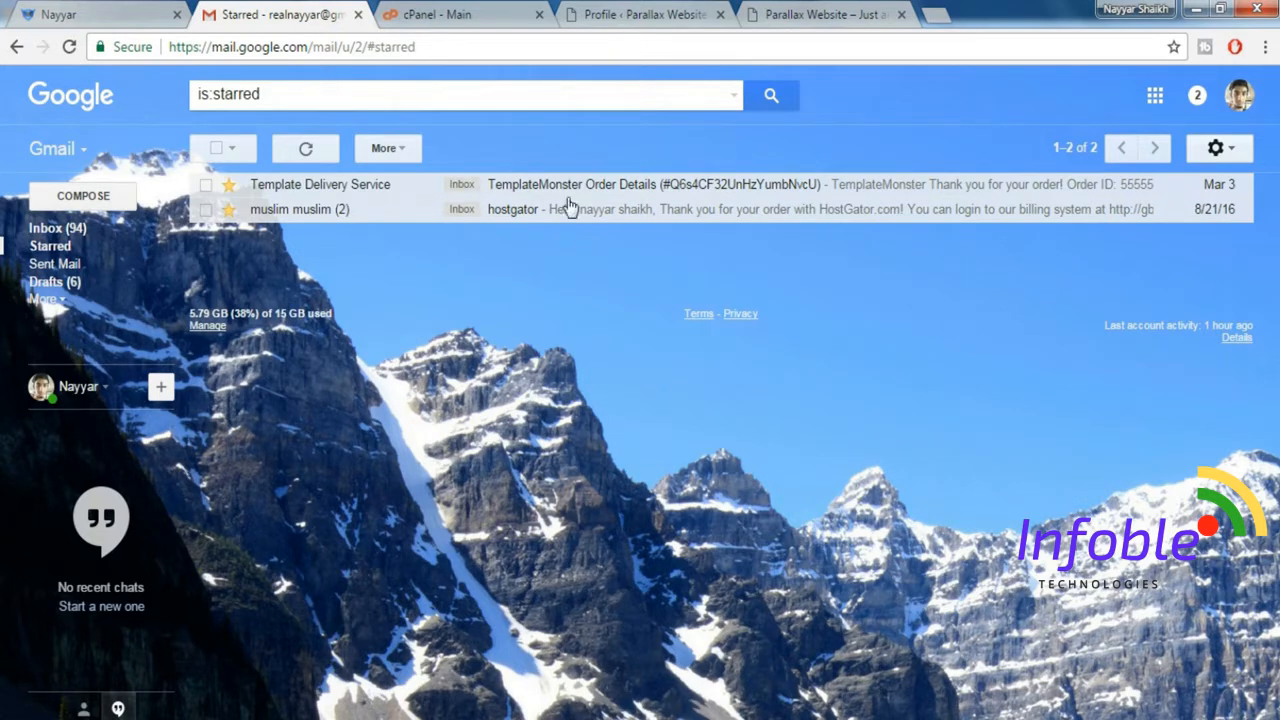
{"action": "left_click", "coordinate": [683, 186]}
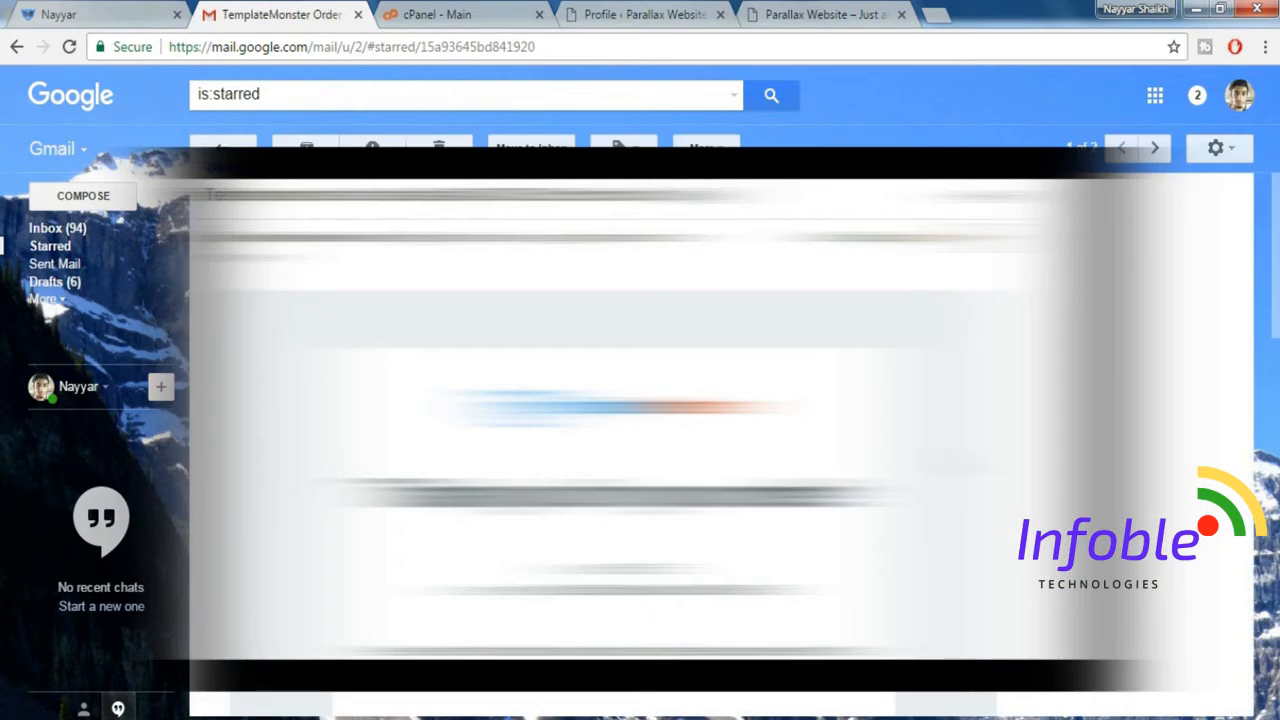
{"action": "scroll", "coordinate": [720, 420], "scroll_direction": "down", "scroll_amount": 1}
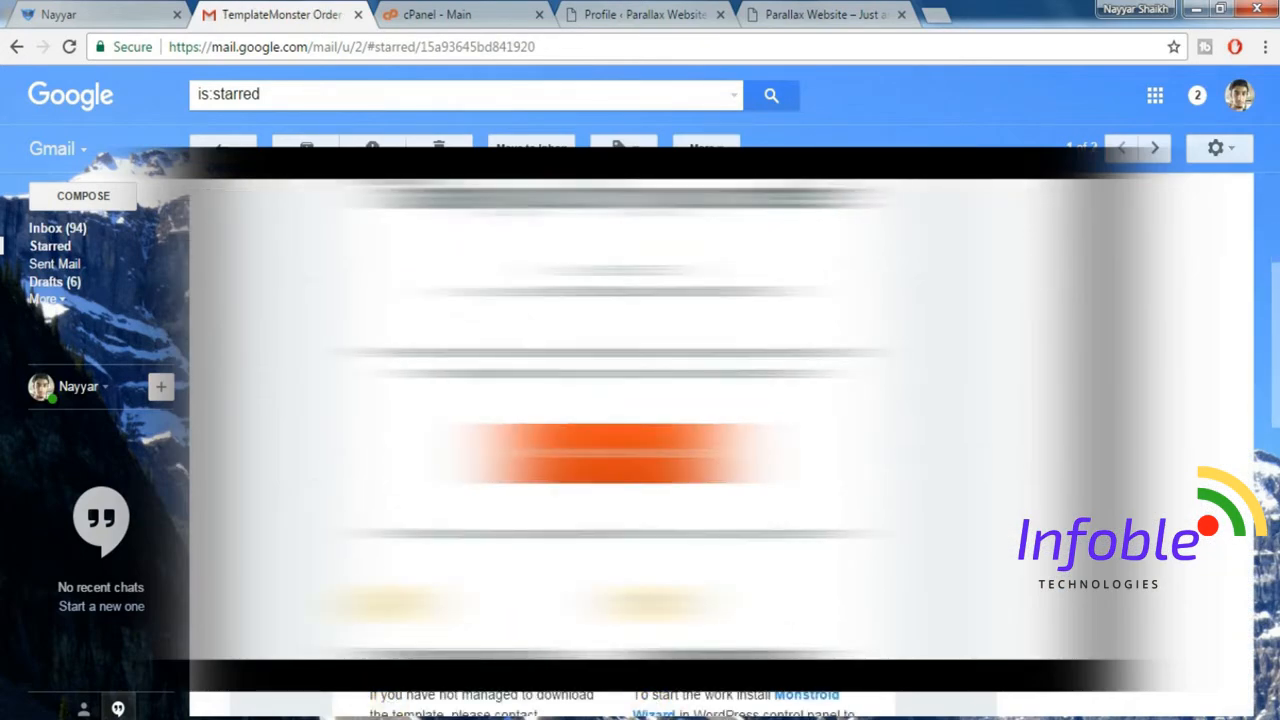
{"action": "scroll", "coordinate": [640, 420], "scroll_direction": "down", "scroll_amount": 1}
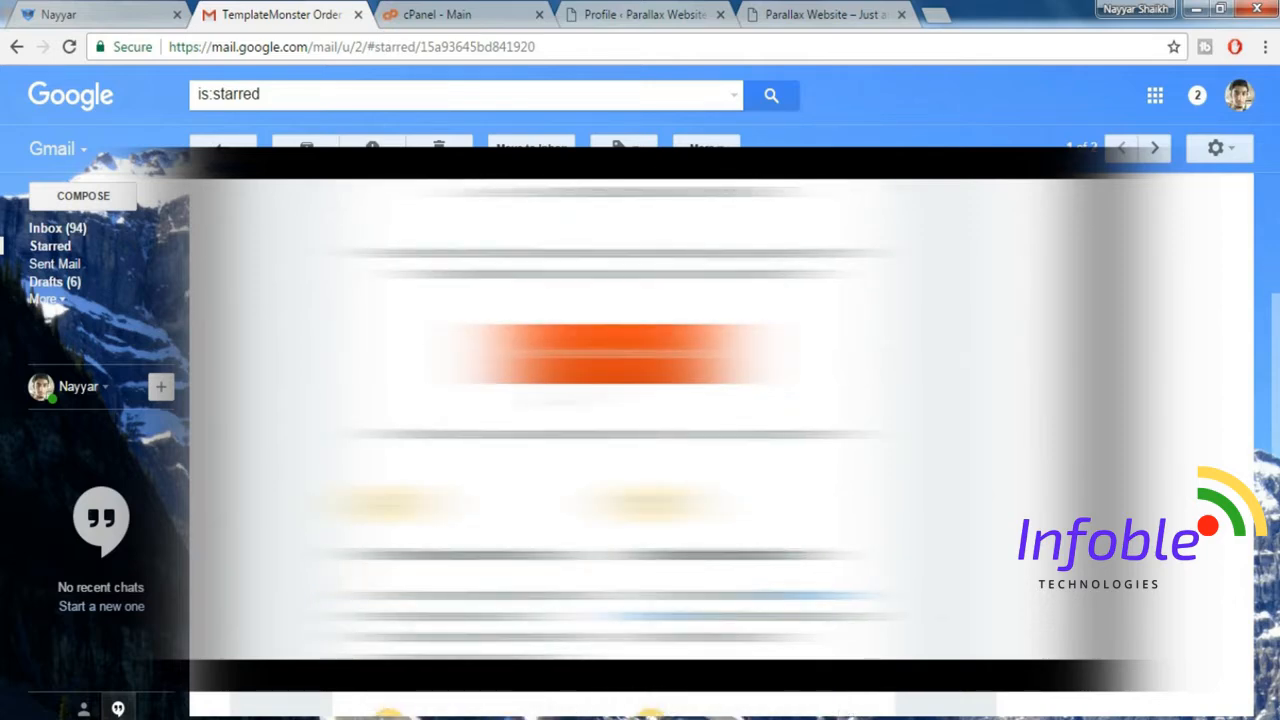
{"action": "scroll", "coordinate": [625, 258], "scroll_direction": "down", "scroll_amount": 1}
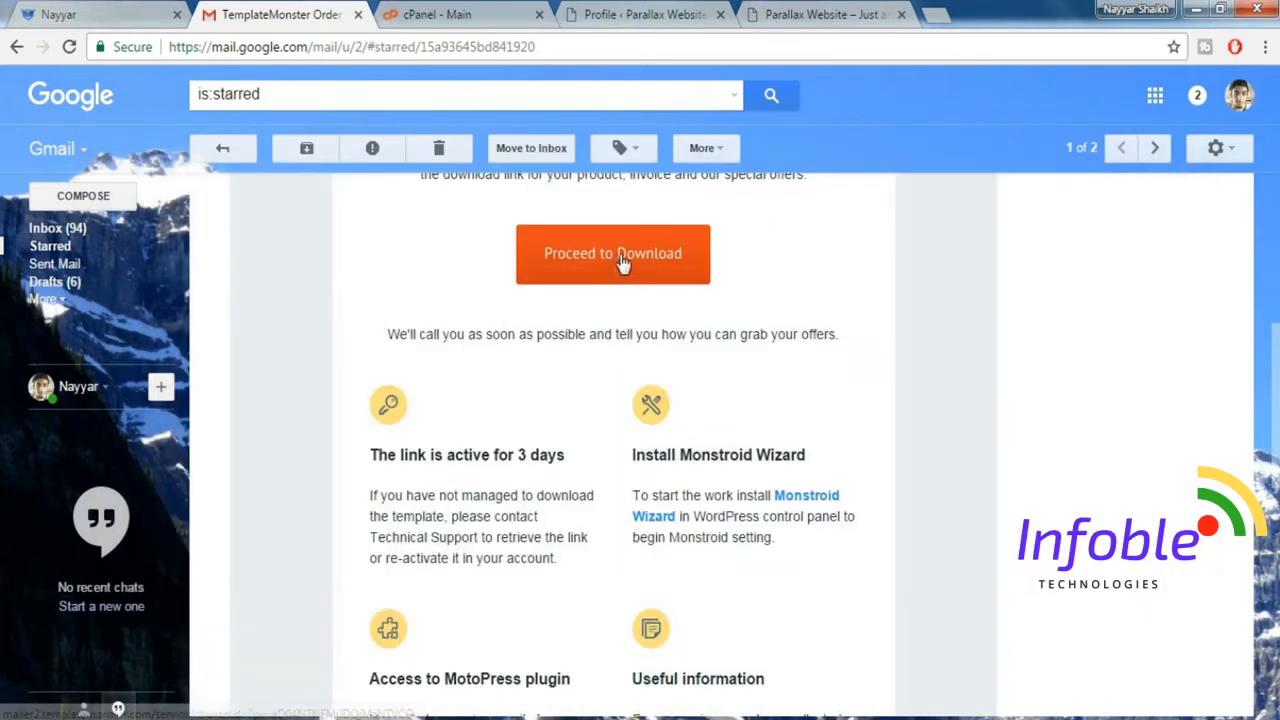
{"action": "left_click", "coordinate": [622, 258]}
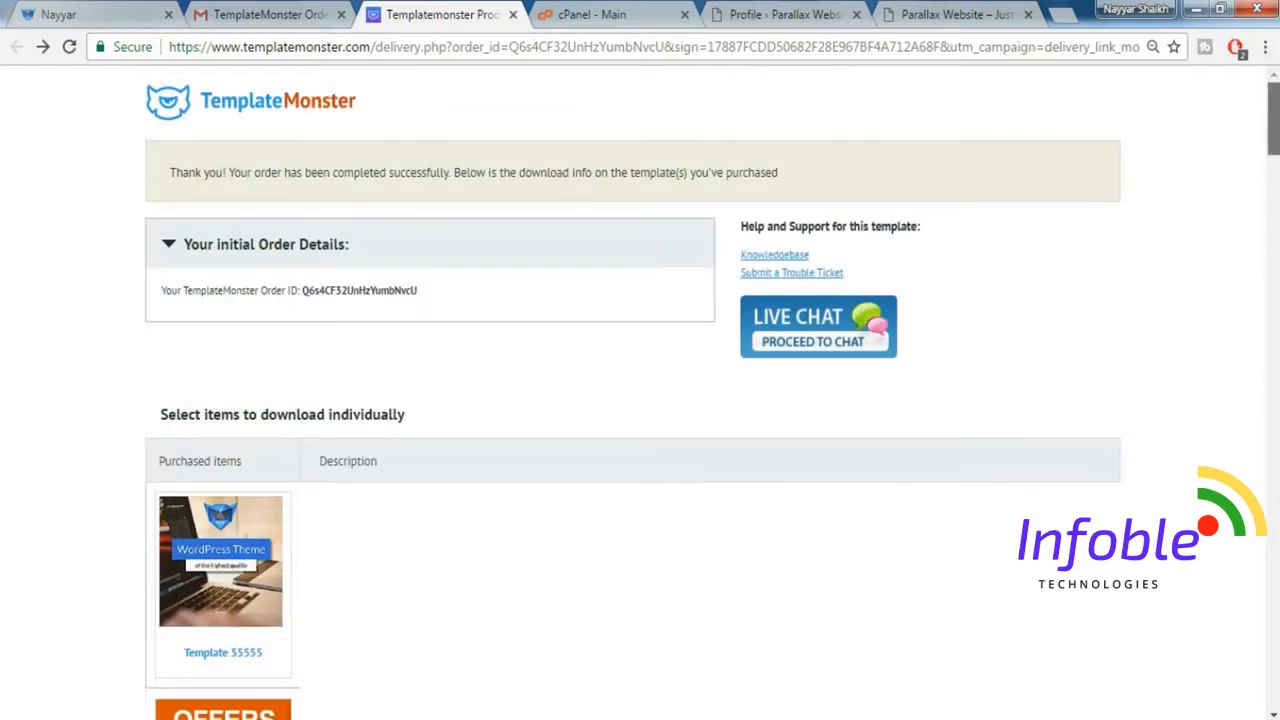
Download the Monstroid Wizard plugin from the download info on the TemplateMonster delivery page, and close the extra blank page.
{"action": "scroll", "coordinate": [640, 400], "scroll_direction": "down", "scroll_amount": 6}
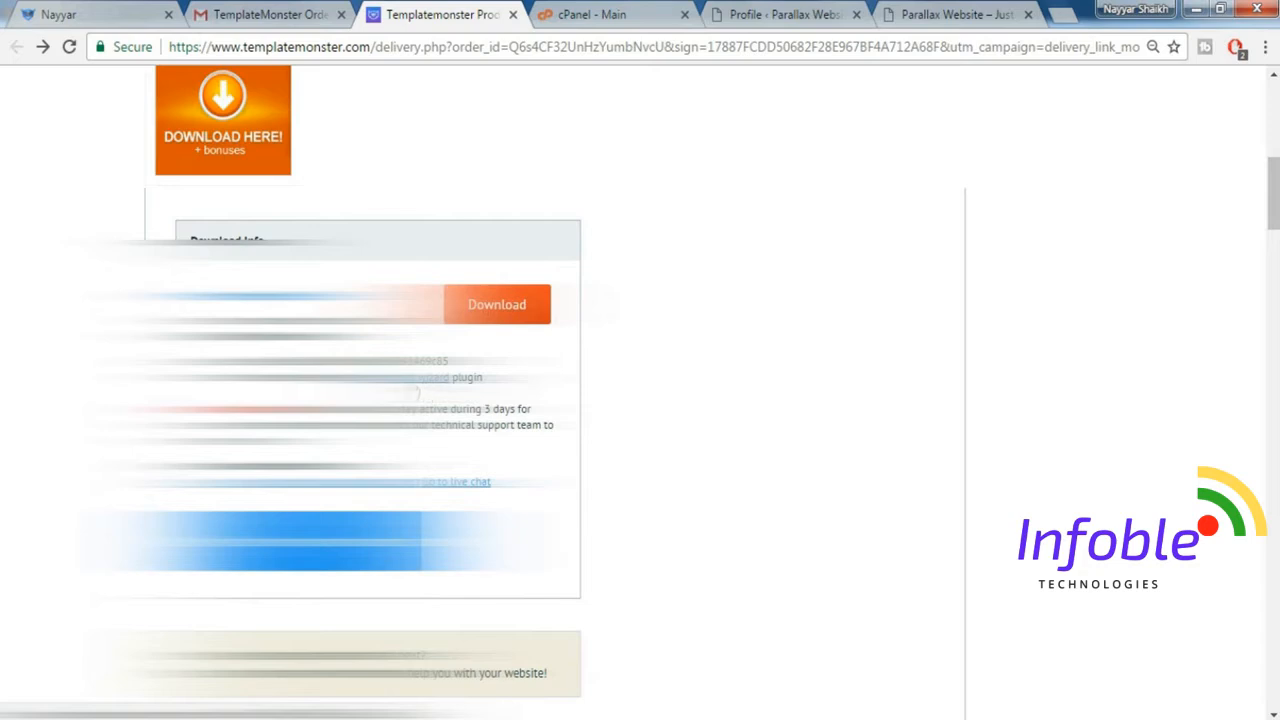
{"action": "left_click", "coordinate": [411, 385]}
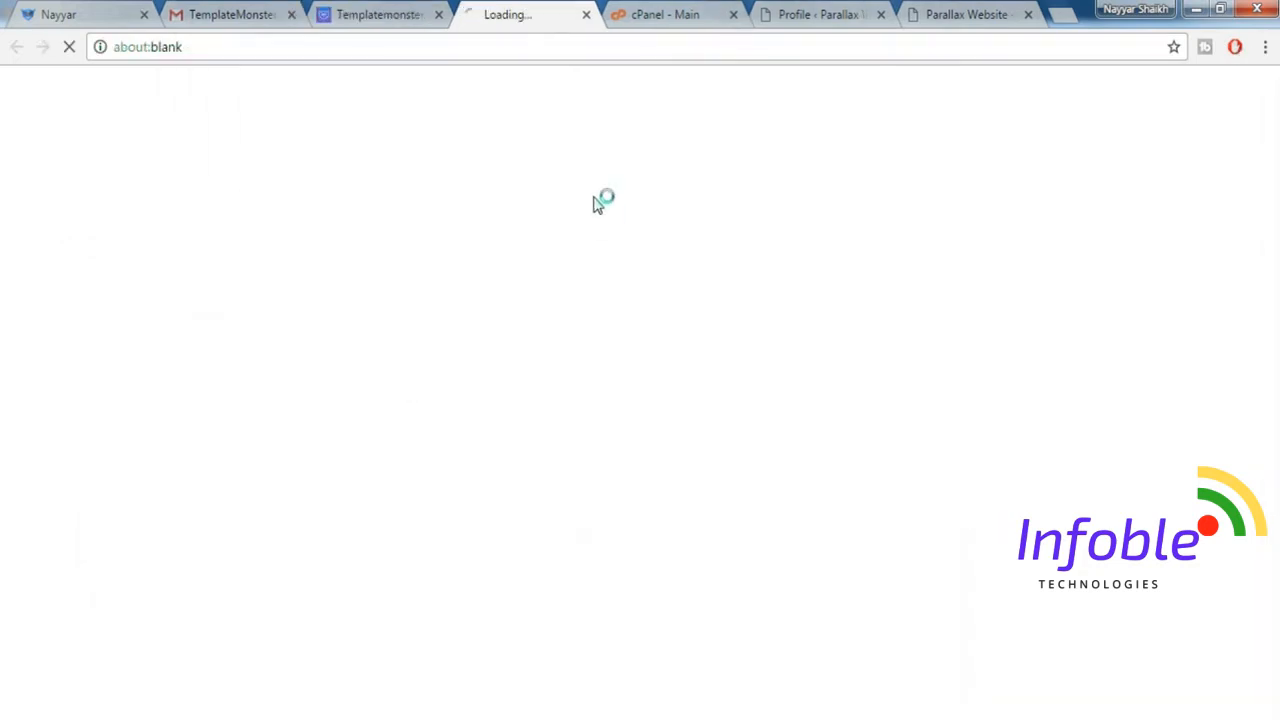
{"action": "left_click", "coordinate": [587, 15]}
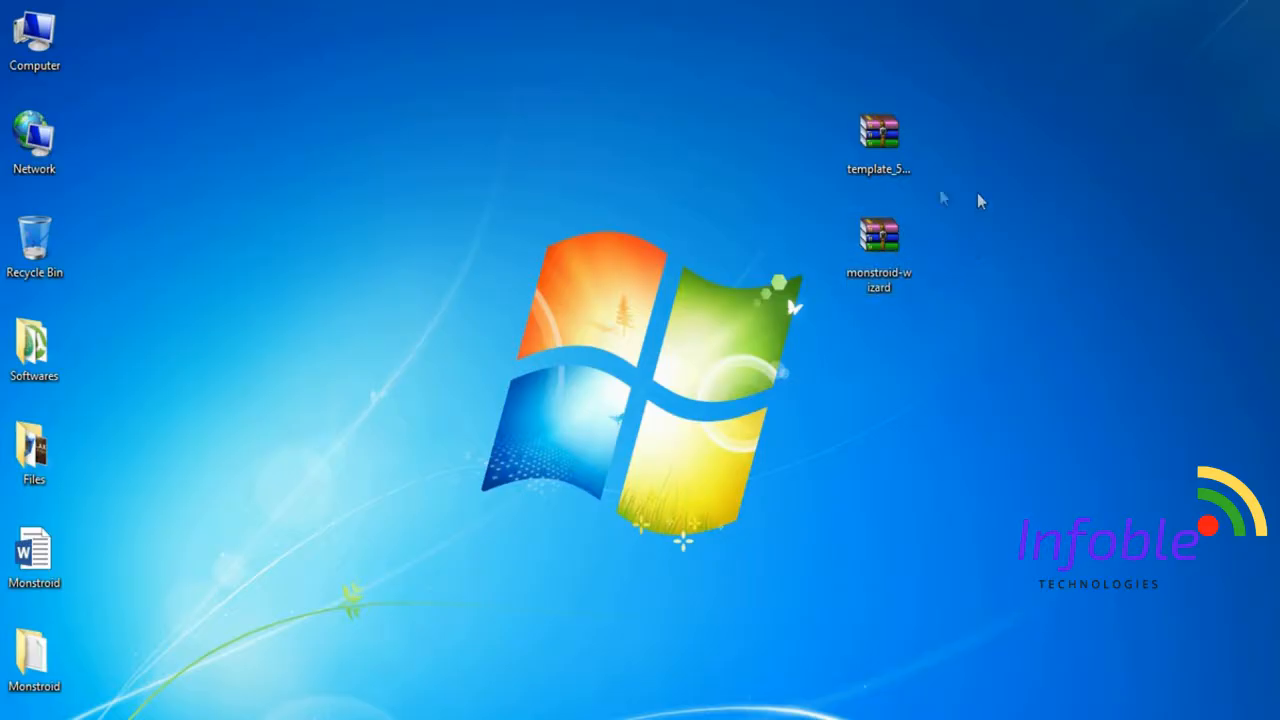
Check the downloaded template and monstroid-wizard archives on the desktop.
{"action": "left_click", "coordinate": [900, 160]}
{"action": "left_click", "coordinate": [905, 169]}
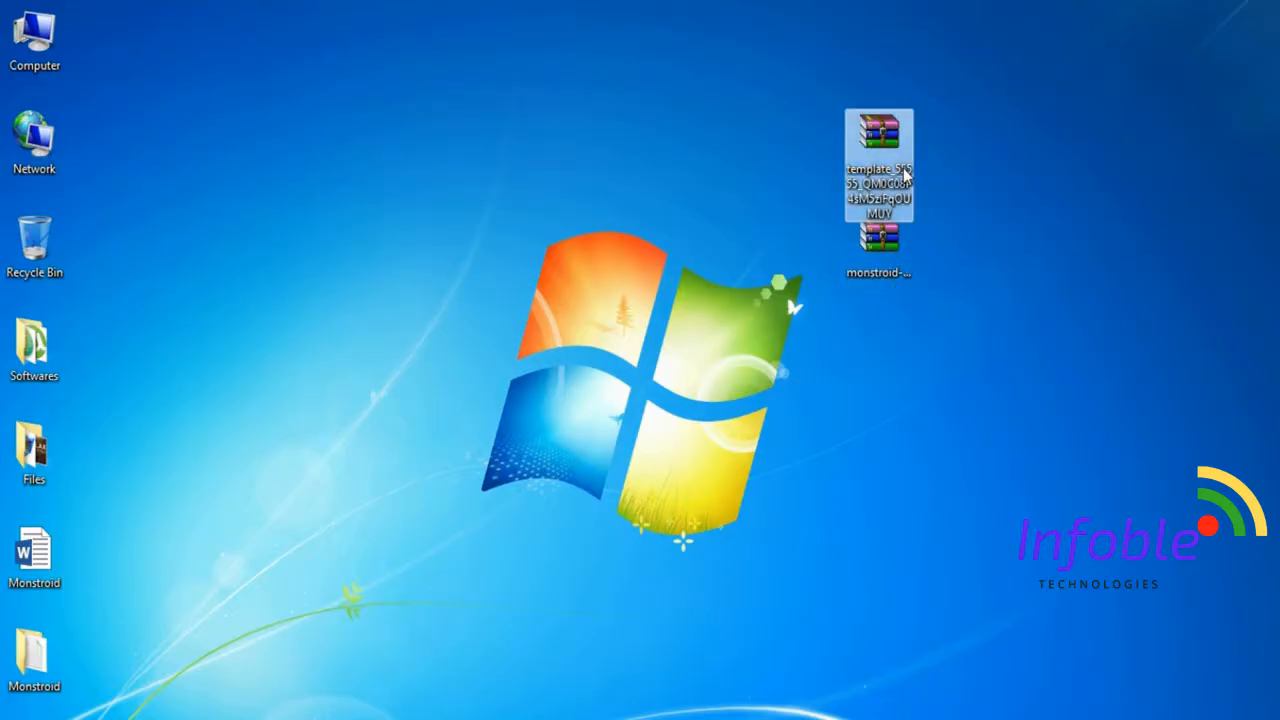
{"action": "left_click", "coordinate": [995, 211]}
{"action": "left_click", "coordinate": [892, 131]}
{"action": "left_click", "coordinate": [890, 230], "text": "ctrl"}
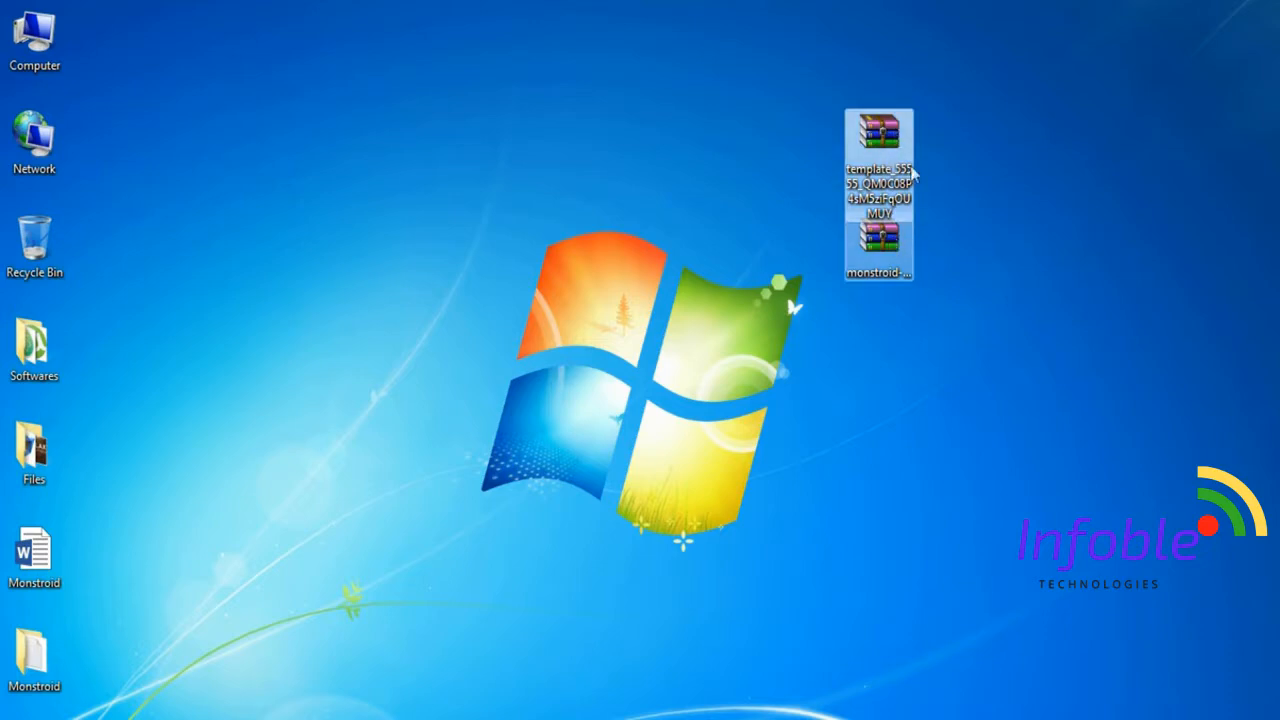
{"action": "left_click", "coordinate": [888, 275]}
{"action": "left_click", "coordinate": [974, 241]}
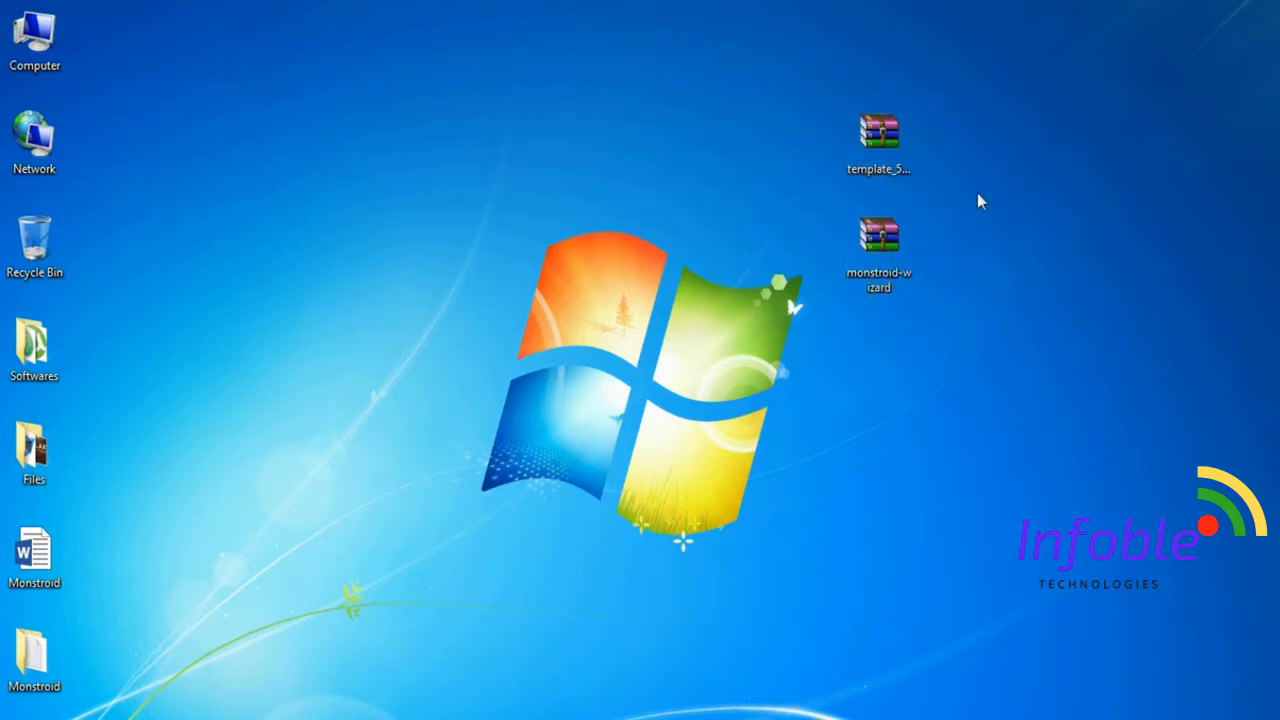
{"action": "left_click", "coordinate": [906, 169]}
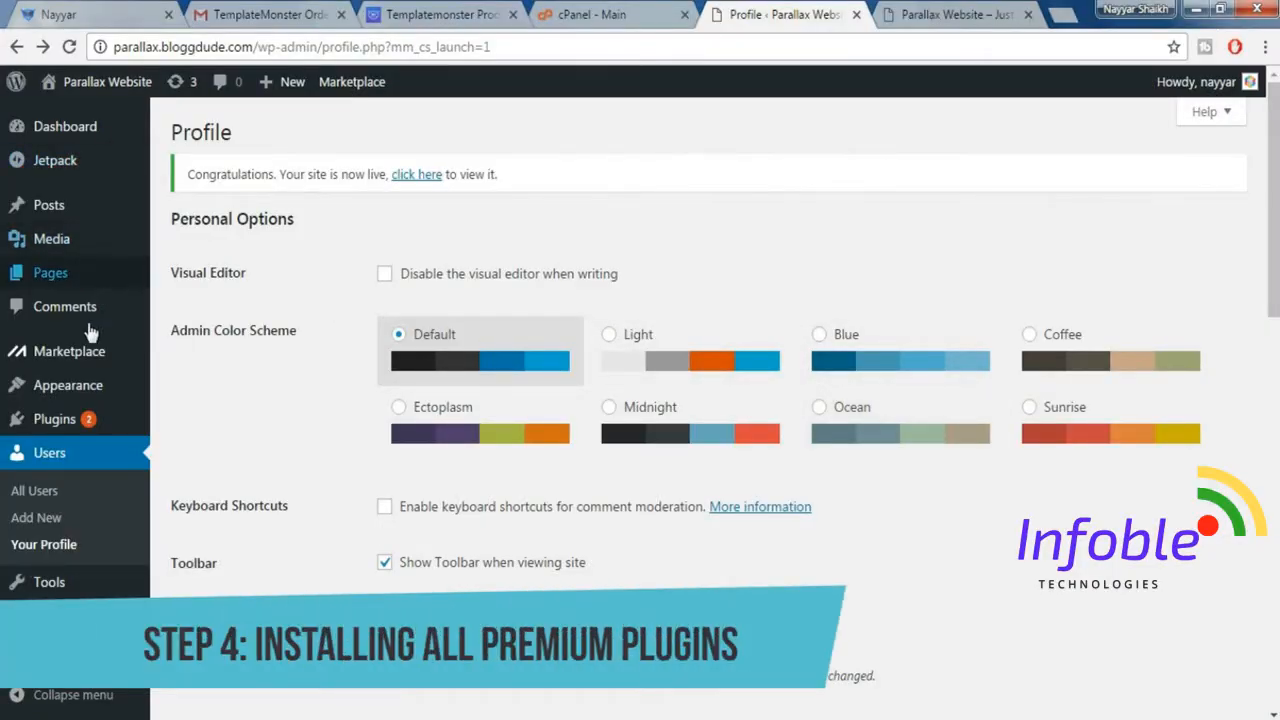
Upload monstroid-wizard.zip from the desktop as a new plugin in the Parallax Website's WordPress admin, install it and activate it.
{"action": "mouse_move", "coordinate": [88, 366]}
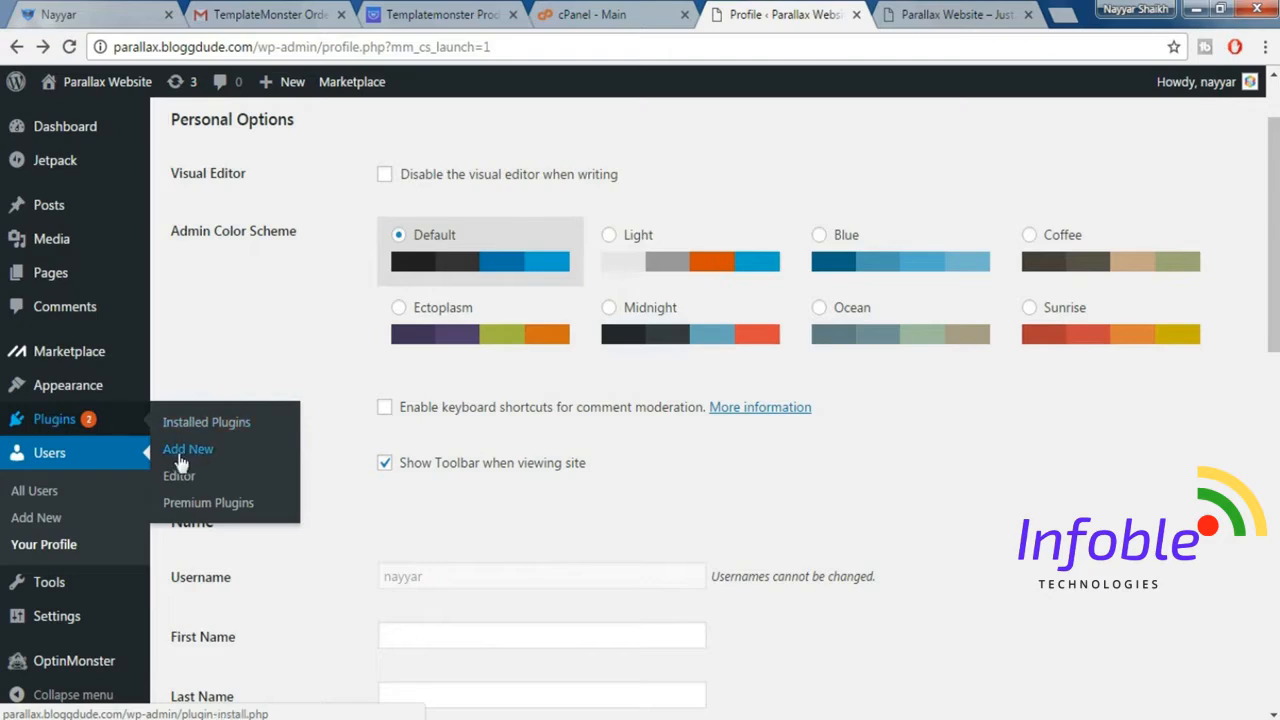
{"action": "left_click", "coordinate": [181, 462]}
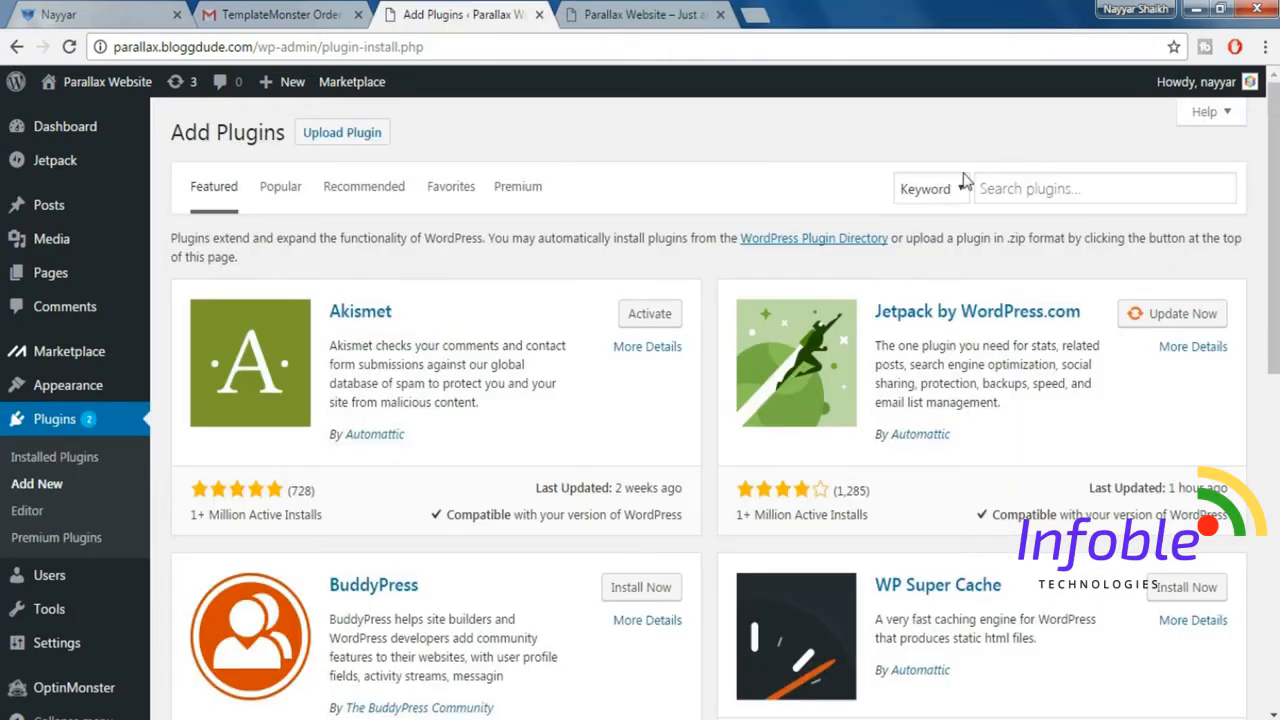
{"action": "left_click", "coordinate": [344, 136]}
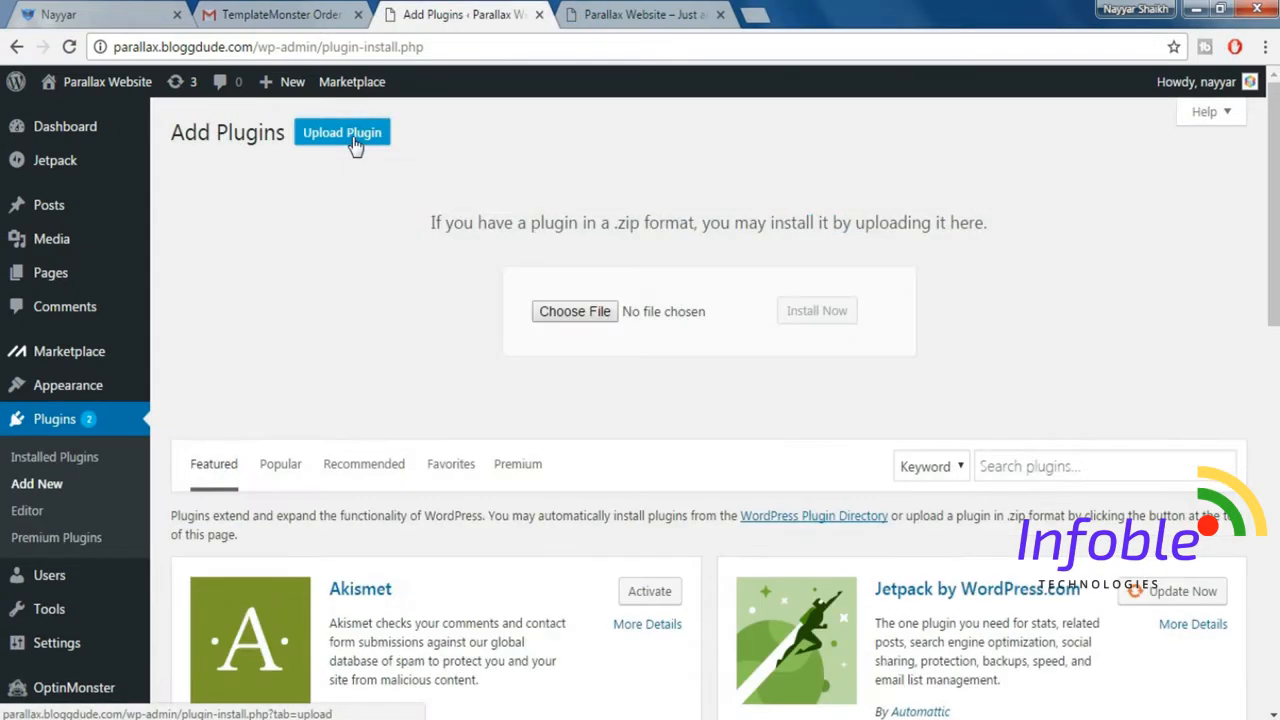
{"action": "left_click", "coordinate": [586, 313]}
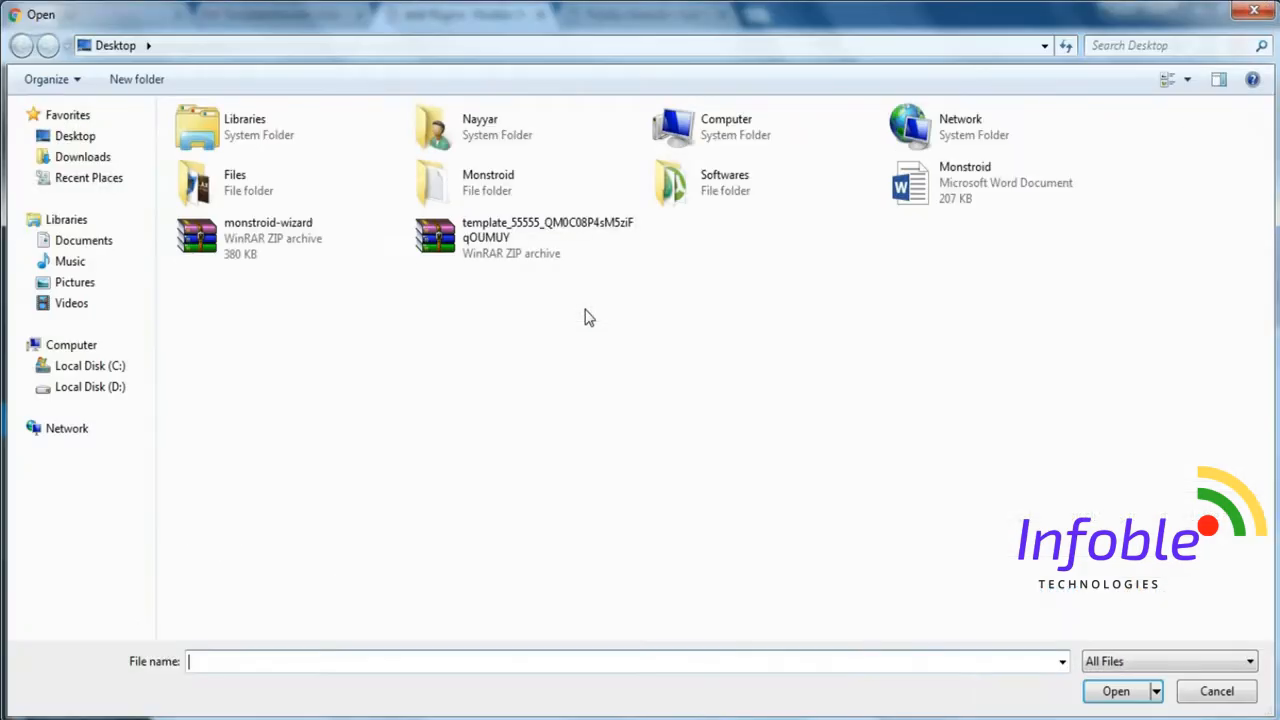
{"action": "left_click", "coordinate": [287, 252]}
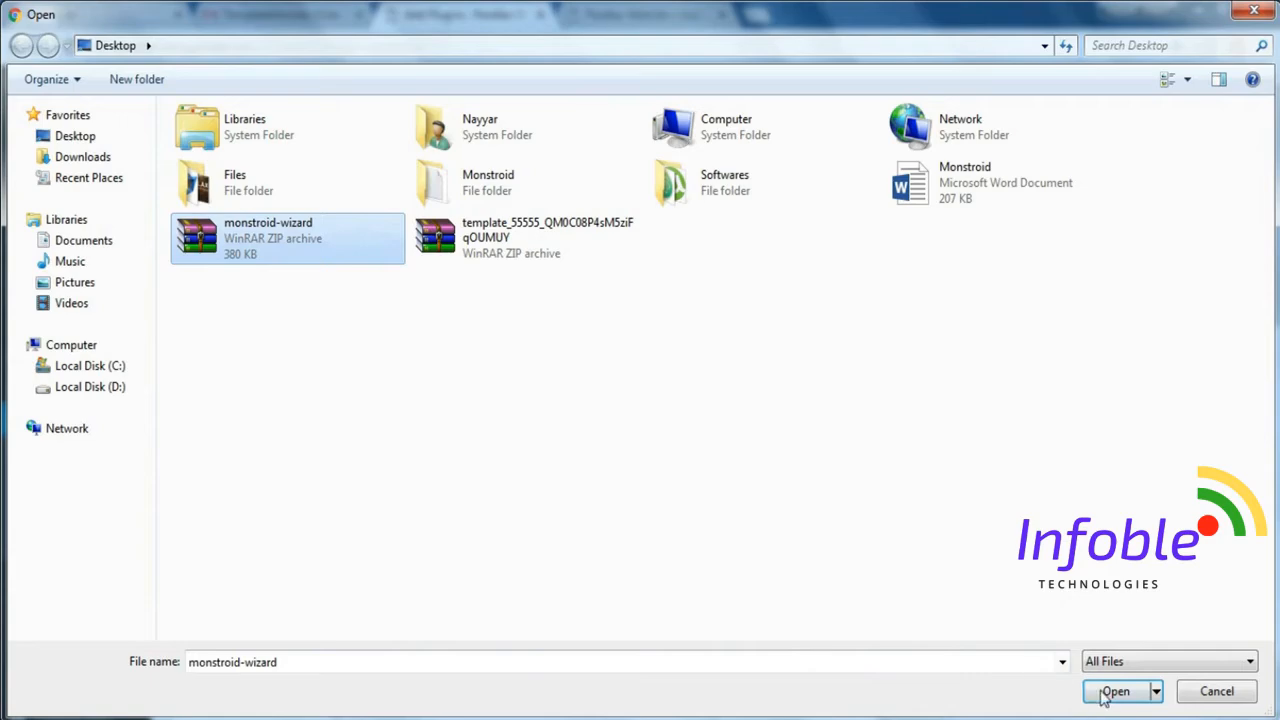
{"action": "left_click", "coordinate": [1110, 693]}
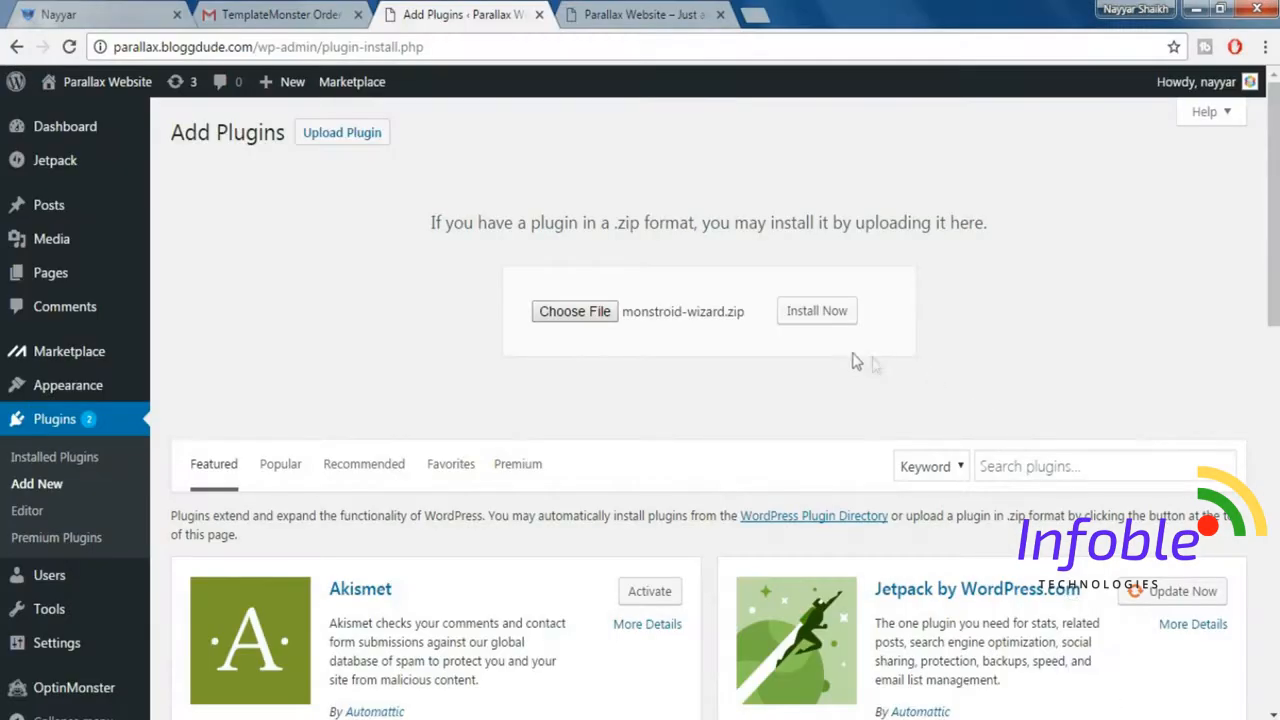
{"action": "left_click", "coordinate": [823, 317]}
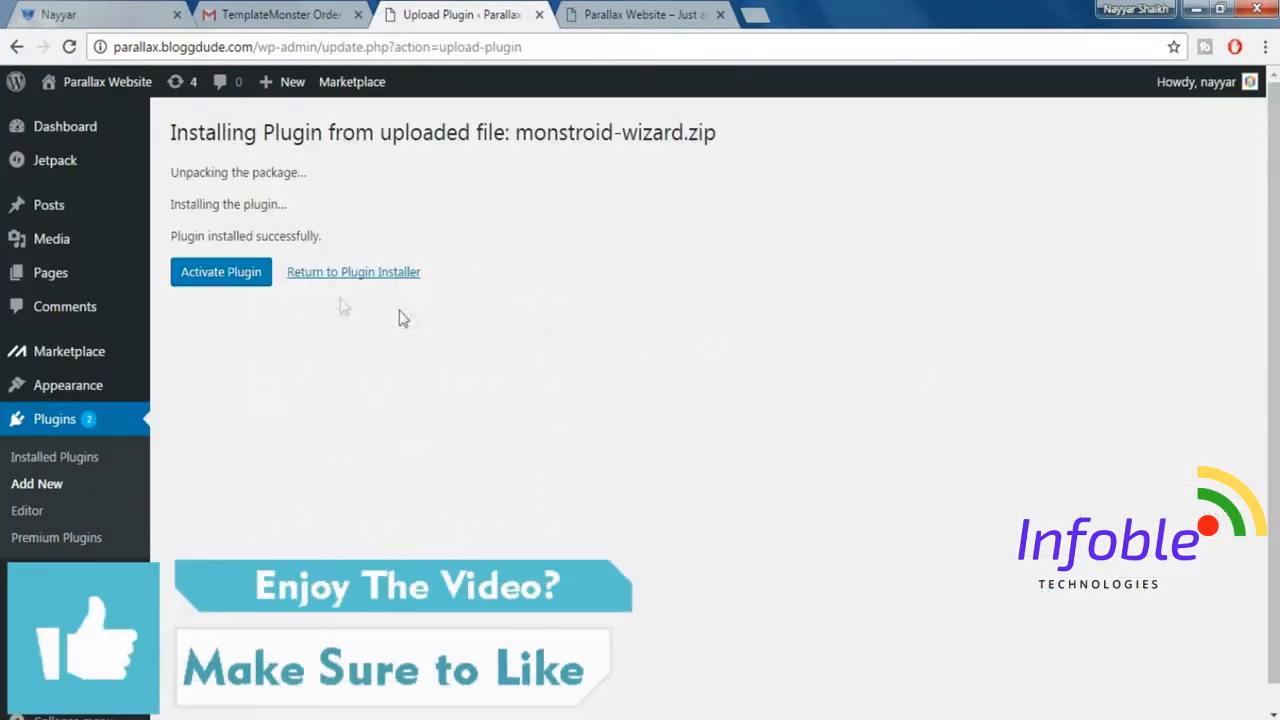
{"action": "left_click", "coordinate": [220, 278]}
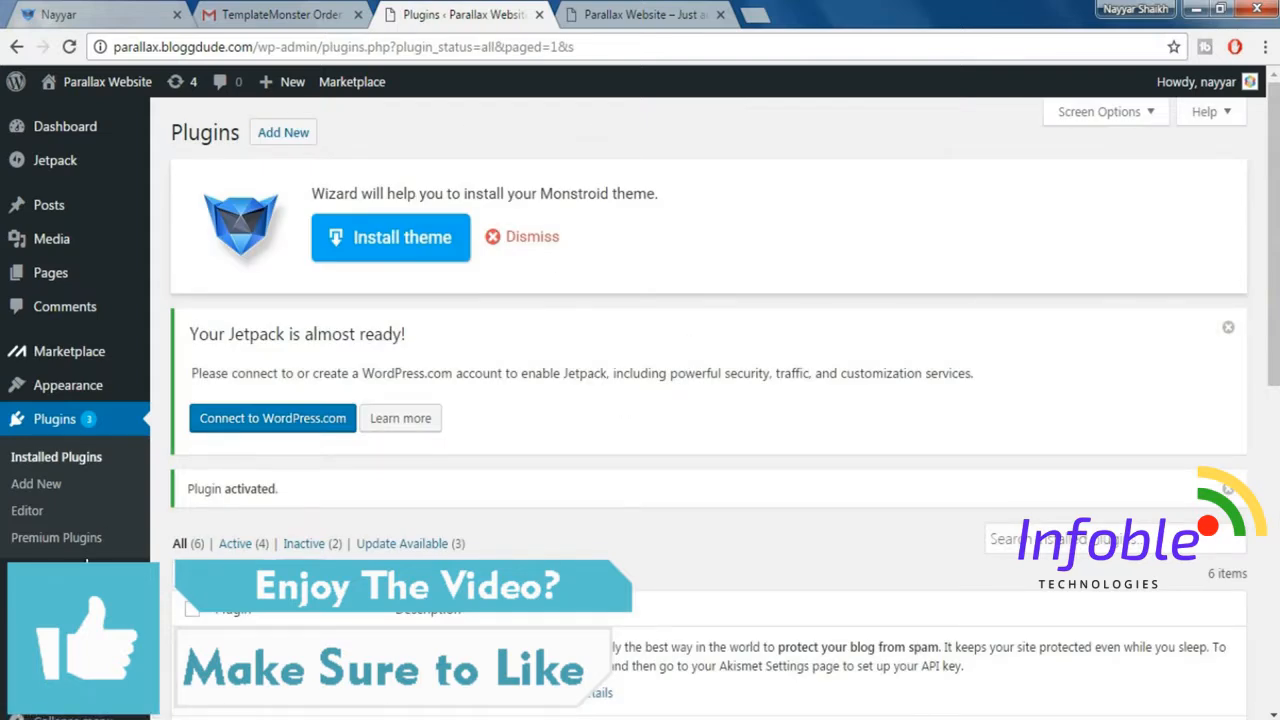
Open the Monstroid Wizard, paste the license key from the order email as the activation key, and start the installation.
{"action": "mouse_move", "coordinate": [87, 565]}
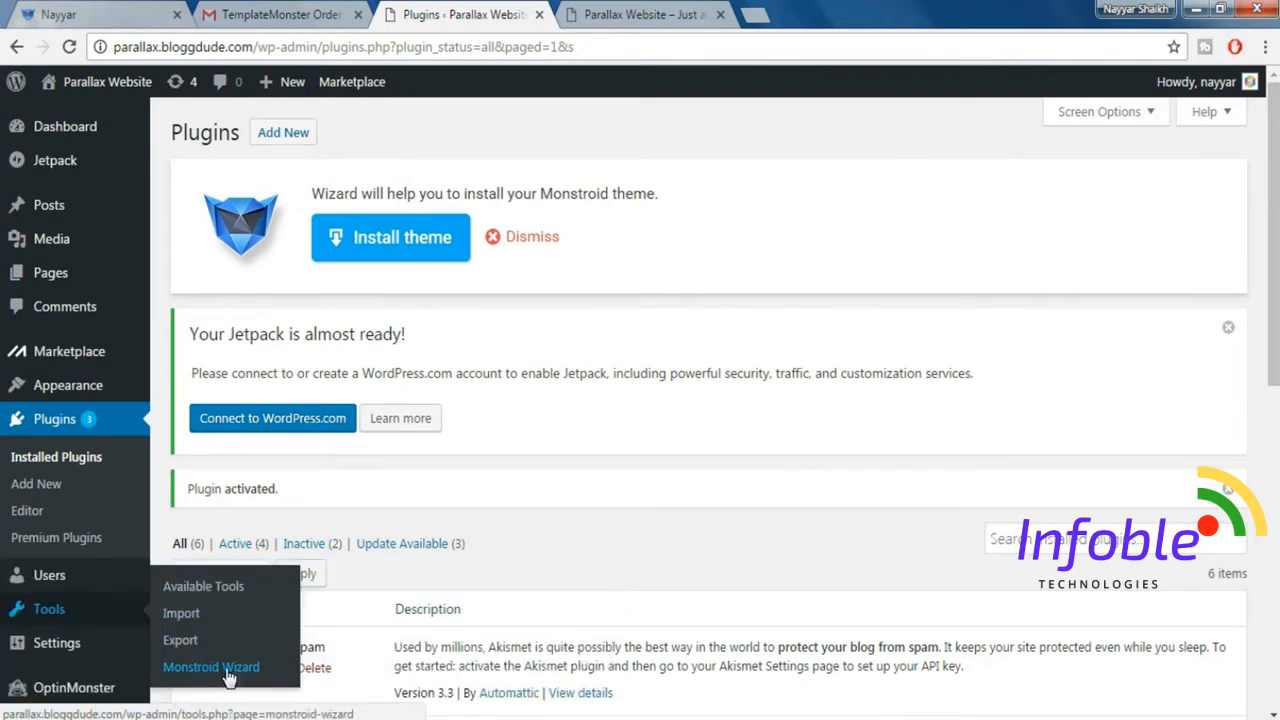
{"action": "left_click", "coordinate": [222, 670]}
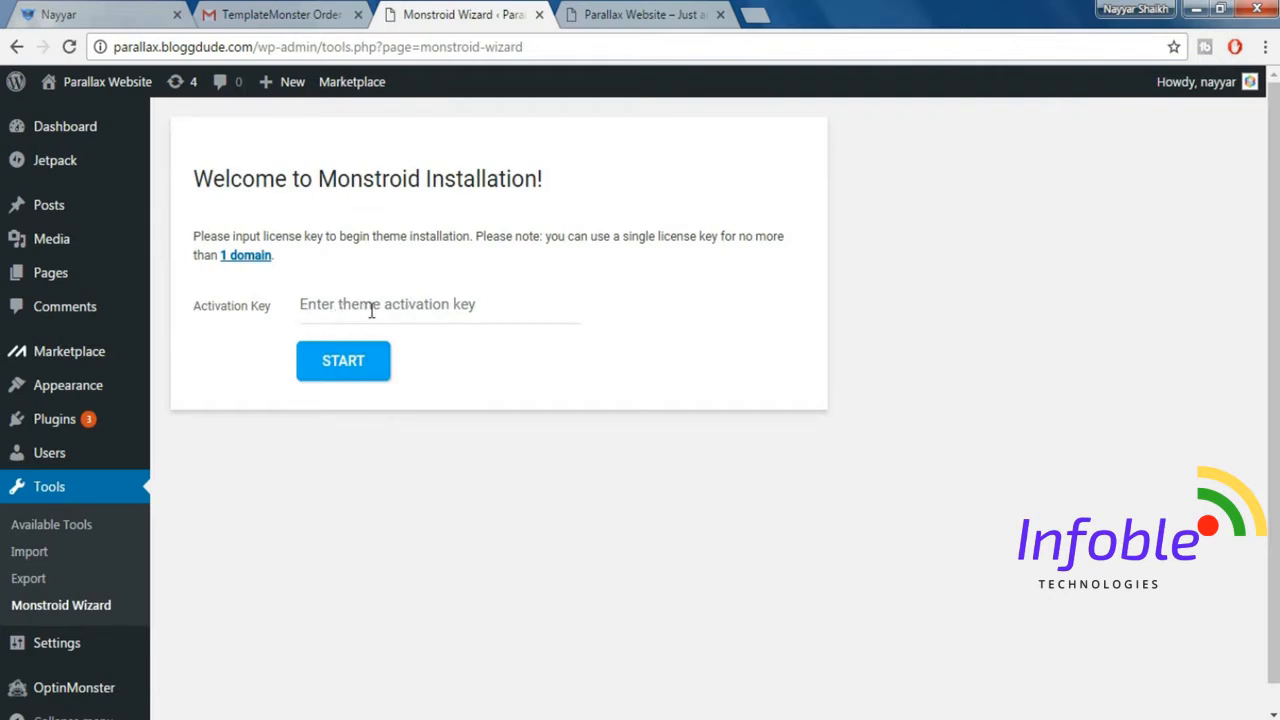
{"action": "left_click", "coordinate": [371, 311]}
{"action": "left_click", "coordinate": [283, 12]}
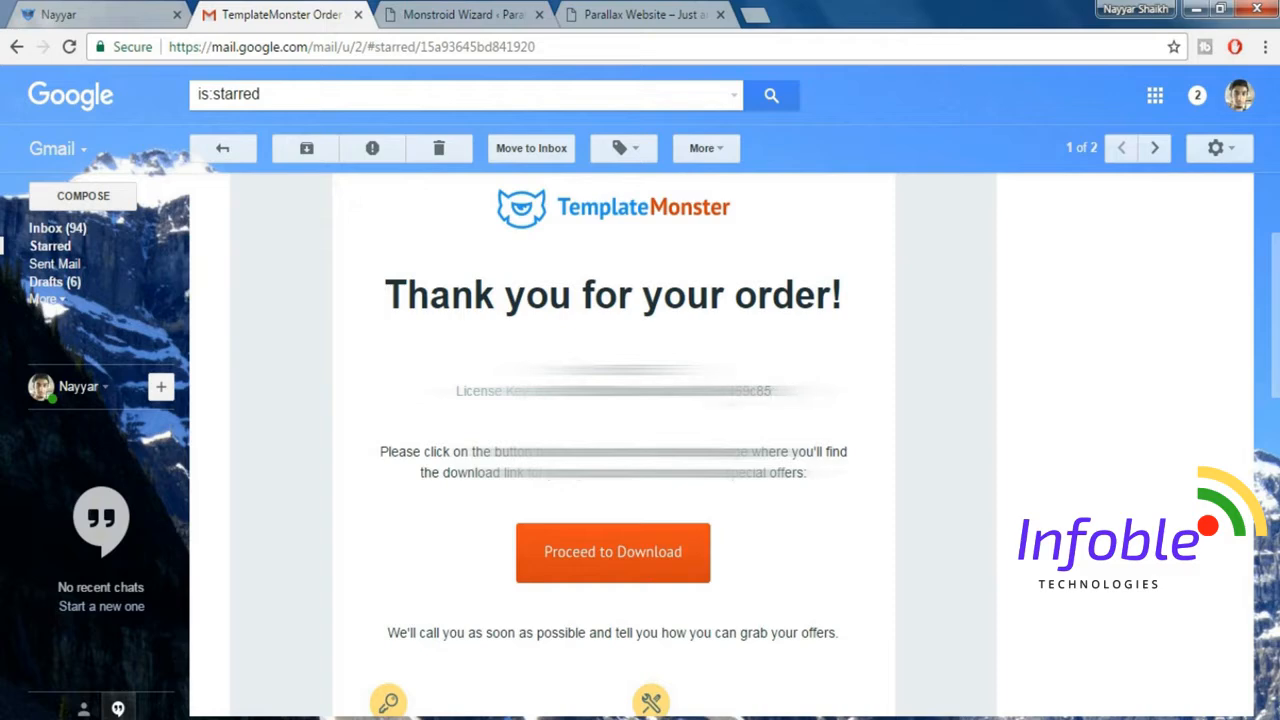
{"action": "left_click_drag", "start_coordinate": [772, 390], "coordinate": [494, 390]}
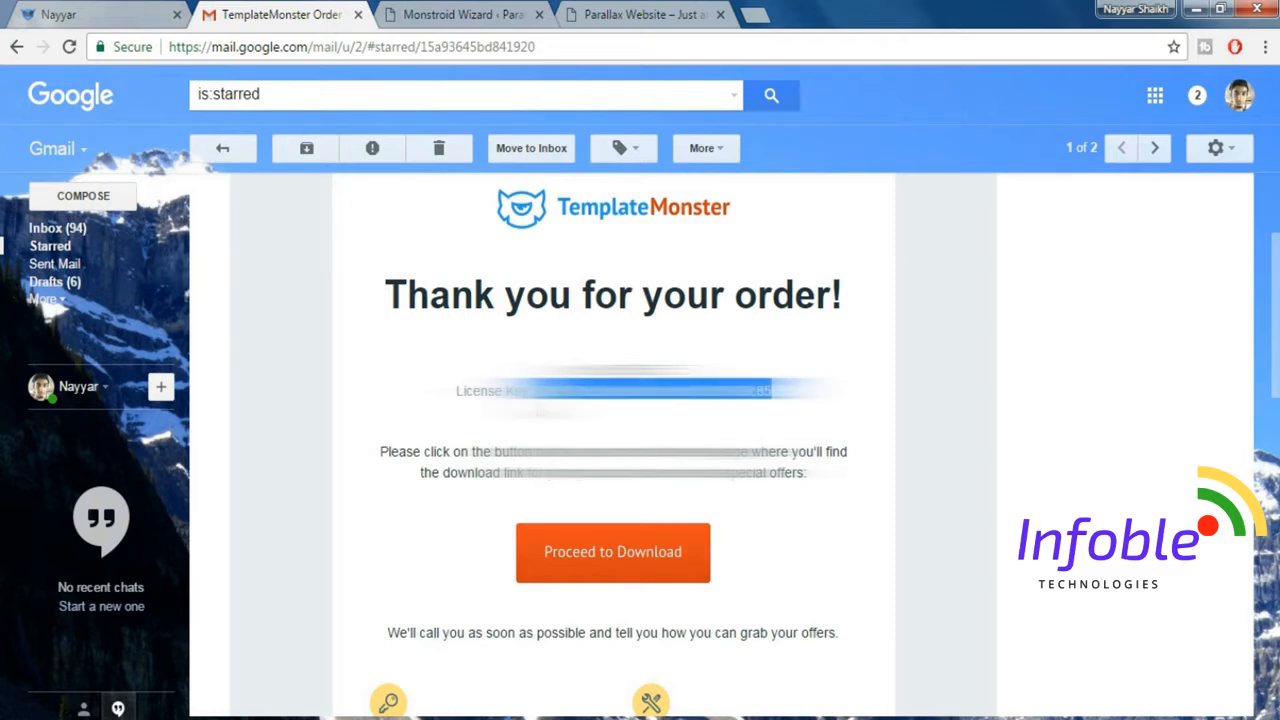
{"action": "left_click", "coordinate": [519, 12]}
{"action": "key", "text": "ctrl+v"}
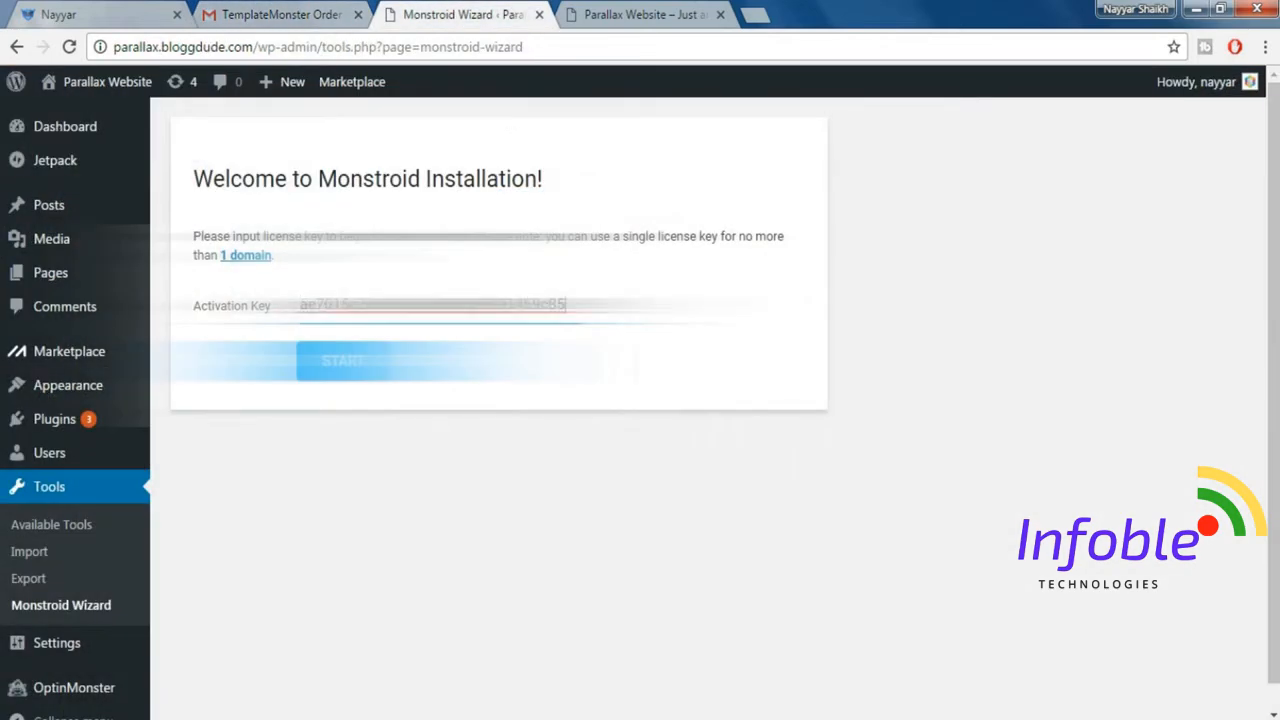
{"action": "left_click", "coordinate": [343, 361]}
Install the Monstroid main theme with the wizard and skip the sample data installation.
{"action": "scroll", "coordinate": [1149, 408], "scroll_direction": "down", "scroll_amount": 1}
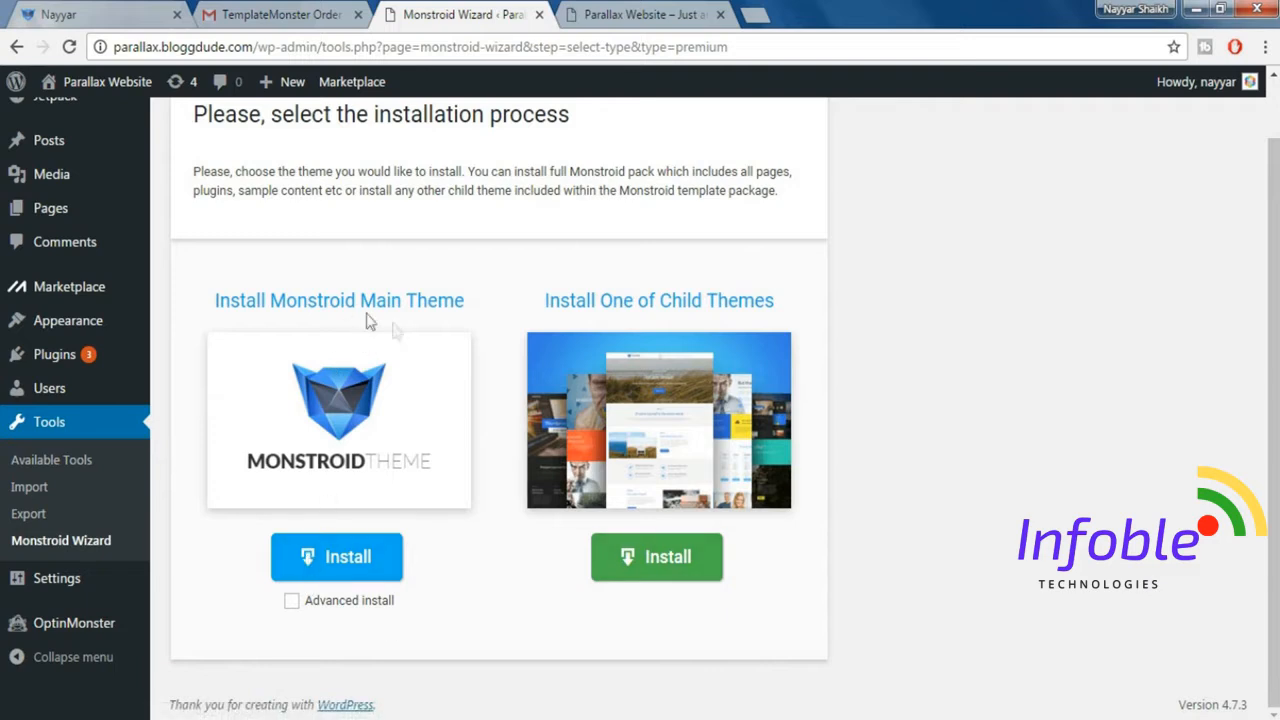
{"action": "left_click", "coordinate": [344, 570]}
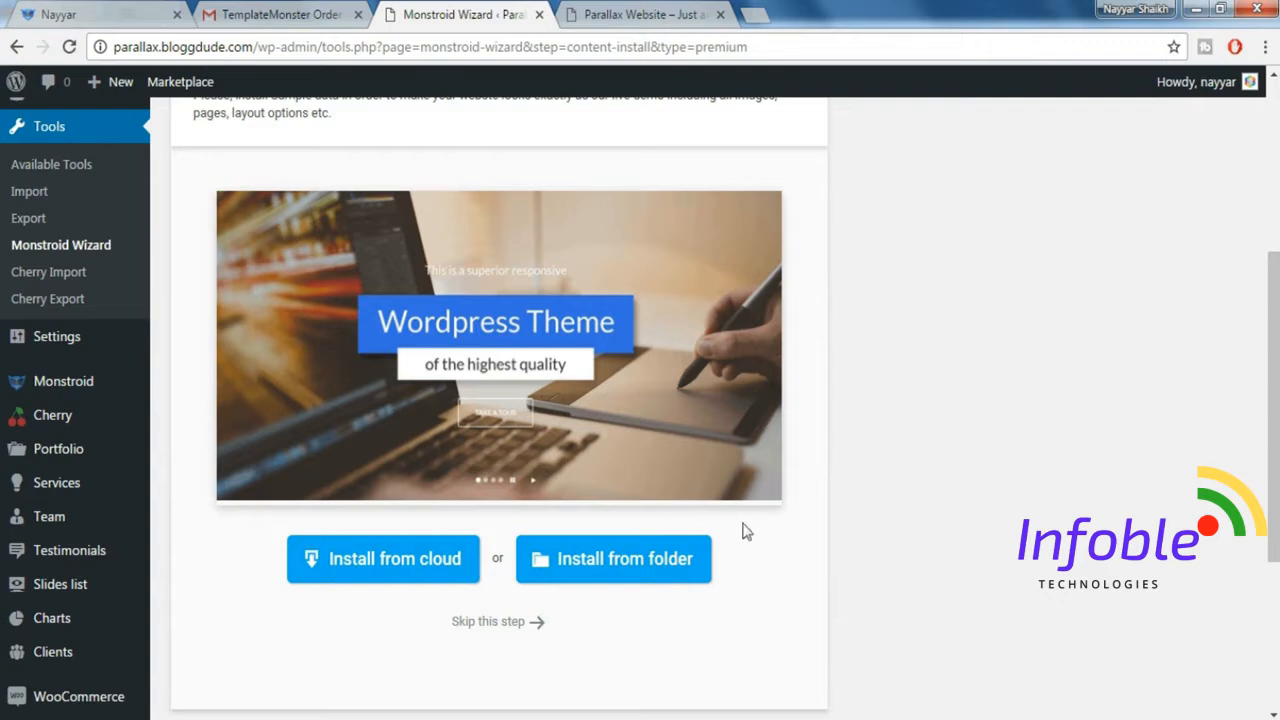
{"action": "left_click", "coordinate": [514, 624]}
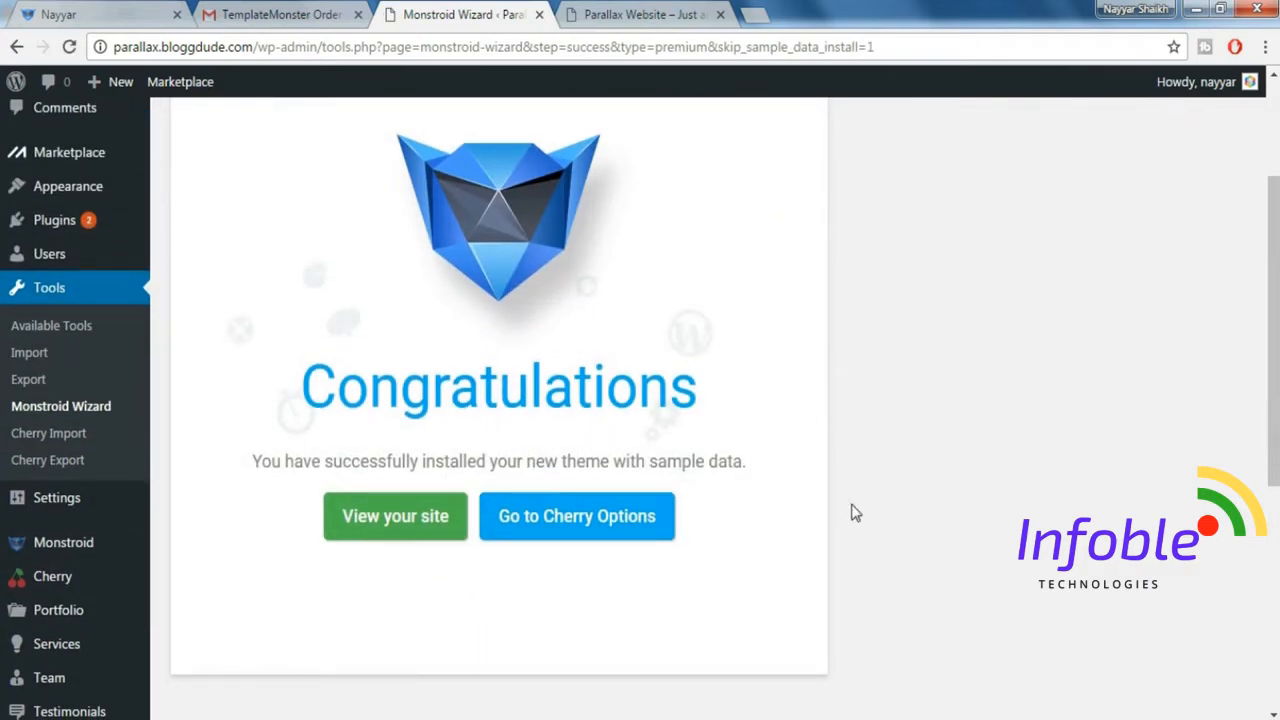
View the site with the new theme, compare it with the old version, close the old version, and open the Monstroid demo site.
{"action": "left_click", "coordinate": [432, 522]}
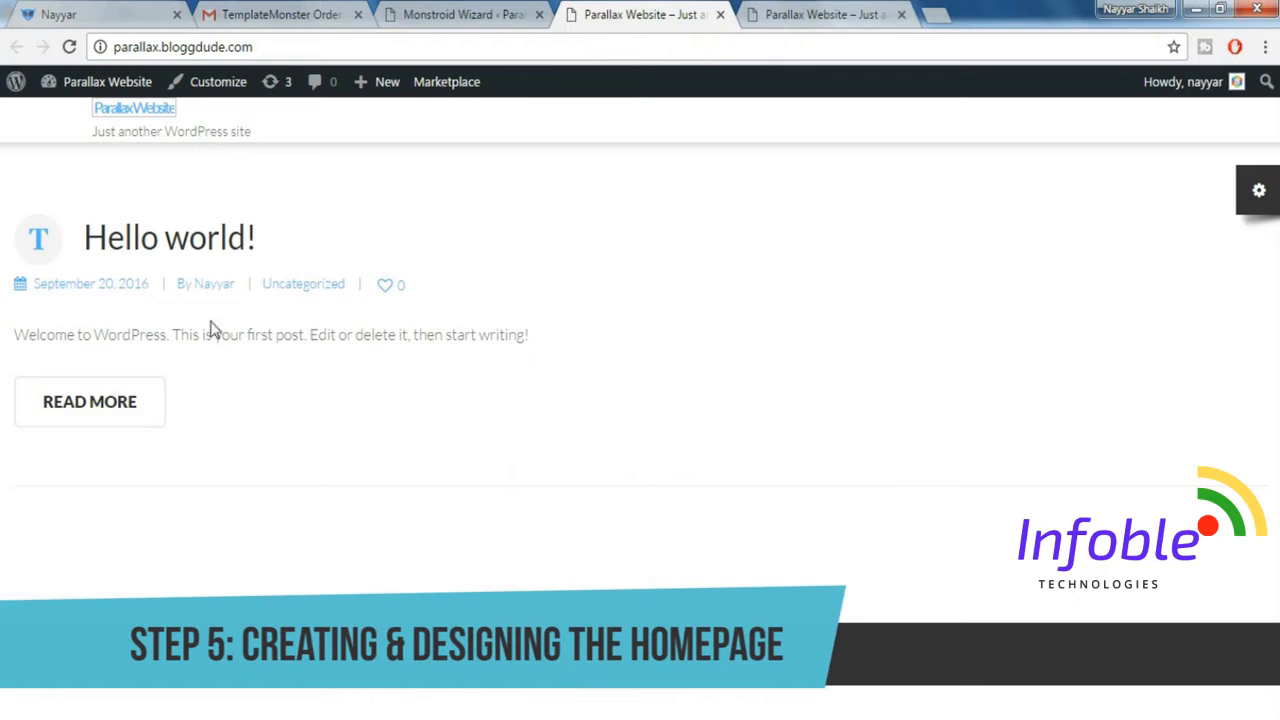
{"action": "left_click", "coordinate": [790, 12]}
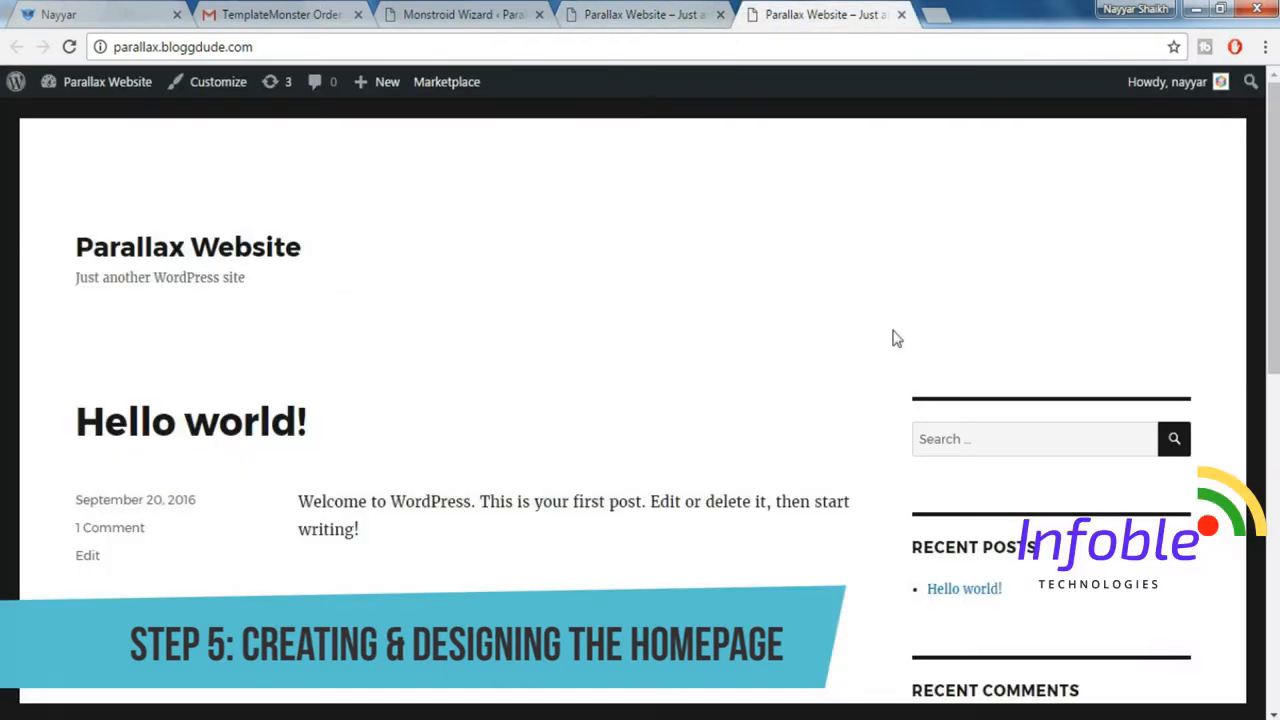
{"action": "left_click", "coordinate": [700, 12]}
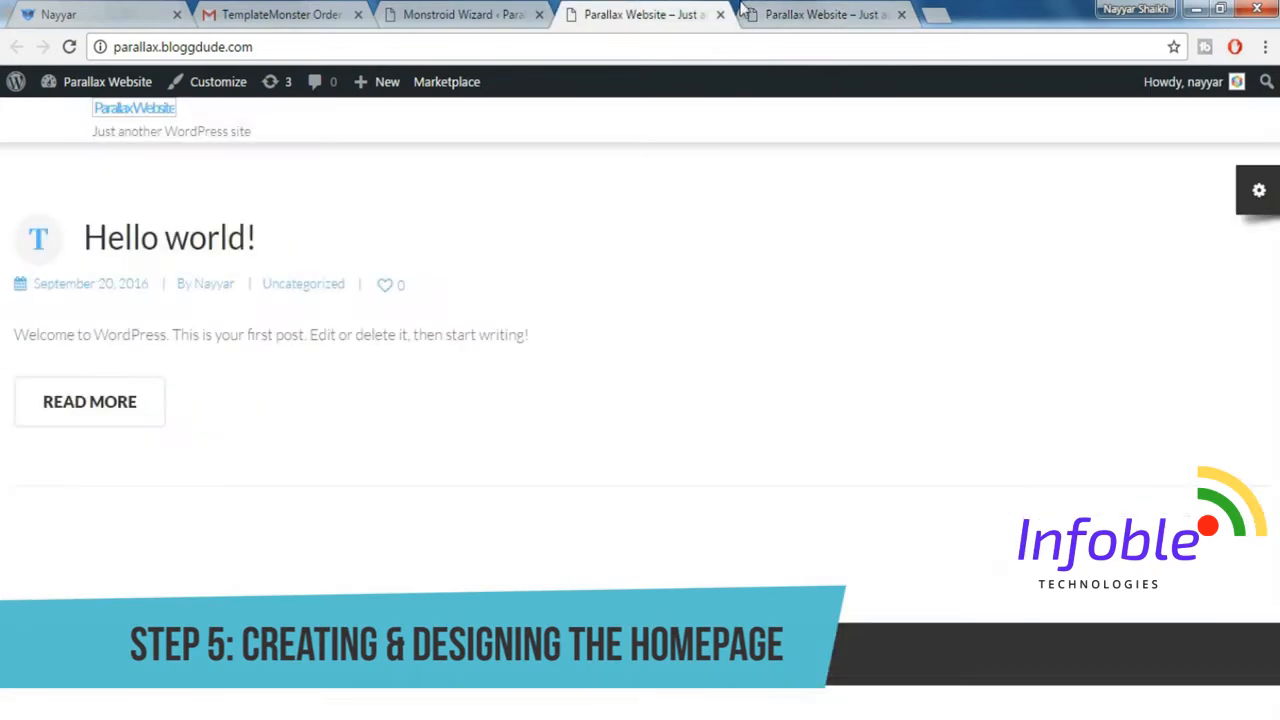
{"action": "left_click", "coordinate": [779, 6]}
{"action": "left_click", "coordinate": [588, 8]}
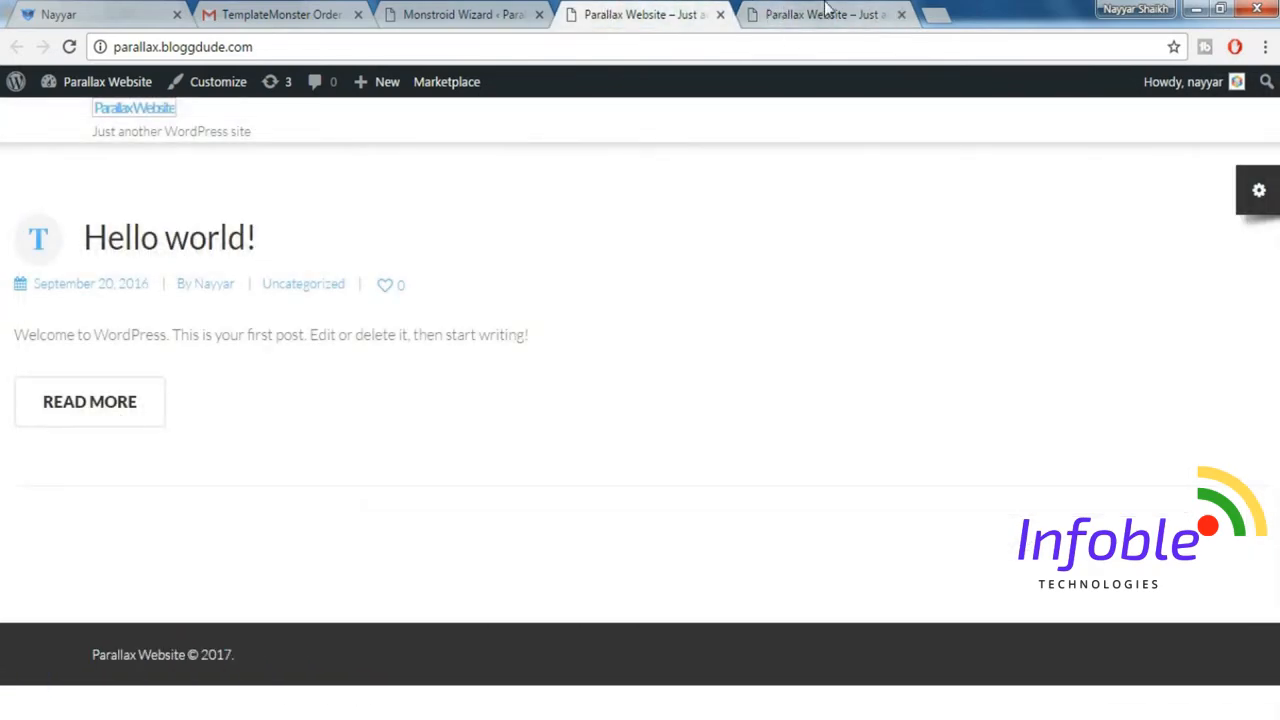
{"action": "left_click", "coordinate": [785, 12]}
{"action": "left_click", "coordinate": [900, 16]}
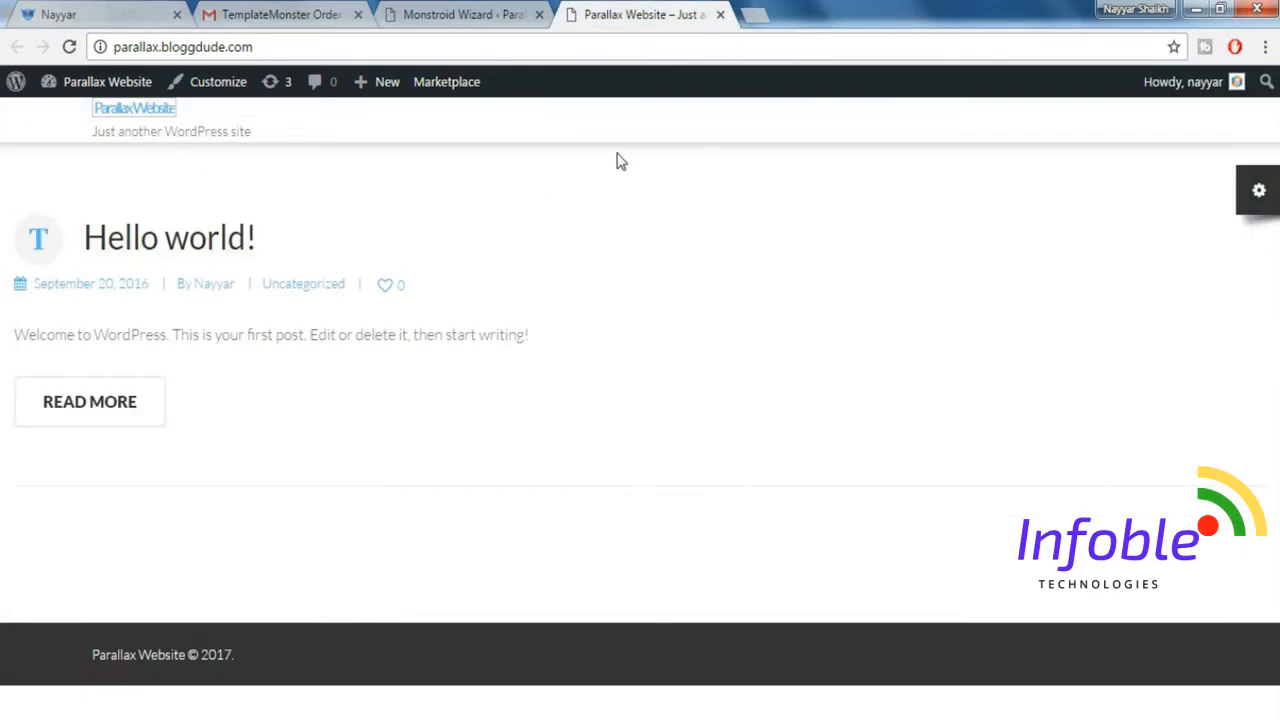
{"action": "left_click", "coordinate": [111, 25]}
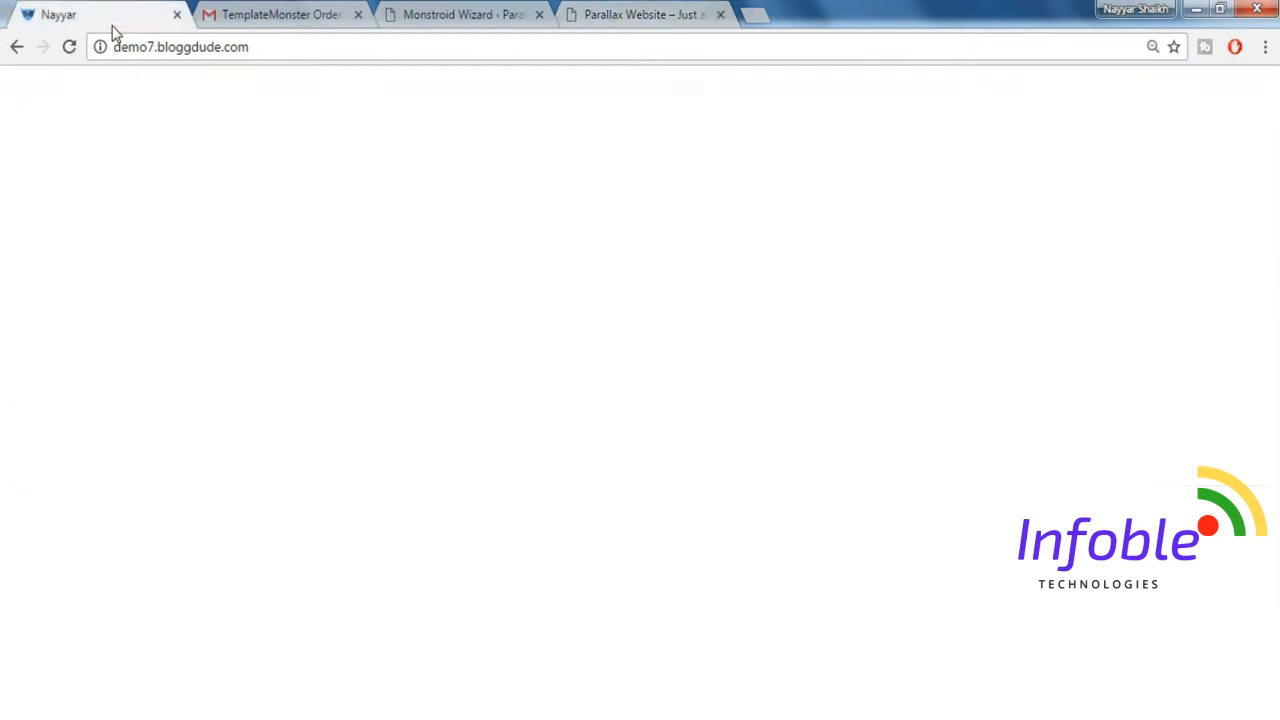
Create a new page titled "HomePage" in the Parallax Website's WordPress admin and publish it.
{"action": "left_click", "coordinate": [651, 14]}
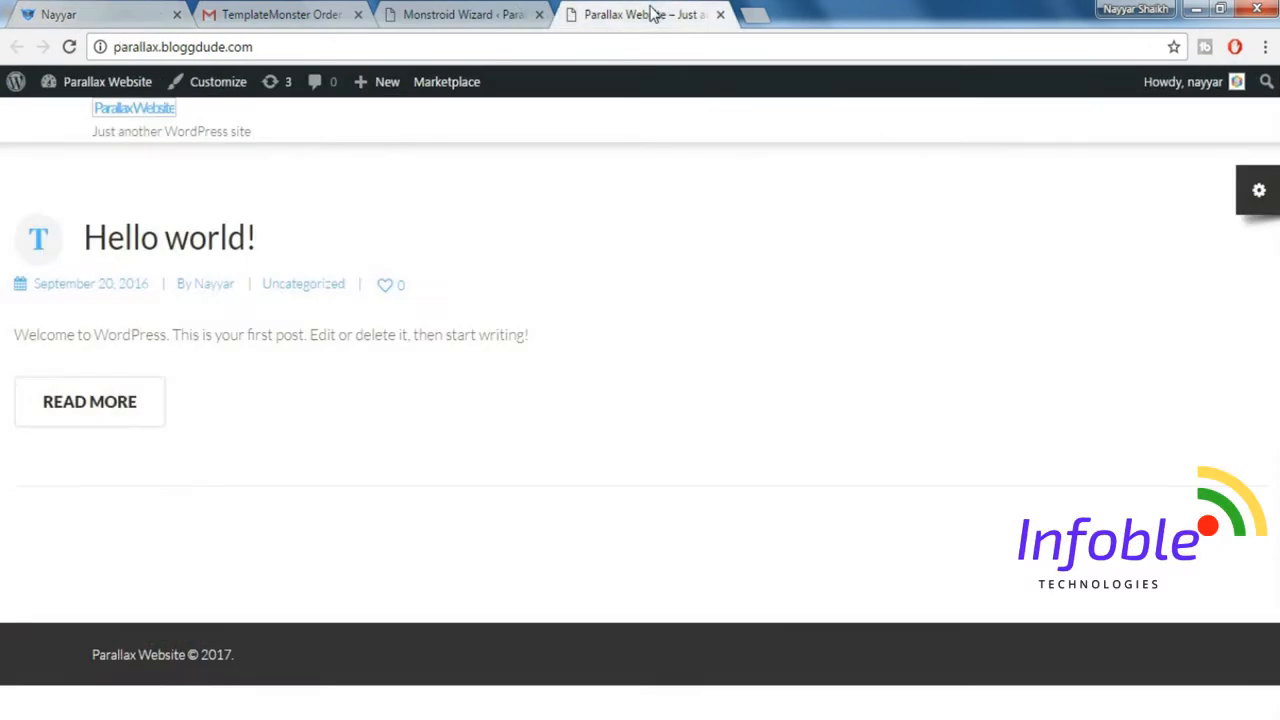
{"action": "left_click", "coordinate": [497, 12]}
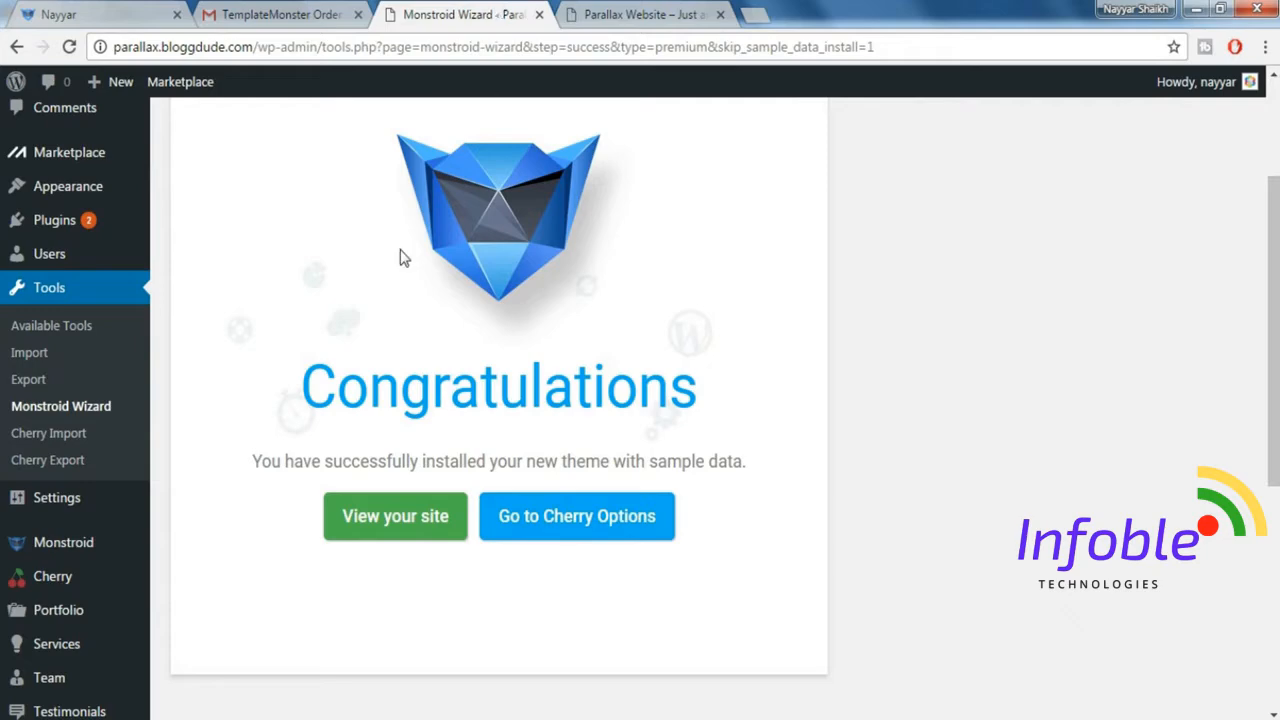
{"action": "scroll", "coordinate": [590, 290], "scroll_direction": "up", "scroll_amount": 2}
{"action": "mouse_move", "coordinate": [100, 286]}
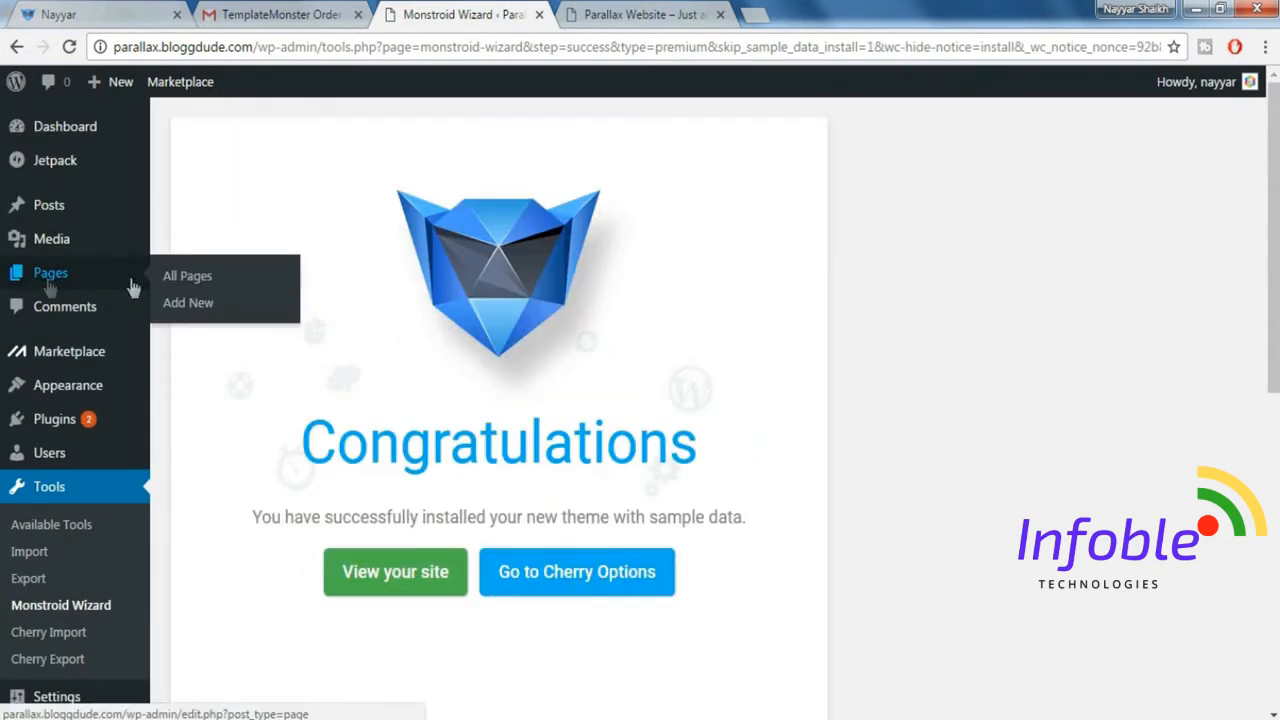
{"action": "left_click", "coordinate": [205, 316]}
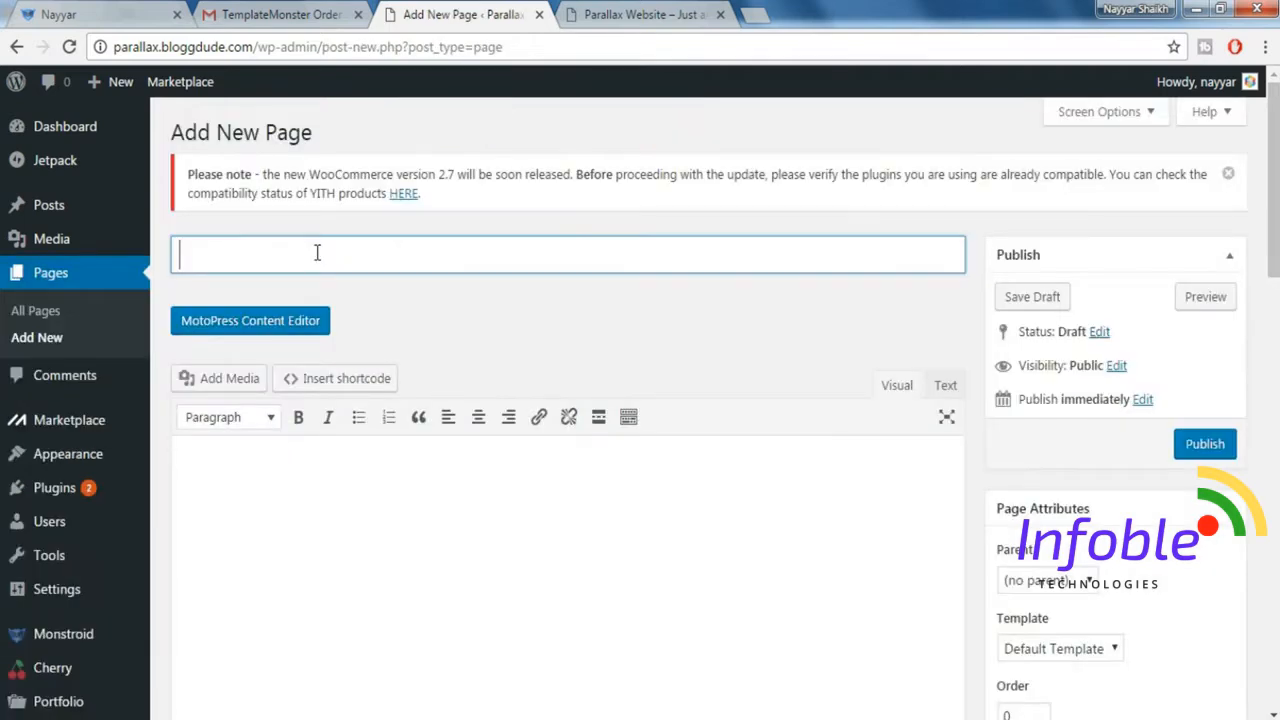
{"action": "type", "text": "HomePage"}
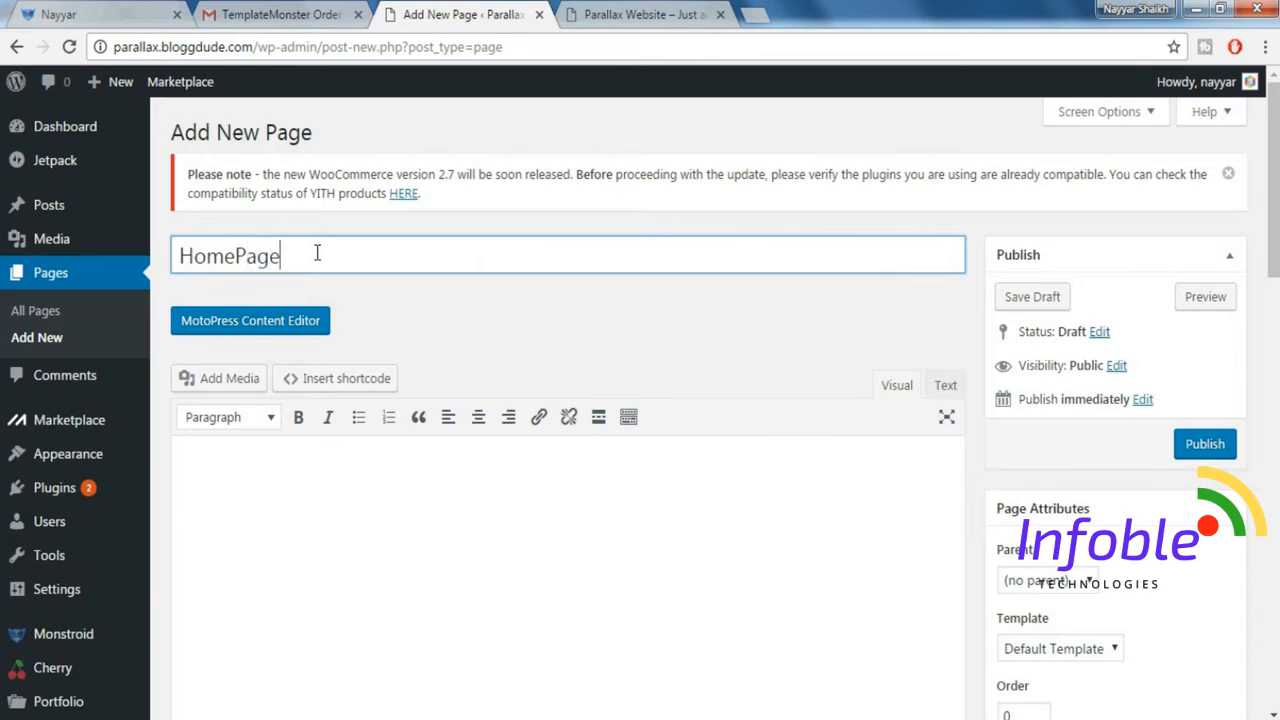
{"action": "left_click", "coordinate": [108, 14]}
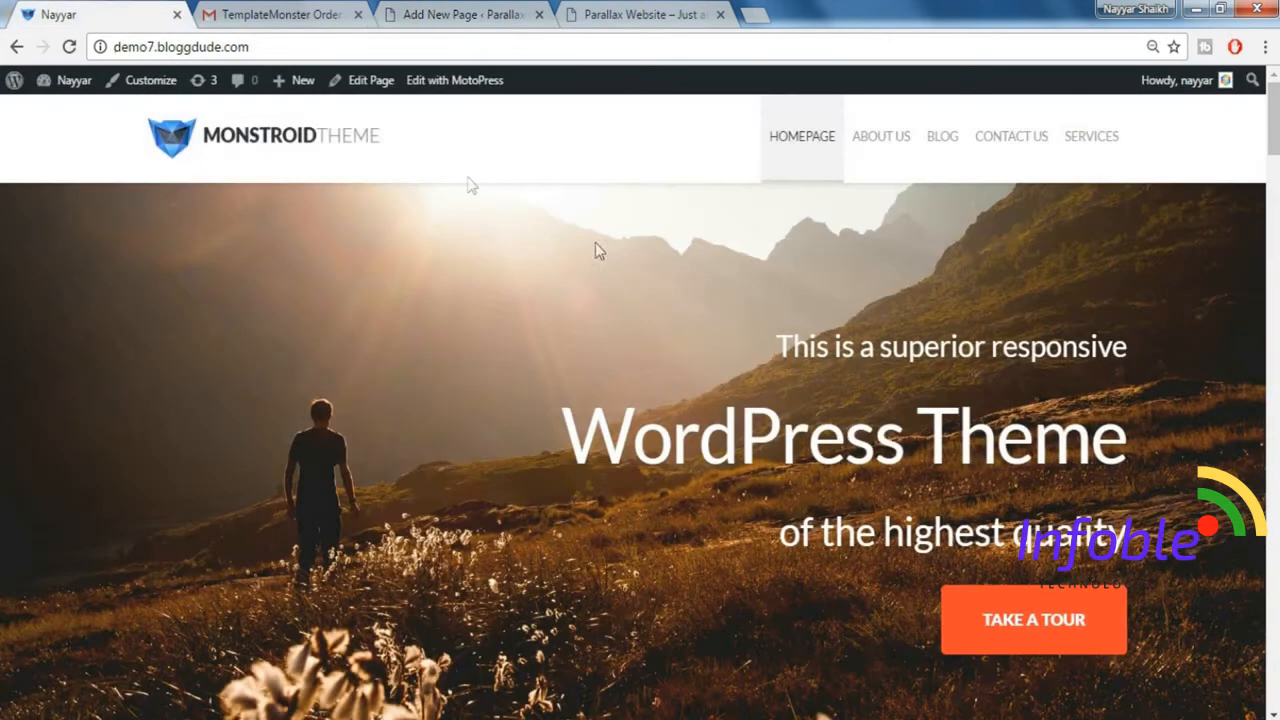
{"action": "left_click", "coordinate": [487, 24]}
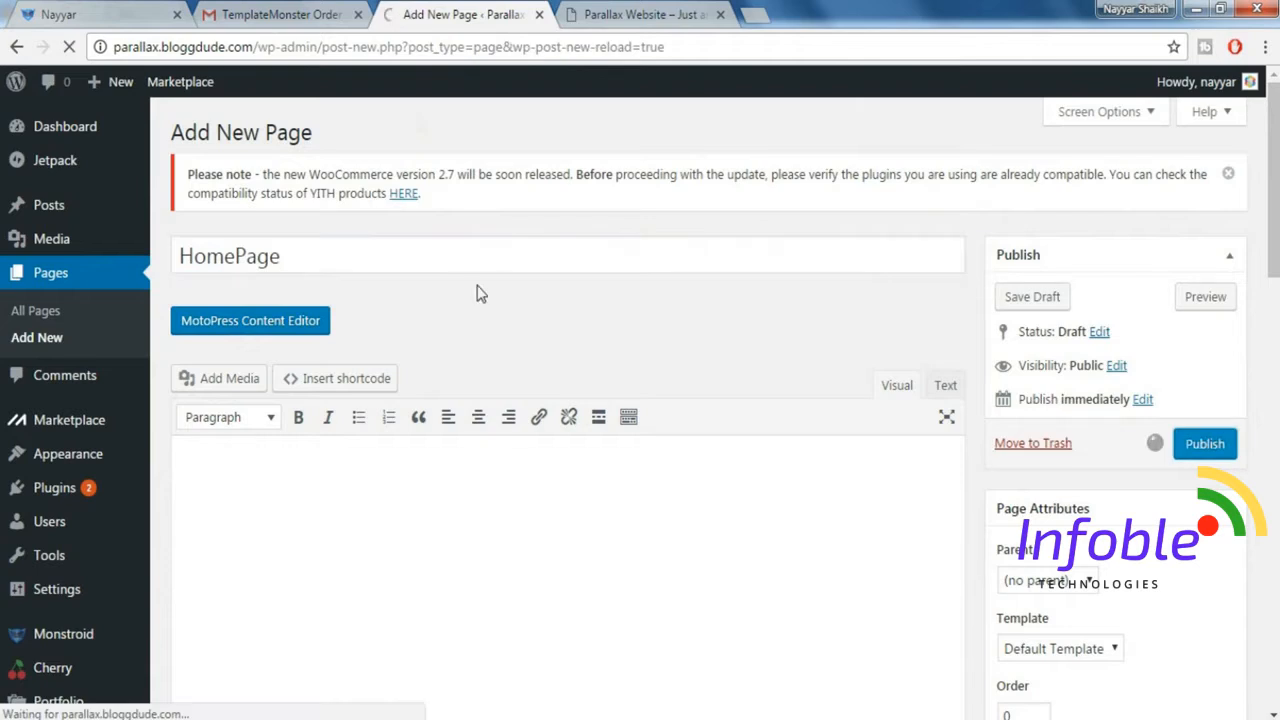
{"action": "left_click", "coordinate": [1203, 446]}
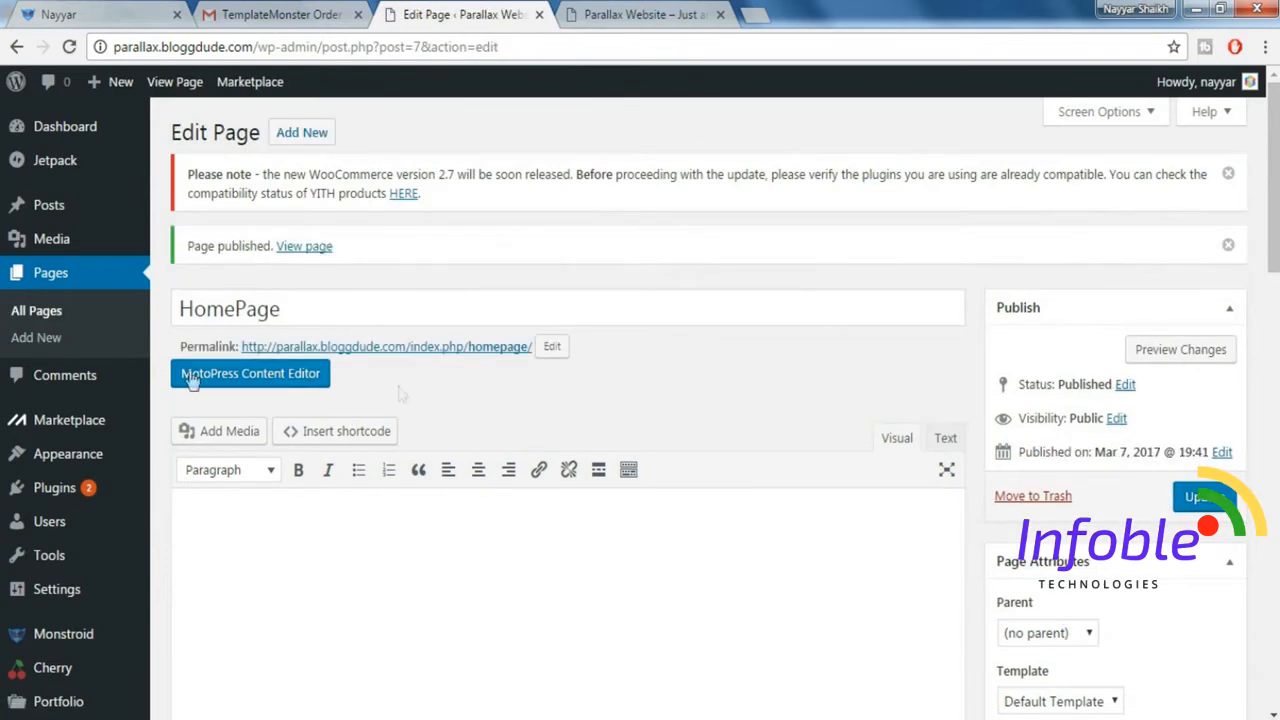
Open HomePage in the MotoPress Content Editor and add an empty Paragraph object to the page for text entry.
{"action": "left_click", "coordinate": [277, 383]}
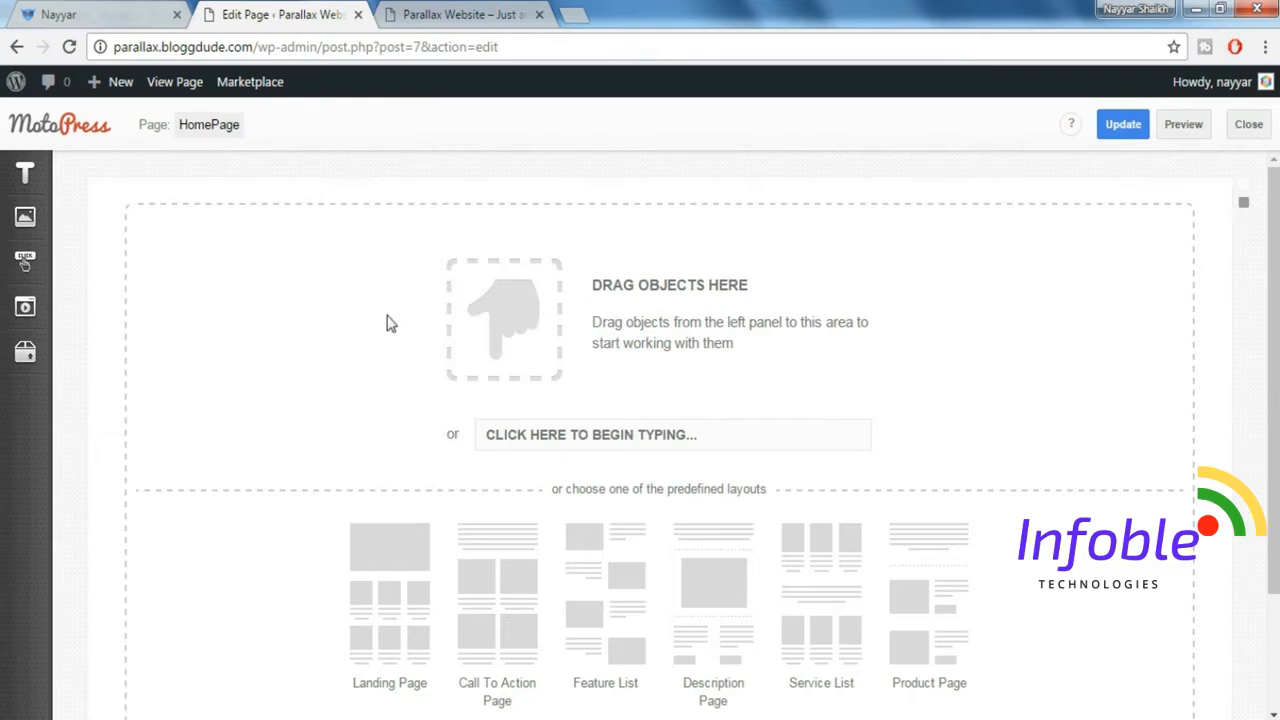
{"action": "left_click", "coordinate": [85, 10]}
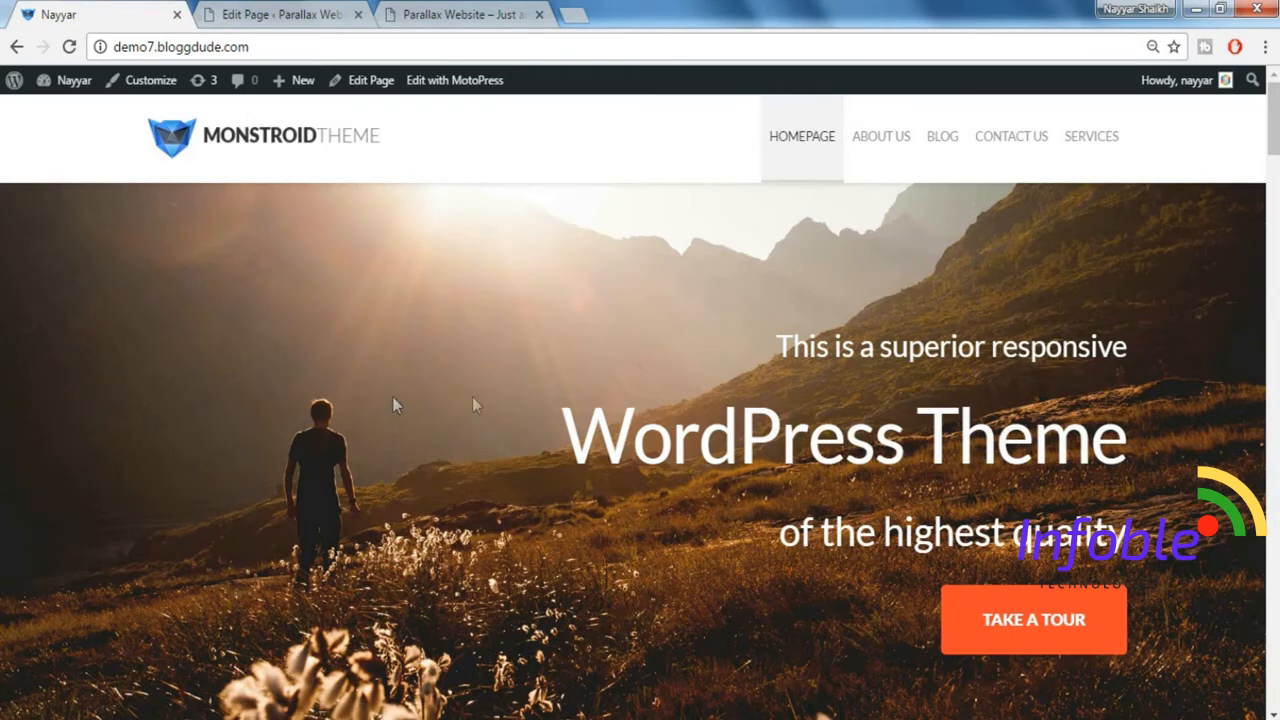
{"action": "left_click", "coordinate": [257, 20]}
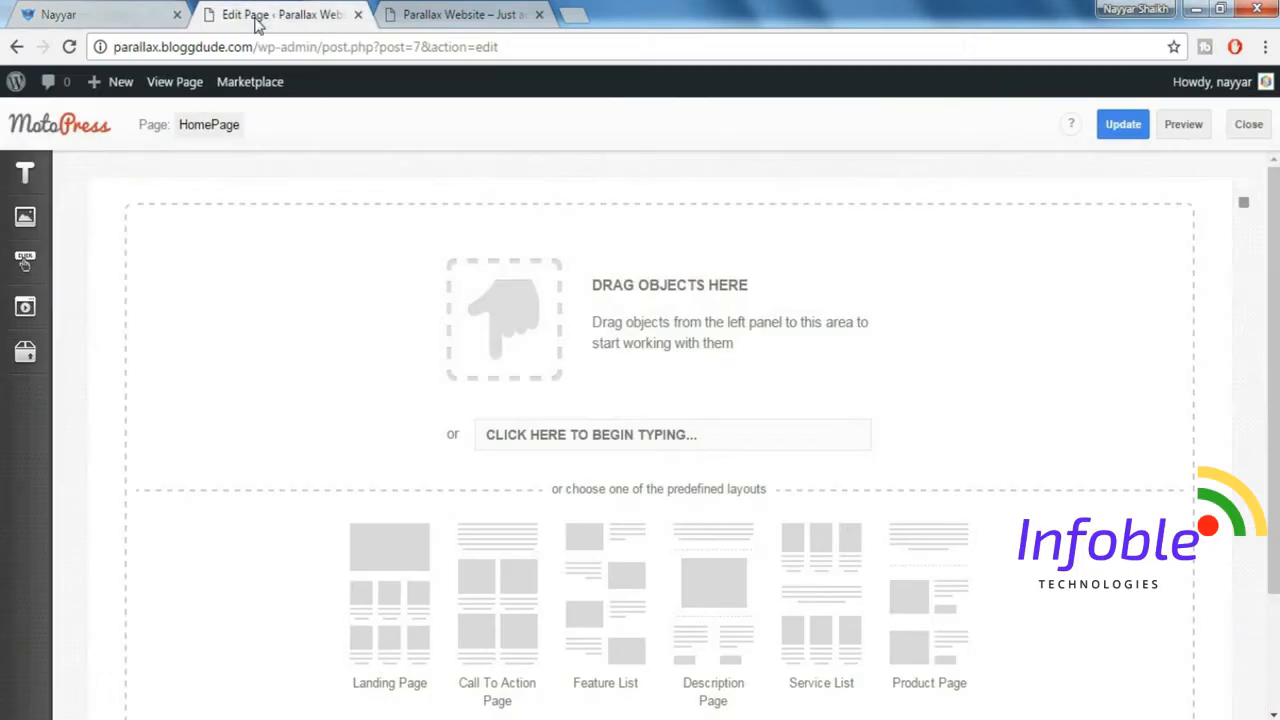
{"action": "left_click", "coordinate": [28, 176]}
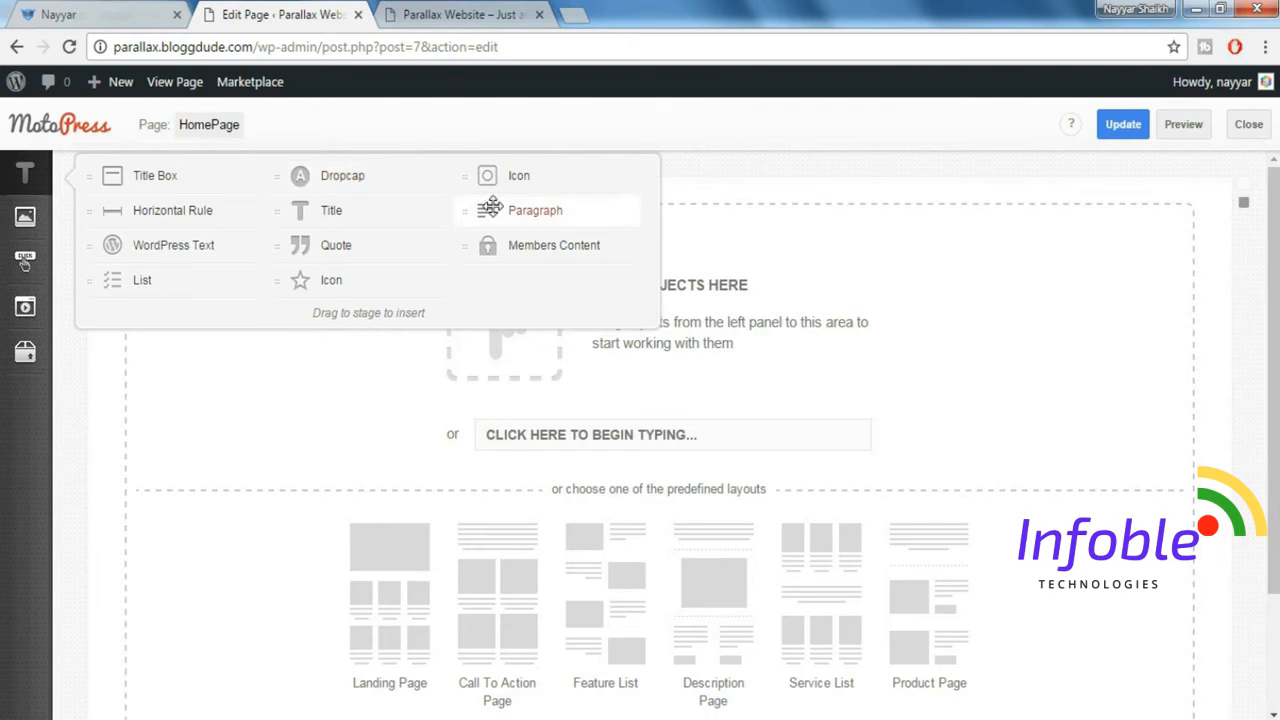
{"action": "left_click_drag", "start_coordinate": [490, 208], "coordinate": [598, 302]}
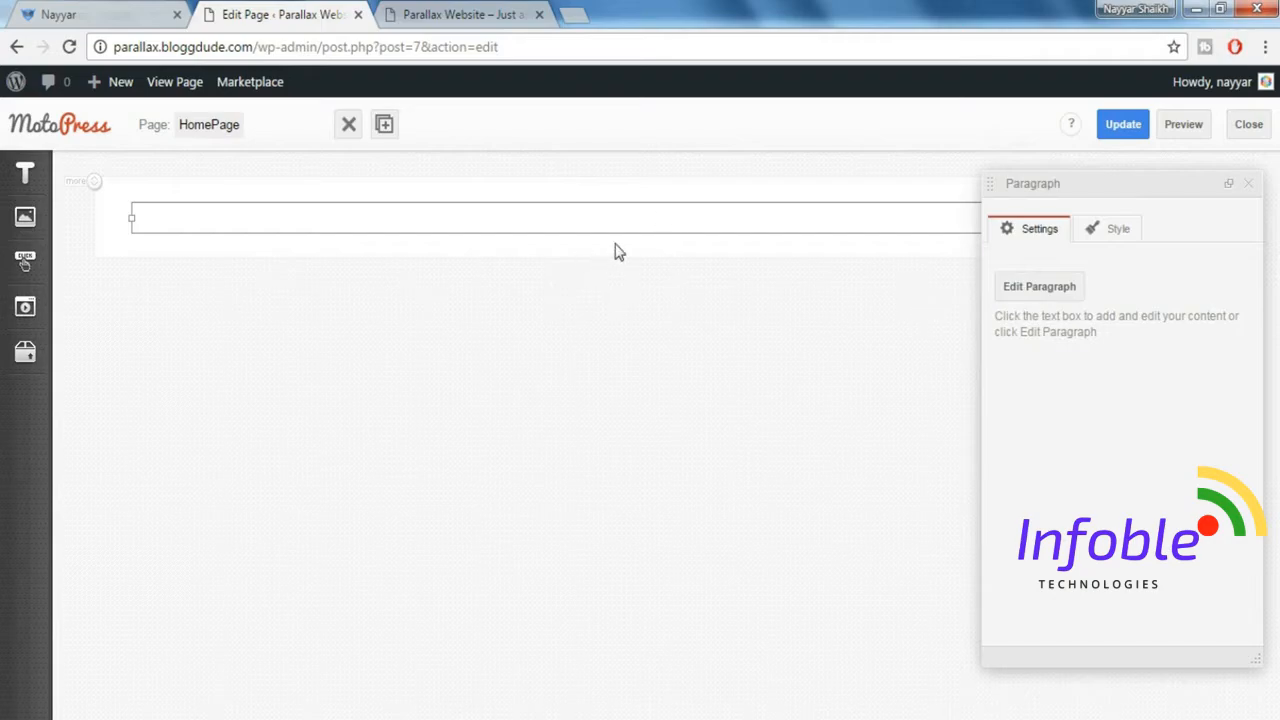
{"action": "left_click", "coordinate": [600, 218]}
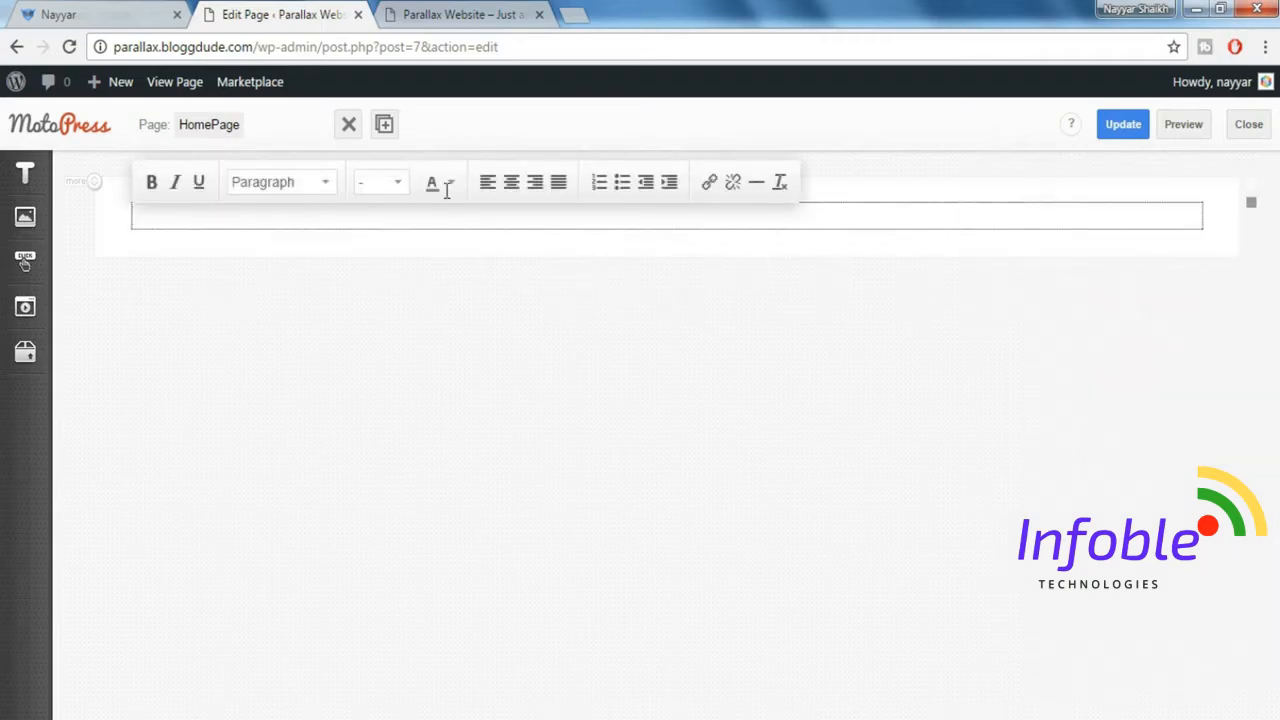
Copy the three-line hero headline, "This is a superior responsive WordPress Theme of the highest quality", from the Monstroid demo into the paragraph.
{"action": "left_click", "coordinate": [106, 17]}
{"action": "left_click_drag", "start_coordinate": [910, 400], "coordinate": [1157, 511]}
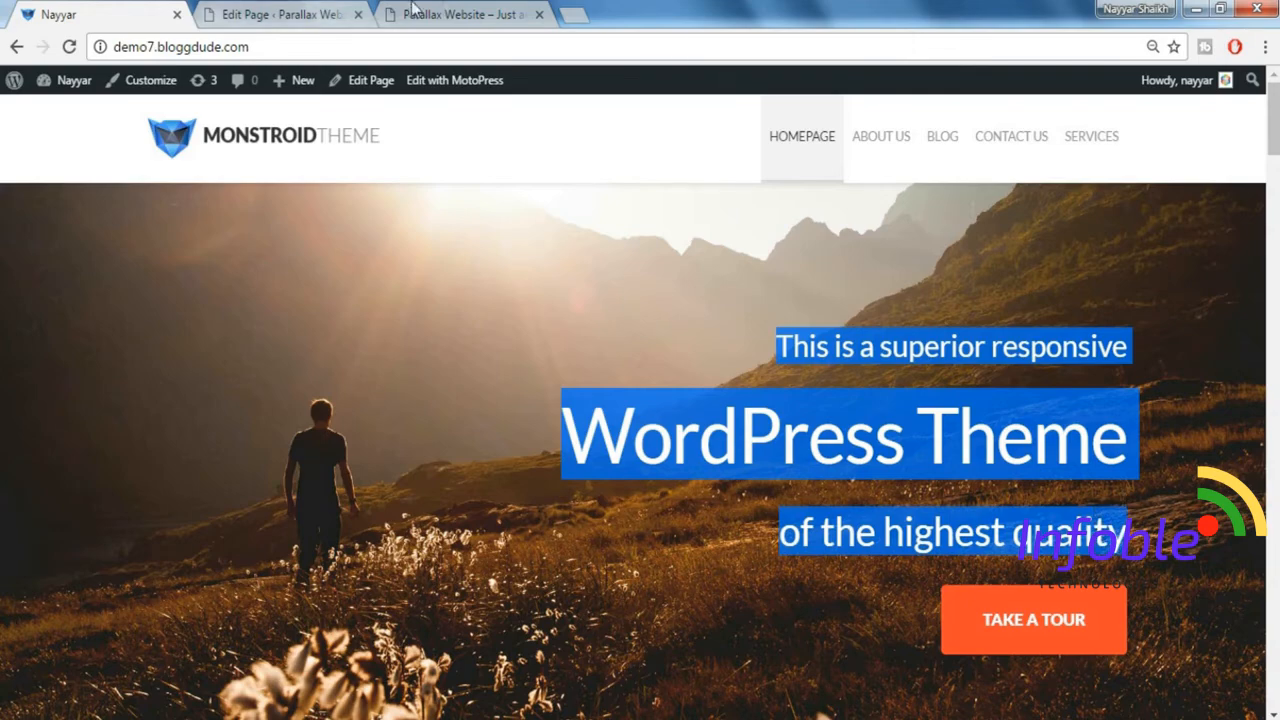
{"action": "left_click", "coordinate": [450, 14]}
{"action": "left_click", "coordinate": [245, 12]}
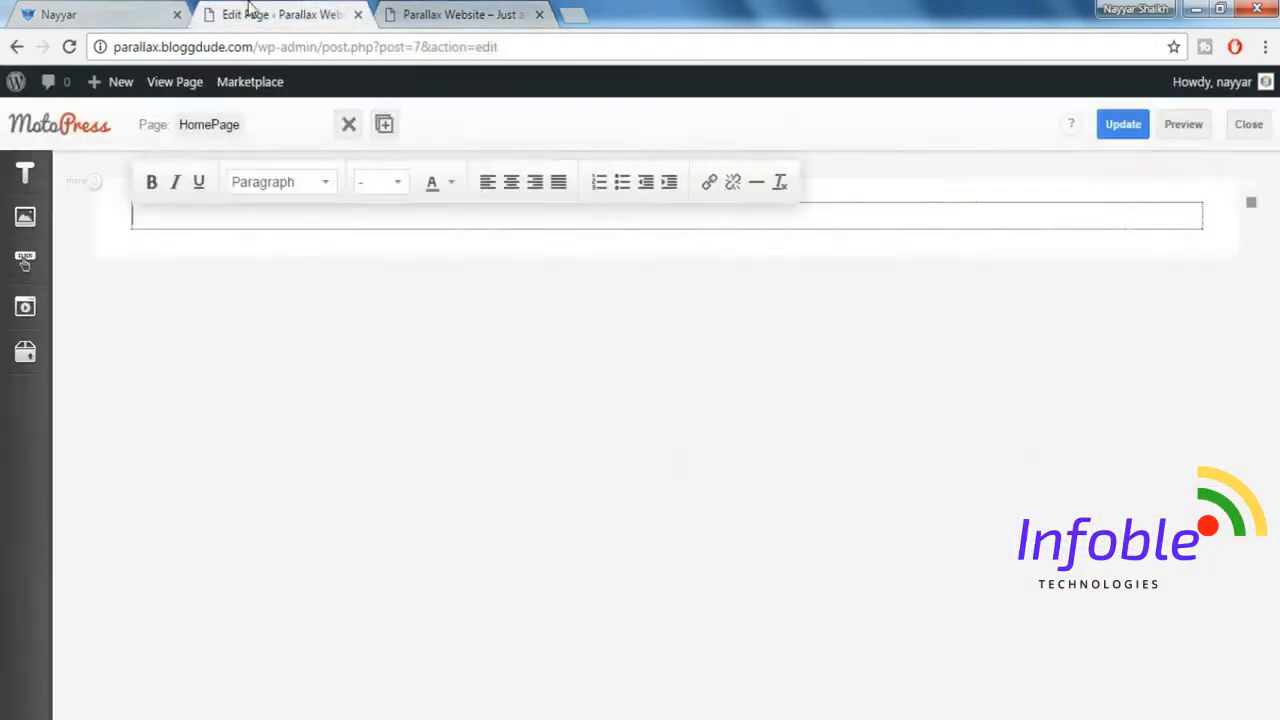
{"action": "left_click", "coordinate": [455, 344]}
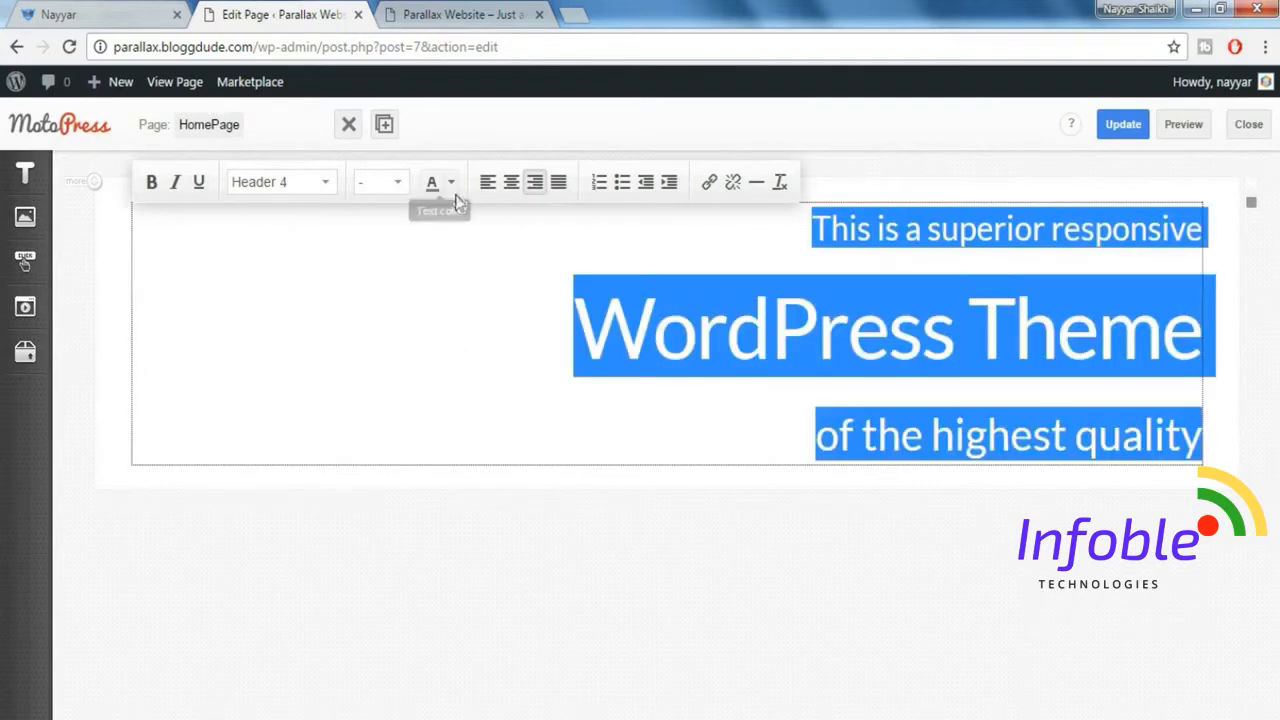
Set the text color of the whole pasted headline to black, check it against the demo, and finish editing the paragraph.
{"action": "left_click", "coordinate": [434, 183]}
{"action": "left_click", "coordinate": [434, 222]}
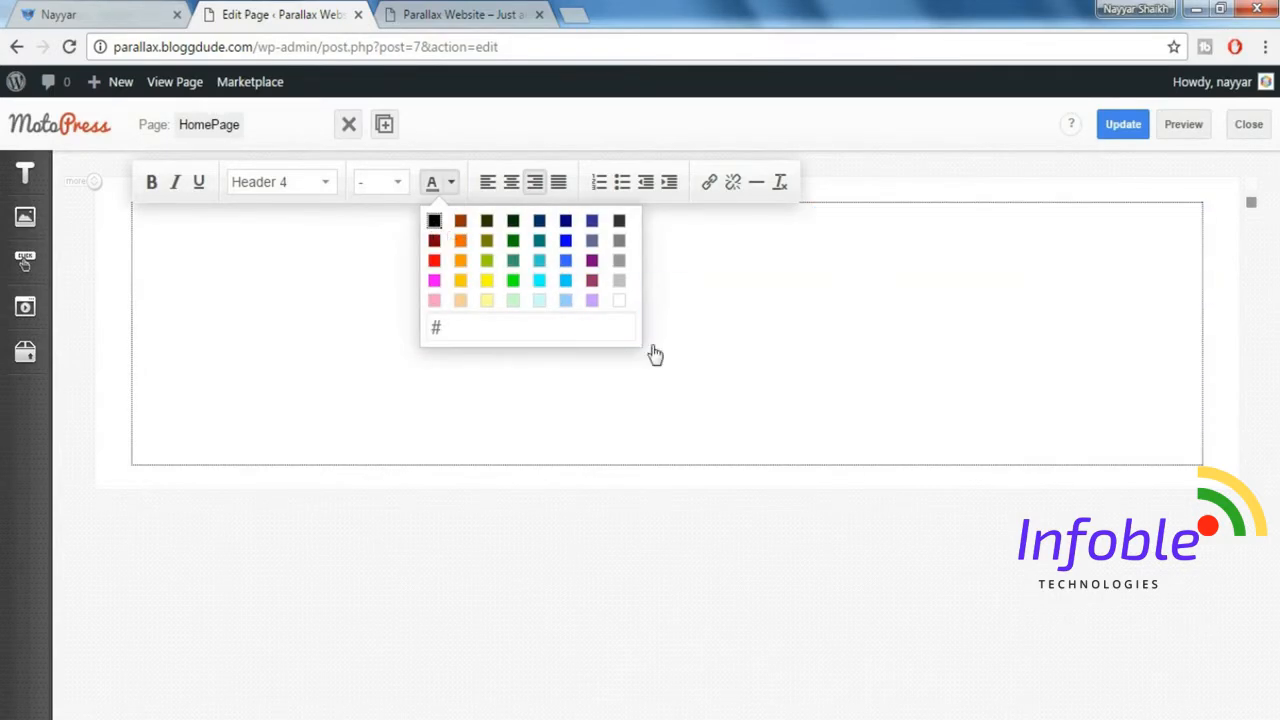
{"action": "left_click", "coordinate": [733, 388]}
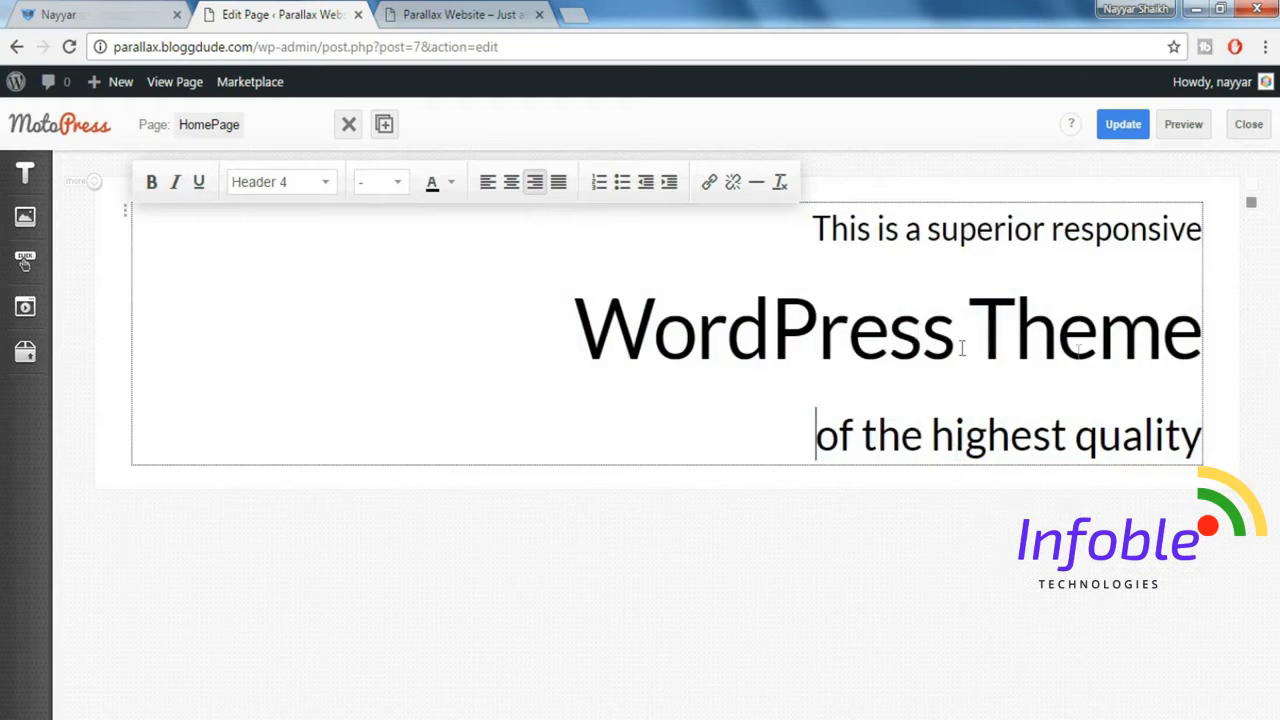
{"action": "left_click", "coordinate": [158, 12]}
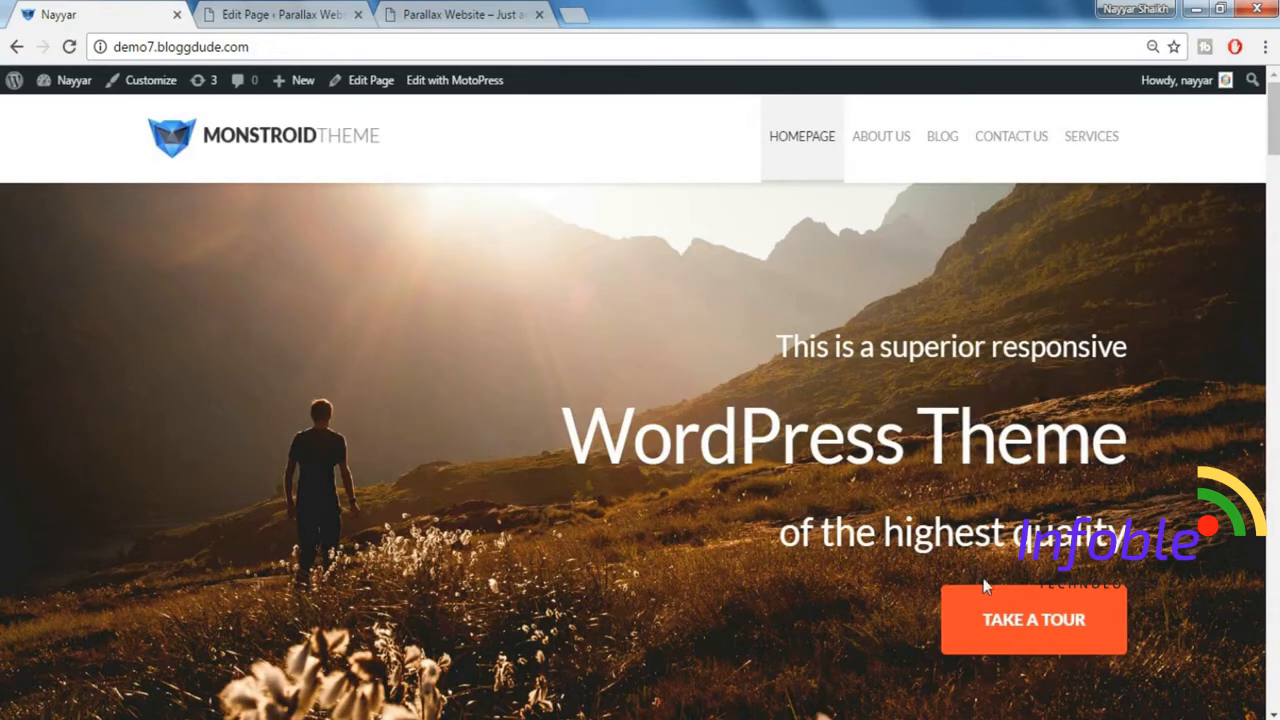
{"action": "left_click", "coordinate": [265, 18]}
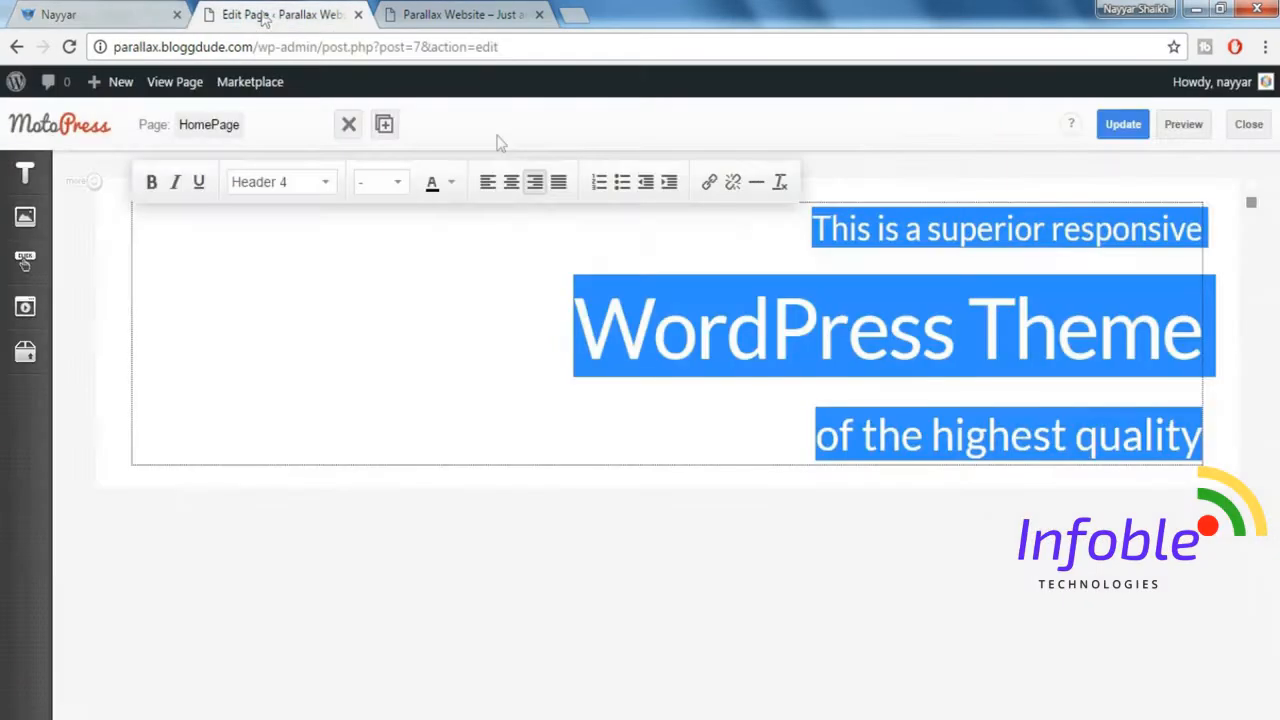
{"action": "left_click", "coordinate": [926, 498]}
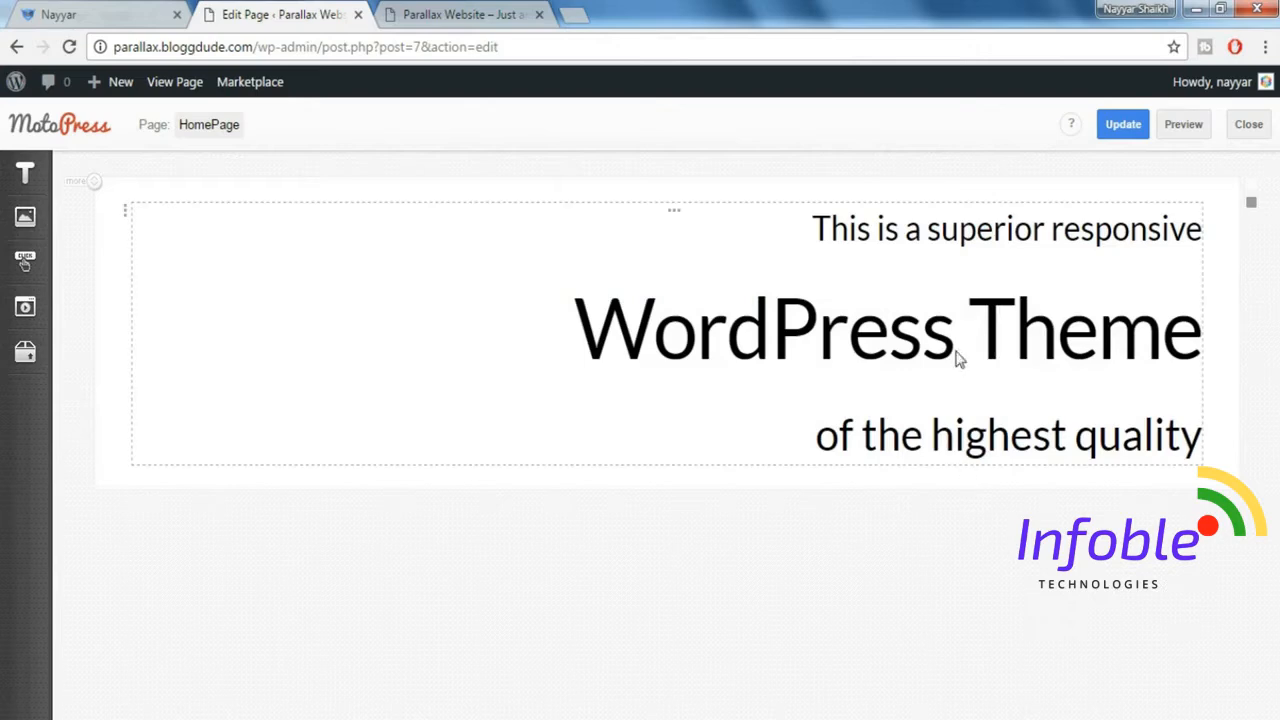
Insert a Spacer object below the headline paragraph, keeping its default sizes.
{"action": "mouse_move", "coordinate": [14, 322]}
{"action": "mouse_move", "coordinate": [25, 354]}
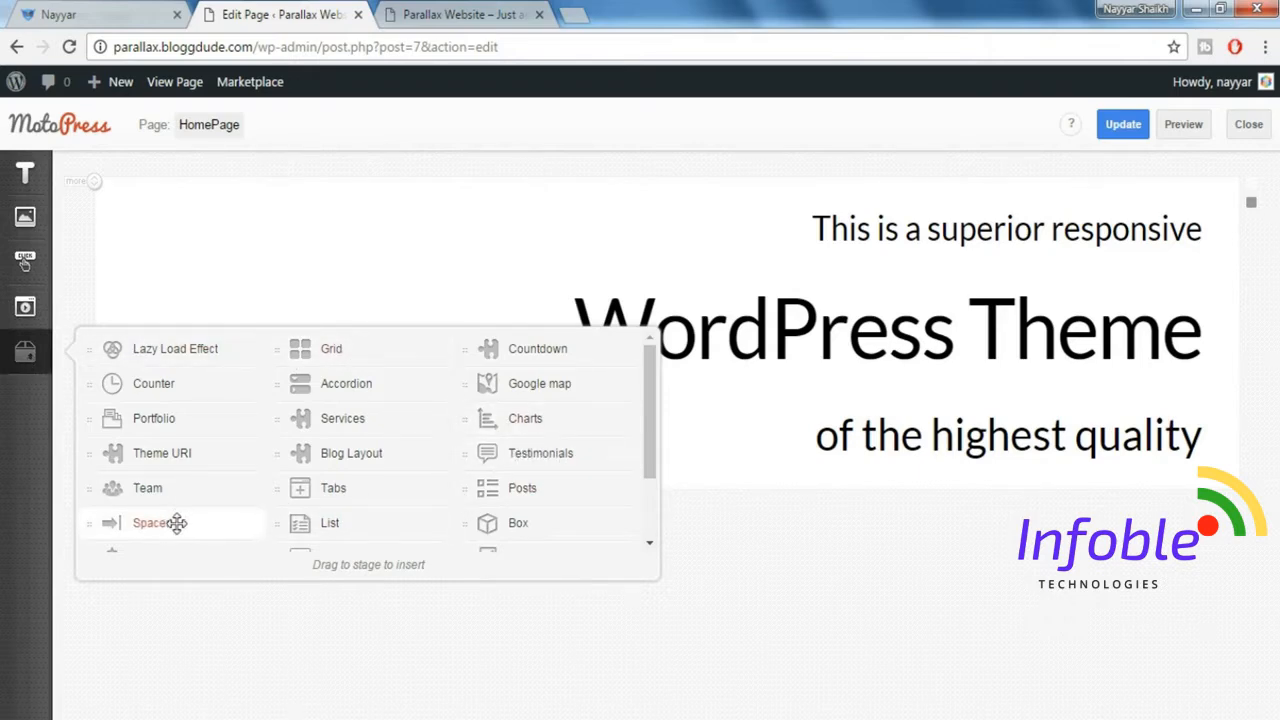
{"action": "mouse_move", "coordinate": [180, 522]}
{"action": "left_mouse_down"}
{"action": "mouse_move", "coordinate": [556, 401]}
{"action": "mouse_move", "coordinate": [556, 472]}
{"action": "mouse_move", "coordinate": [545, 470]}
{"action": "left_mouse_up"}
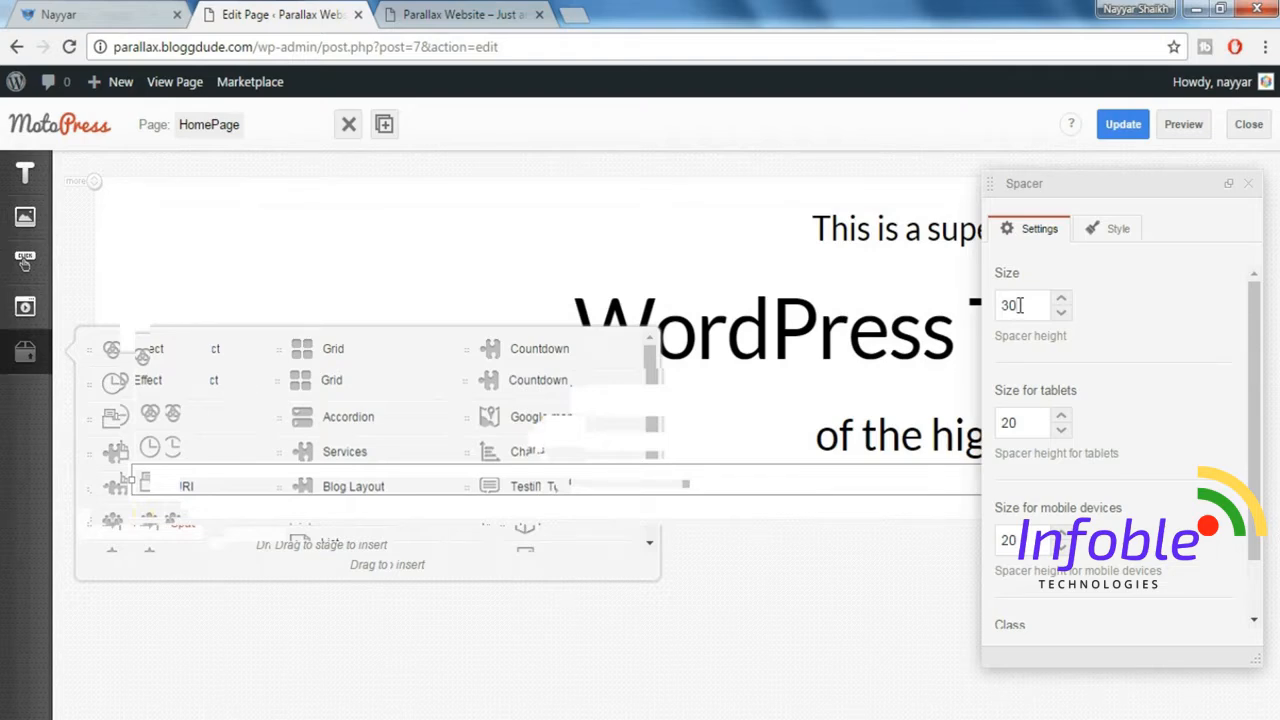
{"action": "left_click", "coordinate": [1250, 186]}
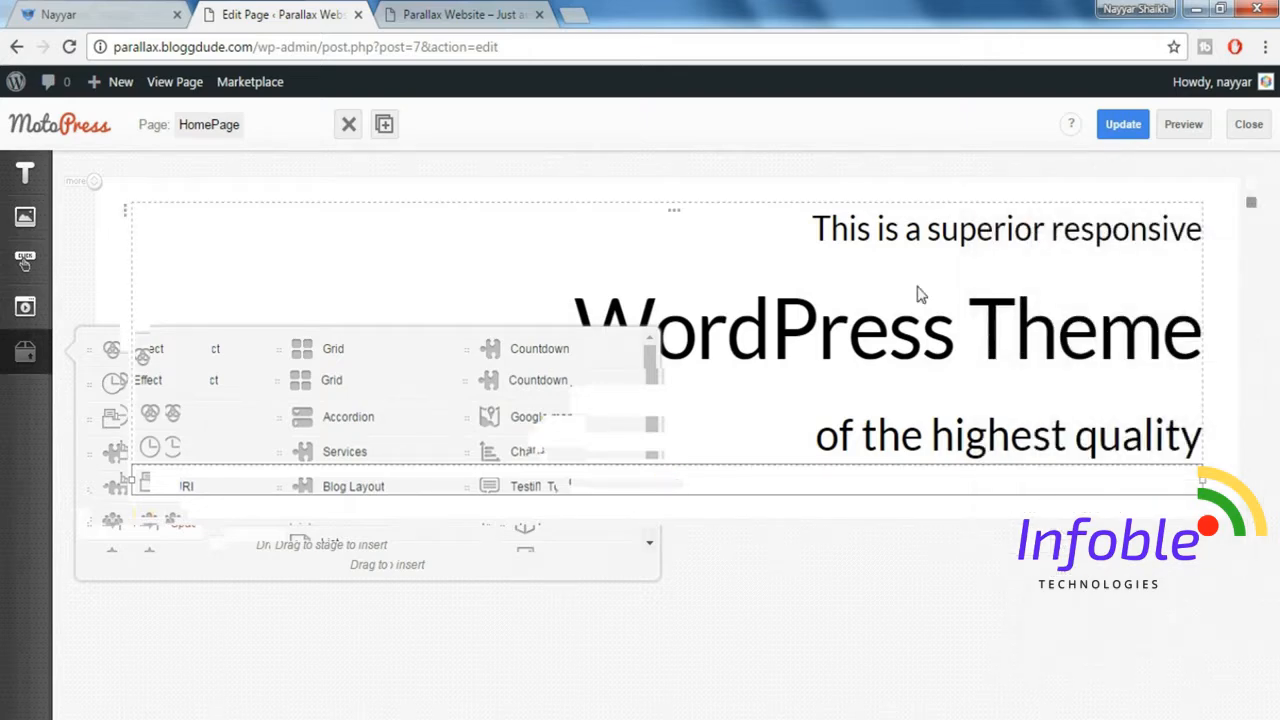
Check the call-to-action under the demo's headline and insert a Button object below the spacer on HomePage.
{"action": "left_click", "coordinate": [95, 12]}
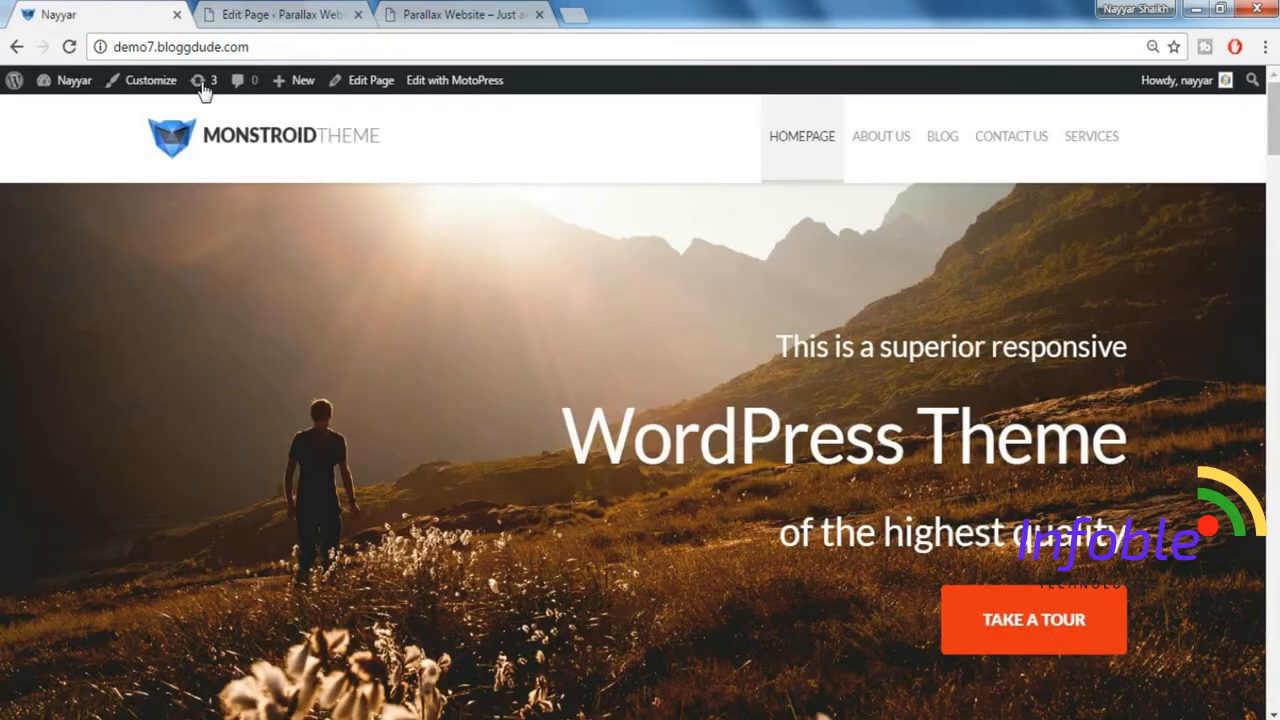
{"action": "left_click", "coordinate": [275, 15]}
{"action": "mouse_move", "coordinate": [25, 265]}
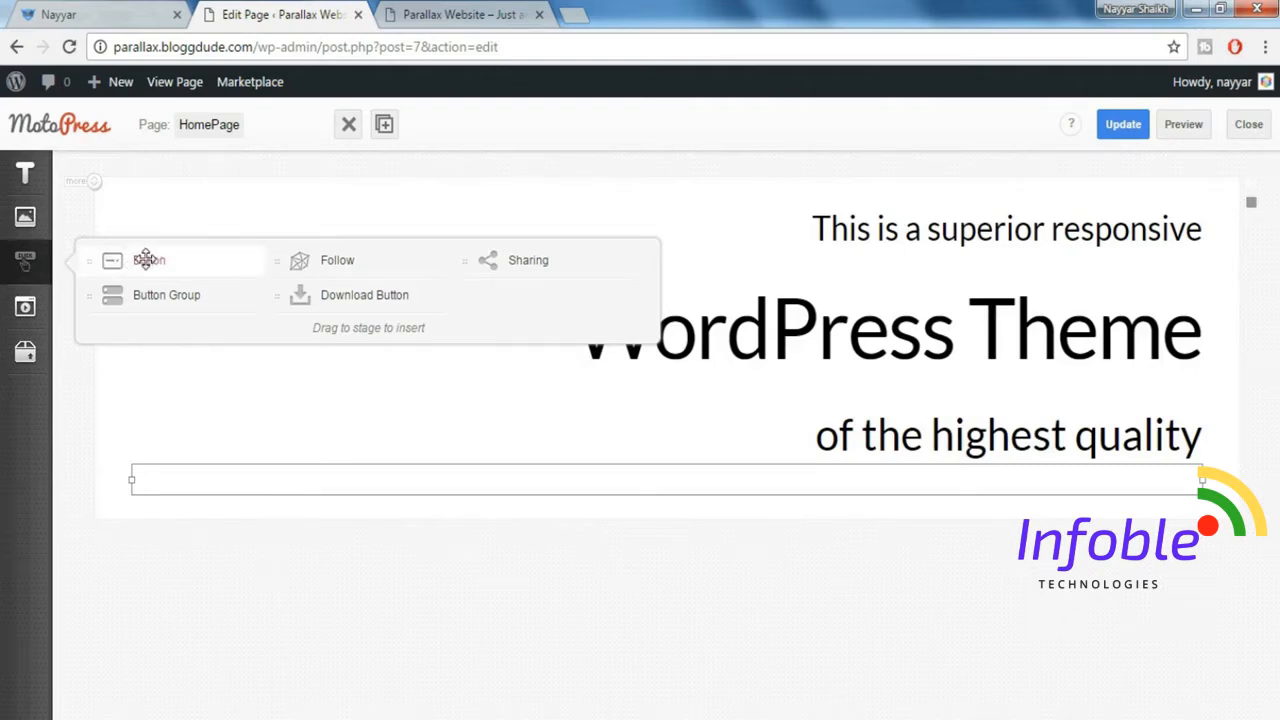
{"action": "left_click_drag", "start_coordinate": [146, 260], "coordinate": [437, 500]}
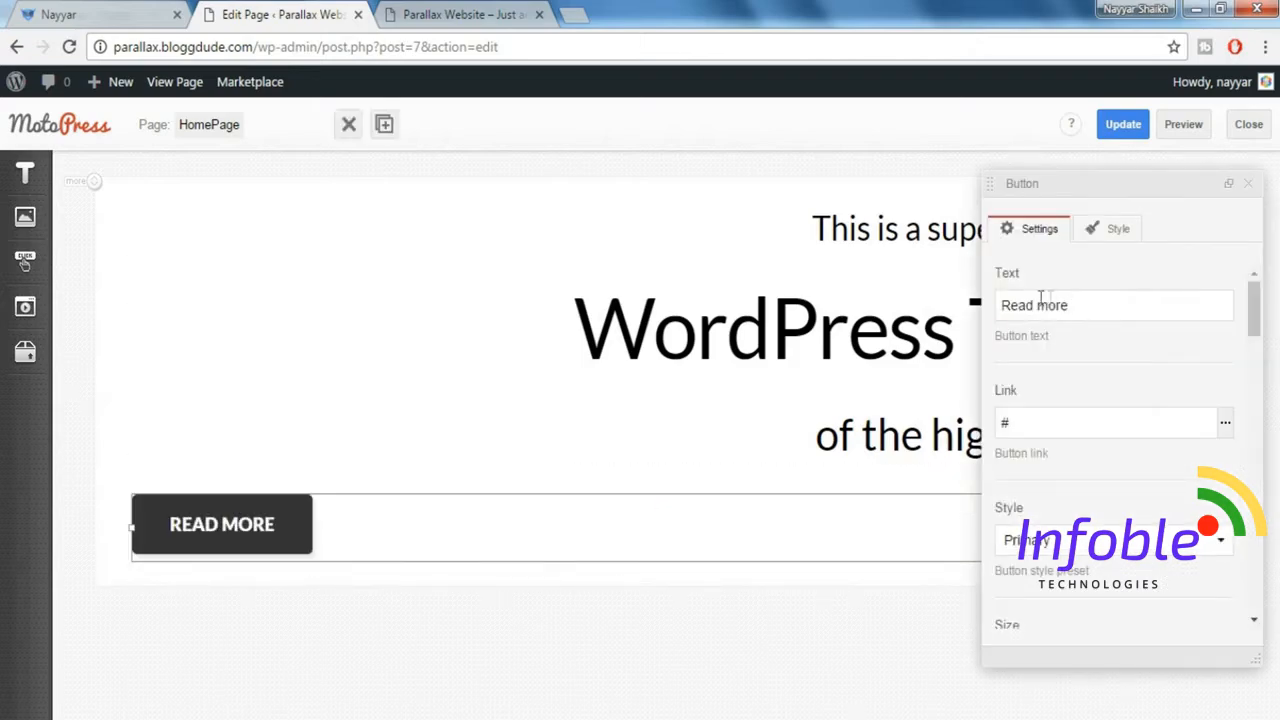
Check the demo button's label and set the new button's text to "Take a Tour".
{"action": "left_click", "coordinate": [100, 11]}
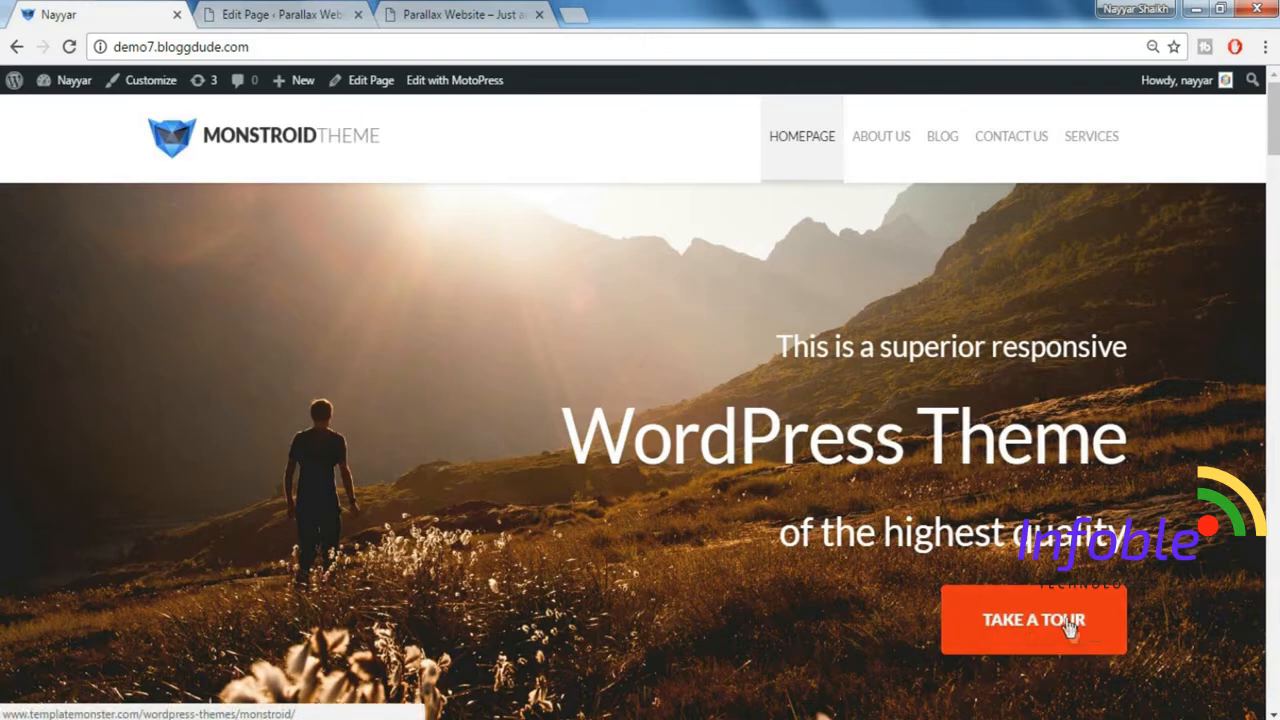
{"action": "left_click", "coordinate": [312, 16]}
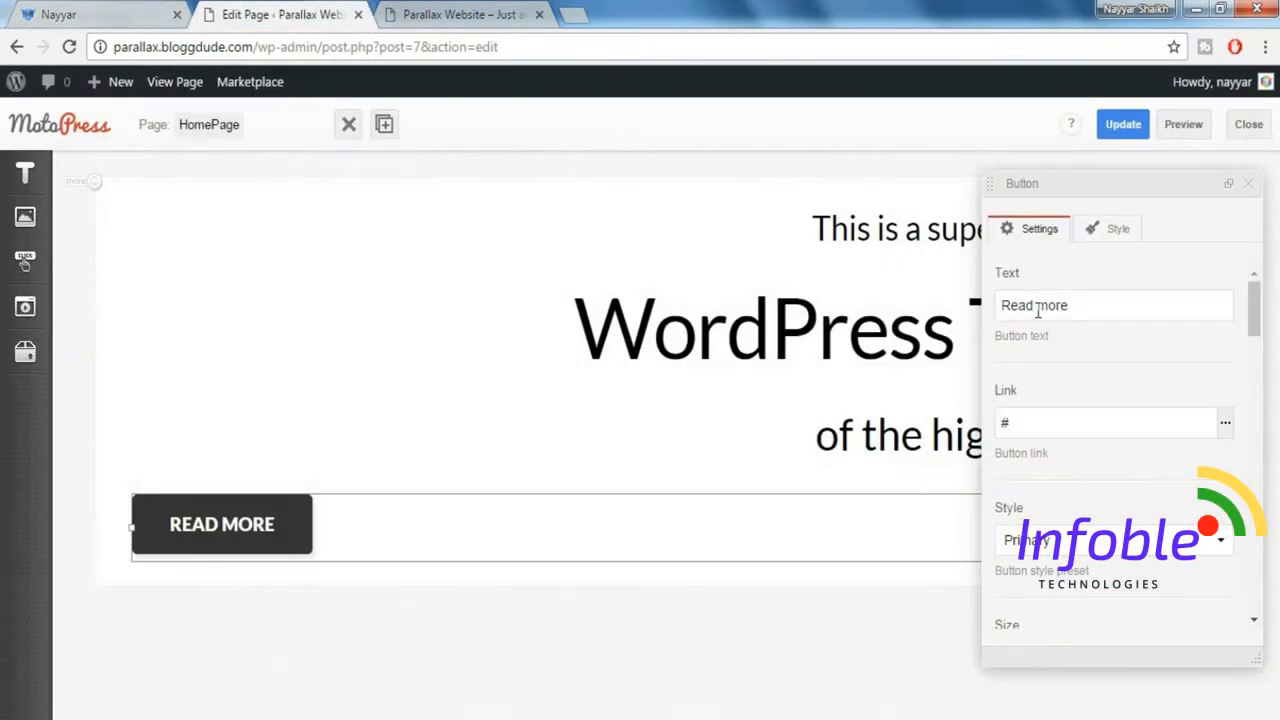
{"action": "triple_click", "coordinate": [1070, 311]}
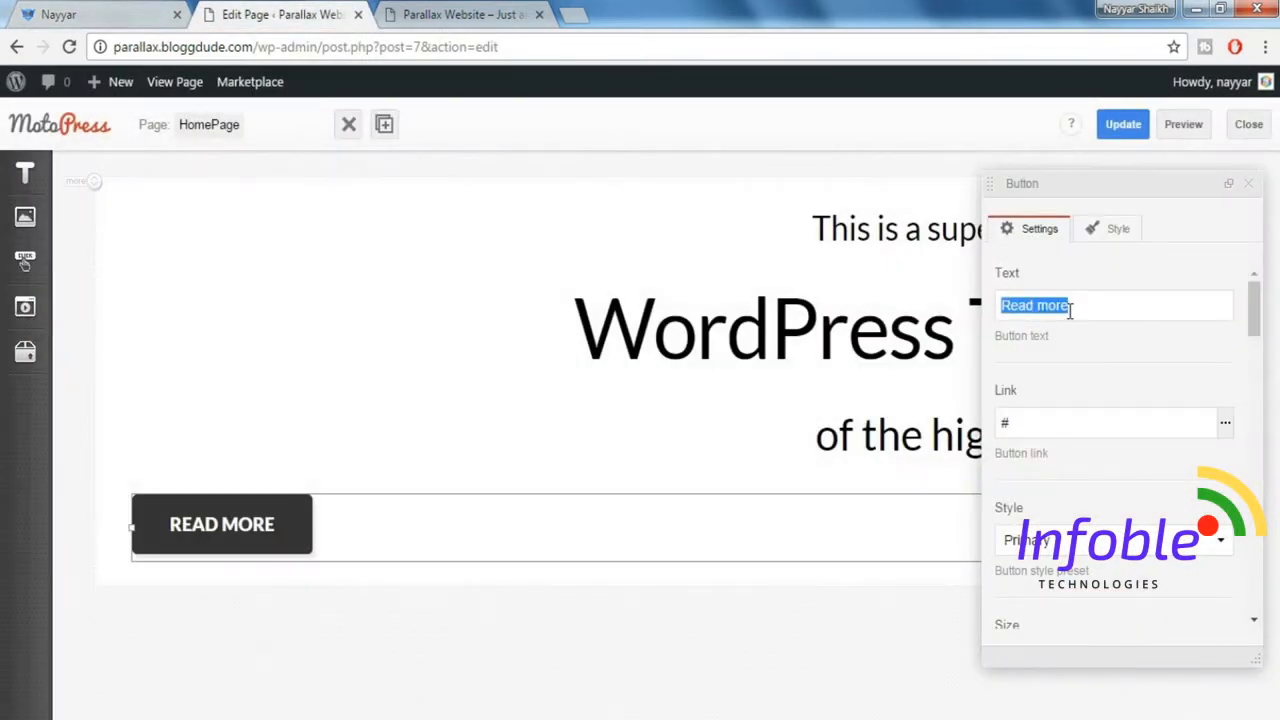
{"action": "type", "text": "Take"}
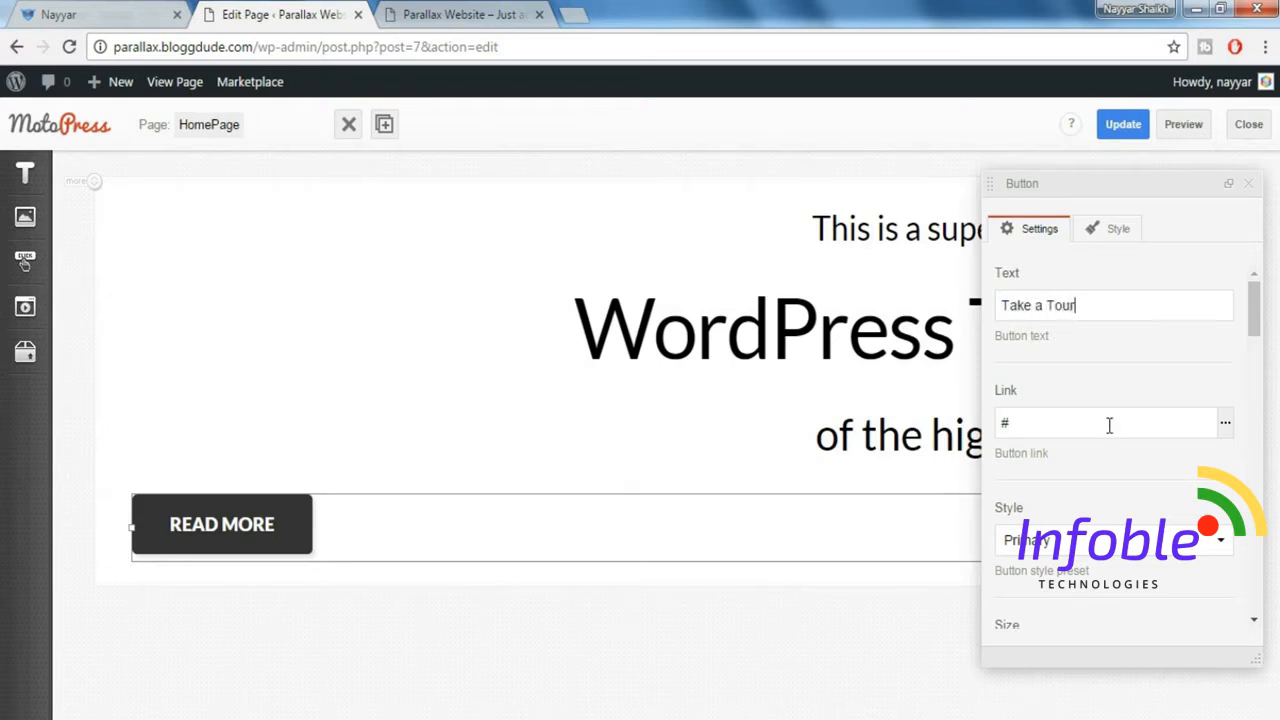
Set the Take a Tour button's style to Danger and its size to Large.
{"action": "scroll", "coordinate": [1109, 425], "scroll_direction": "down", "scroll_amount": 1}
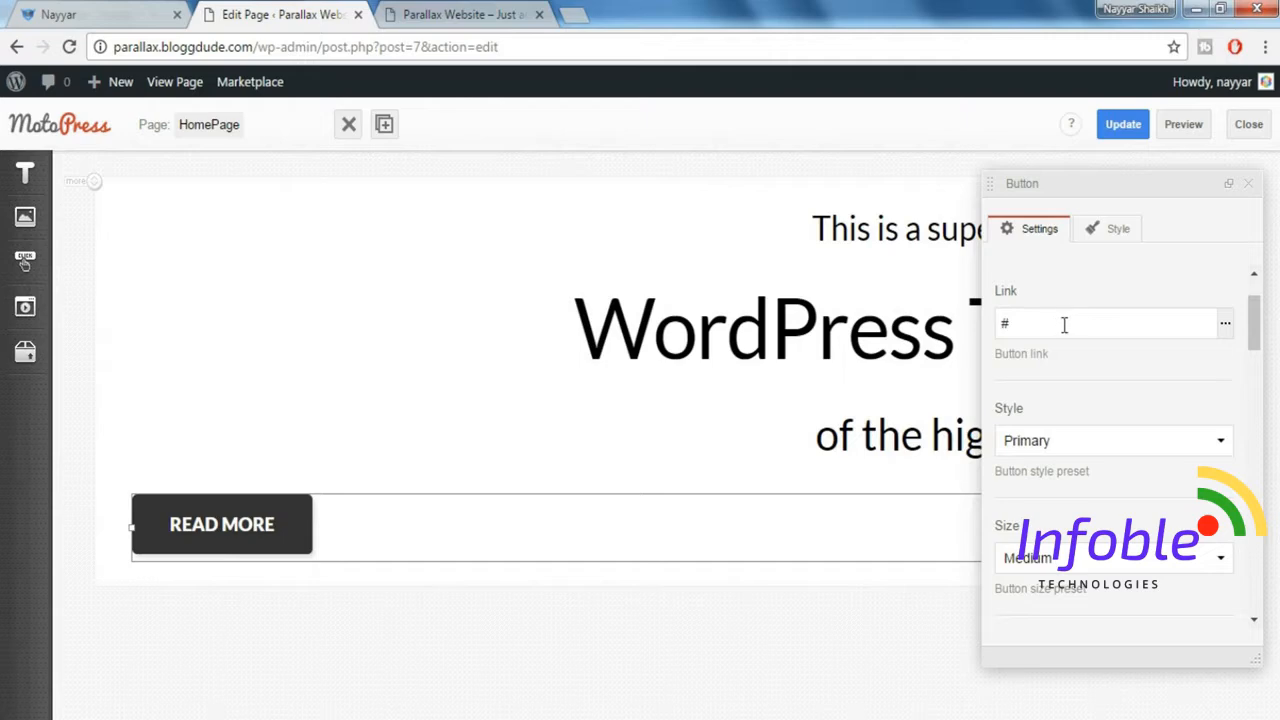
{"action": "left_click", "coordinate": [1119, 444]}
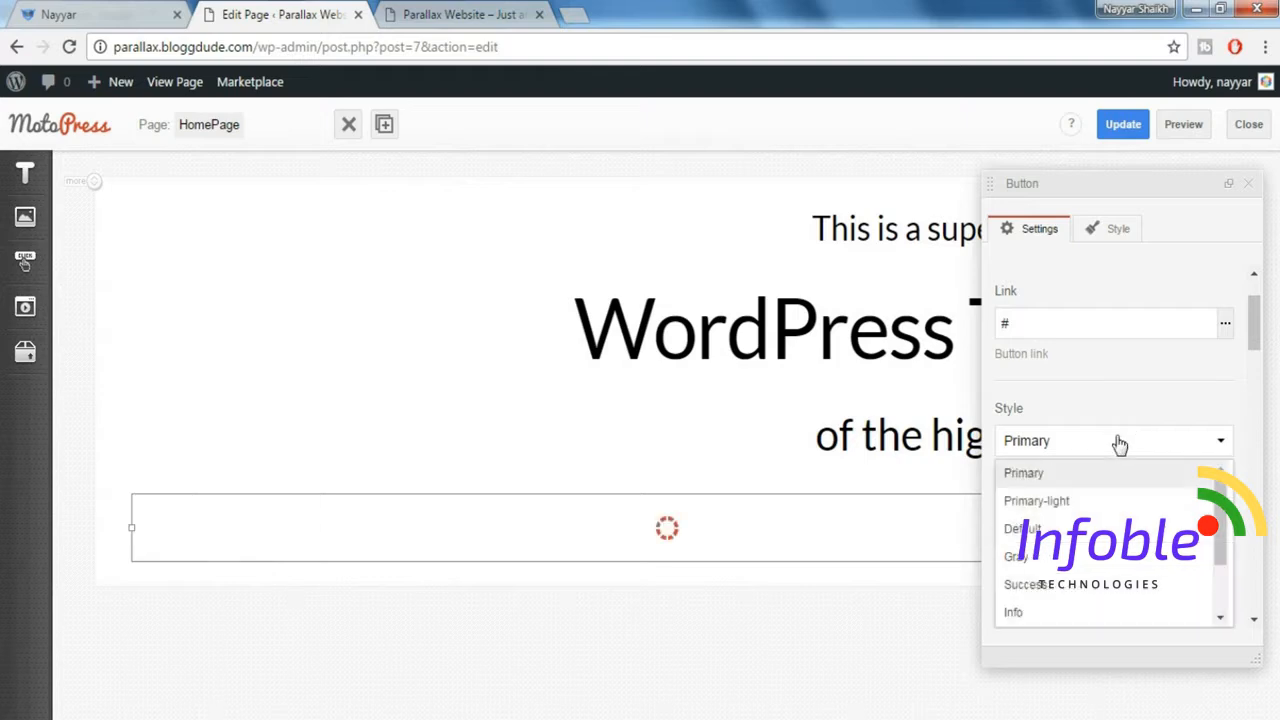
{"action": "scroll", "coordinate": [1088, 568], "scroll_direction": "down", "scroll_amount": 2}
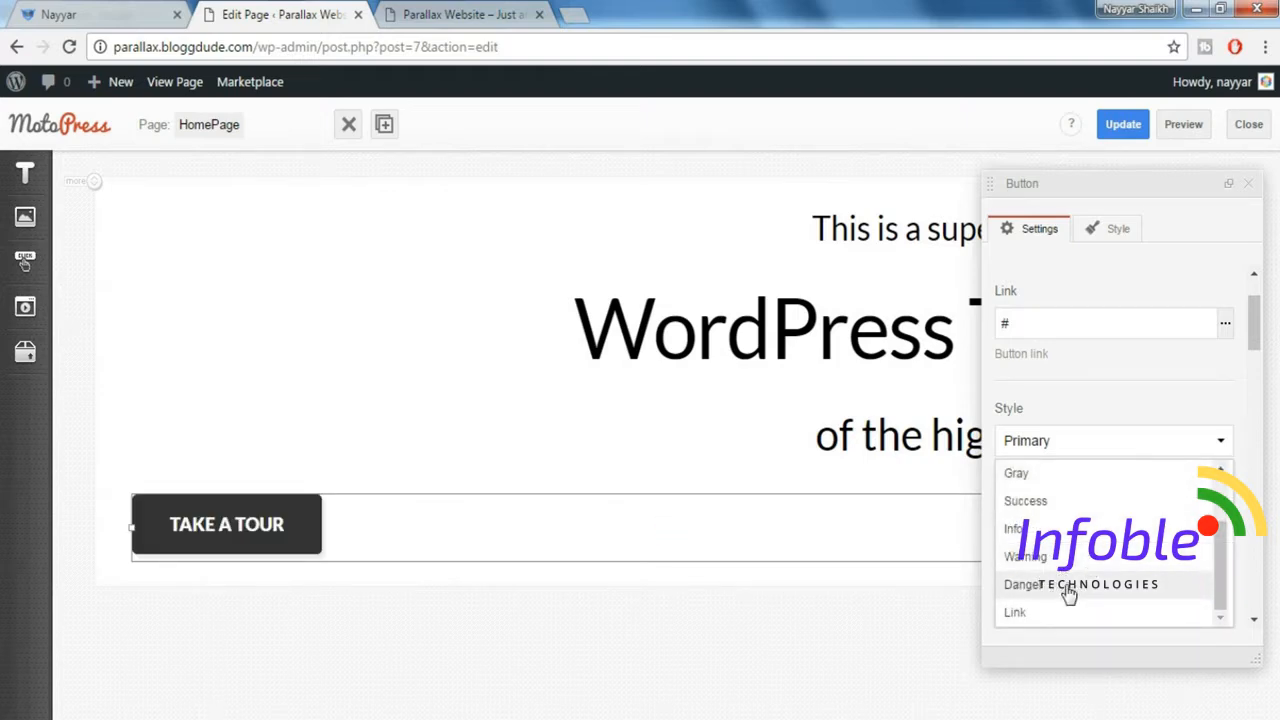
{"action": "left_click", "coordinate": [1068, 594]}
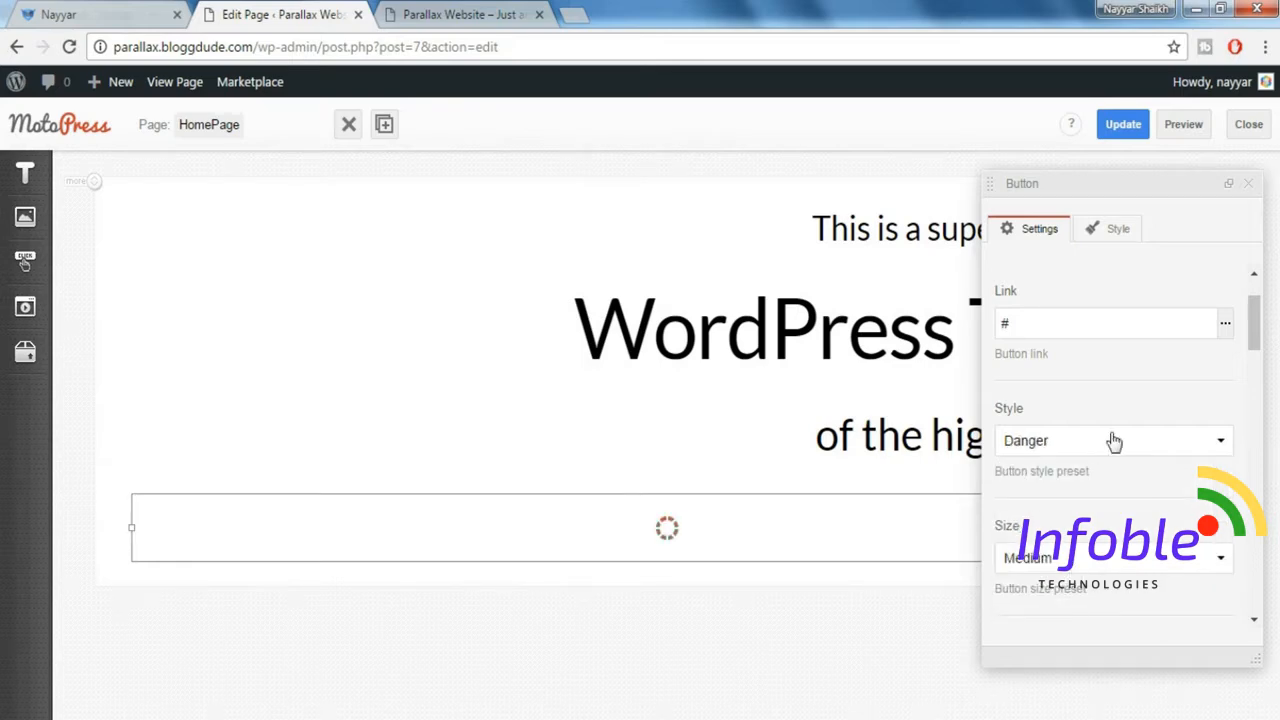
{"action": "scroll", "coordinate": [1113, 441], "scroll_direction": "down", "scroll_amount": 1}
{"action": "left_click", "coordinate": [1092, 462]}
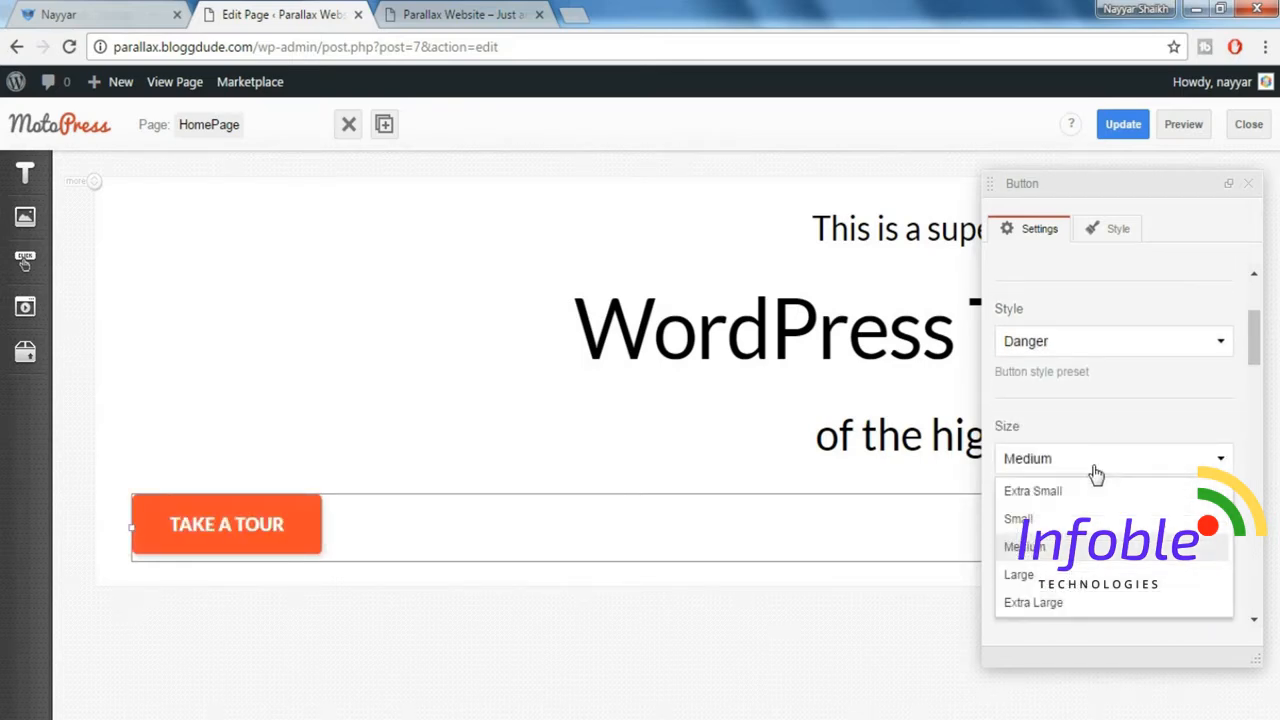
{"action": "left_click", "coordinate": [1062, 578]}
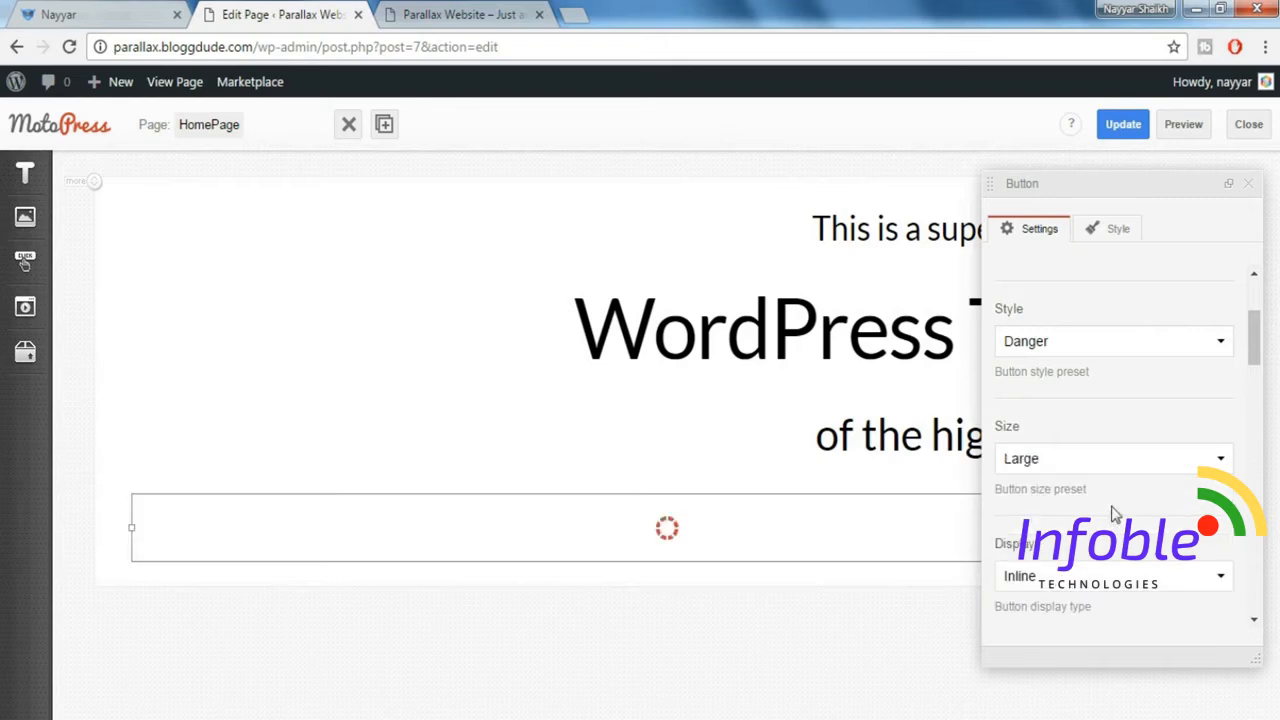
Make the button fluid, check the demo button's placement, set the fluid position to Right and close the button settings.
{"action": "scroll", "coordinate": [1123, 485], "scroll_direction": "down", "scroll_amount": 1}
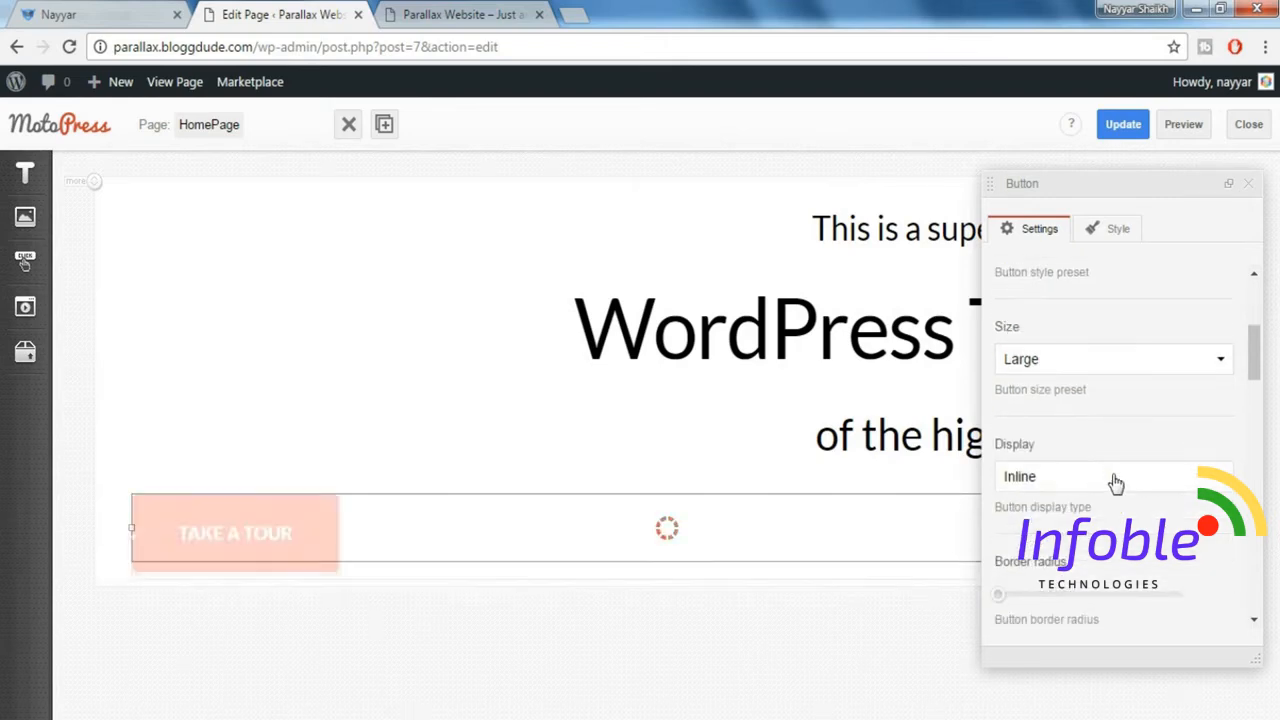
{"action": "scroll", "coordinate": [1116, 484], "scroll_direction": "down", "scroll_amount": 1}
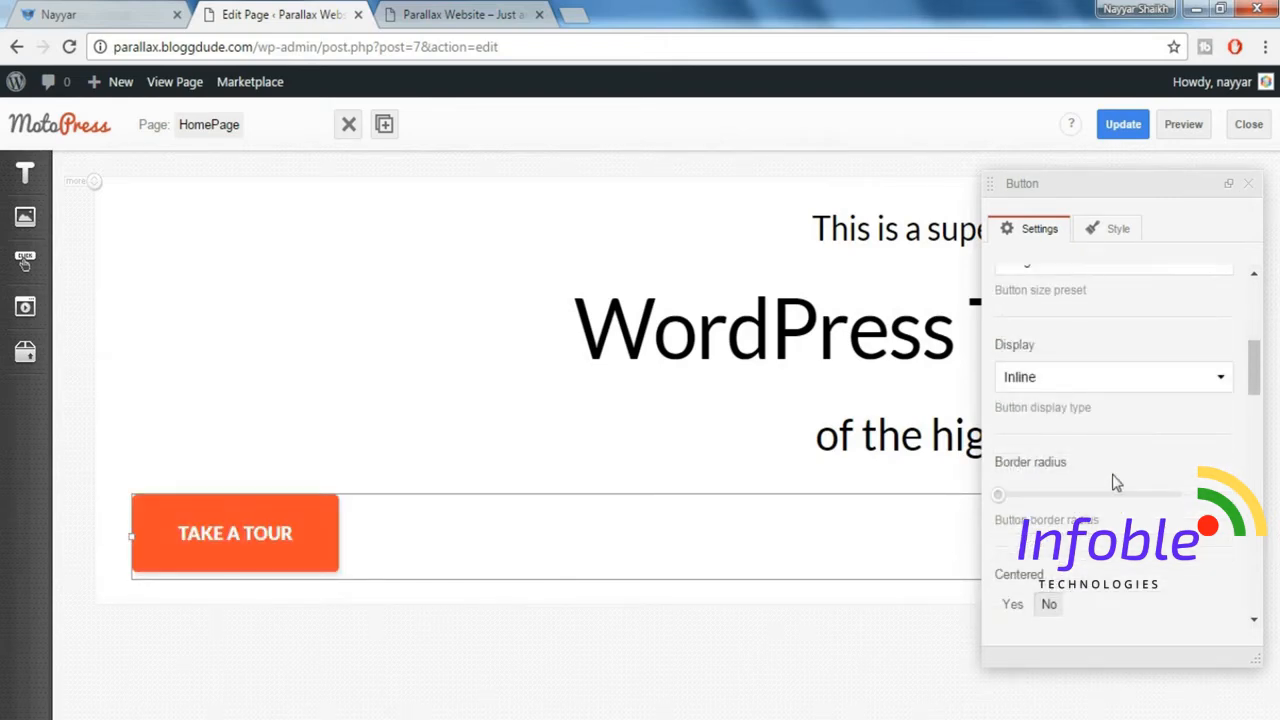
{"action": "scroll", "coordinate": [1115, 484], "scroll_direction": "down", "scroll_amount": 1}
{"action": "scroll", "coordinate": [1163, 511], "scroll_direction": "down", "scroll_amount": 2}
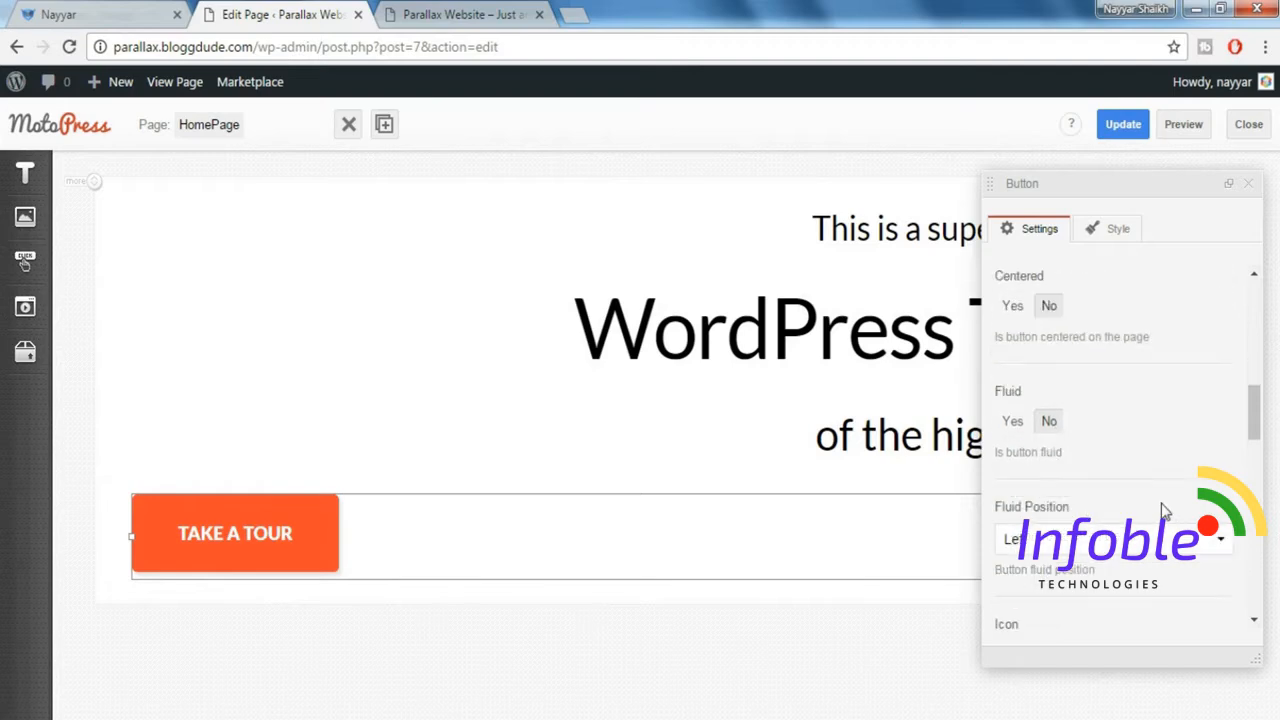
{"action": "left_click", "coordinate": [1029, 431]}
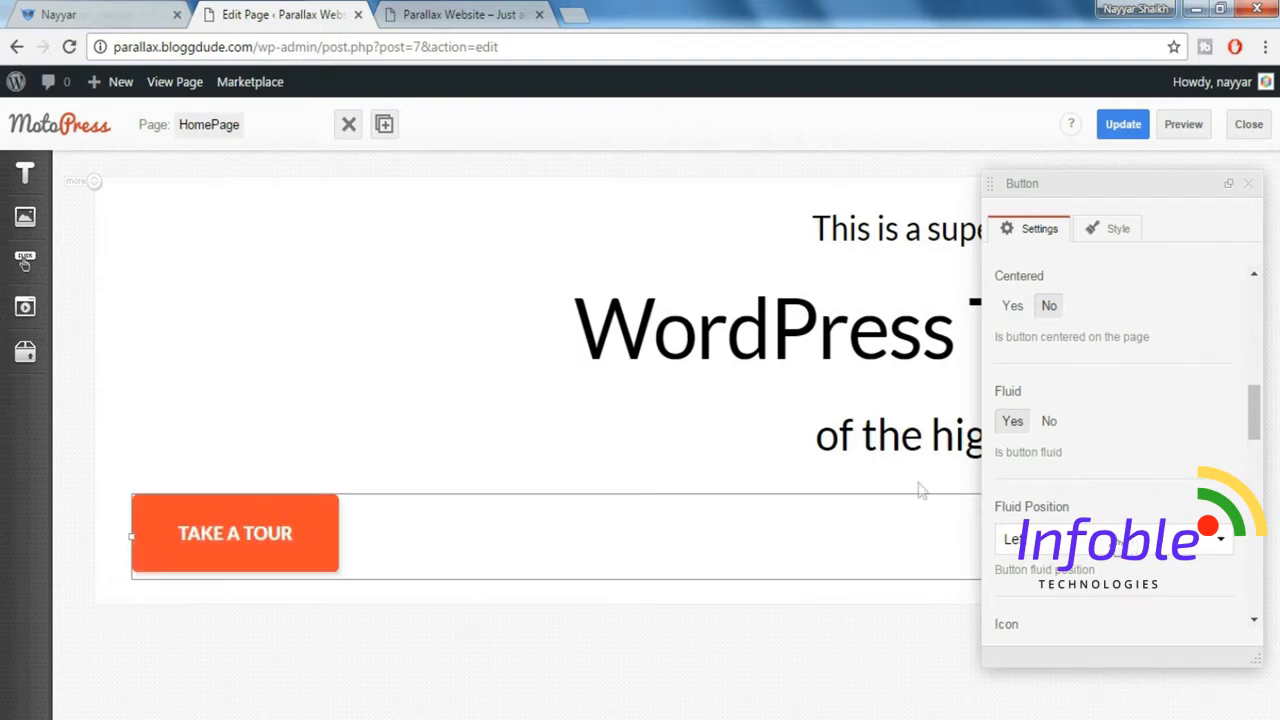
{"action": "left_click", "coordinate": [110, 6]}
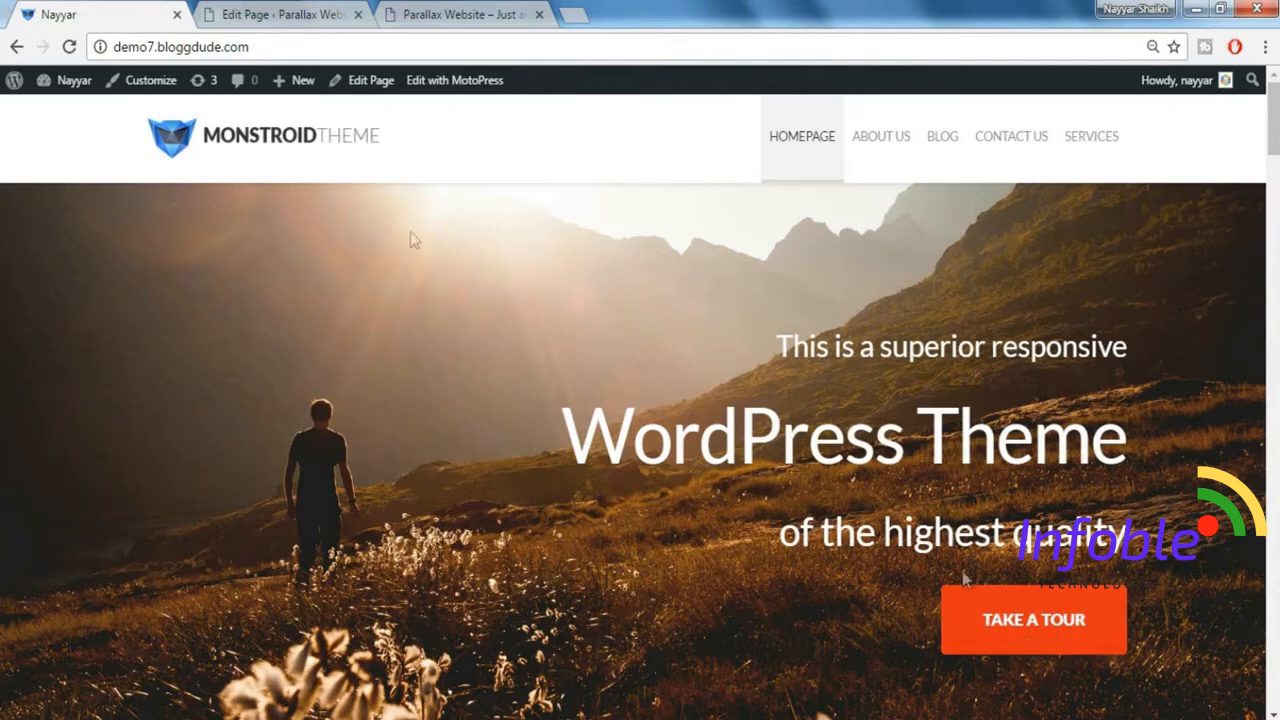
{"action": "left_click", "coordinate": [282, 6]}
{"action": "scroll", "coordinate": [1104, 526], "scroll_direction": "down", "scroll_amount": 1}
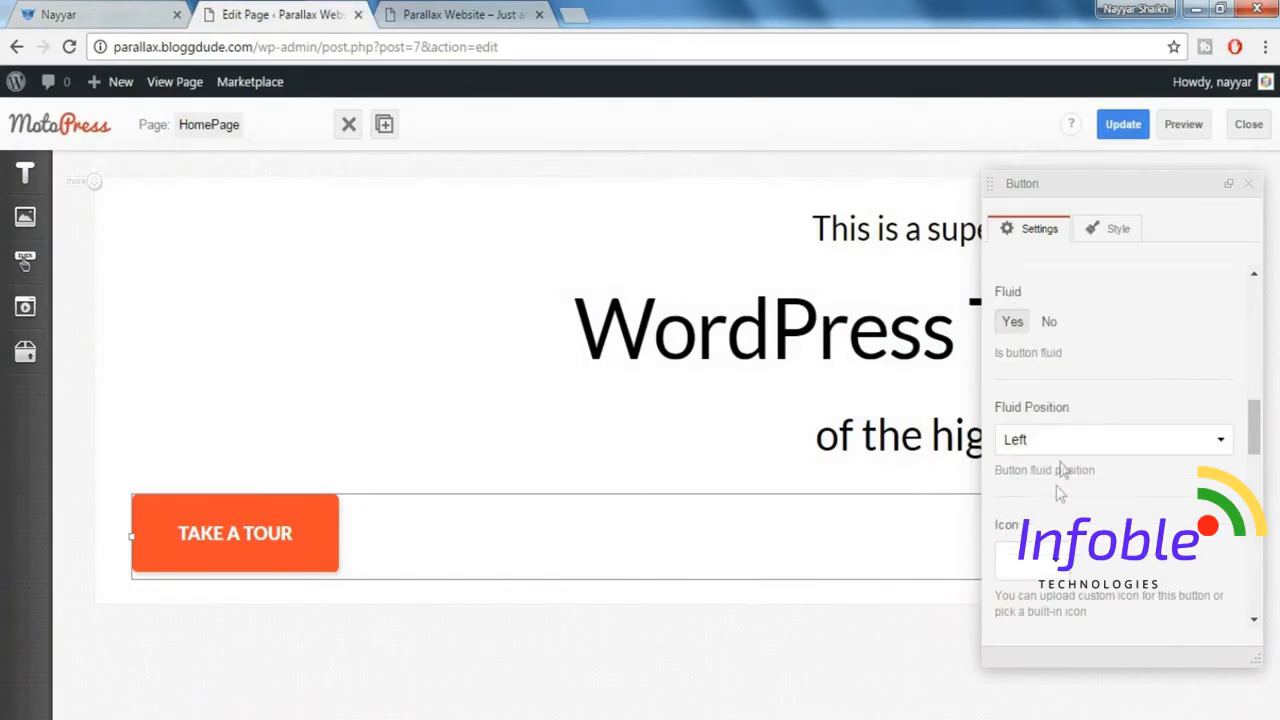
{"action": "left_click", "coordinate": [1063, 445]}
{"action": "left_click", "coordinate": [1055, 502]}
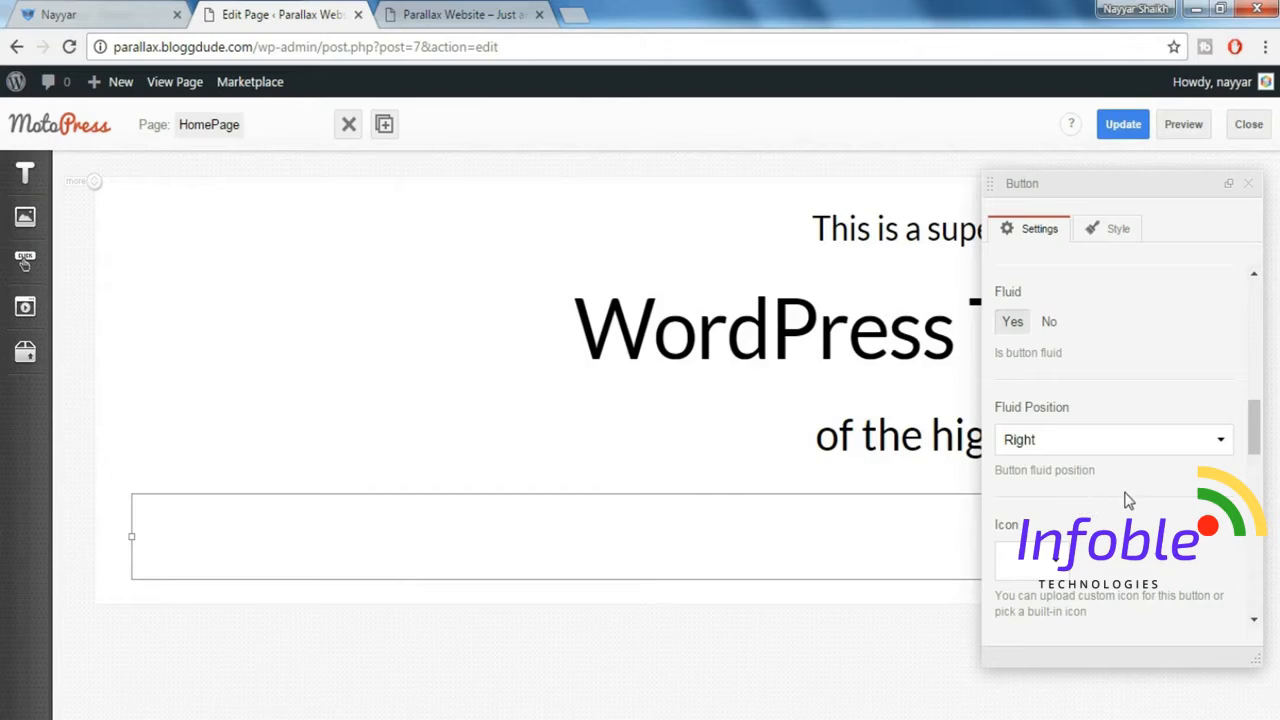
{"action": "left_click", "coordinate": [1256, 187]}
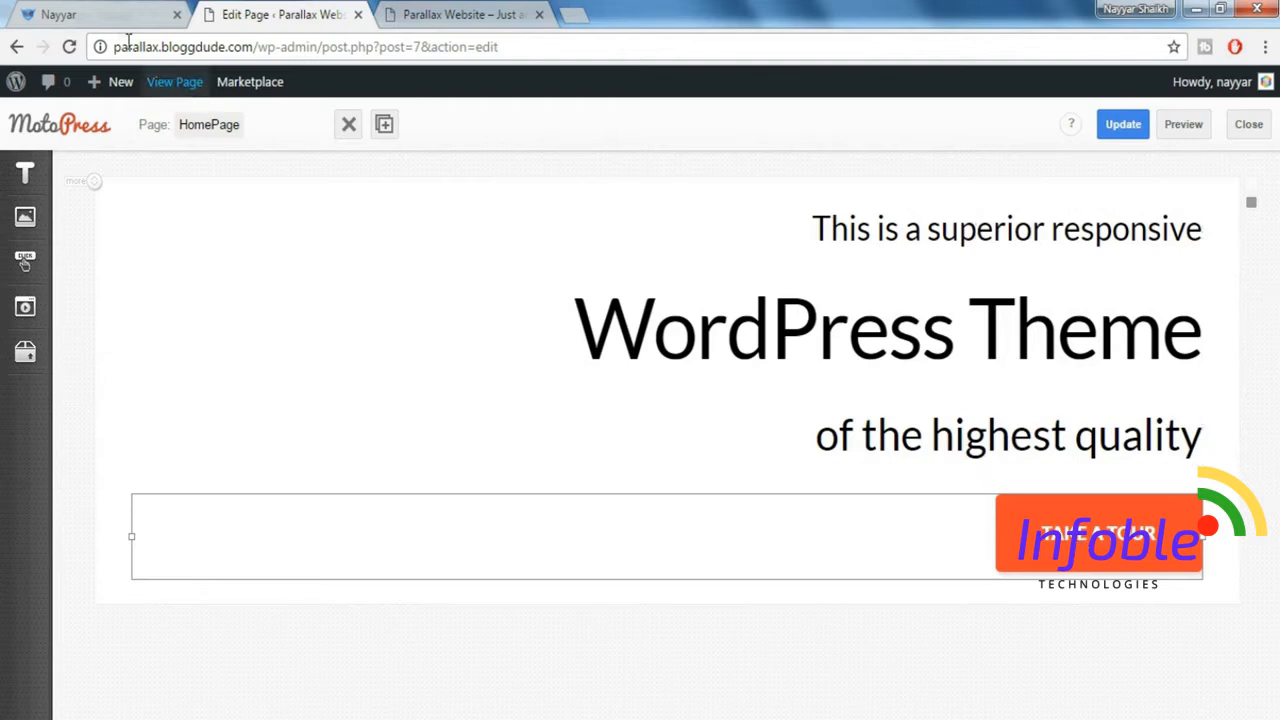
Check the demo's hero background and set the headline row to Fixed Width with a Parallax Image background type.
{"action": "left_click", "coordinate": [110, 12]}
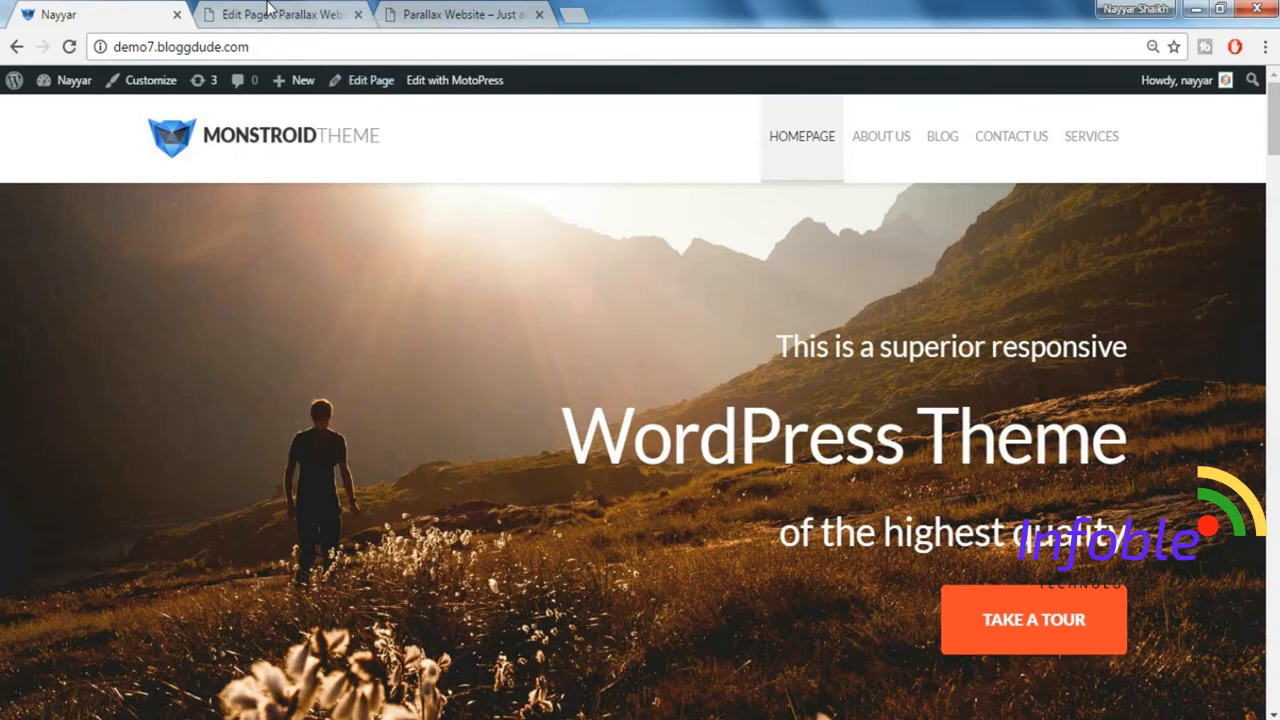
{"action": "left_click", "coordinate": [268, 12]}
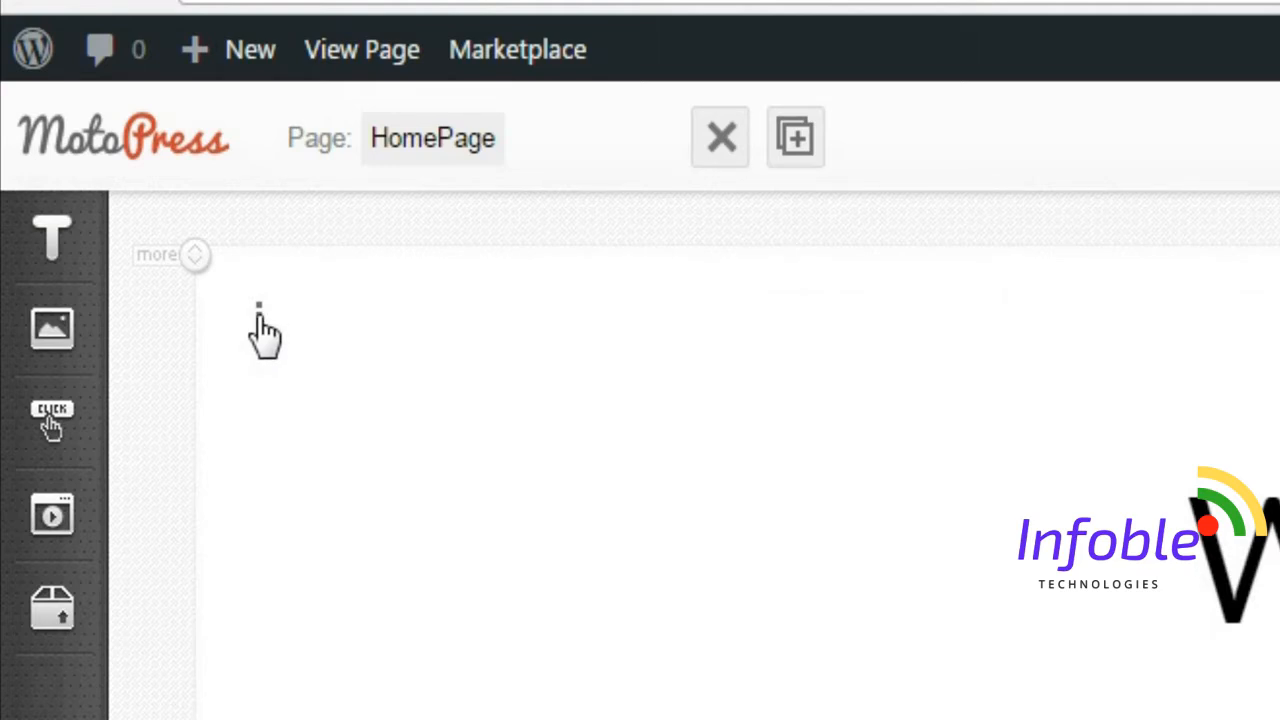
{"action": "left_click", "coordinate": [259, 318]}
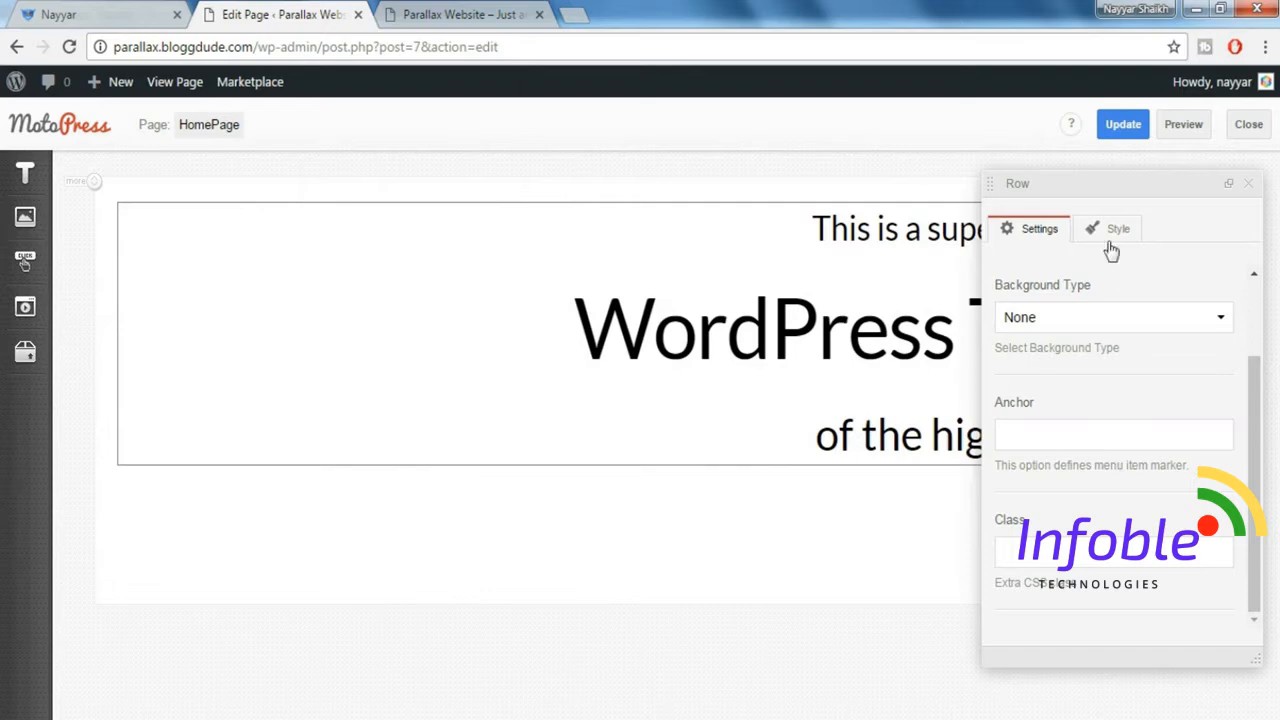
{"action": "scroll", "coordinate": [1120, 388], "scroll_direction": "up", "scroll_amount": 2}
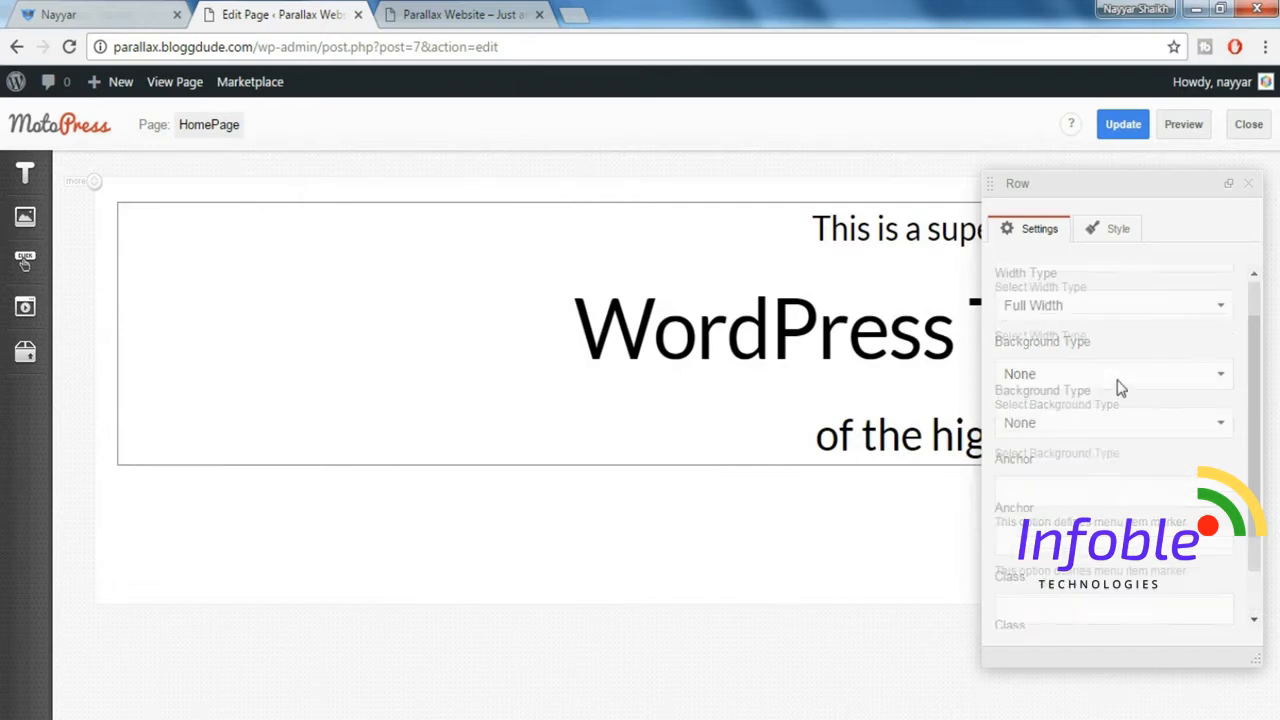
{"action": "left_click", "coordinate": [1085, 312]}
{"action": "left_click", "coordinate": [1067, 339]}
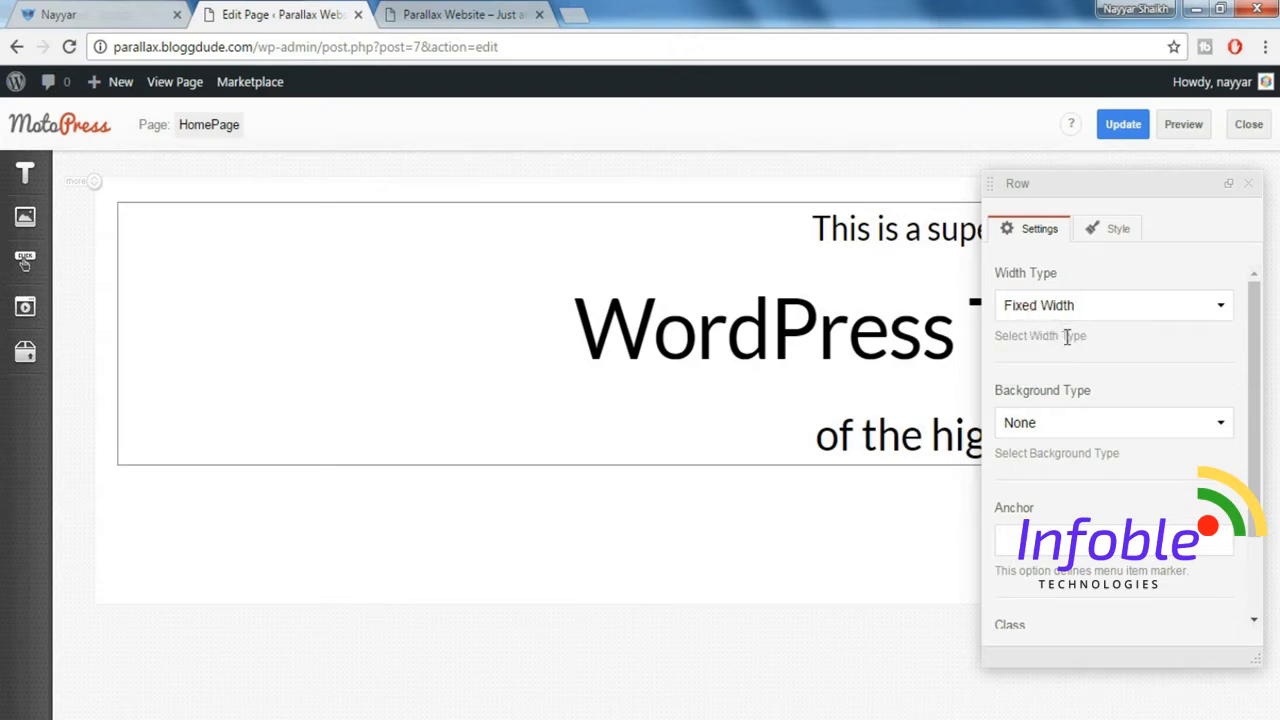
{"action": "left_click", "coordinate": [1115, 425]}
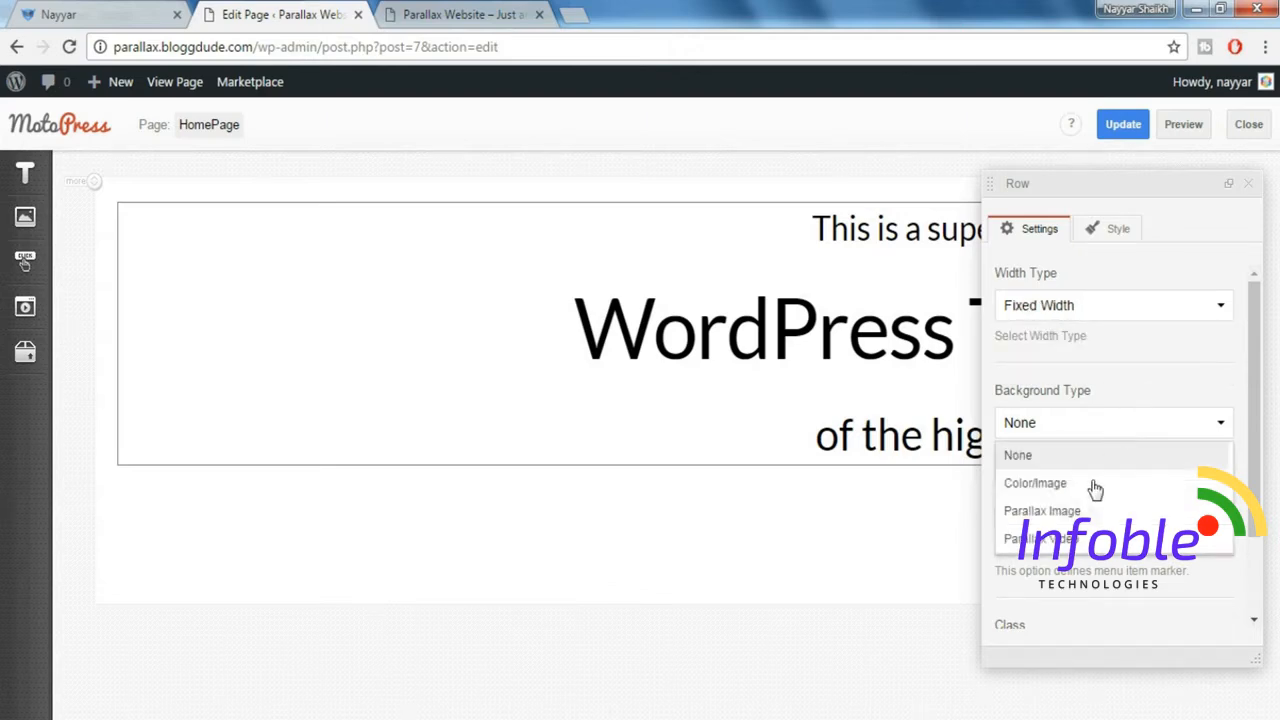
{"action": "left_click", "coordinate": [1073, 520]}
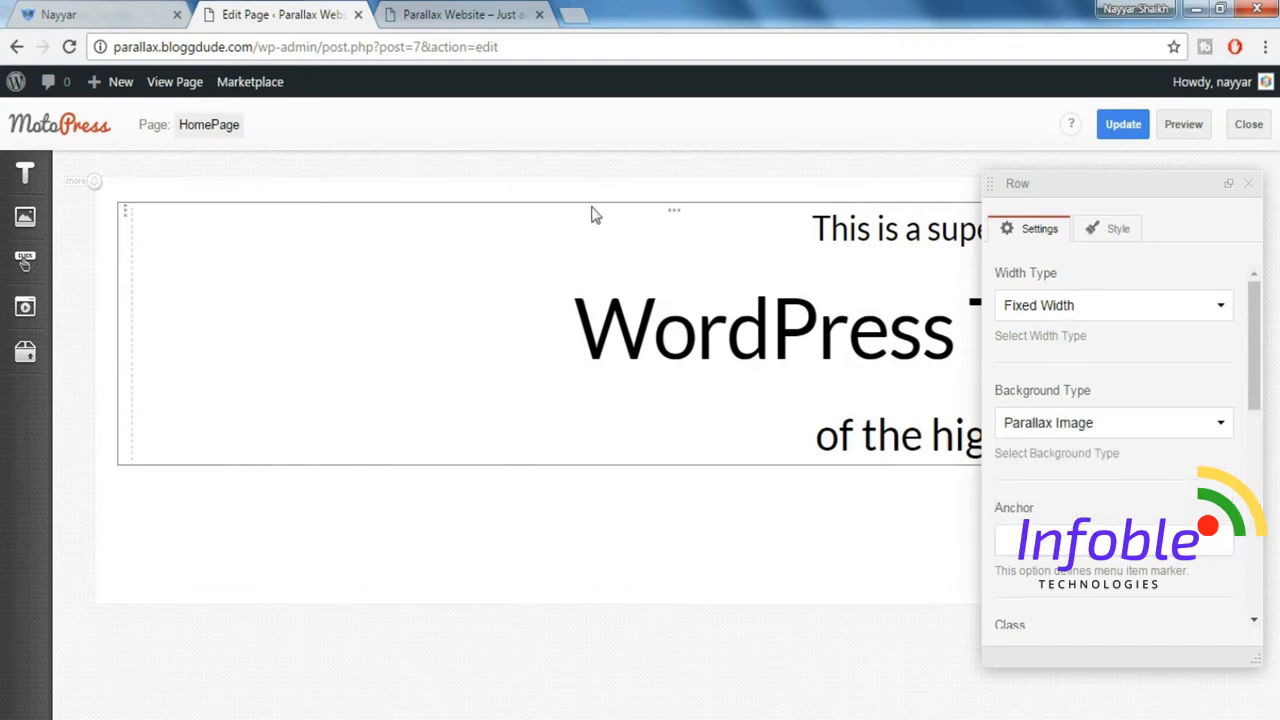
Open the media selection for the row's background image, check the media library and return to file uploading.
{"action": "scroll", "coordinate": [1148, 401], "scroll_direction": "down", "scroll_amount": 5}
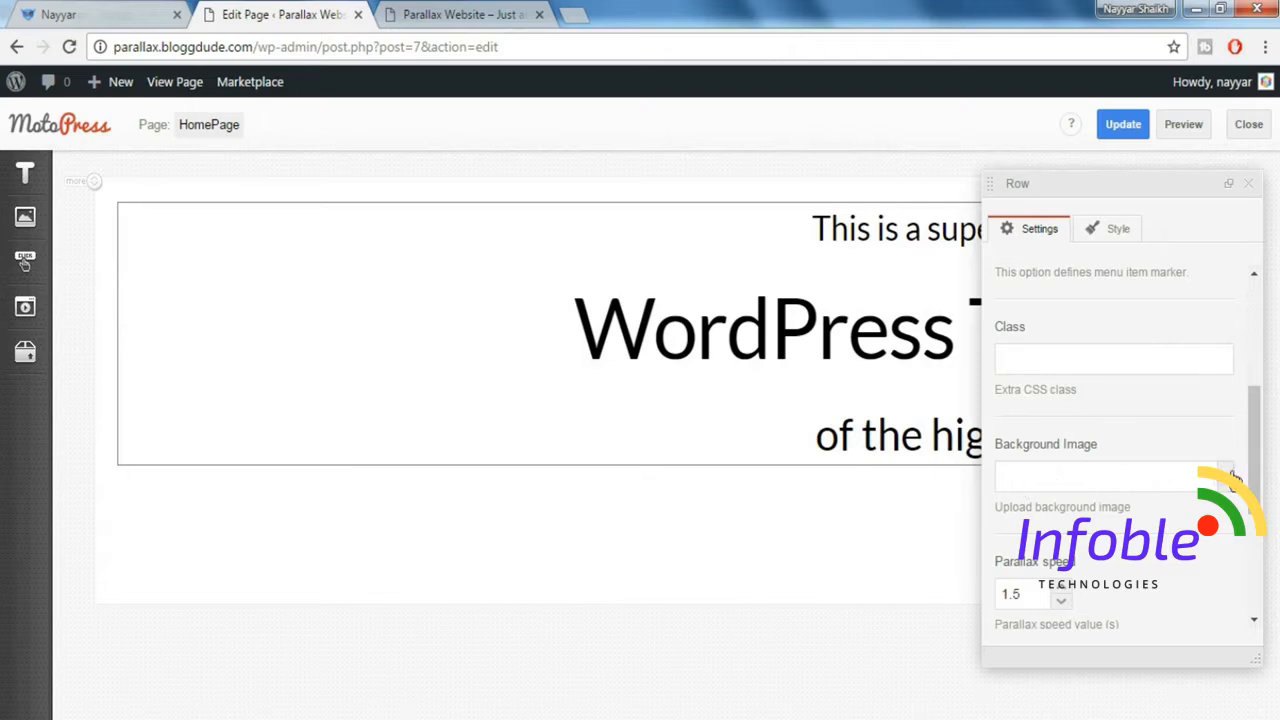
{"action": "left_click", "coordinate": [1227, 472]}
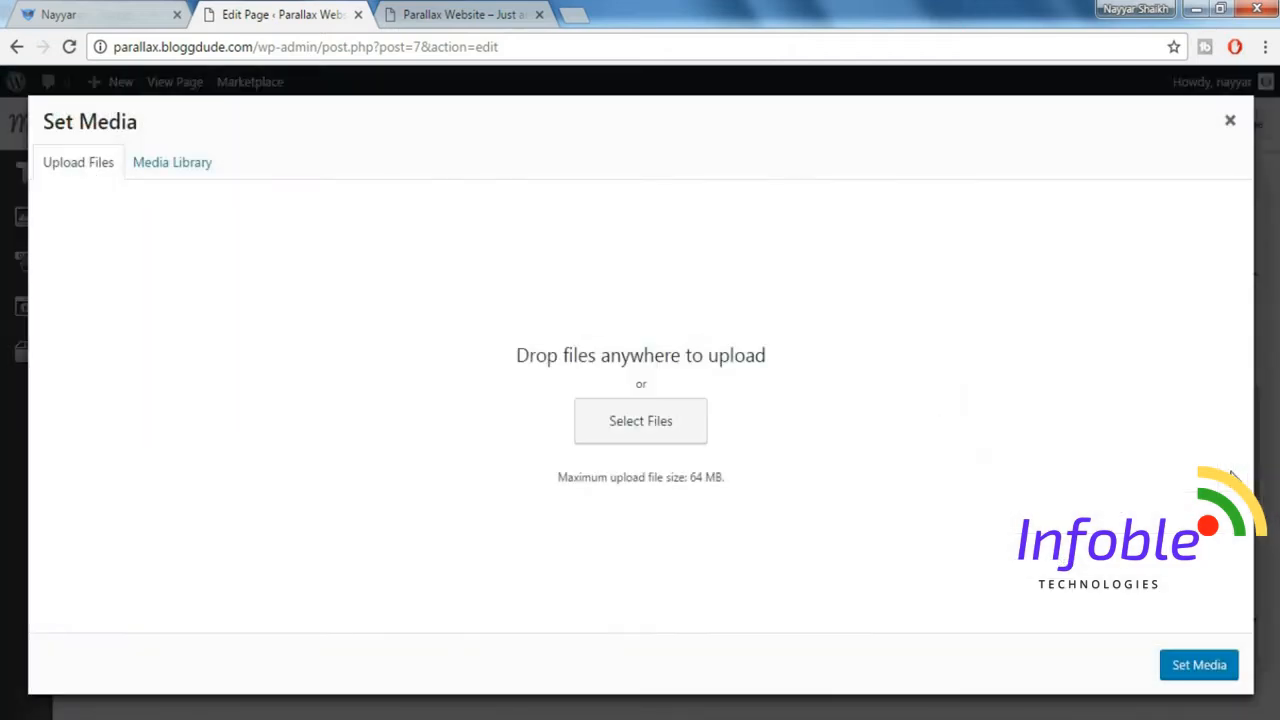
{"action": "left_click", "coordinate": [190, 172]}
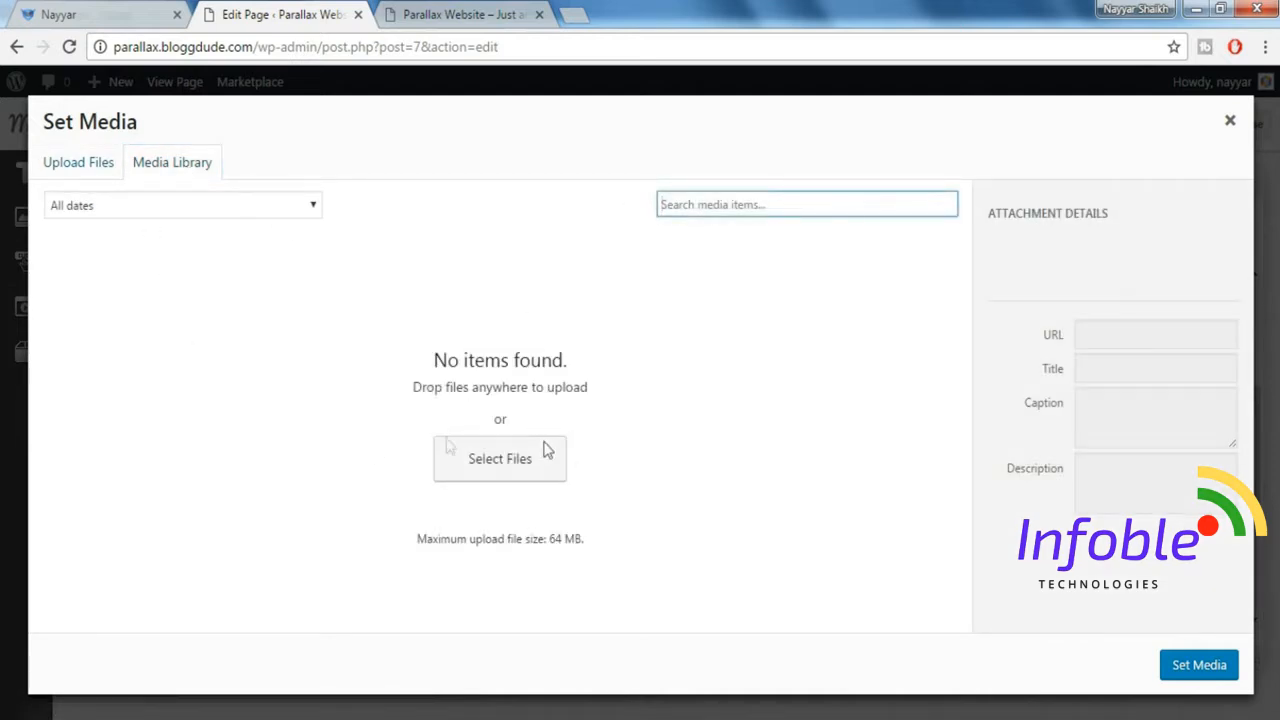
{"action": "left_click", "coordinate": [40, 172]}
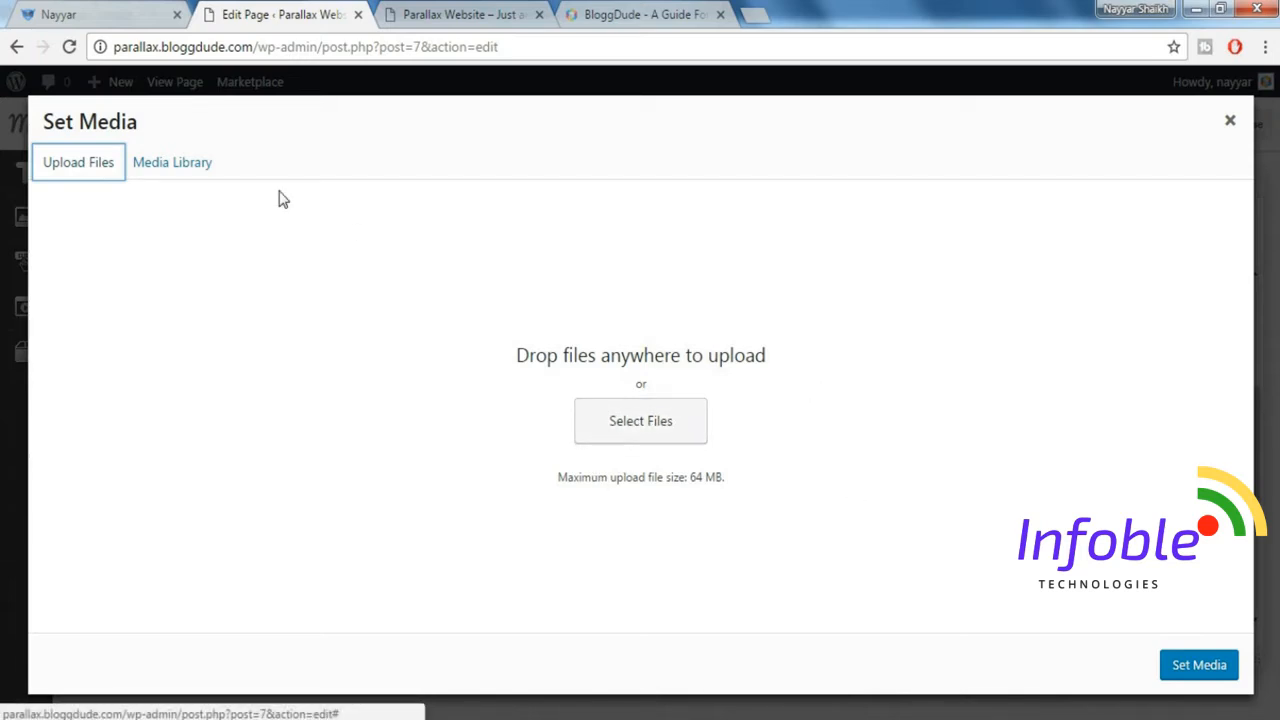
Review the demo's hero image and the free images download in BloggDude's "How to Make a Parallax WordPress Website 2017 – Awesome!" post.
{"action": "left_click", "coordinate": [85, 12]}
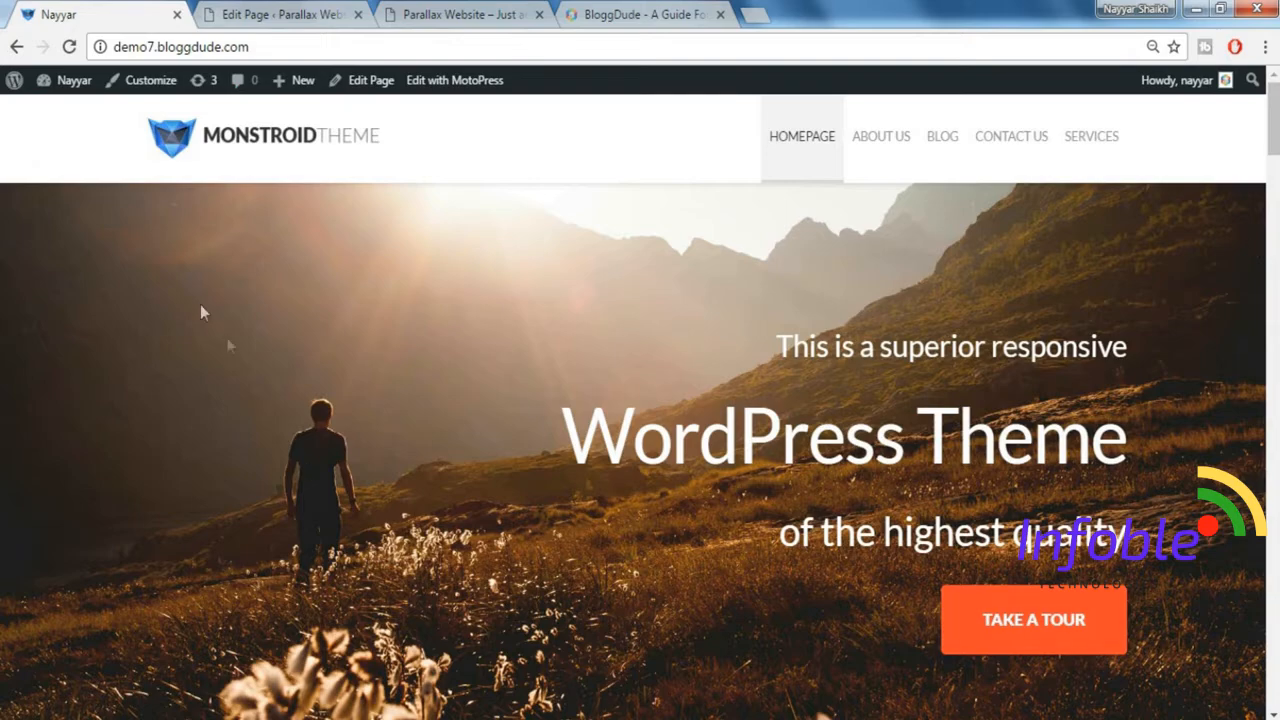
{"action": "left_click", "coordinate": [270, 12]}
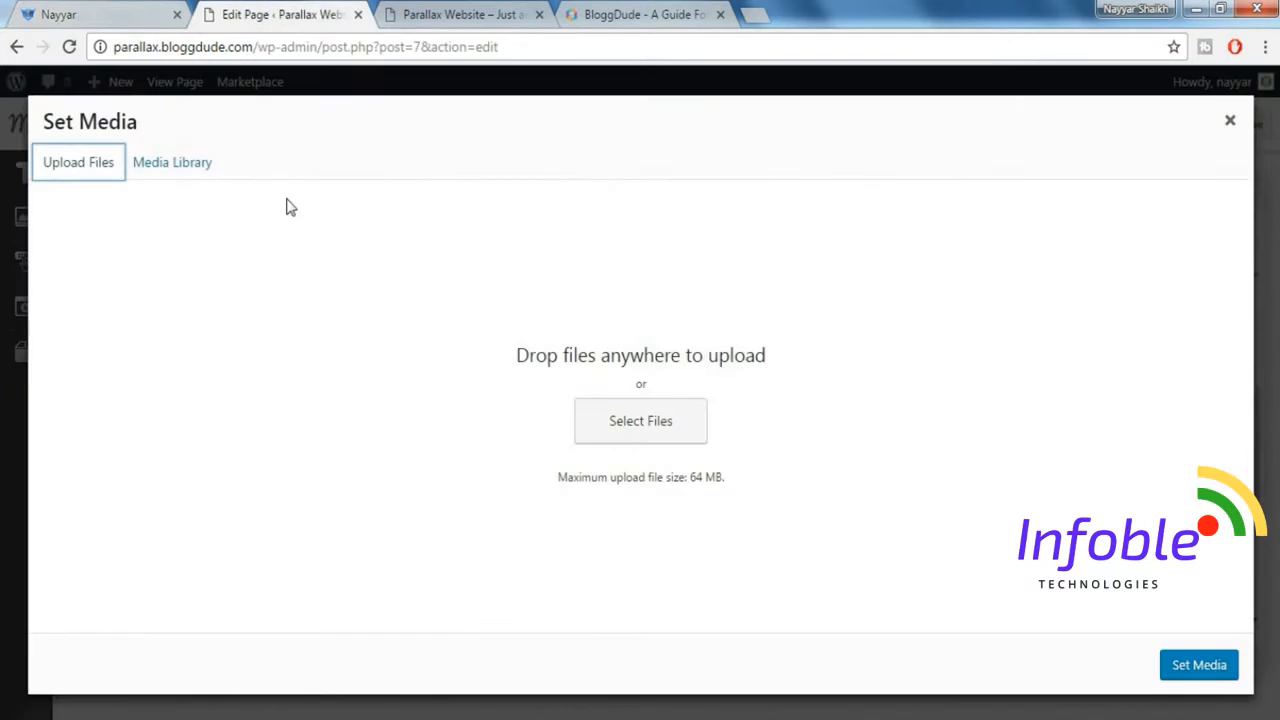
{"action": "left_click", "coordinate": [28, 12]}
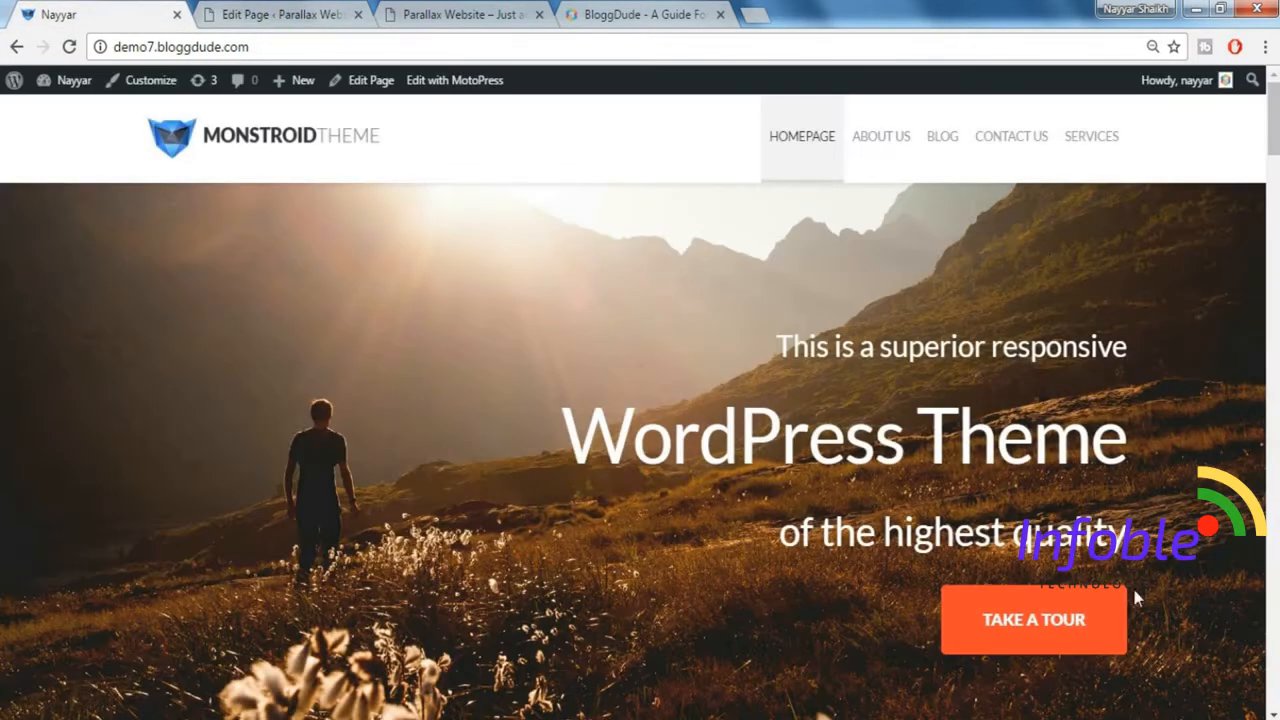
{"action": "left_click", "coordinate": [623, 17]}
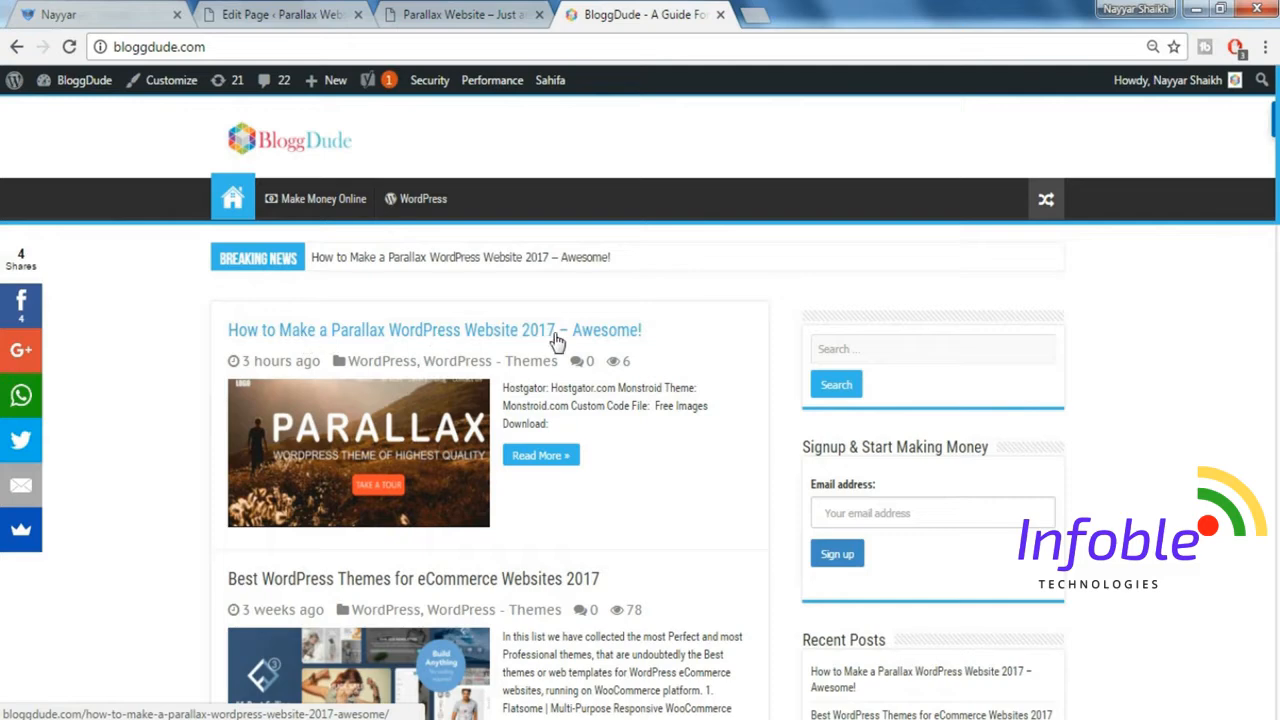
{"action": "left_click", "coordinate": [458, 332]}
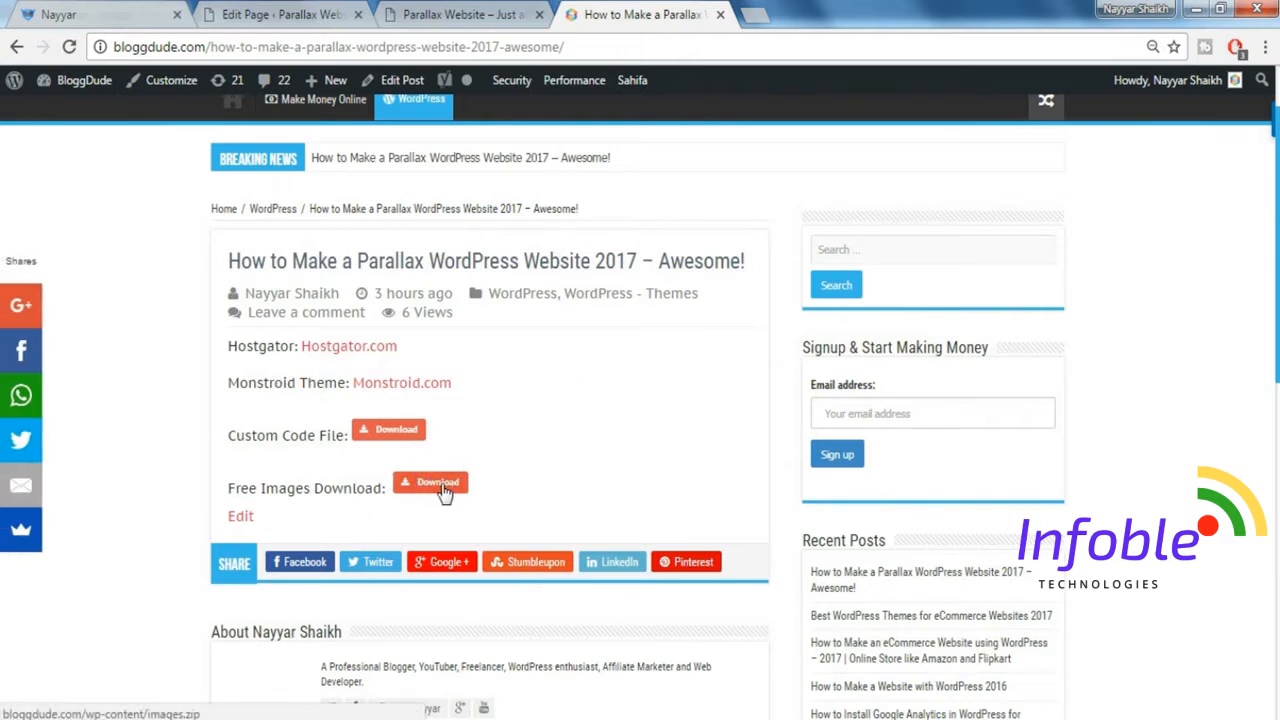
{"action": "left_click", "coordinate": [326, 12]}
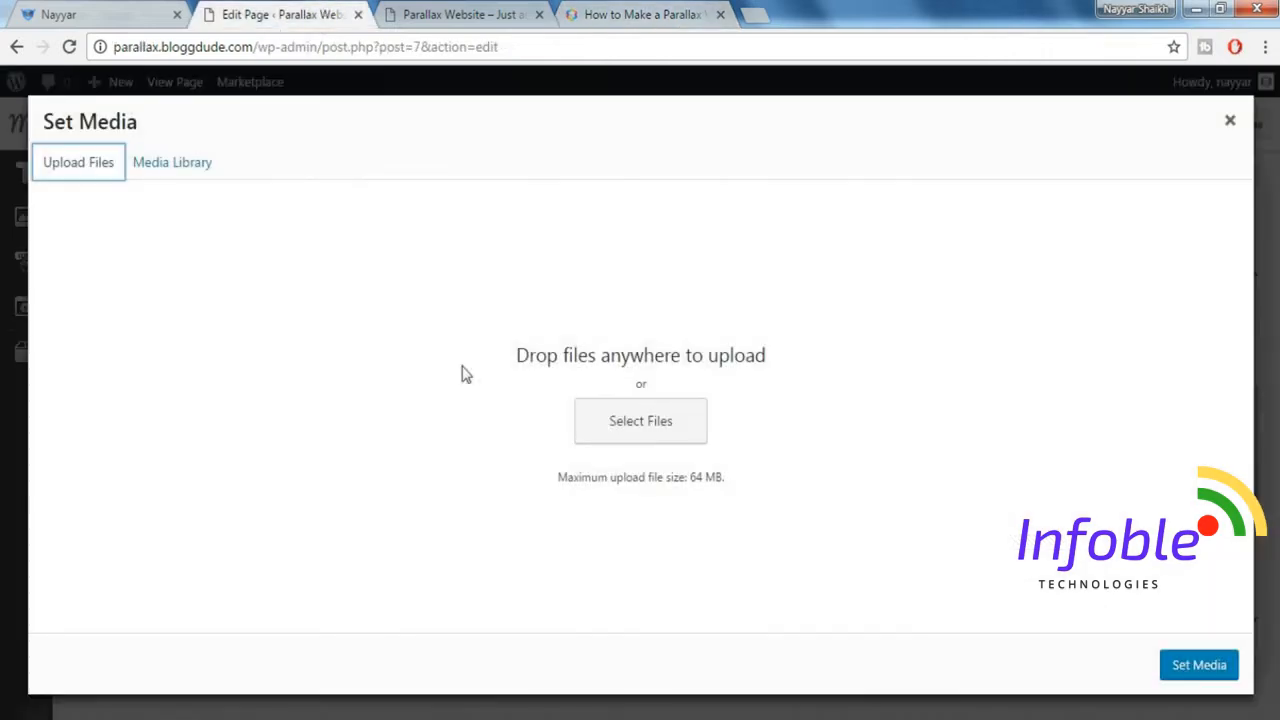
Upload parallax-image-1-1024x493 from the Images folder inside the desktop's Monstroid folder as the row's background image.
{"action": "left_click", "coordinate": [653, 438]}
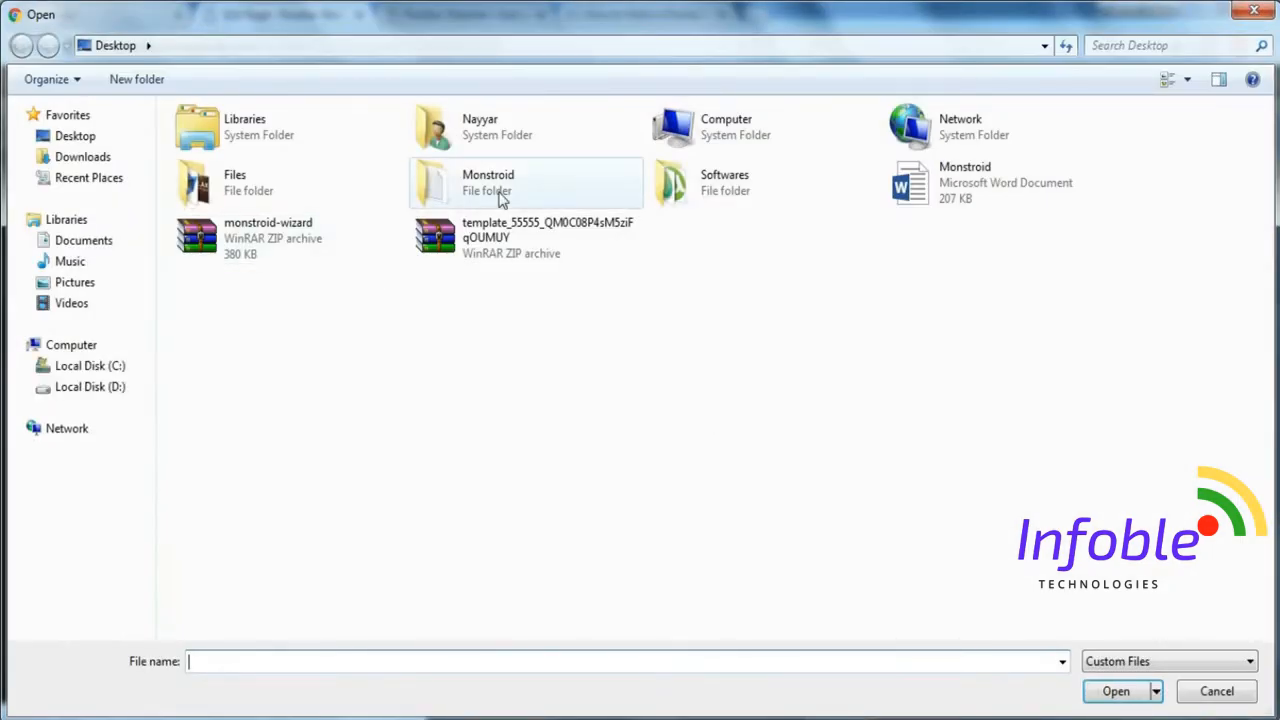
{"action": "double_click", "coordinate": [502, 197]}
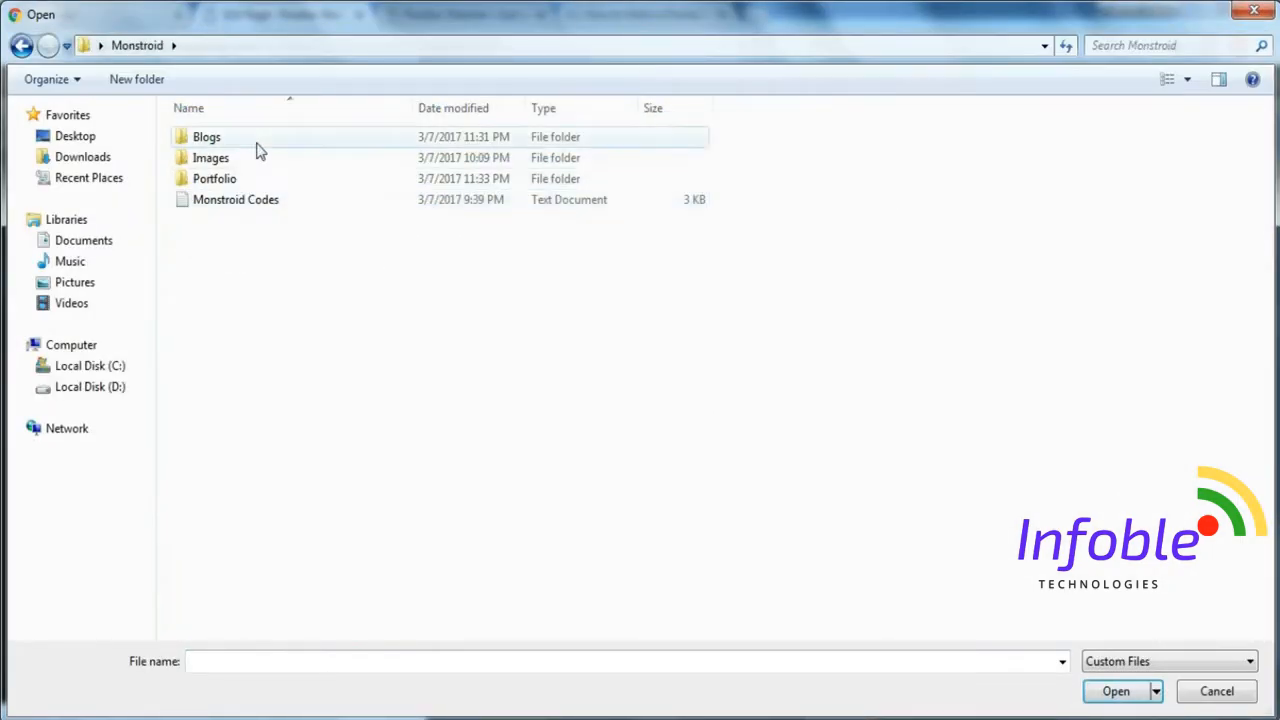
{"action": "left_click", "coordinate": [252, 164]}
{"action": "double_click", "coordinate": [252, 168]}
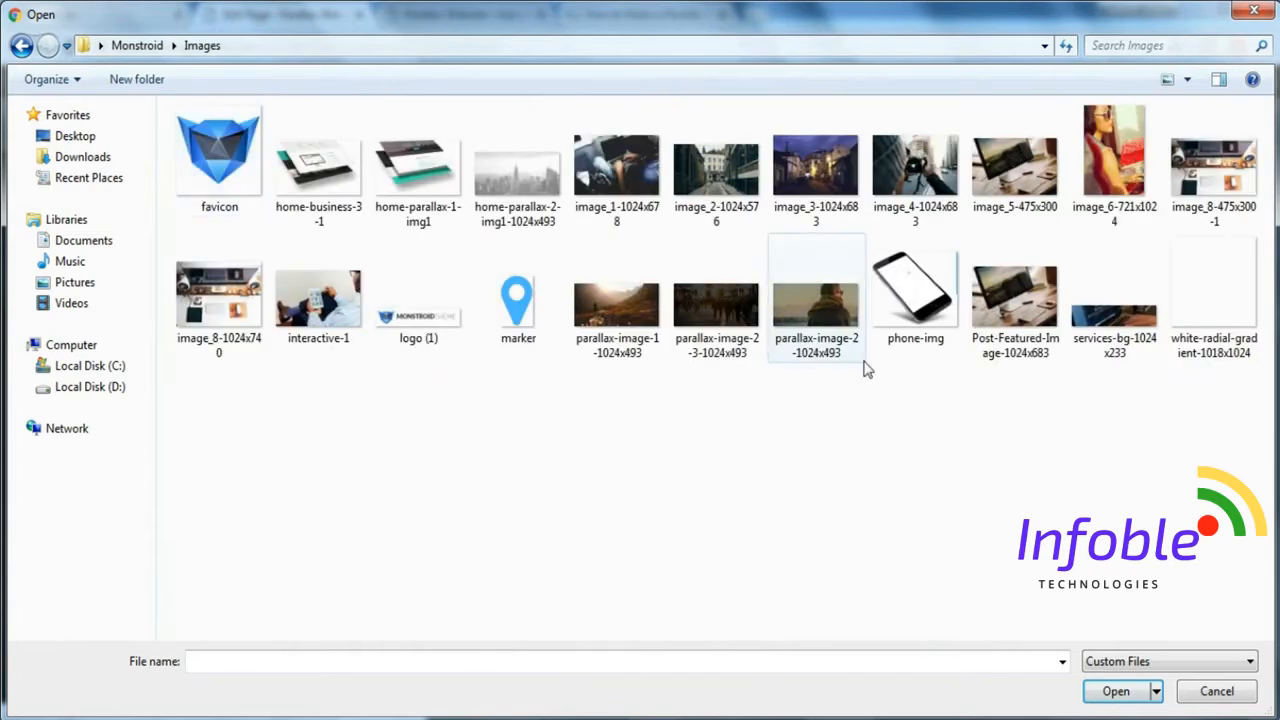
{"action": "left_click", "coordinate": [621, 325]}
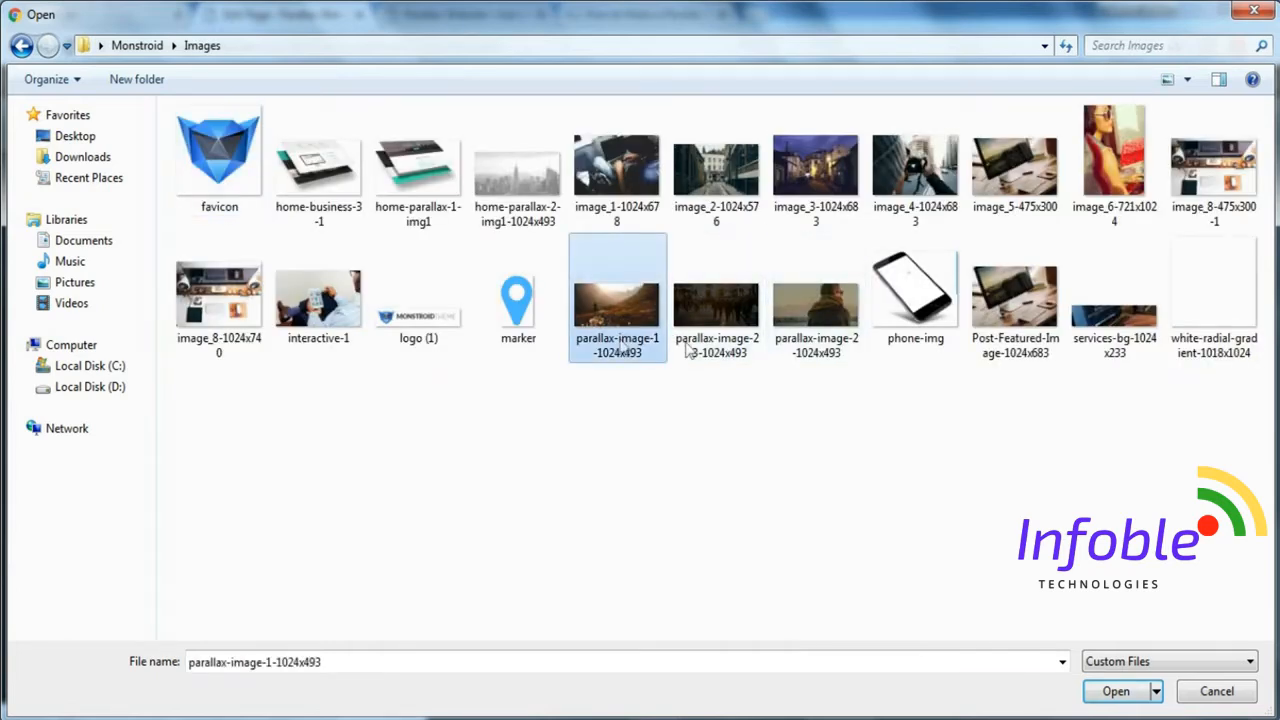
{"action": "left_click", "coordinate": [1116, 694]}
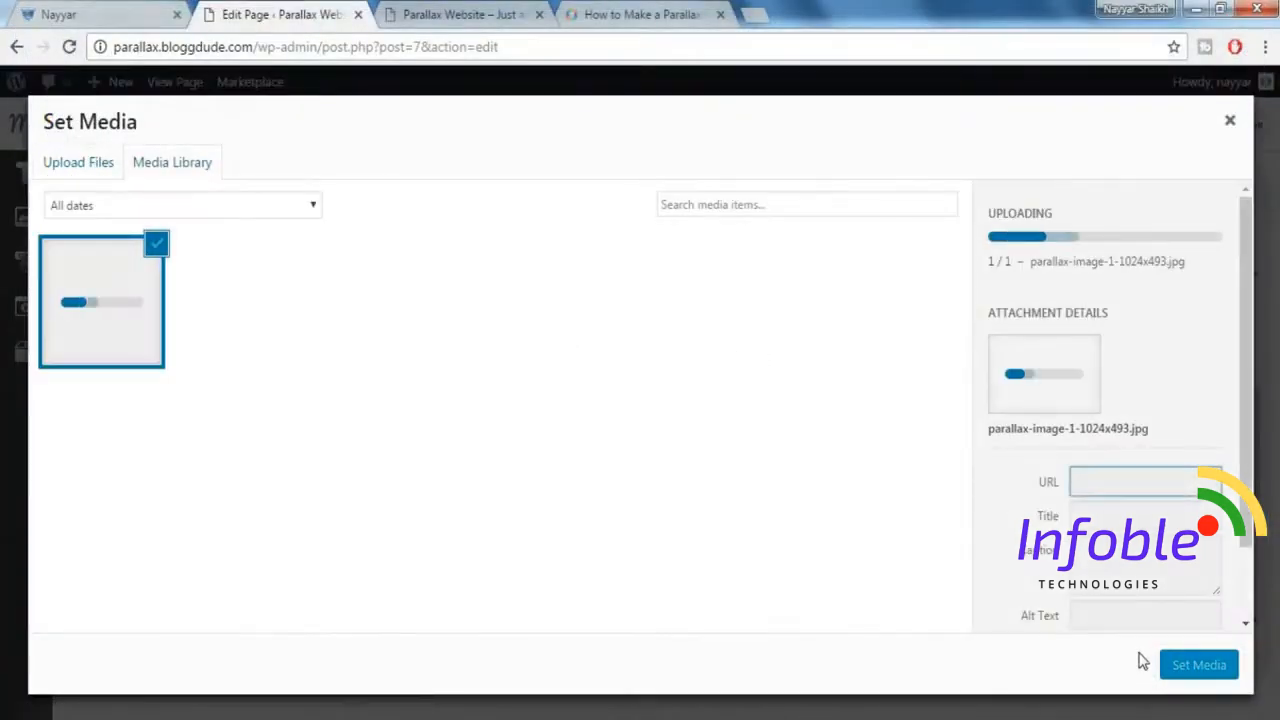
Set the uploaded parallax-image-1-1024x493.jpg as the headline row's background image and check the demo's hero section.
{"action": "left_click", "coordinate": [1206, 666]}
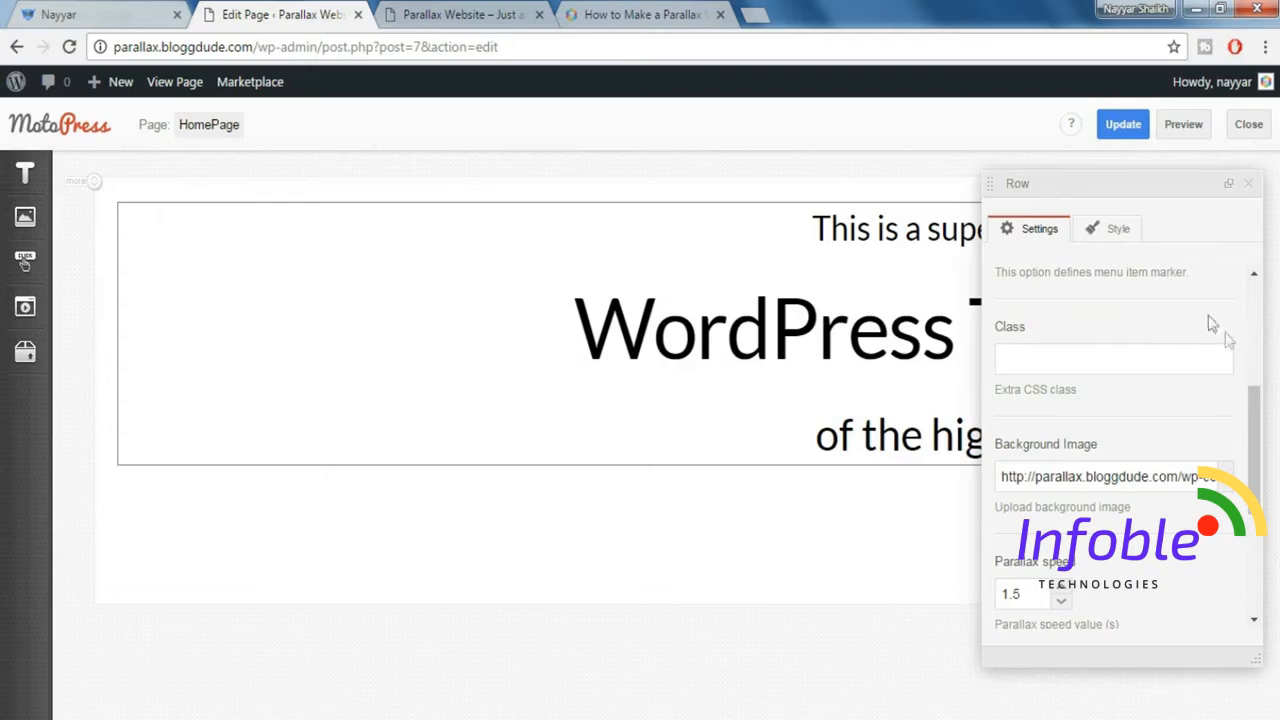
{"action": "left_click", "coordinate": [1248, 188]}
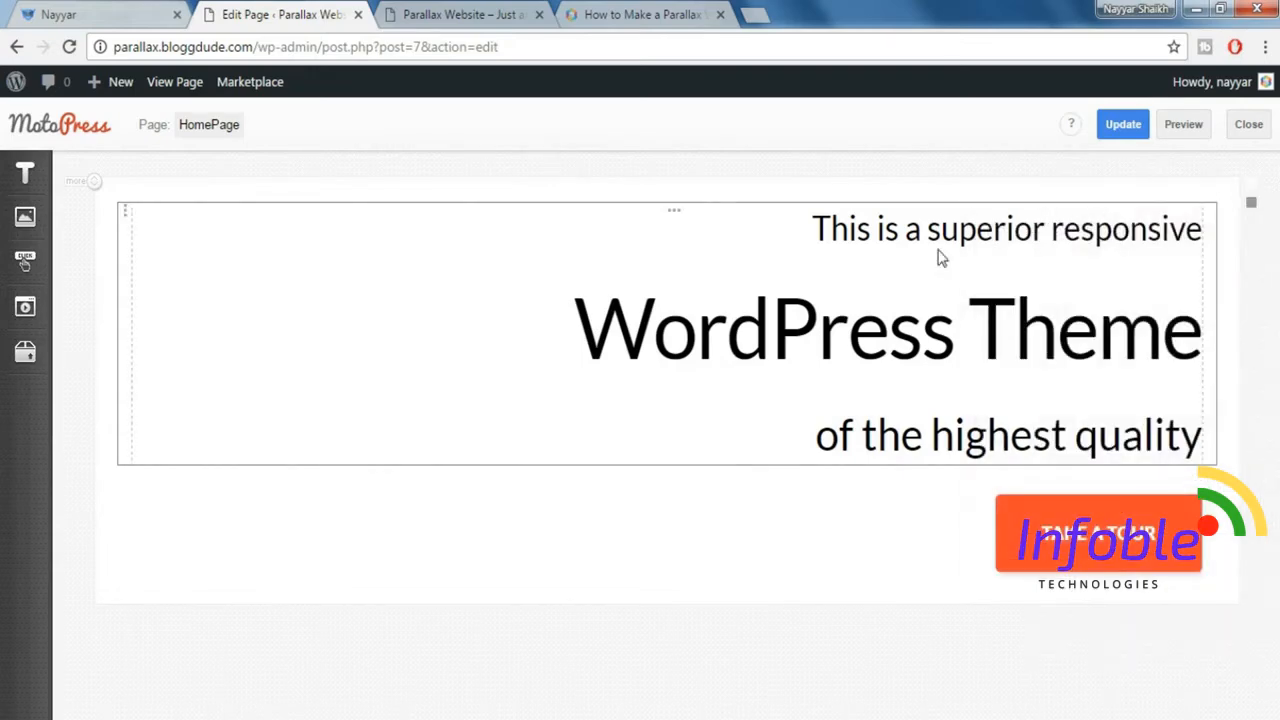
{"action": "left_click", "coordinate": [33, 10]}
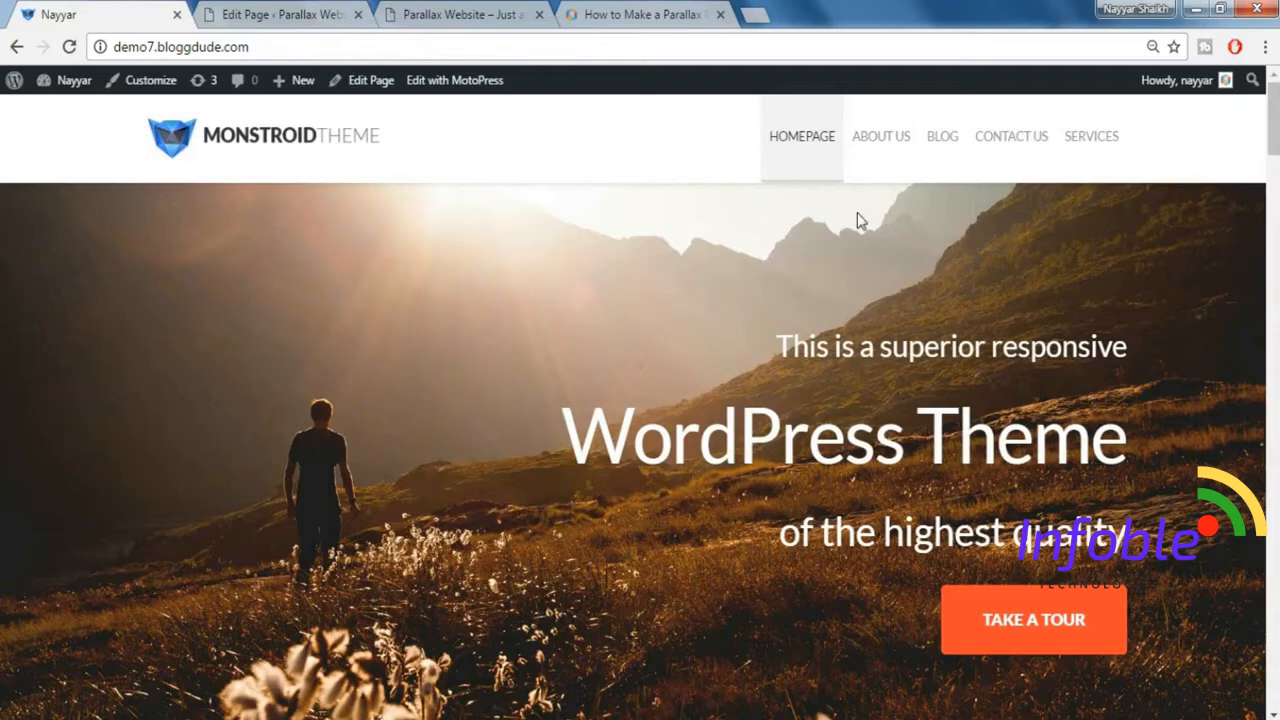
{"action": "scroll", "coordinate": [866, 265], "scroll_direction": "down", "scroll_amount": 1}
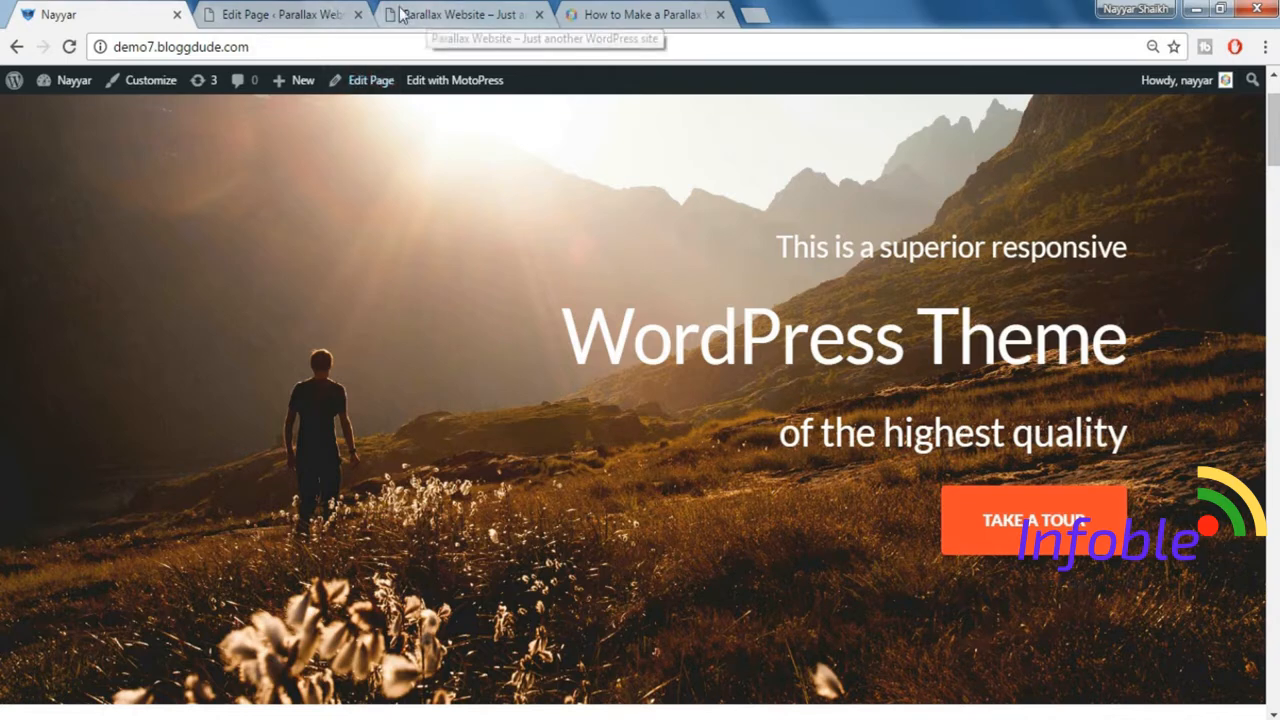
Add the Padding top 160px and Padding bottom 140px styles to the headline row in the HomePage editor.
{"action": "left_click", "coordinate": [256, 10]}
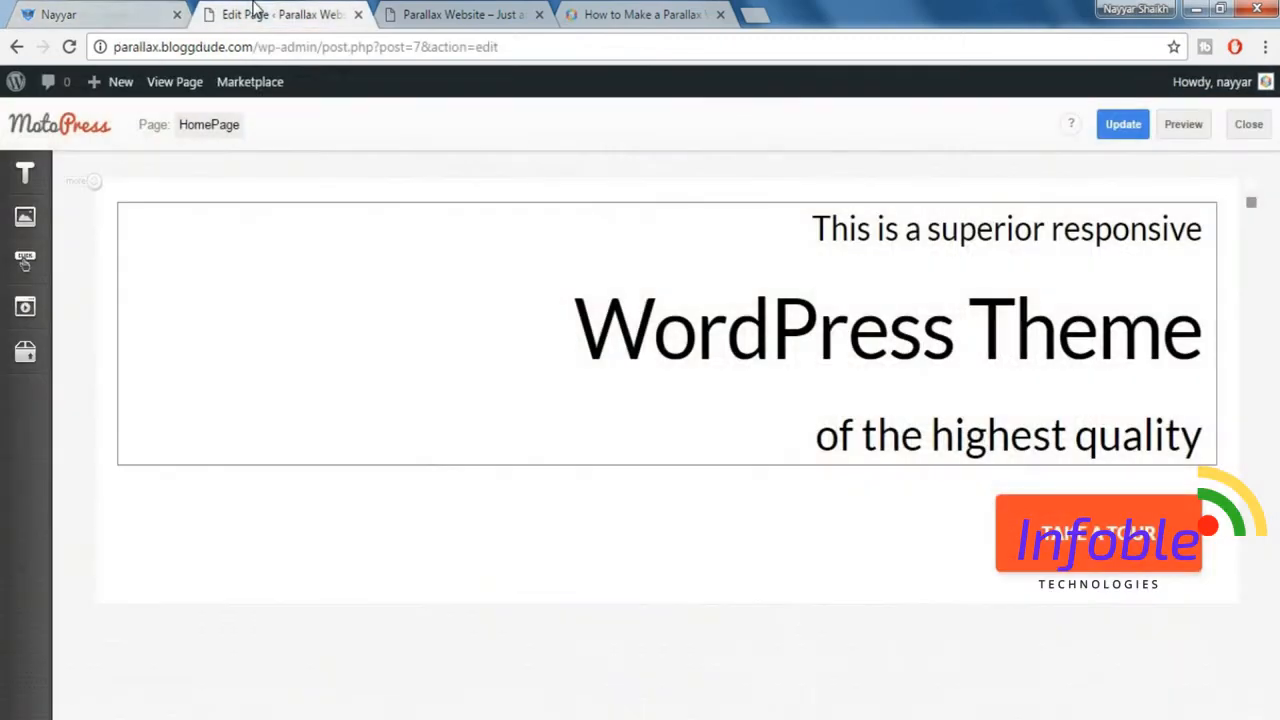
{"action": "left_click", "coordinate": [128, 217]}
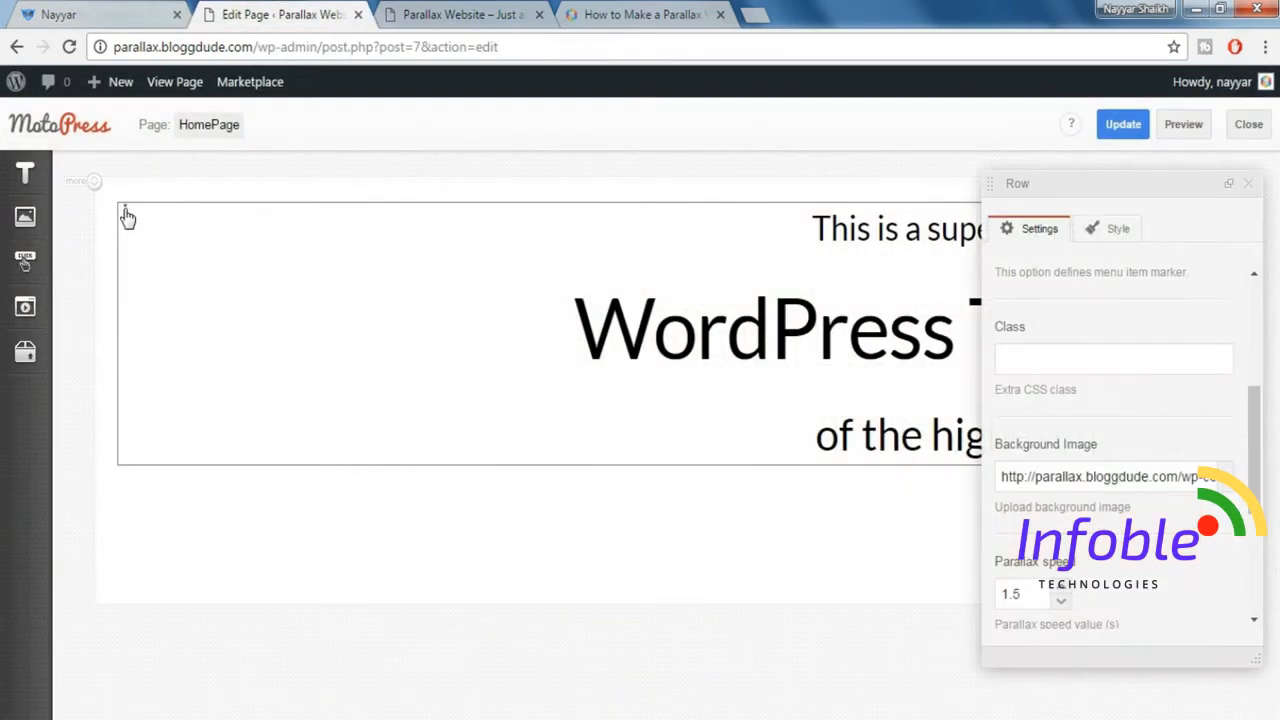
{"action": "left_click", "coordinate": [1118, 230]}
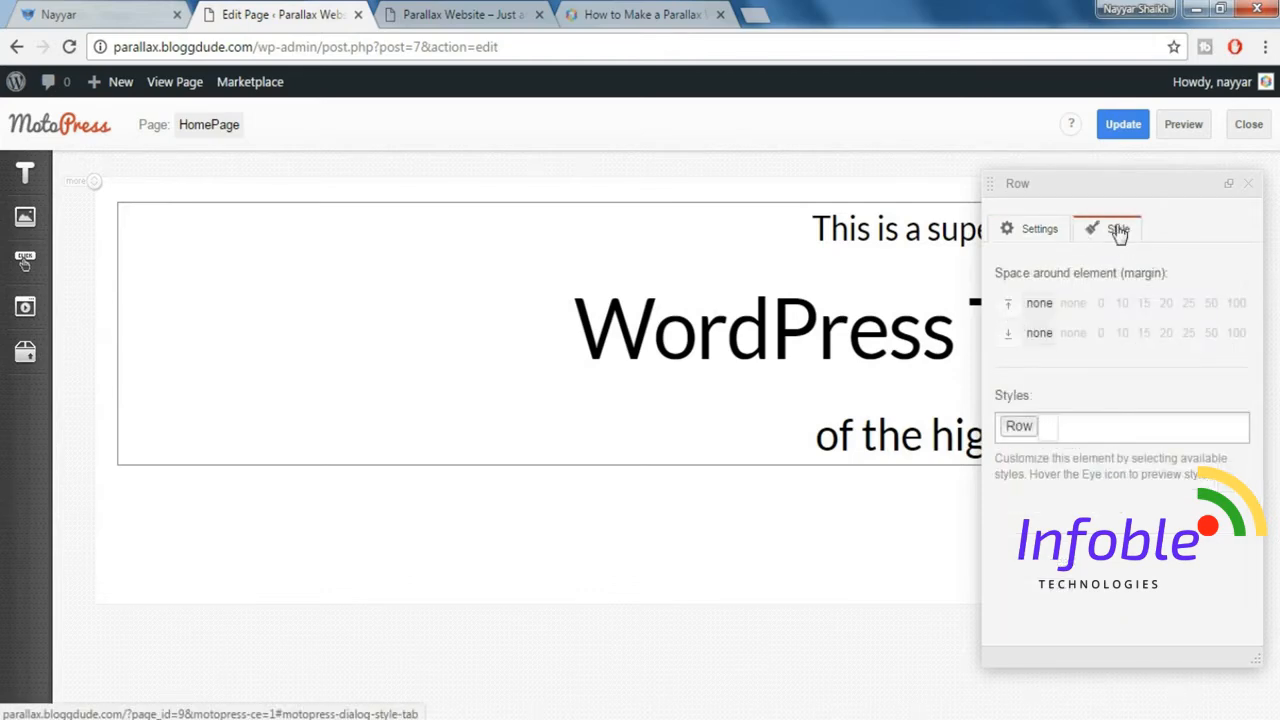
{"action": "left_click", "coordinate": [1113, 430]}
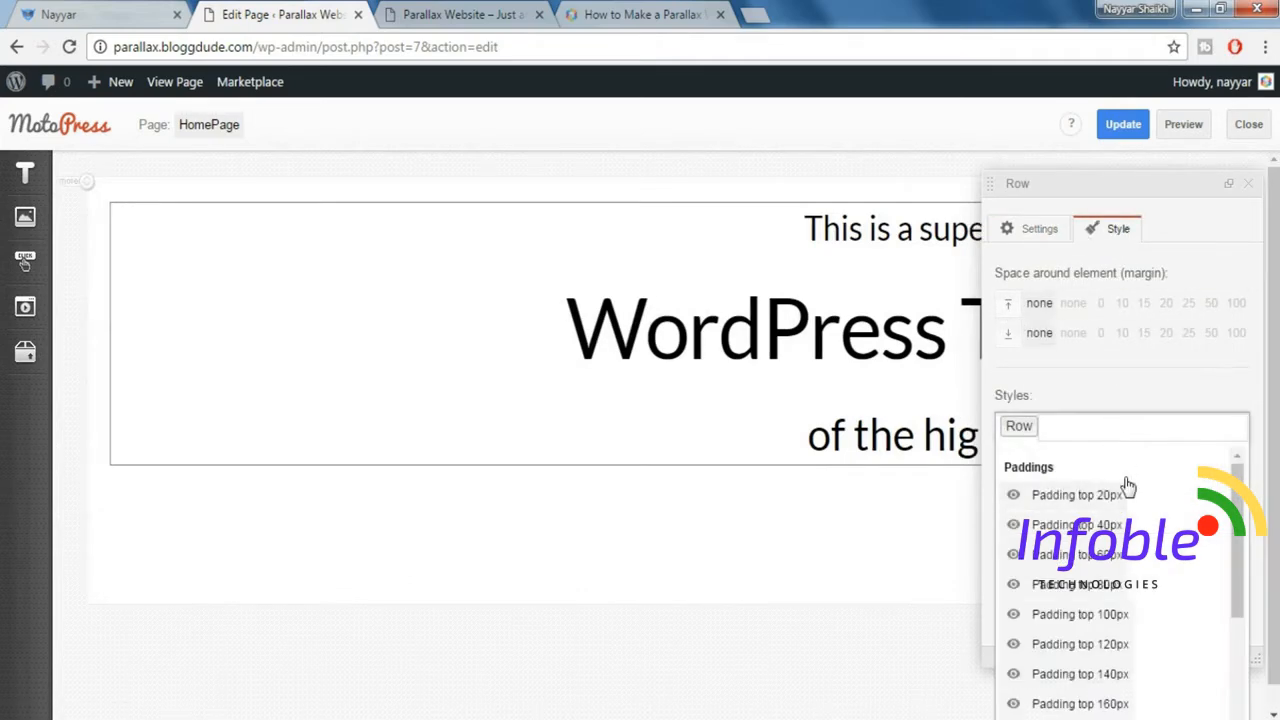
{"action": "scroll", "coordinate": [1125, 555], "scroll_direction": "down", "scroll_amount": 1}
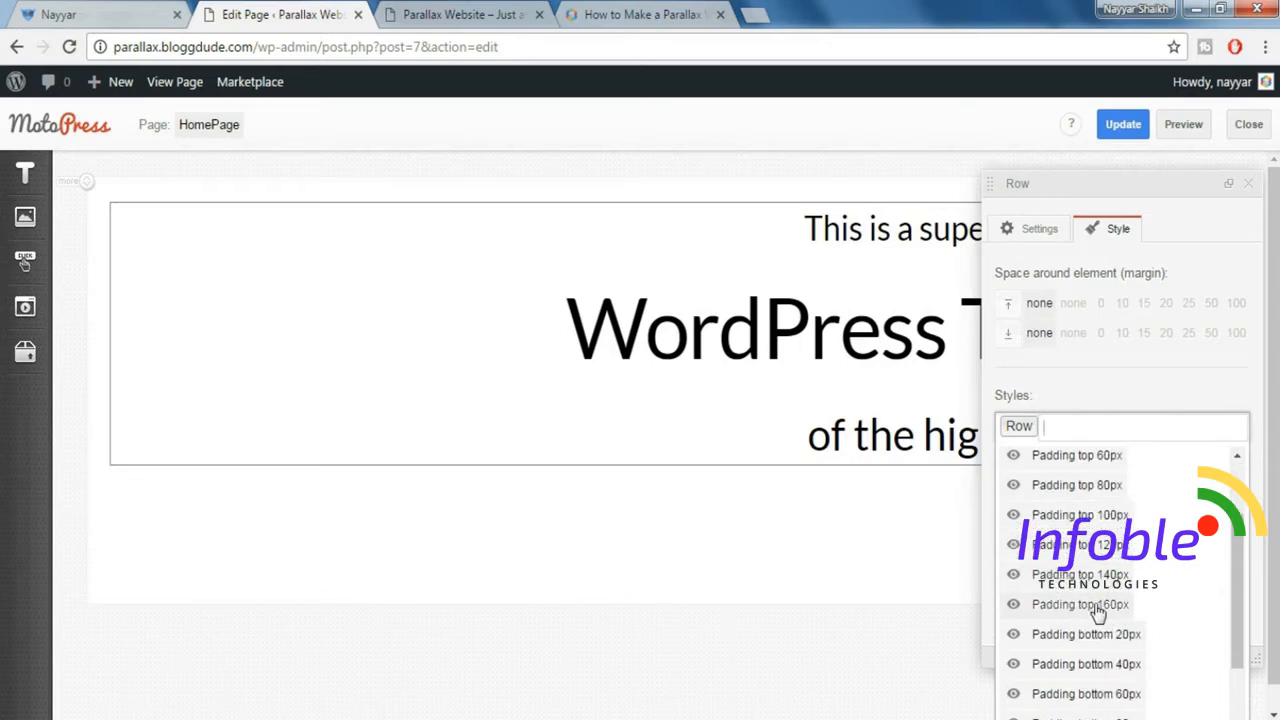
{"action": "left_click", "coordinate": [1098, 605]}
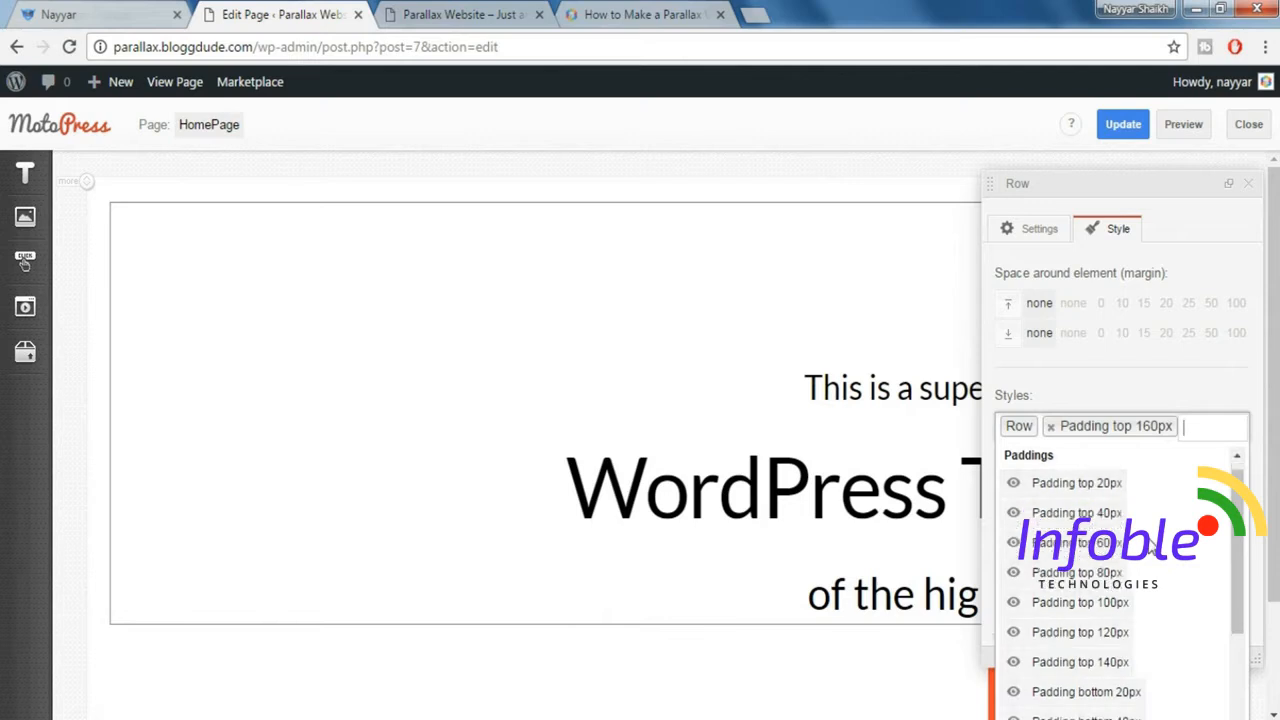
{"action": "scroll", "coordinate": [1110, 620], "scroll_direction": "down", "scroll_amount": 2}
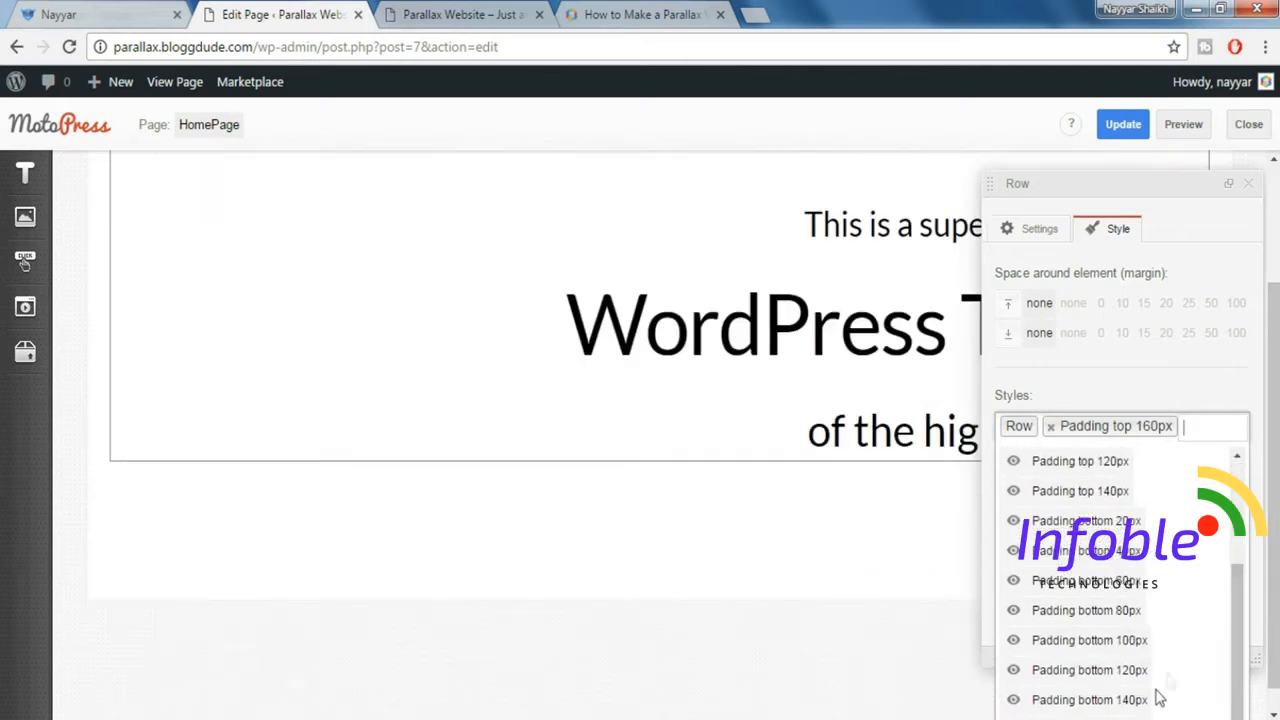
{"action": "left_click", "coordinate": [1092, 700]}
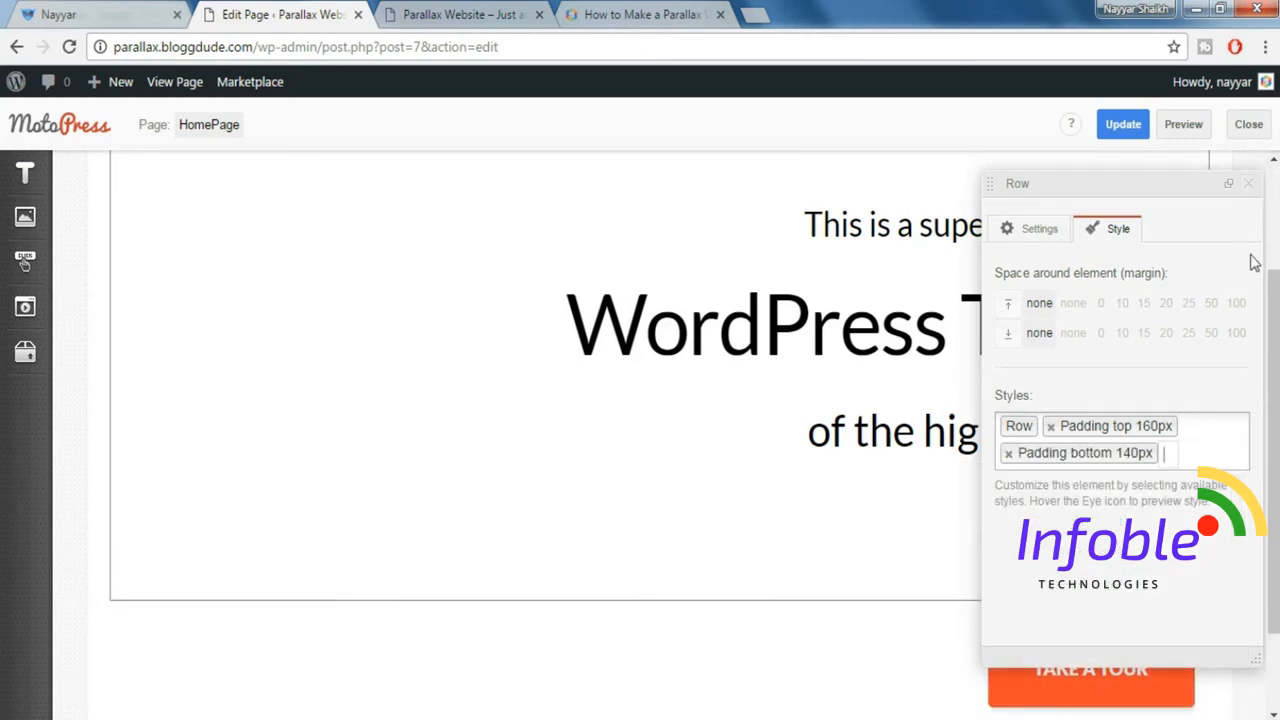
{"action": "left_click", "coordinate": [1250, 185]}
Preview the HomePage and compare its parallax background, headline text and button placement with the demo's hero section.
{"action": "scroll", "coordinate": [25, 262], "scroll_direction": "down", "scroll_amount": 2}
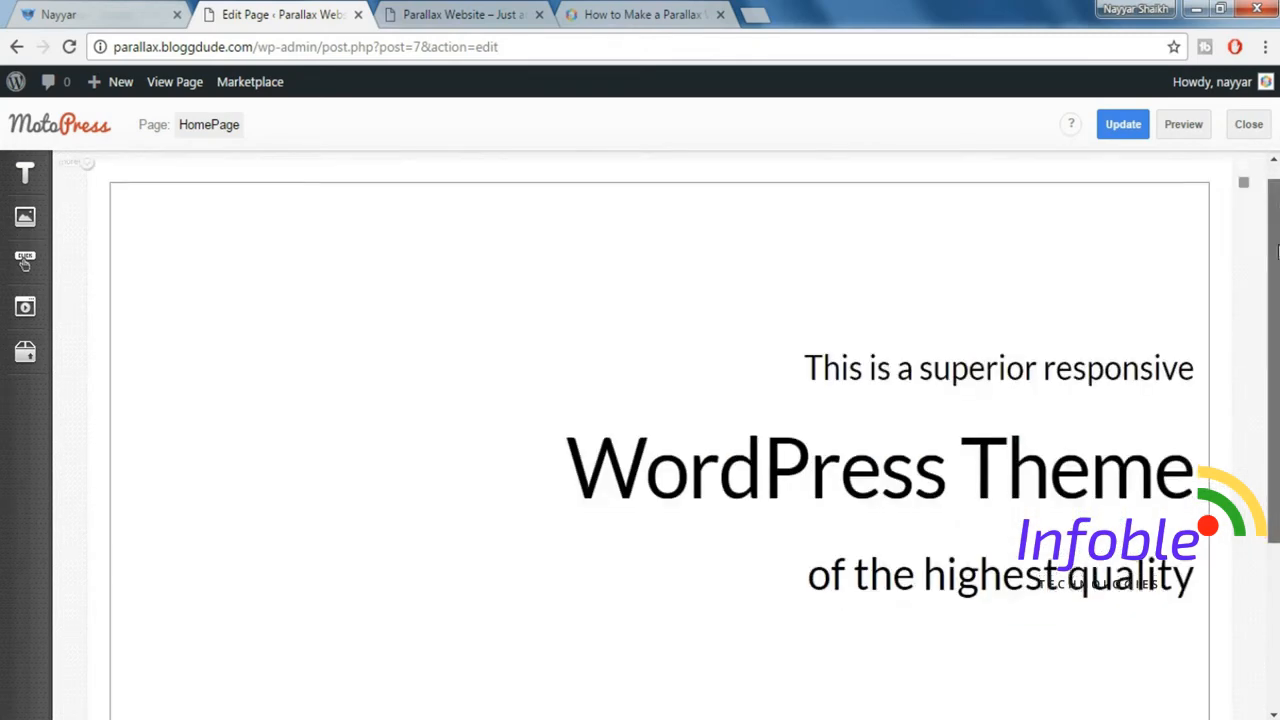
{"action": "left_click", "coordinate": [86, 14]}
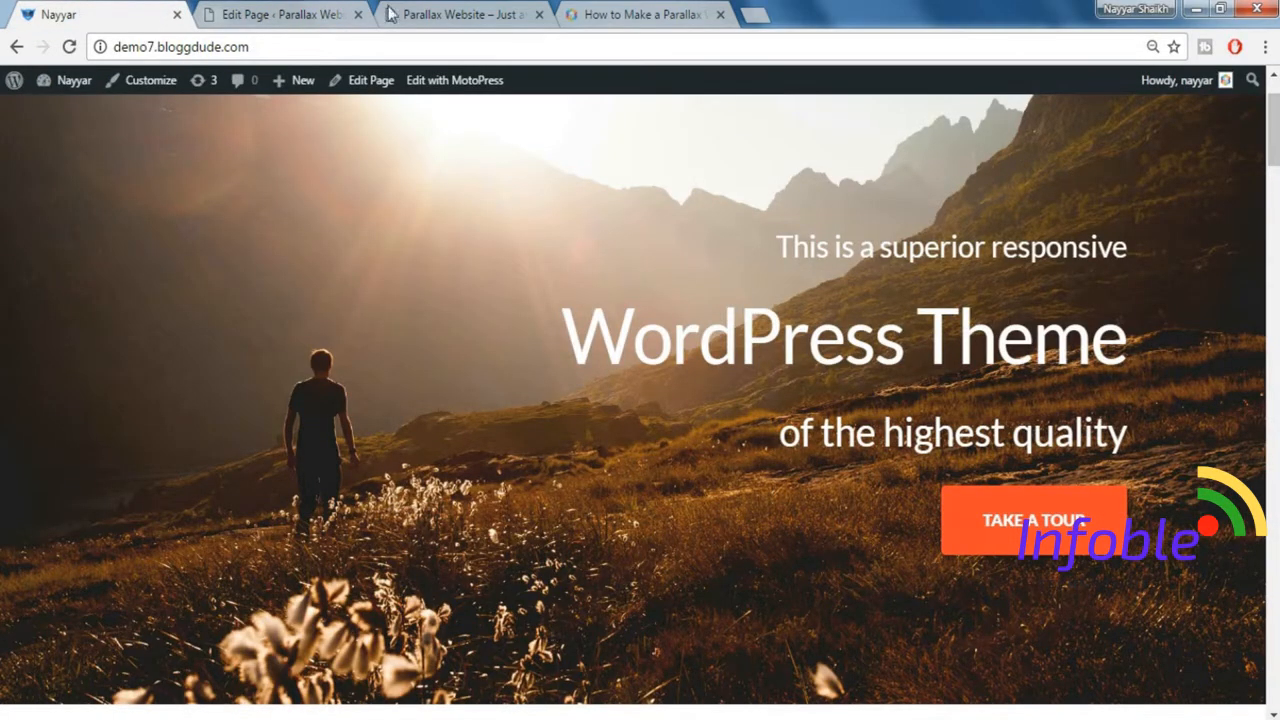
{"action": "left_click", "coordinate": [266, 14]}
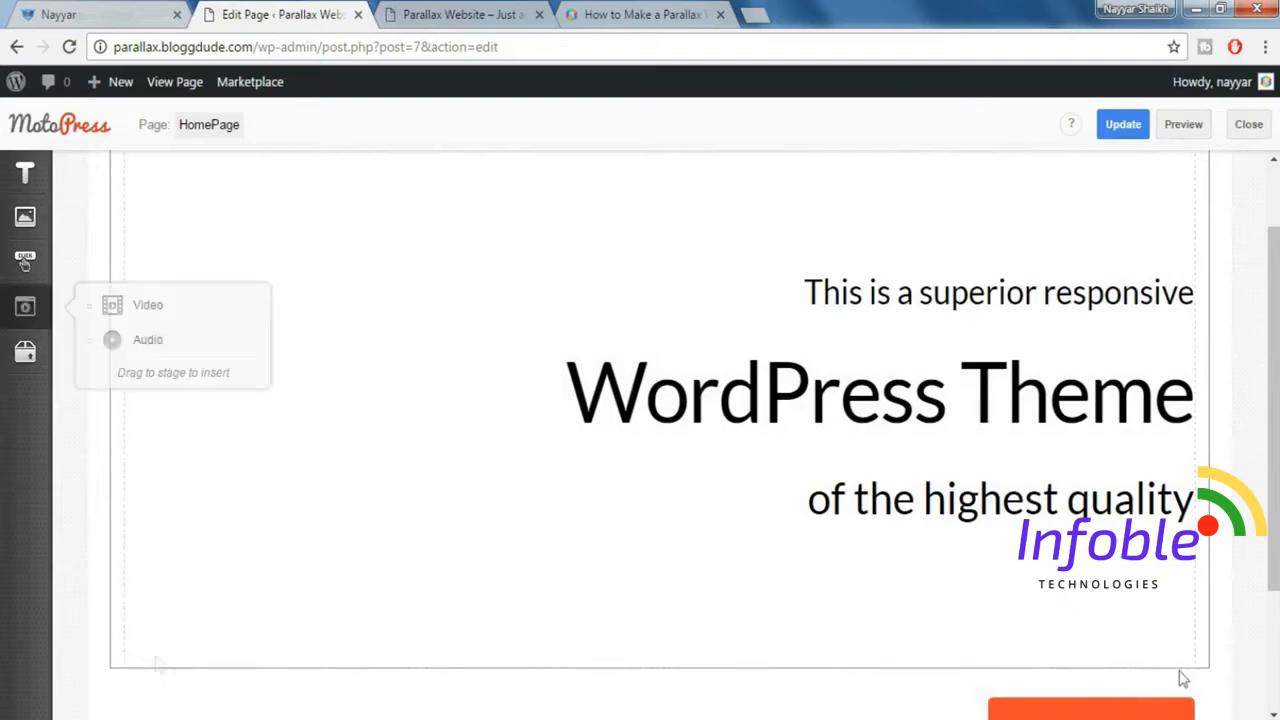
{"action": "left_click", "coordinate": [1183, 125]}
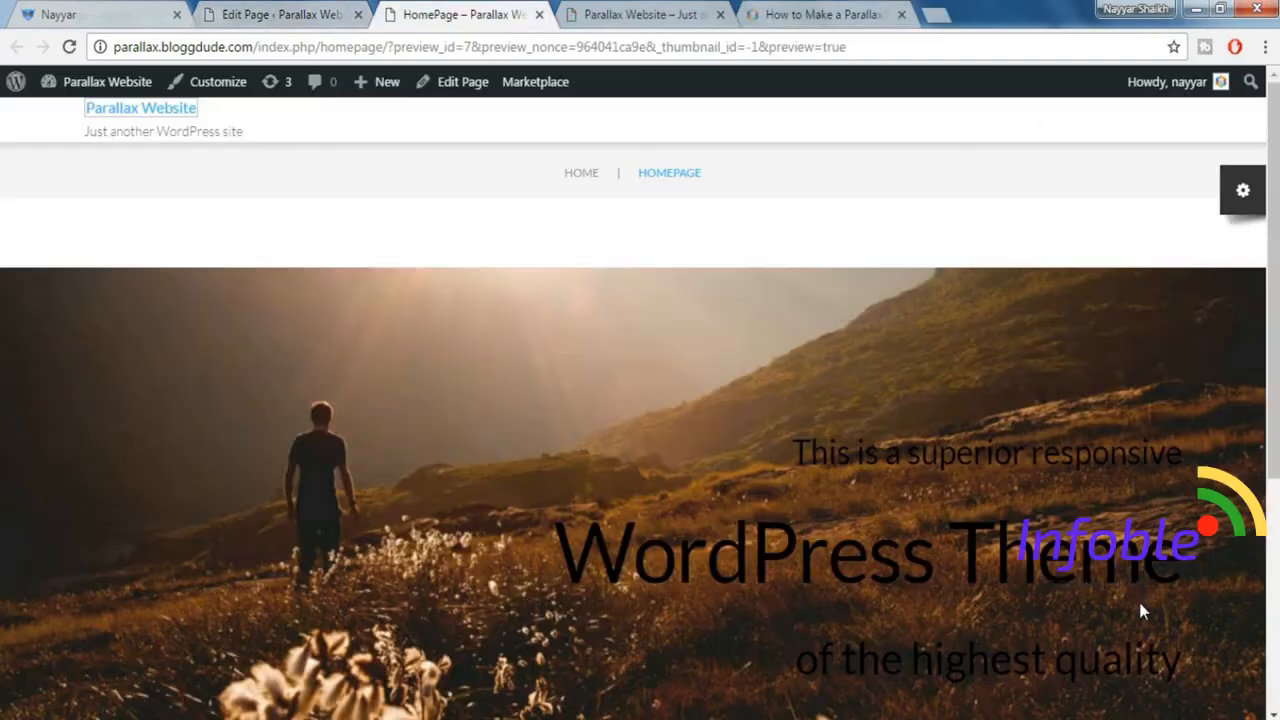
{"action": "scroll", "coordinate": [882, 428], "scroll_direction": "down", "scroll_amount": 1}
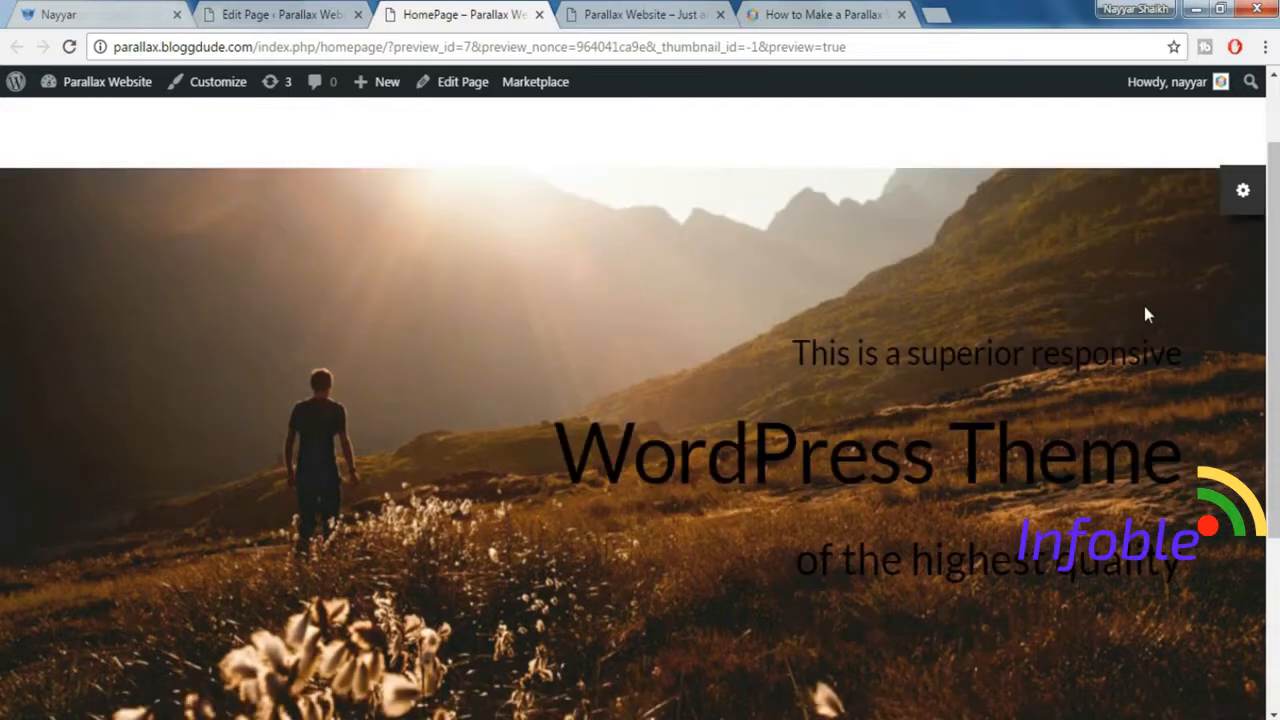
{"action": "scroll", "coordinate": [1146, 312], "scroll_direction": "down", "scroll_amount": 3}
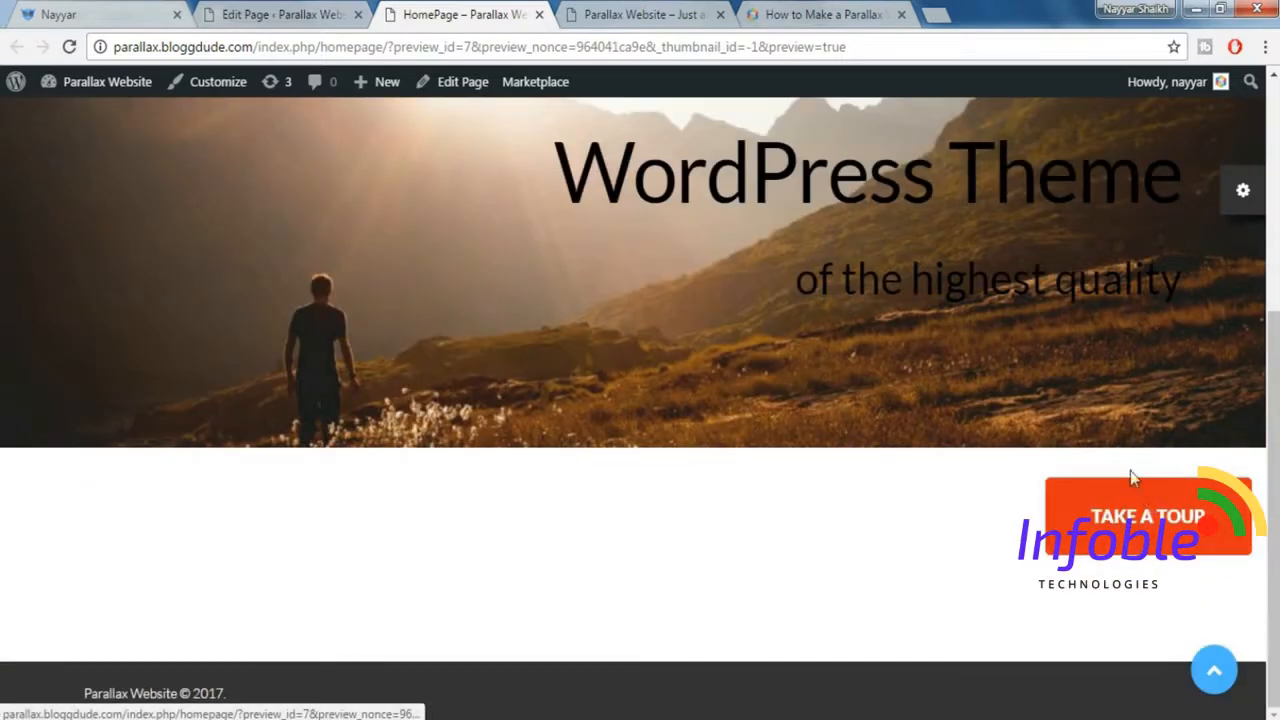
{"action": "scroll", "coordinate": [1142, 566], "scroll_direction": "up", "scroll_amount": 2}
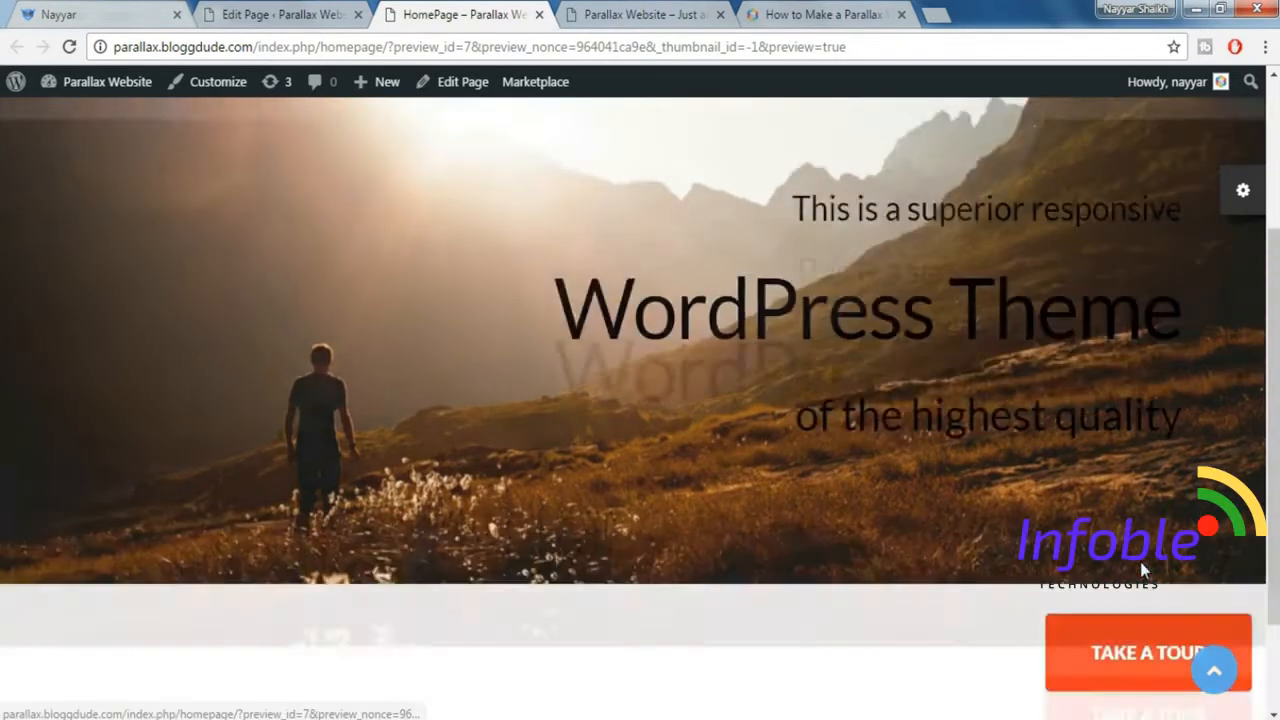
{"action": "left_click_drag", "start_coordinate": [790, 278], "coordinate": [1157, 495]}
{"action": "left_click", "coordinate": [1157, 495]}
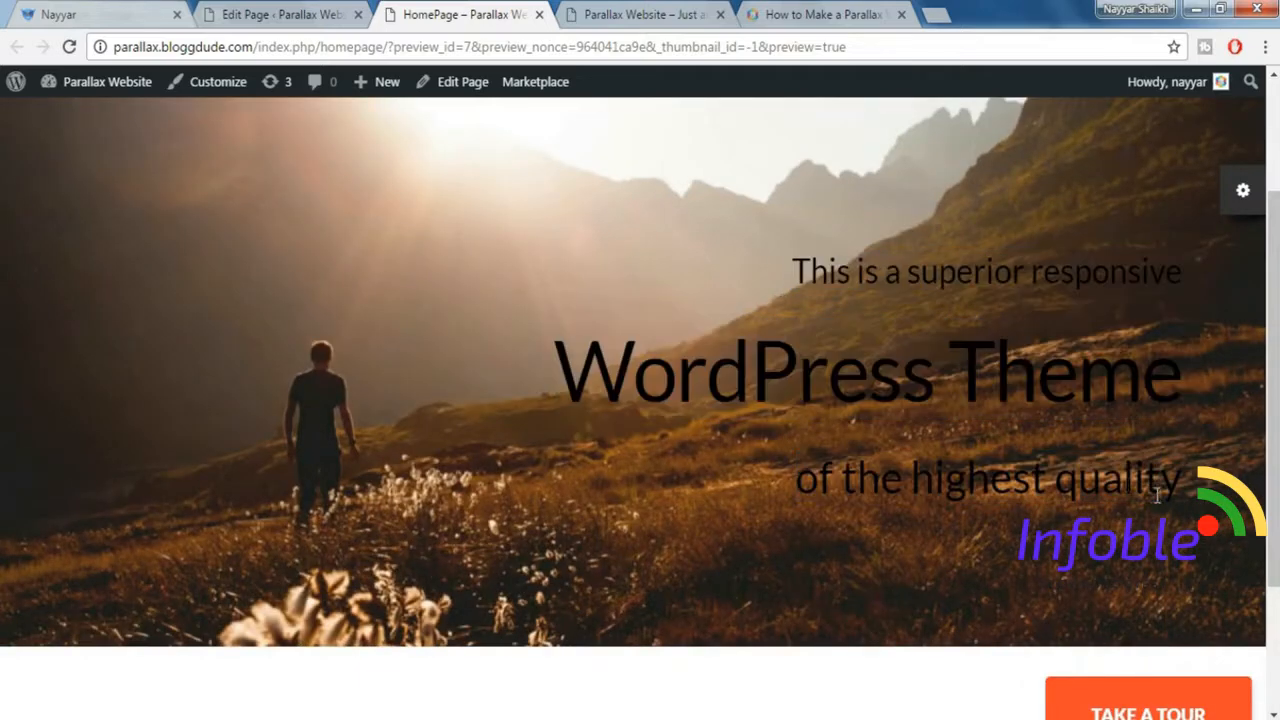
{"action": "left_click", "coordinate": [8, 12]}
{"action": "left_click", "coordinate": [76, 13]}
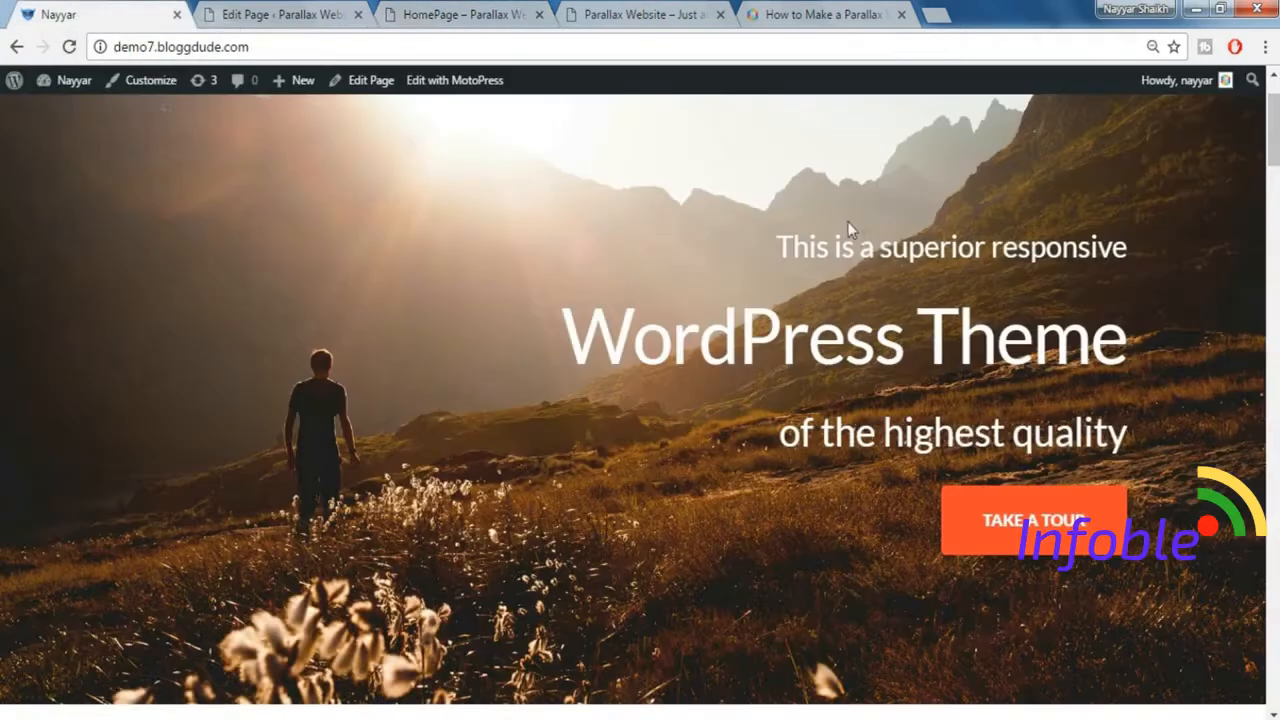
Move the Take a Tour button into the headline row, directly beneath the "of the highest quality" line.
{"action": "left_click", "coordinate": [295, 10]}
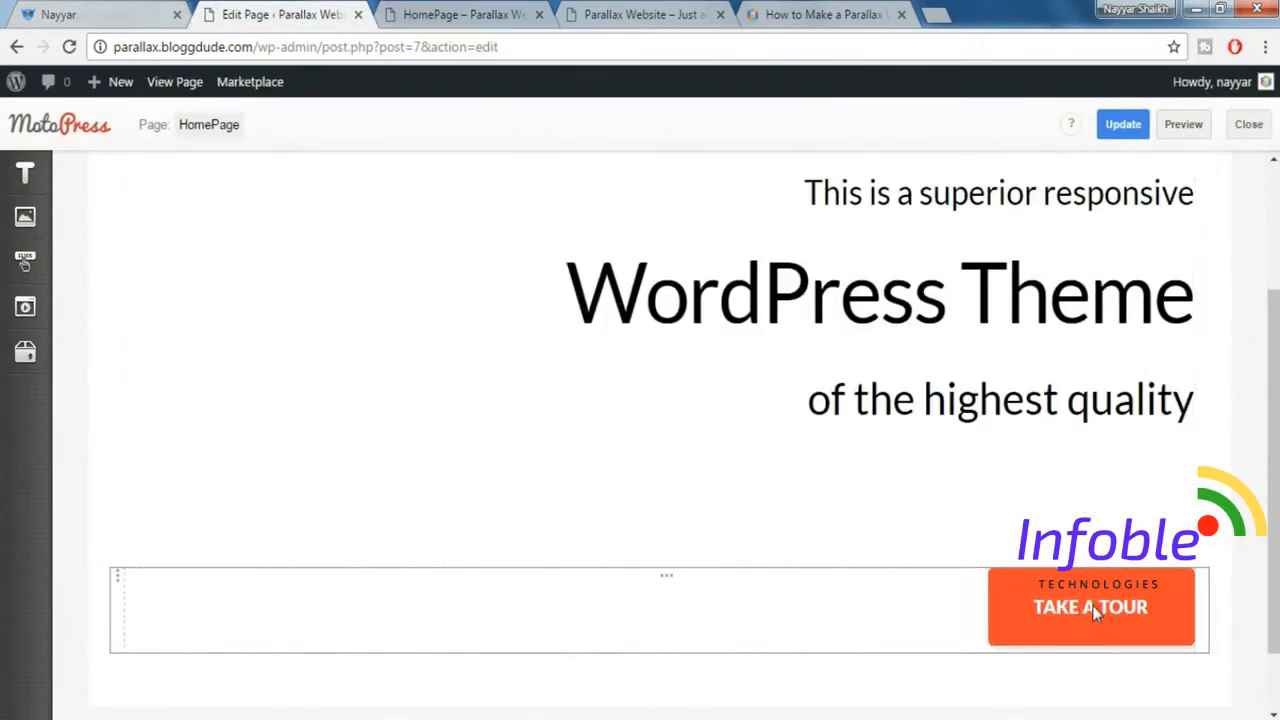
{"action": "scroll", "coordinate": [443, 386], "scroll_direction": "up", "scroll_amount": 1}
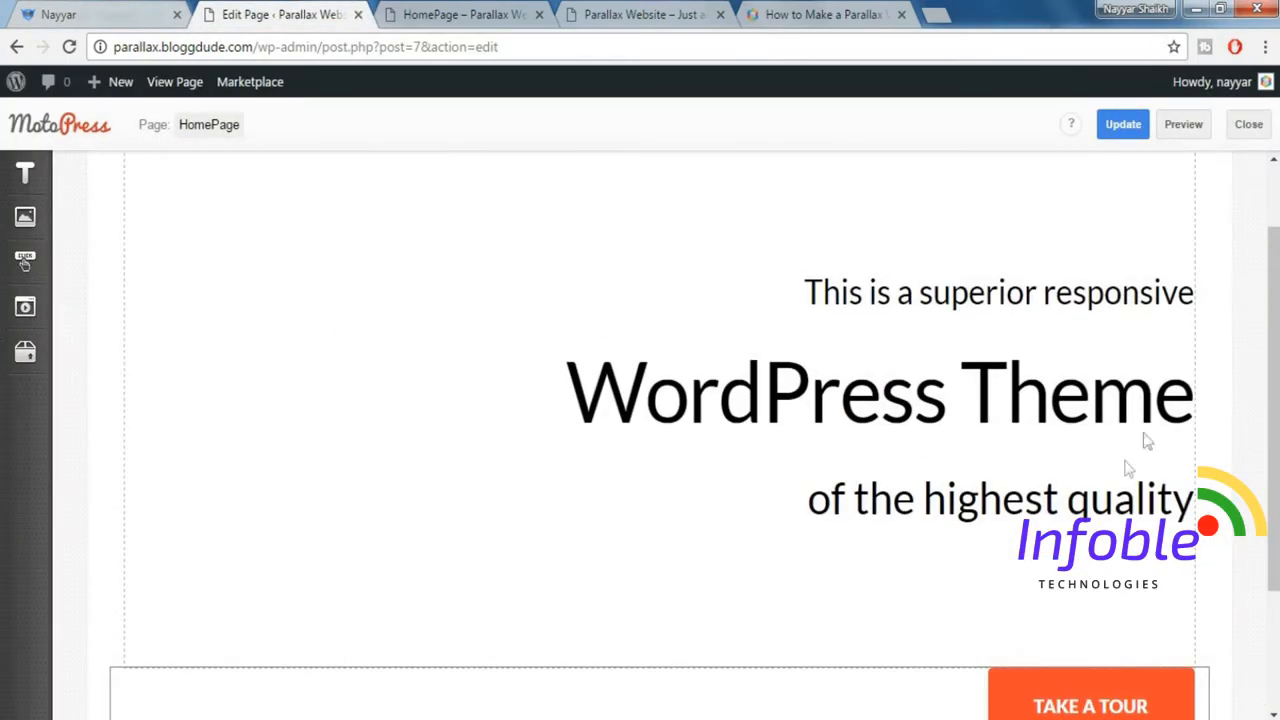
{"action": "scroll", "coordinate": [1091, 659], "scroll_direction": "down", "scroll_amount": 1}
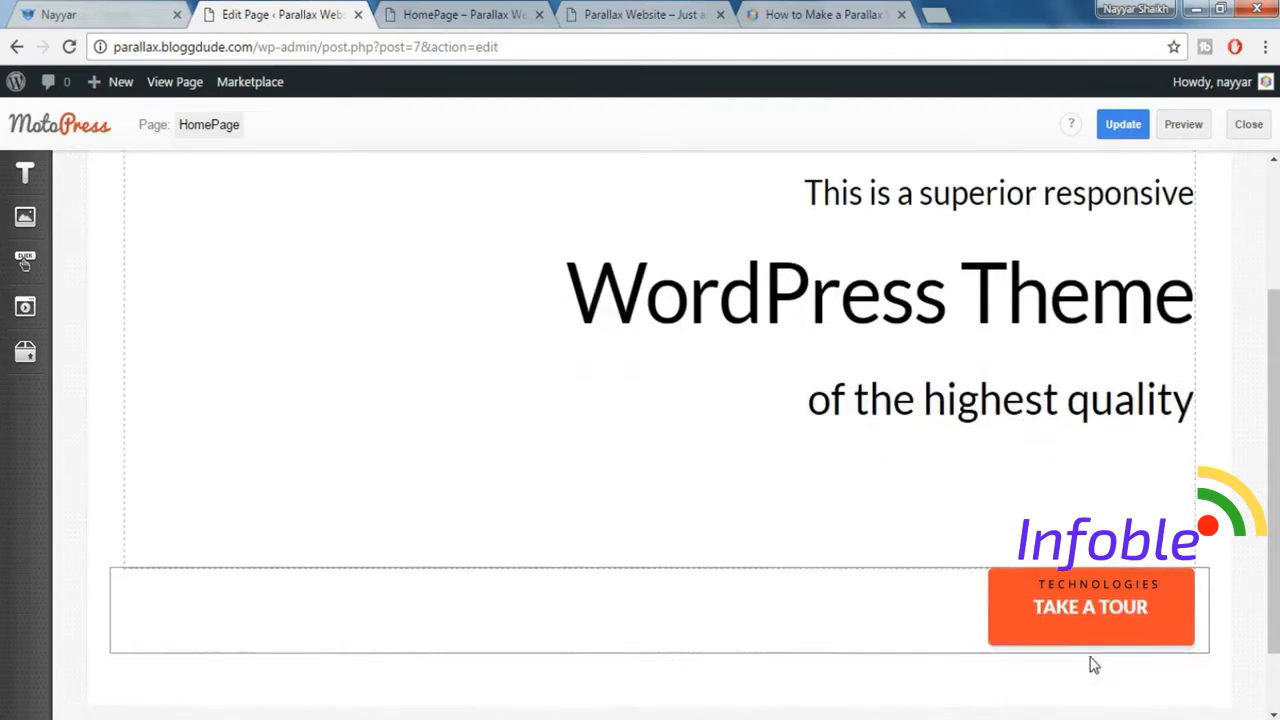
{"action": "left_click_drag", "start_coordinate": [1050, 611], "coordinate": [696, 615]}
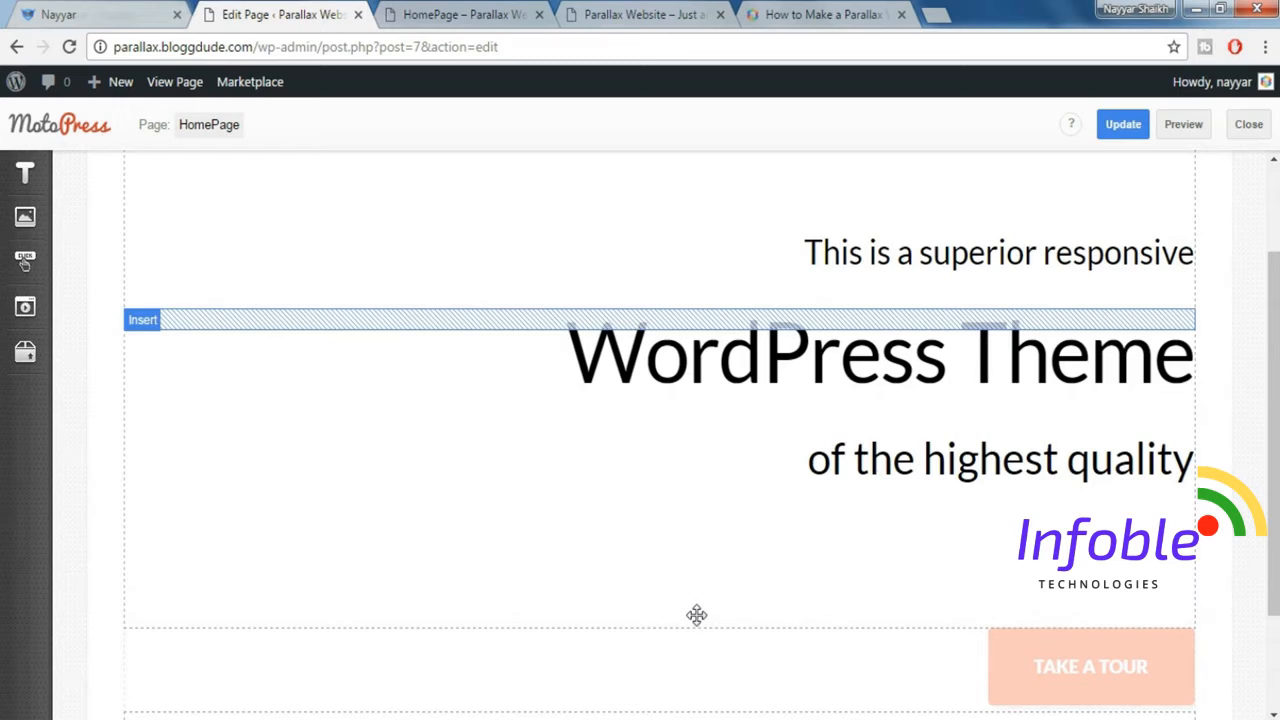
{"action": "left_click_drag", "start_coordinate": [696, 615], "coordinate": [697, 622]}
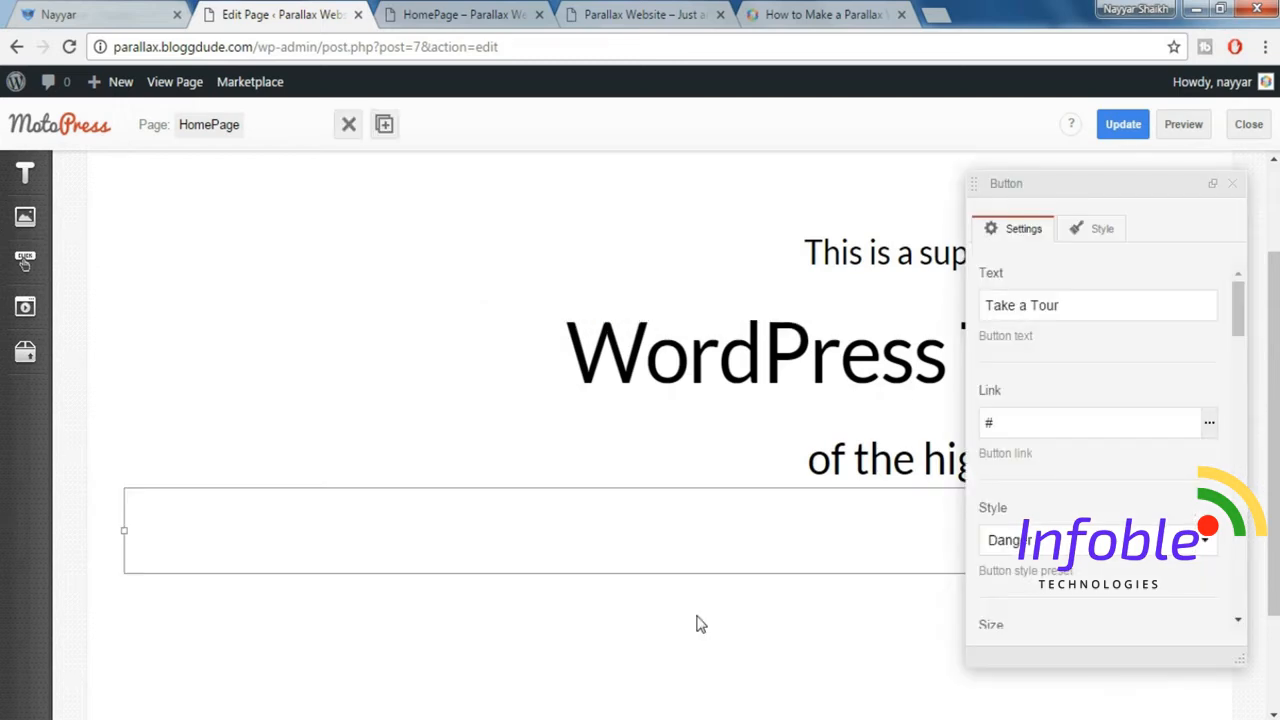
{"action": "left_click", "coordinate": [1234, 185]}
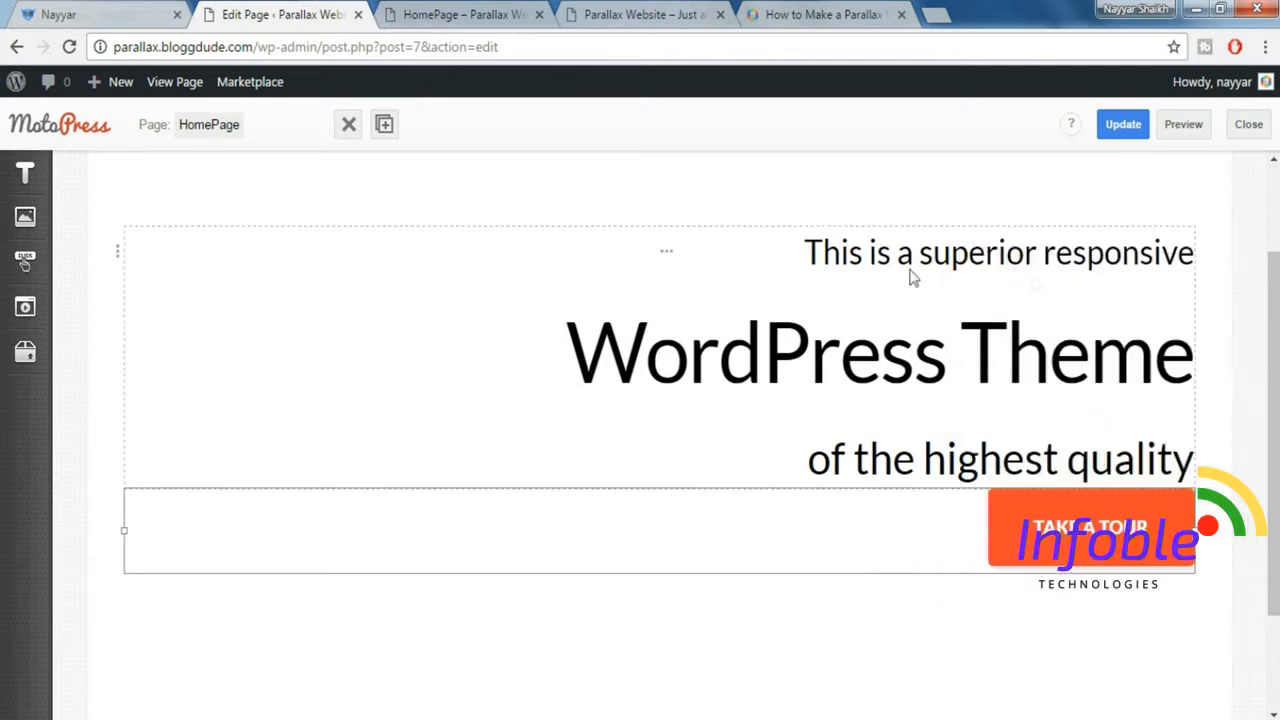
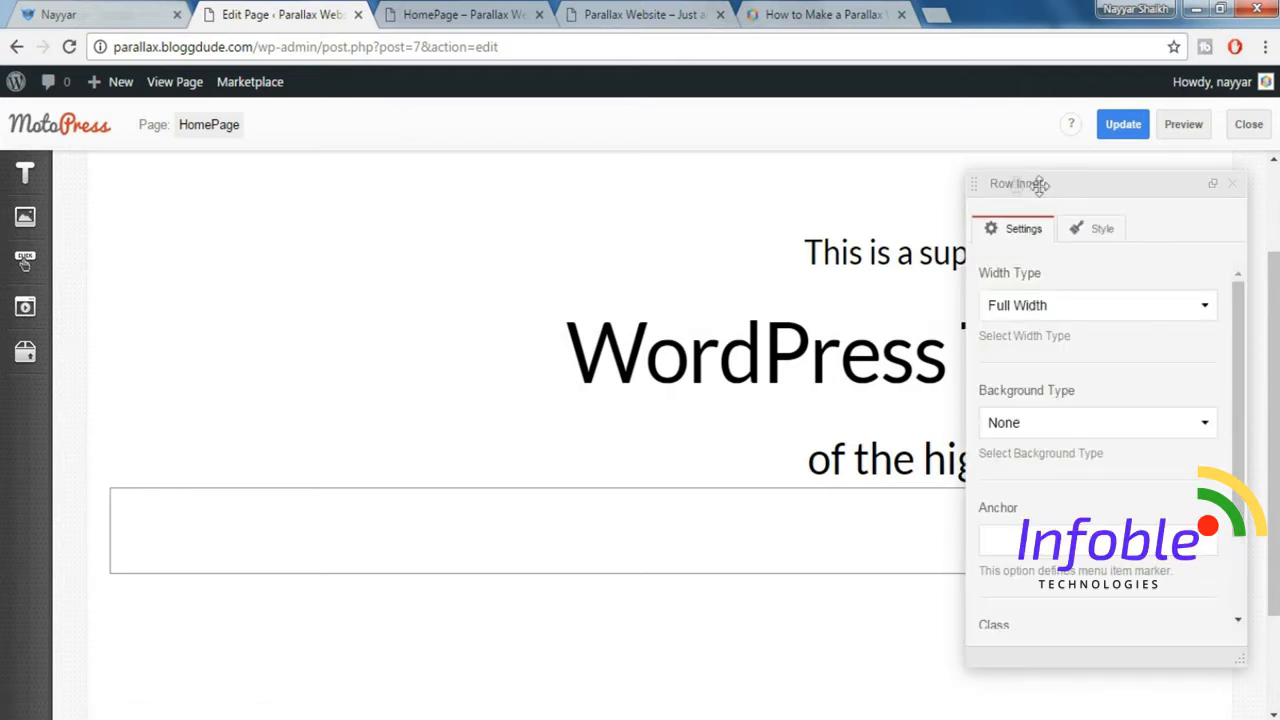
Check the headline row's padding styles and the demo's gap between the headline text and the Take a Tour button.
{"action": "left_click", "coordinate": [1235, 186]}
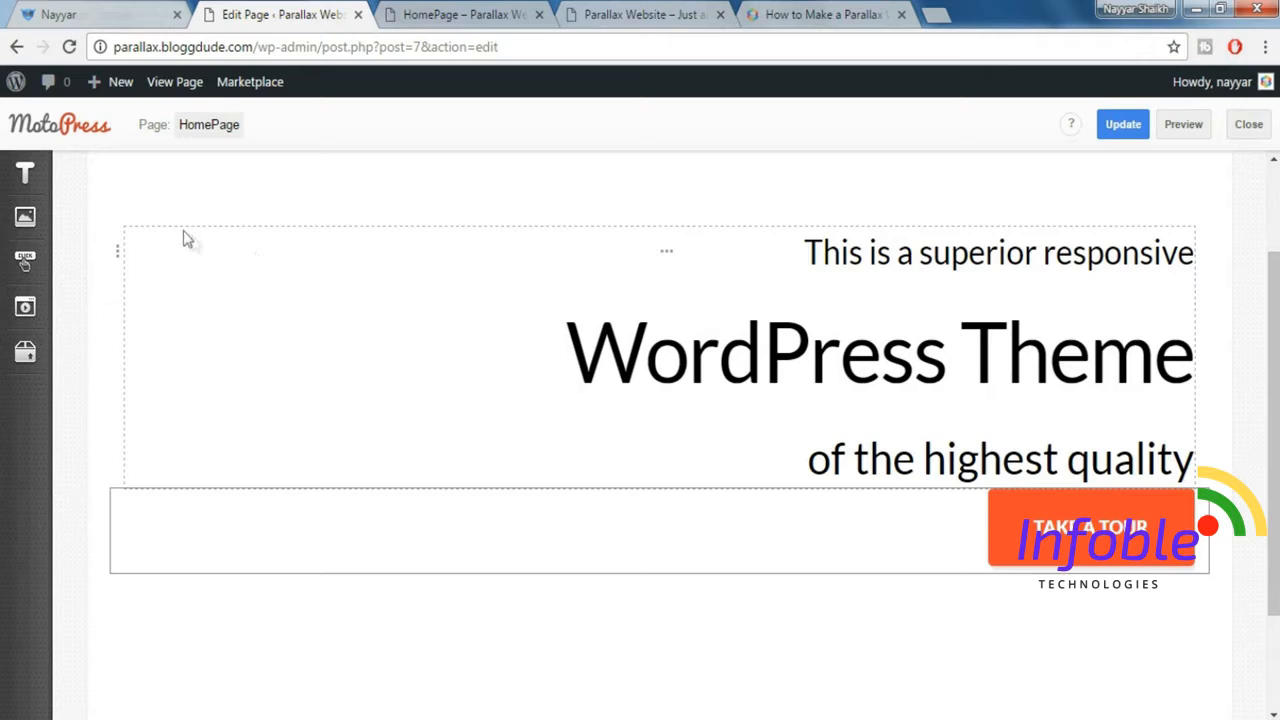
{"action": "scroll", "coordinate": [117, 225], "scroll_direction": "up", "scroll_amount": 2}
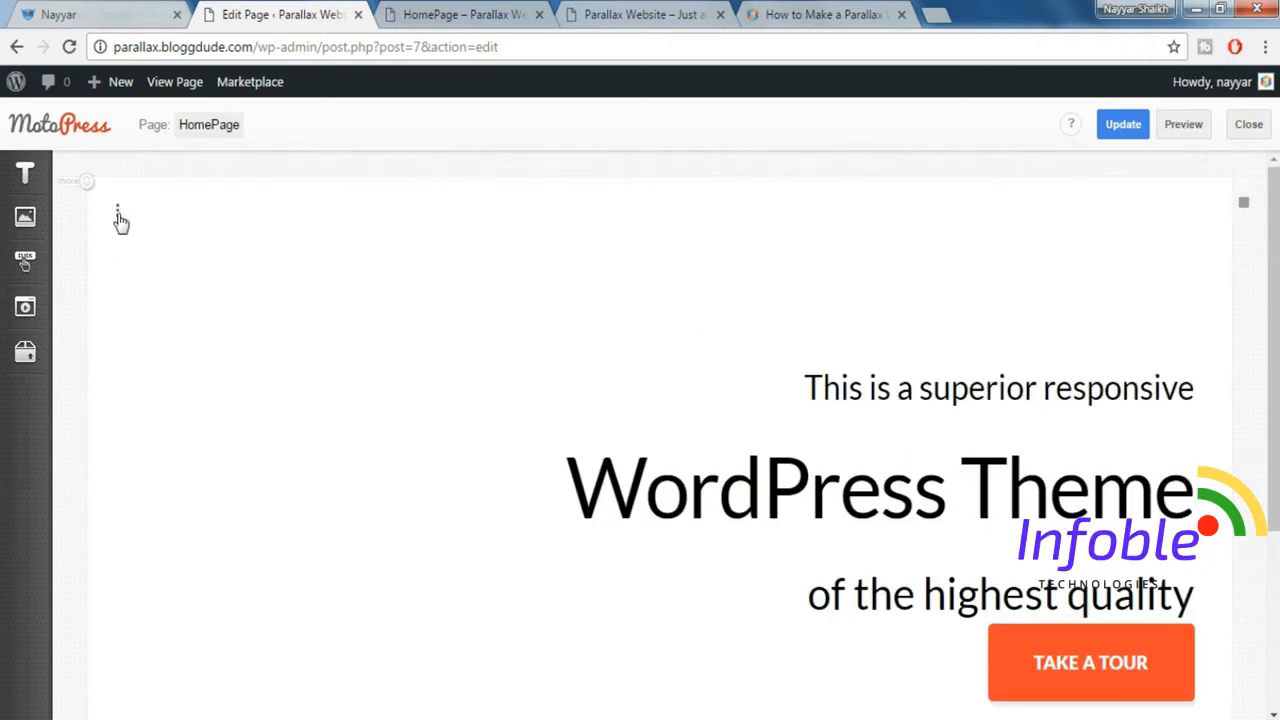
{"action": "left_click", "coordinate": [118, 216]}
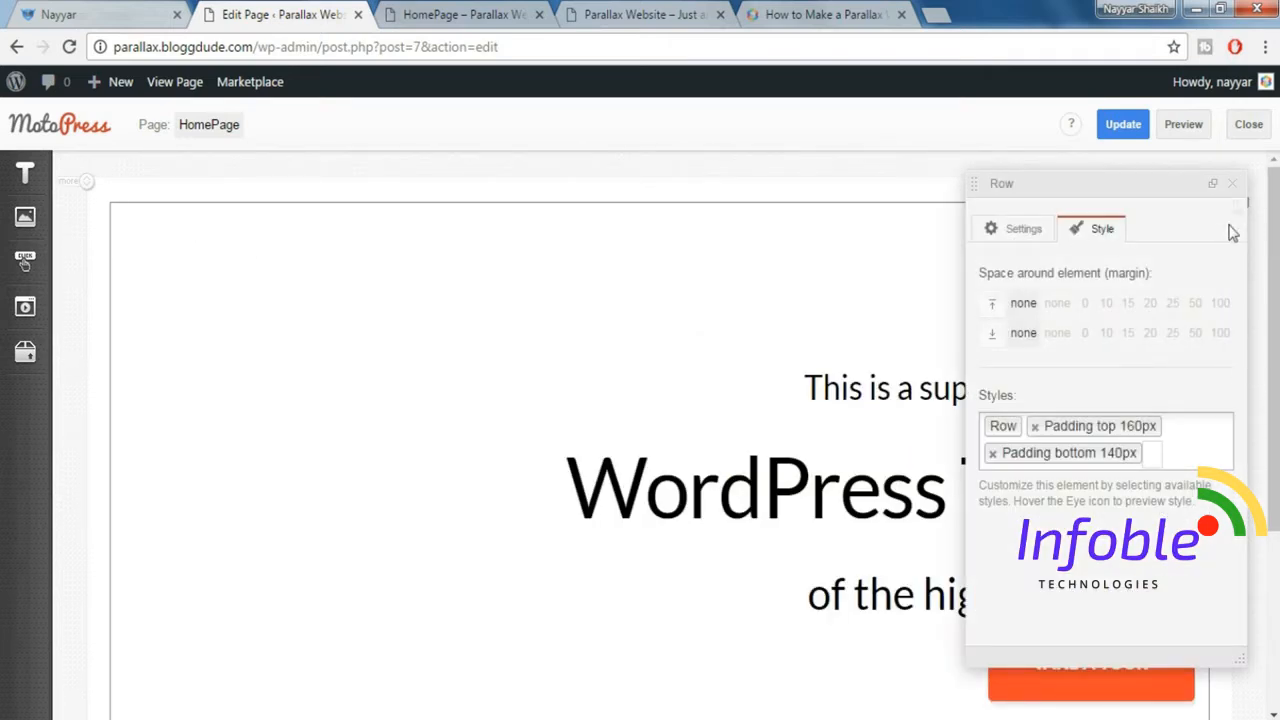
{"action": "left_click", "coordinate": [1233, 192]}
{"action": "scroll", "coordinate": [1042, 470], "scroll_direction": "down", "scroll_amount": 2}
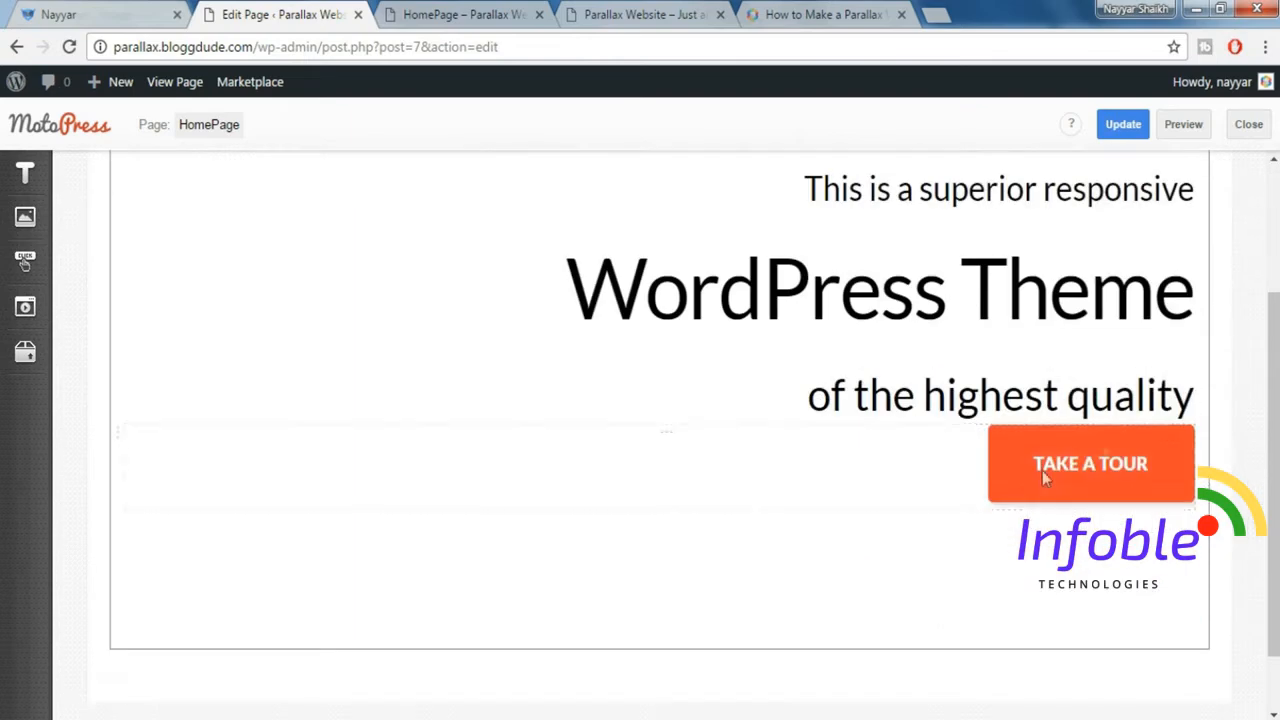
{"action": "left_click", "coordinate": [128, 20]}
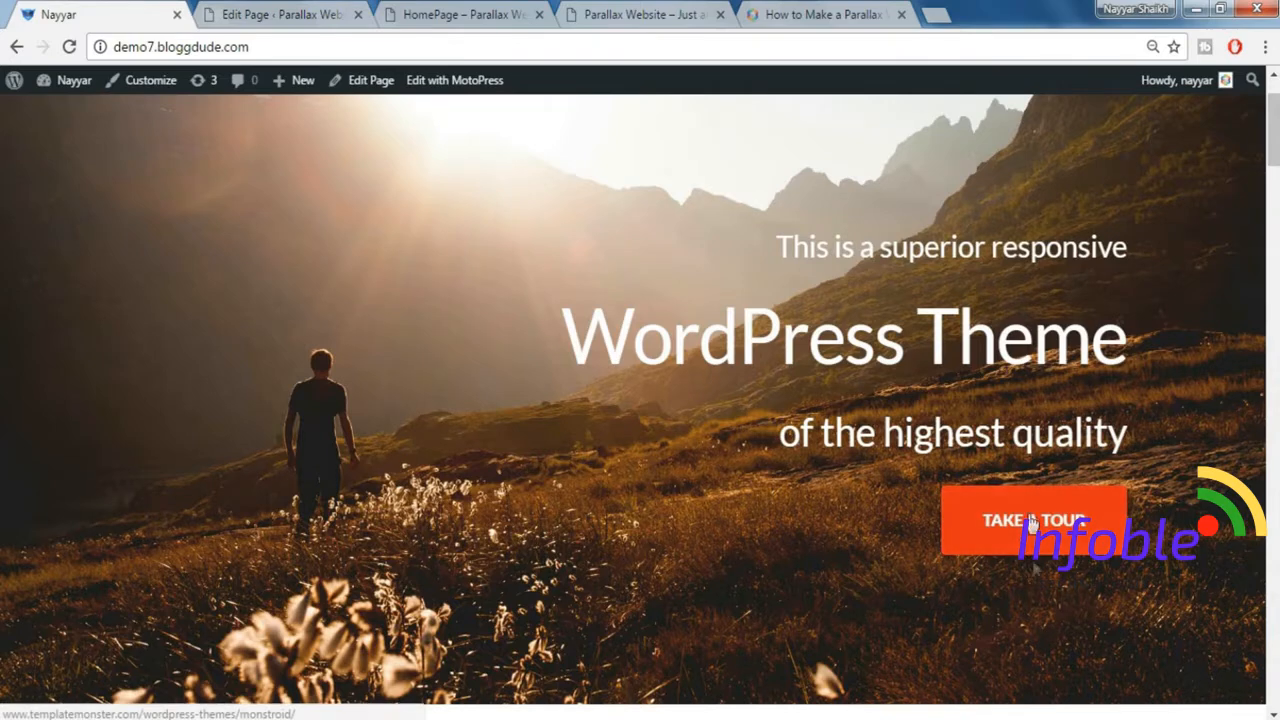
{"action": "left_click", "coordinate": [269, 12]}
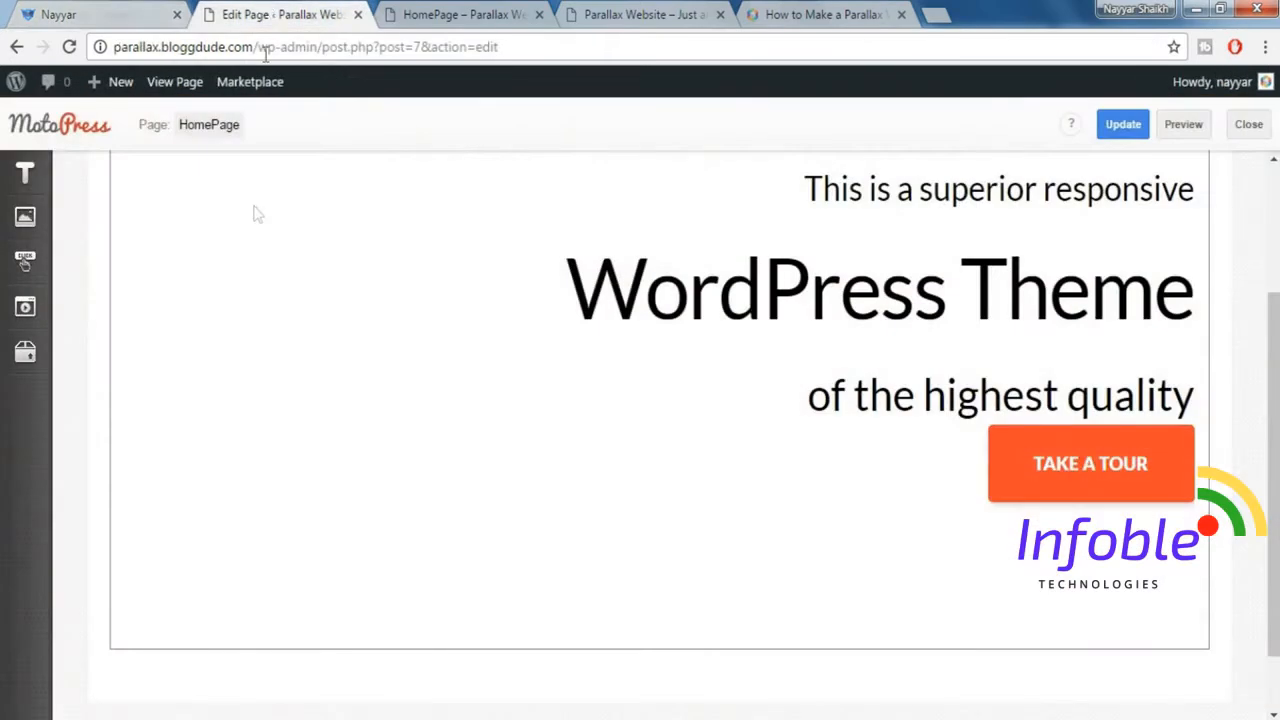
Insert a Spacer between the "of the highest quality" line and the Take a Tour button, with its size set to 30.
{"action": "mouse_move", "coordinate": [28, 362]}
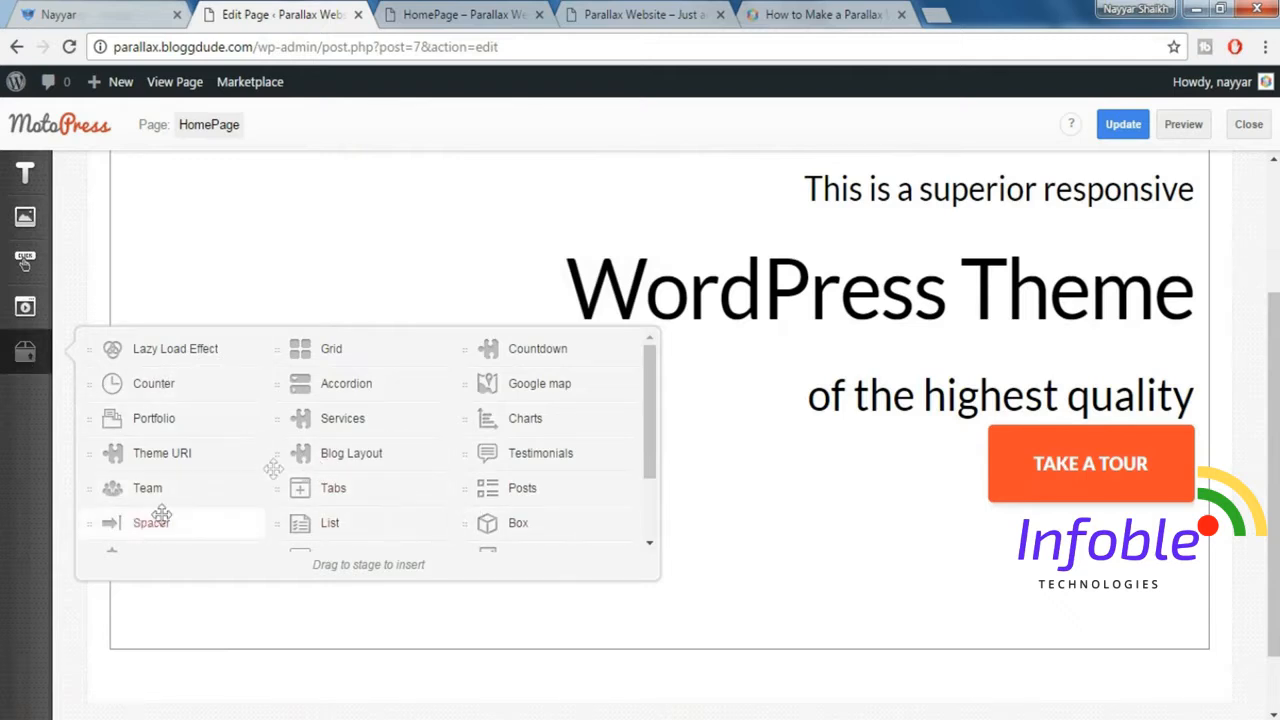
{"action": "left_click_drag", "start_coordinate": [161, 514], "coordinate": [962, 432]}
{"action": "double_click", "coordinate": [1025, 307]}
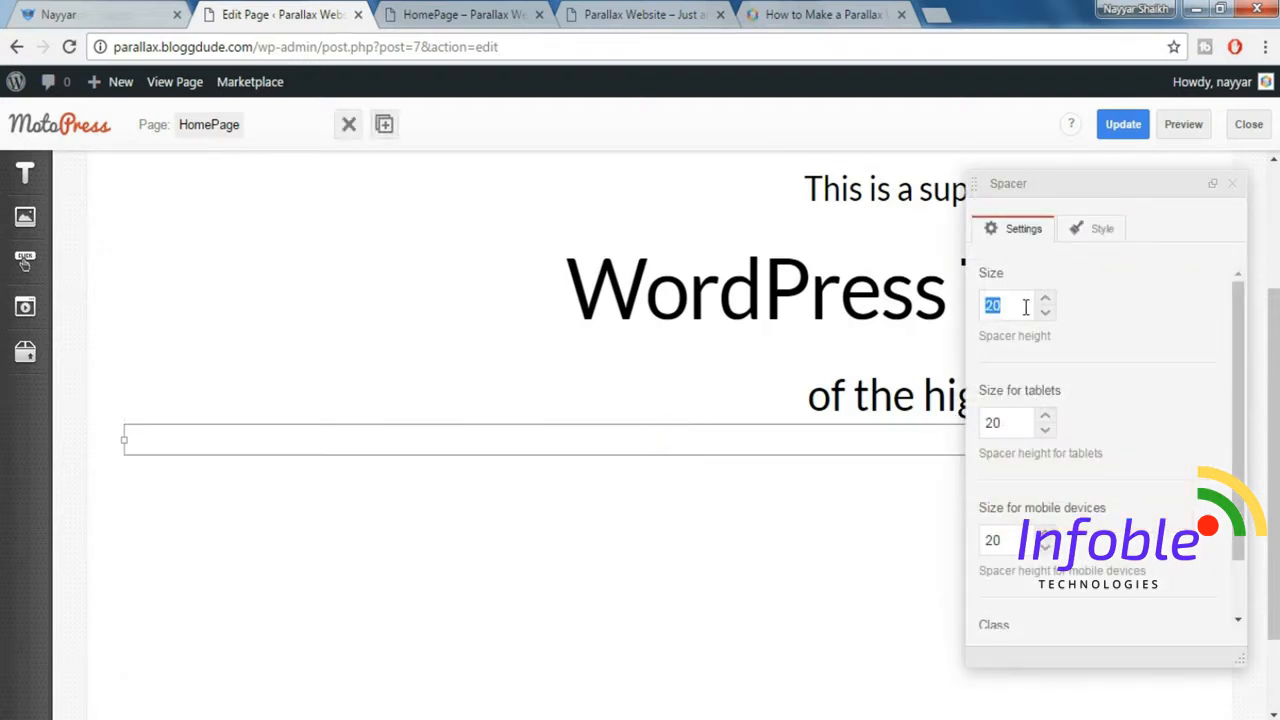
{"action": "type", "text": "30"}
{"action": "left_click", "coordinate": [1233, 184]}
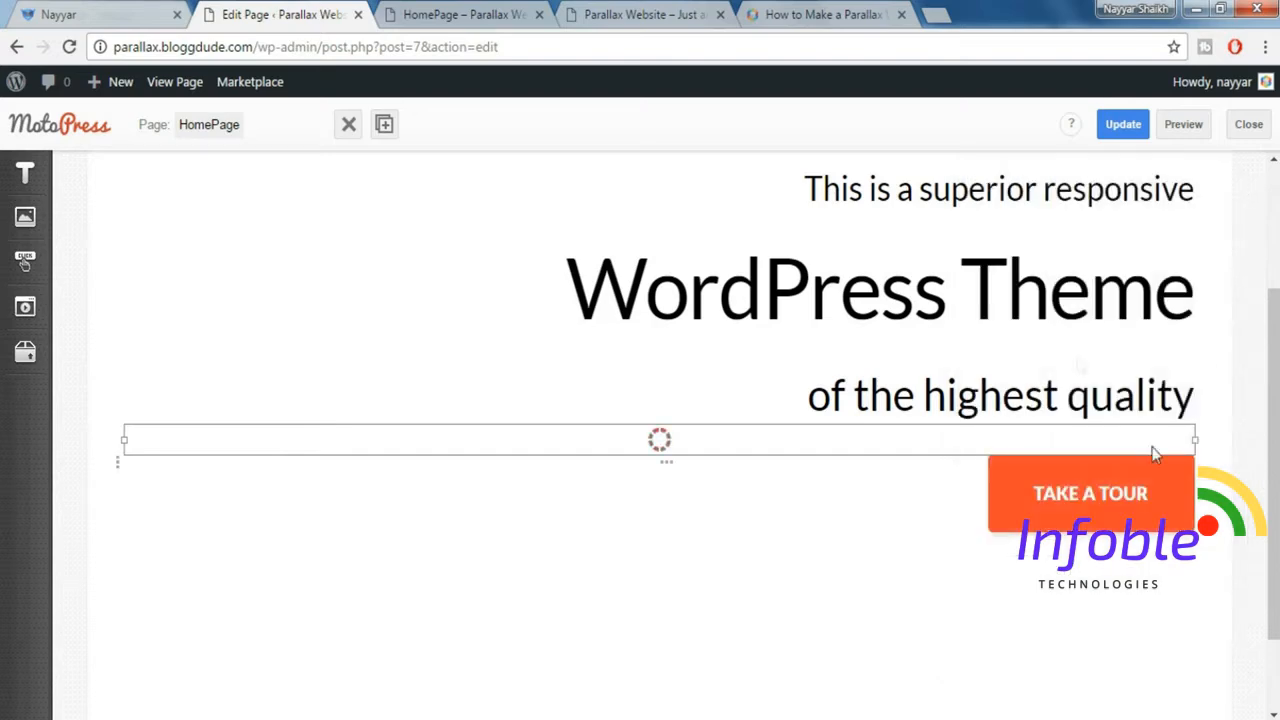
Change the text color of all three headline lines in the hero paragraph to white.
{"action": "scroll", "coordinate": [1062, 365], "scroll_direction": "up", "scroll_amount": 1}
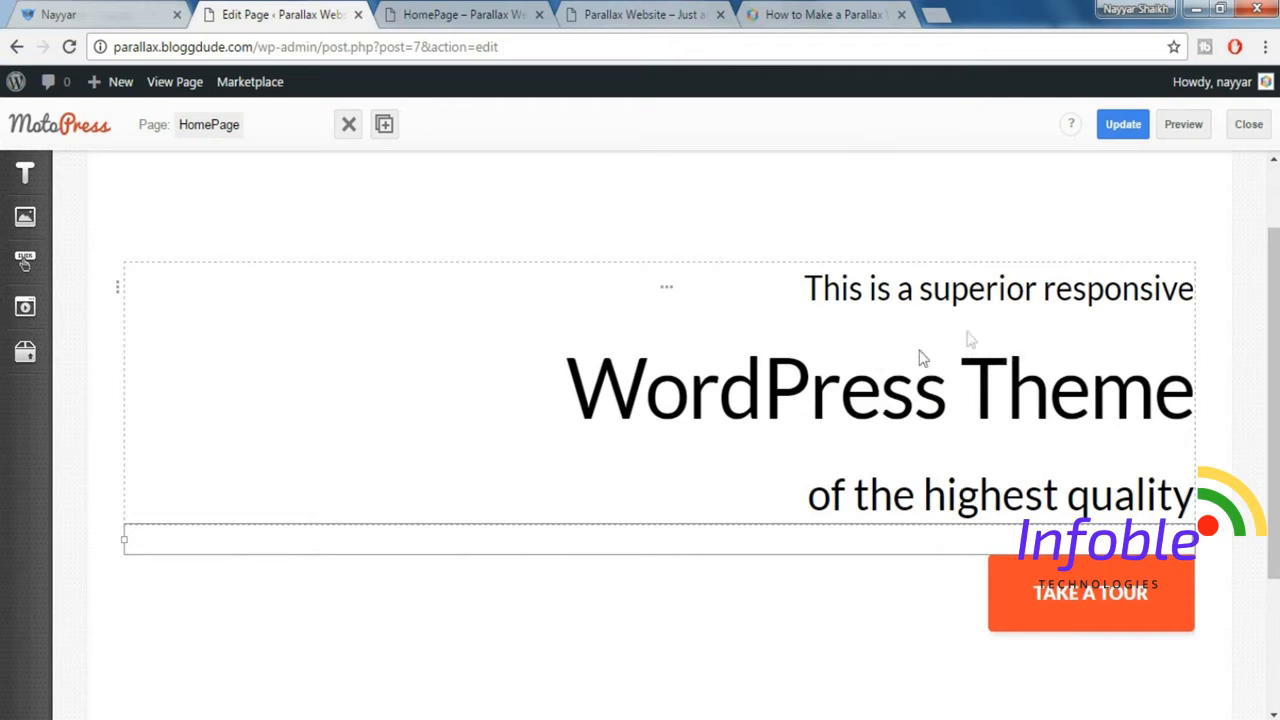
{"action": "left_click", "coordinate": [972, 390]}
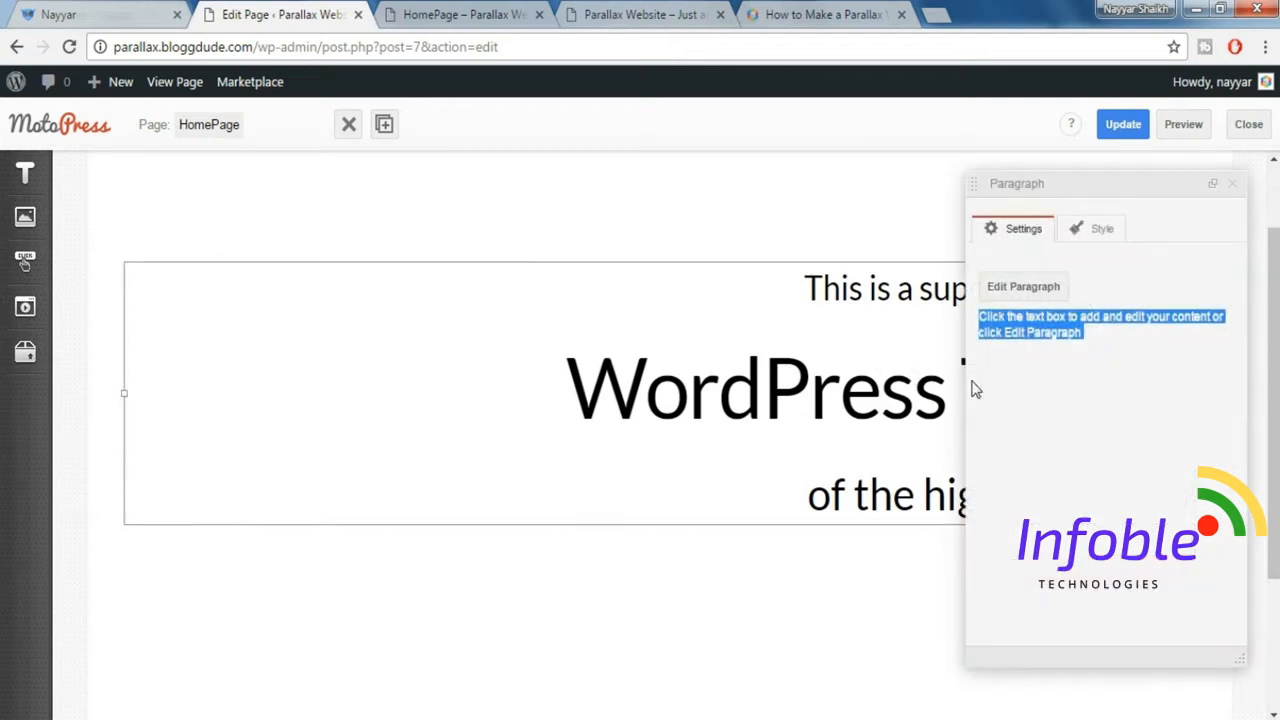
{"action": "double_click", "coordinate": [814, 375]}
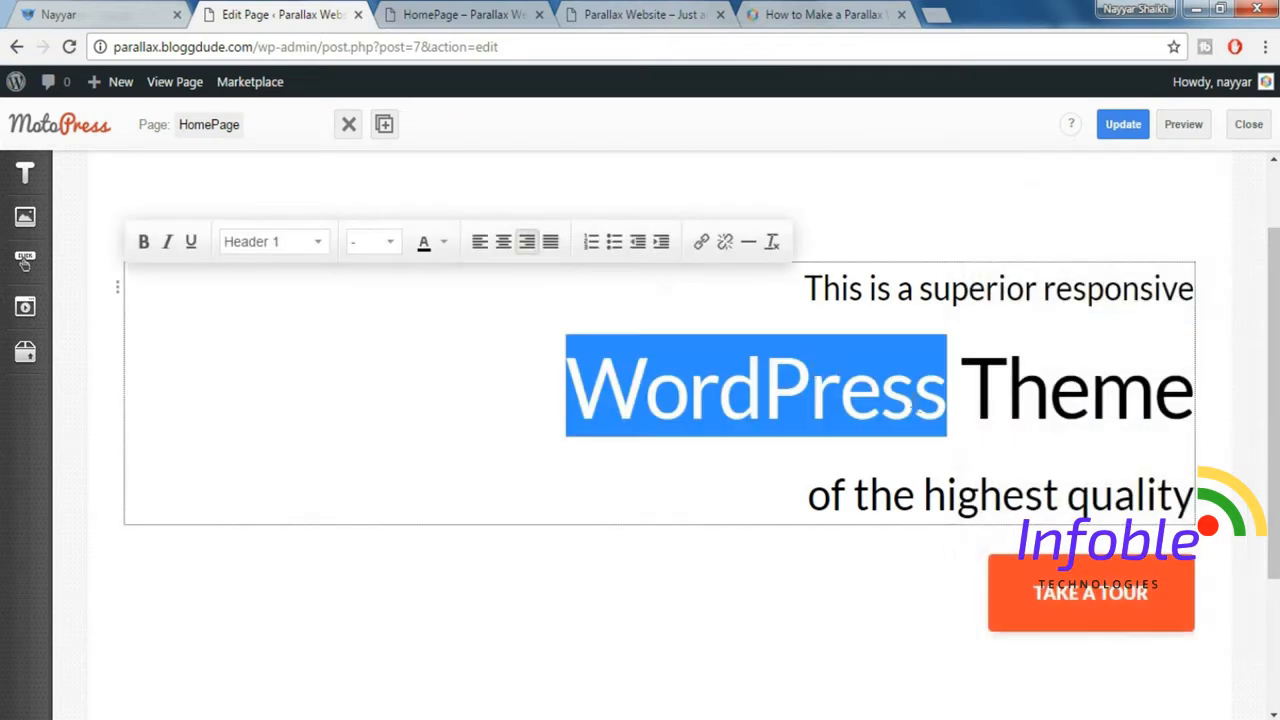
{"action": "left_click_drag", "start_coordinate": [810, 288], "coordinate": [1220, 510]}
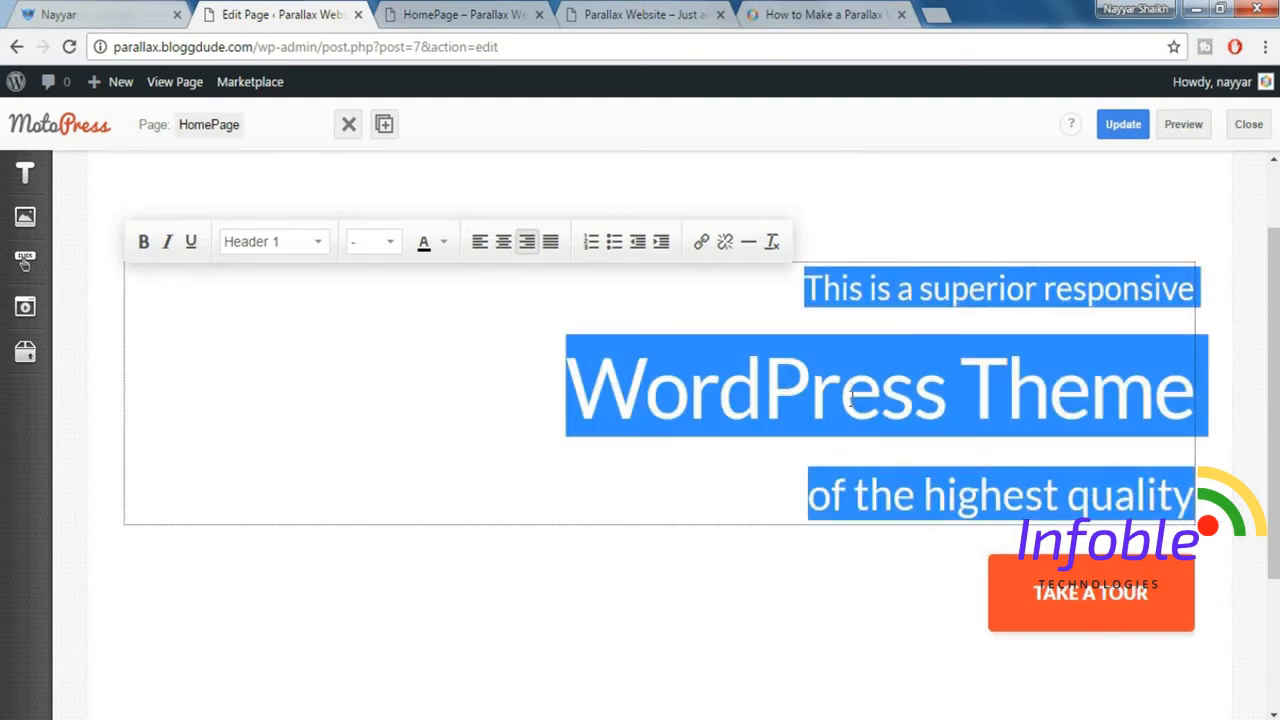
{"action": "left_click", "coordinate": [446, 248]}
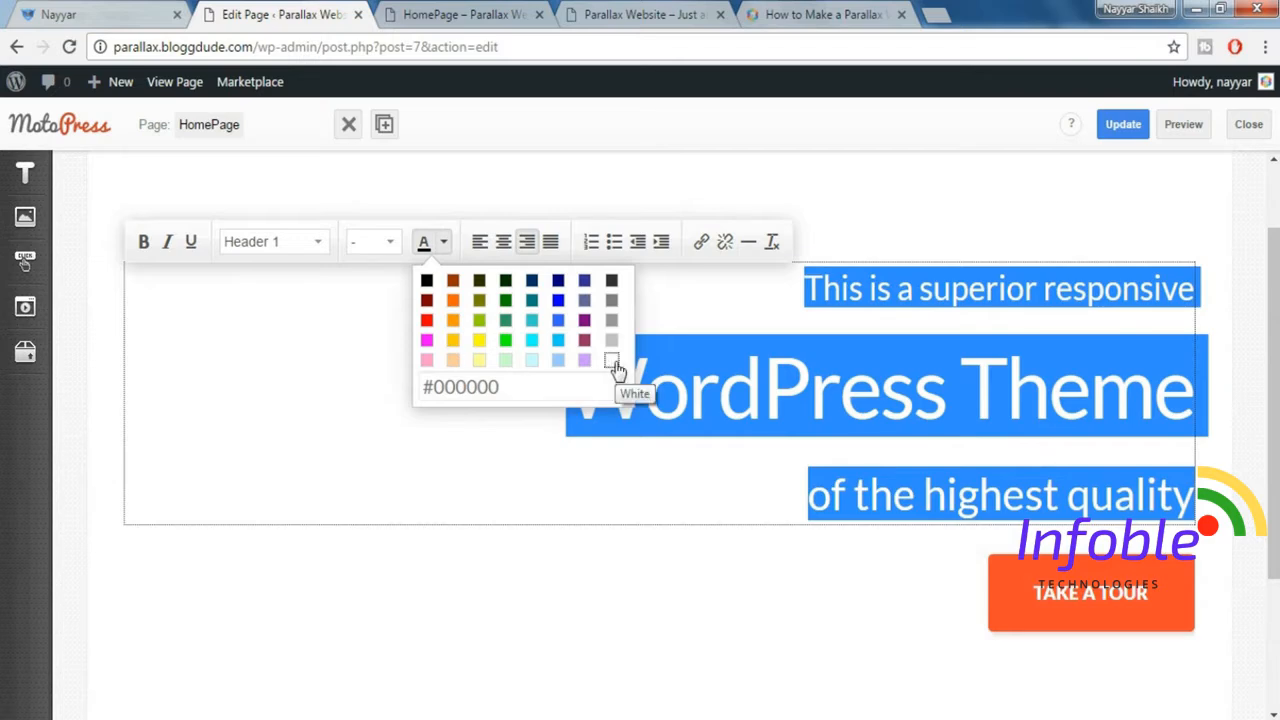
{"action": "left_click", "coordinate": [611, 360]}
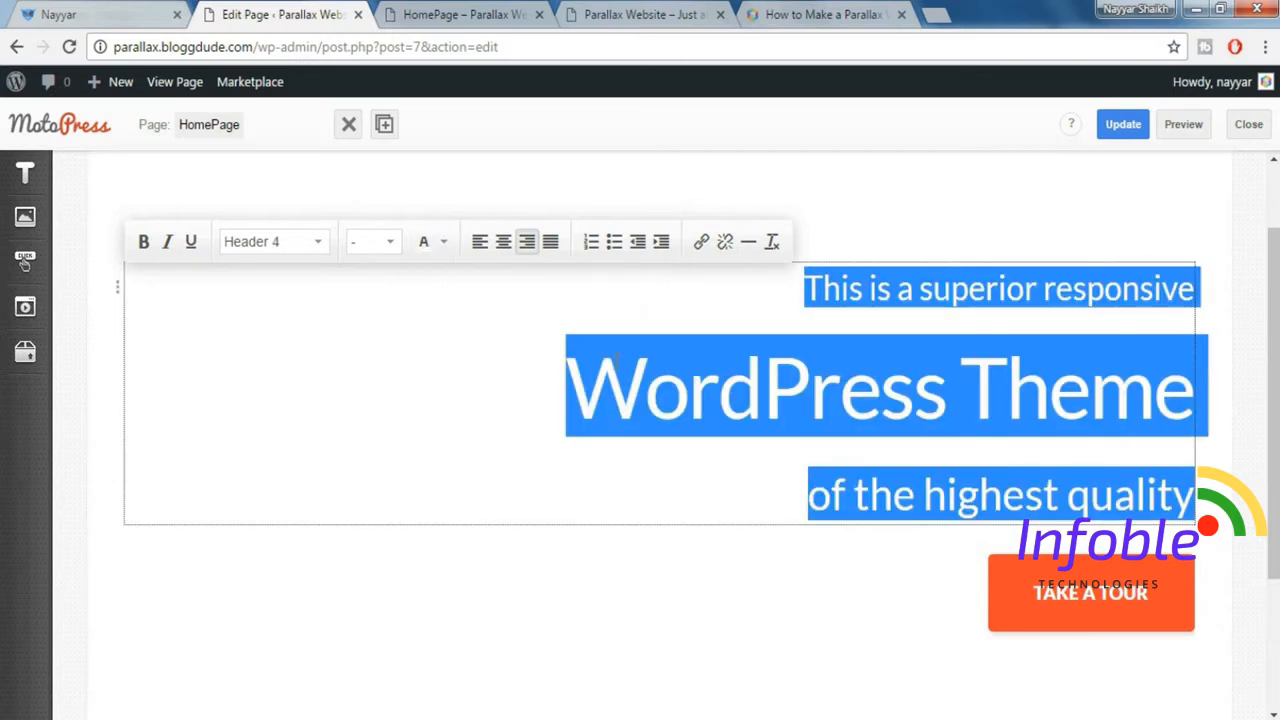
Preview the HomePage and compare its hero section with the demo, continuing to the demo's Retina-Ready & Responsive section.
{"action": "left_click", "coordinate": [1183, 128]}
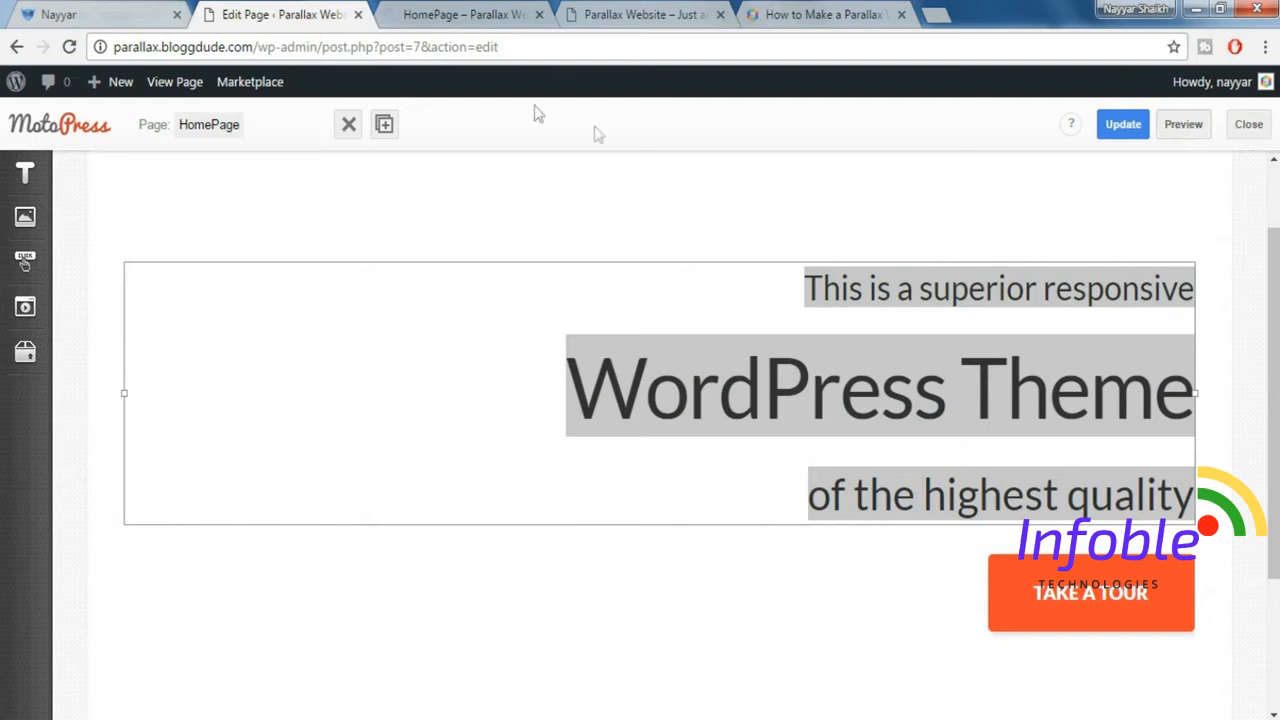
{"action": "left_click", "coordinate": [455, 12]}
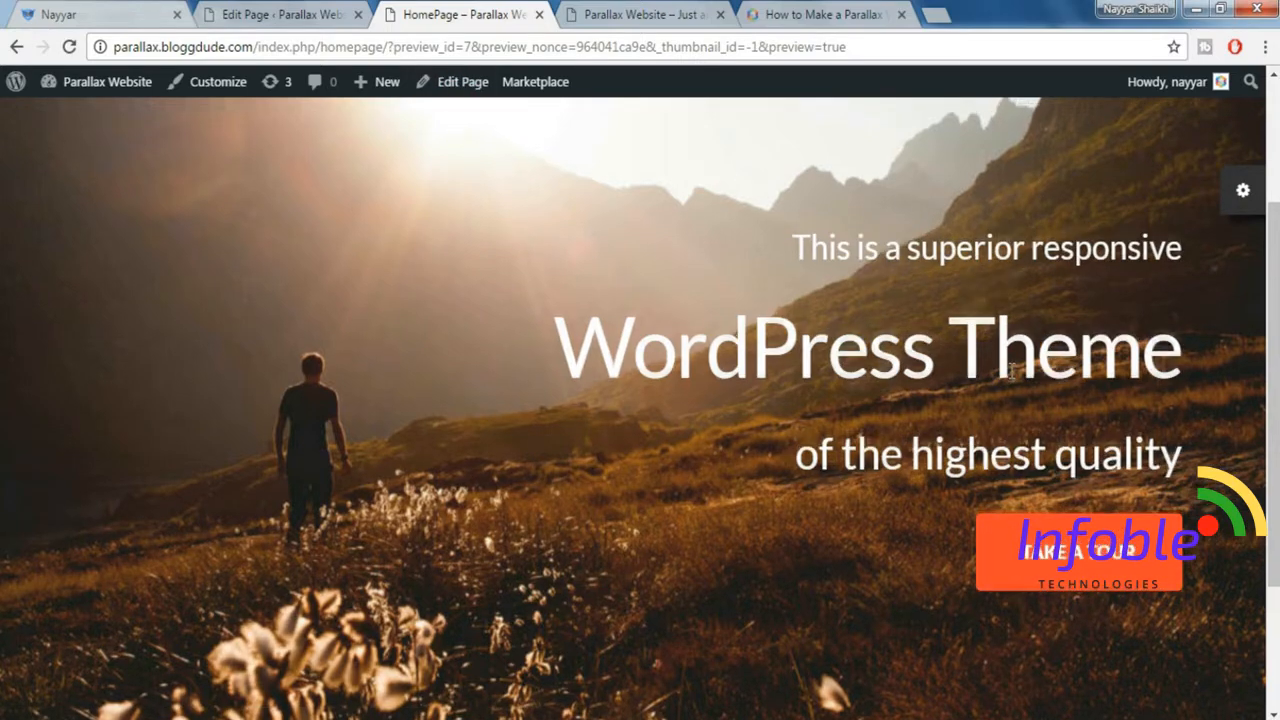
{"action": "scroll", "coordinate": [1010, 378], "scroll_direction": "up", "scroll_amount": 3}
{"action": "left_click", "coordinate": [37, 10]}
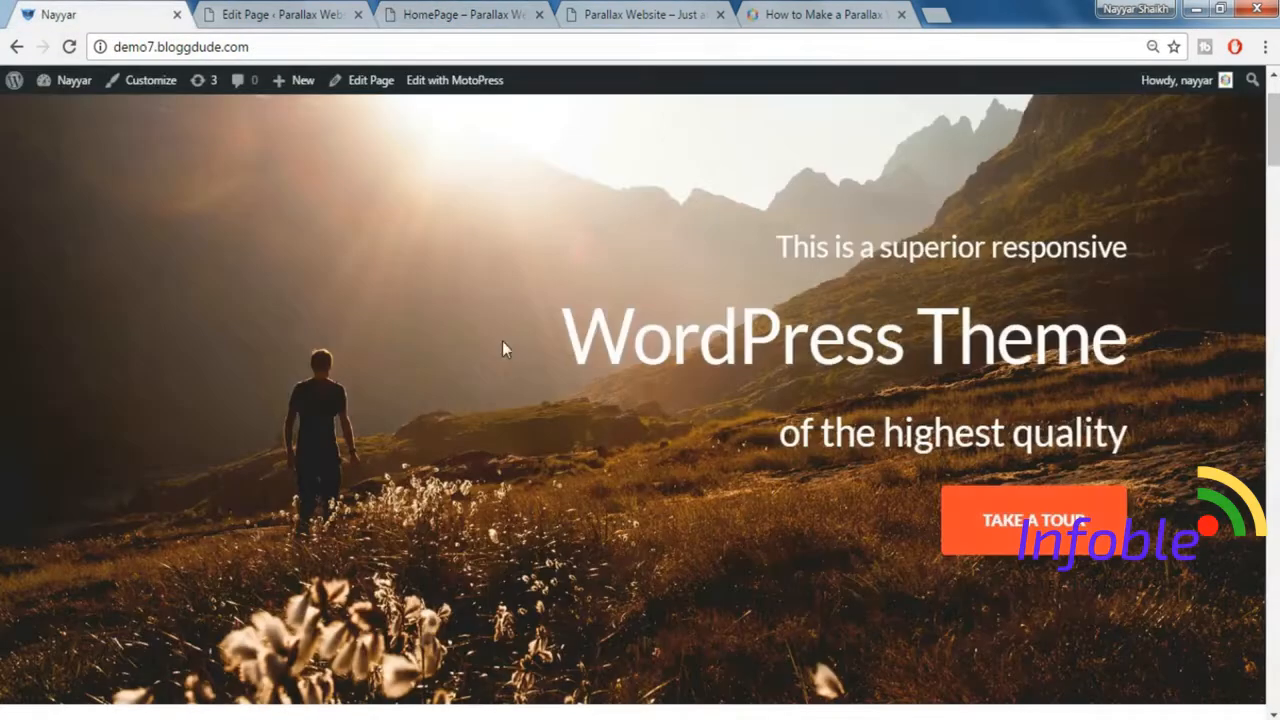
{"action": "scroll", "coordinate": [503, 349], "scroll_direction": "down", "scroll_amount": 5}
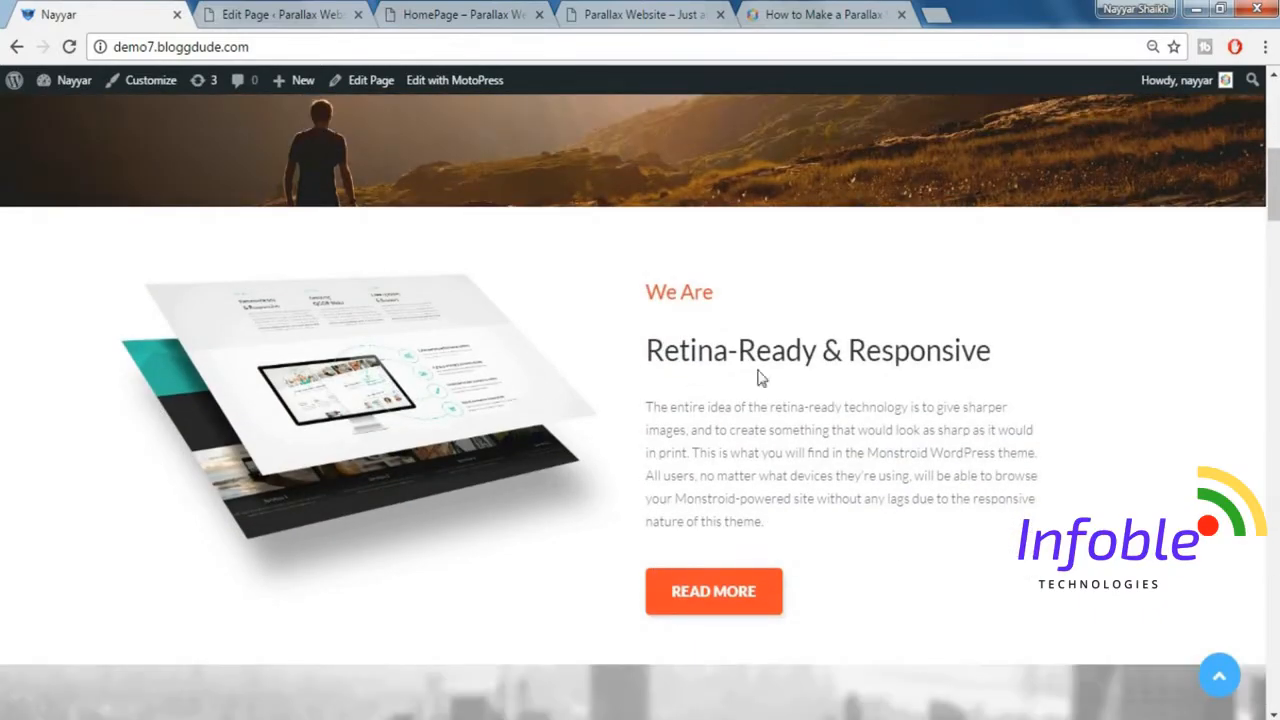
Save the HomePage from the editor, then reload it and reopen it in the MotoPress Content Editor.
{"action": "left_click", "coordinate": [279, 17]}
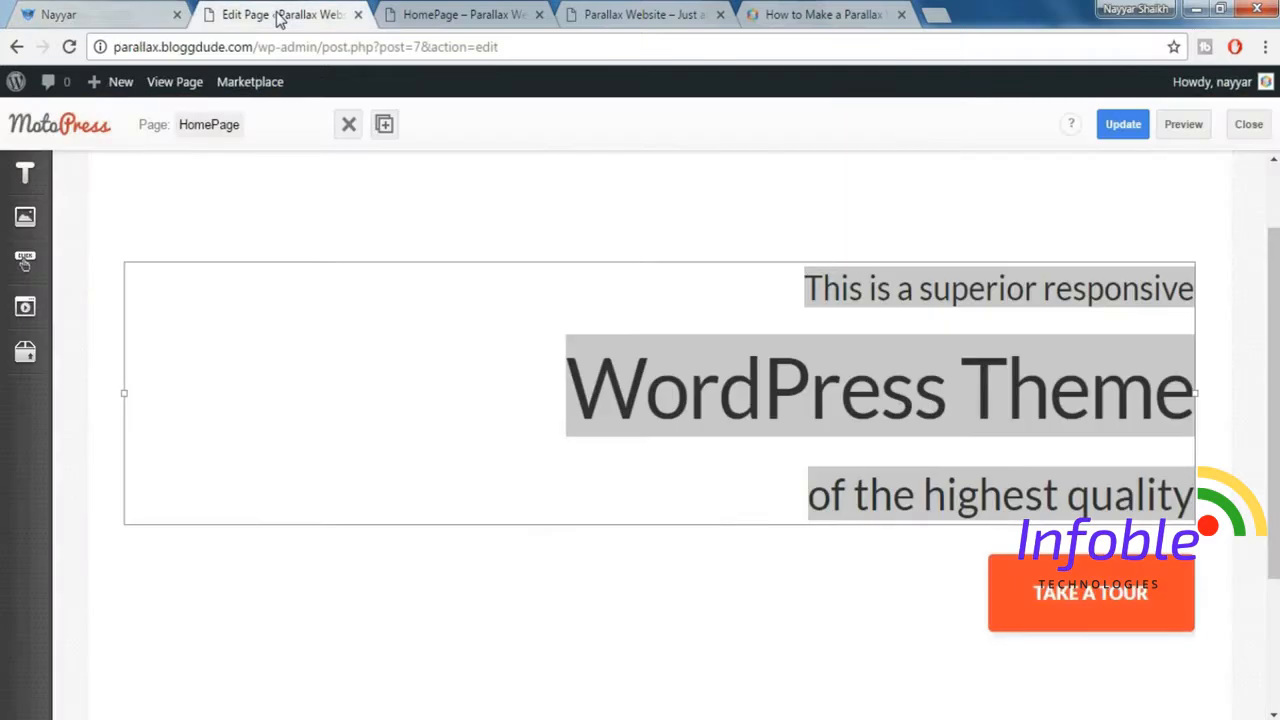
{"action": "left_click", "coordinate": [1225, 220]}
{"action": "left_click", "coordinate": [1045, 380]}
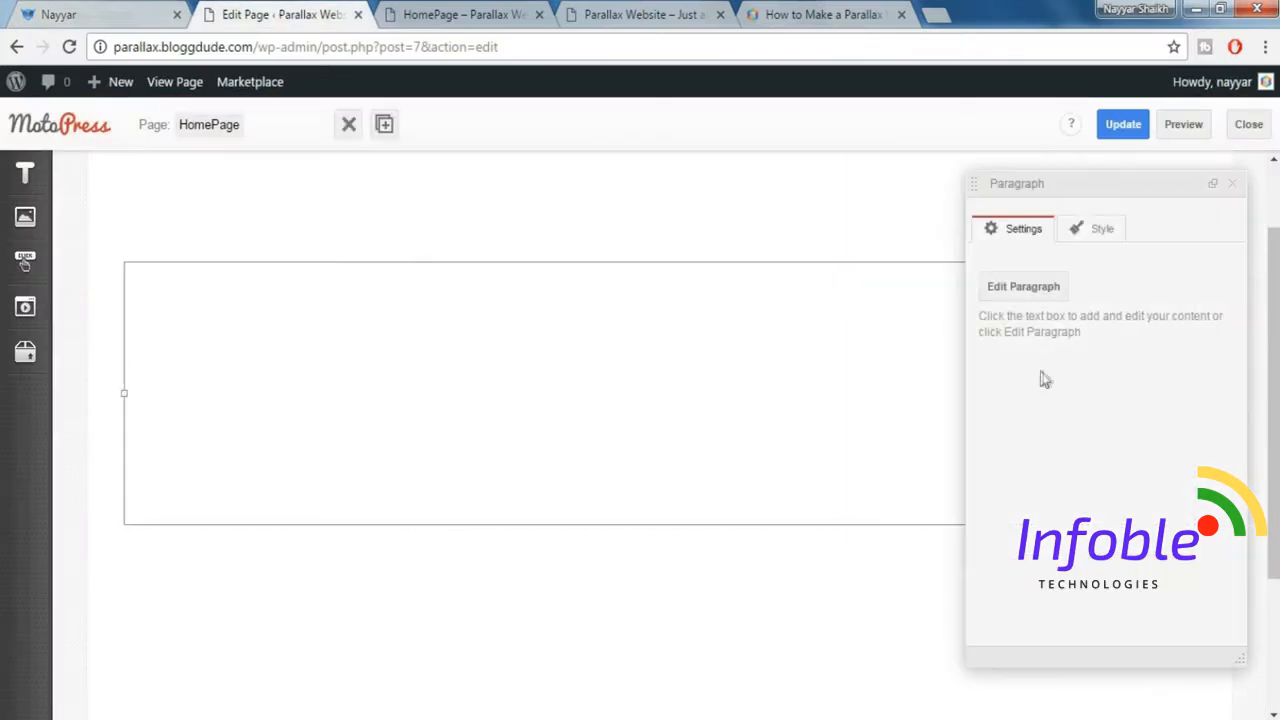
{"action": "left_click", "coordinate": [1235, 186]}
{"action": "left_click", "coordinate": [1120, 125]}
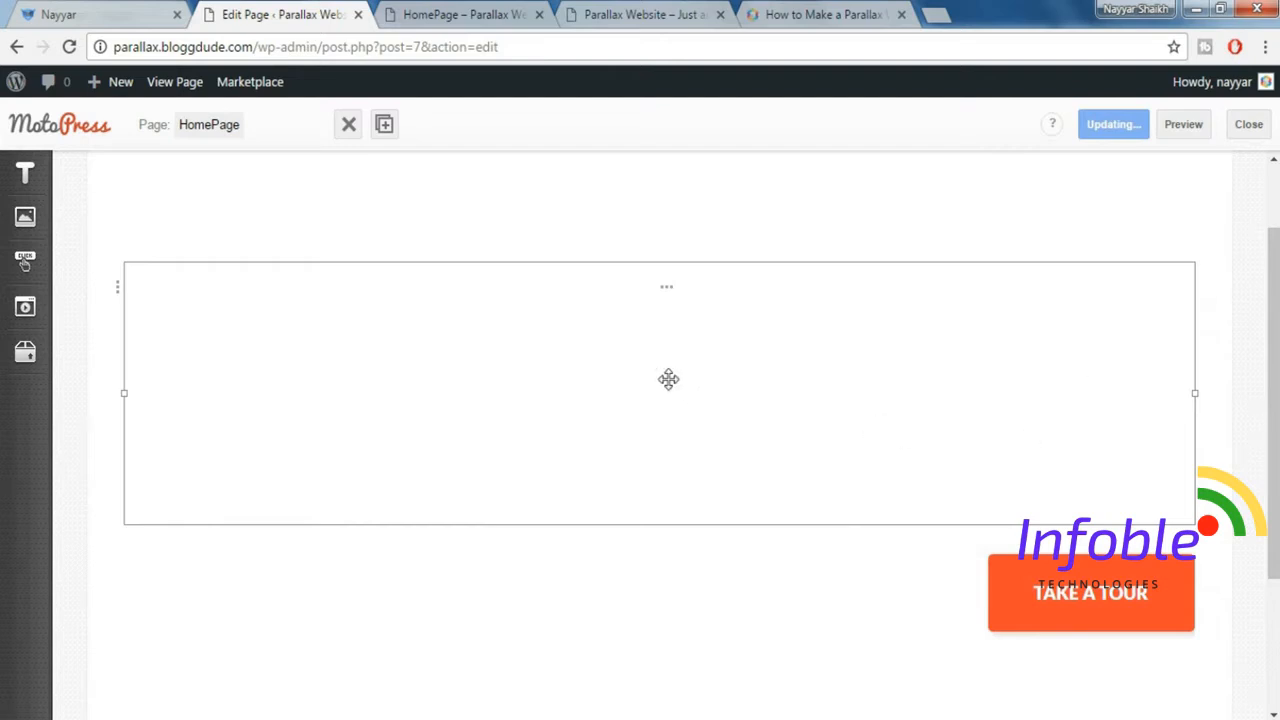
{"action": "left_click", "coordinate": [70, 48]}
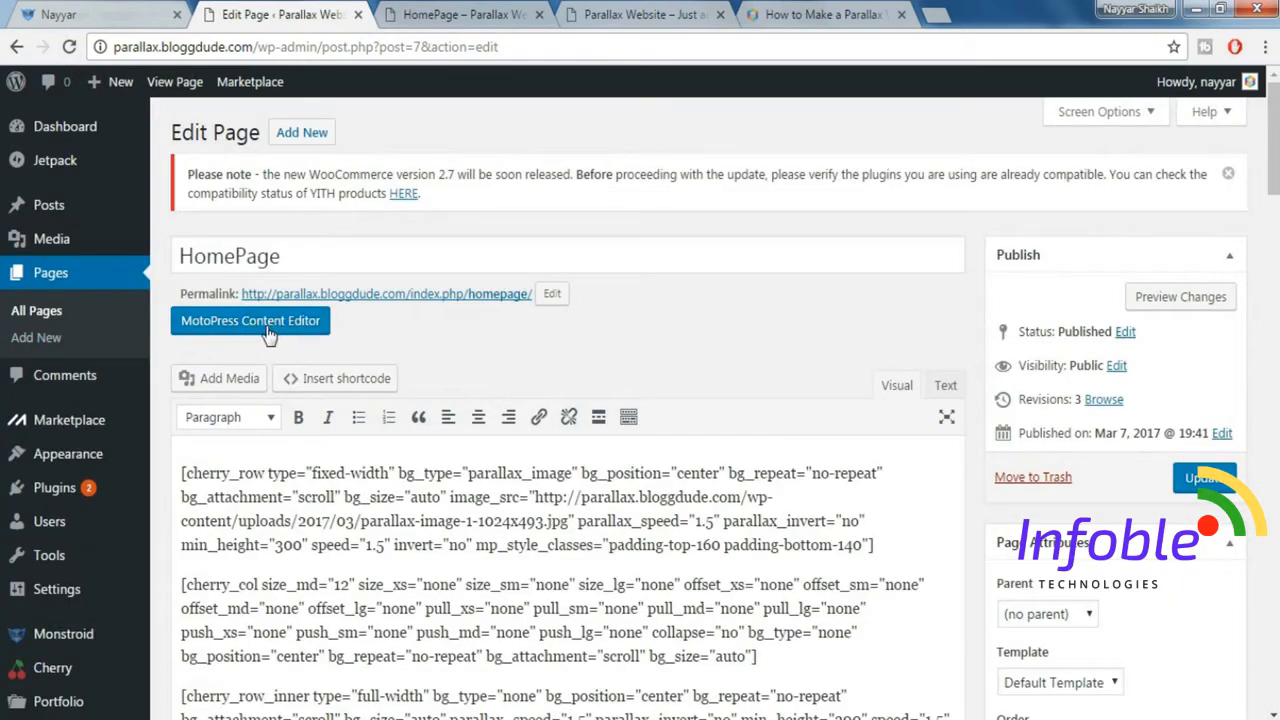
{"action": "left_click", "coordinate": [268, 334]}
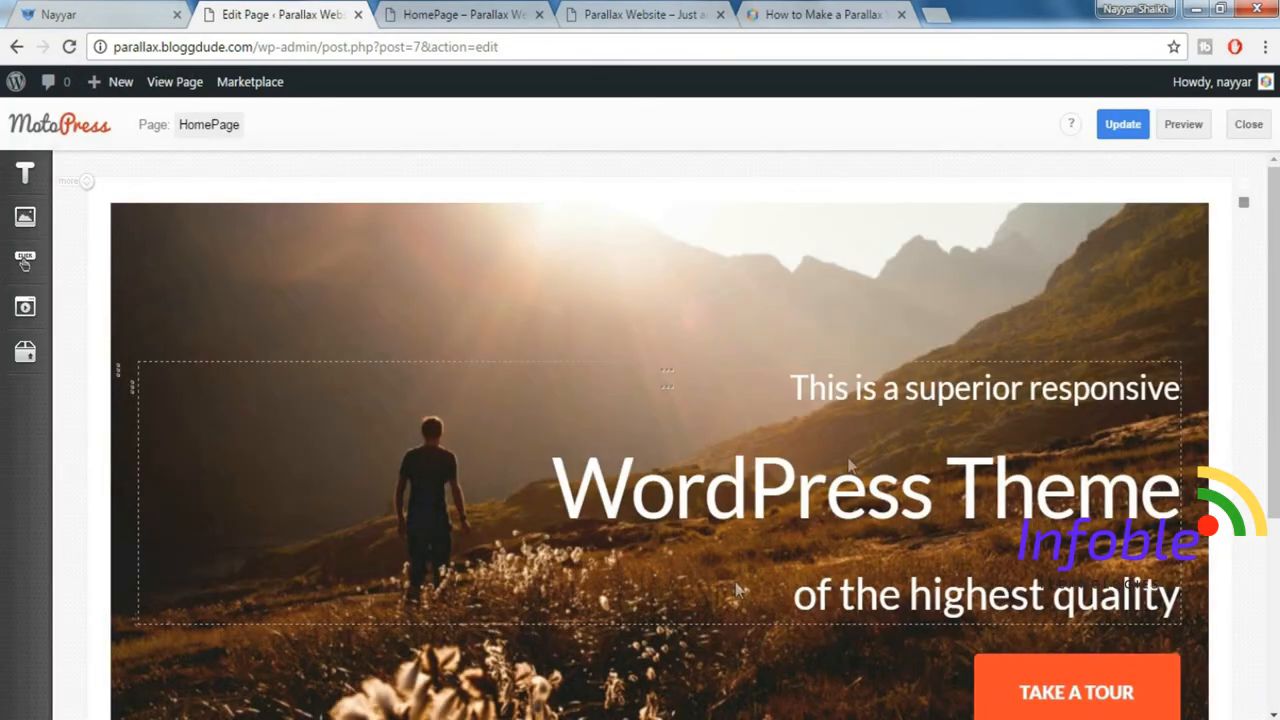
Examine the finished hero row in the editor and the layout of the demo's Retina-Ready & Responsive section.
{"action": "scroll", "coordinate": [1276, 446], "scroll_direction": "down", "scroll_amount": 3}
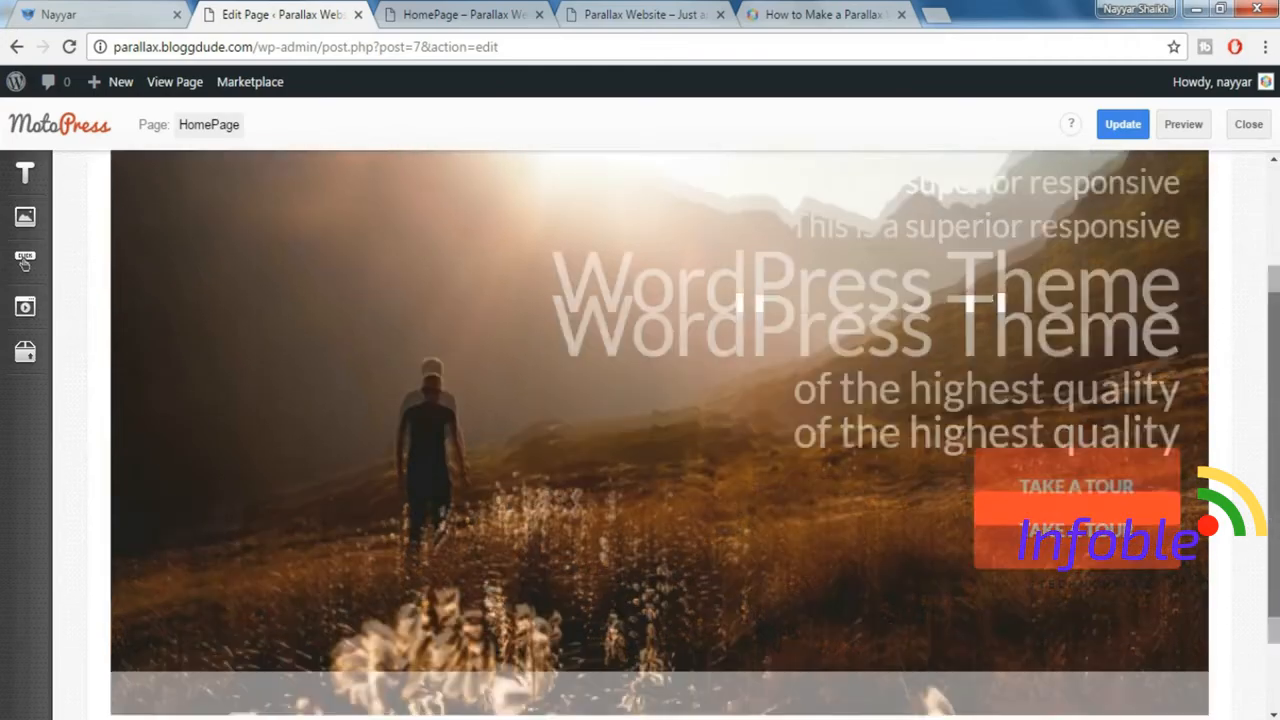
{"action": "scroll", "coordinate": [1276, 446], "scroll_direction": "up", "scroll_amount": 3}
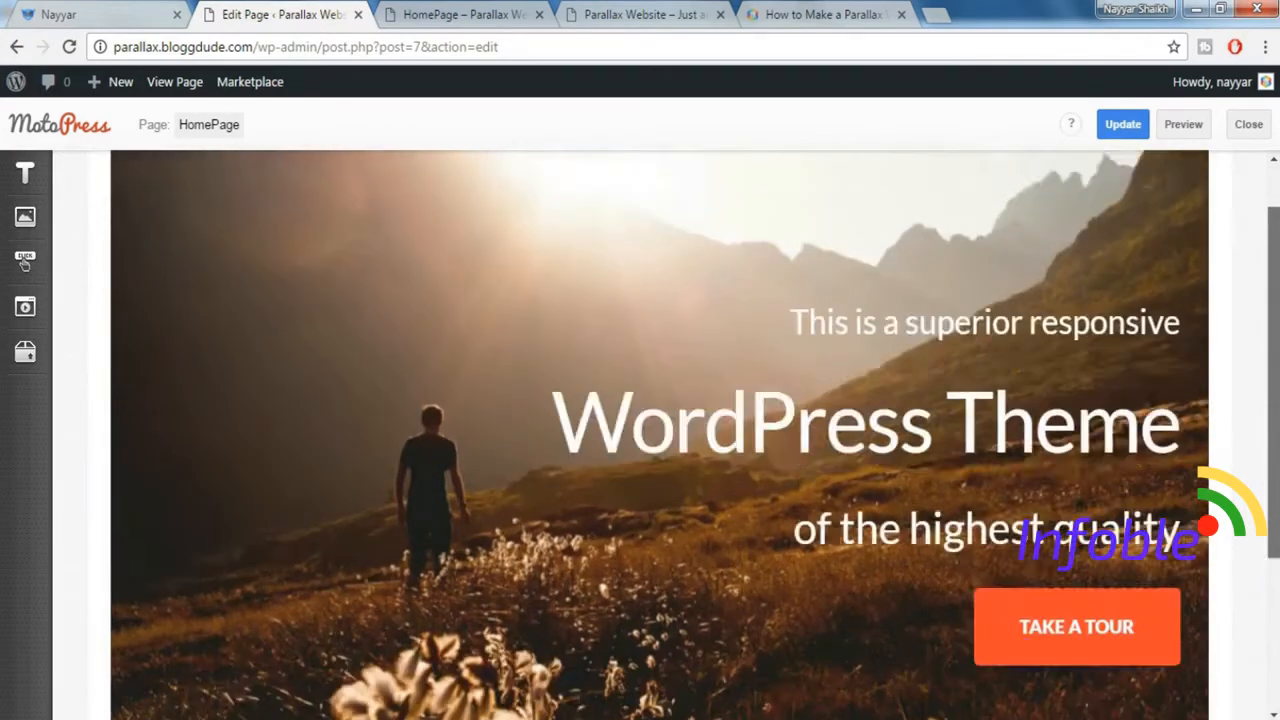
{"action": "scroll", "coordinate": [1276, 446], "scroll_direction": "down", "scroll_amount": 3}
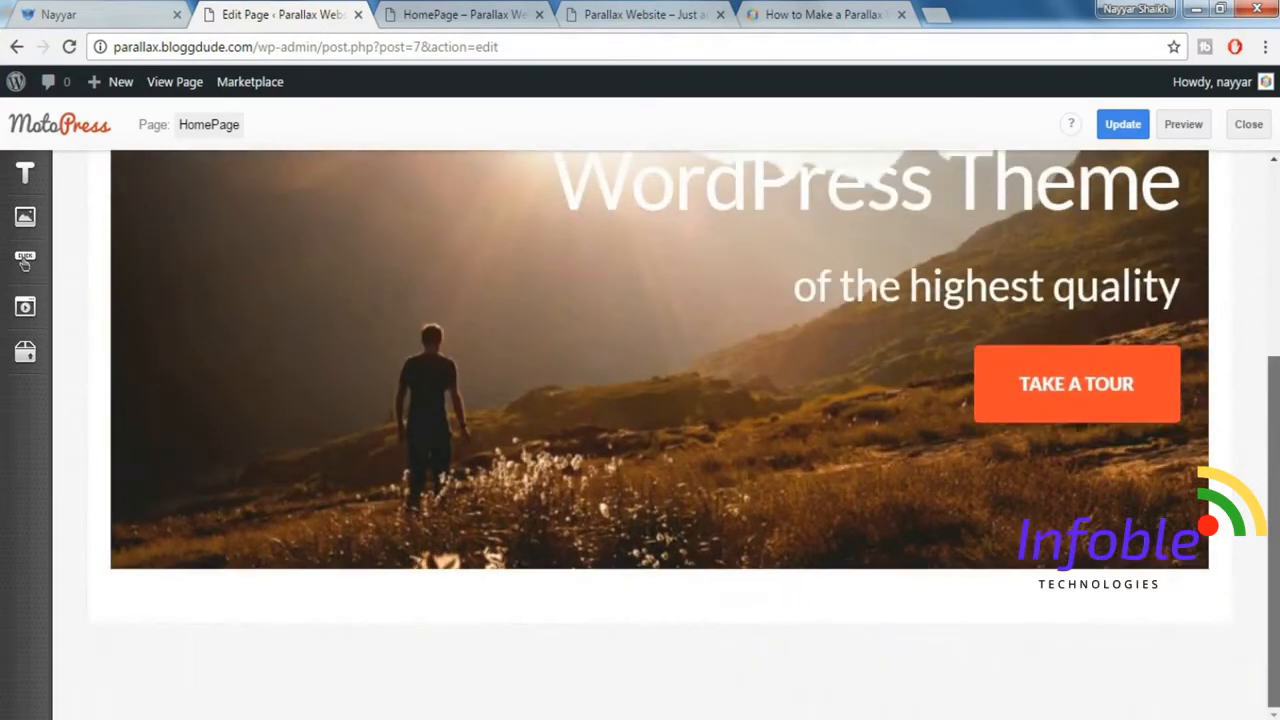
{"action": "left_click", "coordinate": [90, 12]}
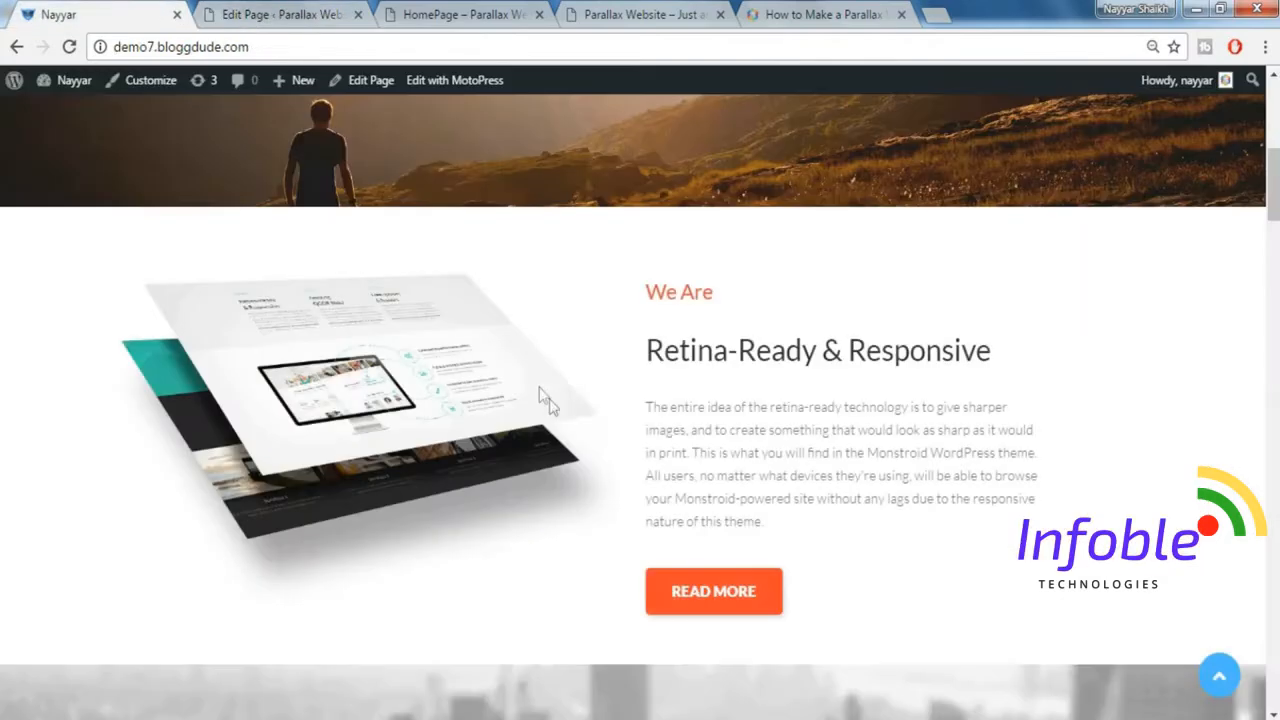
{"action": "left_click", "coordinate": [297, 12]}
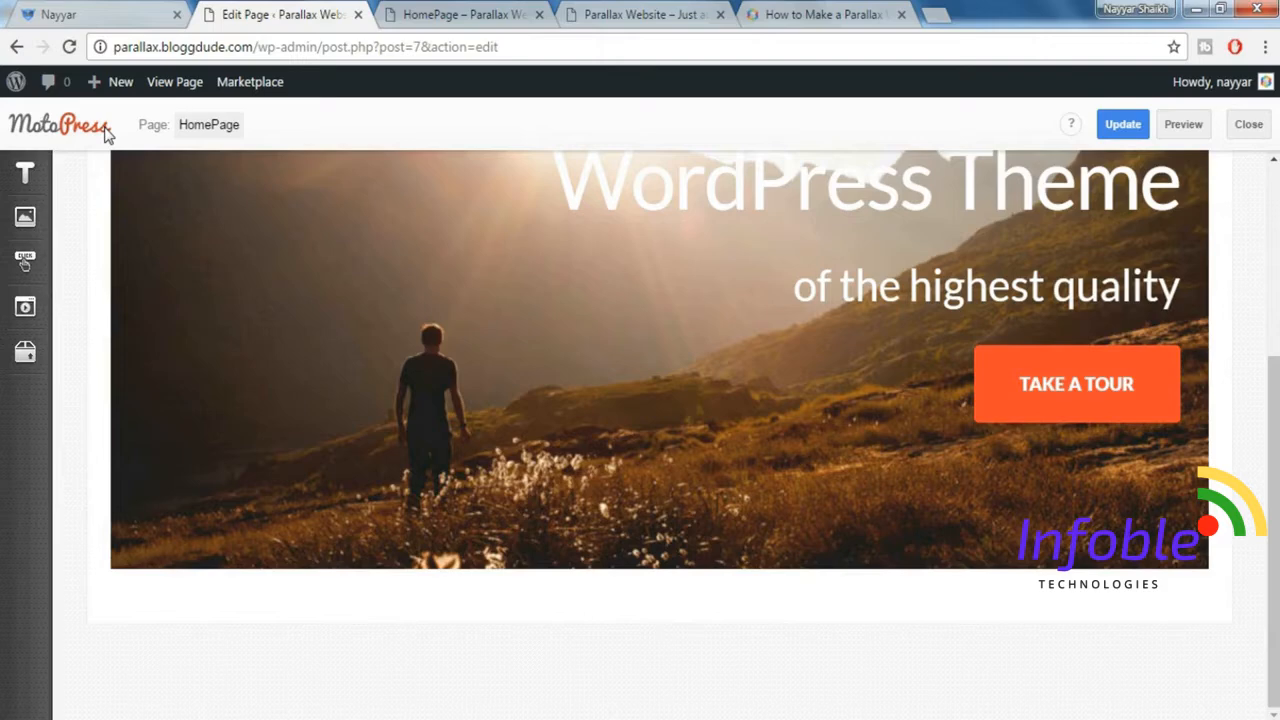
{"action": "left_click", "coordinate": [40, 12]}
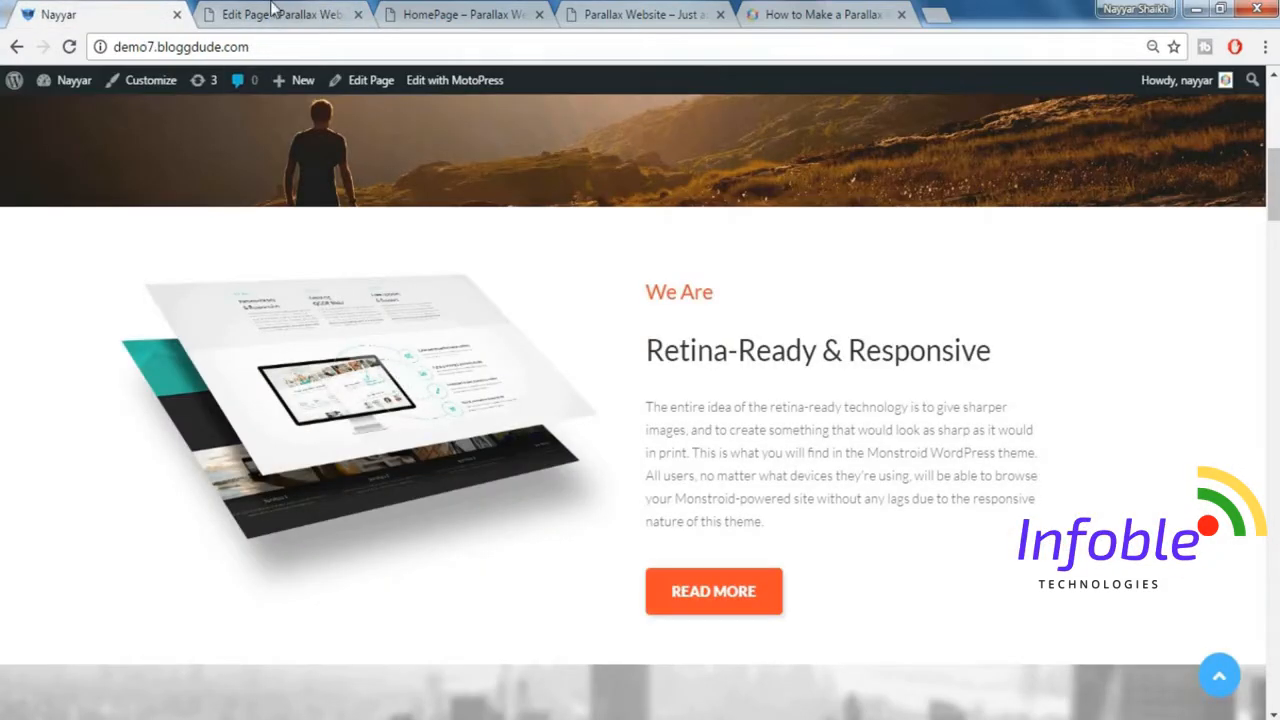
{"action": "left_click", "coordinate": [300, 12]}
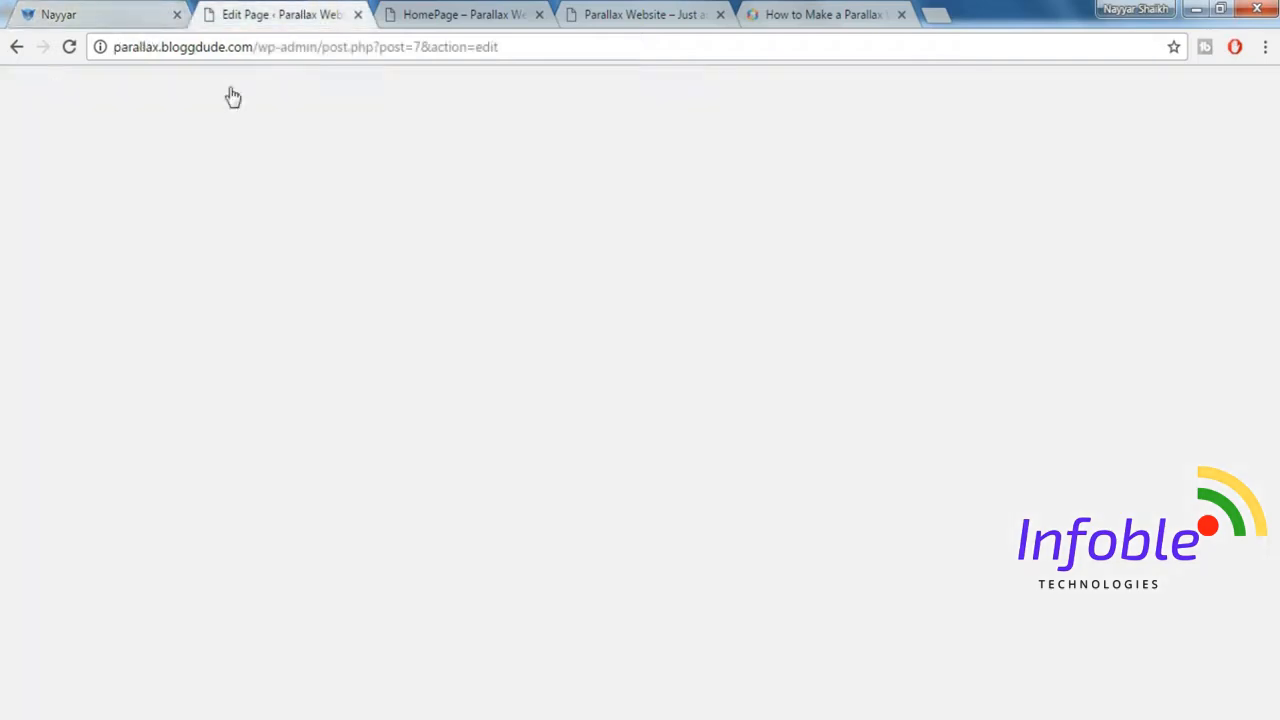
Add a WordPress Text block in a new row below the hero row and open media insertion for its content.
{"action": "left_click", "coordinate": [26, 176]}
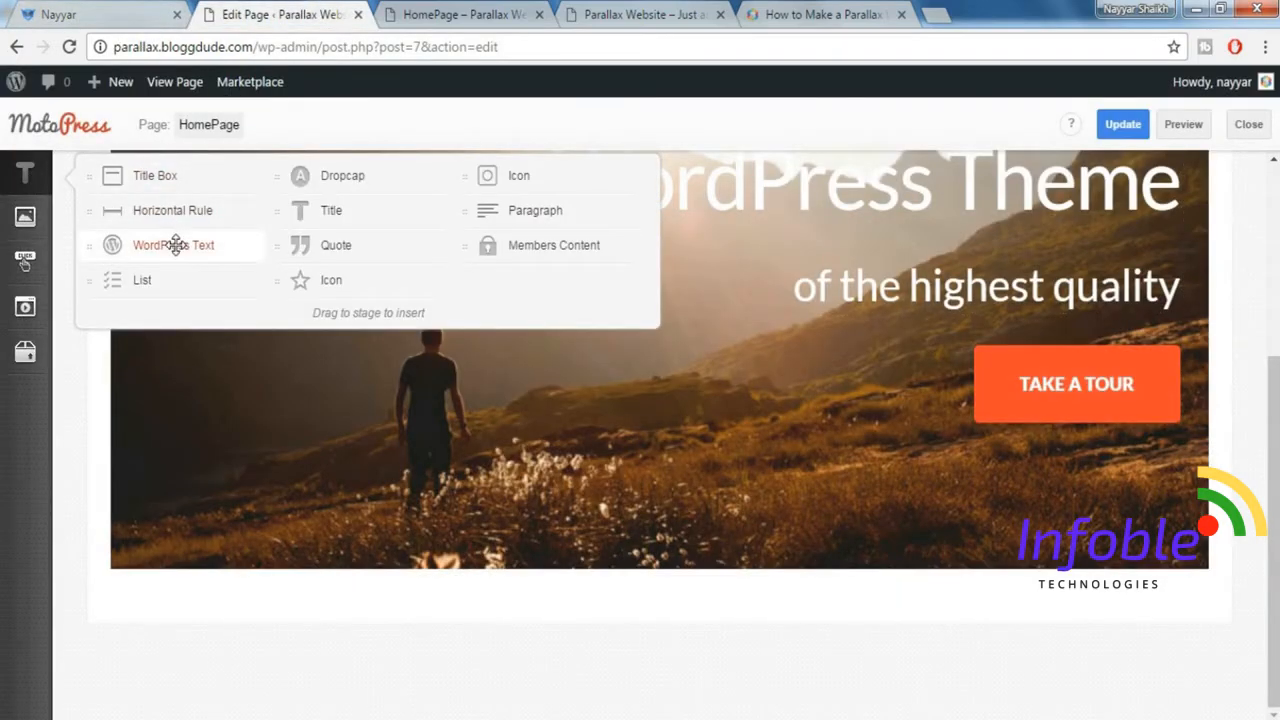
{"action": "left_click_drag", "start_coordinate": [175, 248], "coordinate": [333, 663]}
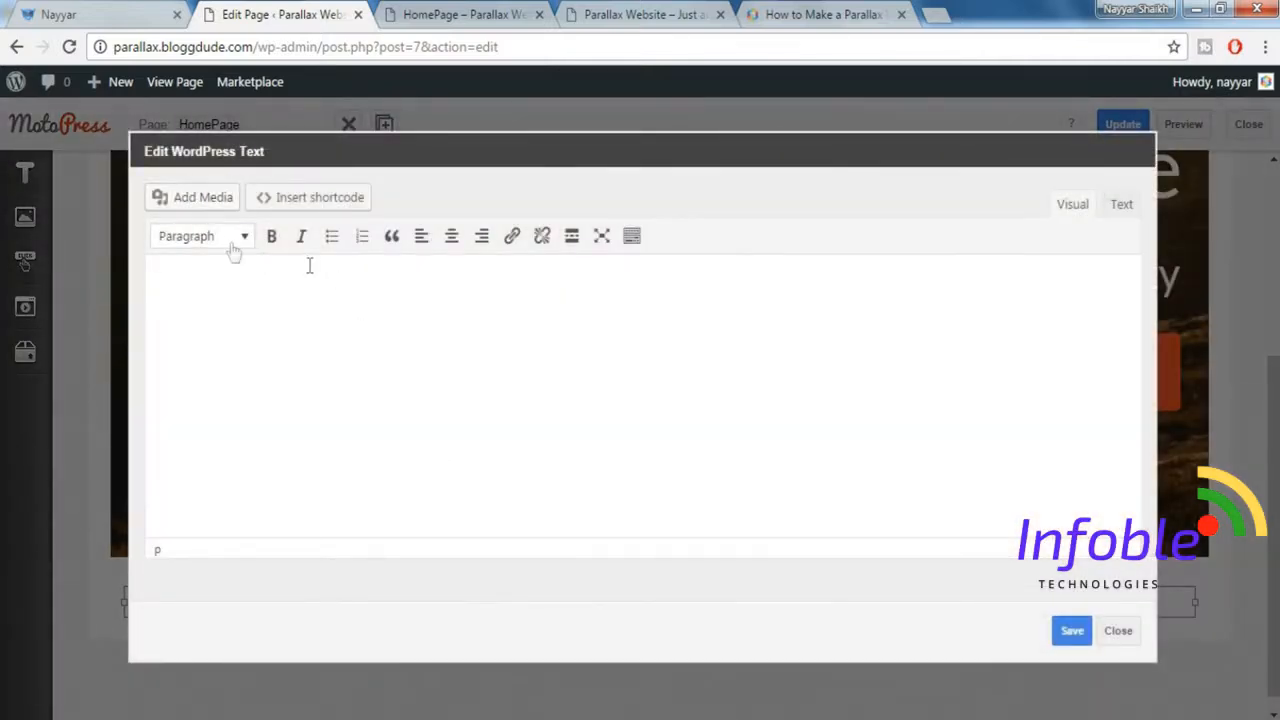
{"action": "left_click", "coordinate": [187, 203]}
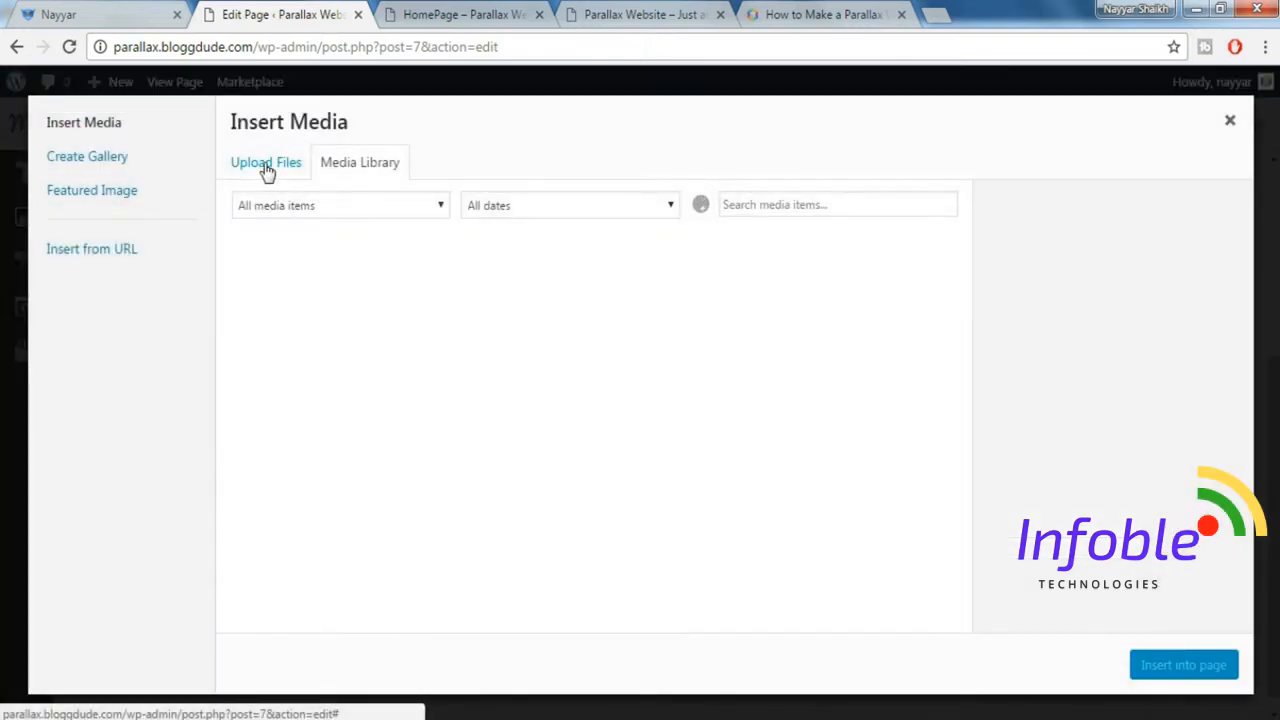
Upload all the images from the Monstroid Images folder to the media library.
{"action": "left_click", "coordinate": [266, 168]}
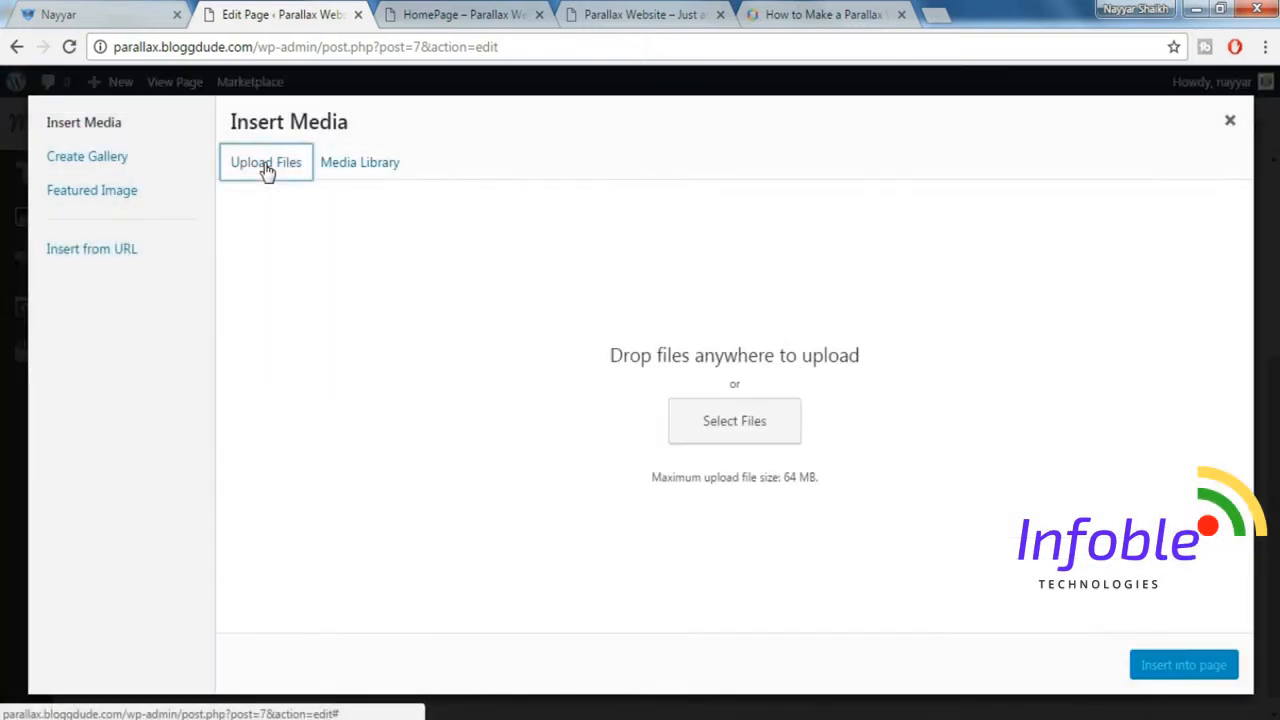
{"action": "left_click", "coordinate": [716, 428]}
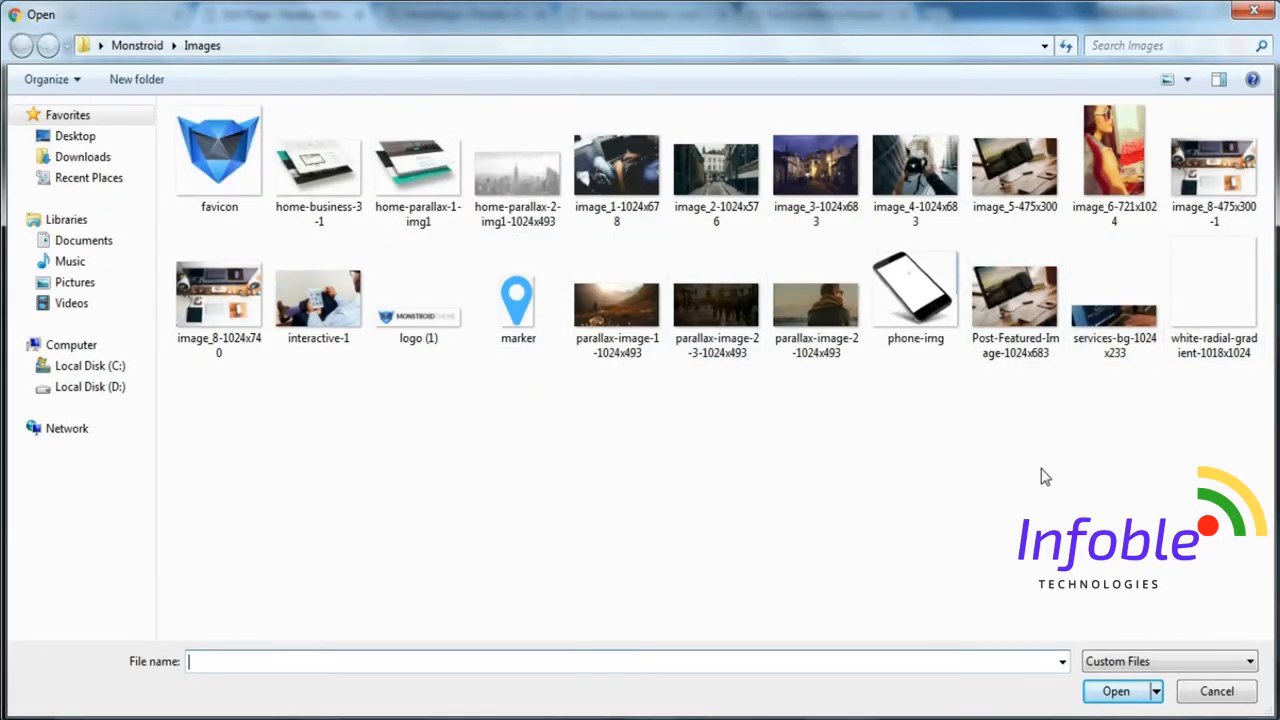
{"action": "left_click", "coordinate": [822, 312]}
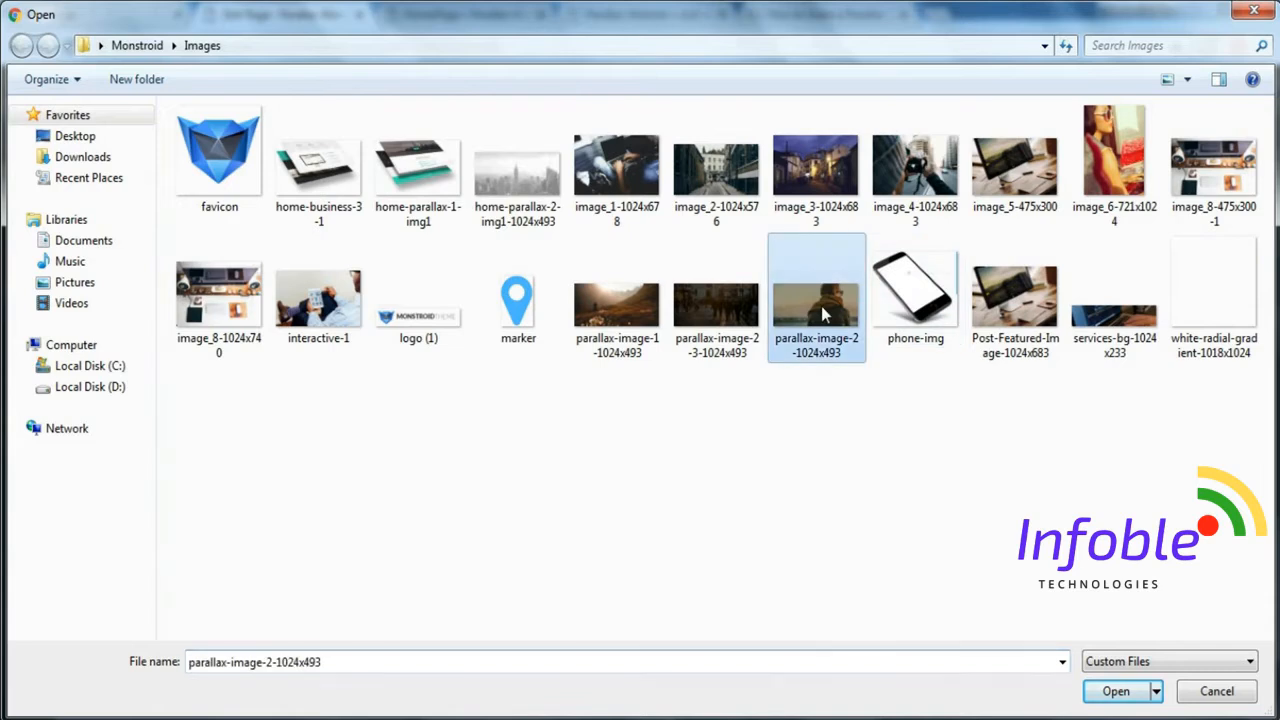
{"action": "key", "text": "ctrl+a"}
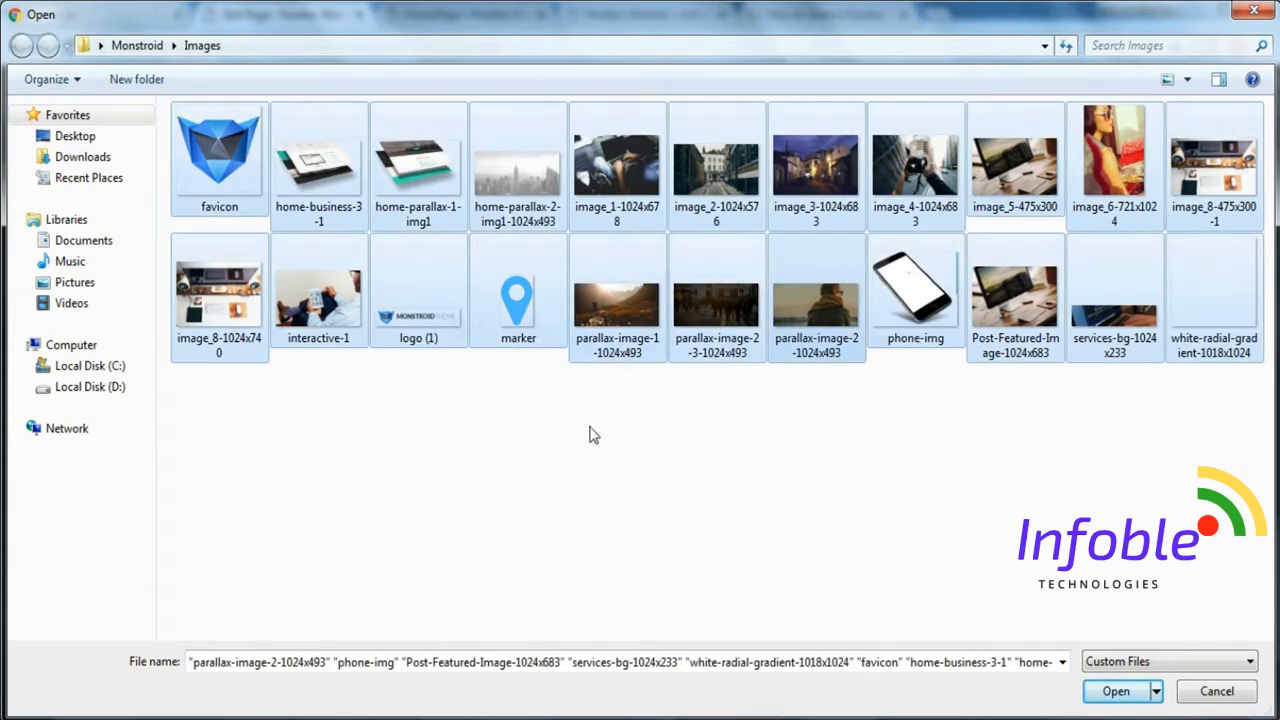
{"action": "left_click", "coordinate": [1092, 693]}
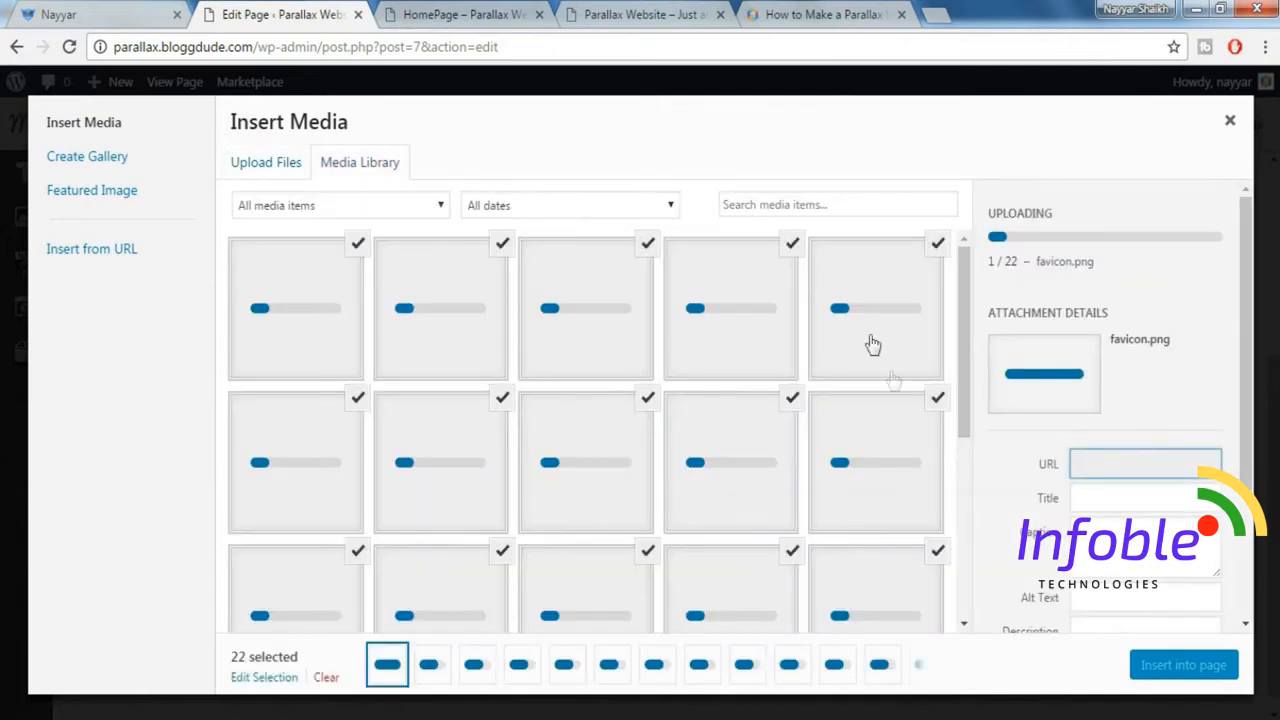
Deselect the uploaded images except home-business-3-1.png and insert that image into the WordPress Text block.
{"action": "scroll", "coordinate": [813, 499], "scroll_direction": "down", "scroll_amount": 1}
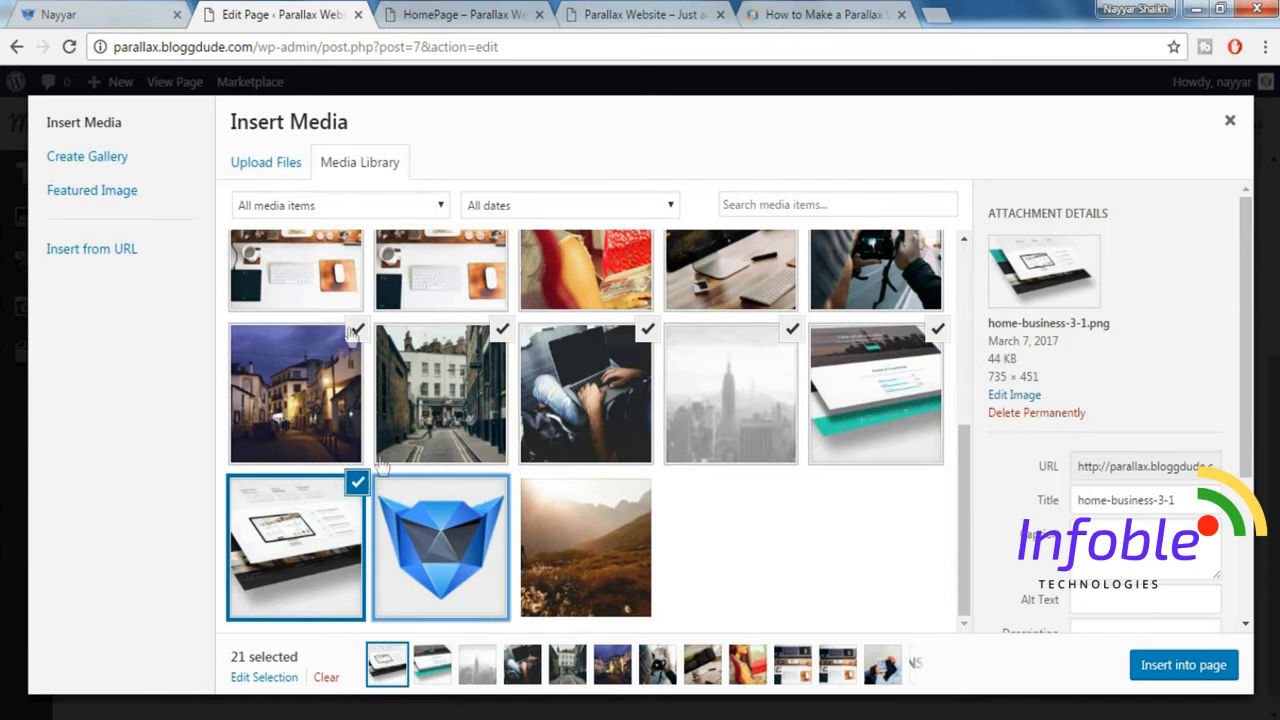
{"action": "left_click", "coordinate": [354, 331]}
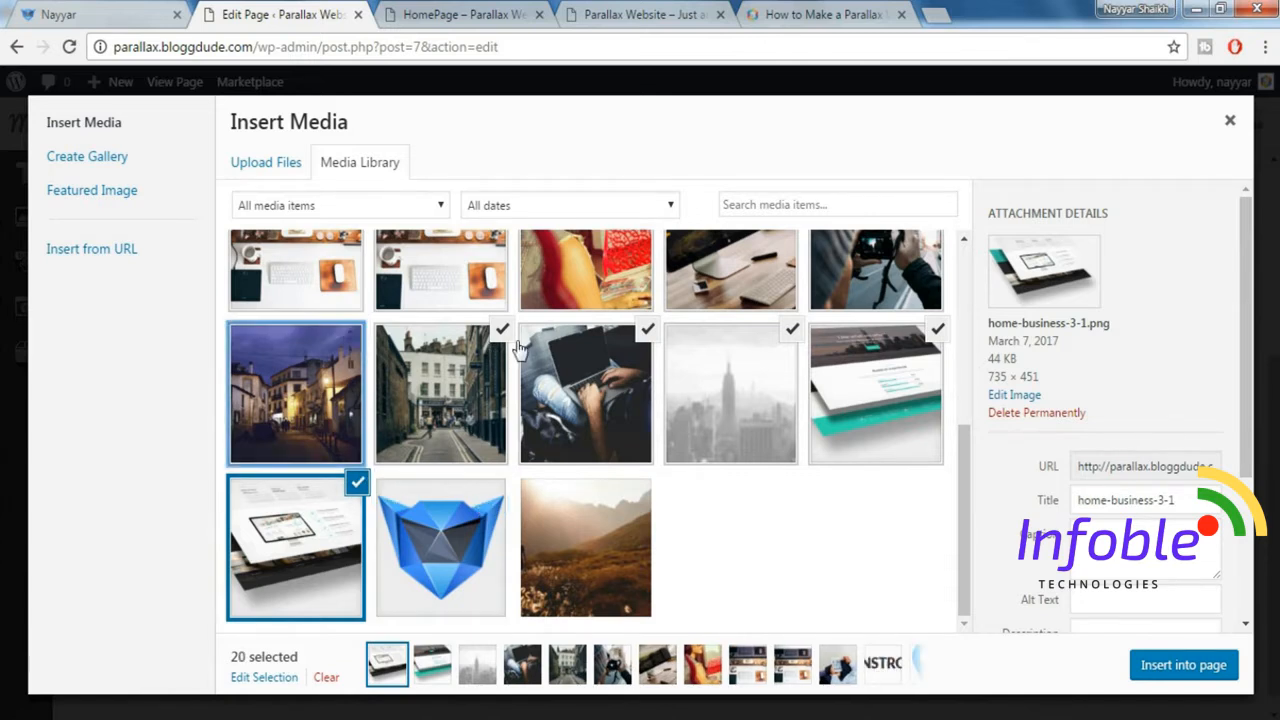
{"action": "left_click", "coordinate": [502, 330]}
{"action": "left_click", "coordinate": [647, 330]}
{"action": "left_click", "coordinate": [792, 332]}
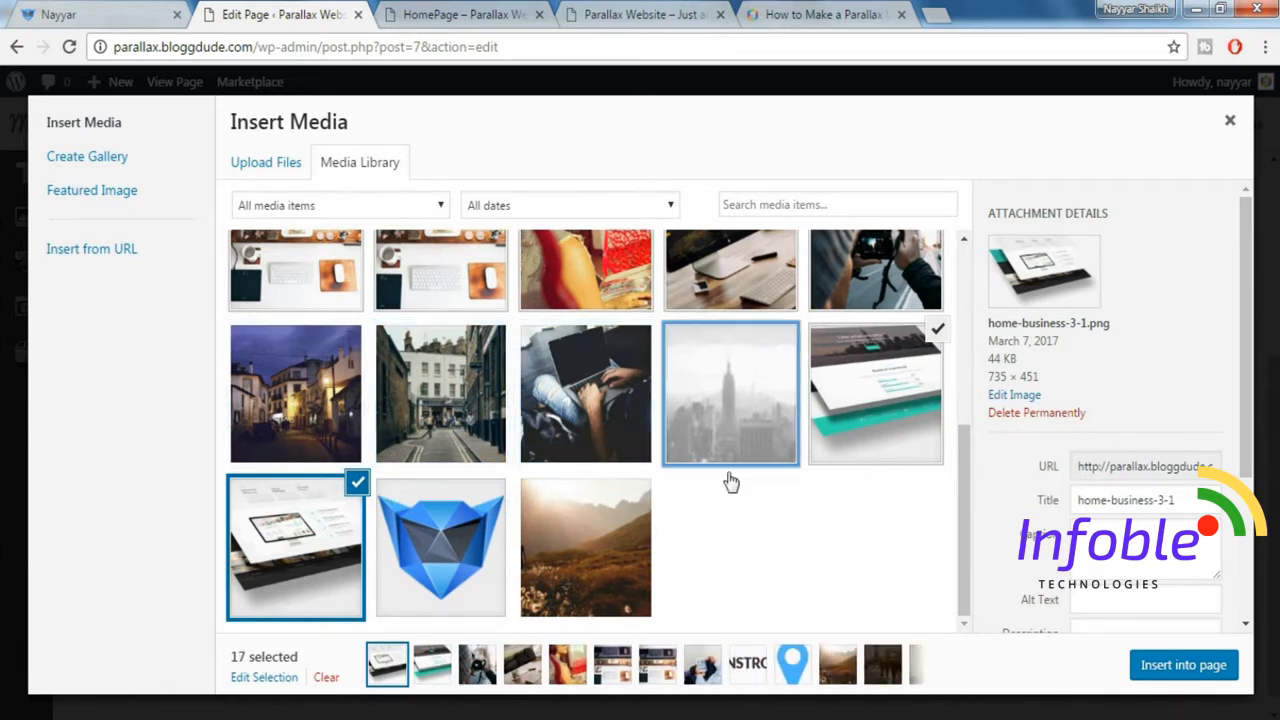
{"action": "left_click", "coordinate": [938, 331]}
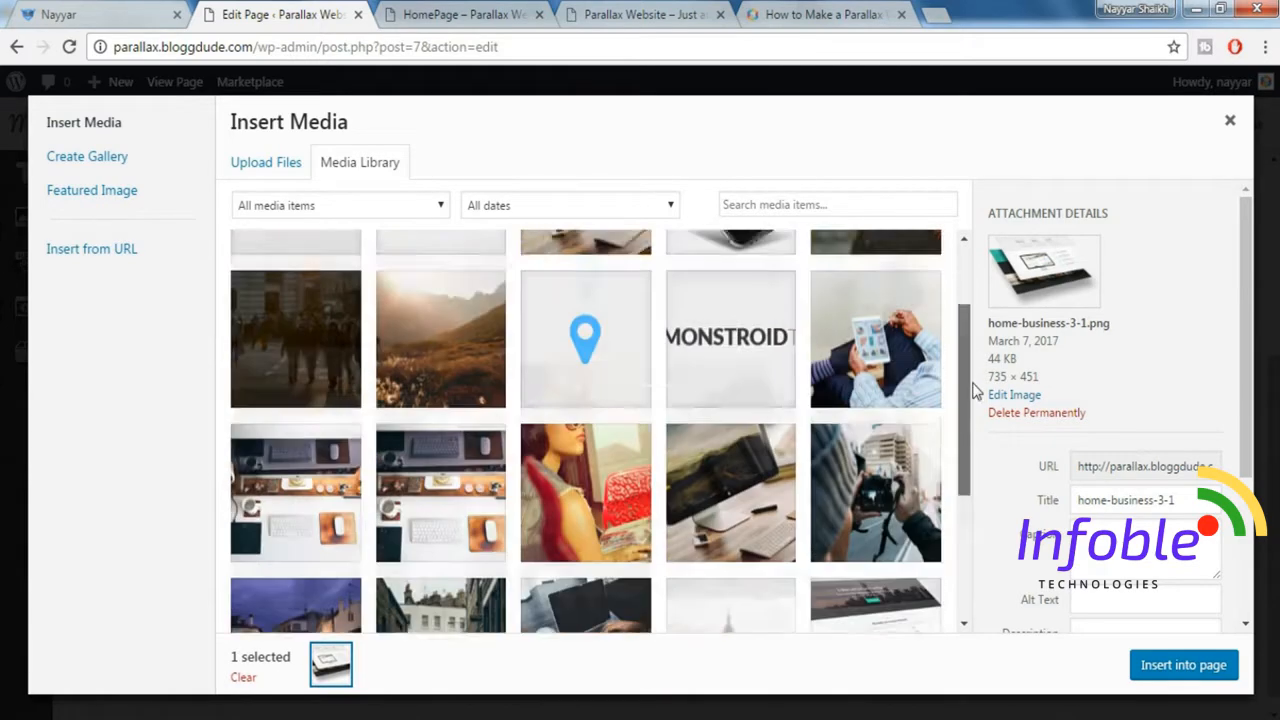
{"action": "left_click_drag", "start_coordinate": [970, 383], "coordinate": [971, 468]}
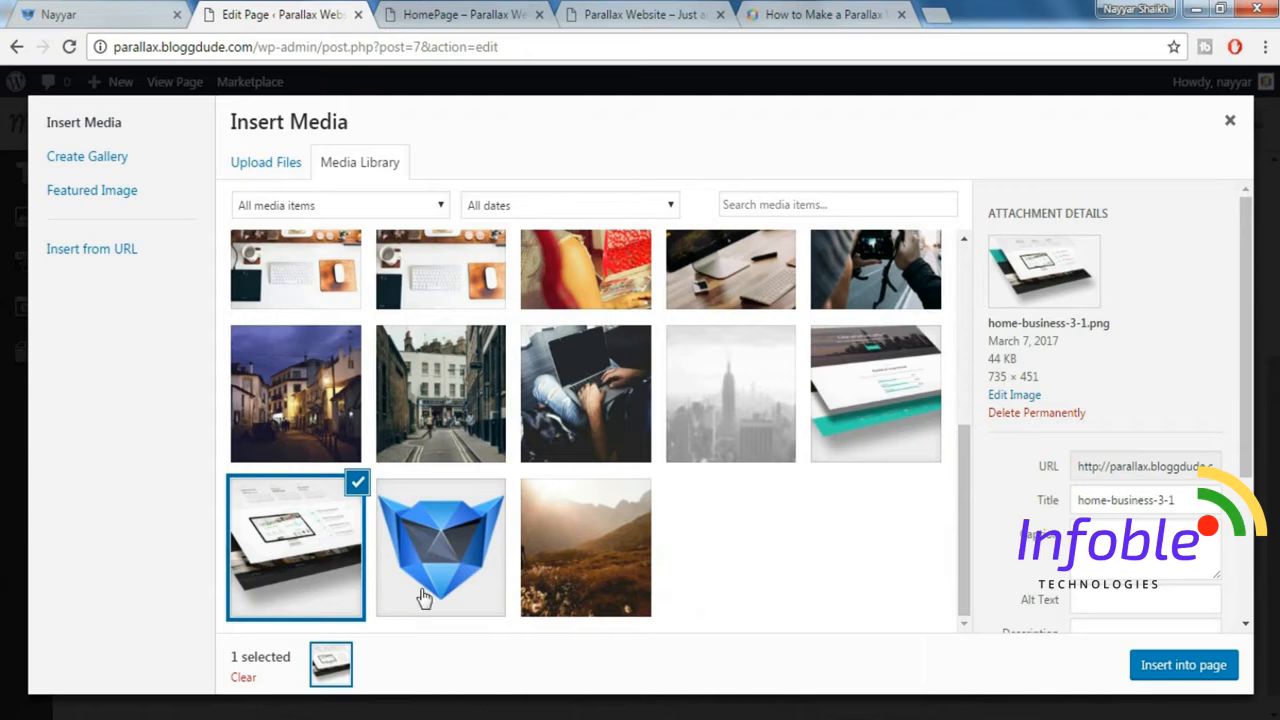
{"action": "left_click", "coordinate": [1185, 667]}
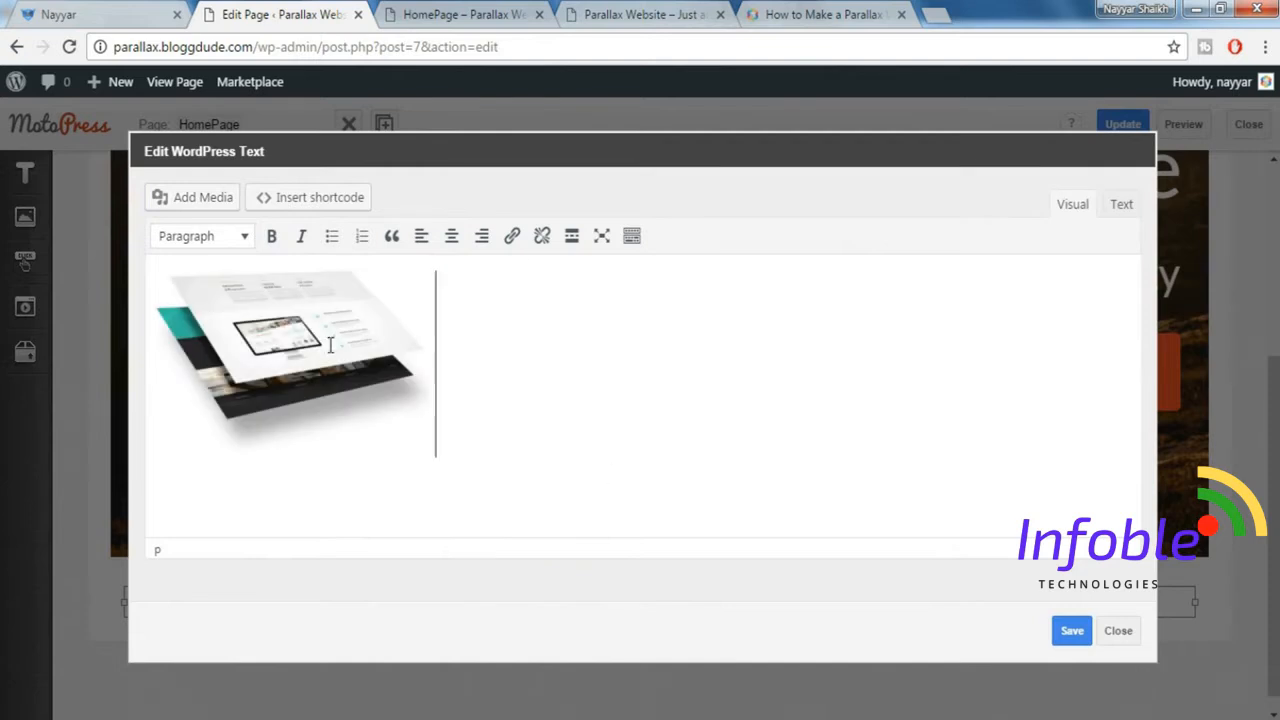
Set the inserted image's size to Full Size – 735 × 451, then save the WordPress Text block and close its settings.
{"action": "left_click", "coordinate": [324, 346]}
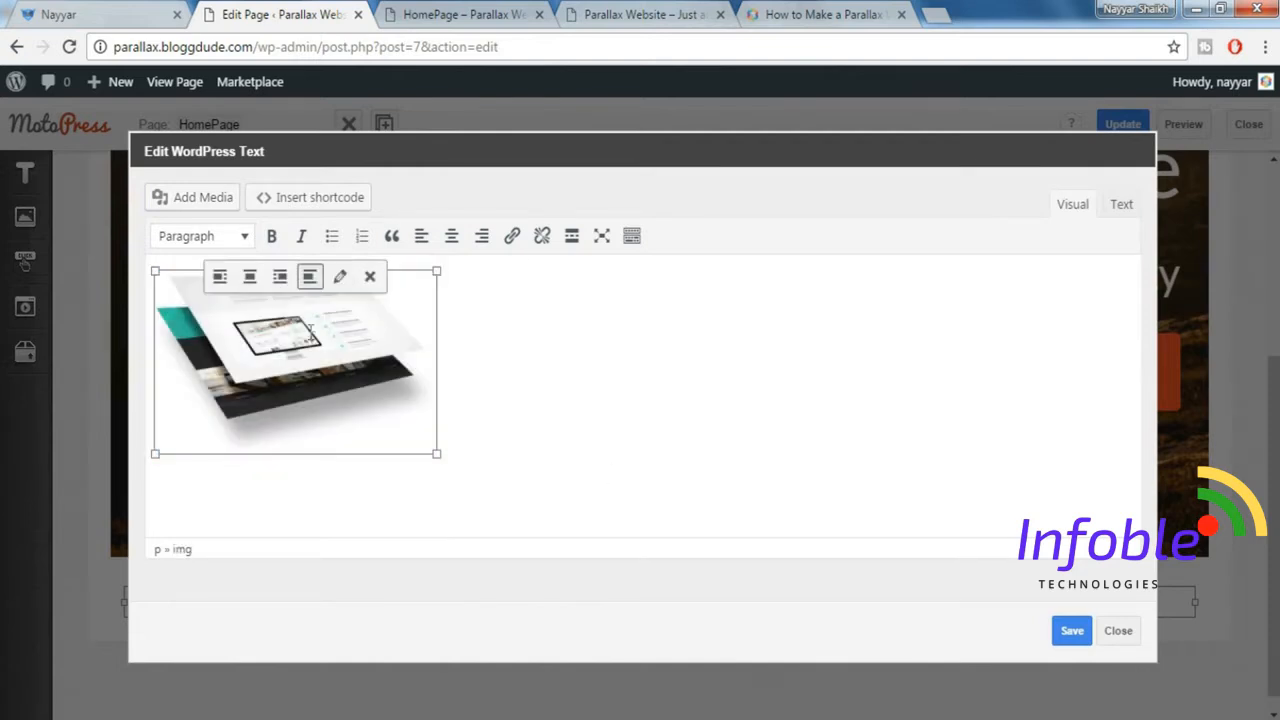
{"action": "left_click", "coordinate": [340, 280]}
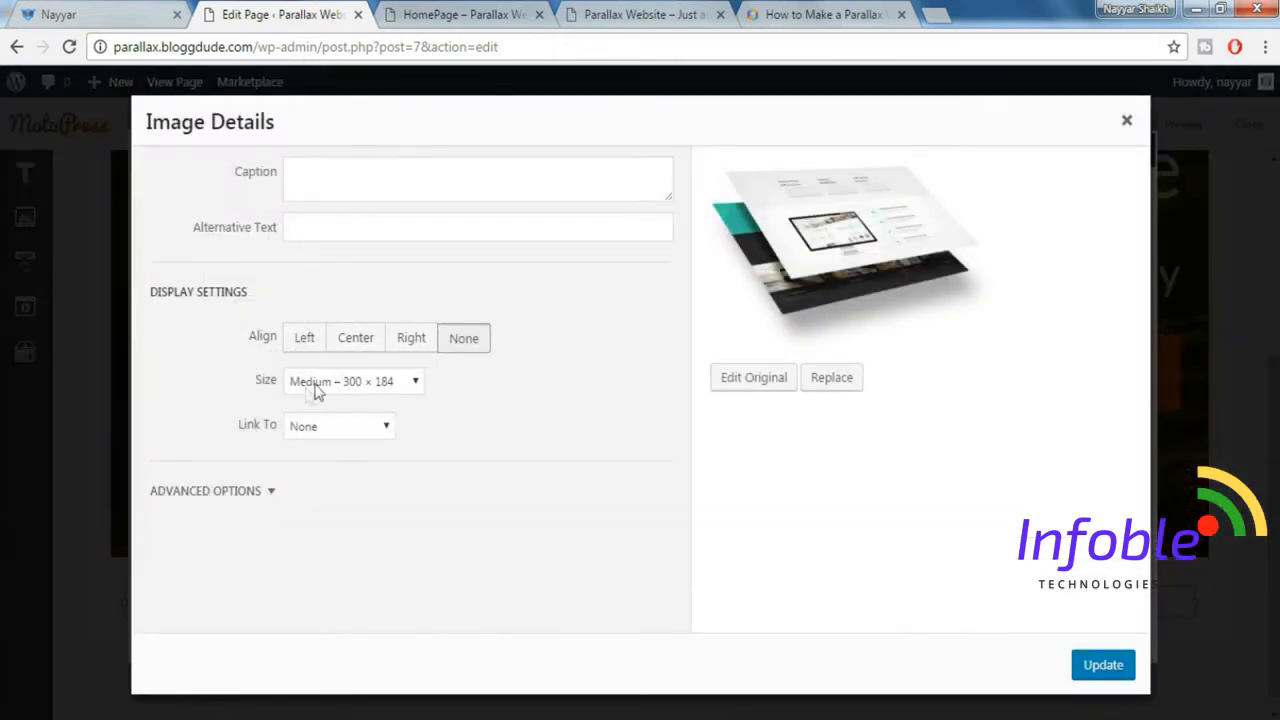
{"action": "left_click", "coordinate": [351, 385]}
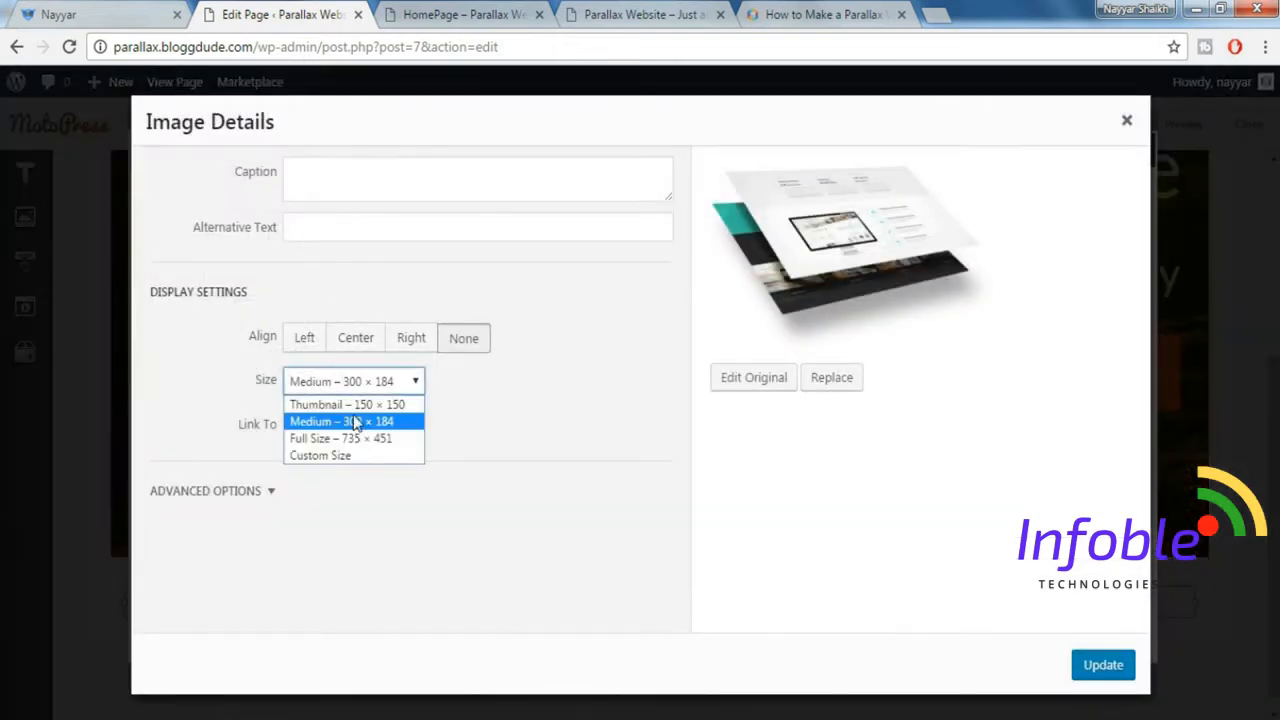
{"action": "left_click", "coordinate": [336, 440]}
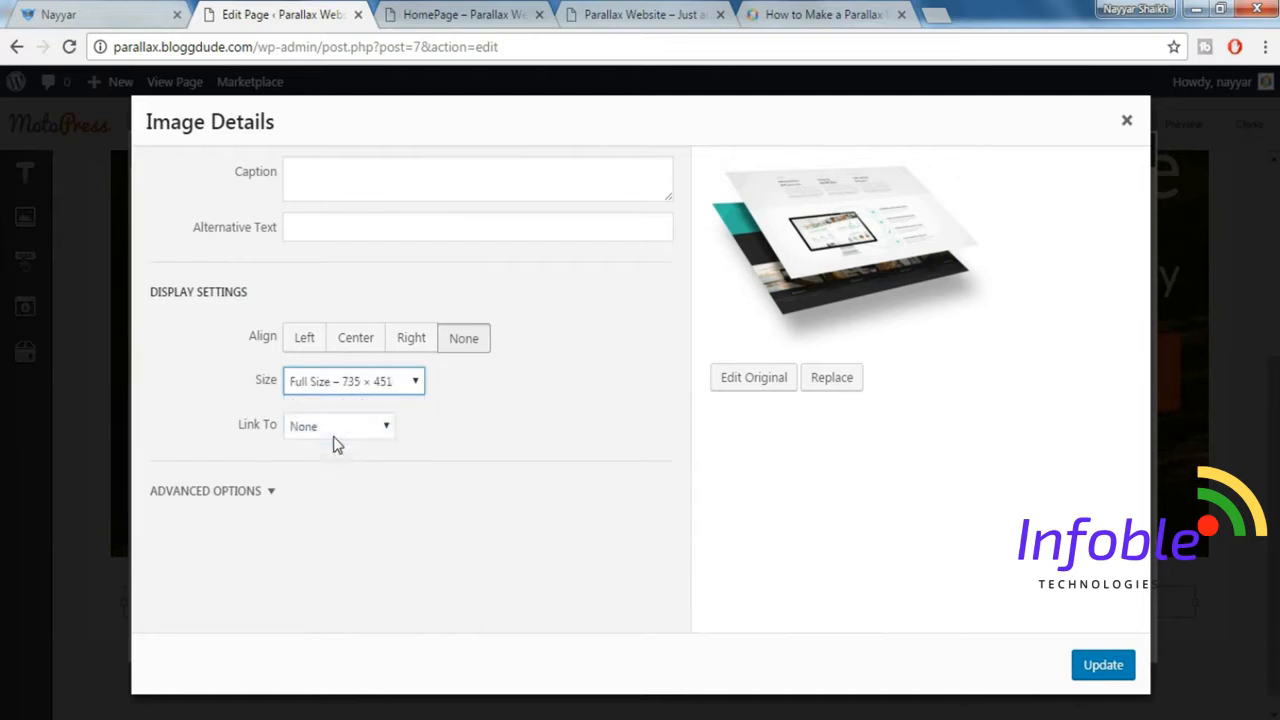
{"action": "left_click", "coordinate": [1105, 667]}
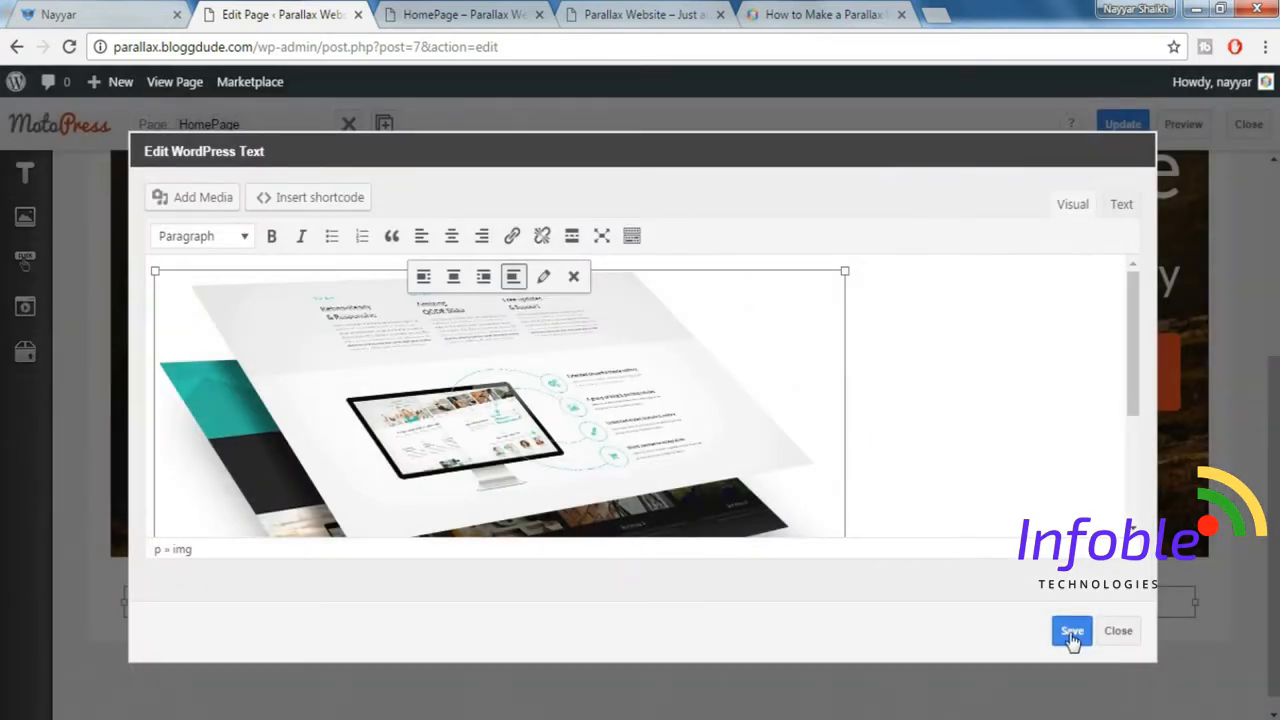
{"action": "left_click", "coordinate": [1072, 632]}
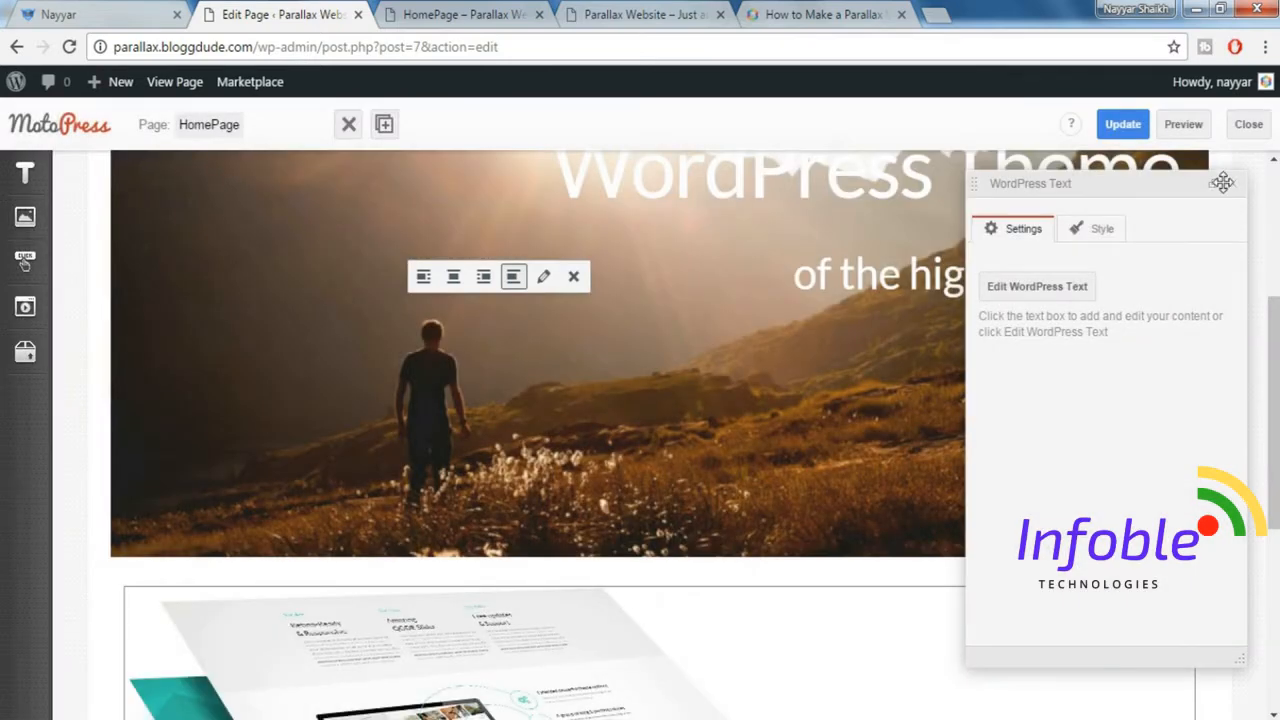
{"action": "scroll", "coordinate": [1166, 340], "scroll_direction": "down", "scroll_amount": 2}
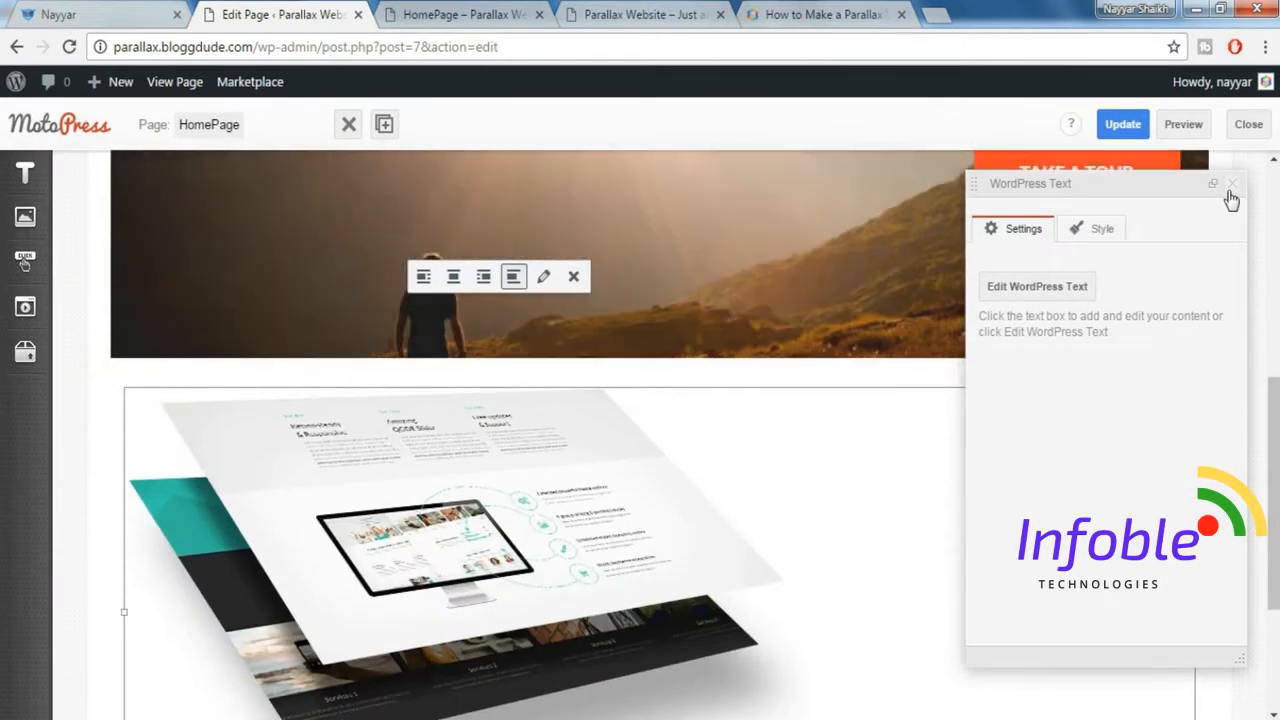
{"action": "left_click", "coordinate": [1232, 184]}
{"action": "scroll", "coordinate": [1071, 406], "scroll_direction": "down", "scroll_amount": 1}
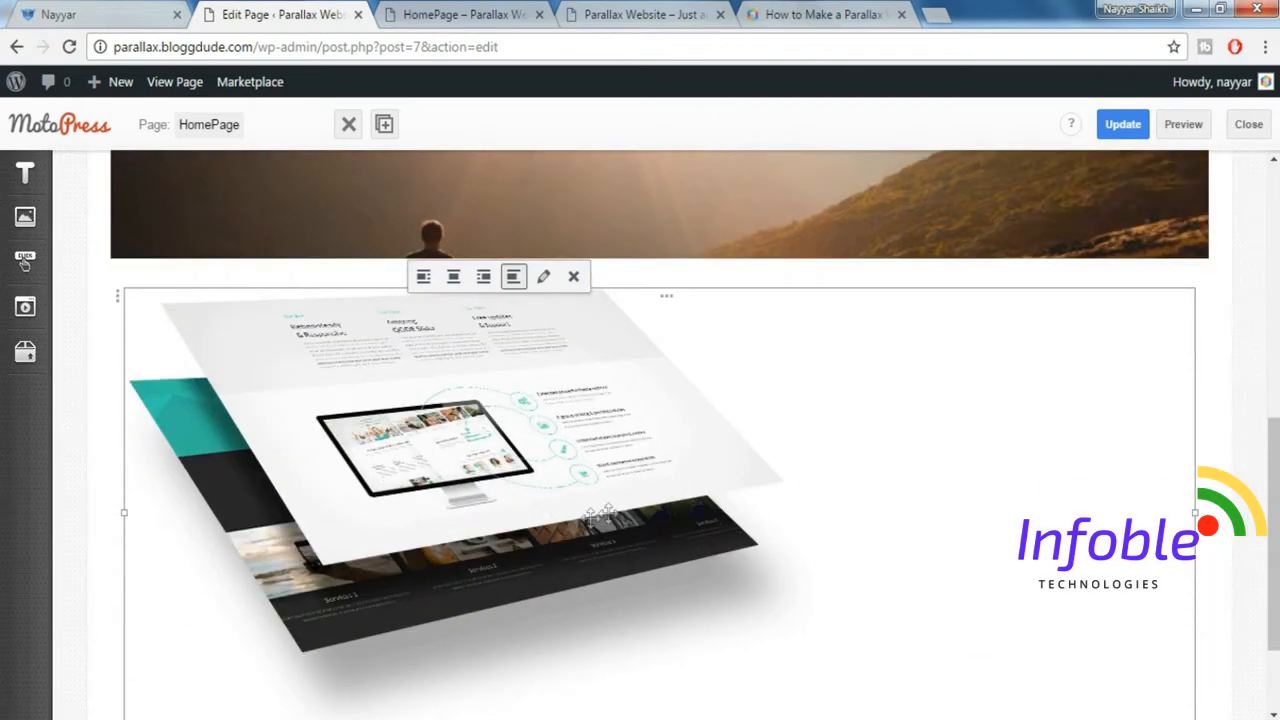
Compare the new row with the demo's Retina-Ready & Responsive section and add a Title Box in a column to the right of the image.
{"action": "left_click", "coordinate": [126, 10]}
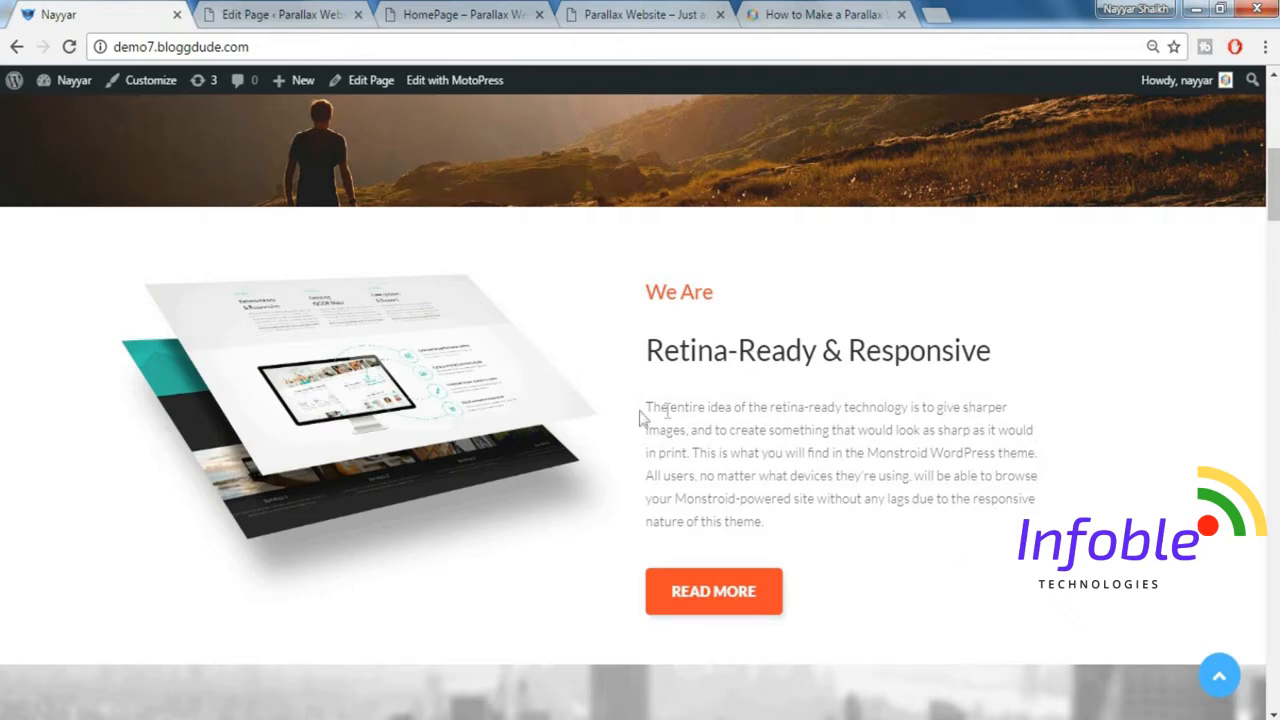
{"action": "left_click", "coordinate": [286, 12]}
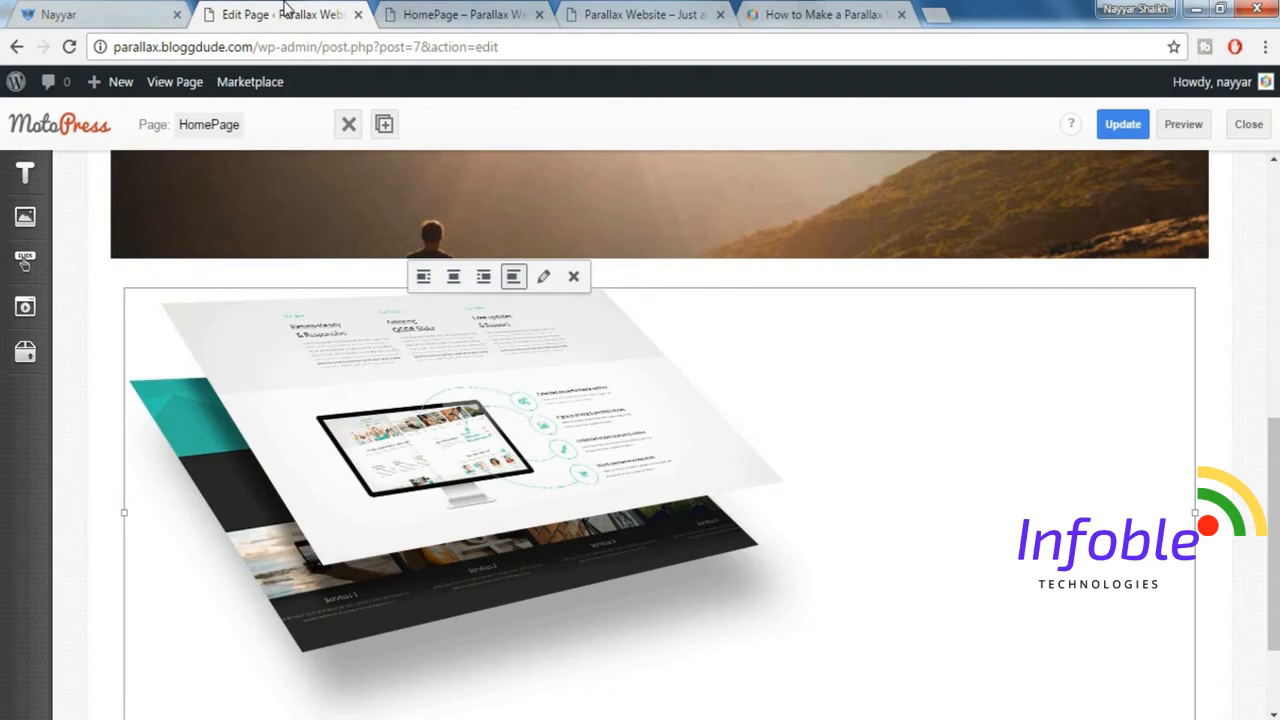
{"action": "left_click", "coordinate": [147, 20]}
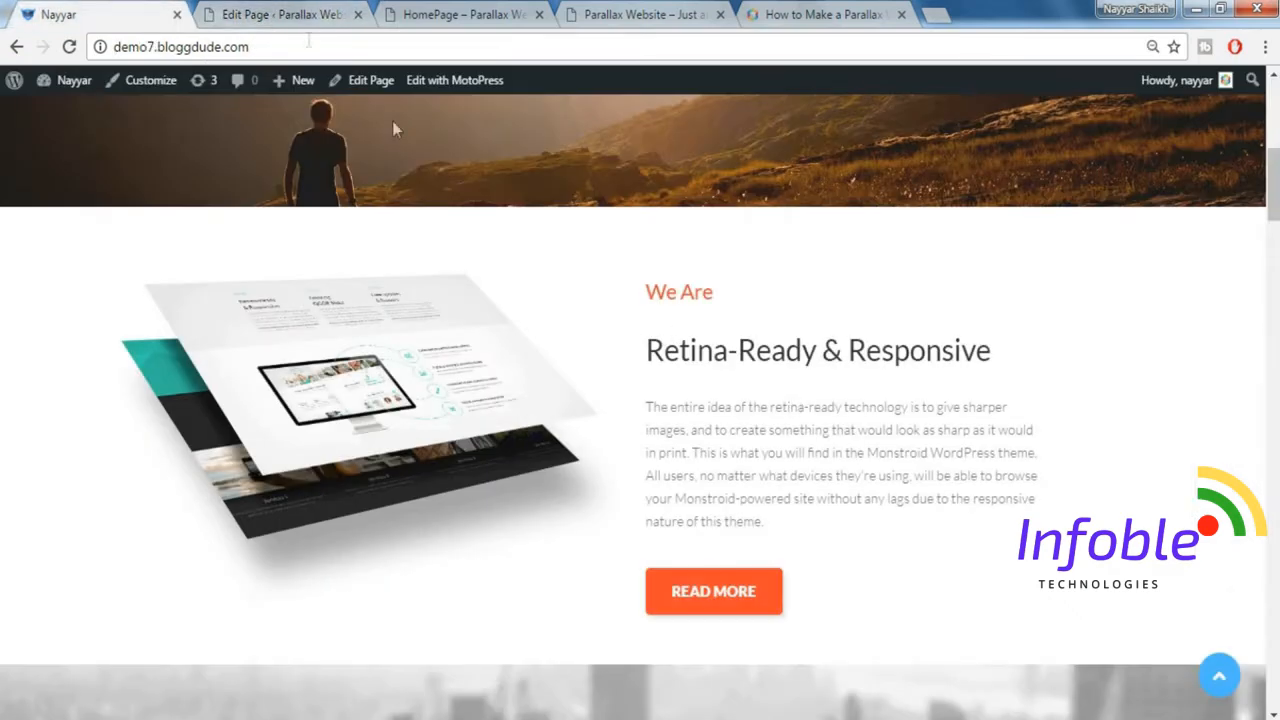
{"action": "left_click", "coordinate": [302, 12]}
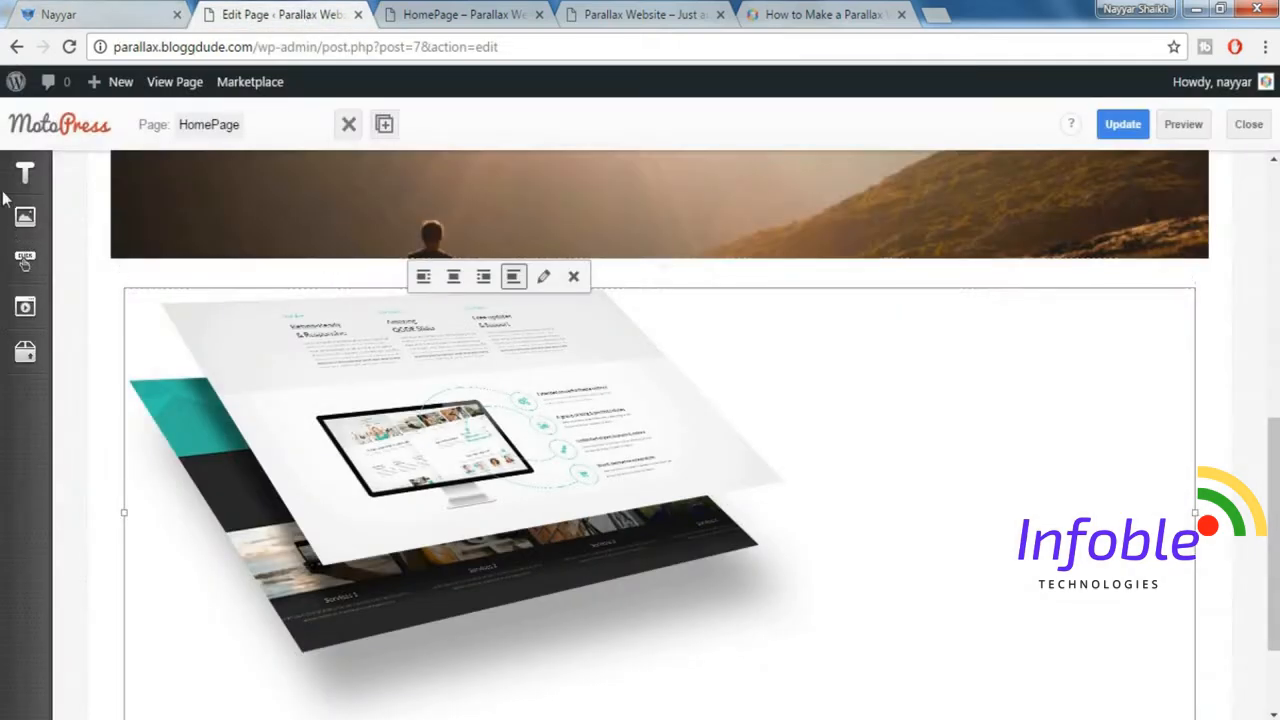
{"action": "mouse_move", "coordinate": [27, 176]}
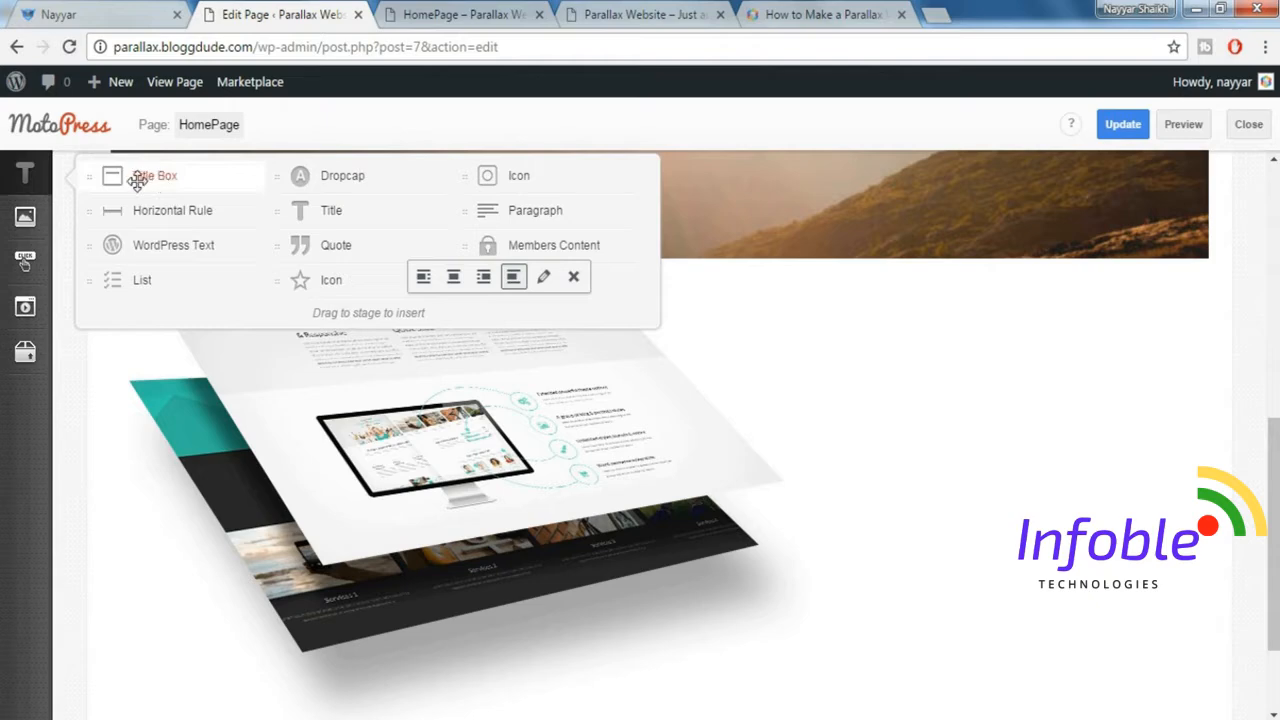
{"action": "mouse_move", "coordinate": [140, 177]}
{"action": "left_mouse_down"}
{"action": "mouse_move", "coordinate": [380, 176]}
{"action": "mouse_move", "coordinate": [1057, 360]}
{"action": "mouse_move", "coordinate": [1211, 366]}
{"action": "mouse_move", "coordinate": [1214, 346]}
{"action": "mouse_move", "coordinate": [1215, 368]}
{"action": "mouse_move", "coordinate": [1215, 343]}
{"action": "mouse_move", "coordinate": [1211, 371]}
{"action": "mouse_move", "coordinate": [1213, 341]}
{"action": "mouse_move", "coordinate": [1216, 385]}
{"action": "left_mouse_up"}
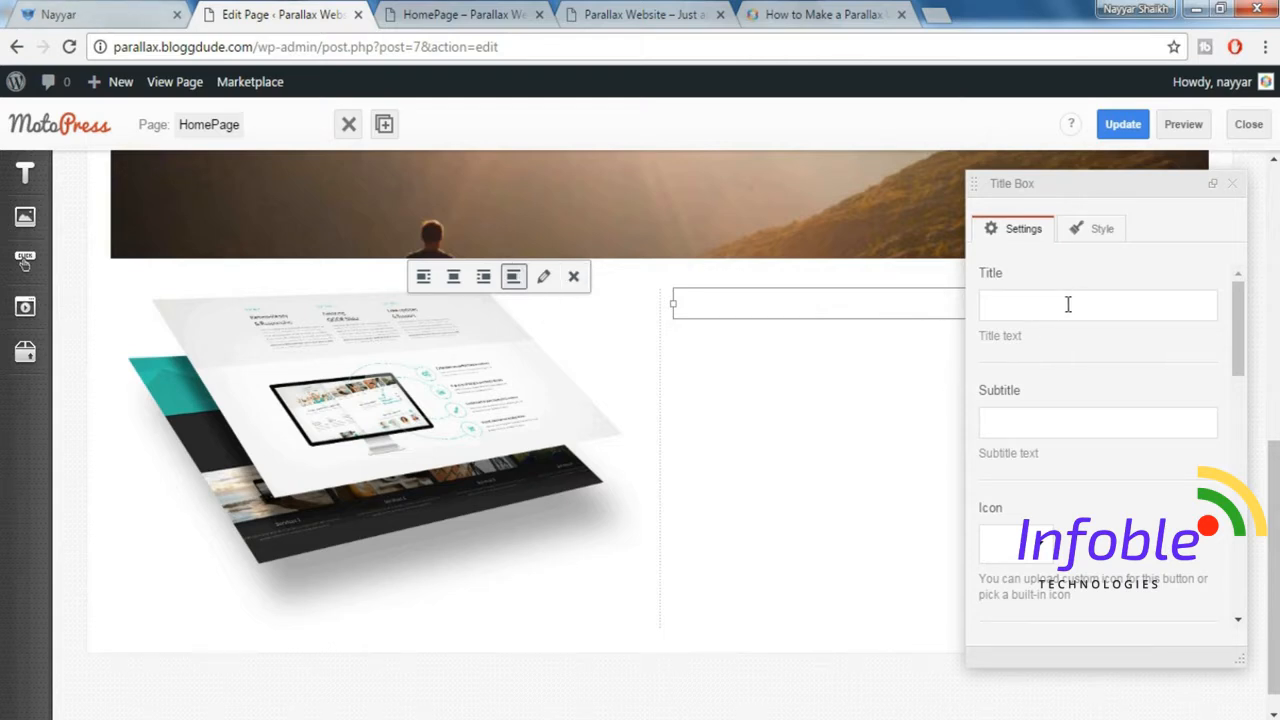
Copy the demo's heading "Retina-Ready & Responsive" into the Title Box as its title.
{"action": "left_click", "coordinate": [55, 13]}
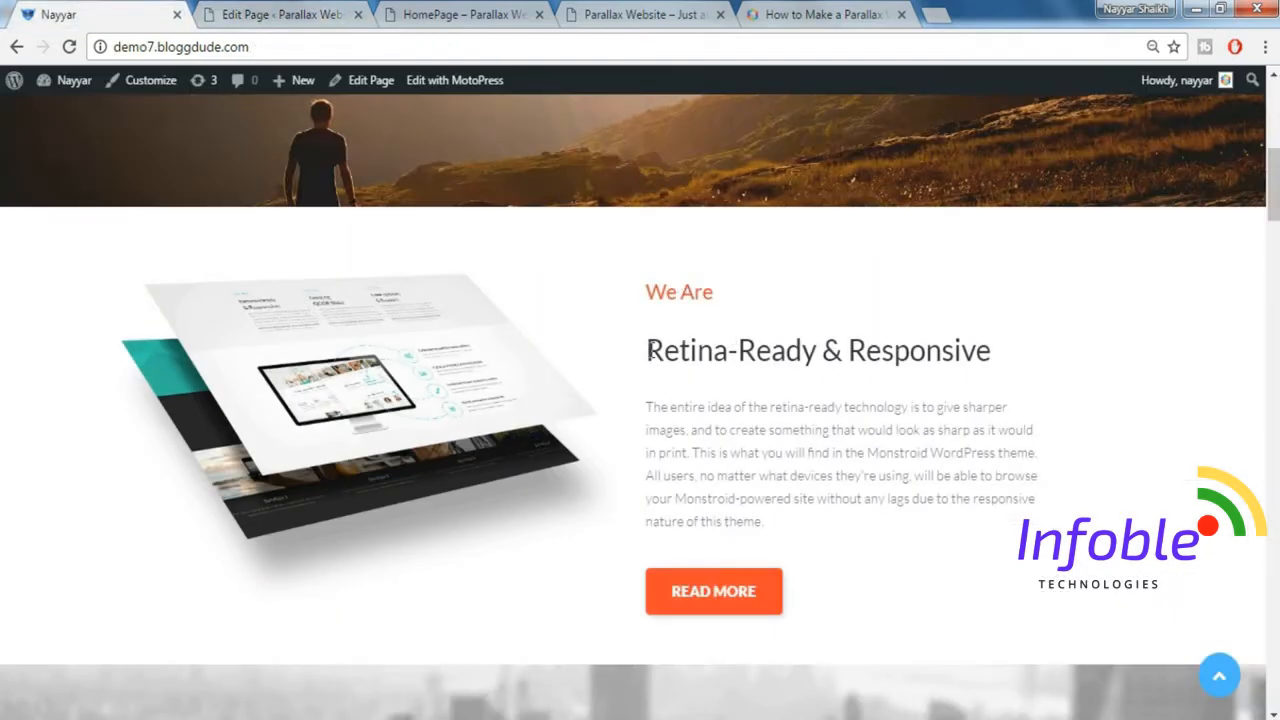
{"action": "left_click_drag", "start_coordinate": [649, 349], "coordinate": [1003, 342]}
{"action": "key", "text": "ctrl+c"}
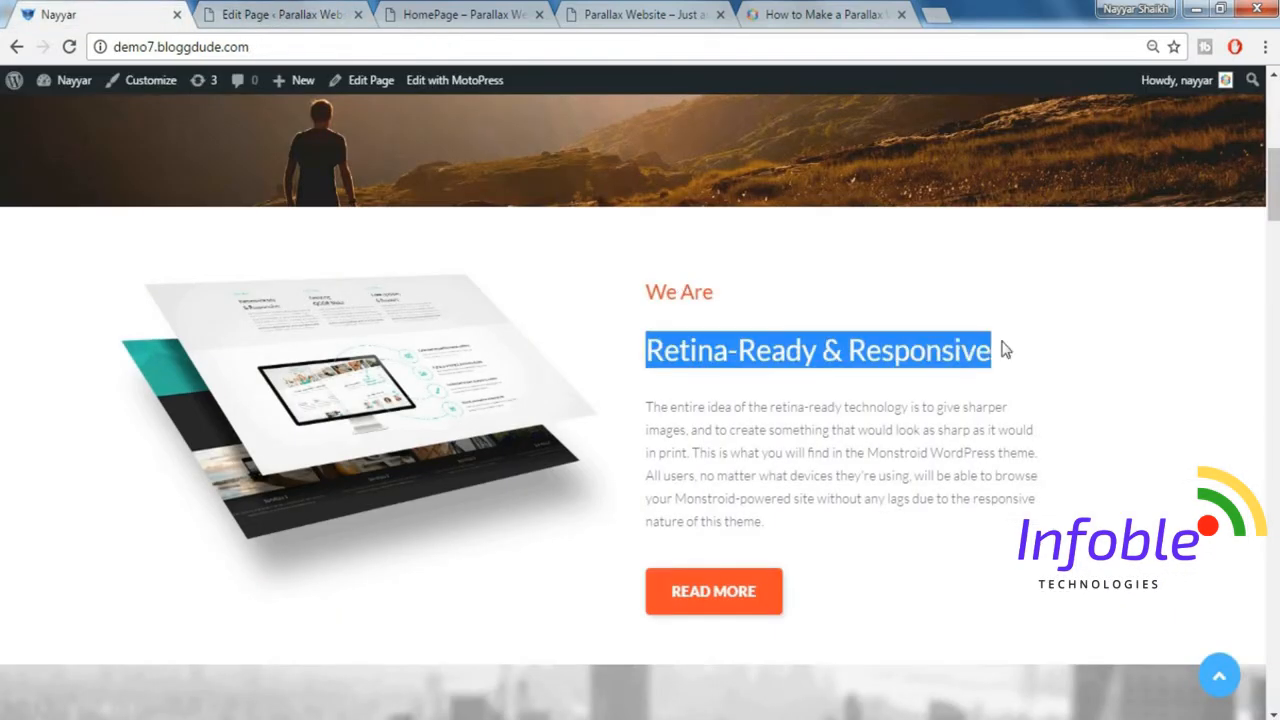
{"action": "left_click", "coordinate": [305, 8]}
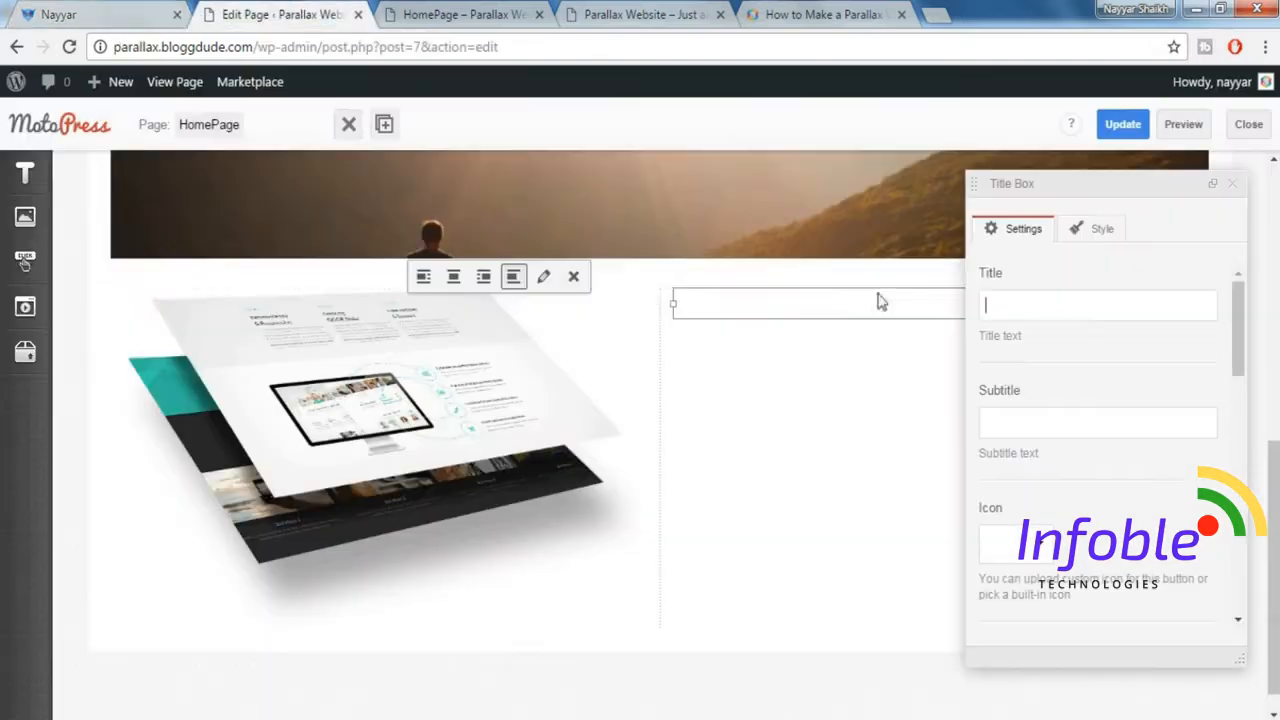
{"action": "key", "text": "ctrl+v"}
Copy the demo's "We Are" line into the Title Box as its subtitle.
{"action": "left_click", "coordinate": [122, 16]}
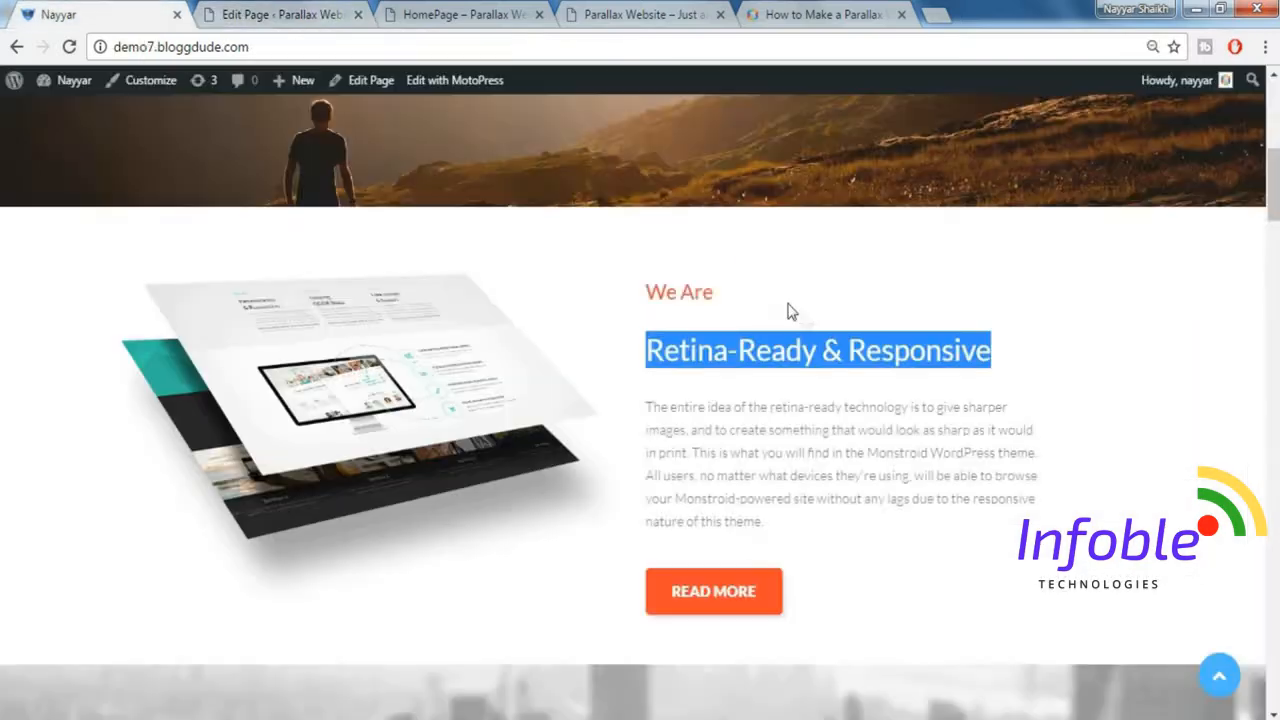
{"action": "left_click_drag", "start_coordinate": [647, 293], "coordinate": [720, 294]}
{"action": "key", "text": "ctrl+c"}
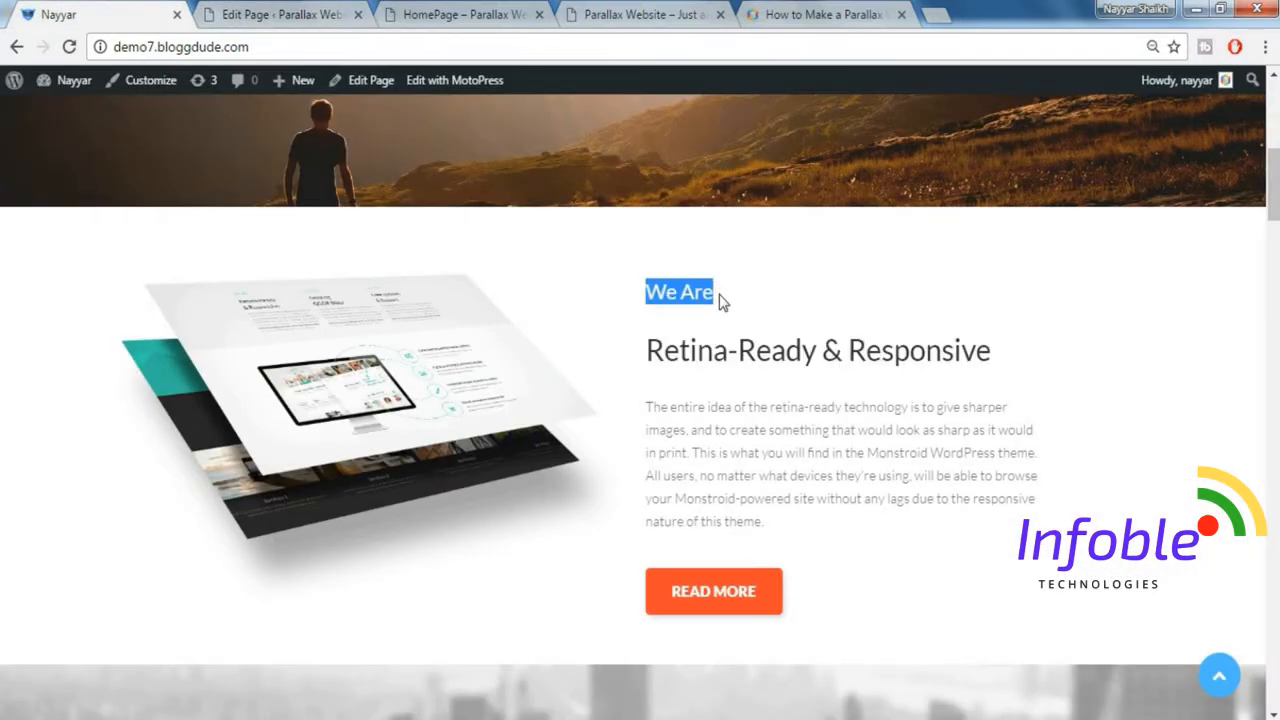
{"action": "left_click", "coordinate": [290, 14]}
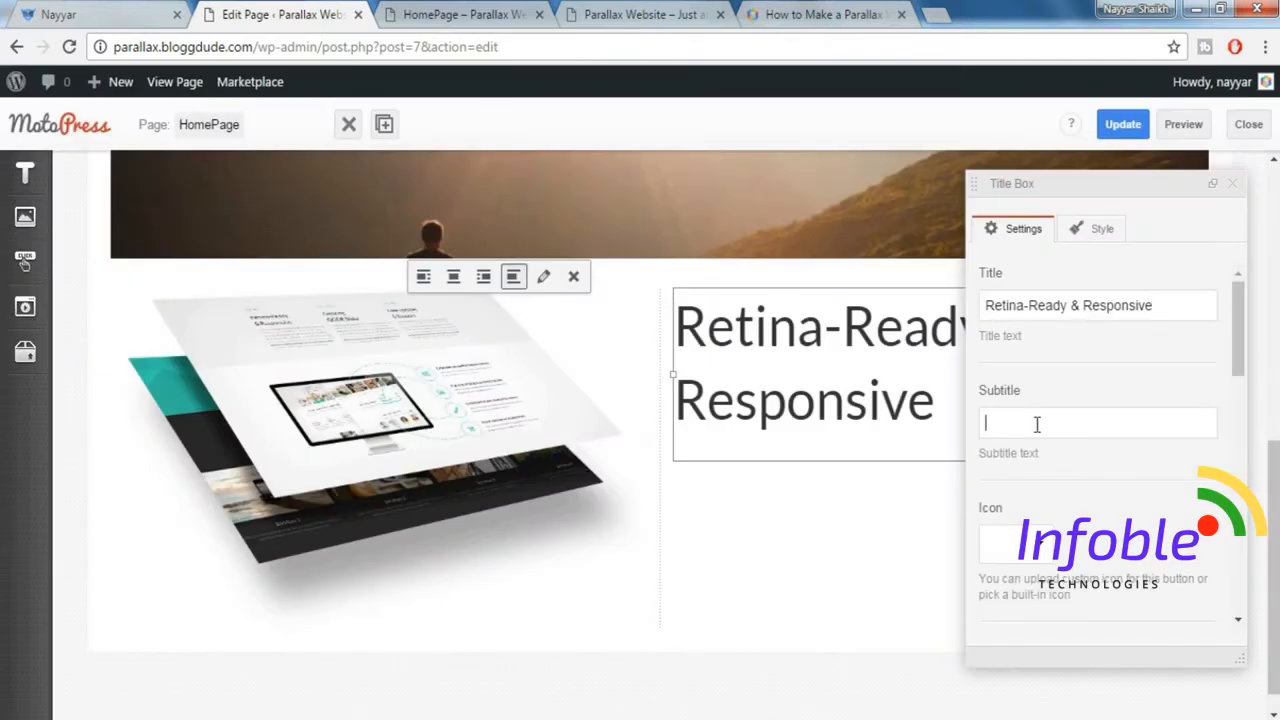
{"action": "key", "text": "ctrl+v"}
{"action": "scroll", "coordinate": [1137, 490], "scroll_direction": "down", "scroll_amount": 2}
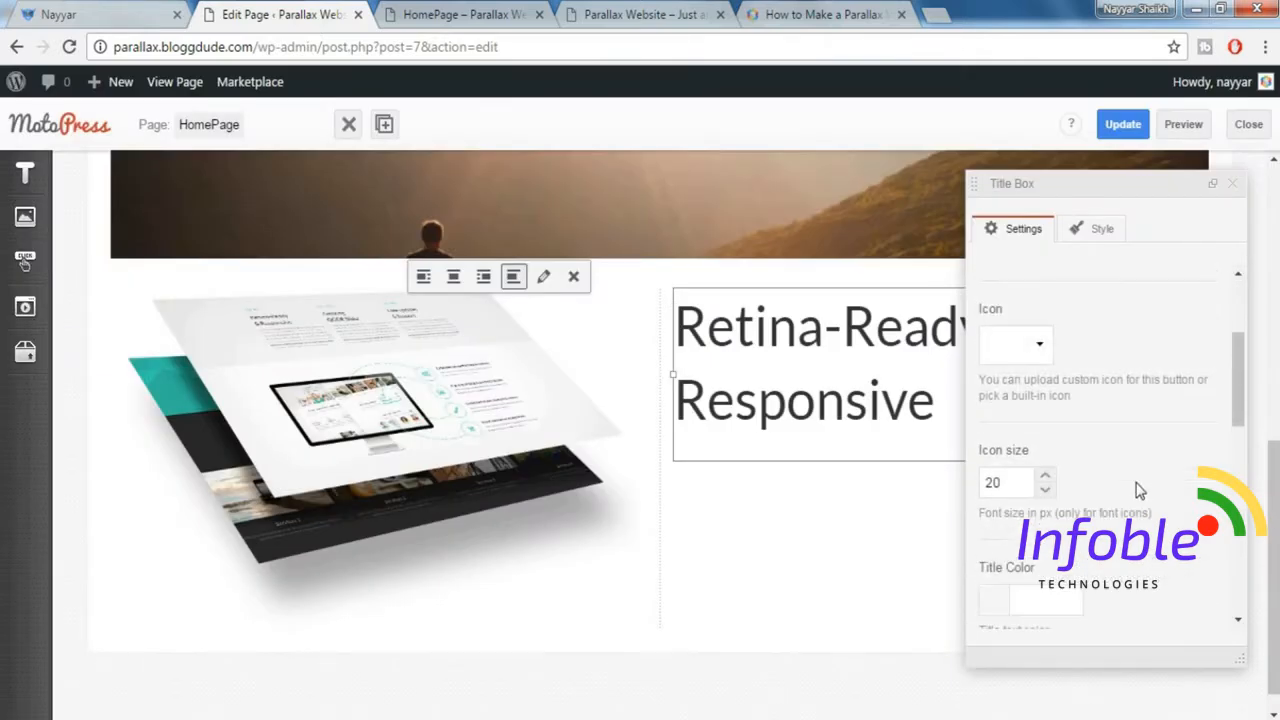
Set the Title Box's display order to Subtitle > Title so "We Are" comes before the heading.
{"action": "scroll", "coordinate": [1137, 490], "scroll_direction": "down", "scroll_amount": 4}
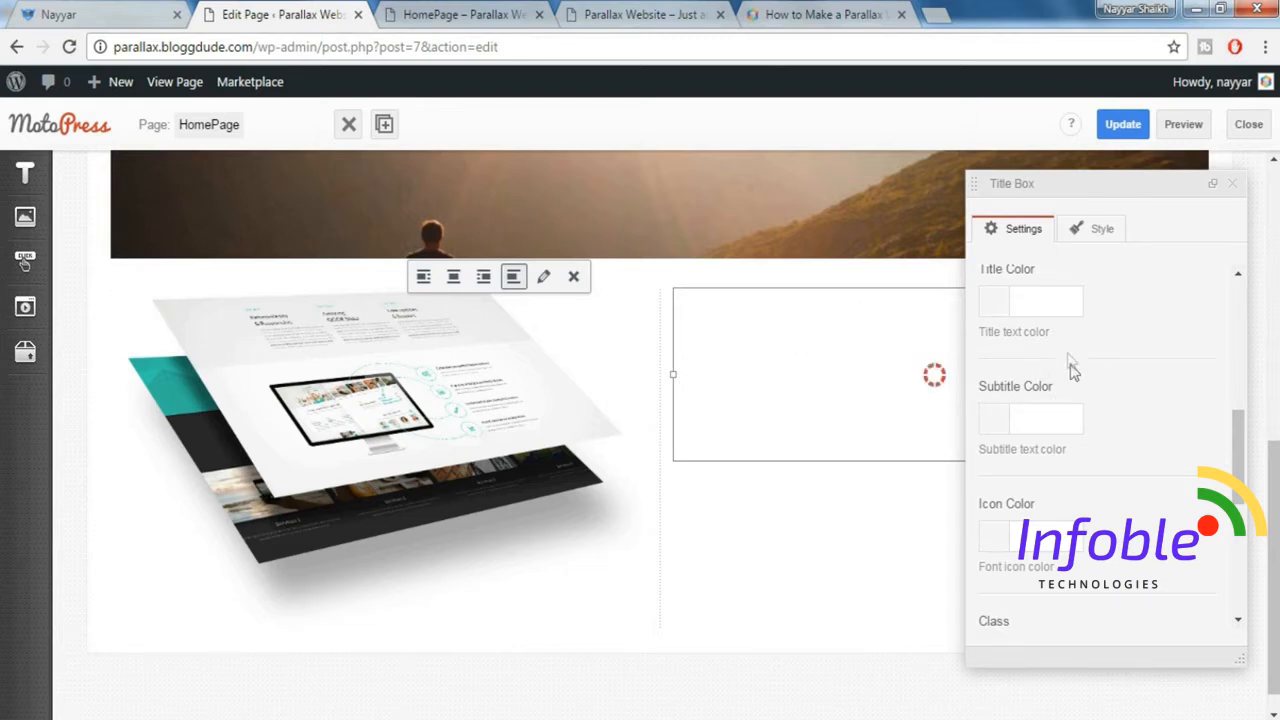
{"action": "left_click_drag", "start_coordinate": [1238, 434], "coordinate": [1237, 415]}
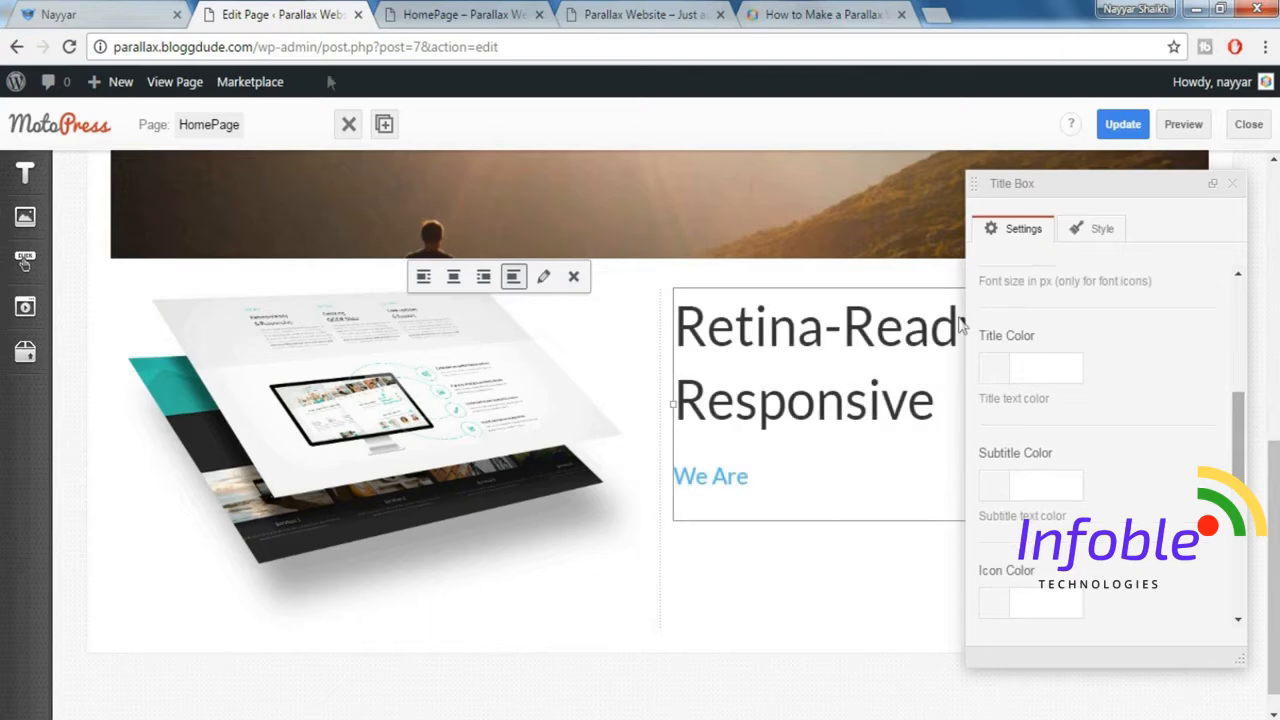
{"action": "left_click", "coordinate": [120, 10]}
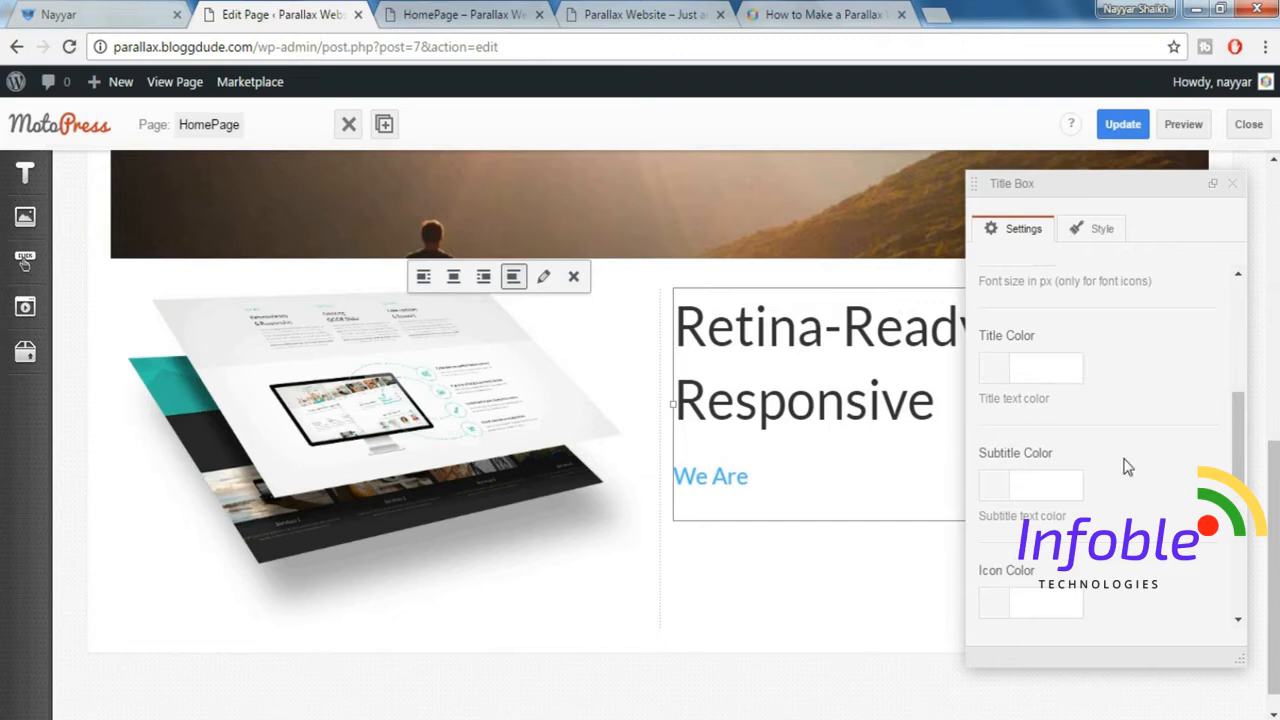
{"action": "scroll", "coordinate": [1127, 467], "scroll_direction": "down", "scroll_amount": 5}
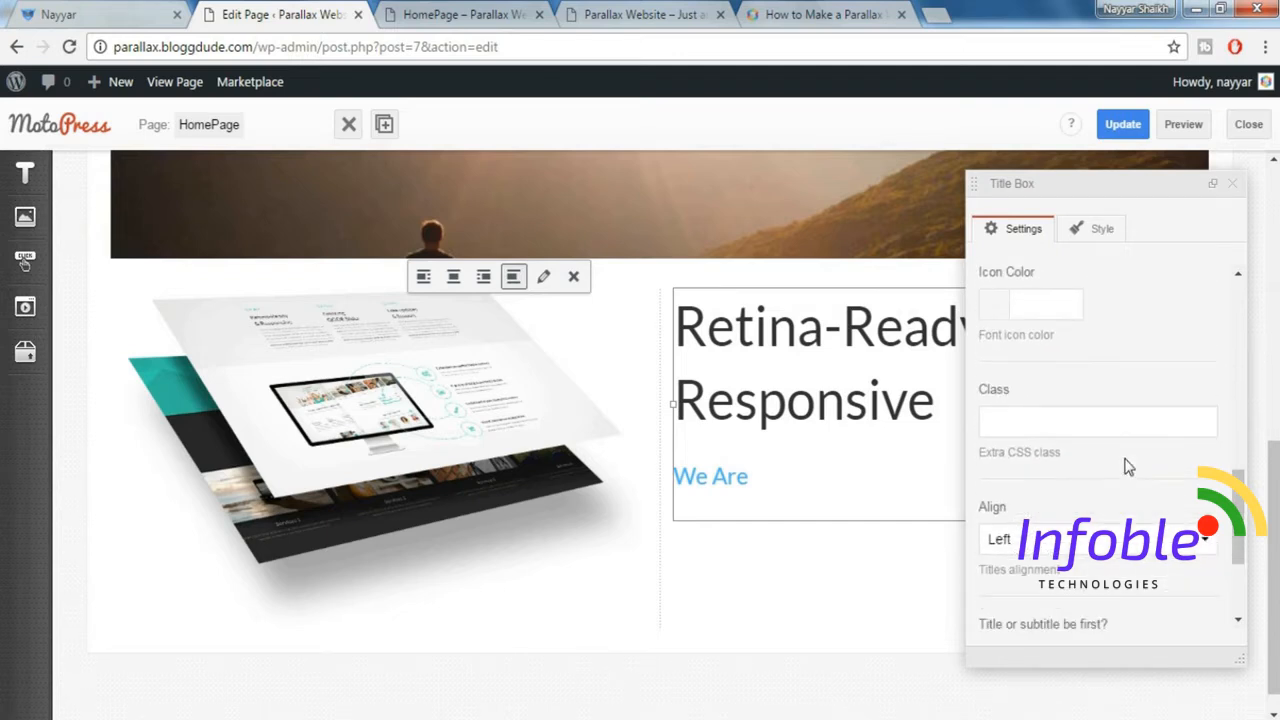
{"action": "scroll", "coordinate": [1127, 467], "scroll_direction": "down", "scroll_amount": 1}
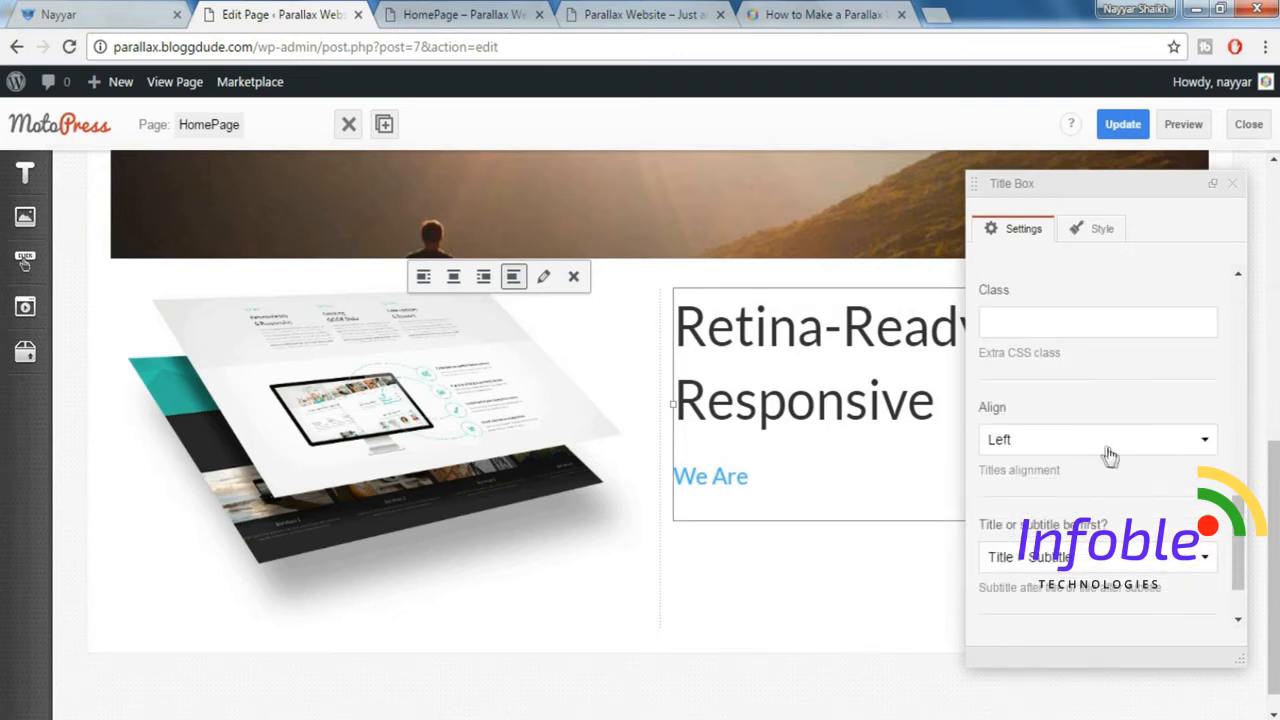
{"action": "scroll", "coordinate": [1117, 463], "scroll_direction": "down", "scroll_amount": 1}
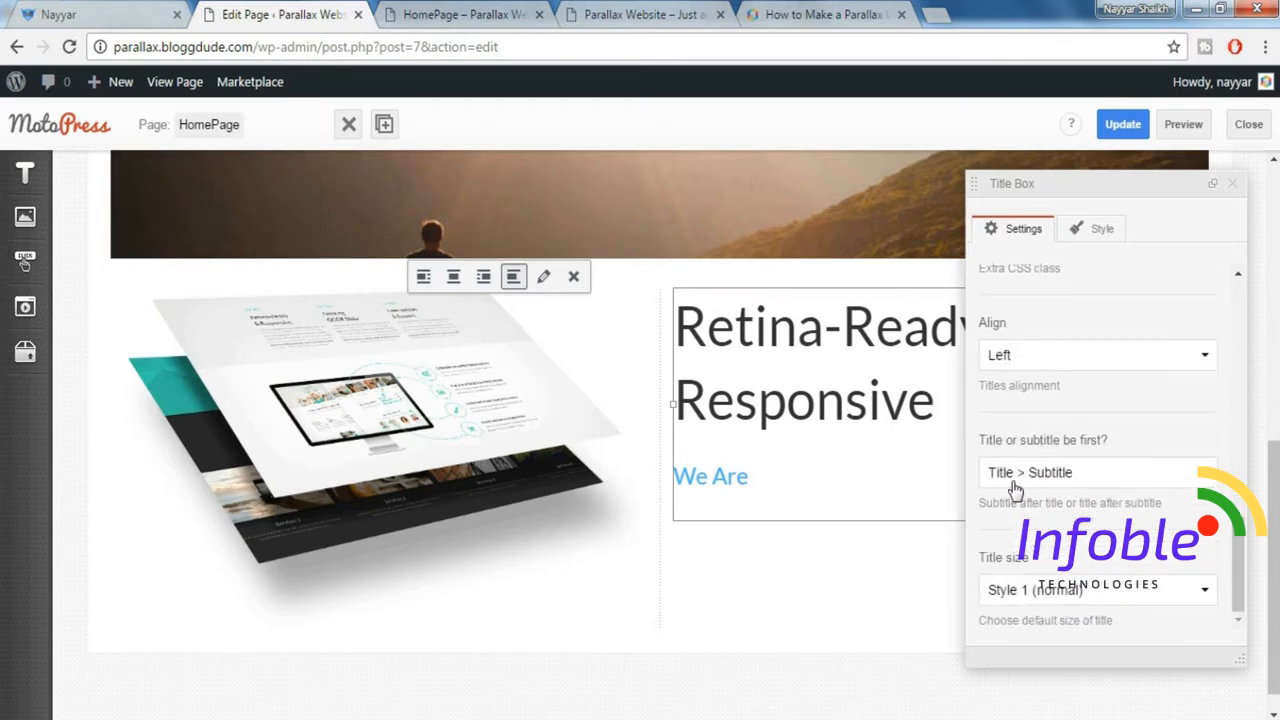
{"action": "left_click", "coordinate": [1062, 484]}
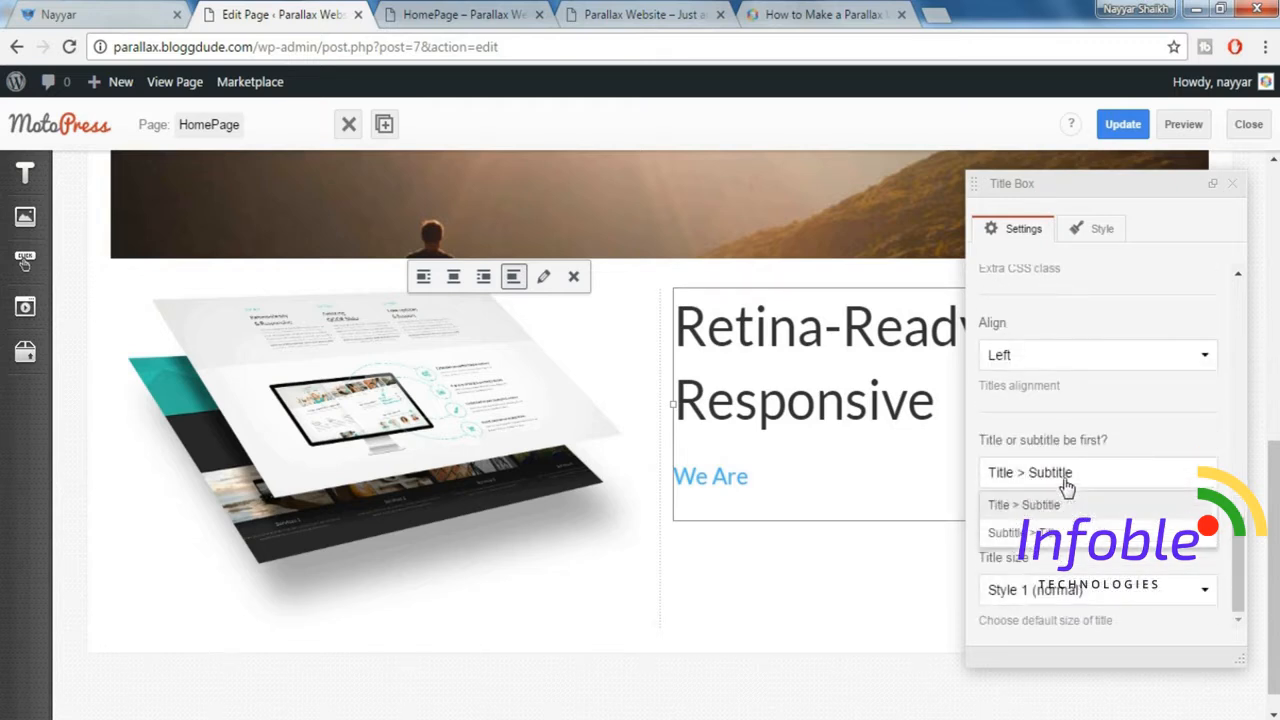
{"action": "left_click", "coordinate": [1040, 533]}
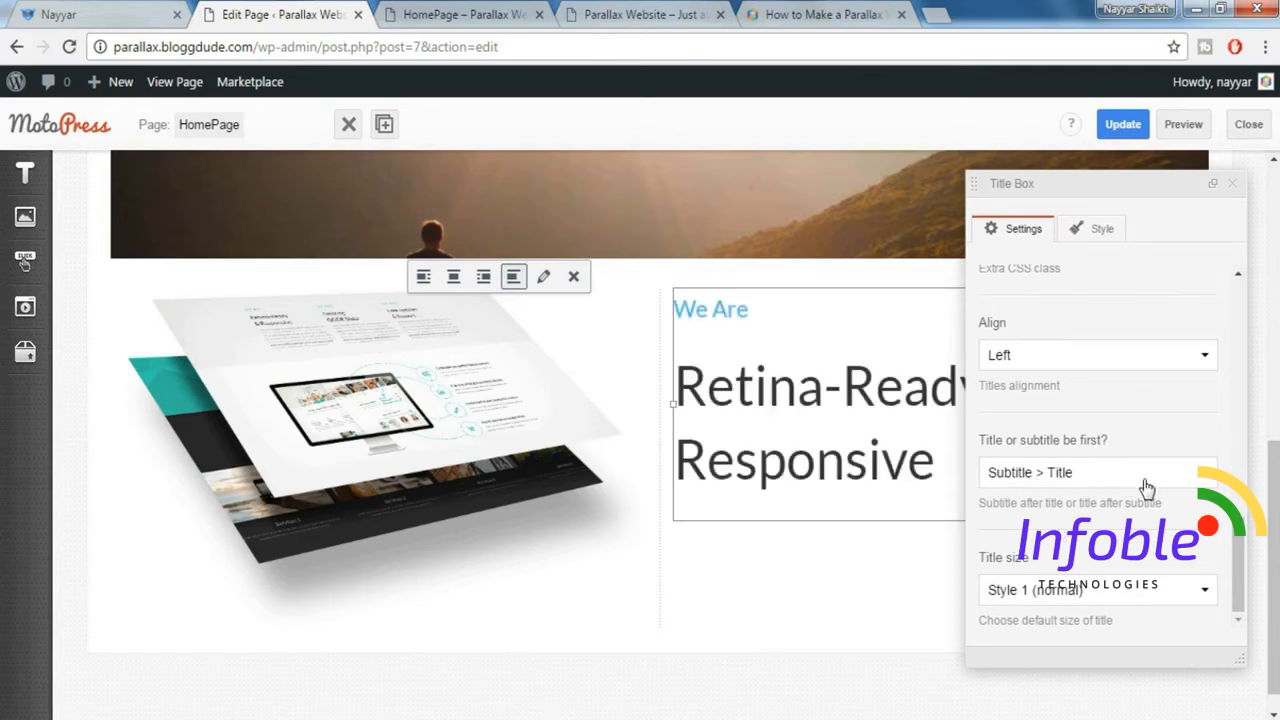
Set the Title Box's title size to Style 2 (smaller) and close its settings.
{"action": "scroll", "coordinate": [1147, 488], "scroll_direction": "down", "scroll_amount": 1}
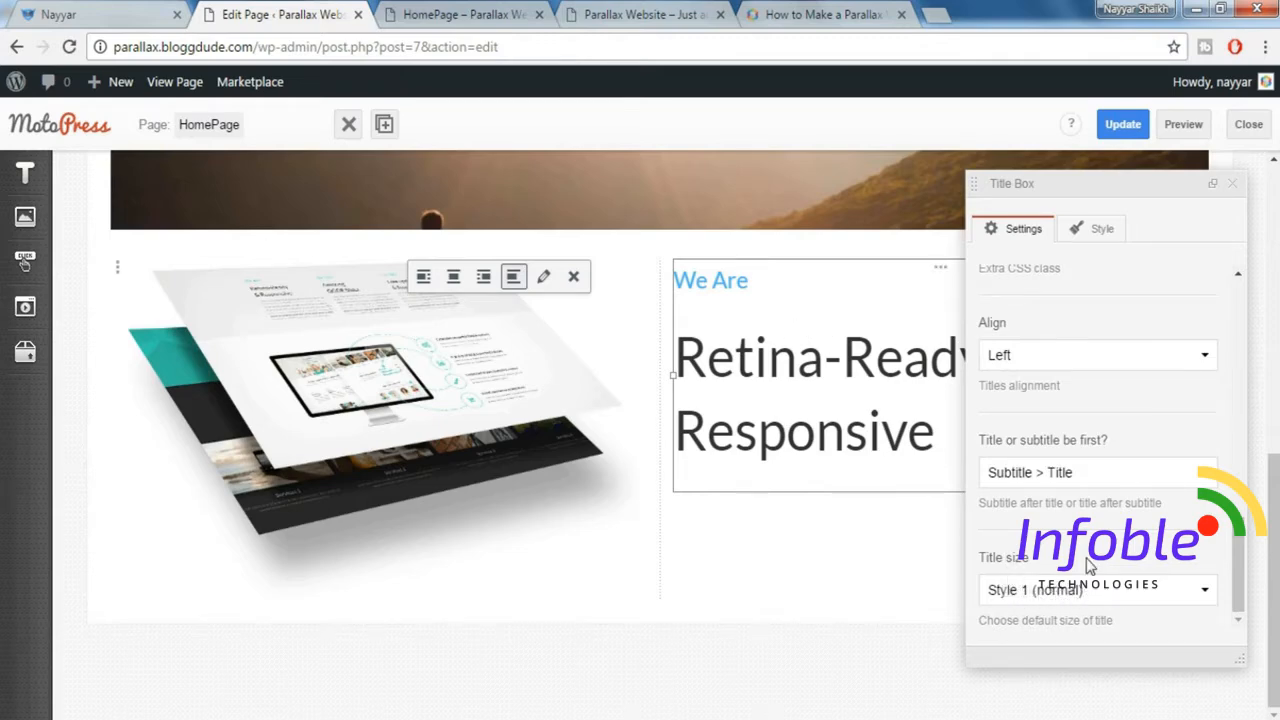
{"action": "left_click", "coordinate": [1076, 592]}
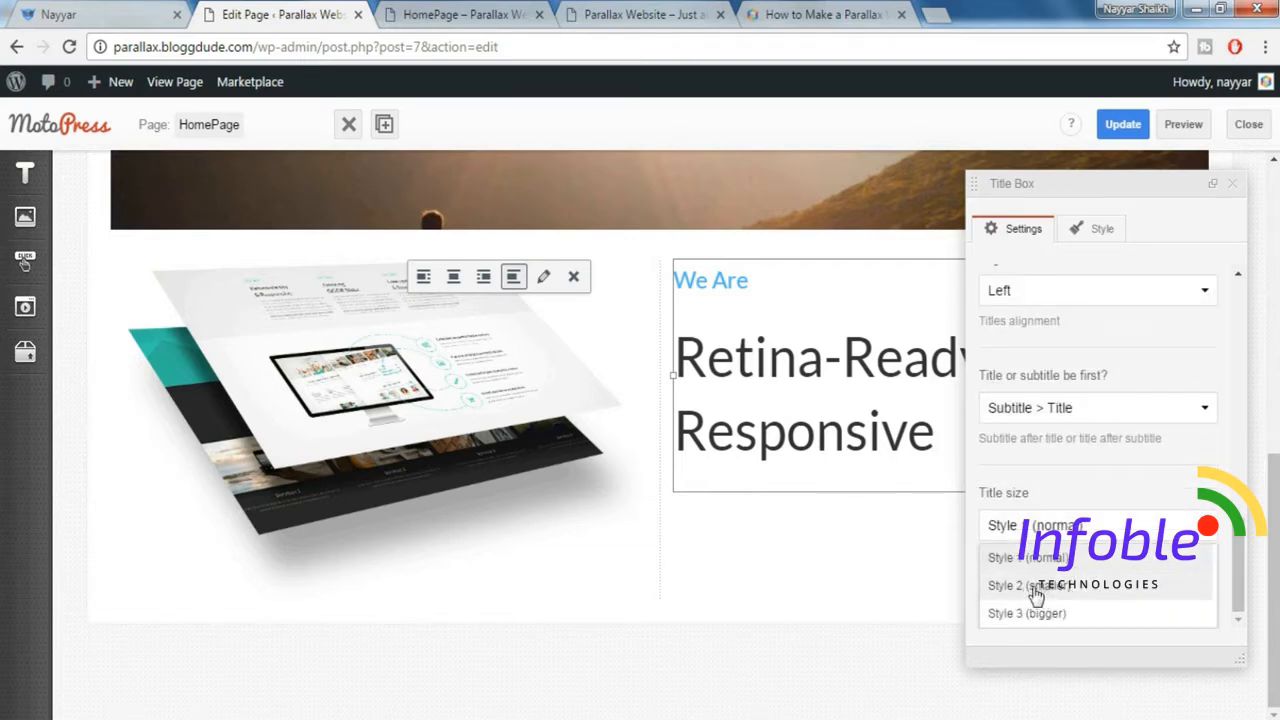
{"action": "left_click", "coordinate": [1103, 593]}
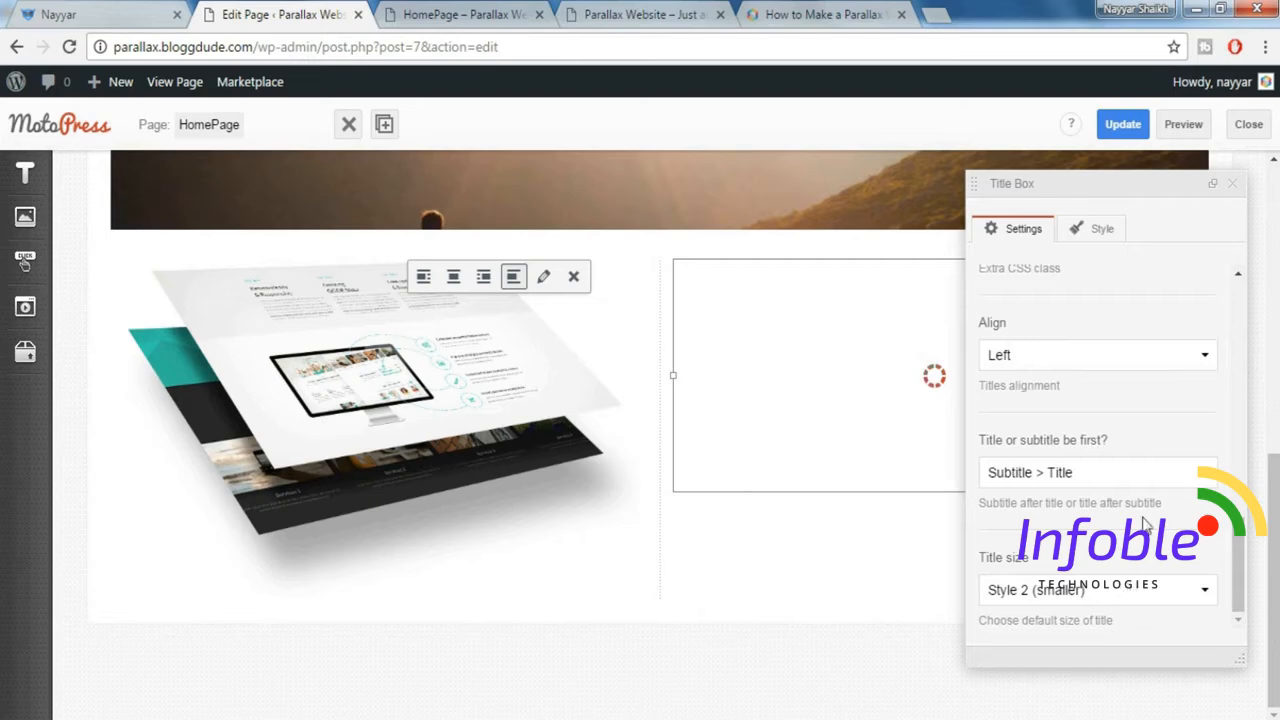
{"action": "left_click", "coordinate": [1234, 186]}
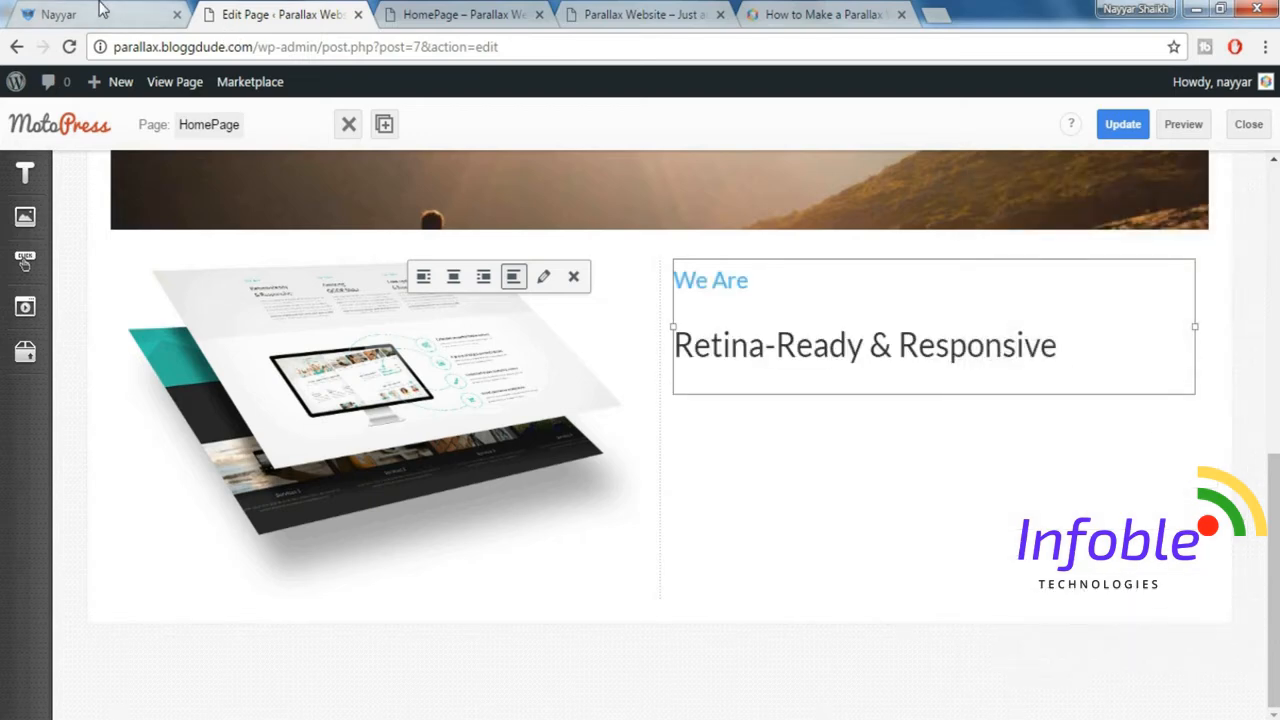
Check the demo's layout under its heading and add a Spacer below the "Retina-Ready & Responsive" Title Box.
{"action": "left_click", "coordinate": [130, 12]}
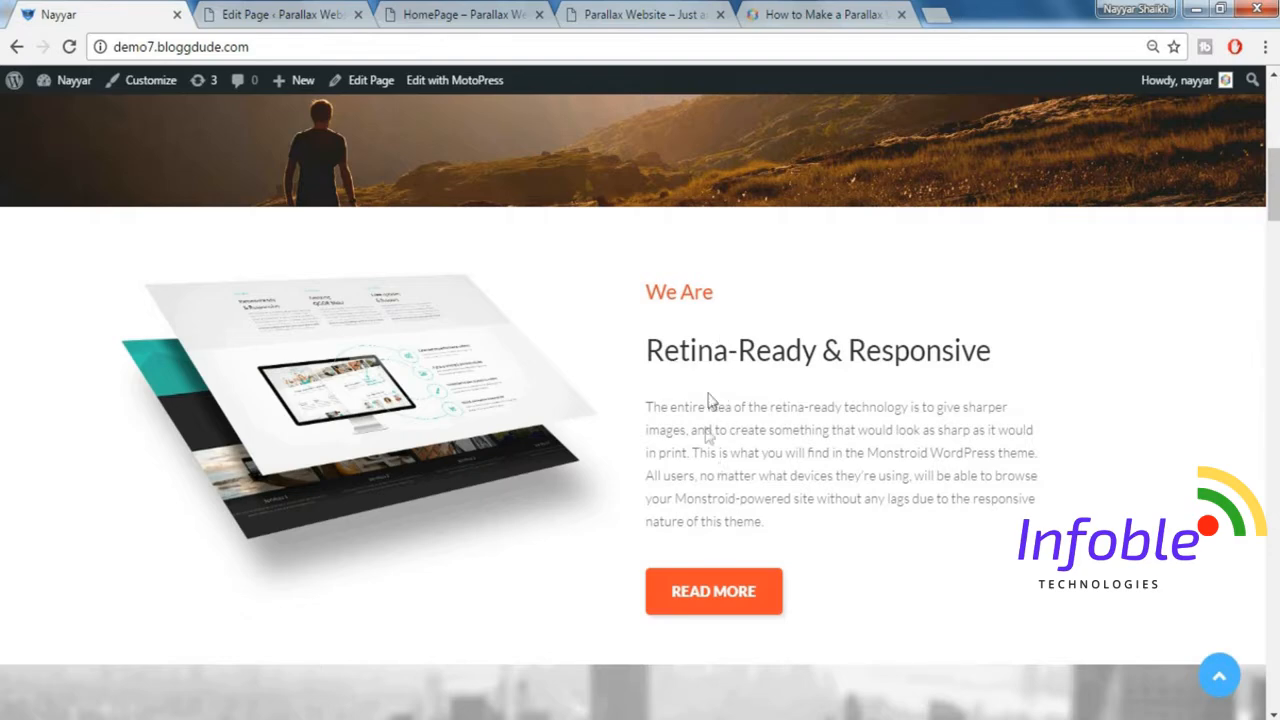
{"action": "left_click", "coordinate": [270, 12]}
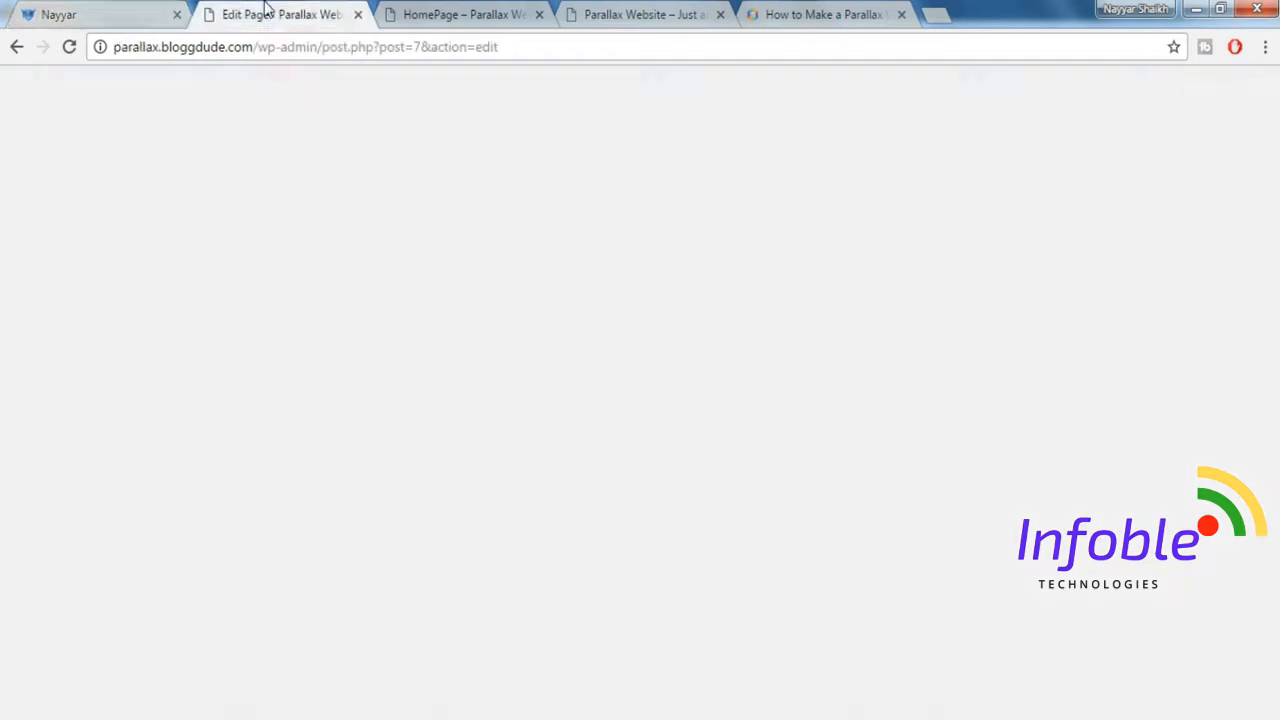
{"action": "left_click", "coordinate": [28, 353]}
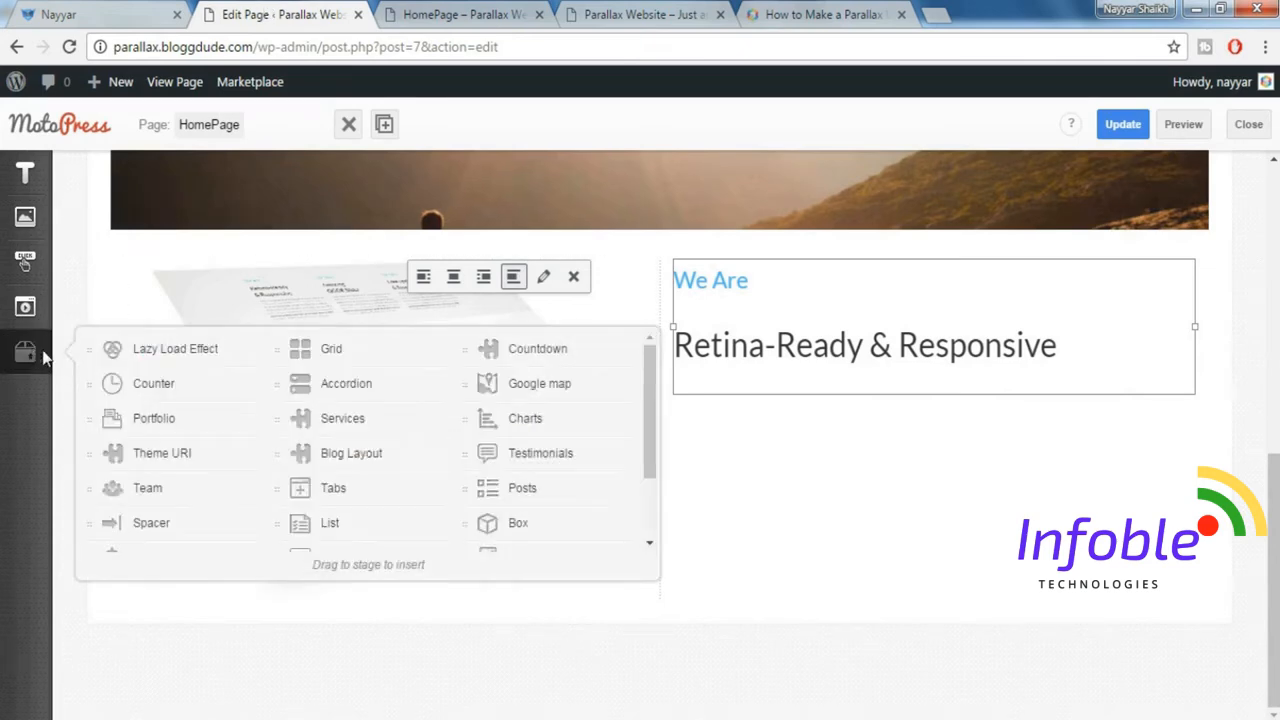
{"action": "left_click_drag", "start_coordinate": [155, 523], "coordinate": [743, 396]}
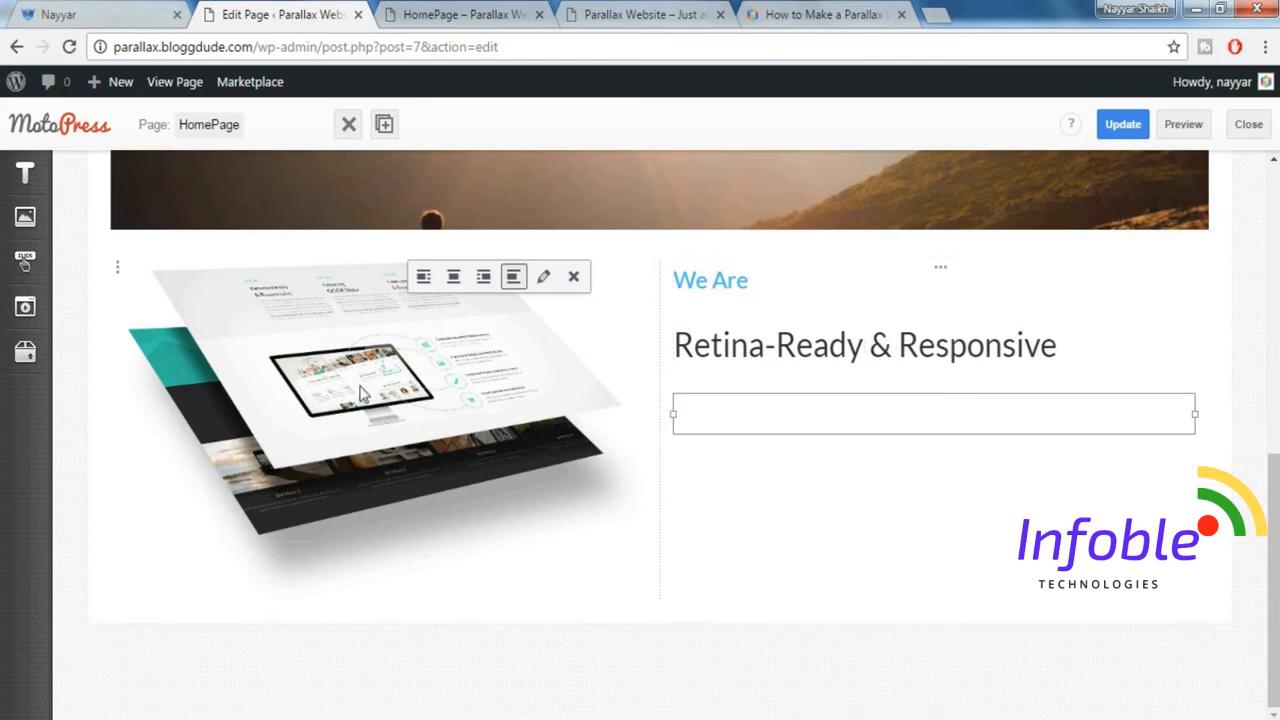
Add a Paragraph below the spacer and fill it with the description copied from the demo's Retina-Ready & Responsive section.
{"action": "left_click", "coordinate": [27, 178]}
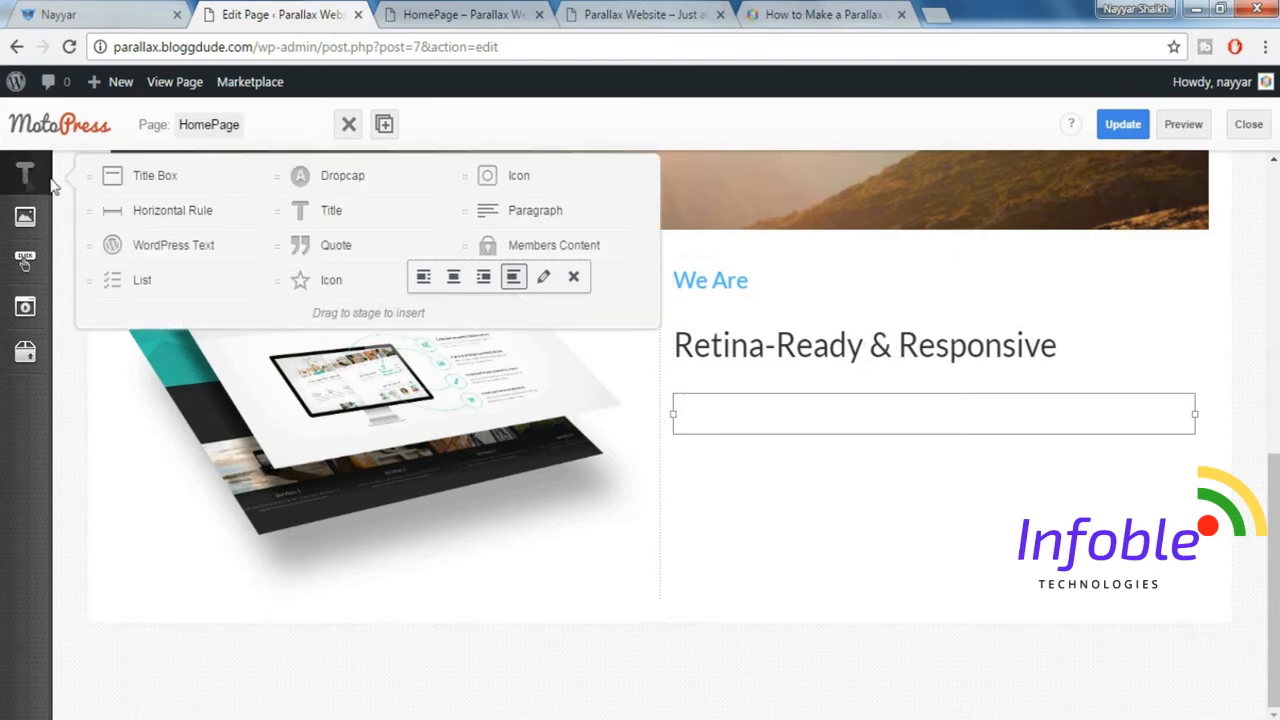
{"action": "left_click_drag", "start_coordinate": [503, 212], "coordinate": [745, 440]}
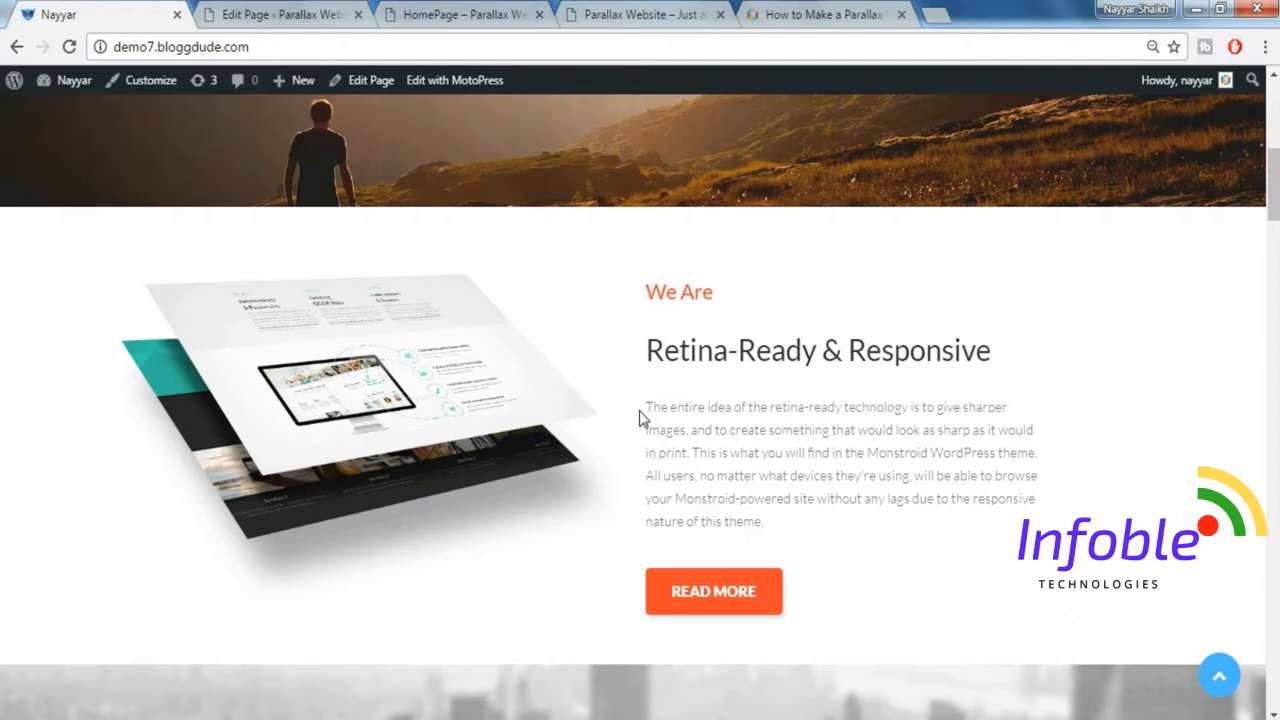
{"action": "left_click_drag", "start_coordinate": [641, 417], "coordinate": [803, 522]}
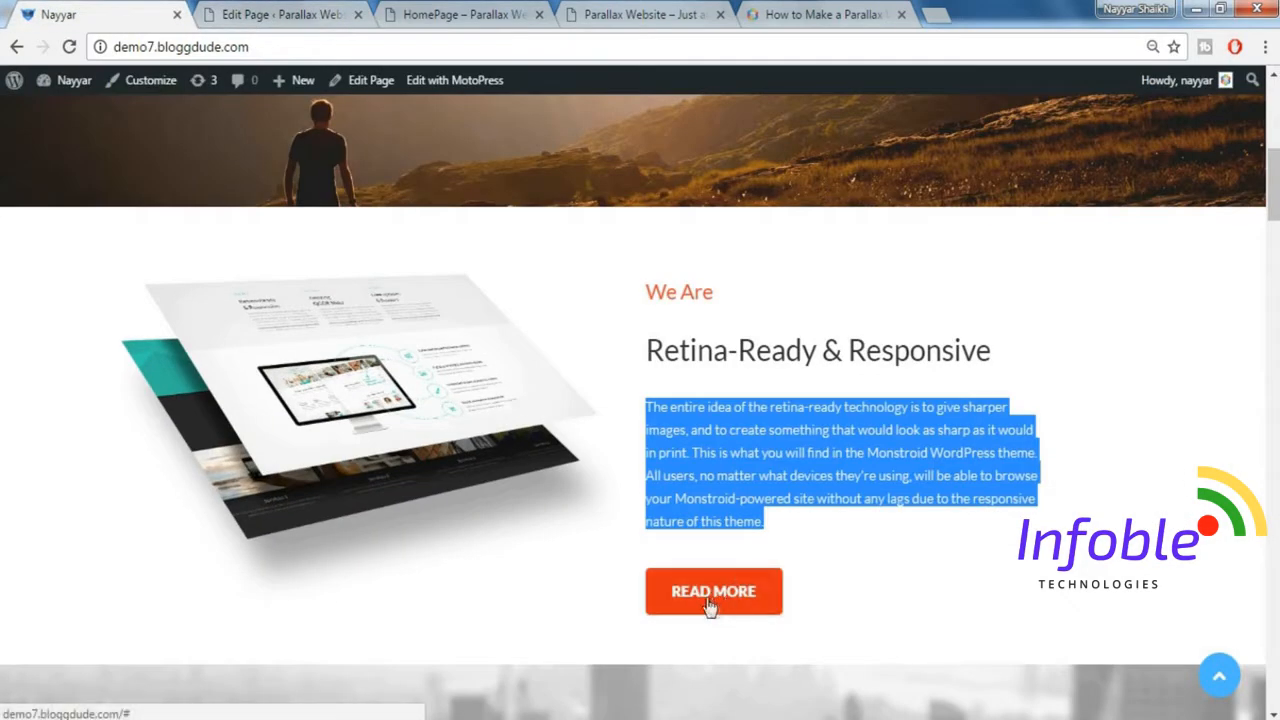
{"action": "left_click", "coordinate": [294, 16]}
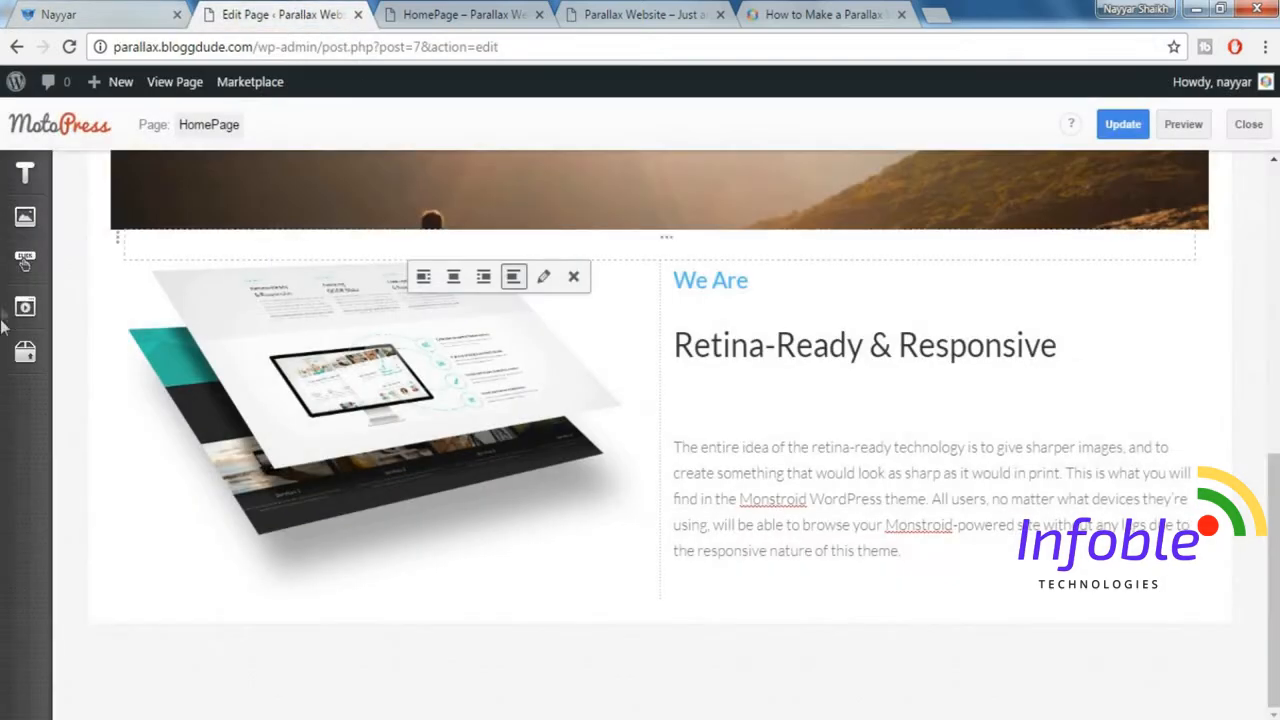
Add a "Read more" Button below the paragraph and set its style preset to Danger.
{"action": "mouse_move", "coordinate": [28, 265]}
{"action": "left_click_drag", "start_coordinate": [149, 252], "coordinate": [763, 574]}
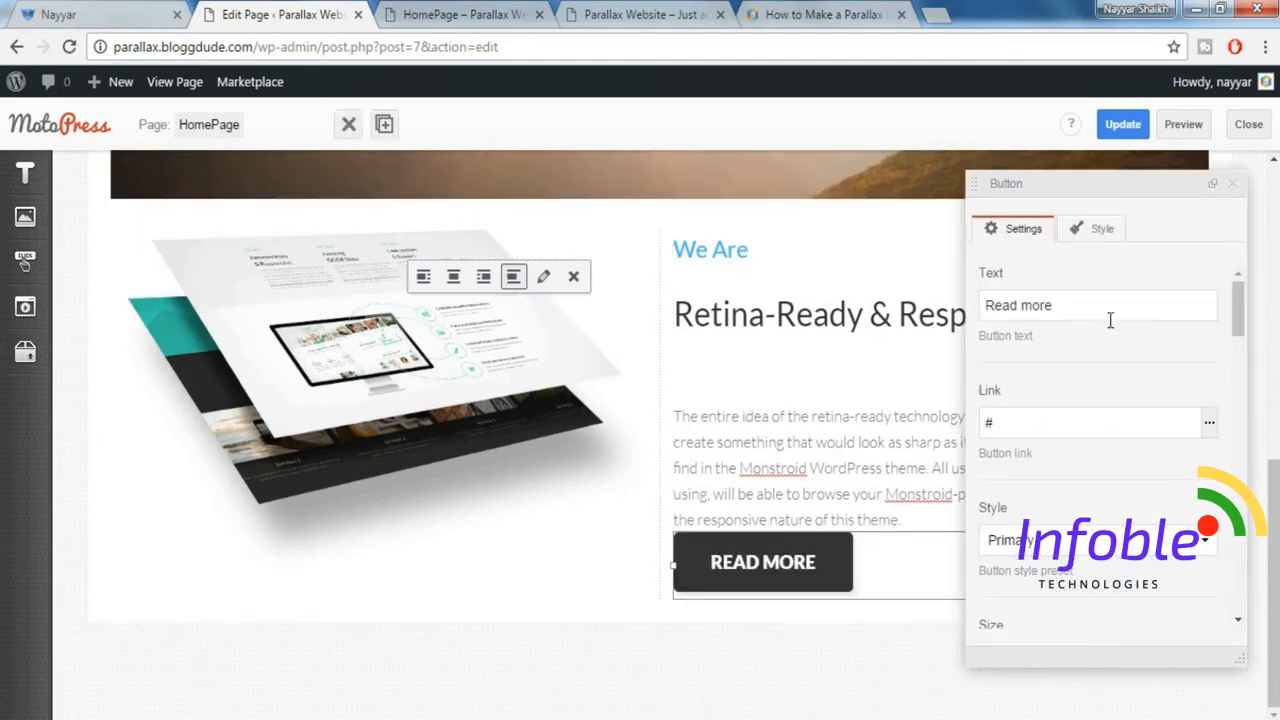
{"action": "scroll", "coordinate": [1150, 453], "scroll_direction": "down", "scroll_amount": 3}
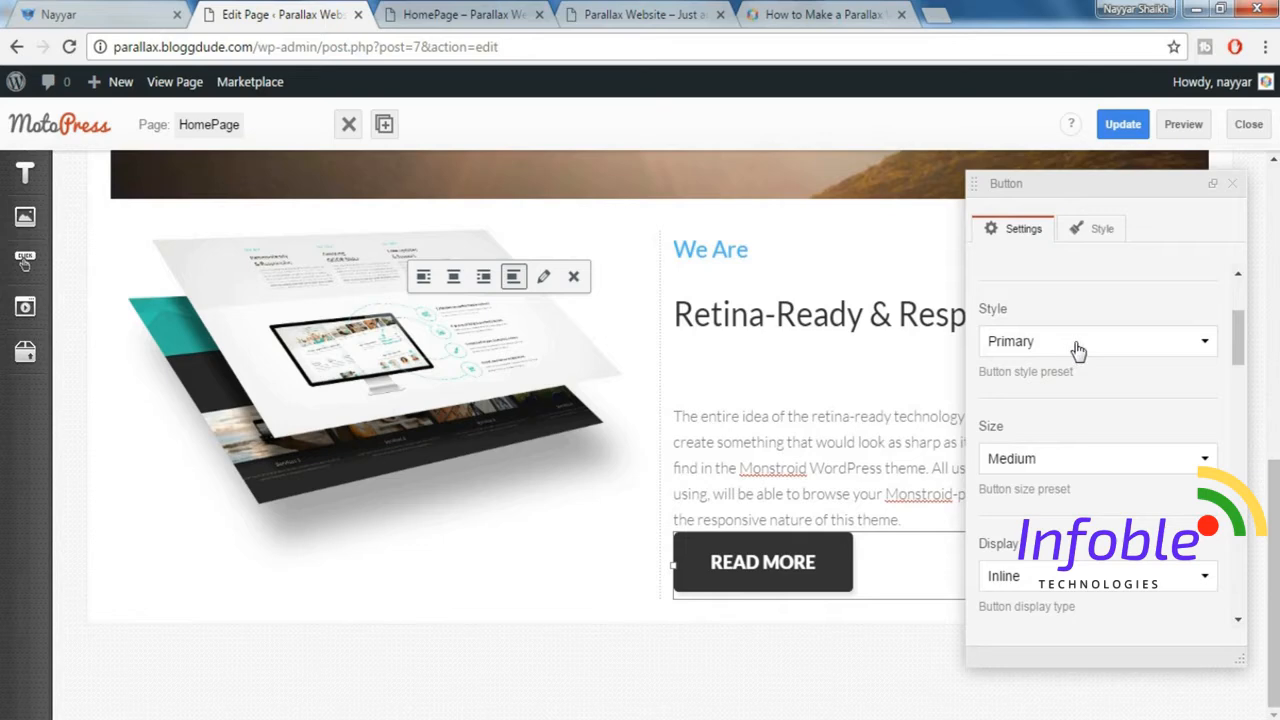
{"action": "left_click", "coordinate": [1060, 345]}
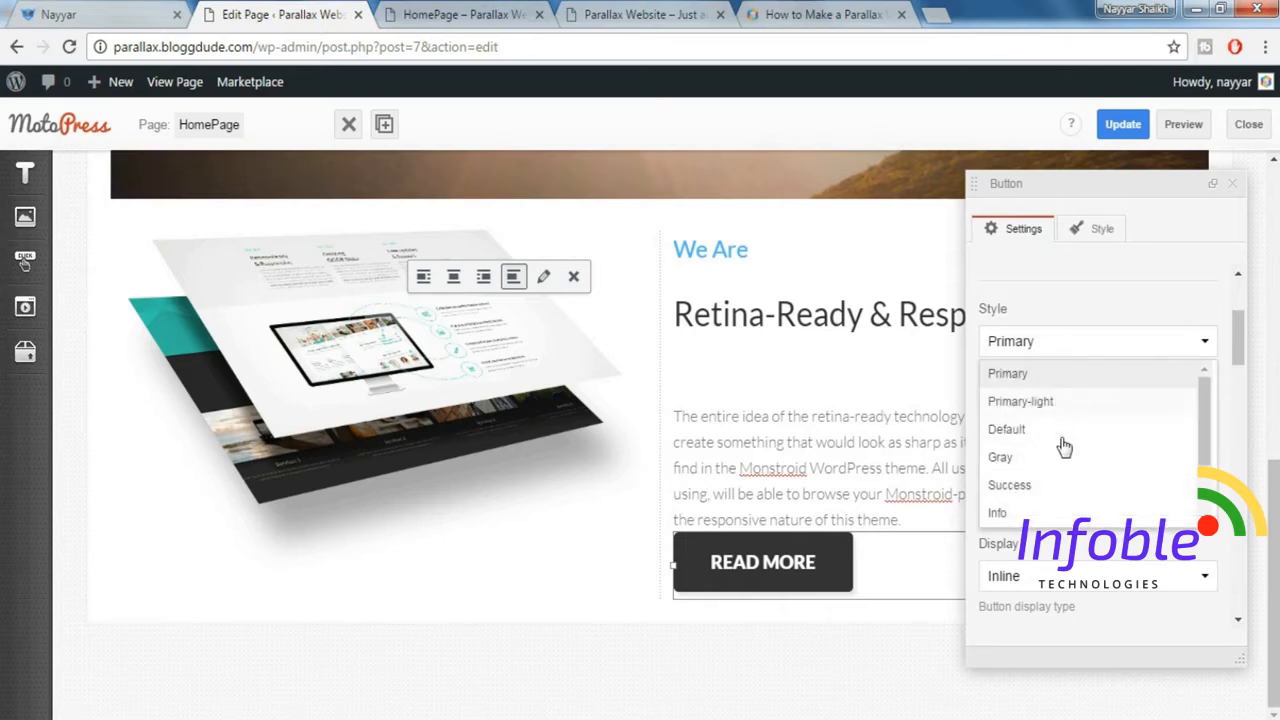
{"action": "scroll", "coordinate": [1058, 440], "scroll_direction": "down", "scroll_amount": 2}
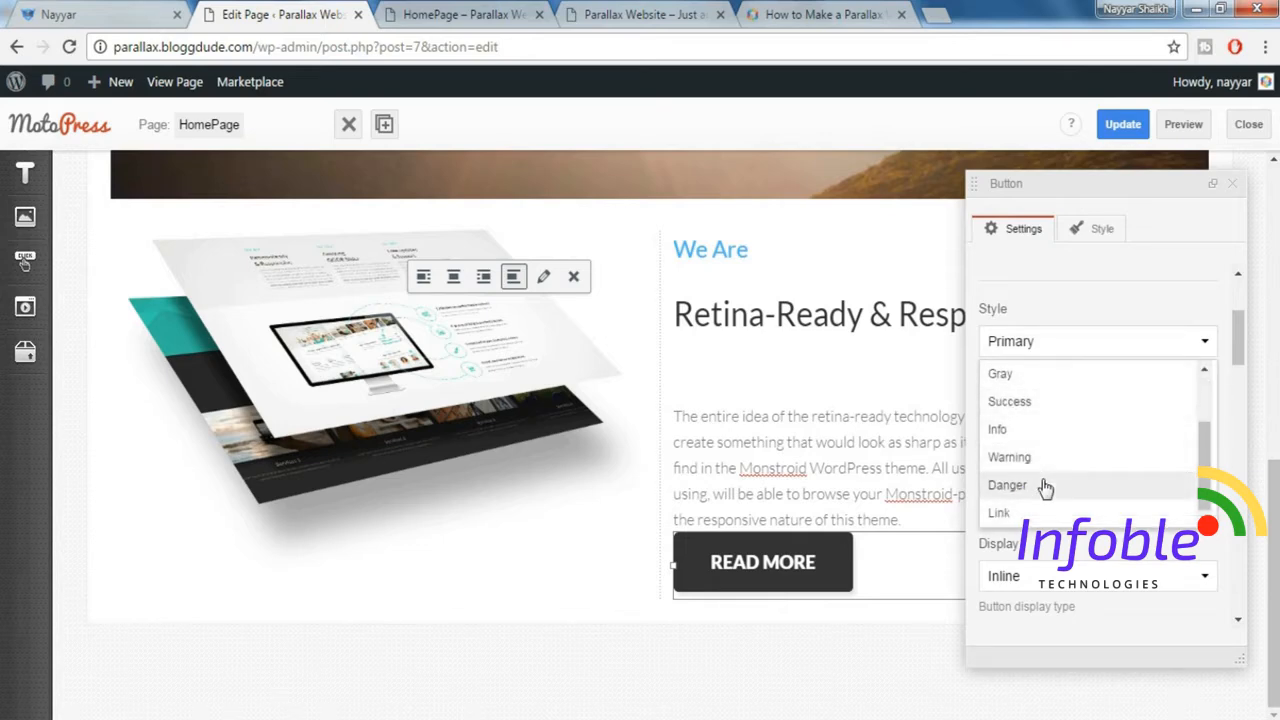
{"action": "left_click", "coordinate": [1044, 486]}
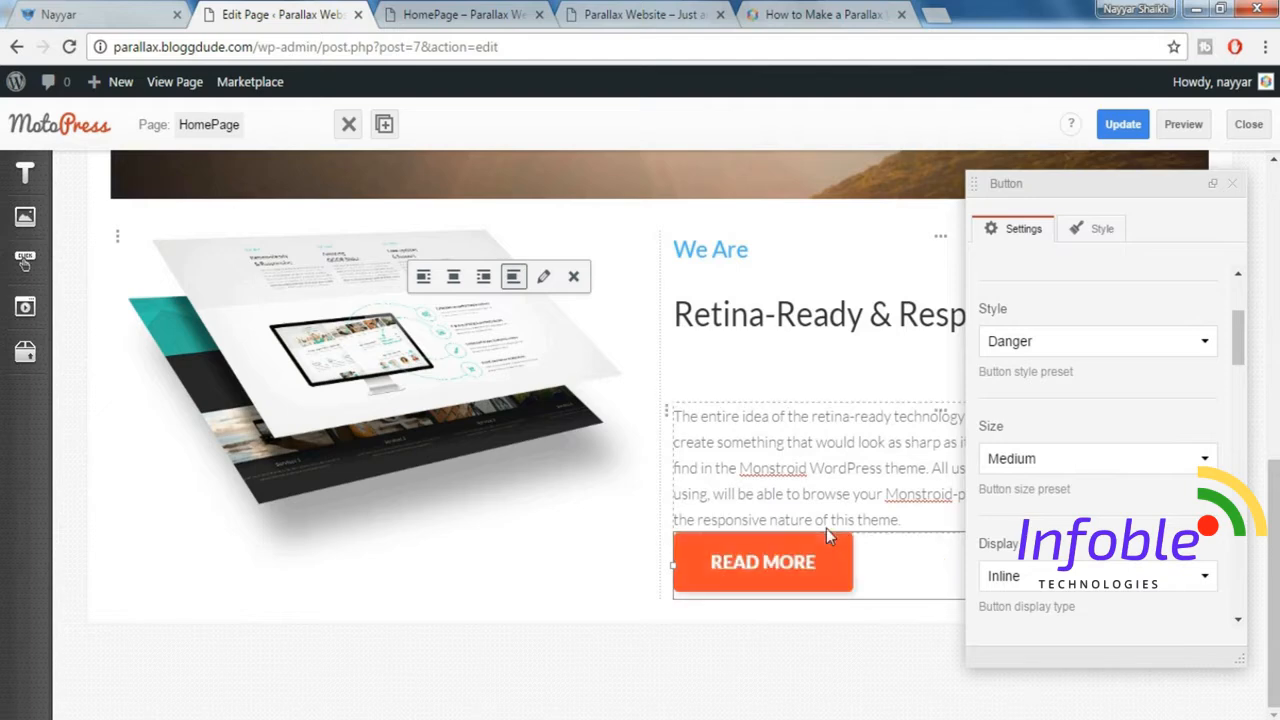
Switch the "Read more" button to a smaller size preset and close its settings.
{"action": "scroll", "coordinate": [1057, 482], "scroll_direction": "down", "scroll_amount": 1}
{"action": "scroll", "coordinate": [1060, 480], "scroll_direction": "down", "scroll_amount": 2}
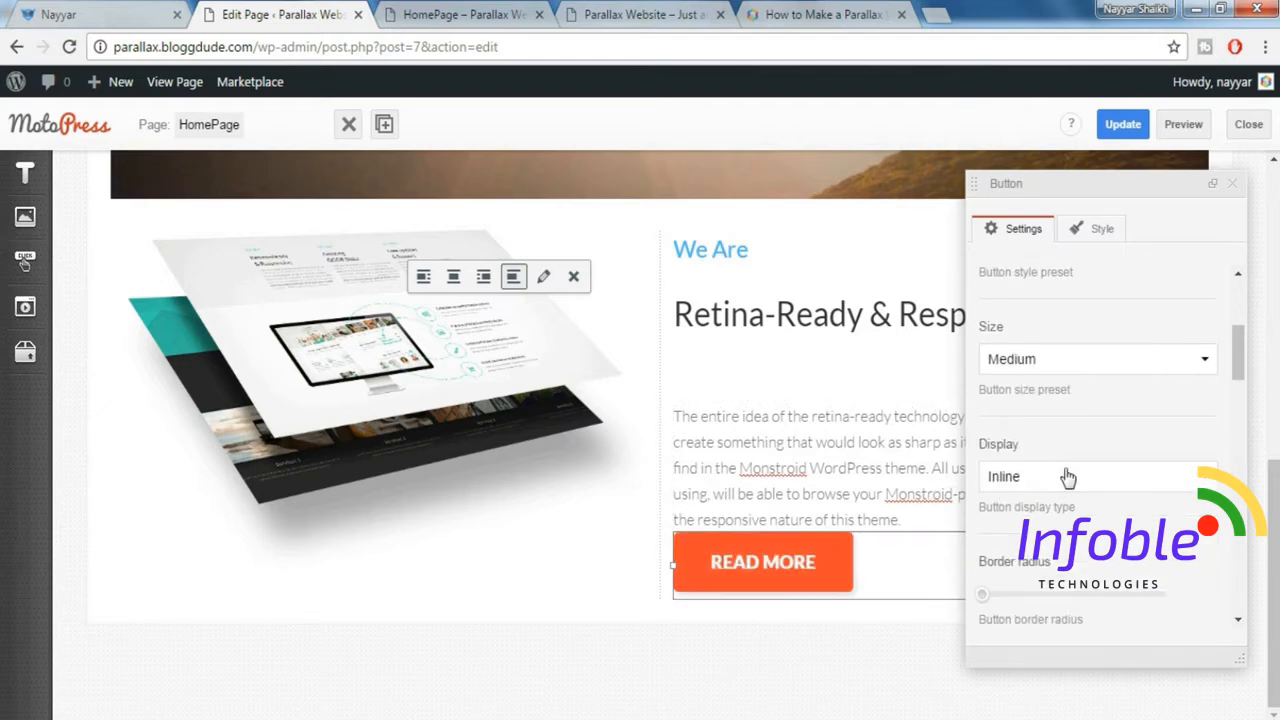
{"action": "left_click", "coordinate": [1057, 373]}
{"action": "left_click", "coordinate": [1035, 423]}
{"action": "scroll", "coordinate": [1078, 418], "scroll_direction": "down", "scroll_amount": 5}
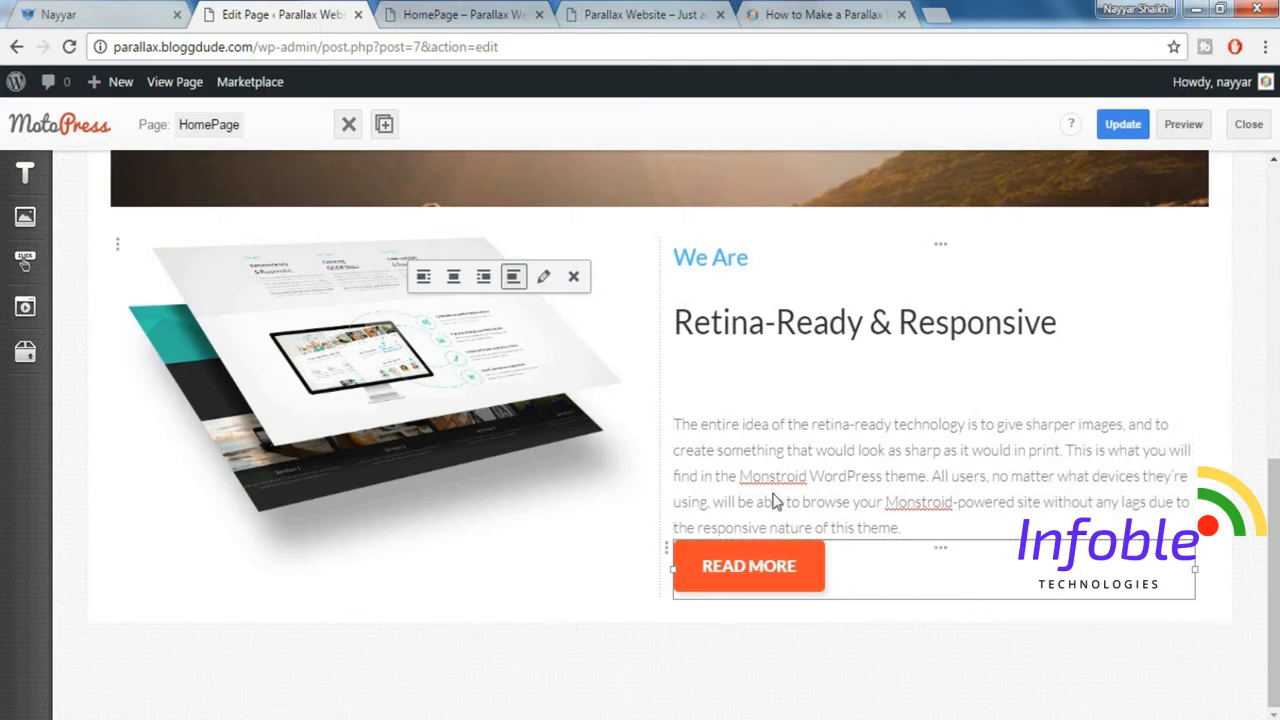
Insert a Spacer between the description paragraph and the "Read more" button, then close its settings.
{"action": "left_click", "coordinate": [16, 372]}
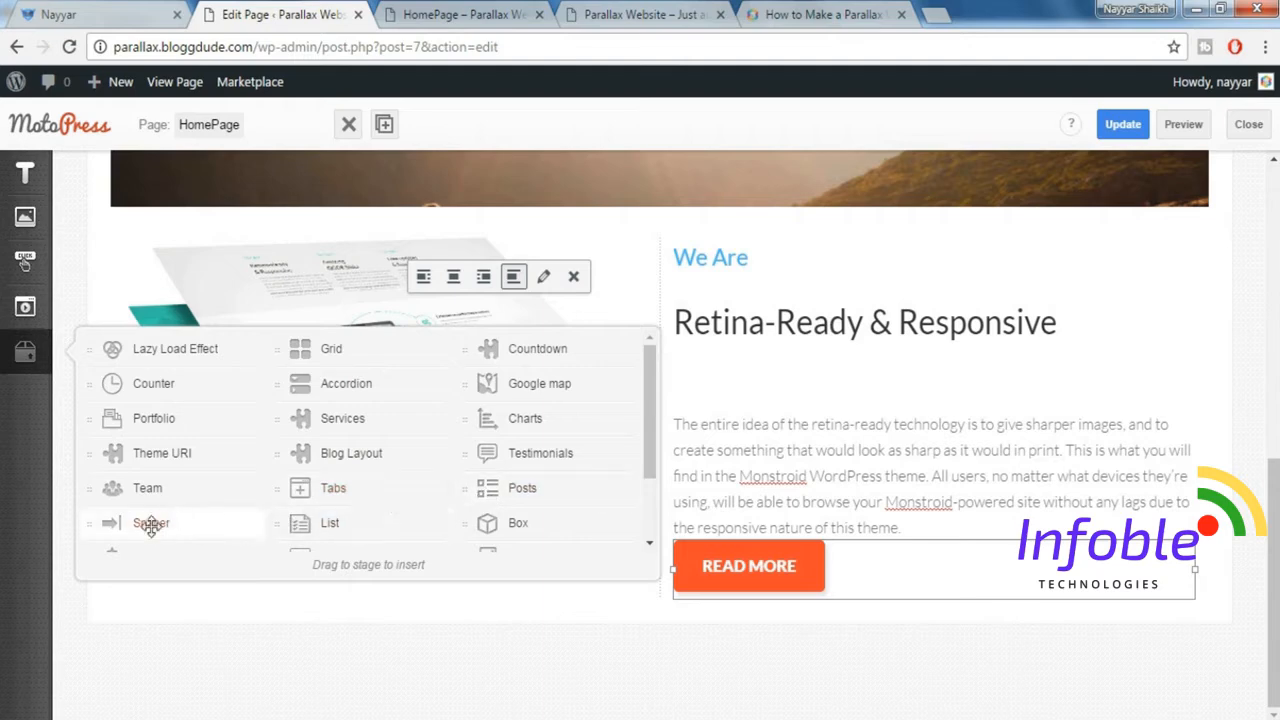
{"action": "mouse_move", "coordinate": [151, 527]}
{"action": "left_mouse_down"}
{"action": "mouse_move", "coordinate": [680, 492]}
{"action": "mouse_move", "coordinate": [751, 505]}
{"action": "mouse_move", "coordinate": [759, 541]}
{"action": "mouse_move", "coordinate": [830, 541]}
{"action": "left_mouse_up"}
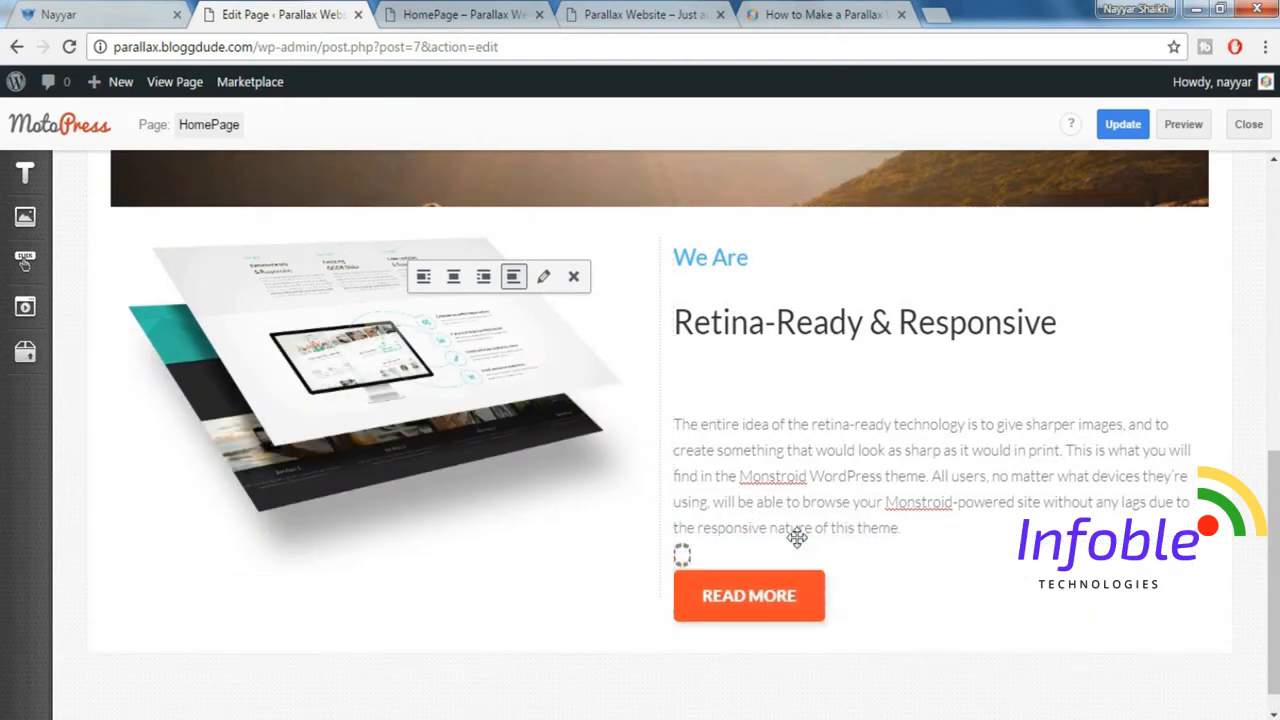
{"action": "scroll", "coordinate": [1012, 311], "scroll_direction": "up", "scroll_amount": 1}
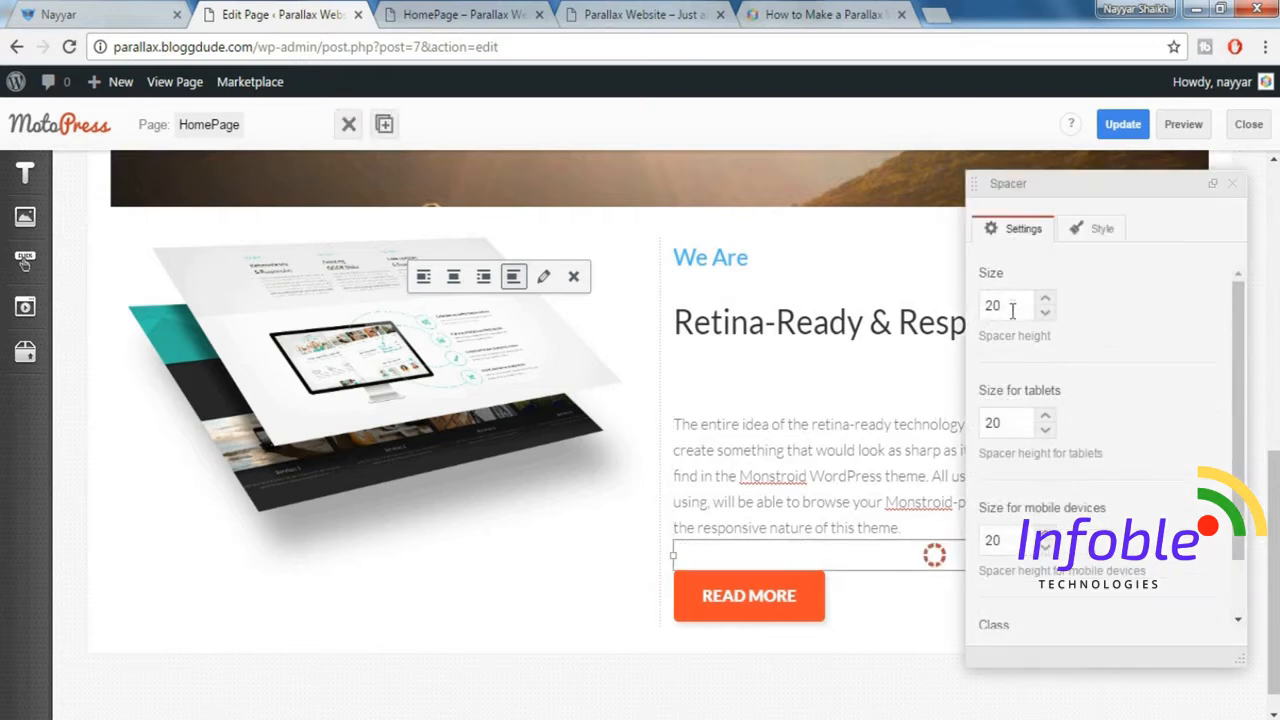
{"action": "left_click", "coordinate": [1232, 184]}
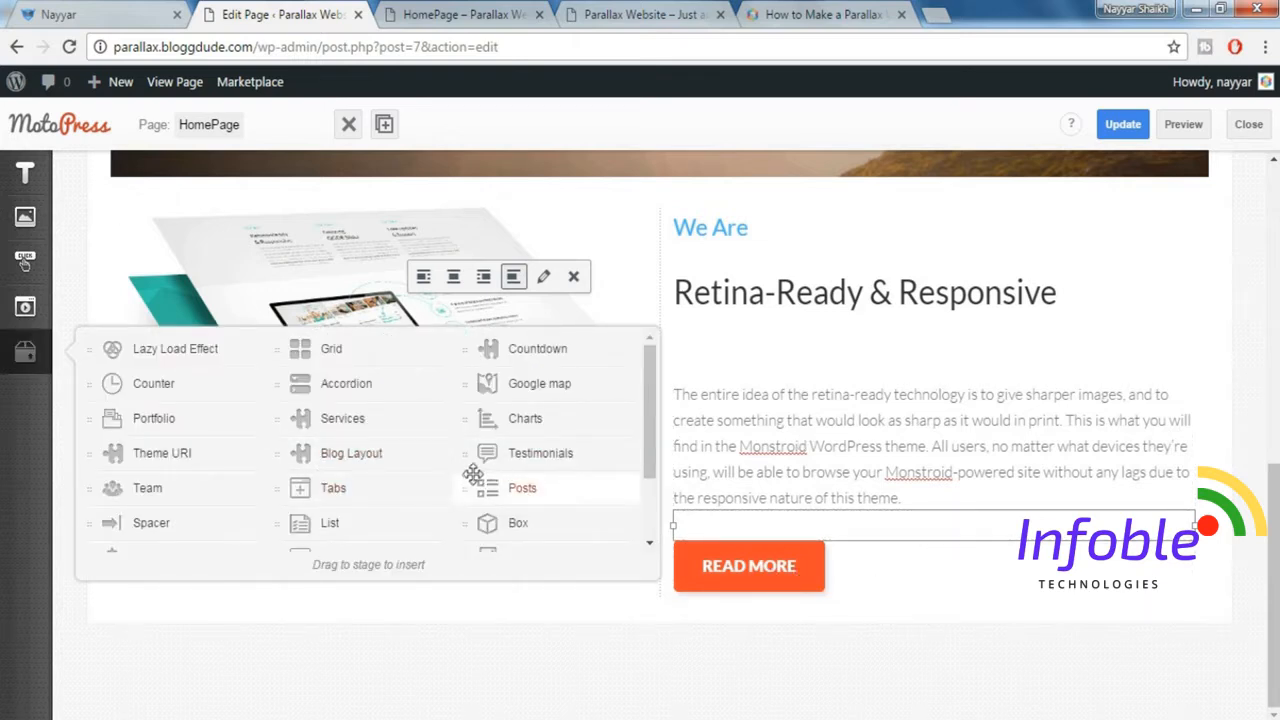
Add another Spacer below the "Read more" button and close its settings.
{"action": "left_click_drag", "start_coordinate": [153, 520], "coordinate": [806, 598]}
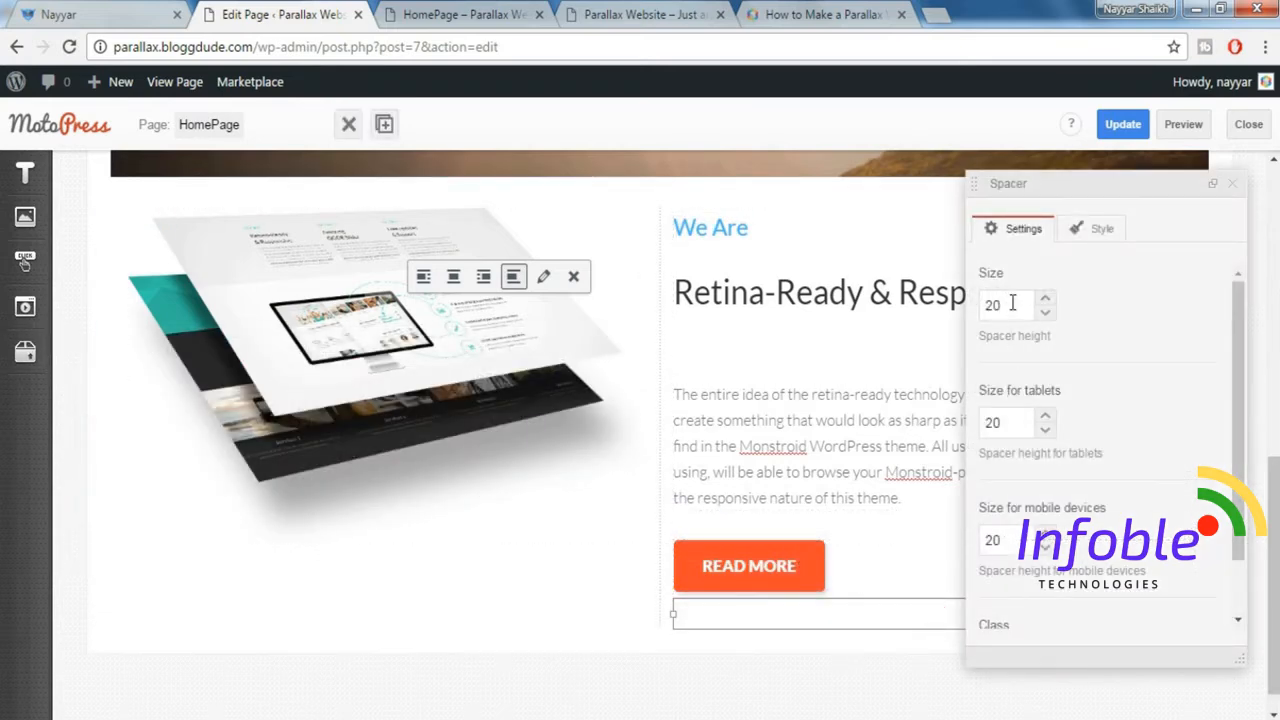
{"action": "left_click_drag", "start_coordinate": [1008, 302], "coordinate": [969, 310]}
{"action": "left_click", "coordinate": [1240, 180]}
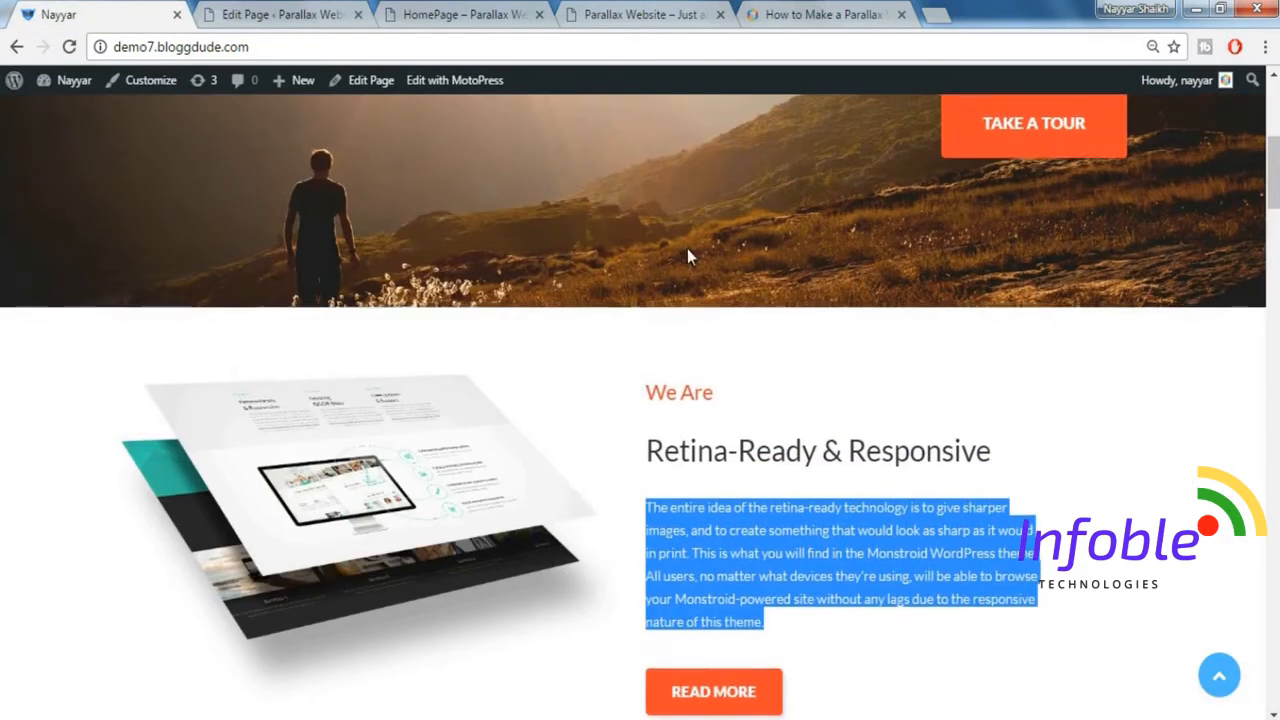
Insert a Spacer above the Retina-Ready & Responsive row in MotoPress with size 75 and tablet size 45, matching the demo's spacing.
{"action": "scroll", "coordinate": [651, 347], "scroll_direction": "up", "scroll_amount": 1}
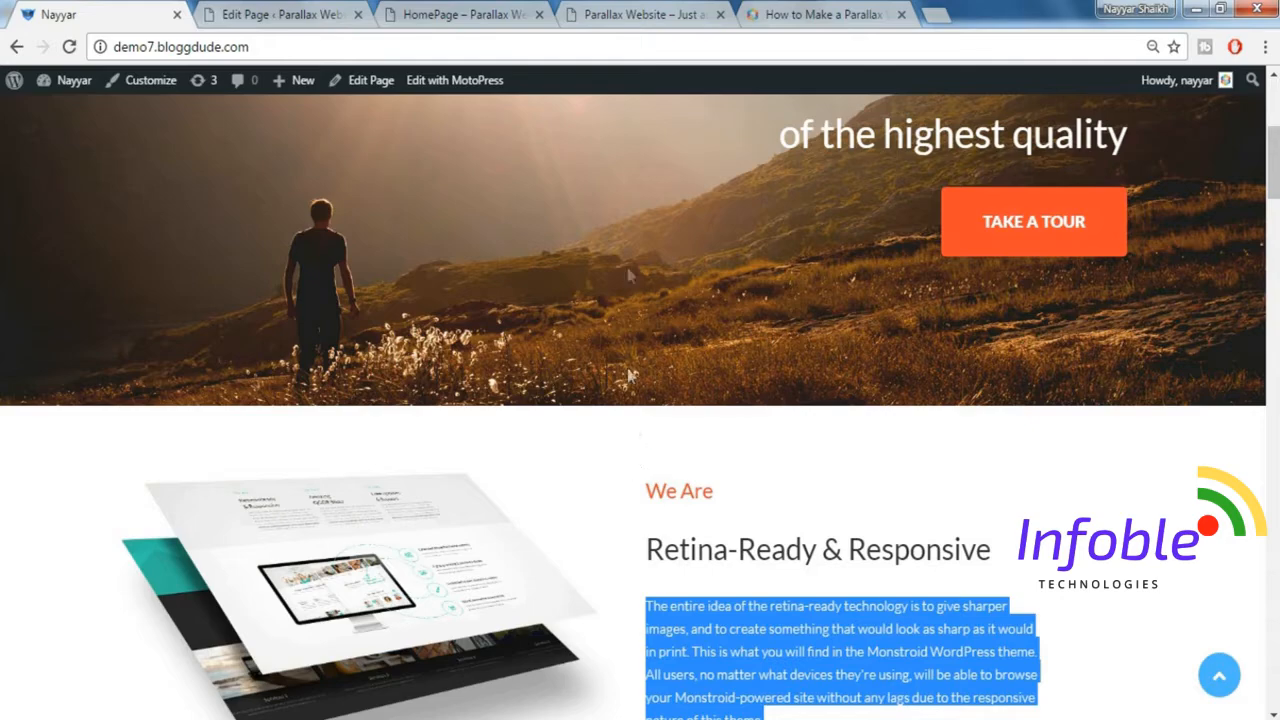
{"action": "scroll", "coordinate": [688, 443], "scroll_direction": "down", "scroll_amount": 4}
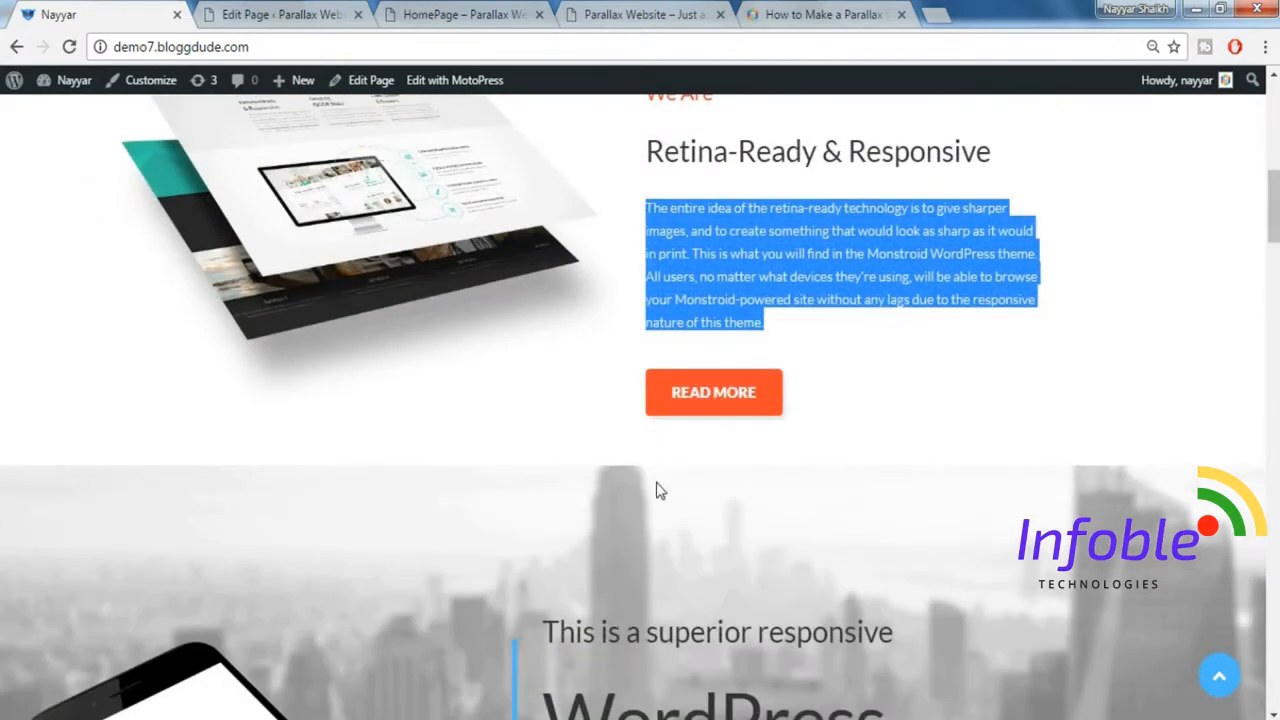
{"action": "scroll", "coordinate": [656, 470], "scroll_direction": "up", "scroll_amount": 1}
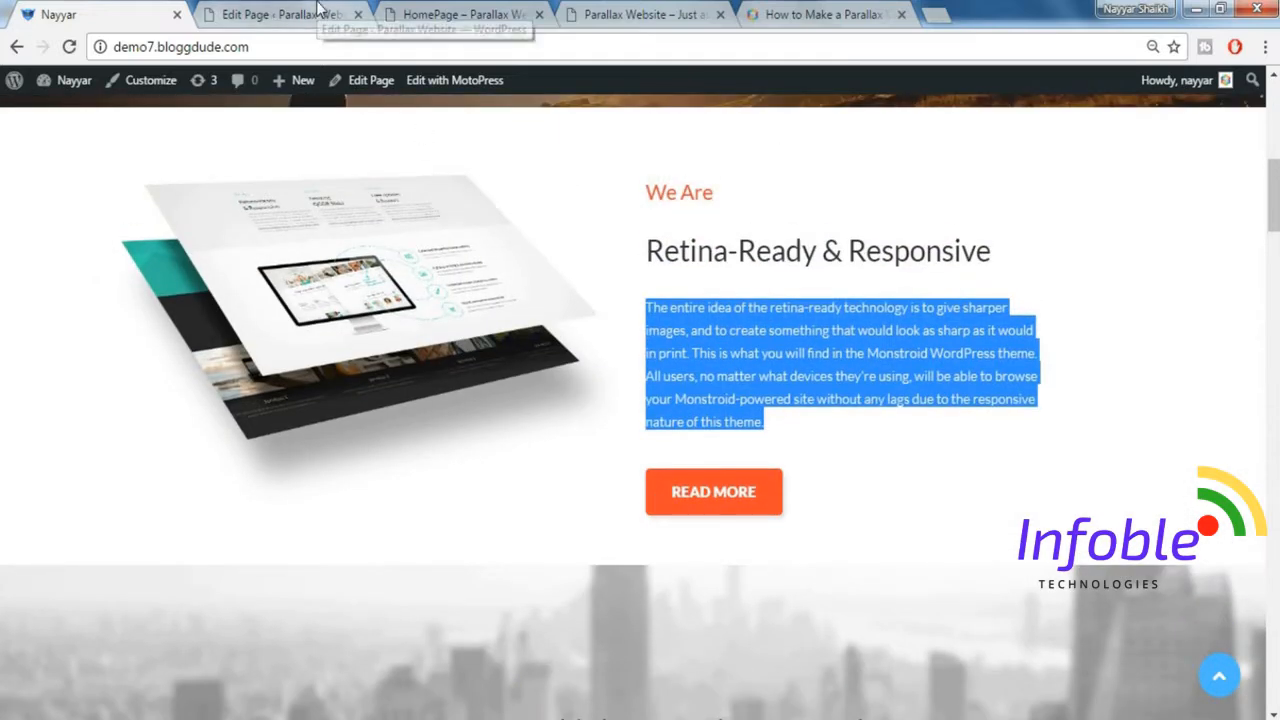
{"action": "left_click", "coordinate": [318, 14]}
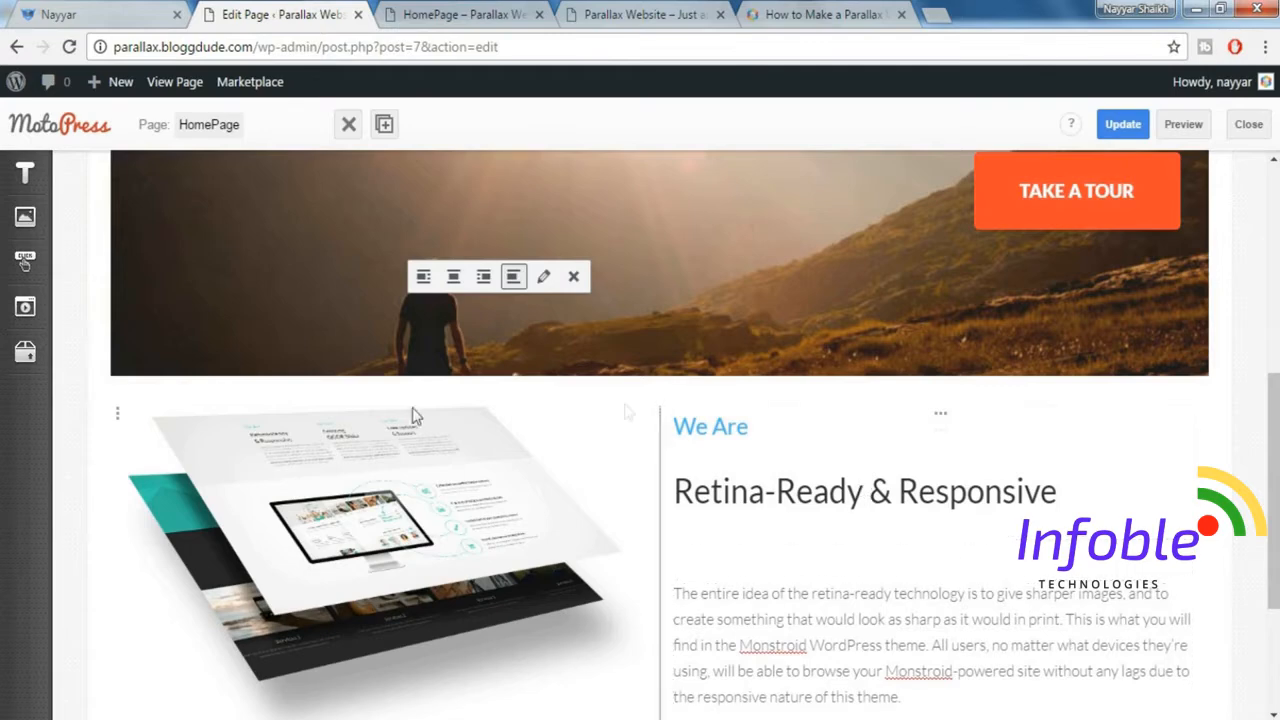
{"action": "left_click", "coordinate": [25, 354]}
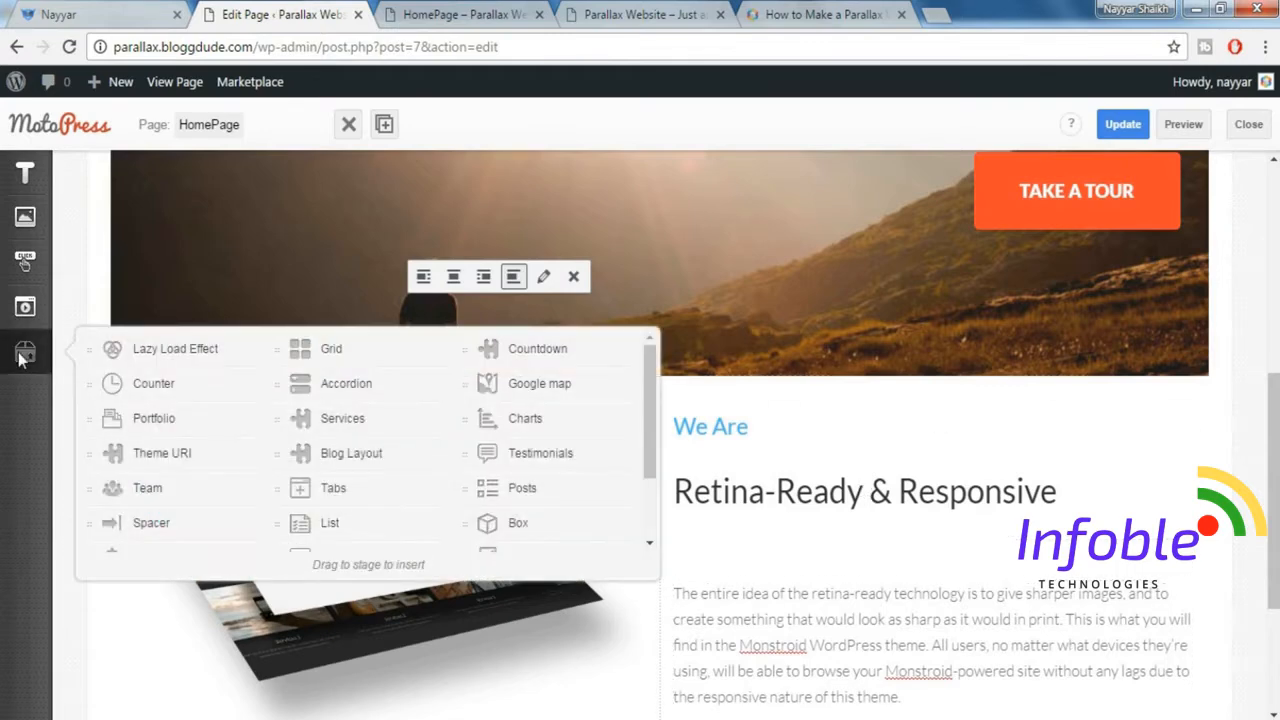
{"action": "left_click_drag", "start_coordinate": [155, 522], "coordinate": [612, 389]}
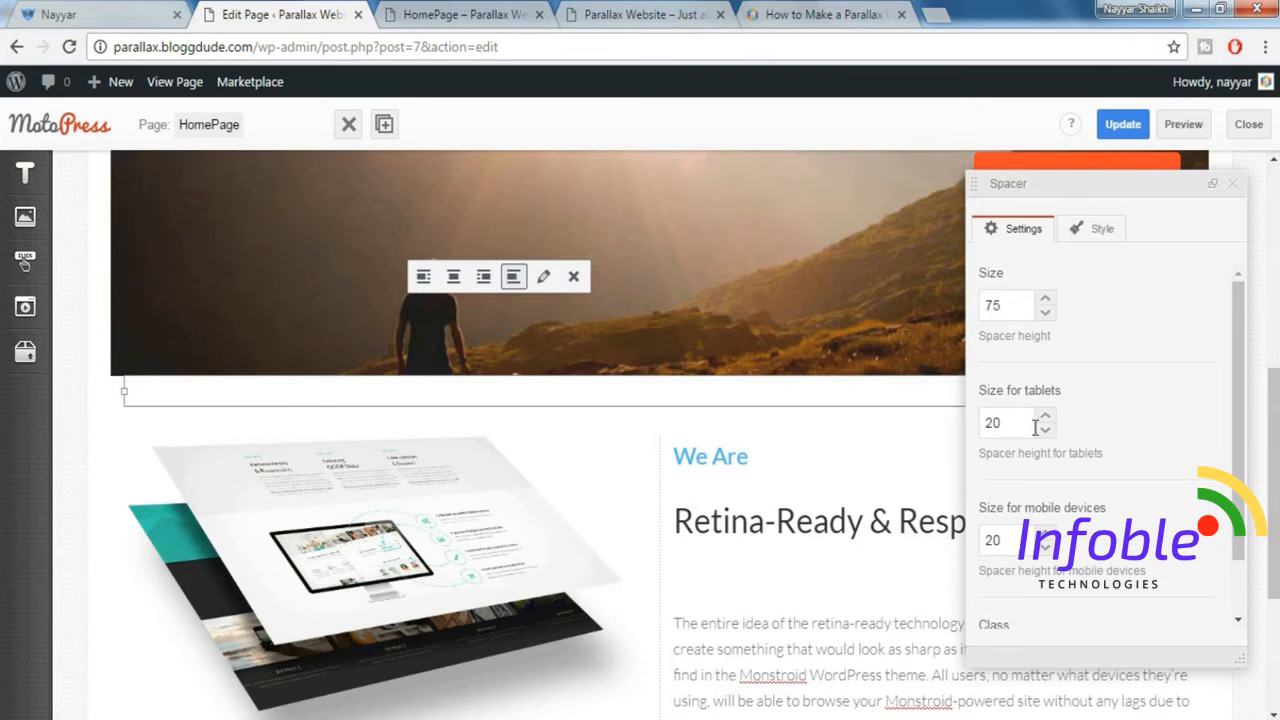
{"action": "left_click_drag", "start_coordinate": [1007, 431], "coordinate": [982, 428]}
{"action": "key", "text": "Tab"}
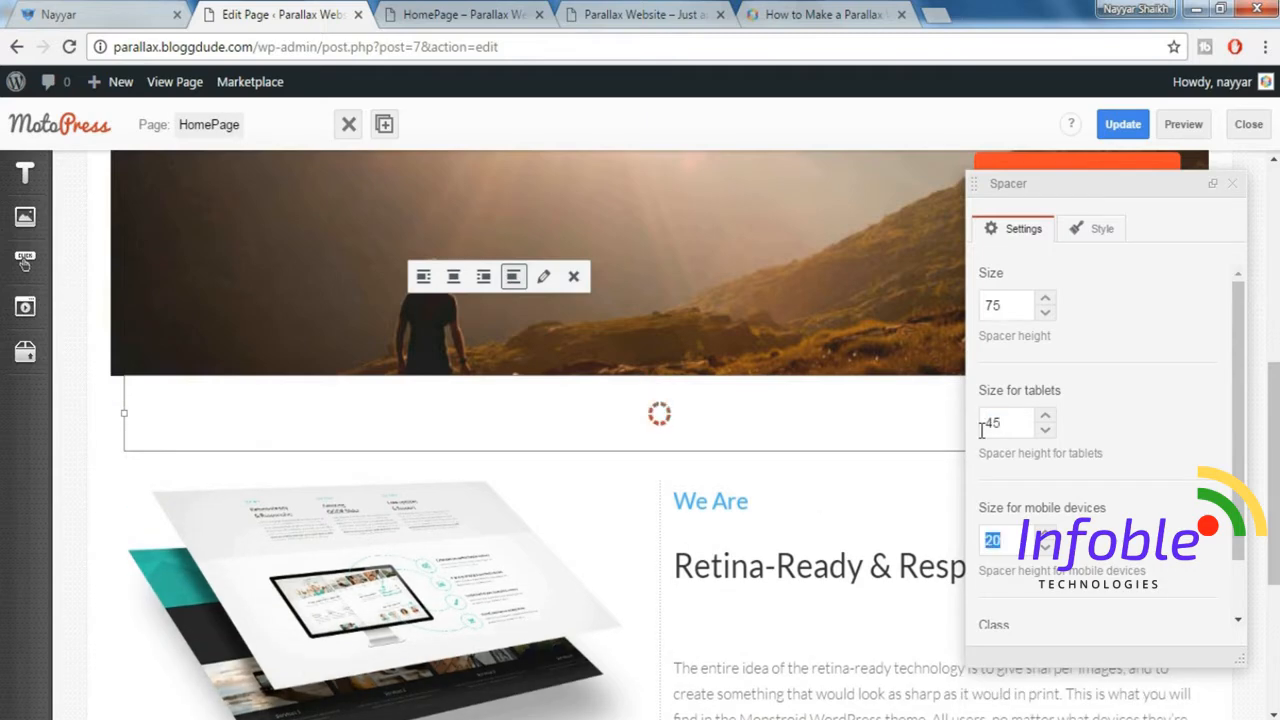
{"action": "left_click", "coordinate": [1233, 196]}
Insert another Spacer below the Retina-Ready & Responsive row, adjust its height and close its settings.
{"action": "scroll", "coordinate": [1133, 330], "scroll_direction": "down", "scroll_amount": 3}
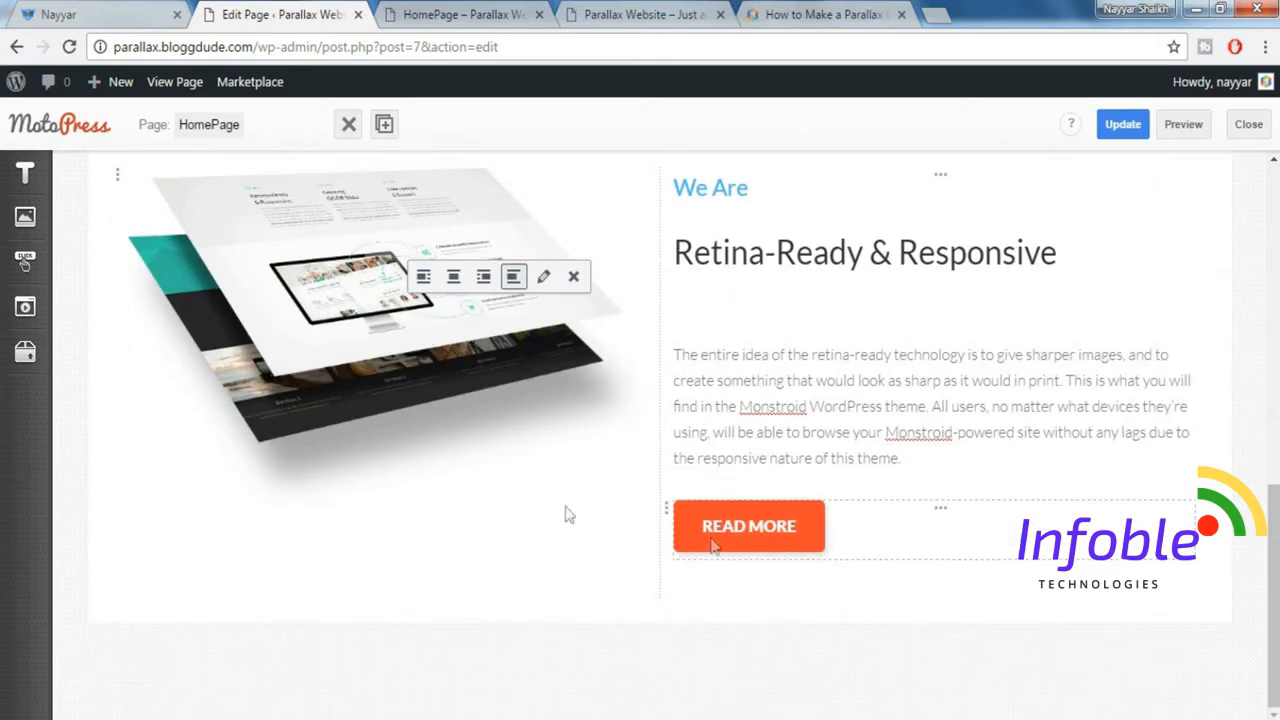
{"action": "mouse_move", "coordinate": [32, 356]}
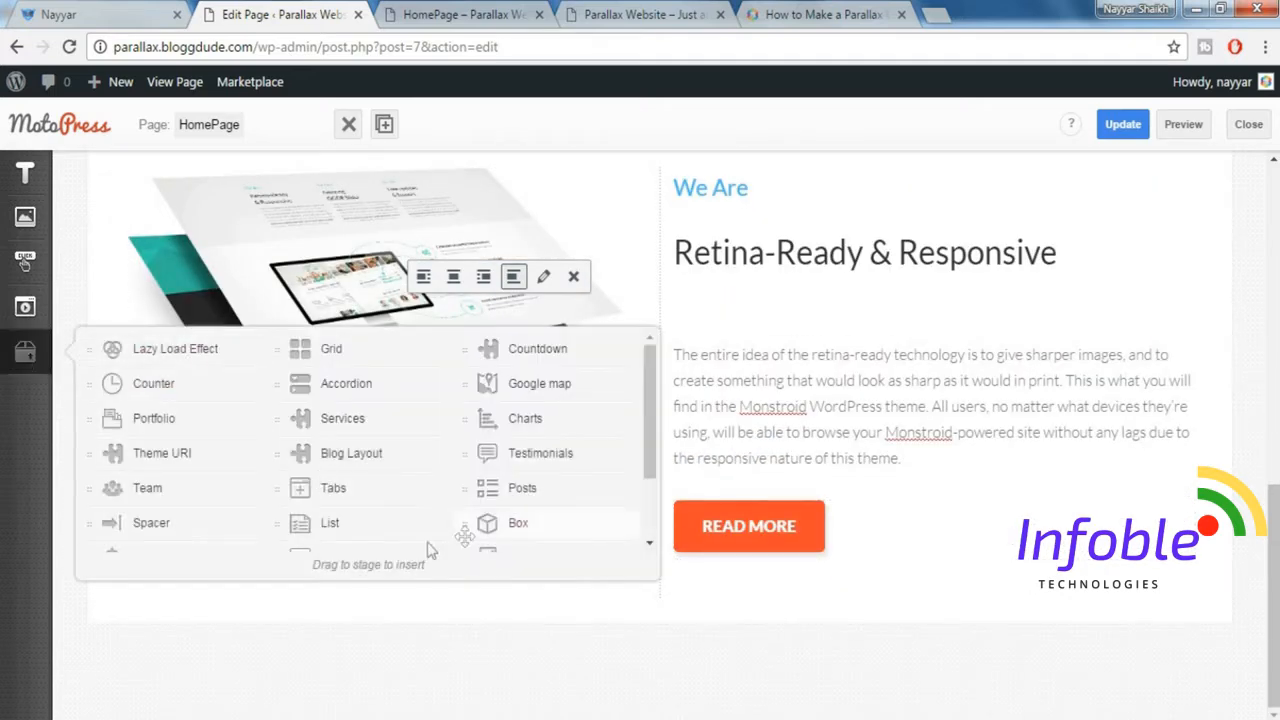
{"action": "left_click_drag", "start_coordinate": [167, 538], "coordinate": [560, 609]}
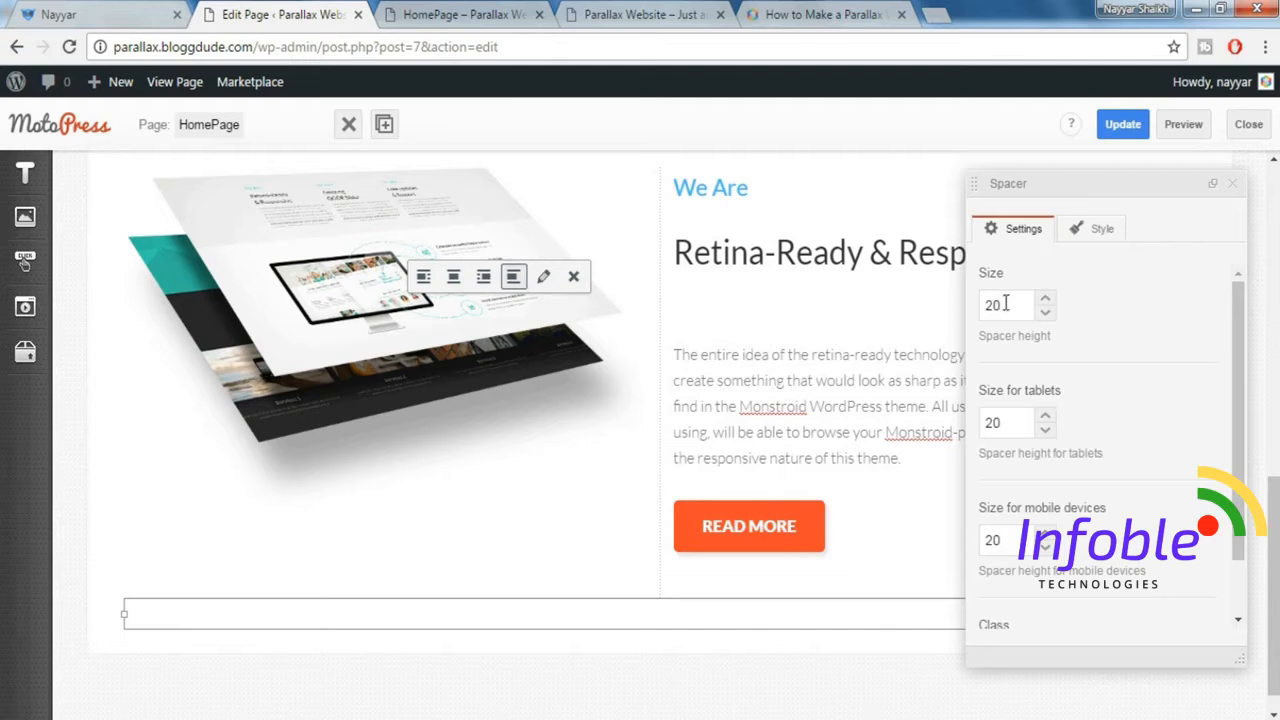
{"action": "left_click_drag", "start_coordinate": [1006, 303], "coordinate": [934, 302]}
{"action": "left_click", "coordinate": [1233, 187]}
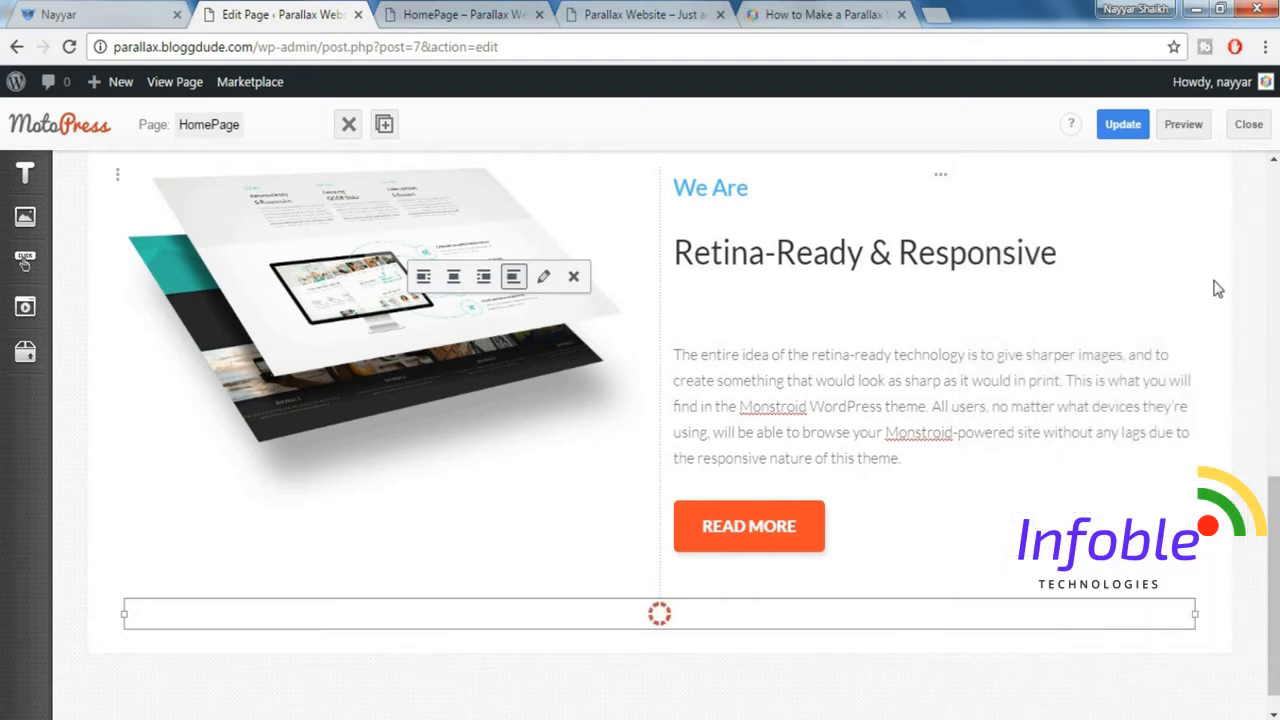
Preview the HomePage and examine the spacing around the Retina-Ready & Responsive section.
{"action": "scroll", "coordinate": [1218, 289], "scroll_direction": "up", "scroll_amount": 1}
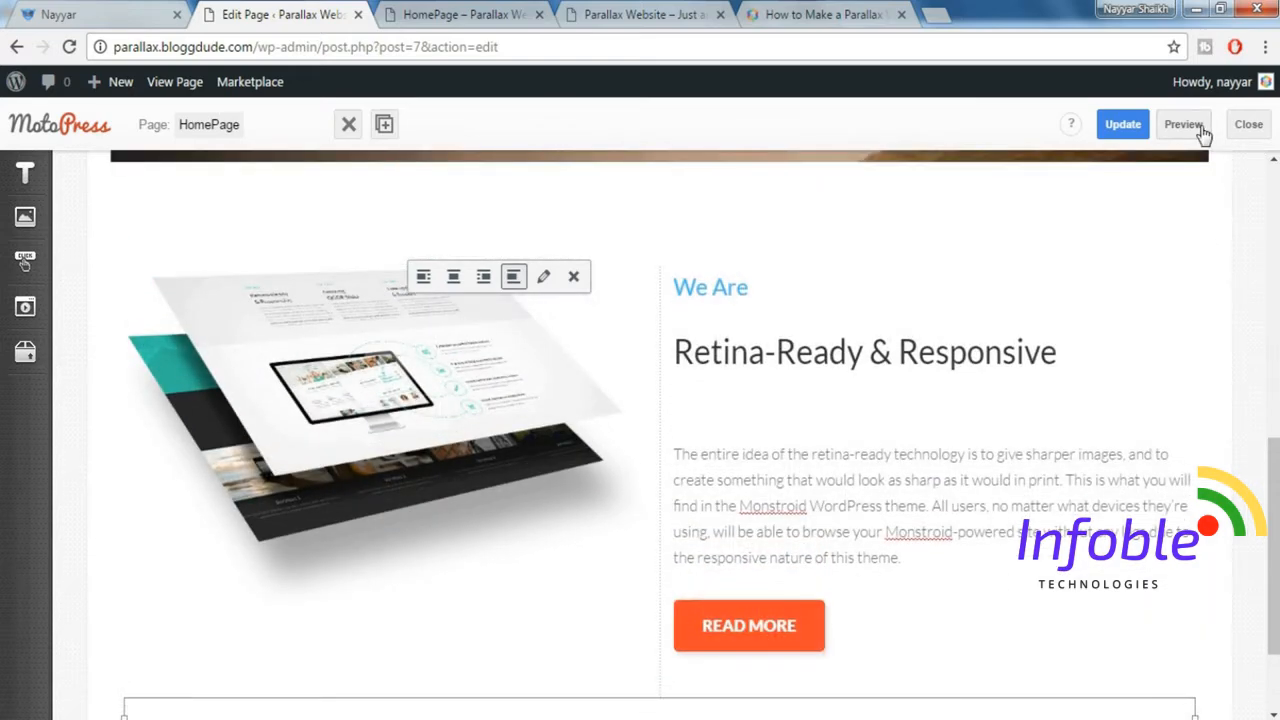
{"action": "left_click", "coordinate": [1183, 126]}
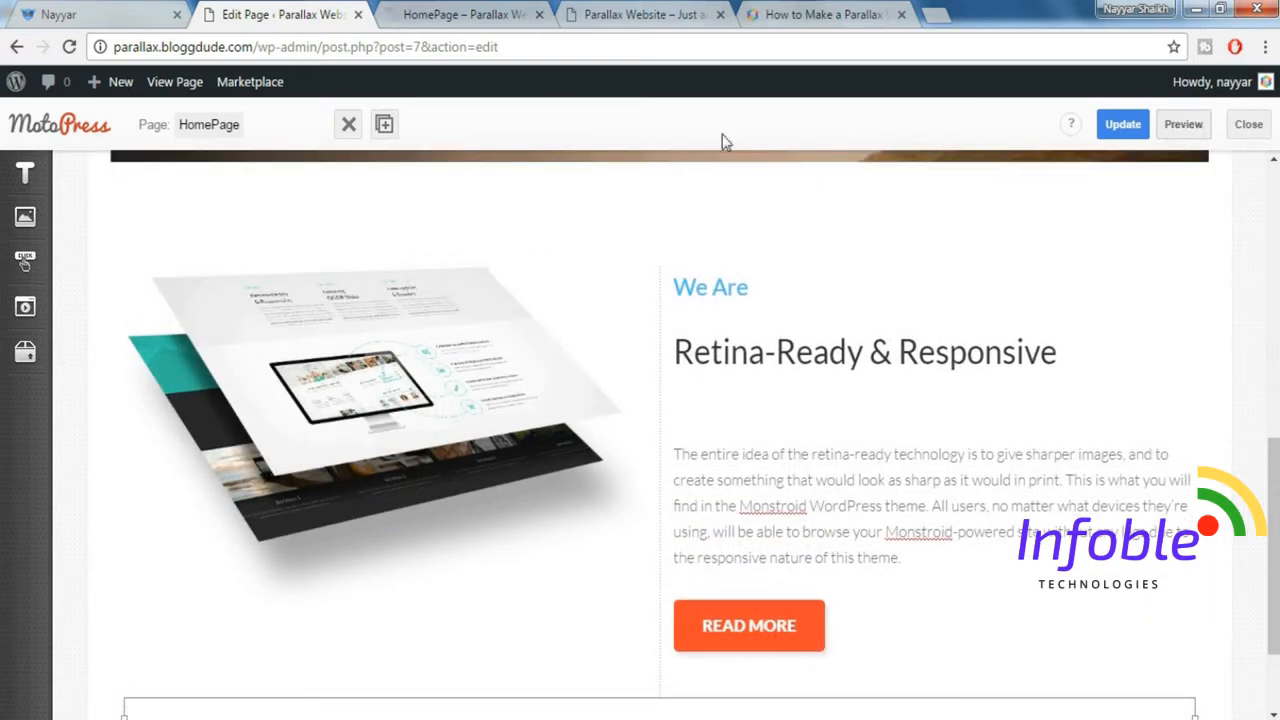
{"action": "left_click", "coordinate": [469, 15]}
{"action": "scroll", "coordinate": [556, 443], "scroll_direction": "down", "scroll_amount": 3}
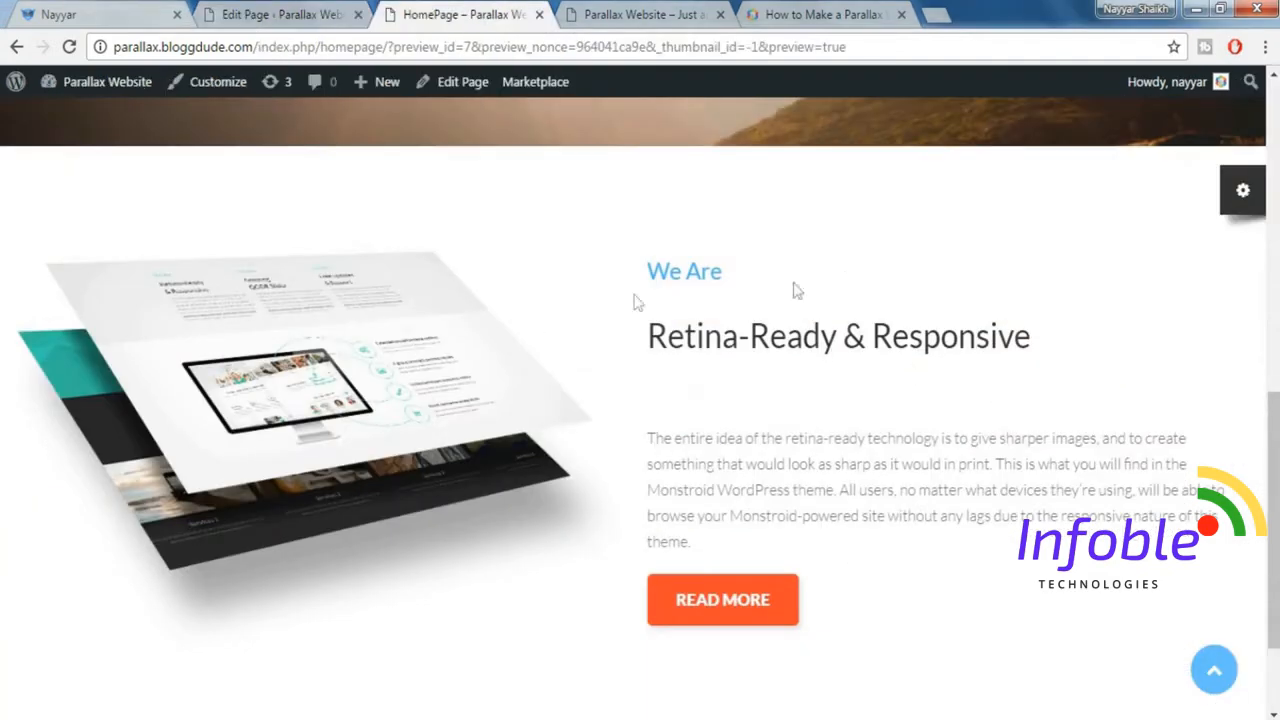
{"action": "scroll", "coordinate": [723, 537], "scroll_direction": "down", "scroll_amount": 2}
{"action": "scroll", "coordinate": [615, 205], "scroll_direction": "up", "scroll_amount": 1}
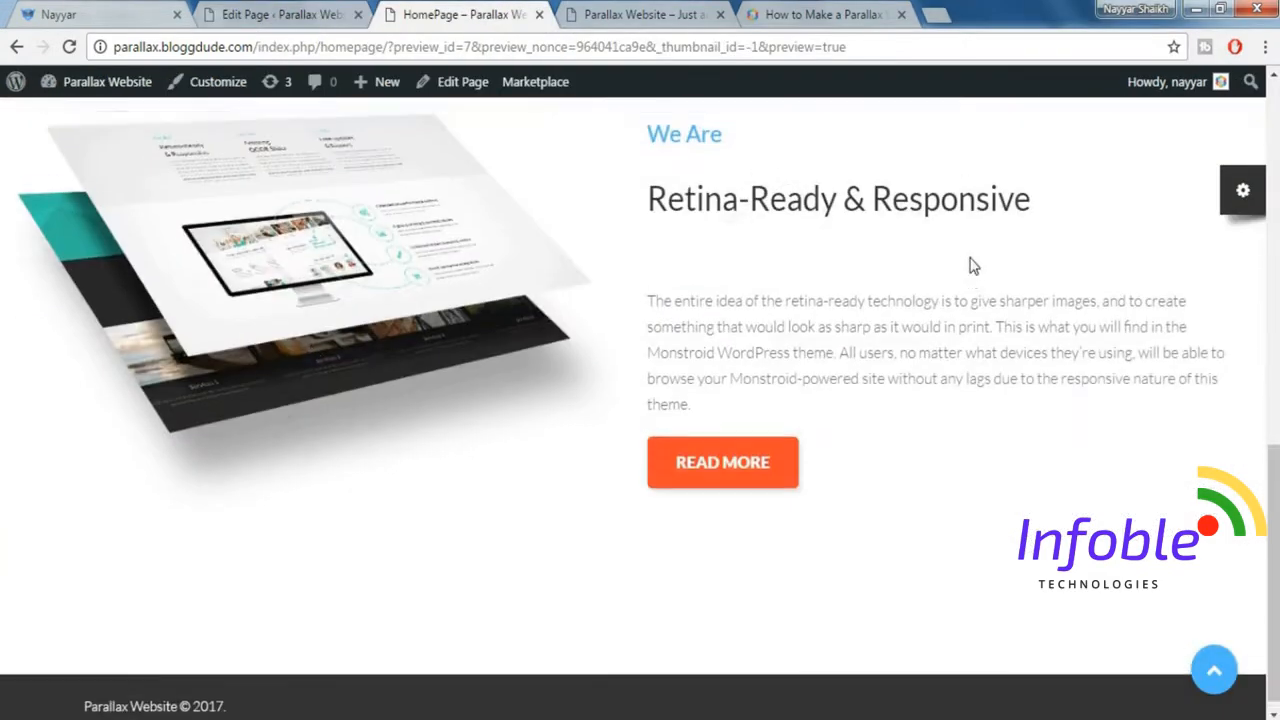
{"action": "scroll", "coordinate": [878, 444], "scroll_direction": "up", "scroll_amount": 10}
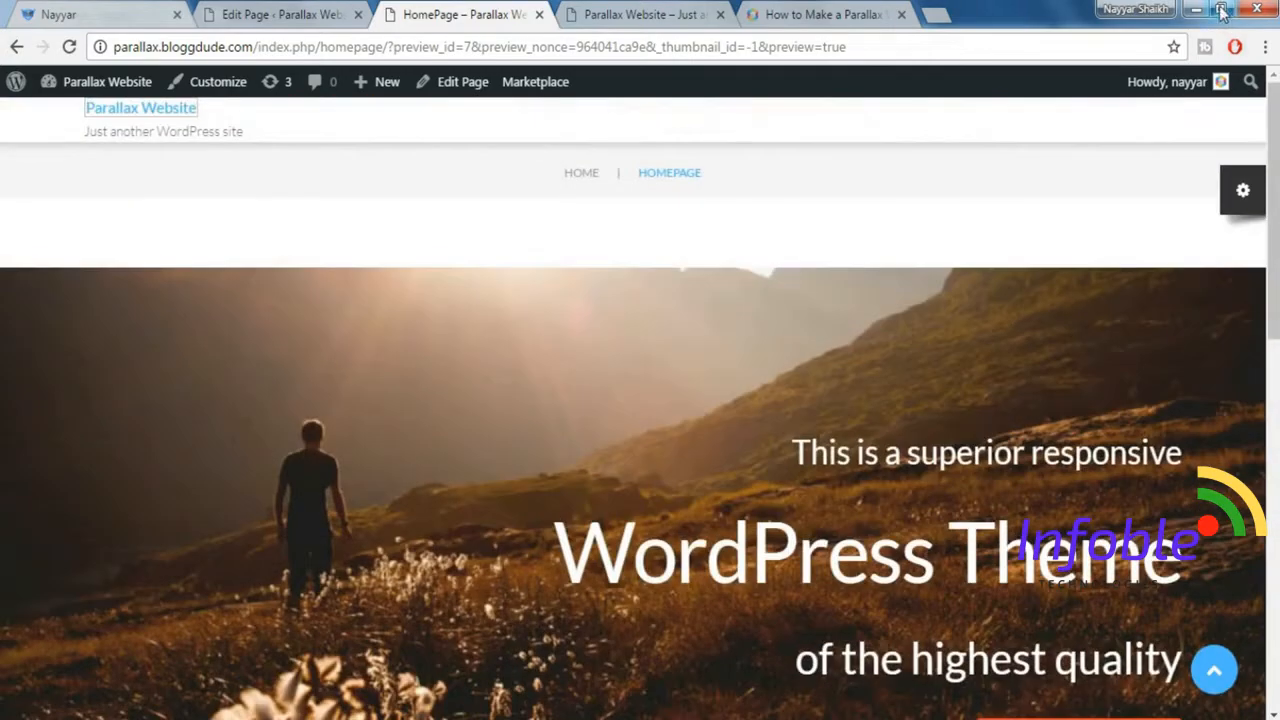
View the preview and the demo site in a phone-width window, compare their Retina-Ready & Responsive layouts, and maximize the window again.
{"action": "left_click", "coordinate": [1221, 10]}
{"action": "scroll", "coordinate": [789, 425], "scroll_direction": "down", "scroll_amount": 5}
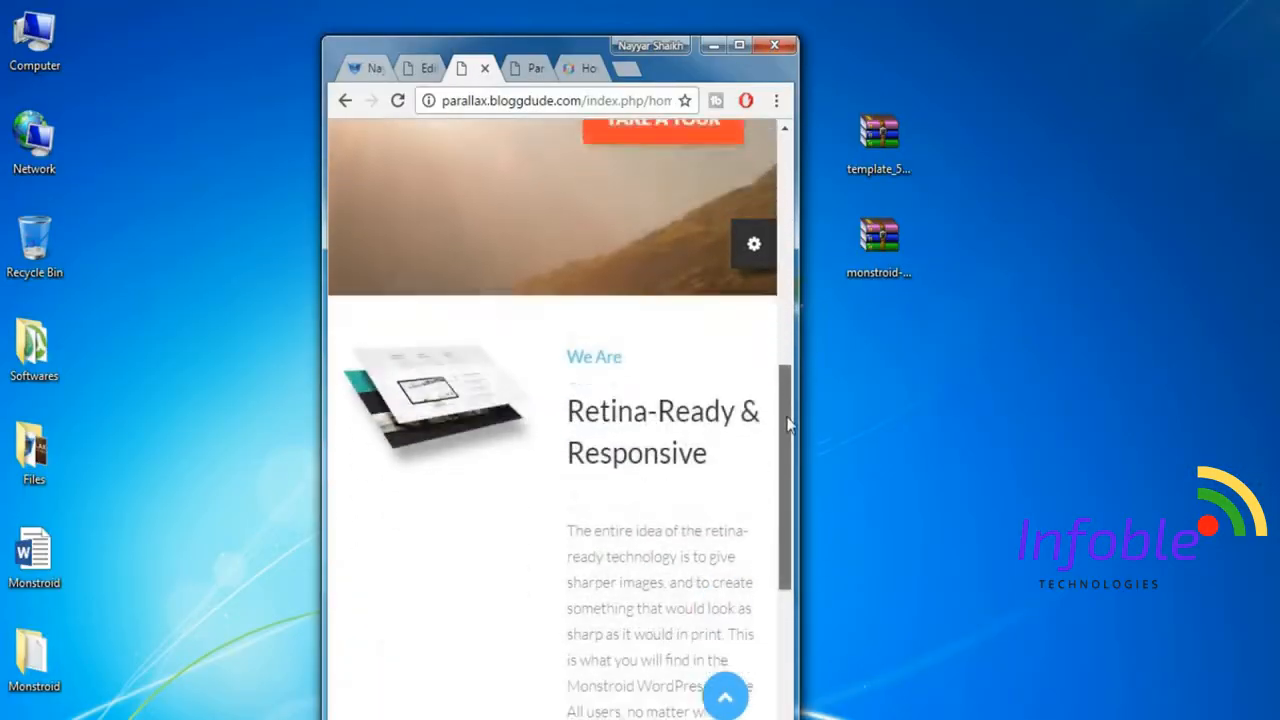
{"action": "left_click_drag", "start_coordinate": [787, 417], "coordinate": [789, 471]}
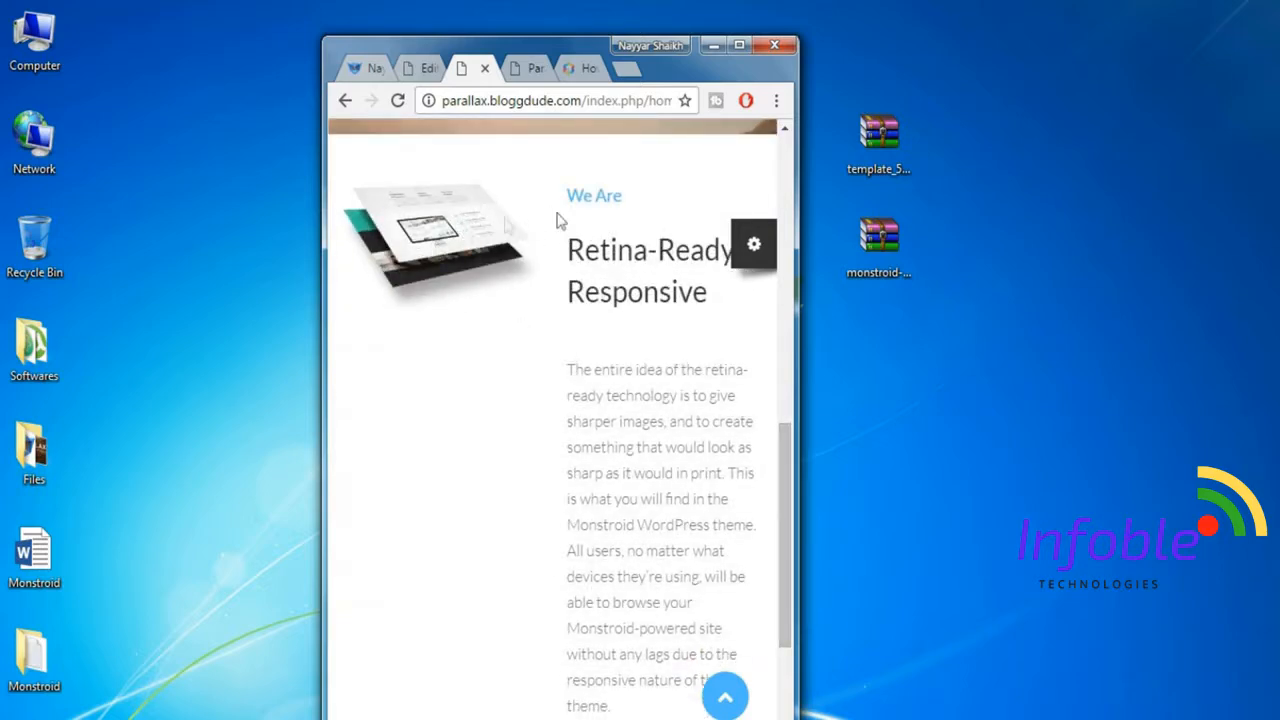
{"action": "left_click", "coordinate": [362, 70]}
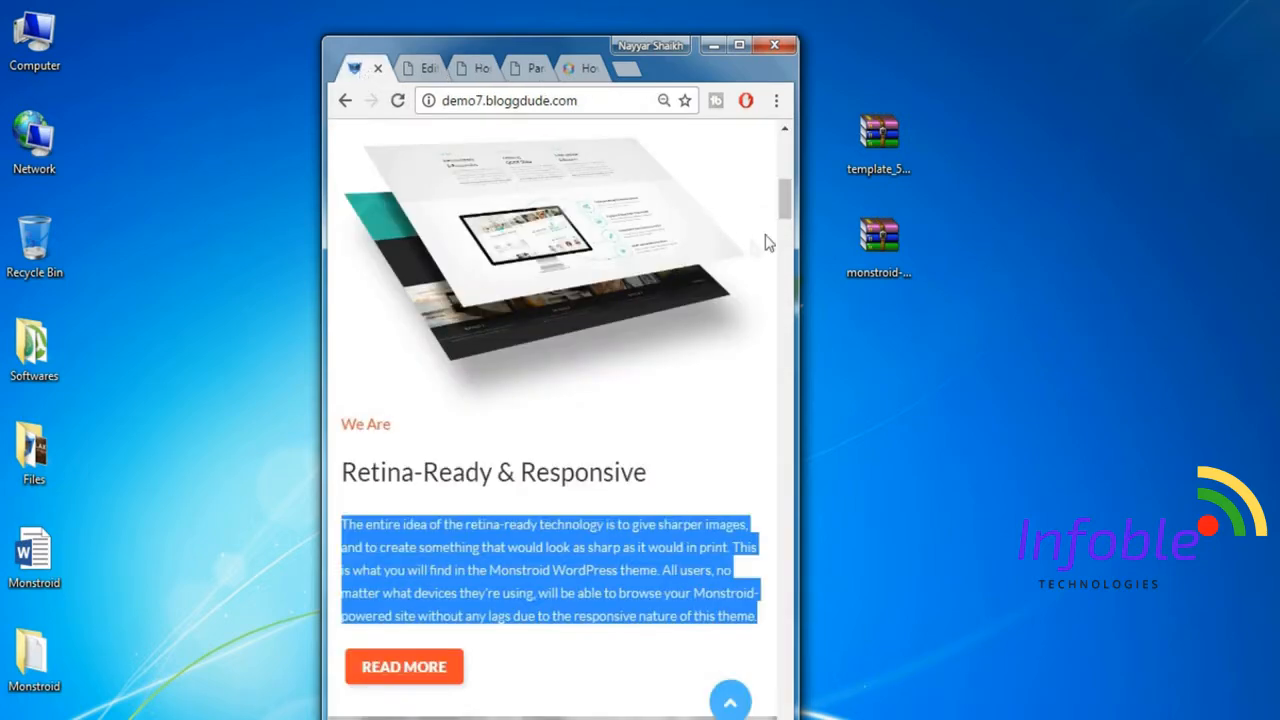
{"action": "mouse_move", "coordinate": [784, 207]}
{"action": "left_mouse_down"}
{"action": "mouse_move", "coordinate": [784, 161]}
{"action": "mouse_move", "coordinate": [786, 204]}
{"action": "left_mouse_up"}
{"action": "left_click", "coordinate": [646, 294]}
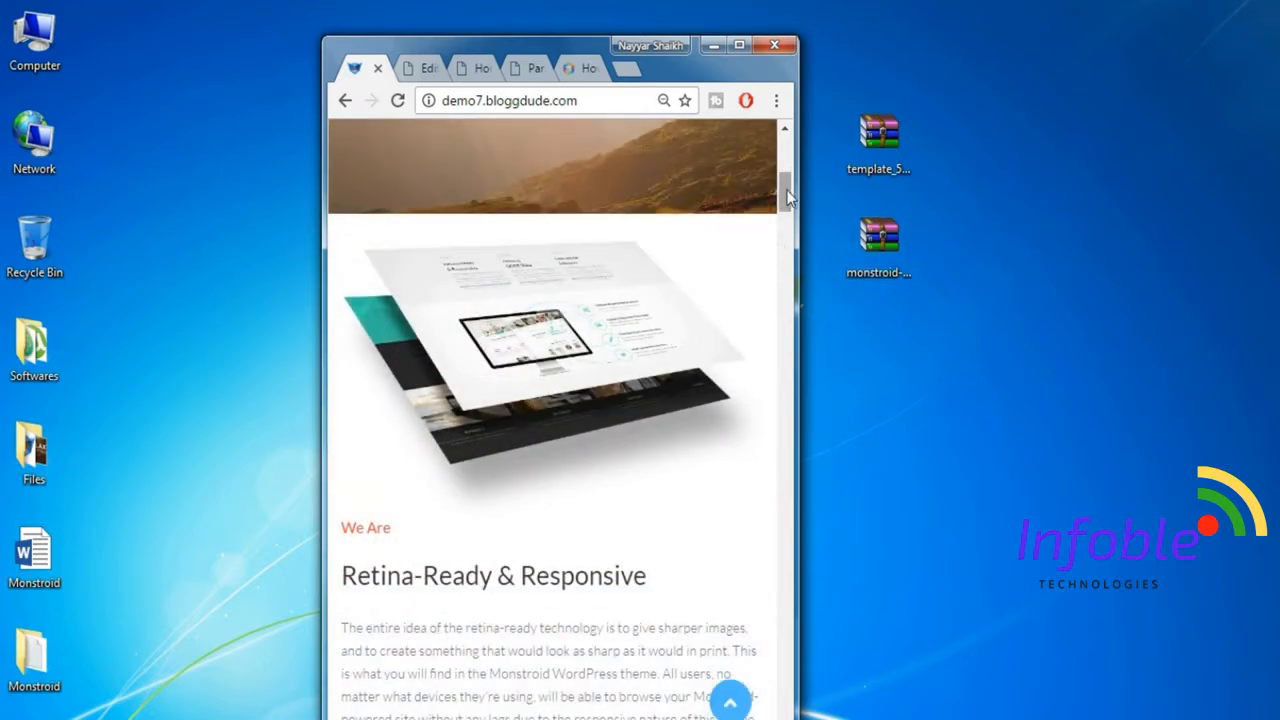
{"action": "scroll", "coordinate": [448, 380], "scroll_direction": "down", "scroll_amount": 2}
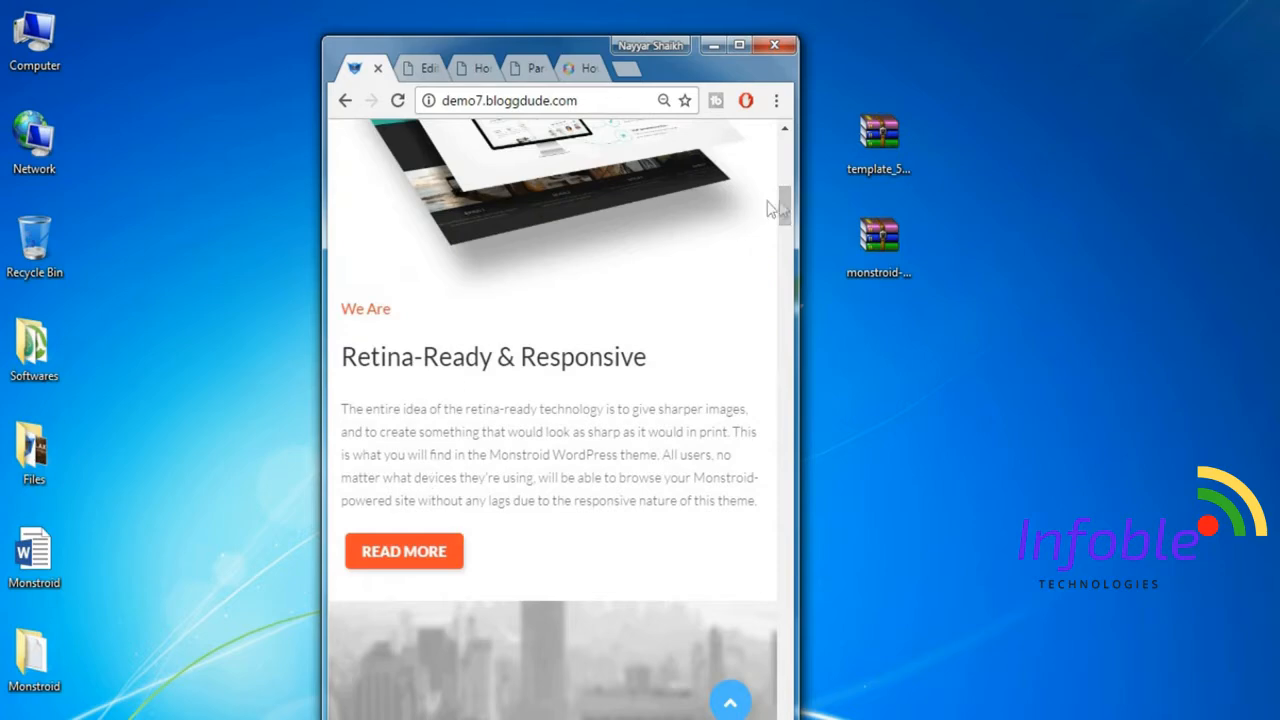
{"action": "left_click_drag", "start_coordinate": [787, 193], "coordinate": [787, 148]}
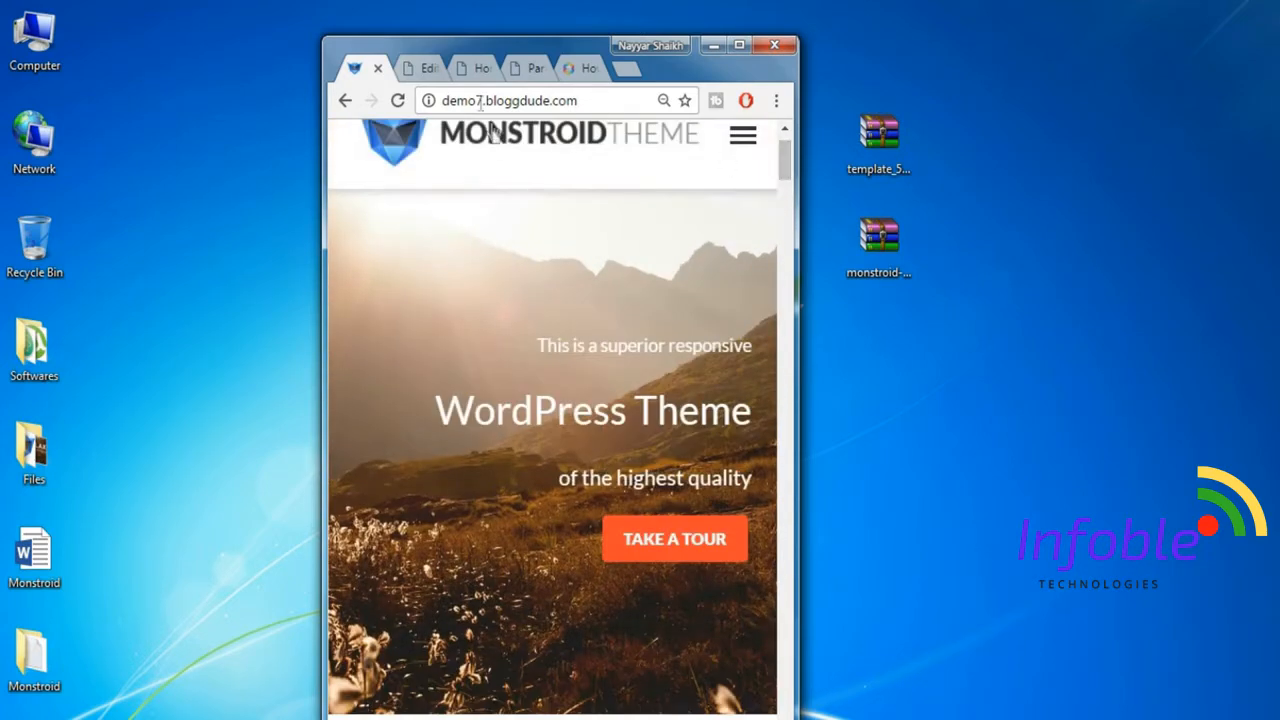
{"action": "left_click", "coordinate": [472, 68]}
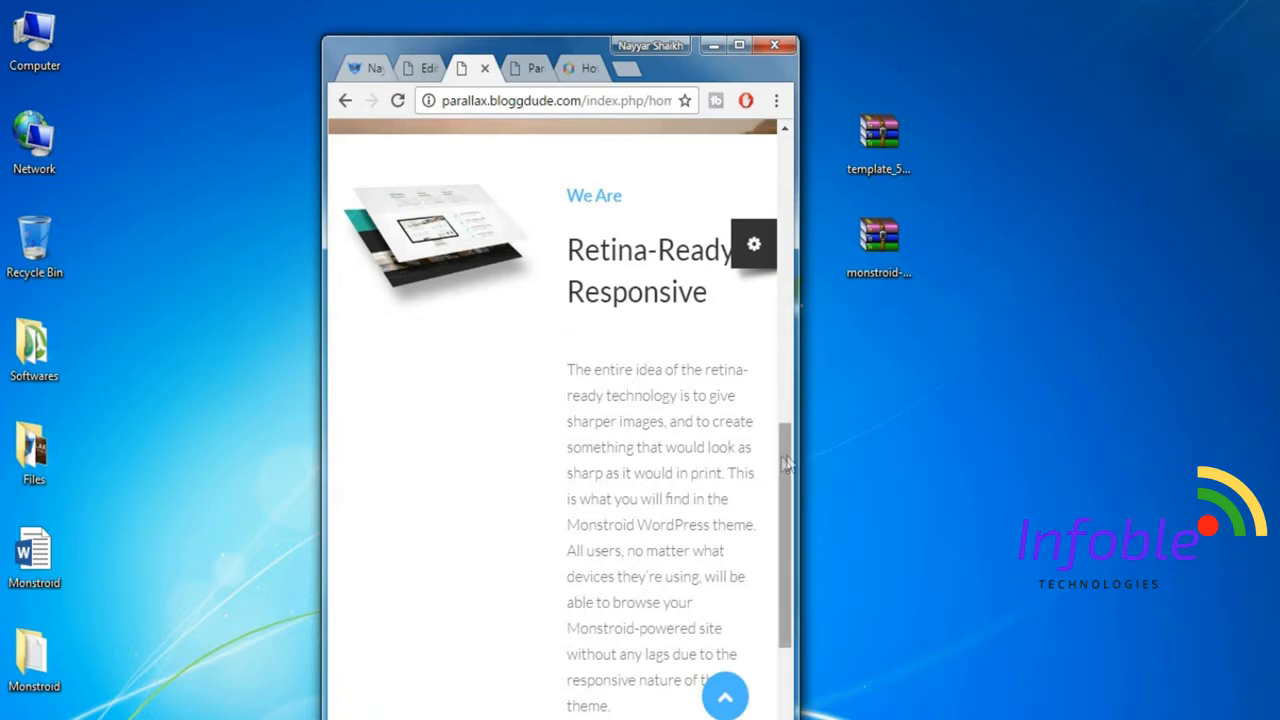
{"action": "left_click_drag", "start_coordinate": [787, 464], "coordinate": [787, 440]}
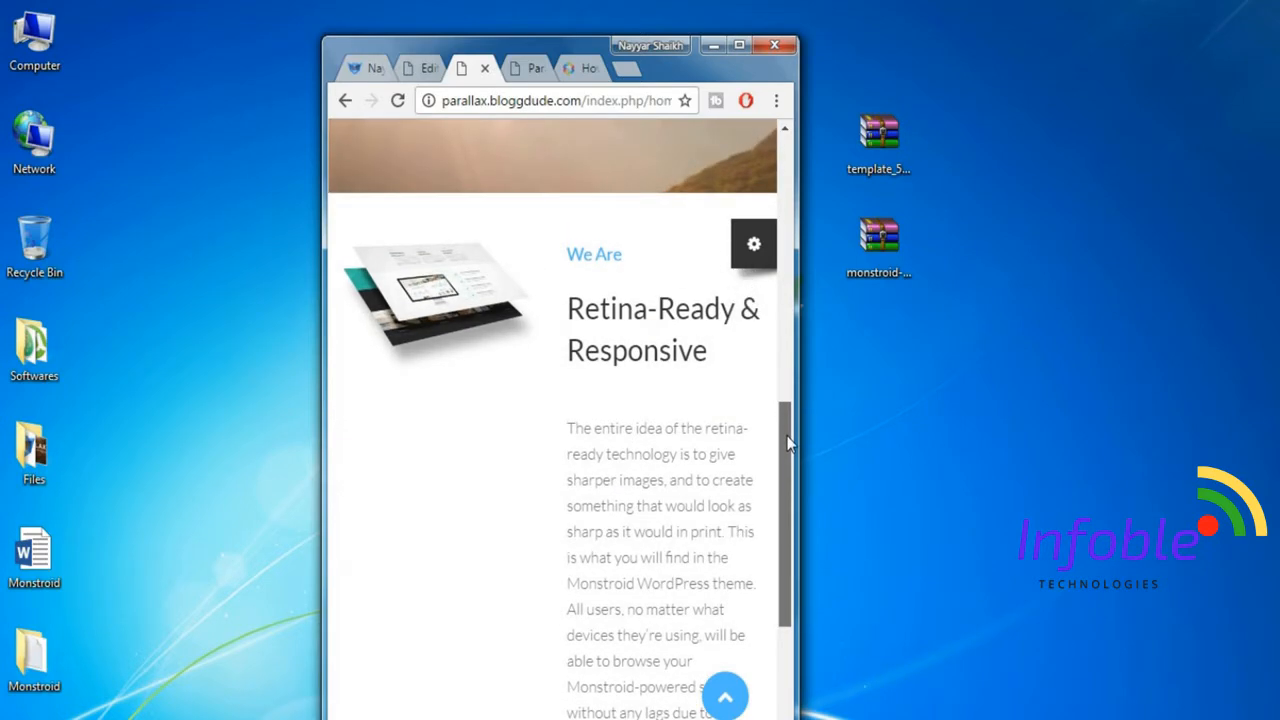
{"action": "left_click", "coordinate": [741, 46]}
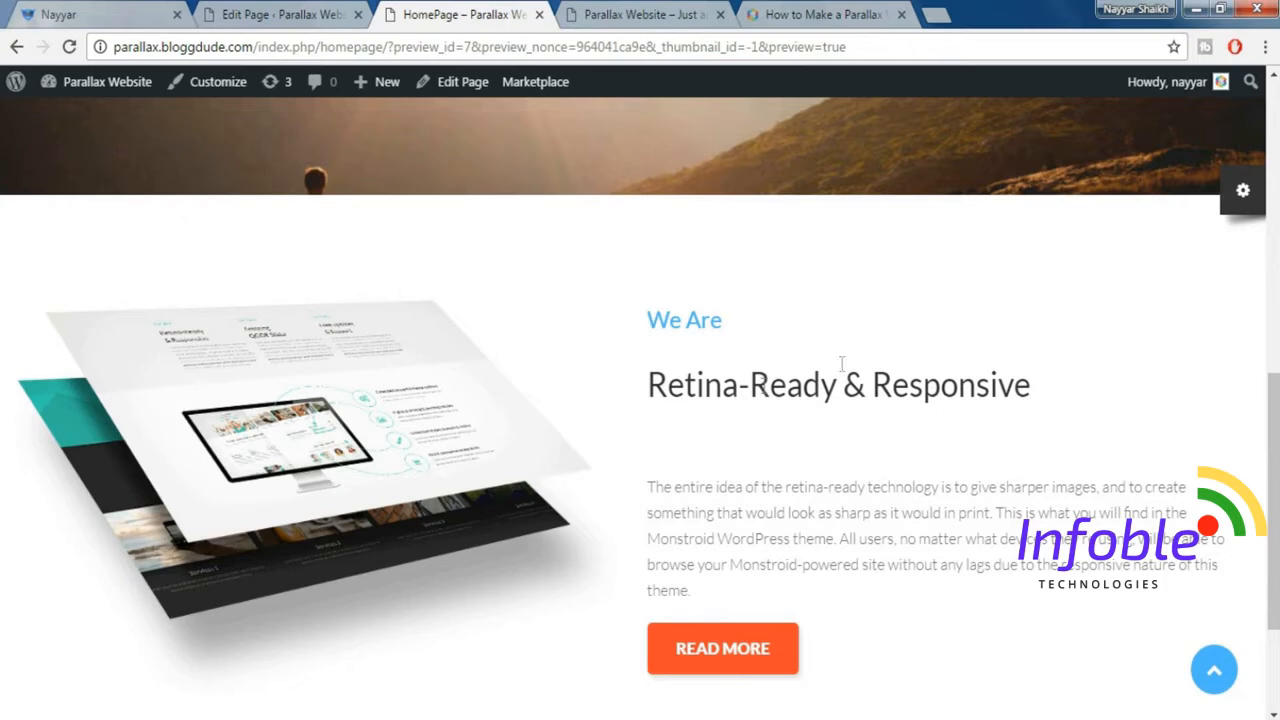
In the editor, set the image column's Size_xs to 12, Size_sm to 6 and Size_lg to 5.
{"action": "left_click", "coordinate": [280, 14]}
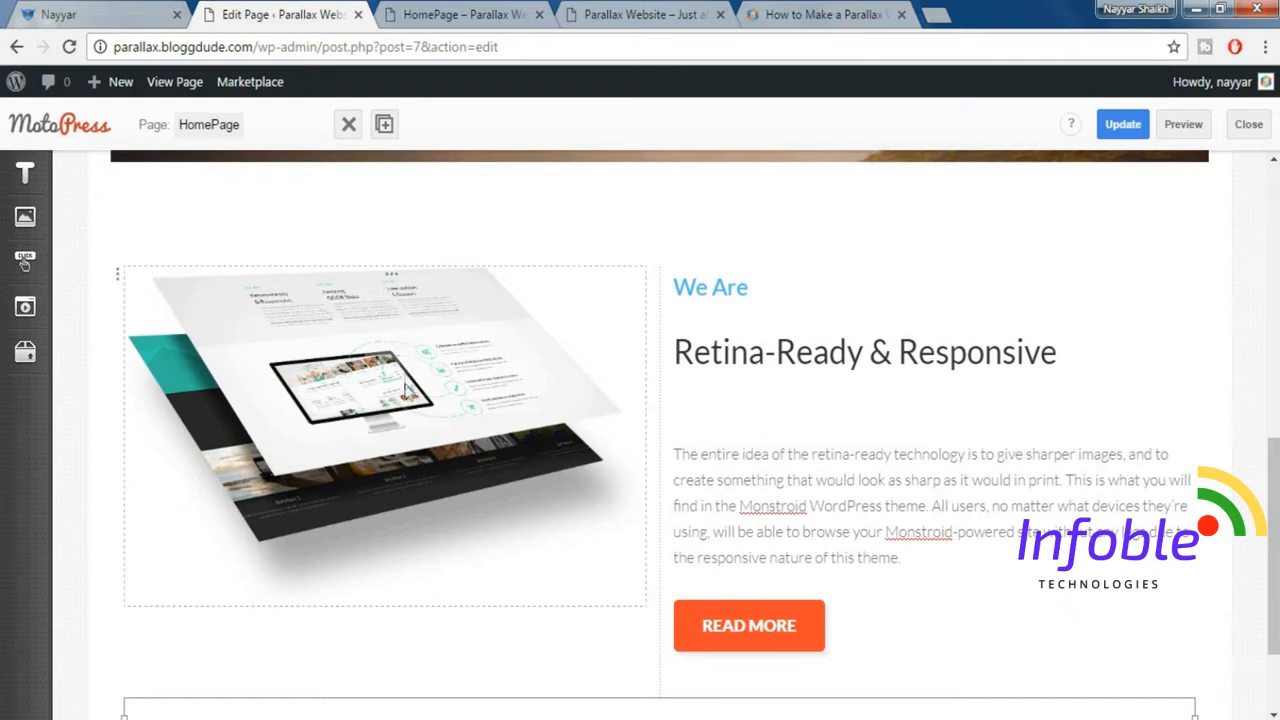
{"action": "left_click", "coordinate": [396, 281]}
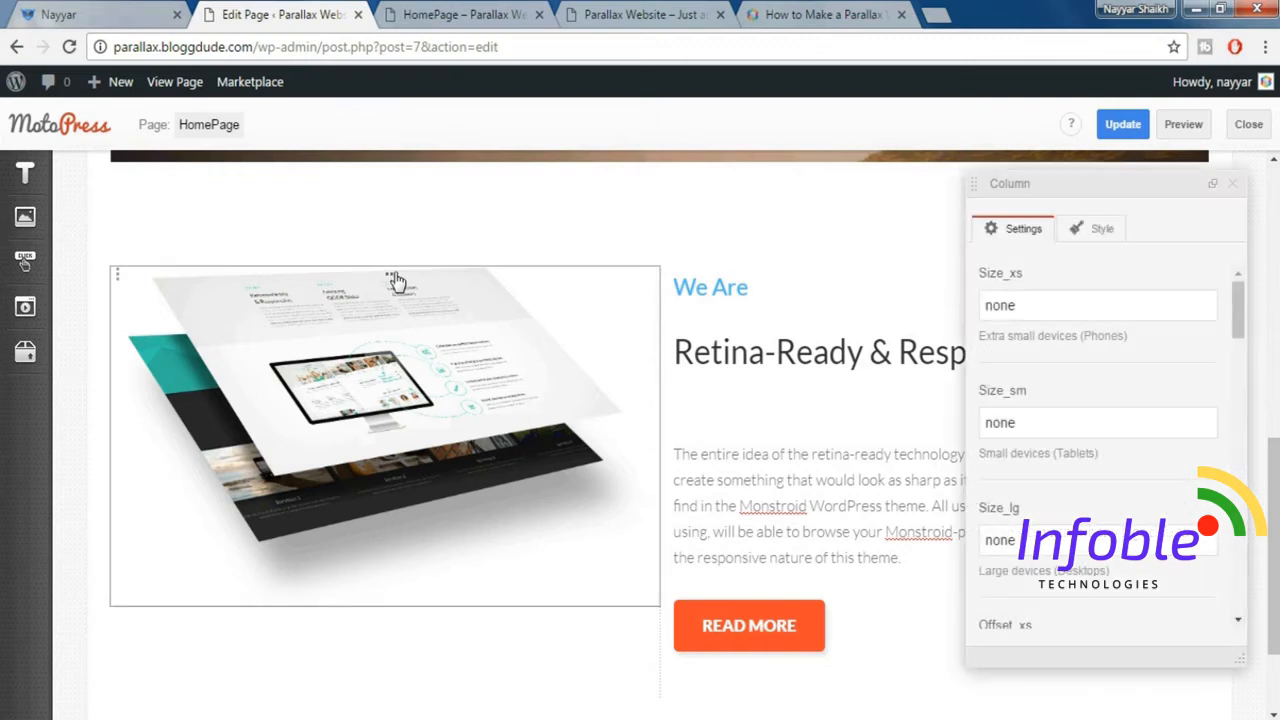
{"action": "left_click_drag", "start_coordinate": [1033, 305], "coordinate": [960, 300]}
{"action": "type", "text": "12"}
{"action": "key", "text": "Tab"}
{"action": "type", "text": "6"}
{"action": "key", "text": "Tab"}
{"action": "type", "text": "5"}
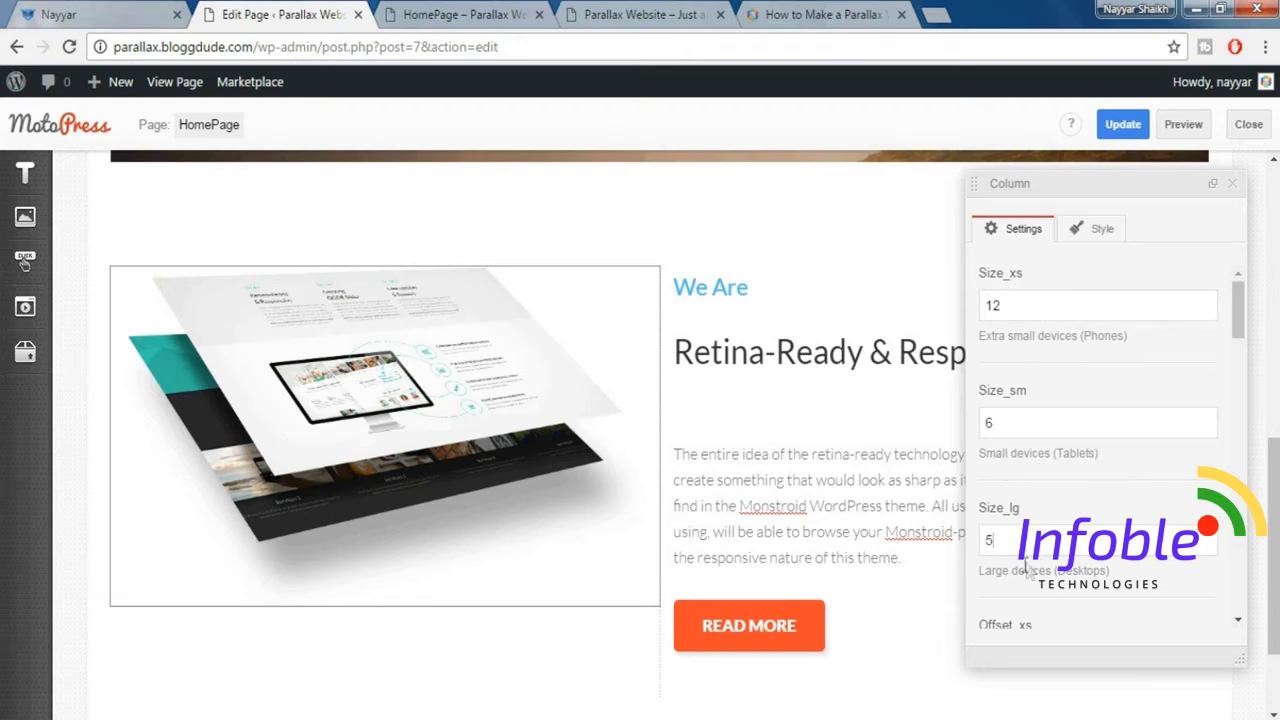
Set the image column's Offset_lg to 1 and close its settings.
{"action": "left_click_drag", "start_coordinate": [1238, 310], "coordinate": [1240, 393]}
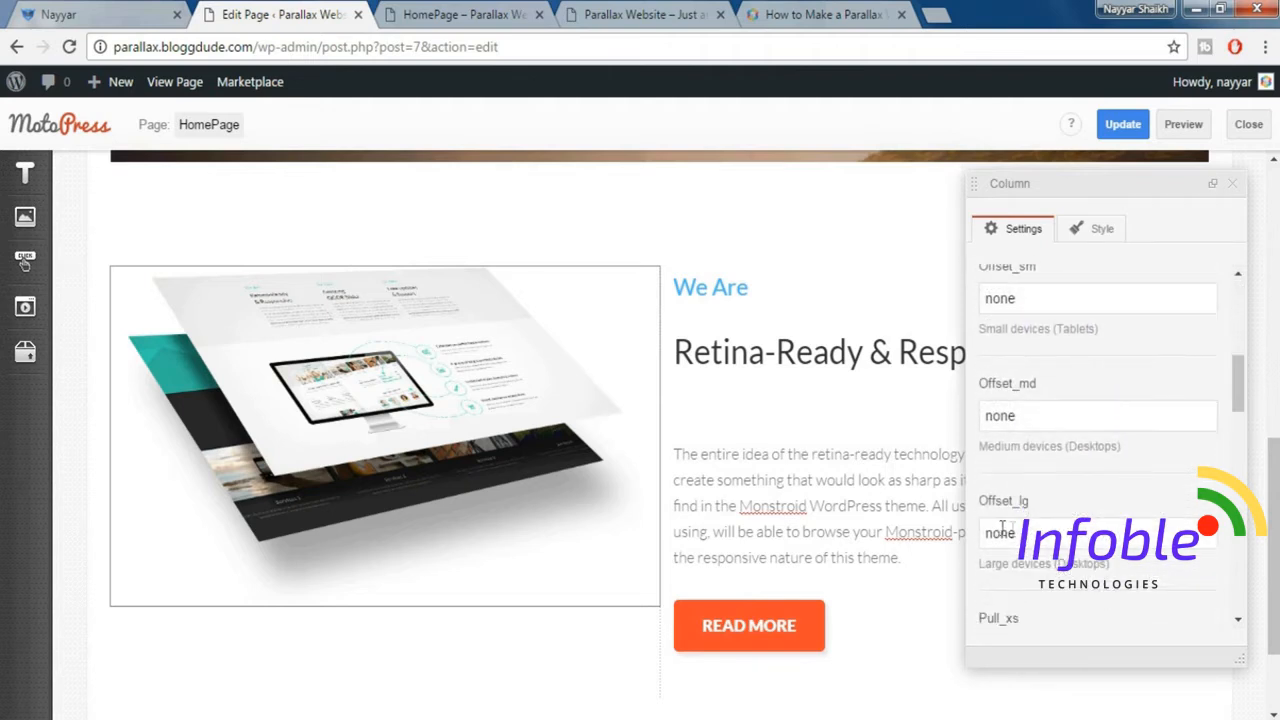
{"action": "key", "text": "BackSpace"}
{"action": "key", "text": "BackSpace"}
{"action": "key", "text": "BackSpace"}
{"action": "key", "text": "BackSpace"}
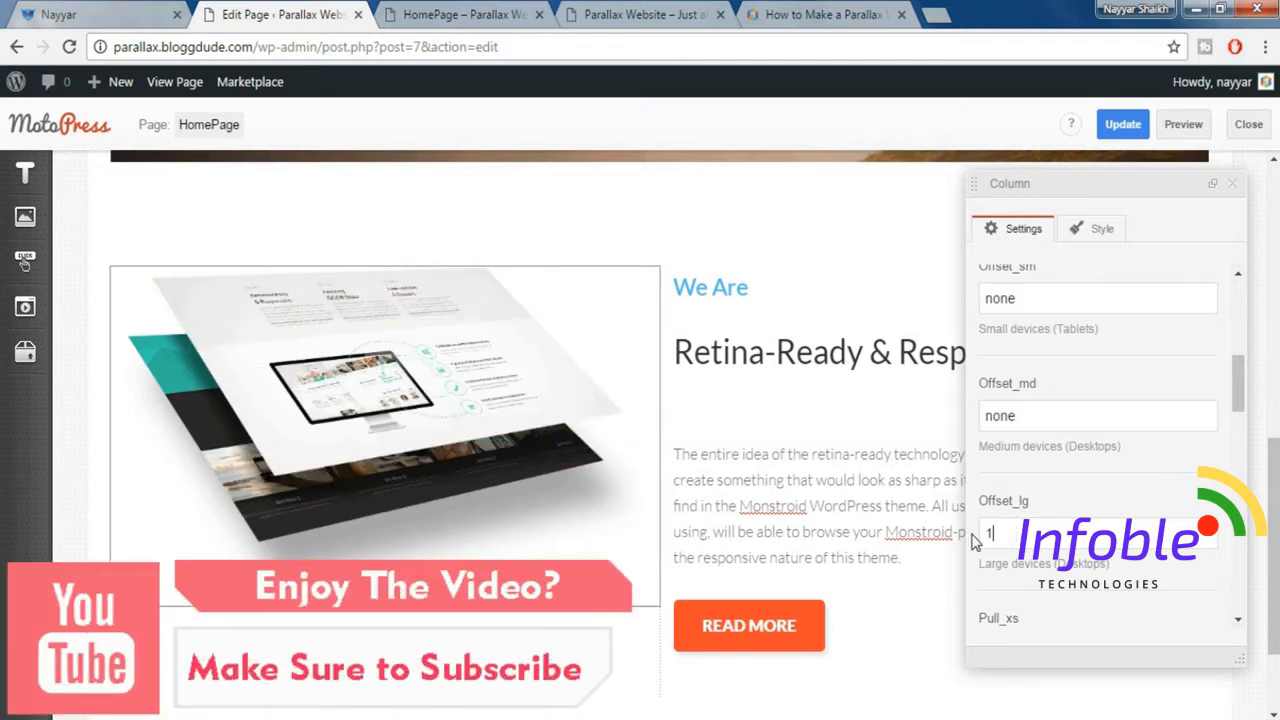
{"action": "left_click", "coordinate": [1232, 184]}
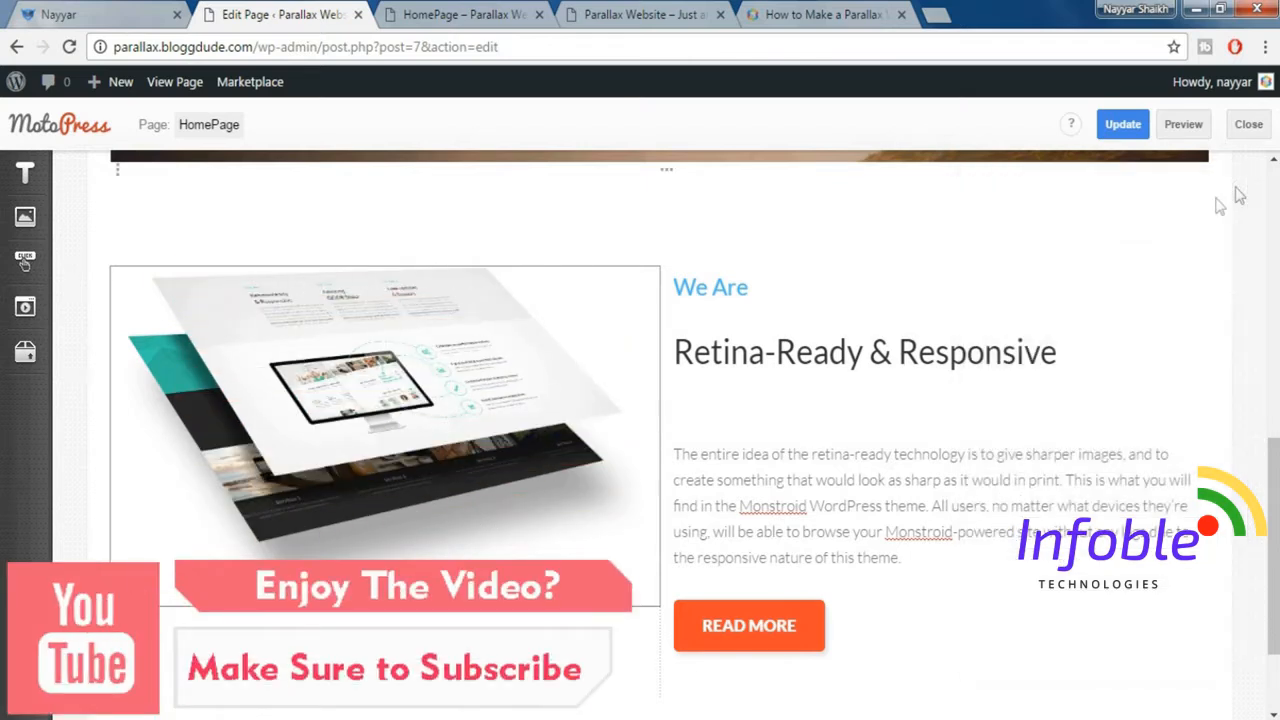
Set the text column's Size_xs to 12, Size_sm to 6 and Size_lg to 4, and close its settings.
{"action": "left_click", "coordinate": [942, 280]}
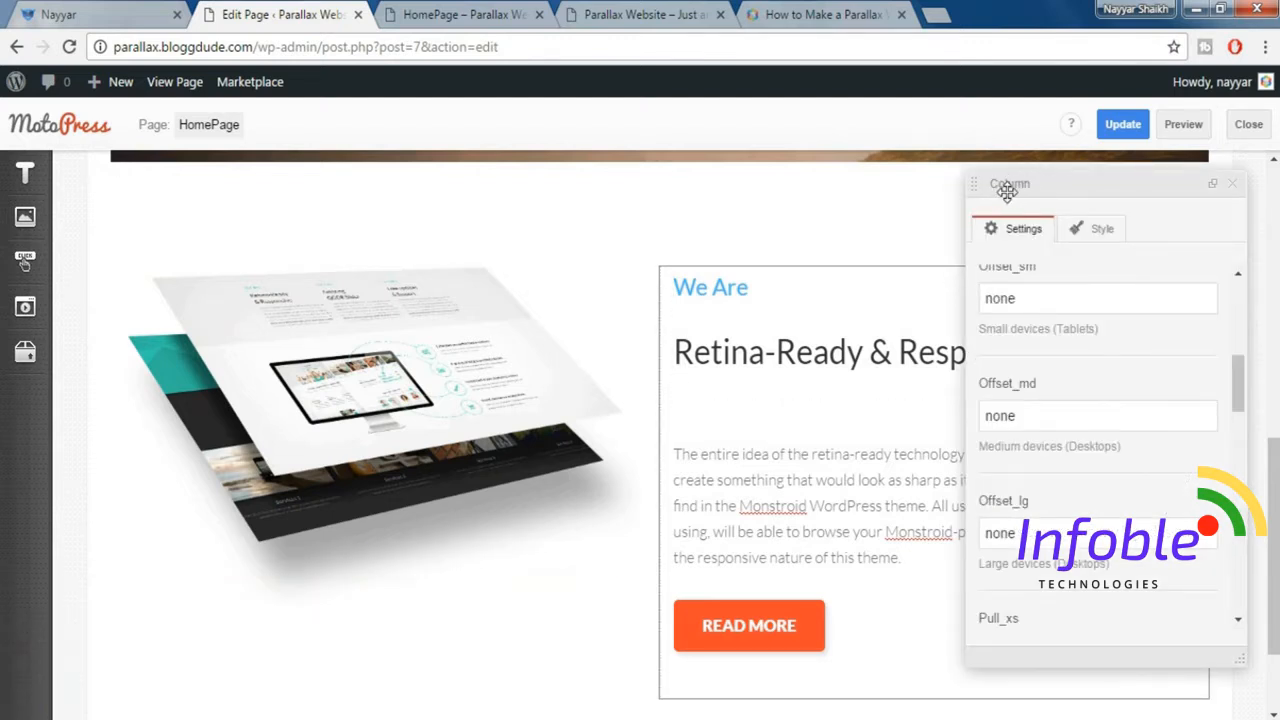
{"action": "left_click_drag", "start_coordinate": [1245, 384], "coordinate": [1222, 280]}
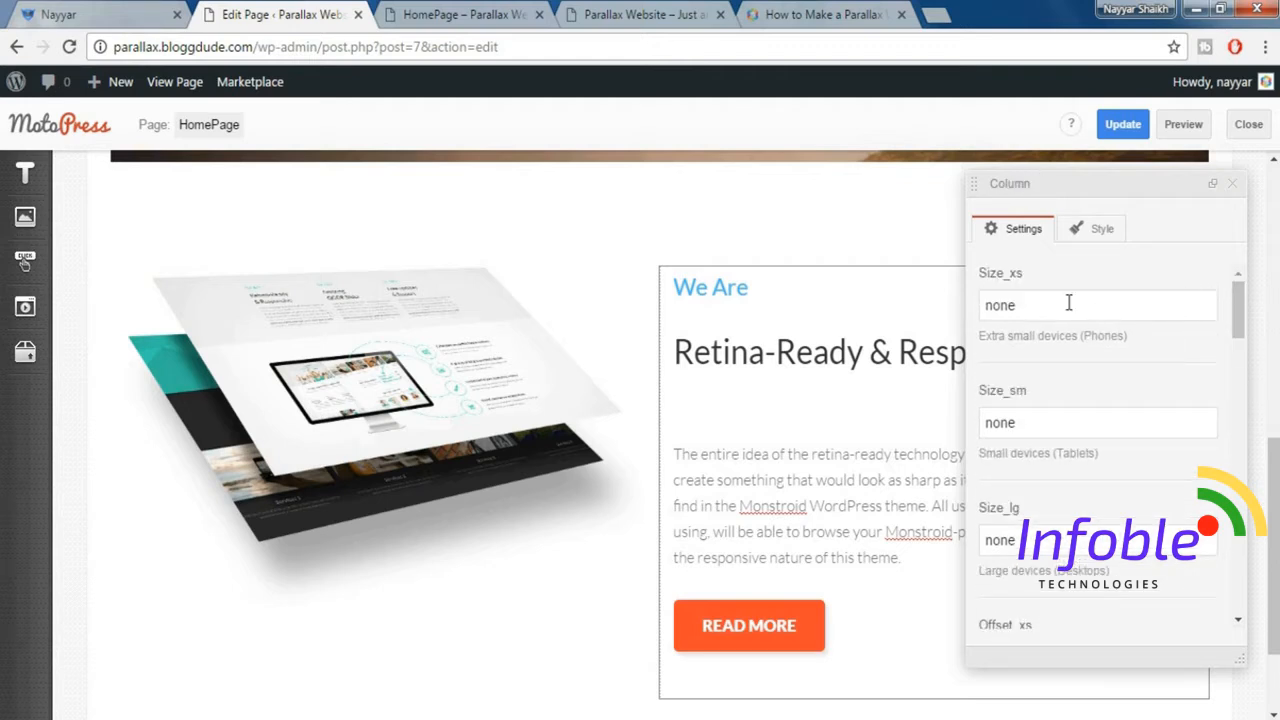
{"action": "left_click_drag", "start_coordinate": [975, 304], "coordinate": [952, 311]}
{"action": "type", "text": "12"}
{"action": "key", "text": "Tab"}
{"action": "type", "text": "6"}
{"action": "key", "text": "Tab"}
{"action": "type", "text": "4"}
{"action": "left_click", "coordinate": [1232, 183]}
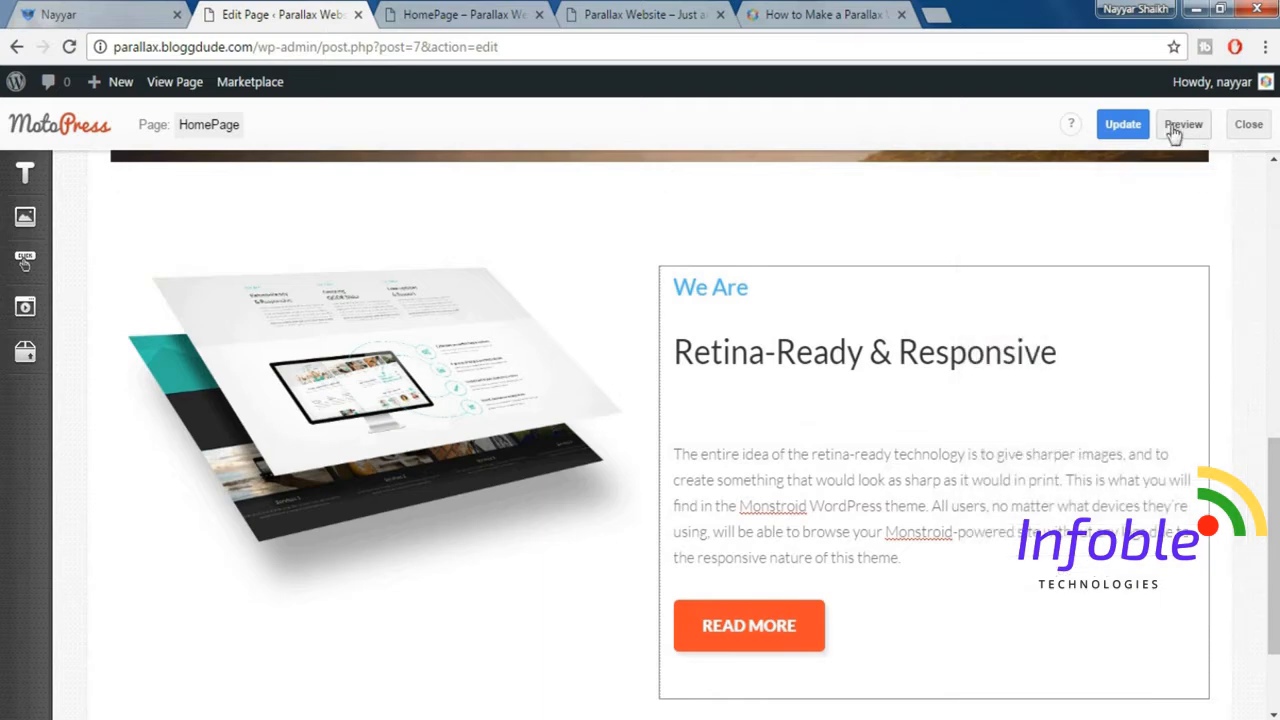
Preview the page, check the Retina-Ready & Responsive section in a phone-width window, and maximize the window again.
{"action": "left_click", "coordinate": [1194, 126]}
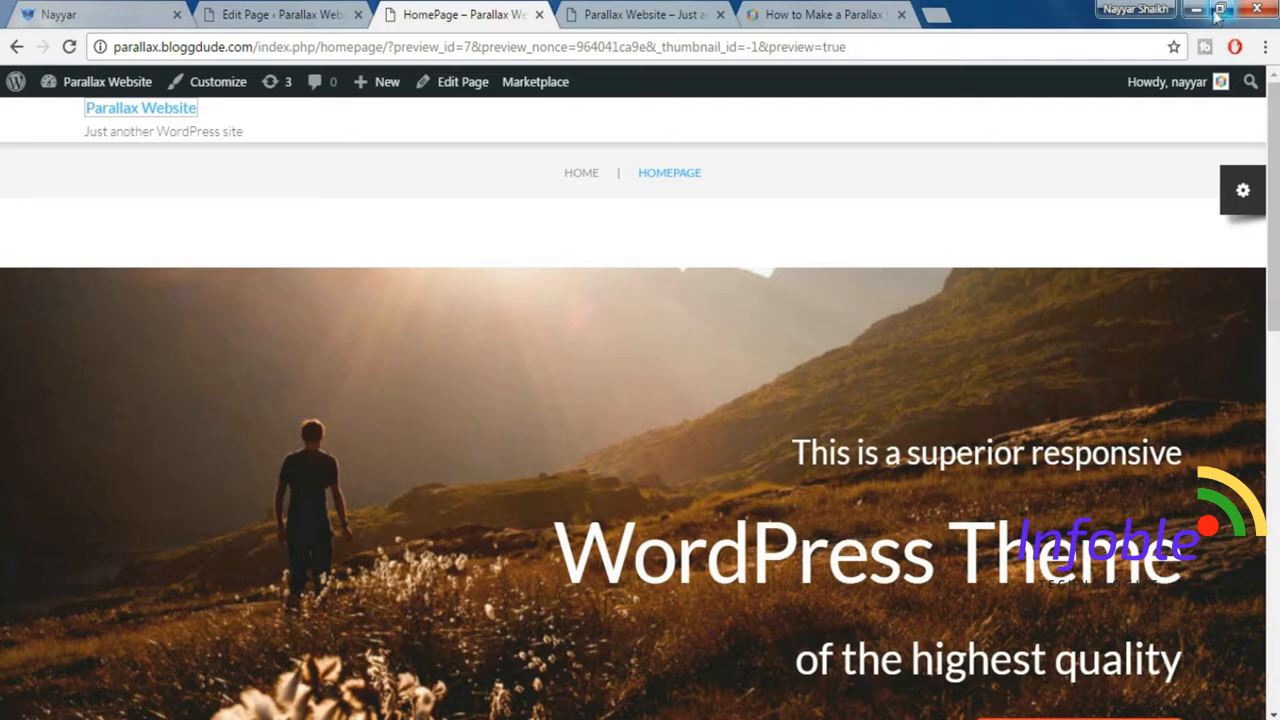
{"action": "left_click", "coordinate": [1221, 10]}
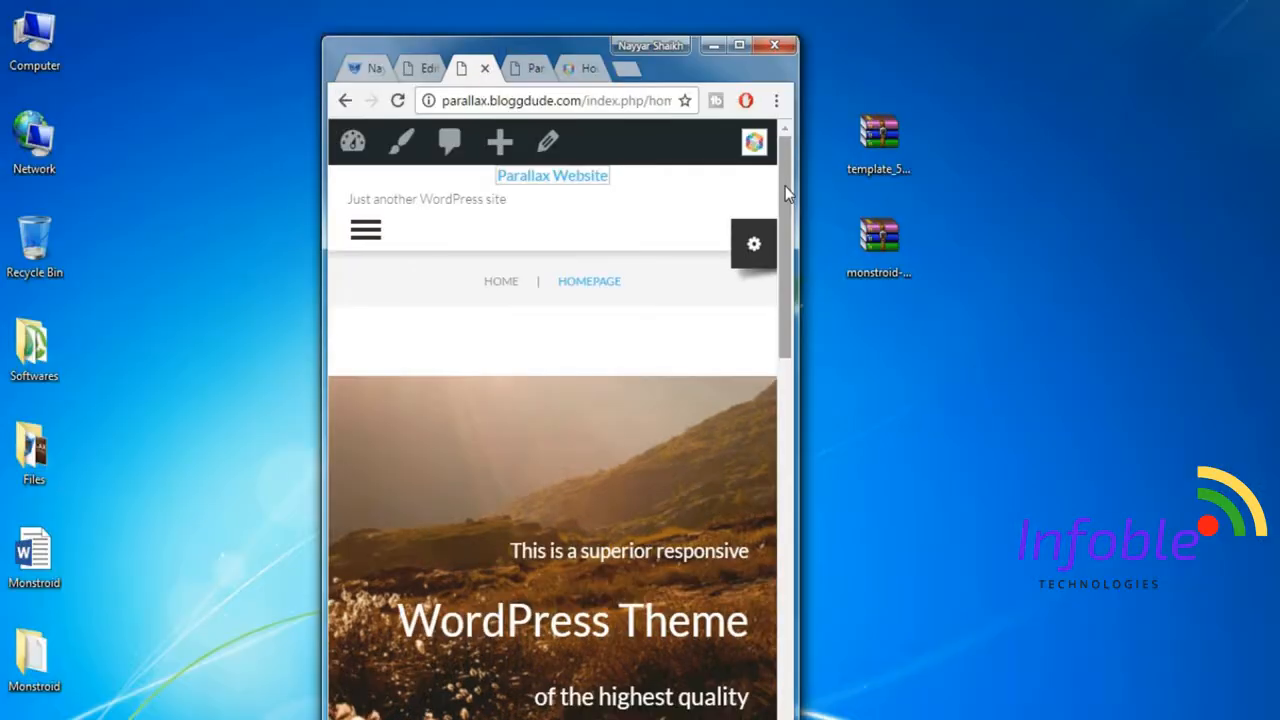
{"action": "left_click_drag", "start_coordinate": [785, 186], "coordinate": [803, 490]}
{"action": "left_click_drag", "start_coordinate": [808, 440], "coordinate": [789, 520]}
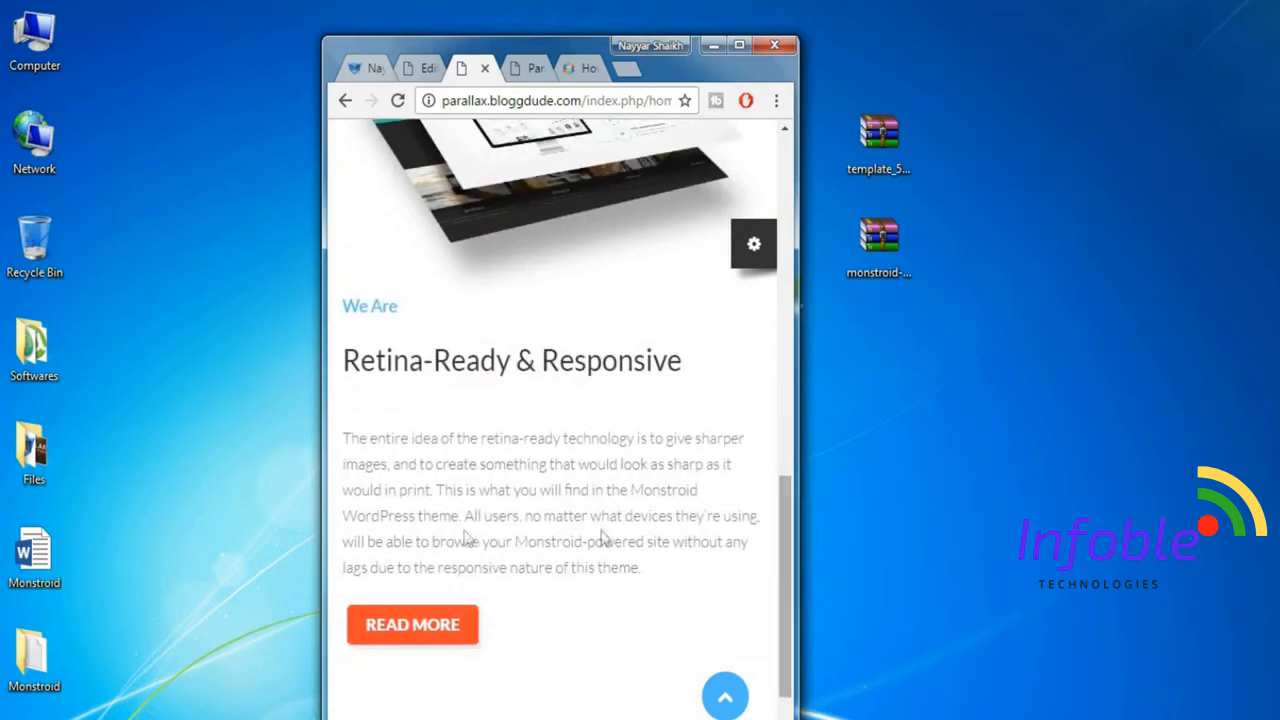
{"action": "left_click", "coordinate": [738, 45]}
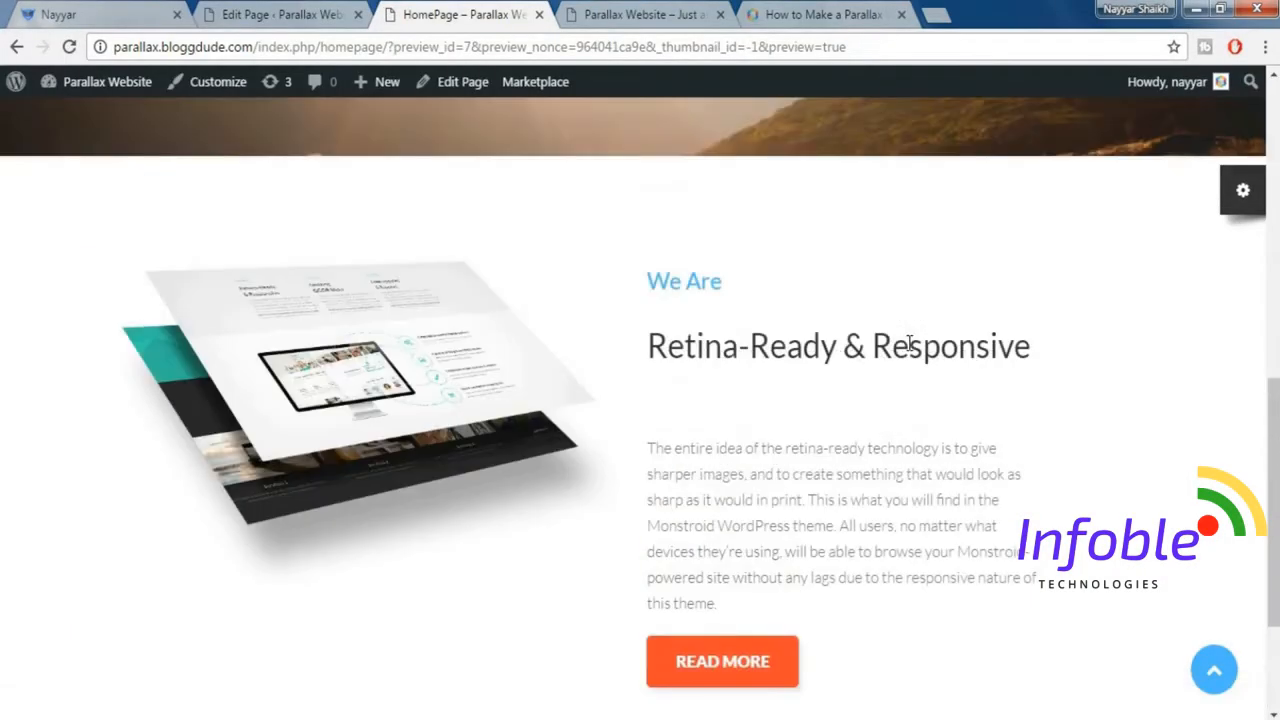
{"action": "scroll", "coordinate": [909, 344], "scroll_direction": "down", "scroll_amount": 2}
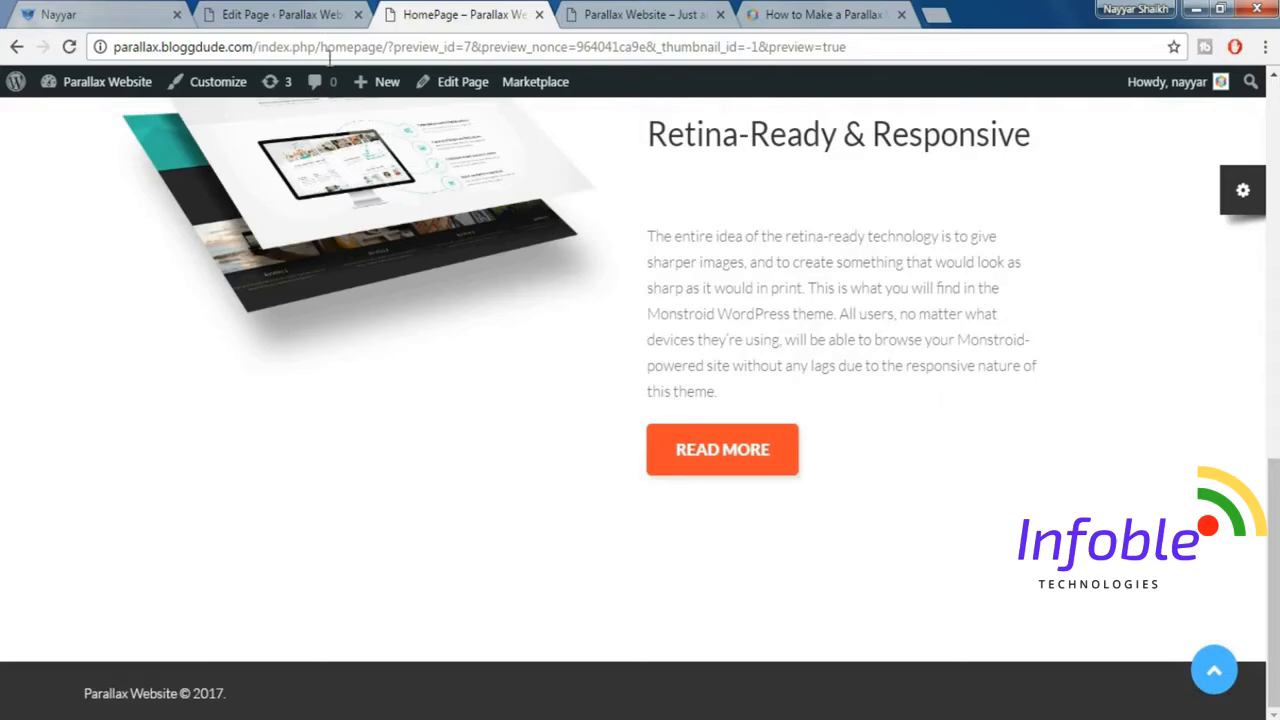
Check the demo's next section, then add a WordPress Text block below the Retina-Ready & Responsive section and open its text editor.
{"action": "left_click", "coordinate": [150, 12]}
{"action": "scroll", "coordinate": [630, 380], "scroll_direction": "down", "scroll_amount": 4}
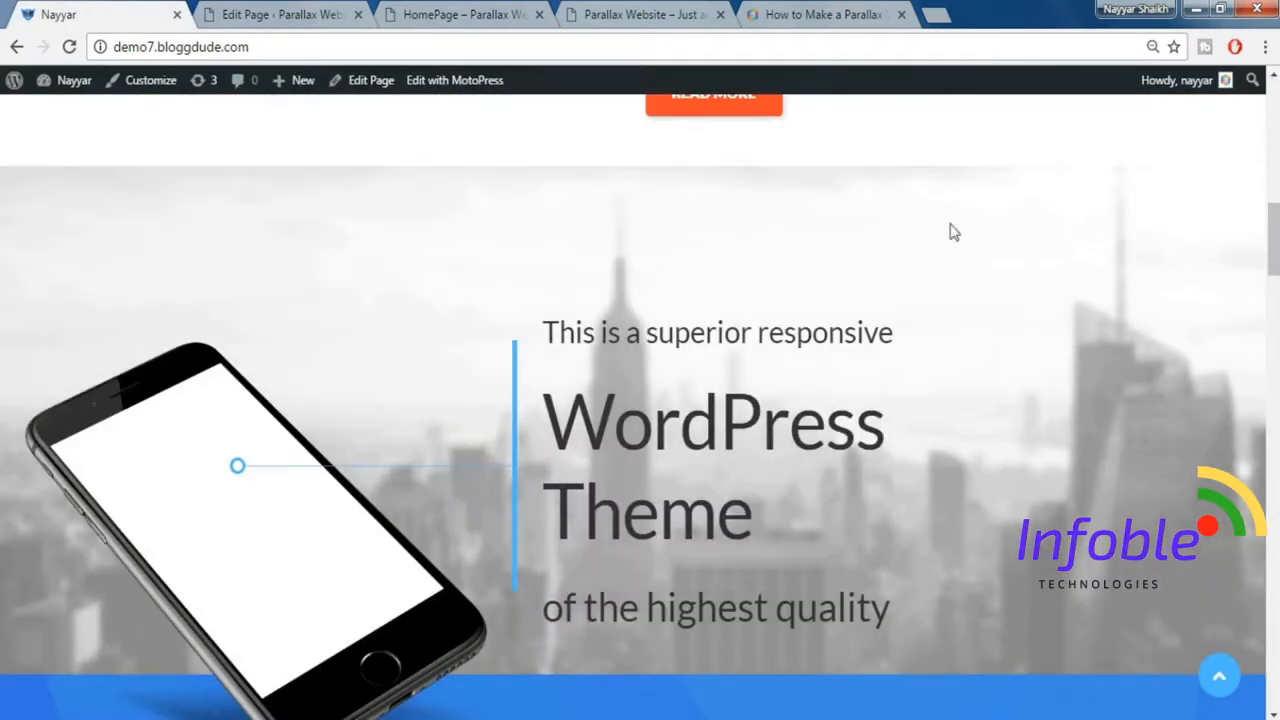
{"action": "left_click", "coordinate": [291, 14]}
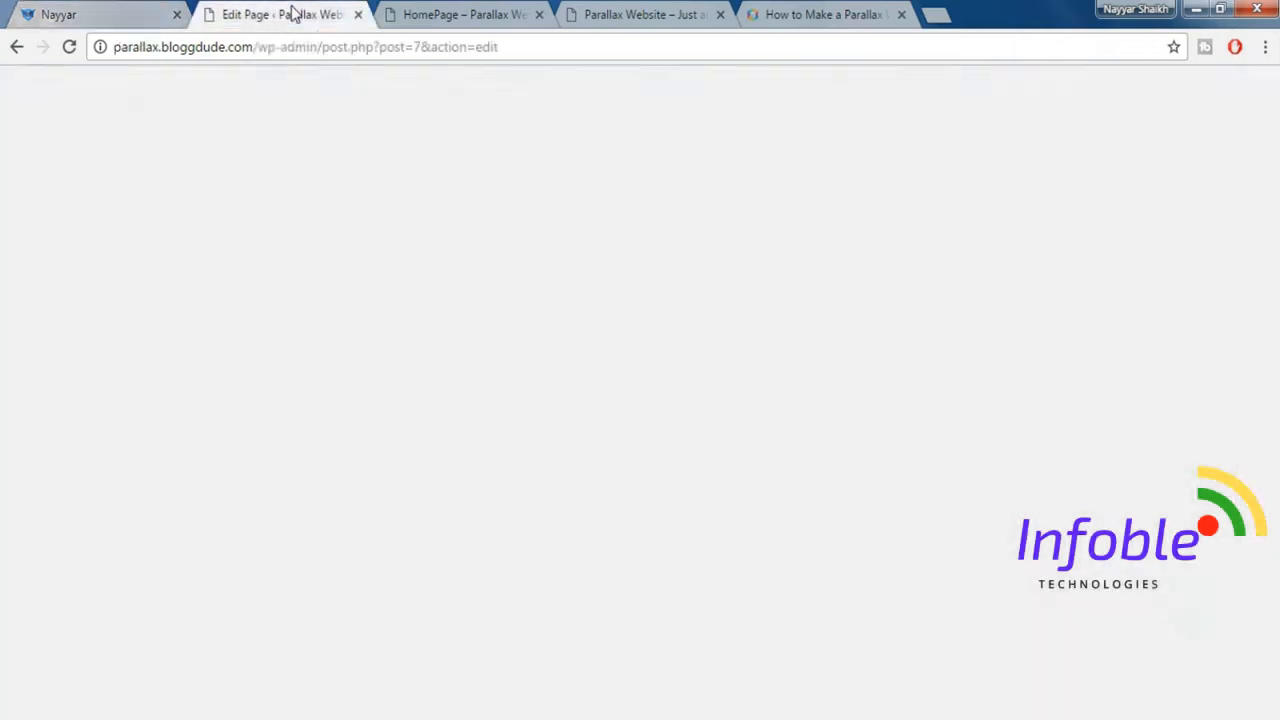
{"action": "scroll", "coordinate": [765, 293], "scroll_direction": "down", "scroll_amount": 2}
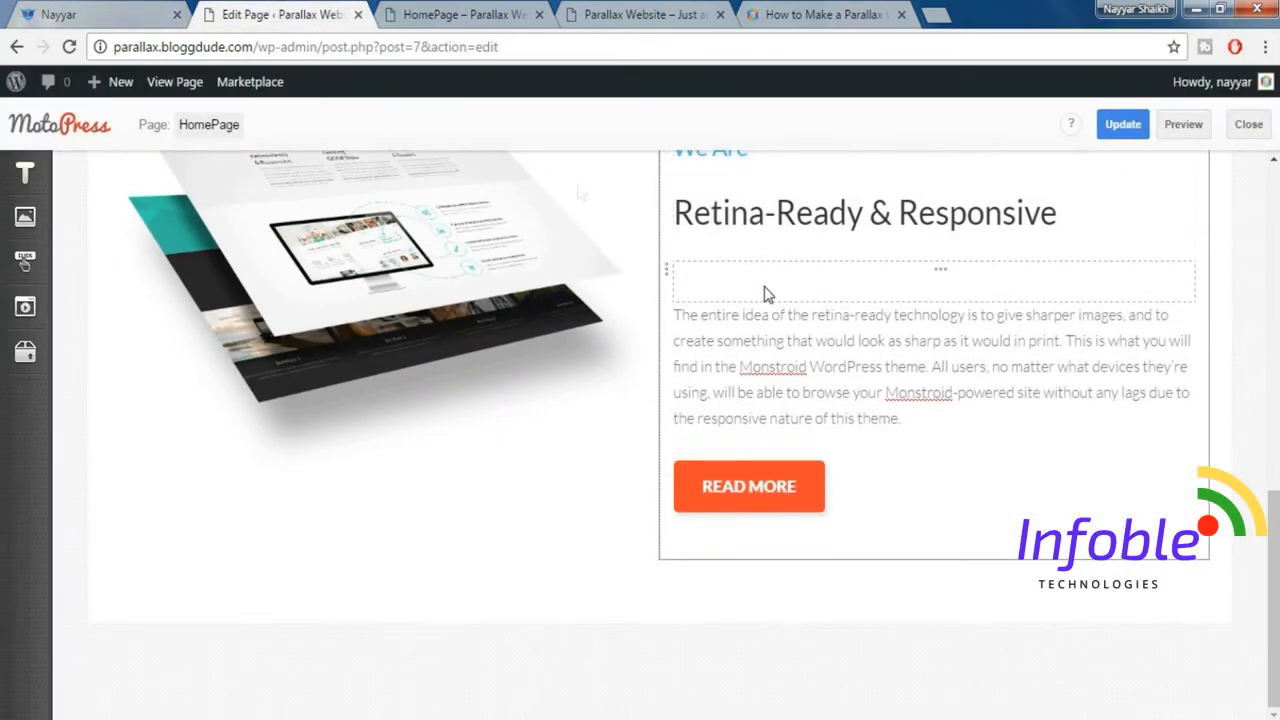
{"action": "left_click", "coordinate": [79, 8]}
{"action": "scroll", "coordinate": [504, 298], "scroll_direction": "down", "scroll_amount": 1}
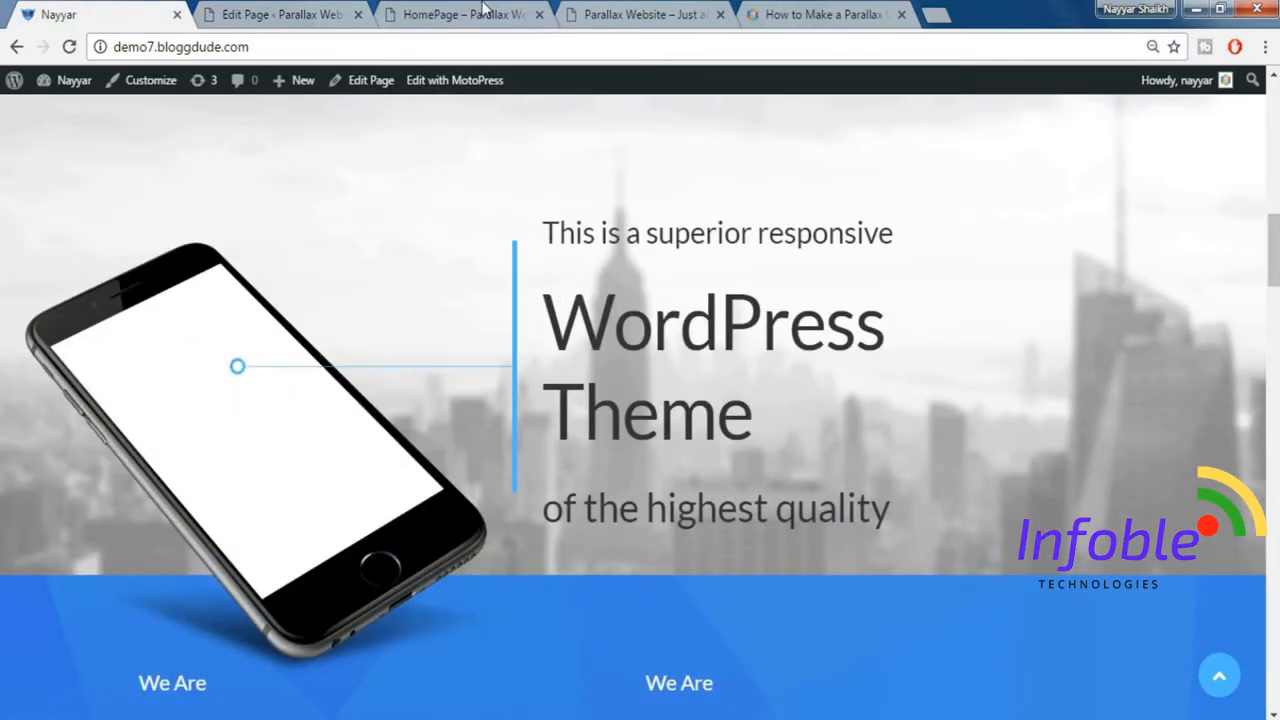
{"action": "left_click", "coordinate": [300, 10]}
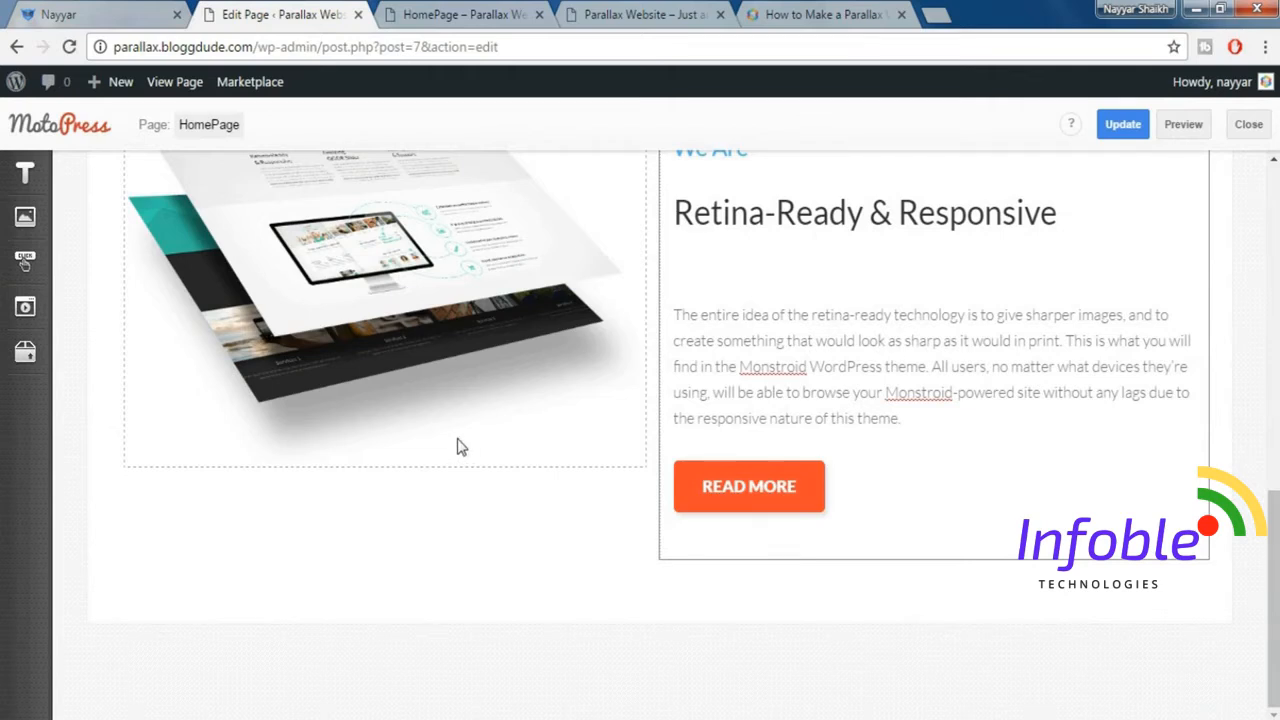
{"action": "mouse_move", "coordinate": [25, 172]}
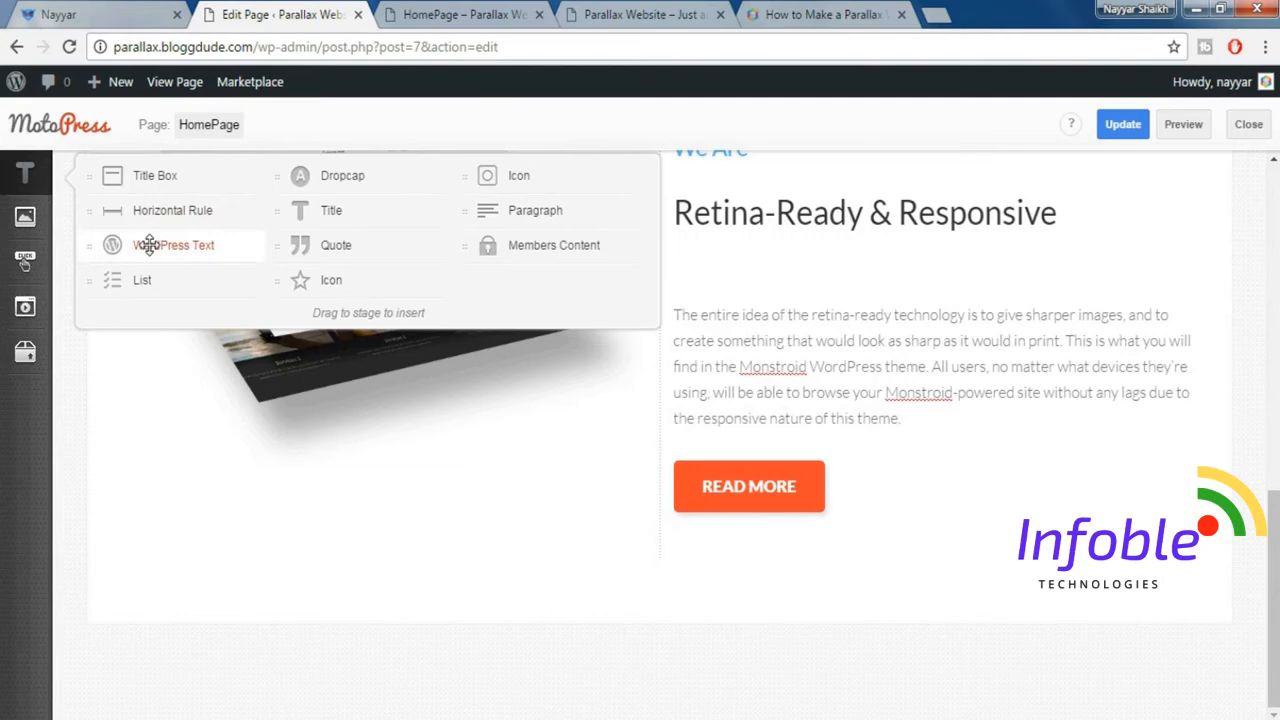
{"action": "left_click_drag", "start_coordinate": [147, 245], "coordinate": [283, 608]}
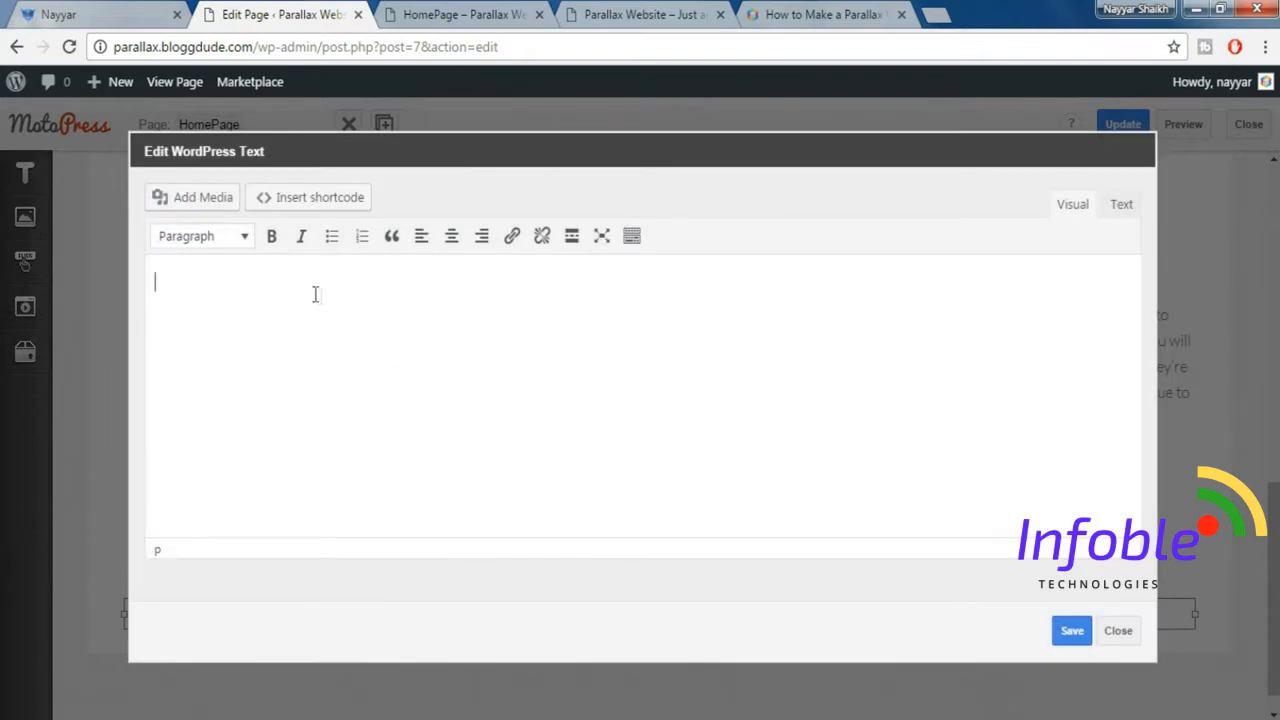
Insert the phone-img.png image from the media library into the WordPress Text block.
{"action": "left_click", "coordinate": [186, 205]}
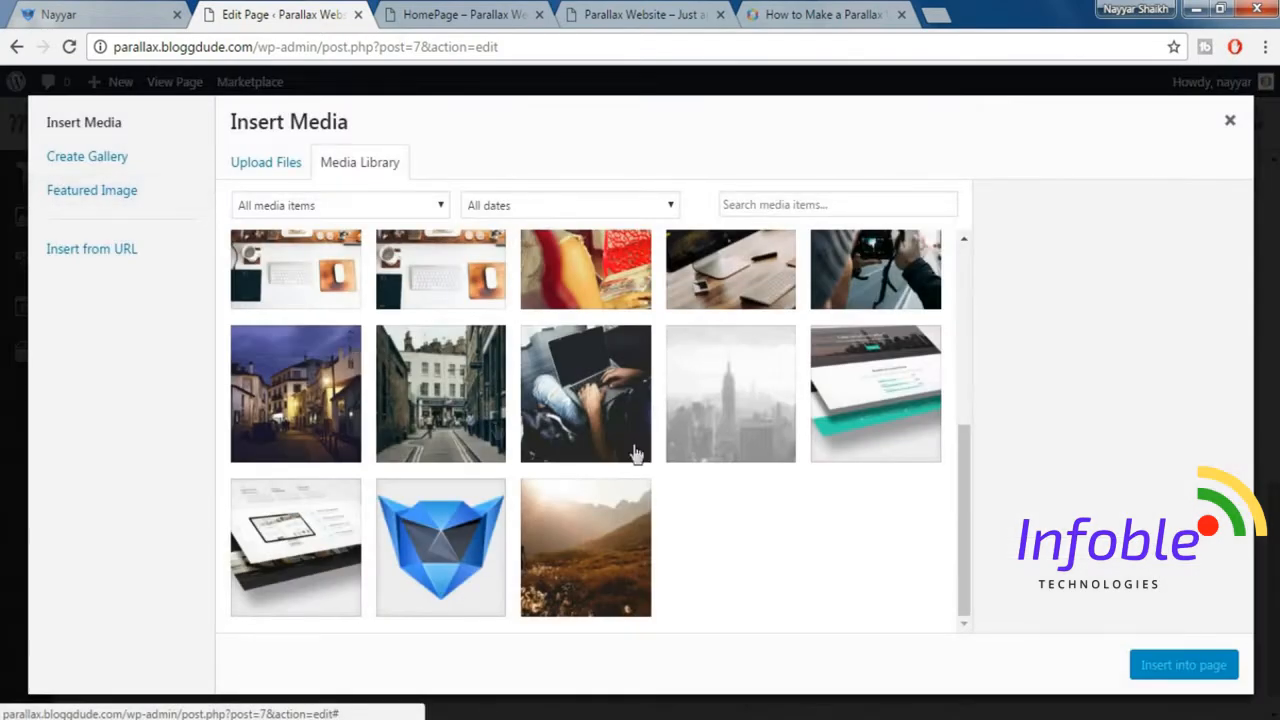
{"action": "scroll", "coordinate": [663, 457], "scroll_direction": "up", "scroll_amount": 5}
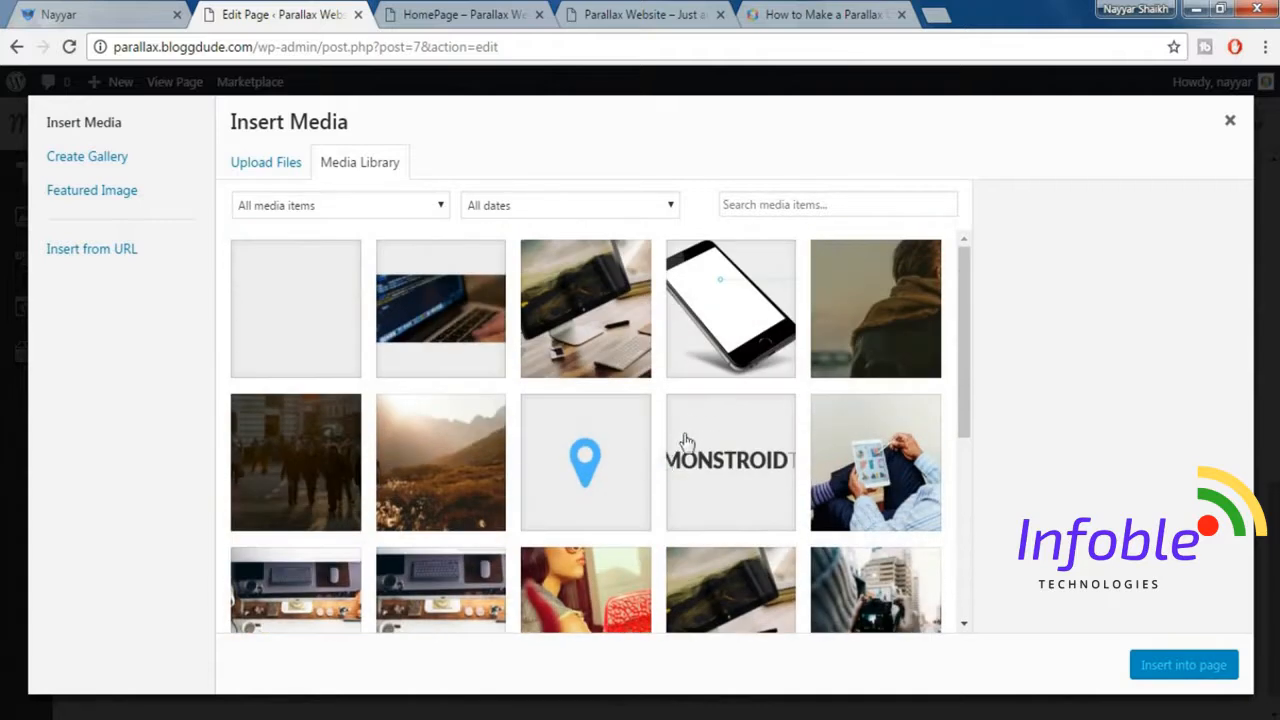
{"action": "left_click", "coordinate": [737, 307]}
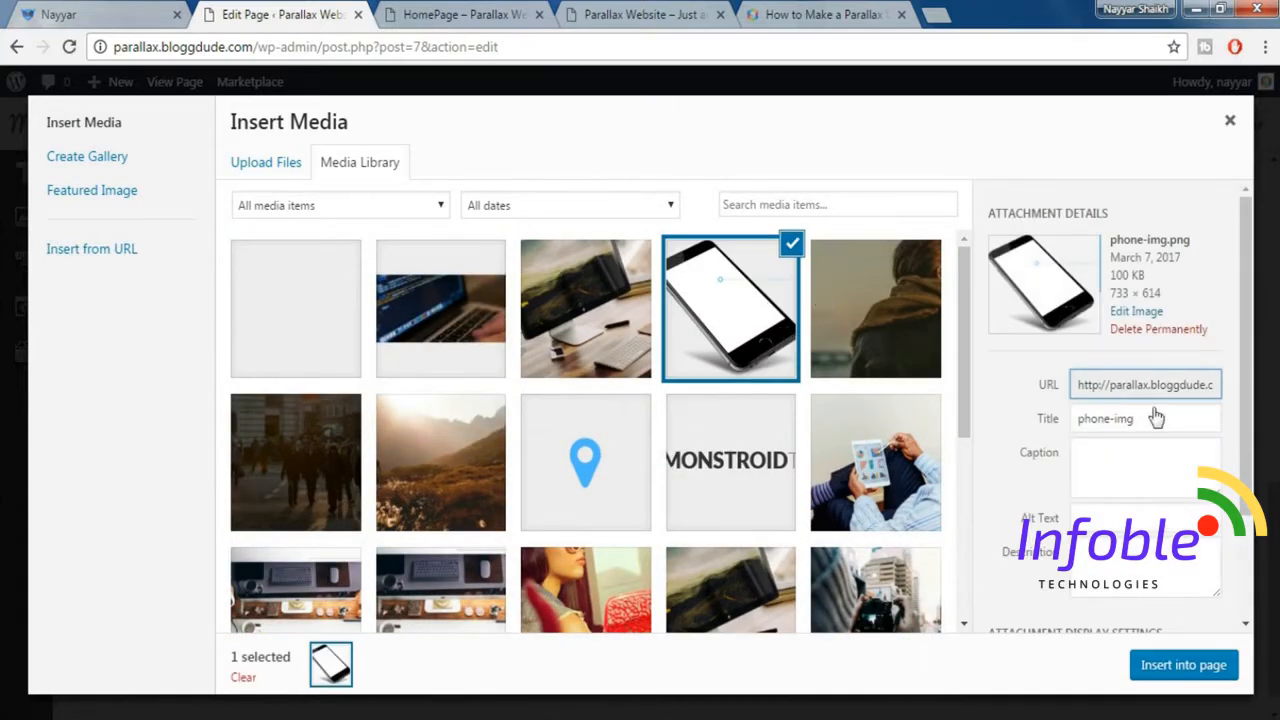
{"action": "left_click", "coordinate": [1178, 666]}
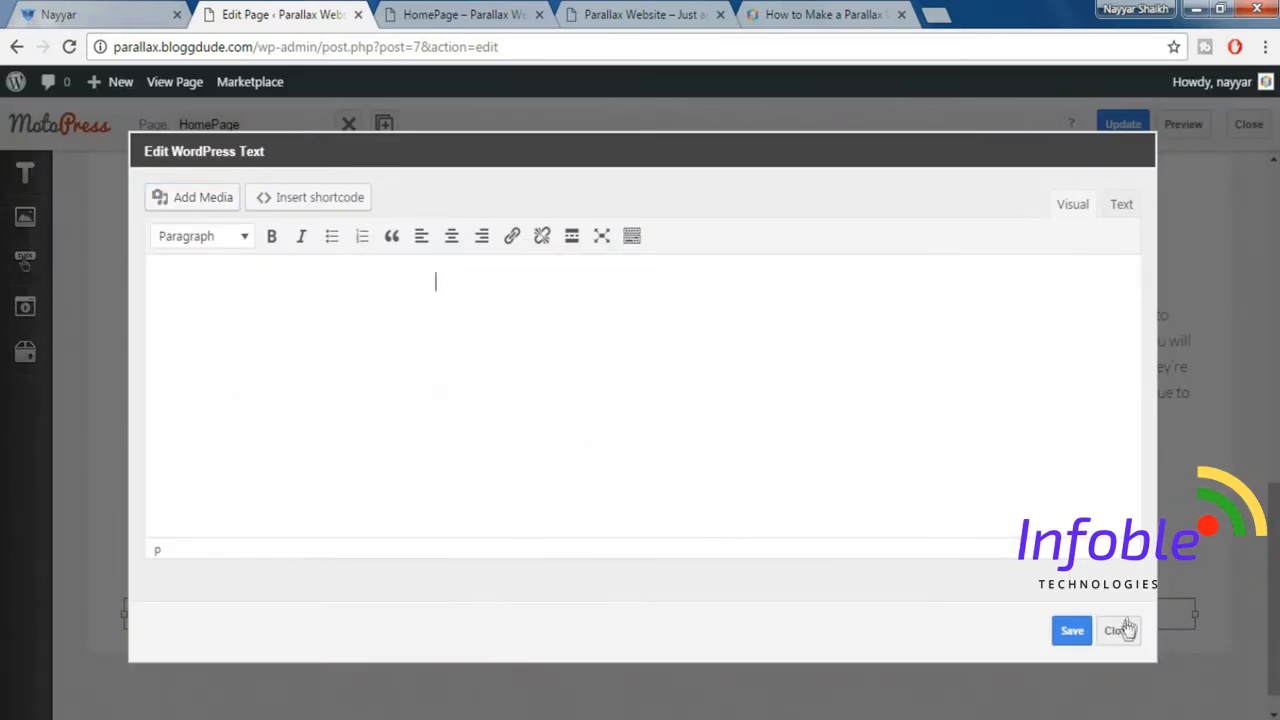
Edit the inserted phone image and set its size to Full Size – 733 × 614.
{"action": "left_click", "coordinate": [314, 356]}
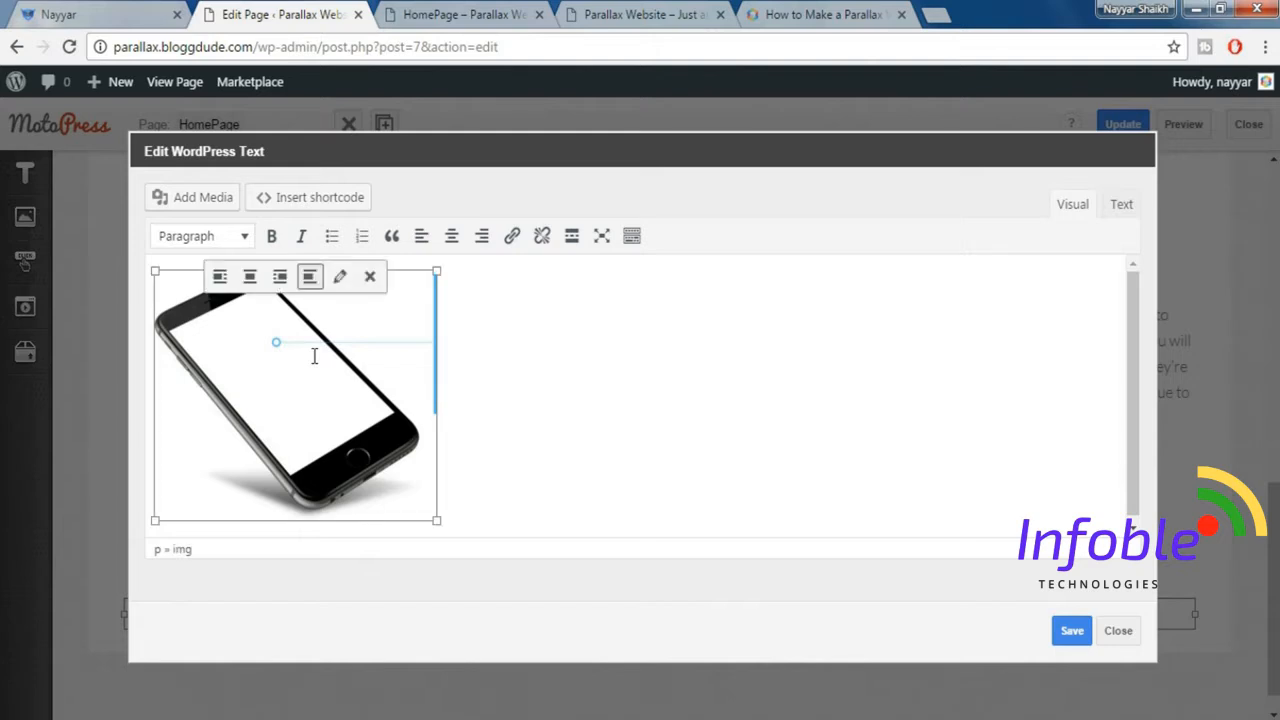
{"action": "left_click", "coordinate": [340, 277]}
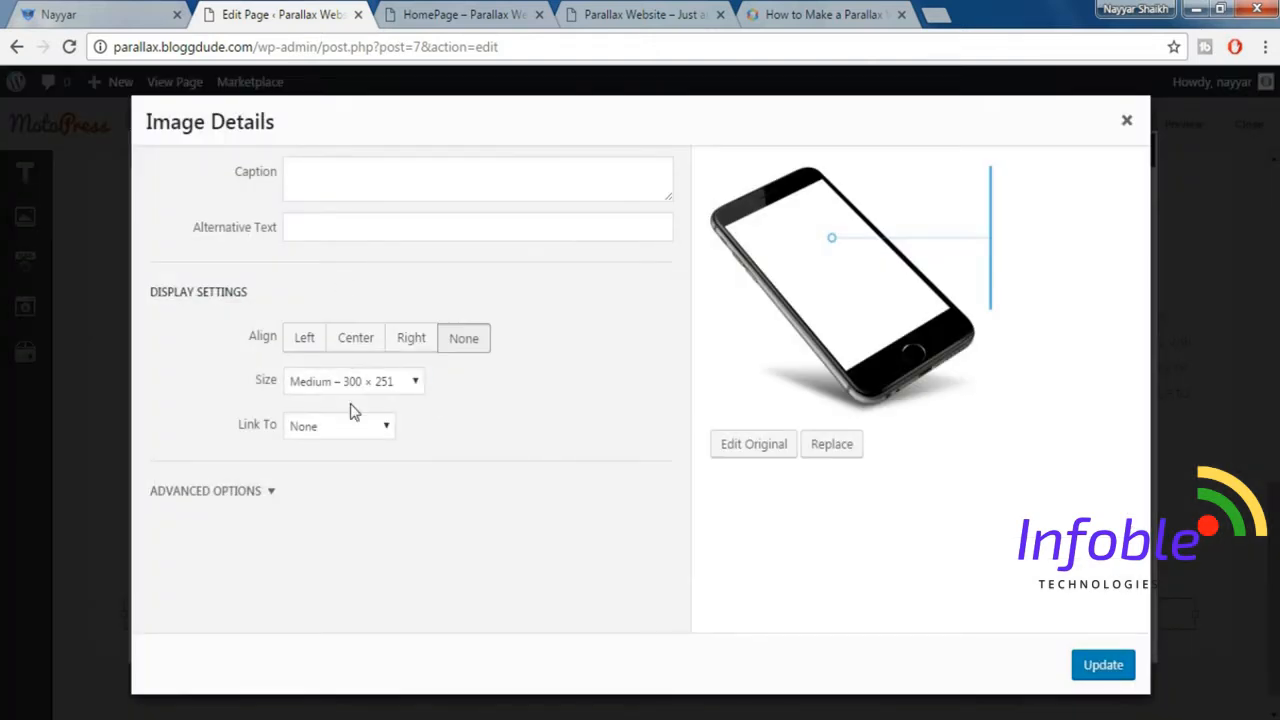
{"action": "left_click", "coordinate": [305, 388]}
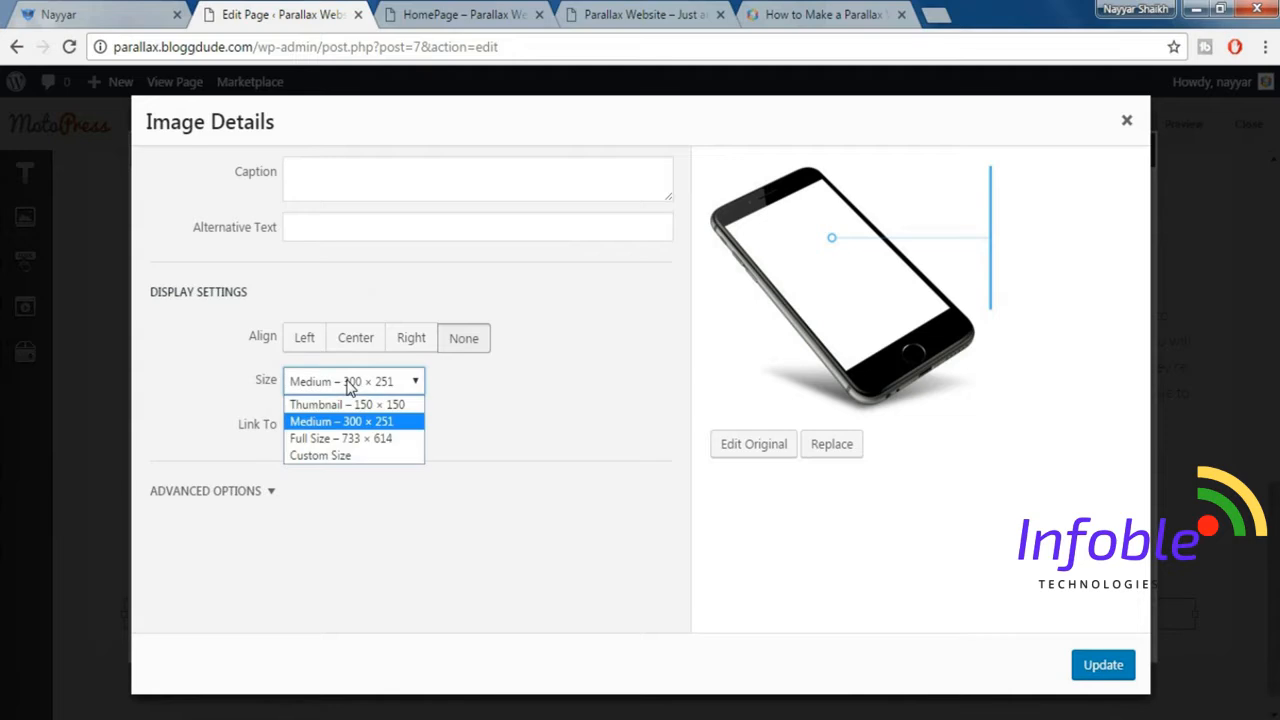
{"action": "left_click", "coordinate": [342, 445]}
Set the phone image's CSS class to custom-image-phone, update the image, and save the text block.
{"action": "left_click", "coordinate": [269, 491]}
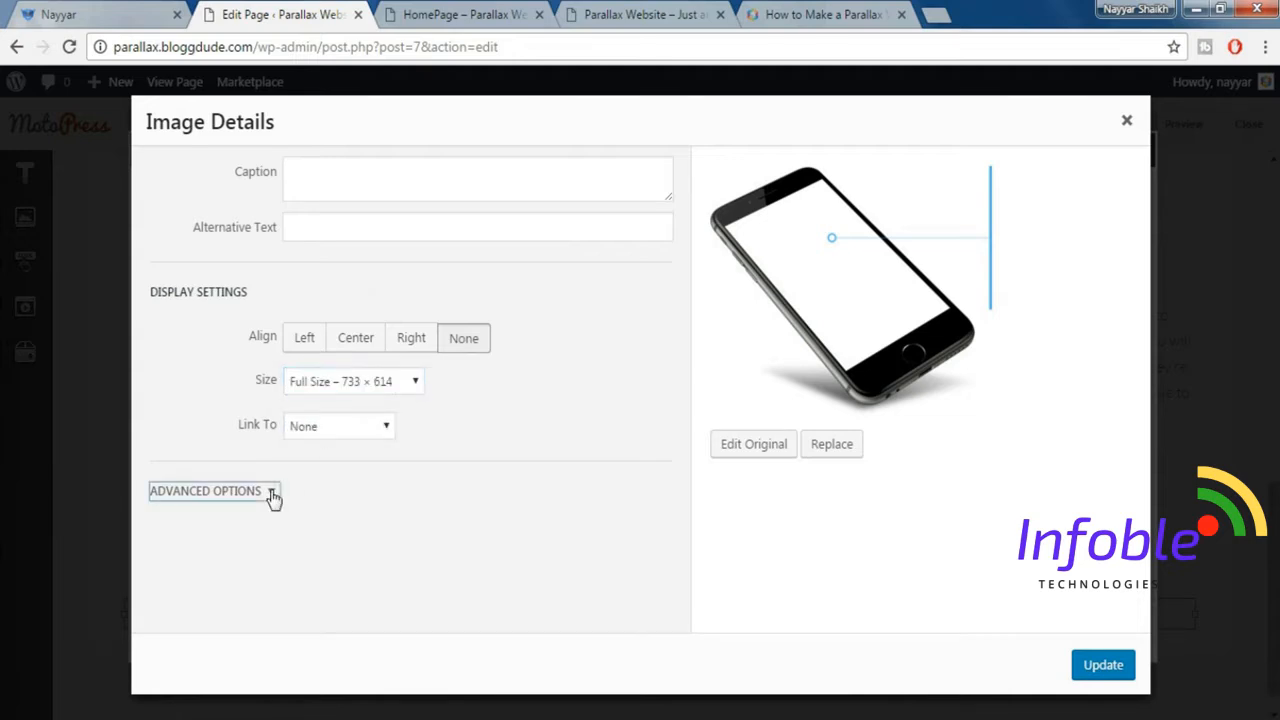
{"action": "scroll", "coordinate": [365, 507], "scroll_direction": "down", "scroll_amount": 1}
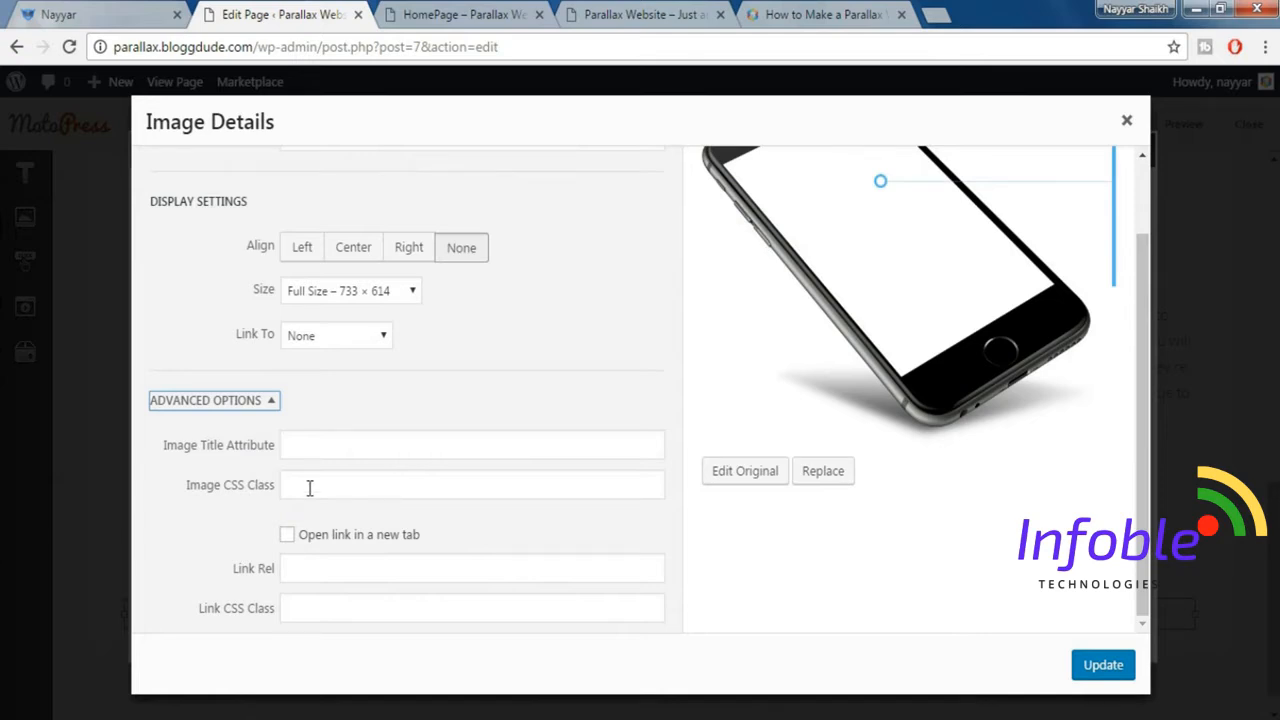
{"action": "left_click", "coordinate": [310, 488]}
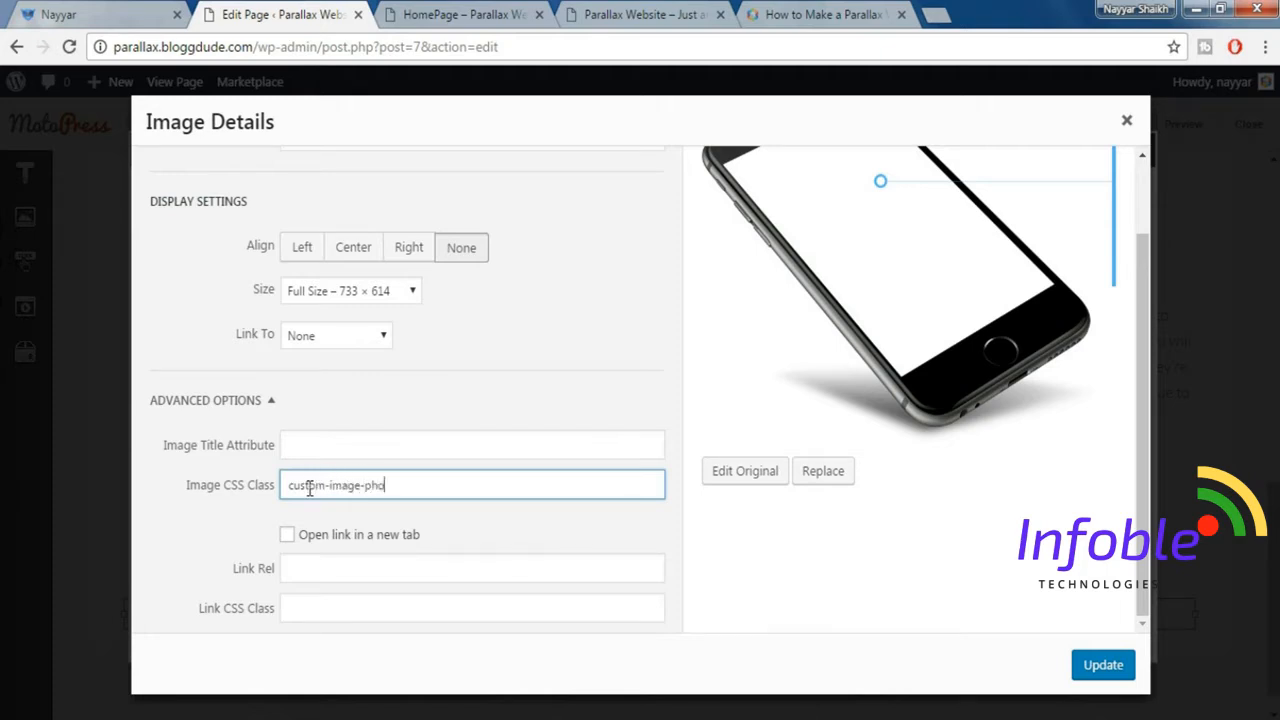
{"action": "left_click", "coordinate": [1093, 672]}
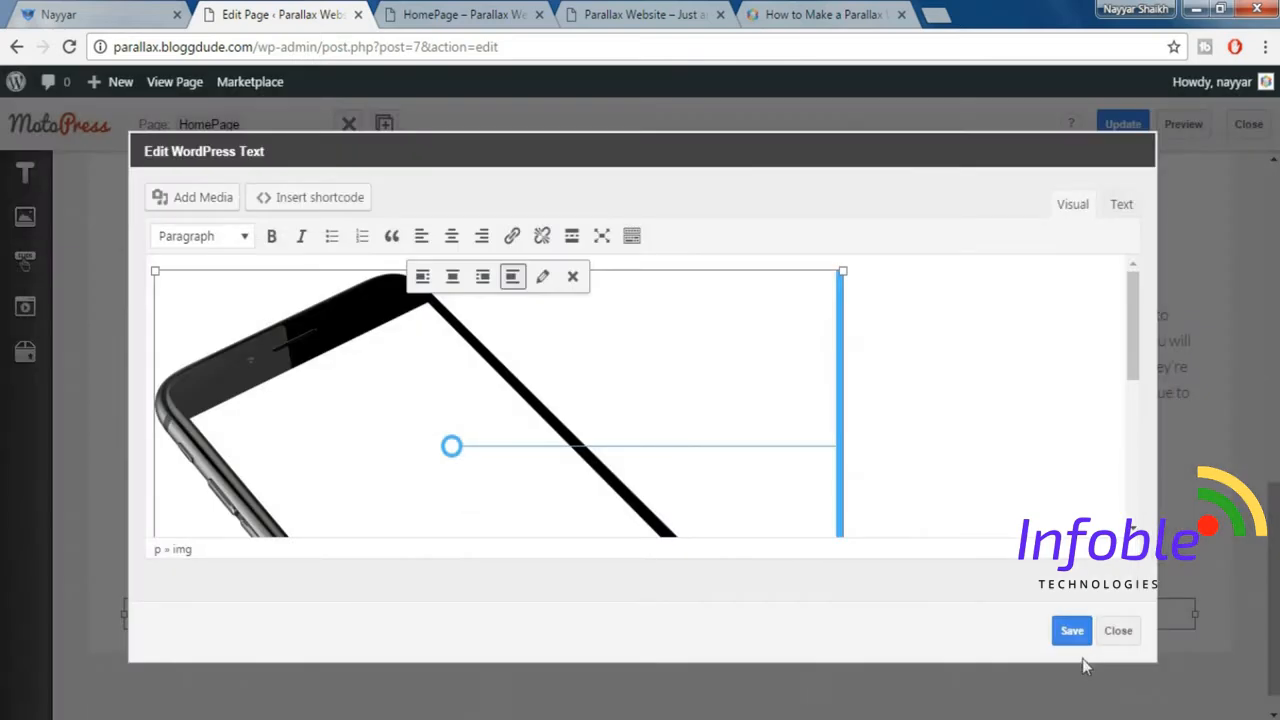
{"action": "left_click", "coordinate": [1086, 629]}
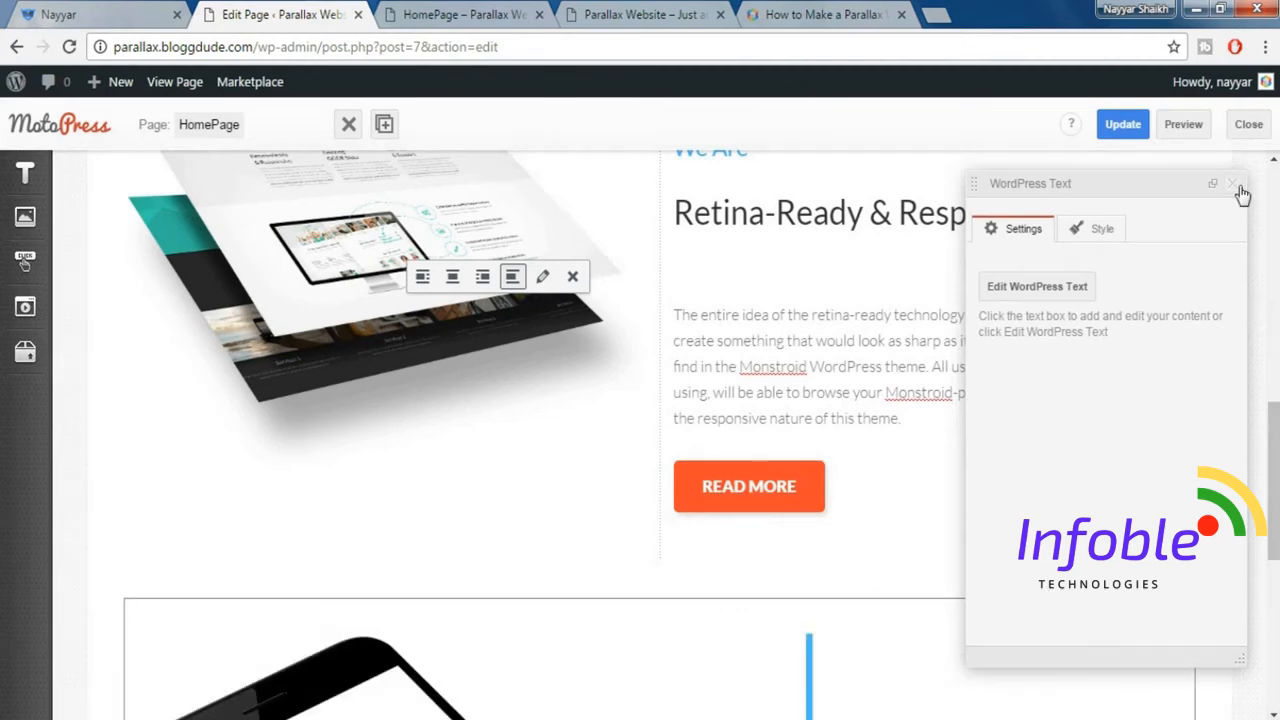
{"action": "left_click", "coordinate": [1236, 187]}
Add a Paragraph block in a new column to the right of the phone image, following the demo's layout.
{"action": "scroll", "coordinate": [1238, 387], "scroll_direction": "down", "scroll_amount": 4}
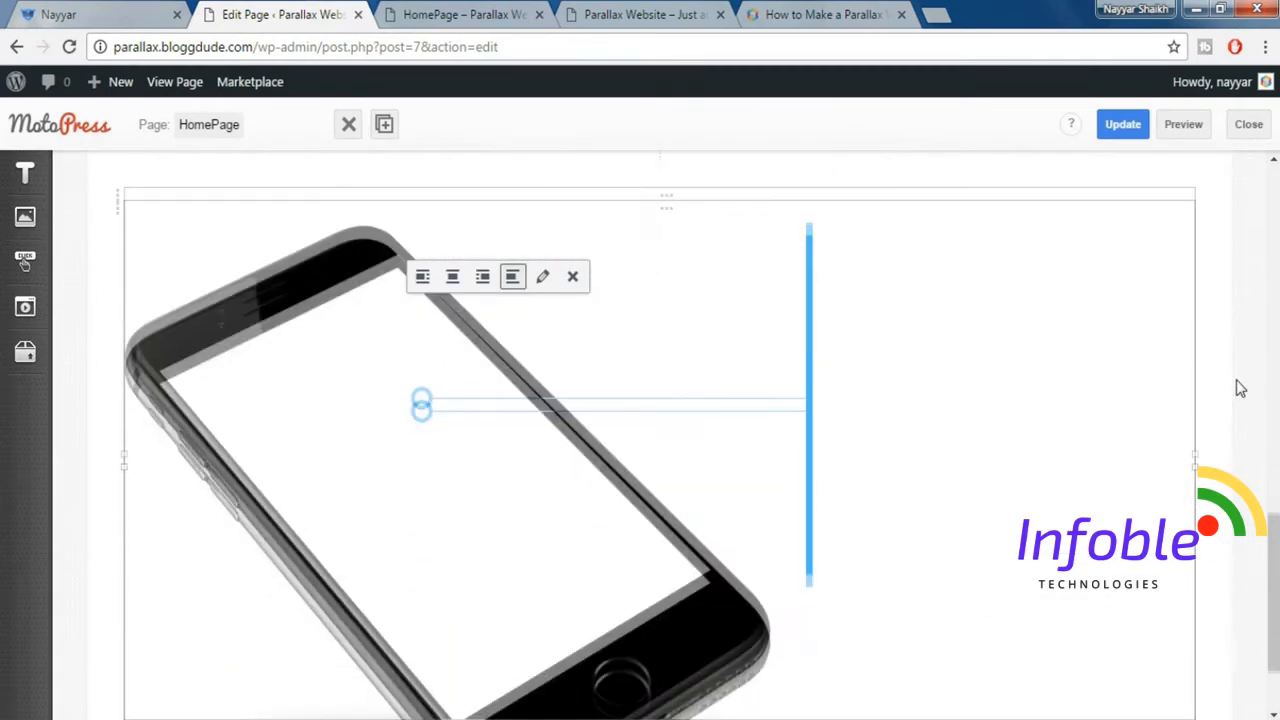
{"action": "scroll", "coordinate": [1240, 388], "scroll_direction": "down", "scroll_amount": 1}
{"action": "scroll", "coordinate": [818, 376], "scroll_direction": "up", "scroll_amount": 1}
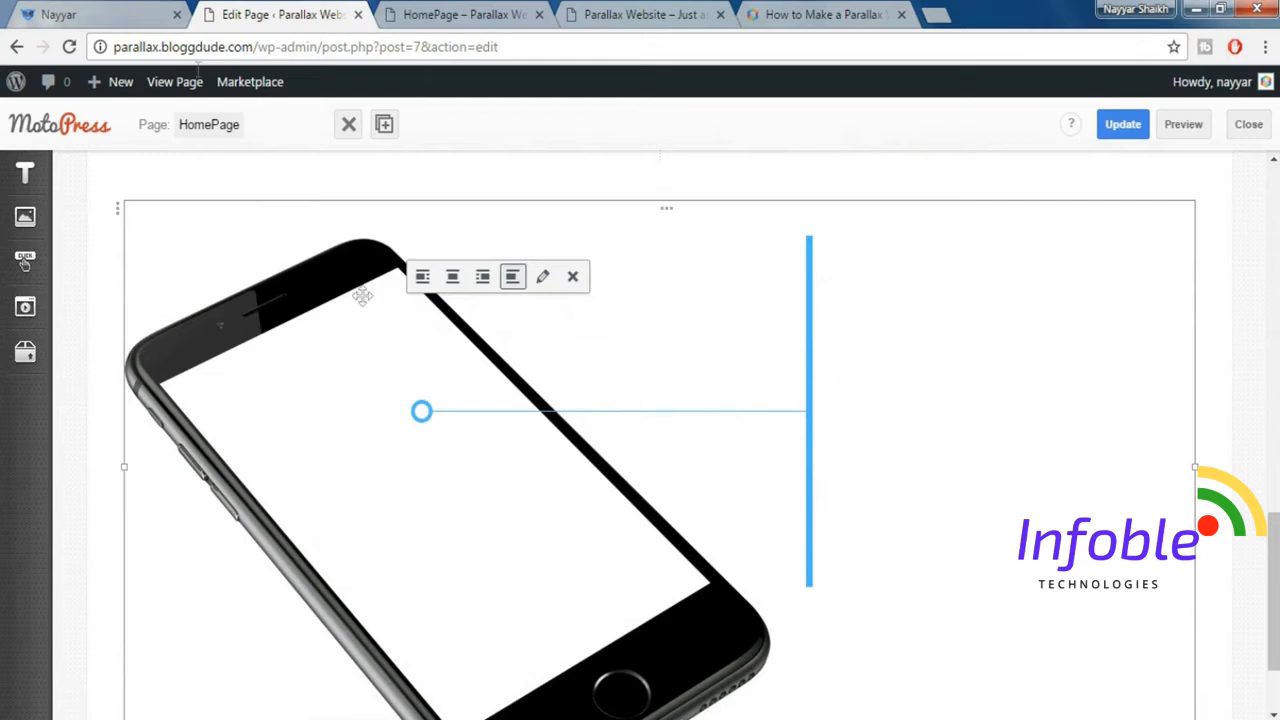
{"action": "left_click", "coordinate": [98, 12]}
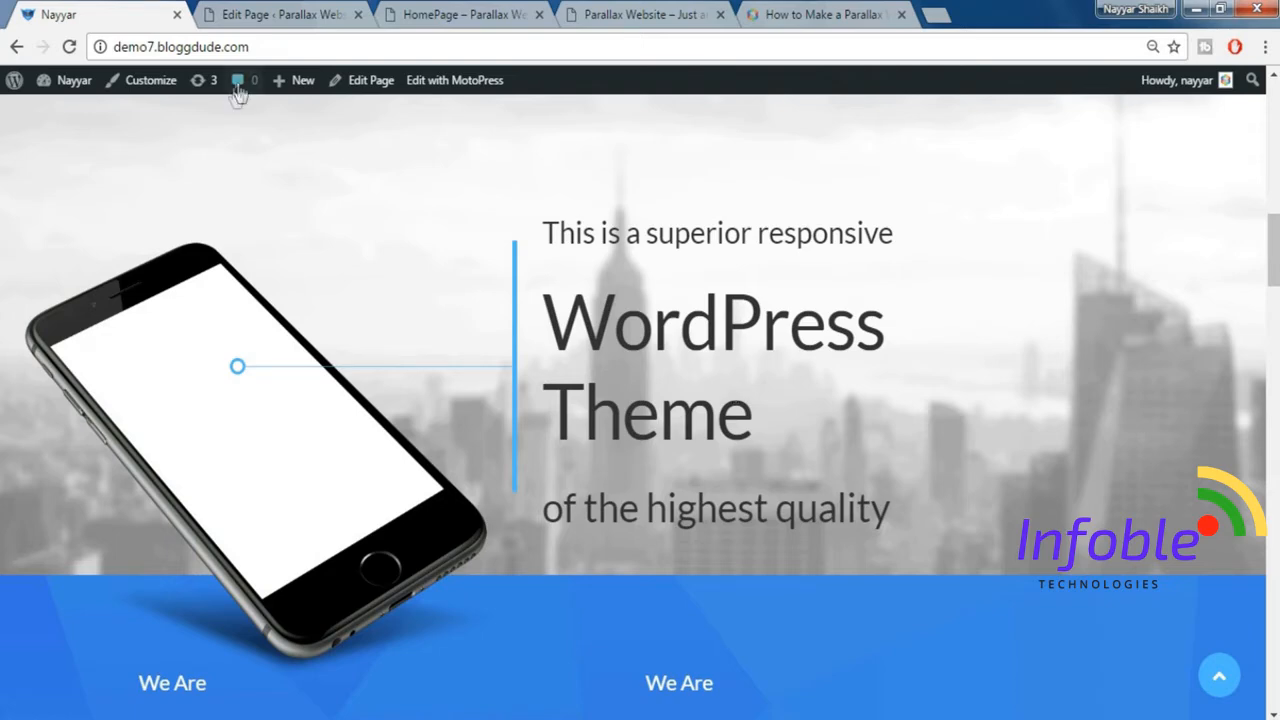
{"action": "left_click", "coordinate": [280, 12]}
{"action": "mouse_move", "coordinate": [24, 180]}
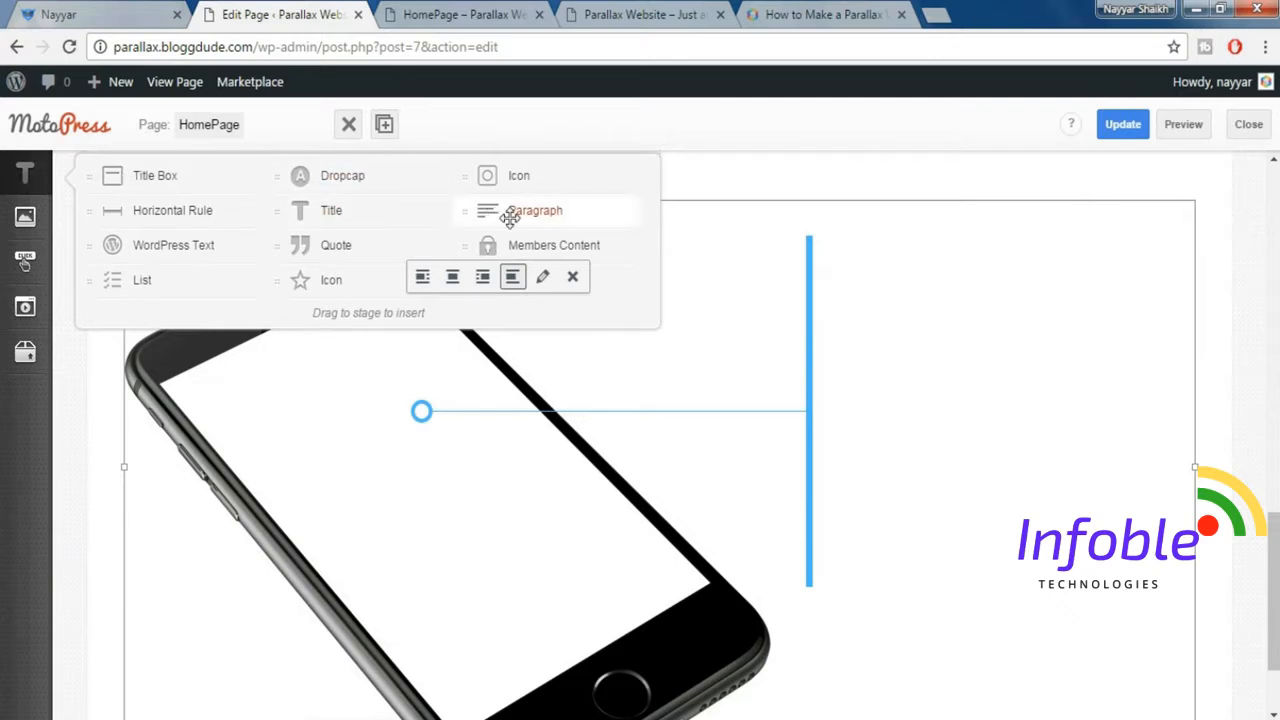
{"action": "left_click_drag", "start_coordinate": [596, 214], "coordinate": [1212, 275]}
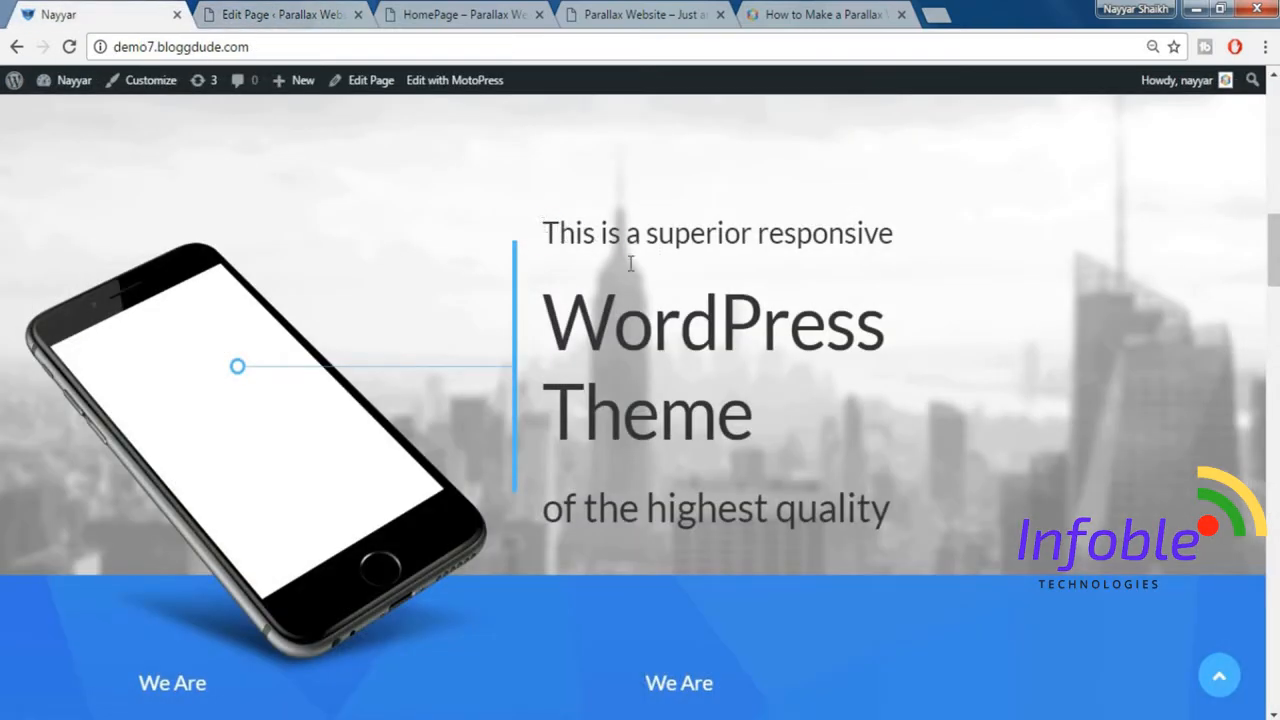
Copy the demo's "This is a superior responsive WordPress Theme of the highest quality" text into the new paragraph block.
{"action": "left_click_drag", "start_coordinate": [630, 263], "coordinate": [933, 481]}
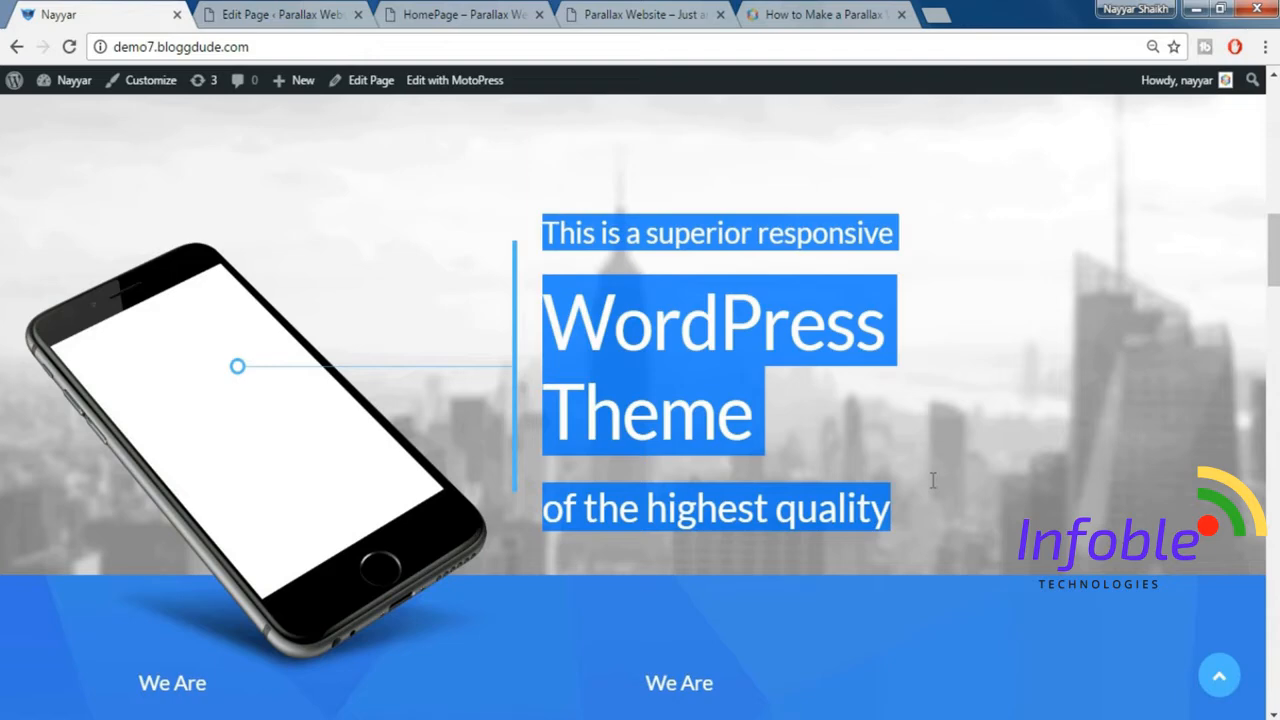
{"action": "left_click", "coordinate": [310, 14]}
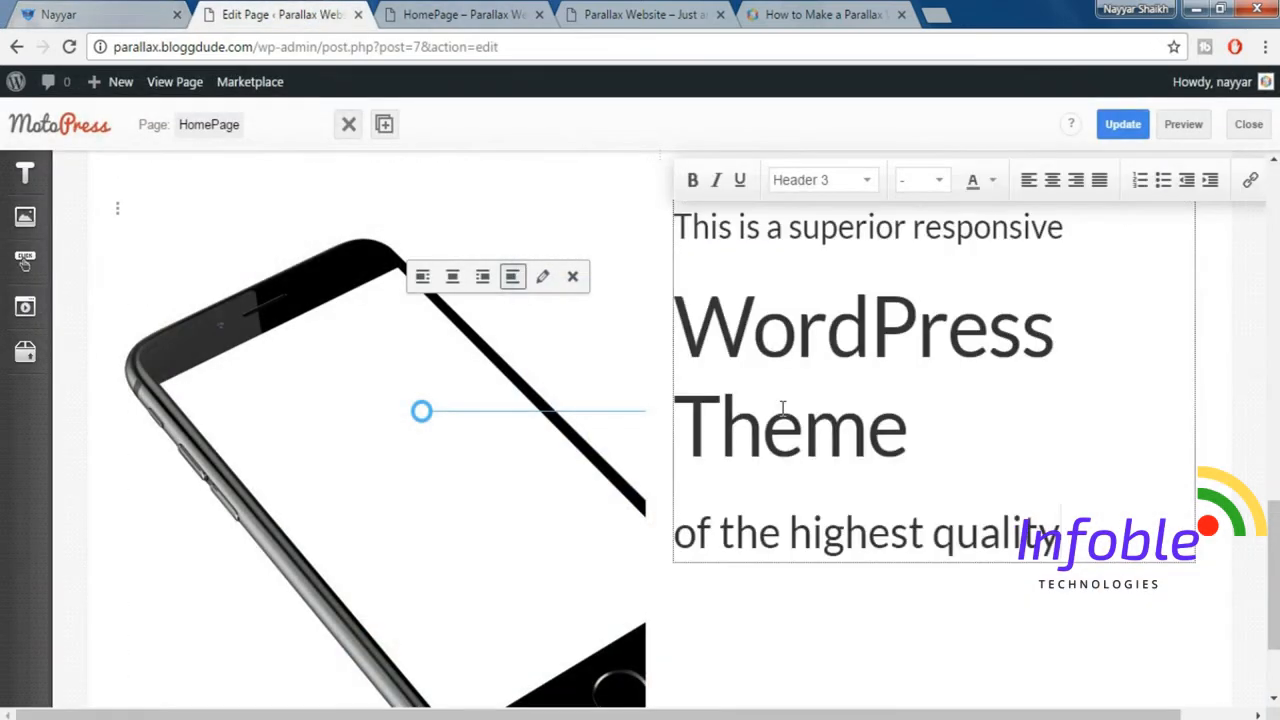
{"action": "left_click", "coordinate": [1261, 289]}
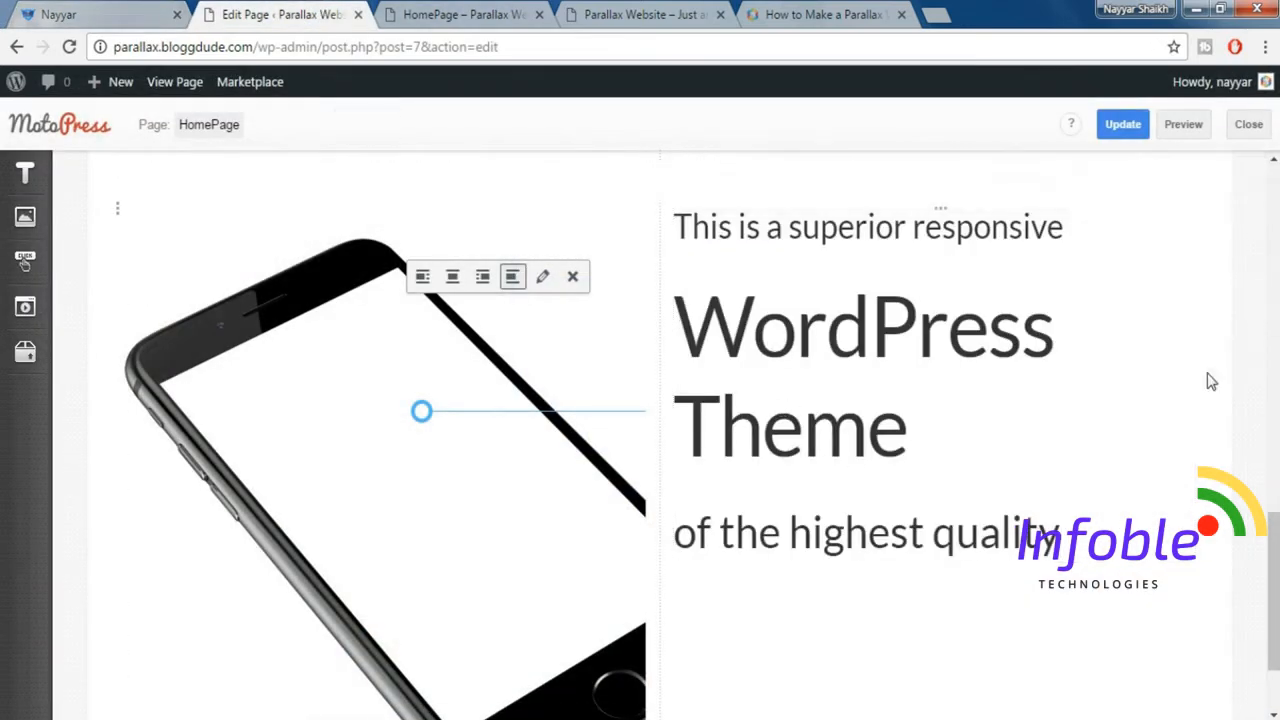
{"action": "scroll", "coordinate": [1211, 380], "scroll_direction": "up", "scroll_amount": 1}
{"action": "scroll", "coordinate": [855, 372], "scroll_direction": "up", "scroll_amount": 1}
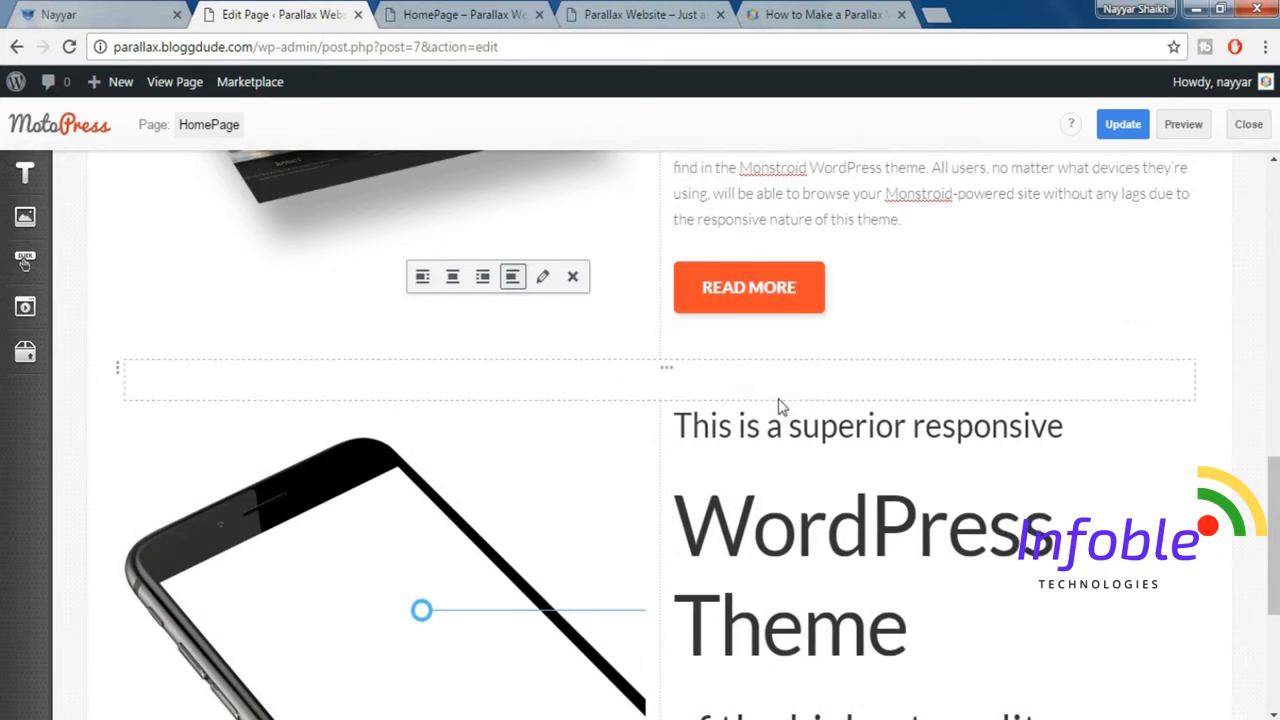
{"action": "scroll", "coordinate": [846, 494], "scroll_direction": "down", "scroll_amount": 2}
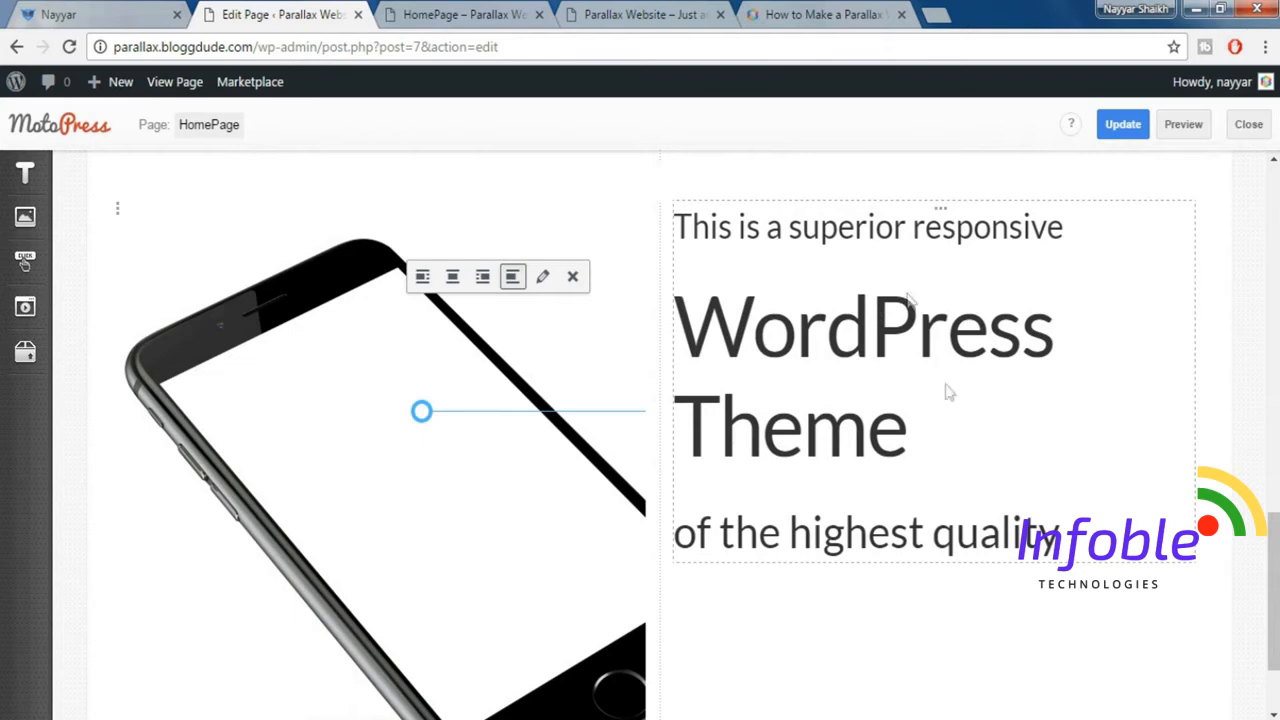
{"action": "scroll", "coordinate": [960, 440], "scroll_direction": "down", "scroll_amount": 1}
{"action": "scroll", "coordinate": [960, 443], "scroll_direction": "up", "scroll_amount": 1}
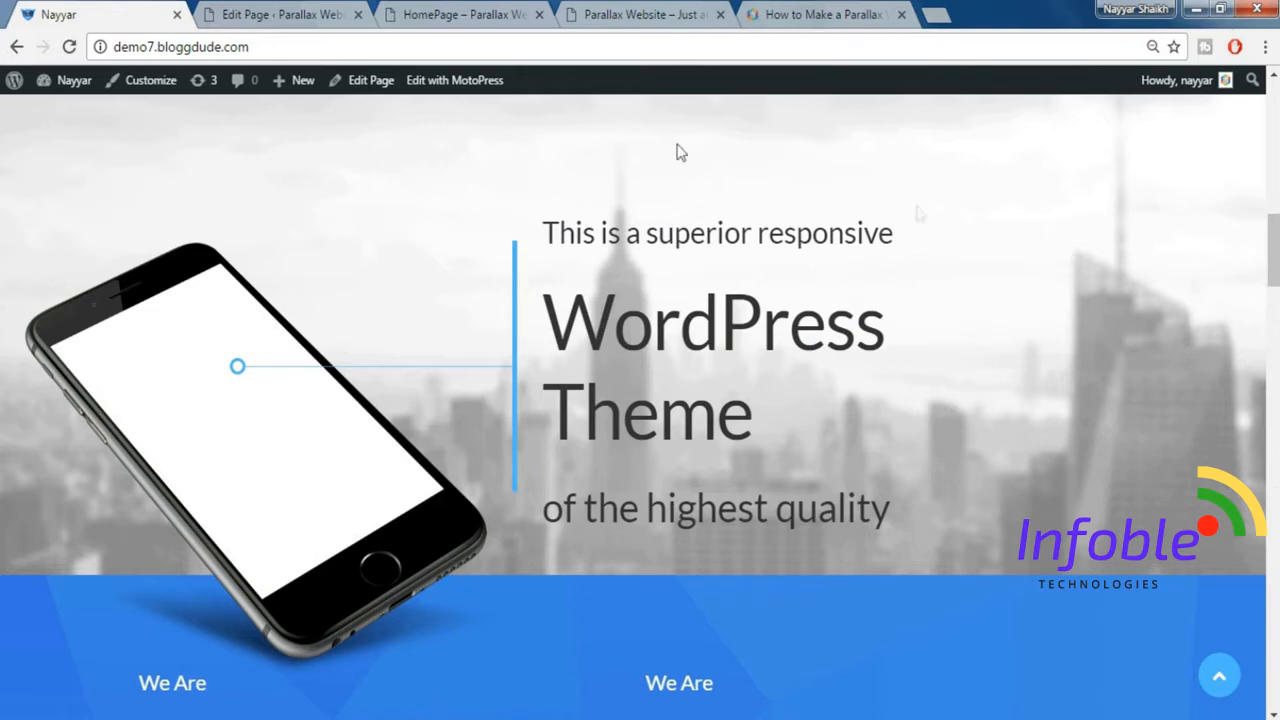
Return to the homepage editor and narrow the phone image's column by one grid unit, widening the heading text column.
{"action": "left_click", "coordinate": [288, 12]}
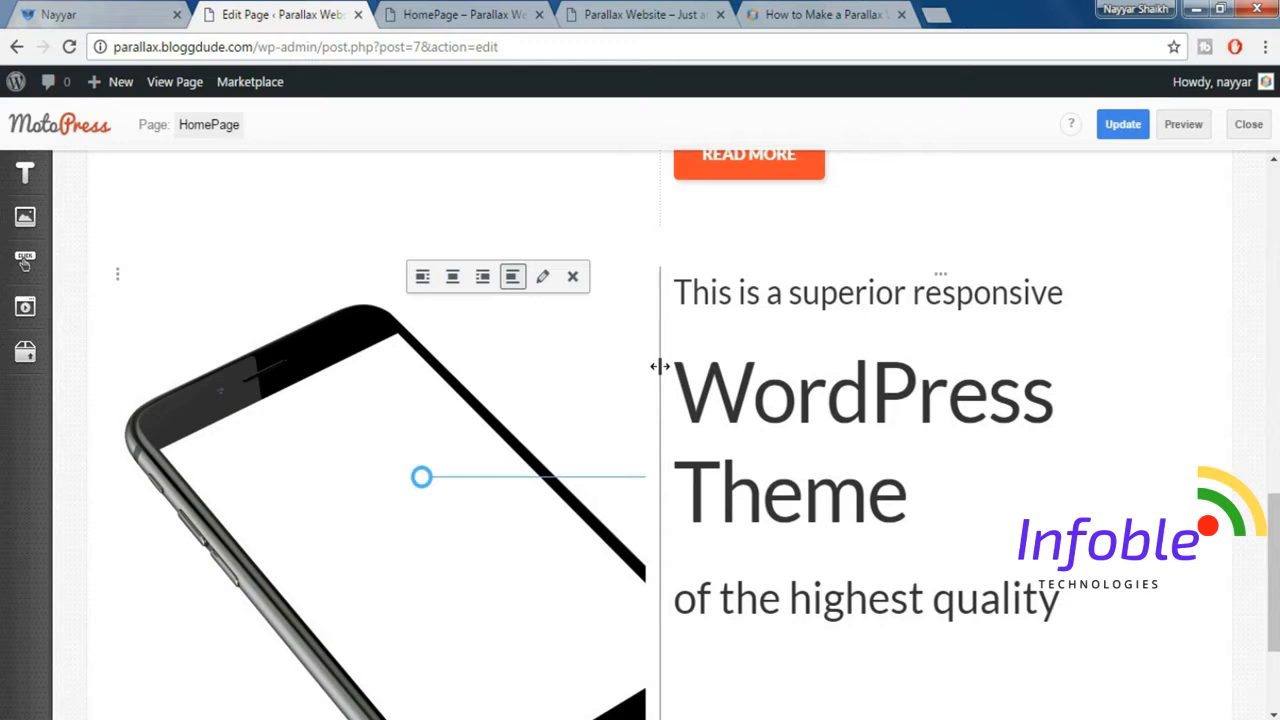
{"action": "left_click_drag", "start_coordinate": [659, 366], "coordinate": [591, 370]}
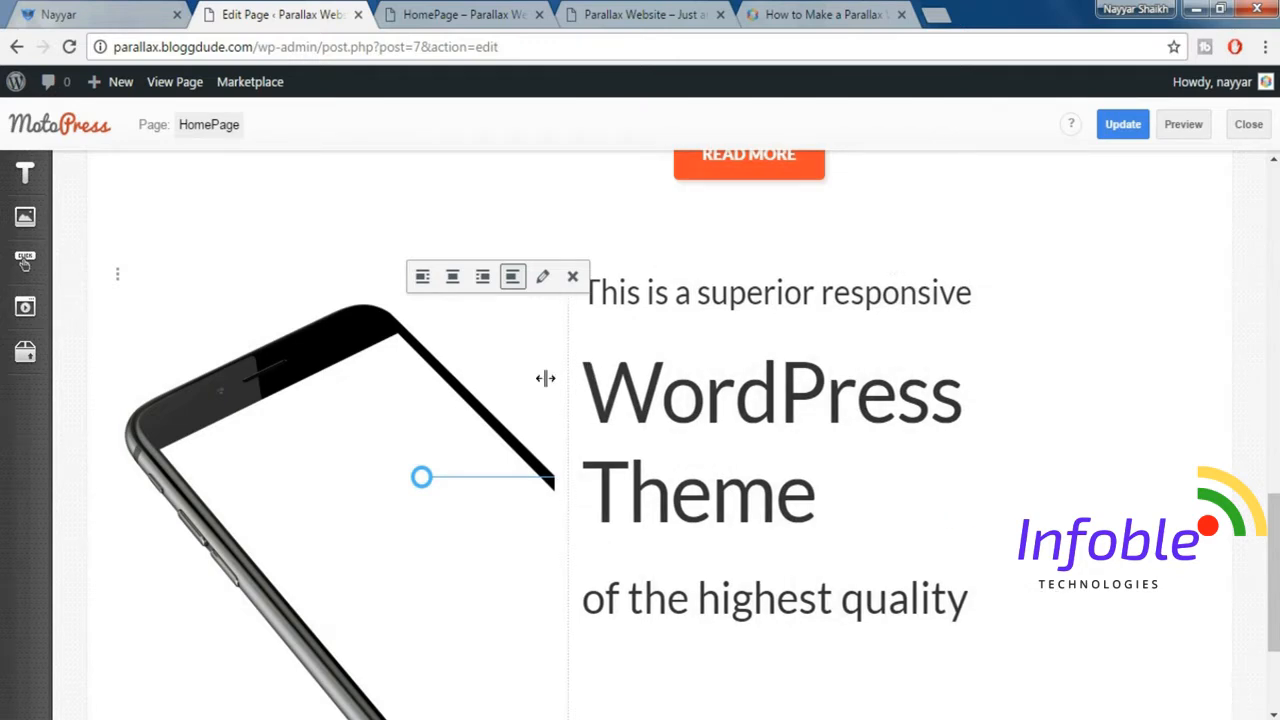
{"action": "scroll", "coordinate": [569, 432], "scroll_direction": "down", "scroll_amount": 2}
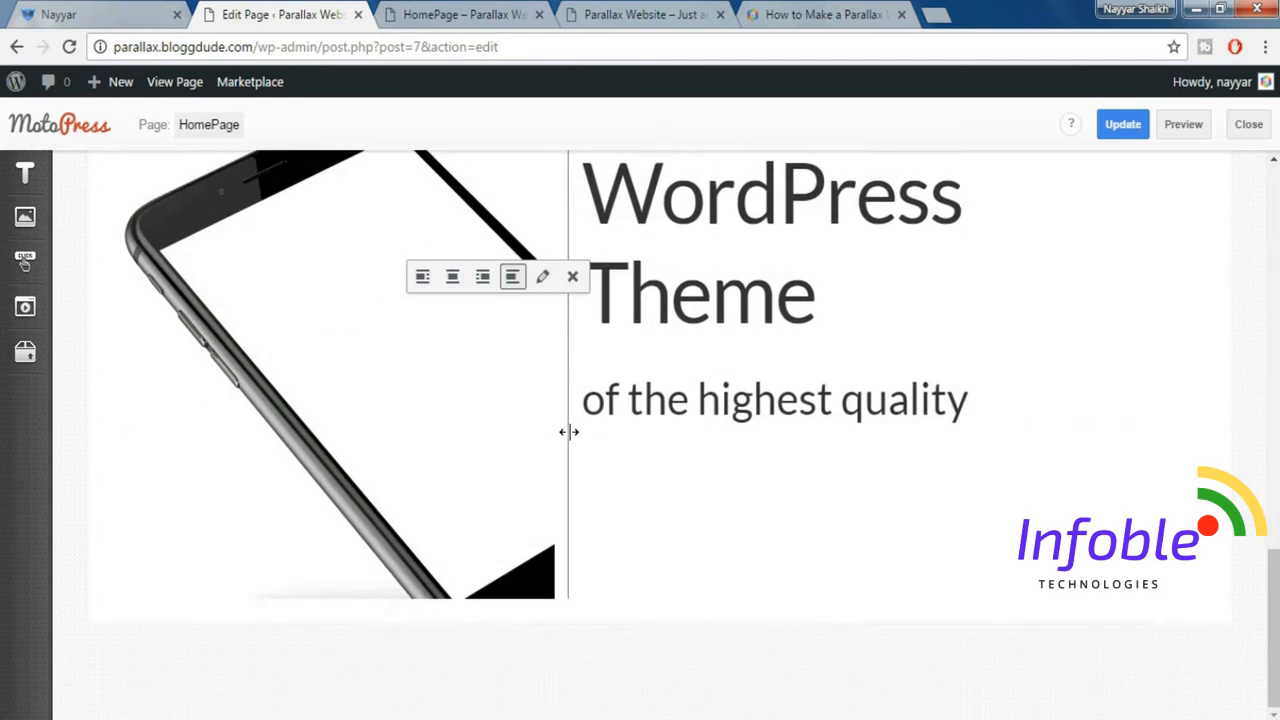
{"action": "scroll", "coordinate": [914, 417], "scroll_direction": "up", "scroll_amount": 2}
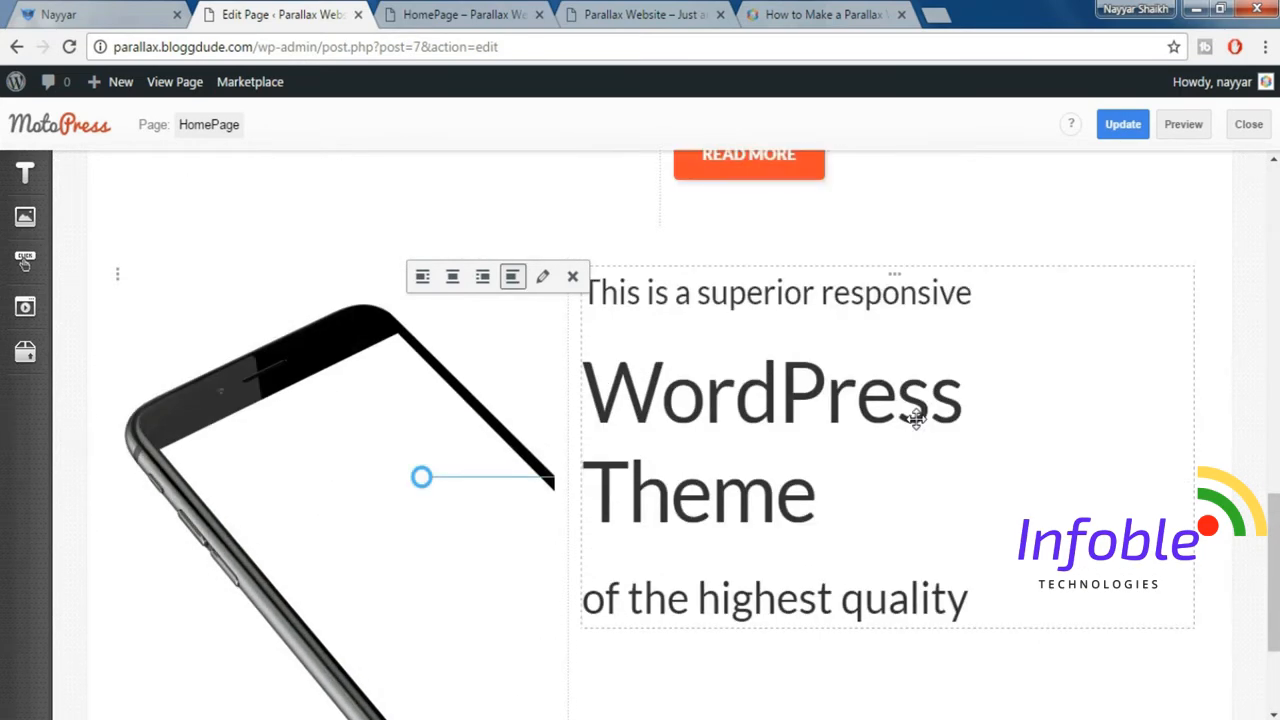
Add a Spacer below the "of the highest quality" text and increase its height.
{"action": "scroll", "coordinate": [914, 417], "scroll_direction": "down", "scroll_amount": 2}
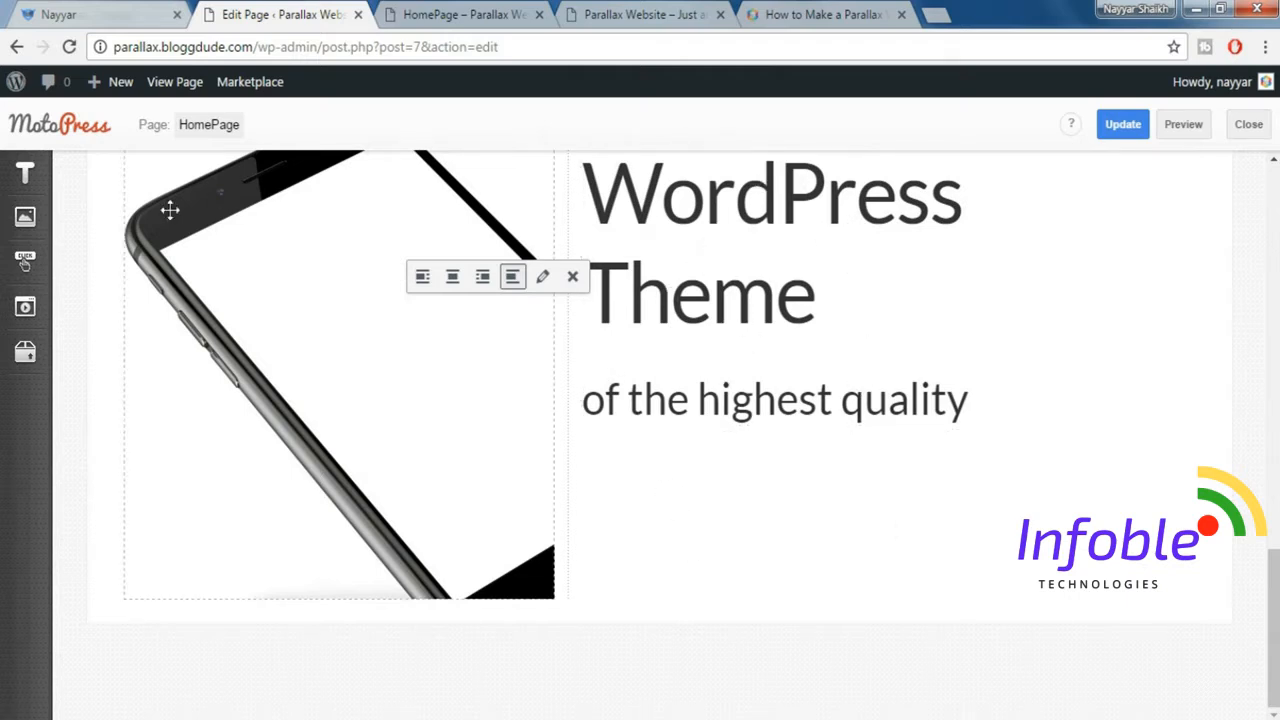
{"action": "mouse_move", "coordinate": [16, 369]}
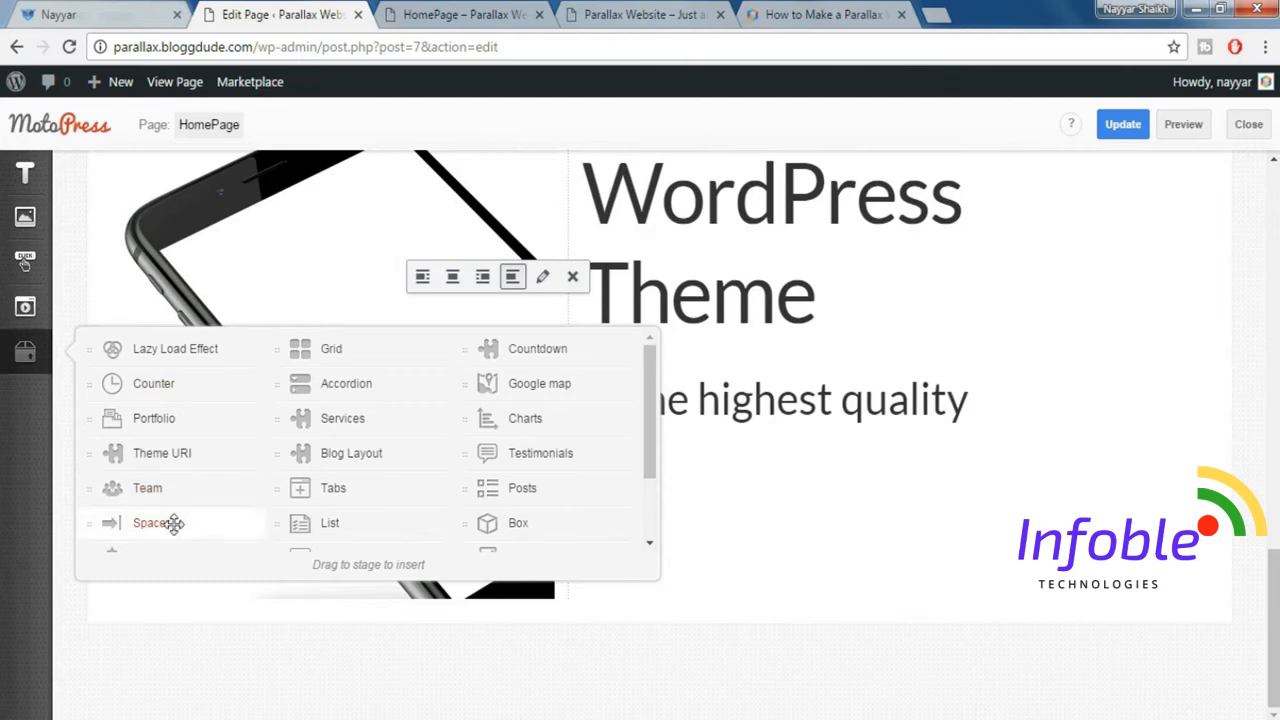
{"action": "left_click_drag", "start_coordinate": [621, 494], "coordinate": [698, 508]}
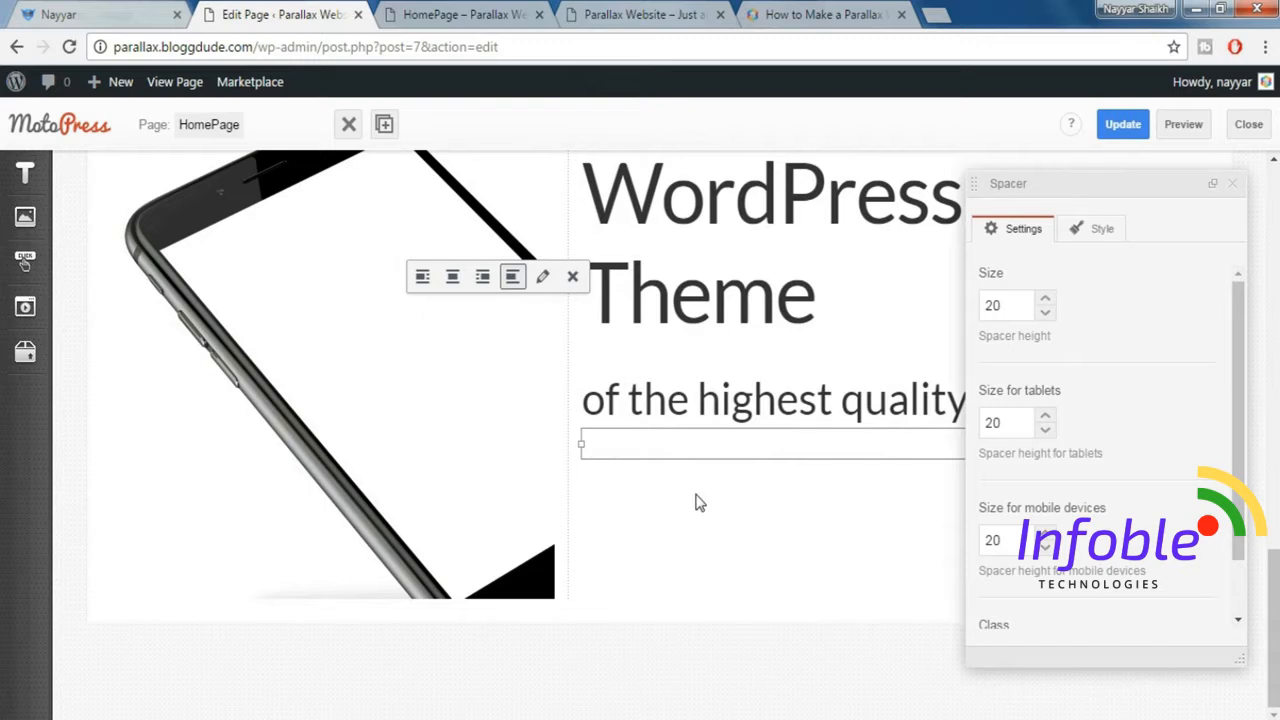
{"action": "left_click_drag", "start_coordinate": [1020, 305], "coordinate": [960, 304]}
{"action": "left_click", "coordinate": [1232, 184]}
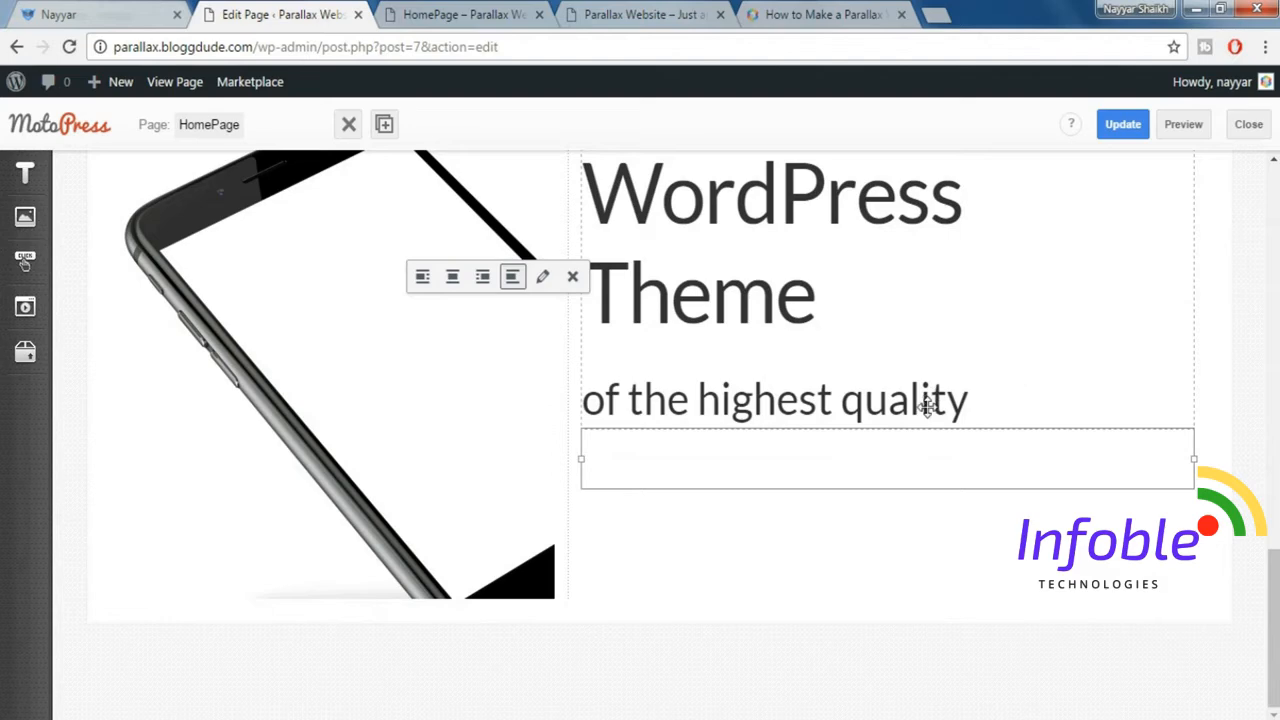
Set the phone image column's sizes to 12 for phones, 12 for tablets and 5 for large desktops.
{"action": "scroll", "coordinate": [927, 406], "scroll_direction": "up", "scroll_amount": 1}
{"action": "scroll", "coordinate": [927, 406], "scroll_direction": "up", "scroll_amount": 1}
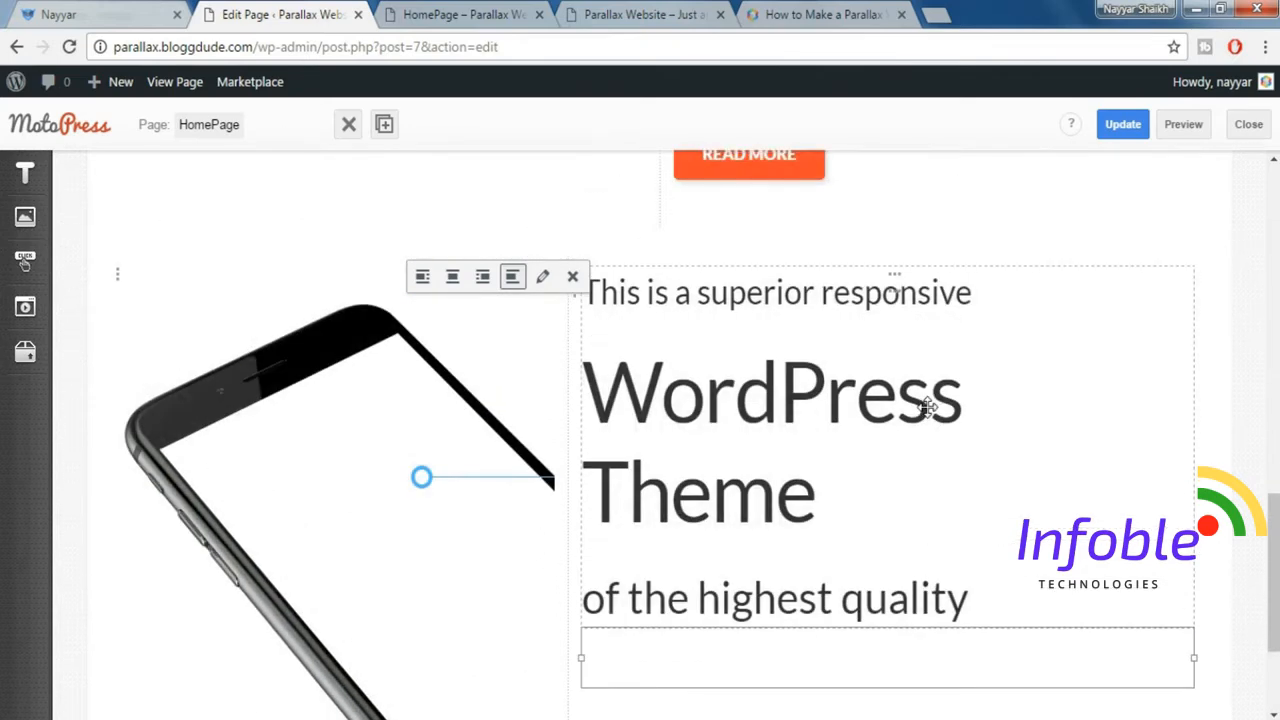
{"action": "left_click", "coordinate": [345, 278]}
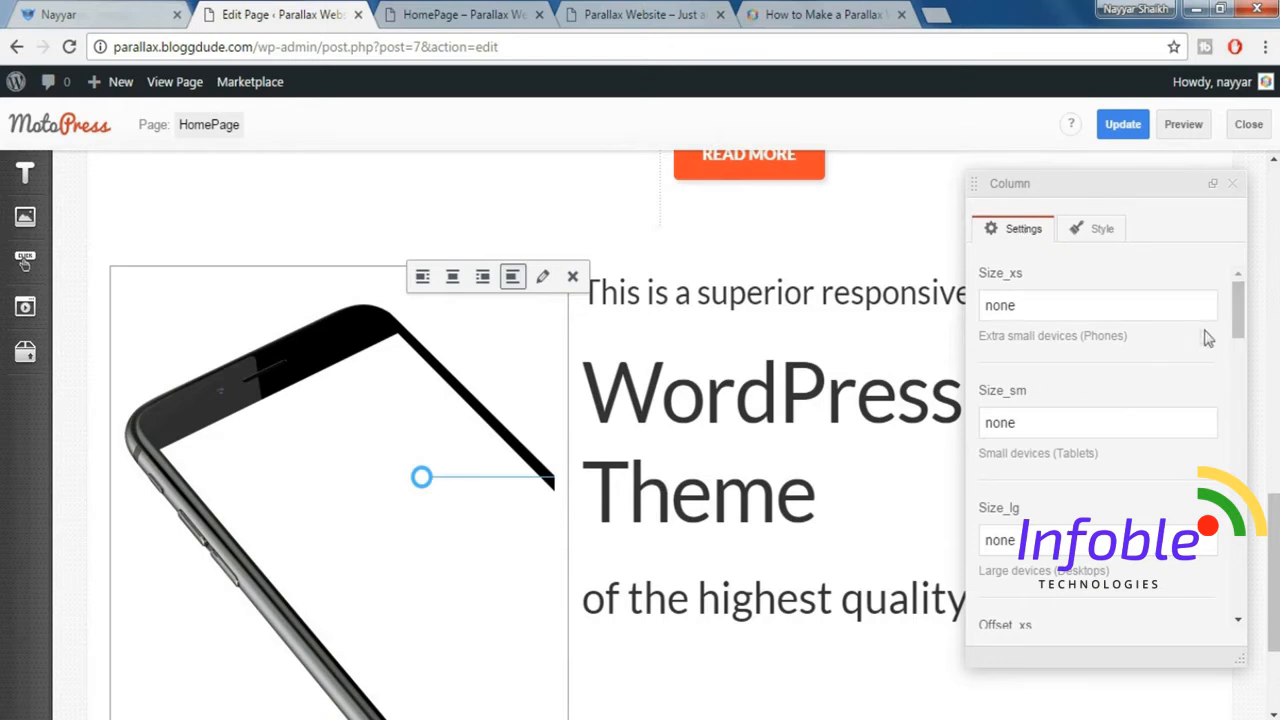
{"action": "left_click_drag", "start_coordinate": [1200, 310], "coordinate": [925, 305]}
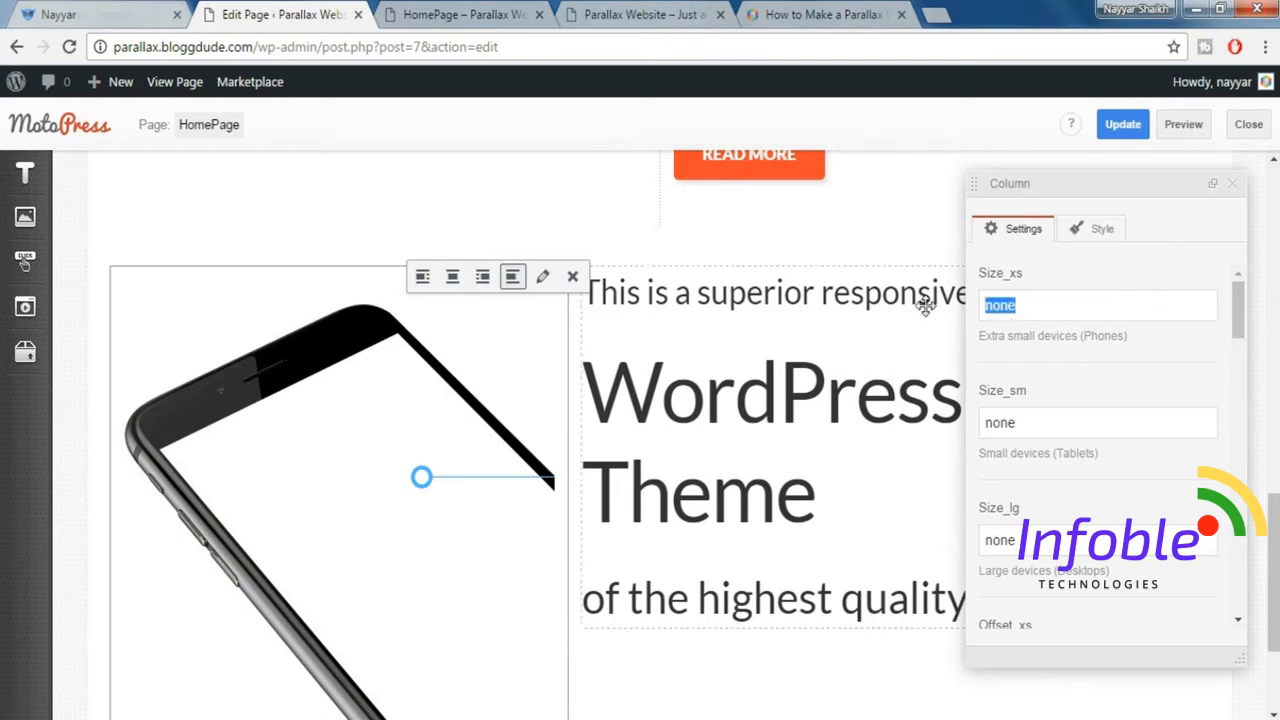
{"action": "type", "text": "12"}
{"action": "key", "text": "Tab"}
{"action": "type", "text": "1"}
{"action": "key", "text": "Tab"}
{"action": "type", "text": "5"}
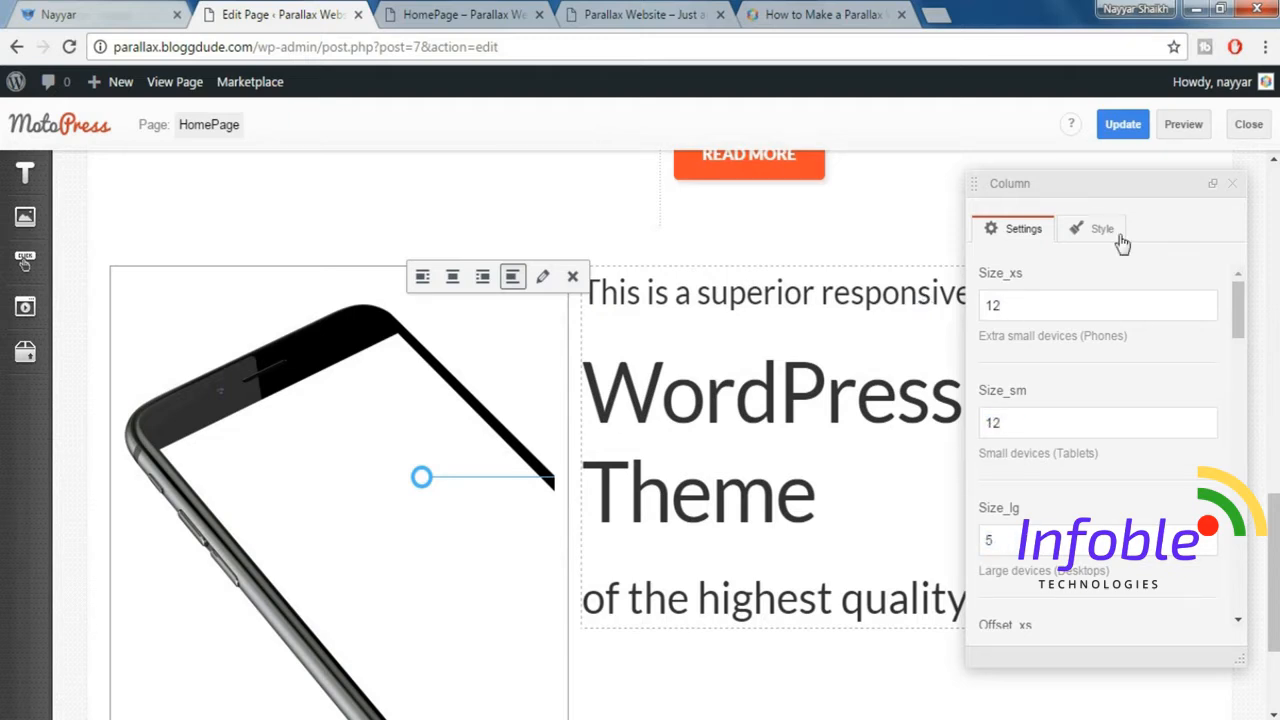
{"action": "left_click", "coordinate": [1232, 183]}
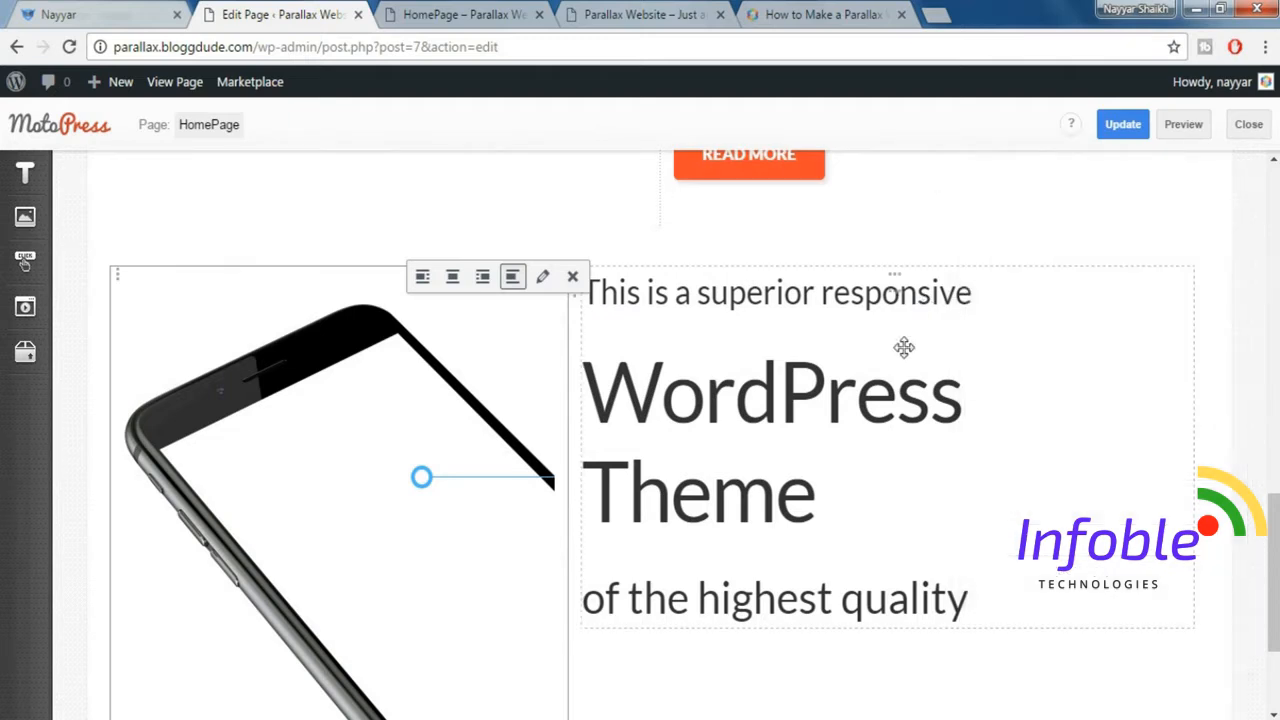
Set the heading text column's sizes to 12 for phones, 12 for tablets and 7 for large desktops.
{"action": "left_click", "coordinate": [895, 285]}
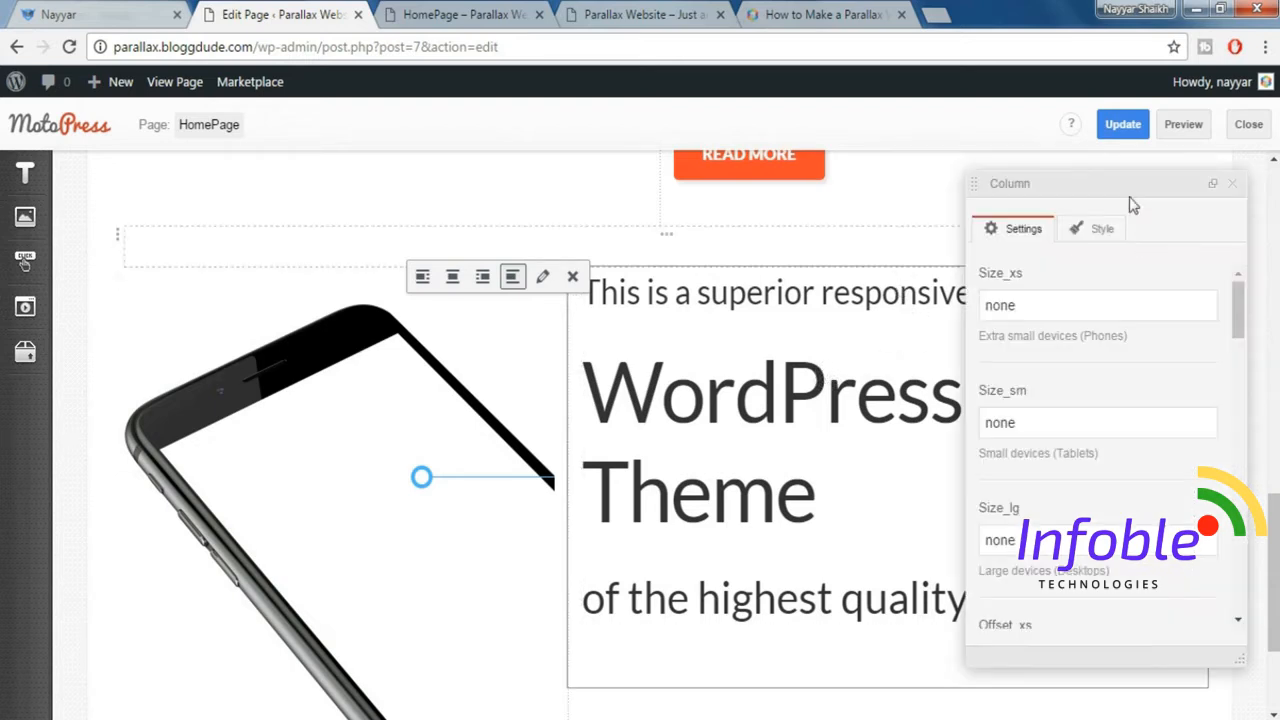
{"action": "left_click_drag", "start_coordinate": [1039, 305], "coordinate": [896, 304]}
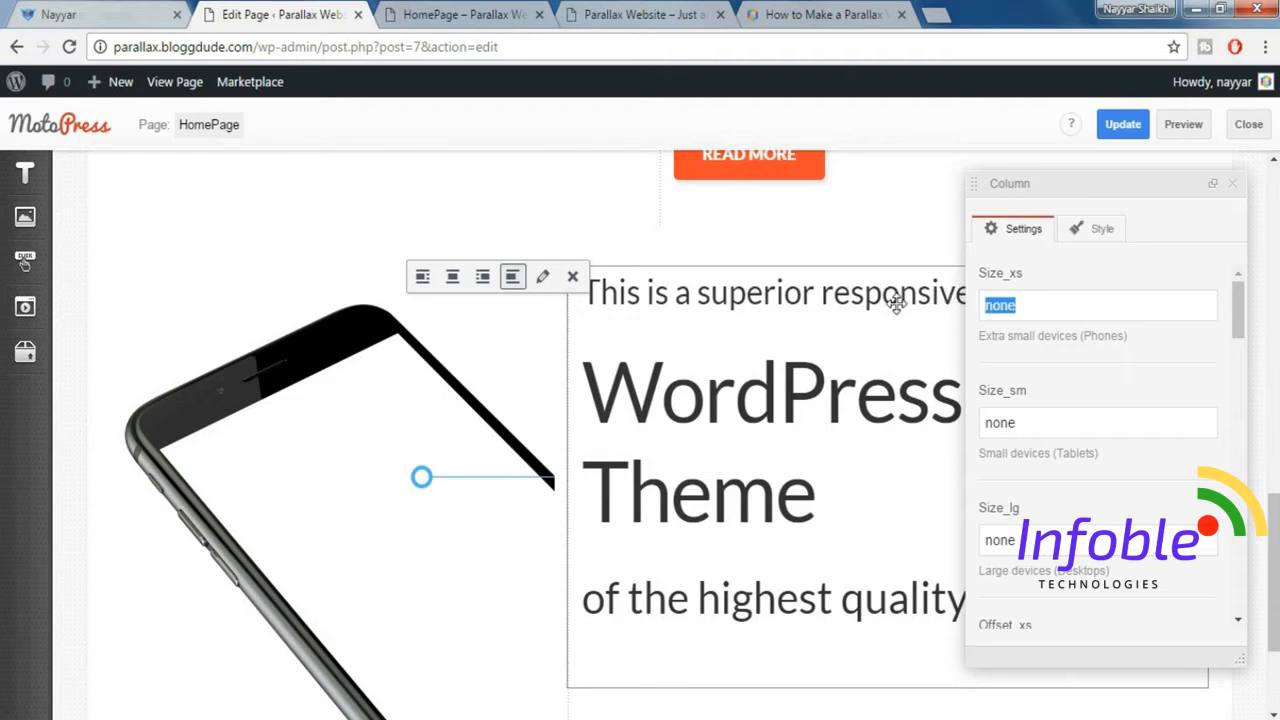
{"action": "type", "text": "12"}
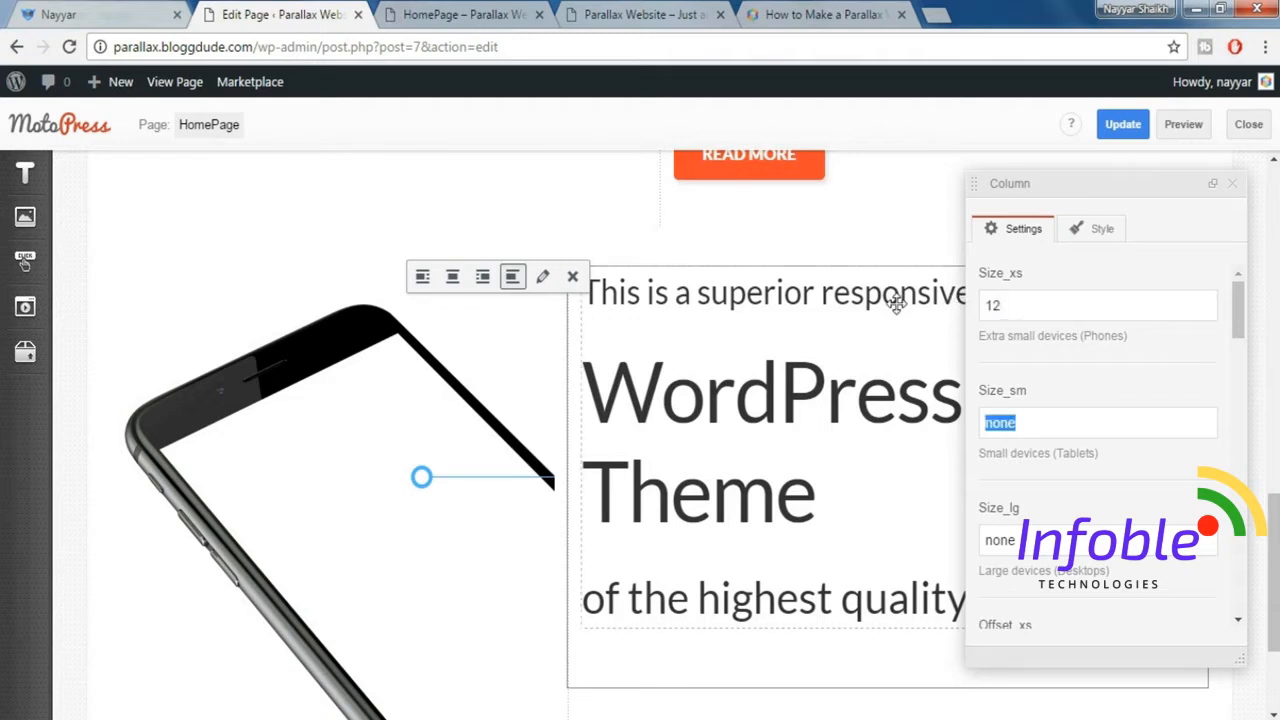
{"action": "type", "text": "12"}
{"action": "key", "text": "Tab"}
{"action": "type", "text": "7"}
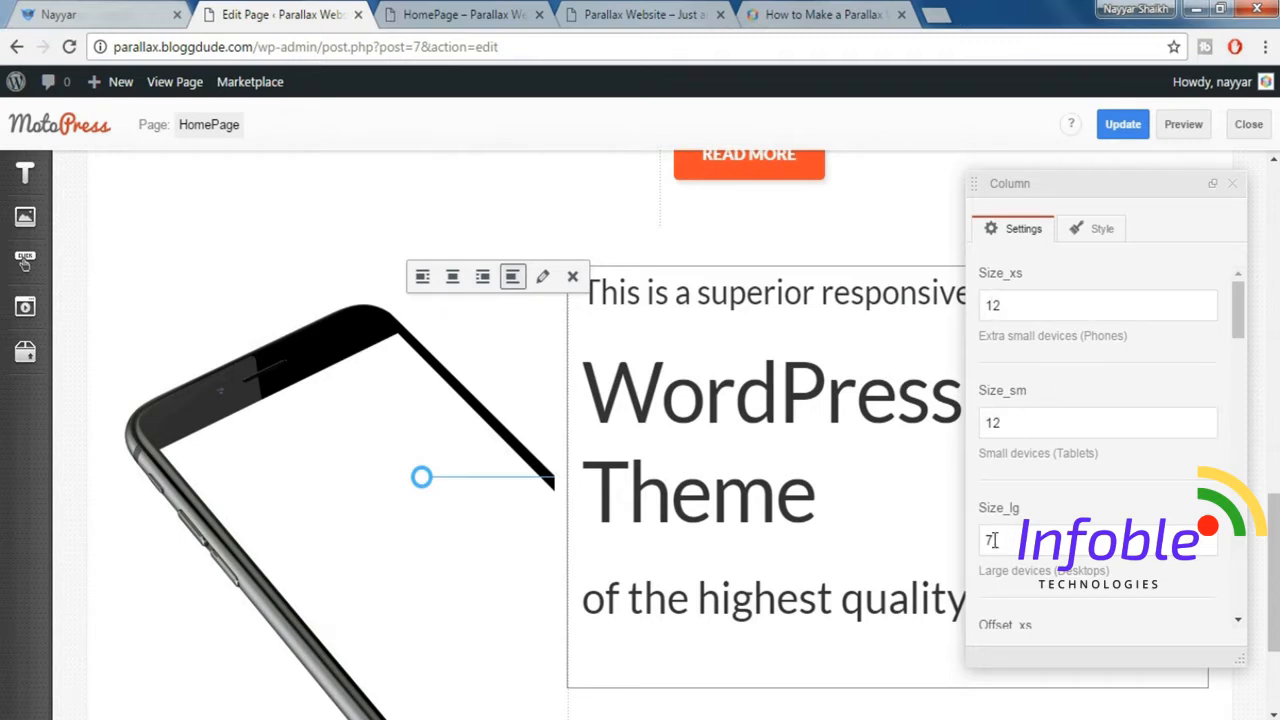
{"action": "left_click", "coordinate": [1236, 187]}
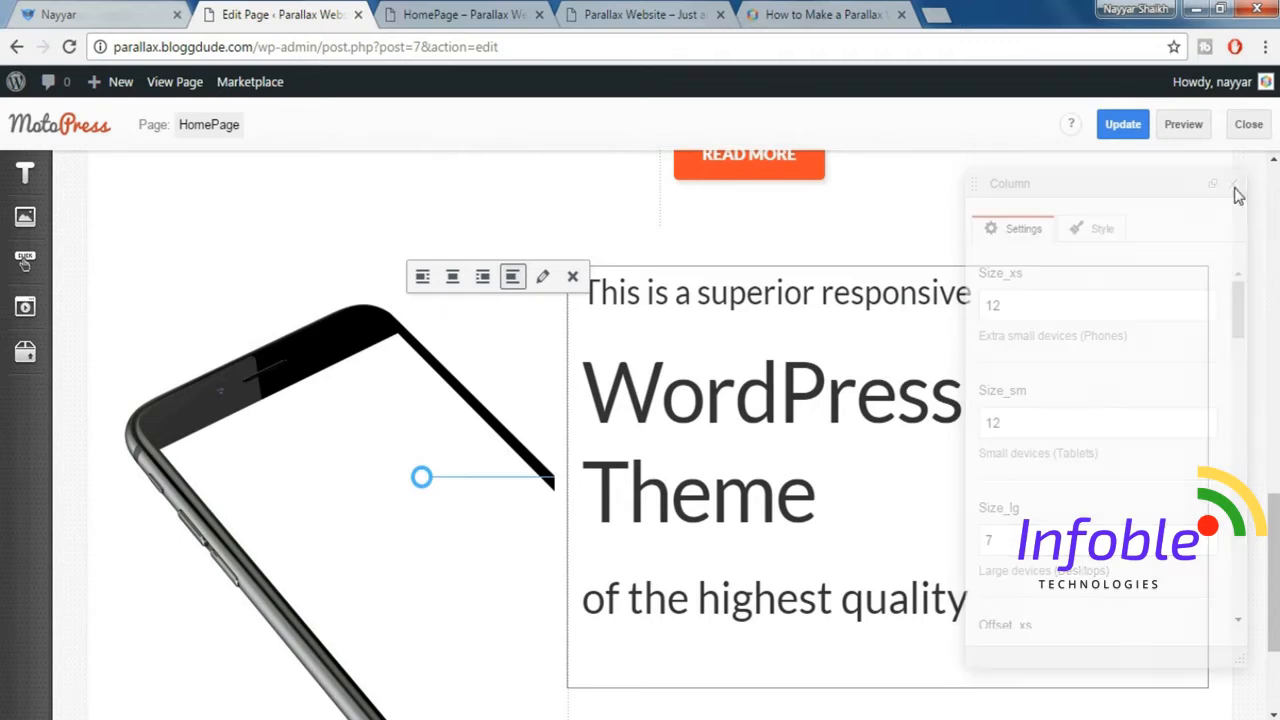
Add a second Spacer with the default height of 20 beneath the first one in the heading text column.
{"action": "scroll", "coordinate": [1257, 274], "scroll_direction": "down", "scroll_amount": 2}
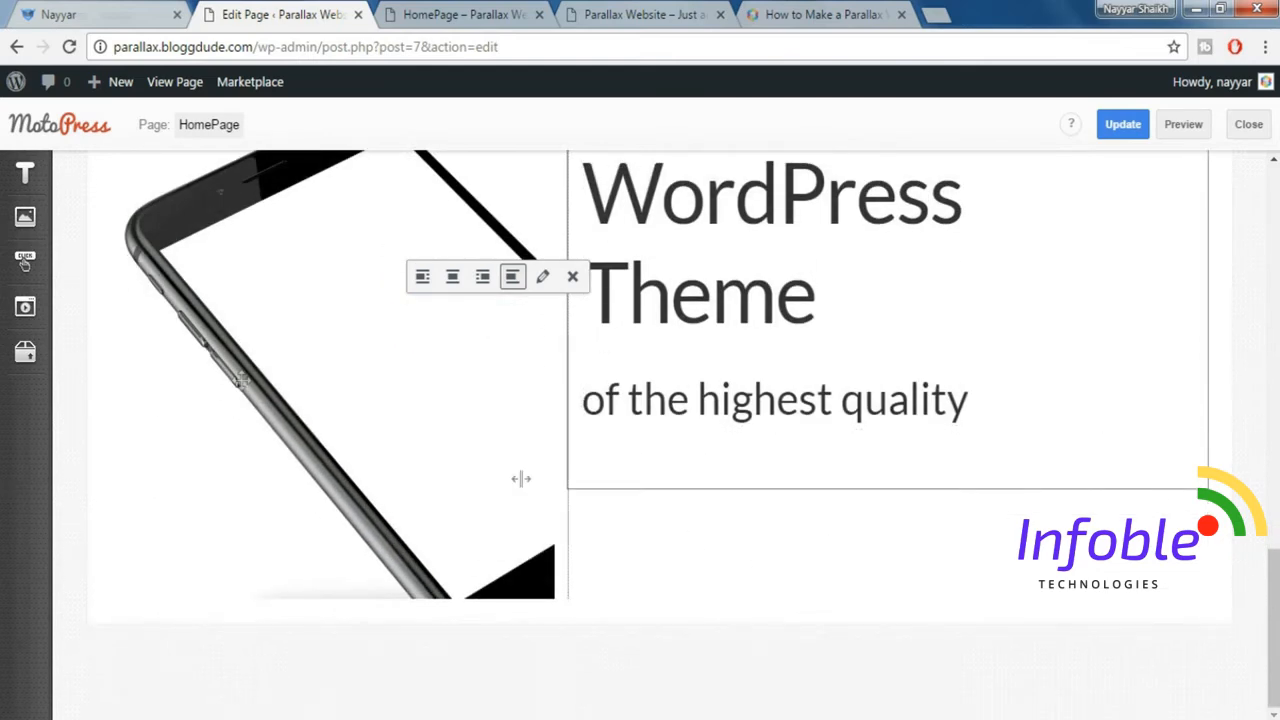
{"action": "left_click", "coordinate": [20, 356]}
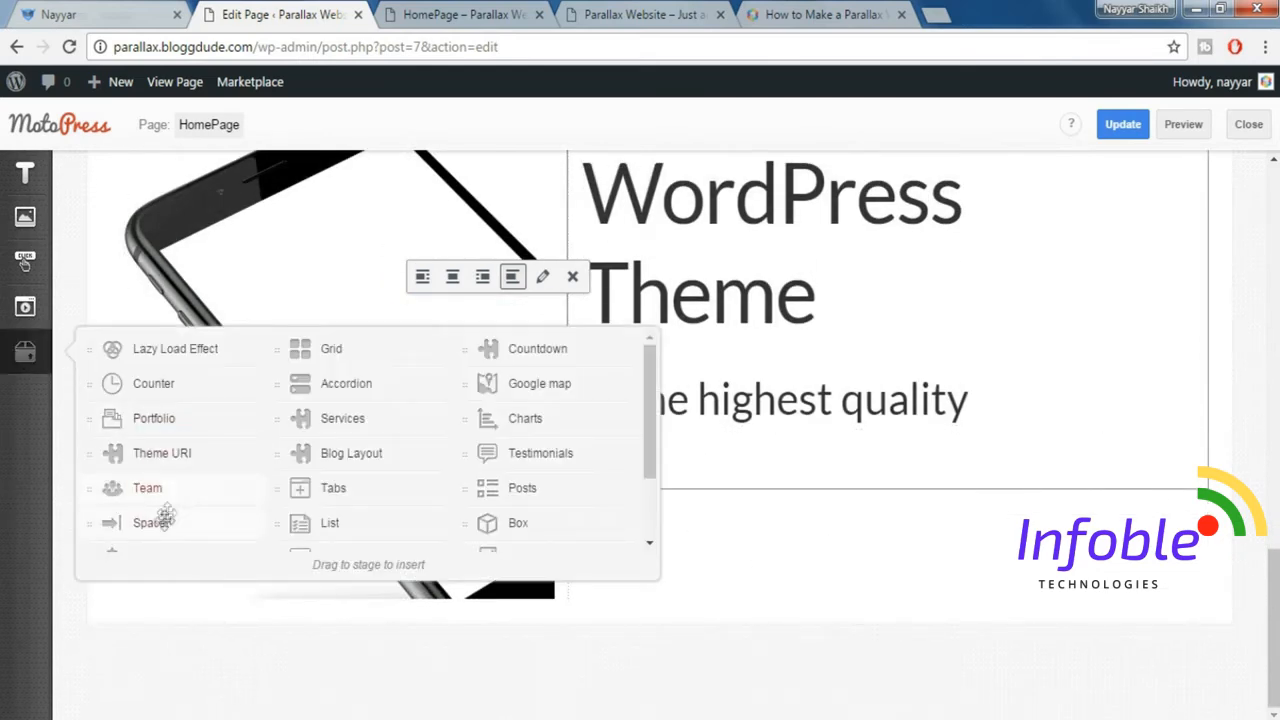
{"action": "mouse_move", "coordinate": [152, 522]}
{"action": "left_mouse_down"}
{"action": "mouse_move", "coordinate": [666, 495]}
{"action": "mouse_move", "coordinate": [695, 481]}
{"action": "mouse_move", "coordinate": [680, 449]}
{"action": "mouse_move", "coordinate": [676, 498]}
{"action": "mouse_move", "coordinate": [714, 486]}
{"action": "left_mouse_up"}
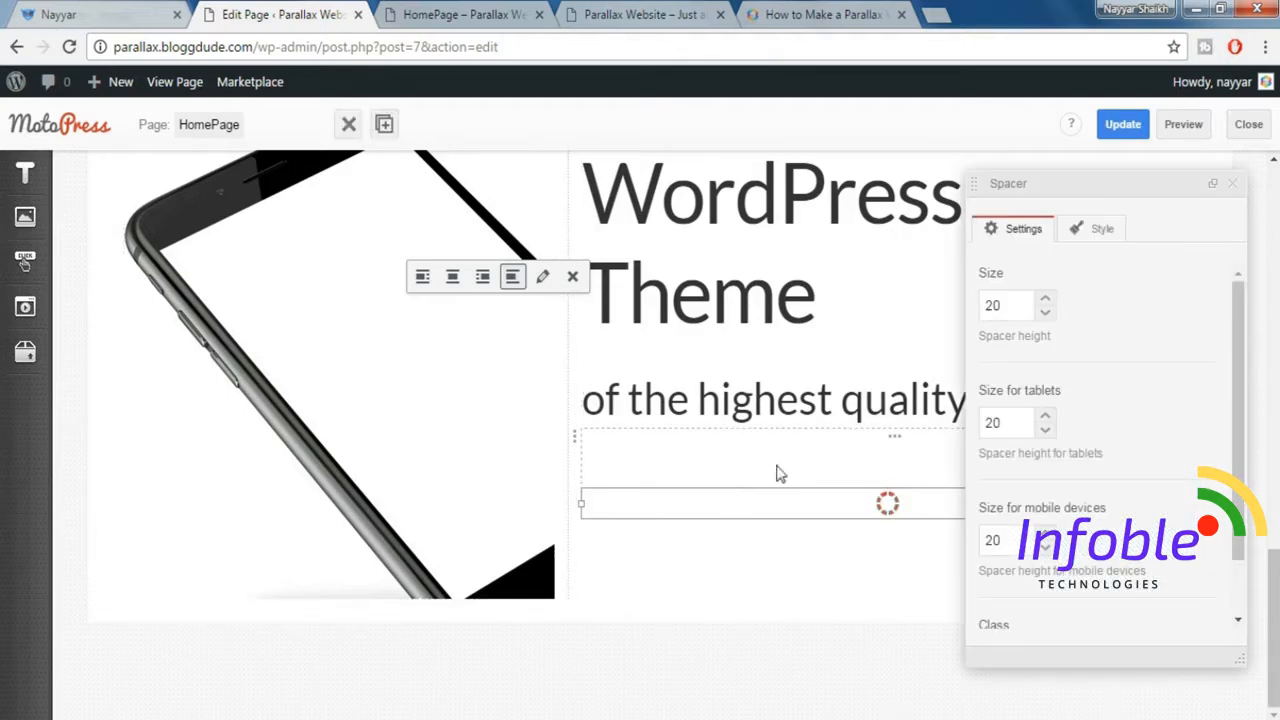
{"action": "left_click", "coordinate": [746, 588]}
{"action": "scroll", "coordinate": [734, 519], "scroll_direction": "up", "scroll_amount": 2}
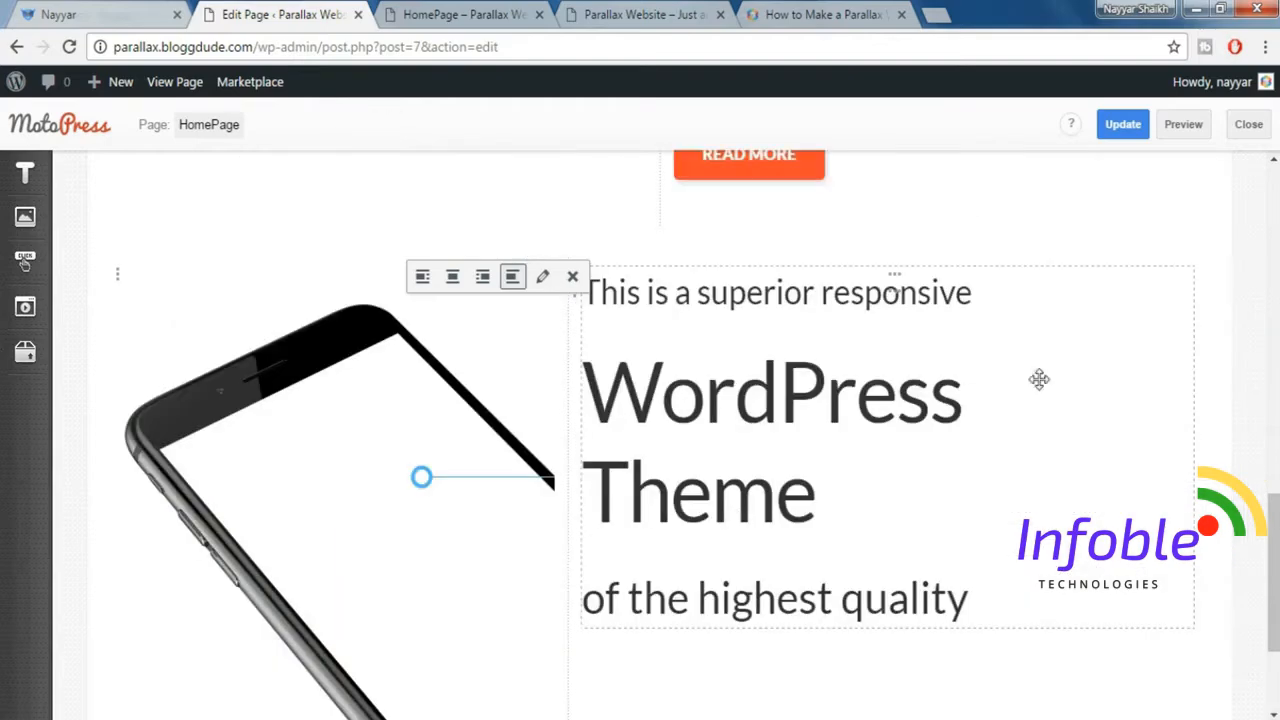
Preview the homepage and compare its phone and heading section with the same section on the demo site.
{"action": "left_click", "coordinate": [1184, 125]}
{"action": "scroll", "coordinate": [640, 400], "scroll_direction": "down", "scroll_amount": 6}
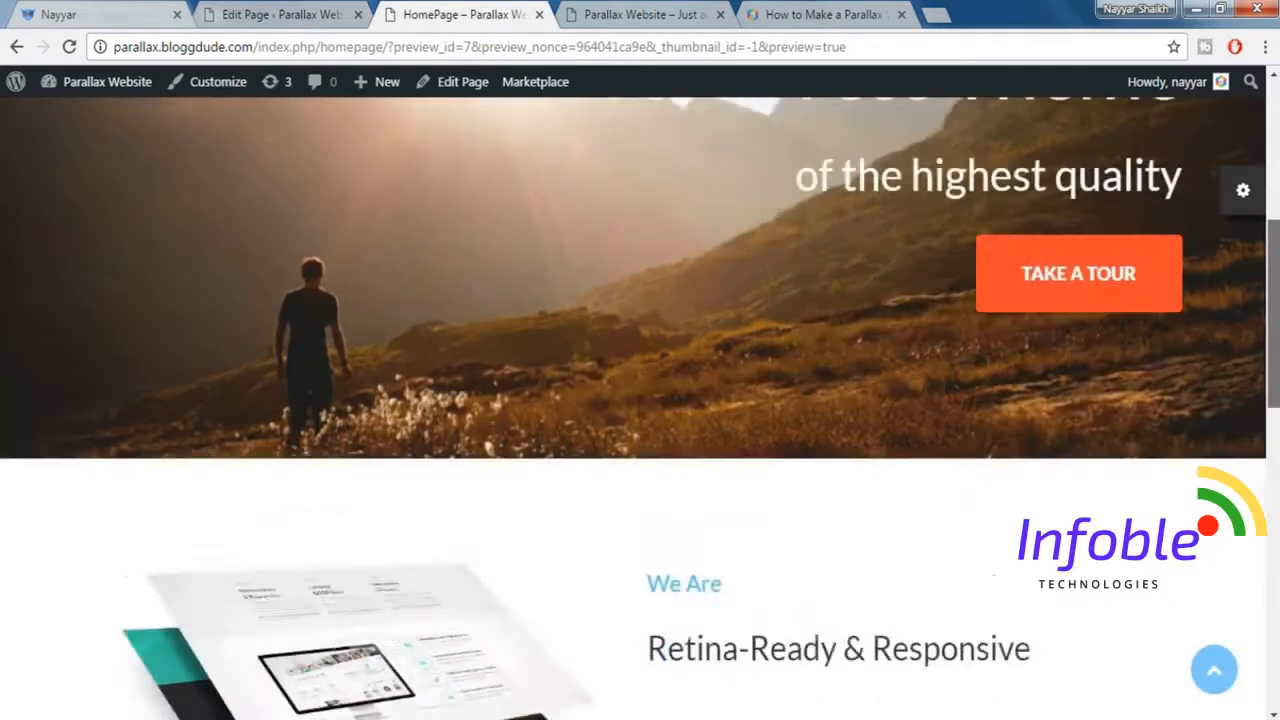
{"action": "scroll", "coordinate": [640, 400], "scroll_direction": "down", "scroll_amount": 5}
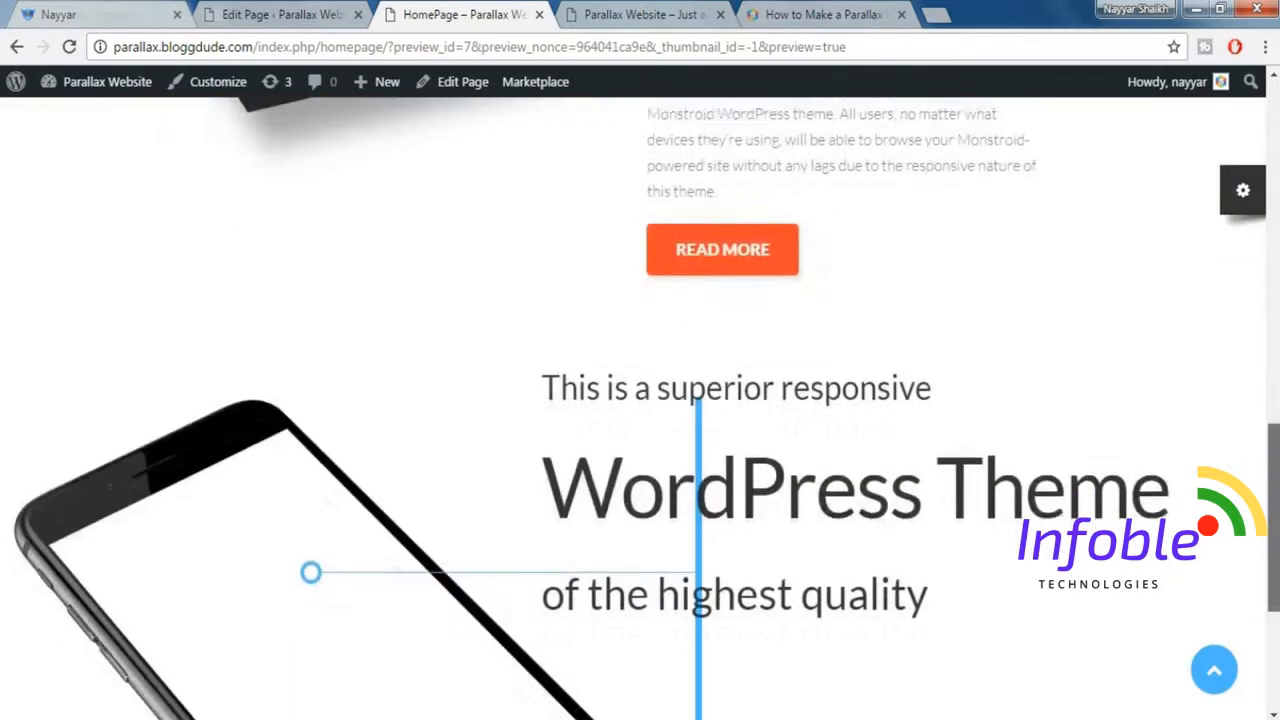
{"action": "scroll", "coordinate": [830, 349], "scroll_direction": "up", "scroll_amount": 2}
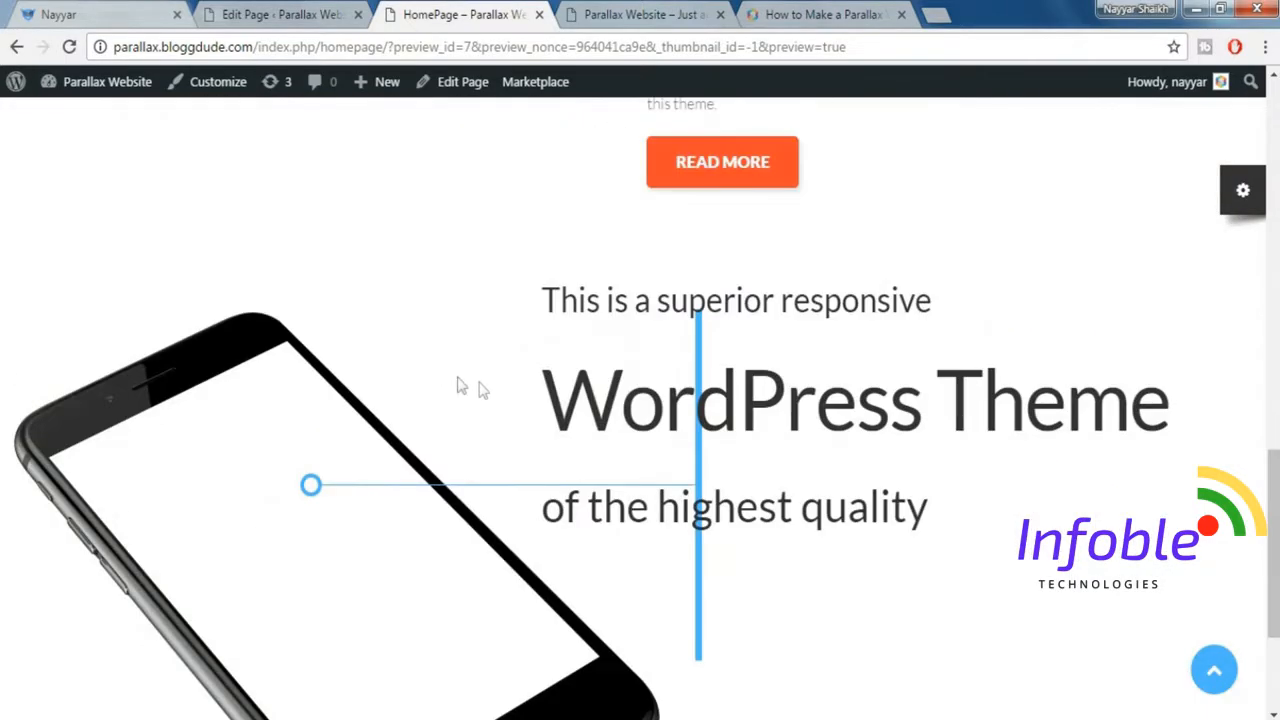
{"action": "scroll", "coordinate": [480, 389], "scroll_direction": "down", "scroll_amount": 2}
{"action": "scroll", "coordinate": [517, 380], "scroll_direction": "up", "scroll_amount": 1}
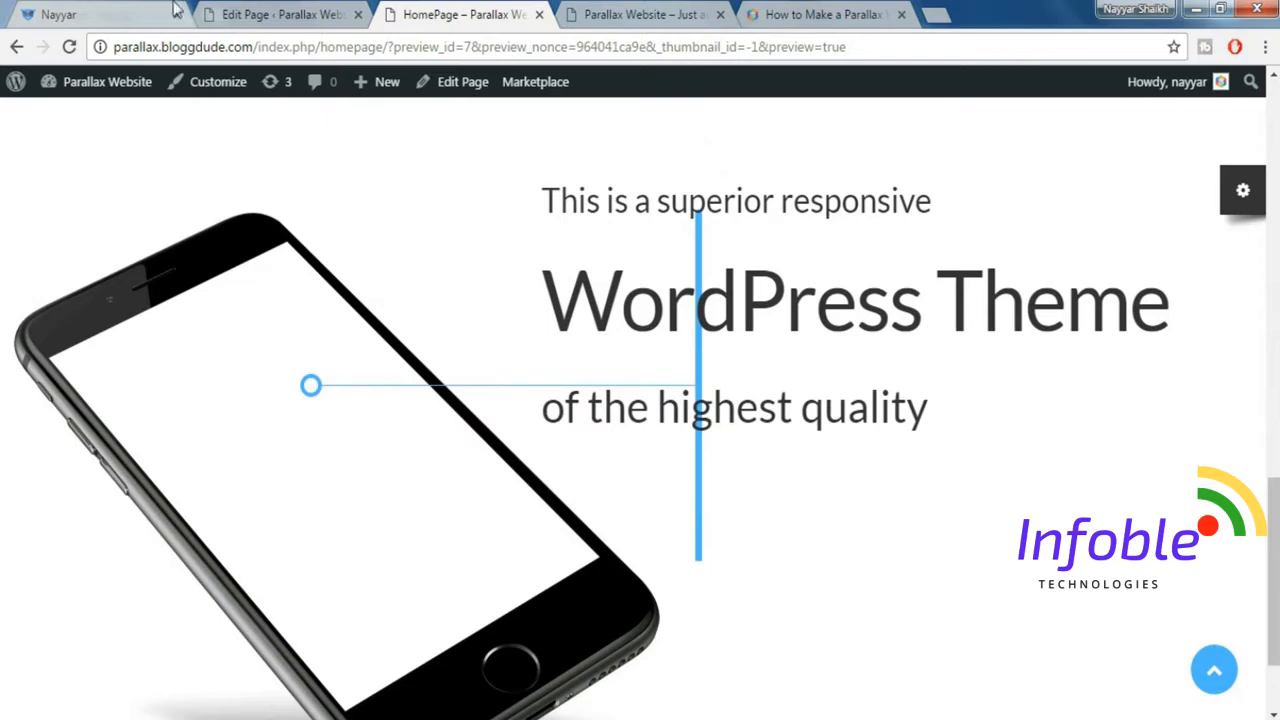
{"action": "left_click", "coordinate": [245, 14]}
{"action": "left_click", "coordinate": [113, 12]}
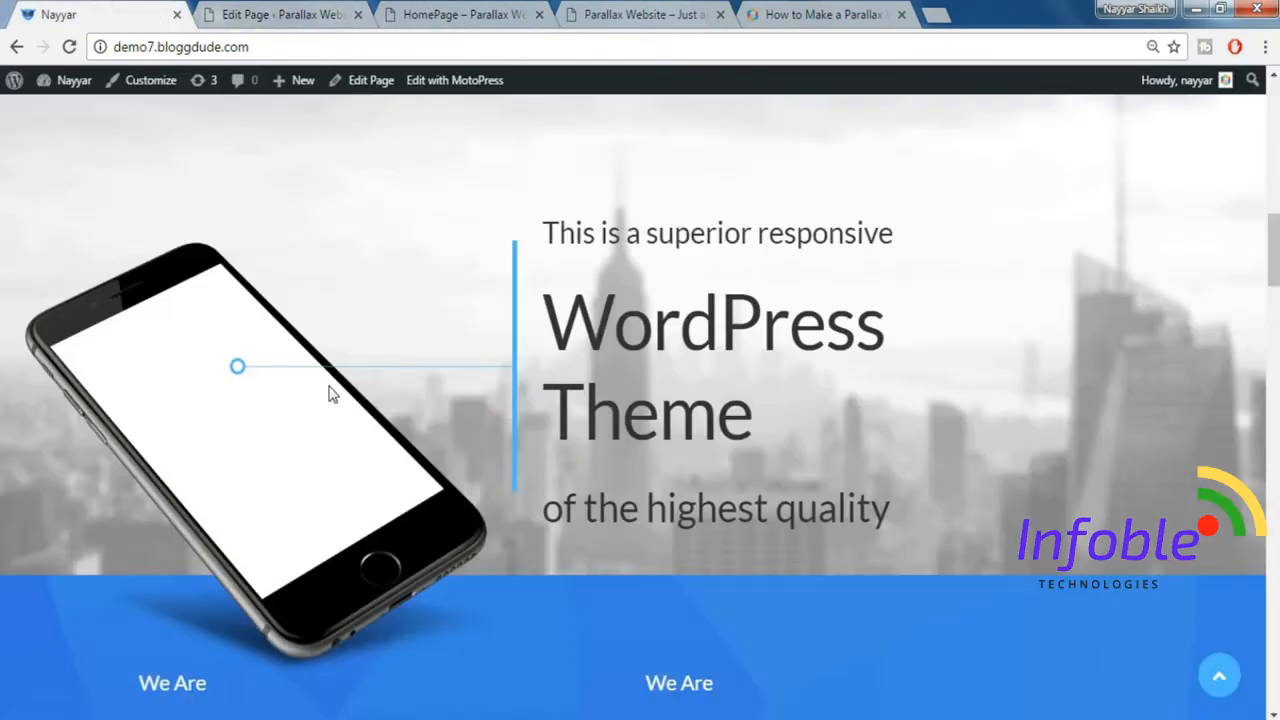
{"action": "scroll", "coordinate": [1154, 377], "scroll_direction": "up", "scroll_amount": 2}
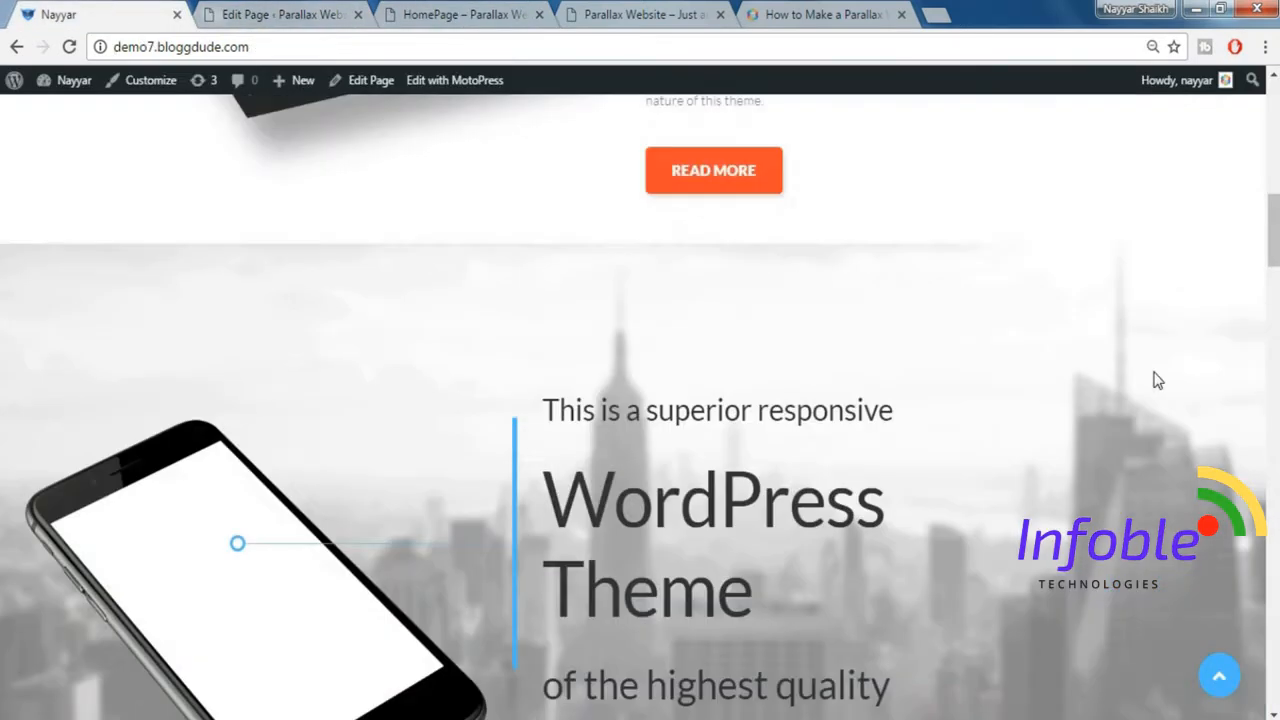
{"action": "scroll", "coordinate": [340, 103], "scroll_direction": "down", "scroll_amount": 1}
Try to give the empty row above the phone section a Parallax Image background type in the page editor.
{"action": "left_click", "coordinate": [287, 12]}
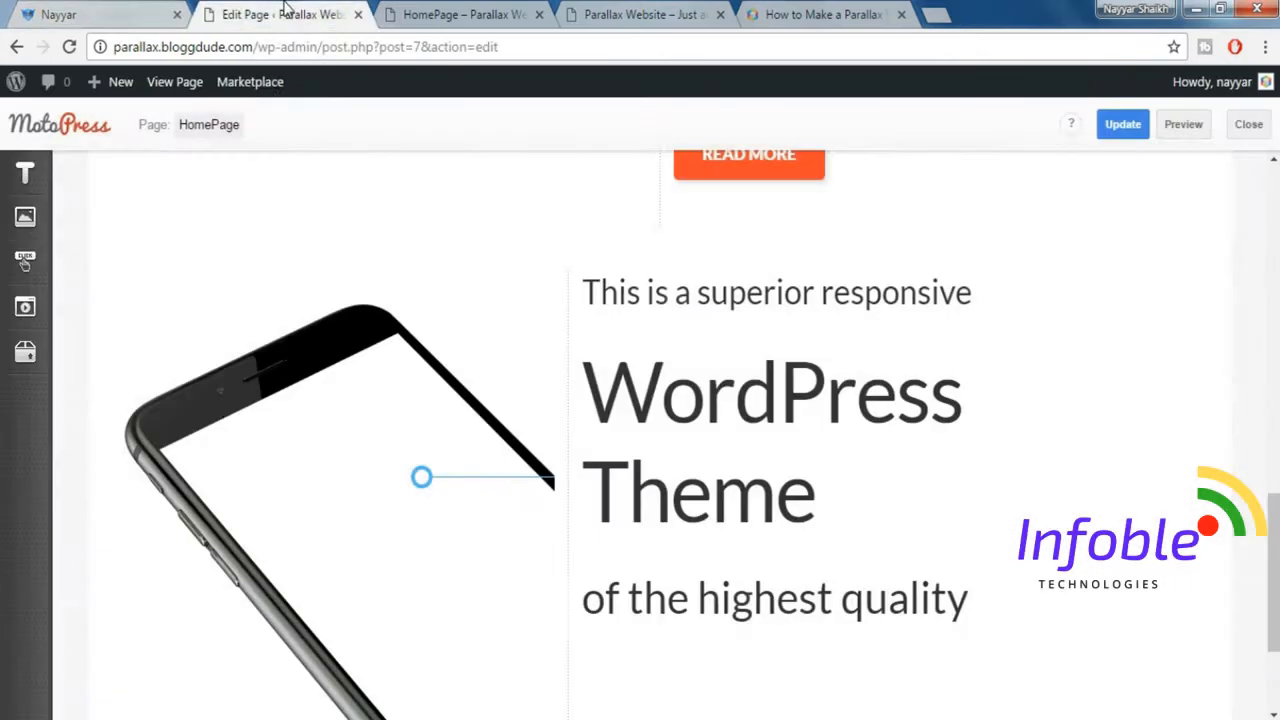
{"action": "left_click", "coordinate": [27, 356]}
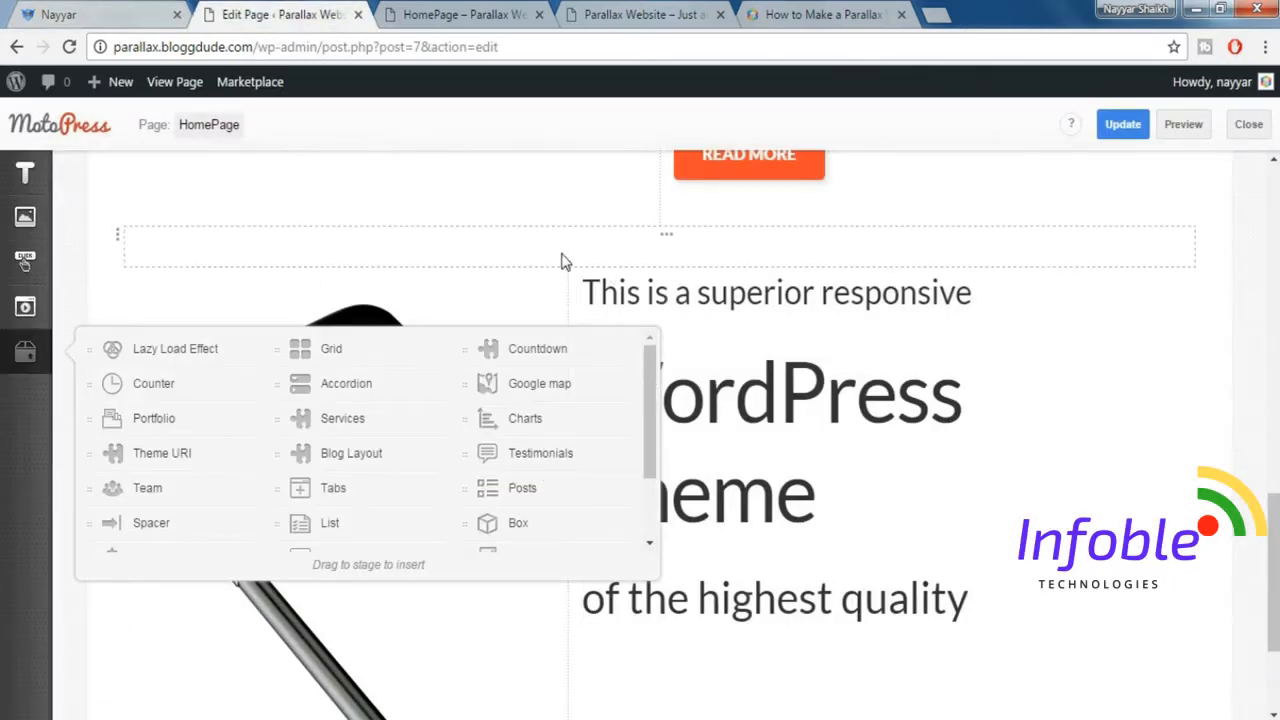
{"action": "left_click", "coordinate": [119, 236]}
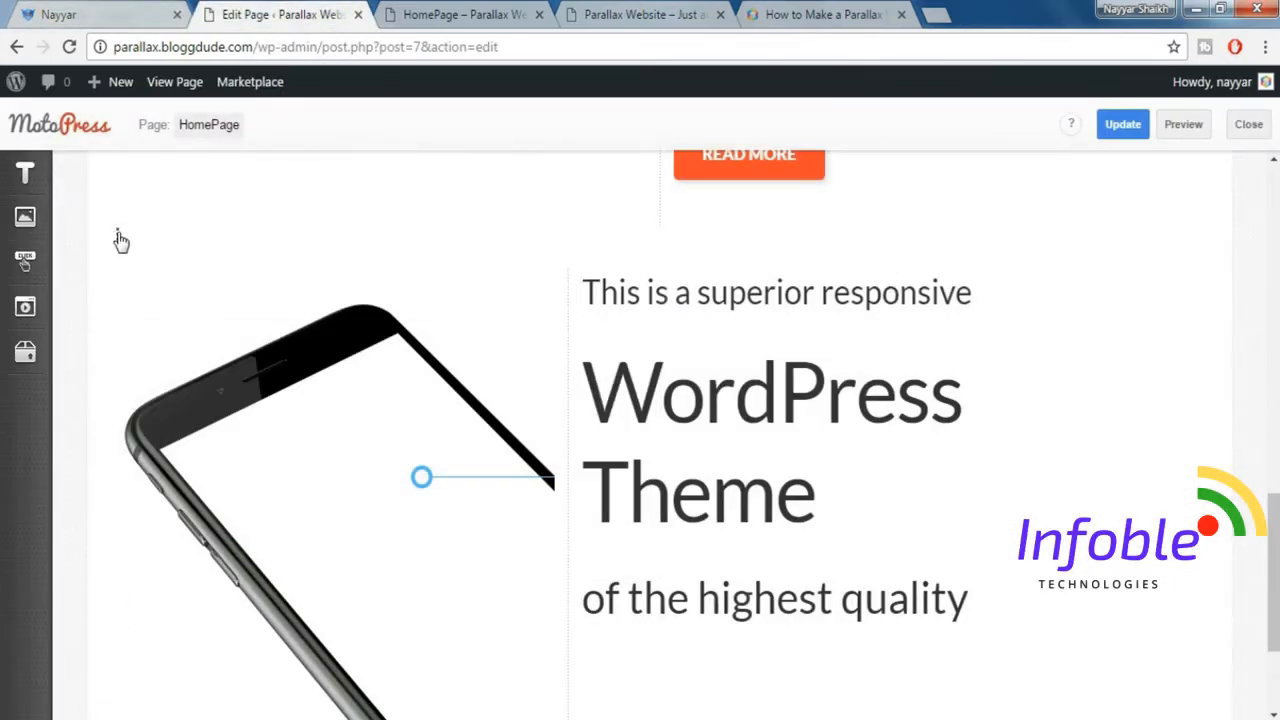
{"action": "left_click", "coordinate": [119, 240]}
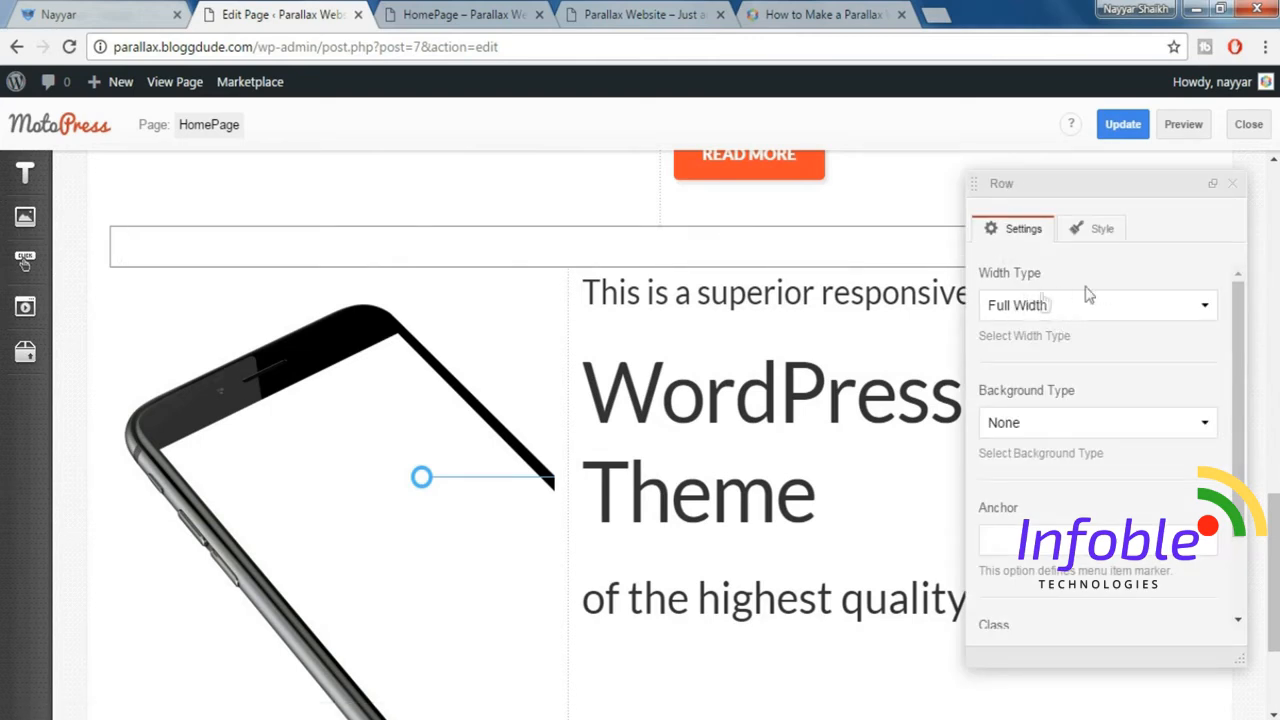
{"action": "left_click", "coordinate": [1075, 432]}
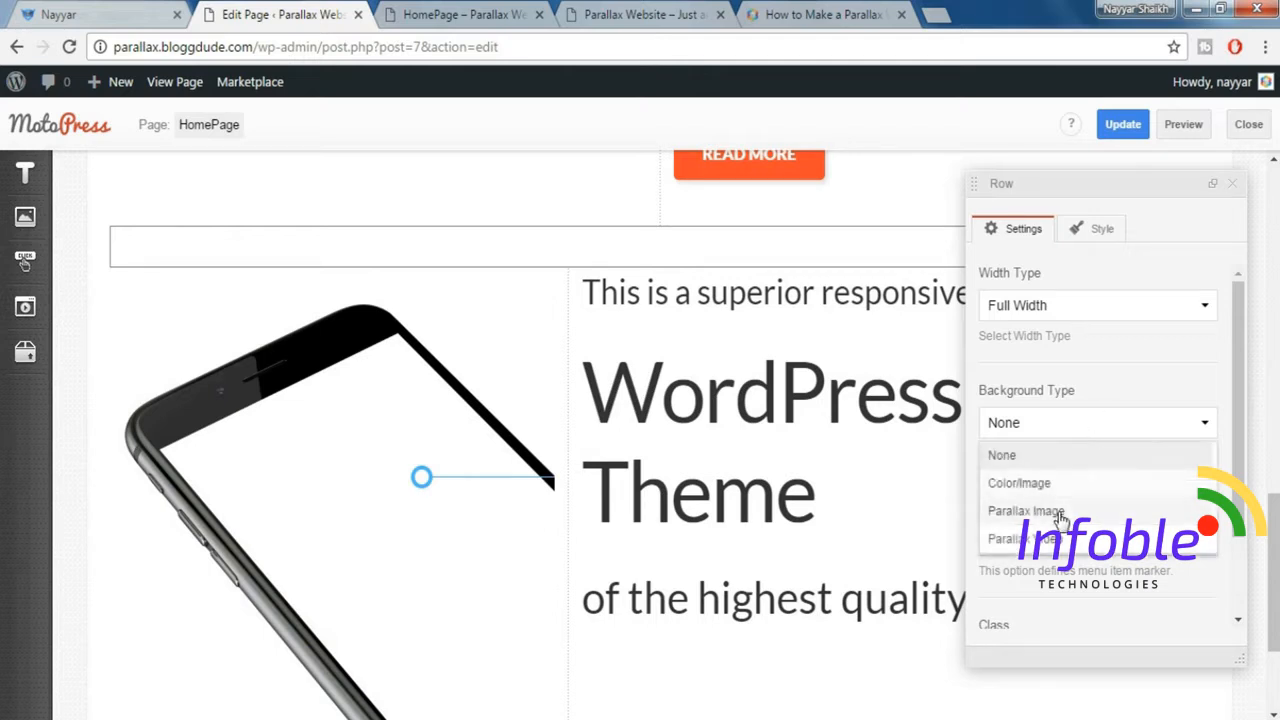
{"action": "left_click", "coordinate": [1061, 514]}
Assign the grey skyline image home-parallax-2-img1-1024x493.jpg as the empty row's background image.
{"action": "scroll", "coordinate": [1119, 490], "scroll_direction": "down", "scroll_amount": 3}
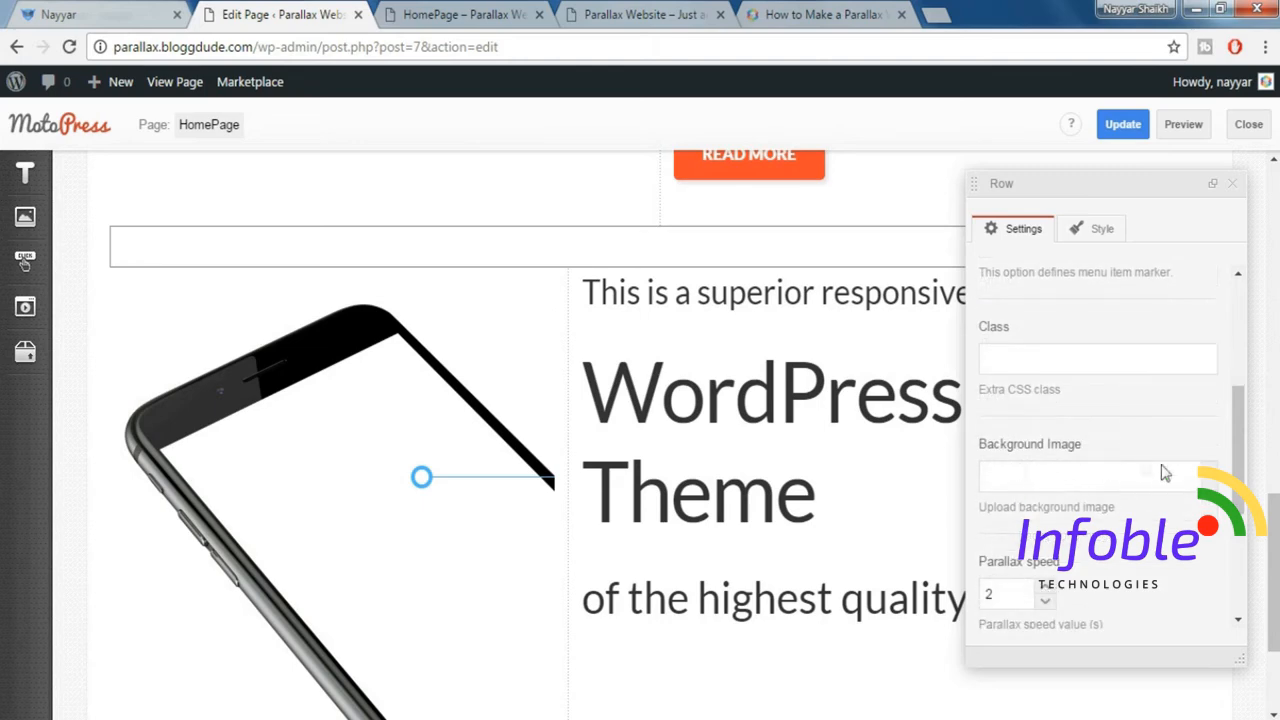
{"action": "left_click", "coordinate": [1210, 478]}
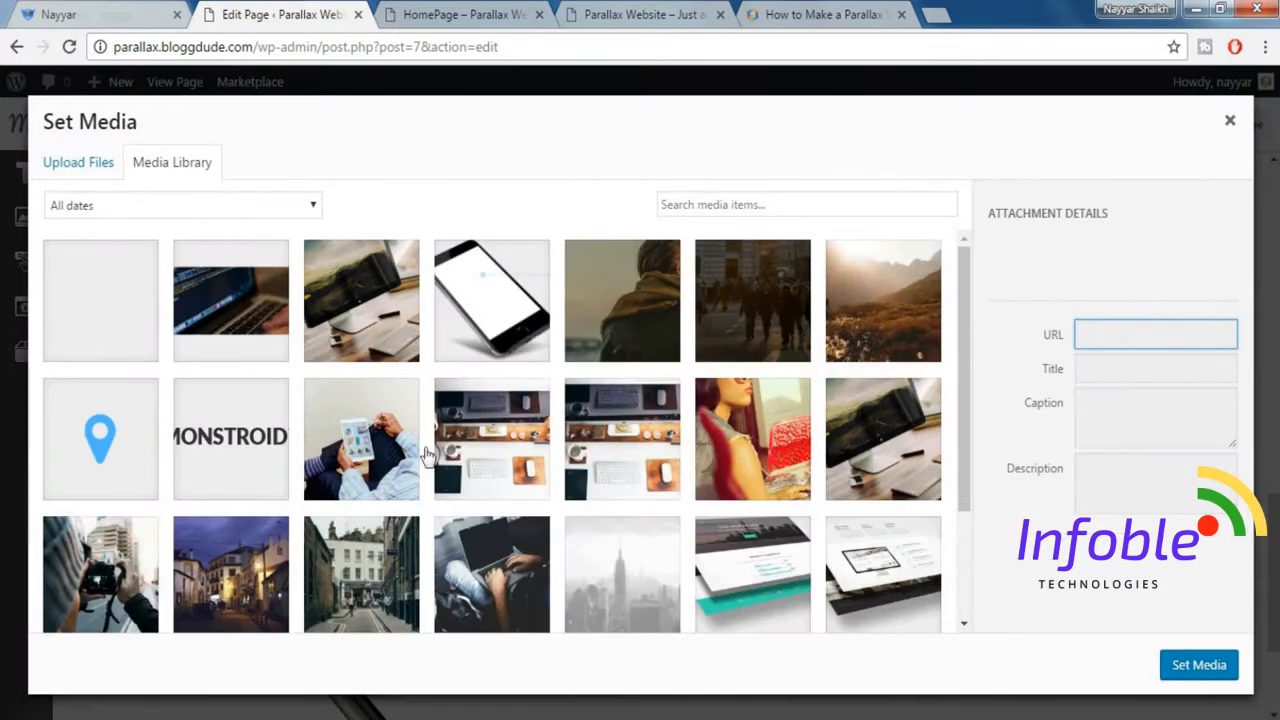
{"action": "scroll", "coordinate": [578, 429], "scroll_direction": "down", "scroll_amount": 1}
{"action": "scroll", "coordinate": [578, 429], "scroll_direction": "down", "scroll_amount": 1}
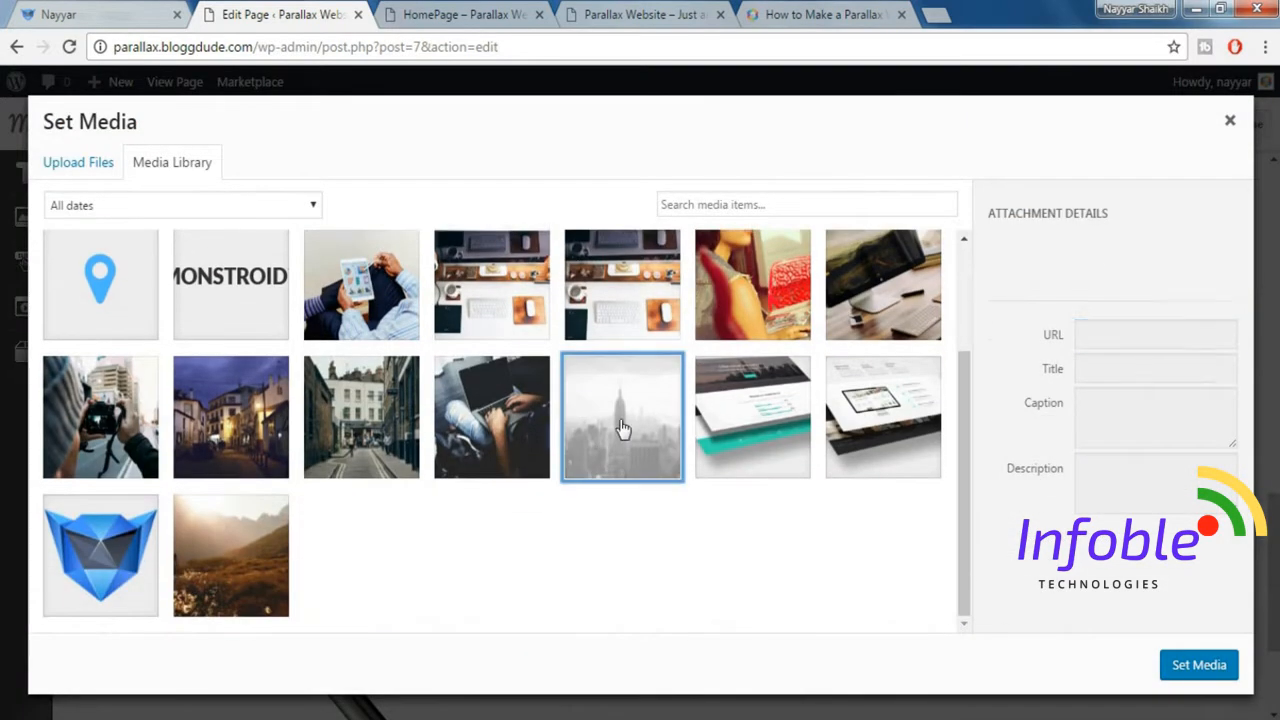
{"action": "left_click", "coordinate": [620, 425]}
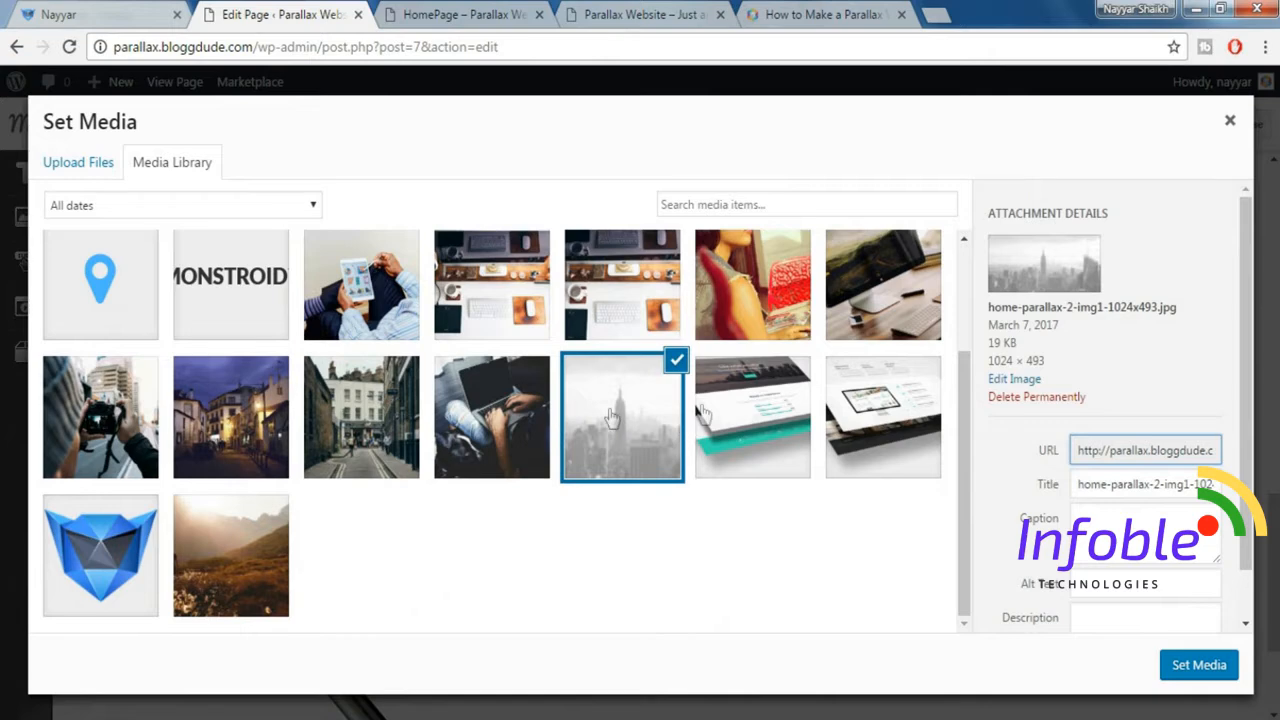
{"action": "left_click", "coordinate": [1199, 667]}
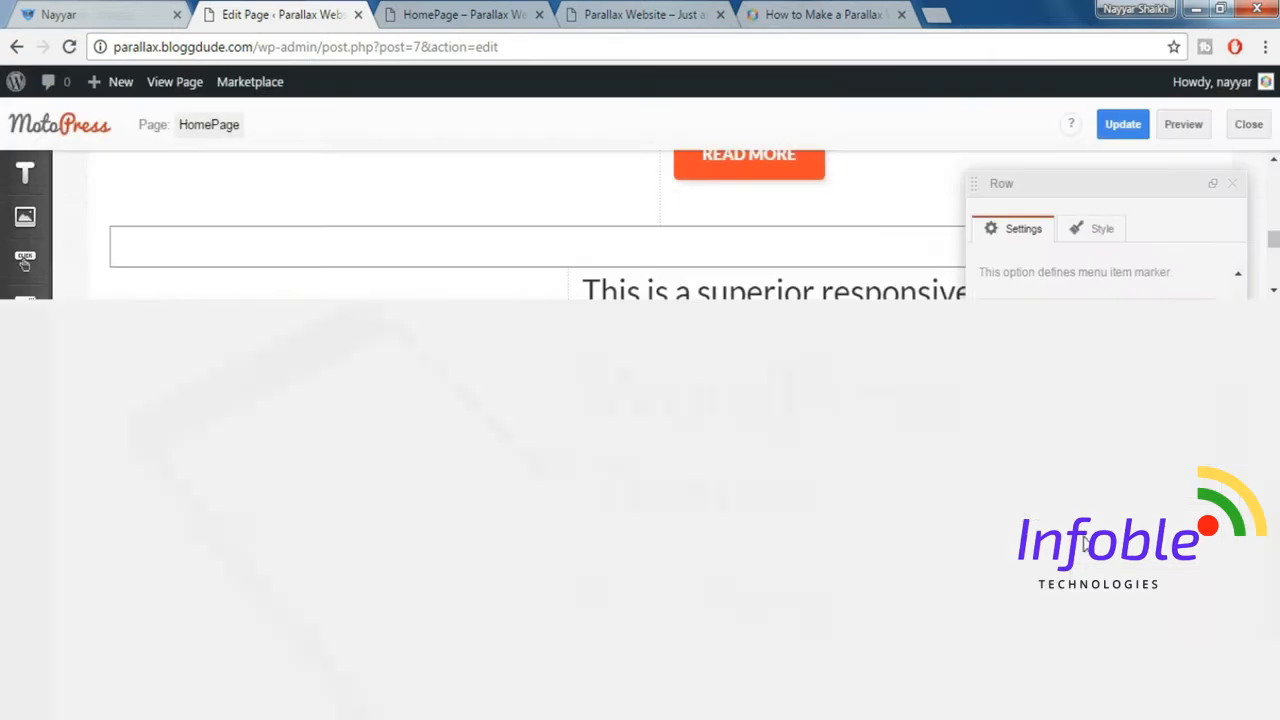
Apply the Padding top 140px style to the empty row and close its settings.
{"action": "scroll", "coordinate": [1084, 543], "scroll_direction": "down", "scroll_amount": 3}
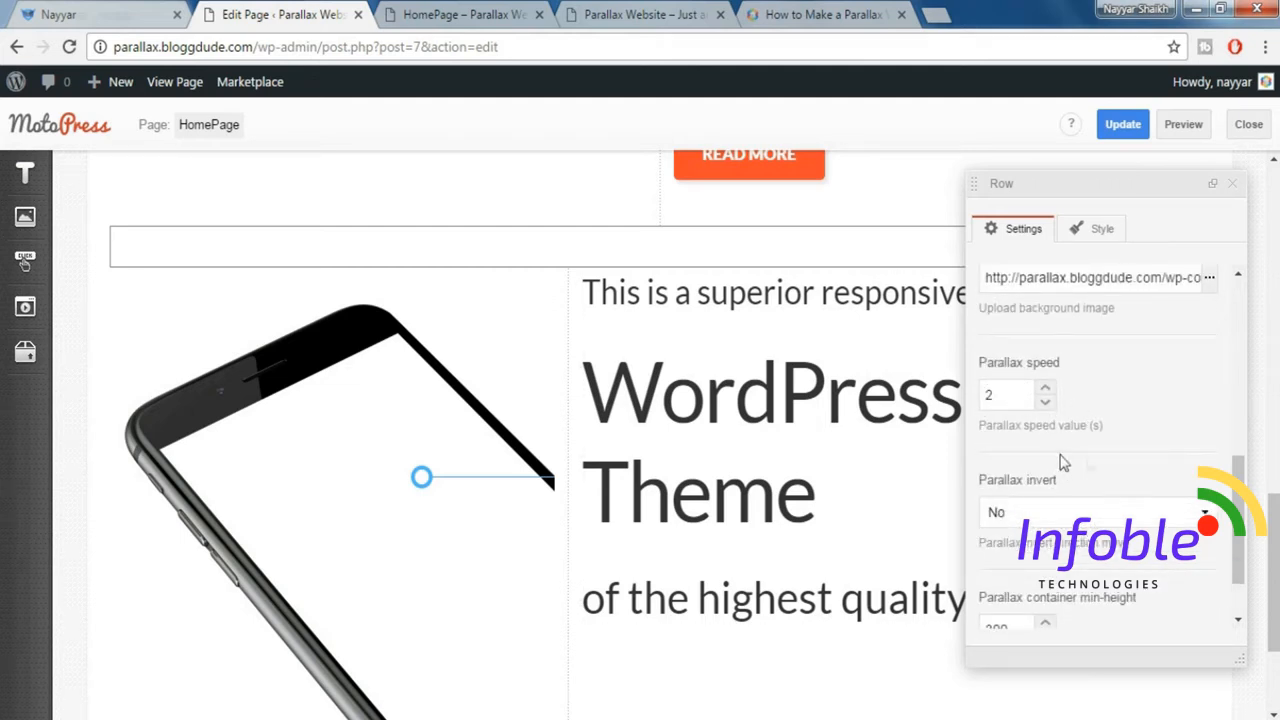
{"action": "scroll", "coordinate": [1080, 462], "scroll_direction": "down", "scroll_amount": 1}
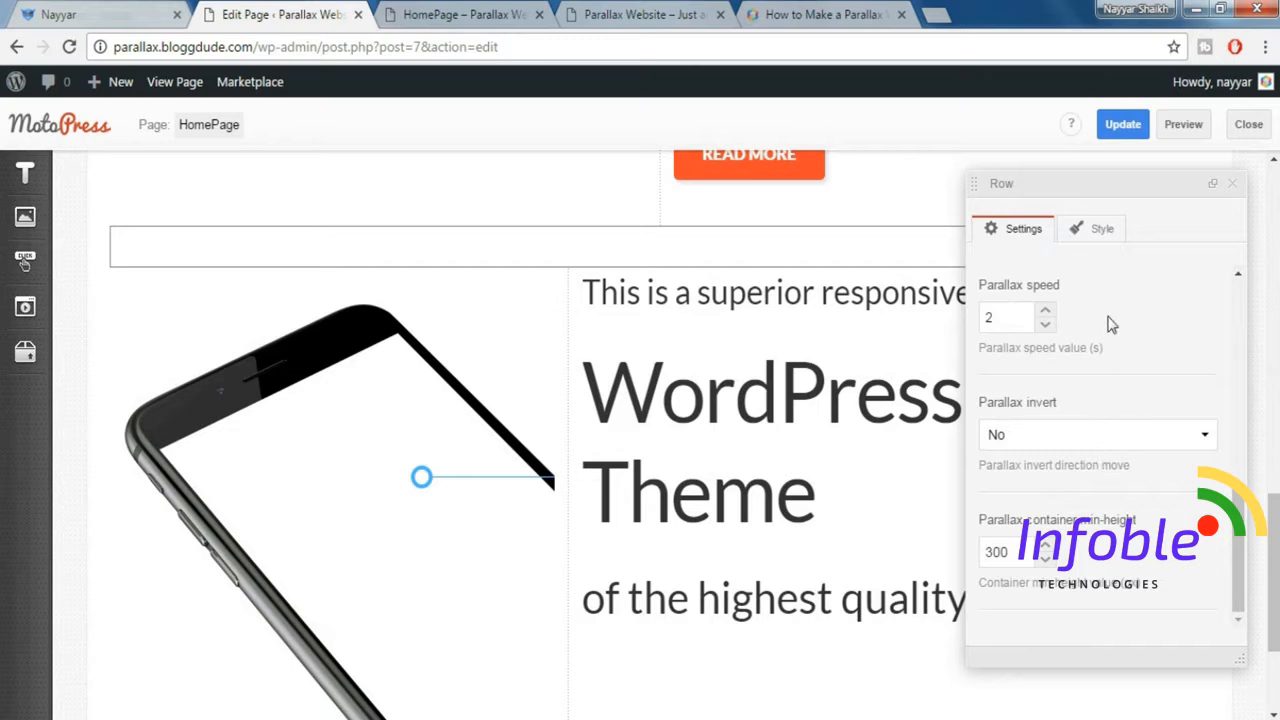
{"action": "left_click", "coordinate": [1096, 238]}
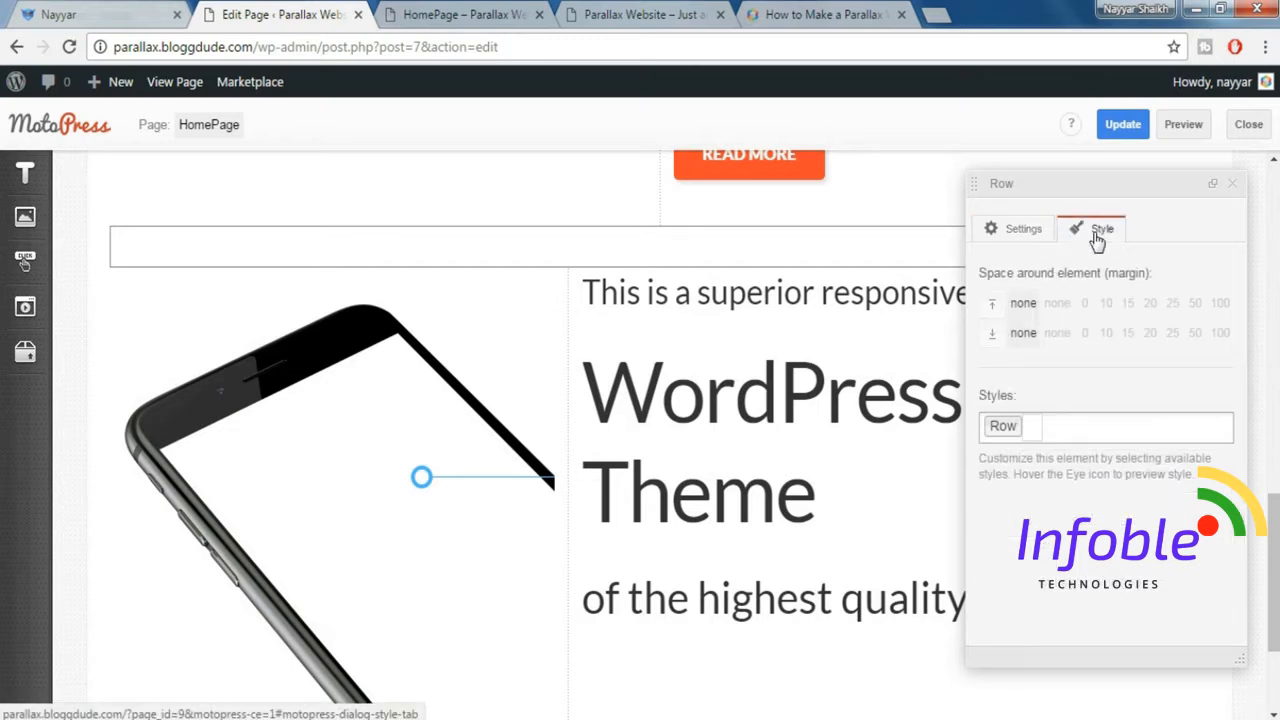
{"action": "left_click", "coordinate": [1106, 425]}
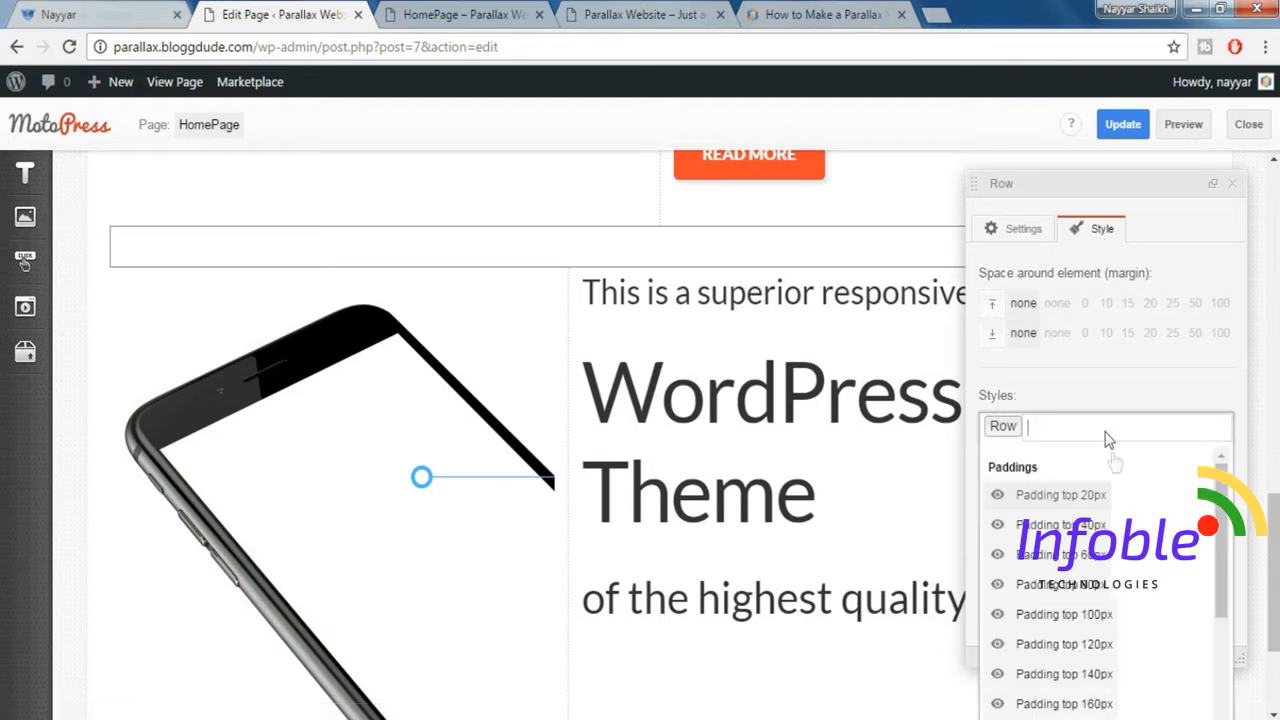
{"action": "left_click", "coordinate": [1090, 674]}
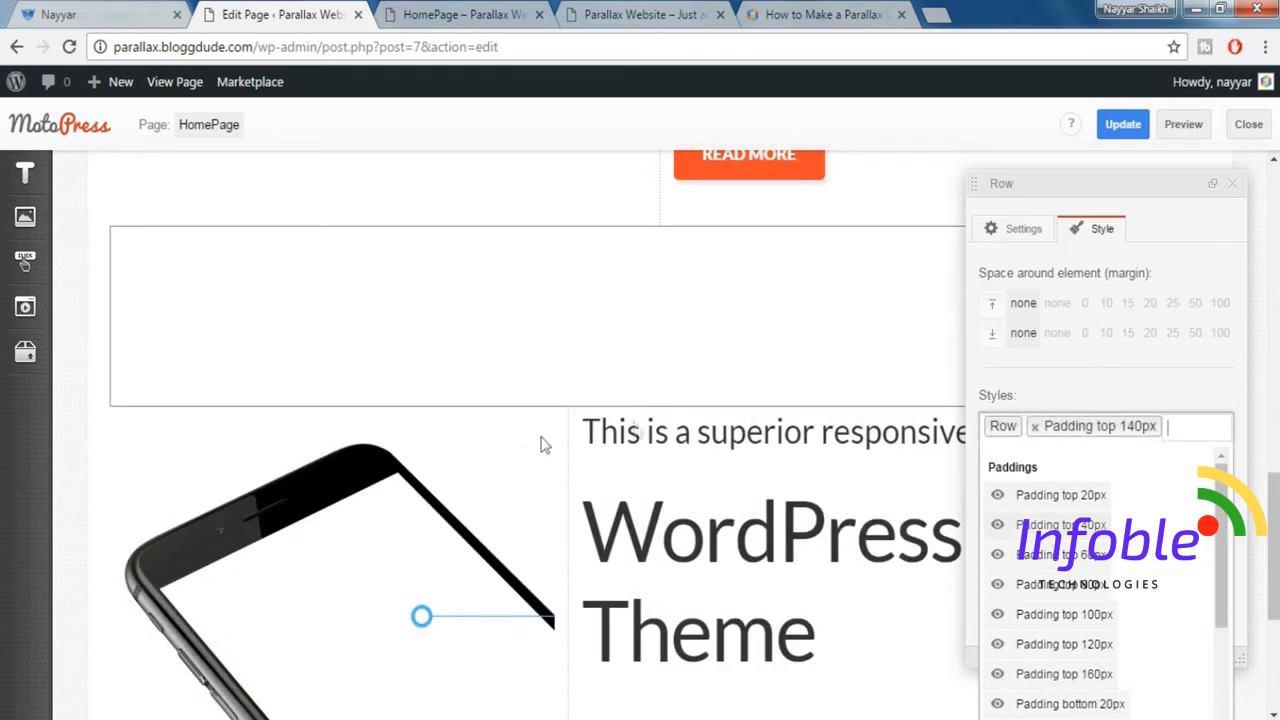
{"action": "left_click", "coordinate": [1235, 193]}
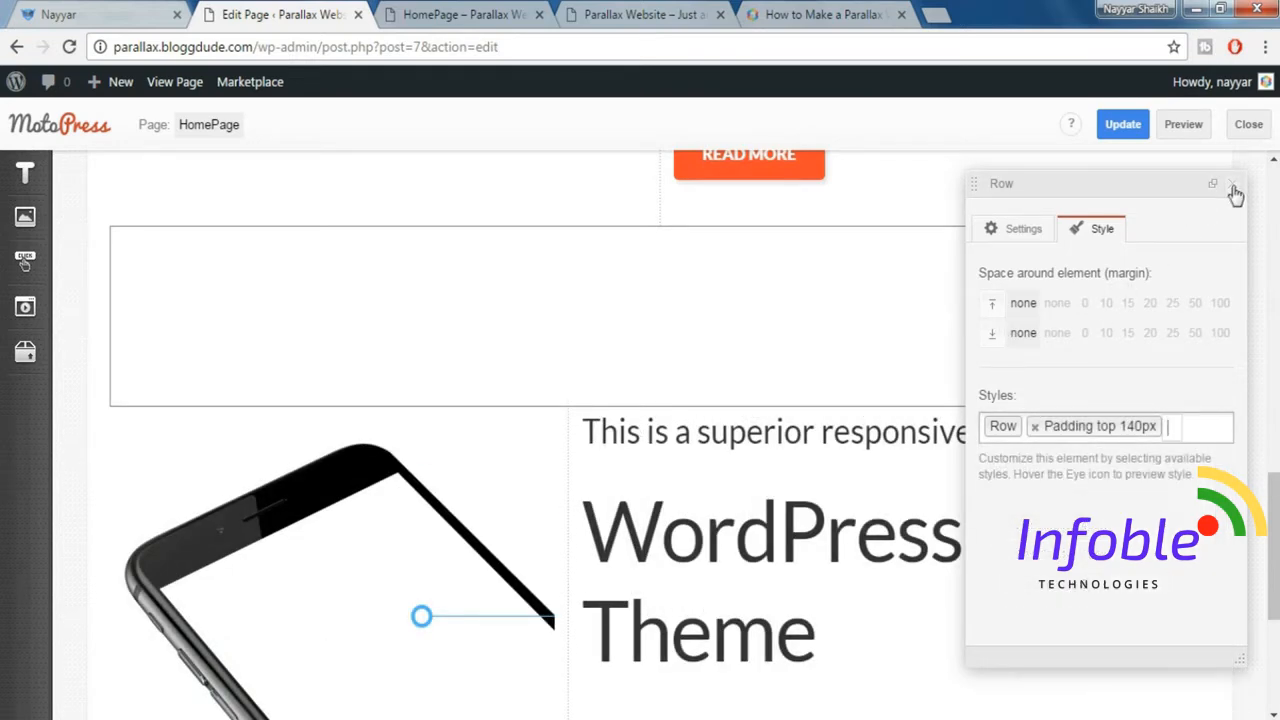
{"action": "left_click", "coordinate": [1233, 187]}
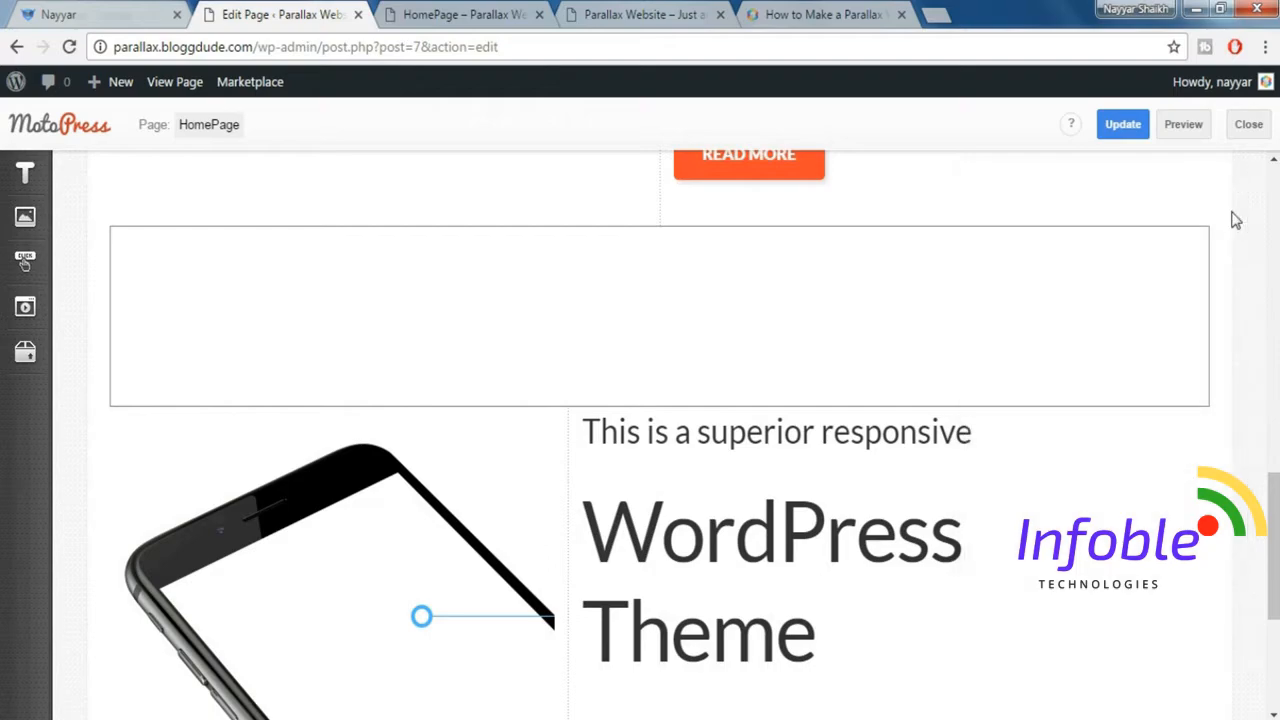
Preview the homepage and examine where the parallax background sits relative to the phone and heading section.
{"action": "left_click", "coordinate": [1187, 128]}
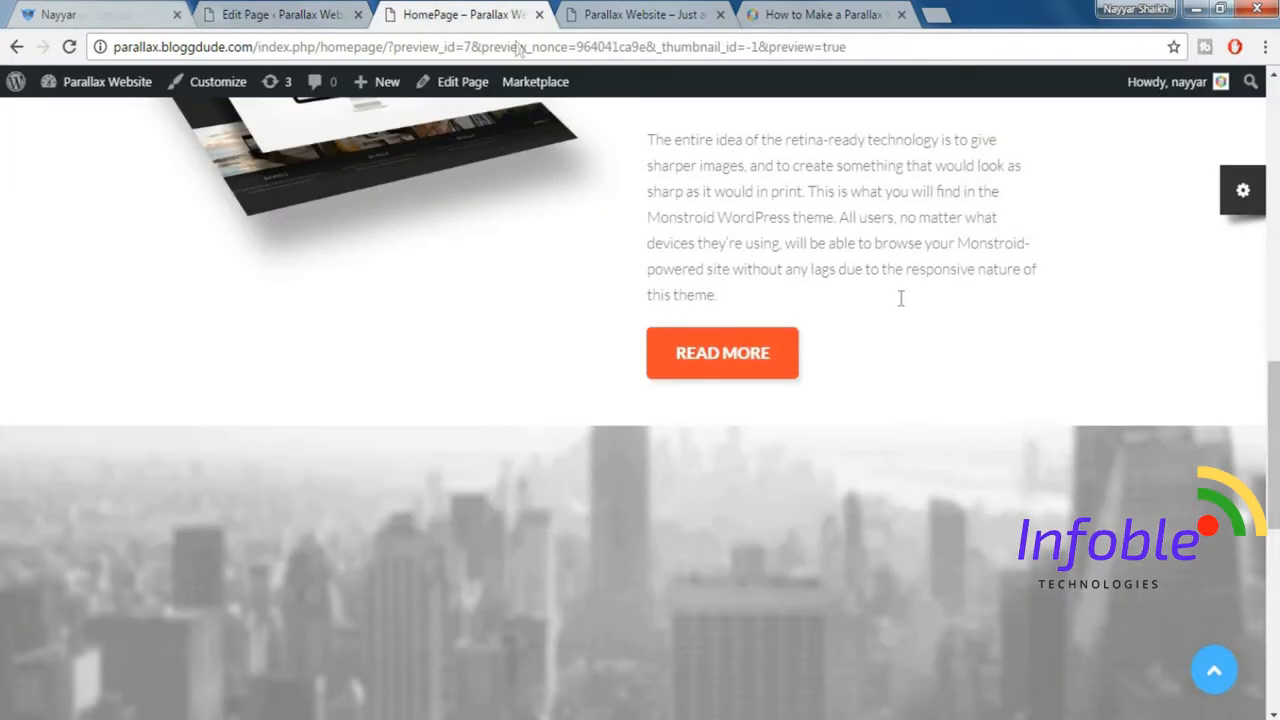
{"action": "left_click_drag", "start_coordinate": [1276, 397], "coordinate": [1276, 440]}
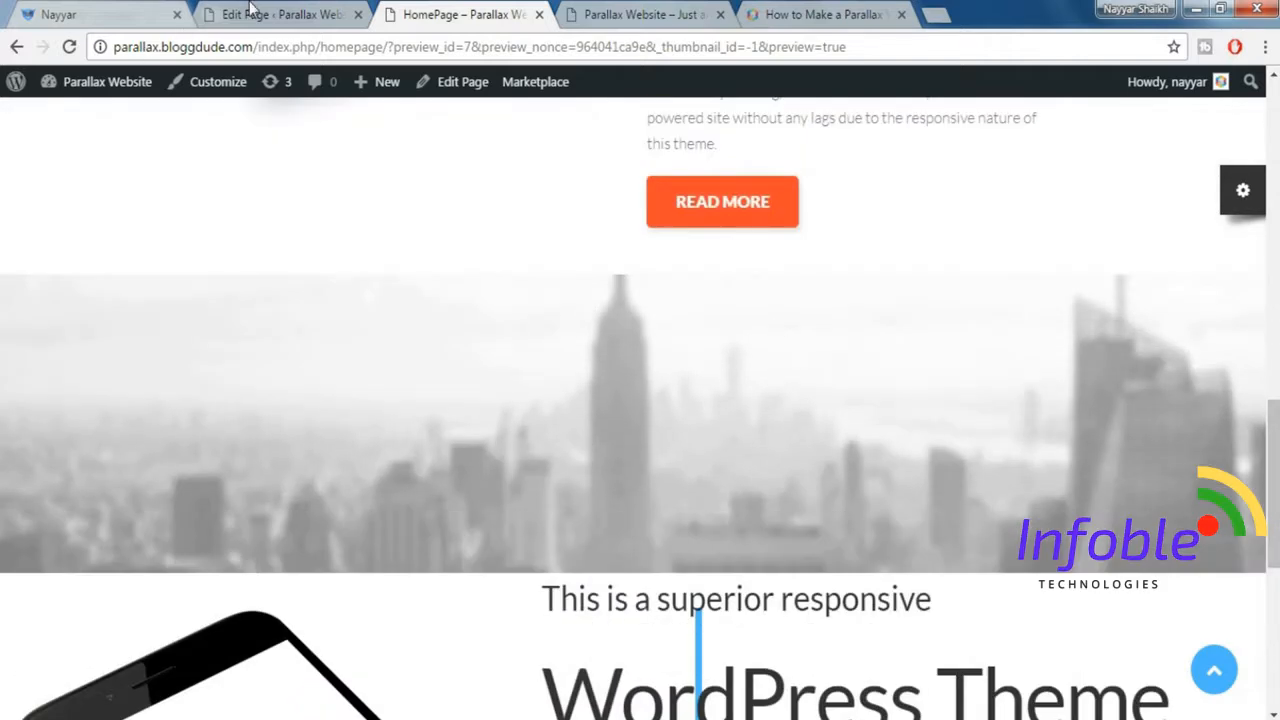
{"action": "left_click", "coordinate": [251, 12]}
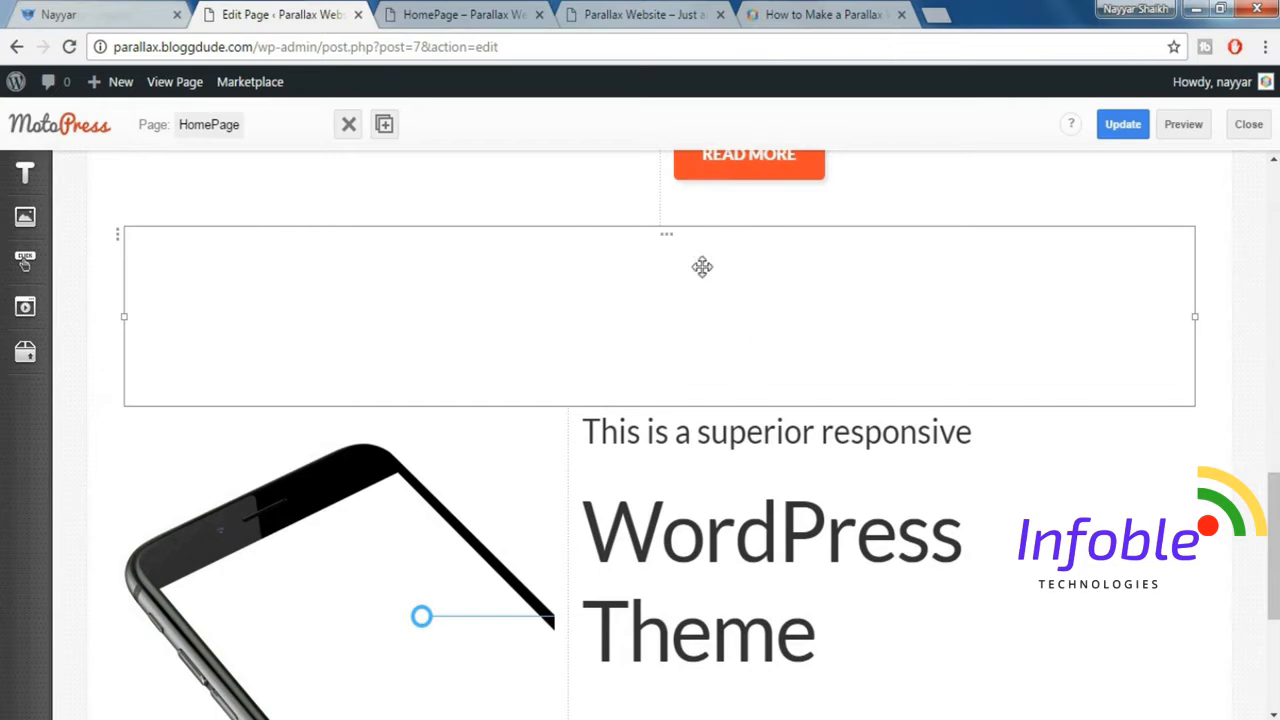
{"action": "left_click", "coordinate": [498, 12]}
{"action": "scroll", "coordinate": [904, 461], "scroll_direction": "down", "scroll_amount": 4}
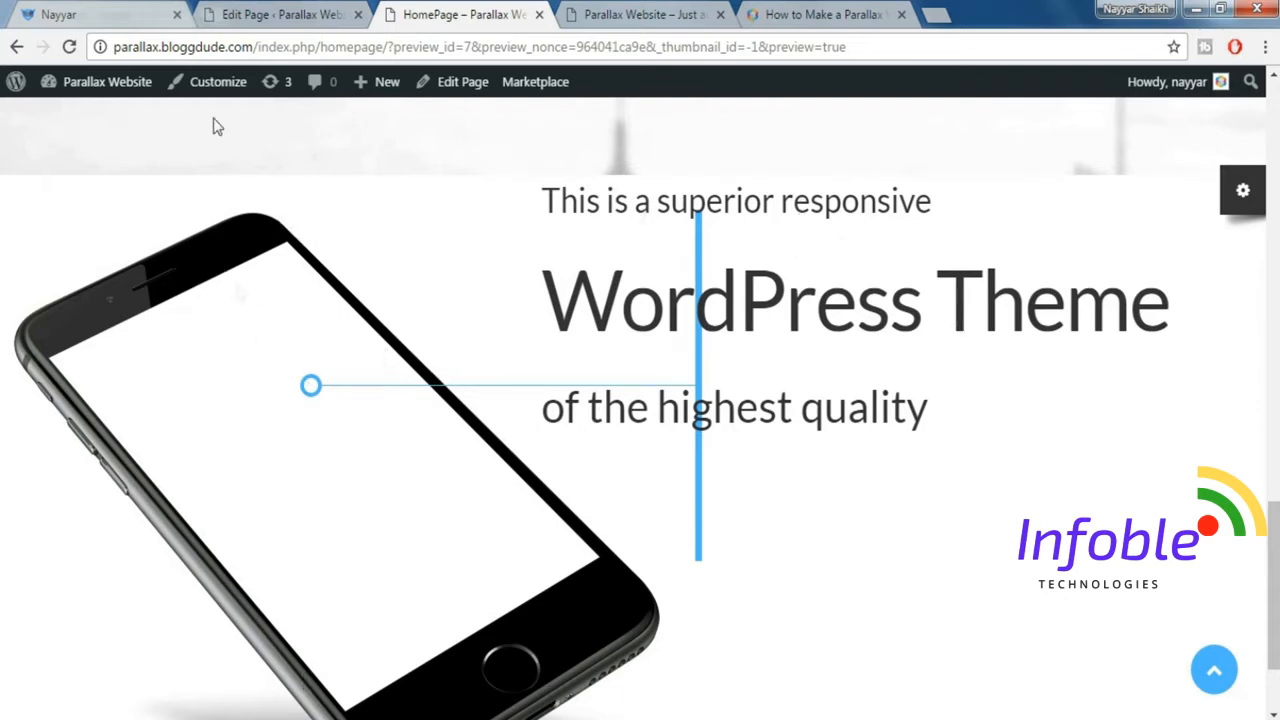
{"action": "scroll", "coordinate": [645, 257], "scroll_direction": "up", "scroll_amount": 2}
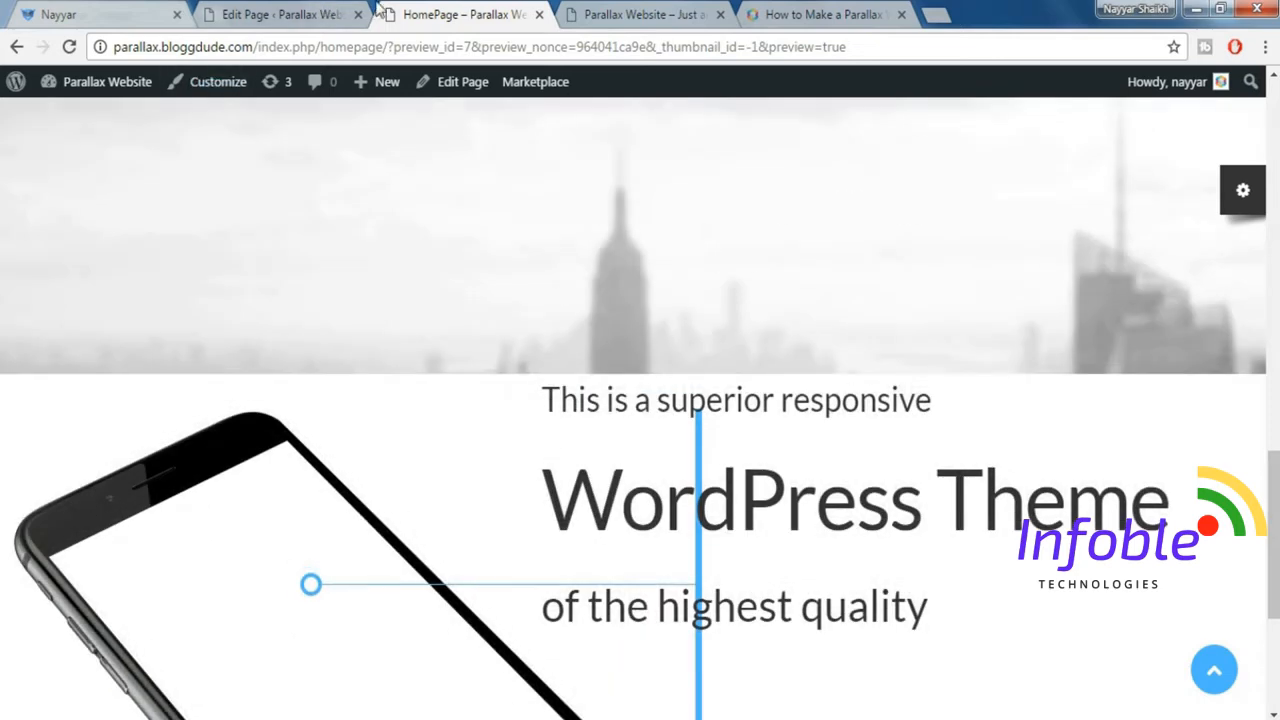
Remove the Padding top 140px style from the empty row above the phone section.
{"action": "left_click", "coordinate": [314, 12]}
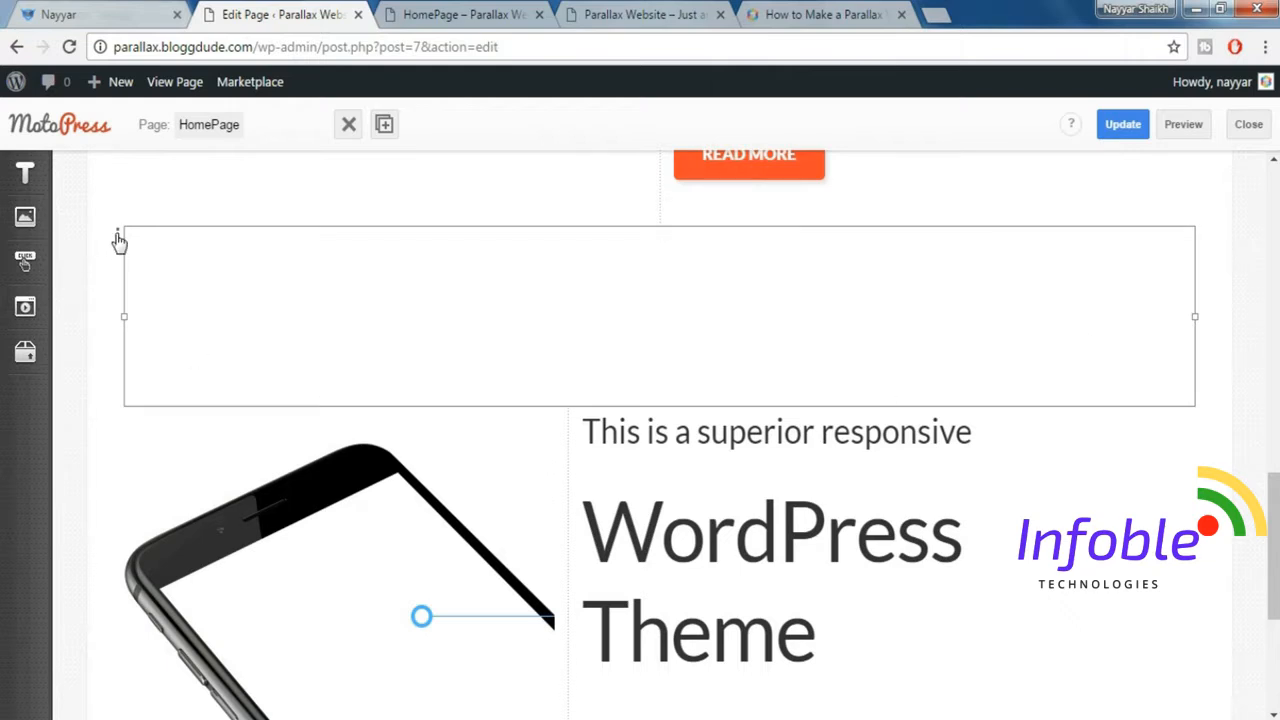
{"action": "left_click", "coordinate": [486, 256]}
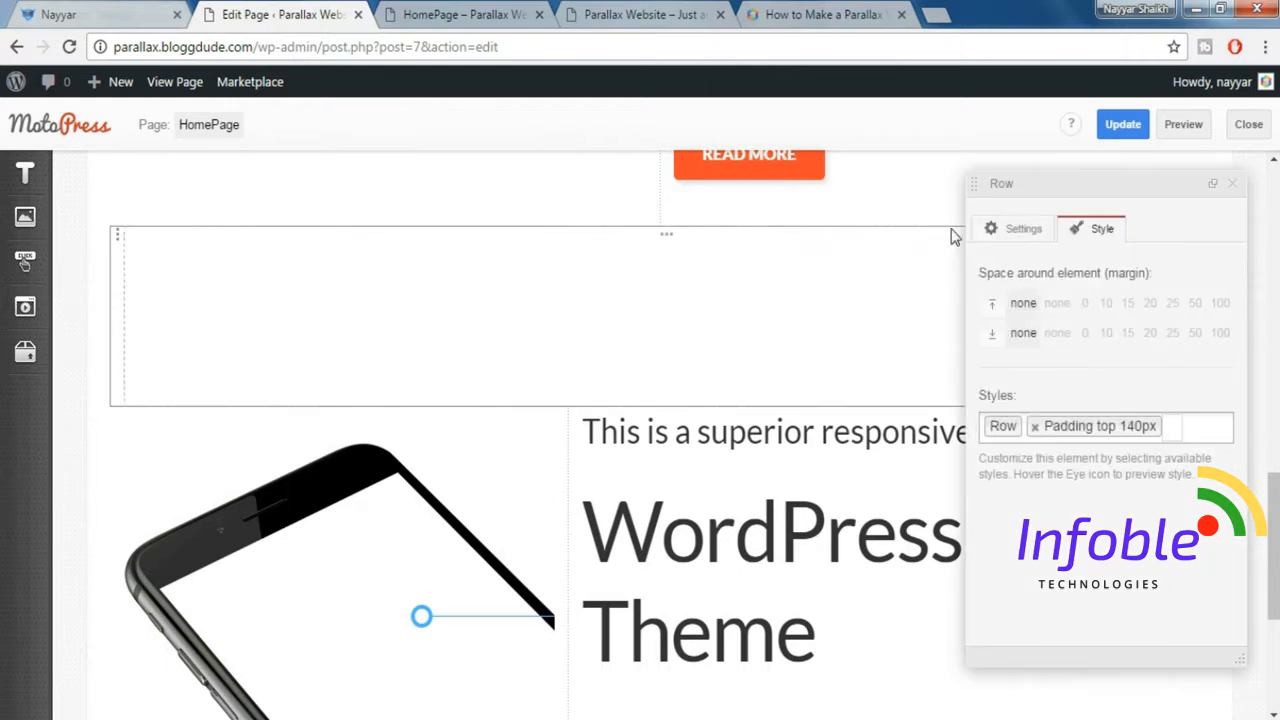
{"action": "left_click", "coordinate": [1201, 434]}
{"action": "key", "text": "BackSpace"}
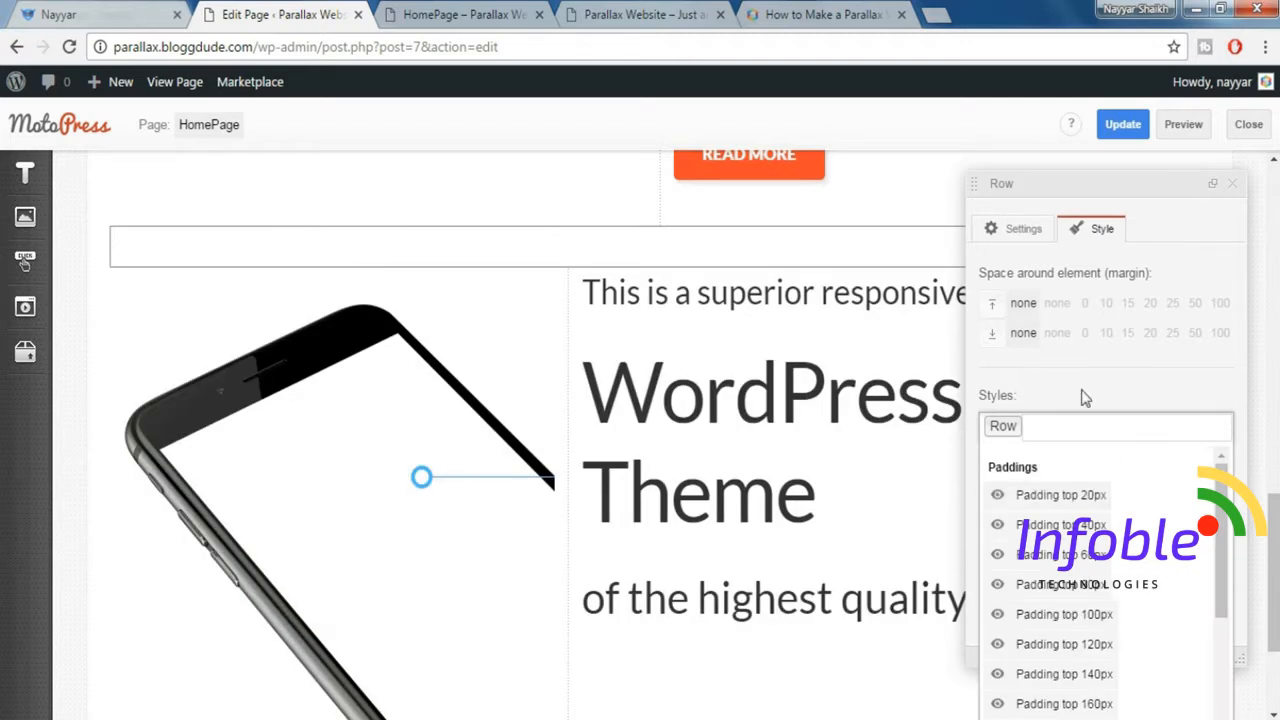
Set the empty row's background type back to None and close its settings.
{"action": "left_click", "coordinate": [1001, 237]}
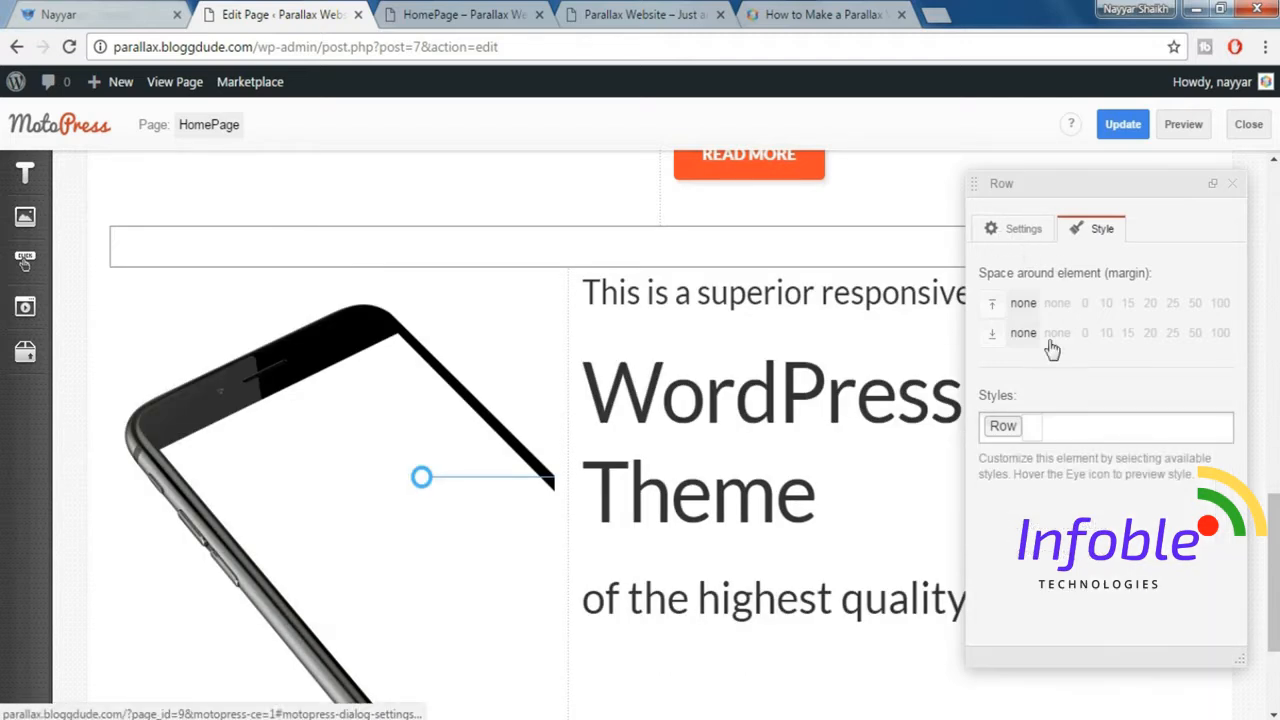
{"action": "left_click", "coordinate": [1023, 248]}
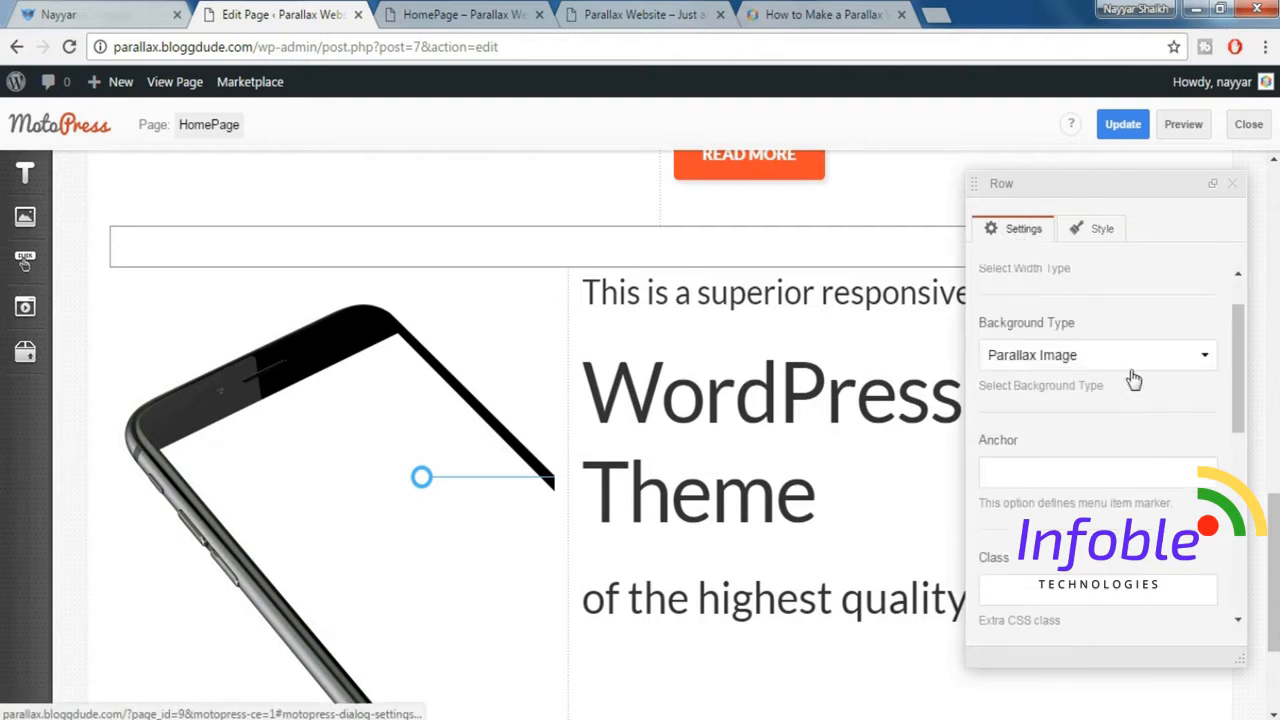
{"action": "scroll", "coordinate": [1140, 382], "scroll_direction": "up", "scroll_amount": 1}
{"action": "left_click", "coordinate": [1105, 425]}
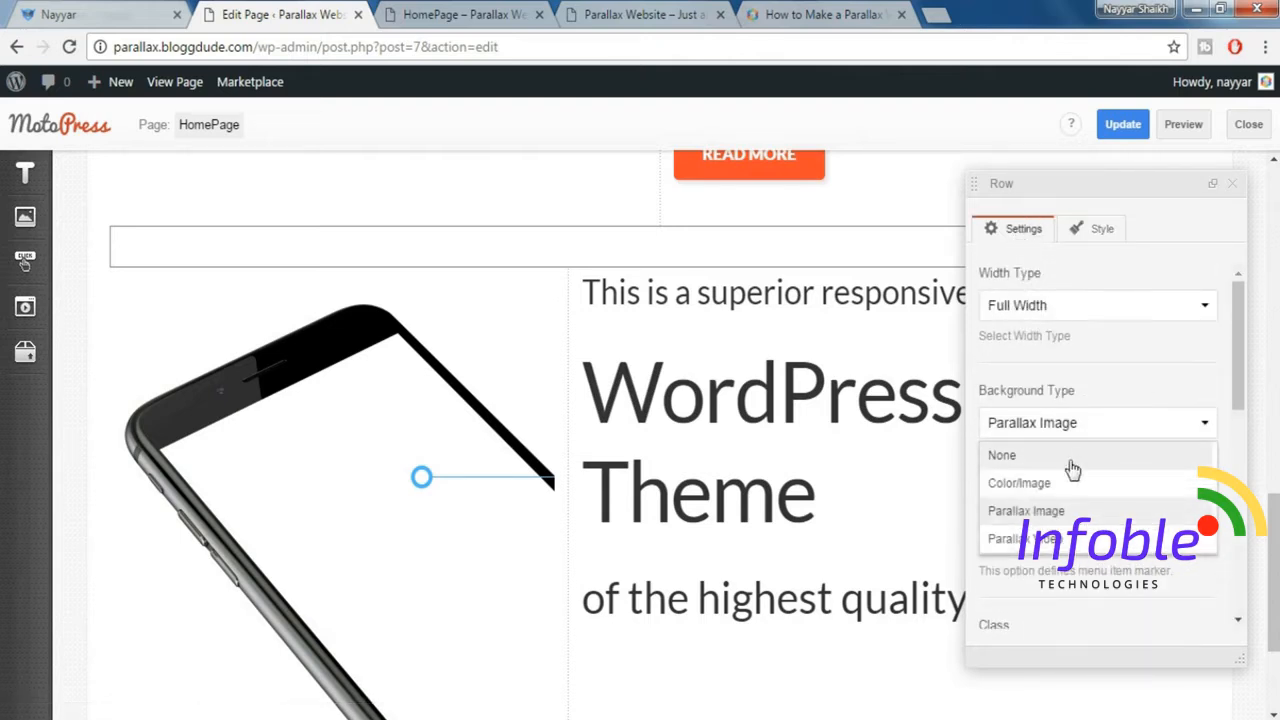
{"action": "left_click", "coordinate": [1066, 455]}
{"action": "scroll", "coordinate": [1095, 440], "scroll_direction": "down", "scroll_amount": 3}
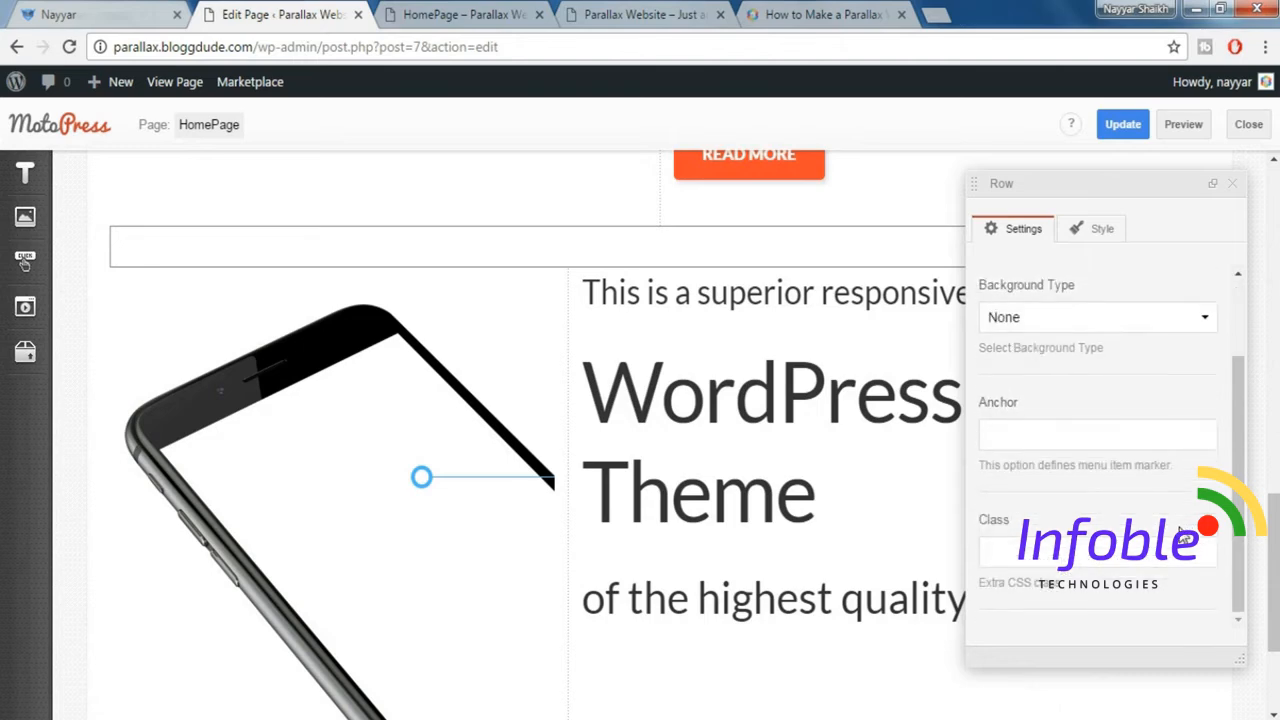
{"action": "scroll", "coordinate": [1183, 535], "scroll_direction": "down", "scroll_amount": 1}
{"action": "scroll", "coordinate": [1183, 535], "scroll_direction": "up", "scroll_amount": 2}
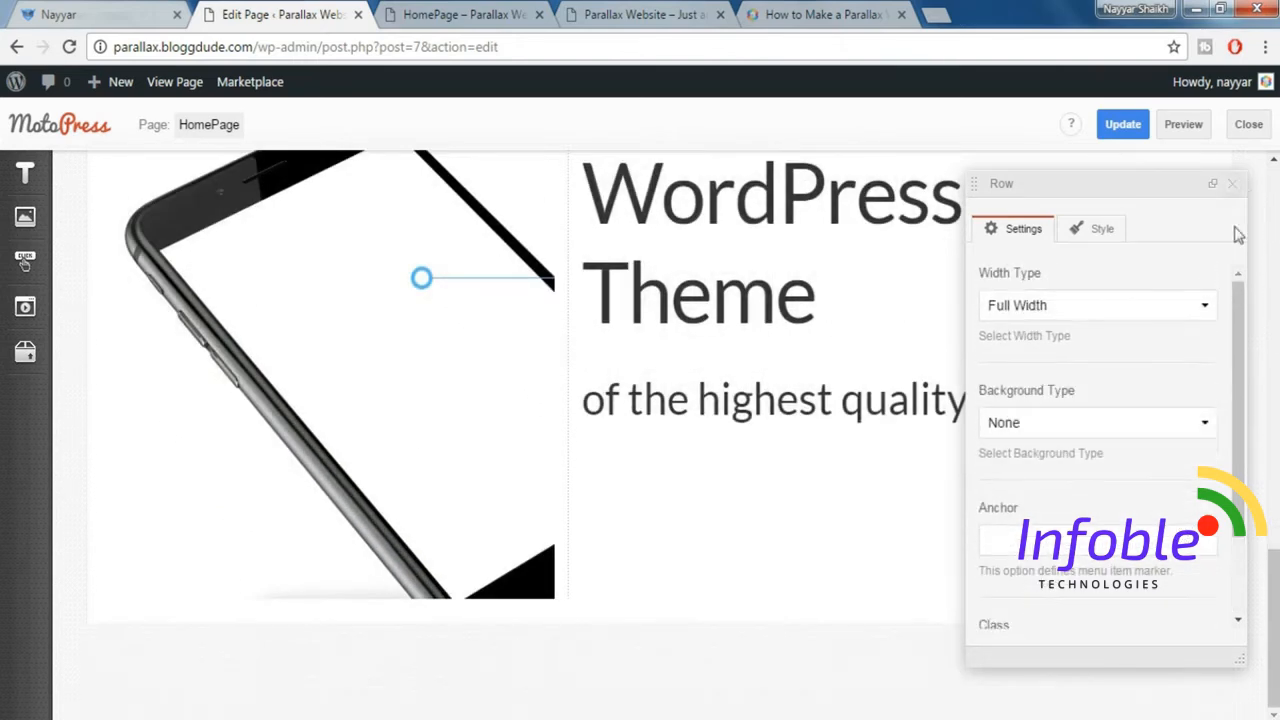
{"action": "left_click", "coordinate": [1233, 184]}
Open the settings of the row containing the phone image and heading text, and collapse the dialog to inspect the row.
{"action": "scroll", "coordinate": [1256, 318], "scroll_direction": "up", "scroll_amount": 2}
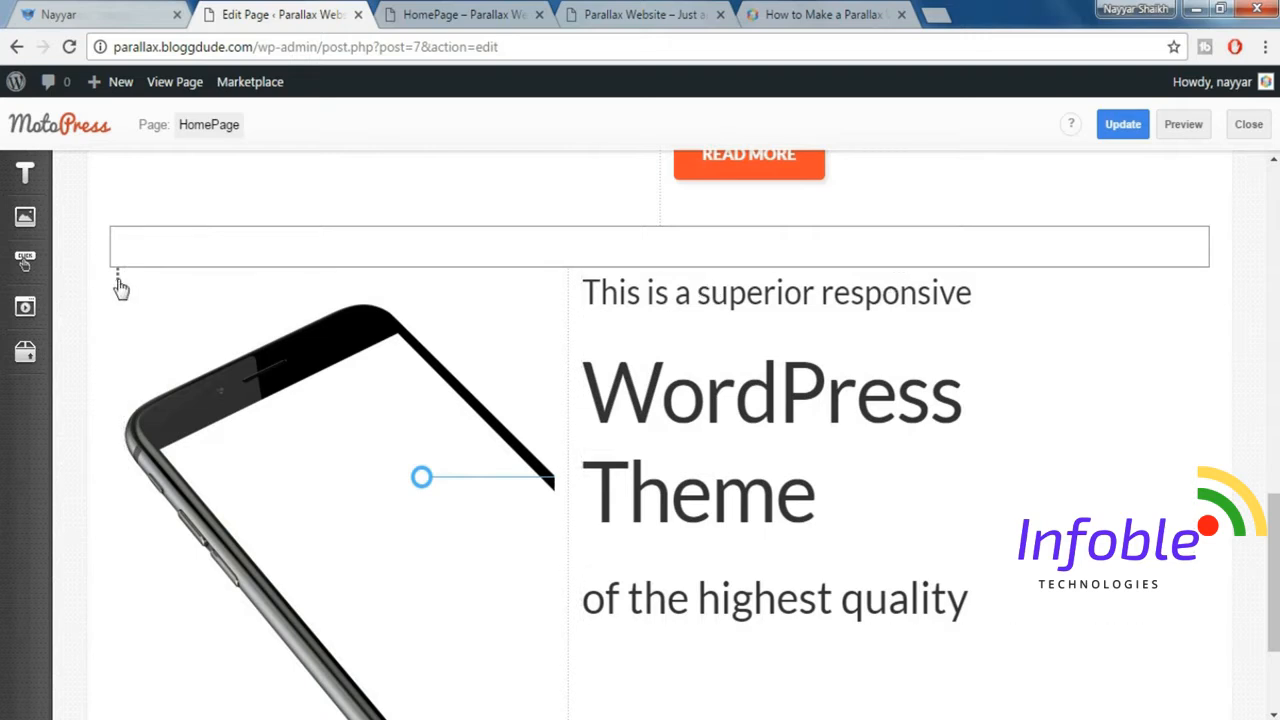
{"action": "left_click", "coordinate": [116, 284]}
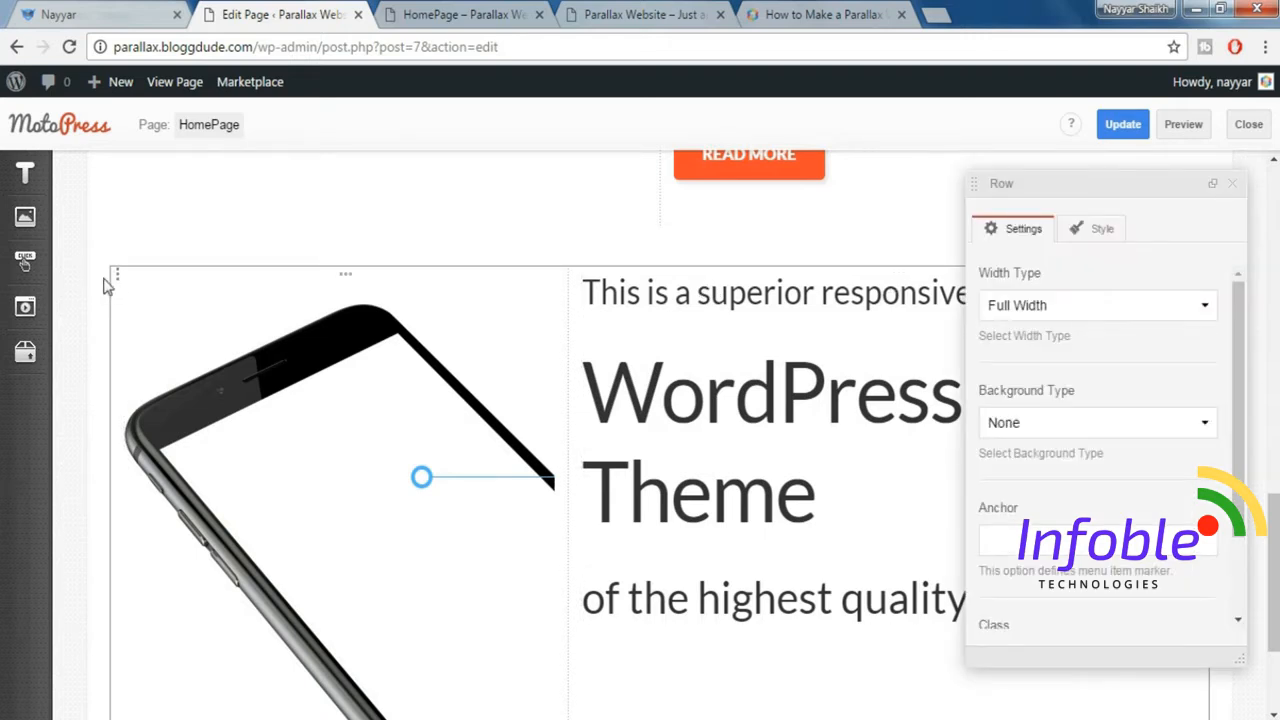
{"action": "left_click", "coordinate": [1213, 184]}
{"action": "scroll", "coordinate": [1180, 290], "scroll_direction": "down", "scroll_amount": 1}
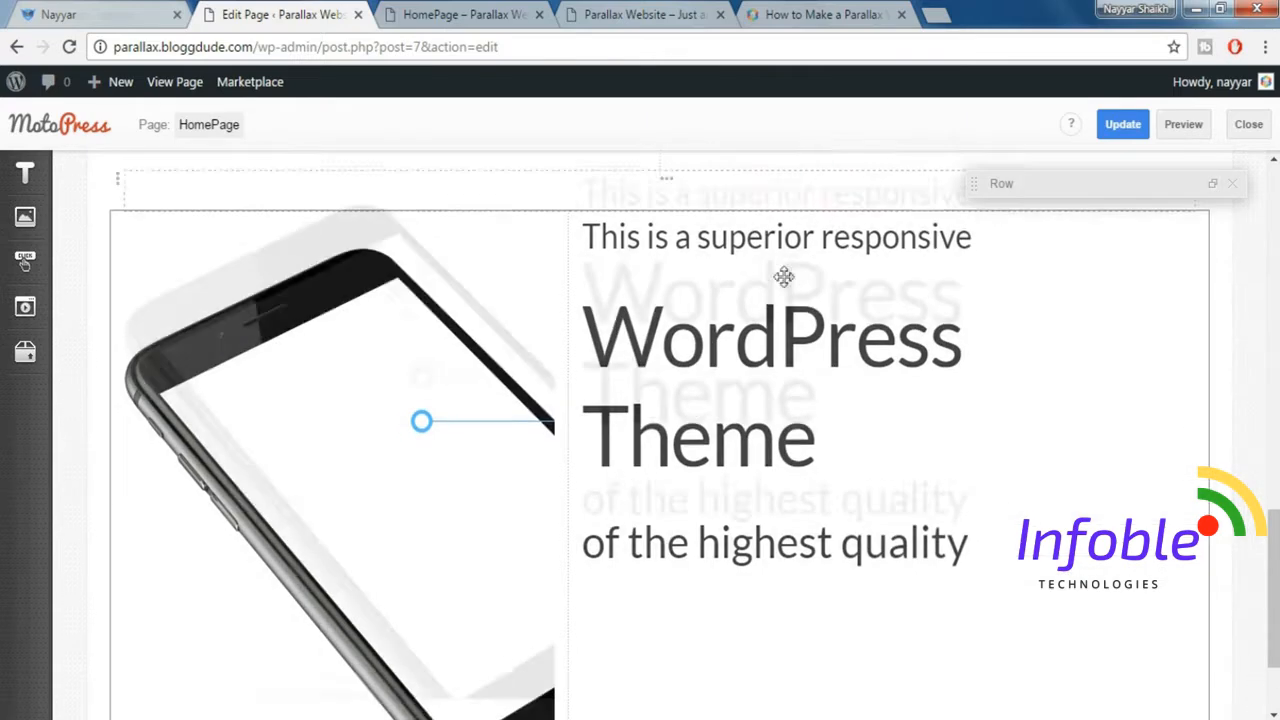
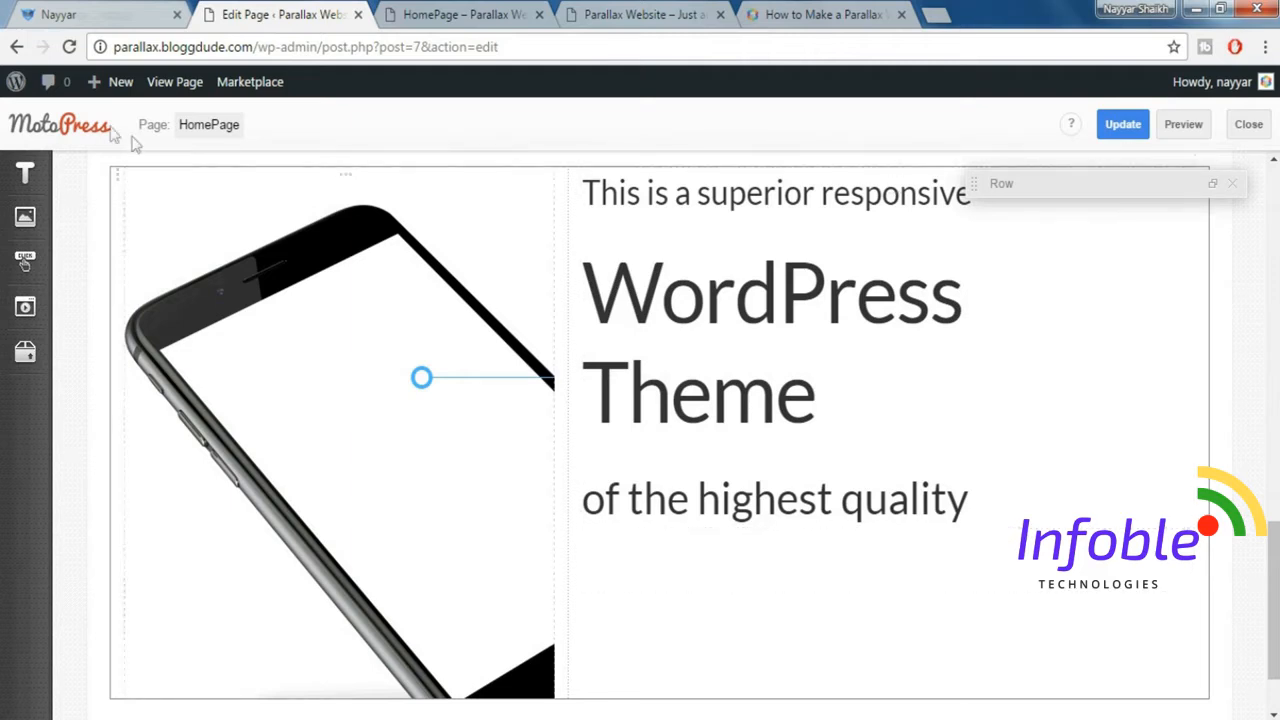
Set the phone row's background type to Parallax Image, using home-parallax-2-img1-1024x493.jpg from the media library.
{"action": "left_click", "coordinate": [1213, 186]}
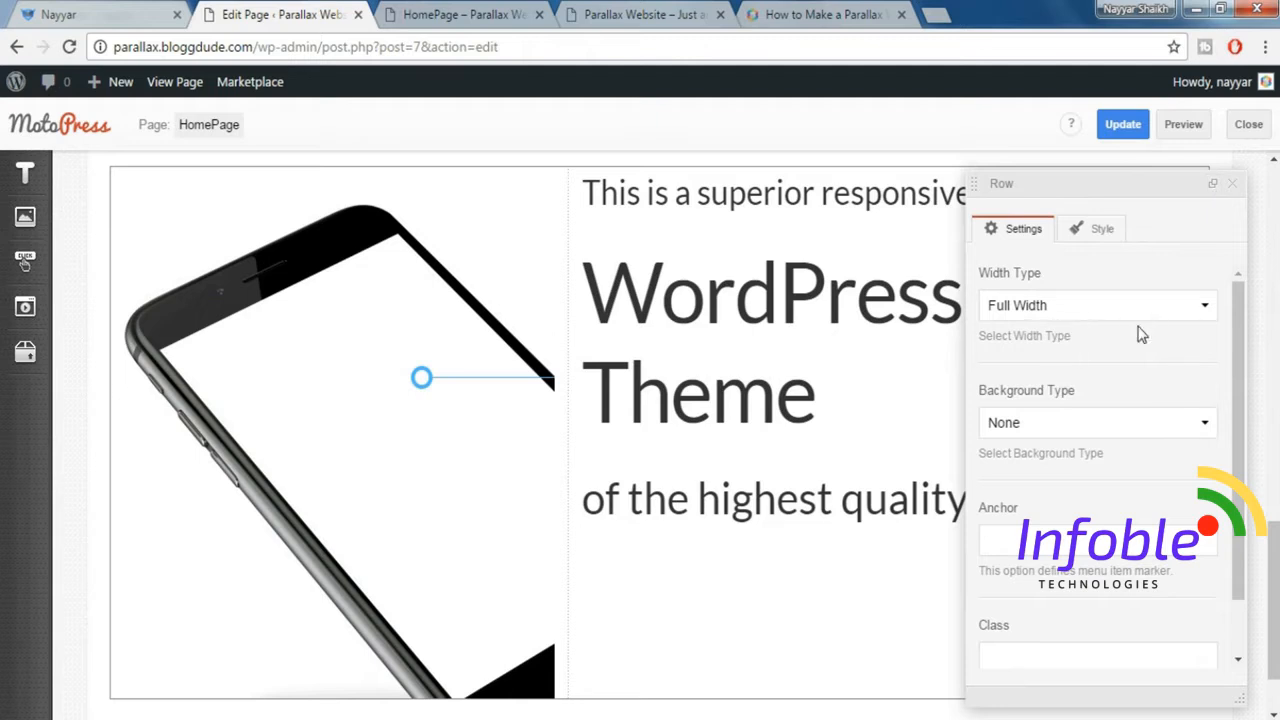
{"action": "scroll", "coordinate": [1208, 380], "scroll_direction": "down", "scroll_amount": 1}
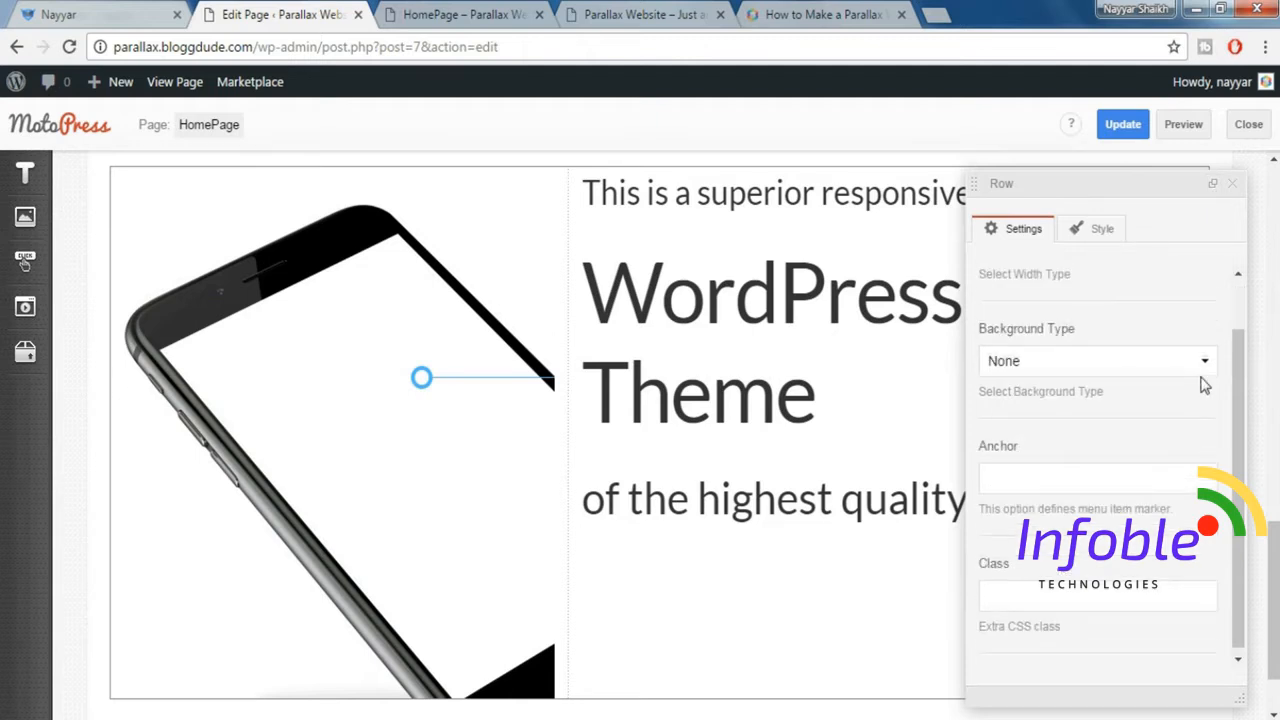
{"action": "left_click", "coordinate": [1085, 360]}
{"action": "left_click", "coordinate": [1057, 443]}
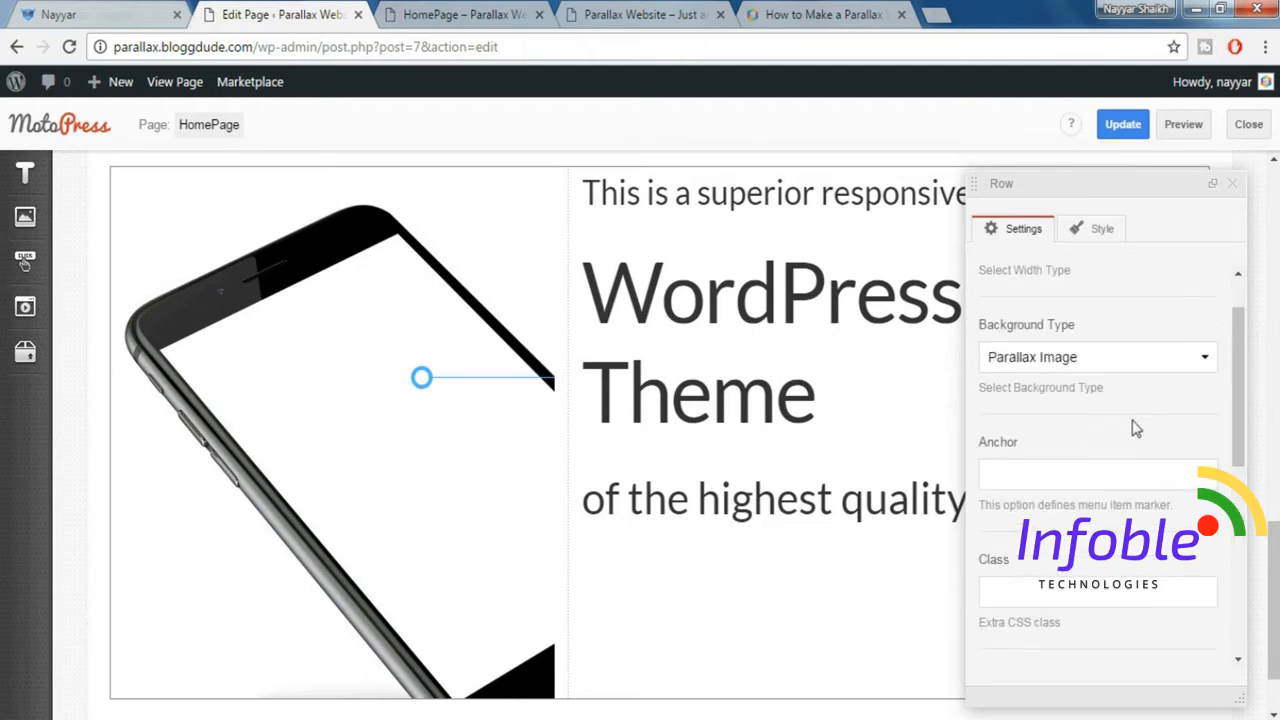
{"action": "scroll", "coordinate": [1134, 428], "scroll_direction": "down", "scroll_amount": 3}
{"action": "scroll", "coordinate": [1136, 428], "scroll_direction": "down", "scroll_amount": 2}
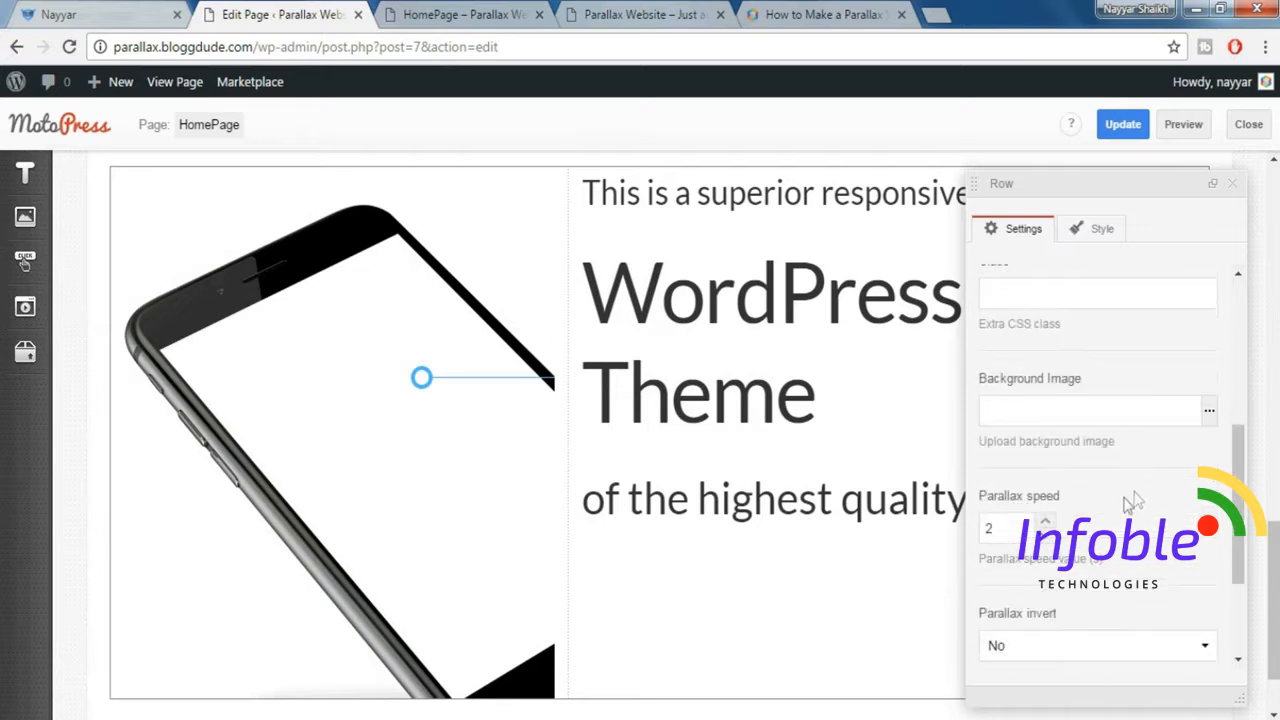
{"action": "left_click", "coordinate": [1209, 418]}
{"action": "left_click", "coordinate": [616, 430]}
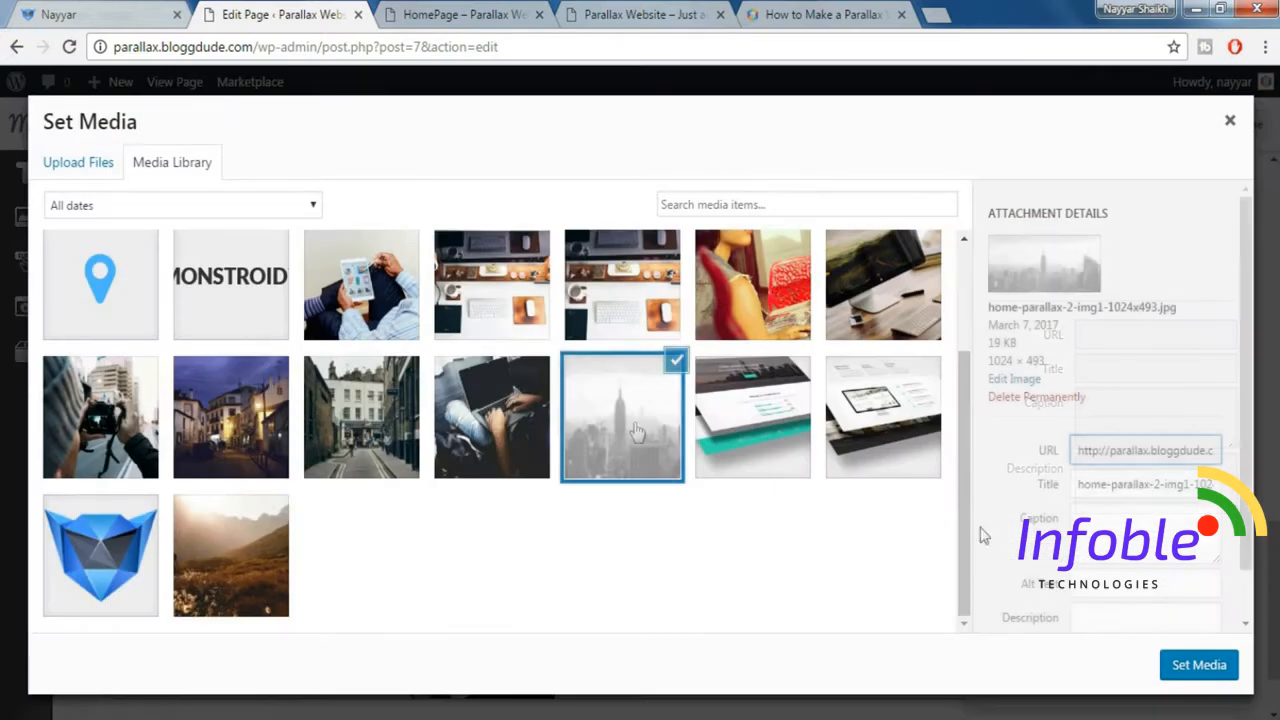
{"action": "left_click", "coordinate": [1199, 666]}
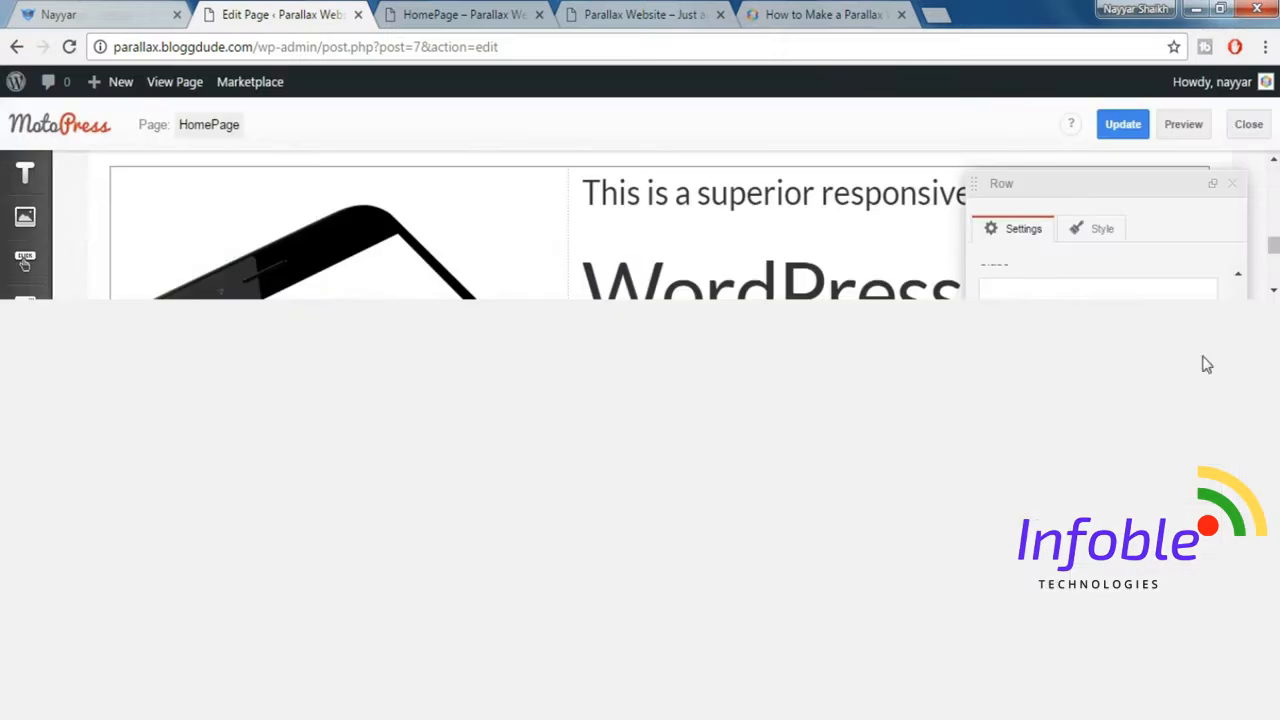
Apply the Padding top 140px style to the phone row and close its settings.
{"action": "left_click", "coordinate": [1110, 236]}
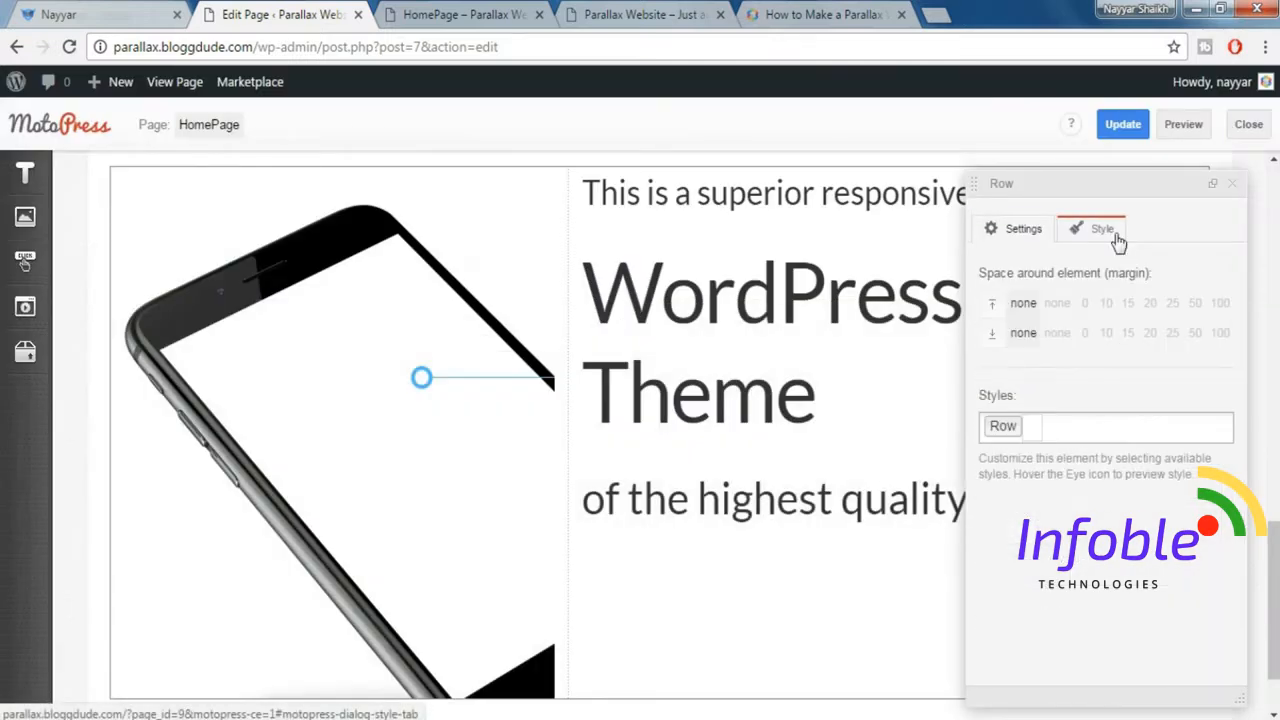
{"action": "left_click", "coordinate": [1106, 426]}
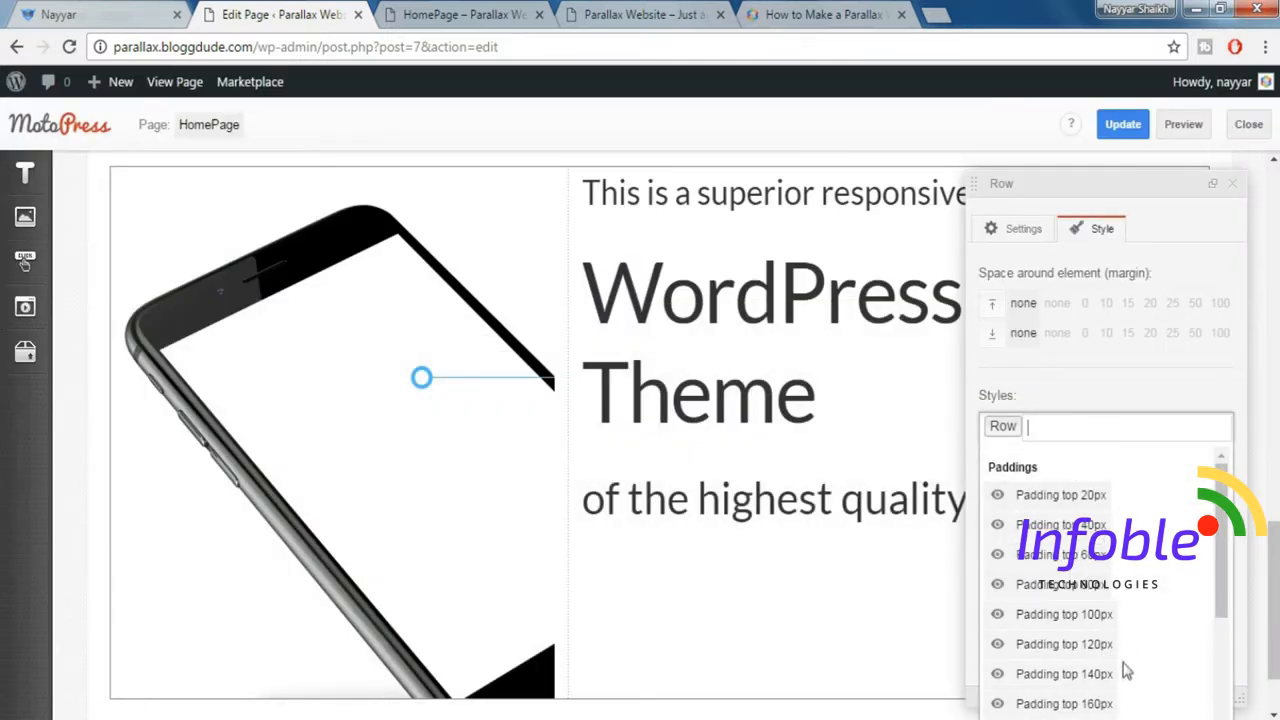
{"action": "left_click", "coordinate": [1112, 675]}
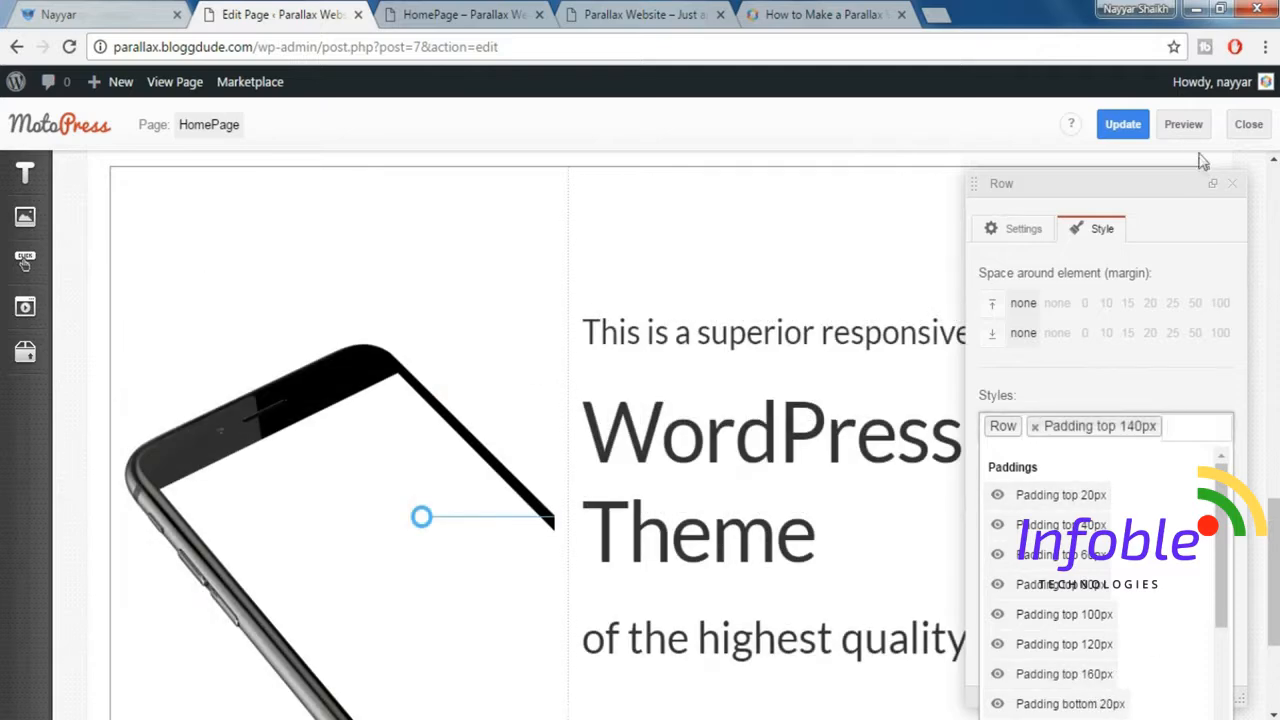
{"action": "left_click", "coordinate": [1235, 186]}
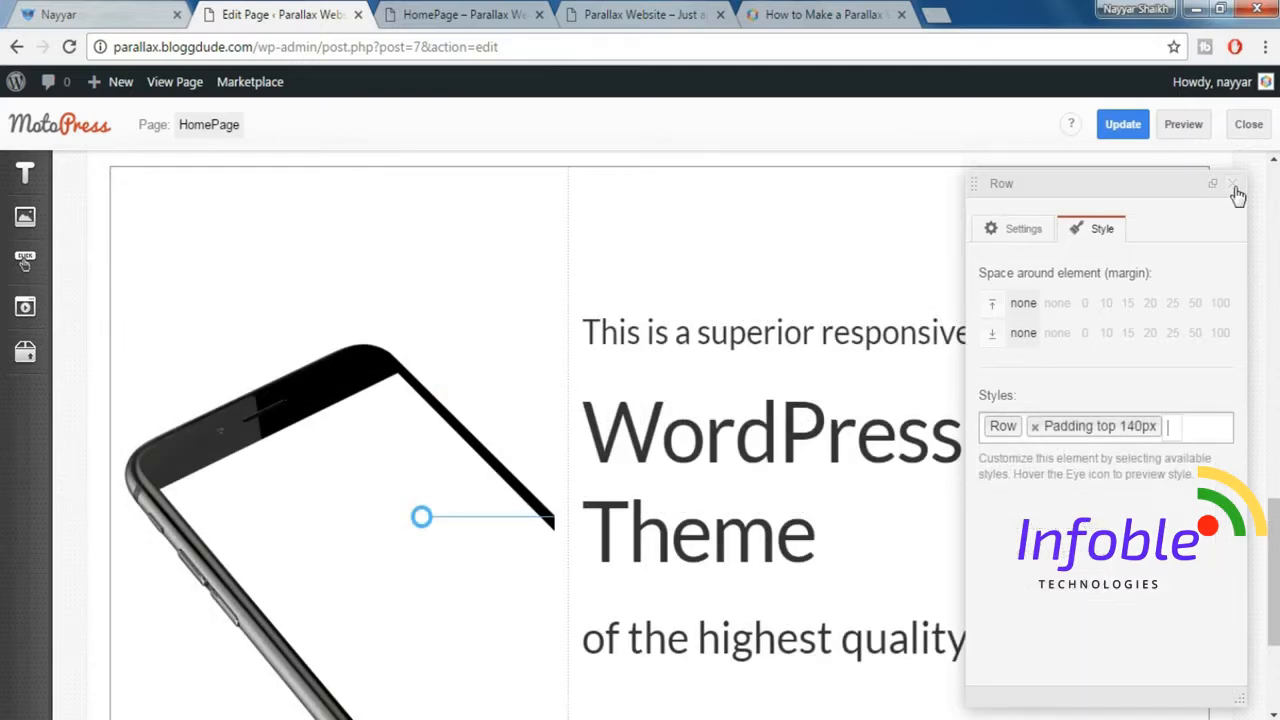
{"action": "left_click", "coordinate": [1235, 186]}
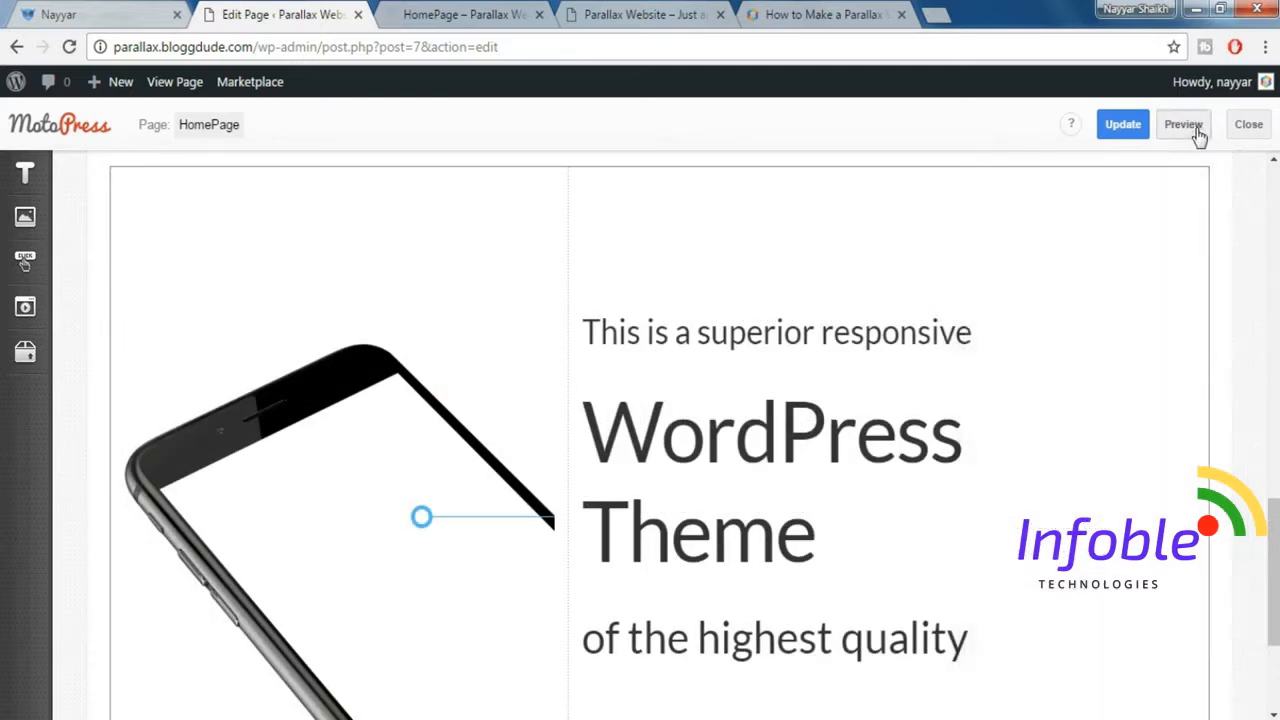
Examine the phone section's parallax background in the homepage preview and compare it with the demo, including the blue section below.
{"action": "left_click", "coordinate": [506, 14]}
{"action": "scroll", "coordinate": [712, 655], "scroll_direction": "down", "scroll_amount": 10}
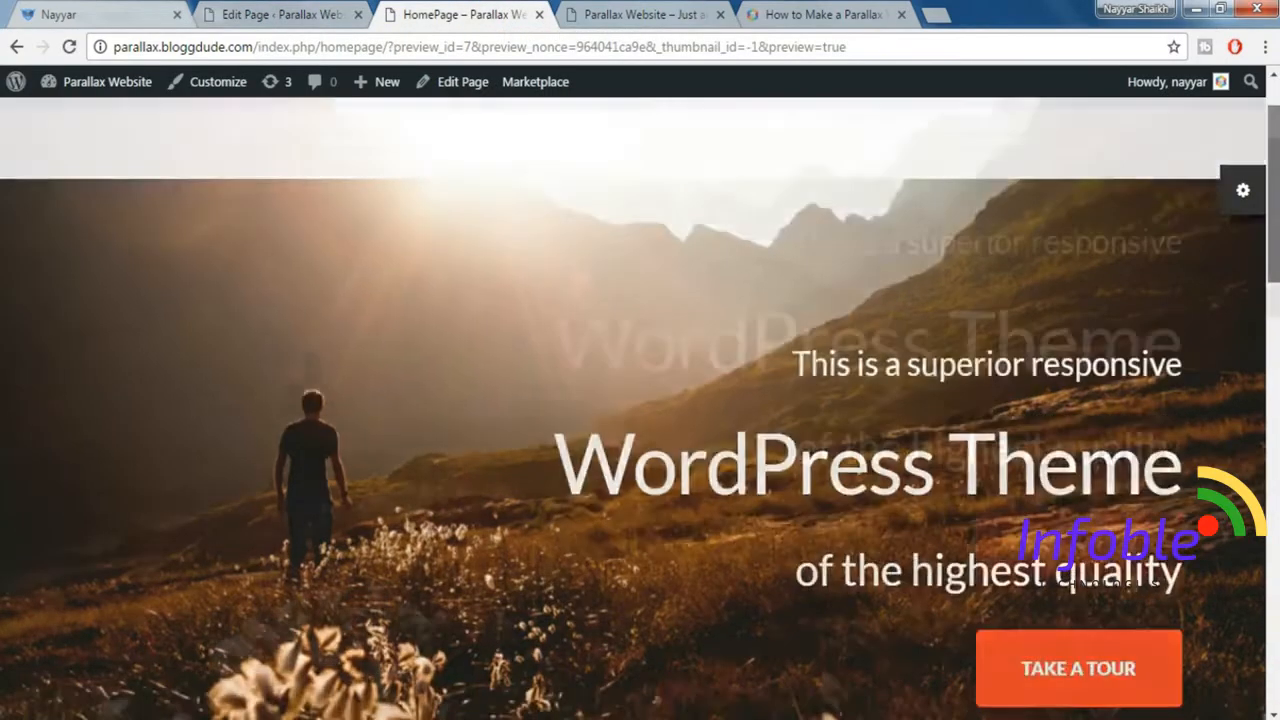
{"action": "scroll", "coordinate": [640, 408], "scroll_direction": "down", "scroll_amount": 5}
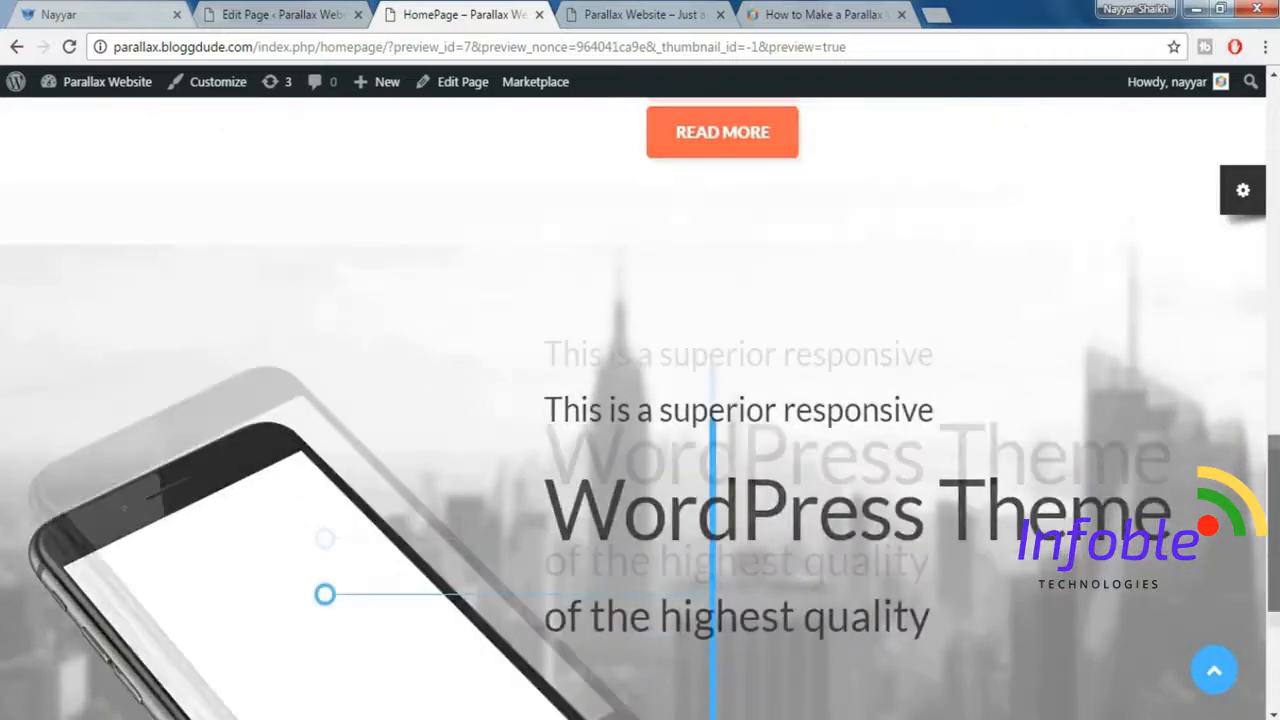
{"action": "scroll", "coordinate": [393, 238], "scroll_direction": "up", "scroll_amount": 3}
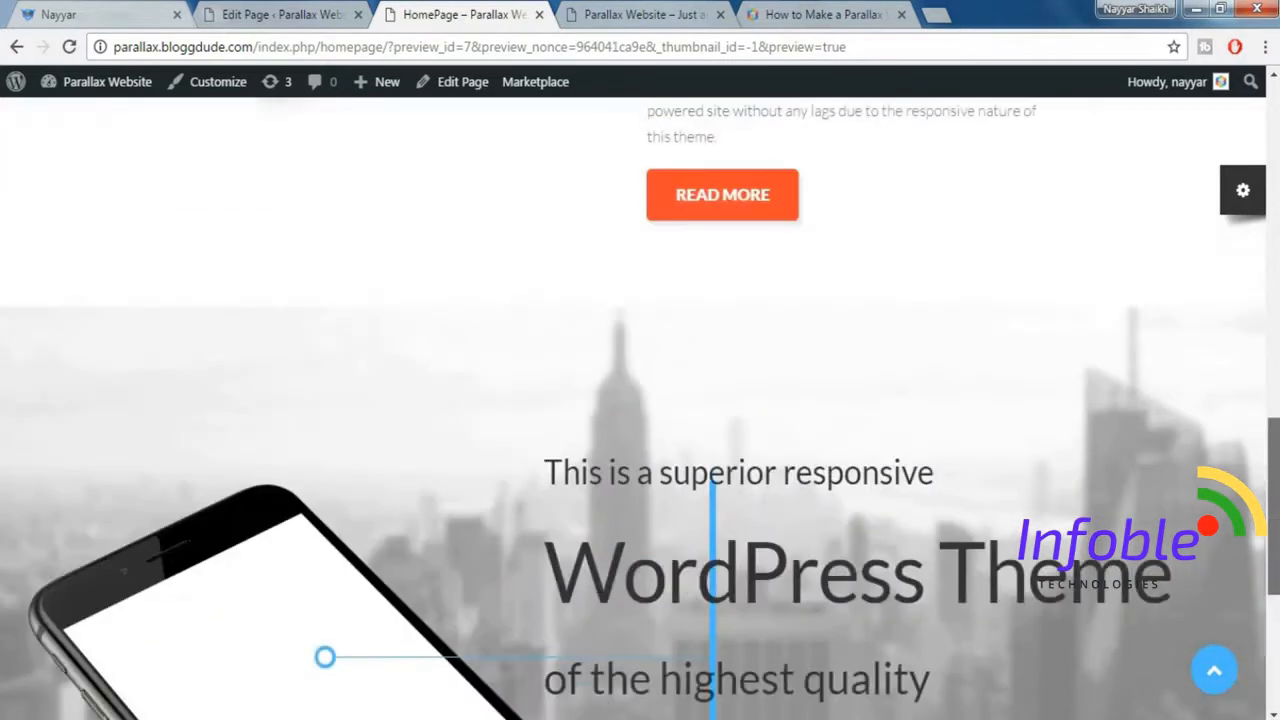
{"action": "scroll", "coordinate": [393, 238], "scroll_direction": "down", "scroll_amount": 1}
{"action": "scroll", "coordinate": [393, 238], "scroll_direction": "down", "scroll_amount": 1}
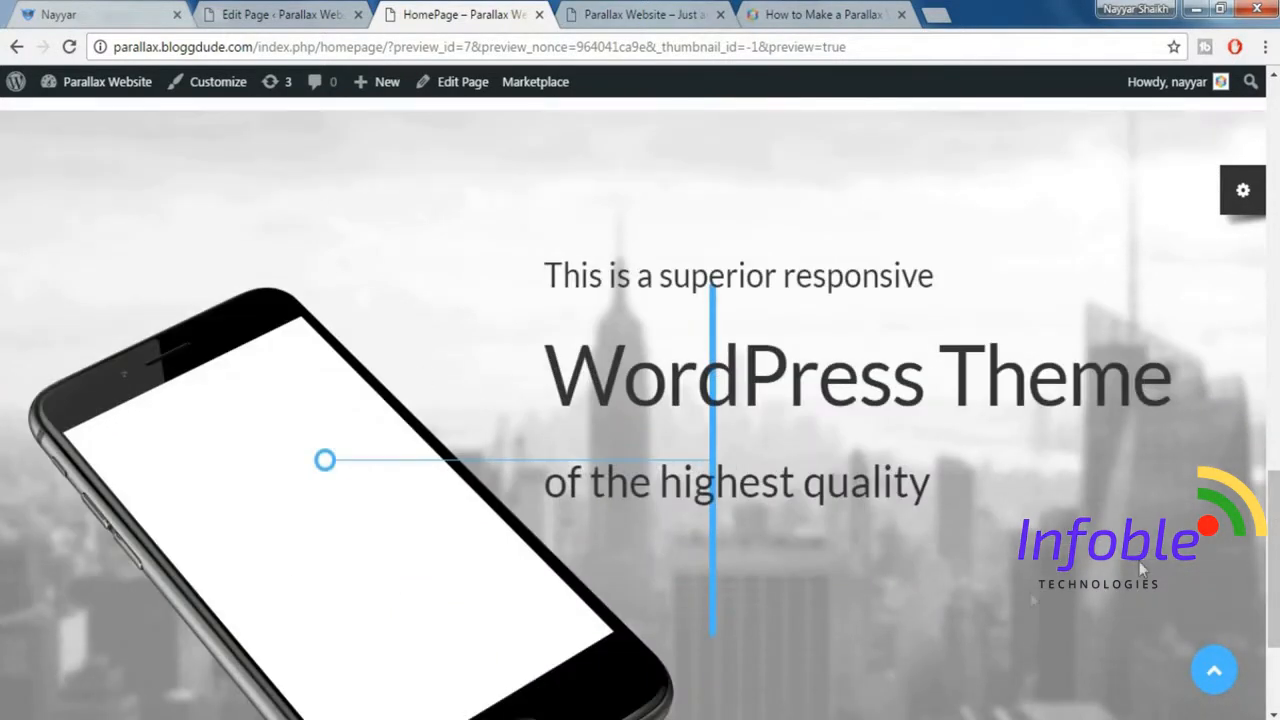
{"action": "scroll", "coordinate": [780, 438], "scroll_direction": "up", "scroll_amount": 3}
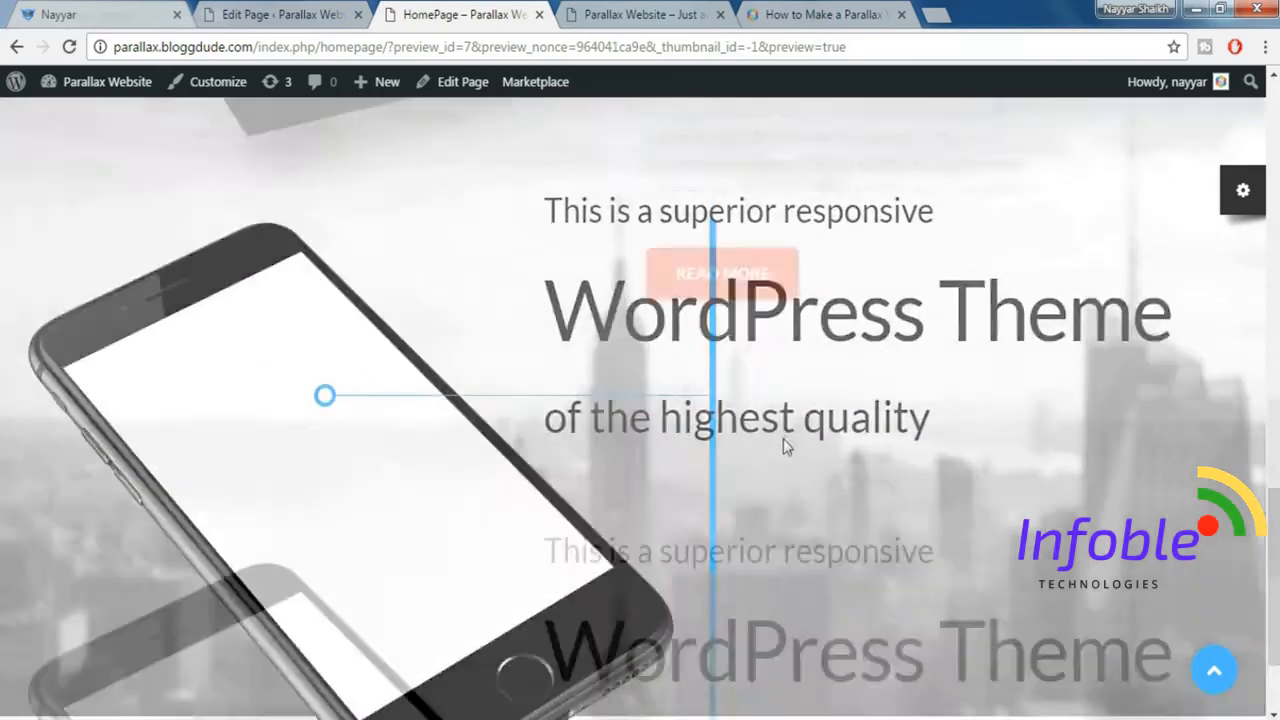
{"action": "scroll", "coordinate": [936, 380], "scroll_direction": "down", "scroll_amount": 5}
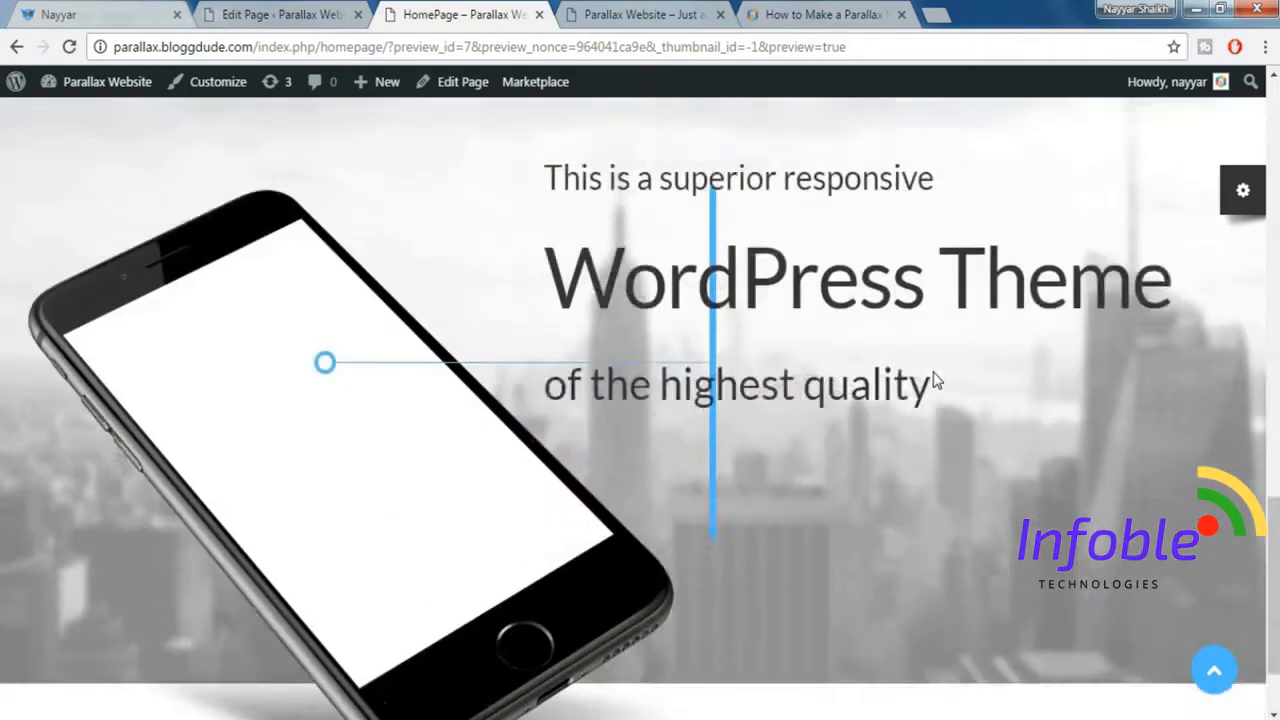
{"action": "scroll", "coordinate": [830, 294], "scroll_direction": "up", "scroll_amount": 1}
{"action": "scroll", "coordinate": [960, 347], "scroll_direction": "up", "scroll_amount": 8}
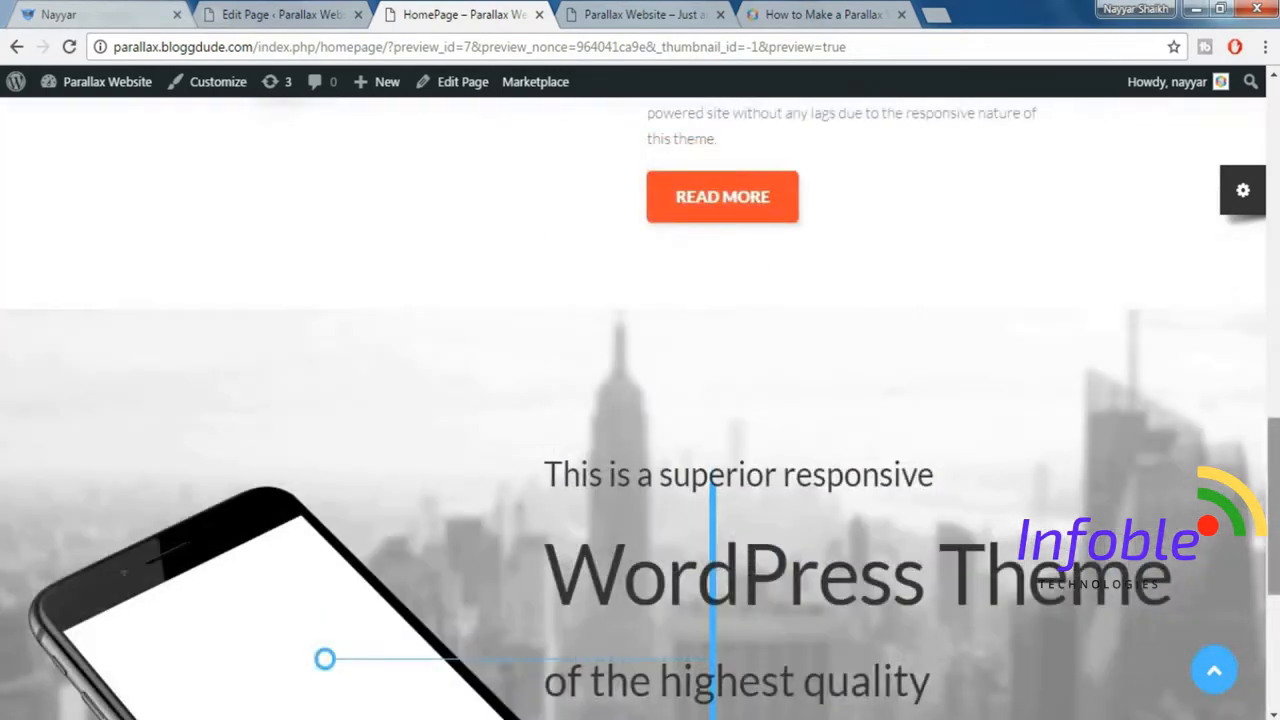
{"action": "scroll", "coordinate": [640, 408], "scroll_direction": "down", "scroll_amount": 10}
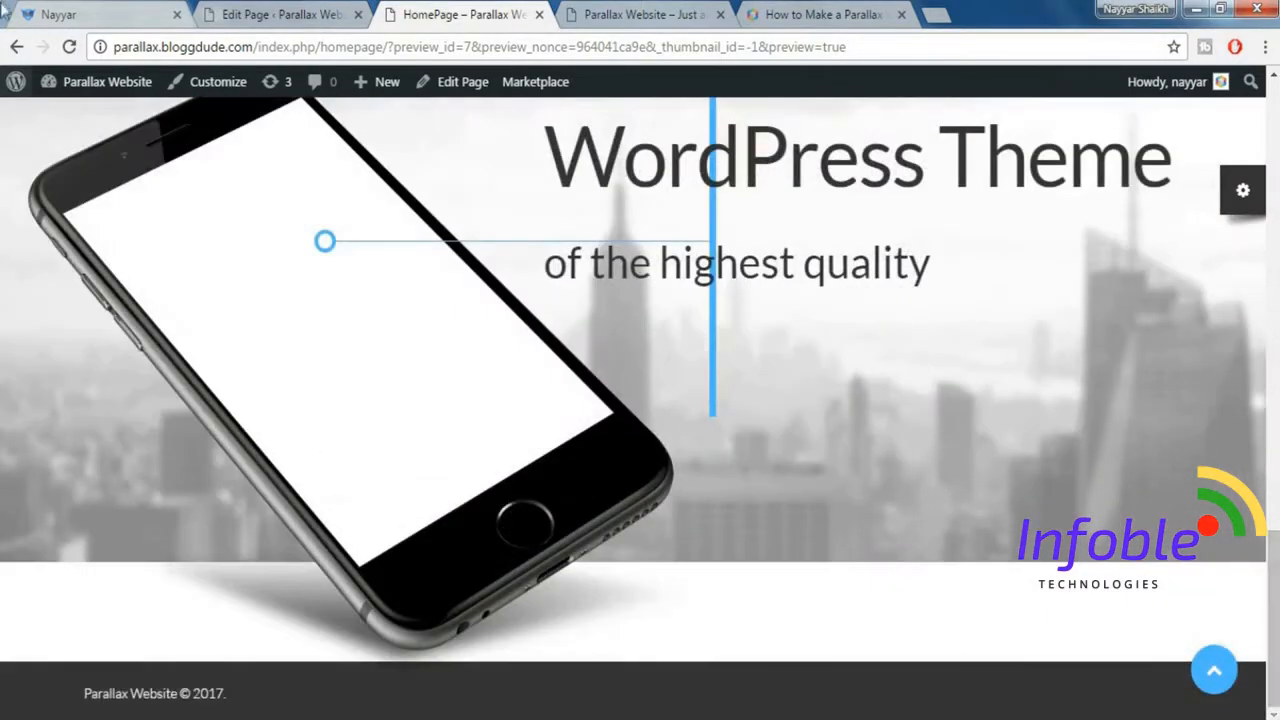
{"action": "left_click", "coordinate": [80, 10]}
{"action": "scroll", "coordinate": [546, 360], "scroll_direction": "down", "scroll_amount": 3}
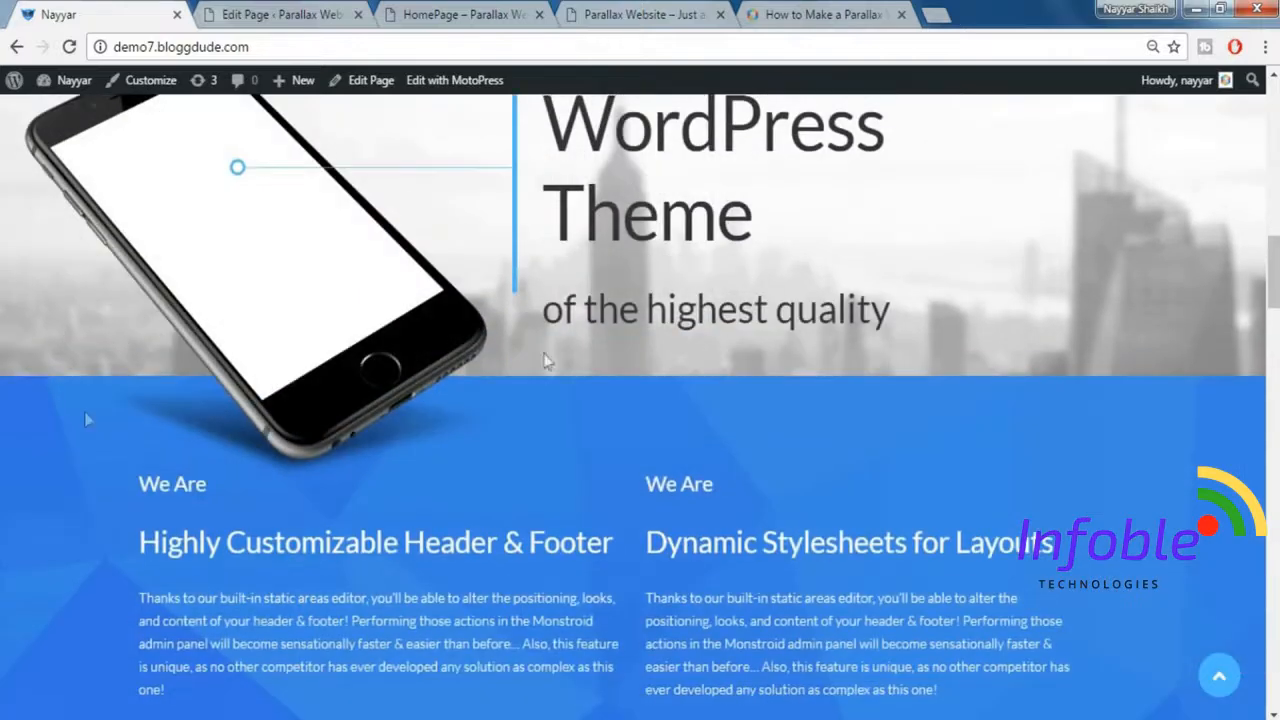
{"action": "scroll", "coordinate": [838, 450], "scroll_direction": "down", "scroll_amount": 2}
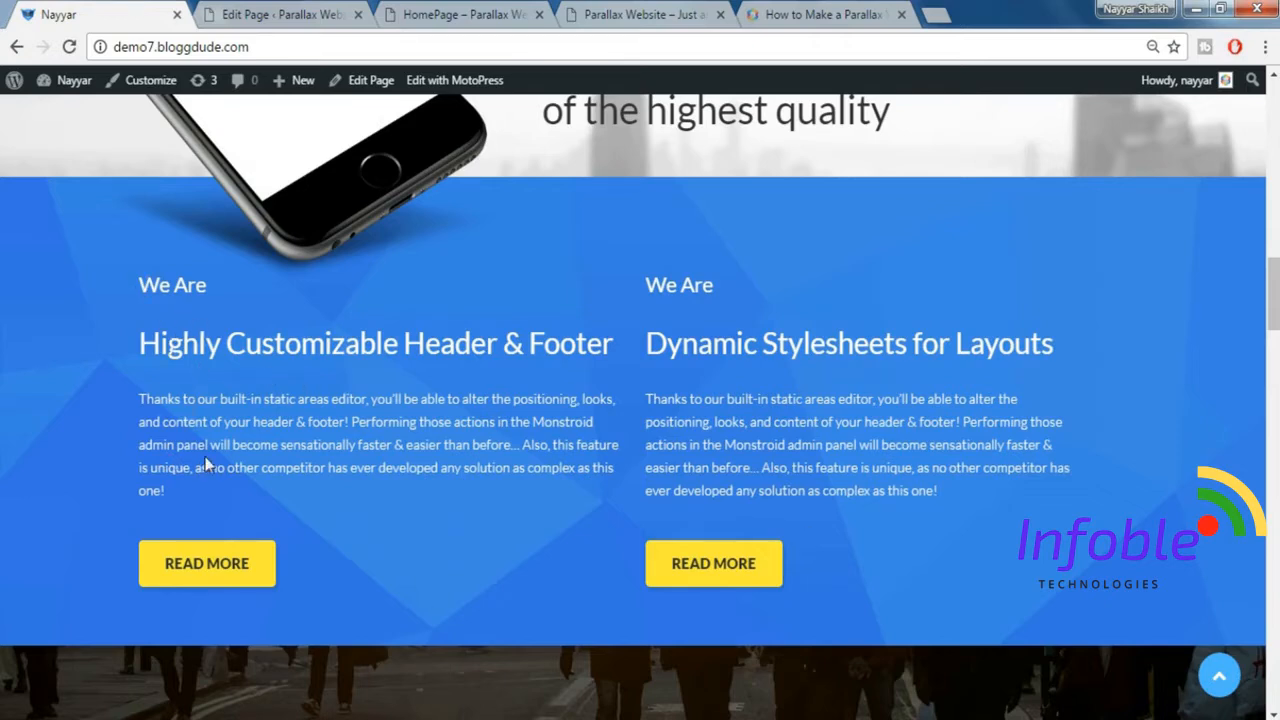
Insert a Title Box element into the page editor directly below the phone row.
{"action": "left_click", "coordinate": [302, 10]}
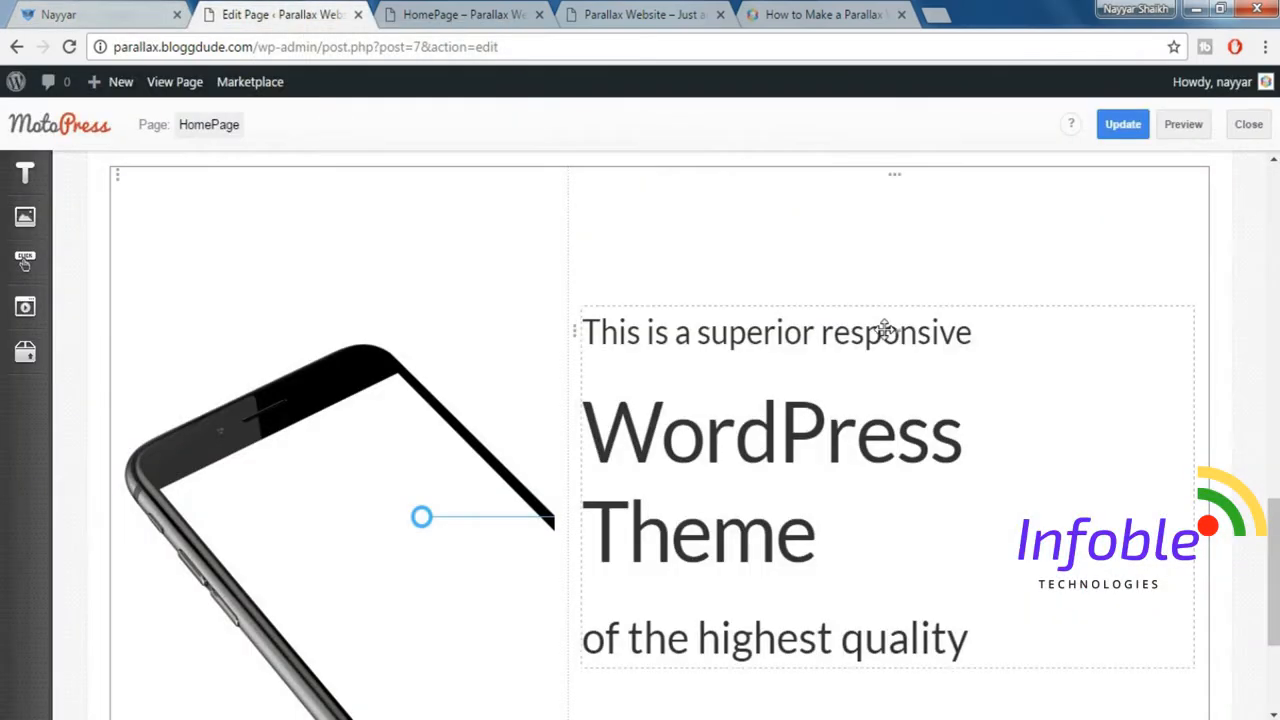
{"action": "left_click_drag", "start_coordinate": [886, 328], "coordinate": [478, 404]}
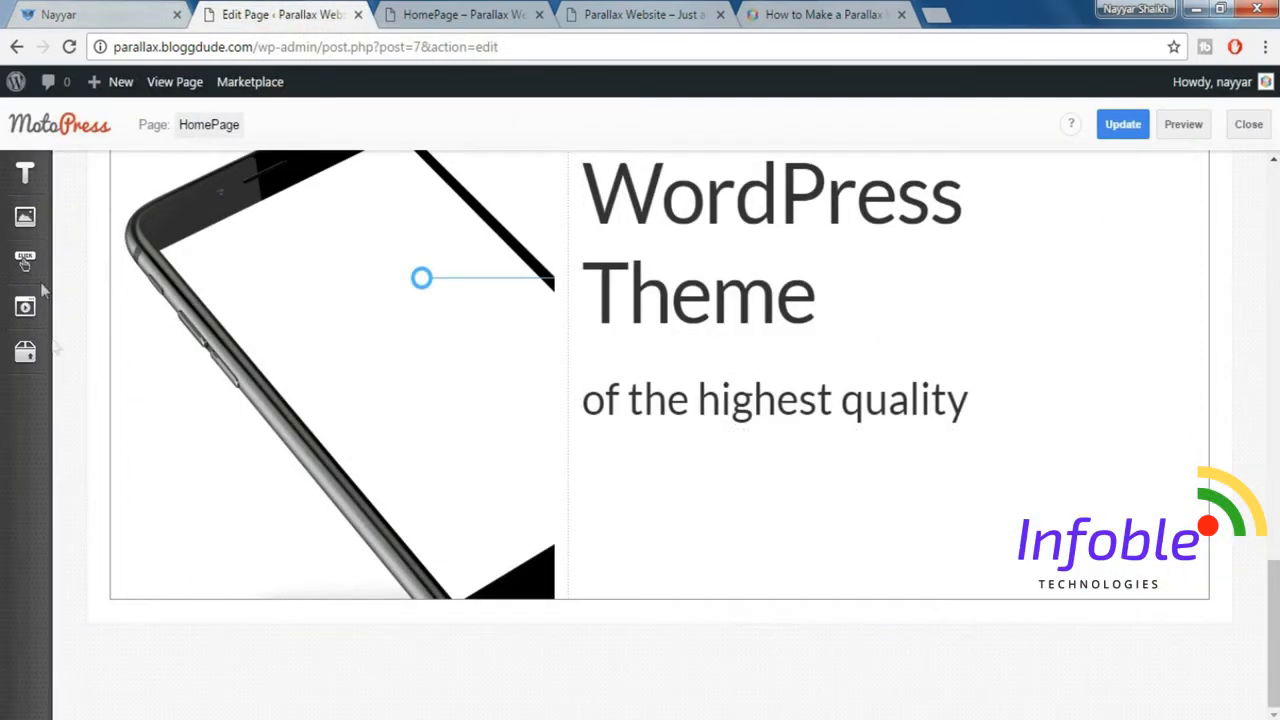
{"action": "mouse_move", "coordinate": [18, 173]}
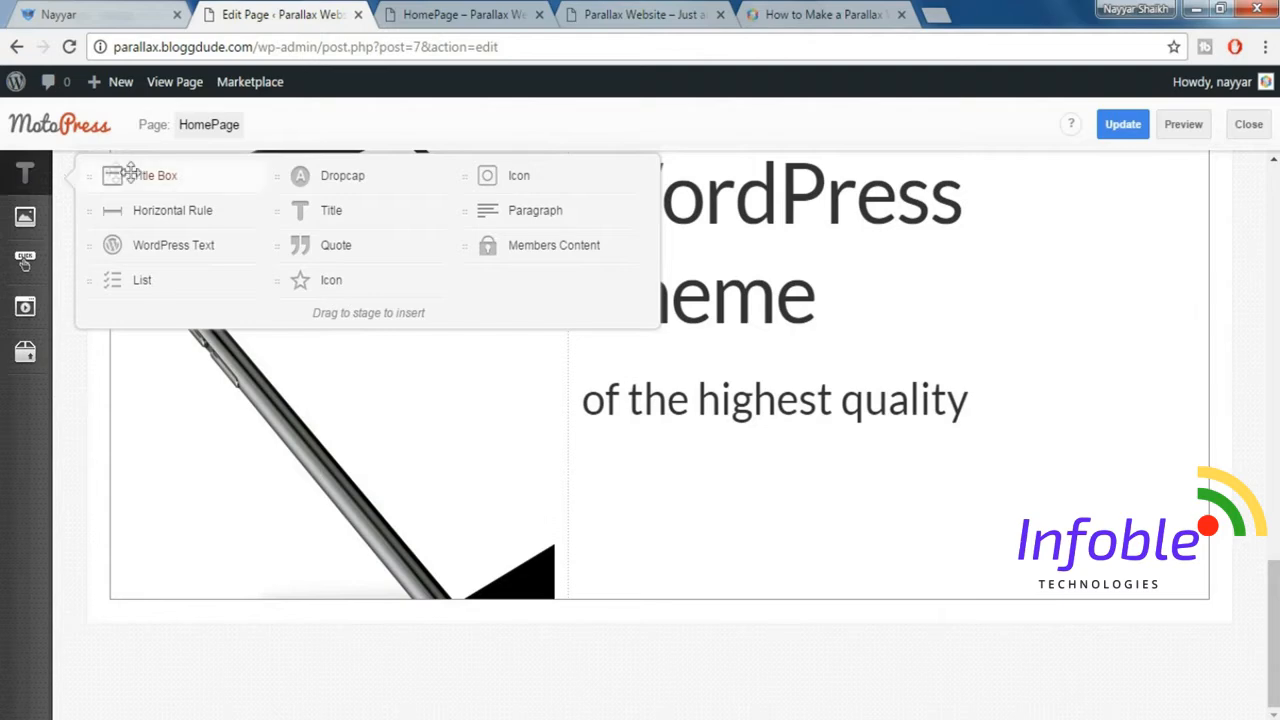
{"action": "left_click_drag", "start_coordinate": [138, 174], "coordinate": [331, 634]}
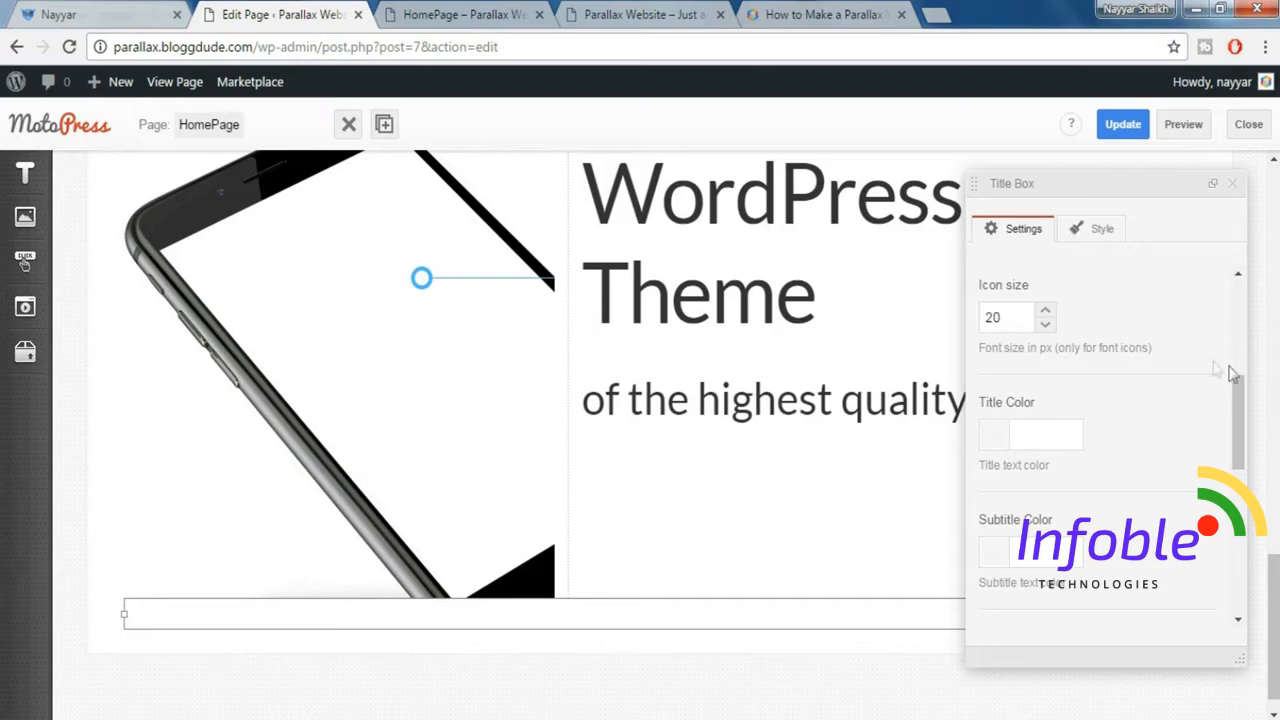
{"action": "left_click_drag", "start_coordinate": [1237, 383], "coordinate": [1237, 277]}
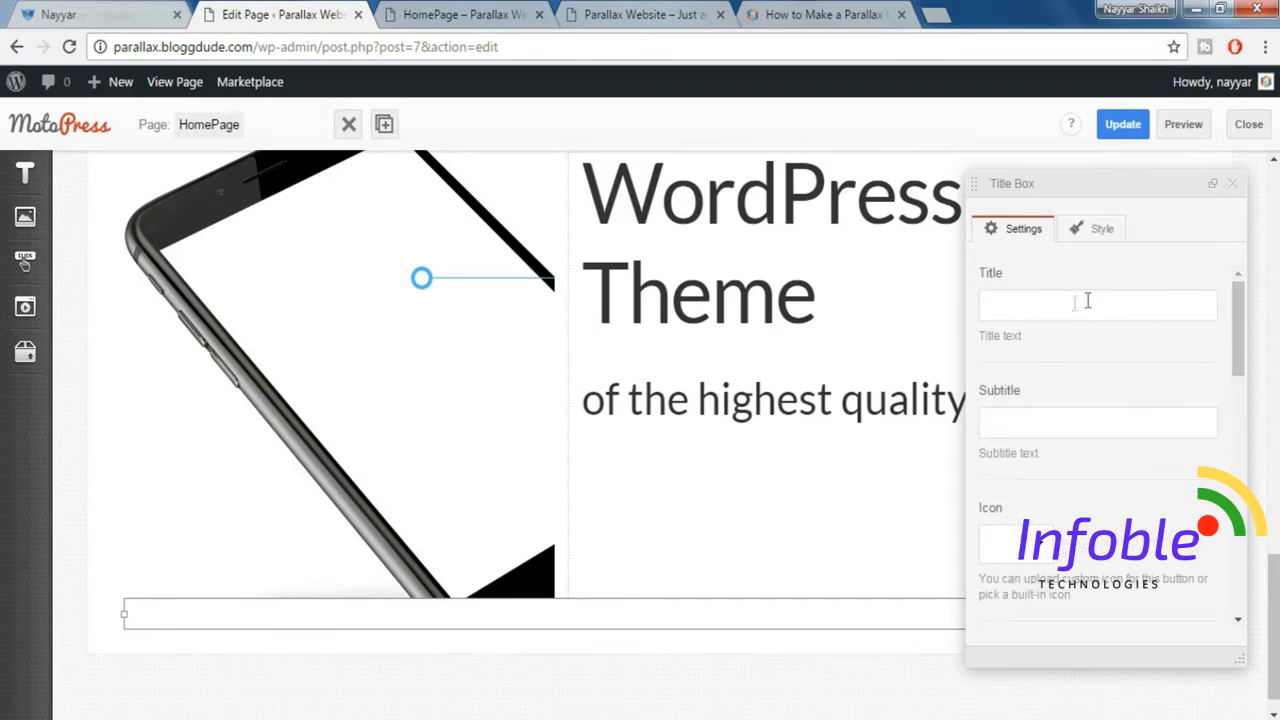
Set the new Title Box's title to "Highly Customizable Header & Footer", copied from the demo homepage's blue section.
{"action": "left_click", "coordinate": [104, 12]}
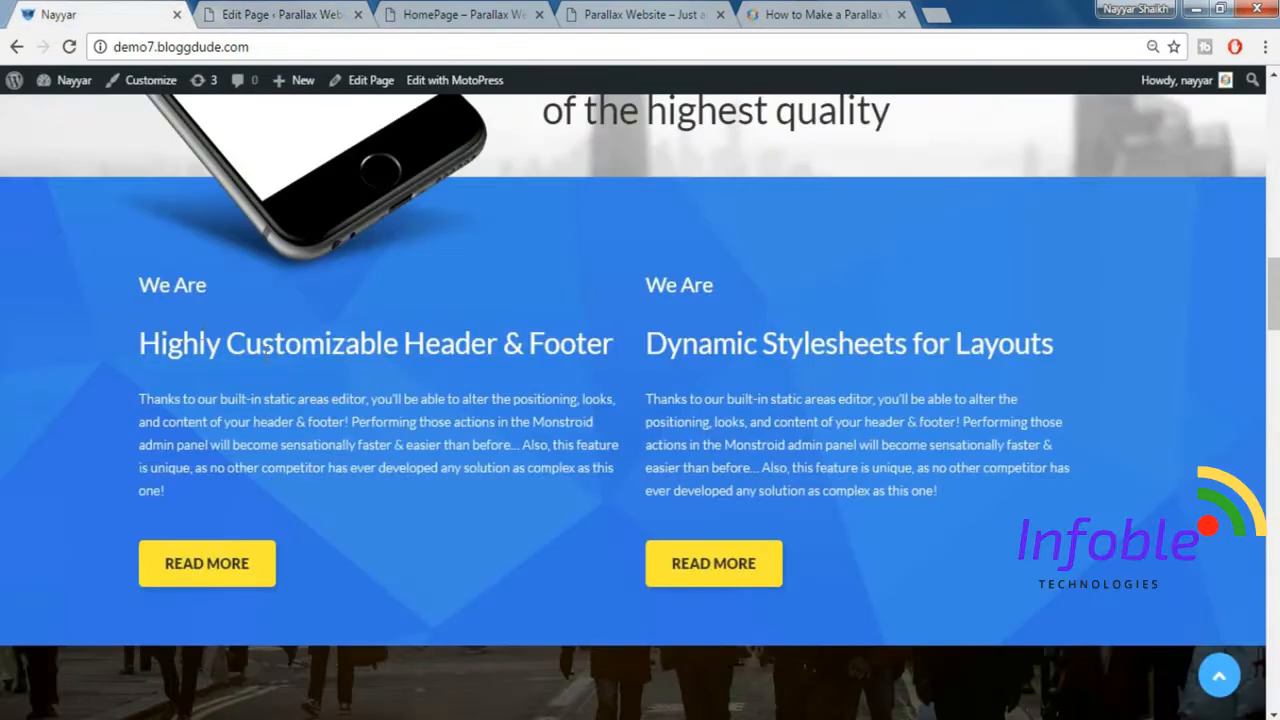
{"action": "left_click_drag", "start_coordinate": [144, 326], "coordinate": [620, 322]}
{"action": "key", "text": "ctrl+c"}
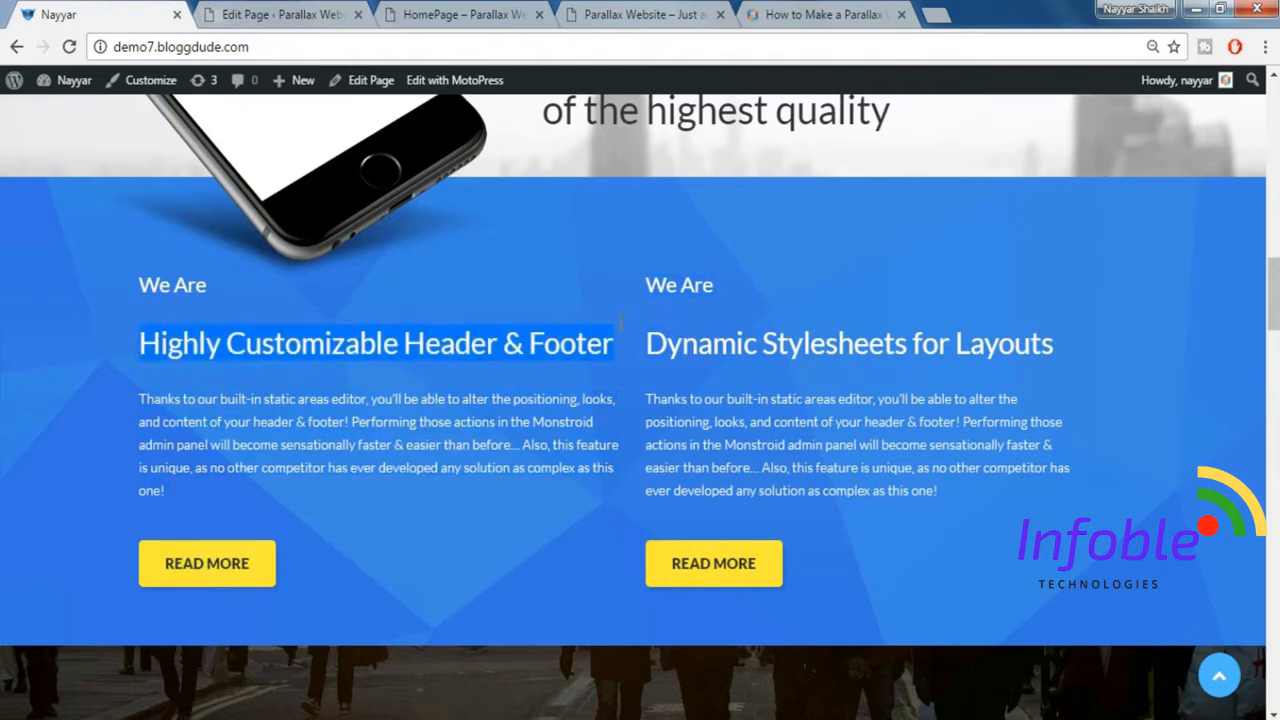
{"action": "left_click", "coordinate": [290, 14]}
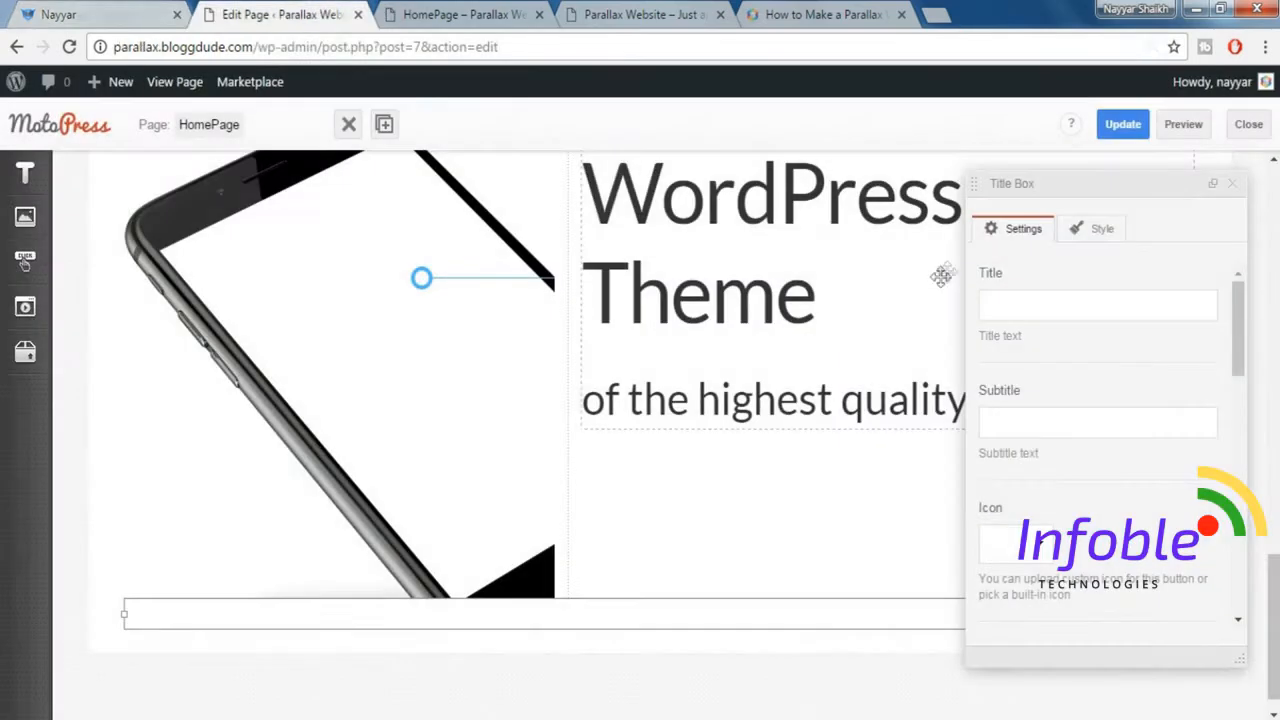
{"action": "left_click", "coordinate": [997, 306]}
{"action": "key", "text": "ctrl+v"}
Copy "We Are" from the demo homepage's blue section and enter it as the Title Box's subtitle.
{"action": "left_click", "coordinate": [104, 12]}
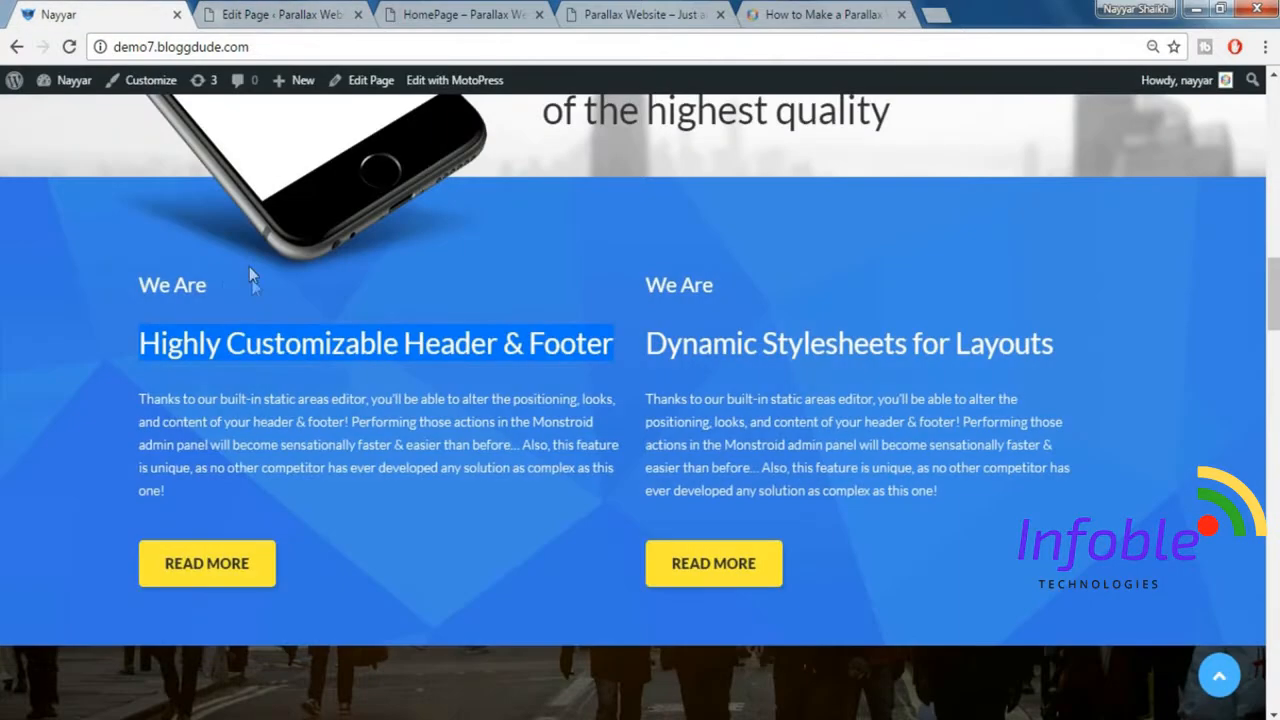
{"action": "left_click_drag", "start_coordinate": [250, 277], "coordinate": [142, 288]}
{"action": "key", "text": "ctrl+c"}
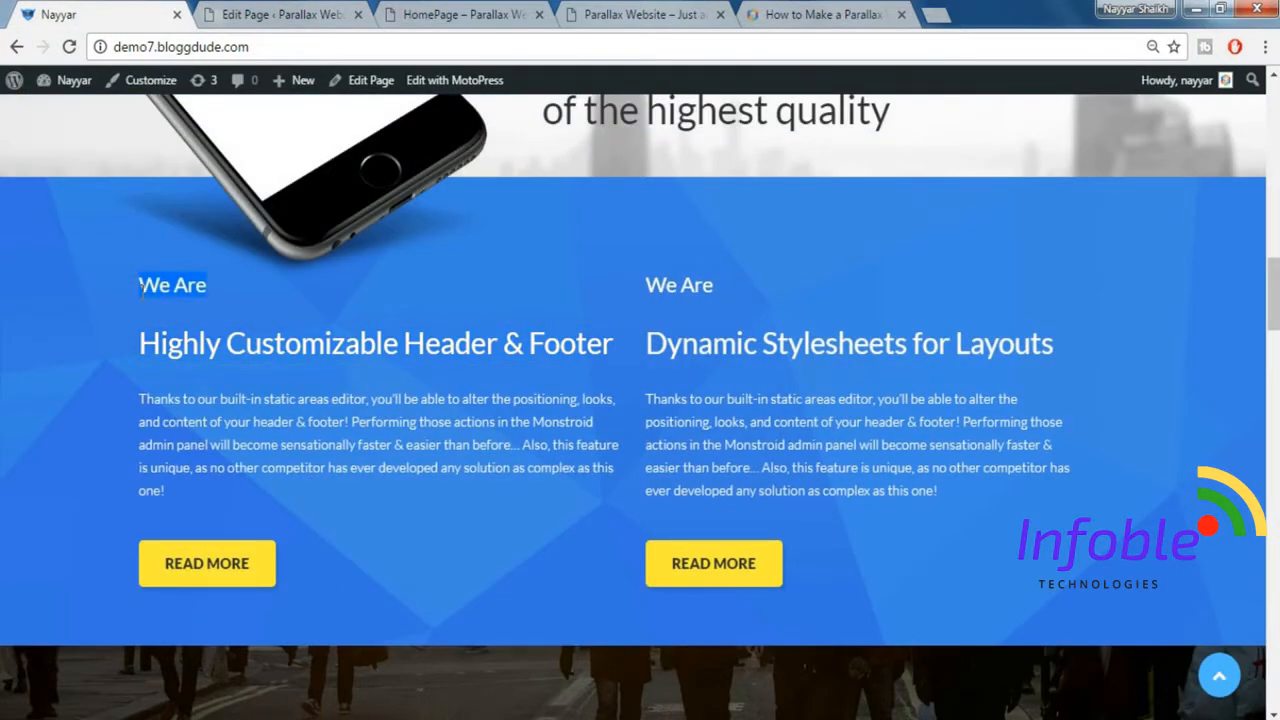
{"action": "left_click", "coordinate": [229, 8]}
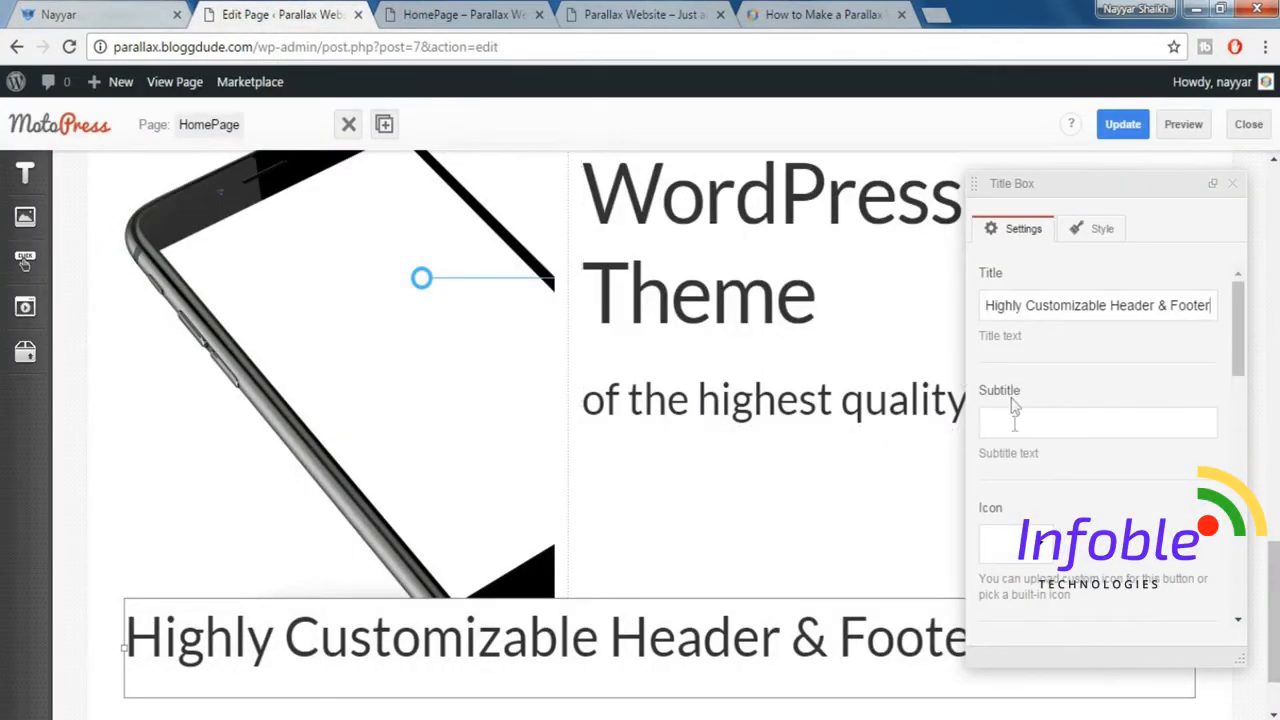
{"action": "key", "text": "ctrl+v"}
Check the text color in the demo homepage's blue section and set the Title Box's title color to white, #ffffff.
{"action": "scroll", "coordinate": [1097, 440], "scroll_direction": "down", "scroll_amount": 5}
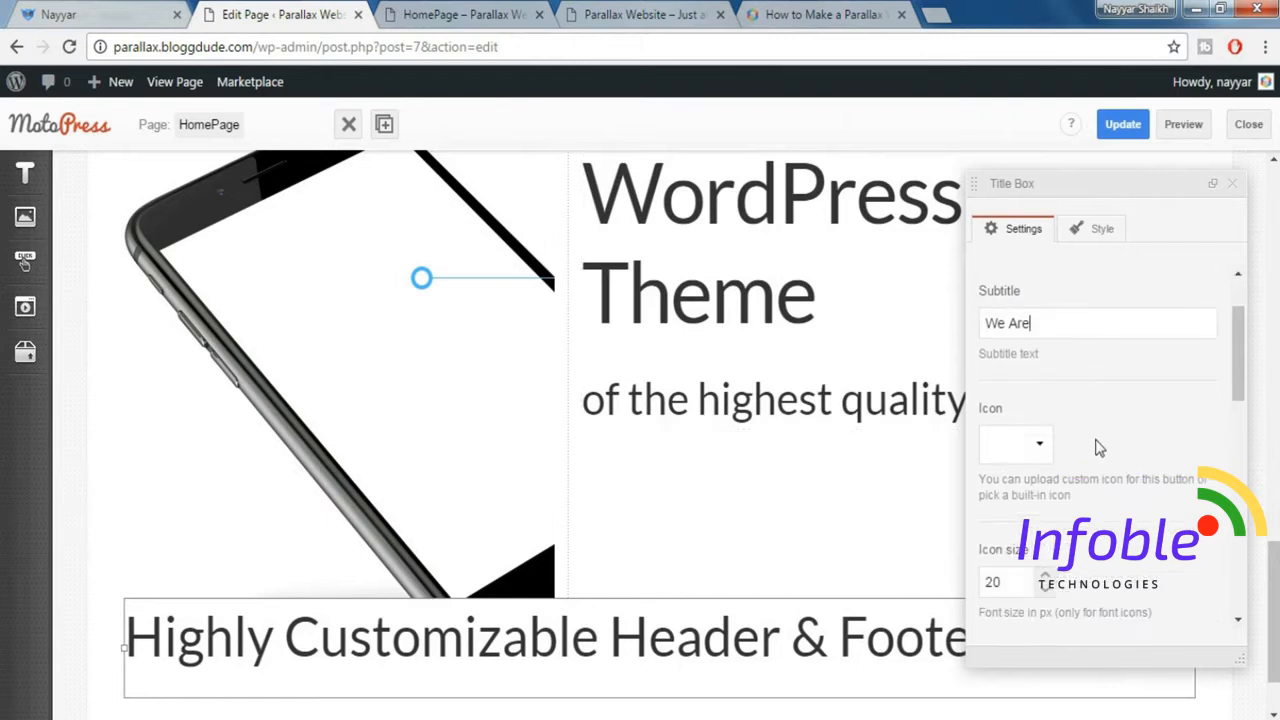
{"action": "scroll", "coordinate": [1097, 450], "scroll_direction": "down", "scroll_amount": 1}
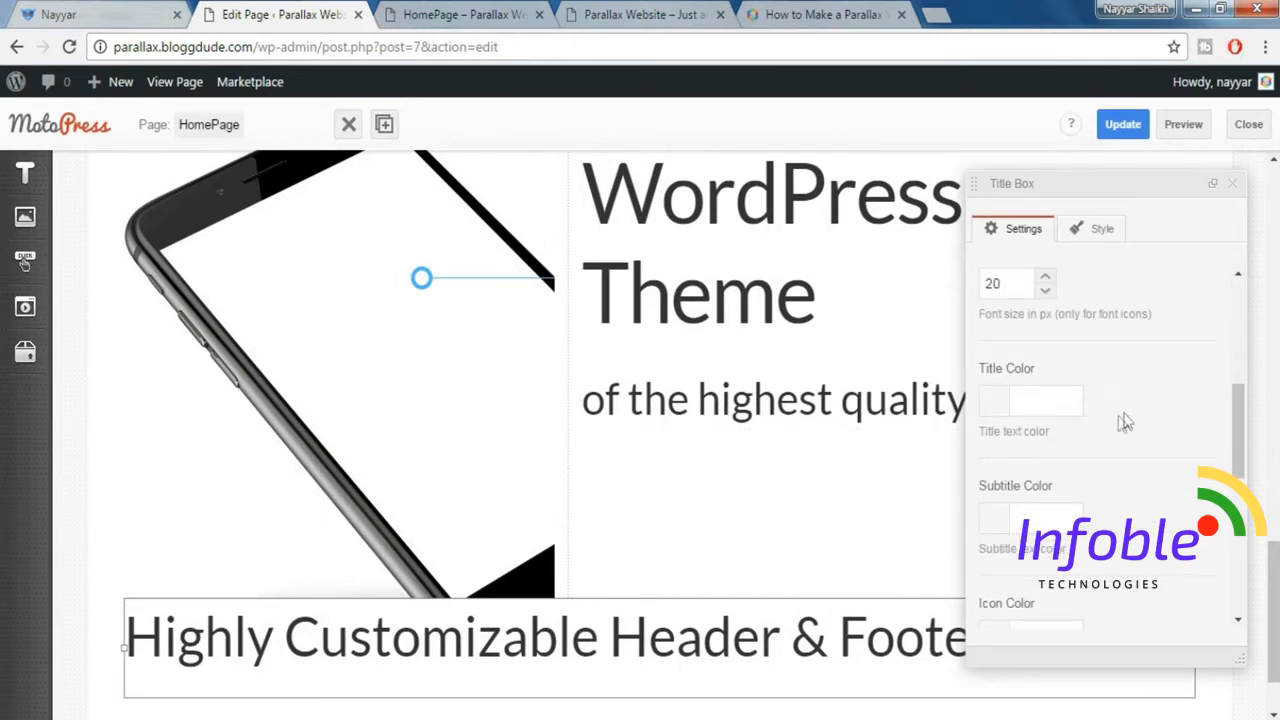
{"action": "left_click", "coordinate": [100, 14]}
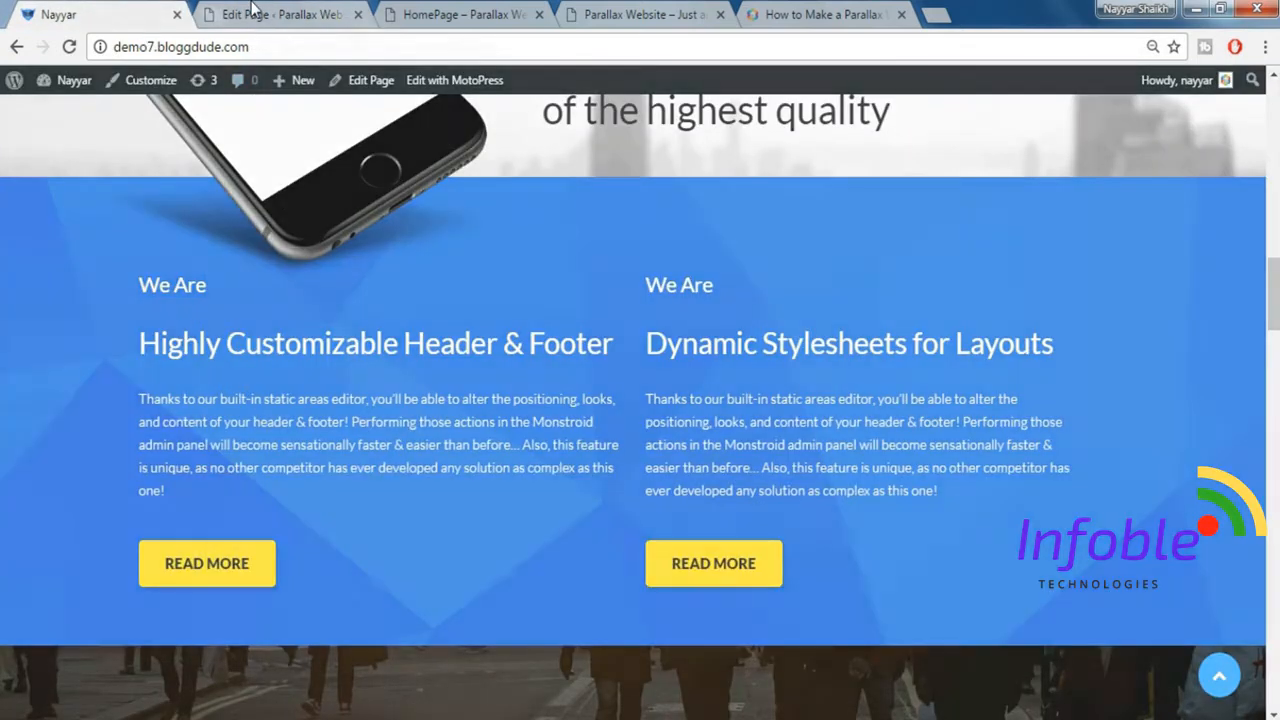
{"action": "left_click", "coordinate": [272, 14]}
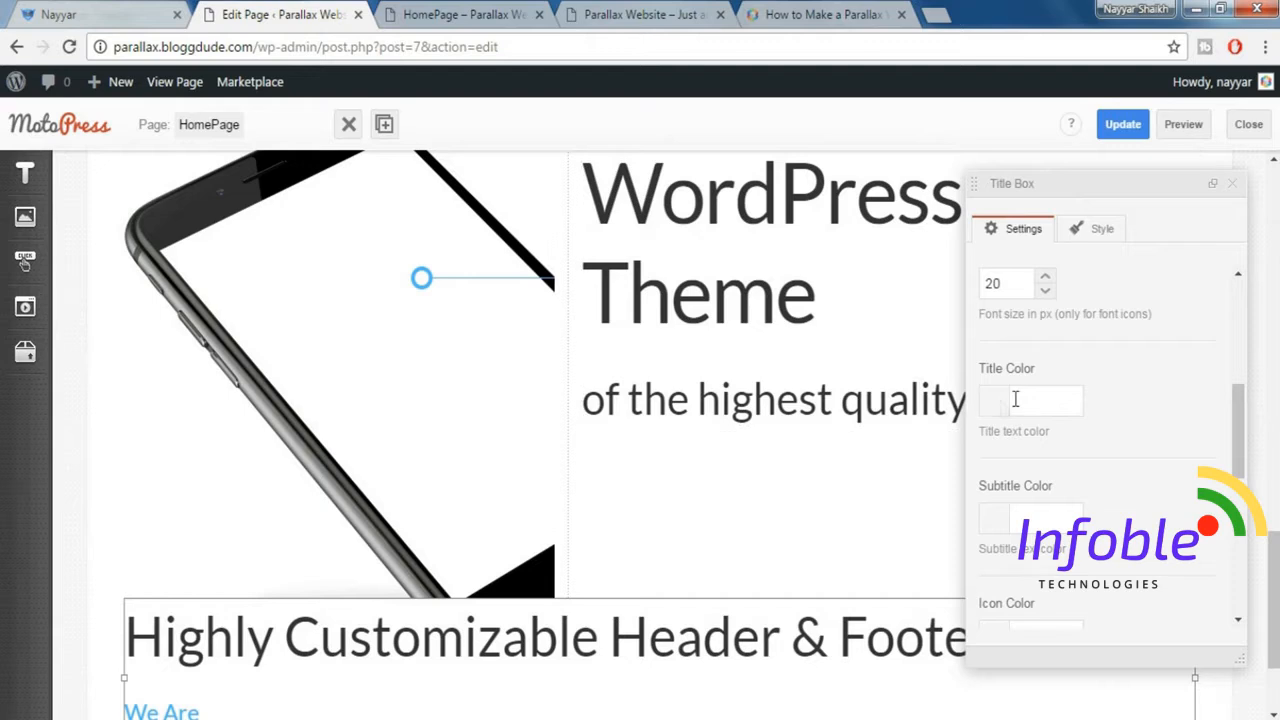
{"action": "left_click", "coordinate": [1066, 395]}
{"action": "scroll", "coordinate": [1136, 420], "scroll_direction": "down", "scroll_amount": 2}
{"action": "scroll", "coordinate": [1108, 456], "scroll_direction": "up", "scroll_amount": 1}
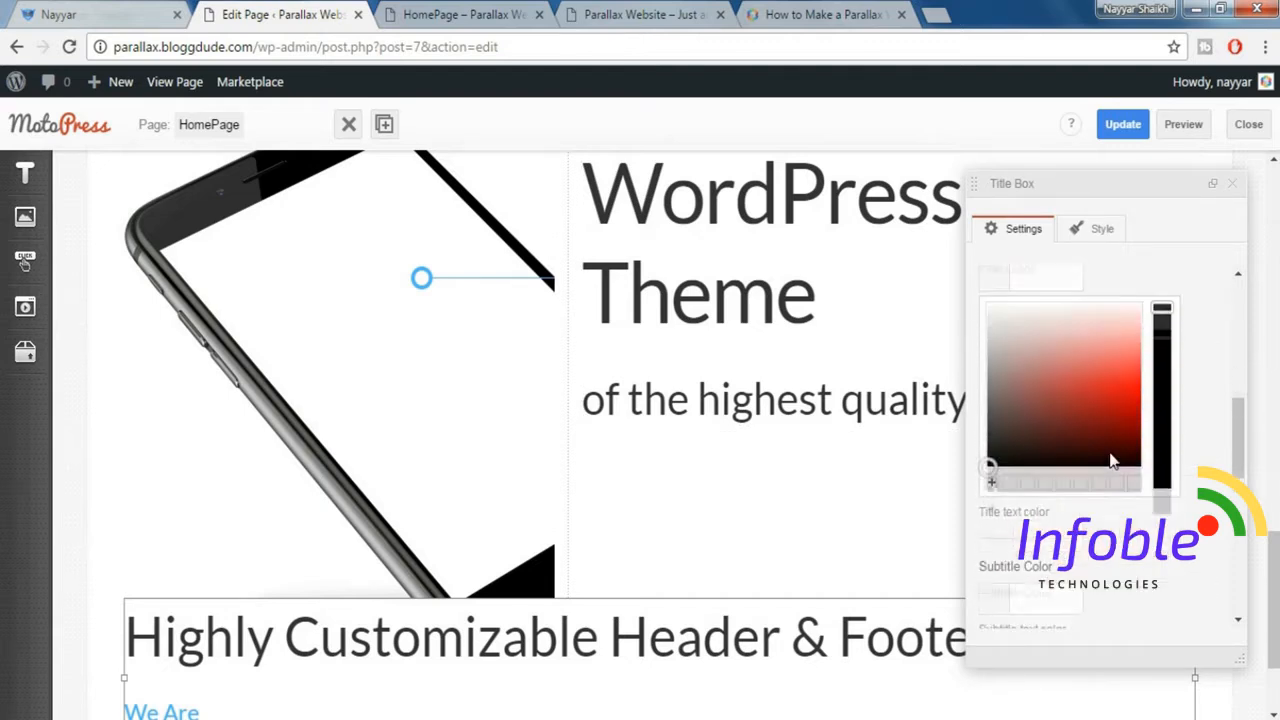
{"action": "left_click_drag", "start_coordinate": [1030, 480], "coordinate": [1031, 313]}
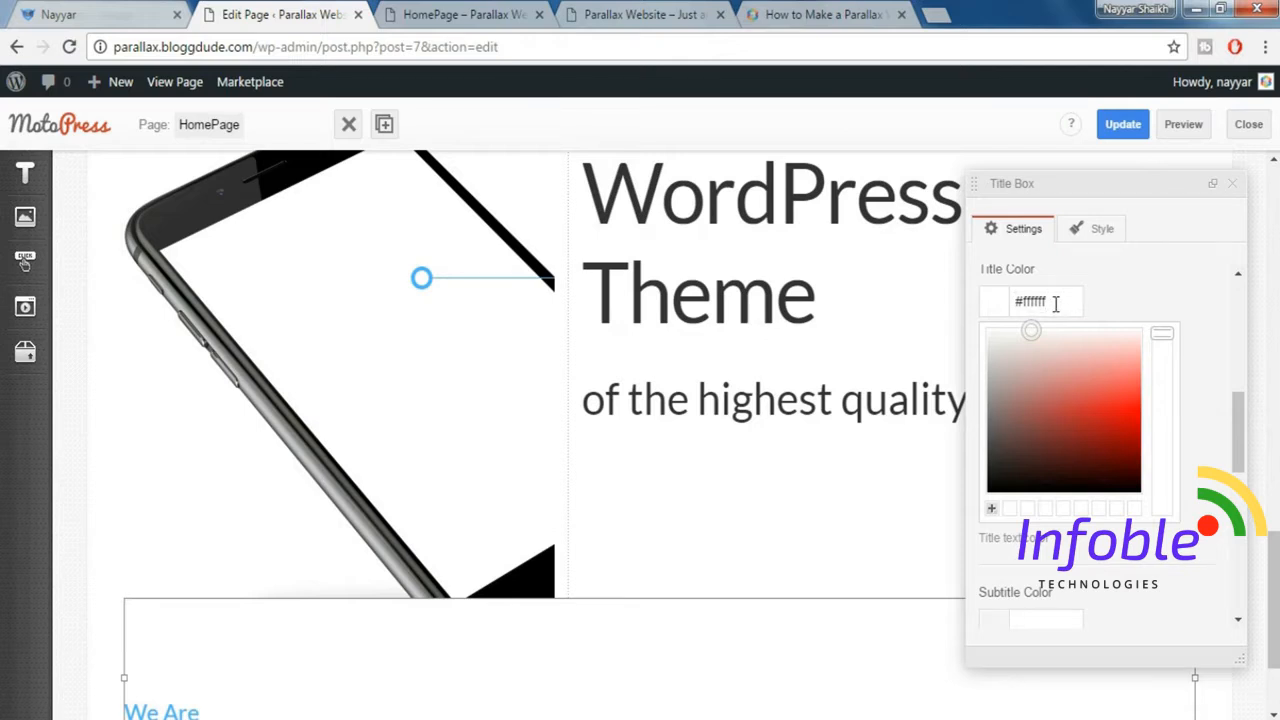
Copy the title color value and apply #ffffff as the Title Box's subtitle color.
{"action": "left_click", "coordinate": [1147, 297]}
{"action": "left_click_drag", "start_coordinate": [1071, 296], "coordinate": [1012, 300]}
{"action": "left_click", "coordinate": [1143, 291]}
{"action": "left_click", "coordinate": [1051, 414]}
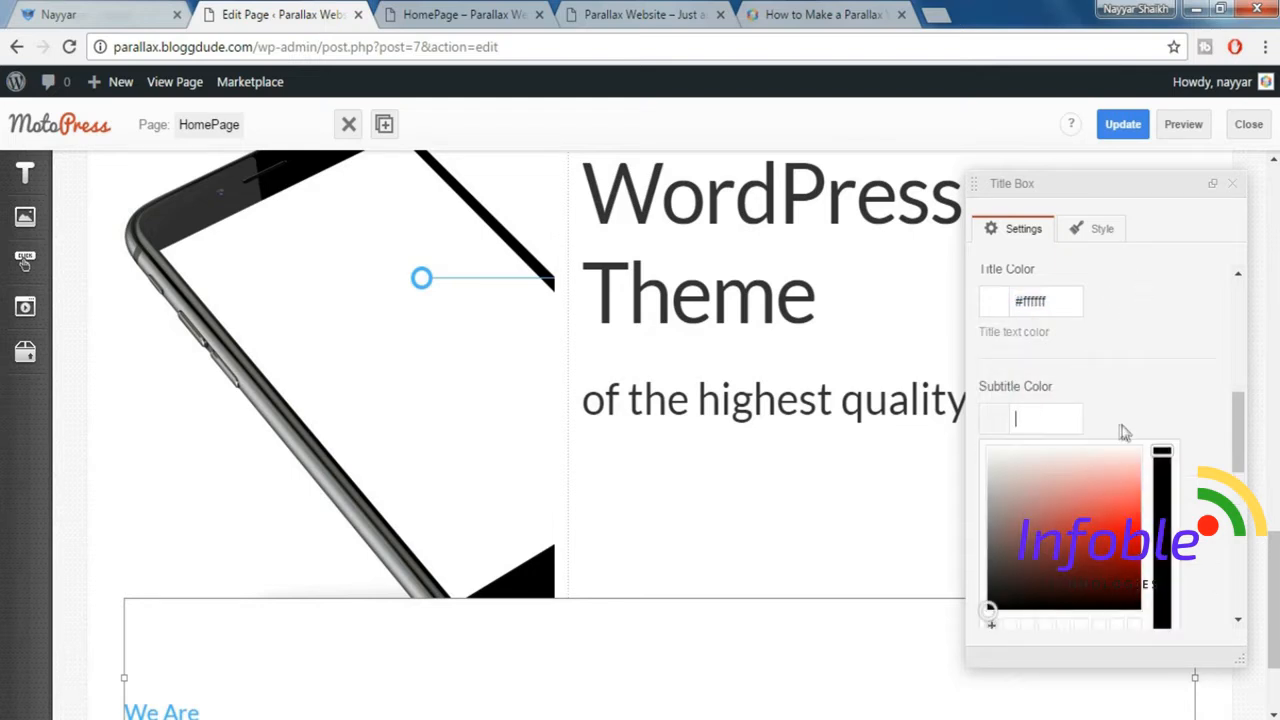
{"action": "left_click", "coordinate": [1170, 383]}
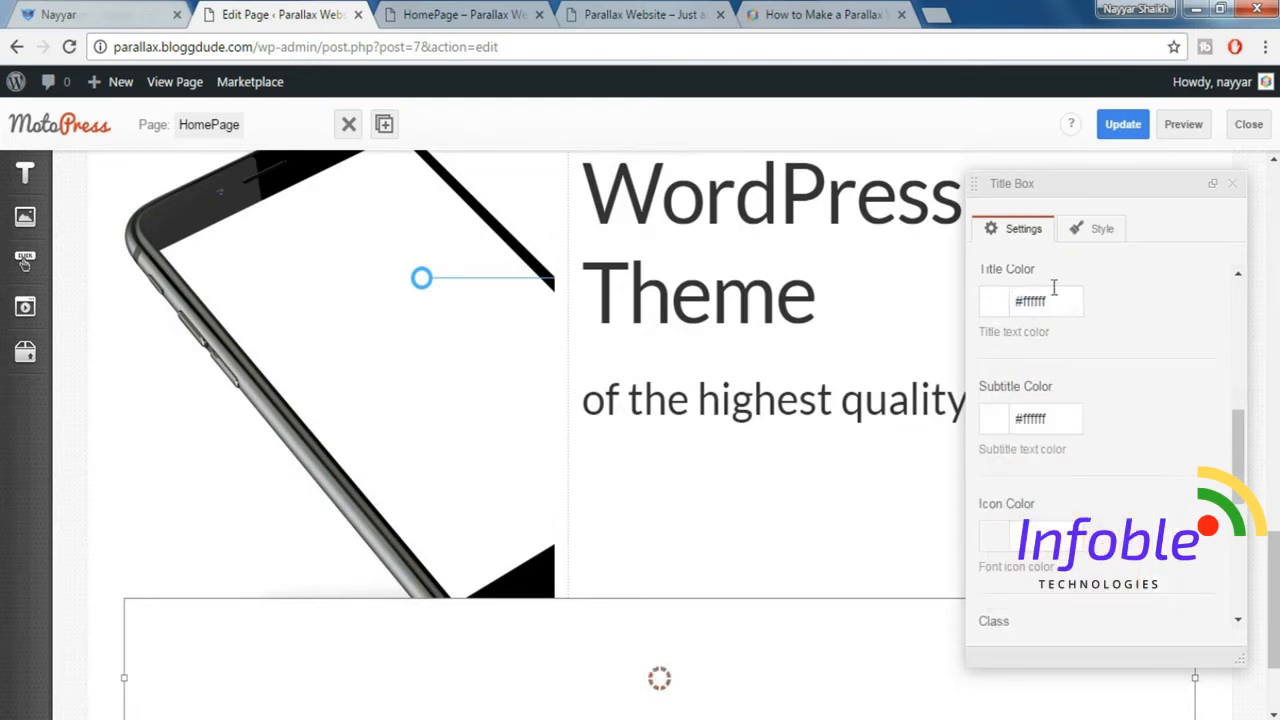
{"action": "scroll", "coordinate": [1042, 334], "scroll_direction": "up", "scroll_amount": 1}
{"action": "scroll", "coordinate": [1059, 494], "scroll_direction": "down", "scroll_amount": 1}
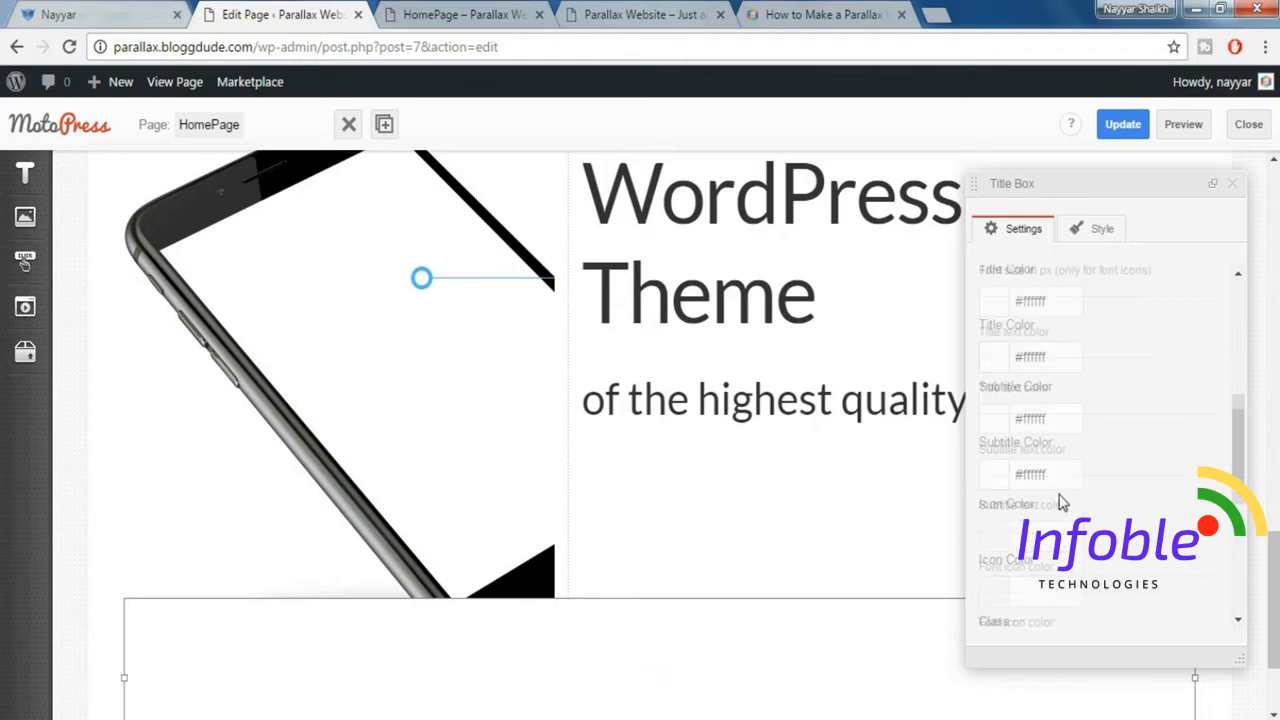
Set the Title Box's order to Subtitle > Title and its title size to Style 2 (smaller), and close its settings.
{"action": "scroll", "coordinate": [1110, 468], "scroll_direction": "down", "scroll_amount": 3}
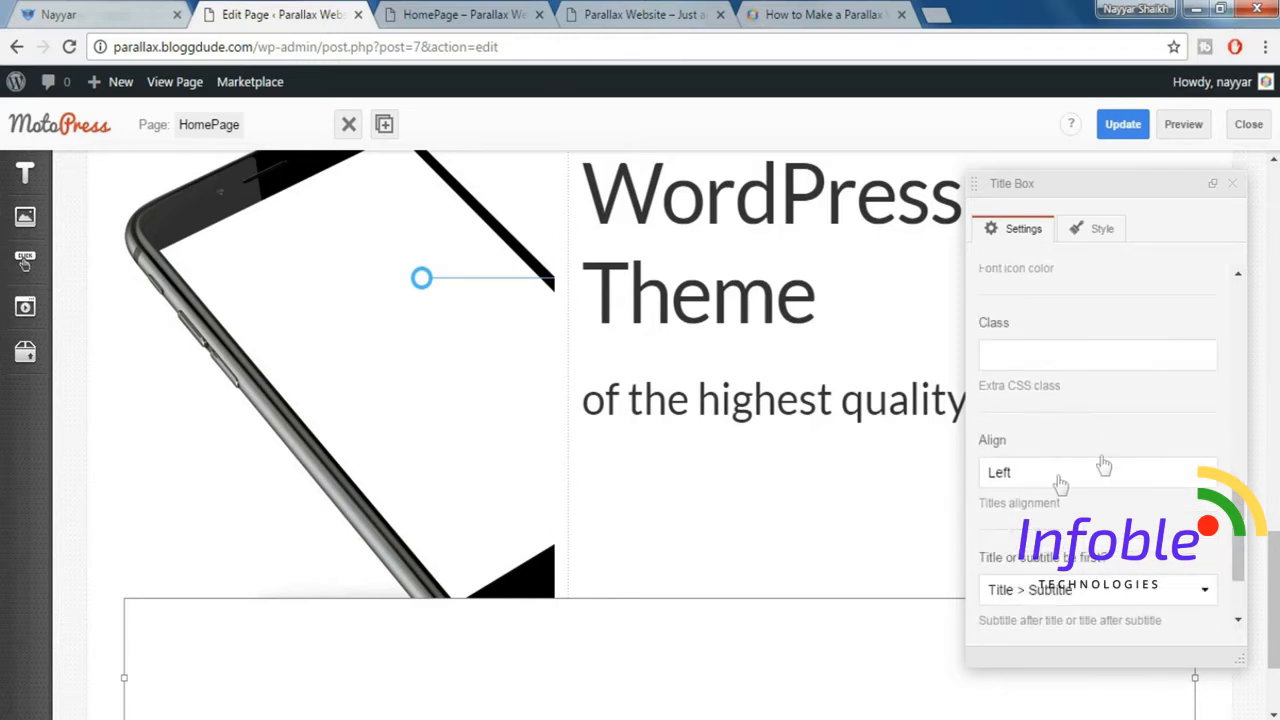
{"action": "scroll", "coordinate": [1097, 478], "scroll_direction": "down", "scroll_amount": 1}
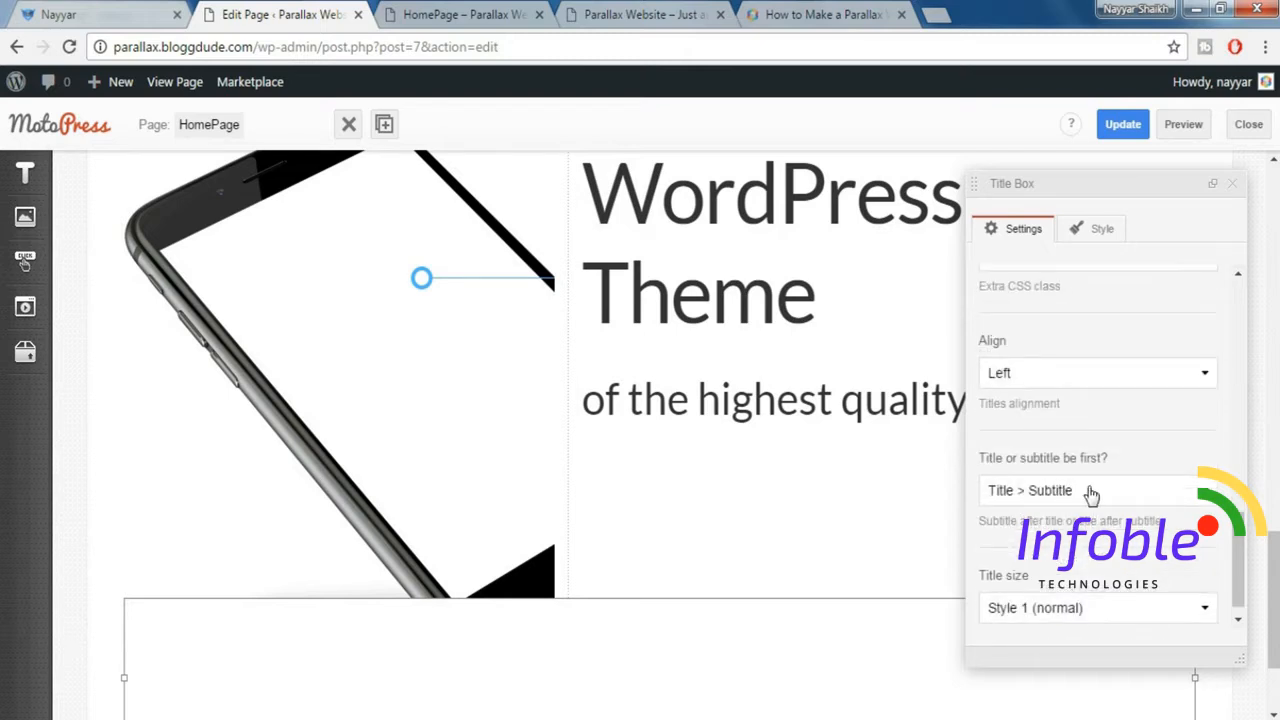
{"action": "left_click", "coordinate": [1088, 492]}
{"action": "left_click", "coordinate": [1040, 552]}
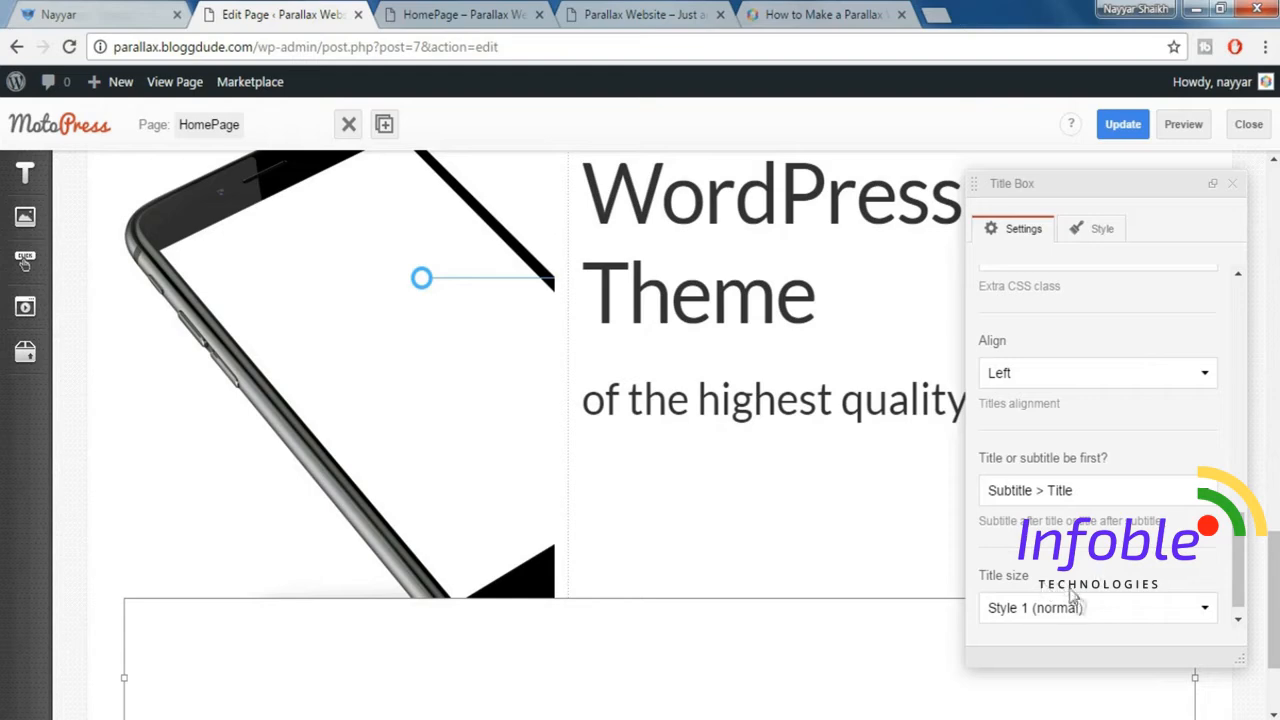
{"action": "left_click", "coordinate": [1078, 614]}
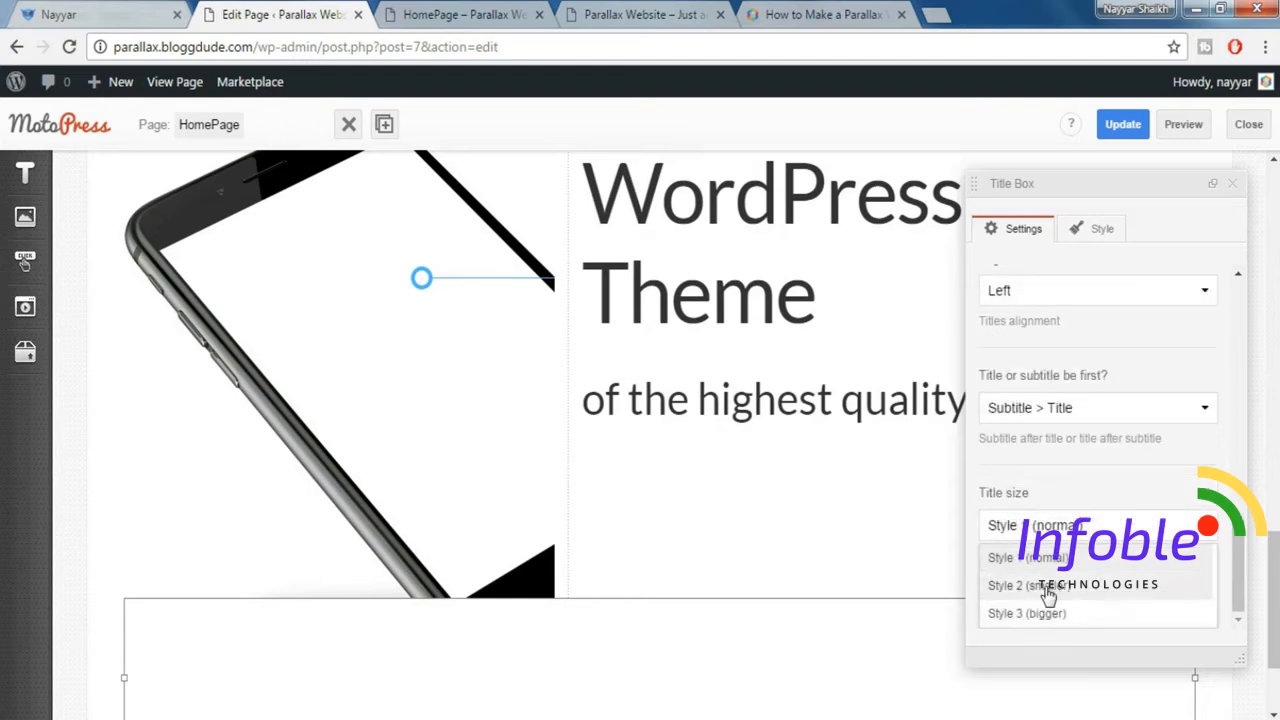
{"action": "left_click", "coordinate": [1048, 588]}
{"action": "scroll", "coordinate": [894, 583], "scroll_direction": "down", "scroll_amount": 2}
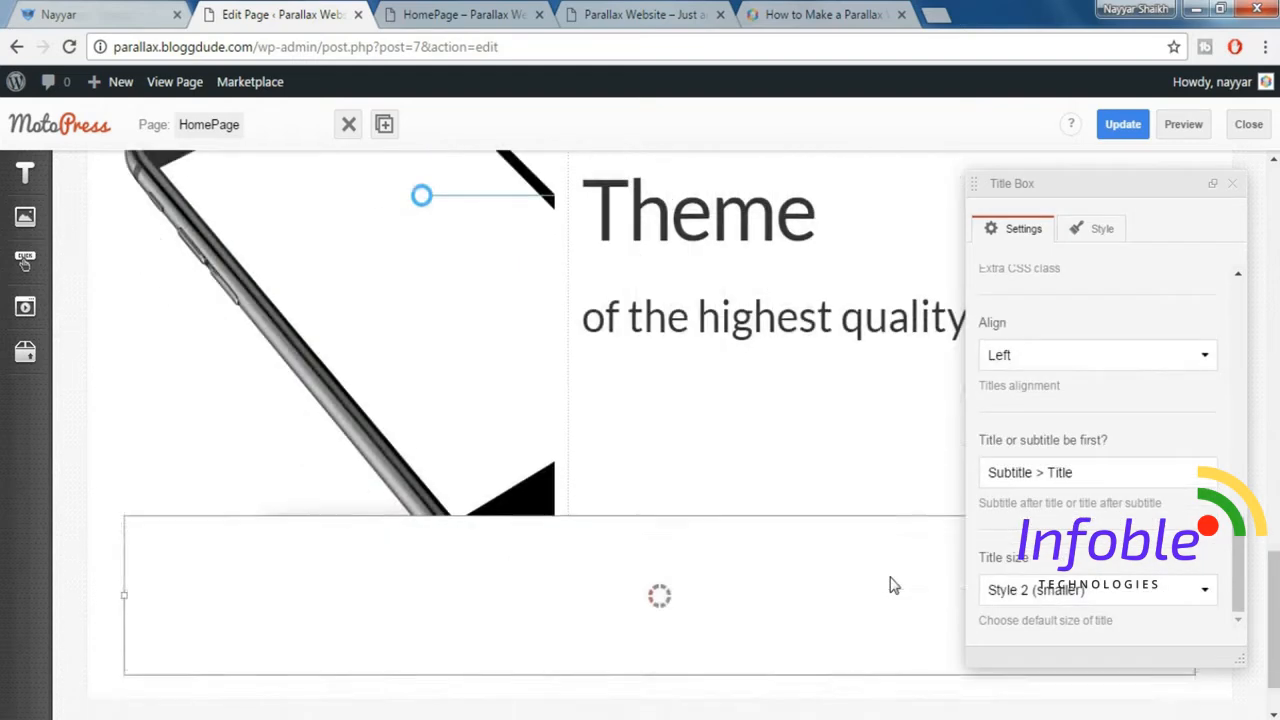
{"action": "left_click", "coordinate": [1238, 186]}
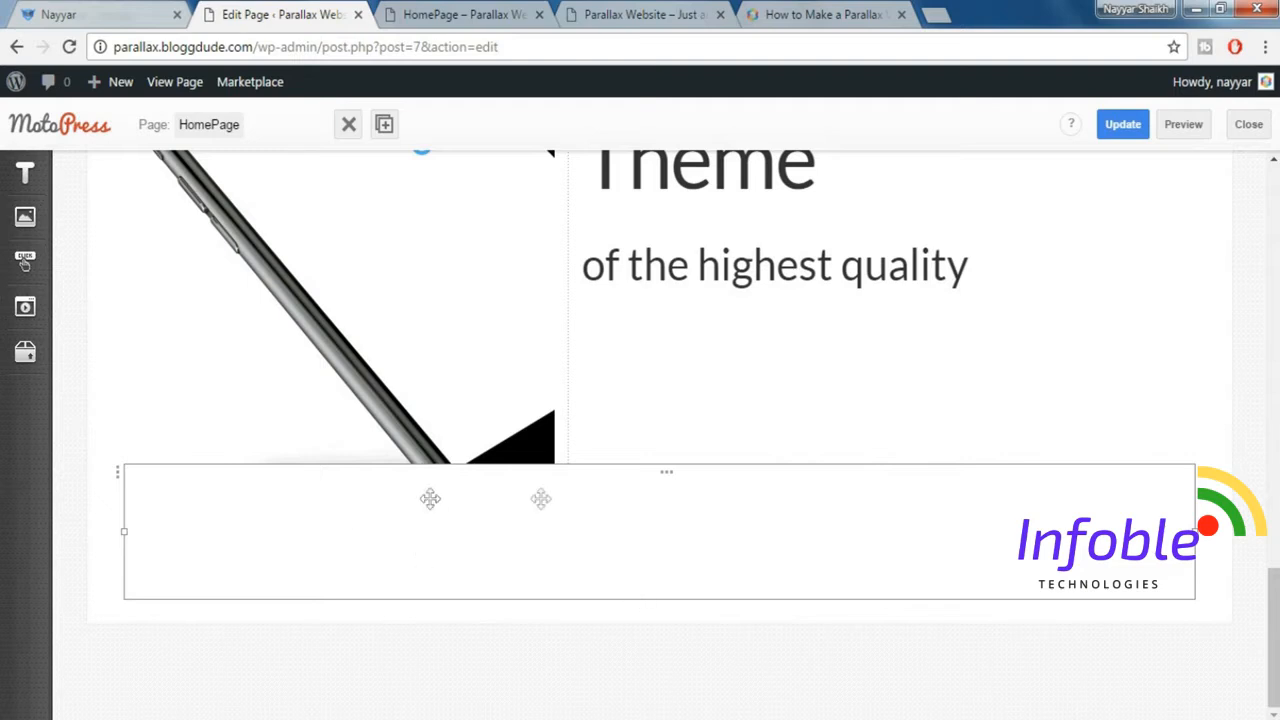
Open the settings of the row containing the new Title Box and set its width type to Fixed Width.
{"action": "left_click", "coordinate": [120, 482]}
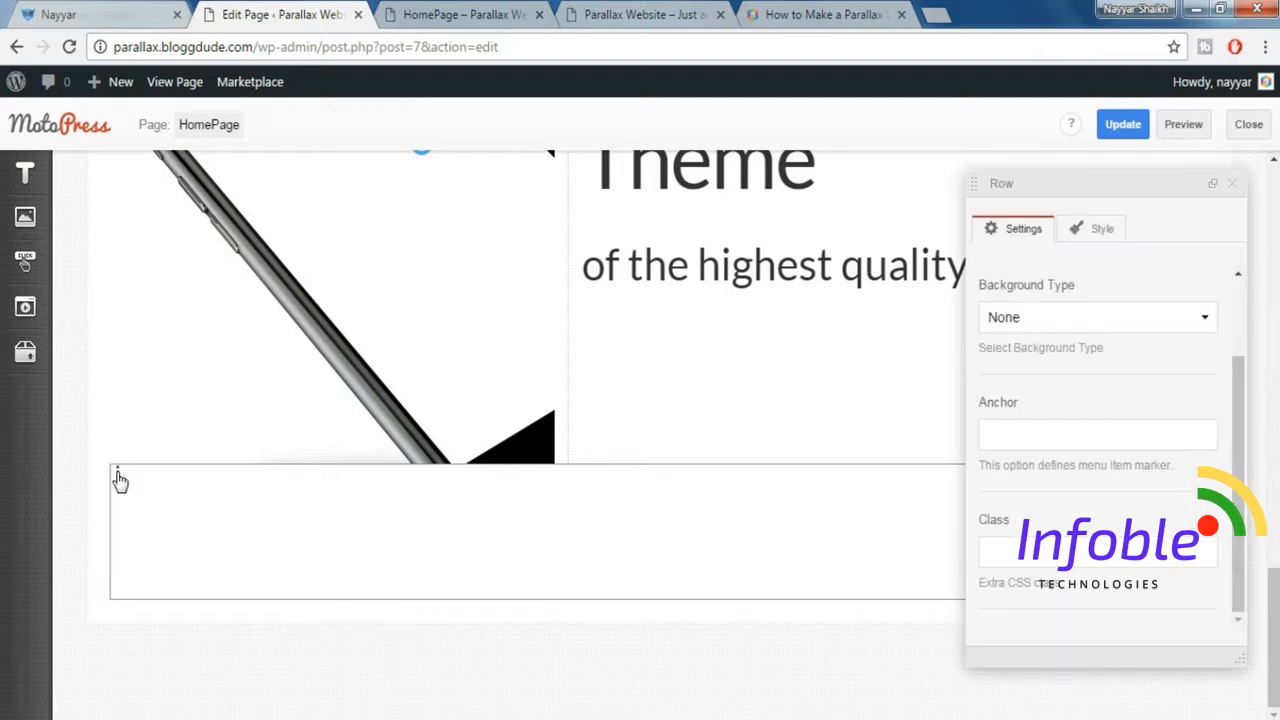
{"action": "scroll", "coordinate": [1045, 316], "scroll_direction": "up", "scroll_amount": 1}
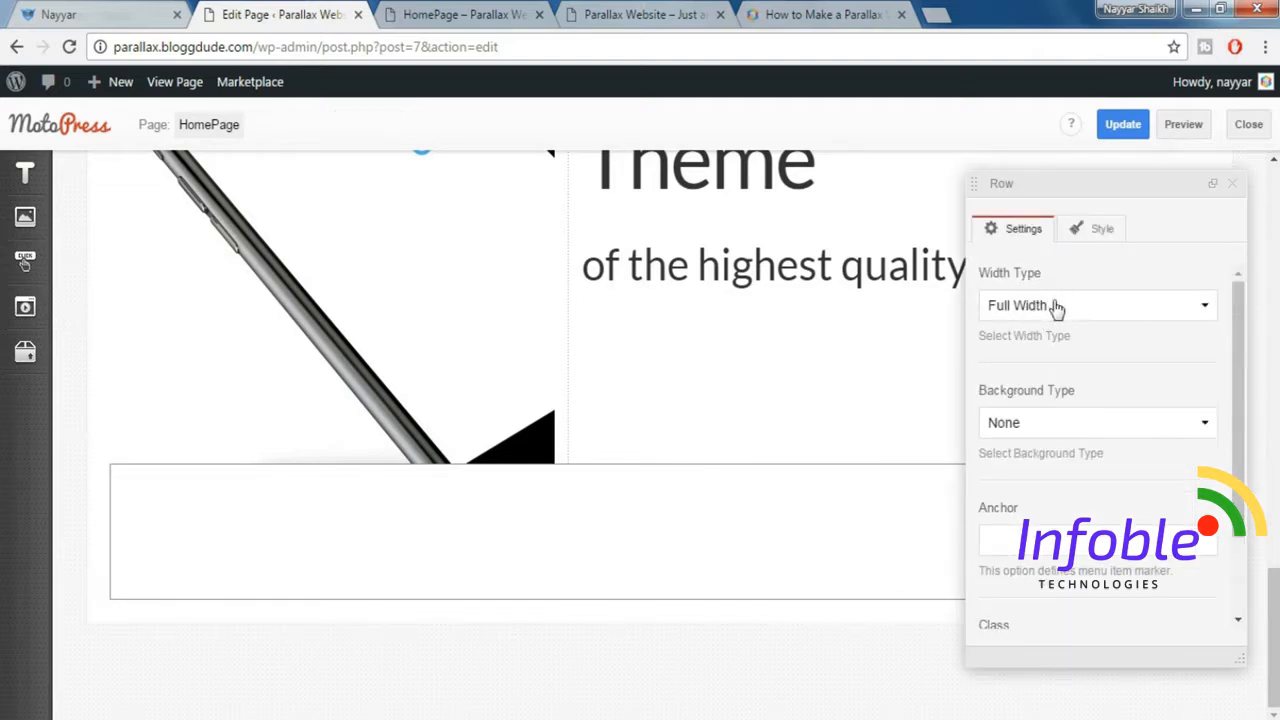
{"action": "left_click", "coordinate": [1055, 310]}
{"action": "left_click", "coordinate": [1047, 338]}
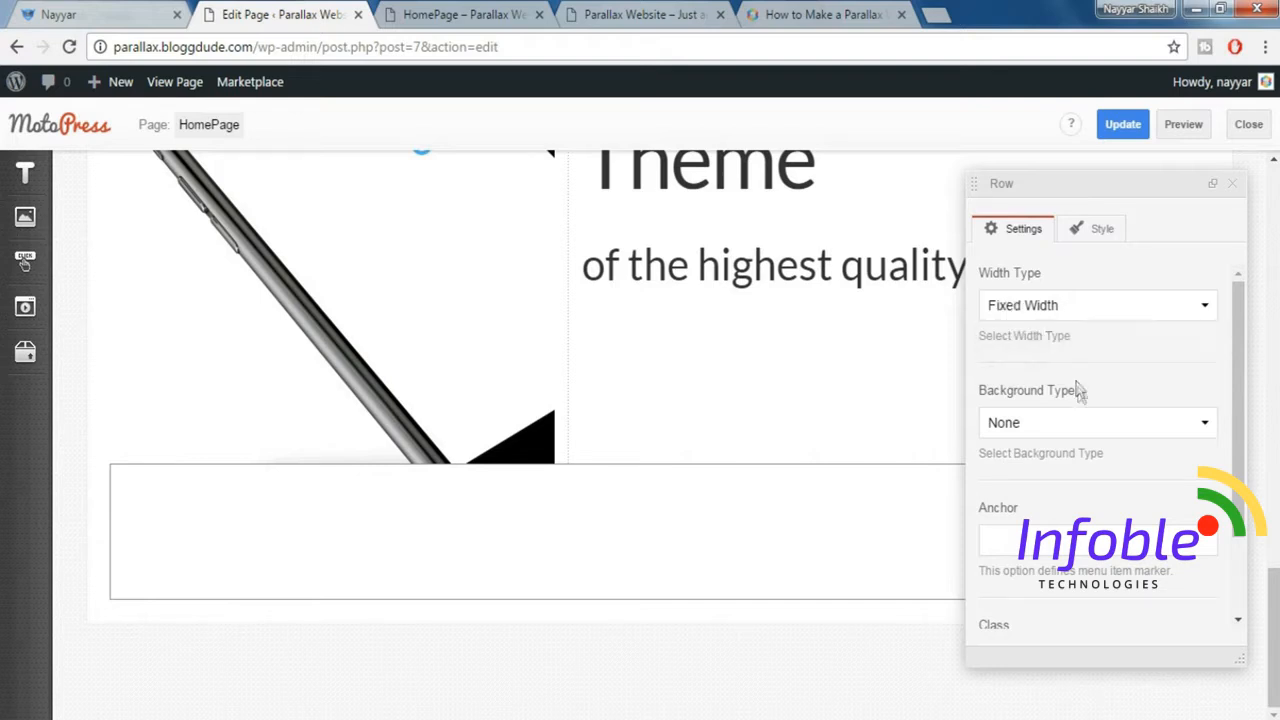
Give the Title Box row a Color/Image background with the Polygonal 3 styling preset.
{"action": "left_click", "coordinate": [1080, 428]}
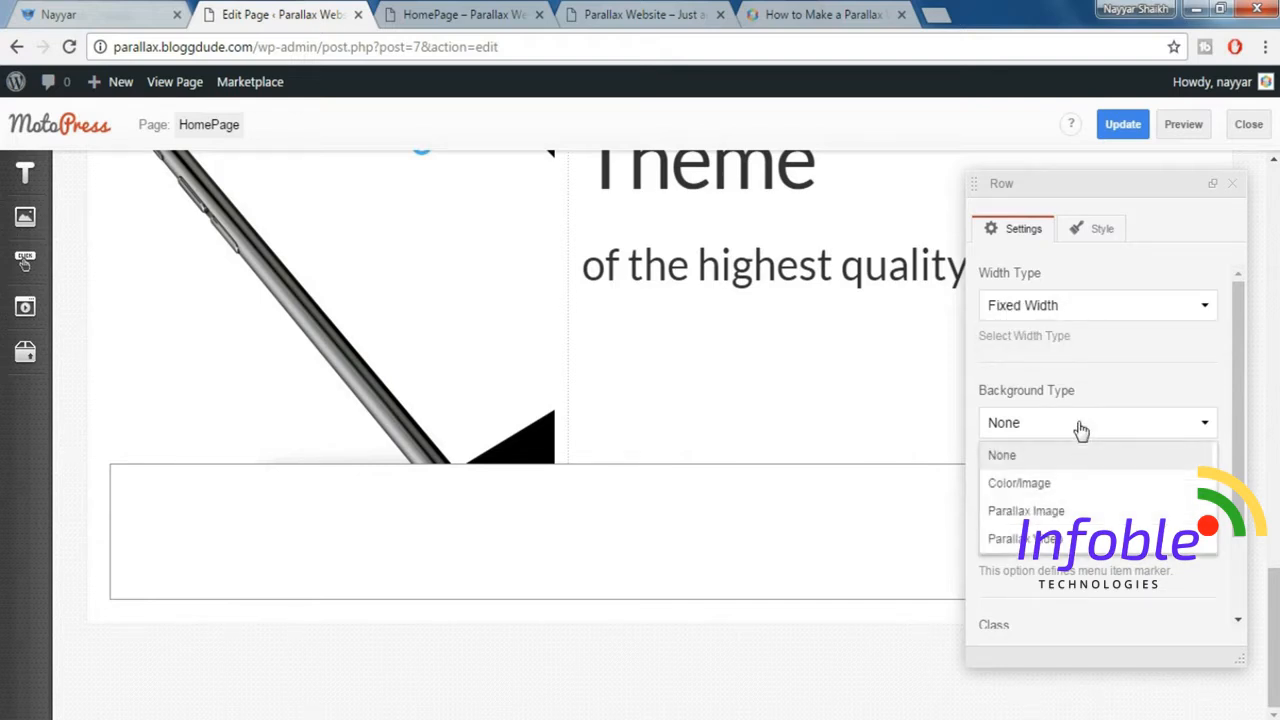
{"action": "left_click", "coordinate": [1057, 485]}
{"action": "scroll", "coordinate": [1205, 420], "scroll_direction": "down", "scroll_amount": 4}
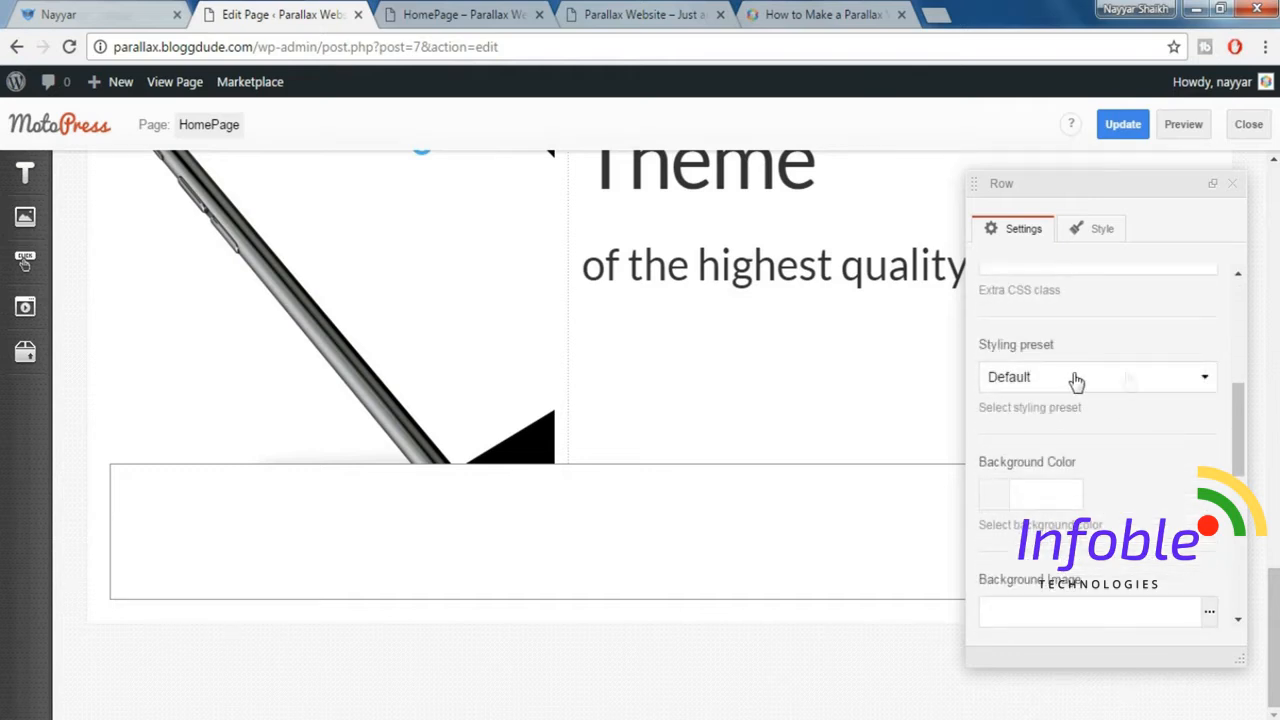
{"action": "left_click", "coordinate": [1088, 380]}
{"action": "scroll", "coordinate": [1104, 479], "scroll_direction": "down", "scroll_amount": 3}
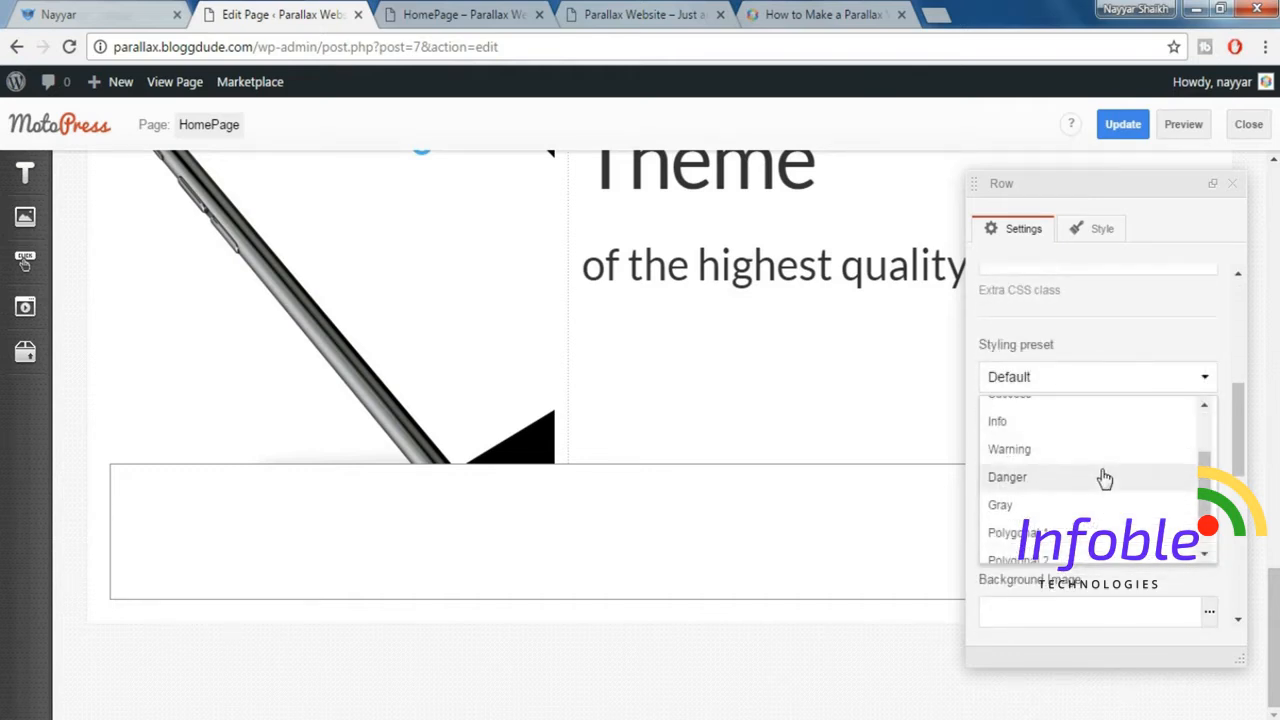
{"action": "left_click", "coordinate": [1018, 521]}
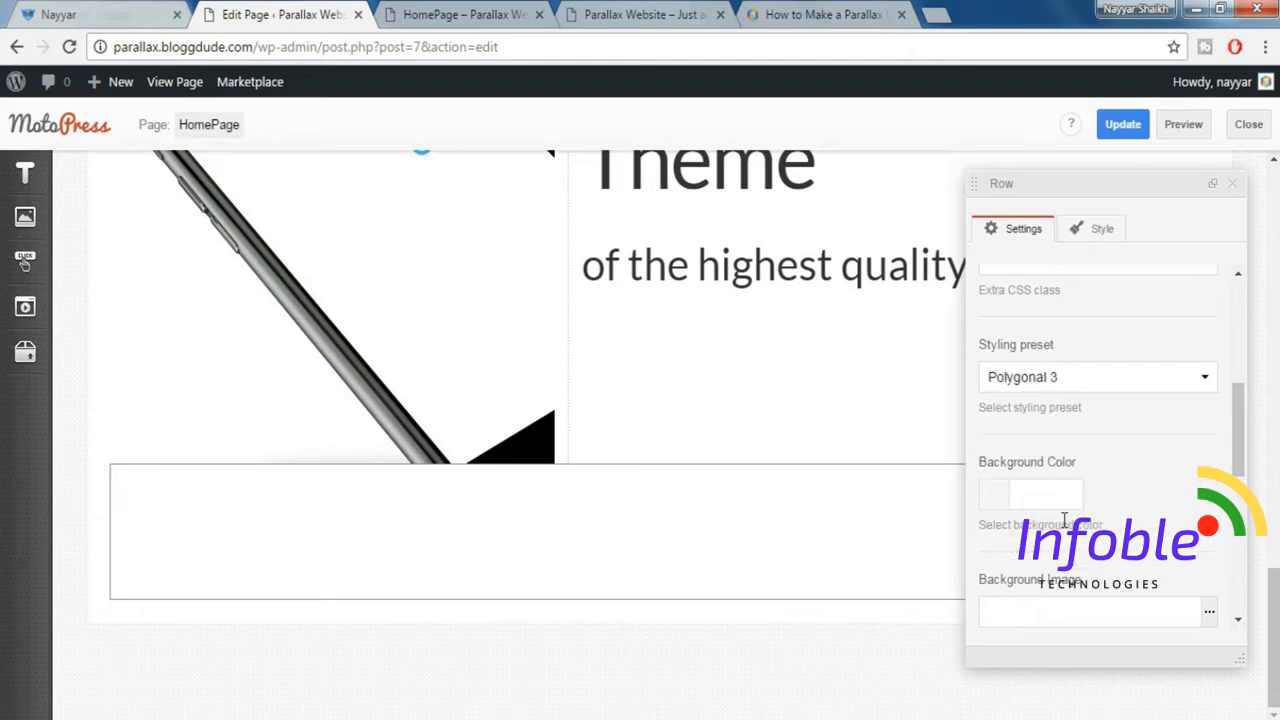
{"action": "scroll", "coordinate": [1157, 497], "scroll_direction": "down", "scroll_amount": 3}
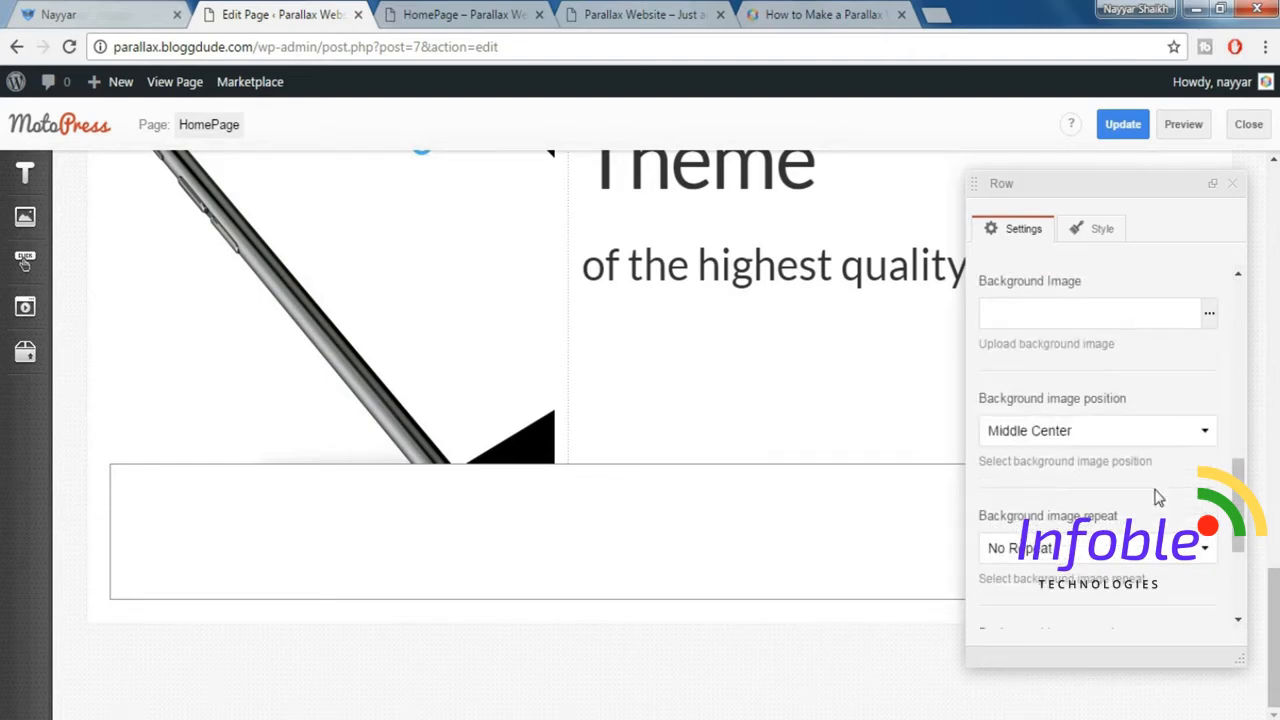
{"action": "left_click_drag", "start_coordinate": [1238, 472], "coordinate": [1243, 558]}
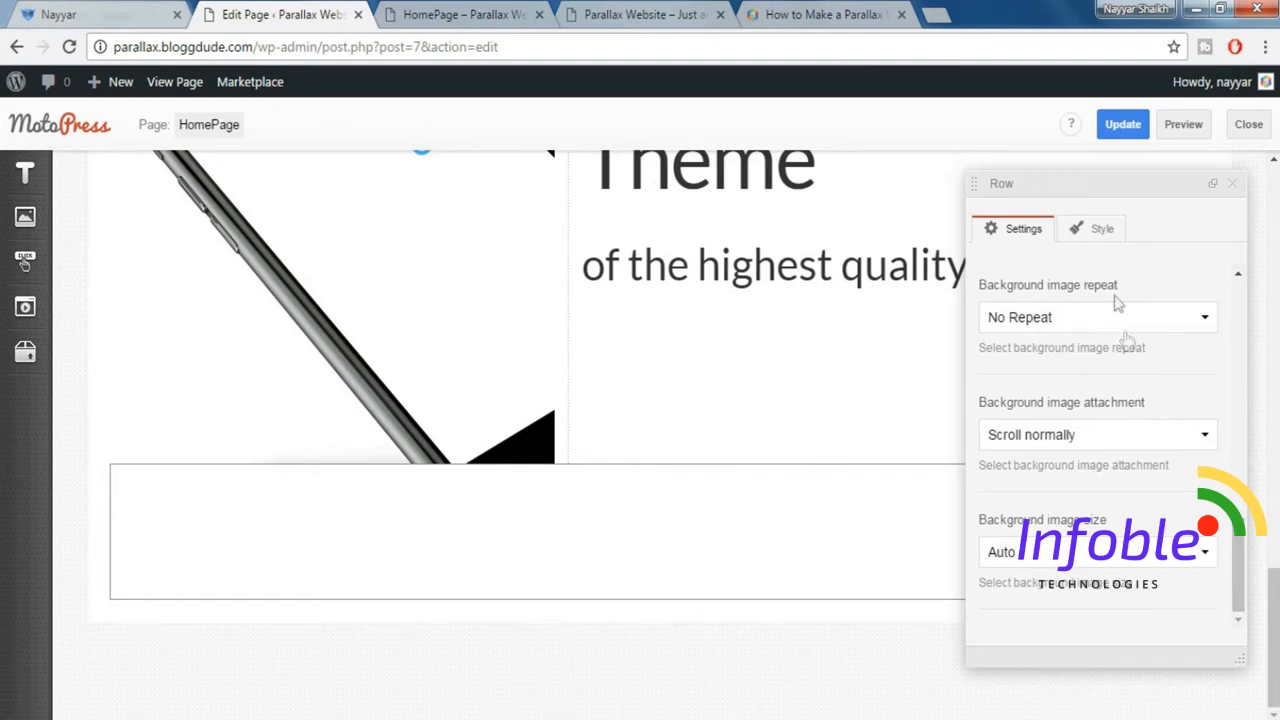
Add the Padding top 60px and Padding bottom 60px styles to the Title Box row and close its settings.
{"action": "left_click", "coordinate": [1095, 240]}
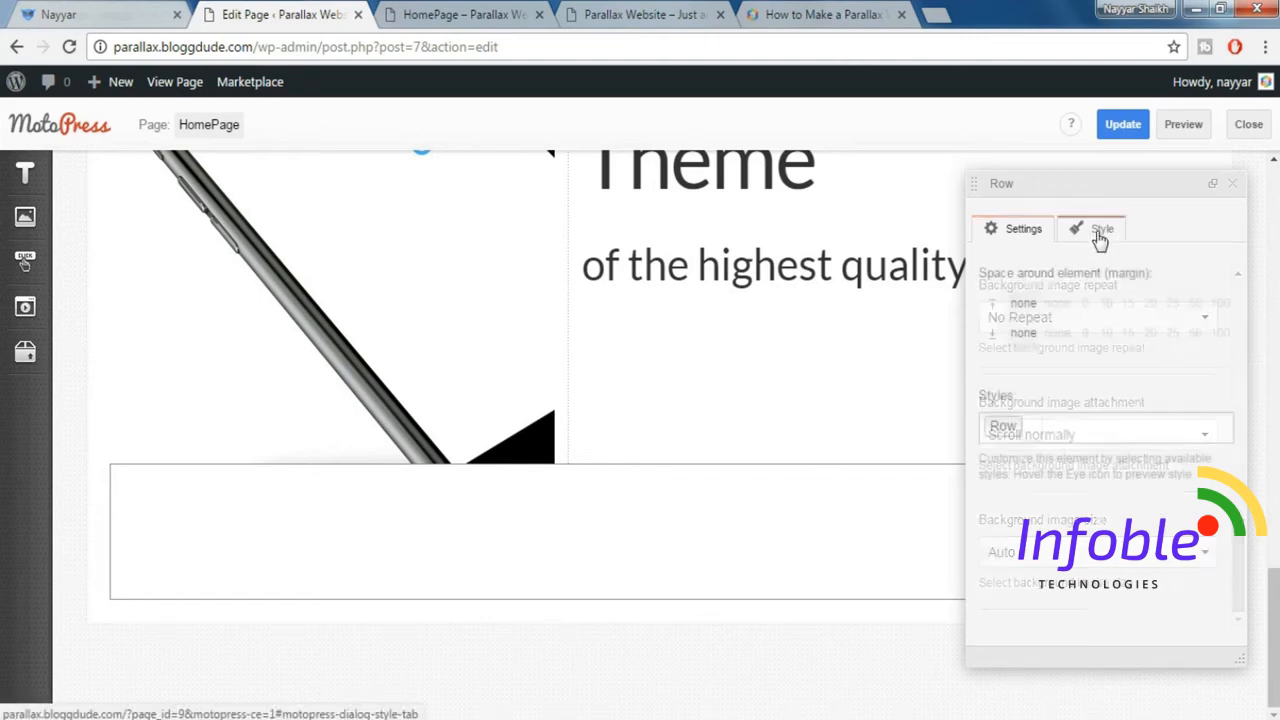
{"action": "left_click", "coordinate": [1116, 427]}
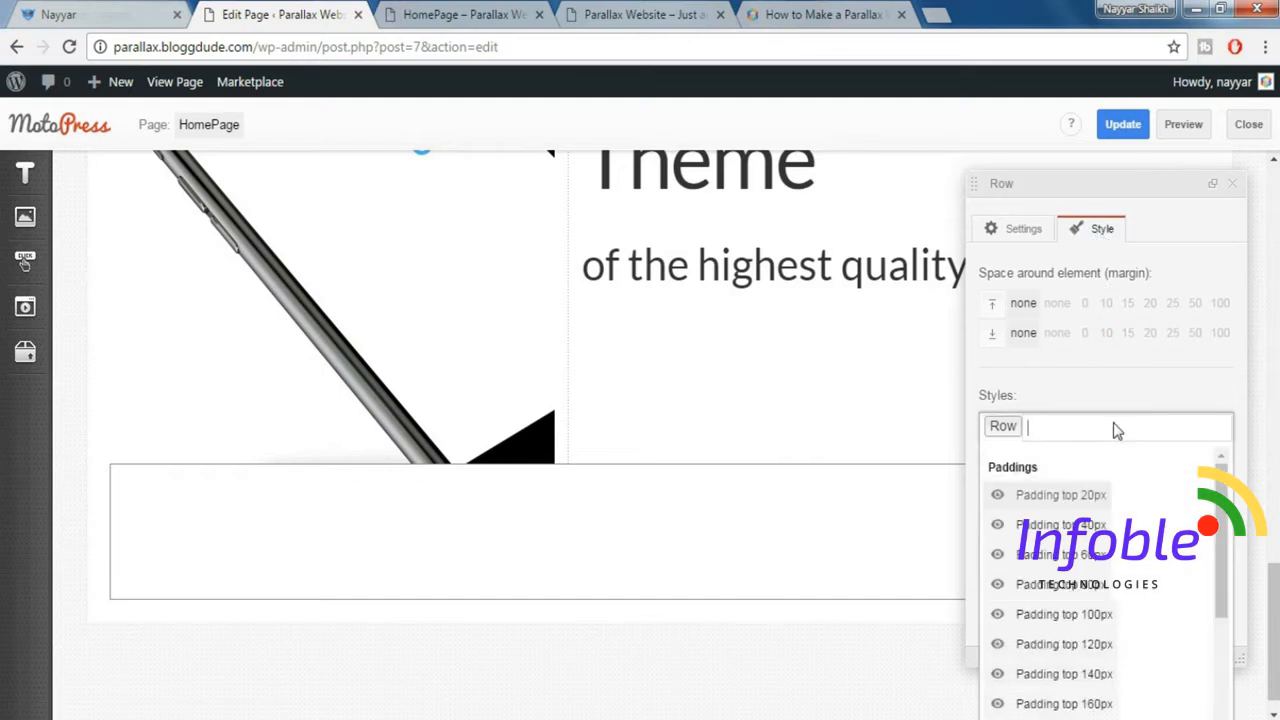
{"action": "left_click", "coordinate": [1095, 556]}
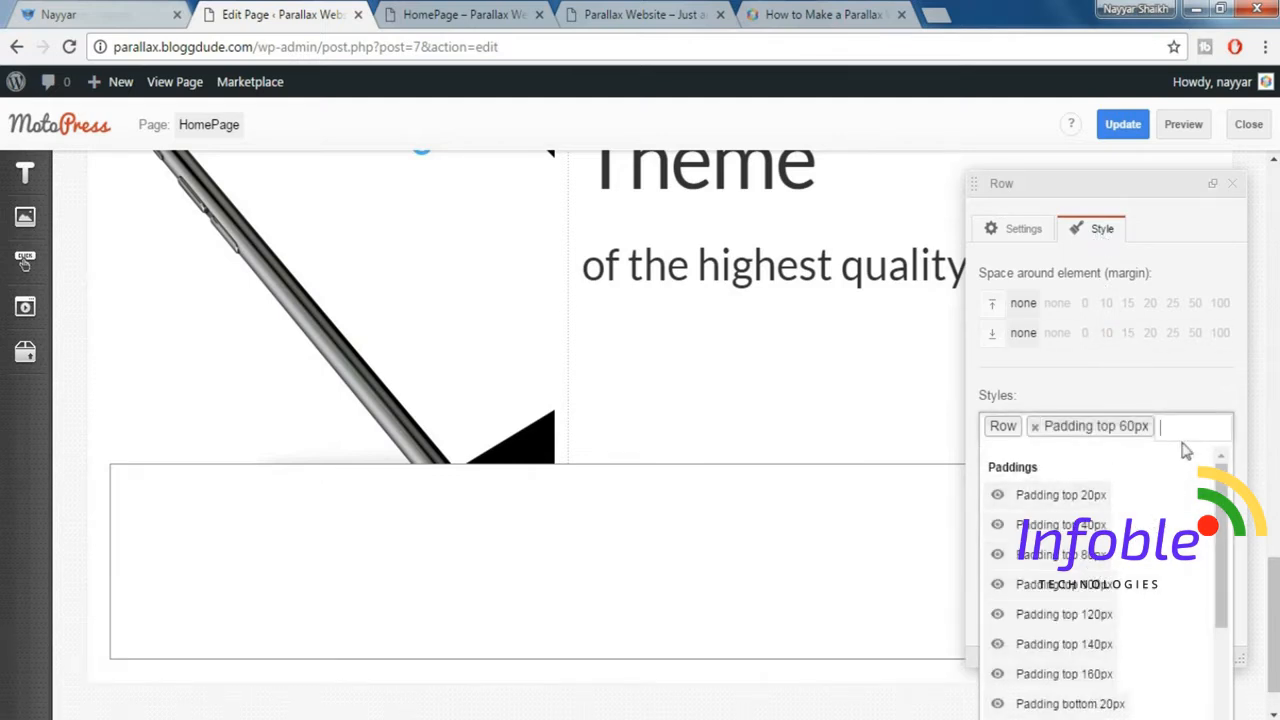
{"action": "scroll", "coordinate": [1148, 560], "scroll_direction": "down", "scroll_amount": 1}
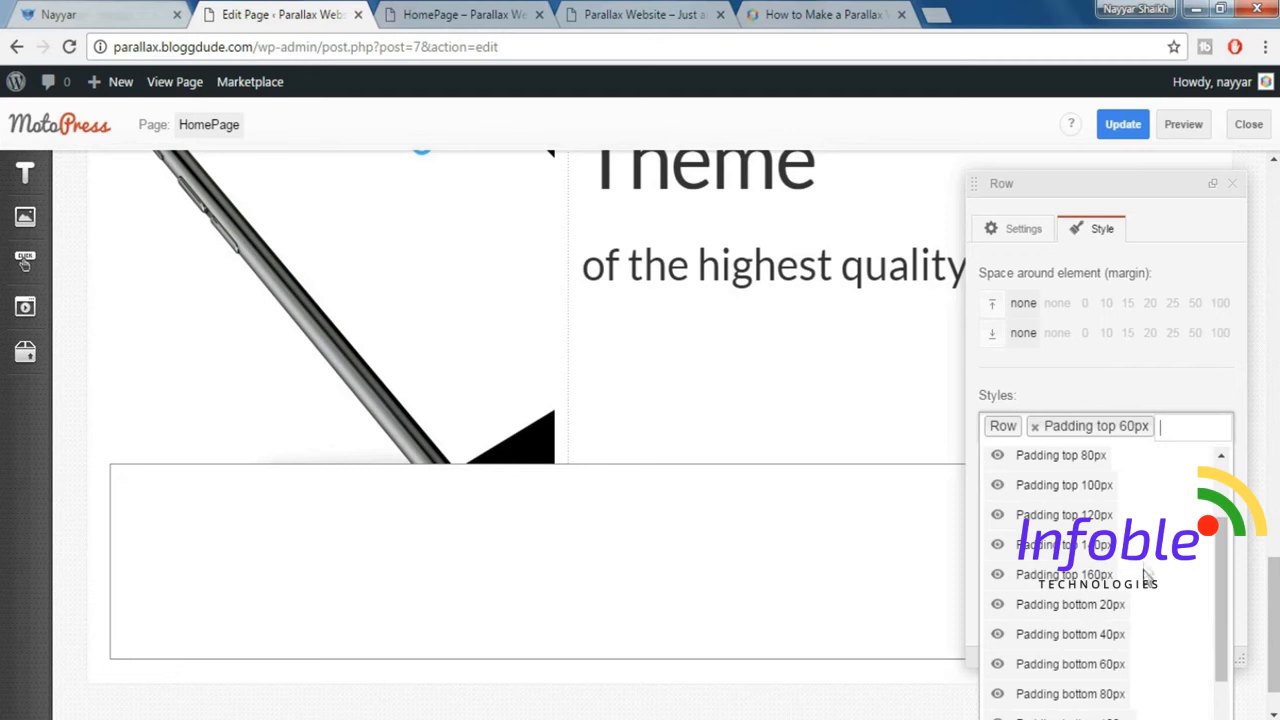
{"action": "left_click", "coordinate": [1089, 665]}
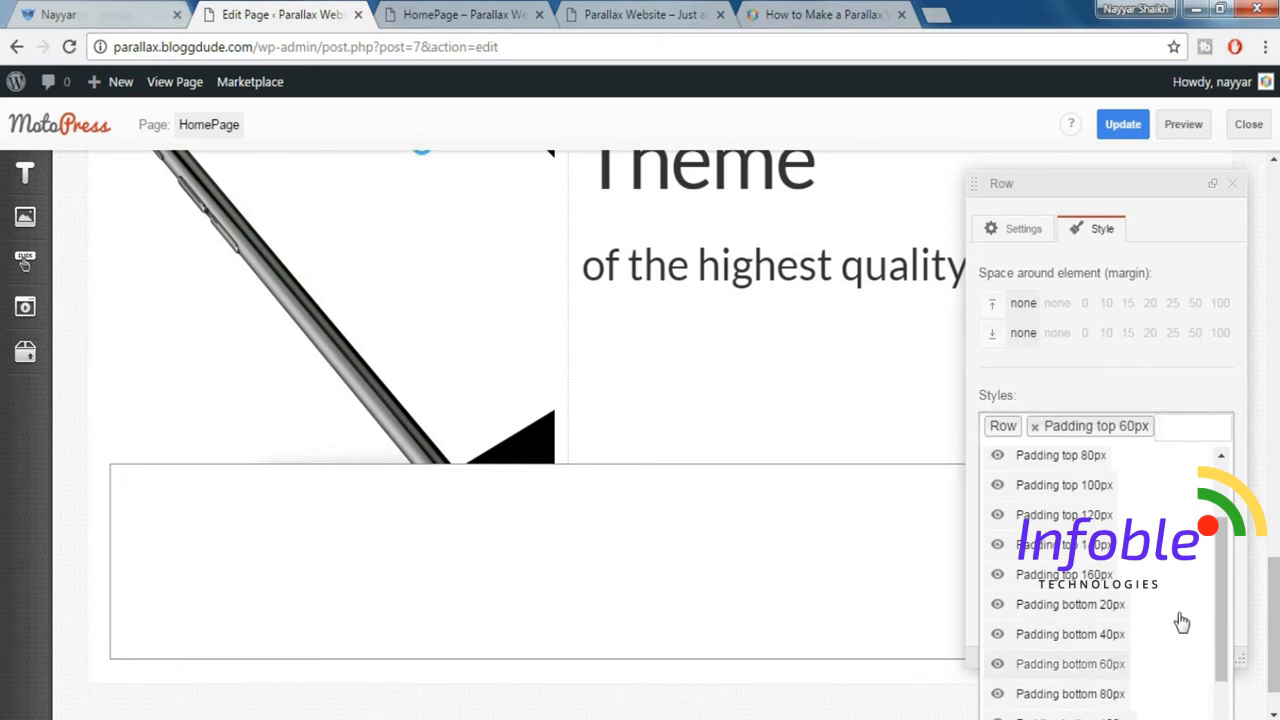
{"action": "left_click", "coordinate": [1236, 196]}
{"action": "left_click", "coordinate": [1236, 194]}
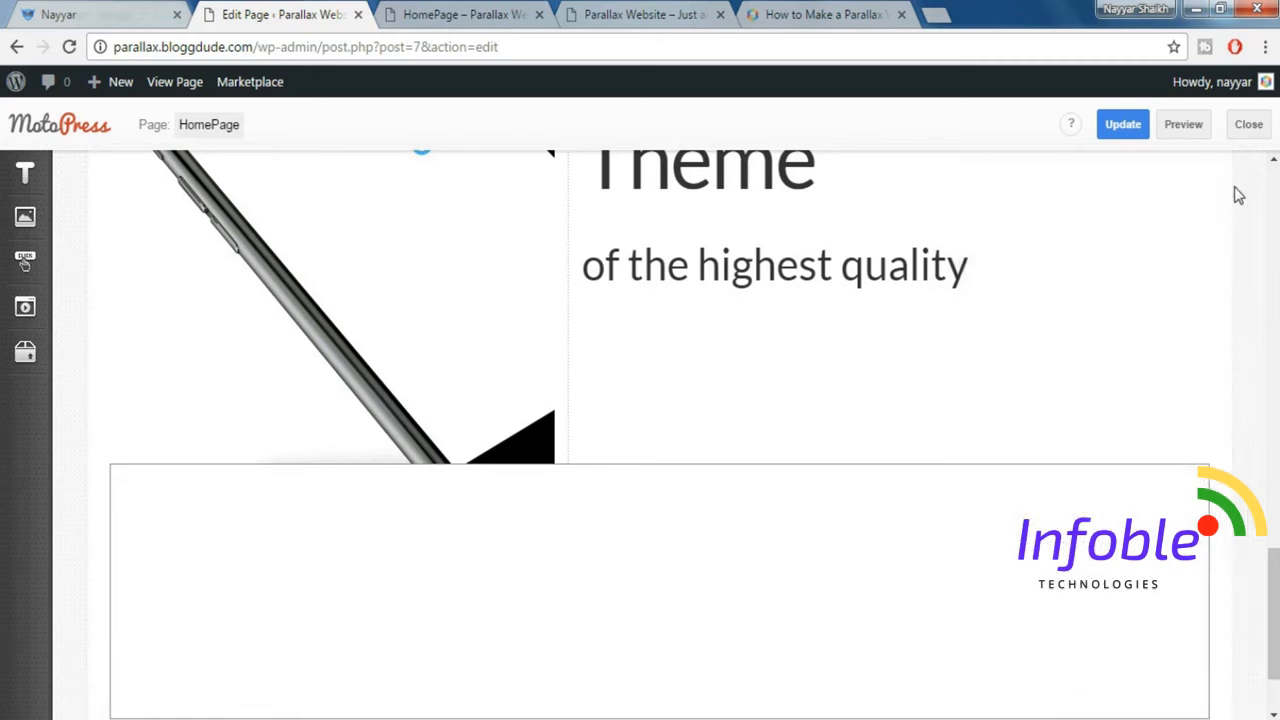
Preview the homepage and examine the new title section below the phone.
{"action": "left_click", "coordinate": [1190, 135]}
{"action": "left_click", "coordinate": [505, 18]}
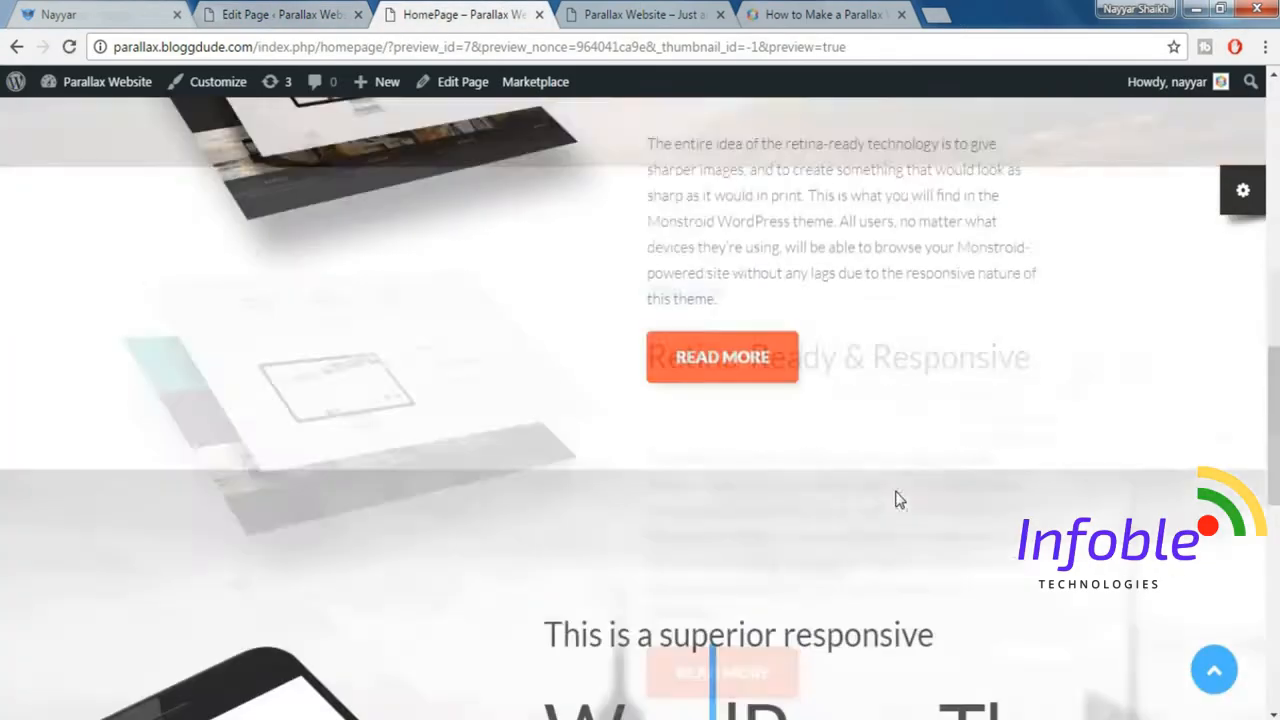
{"action": "scroll", "coordinate": [895, 491], "scroll_direction": "down", "scroll_amount": 8}
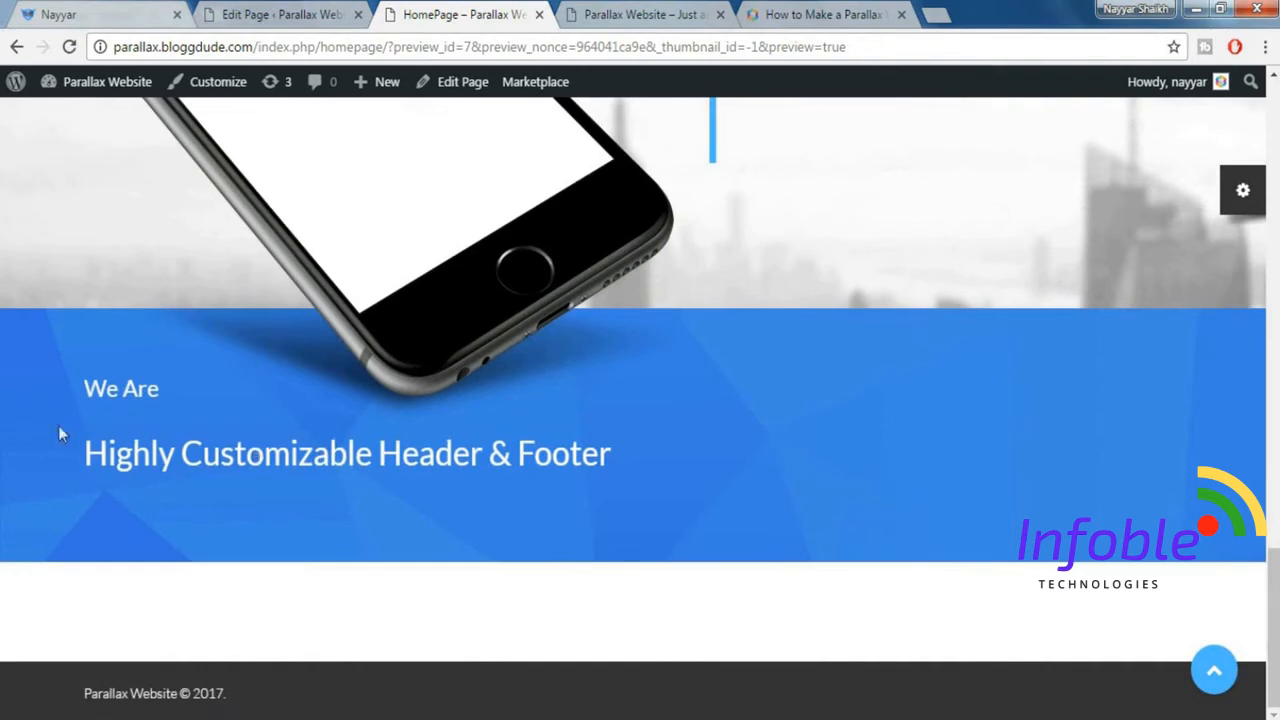
Save the homepage changes with Update, glance at the preview again, and return to the page editor.
{"action": "left_click", "coordinate": [272, 14]}
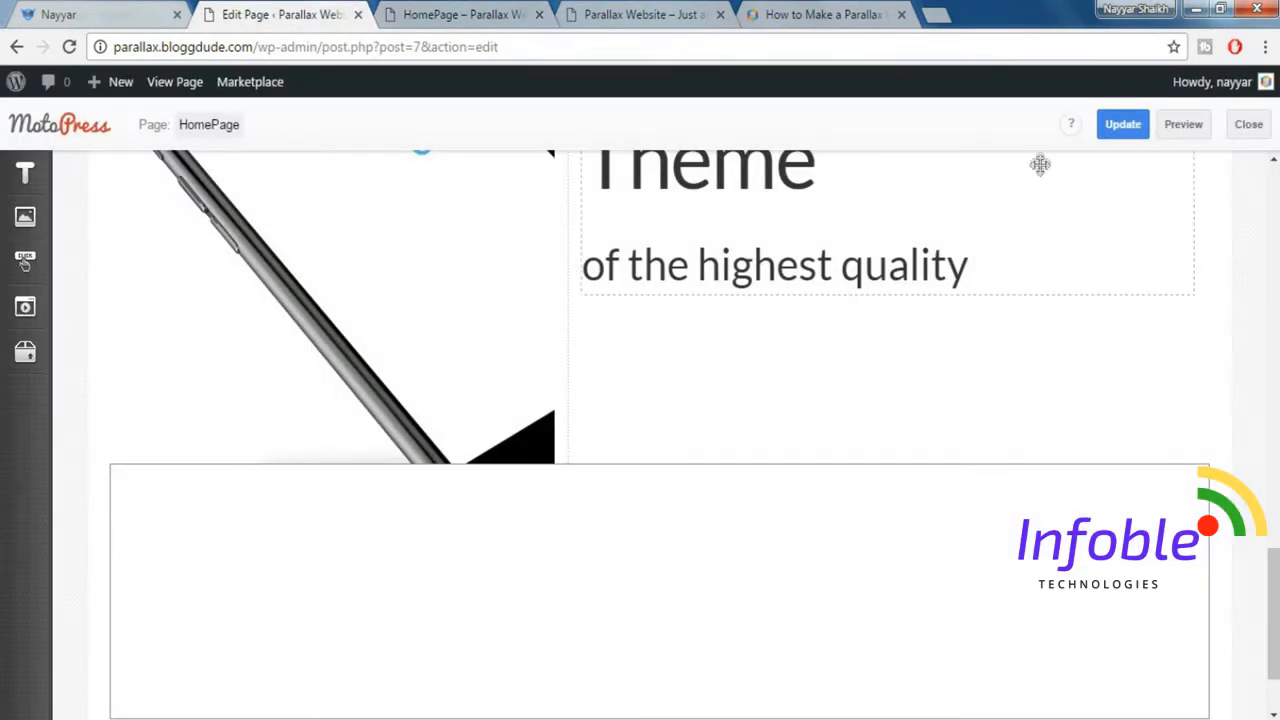
{"action": "left_click", "coordinate": [1123, 124]}
{"action": "left_click", "coordinate": [510, 14]}
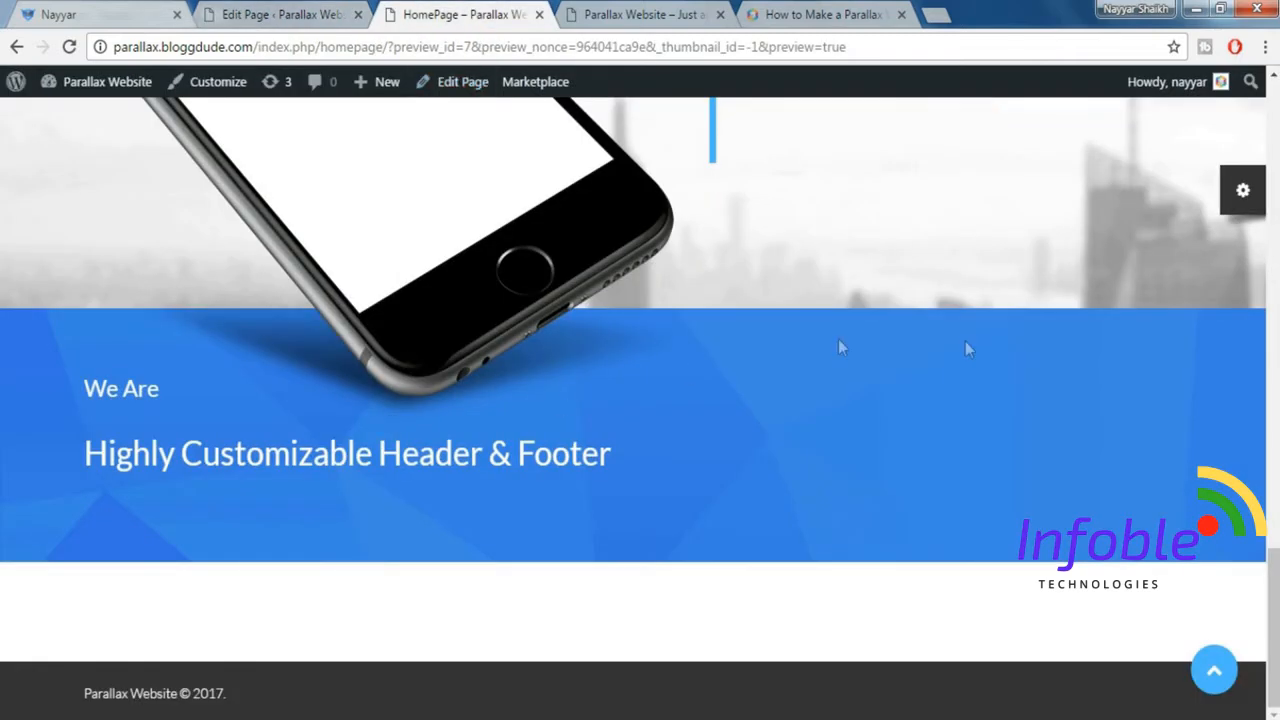
{"action": "left_click", "coordinate": [284, 12]}
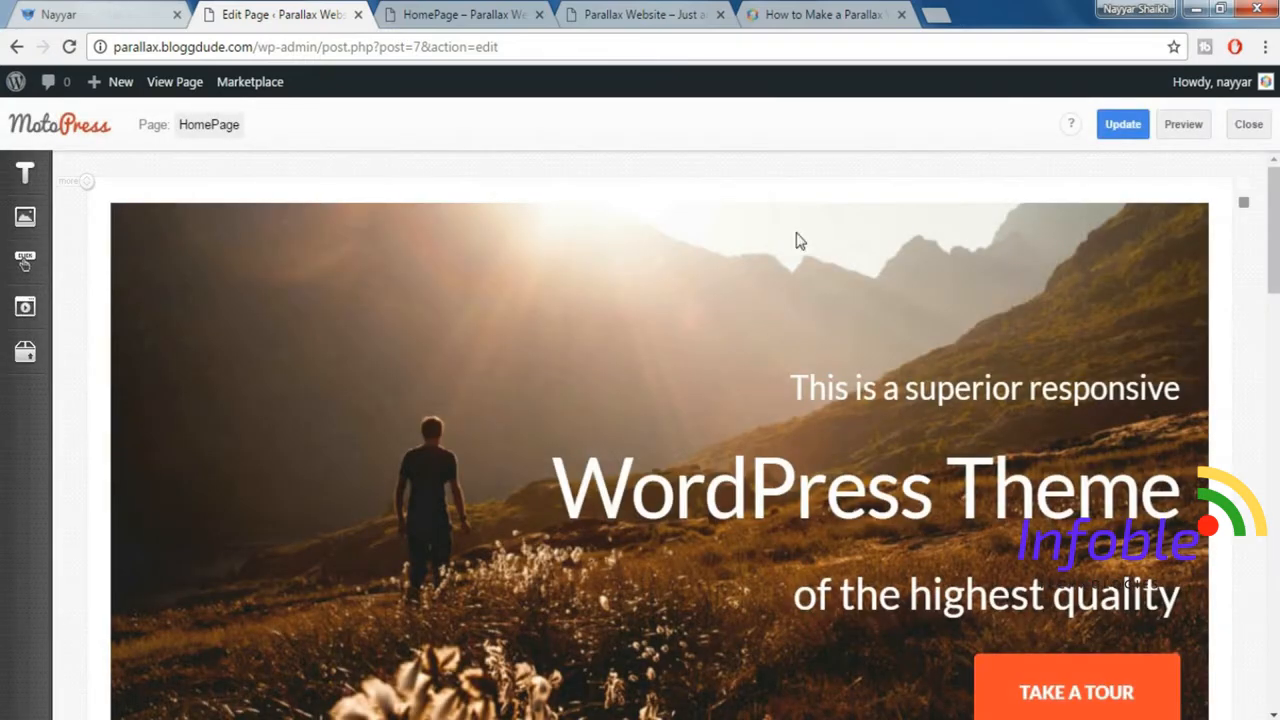
Check the demo's blue section, then insert a Paragraph element directly below the "Highly Customizable Header & Footer" title in the page editor.
{"action": "scroll", "coordinate": [988, 449], "scroll_direction": "down", "scroll_amount": 10}
{"action": "scroll", "coordinate": [1000, 452], "scroll_direction": "down", "scroll_amount": 6}
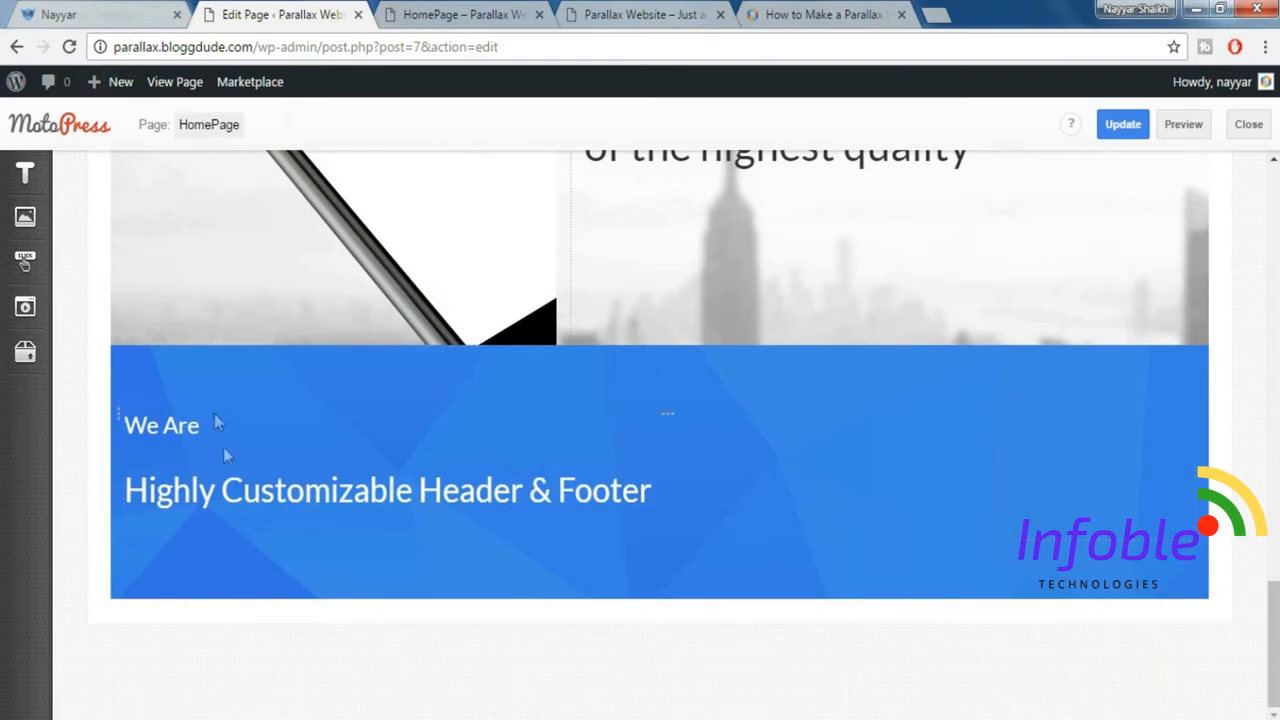
{"action": "left_click", "coordinate": [123, 11]}
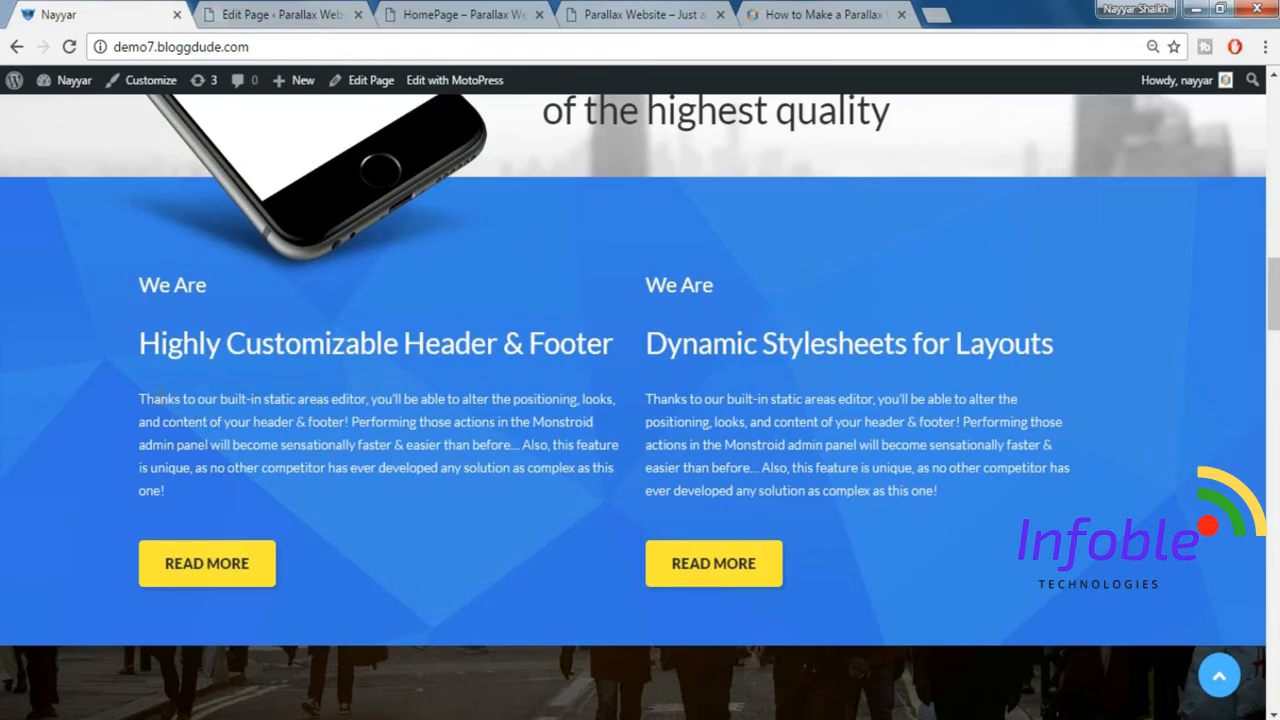
{"action": "left_click", "coordinate": [310, 18]}
{"action": "mouse_move", "coordinate": [33, 177]}
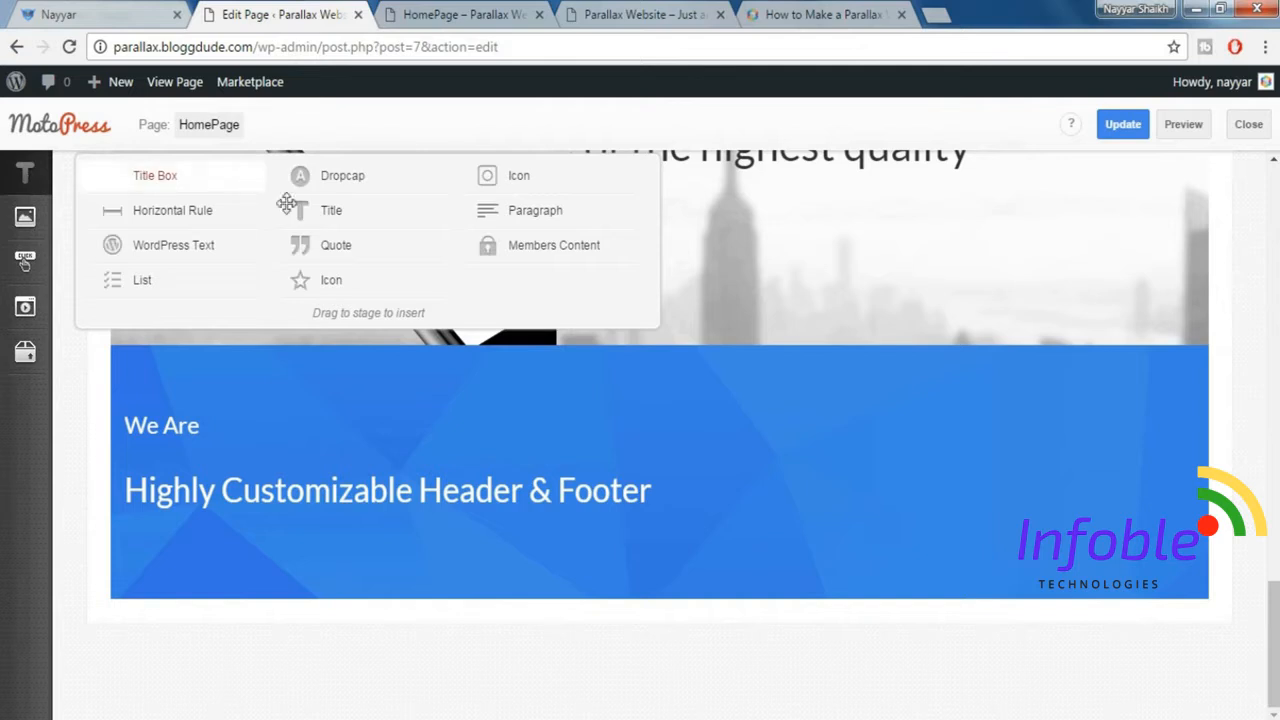
{"action": "left_click_drag", "start_coordinate": [488, 247], "coordinate": [259, 538]}
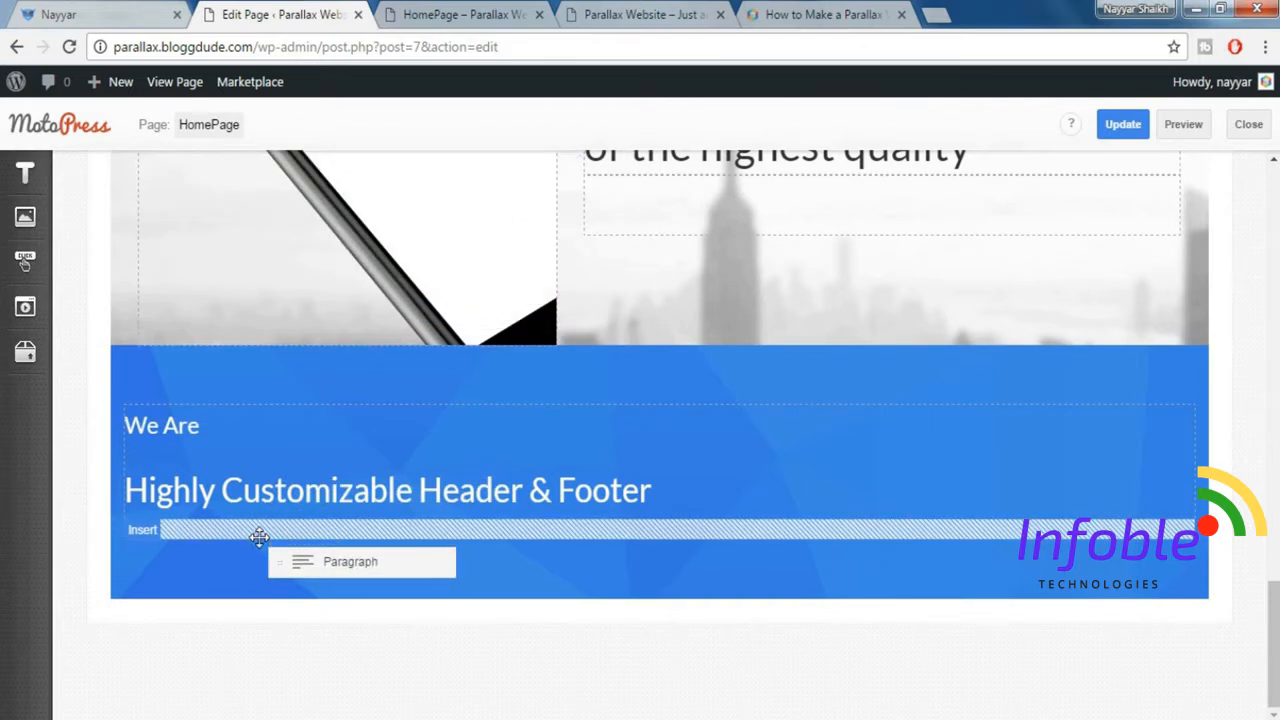
{"action": "left_click_drag", "start_coordinate": [259, 538], "coordinate": [276, 530]}
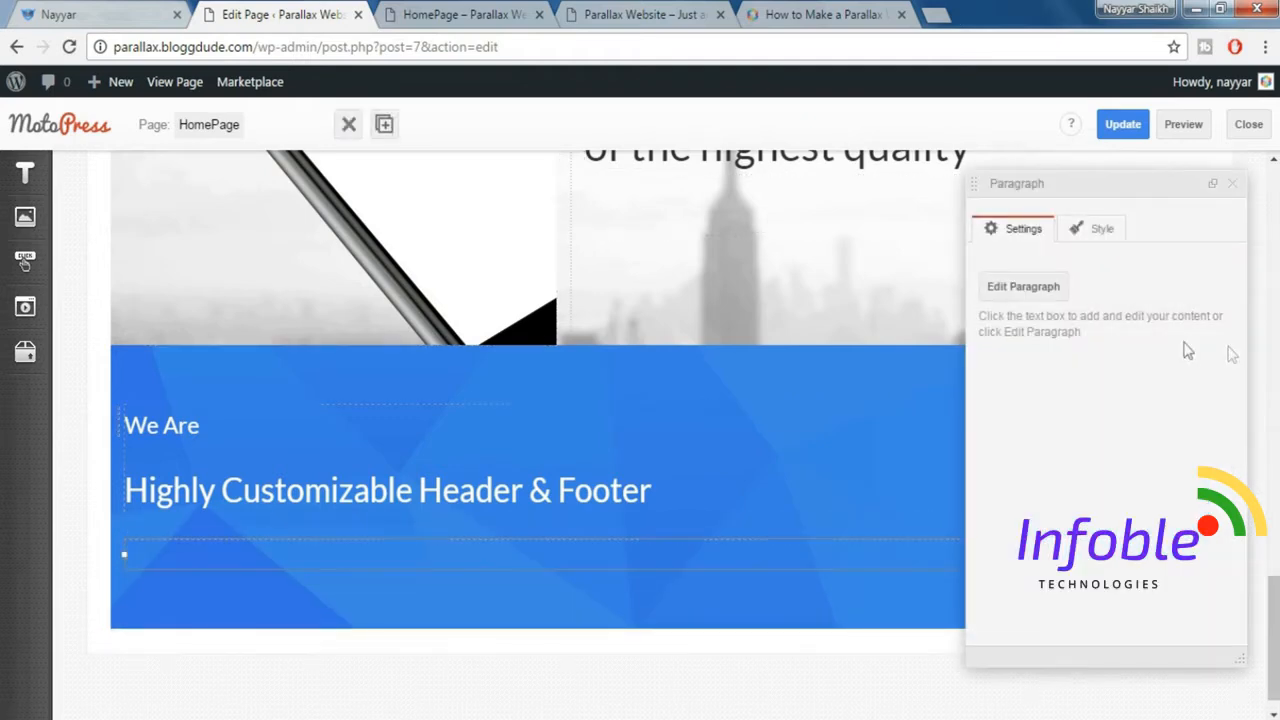
Copy the demo's "Thanks to our built-in static areas editor" text under "Highly Customizable Header & Footer" into the new Paragraph element.
{"action": "left_click", "coordinate": [1023, 286]}
{"action": "left_click", "coordinate": [115, 12]}
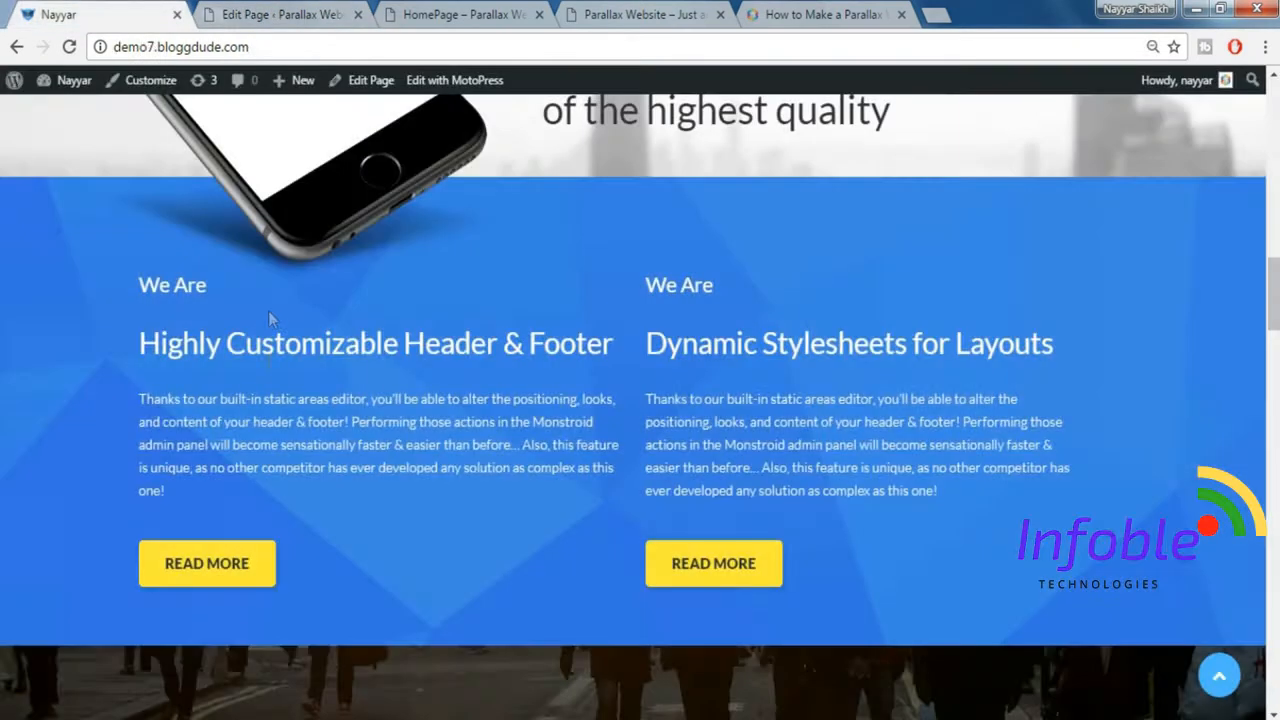
{"action": "left_click_drag", "start_coordinate": [139, 398], "coordinate": [203, 487]}
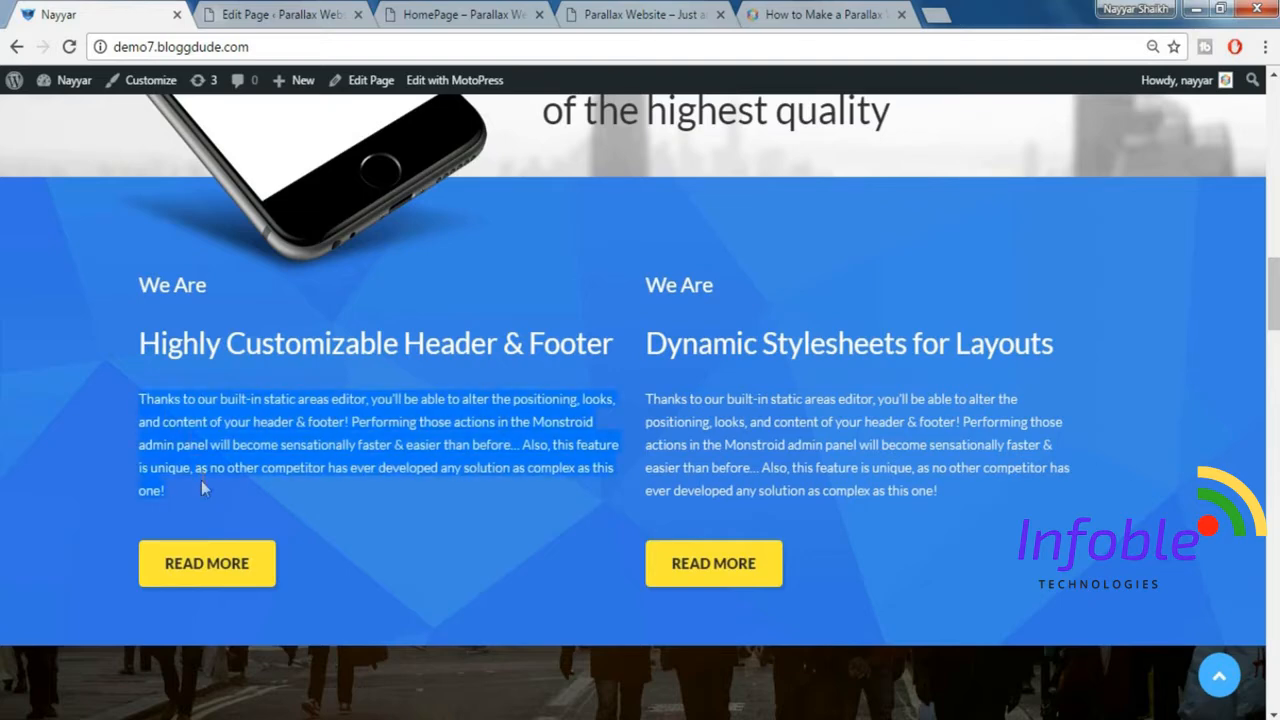
{"action": "key", "text": "ctrl+c"}
{"action": "left_click", "coordinate": [283, 14]}
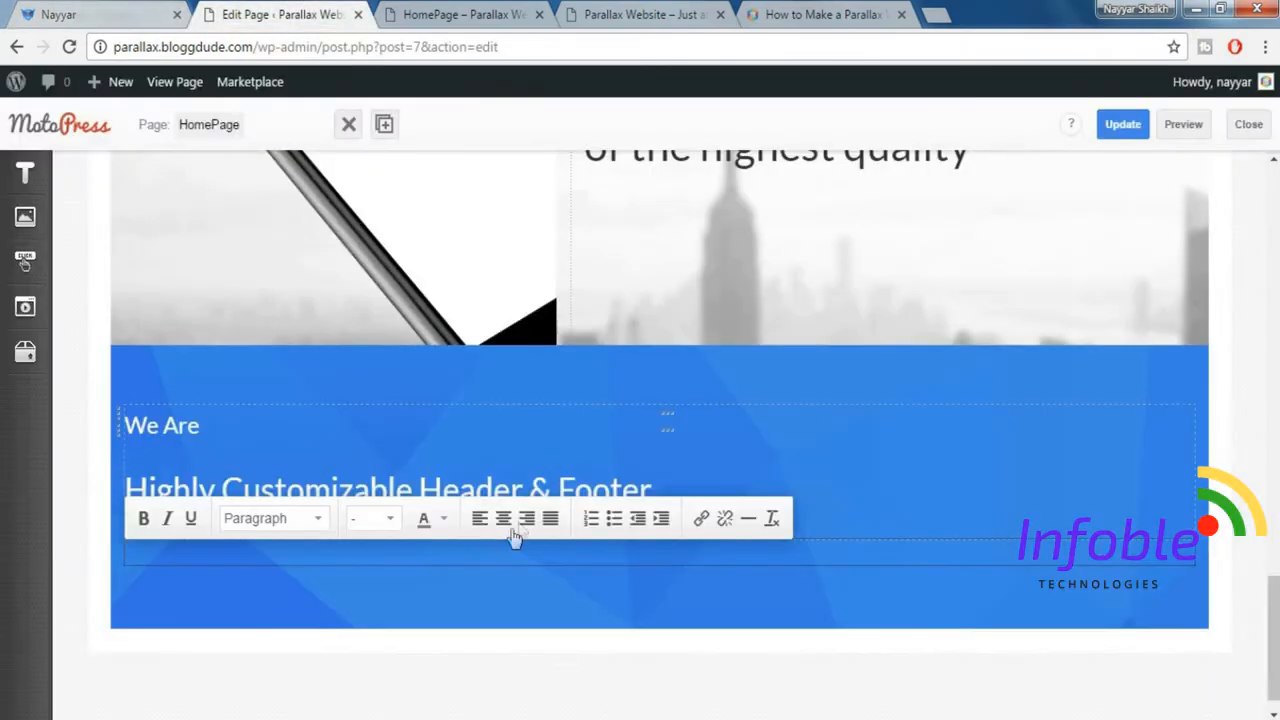
{"action": "key", "text": "ctrl+v"}
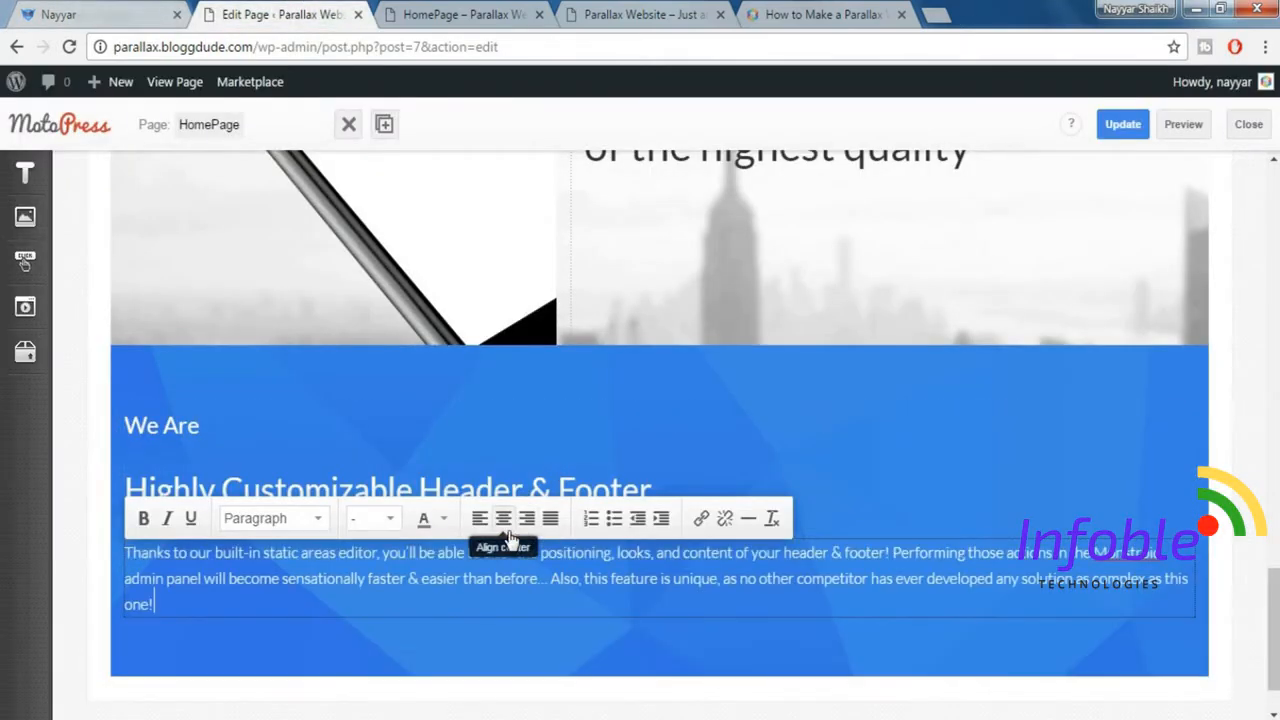
{"action": "left_click", "coordinate": [352, 670]}
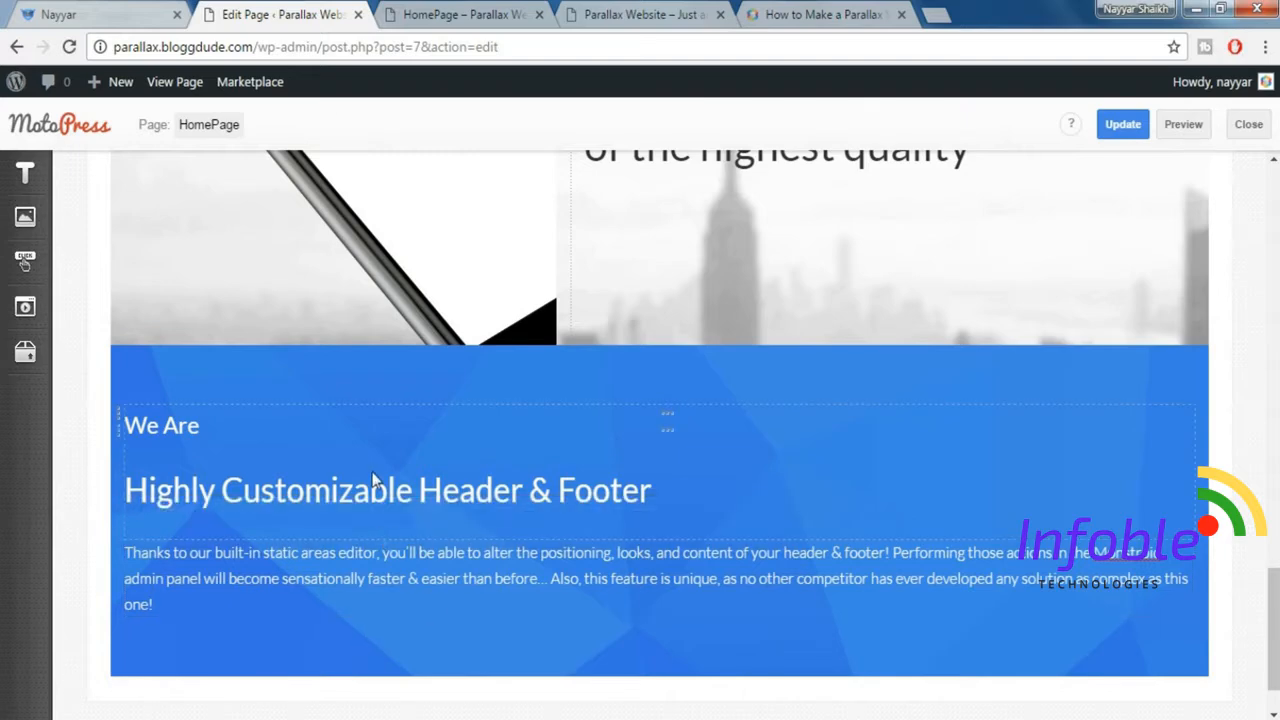
Compare with the demo's blue section and insert a Spacer element below the paragraph.
{"action": "left_click", "coordinate": [69, 12]}
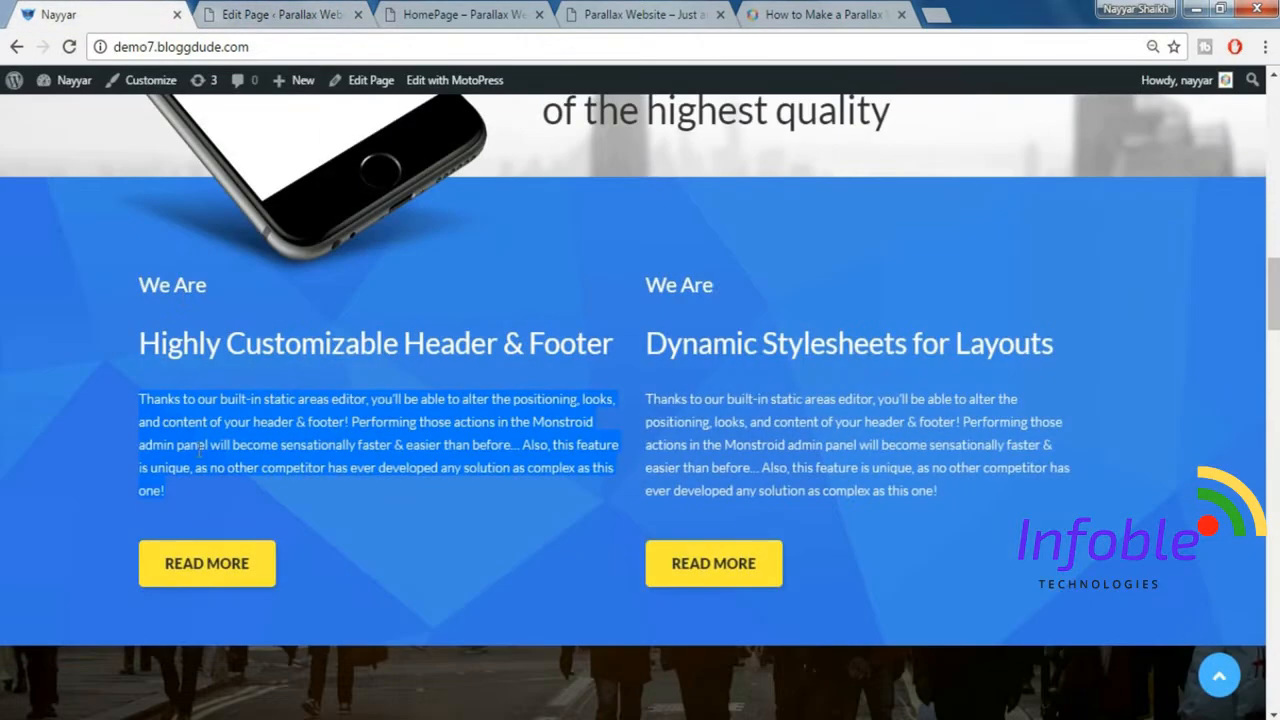
{"action": "left_click", "coordinate": [169, 508]}
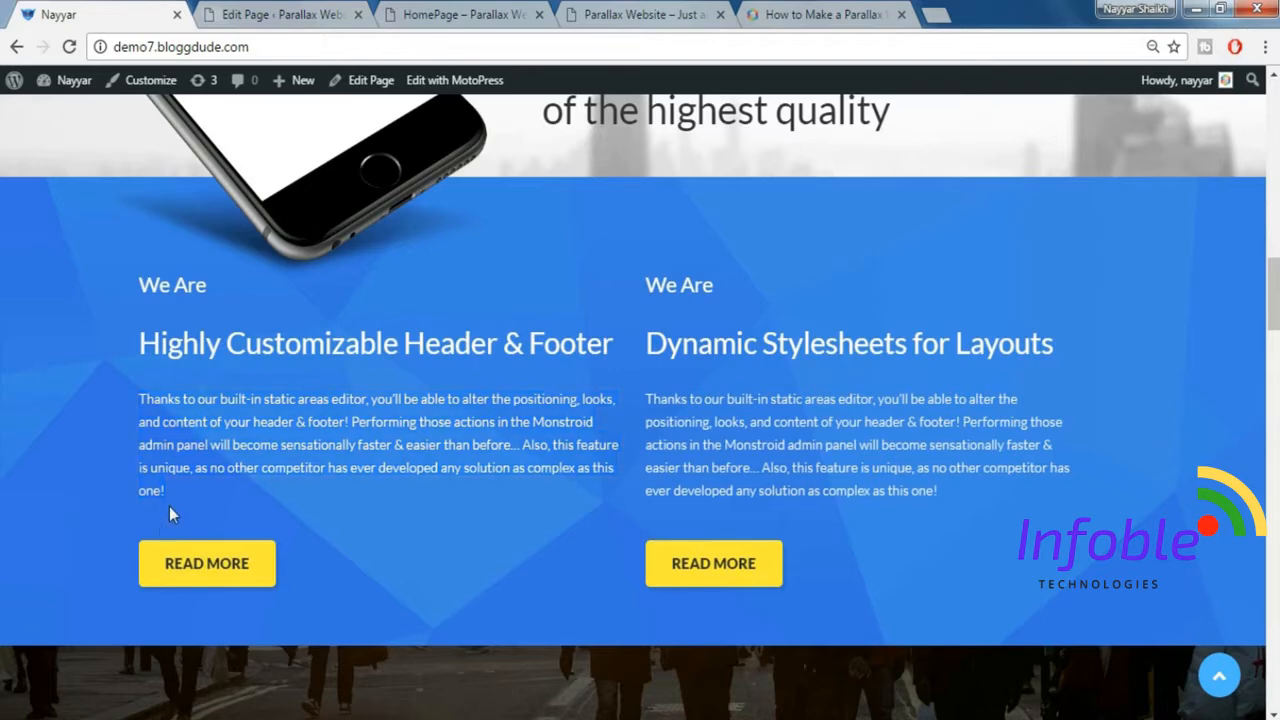
{"action": "left_click", "coordinate": [238, 12]}
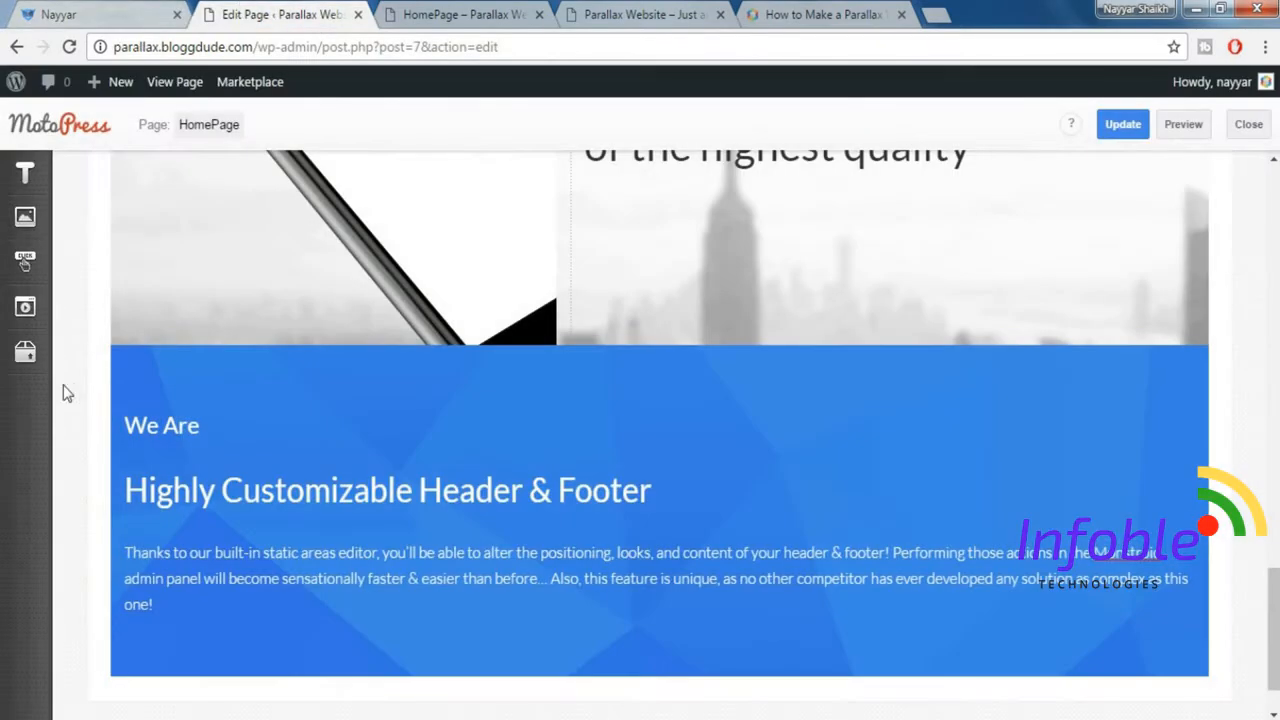
{"action": "left_click", "coordinate": [33, 351]}
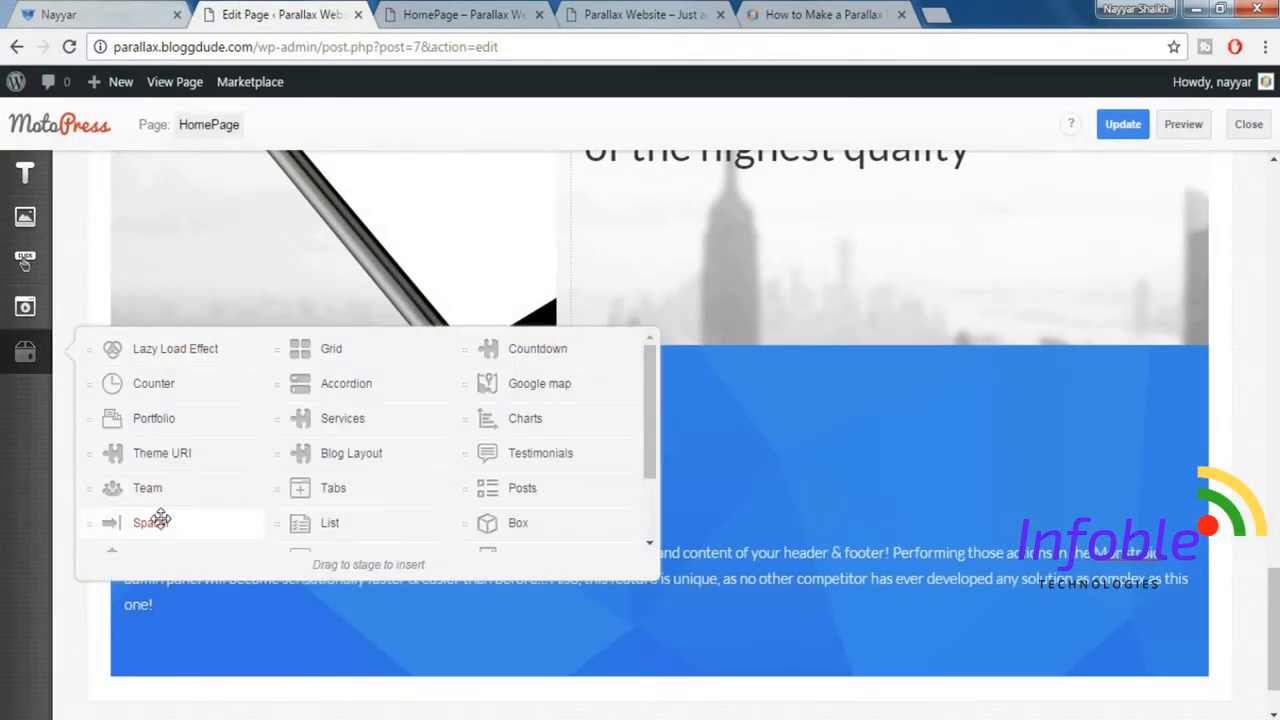
{"action": "left_click_drag", "start_coordinate": [162, 545], "coordinate": [264, 622]}
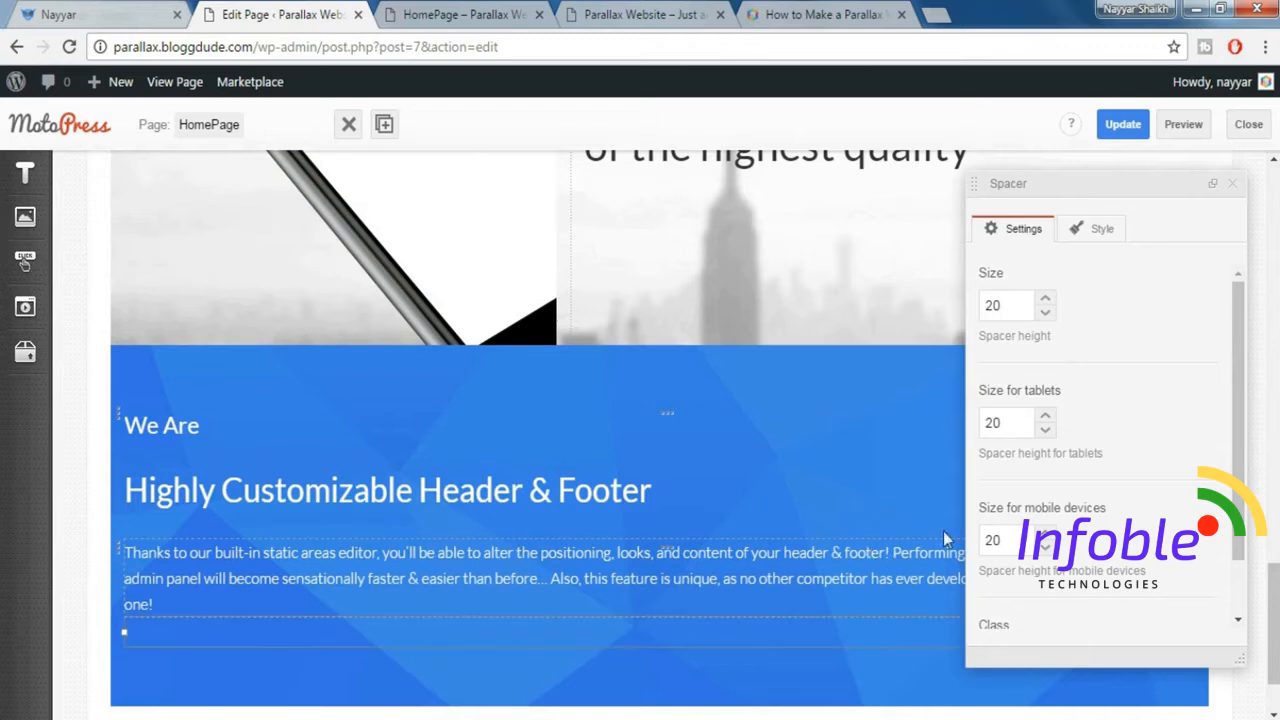
Set the Spacer's size, size for tablets and size for mobile devices to 40 and close its settings.
{"action": "left_click_drag", "start_coordinate": [1013, 310], "coordinate": [951, 313]}
{"action": "type", "text": "40"}
{"action": "left_click_drag", "start_coordinate": [1023, 421], "coordinate": [970, 428]}
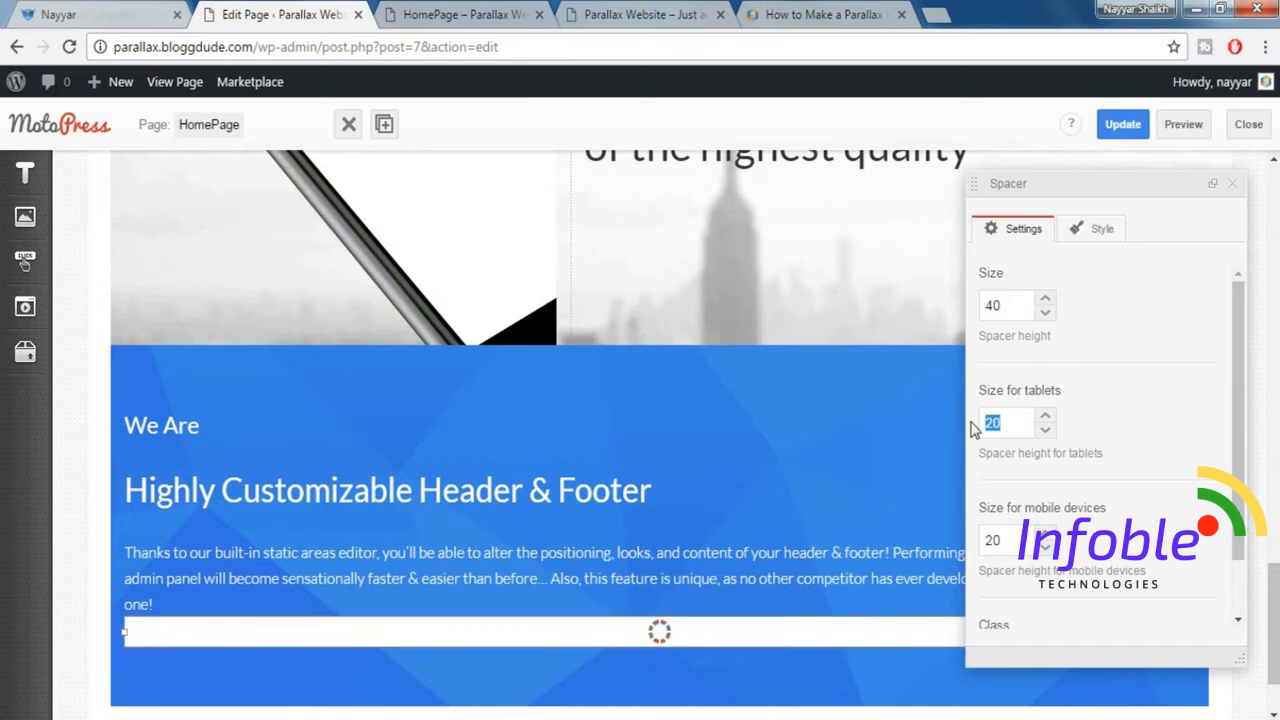
{"action": "key", "text": "Tab"}
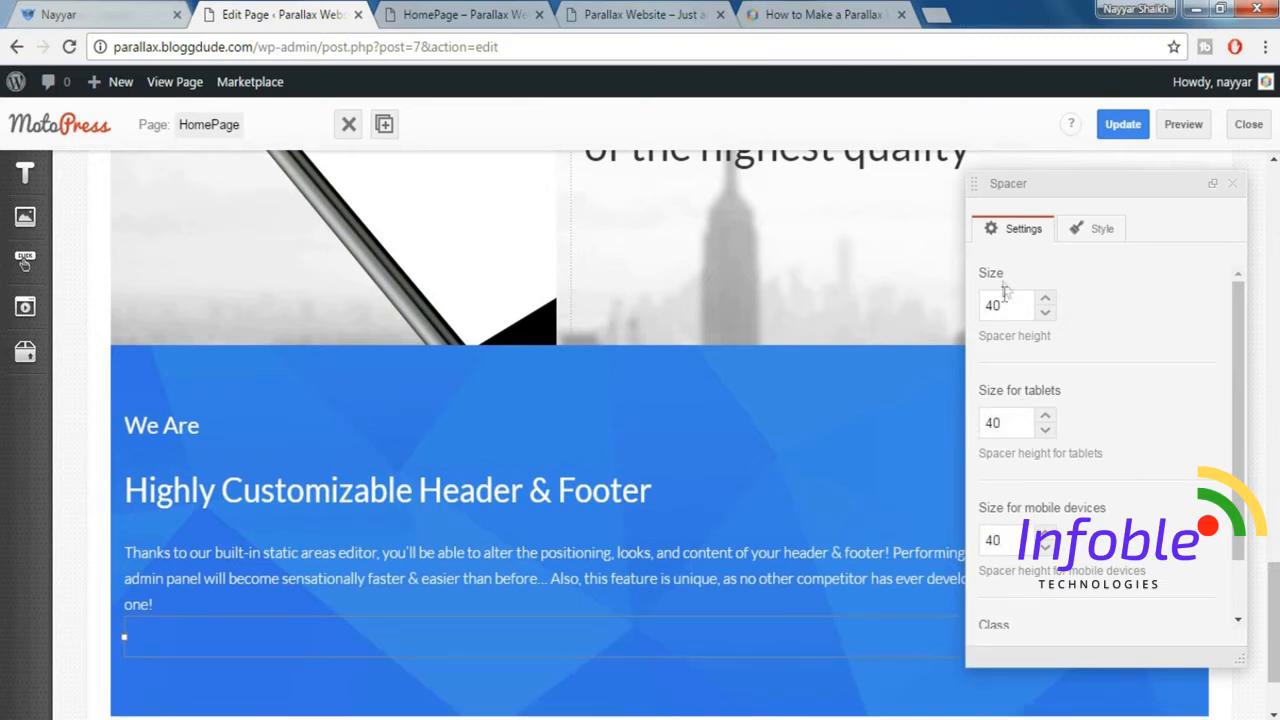
{"action": "left_click", "coordinate": [1231, 186]}
{"action": "scroll", "coordinate": [1236, 397], "scroll_direction": "down", "scroll_amount": 2}
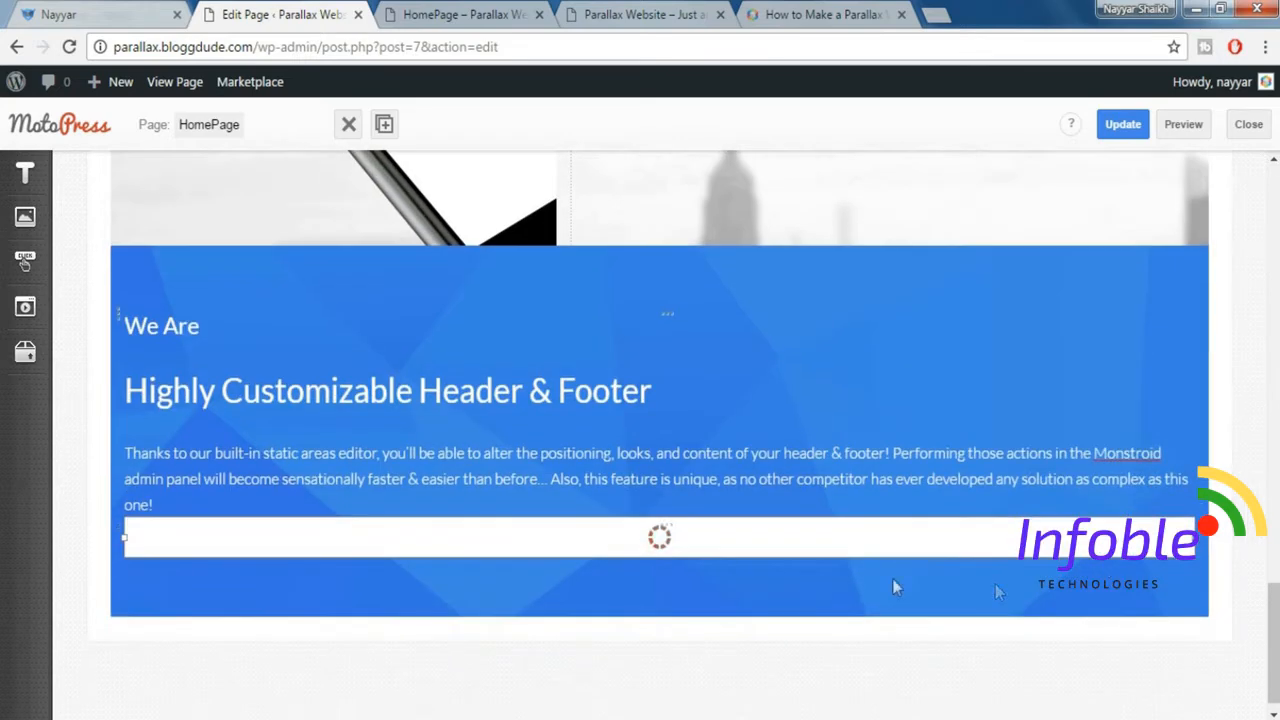
Check the demo's button, then insert a Button element below the spacer in the blue section.
{"action": "left_click", "coordinate": [95, 14]}
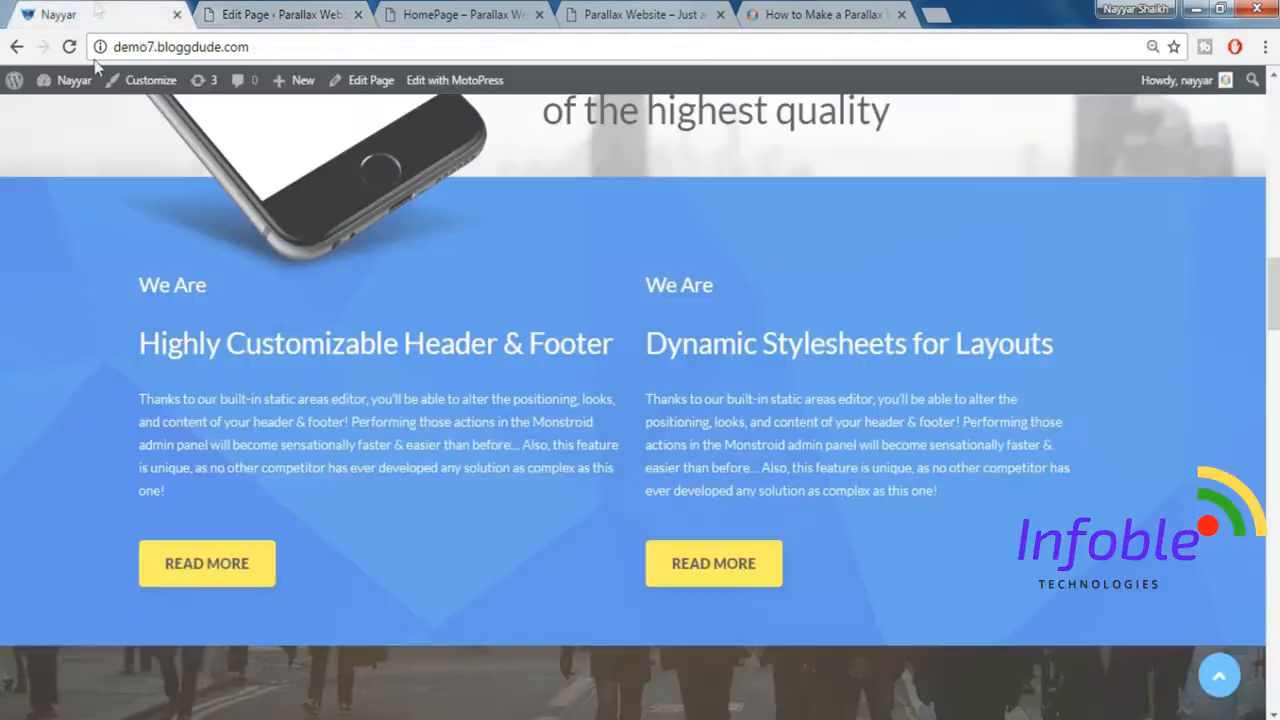
{"action": "left_click", "coordinate": [287, 12]}
{"action": "mouse_move", "coordinate": [32, 262]}
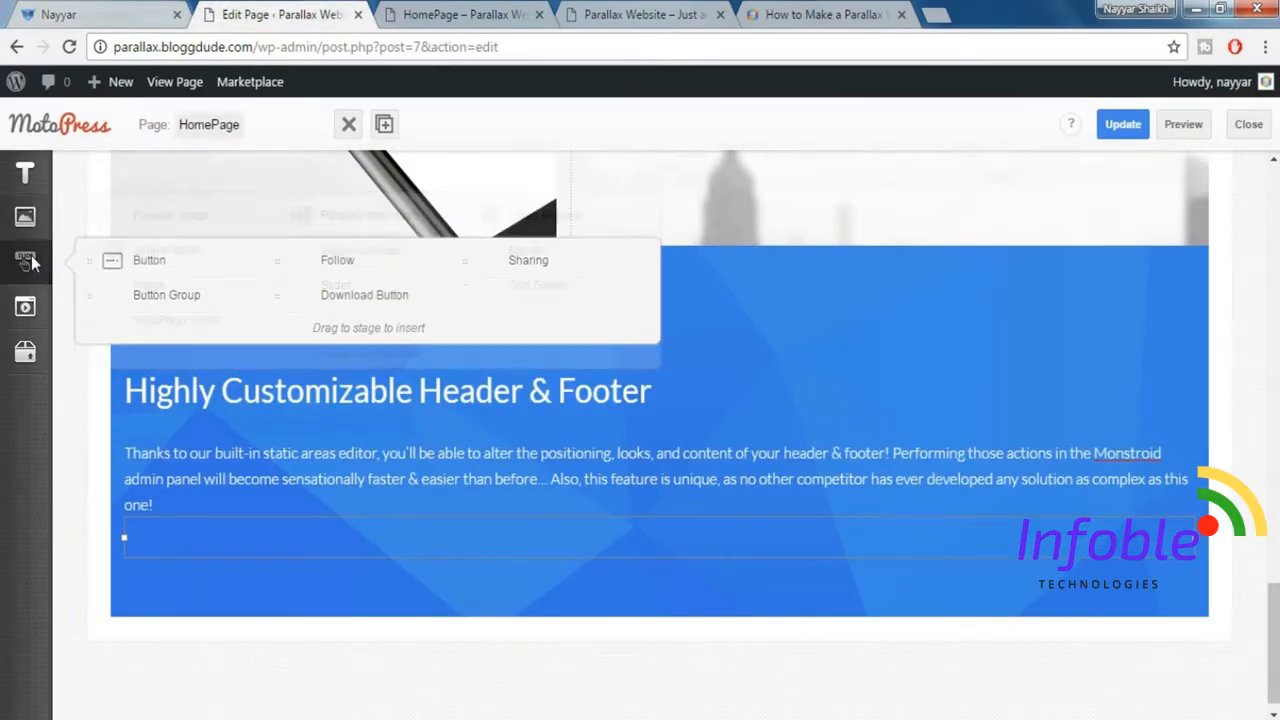
{"action": "left_click_drag", "start_coordinate": [166, 259], "coordinate": [284, 558]}
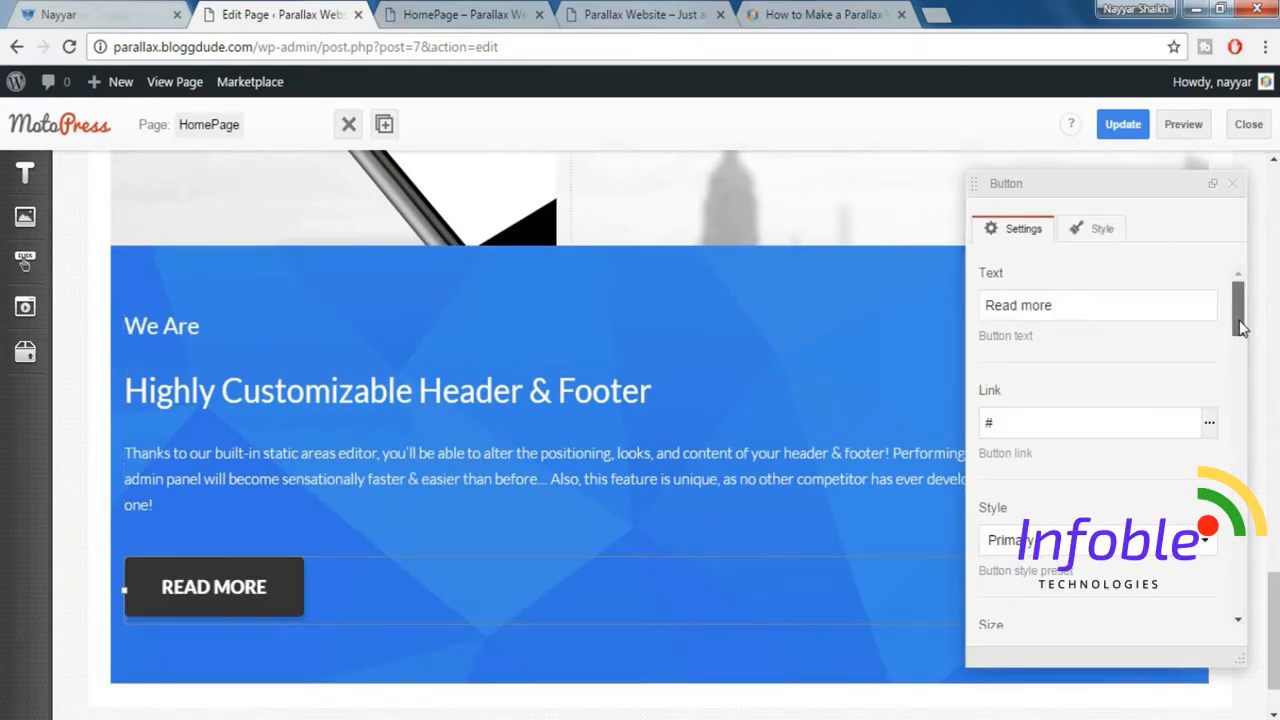
Give the Read more button the Warning style and Small size, and close its settings.
{"action": "left_click_drag", "start_coordinate": [1240, 328], "coordinate": [1242, 348]}
{"action": "left_click", "coordinate": [1061, 400]}
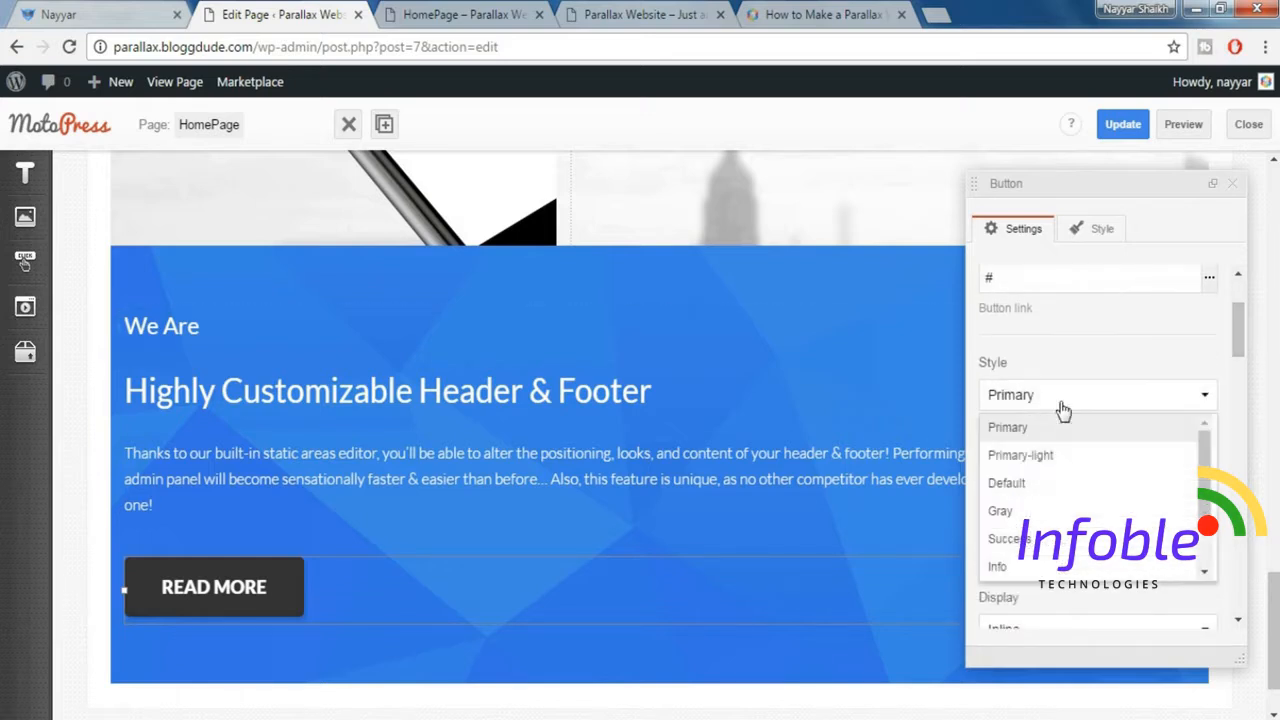
{"action": "scroll", "coordinate": [1046, 530], "scroll_direction": "down", "scroll_amount": 2}
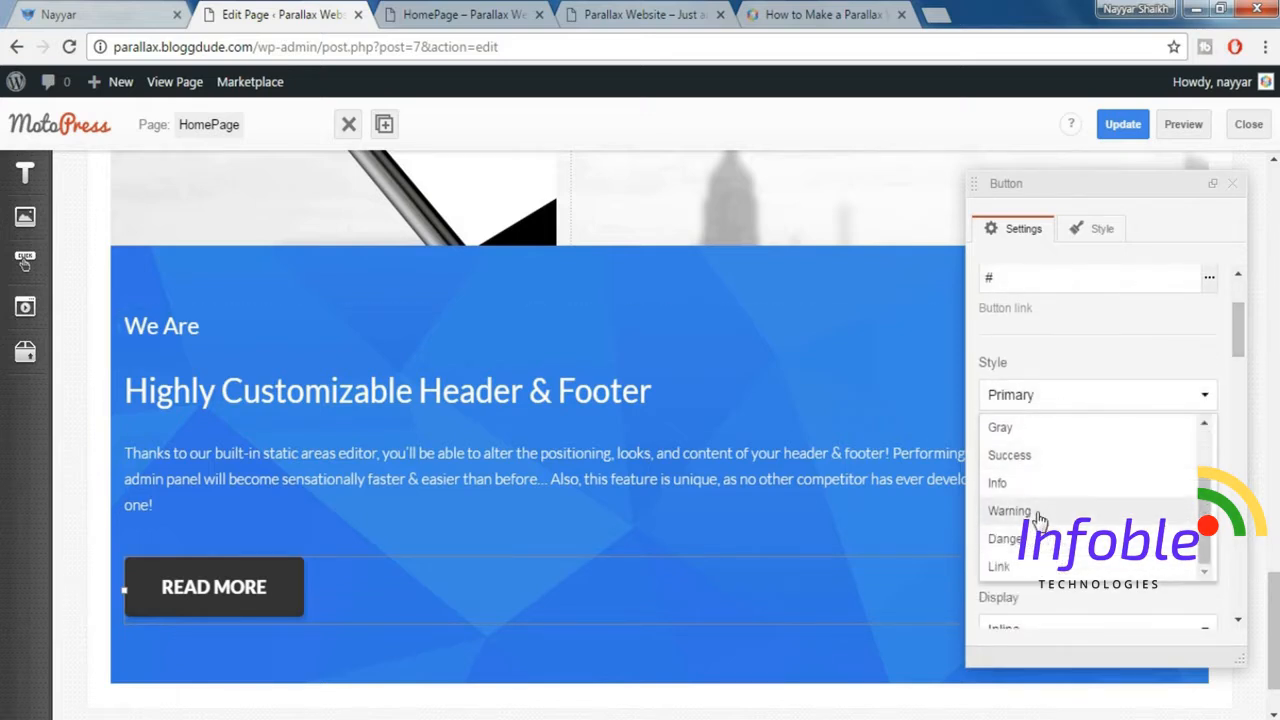
{"action": "left_click", "coordinate": [1036, 511]}
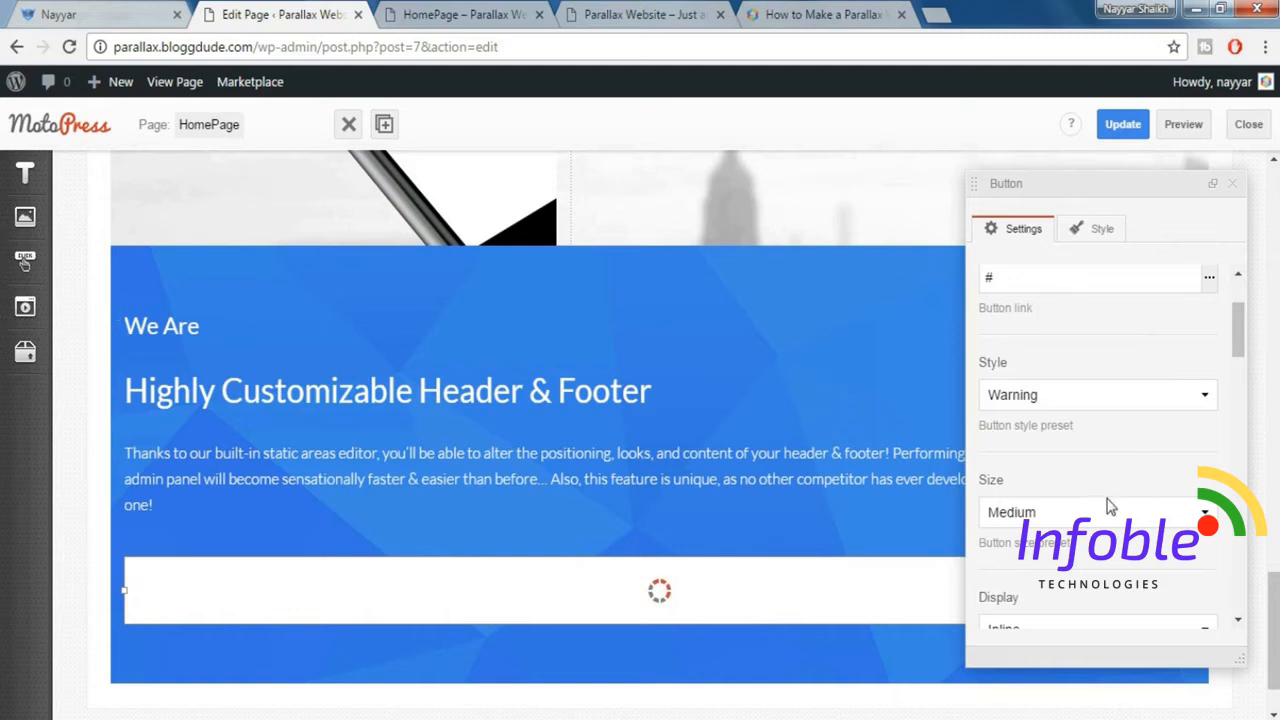
{"action": "left_click", "coordinate": [1085, 518]}
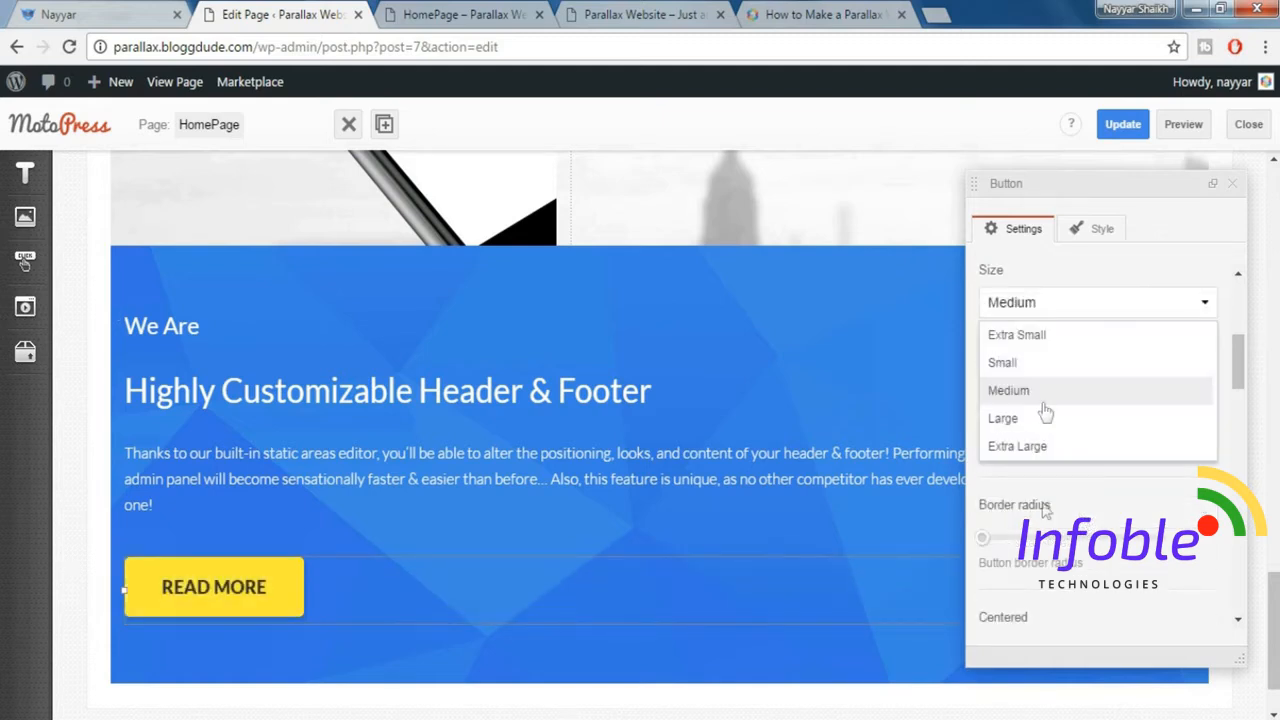
{"action": "left_click", "coordinate": [1038, 367]}
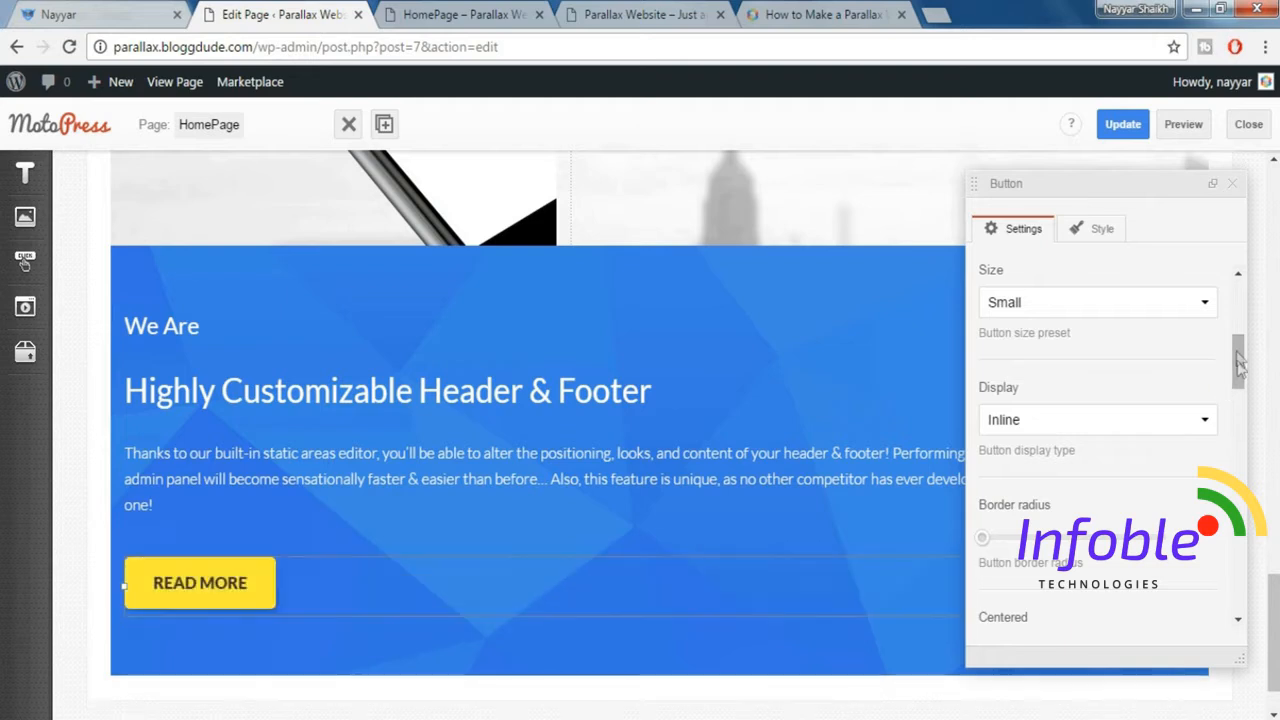
{"action": "left_click_drag", "start_coordinate": [1238, 370], "coordinate": [1238, 528]}
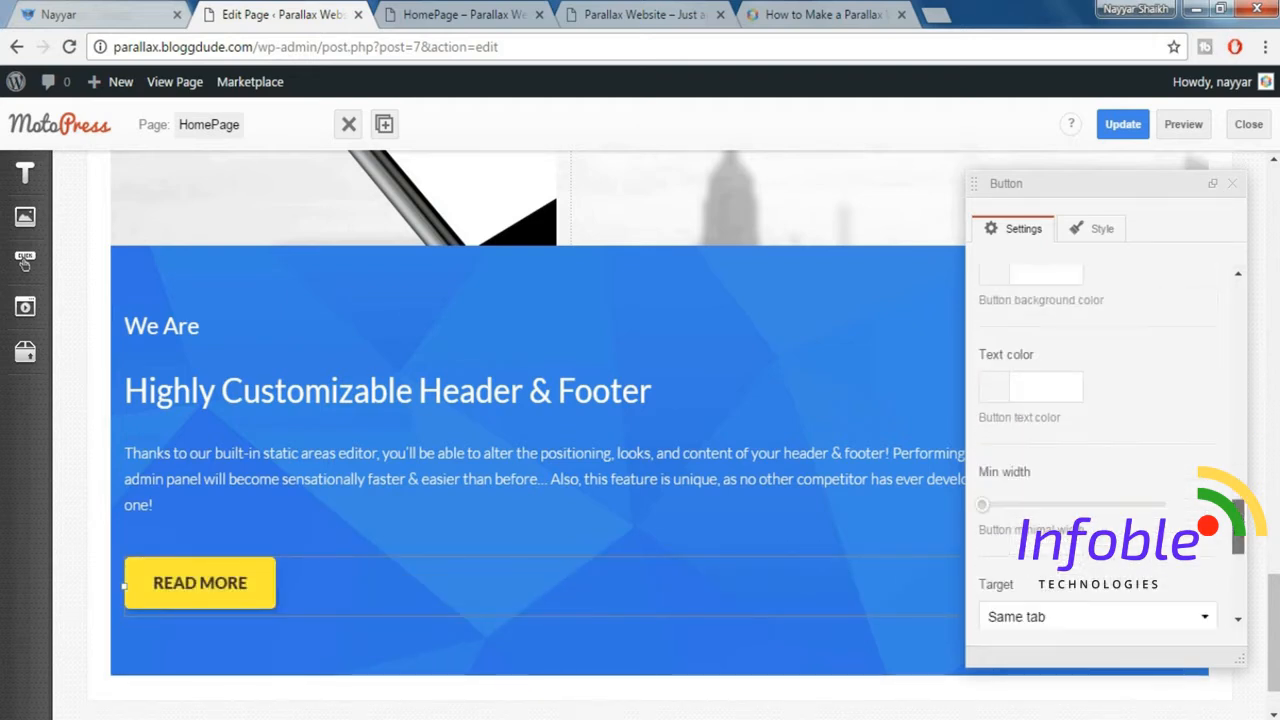
{"action": "left_click", "coordinate": [1235, 190]}
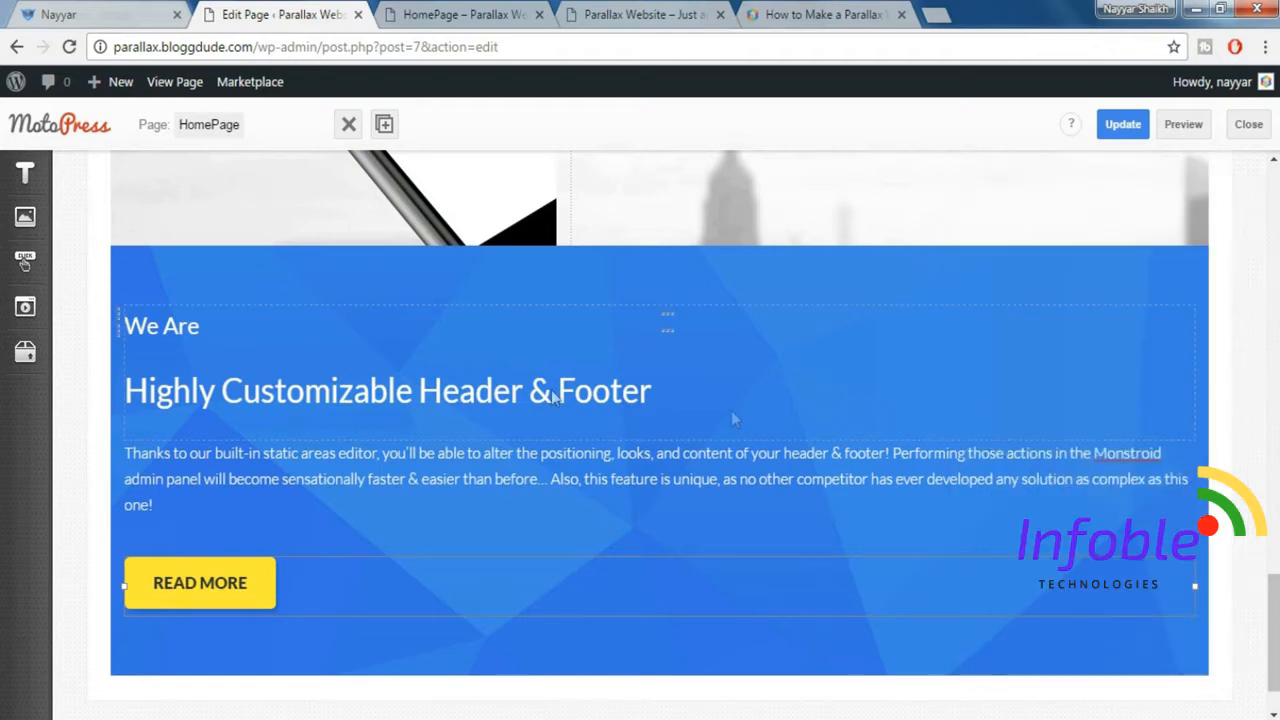
Check the demo's two-column layout, then duplicate the Title Box and the paragraph below it to form a second column.
{"action": "left_click", "coordinate": [94, 11]}
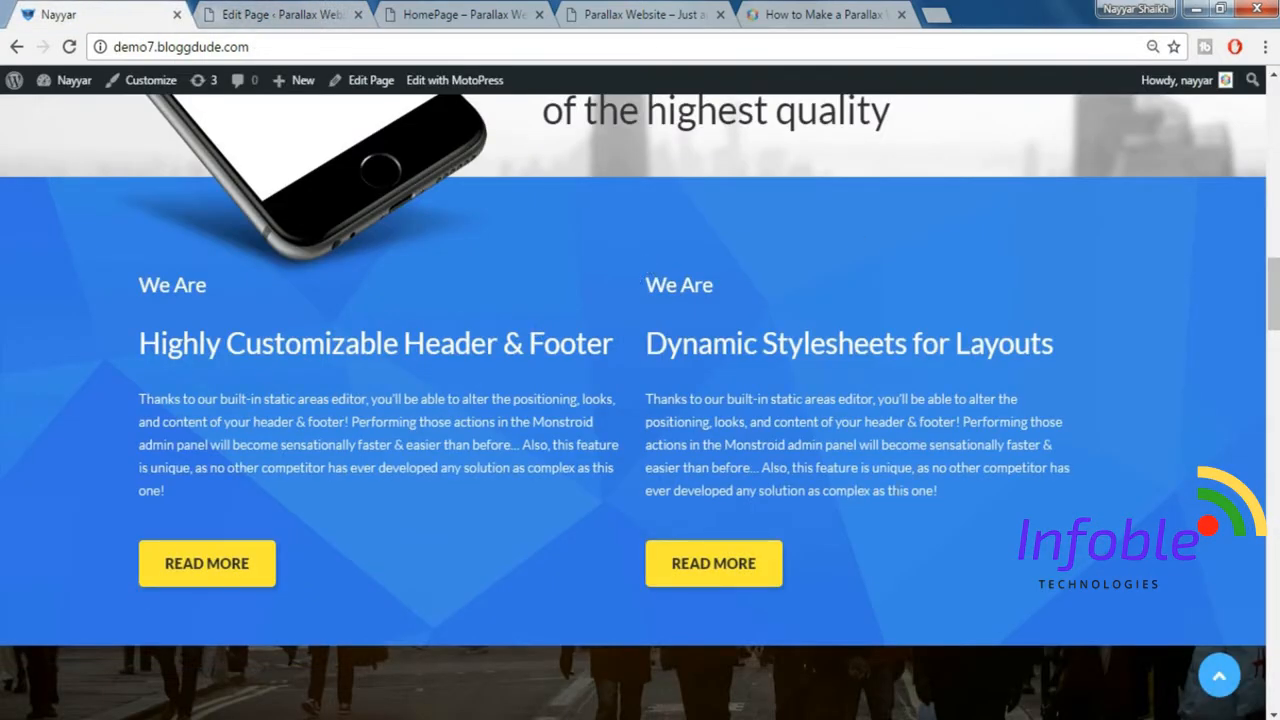
{"action": "left_click", "coordinate": [258, 14]}
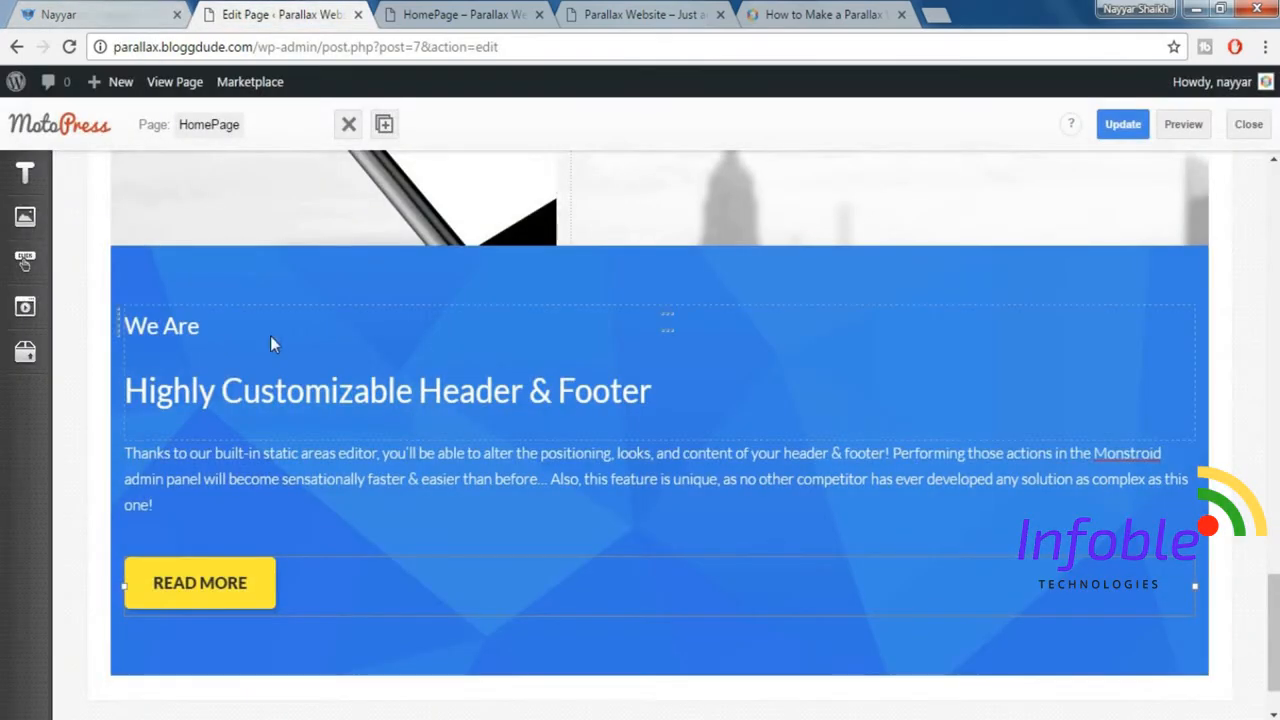
{"action": "left_click", "coordinate": [386, 126]}
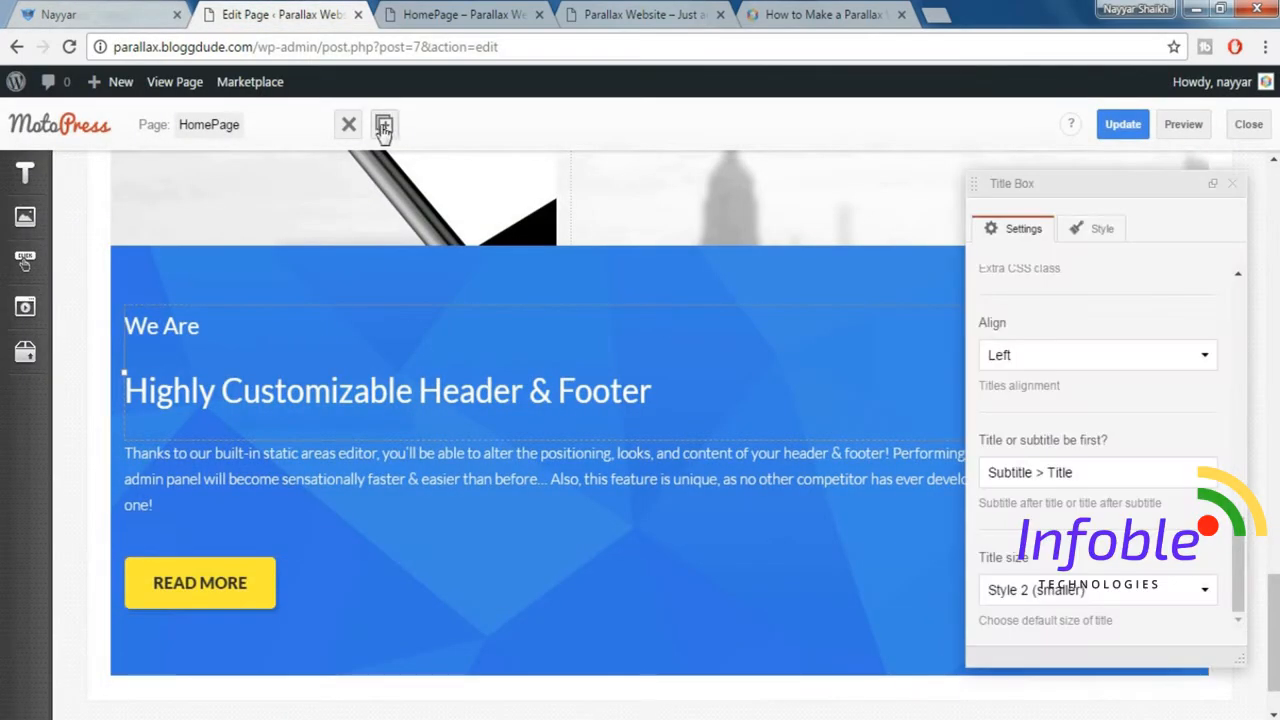
{"action": "left_click", "coordinate": [1214, 186]}
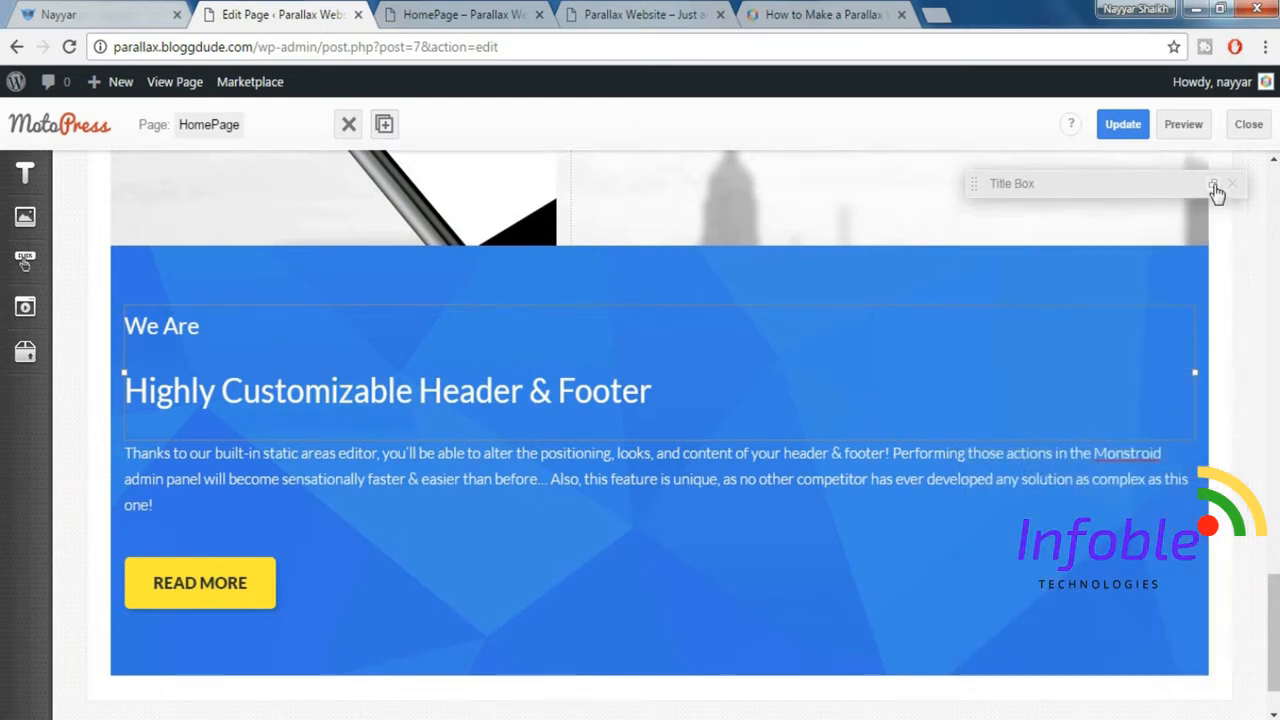
{"action": "left_click", "coordinate": [386, 126]}
{"action": "left_click", "coordinate": [986, 369]}
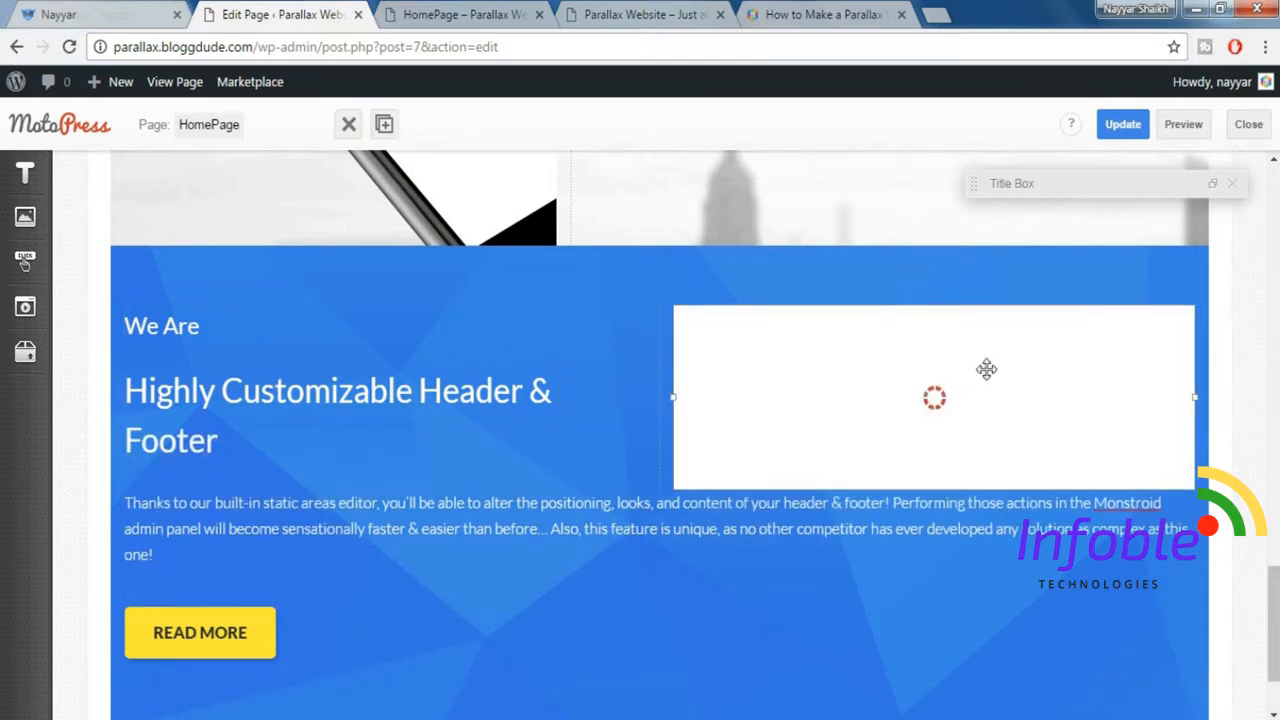
{"action": "left_click", "coordinate": [469, 516]}
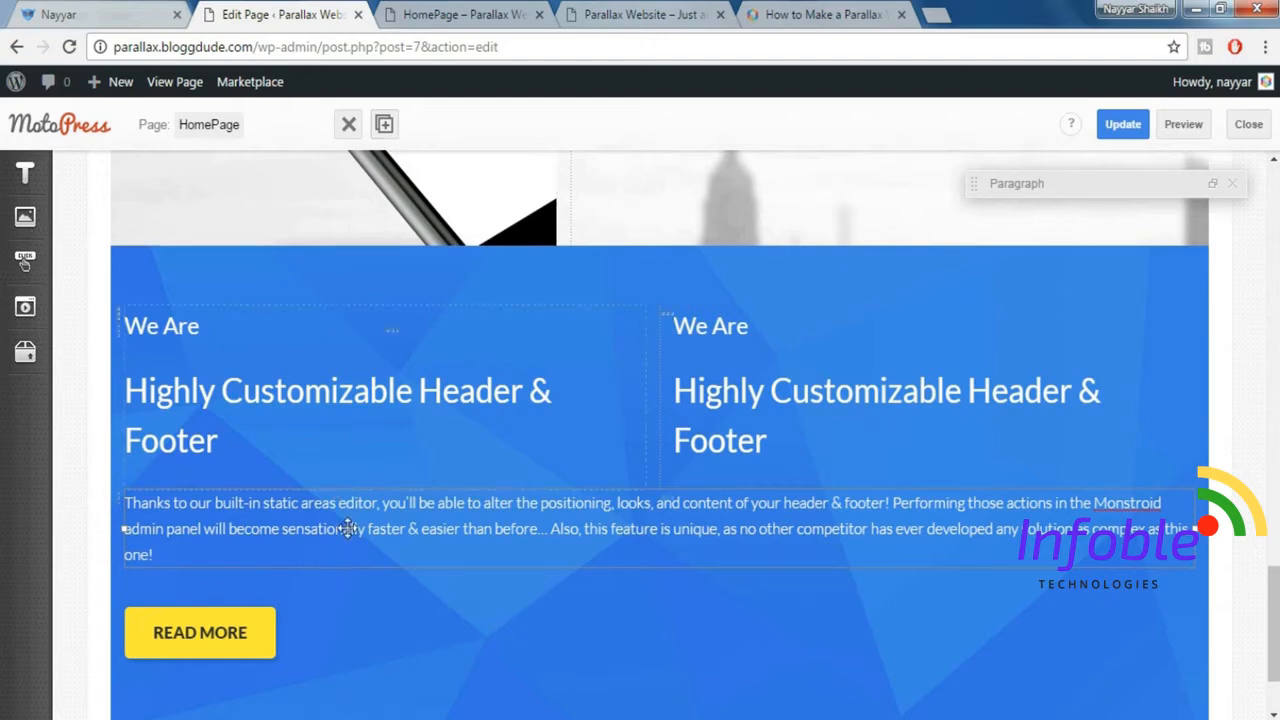
{"action": "left_click", "coordinate": [384, 125]}
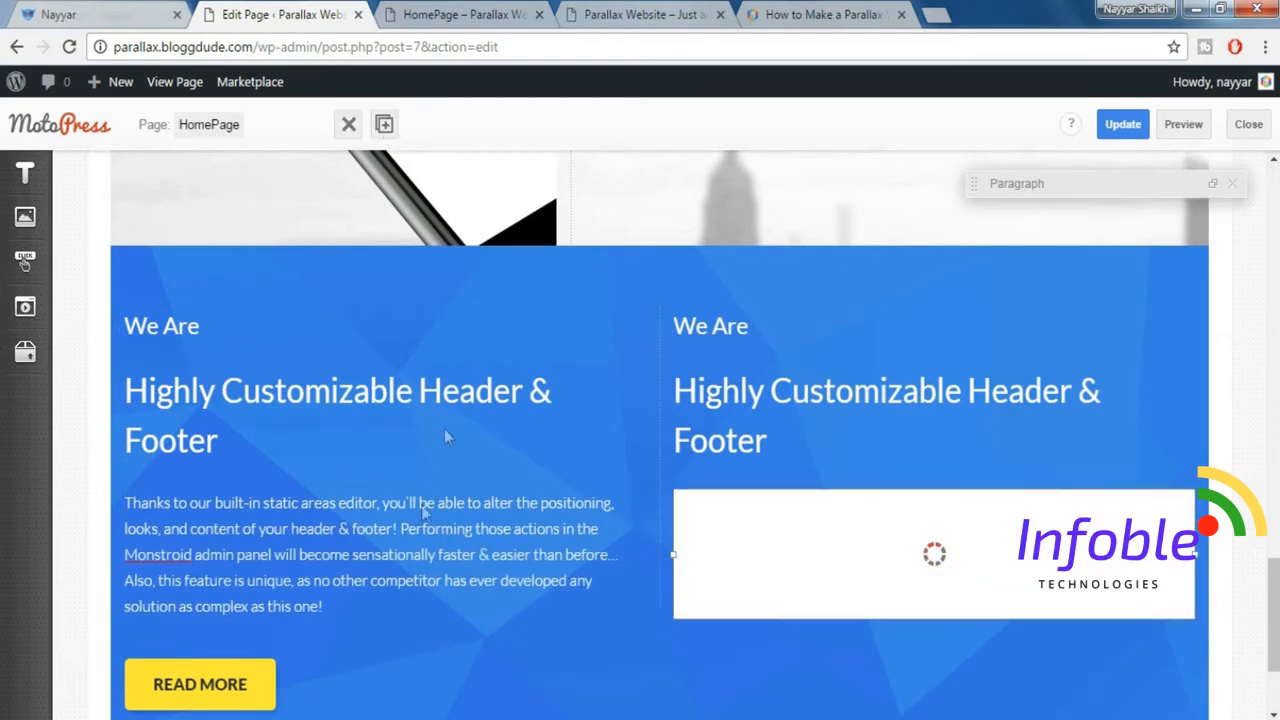
Duplicate the spacer below the paragraph and the Read More button to complete the second column of the blue section.
{"action": "left_click", "coordinate": [335, 645]}
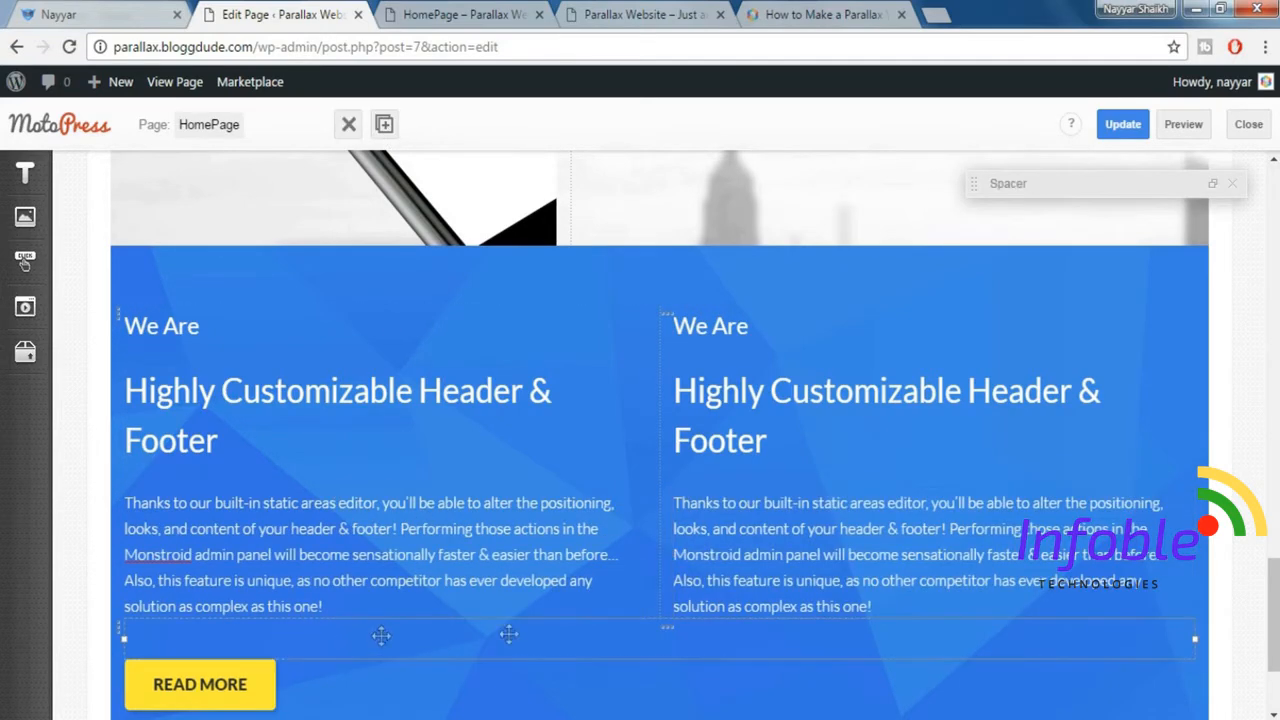
{"action": "left_click", "coordinate": [390, 125]}
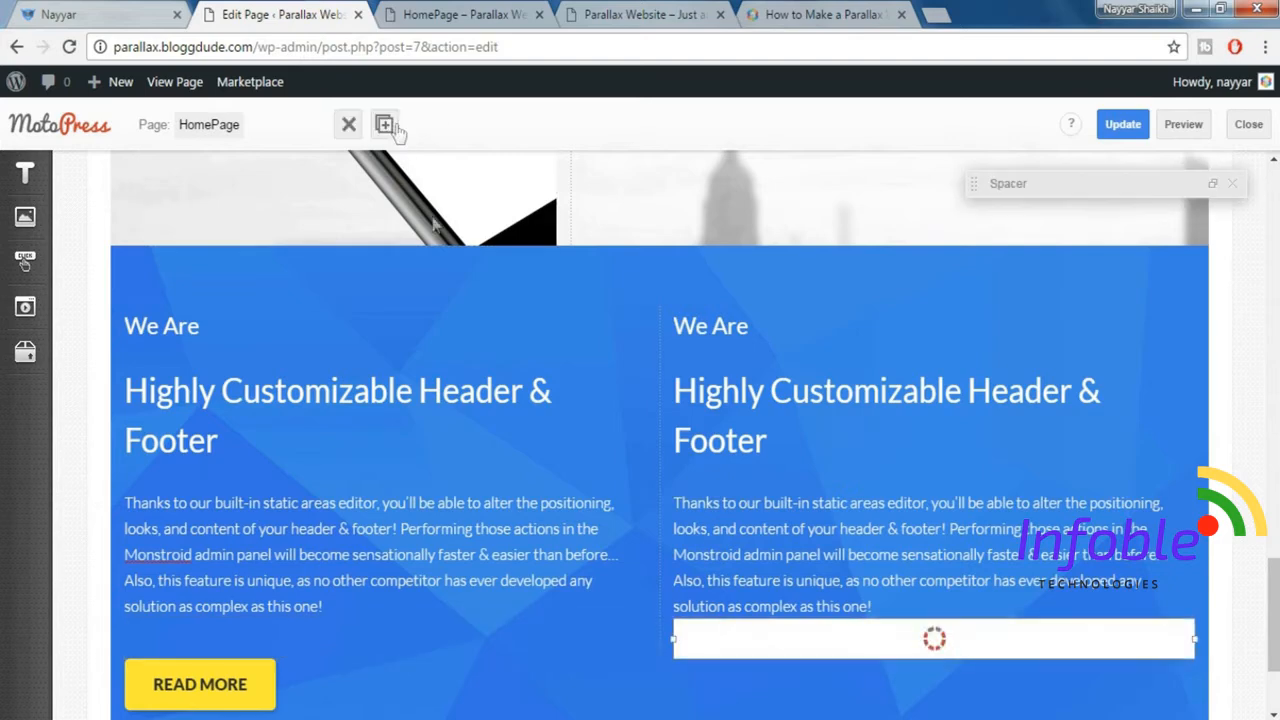
{"action": "scroll", "coordinate": [608, 648], "scroll_direction": "down", "scroll_amount": 2}
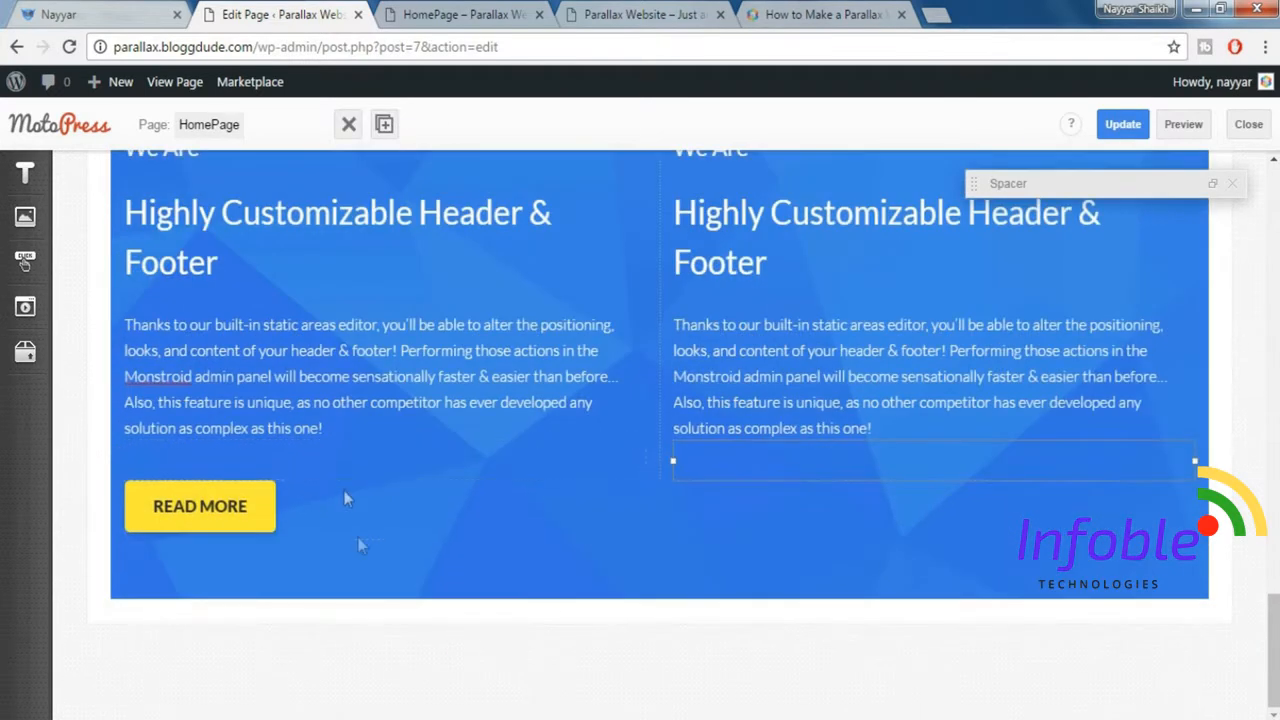
{"action": "left_click", "coordinate": [519, 534]}
{"action": "scroll", "coordinate": [454, 307], "scroll_direction": "up", "scroll_amount": 1}
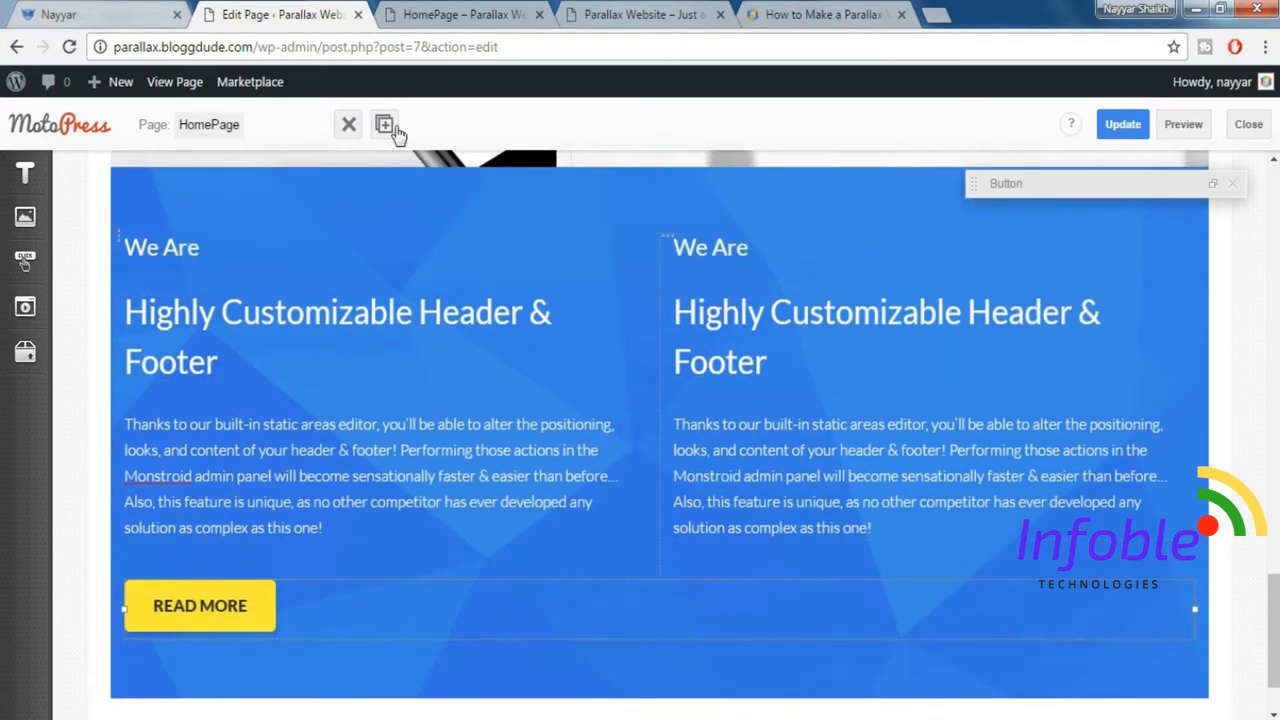
{"action": "left_click", "coordinate": [385, 126]}
{"action": "scroll", "coordinate": [868, 608], "scroll_direction": "down", "scroll_amount": 1}
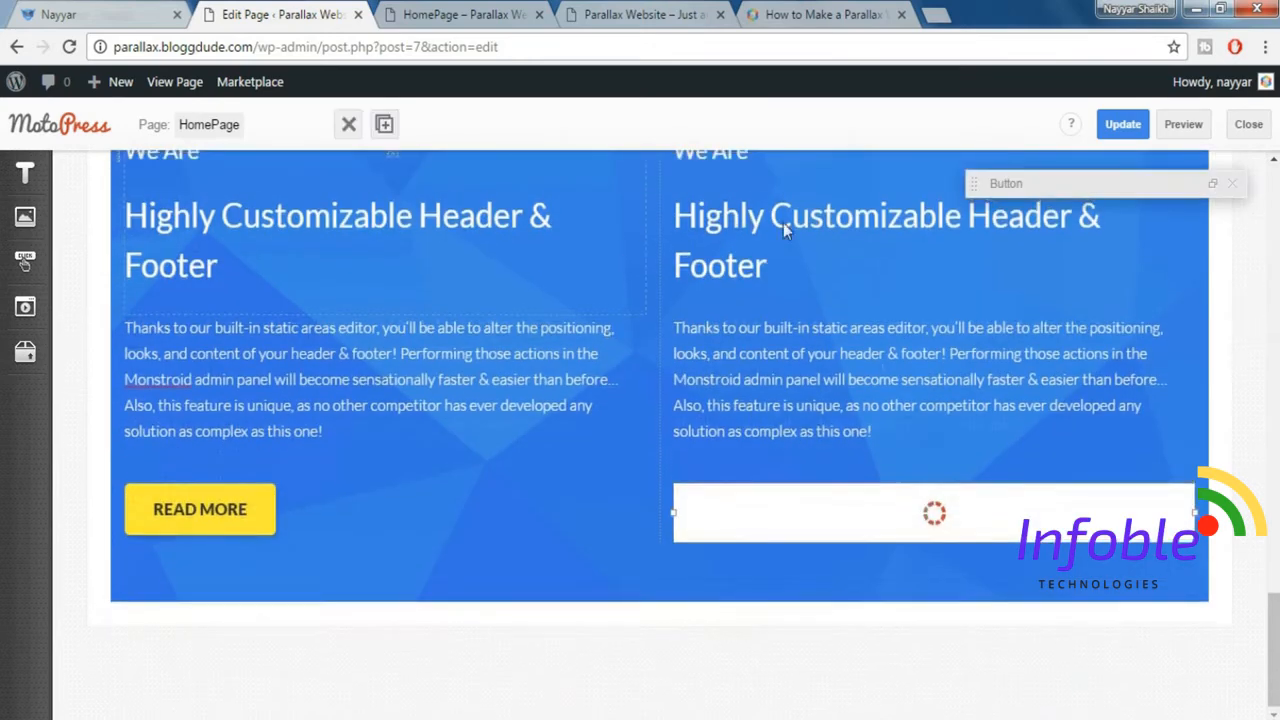
{"action": "scroll", "coordinate": [527, 378], "scroll_direction": "up", "scroll_amount": 1}
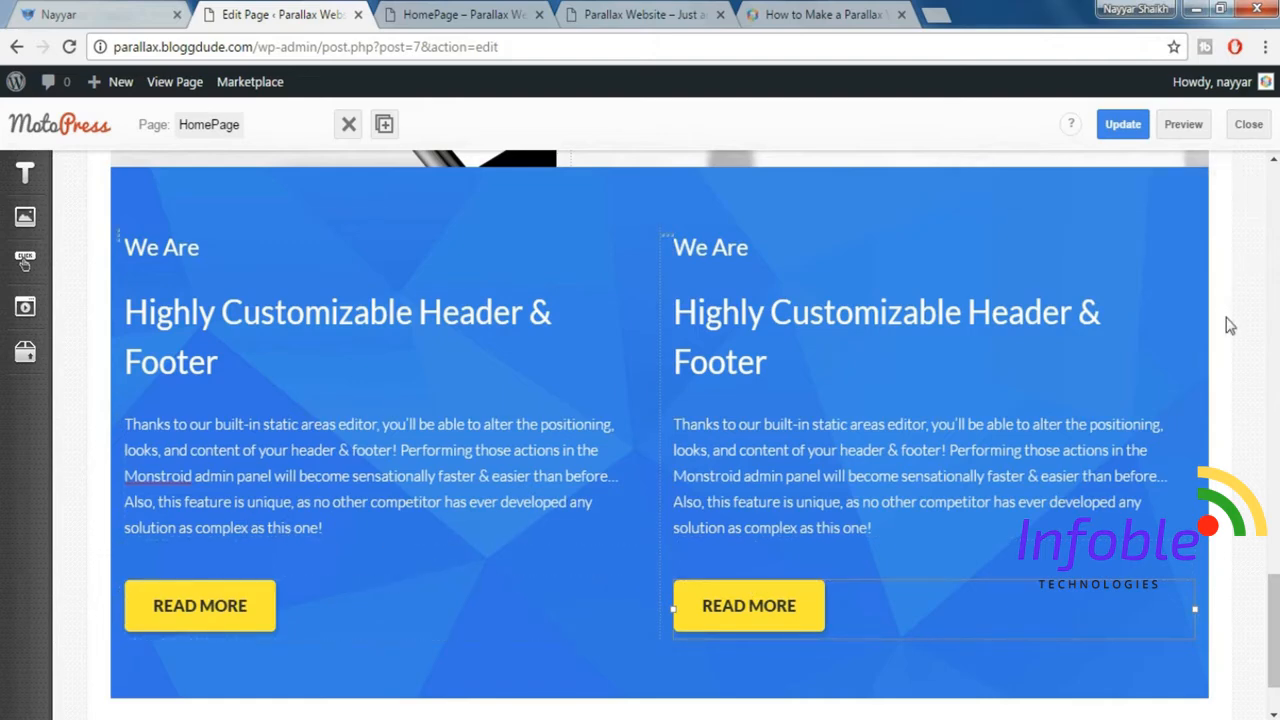
Insert a Spacer above the We Are headings in the blue section, set its Size to 40 and close its settings.
{"action": "scroll", "coordinate": [305, 336], "scroll_direction": "up", "scroll_amount": 1}
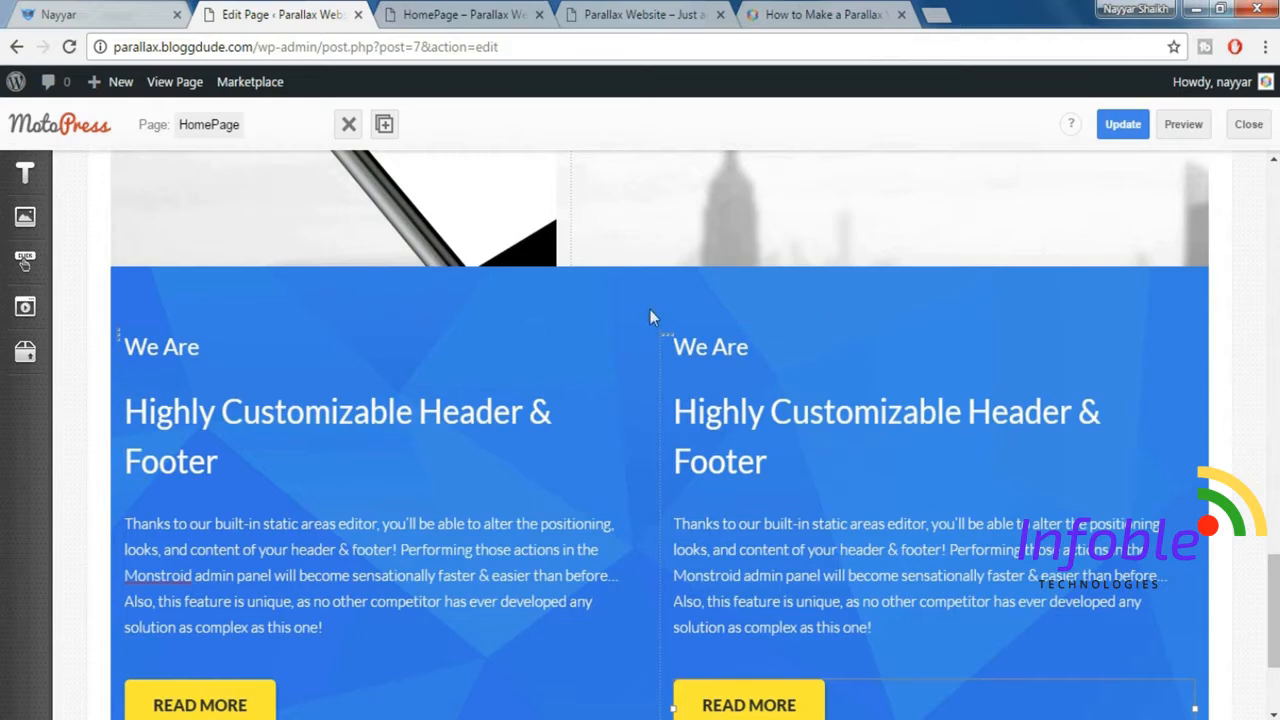
{"action": "left_click", "coordinate": [20, 365]}
{"action": "left_click_drag", "start_coordinate": [157, 523], "coordinate": [586, 335]}
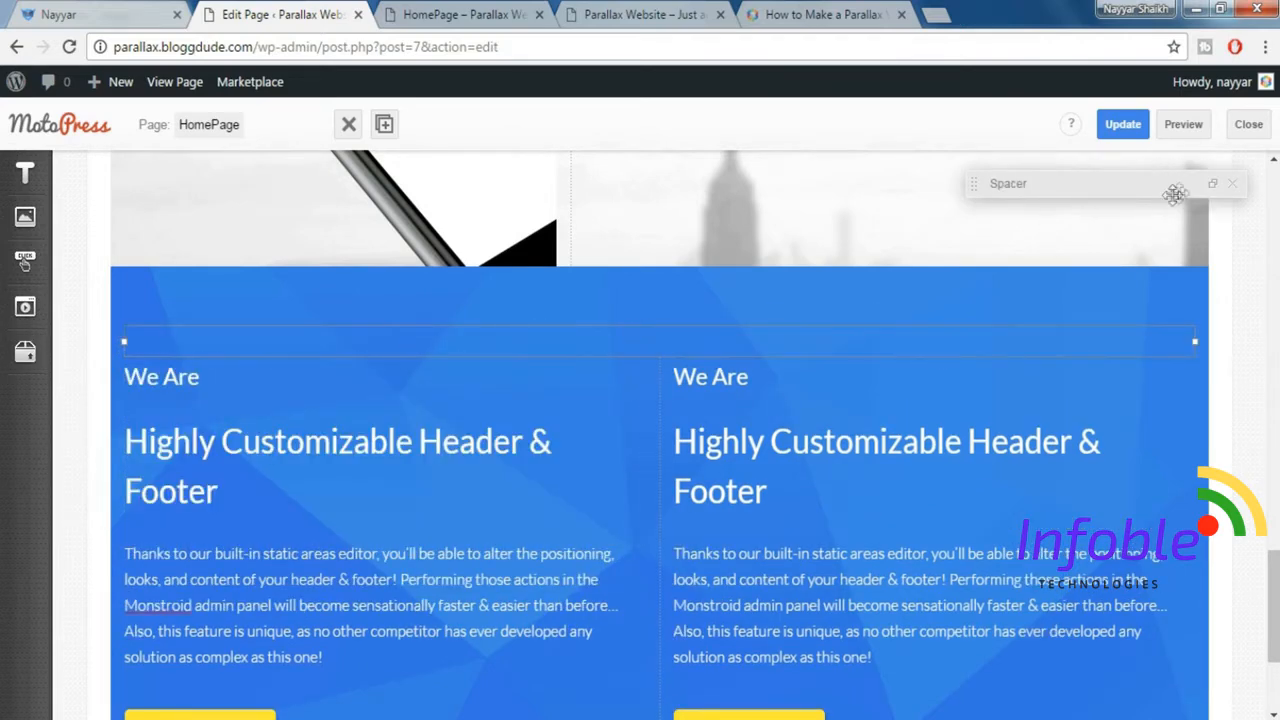
{"action": "left_click", "coordinate": [1213, 185]}
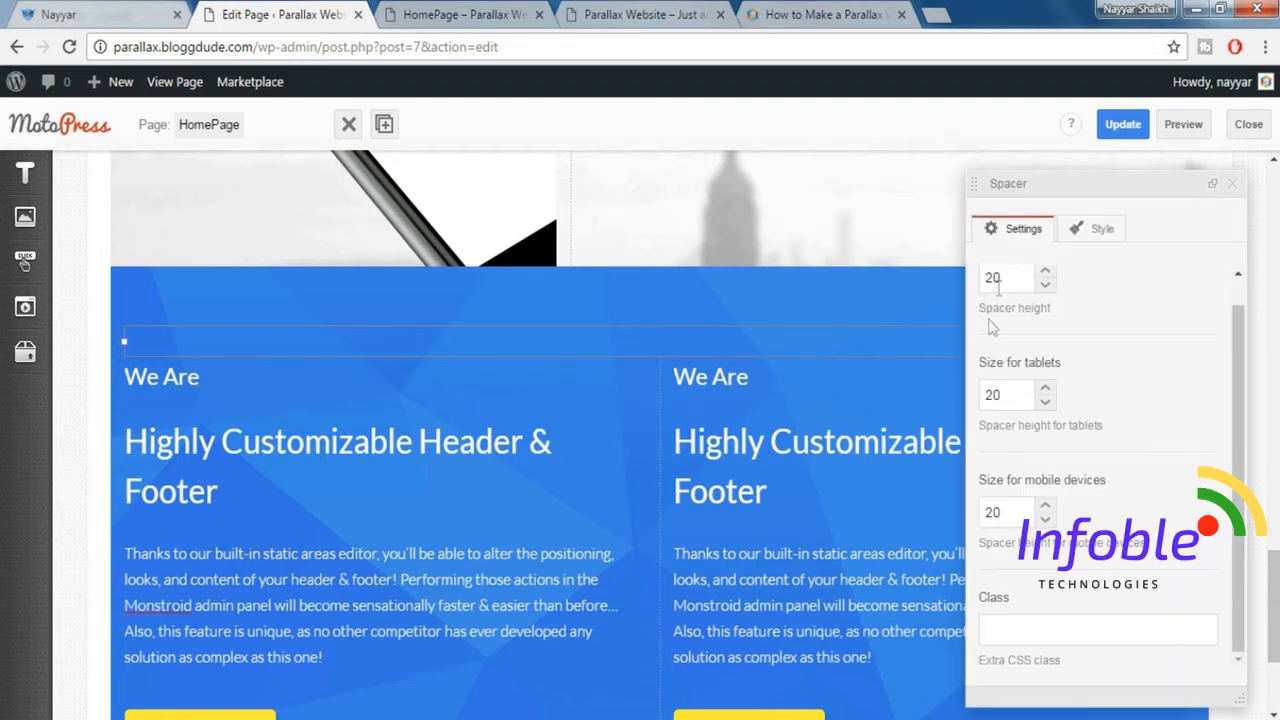
{"action": "scroll", "coordinate": [1106, 316], "scroll_direction": "up", "scroll_amount": 1}
{"action": "left_click_drag", "start_coordinate": [1002, 305], "coordinate": [922, 288]}
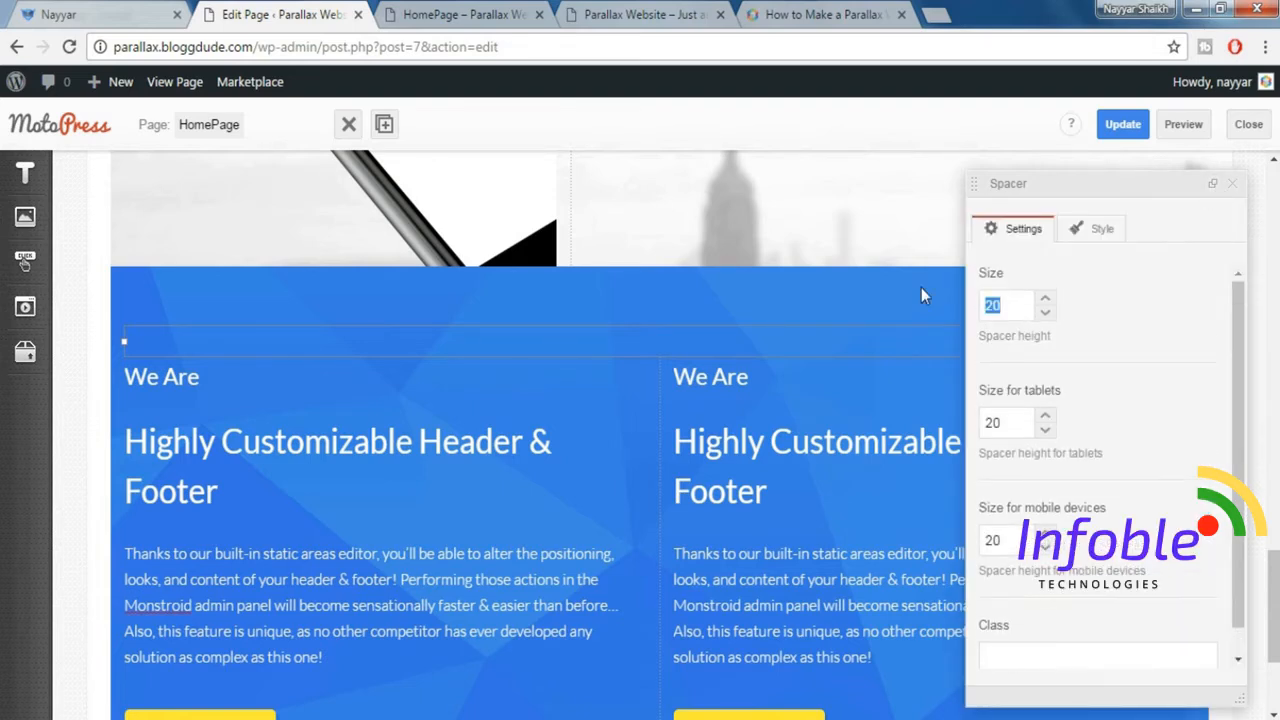
{"action": "type", "text": "40"}
{"action": "left_click", "coordinate": [1234, 190]}
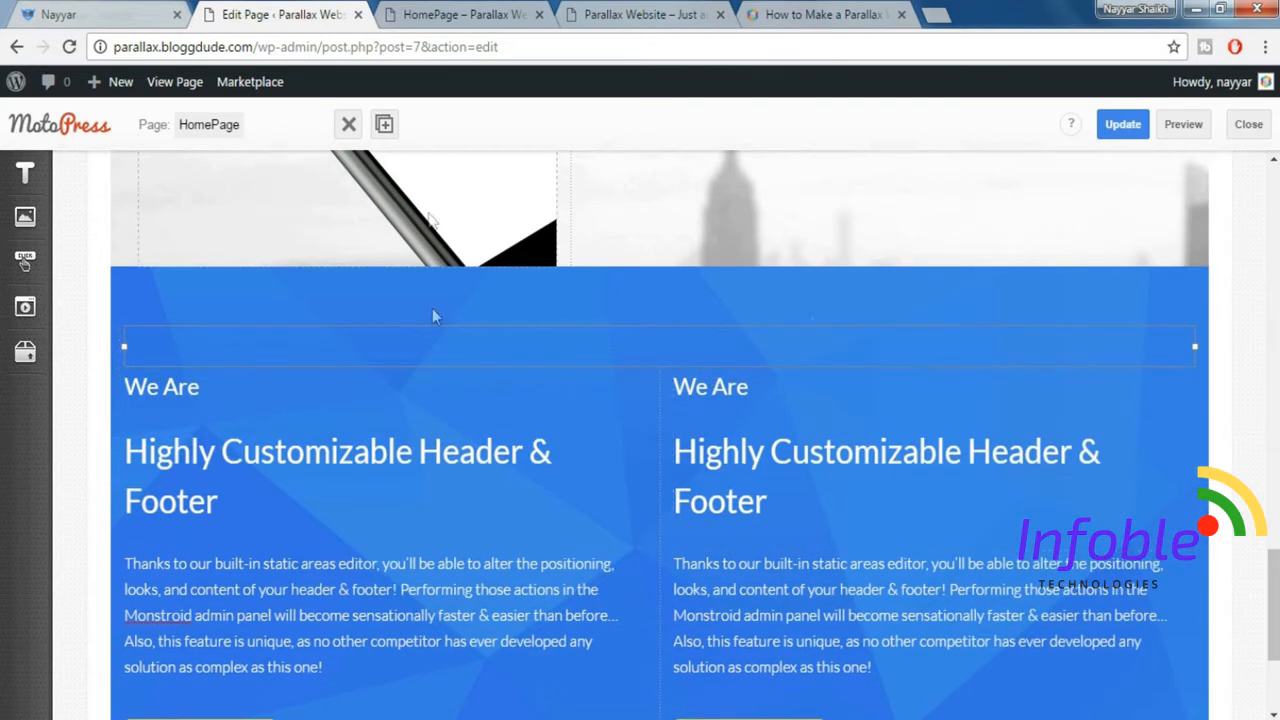
Duplicate the top spacer so the second column has one too, and close its settings.
{"action": "left_click", "coordinate": [384, 124]}
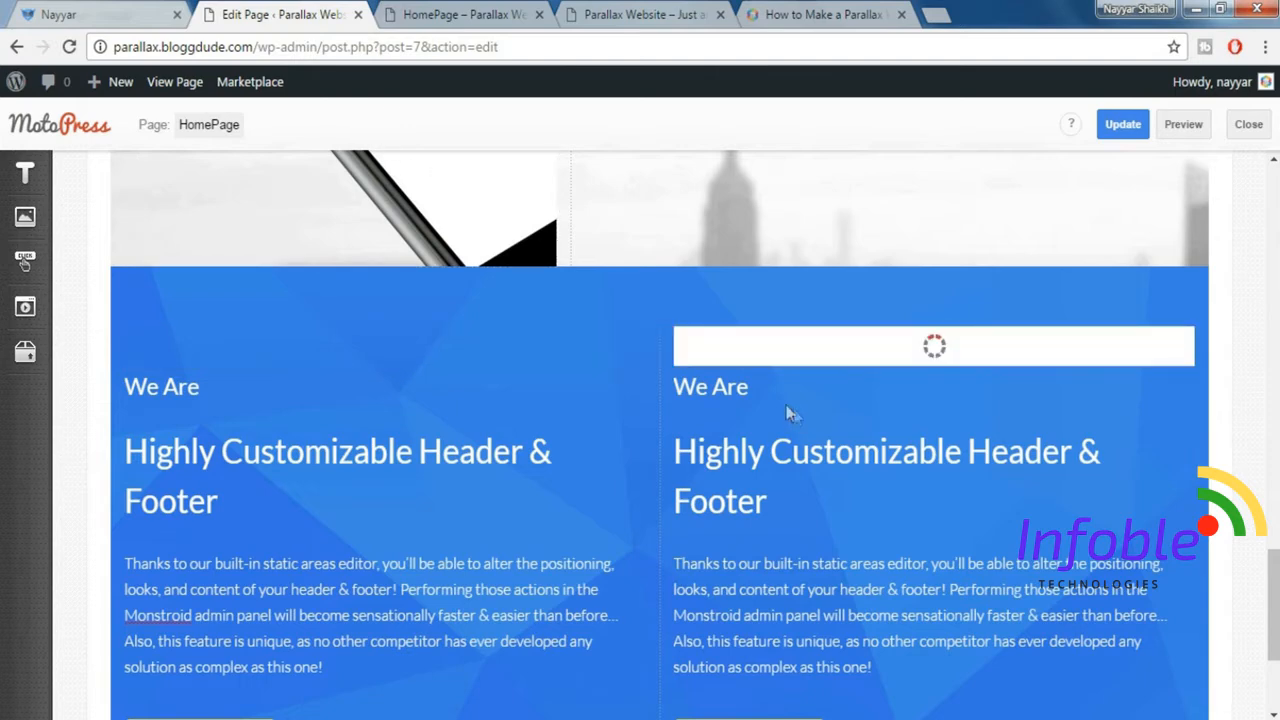
{"action": "left_click", "coordinate": [1232, 183]}
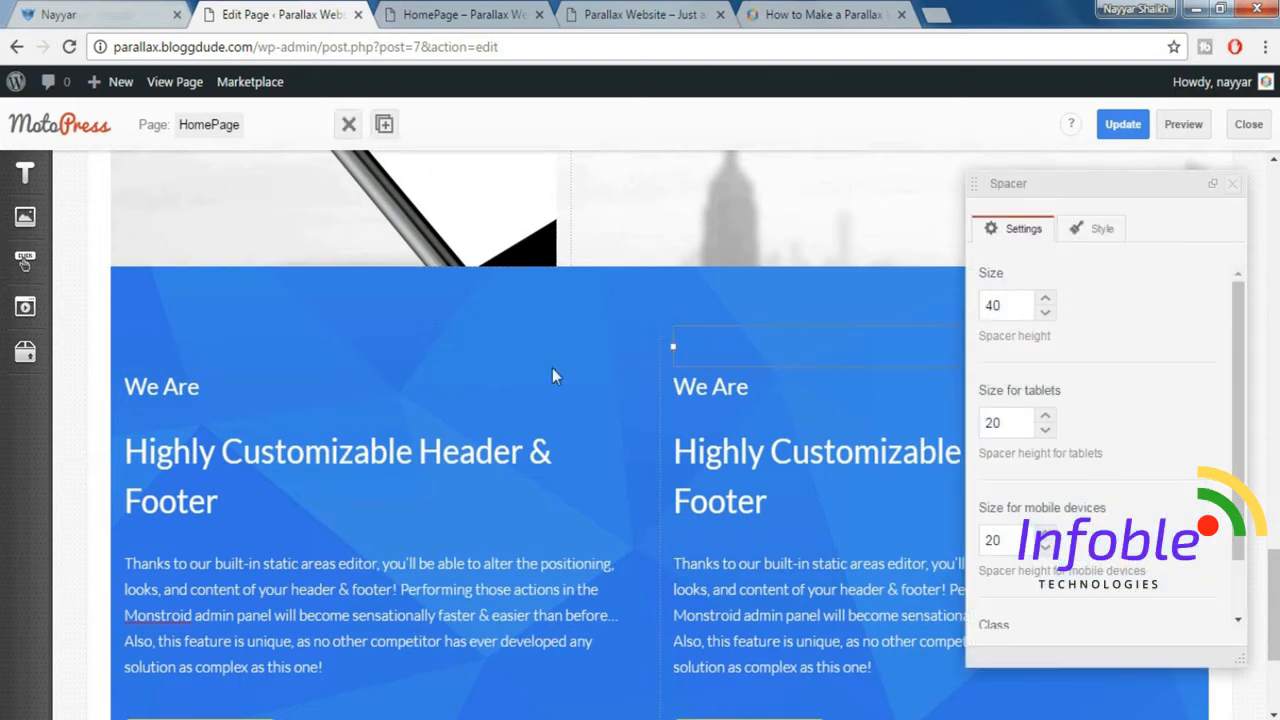
{"action": "left_click", "coordinate": [542, 348]}
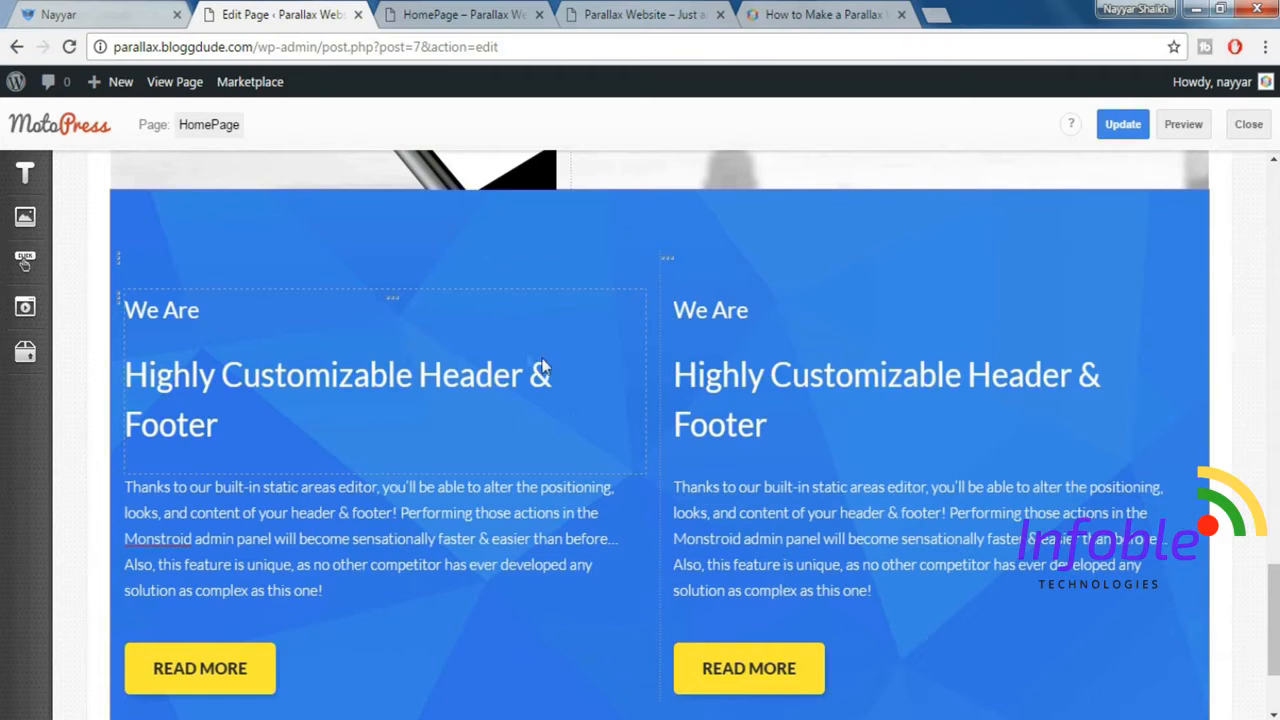
Set Size_xs and Size_sm to 12 for the first column's heading block and close the column settings.
{"action": "left_click", "coordinate": [395, 307]}
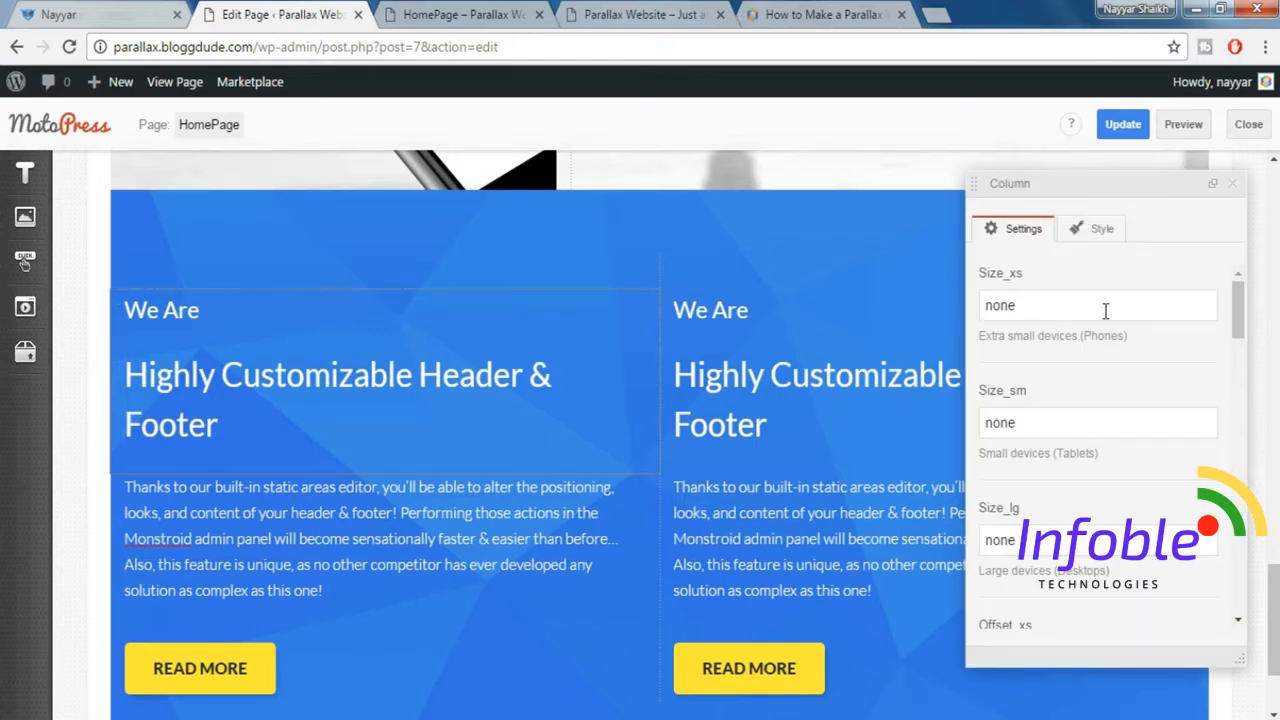
{"action": "left_click_drag", "start_coordinate": [1105, 310], "coordinate": [937, 293]}
{"action": "type", "text": "12"}
{"action": "left_click_drag", "start_coordinate": [1047, 428], "coordinate": [965, 418]}
{"action": "type", "text": "12"}
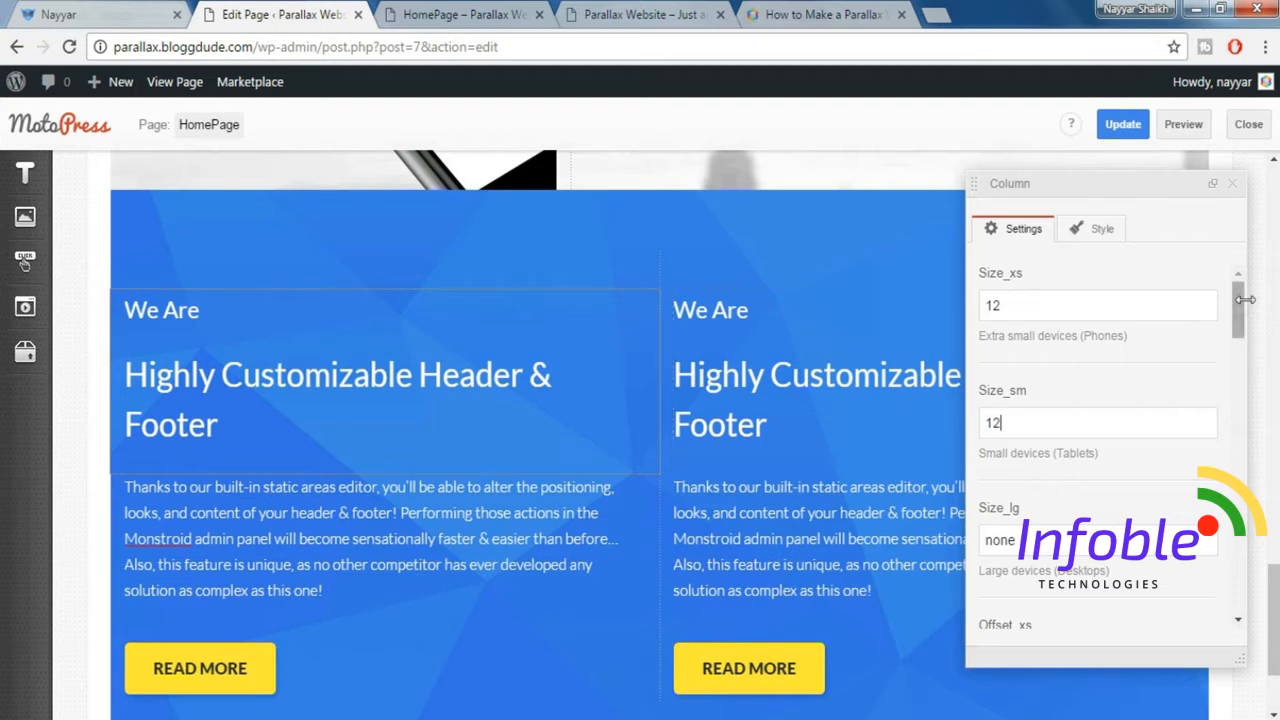
{"action": "left_click", "coordinate": [1232, 183]}
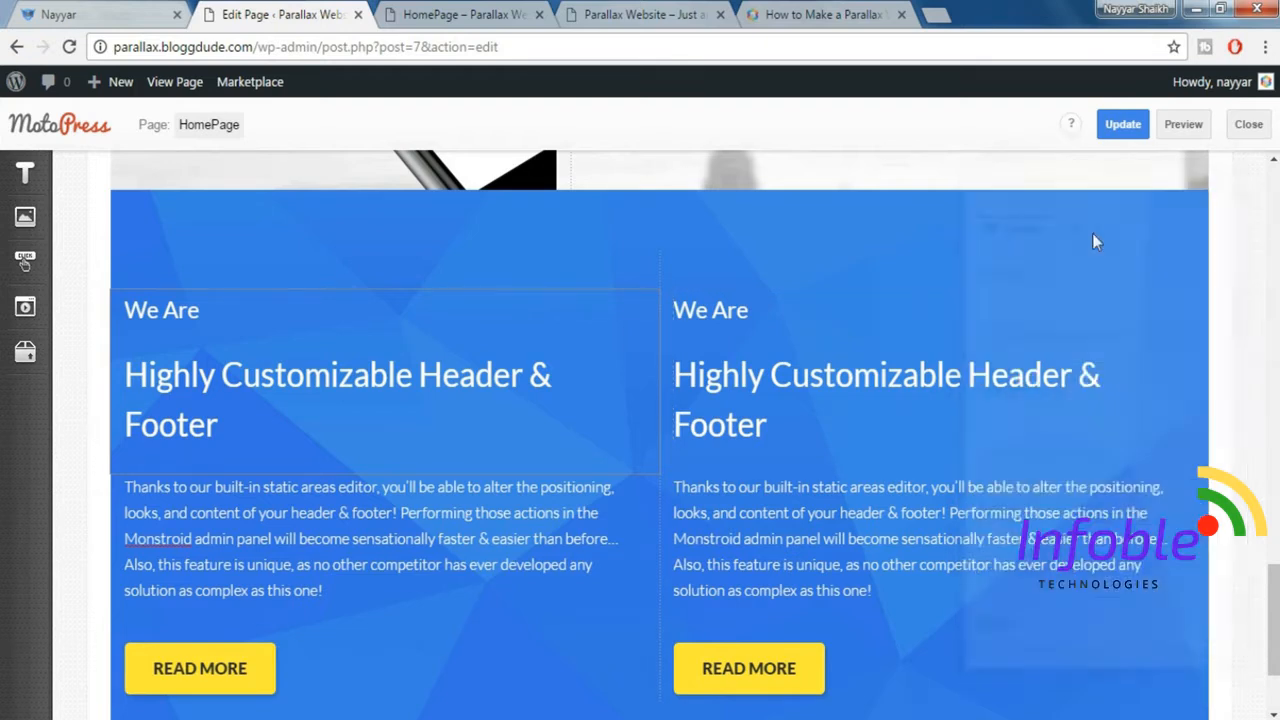
Set Size_xs and Size_sm to 12 for the second column's heading block and close the column settings.
{"action": "left_click", "coordinate": [941, 299]}
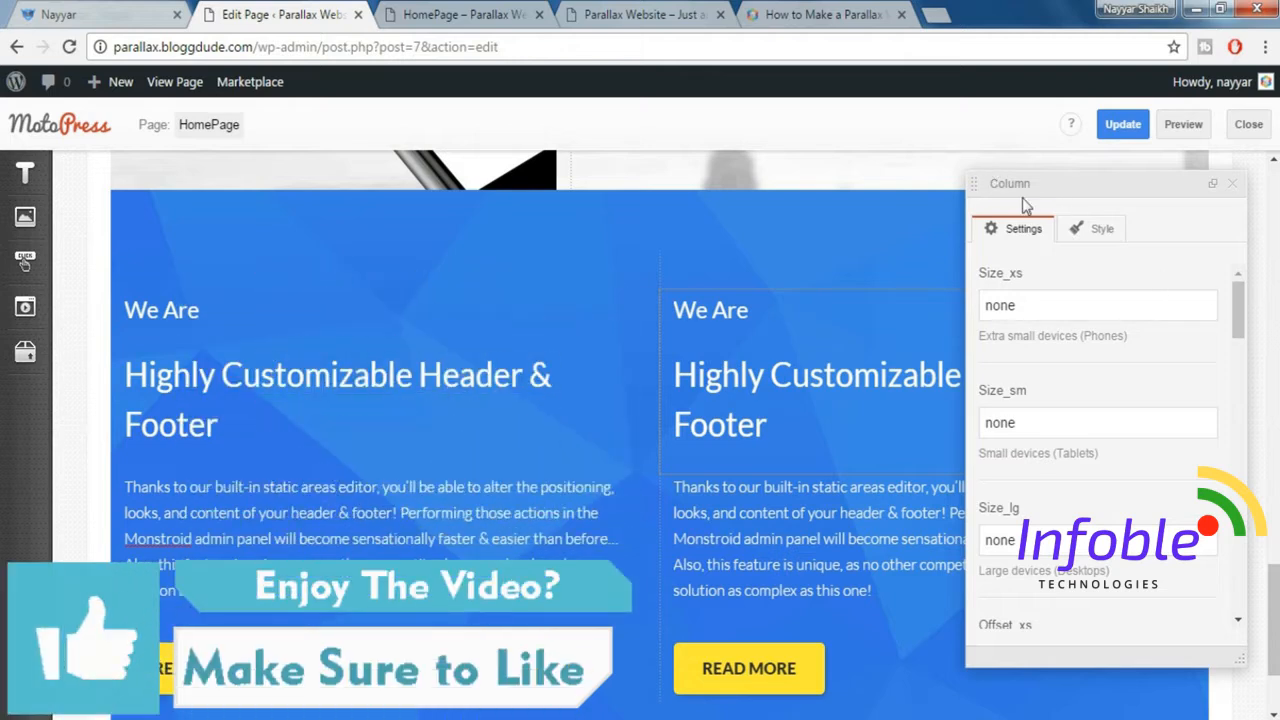
{"action": "double_click", "coordinate": [1063, 291]}
{"action": "type", "text": "12"}
{"action": "key", "text": "Tab"}
{"action": "type", "text": "12"}
{"action": "left_click", "coordinate": [1232, 183]}
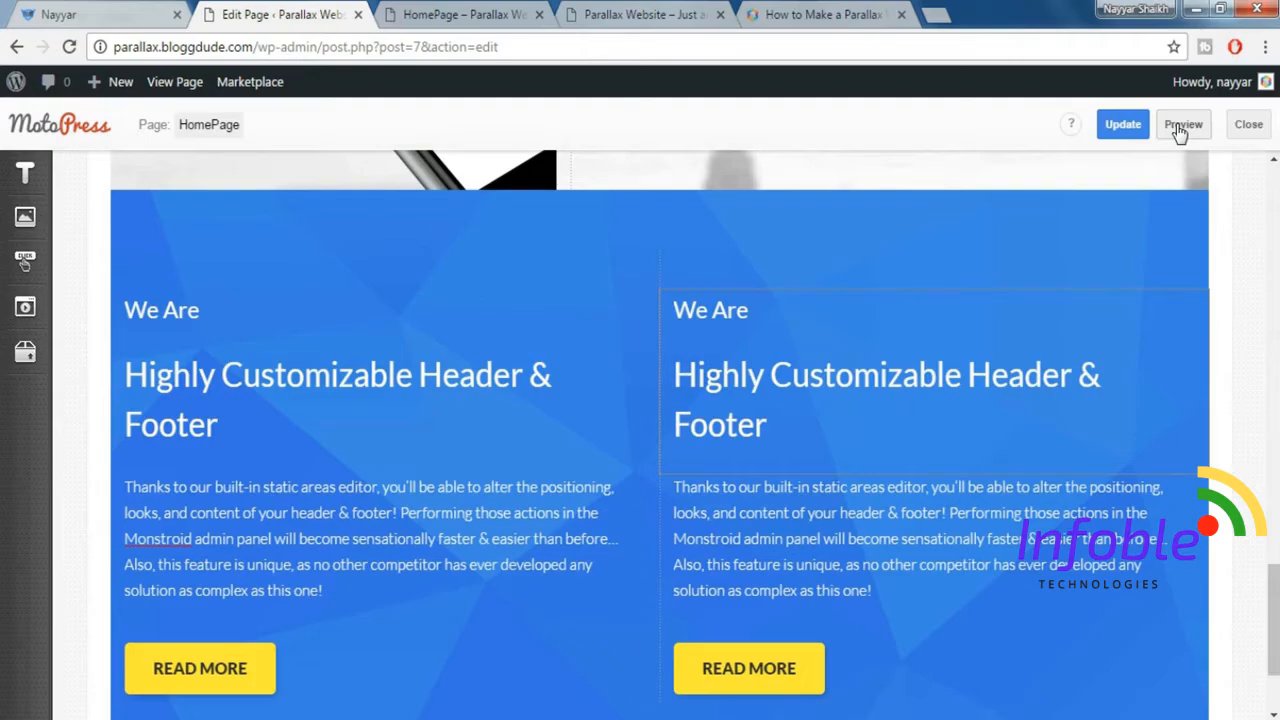
Preview the homepage and examine the blue two-column section and its overlap with the phone image above.
{"action": "left_click", "coordinate": [1180, 128]}
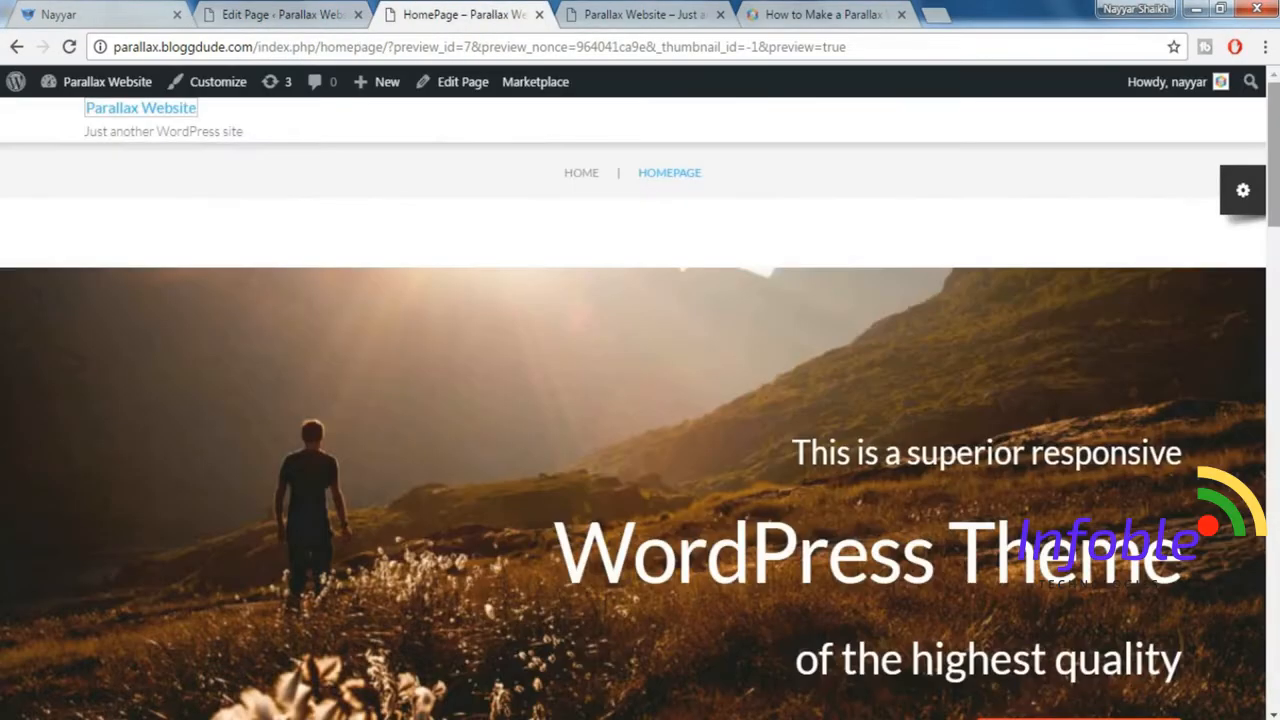
{"action": "scroll", "coordinate": [1275, 432], "scroll_direction": "down", "scroll_amount": 9}
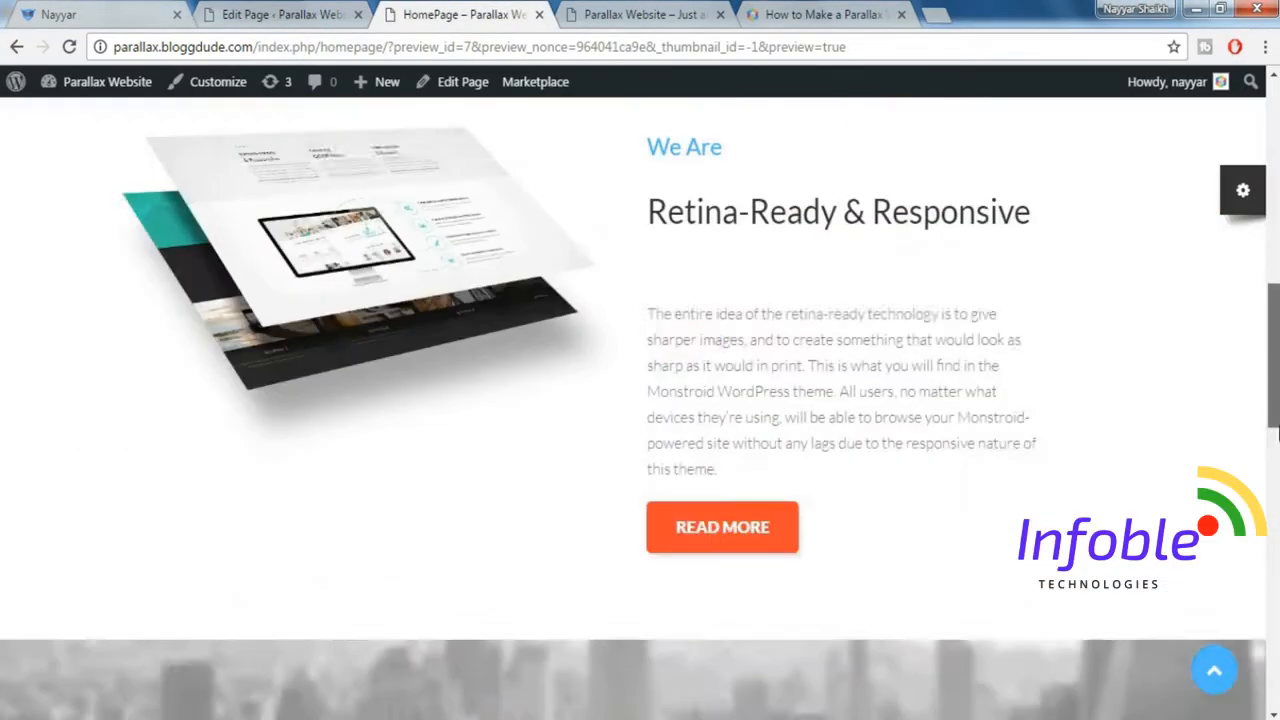
{"action": "scroll", "coordinate": [1275, 432], "scroll_direction": "down", "scroll_amount": 12}
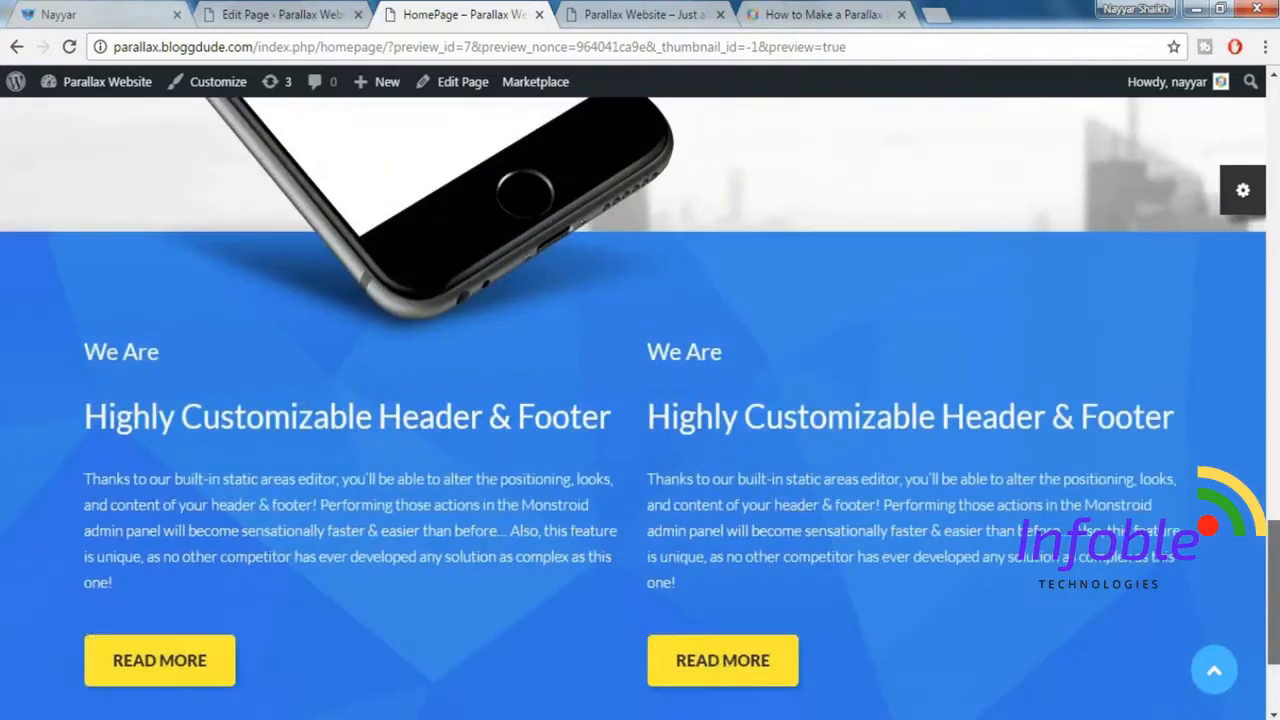
{"action": "scroll", "coordinate": [828, 495], "scroll_direction": "down", "scroll_amount": 2}
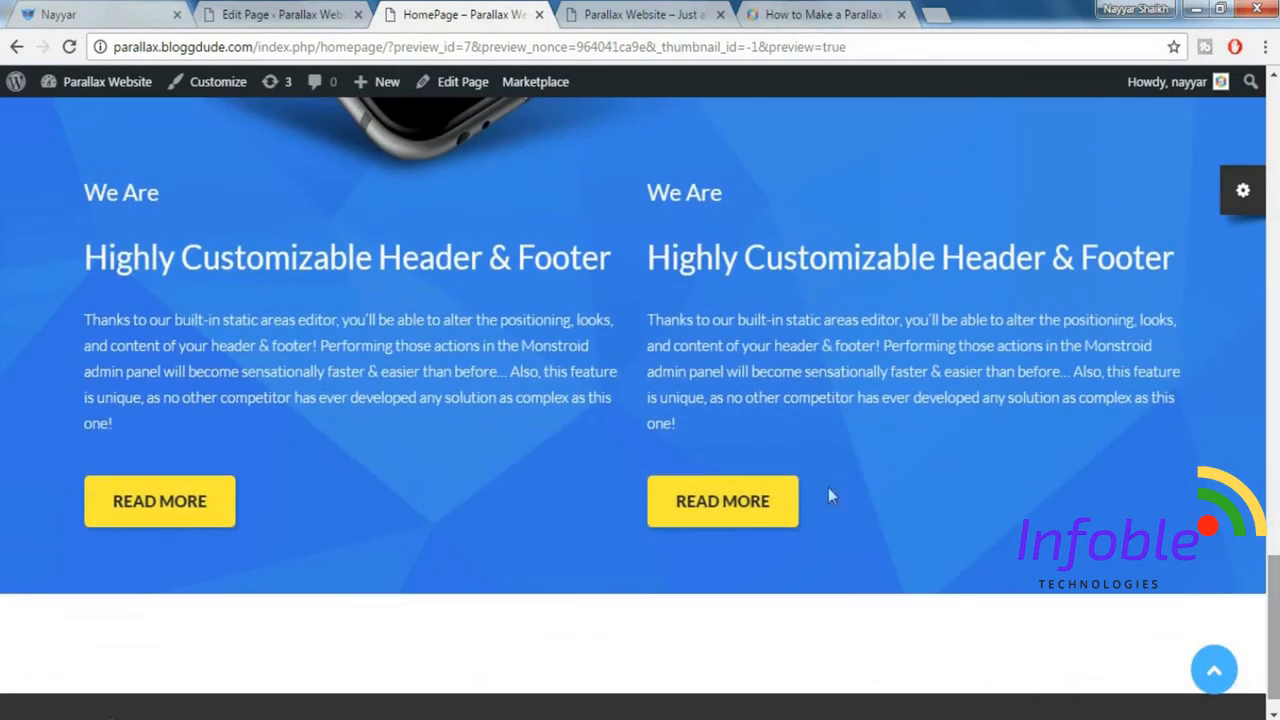
{"action": "scroll", "coordinate": [823, 332], "scroll_direction": "up", "scroll_amount": 1}
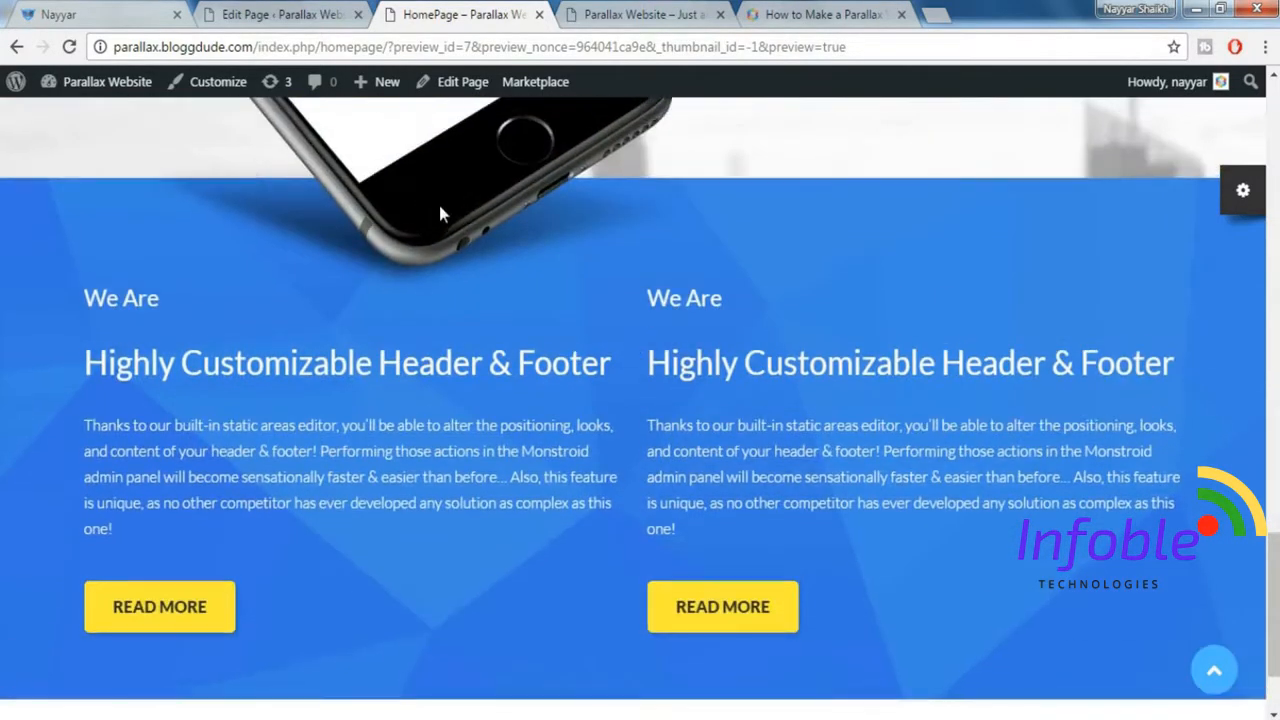
{"action": "scroll", "coordinate": [440, 213], "scroll_direction": "up", "scroll_amount": 2}
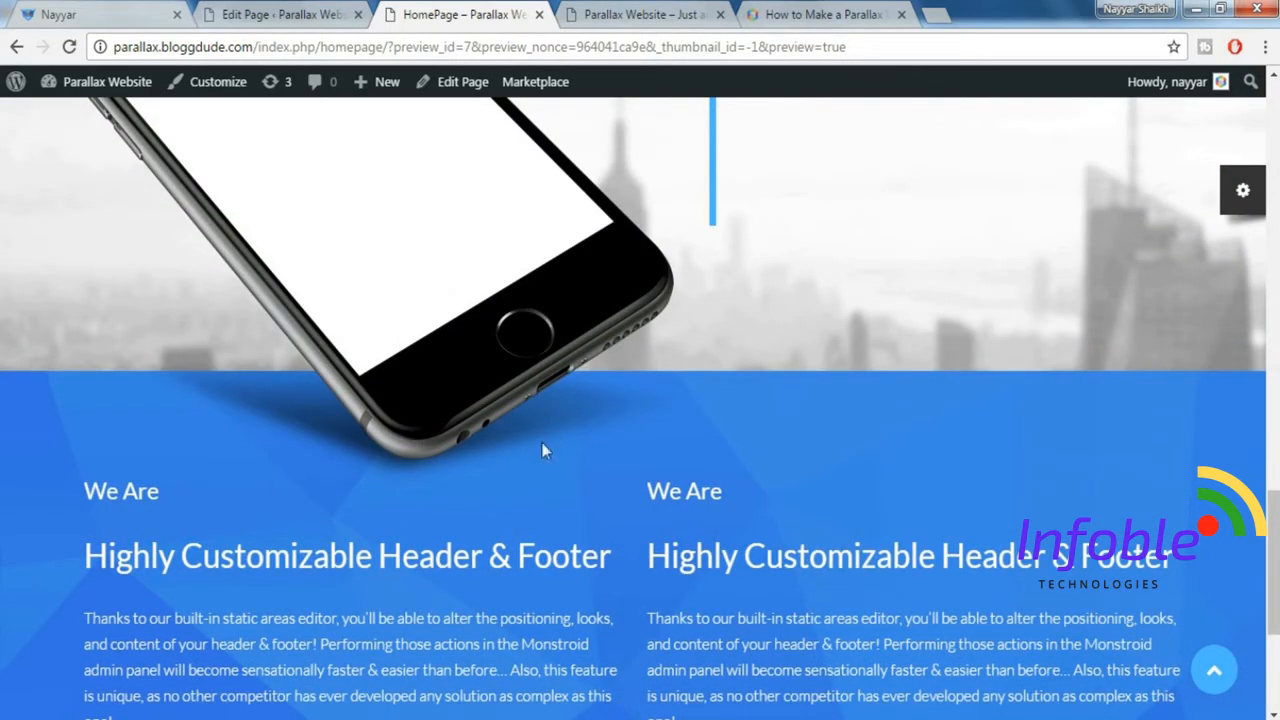
{"action": "scroll", "coordinate": [573, 415], "scroll_direction": "up", "scroll_amount": 5}
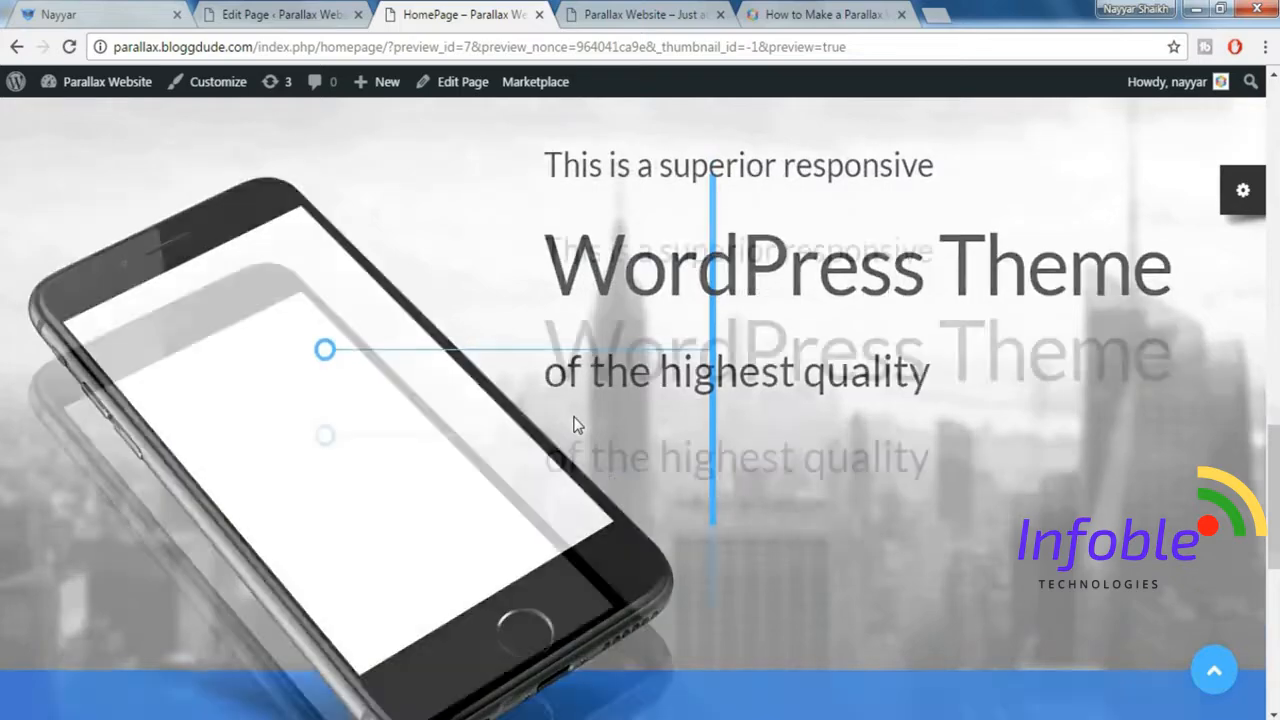
{"action": "scroll", "coordinate": [573, 423], "scroll_direction": "down", "scroll_amount": 10}
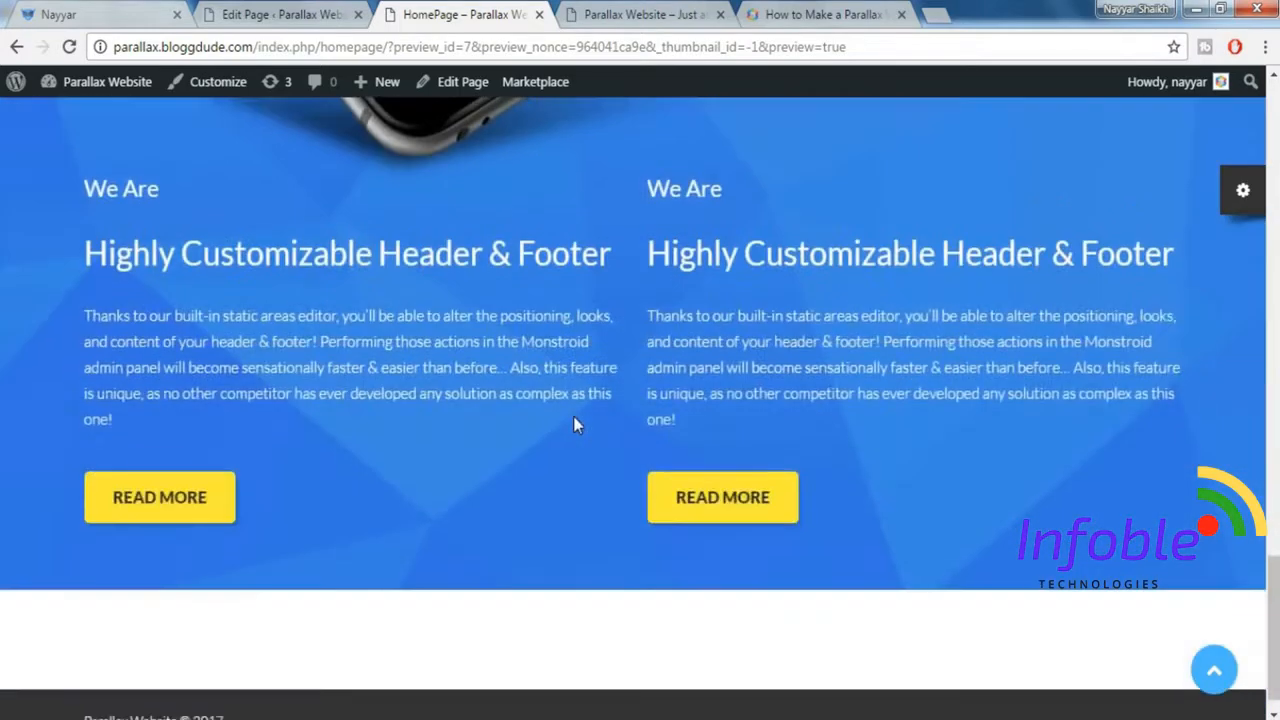
Check the demo's section that follows the blue one, then insert a Paragraph element below the blue section in the editor.
{"action": "left_click", "coordinate": [3, 8]}
{"action": "left_click", "coordinate": [62, 13]}
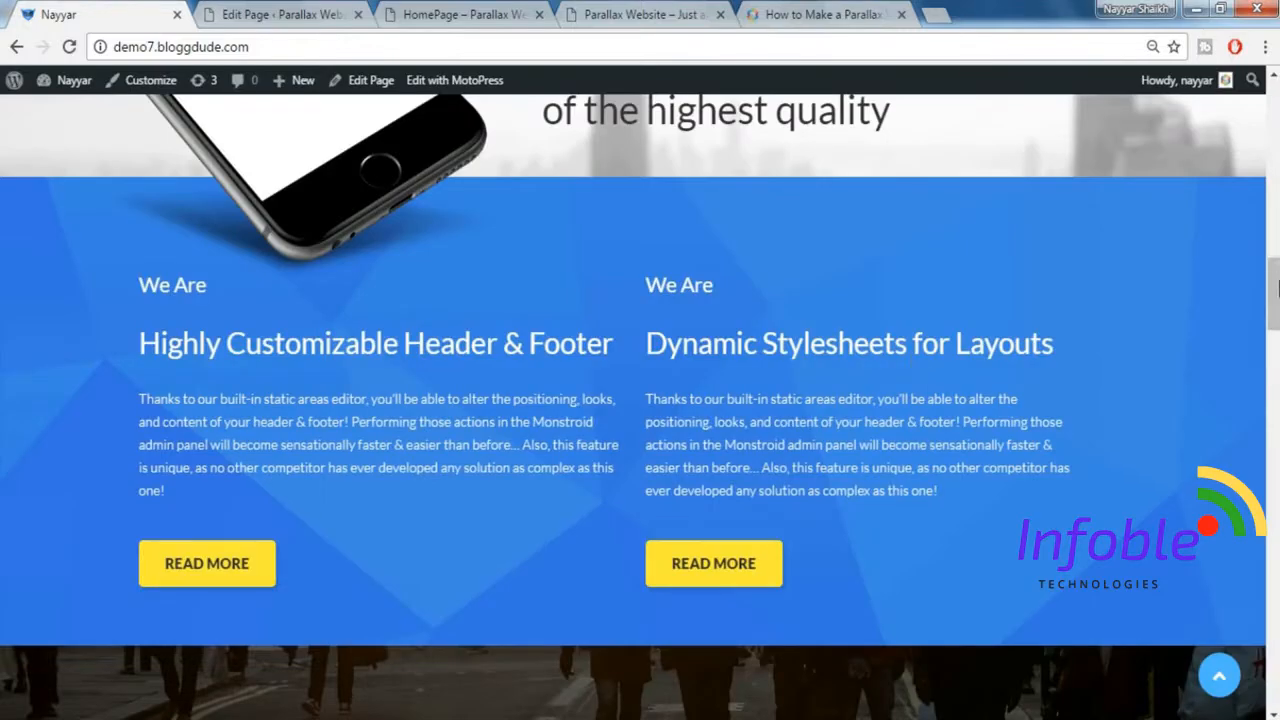
{"action": "scroll", "coordinate": [640, 406], "scroll_direction": "down", "scroll_amount": 5}
{"action": "scroll", "coordinate": [602, 350], "scroll_direction": "down", "scroll_amount": 1}
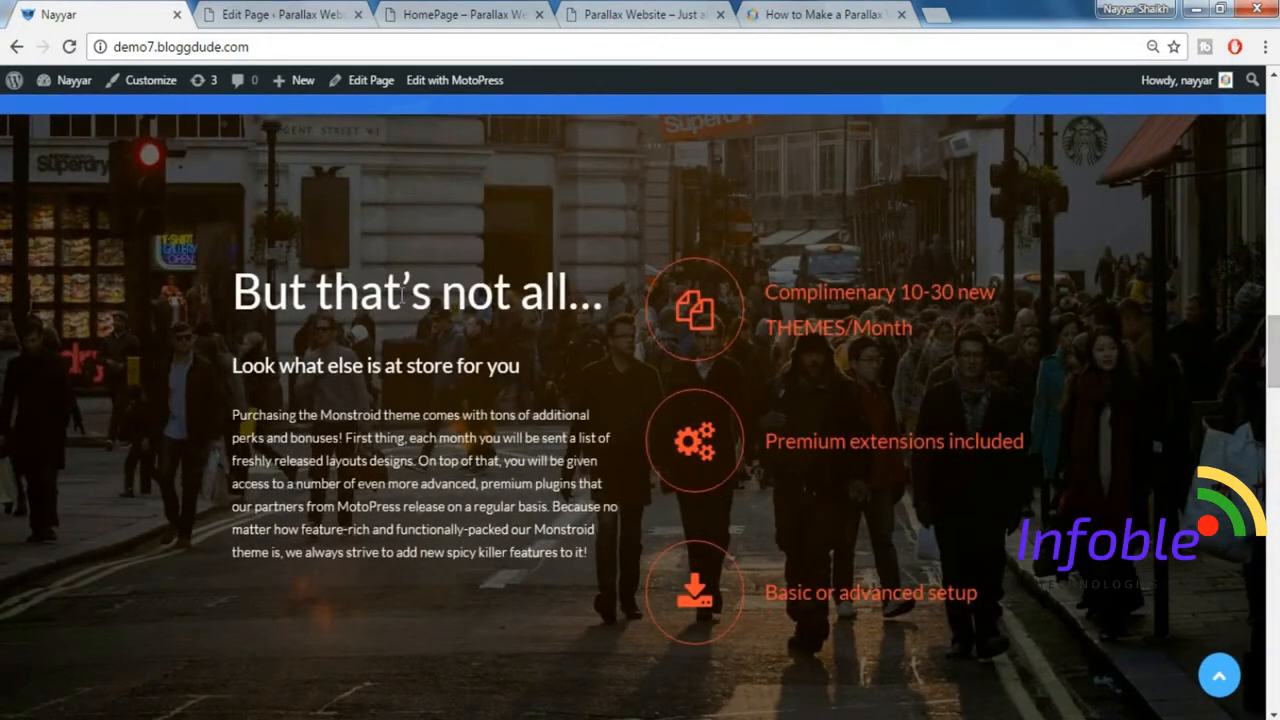
{"action": "left_click", "coordinate": [320, 17]}
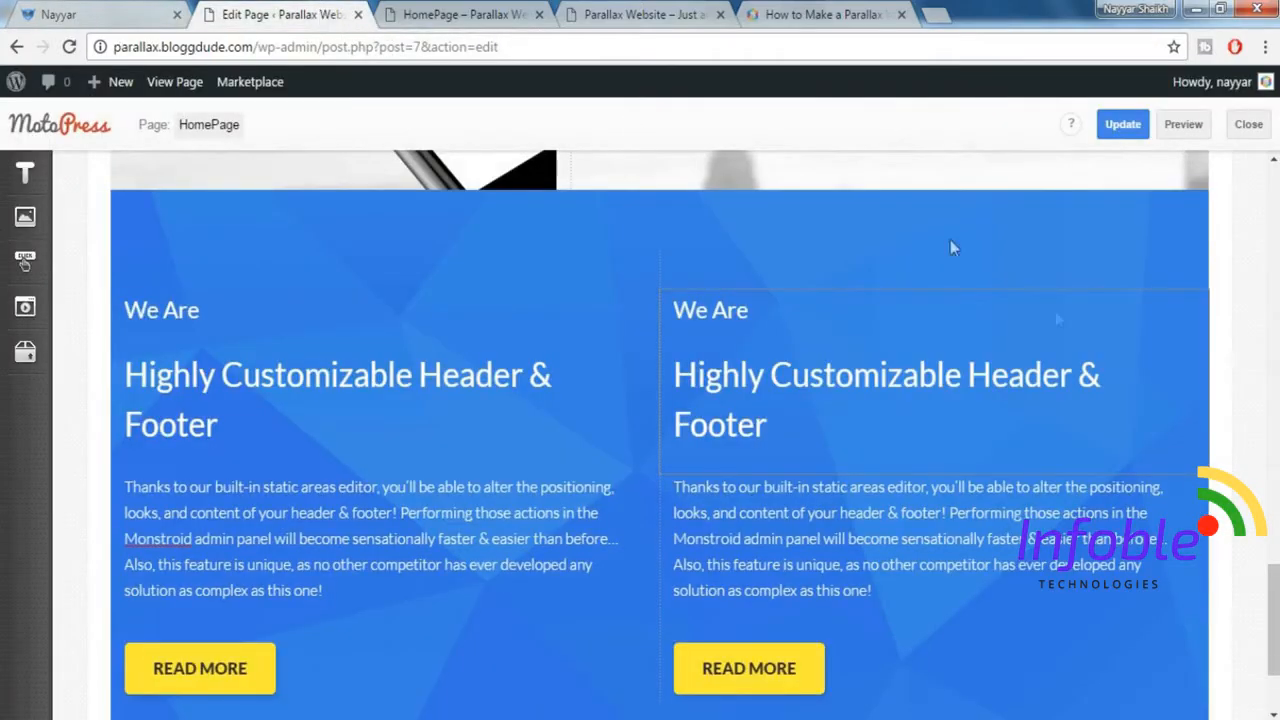
{"action": "scroll", "coordinate": [1108, 348], "scroll_direction": "down", "scroll_amount": 2}
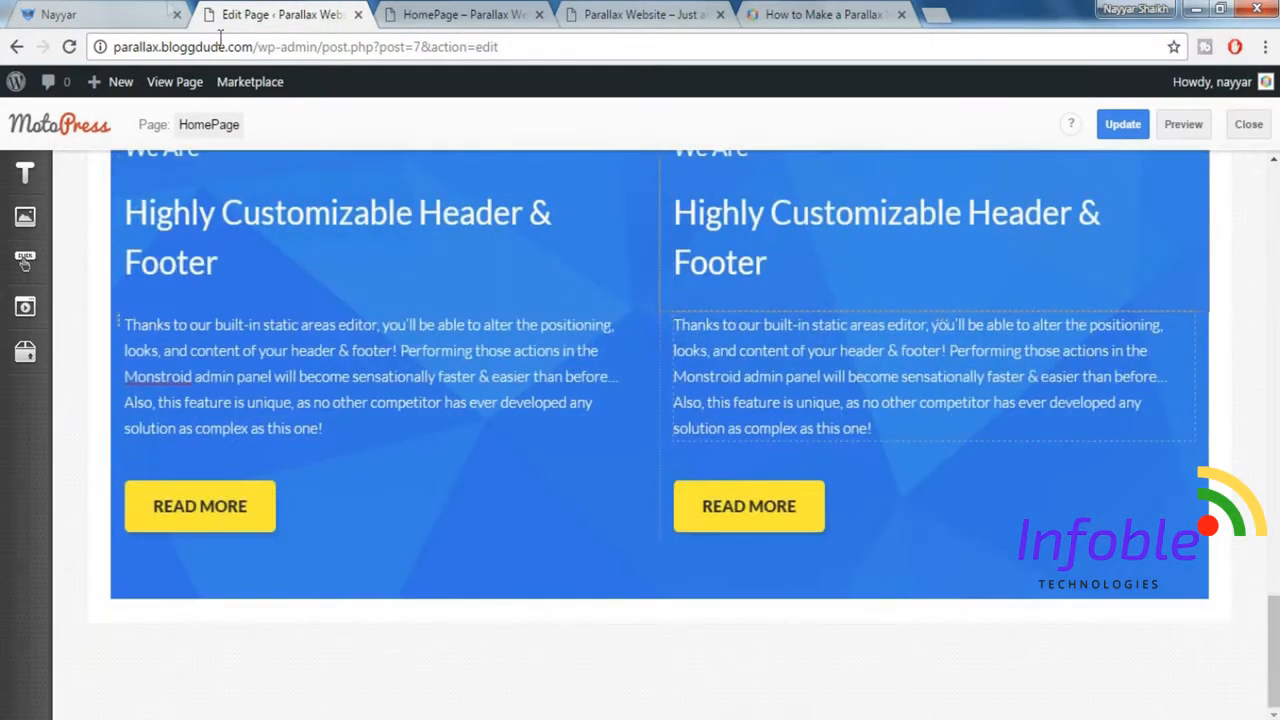
{"action": "left_click", "coordinate": [132, 12]}
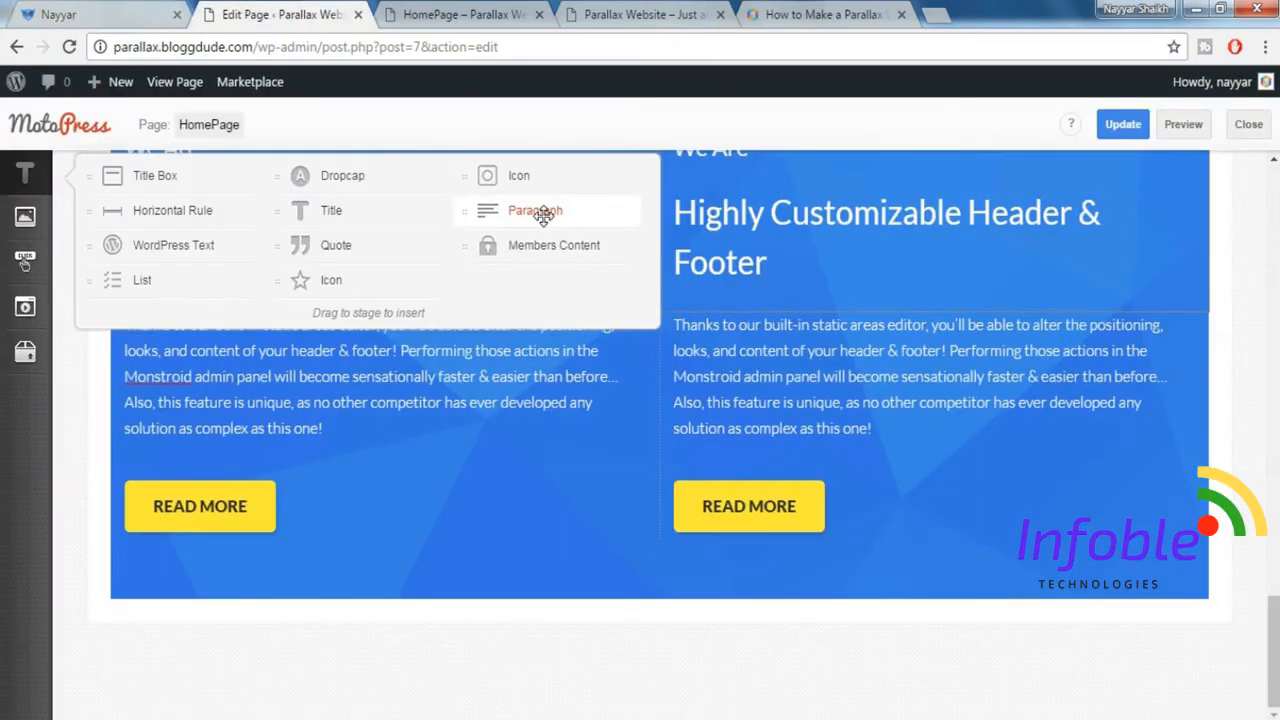
{"action": "left_click_drag", "start_coordinate": [543, 215], "coordinate": [473, 632]}
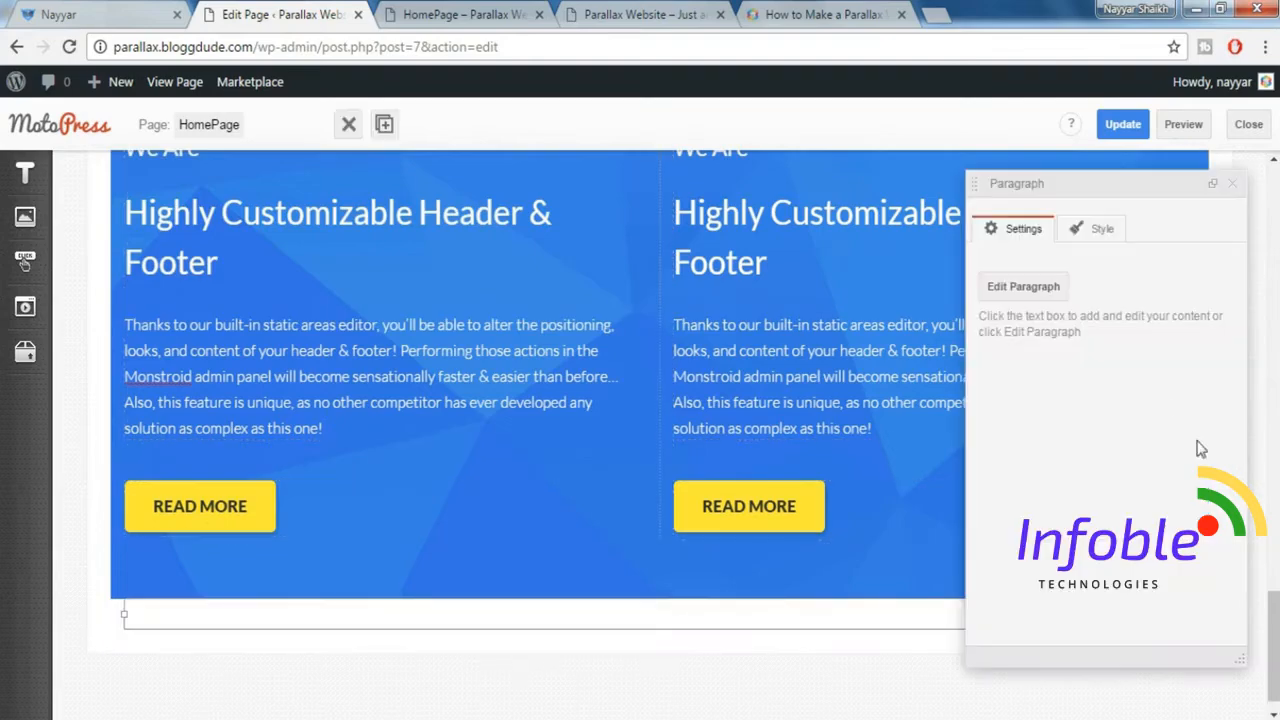
Copy the demo's "But that's not all…" heading, subheading and body text into the new Paragraph element below the blue section.
{"action": "left_click", "coordinate": [145, 12]}
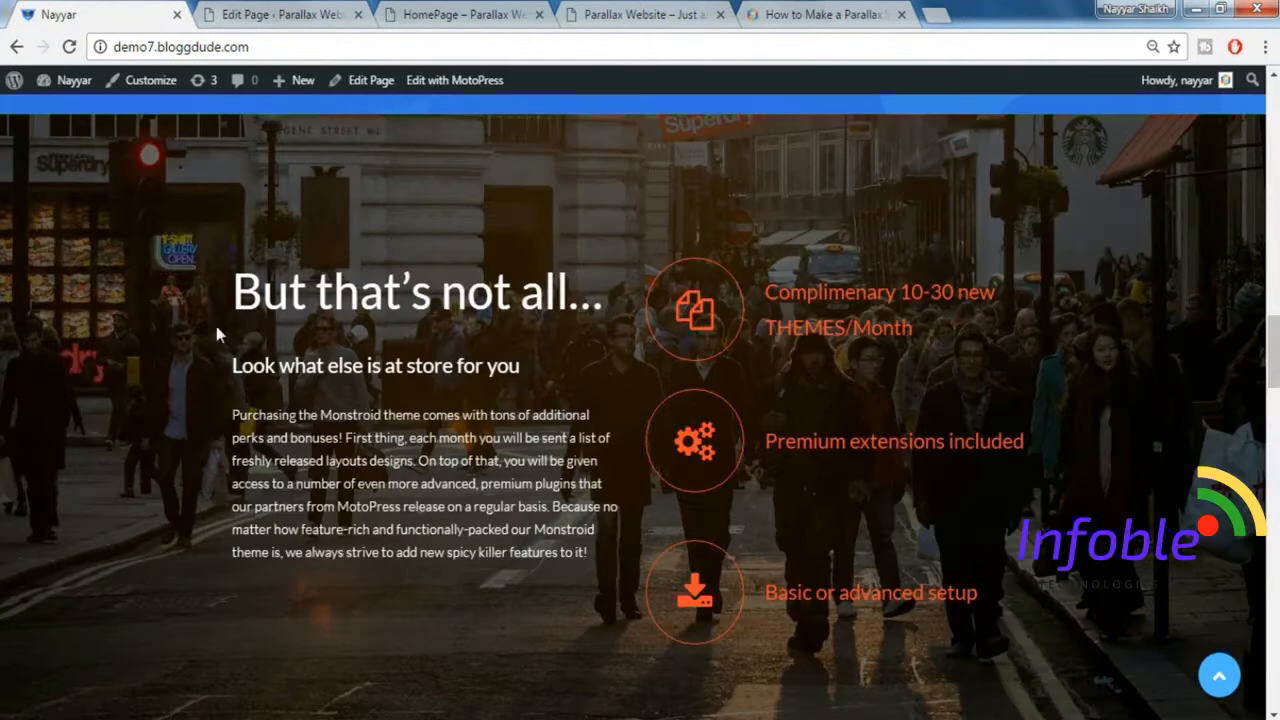
{"action": "left_click_drag", "start_coordinate": [230, 293], "coordinate": [591, 560]}
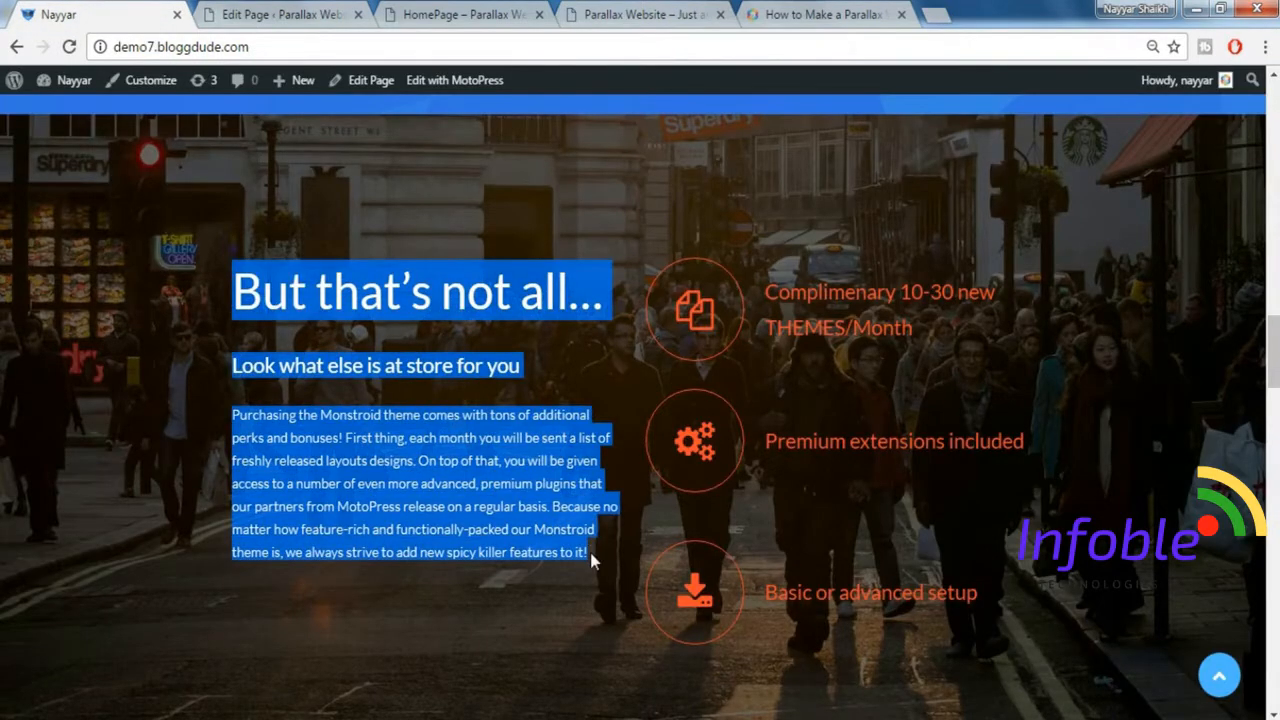
{"action": "key", "text": "ctrl+Tab"}
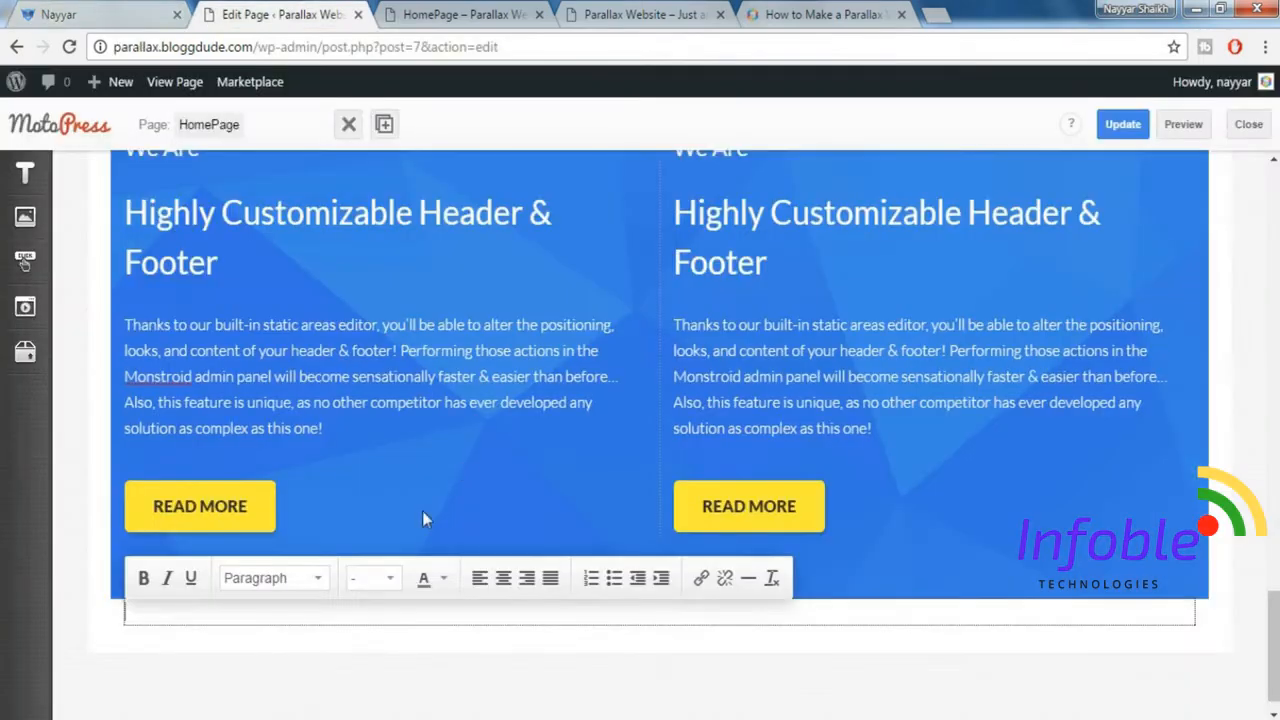
{"action": "key", "text": "ctrl+v"}
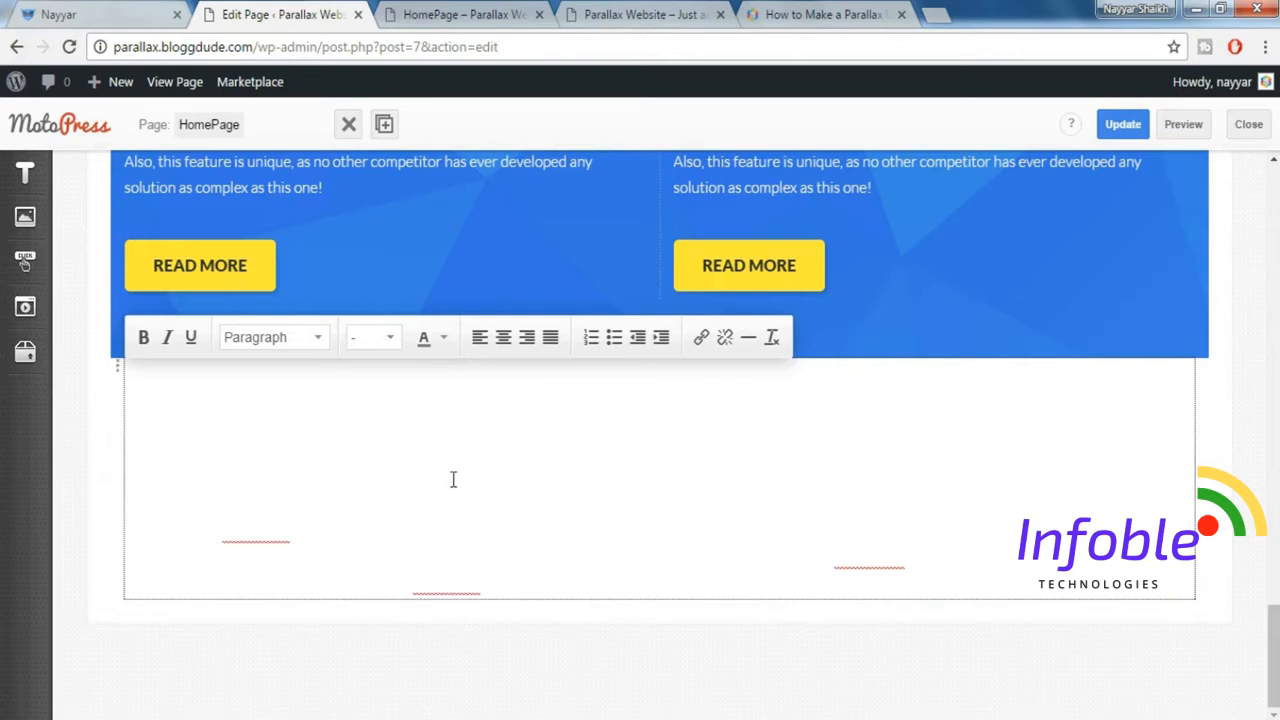
{"action": "key", "text": "ctrl+a"}
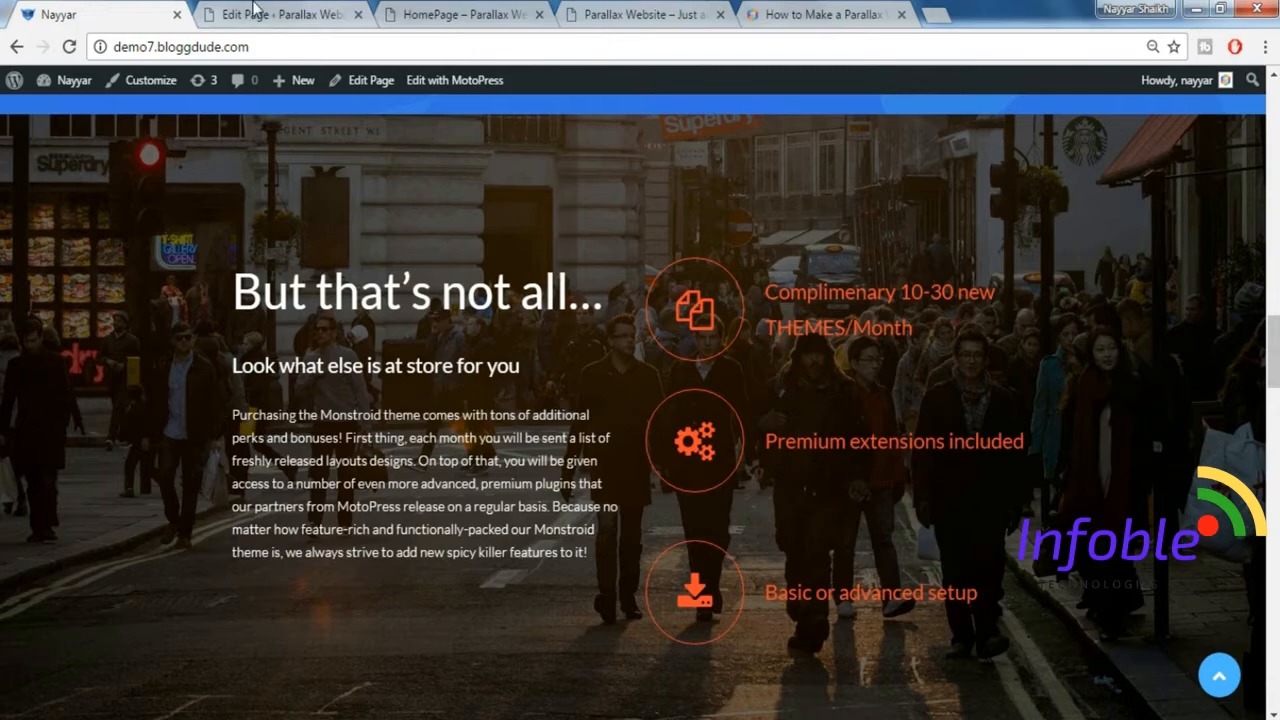
{"action": "left_click", "coordinate": [255, 12]}
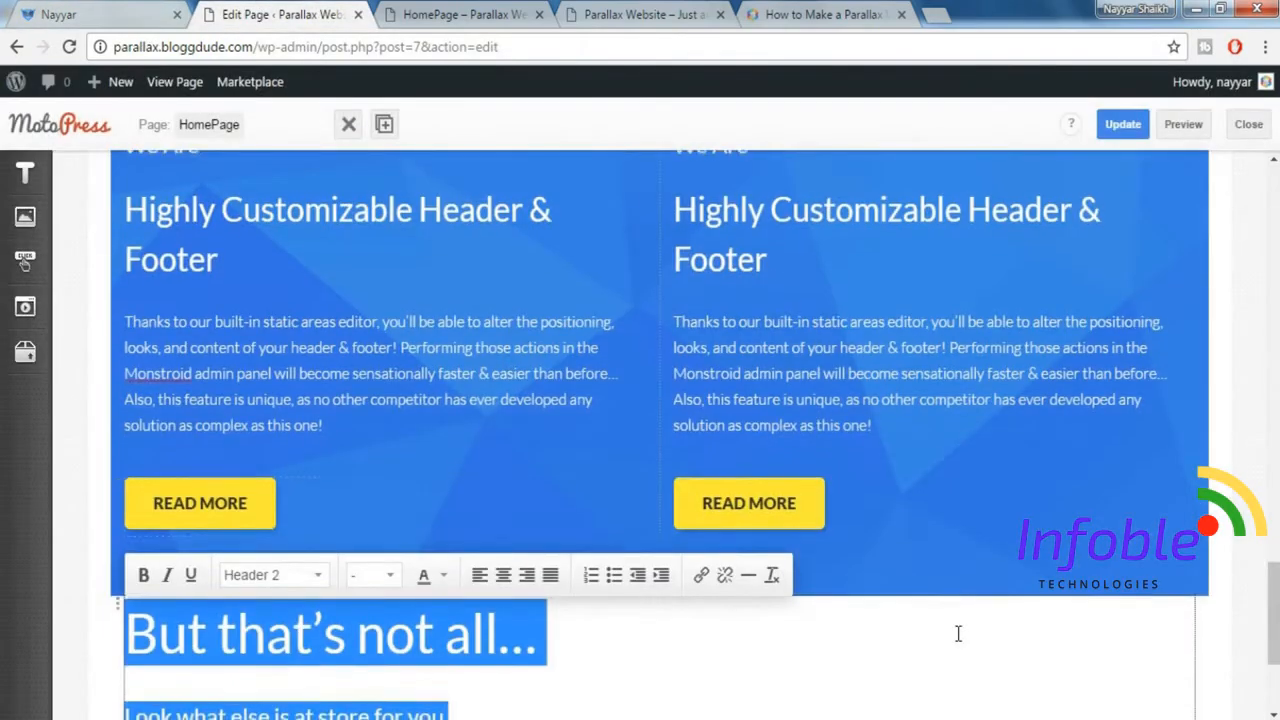
{"action": "scroll", "coordinate": [957, 634], "scroll_direction": "down", "scroll_amount": 2}
{"action": "left_click", "coordinate": [633, 460]}
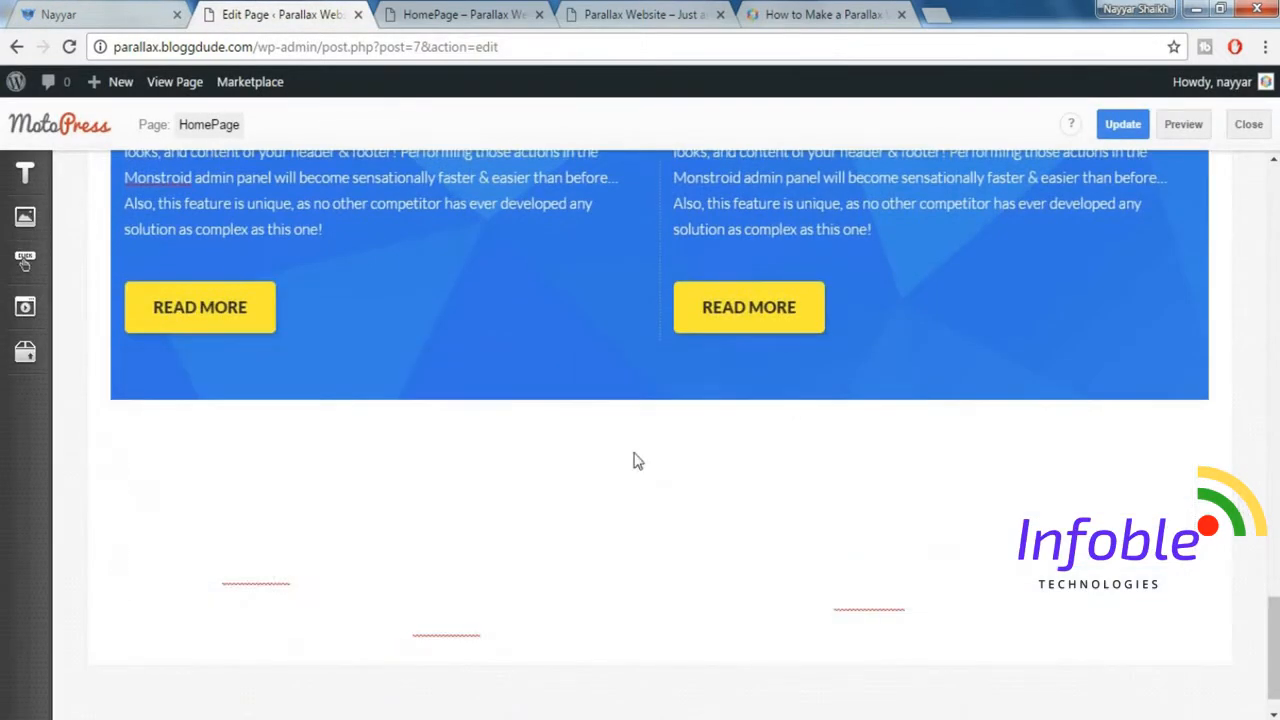
Give the new paragraph's row a Parallax Image background using parallax-image-2-3-1024x493.jpg from the media library.
{"action": "left_click", "coordinate": [117, 412]}
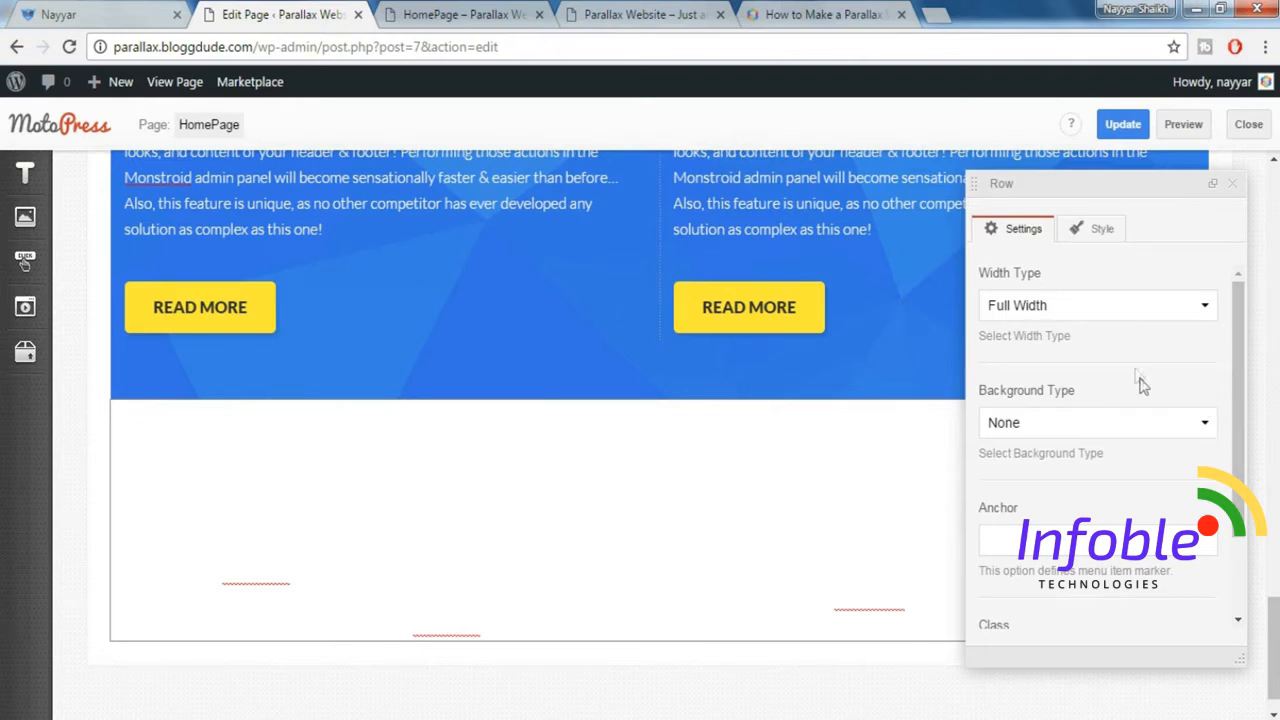
{"action": "left_click", "coordinate": [1128, 440]}
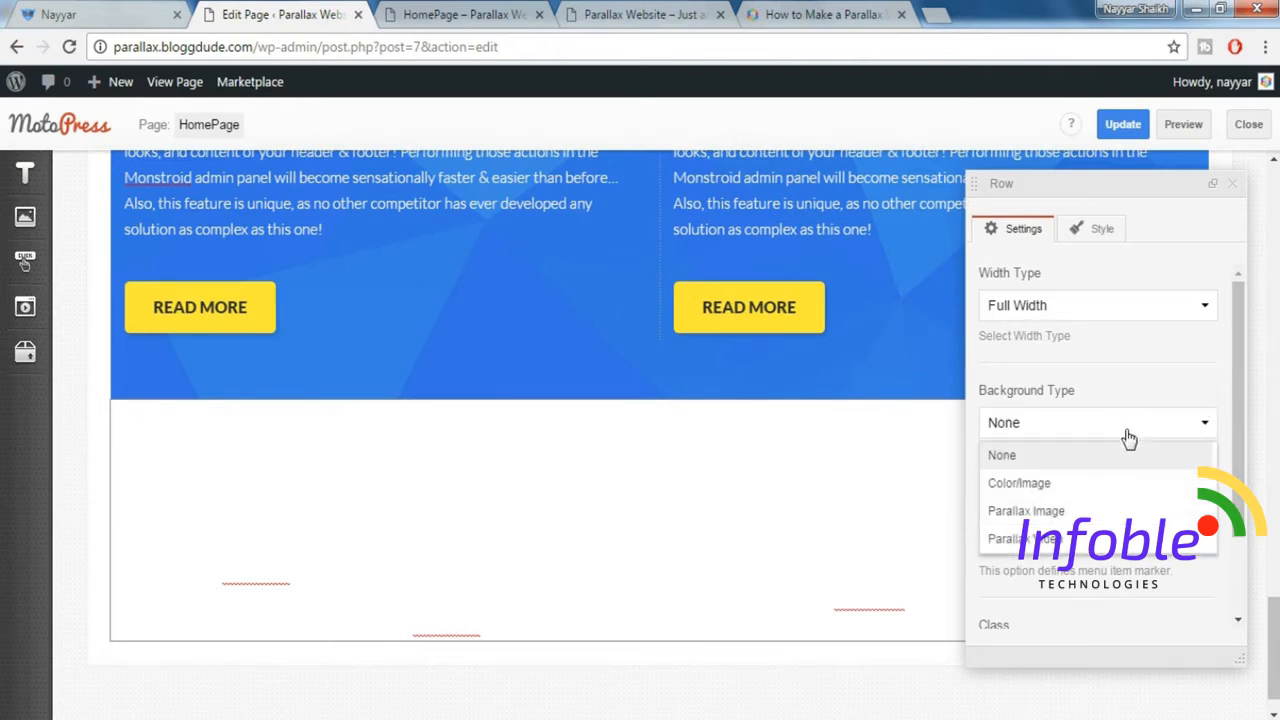
{"action": "left_click", "coordinate": [1126, 507]}
{"action": "scroll", "coordinate": [1134, 477], "scroll_direction": "down", "scroll_amount": 3}
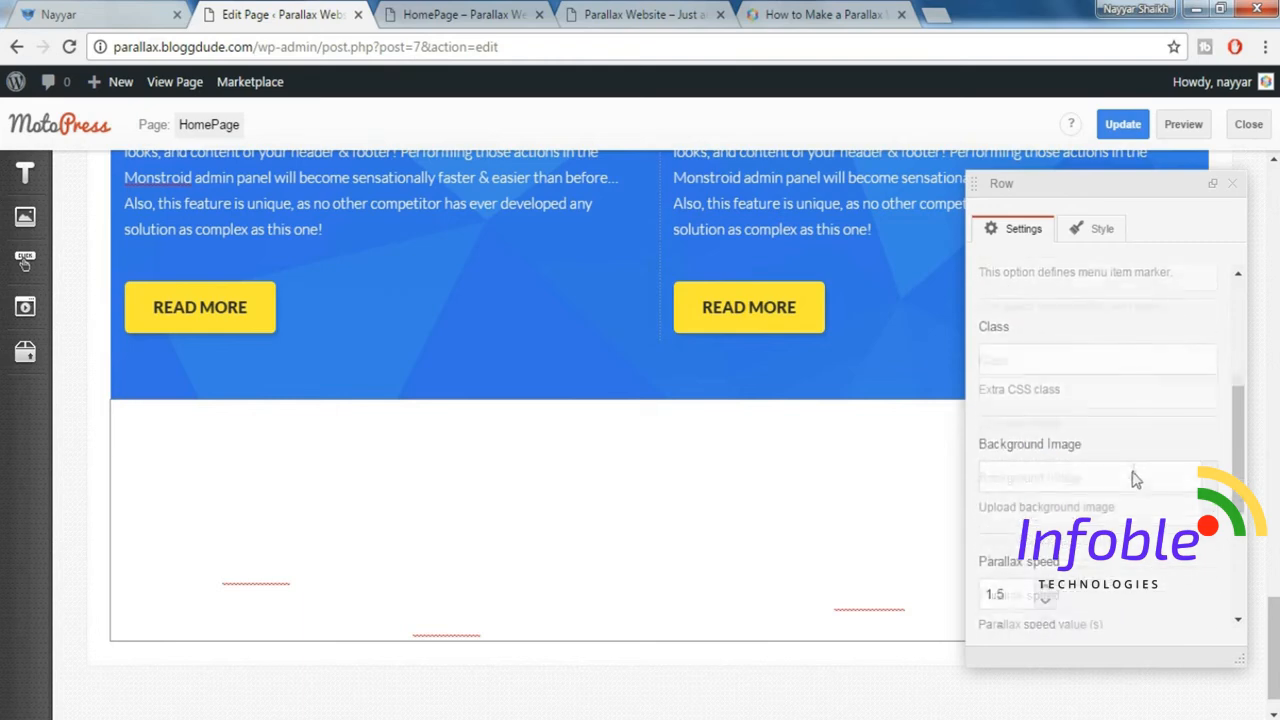
{"action": "left_click", "coordinate": [1210, 476]}
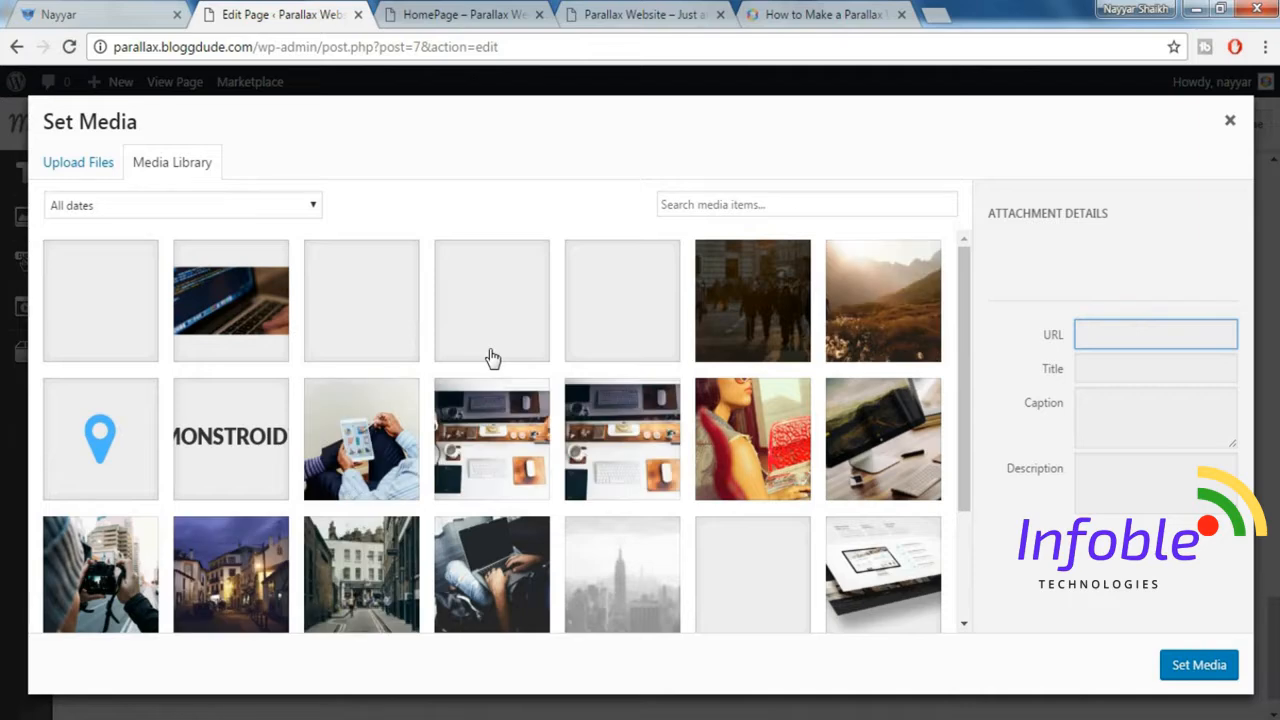
{"action": "left_click", "coordinate": [777, 309]}
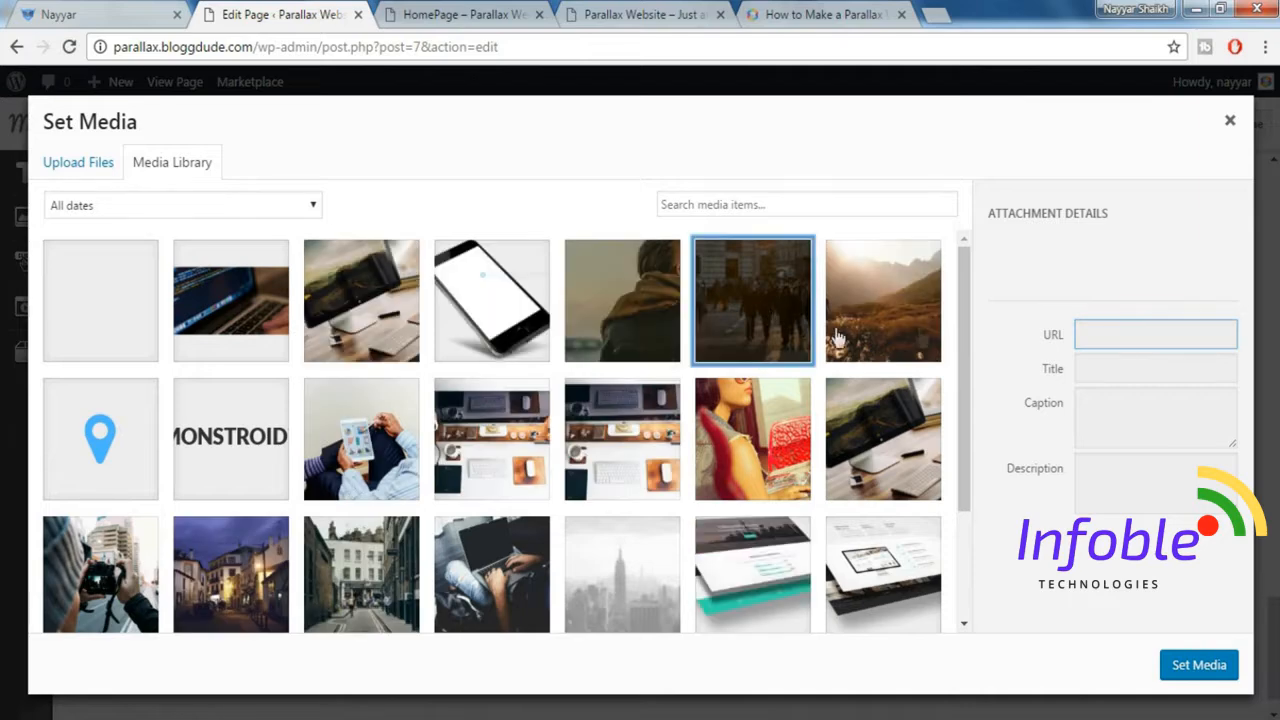
{"action": "left_click", "coordinate": [1205, 665]}
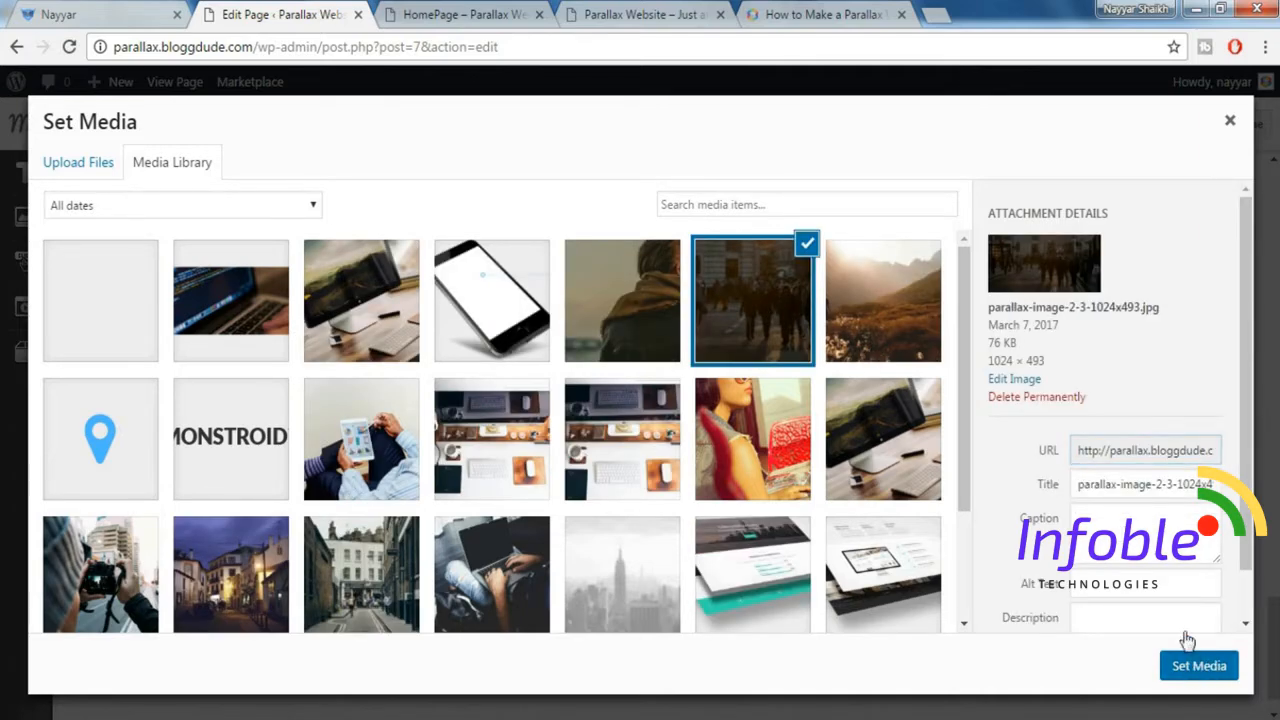
{"action": "scroll", "coordinate": [1150, 543], "scroll_direction": "down", "scroll_amount": 3}
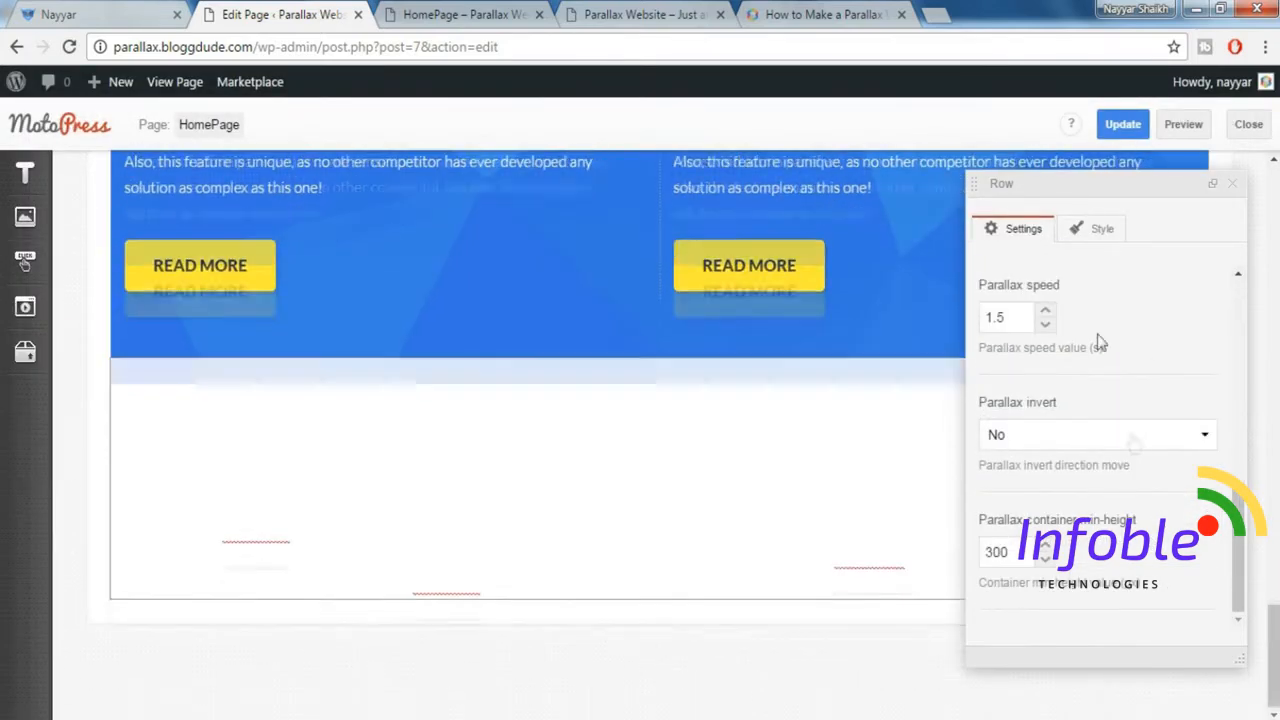
Add the Padding top 160px style to the parallax row and close its settings.
{"action": "left_click", "coordinate": [1093, 243]}
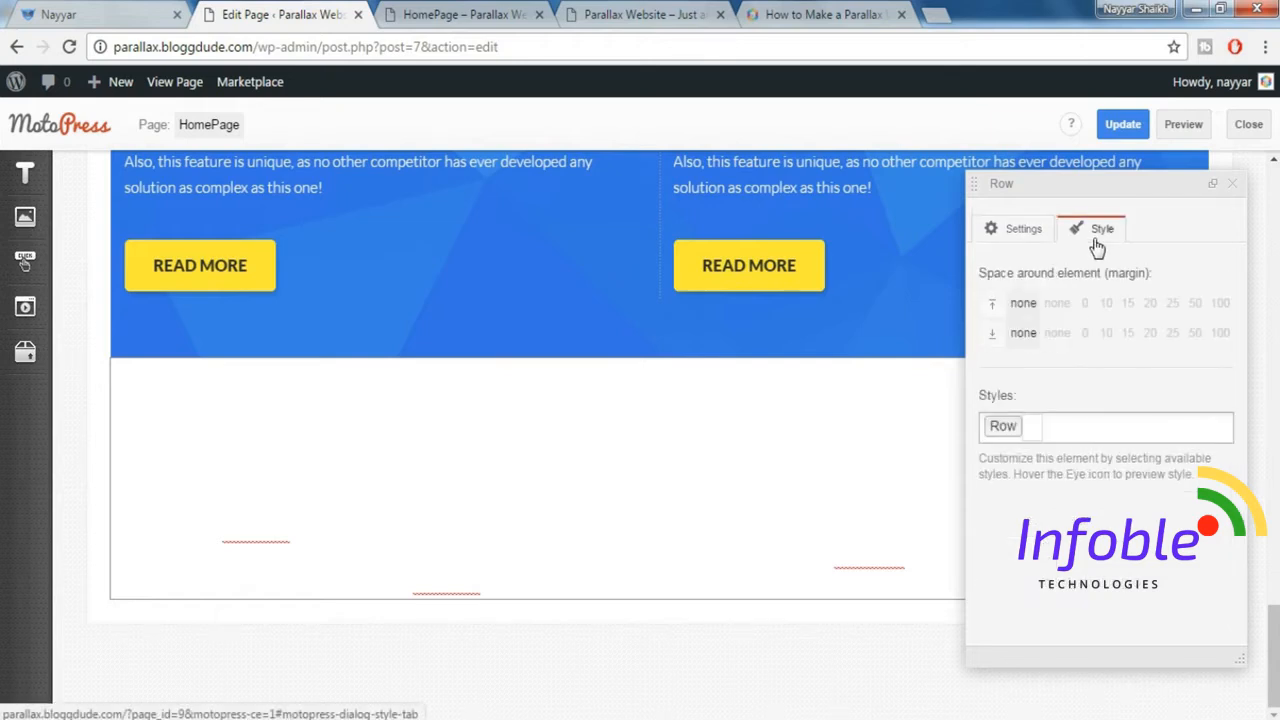
{"action": "left_click", "coordinate": [1071, 427]}
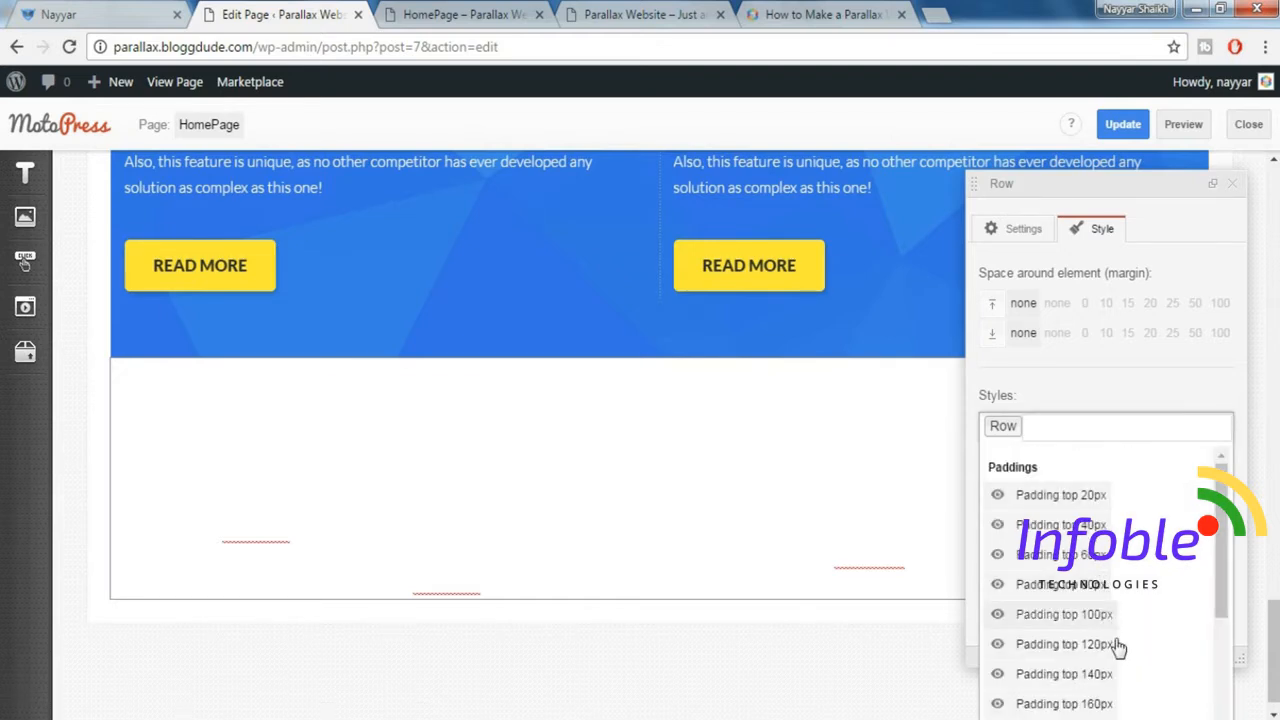
{"action": "left_click", "coordinate": [1108, 700]}
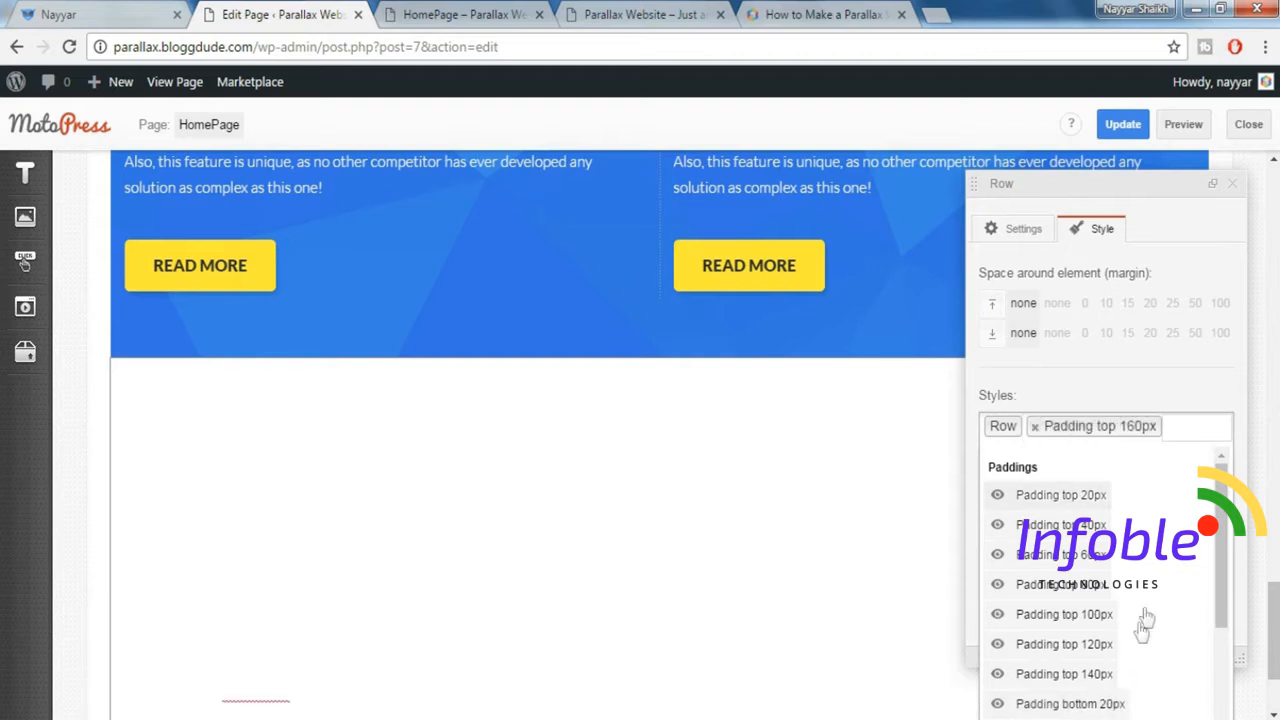
{"action": "left_click", "coordinate": [1234, 186]}
{"action": "left_click", "coordinate": [1234, 186]}
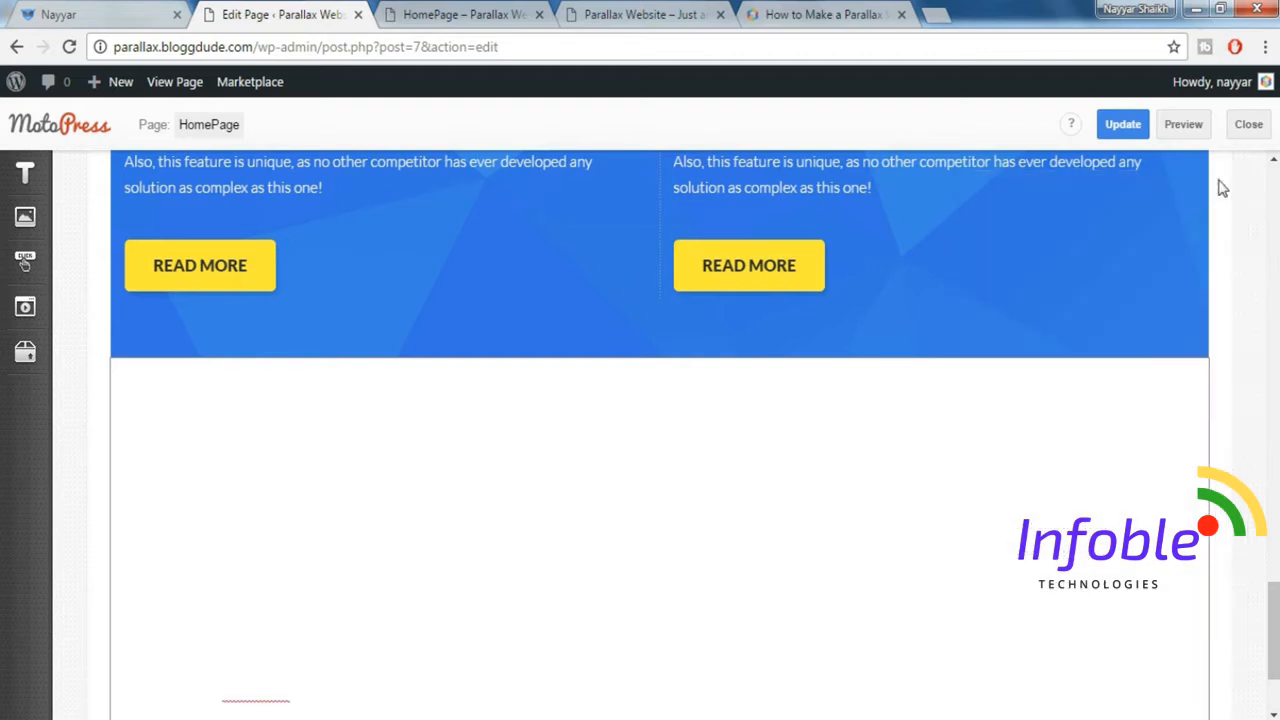
Preview the homepage and examine the new "But that's not all…" parallax section.
{"action": "left_click", "coordinate": [1185, 126]}
{"action": "left_click", "coordinate": [487, 12]}
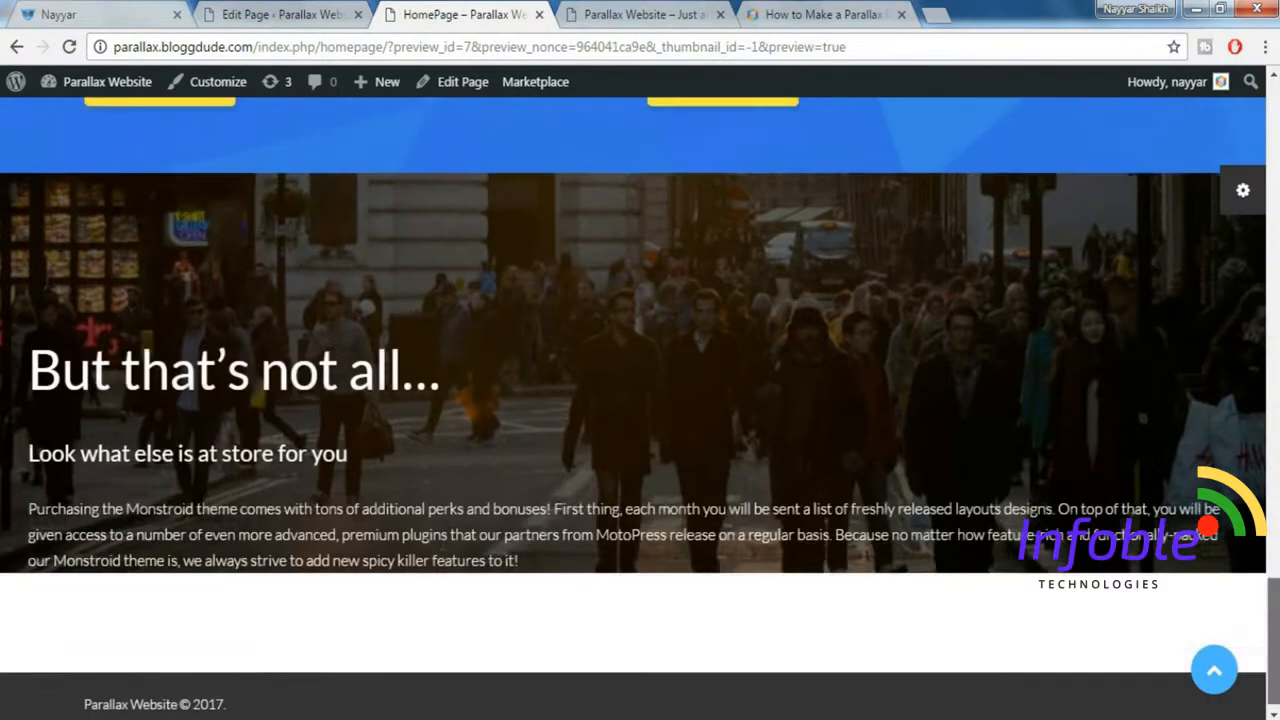
{"action": "left_click_drag", "start_coordinate": [1273, 642], "coordinate": [1273, 646]}
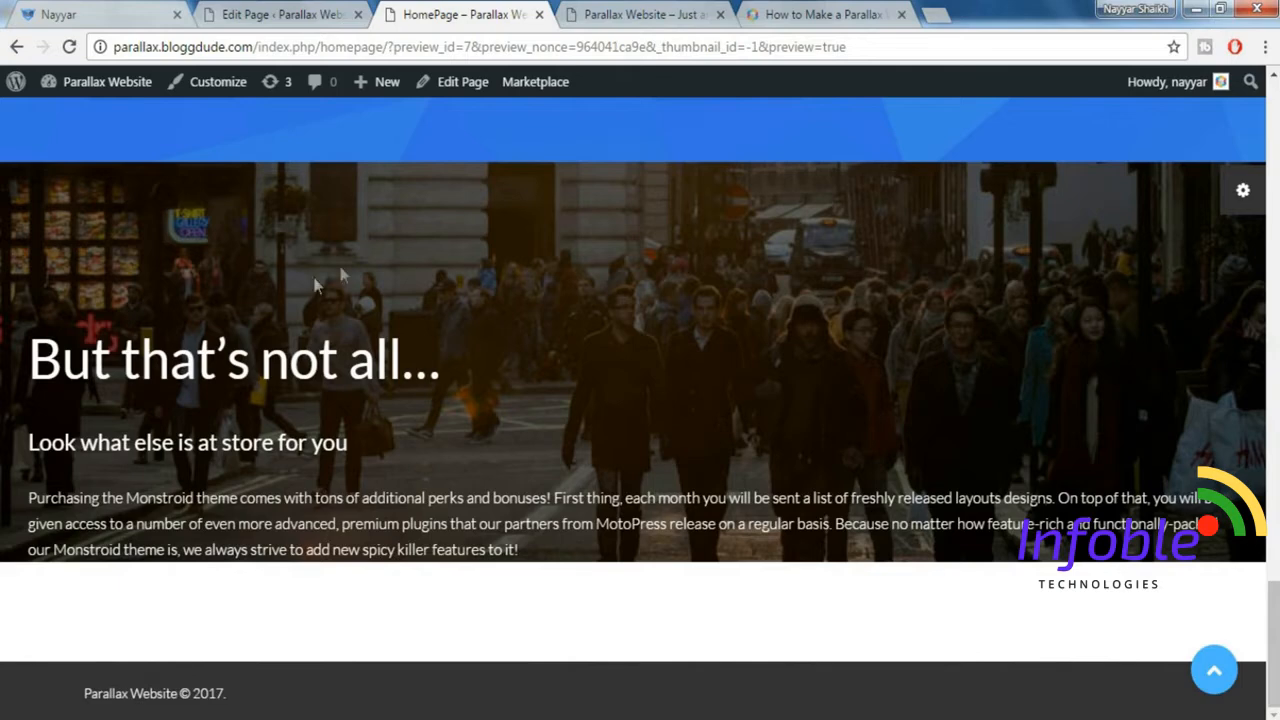
Update the homepage in the editor and return to the "But that's not all…" section.
{"action": "left_click", "coordinate": [302, 12]}
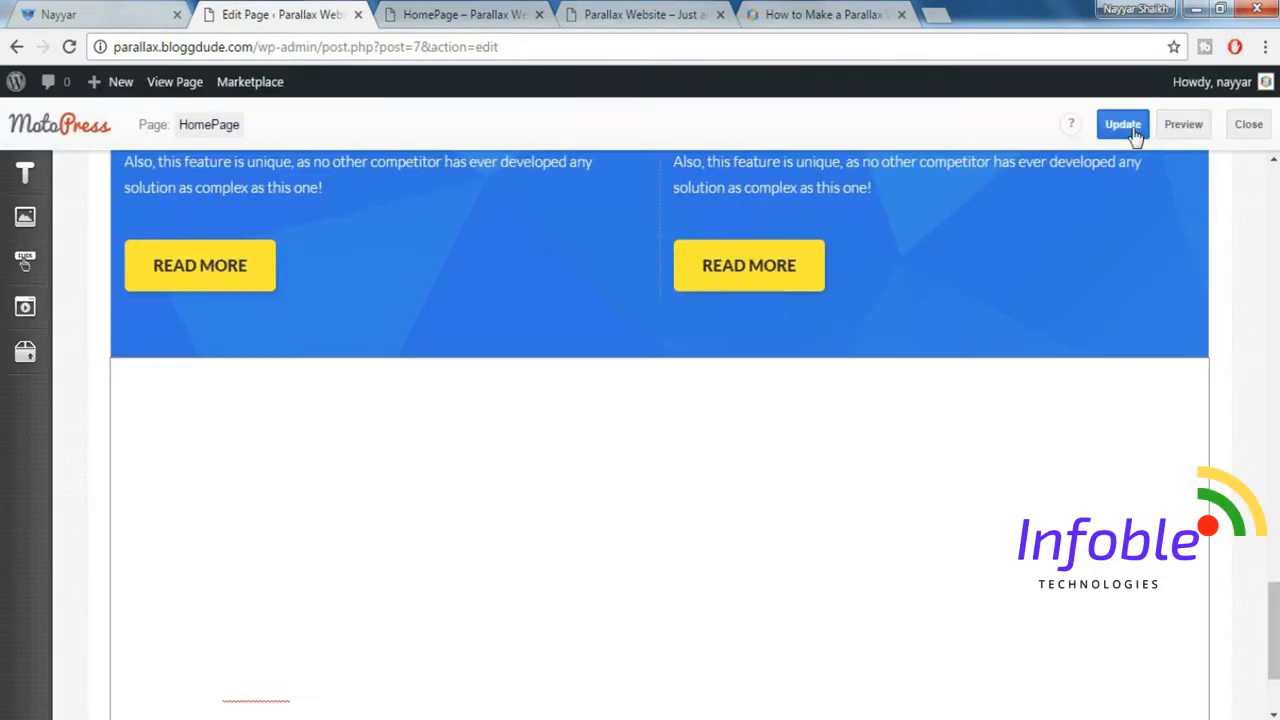
{"action": "left_click", "coordinate": [1124, 126]}
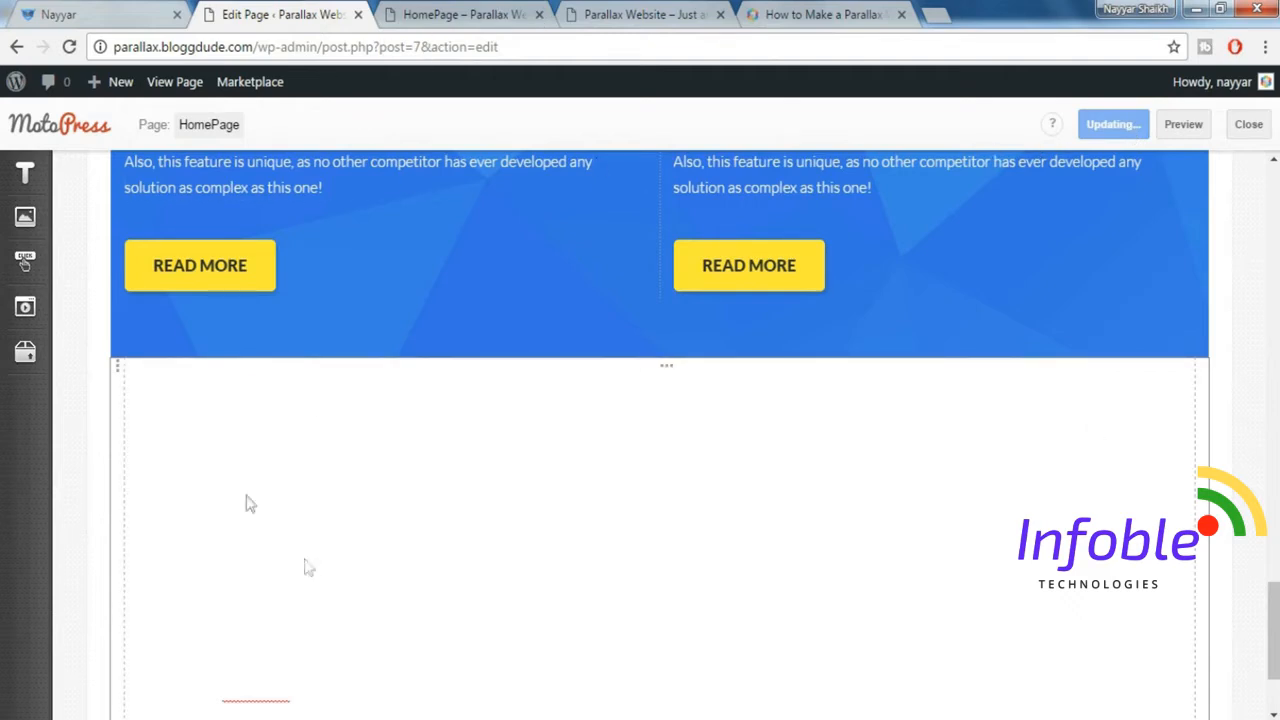
{"action": "scroll", "coordinate": [983, 446], "scroll_direction": "down", "scroll_amount": 1}
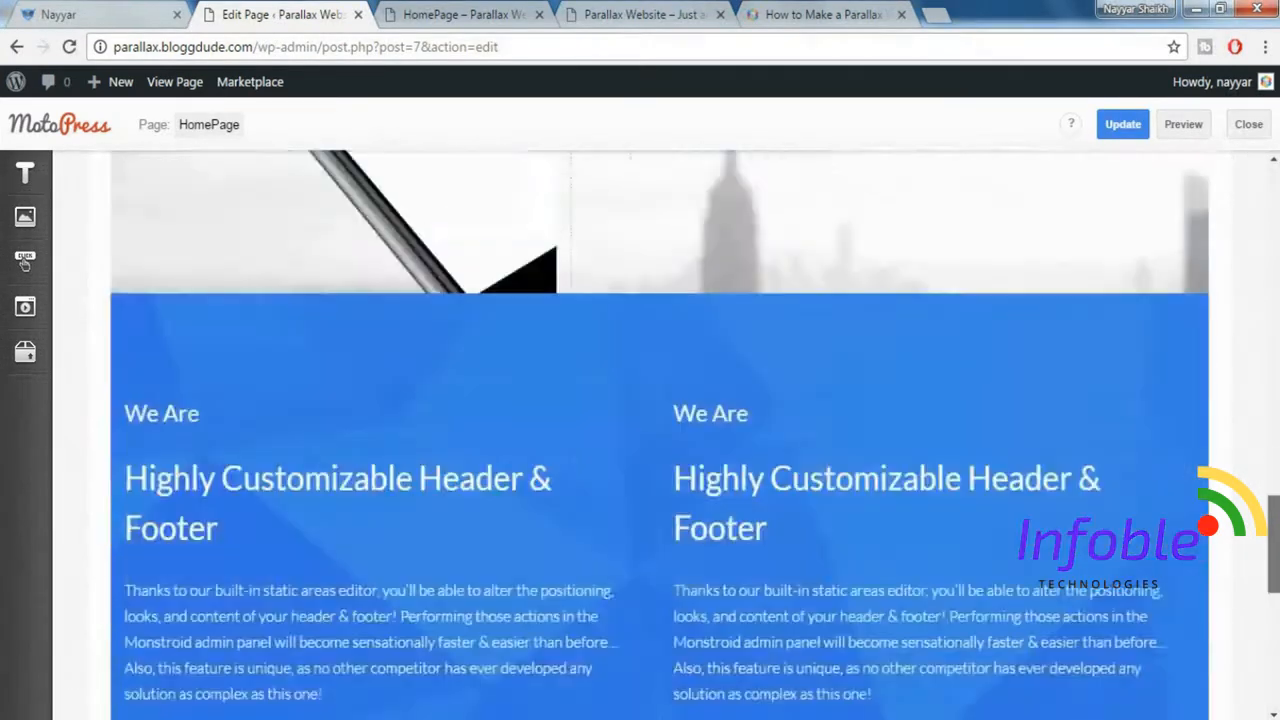
{"action": "scroll", "coordinate": [813, 478], "scroll_direction": "down", "scroll_amount": 5}
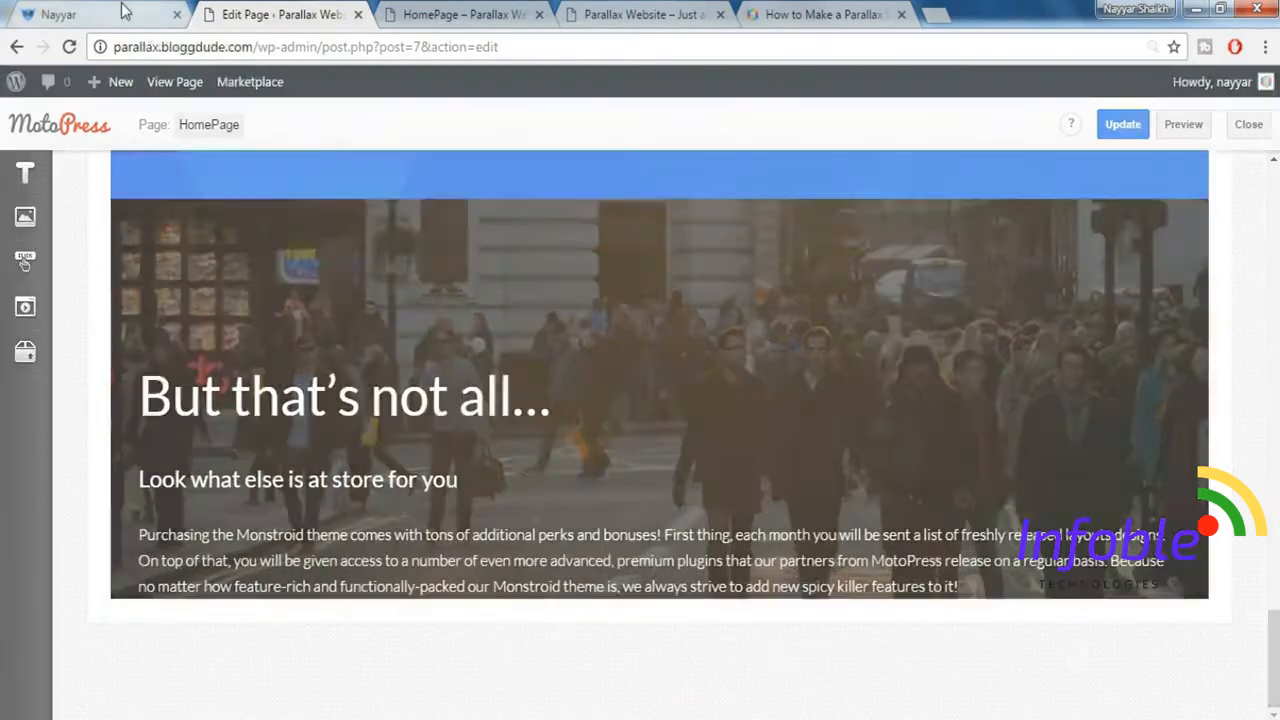
Check the demo's icon list and insert a WordPress Text element in a second column beside the "But that's not all…" text.
{"action": "left_click", "coordinate": [60, 14]}
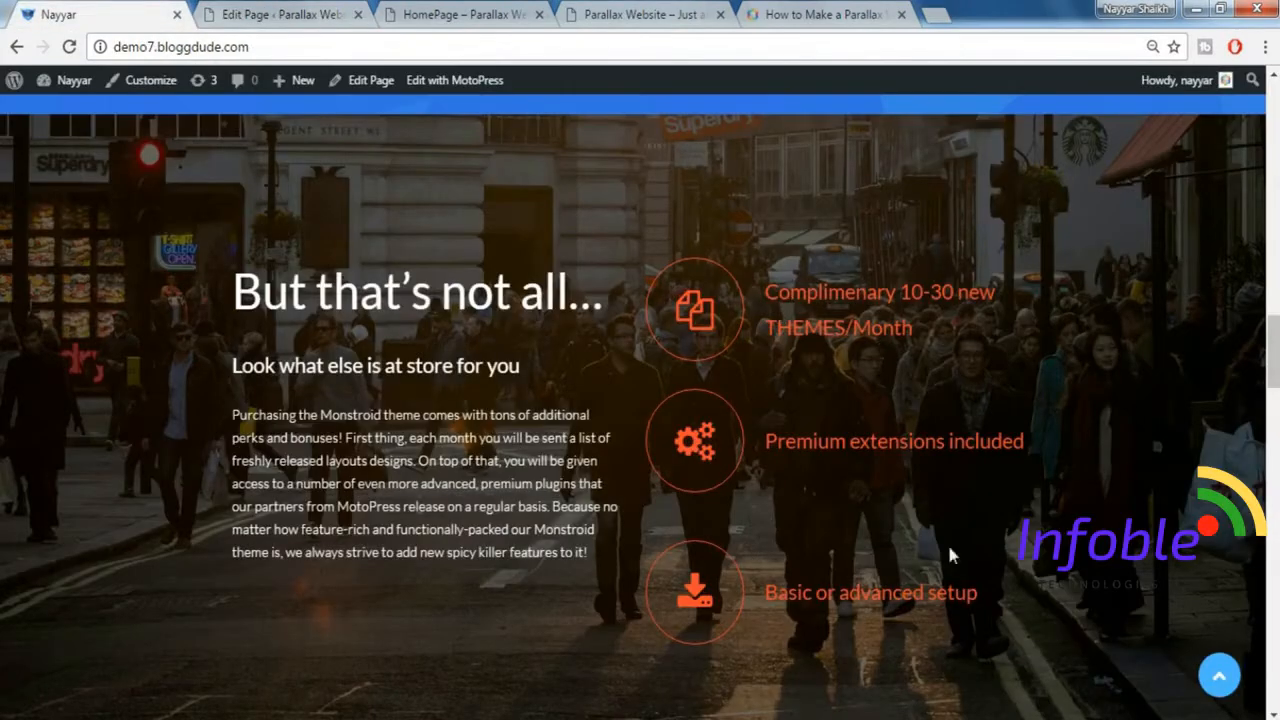
{"action": "left_click", "coordinate": [230, 13]}
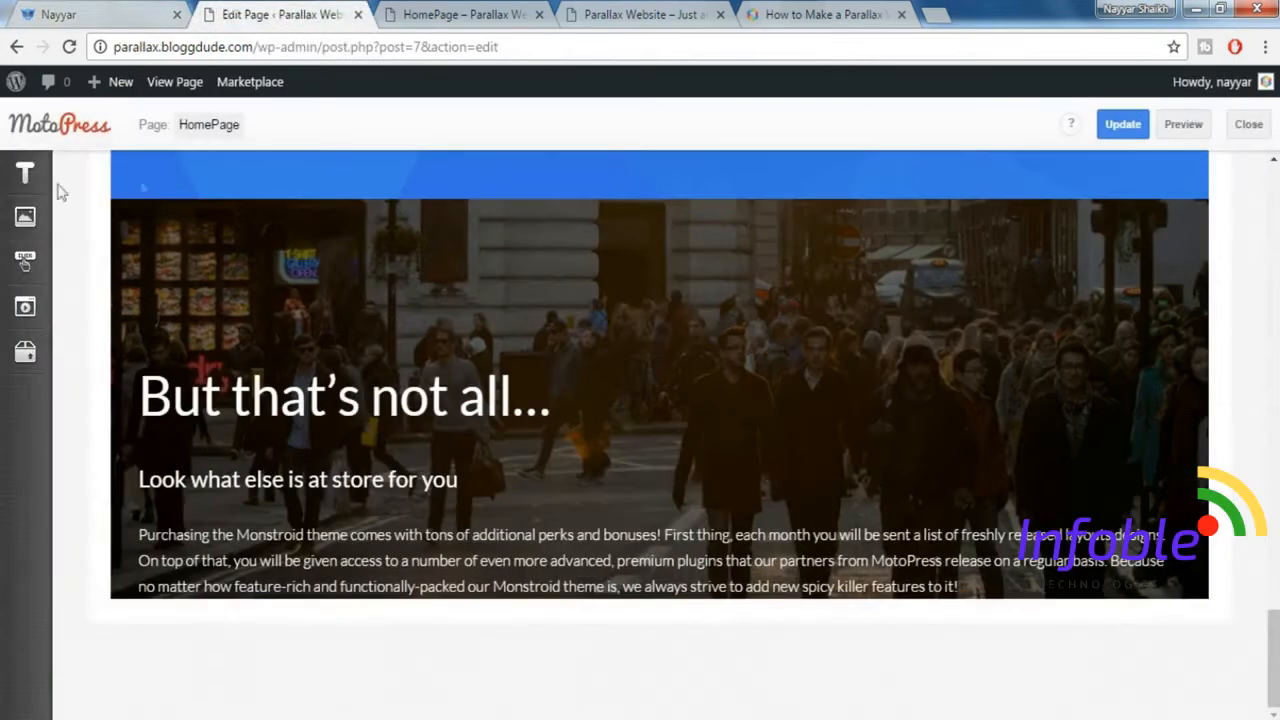
{"action": "mouse_move", "coordinate": [25, 262]}
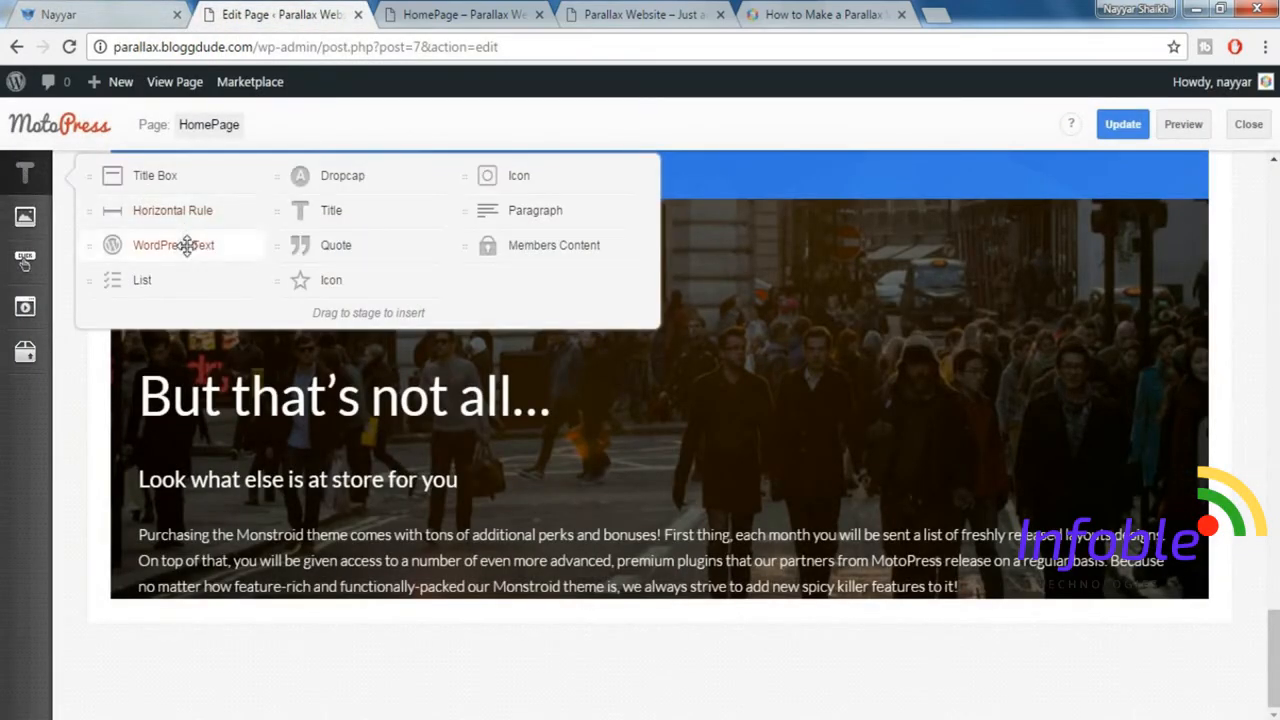
{"action": "left_click_drag", "start_coordinate": [281, 262], "coordinate": [1200, 453]}
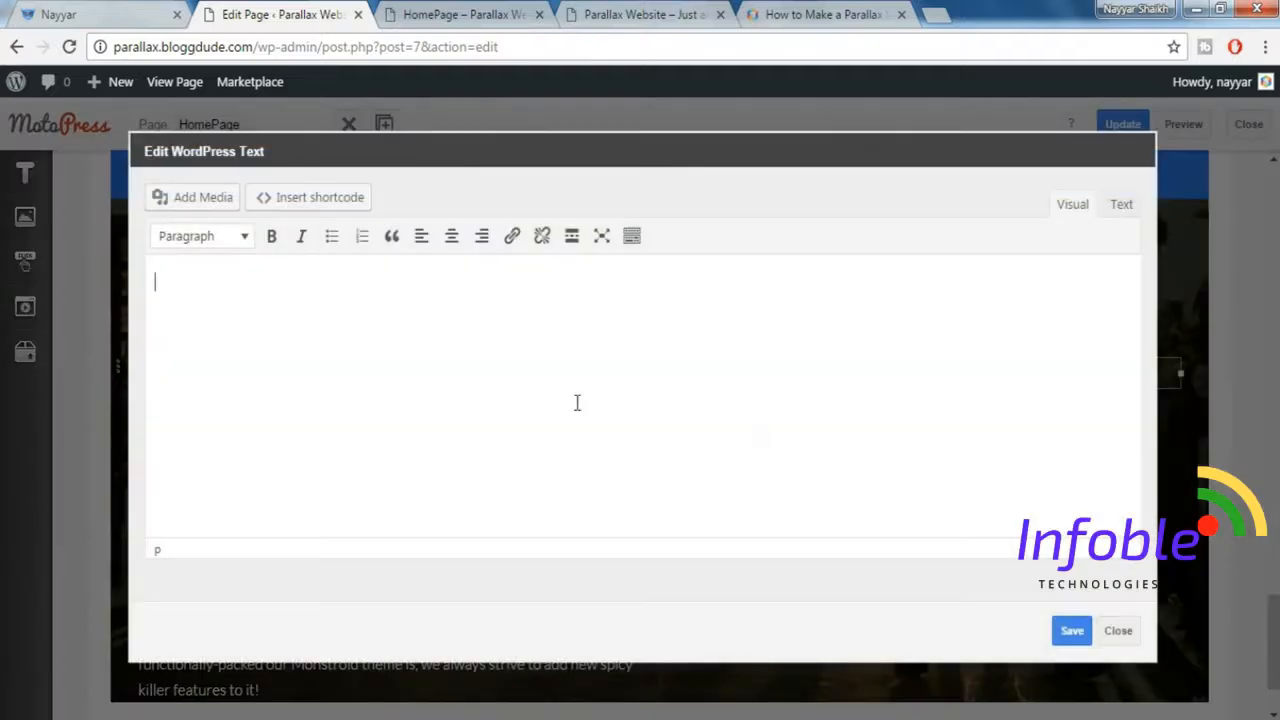
{"action": "left_click", "coordinate": [146, 10]}
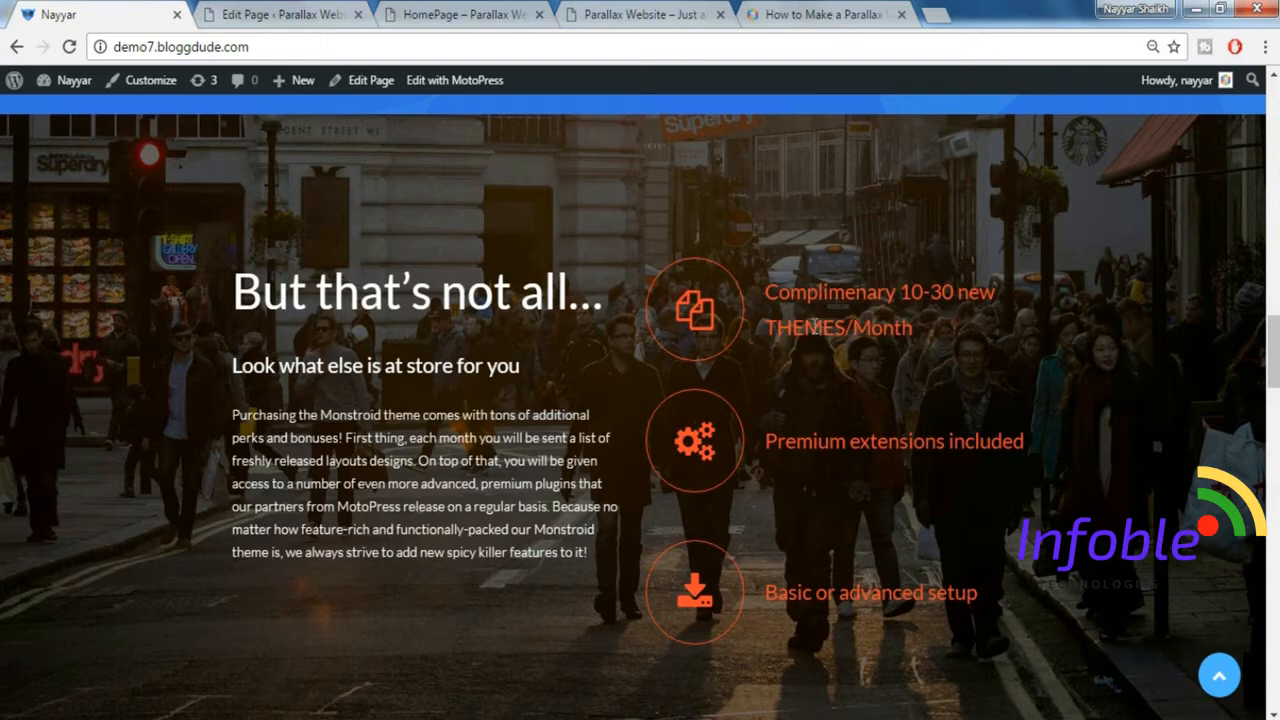
{"action": "key", "text": "ctrl+Tab"}
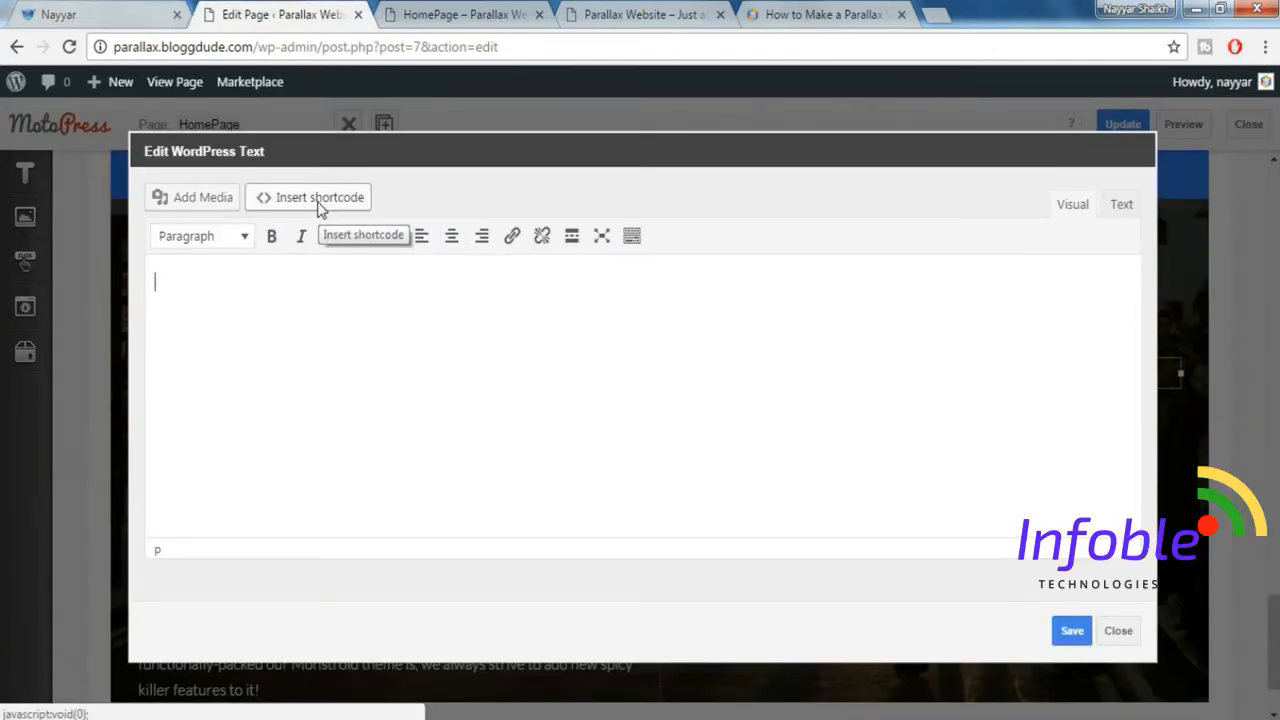
Insert a Box shortcode with the Vertical align styling preset into the WordPress Text element.
{"action": "left_click", "coordinate": [319, 205]}
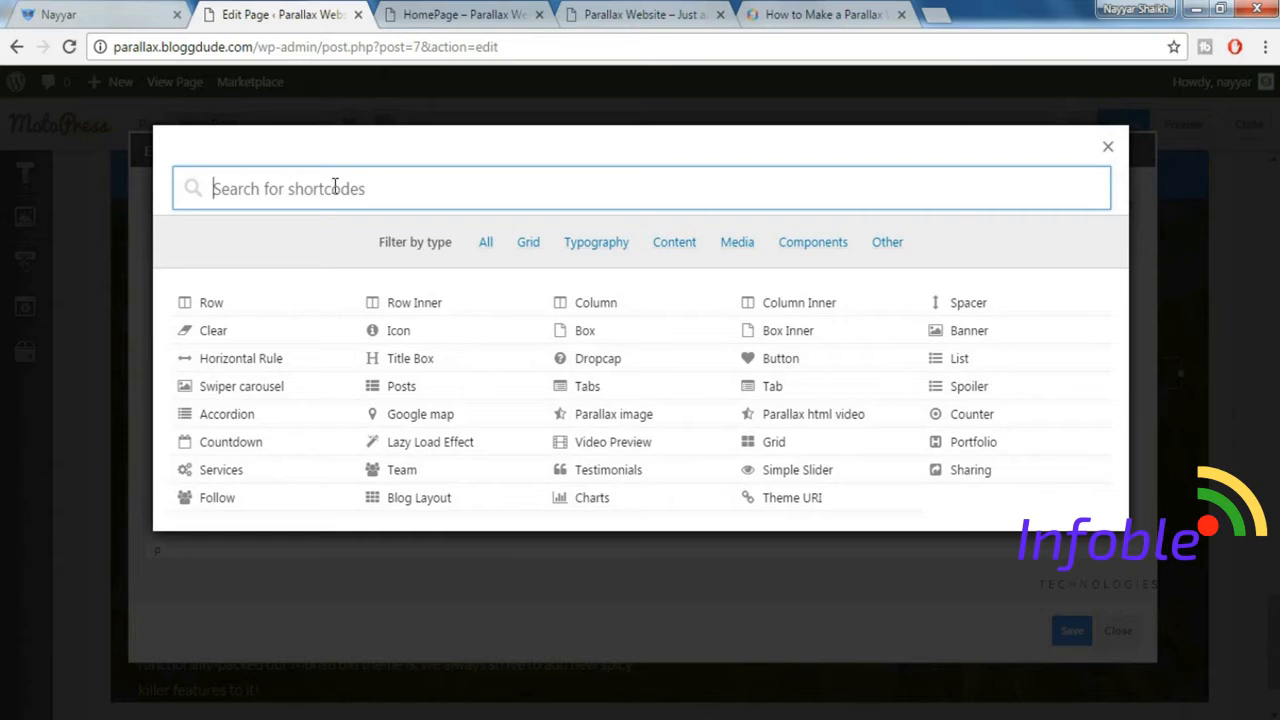
{"action": "type", "text": "box"}
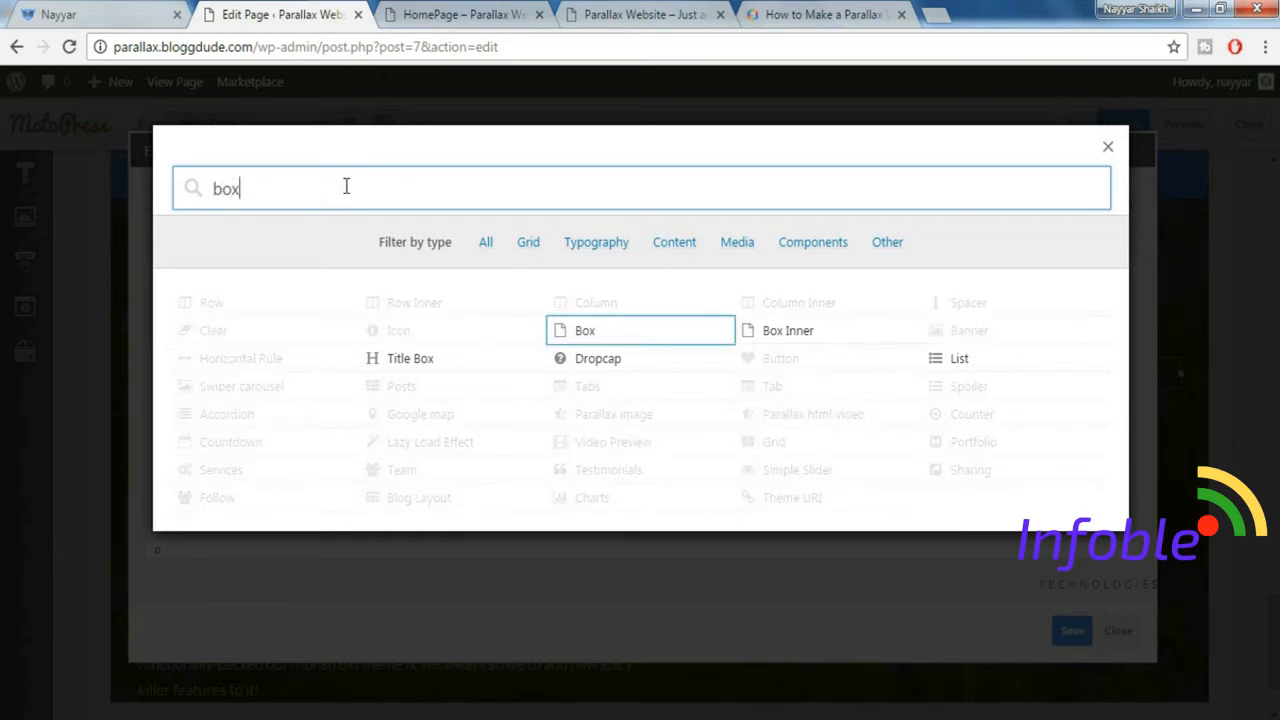
{"action": "left_click", "coordinate": [590, 340]}
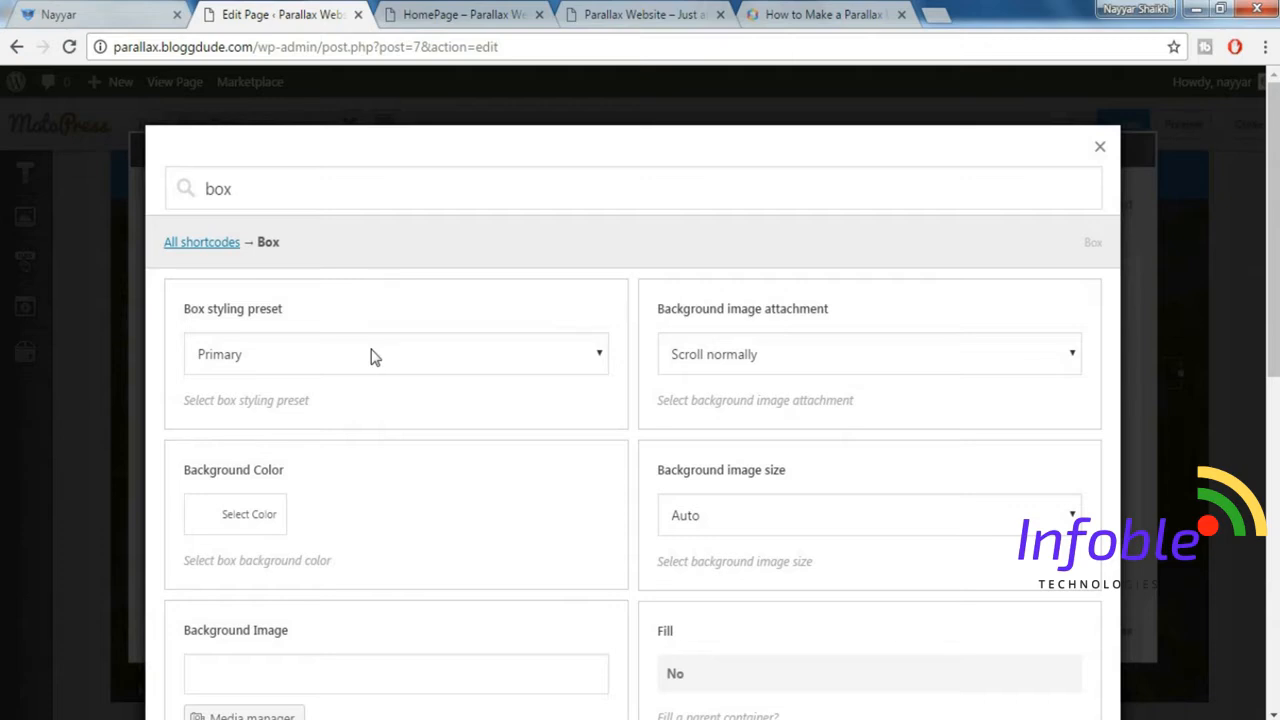
{"action": "left_click", "coordinate": [370, 357]}
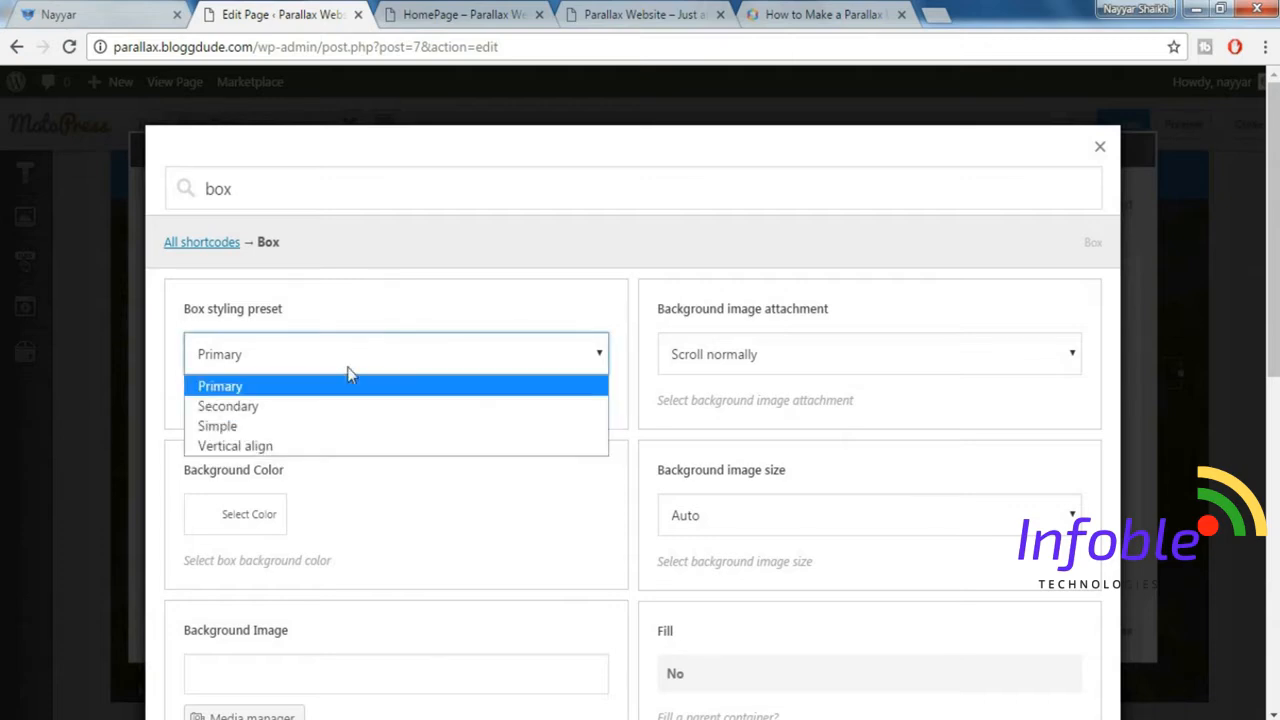
{"action": "left_click", "coordinate": [291, 449]}
{"action": "scroll", "coordinate": [757, 380], "scroll_direction": "down", "scroll_amount": 6}
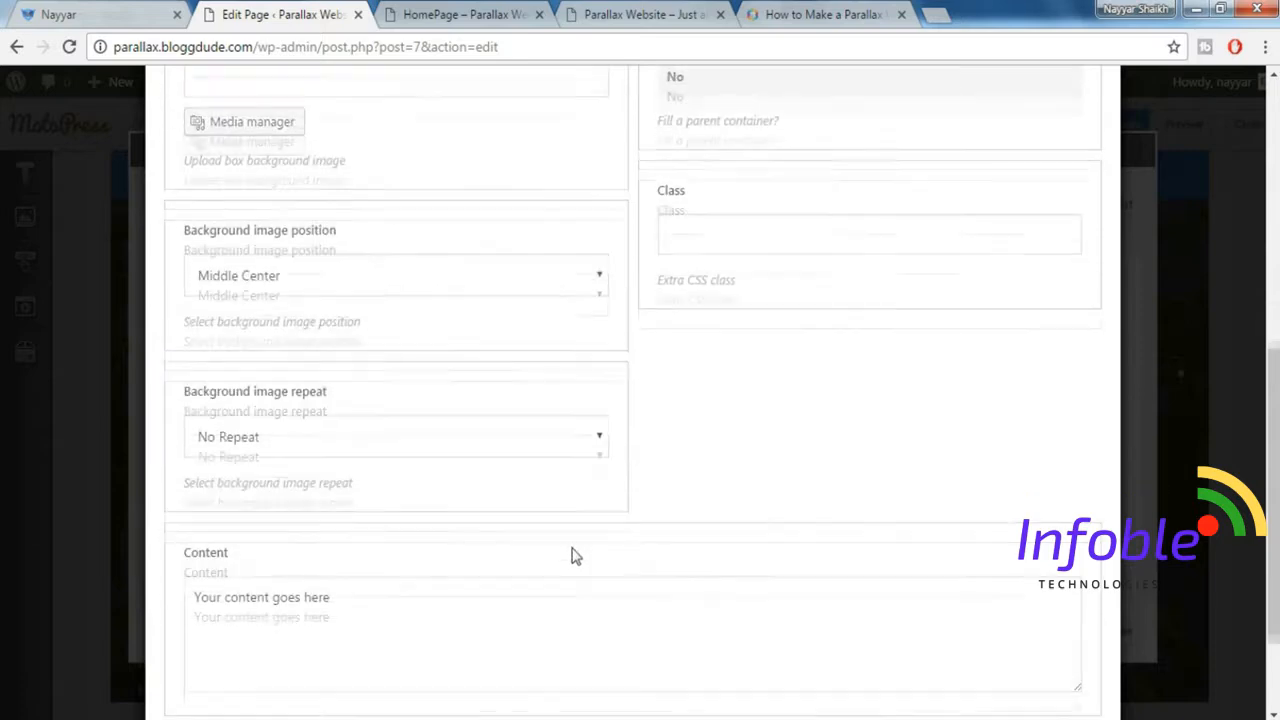
{"action": "scroll", "coordinate": [575, 556], "scroll_direction": "down", "scroll_amount": 2}
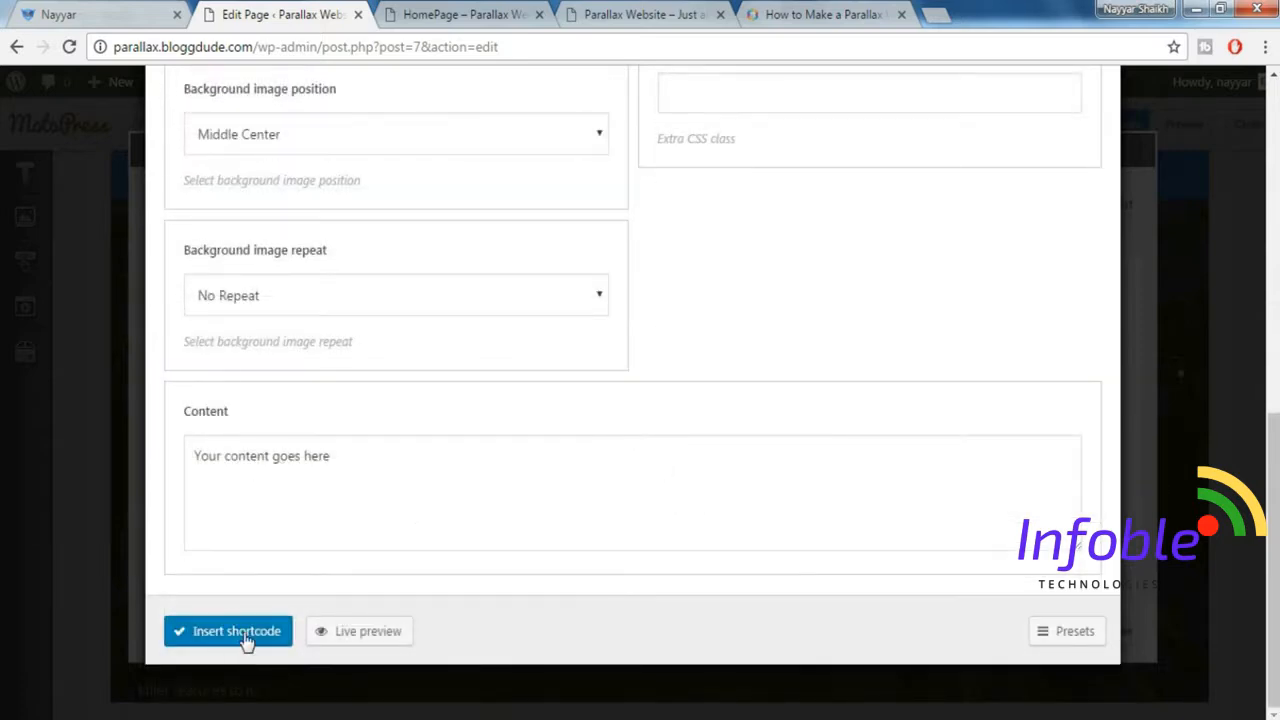
{"action": "left_click", "coordinate": [240, 635]}
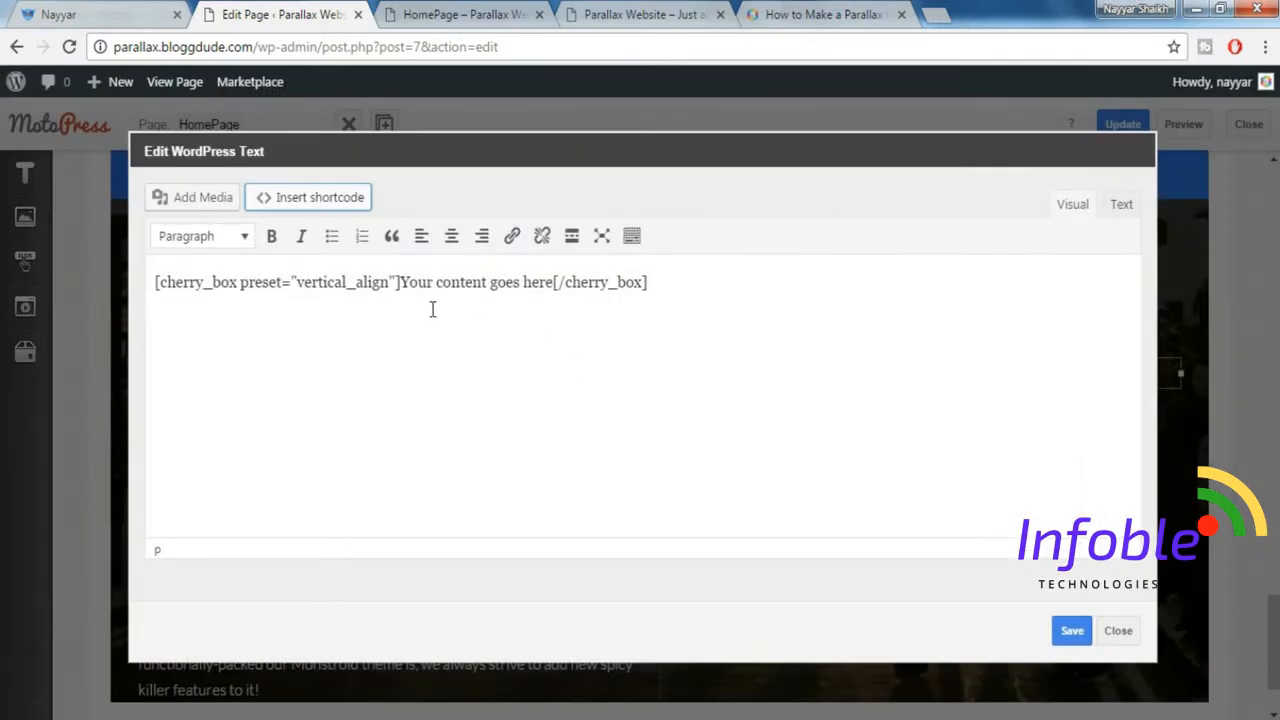
Remove the placeholder content from the box shortcode and add blank lines between its opening and closing tags.
{"action": "left_click_drag", "start_coordinate": [402, 284], "coordinate": [555, 281]}
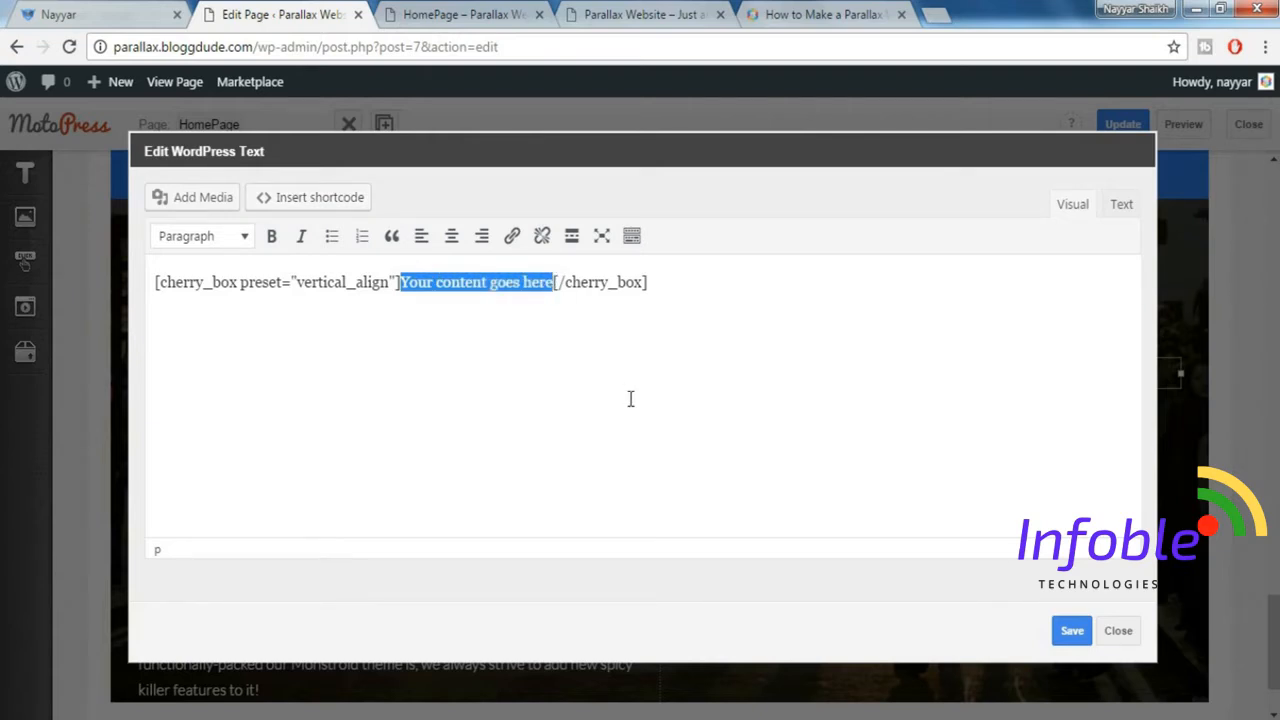
{"action": "key", "text": "BackSpace"}
{"action": "key", "text": "Return"}
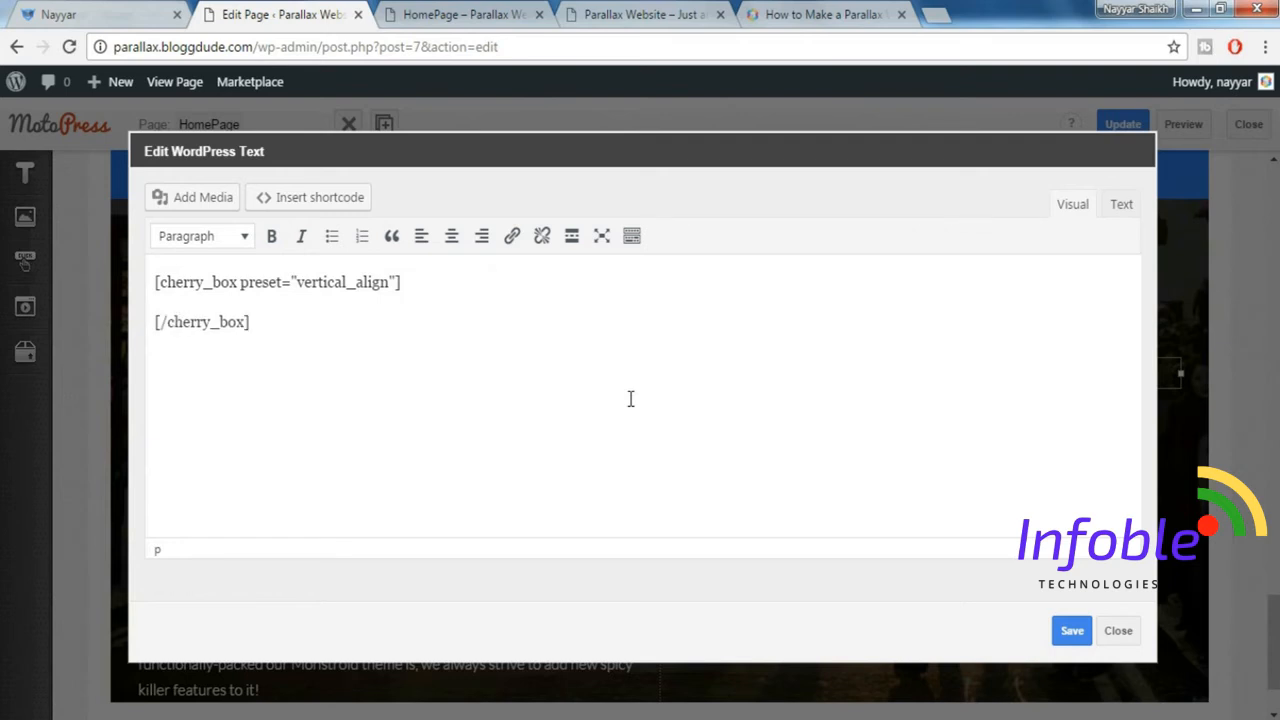
{"action": "key", "text": "Return"}
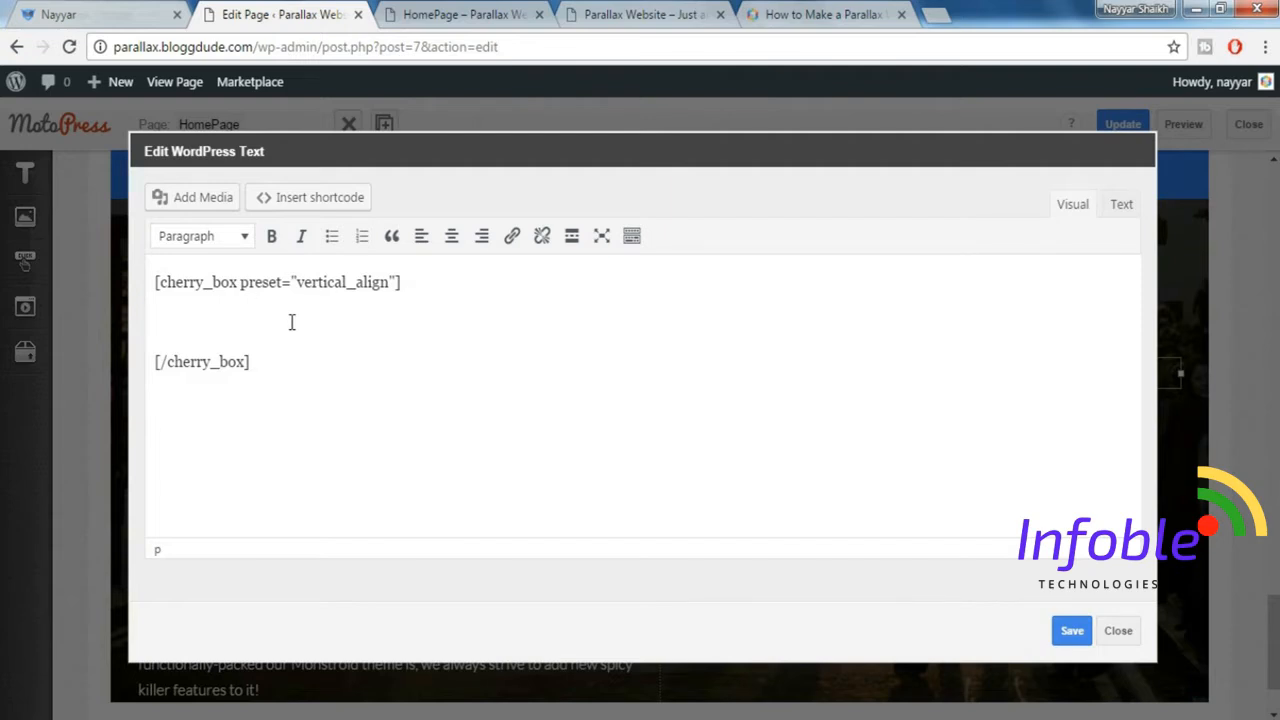
Start an Icon shortcode inside the box and choose the fa-copy icon, matching the first icon in the demo's list.
{"action": "left_click", "coordinate": [337, 207]}
{"action": "left_click", "coordinate": [108, 12]}
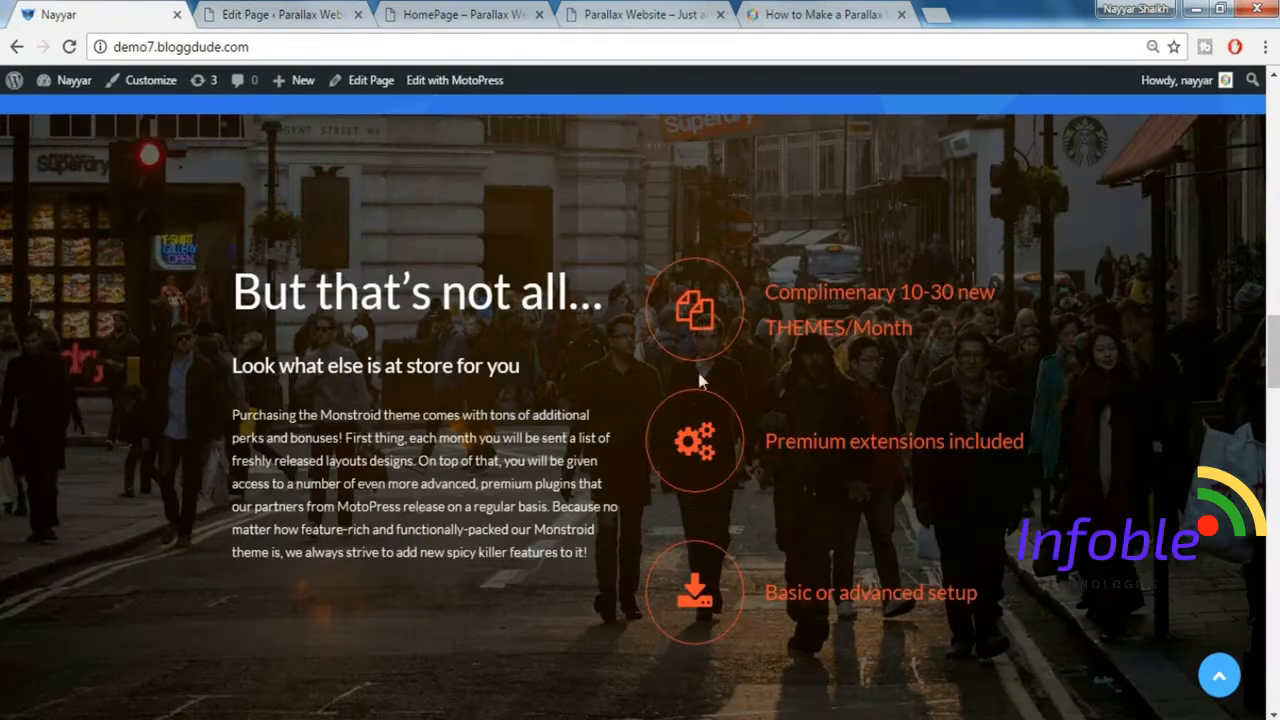
{"action": "left_click", "coordinate": [290, 14]}
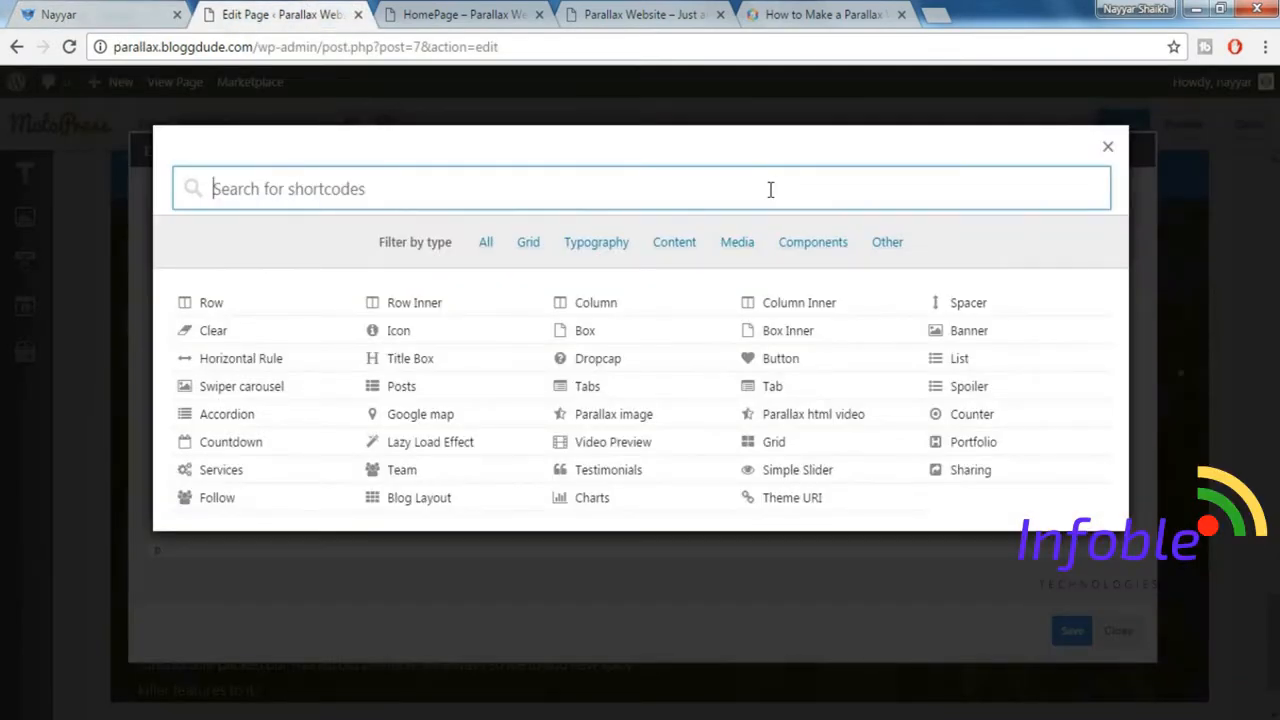
{"action": "type", "text": "icon"}
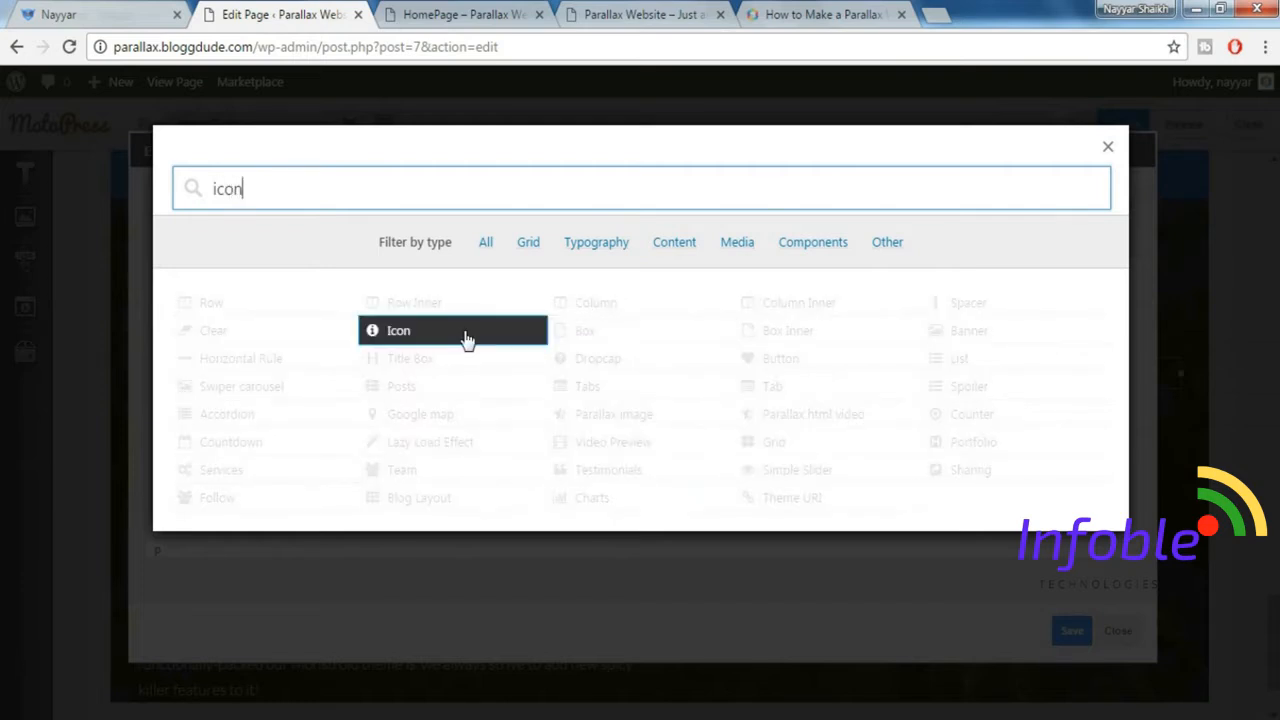
{"action": "left_click", "coordinate": [466, 340]}
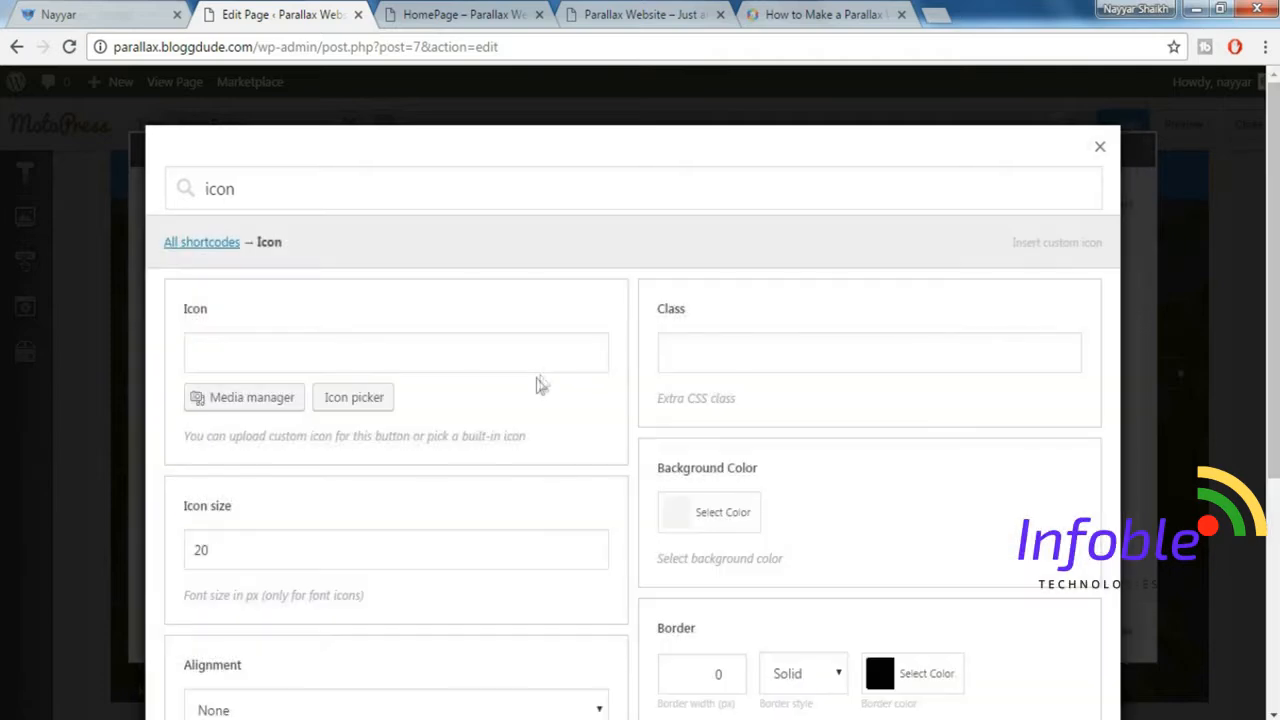
{"action": "left_click", "coordinate": [362, 405]}
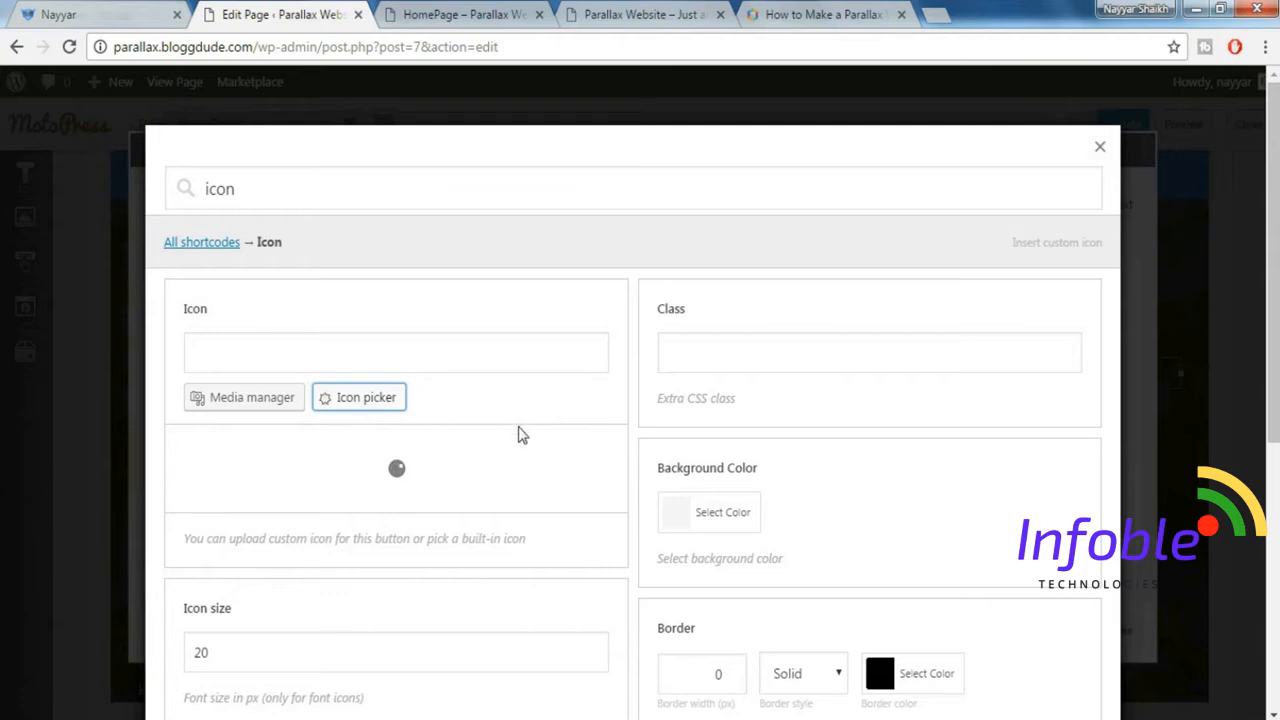
{"action": "left_click", "coordinate": [312, 450]}
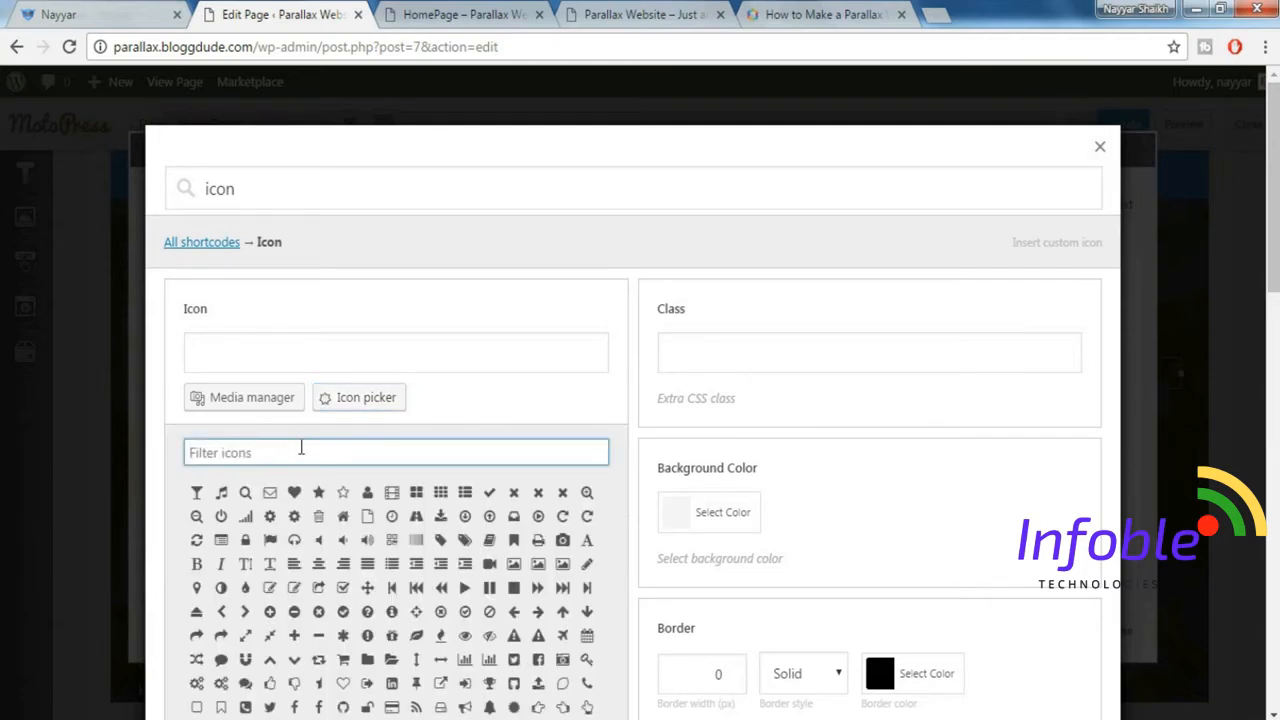
{"action": "type", "text": "copy"}
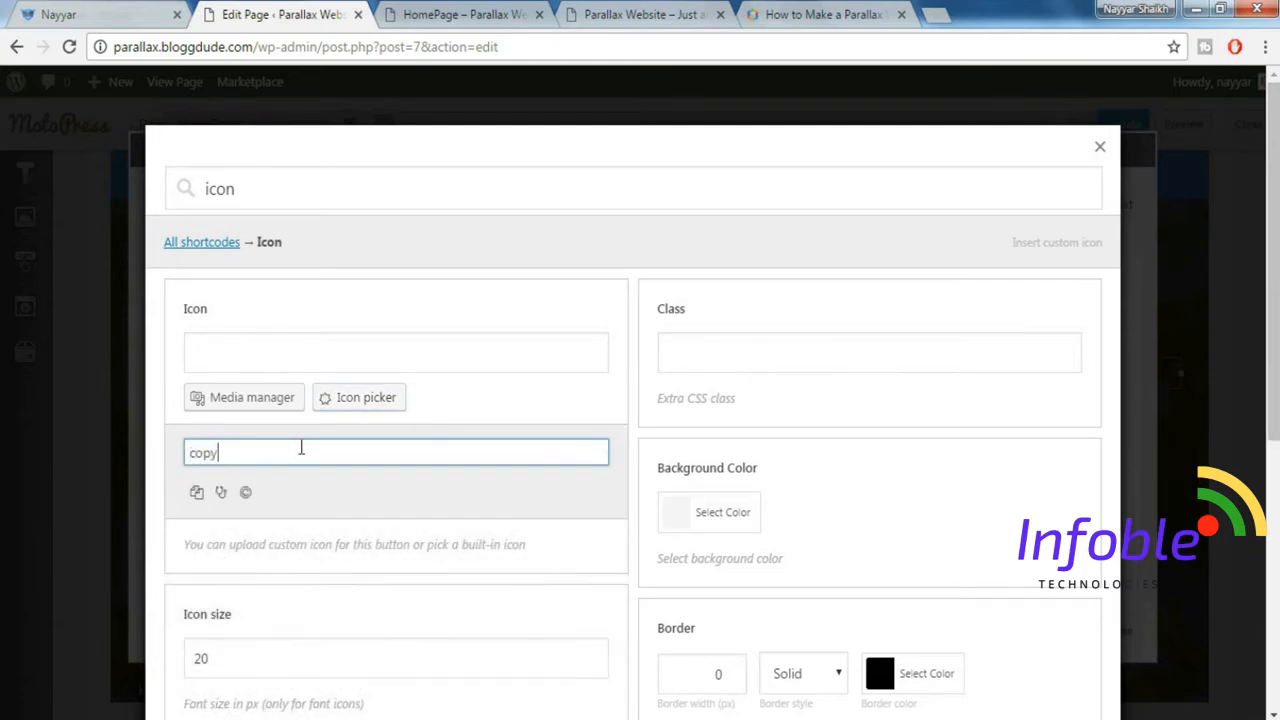
{"action": "left_click", "coordinate": [196, 491]}
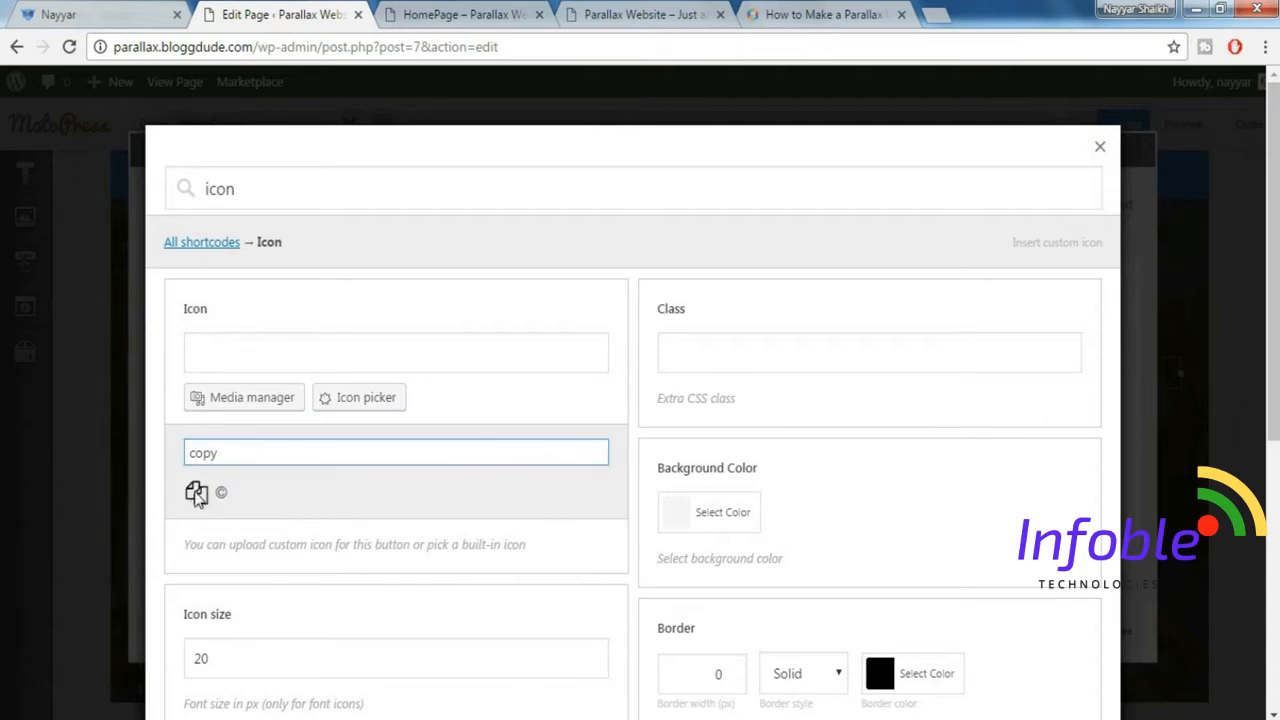
{"action": "left_click", "coordinate": [33, 9]}
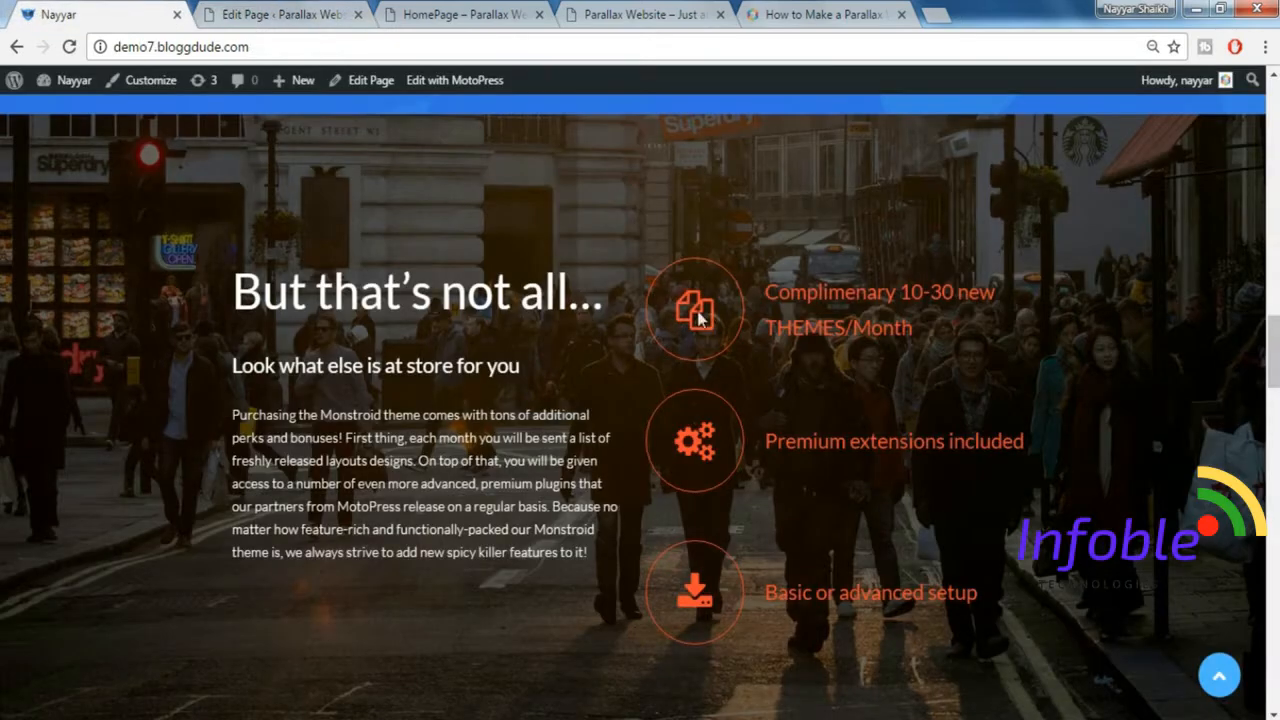
{"action": "left_click", "coordinate": [287, 12]}
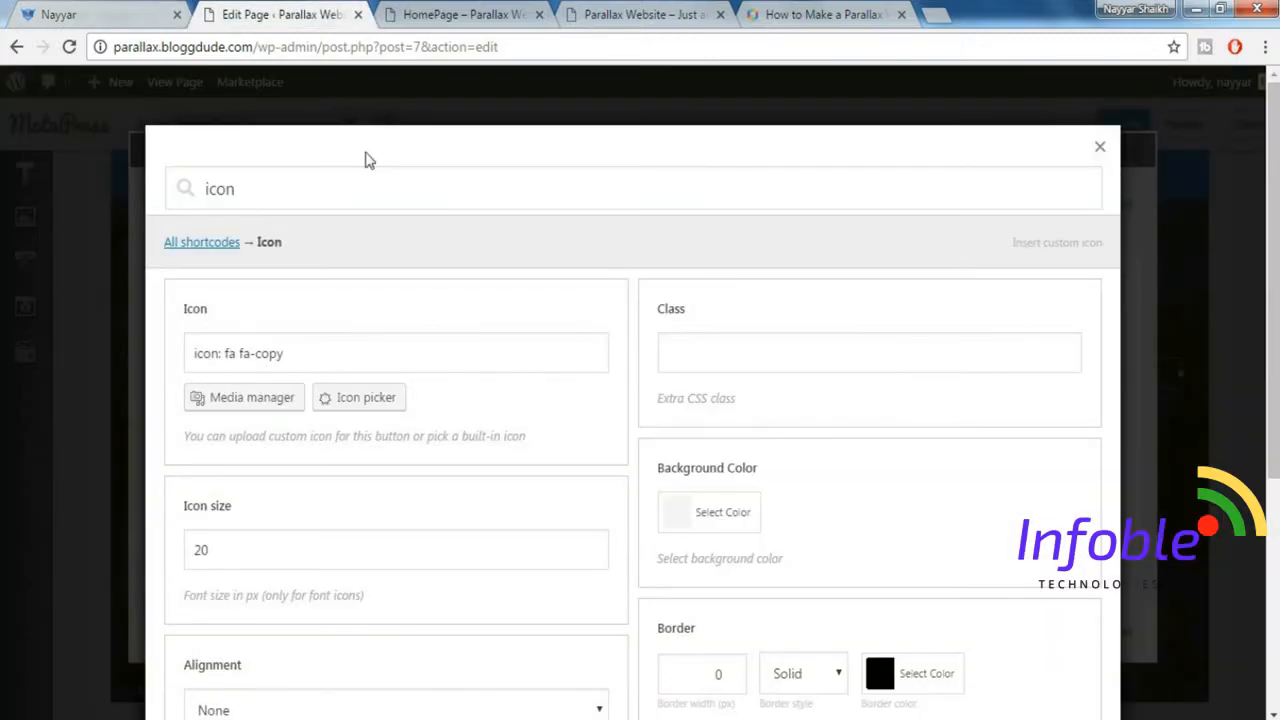
Set the icon size to 44 px and the icon alignment to Left.
{"action": "scroll", "coordinate": [458, 408], "scroll_direction": "down", "scroll_amount": 2}
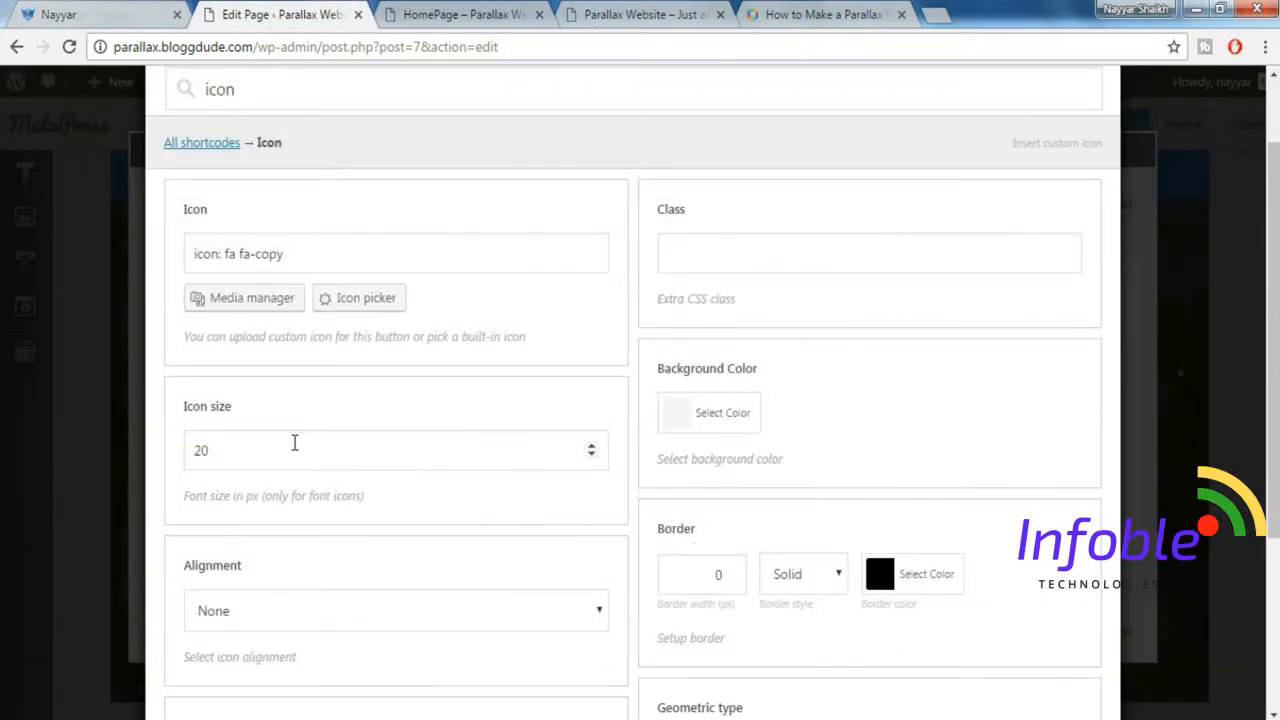
{"action": "left_click_drag", "start_coordinate": [293, 448], "coordinate": [158, 430]}
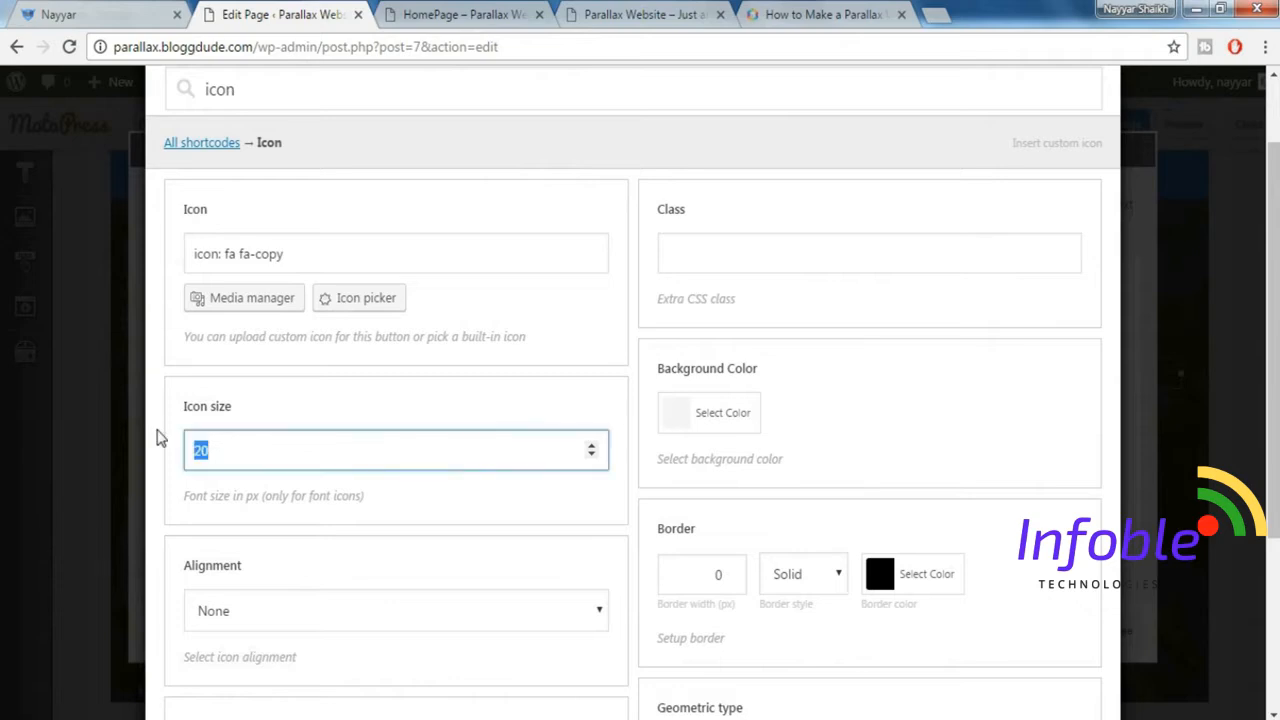
{"action": "type", "text": "44"}
{"action": "scroll", "coordinate": [312, 404], "scroll_direction": "down", "scroll_amount": 2}
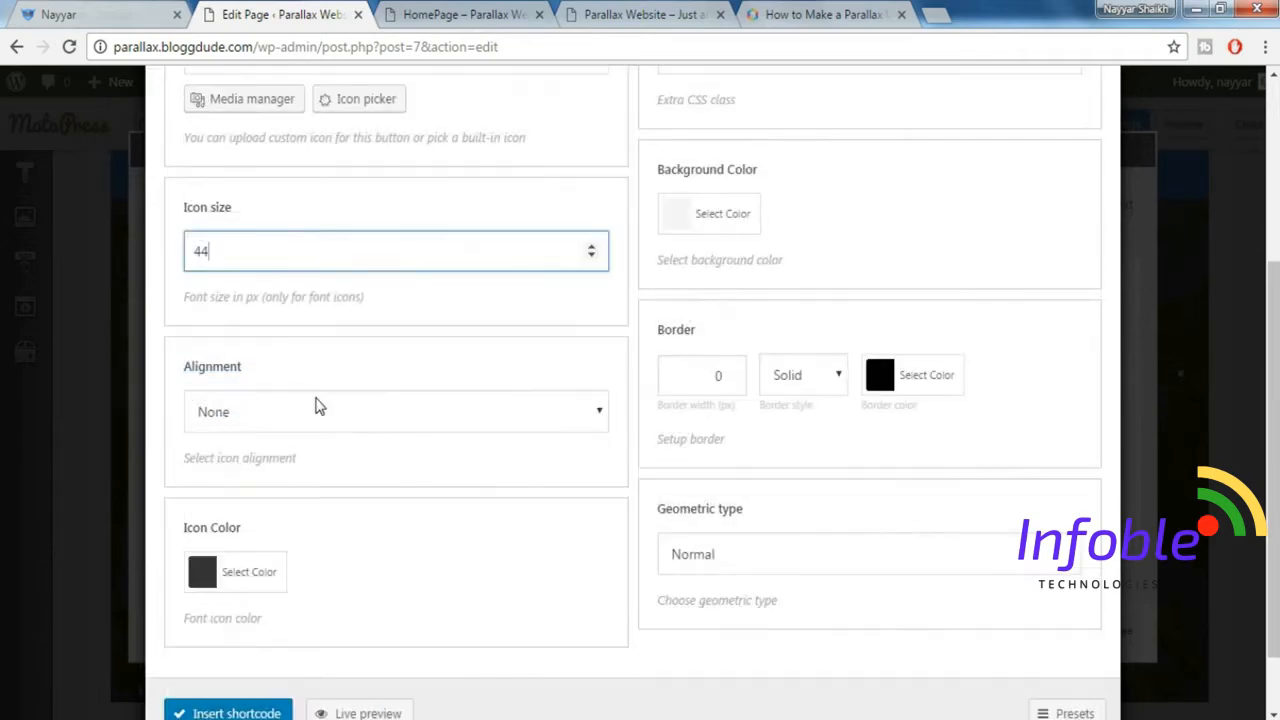
{"action": "left_click", "coordinate": [314, 399]}
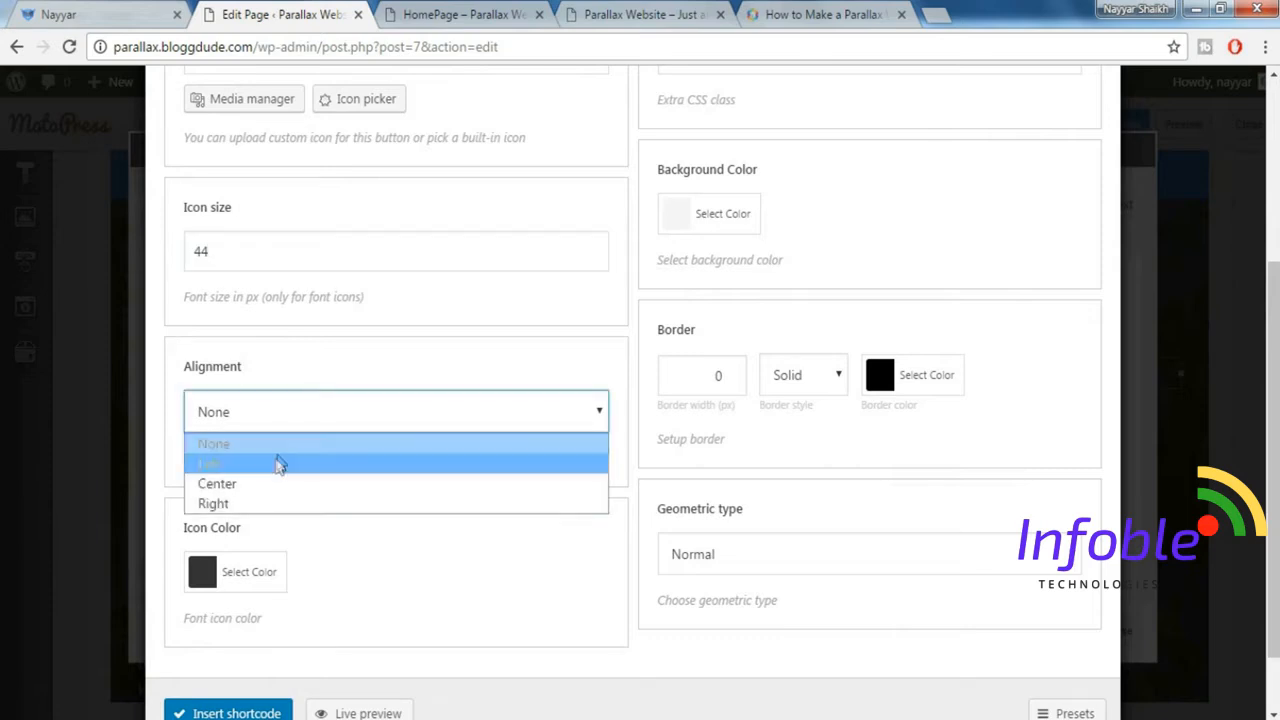
{"action": "left_click", "coordinate": [277, 455]}
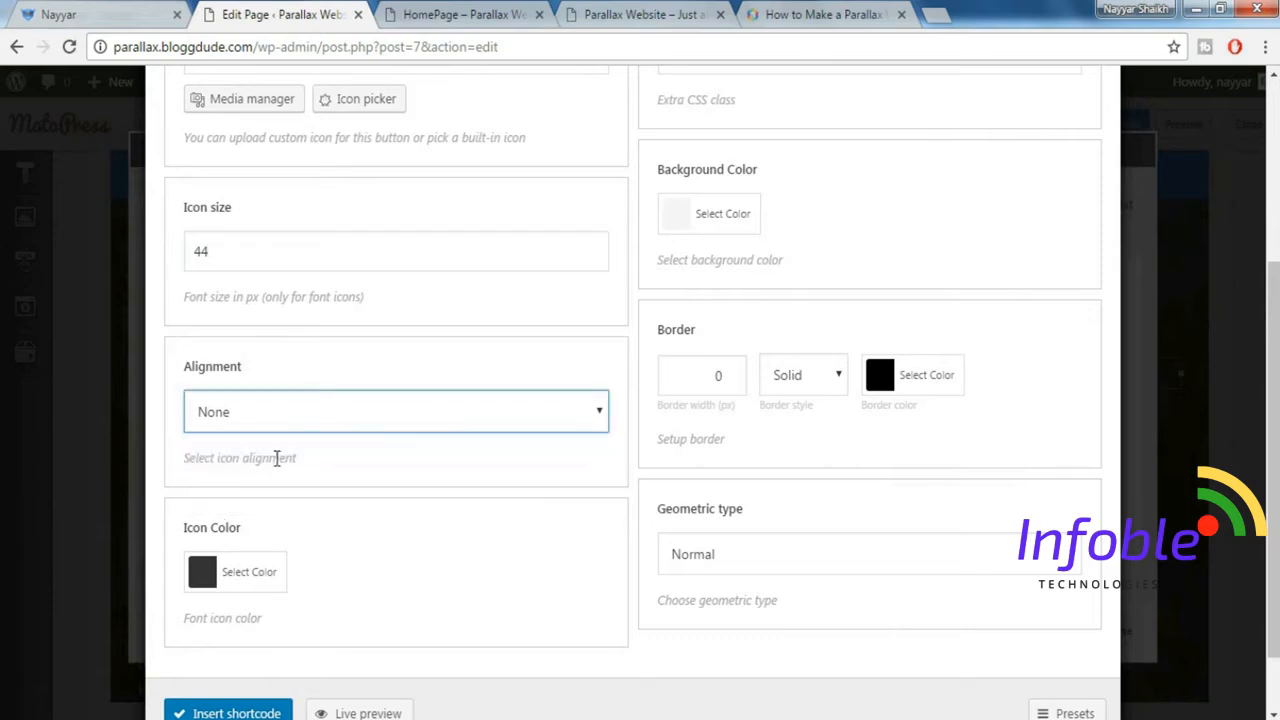
Set the icon color to the demo's orange-red using its hex code.
{"action": "left_click", "coordinate": [254, 587]}
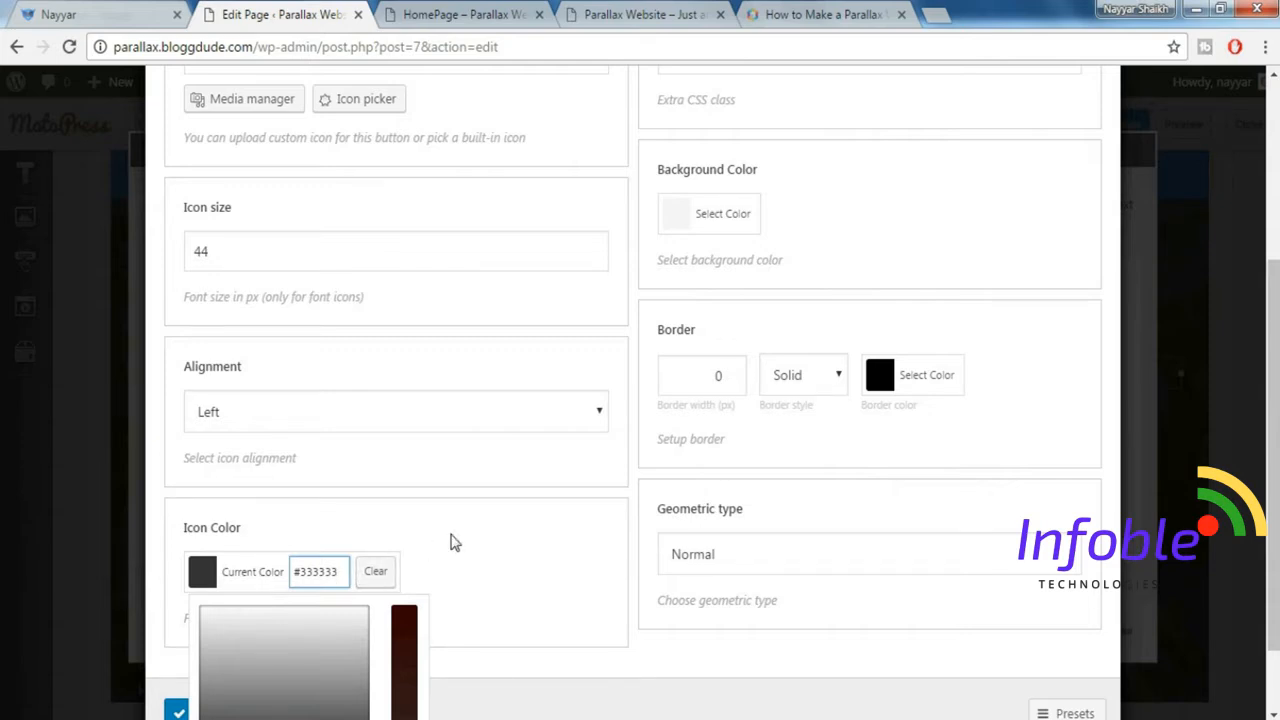
{"action": "scroll", "coordinate": [449, 537], "scroll_direction": "down", "scroll_amount": 1}
{"action": "left_click_drag", "start_coordinate": [344, 480], "coordinate": [251, 477]}
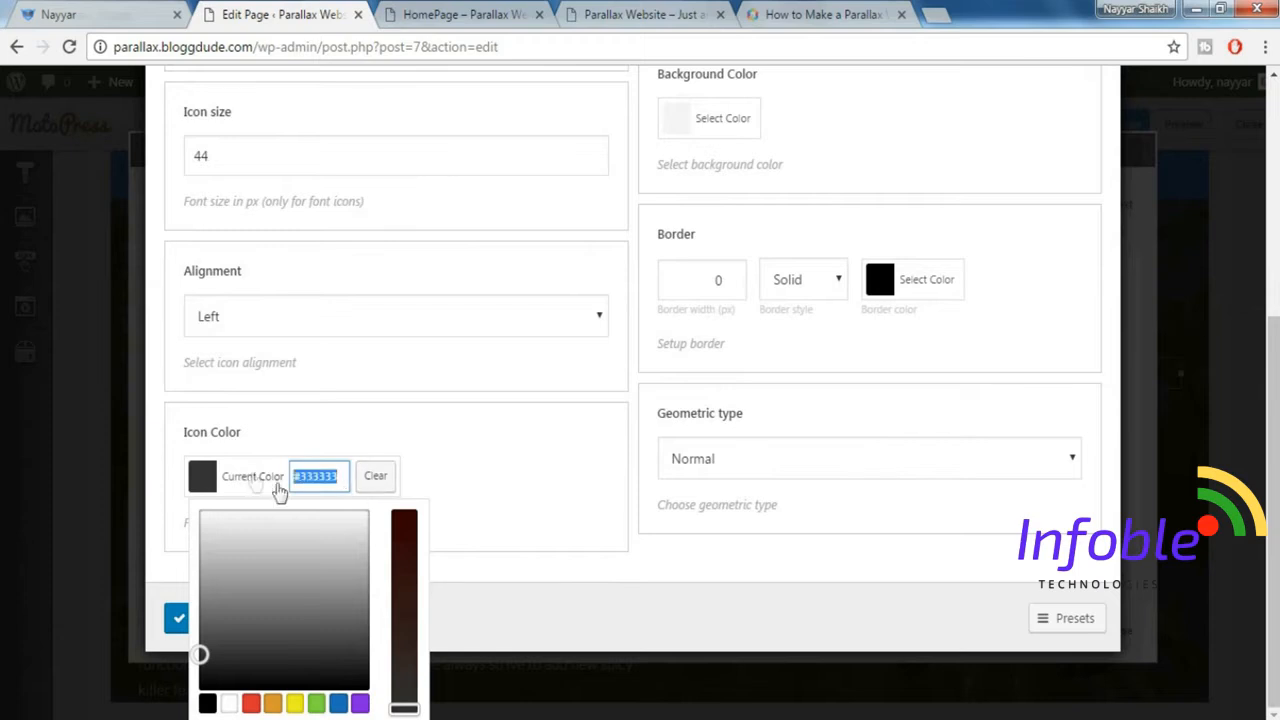
{"action": "key", "text": "BackSpace"}
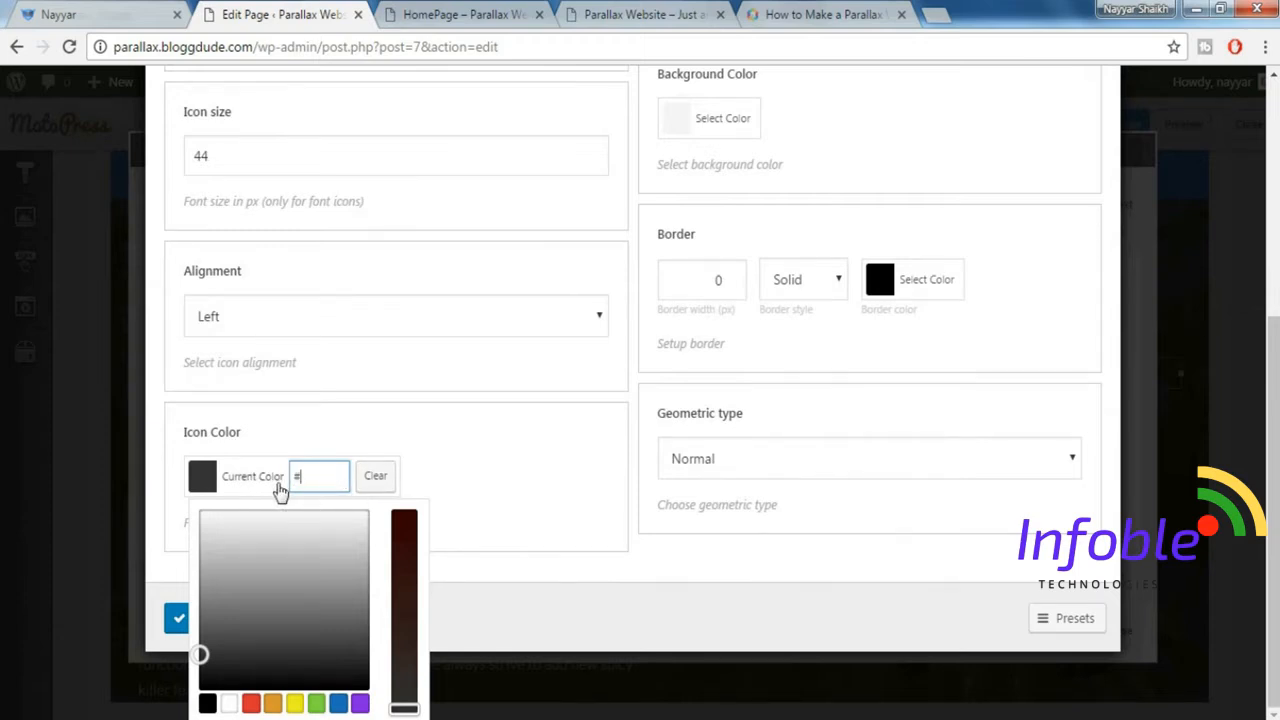
{"action": "type", "text": "#"}
{"action": "type", "text": "f"}
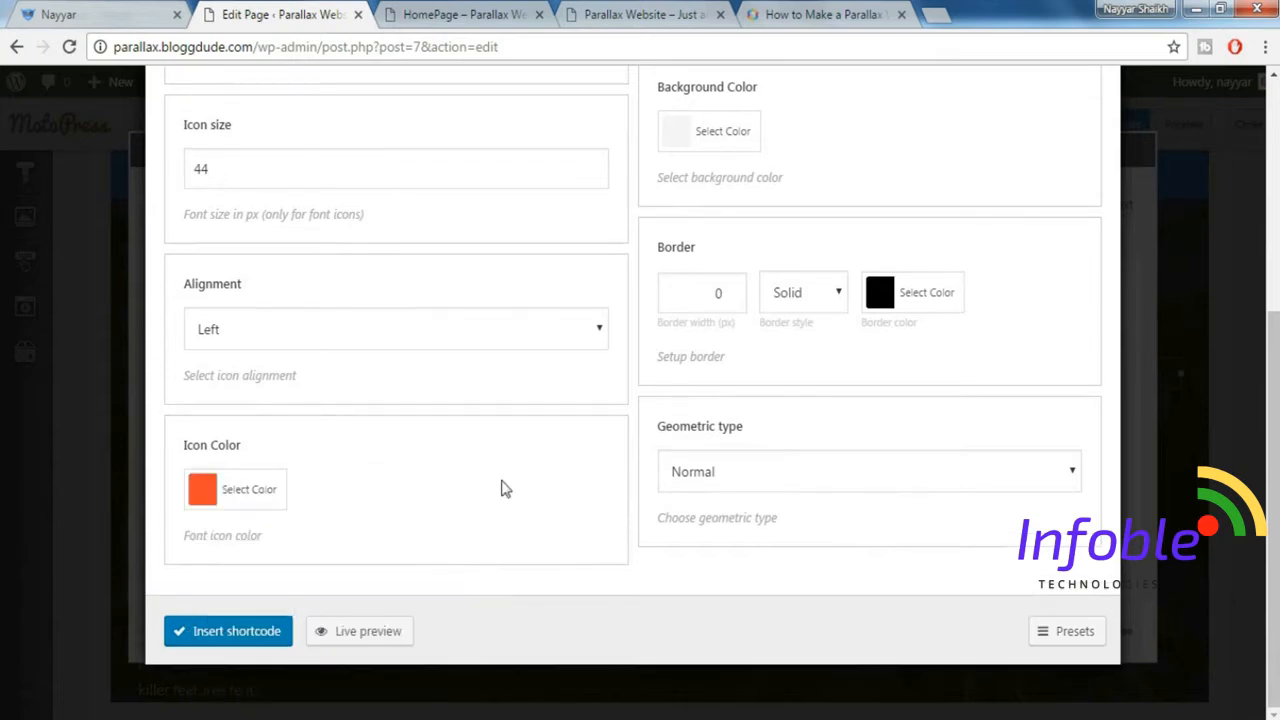
Compare the icon settings with the demo's circled icons and set the icon's border width to 2 px.
{"action": "scroll", "coordinate": [446, 484], "scroll_direction": "up", "scroll_amount": 2}
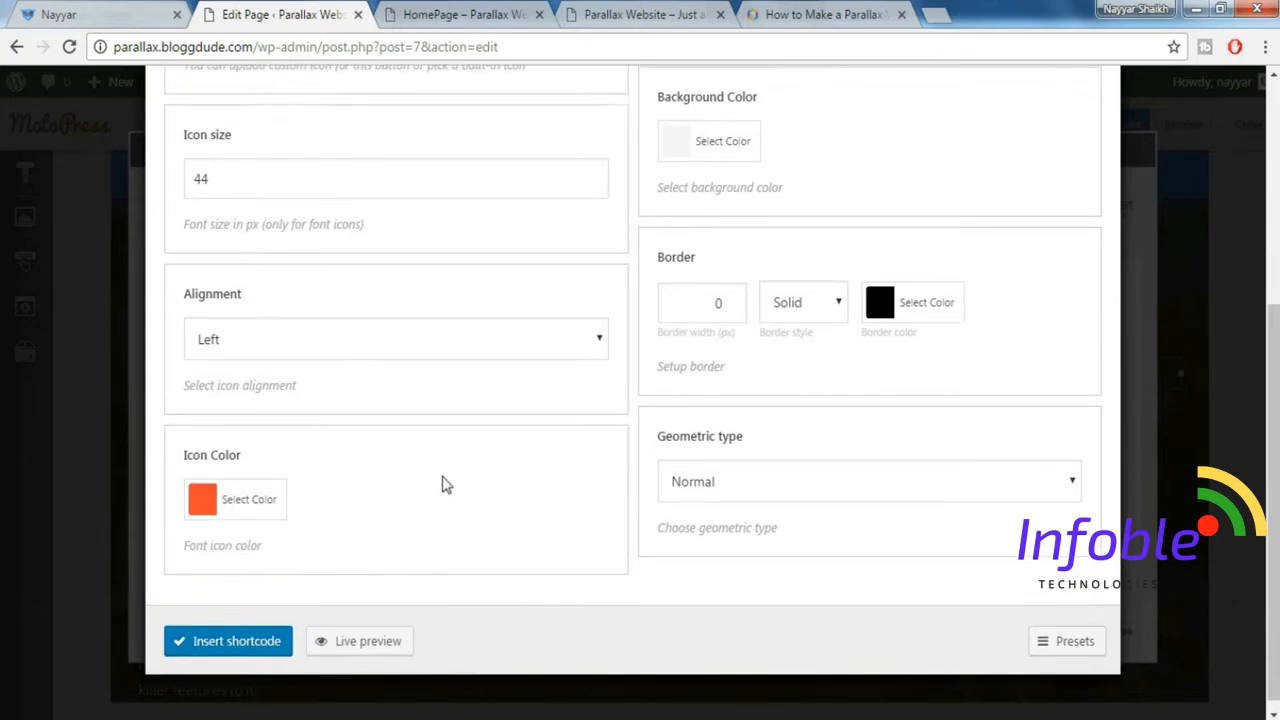
{"action": "scroll", "coordinate": [750, 395], "scroll_direction": "up", "scroll_amount": 1}
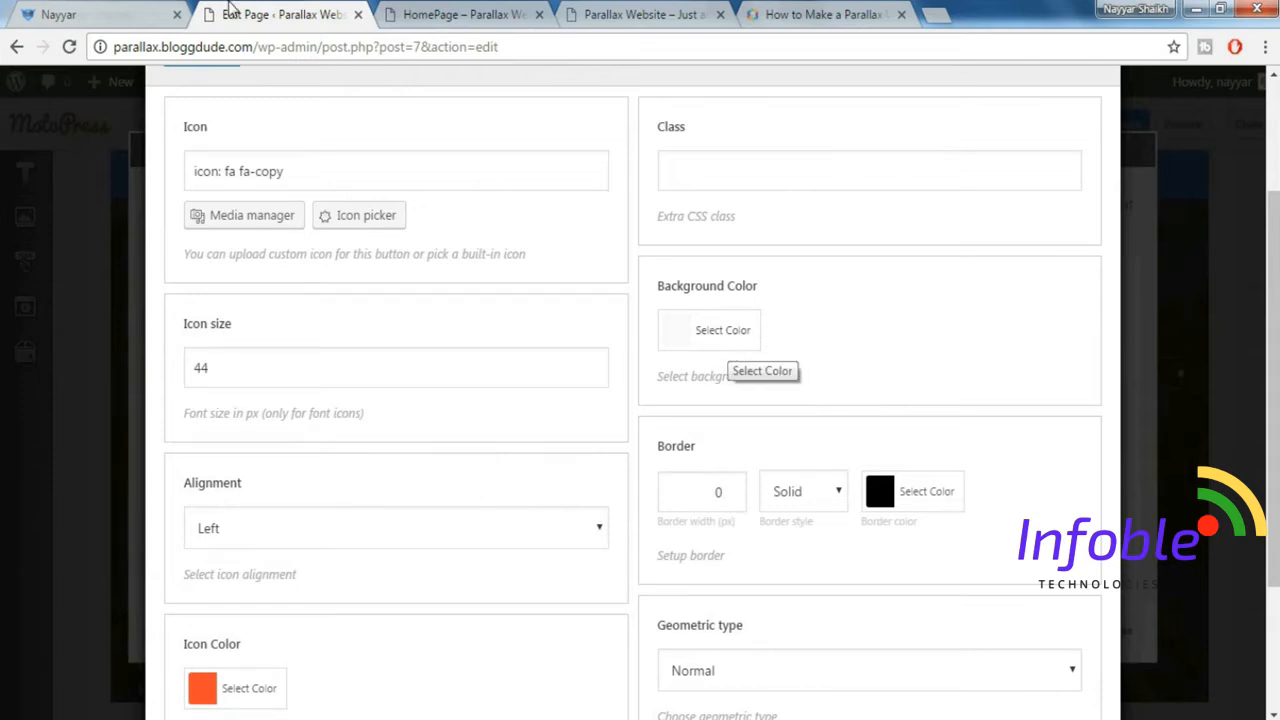
{"action": "left_click", "coordinate": [128, 10]}
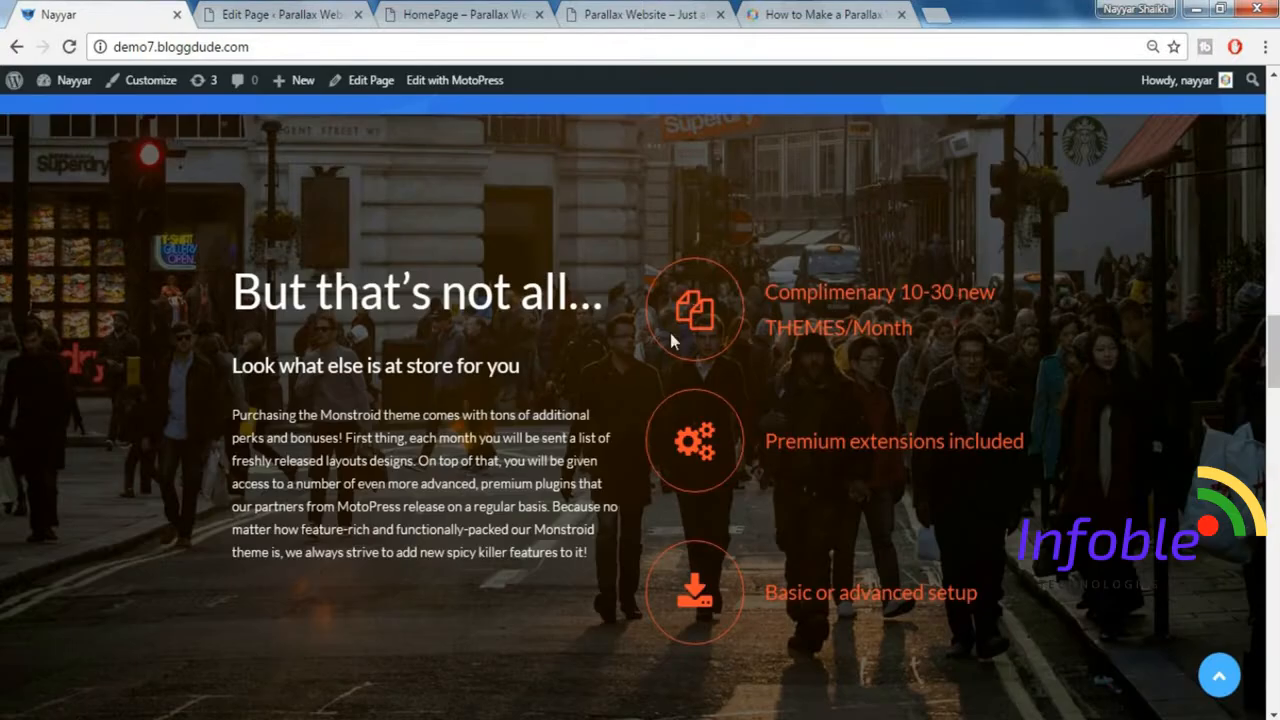
{"action": "left_click", "coordinate": [295, 14]}
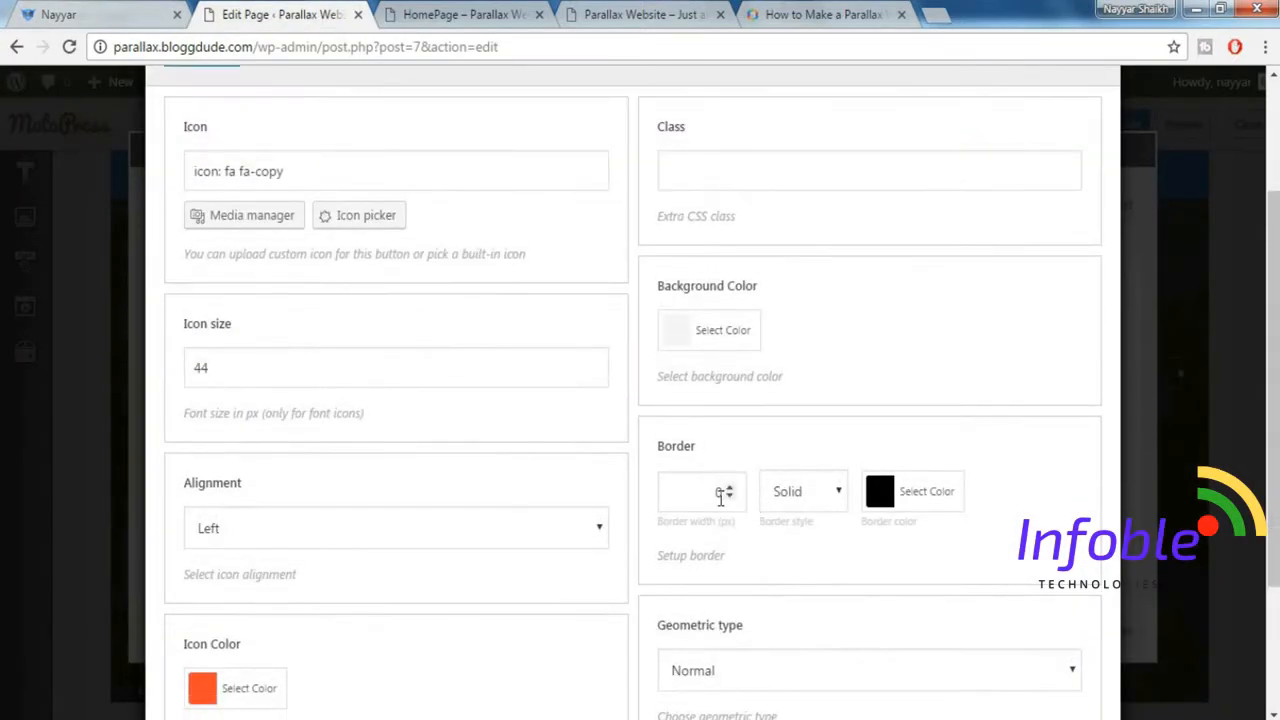
{"action": "left_click", "coordinate": [131, 13]}
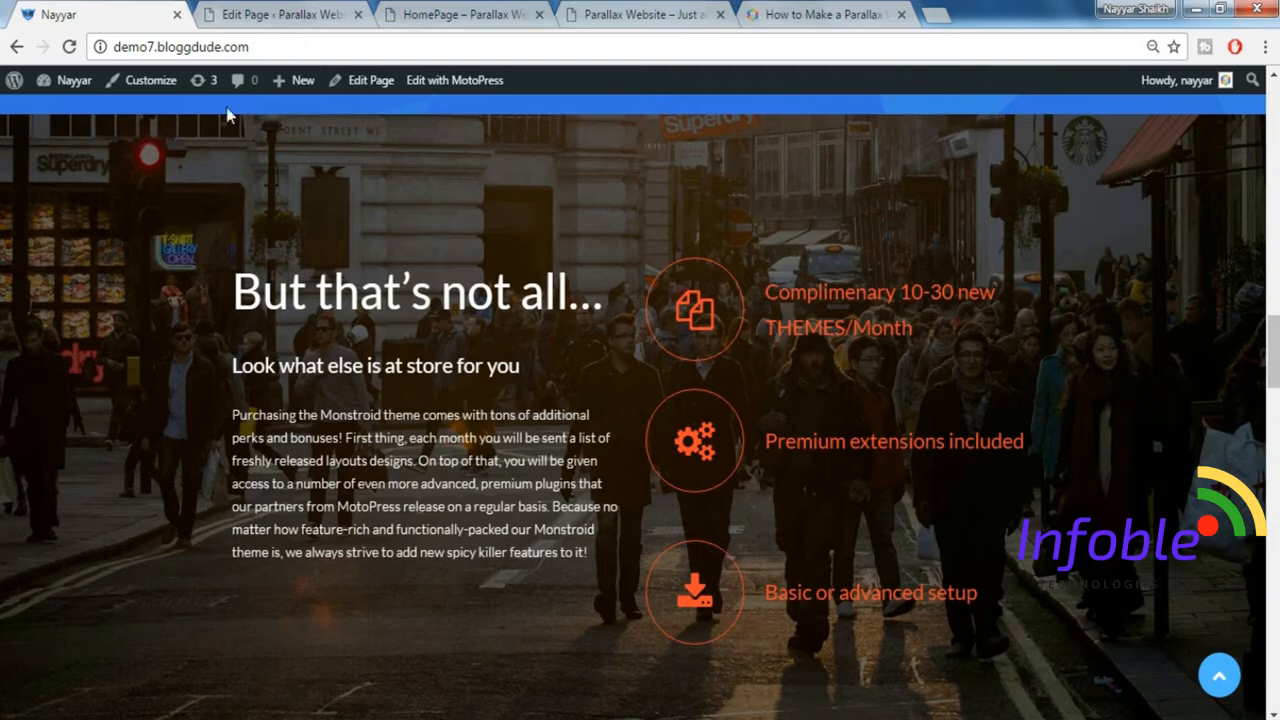
{"action": "left_click", "coordinate": [283, 12]}
{"action": "double_click", "coordinate": [726, 491]}
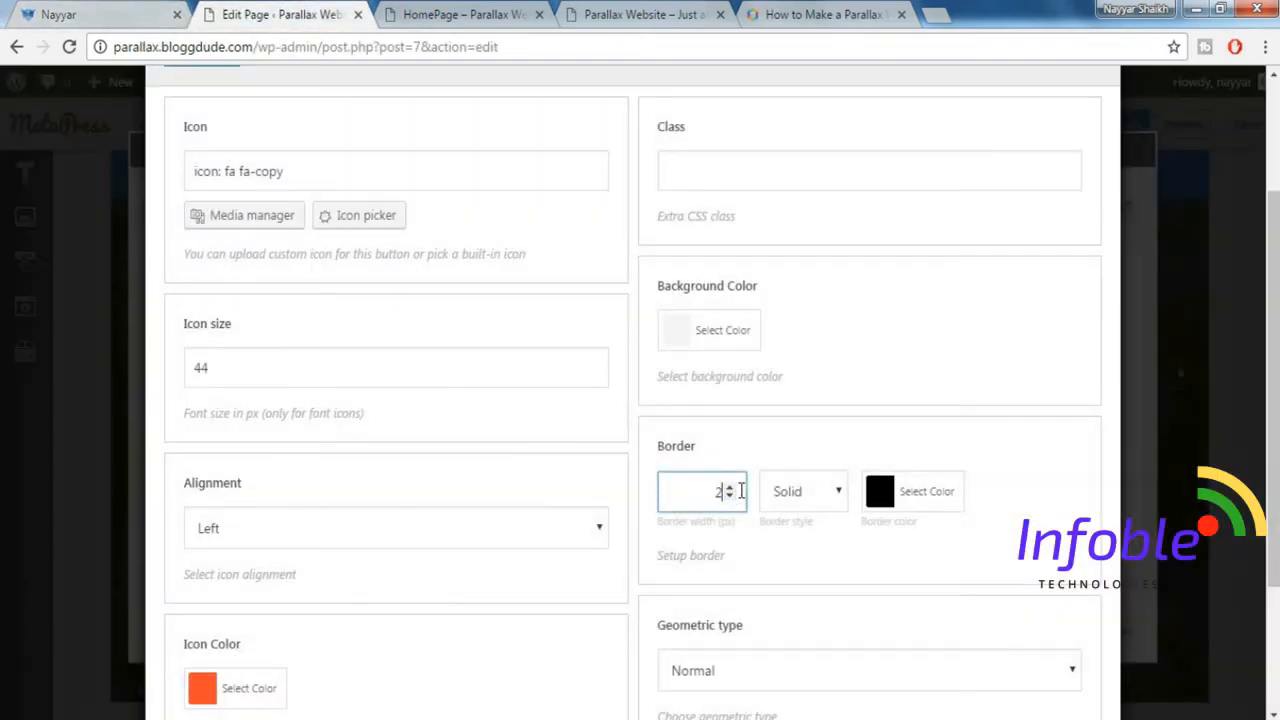
Give the icon a 2 px border in the demo's orange-red, #ff4c2f.
{"action": "type", "text": "2"}
{"action": "left_click", "coordinate": [912, 491]}
{"action": "double_click", "coordinate": [1007, 489]}
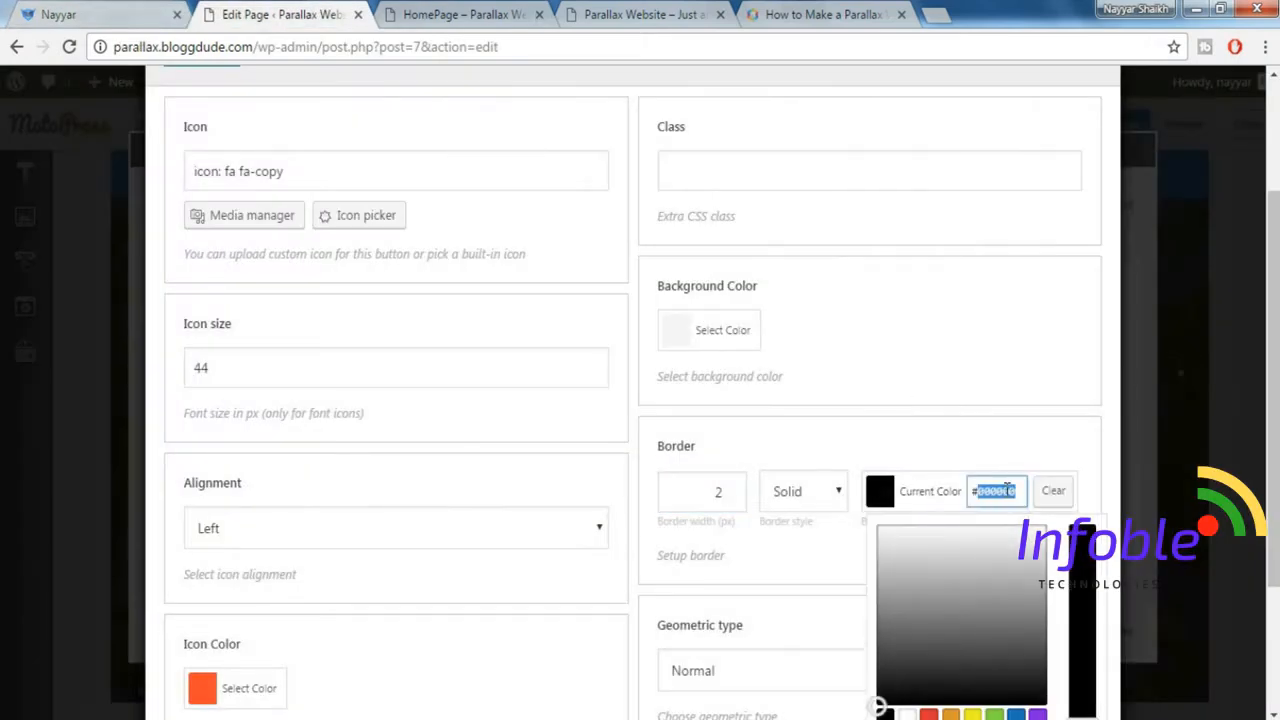
{"action": "type", "text": "#ff5722"}
{"action": "left_click", "coordinate": [1055, 410]}
{"action": "scroll", "coordinate": [1058, 442], "scroll_direction": "down", "scroll_amount": 1}
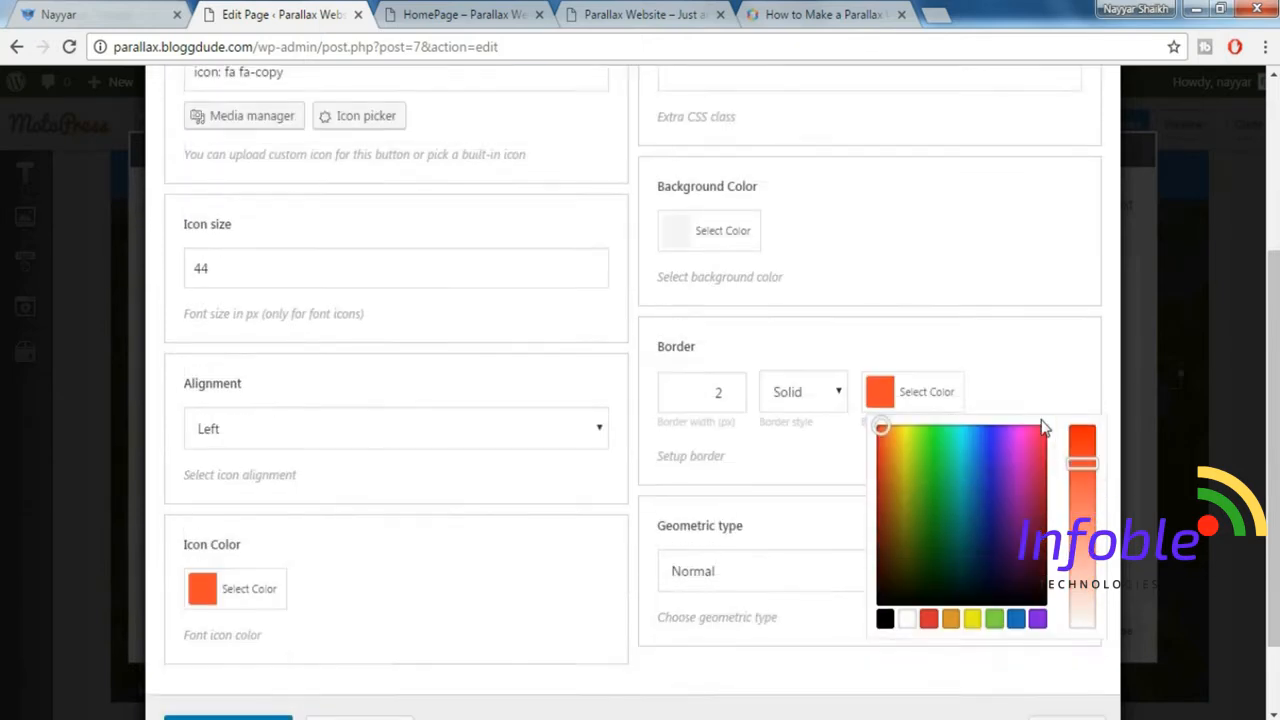
{"action": "left_click", "coordinate": [1020, 366]}
Set the icon's geometric type to Round, matching the demo's circled icons, and insert the icon shortcode inside the box.
{"action": "scroll", "coordinate": [1008, 446], "scroll_direction": "down", "scroll_amount": 1}
{"action": "scroll", "coordinate": [930, 503], "scroll_direction": "down", "scroll_amount": 1}
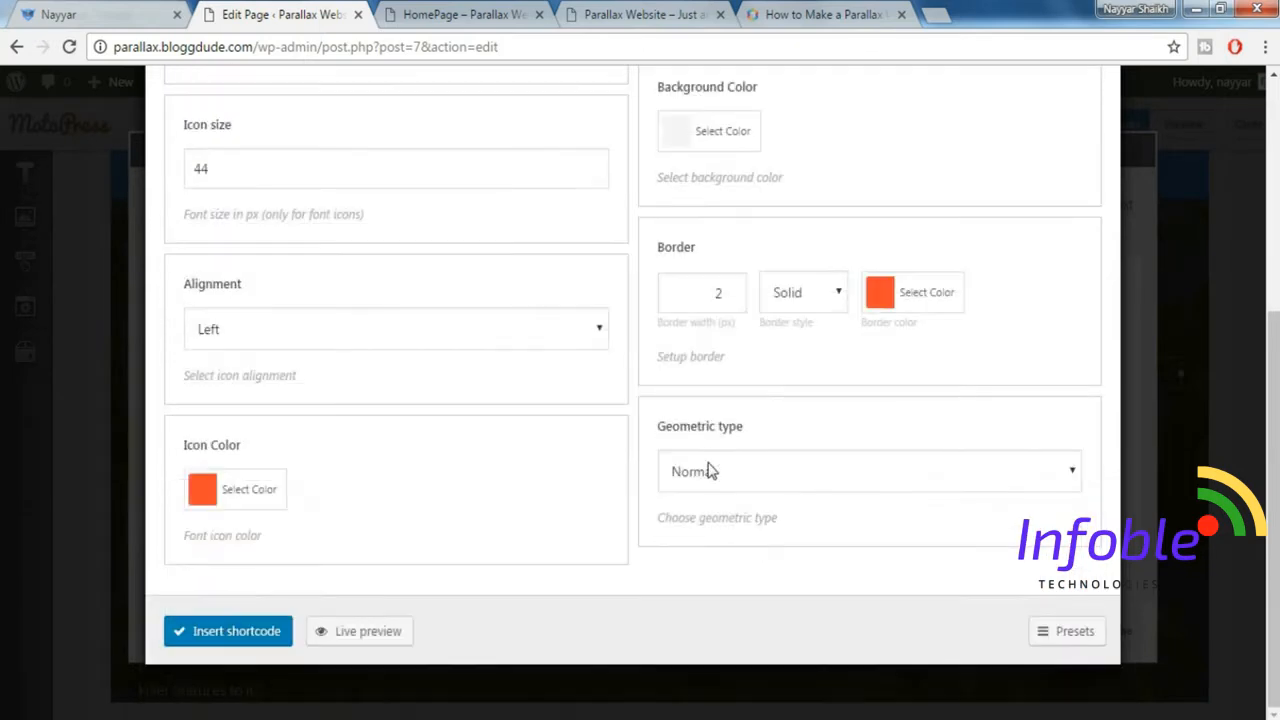
{"action": "left_click", "coordinate": [780, 471]}
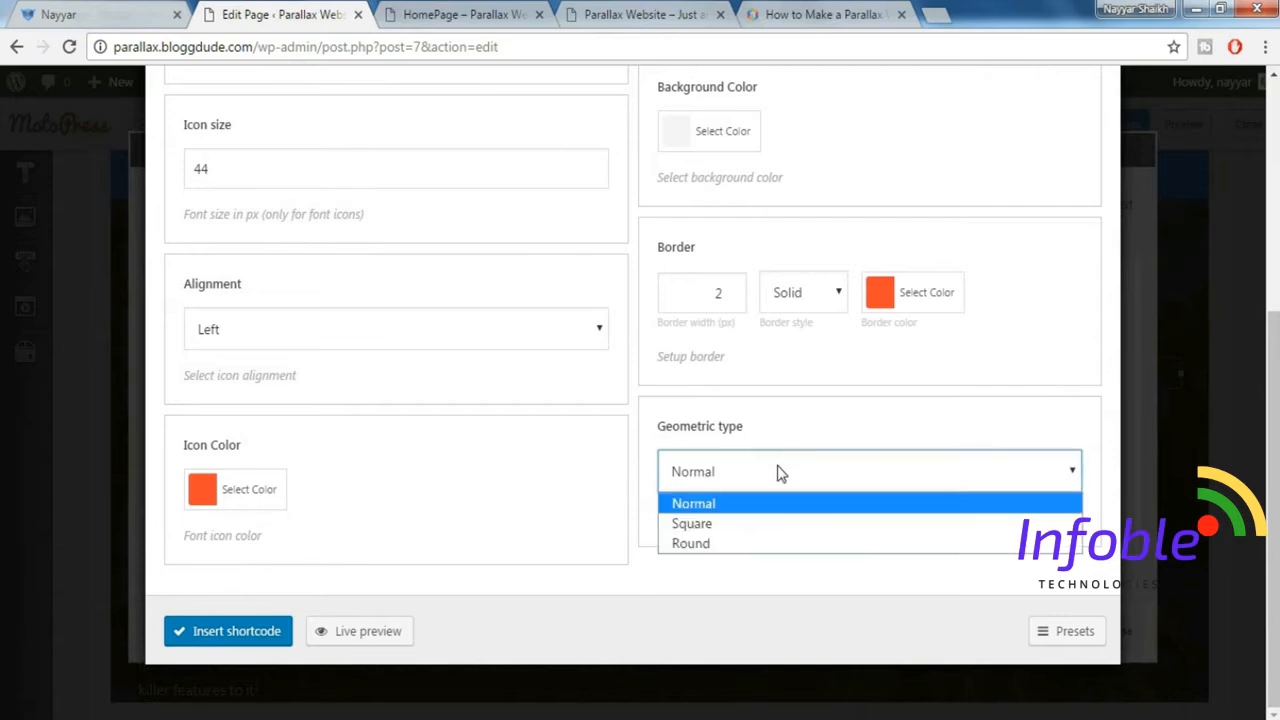
{"action": "left_click", "coordinate": [733, 548]}
{"action": "left_click", "coordinate": [45, 13]}
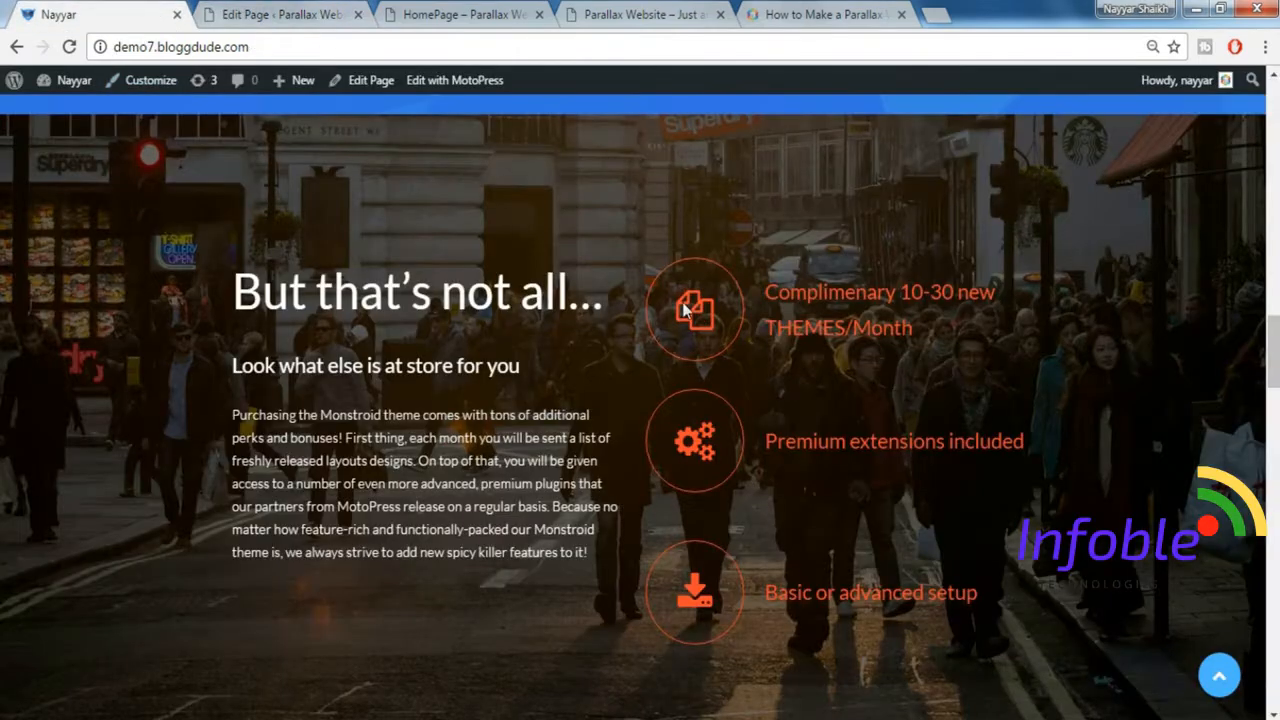
{"action": "left_click", "coordinate": [258, 12]}
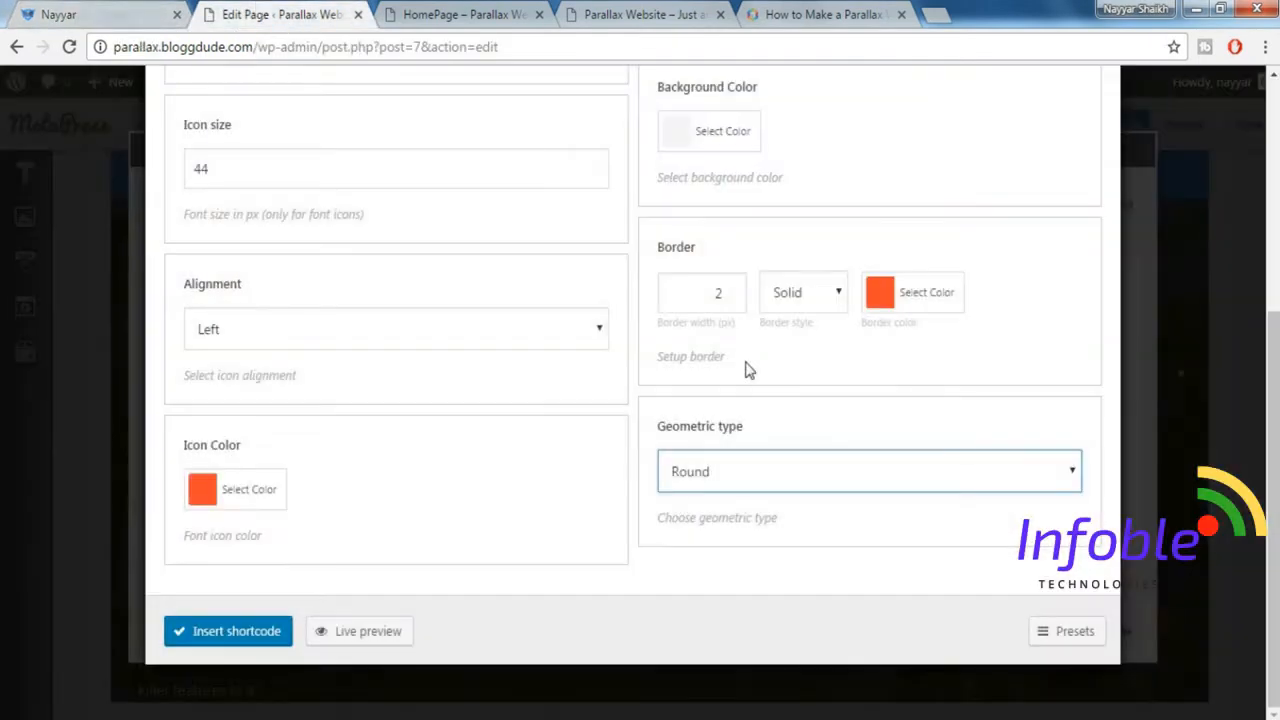
{"action": "left_click", "coordinate": [1050, 634]}
{"action": "left_click", "coordinate": [253, 640]}
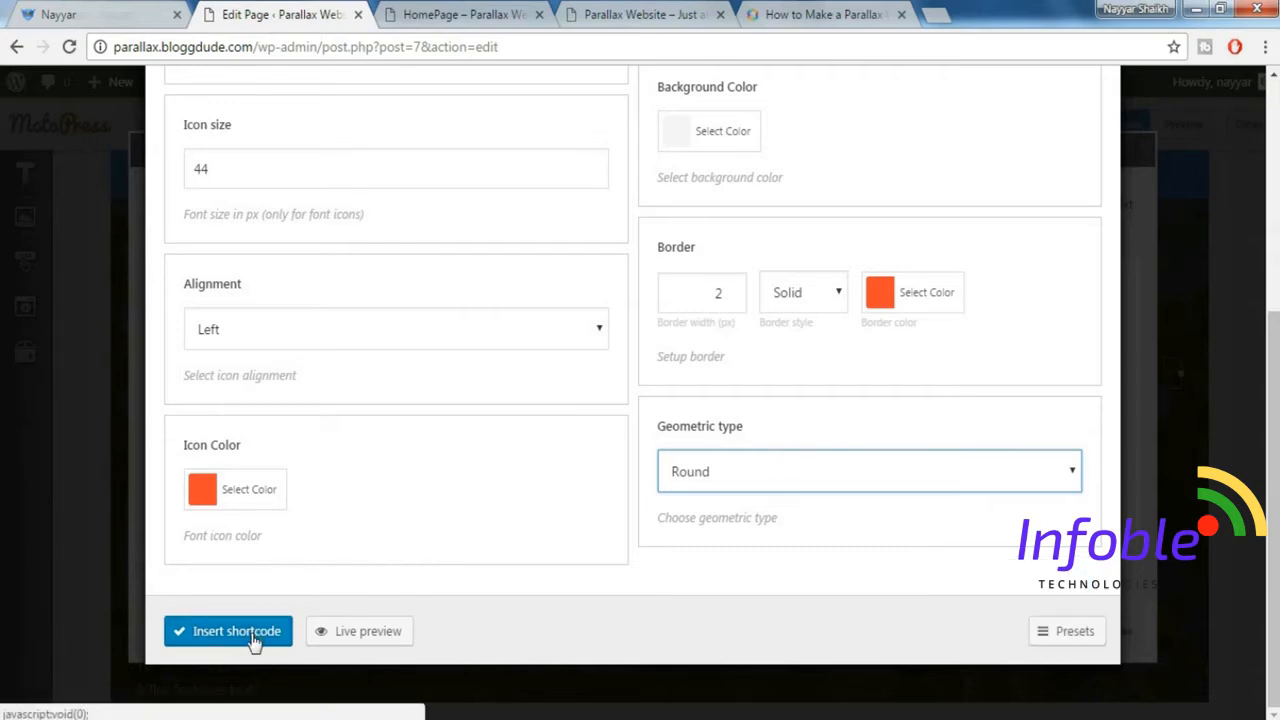
{"action": "left_click", "coordinate": [253, 640]}
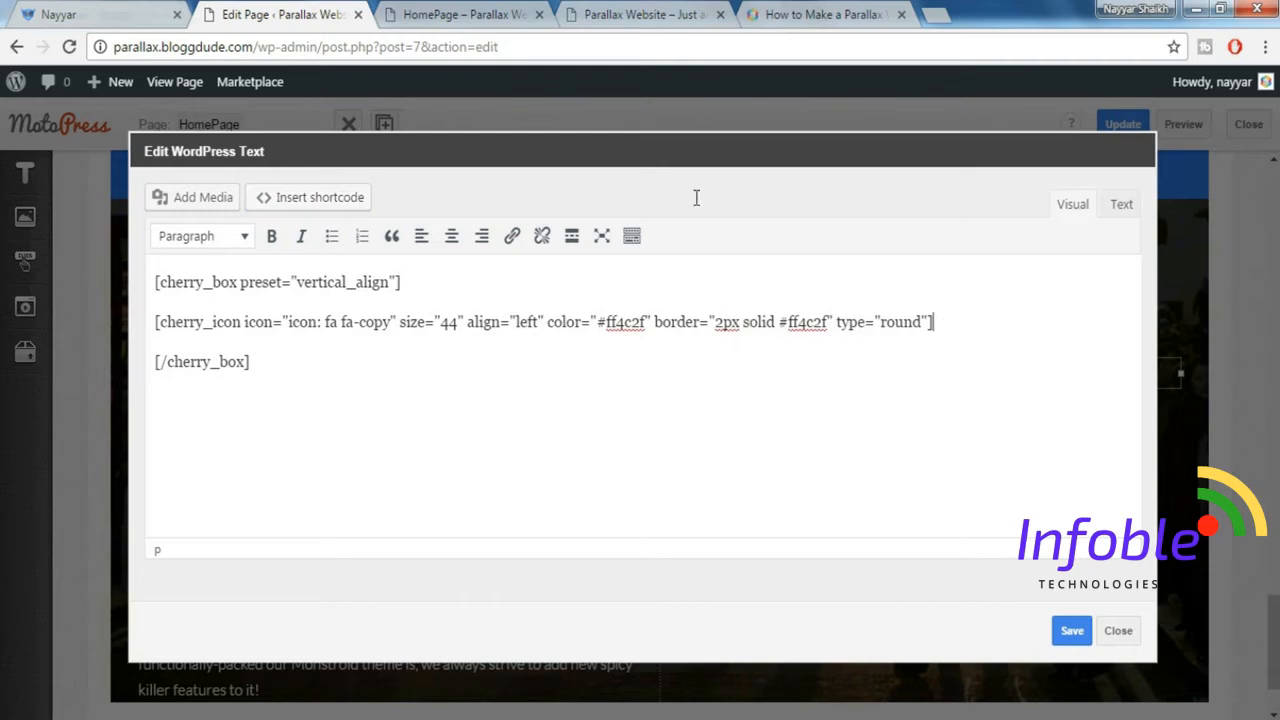
Copy the demo's text "Complimenary 10-30 new THEMES/Month" onto a new line below the icon shortcode and save the text block.
{"action": "left_click", "coordinate": [95, 12]}
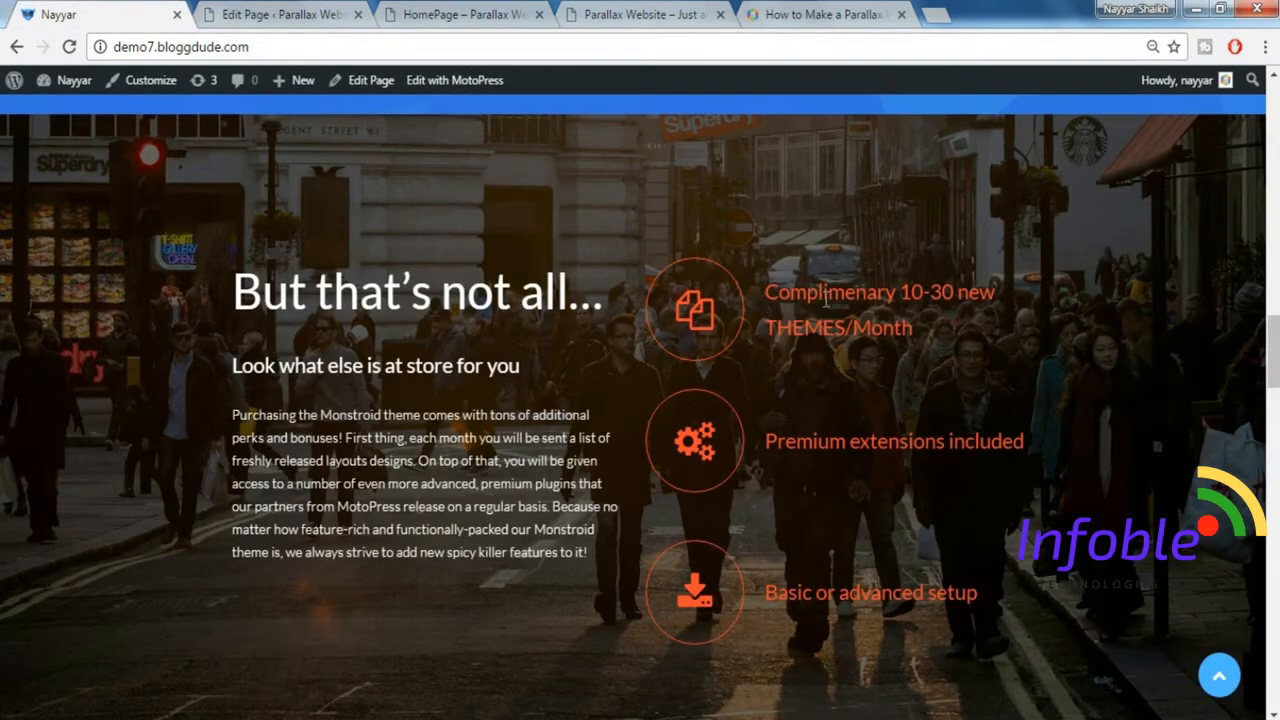
{"action": "left_click_drag", "start_coordinate": [762, 296], "coordinate": [918, 330]}
{"action": "key", "text": "ctrl+c"}
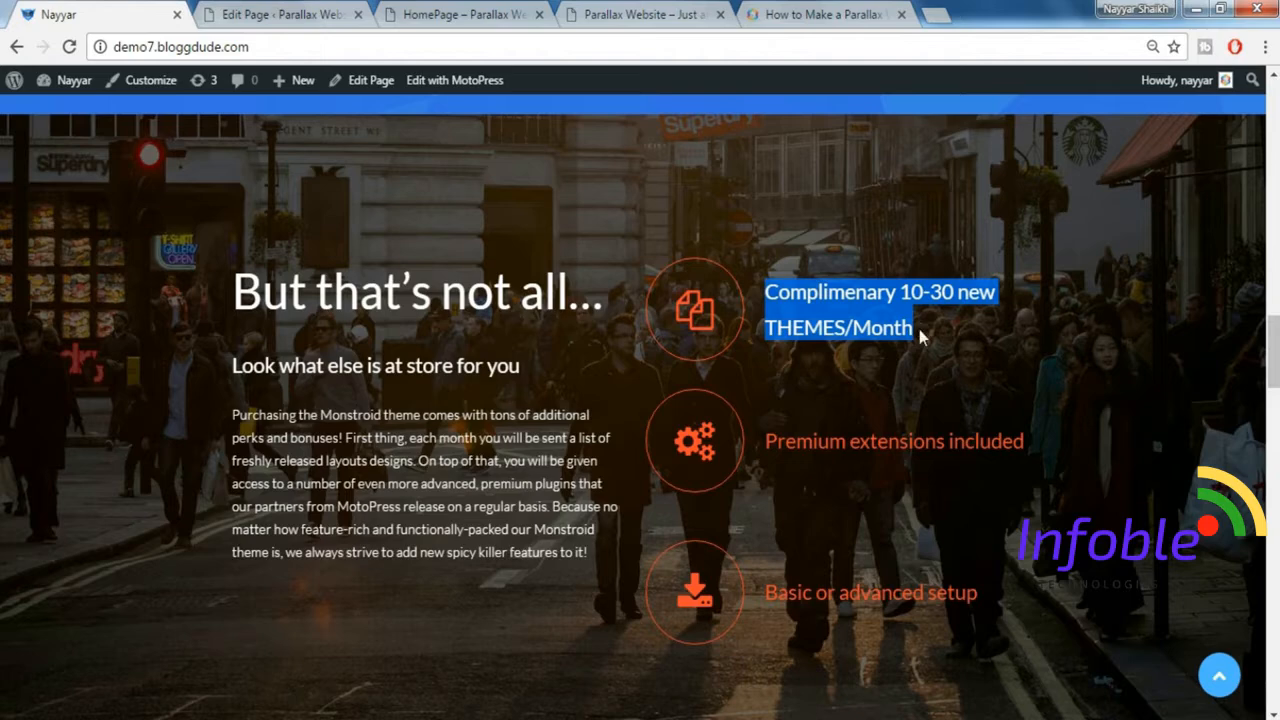
{"action": "left_click", "coordinate": [280, 14]}
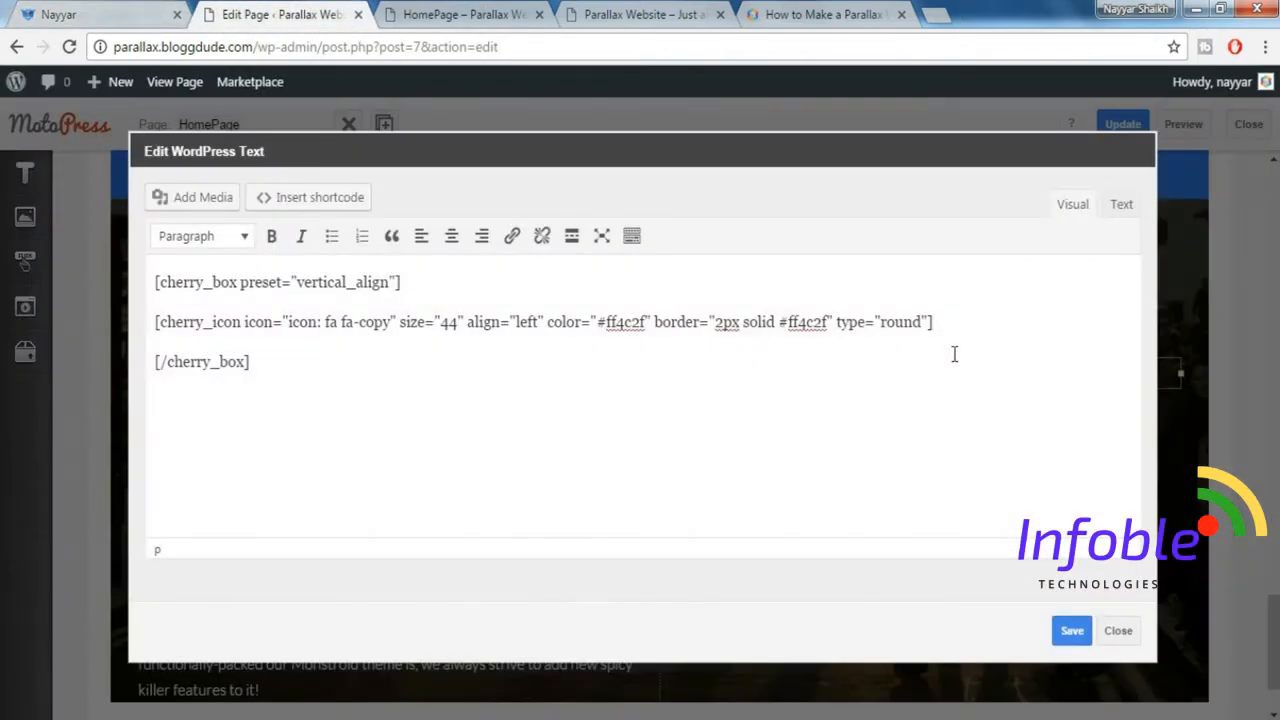
{"action": "key", "text": "Return"}
{"action": "key", "text": "ctrl+v"}
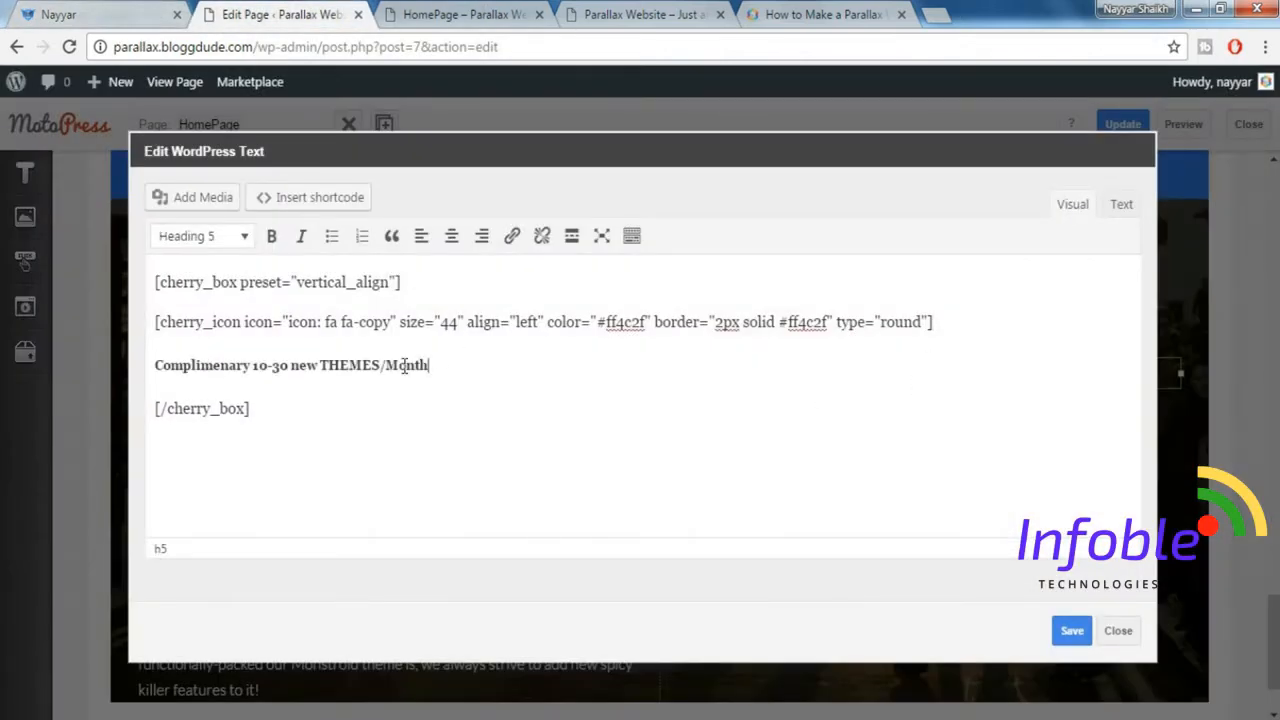
{"action": "left_click", "coordinate": [1073, 631]}
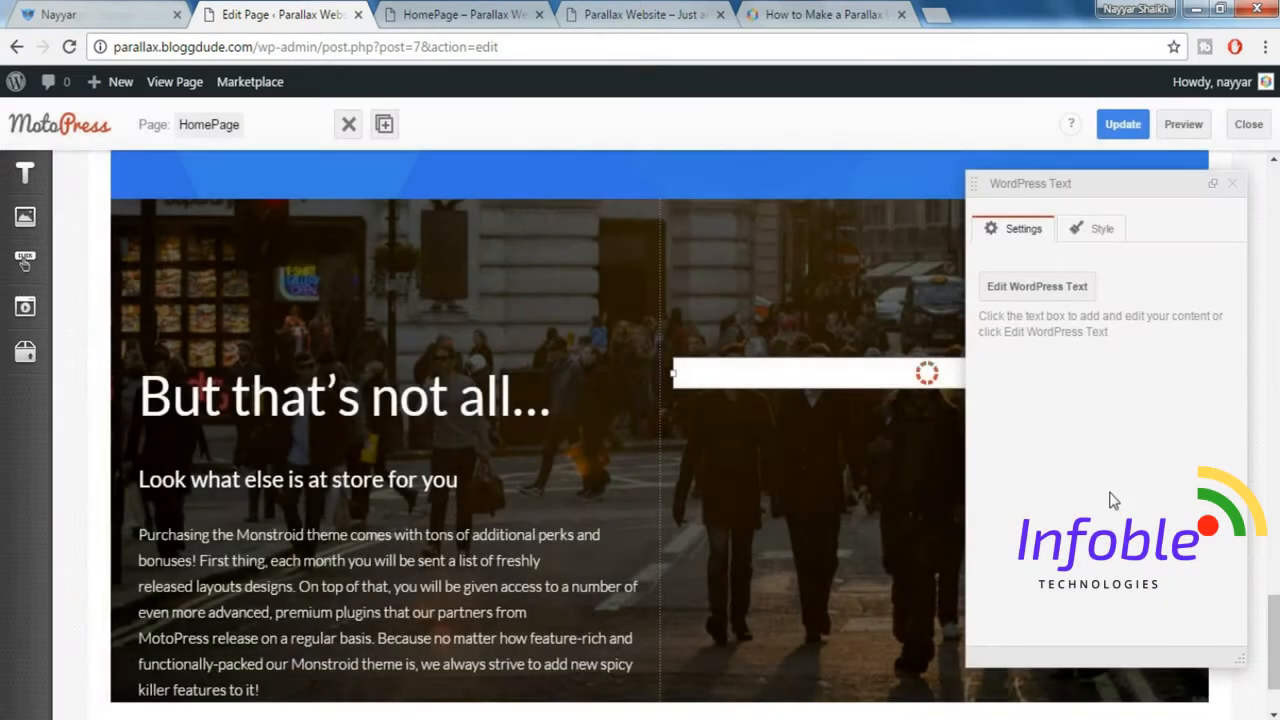
{"action": "left_click", "coordinate": [1233, 184]}
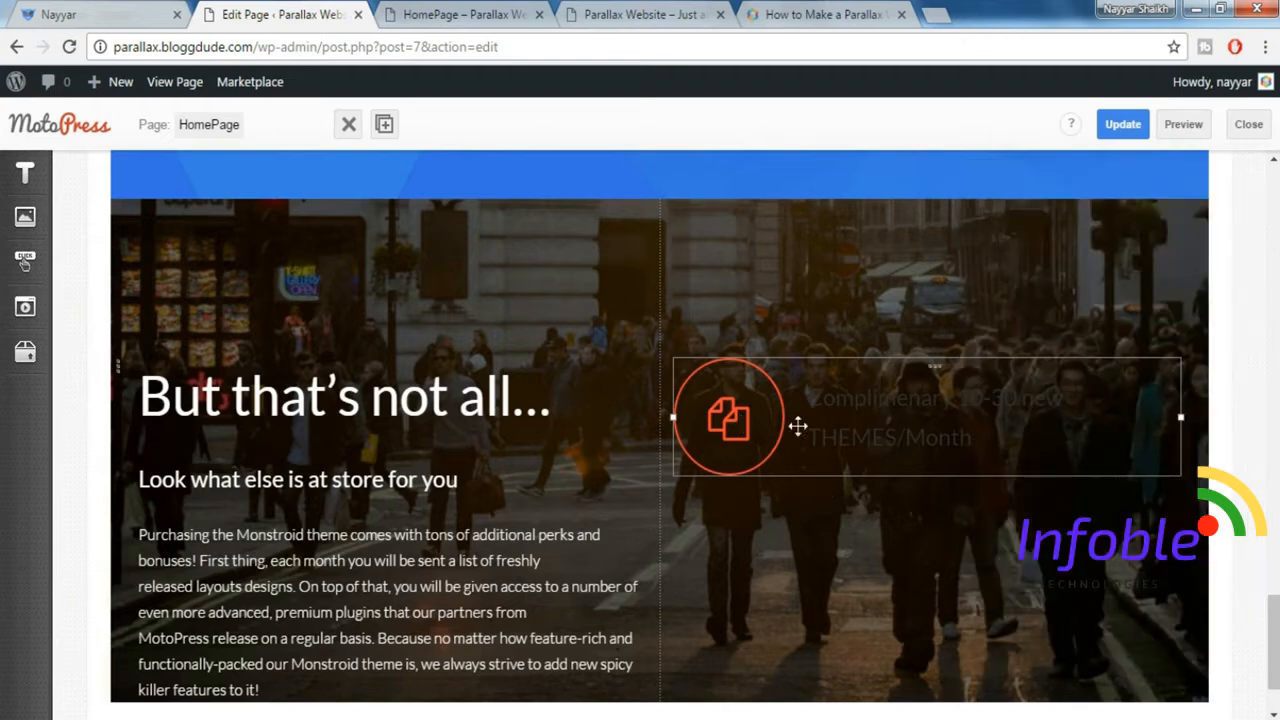
Apply the custom text color #ff4c2f to the "Complimenary 10-30 new THEMES/Month" heading and save the text block.
{"action": "double_click", "coordinate": [921, 412]}
{"action": "left_click_drag", "start_coordinate": [438, 366], "coordinate": [143, 351]}
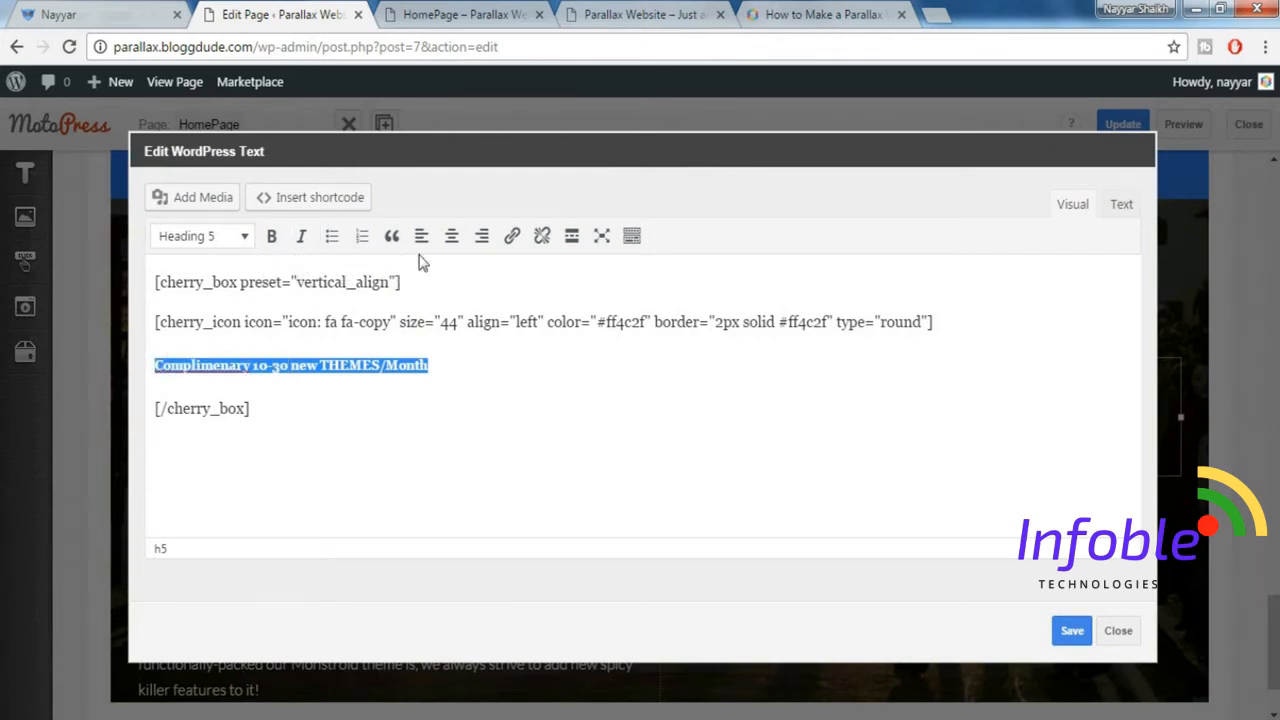
{"action": "left_click", "coordinate": [634, 240]}
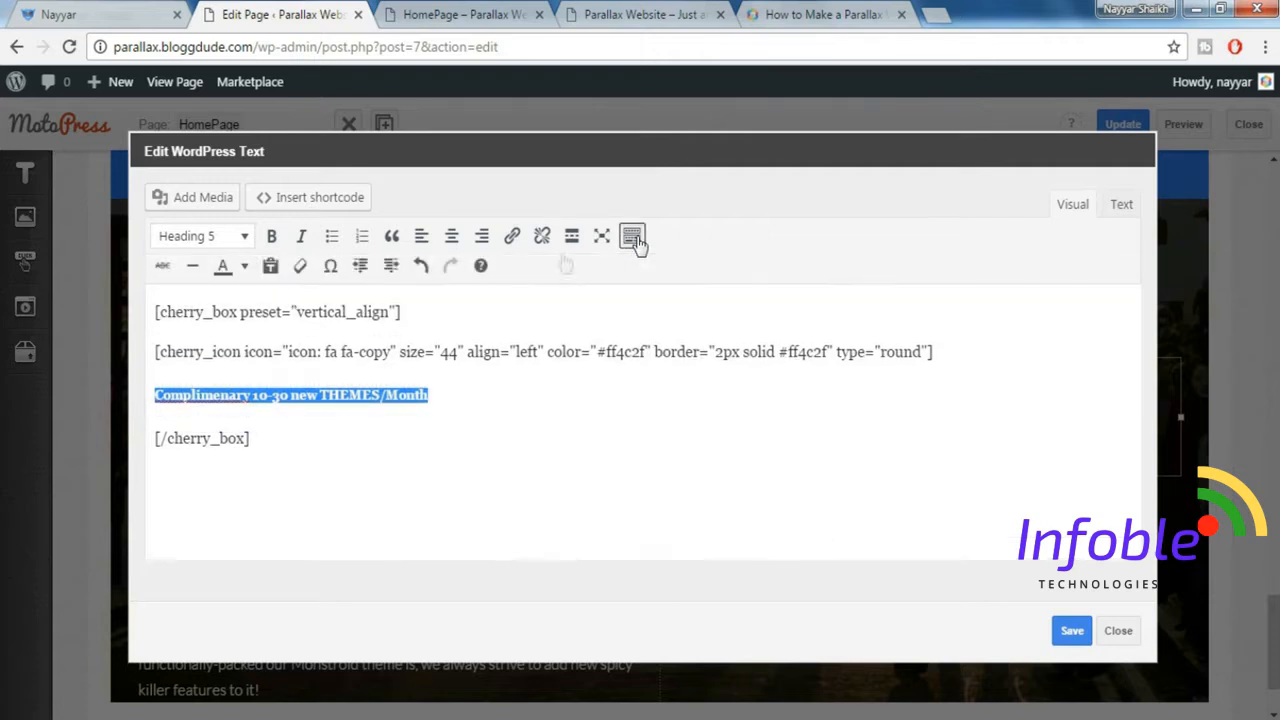
{"action": "left_click", "coordinate": [247, 267]}
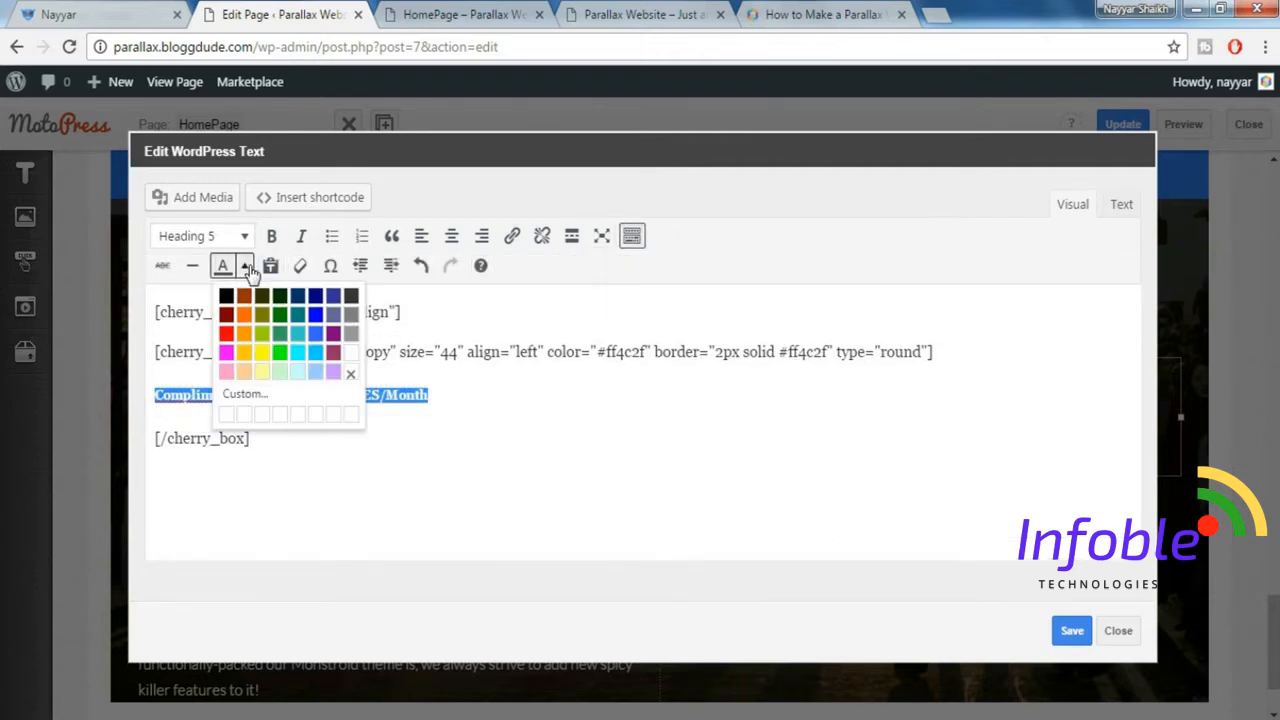
{"action": "left_click", "coordinate": [257, 397]}
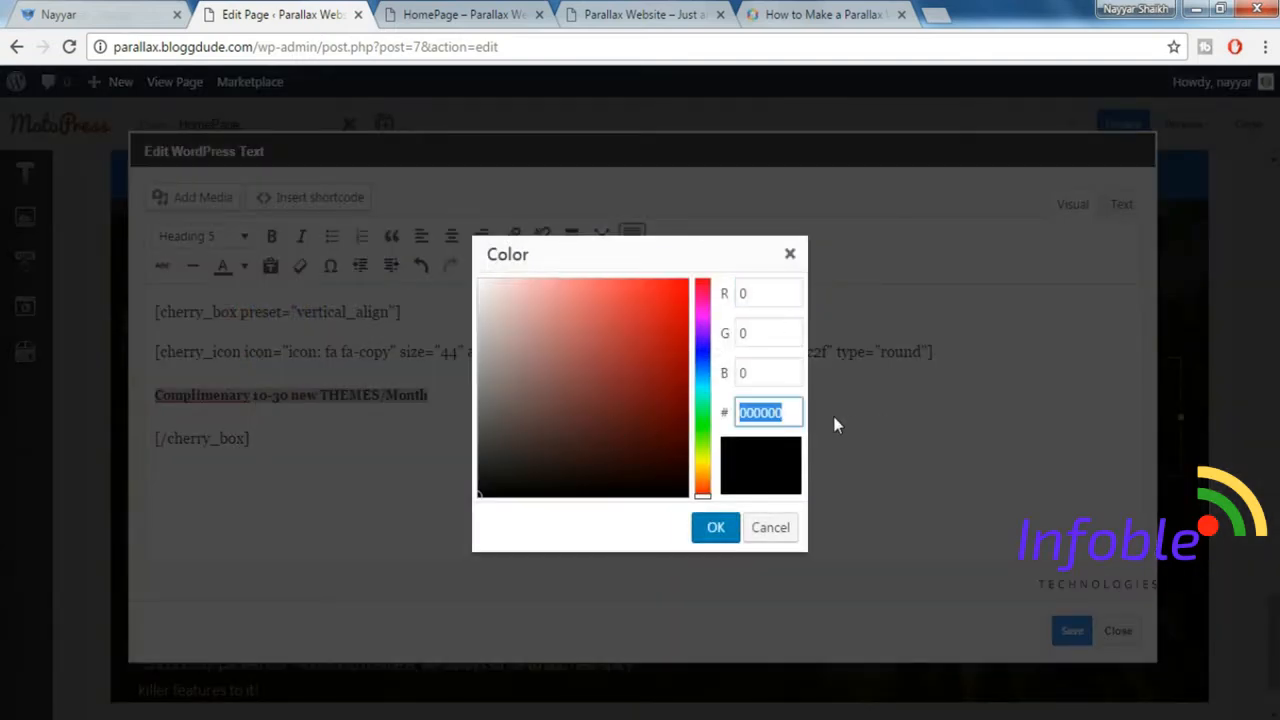
{"action": "type", "text": "#ff4c2f"}
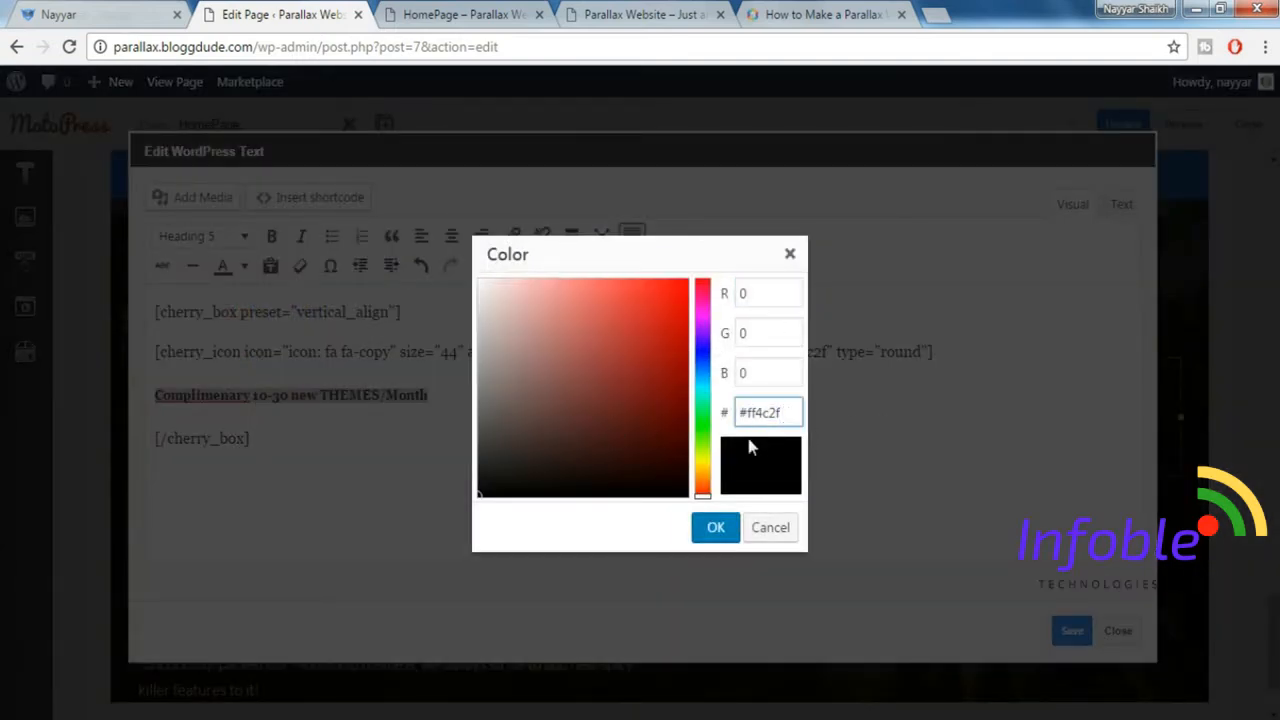
{"action": "left_click", "coordinate": [718, 528]}
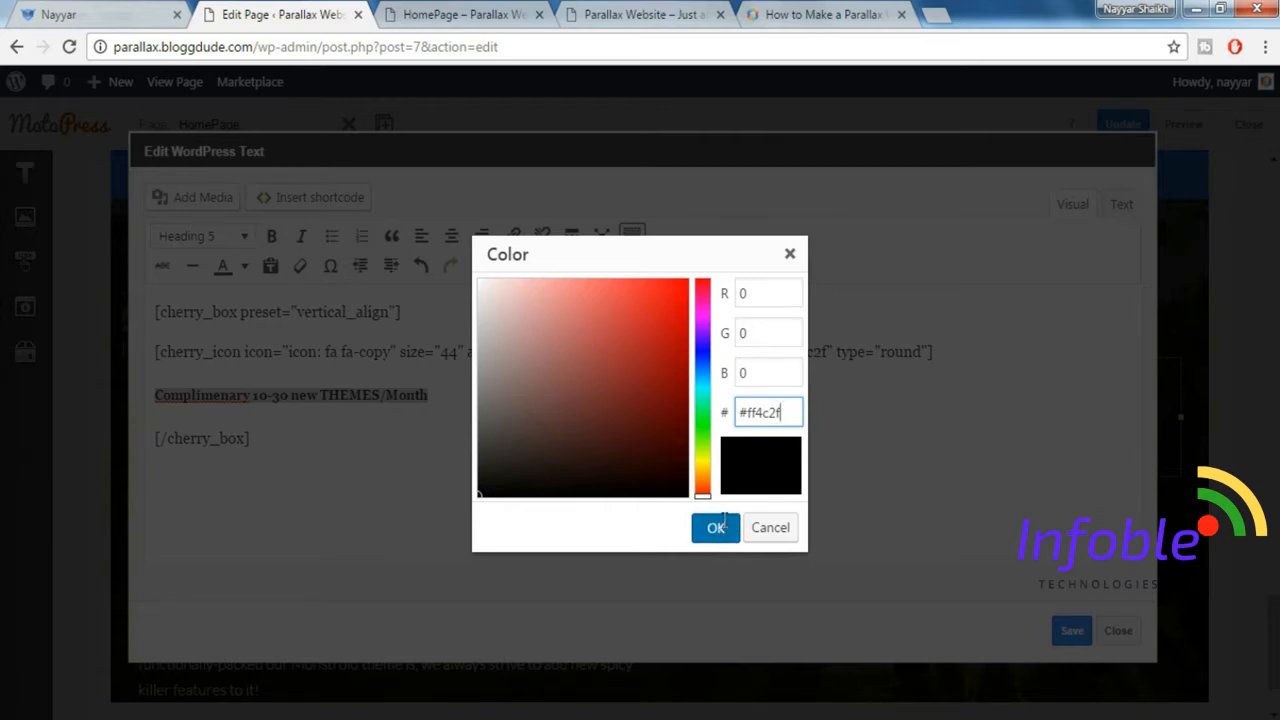
{"action": "left_click", "coordinate": [1072, 632]}
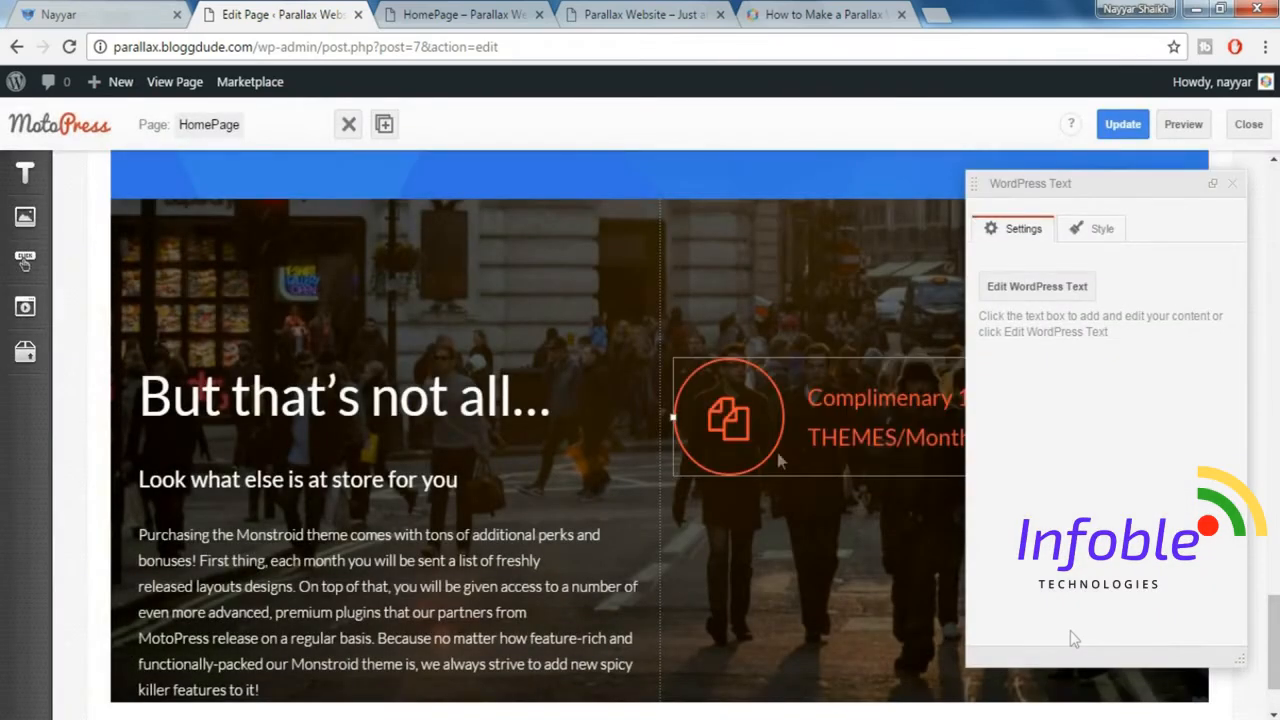
{"action": "left_click", "coordinate": [1235, 190]}
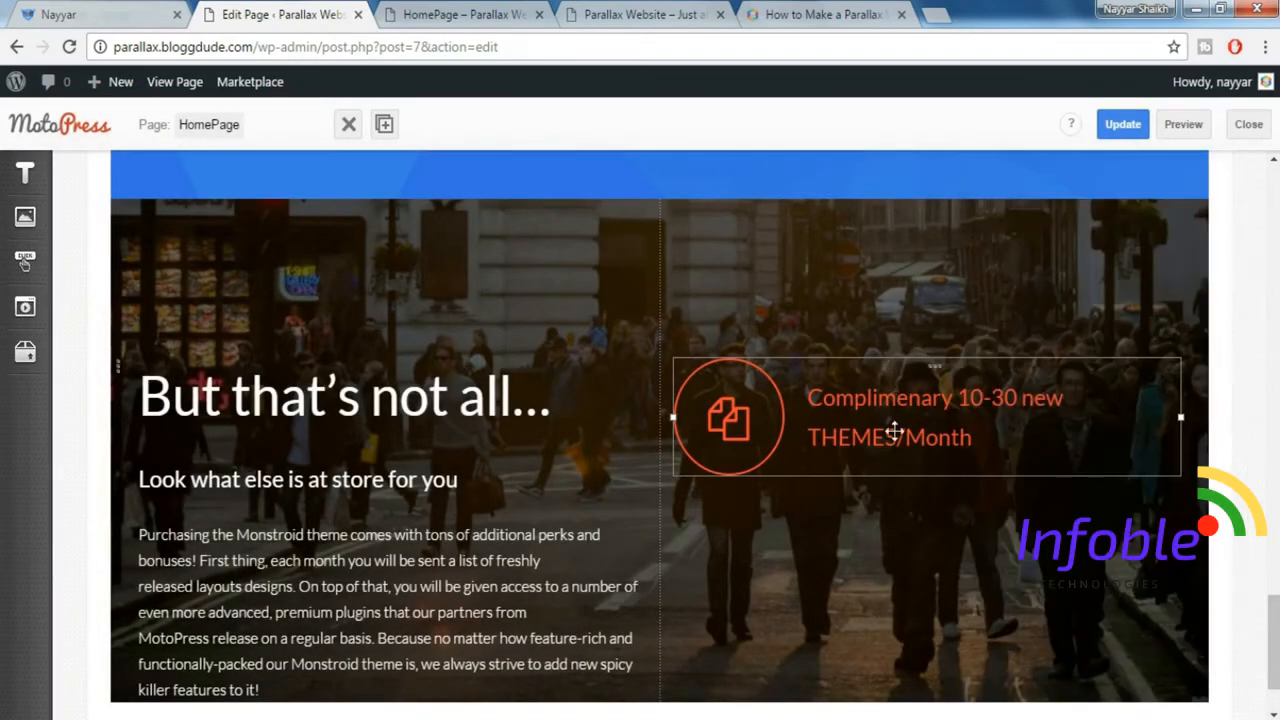
Compare the first icon item in the "But that's not all…" section with the demo's icon list.
{"action": "scroll", "coordinate": [900, 440], "scroll_direction": "down", "scroll_amount": 1}
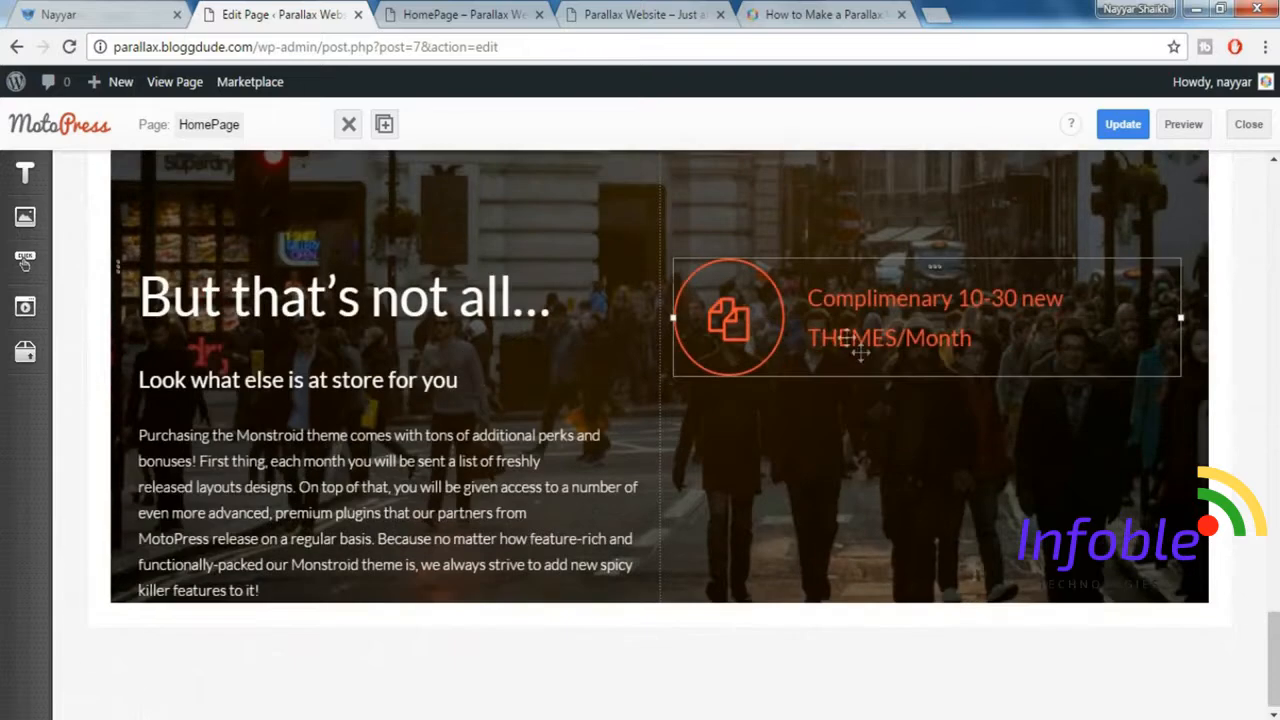
{"action": "left_click", "coordinate": [103, 8]}
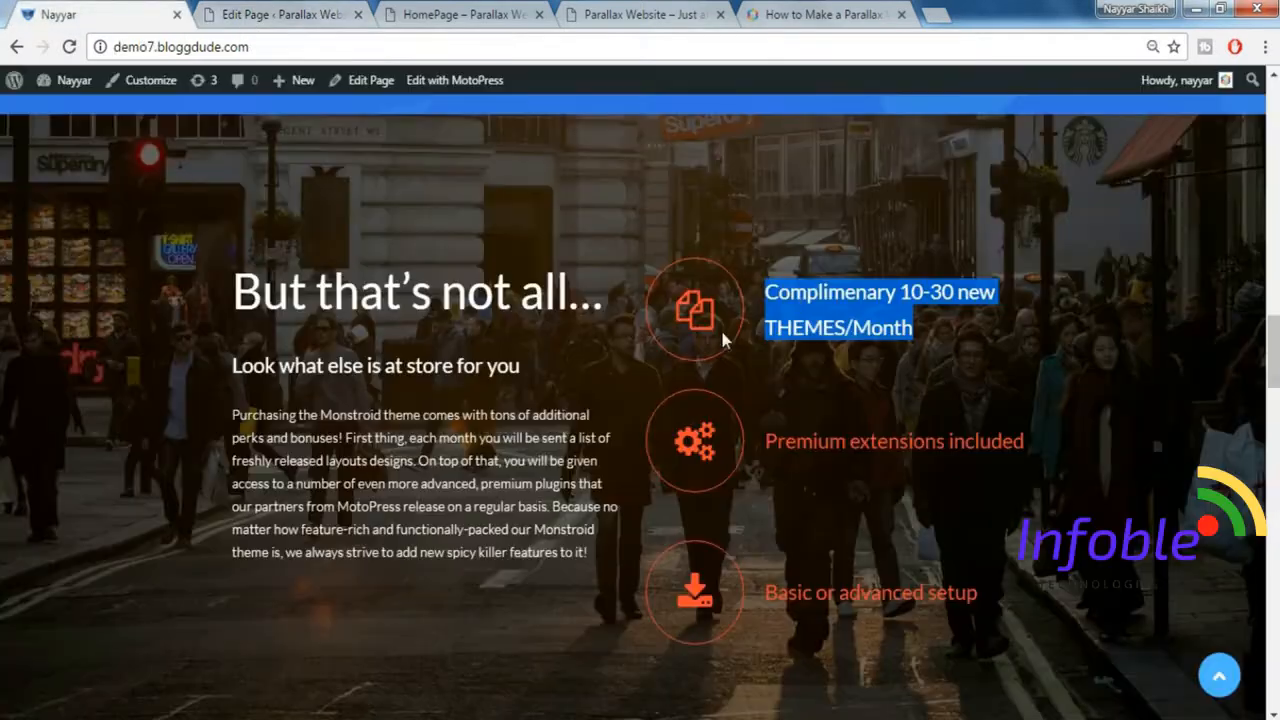
{"action": "left_click", "coordinate": [816, 428]}
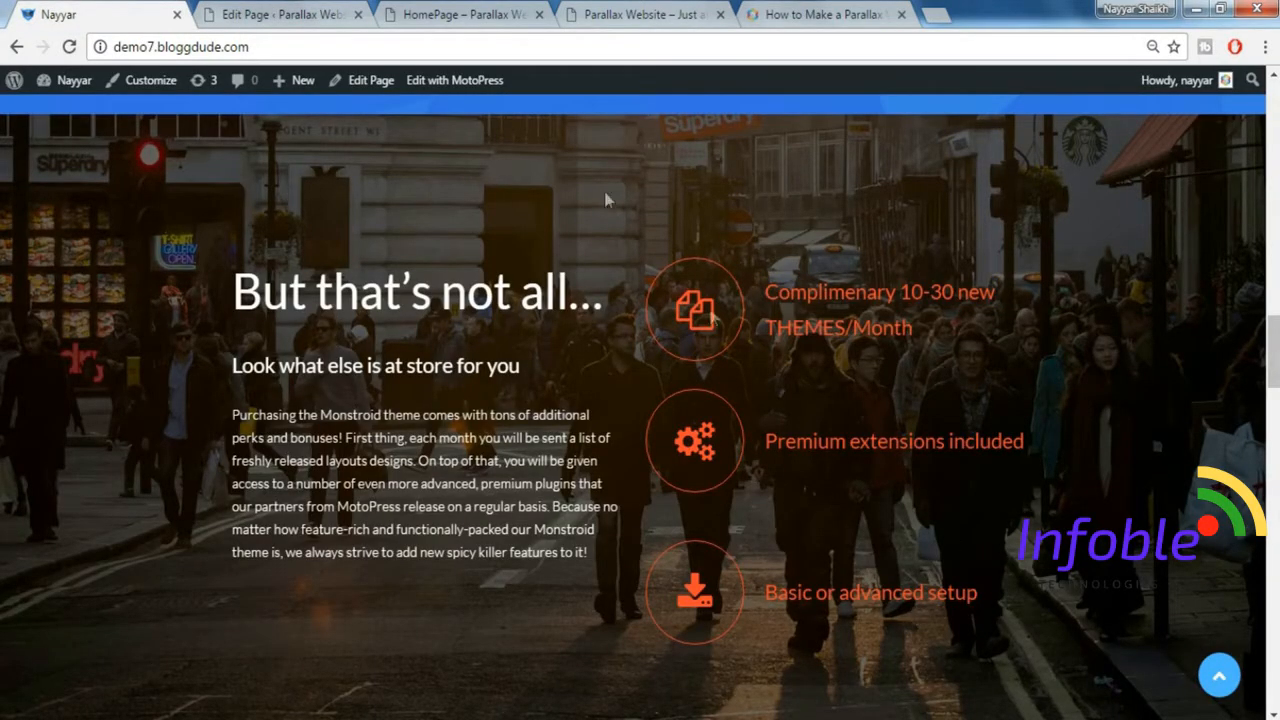
{"action": "left_click", "coordinate": [275, 14]}
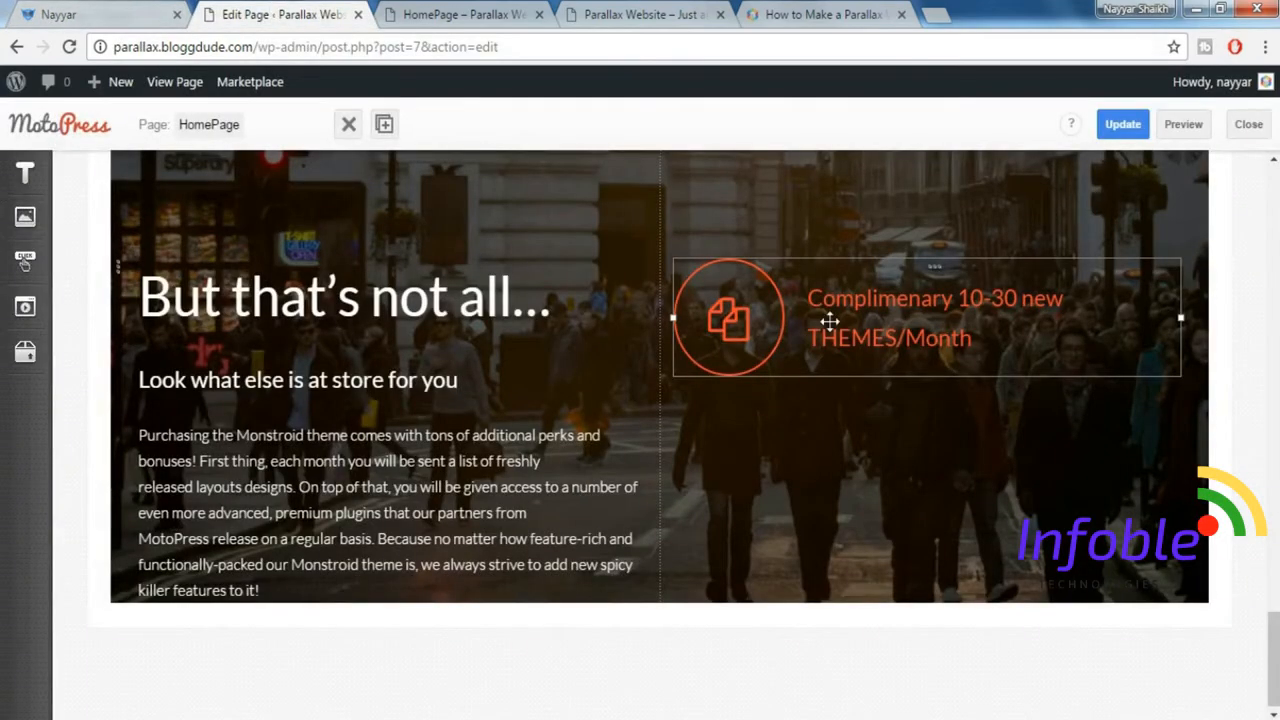
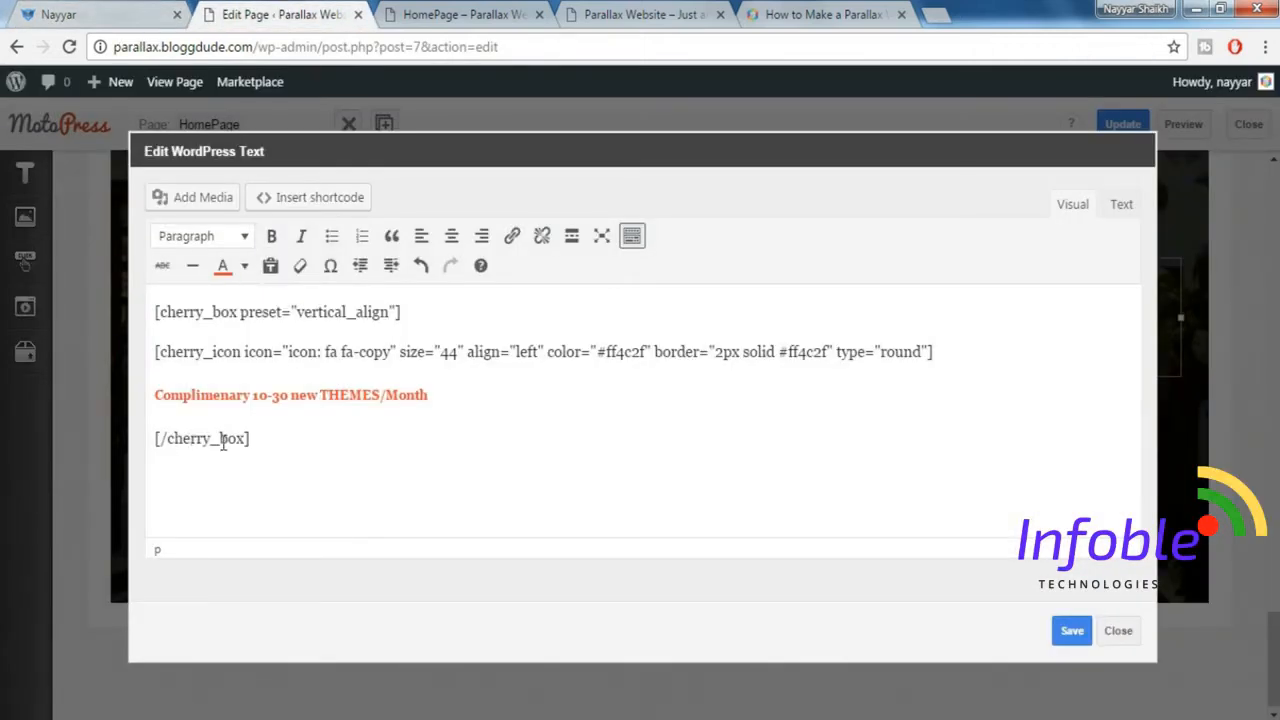
Insert a Spacer shortcode with size 30 below the closing tag of the icon box.
{"action": "left_click", "coordinate": [313, 203]}
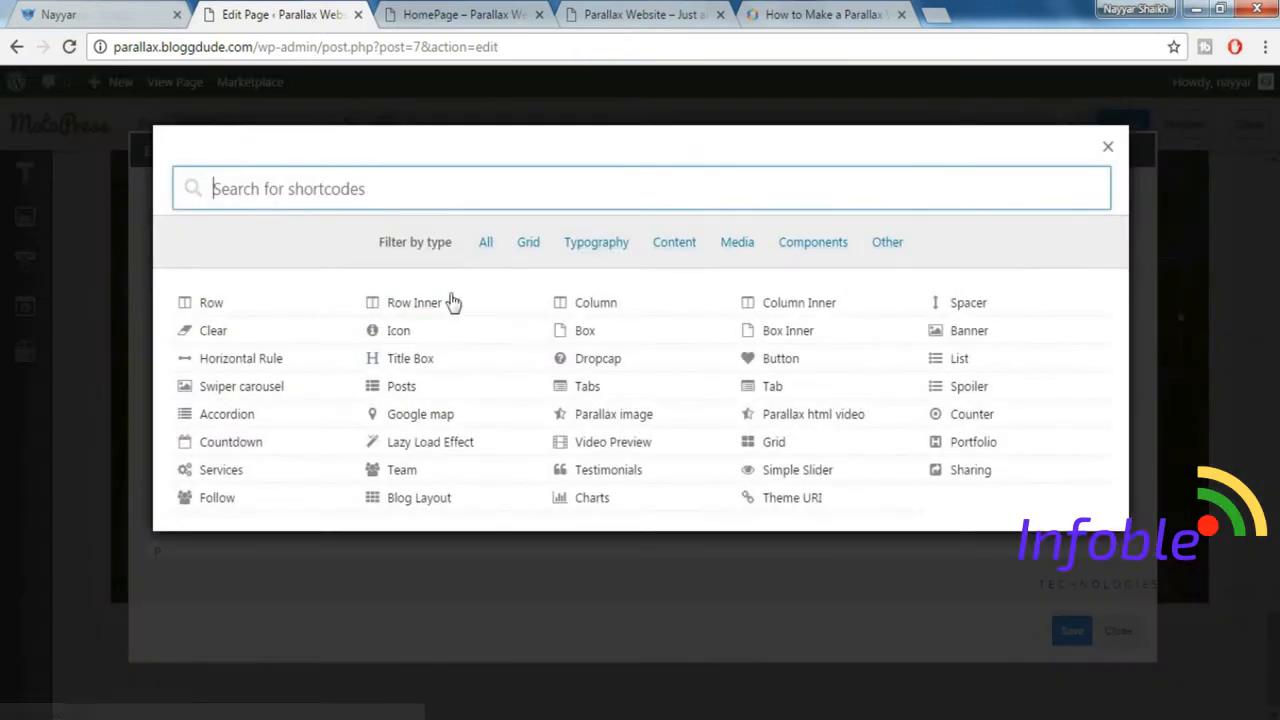
{"action": "type", "text": "spac"}
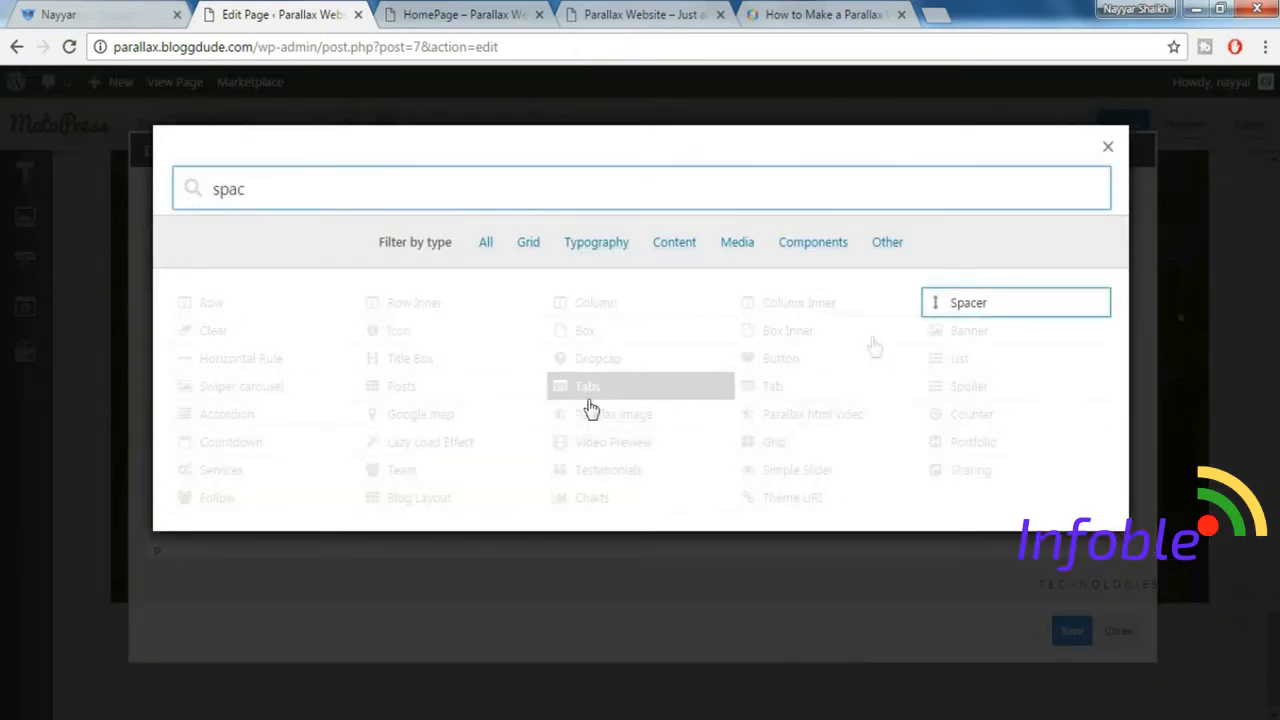
{"action": "left_click", "coordinate": [1010, 302]}
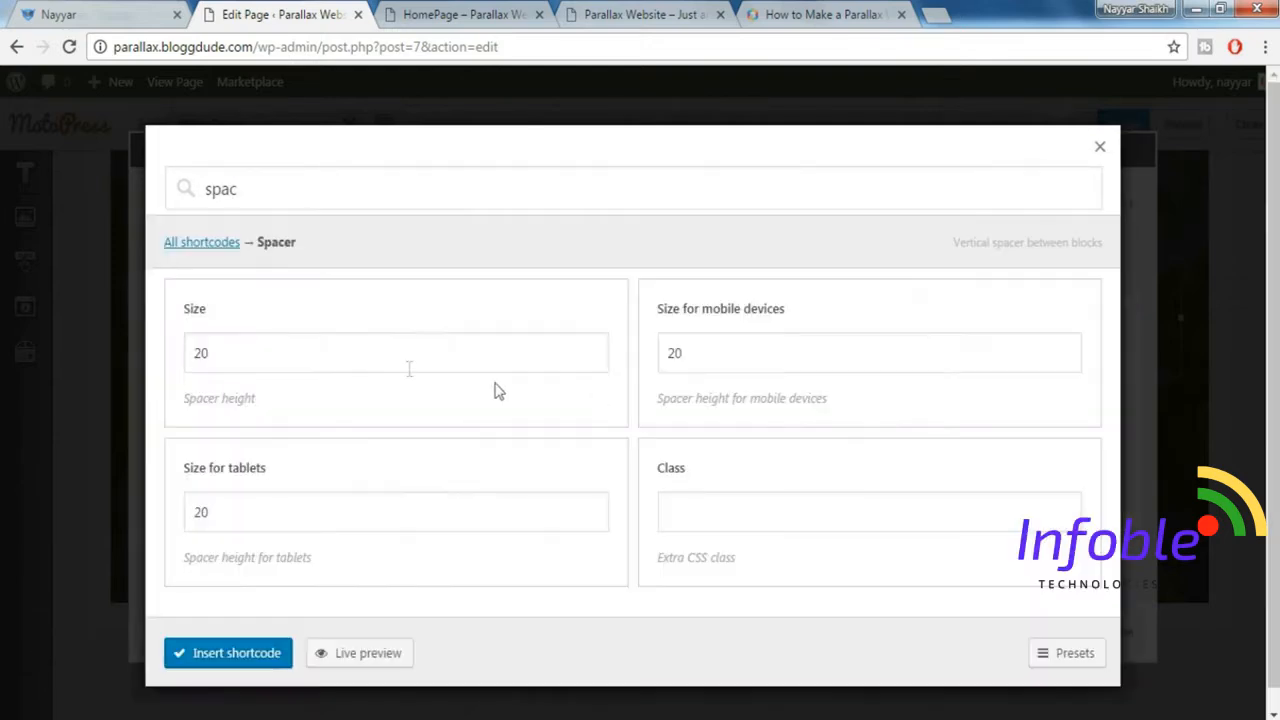
{"action": "left_click_drag", "start_coordinate": [293, 359], "coordinate": [174, 359]}
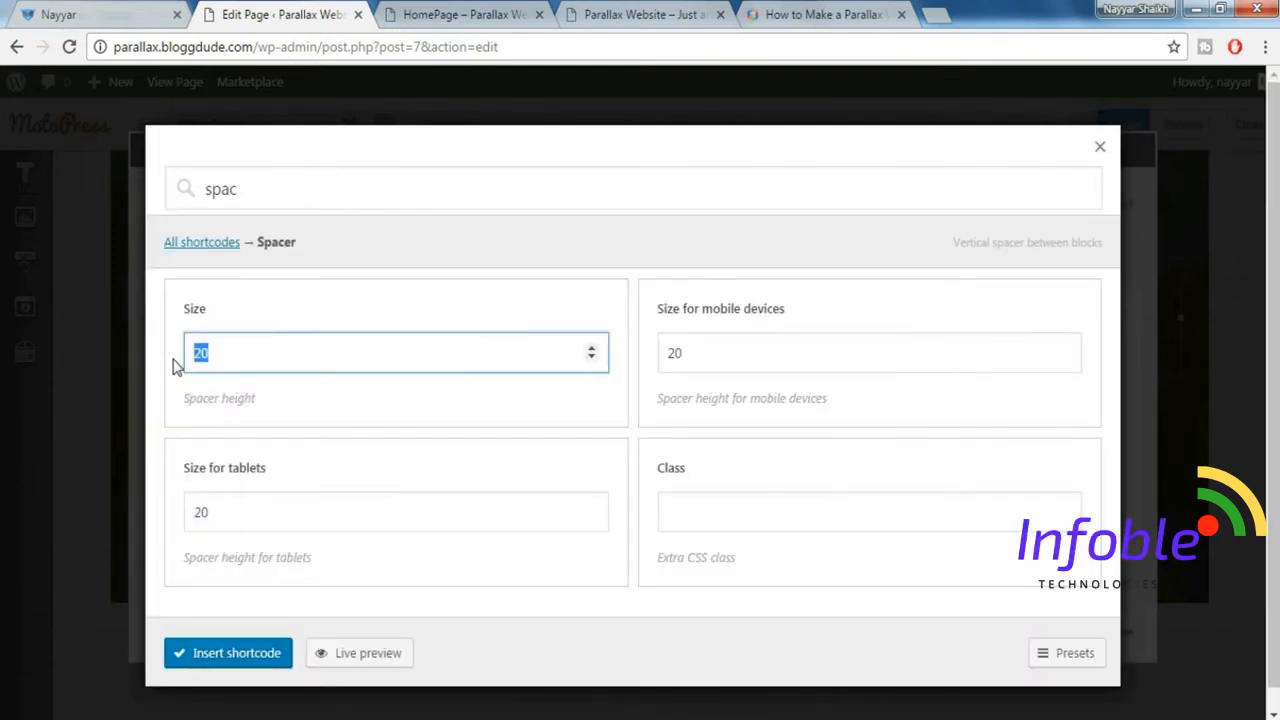
{"action": "type", "text": "3"}
{"action": "left_click", "coordinate": [236, 653]}
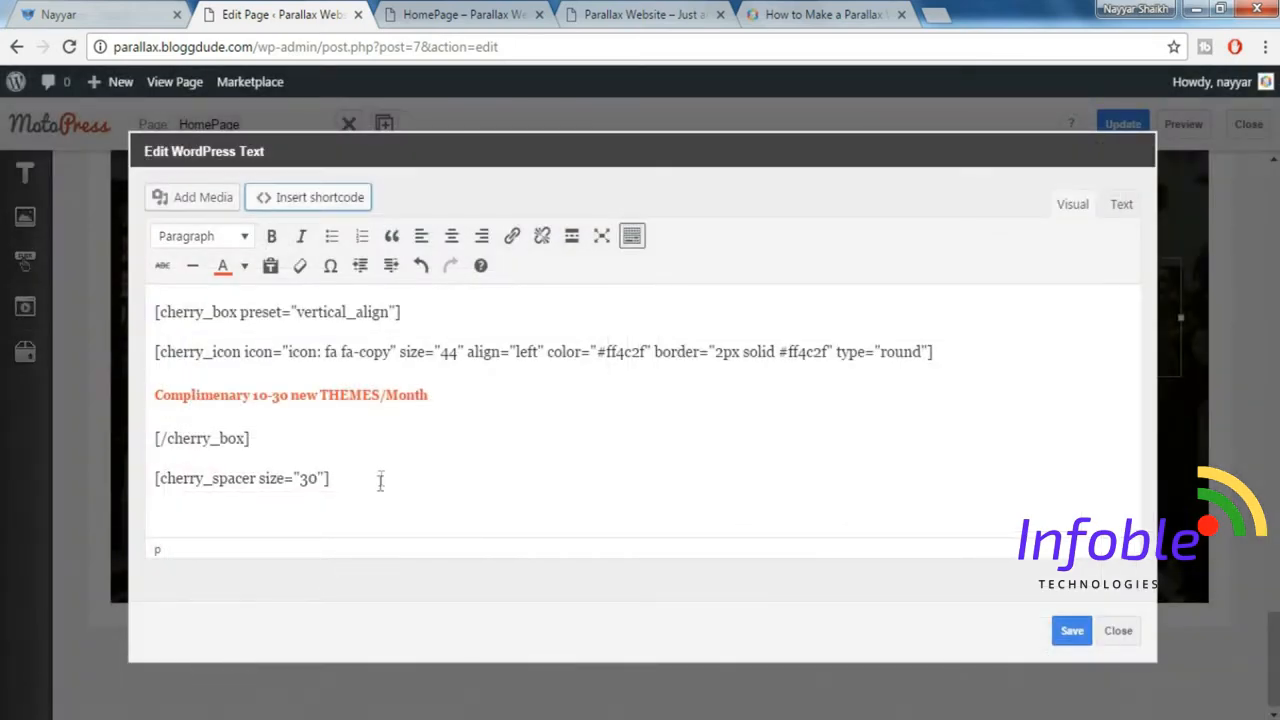
Duplicate the whole icon box together with its spacer twice below the original, following the demo's three-item list.
{"action": "left_click", "coordinate": [75, 12]}
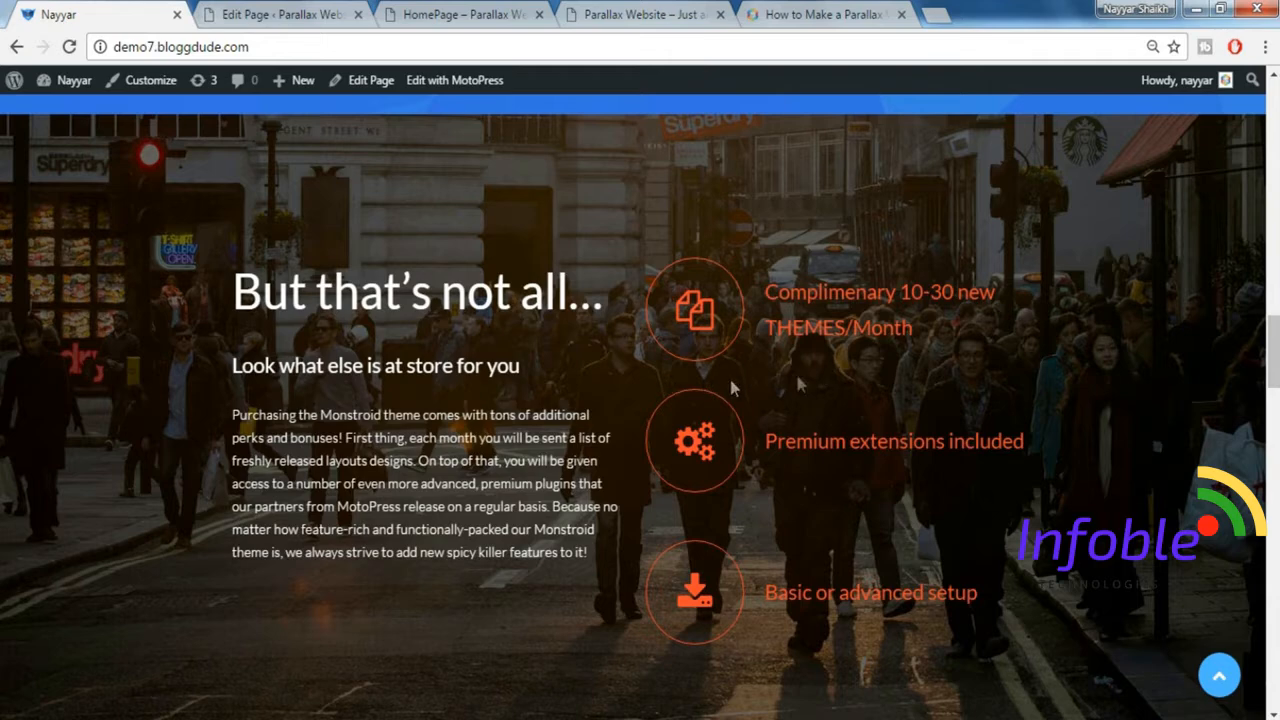
{"action": "left_click", "coordinate": [314, 12]}
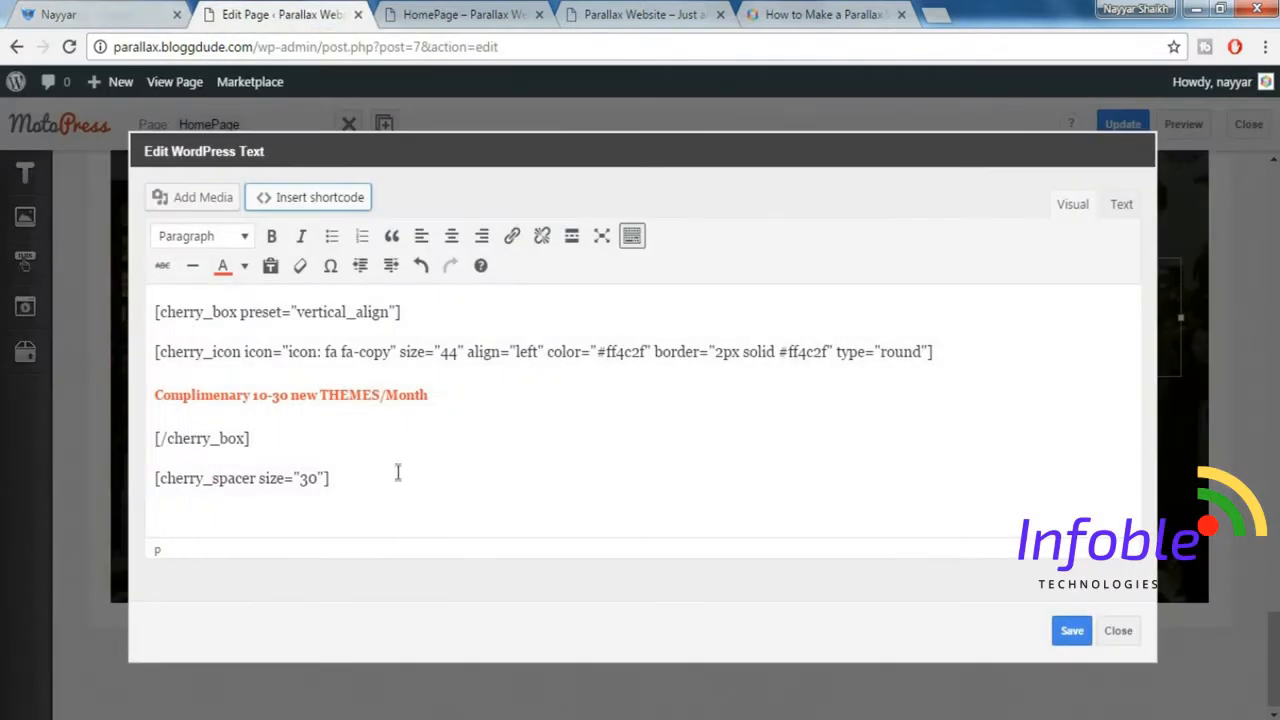
{"action": "left_click", "coordinate": [70, 13]}
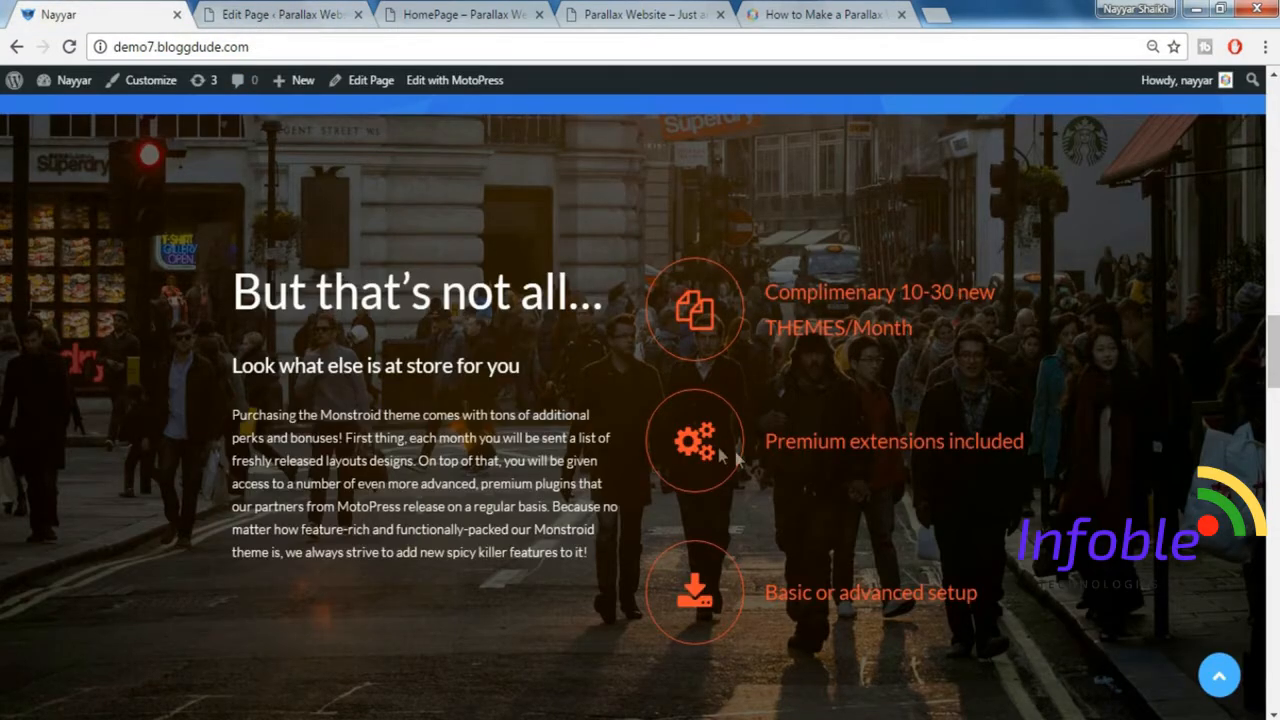
{"action": "left_click", "coordinate": [220, 13]}
{"action": "left_click", "coordinate": [38, 15]}
{"action": "left_click", "coordinate": [240, 14]}
{"action": "left_click_drag", "start_coordinate": [366, 480], "coordinate": [160, 258]}
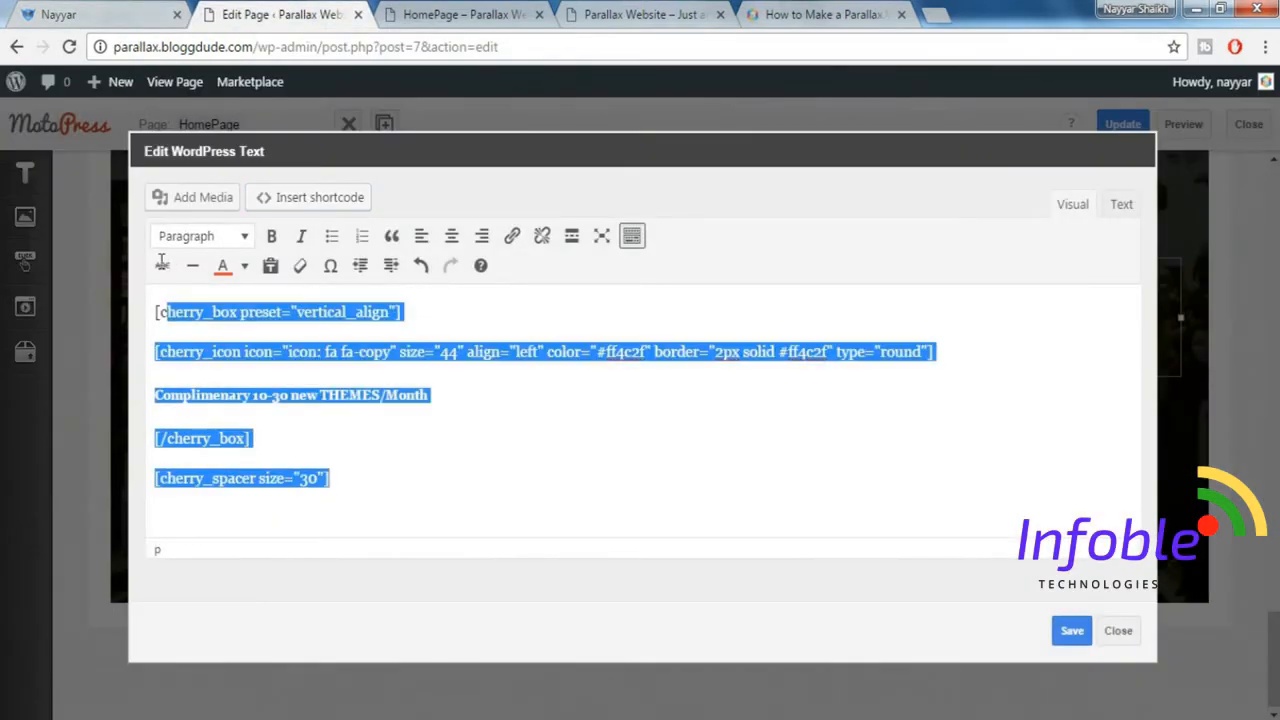
{"action": "left_click", "coordinate": [361, 469]}
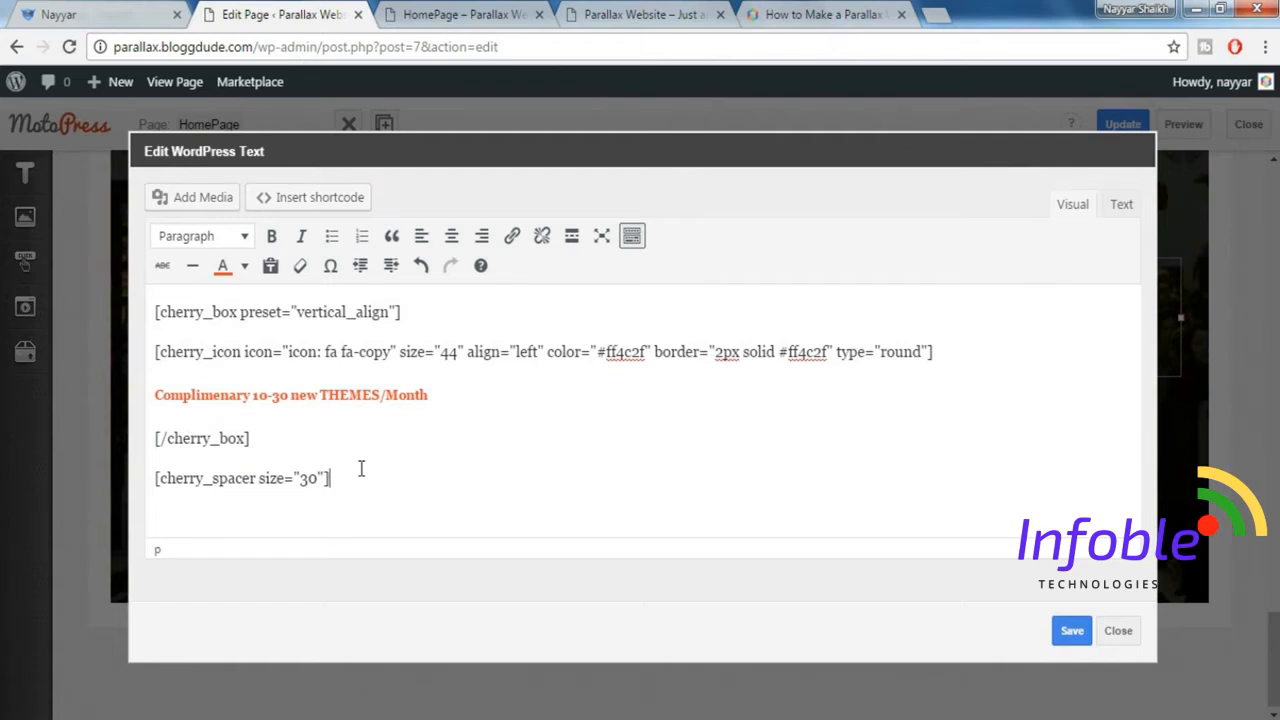
{"action": "key", "text": "Return"}
{"action": "key", "text": "BackSpace"}
{"action": "key", "text": "Return"}
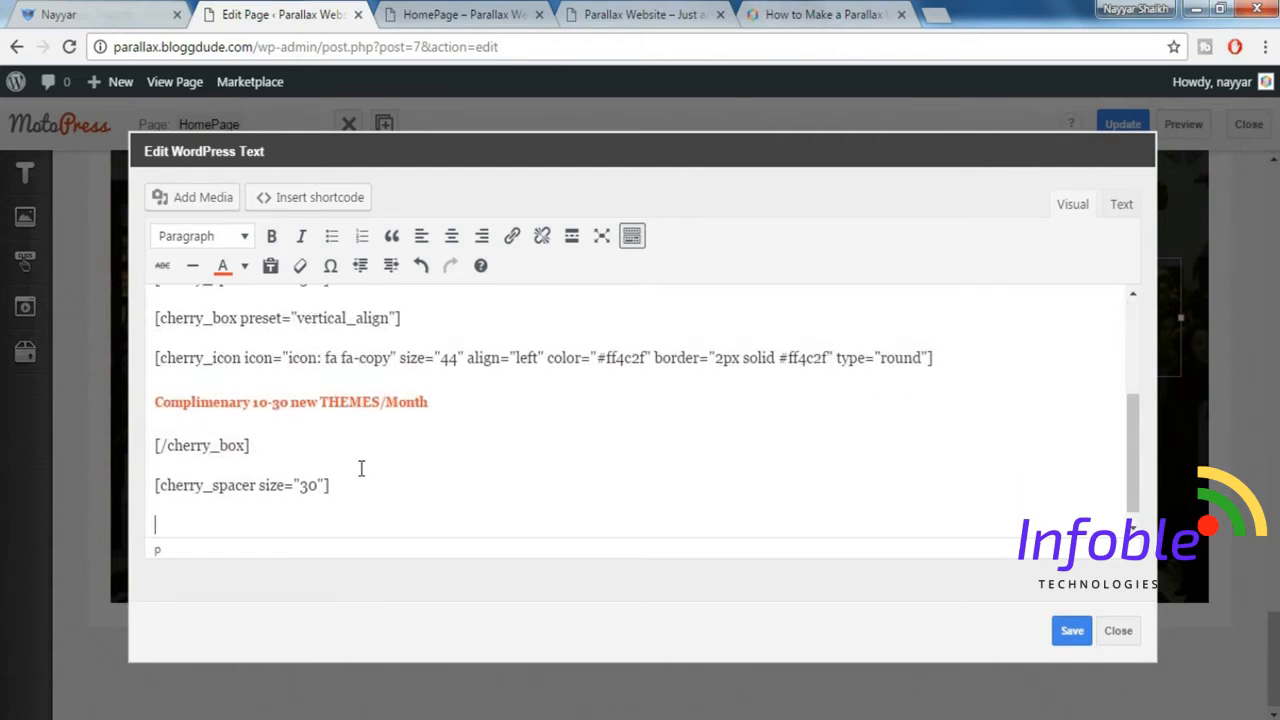
{"action": "key", "text": "BackSpace"}
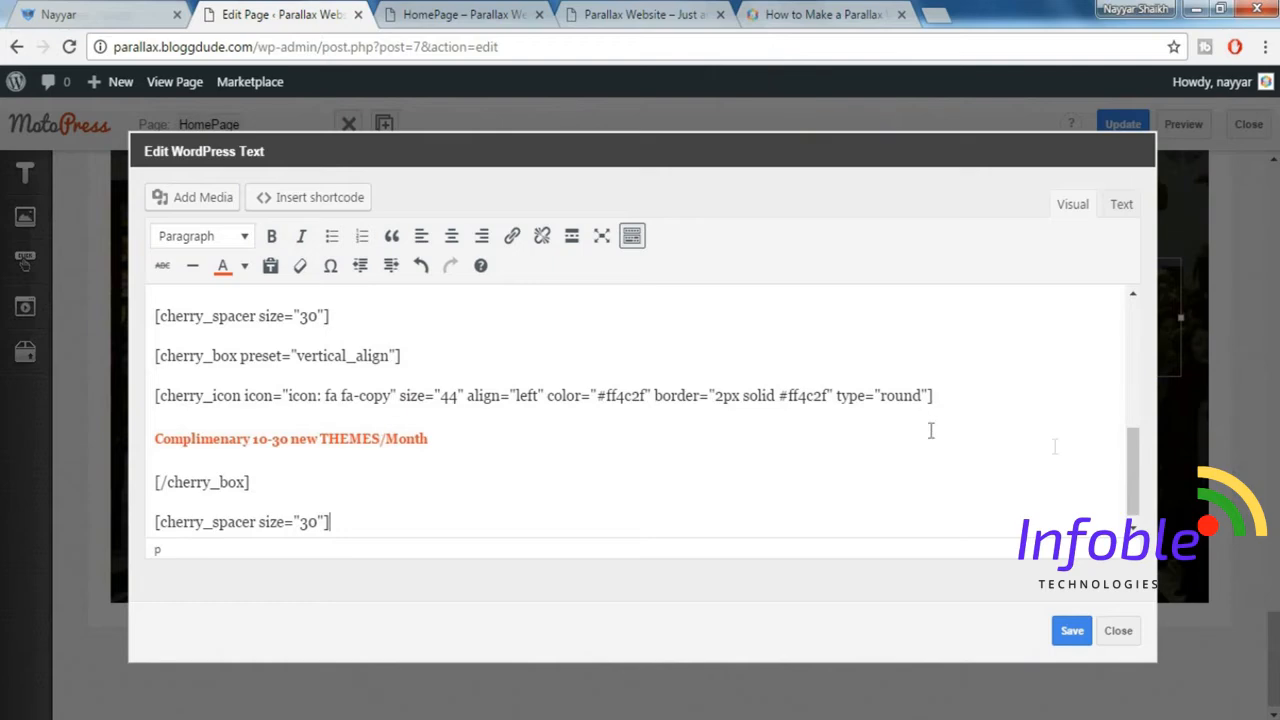
Change the icon in the second box's shortcode to fa-gears, matching the demo's second item.
{"action": "left_click_drag", "start_coordinate": [1132, 470], "coordinate": [1136, 392]}
{"action": "left_click_drag", "start_coordinate": [155, 437], "coordinate": [354, 432]}
{"action": "left_click", "coordinate": [354, 432]}
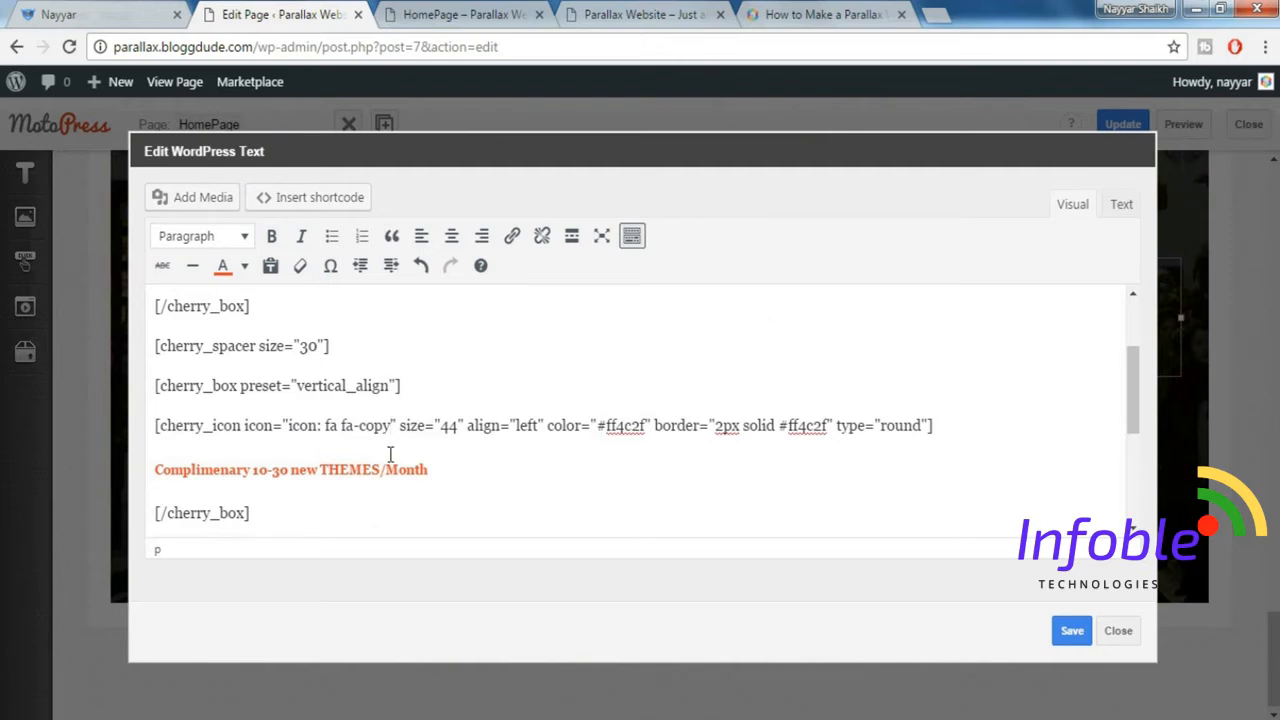
{"action": "key", "text": "Return"}
{"action": "key", "text": "BackSpace"}
{"action": "key", "text": "BackSpace"}
{"action": "key", "text": "BackSpace"}
{"action": "key", "text": "BackSpace"}
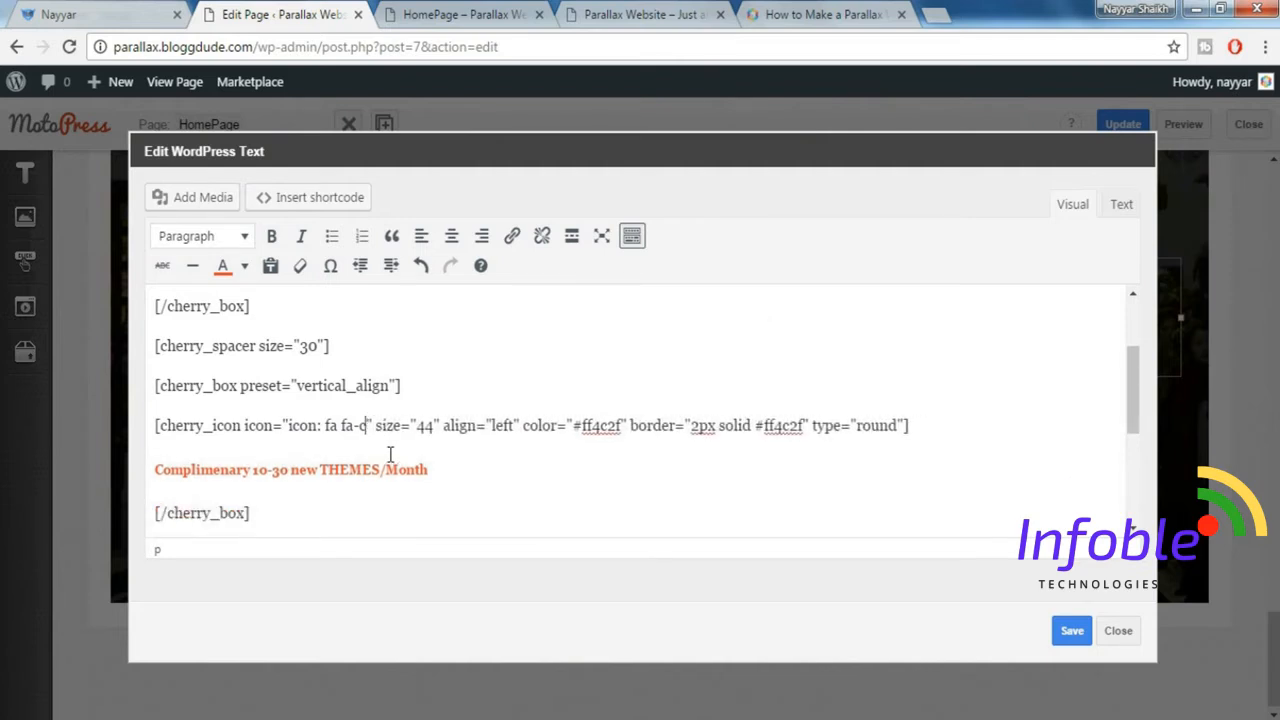
{"action": "key", "text": "BackSpace"}
{"action": "left_click", "coordinate": [138, 13]}
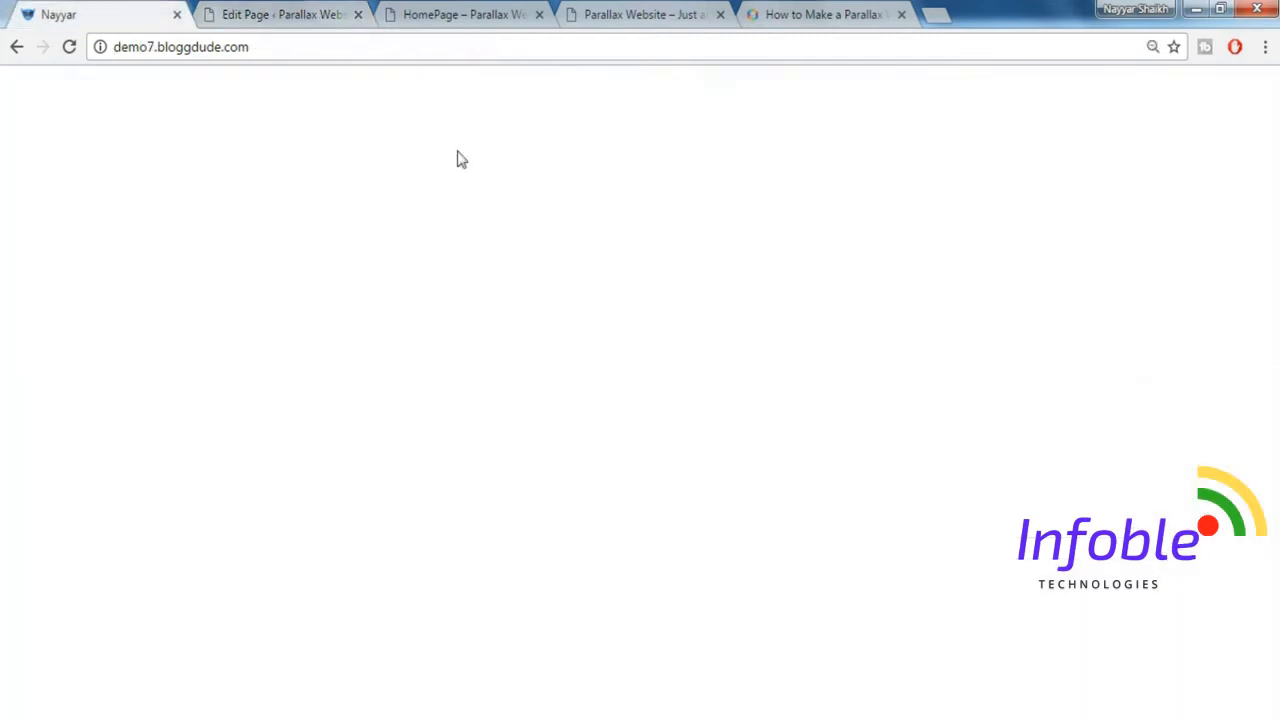
{"action": "left_click", "coordinate": [288, 12]}
{"action": "type", "text": "gears"}
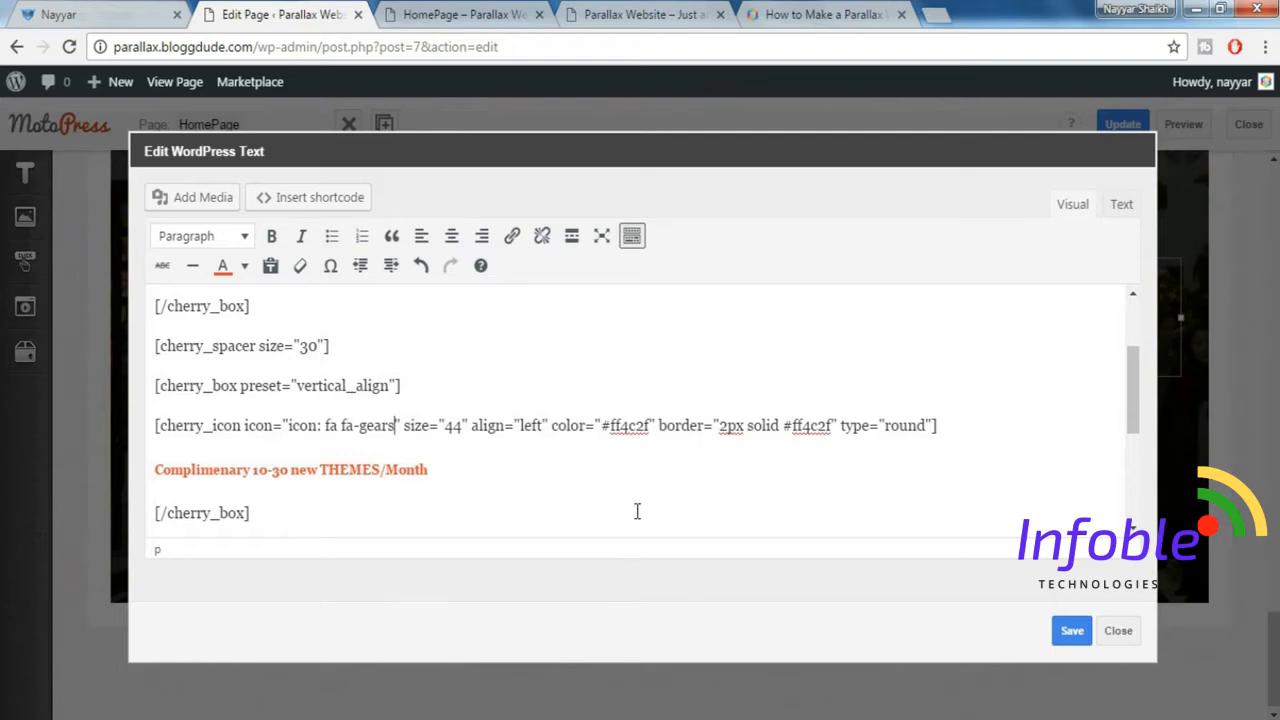
Change the icon in the third box's shortcode to fa-download and save the text block.
{"action": "scroll", "coordinate": [637, 511], "scroll_direction": "down", "scroll_amount": 3}
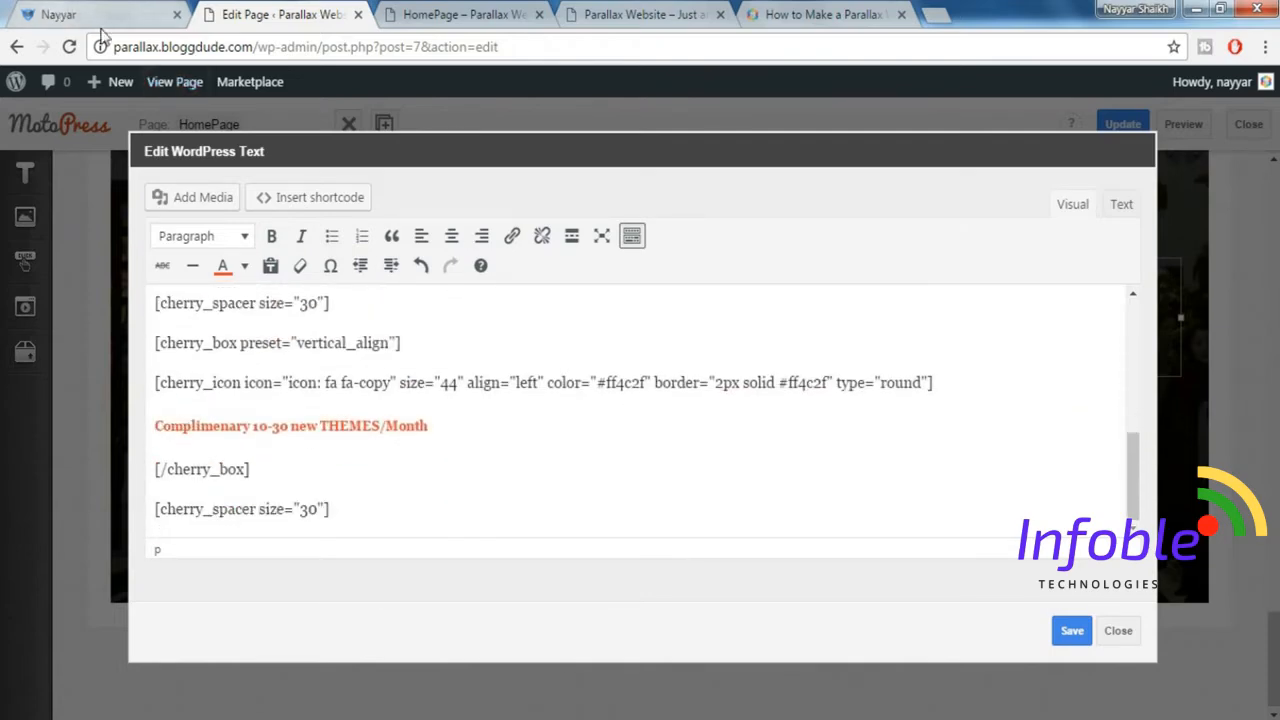
{"action": "left_click", "coordinate": [60, 14]}
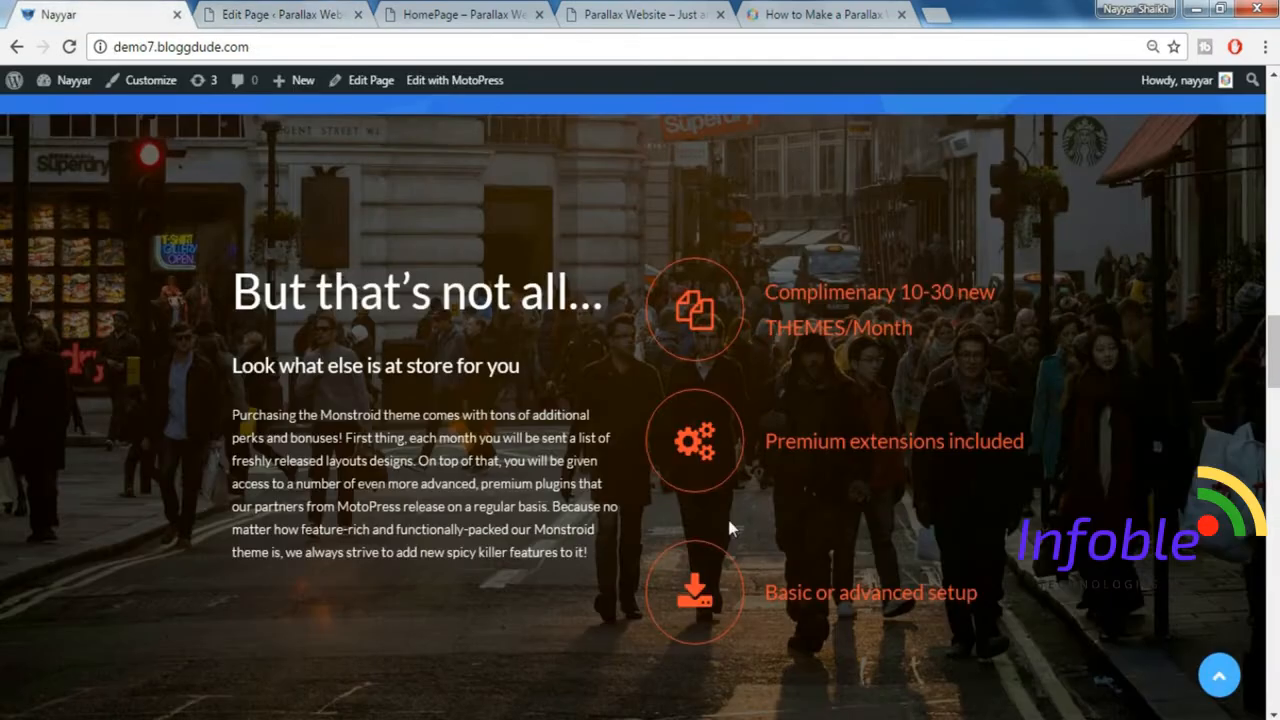
{"action": "left_click", "coordinate": [297, 12]}
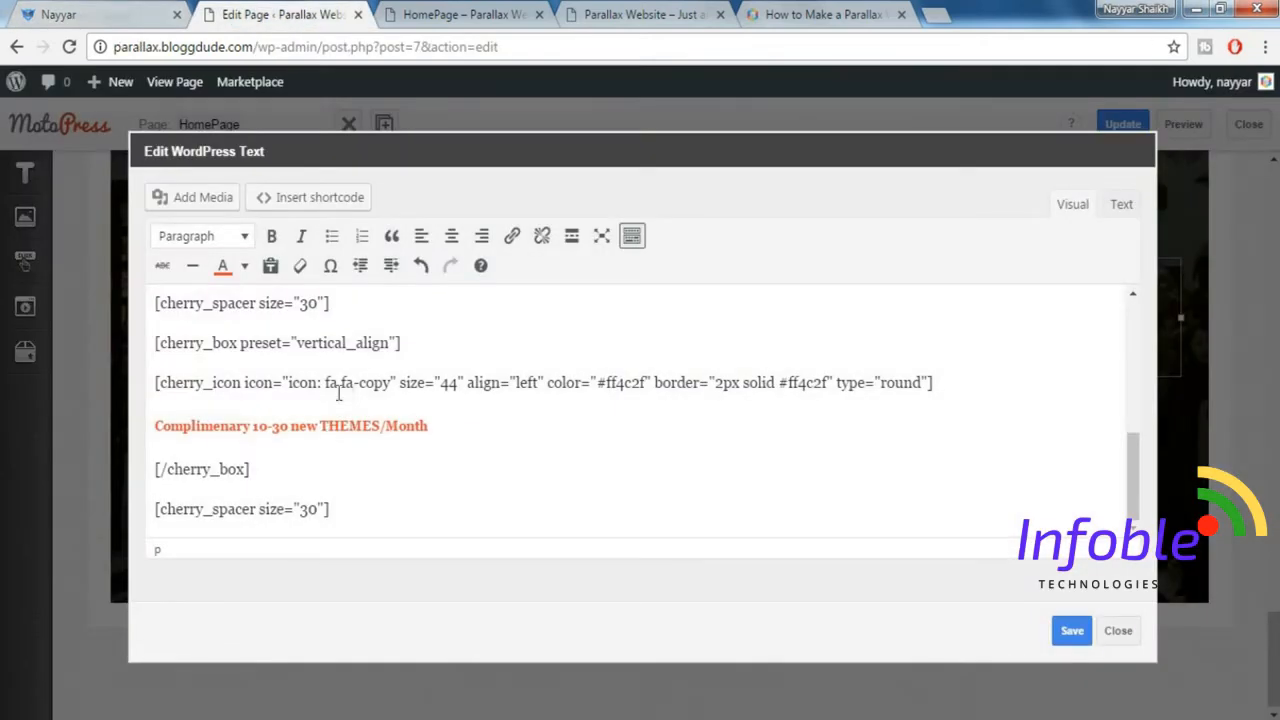
{"action": "left_click_drag", "start_coordinate": [359, 387], "coordinate": [388, 384]}
{"action": "type", "text": "download"}
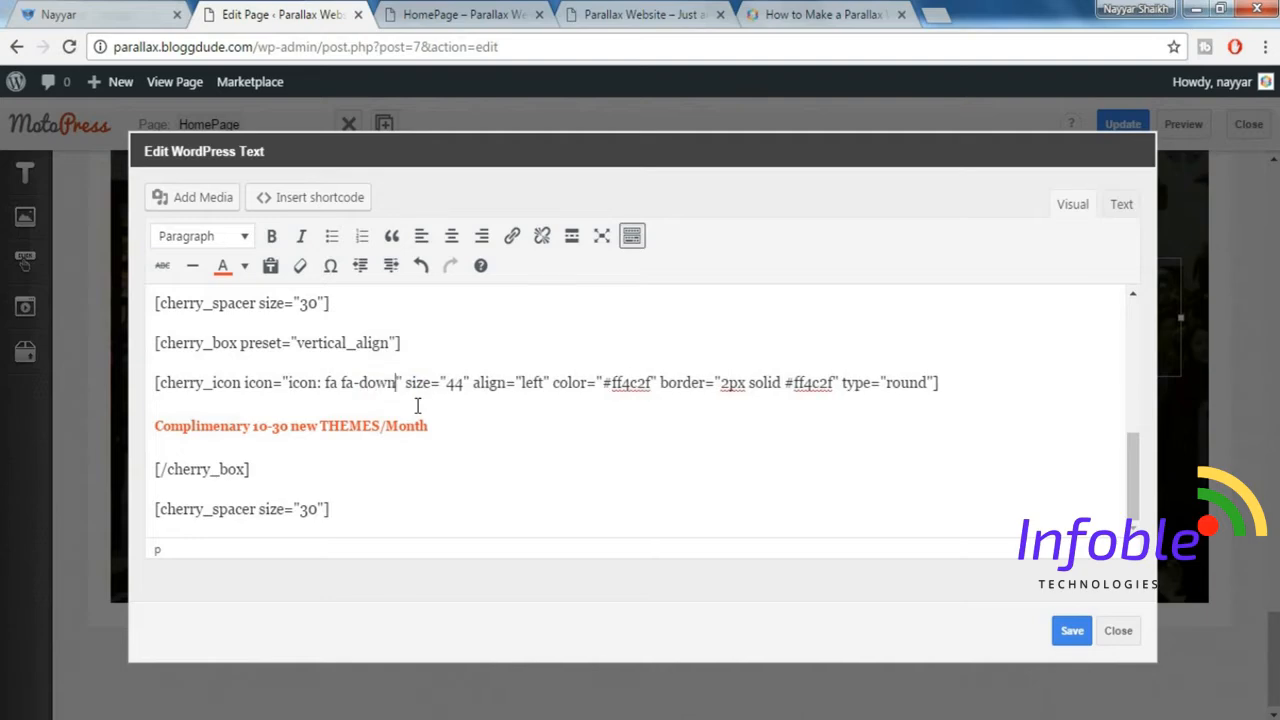
{"action": "left_click", "coordinate": [1087, 637]}
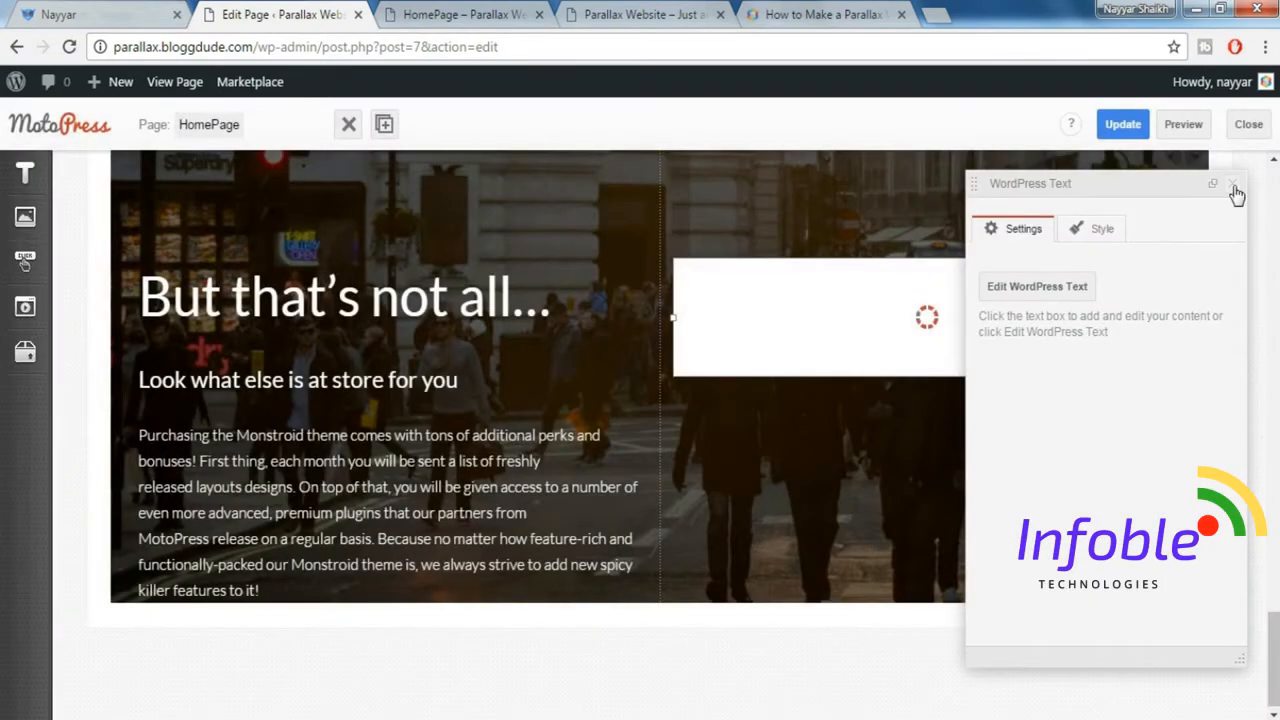
{"action": "left_click", "coordinate": [1236, 193]}
{"action": "scroll", "coordinate": [945, 385], "scroll_direction": "down", "scroll_amount": 1}
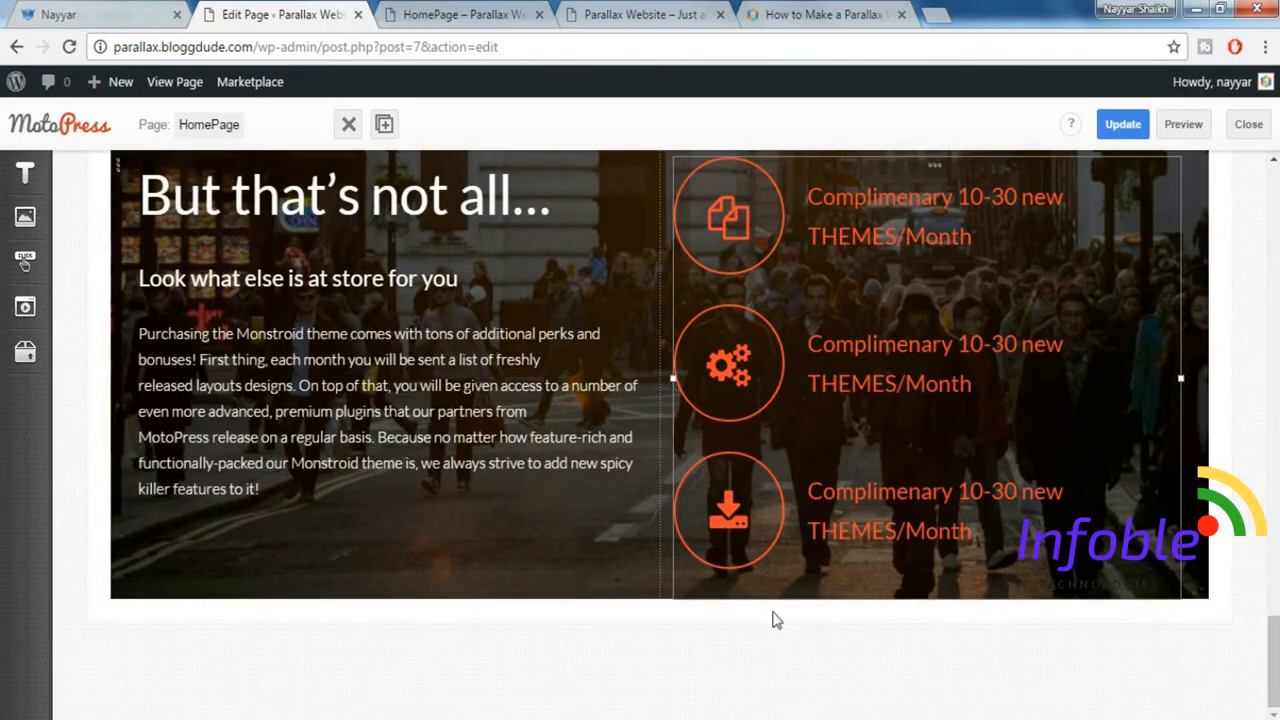
Add the "Padding bottom 140px" style to the row containing the "But that's not all…" section.
{"action": "scroll", "coordinate": [776, 620], "scroll_direction": "up", "scroll_amount": 3}
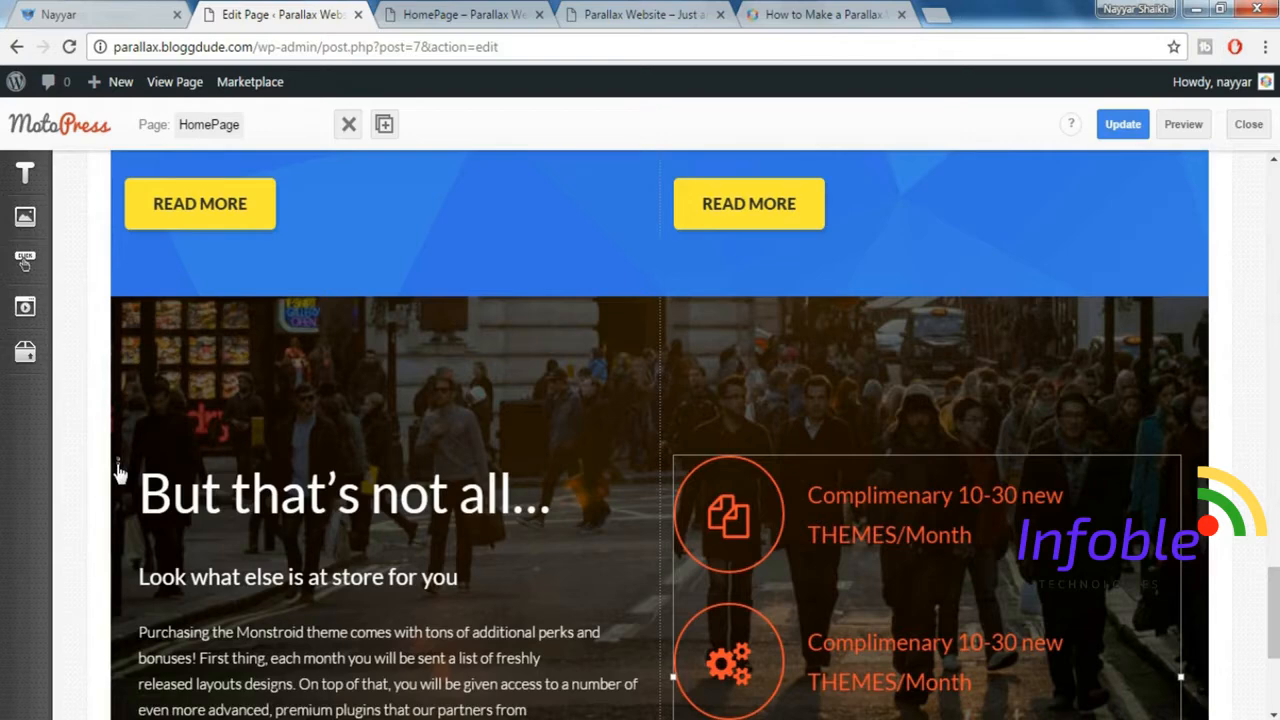
{"action": "left_click", "coordinate": [118, 470]}
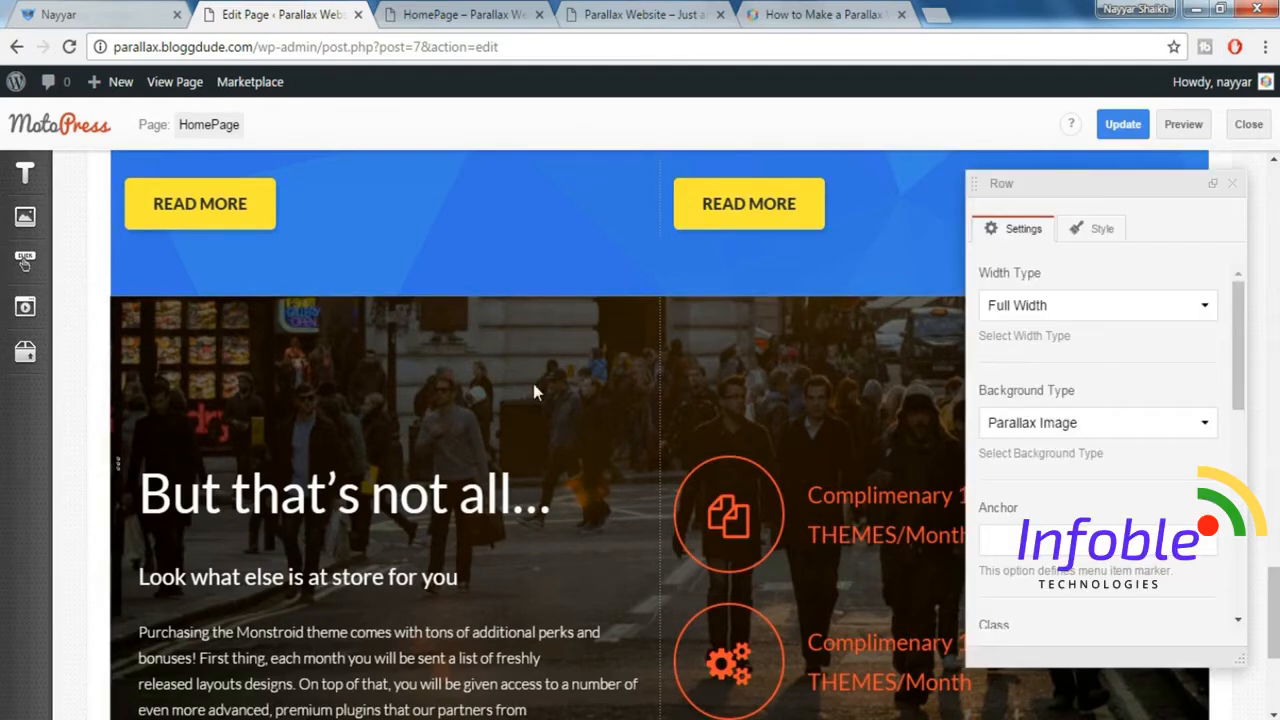
{"action": "left_click", "coordinate": [1100, 230]}
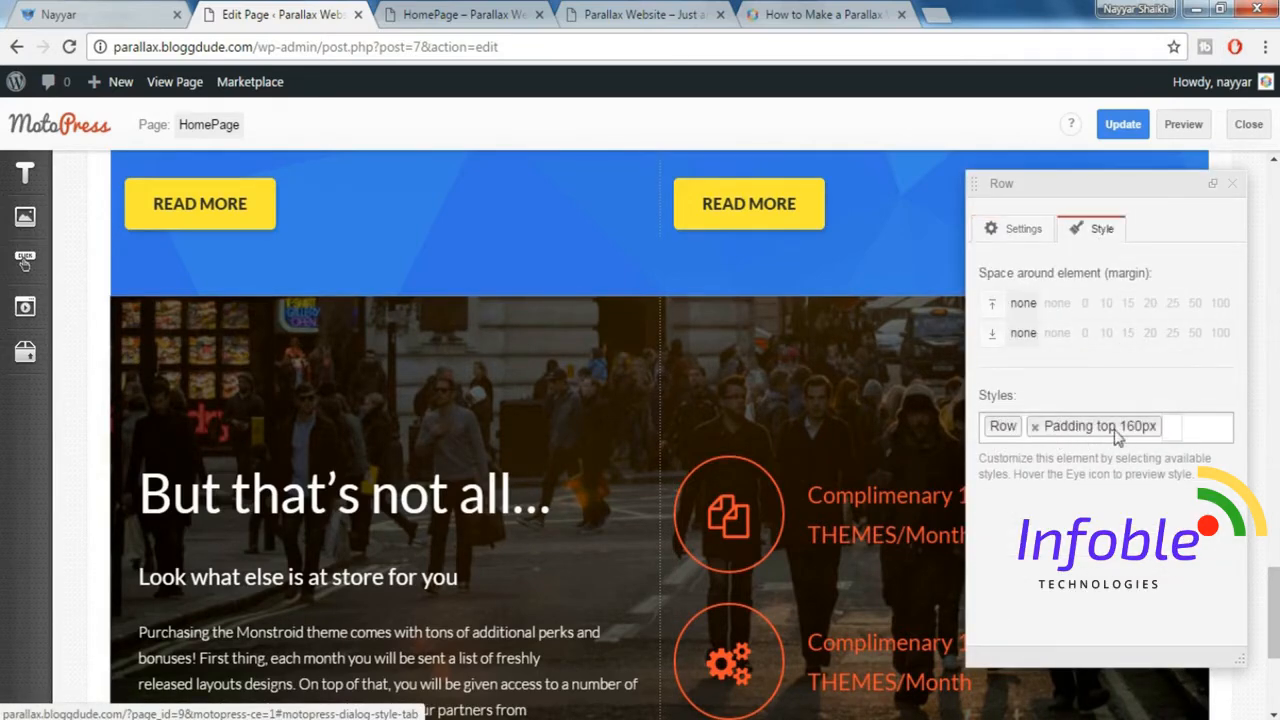
{"action": "left_click", "coordinate": [1180, 430]}
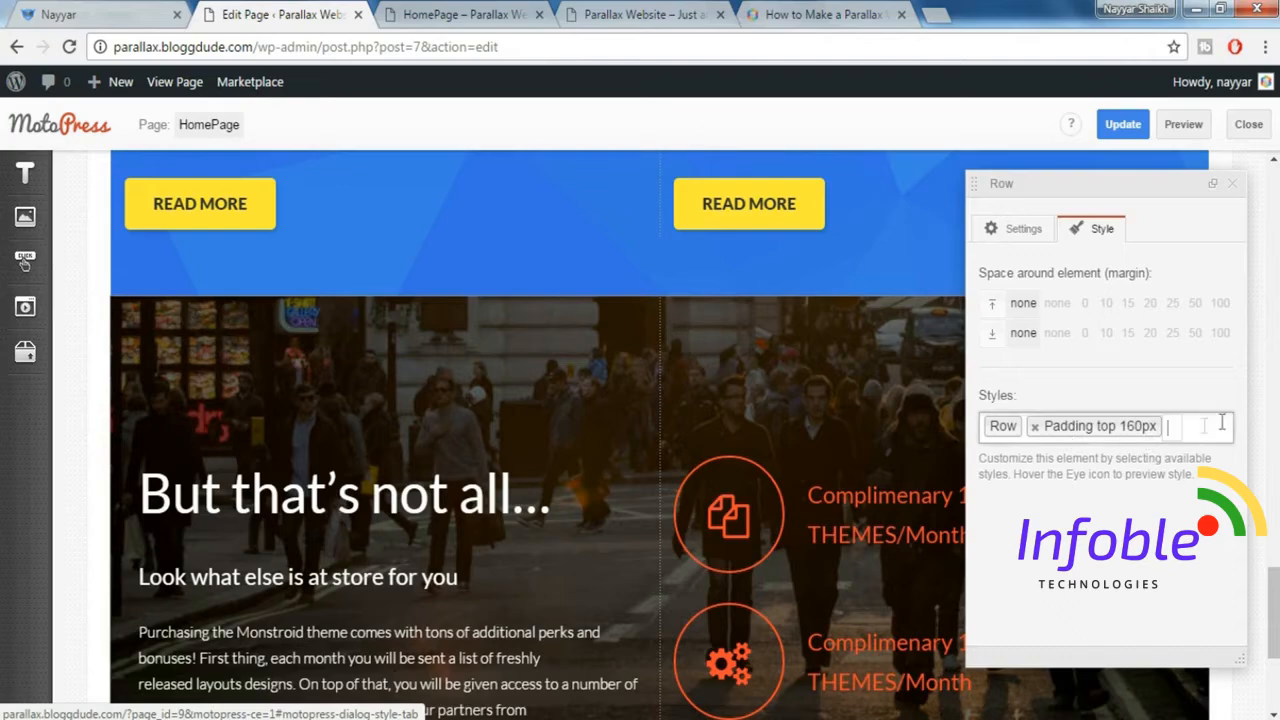
{"action": "scroll", "coordinate": [1150, 560], "scroll_direction": "down", "scroll_amount": 5}
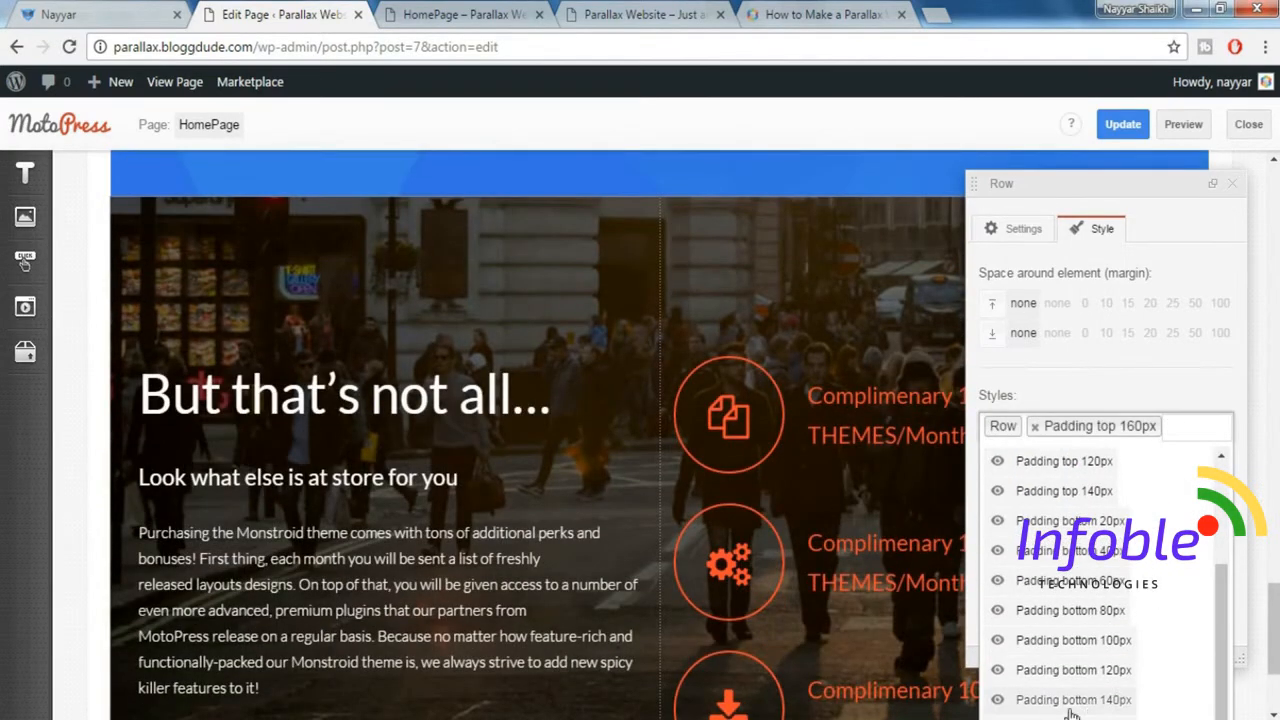
{"action": "left_click", "coordinate": [1118, 700]}
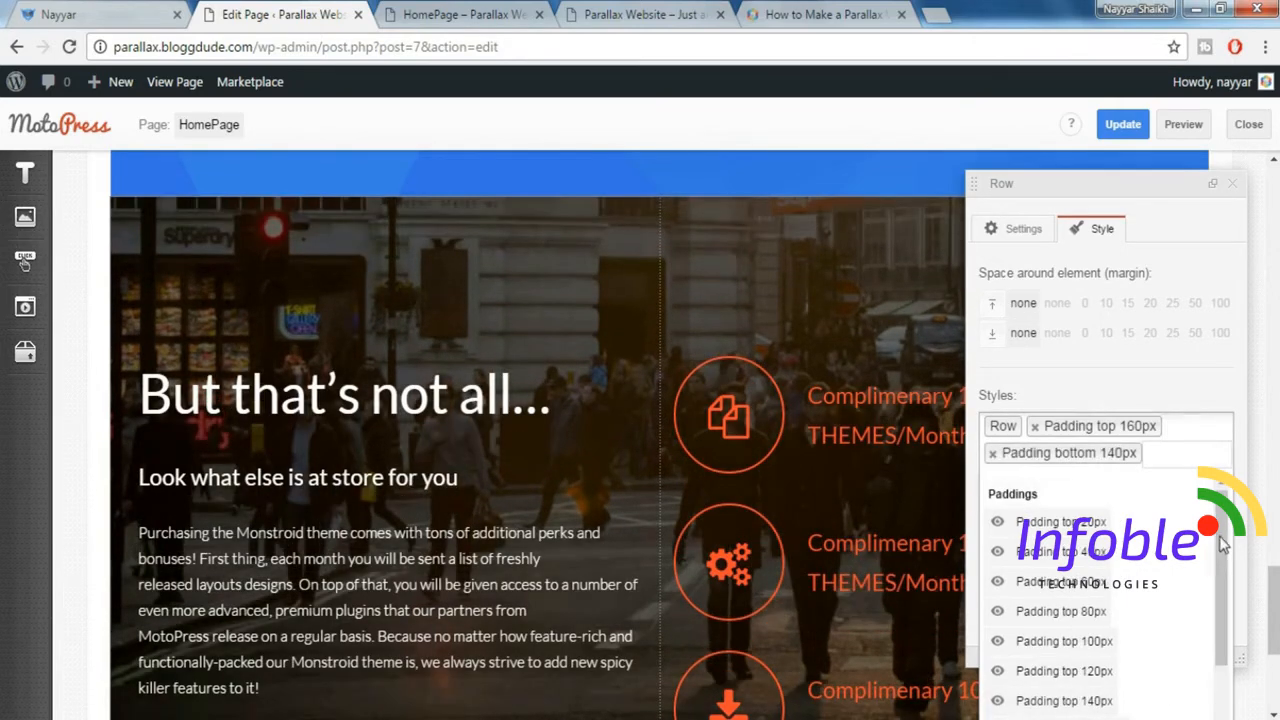
{"action": "left_click", "coordinate": [1237, 195]}
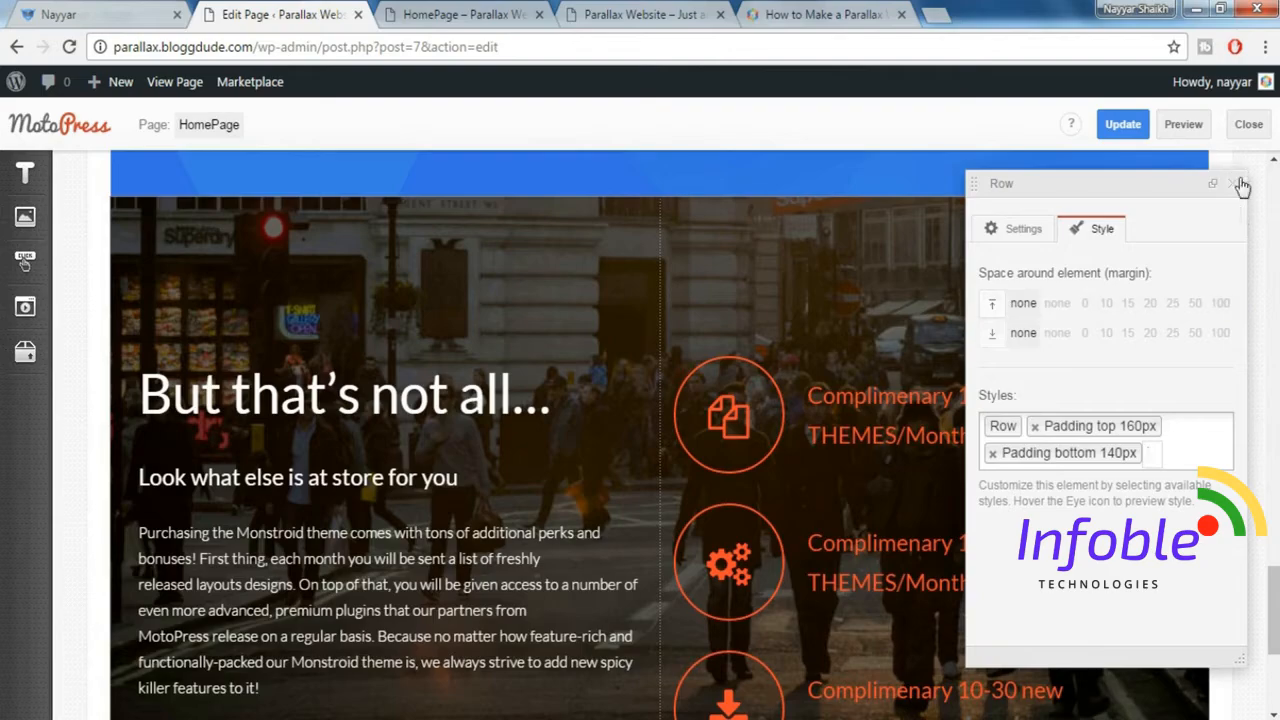
{"action": "scroll", "coordinate": [1158, 360], "scroll_direction": "down", "scroll_amount": 3}
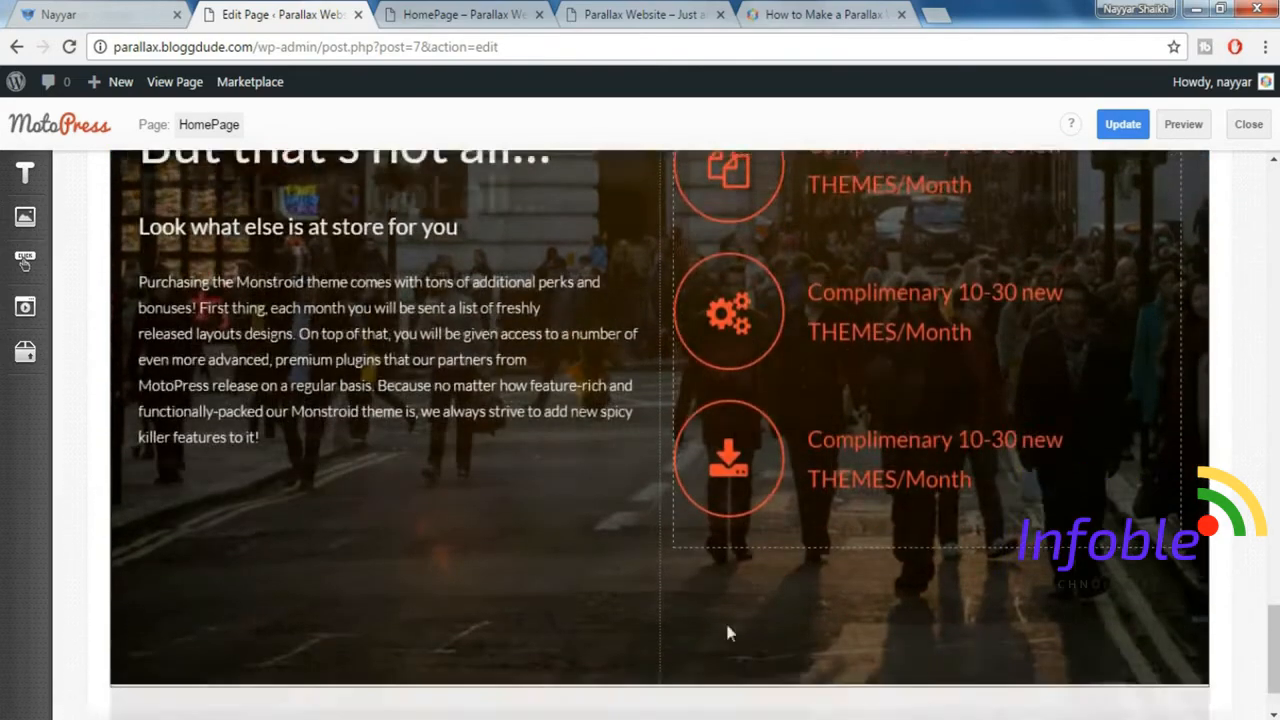
Preview the homepage and shrink the browser window to examine its responsive layout at a narrow width.
{"action": "left_click", "coordinate": [1184, 130]}
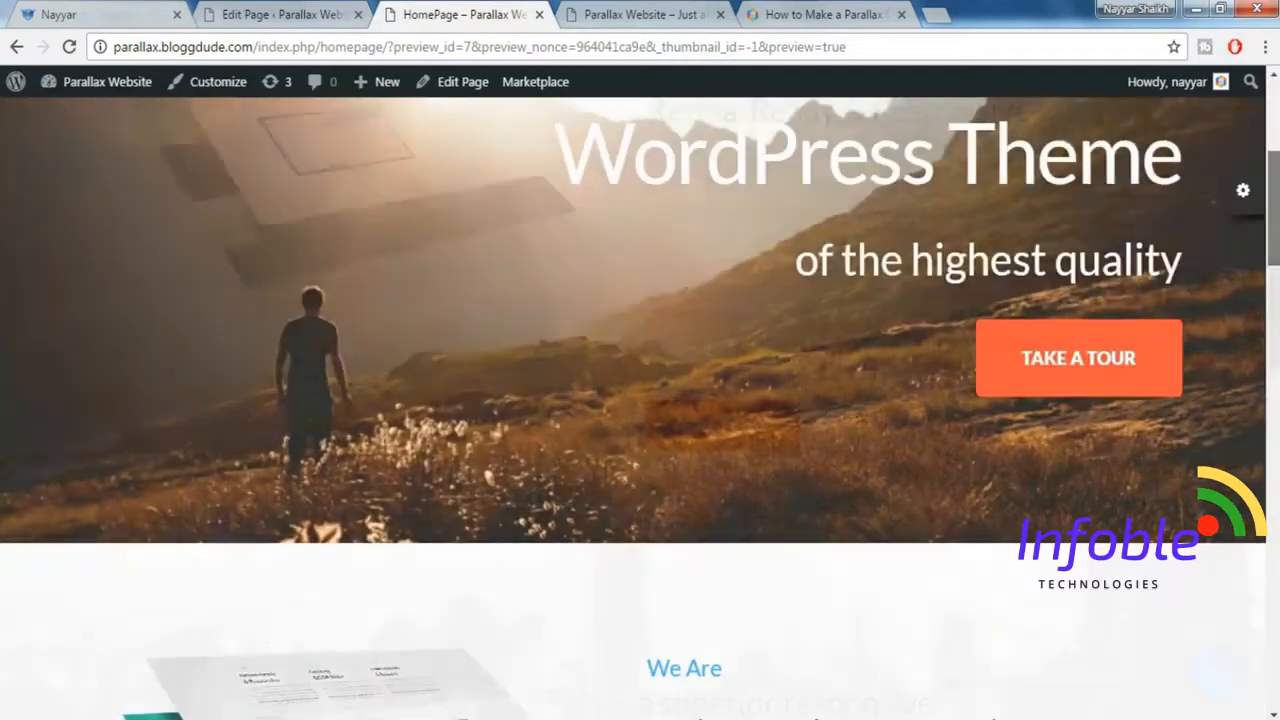
{"action": "scroll", "coordinate": [1113, 228], "scroll_direction": "up", "scroll_amount": 1}
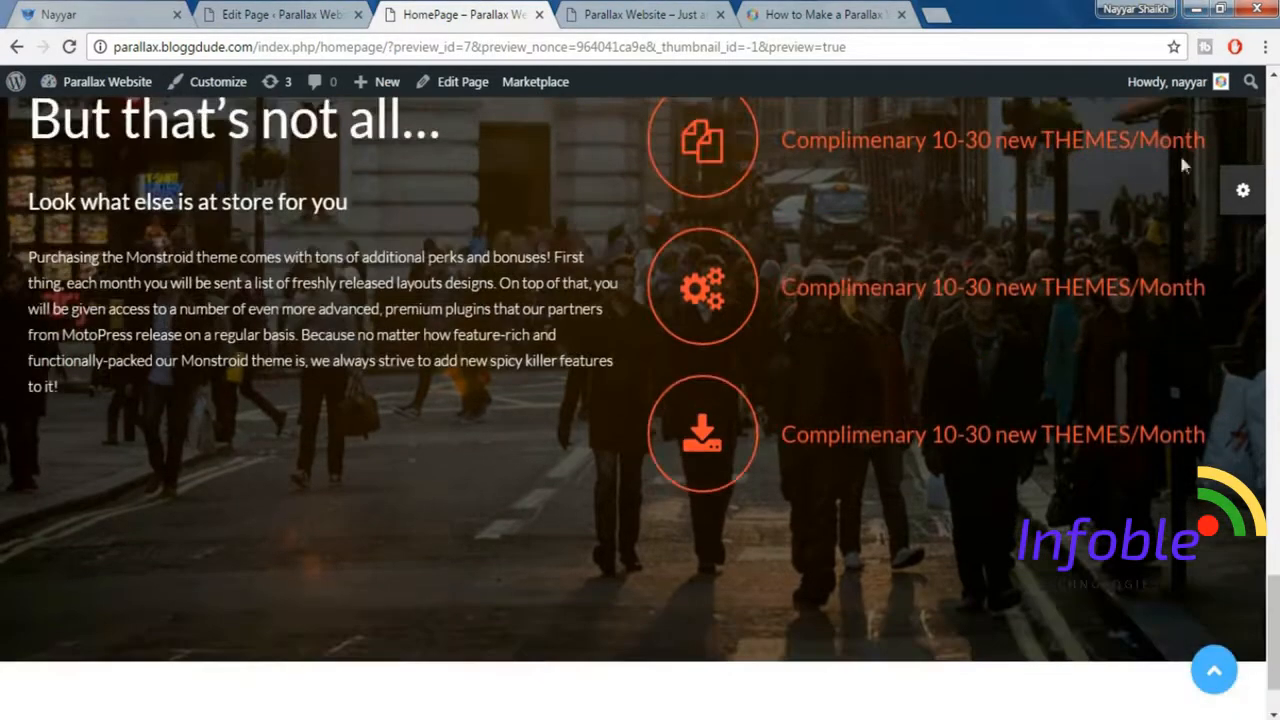
{"action": "left_click", "coordinate": [1219, 8]}
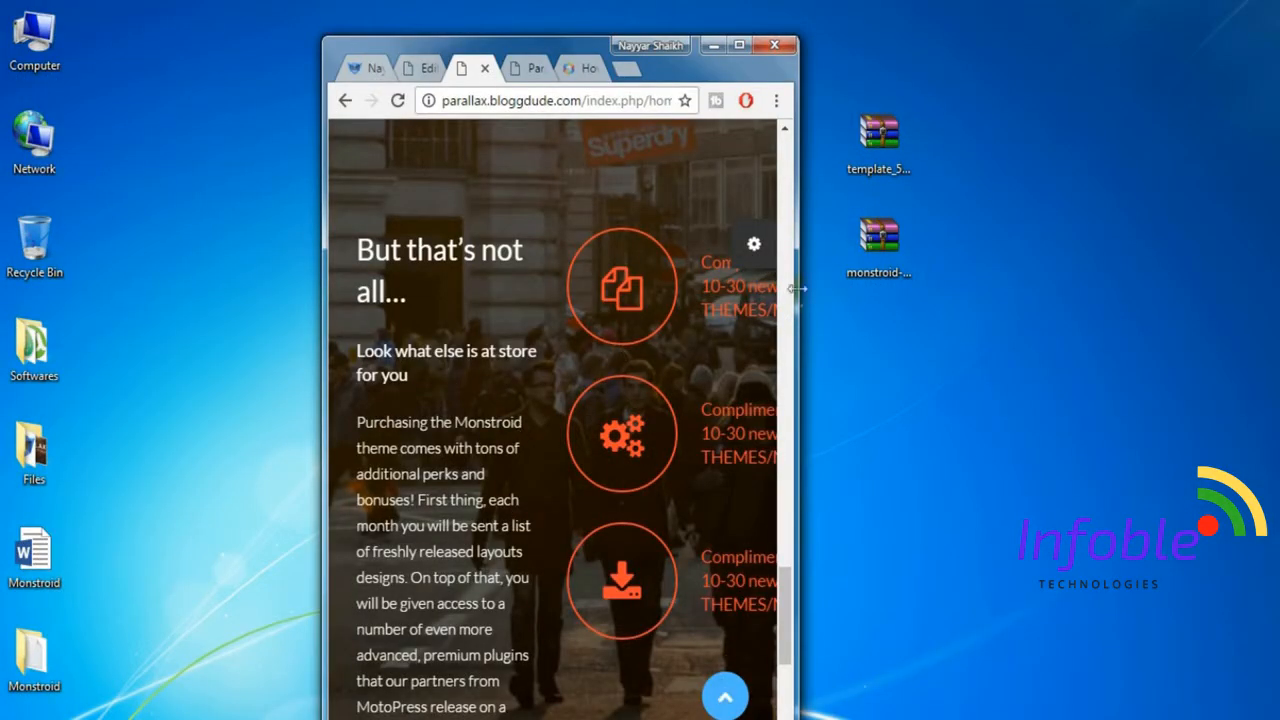
{"action": "scroll", "coordinate": [689, 387], "scroll_direction": "up", "scroll_amount": 5}
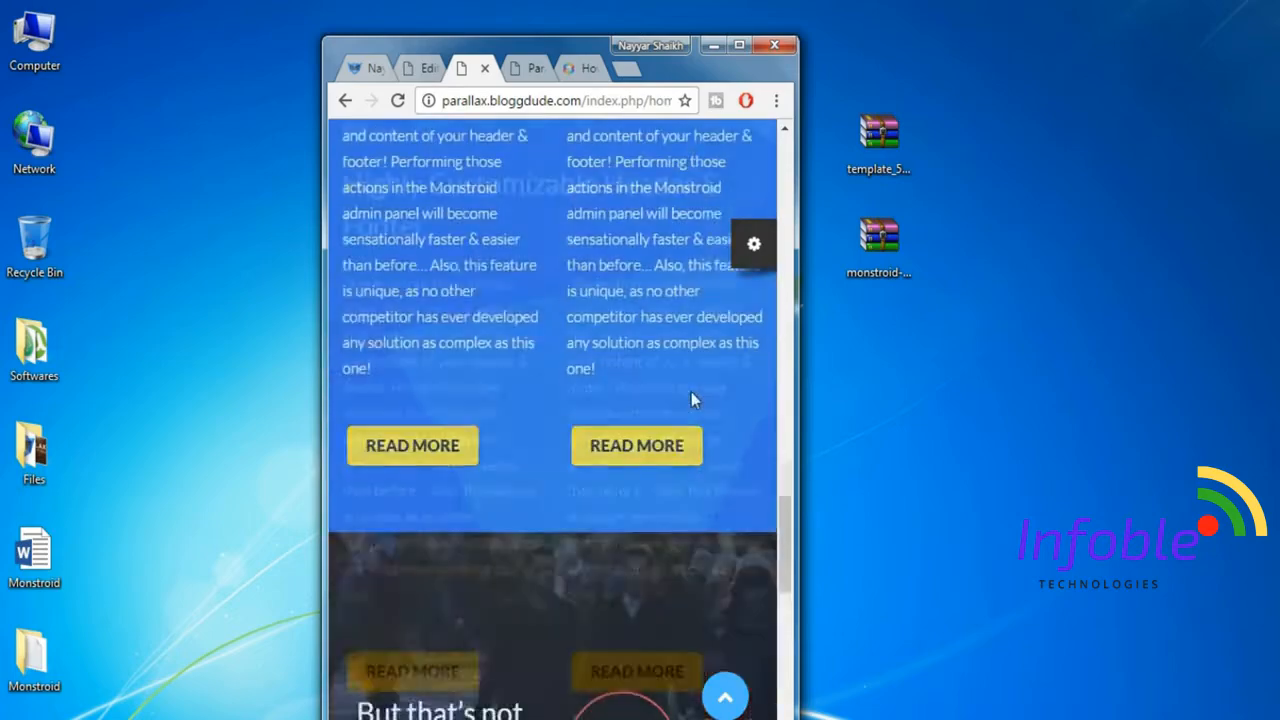
{"action": "scroll", "coordinate": [691, 400], "scroll_direction": "up", "scroll_amount": 7}
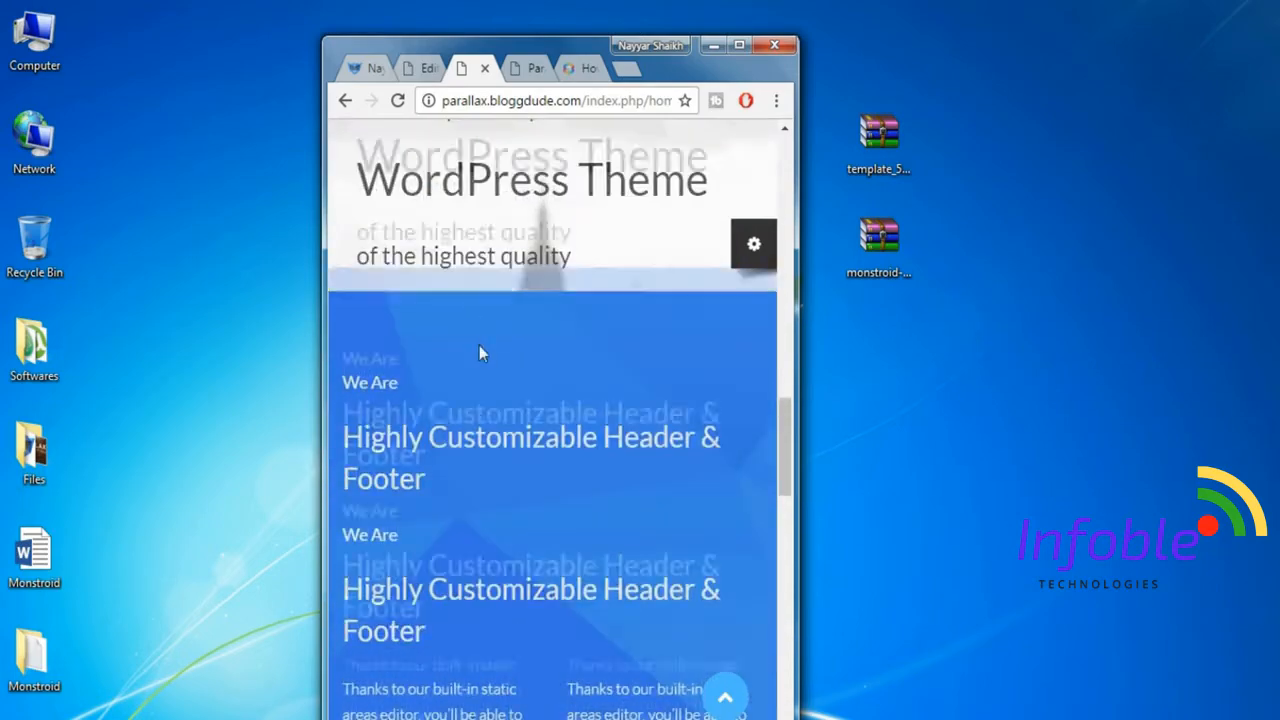
Examine the rest of the homepage preview at the narrow width, from the blue two-column section back up to the header.
{"action": "scroll", "coordinate": [479, 352], "scroll_direction": "down", "scroll_amount": 7}
{"action": "scroll", "coordinate": [656, 464], "scroll_direction": "up", "scroll_amount": 5}
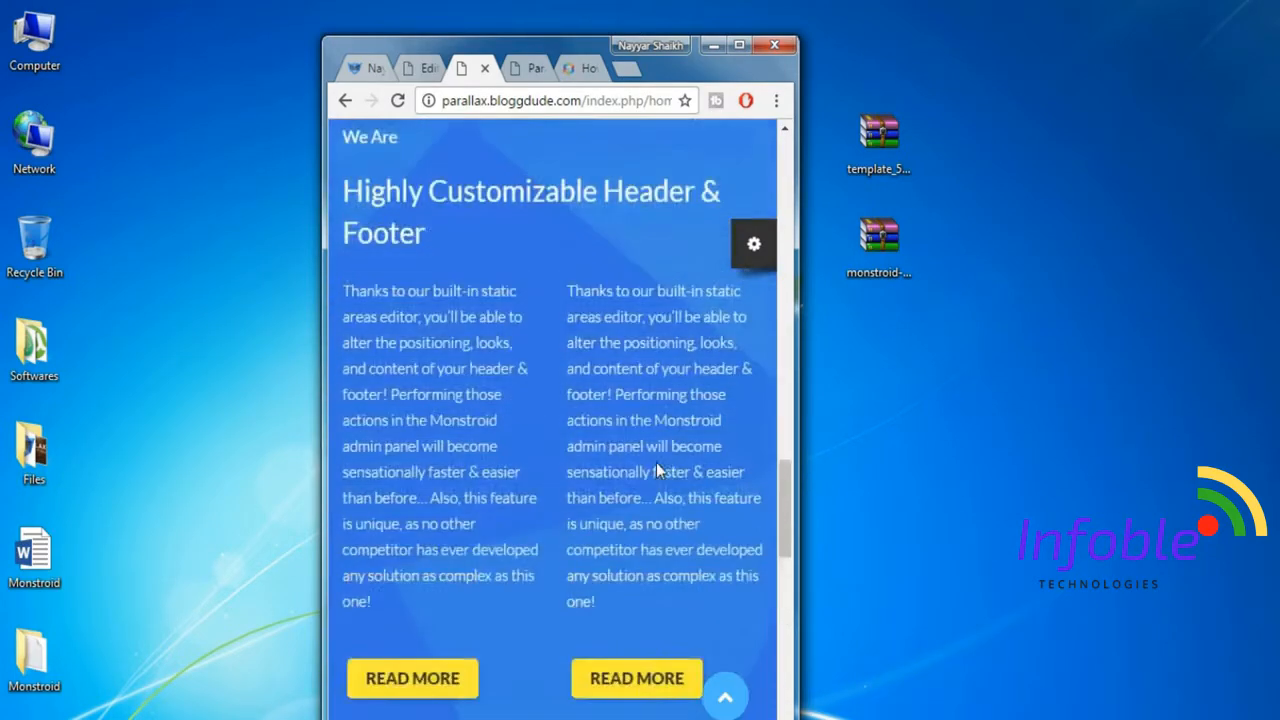
{"action": "scroll", "coordinate": [657, 470], "scroll_direction": "up", "scroll_amount": 10}
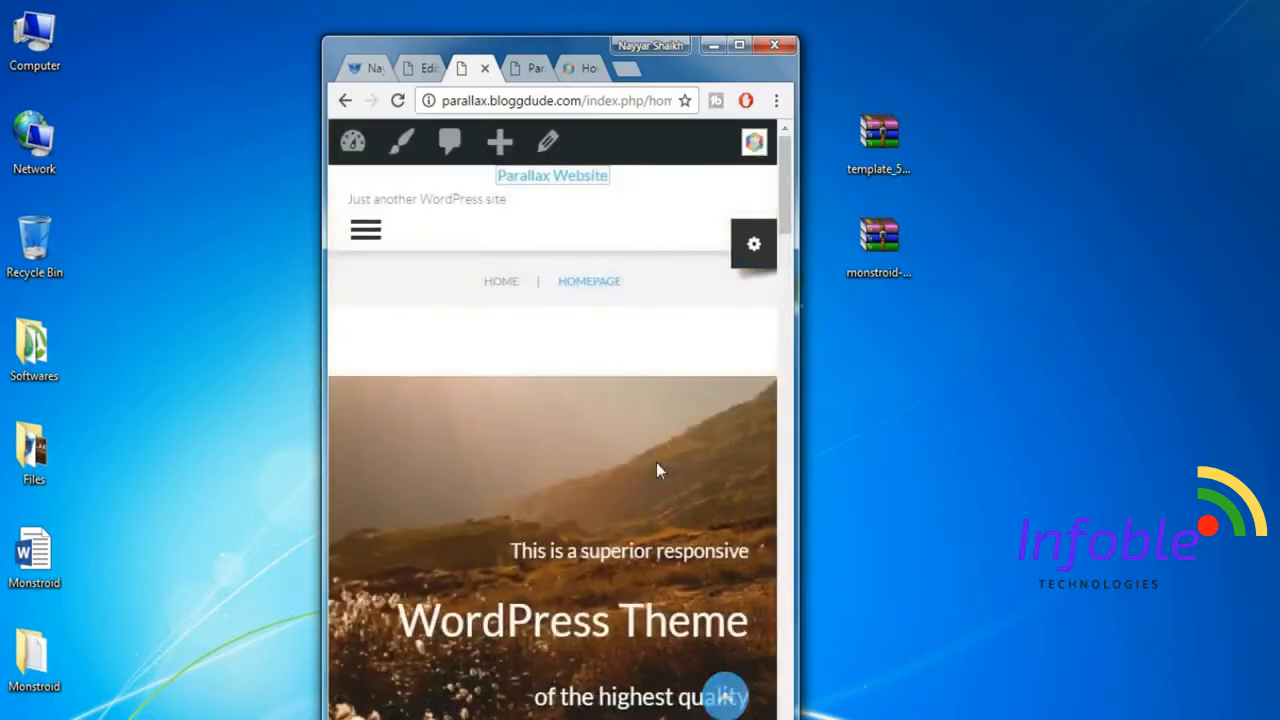
{"action": "scroll", "coordinate": [656, 470], "scroll_direction": "down", "scroll_amount": 5}
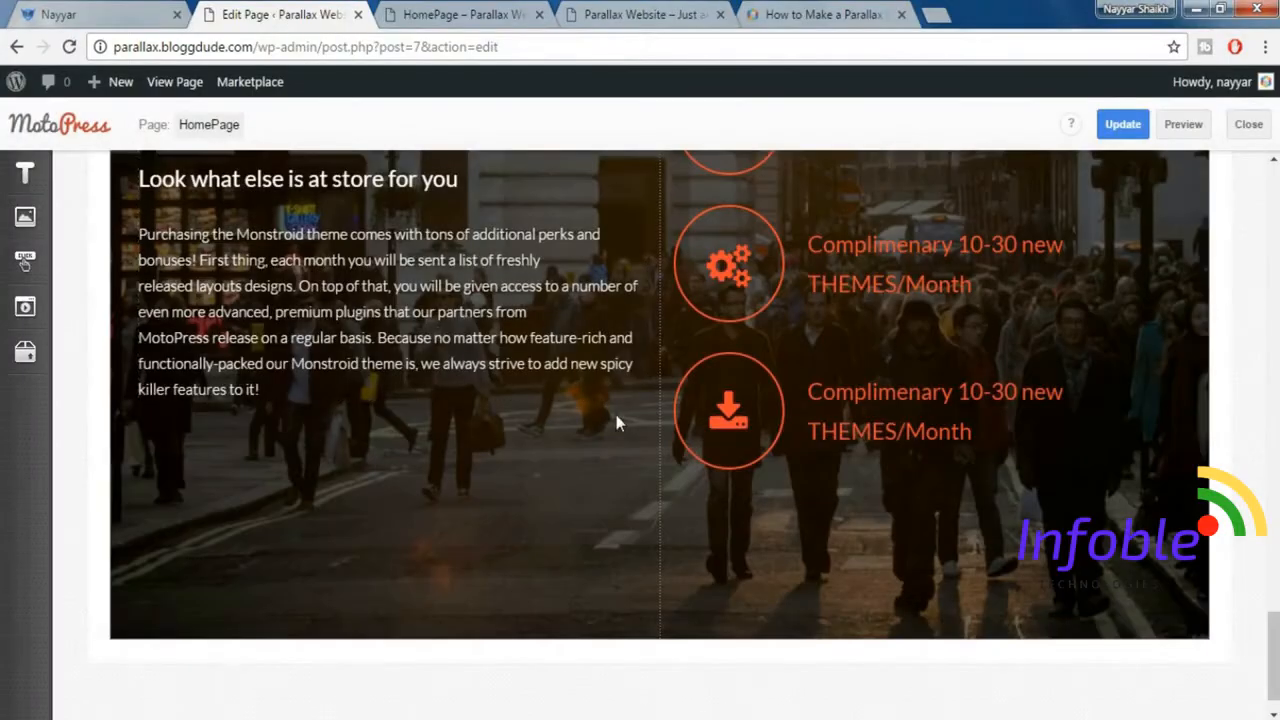
{"action": "scroll", "coordinate": [616, 420], "scroll_direction": "up", "scroll_amount": 2}
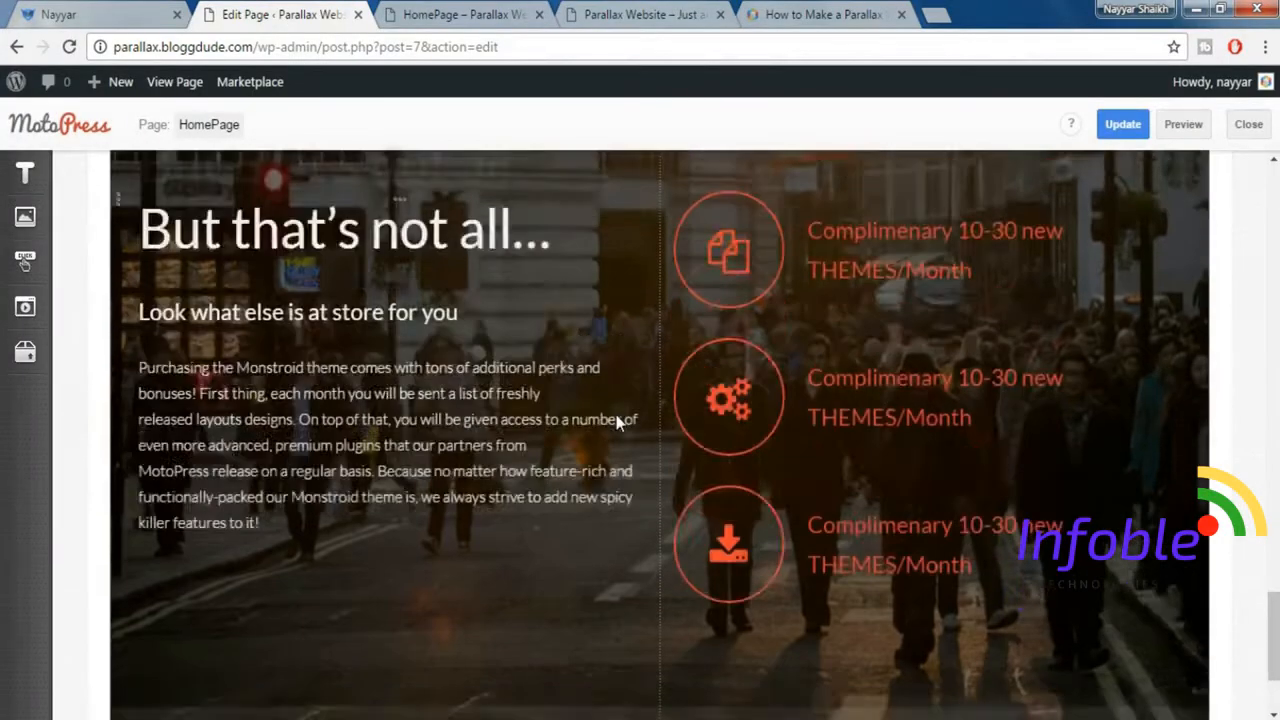
Set the column sizes of the "But that's not all…" text column to 12 for phones, 12 for tablets and 4 for large desktops.
{"action": "scroll", "coordinate": [616, 420], "scroll_direction": "up", "scroll_amount": 3}
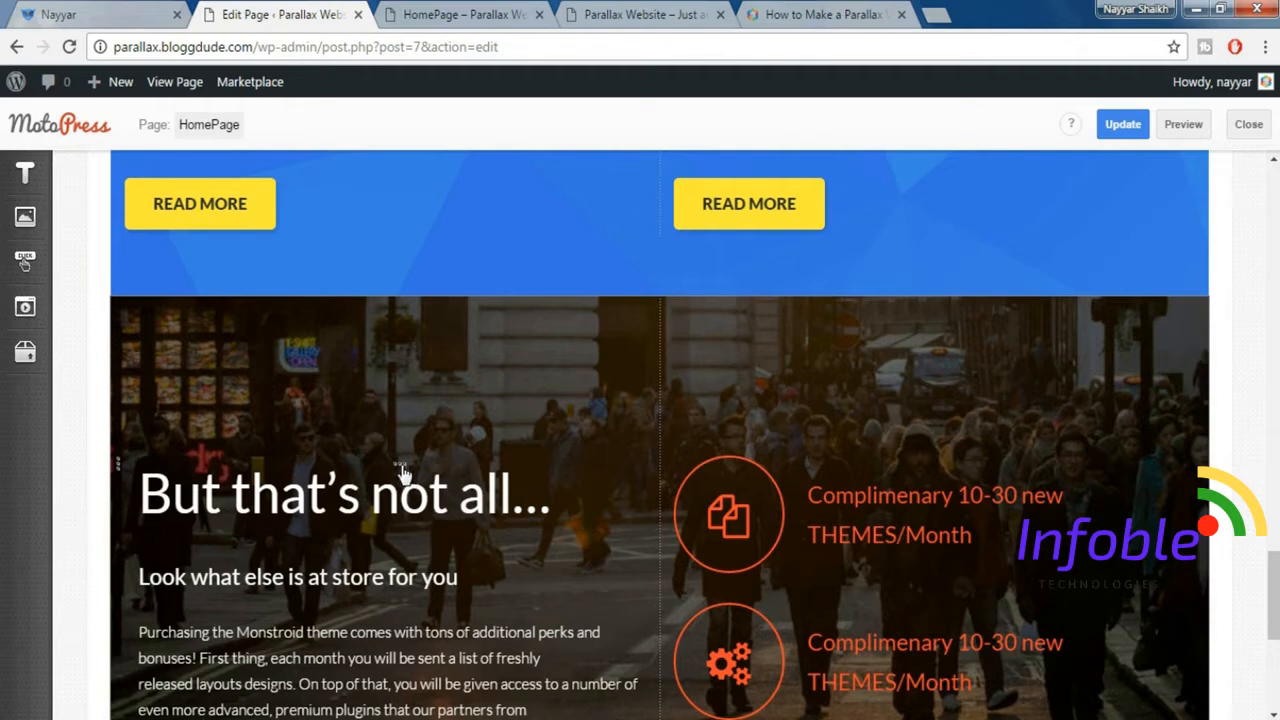
{"action": "left_click", "coordinate": [401, 472]}
{"action": "double_click", "coordinate": [1071, 318]}
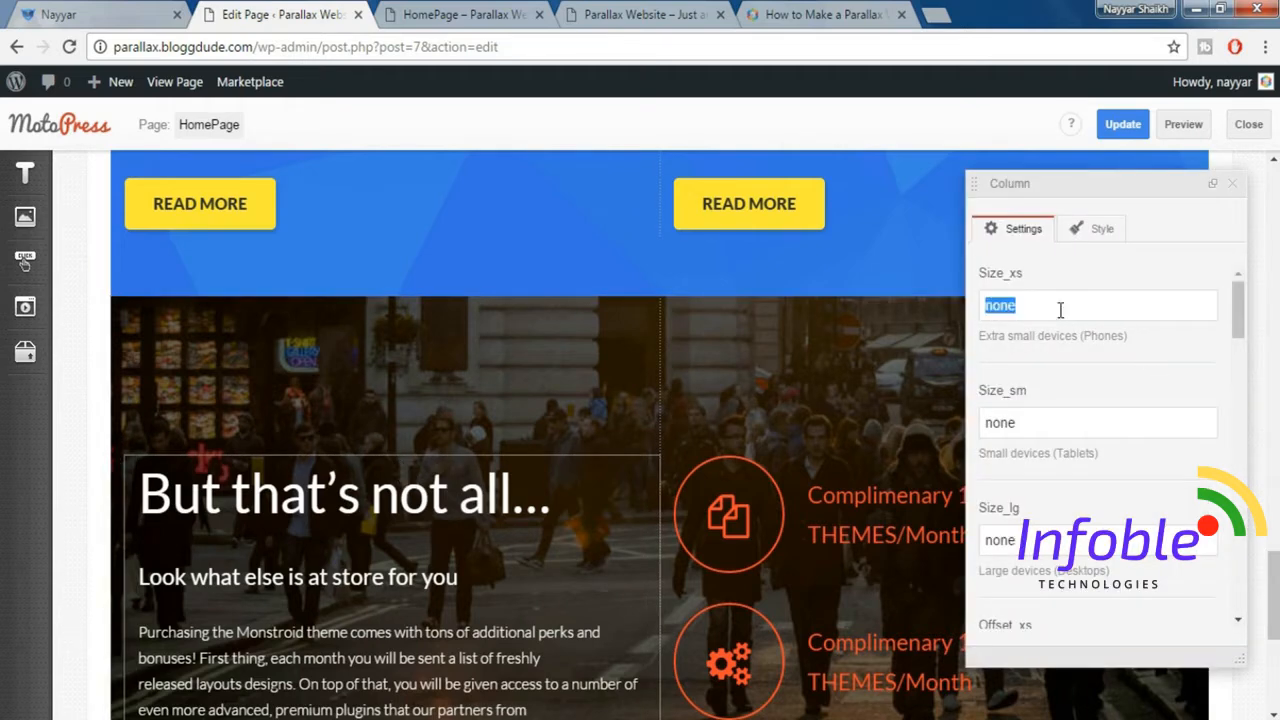
{"action": "type", "text": "12"}
{"action": "key", "text": "Tab"}
{"action": "type", "text": "12"}
{"action": "key", "text": "Tab"}
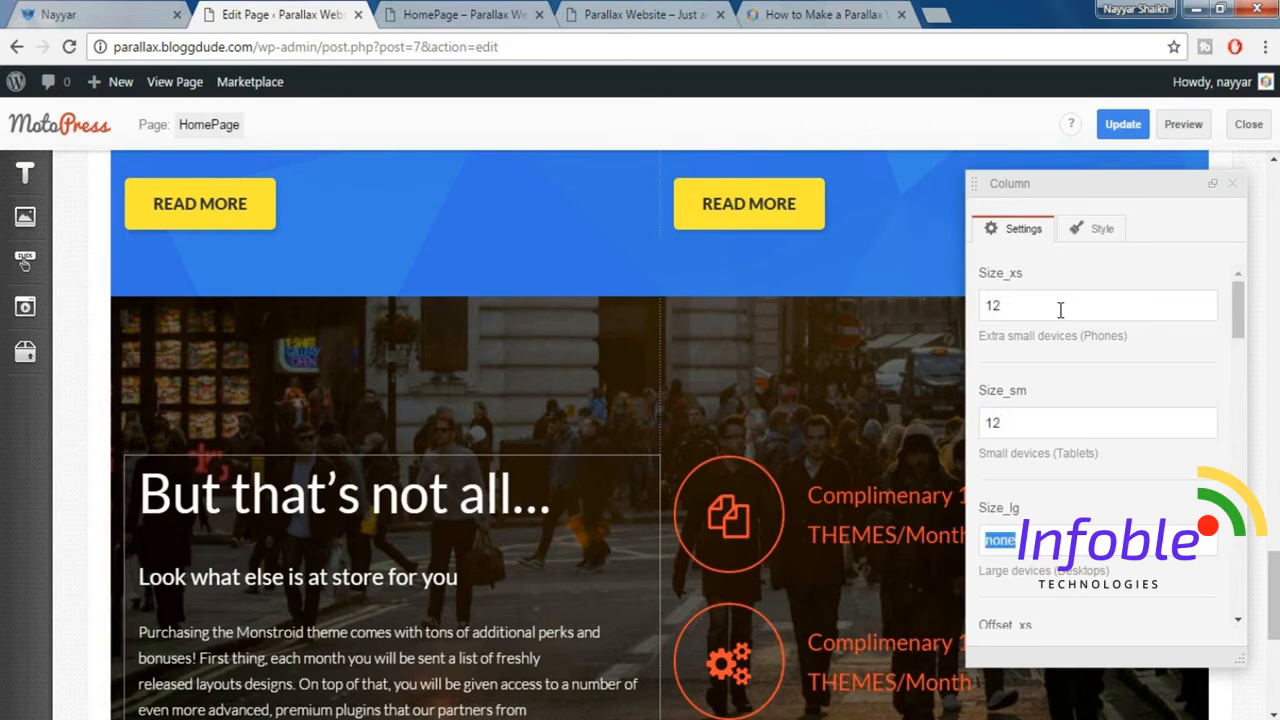
{"action": "type", "text": "4"}
Set the large-desktop offset of the "But that's not all…" text column to 2 and close its settings.
{"action": "scroll", "coordinate": [1125, 430], "scroll_direction": "down", "scroll_amount": 4}
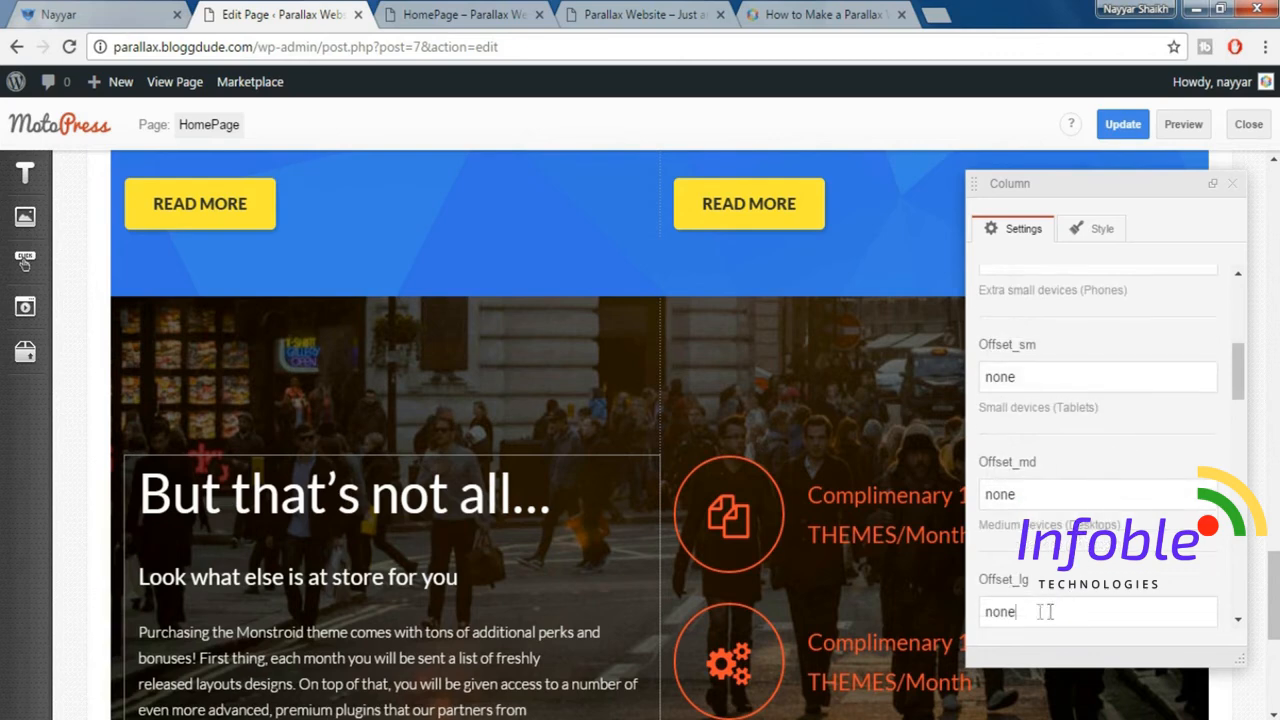
{"action": "left_click_drag", "start_coordinate": [1045, 612], "coordinate": [976, 620]}
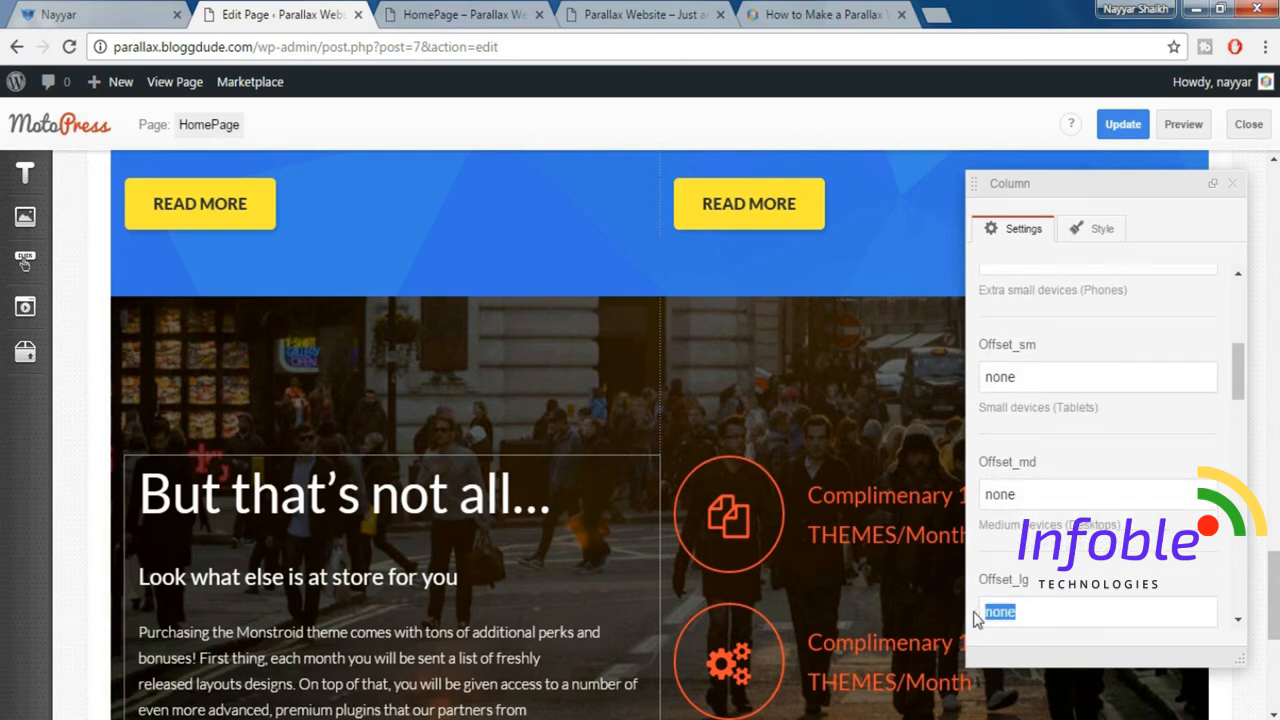
{"action": "type", "text": "2"}
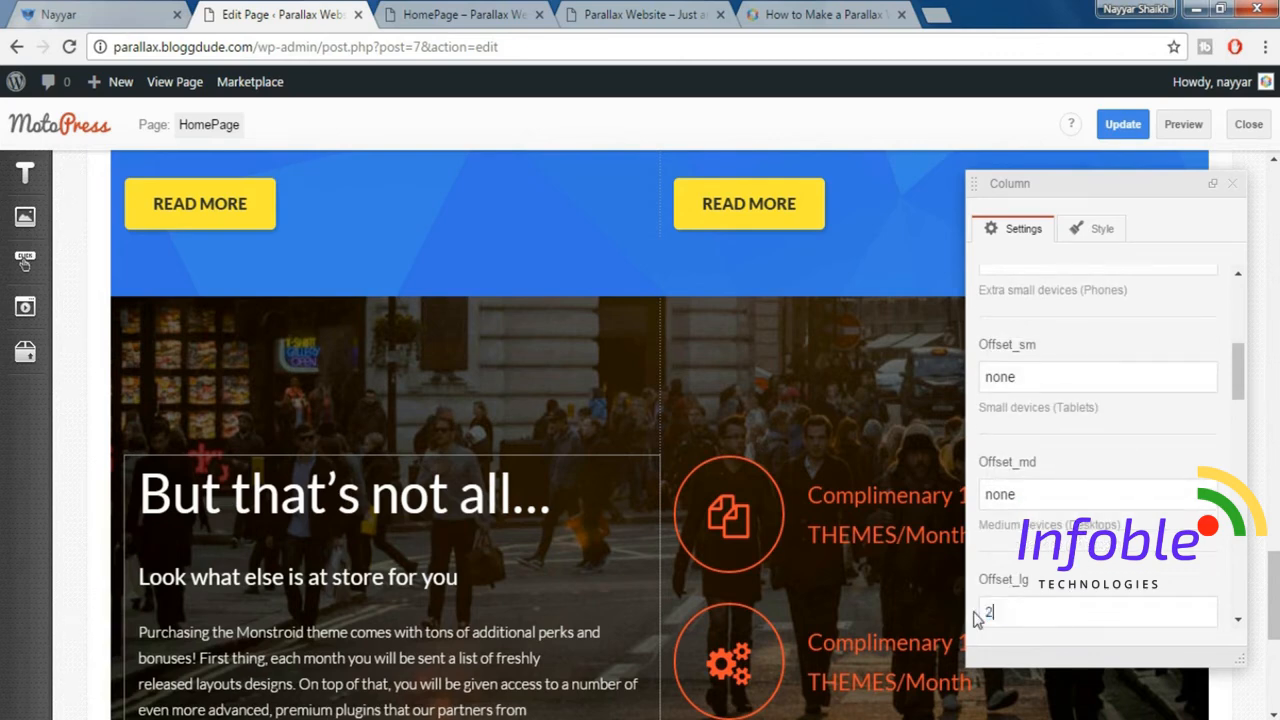
{"action": "left_click", "coordinate": [1233, 183]}
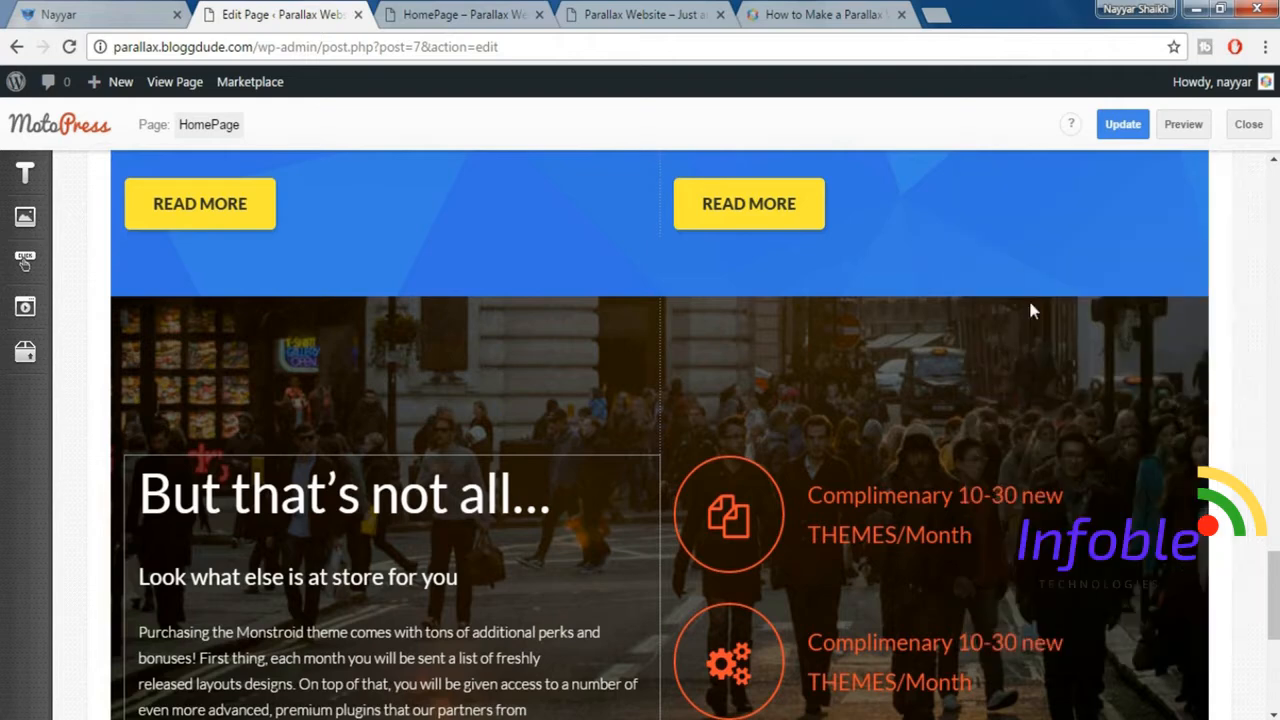
Set the icon list column's sizes to 12 for phones, 16 for tablets and 4 for large desktops.
{"action": "left_click", "coordinate": [940, 473]}
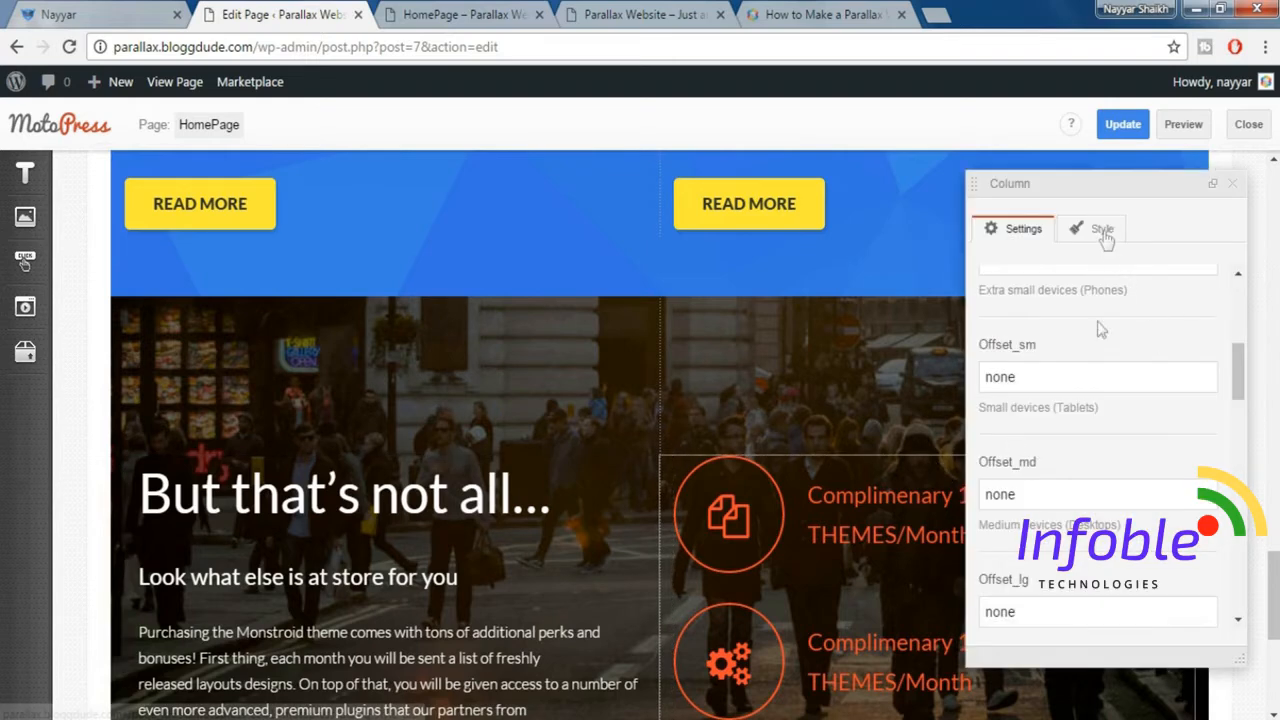
{"action": "scroll", "coordinate": [1080, 365], "scroll_direction": "up", "scroll_amount": 2}
{"action": "scroll", "coordinate": [1228, 331], "scroll_direction": "up", "scroll_amount": 3}
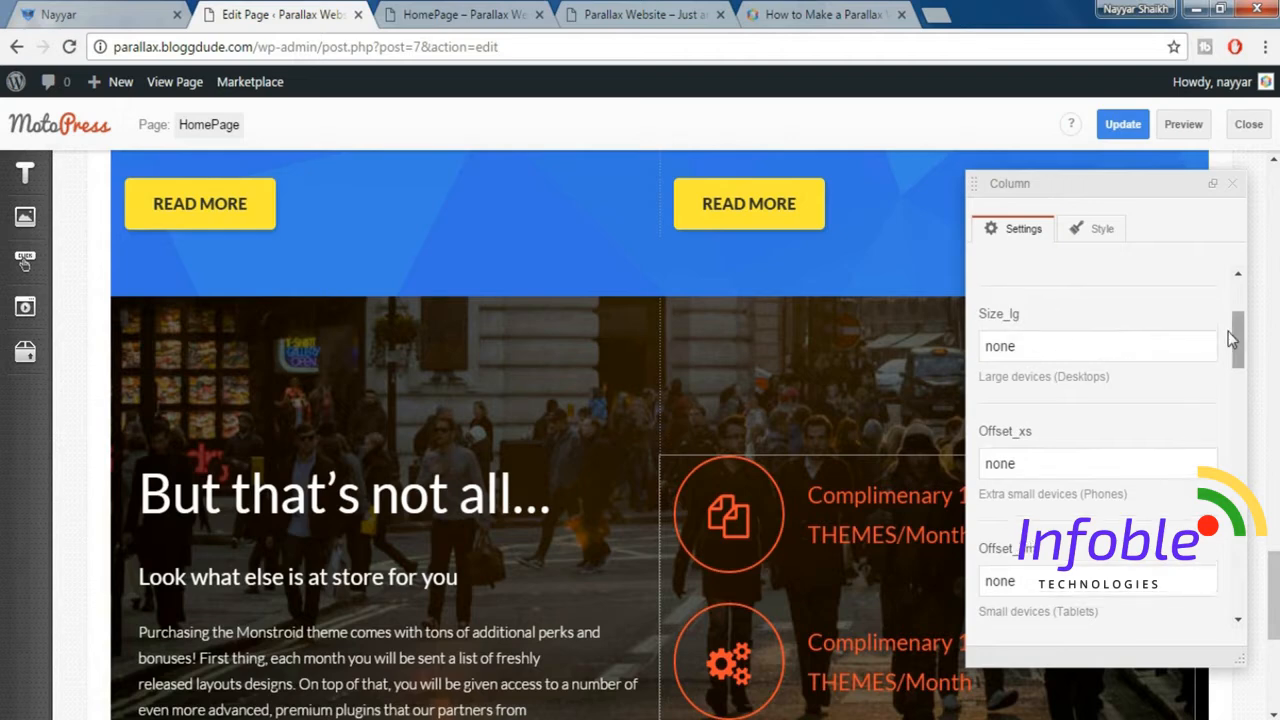
{"action": "left_click_drag", "start_coordinate": [1071, 307], "coordinate": [972, 307]}
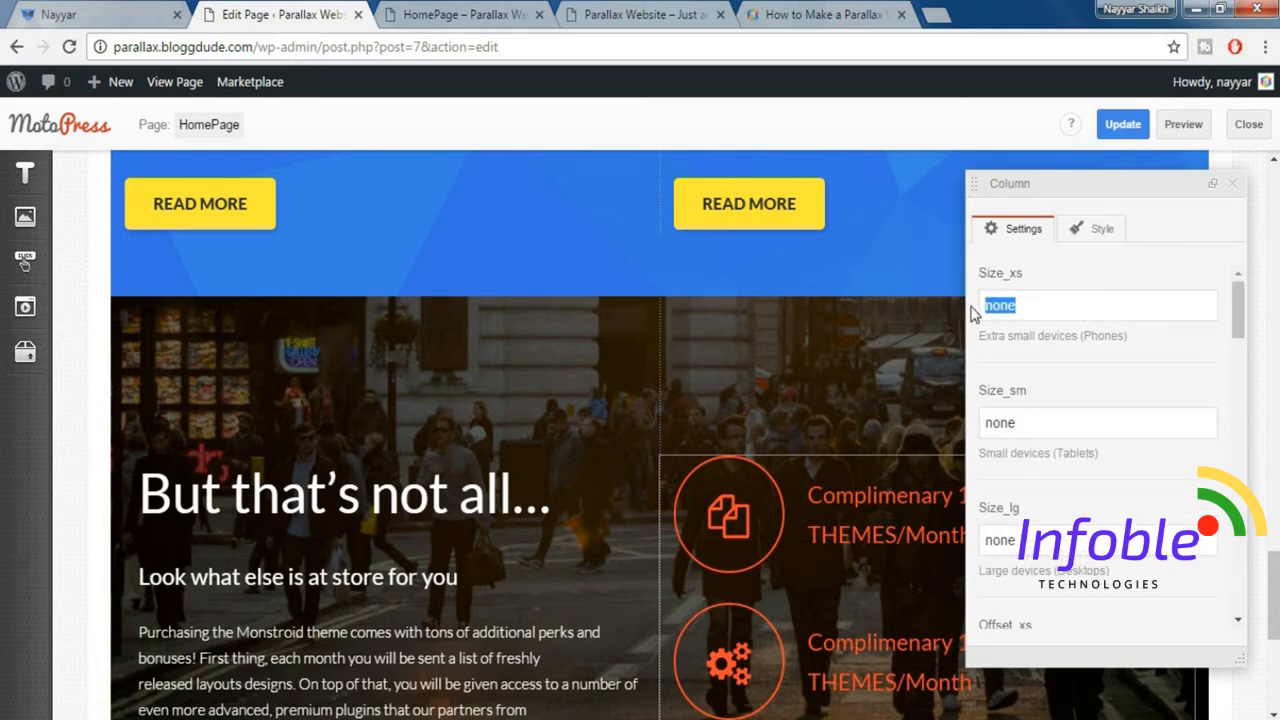
{"action": "type", "text": "12"}
{"action": "key", "text": "Tab"}
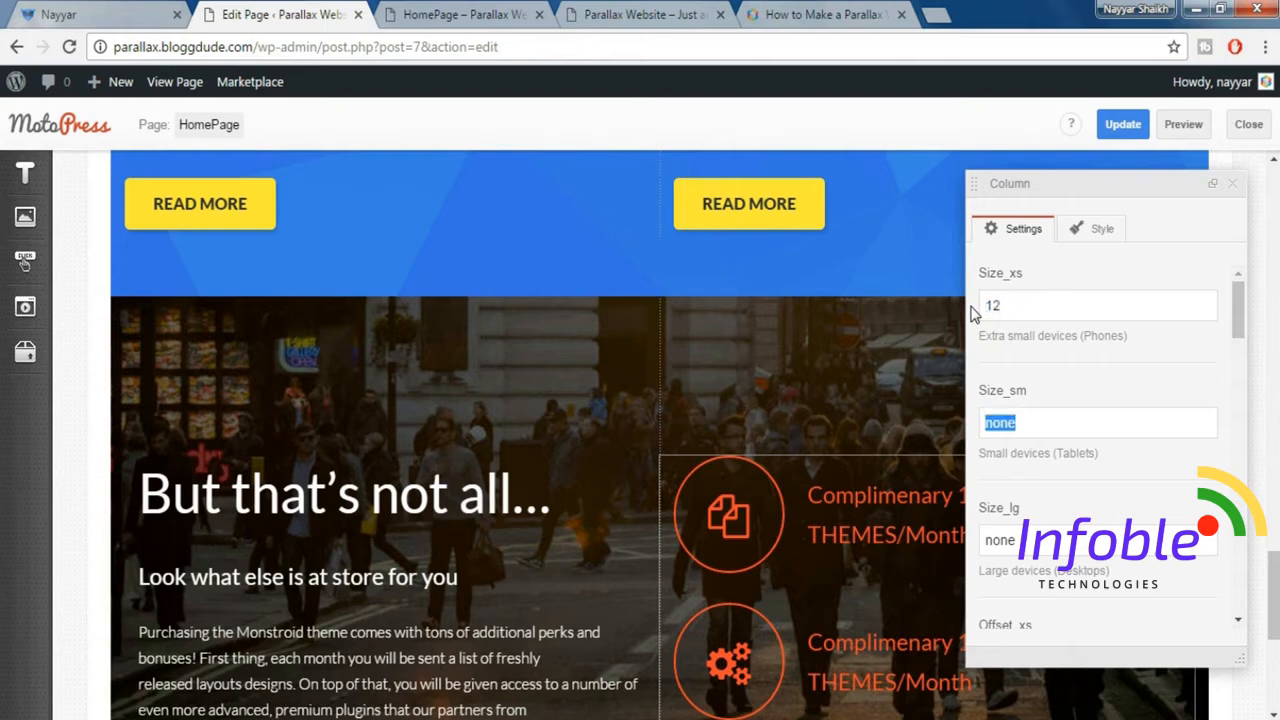
{"action": "type", "text": "16"}
{"action": "key", "text": "Tab"}
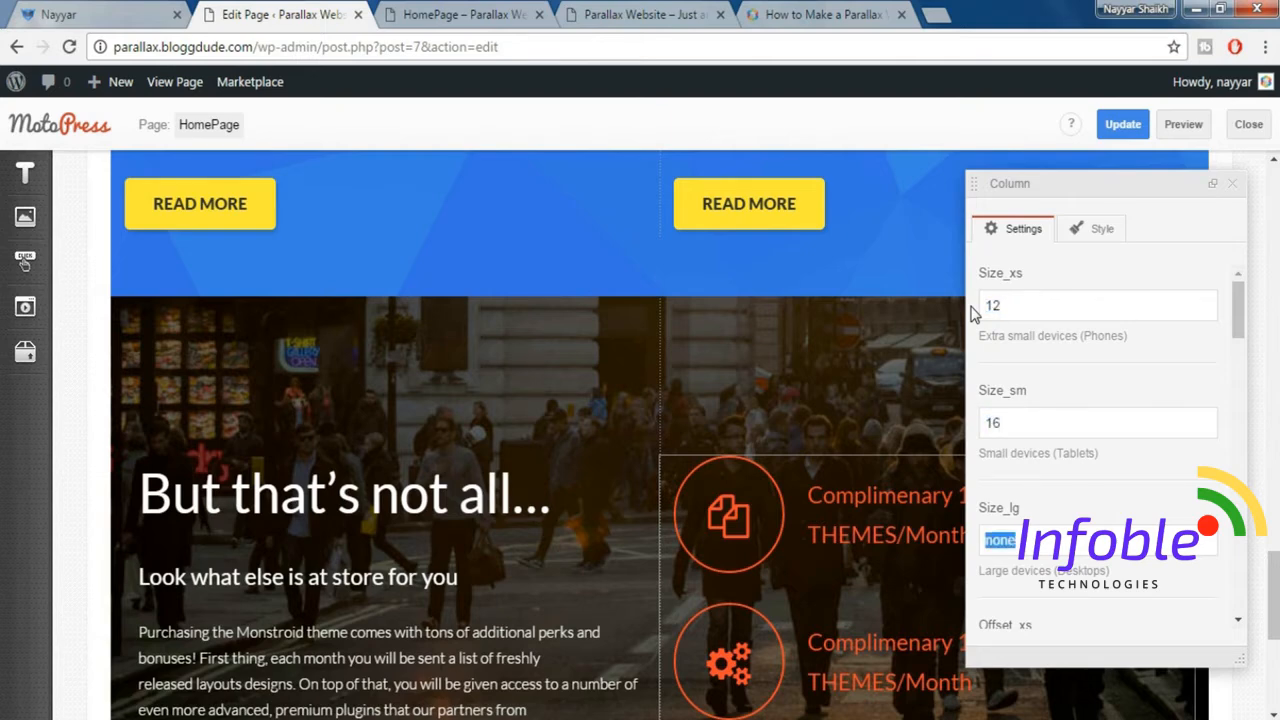
{"action": "type", "text": "4"}
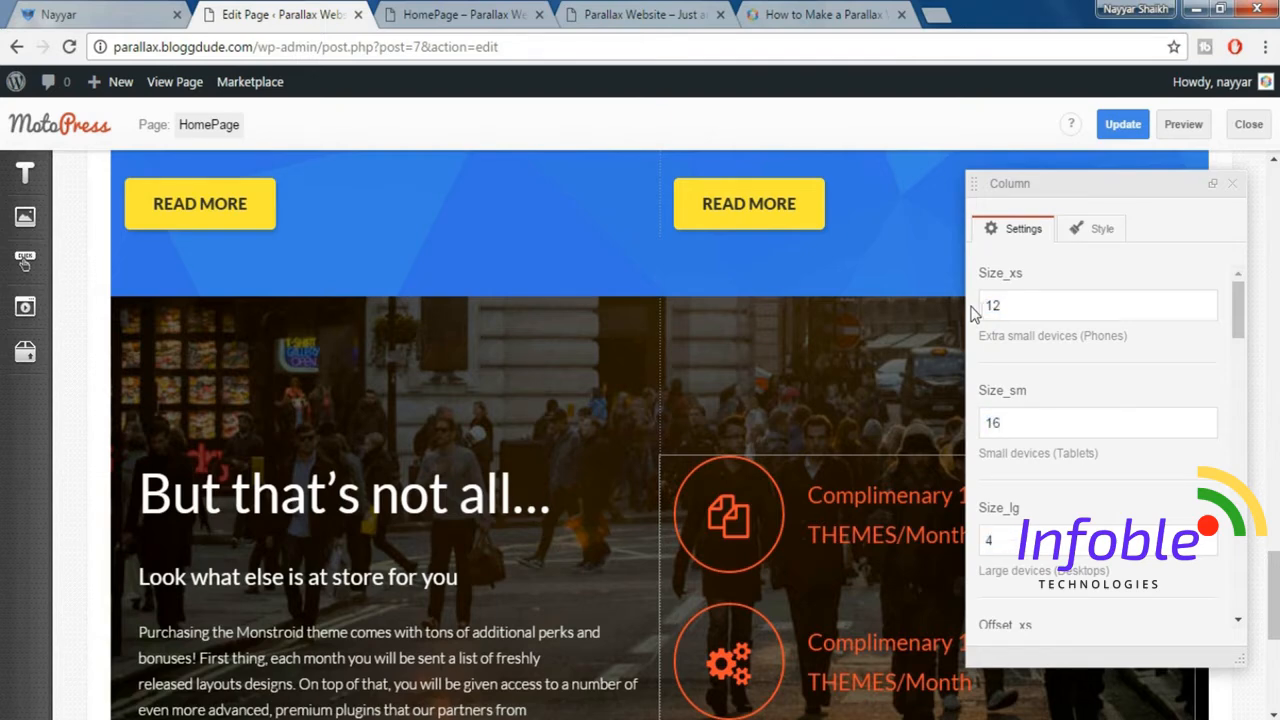
{"action": "left_click", "coordinate": [1232, 183]}
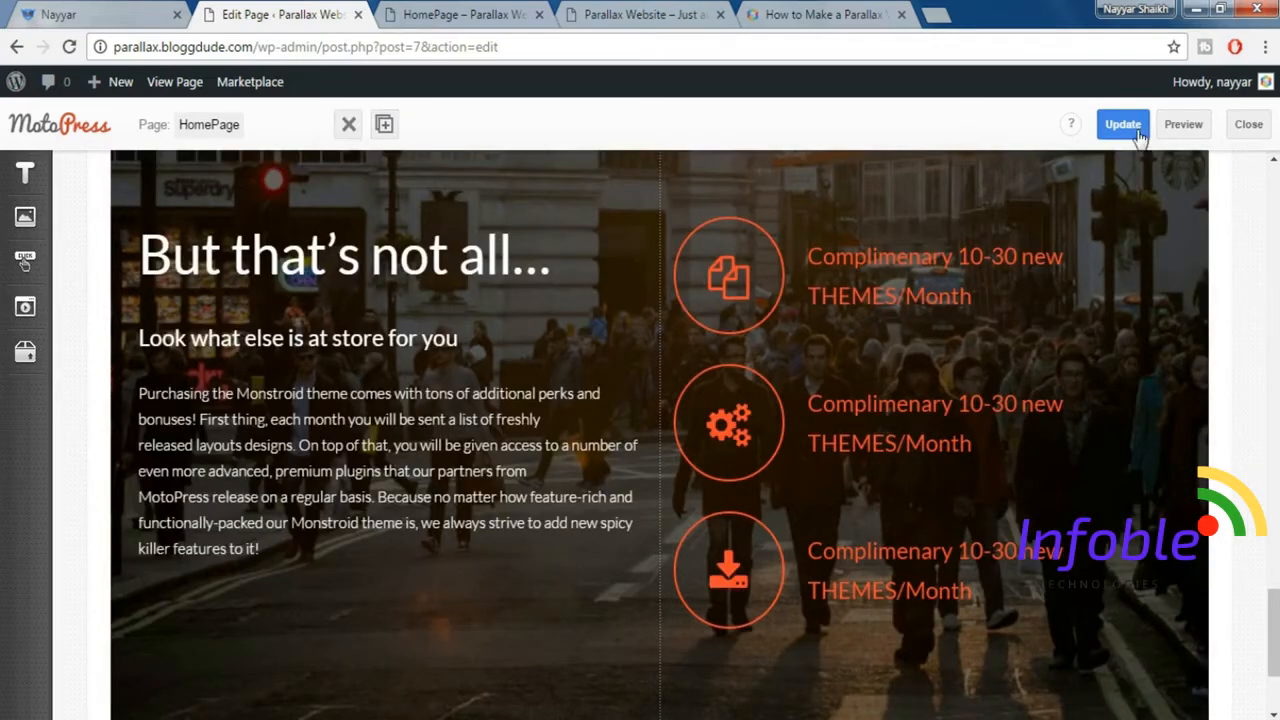
Update the page and check the "But that's not all…" section in the preview at narrow and full window width.
{"action": "left_click", "coordinate": [1139, 136]}
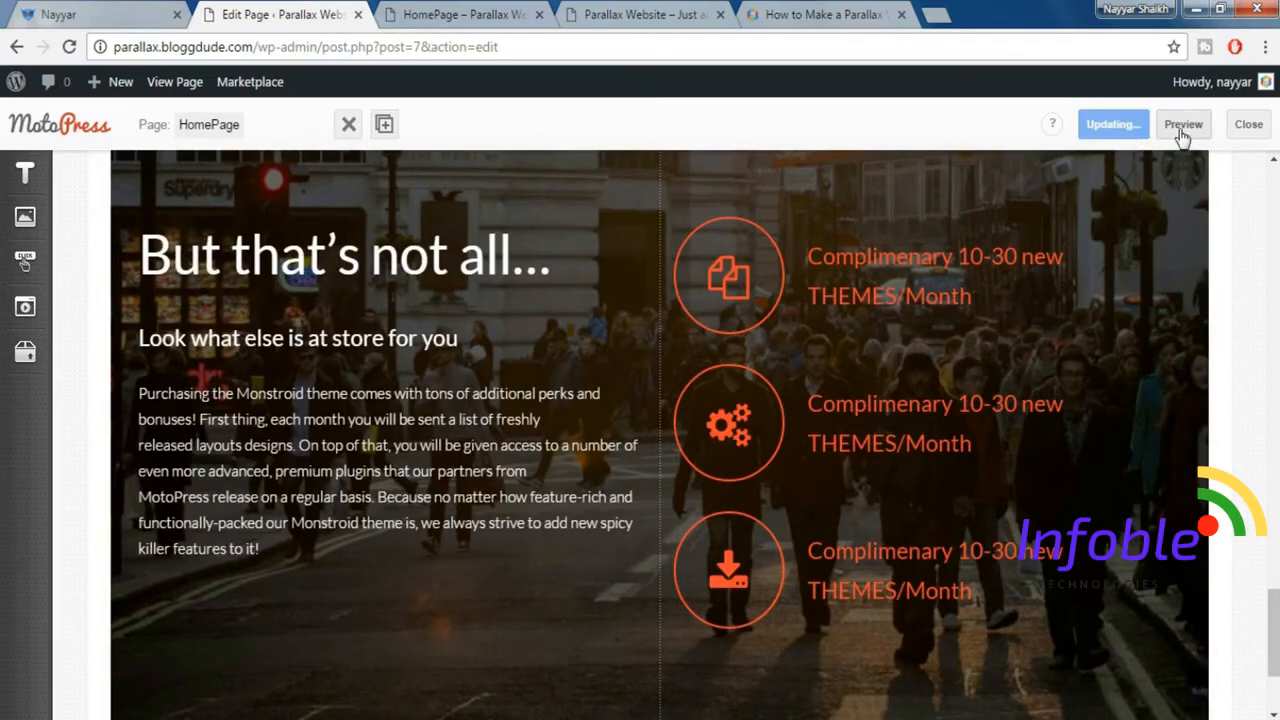
{"action": "left_click", "coordinate": [473, 18]}
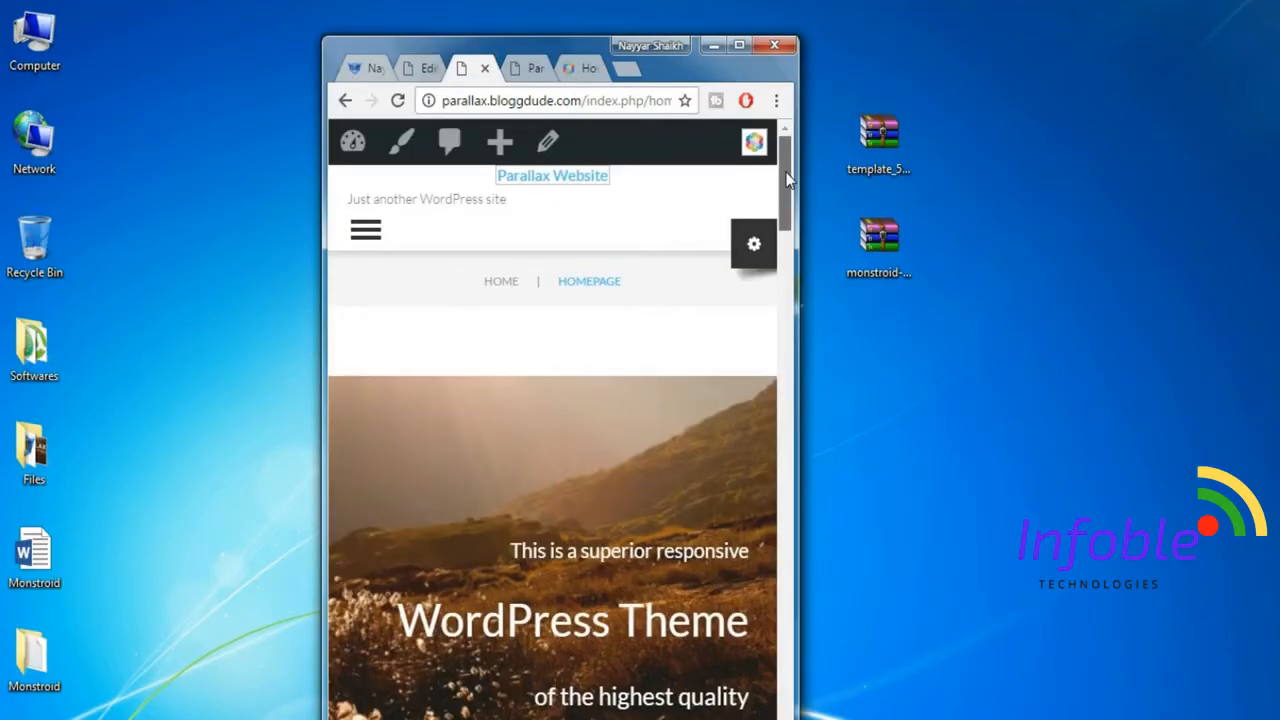
{"action": "left_click_drag", "start_coordinate": [787, 178], "coordinate": [798, 600]}
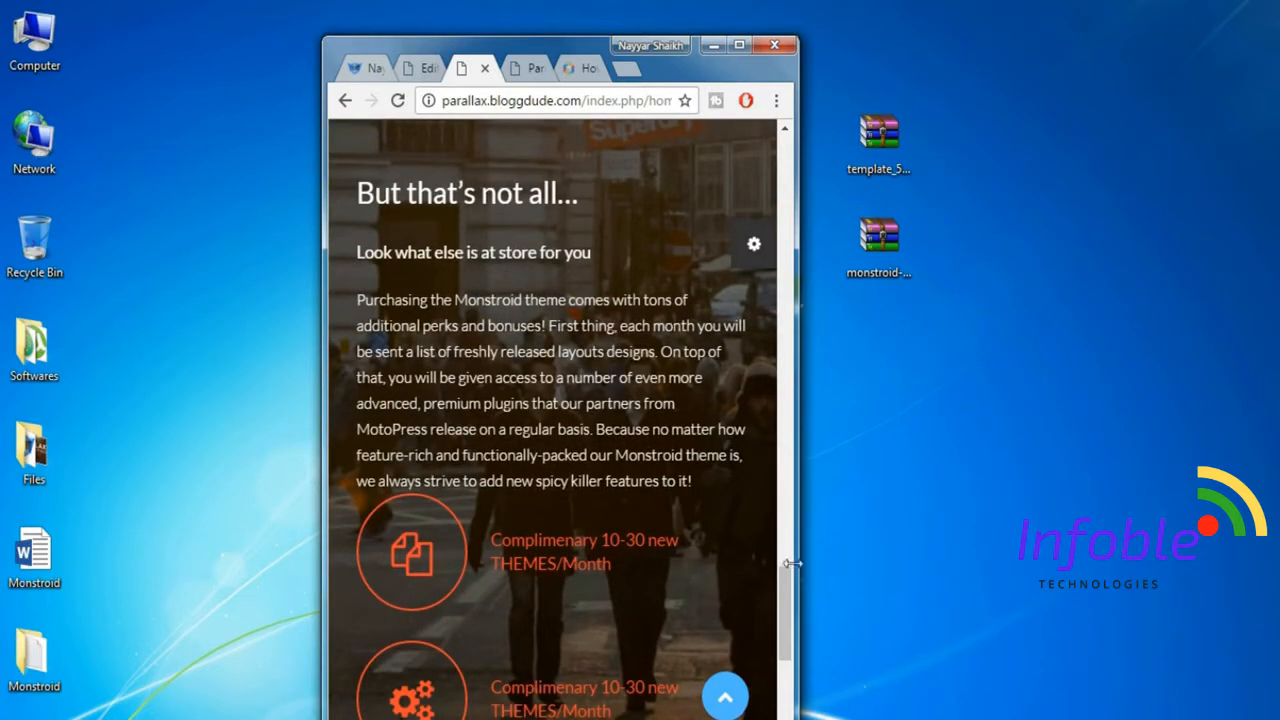
{"action": "scroll", "coordinate": [557, 603], "scroll_direction": "down", "scroll_amount": 3}
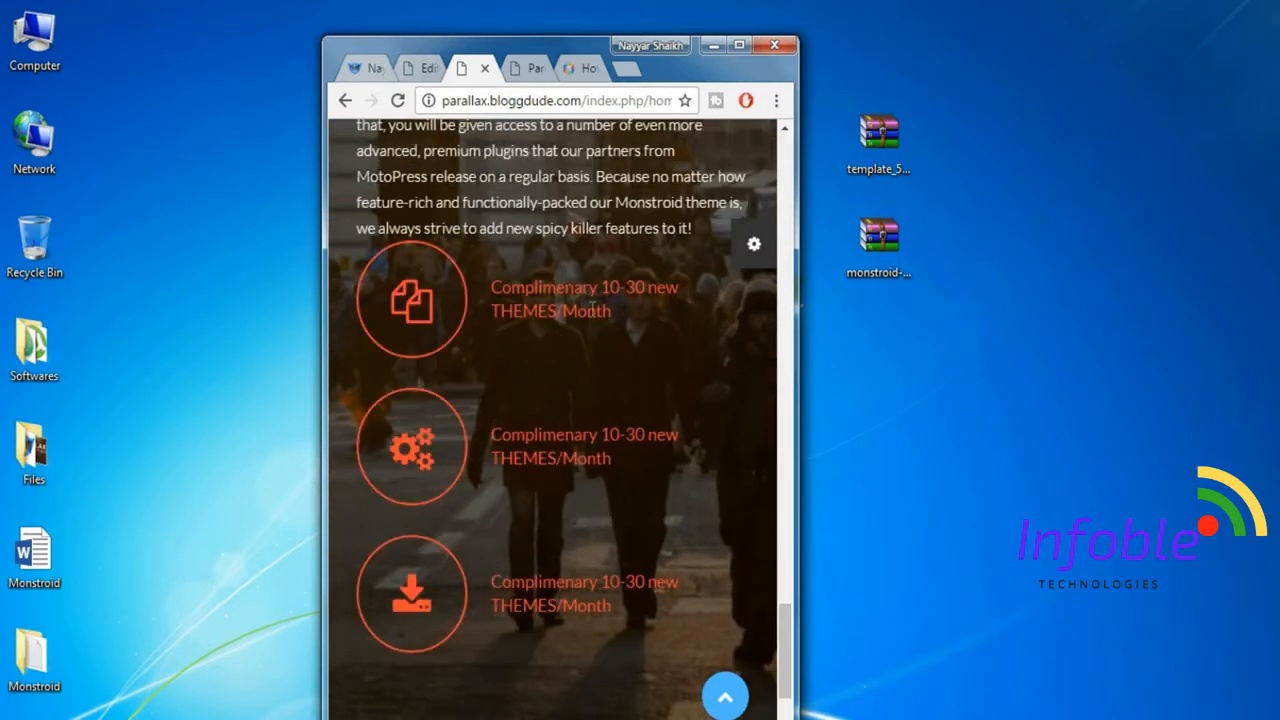
{"action": "left_click", "coordinate": [739, 45]}
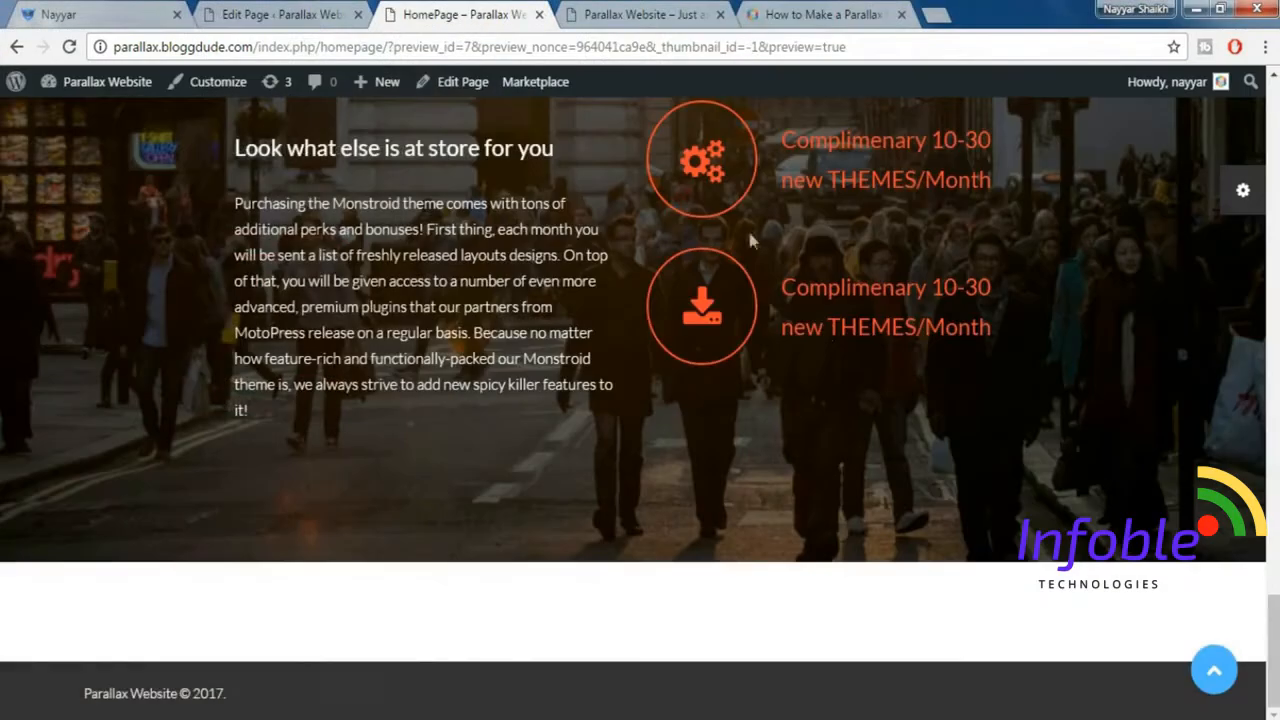
{"action": "scroll", "coordinate": [811, 340], "scroll_direction": "up", "scroll_amount": 5}
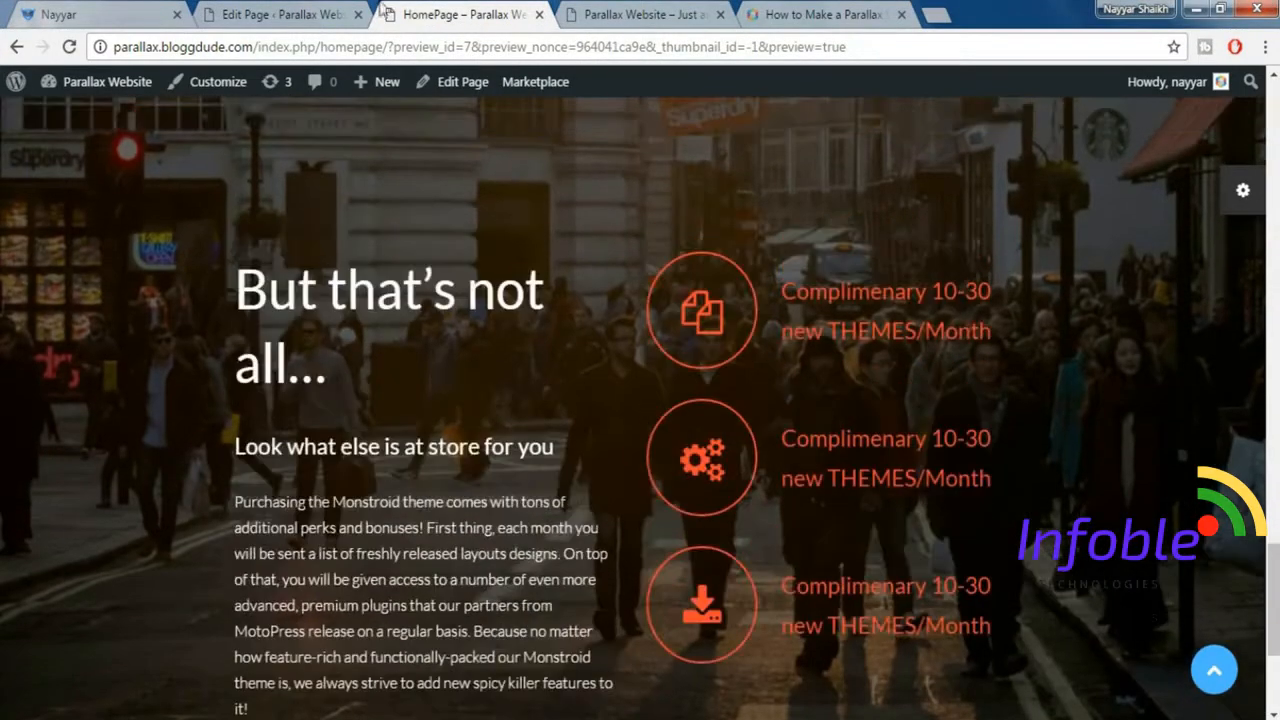
Examine the demo site's "We Offer: Free Updates & Support" section as the model for the next homepage section.
{"action": "left_click", "coordinate": [325, 10]}
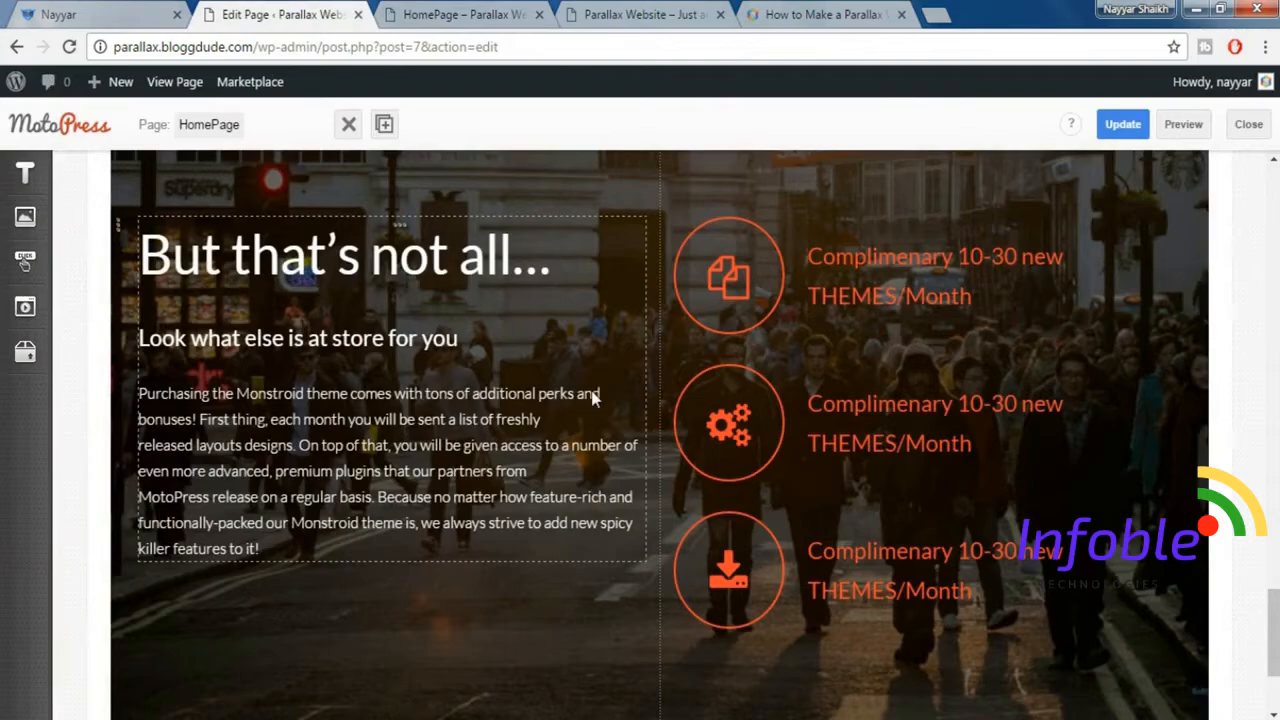
{"action": "left_click", "coordinate": [125, 12]}
{"action": "scroll", "coordinate": [1265, 347], "scroll_direction": "down", "scroll_amount": 5}
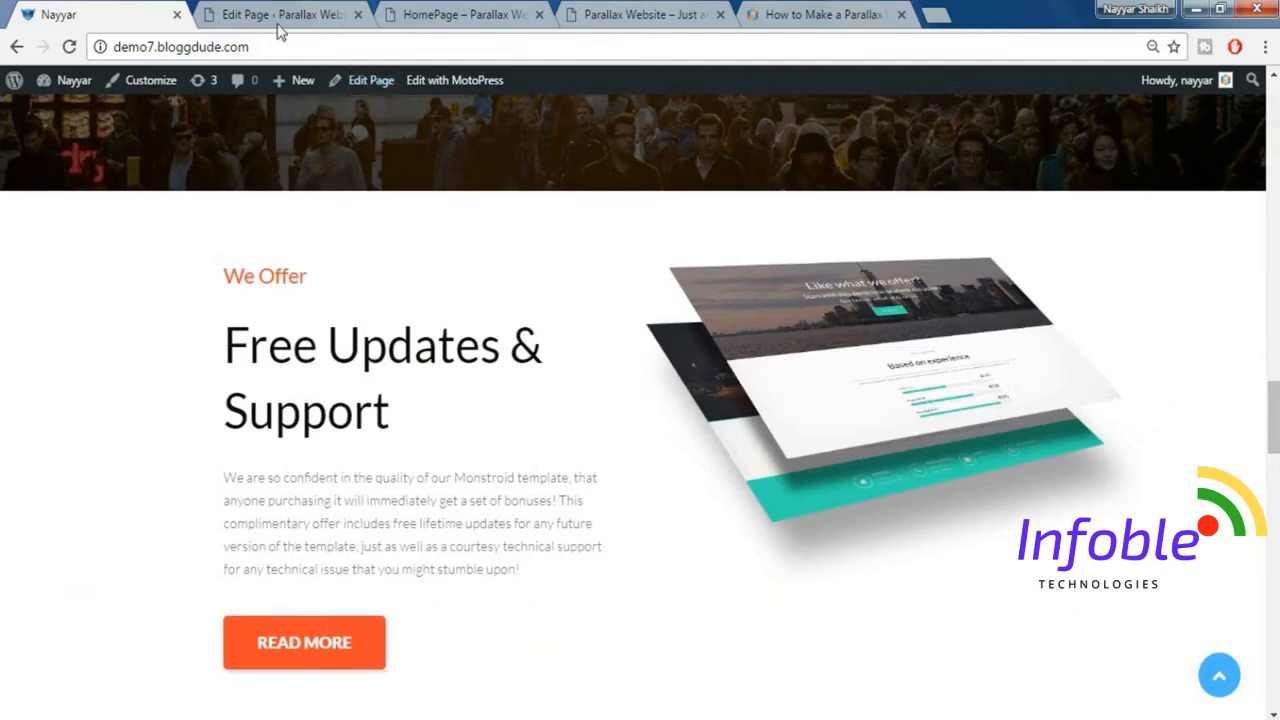
{"action": "left_click", "coordinate": [250, 12]}
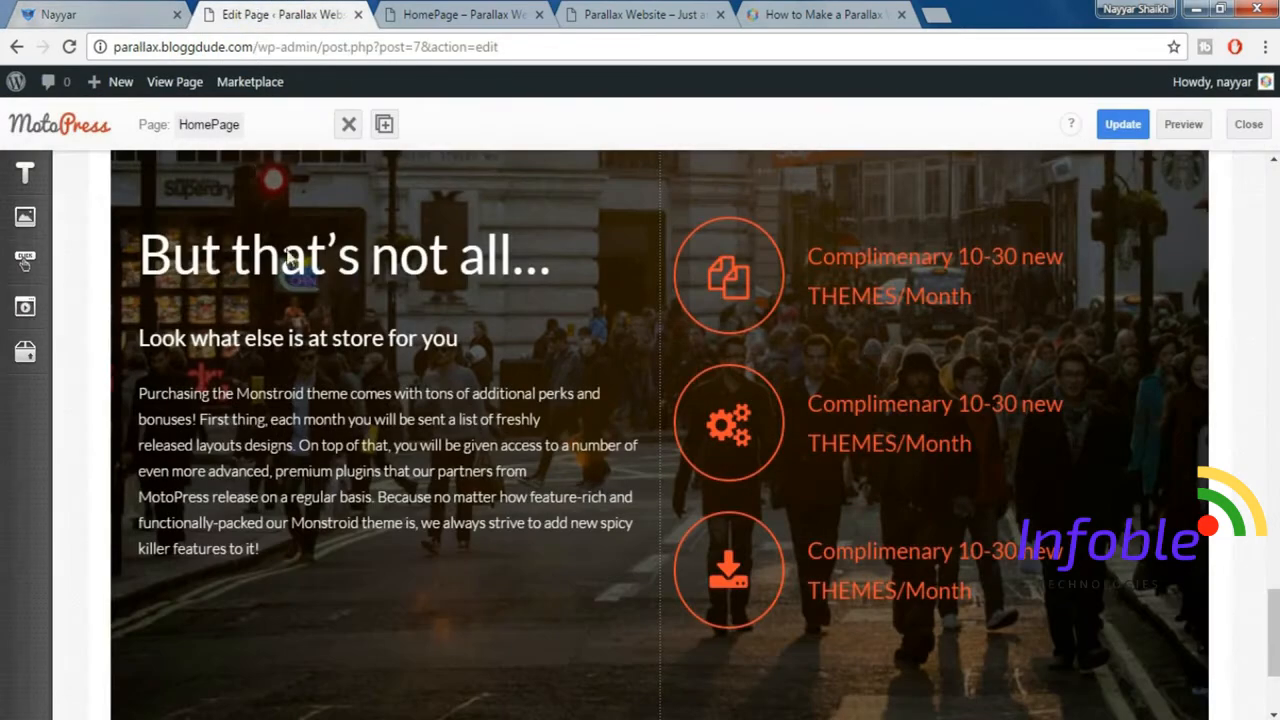
{"action": "scroll", "coordinate": [360, 320], "scroll_direction": "down", "scroll_amount": 1}
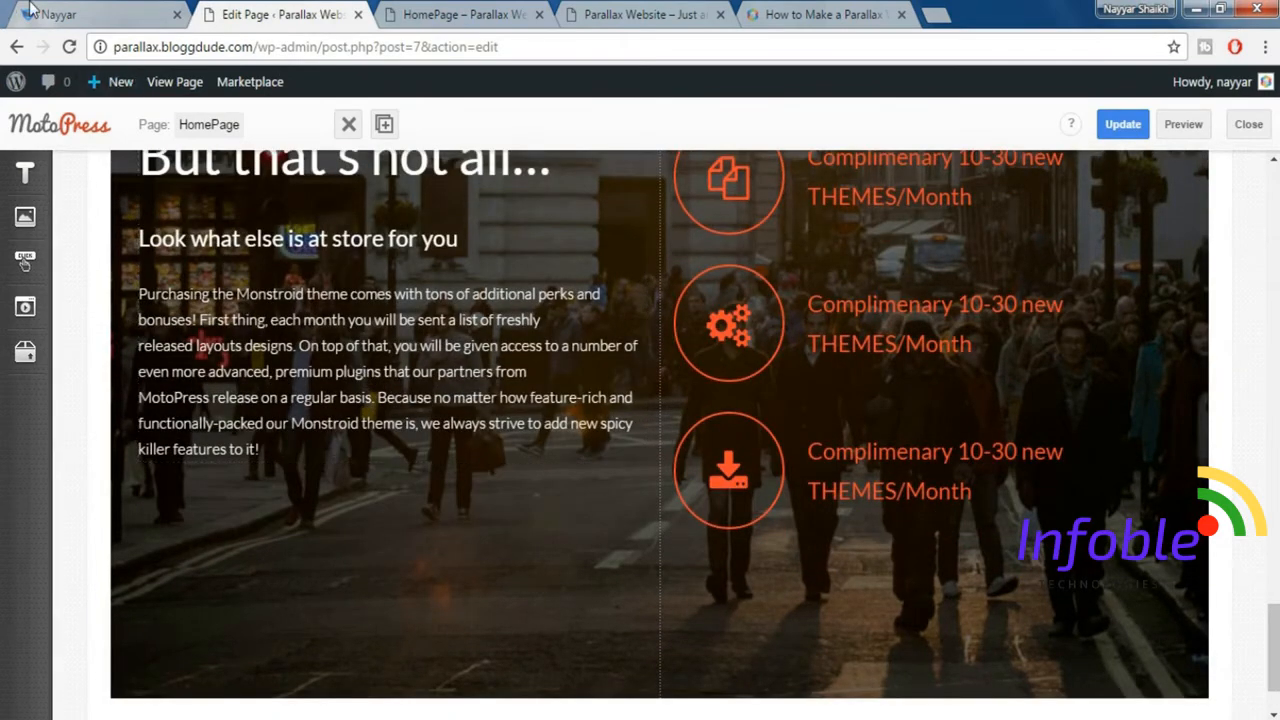
{"action": "left_click", "coordinate": [30, 10]}
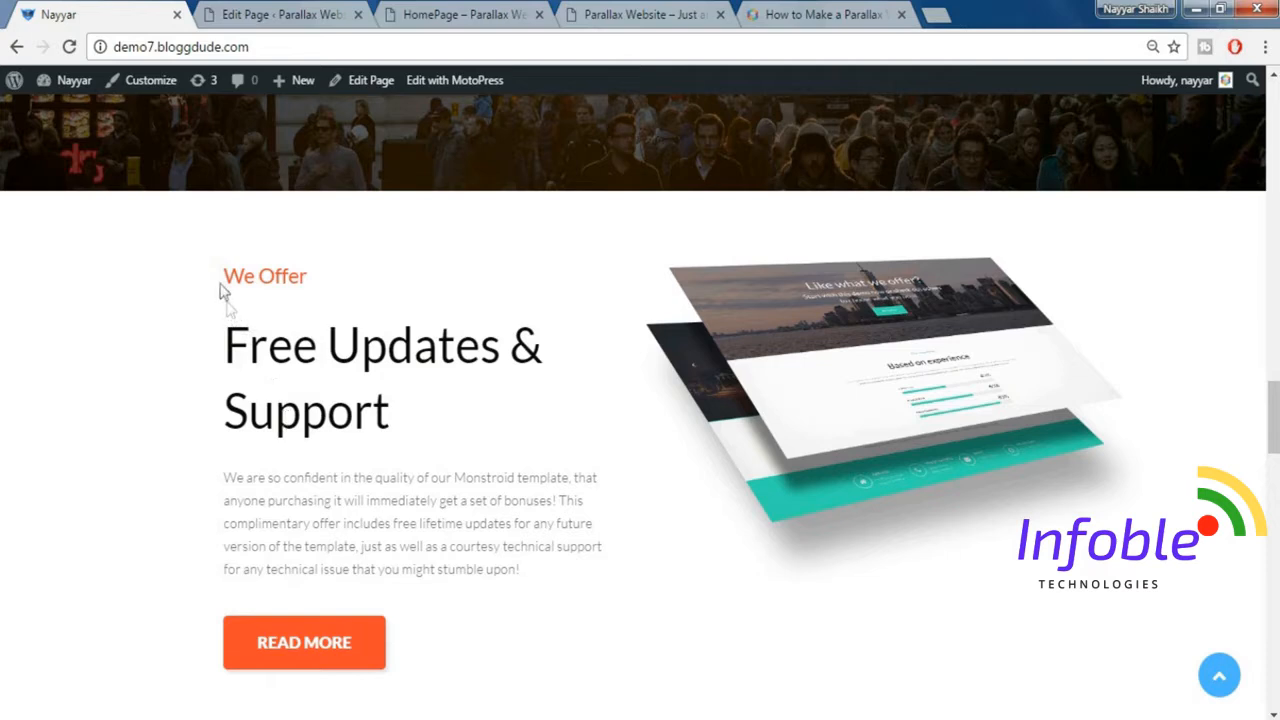
{"action": "left_click_drag", "start_coordinate": [223, 280], "coordinate": [375, 410]}
{"action": "left_click", "coordinate": [375, 410]}
Insert a Title Box in a new row beneath the "But that's not all…" section of the homepage.
{"action": "left_click", "coordinate": [323, 18]}
{"action": "left_click", "coordinate": [29, 174]}
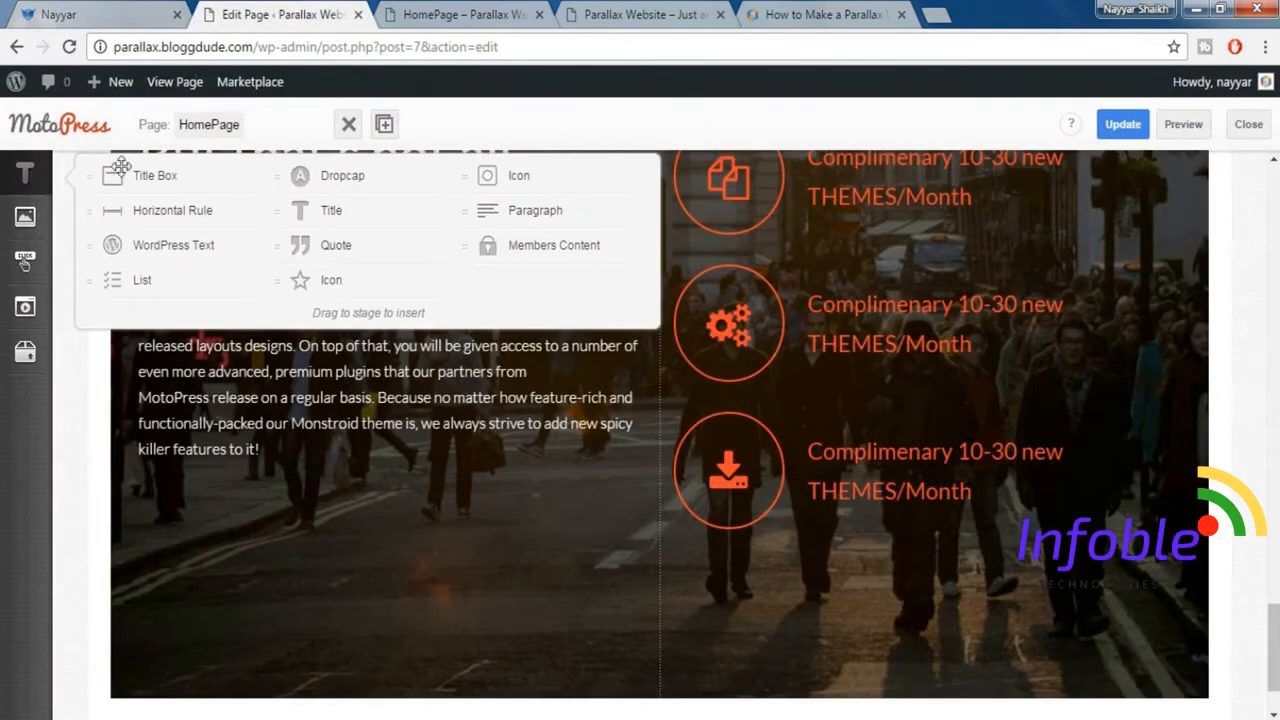
{"action": "left_click_drag", "start_coordinate": [190, 176], "coordinate": [368, 621]}
Copy the heading "Free Updates & Support" from the demo site into the new Title Box as its title.
{"action": "left_click", "coordinate": [98, 9]}
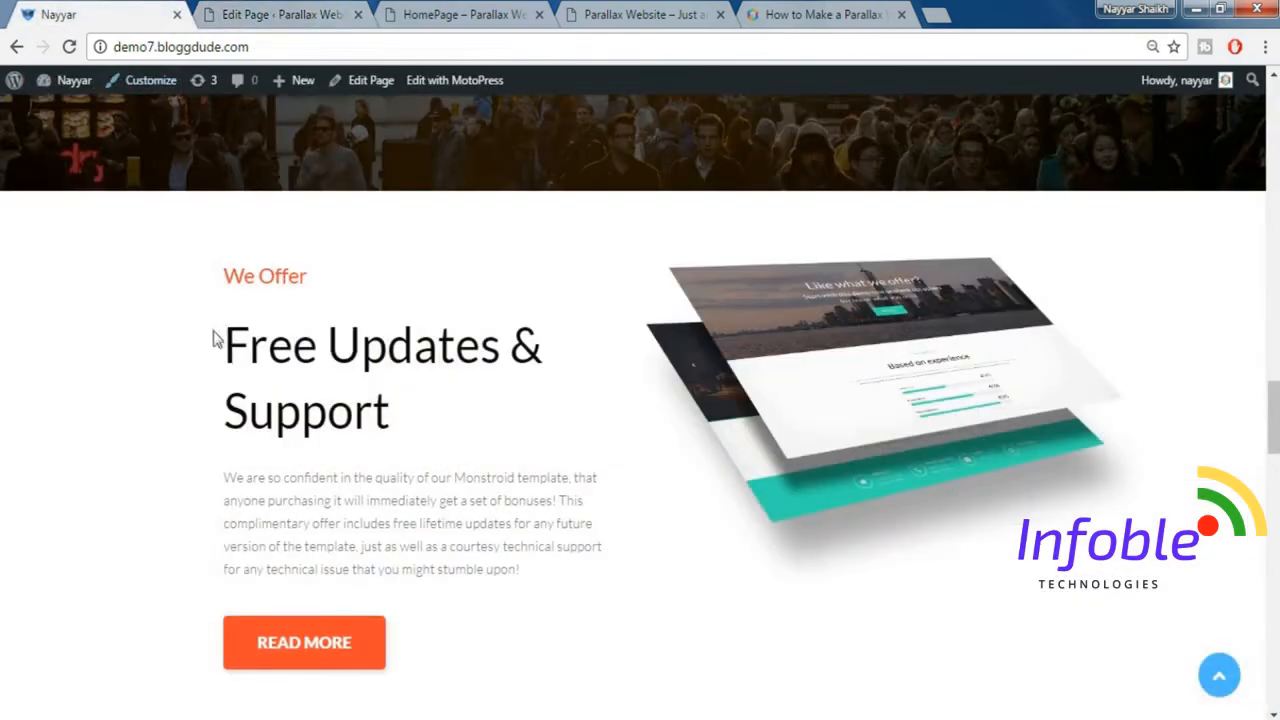
{"action": "left_click_drag", "start_coordinate": [216, 337], "coordinate": [427, 390]}
{"action": "key", "text": "ctrl+c"}
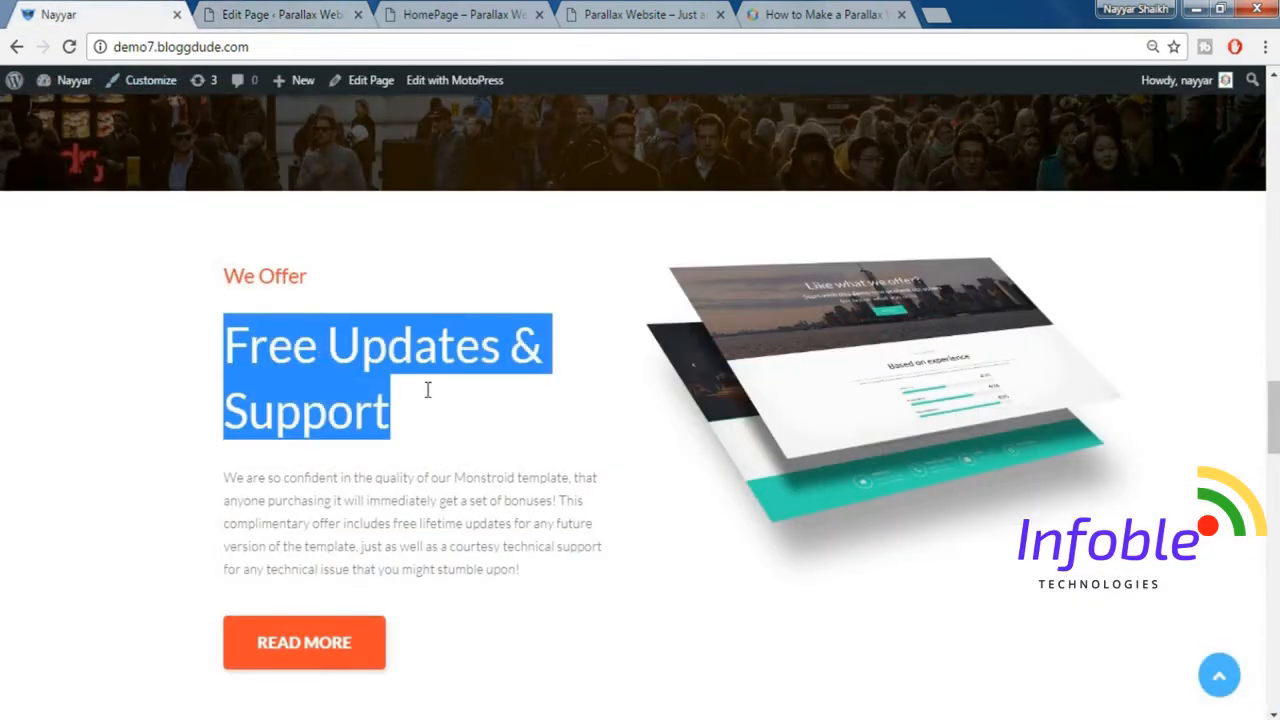
{"action": "left_click", "coordinate": [284, 12]}
{"action": "key", "text": "ctrl+v"}
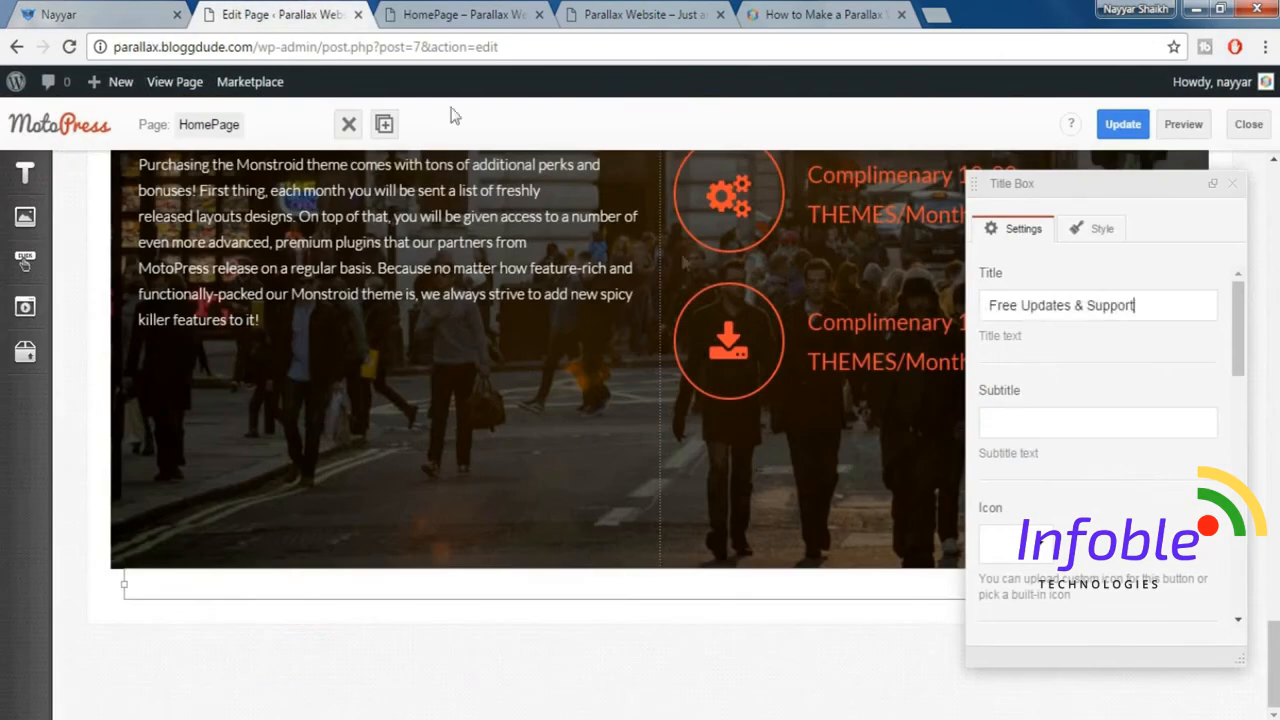
Copy "We Offer" from the demo site into the Title Box as its subtitle and bring its colour options into view.
{"action": "left_click", "coordinate": [98, 12]}
{"action": "left_click_drag", "start_coordinate": [210, 285], "coordinate": [360, 277]}
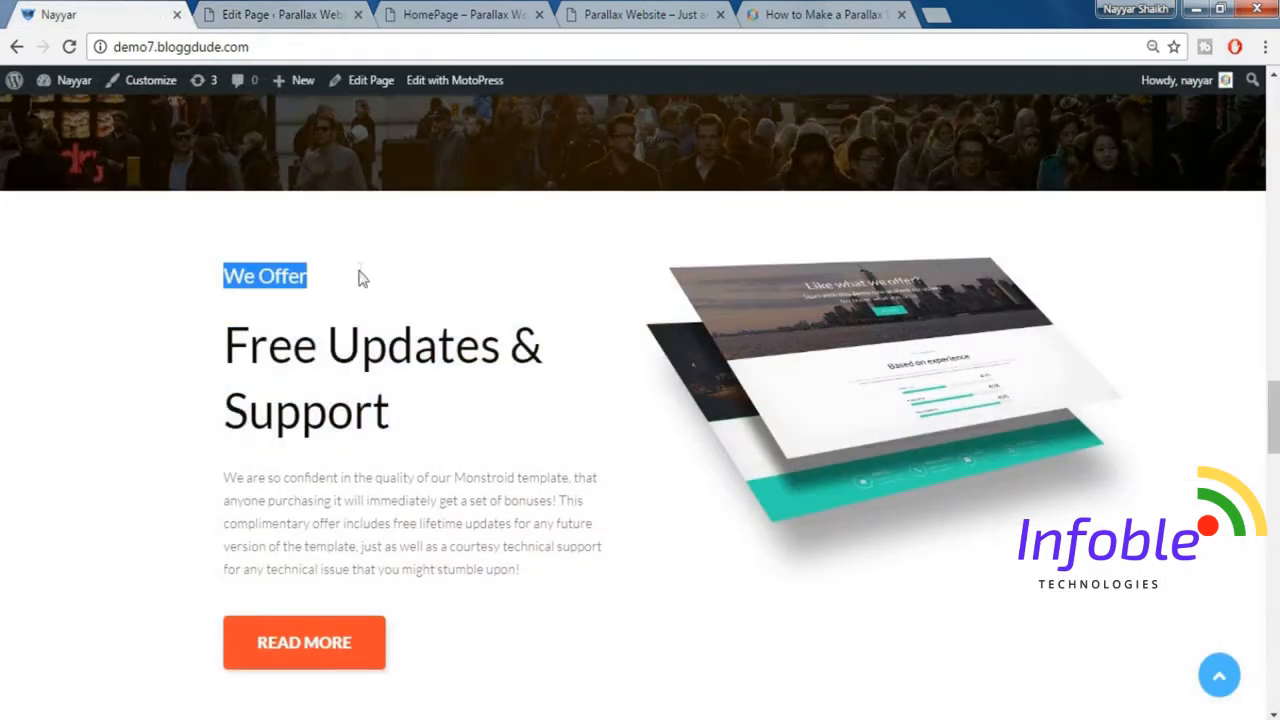
{"action": "left_click", "coordinate": [262, 10]}
{"action": "left_click", "coordinate": [988, 418]}
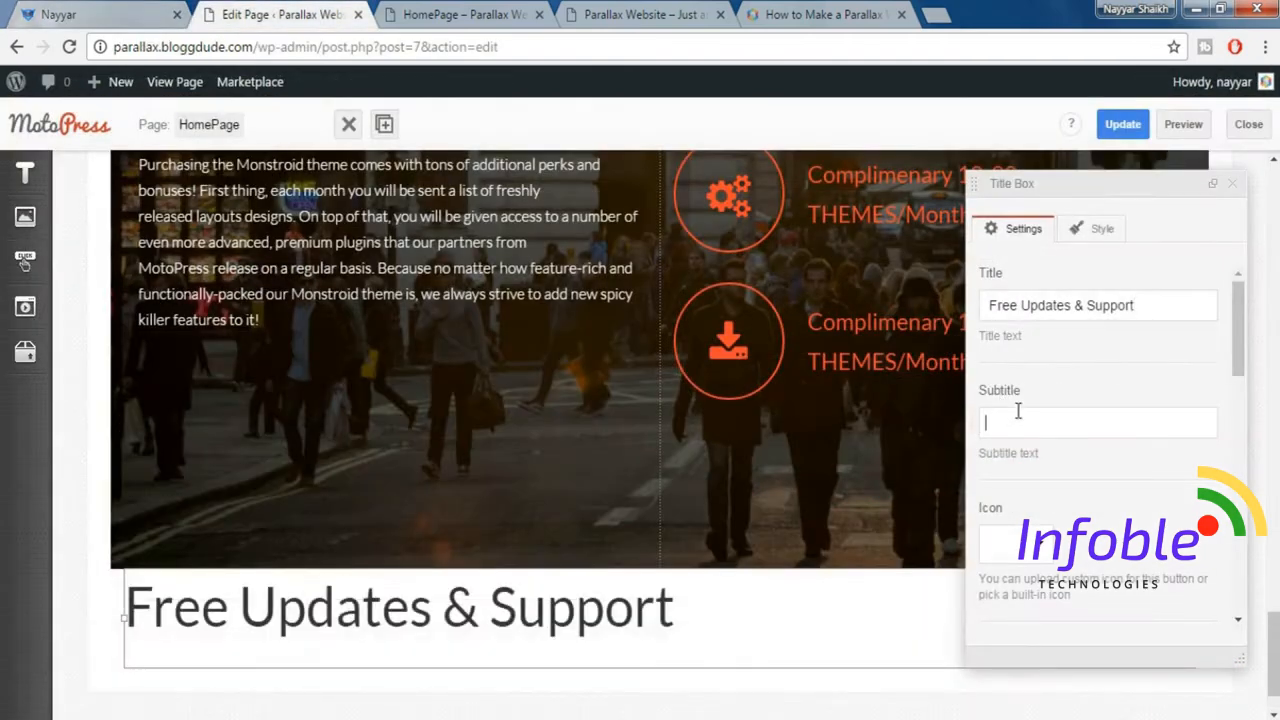
{"action": "type", "text": "We Offer"}
{"action": "scroll", "coordinate": [1113, 494], "scroll_direction": "down", "scroll_amount": 1}
{"action": "scroll", "coordinate": [1113, 494], "scroll_direction": "down", "scroll_amount": 2}
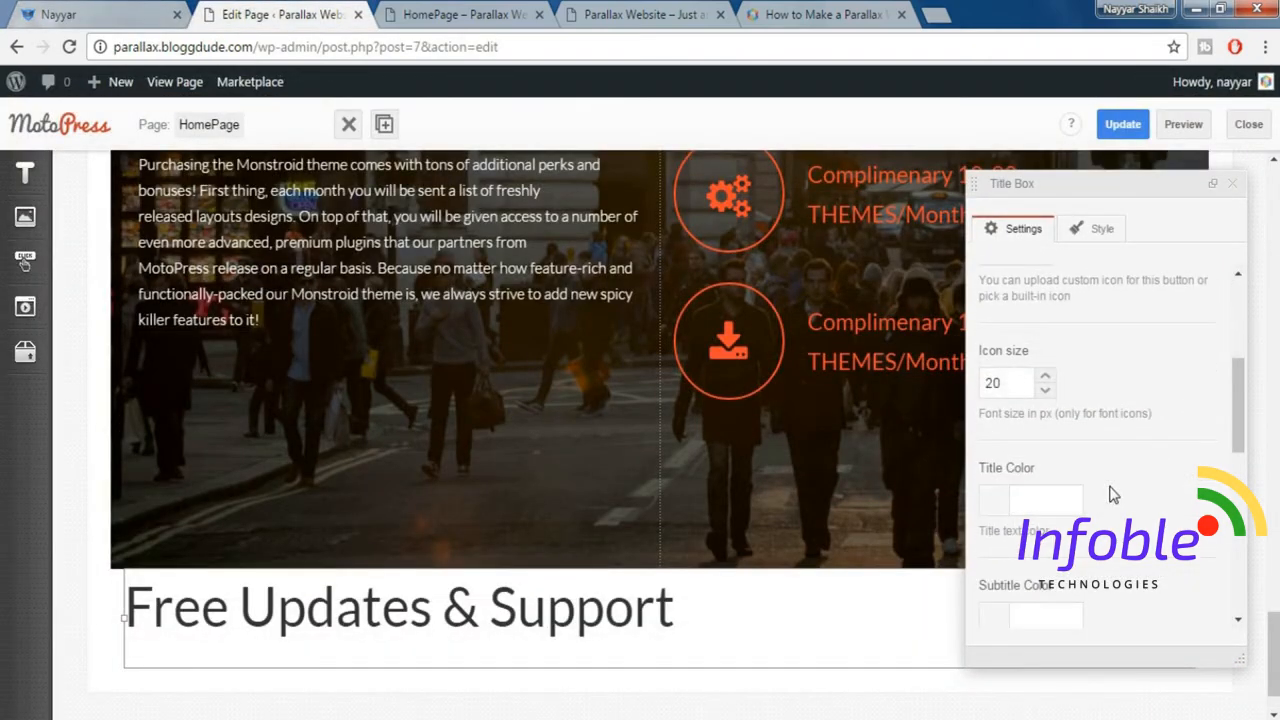
Set the Title Box to show the subtitle before the title, checking the order against the demo section, and close its settings.
{"action": "scroll", "coordinate": [1113, 494], "scroll_direction": "down", "scroll_amount": 3}
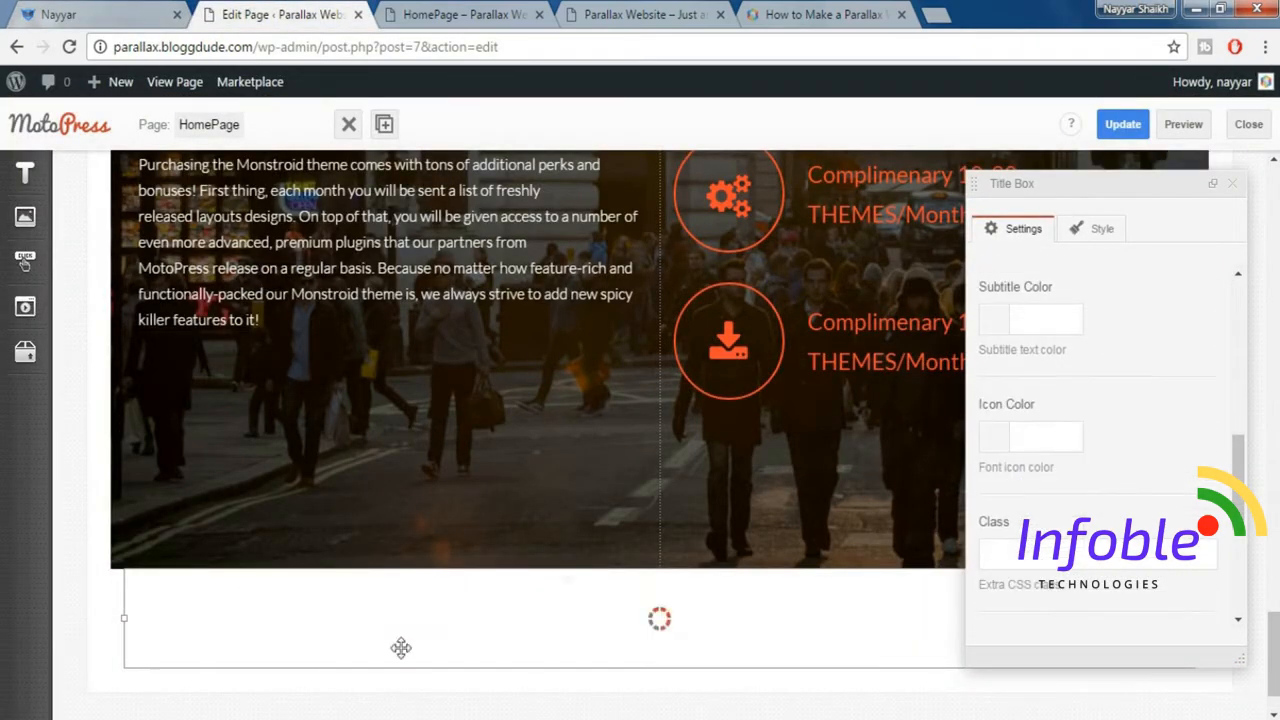
{"action": "scroll", "coordinate": [1064, 376], "scroll_direction": "up", "scroll_amount": 1}
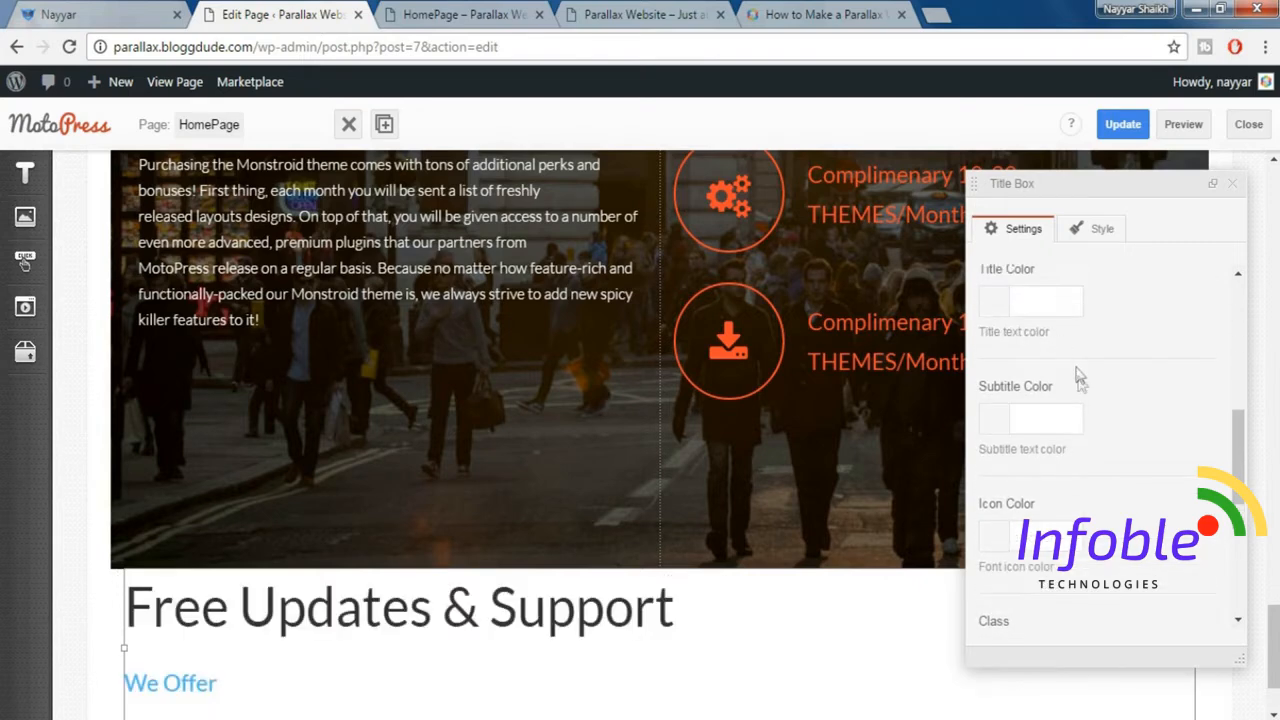
{"action": "scroll", "coordinate": [1080, 376], "scroll_direction": "down", "scroll_amount": 2}
{"action": "scroll", "coordinate": [1088, 450], "scroll_direction": "down", "scroll_amount": 1}
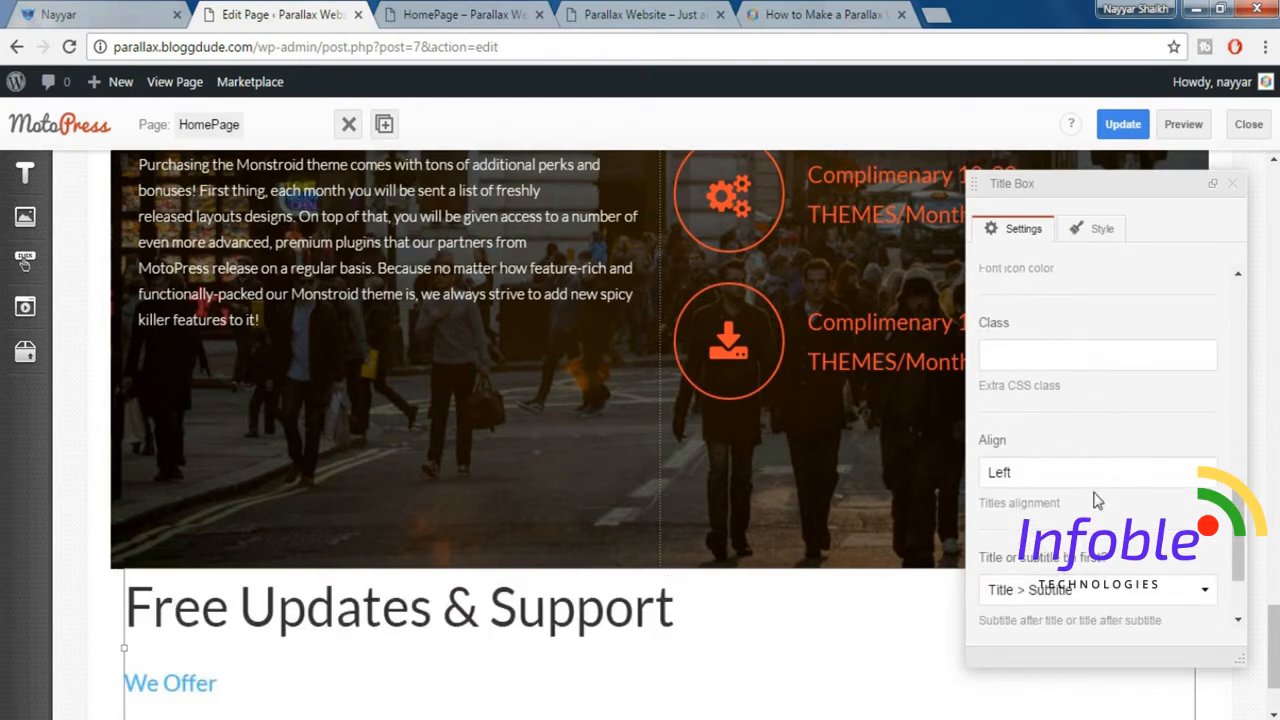
{"action": "scroll", "coordinate": [1106, 540], "scroll_direction": "down", "scroll_amount": 1}
{"action": "left_click", "coordinate": [1057, 490]}
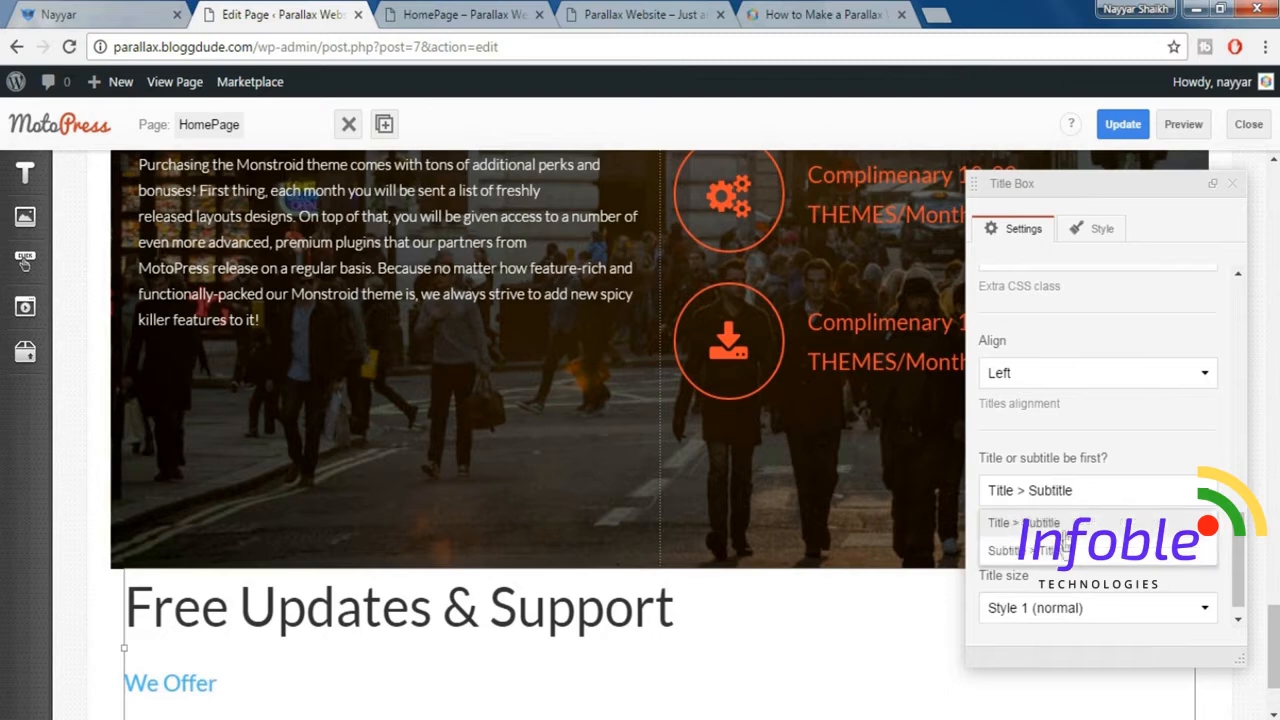
{"action": "left_click", "coordinate": [1054, 551]}
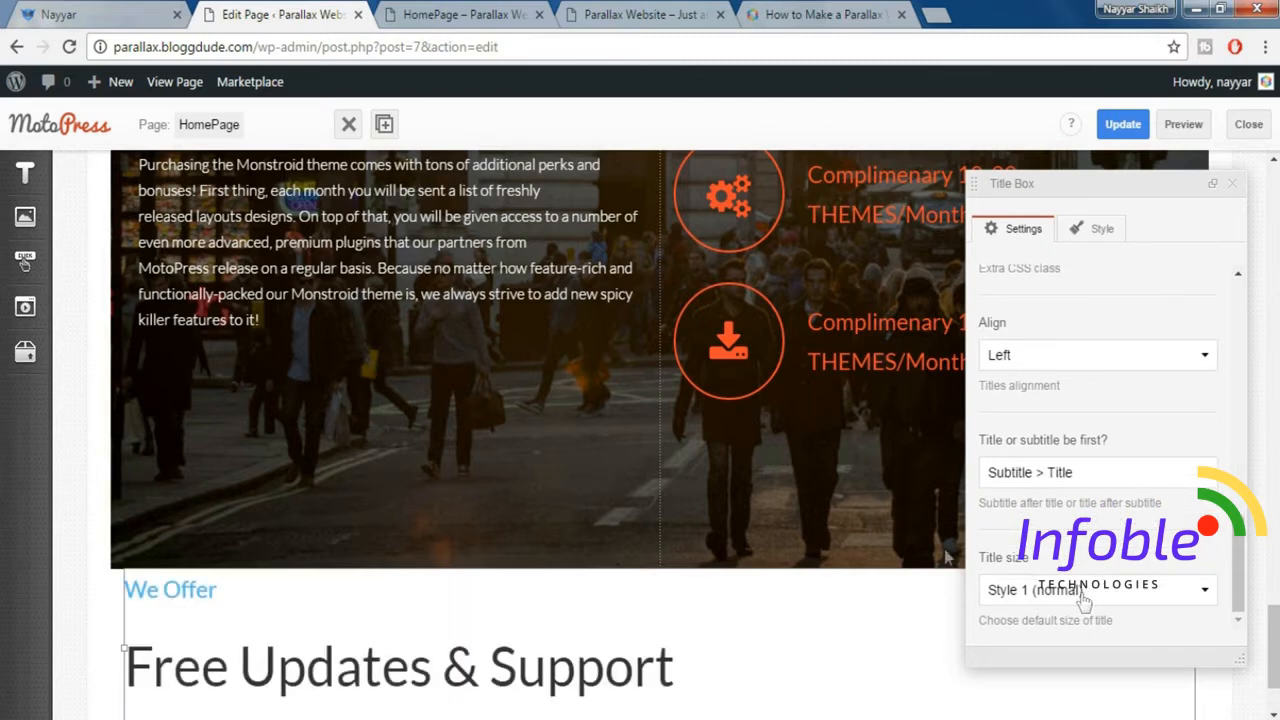
{"action": "left_click", "coordinate": [51, 14]}
{"action": "left_click", "coordinate": [355, 339]}
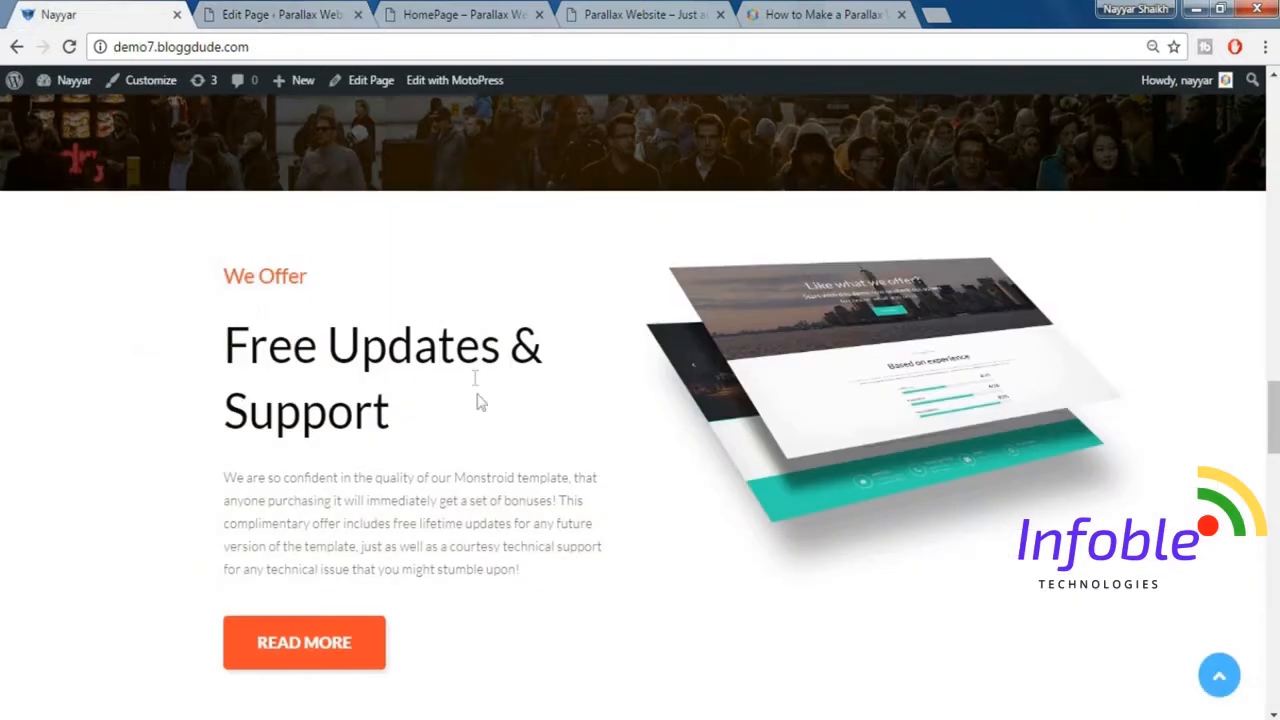
{"action": "left_click", "coordinate": [290, 12]}
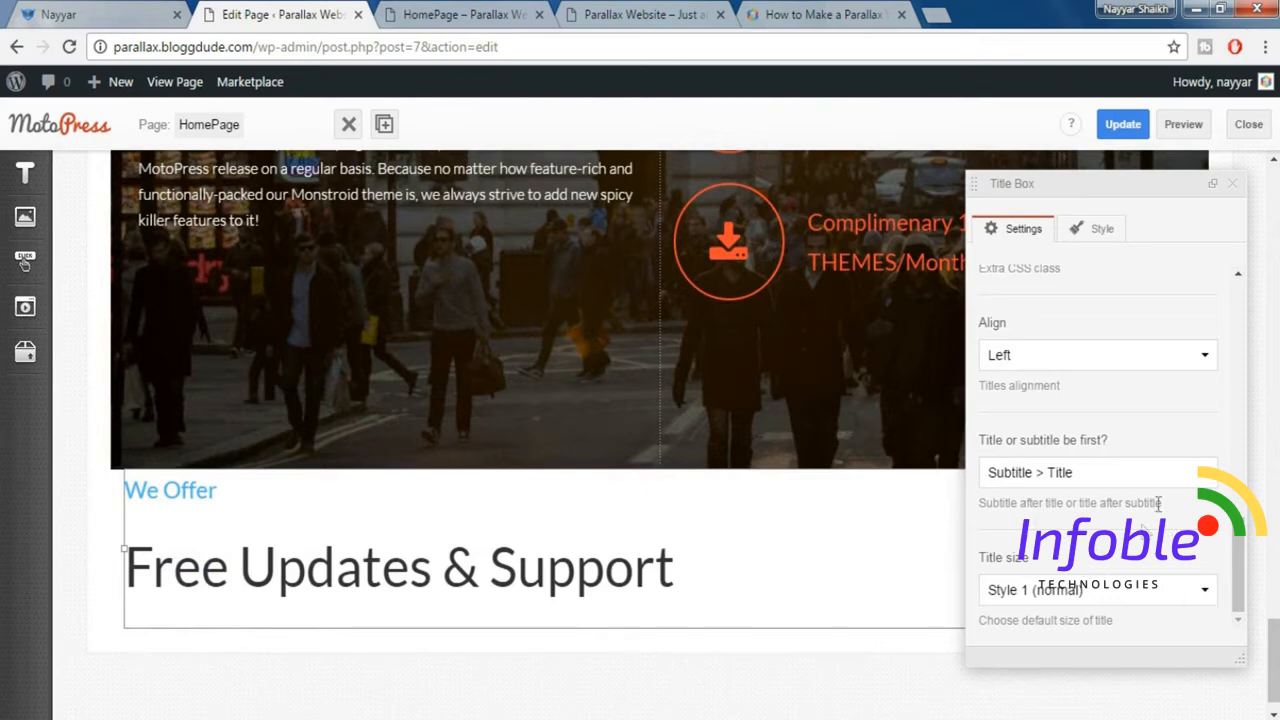
{"action": "left_click", "coordinate": [1237, 190]}
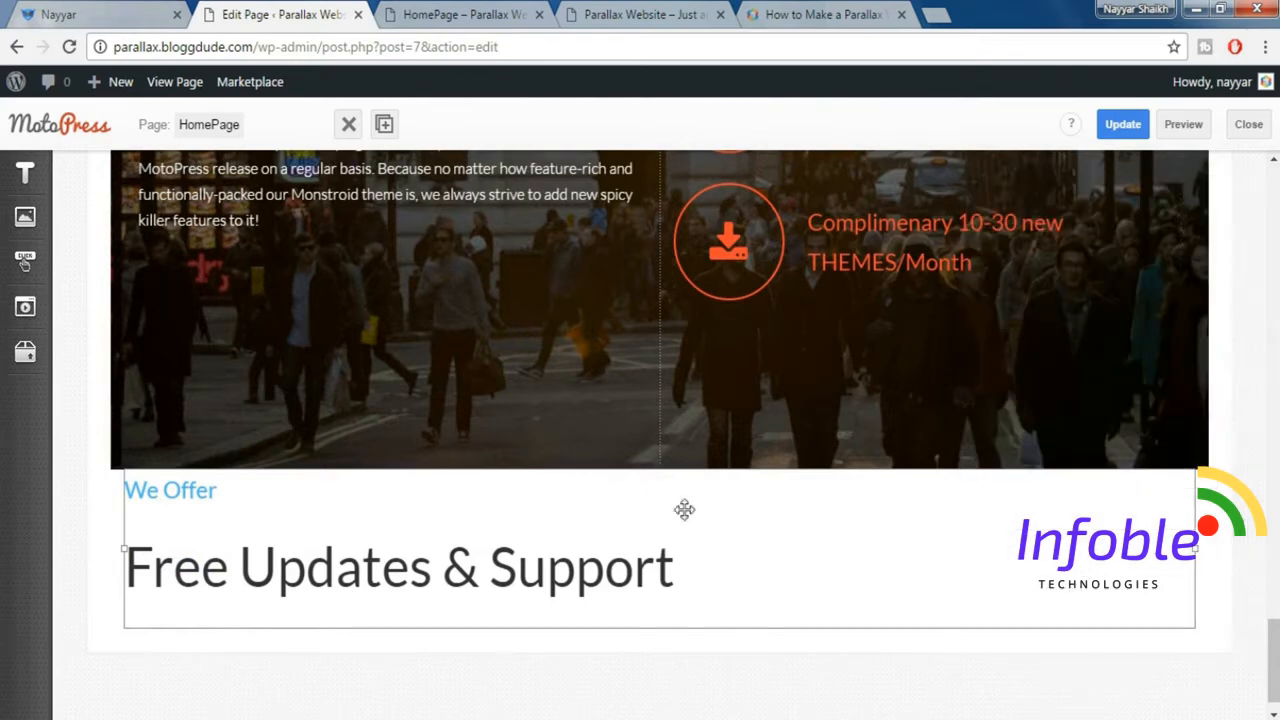
Insert a WordPress Text element in a new column beside the "Free Updates & Support" Title Box and open its text editor.
{"action": "left_click", "coordinate": [130, 12]}
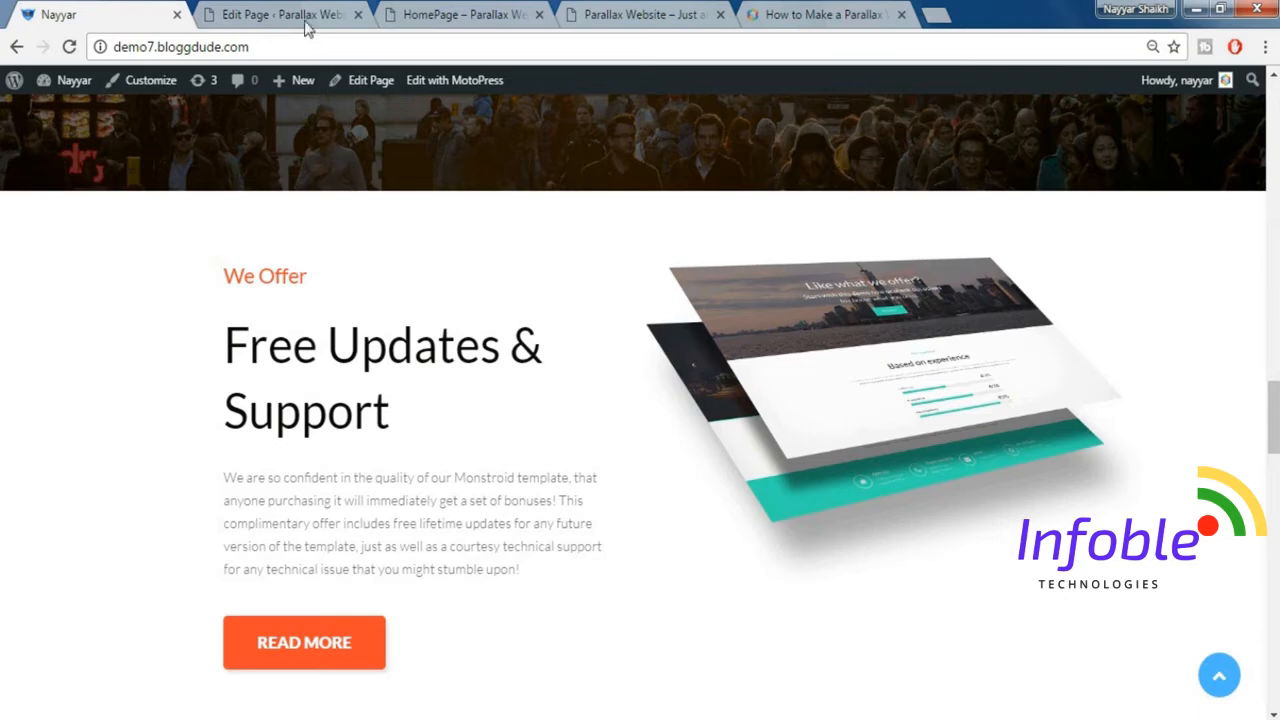
{"action": "left_click", "coordinate": [300, 16]}
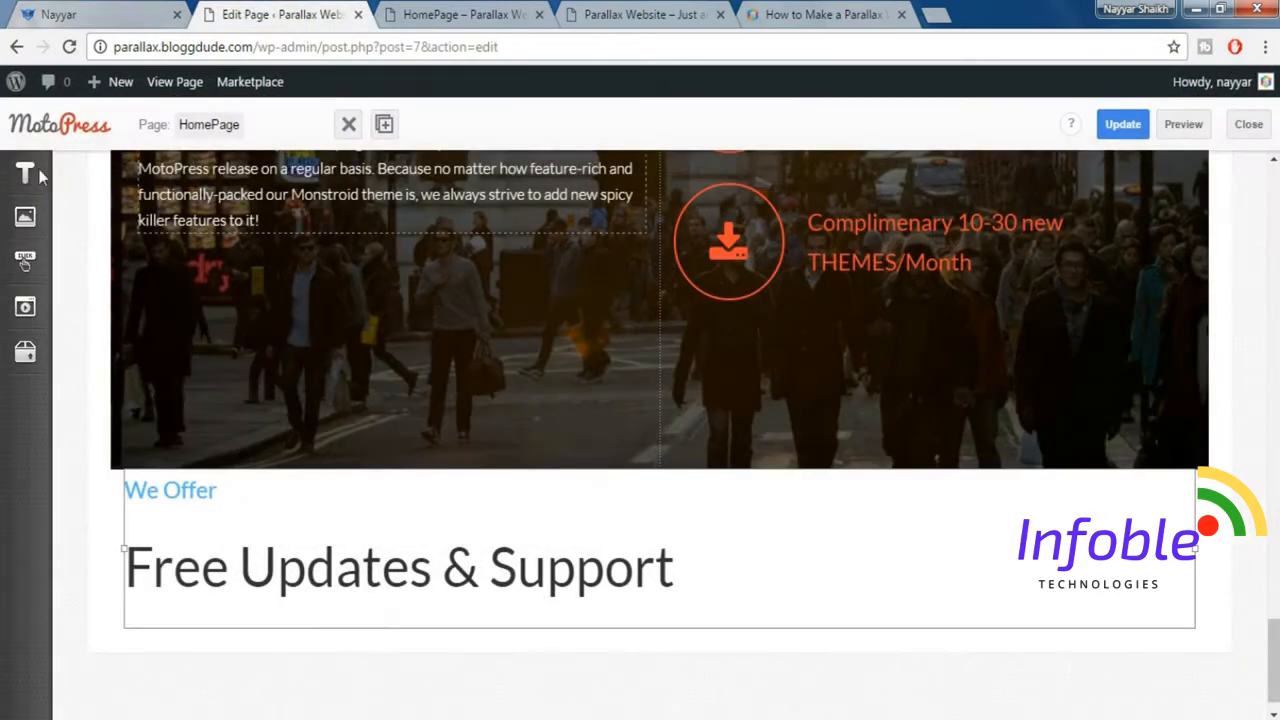
{"action": "left_click", "coordinate": [36, 175]}
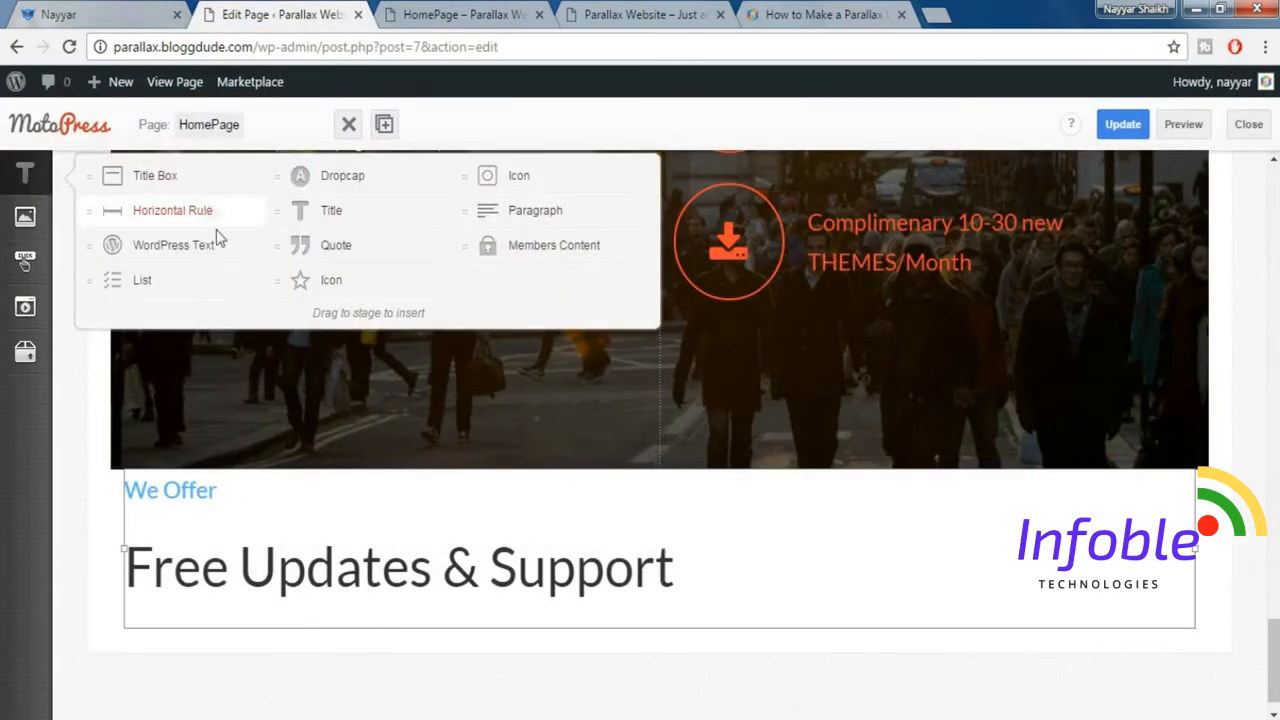
{"action": "left_click_drag", "start_coordinate": [210, 253], "coordinate": [1217, 540]}
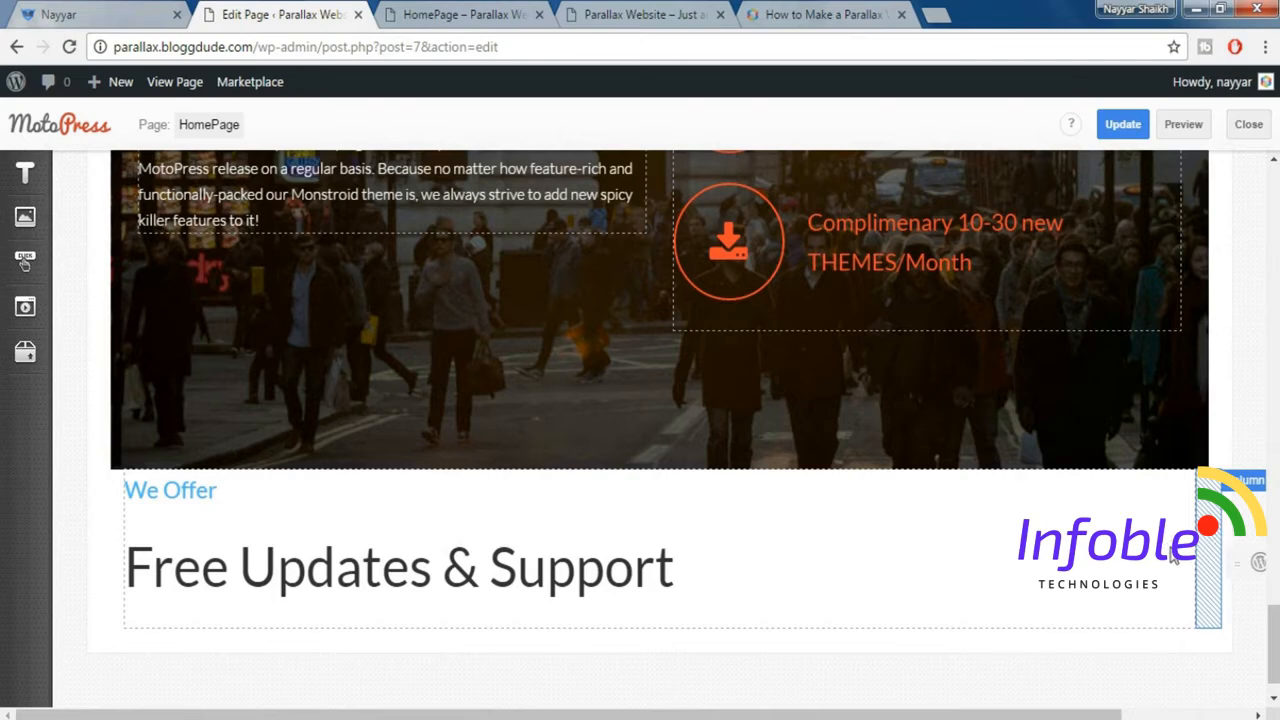
{"action": "double_click", "coordinate": [1168, 544]}
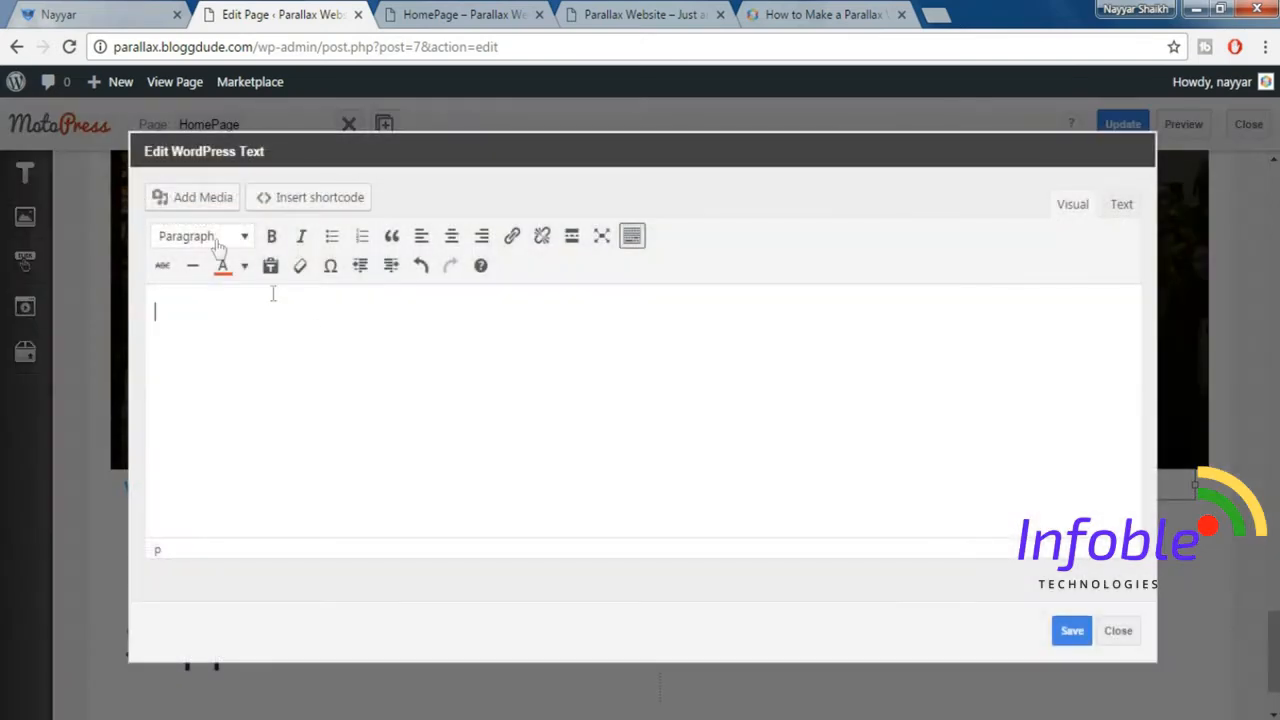
Insert the layered page-mockup image with the teal band, matching the demo section, from the media library into the WordPress Text.
{"action": "left_click", "coordinate": [200, 204]}
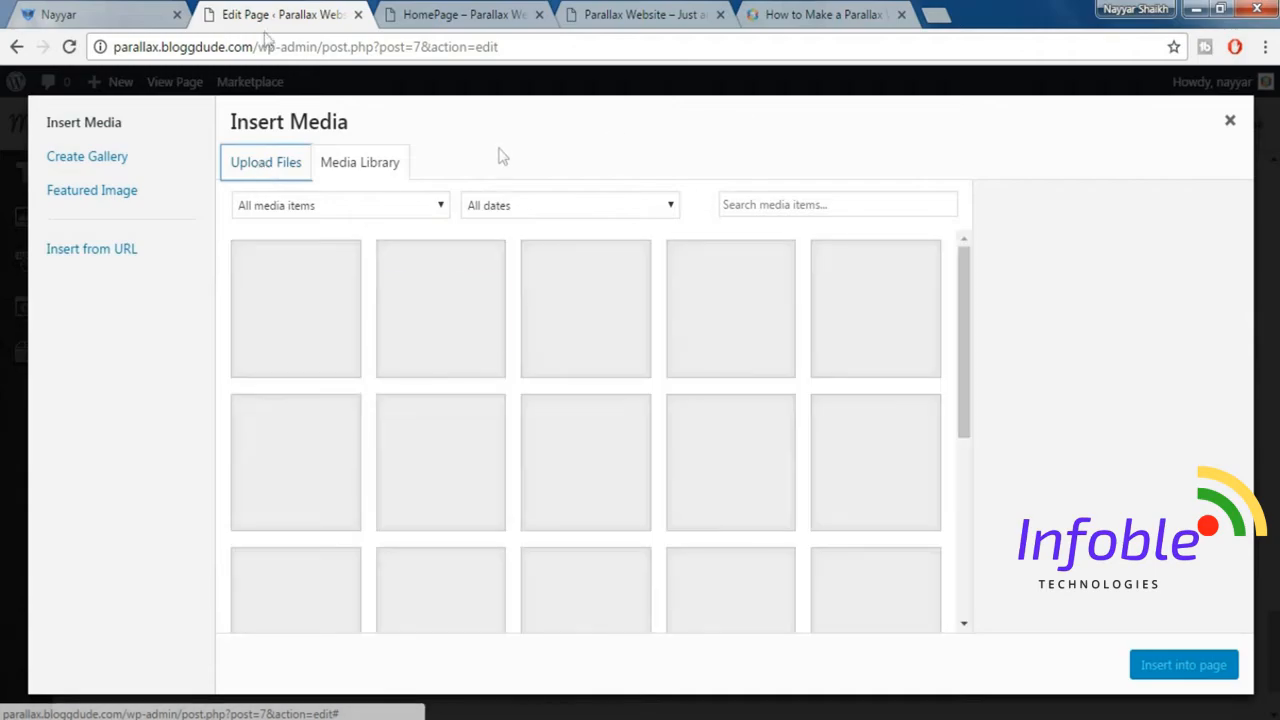
{"action": "left_click", "coordinate": [140, 12]}
{"action": "left_click", "coordinate": [240, 14]}
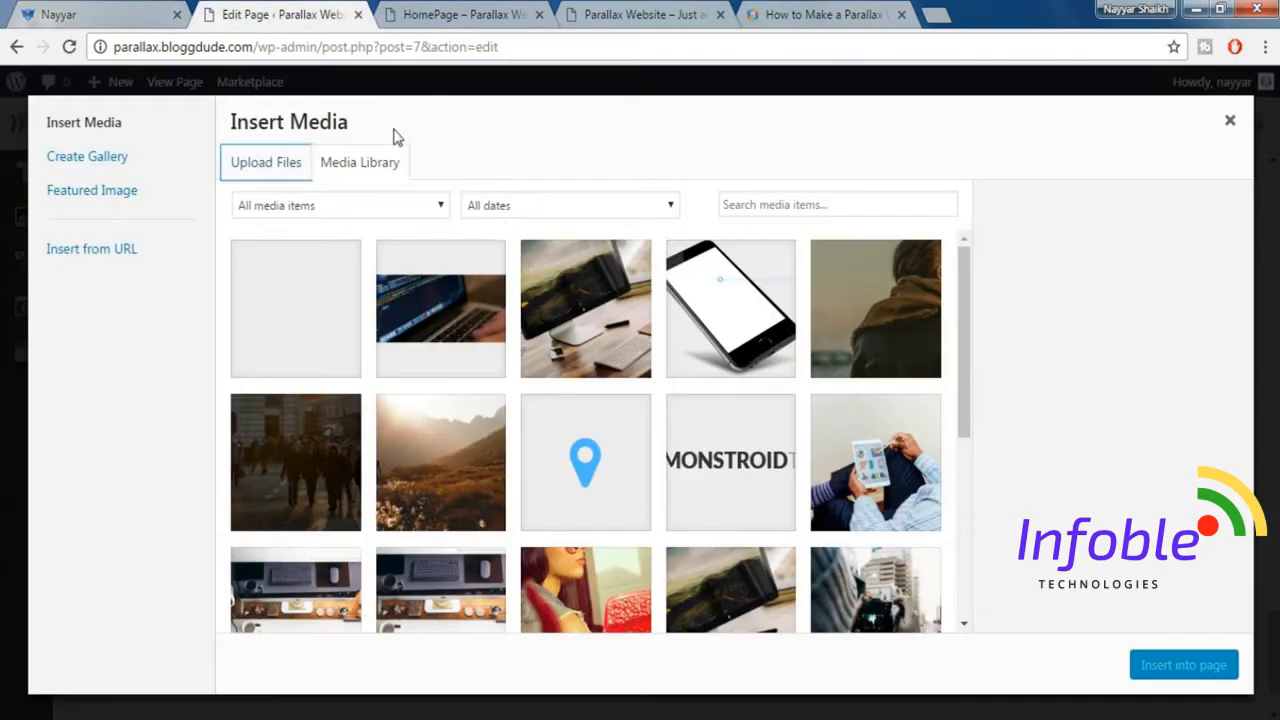
{"action": "scroll", "coordinate": [541, 290], "scroll_direction": "down", "scroll_amount": 5}
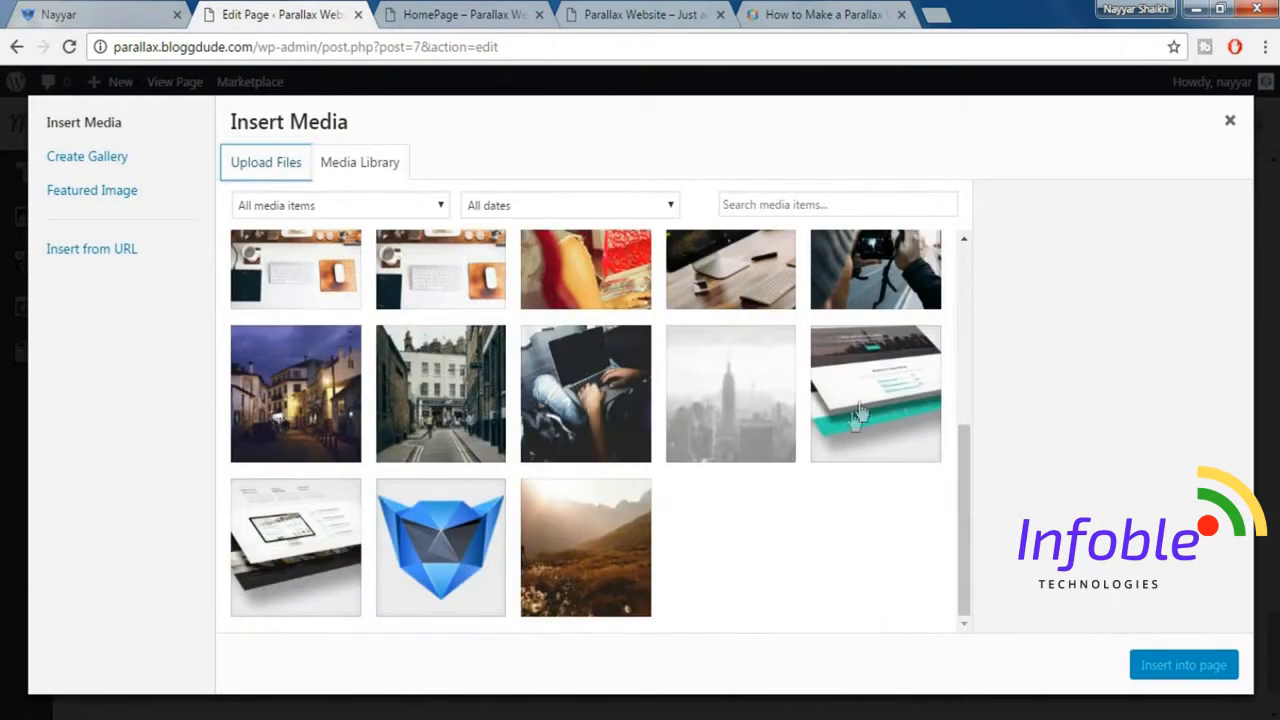
{"action": "left_click", "coordinate": [868, 389]}
{"action": "left_click", "coordinate": [1176, 662]}
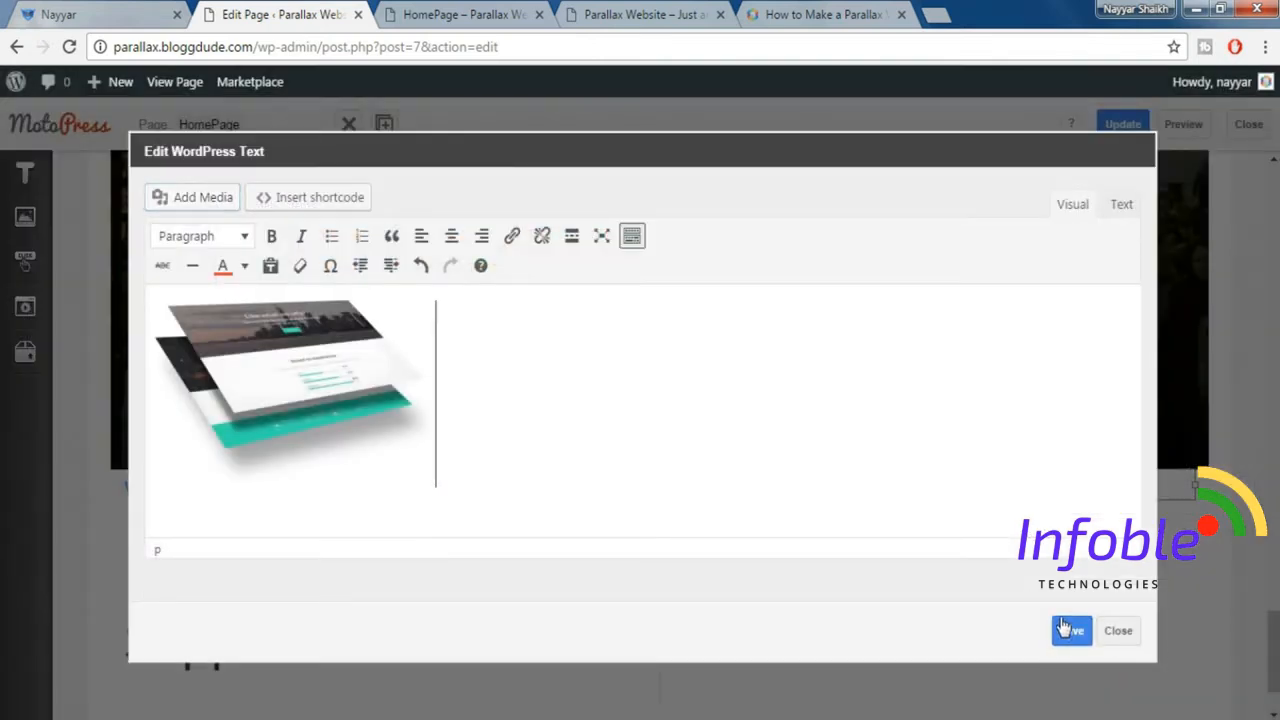
Set the inserted mockup image to Full Size, save the WordPress Text and close the open element settings.
{"action": "left_click", "coordinate": [335, 378]}
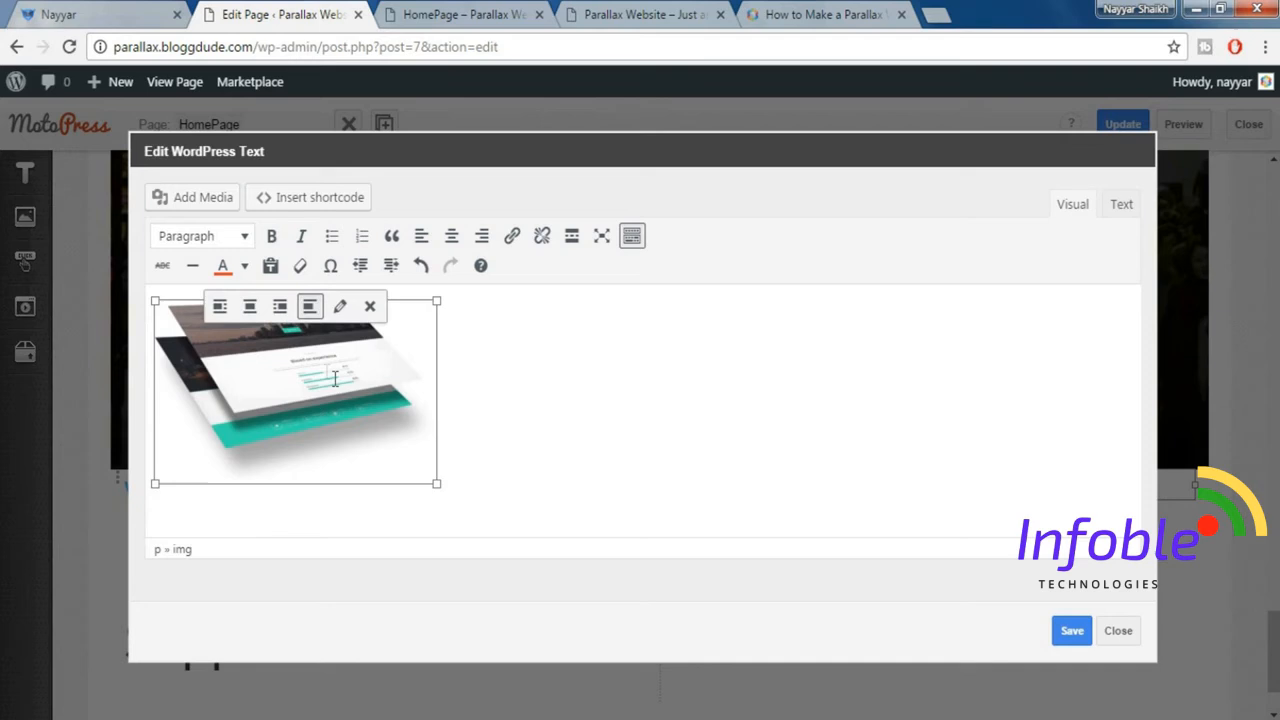
{"action": "left_click", "coordinate": [340, 306]}
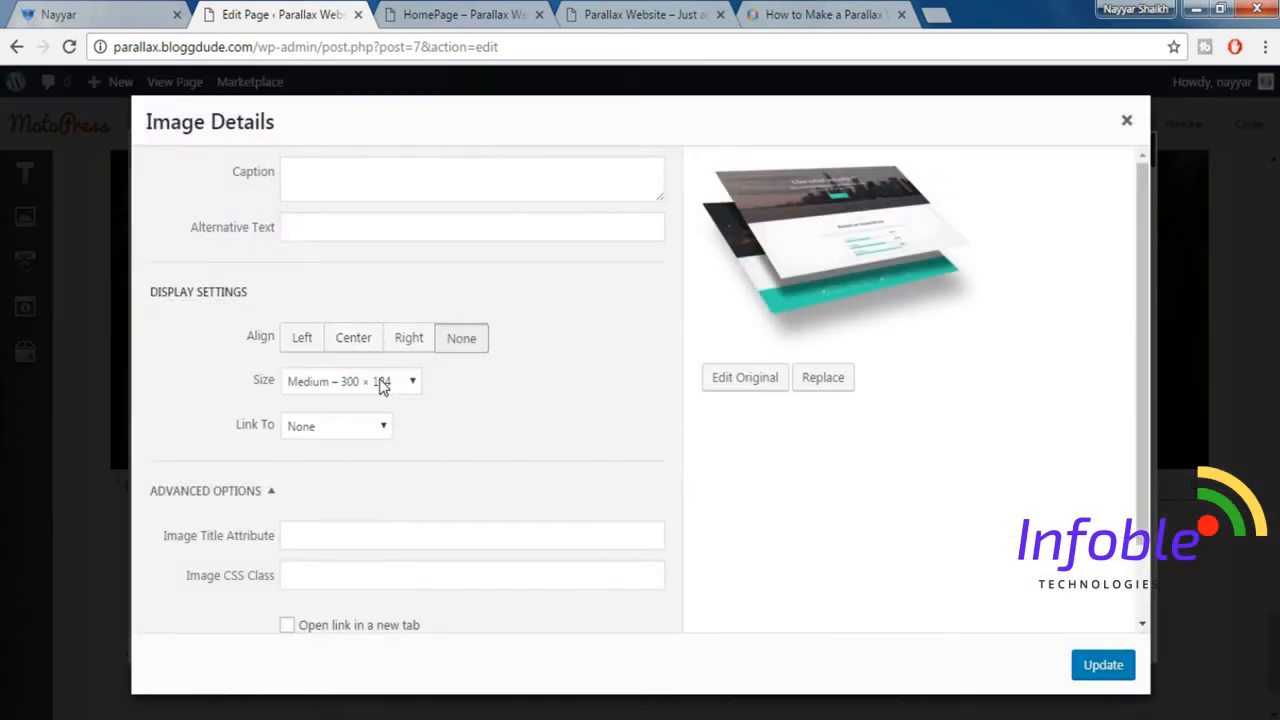
{"action": "left_click", "coordinate": [380, 386]}
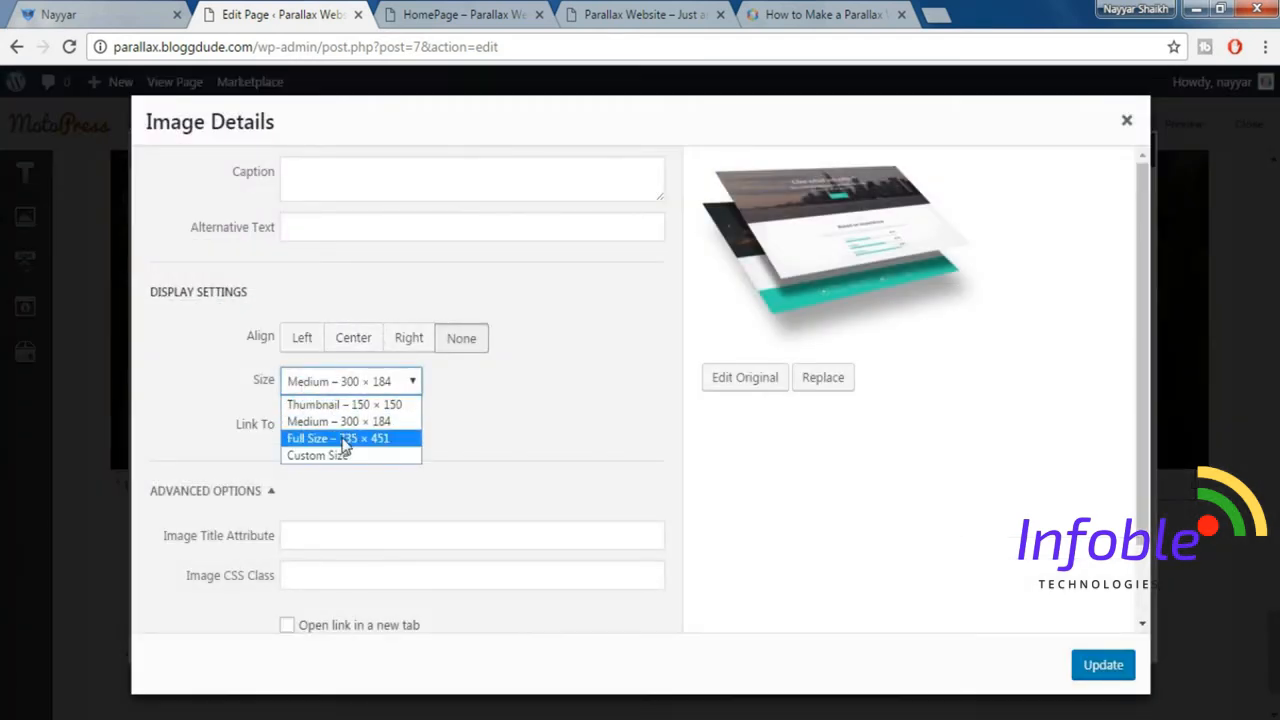
{"action": "left_click", "coordinate": [342, 440]}
{"action": "left_click", "coordinate": [1106, 668]}
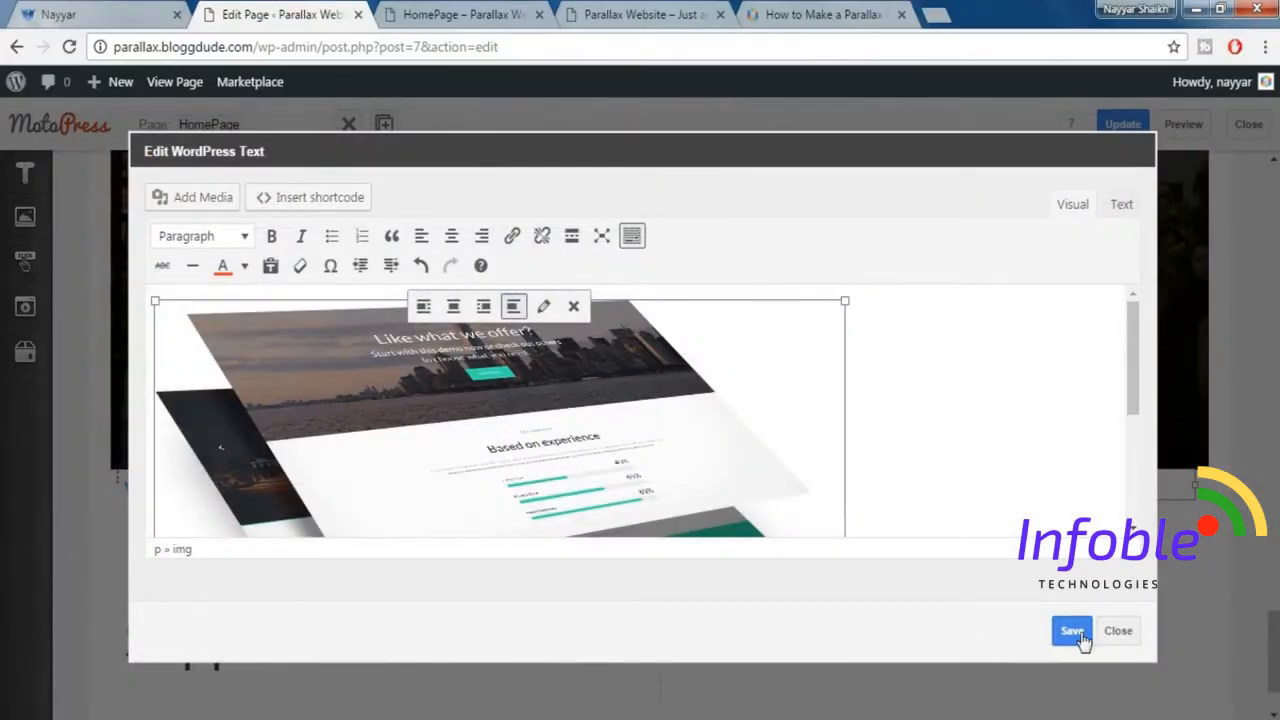
{"action": "left_click", "coordinate": [1071, 632]}
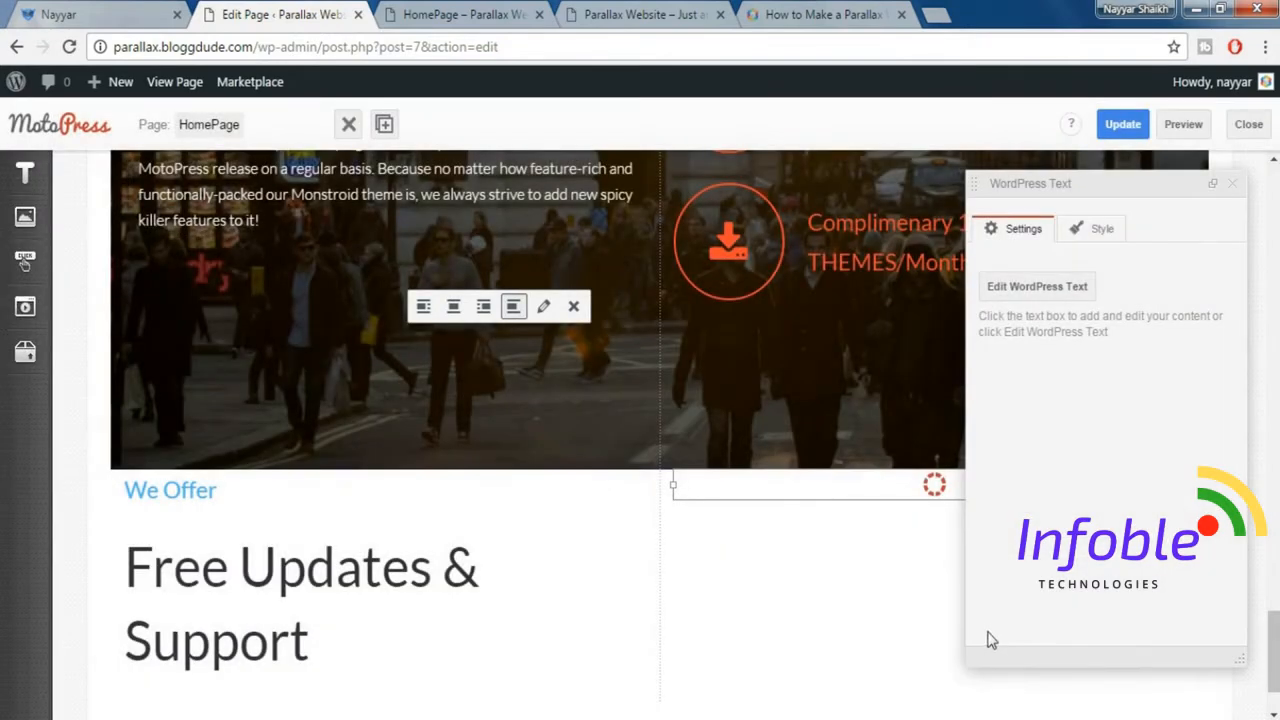
{"action": "left_click", "coordinate": [1236, 186]}
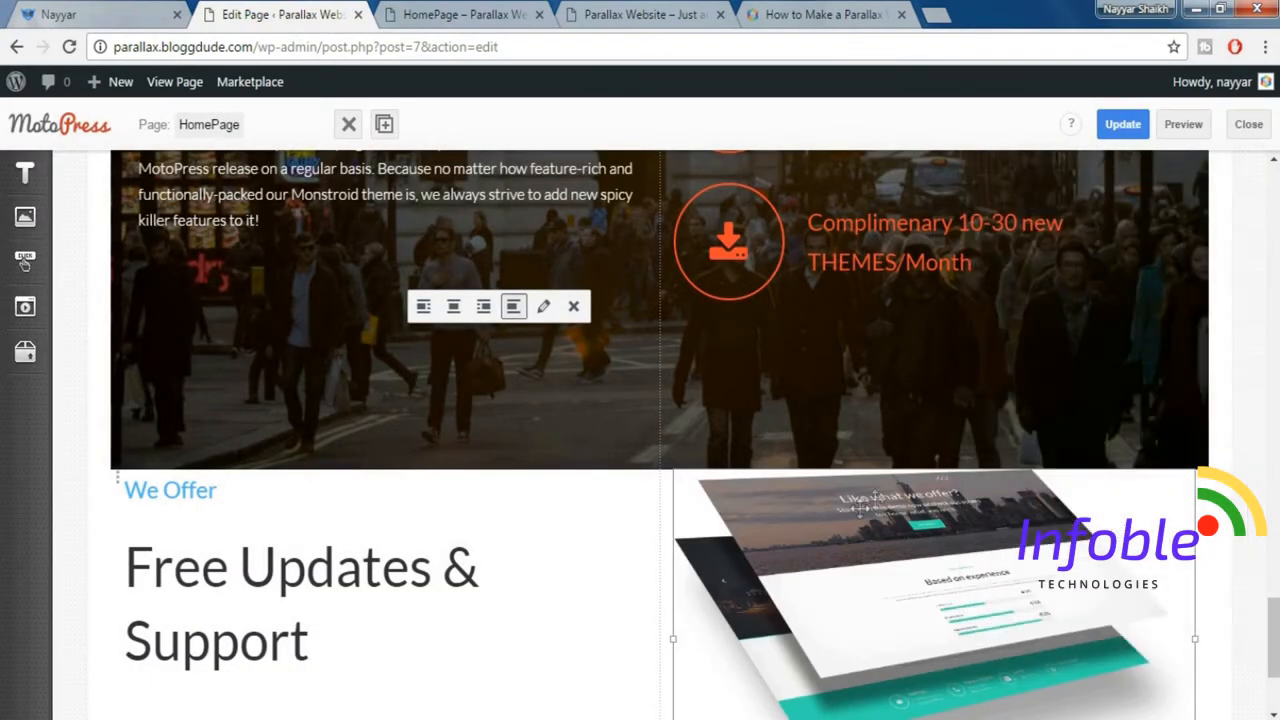
{"action": "left_click", "coordinate": [942, 487]}
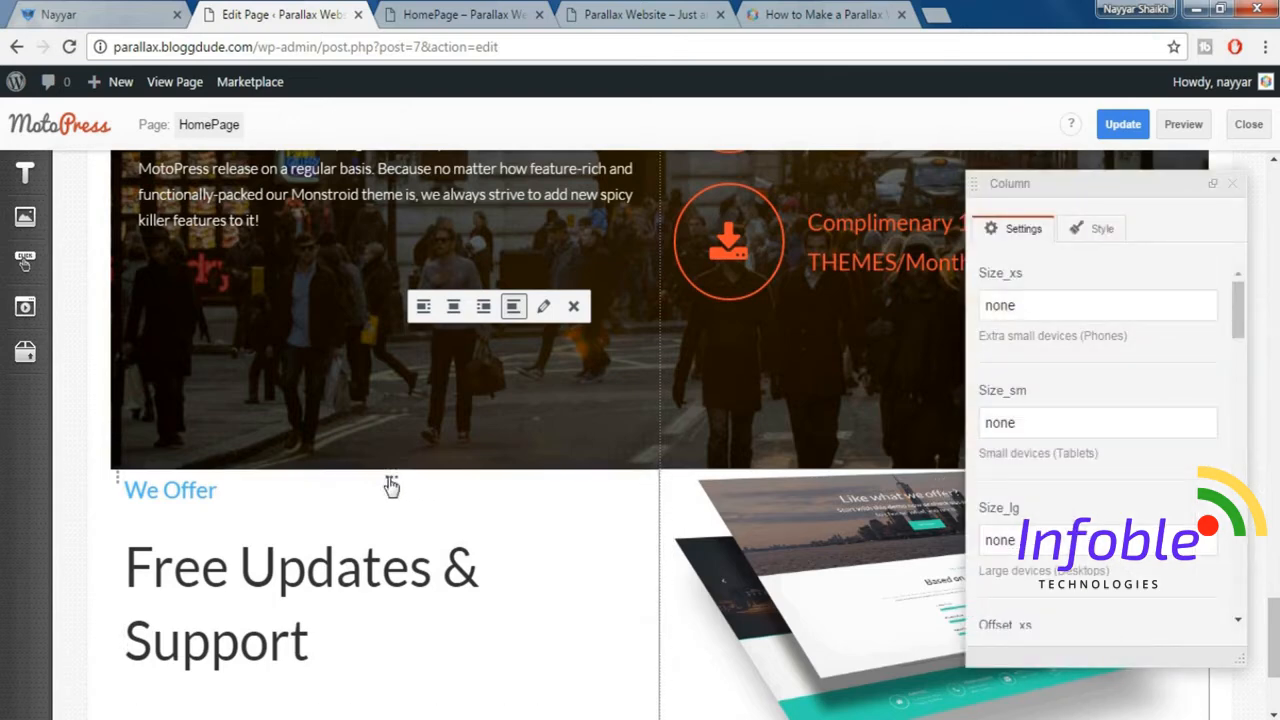
{"action": "left_click", "coordinate": [1233, 184]}
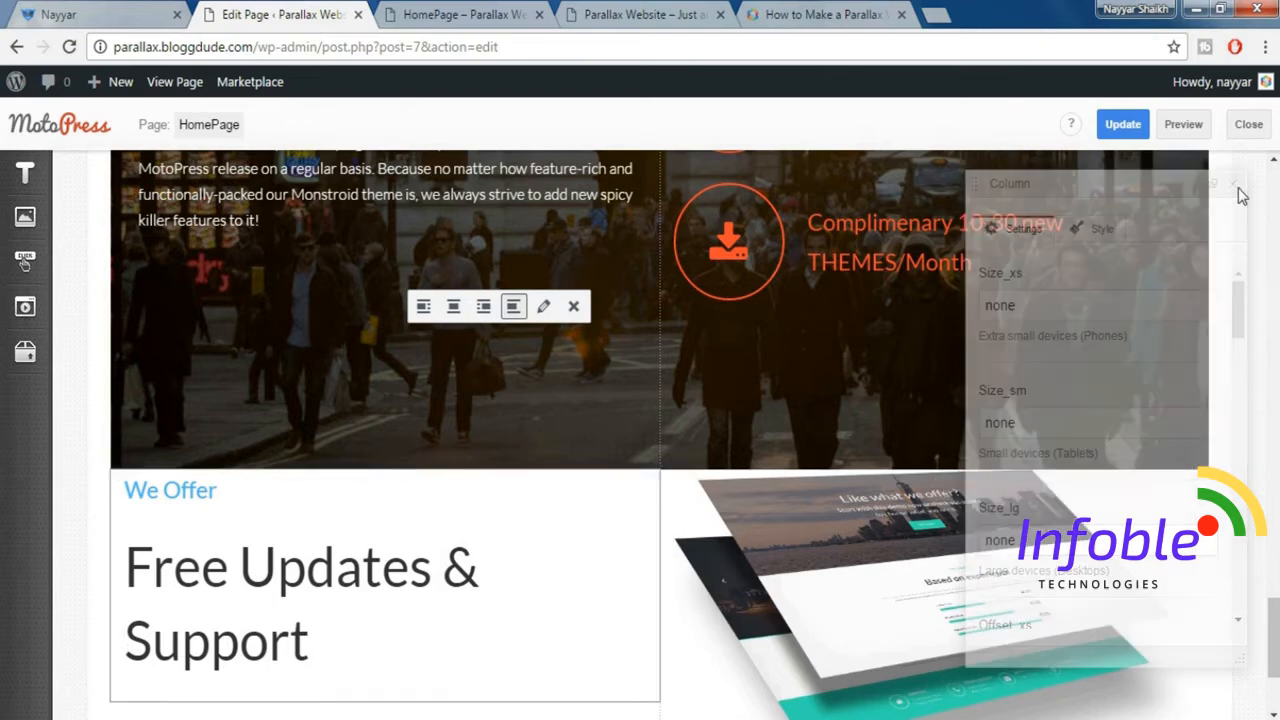
Insert a Paragraph beneath the "Free Updates & Support" Title Box, following the demo section's layout.
{"action": "left_click", "coordinate": [203, 82]}
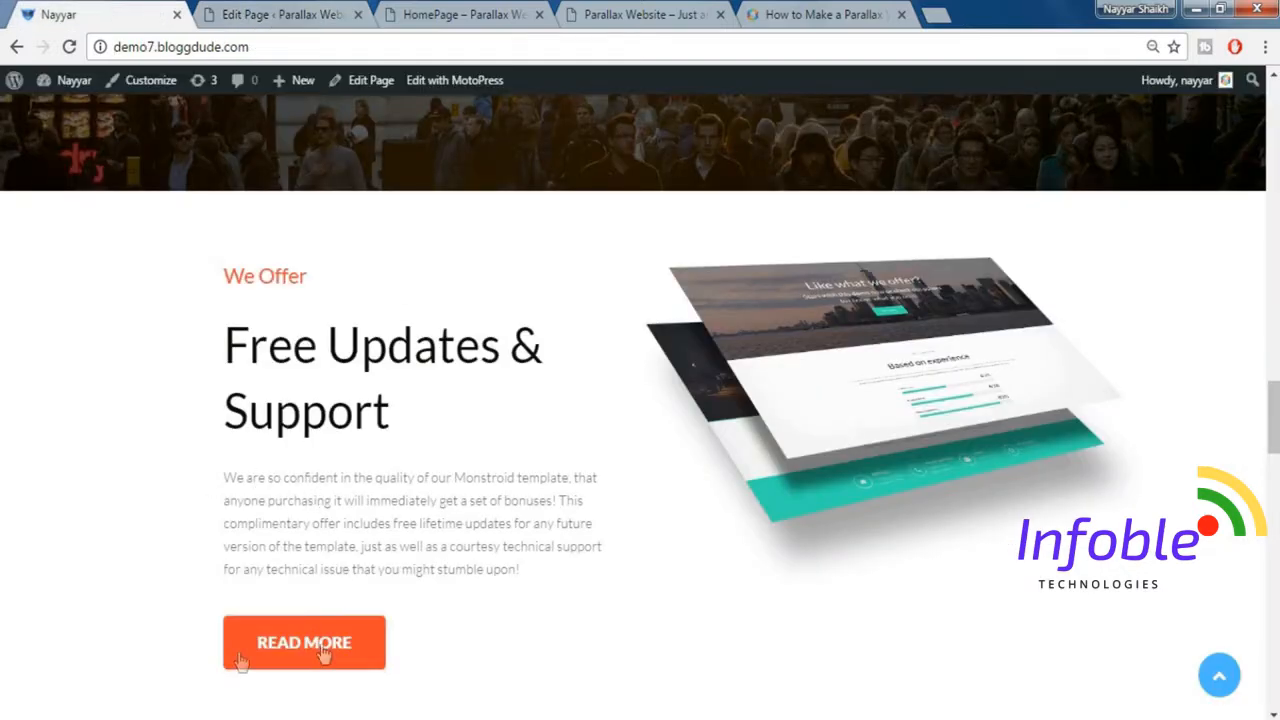
{"action": "left_click", "coordinate": [285, 14]}
{"action": "scroll", "coordinate": [530, 320], "scroll_direction": "down", "scroll_amount": 1}
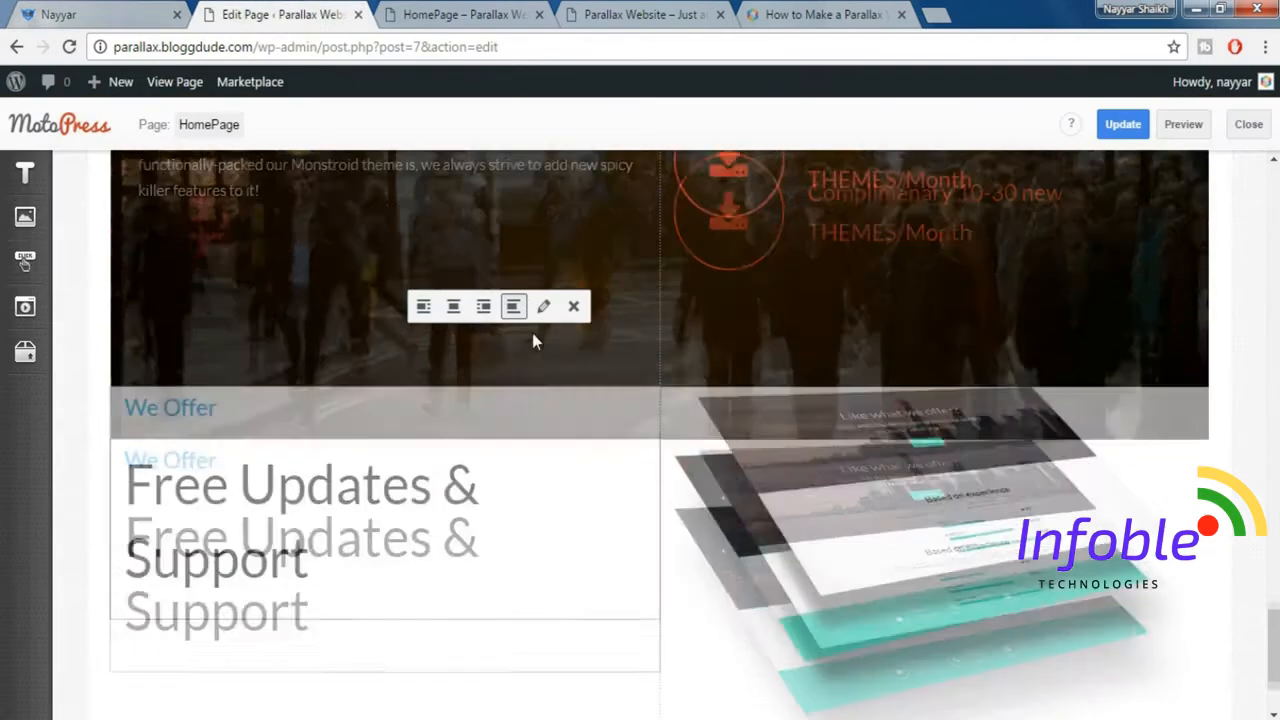
{"action": "mouse_move", "coordinate": [35, 173]}
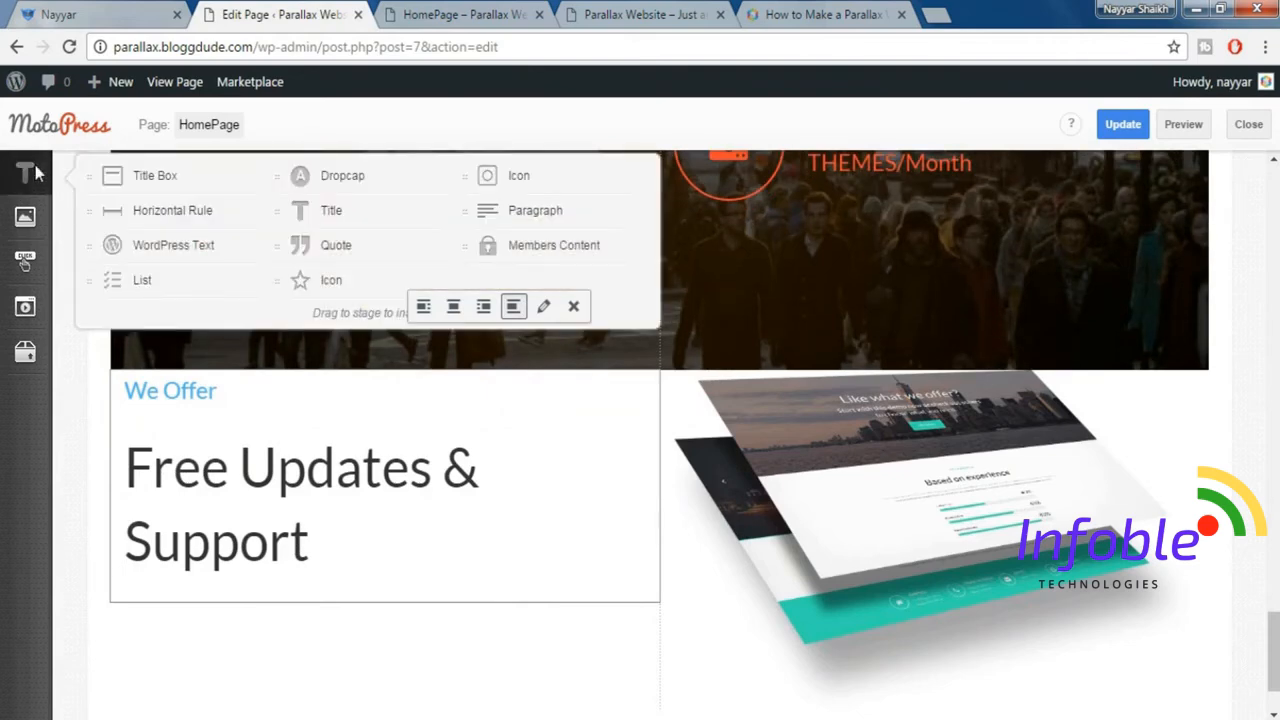
{"action": "mouse_move", "coordinate": [509, 212]}
{"action": "left_mouse_down"}
{"action": "mouse_move", "coordinate": [298, 535]}
{"action": "mouse_move", "coordinate": [278, 601]}
{"action": "mouse_move", "coordinate": [309, 591]}
{"action": "left_mouse_up"}
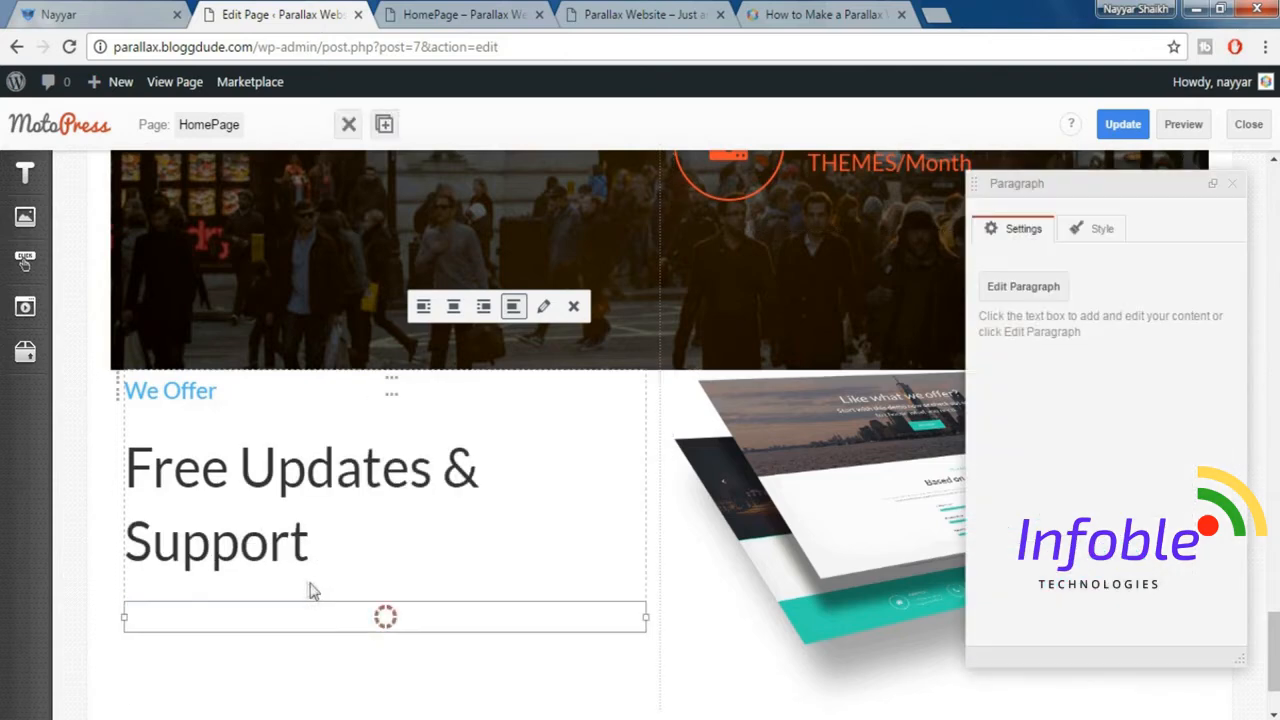
Copy the demo section's paragraph starting "We are so confident in the quality" into the new Paragraph.
{"action": "left_click", "coordinate": [124, 10]}
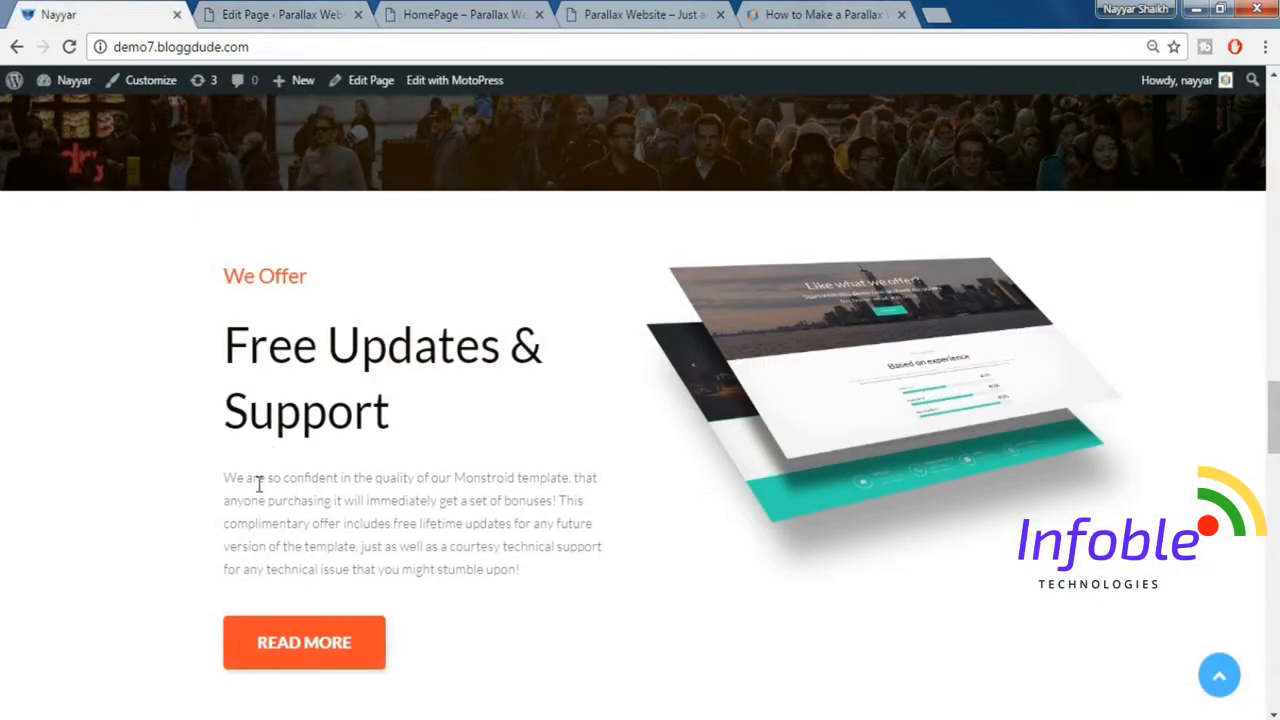
{"action": "triple_click", "coordinate": [375, 525]}
{"action": "key", "text": "ctrl+c"}
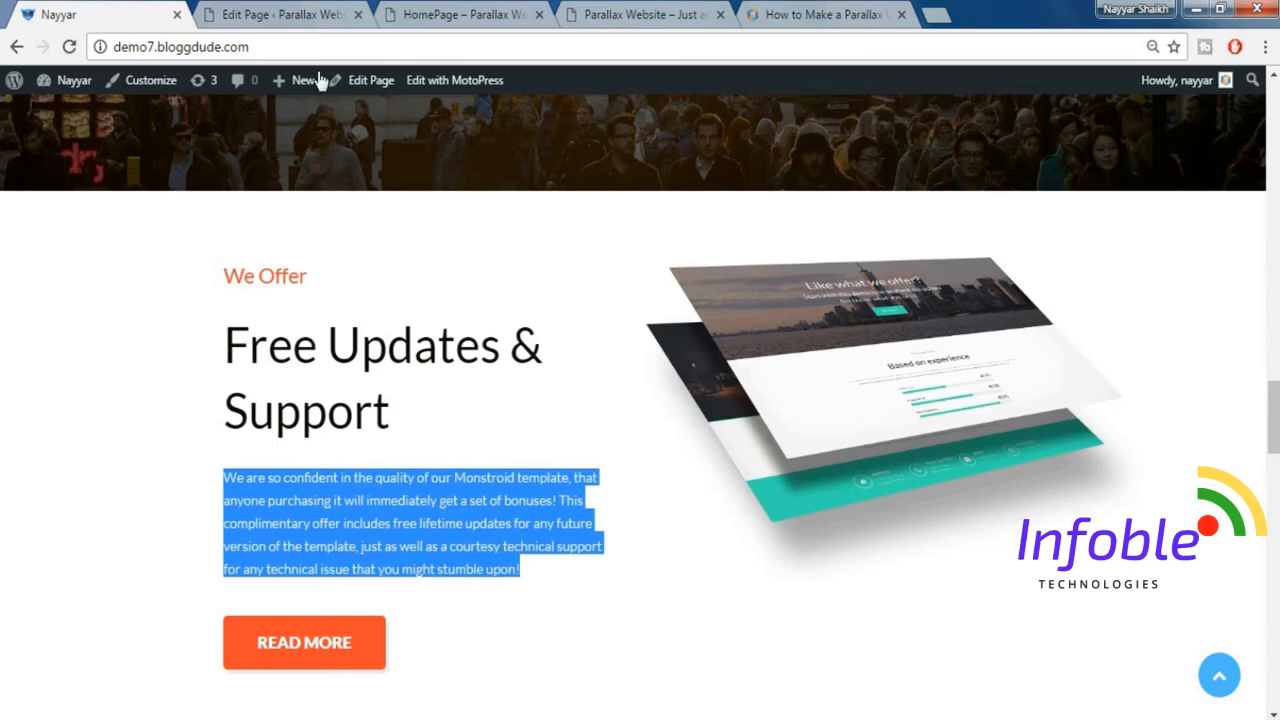
{"action": "left_click", "coordinate": [325, 10]}
{"action": "key", "text": "ctrl+v"}
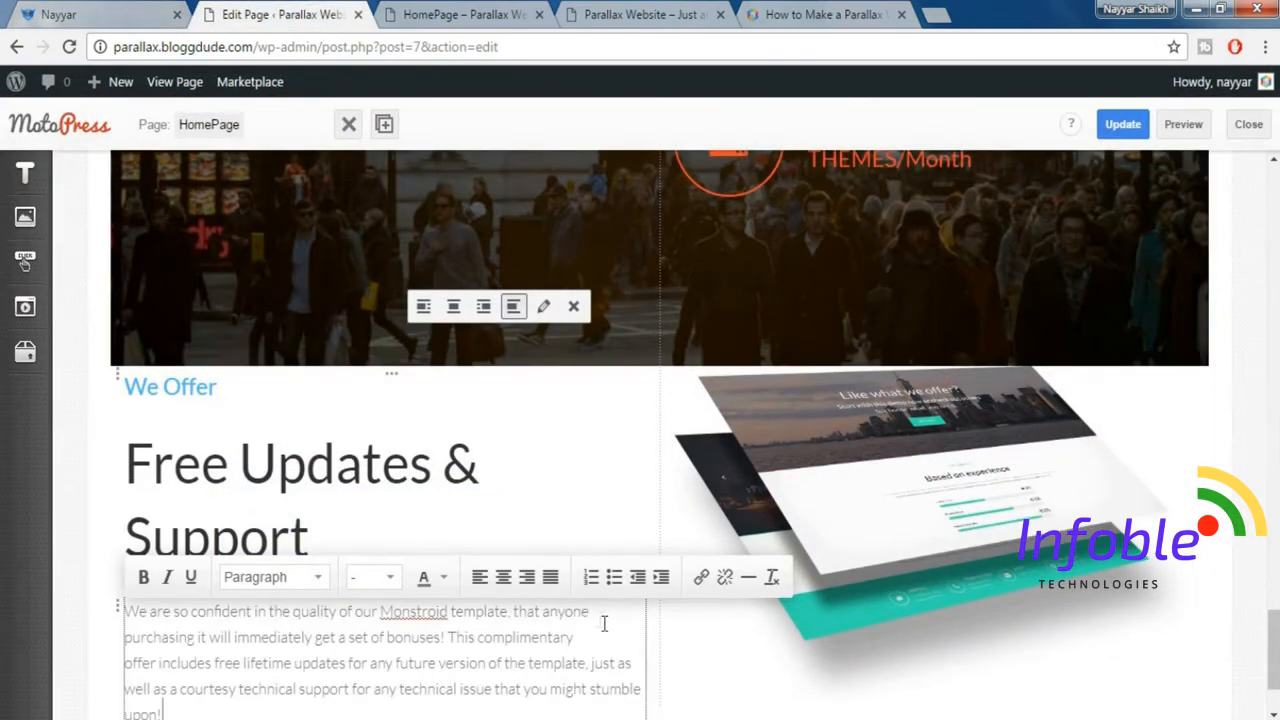
Insert a Spacer beneath the new paragraph in the "Free Updates & Support" column, using the demo section as reference.
{"action": "left_click", "coordinate": [124, 10]}
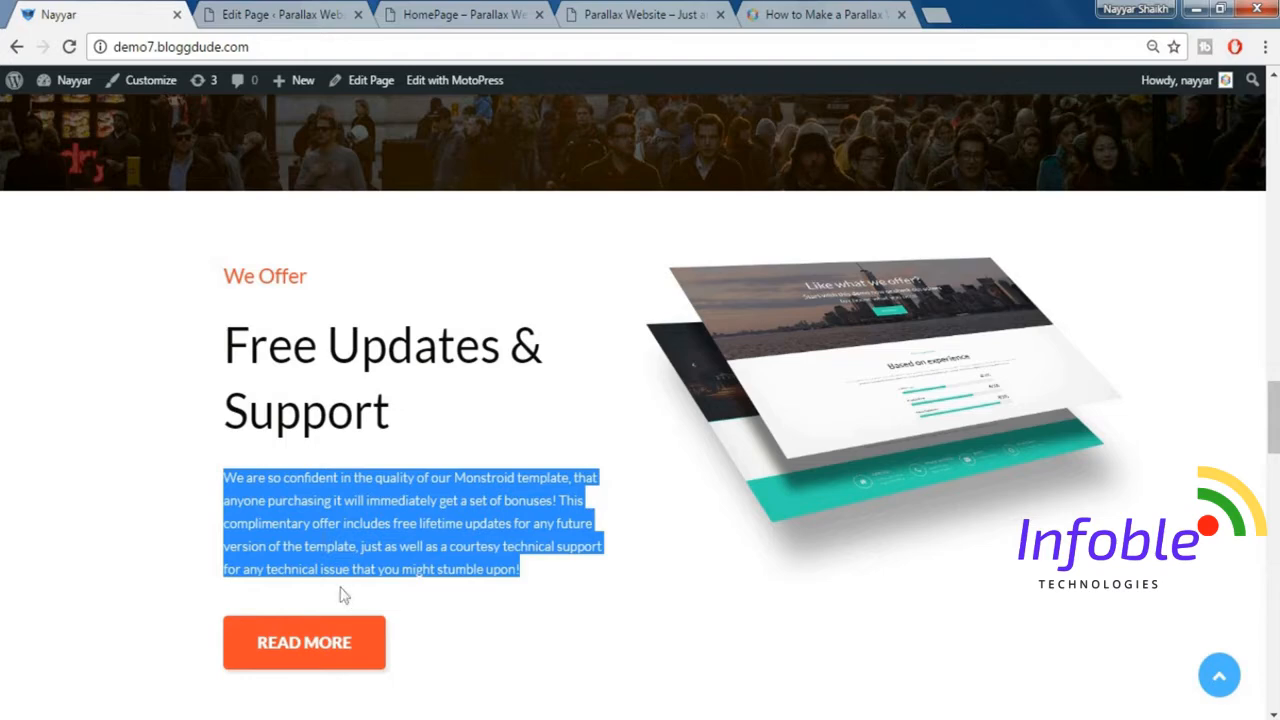
{"action": "left_click", "coordinate": [270, 14]}
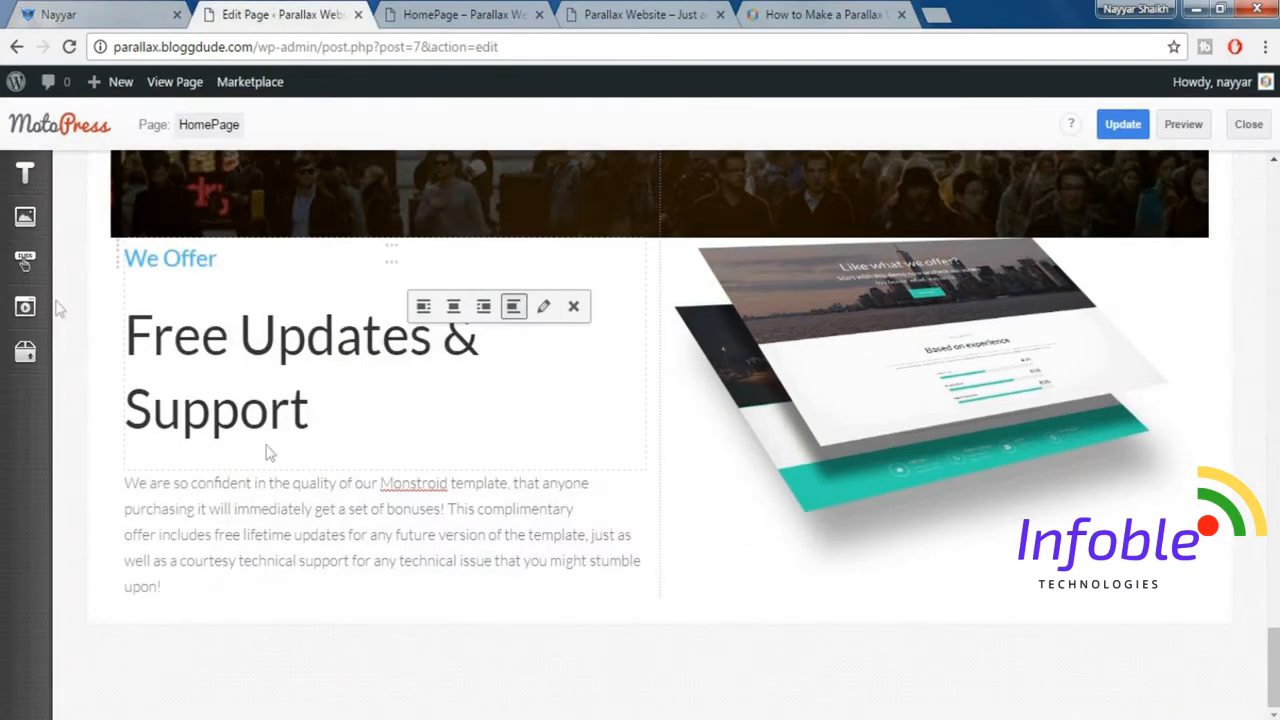
{"action": "mouse_move", "coordinate": [25, 353]}
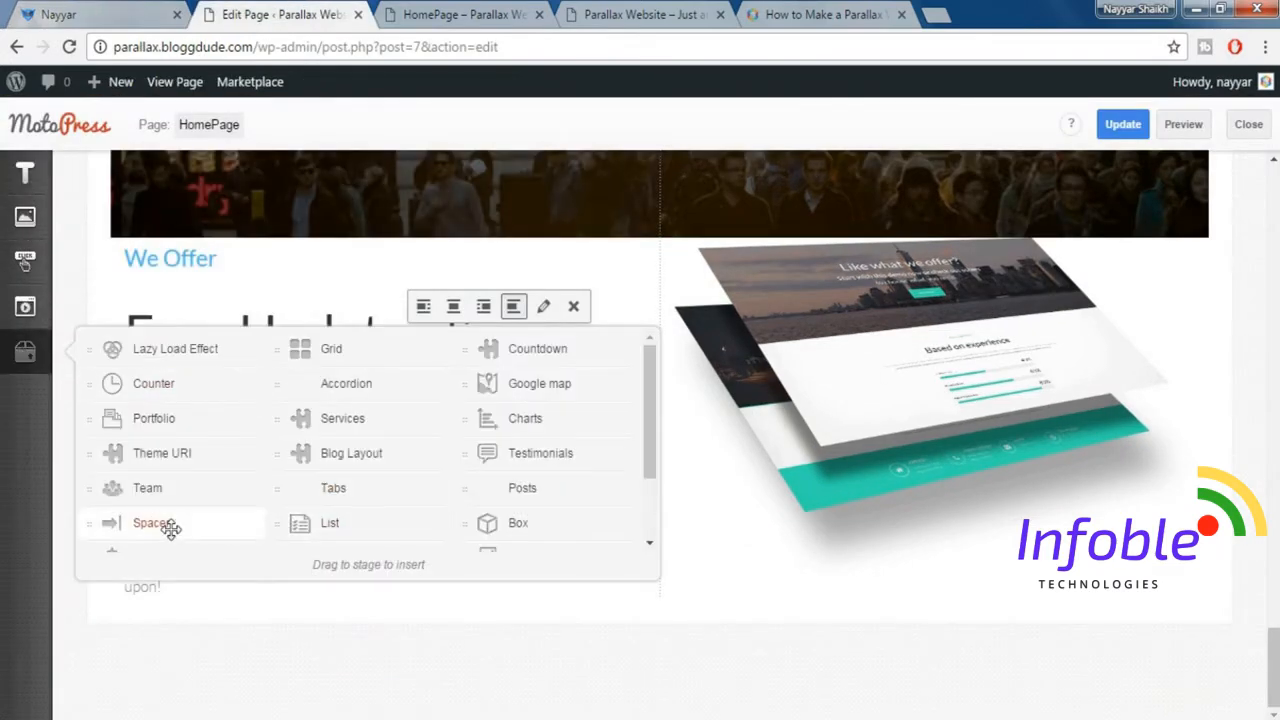
{"action": "left_click_drag", "start_coordinate": [167, 528], "coordinate": [286, 586]}
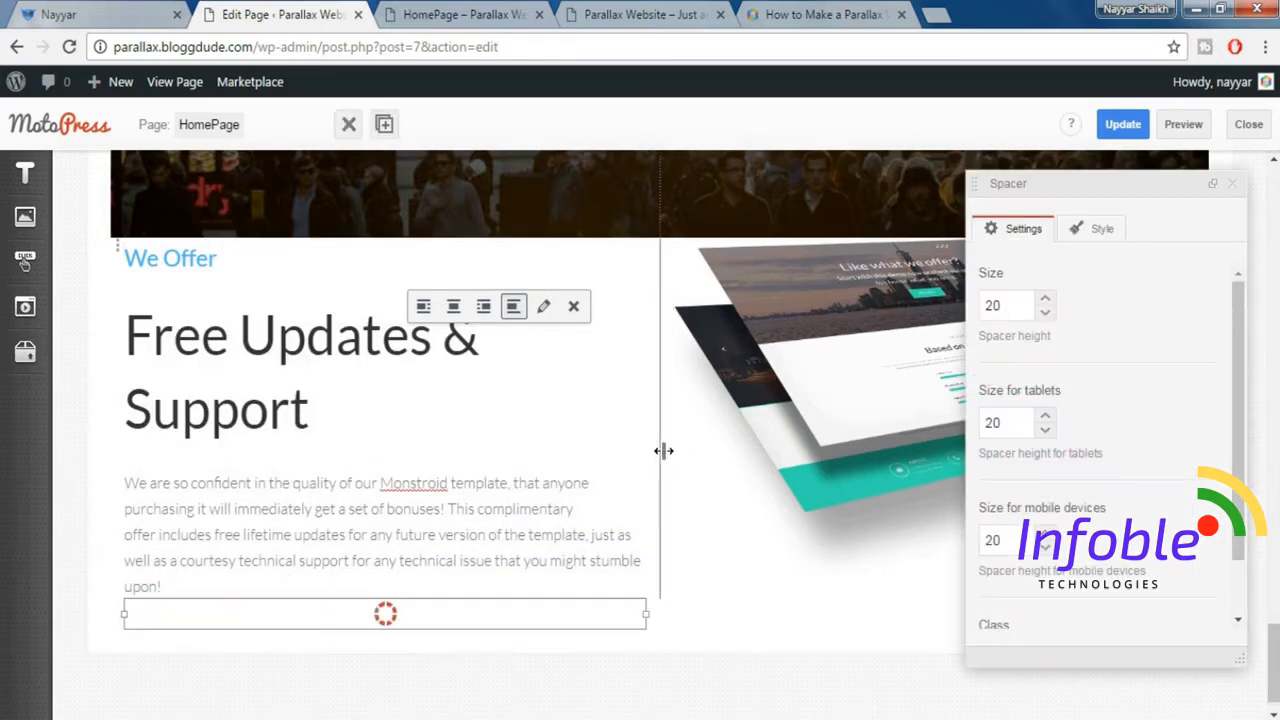
Increase the height of the Spacer beneath the "Free Updates & Support" paragraph and insert a Button below it.
{"action": "double_click", "coordinate": [1025, 306]}
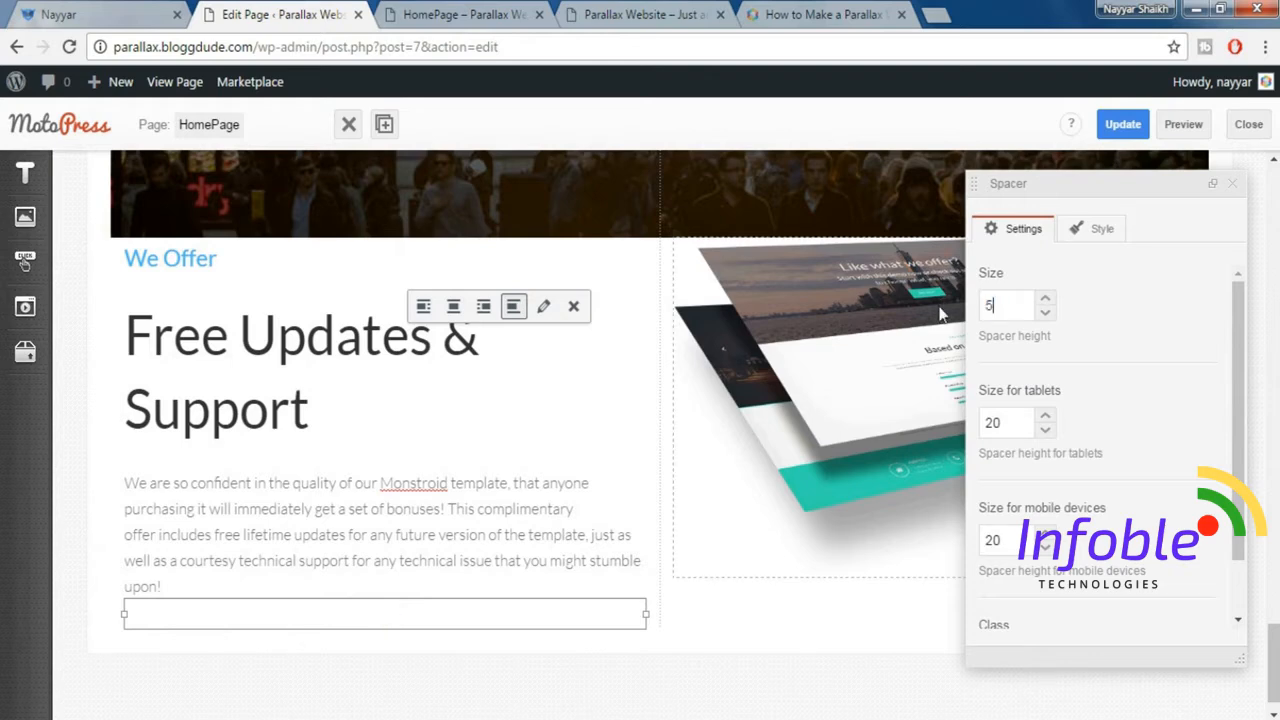
{"action": "left_click", "coordinate": [1235, 188]}
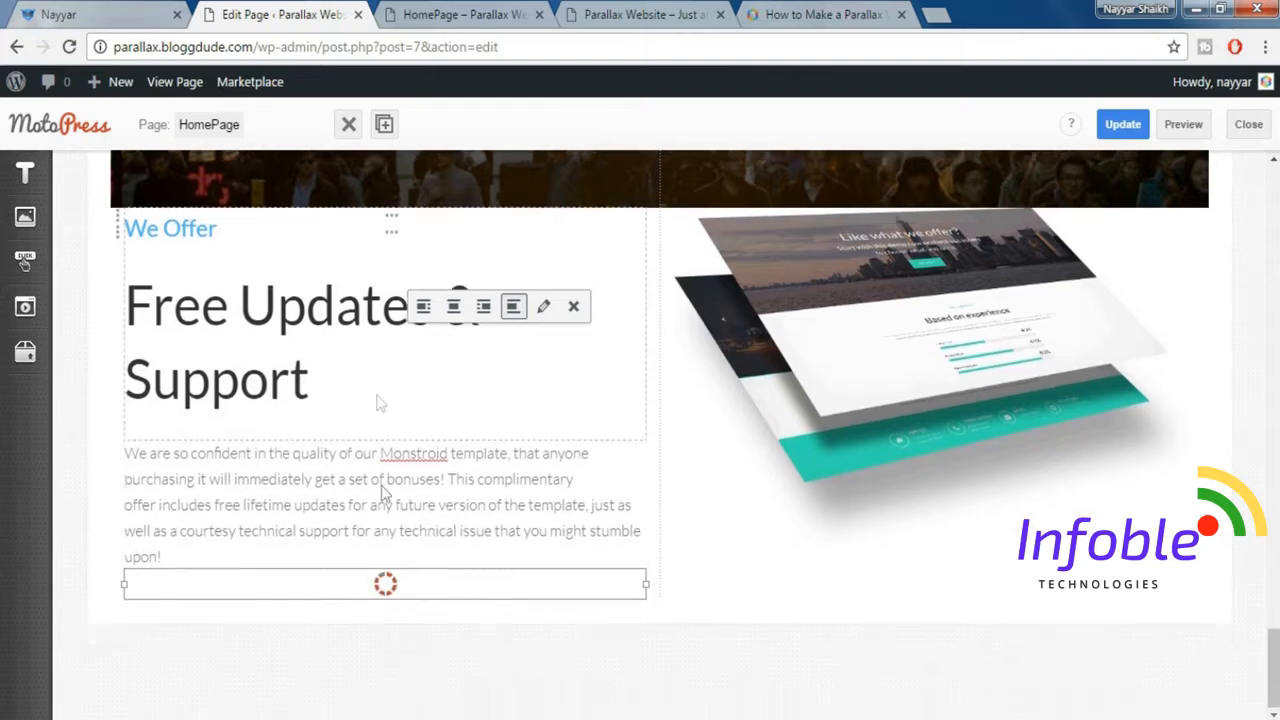
{"action": "left_click", "coordinate": [25, 262]}
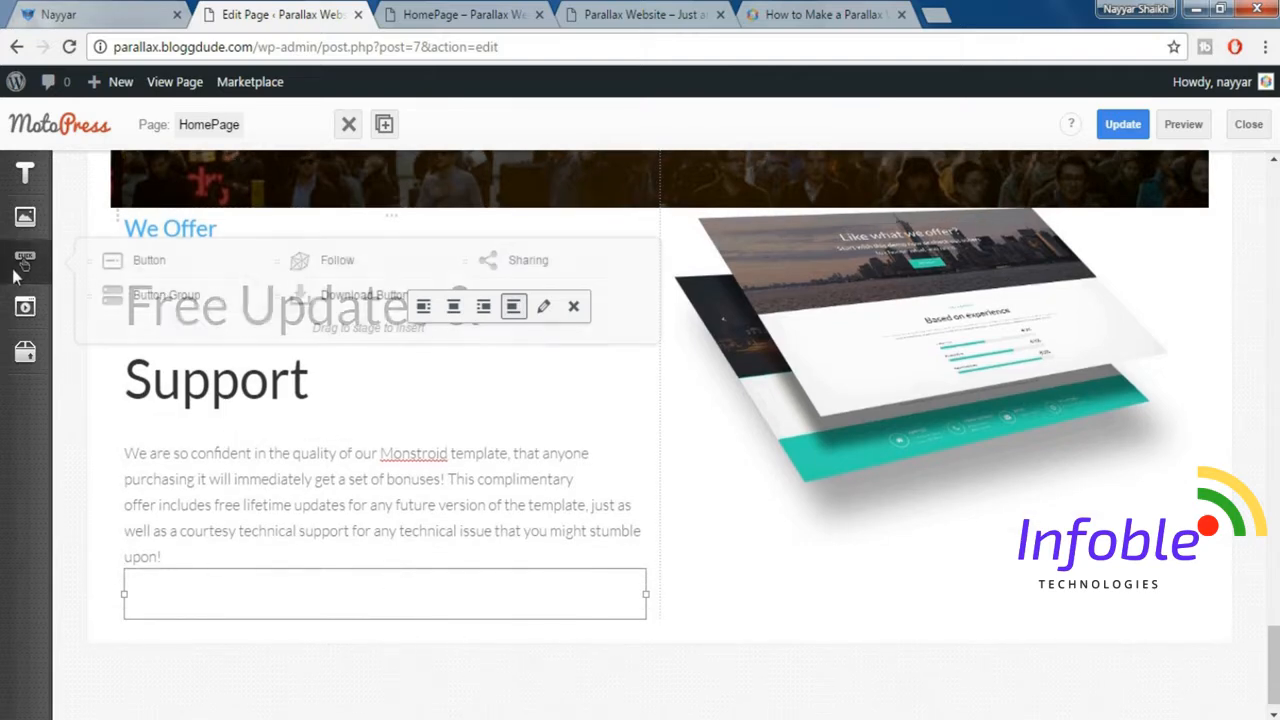
{"action": "left_click_drag", "start_coordinate": [140, 260], "coordinate": [269, 586]}
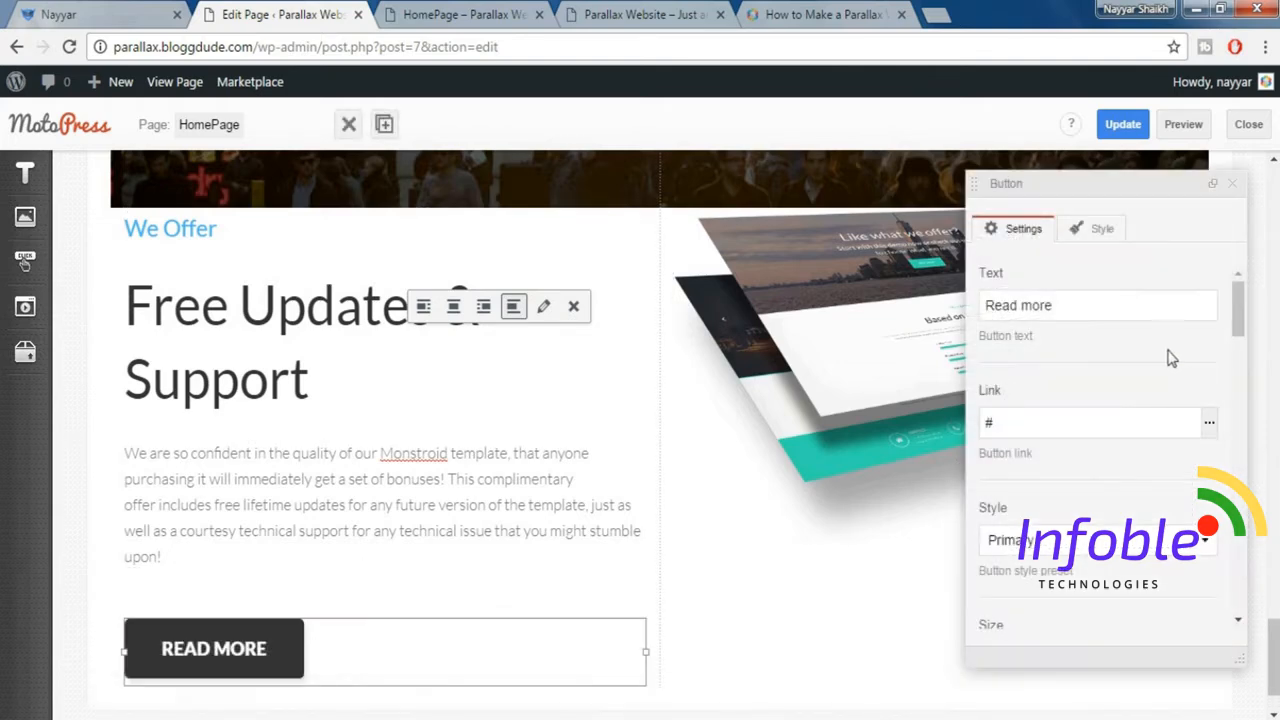
Set the new Read more Button's style to Danger and its size to Small, and close its settings.
{"action": "scroll", "coordinate": [1166, 355], "scroll_direction": "down", "scroll_amount": 2}
{"action": "left_click", "coordinate": [1063, 345]}
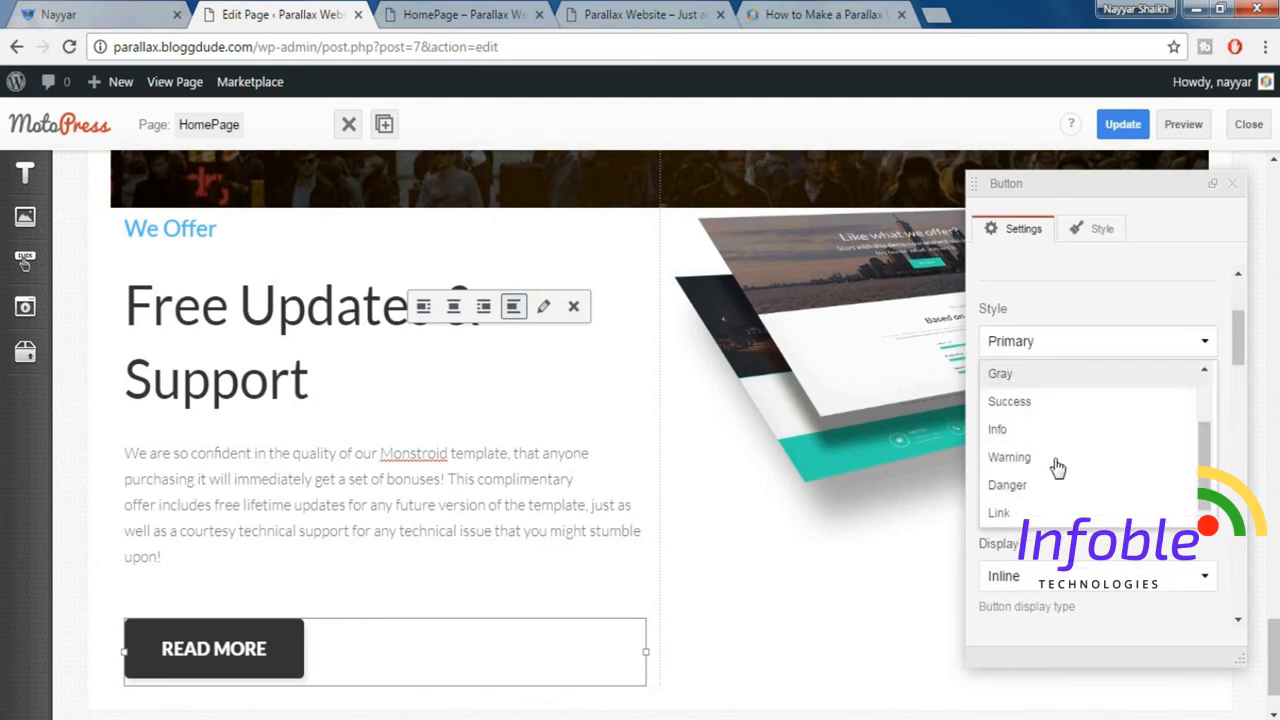
{"action": "left_click", "coordinate": [1046, 488]}
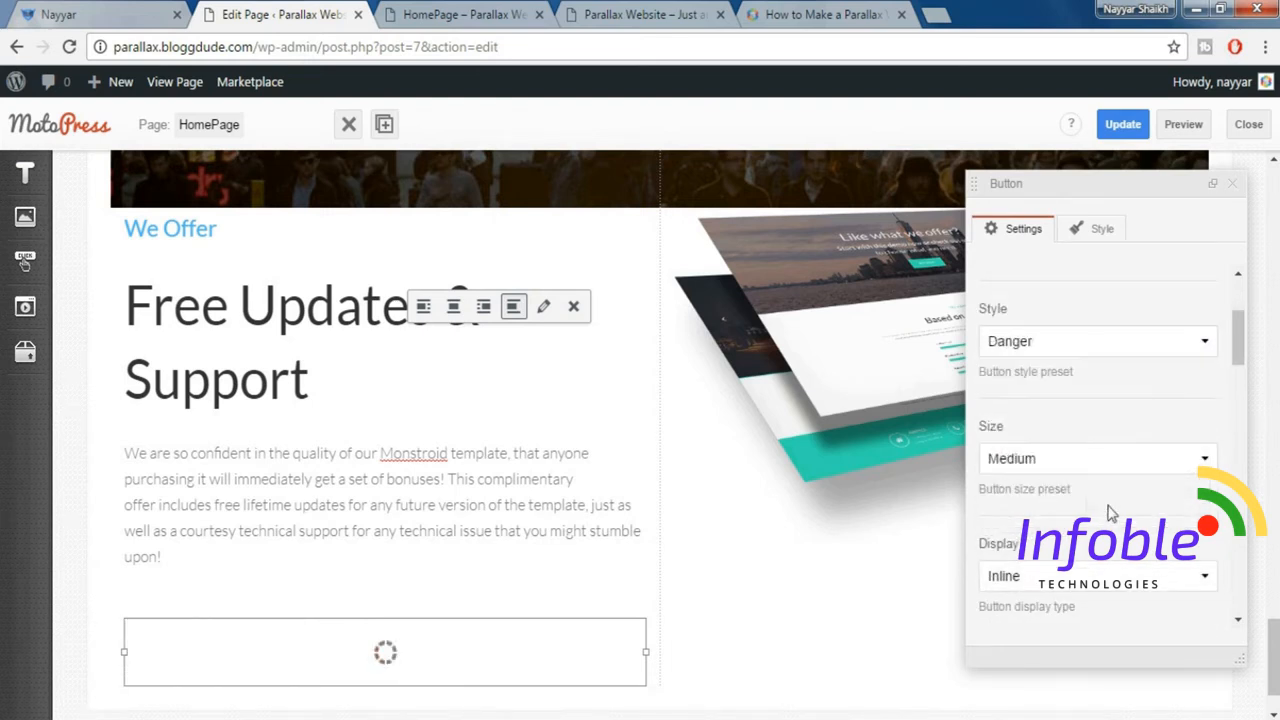
{"action": "left_click", "coordinate": [1059, 463]}
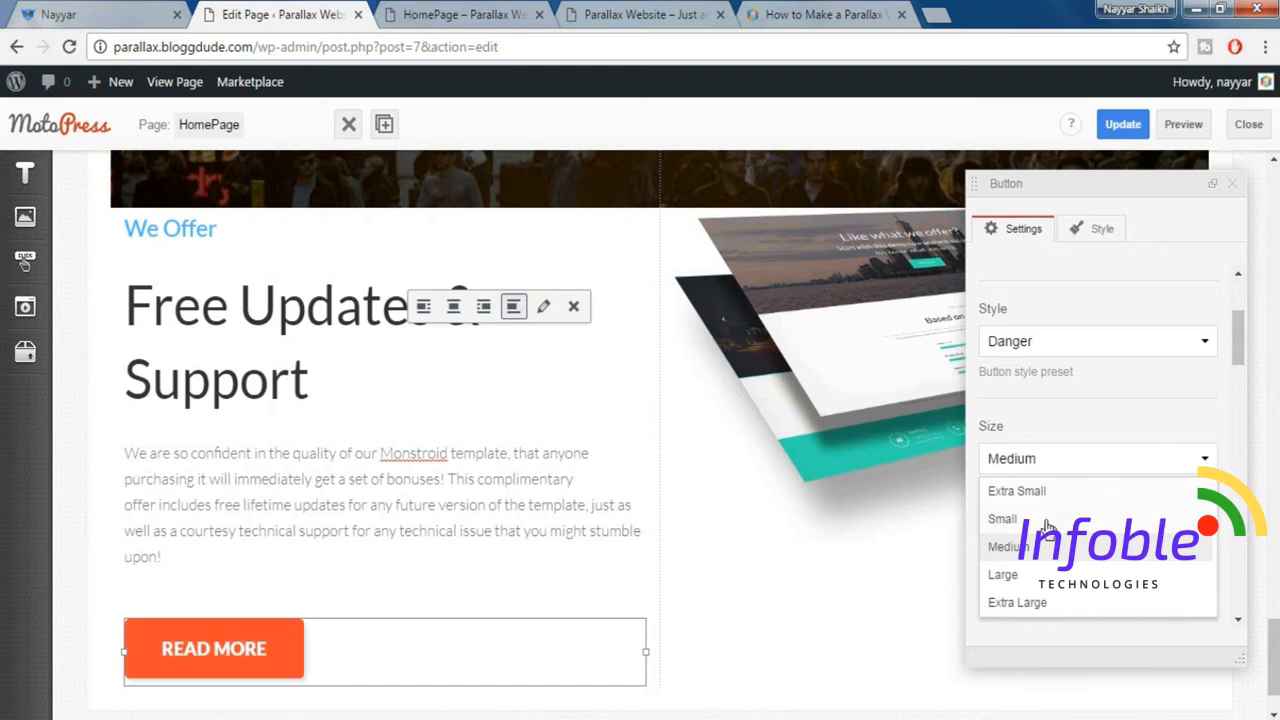
{"action": "left_click", "coordinate": [1046, 524]}
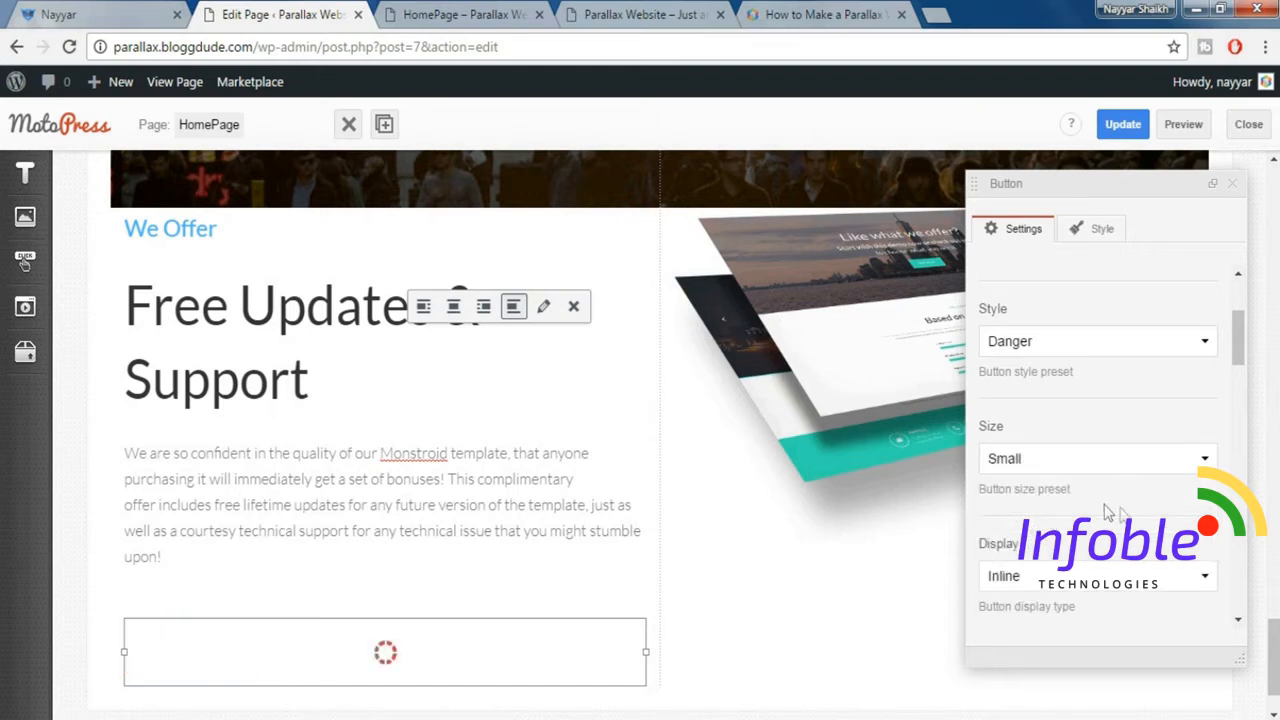
{"action": "scroll", "coordinate": [1108, 512], "scroll_direction": "down", "scroll_amount": 2}
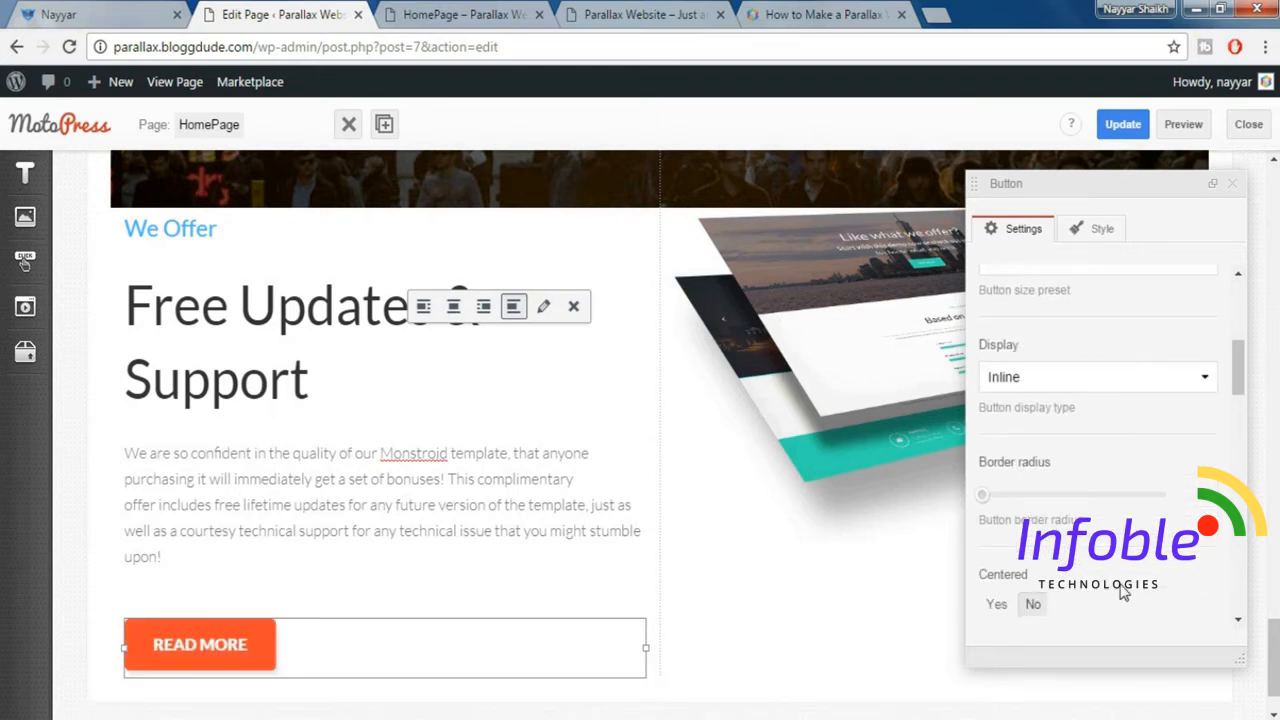
{"action": "scroll", "coordinate": [1123, 592], "scroll_direction": "down", "scroll_amount": 3}
{"action": "scroll", "coordinate": [1123, 592], "scroll_direction": "down", "scroll_amount": 5}
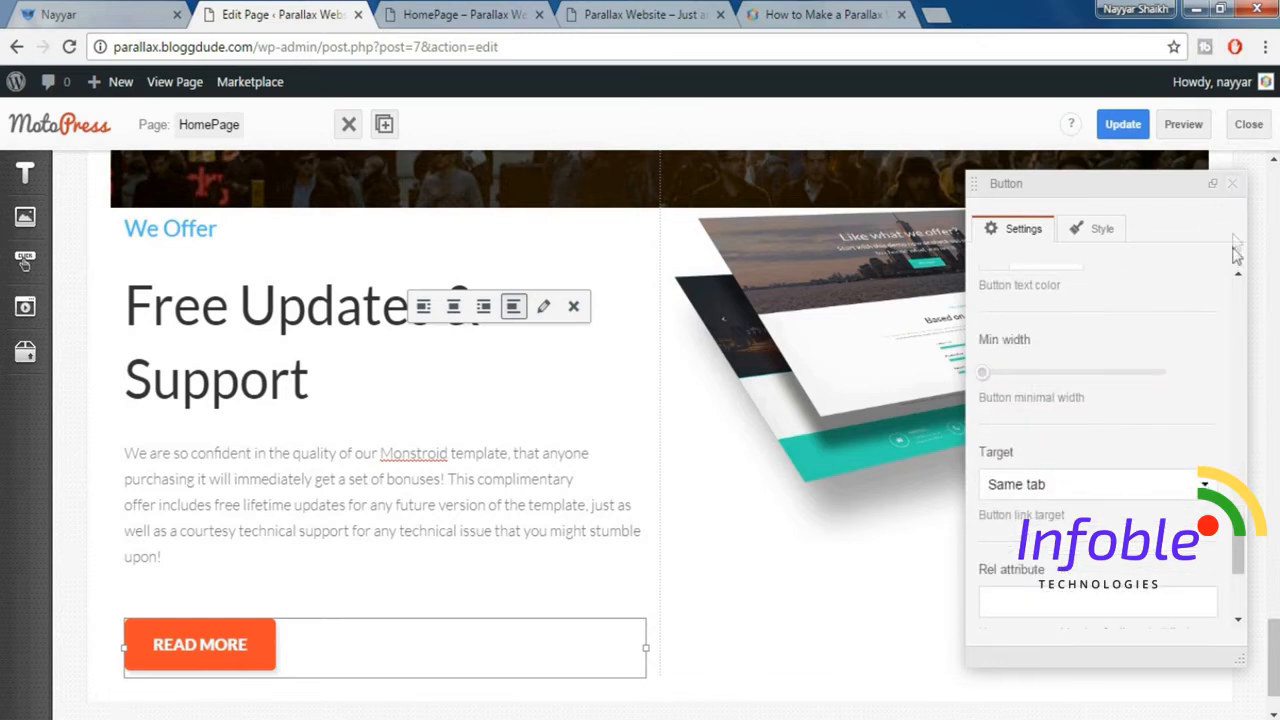
{"action": "left_click", "coordinate": [1233, 187]}
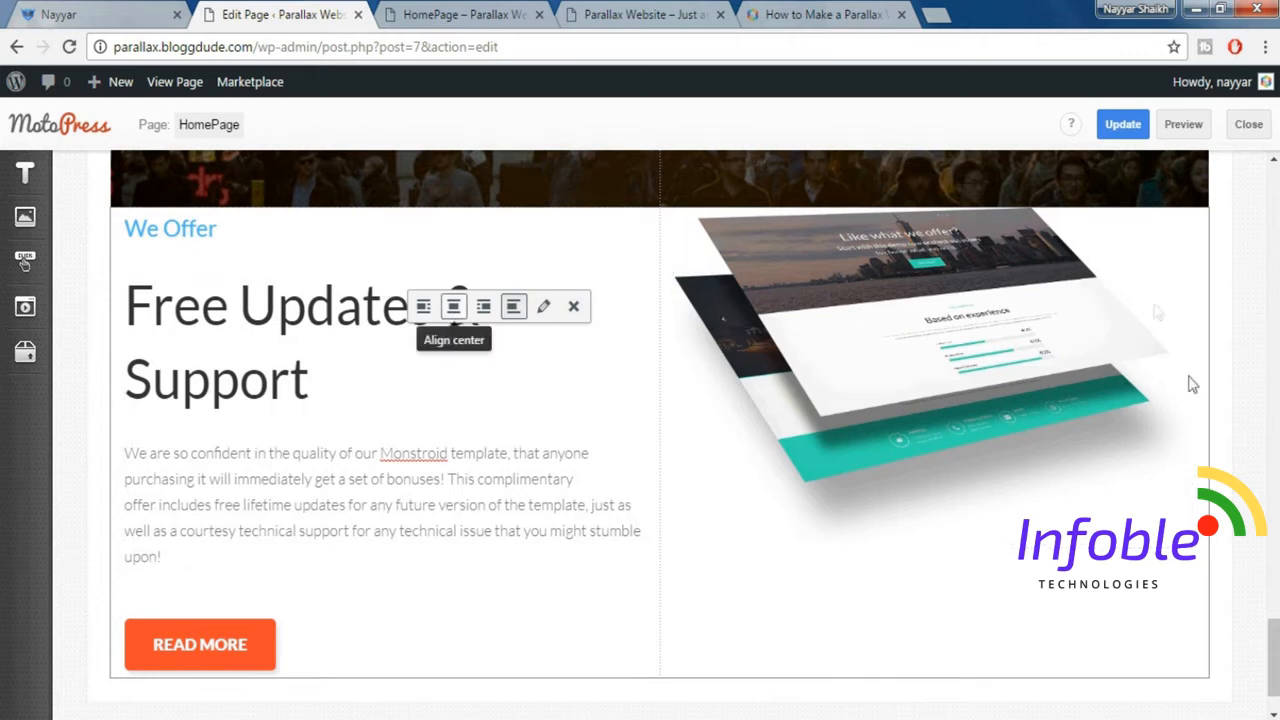
Apply the Padding top 160px and Padding bottom 140px styles to the "We Offer" row.
{"action": "left_click", "coordinate": [118, 220]}
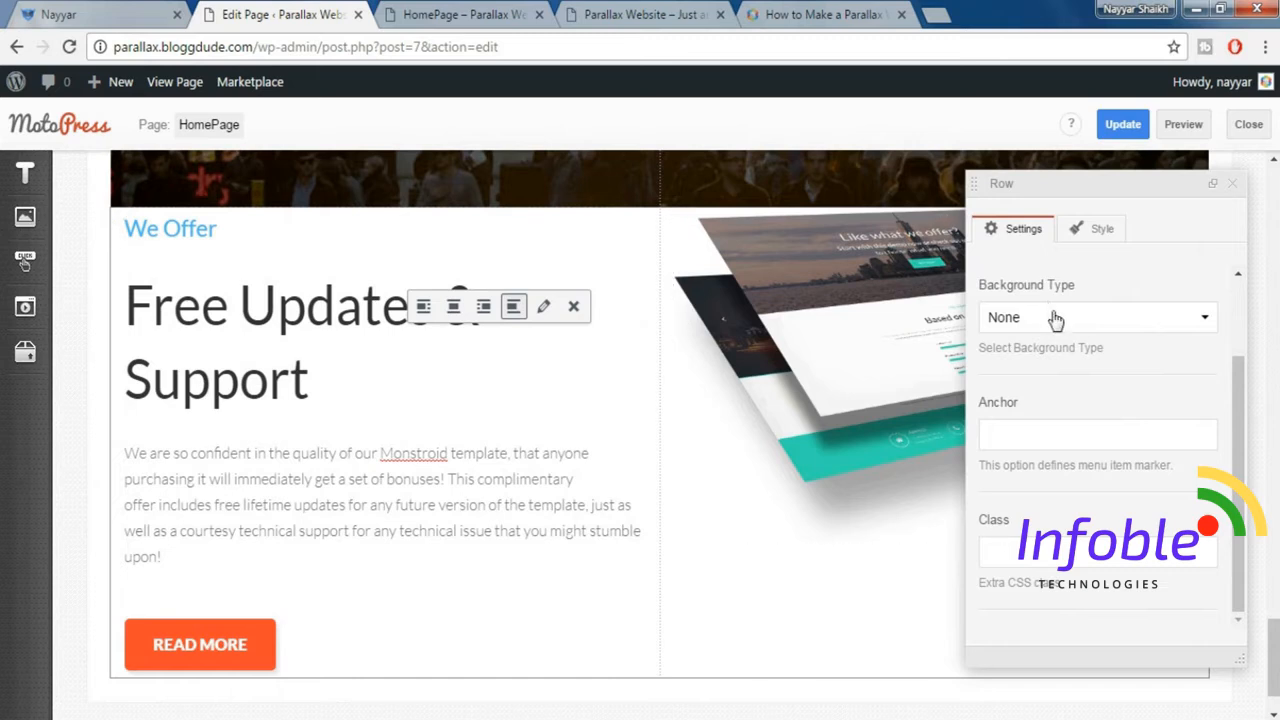
{"action": "scroll", "coordinate": [1100, 290], "scroll_direction": "up", "scroll_amount": 2}
{"action": "left_click", "coordinate": [1103, 230]}
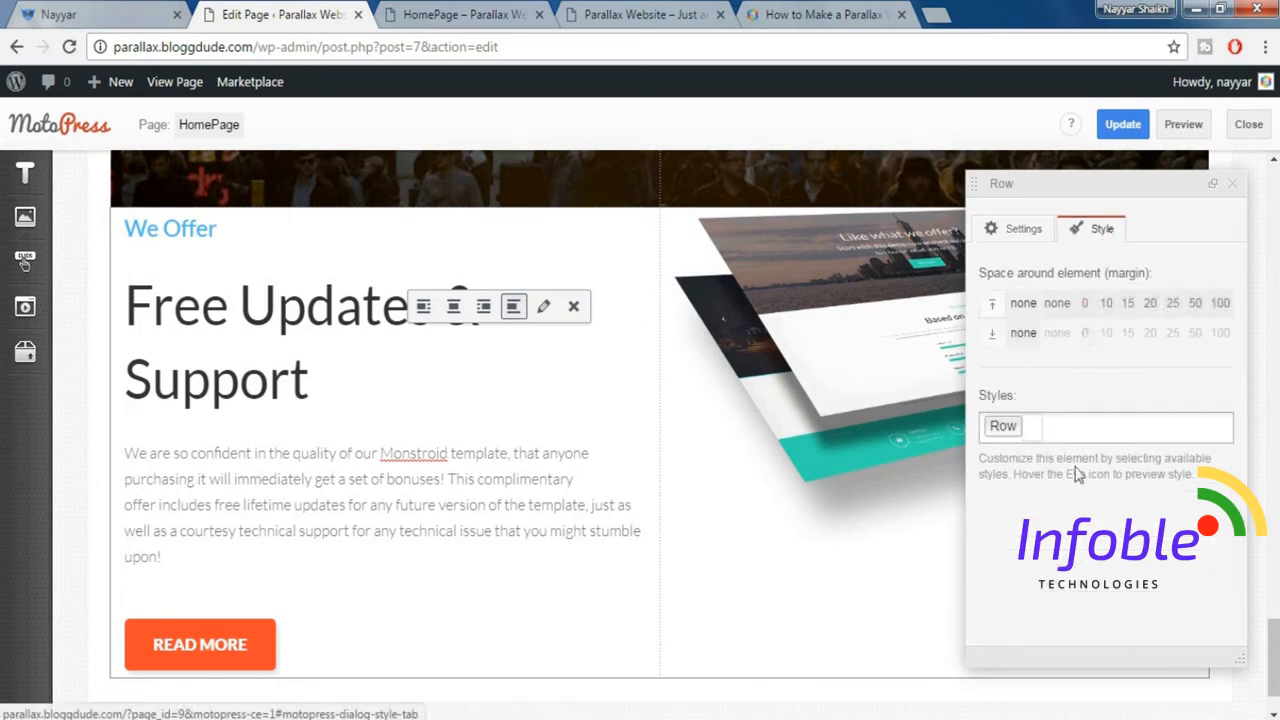
{"action": "left_click", "coordinate": [1092, 430]}
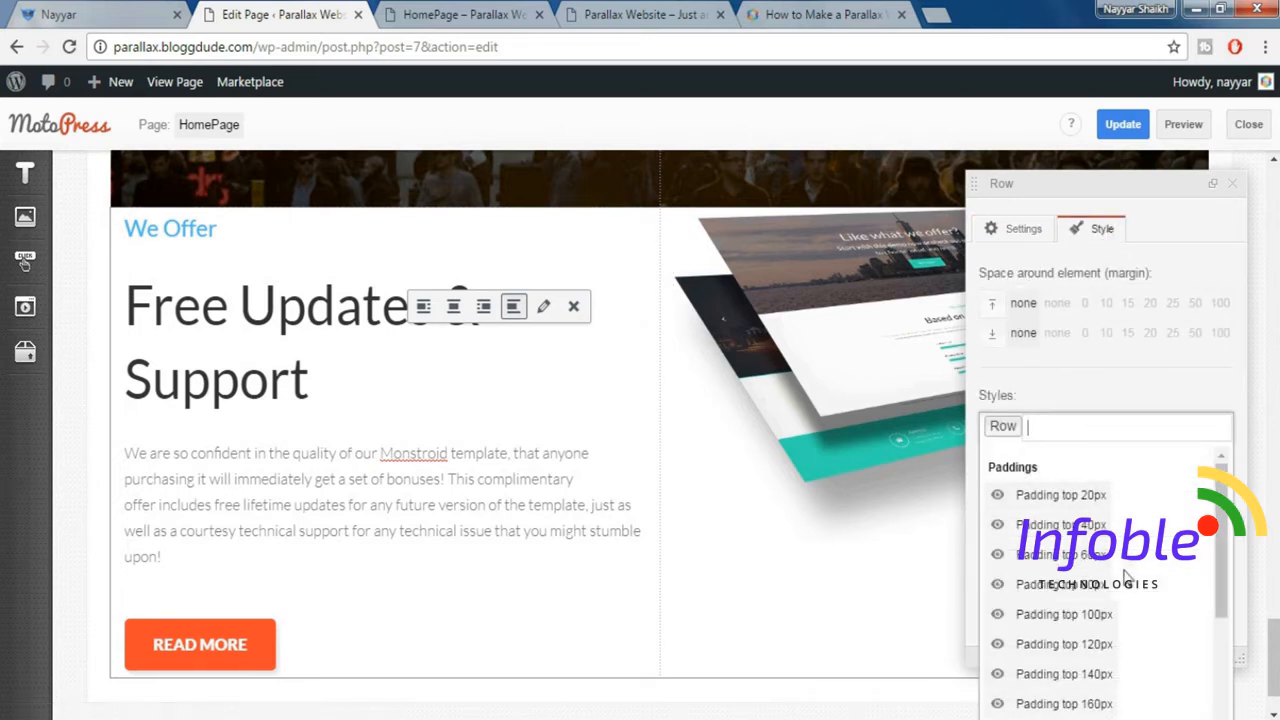
{"action": "scroll", "coordinate": [1122, 632], "scroll_direction": "down", "scroll_amount": 3}
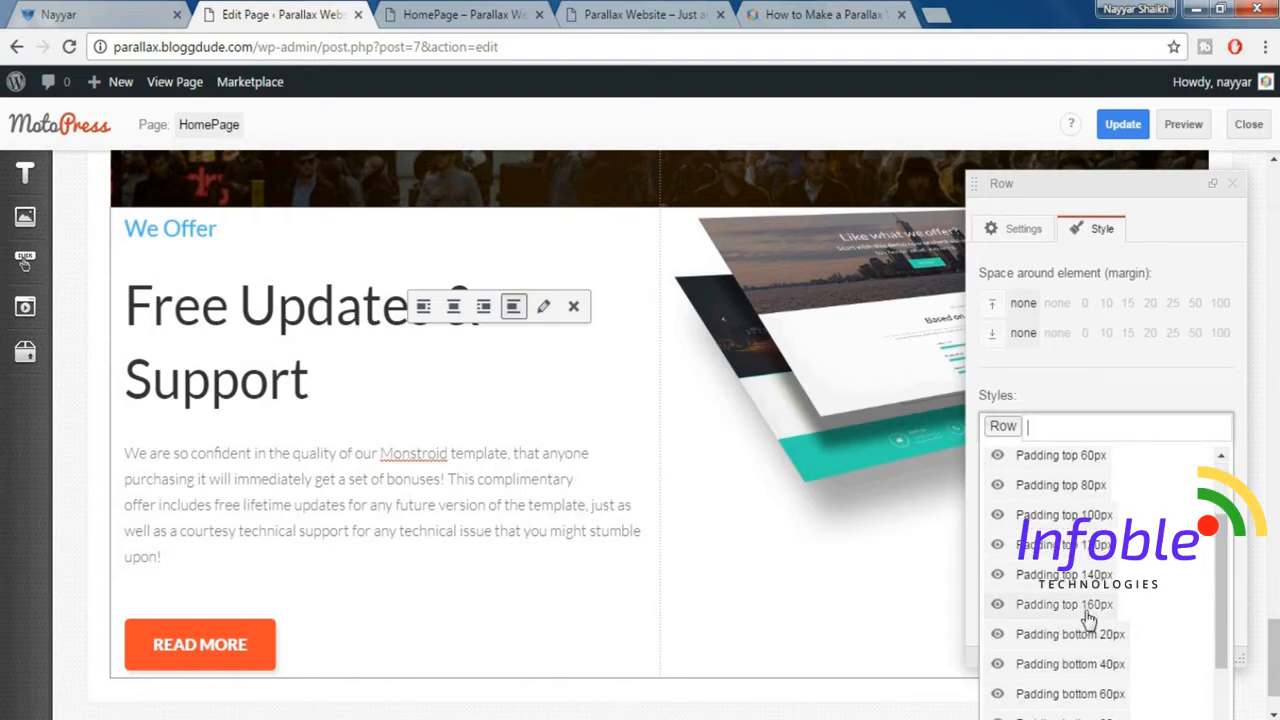
{"action": "left_click", "coordinate": [1125, 608]}
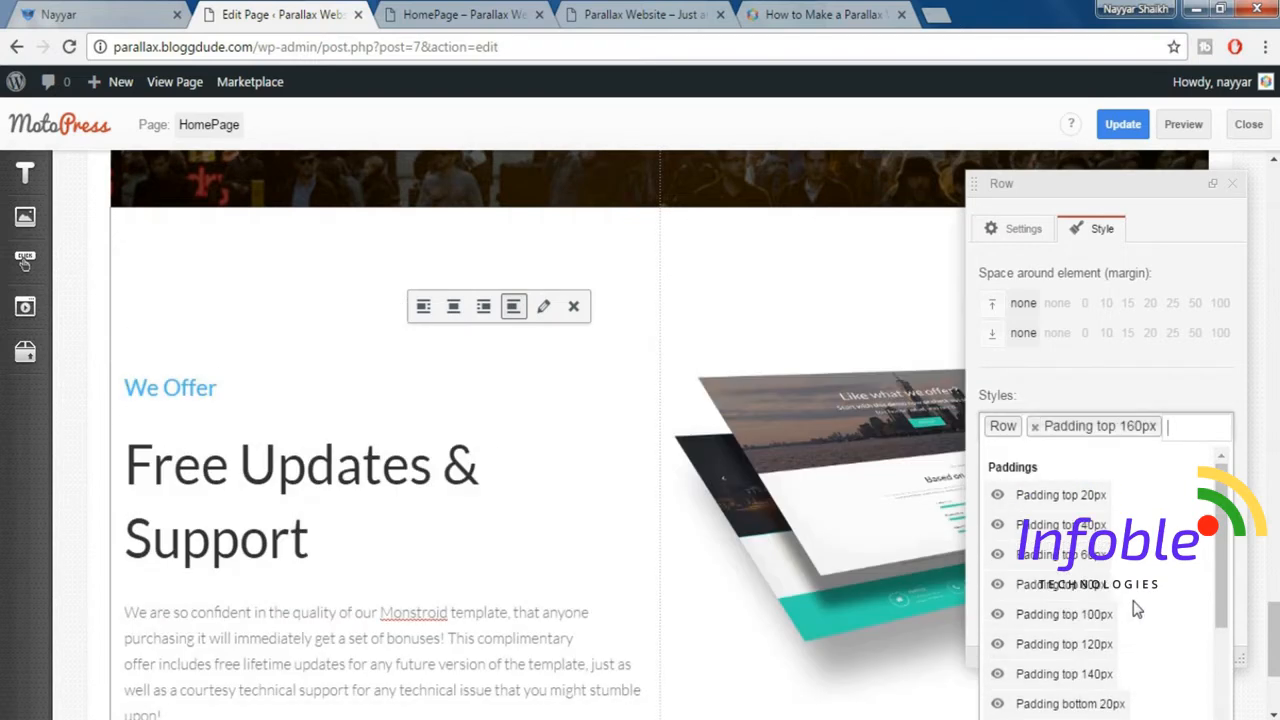
{"action": "scroll", "coordinate": [1137, 609], "scroll_direction": "down", "scroll_amount": 2}
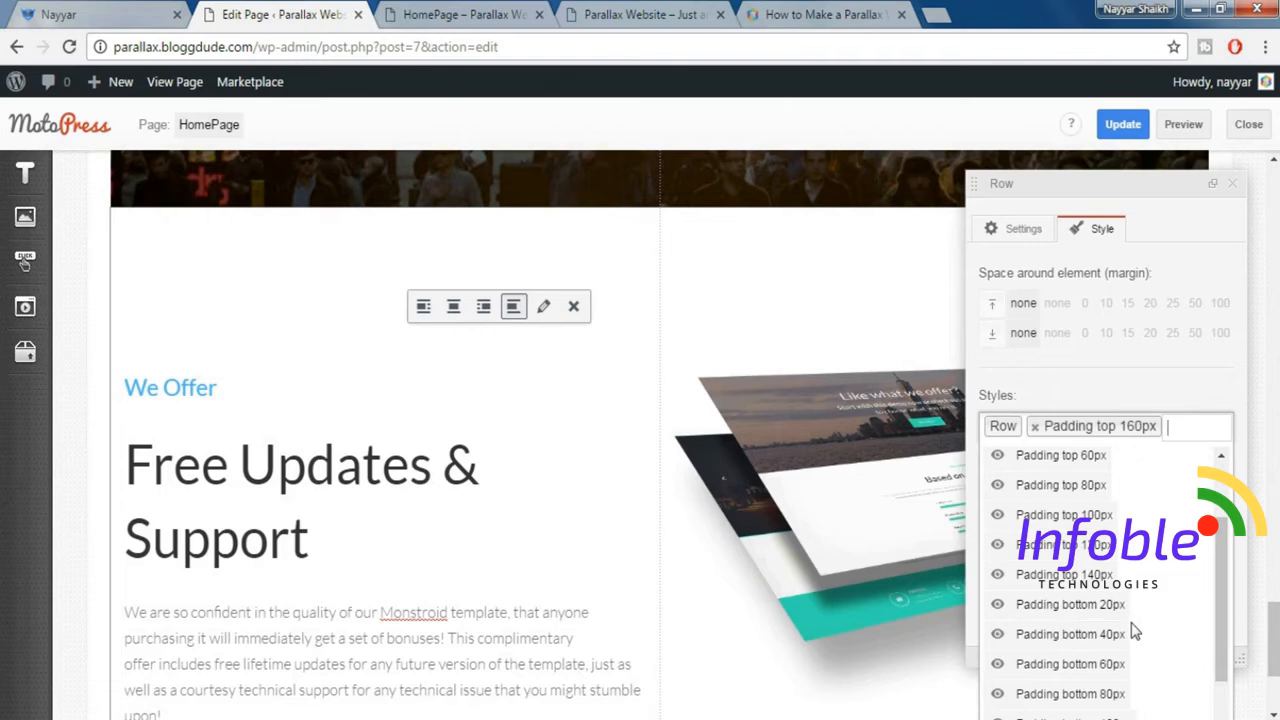
{"action": "scroll", "coordinate": [1135, 632], "scroll_direction": "down", "scroll_amount": 2}
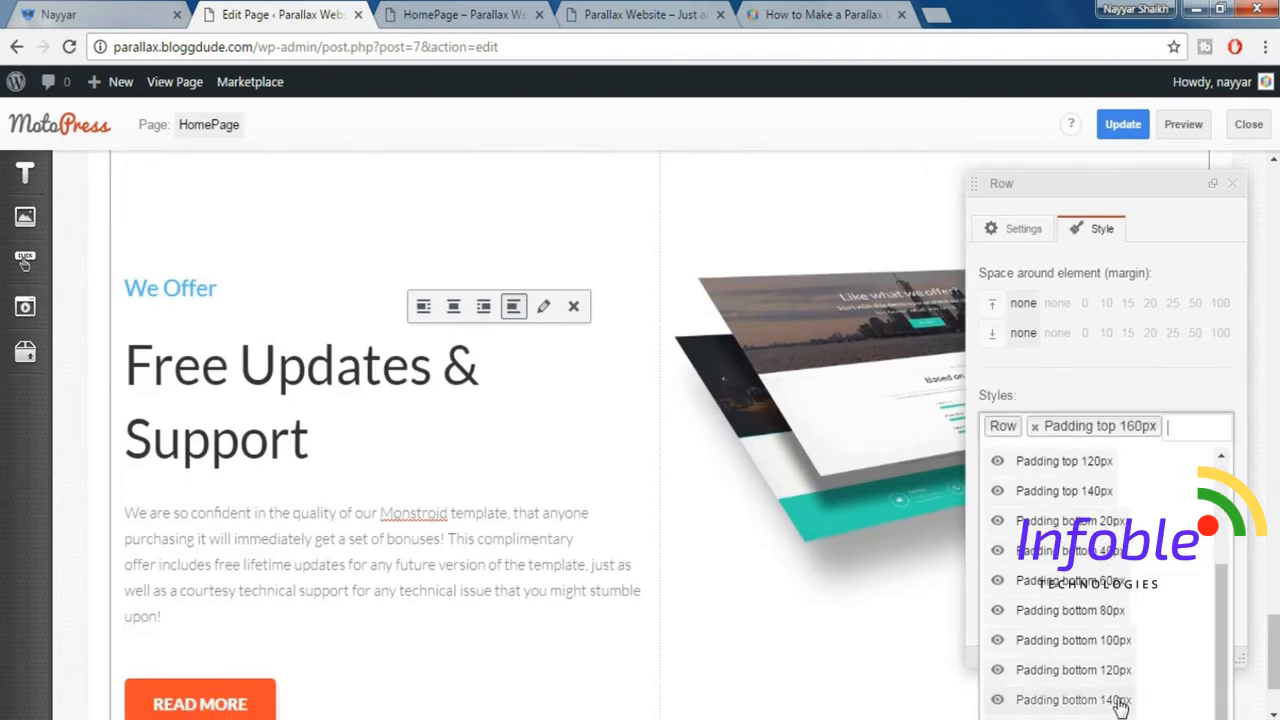
{"action": "left_click", "coordinate": [1120, 700]}
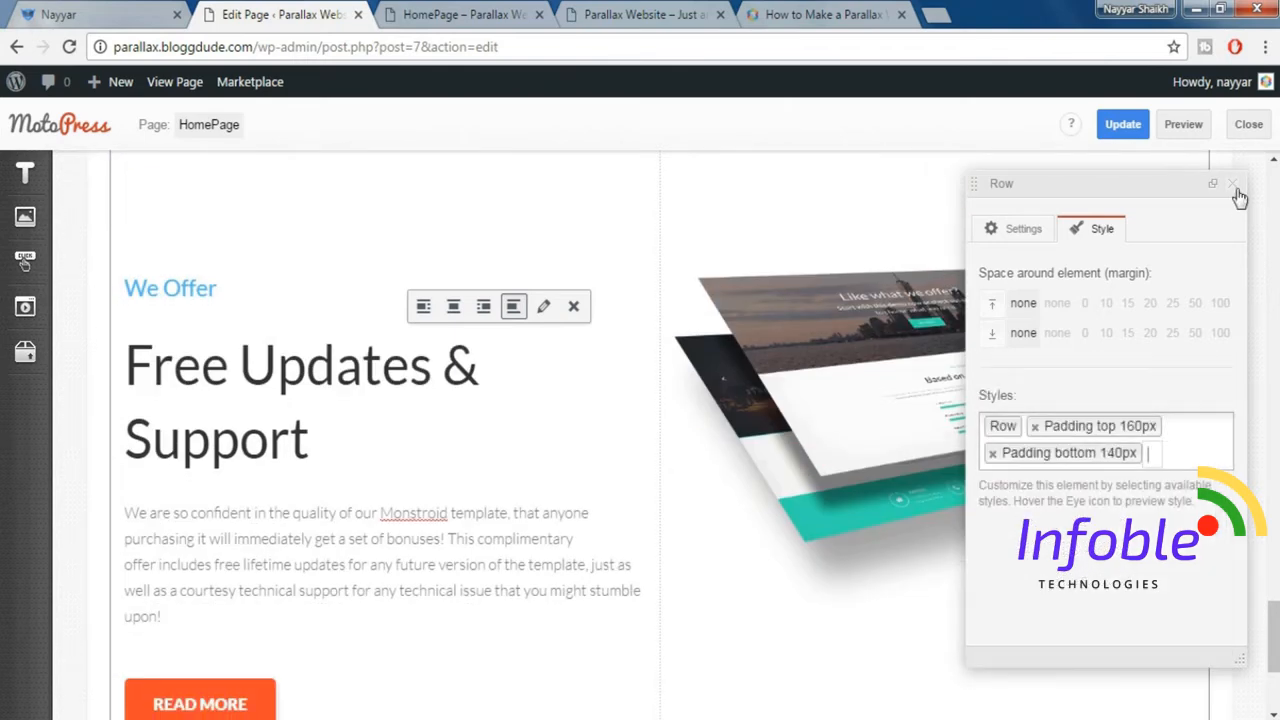
{"action": "left_click", "coordinate": [1234, 186]}
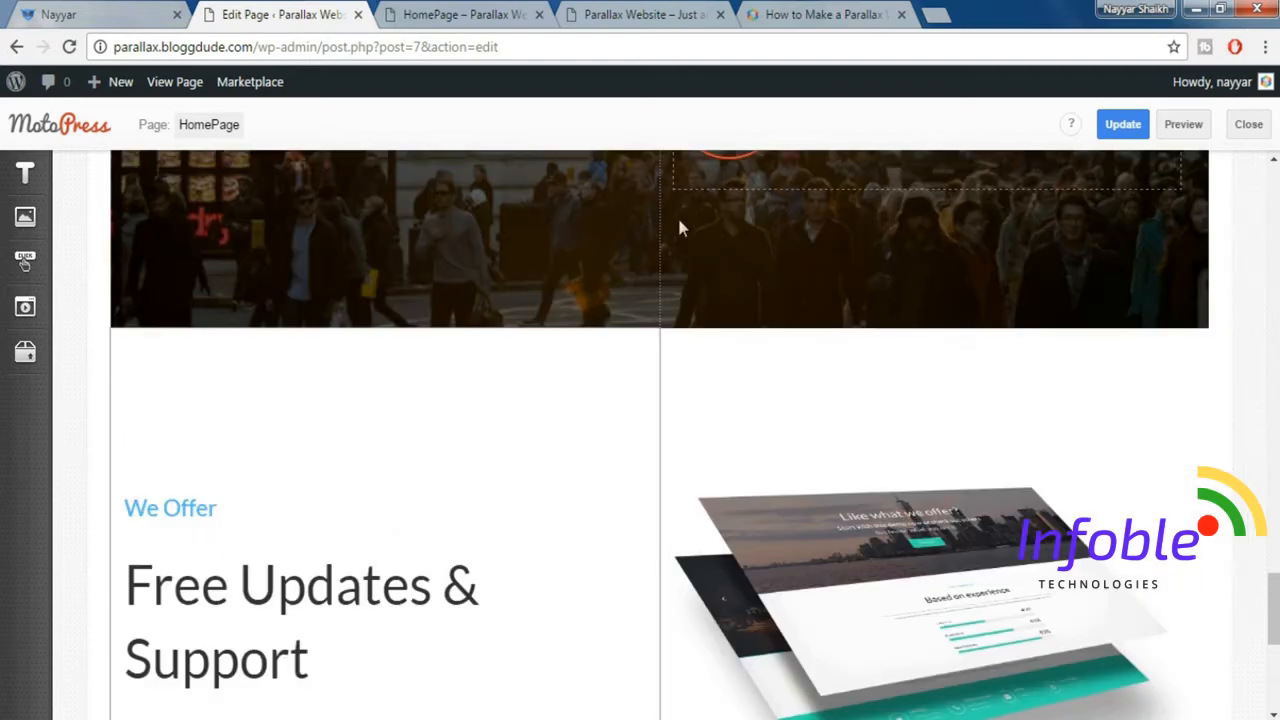
Set the "Free Updates & Support" text column's Size_xs to 12, Size_sm to 6, Size_lg to 4 and Offset_lg to 2.
{"action": "left_click", "coordinate": [391, 343]}
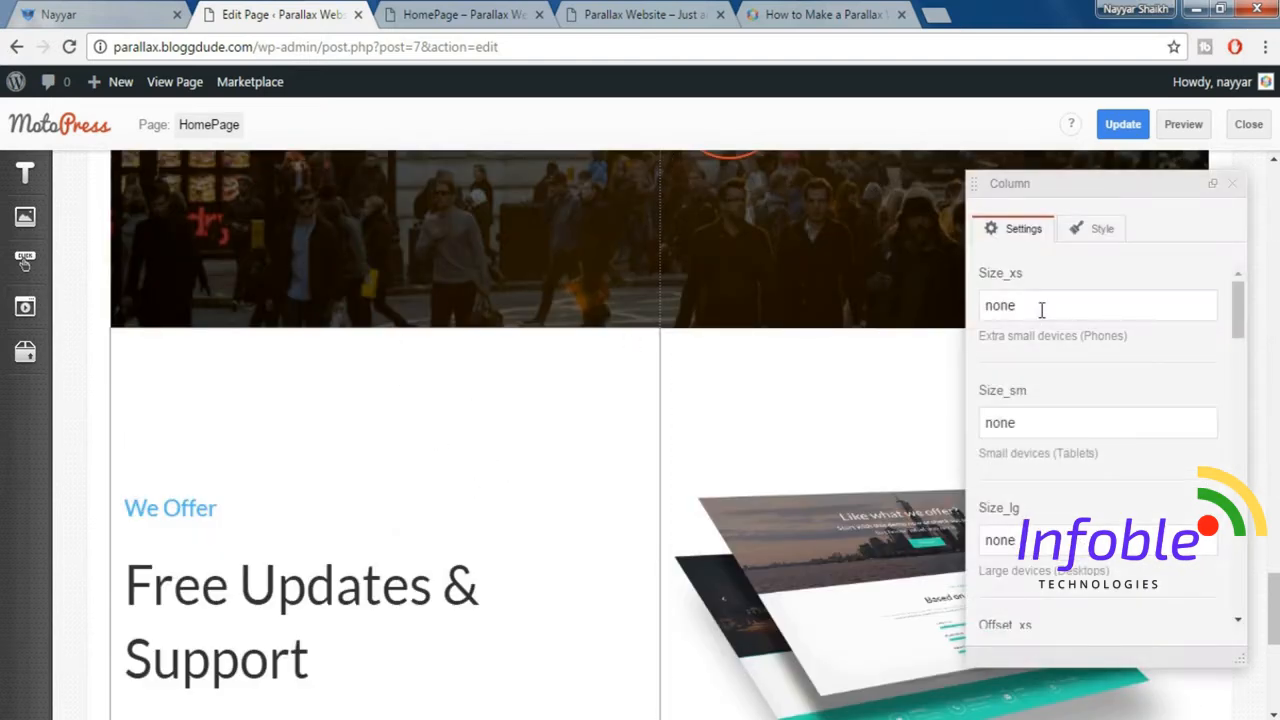
{"action": "left_click_drag", "start_coordinate": [1041, 310], "coordinate": [926, 311]}
{"action": "type", "text": "12"}
{"action": "key", "text": "Tab"}
{"action": "type", "text": "6"}
{"action": "type", "text": "4"}
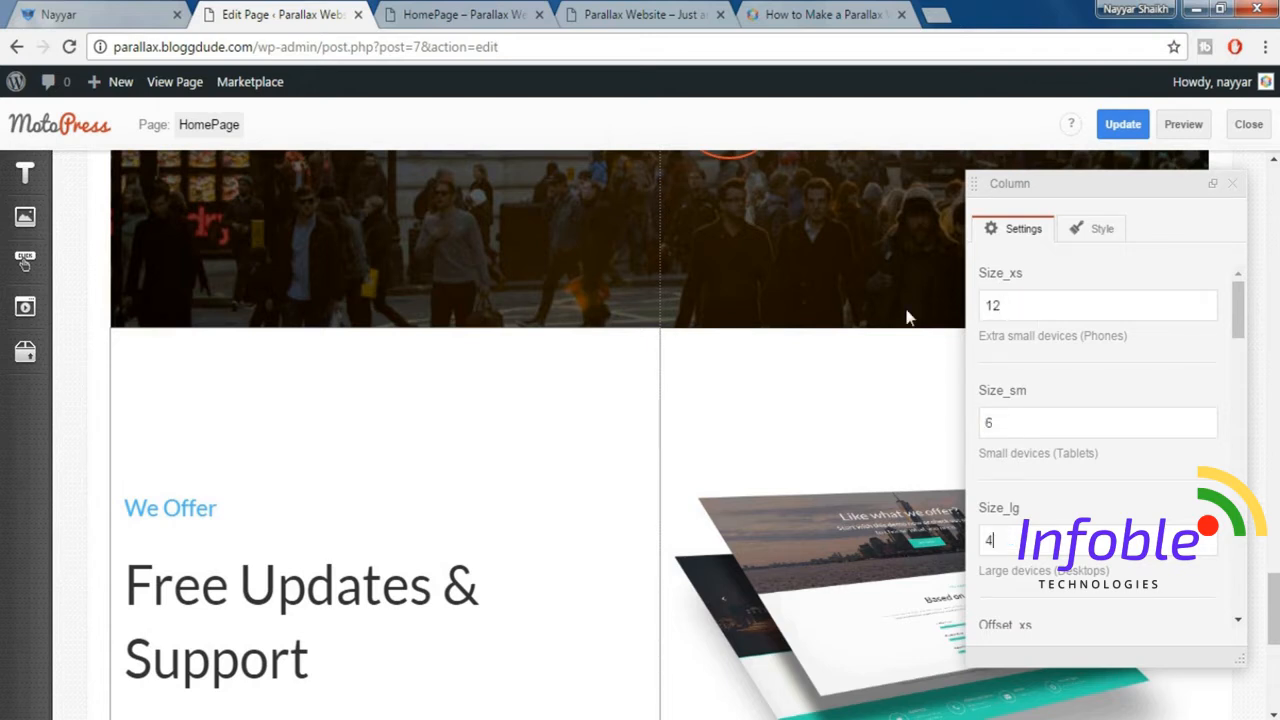
{"action": "scroll", "coordinate": [1152, 437], "scroll_direction": "down", "scroll_amount": 5}
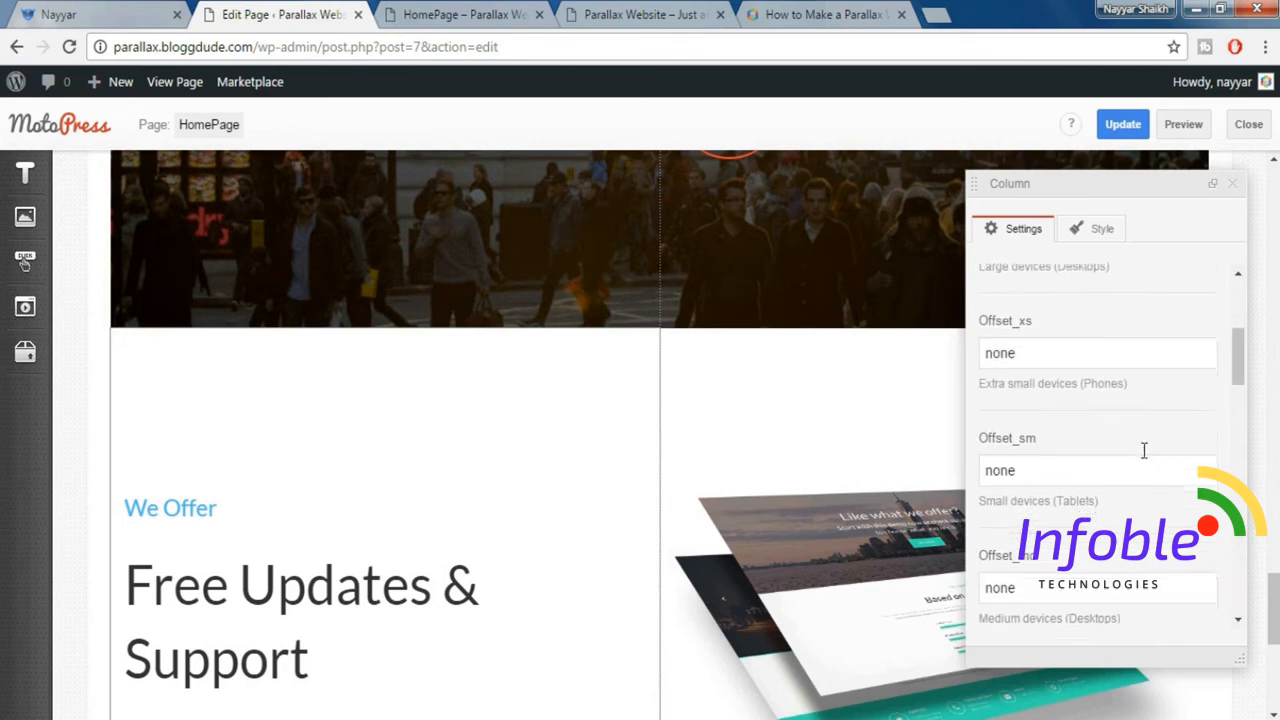
{"action": "double_click", "coordinate": [978, 514]}
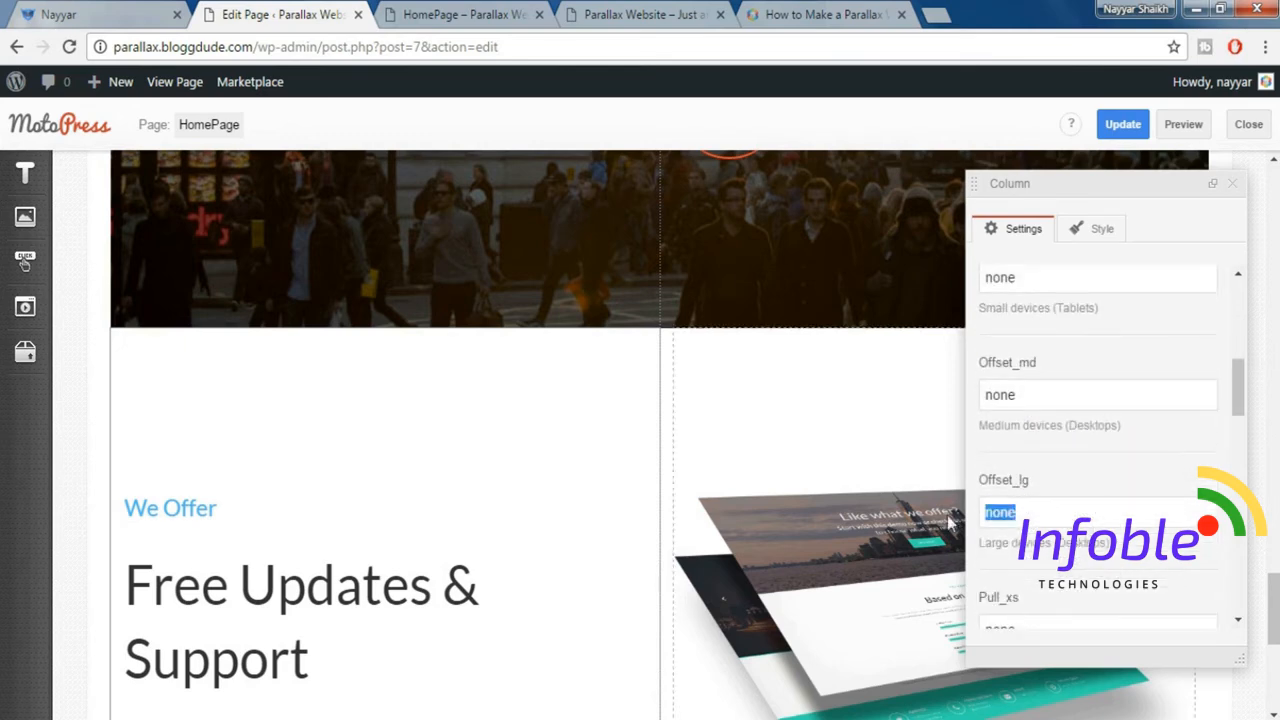
{"action": "type", "text": "2"}
{"action": "left_click", "coordinate": [1236, 189]}
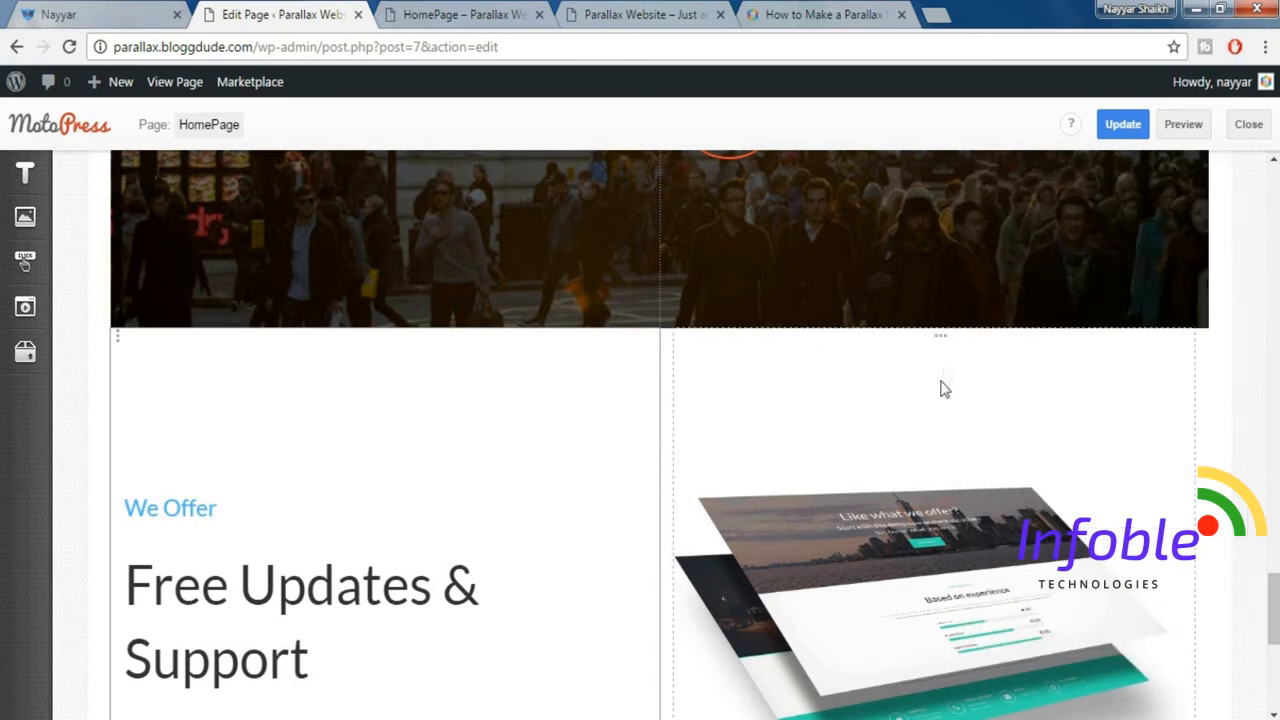
Set the mockup image column's Size_xs to 12, Size_sm to 6 and Size_lg to 5.
{"action": "left_click", "coordinate": [937, 430]}
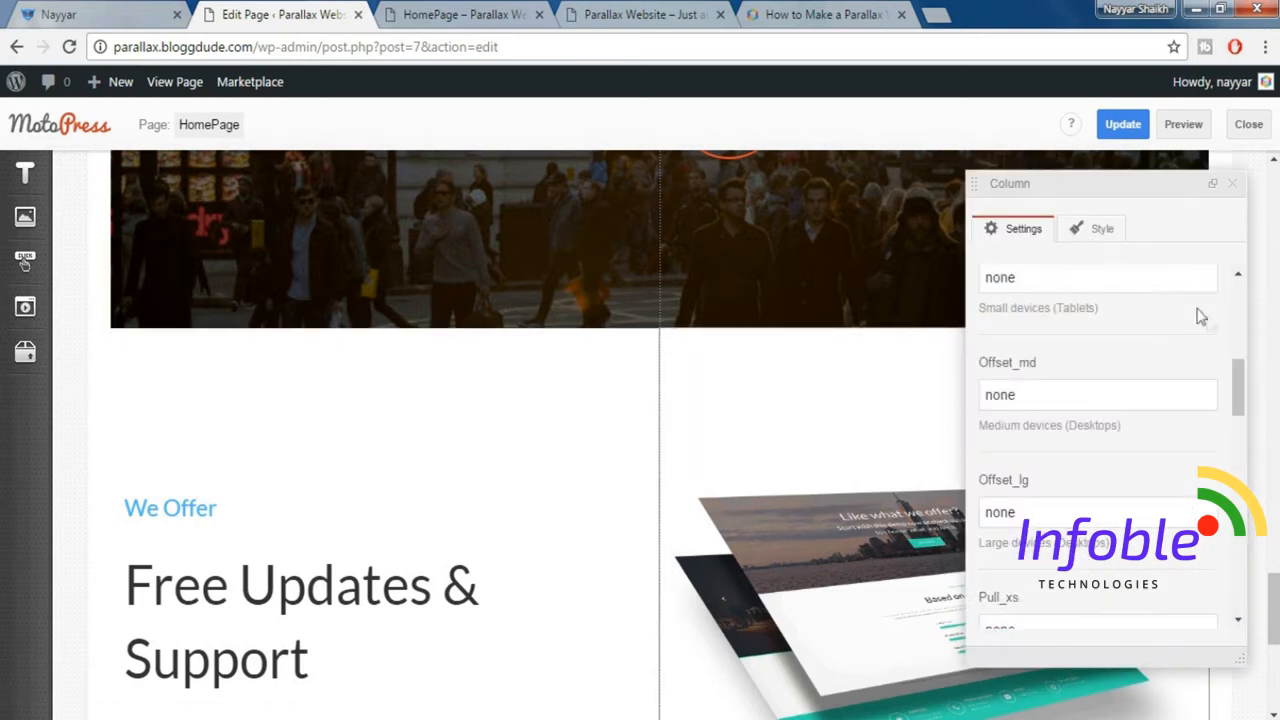
{"action": "left_click_drag", "start_coordinate": [1238, 398], "coordinate": [1237, 278]}
{"action": "left_click_drag", "start_coordinate": [1077, 306], "coordinate": [966, 308]}
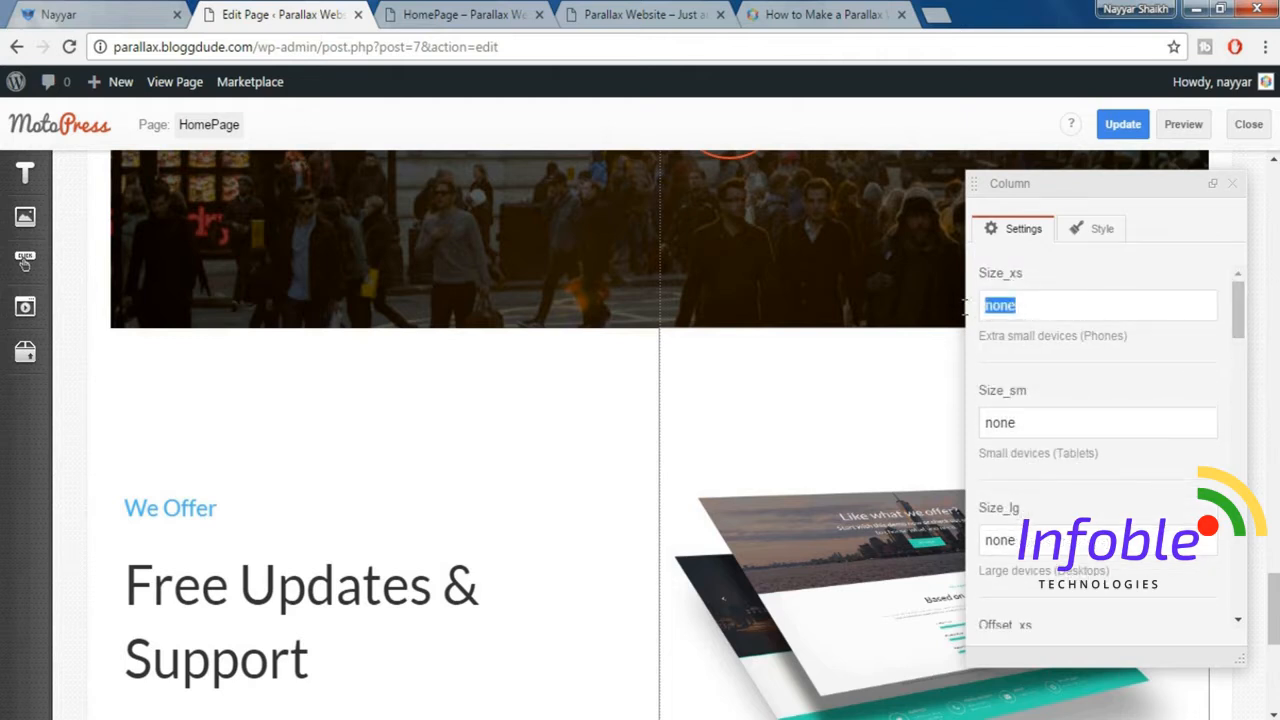
{"action": "type", "text": "12"}
{"action": "key", "text": "Tab"}
{"action": "type", "text": "6"}
{"action": "key", "text": "Tab"}
{"action": "type", "text": "5"}
{"action": "left_click", "coordinate": [1232, 184]}
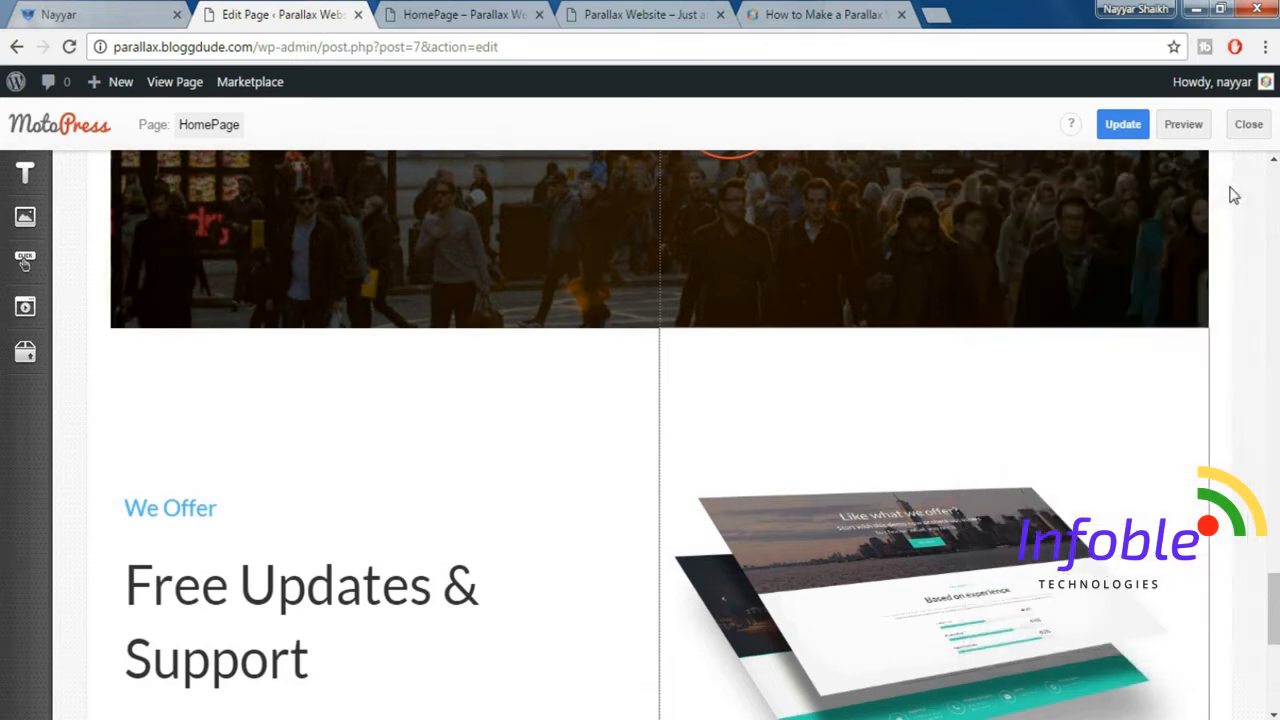
Update the HomePage and open its preview.
{"action": "left_click", "coordinate": [1150, 137]}
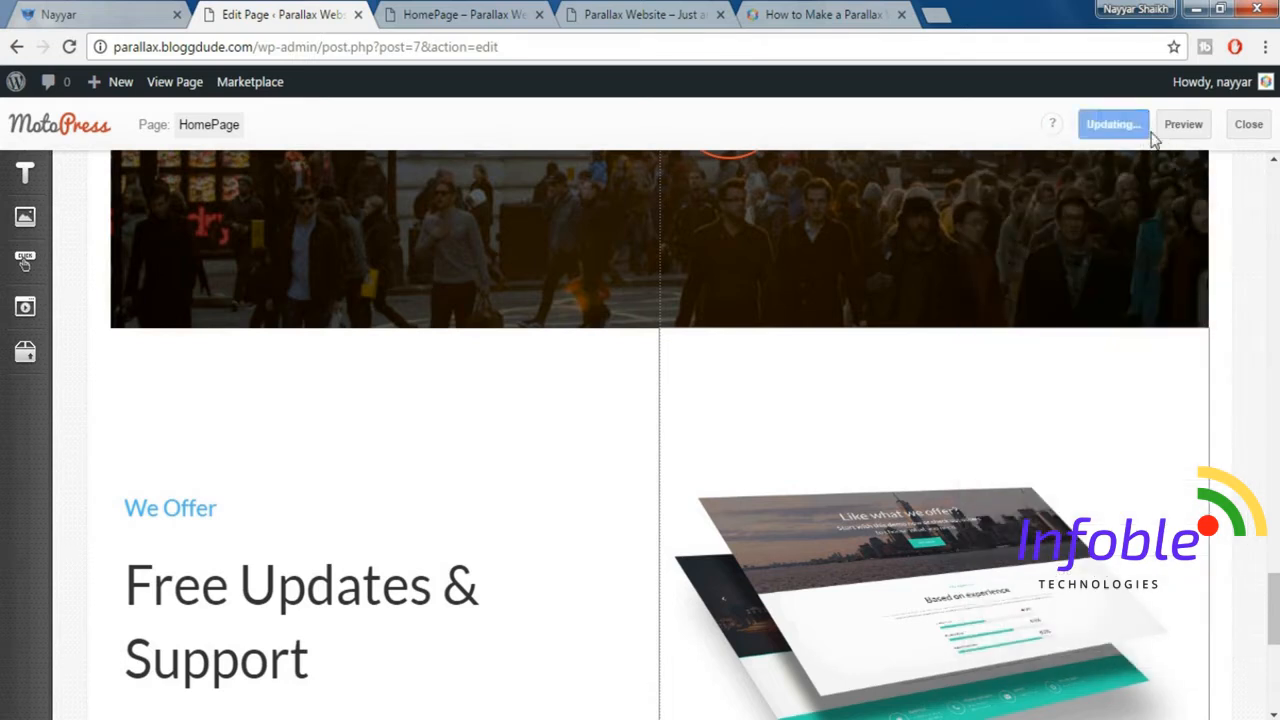
{"action": "left_click", "coordinate": [1192, 132]}
{"action": "left_click", "coordinate": [459, 15]}
Review the "Free Updates & Support" section in the HomePage preview and compare it with the demo site's section.
{"action": "scroll", "coordinate": [640, 400], "scroll_direction": "down", "scroll_amount": 7}
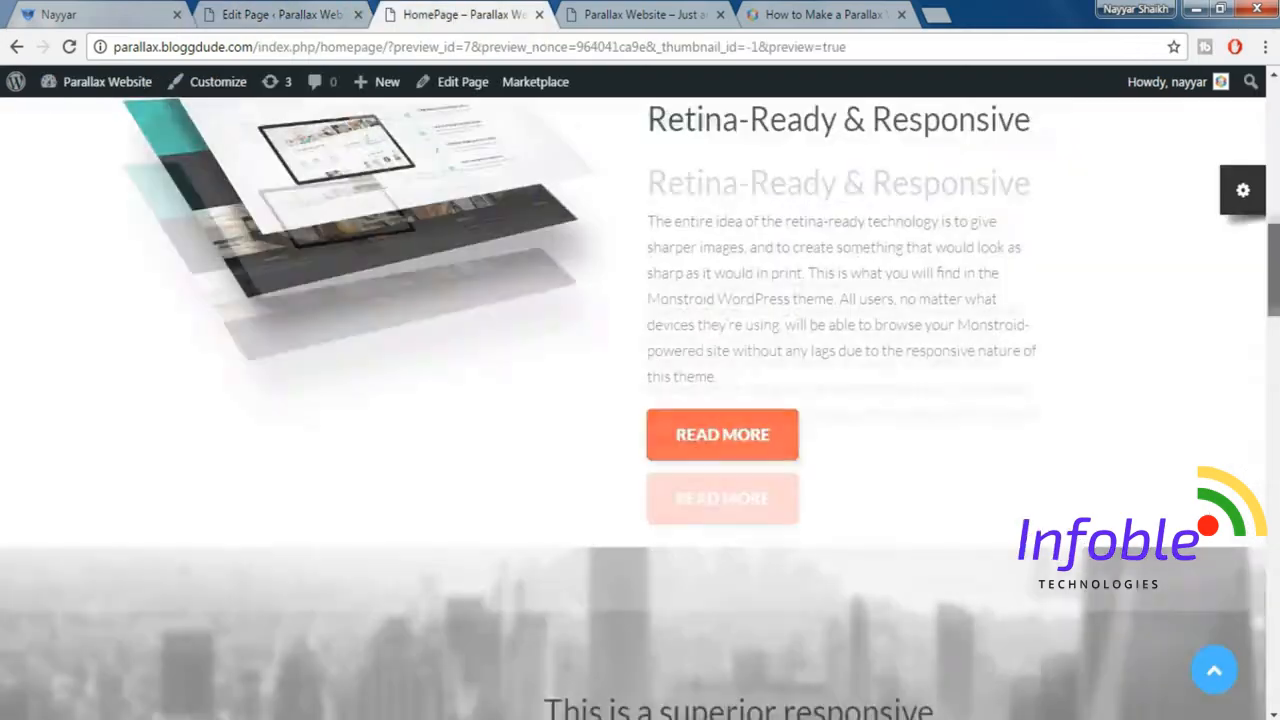
{"action": "scroll", "coordinate": [640, 400], "scroll_direction": "down", "scroll_amount": 15}
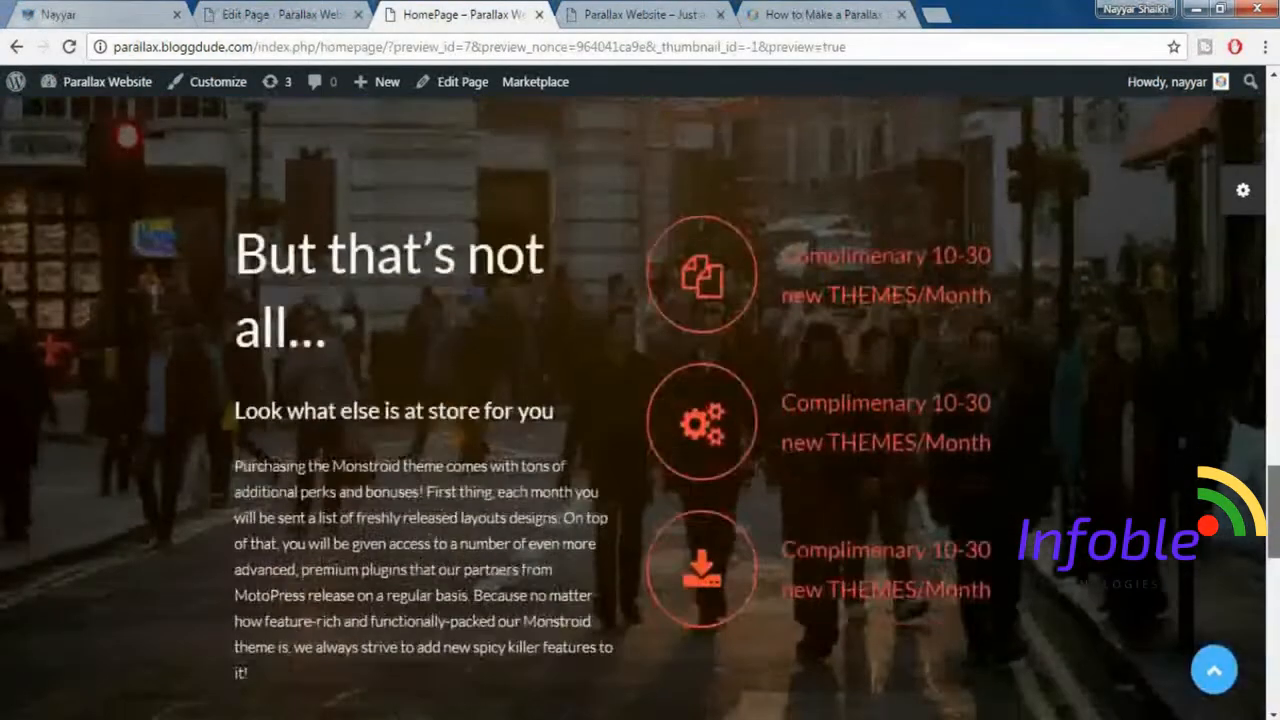
{"action": "scroll", "coordinate": [640, 400], "scroll_direction": "down", "scroll_amount": 5}
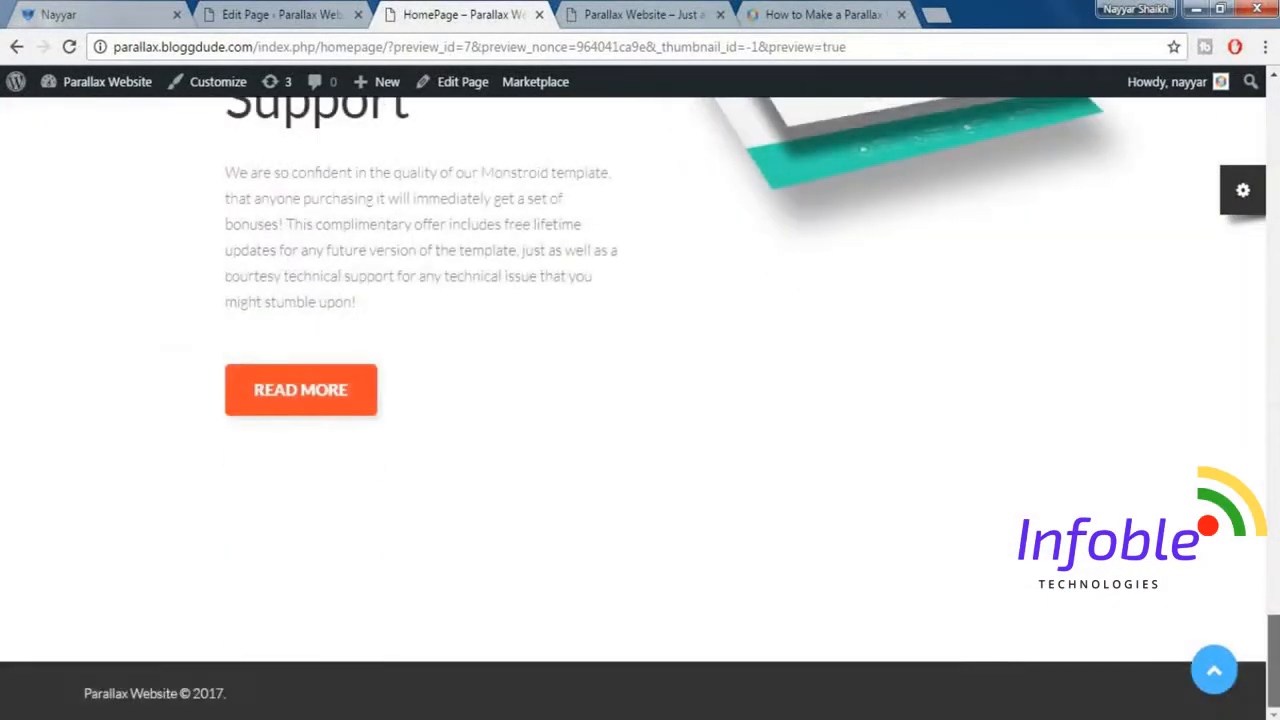
{"action": "scroll", "coordinate": [640, 400], "scroll_direction": "up", "scroll_amount": 4}
{"action": "scroll", "coordinate": [566, 309], "scroll_direction": "up", "scroll_amount": 1}
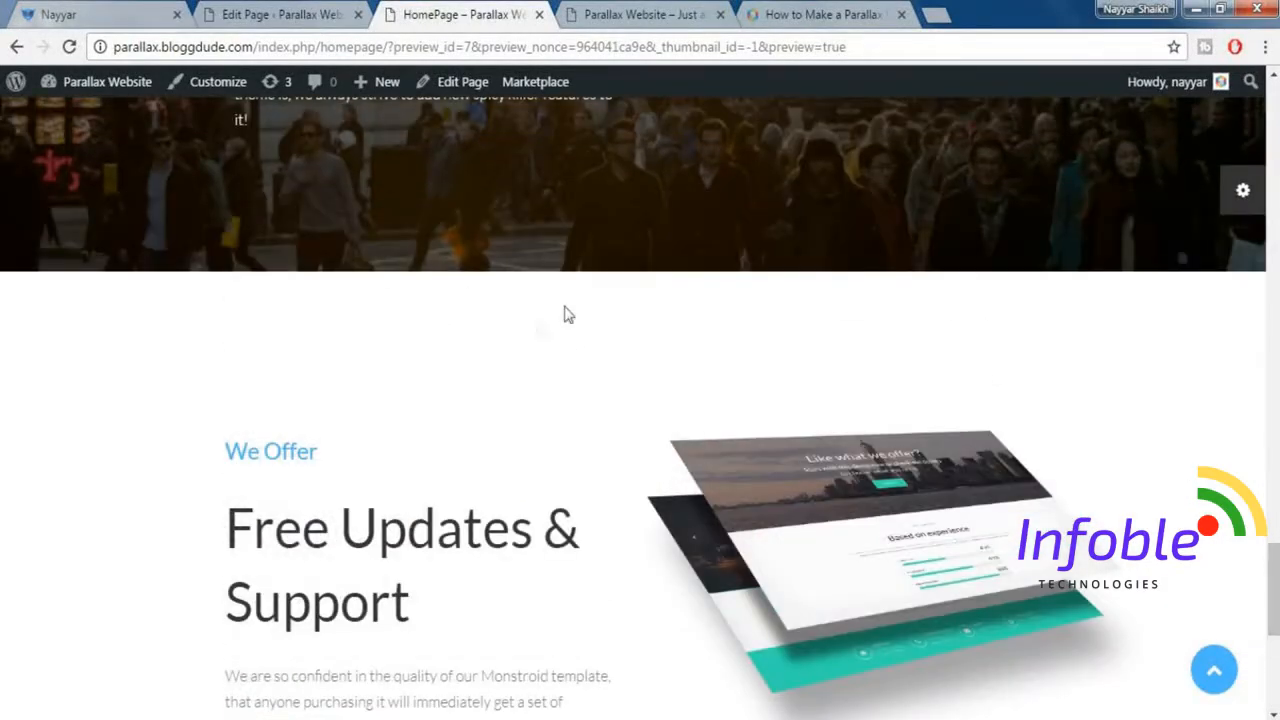
{"action": "left_click_drag", "start_coordinate": [1278, 538], "coordinate": [1277, 609]}
{"action": "scroll", "coordinate": [445, 397], "scroll_direction": "up", "scroll_amount": 1}
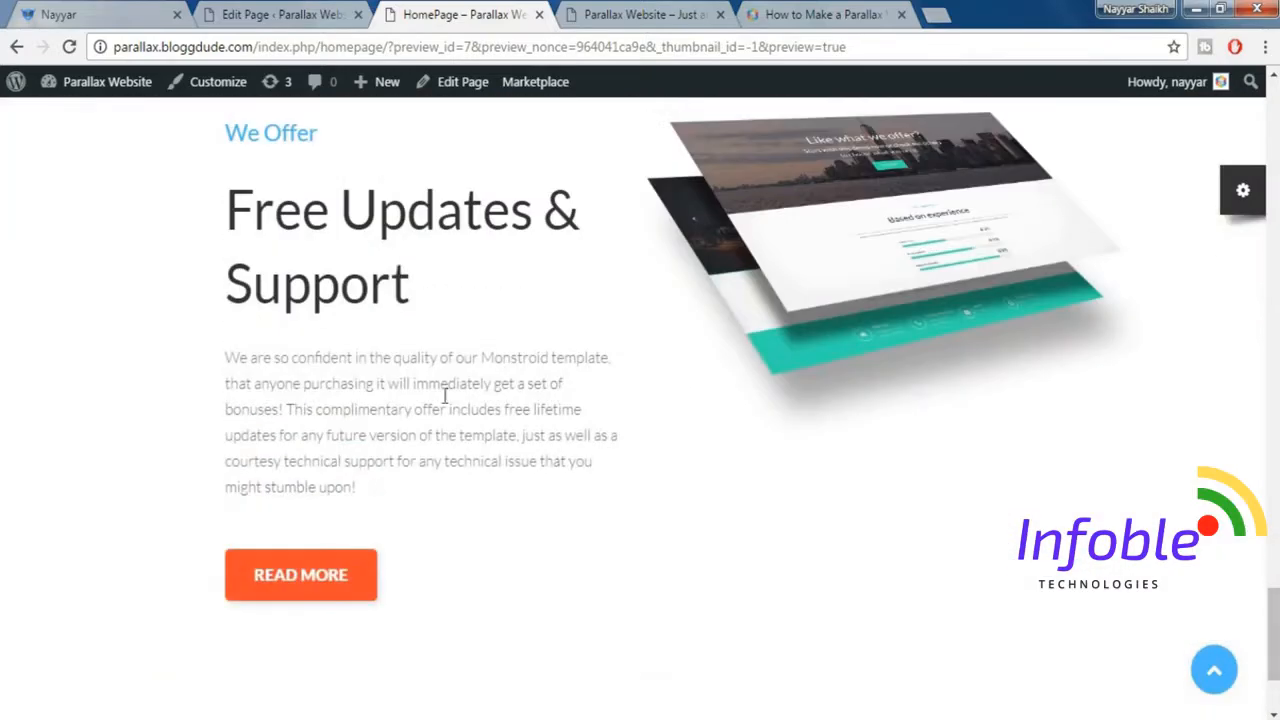
{"action": "left_click", "coordinate": [95, 14]}
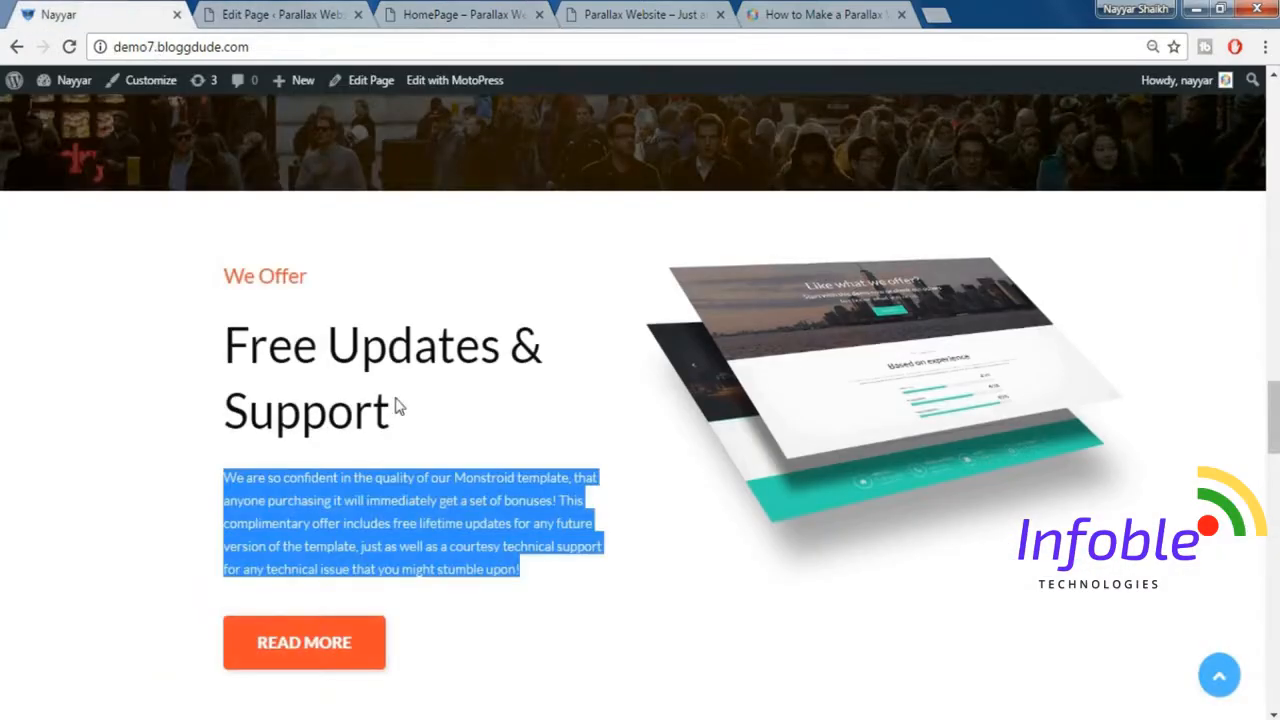
View the demo site's image grid section and save the HomePage in the MotoPress editor.
{"action": "left_click", "coordinate": [1205, 388]}
{"action": "left_click_drag", "start_coordinate": [1276, 410], "coordinate": [1277, 478]}
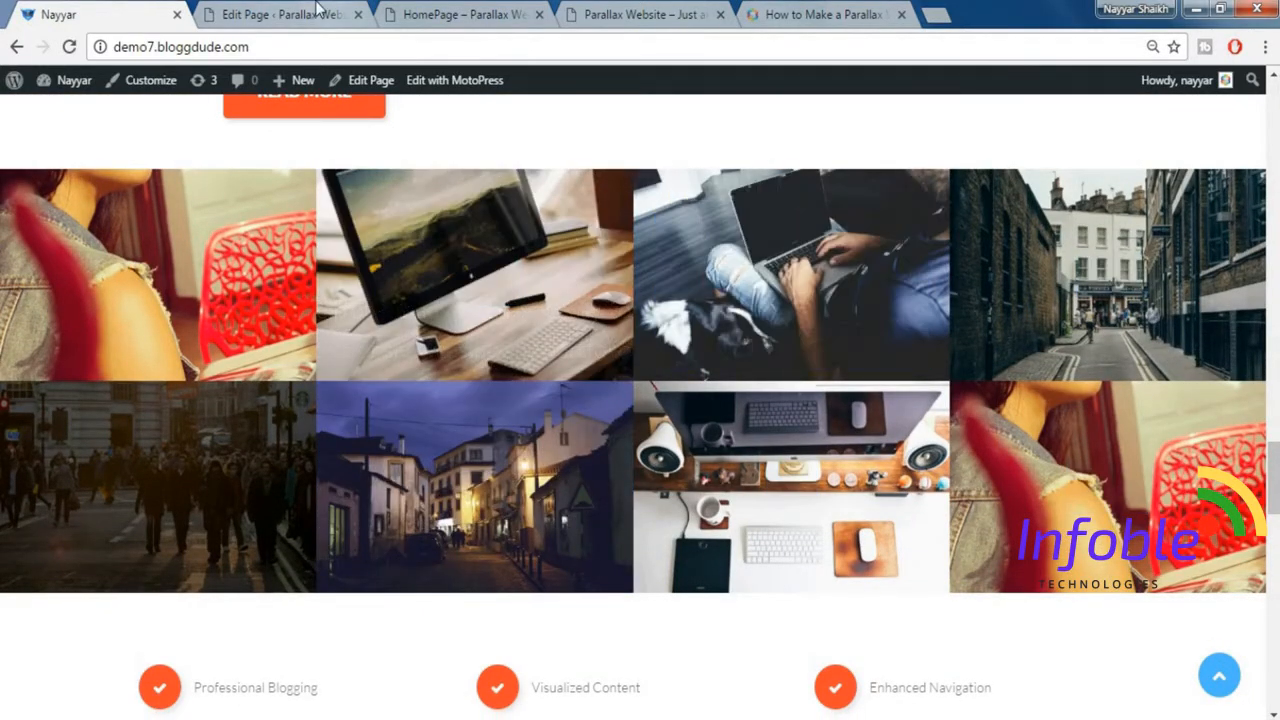
{"action": "left_click", "coordinate": [318, 12]}
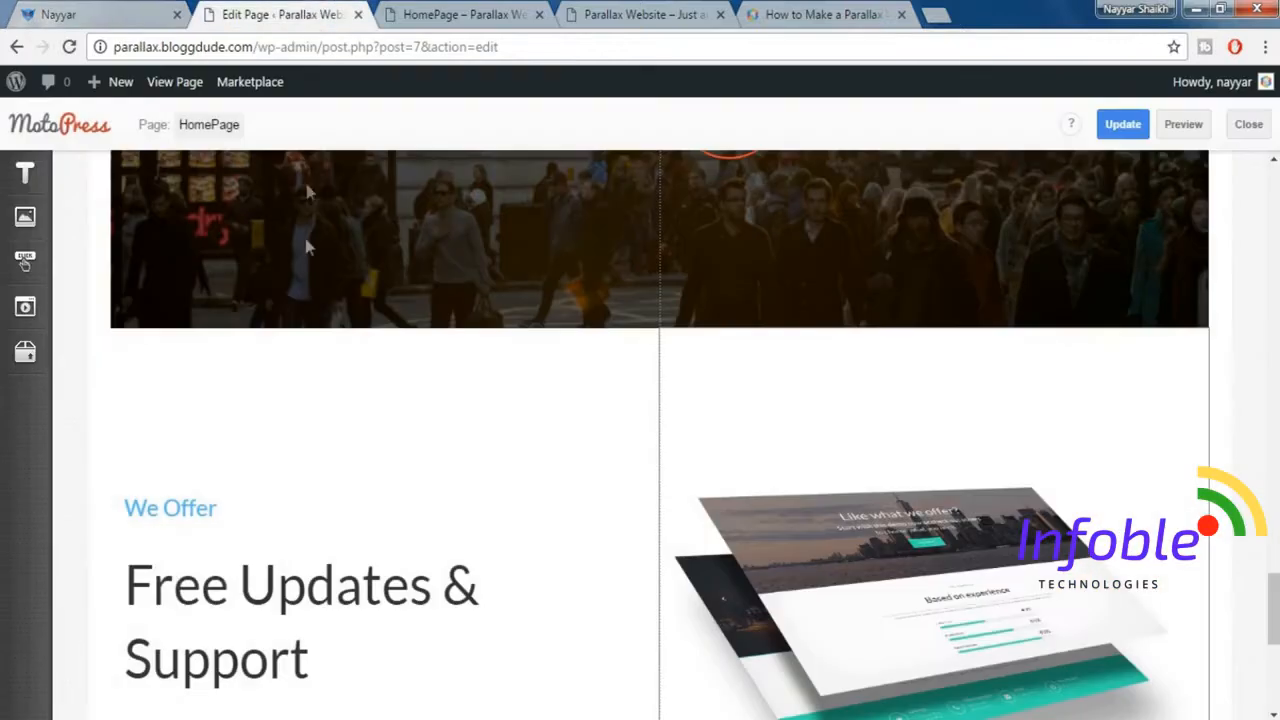
{"action": "left_click", "coordinate": [1122, 134]}
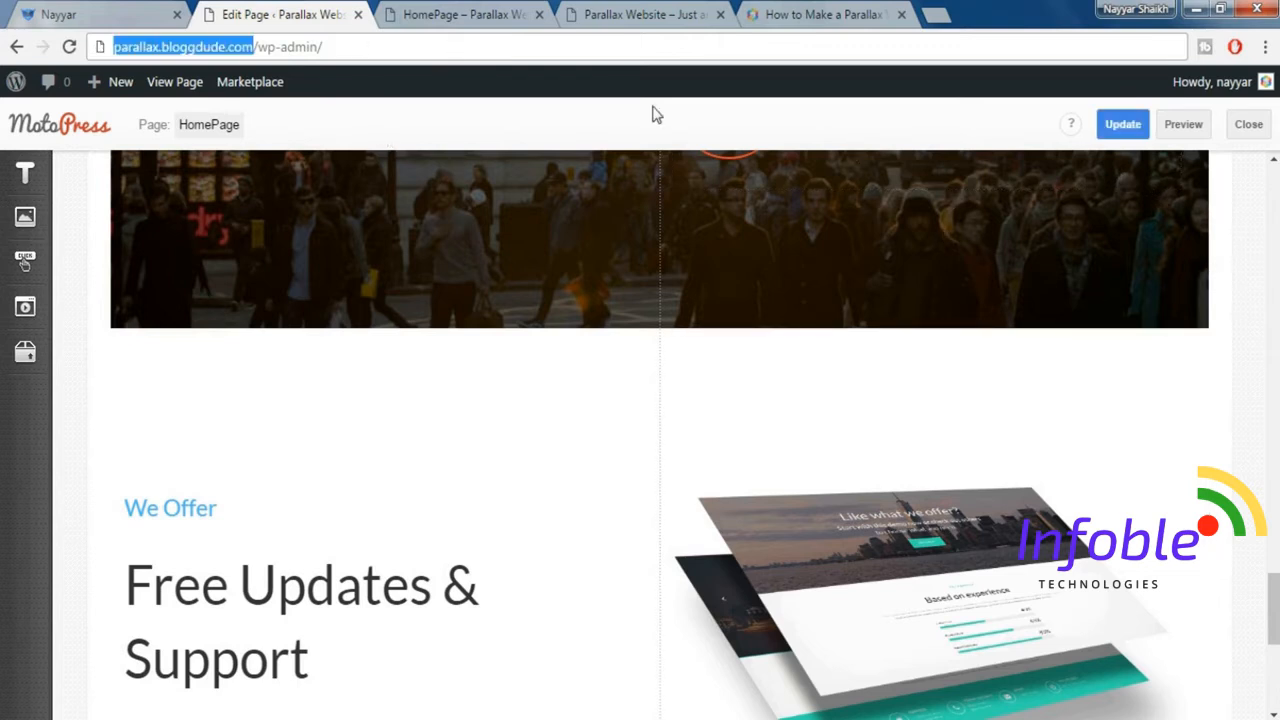
{"action": "left_click", "coordinate": [1212, 255]}
Leave the page editor for the site's wp-admin dashboard and open Cherry's Shortcodes Templater.
{"action": "left_click_drag", "start_coordinate": [256, 47], "coordinate": [108, 47]}
{"action": "key", "text": "Return"}
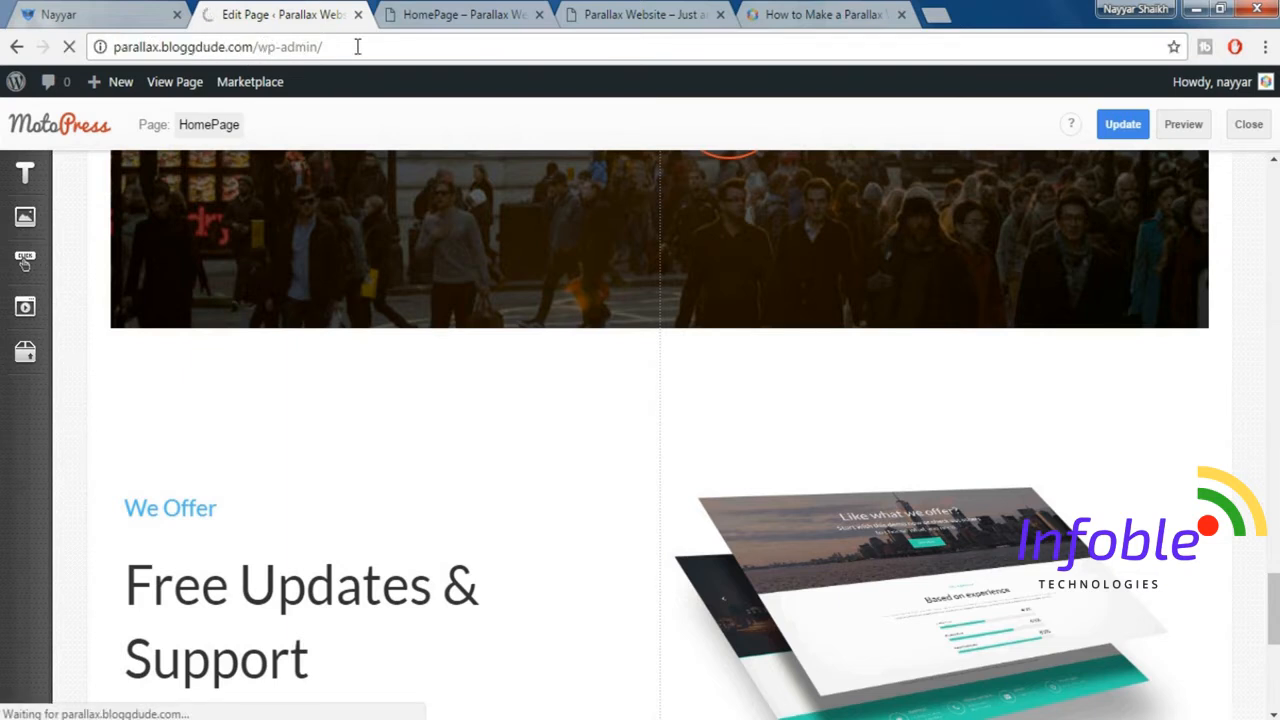
{"action": "left_click", "coordinate": [60, 14]}
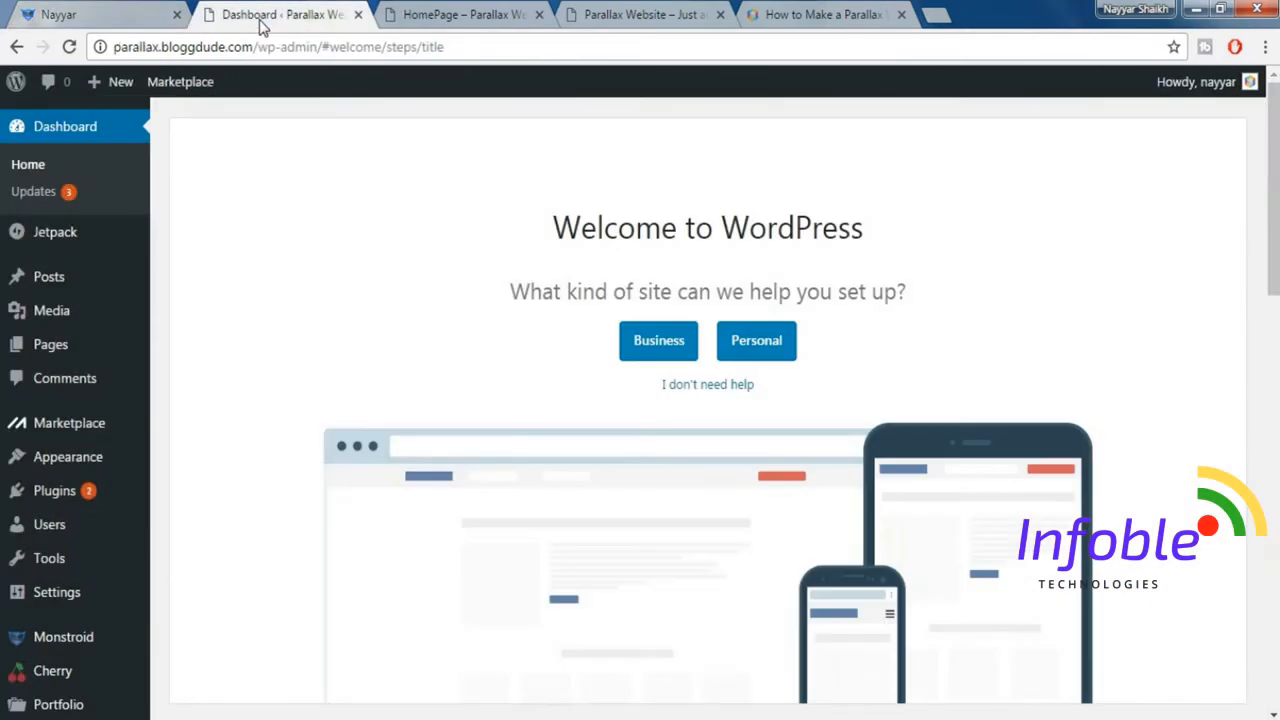
{"action": "left_click", "coordinate": [264, 16]}
{"action": "scroll", "coordinate": [125, 486], "scroll_direction": "down", "scroll_amount": 2}
{"action": "mouse_move", "coordinate": [47, 485]}
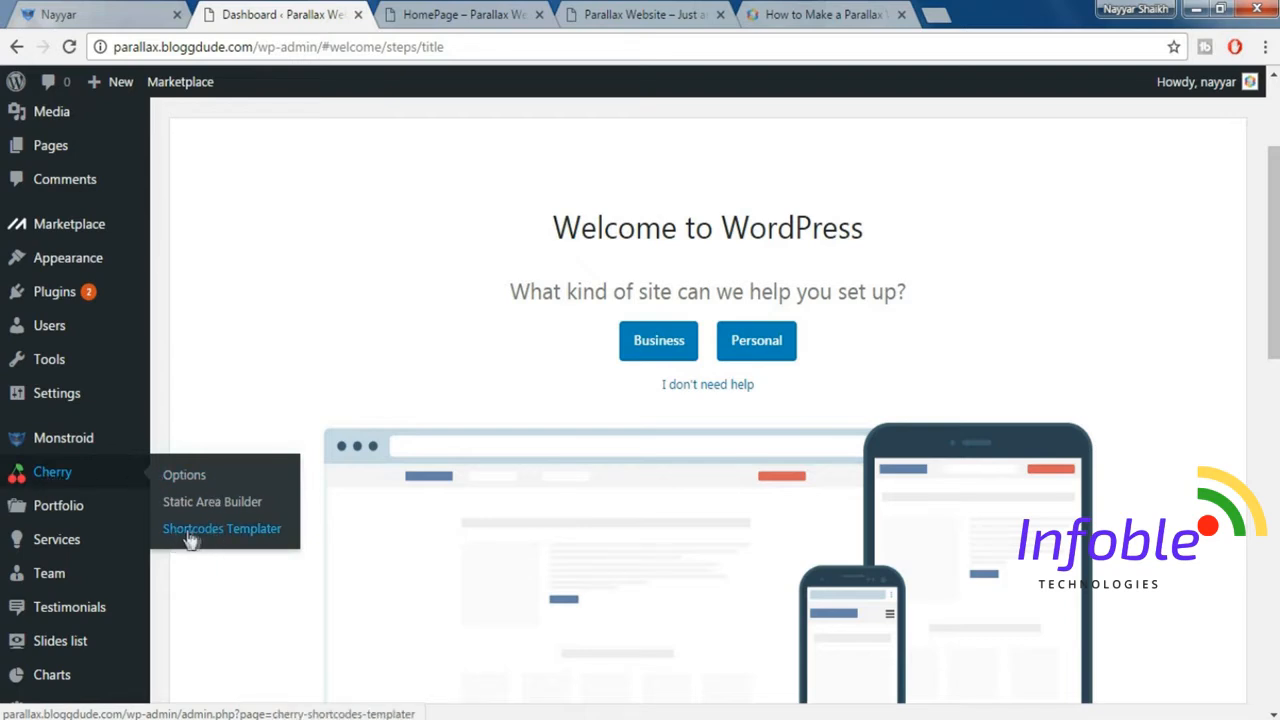
{"action": "left_click", "coordinate": [232, 543]}
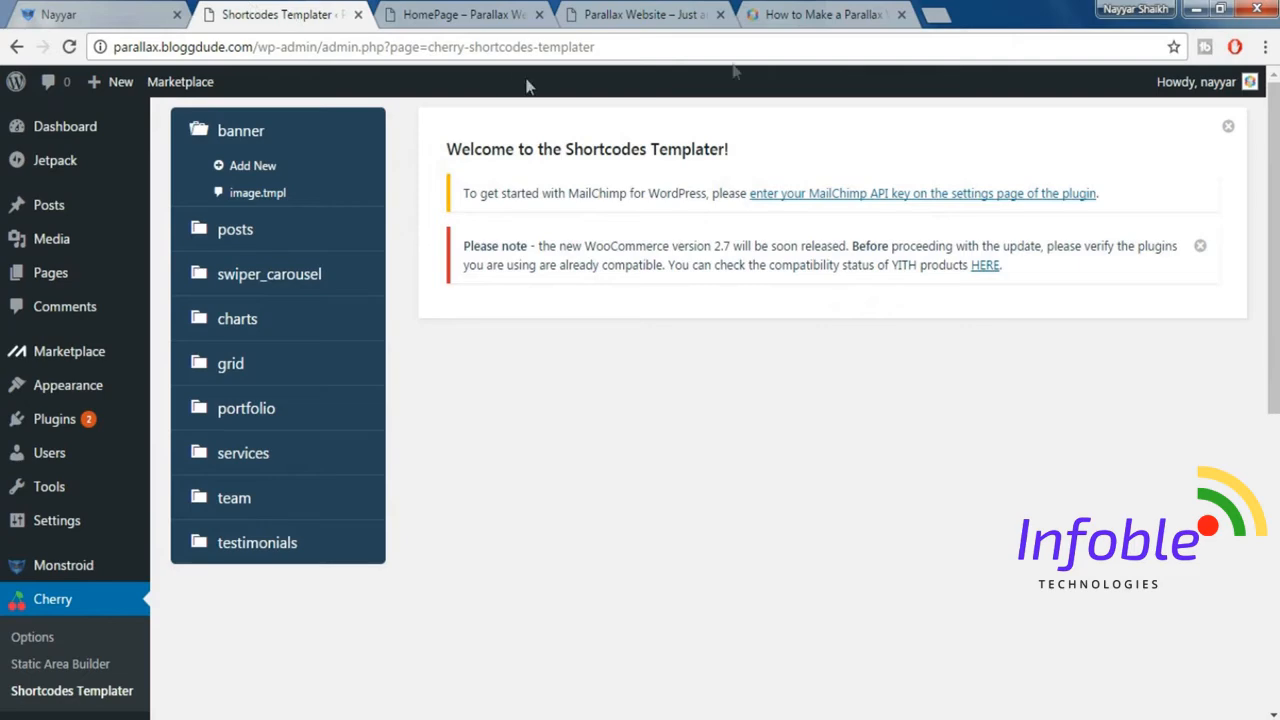
Open the Custom Code File linked in the "How to Make a Parallax WordPress Website 2017" article.
{"action": "left_click", "coordinate": [812, 20]}
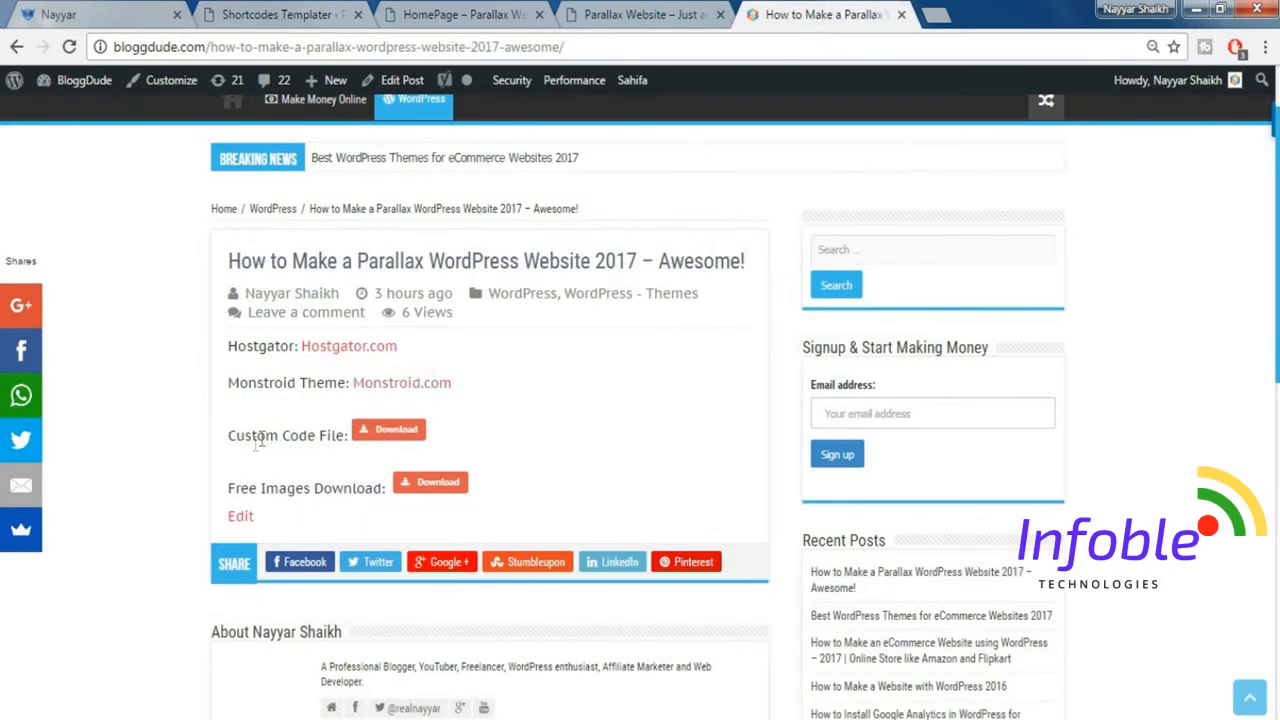
{"action": "left_click", "coordinate": [397, 440]}
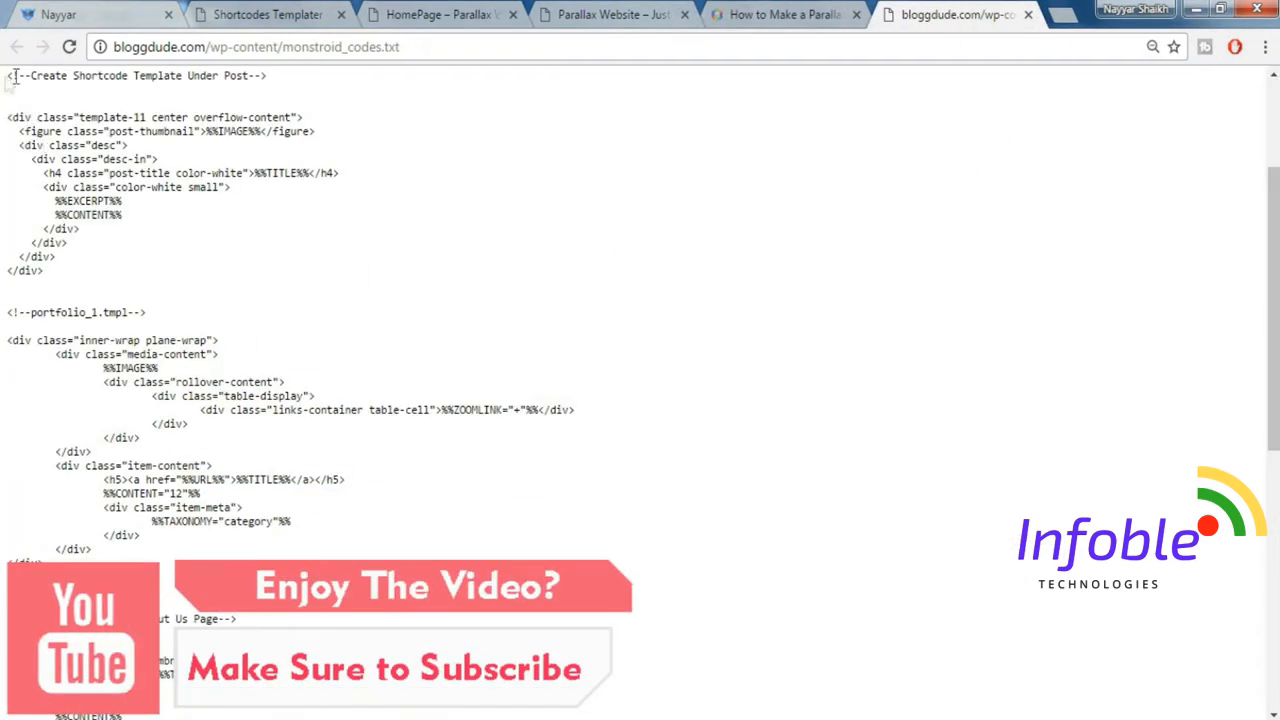
Examine the labelled template snippets in monstroid_codes.txt, including the chart, post, portfolio, About Us and contact form code.
{"action": "left_click_drag", "start_coordinate": [13, 78], "coordinate": [183, 149]}
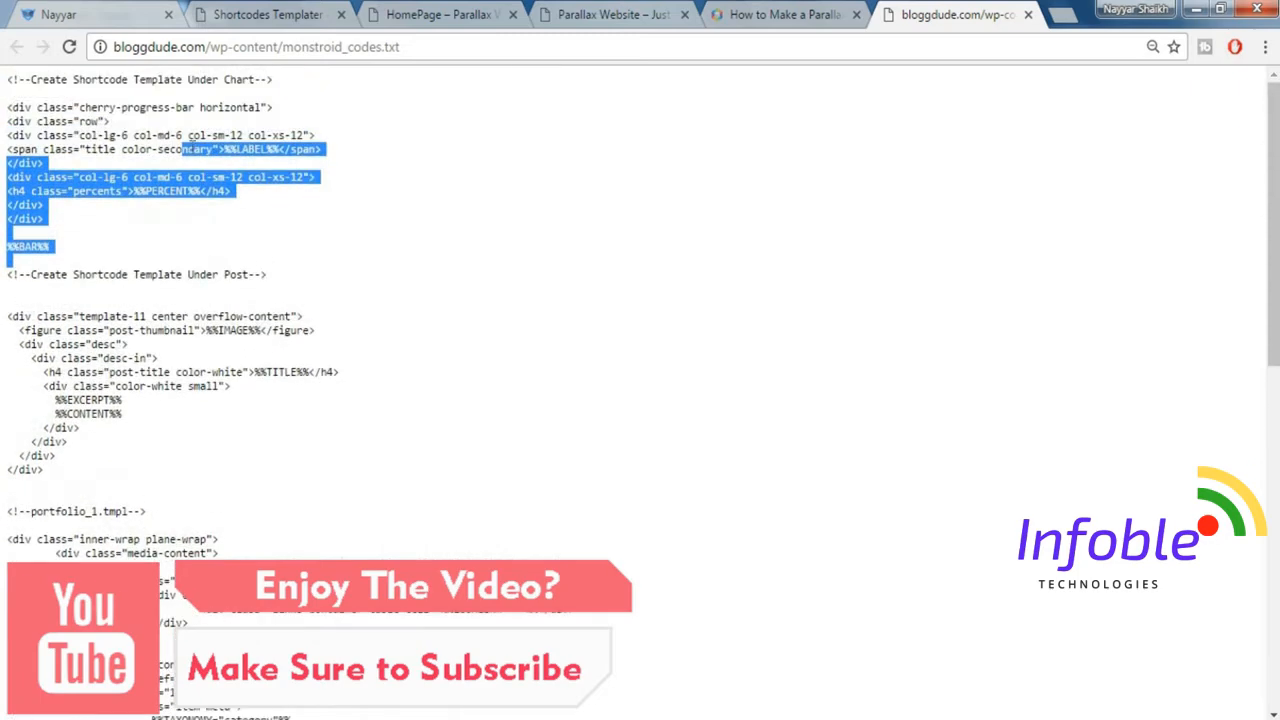
{"action": "left_click", "coordinate": [37, 85]}
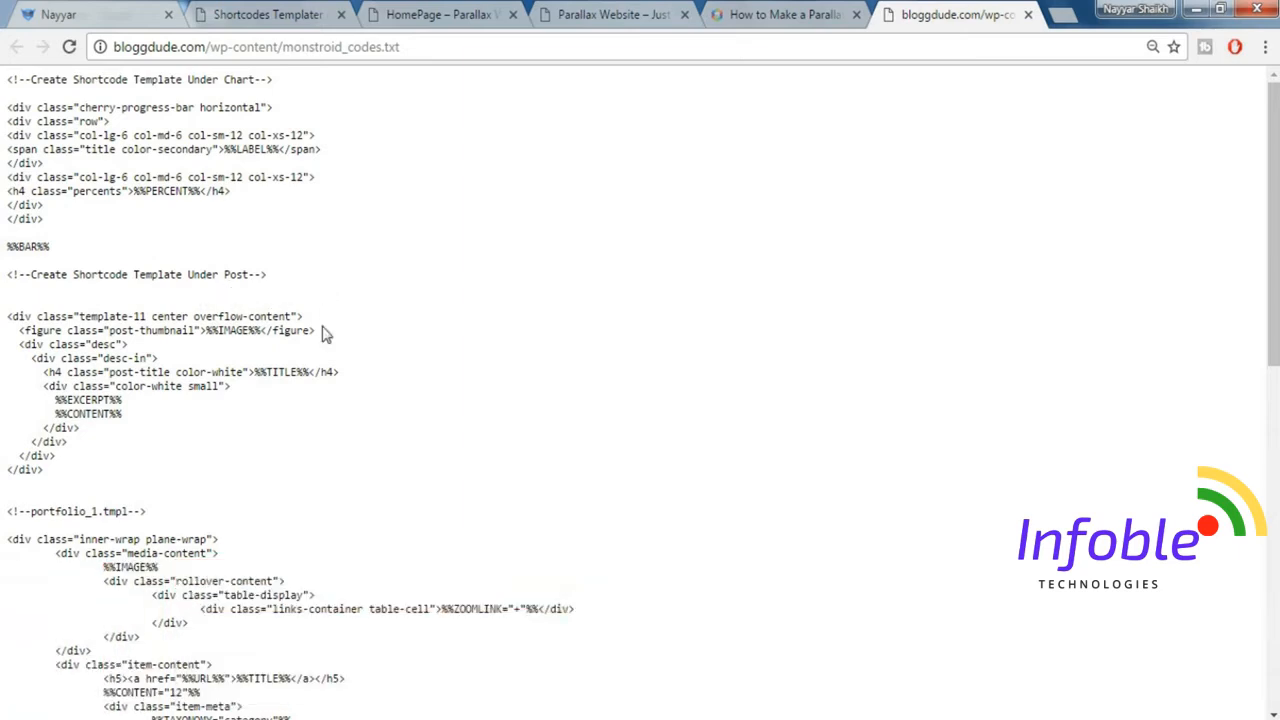
{"action": "scroll", "coordinate": [343, 320], "scroll_direction": "down", "scroll_amount": 1}
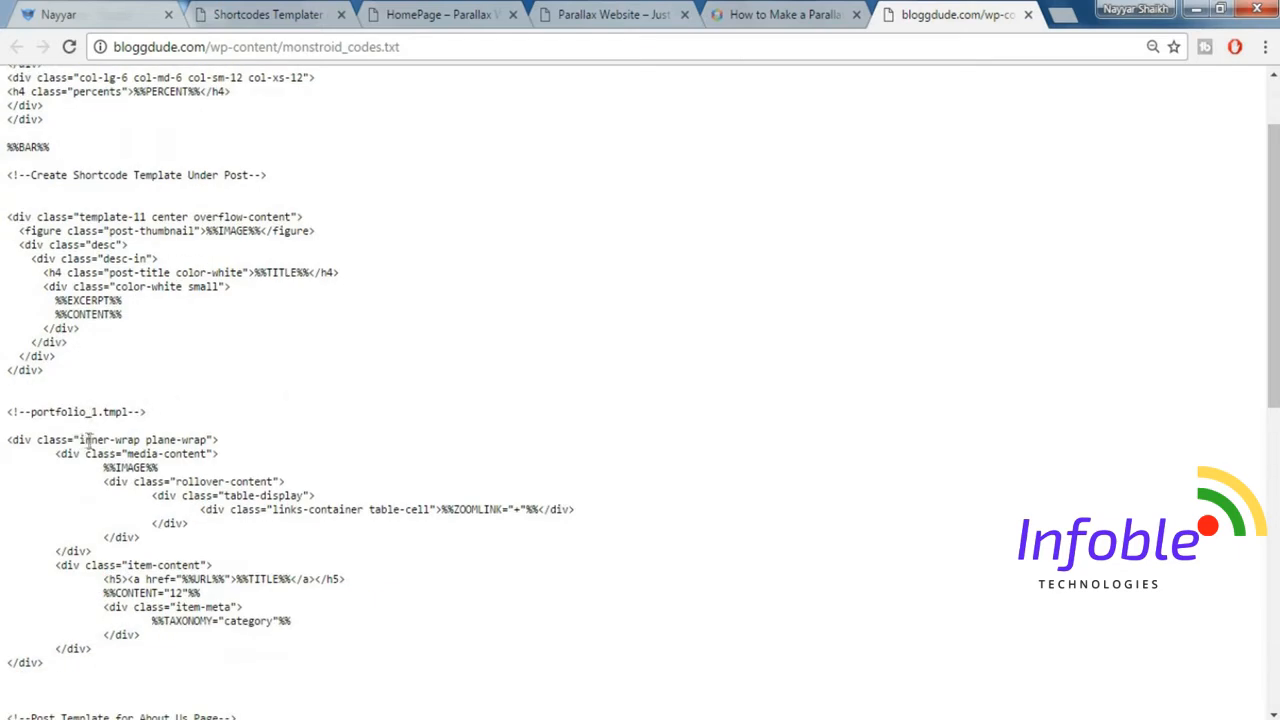
{"action": "scroll", "coordinate": [105, 445], "scroll_direction": "down", "scroll_amount": 2}
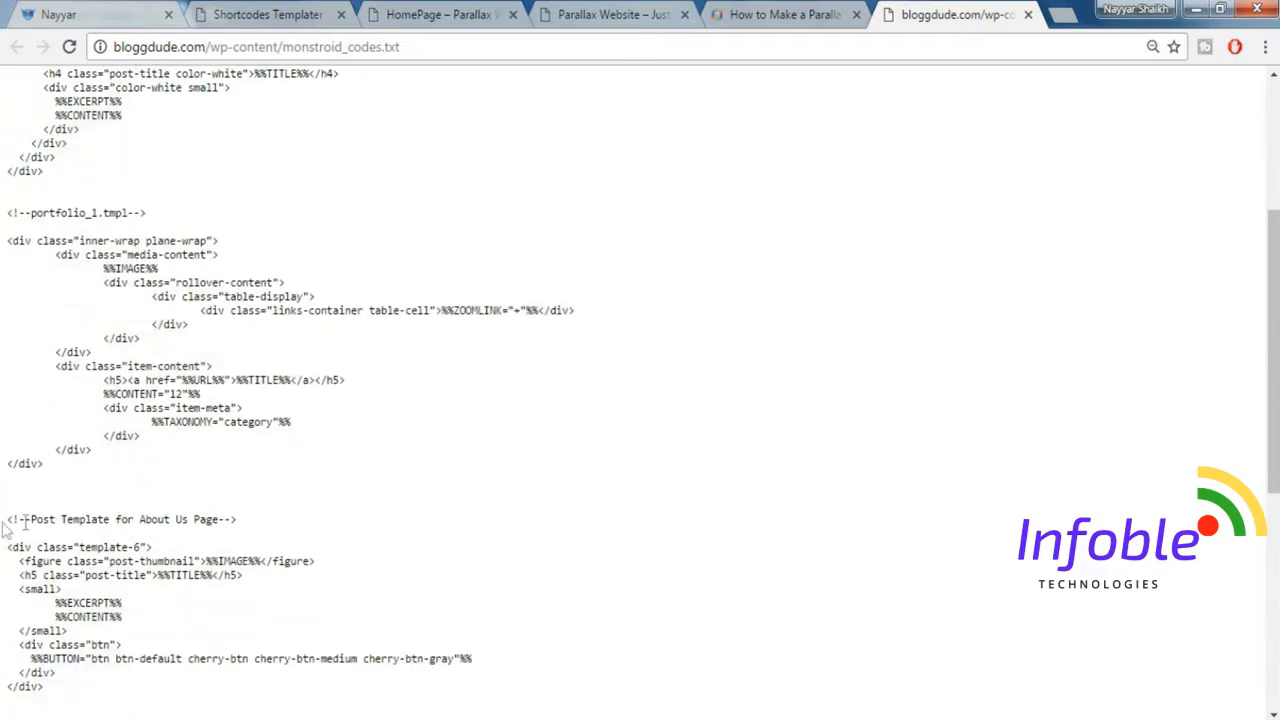
{"action": "triple_click", "coordinate": [112, 516]}
{"action": "scroll", "coordinate": [337, 523], "scroll_direction": "down", "scroll_amount": 4}
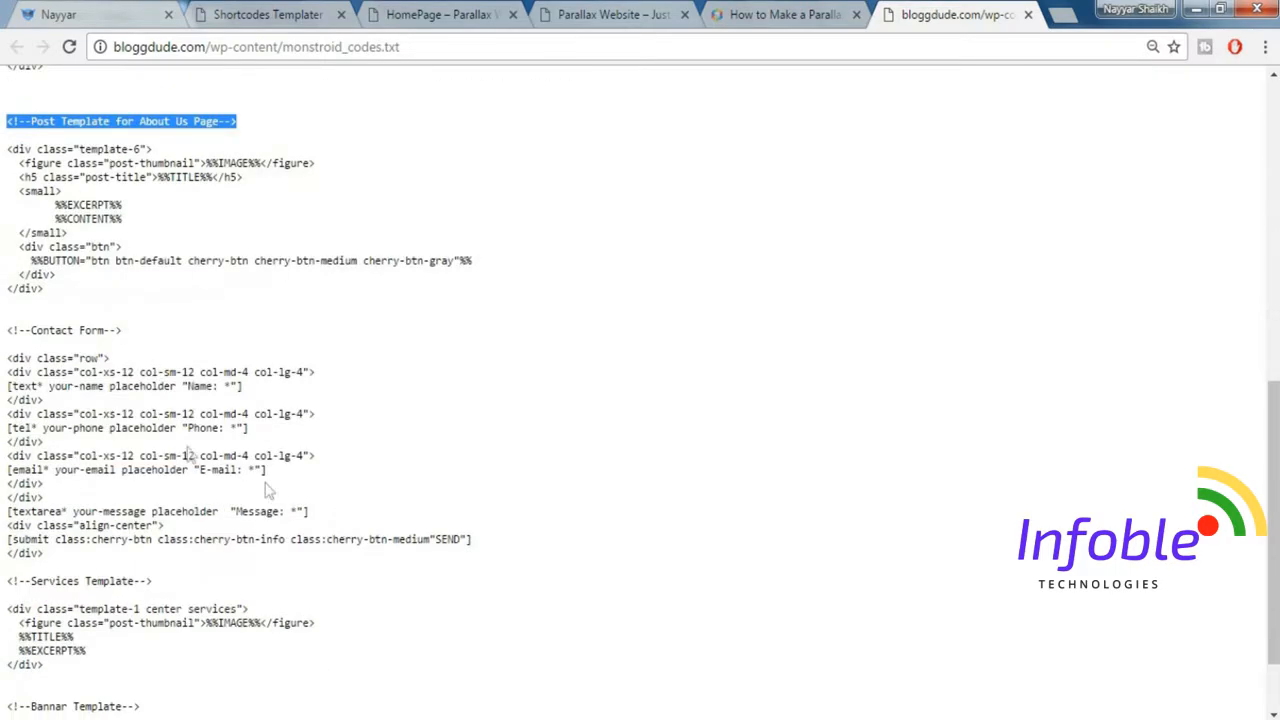
{"action": "left_click_drag", "start_coordinate": [4, 331], "coordinate": [146, 331]}
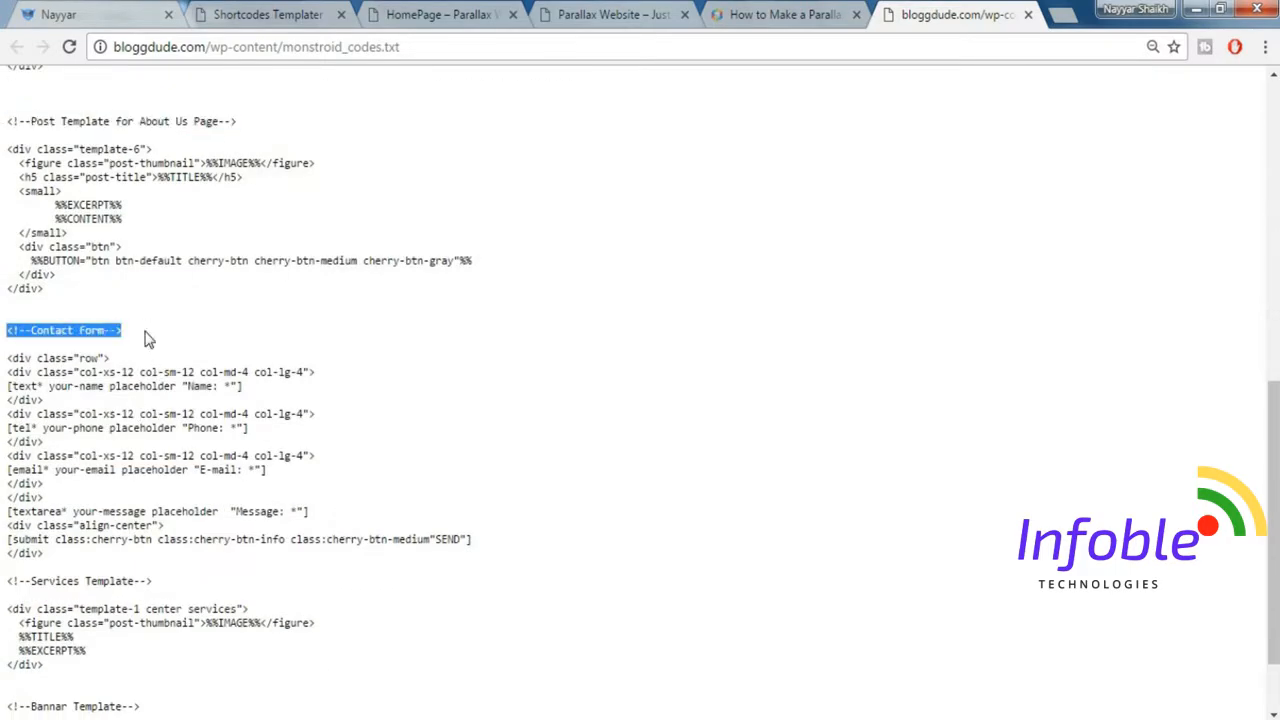
{"action": "left_click", "coordinate": [146, 338]}
{"action": "scroll", "coordinate": [209, 378], "scroll_direction": "up", "scroll_amount": 7}
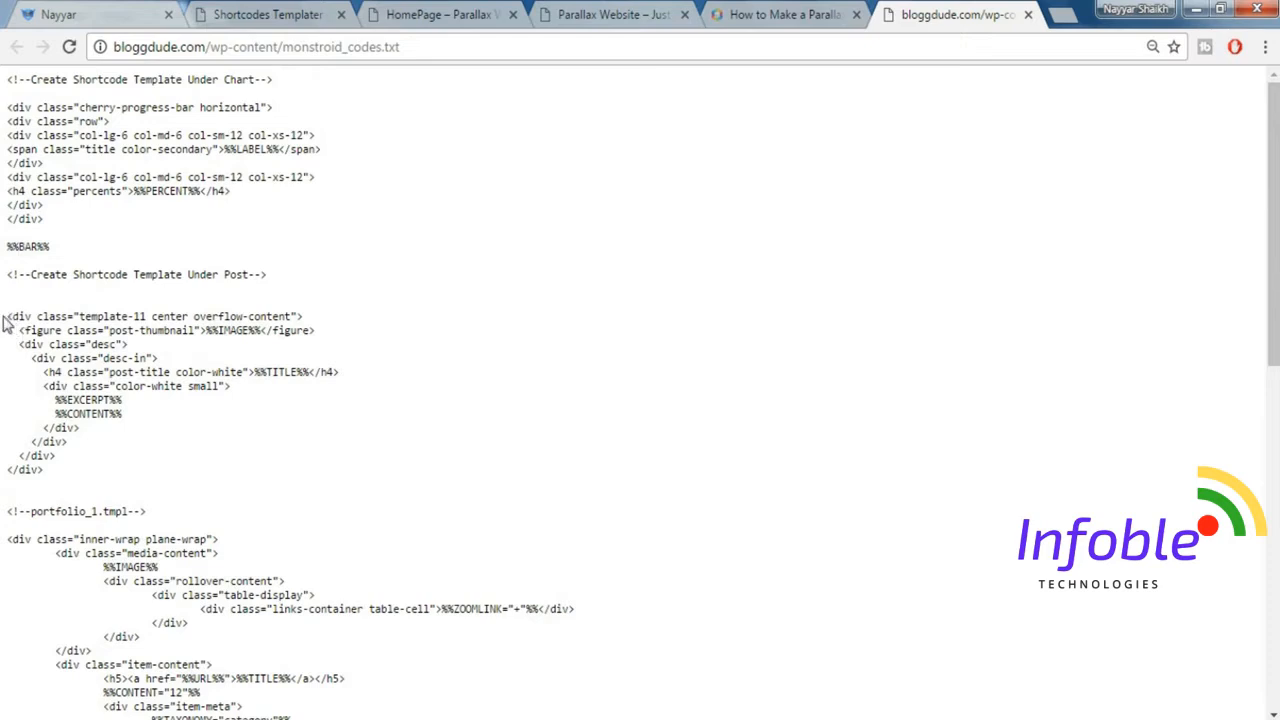
Add a new posts template in the Shortcodes Templater, replacing its default code with the "Create Shortcode Template Under Post" snippet from the code file.
{"action": "left_click_drag", "start_coordinate": [4, 316], "coordinate": [111, 472]}
{"action": "key", "text": "ctrl+c"}
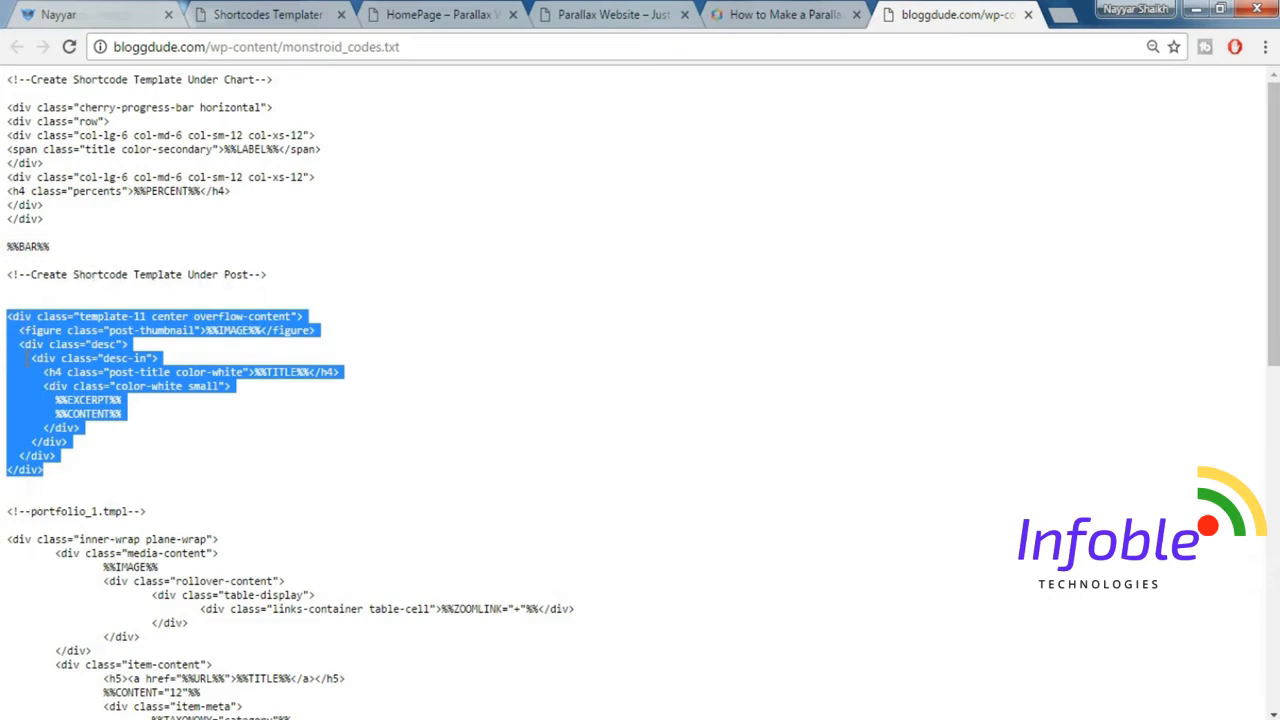
{"action": "left_click", "coordinate": [241, 16]}
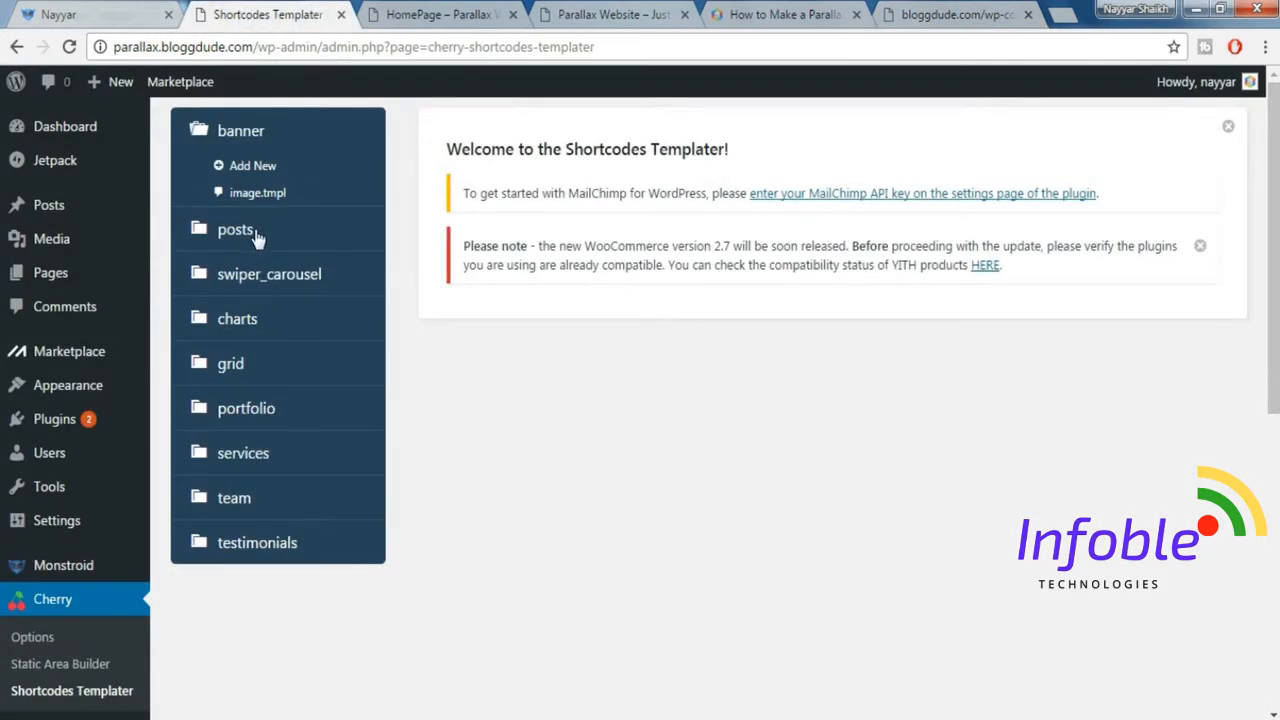
{"action": "left_click", "coordinate": [243, 240]}
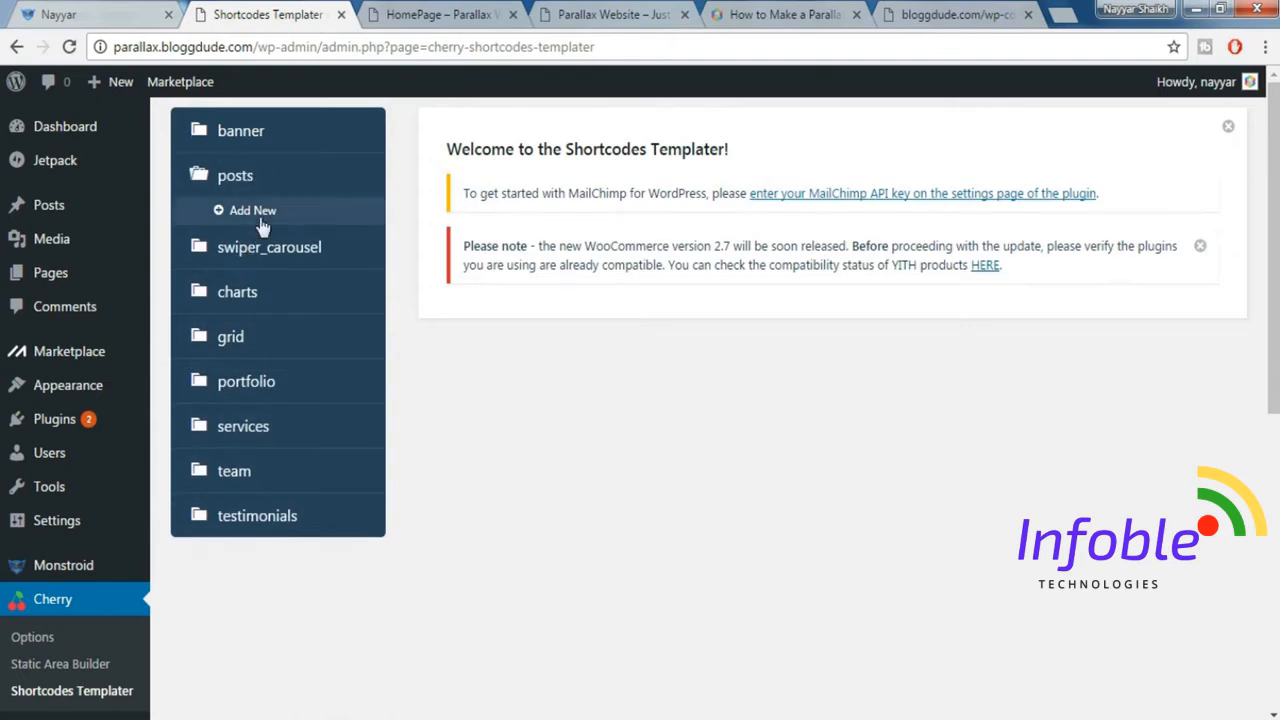
{"action": "left_click", "coordinate": [264, 214]}
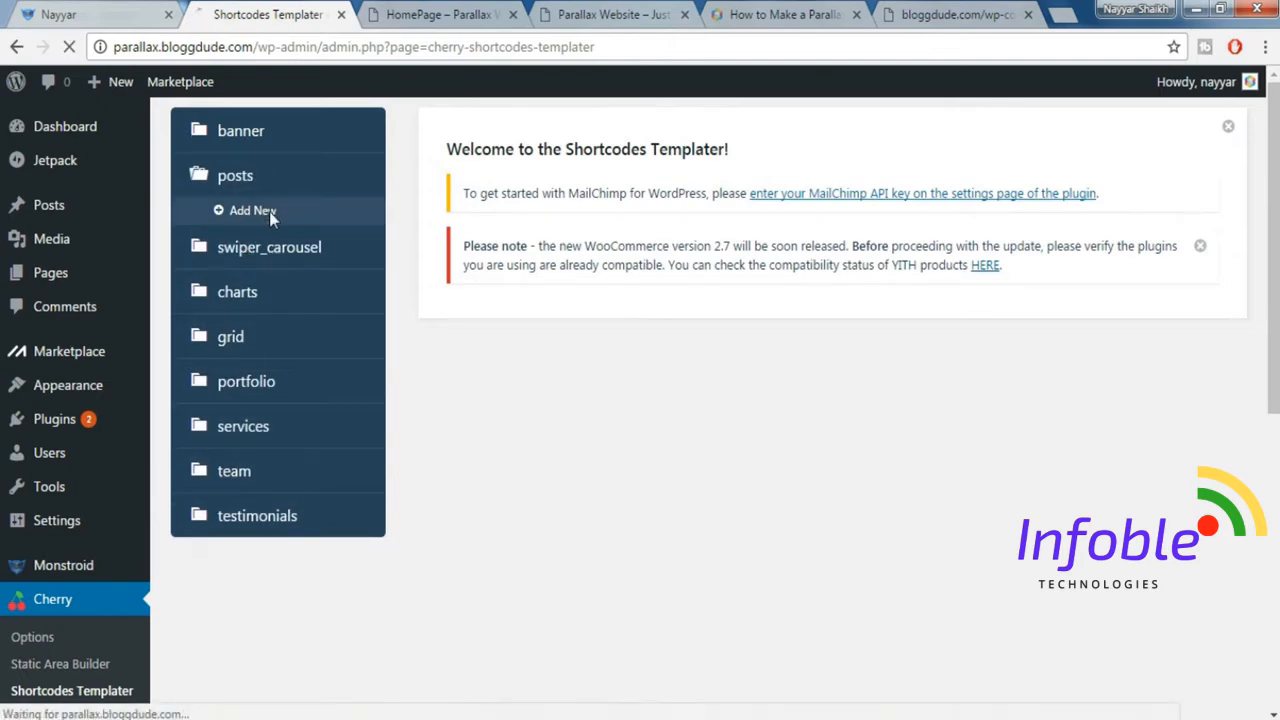
{"action": "key", "text": "ctrl+a"}
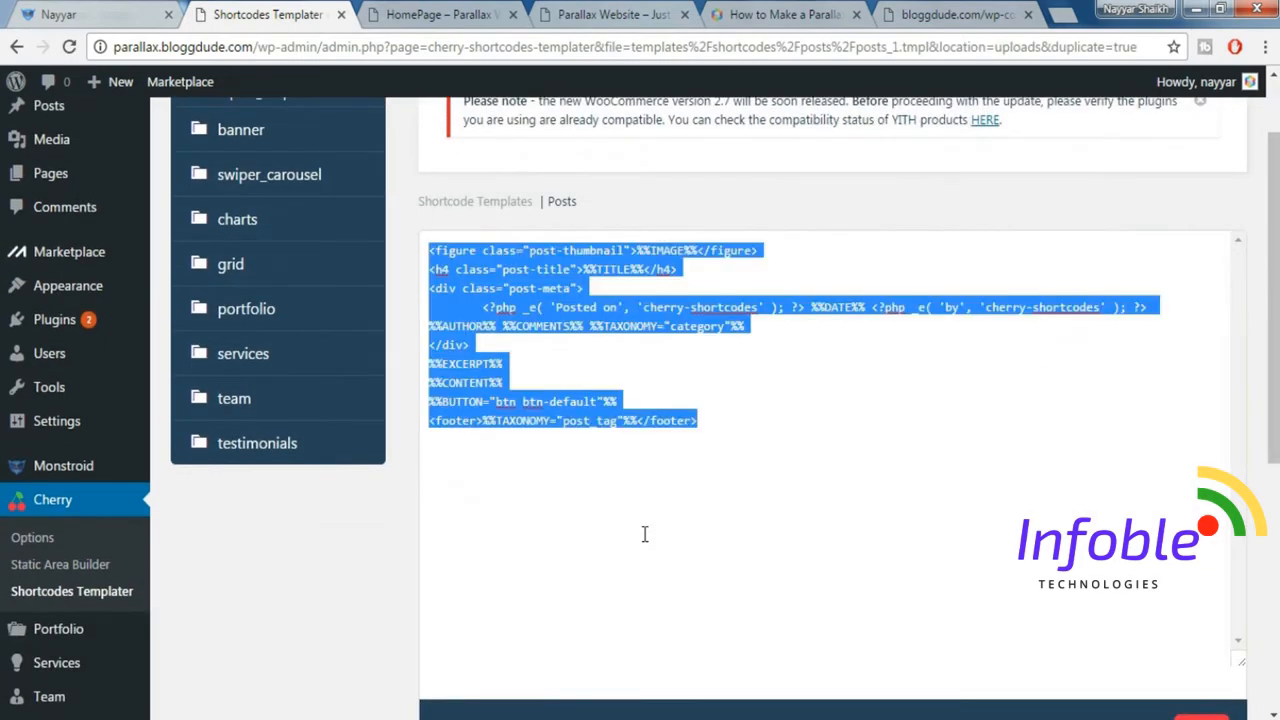
{"action": "key", "text": "Delete"}
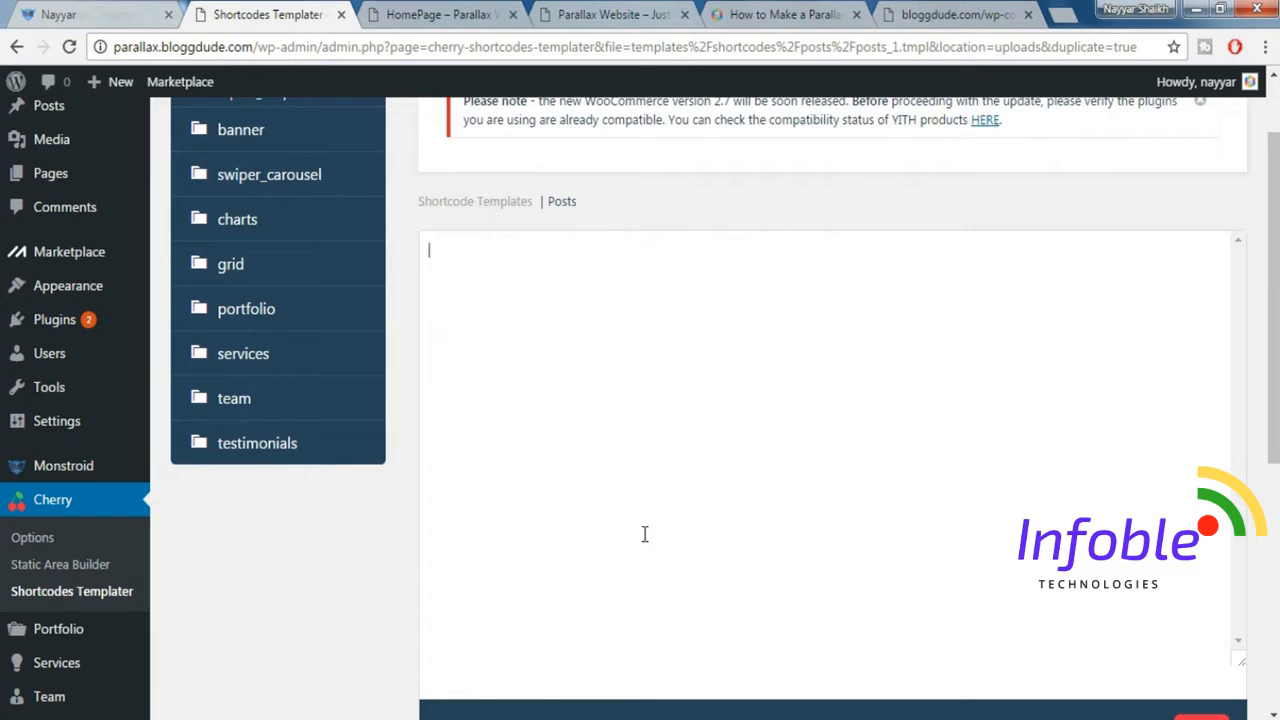
{"action": "key", "text": "ctrl+v"}
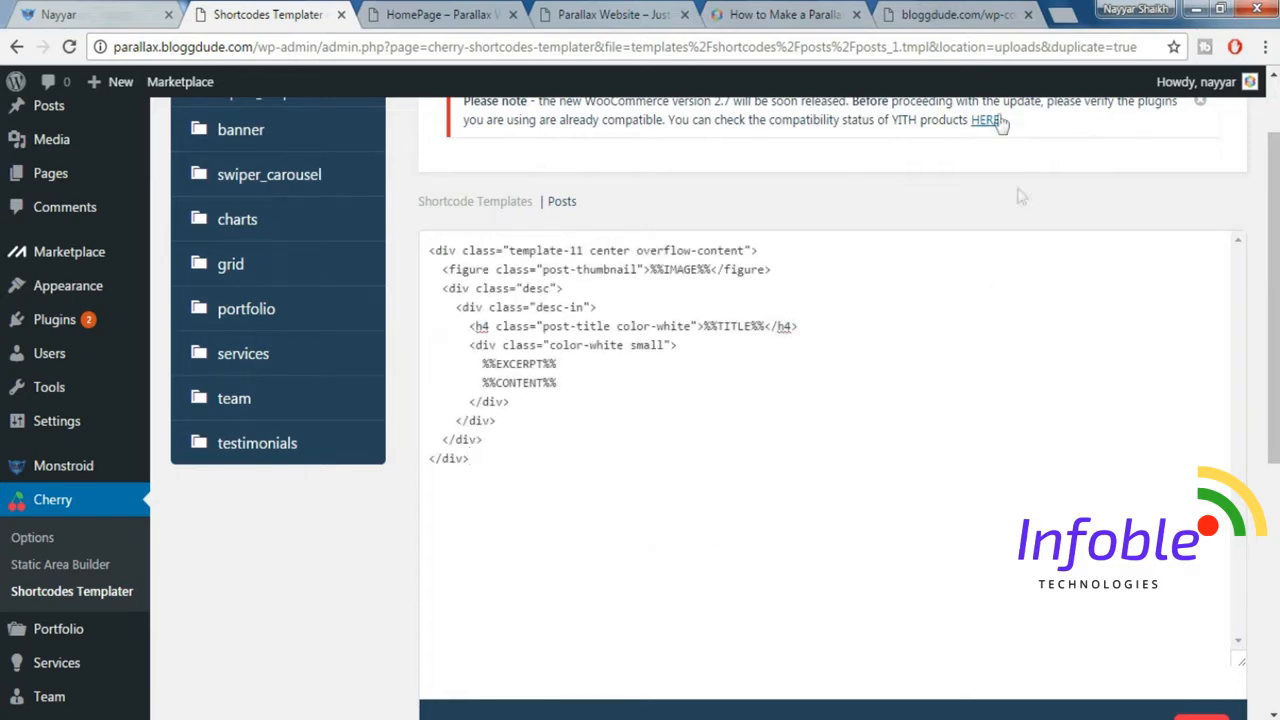
Save the new posts shortcode template and check its file name.
{"action": "left_click", "coordinate": [980, 16]}
{"action": "left_click", "coordinate": [284, 14]}
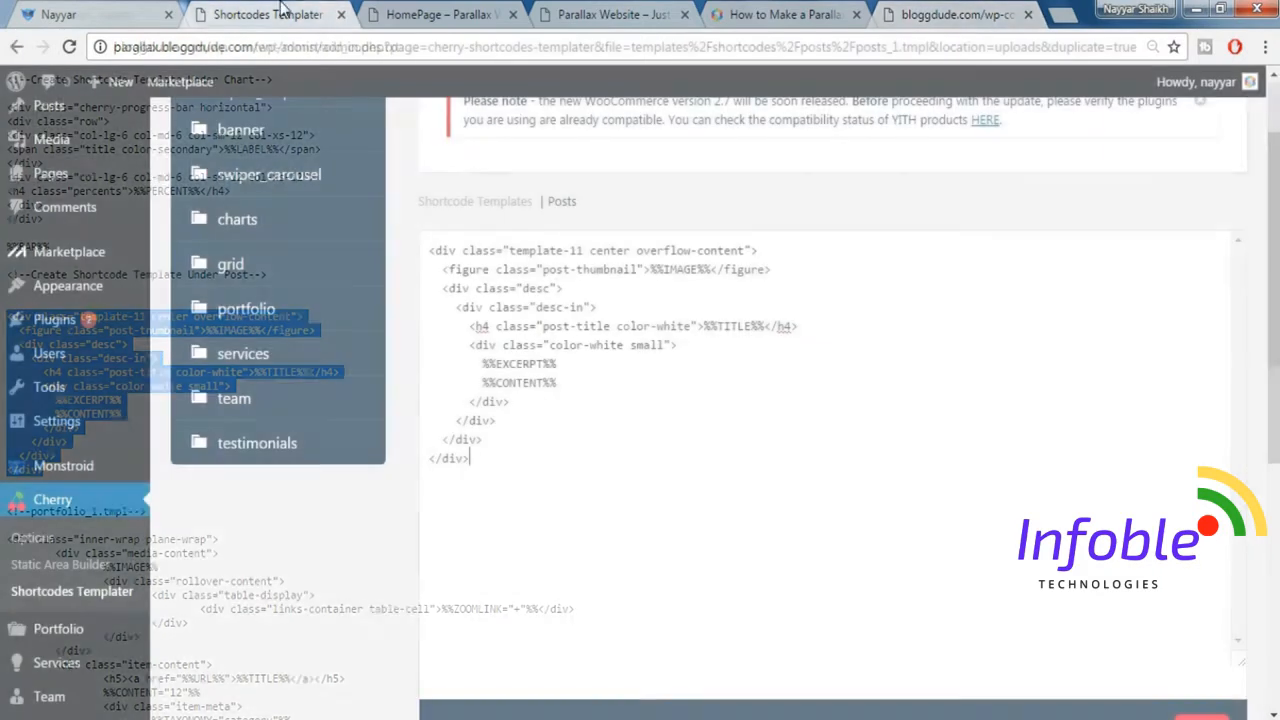
{"action": "scroll", "coordinate": [1215, 600], "scroll_direction": "down", "scroll_amount": 3}
{"action": "scroll", "coordinate": [1222, 667], "scroll_direction": "down", "scroll_amount": 1}
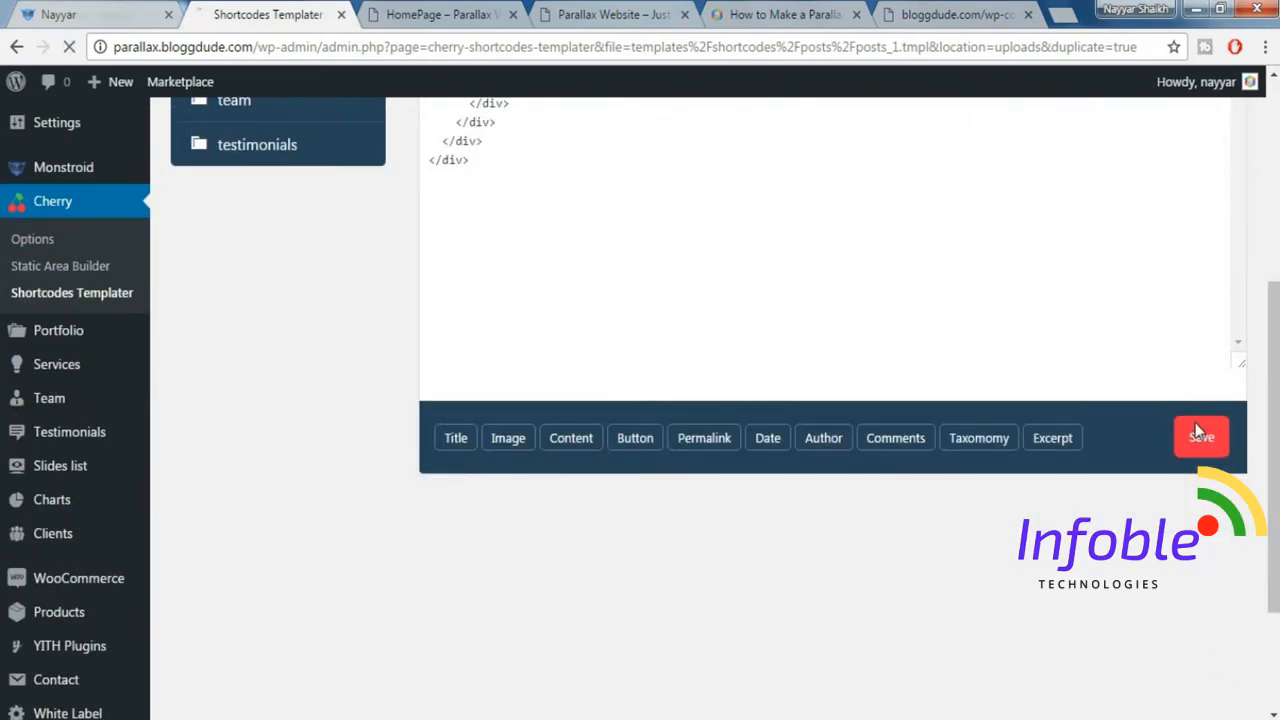
{"action": "left_click", "coordinate": [1198, 432]}
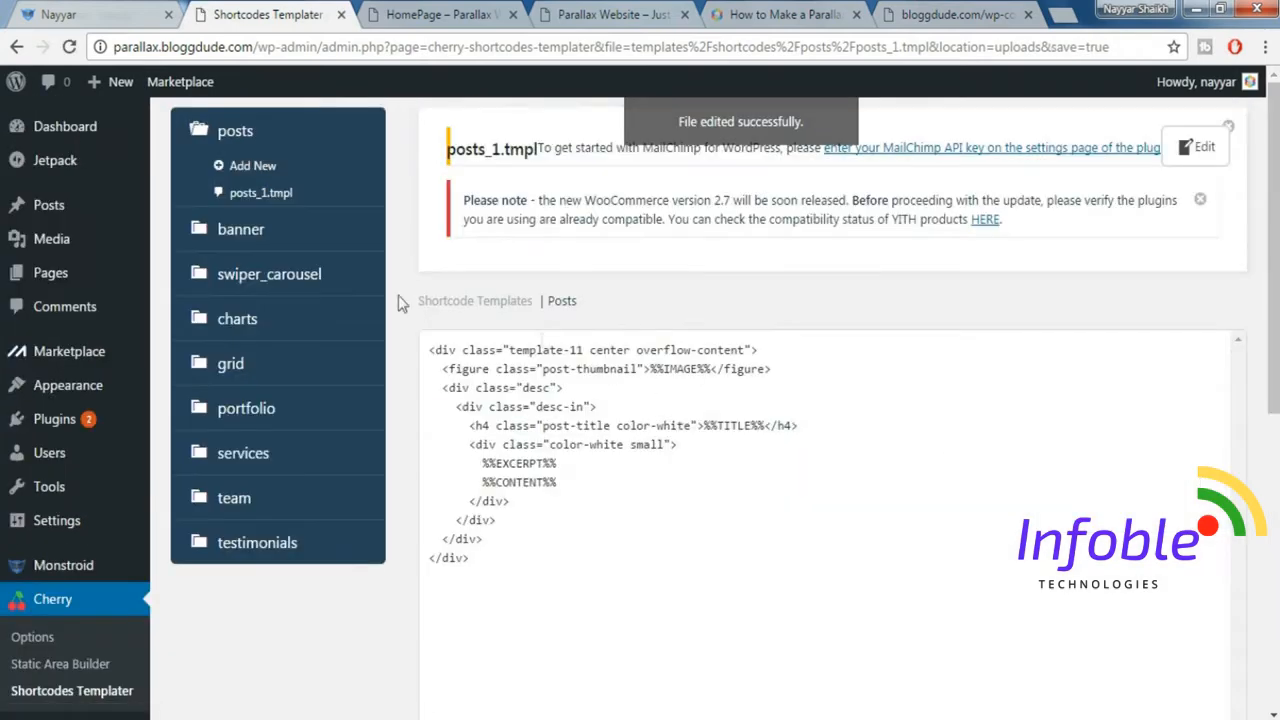
{"action": "left_click_drag", "start_coordinate": [448, 148], "coordinate": [534, 146]}
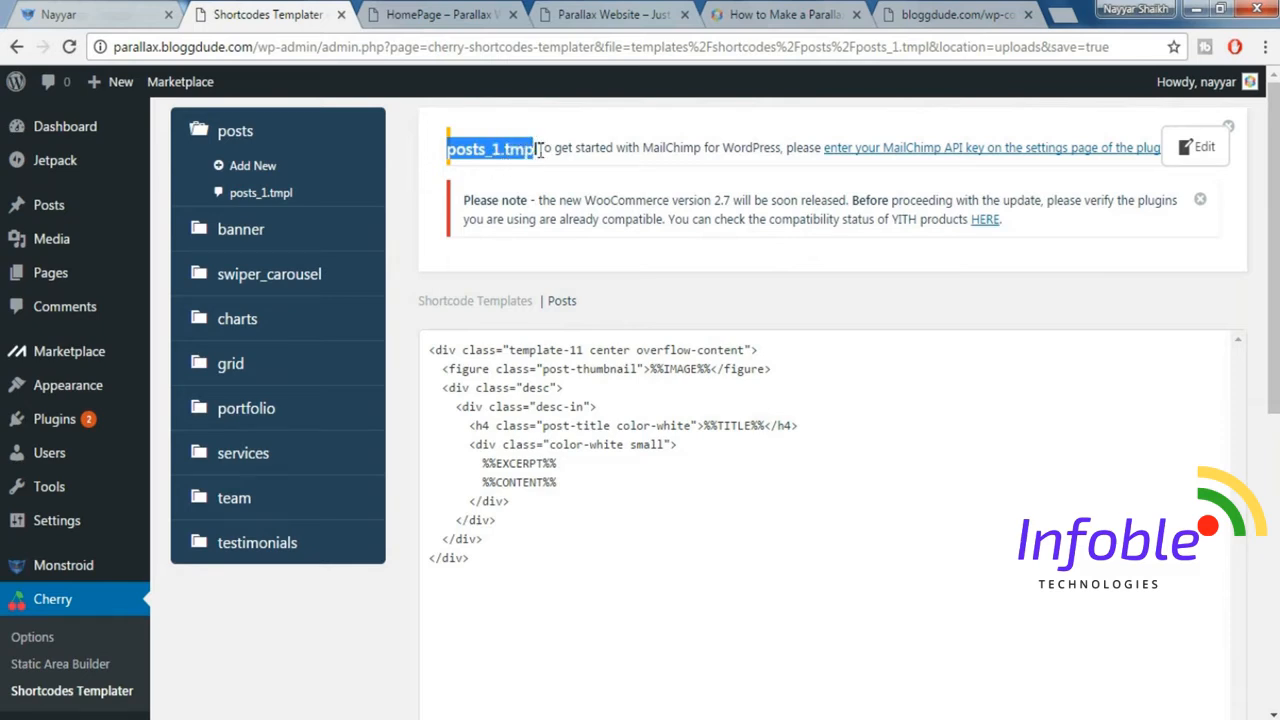
{"action": "left_click", "coordinate": [539, 165]}
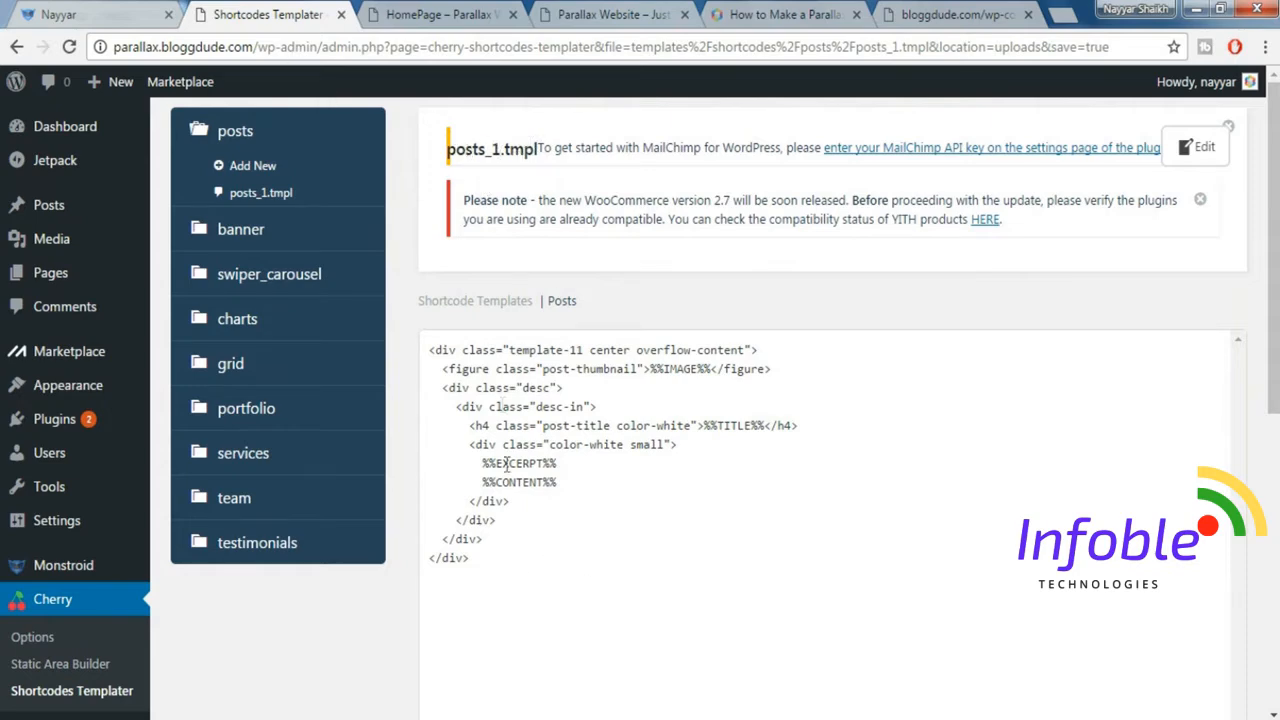
Look at the demo site's image grid again and start a new portfolio item.
{"action": "left_click", "coordinate": [147, 10]}
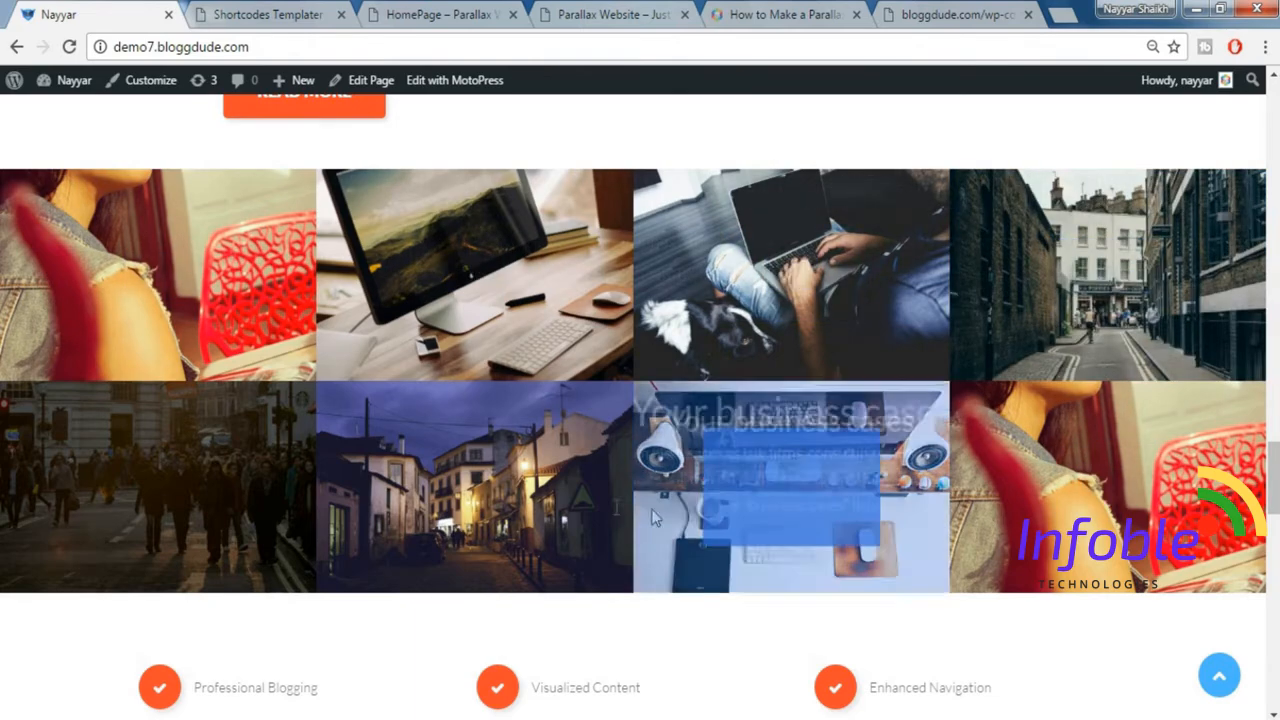
{"action": "left_click", "coordinate": [257, 10]}
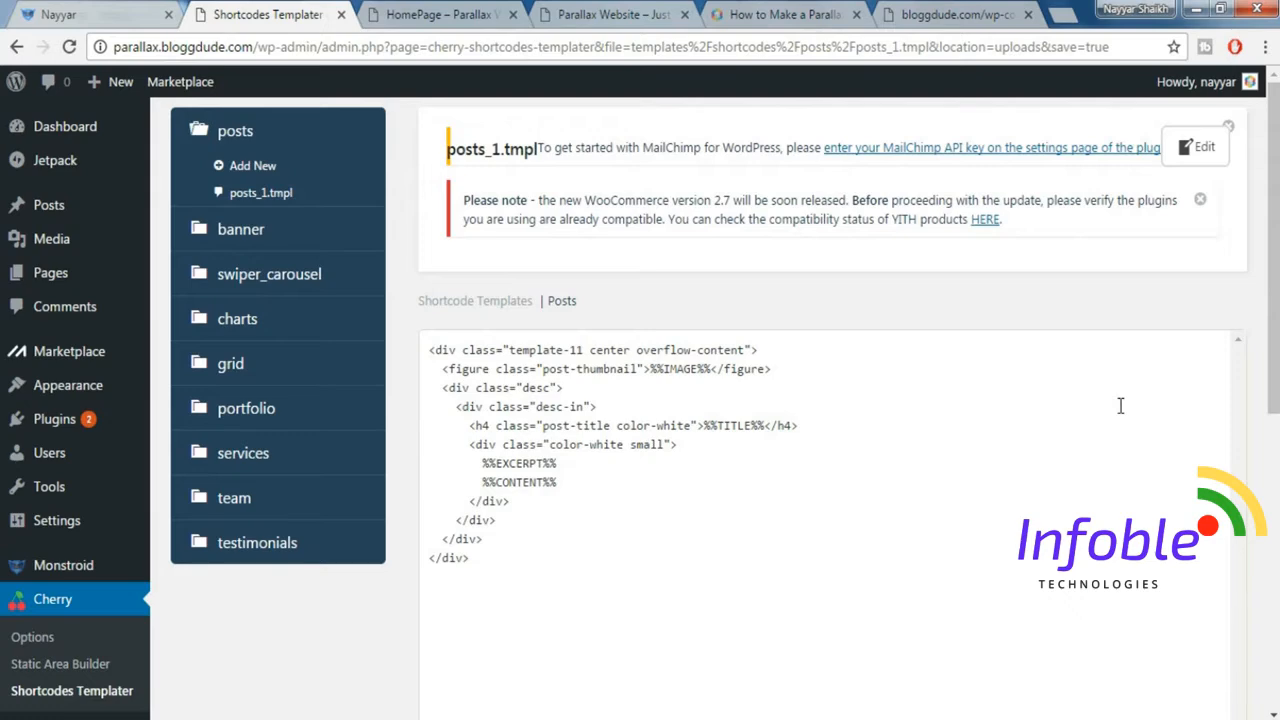
{"action": "scroll", "coordinate": [807, 337], "scroll_direction": "down", "scroll_amount": 2}
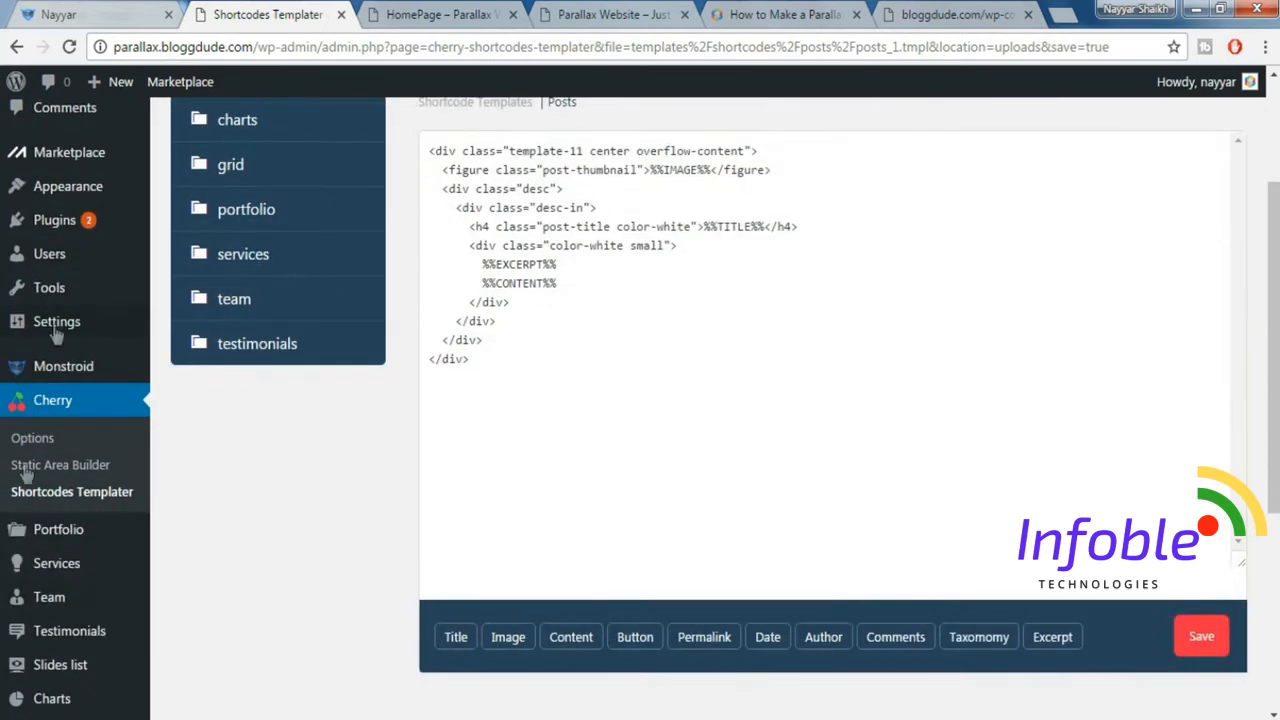
{"action": "mouse_move", "coordinate": [72, 546]}
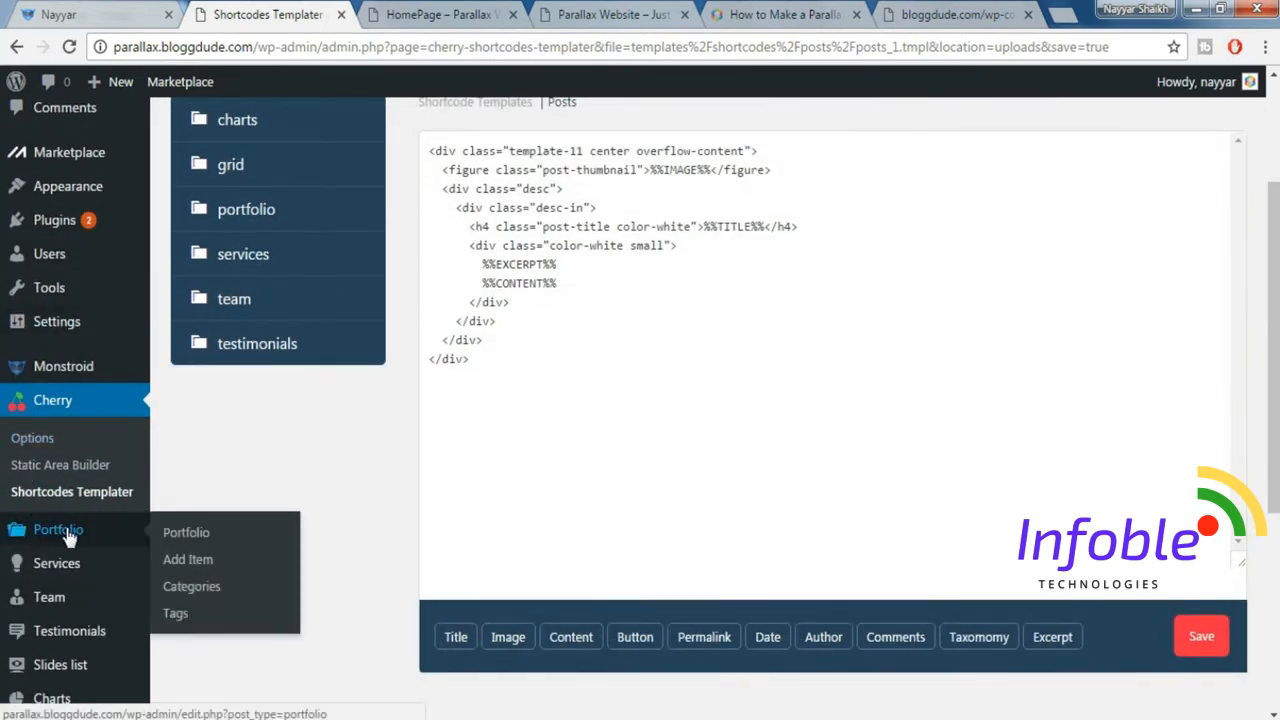
{"action": "left_click", "coordinate": [205, 570]}
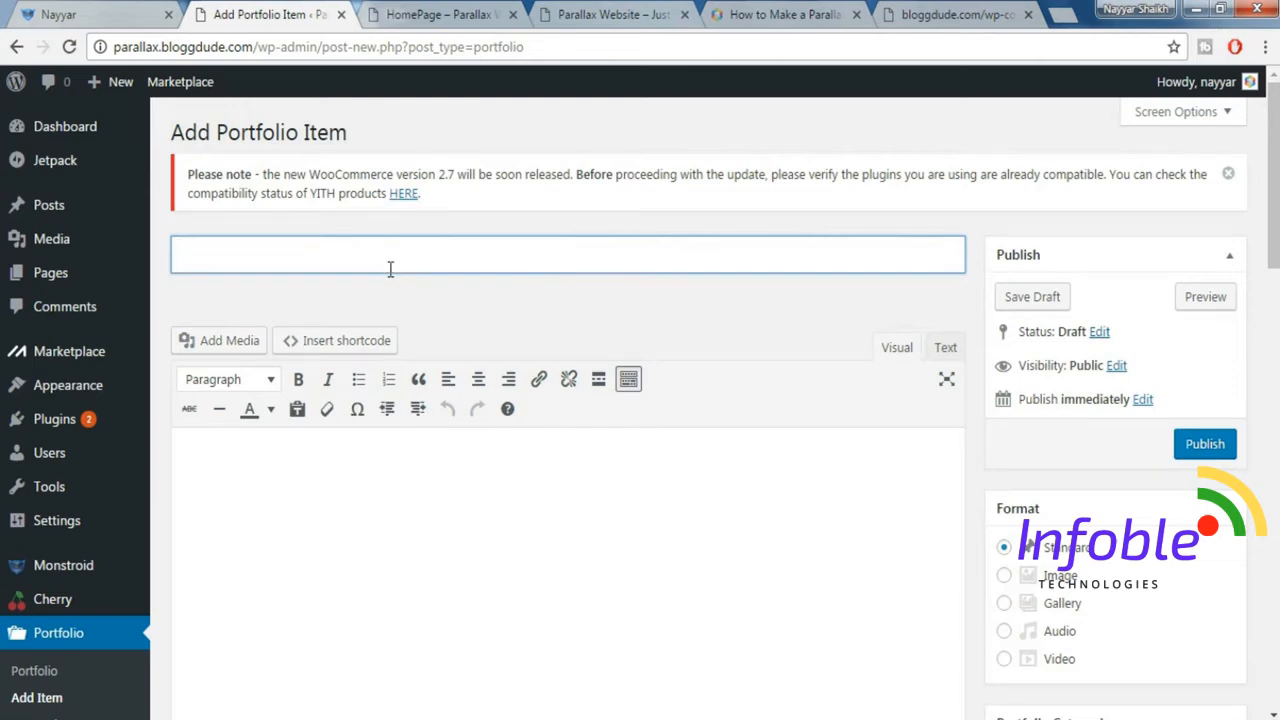
Title the new portfolio item "Your Business Portfolio", following the first image tile in the demo grid.
{"action": "left_click", "coordinate": [122, 12]}
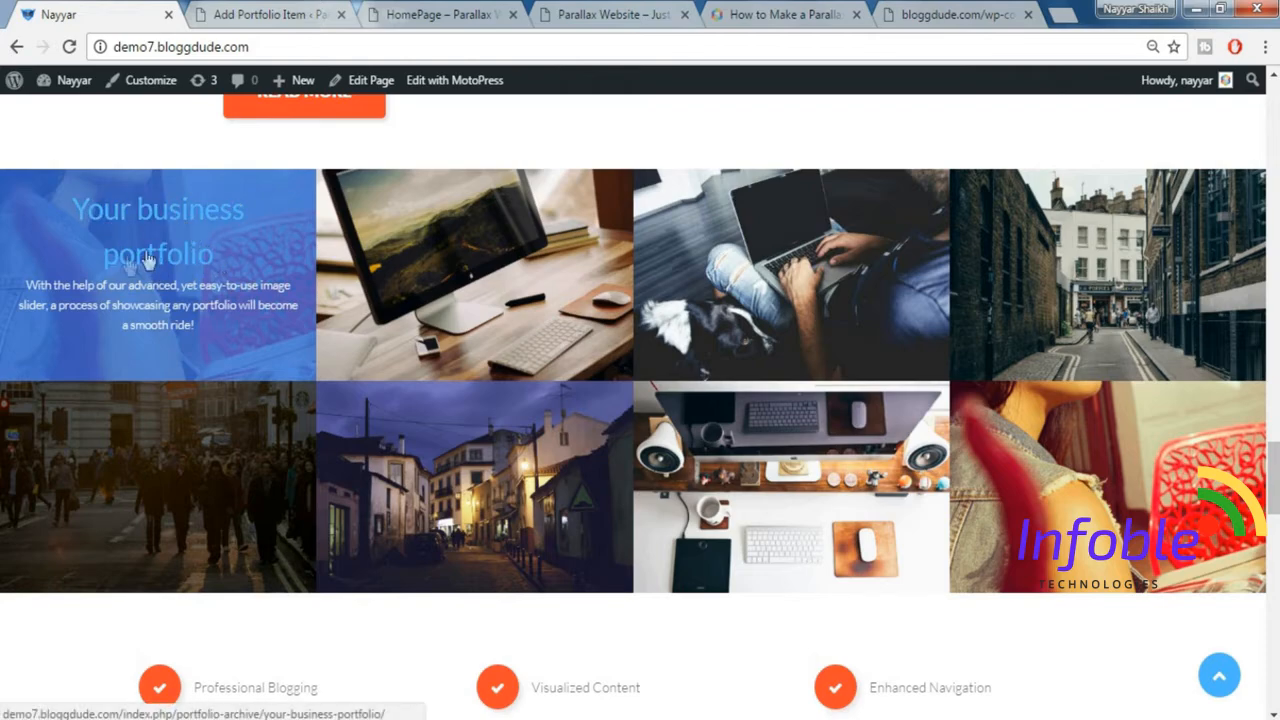
{"action": "left_click", "coordinate": [232, 26]}
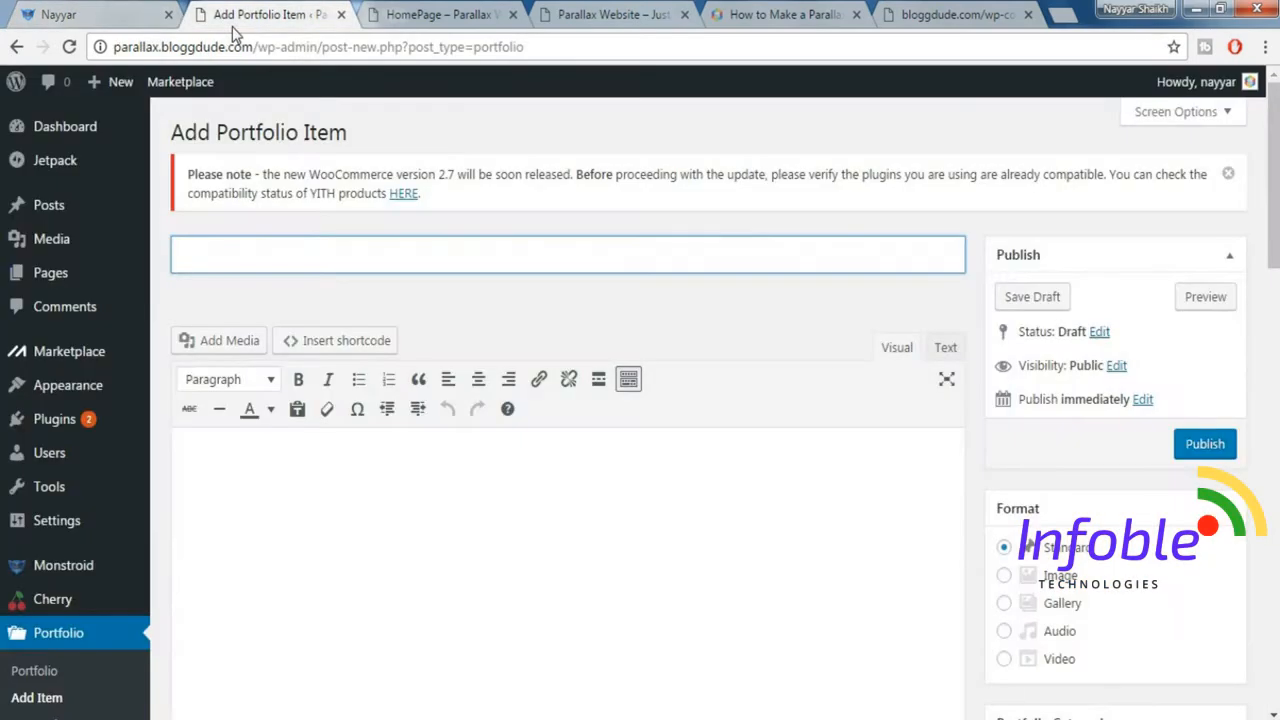
{"action": "left_click", "coordinate": [314, 241]}
{"action": "type", "text": "Your Business"}
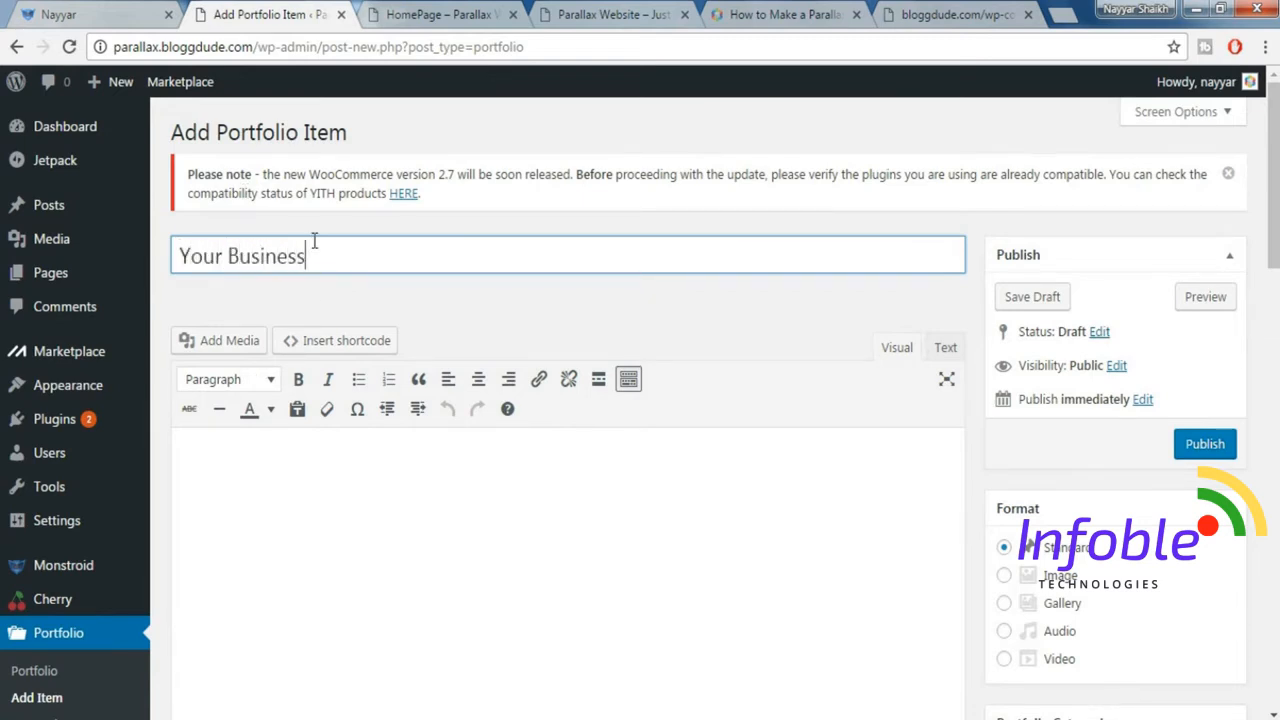
{"action": "type", "text": " Portfolio"}
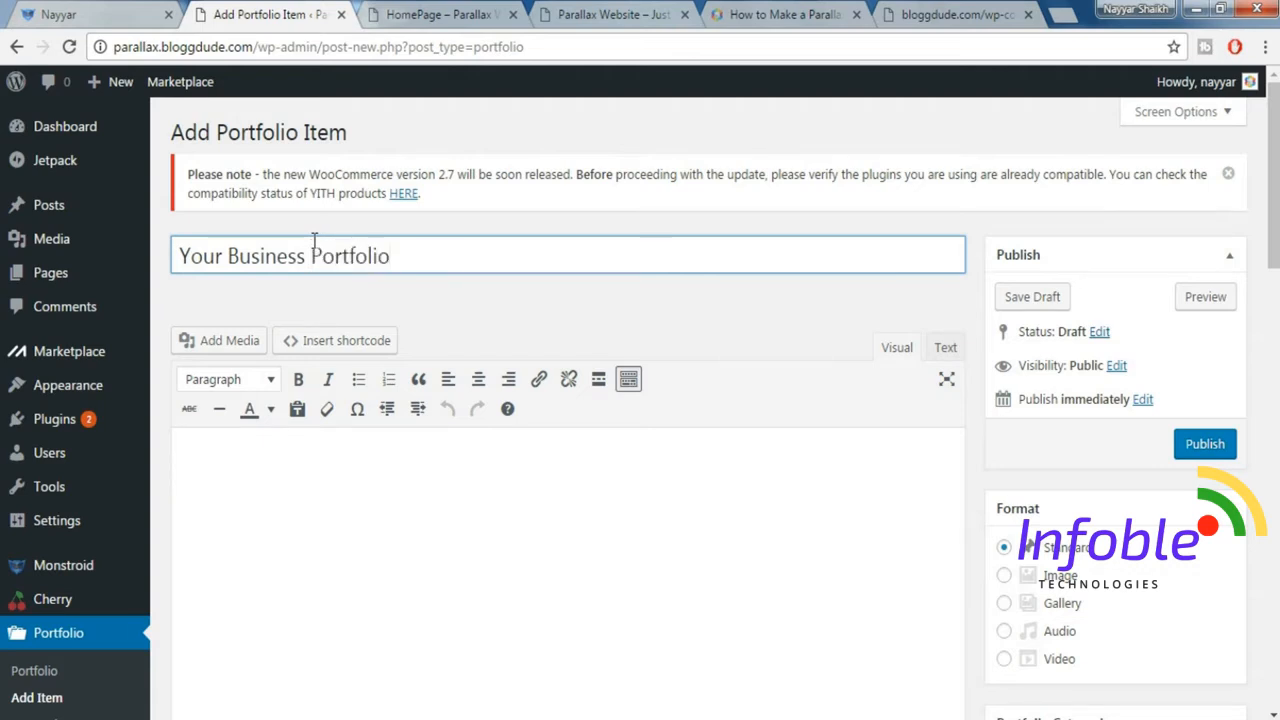
Copy the image slider description from the demo's "Your business portfolio" tile into the portfolio item's content.
{"action": "left_click", "coordinate": [460, 463]}
{"action": "scroll", "coordinate": [466, 537], "scroll_direction": "down", "scroll_amount": 1}
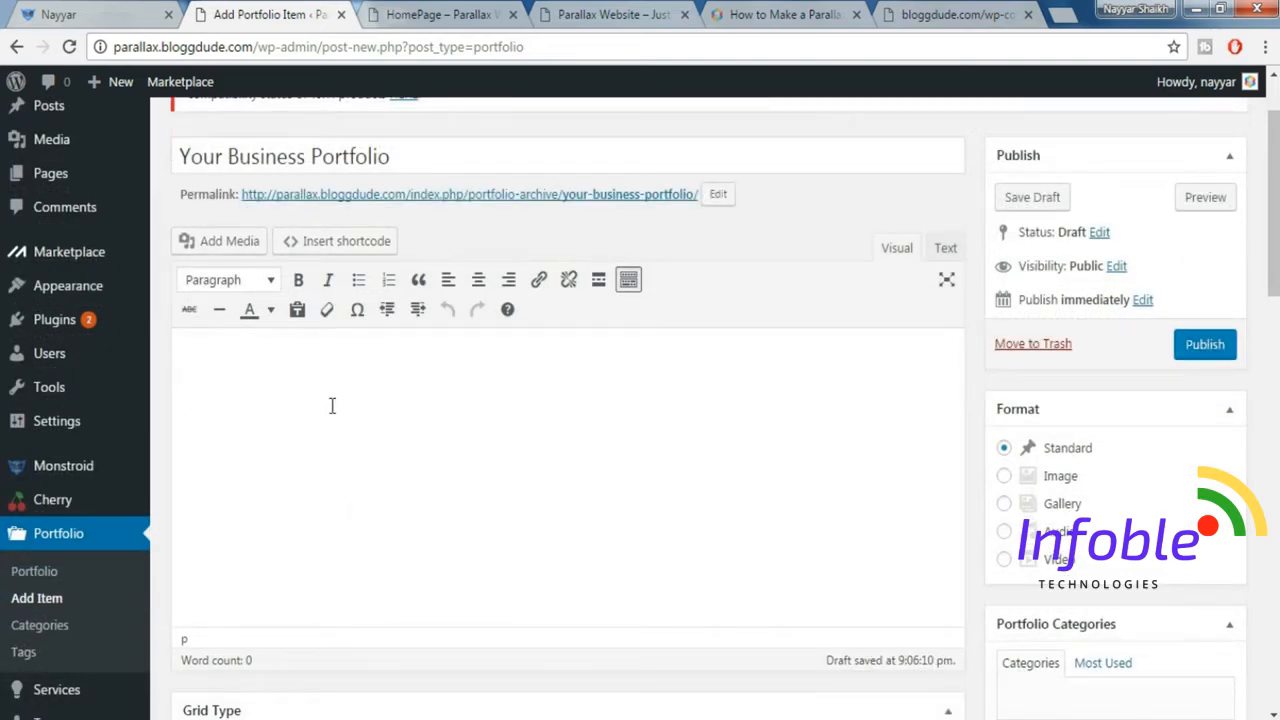
{"action": "type", "text": "With the help of our advanced, yet easy-to-use image slider, a process of showcasing any portfolio will become a smooth ride!"}
{"action": "left_click", "coordinate": [120, 13]}
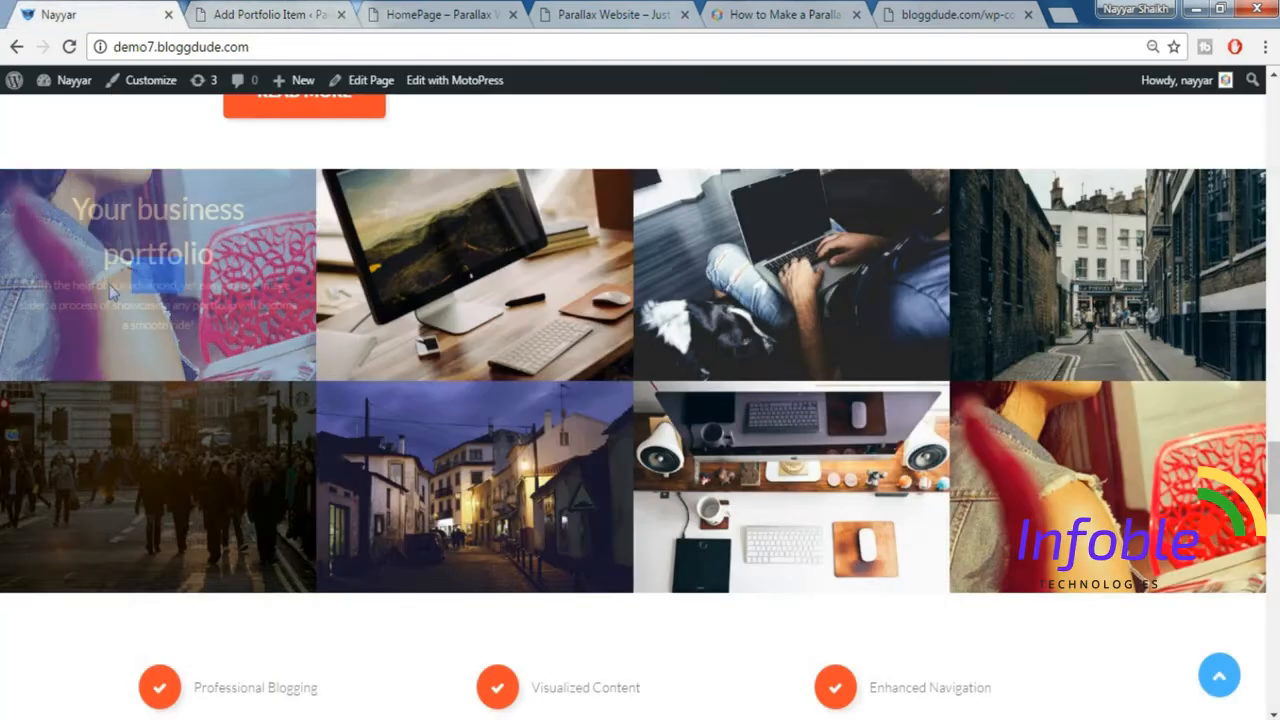
{"action": "left_click_drag", "start_coordinate": [25, 290], "coordinate": [203, 325]}
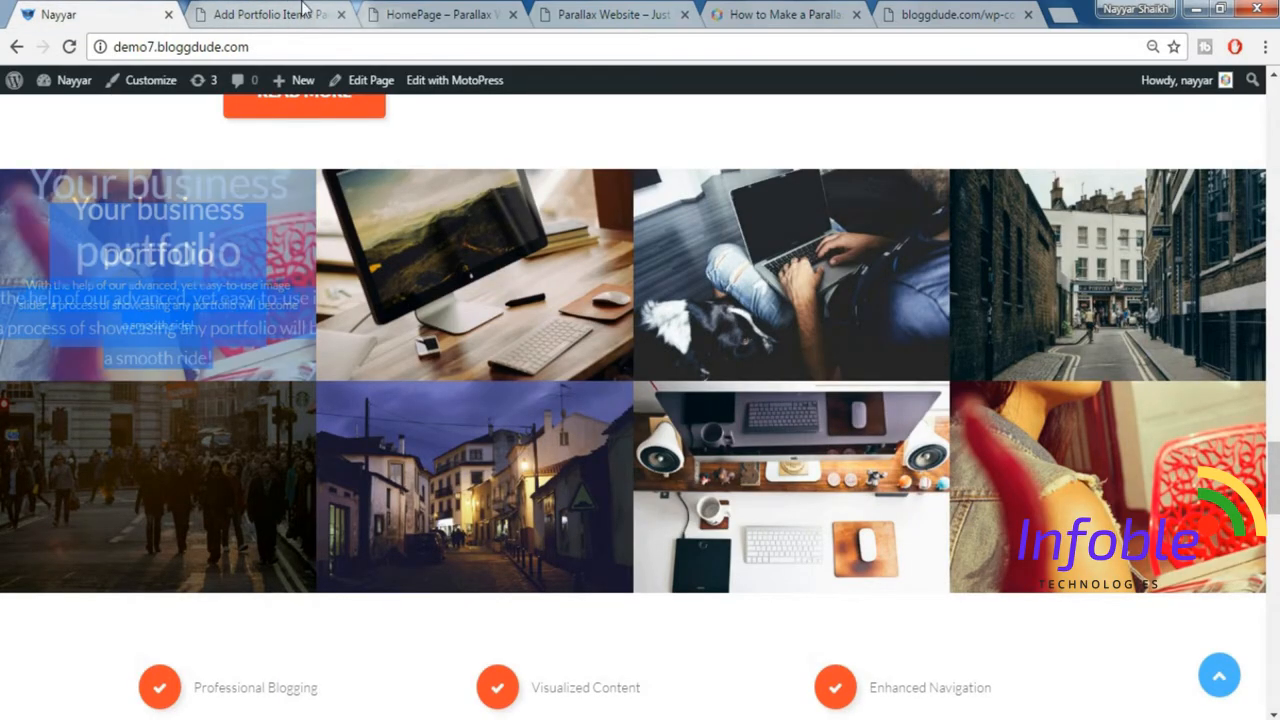
{"action": "left_click", "coordinate": [265, 14]}
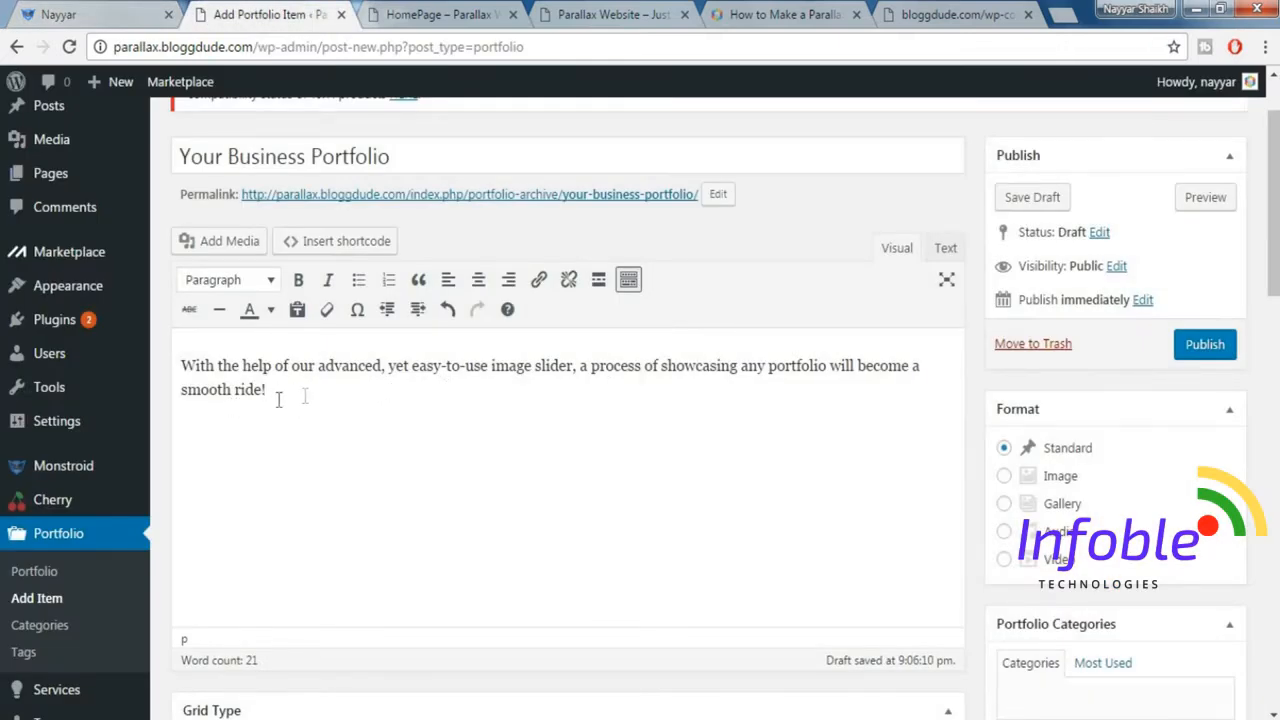
Insert a Read More break after the description and paste the "Sed ut perspiciatis" filler paragraphs below it.
{"action": "left_click", "coordinate": [597, 283]}
{"action": "type", "text": "Sed ut perspiciatis unde omnis iste natus error sit voluptatem accusantium doloremque laudantium, totam rem aperiam, eaque ipsa quae ab illo inventore veritatis et quasi architecto beatae vitae dicta sunt explicabo. Nemo enim ipsam voluptatem quia voluptas sit aspernatur aut odit aut fugit, sed quia consequuntur magni dolores eos qui ratione voluptatem sequi nesciunt. Neque porro quisquam est, qui dolorem ipsum quia dolor sit amet, consectetur, adipisci velit, sed quia non numquam eius modi tempora incidunt ut labore et dolore magnam aliquam quaerat voluptatem. Ut enim ad minima veniam, quis nostrum exercitationem ullam corporis suscipit laboriosam, nisi ut aliquid ex ea commodi consequatur? Quis autem vel eum iure reprehenderit qui in ea voluptate velit esse quam nihil molestiae consequatur, vel illum qui dolorem eum fugiat quo voluptas nulla pariatur? Sed ut perspiciatis unde omnis iste natus error sit voluptatem accusantium doloremque laudantium, totam rem aperiam, eaque ipsa quae ab illo inventore veritatis et quasi architecto beatae vitae dicta sunt explicabo. Nemo enim ipsam voluptatem quia voluptas sit aspernatur aut odit aut fugit, sed quia consequuntur magni dolores eos qui ratione voluptatem sequi nesciunt. Neque porro quisquam est, qui dolorem ipsum quia dolor sit amet, consectetur, adipisci velit, sed quia non numquam eius modi tempora incidunt ut labore et dolore magnam aliquam quaerat voluptatem. Ut enim ad minima veniam, quis nostrum exercitationem ullam corporis suscipit laboriosam, nisi ut aliquid ex ea commodi consequatur? Quis autem vel eum iure reprehenderit qui in ea voluptate velit esse quam nihil molestiae consequatur, vel illum qui dolorem eum fugiat quo voluptas nulla pariatur?"}
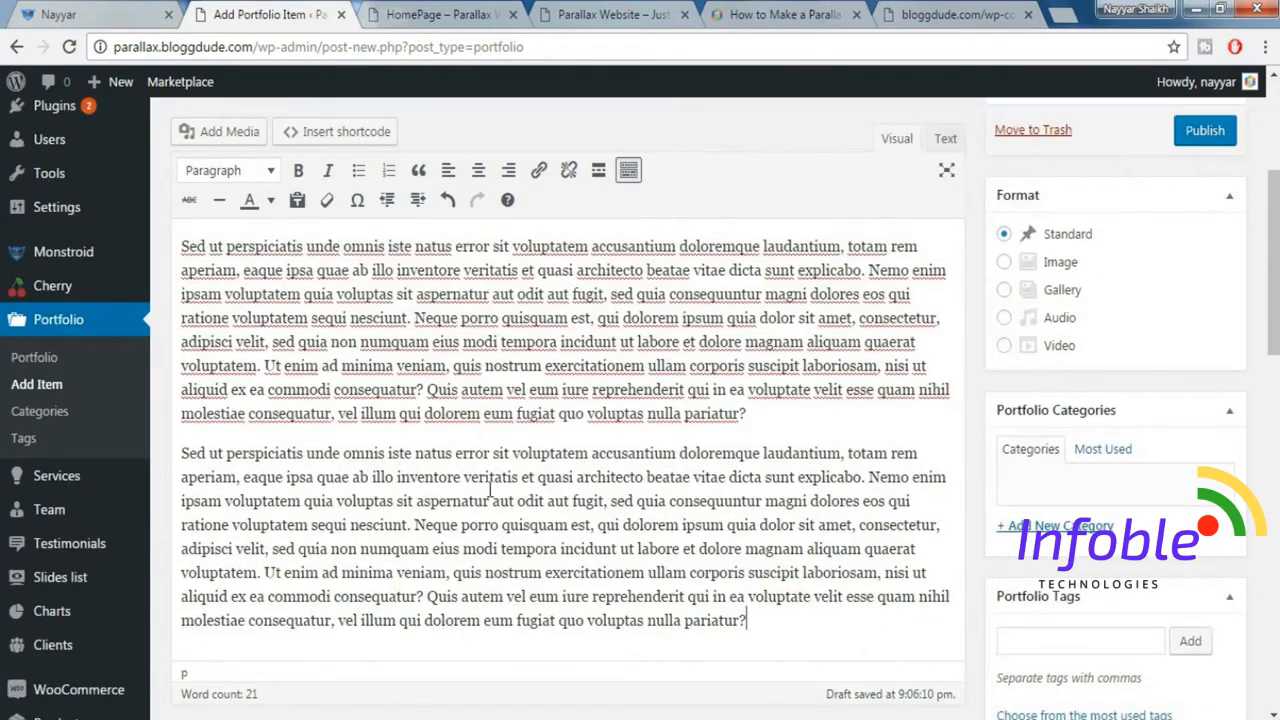
{"action": "scroll", "coordinate": [490, 487], "scroll_direction": "up", "scroll_amount": 3}
{"action": "scroll", "coordinate": [463, 544], "scroll_direction": "down", "scroll_amount": 1}
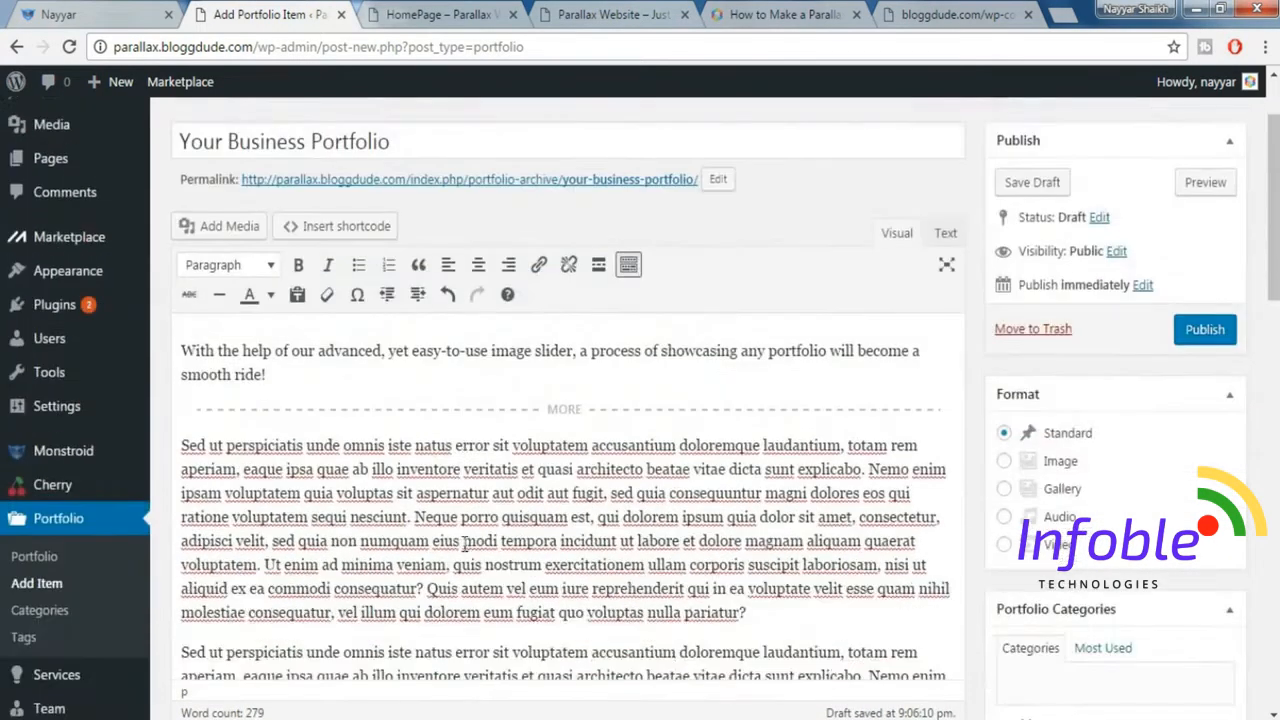
Set the portfolio item's format to Image and assign it to a new portfolio category named Technology.
{"action": "left_click", "coordinate": [1005, 462]}
{"action": "scroll", "coordinate": [1068, 405], "scroll_direction": "down", "scroll_amount": 2}
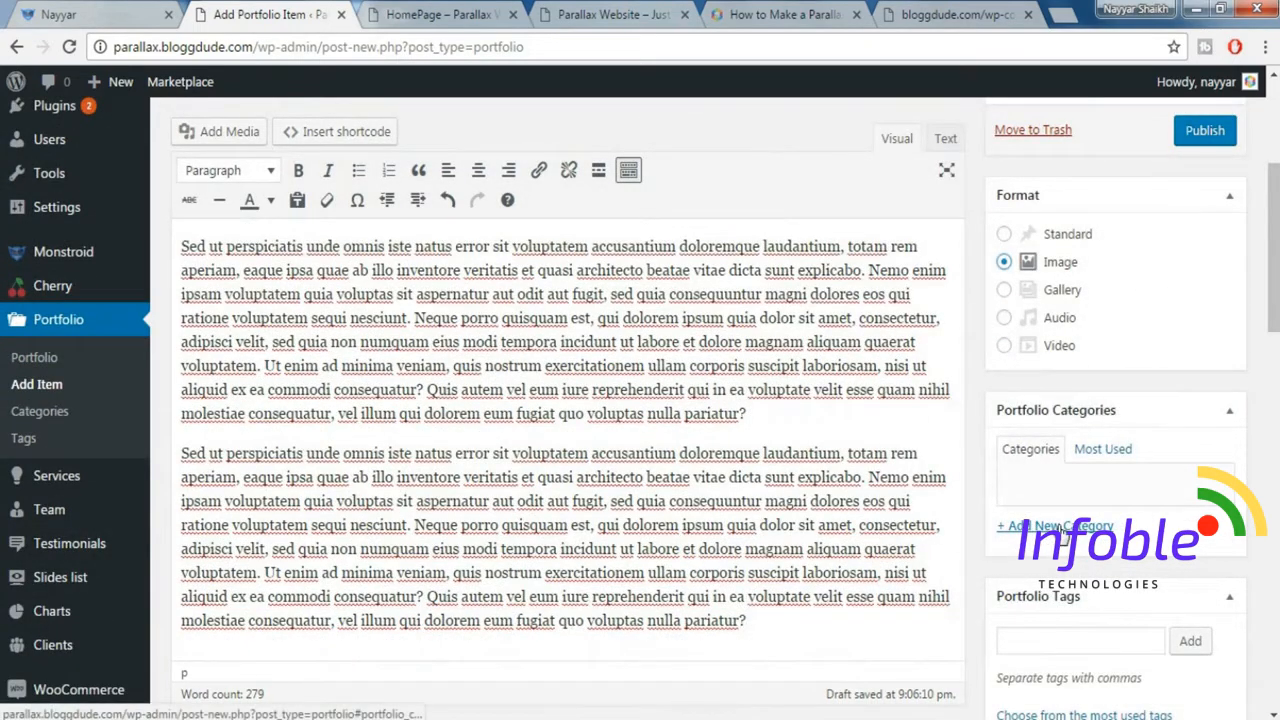
{"action": "left_click", "coordinate": [1063, 530]}
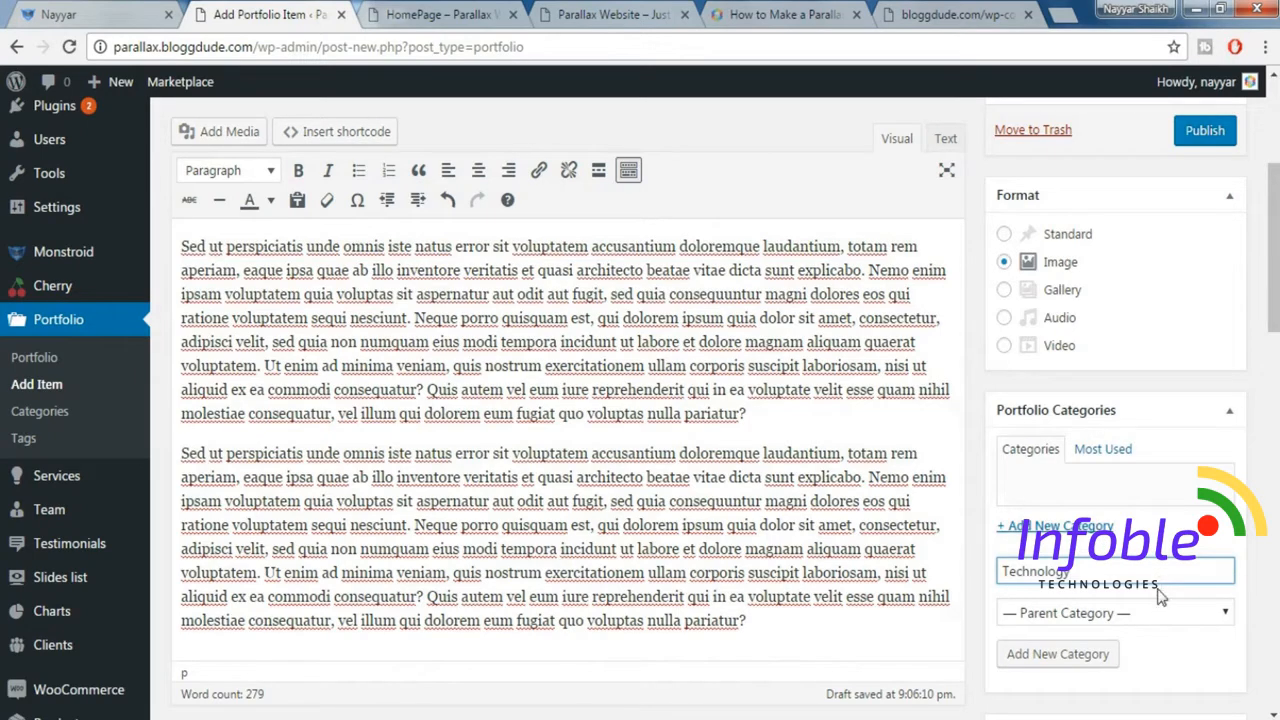
{"action": "left_click", "coordinate": [1058, 654]}
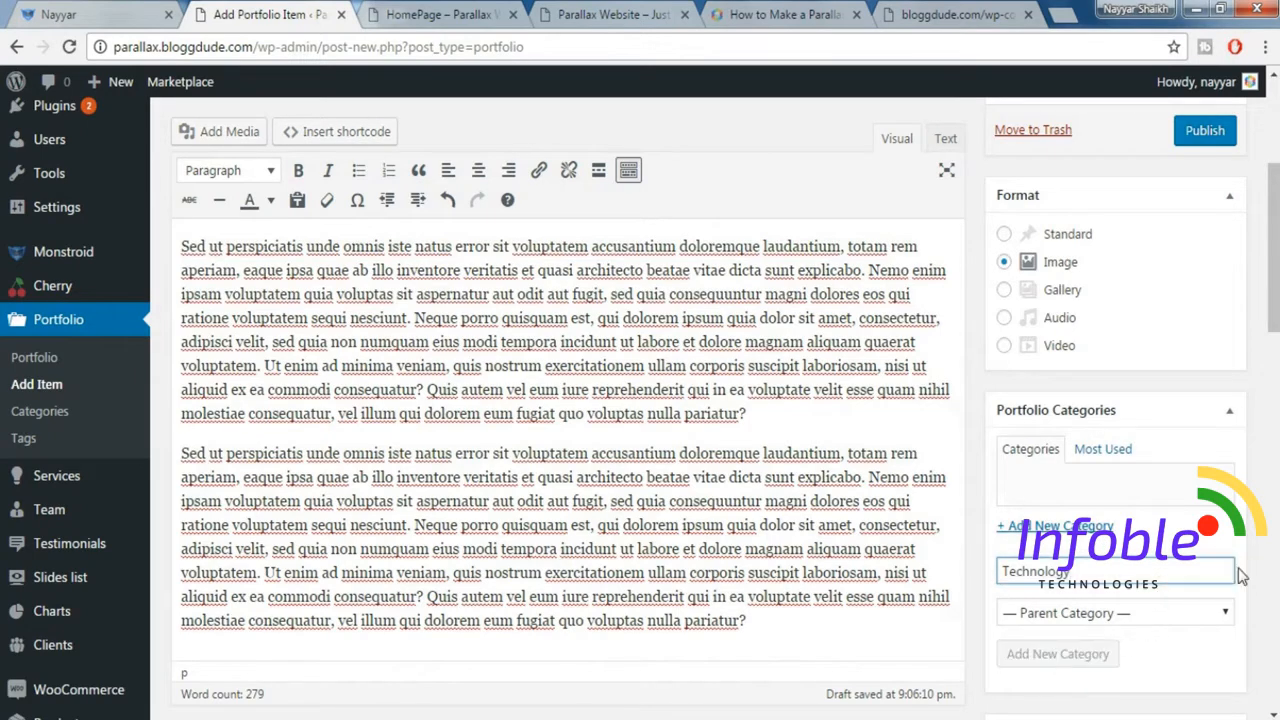
{"action": "scroll", "coordinate": [1240, 577], "scroll_direction": "down", "scroll_amount": 6}
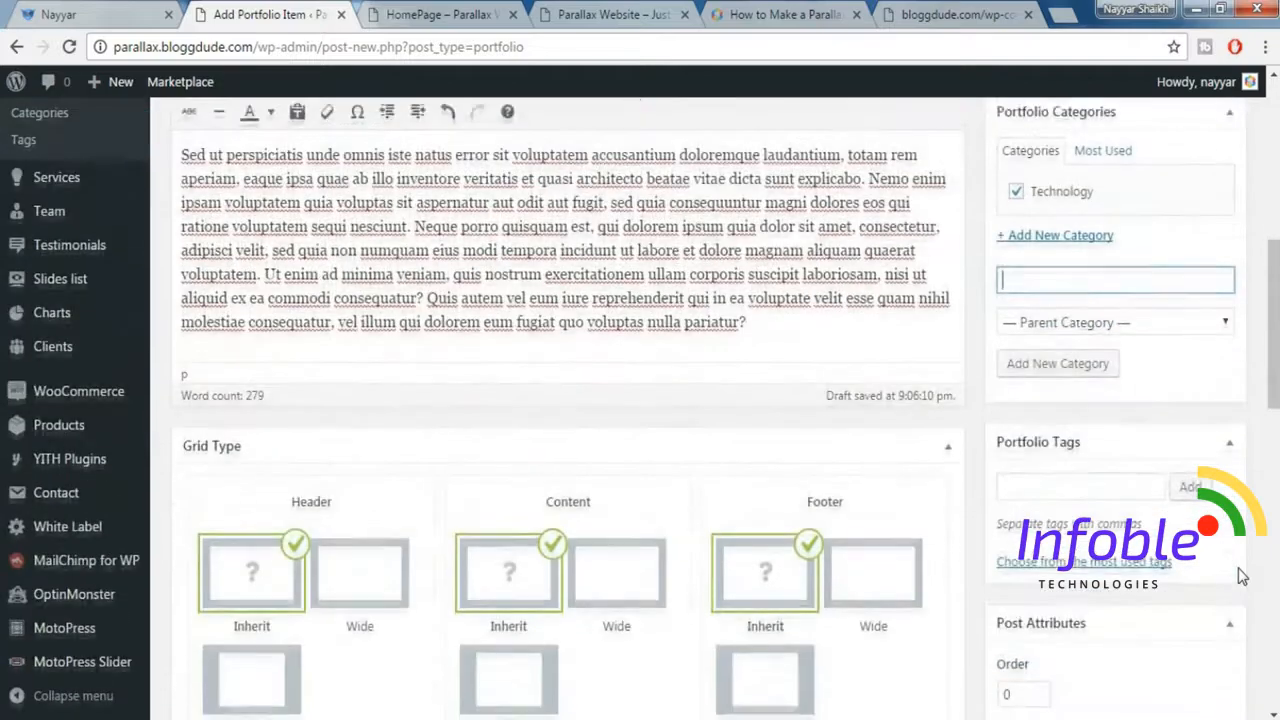
Set image_6-721x1024.jpg from the media library as the featured image, matching the first tile in the demo grid.
{"action": "scroll", "coordinate": [1240, 577], "scroll_direction": "down", "scroll_amount": 3}
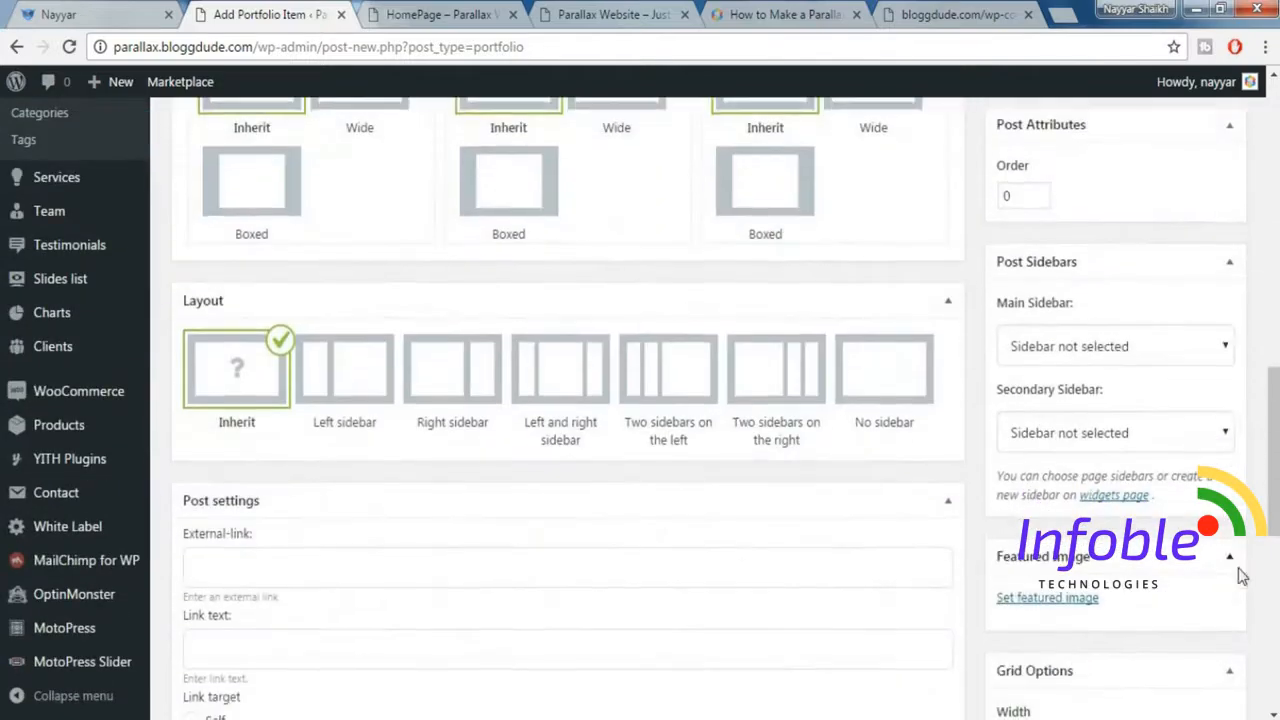
{"action": "left_click", "coordinate": [58, 14]}
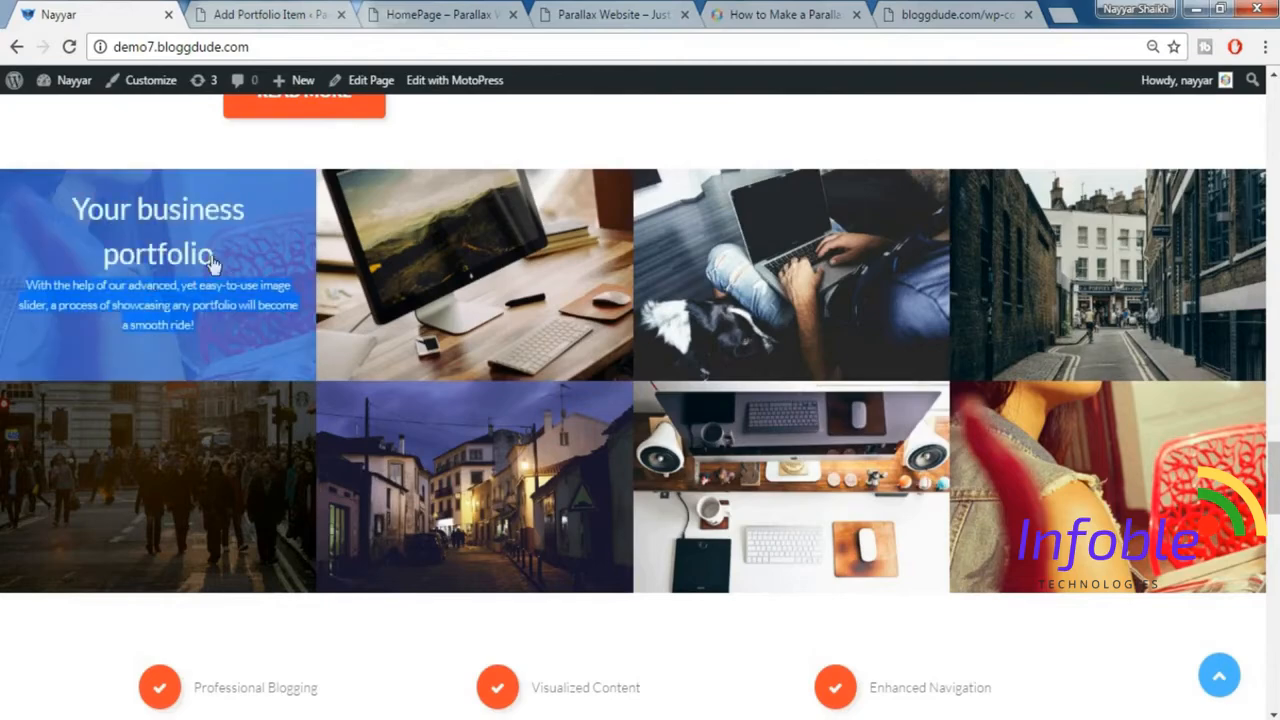
{"action": "left_click", "coordinate": [305, 10]}
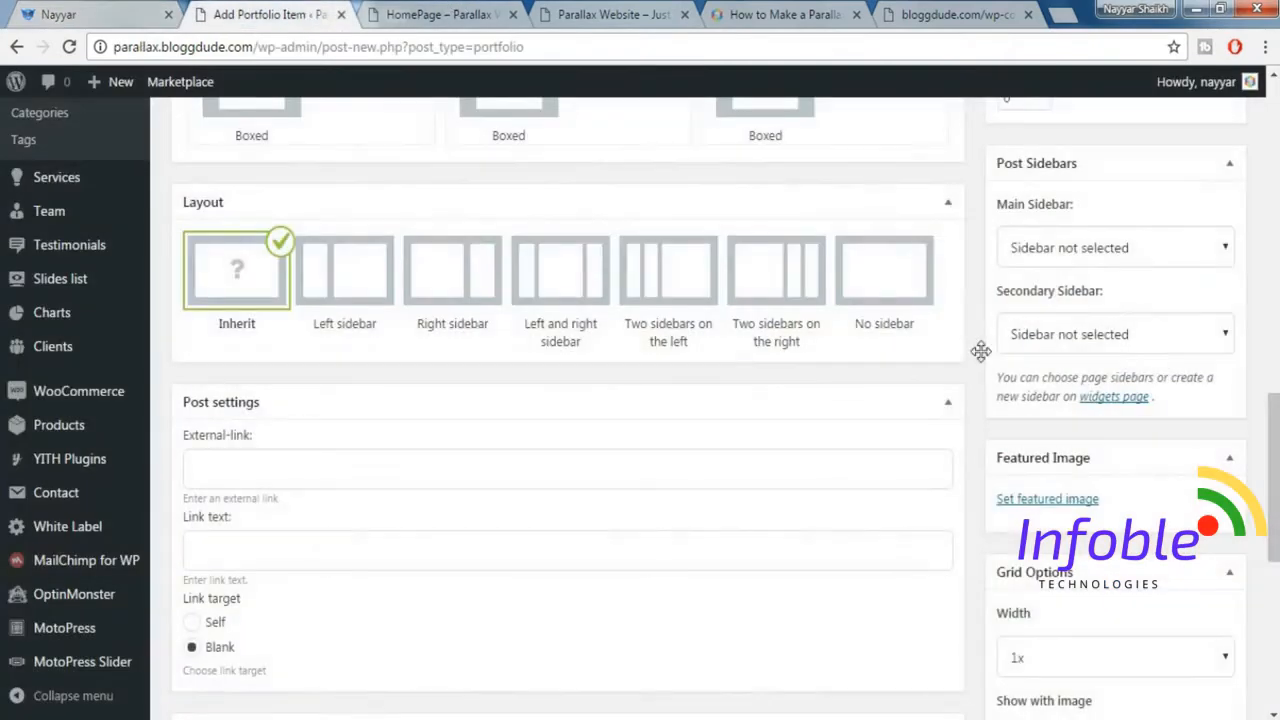
{"action": "left_click", "coordinate": [1062, 505]}
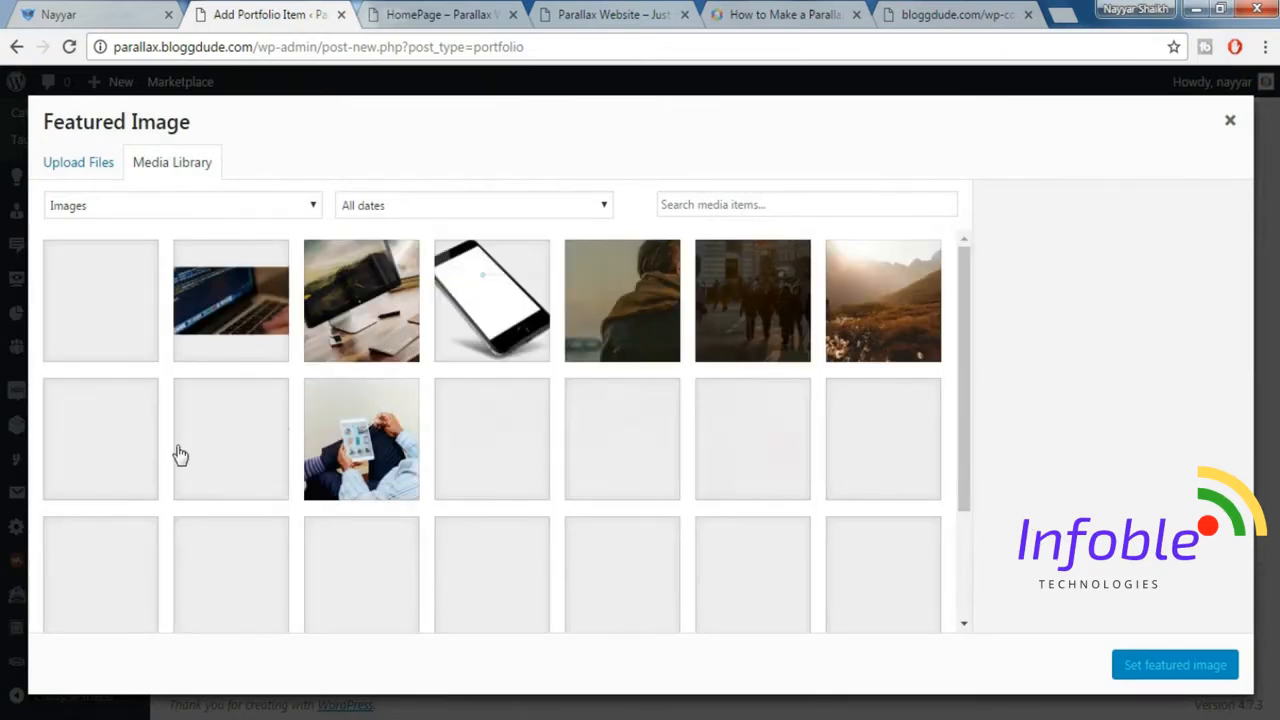
{"action": "left_click", "coordinate": [755, 452]}
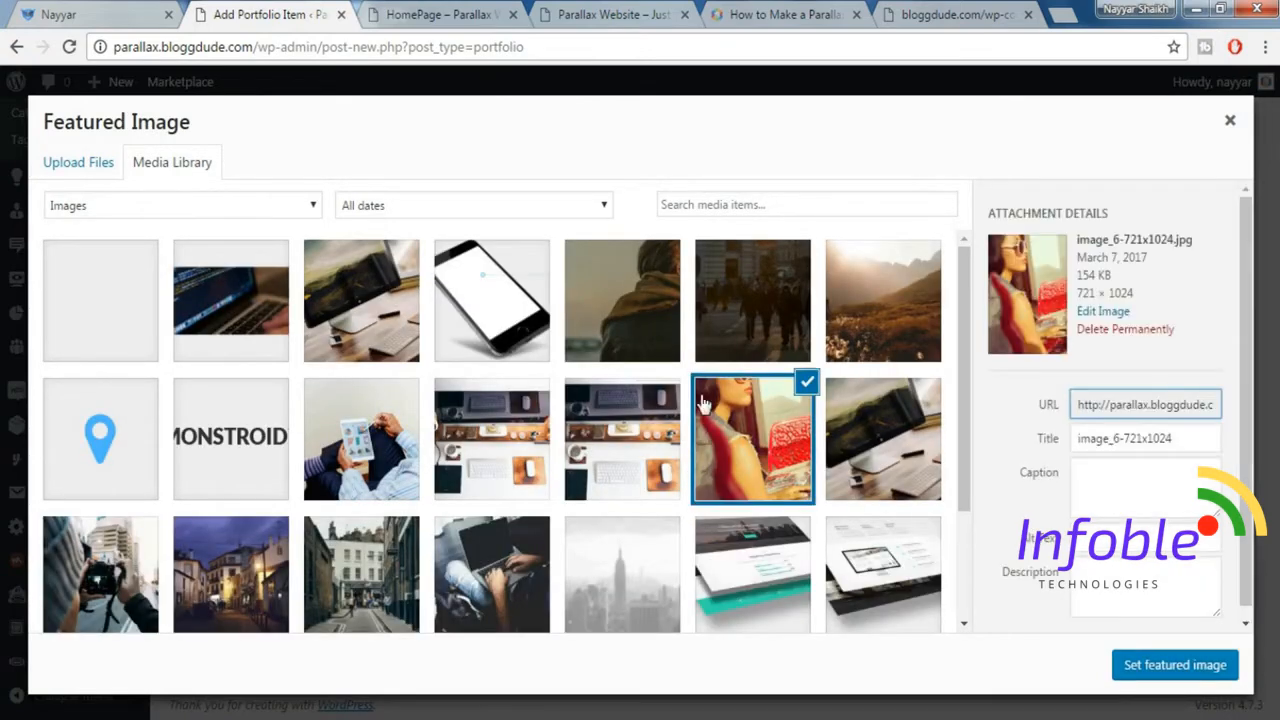
{"action": "left_click", "coordinate": [1172, 675]}
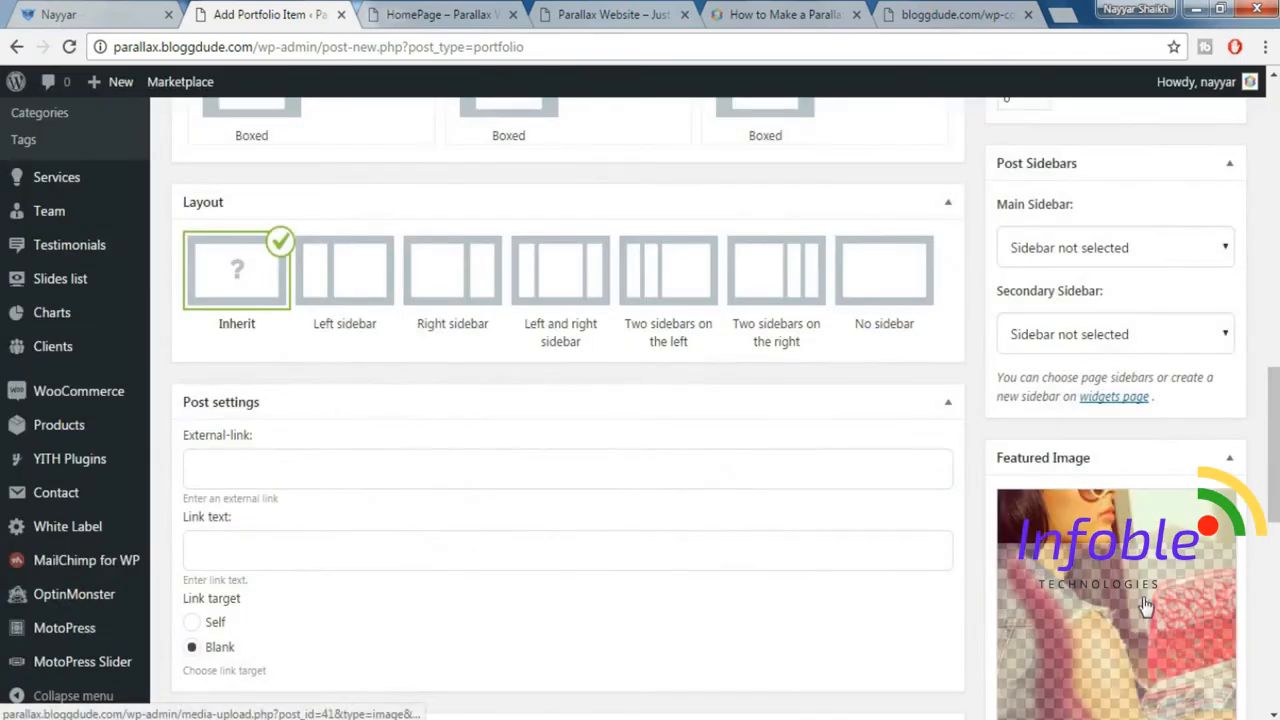
Review the remaining image and grid options, keep their defaults, and publish the portfolio item.
{"action": "scroll", "coordinate": [1146, 605], "scroll_direction": "down", "scroll_amount": 2}
{"action": "scroll", "coordinate": [1146, 605], "scroll_direction": "down", "scroll_amount": 6}
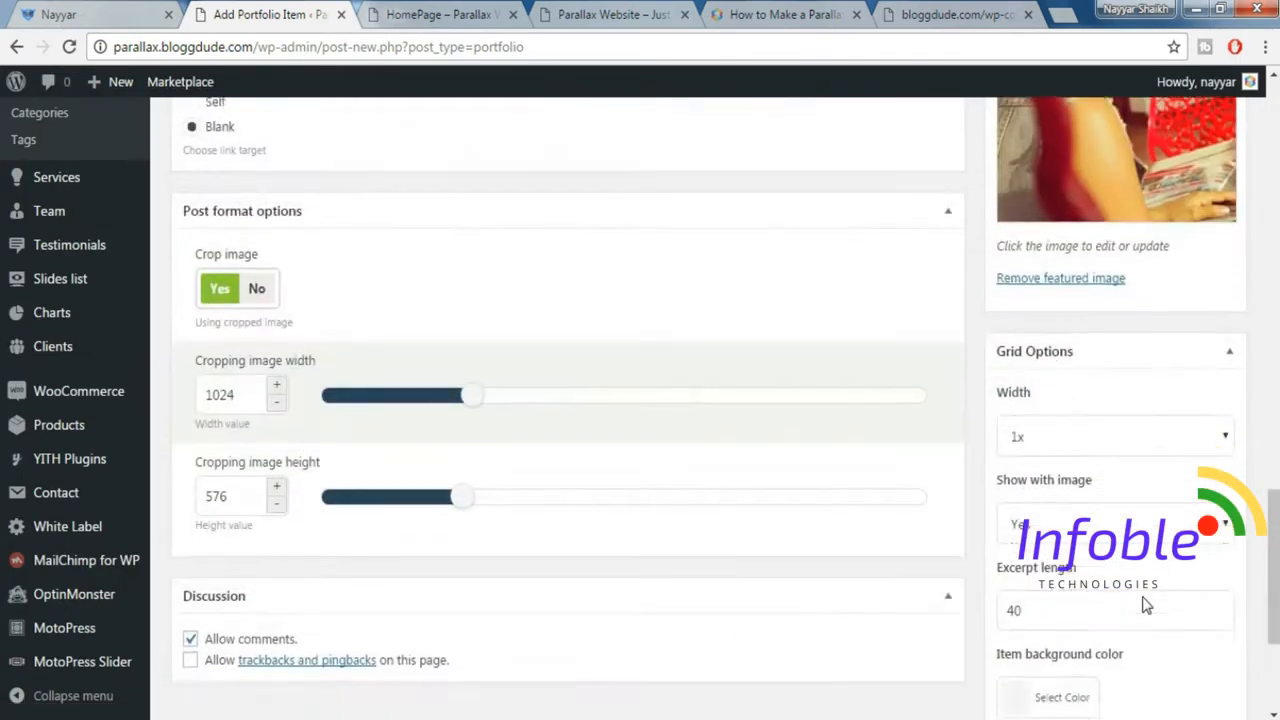
{"action": "scroll", "coordinate": [1276, 458], "scroll_direction": "up", "scroll_amount": 10}
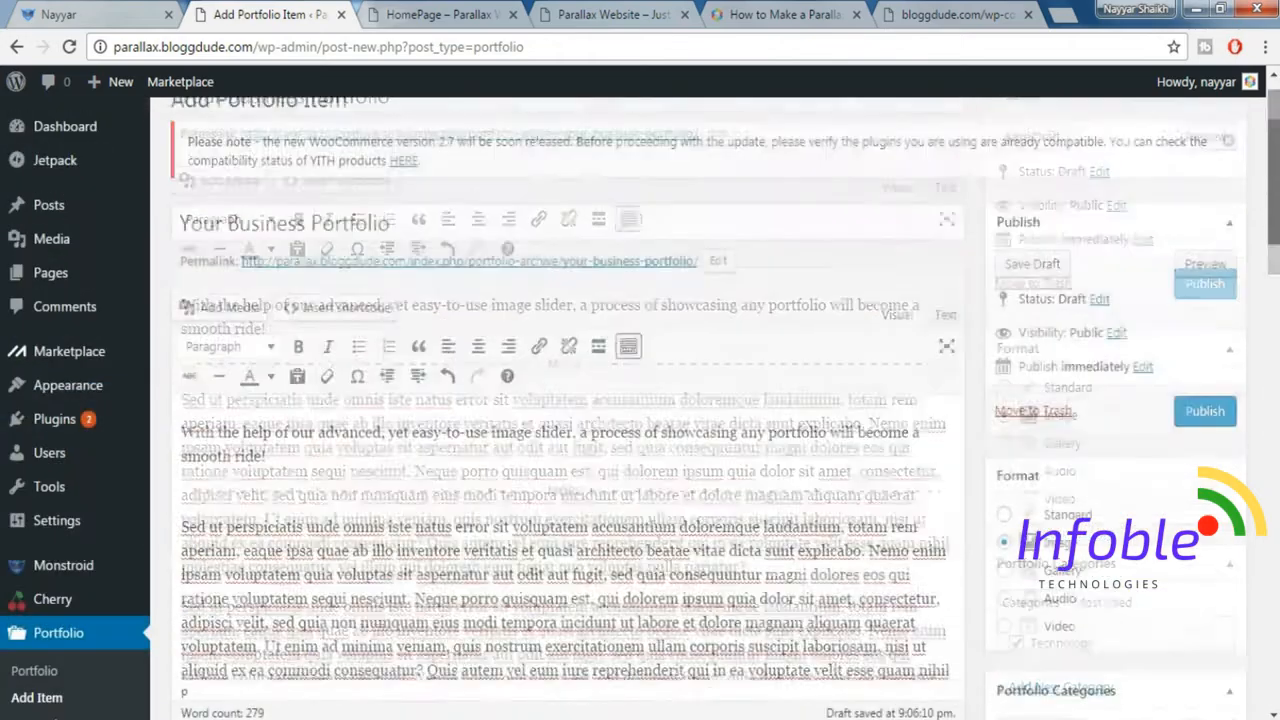
{"action": "left_click", "coordinate": [1204, 446]}
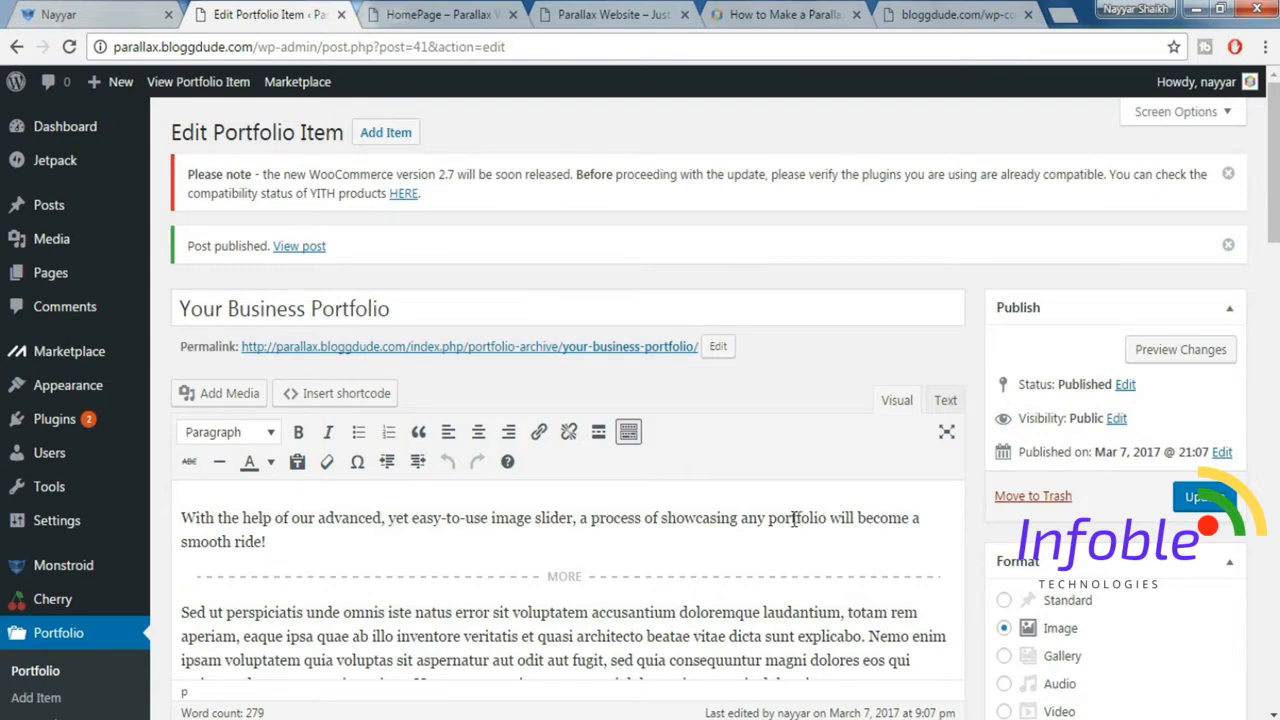
Check the portfolio items list and compare the end of the homepage preview with the demo's image grid.
{"action": "left_click", "coordinate": [8, 8]}
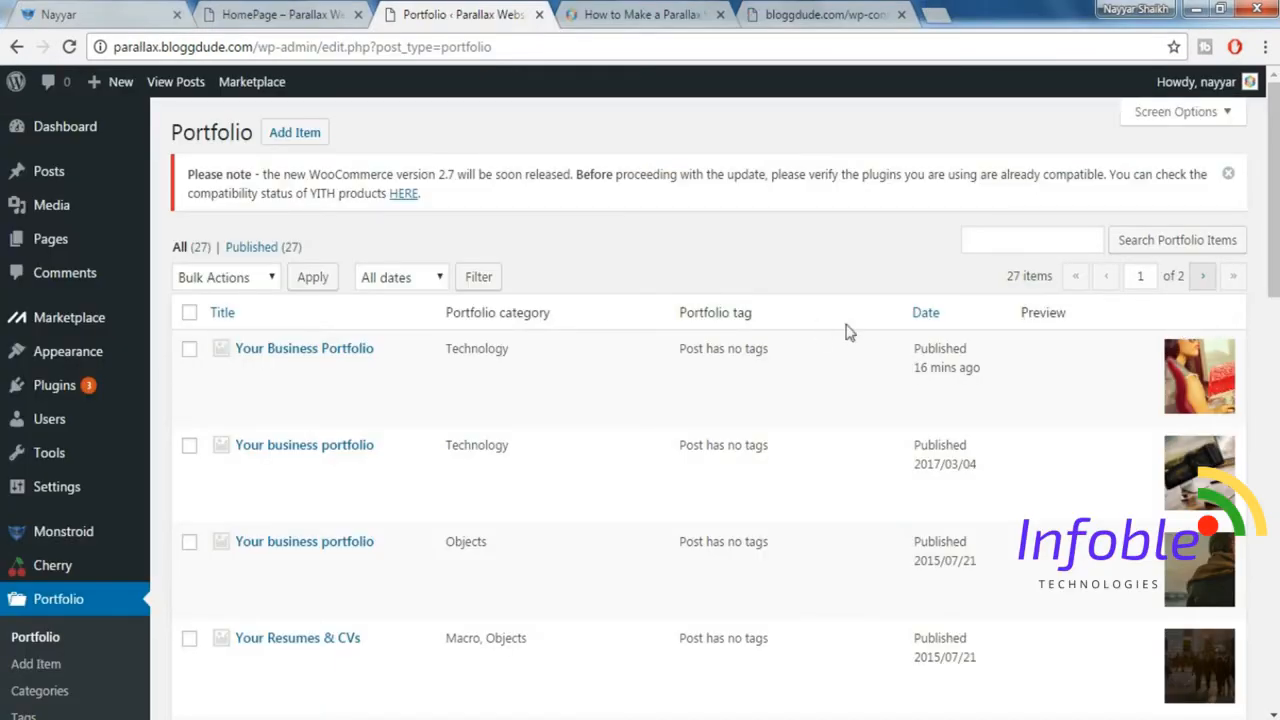
{"action": "mouse_move", "coordinate": [1275, 198]}
{"action": "left_mouse_down"}
{"action": "mouse_move", "coordinate": [1276, 222]}
{"action": "mouse_move", "coordinate": [1276, 196]}
{"action": "left_mouse_up"}
{"action": "left_click", "coordinate": [295, 17]}
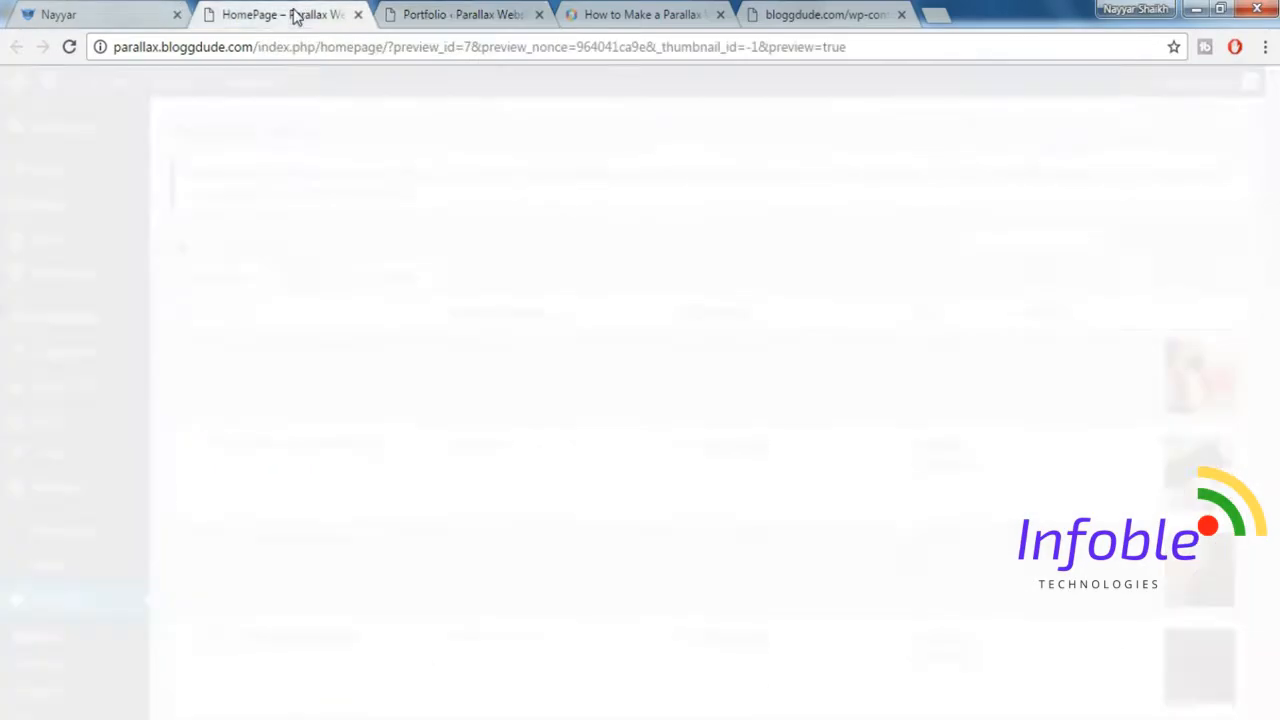
{"action": "scroll", "coordinate": [640, 400], "scroll_direction": "down", "scroll_amount": 7}
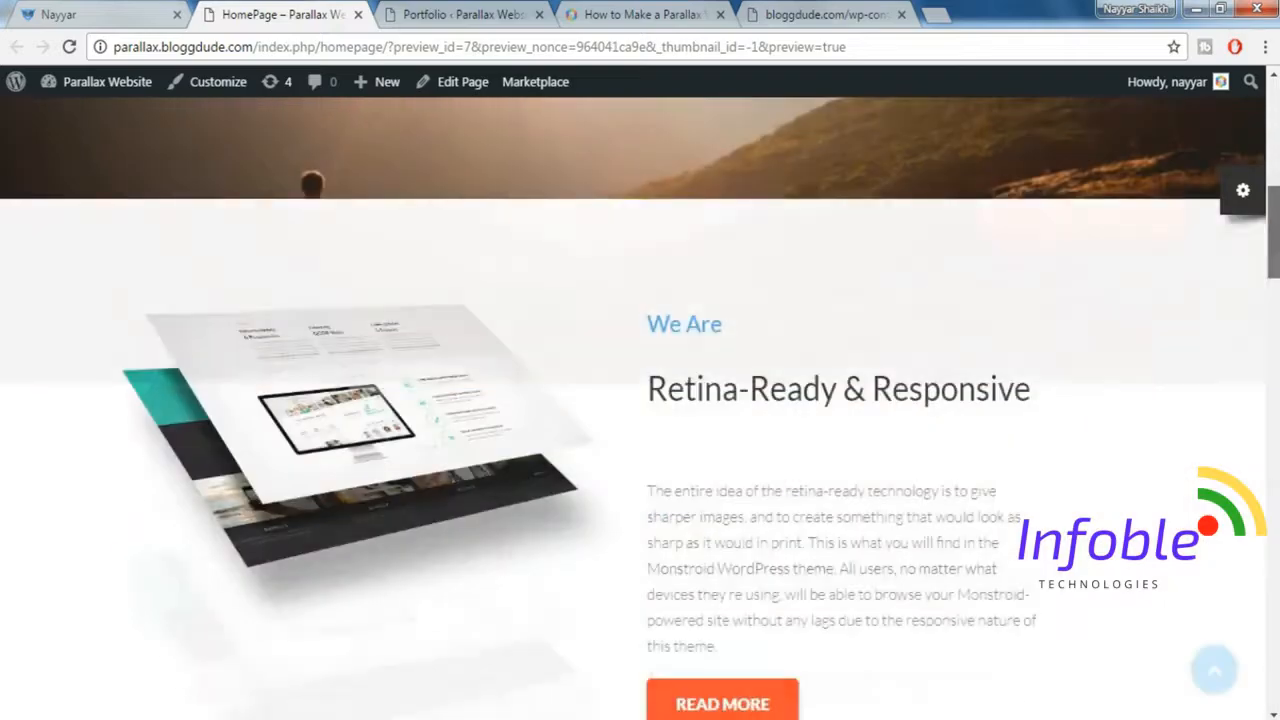
{"action": "scroll", "coordinate": [670, 547], "scroll_direction": "down", "scroll_amount": 10}
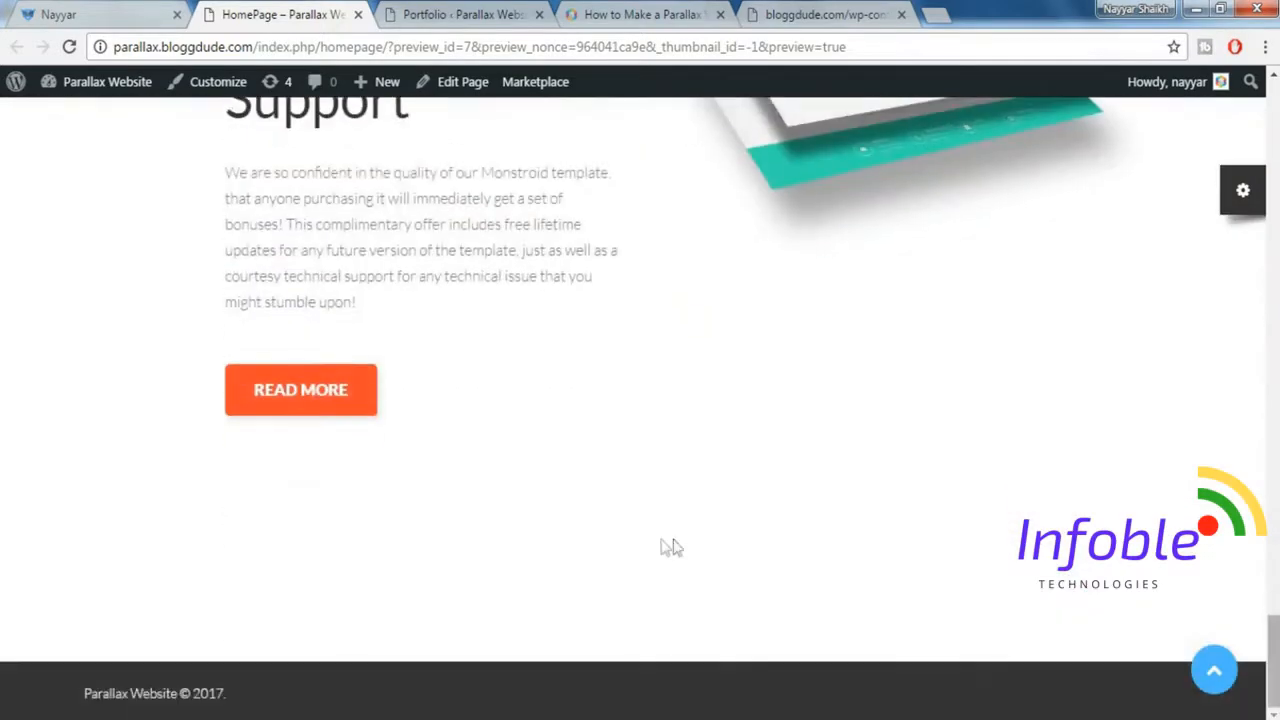
{"action": "left_click", "coordinate": [70, 14]}
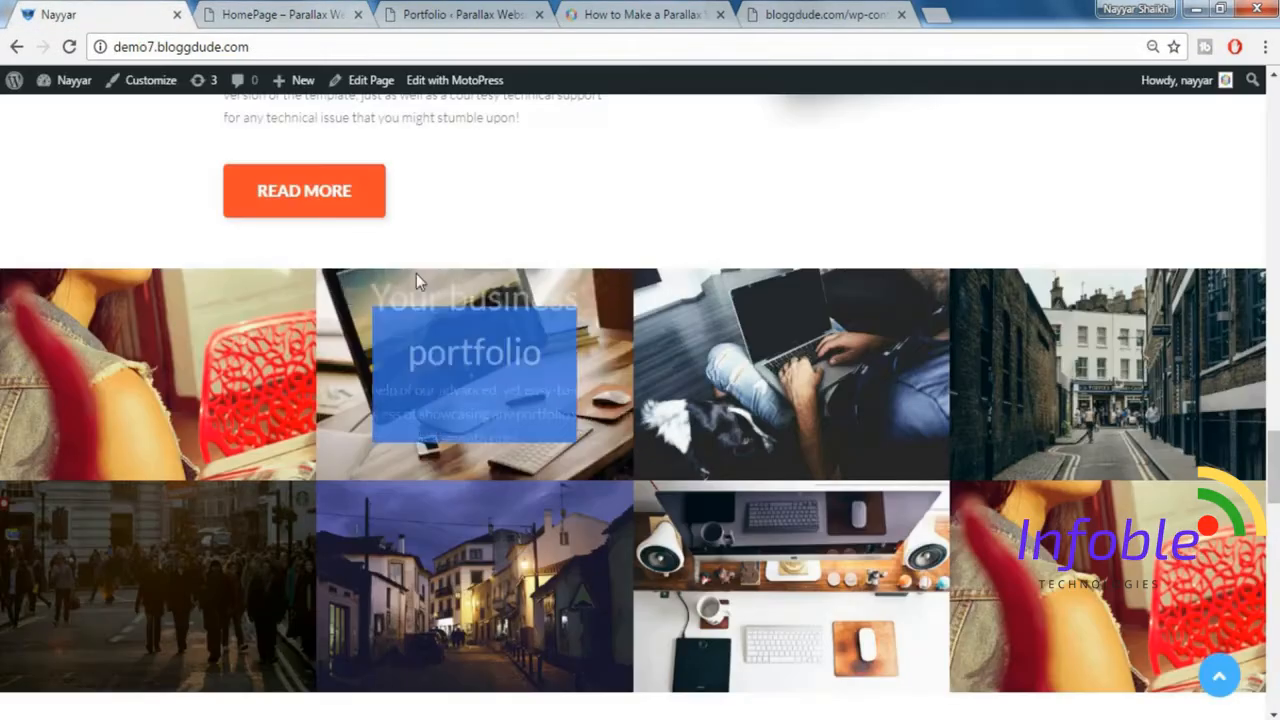
{"action": "left_click", "coordinate": [400, 12]}
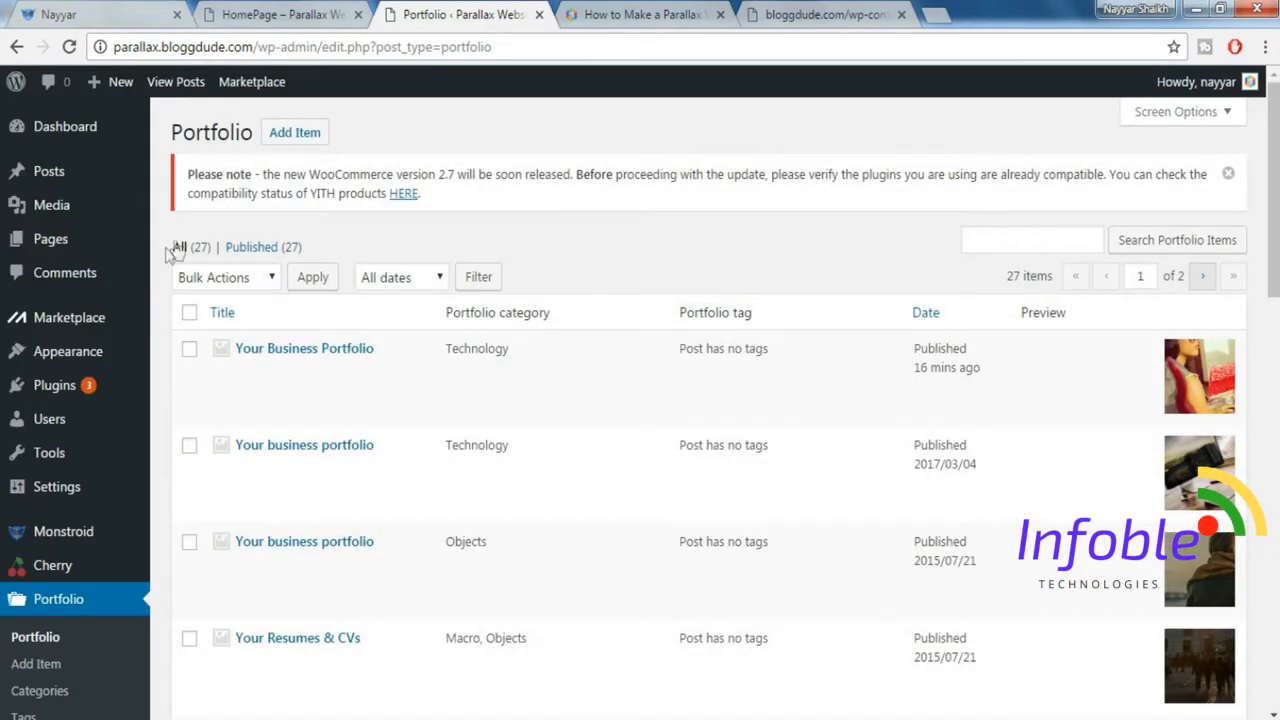
Open the HomePage page for editing with MotoPress in a new browser tab.
{"action": "mouse_move", "coordinate": [68, 207]}
{"action": "mouse_move", "coordinate": [62, 244]}
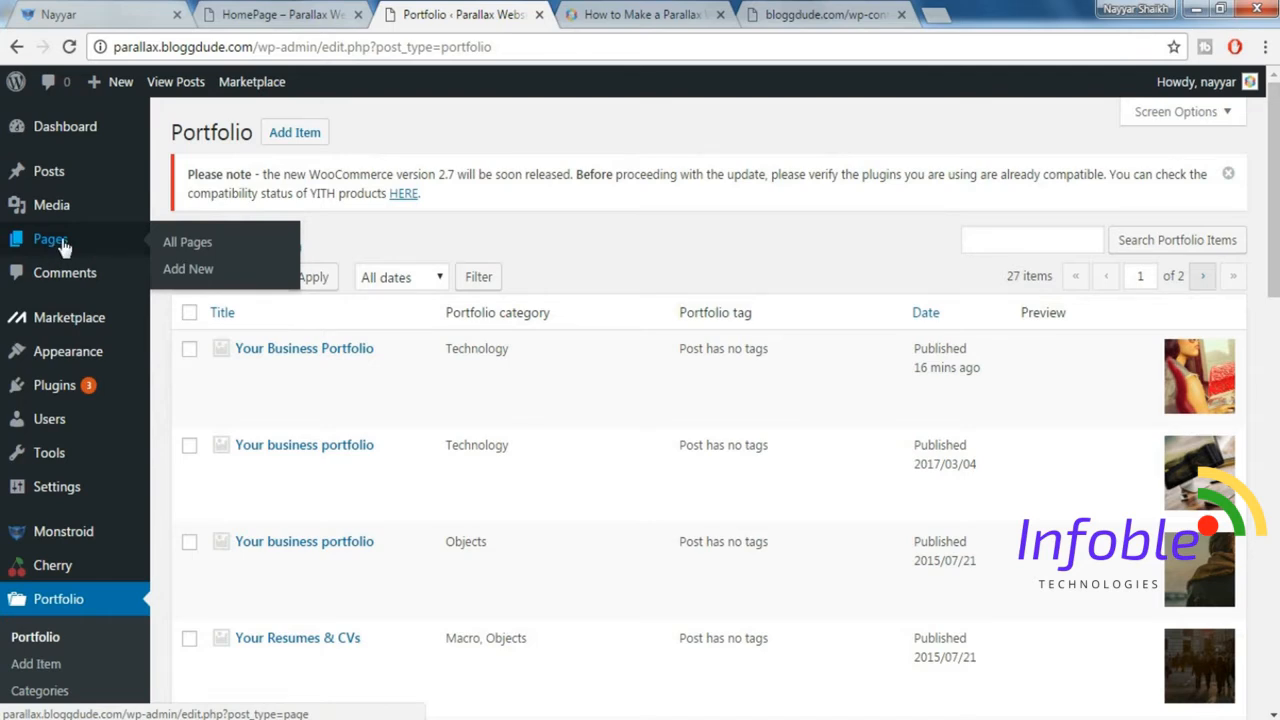
{"action": "left_click", "coordinate": [196, 245]}
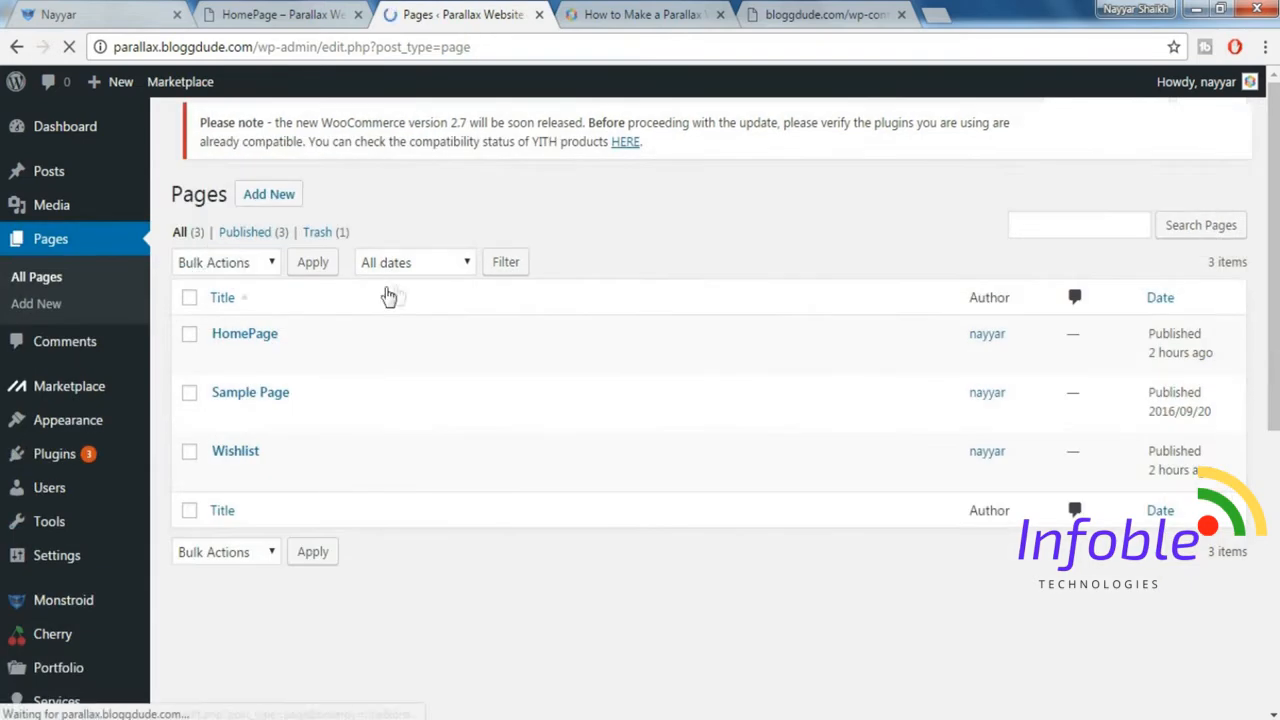
{"action": "mouse_move", "coordinate": [366, 357]}
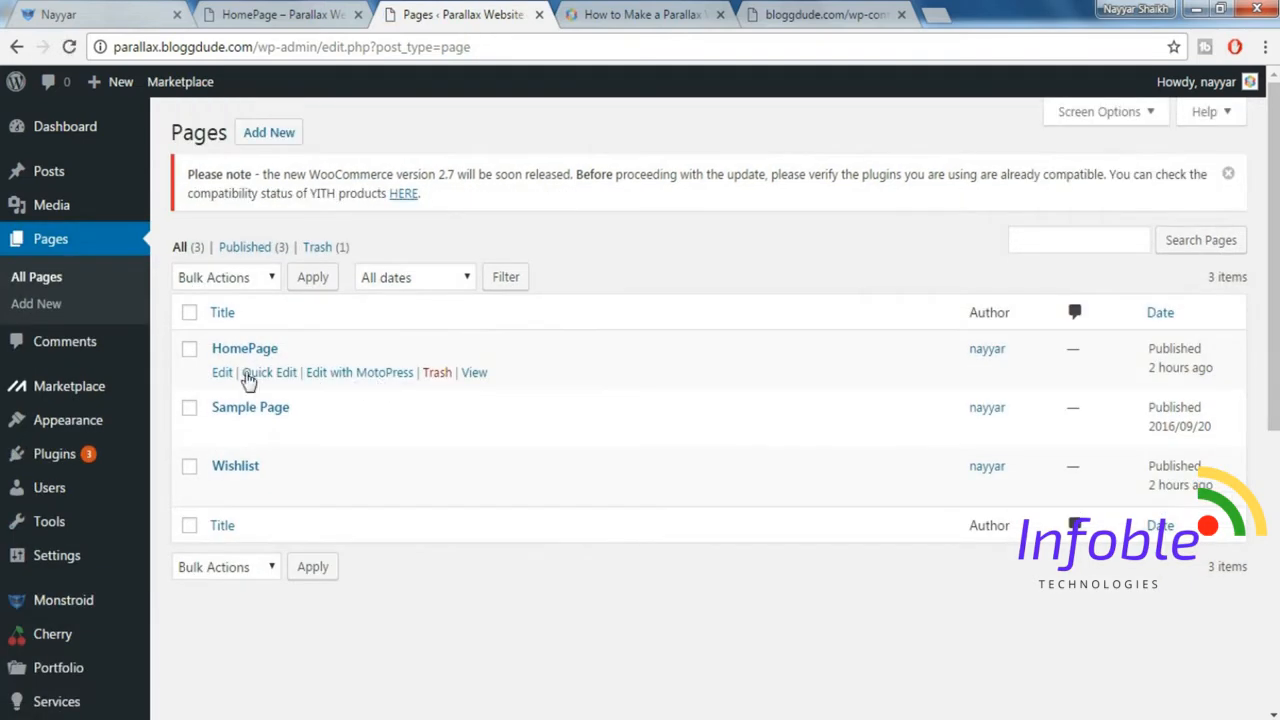
{"action": "right_click", "coordinate": [366, 380]}
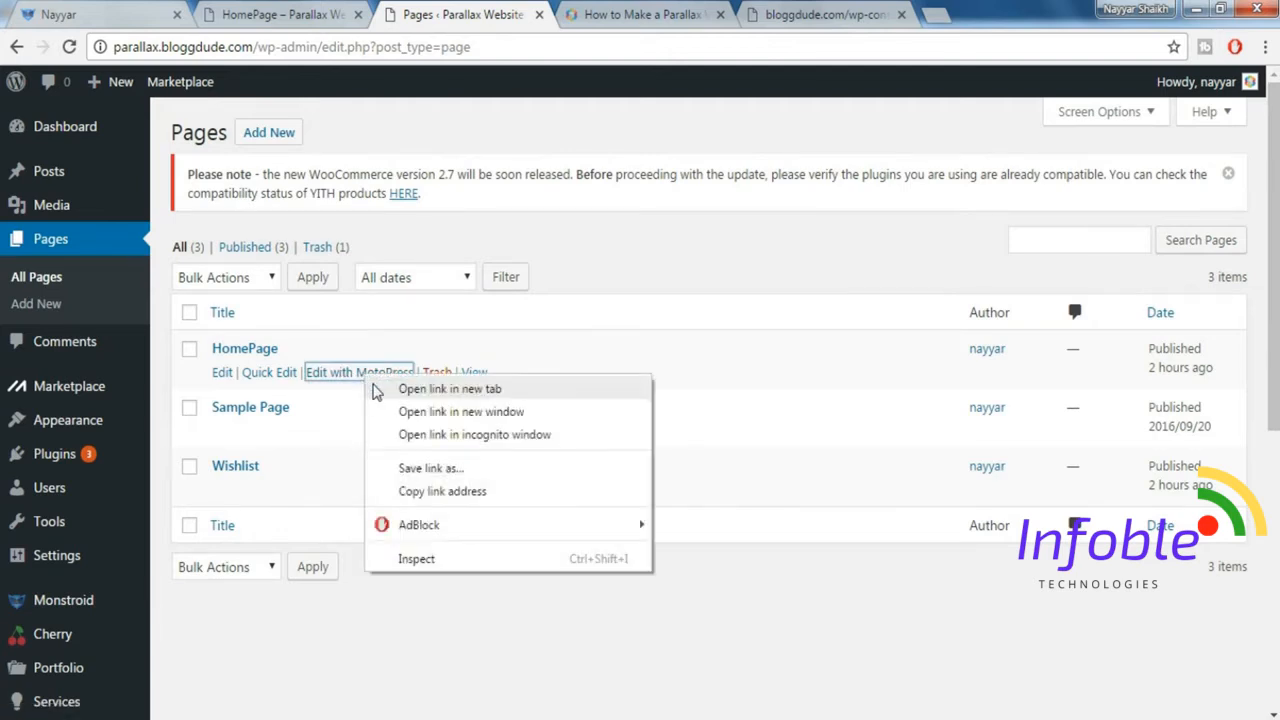
{"action": "left_click", "coordinate": [376, 390]}
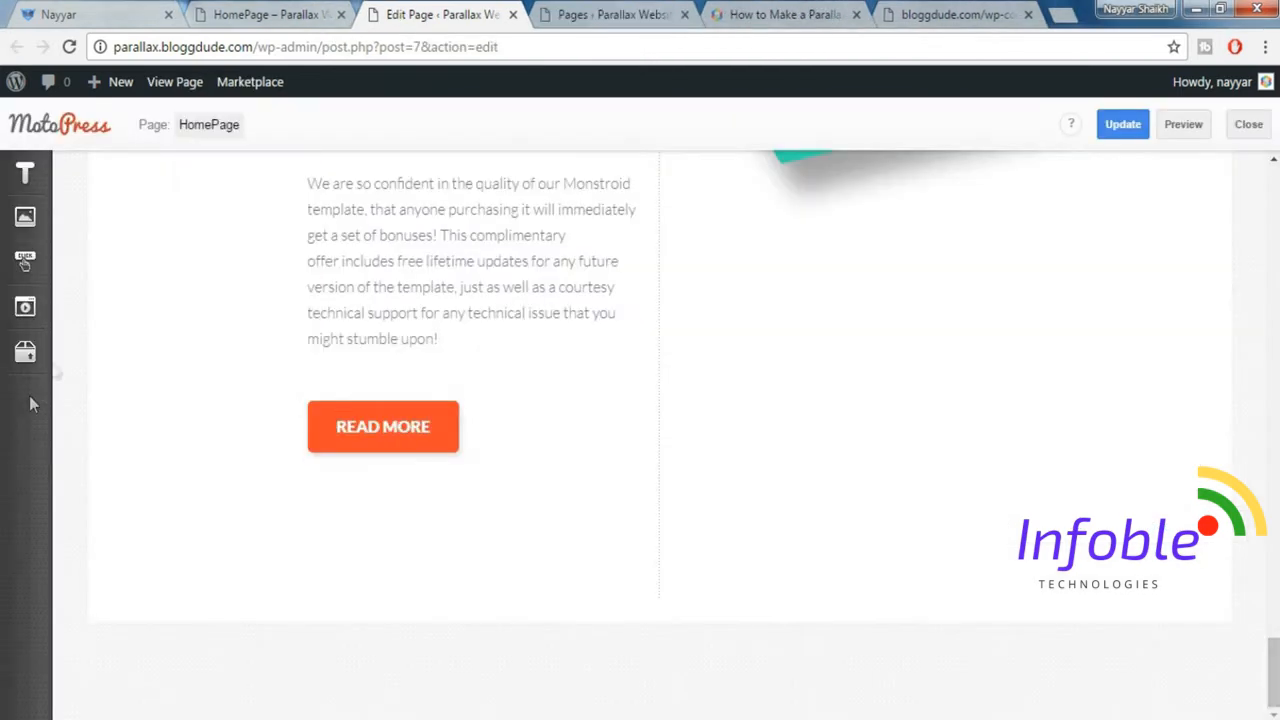
Insert a Posts widget below the Read More section and set its post type to Portfolio instead of Posts.
{"action": "left_click", "coordinate": [27, 352]}
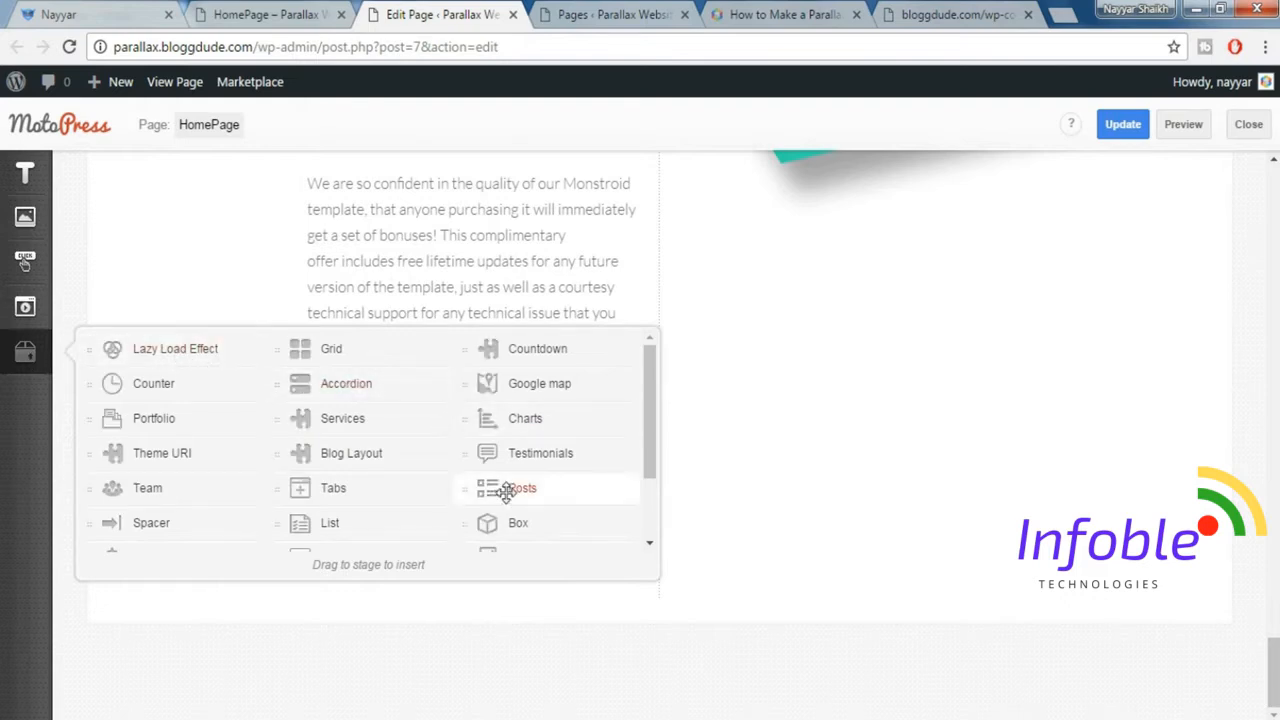
{"action": "left_click_drag", "start_coordinate": [540, 507], "coordinate": [546, 654]}
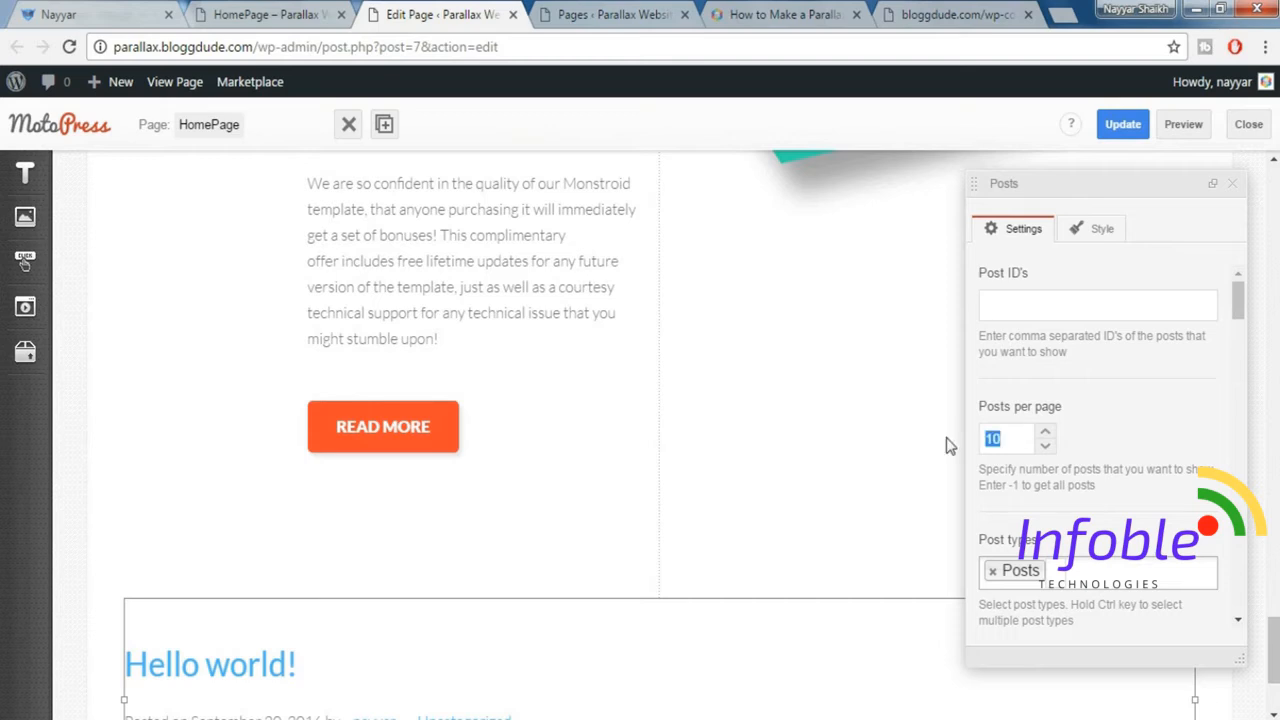
{"action": "scroll", "coordinate": [1058, 530], "scroll_direction": "down", "scroll_amount": 2}
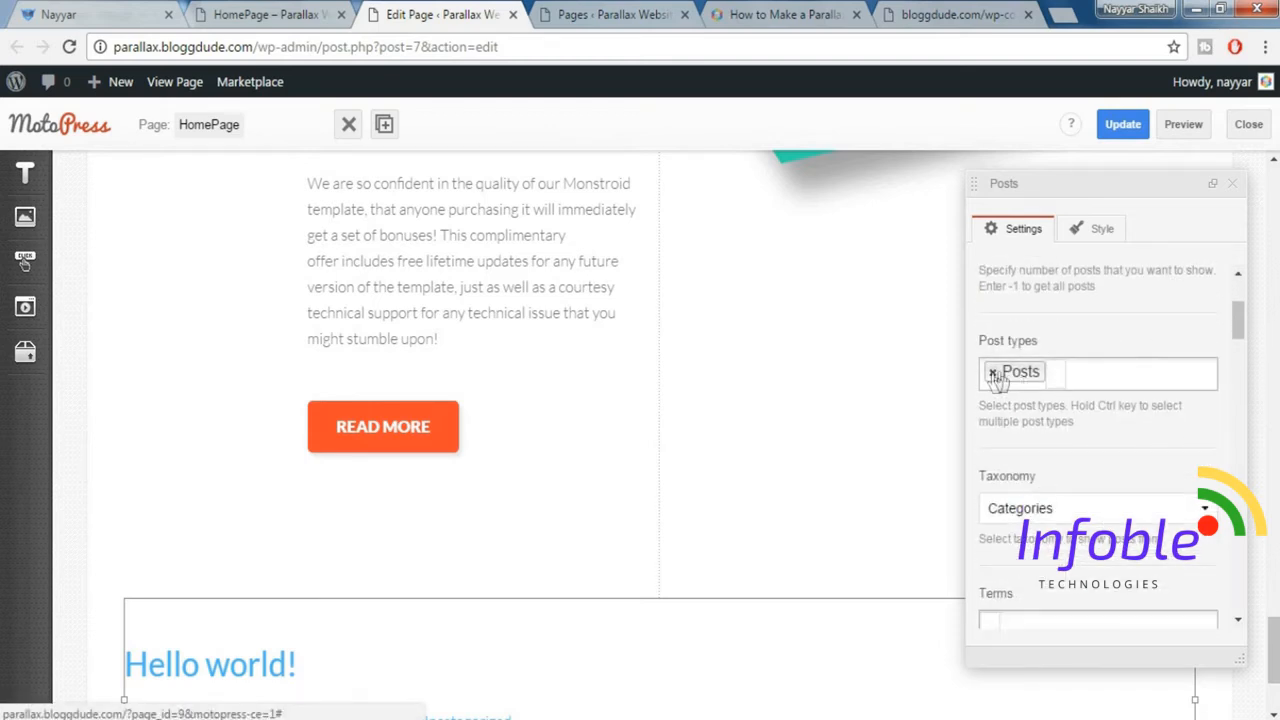
{"action": "left_click", "coordinate": [993, 374]}
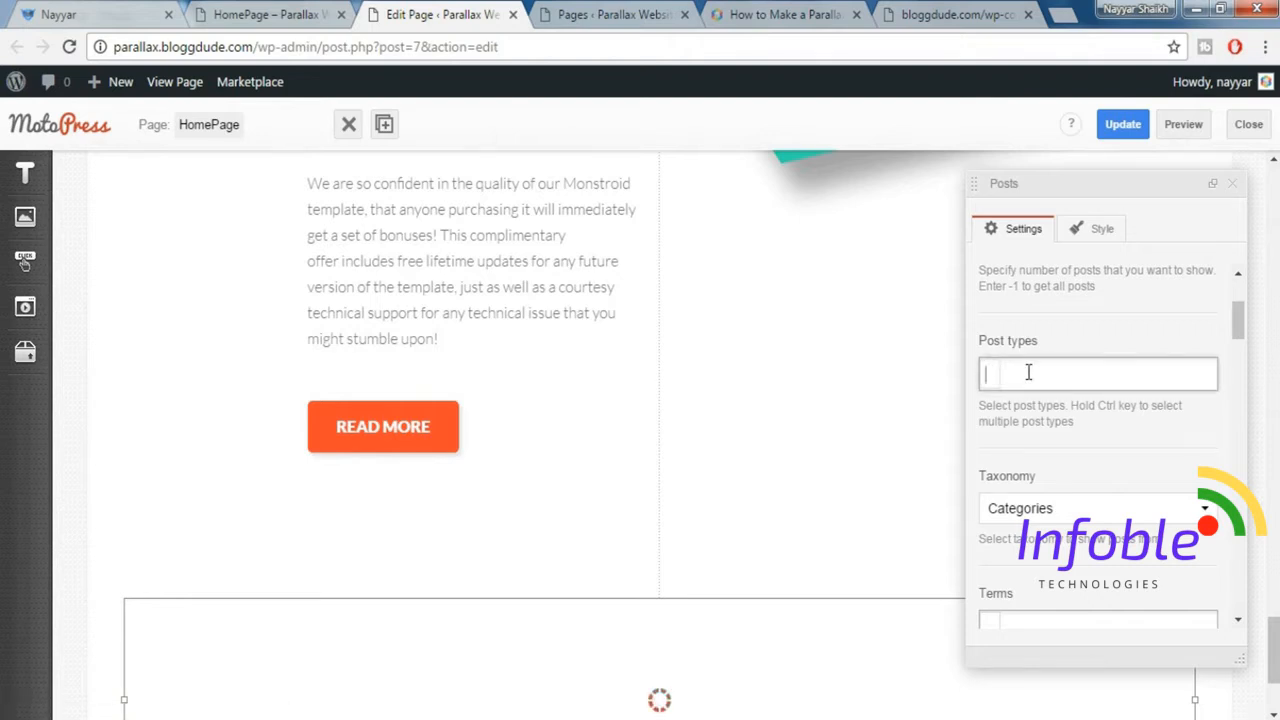
{"action": "type", "text": "port"}
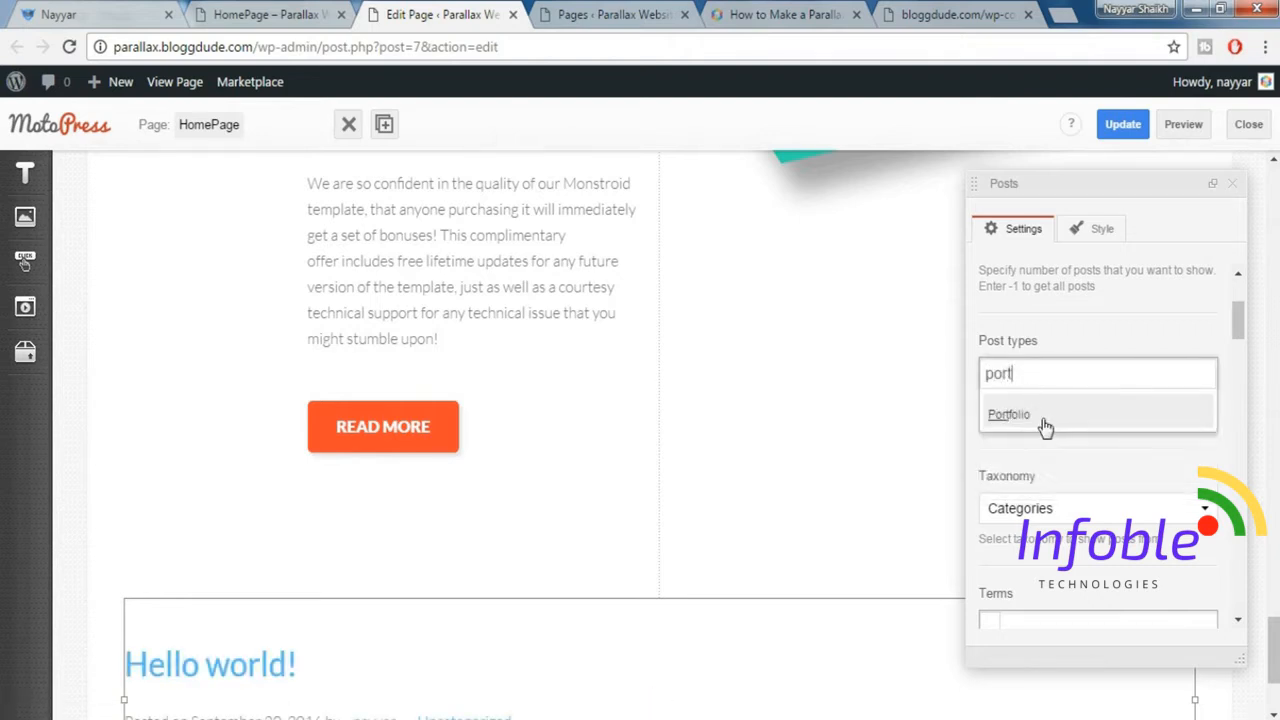
{"action": "left_click", "coordinate": [1045, 427]}
{"action": "left_click", "coordinate": [1112, 341]}
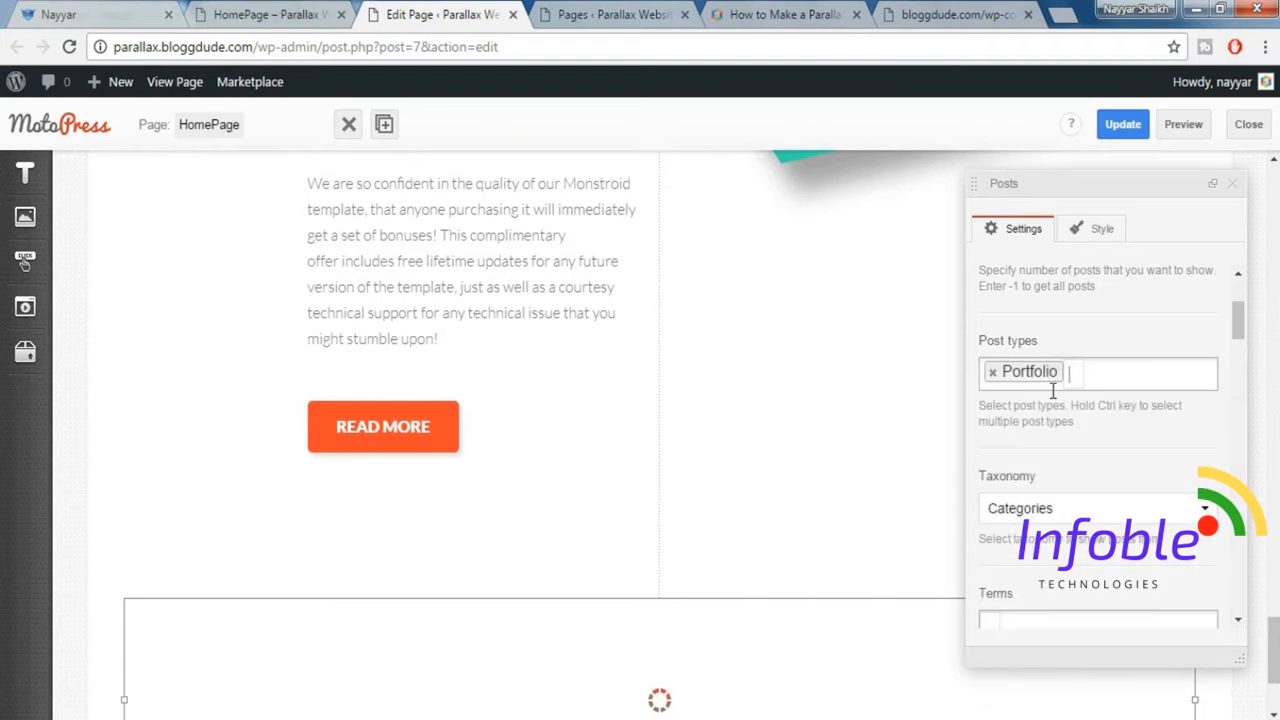
Set the Posts widget's featured image size to monstroid-thumb-475x300 and its content length to 30 words.
{"action": "scroll", "coordinate": [1097, 500], "scroll_direction": "down", "scroll_amount": 2}
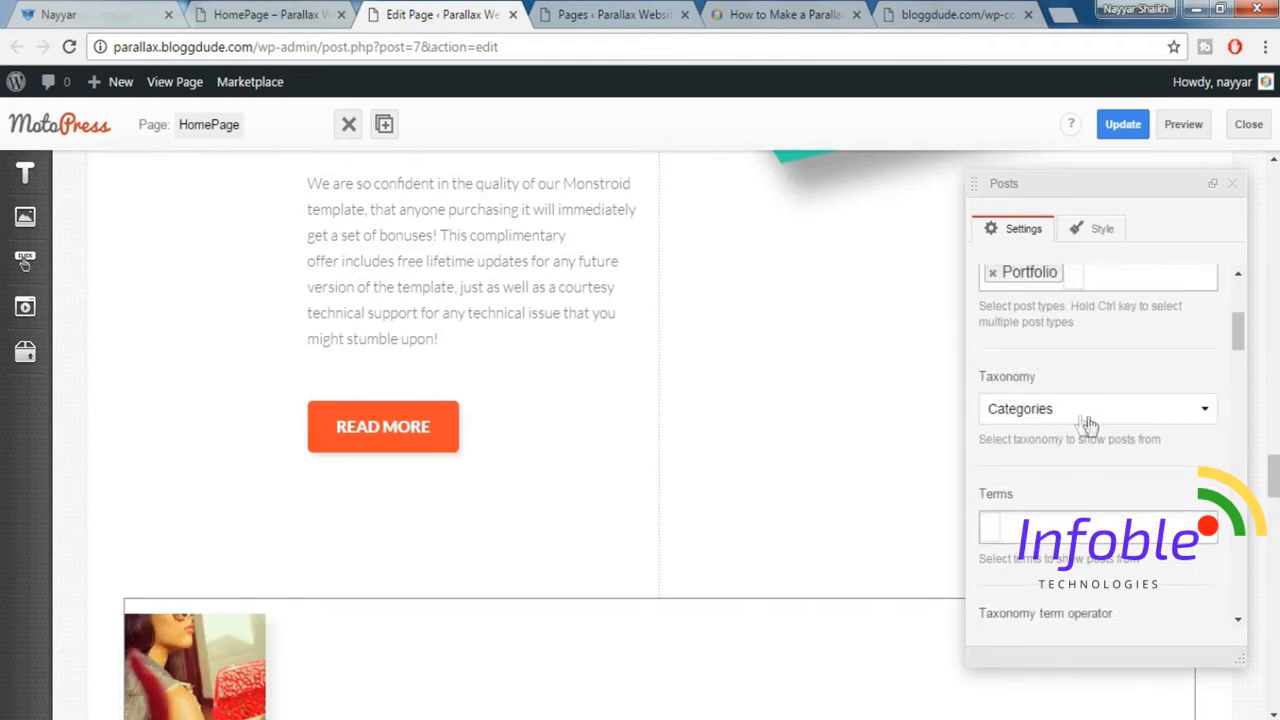
{"action": "scroll", "coordinate": [1152, 435], "scroll_direction": "down", "scroll_amount": 4}
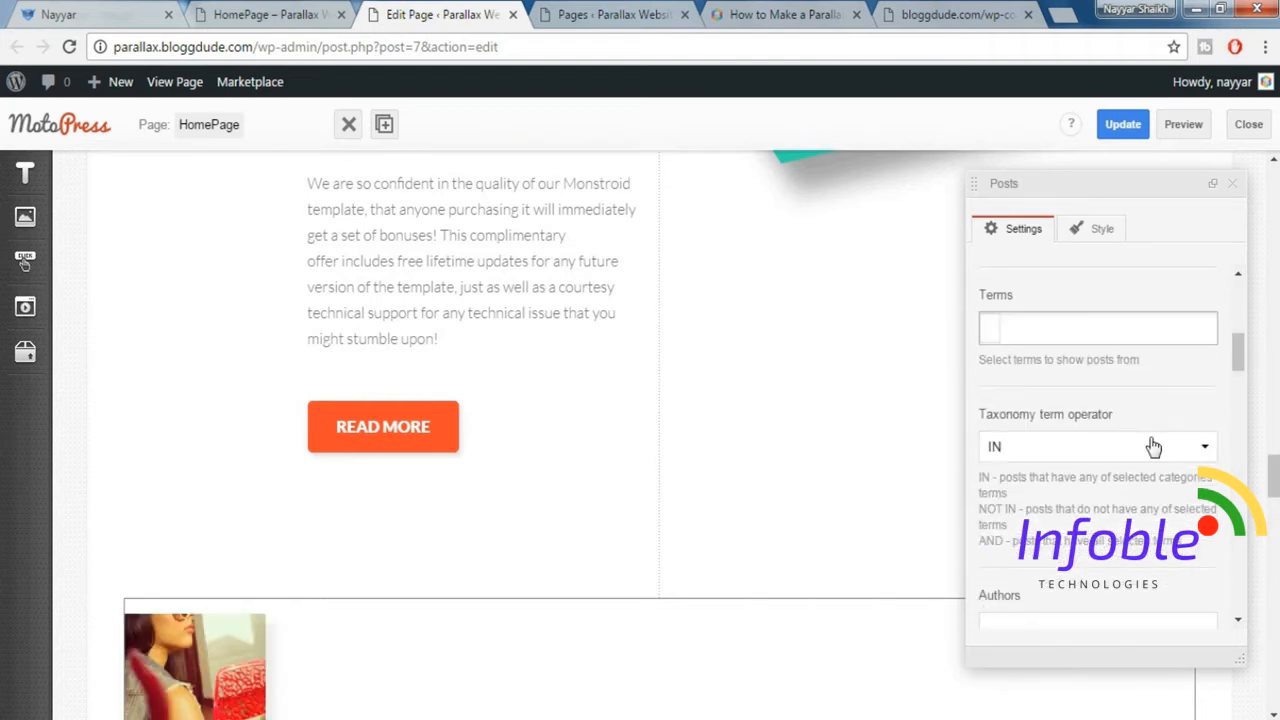
{"action": "scroll", "coordinate": [1130, 446], "scroll_direction": "down", "scroll_amount": 6}
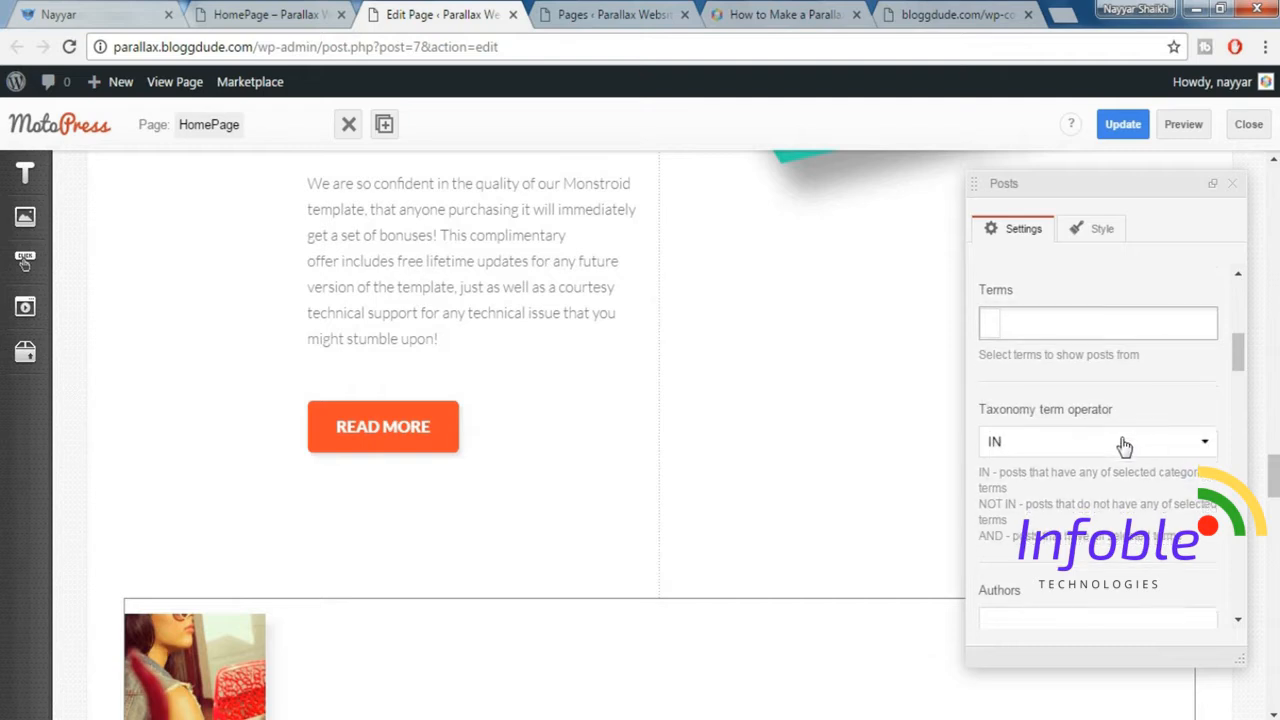
{"action": "scroll", "coordinate": [1124, 446], "scroll_direction": "down", "scroll_amount": 10}
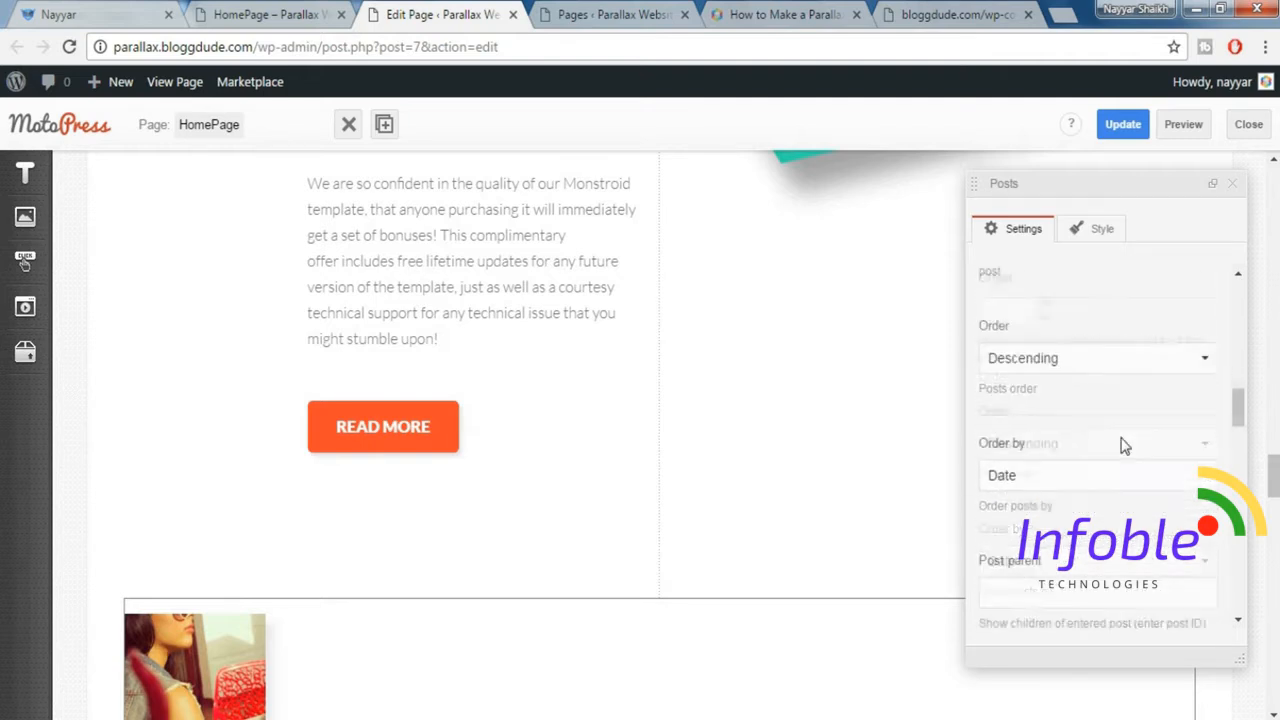
{"action": "scroll", "coordinate": [1124, 446], "scroll_direction": "down", "scroll_amount": 2}
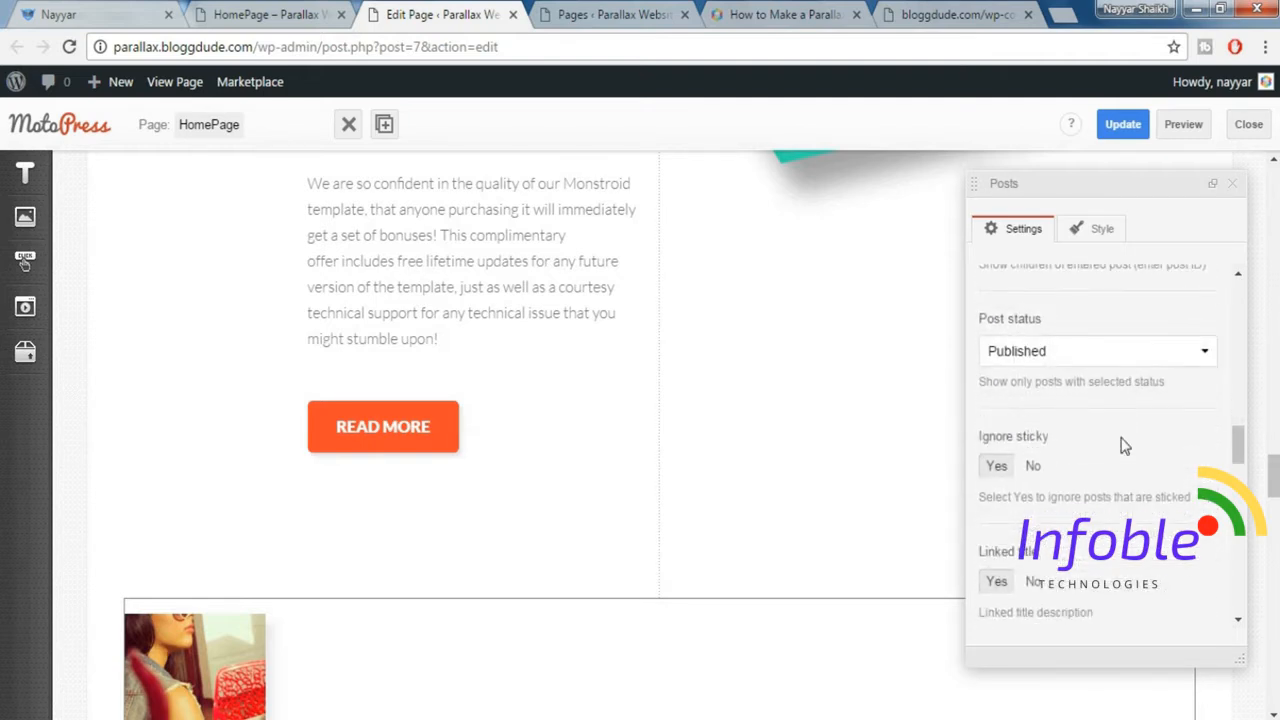
{"action": "scroll", "coordinate": [1124, 446], "scroll_direction": "down", "scroll_amount": 15}
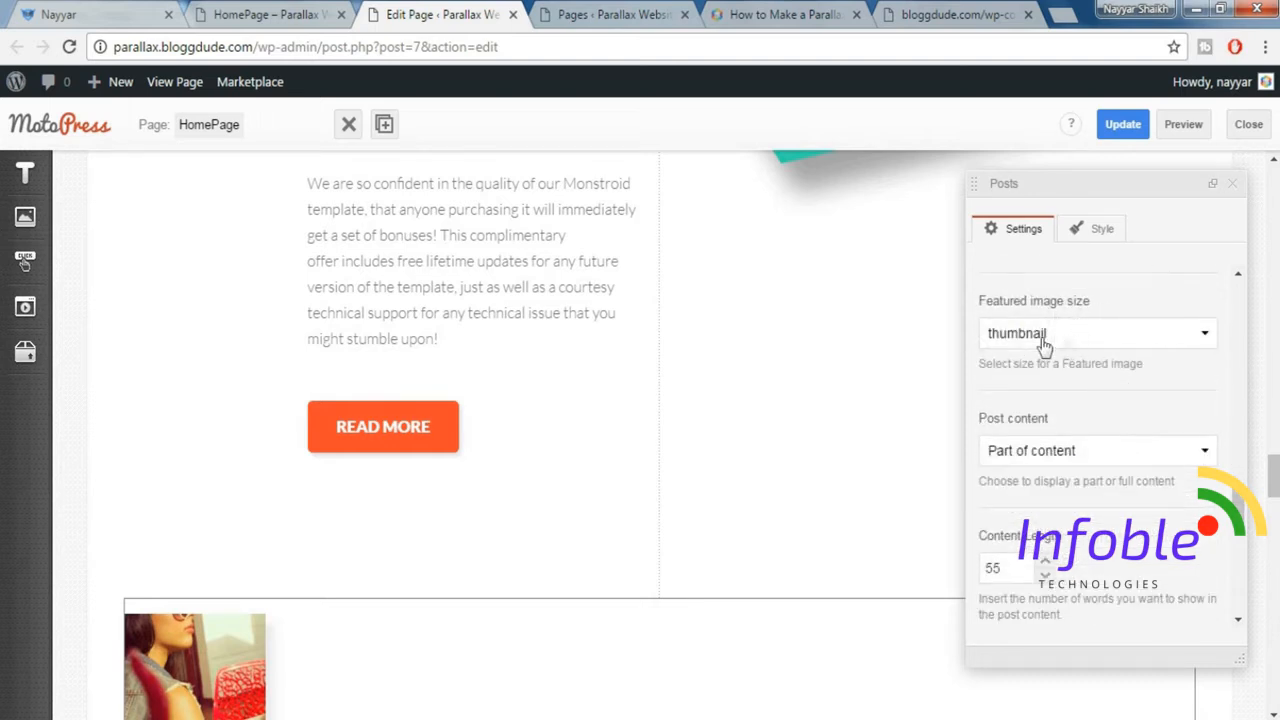
{"action": "left_click", "coordinate": [1085, 337]}
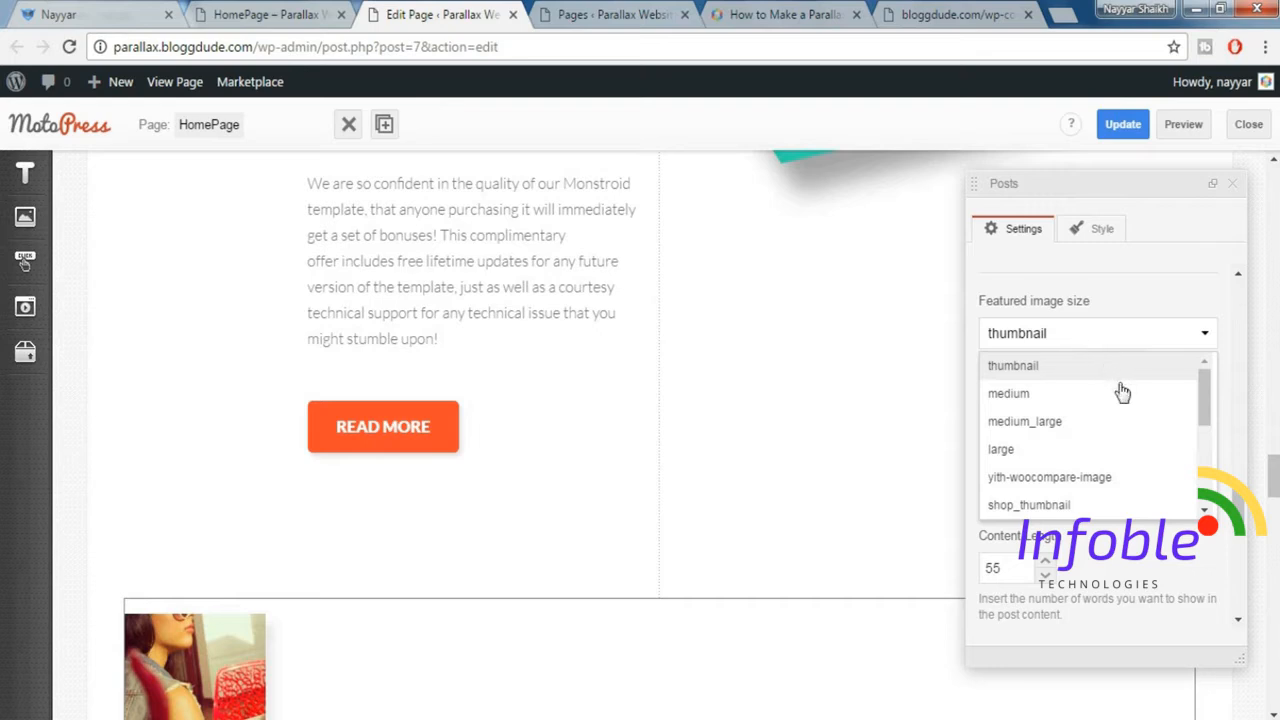
{"action": "scroll", "coordinate": [1122, 392], "scroll_direction": "down", "scroll_amount": 2}
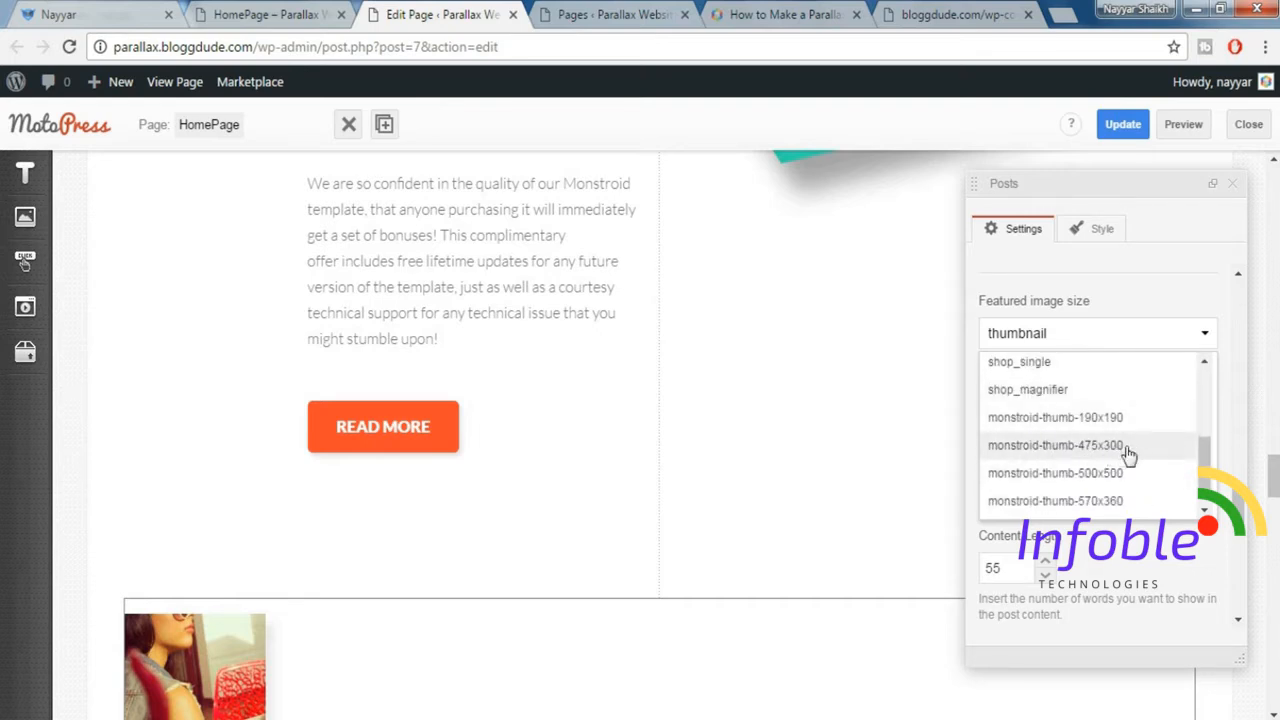
{"action": "left_click", "coordinate": [1119, 452]}
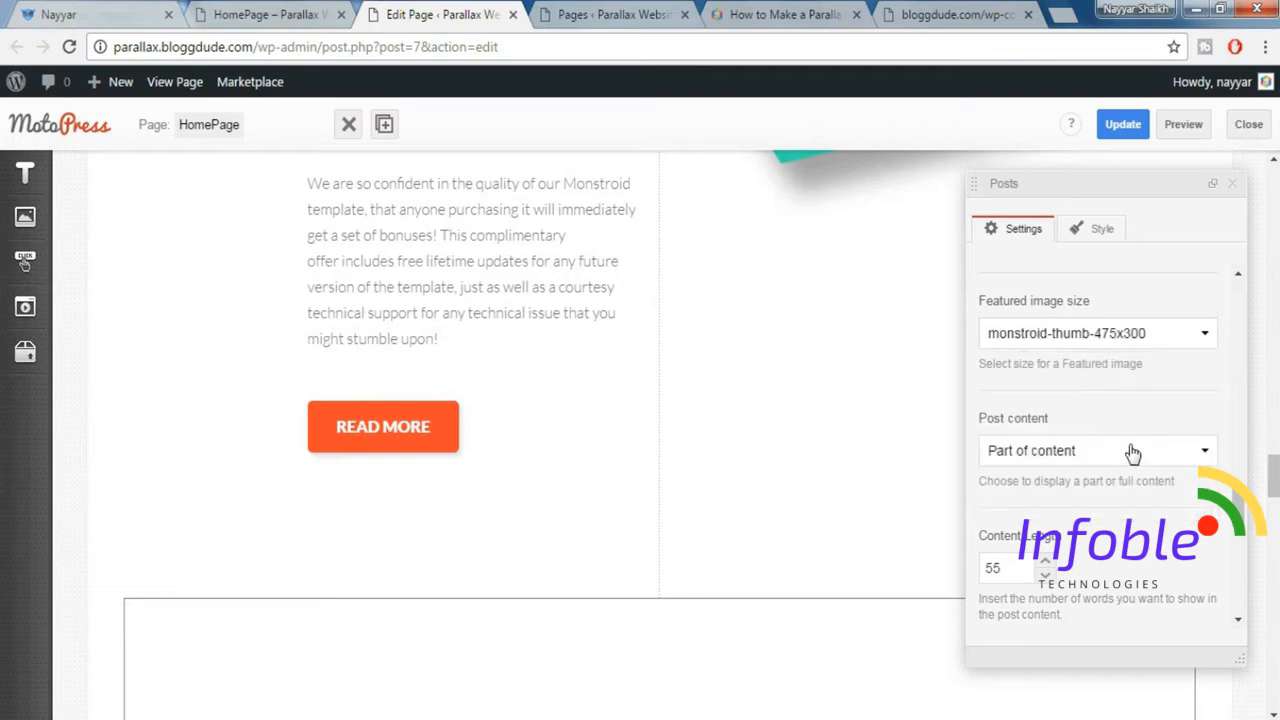
{"action": "scroll", "coordinate": [1146, 479], "scroll_direction": "down", "scroll_amount": 4}
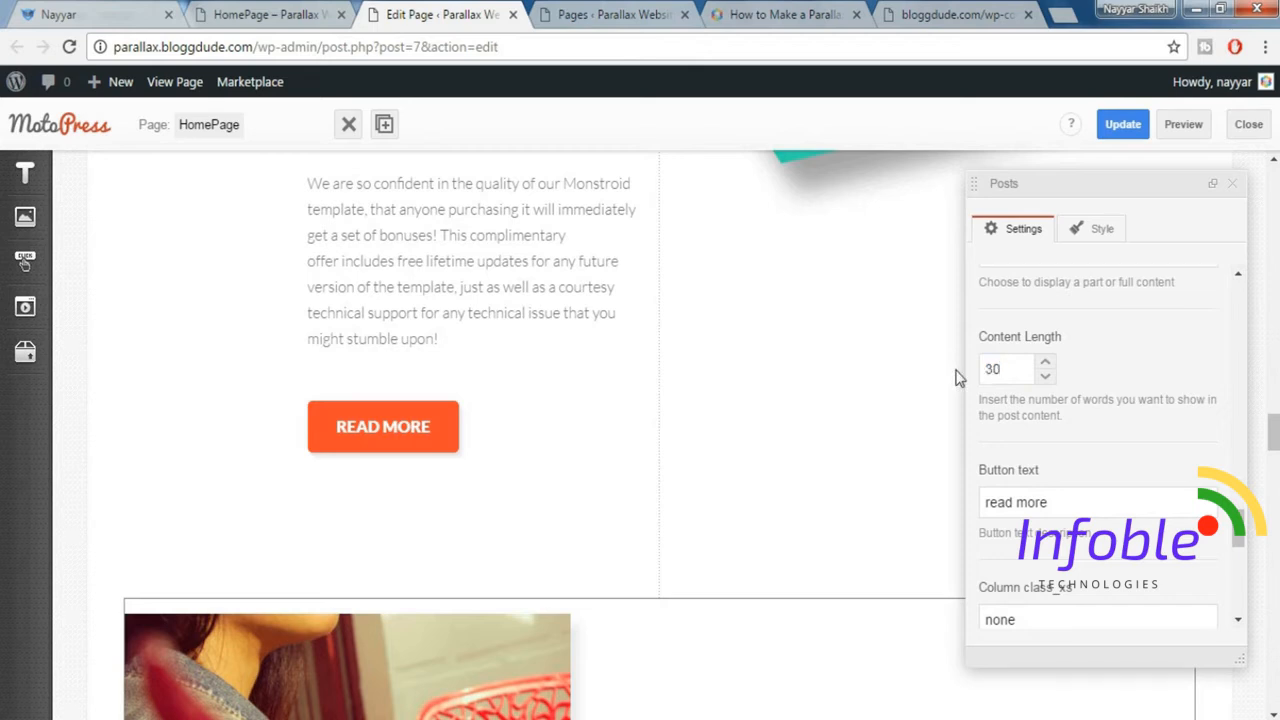
Set the Posts widget's column classes to 12 for xs, 6 for sm, 6 for md and 3 for lg.
{"action": "scroll", "coordinate": [1105, 450], "scroll_direction": "down", "scroll_amount": 2}
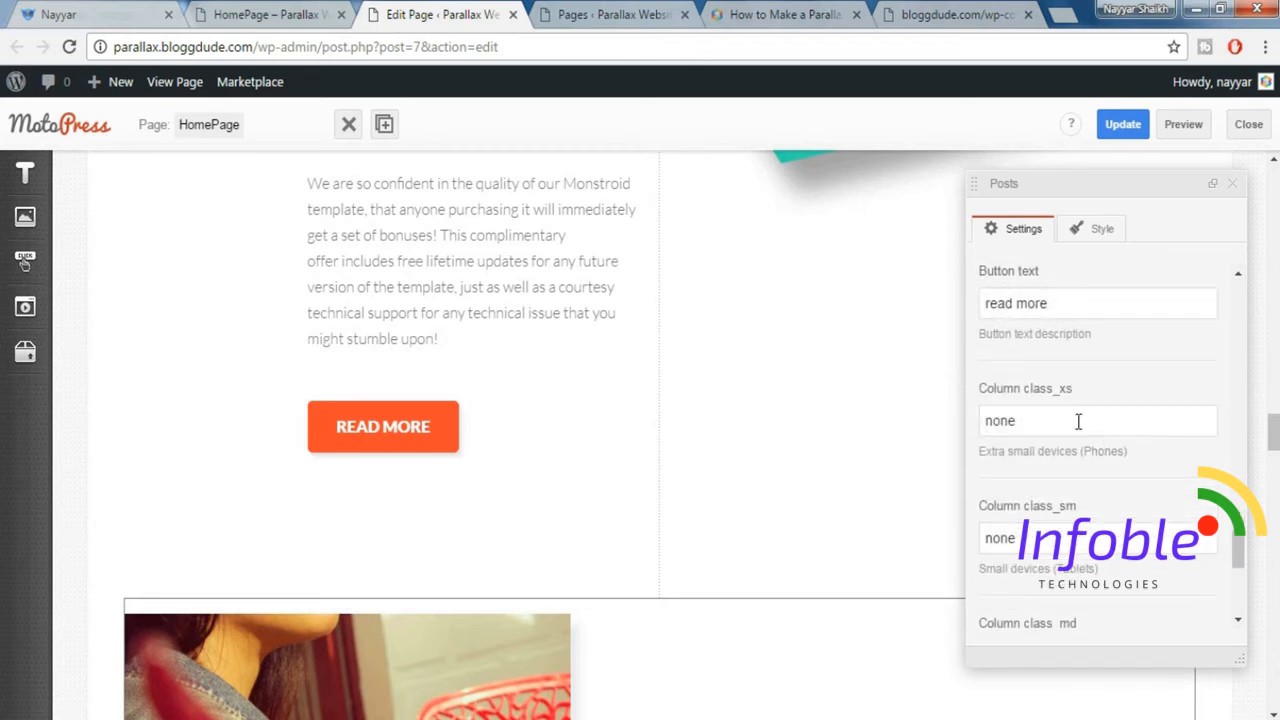
{"action": "left_click_drag", "start_coordinate": [1075, 420], "coordinate": [968, 415]}
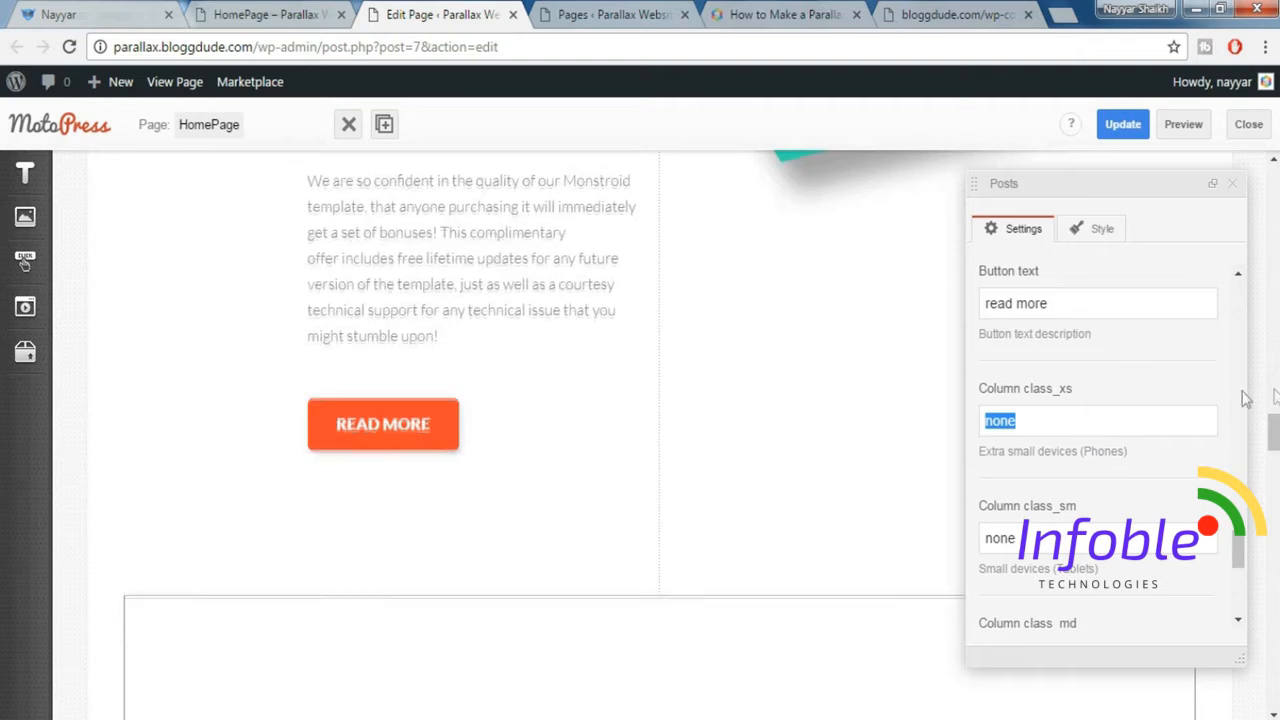
{"action": "scroll", "coordinate": [1240, 400], "scroll_direction": "down", "scroll_amount": 1}
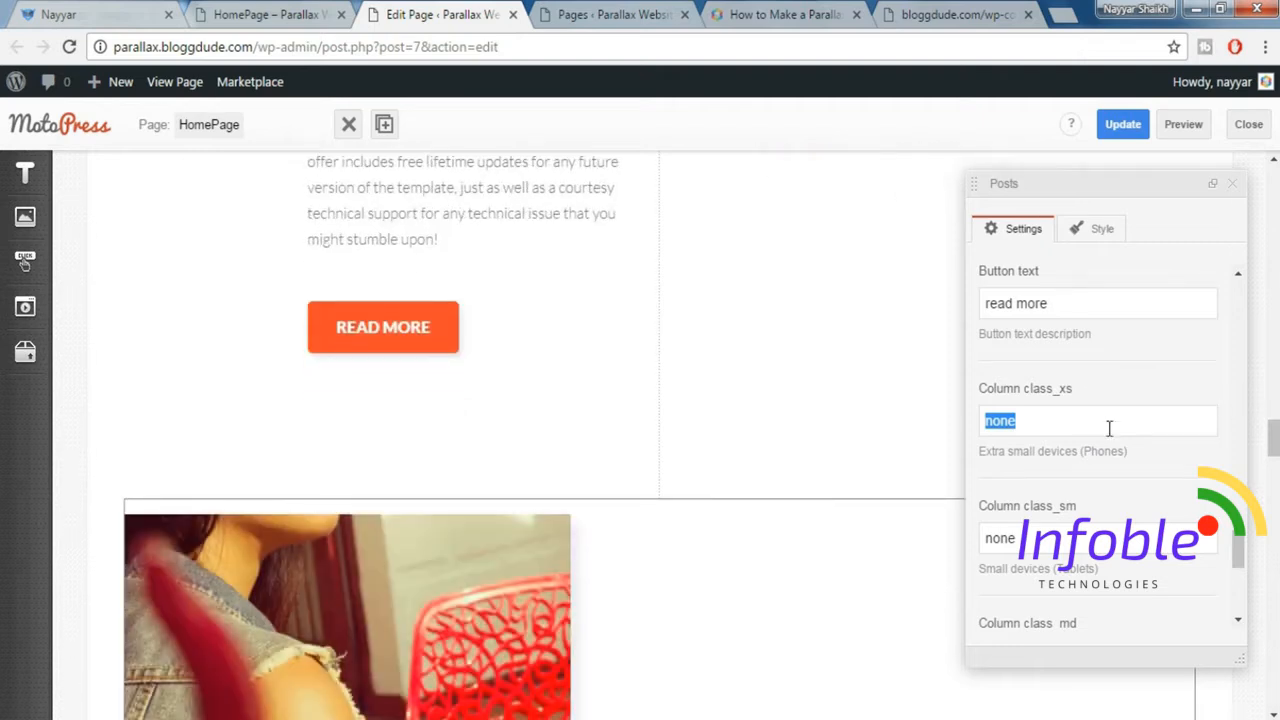
{"action": "type", "text": "12"}
{"action": "key", "text": "Tab"}
{"action": "type", "text": "6"}
{"action": "key", "text": "Tab"}
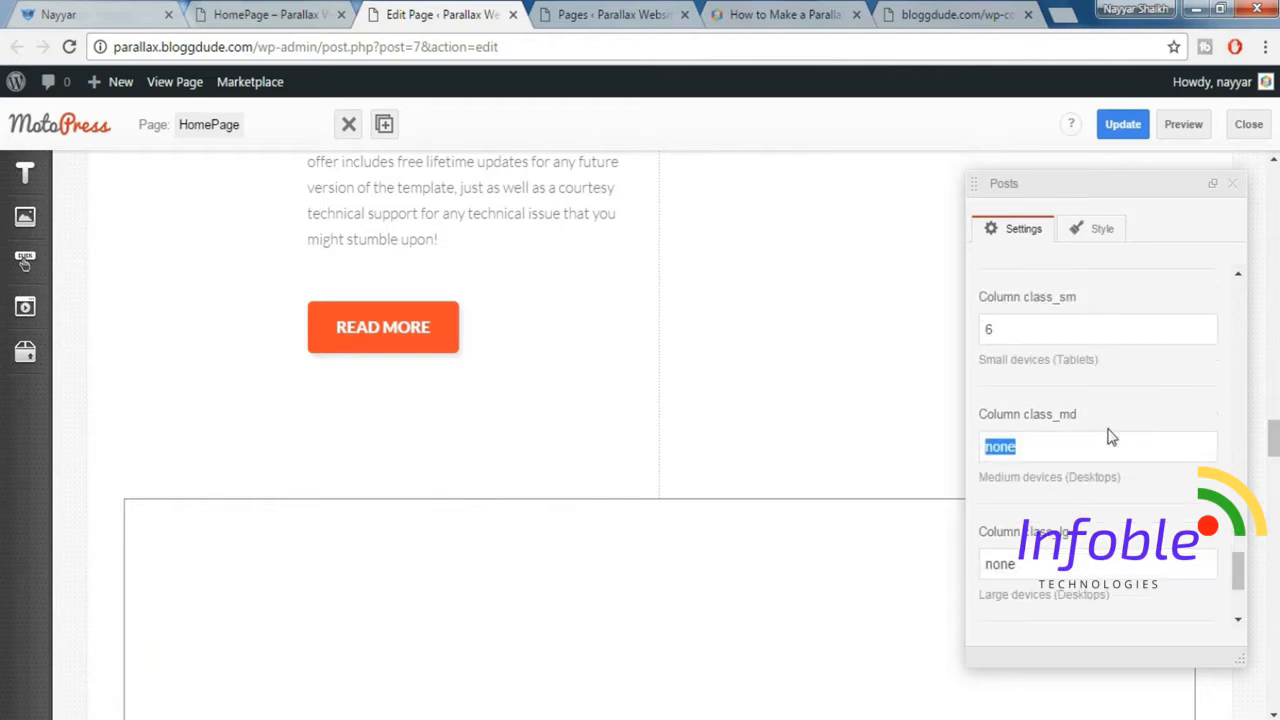
{"action": "type", "text": "6"}
{"action": "key", "text": "Tab"}
{"action": "type", "text": "3"}
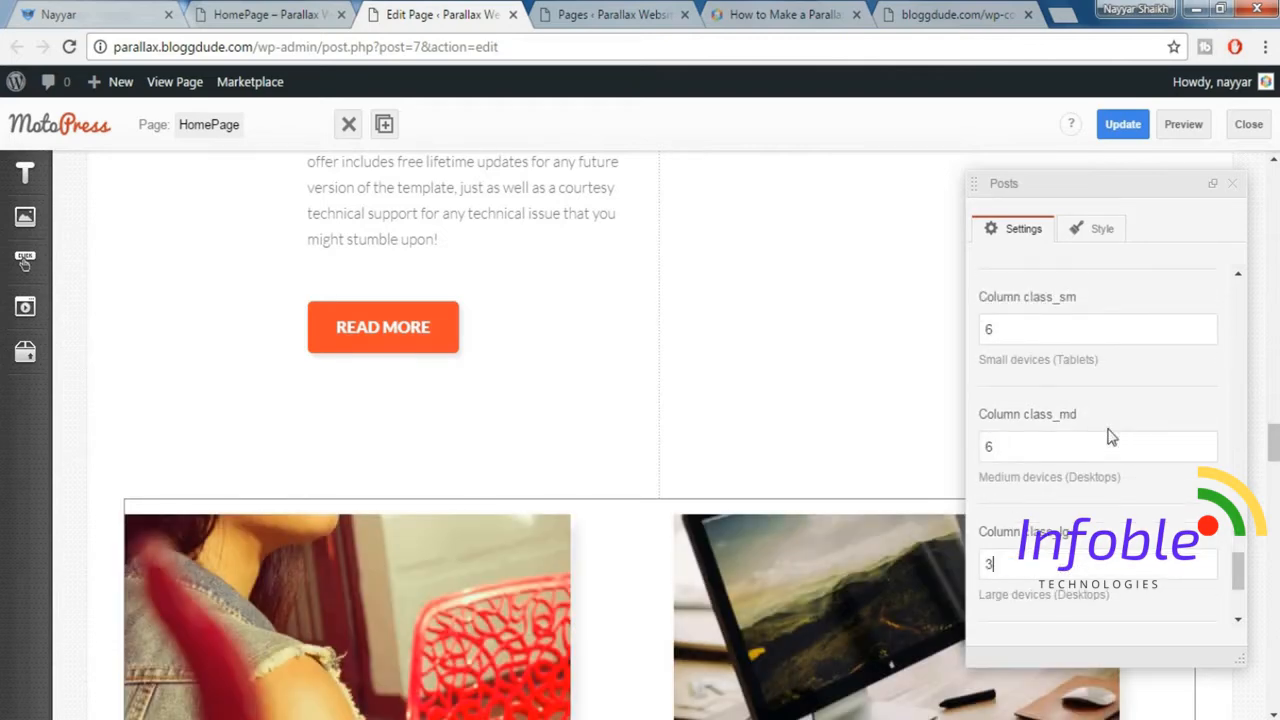
Apply the posts_1.tmpl template to the Posts widget.
{"action": "scroll", "coordinate": [1110, 445], "scroll_direction": "down", "scroll_amount": 2}
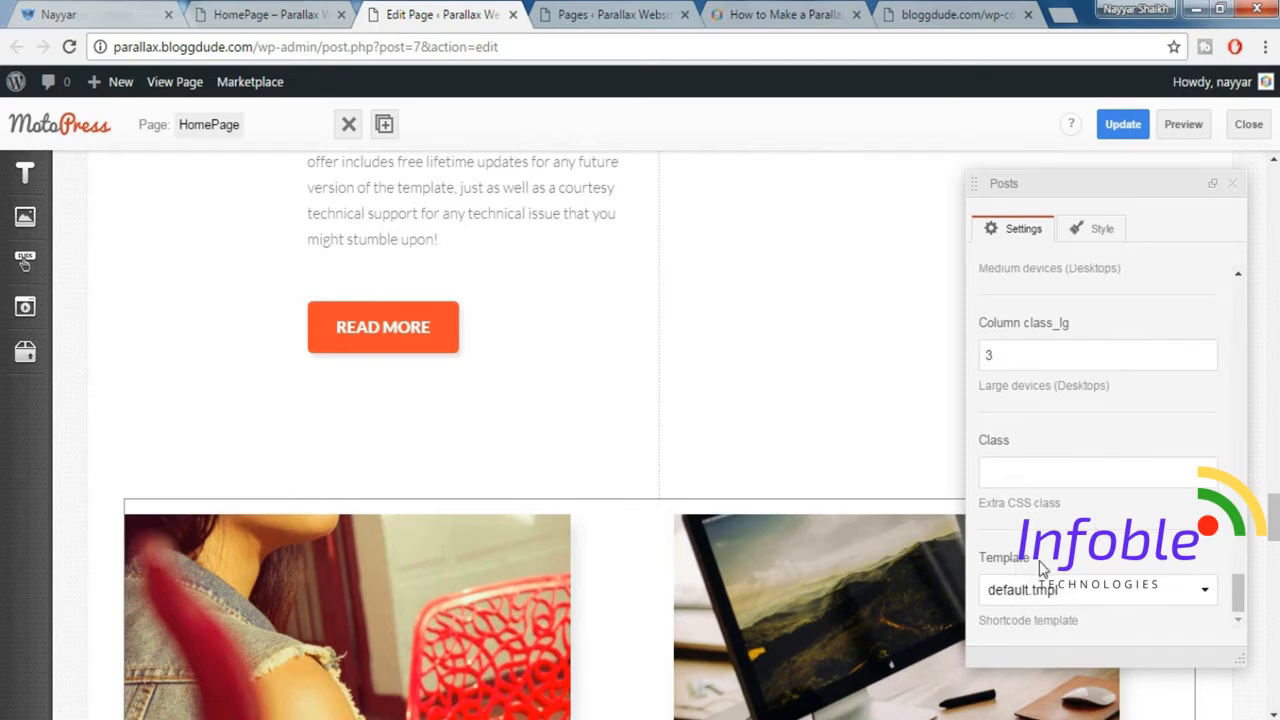
{"action": "left_click", "coordinate": [1072, 594]}
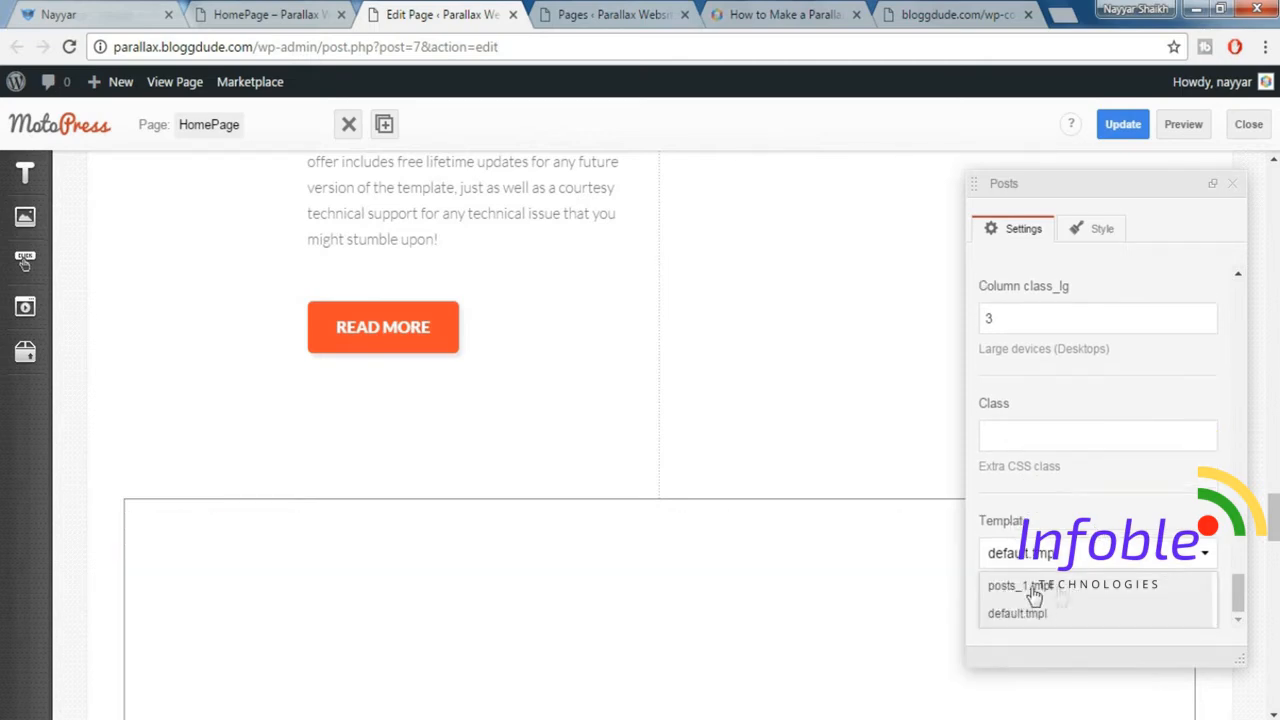
{"action": "left_click", "coordinate": [1043, 590]}
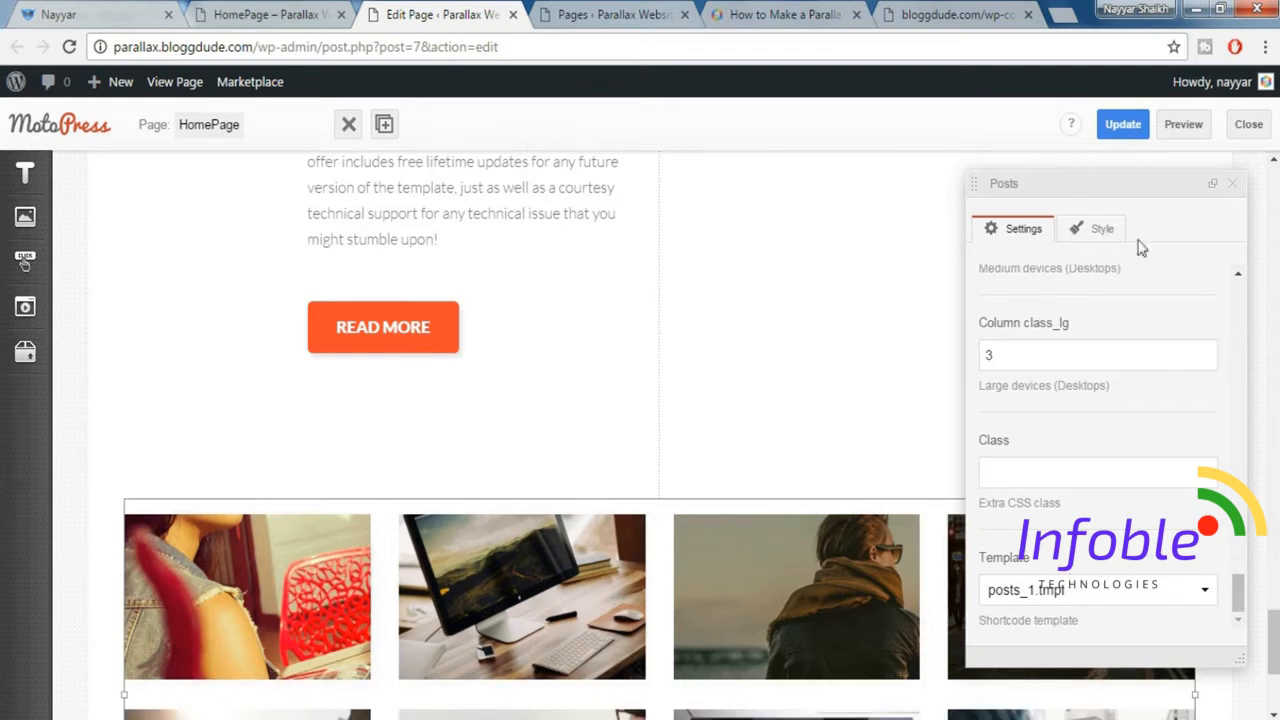
Update the HomePage, close the widget settings, and preview the portfolio image grid at the end of the page.
{"action": "left_click", "coordinate": [1123, 130]}
{"action": "left_click", "coordinate": [1235, 188]}
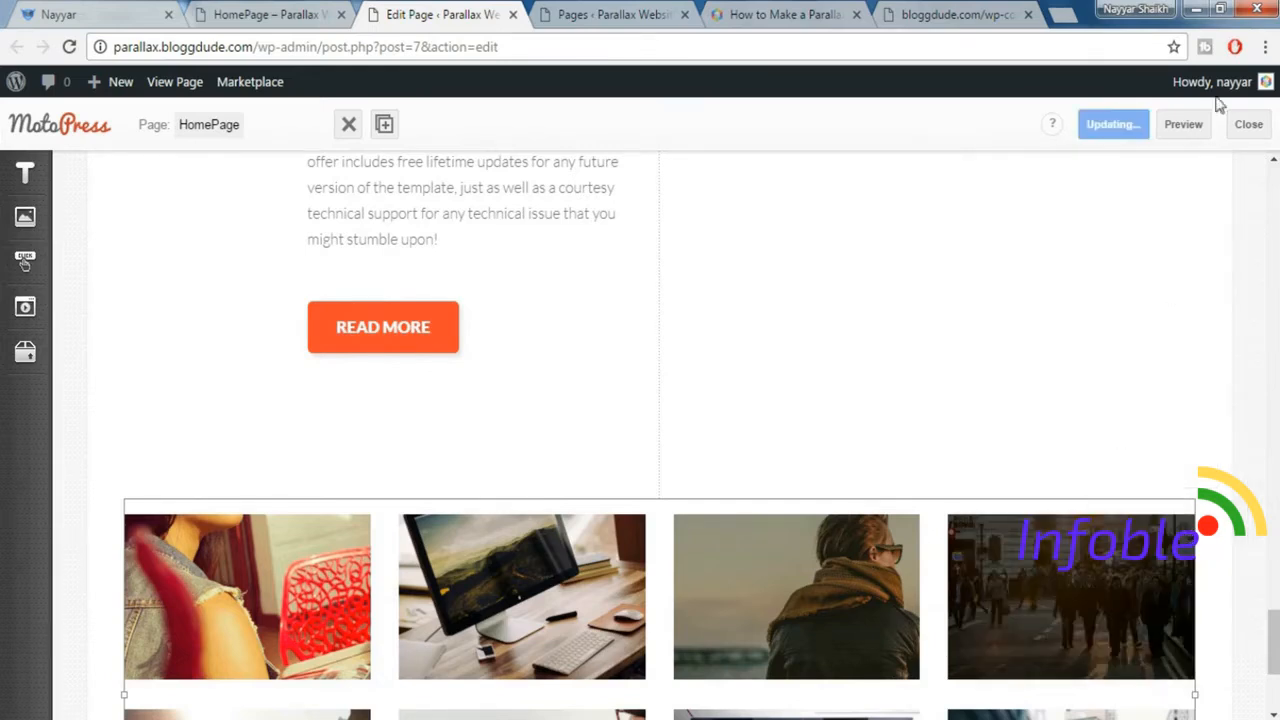
{"action": "left_click", "coordinate": [1186, 132]}
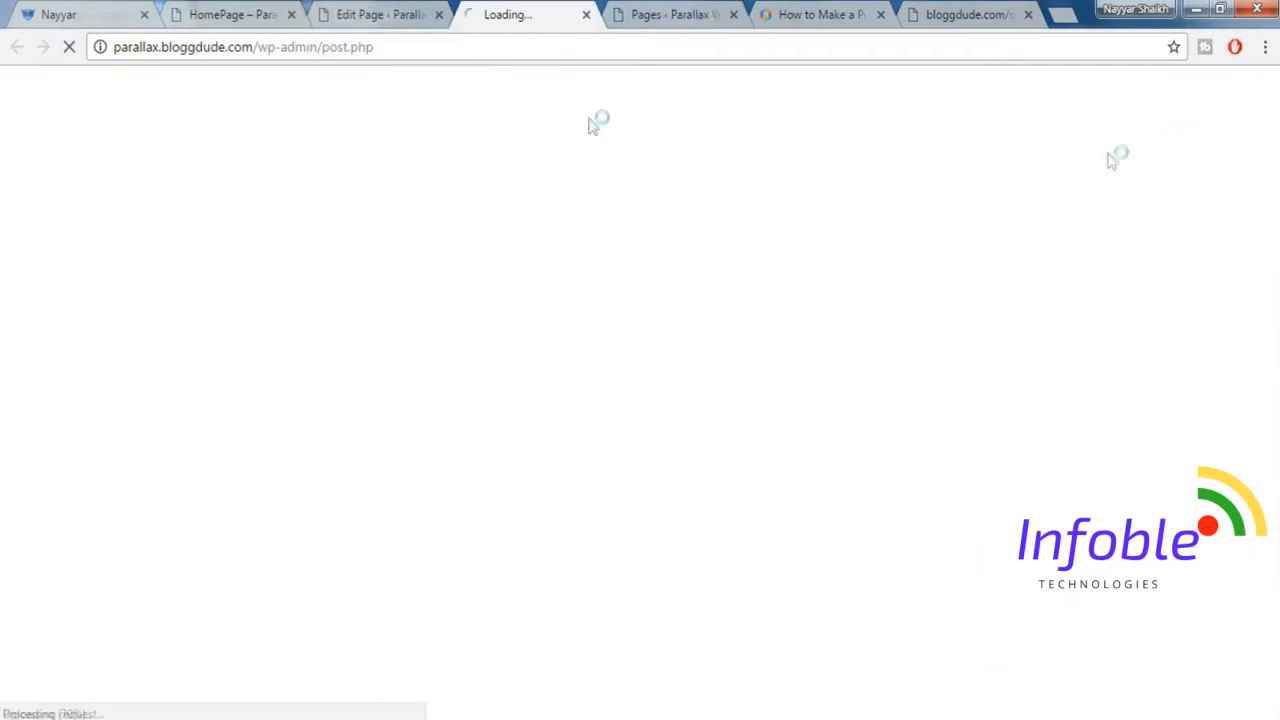
{"action": "left_click", "coordinate": [291, 14]}
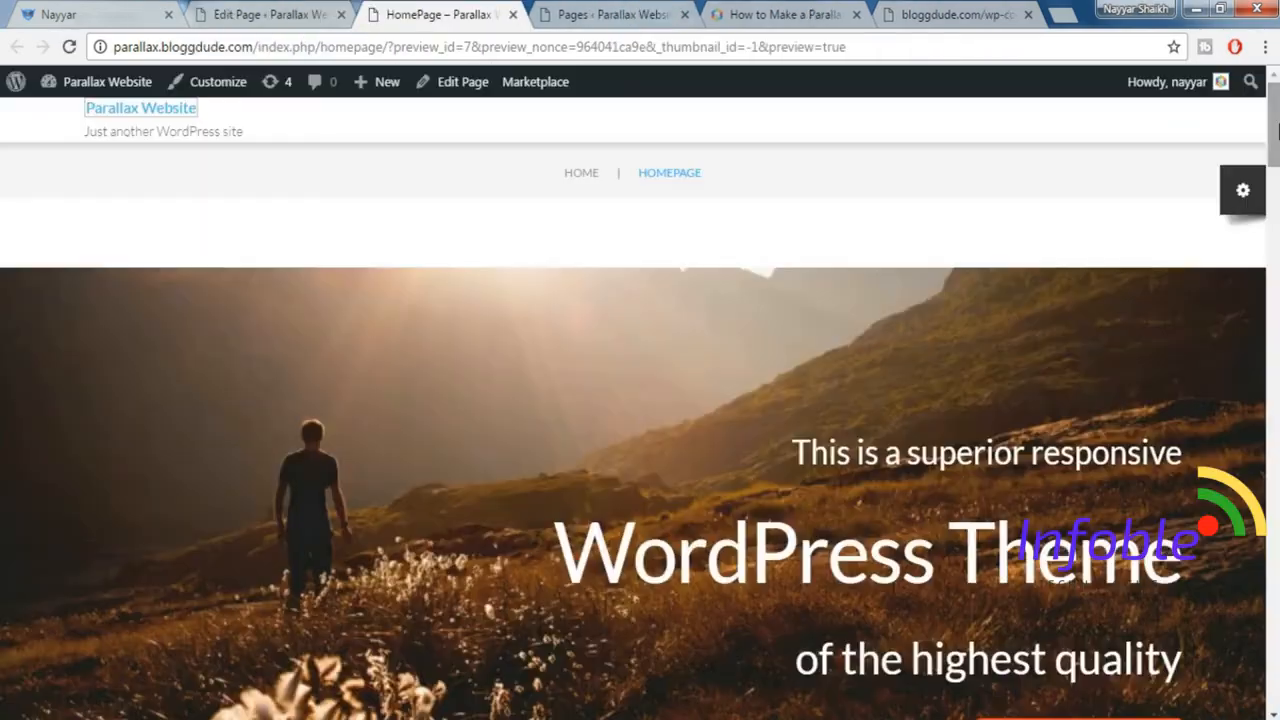
{"action": "scroll", "coordinate": [640, 400], "scroll_direction": "down", "scroll_amount": 5}
{"action": "scroll", "coordinate": [1122, 240], "scroll_direction": "down", "scroll_amount": 10}
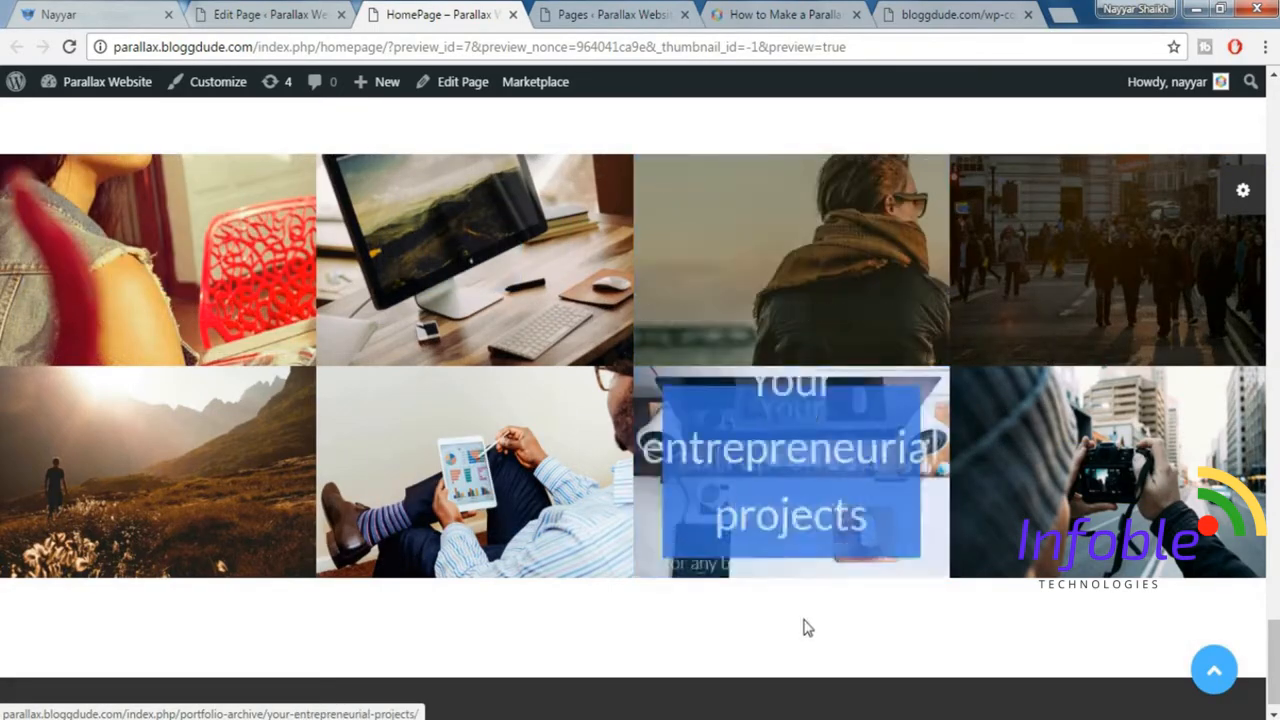
Compare the image grid with the demo homepage, check the section that follows it there, and return to the MotoPress editor.
{"action": "left_click", "coordinate": [110, 12]}
{"action": "scroll", "coordinate": [426, 420], "scroll_direction": "down", "scroll_amount": 5}
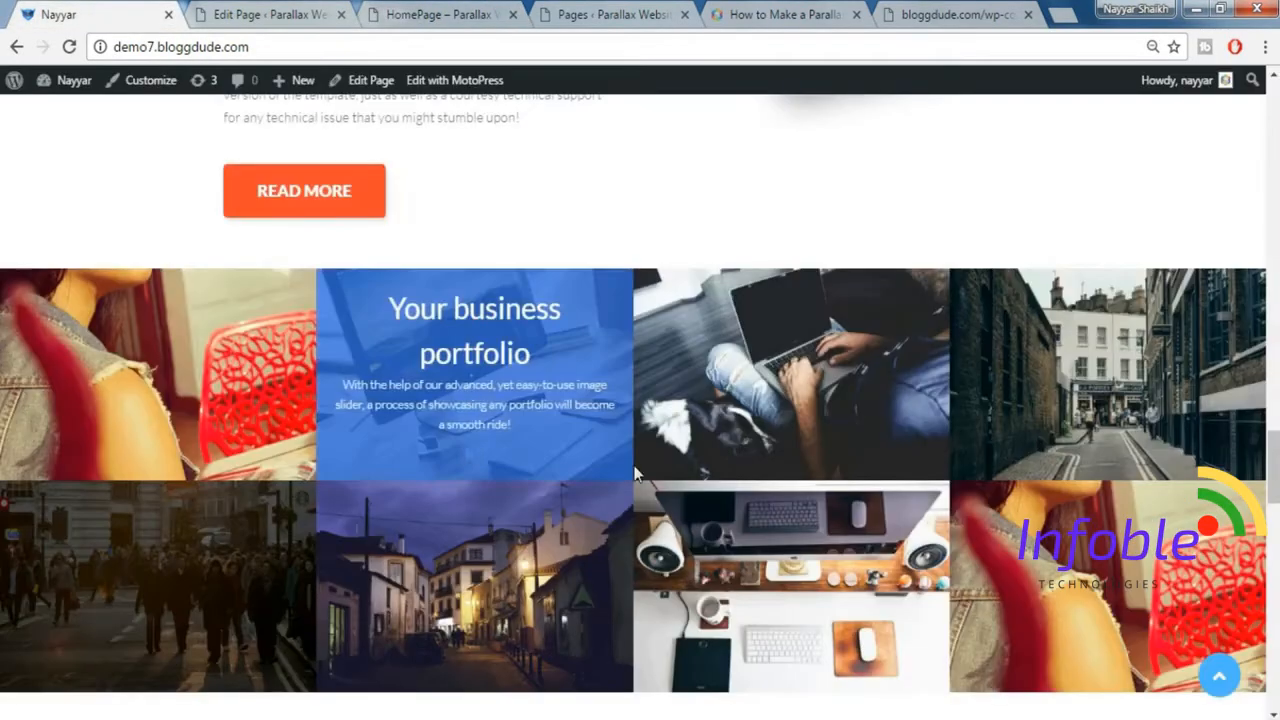
{"action": "scroll", "coordinate": [635, 465], "scroll_direction": "down", "scroll_amount": 1}
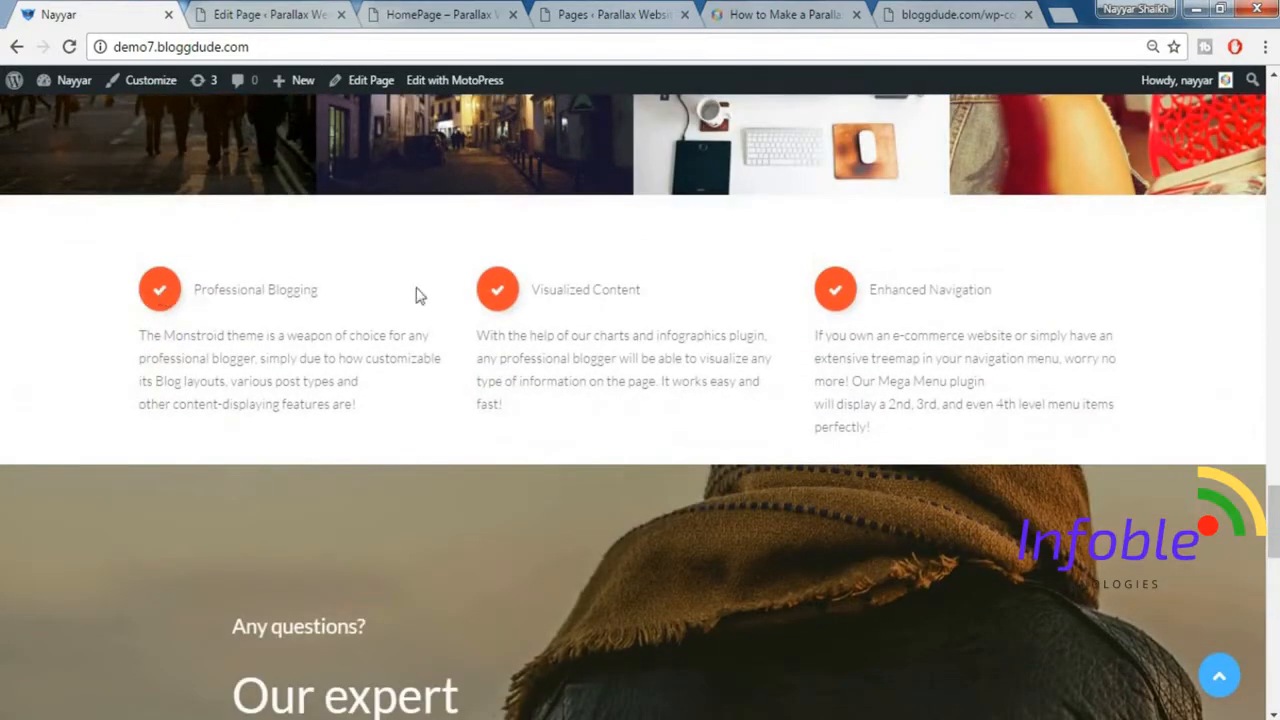
{"action": "left_click", "coordinate": [277, 12]}
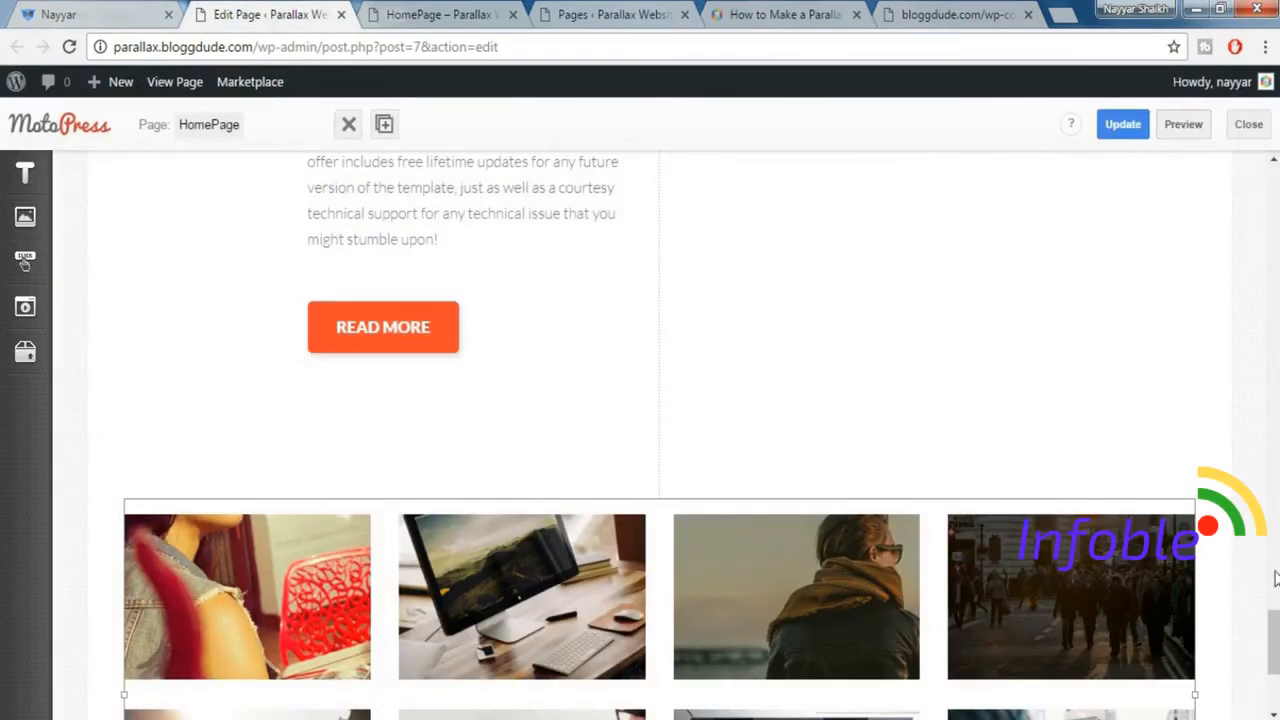
{"action": "scroll", "coordinate": [760, 330], "scroll_direction": "down", "scroll_amount": 3}
{"action": "left_click", "coordinate": [72, 12]}
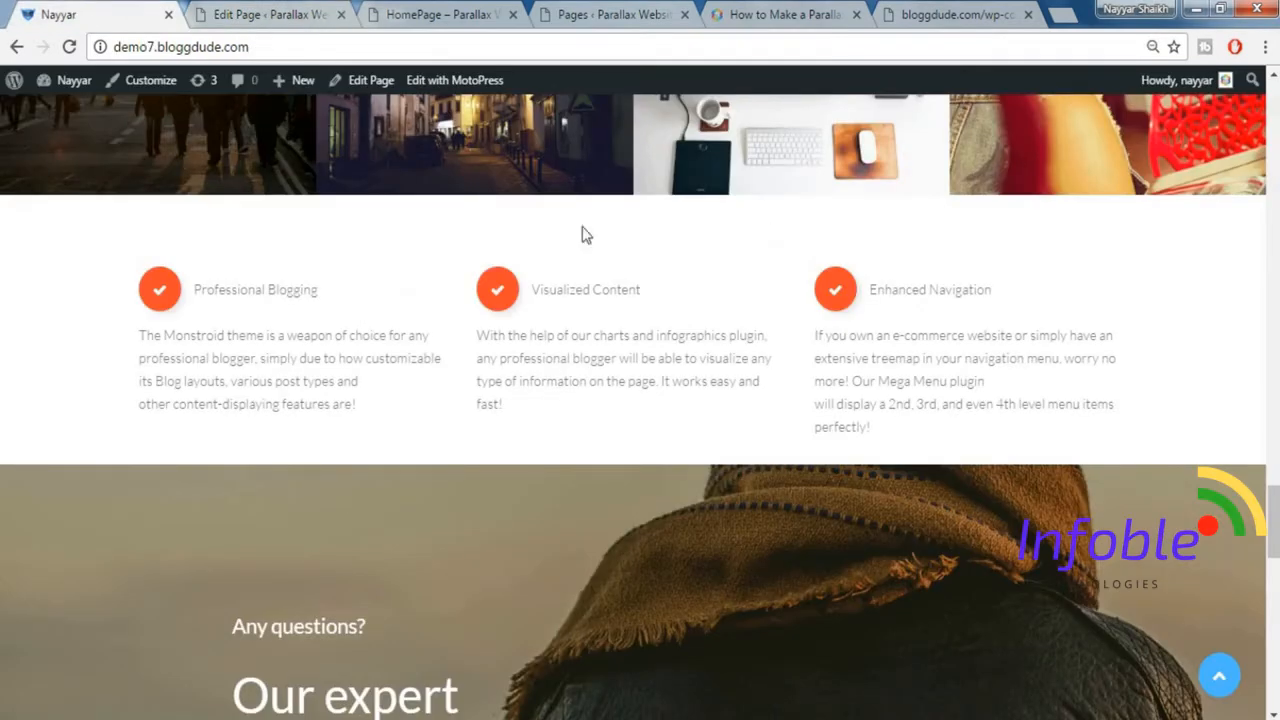
{"action": "left_click", "coordinate": [314, 8]}
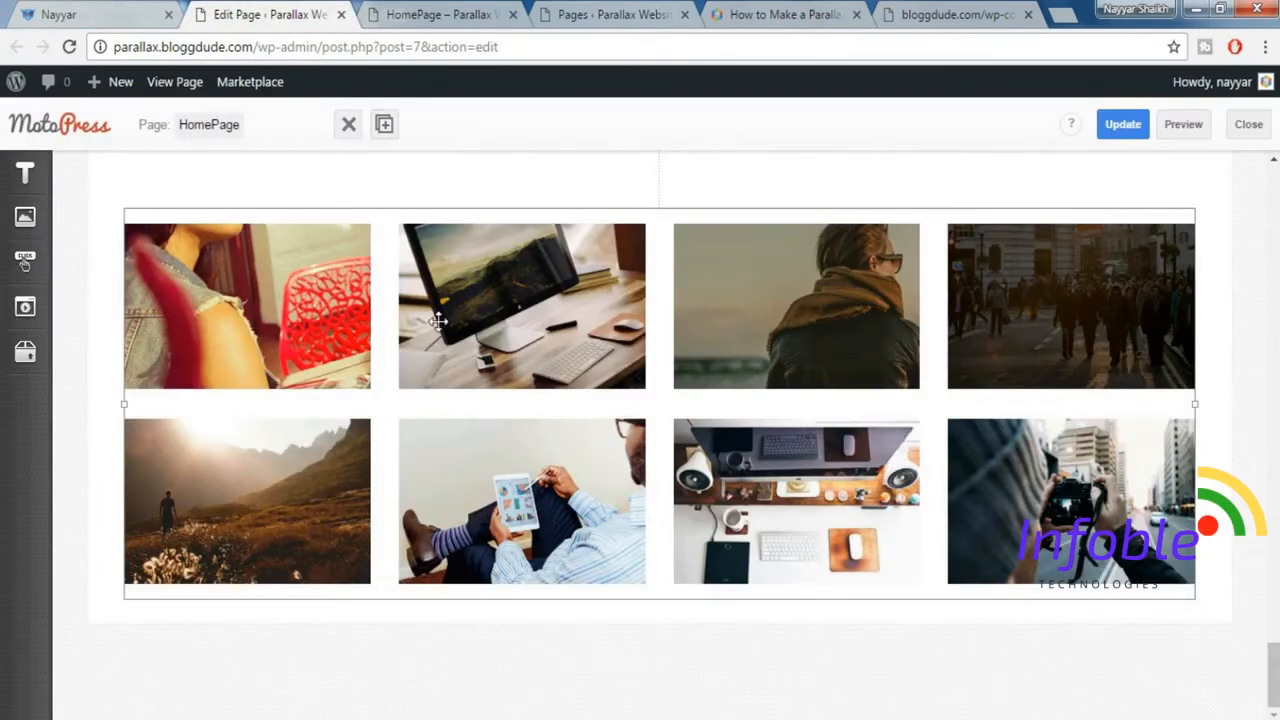
Insert a Spacer widget below the portfolio image grid and set its size to 80.
{"action": "left_click", "coordinate": [27, 358]}
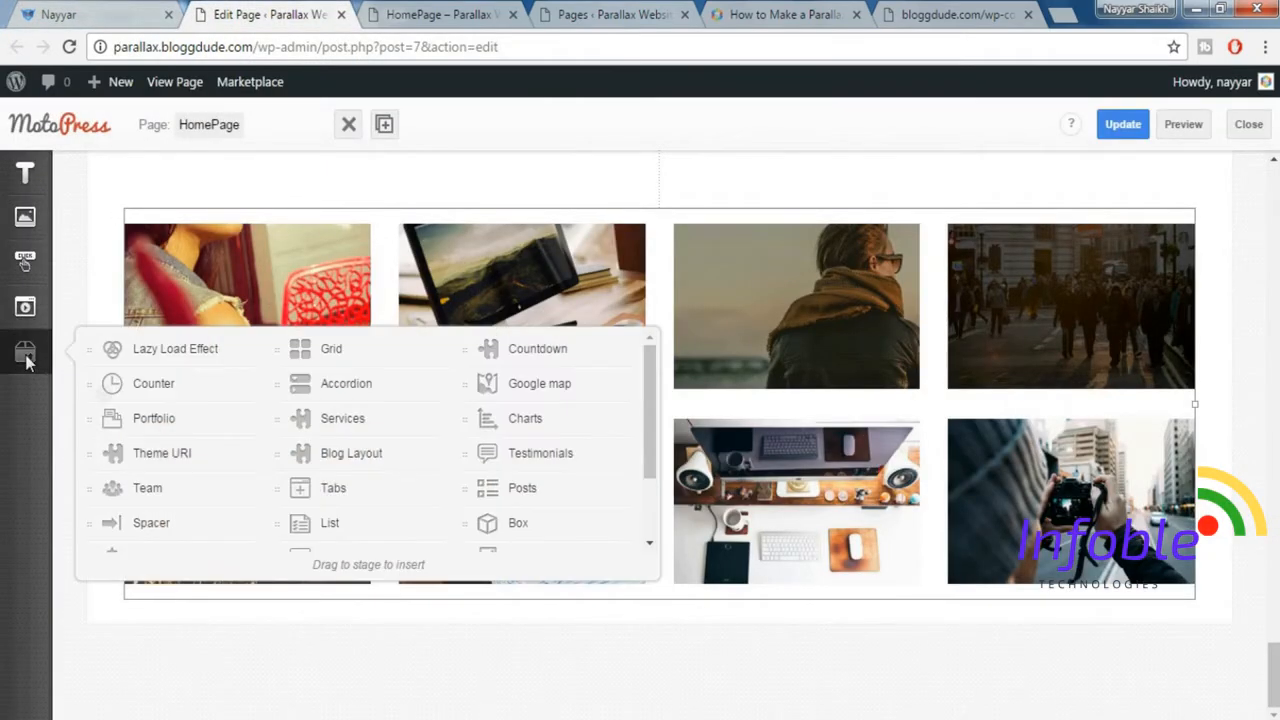
{"action": "left_click_drag", "start_coordinate": [152, 522], "coordinate": [437, 638]}
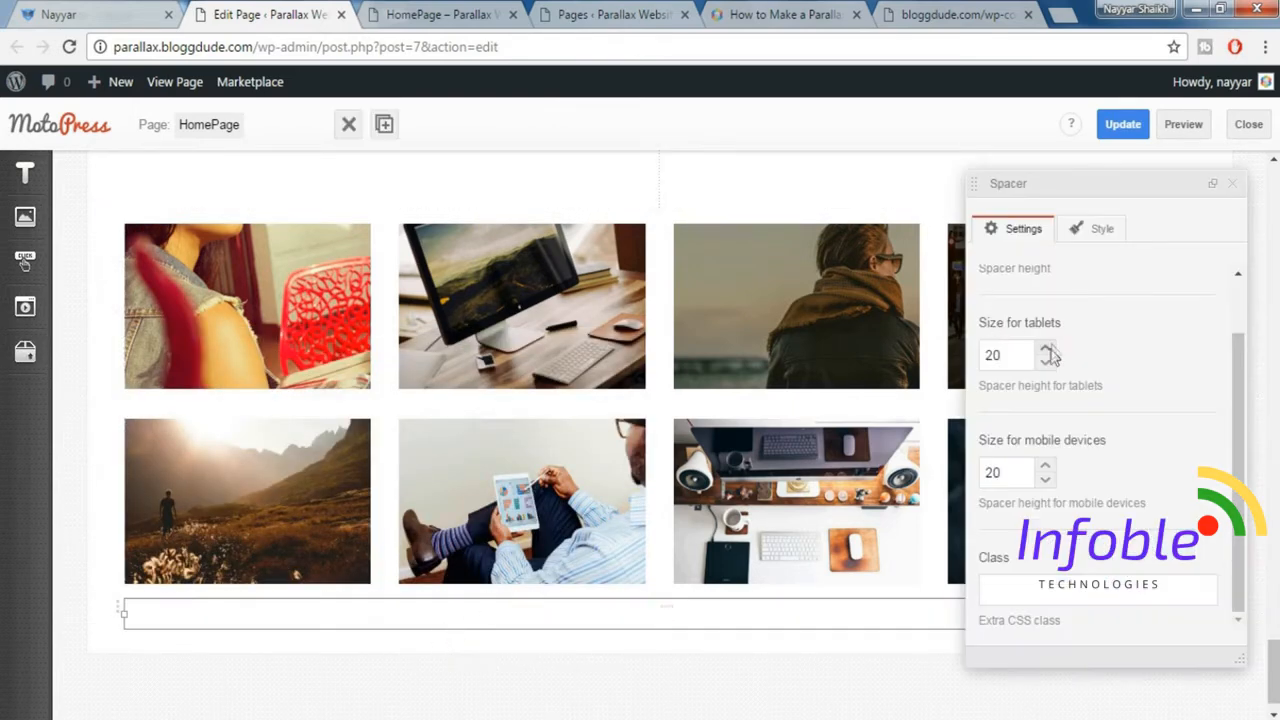
{"action": "scroll", "coordinate": [1049, 340], "scroll_direction": "up", "scroll_amount": 2}
{"action": "left_click_drag", "start_coordinate": [1019, 307], "coordinate": [972, 316]}
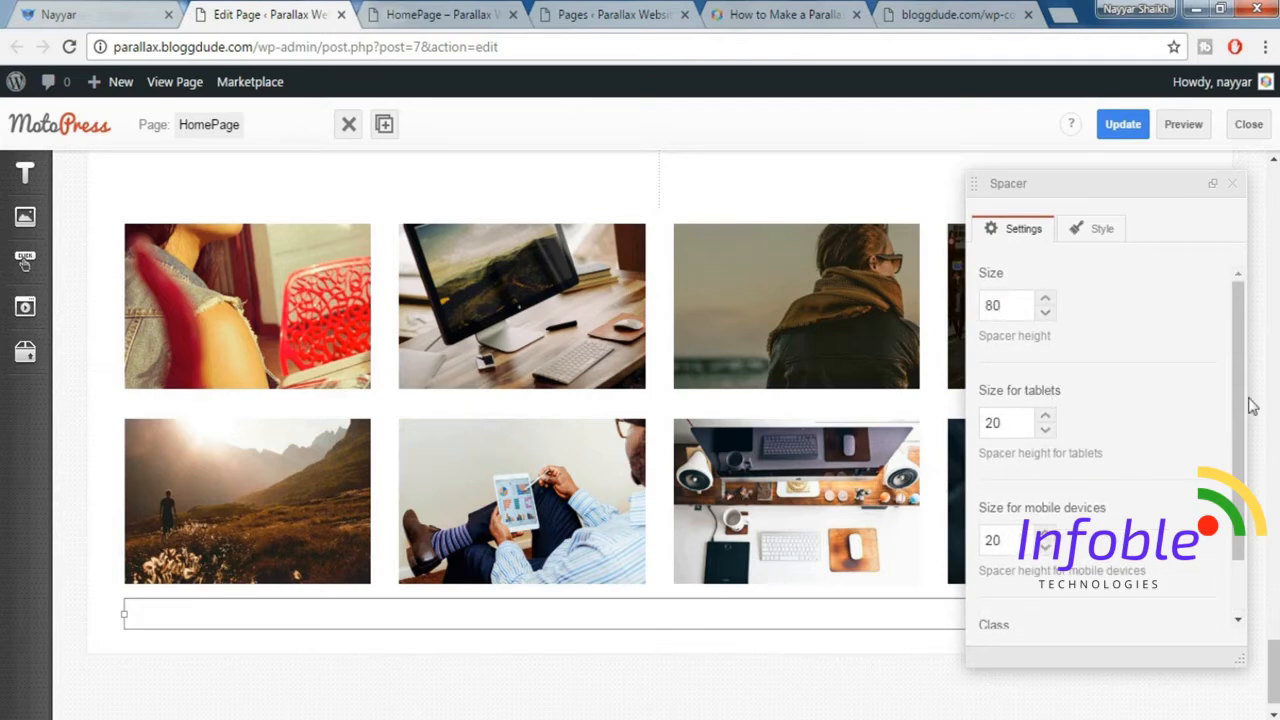
Close the Spacer settings and insert a WordPress Text widget below the spacer.
{"action": "left_click", "coordinate": [1232, 185]}
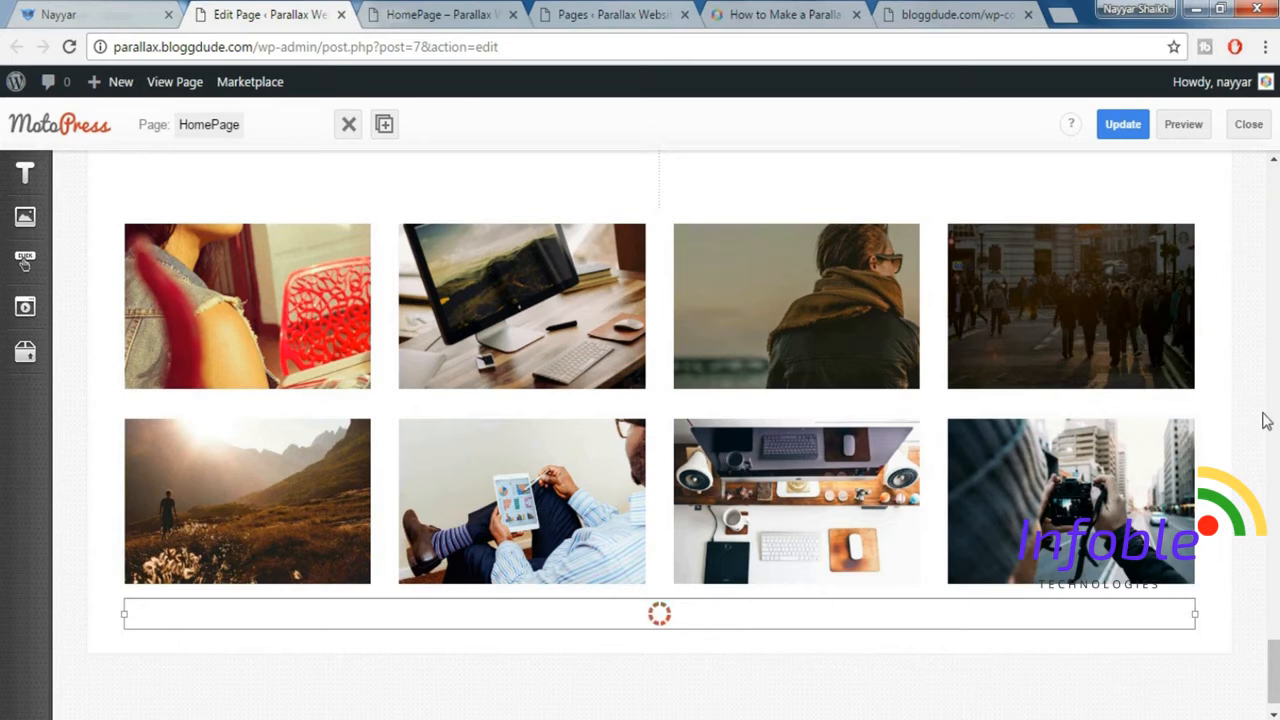
{"action": "left_click", "coordinate": [25, 172]}
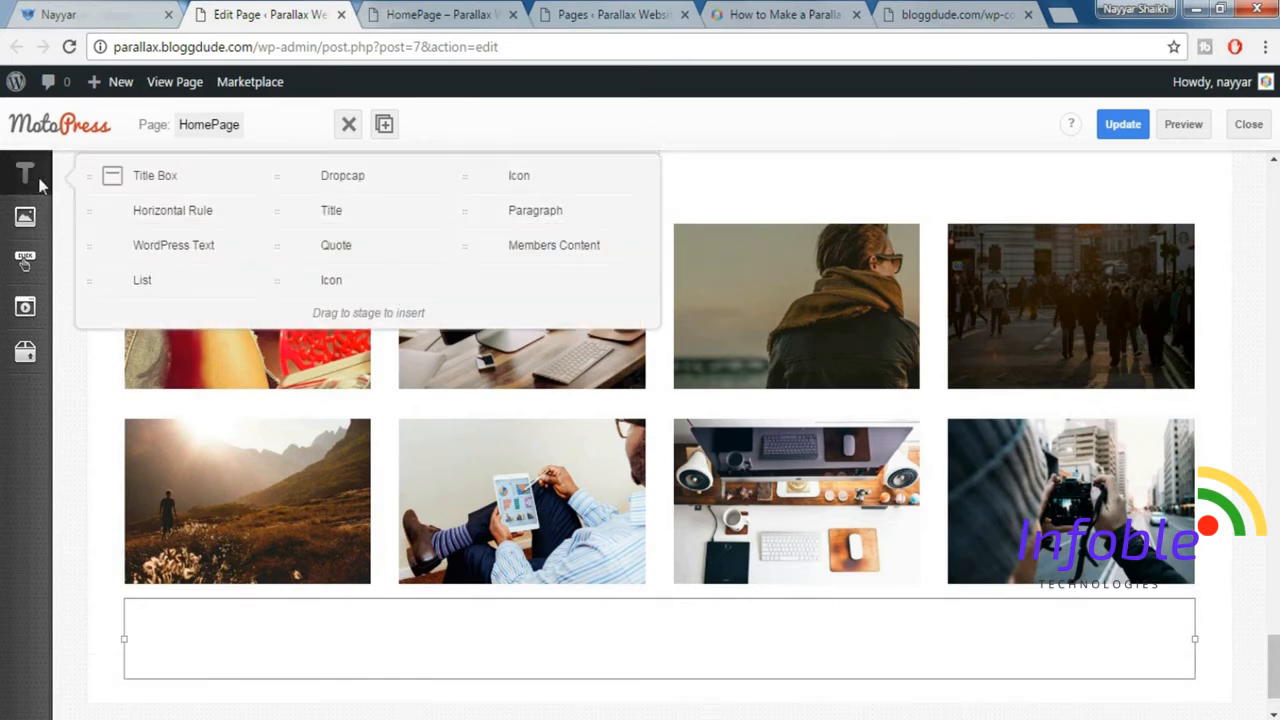
{"action": "left_click_drag", "start_coordinate": [171, 243], "coordinate": [352, 640]}
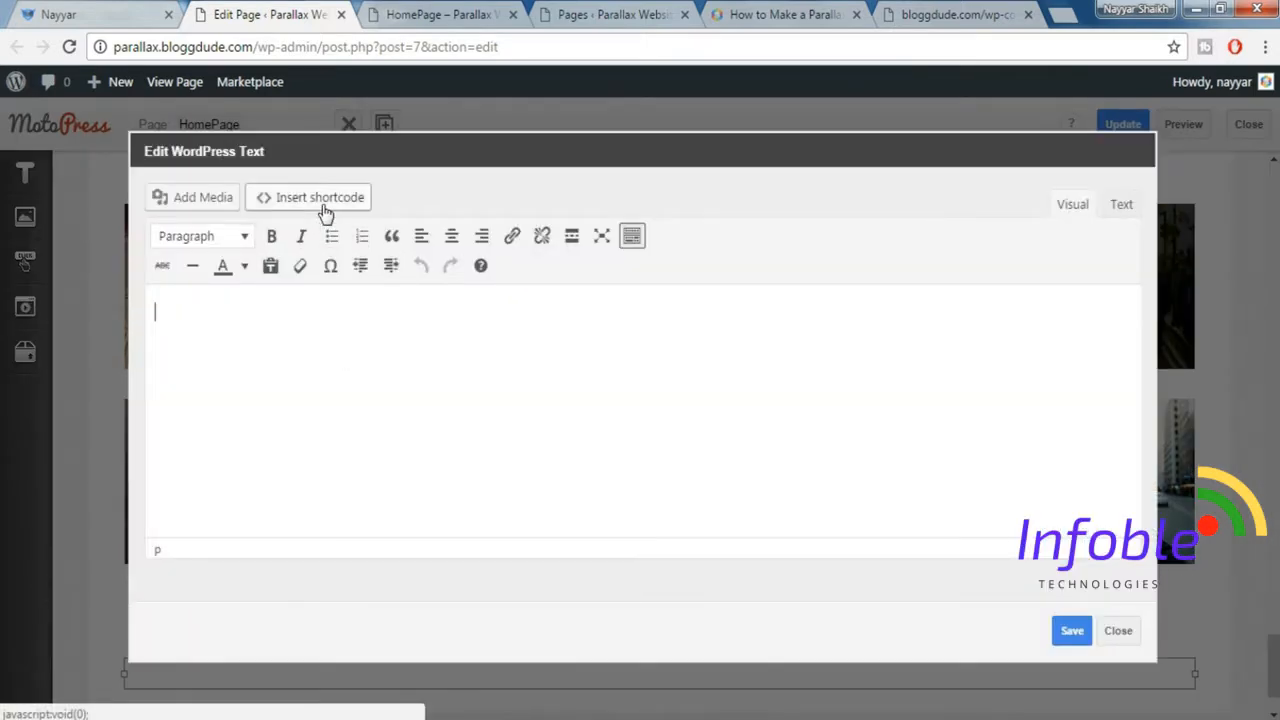
Insert a Box shortcode with the Vertical align preset and the Top Left background image position into the text widget.
{"action": "left_click", "coordinate": [325, 210]}
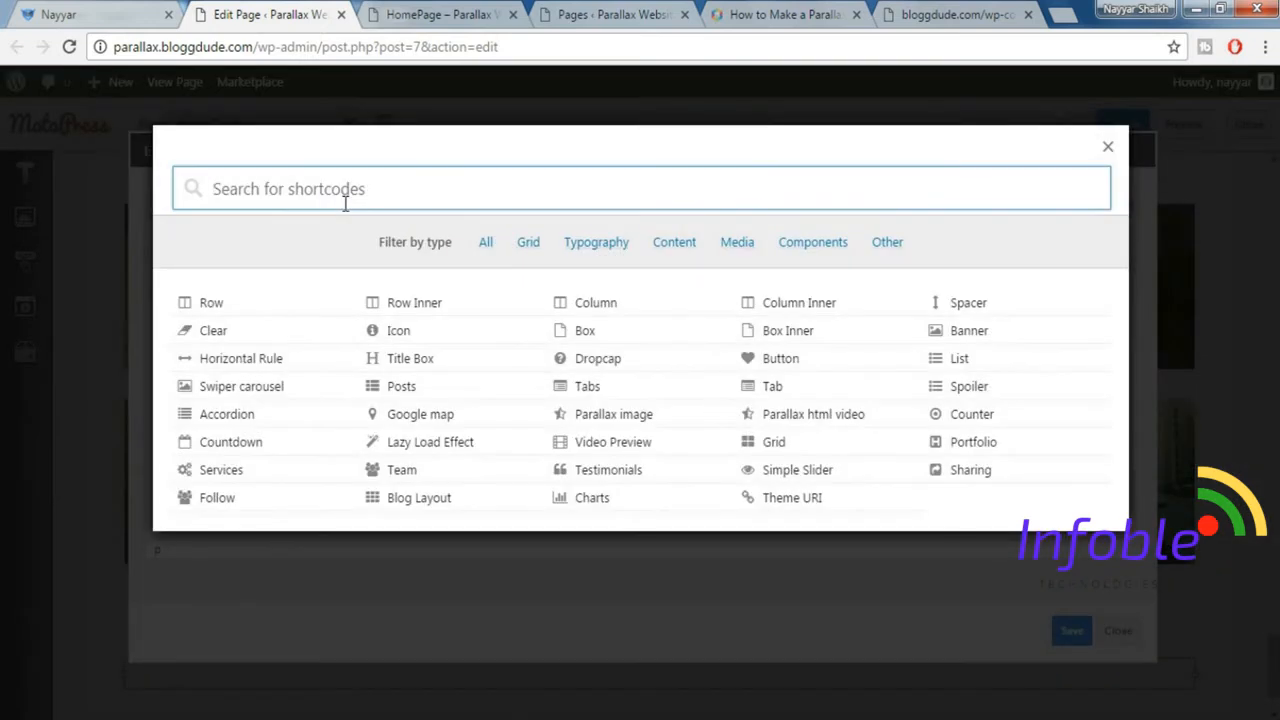
{"action": "type", "text": "box"}
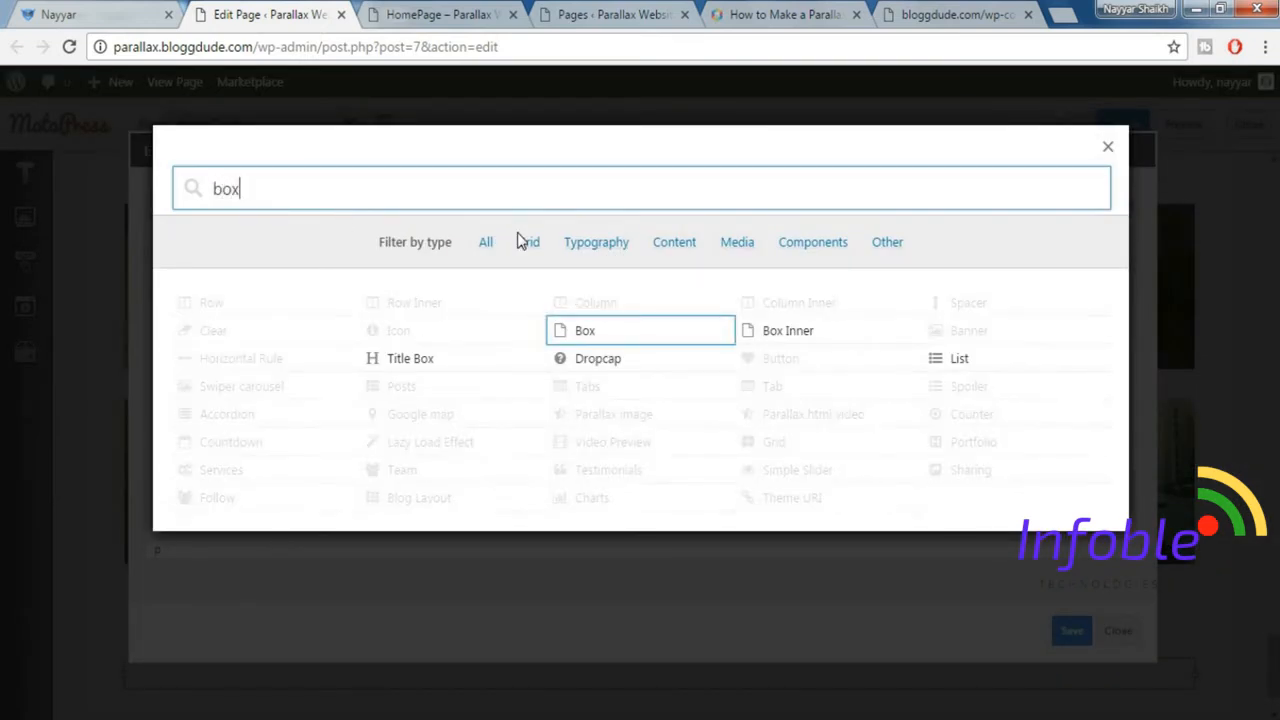
{"action": "left_click", "coordinate": [656, 341]}
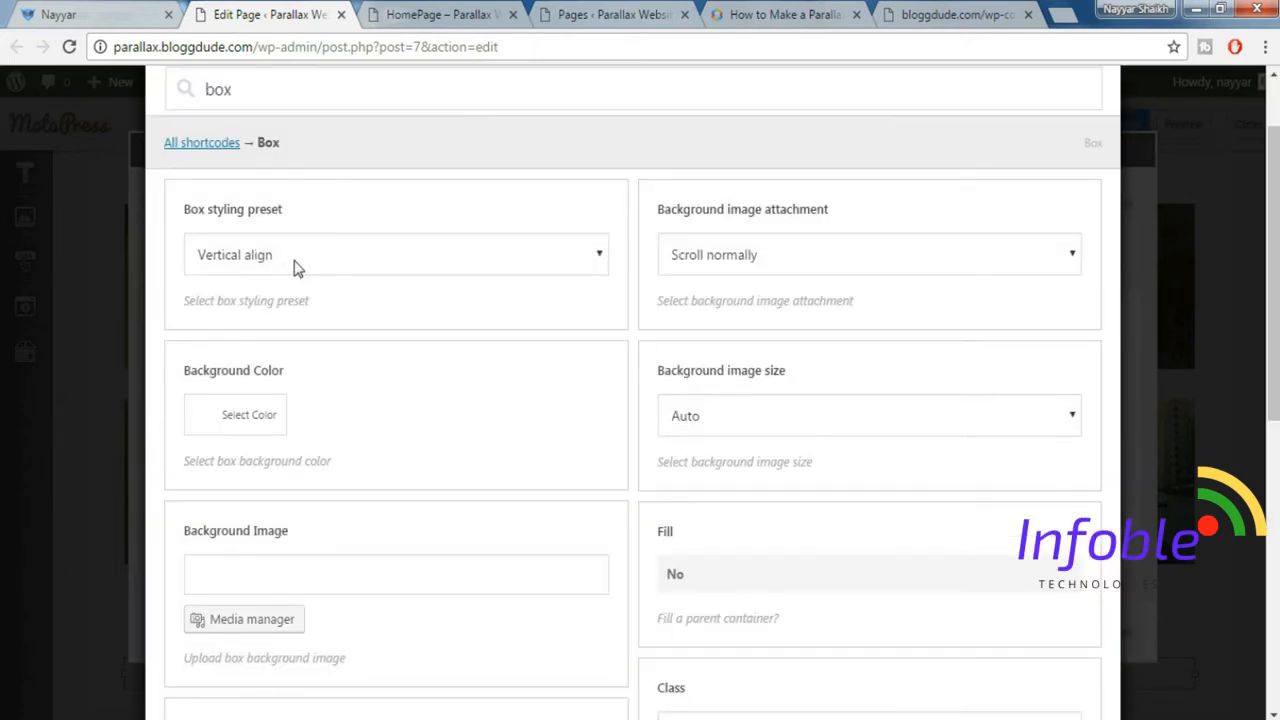
{"action": "left_click", "coordinate": [296, 268]}
{"action": "left_click", "coordinate": [271, 347]}
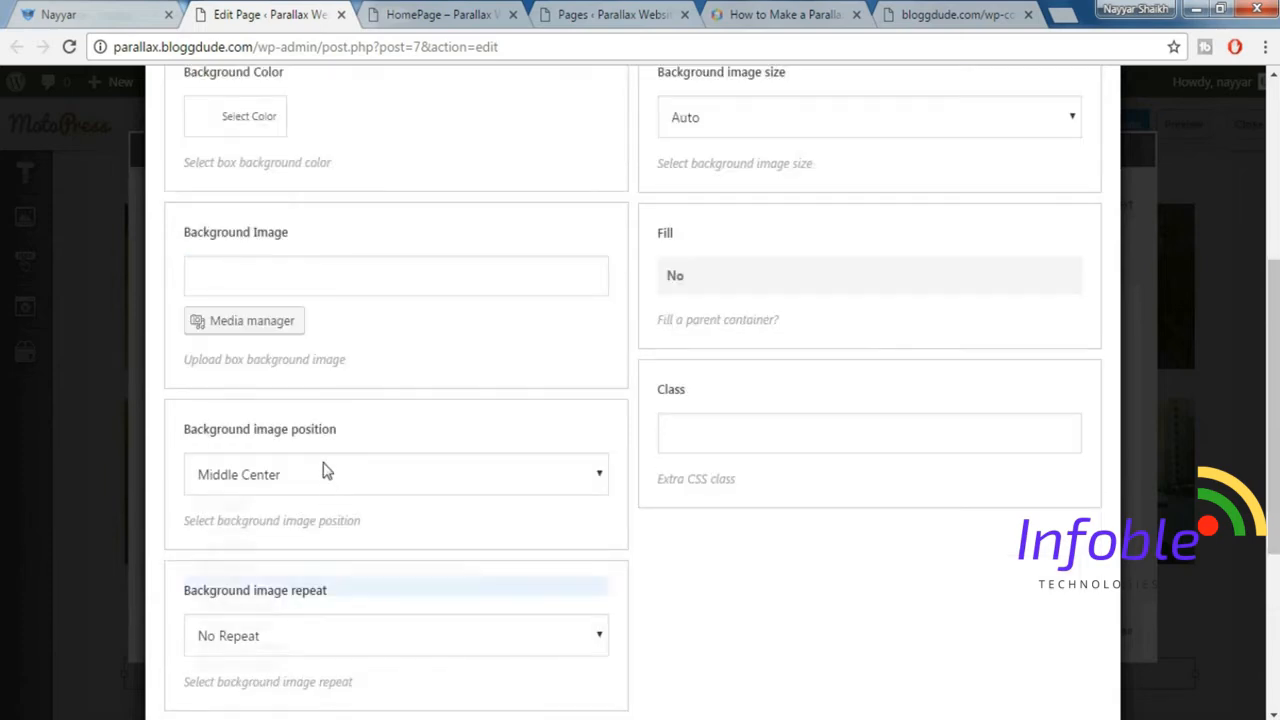
{"action": "left_click", "coordinate": [323, 474]}
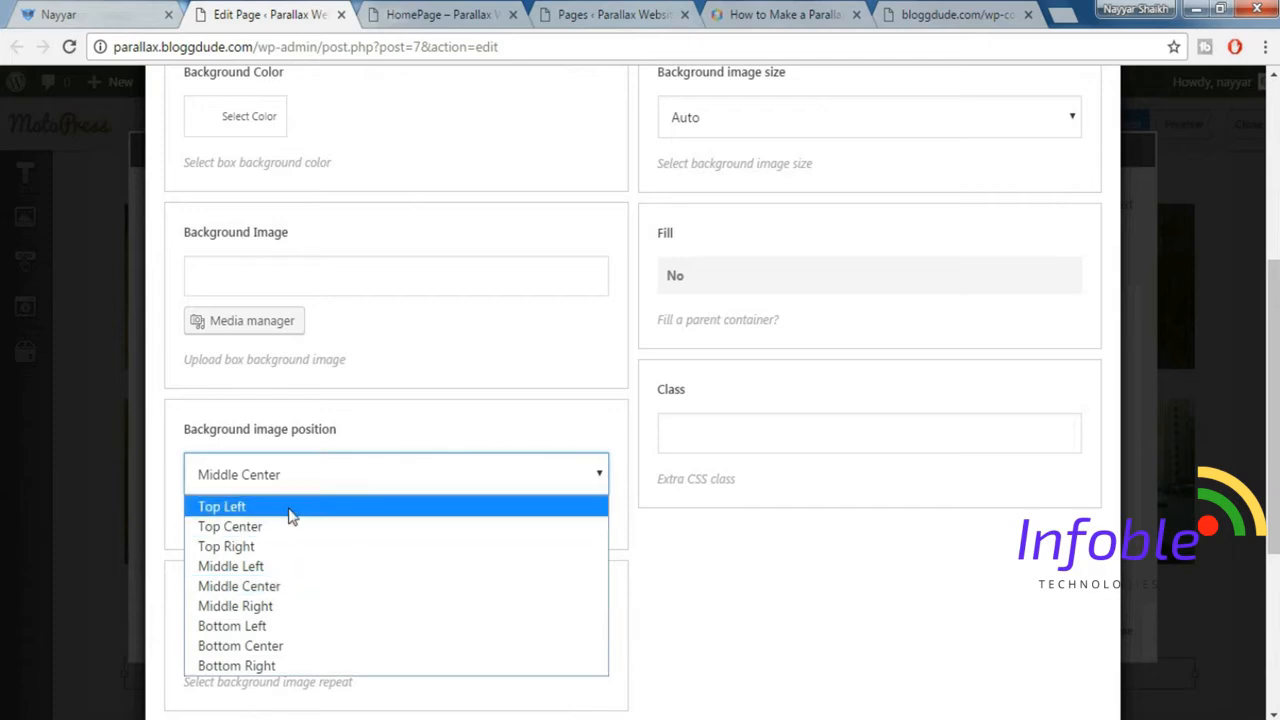
{"action": "left_click", "coordinate": [290, 508]}
{"action": "scroll", "coordinate": [406, 545], "scroll_direction": "down", "scroll_amount": 3}
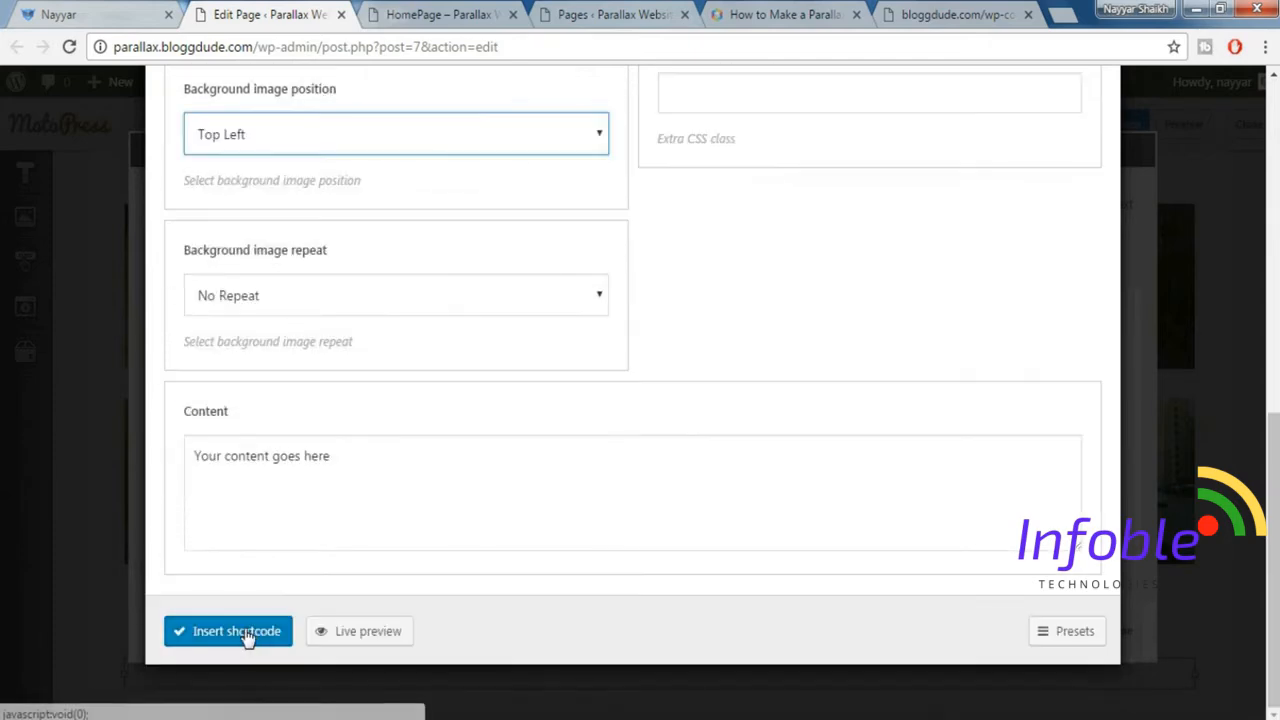
{"action": "left_click", "coordinate": [248, 633]}
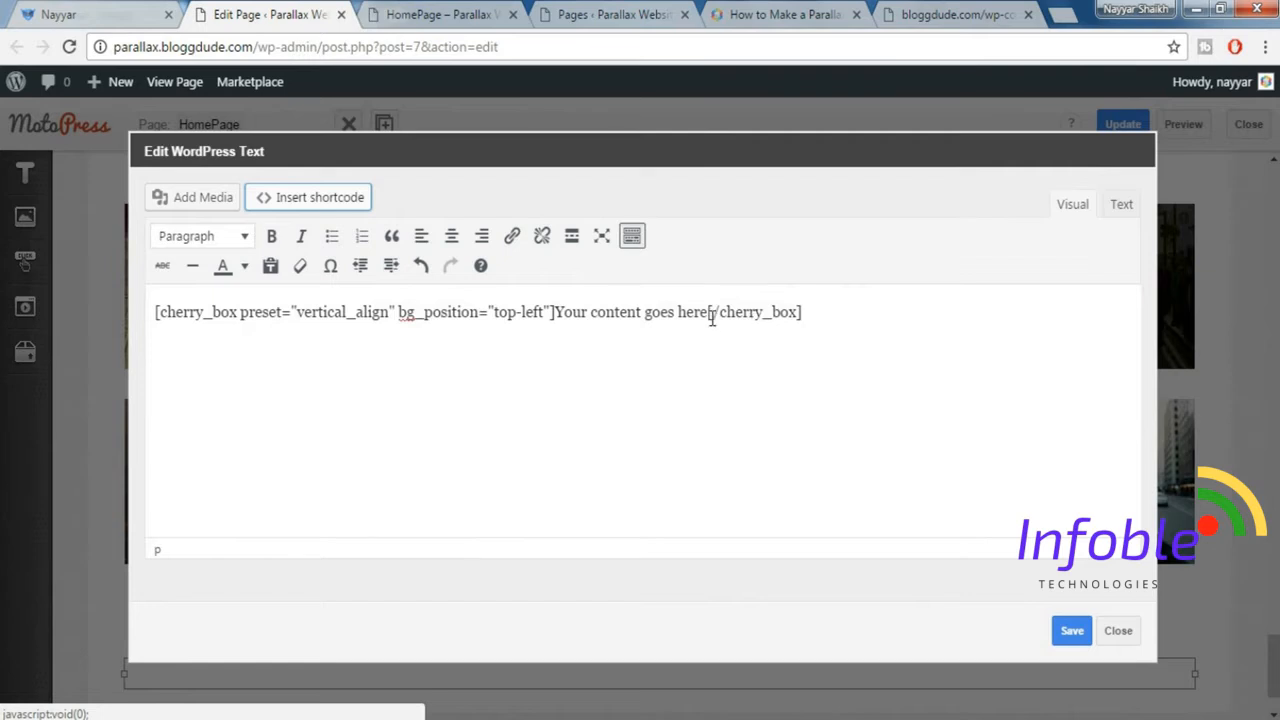
Remove the placeholder content from the box shortcode and open a blank line between its opening and closing tags.
{"action": "left_click_drag", "start_coordinate": [556, 312], "coordinate": [710, 305]}
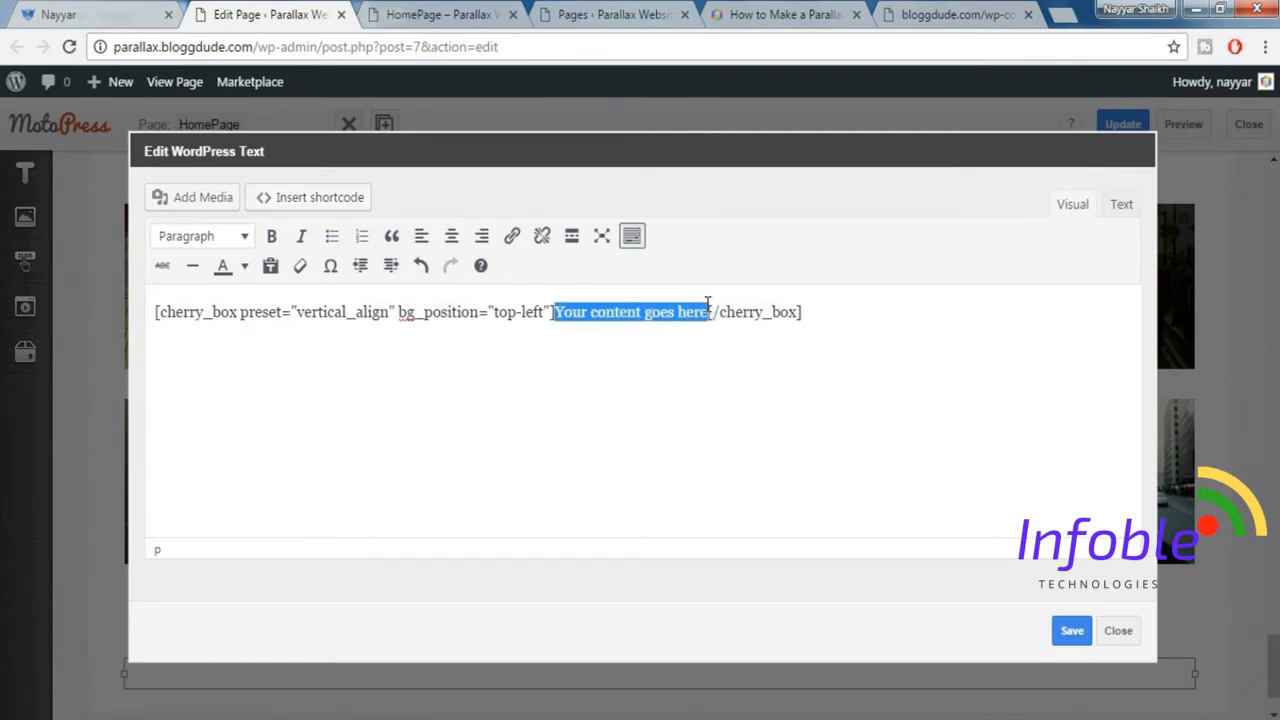
{"action": "key", "text": "BackSpace"}
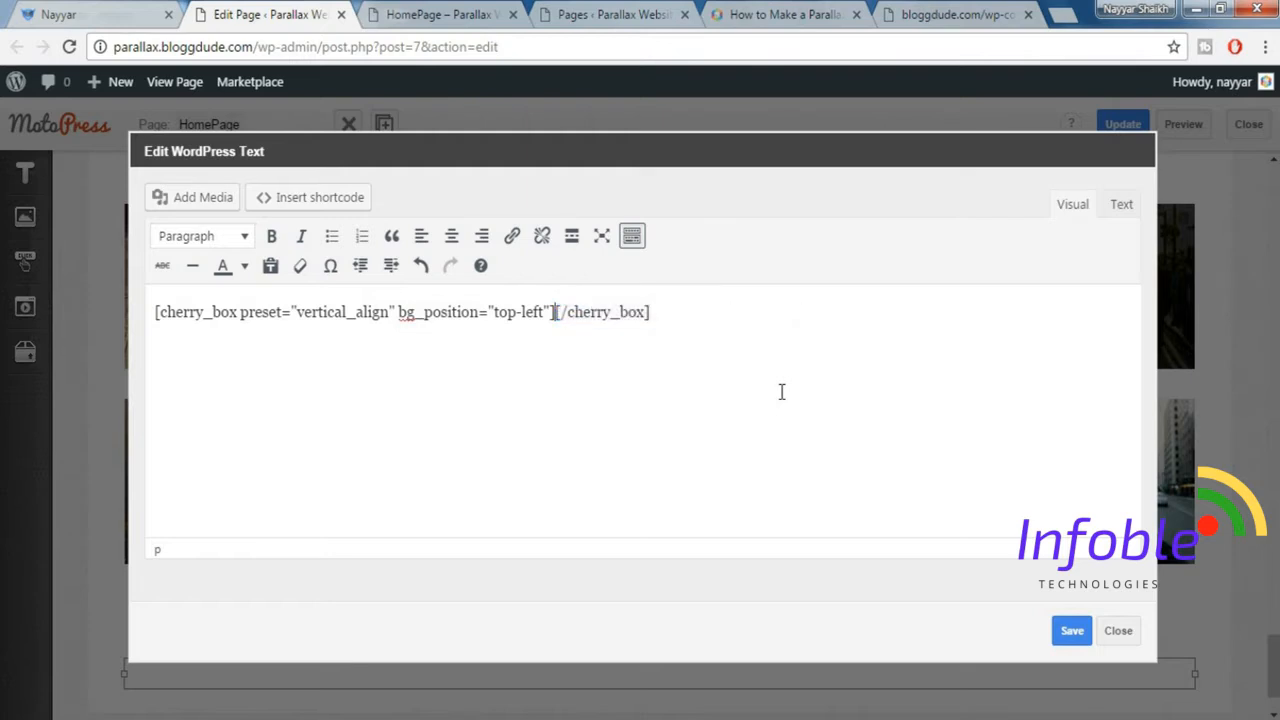
{"action": "key", "text": "Return"}
{"action": "key", "text": "Return"}
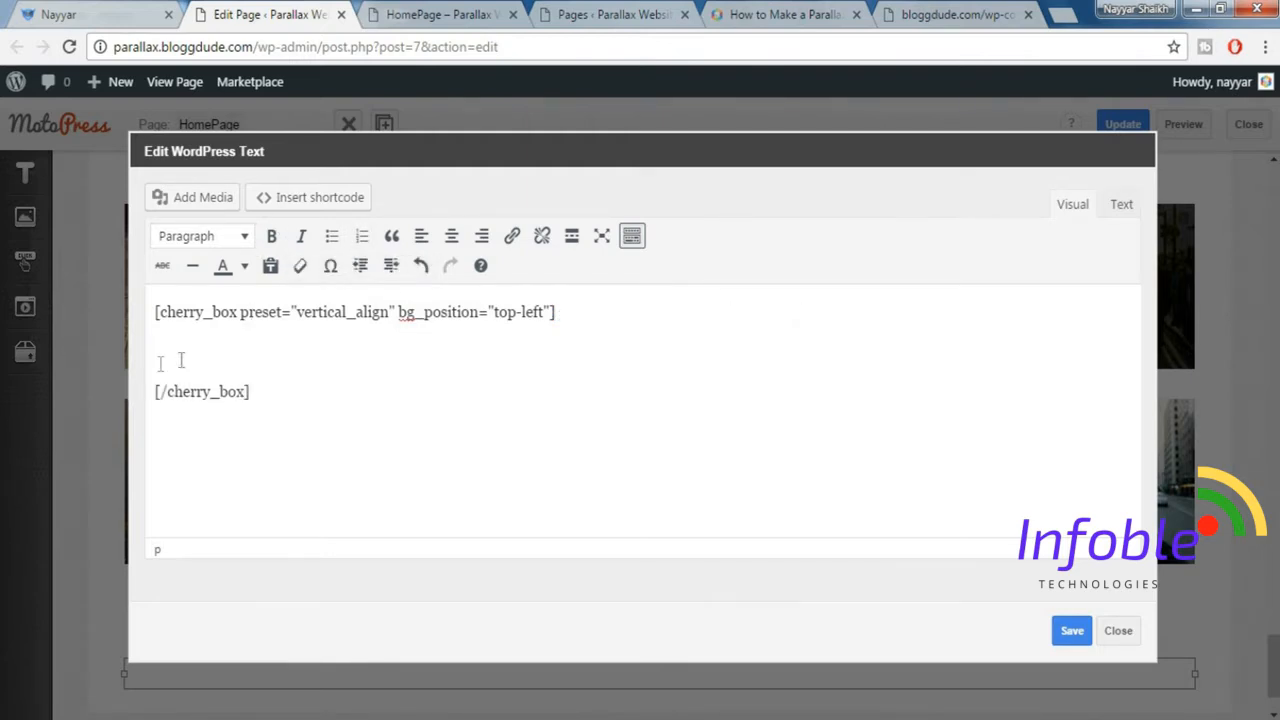
Check the feature icons on the demo homepage and choose the fa-check icon for a new Icon shortcode inside the box.
{"action": "left_click", "coordinate": [62, 12]}
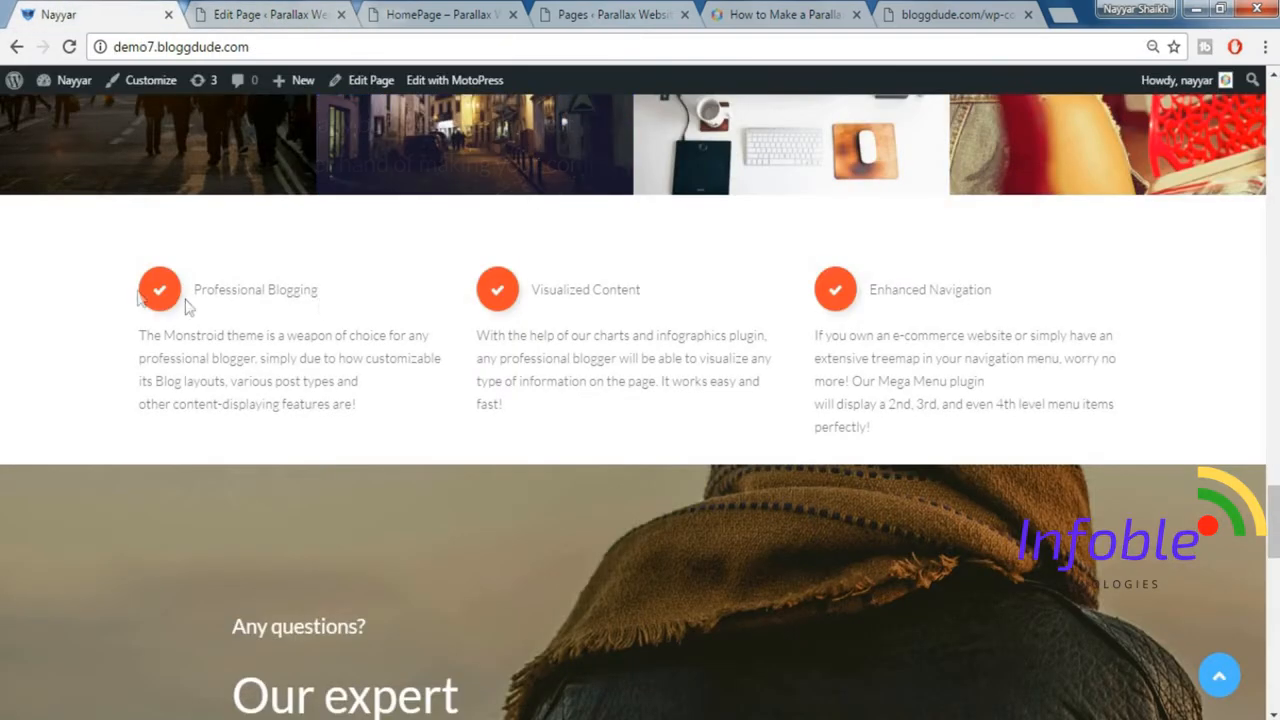
{"action": "left_click", "coordinate": [285, 14]}
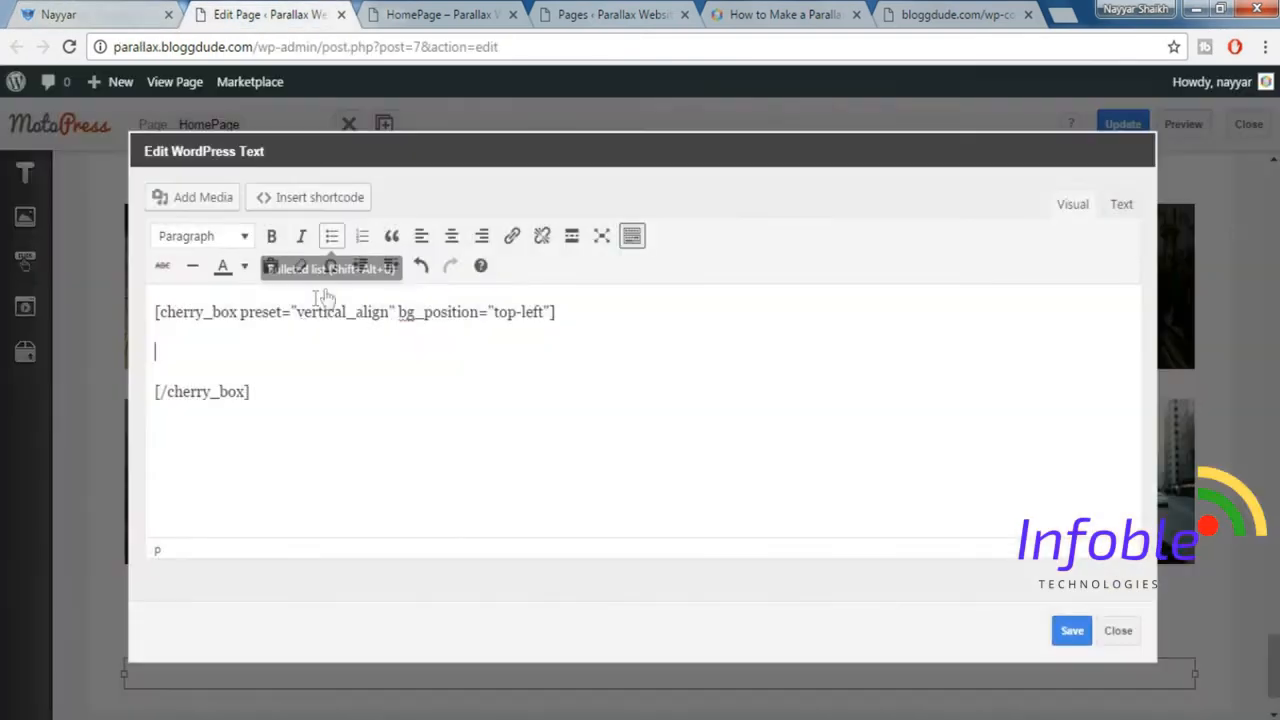
{"action": "left_click", "coordinate": [322, 206]}
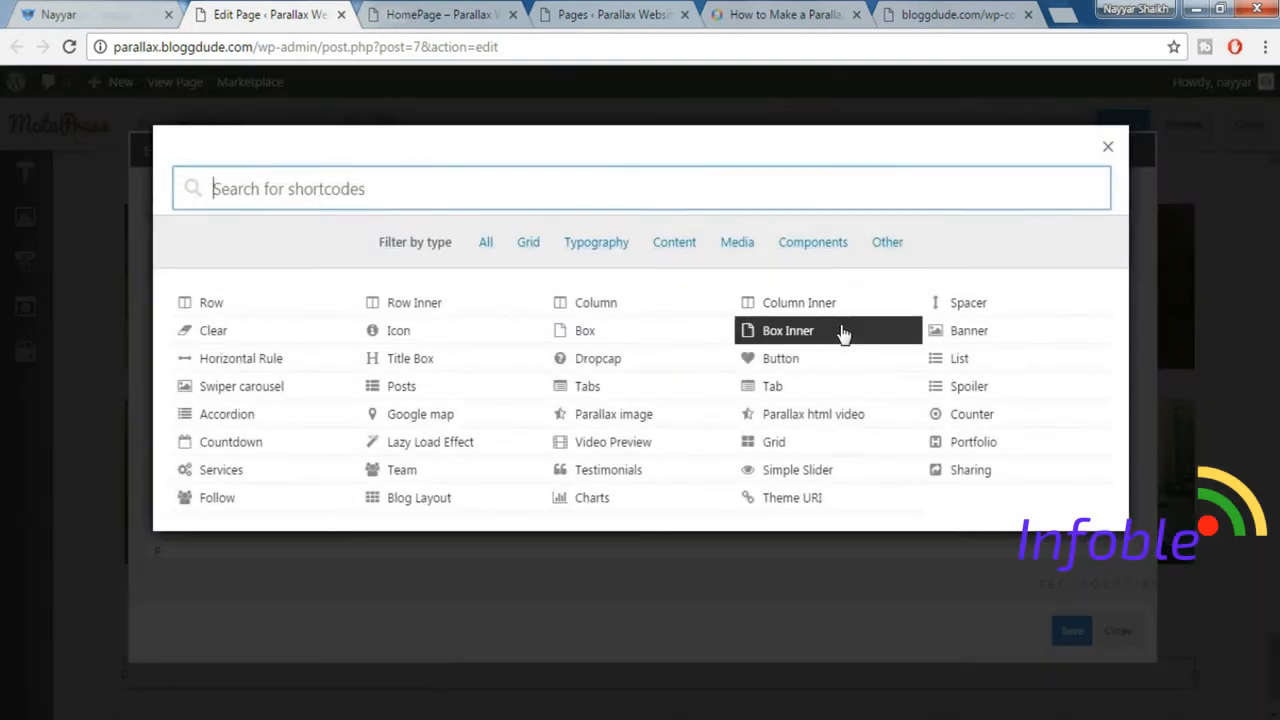
{"action": "type", "text": "icon"}
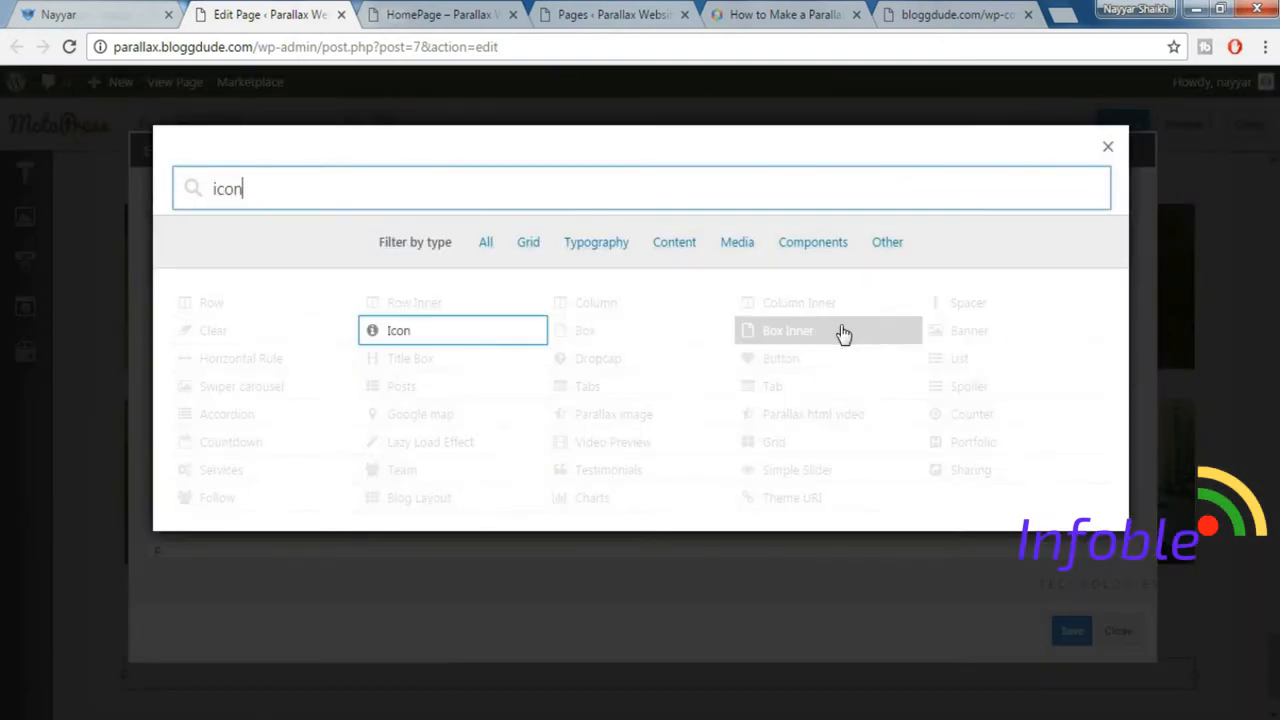
{"action": "left_click", "coordinate": [421, 340]}
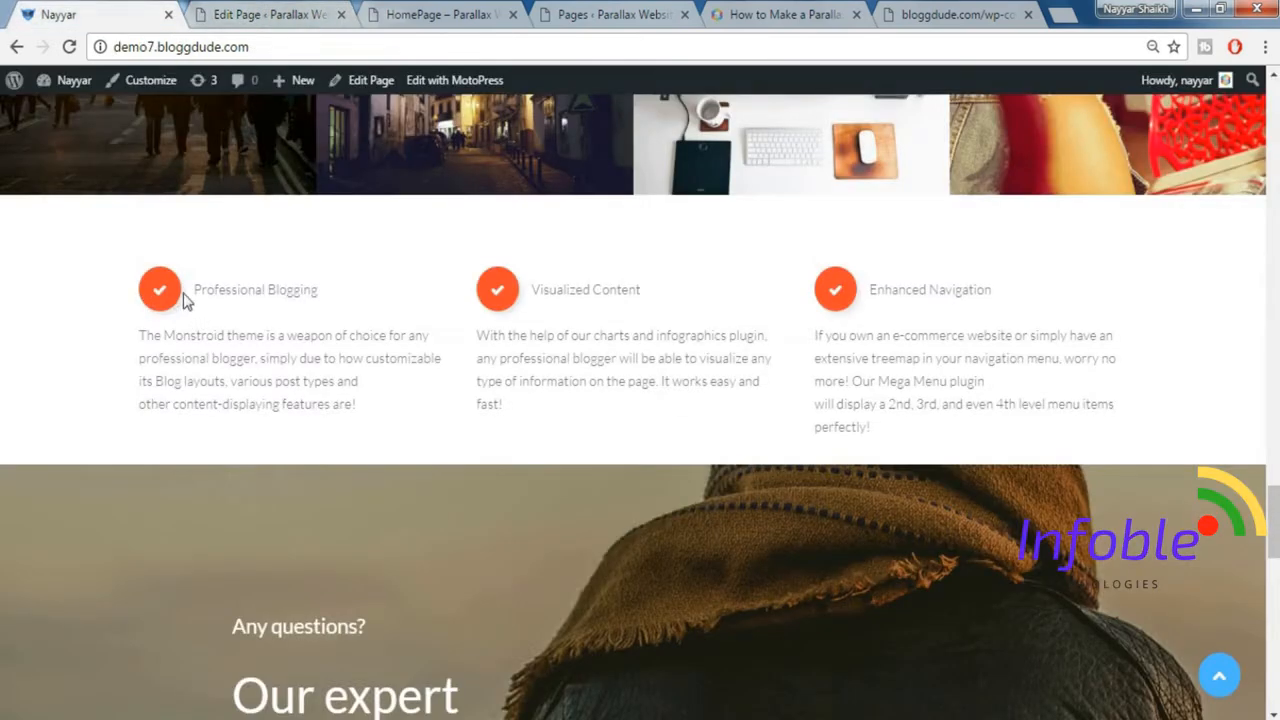
{"action": "left_click", "coordinate": [251, 22]}
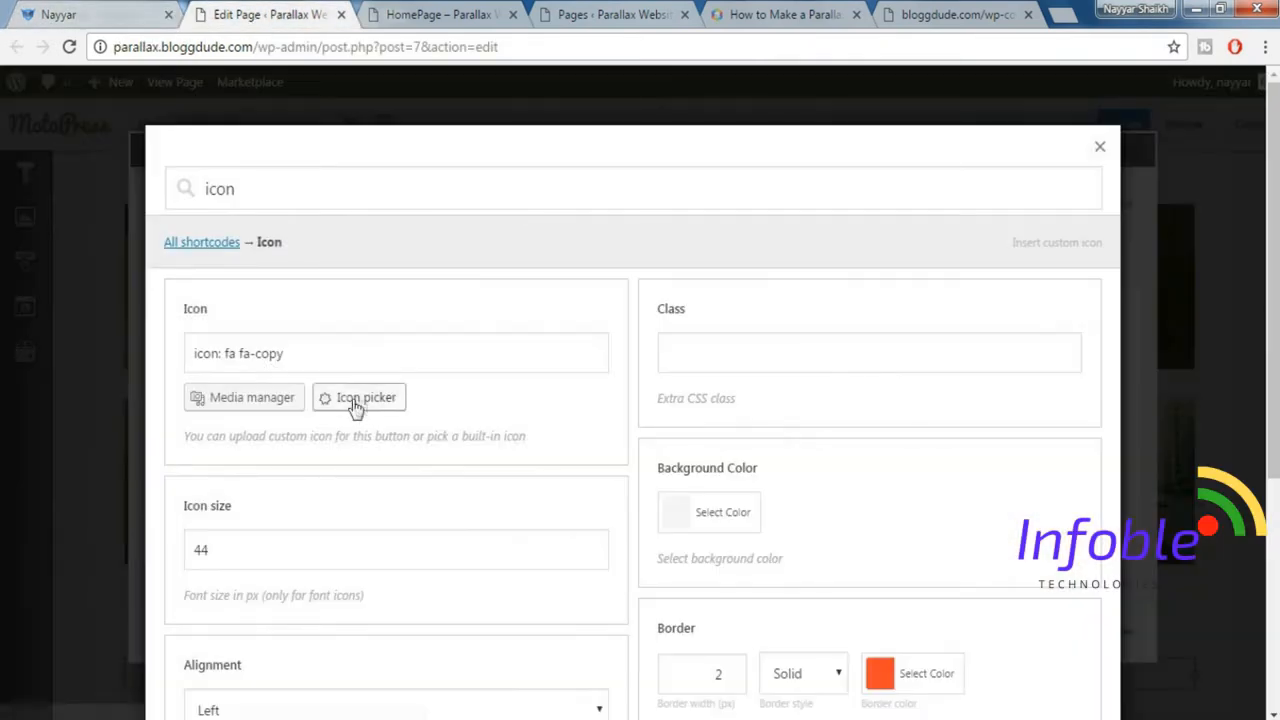
{"action": "left_click", "coordinate": [374, 401]}
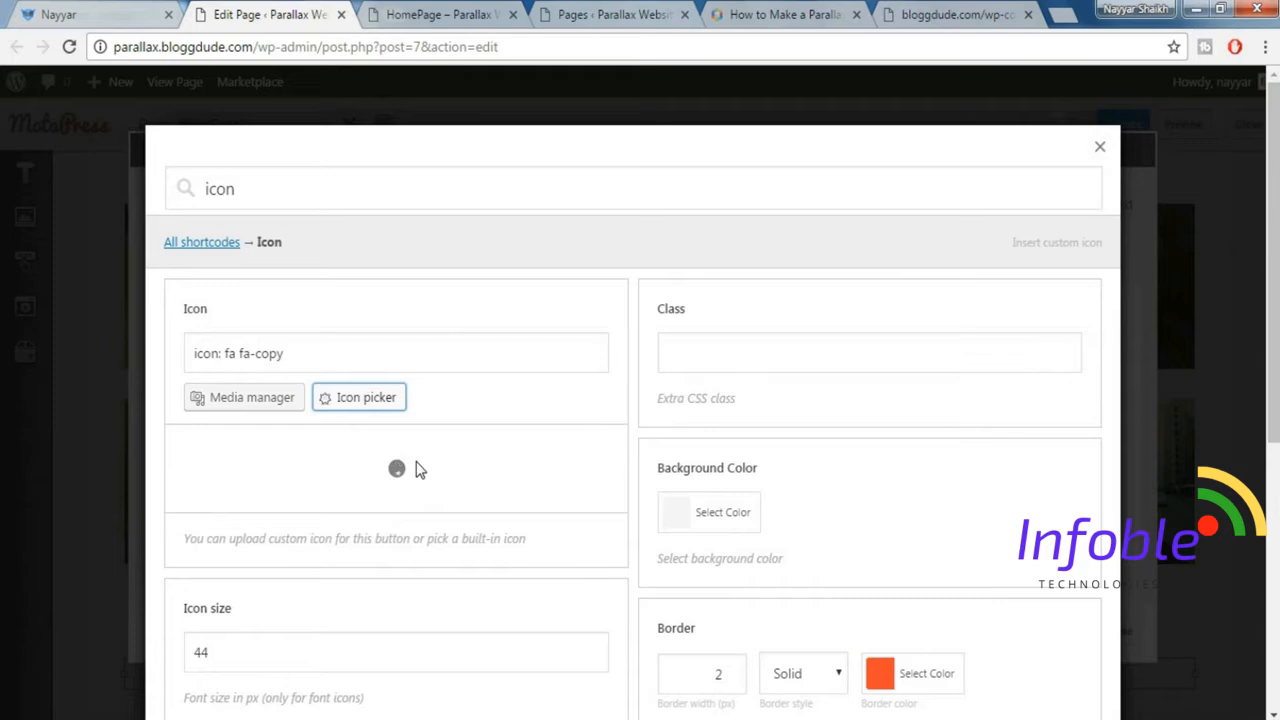
{"action": "left_click", "coordinate": [363, 452]}
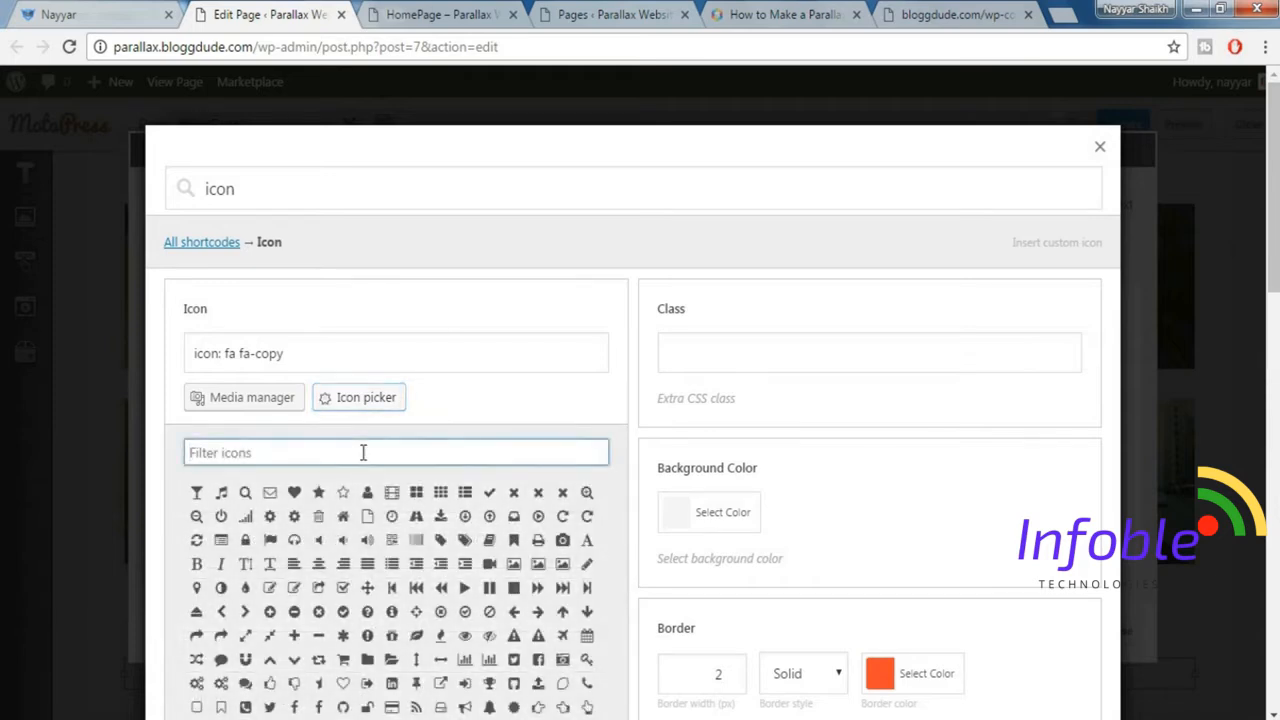
{"action": "type", "text": "check"}
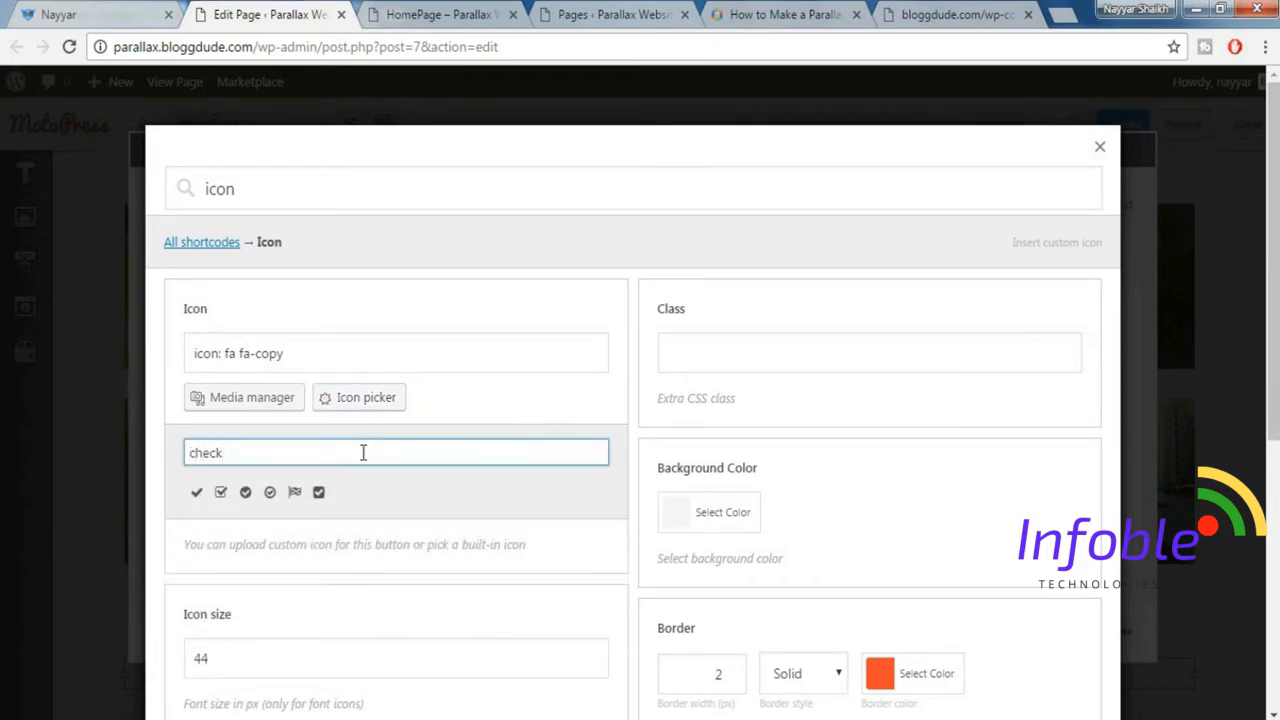
{"action": "left_click", "coordinate": [197, 492]}
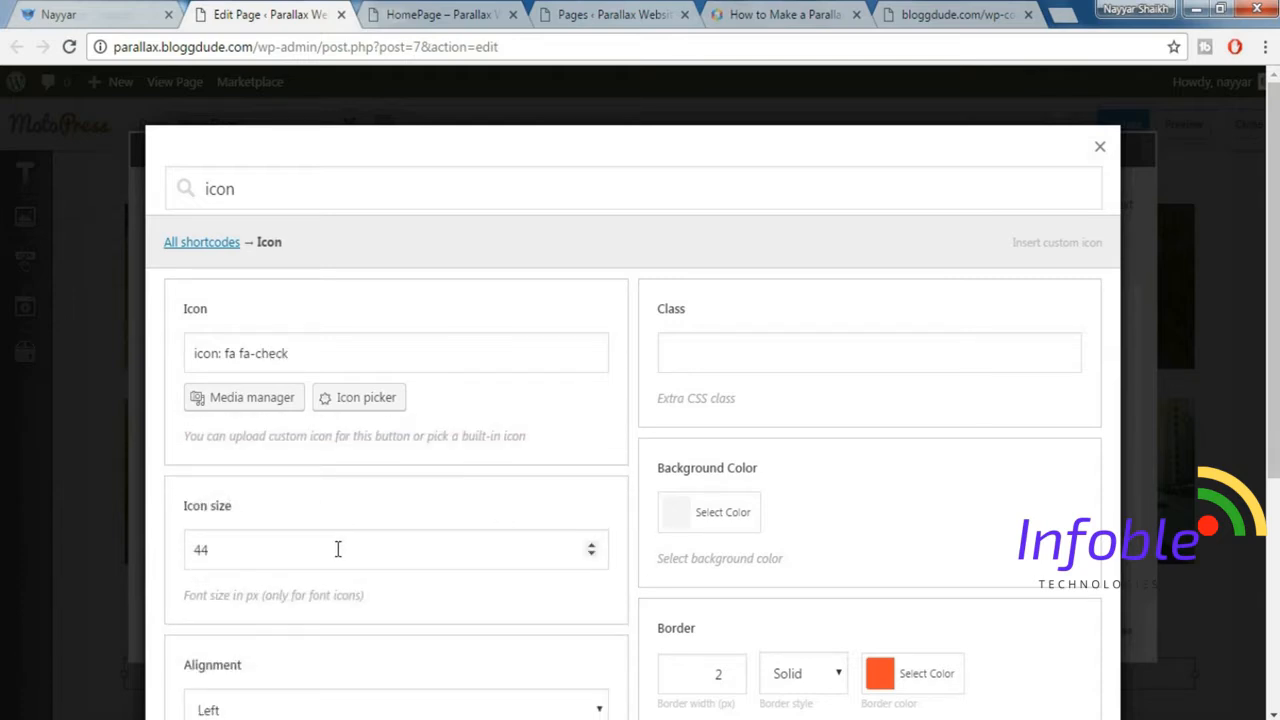
Set the icon size to 17 and insert the left-aligned round Icon shortcode between the box tags.
{"action": "left_click_drag", "start_coordinate": [338, 549], "coordinate": [160, 540]}
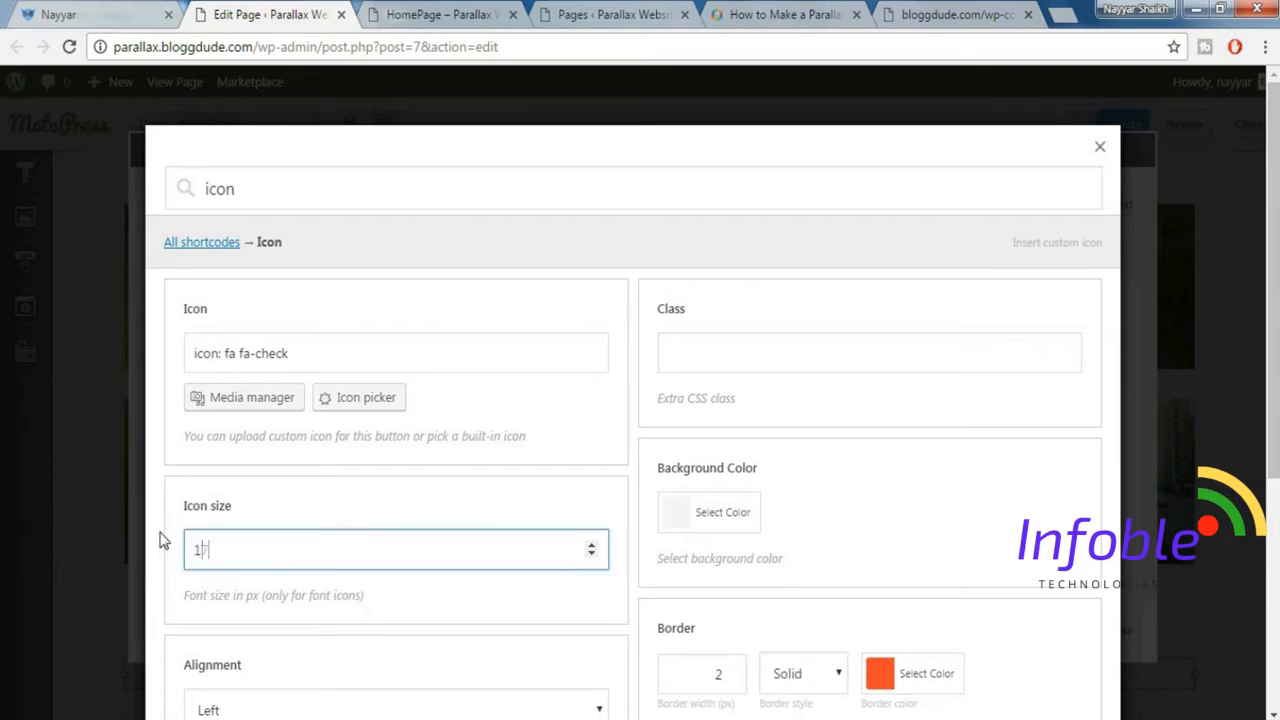
{"action": "scroll", "coordinate": [222, 502], "scroll_direction": "down", "scroll_amount": 1}
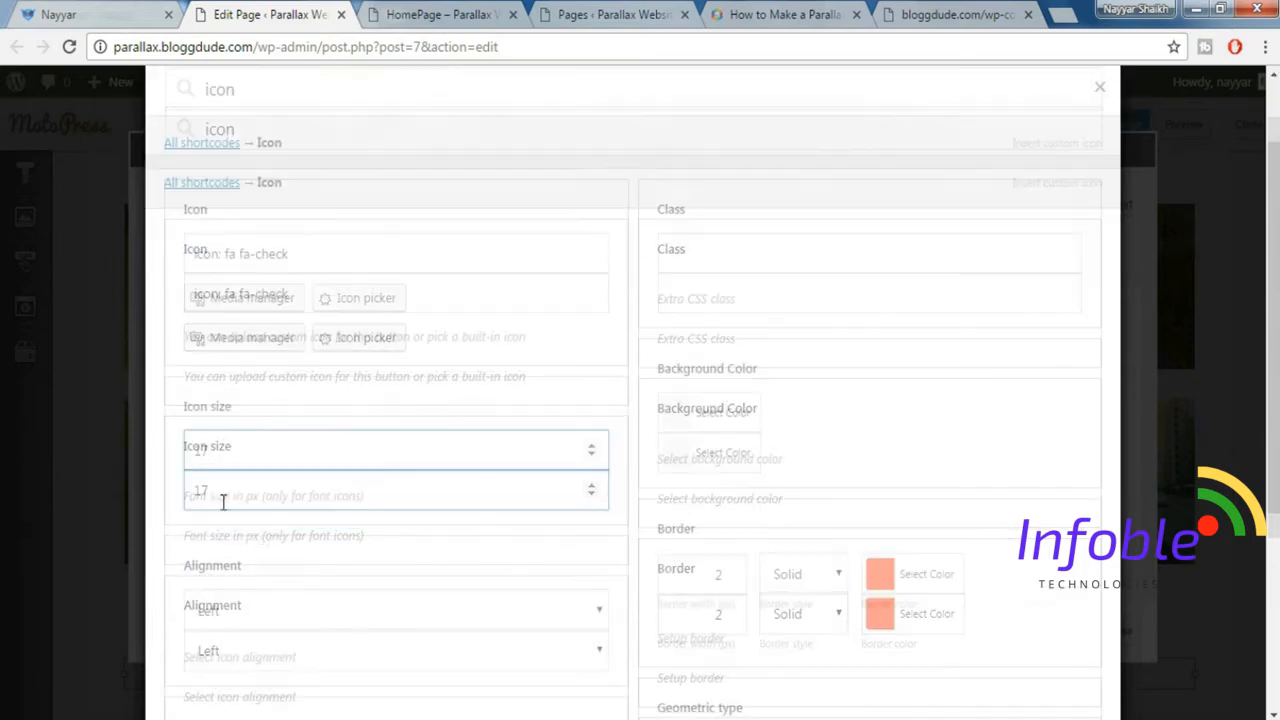
{"action": "scroll", "coordinate": [301, 571], "scroll_direction": "down", "scroll_amount": 1}
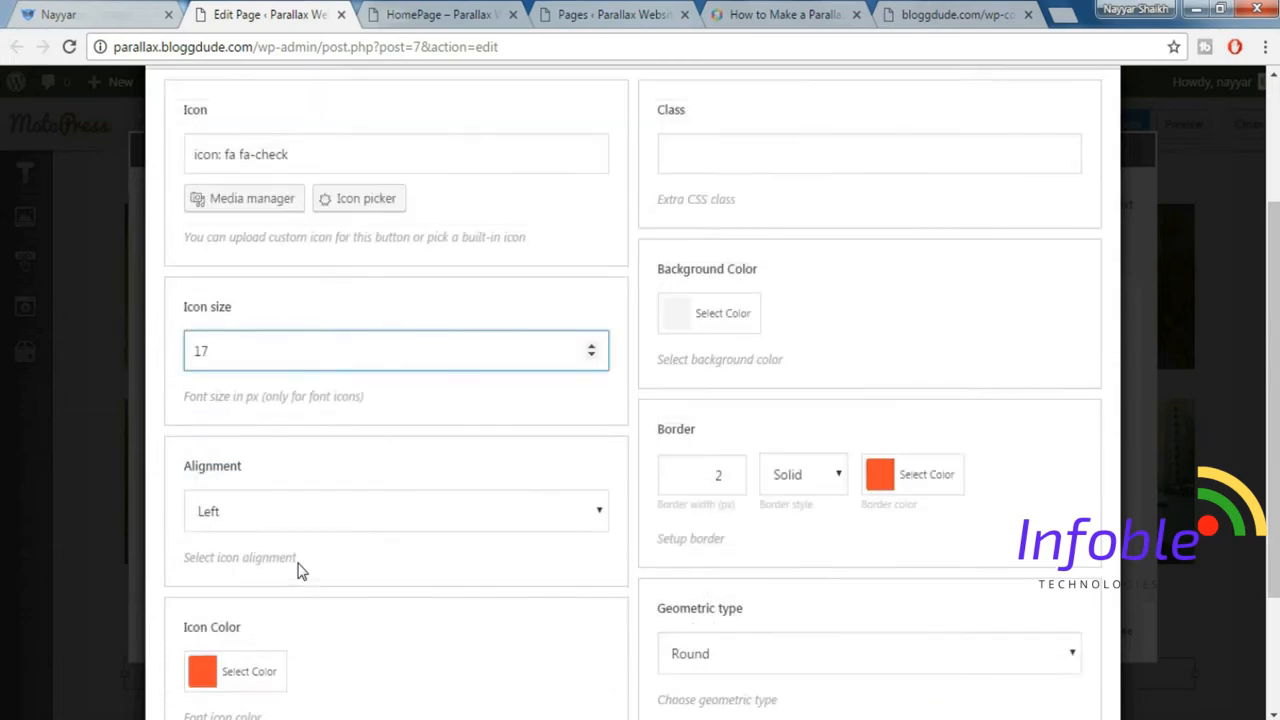
{"action": "scroll", "coordinate": [301, 571], "scroll_direction": "down", "scroll_amount": 1}
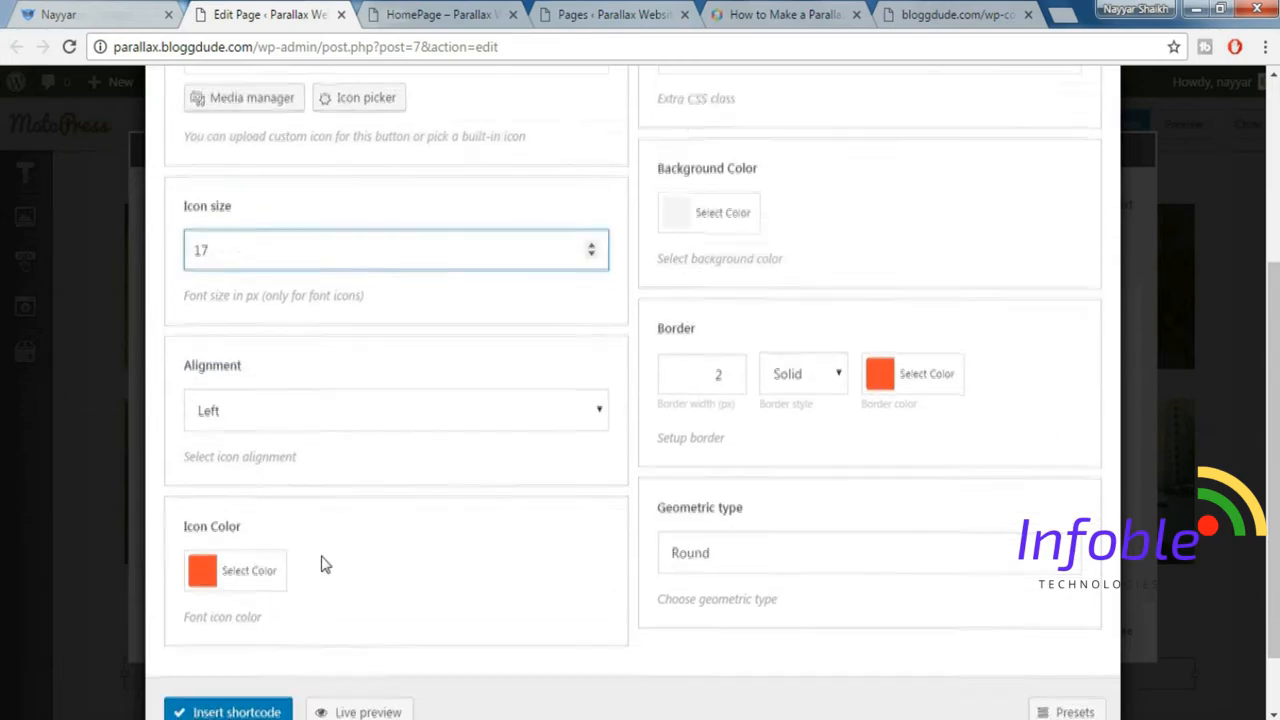
{"action": "scroll", "coordinate": [330, 566], "scroll_direction": "down", "scroll_amount": 1}
{"action": "scroll", "coordinate": [350, 568], "scroll_direction": "up", "scroll_amount": 1}
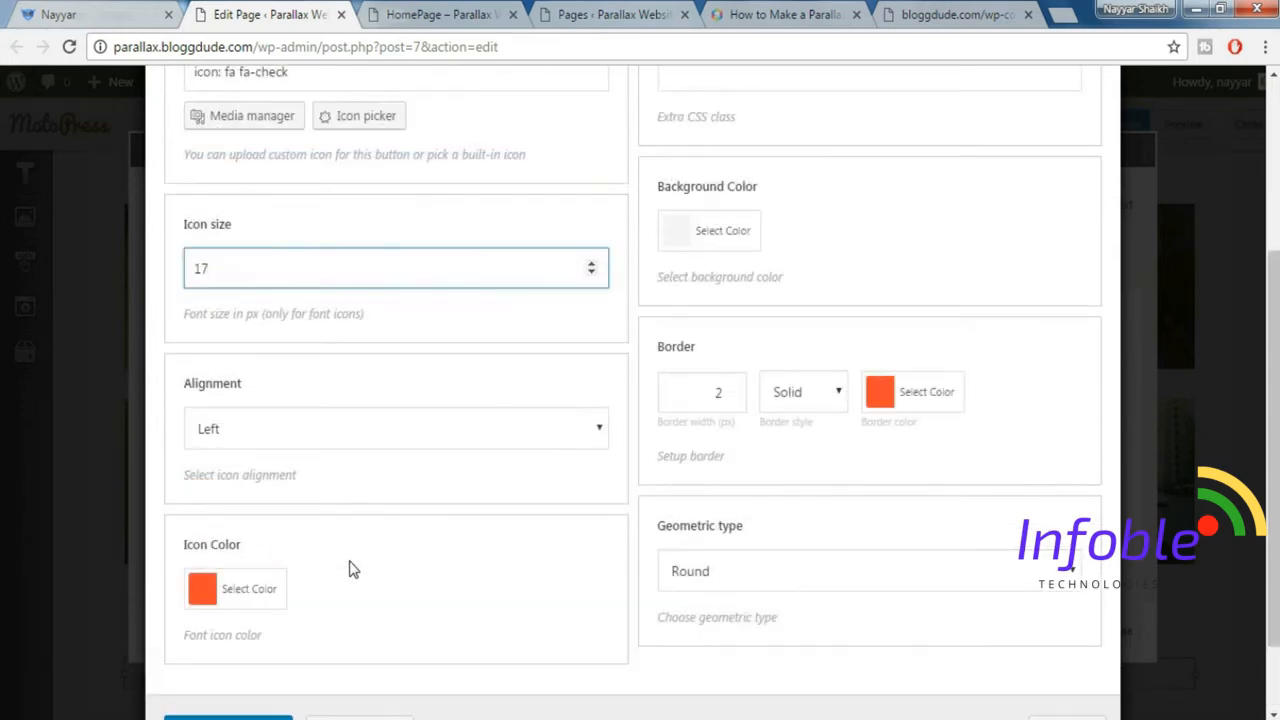
{"action": "scroll", "coordinate": [351, 569], "scroll_direction": "up", "scroll_amount": 1}
{"action": "scroll", "coordinate": [787, 572], "scroll_direction": "down", "scroll_amount": 1}
{"action": "left_click", "coordinate": [72, 14]}
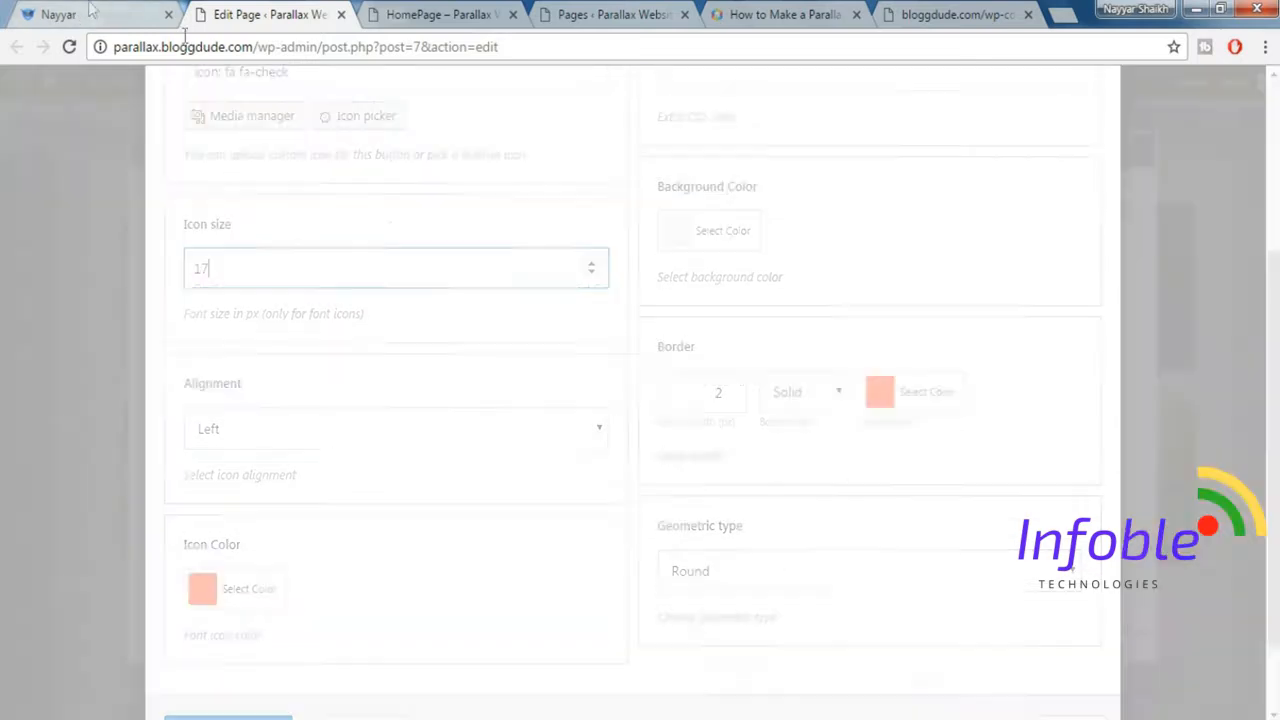
{"action": "left_click", "coordinate": [244, 13]}
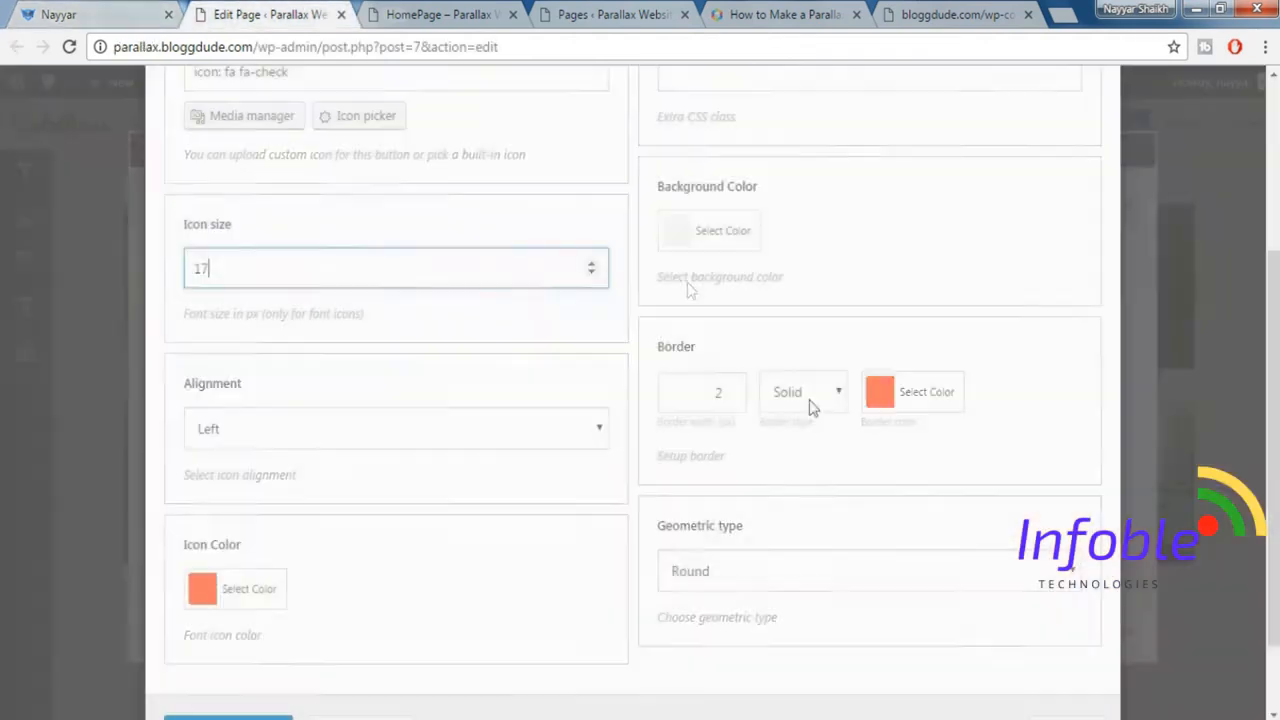
{"action": "scroll", "coordinate": [893, 392], "scroll_direction": "up", "scroll_amount": 2}
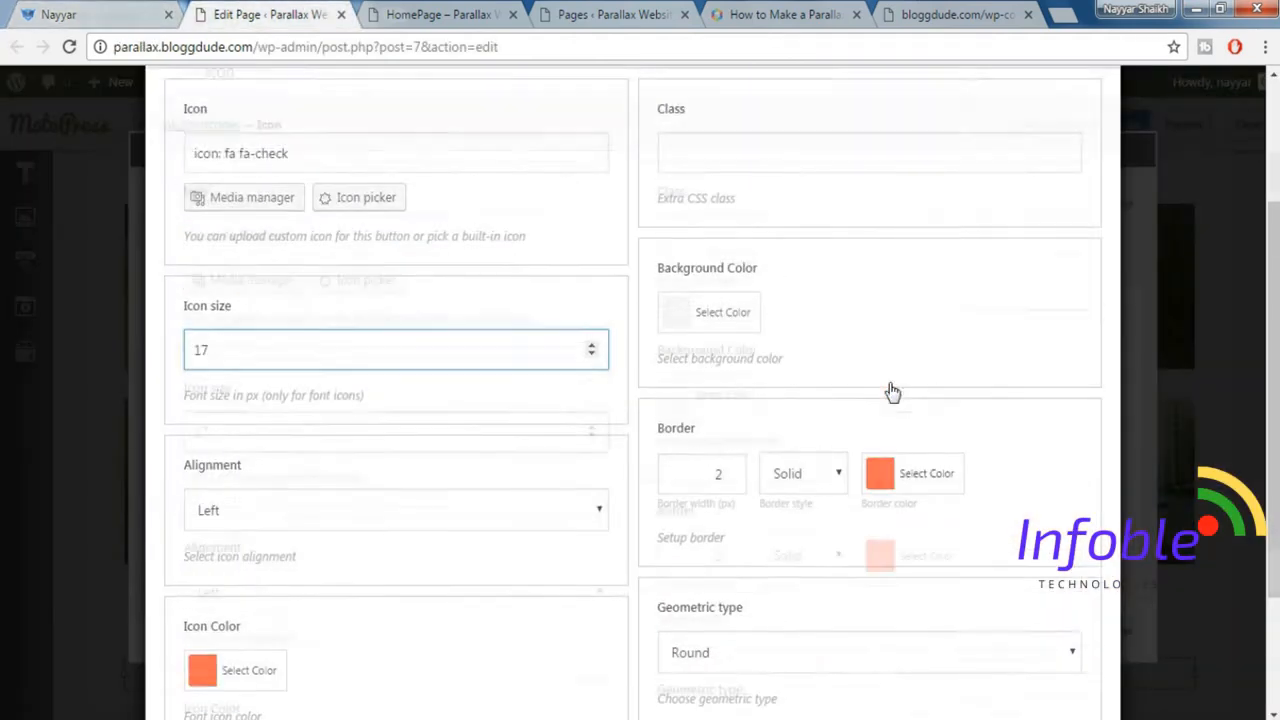
{"action": "scroll", "coordinate": [893, 392], "scroll_direction": "down", "scroll_amount": 3}
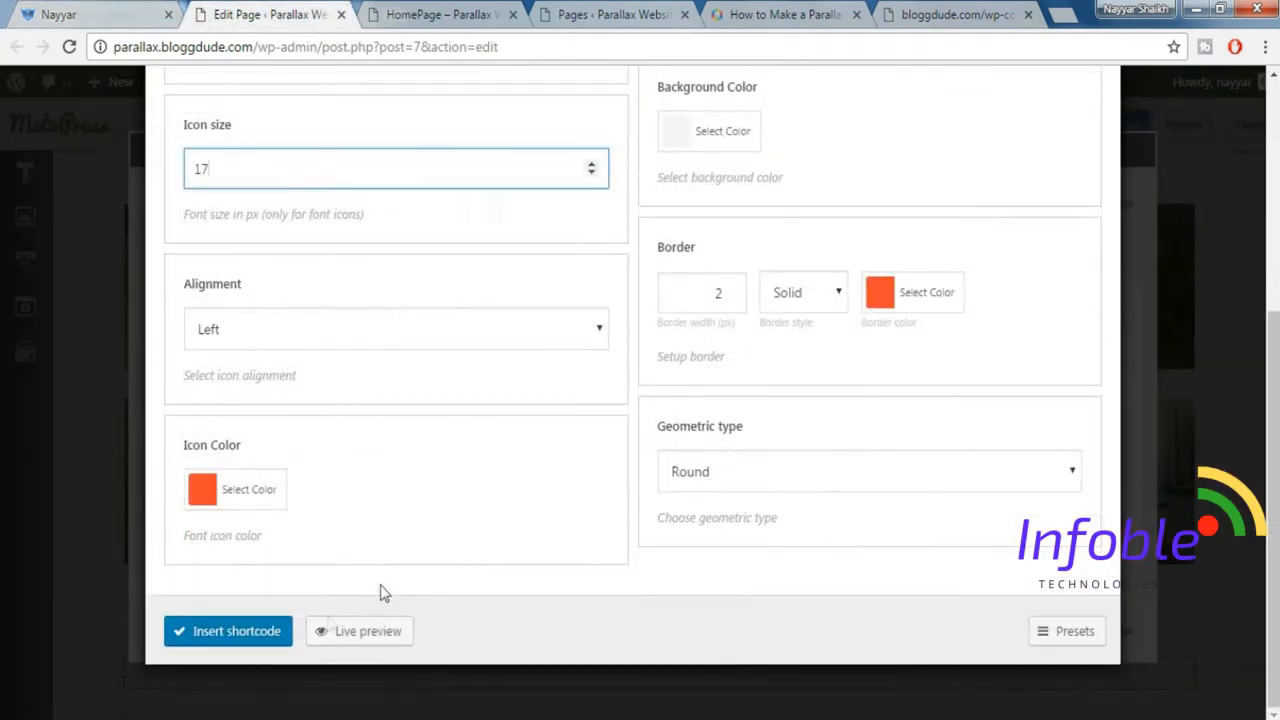
{"action": "left_click", "coordinate": [240, 645]}
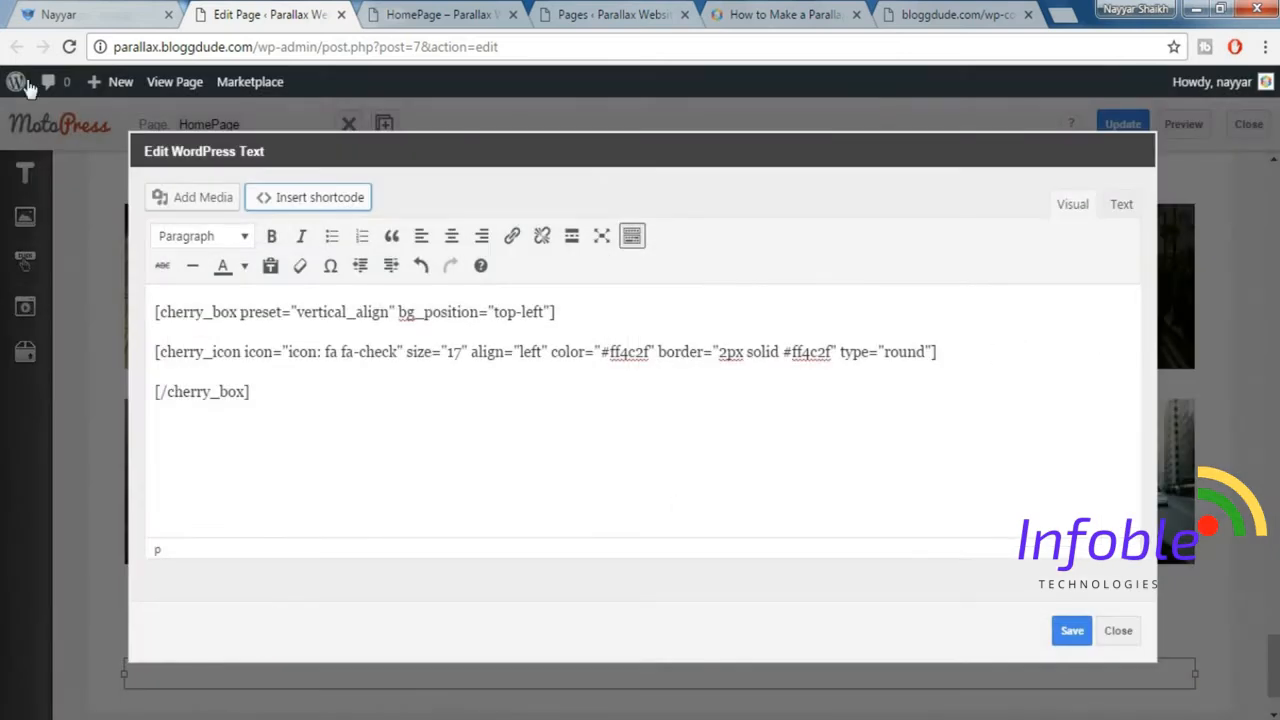
Copy the "Professional Blogging" heading from the demo homepage and paste it on a new line below the icon shortcode.
{"action": "left_click", "coordinate": [110, 14]}
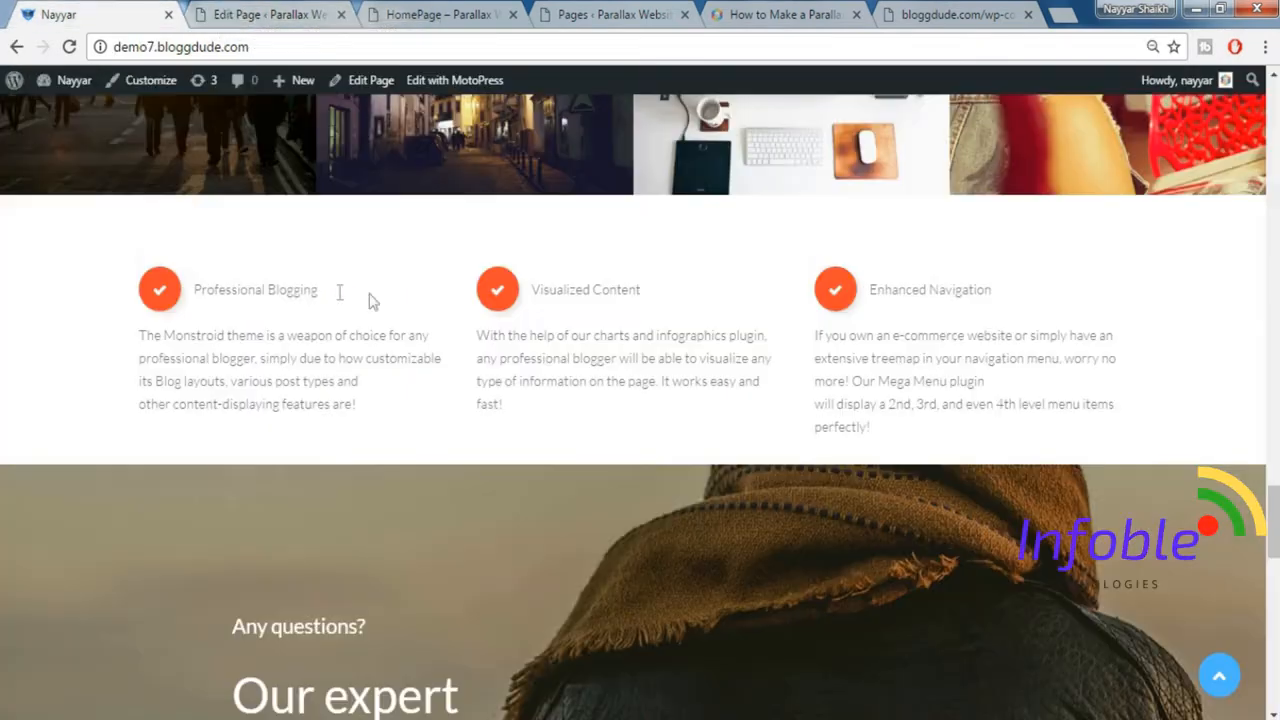
{"action": "left_click_drag", "start_coordinate": [368, 294], "coordinate": [193, 283]}
{"action": "key", "text": "ctrl+c"}
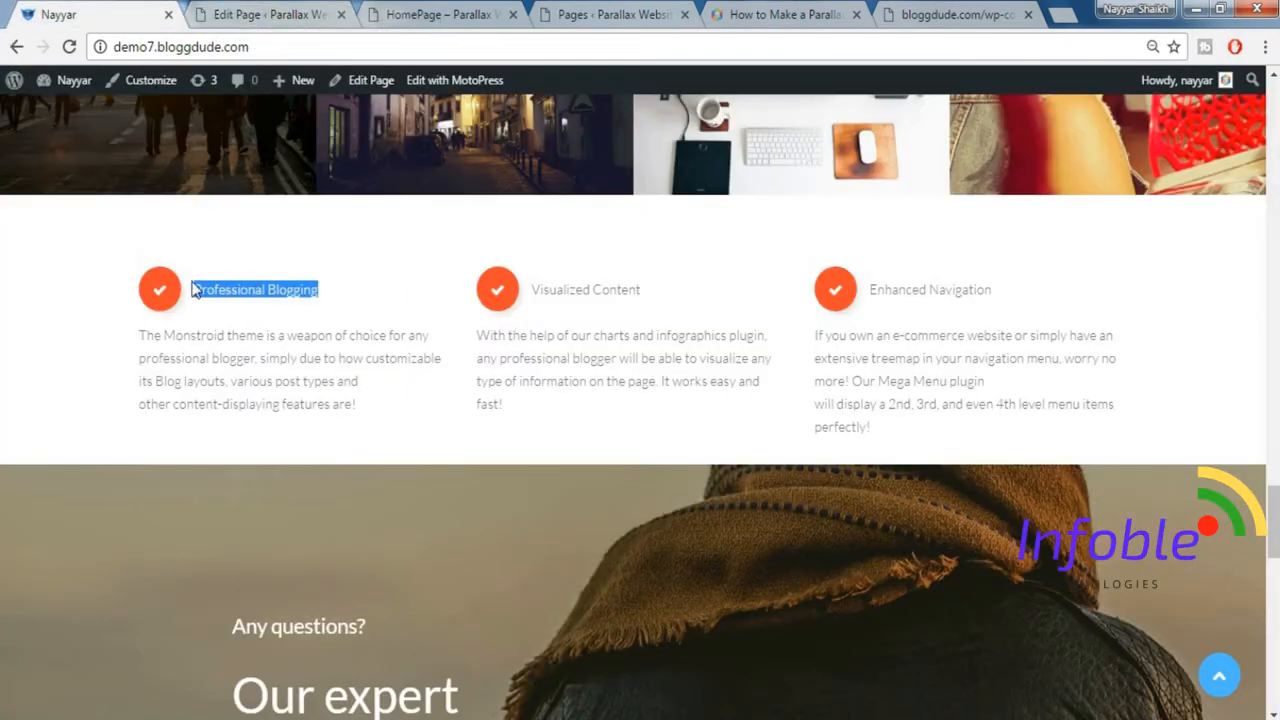
{"action": "left_click", "coordinate": [280, 14]}
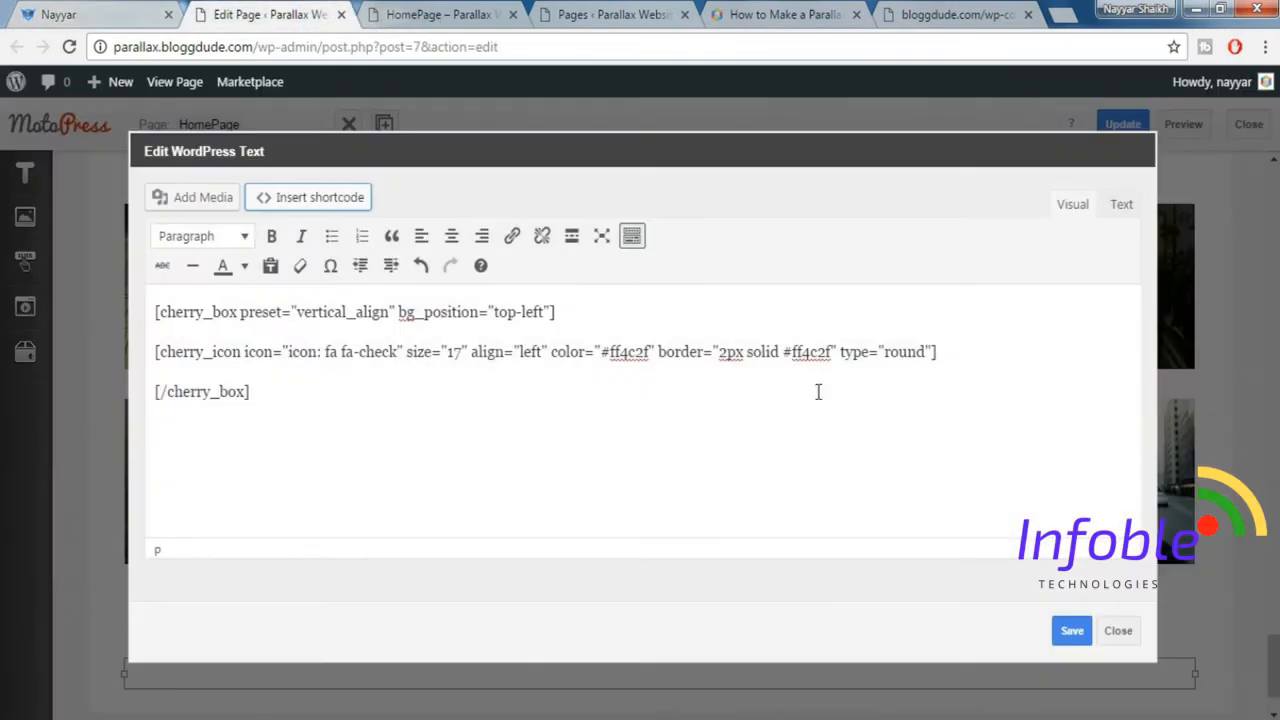
{"action": "left_click", "coordinate": [948, 357]}
{"action": "key", "text": "Return"}
{"action": "key", "text": "ctrl+v"}
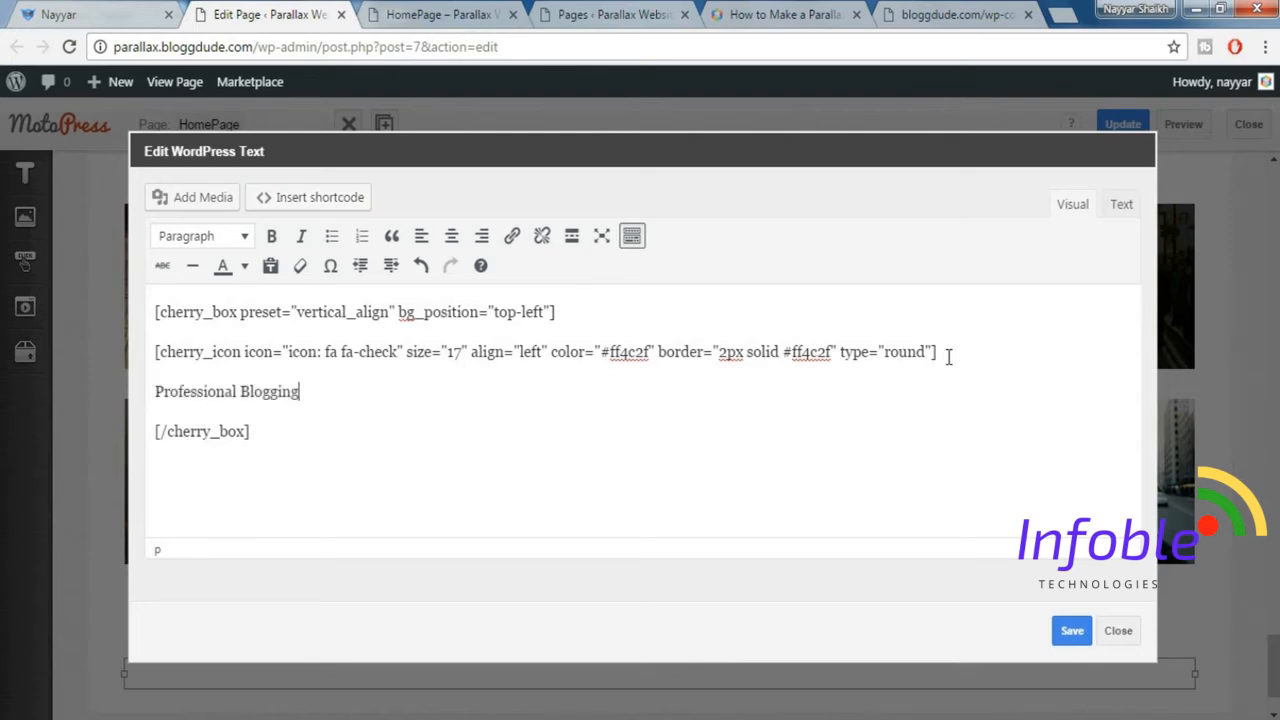
Return to the demo homepage for the description text under the "Professional Blogging" heading.
{"action": "left_click", "coordinate": [98, 14]}
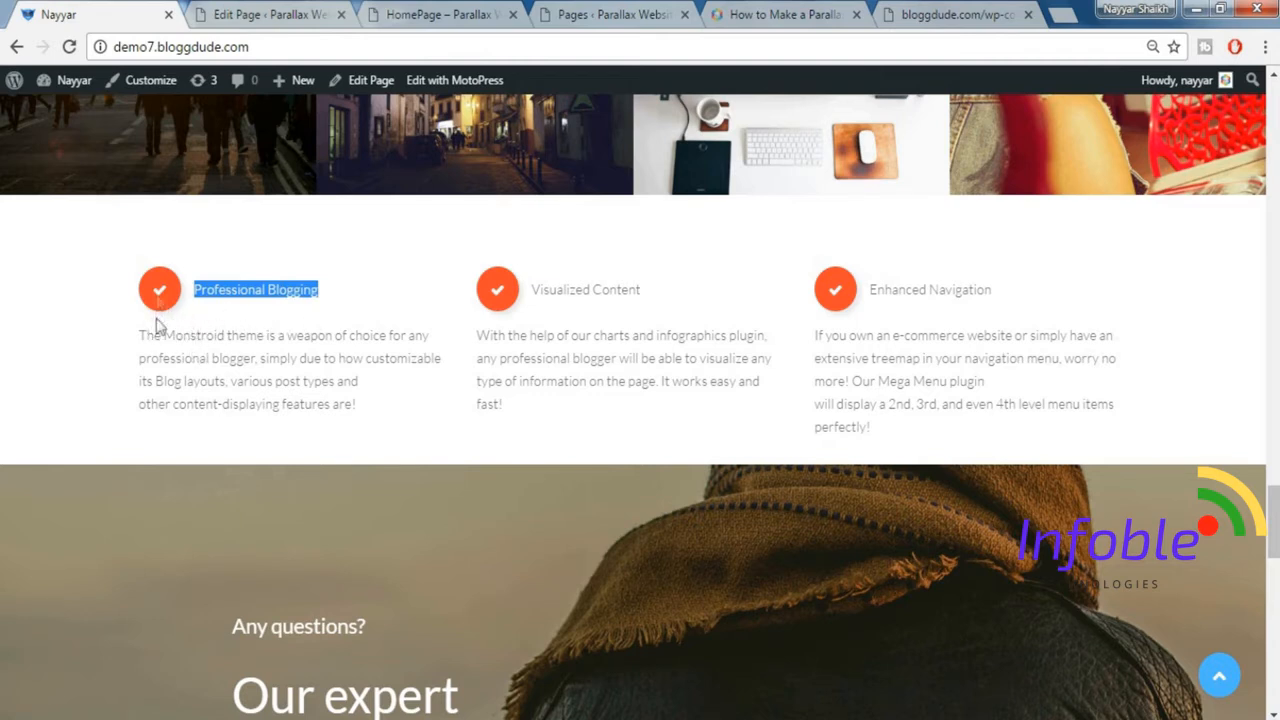
Insert a Spacer shortcode with size 30 below the closing cherry_box tag in the parallax site's Professional Blogging text block.
{"action": "left_click", "coordinate": [252, 14]}
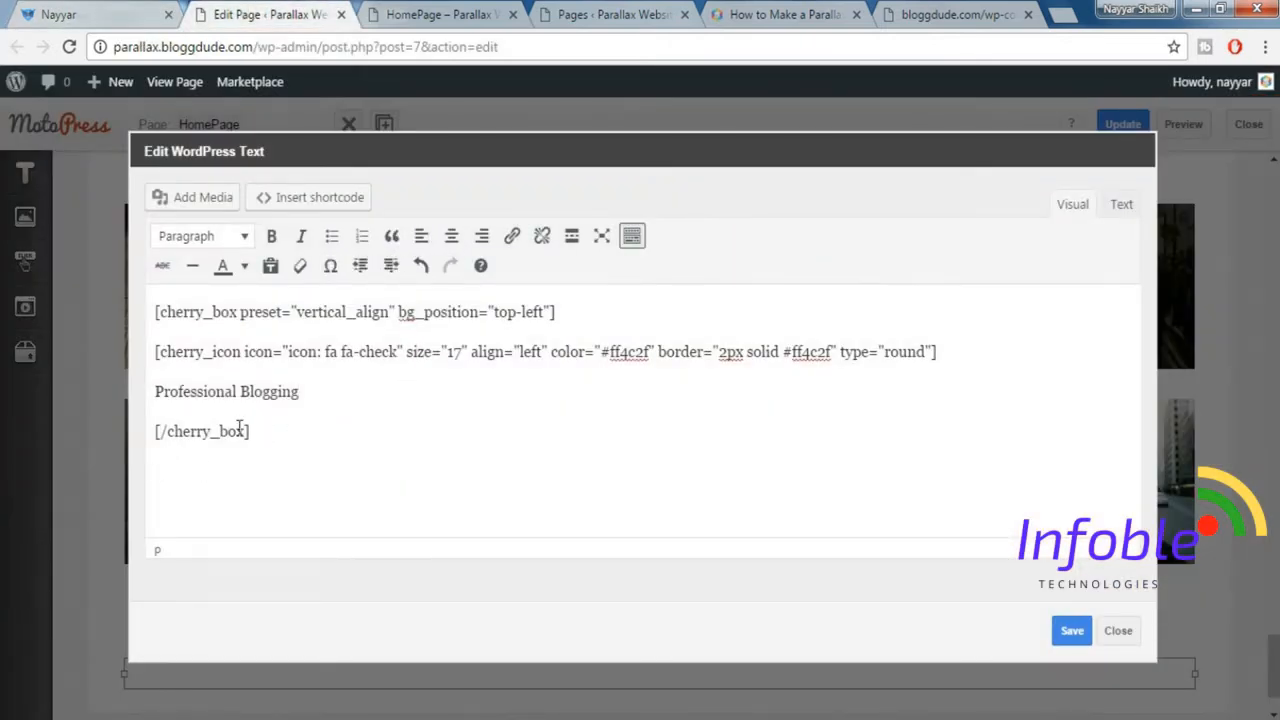
{"action": "left_click", "coordinate": [324, 203]}
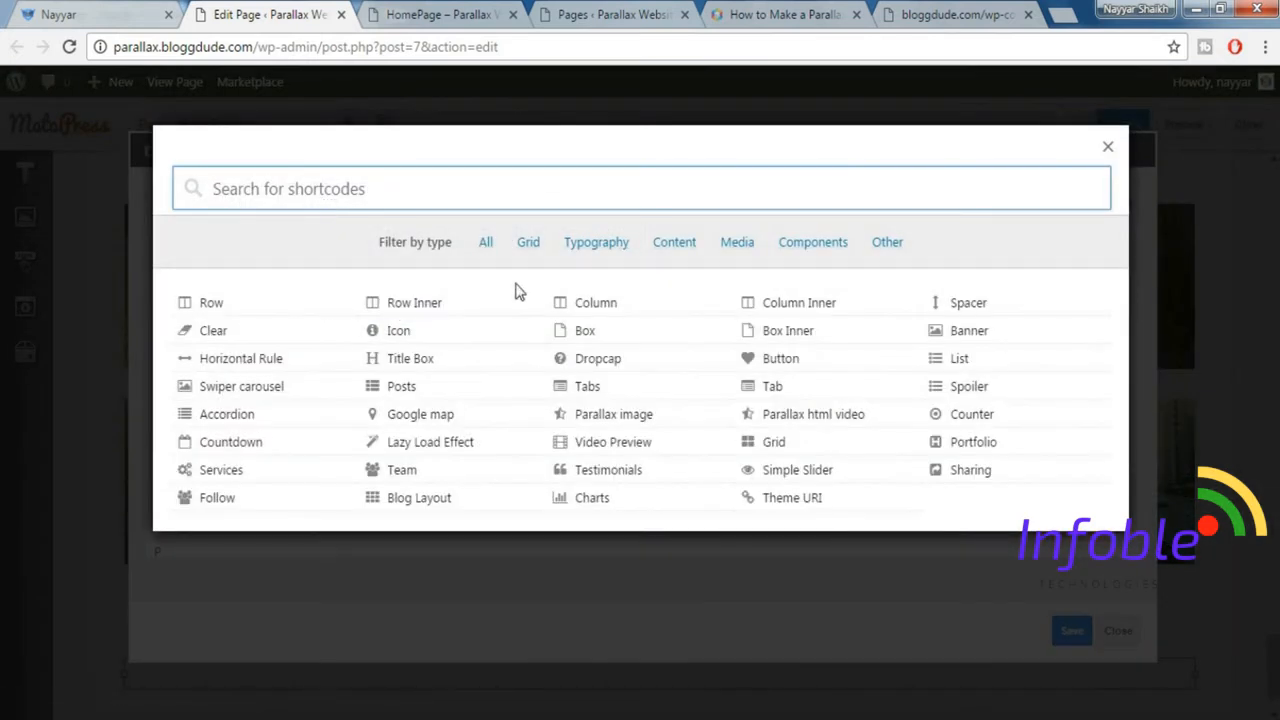
{"action": "type", "text": "spa"}
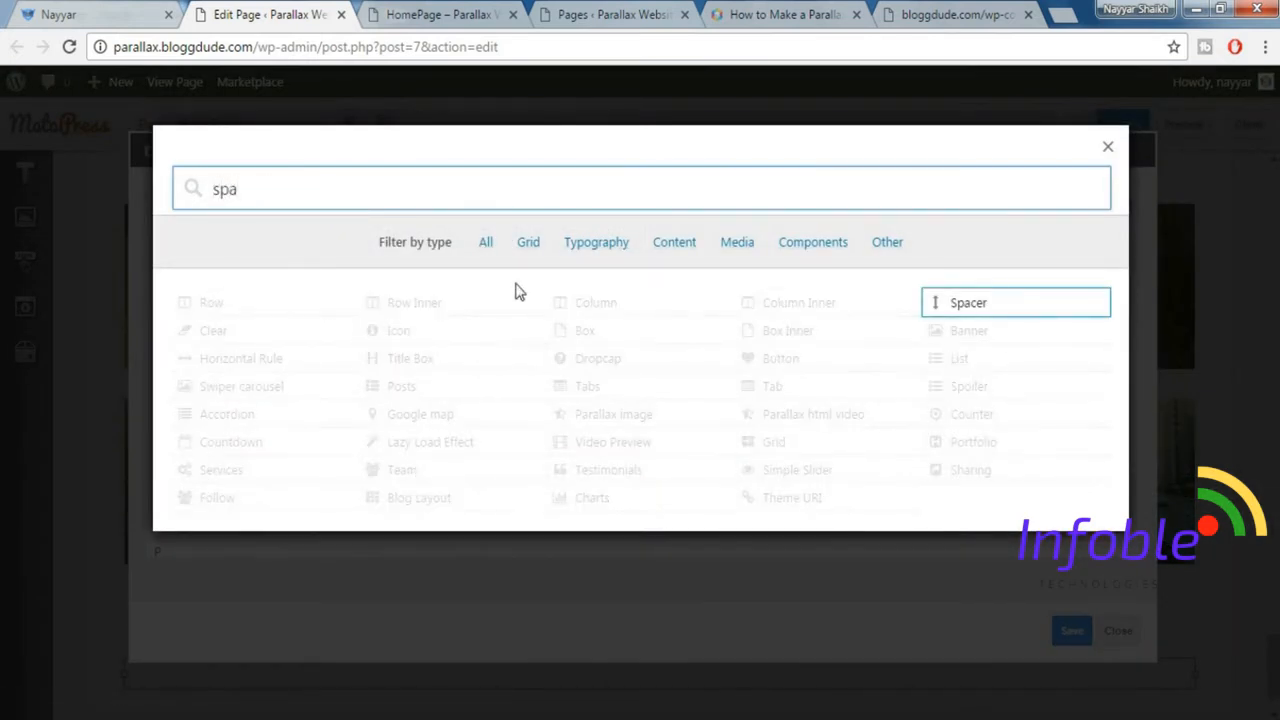
{"action": "left_click", "coordinate": [965, 310]}
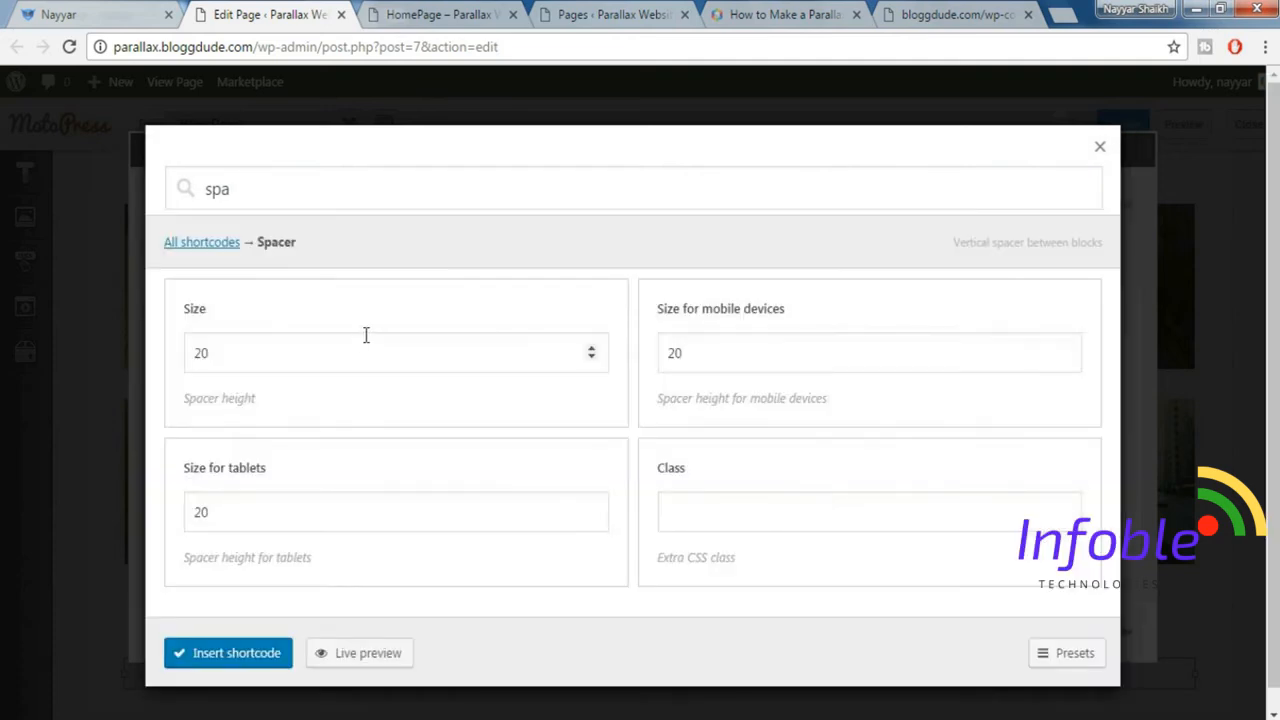
{"action": "left_click_drag", "start_coordinate": [300, 353], "coordinate": [162, 351]}
{"action": "type", "text": "30"}
{"action": "left_click", "coordinate": [205, 656]}
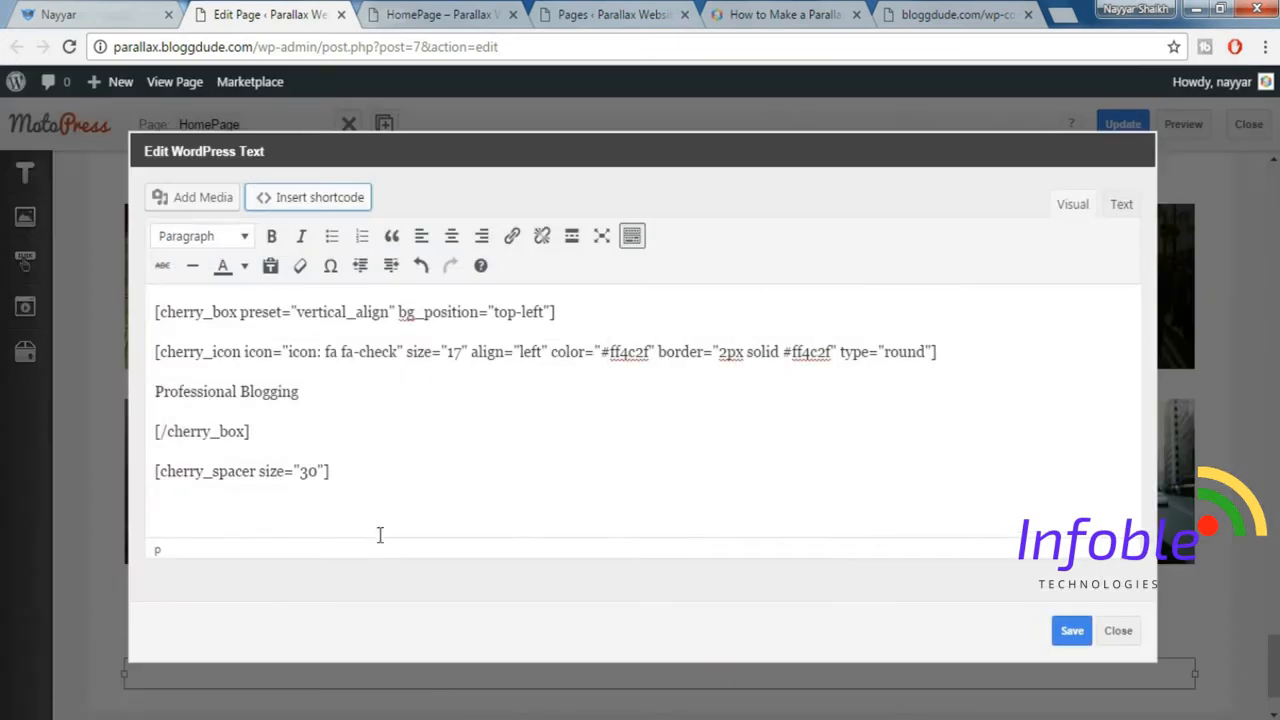
Add the demo site's Professional Blogging description paragraph below the spacer shortcode.
{"action": "left_click", "coordinate": [352, 478]}
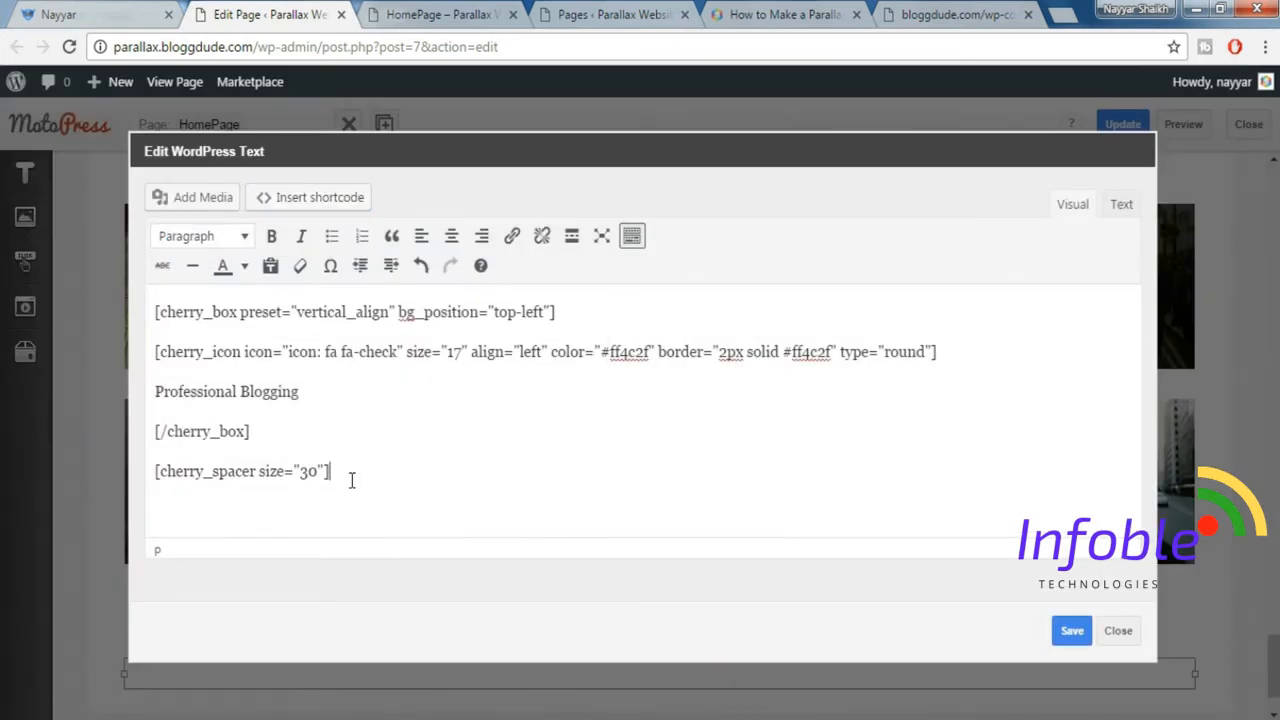
{"action": "key", "text": "Return"}
{"action": "left_click", "coordinate": [125, 12]}
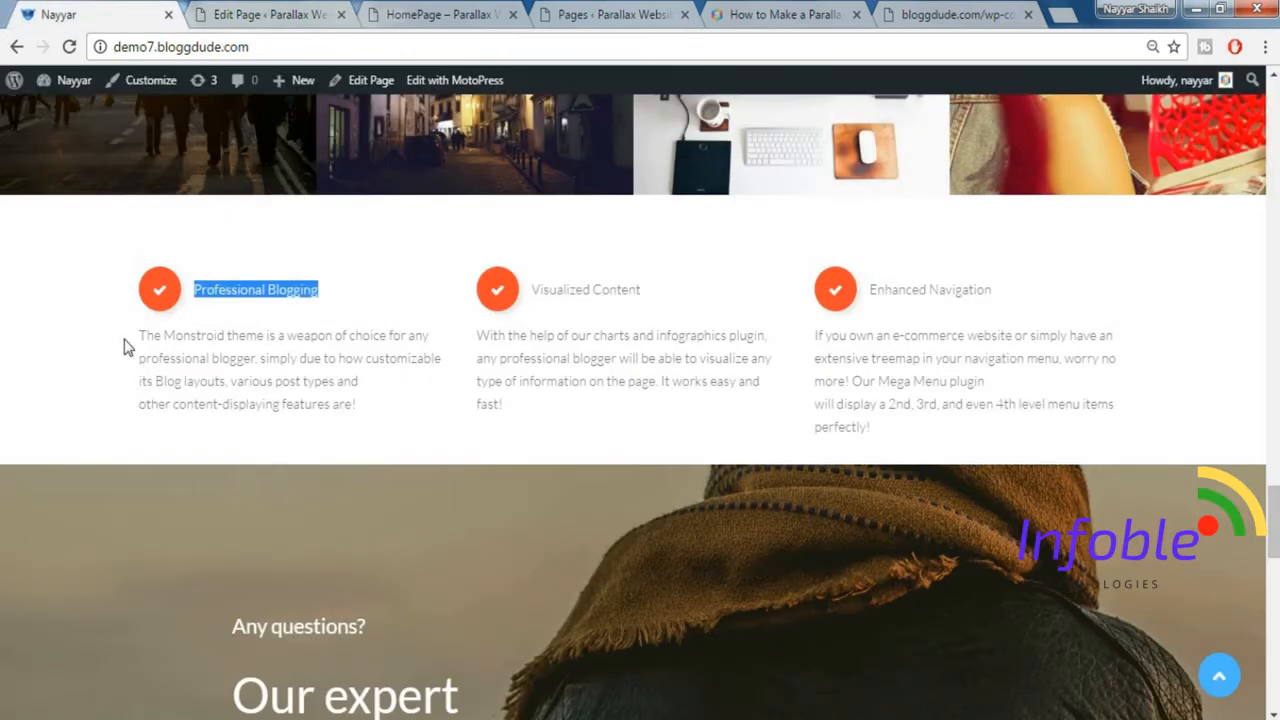
{"action": "left_click_drag", "start_coordinate": [125, 346], "coordinate": [361, 410]}
{"action": "key", "text": "ctrl+c"}
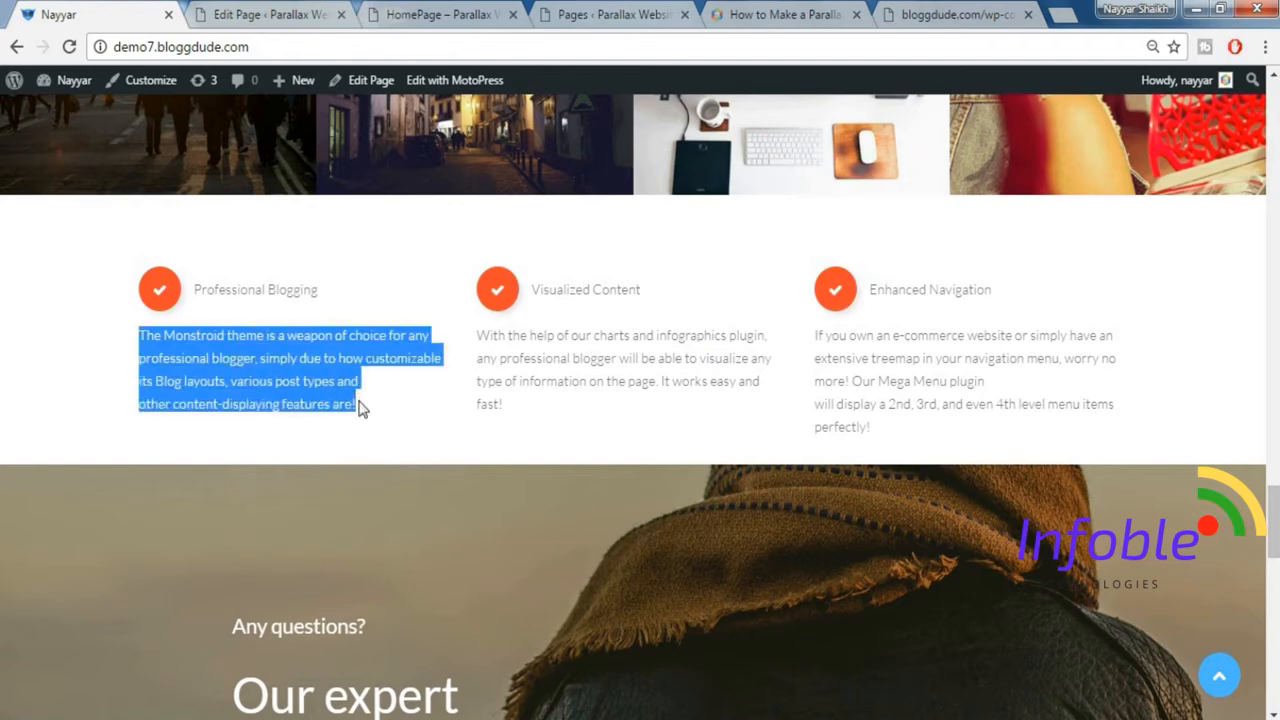
{"action": "left_click", "coordinate": [318, 10]}
{"action": "key", "text": "ctrl+v"}
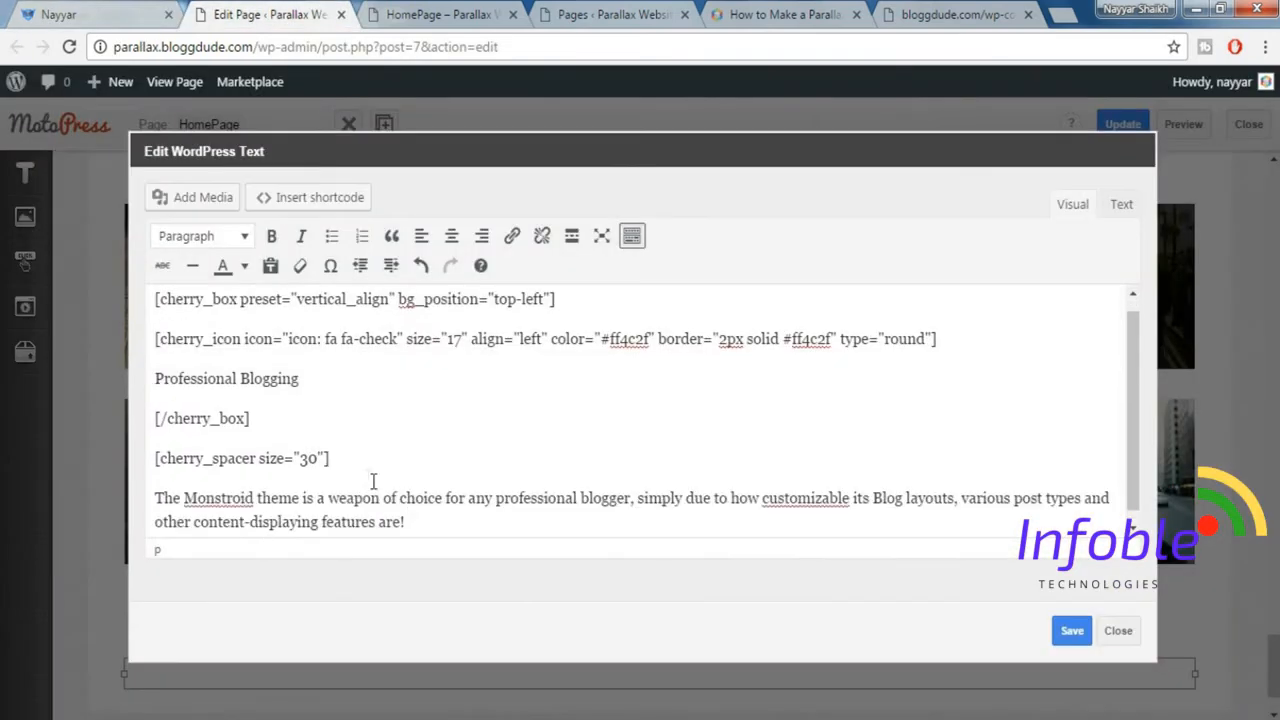
Duplicate the size-30 spacer shortcode on a new line below the description paragraph.
{"action": "left_click_drag", "start_coordinate": [330, 458], "coordinate": [156, 457]}
{"action": "key", "text": "ctrl+c"}
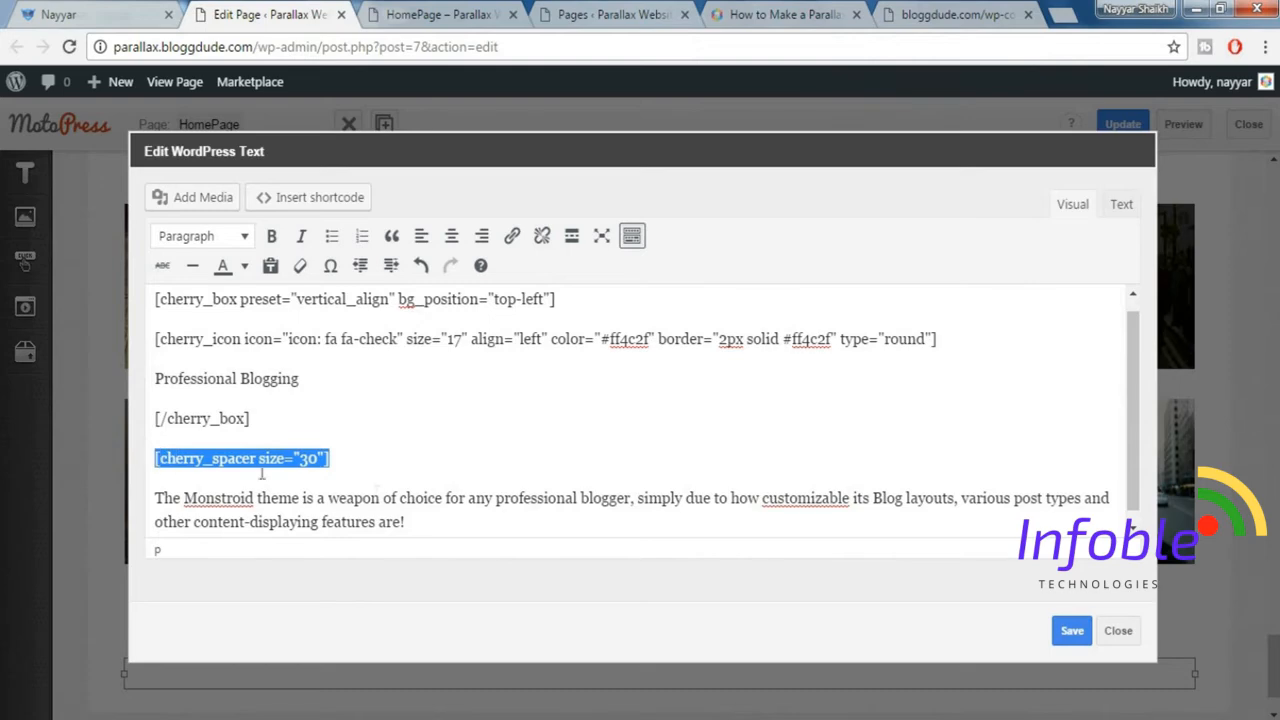
{"action": "left_click", "coordinate": [438, 532]}
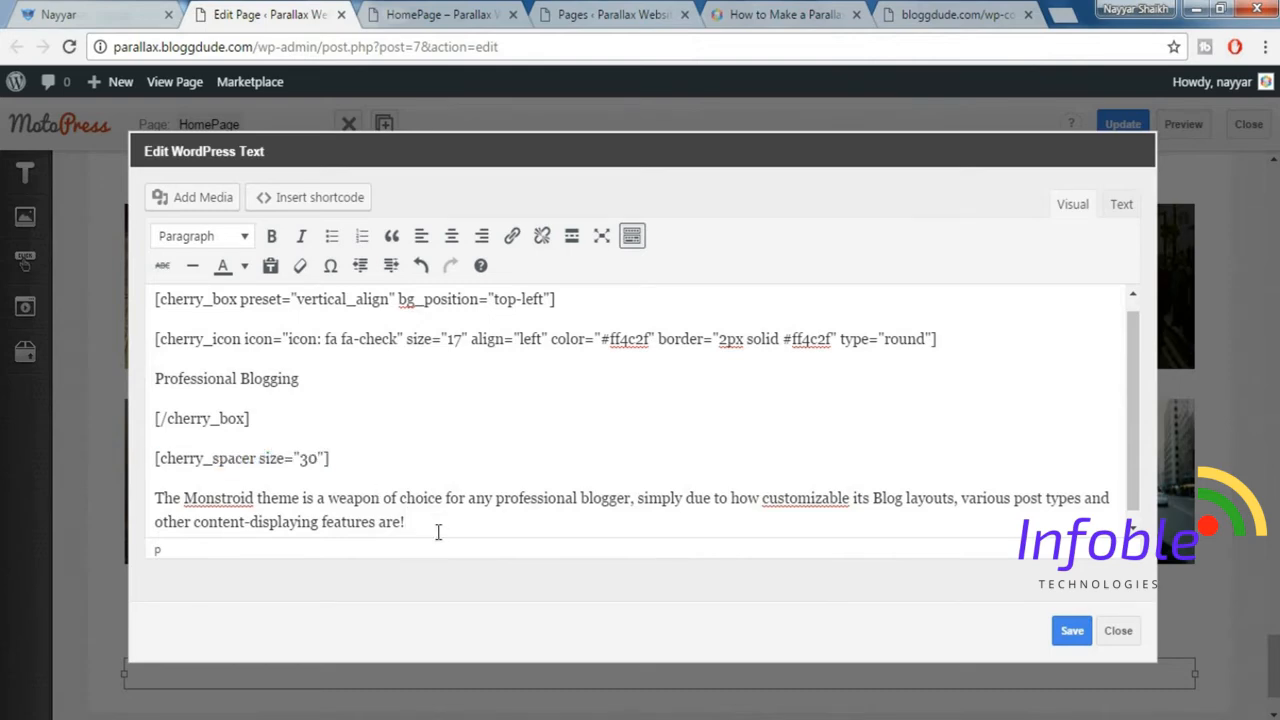
{"action": "key", "text": "Return"}
{"action": "key", "text": "ctrl+v"}
{"action": "left_click", "coordinate": [93, 15]}
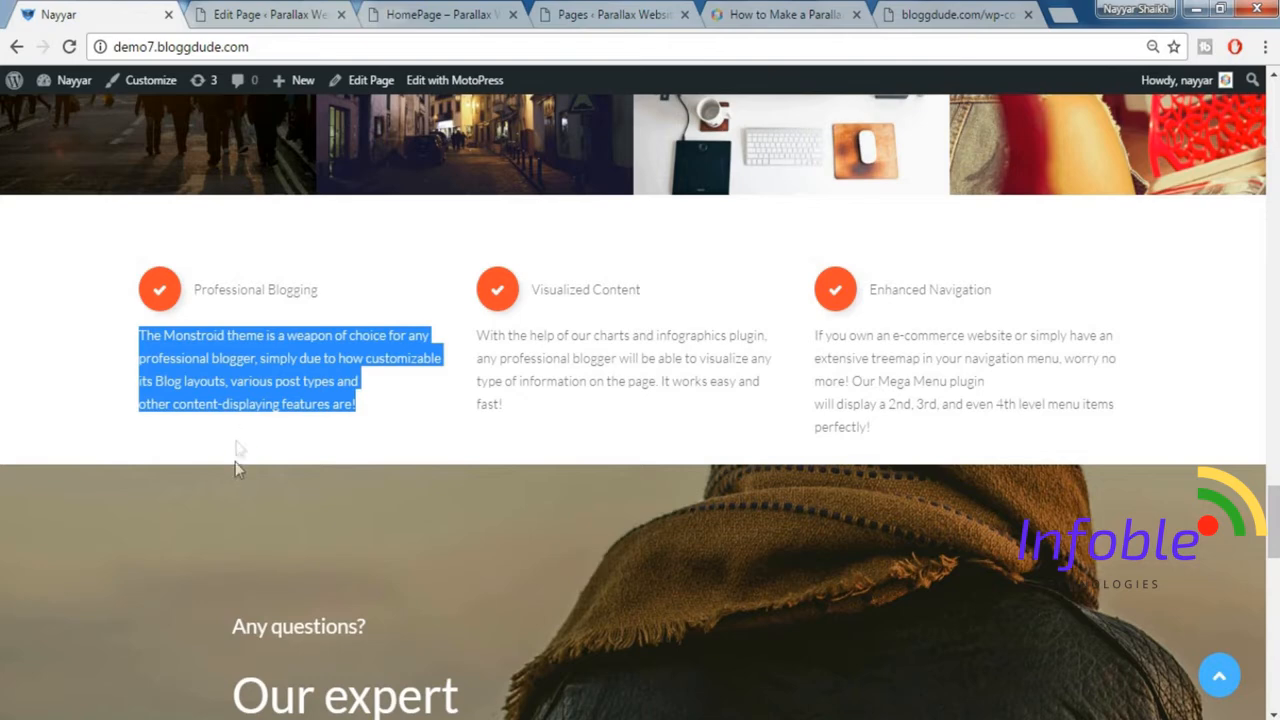
{"action": "left_click", "coordinate": [270, 12]}
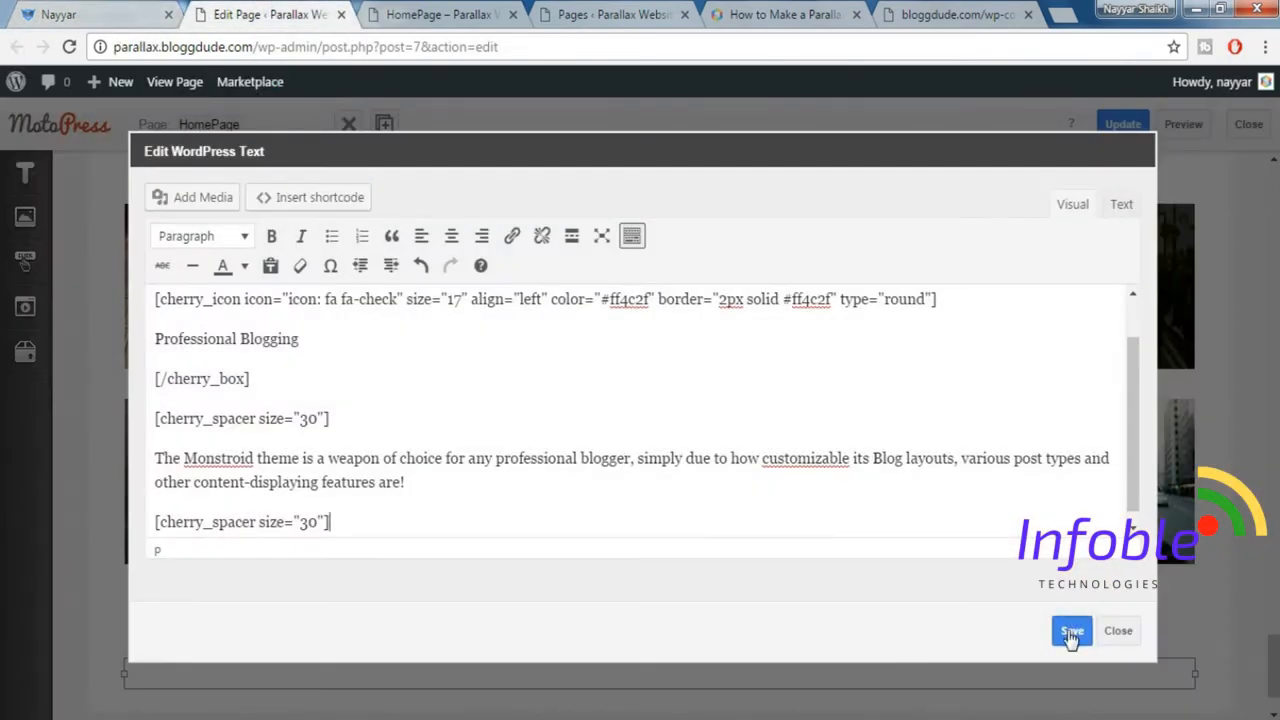
Select the text block's entire content, save it and close the block's settings.
{"action": "key", "text": "ctrl+a"}
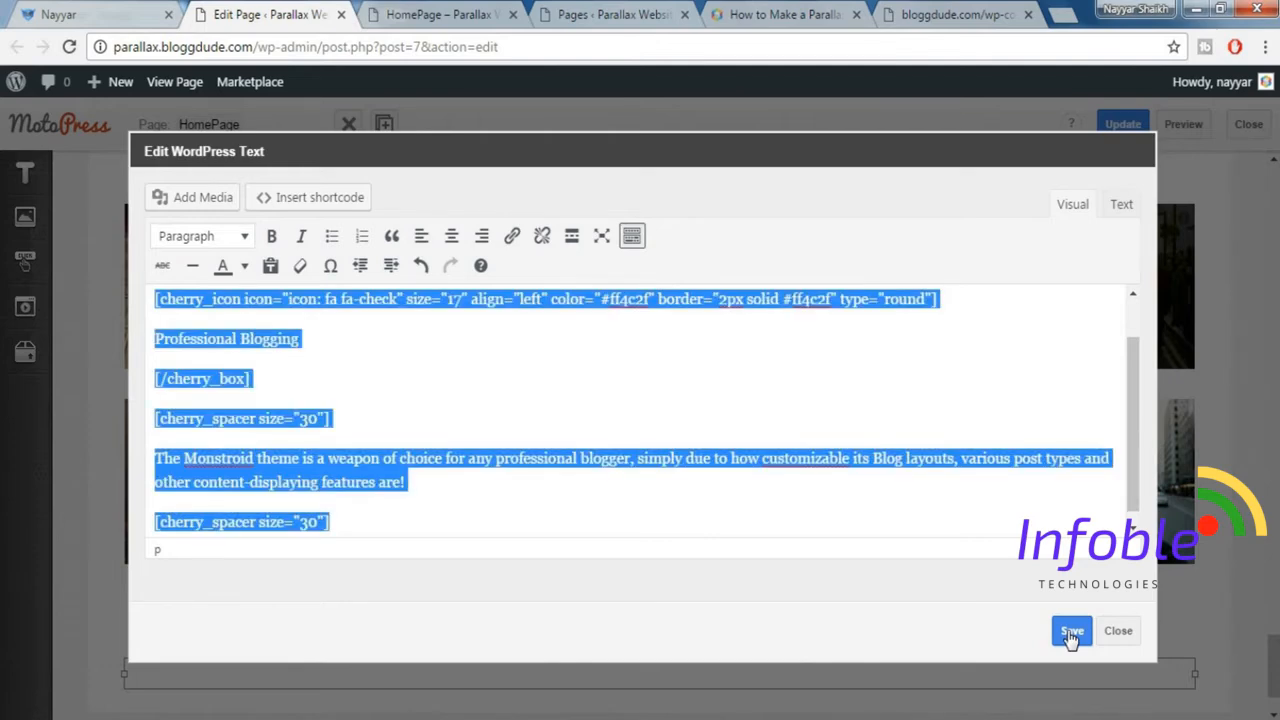
{"action": "left_click", "coordinate": [1068, 640]}
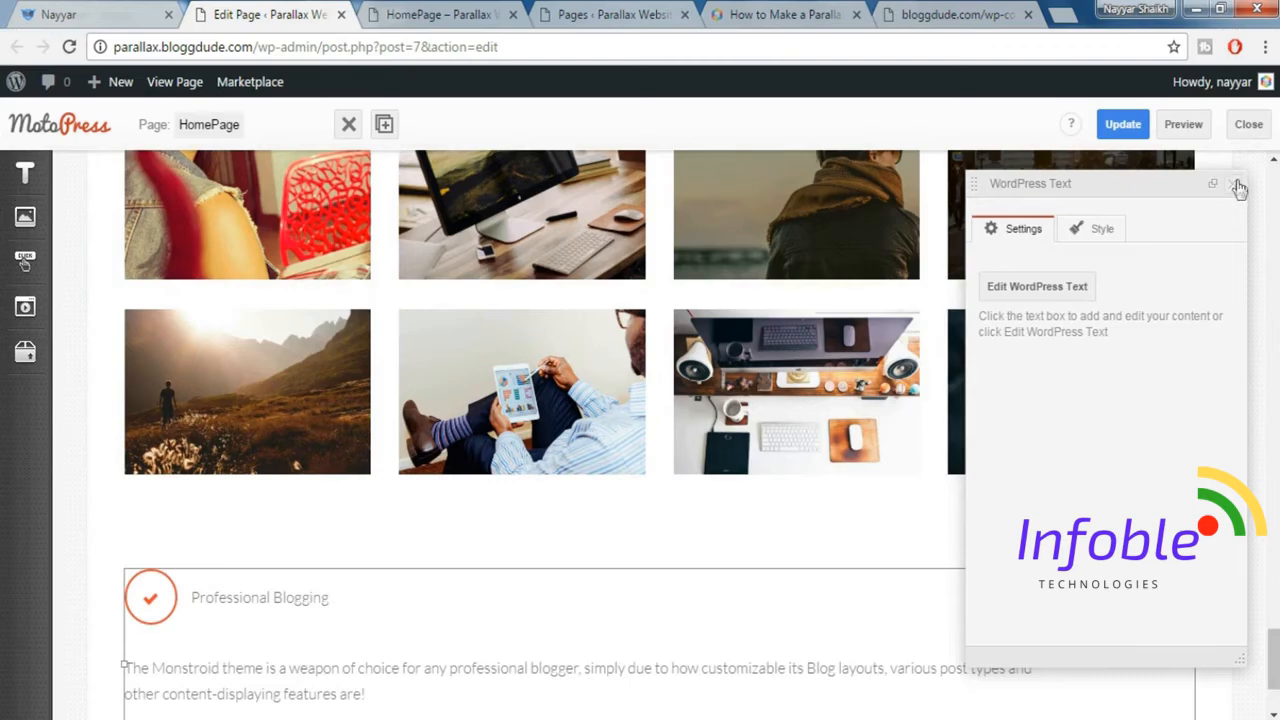
{"action": "left_click", "coordinate": [1238, 189]}
{"action": "scroll", "coordinate": [414, 508], "scroll_direction": "down", "scroll_amount": 3}
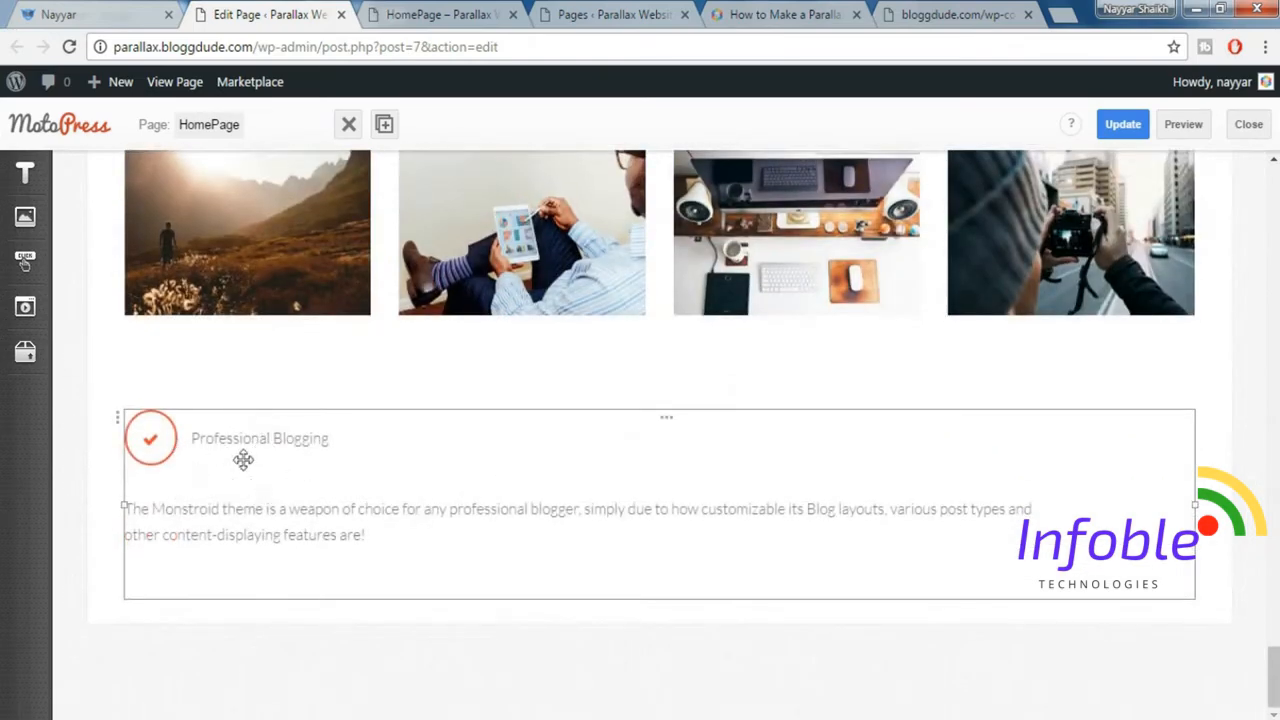
Compare the block with the demo page's three-column section and duplicate it into a second column.
{"action": "left_click", "coordinate": [117, 12]}
{"action": "left_click", "coordinate": [322, 275]}
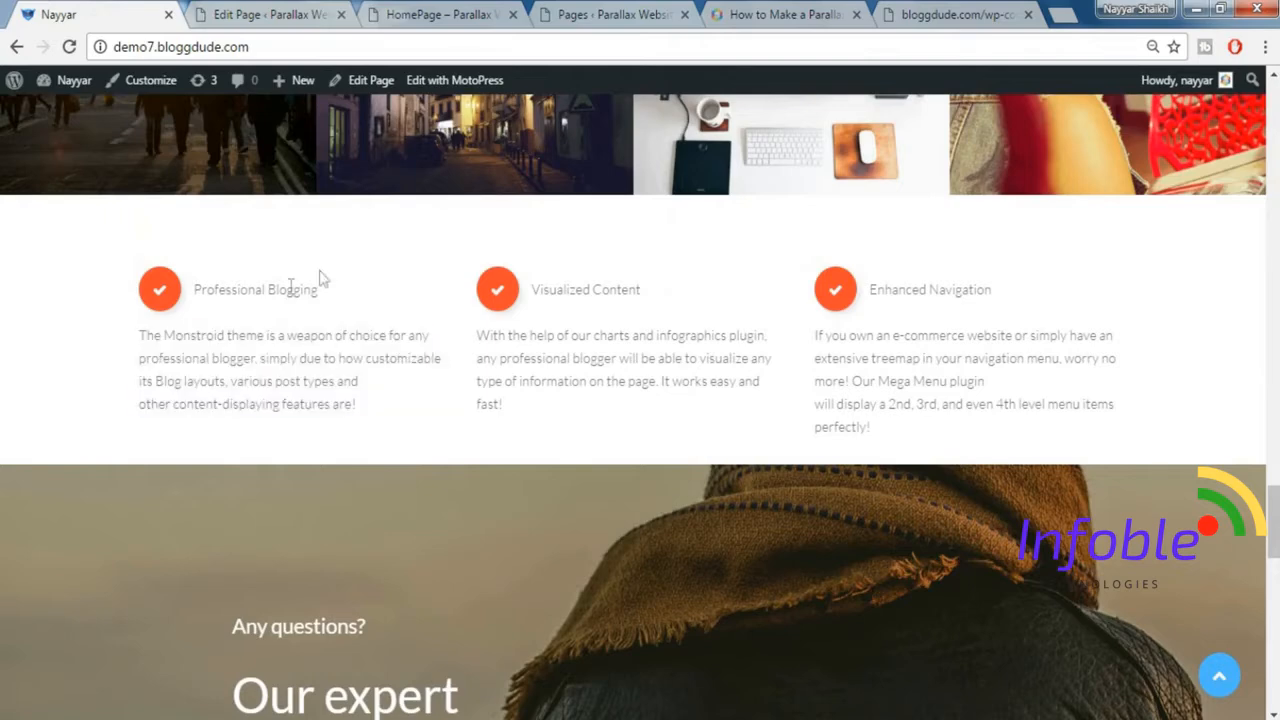
{"action": "left_click", "coordinate": [230, 14]}
{"action": "left_click", "coordinate": [80, 13]}
{"action": "left_click", "coordinate": [288, 8]}
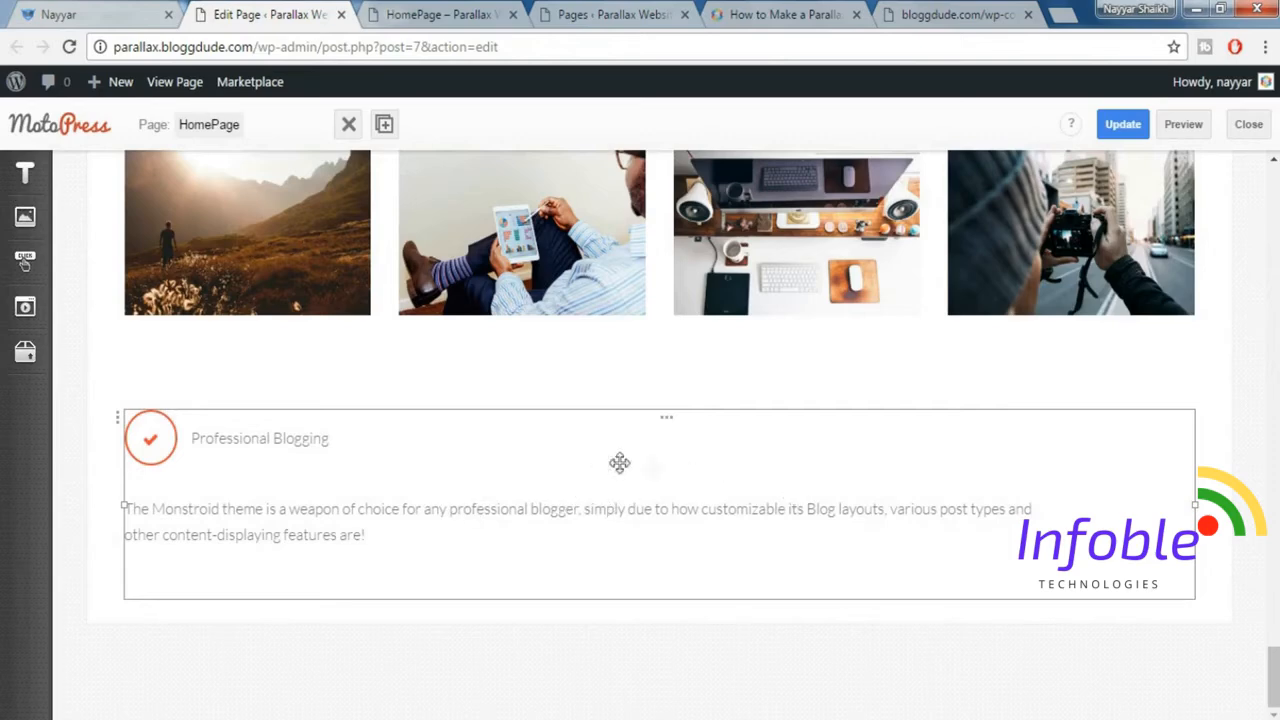
{"action": "left_click", "coordinate": [385, 125]}
{"action": "left_click", "coordinate": [1037, 286]}
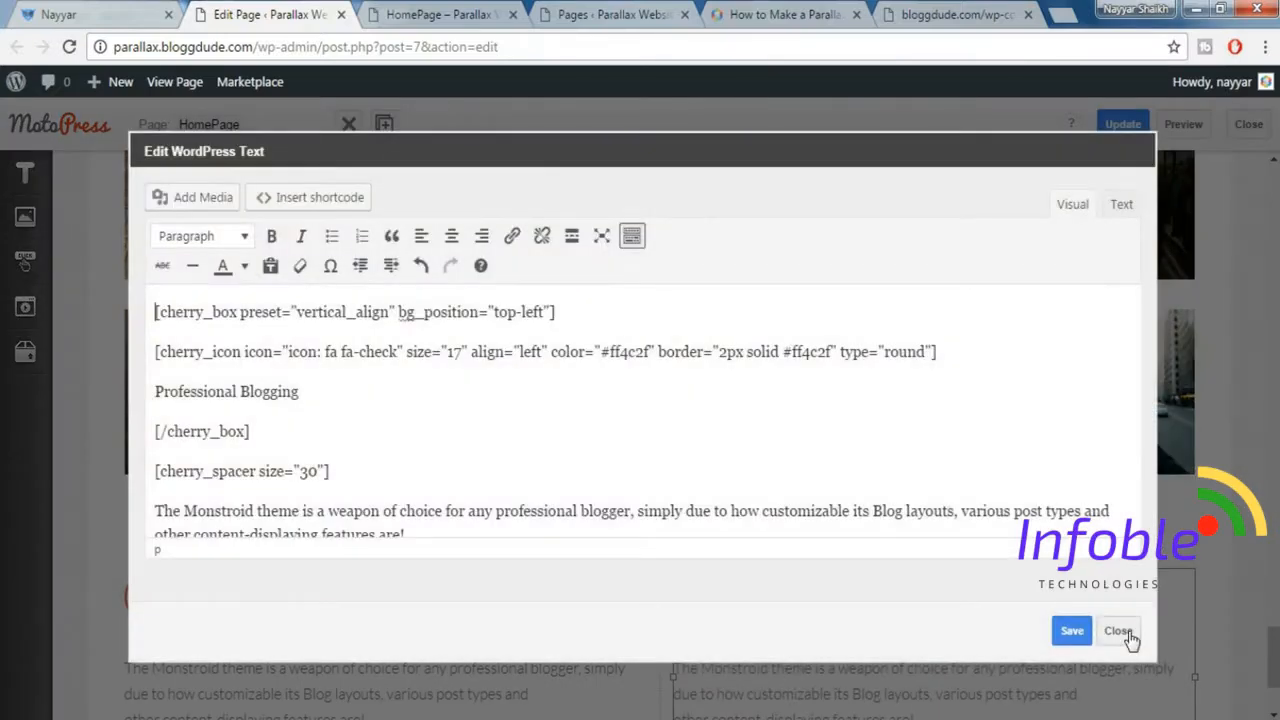
{"action": "left_click", "coordinate": [1120, 632]}
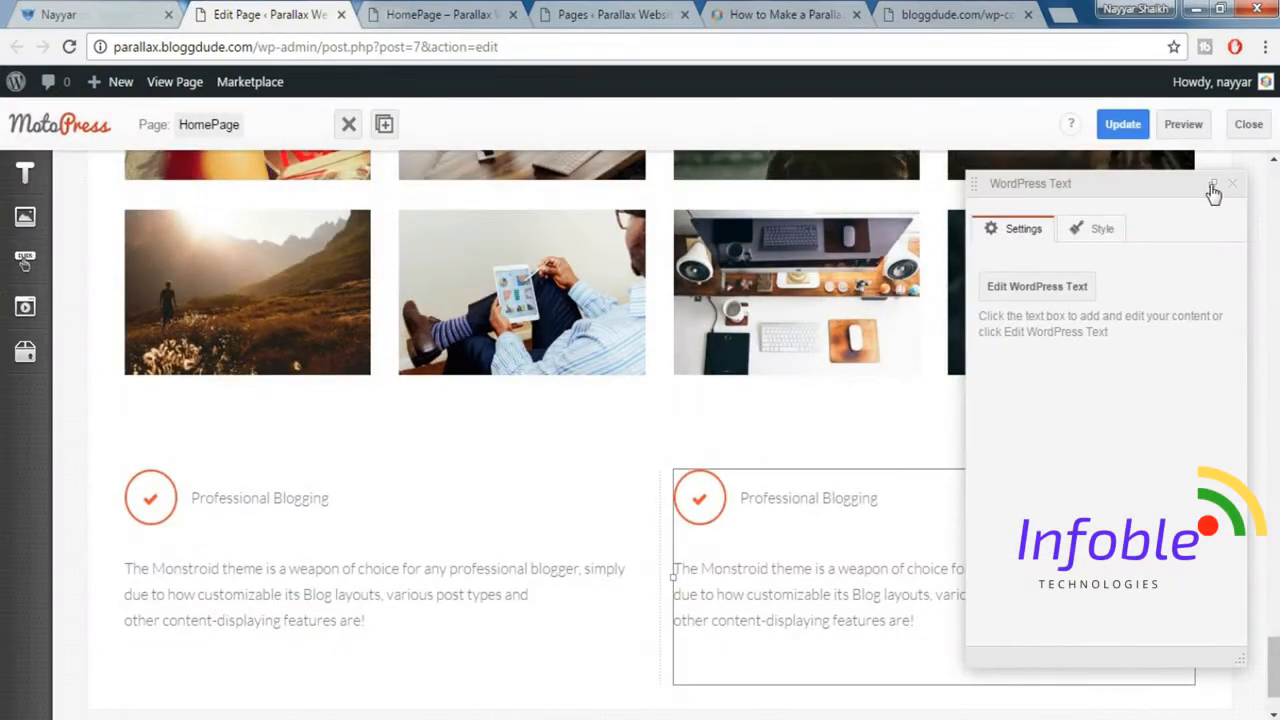
{"action": "left_click", "coordinate": [1213, 188]}
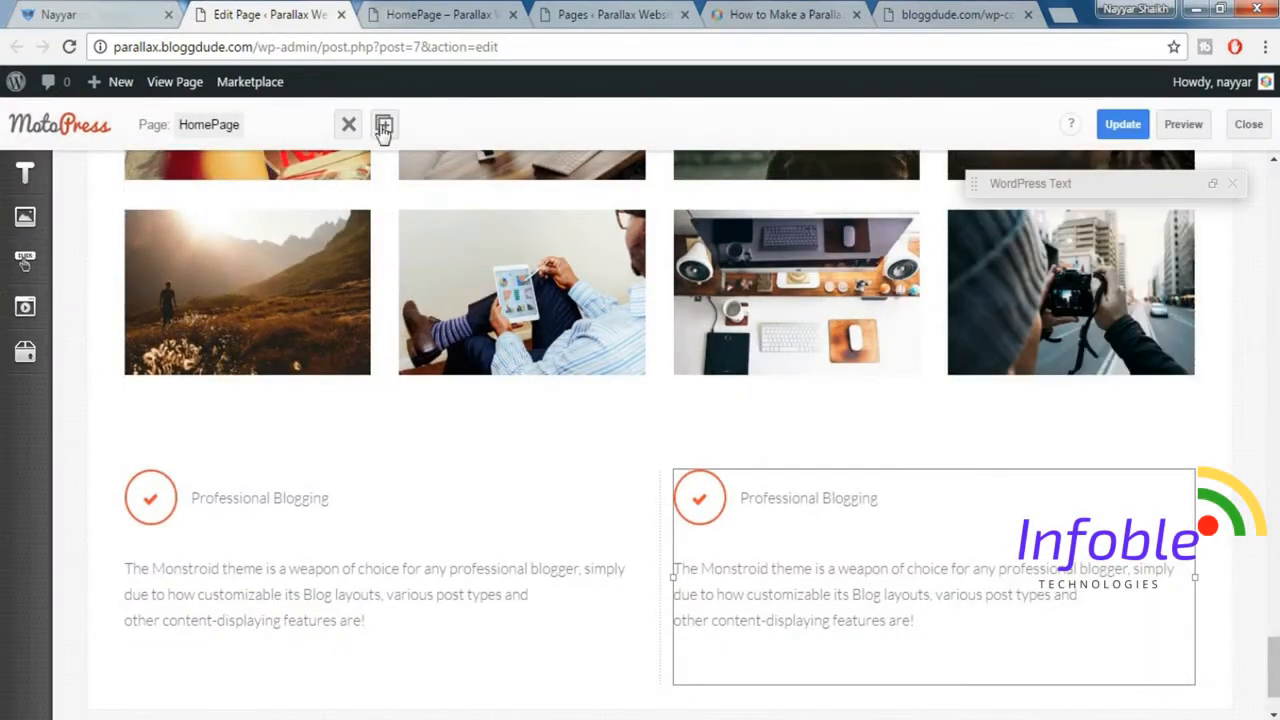
Duplicate the Professional Blogging text block again to make a third column in the row.
{"action": "left_click", "coordinate": [384, 126]}
{"action": "double_click", "coordinate": [522, 510]}
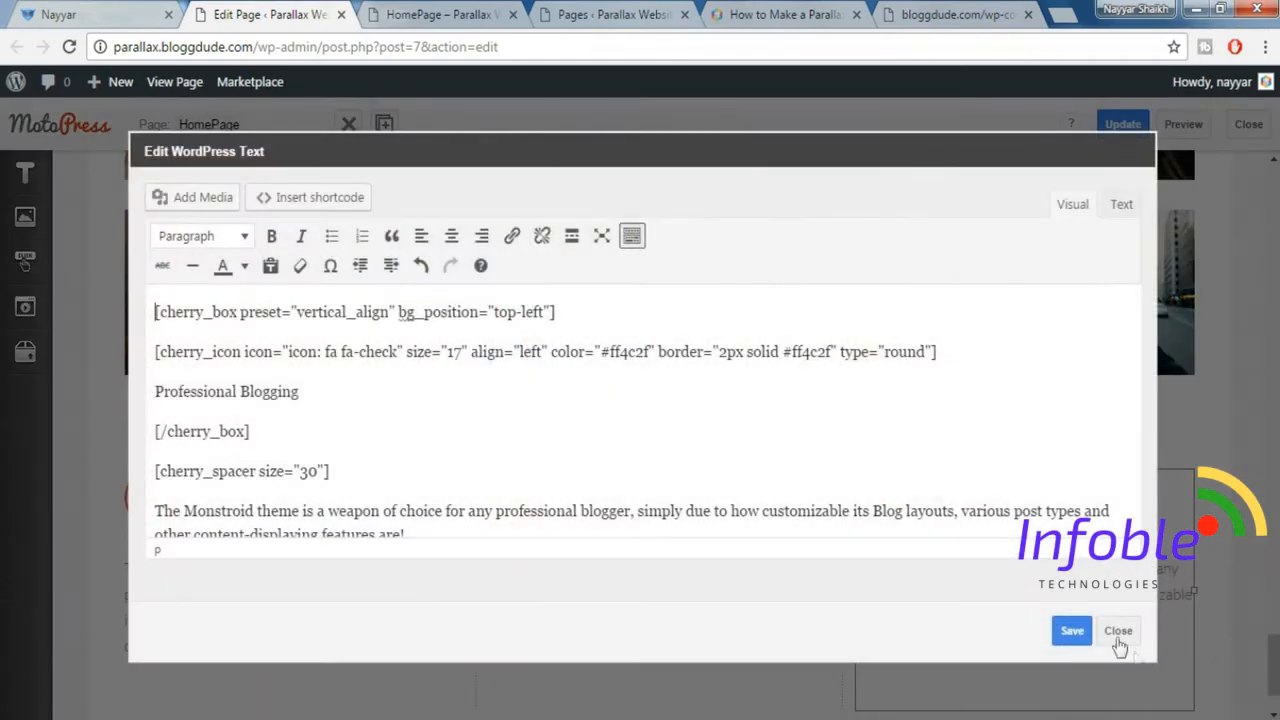
{"action": "left_click", "coordinate": [1118, 632]}
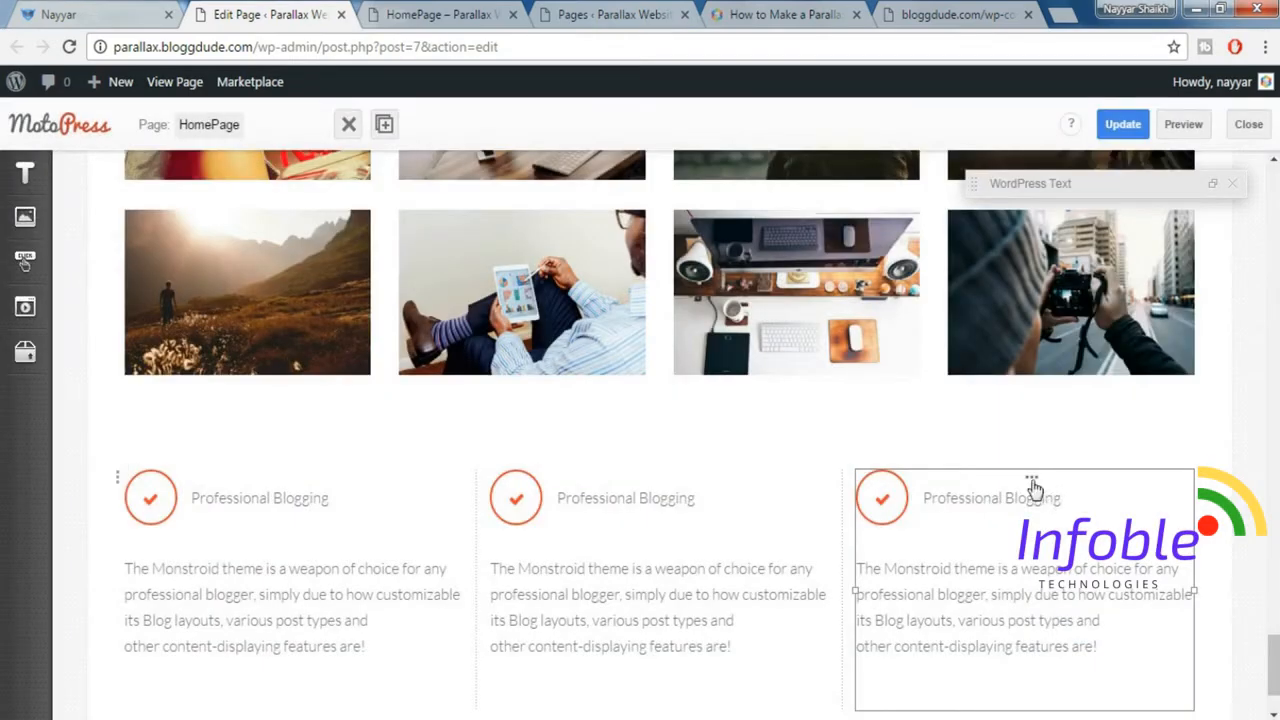
{"action": "left_click", "coordinate": [1035, 487]}
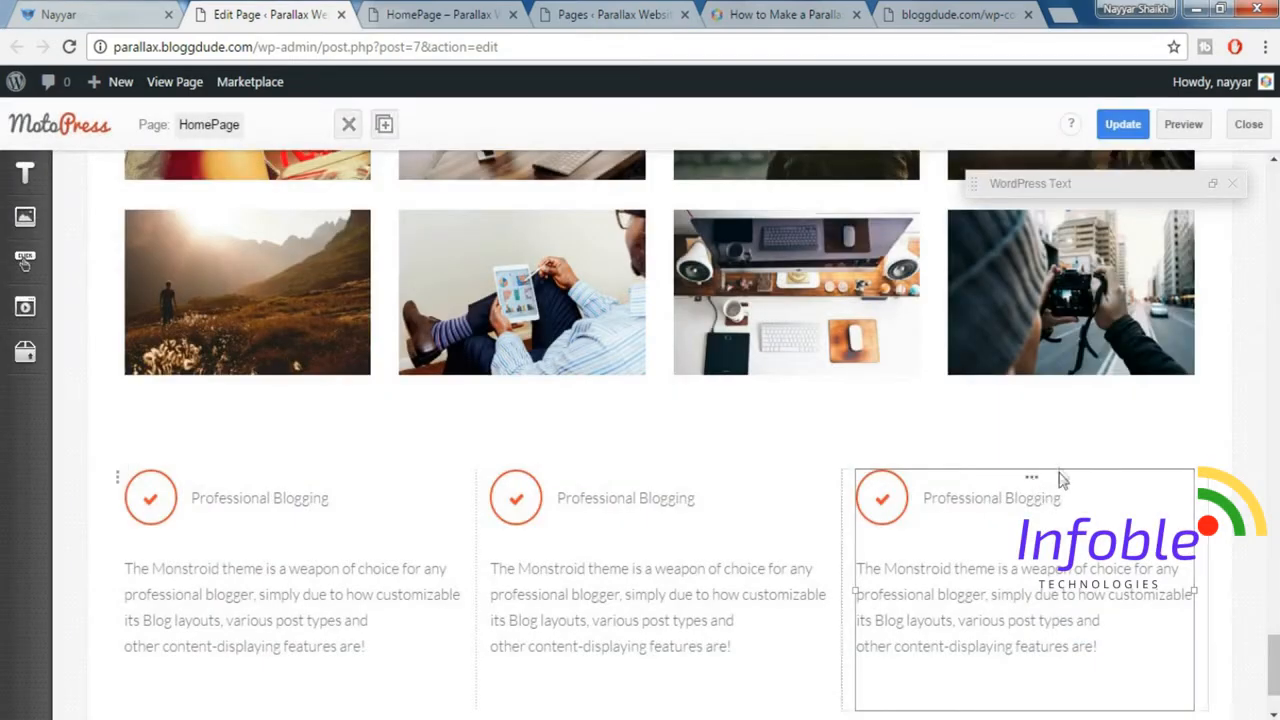
Set the first column's Size_xs to 12, Size_sm to 12 and Size_lg to 4.
{"action": "left_click", "coordinate": [664, 486]}
{"action": "scroll", "coordinate": [664, 486], "scroll_direction": "down", "scroll_amount": 1}
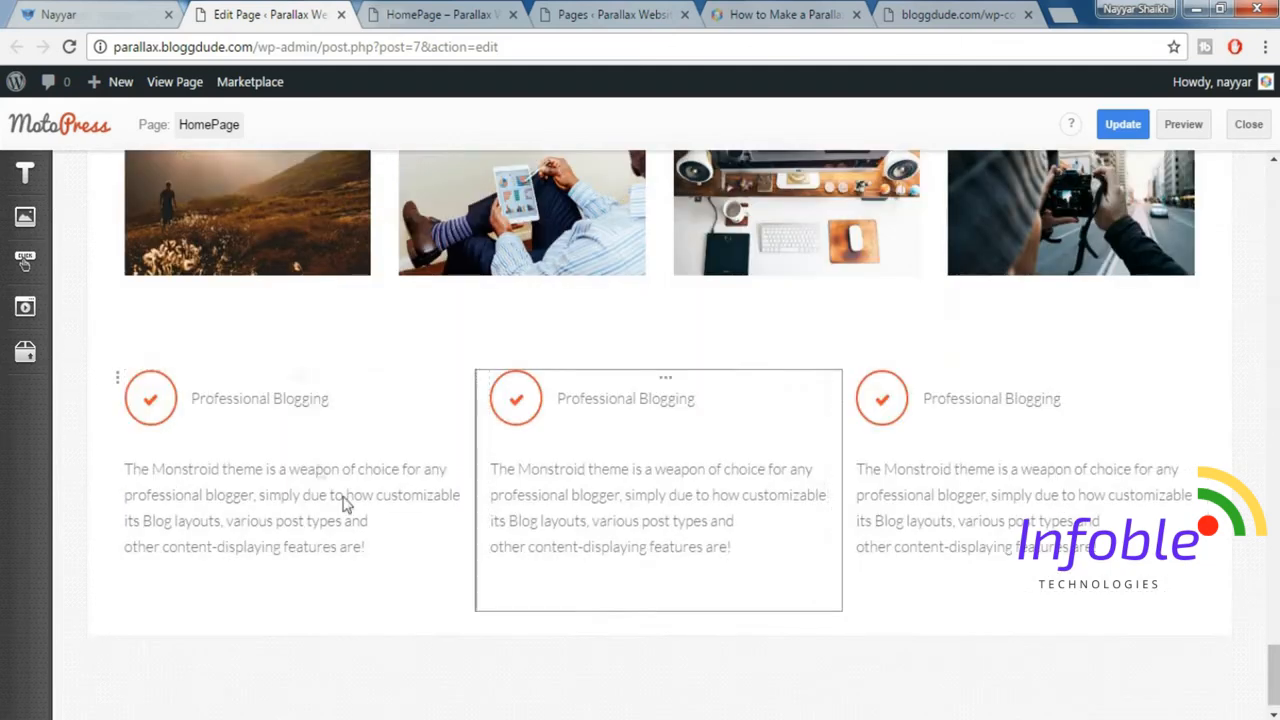
{"action": "left_click", "coordinate": [300, 385]}
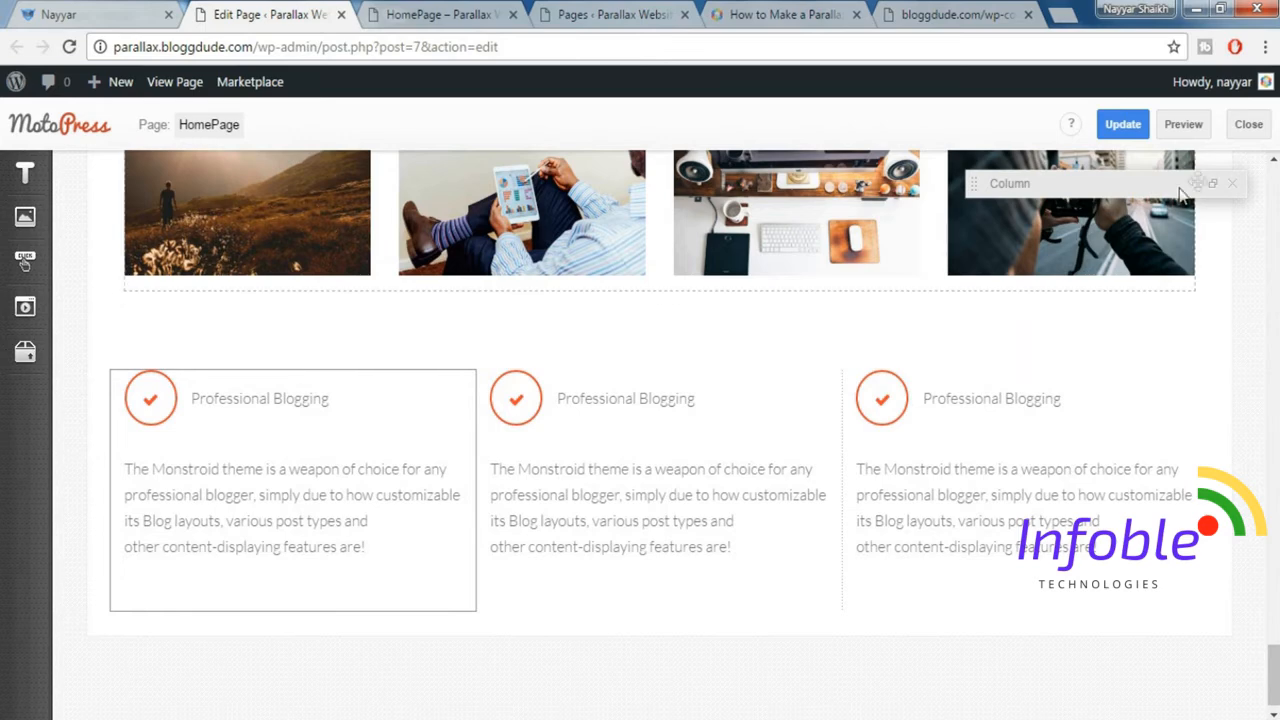
{"action": "left_click", "coordinate": [1214, 190]}
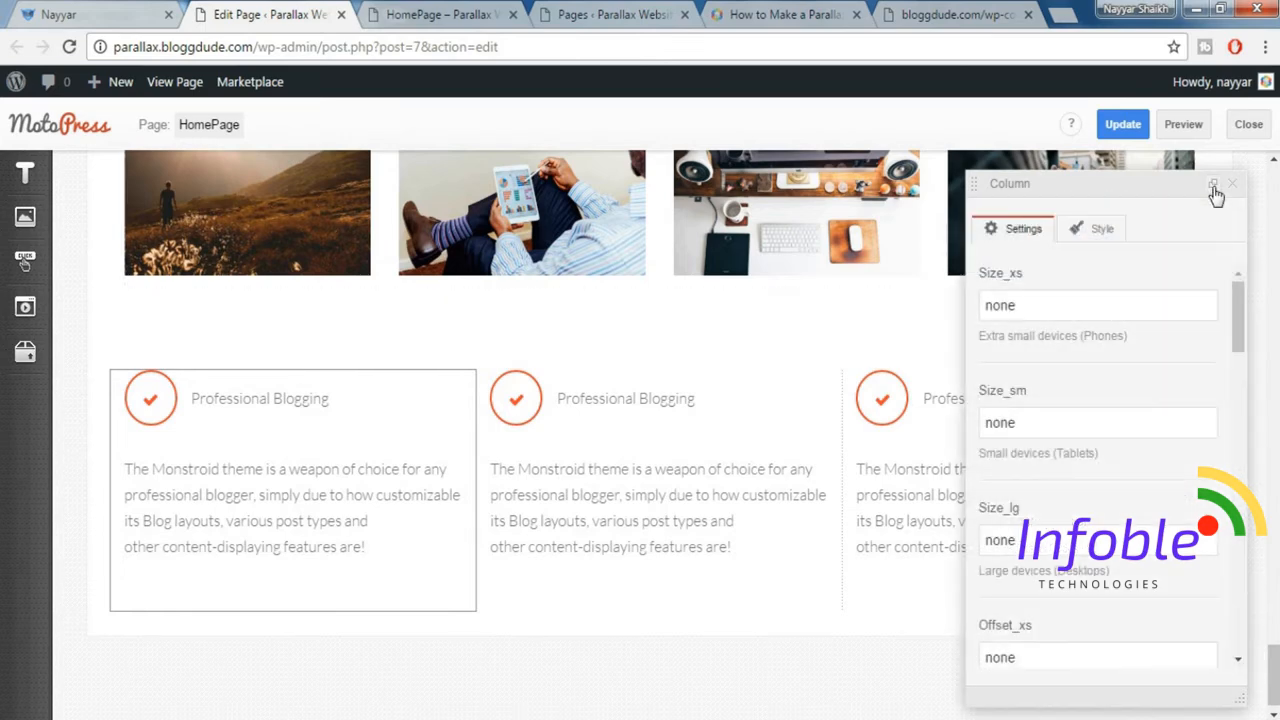
{"action": "left_click_drag", "start_coordinate": [1097, 314], "coordinate": [938, 323]}
{"action": "type", "text": "12"}
{"action": "key", "text": "Tab"}
{"action": "type", "text": "12"}
{"action": "key", "text": "Tab"}
{"action": "type", "text": "4"}
{"action": "left_click", "coordinate": [1237, 187]}
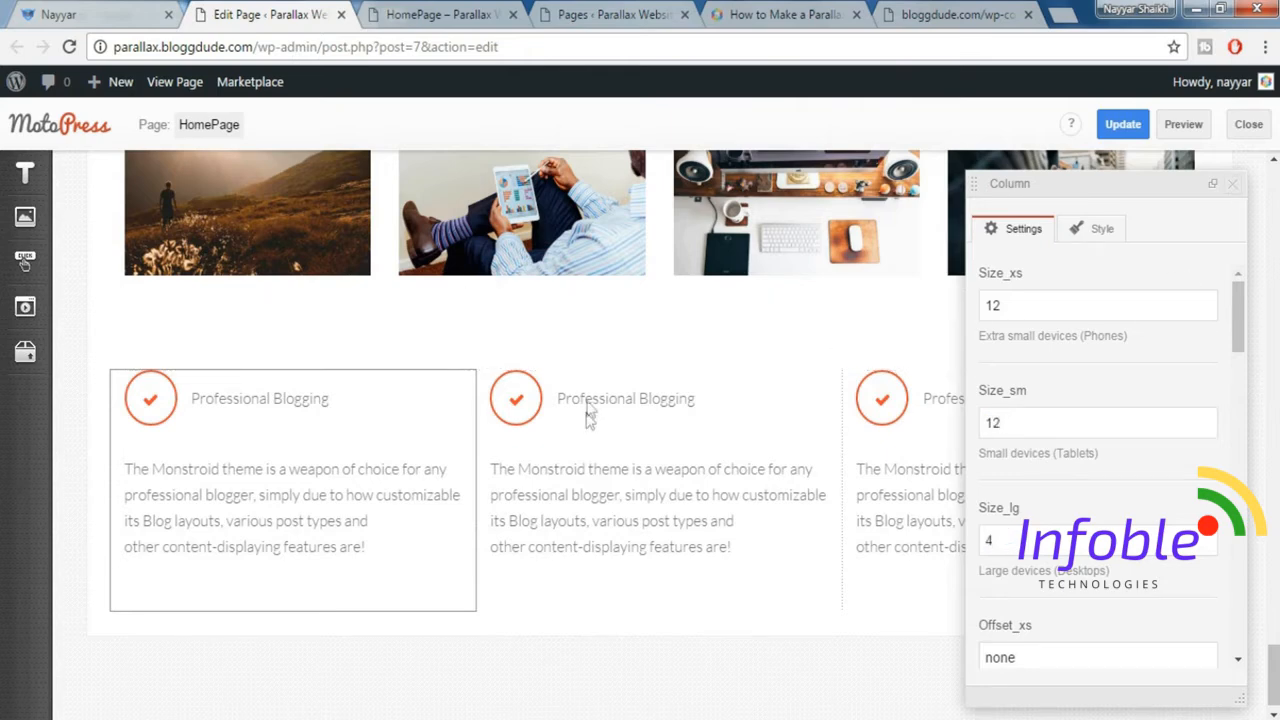
Set the middle column's Size_xs to 12, Size_sm to 12 and Size_lg to 4.
{"action": "left_click", "coordinate": [668, 380]}
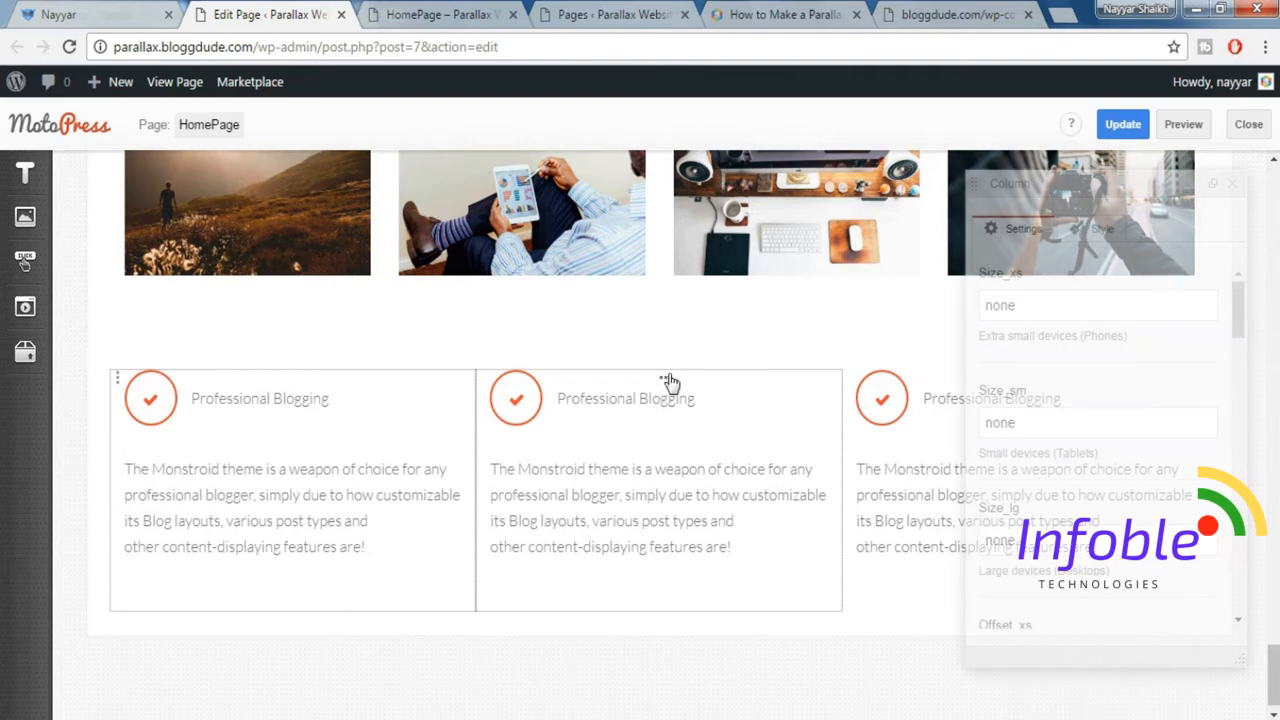
{"action": "left_click_drag", "start_coordinate": [1063, 306], "coordinate": [940, 292]}
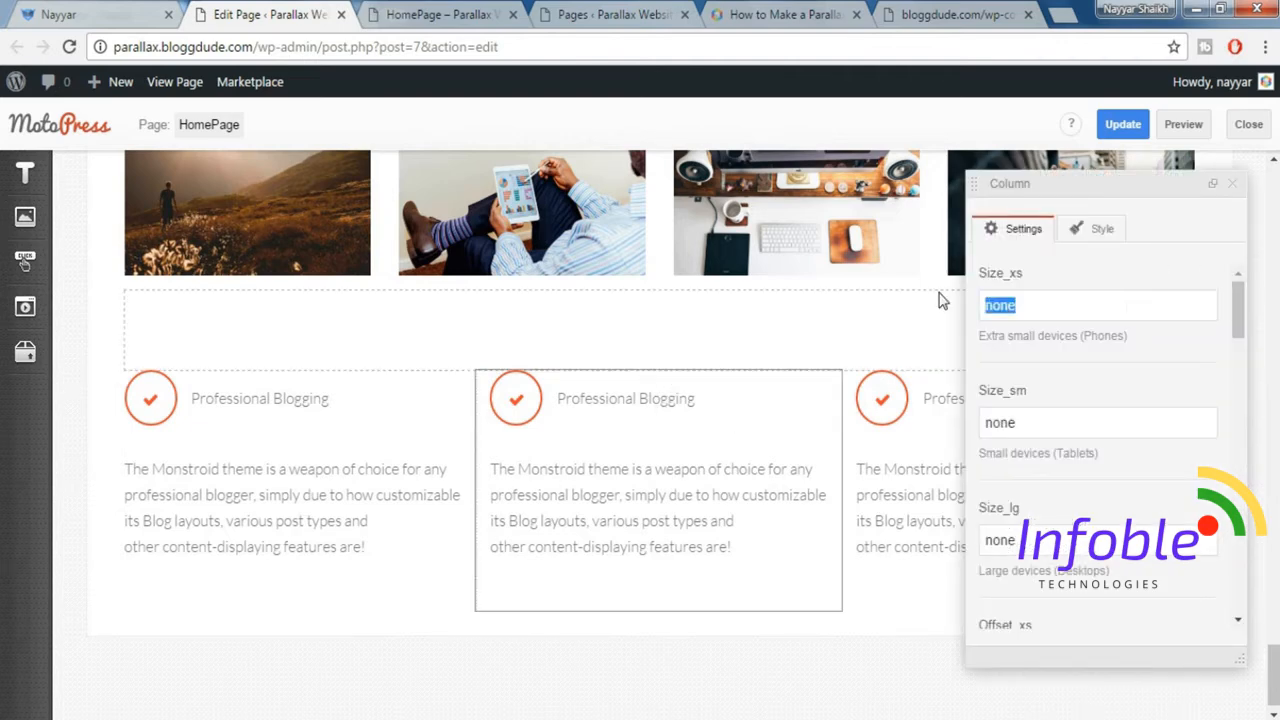
{"action": "type", "text": "12"}
{"action": "key", "text": "Tab"}
{"action": "type", "text": "12"}
{"action": "key", "text": "Tab"}
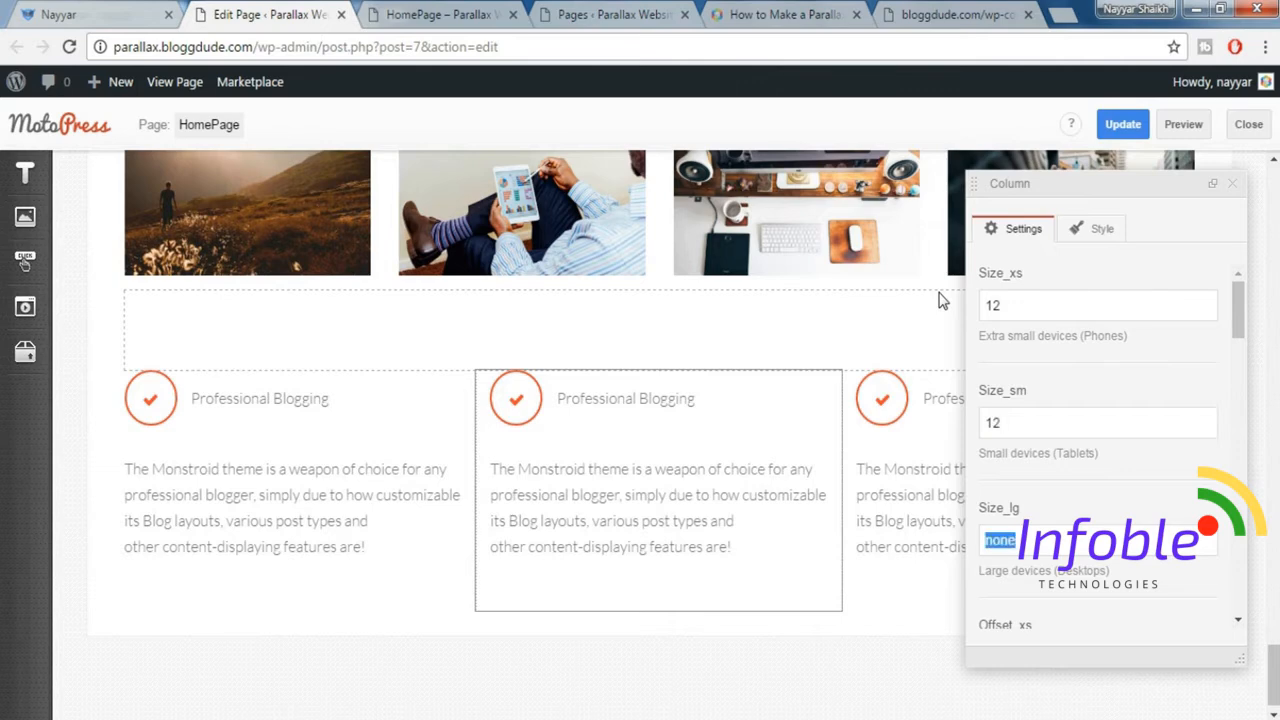
{"action": "type", "text": "4"}
{"action": "left_click", "coordinate": [1232, 183]}
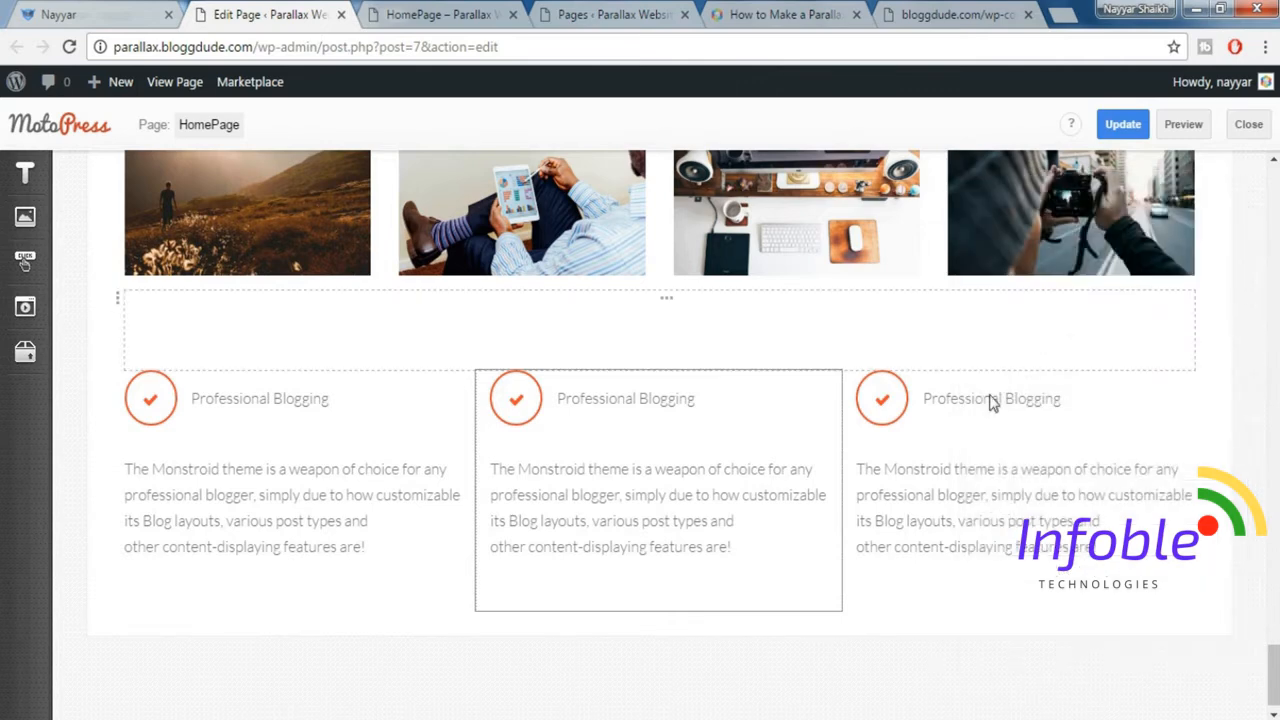
Set the third column's Size_xs to 12, Size_sm to 12 and Size_lg to 4.
{"action": "left_click", "coordinate": [1058, 374]}
{"action": "type", "text": "12"}
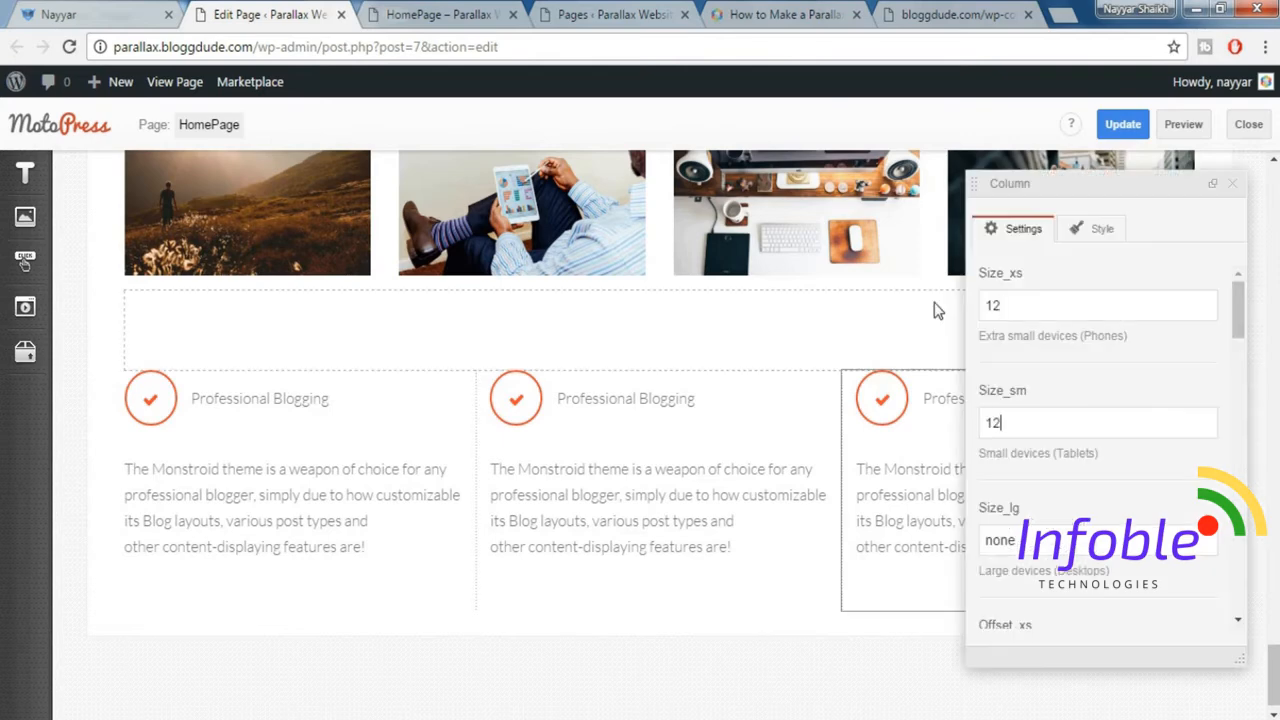
{"action": "key", "text": "Tab"}
{"action": "type", "text": "4"}
{"action": "left_click", "coordinate": [1232, 183]}
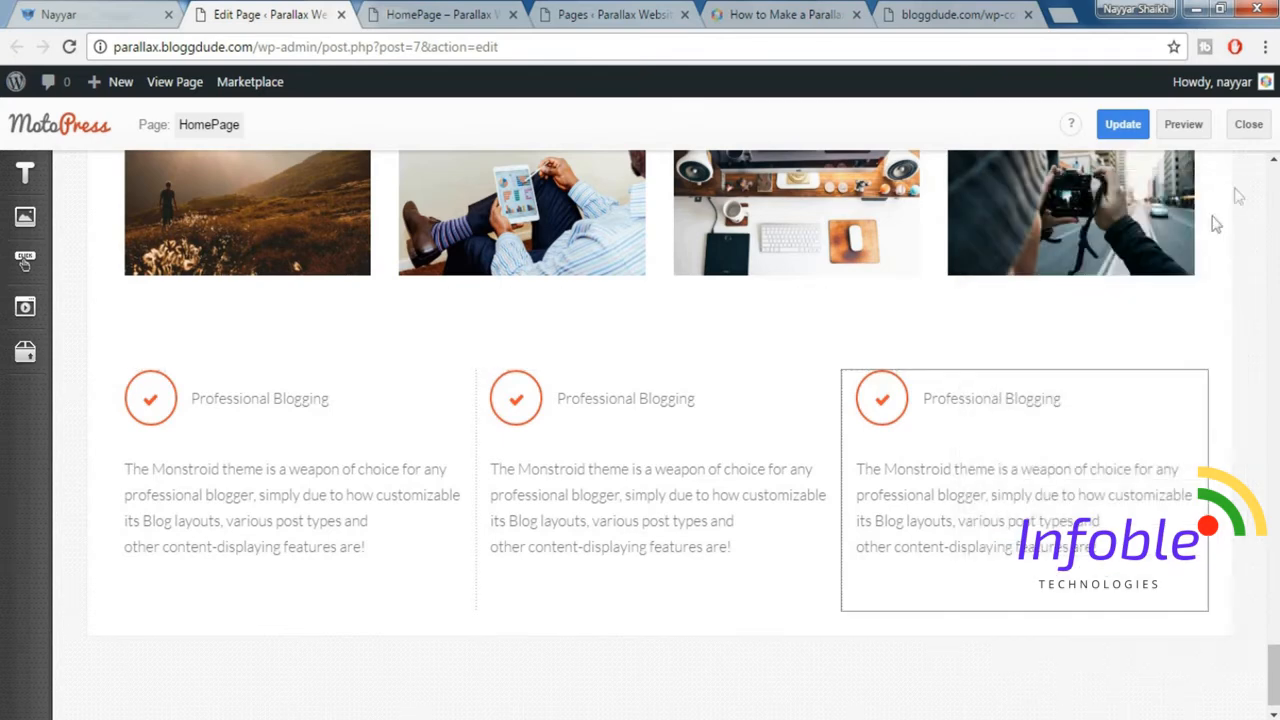
Set the three-column row's width type to Fixed Width, update the page and preview it.
{"action": "left_click", "coordinate": [118, 388]}
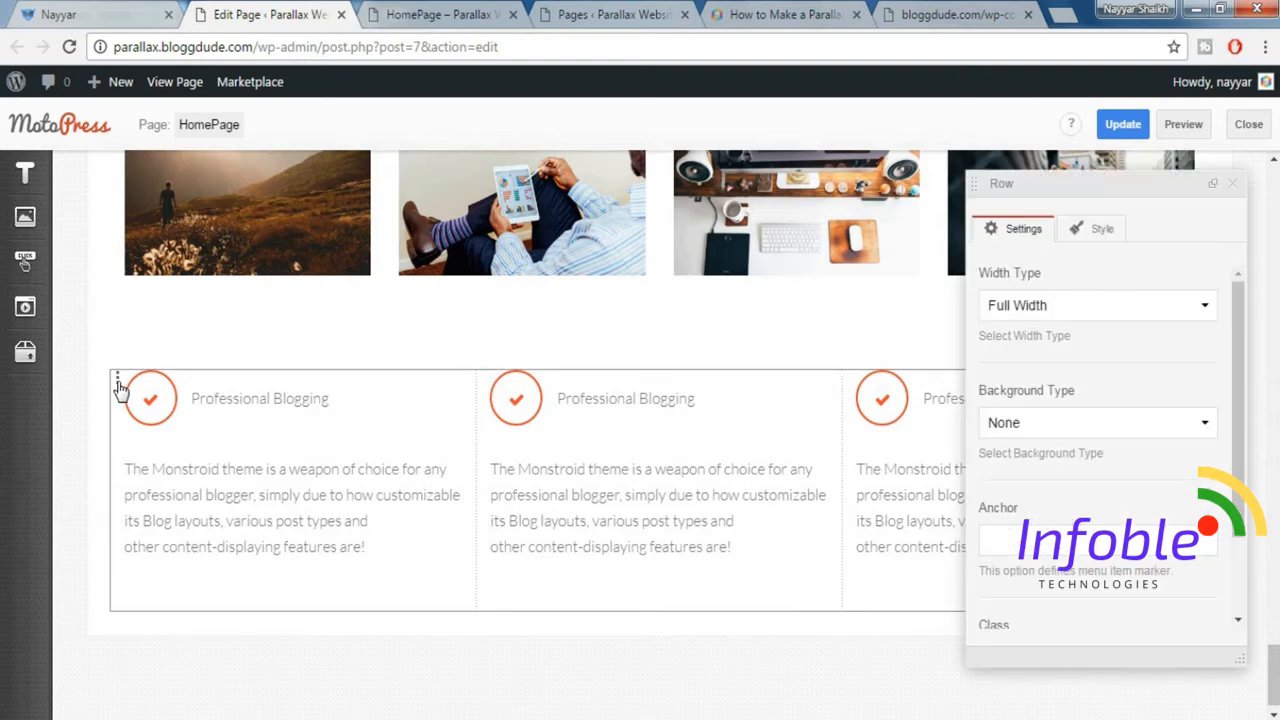
{"action": "left_click", "coordinate": [1096, 312]}
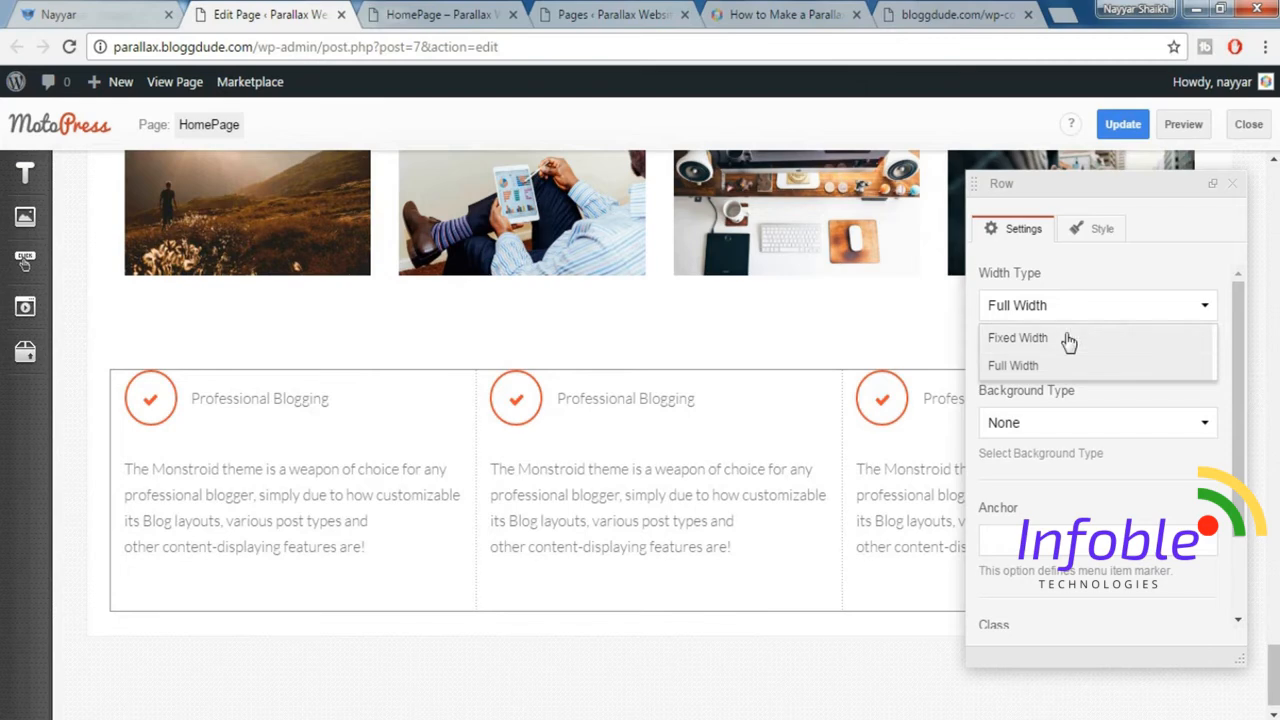
{"action": "left_click", "coordinate": [1068, 339]}
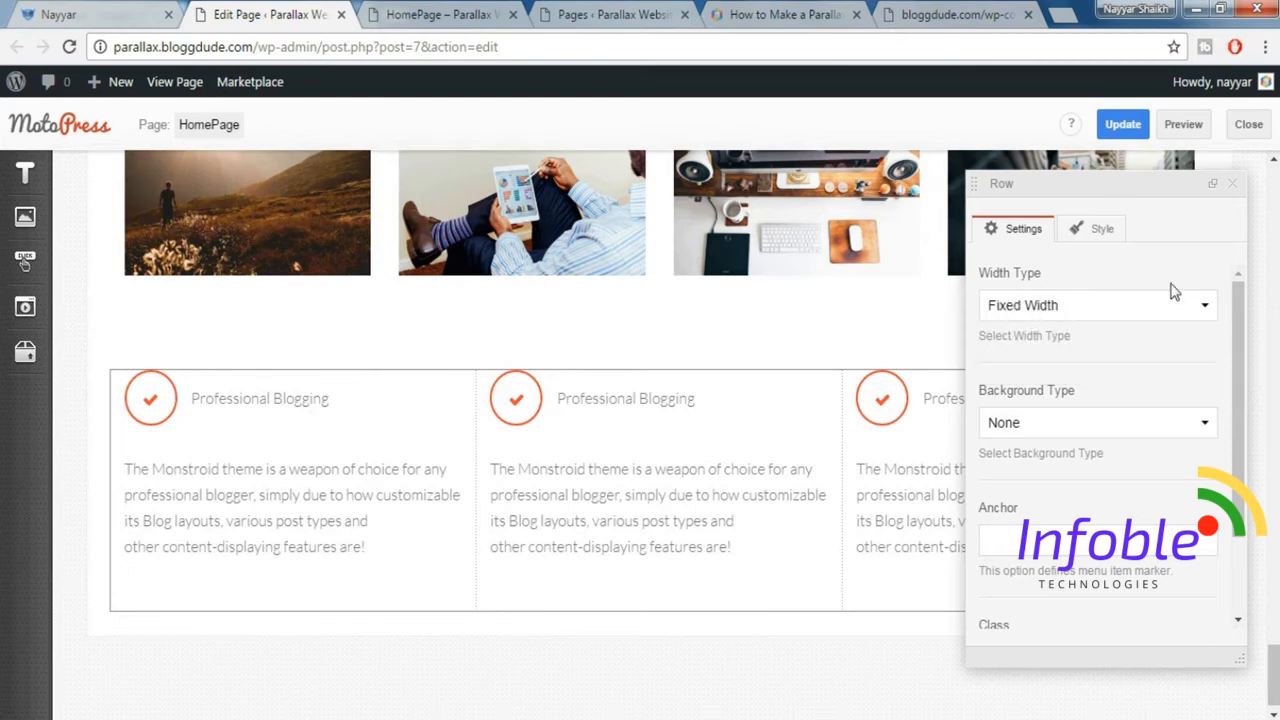
{"action": "left_click", "coordinate": [1123, 126]}
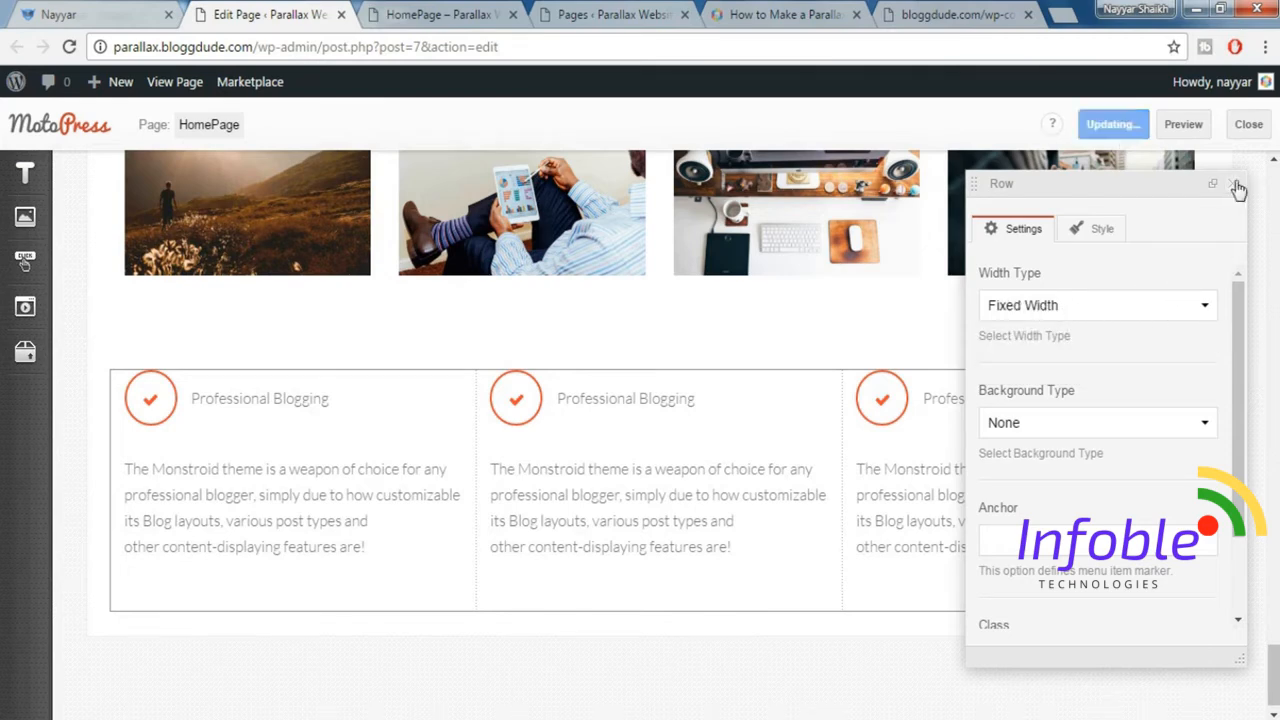
{"action": "left_click", "coordinate": [1235, 188]}
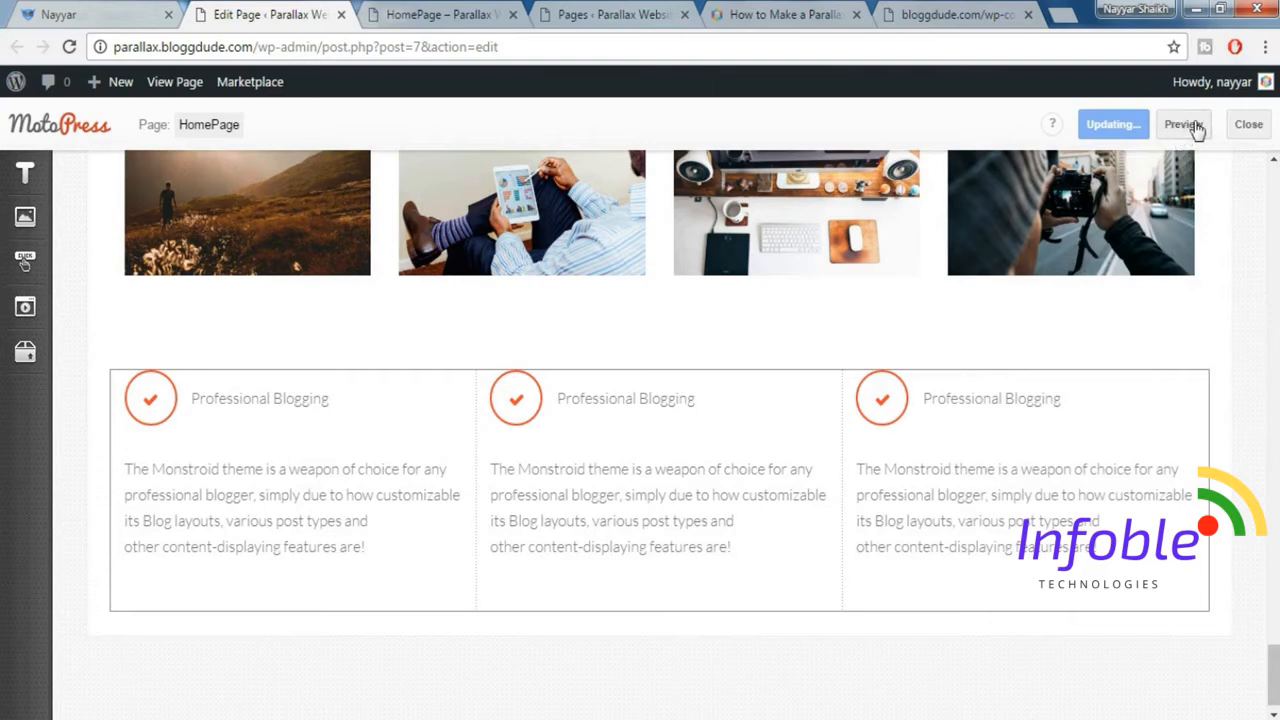
{"action": "left_click", "coordinate": [1183, 125]}
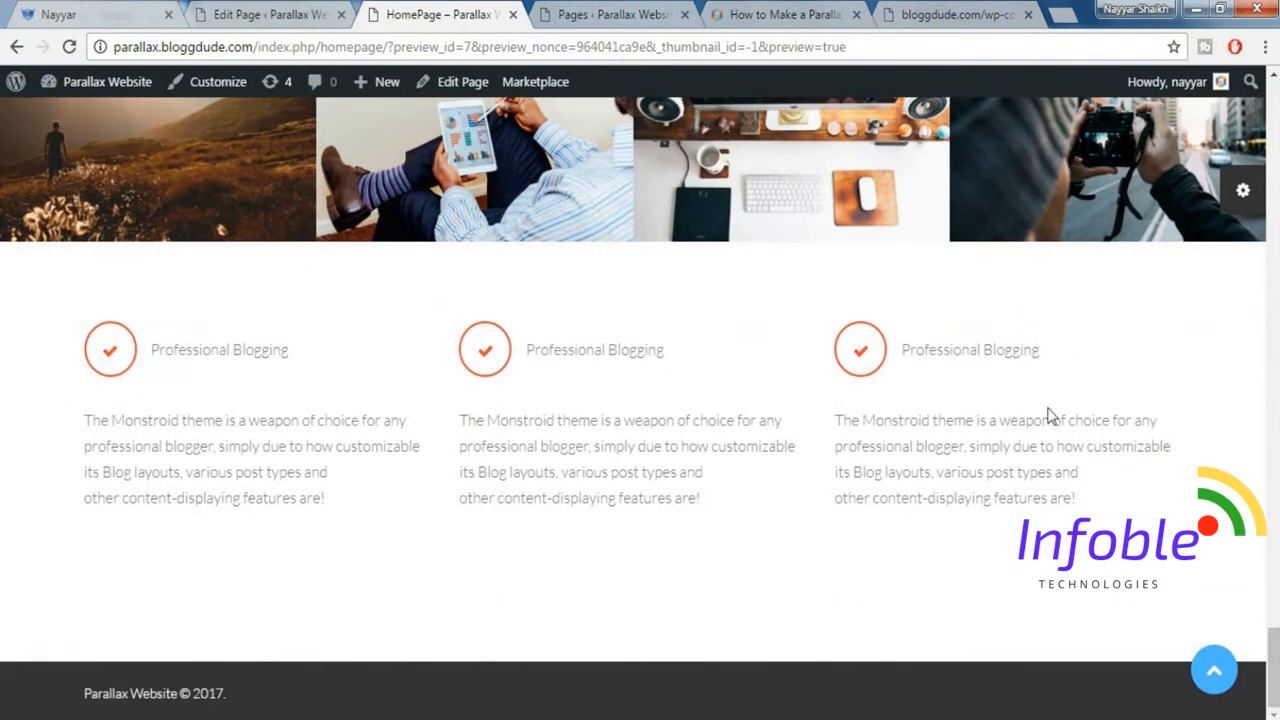
Check the demo site's next section and insert a Paragraph element below the three-column row.
{"action": "left_click", "coordinate": [140, 10]}
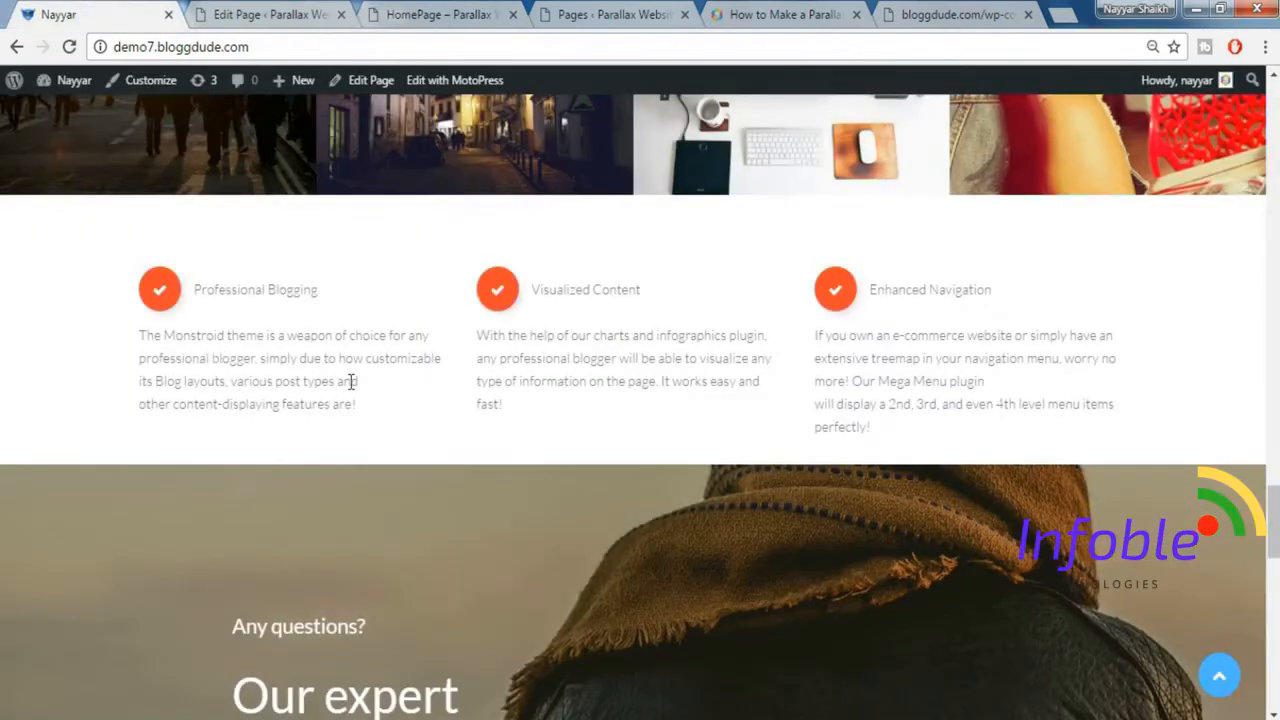
{"action": "scroll", "coordinate": [805, 390], "scroll_direction": "down", "scroll_amount": 2}
{"action": "scroll", "coordinate": [805, 390], "scroll_direction": "down", "scroll_amount": 3}
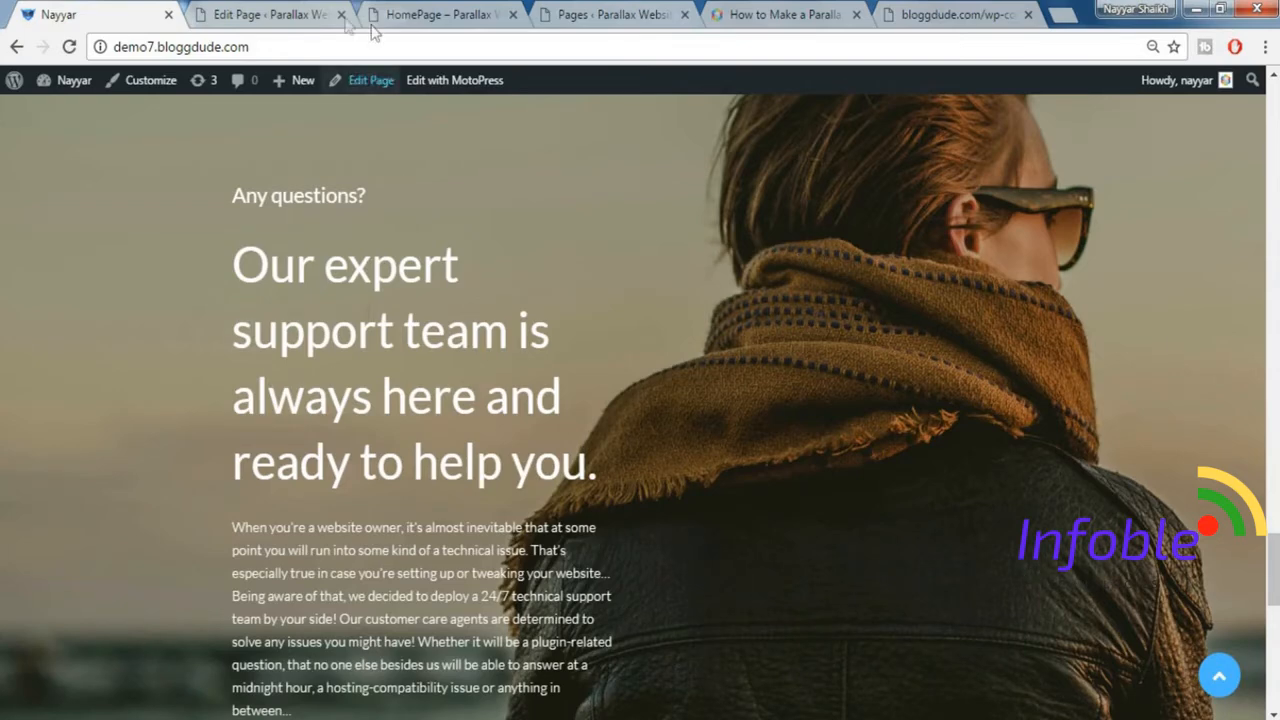
{"action": "left_click", "coordinate": [285, 13]}
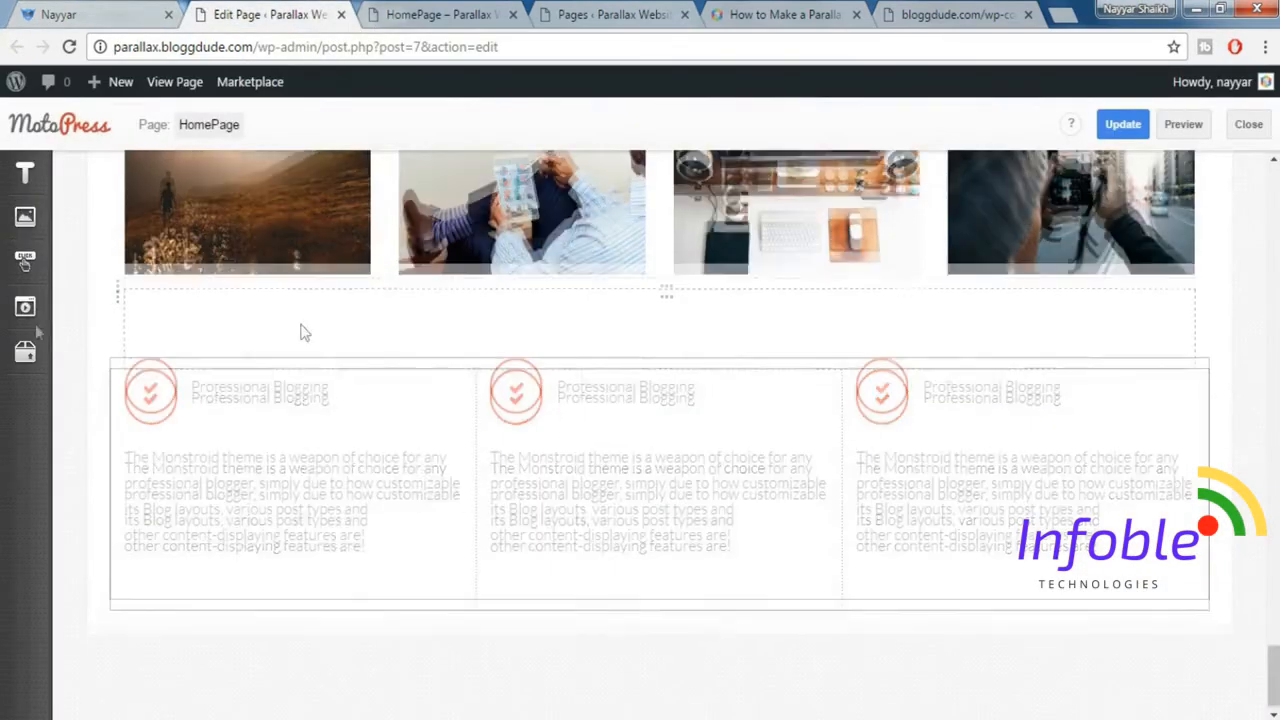
{"action": "mouse_move", "coordinate": [20, 178]}
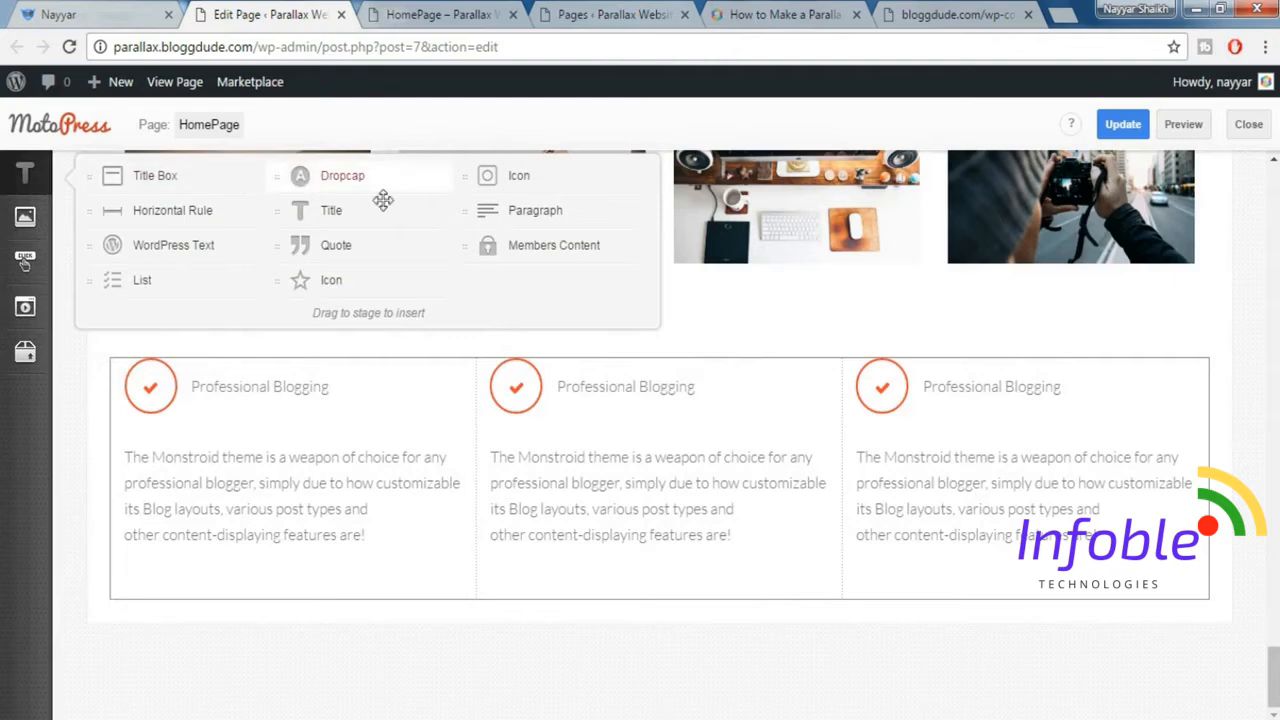
{"action": "left_click_drag", "start_coordinate": [545, 208], "coordinate": [408, 605]}
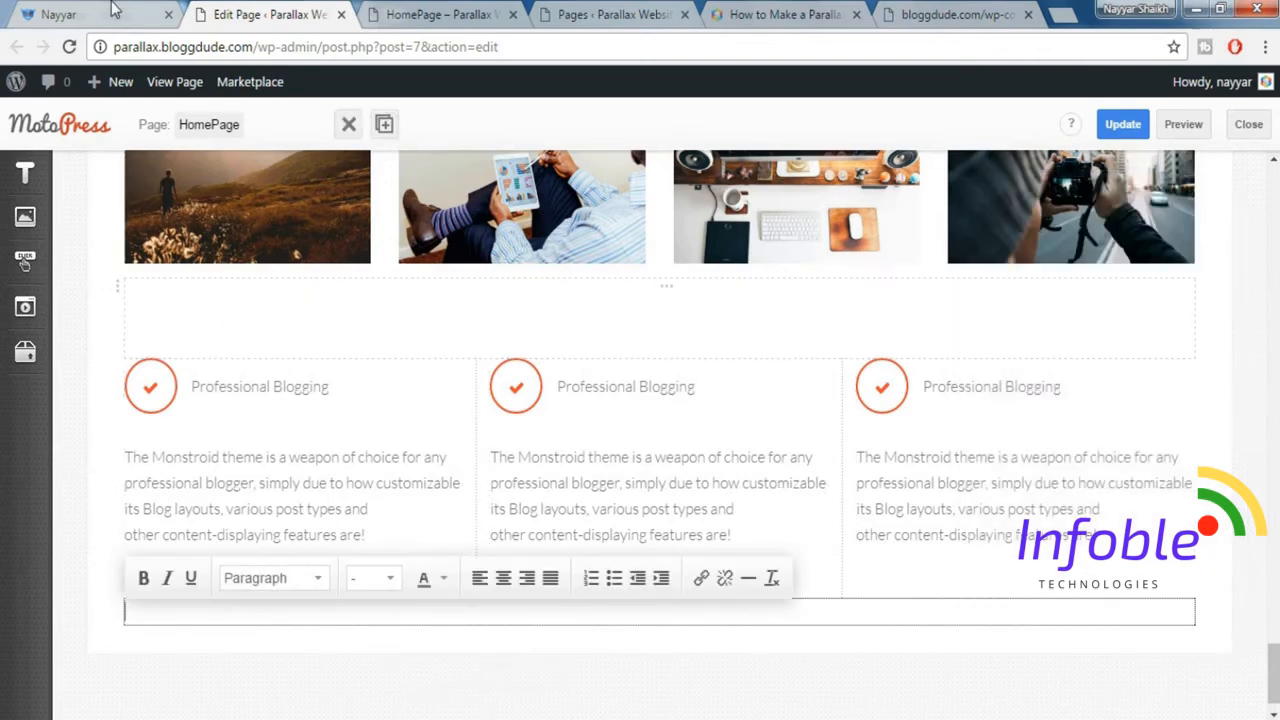
Copy the demo site's "Any questions?" support team text into the new paragraph and select it all to check it.
{"action": "left_click", "coordinate": [230, 14]}
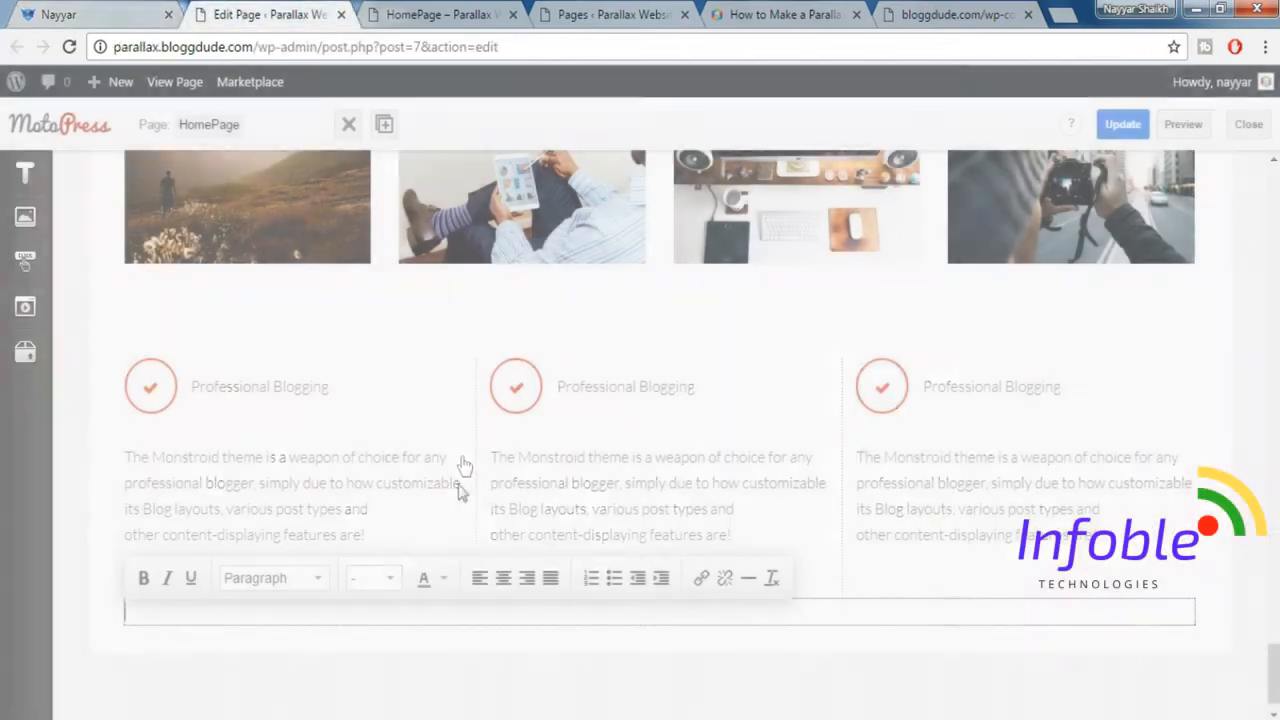
{"action": "left_click", "coordinate": [103, 12]}
{"action": "left_click", "coordinate": [318, 8]}
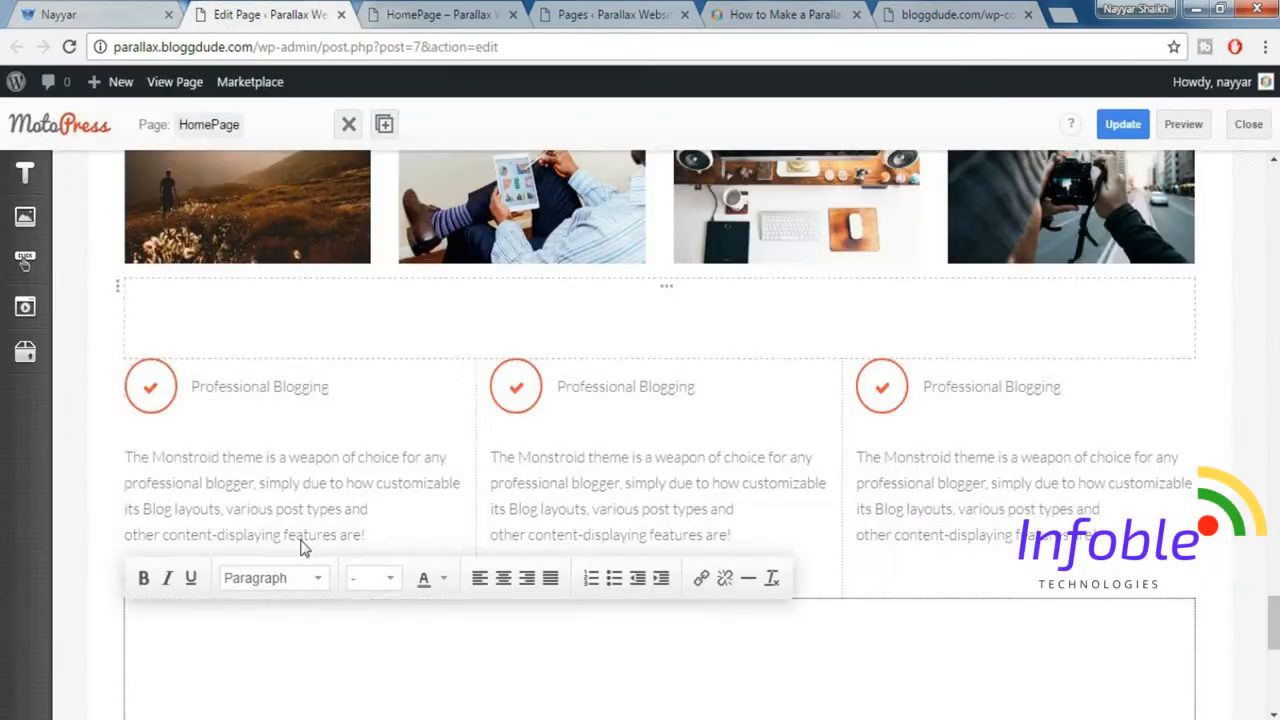
{"action": "scroll", "coordinate": [539, 577], "scroll_direction": "down", "scroll_amount": 2}
{"action": "scroll", "coordinate": [539, 577], "scroll_direction": "down", "scroll_amount": 1}
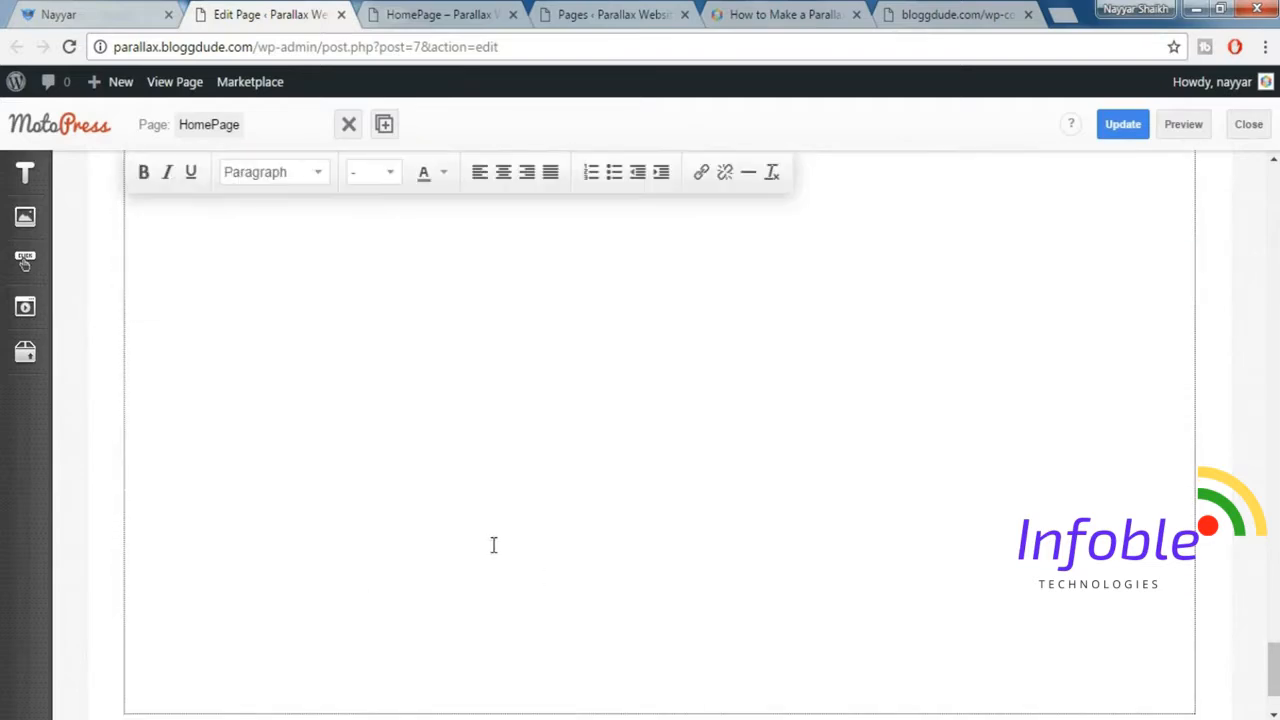
{"action": "key", "text": "ctrl+a"}
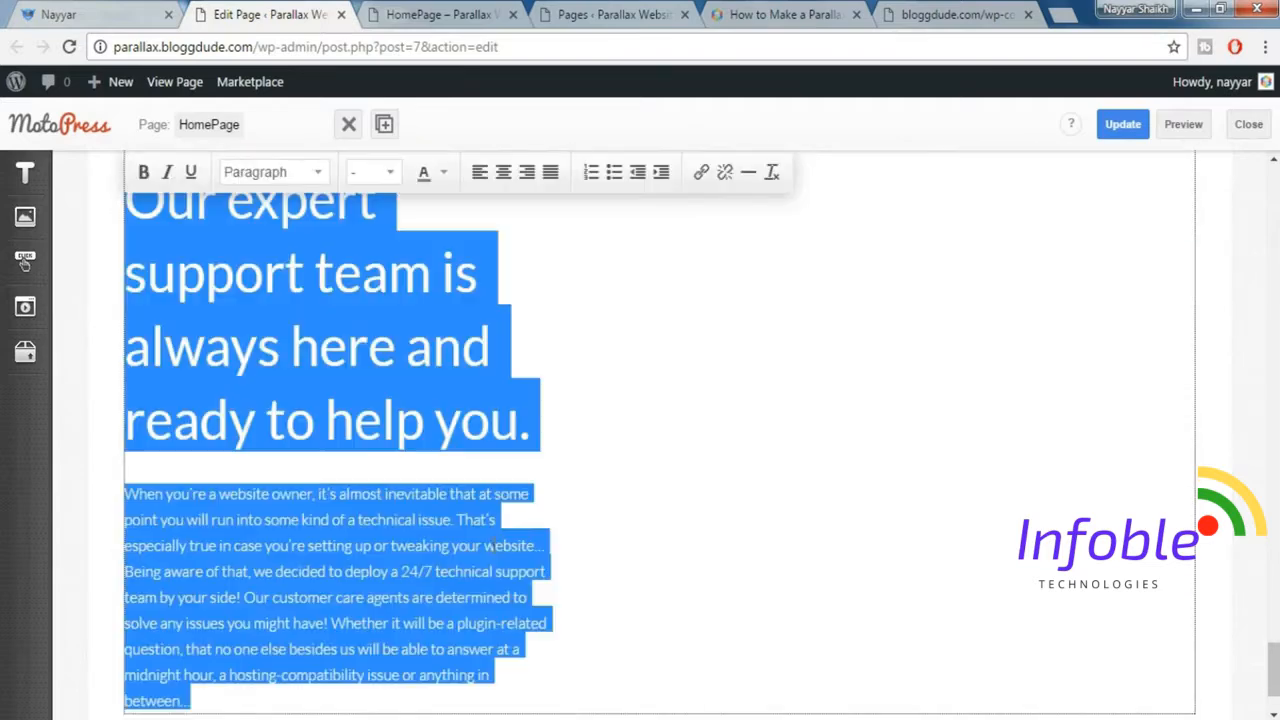
Compare the text layout with the demo site and narrow the paragraph block to about 40% of the row's width.
{"action": "left_click", "coordinate": [665, 465]}
{"action": "left_click", "coordinate": [140, 8]}
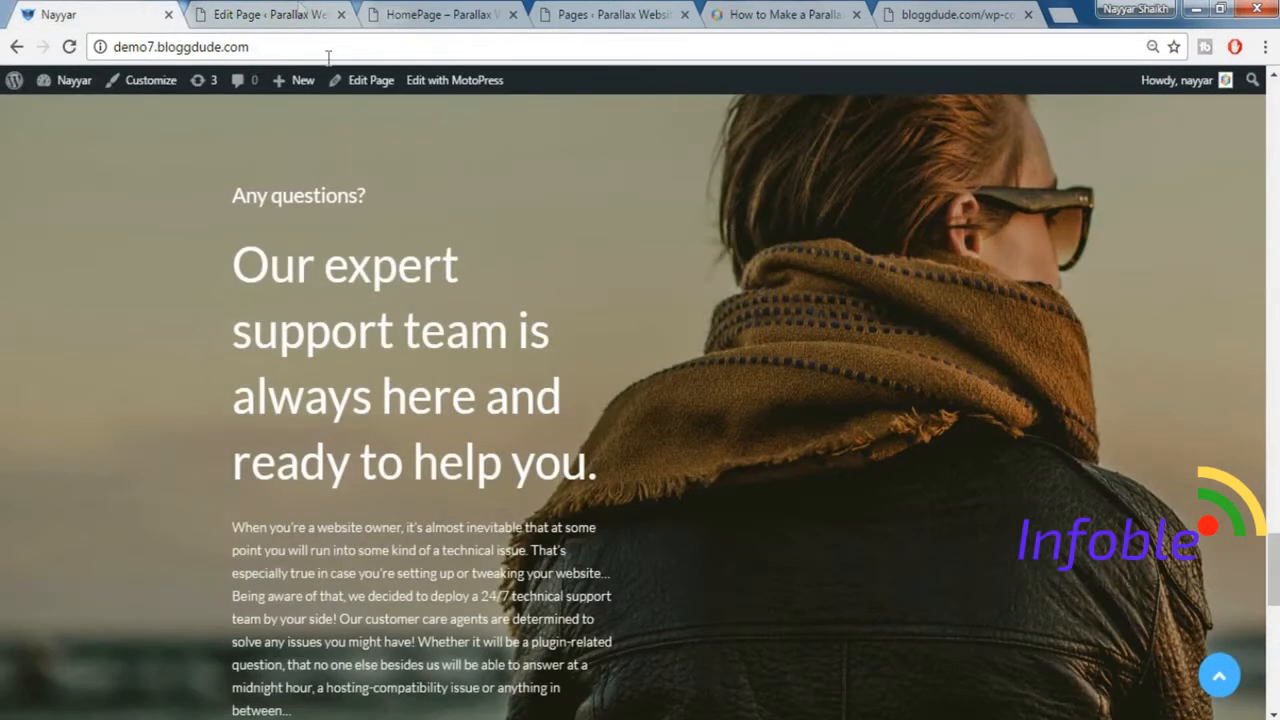
{"action": "left_click", "coordinate": [300, 14]}
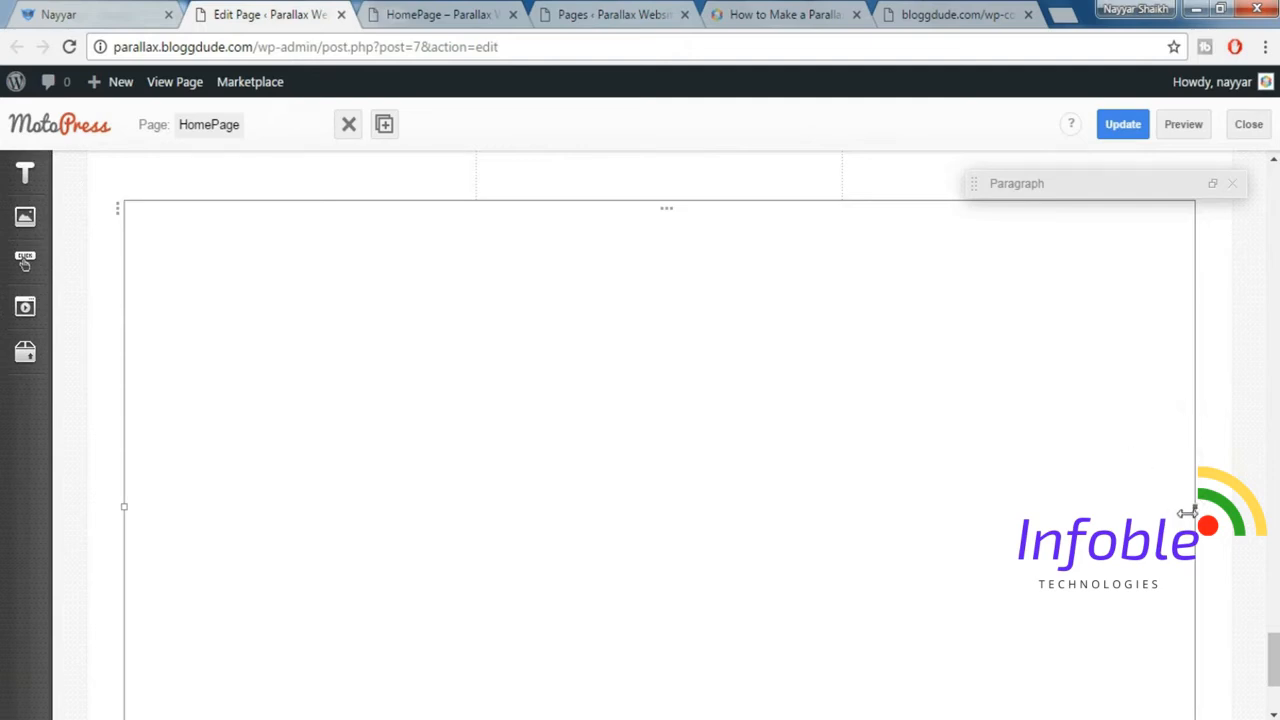
{"action": "left_click_drag", "start_coordinate": [1187, 513], "coordinate": [663, 531]}
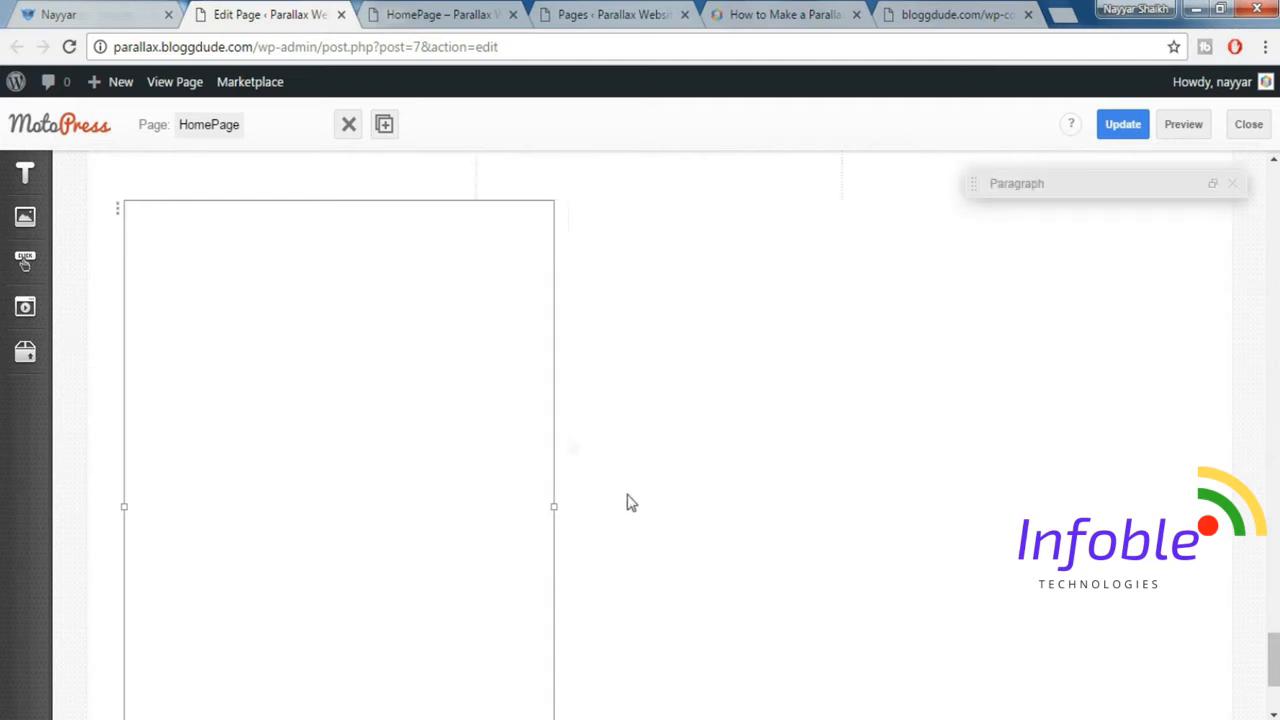
Set the background type of the support text's row to Parallax Image.
{"action": "left_click", "coordinate": [117, 216]}
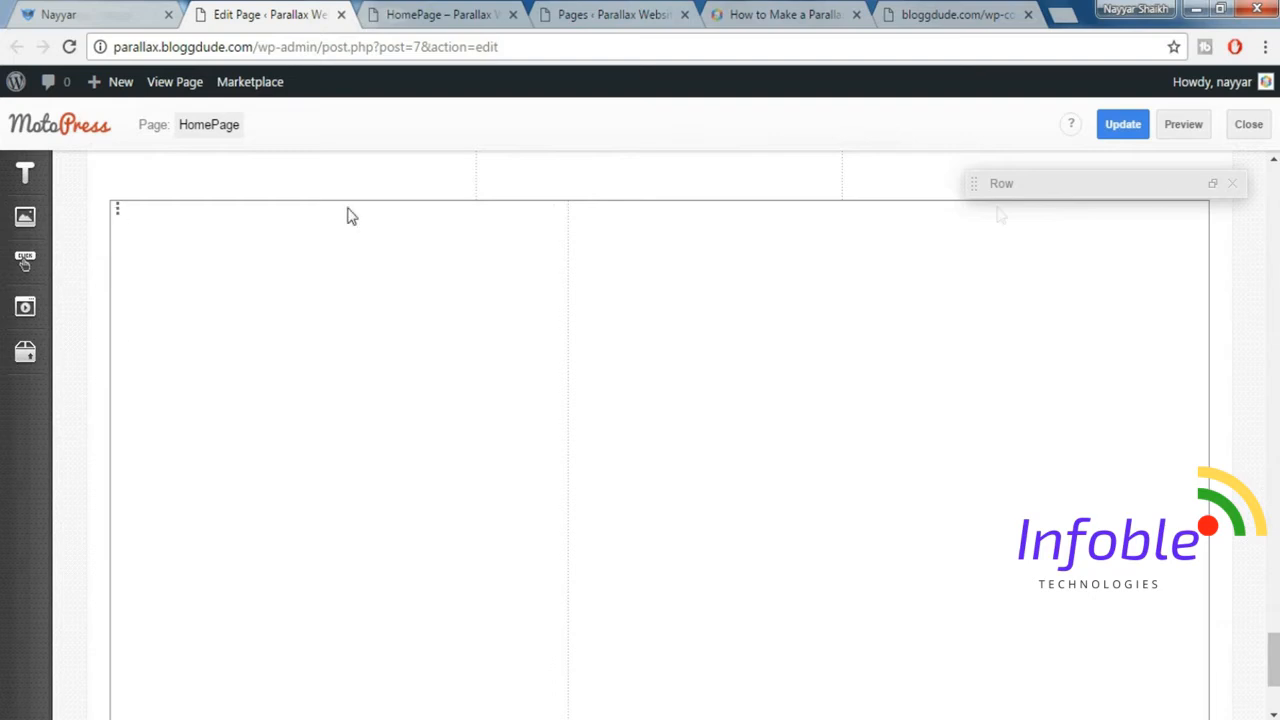
{"action": "left_click", "coordinate": [1214, 185]}
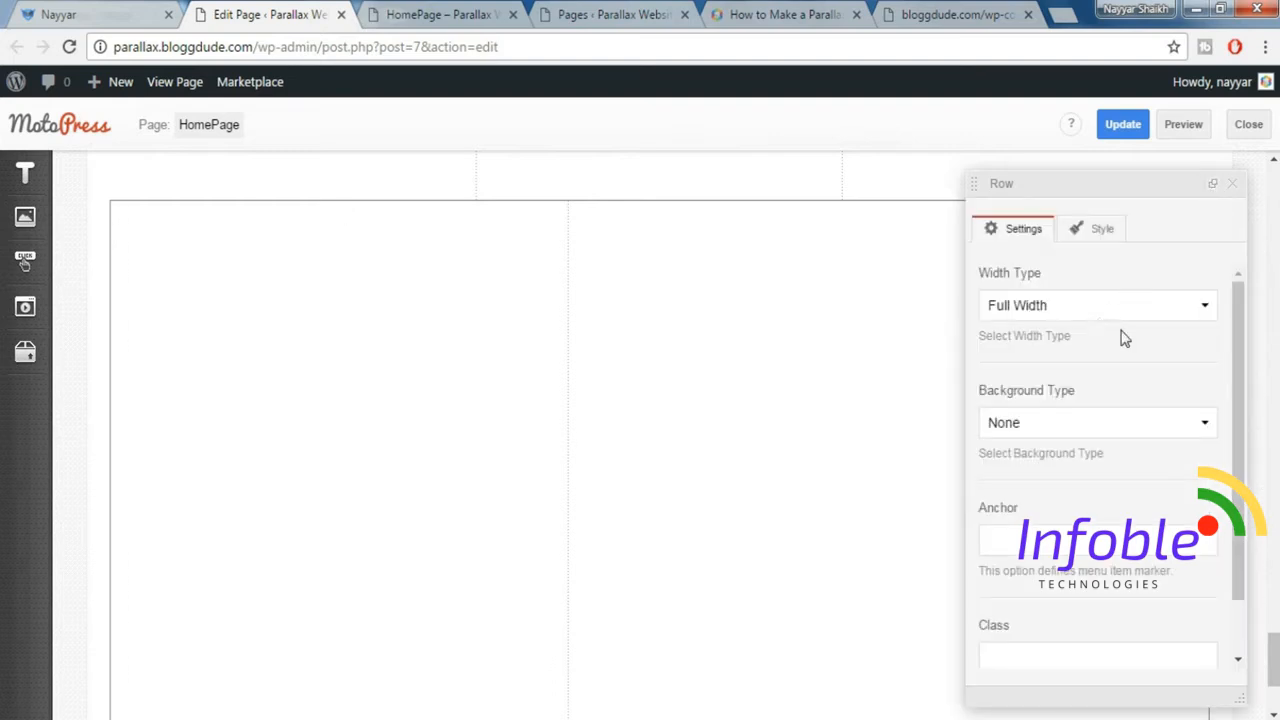
{"action": "scroll", "coordinate": [1122, 338], "scroll_direction": "down", "scroll_amount": 1}
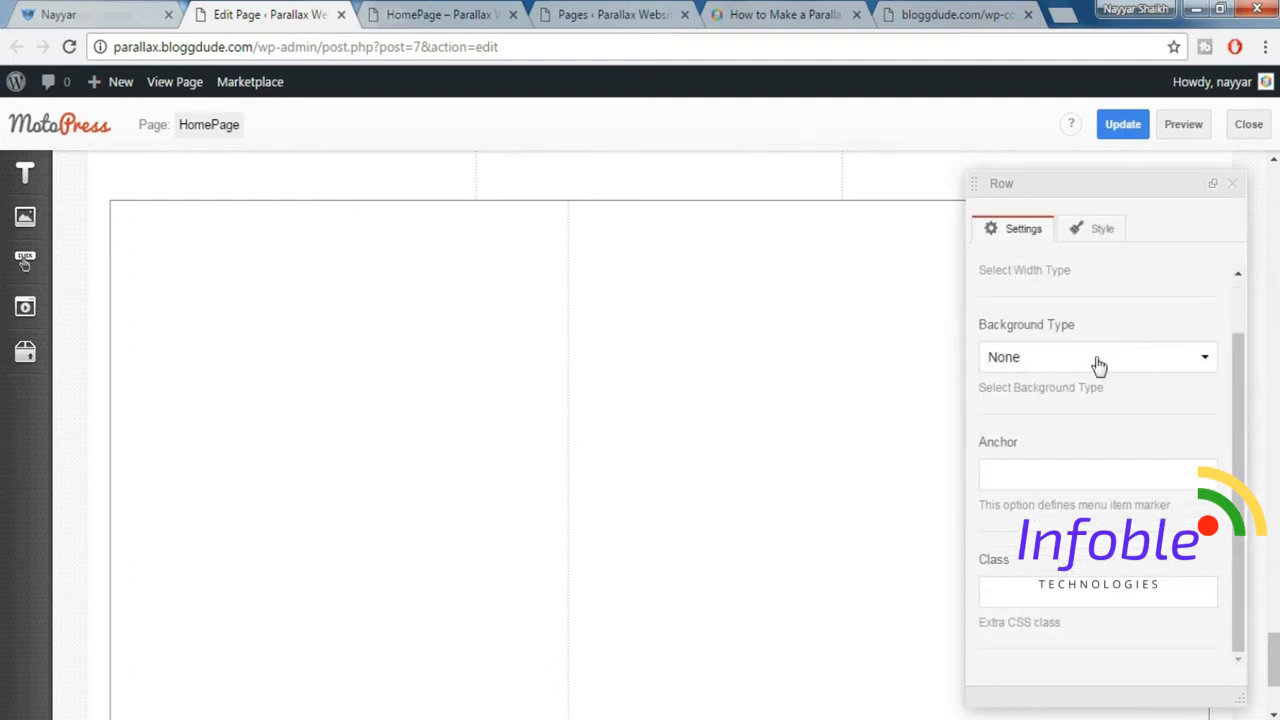
{"action": "left_click", "coordinate": [1099, 365]}
{"action": "left_click", "coordinate": [1069, 444]}
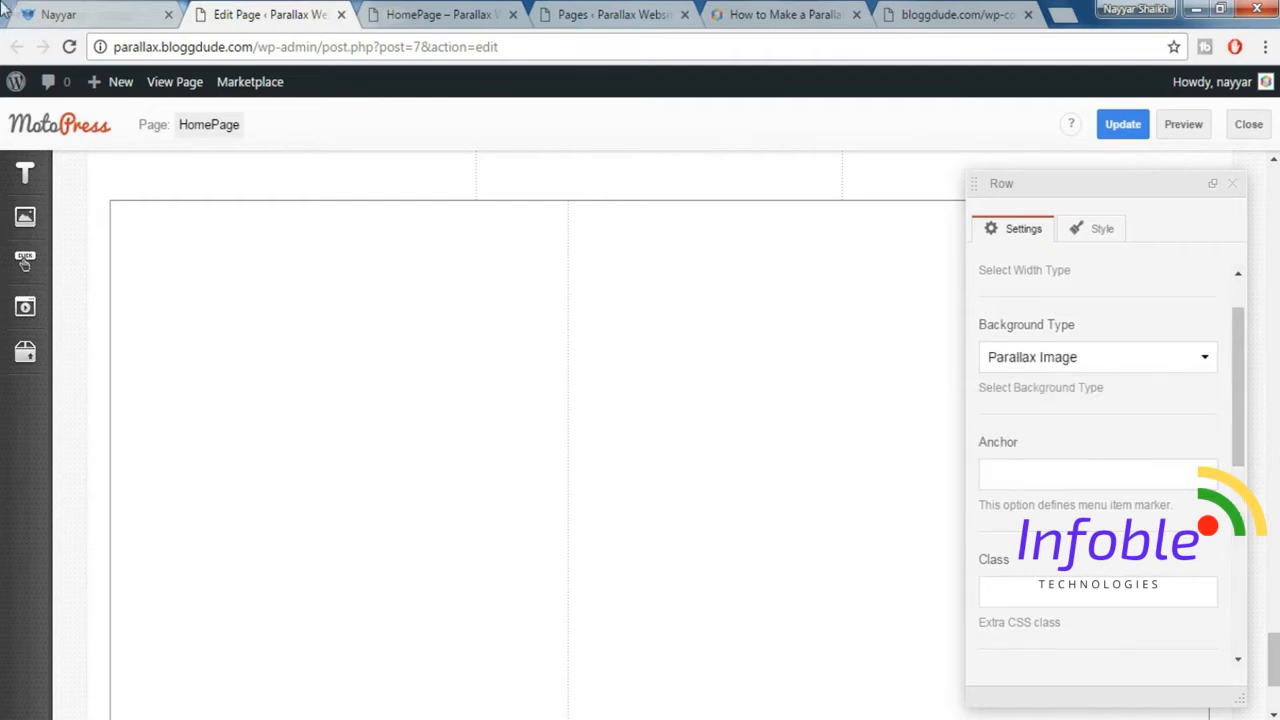
Set parallax-image-2-1024x493.jpg from the media library as the row's background image, matching the demo site.
{"action": "left_click", "coordinate": [55, 12]}
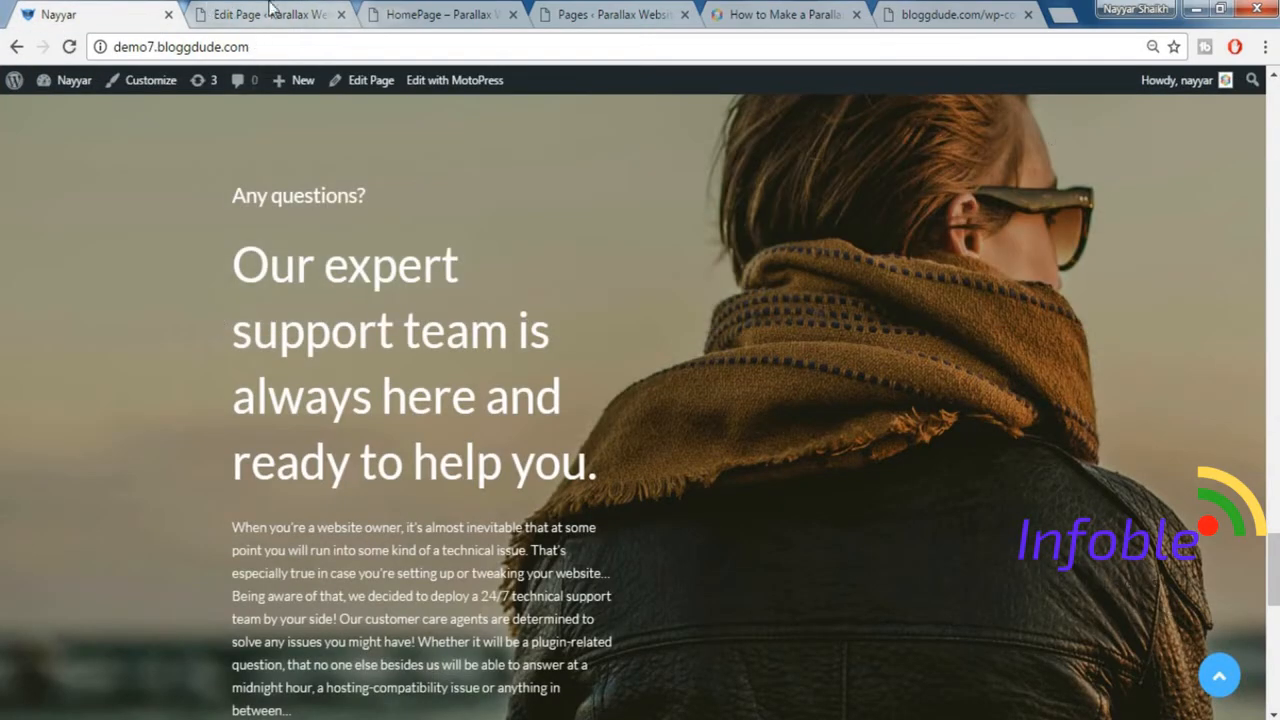
{"action": "left_click", "coordinate": [262, 14]}
{"action": "scroll", "coordinate": [1124, 372], "scroll_direction": "down", "scroll_amount": 3}
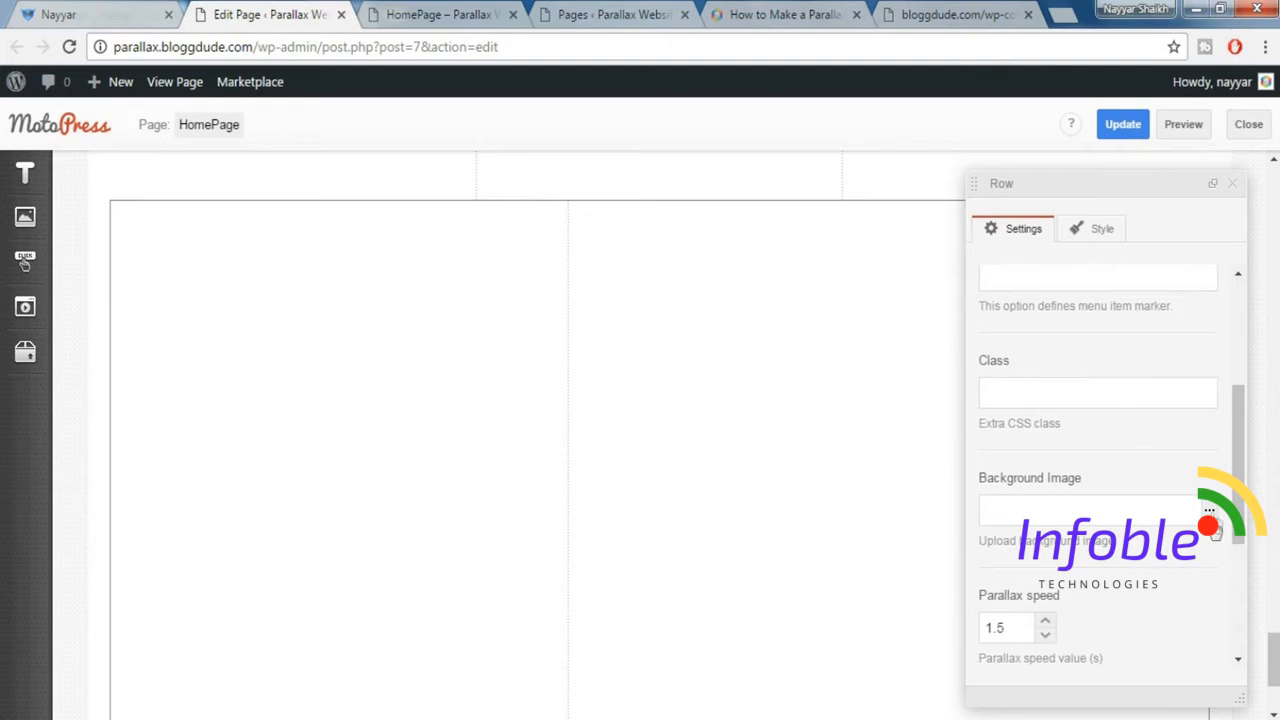
{"action": "left_click", "coordinate": [1209, 512]}
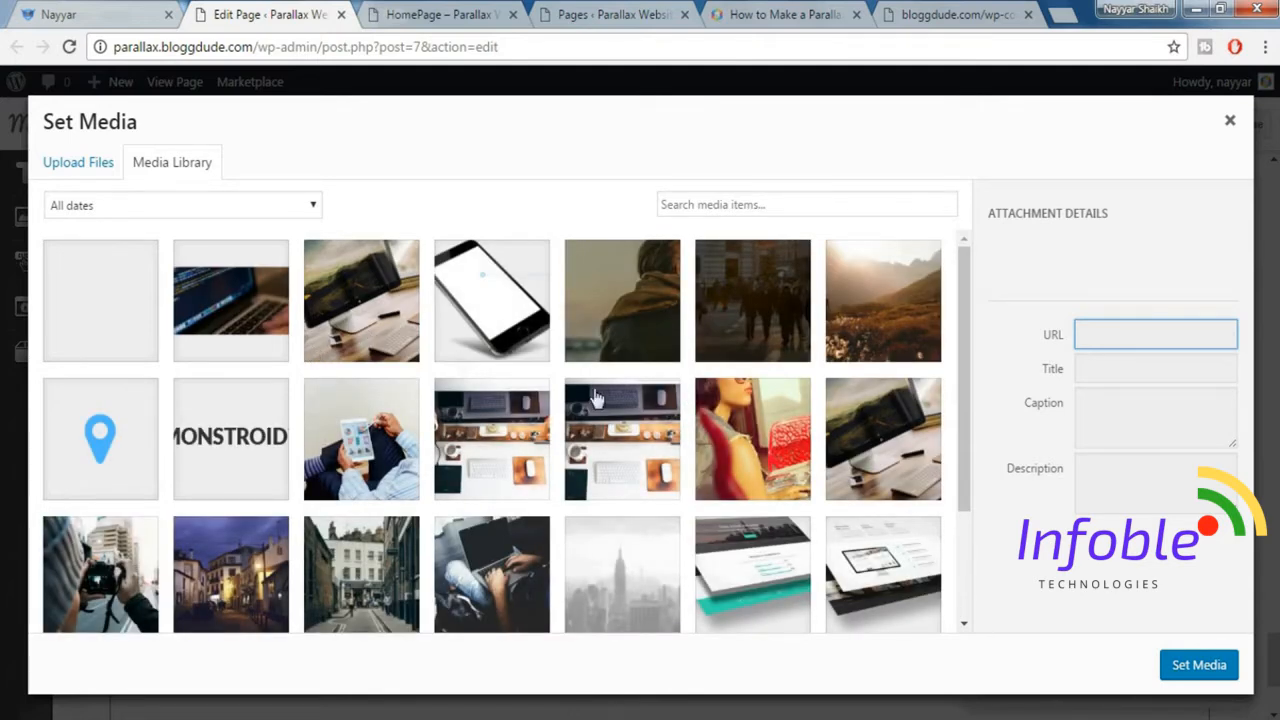
{"action": "left_click", "coordinate": [638, 292]}
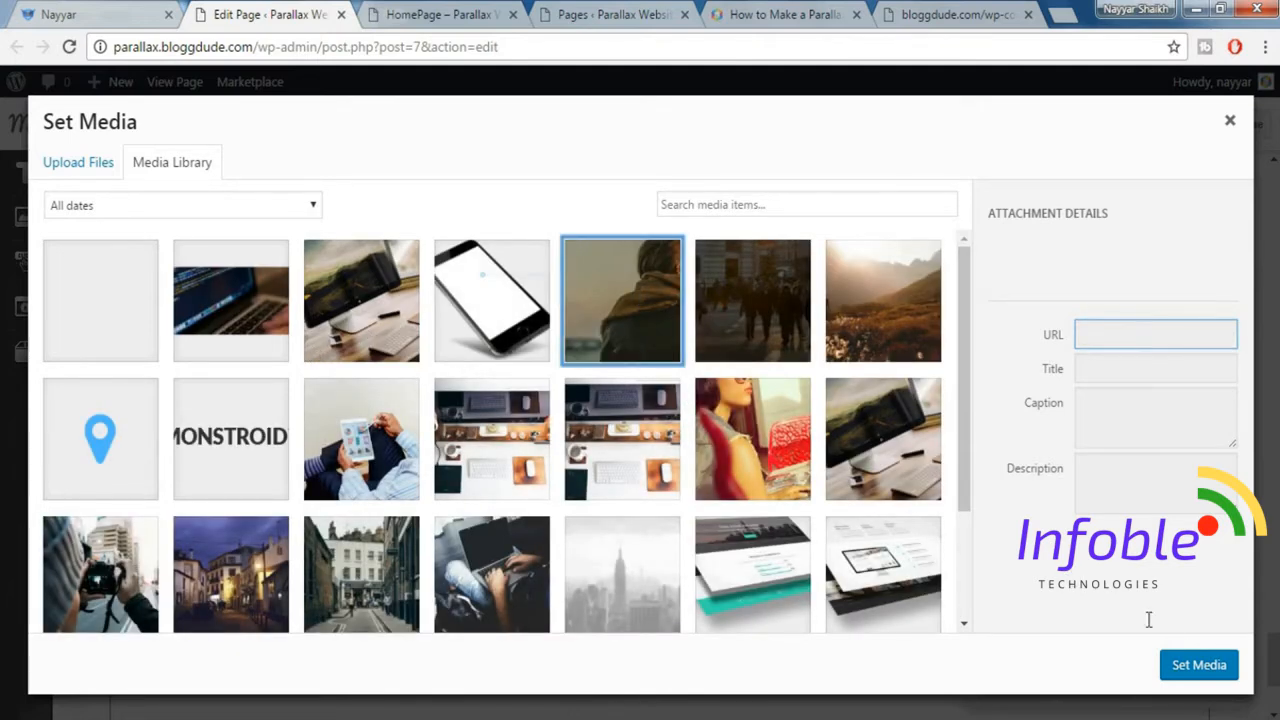
{"action": "left_click", "coordinate": [1206, 666]}
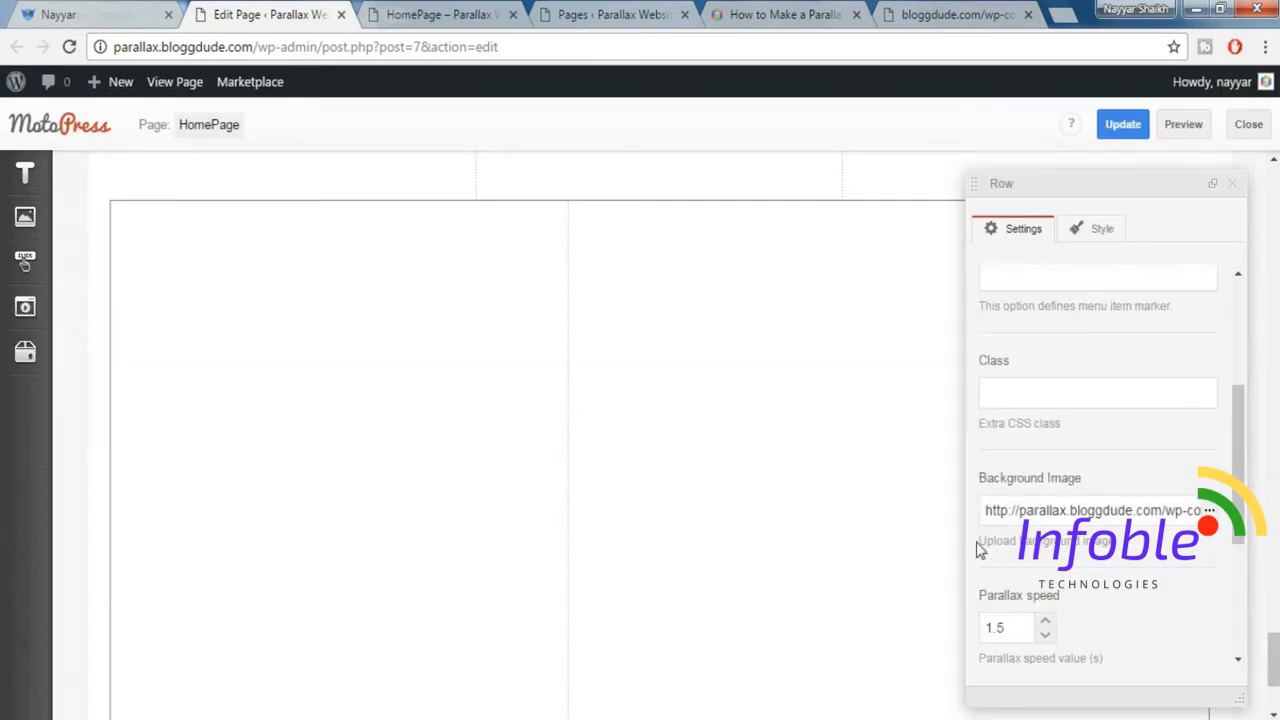
Add the Padding top 160px and Padding bottom 140px styles to the parallax row.
{"action": "scroll", "coordinate": [1090, 515], "scroll_direction": "down", "scroll_amount": 2}
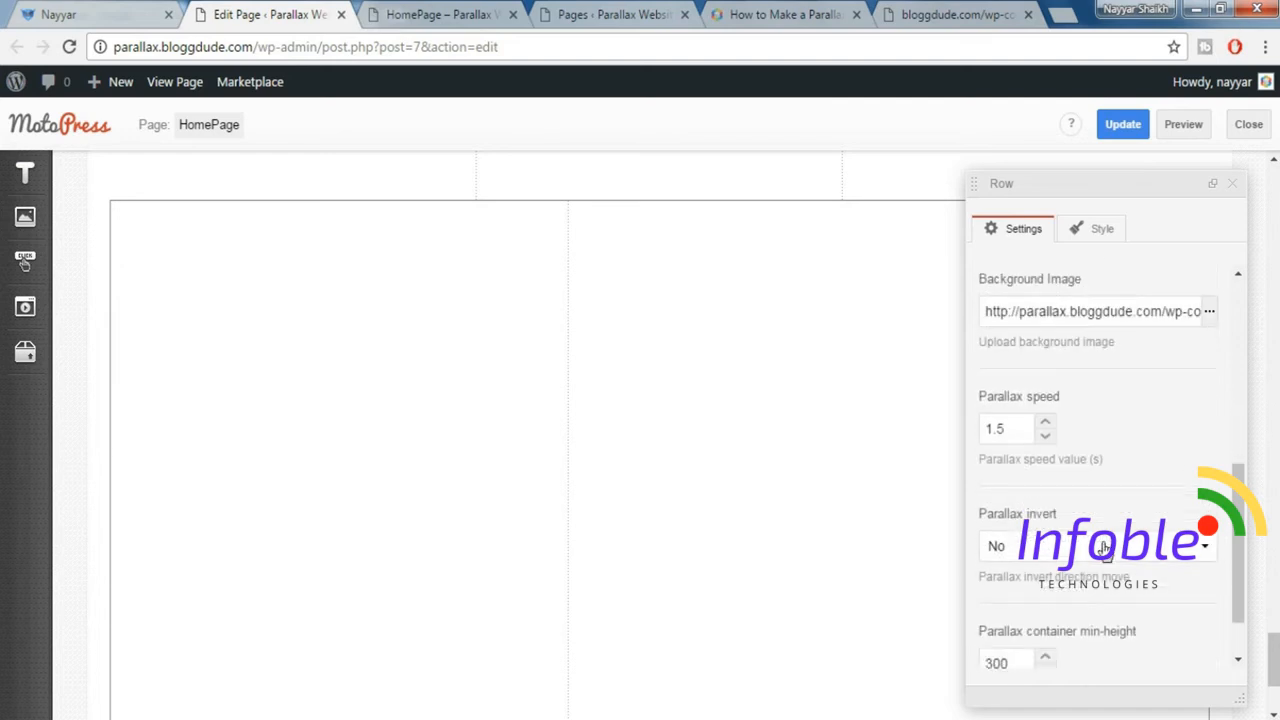
{"action": "left_click", "coordinate": [1090, 232]}
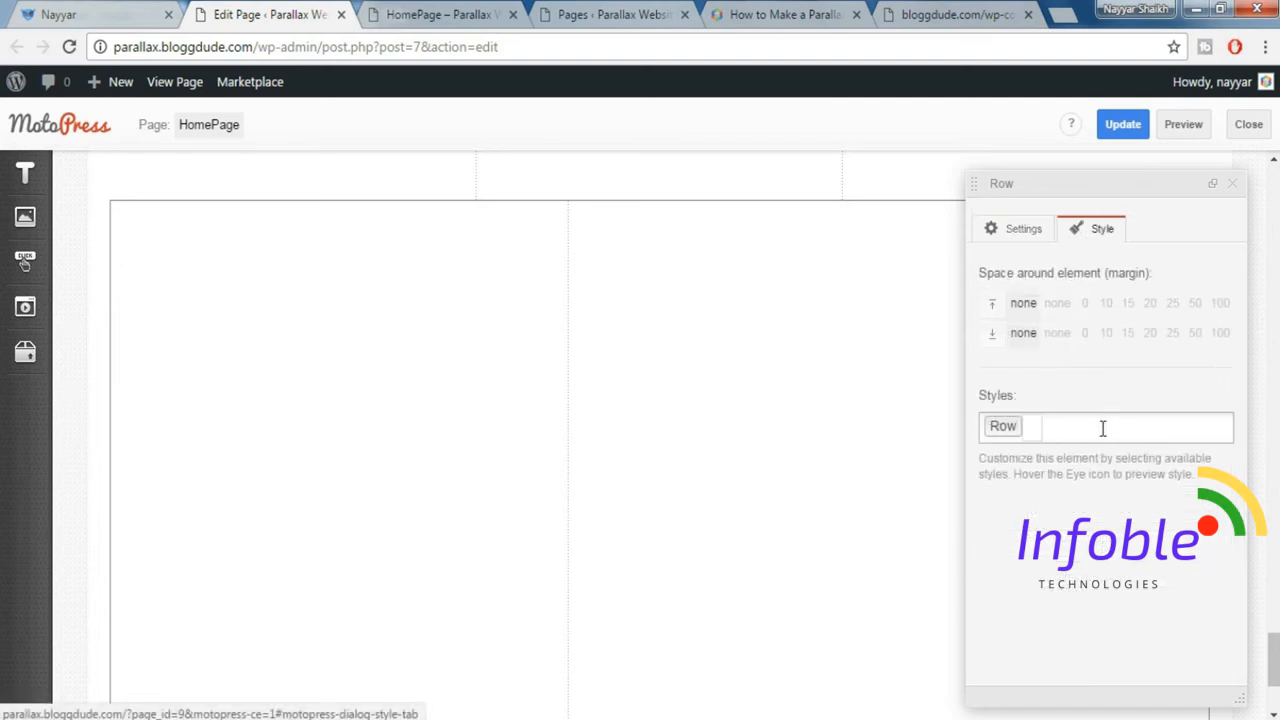
{"action": "left_click", "coordinate": [1103, 430]}
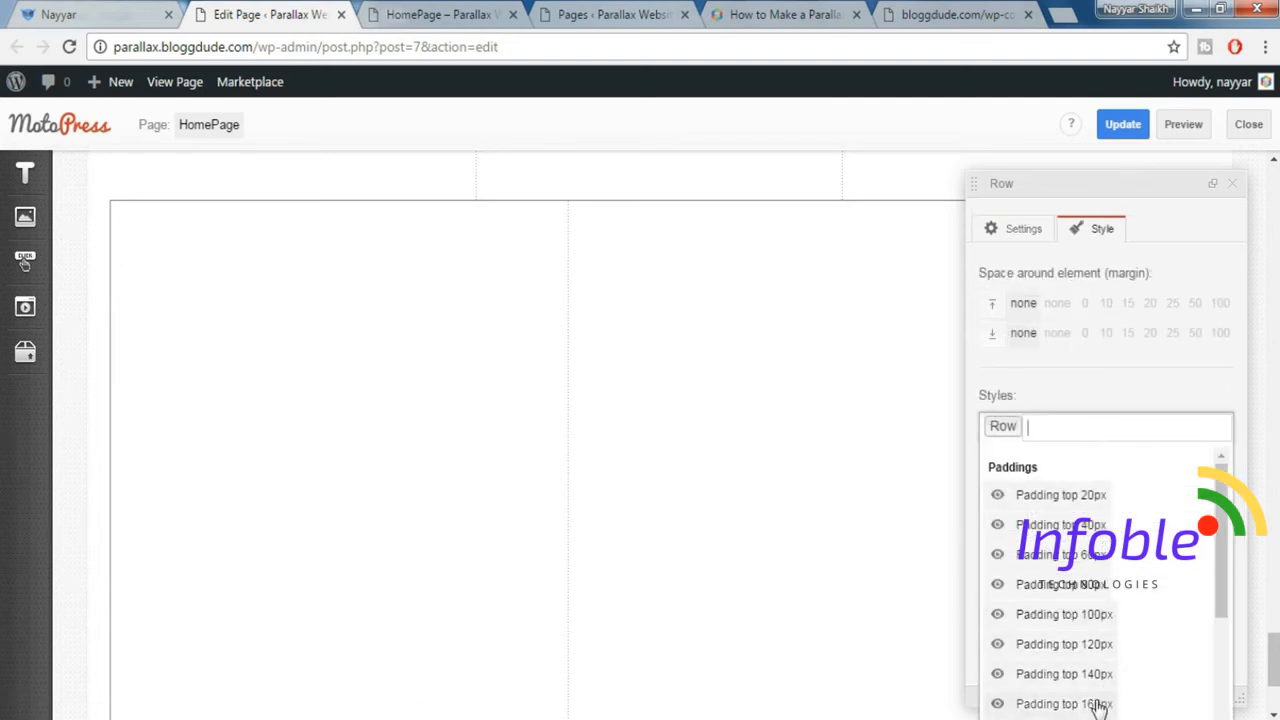
{"action": "left_click", "coordinate": [1192, 436]}
{"action": "scroll", "coordinate": [1173, 524], "scroll_direction": "down", "scroll_amount": 1}
{"action": "left_click", "coordinate": [1205, 430]}
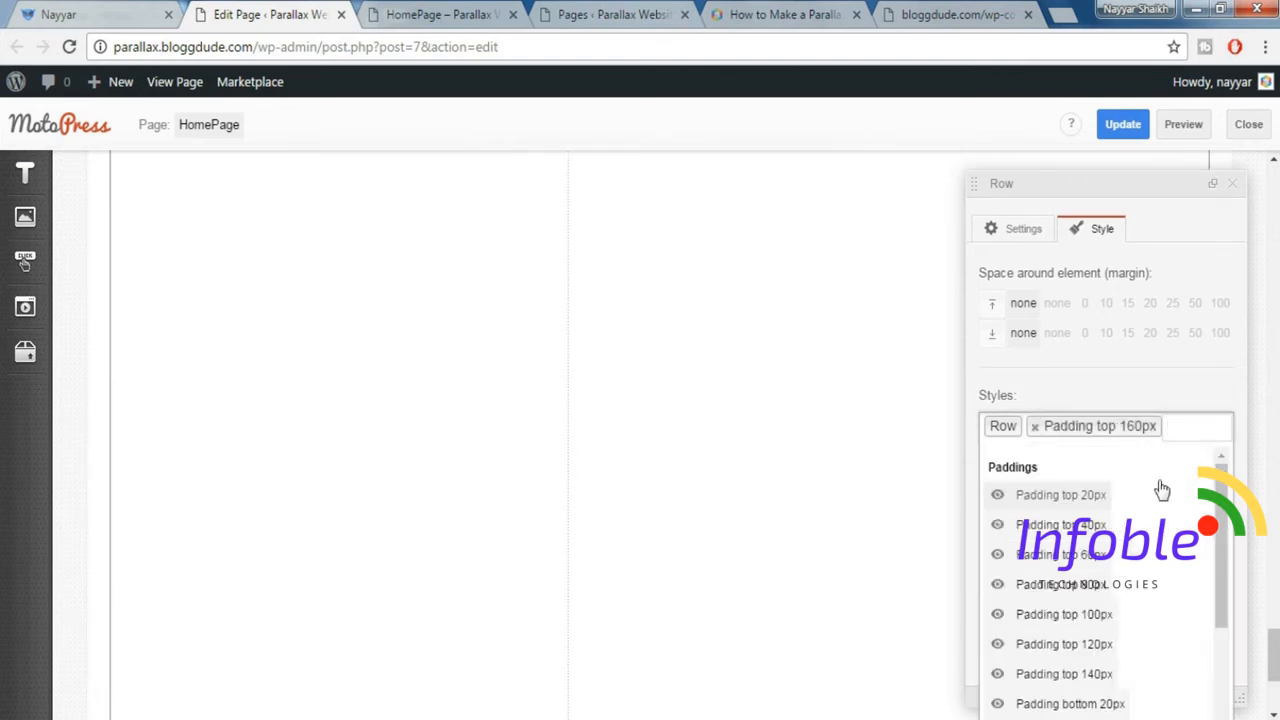
{"action": "scroll", "coordinate": [1160, 490], "scroll_direction": "down", "scroll_amount": 2}
{"action": "left_click", "coordinate": [1110, 702]}
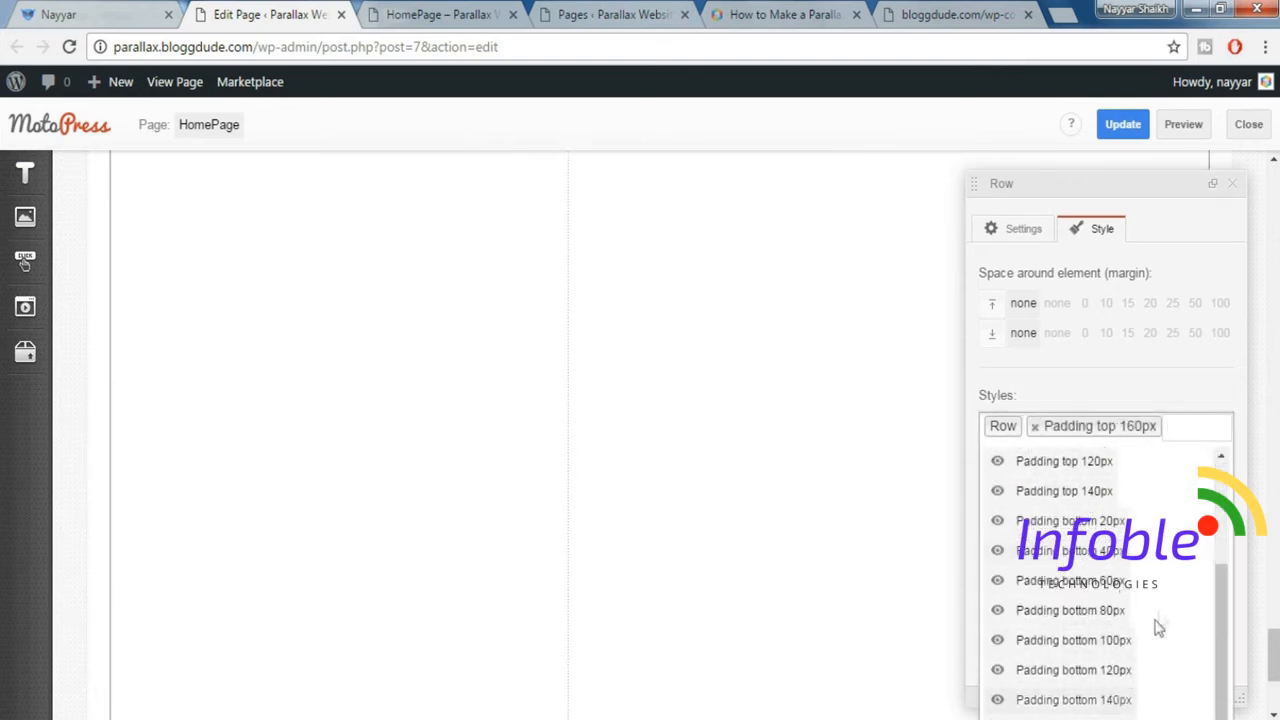
Update the page and preview the new parallax support section.
{"action": "left_click", "coordinate": [1125, 127]}
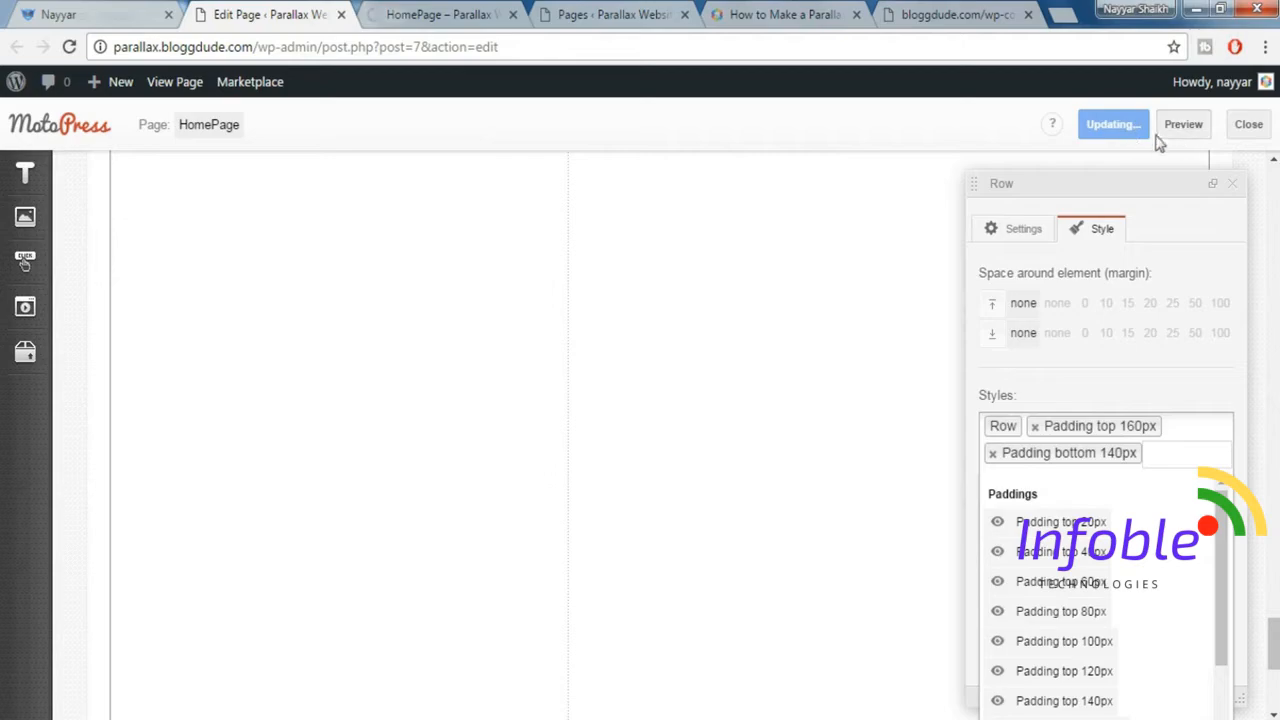
{"action": "left_click", "coordinate": [1197, 133]}
{"action": "left_click", "coordinate": [455, 8]}
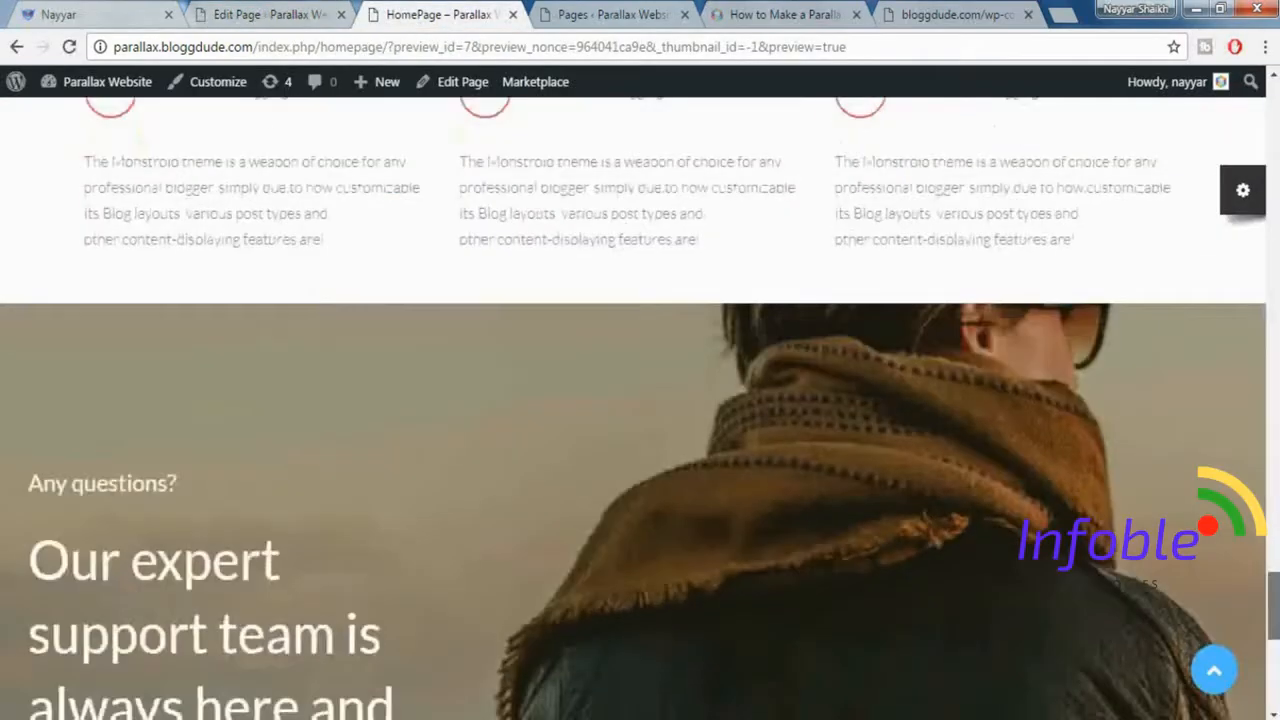
{"action": "scroll", "coordinate": [640, 400], "scroll_direction": "down", "scroll_amount": 5}
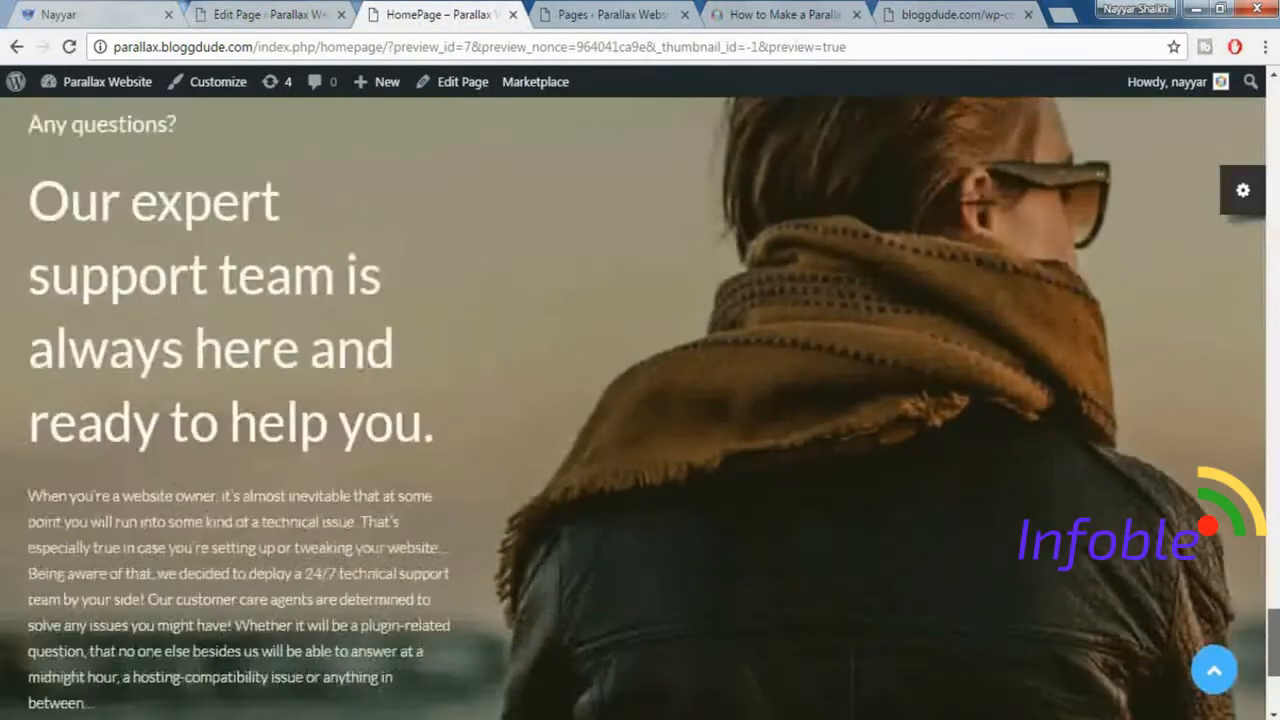
{"action": "scroll", "coordinate": [640, 400], "scroll_direction": "up", "scroll_amount": 2}
{"action": "scroll", "coordinate": [640, 400], "scroll_direction": "down", "scroll_amount": 1}
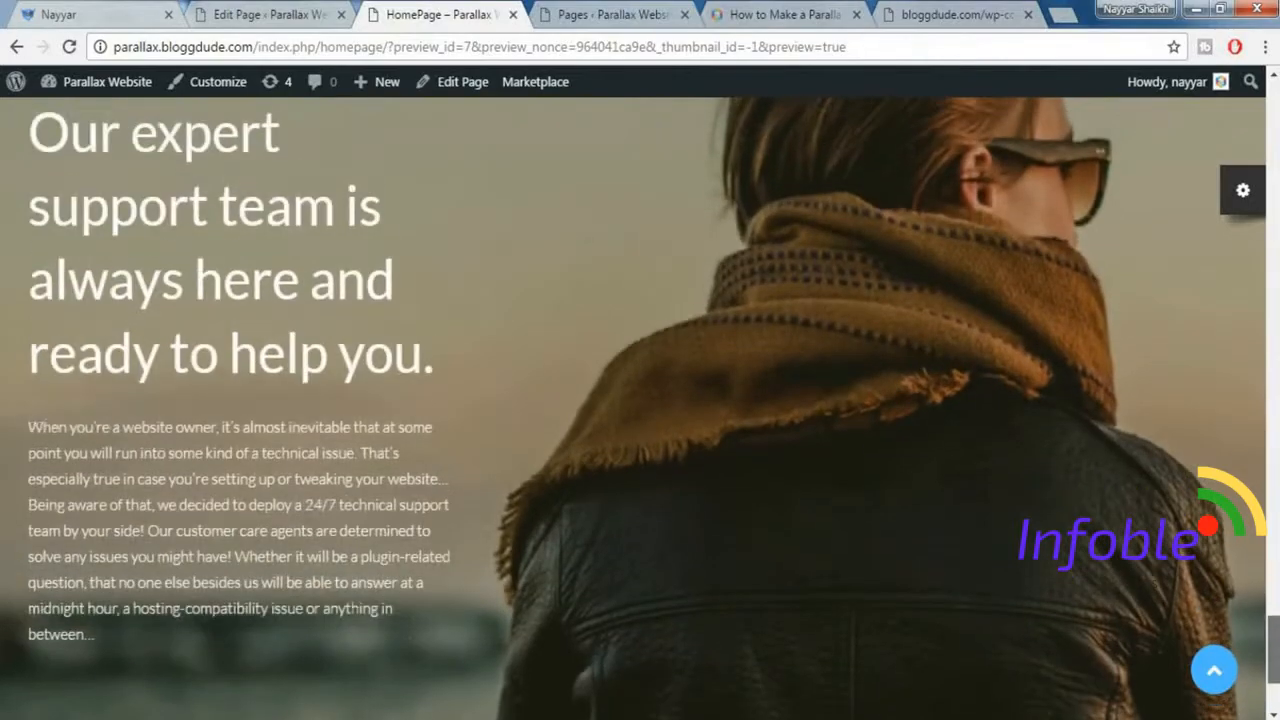
Return from the preview to the page editor, close the row's settings and update the page.
{"action": "scroll", "coordinate": [640, 400], "scroll_direction": "up", "scroll_amount": 3}
{"action": "scroll", "coordinate": [640, 400], "scroll_direction": "down", "scroll_amount": 5}
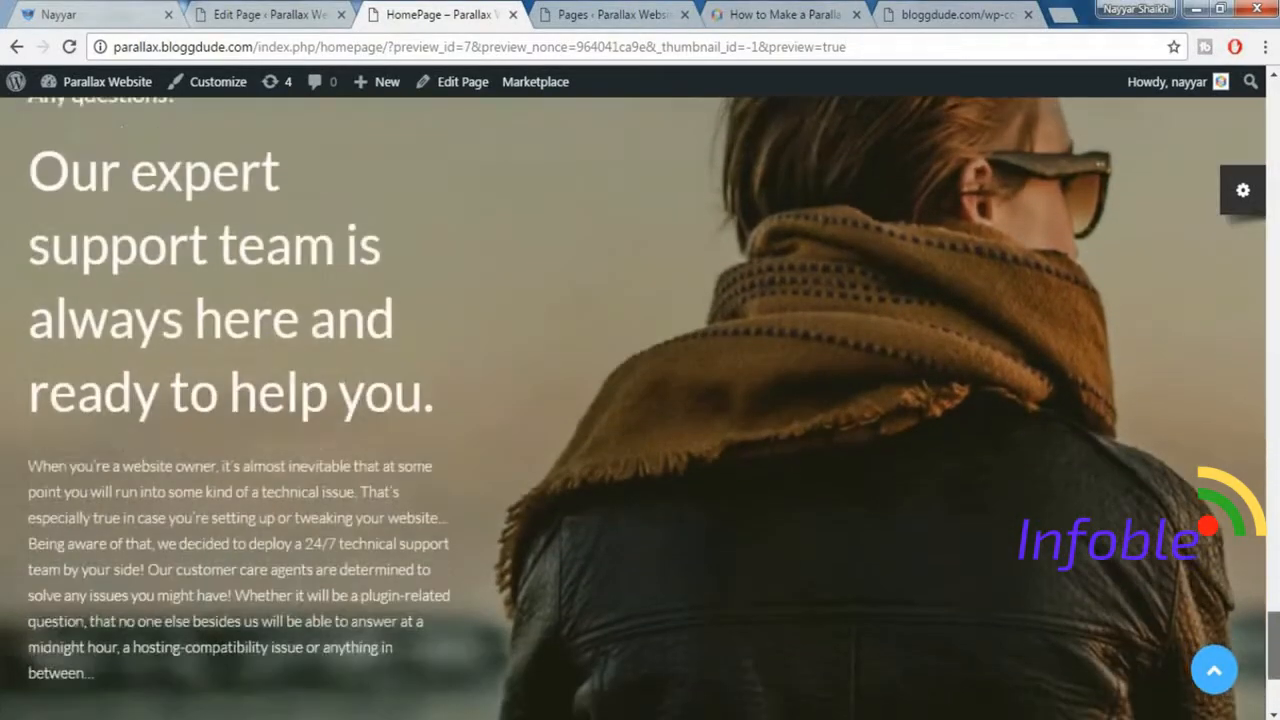
{"action": "scroll", "coordinate": [640, 400], "scroll_direction": "up", "scroll_amount": 2}
{"action": "scroll", "coordinate": [640, 400], "scroll_direction": "up", "scroll_amount": 2}
{"action": "scroll", "coordinate": [640, 400], "scroll_direction": "down", "scroll_amount": 1}
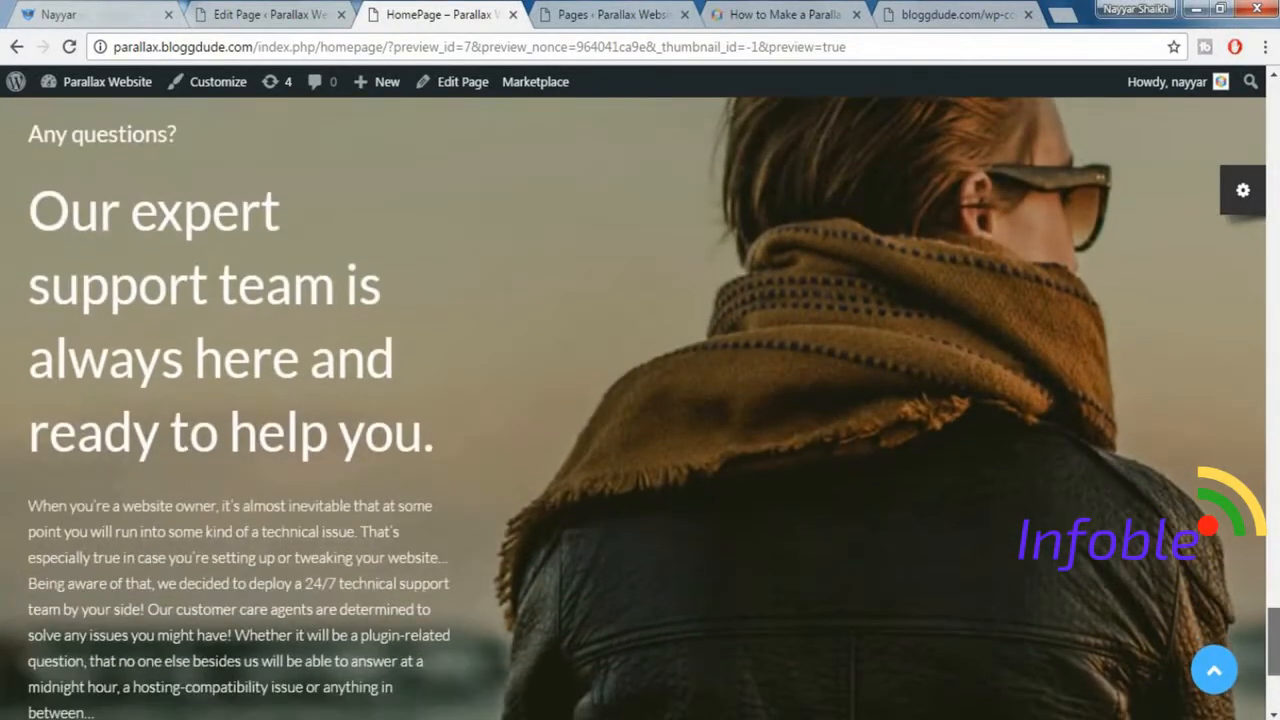
{"action": "left_click", "coordinate": [268, 15]}
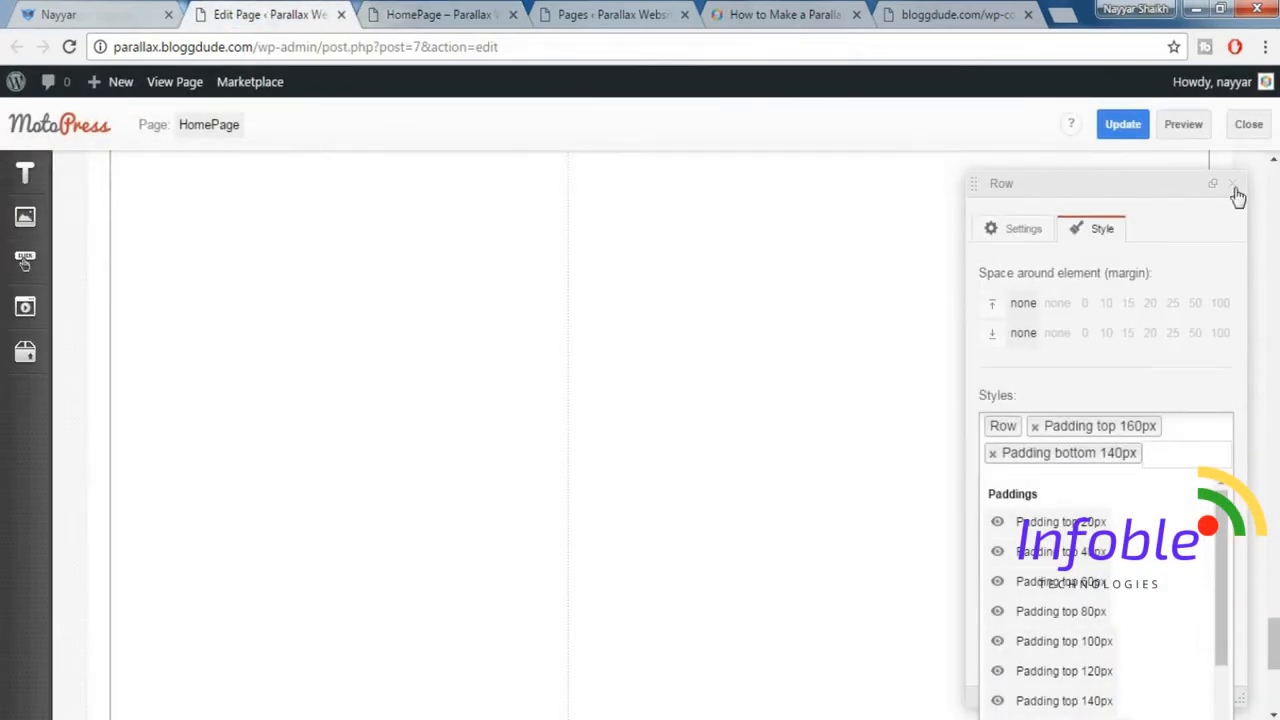
{"action": "left_click", "coordinate": [1235, 189]}
{"action": "left_click", "coordinate": [1234, 189]}
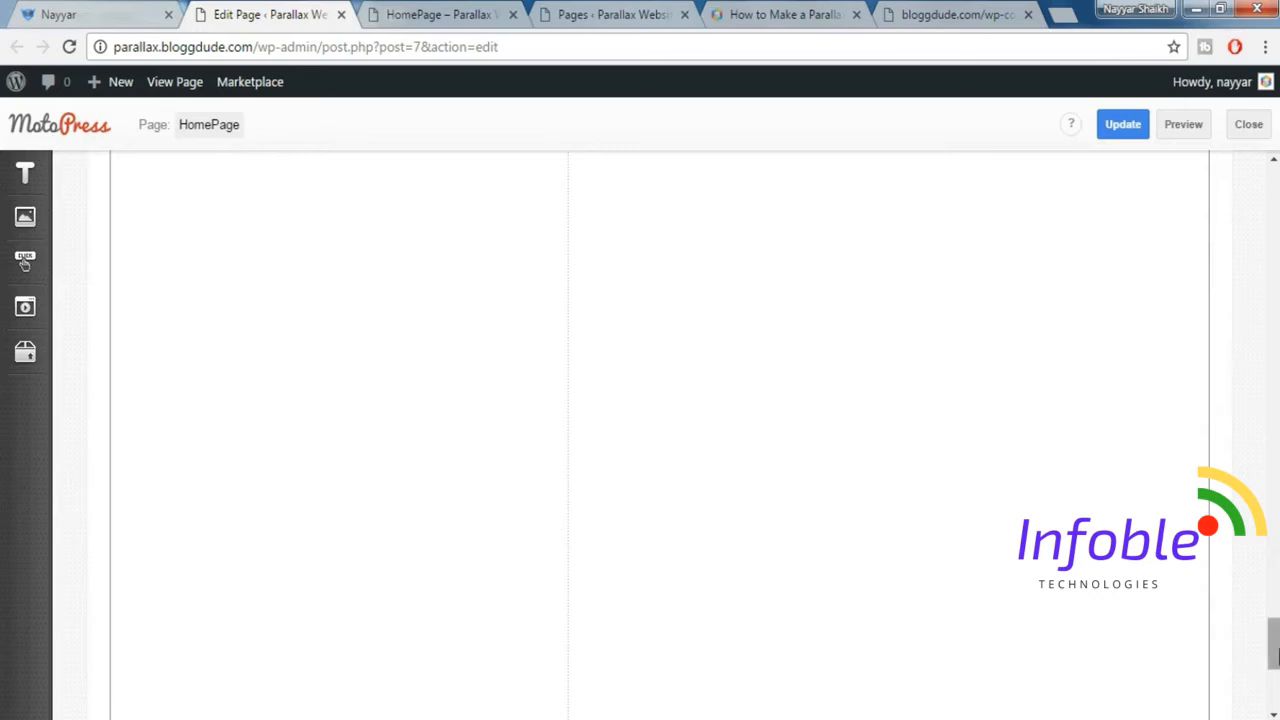
{"action": "left_click", "coordinate": [1129, 131]}
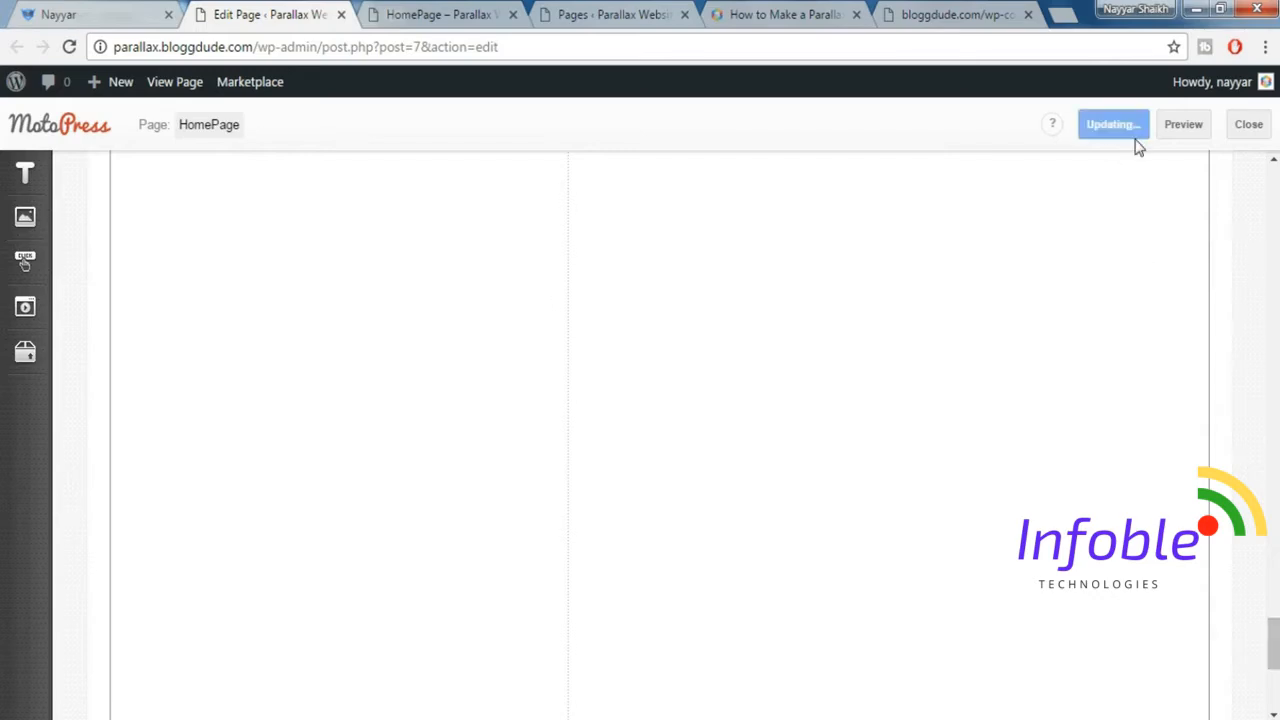
Set the support text column's Size_xs to 12, Size_sm to 12 and Size_lg to 4.
{"action": "scroll", "coordinate": [660, 435], "scroll_direction": "down", "scroll_amount": 10}
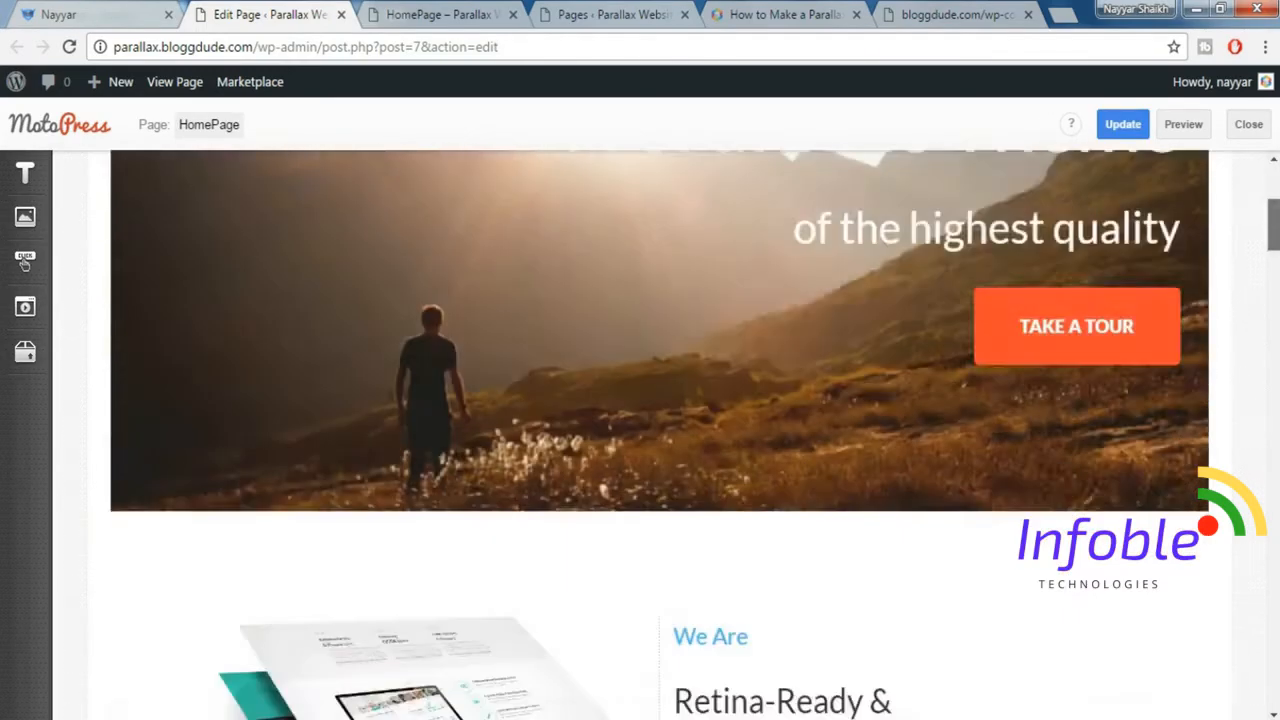
{"action": "scroll", "coordinate": [891, 518], "scroll_direction": "down", "scroll_amount": 10}
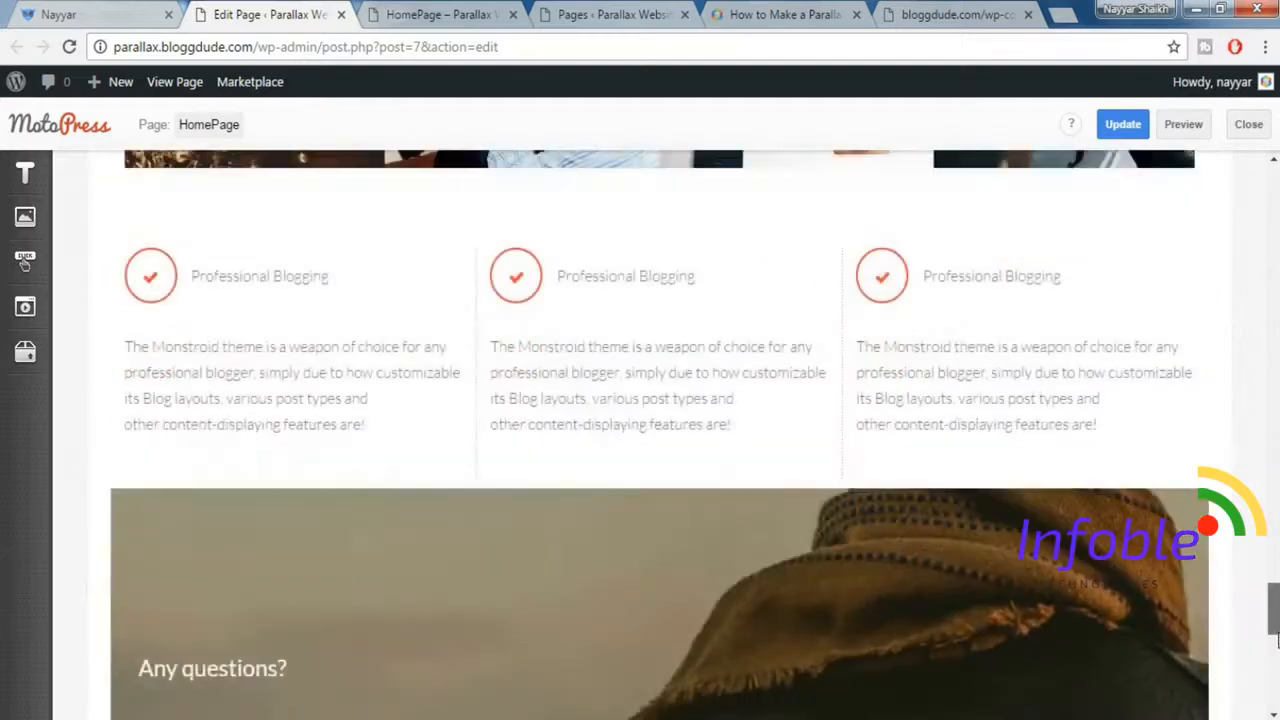
{"action": "scroll", "coordinate": [480, 288], "scroll_direction": "down", "scroll_amount": 2}
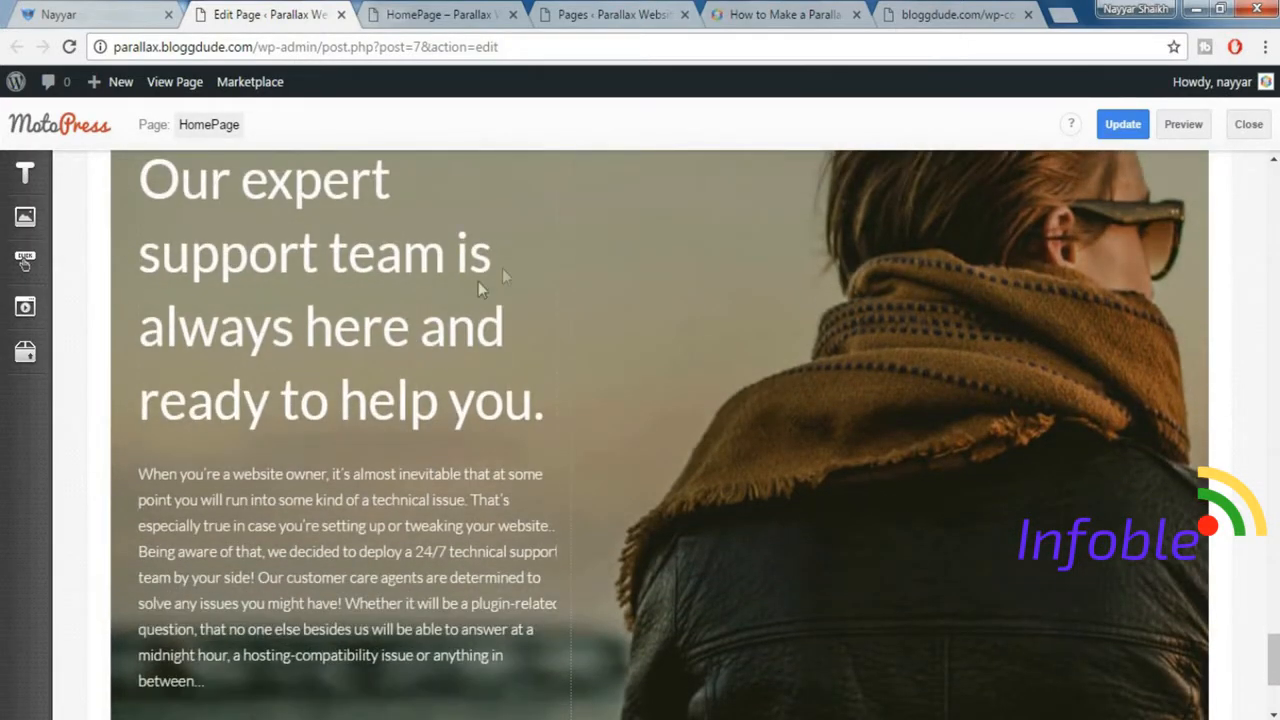
{"action": "left_click", "coordinate": [404, 325]}
{"action": "scroll", "coordinate": [400, 320], "scroll_direction": "up", "scroll_amount": 5}
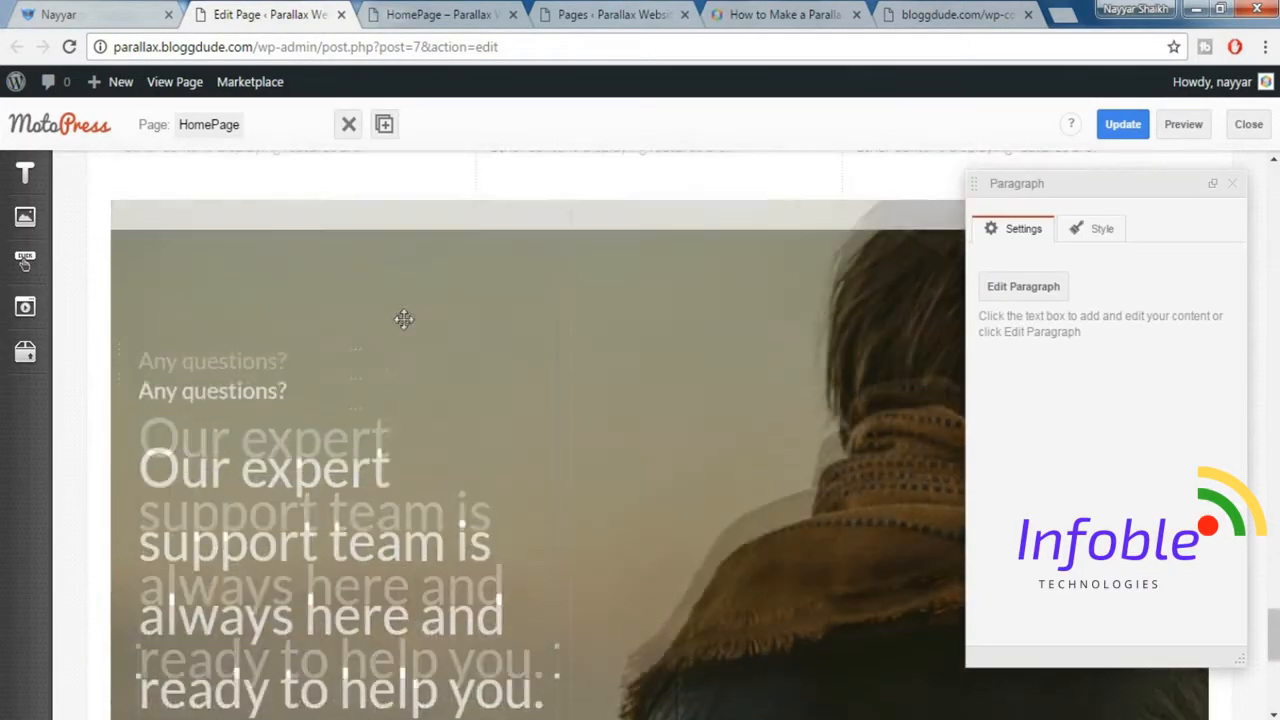
{"action": "left_click", "coordinate": [352, 388]}
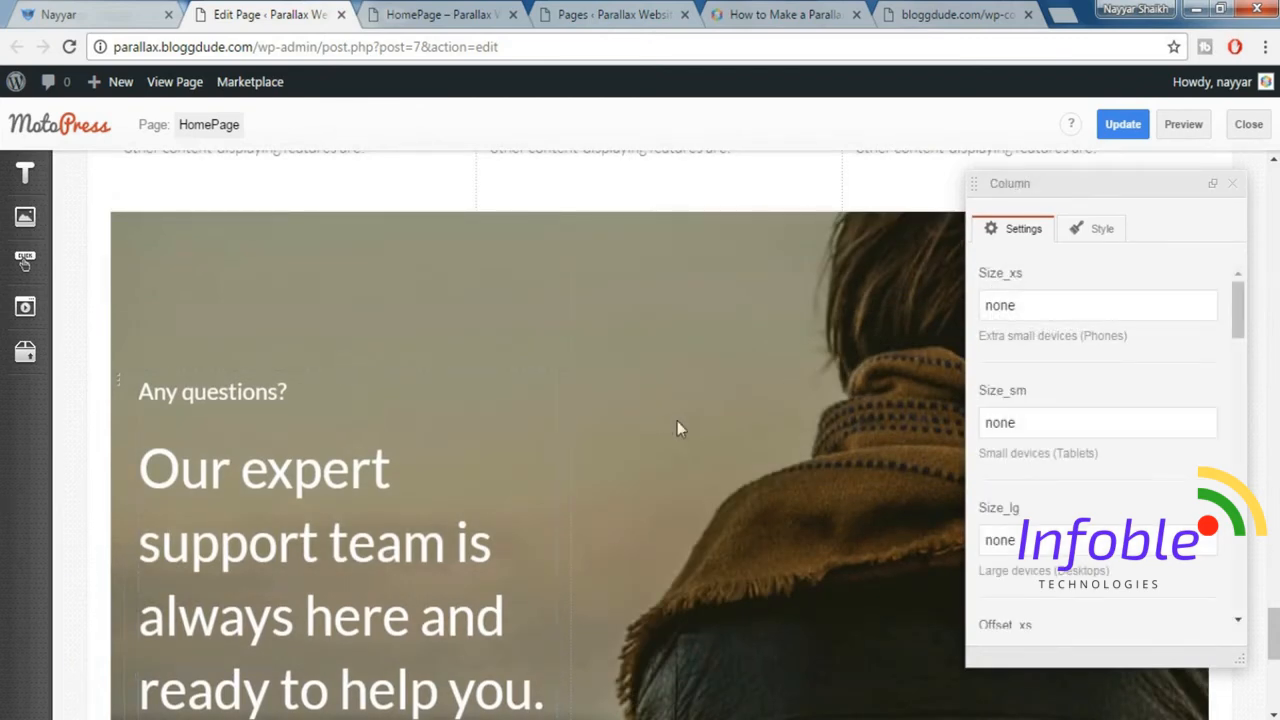
{"action": "double_click", "coordinate": [1118, 308]}
{"action": "type", "text": "12"}
{"action": "key", "text": "Tab"}
{"action": "type", "text": "12"}
{"action": "key", "text": "Tab"}
{"action": "type", "text": "4"}
{"action": "scroll", "coordinate": [1214, 435], "scroll_direction": "down", "scroll_amount": 2}
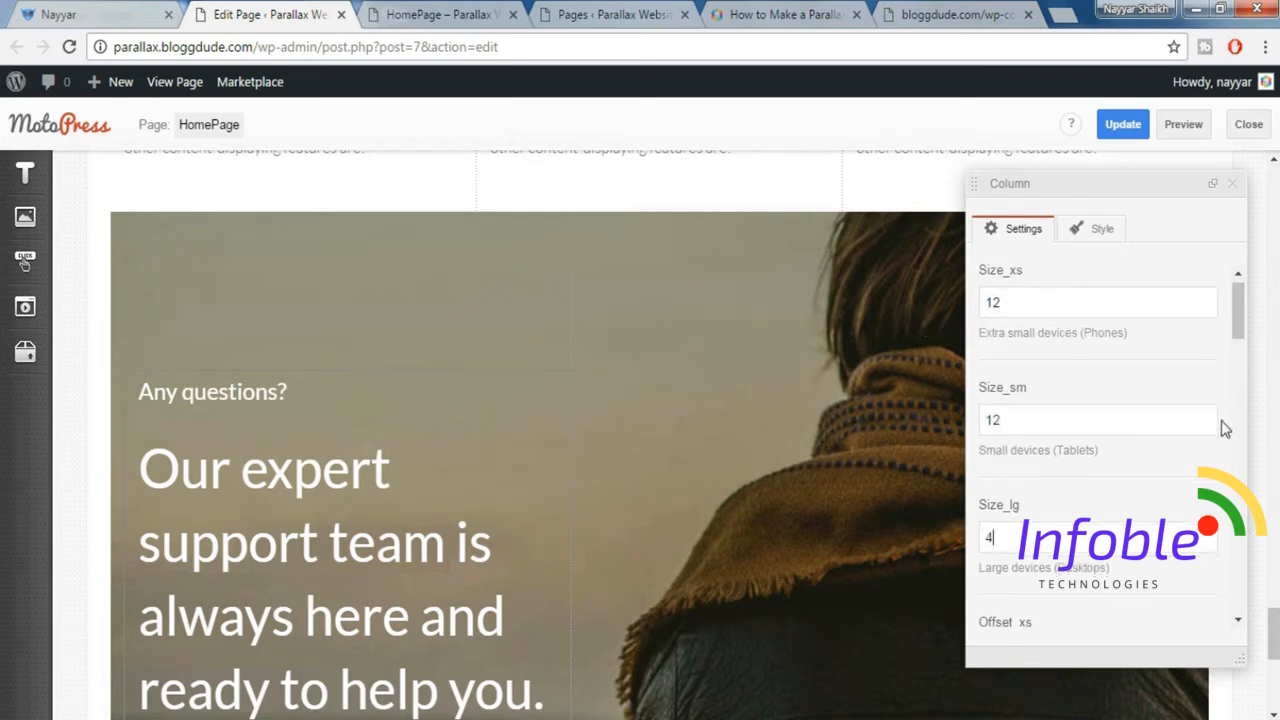
Set the support text column's Offset_lg to 2 and update the page.
{"action": "scroll", "coordinate": [1214, 435], "scroll_direction": "down", "scroll_amount": 4}
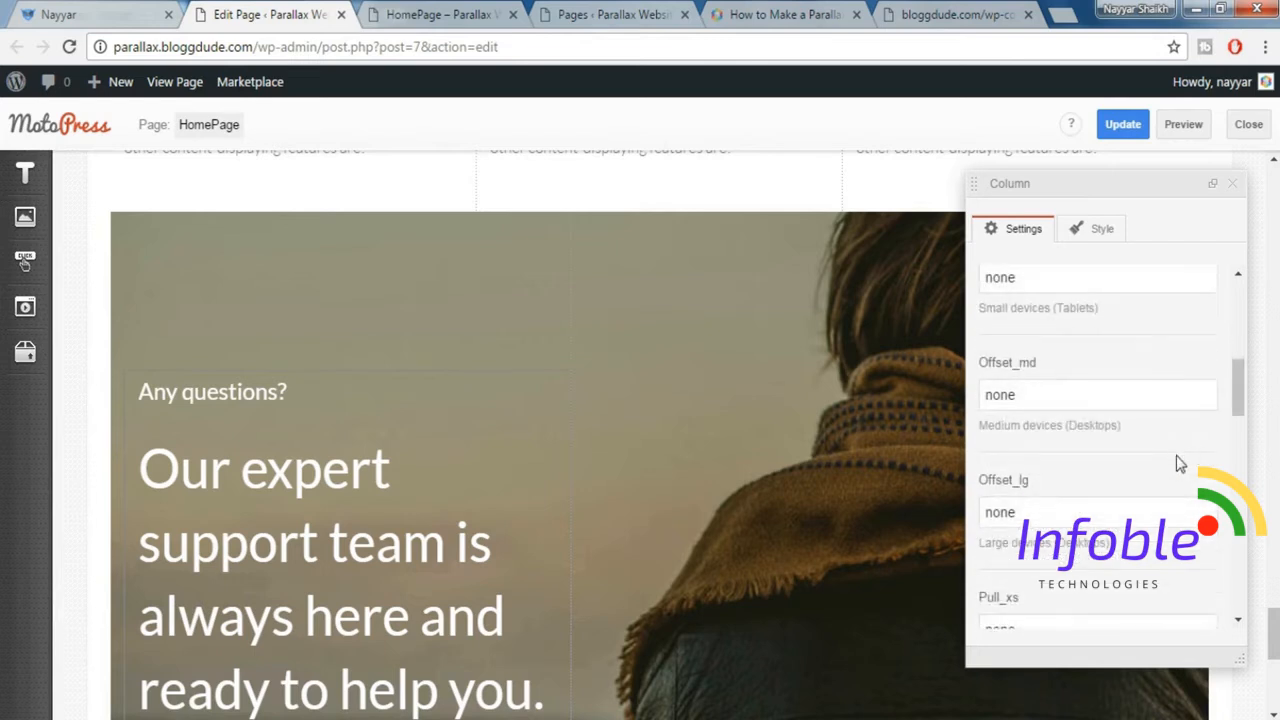
{"action": "double_click", "coordinate": [1041, 410]}
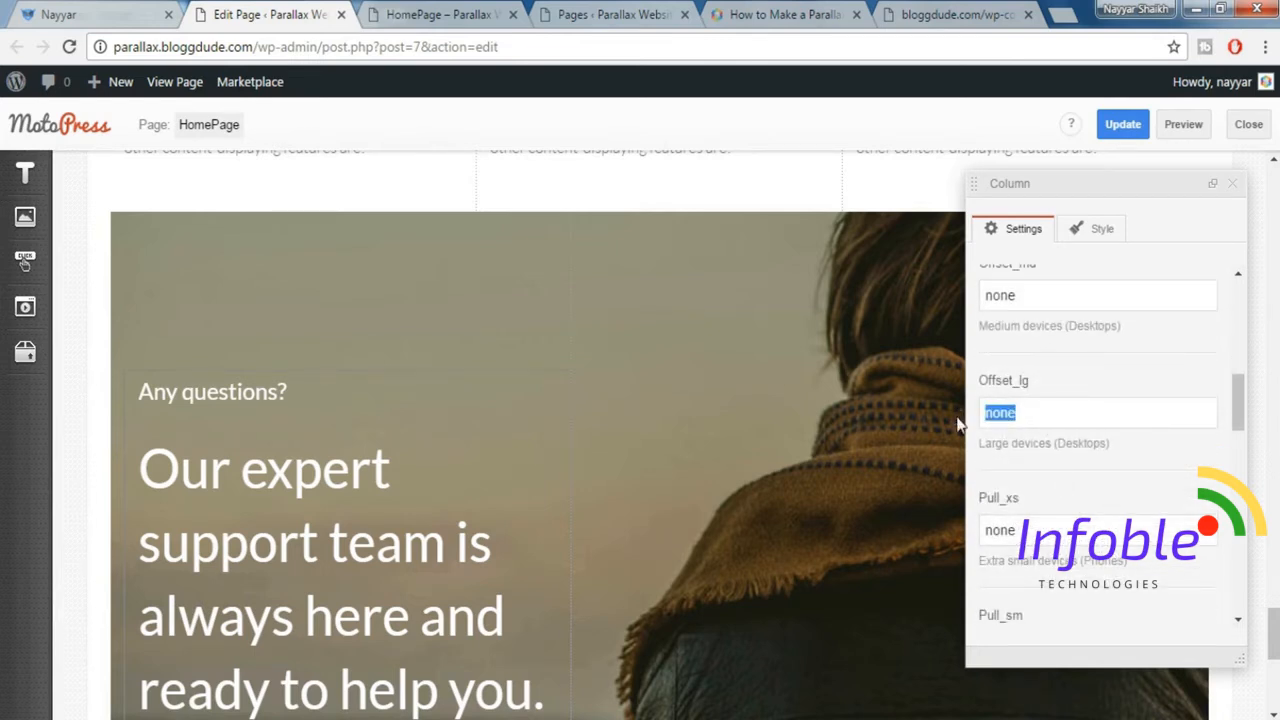
{"action": "type", "text": "2"}
{"action": "left_click", "coordinate": [1232, 184]}
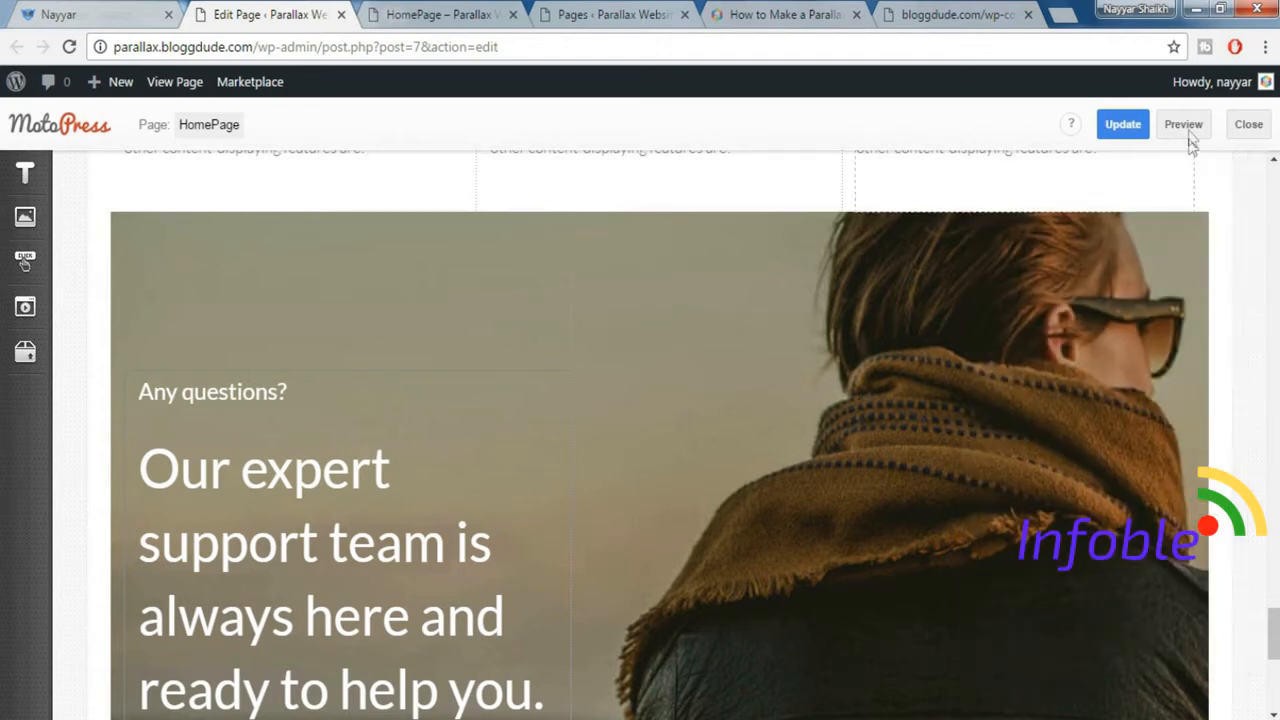
{"action": "left_click", "coordinate": [1131, 126]}
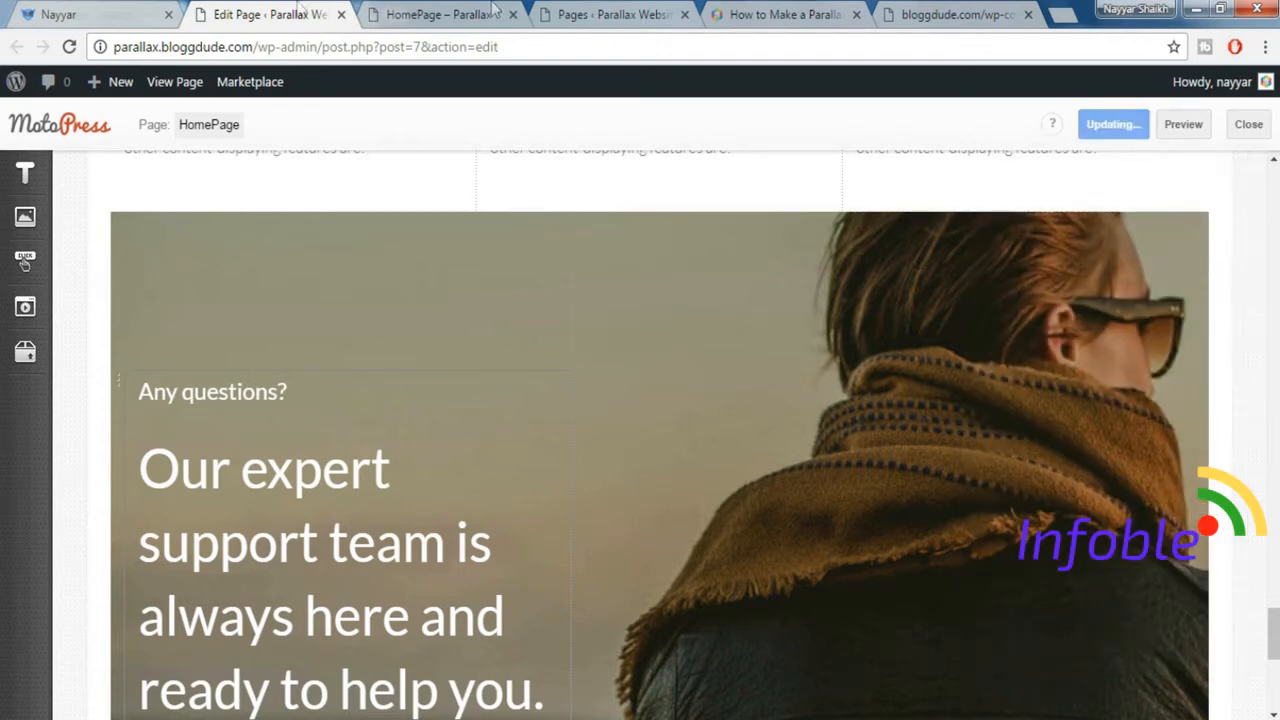
Check the contact section on the demo site and add a WordPress Text element below the parallax support row.
{"action": "left_click", "coordinate": [135, 10]}
{"action": "scroll", "coordinate": [708, 321], "scroll_direction": "down", "scroll_amount": 5}
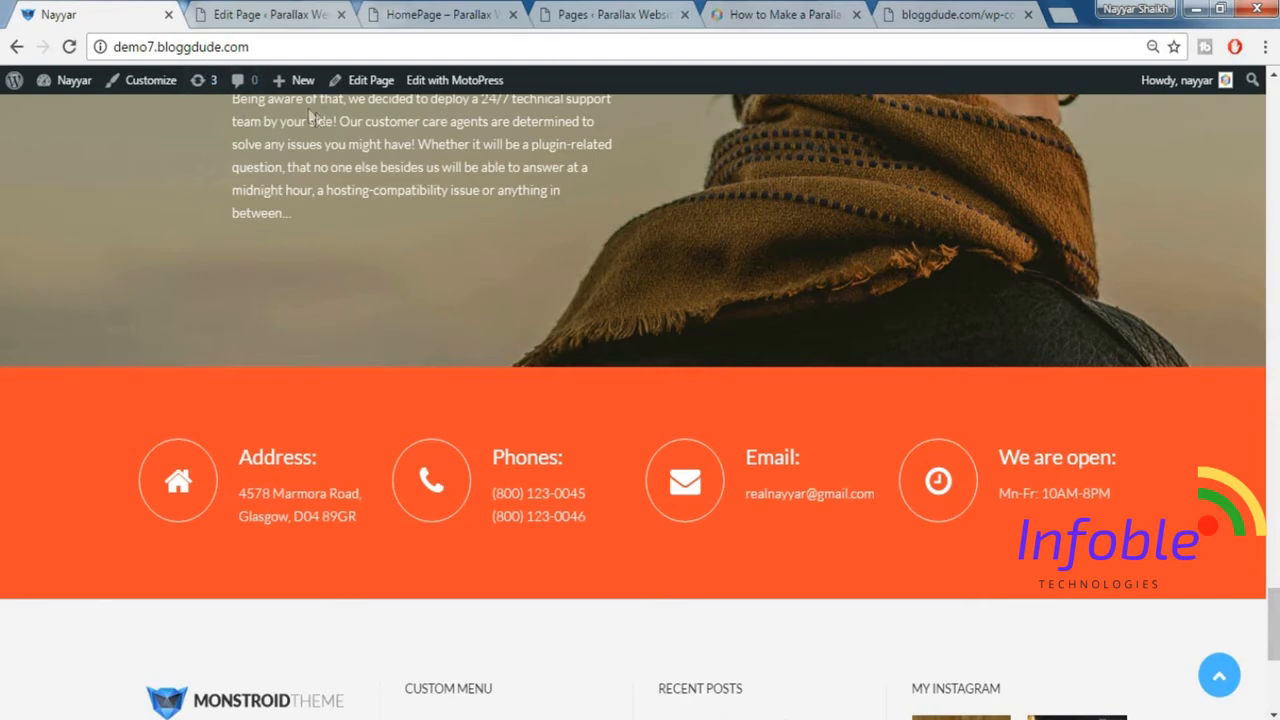
{"action": "left_click", "coordinate": [240, 12]}
{"action": "scroll", "coordinate": [750, 330], "scroll_direction": "down", "scroll_amount": 3}
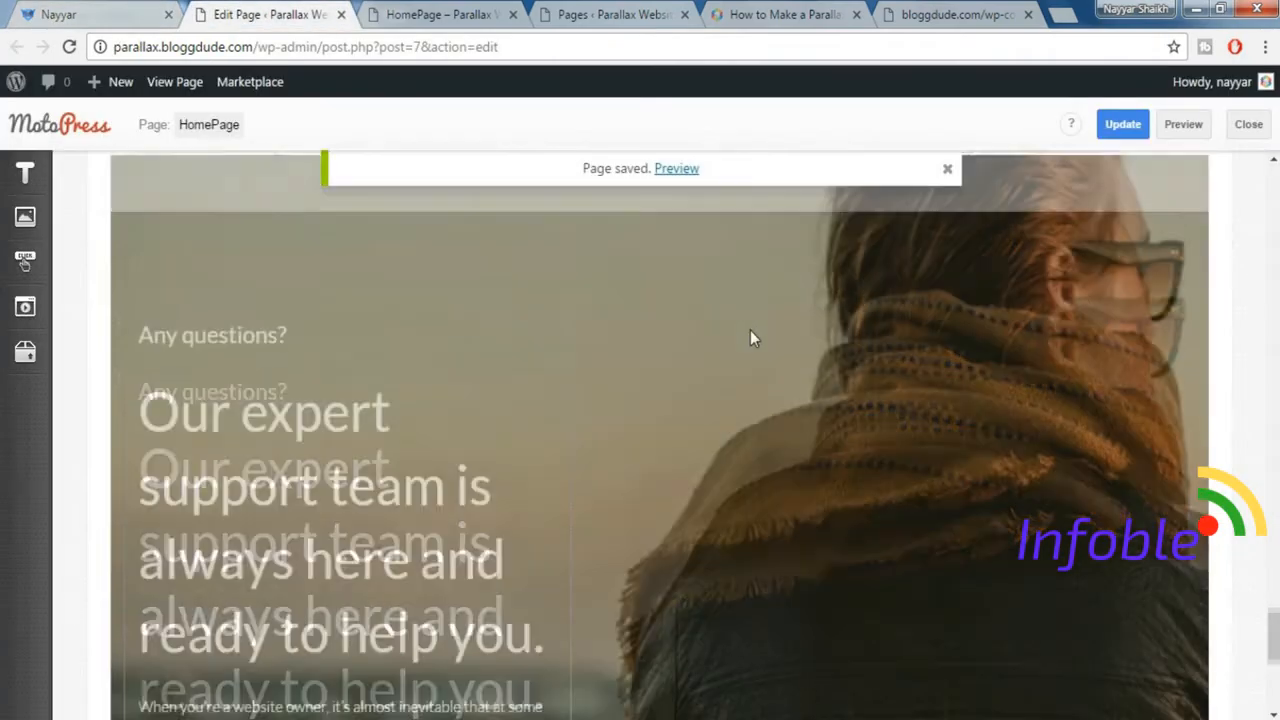
{"action": "scroll", "coordinate": [750, 338], "scroll_direction": "down", "scroll_amount": 3}
{"action": "left_click", "coordinate": [25, 173]}
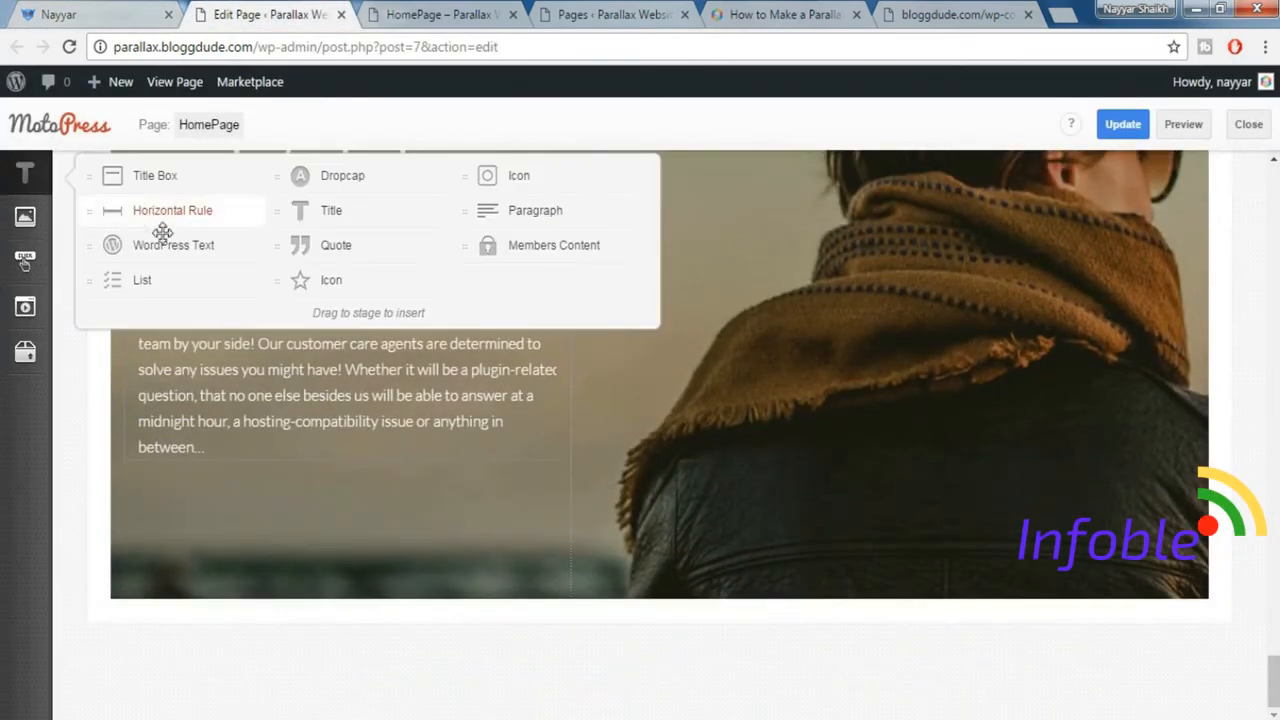
{"action": "left_click_drag", "start_coordinate": [168, 243], "coordinate": [428, 592]}
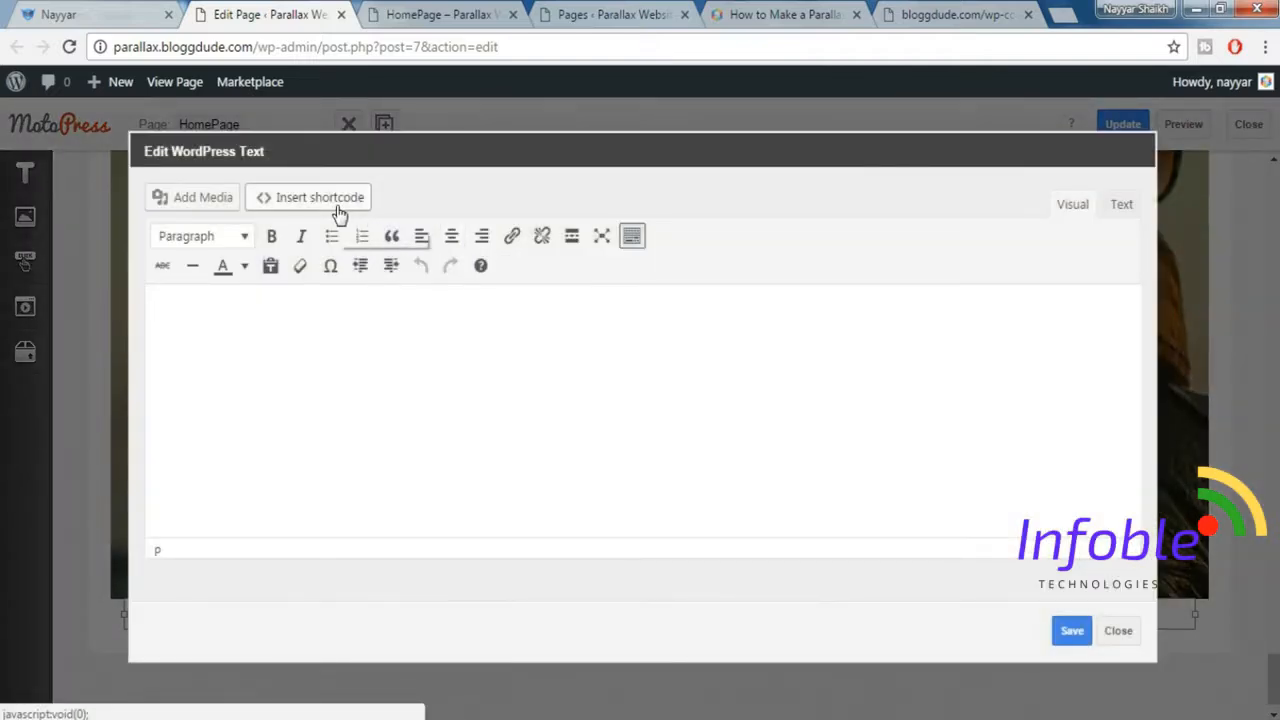
Find the Icon shortcode and open its options for the new WordPress Text element.
{"action": "left_click", "coordinate": [337, 200]}
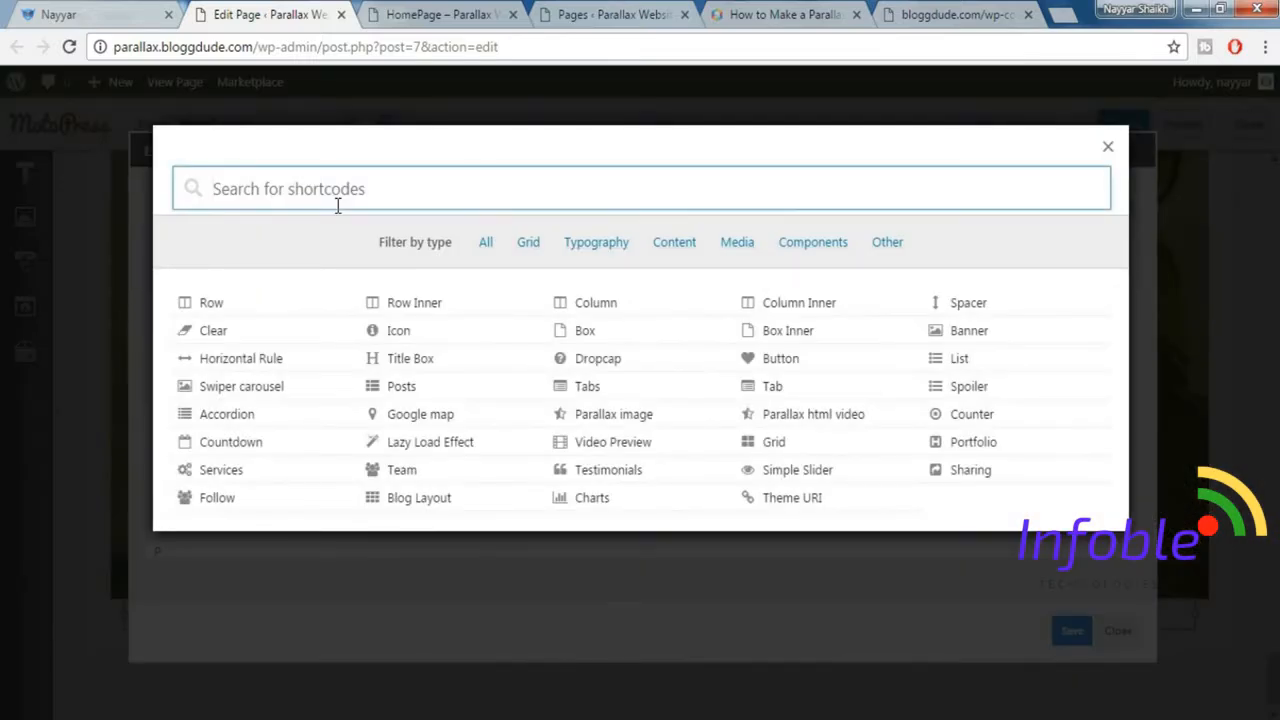
{"action": "type", "text": "ico"}
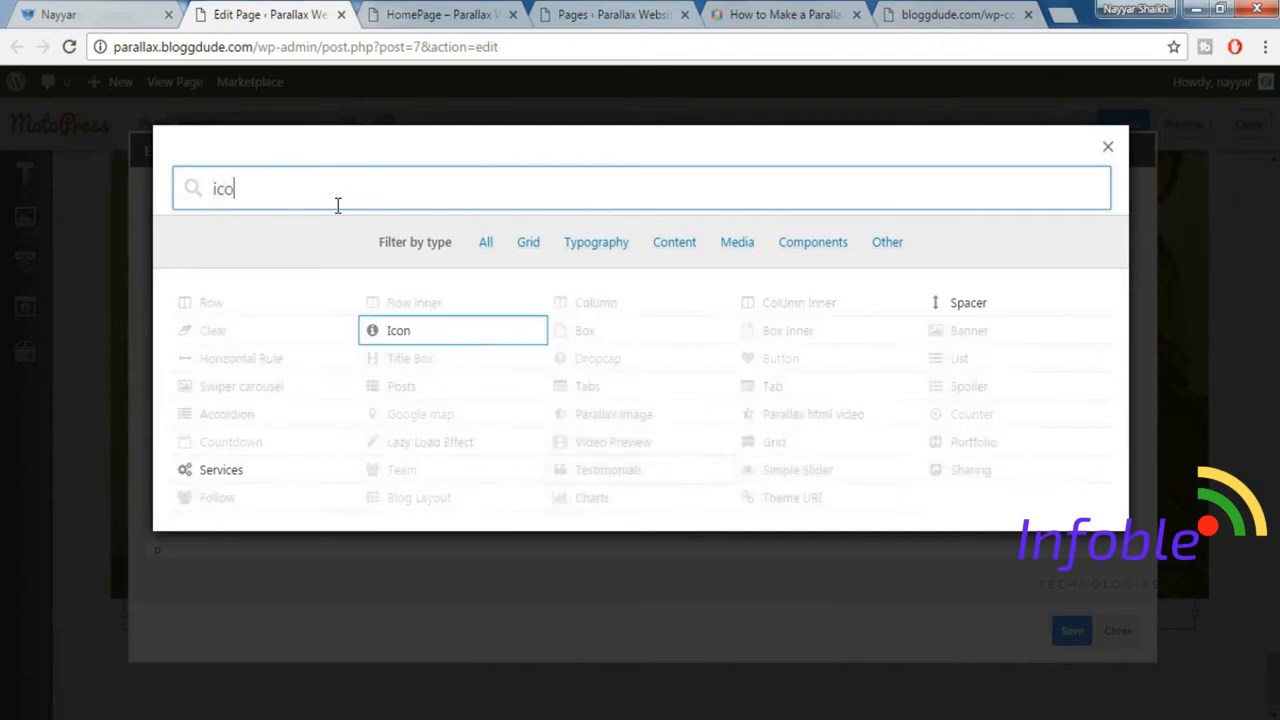
{"action": "left_click", "coordinate": [434, 336]}
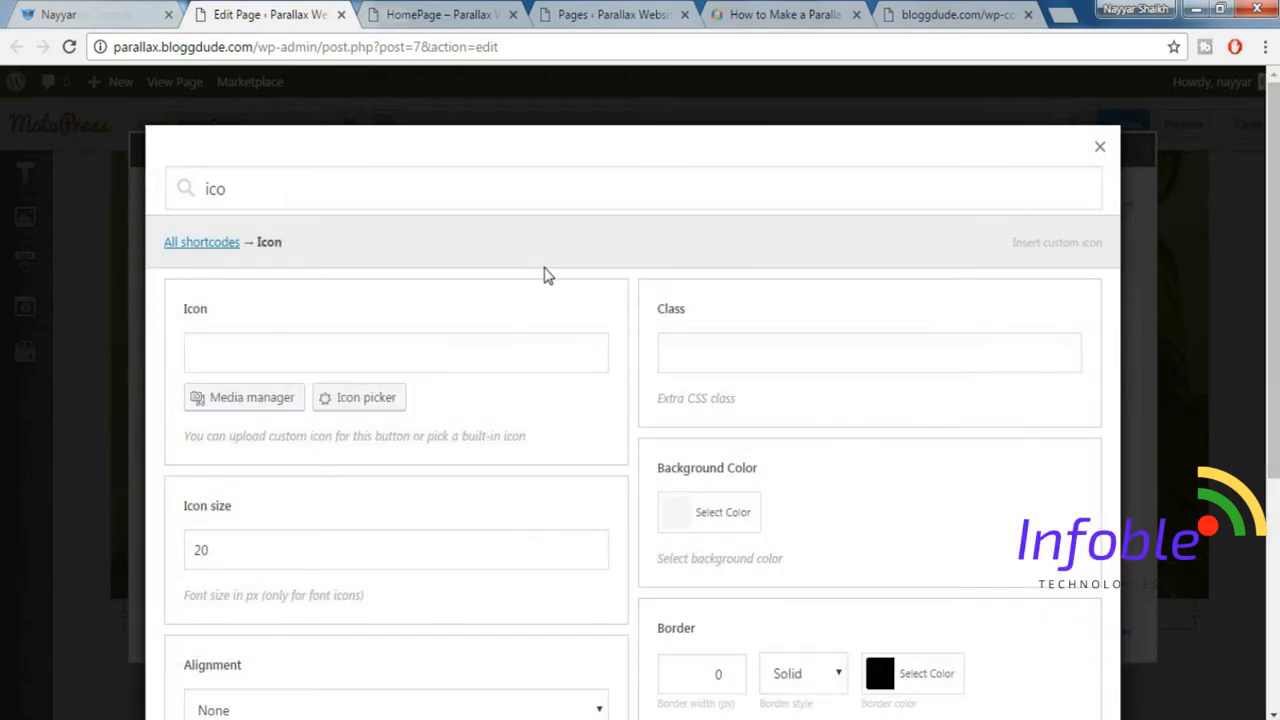
{"action": "scroll", "coordinate": [485, 314], "scroll_direction": "down", "scroll_amount": 1}
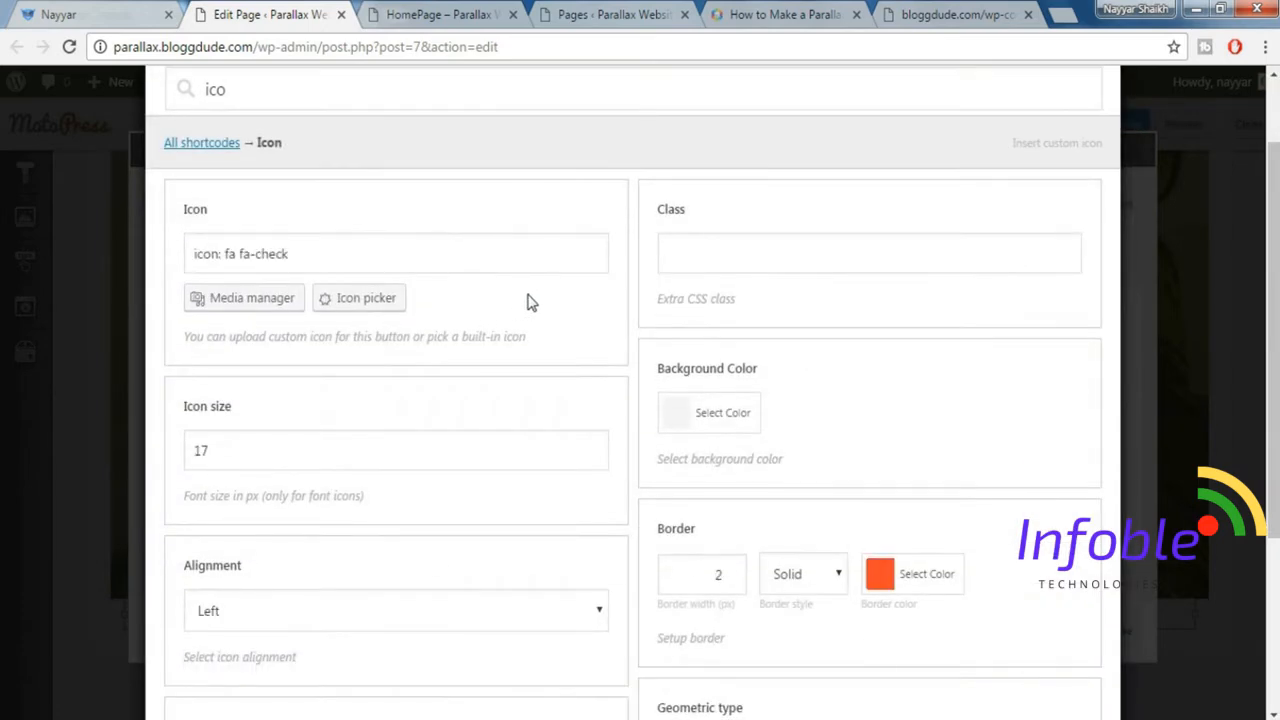
Choose the fa fa-home icon for the shortcode, matching the demo site's address block.
{"action": "left_click", "coordinate": [83, 10]}
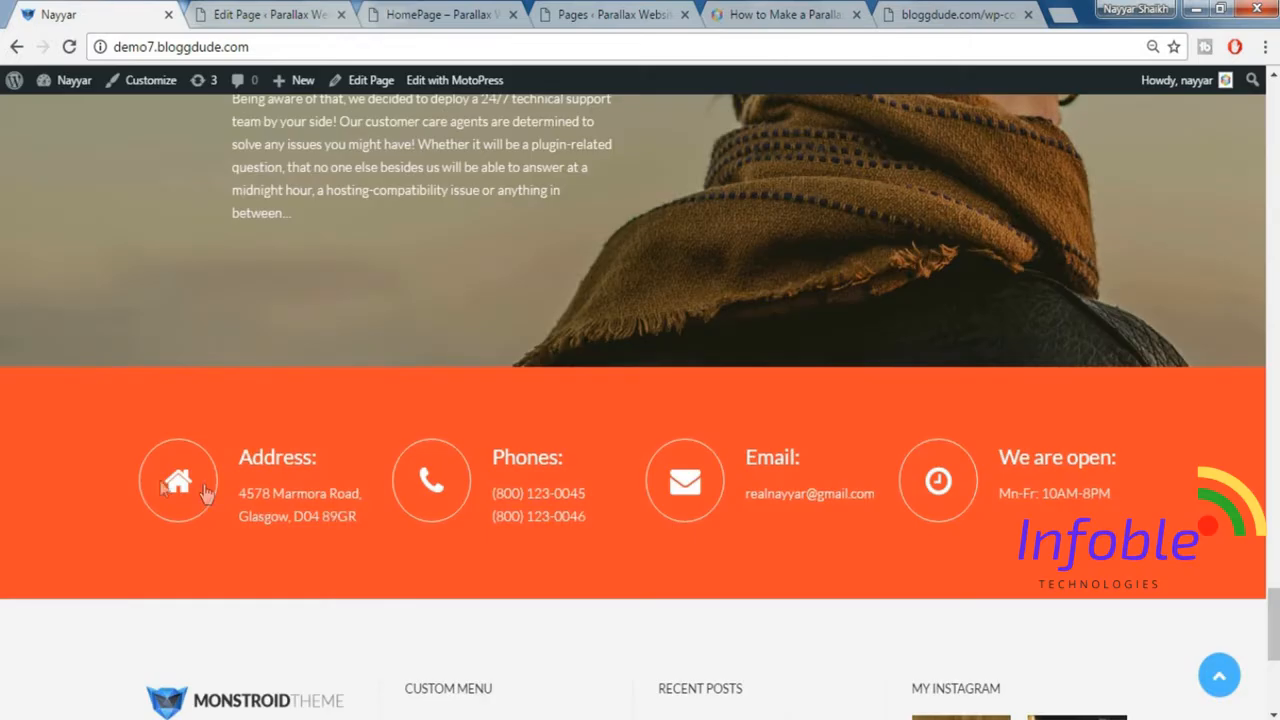
{"action": "left_click", "coordinate": [295, 10]}
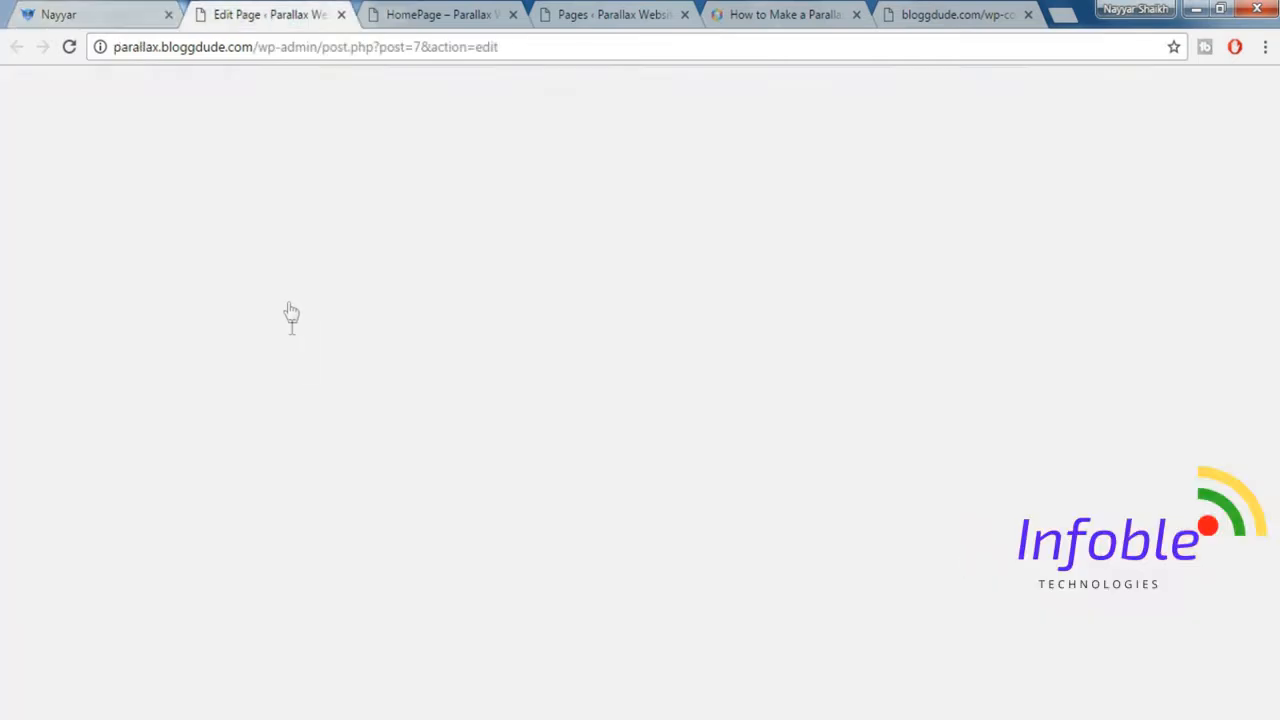
{"action": "left_click", "coordinate": [372, 305]}
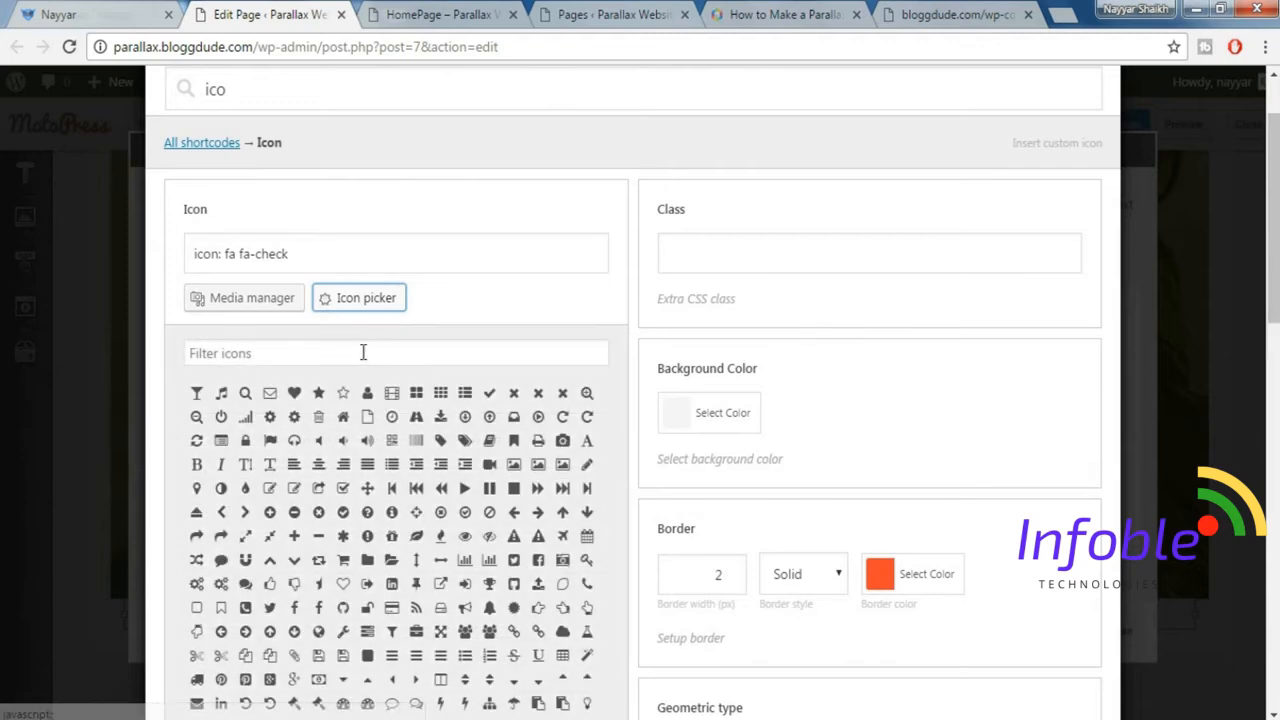
{"action": "left_click", "coordinate": [363, 352]}
{"action": "type", "text": "home"}
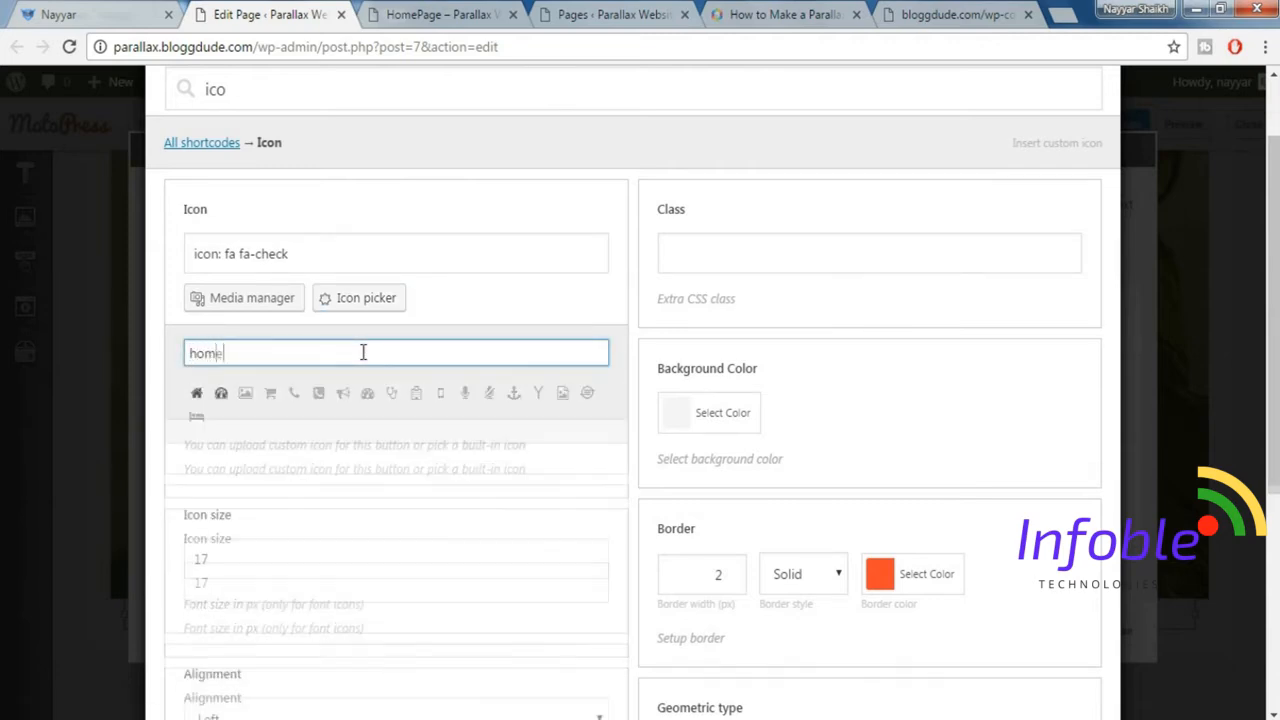
{"action": "left_click", "coordinate": [197, 396]}
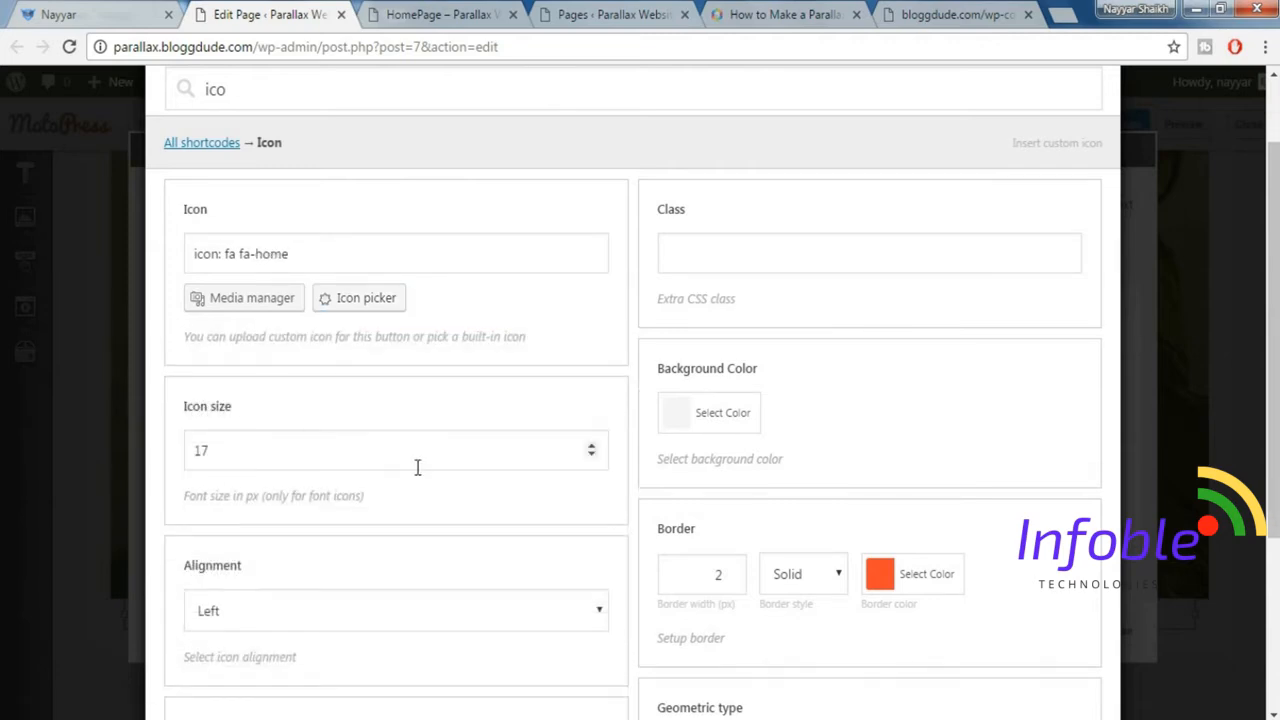
Set the home icon's size to 35 px.
{"action": "left_click_drag", "start_coordinate": [299, 453], "coordinate": [162, 447]}
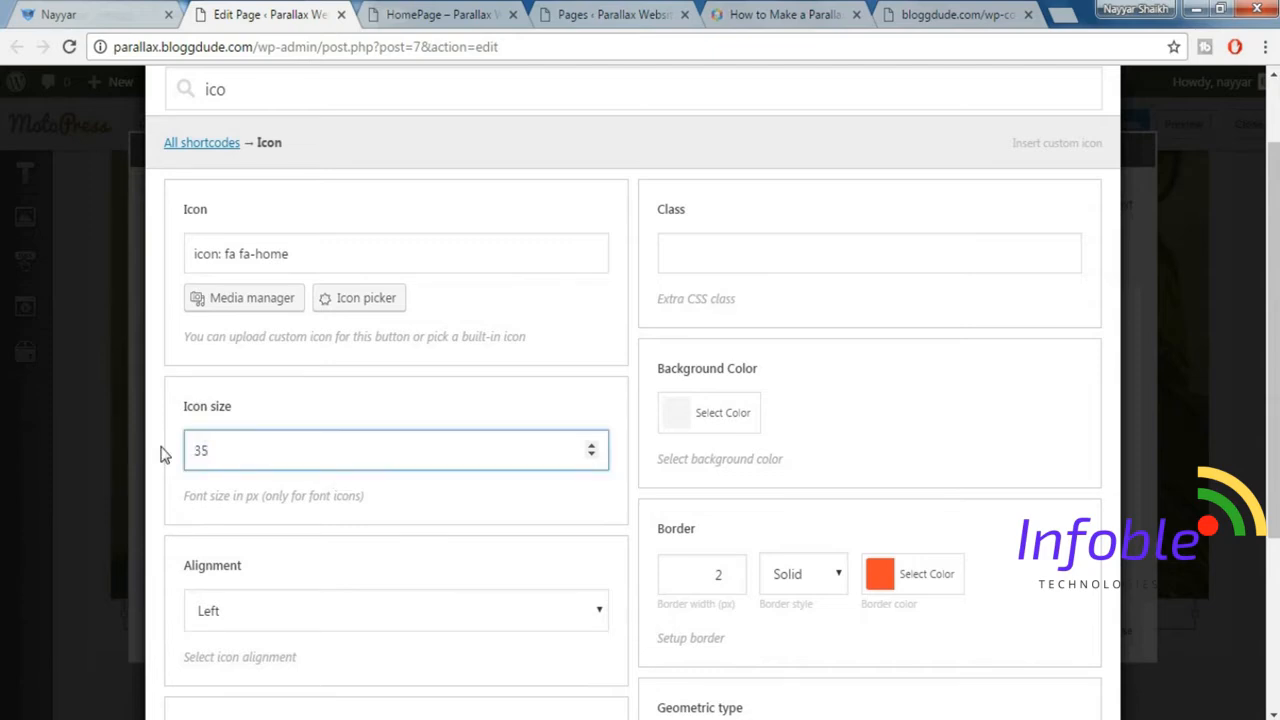
{"action": "type", "text": "35"}
{"action": "left_click", "coordinate": [463, 503]}
Compare with the demo site and set the home icon's color to white.
{"action": "scroll", "coordinate": [463, 505], "scroll_direction": "down", "scroll_amount": 2}
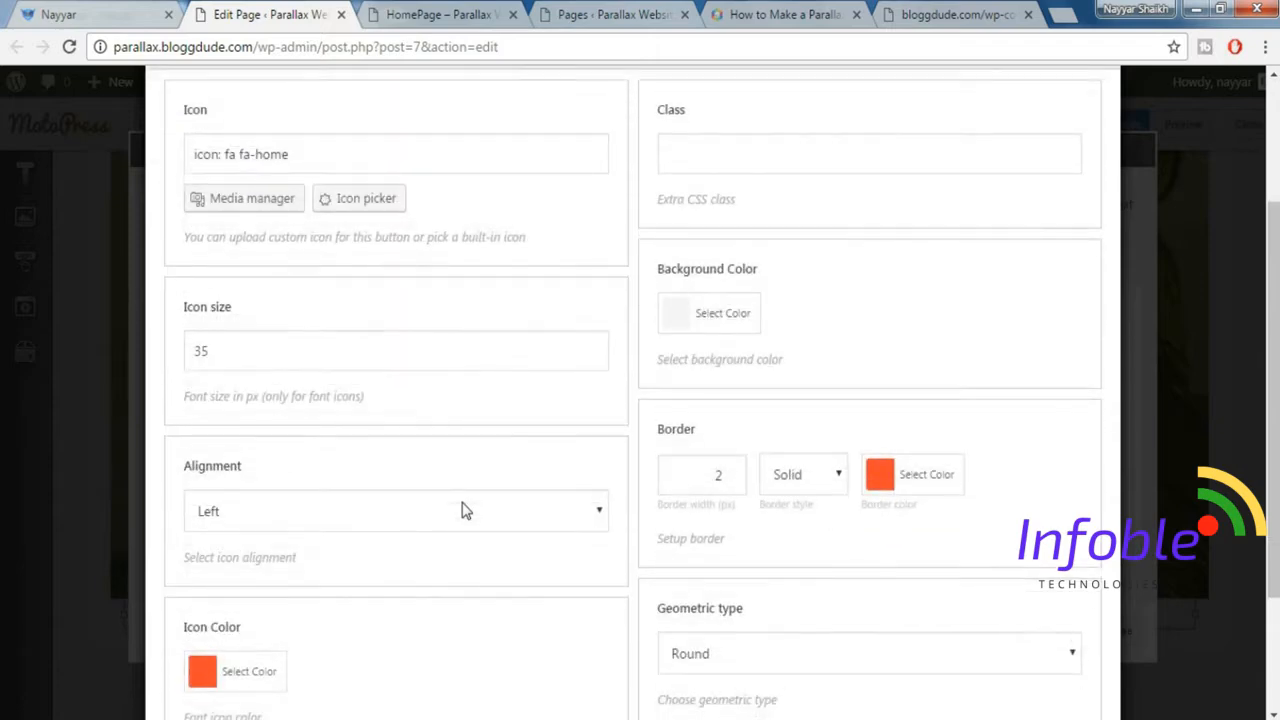
{"action": "scroll", "coordinate": [409, 474], "scroll_direction": "down", "scroll_amount": 1}
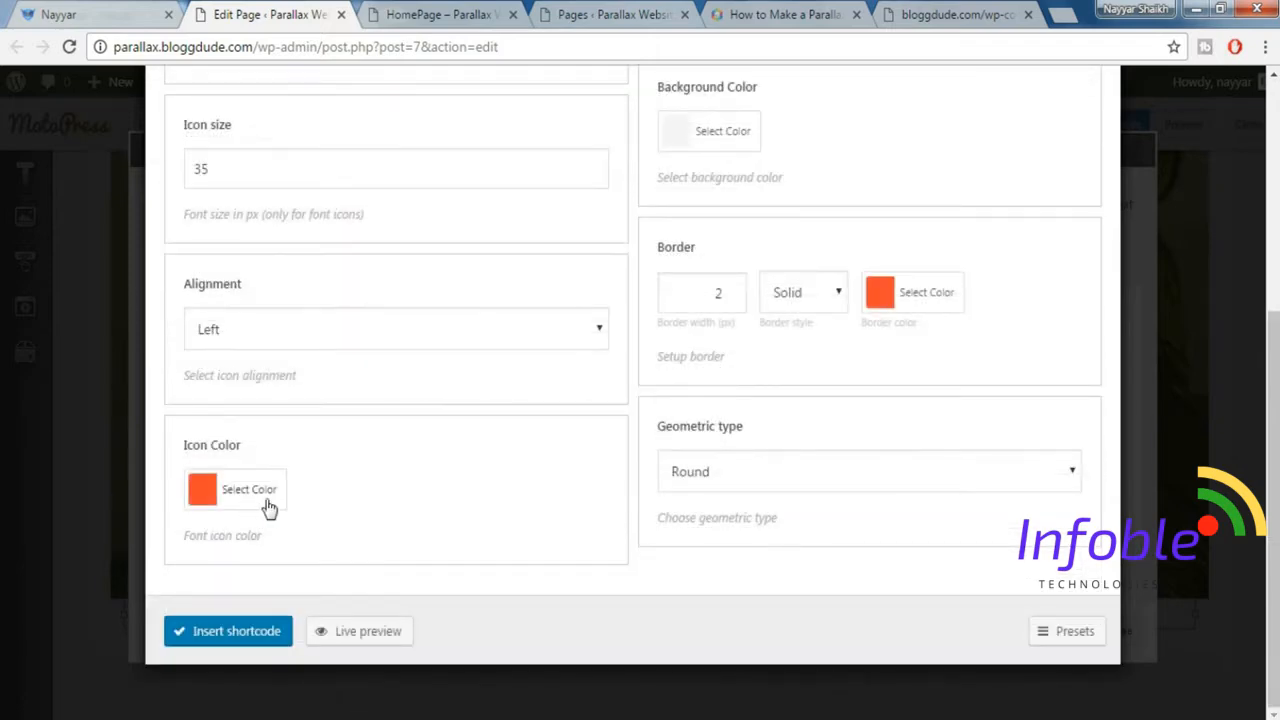
{"action": "scroll", "coordinate": [230, 128], "scroll_direction": "up", "scroll_amount": 1}
{"action": "left_click", "coordinate": [141, 12]}
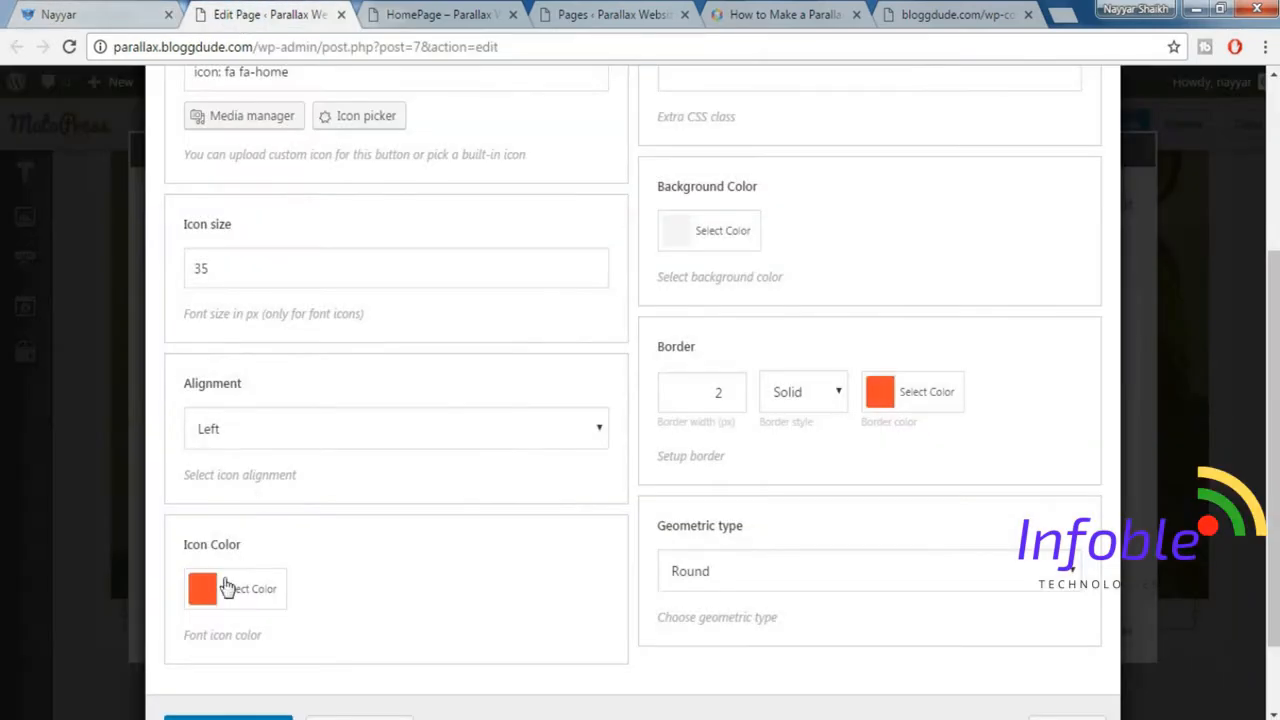
{"action": "left_click", "coordinate": [205, 588]}
{"action": "scroll", "coordinate": [324, 600], "scroll_direction": "down", "scroll_amount": 1}
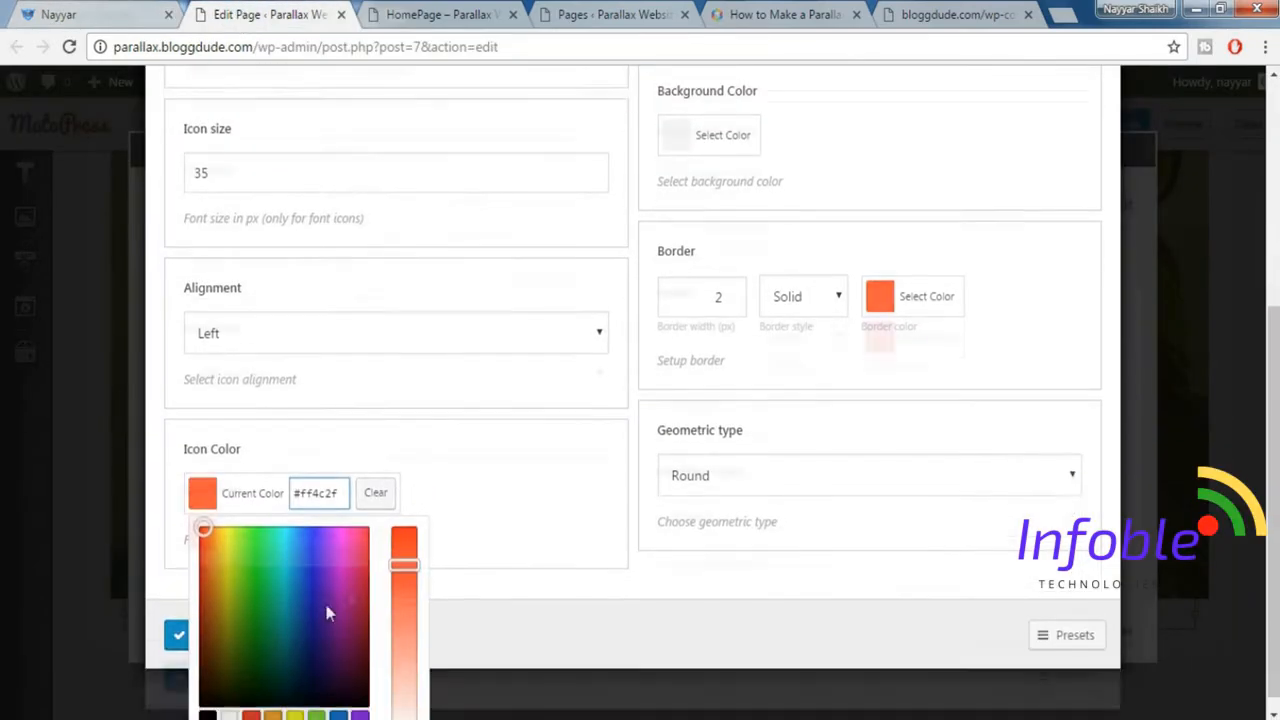
{"action": "scroll", "coordinate": [260, 665], "scroll_direction": "down", "scroll_amount": 1}
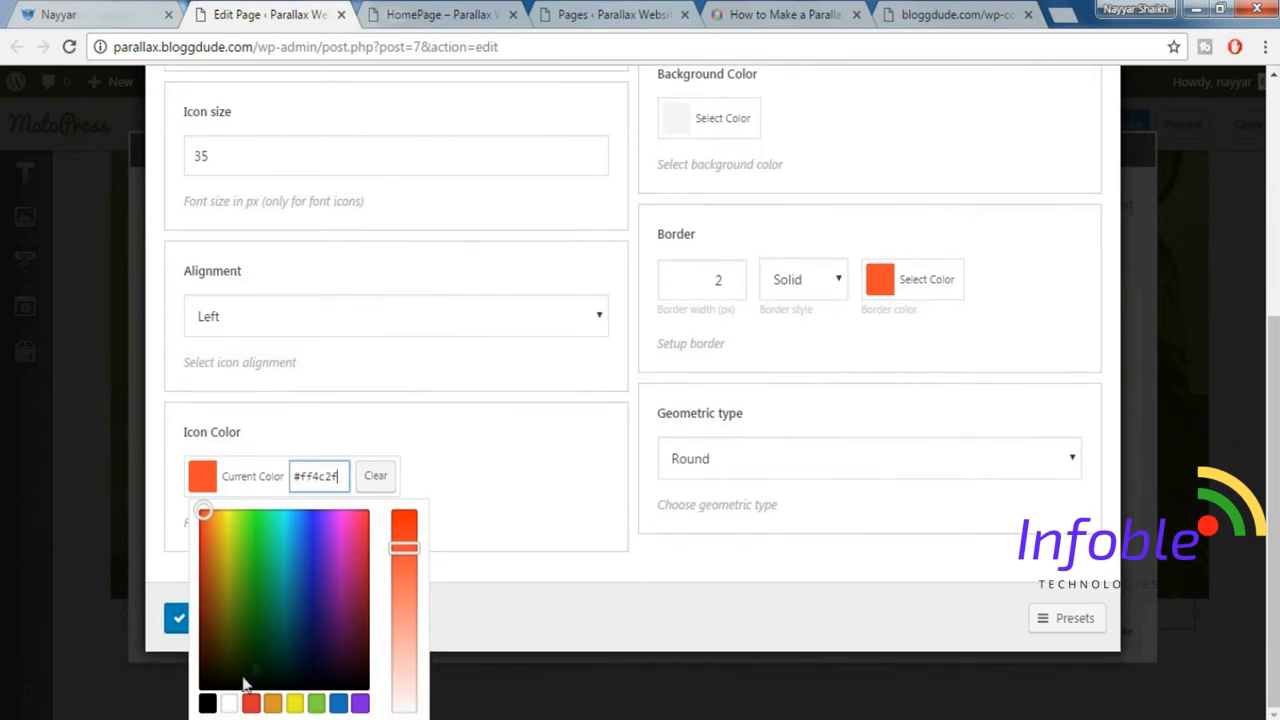
{"action": "left_click", "coordinate": [229, 703]}
{"action": "left_click", "coordinate": [503, 487]}
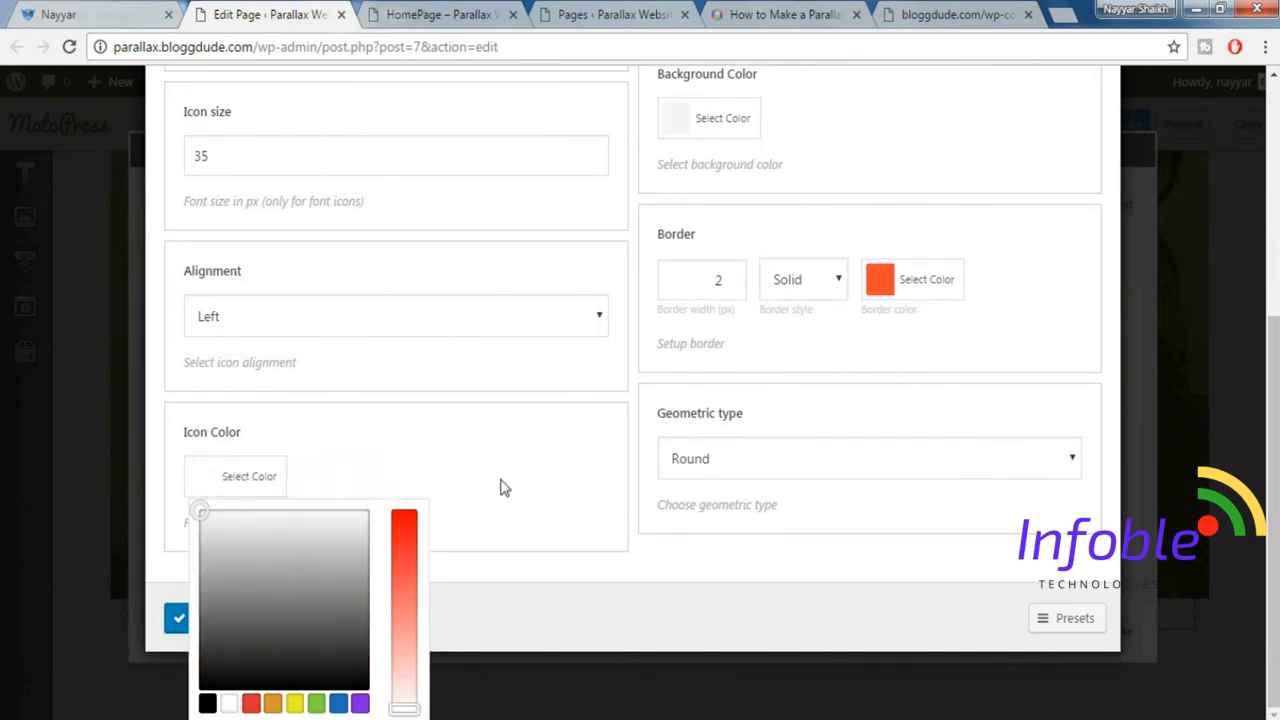
Match the home icon's border to the demo site by setting its color to white, and insert the shortcode.
{"action": "left_click", "coordinate": [982, 200]}
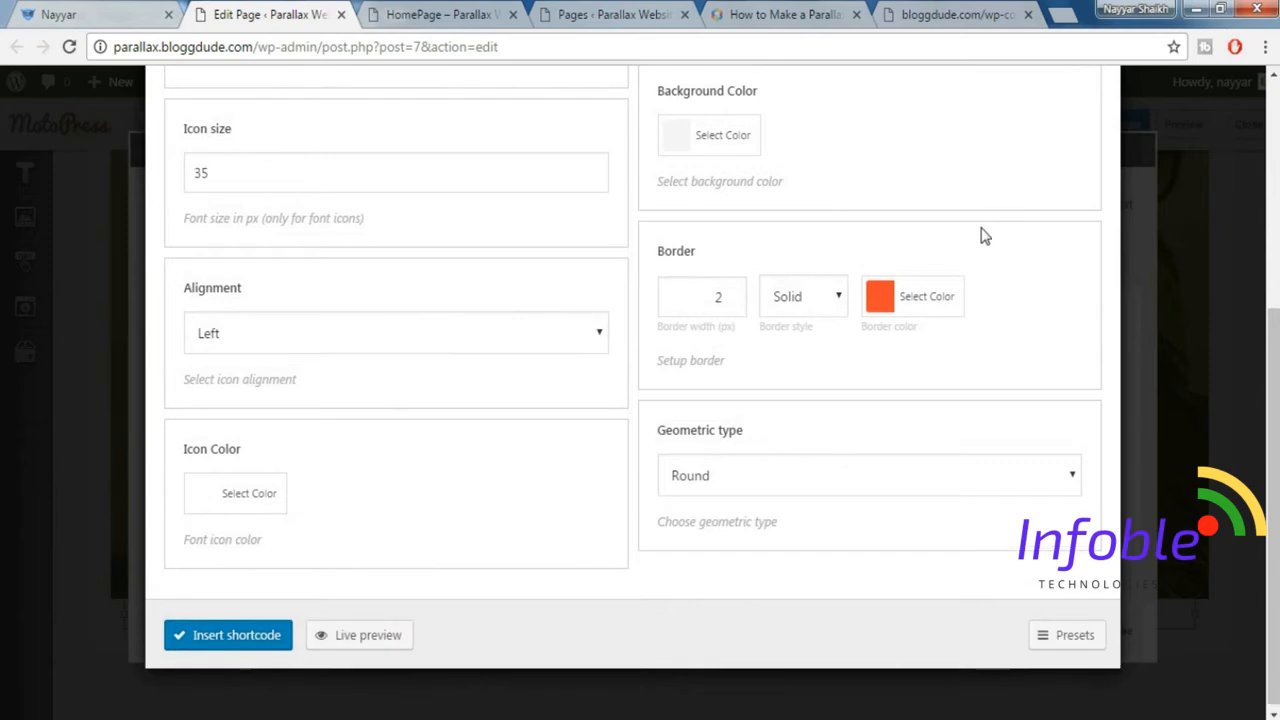
{"action": "scroll", "coordinate": [983, 235], "scroll_direction": "up", "scroll_amount": 2}
{"action": "scroll", "coordinate": [982, 235], "scroll_direction": "up", "scroll_amount": 1}
{"action": "scroll", "coordinate": [980, 237], "scroll_direction": "down", "scroll_amount": 1}
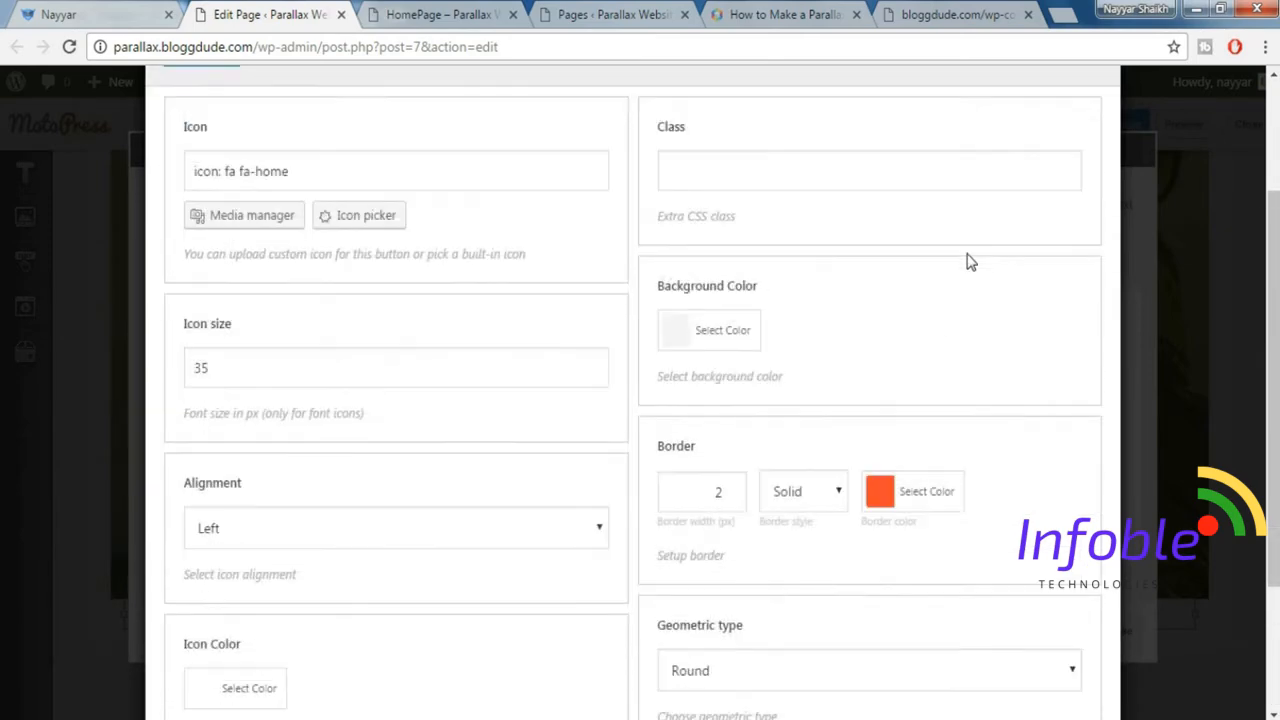
{"action": "scroll", "coordinate": [931, 396], "scroll_direction": "down", "scroll_amount": 2}
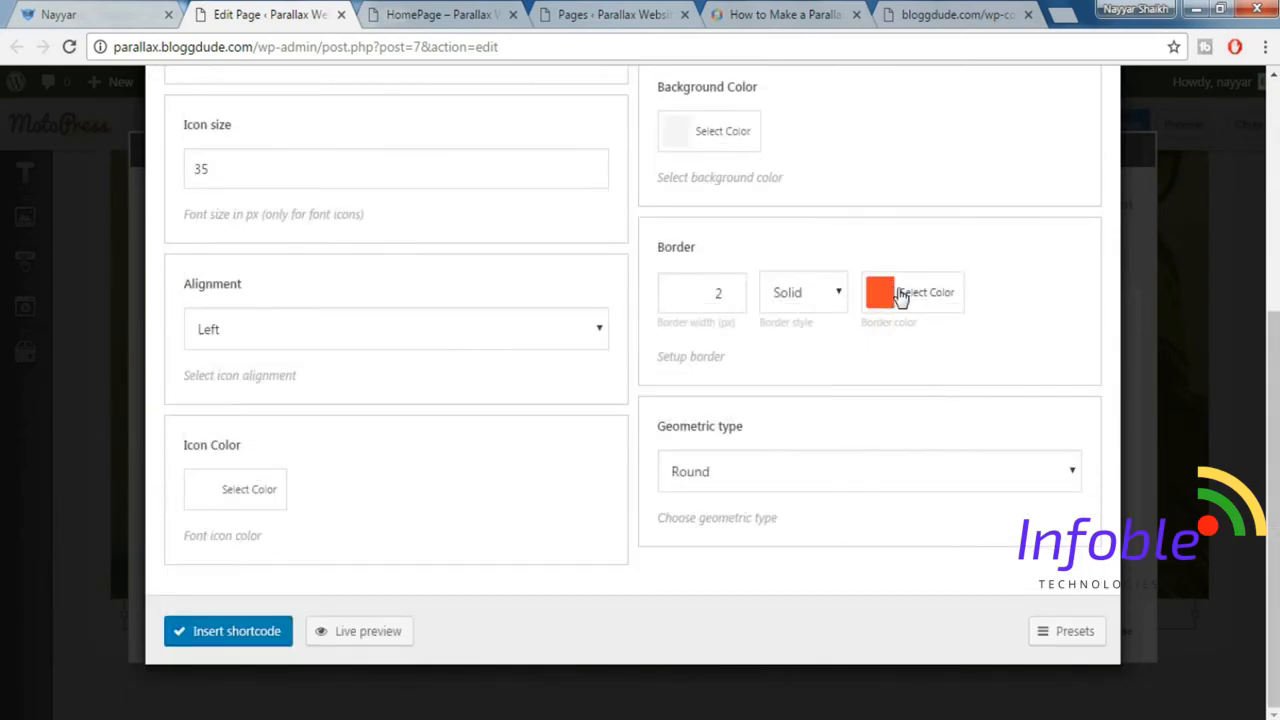
{"action": "left_click", "coordinate": [113, 9]}
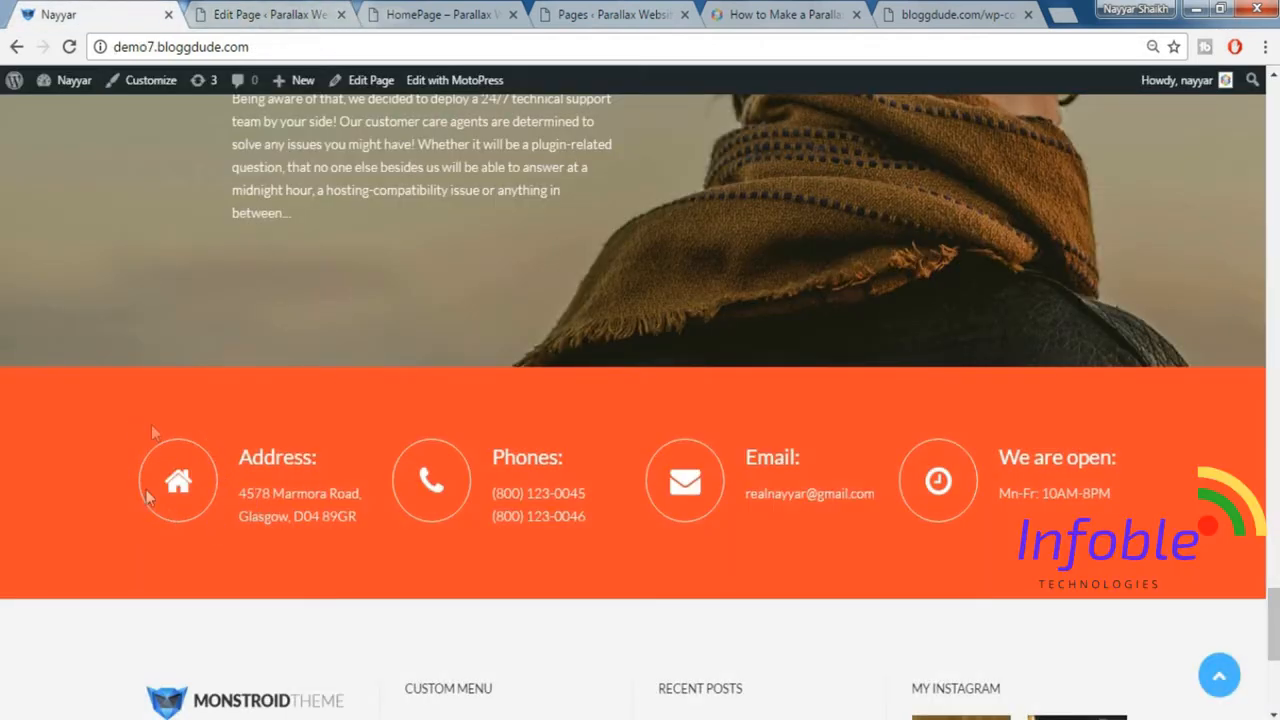
{"action": "left_click", "coordinate": [213, 9]}
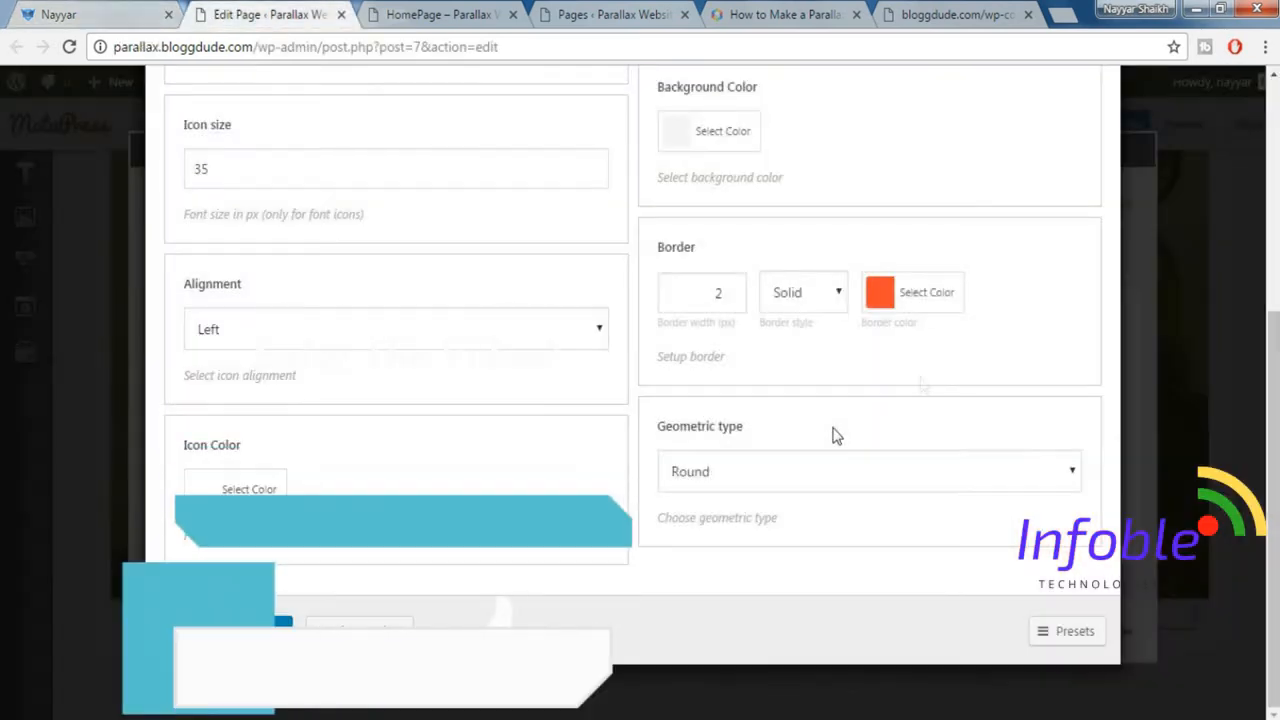
{"action": "left_click", "coordinate": [925, 297]}
{"action": "left_click", "coordinate": [905, 521]}
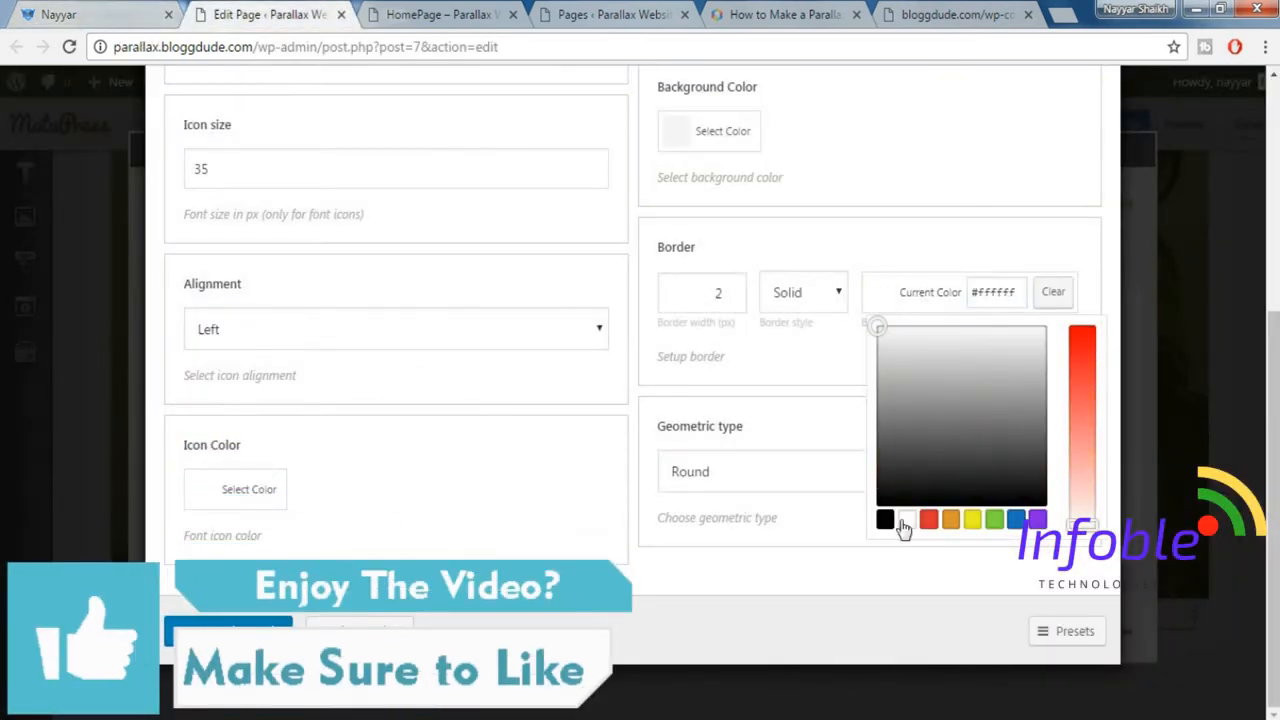
{"action": "left_click", "coordinate": [966, 220]}
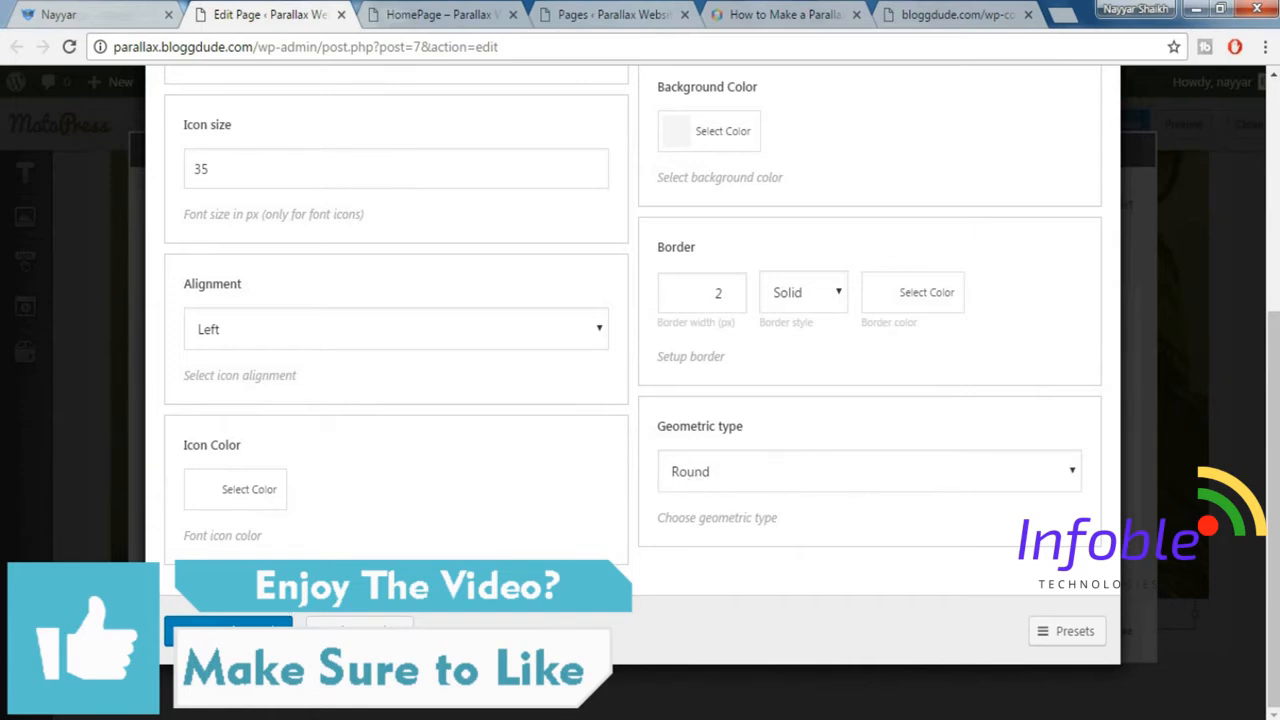
{"action": "left_click", "coordinate": [236, 632]}
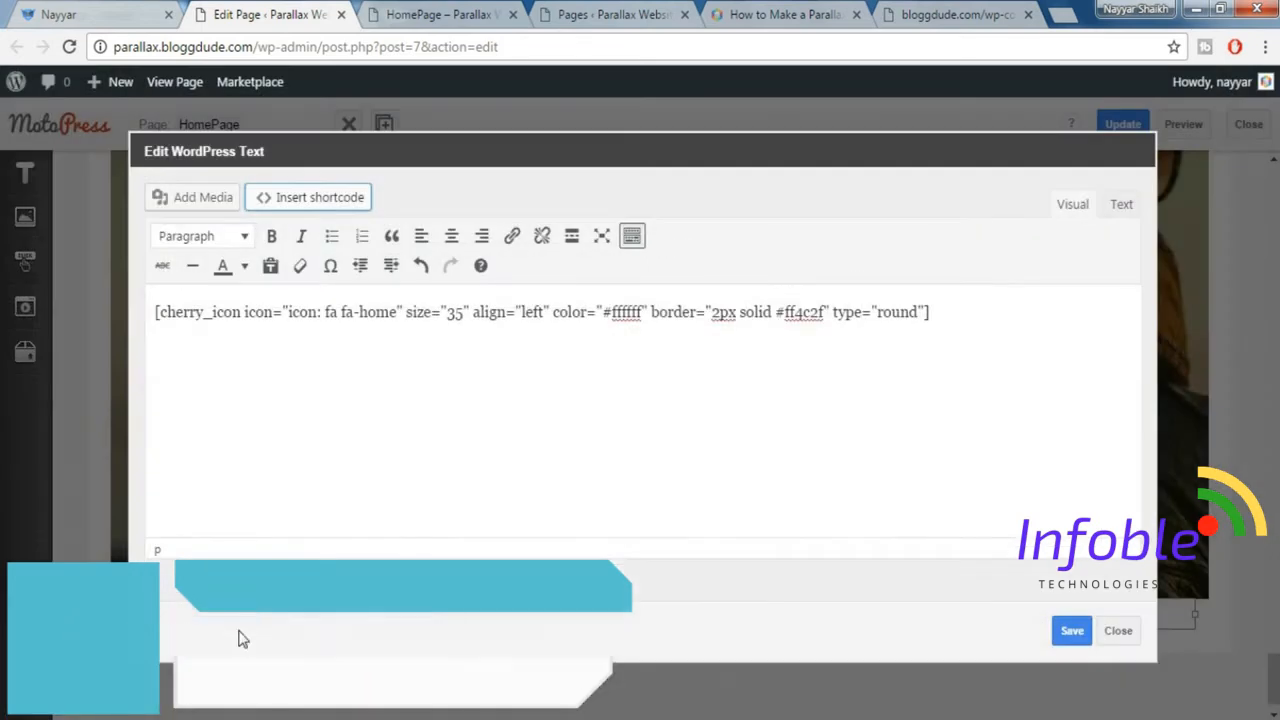
Add an opening [cherry_box] and a closing [/cherry_box] tag on separate lines below the icon shortcode.
{"action": "left_click", "coordinate": [830, 350]}
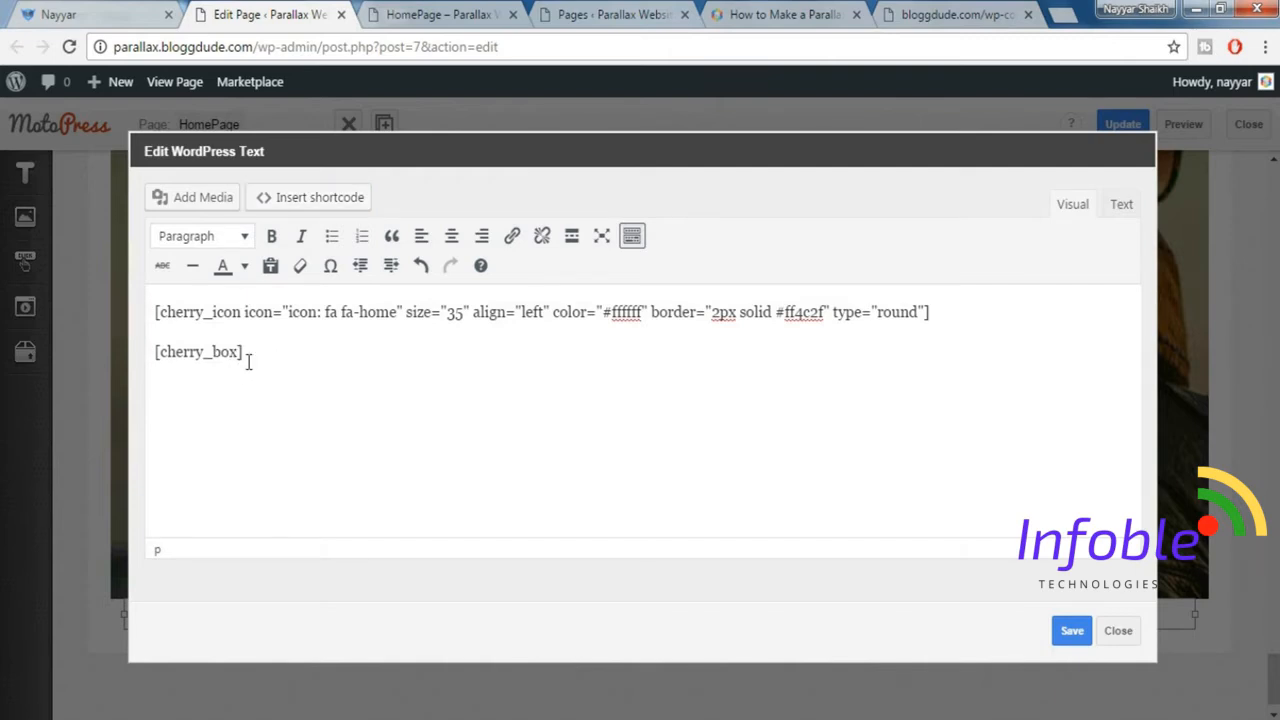
{"action": "left_click_drag", "start_coordinate": [255, 349], "coordinate": [142, 339]}
{"action": "key", "text": "ctrl+c"}
{"action": "left_click", "coordinate": [283, 360]}
{"action": "key", "text": "Return"}
{"action": "key", "text": "ctrl+v"}
{"action": "left_click", "coordinate": [163, 431]}
{"action": "type", "text": "/"}
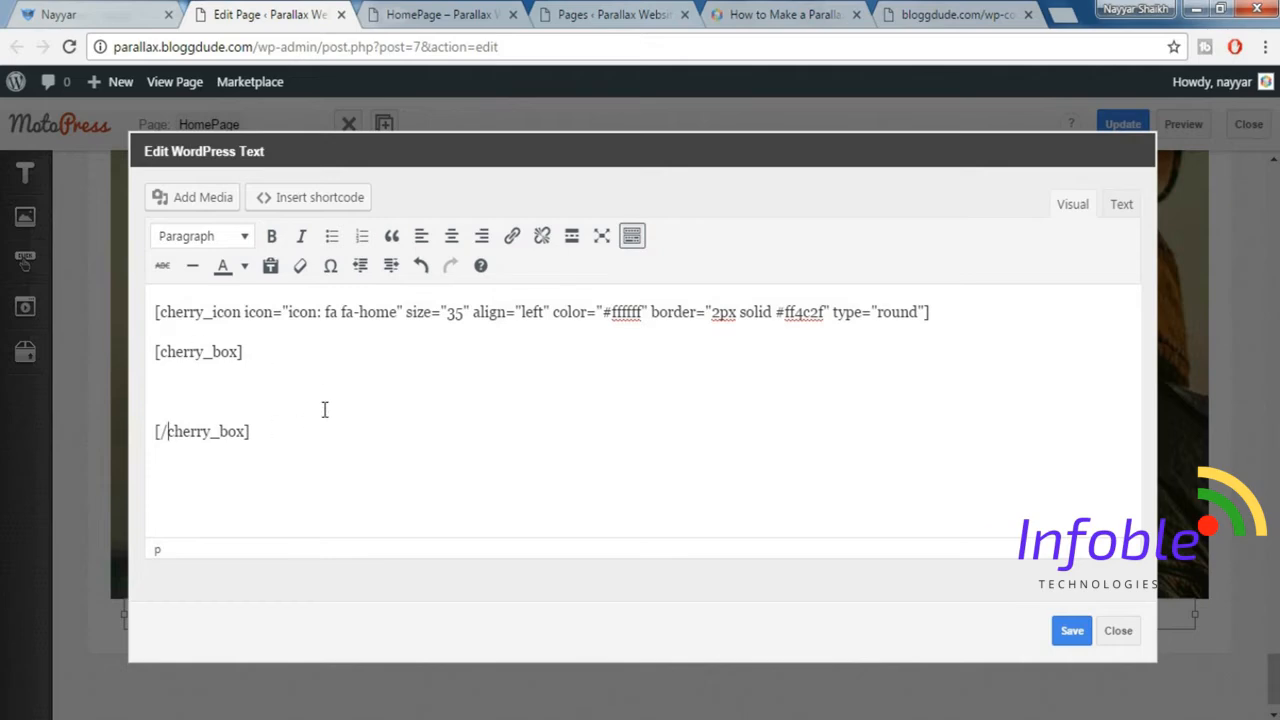
Copy the demo site's address heading and address into the cherry_box and remove the link from the address line.
{"action": "left_click", "coordinate": [57, 10]}
{"action": "left_click_drag", "start_coordinate": [238, 436], "coordinate": [356, 516]}
{"action": "key", "text": "ctrl+c"}
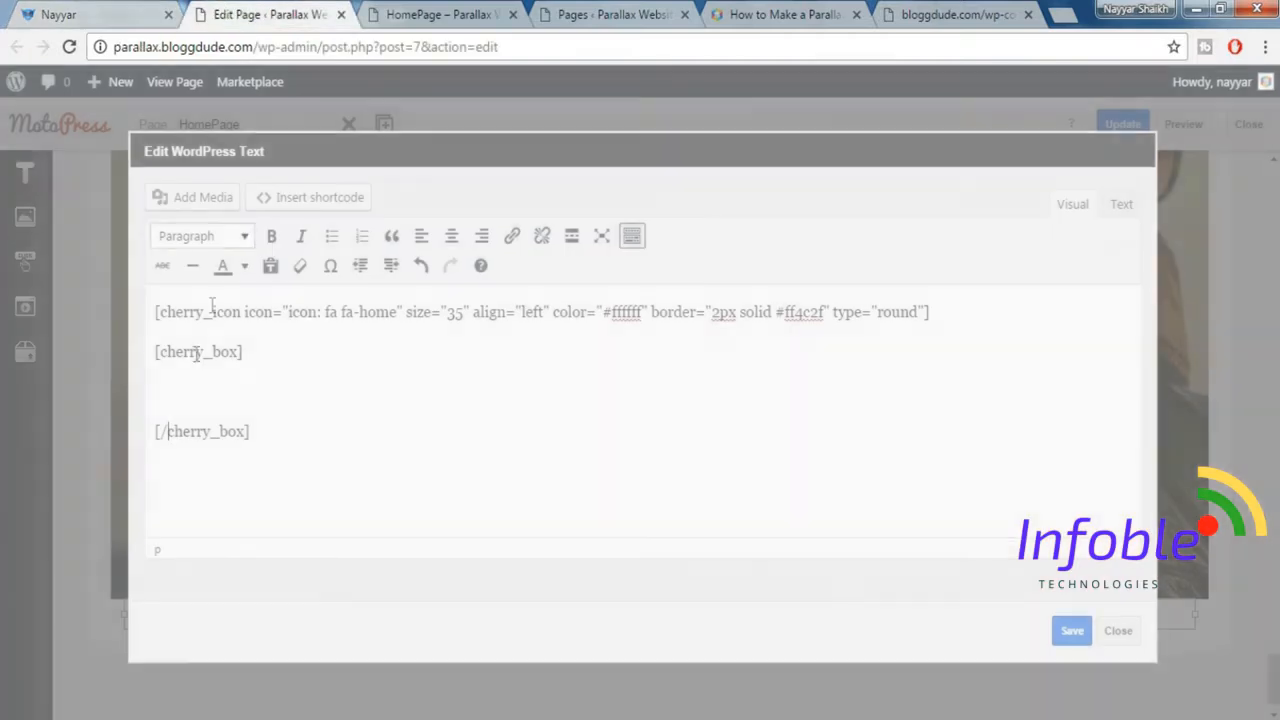
{"action": "left_click", "coordinate": [243, 12]}
{"action": "key", "text": "ctrl+v"}
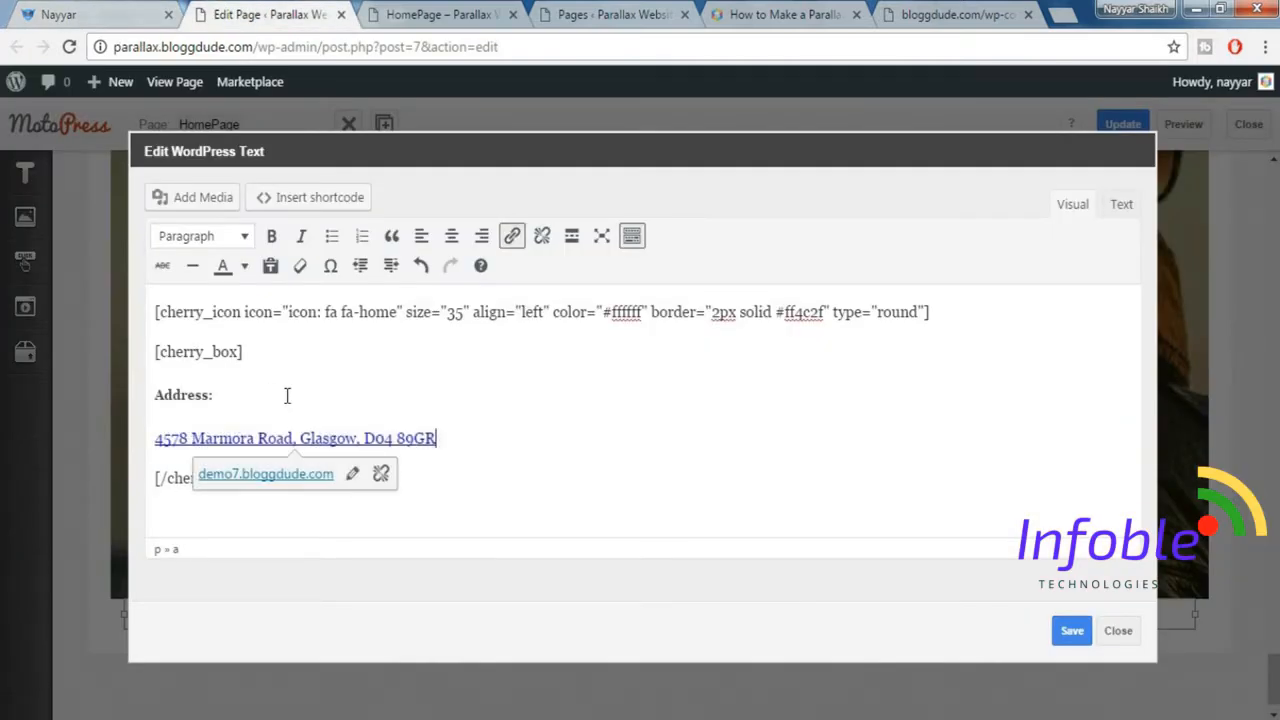
{"action": "left_click_drag", "start_coordinate": [436, 438], "coordinate": [153, 438]}
{"action": "left_click", "coordinate": [381, 474]}
{"action": "left_click", "coordinate": [597, 452]}
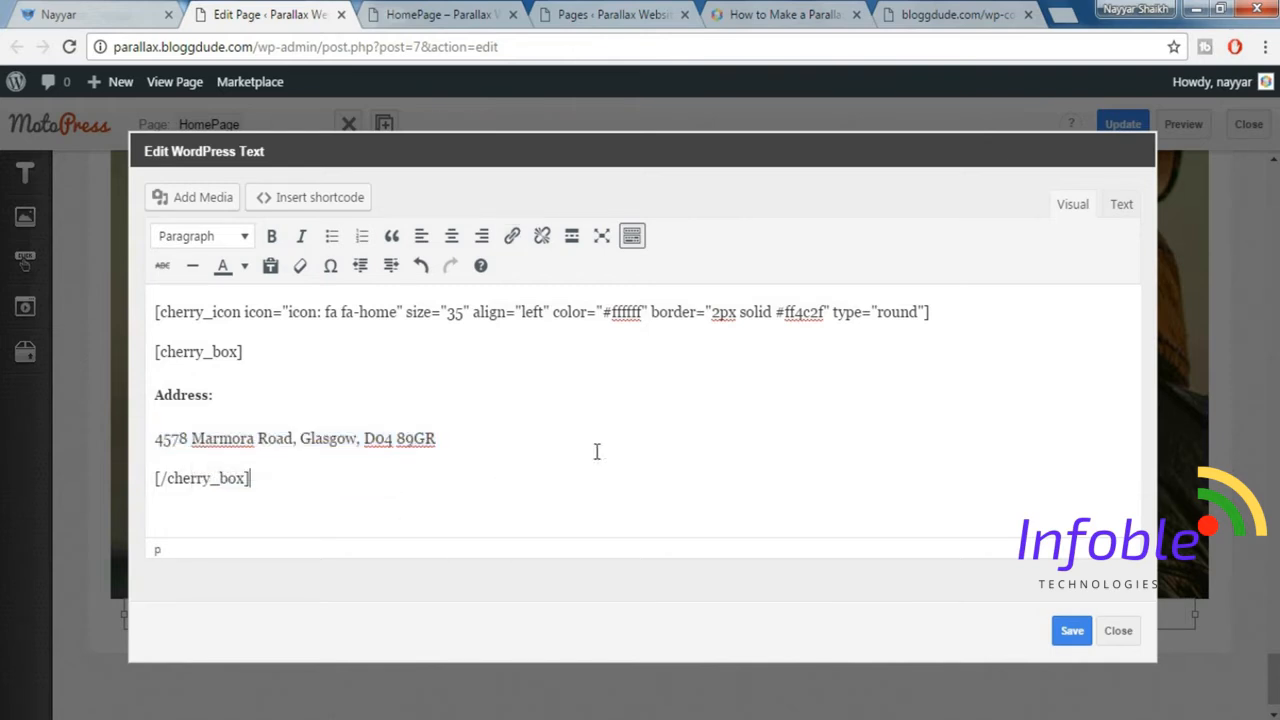
Format the address heading and the address line as Paragraph and save the WordPress Text element.
{"action": "left_click", "coordinate": [191, 395]}
{"action": "left_click", "coordinate": [223, 246]}
{"action": "left_click", "coordinate": [248, 461]}
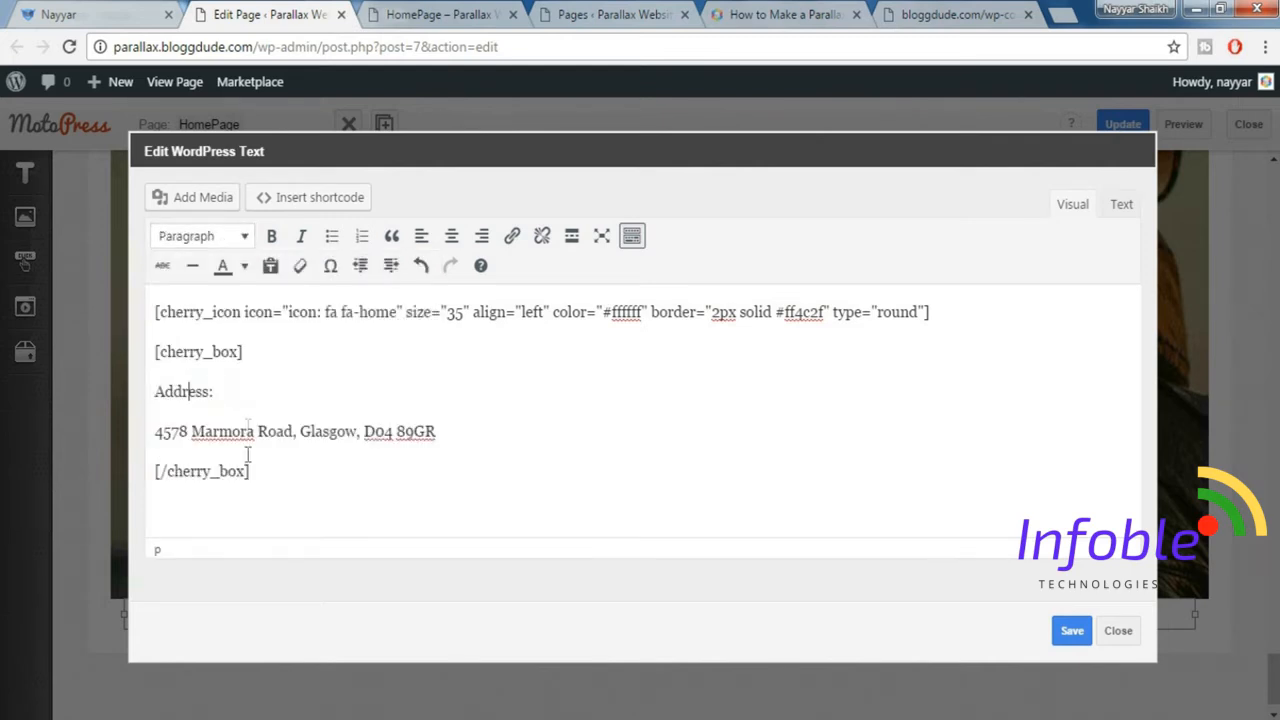
{"action": "left_click_drag", "start_coordinate": [155, 431], "coordinate": [436, 431]}
{"action": "left_click", "coordinate": [203, 240]}
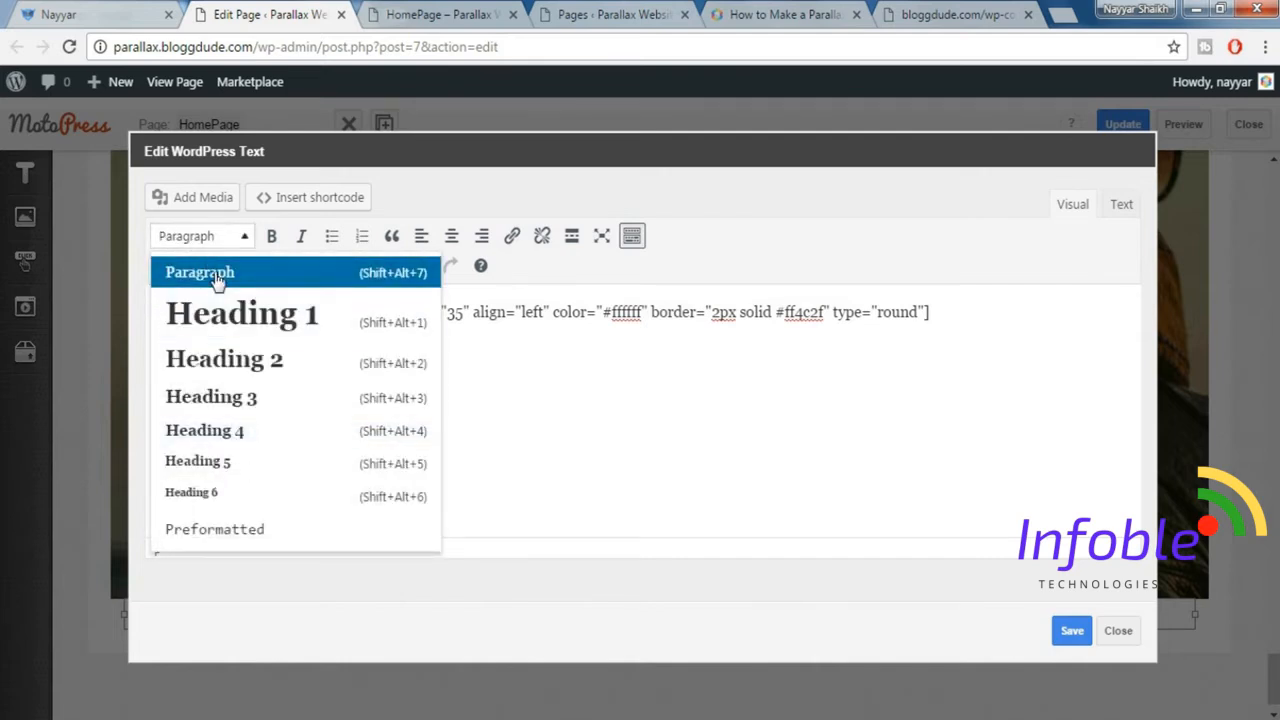
{"action": "left_click", "coordinate": [205, 268]}
{"action": "left_click", "coordinate": [543, 426]}
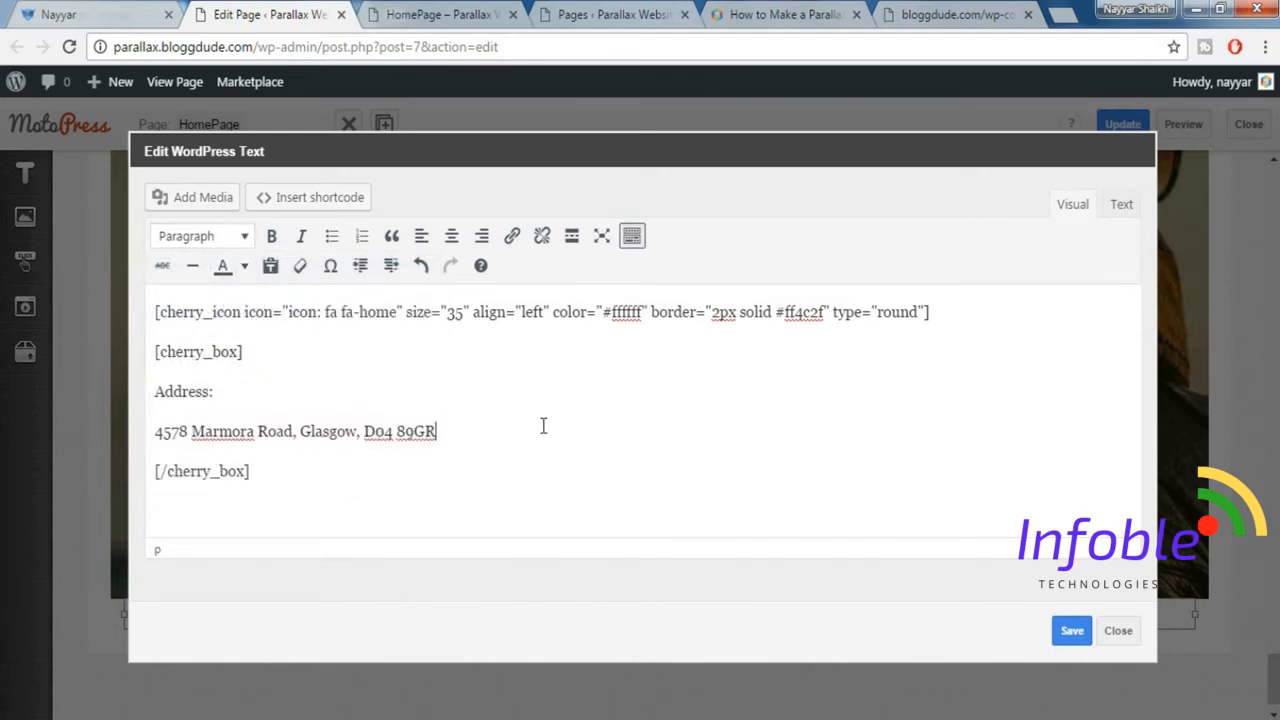
{"action": "left_click", "coordinate": [1072, 634]}
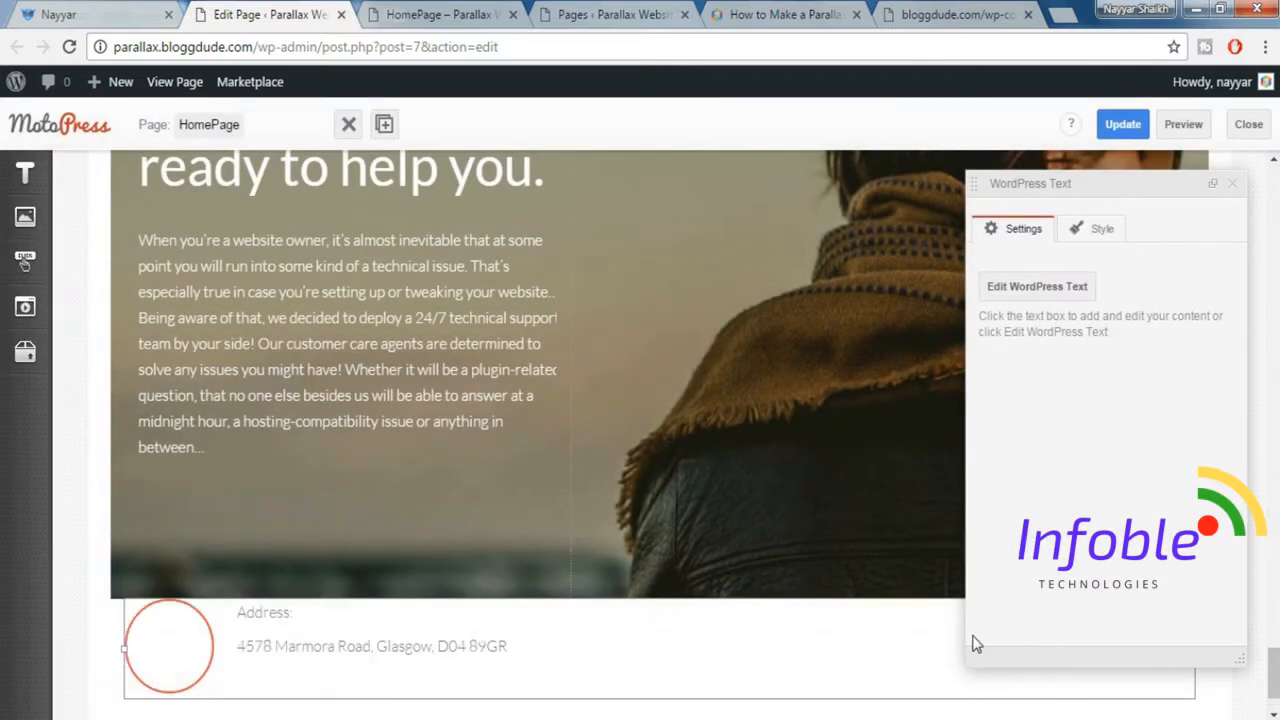
Match the address row to the demo site with background type Color/Image and the Danger styling preset.
{"action": "scroll", "coordinate": [216, 640], "scroll_direction": "down", "scroll_amount": 1}
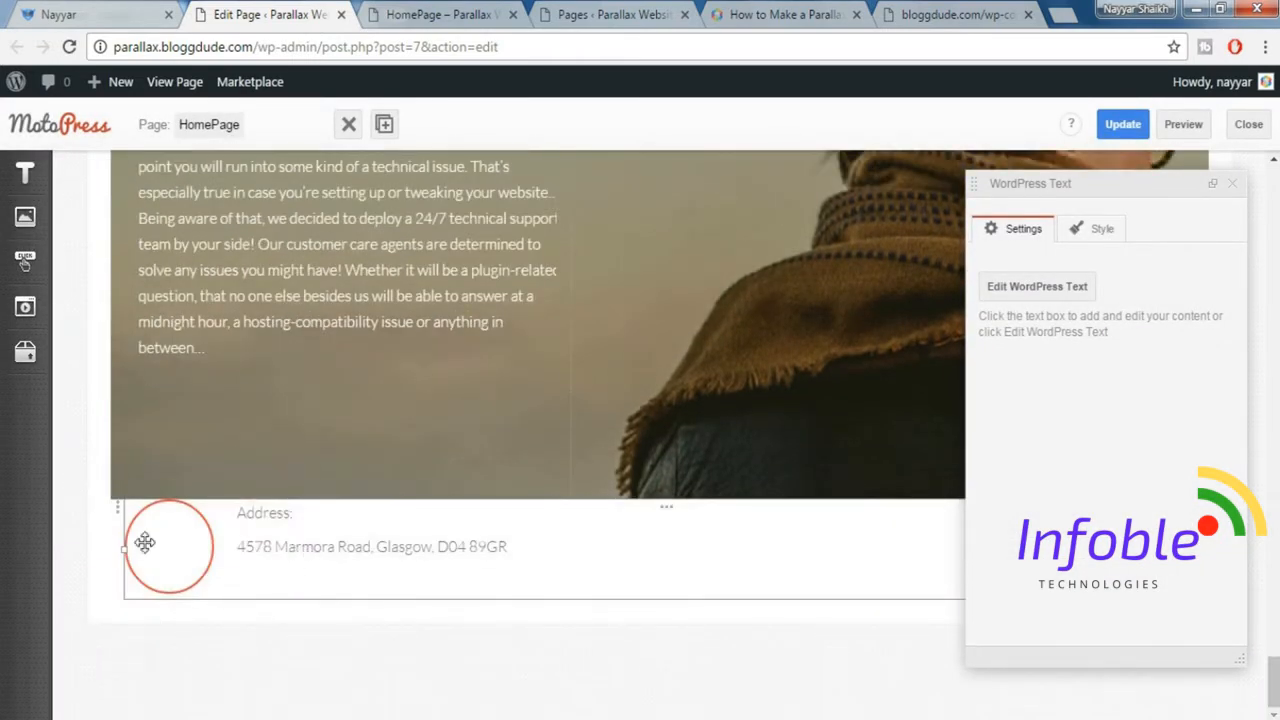
{"action": "left_click", "coordinate": [80, 12]}
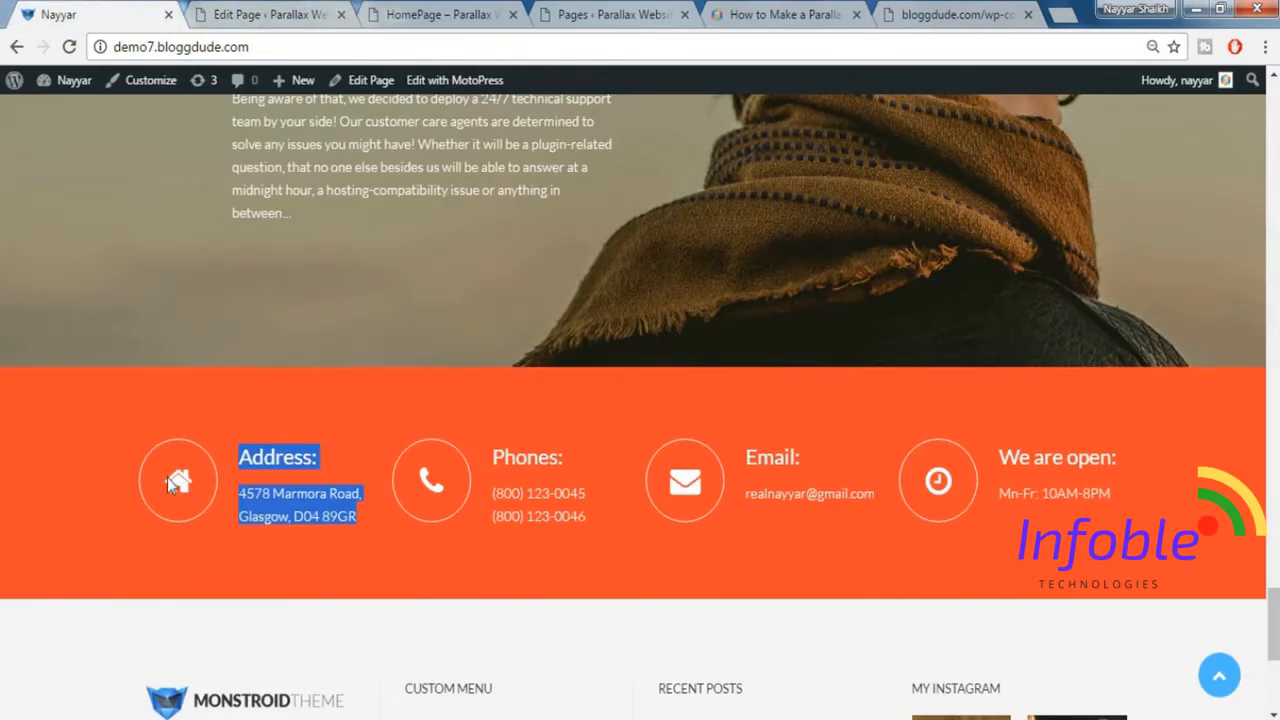
{"action": "left_click", "coordinate": [213, 12]}
{"action": "left_click", "coordinate": [1237, 184]}
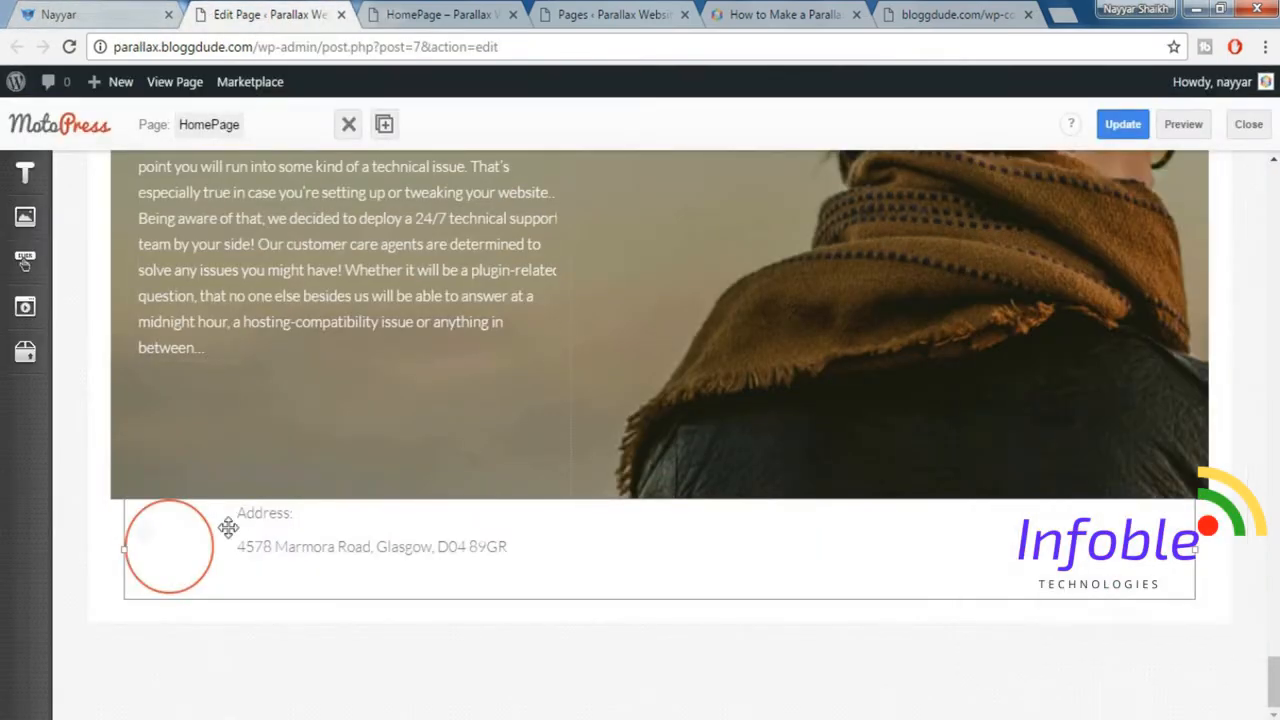
{"action": "left_click", "coordinate": [118, 513]}
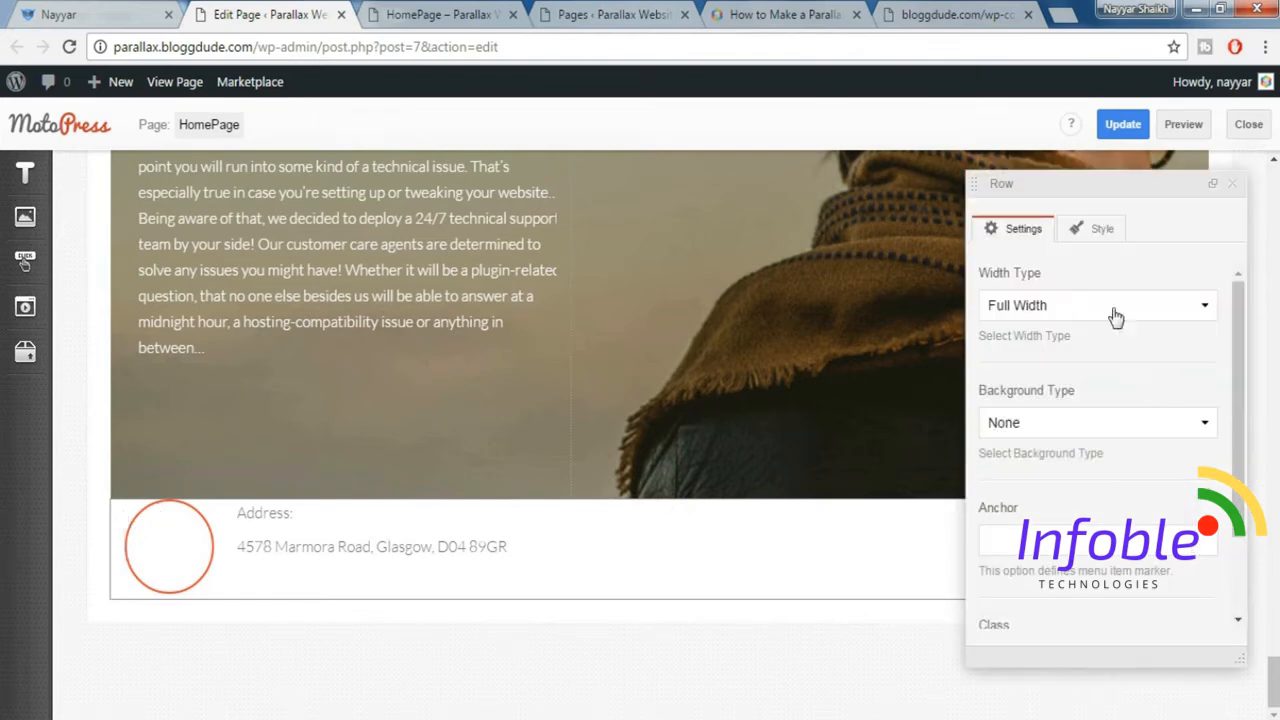
{"action": "scroll", "coordinate": [1151, 388], "scroll_direction": "down", "scroll_amount": 1}
{"action": "left_click", "coordinate": [1053, 323]}
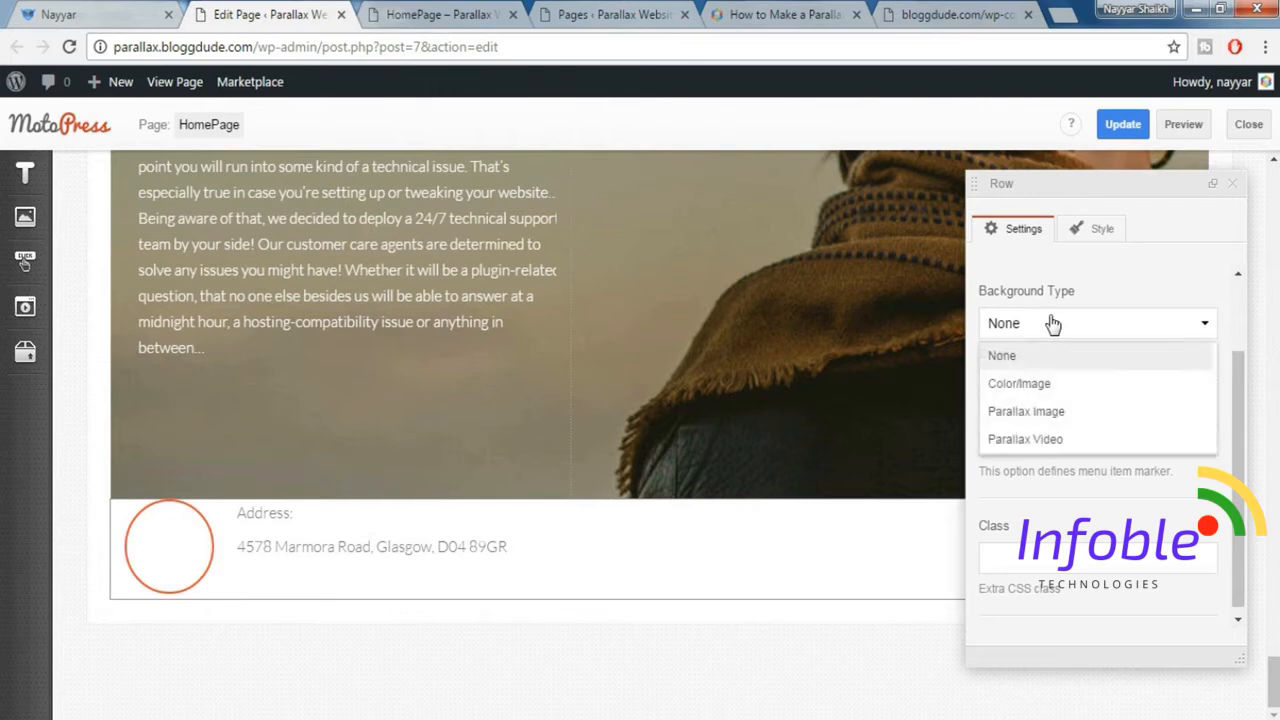
{"action": "left_click", "coordinate": [1055, 389]}
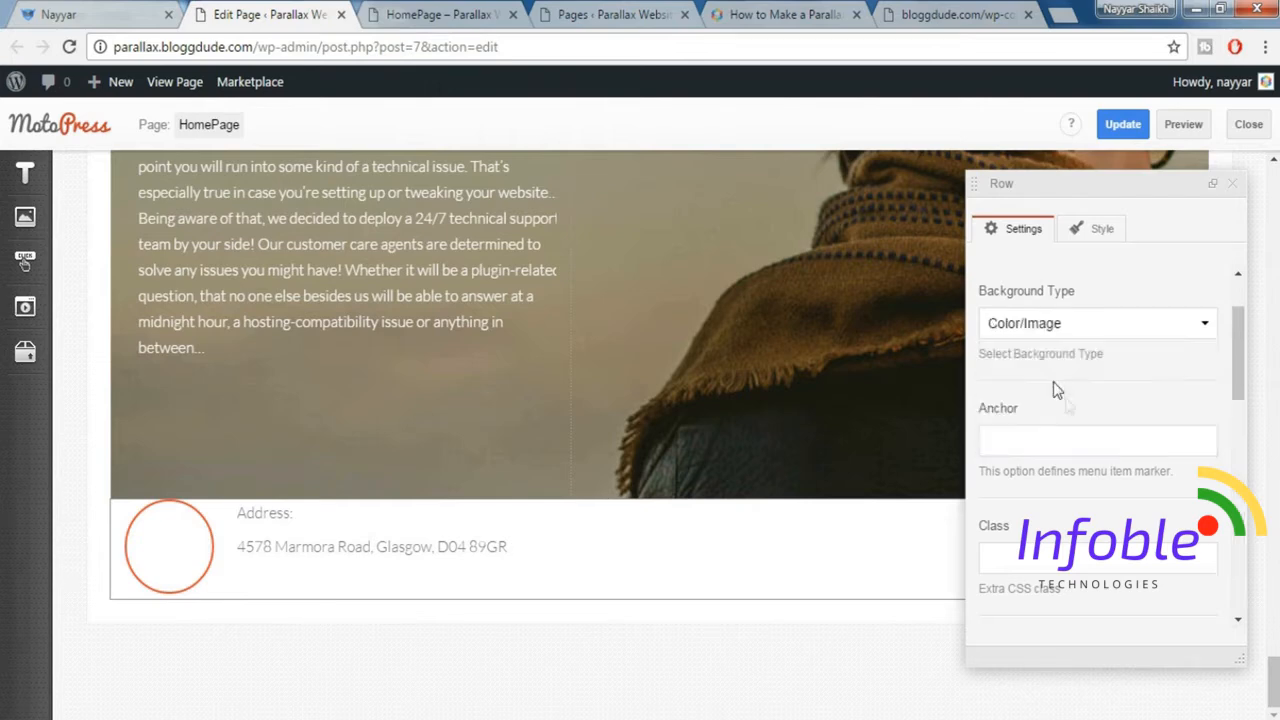
{"action": "scroll", "coordinate": [1077, 417], "scroll_direction": "down", "scroll_amount": 3}
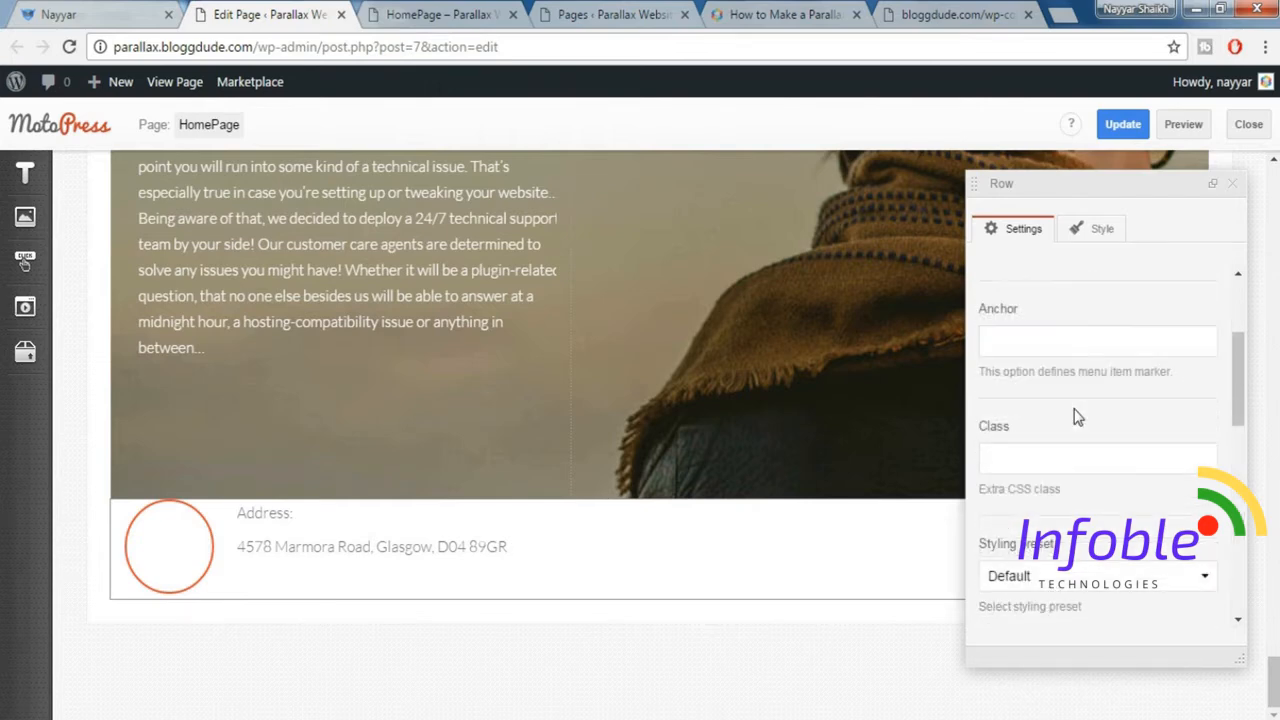
{"action": "left_click", "coordinate": [1063, 389]}
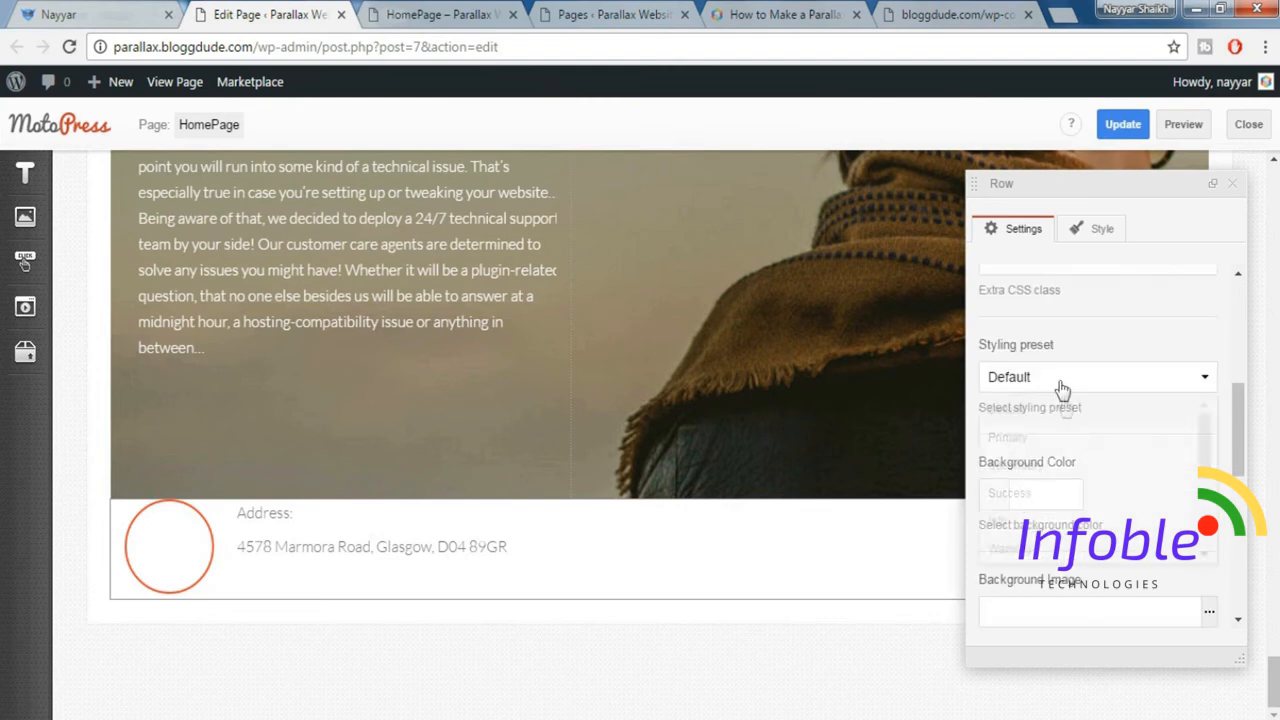
{"action": "scroll", "coordinate": [1072, 485], "scroll_direction": "down", "scroll_amount": 2}
{"action": "left_click", "coordinate": [1056, 483]}
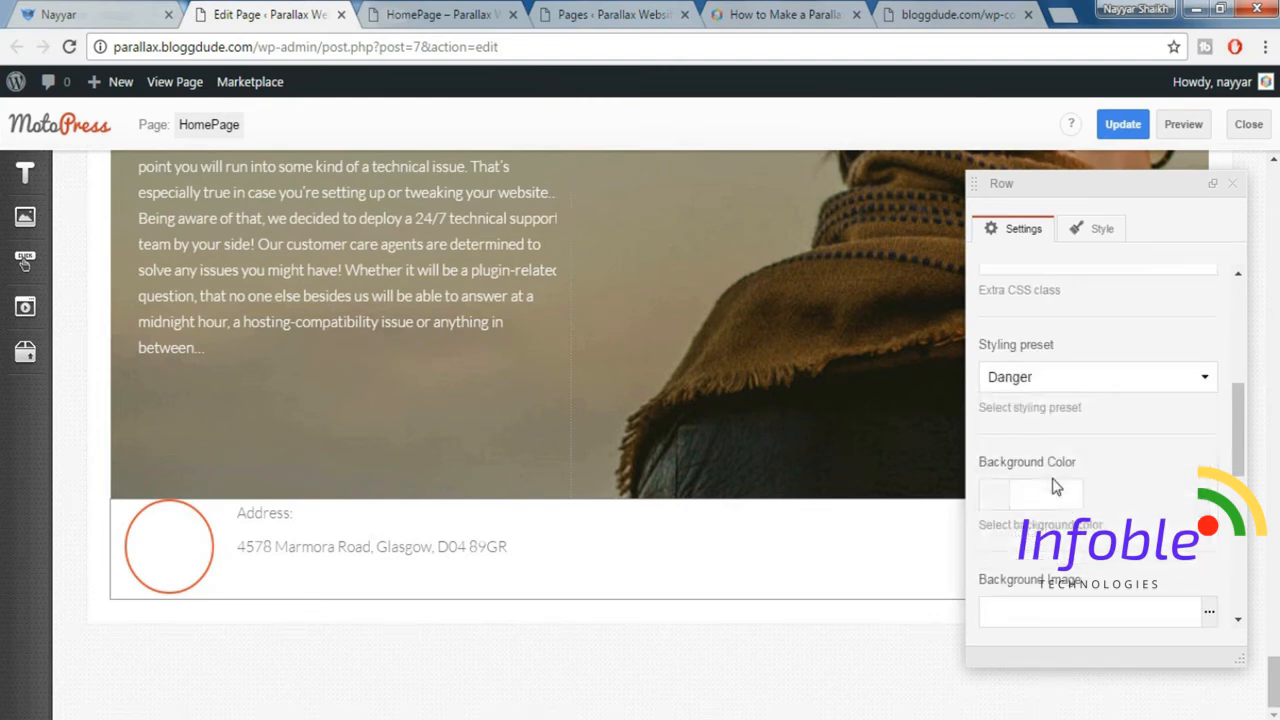
{"action": "scroll", "coordinate": [1080, 460], "scroll_direction": "down", "scroll_amount": 5}
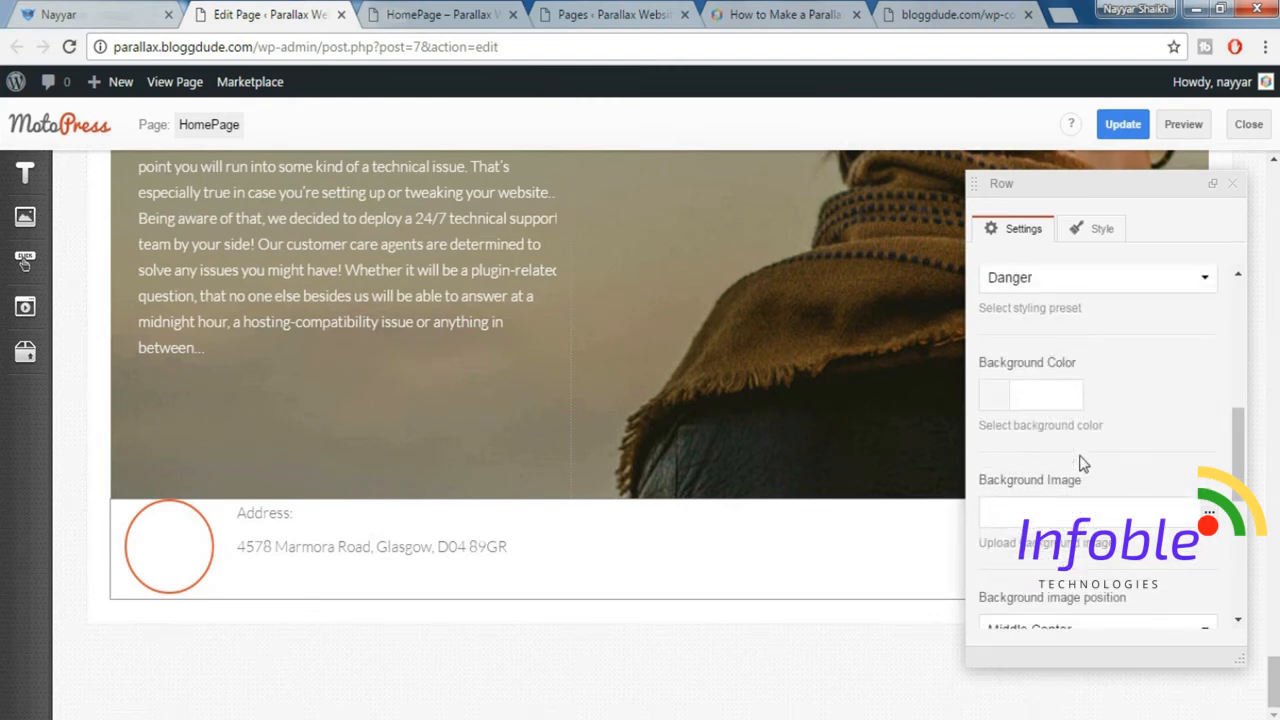
Add the Padding top 60px and Padding bottom 60px styles to the address row and close its settings.
{"action": "left_click", "coordinate": [1093, 230]}
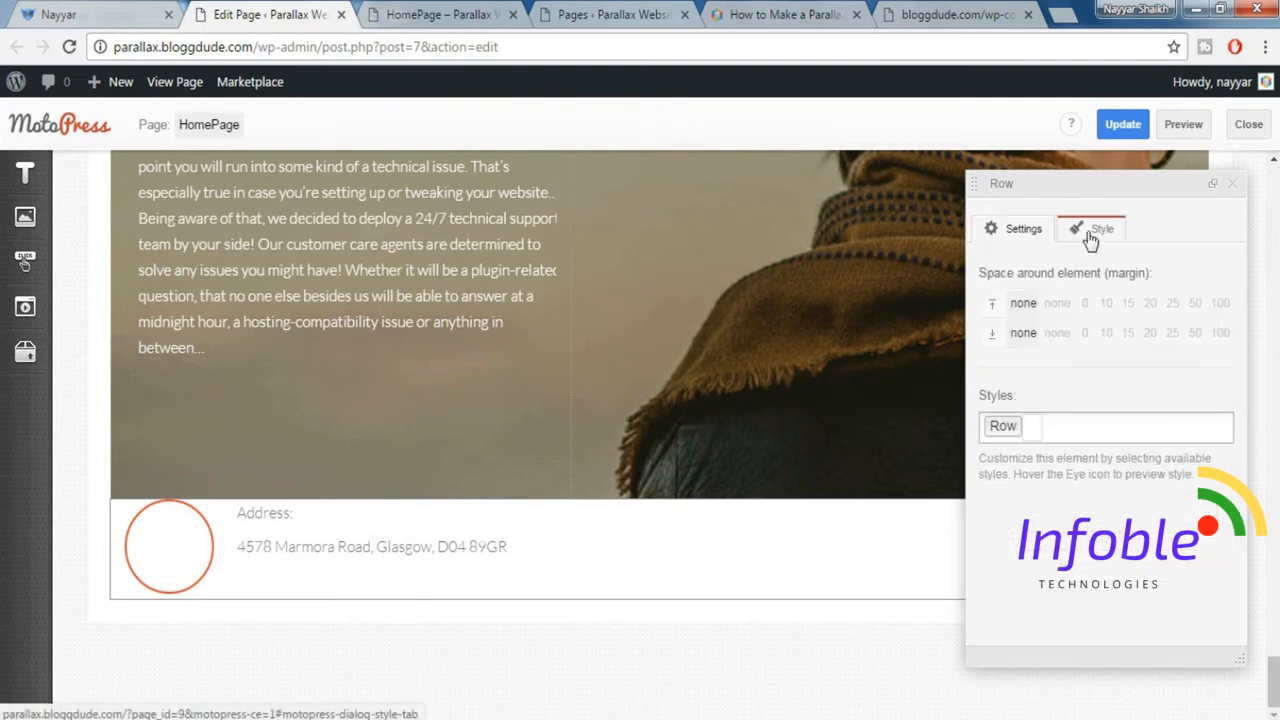
{"action": "left_click", "coordinate": [1087, 428]}
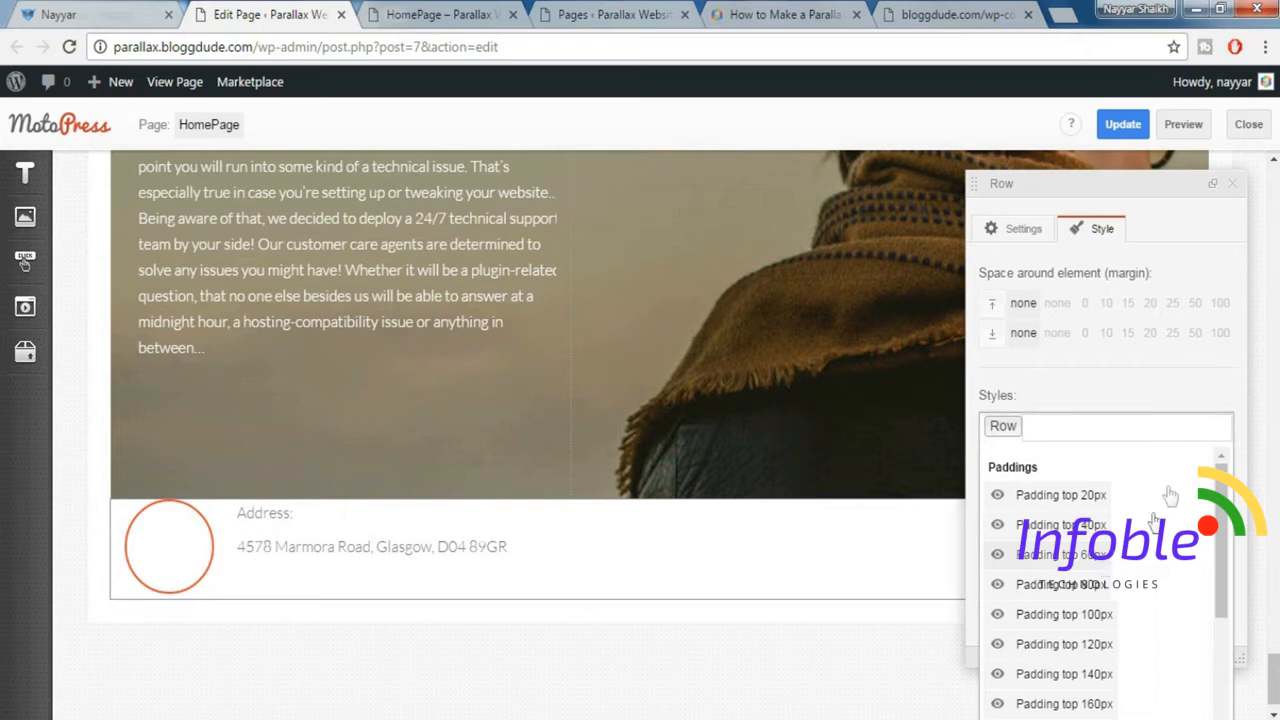
{"action": "left_click", "coordinate": [1160, 554]}
{"action": "scroll", "coordinate": [1130, 660], "scroll_direction": "down", "scroll_amount": 2}
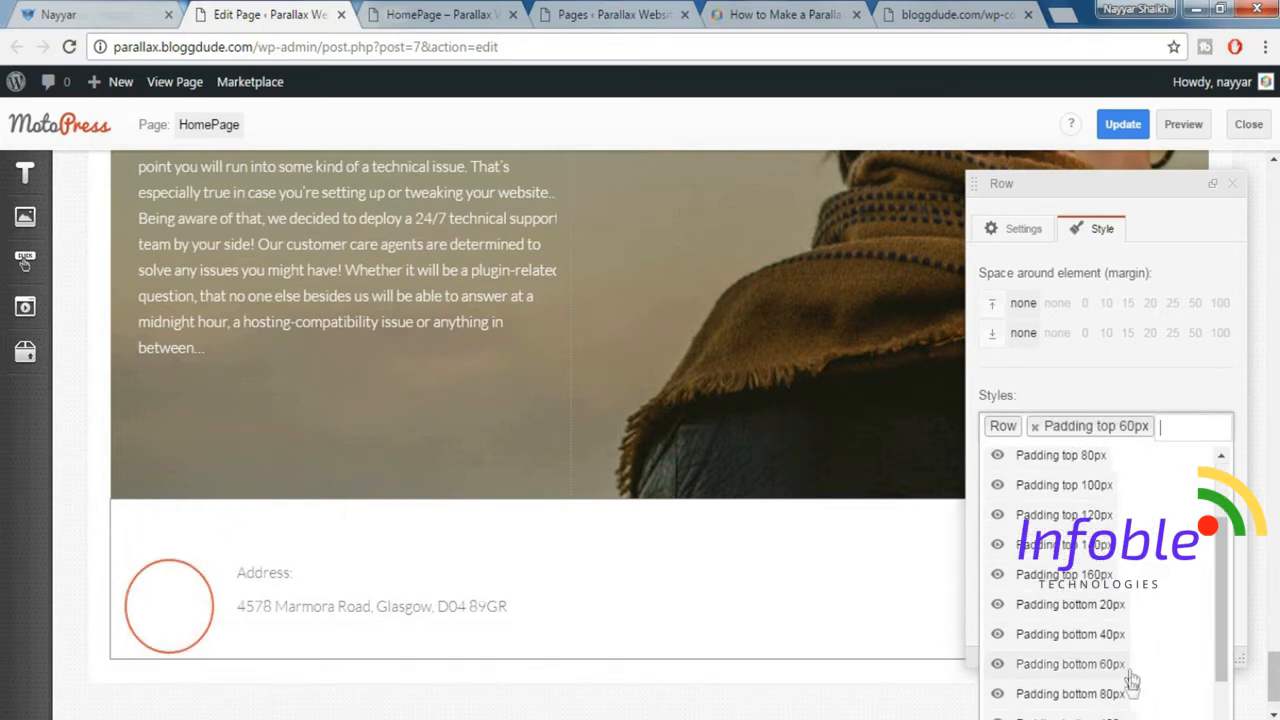
{"action": "left_click", "coordinate": [1114, 667]}
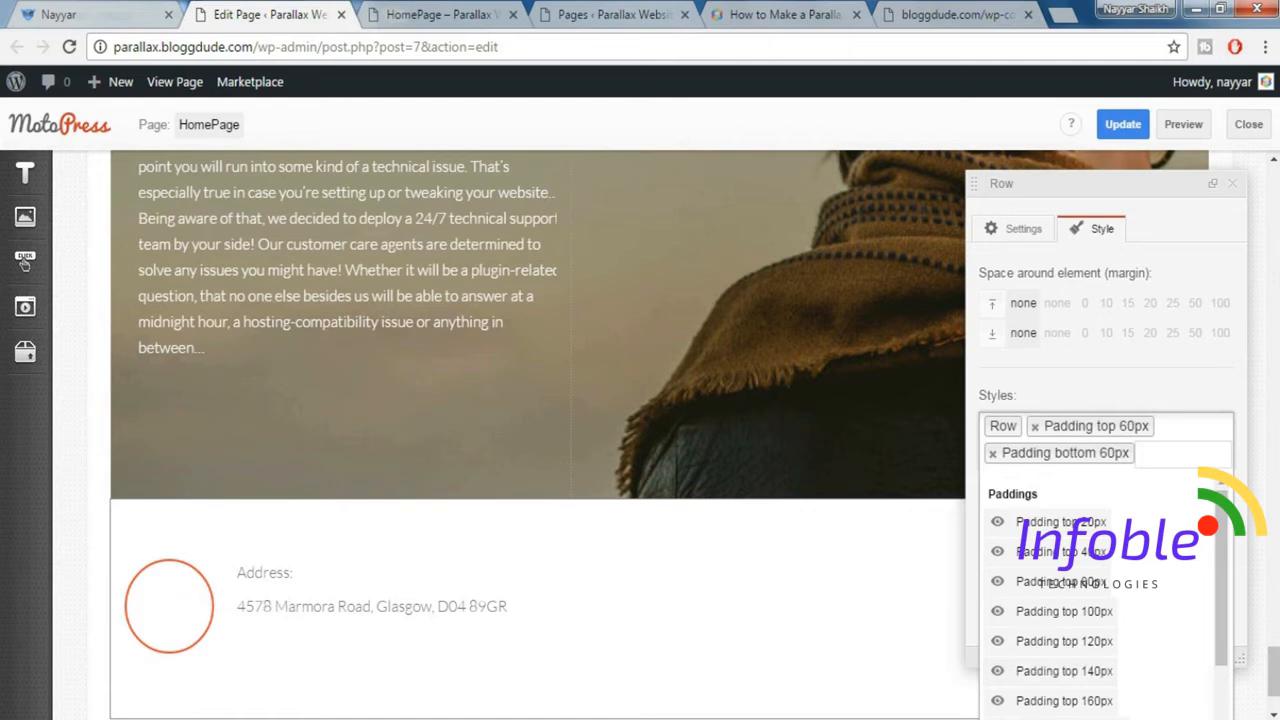
{"action": "left_click", "coordinate": [1237, 197]}
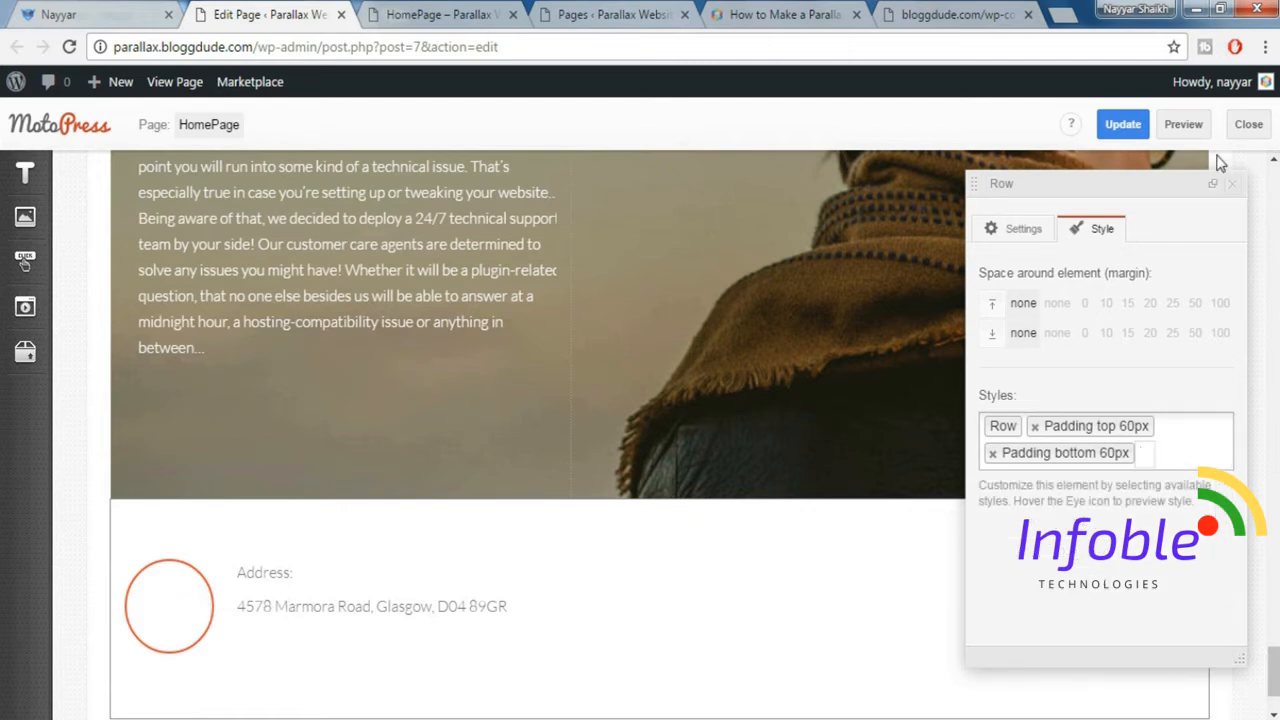
{"action": "left_click", "coordinate": [1232, 184]}
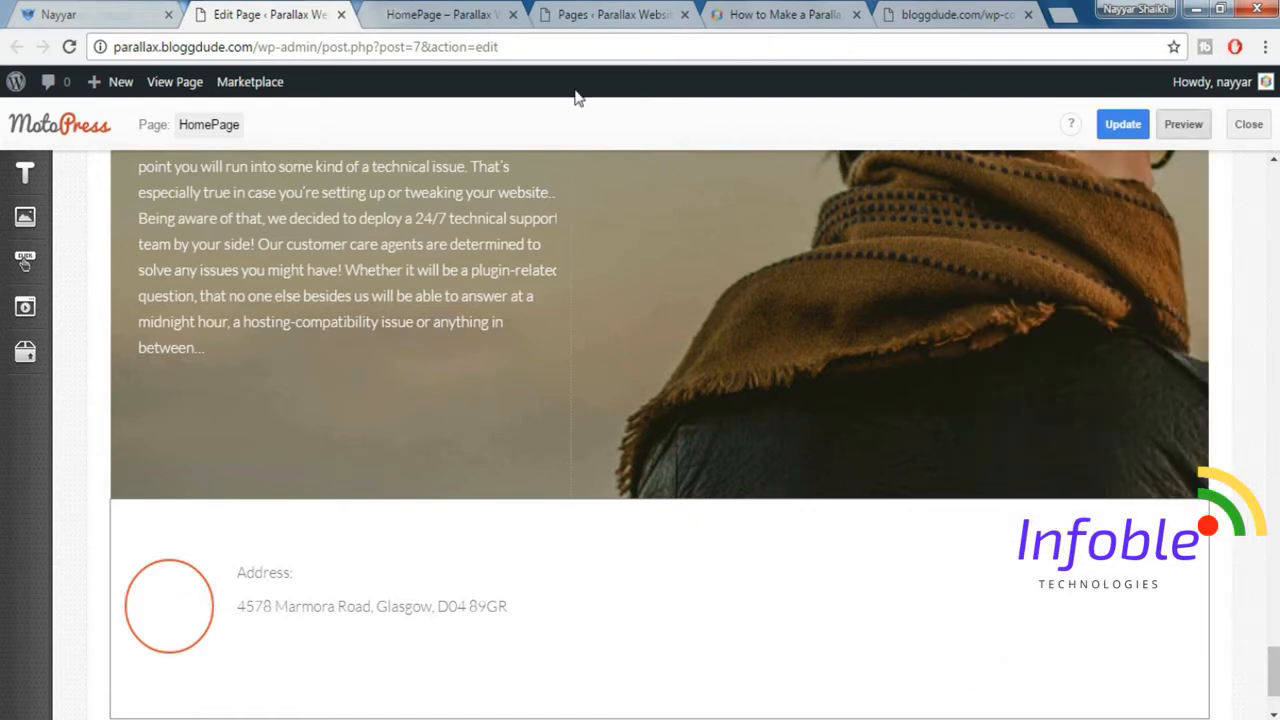
Preview the HomePage and compare its address block with the demo site's contact section.
{"action": "left_click", "coordinate": [443, 15]}
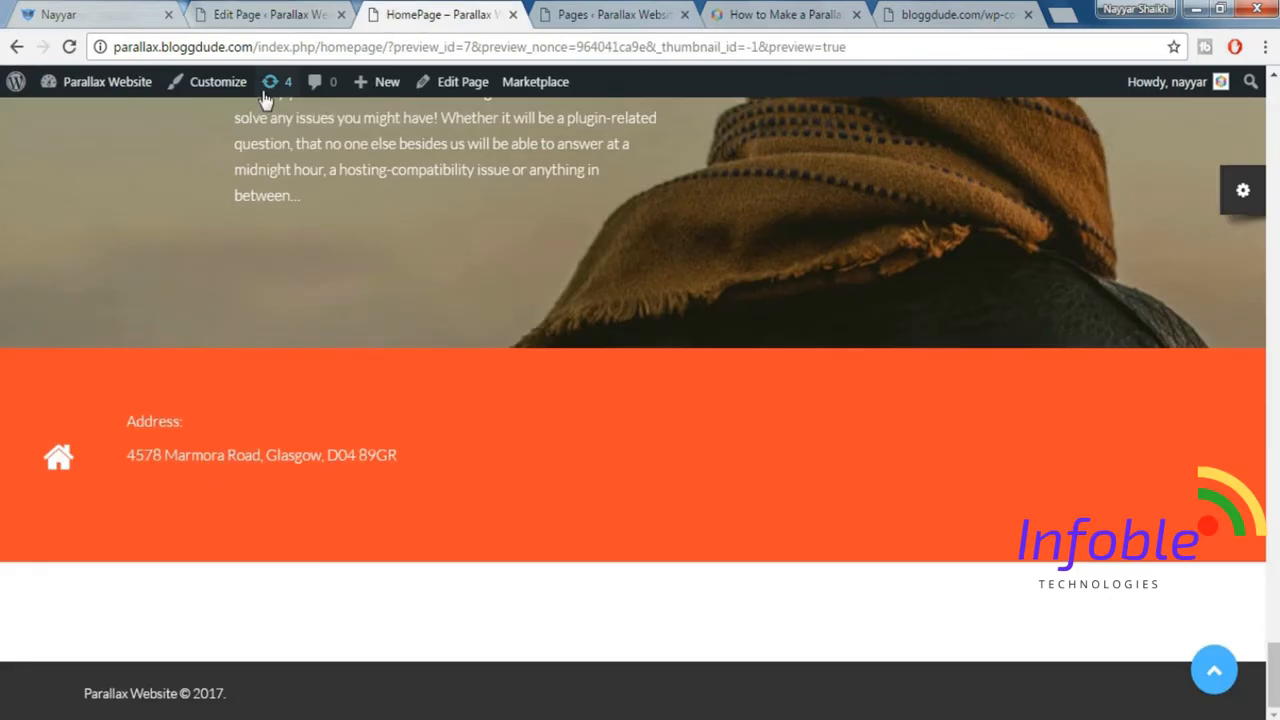
{"action": "left_click", "coordinate": [100, 15]}
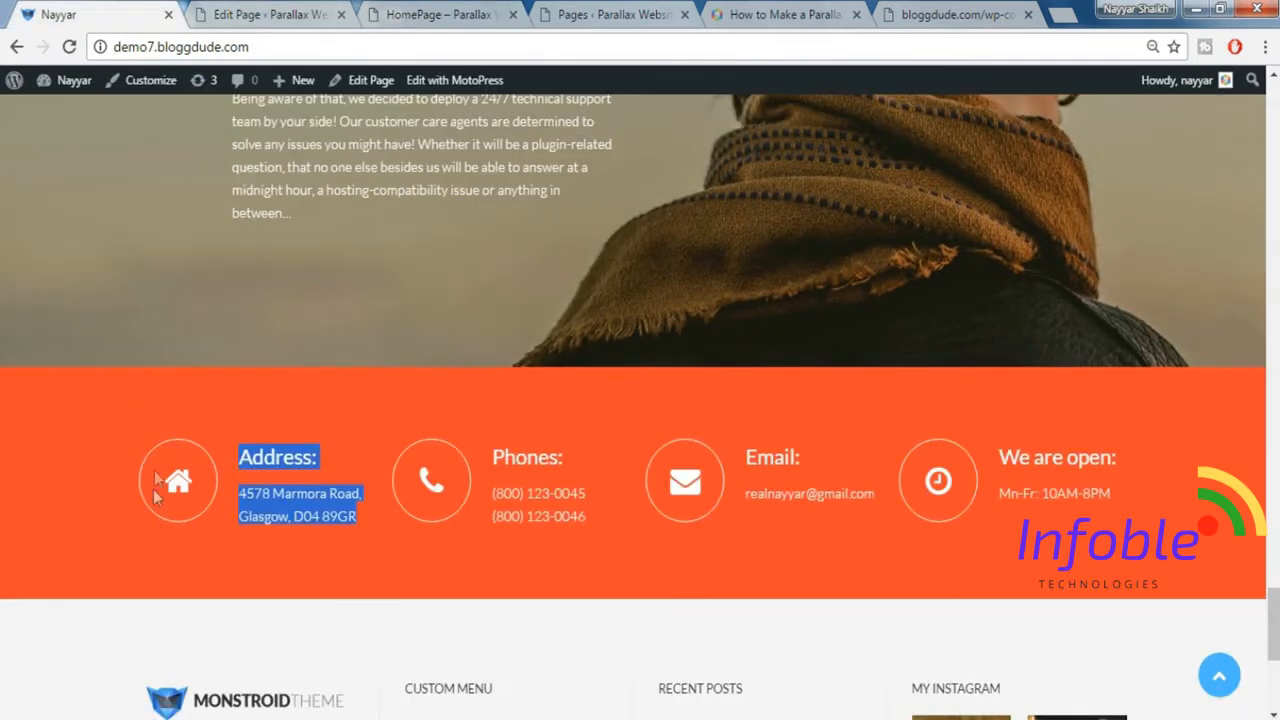
Set the border colour of the address block's home icon shortcode to #ffffff, save the text and close its settings.
{"action": "left_click", "coordinate": [280, 12]}
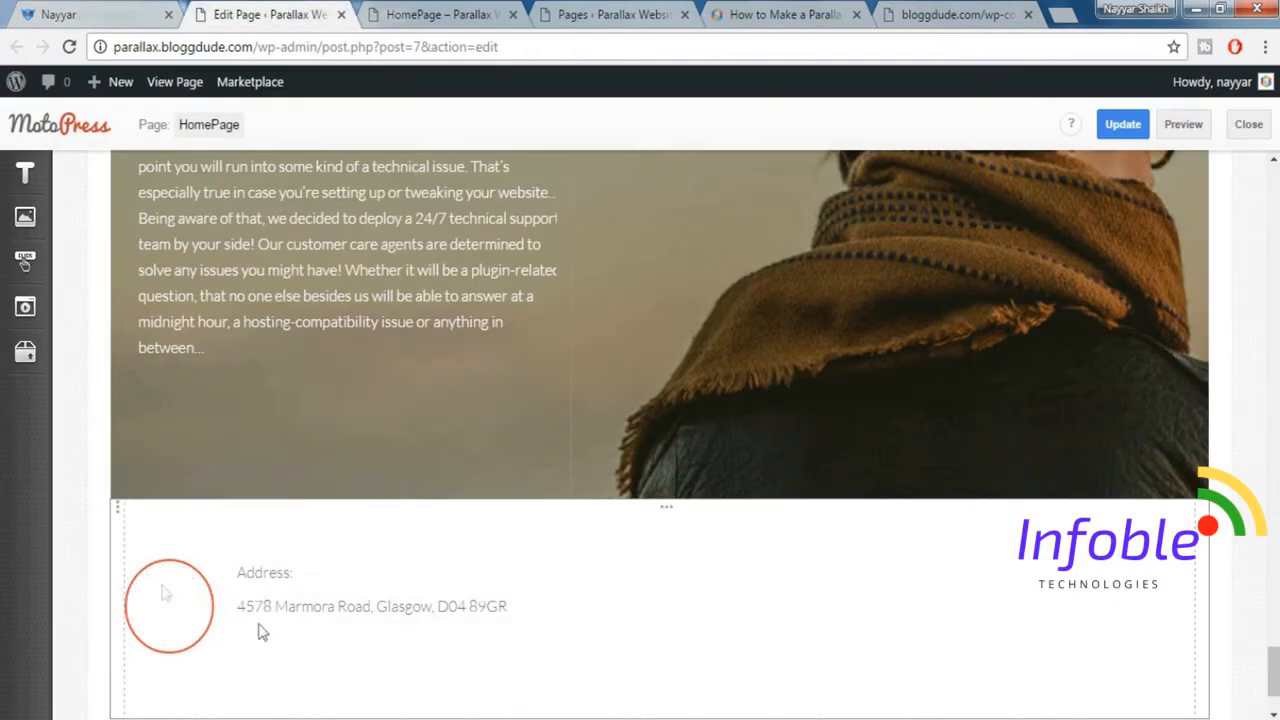
{"action": "double_click", "coordinate": [286, 593]}
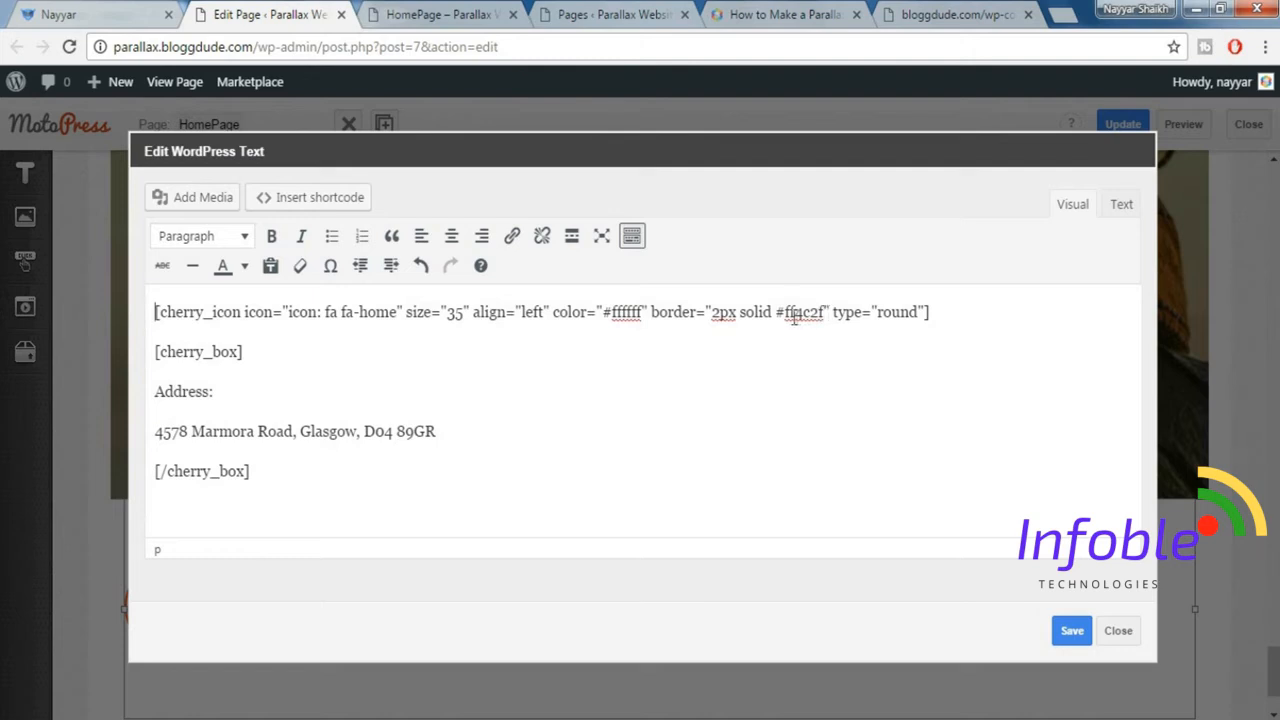
{"action": "left_click_drag", "start_coordinate": [780, 313], "coordinate": [825, 314]}
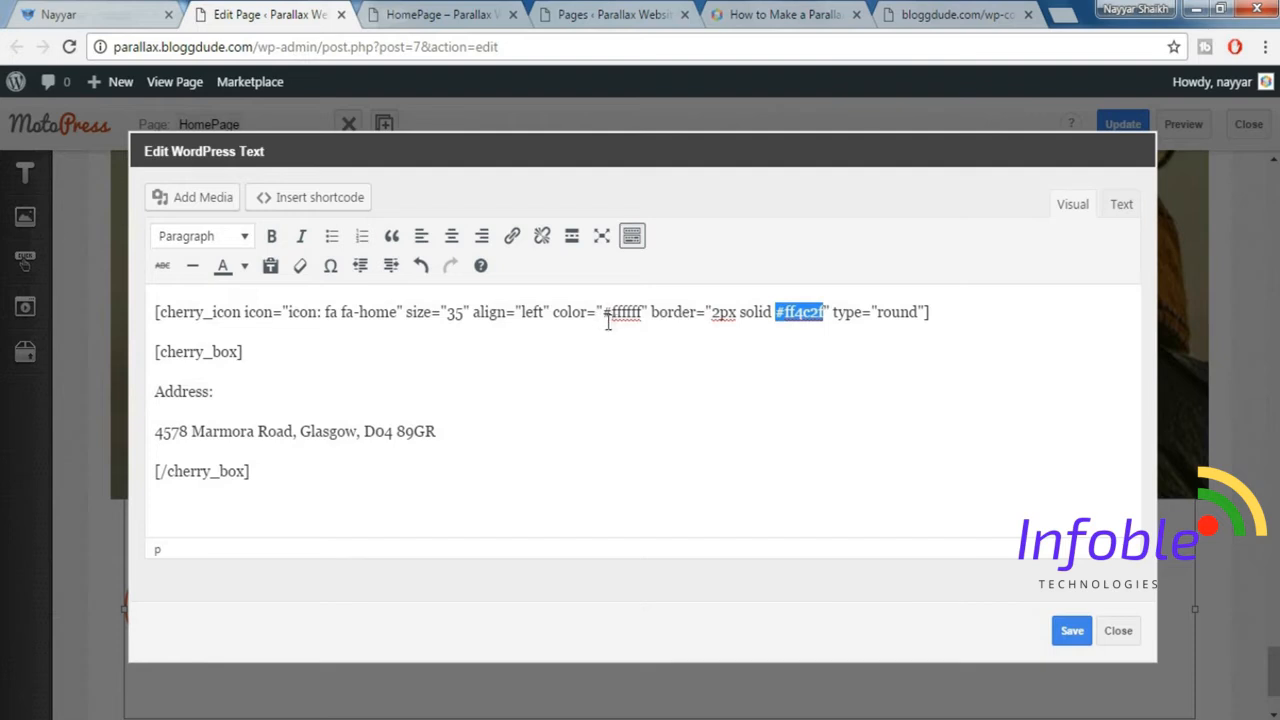
{"action": "left_click_drag", "start_coordinate": [605, 313], "coordinate": [645, 312]}
{"action": "key", "text": "ctrl+c"}
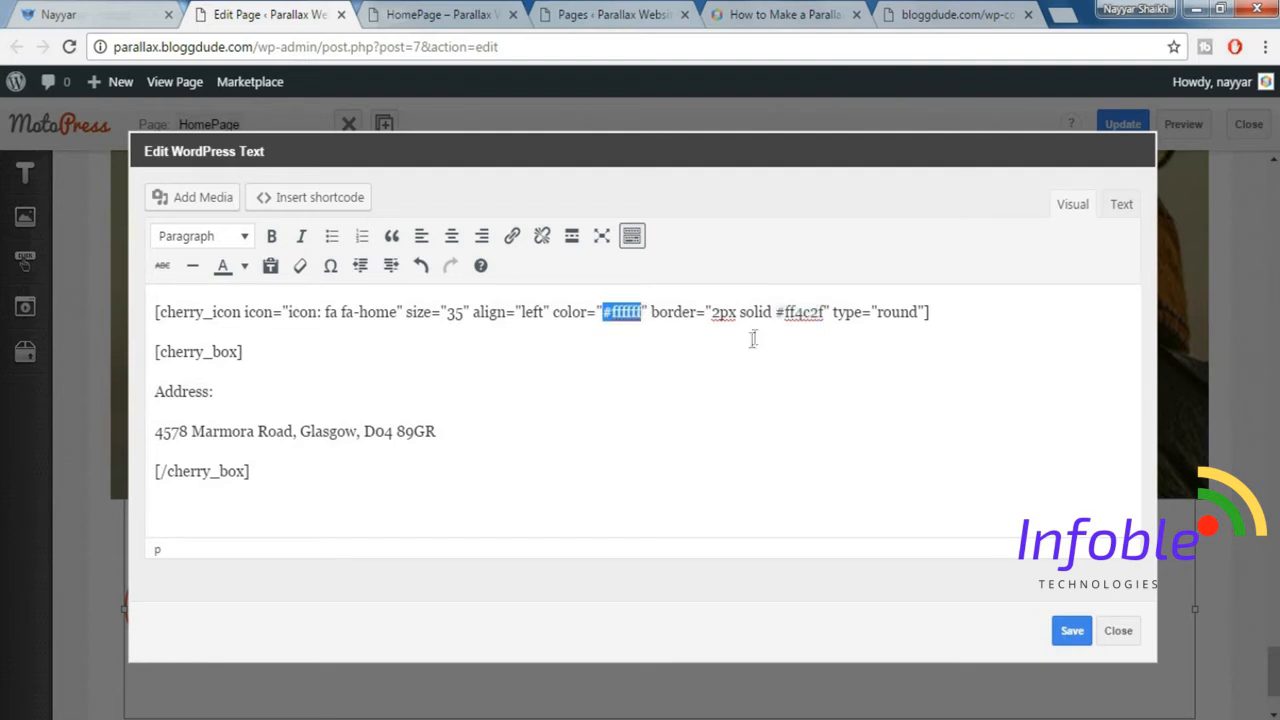
{"action": "left_click_drag", "start_coordinate": [775, 313], "coordinate": [817, 312]}
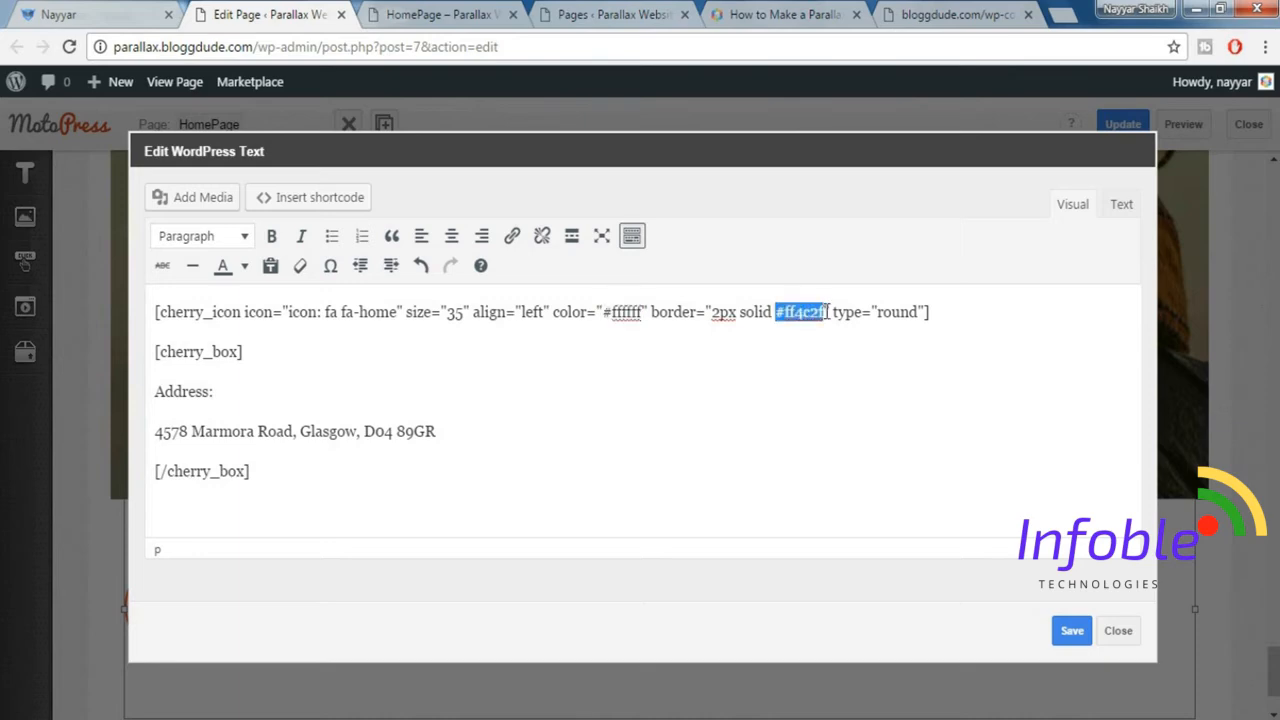
{"action": "key", "text": "ctrl+v"}
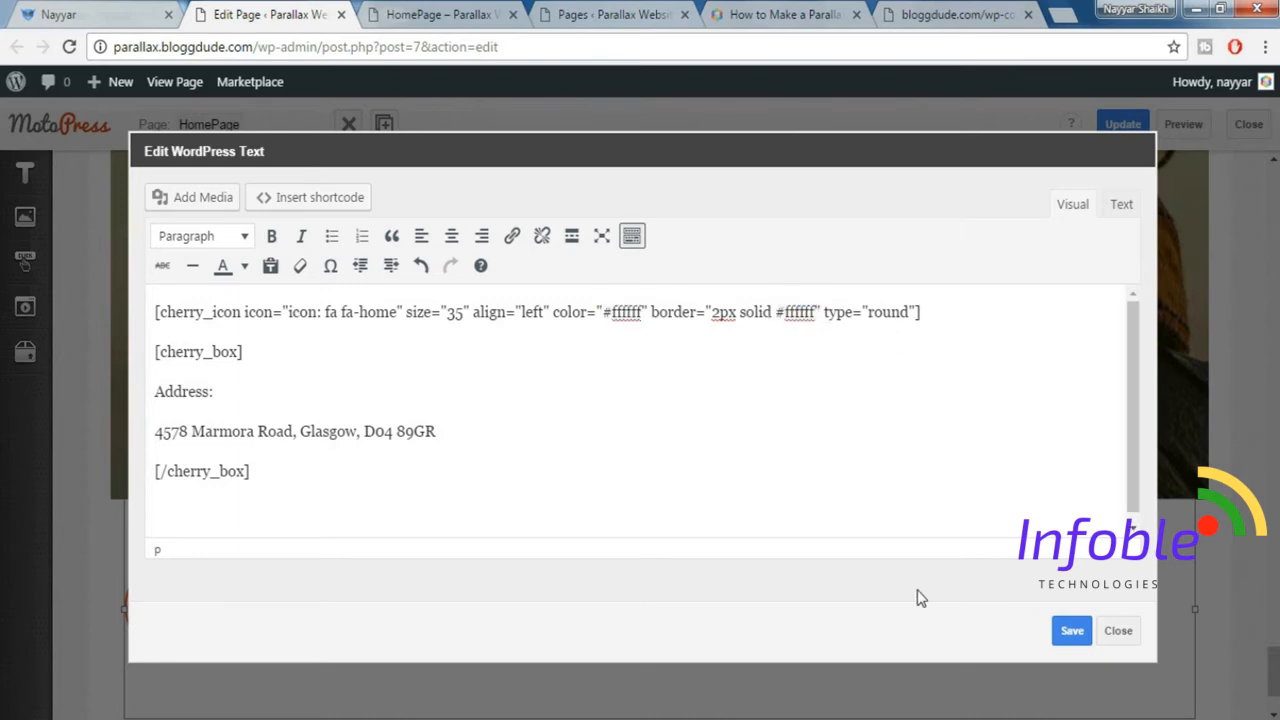
{"action": "left_click", "coordinate": [1071, 630]}
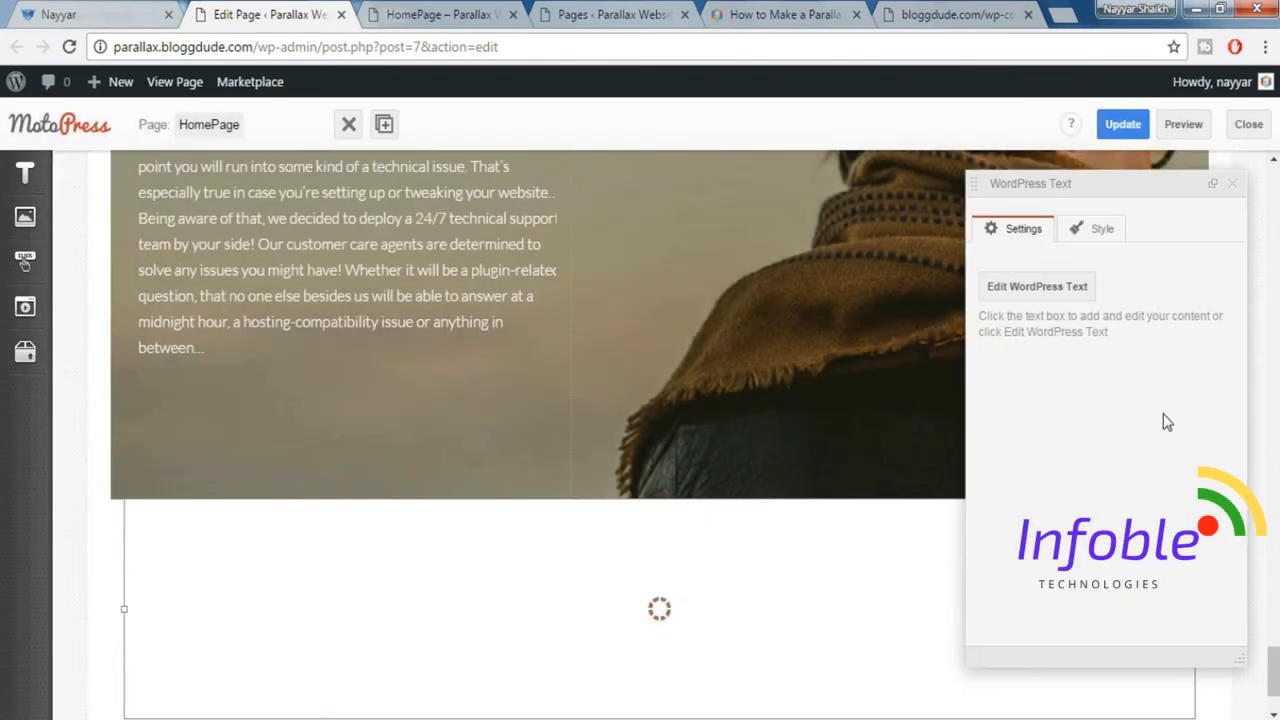
{"action": "scroll", "coordinate": [260, 560], "scroll_direction": "down", "scroll_amount": 1}
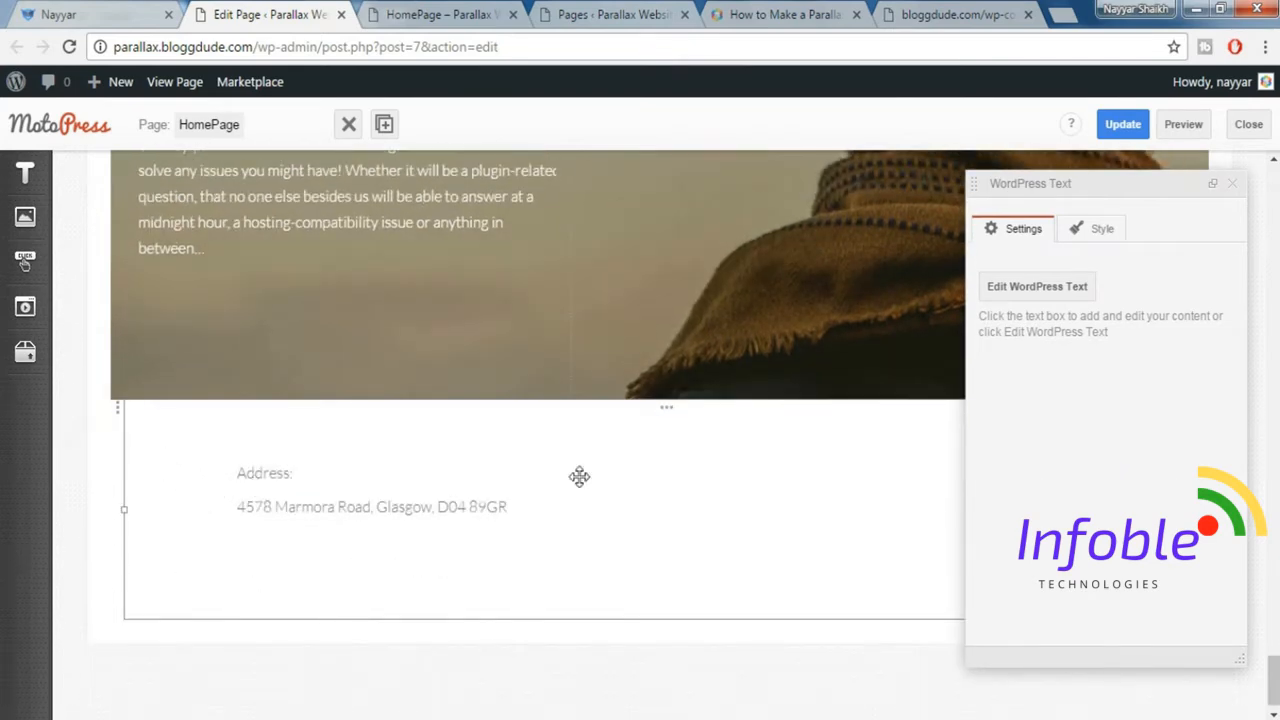
{"action": "left_click", "coordinate": [1233, 186]}
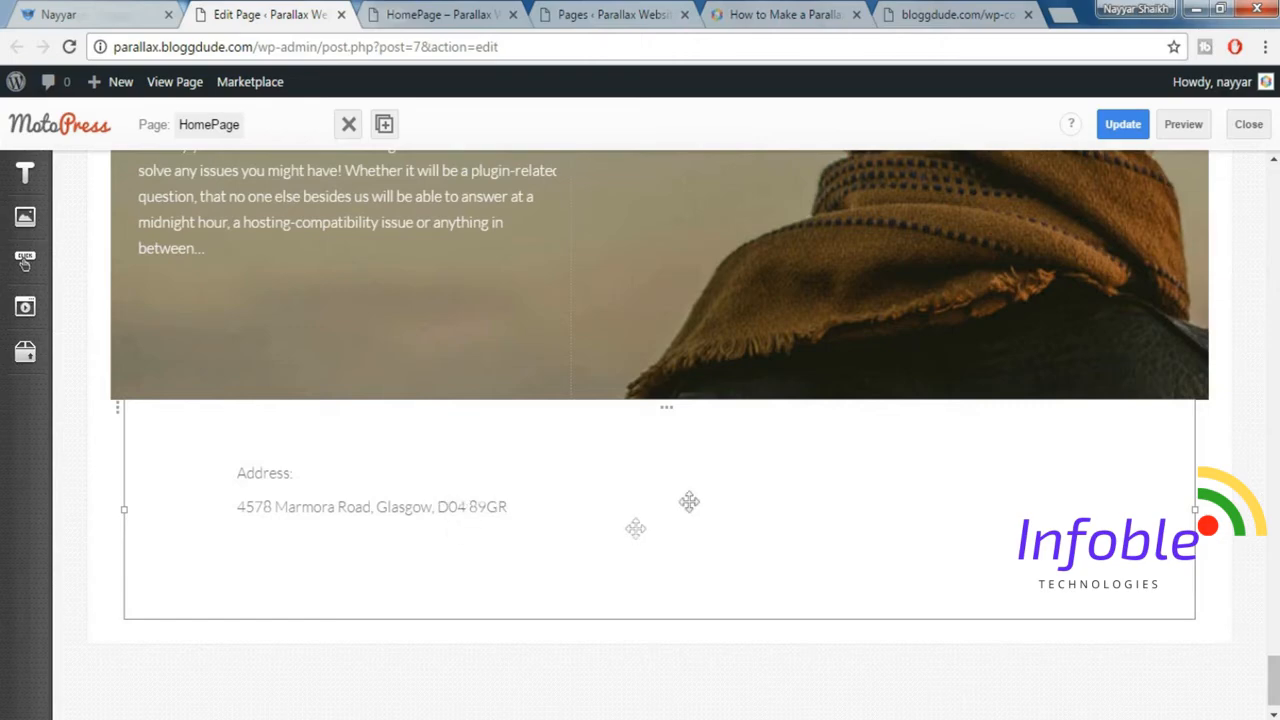
Duplicate the address text block three times so the row has four columns, and update the HomePage.
{"action": "left_click", "coordinate": [387, 133]}
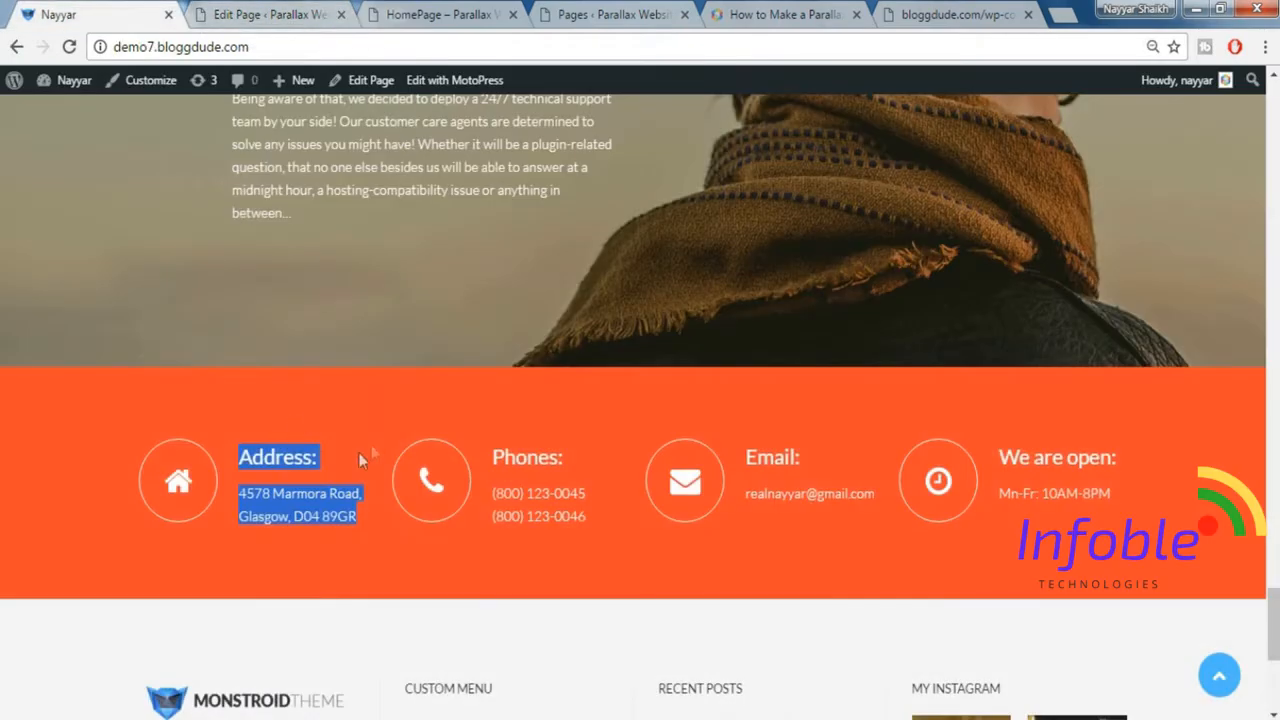
{"action": "left_click", "coordinate": [270, 14]}
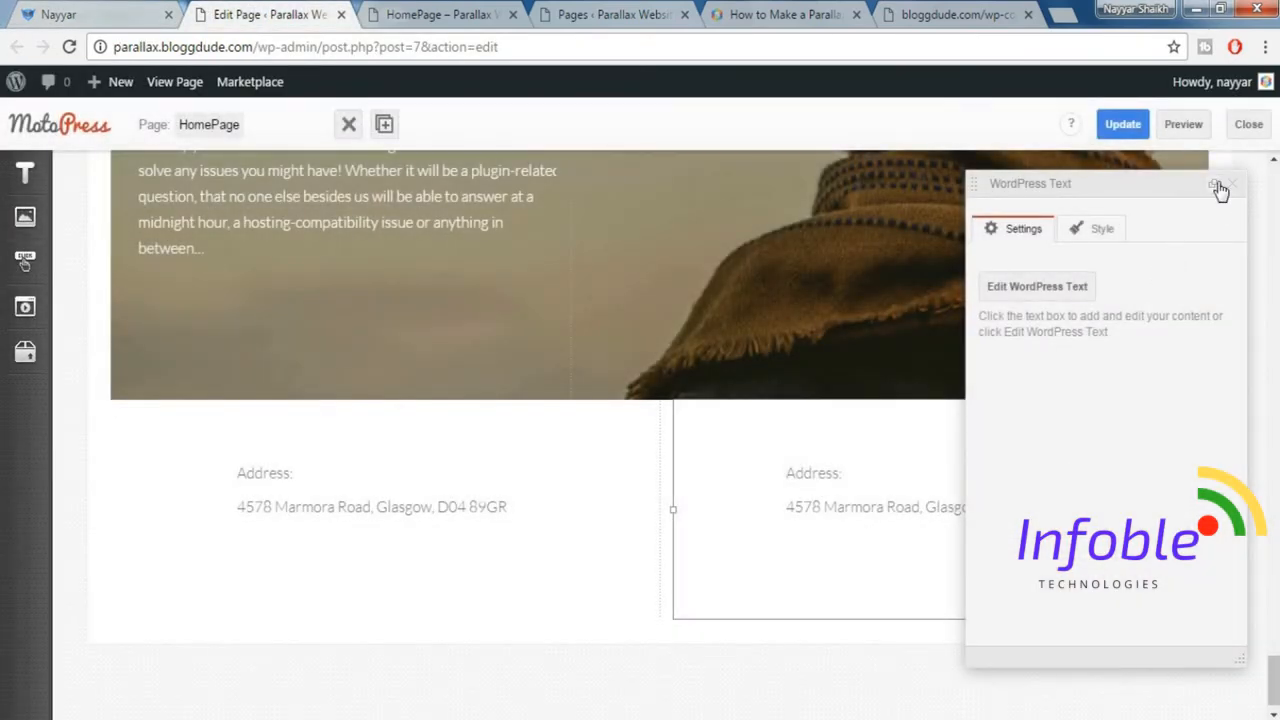
{"action": "left_click", "coordinate": [1230, 184]}
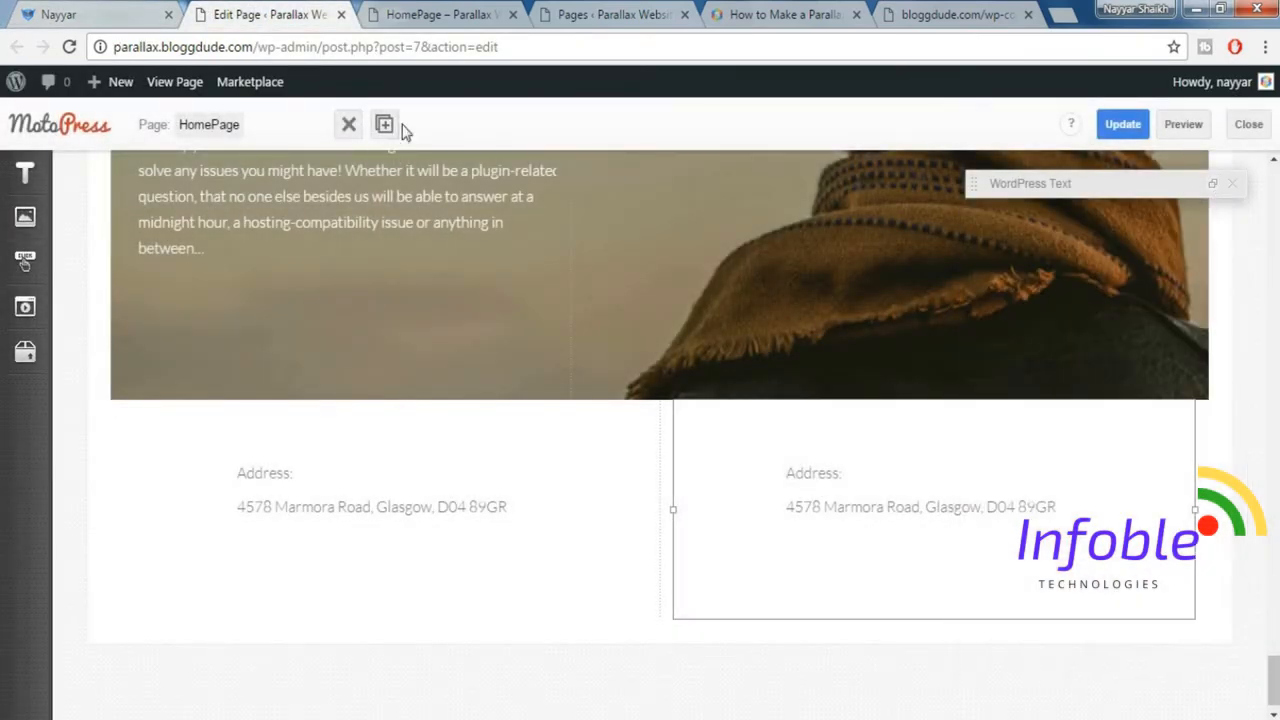
{"action": "left_click", "coordinate": [385, 124]}
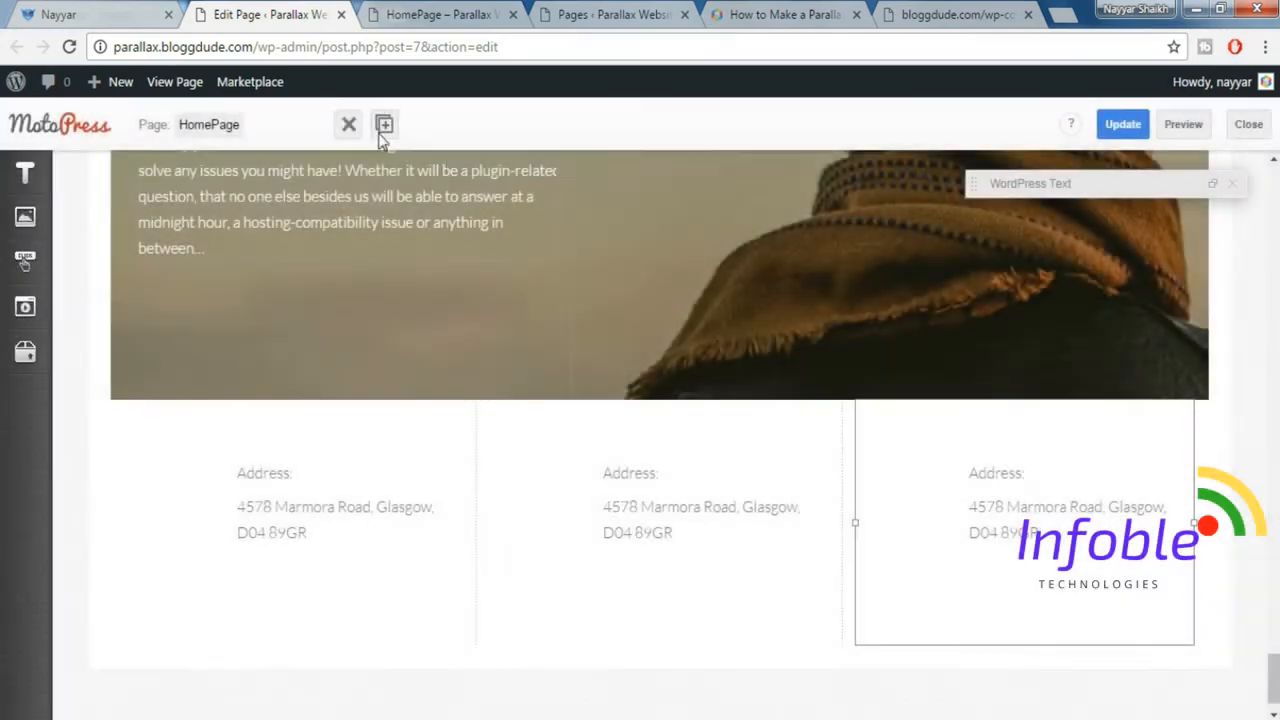
{"action": "left_click", "coordinate": [384, 124]}
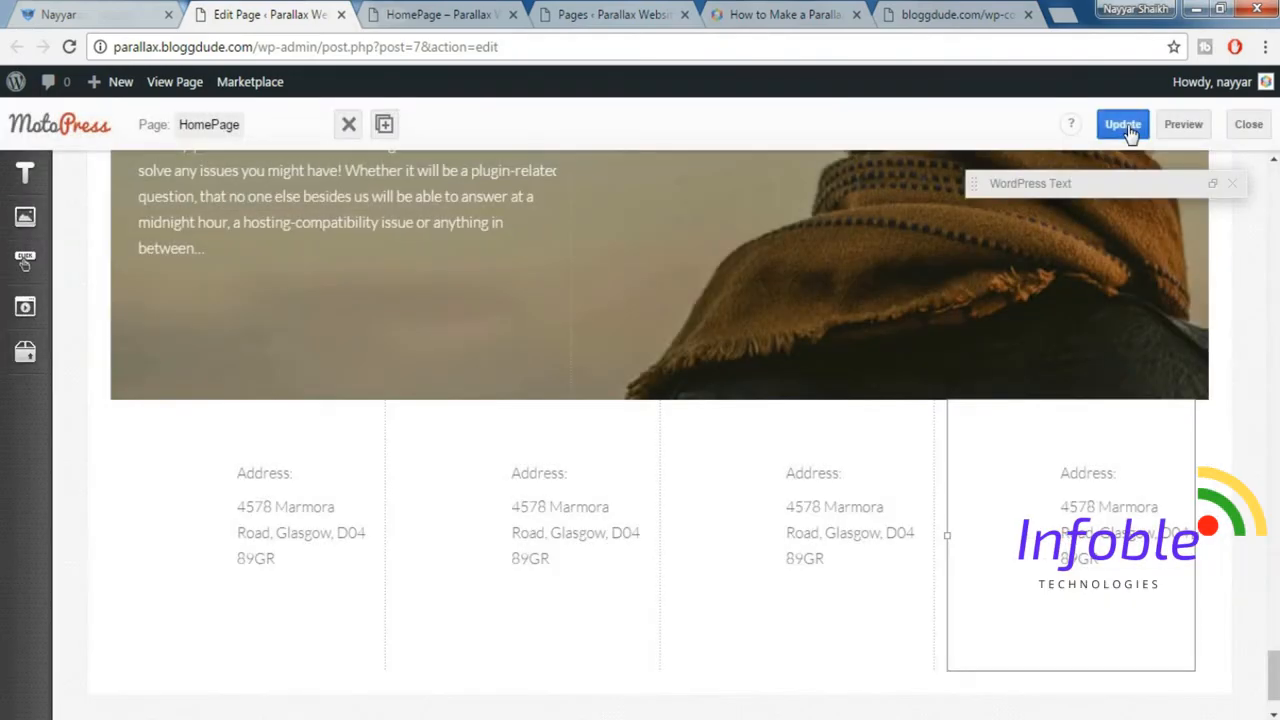
{"action": "left_click", "coordinate": [1127, 133]}
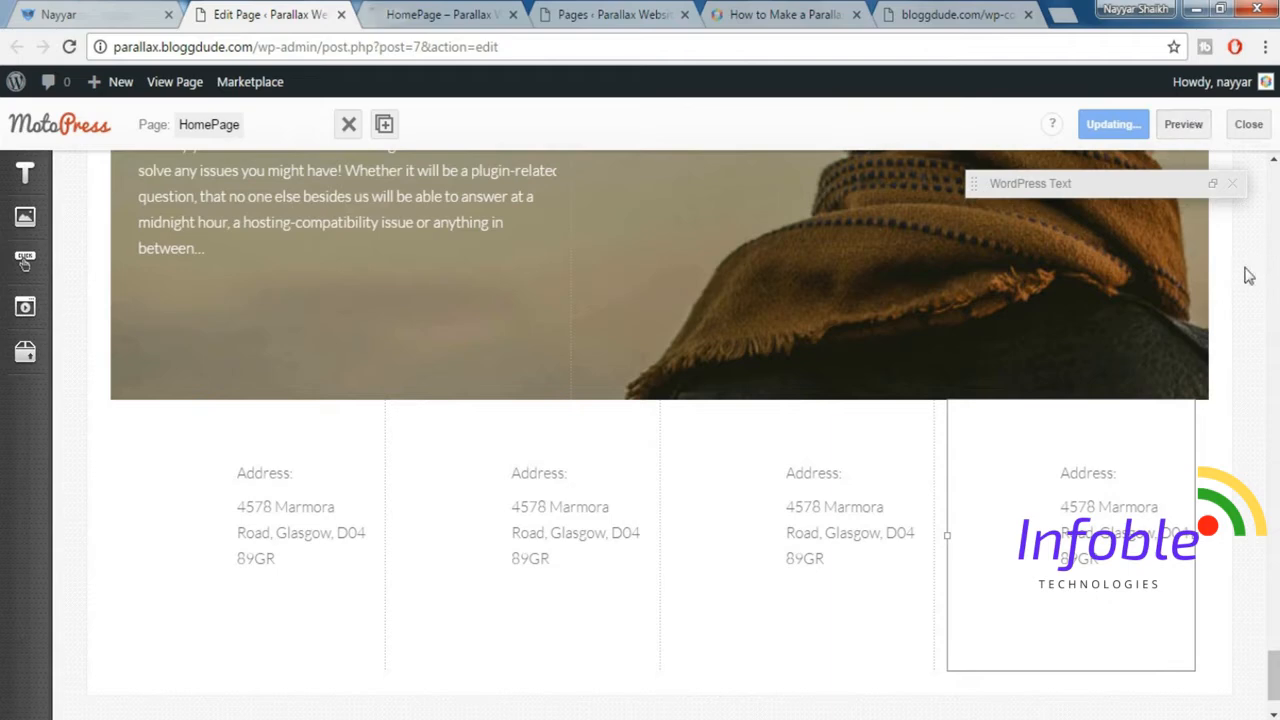
Examine the four address columns in the orange contact row on the HomePage preview.
{"action": "left_click", "coordinate": [461, 10]}
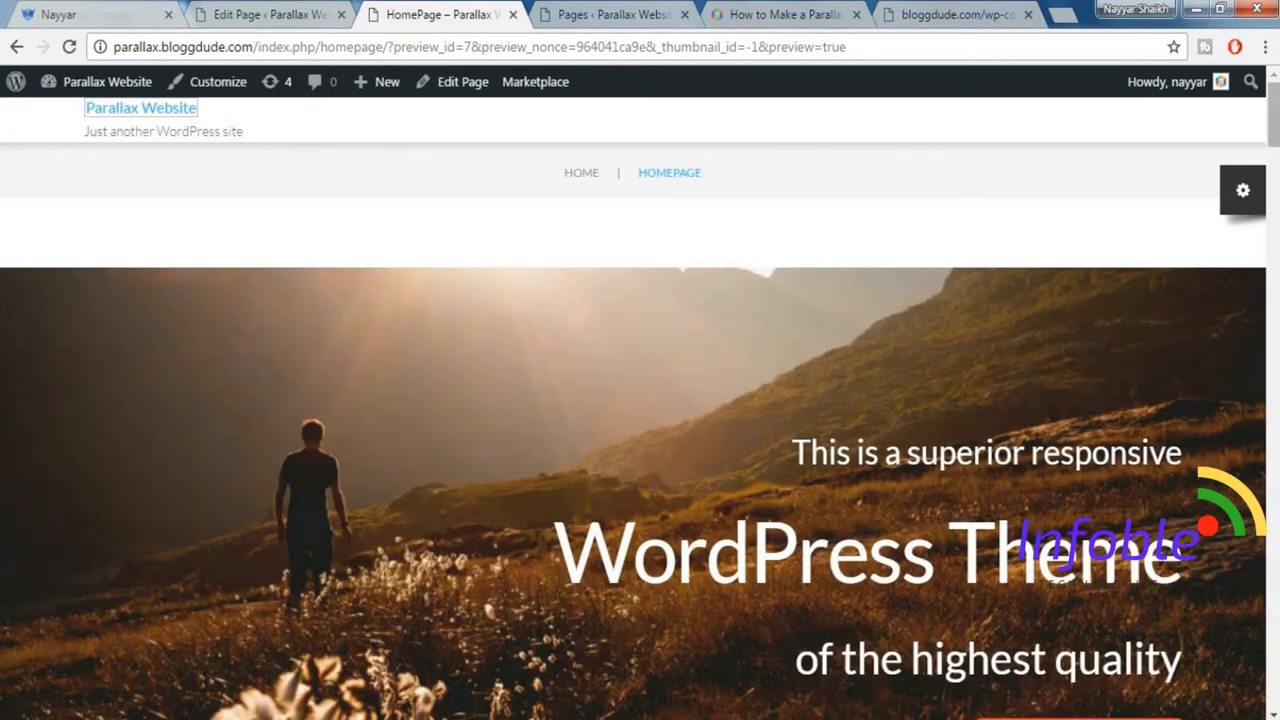
{"action": "left_click_drag", "start_coordinate": [1274, 115], "coordinate": [1274, 676]}
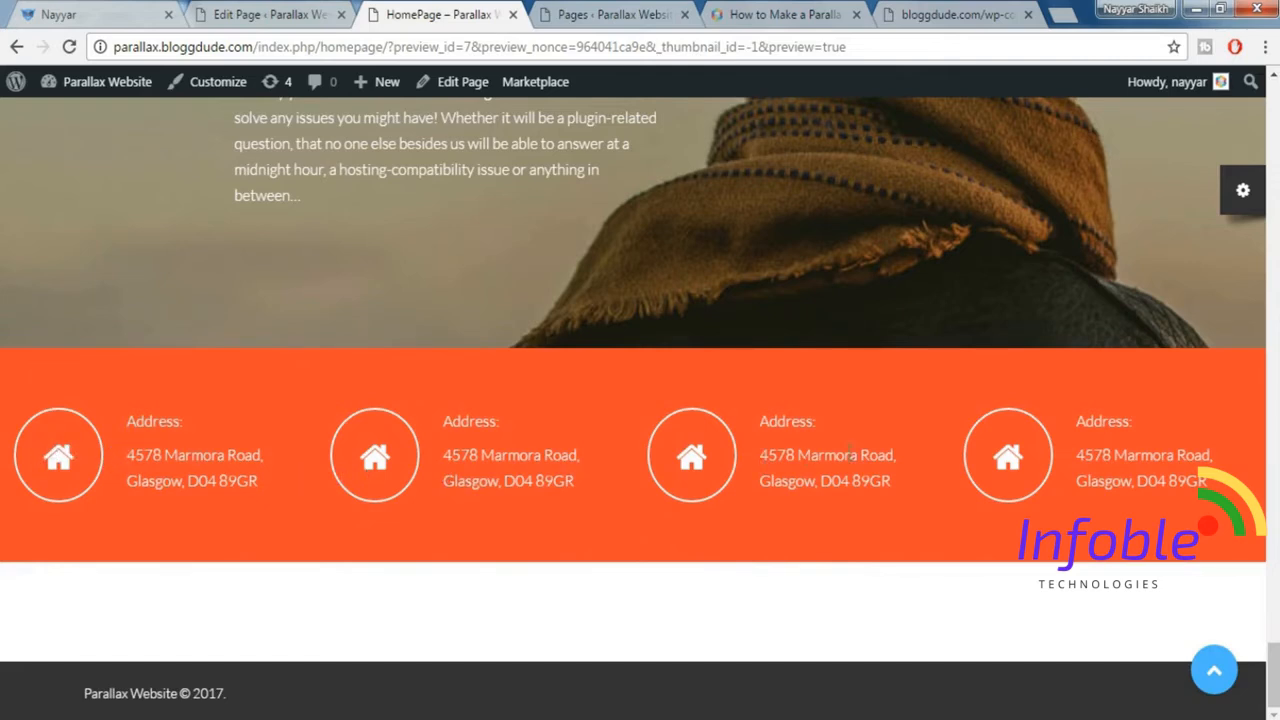
{"action": "left_click_drag", "start_coordinate": [757, 425], "coordinate": [870, 481]}
{"action": "left_click", "coordinate": [661, 304]}
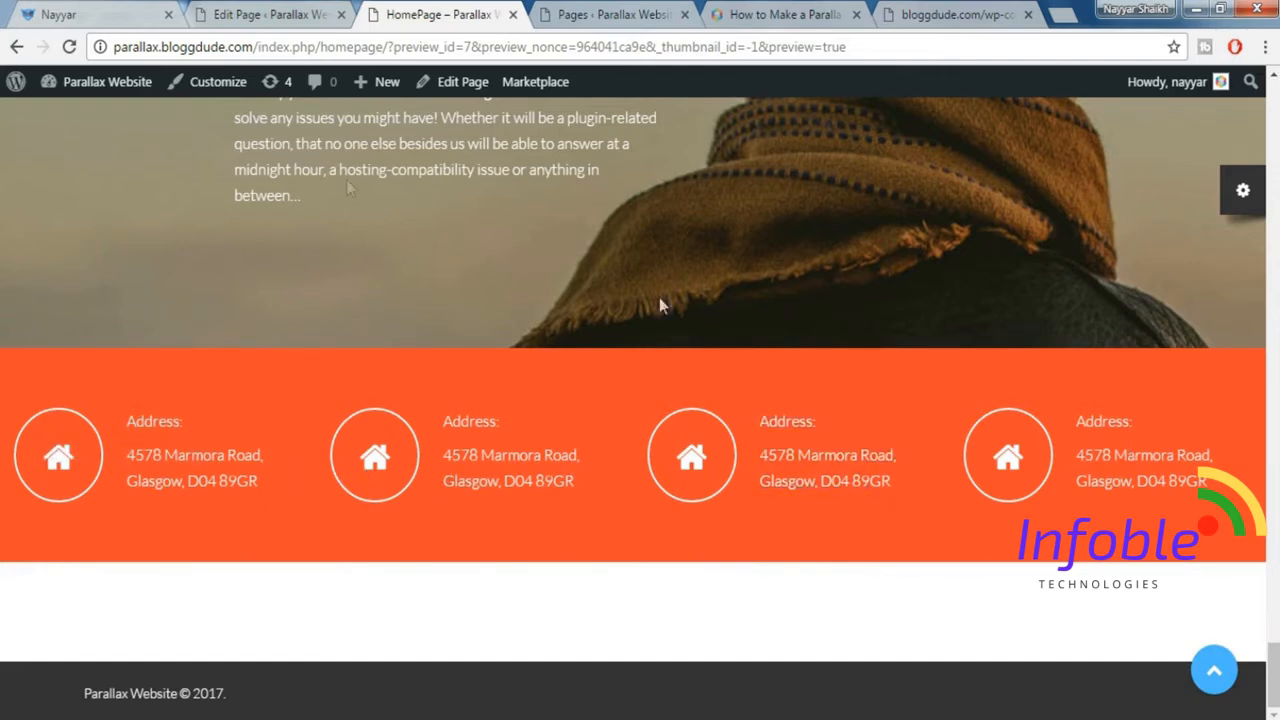
Check the phone icon block on the demo site and reload the HomePage editor.
{"action": "left_click", "coordinate": [243, 12]}
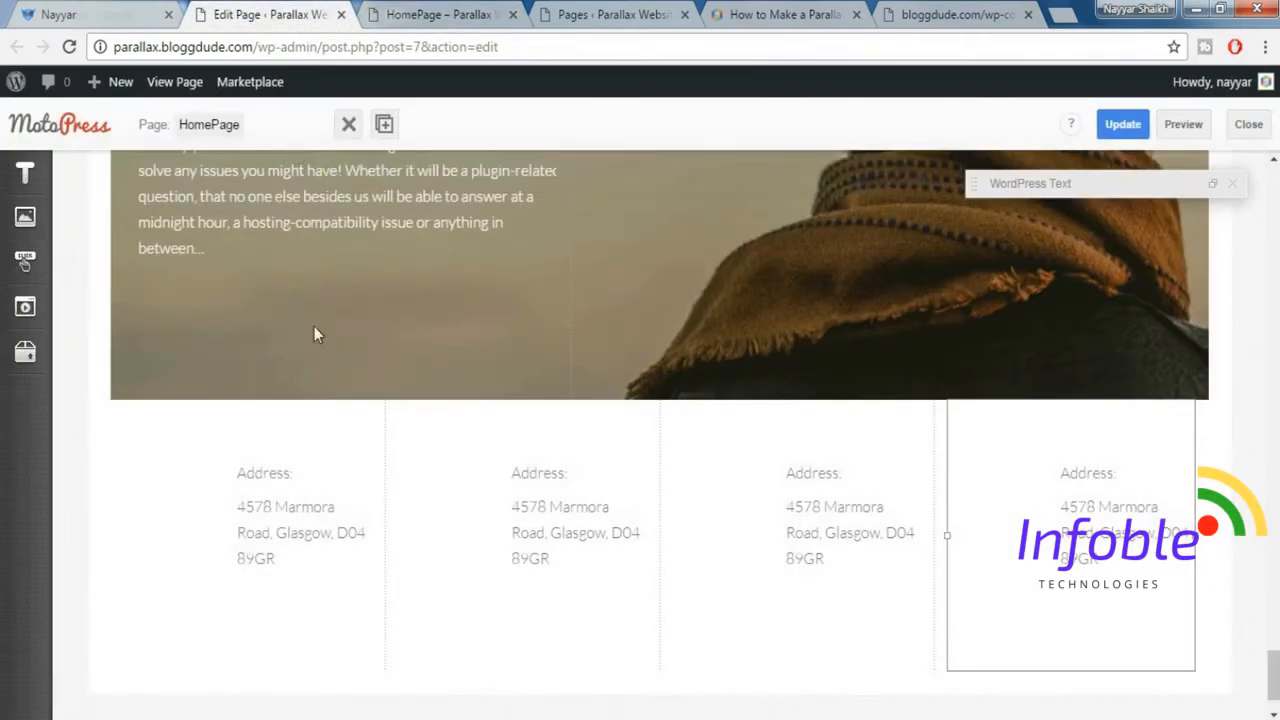
{"action": "left_click", "coordinate": [88, 16]}
{"action": "left_click", "coordinate": [438, 480]}
{"action": "left_click", "coordinate": [69, 47]}
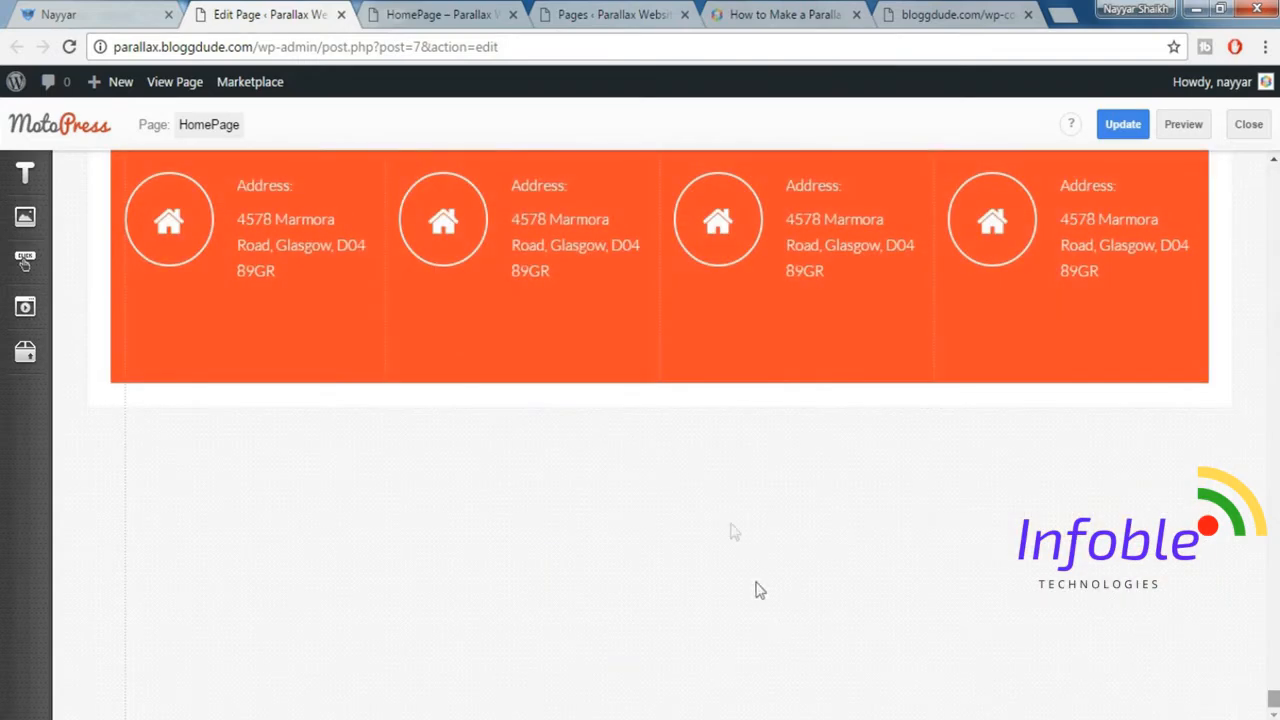
Change the icon in the second contact block's cherry_icon shortcode to fa-phone, matching the demo site.
{"action": "scroll", "coordinate": [735, 485], "scroll_direction": "up", "scroll_amount": 2}
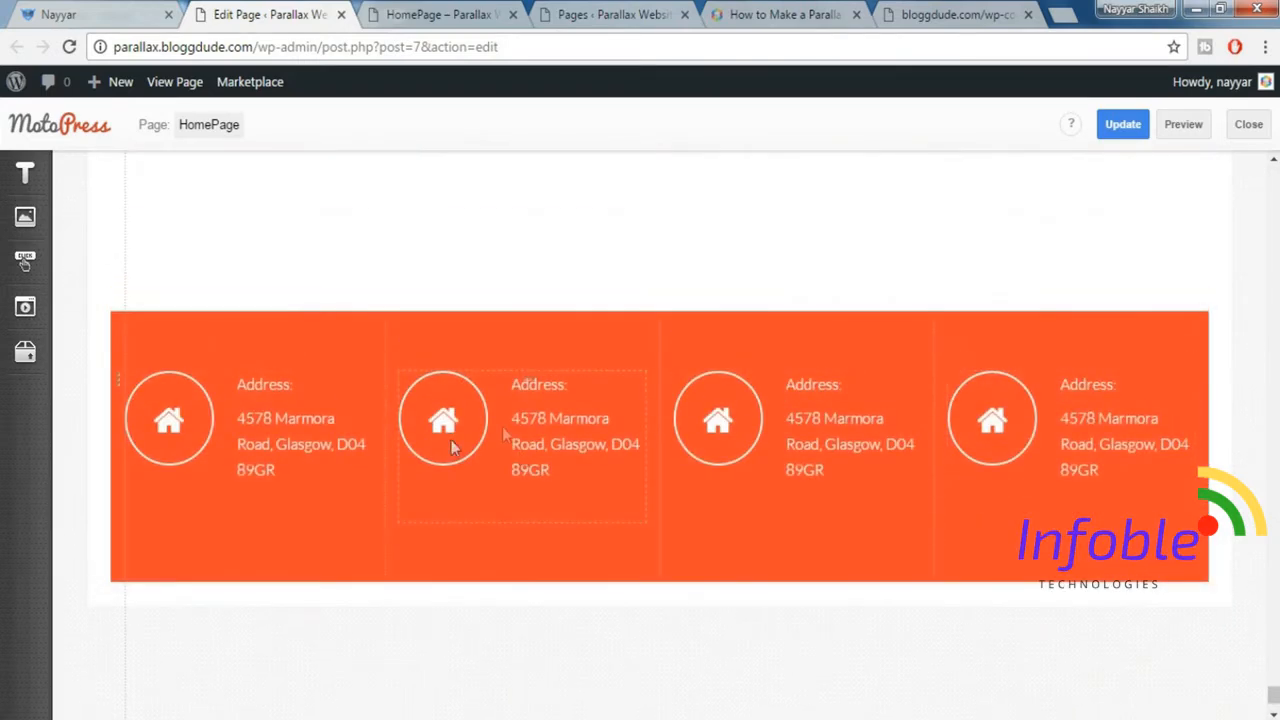
{"action": "double_click", "coordinate": [531, 423]}
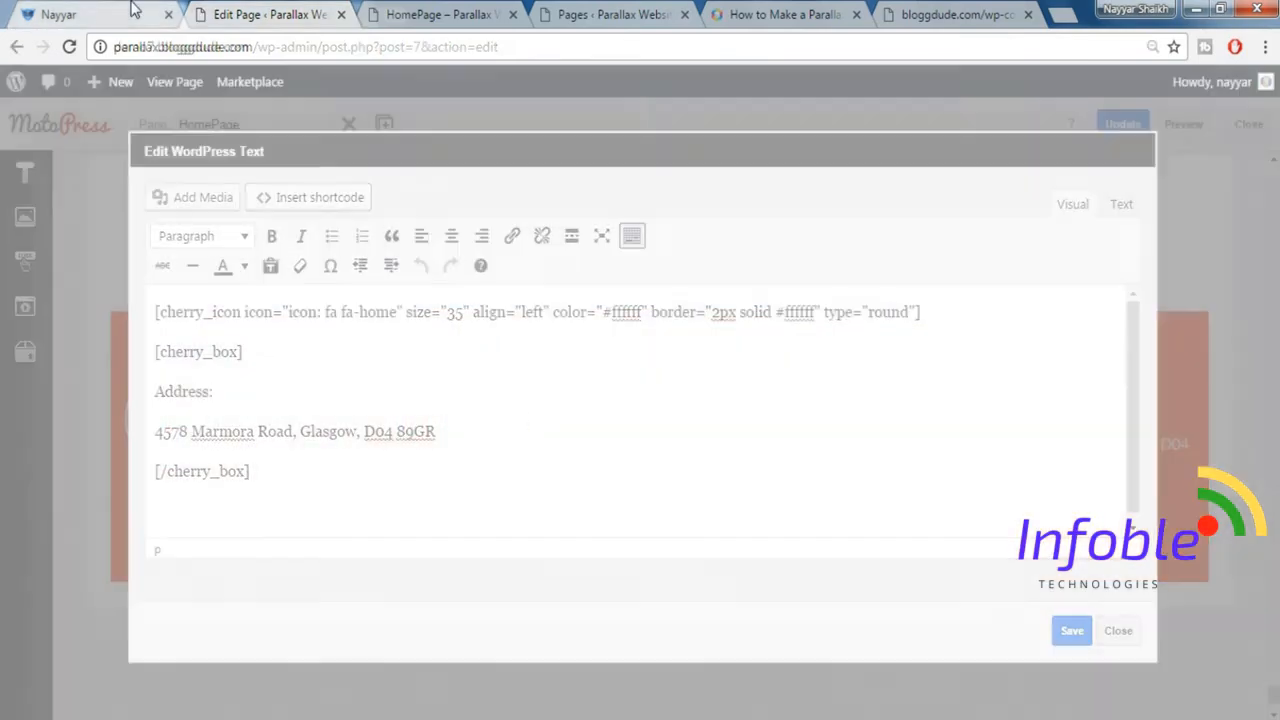
{"action": "left_click", "coordinate": [131, 12]}
{"action": "scroll", "coordinate": [416, 368], "scroll_direction": "up", "scroll_amount": 2}
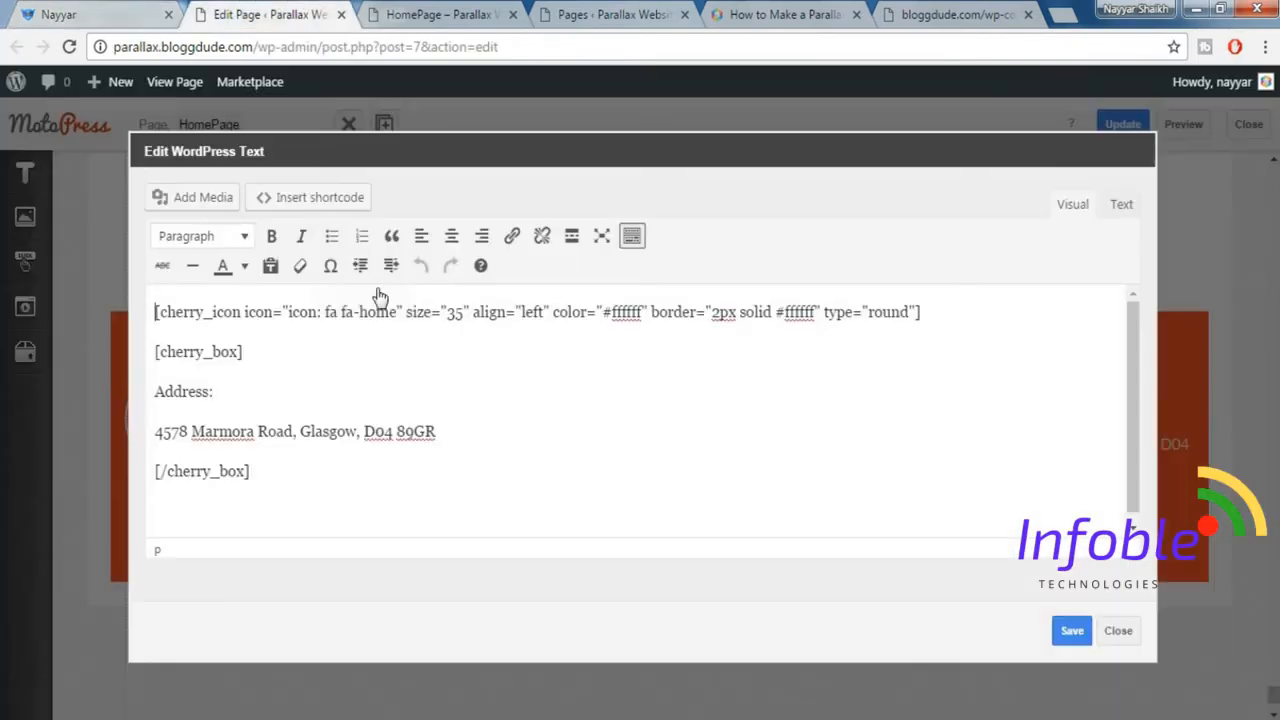
{"action": "left_click", "coordinate": [318, 14]}
{"action": "left_click_drag", "start_coordinate": [360, 314], "coordinate": [392, 316]}
{"action": "key", "text": "BackSpace"}
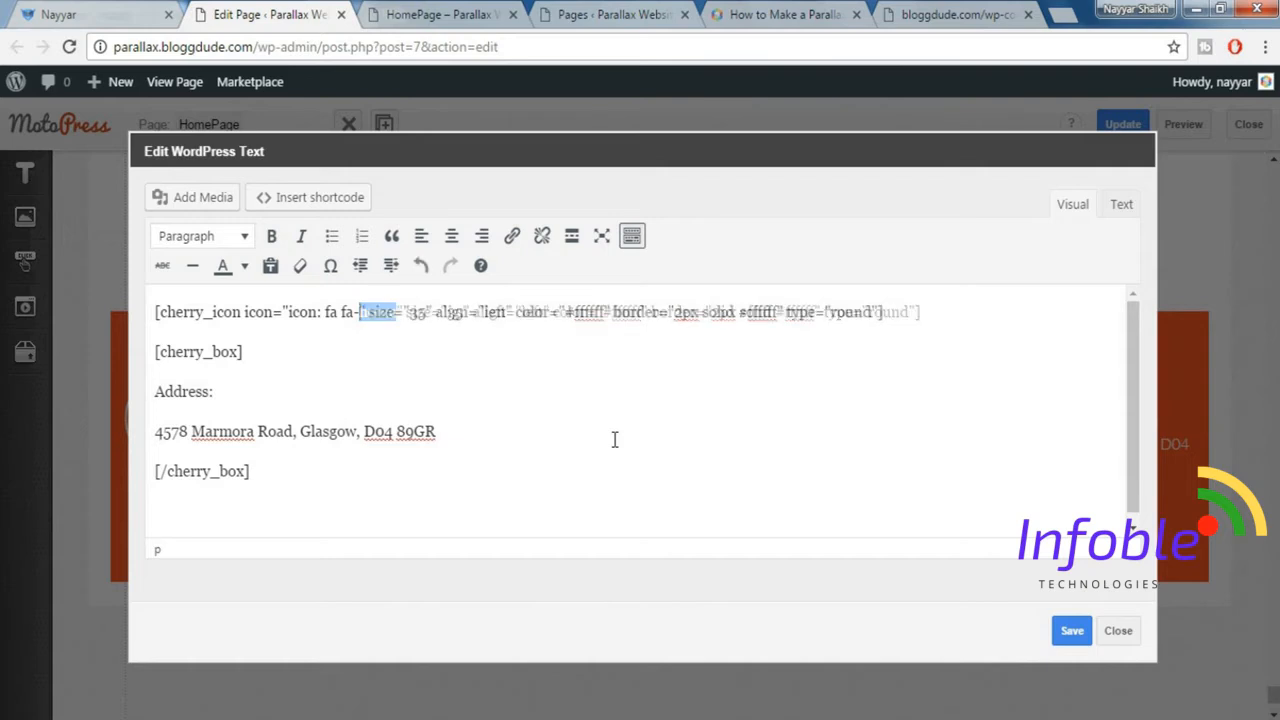
{"action": "type", "text": "phone"}
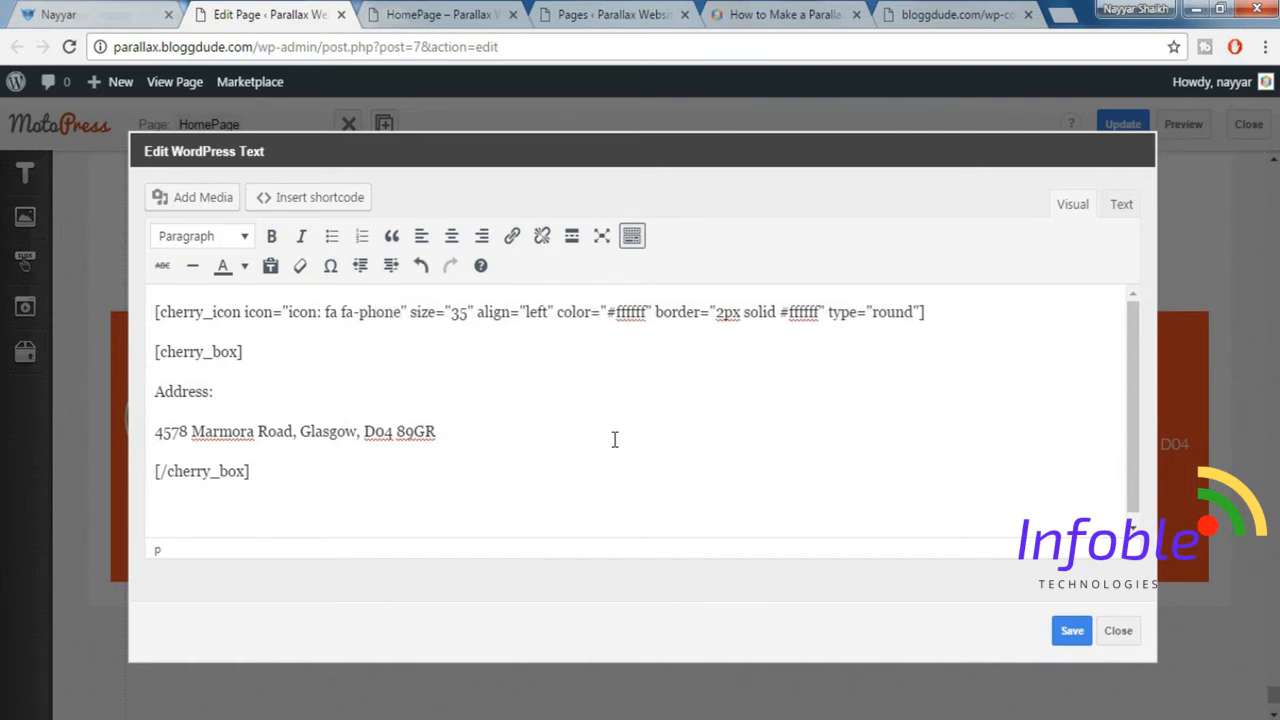
Replace the second block's "Address:" heading with "Phones:" copied from the demo site.
{"action": "left_click", "coordinate": [136, 12]}
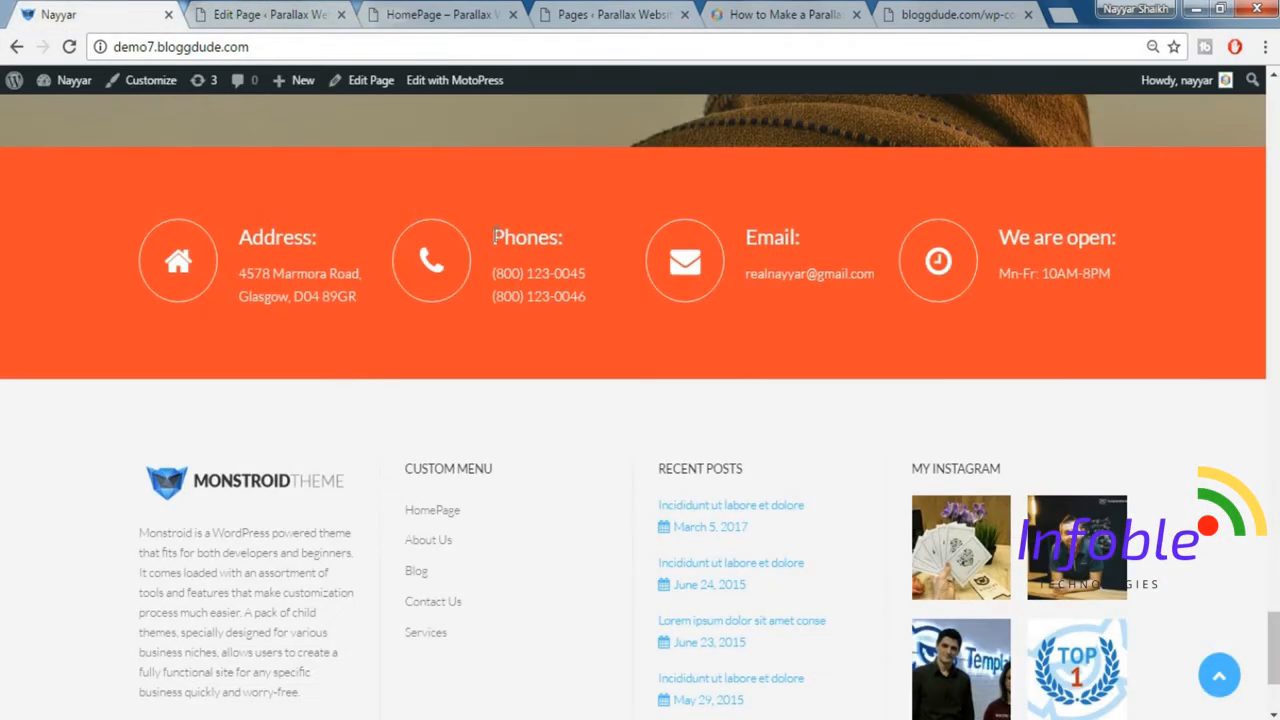
{"action": "left_click_drag", "start_coordinate": [495, 237], "coordinate": [577, 237]}
{"action": "key", "text": "ctrl+c"}
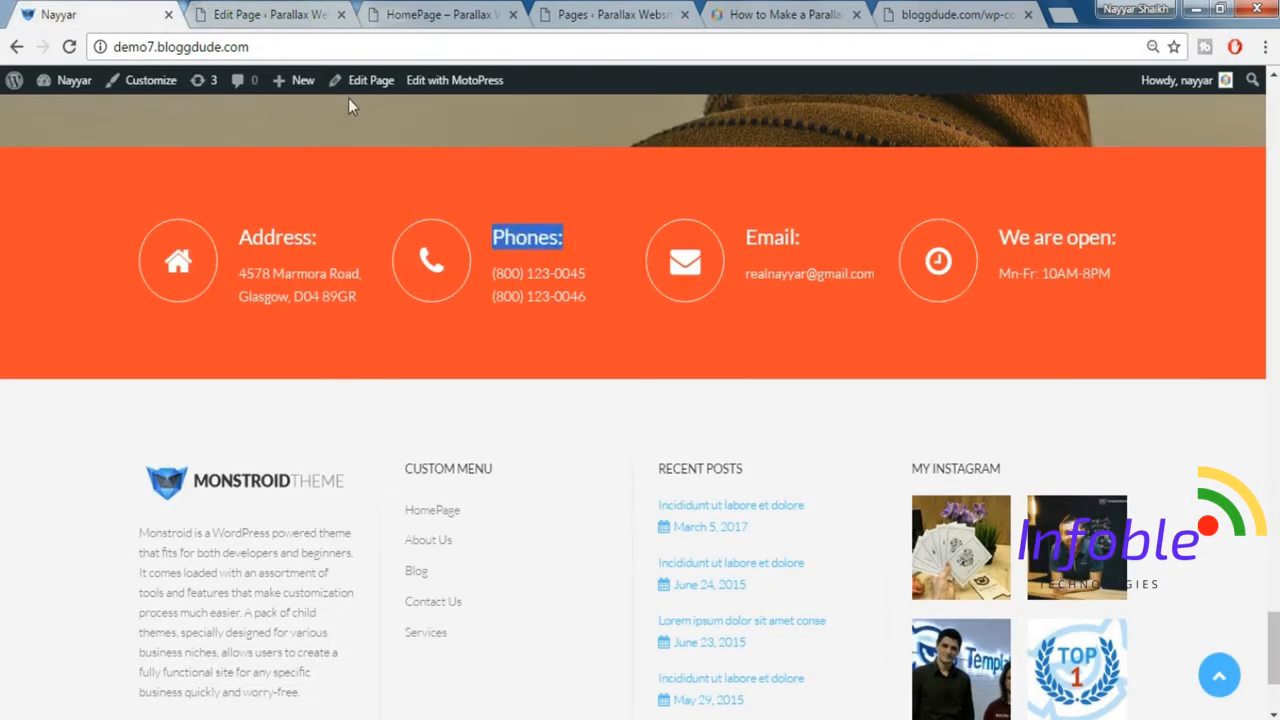
{"action": "left_click", "coordinate": [228, 12]}
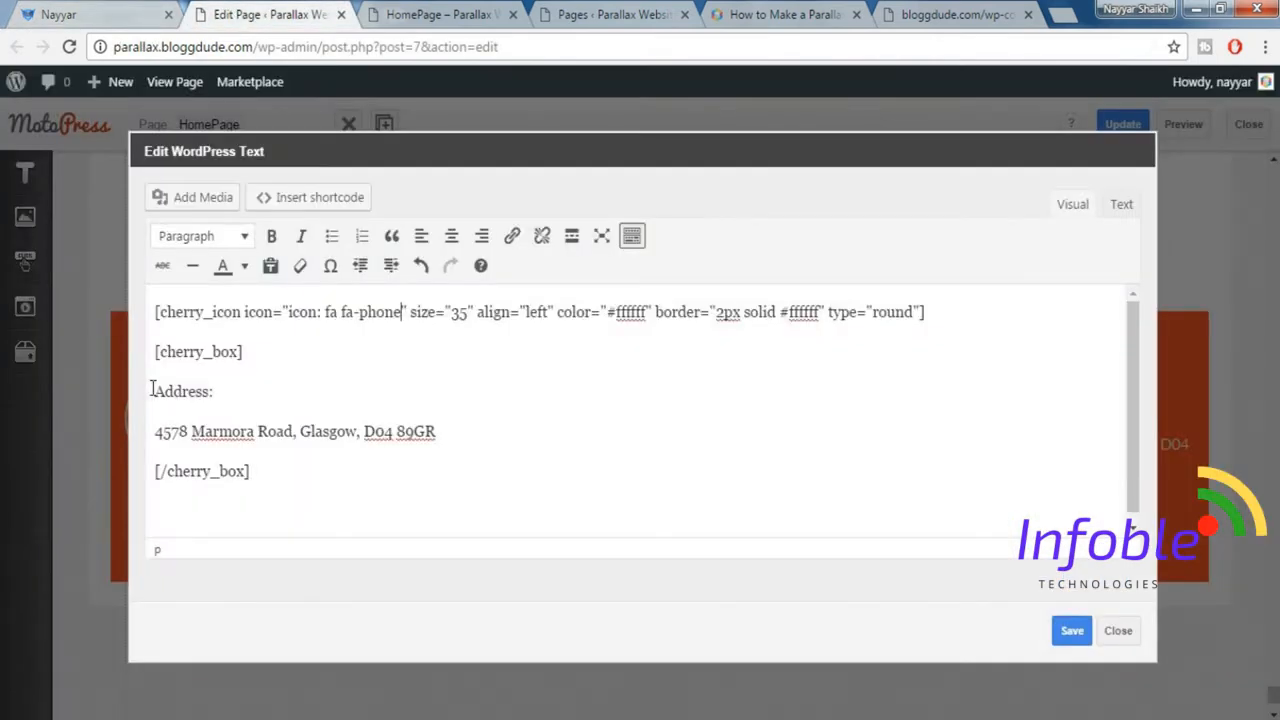
{"action": "left_click_drag", "start_coordinate": [152, 390], "coordinate": [222, 392]}
{"action": "key", "text": "ctrl+v"}
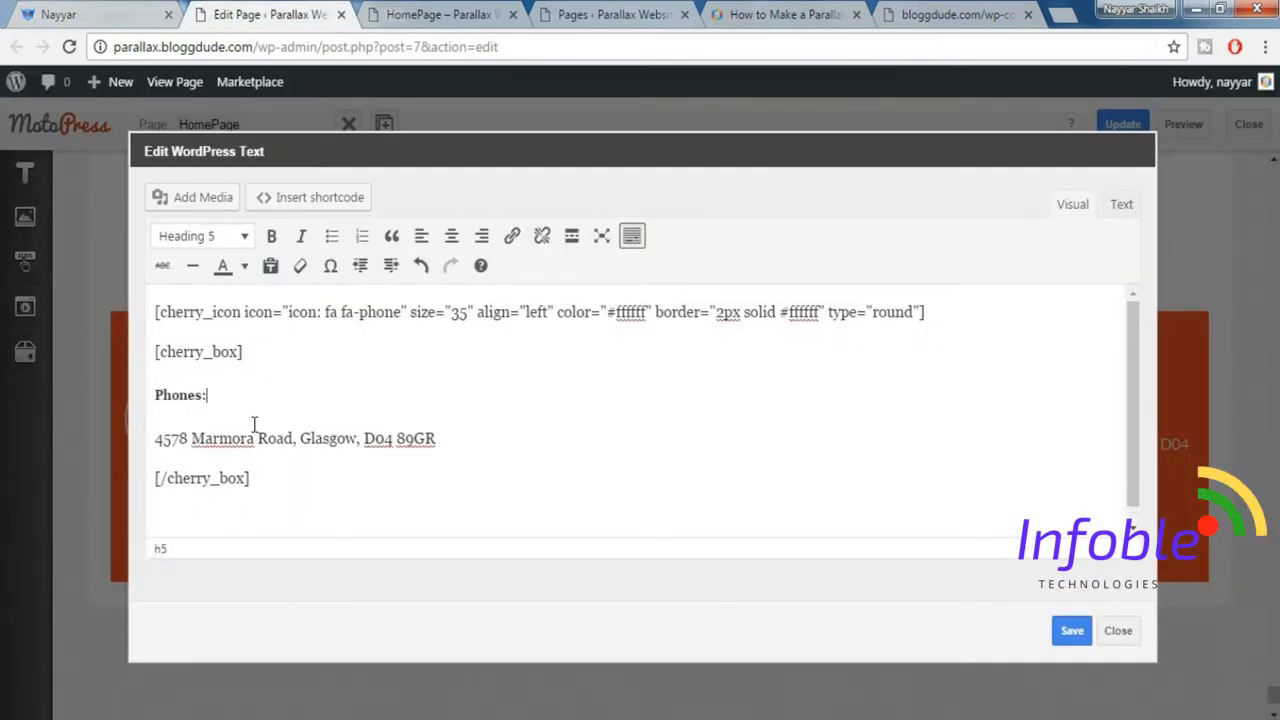
Replace the second block's address line with the two phone numbers copied from the demo site and save the text.
{"action": "left_click", "coordinate": [60, 14]}
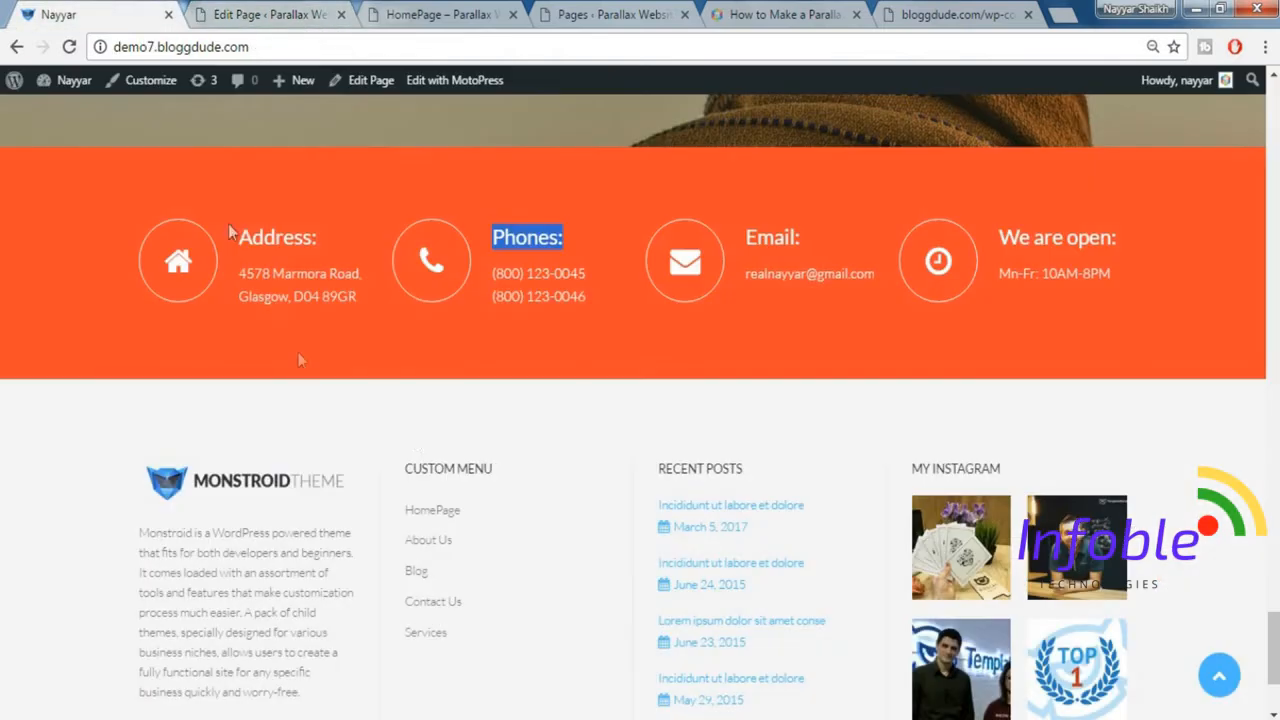
{"action": "left_click_drag", "start_coordinate": [492, 275], "coordinate": [598, 296]}
{"action": "key", "text": "ctrl+c"}
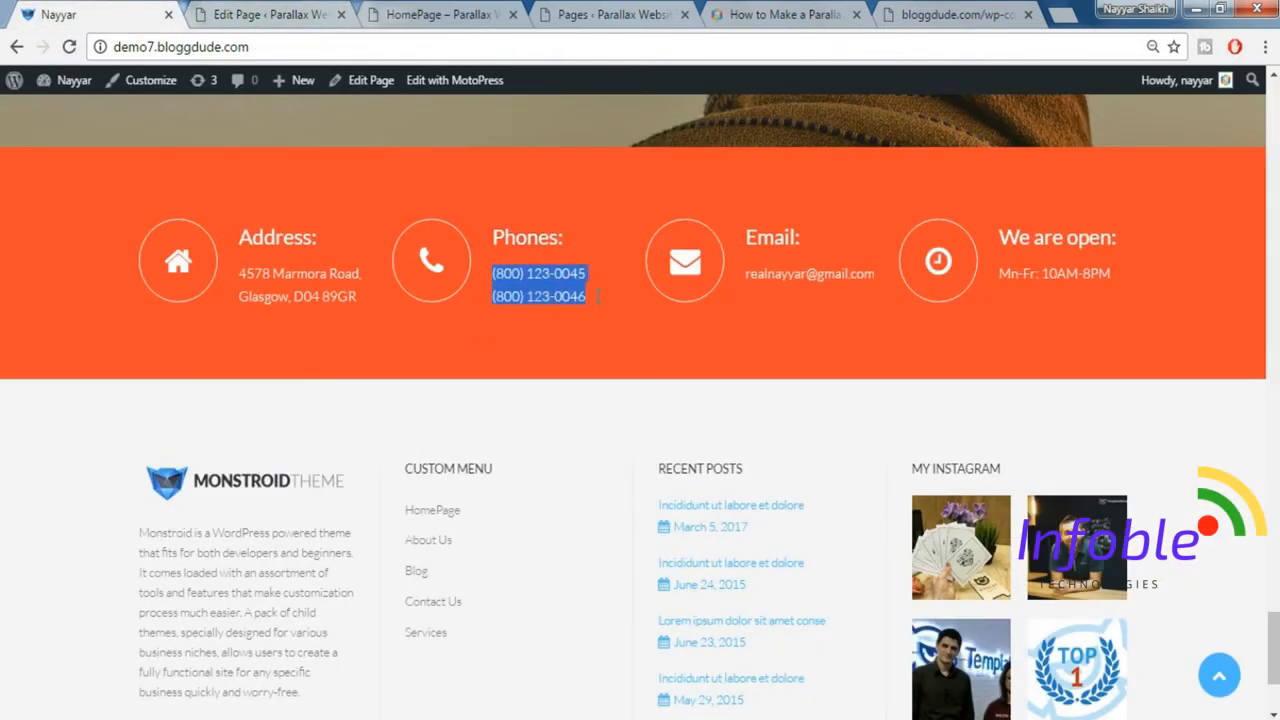
{"action": "left_click", "coordinate": [270, 14]}
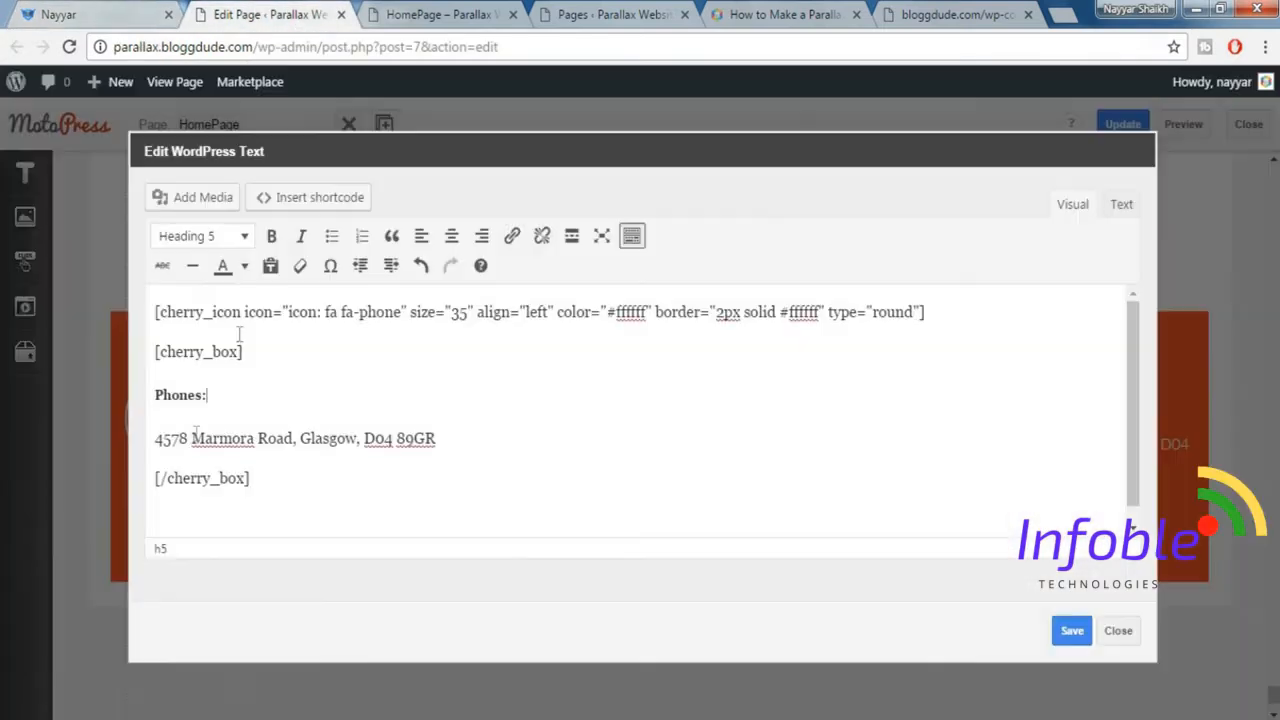
{"action": "left_click_drag", "start_coordinate": [163, 441], "coordinate": [435, 445]}
{"action": "key", "text": "ctrl+v"}
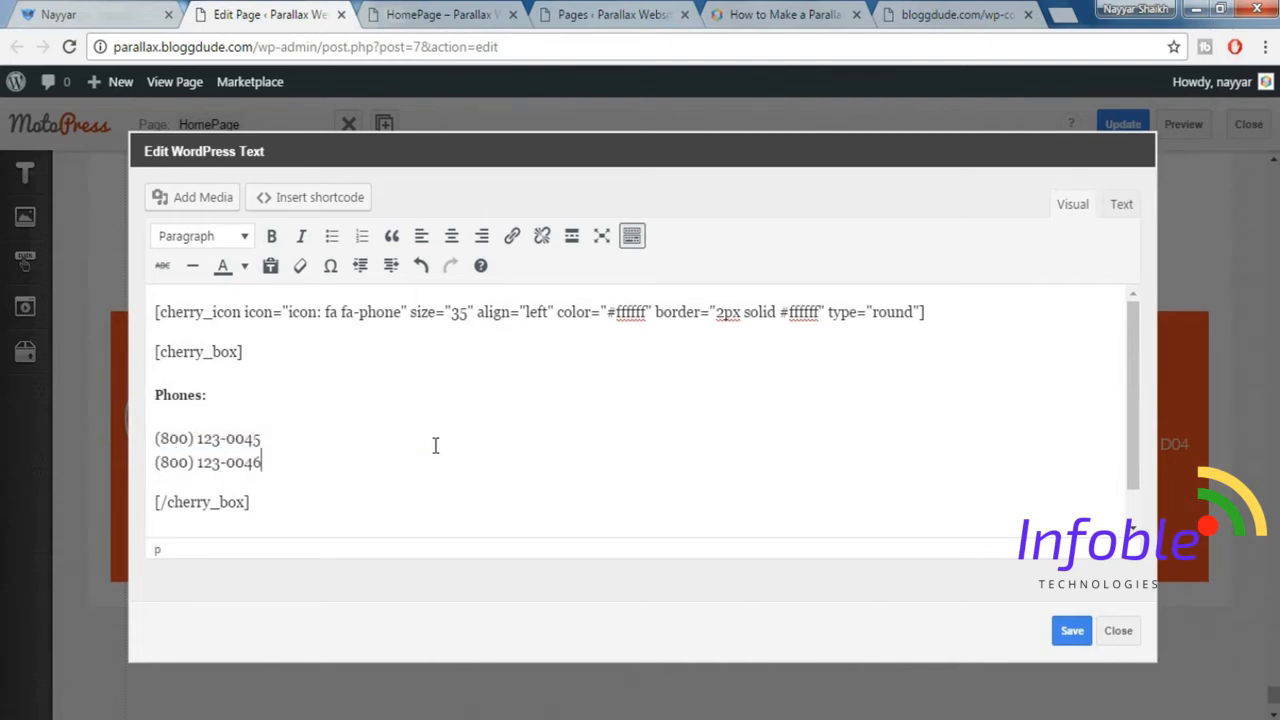
{"action": "left_click", "coordinate": [1082, 631]}
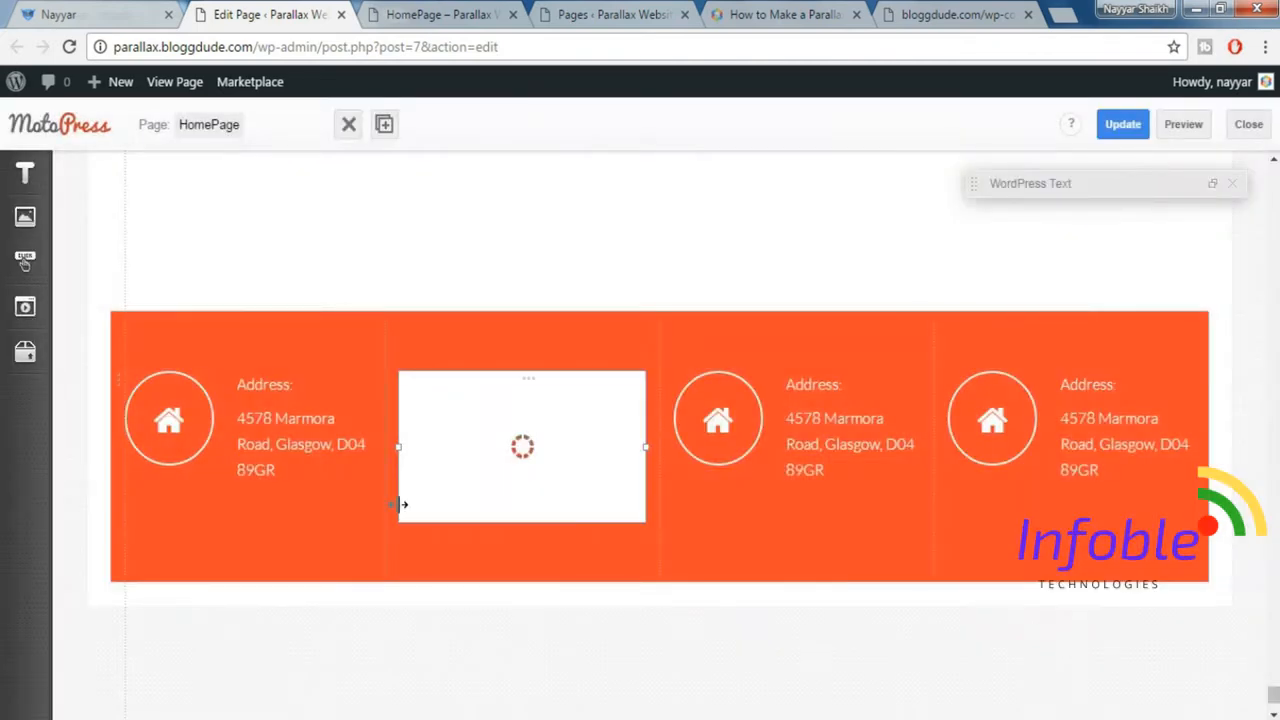
Change the third contact block's icon to fa-envelope and replace its "Address:" heading with "Email:" copied from the demo site.
{"action": "scroll", "coordinate": [563, 360], "scroll_direction": "down", "scroll_amount": 1}
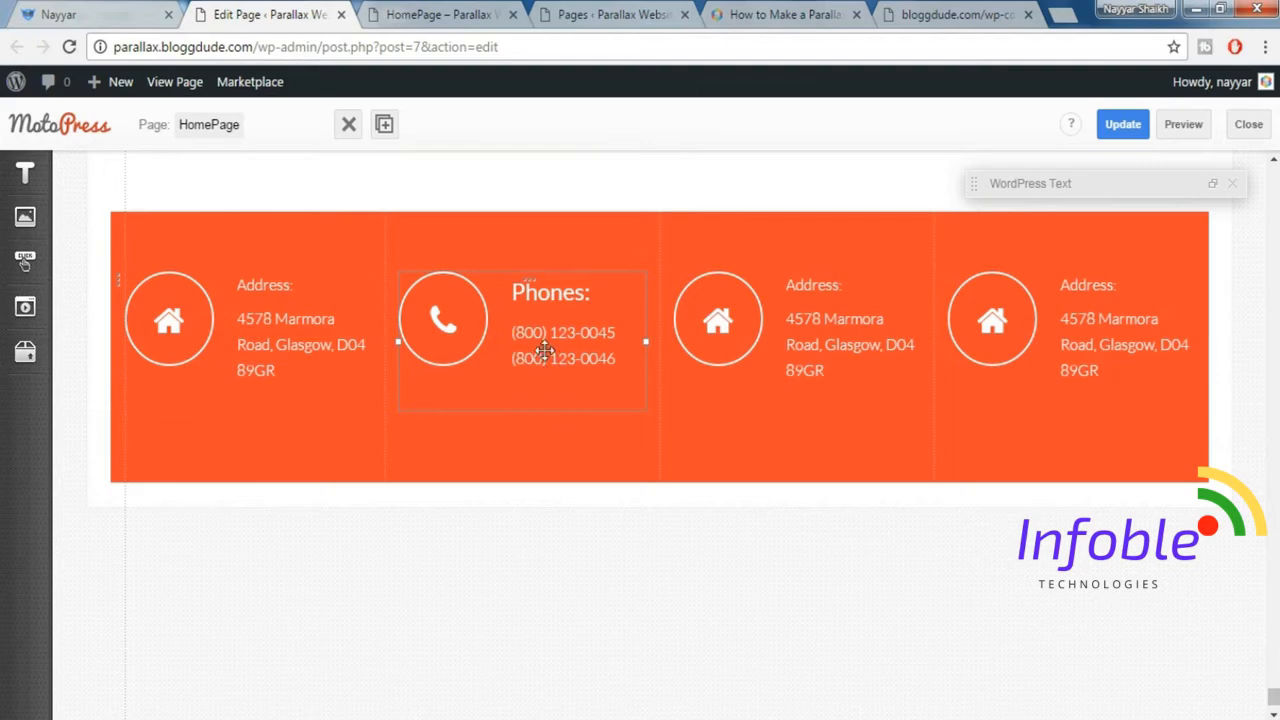
{"action": "double_click", "coordinate": [806, 331]}
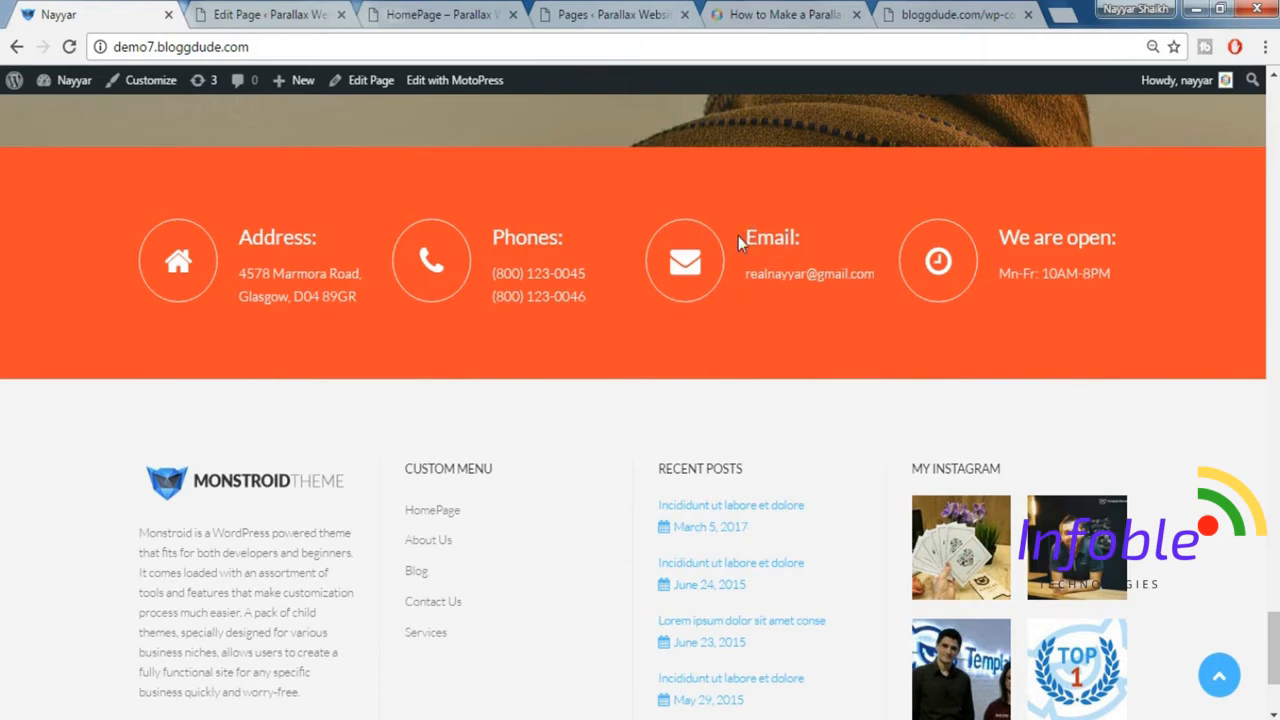
{"action": "left_click_drag", "start_coordinate": [740, 243], "coordinate": [797, 234]}
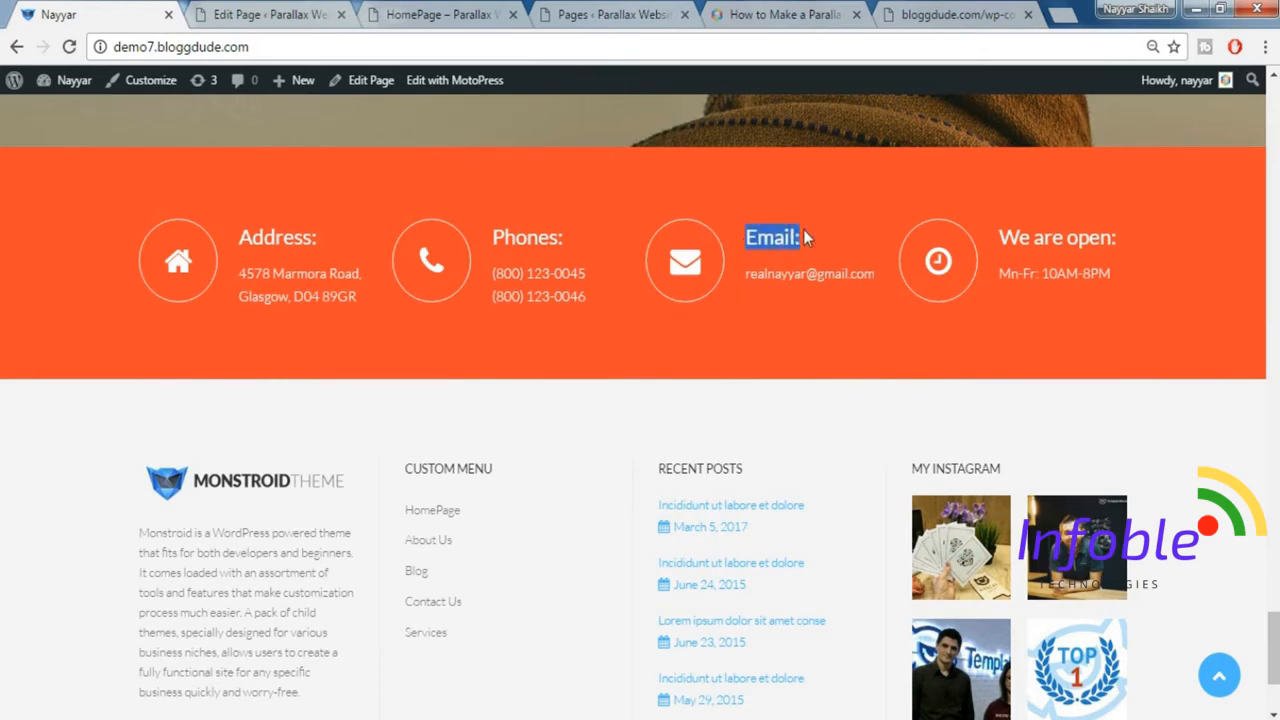
{"action": "left_click", "coordinate": [318, 14]}
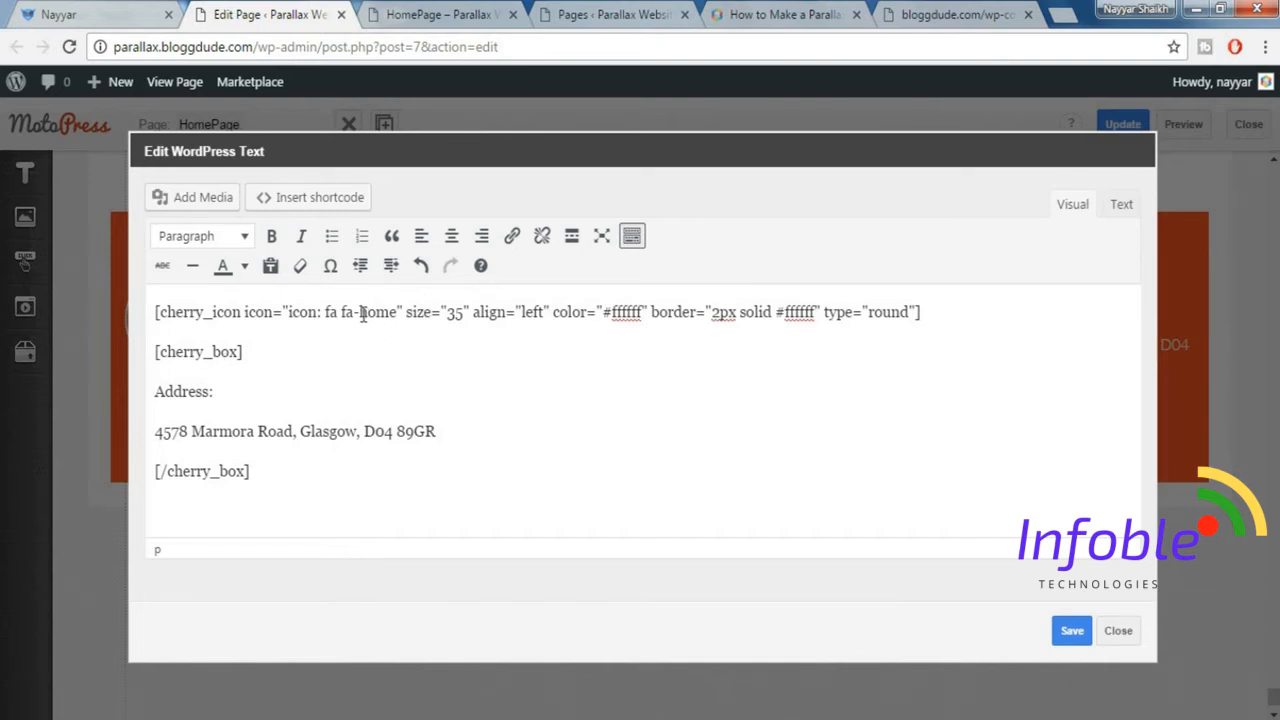
{"action": "left_click_drag", "start_coordinate": [362, 313], "coordinate": [400, 311]}
{"action": "type", "text": "envelo"}
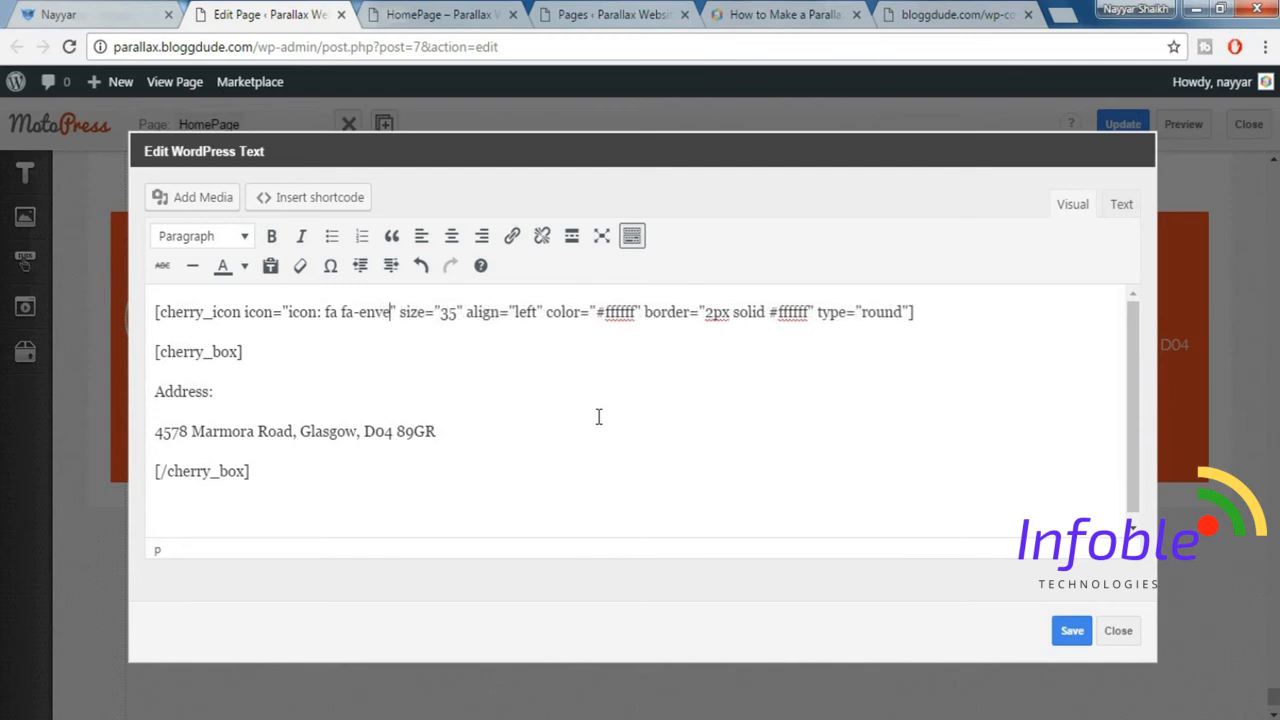
{"action": "type", "text": "pe"}
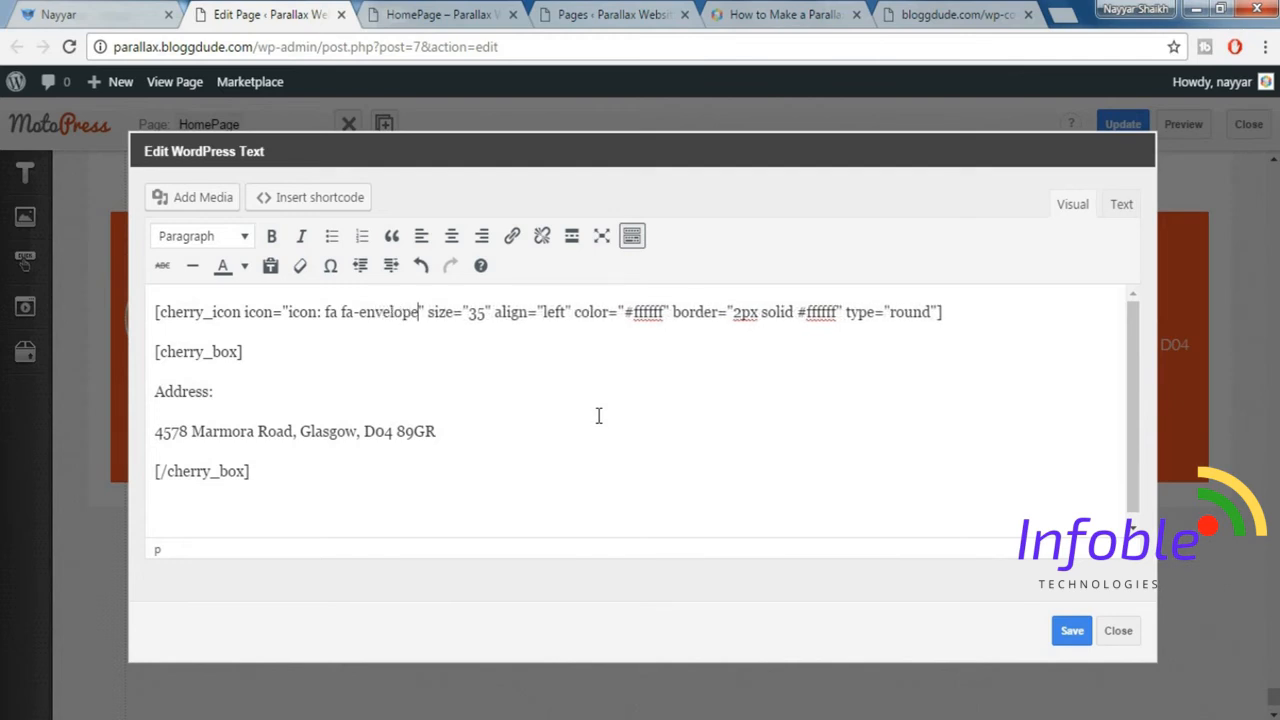
{"action": "left_click_drag", "start_coordinate": [158, 391], "coordinate": [221, 377]}
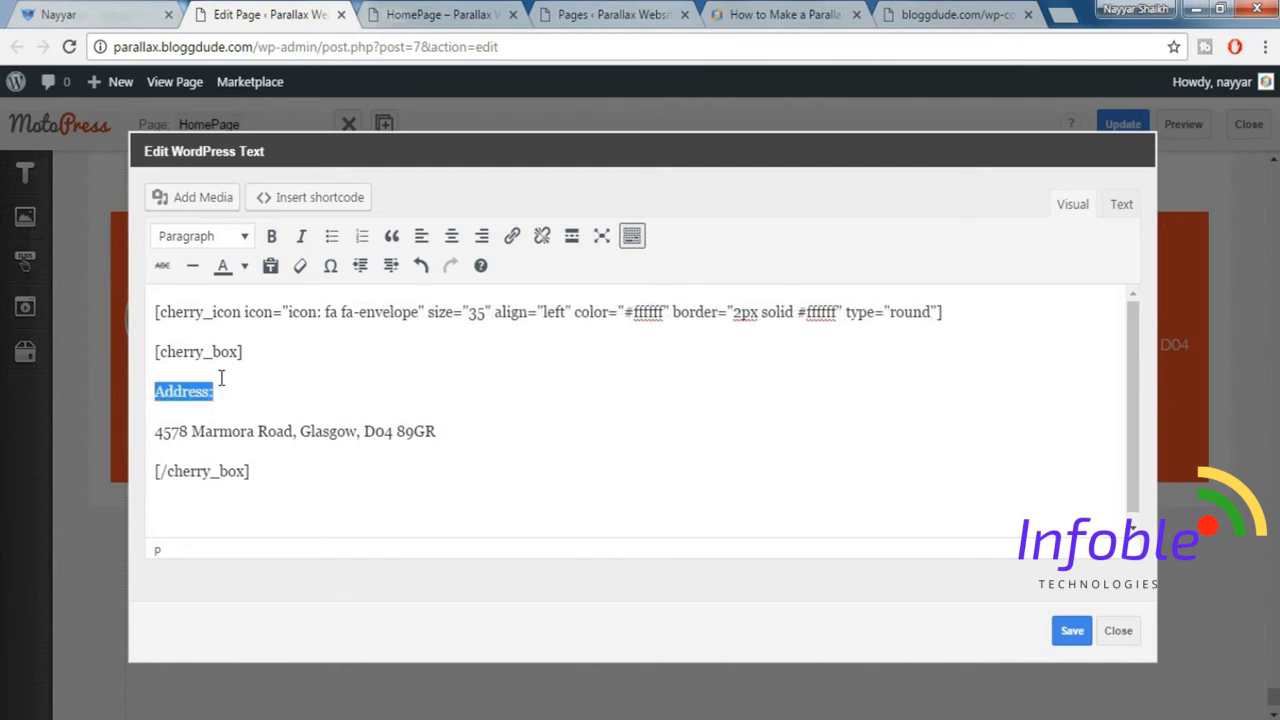
{"action": "type", "text": "Email:"}
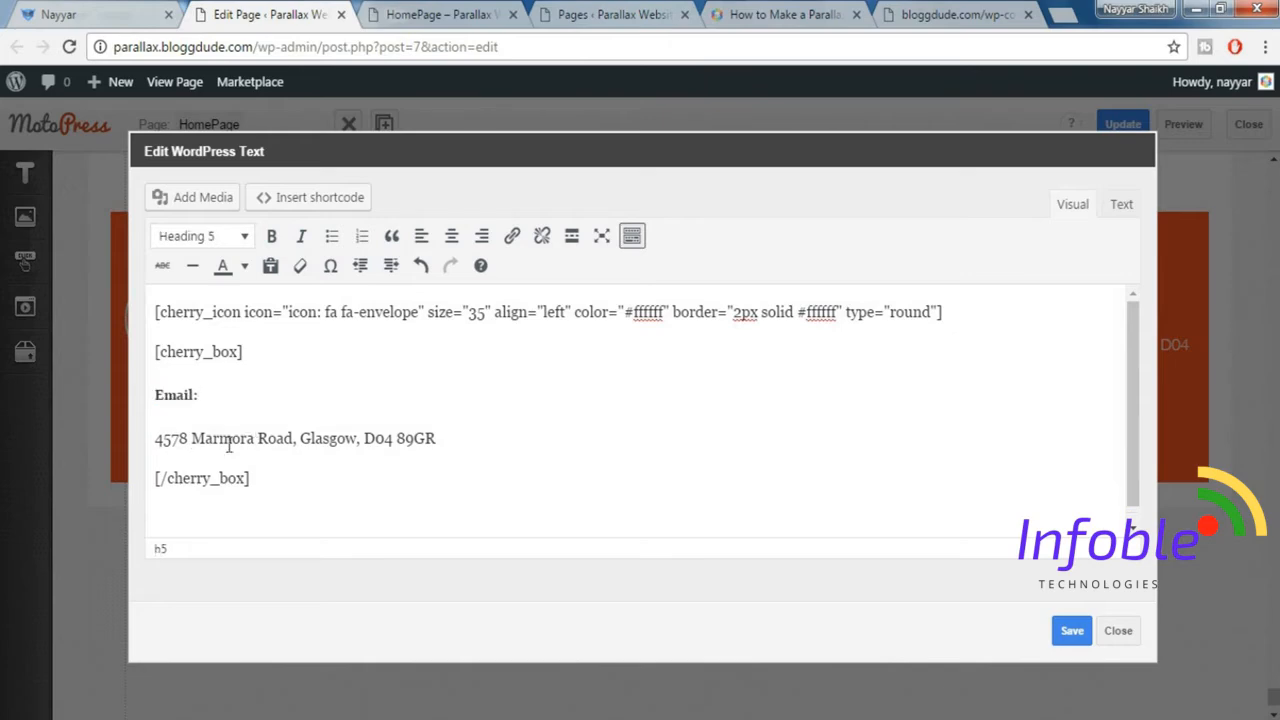
Replace the third block's address line with the e-mail address copied from the demo site and save the text.
{"action": "left_click", "coordinate": [63, 10]}
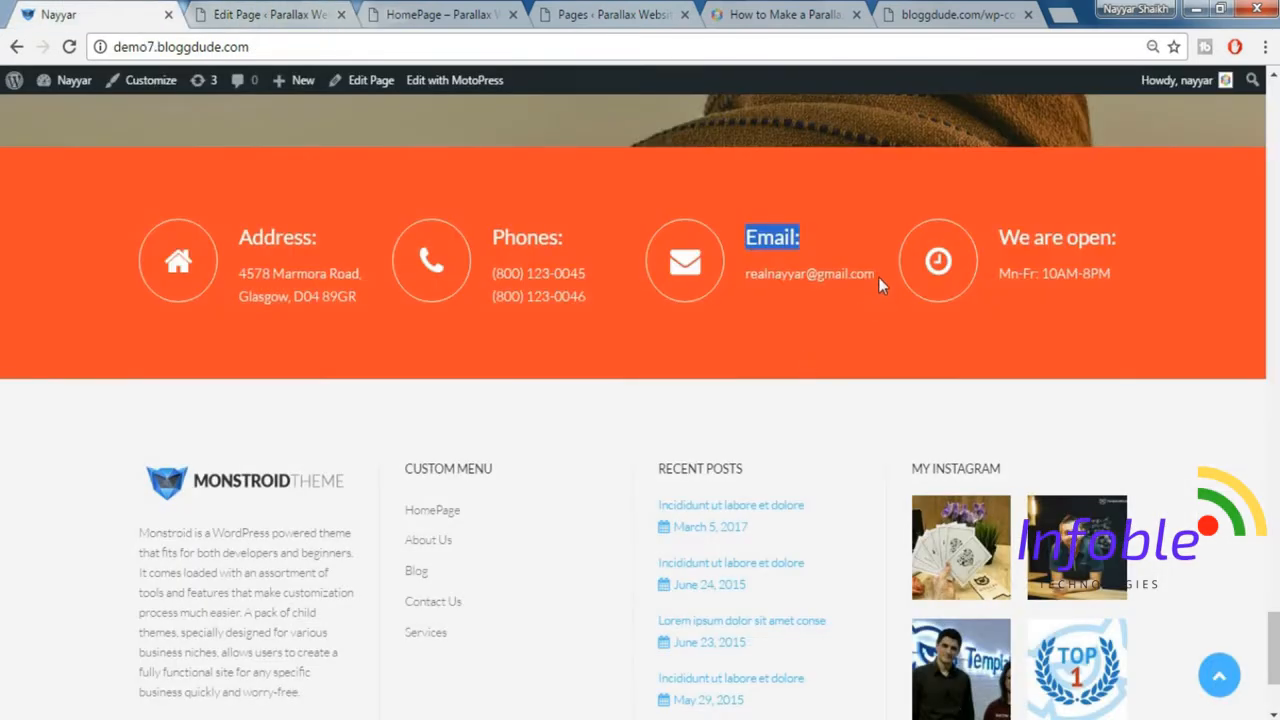
{"action": "left_click_drag", "start_coordinate": [878, 277], "coordinate": [744, 277]}
{"action": "key", "text": "ctrl+c"}
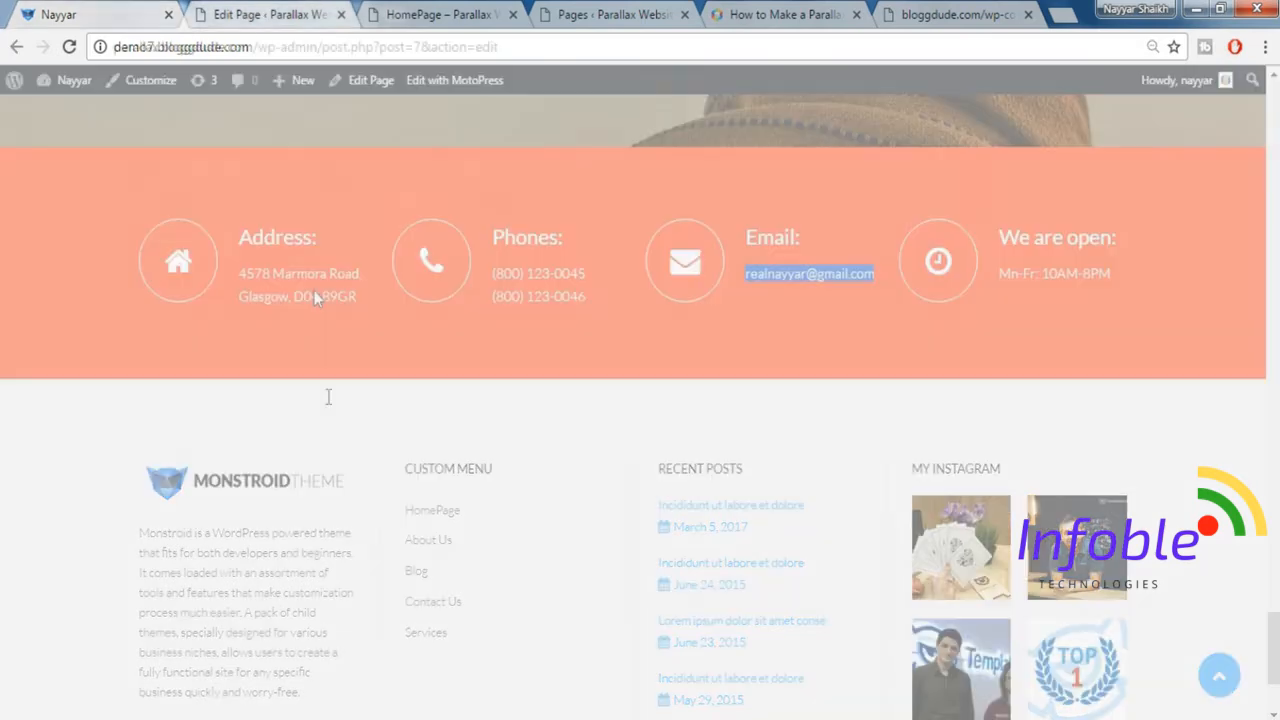
{"action": "left_click", "coordinate": [265, 10]}
{"action": "left_click_drag", "start_coordinate": [437, 438], "coordinate": [161, 435]}
{"action": "key", "text": "ctrl+v"}
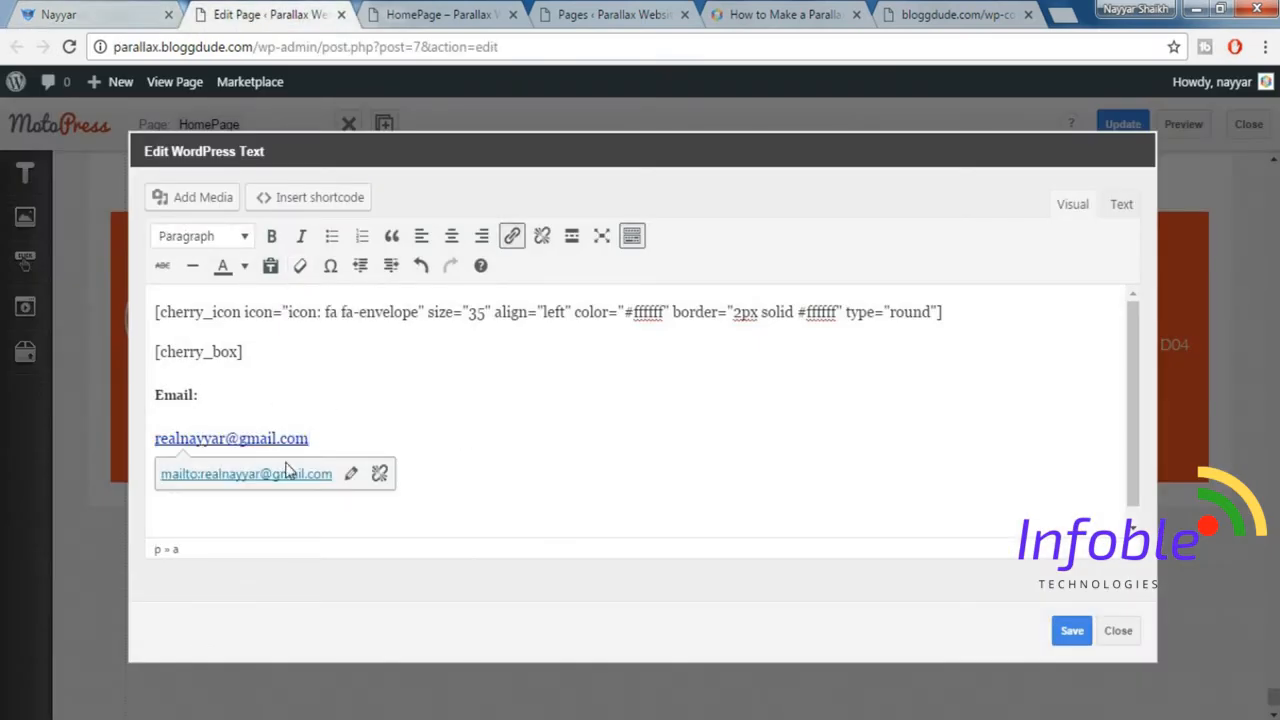
{"action": "left_click", "coordinate": [1072, 631]}
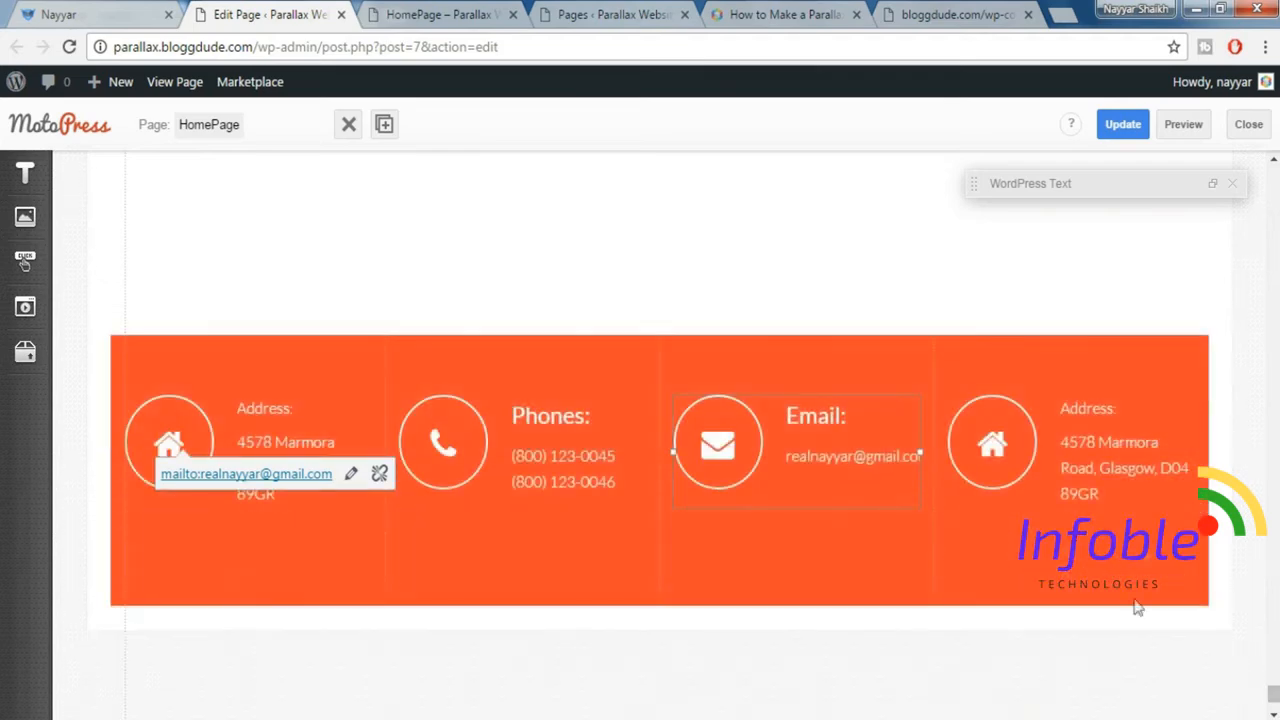
Change the fourth contact block's icon to fa-clock and replace its "Address:" heading with "We are open:" copied from the demo site.
{"action": "double_click", "coordinate": [1086, 451]}
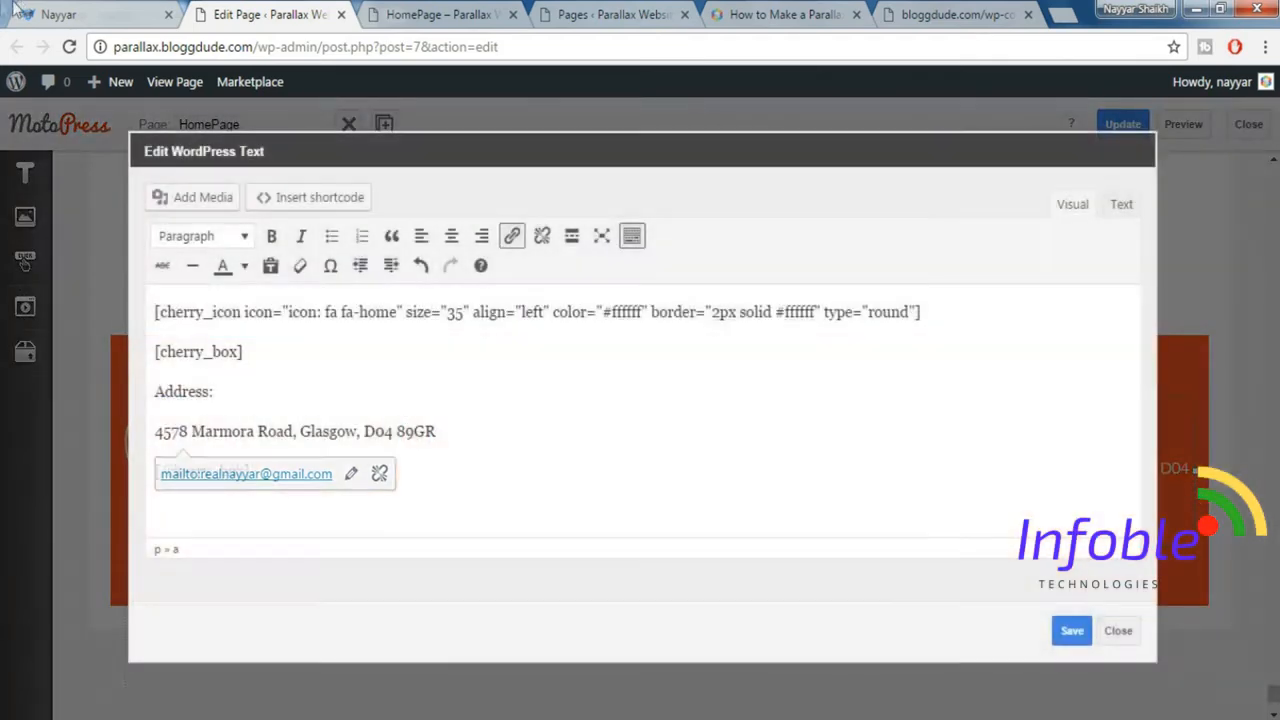
{"action": "left_click", "coordinate": [14, 12]}
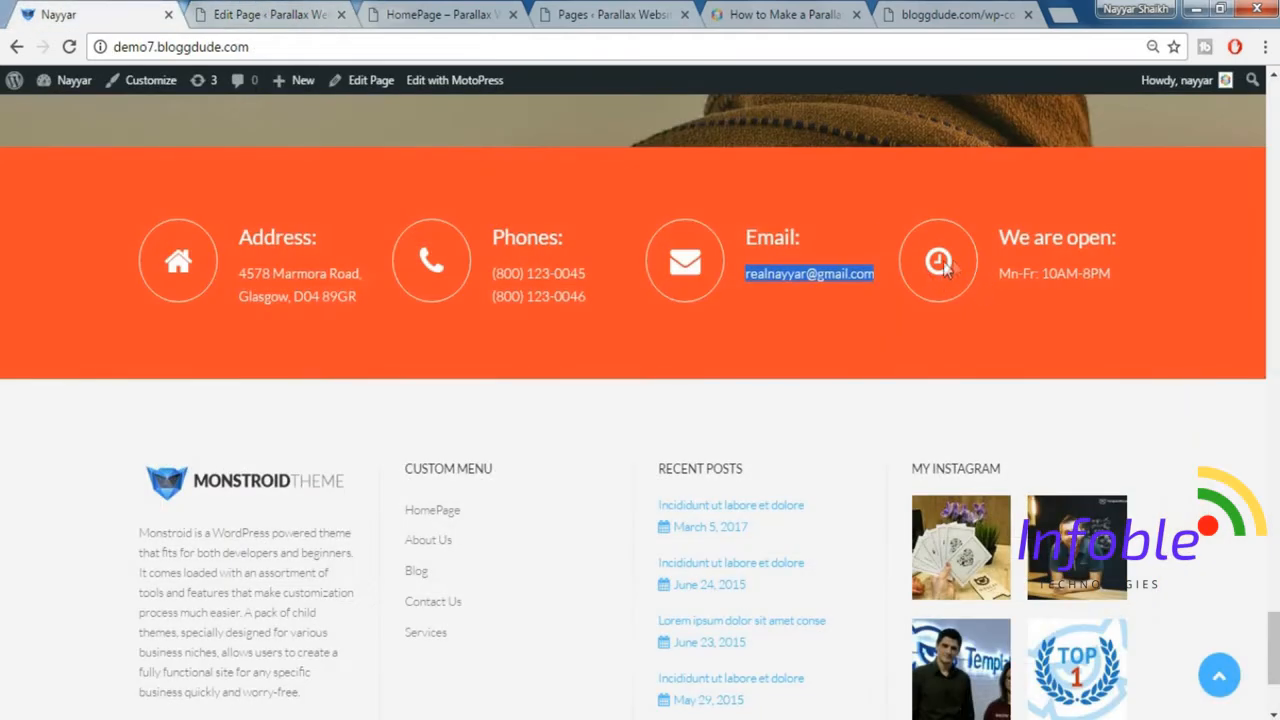
{"action": "left_click_drag", "start_coordinate": [1137, 236], "coordinate": [999, 237]}
{"action": "key", "text": "ctrl+c"}
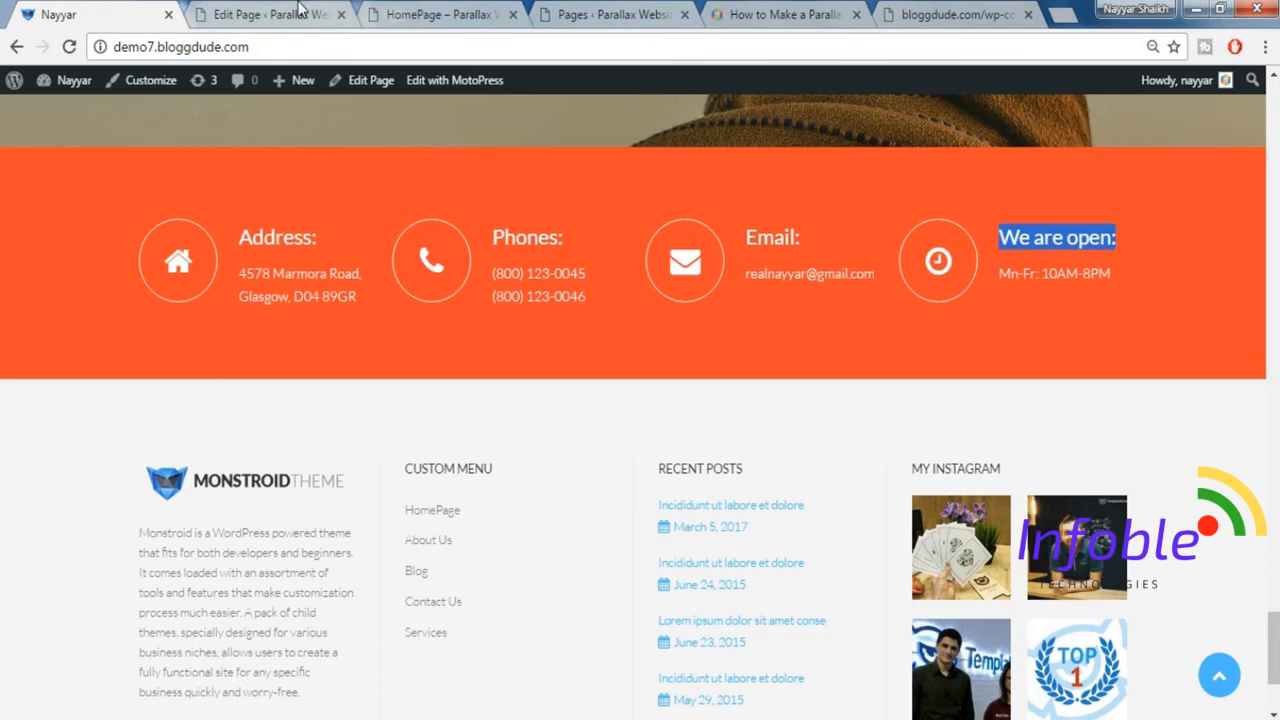
{"action": "left_click", "coordinate": [265, 14]}
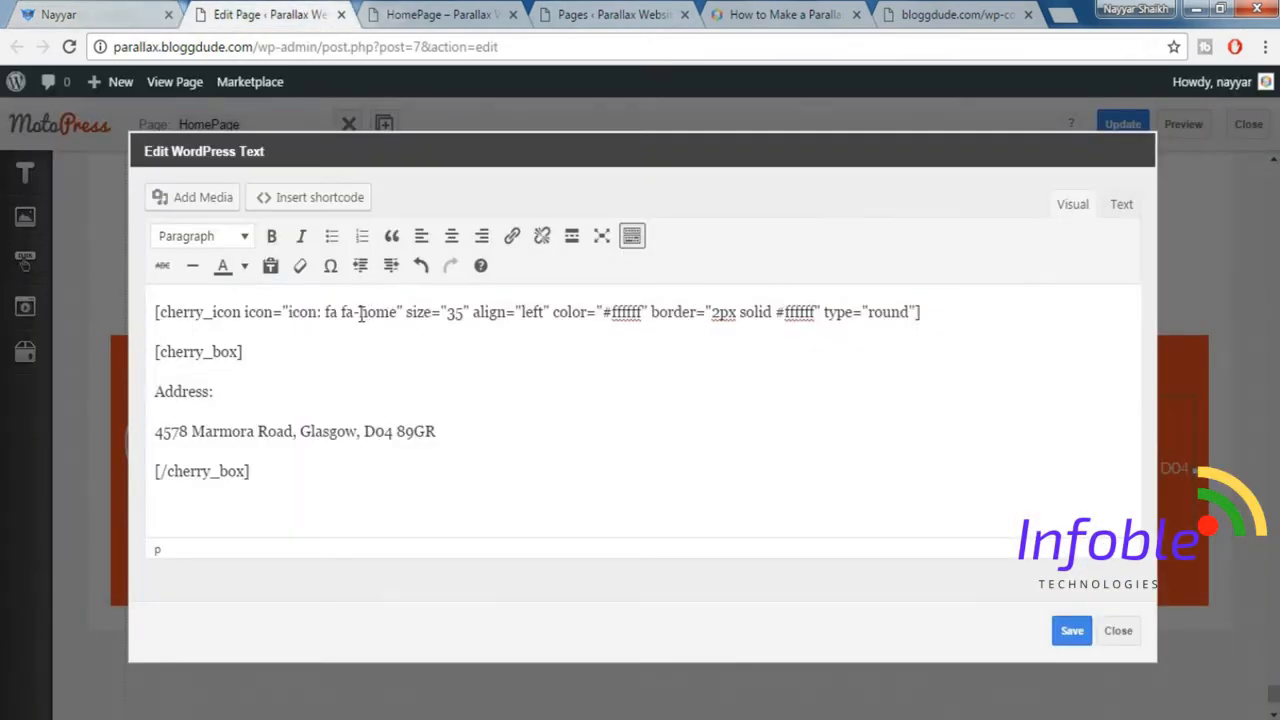
{"action": "left_click_drag", "start_coordinate": [361, 313], "coordinate": [393, 315]}
{"action": "type", "text": "clock"}
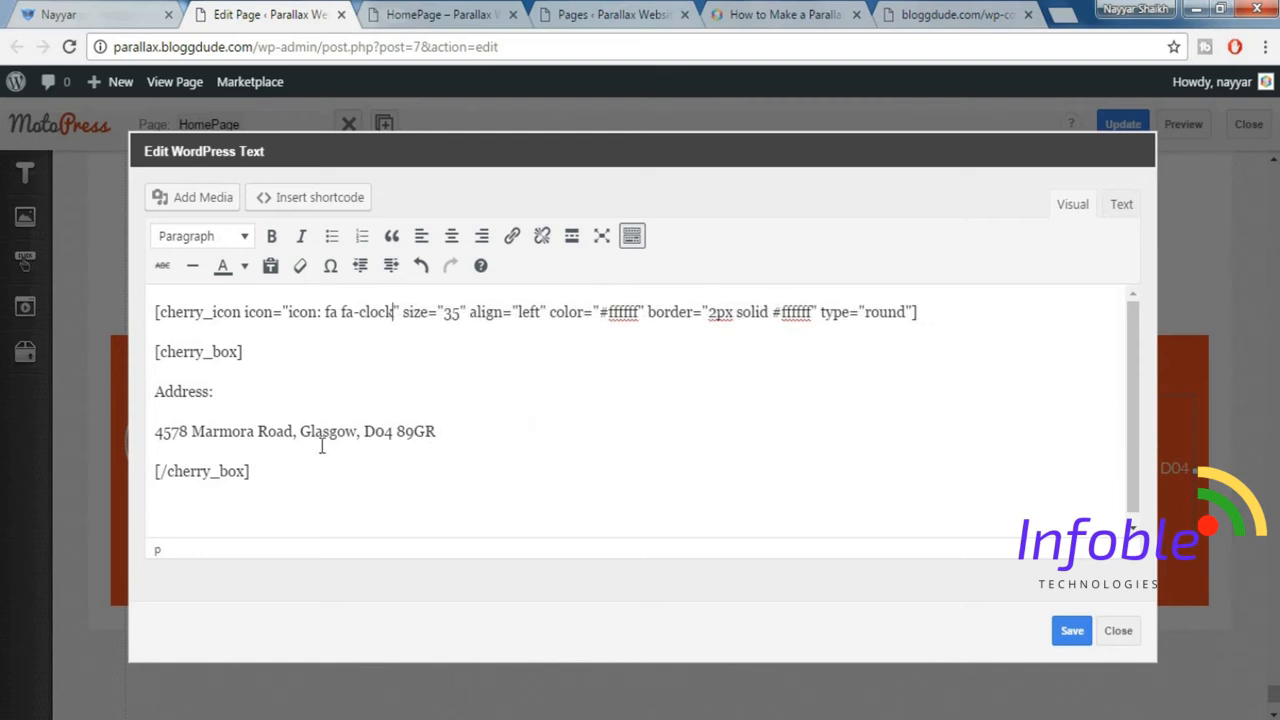
{"action": "left_click_drag", "start_coordinate": [157, 390], "coordinate": [211, 389]}
{"action": "key", "text": "ctrl+v"}
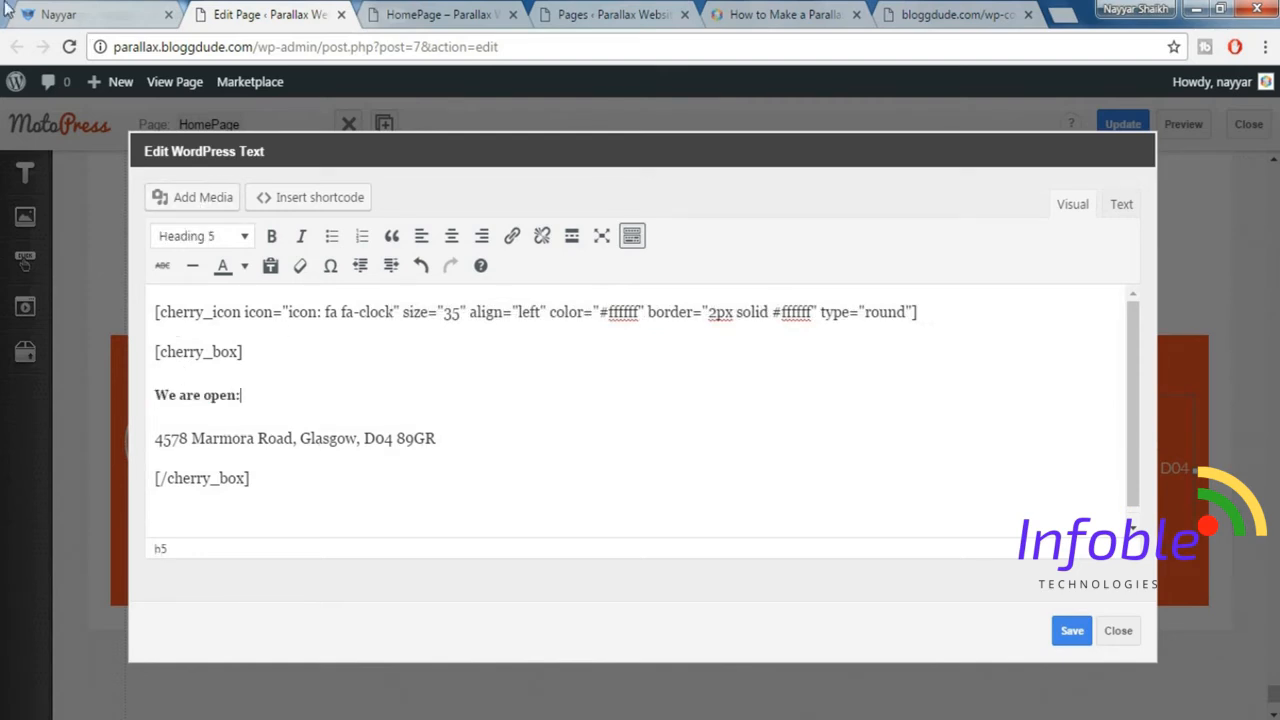
Replace the fourth block's address line with "Mn-Fr: 10AM-8PM" copied from the demo site, saving the text and updating the page.
{"action": "left_click", "coordinate": [80, 12]}
{"action": "left_click_drag", "start_coordinate": [998, 273], "coordinate": [1112, 274]}
{"action": "key", "text": "ctrl+c"}
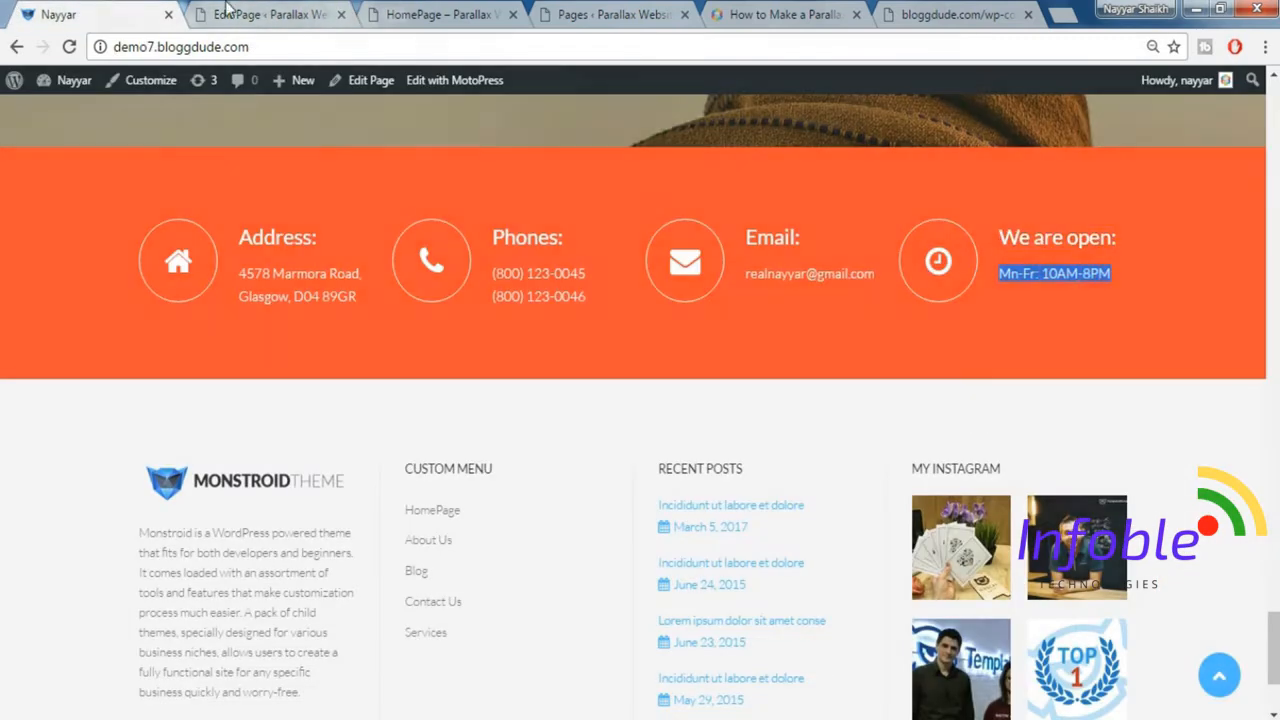
{"action": "left_click", "coordinate": [265, 14]}
{"action": "left_click_drag", "start_coordinate": [156, 441], "coordinate": [429, 437]}
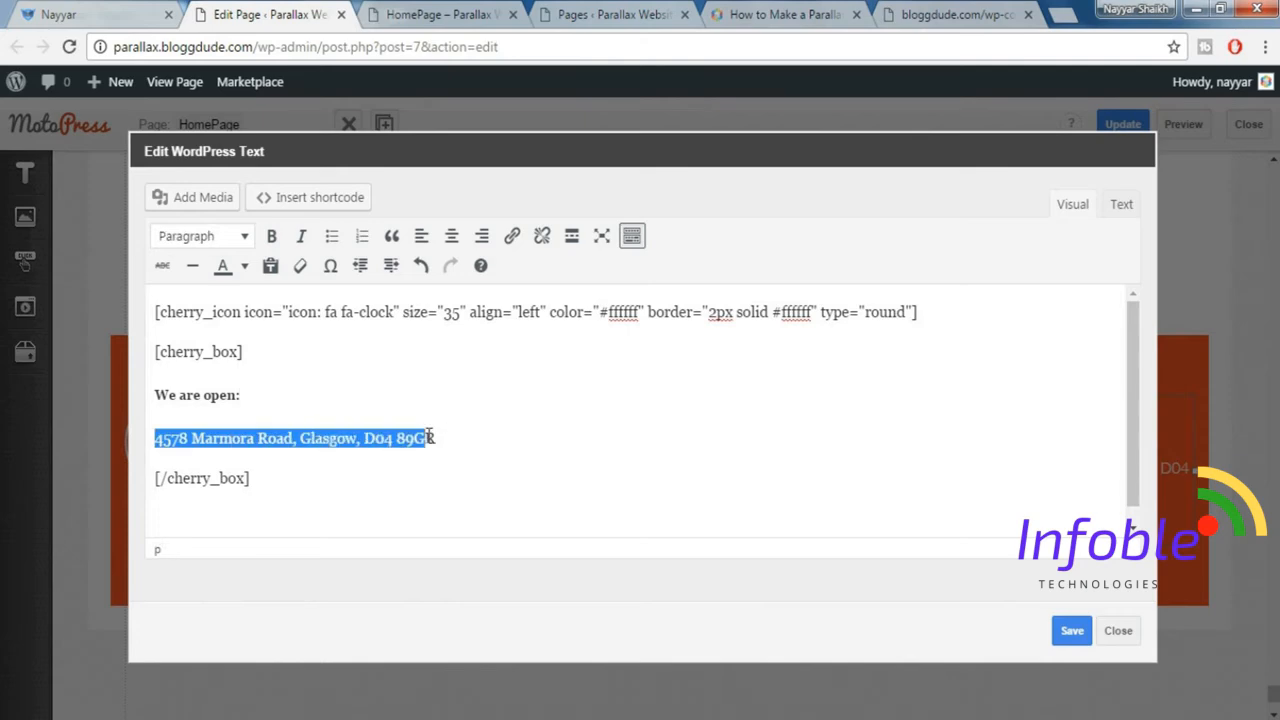
{"action": "key", "text": "ctrl+v"}
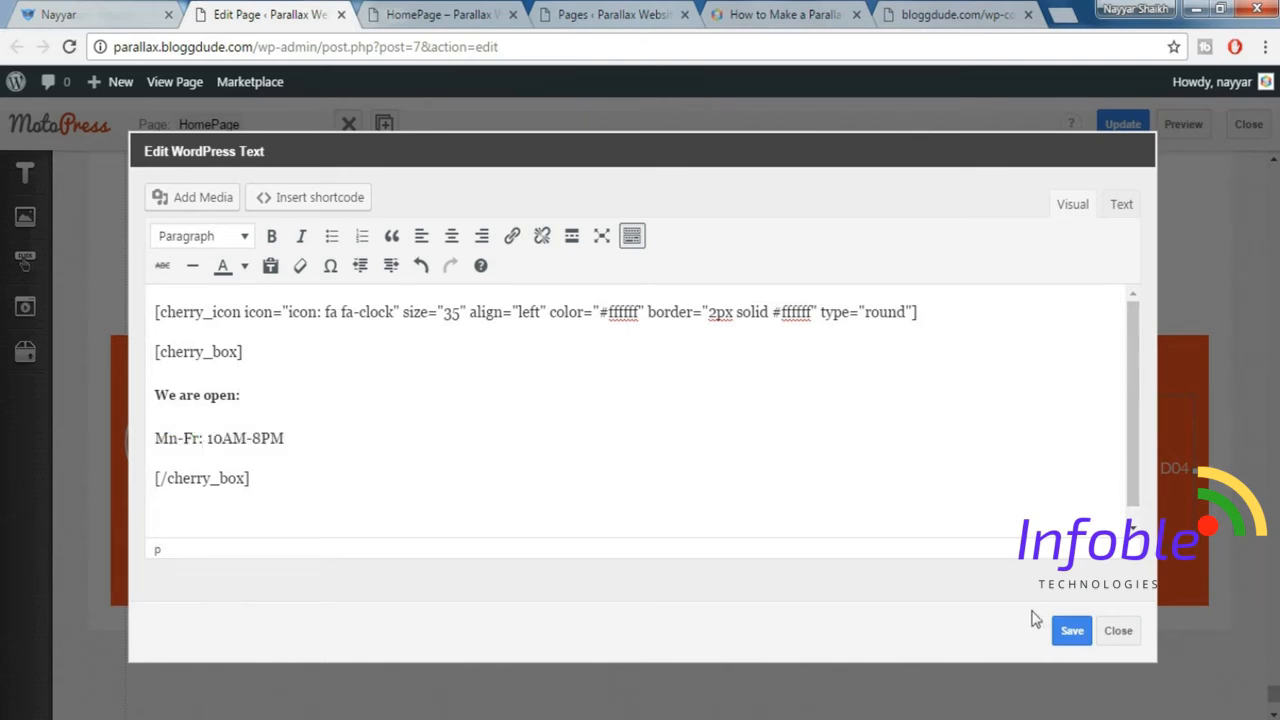
{"action": "left_click", "coordinate": [1068, 630]}
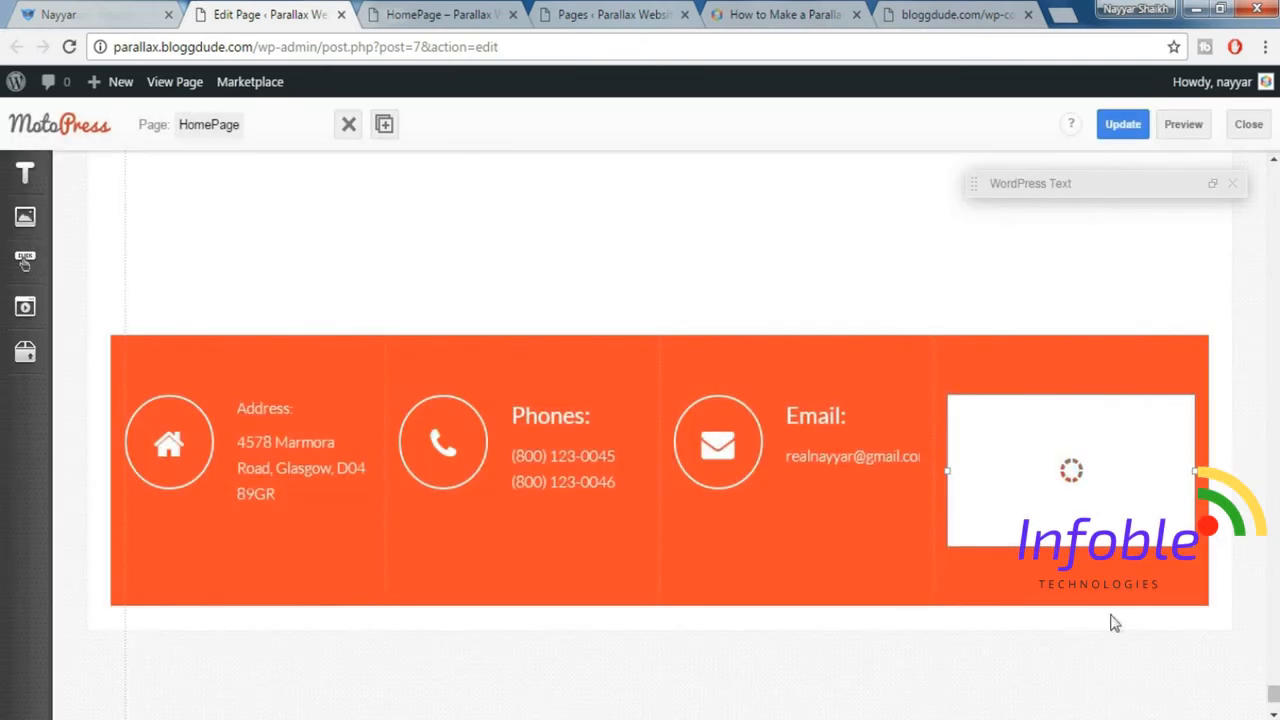
{"action": "left_click", "coordinate": [1123, 124]}
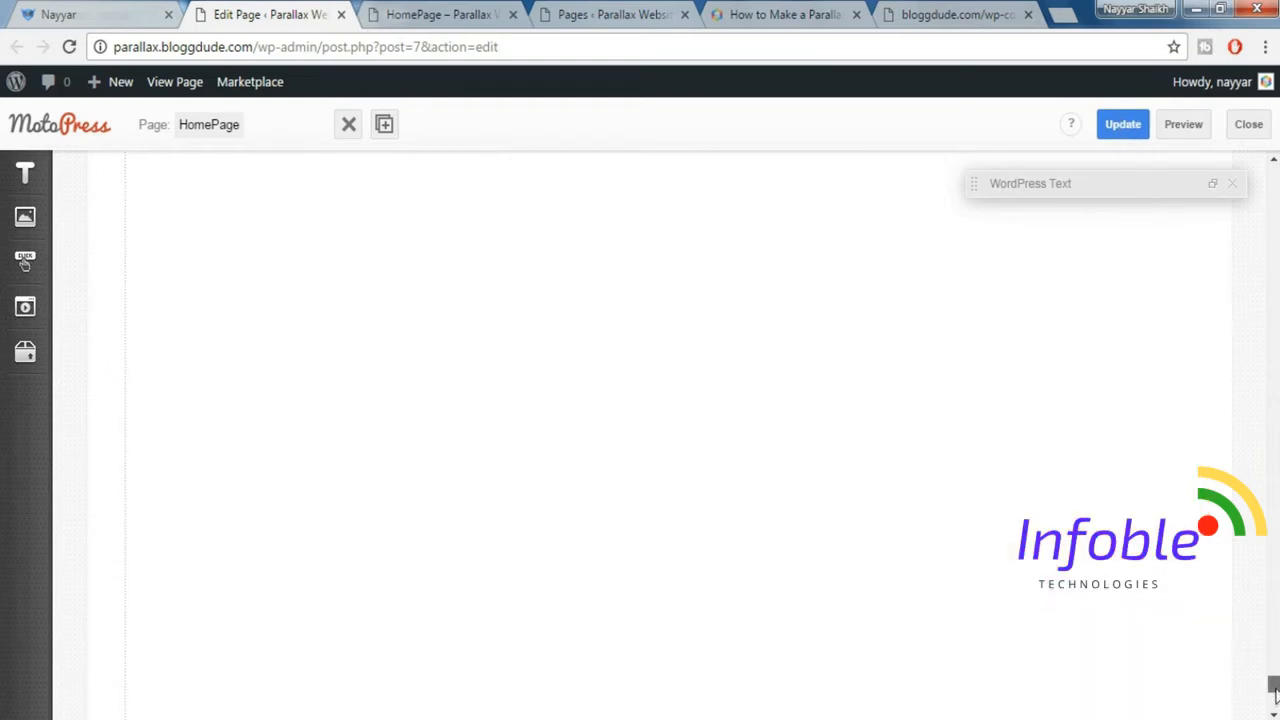
Change the icon in the fourth block's cherry_icon shortcode to fa-clock-o and save the text.
{"action": "left_click_drag", "start_coordinate": [1274, 690], "coordinate": [1274, 705]}
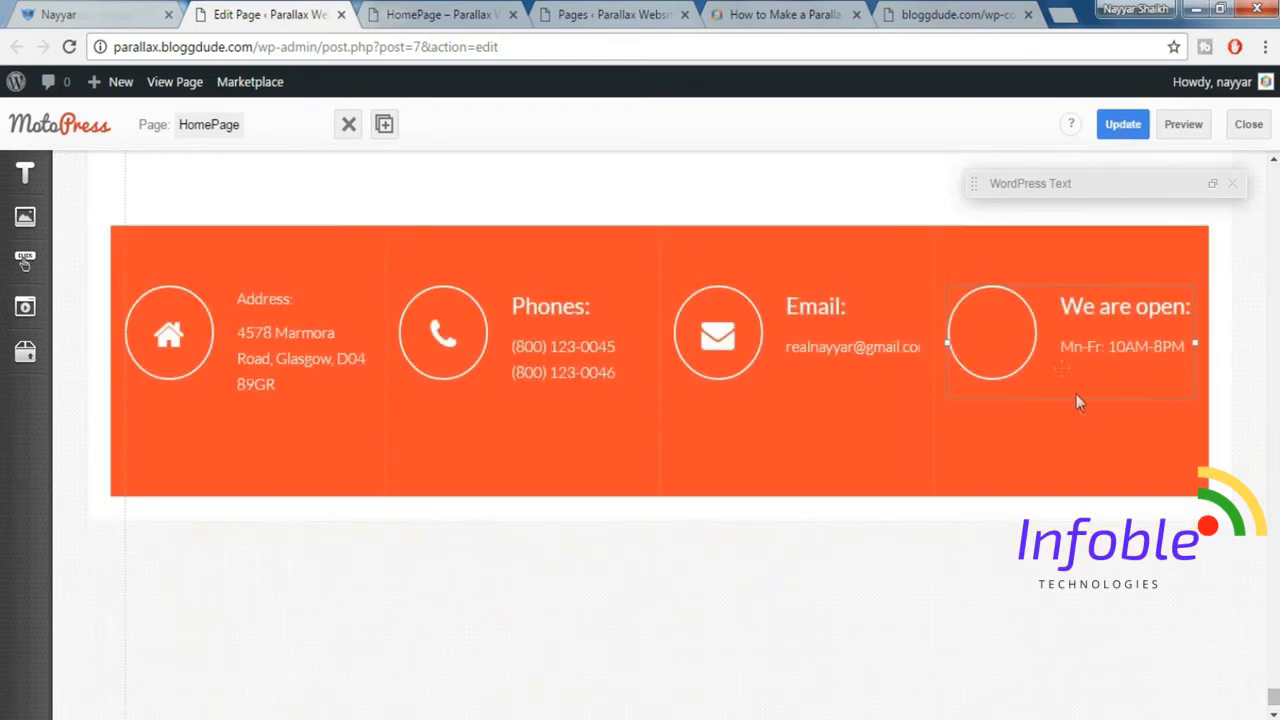
{"action": "double_click", "coordinate": [1039, 334]}
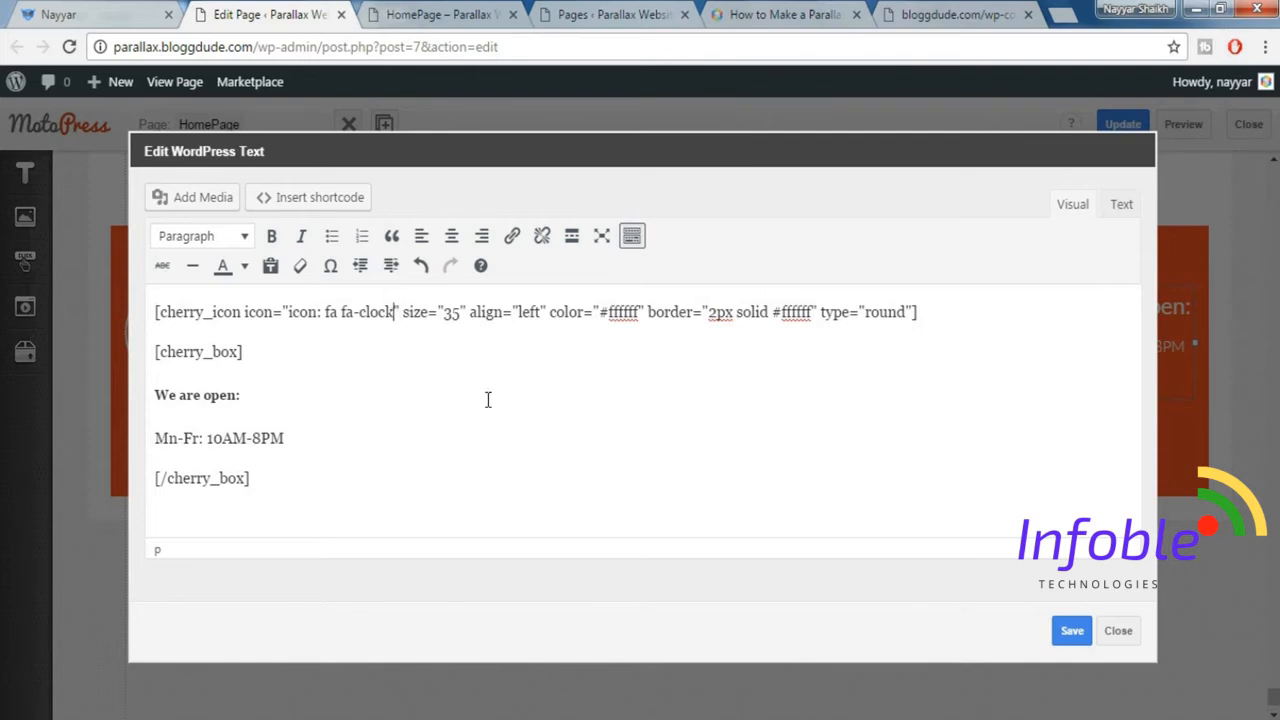
{"action": "type", "text": "-"}
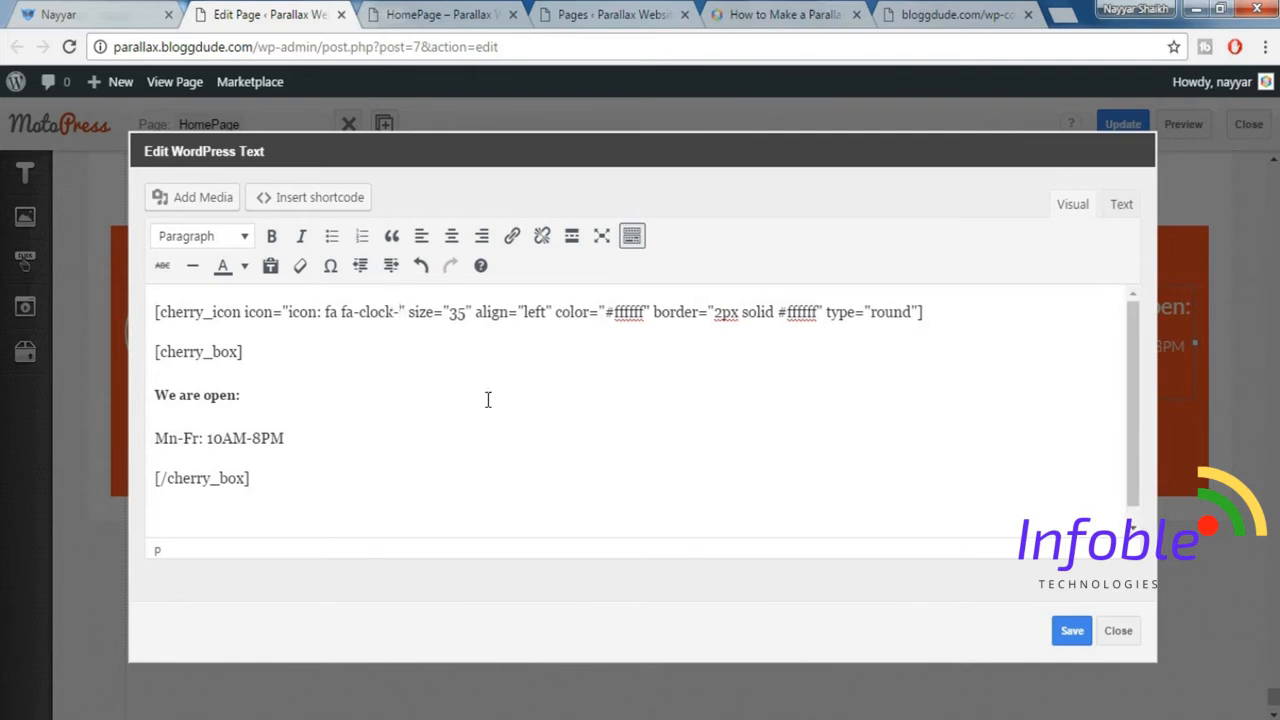
{"action": "type", "text": "o"}
{"action": "left_click", "coordinate": [1072, 630]}
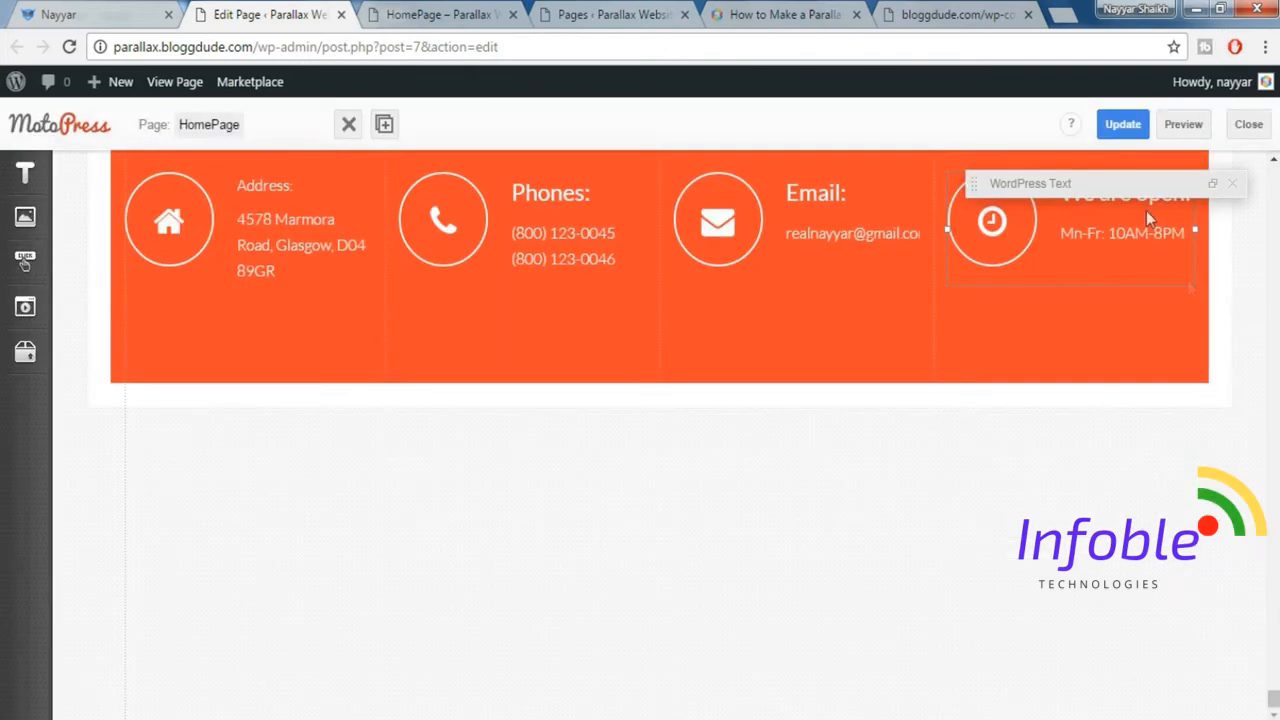
Update the HomePage and check the finished orange contact section in its preview.
{"action": "left_click", "coordinate": [1113, 127]}
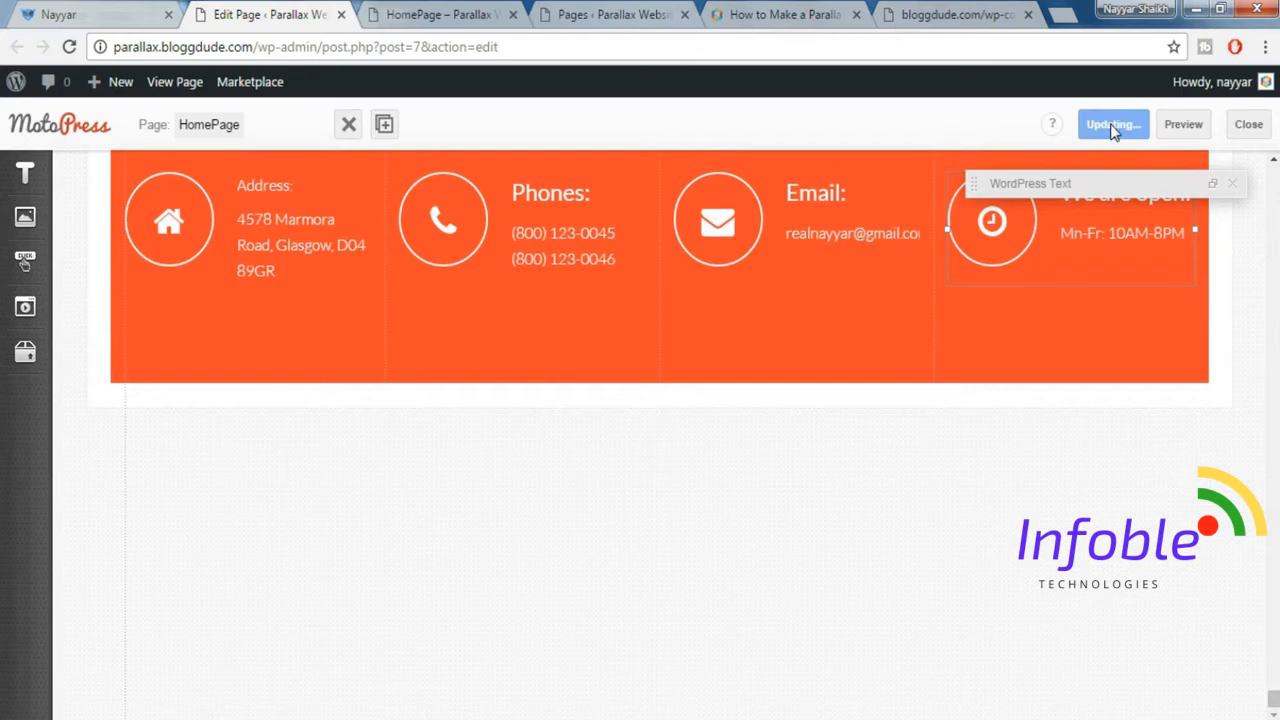
{"action": "left_click", "coordinate": [1184, 127]}
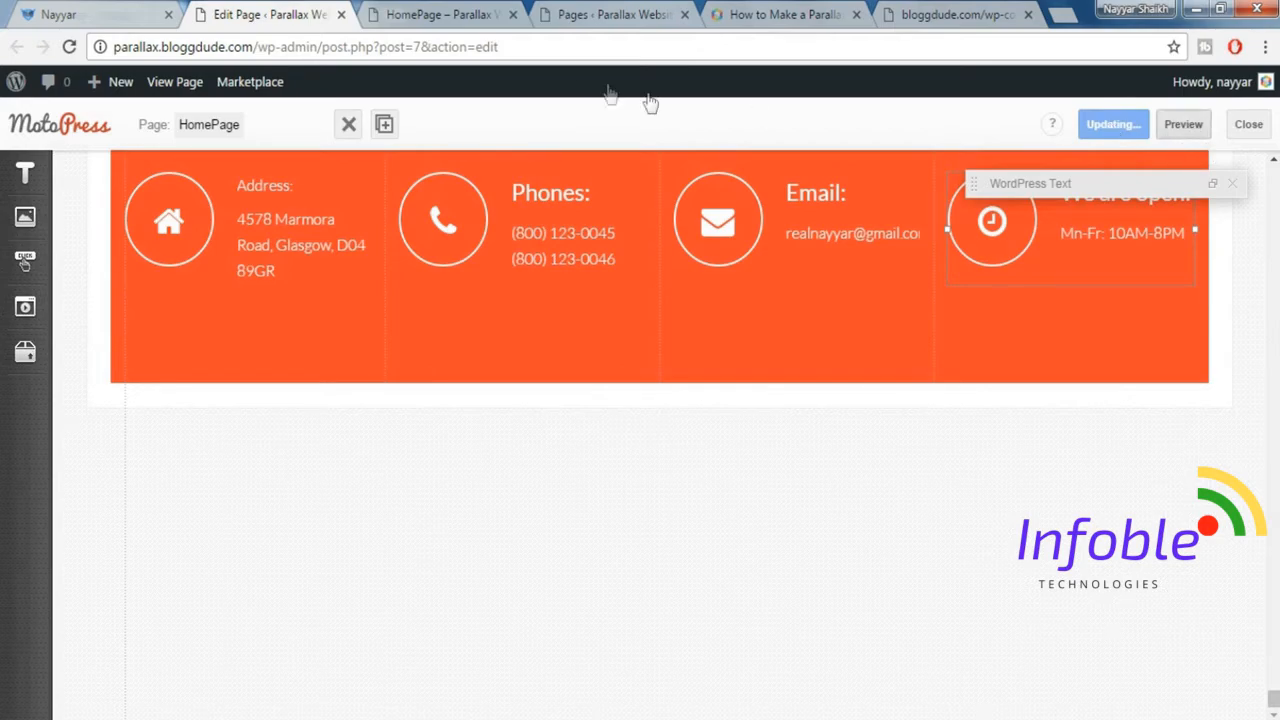
{"action": "left_click", "coordinate": [437, 15]}
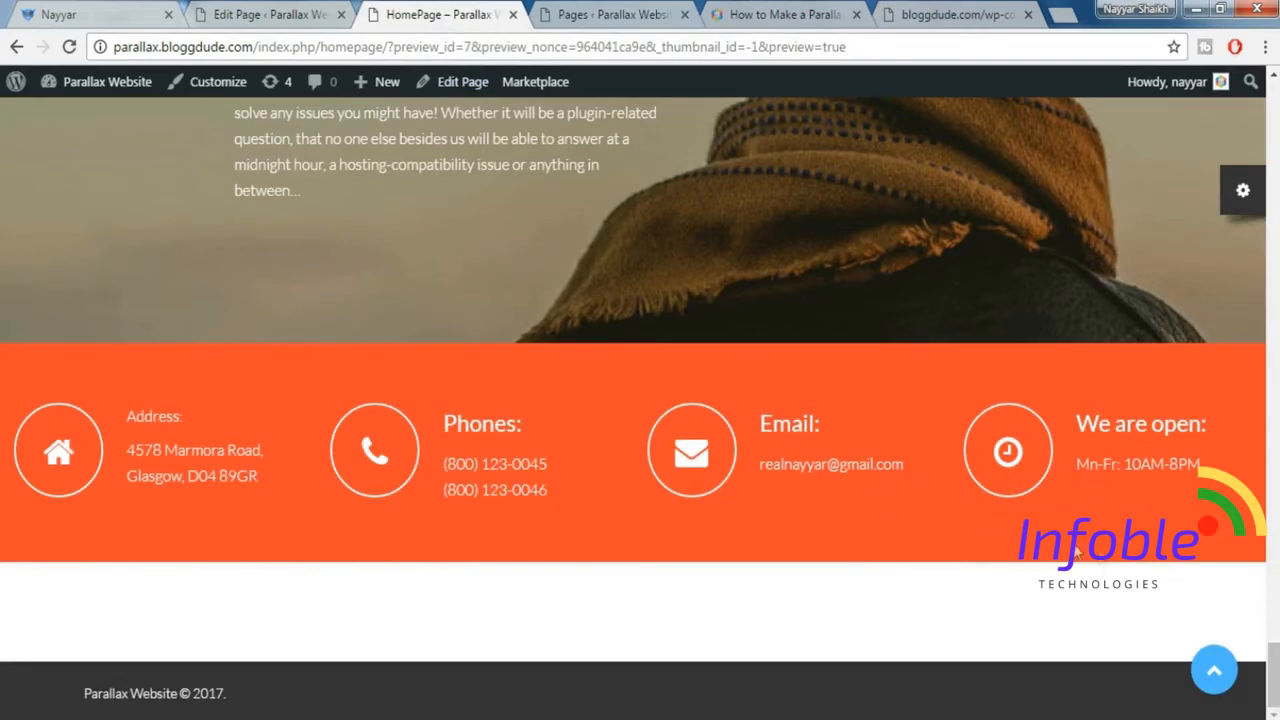
{"action": "scroll", "coordinate": [991, 516], "scroll_direction": "up", "scroll_amount": 1}
{"action": "scroll", "coordinate": [991, 516], "scroll_direction": "down", "scroll_amount": 1}
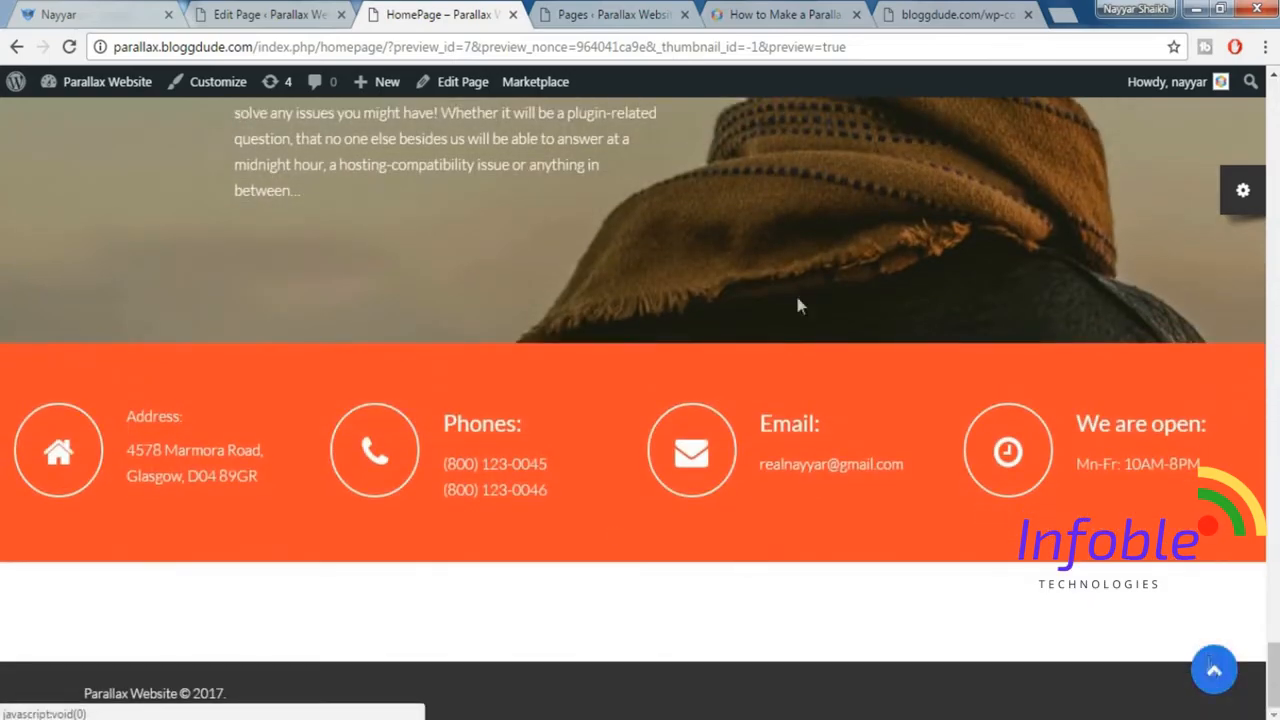
Look at a blog post on the demo site and switch to the WordPress admin's Pages list.
{"action": "left_click", "coordinate": [90, 8]}
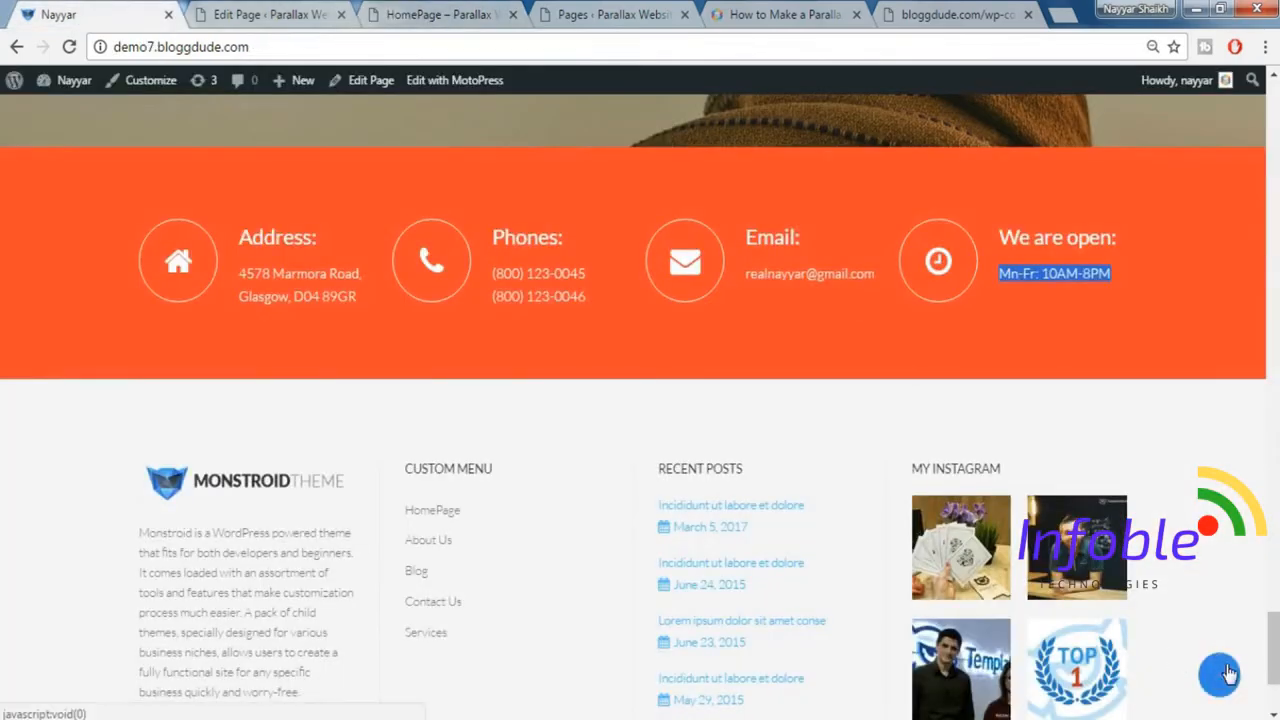
{"action": "left_click", "coordinate": [1222, 673]}
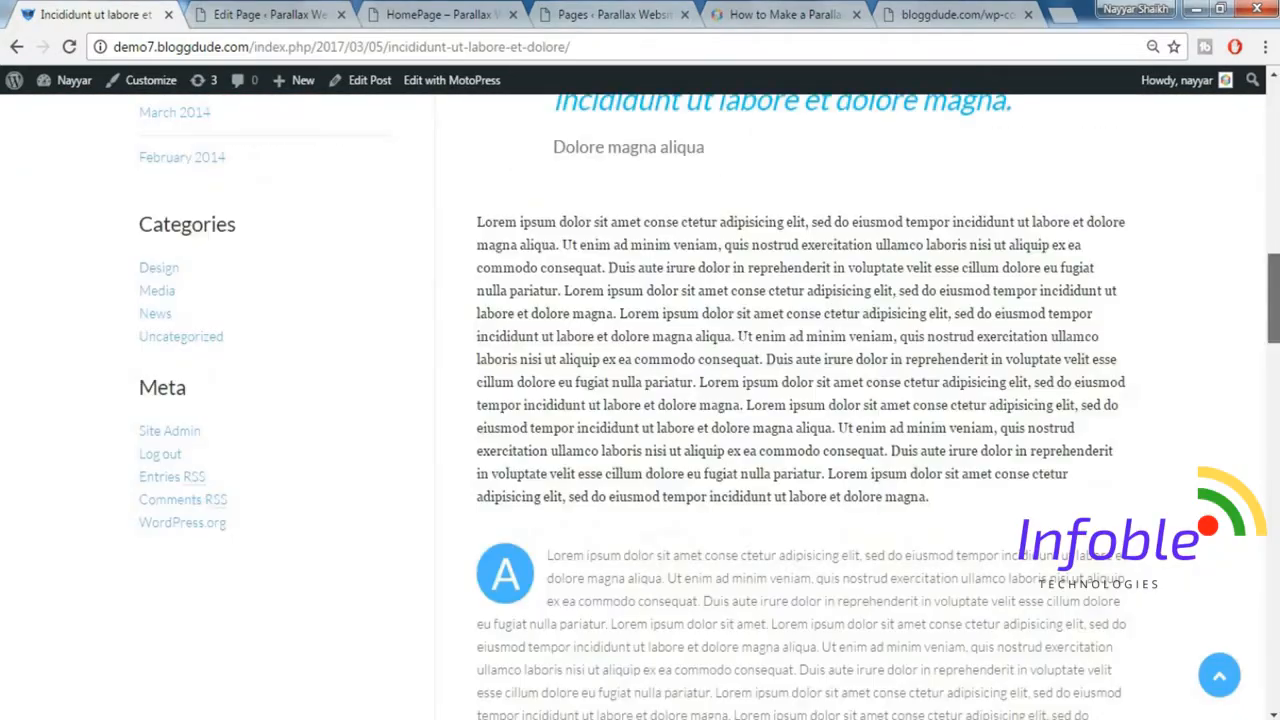
{"action": "left_click_drag", "start_coordinate": [1278, 280], "coordinate": [1277, 122]}
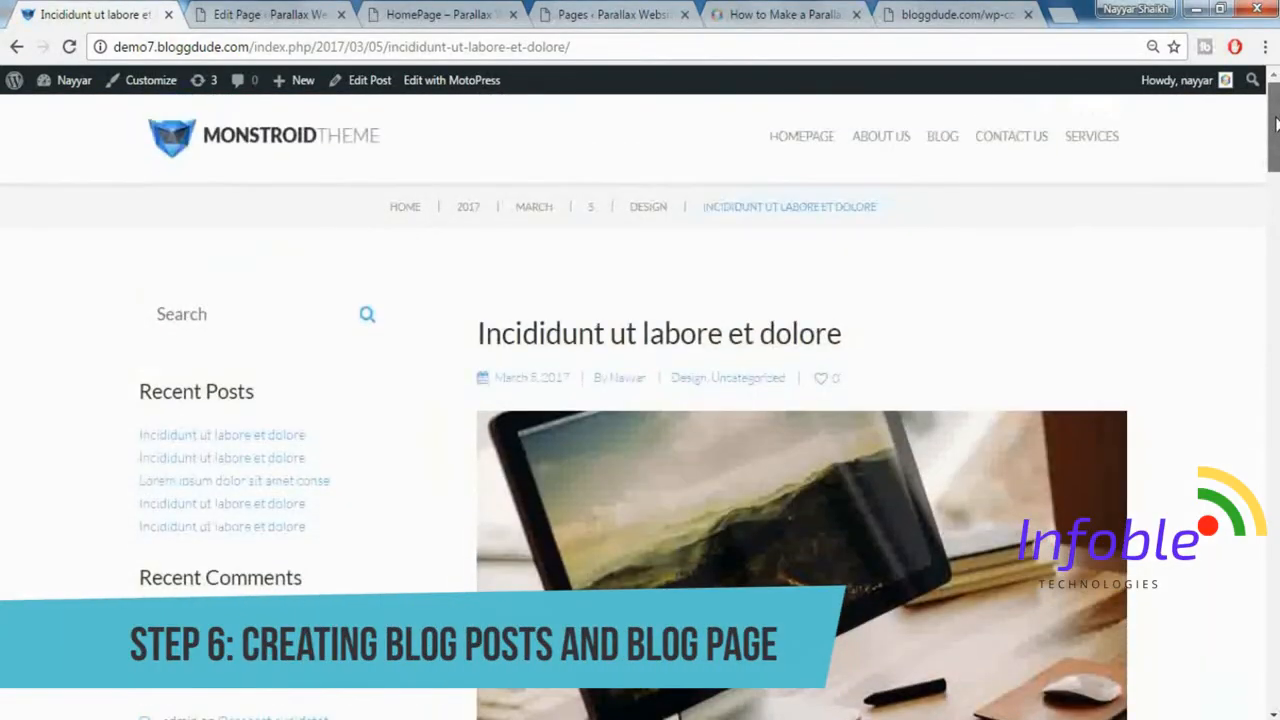
{"action": "left_click", "coordinate": [296, 12]}
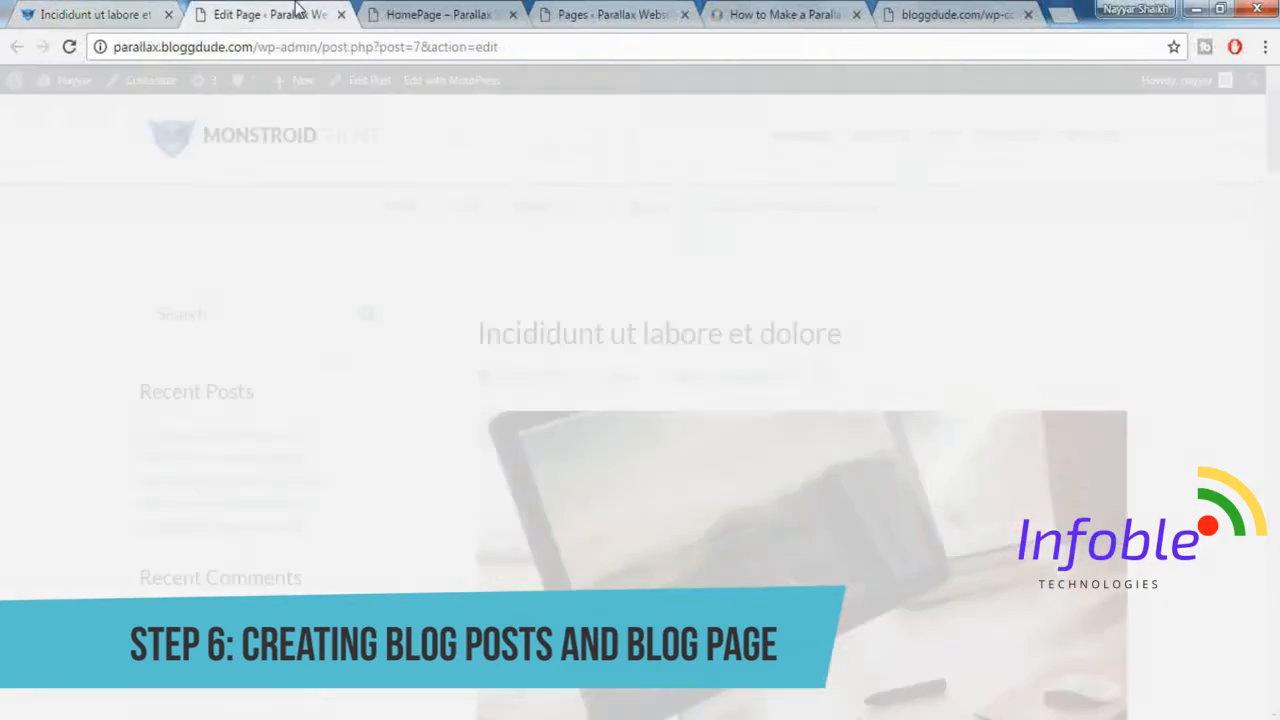
{"action": "left_click", "coordinate": [610, 14]}
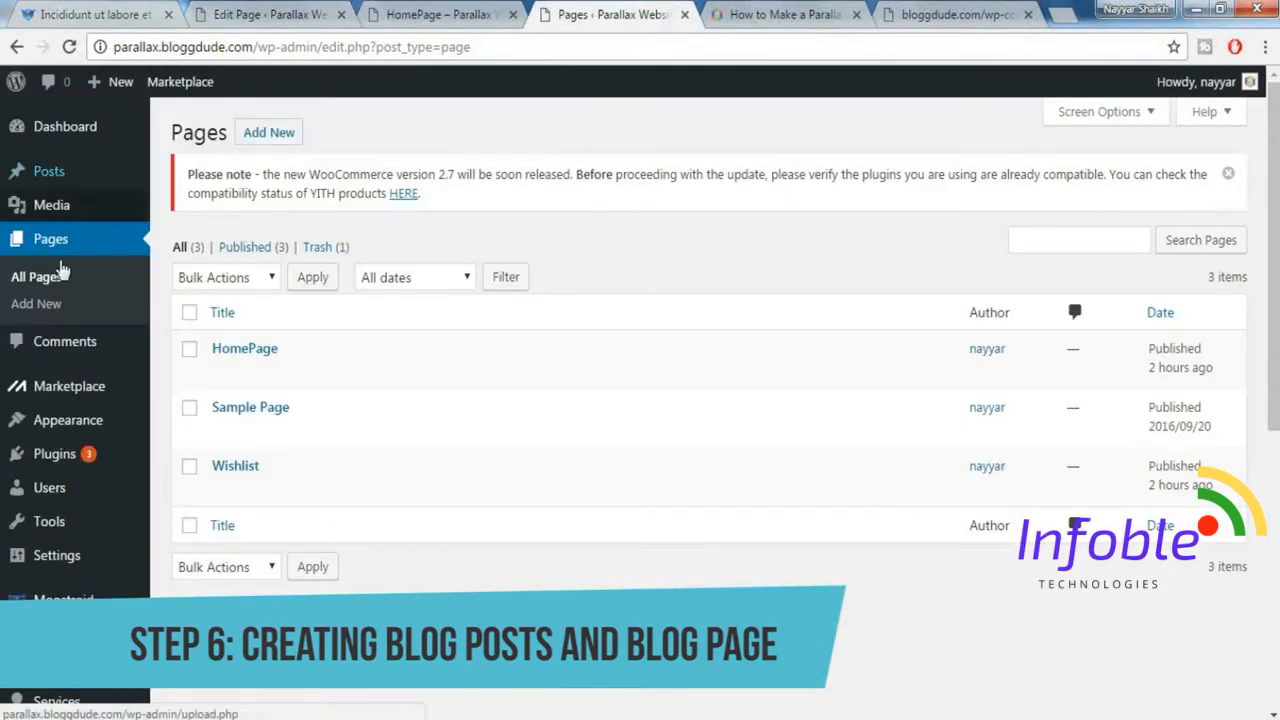
Create a new page titled "Blog" and publish it.
{"action": "left_click", "coordinate": [269, 133]}
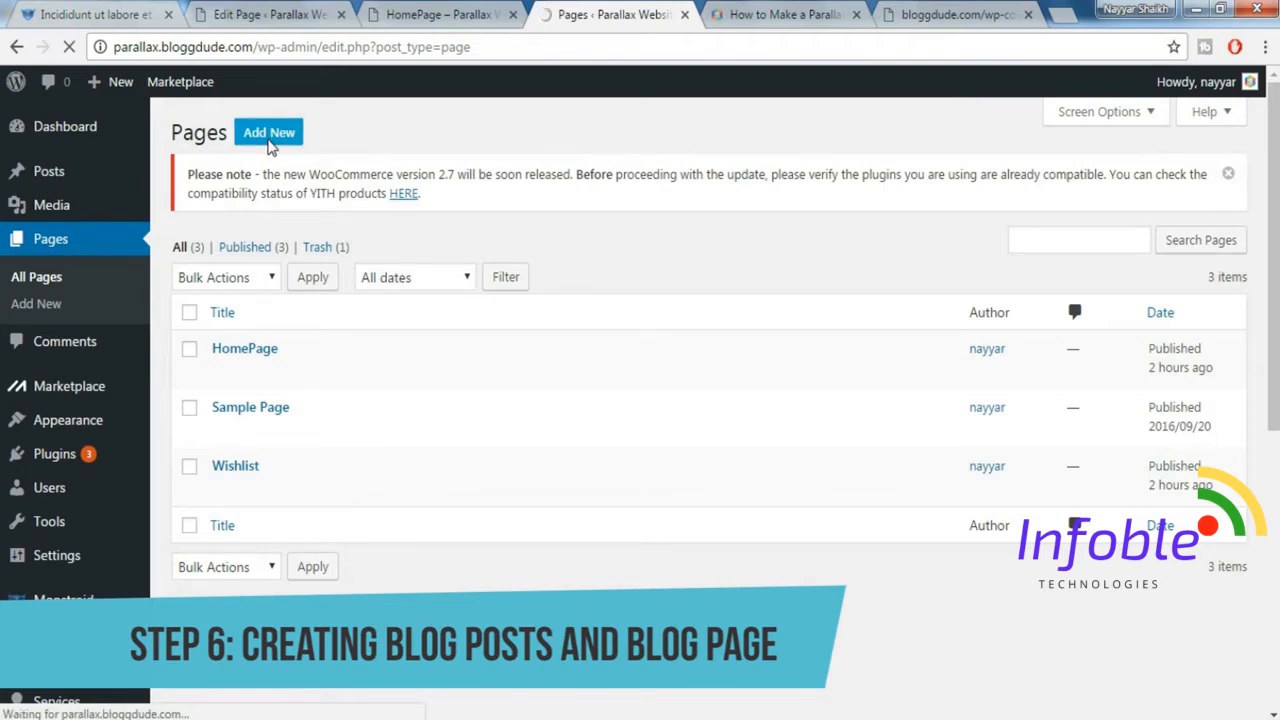
{"action": "type", "text": "Blog"}
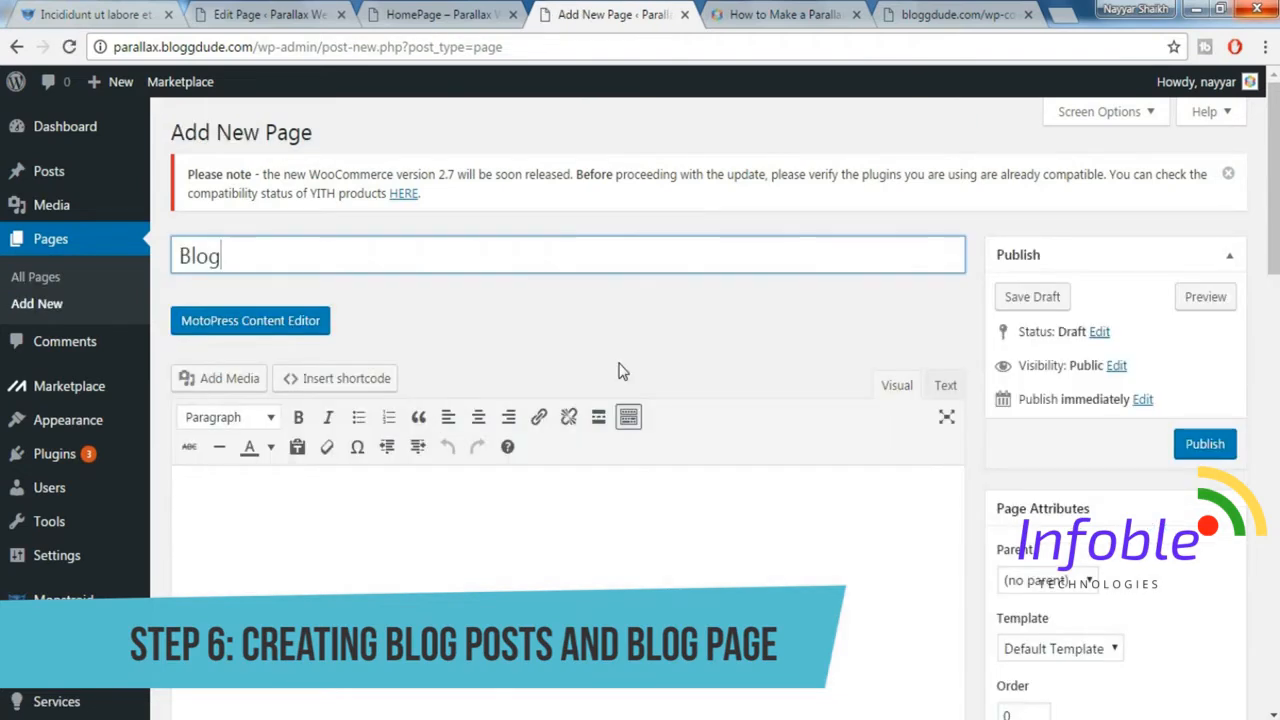
{"action": "left_click", "coordinate": [1205, 451]}
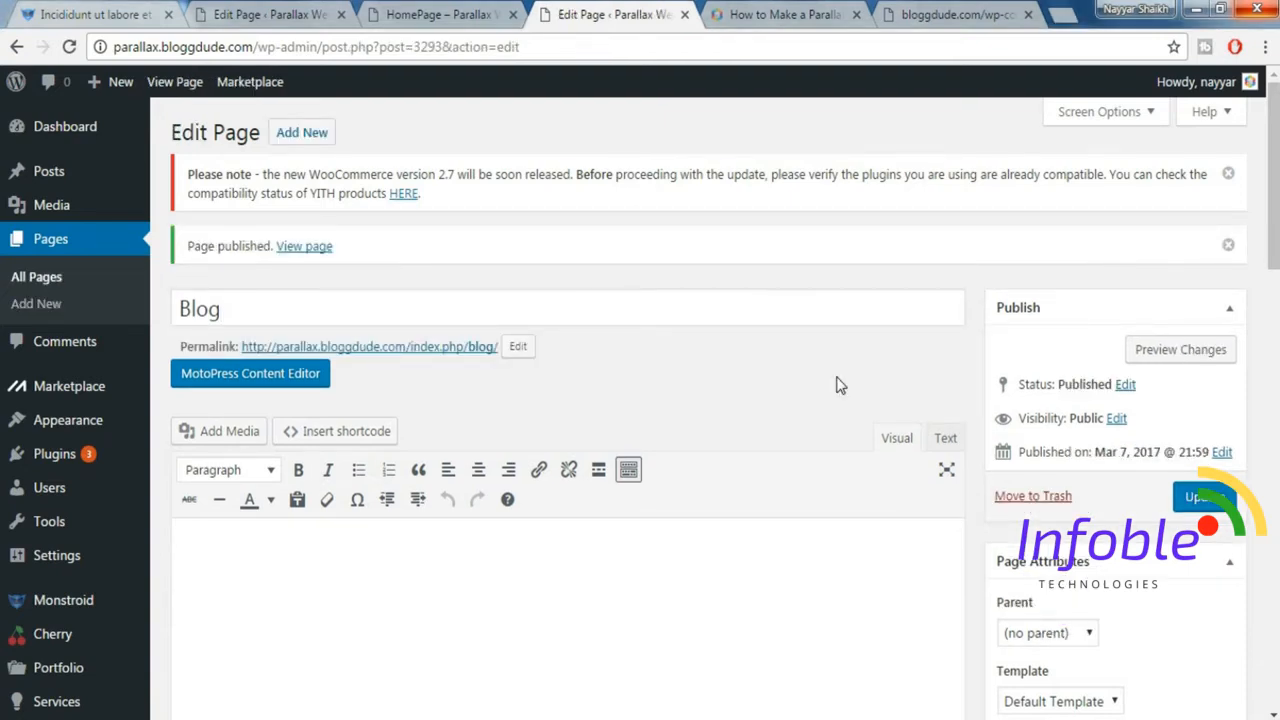
Start a new post and title it "Incididunt ut labore et dolore", copied from the demo site's blog post.
{"action": "mouse_move", "coordinate": [78, 180]}
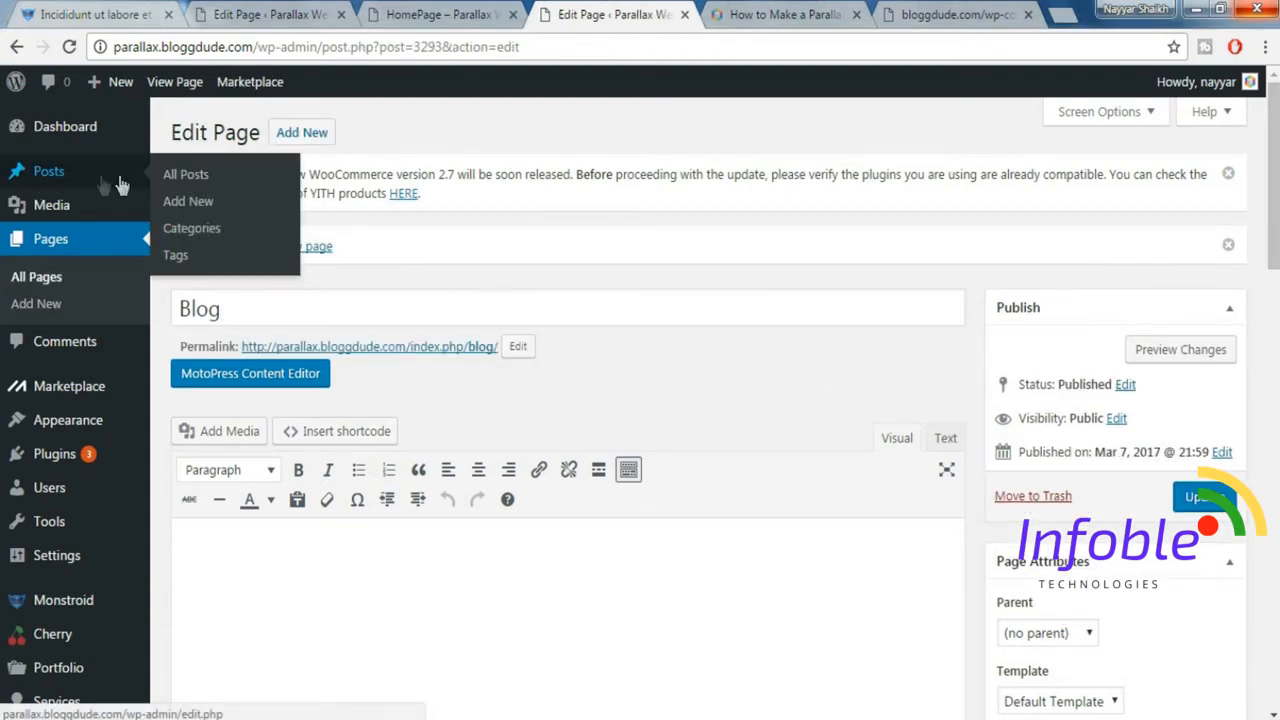
{"action": "left_click", "coordinate": [193, 203]}
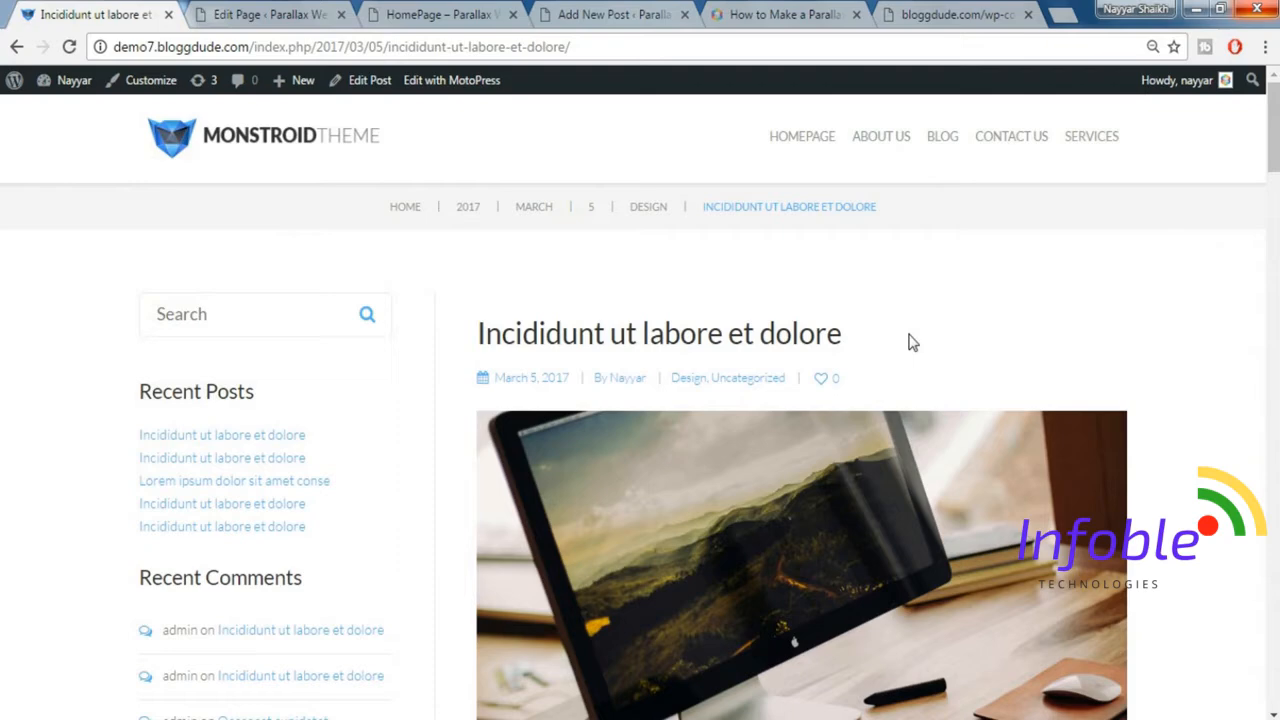
{"action": "left_click_drag", "start_coordinate": [909, 340], "coordinate": [477, 321]}
{"action": "key", "text": "ctrl+c"}
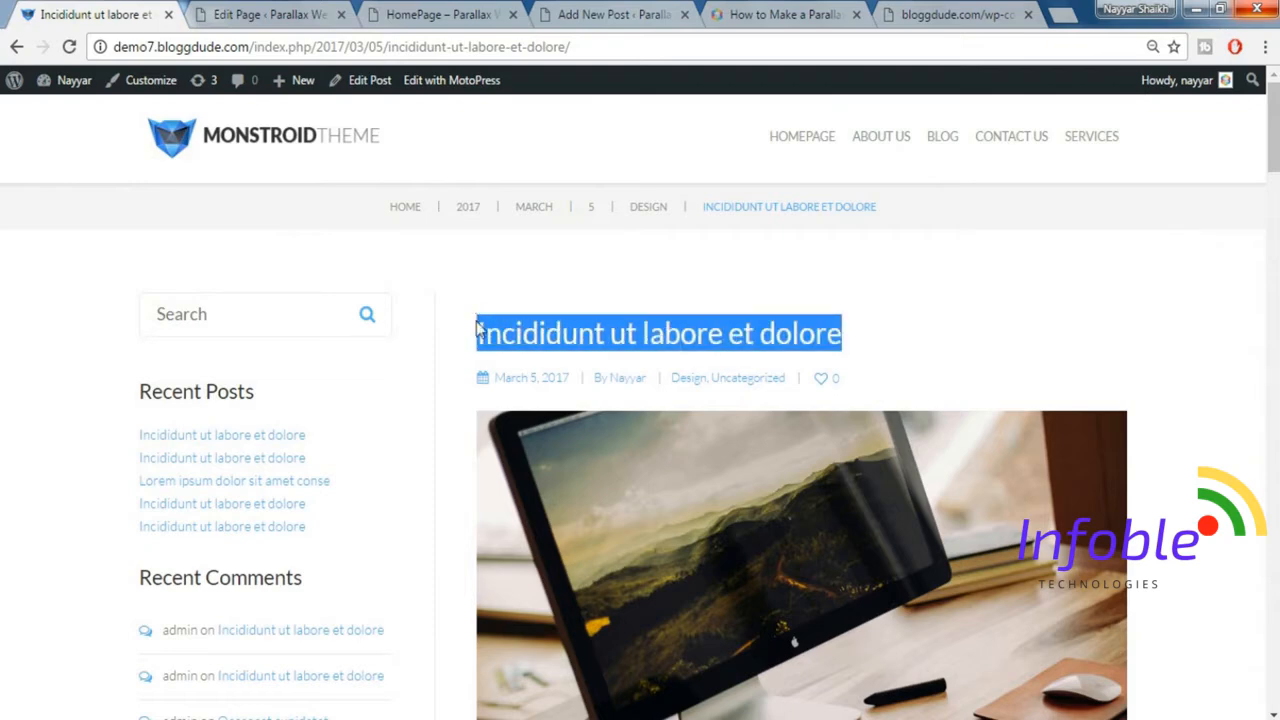
{"action": "left_click", "coordinate": [438, 12]}
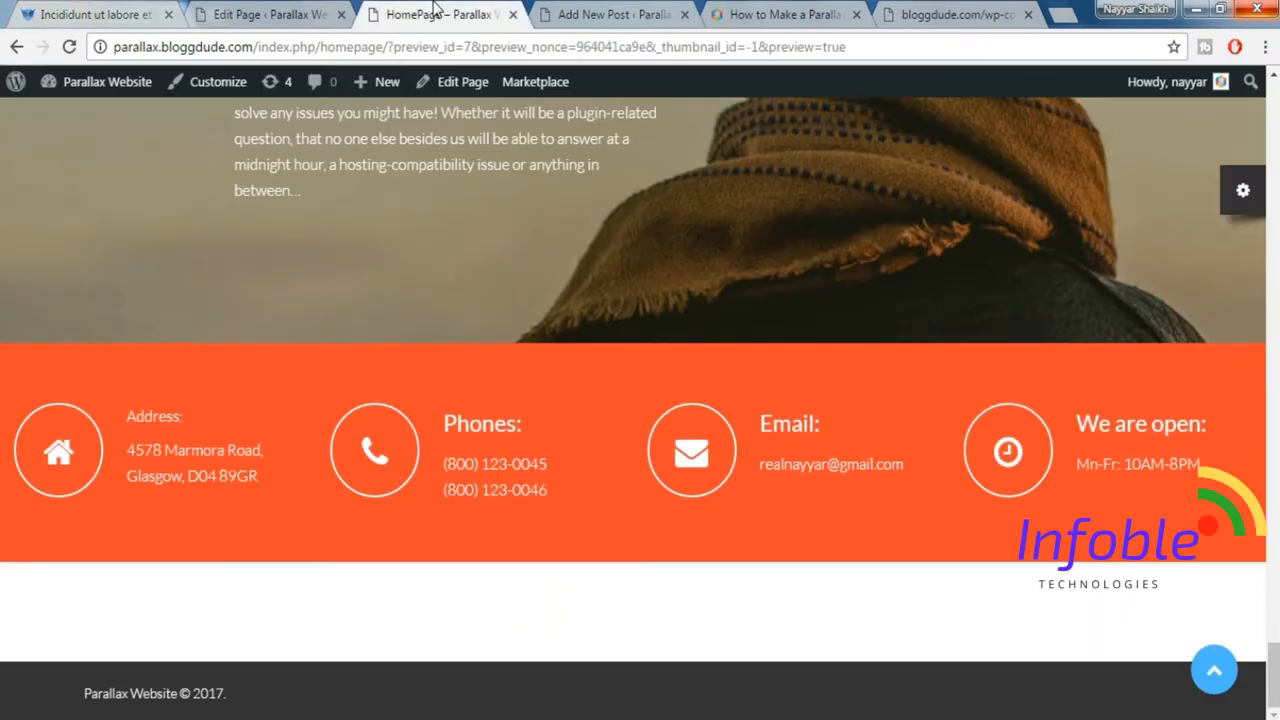
{"action": "left_click", "coordinate": [618, 15]}
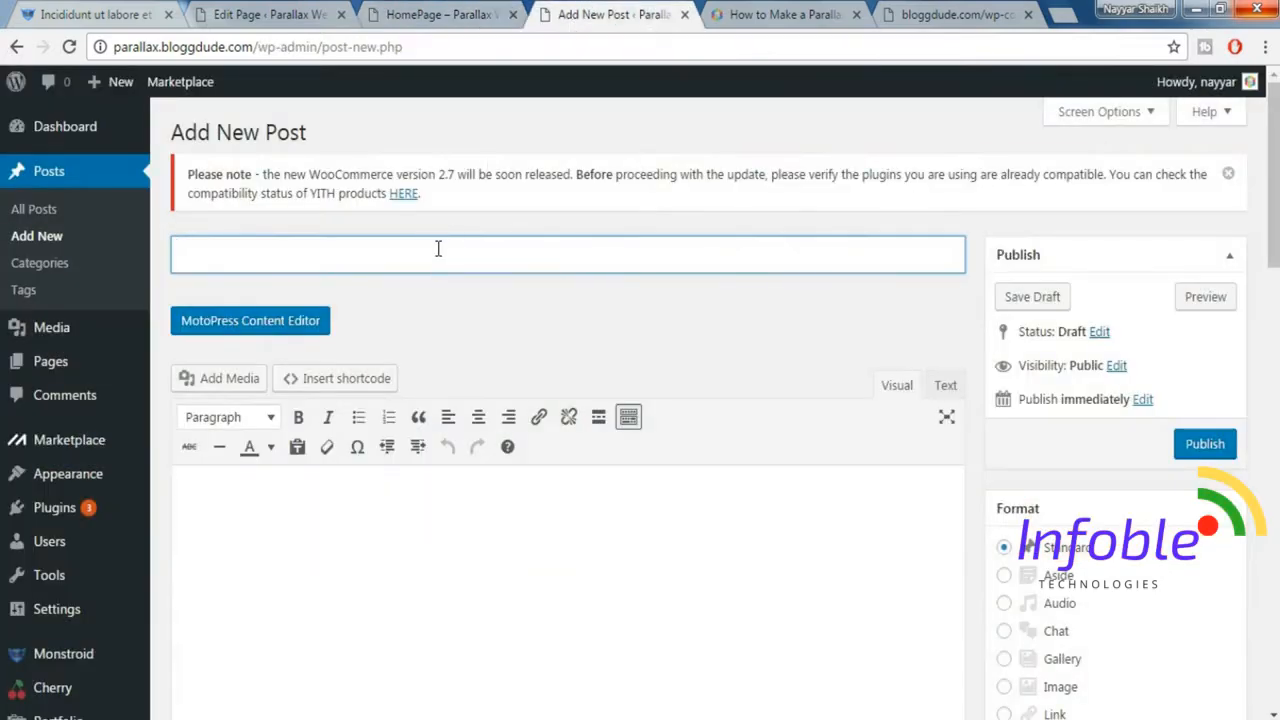
{"action": "key", "text": "ctrl+v"}
Copy the demo post's first body paragraph, below its image, into the new post's content.
{"action": "scroll", "coordinate": [902, 304], "scroll_direction": "down", "scroll_amount": 5}
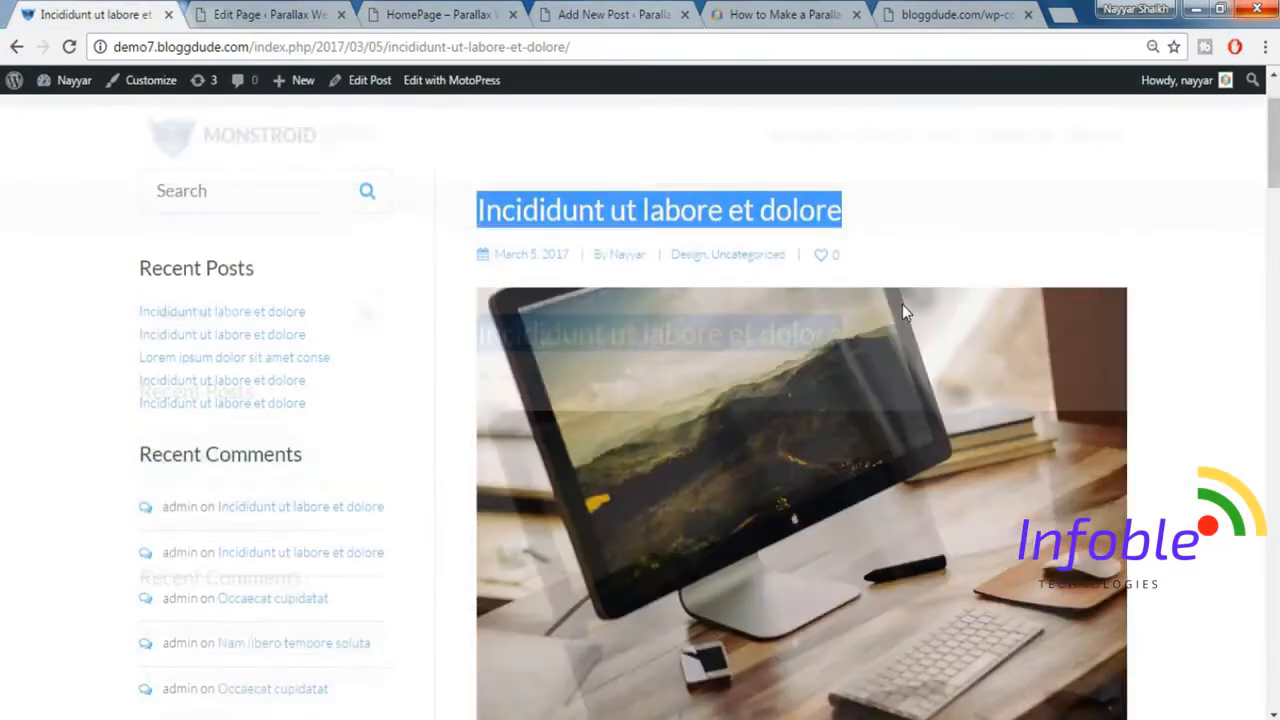
{"action": "scroll", "coordinate": [519, 467], "scroll_direction": "down", "scroll_amount": 2}
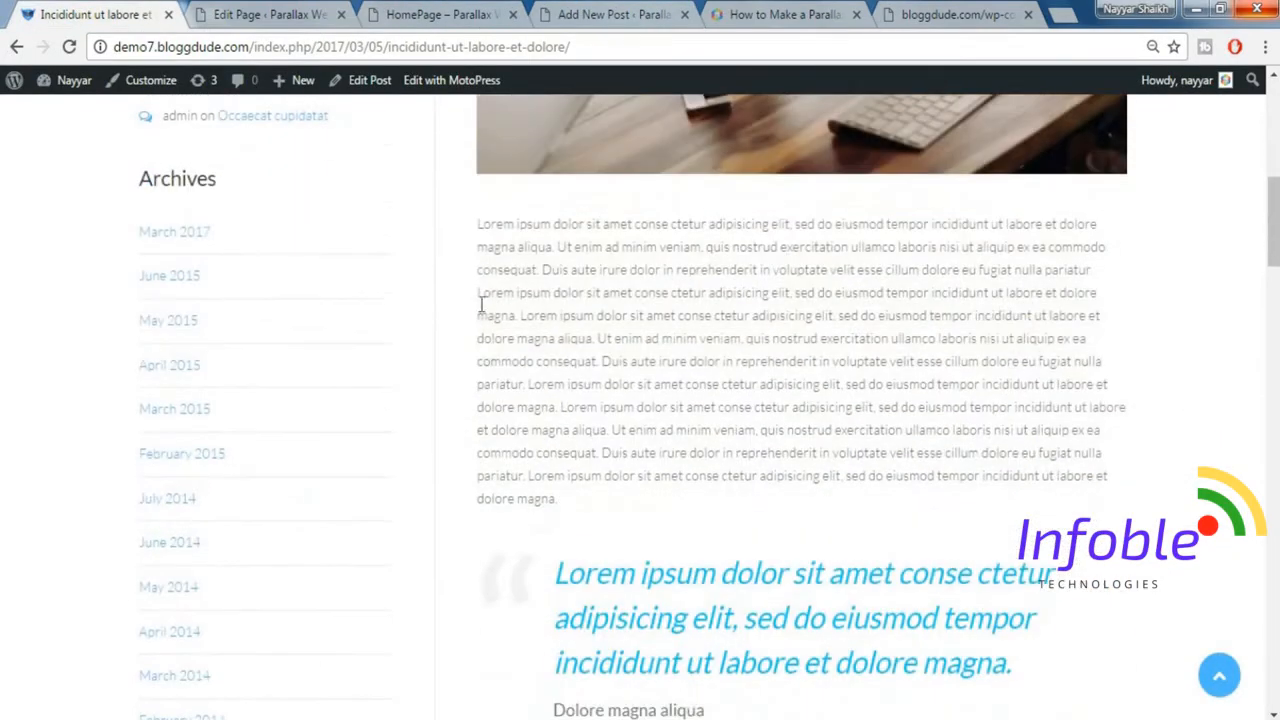
{"action": "left_click_drag", "start_coordinate": [476, 222], "coordinate": [635, 498]}
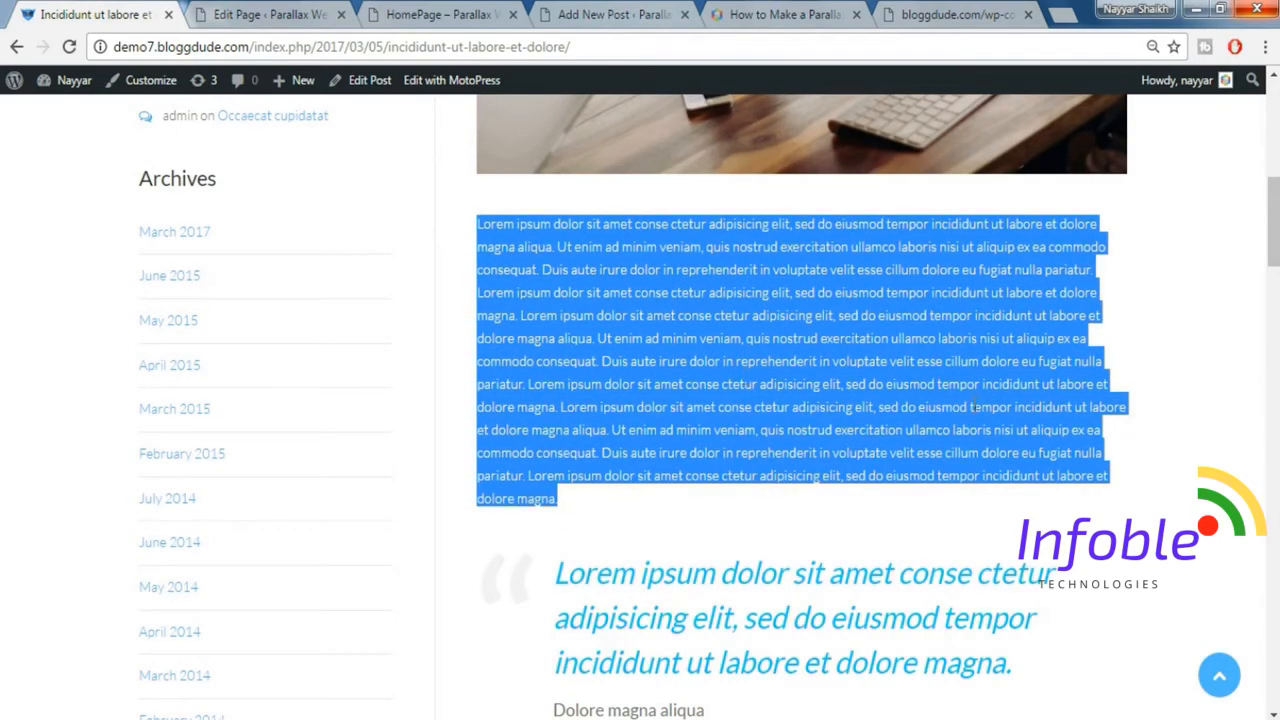
{"action": "left_click", "coordinate": [443, 12]}
{"action": "left_click", "coordinate": [612, 14]}
{"action": "left_click", "coordinate": [423, 512]}
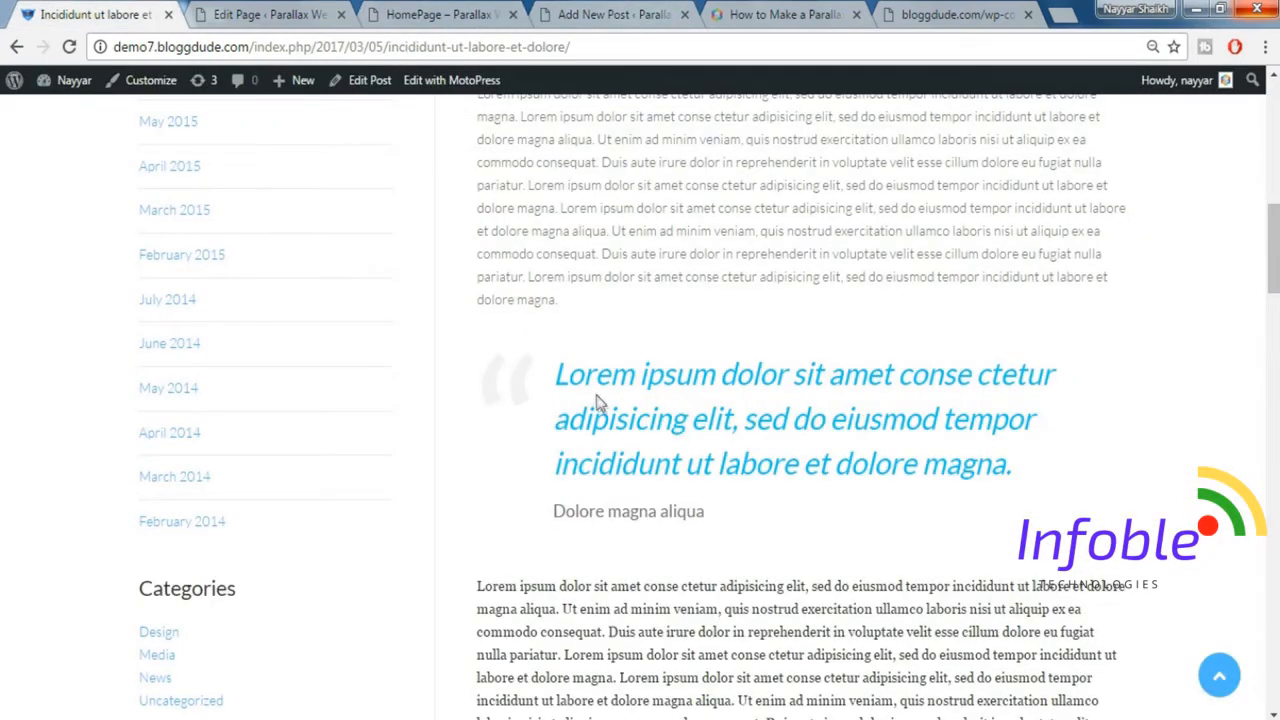
Place the new post's browser tab beside the demo post and add the paragraph's last sentence again, separately, below the body text.
{"action": "left_click_drag", "start_coordinate": [528, 276], "coordinate": [575, 292]}
{"action": "key", "text": "ctrl+c"}
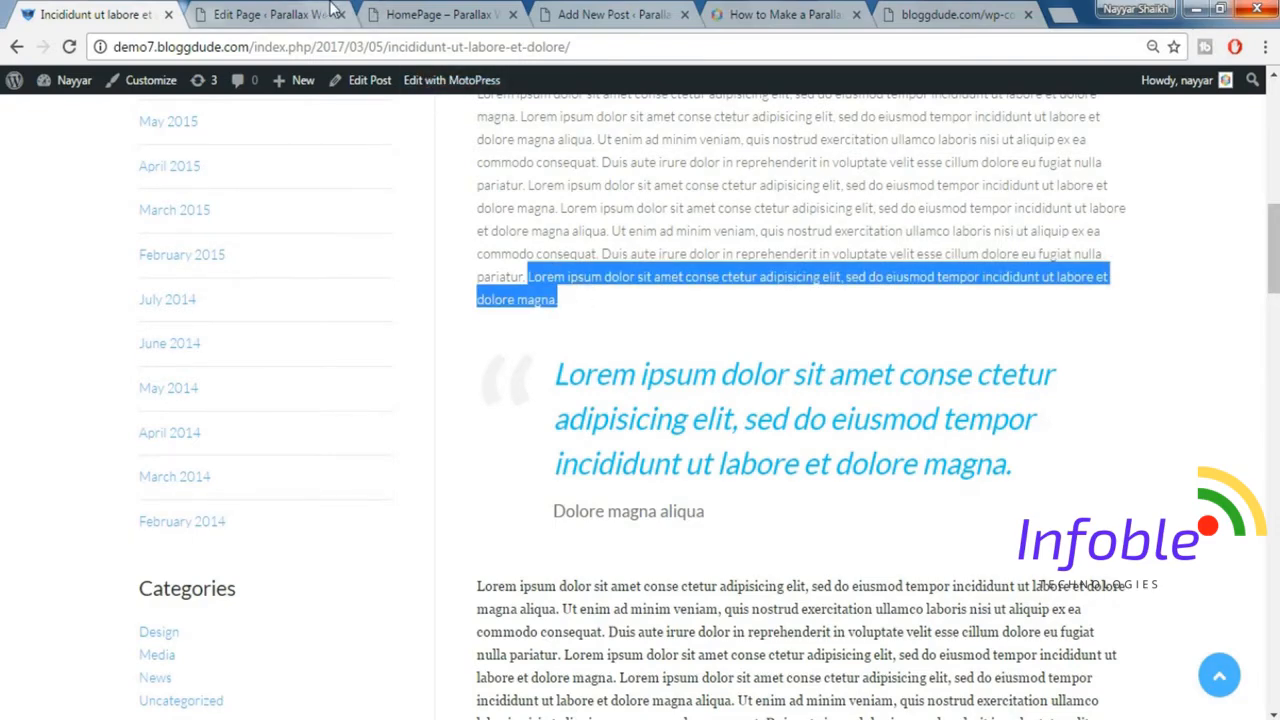
{"action": "left_click", "coordinate": [275, 14]}
{"action": "left_click", "coordinate": [440, 14]}
{"action": "left_click_drag", "start_coordinate": [610, 14], "coordinate": [268, 10]}
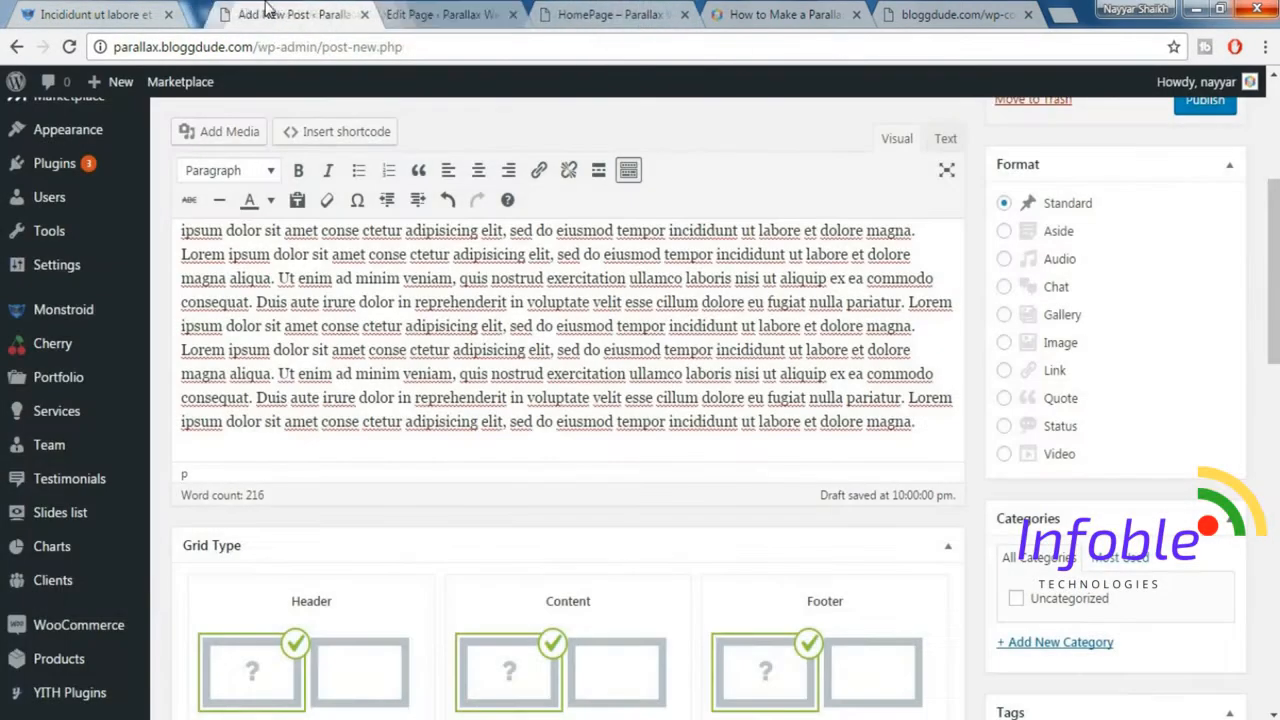
{"action": "key", "text": "Return"}
{"action": "key", "text": "Return"}
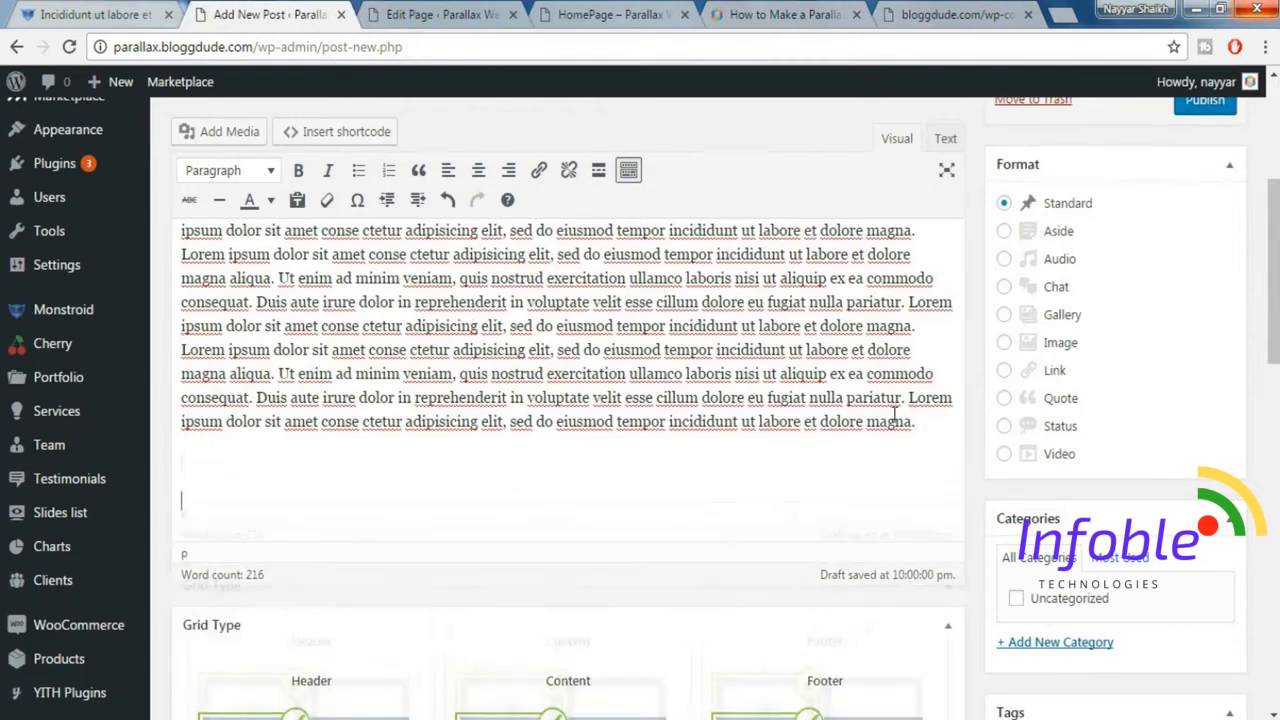
{"action": "key", "text": "ctrl+v"}
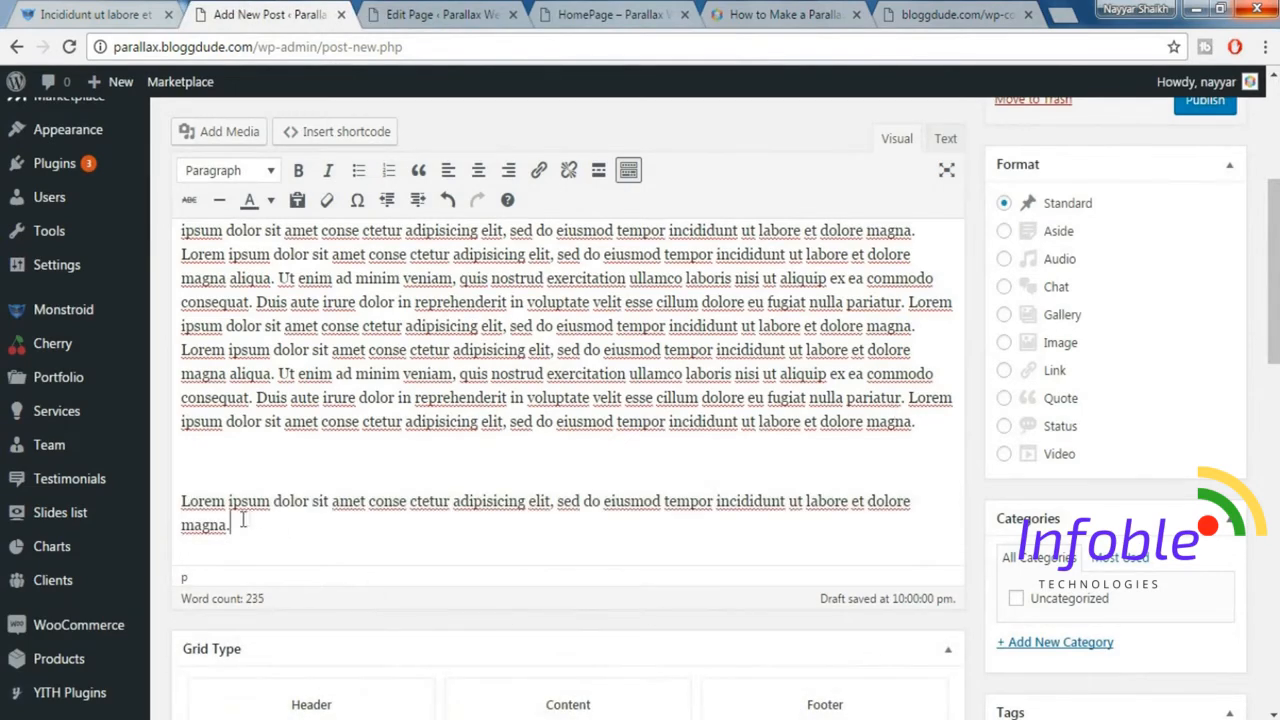
Turn the separate Lorem ipsum sentence into a blockquote and compare it with the demo post's quote.
{"action": "left_click_drag", "start_coordinate": [236, 527], "coordinate": [181, 505]}
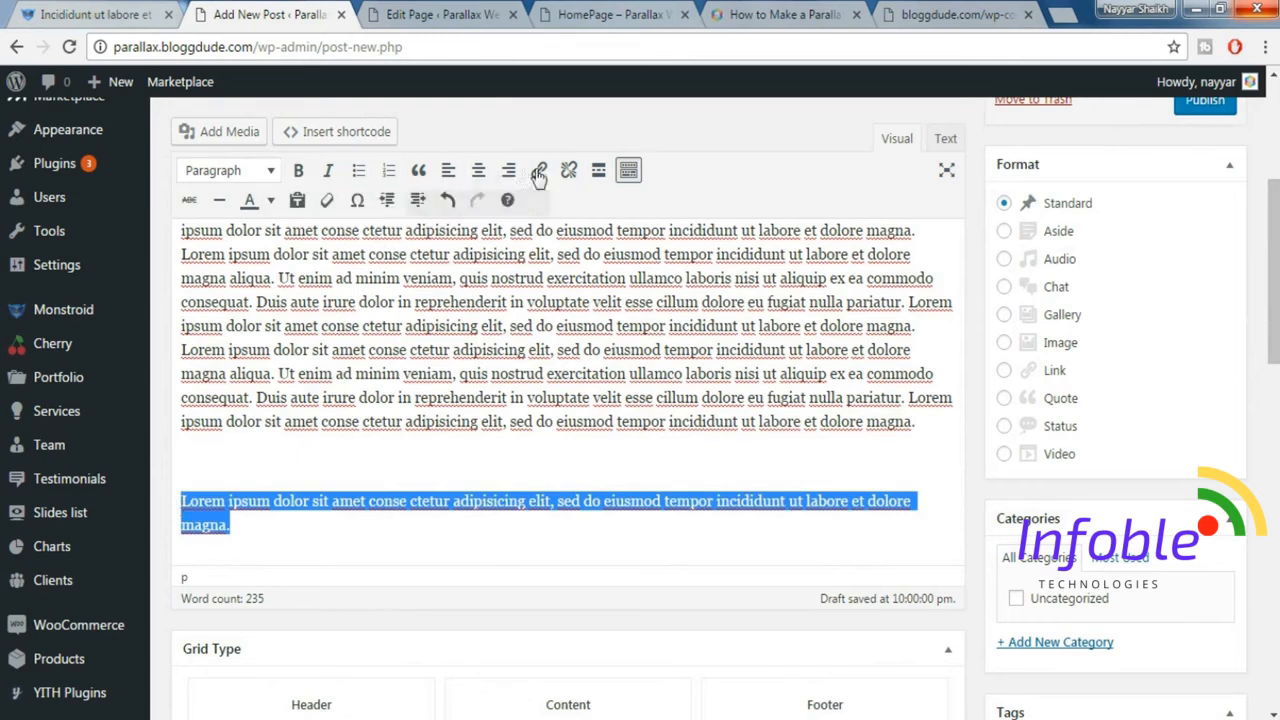
{"action": "left_click", "coordinate": [418, 171]}
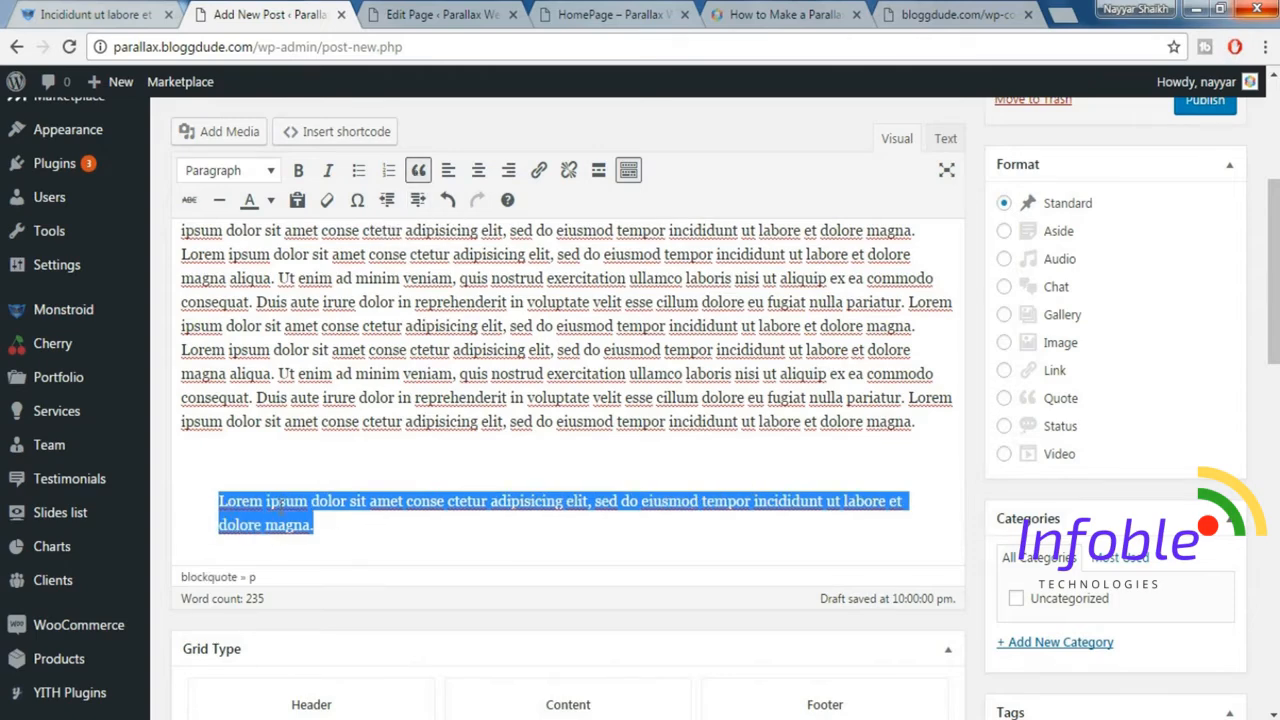
{"action": "left_click", "coordinate": [95, 15]}
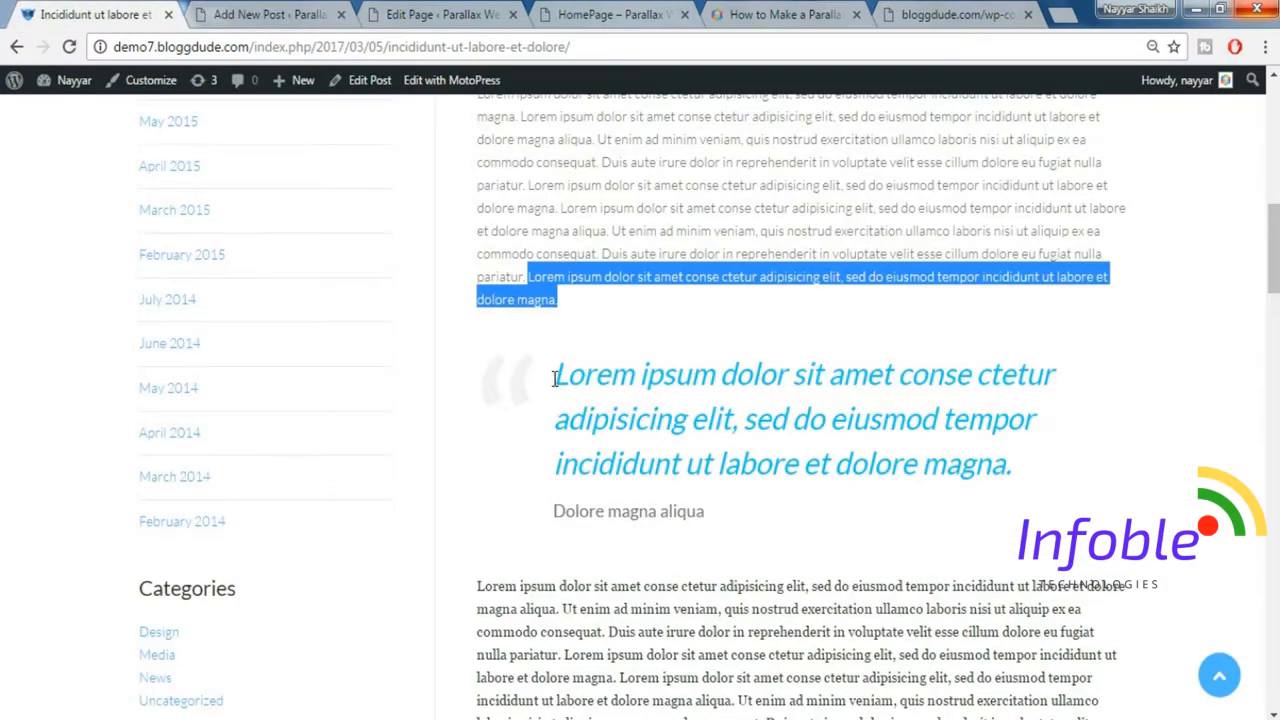
{"action": "left_click", "coordinate": [270, 12]}
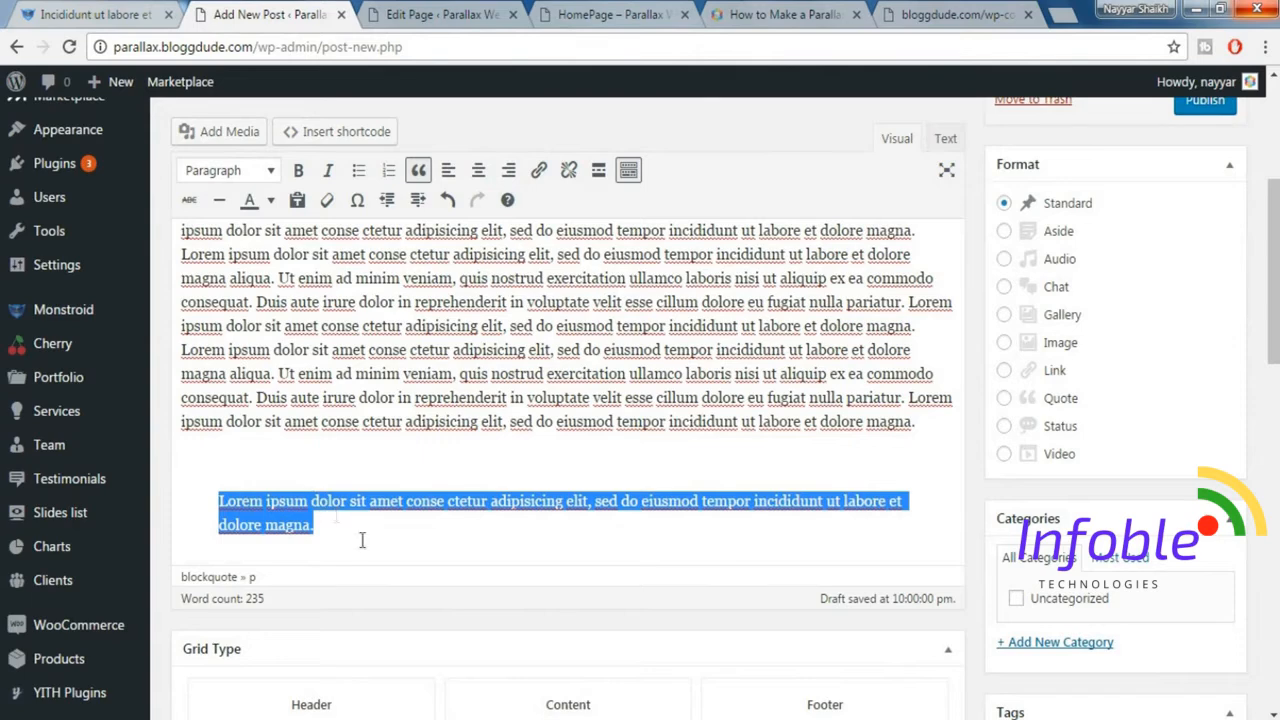
Format the blockquote sentence as Heading 4 in italics with a light blue text color.
{"action": "left_click_drag", "start_coordinate": [352, 537], "coordinate": [222, 492]}
{"action": "left_click", "coordinate": [245, 172]}
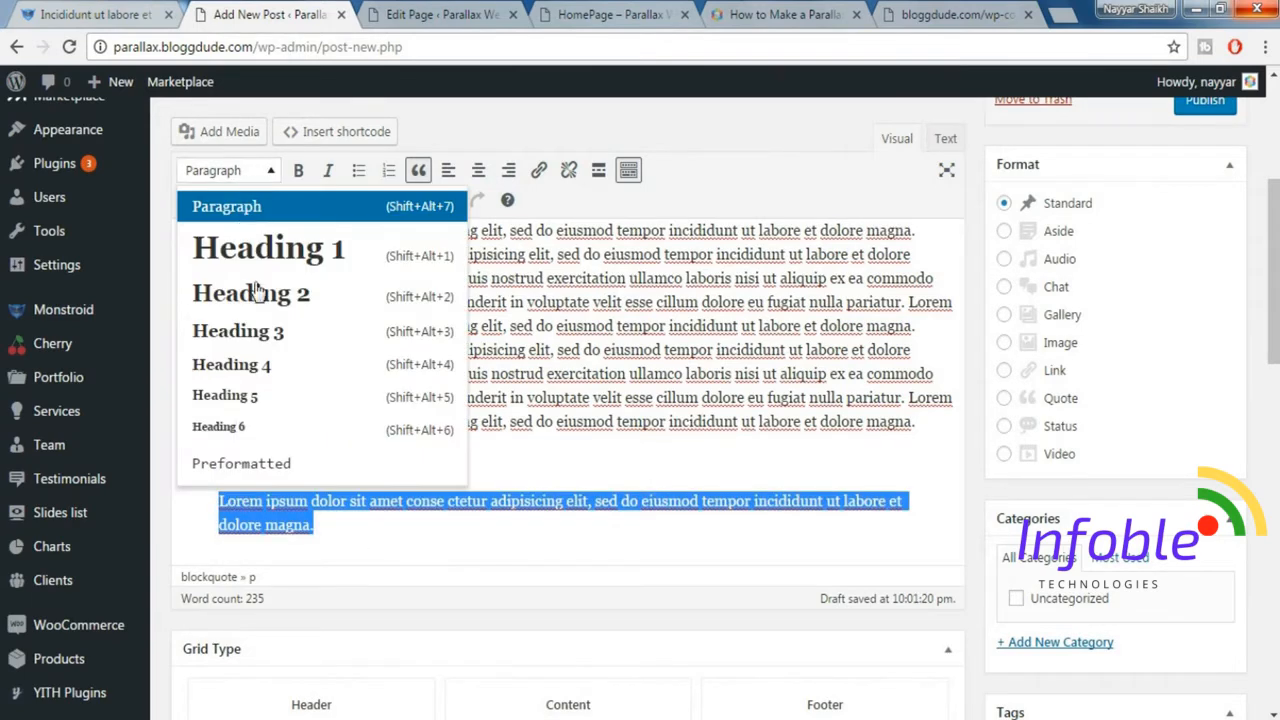
{"action": "left_click", "coordinate": [265, 368]}
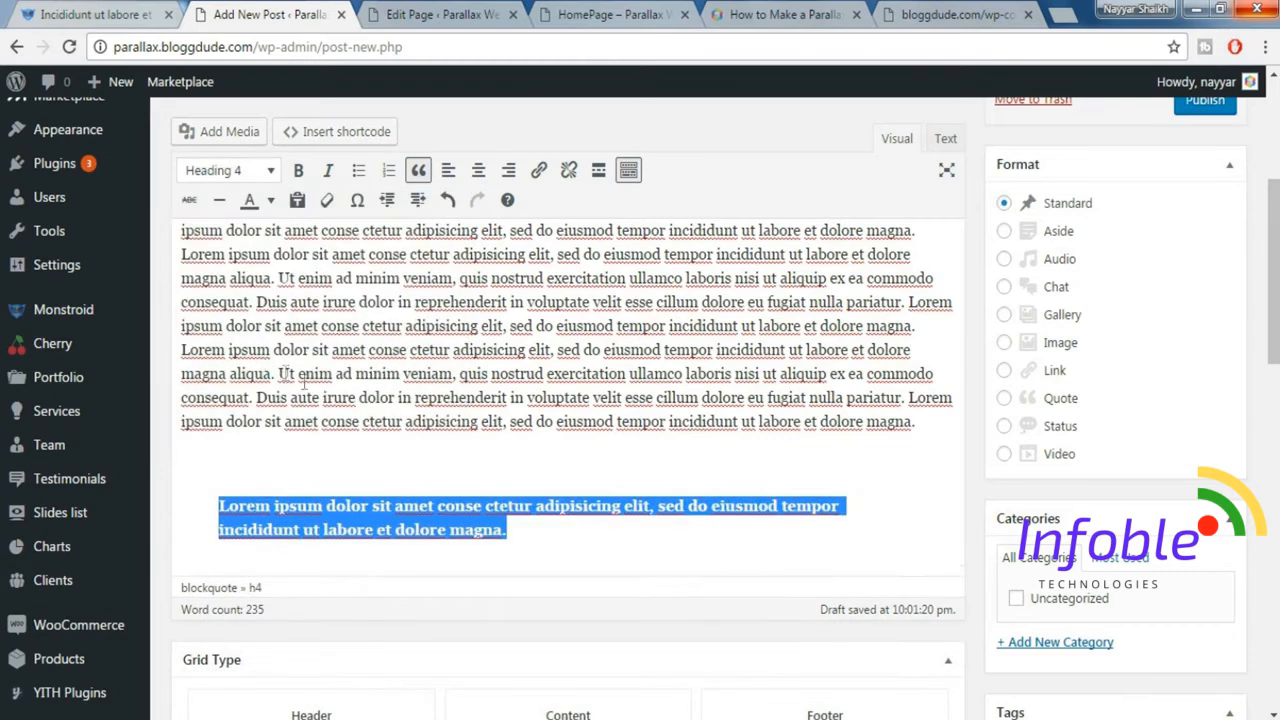
{"action": "left_click", "coordinate": [329, 175]}
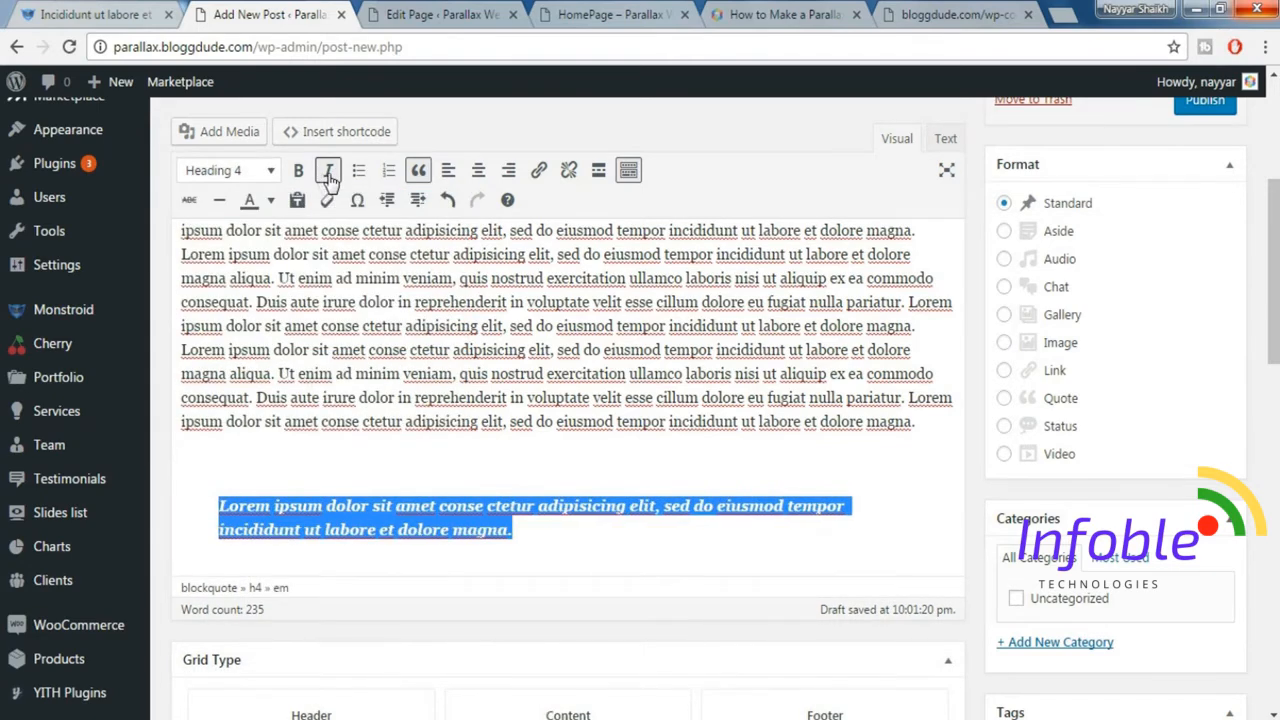
{"action": "left_click", "coordinate": [270, 201]}
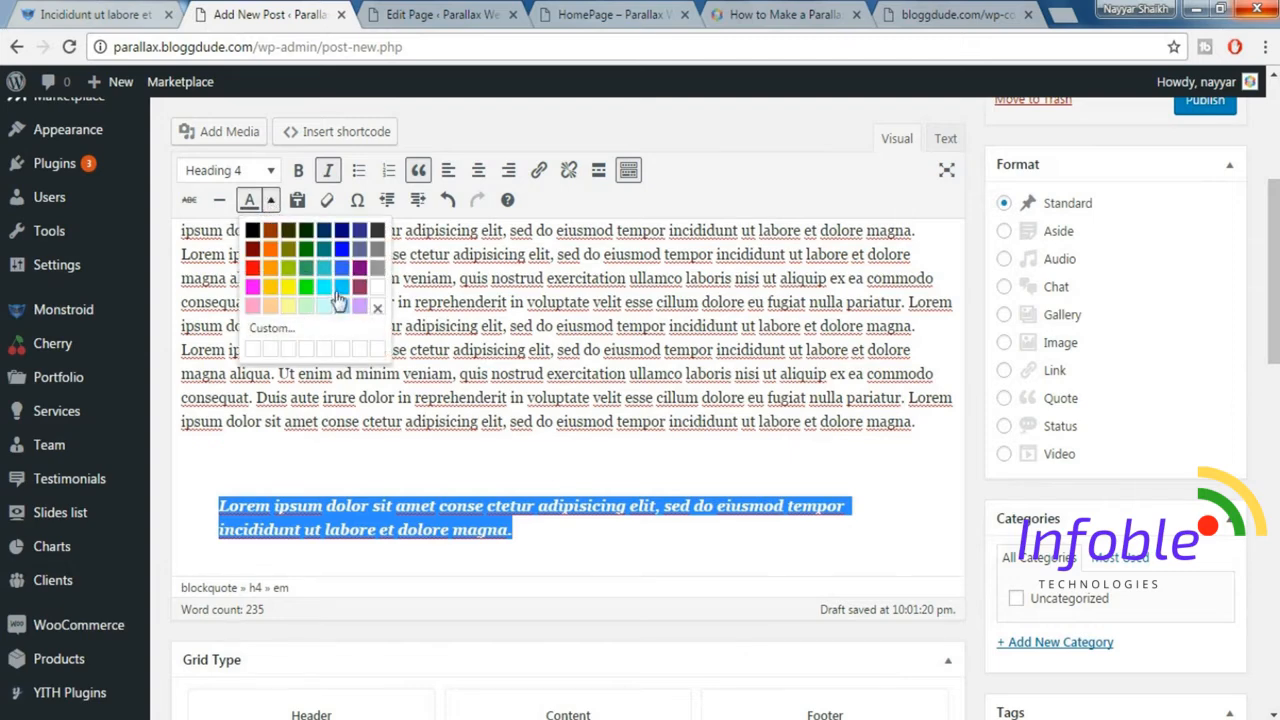
{"action": "left_click", "coordinate": [340, 289]}
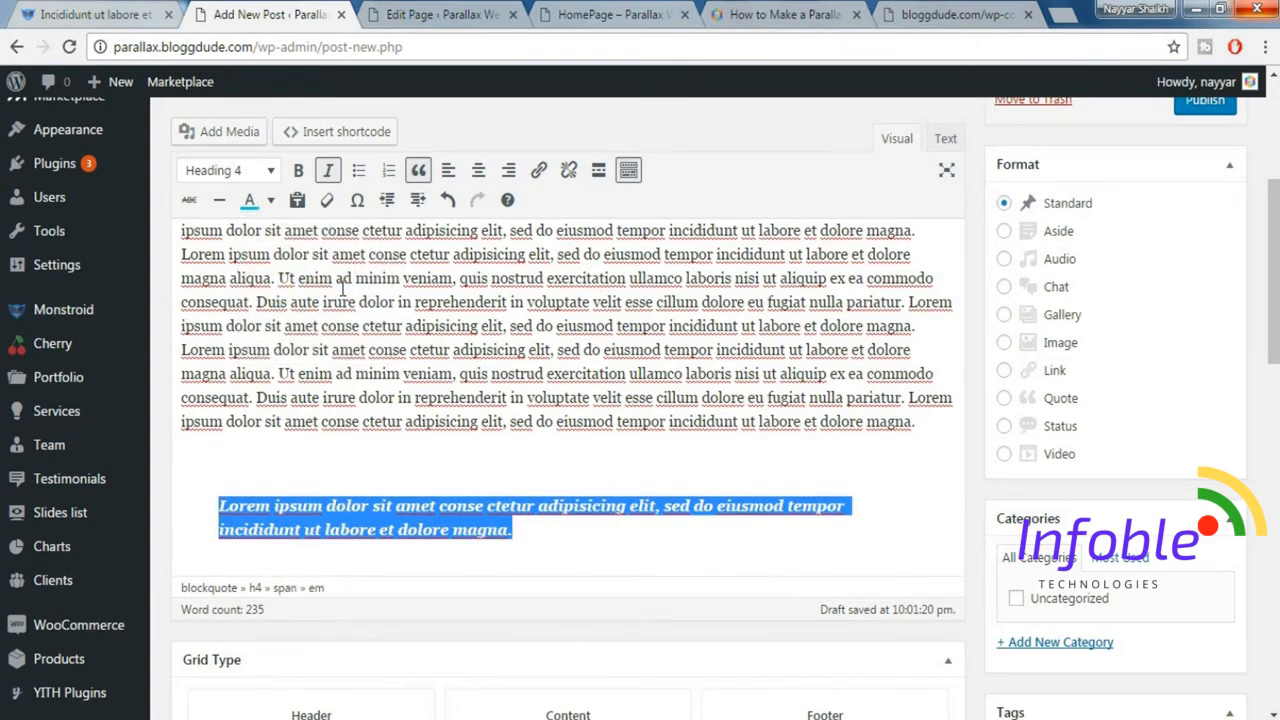
{"action": "left_click", "coordinate": [596, 526]}
Add the line "Dolore magna aliqua" from the demo post under the blue quote sentence, followed by a new line.
{"action": "left_click", "coordinate": [150, 14]}
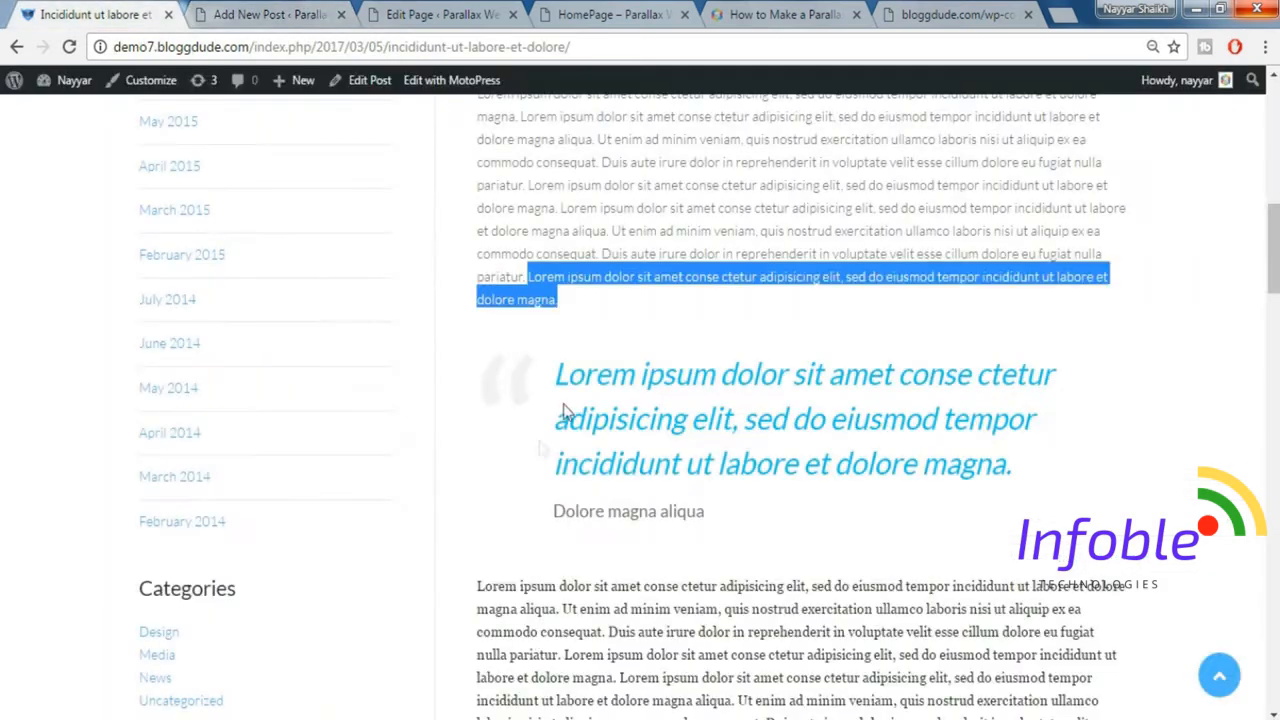
{"action": "left_click_drag", "start_coordinate": [553, 514], "coordinate": [705, 512]}
{"action": "key", "text": "ctrl+c"}
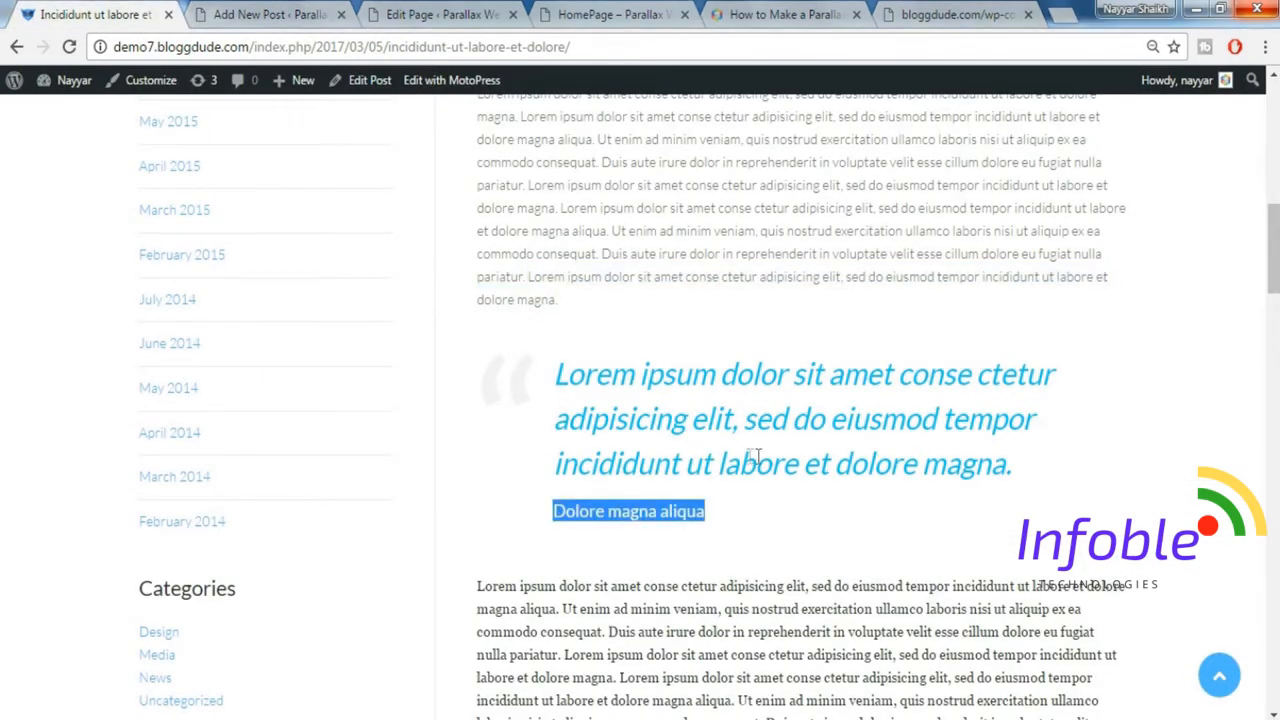
{"action": "left_click", "coordinate": [270, 14]}
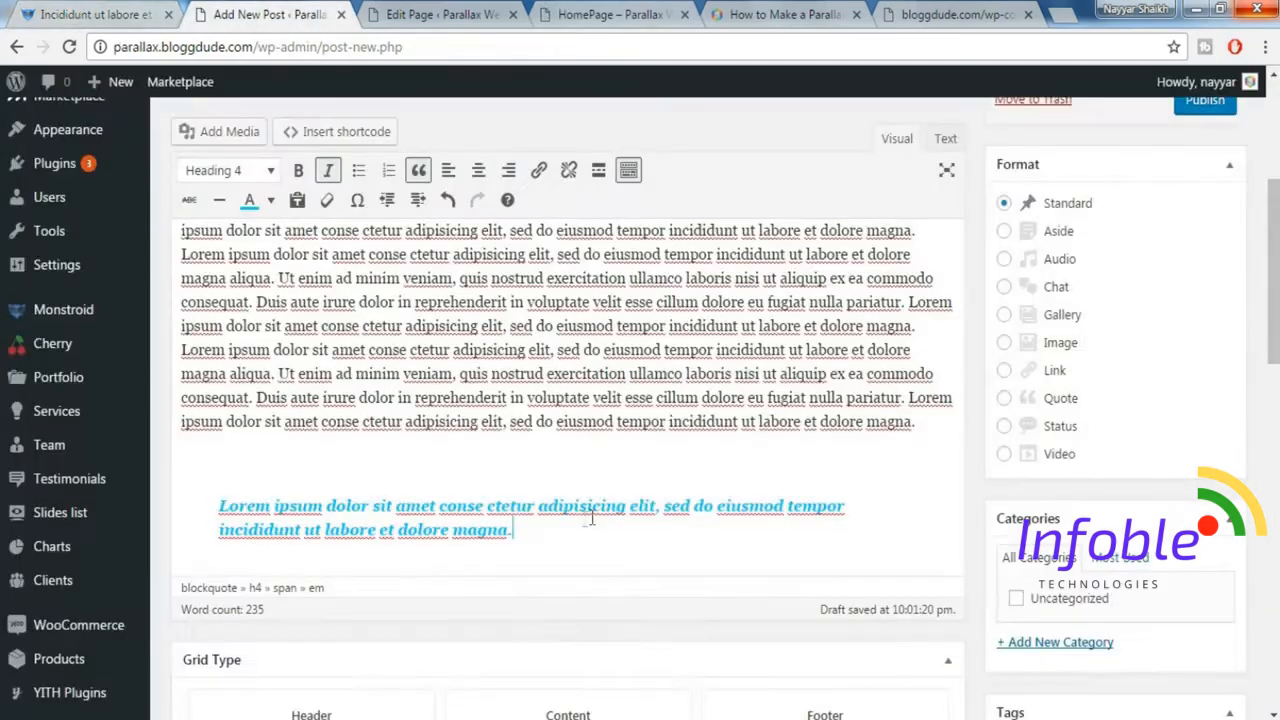
{"action": "key", "text": "Return"}
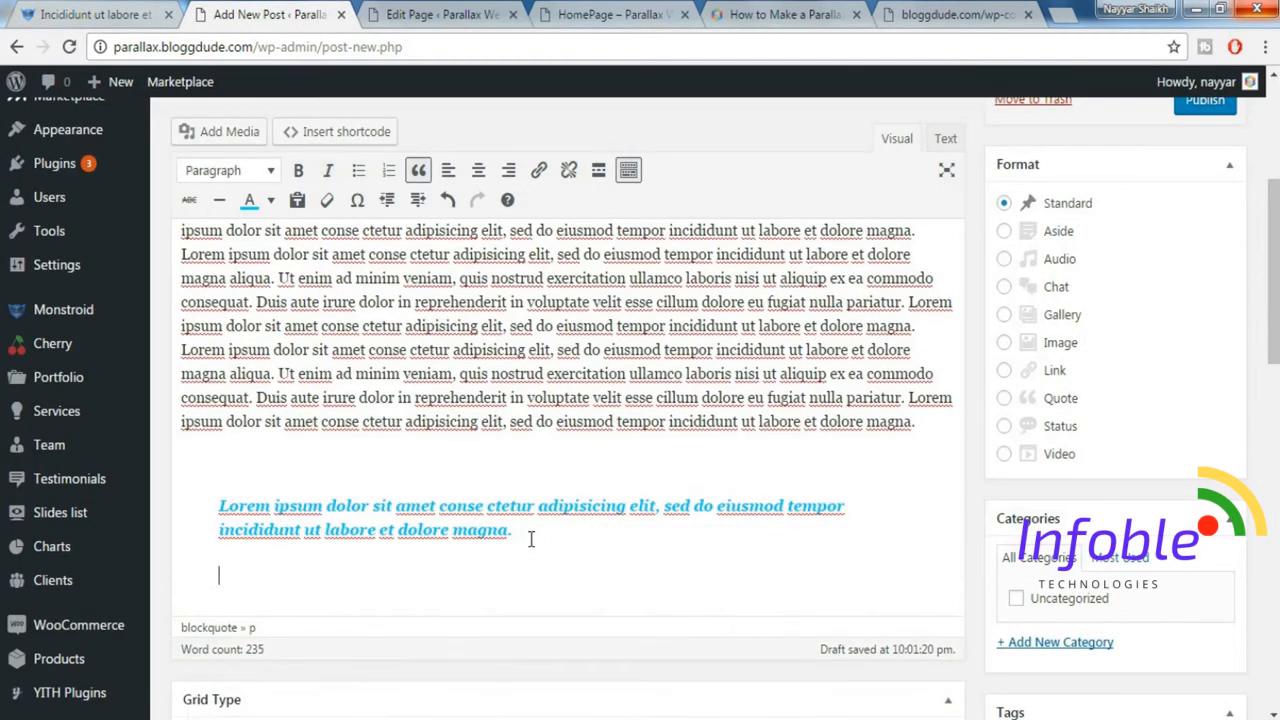
{"action": "key", "text": "ctrl+v"}
{"action": "key", "text": "Return"}
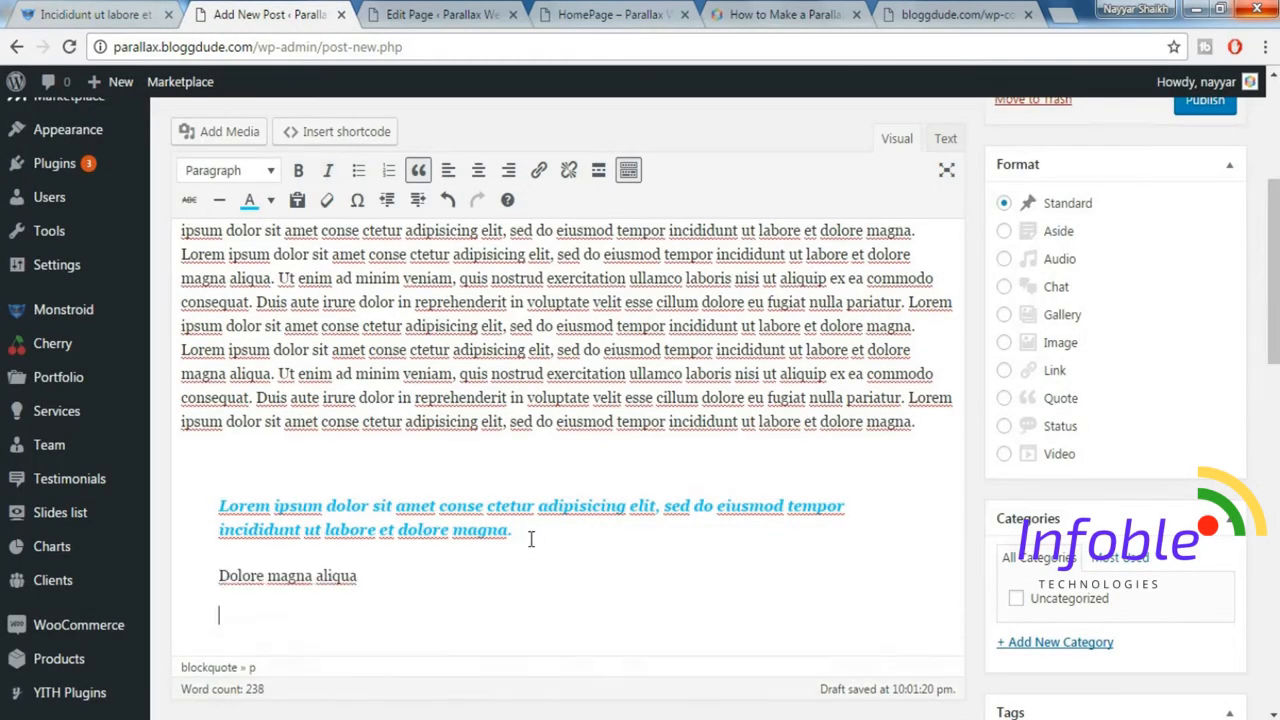
Copy the demo post's paragraph that follows the quote and paste it below the blockquote in the new post.
{"action": "left_click", "coordinate": [63, 14]}
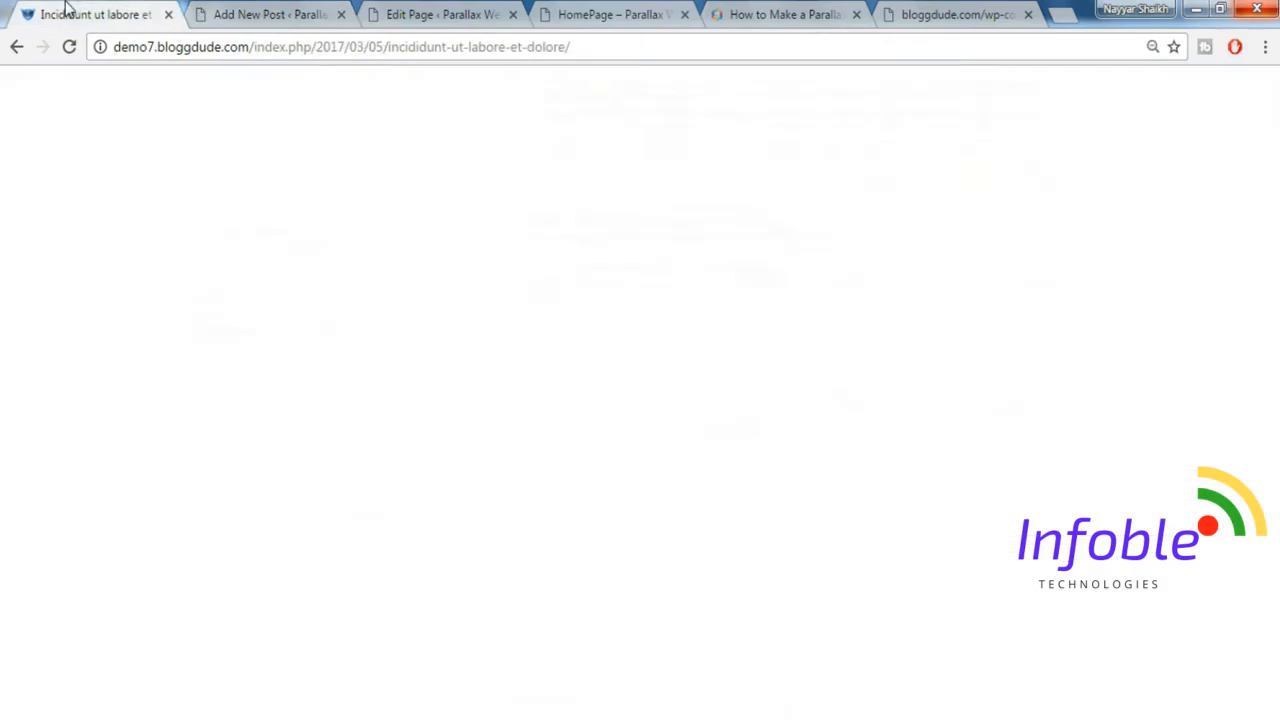
{"action": "scroll", "coordinate": [558, 462], "scroll_direction": "down", "scroll_amount": 3}
{"action": "left_click_drag", "start_coordinate": [476, 288], "coordinate": [969, 553]}
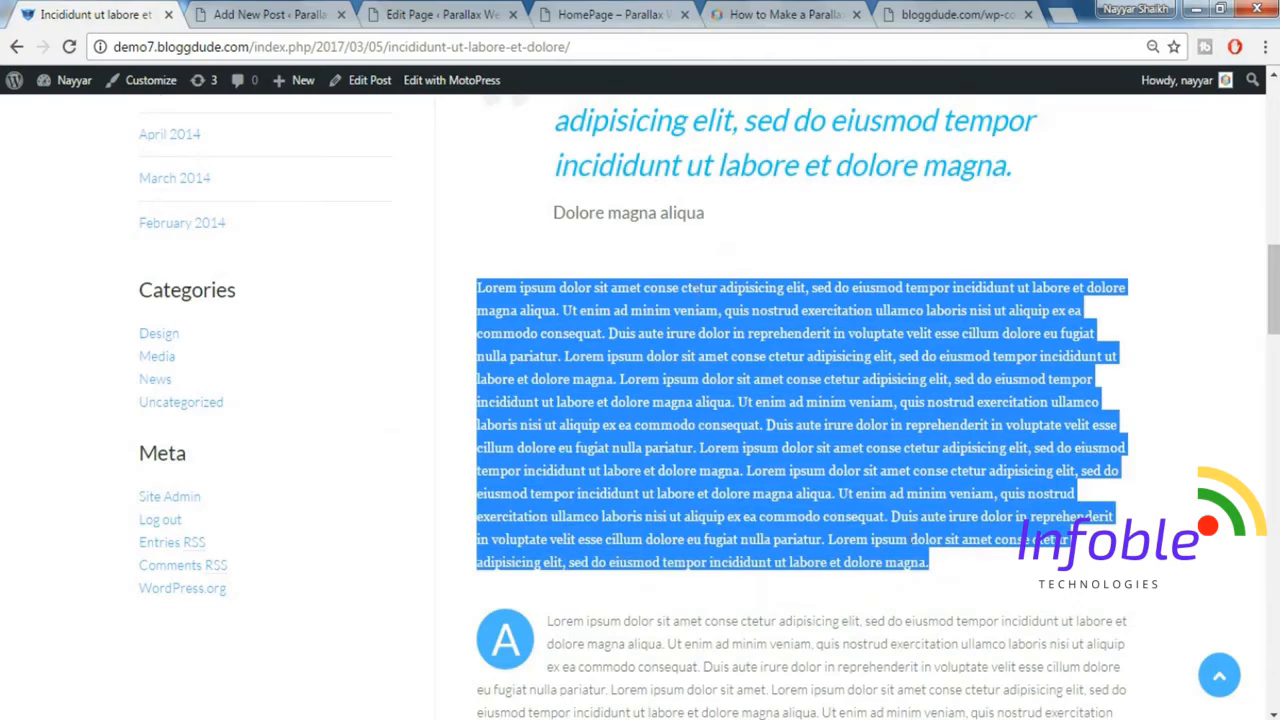
{"action": "key", "text": "ctrl+c"}
{"action": "left_click", "coordinate": [268, 14]}
{"action": "key", "text": "ctrl+v"}
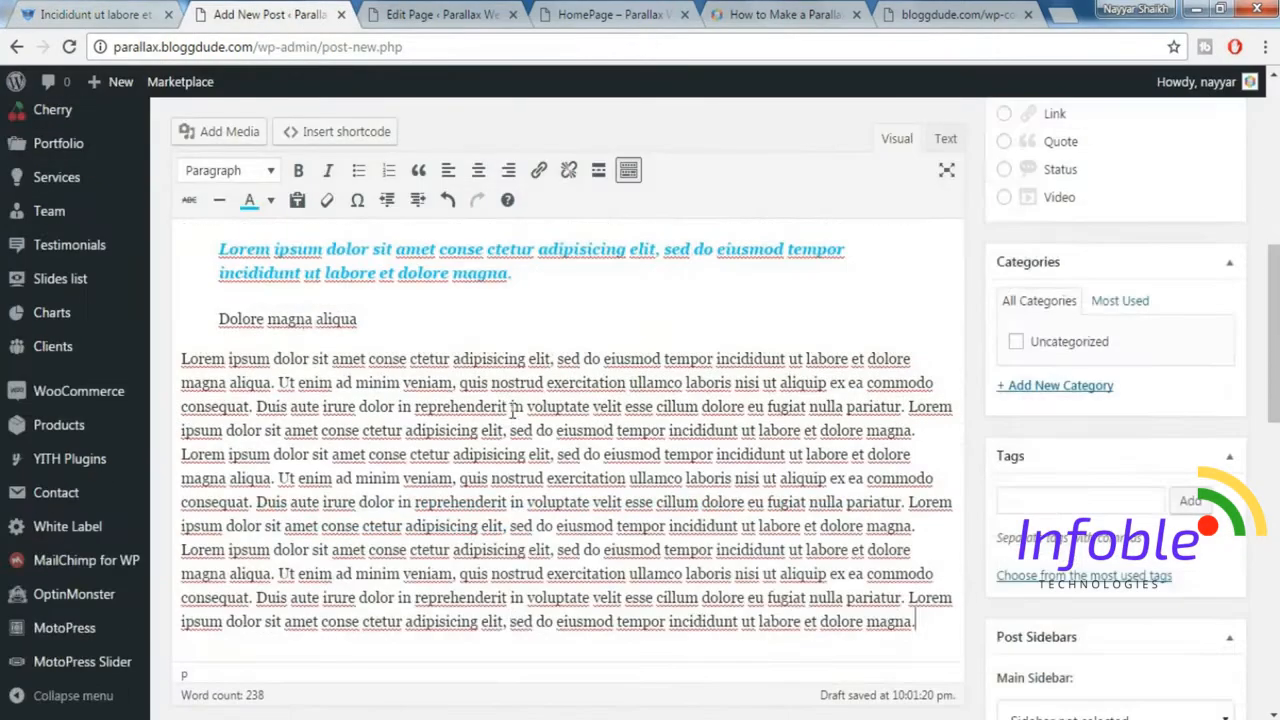
{"action": "scroll", "coordinate": [515, 410], "scroll_direction": "down", "scroll_amount": 2}
Copy the demo post's paragraph beside the round letter A and paste it as a new paragraph at the end of the new post.
{"action": "key", "text": "Return"}
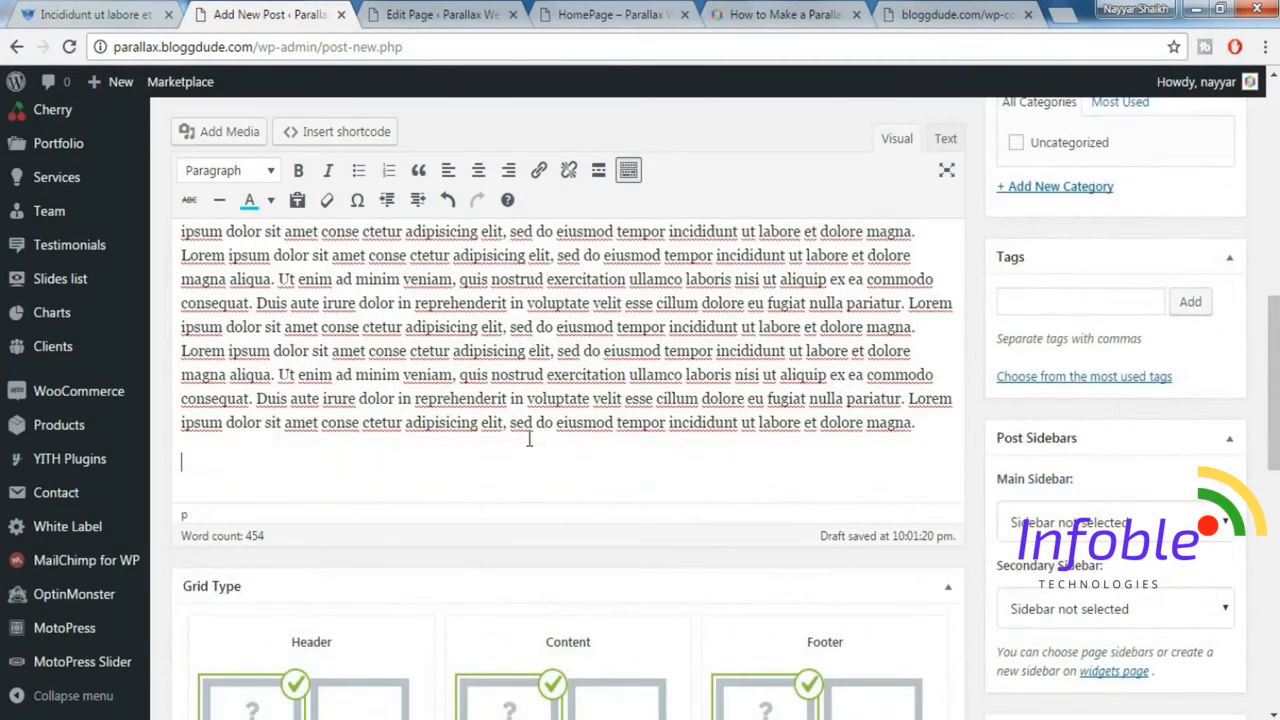
{"action": "left_click_drag", "start_coordinate": [278, 302], "coordinate": [445, 350]}
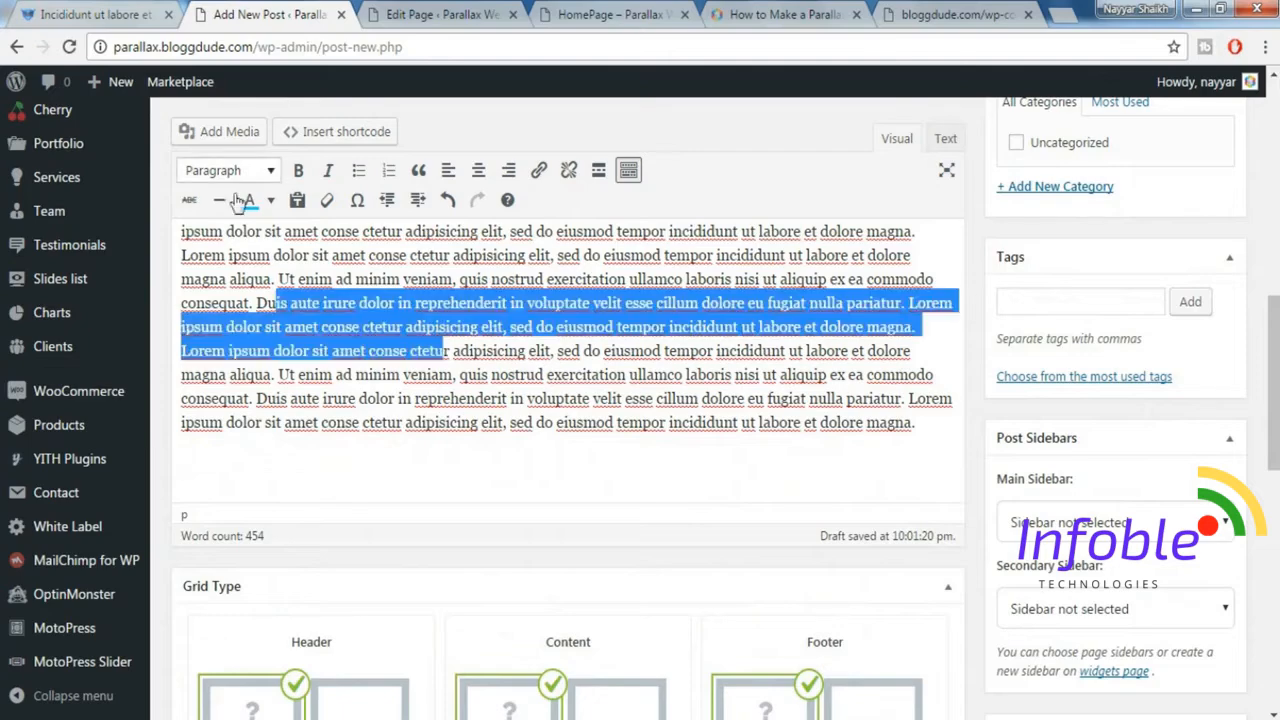
{"action": "left_click", "coordinate": [226, 457]}
{"action": "left_click", "coordinate": [58, 12]}
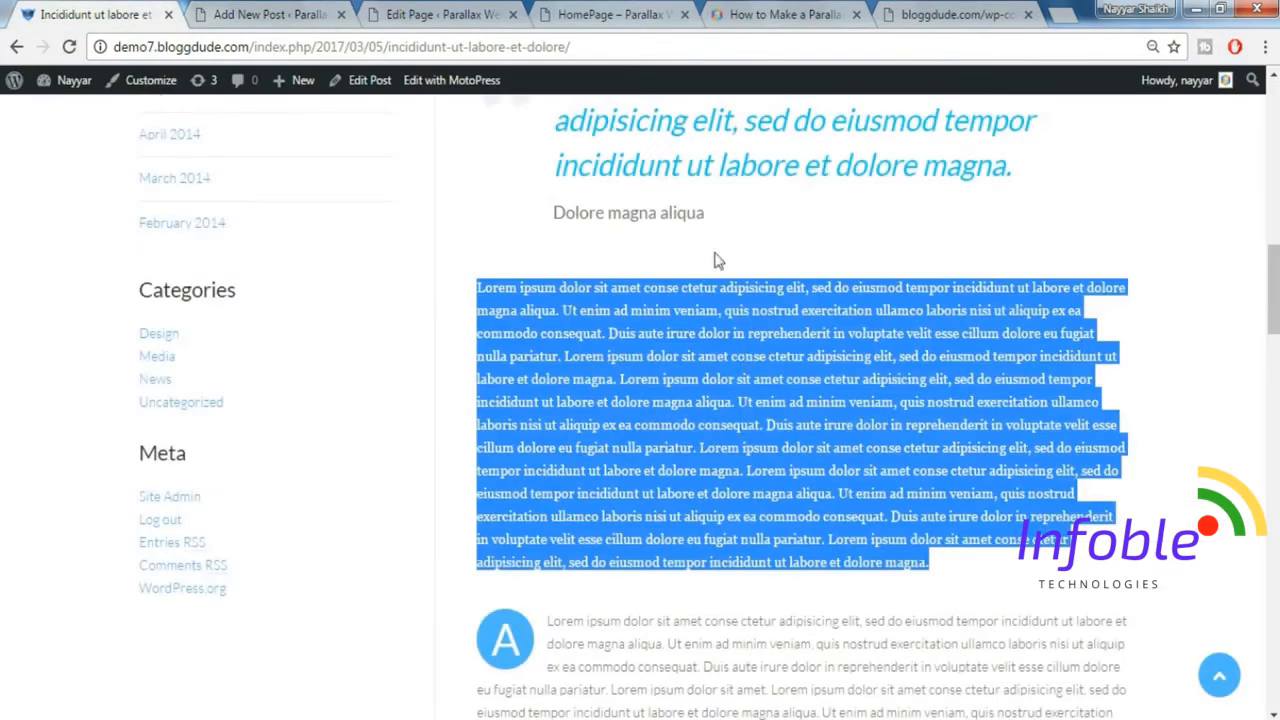
{"action": "scroll", "coordinate": [743, 374], "scroll_direction": "down", "scroll_amount": 3}
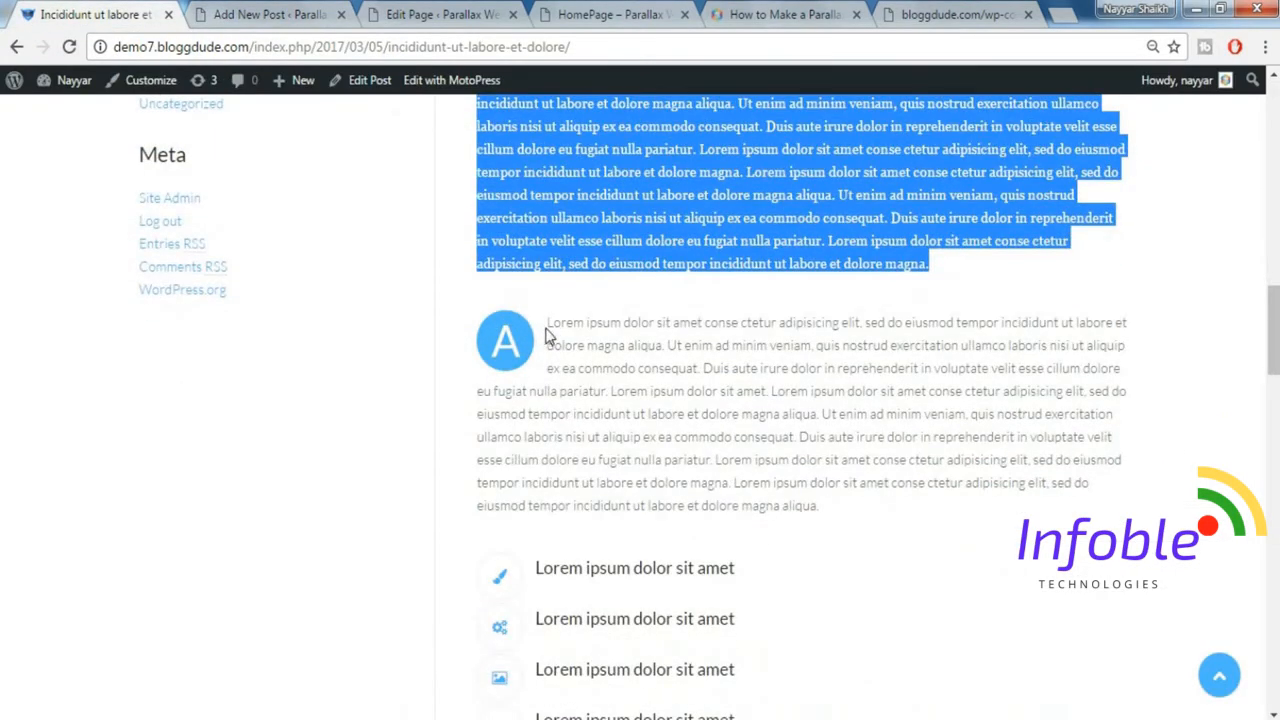
{"action": "left_click_drag", "start_coordinate": [548, 324], "coordinate": [862, 512]}
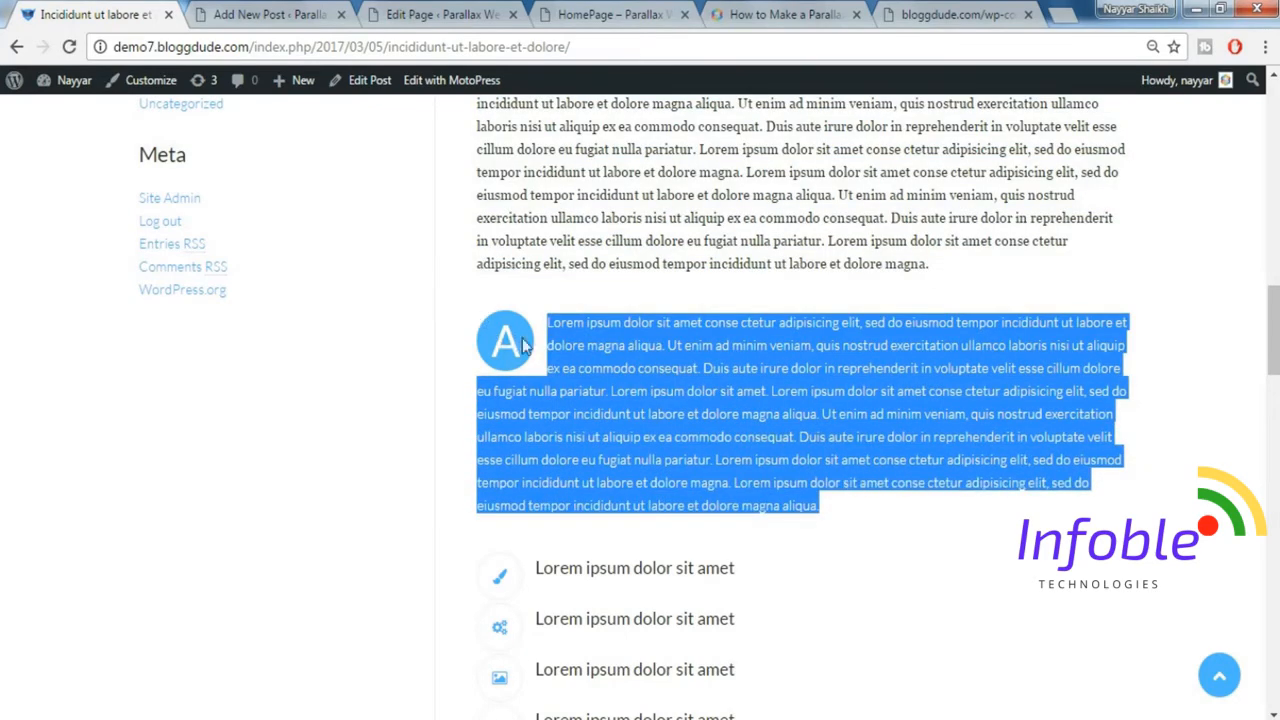
{"action": "left_click", "coordinate": [315, 16]}
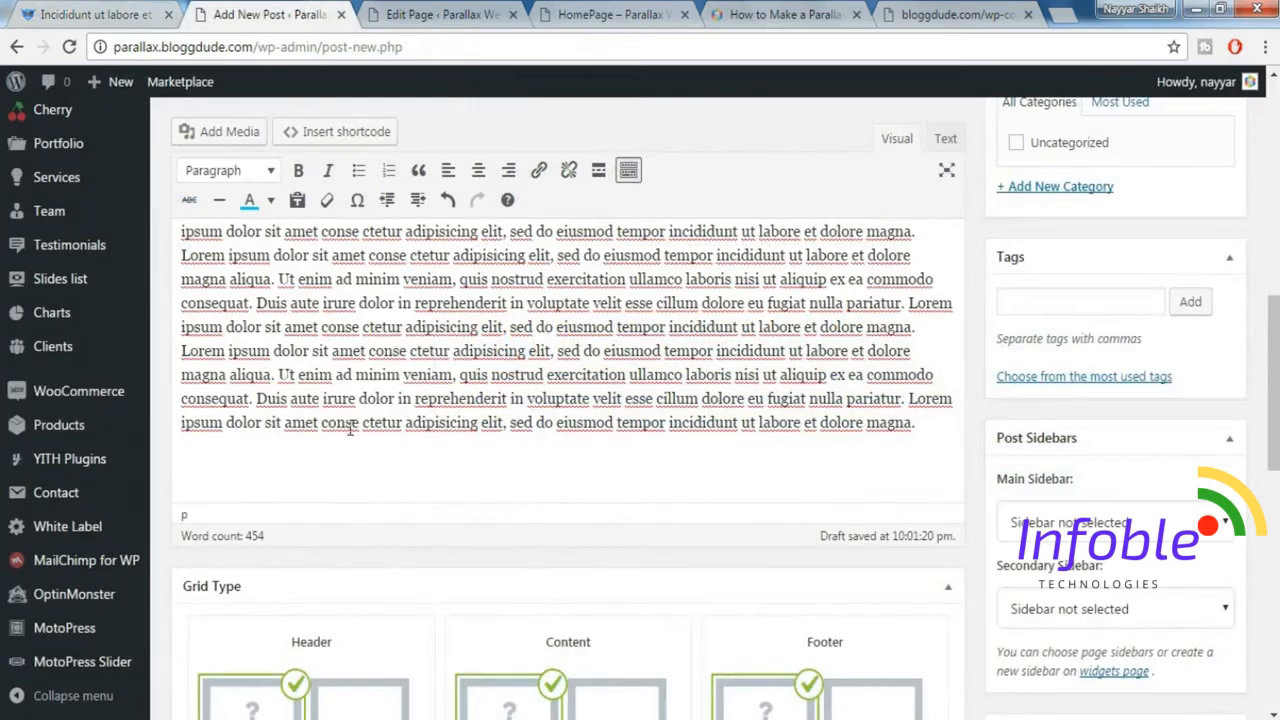
{"action": "key", "text": "ctrl+v"}
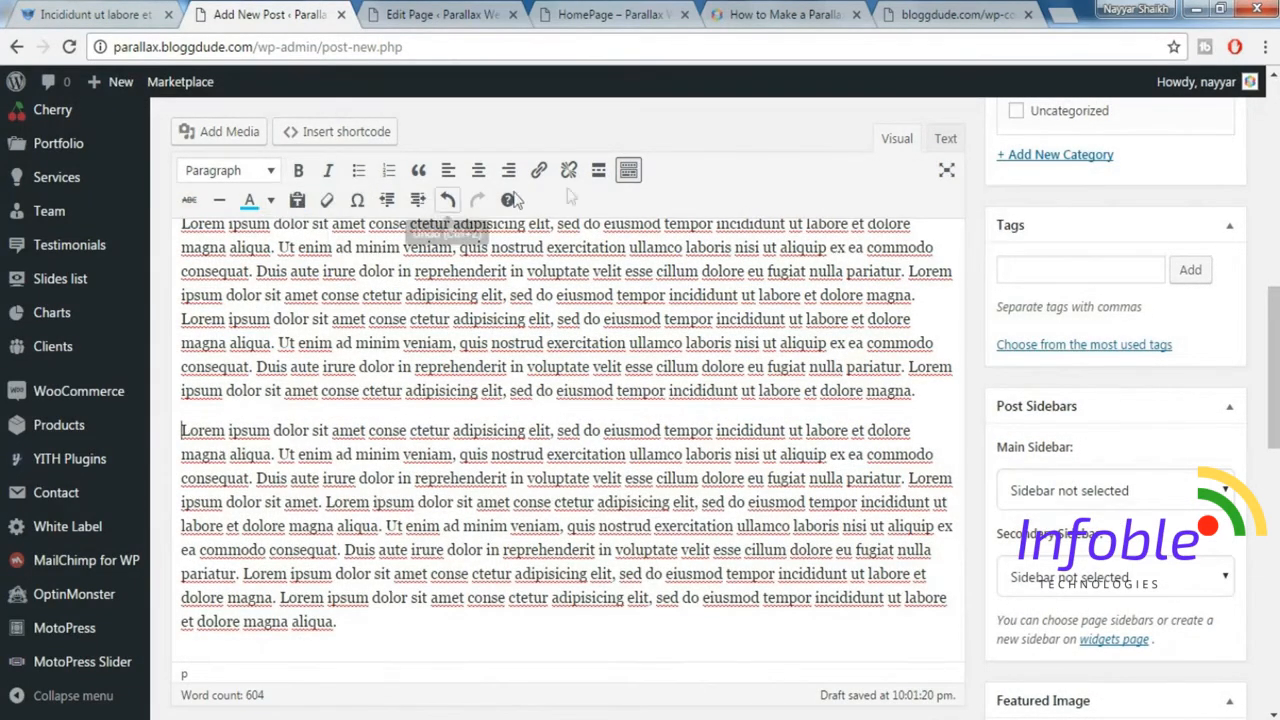
Start a Dropcap shortcode at the beginning of the last pasted paragraph, with a text size of 50 px and canvas size of 68 px.
{"action": "left_click", "coordinate": [348, 140]}
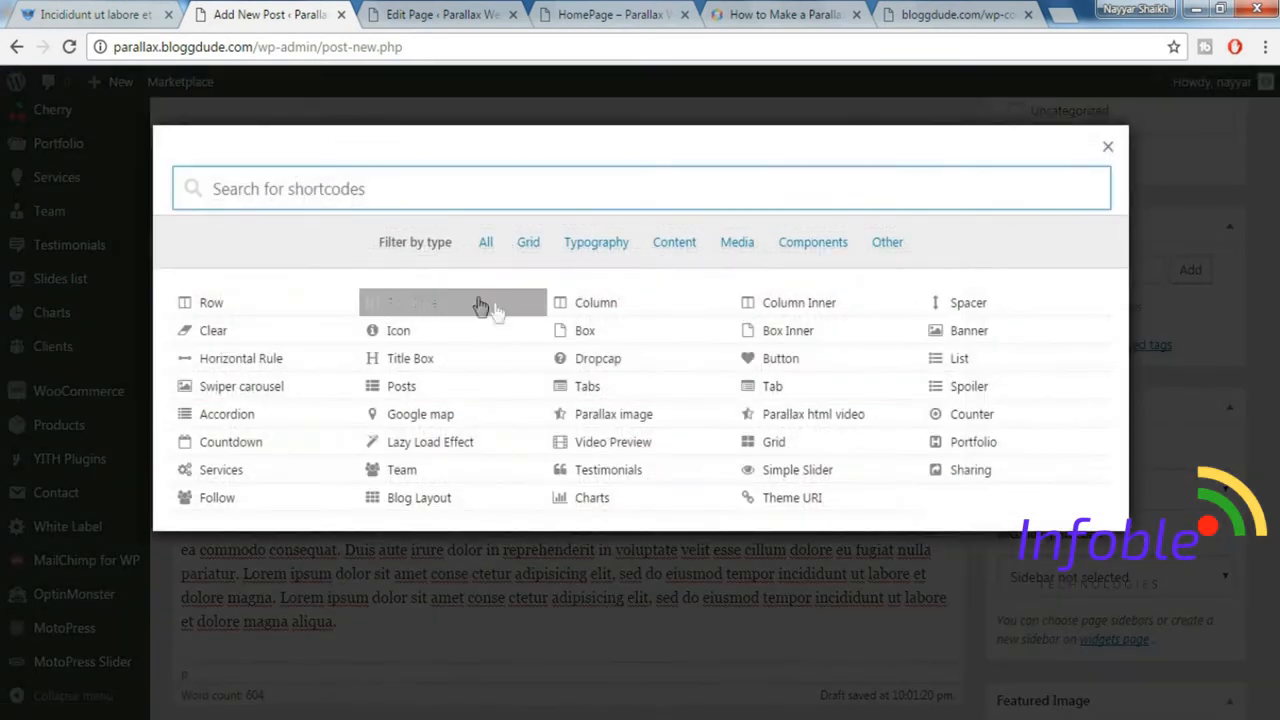
{"action": "type", "text": "drop"}
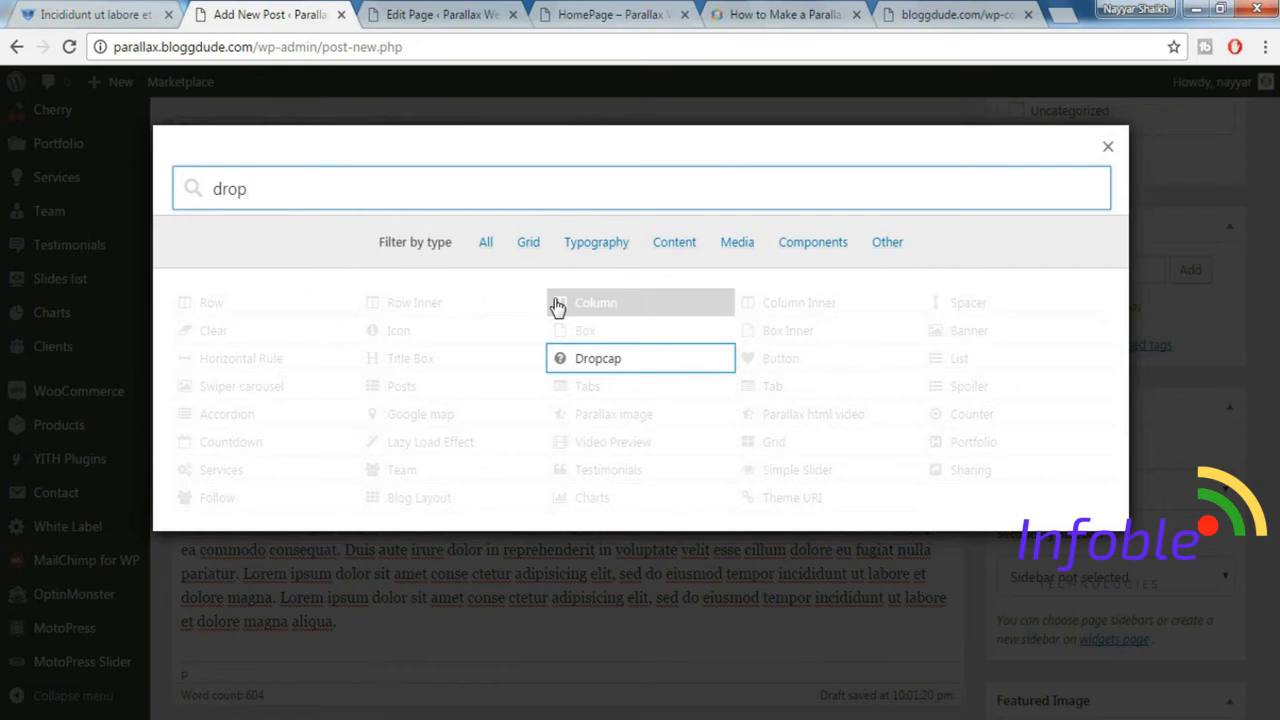
{"action": "left_click", "coordinate": [629, 362]}
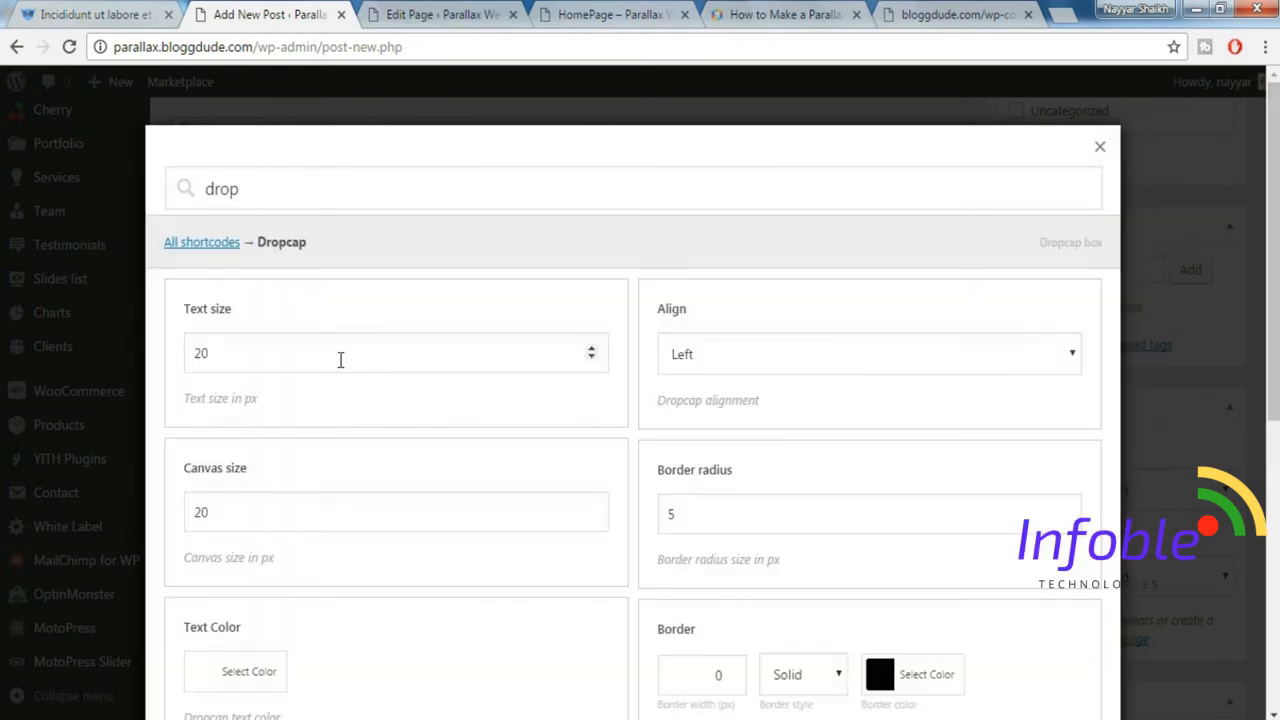
{"action": "double_click", "coordinate": [341, 360]}
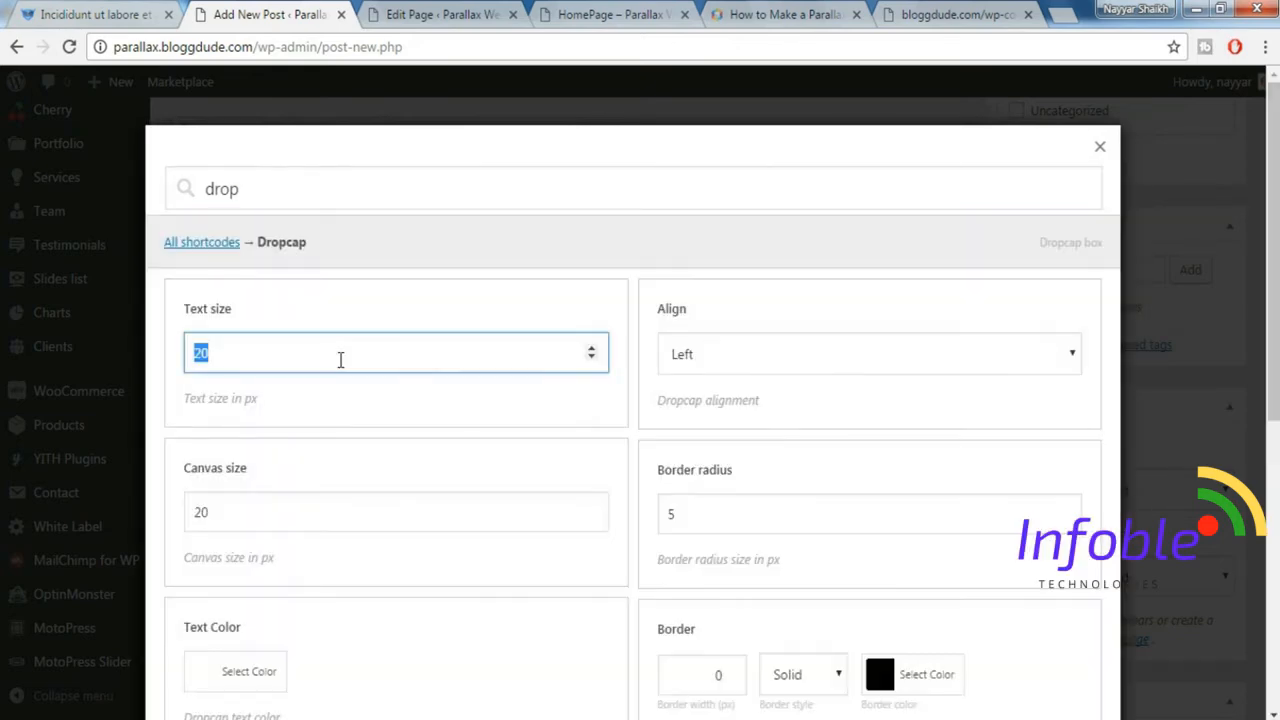
{"action": "type", "text": "50"}
{"action": "double_click", "coordinate": [328, 513]}
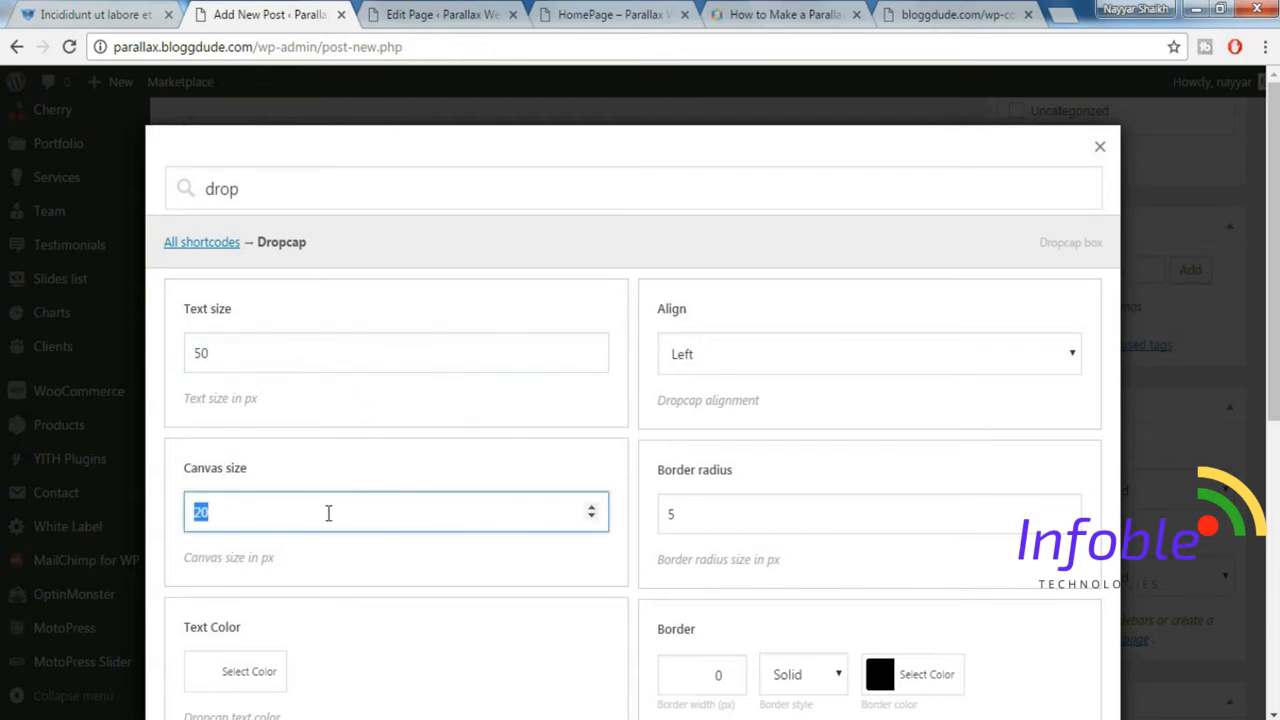
{"action": "type", "text": "68"}
Check the shape of the demo post's dropcap and set the new dropcap's border radius to 68 px.
{"action": "scroll", "coordinate": [399, 531], "scroll_direction": "down", "scroll_amount": 3}
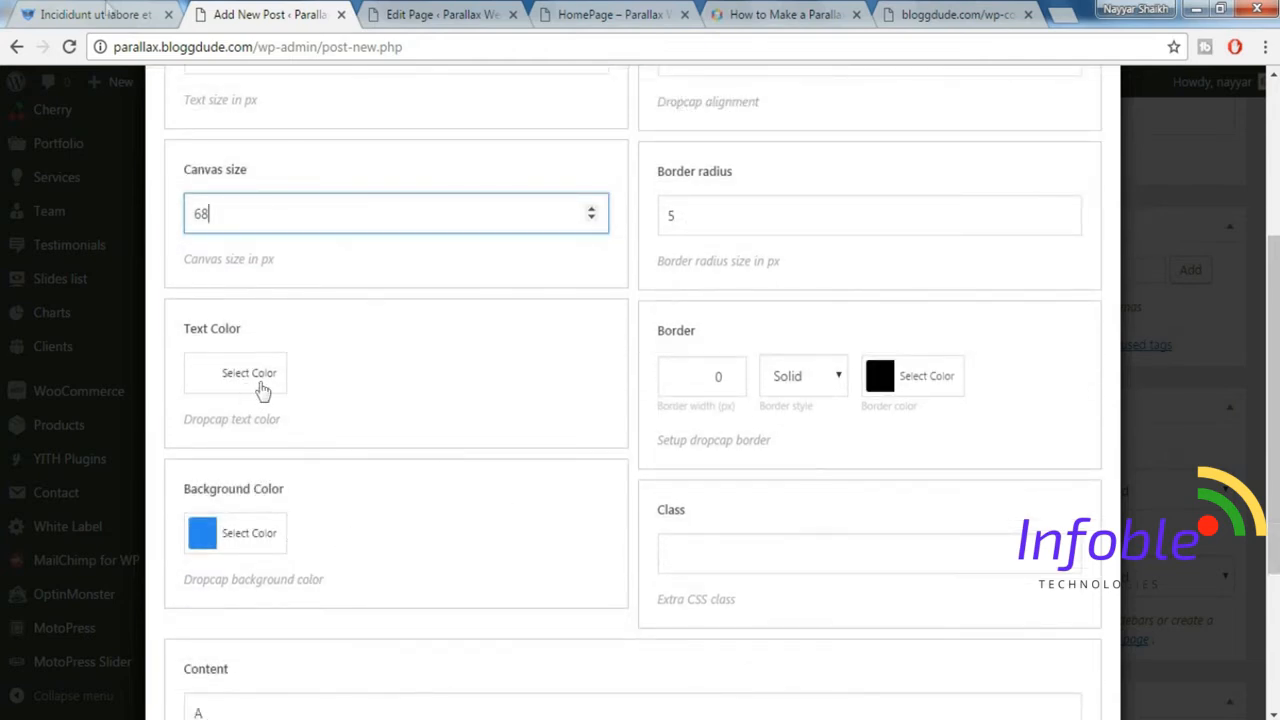
{"action": "left_click", "coordinate": [95, 14]}
{"action": "left_click", "coordinate": [530, 338]}
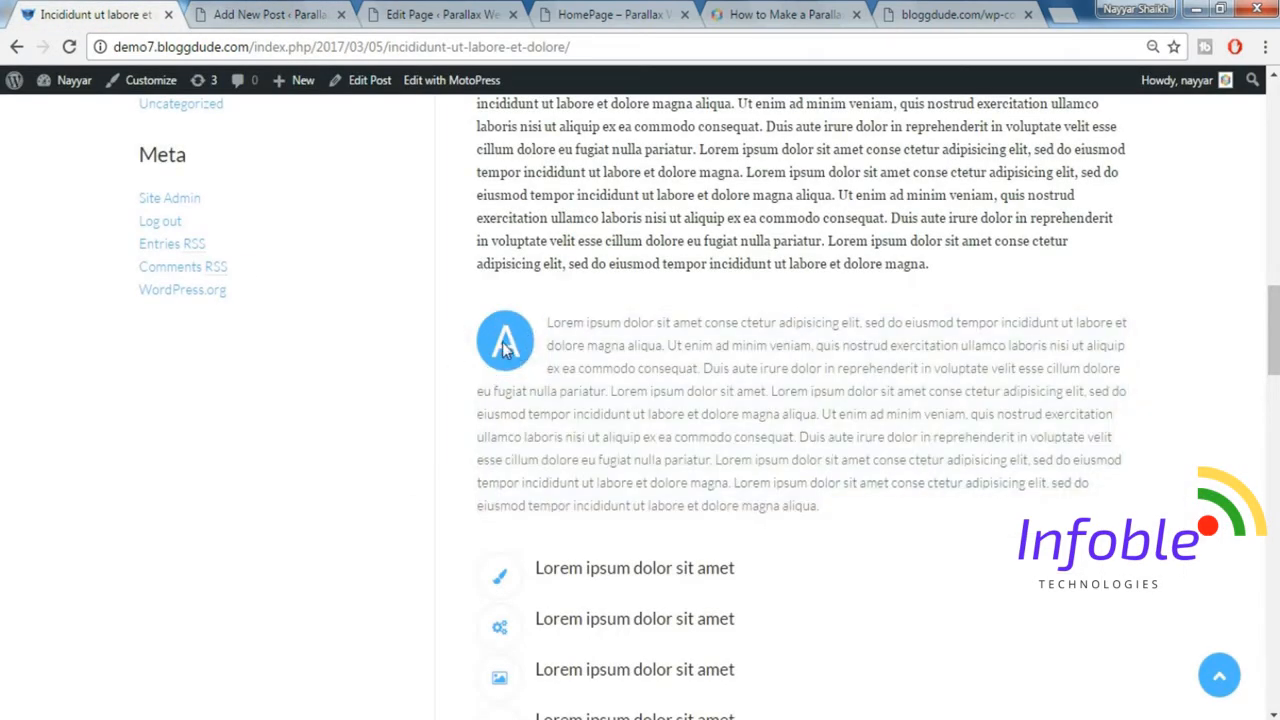
{"action": "left_click", "coordinate": [308, 10]}
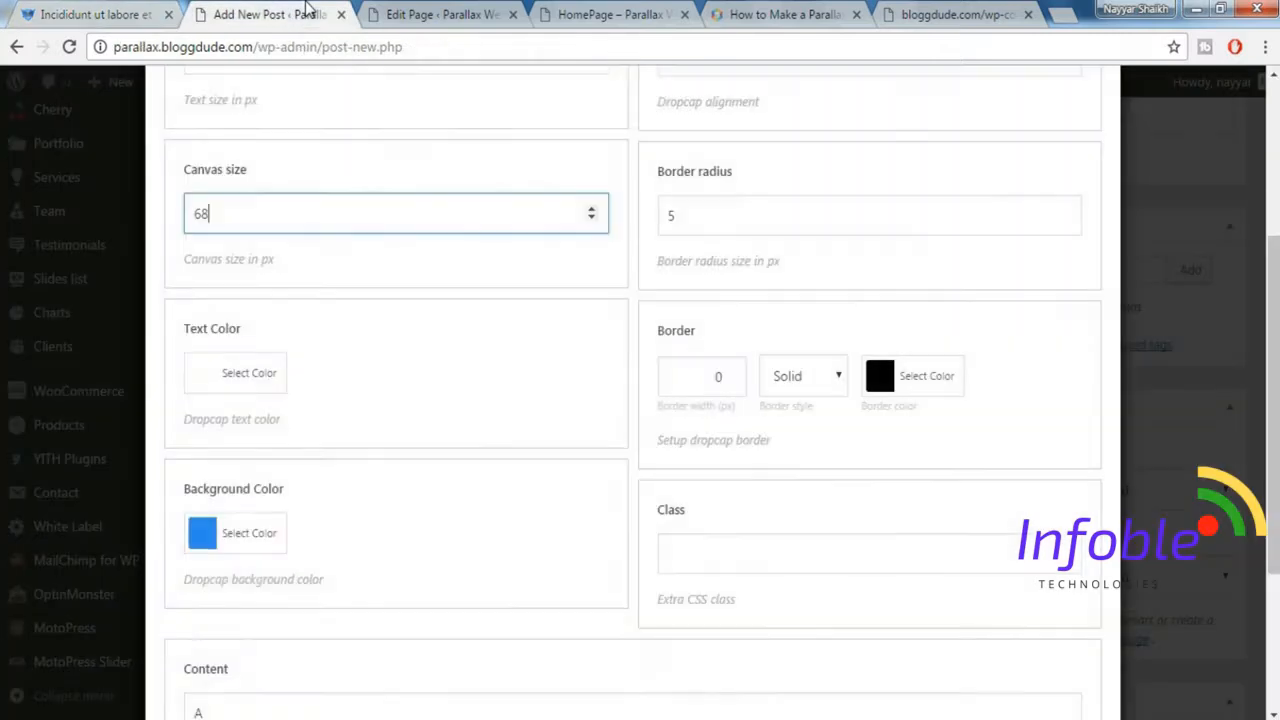
{"action": "scroll", "coordinate": [714, 297], "scroll_direction": "up", "scroll_amount": 2}
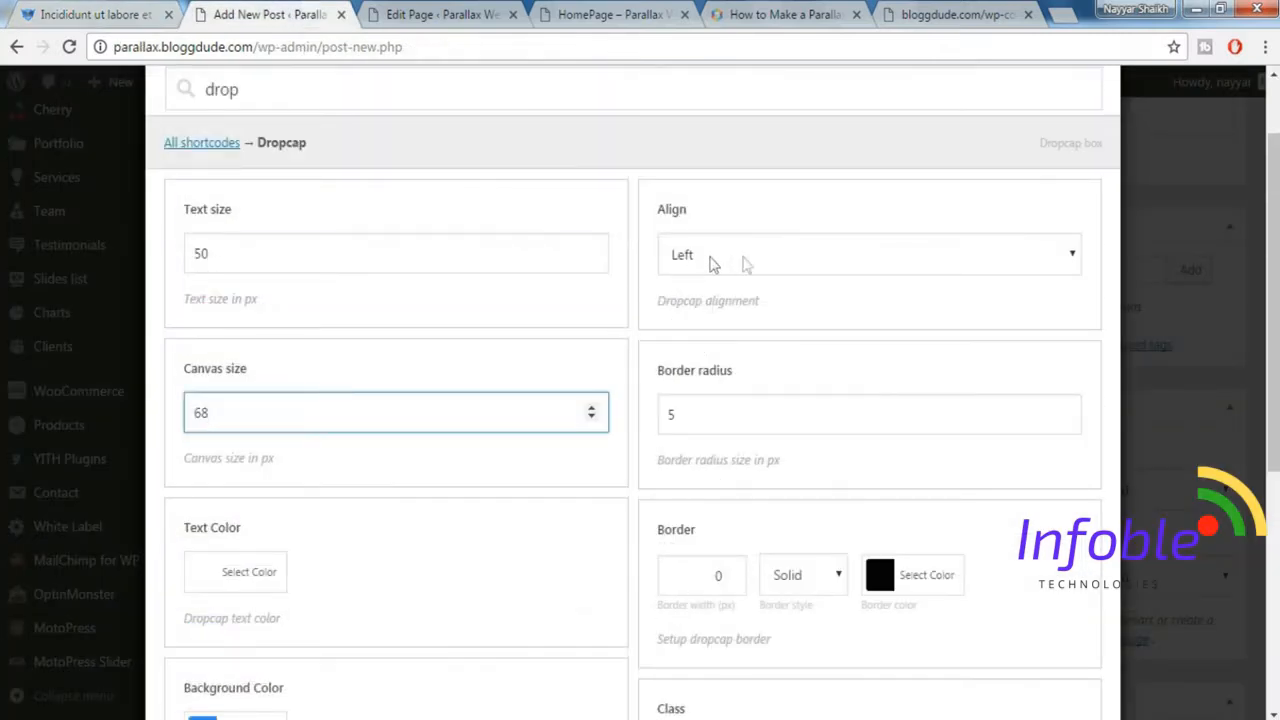
{"action": "scroll", "coordinate": [737, 297], "scroll_direction": "down", "scroll_amount": 1}
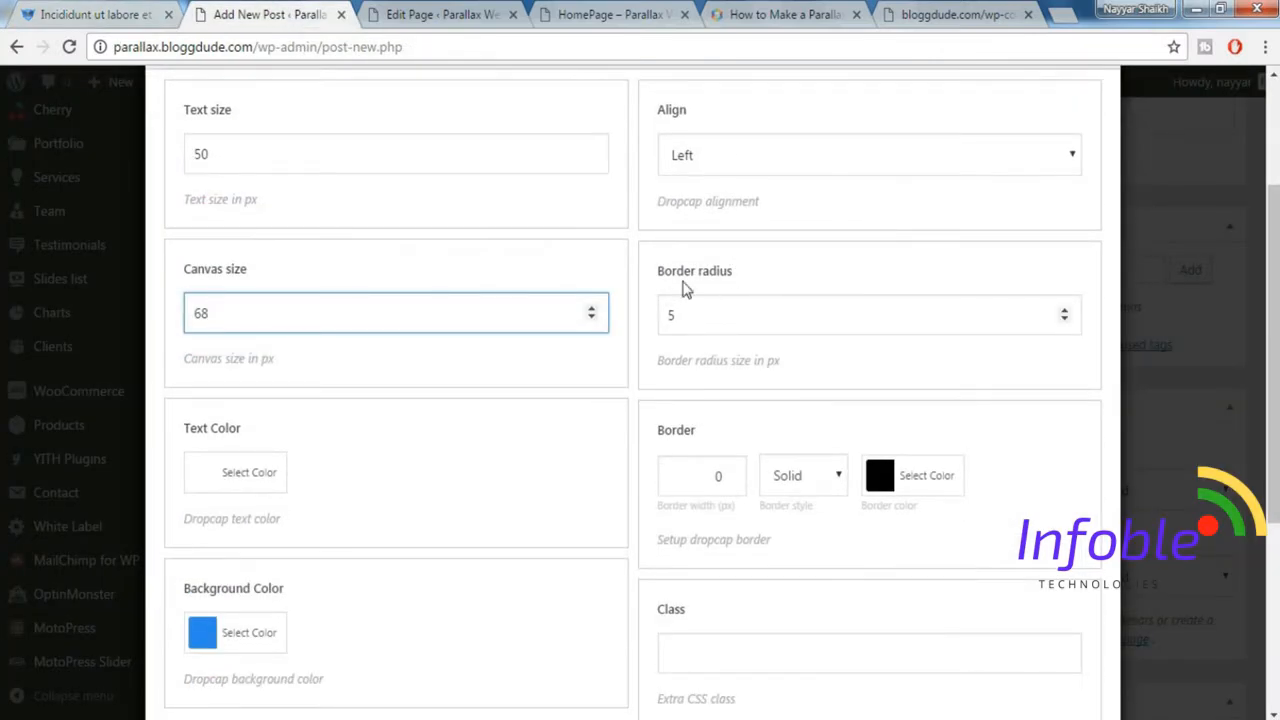
{"action": "left_click_drag", "start_coordinate": [686, 314], "coordinate": [646, 314]}
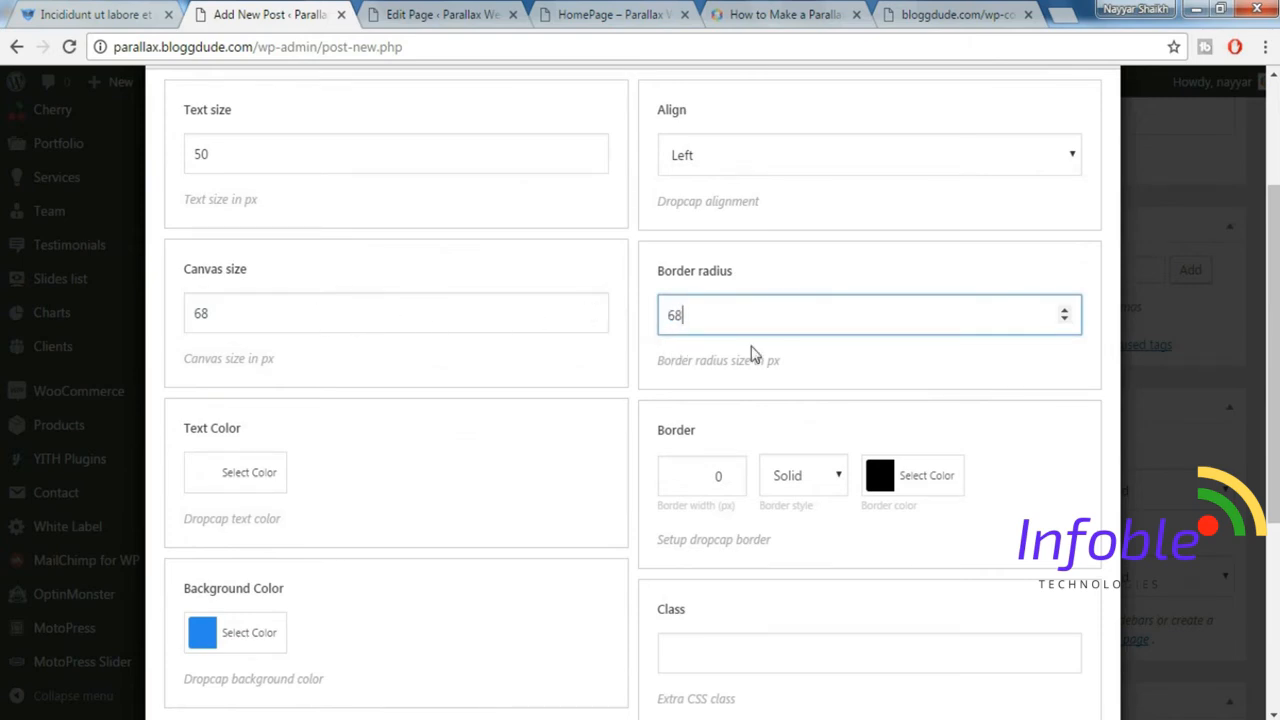
Compare the dropcap's content letter A with the demo post and insert the Dropcap shortcode into the new post.
{"action": "scroll", "coordinate": [739, 430], "scroll_direction": "down", "scroll_amount": 1}
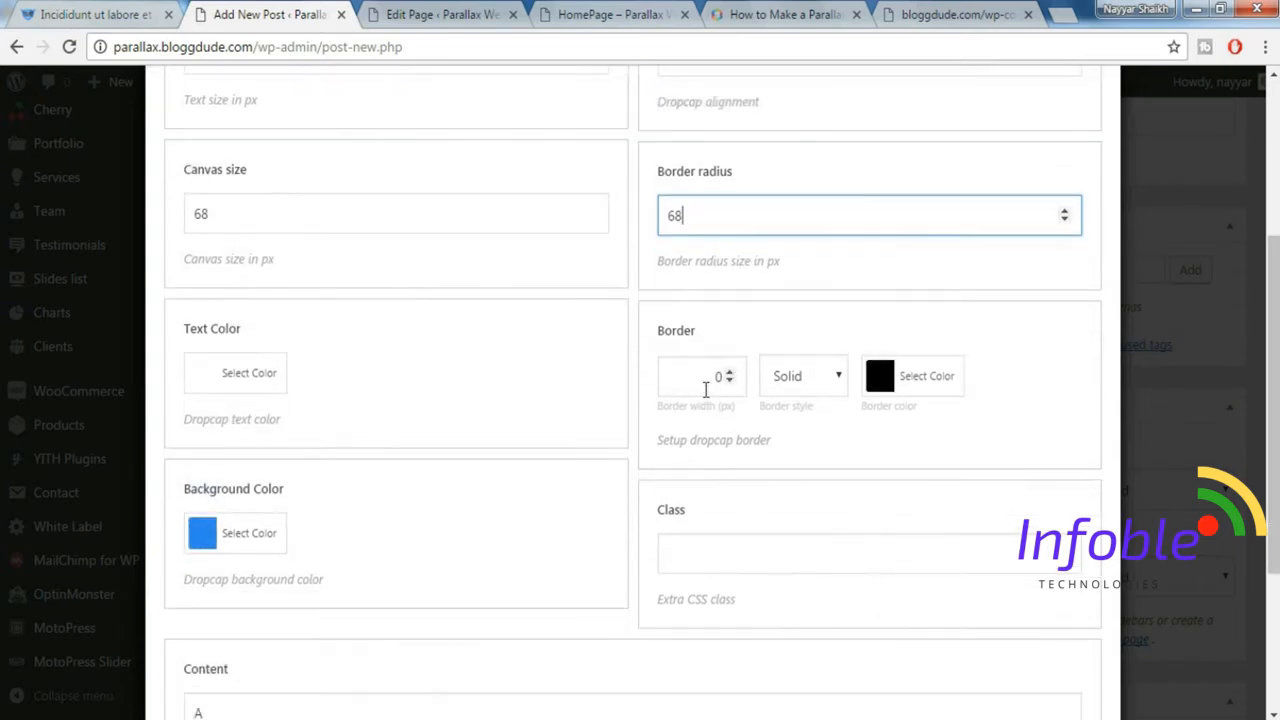
{"action": "scroll", "coordinate": [703, 466], "scroll_direction": "down", "scroll_amount": 2}
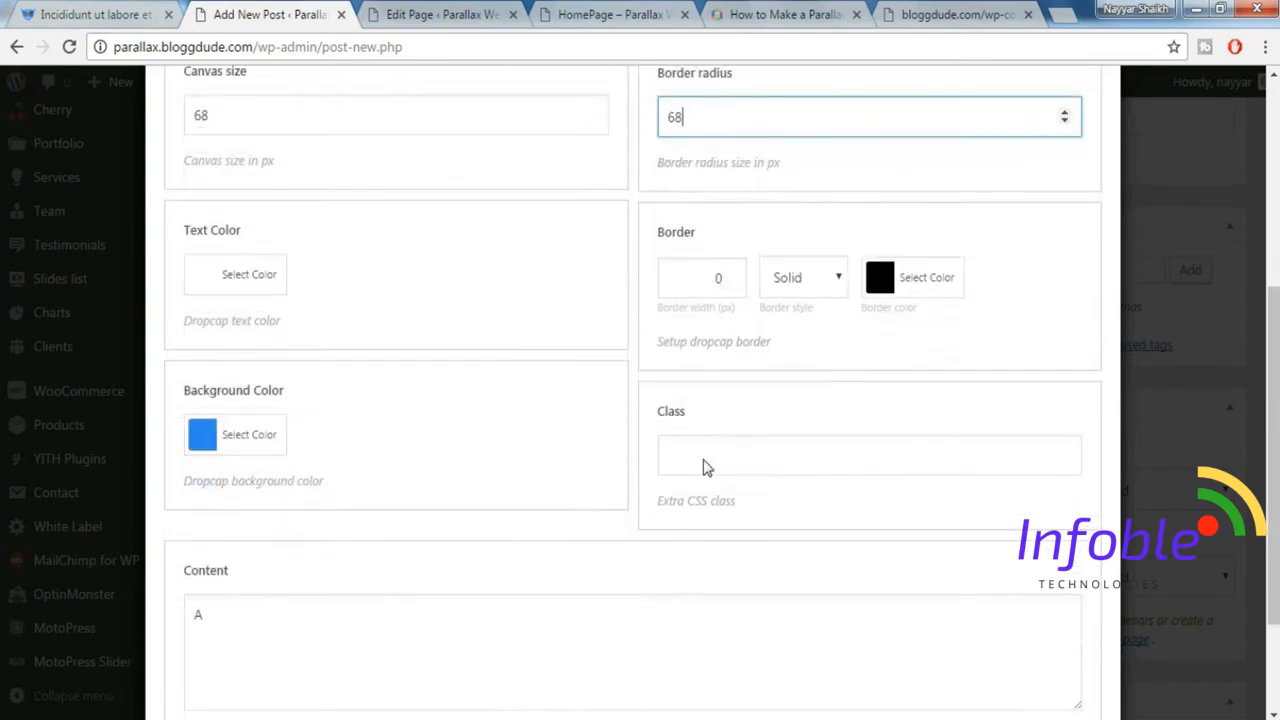
{"action": "left_click_drag", "start_coordinate": [222, 514], "coordinate": [186, 511]}
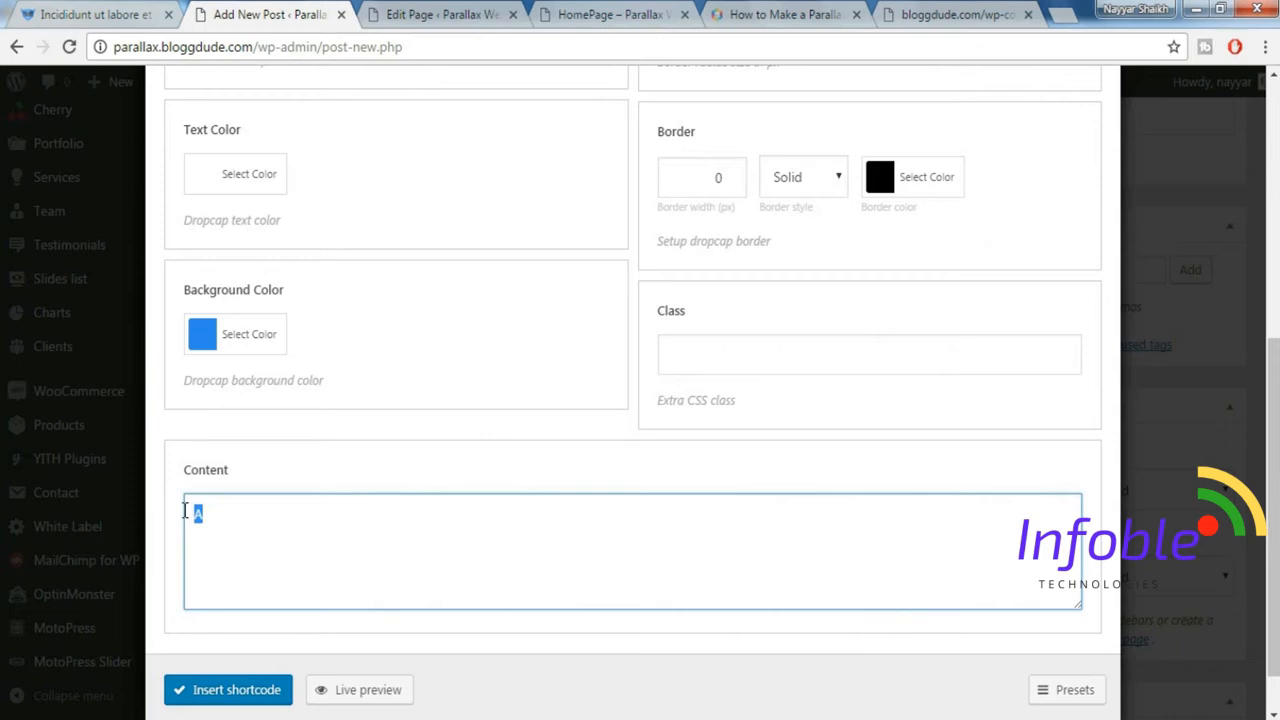
{"action": "left_click", "coordinate": [44, 10]}
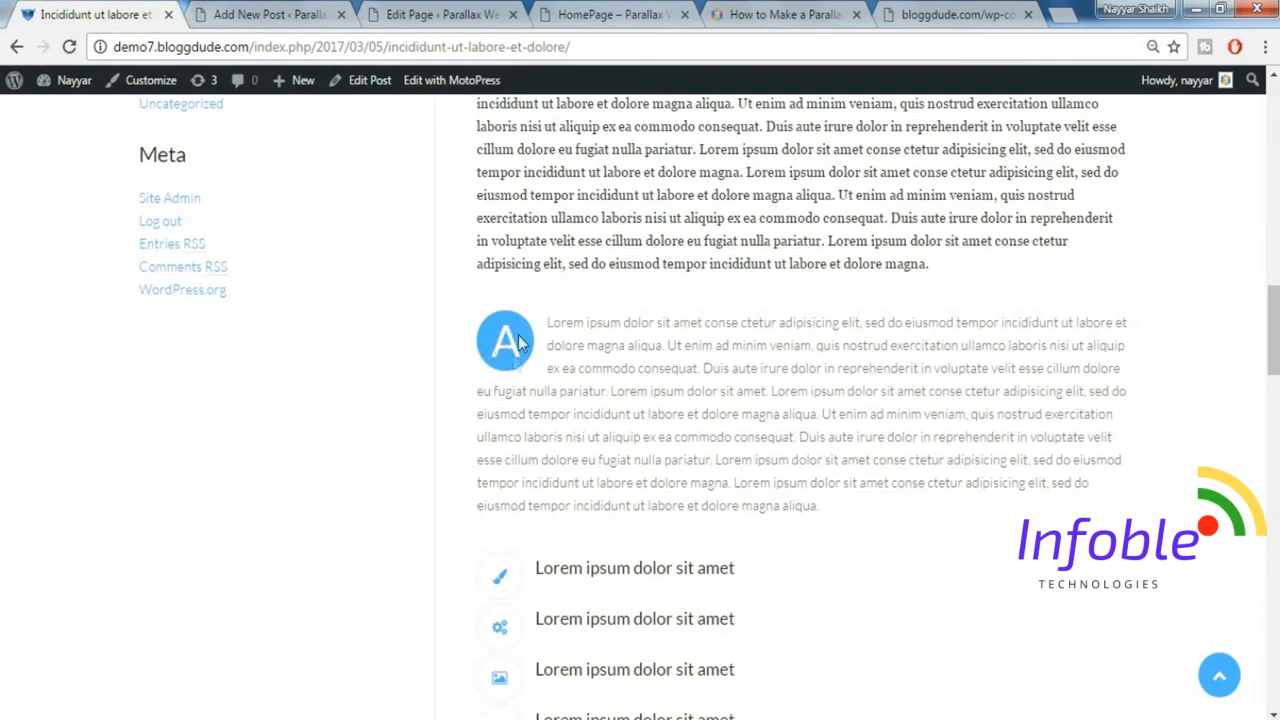
{"action": "left_click", "coordinate": [253, 10]}
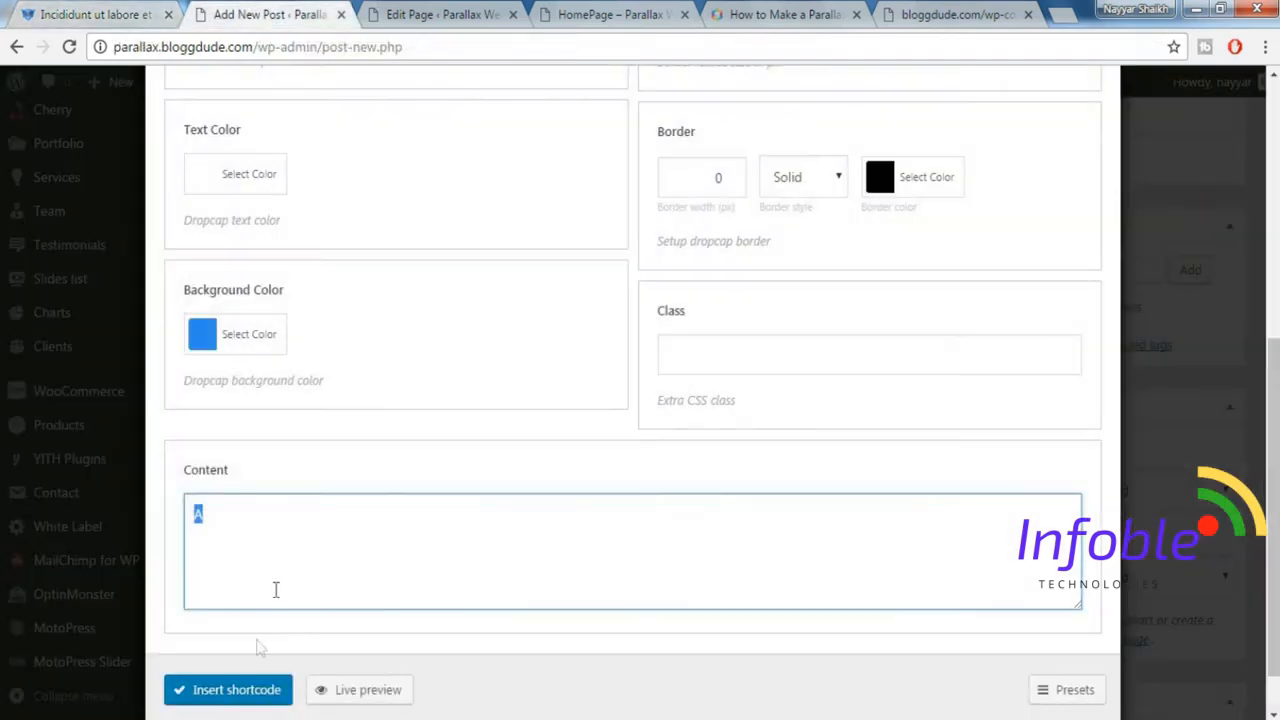
{"action": "left_click", "coordinate": [230, 697]}
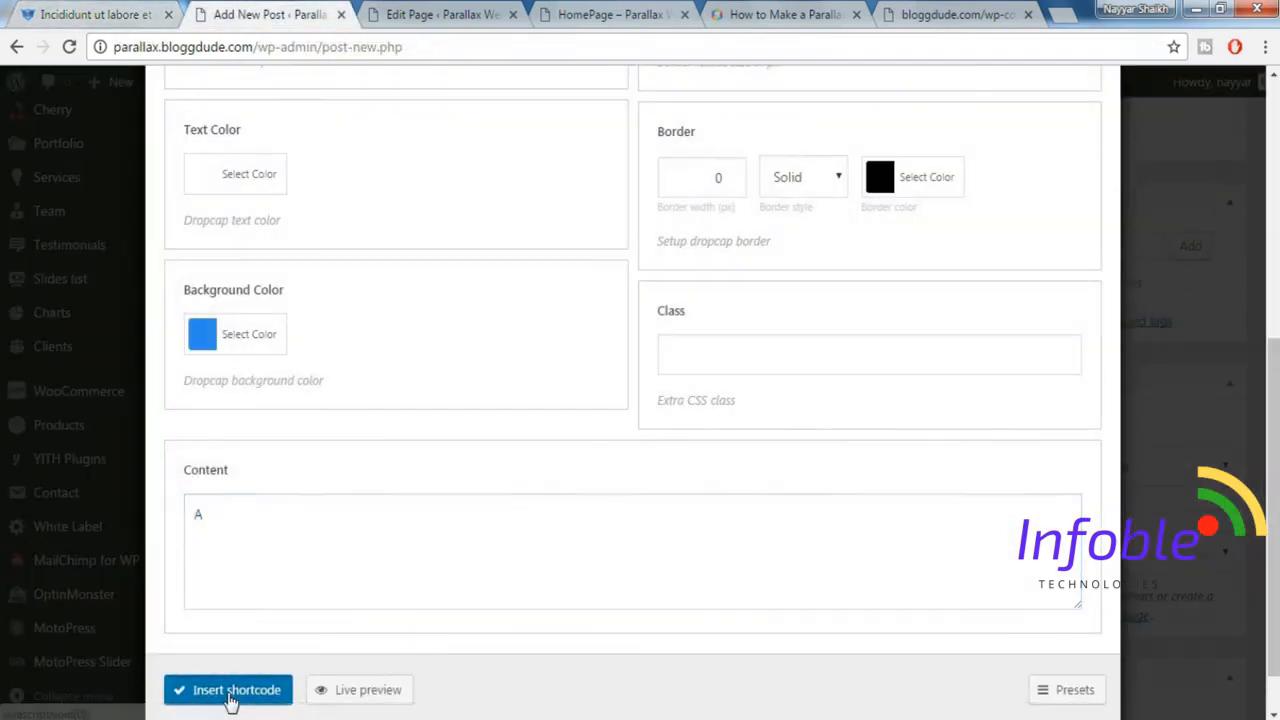
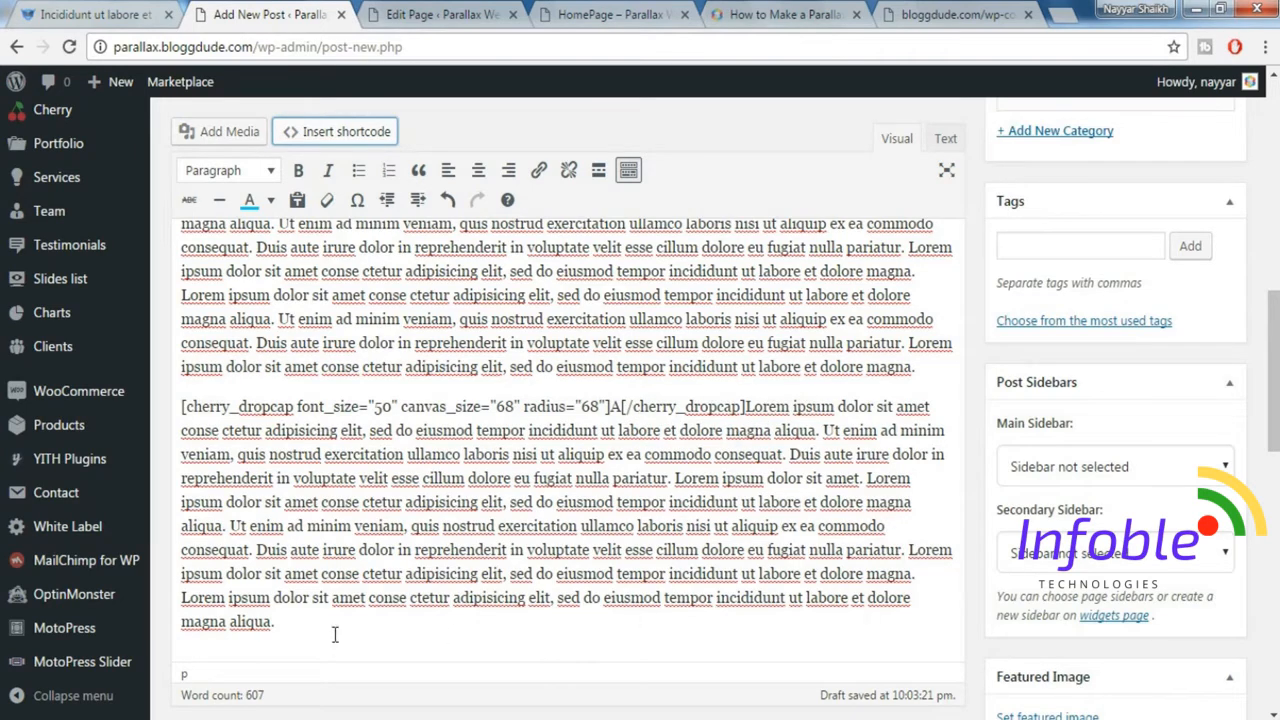
Copy the demo post's first icon-list line, "Lorem ipsum dolor sit amet", and paste it as a new paragraph at the end of the new post.
{"action": "scroll", "coordinate": [331, 631], "scroll_direction": "down", "scroll_amount": 1}
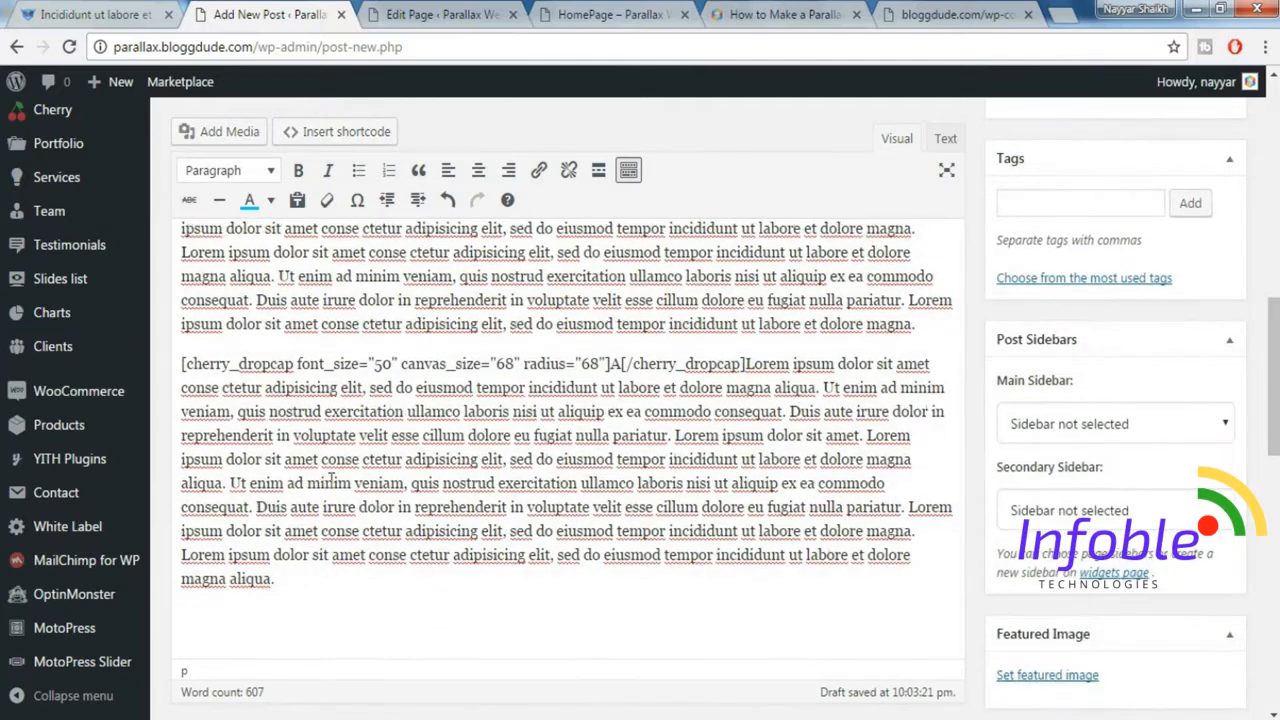
{"action": "left_click", "coordinate": [77, 14]}
{"action": "scroll", "coordinate": [826, 330], "scroll_direction": "down", "scroll_amount": 4}
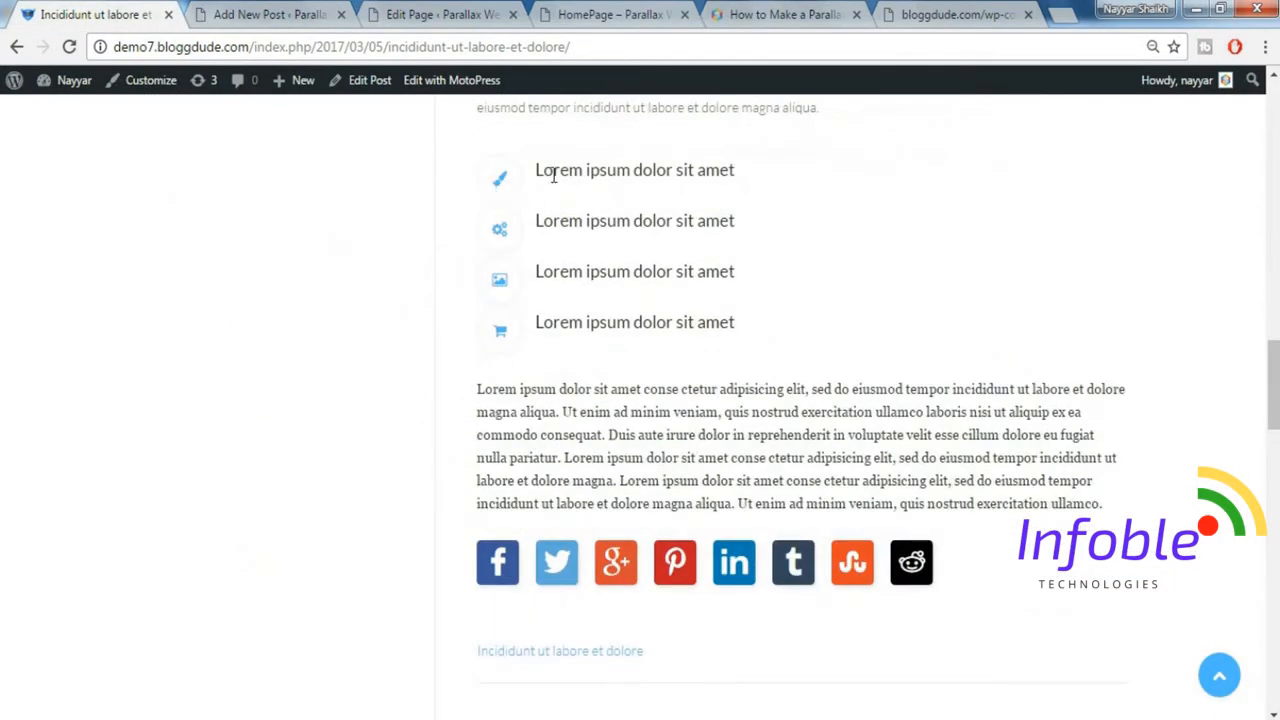
{"action": "left_click_drag", "start_coordinate": [768, 175], "coordinate": [531, 160]}
{"action": "key", "text": "ctrl+c"}
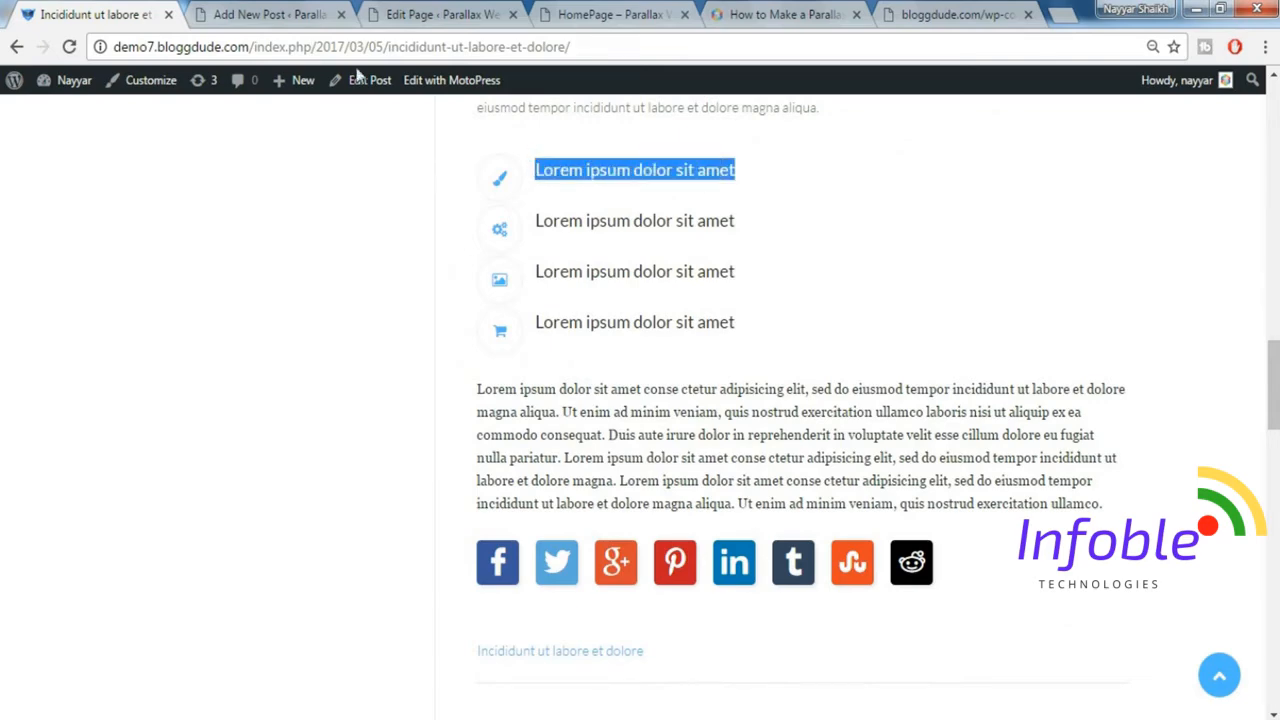
{"action": "left_click", "coordinate": [265, 14]}
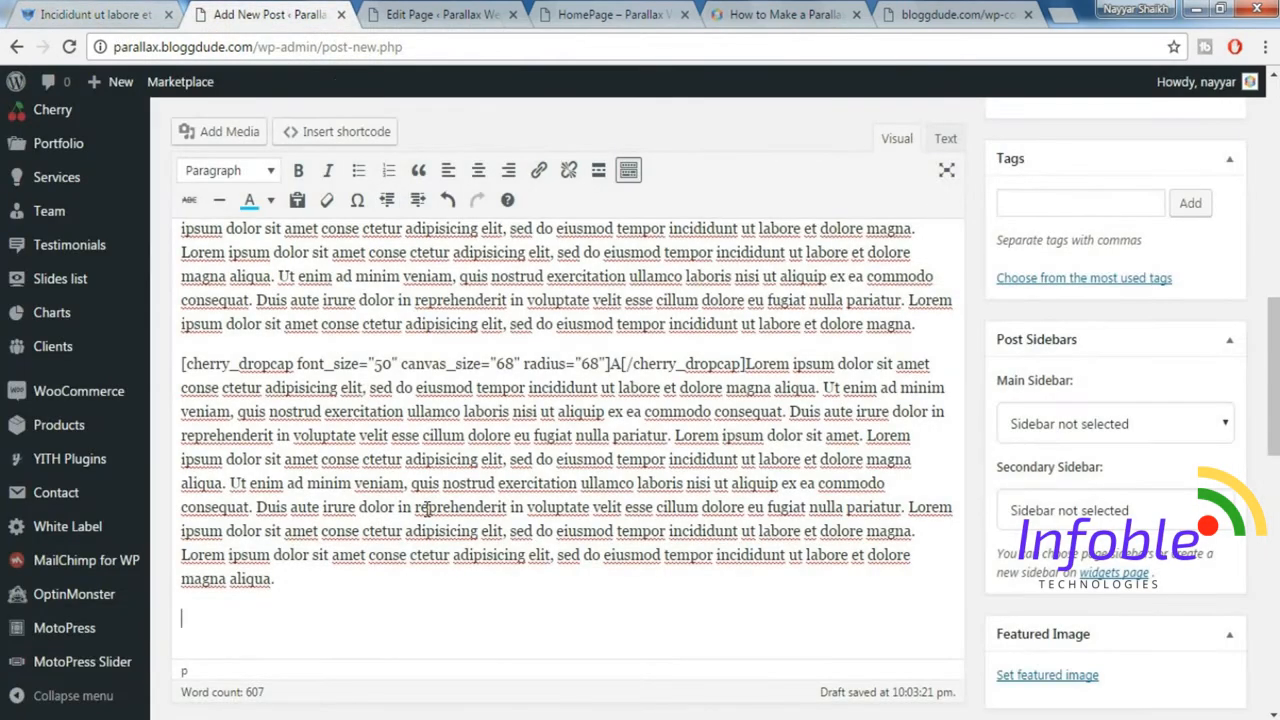
{"action": "key", "text": "ctrl+v"}
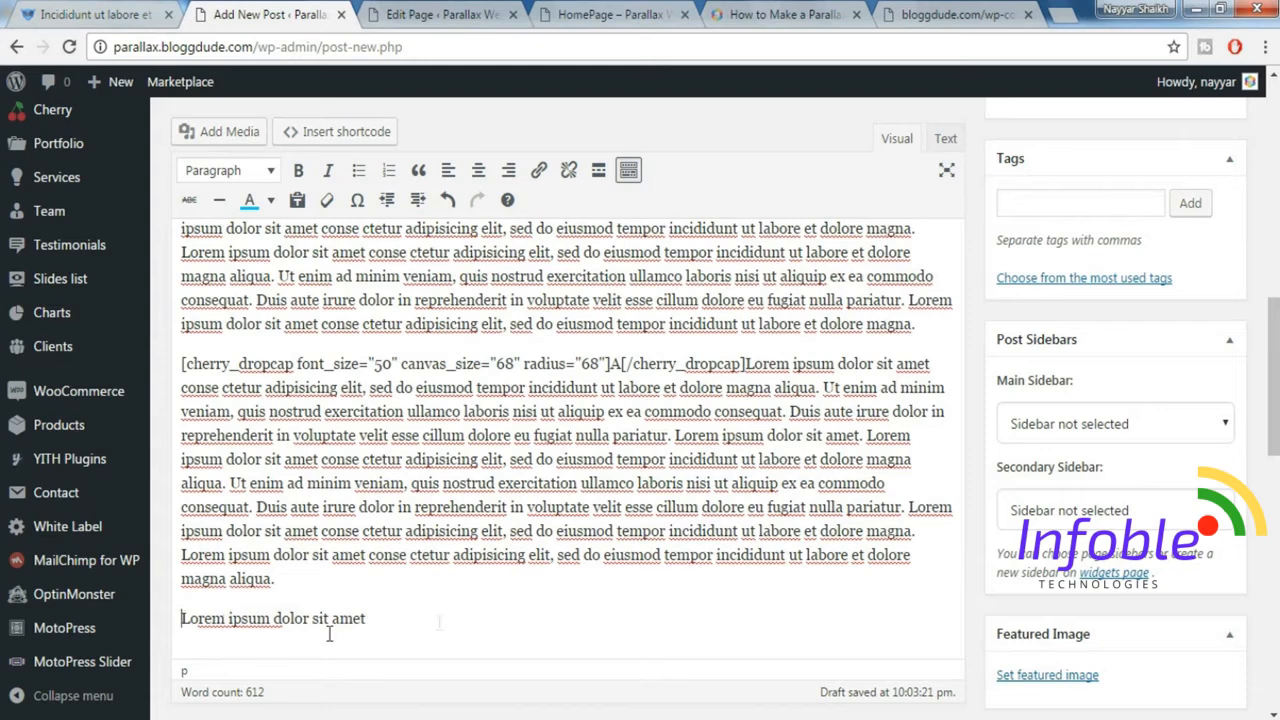
Start an Icon shortcode before the pasted line and choose the paint-brush icon (fa fa-paint-brush) to match the demo post's first list icon.
{"action": "left_click", "coordinate": [376, 134]}
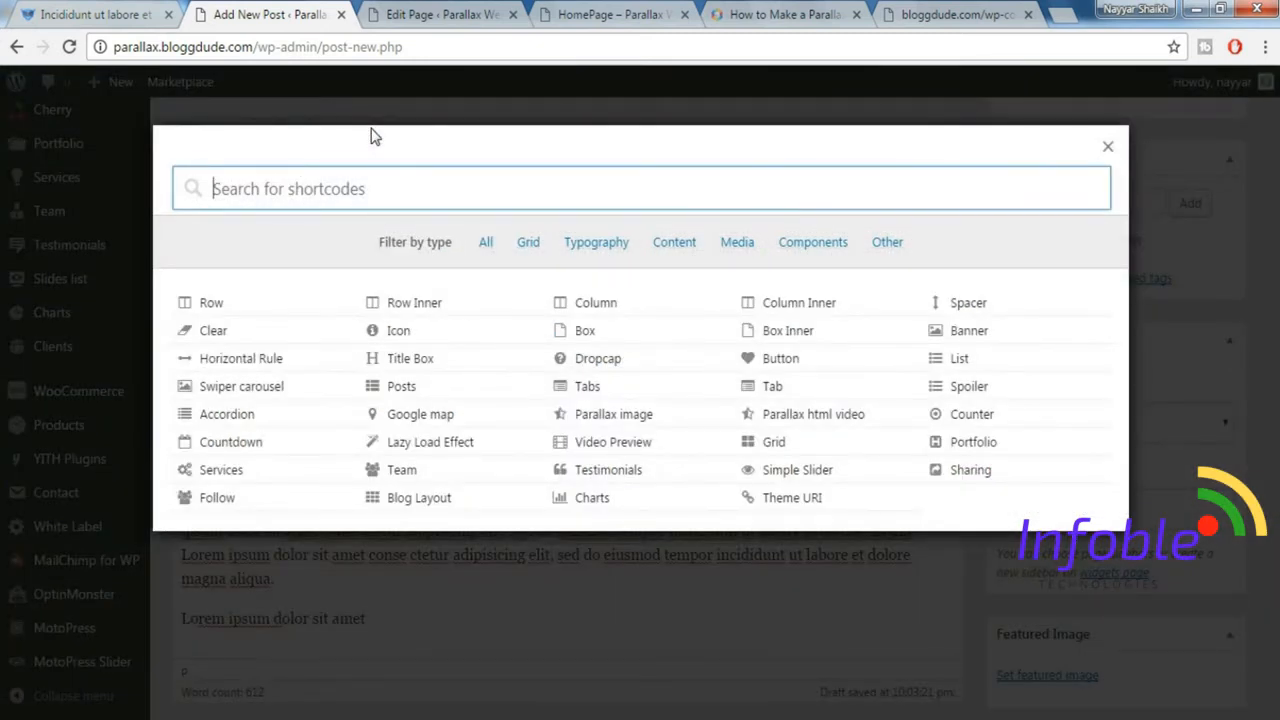
{"action": "type", "text": "icon"}
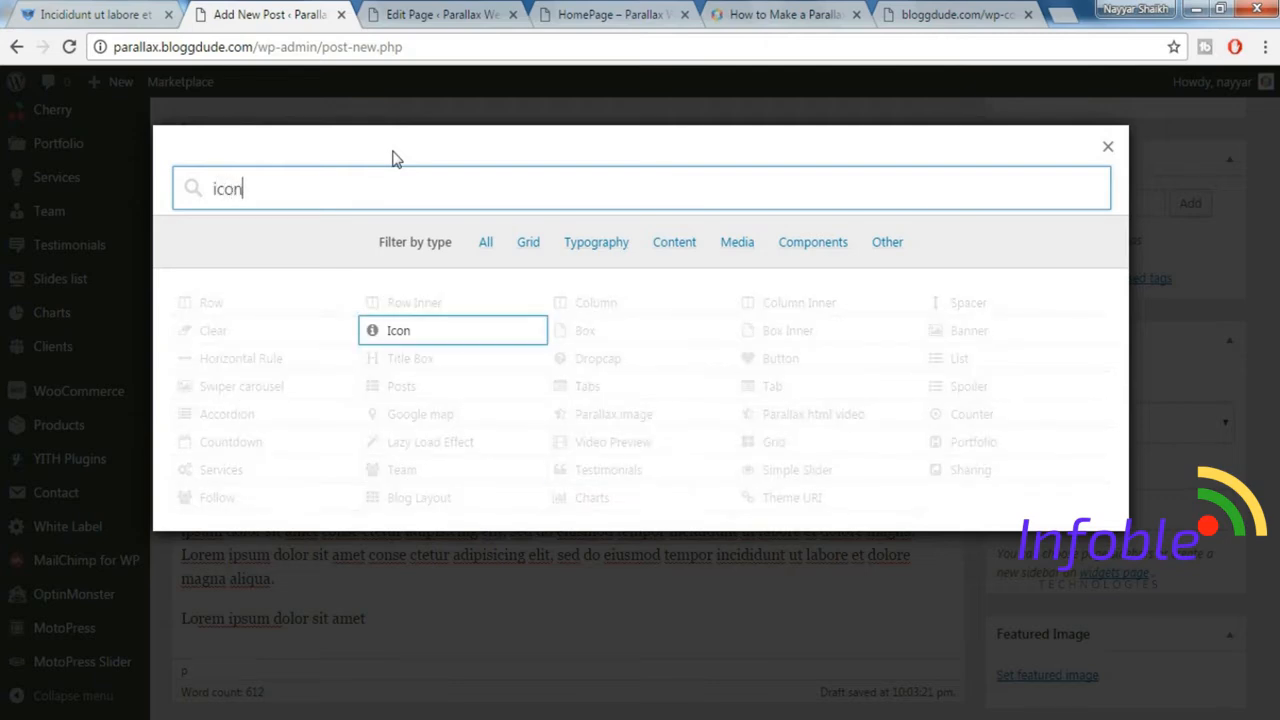
{"action": "left_click", "coordinate": [412, 340]}
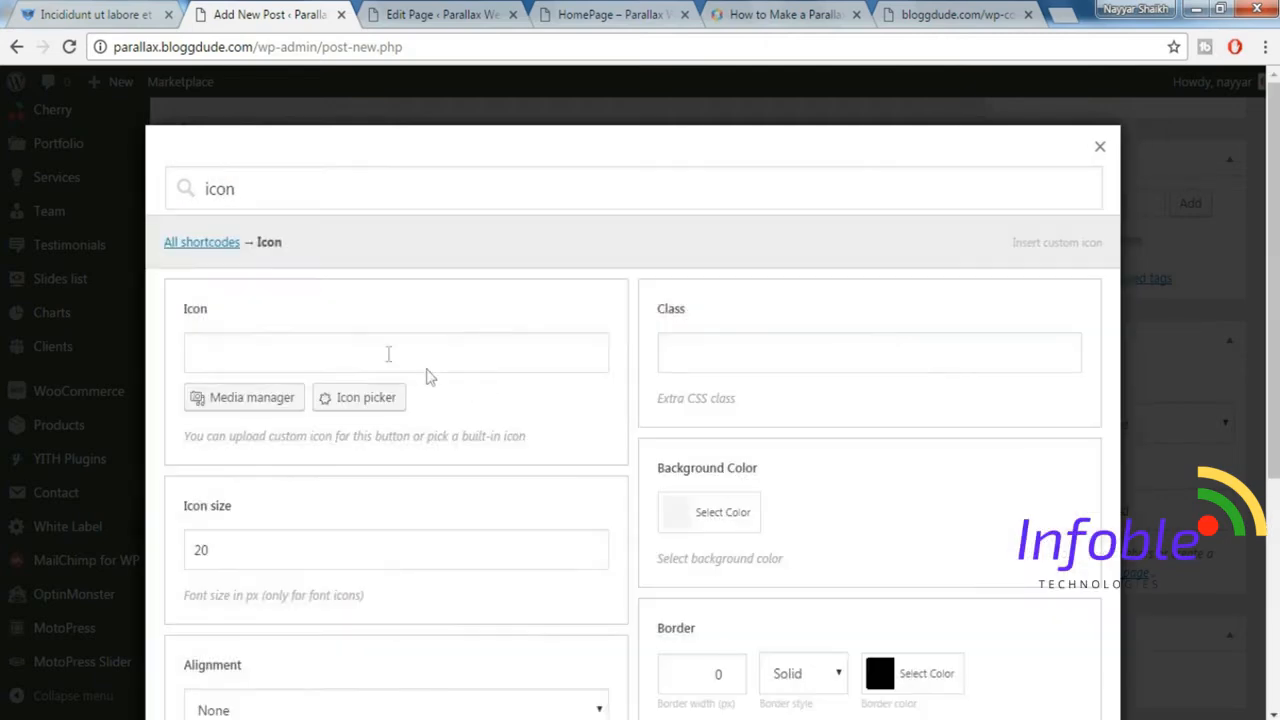
{"action": "left_click", "coordinate": [360, 408]}
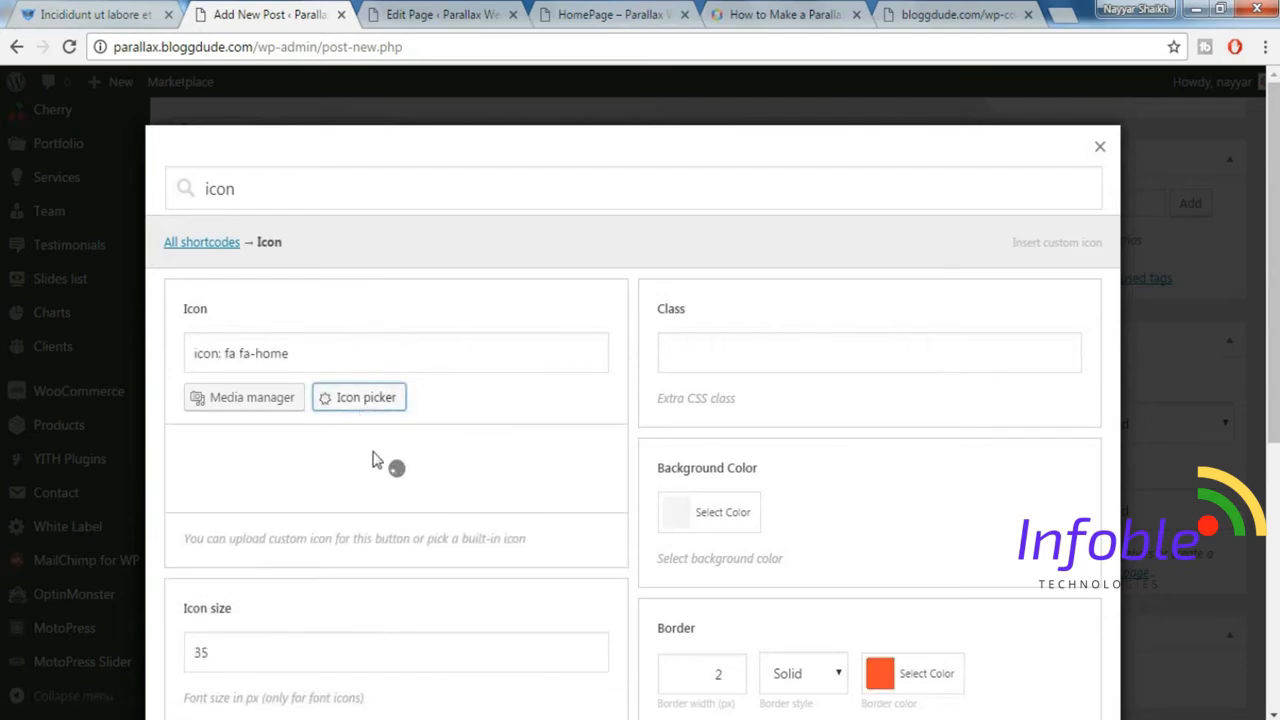
{"action": "left_click", "coordinate": [383, 451]}
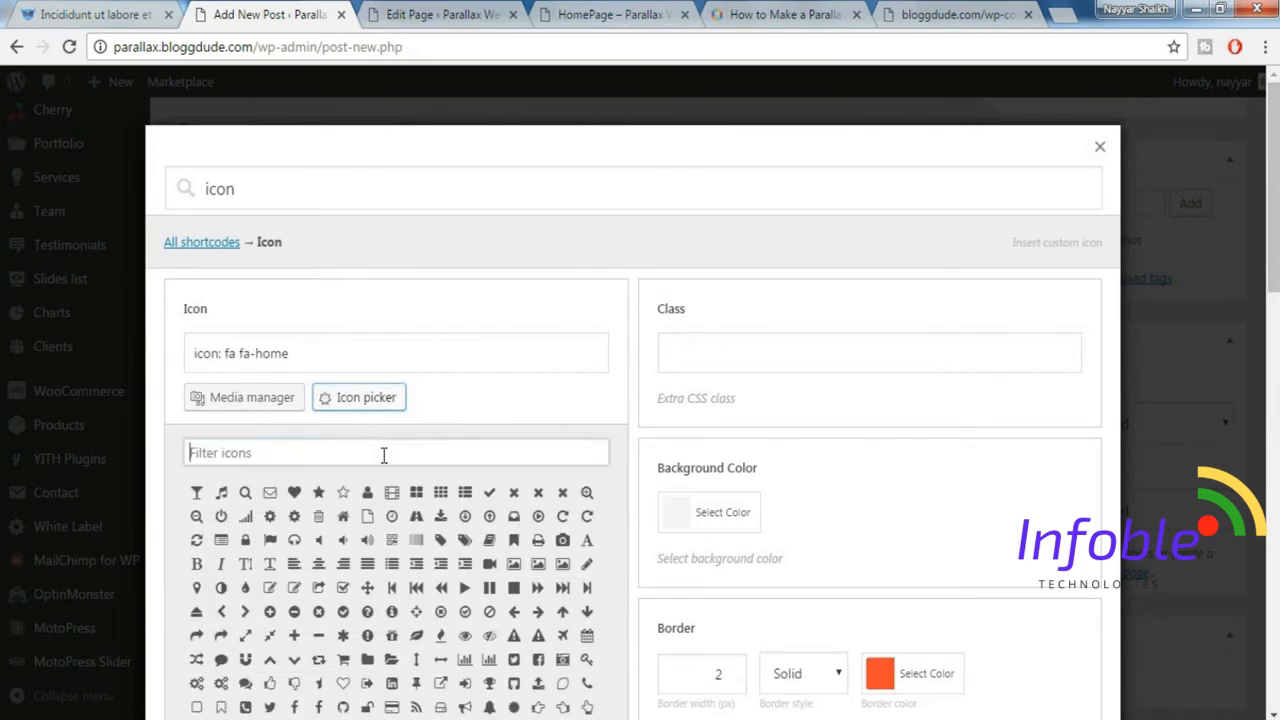
{"action": "left_click", "coordinate": [4, 9]}
{"action": "left_click", "coordinate": [68, 13]}
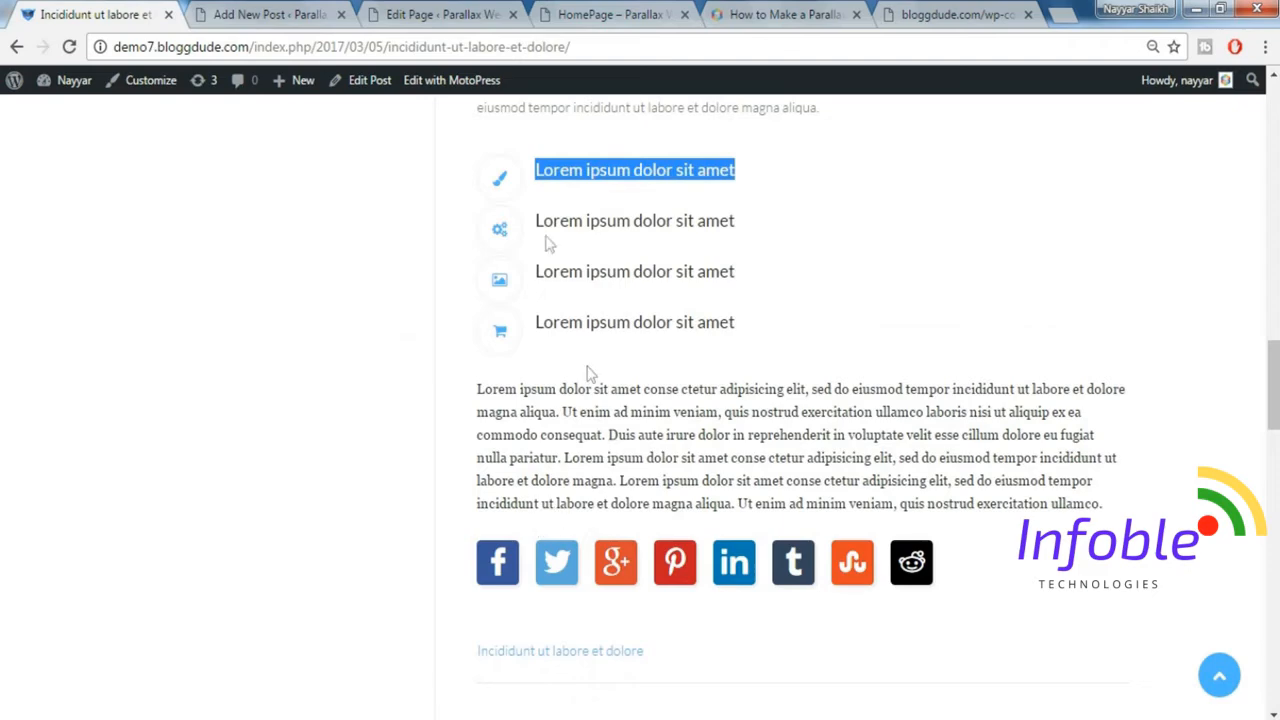
{"action": "left_click", "coordinate": [248, 10]}
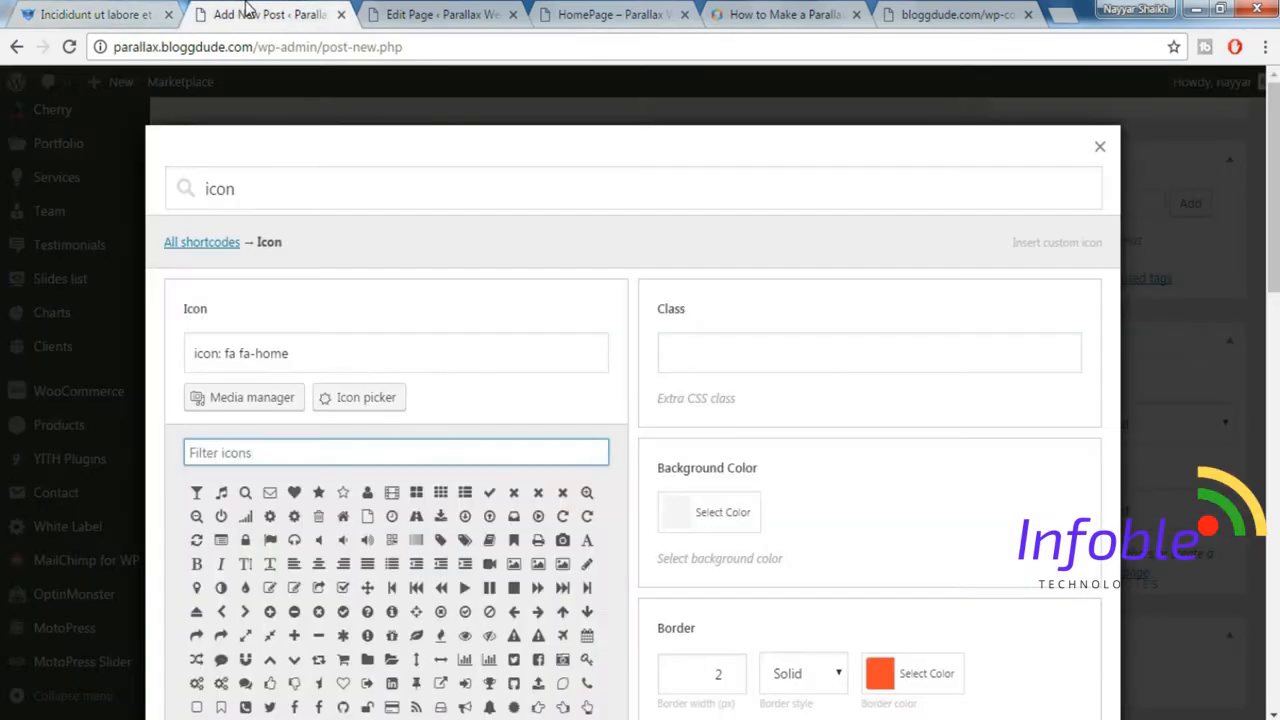
{"action": "type", "text": "pain"}
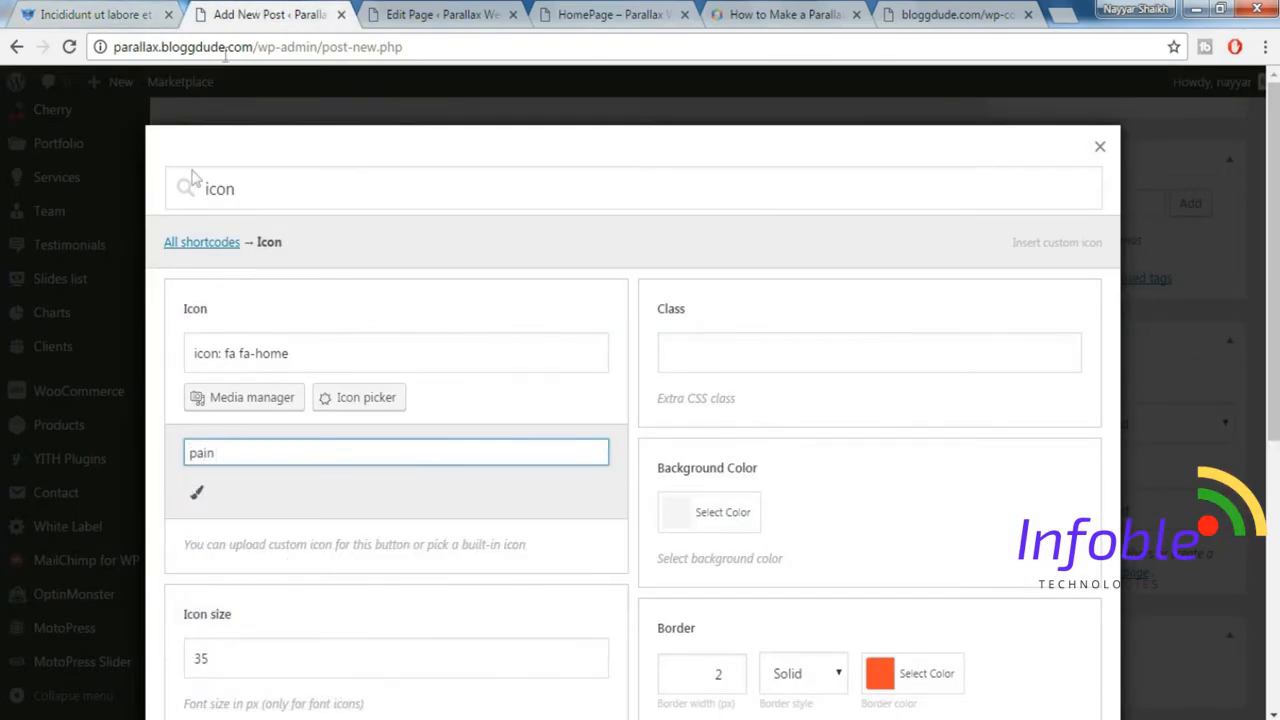
{"action": "left_click", "coordinate": [198, 487]}
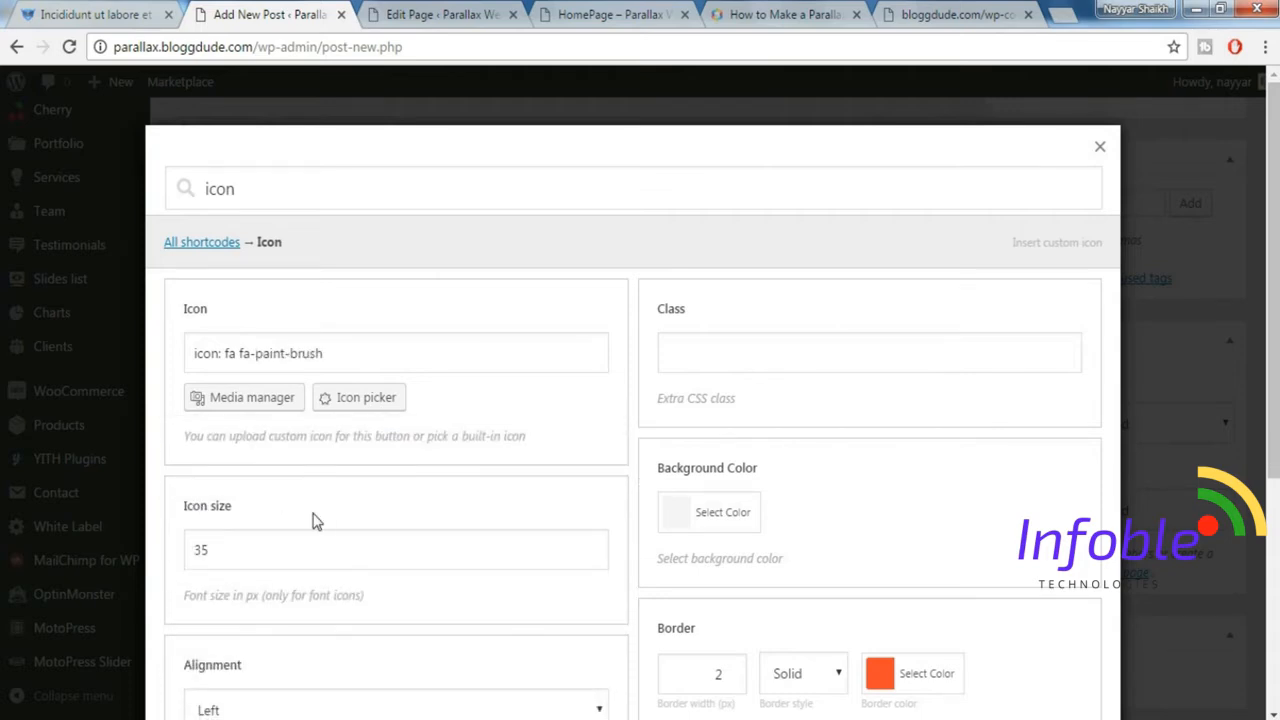
Set the shortcode's icon size to 17 px and its icon color to the blue #1e73be.
{"action": "scroll", "coordinate": [423, 520], "scroll_direction": "down", "scroll_amount": 1}
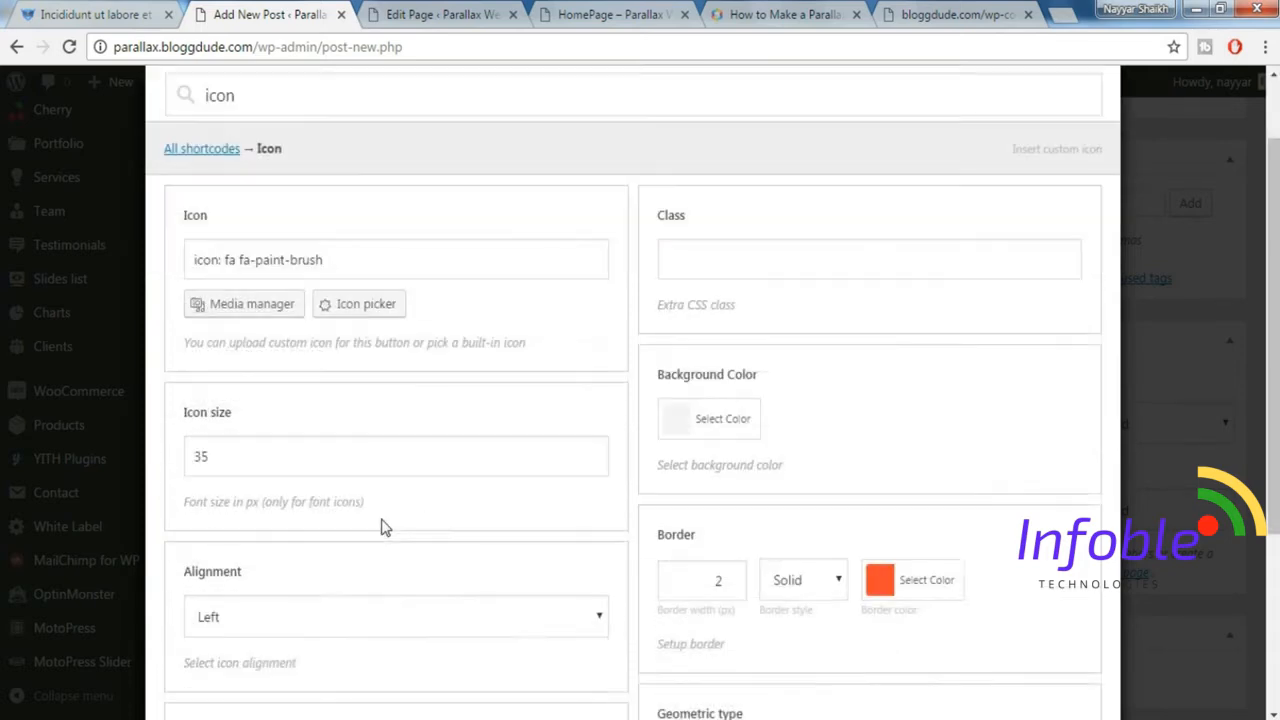
{"action": "left_click_drag", "start_coordinate": [269, 446], "coordinate": [192, 447]}
{"action": "type", "text": "17"}
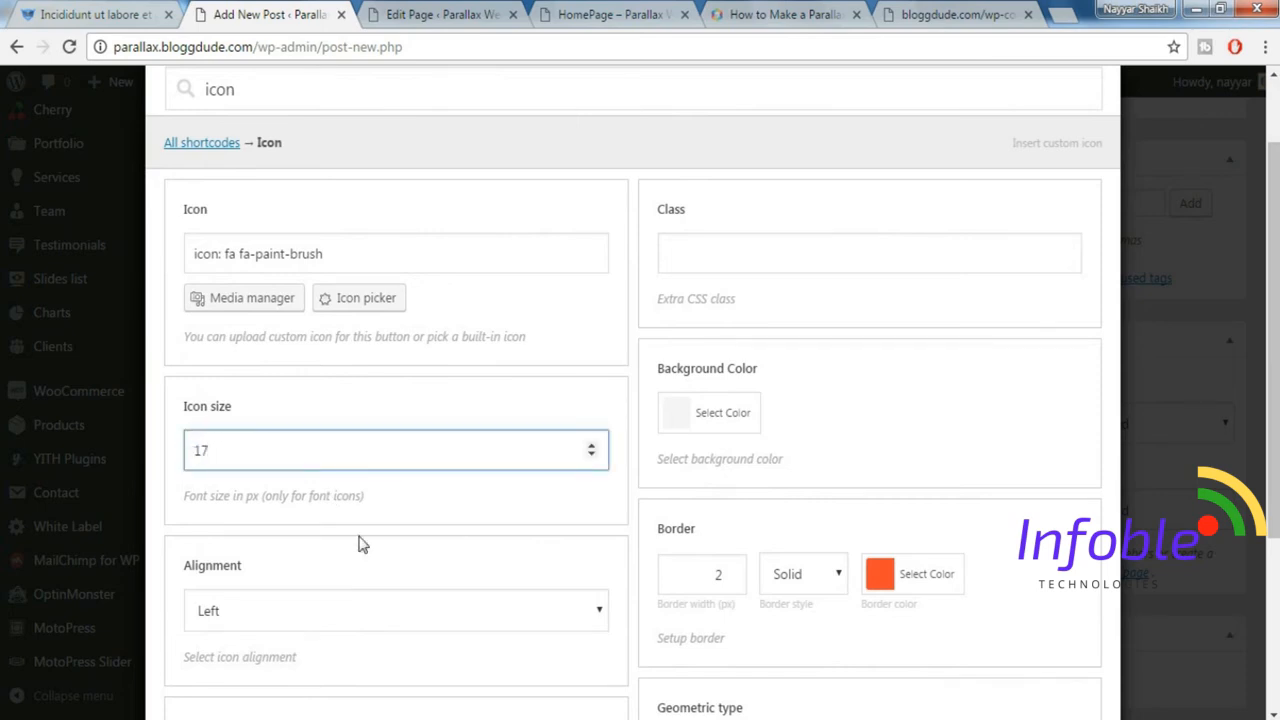
{"action": "scroll", "coordinate": [362, 544], "scroll_direction": "down", "scroll_amount": 1}
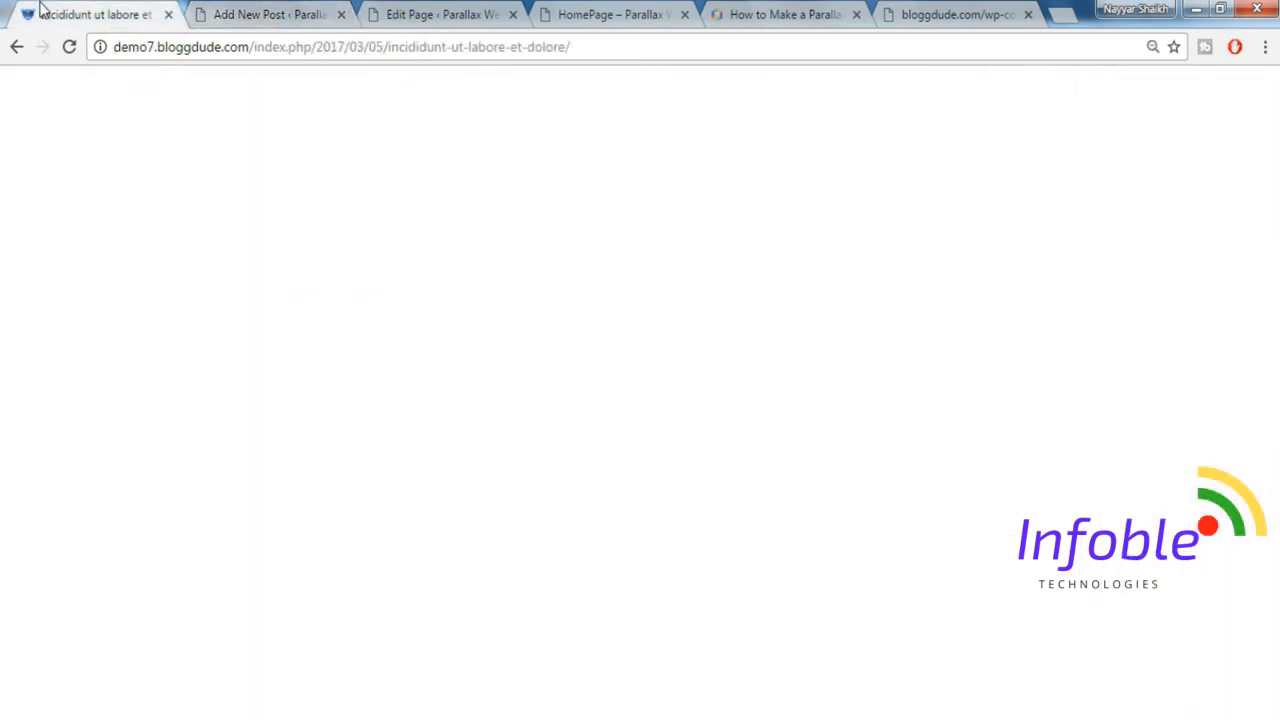
{"action": "left_click", "coordinate": [220, 13]}
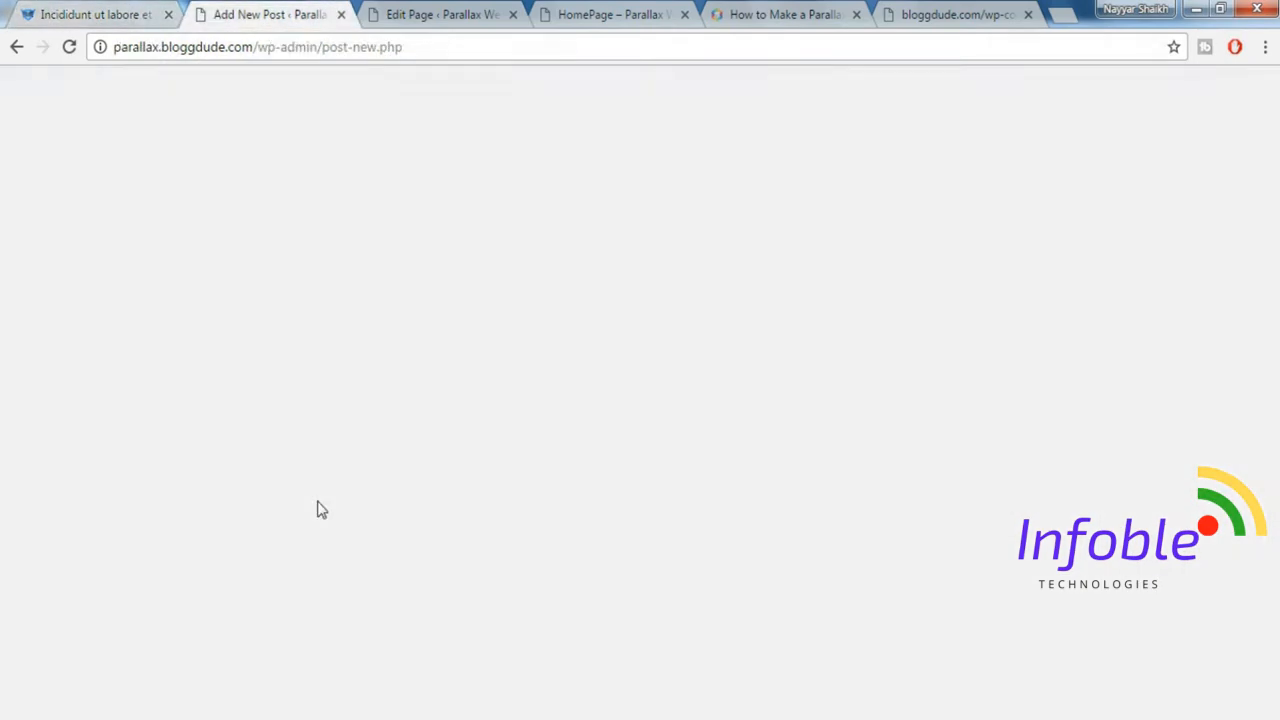
{"action": "left_click", "coordinate": [264, 573]}
{"action": "scroll", "coordinate": [480, 616], "scroll_direction": "down", "scroll_amount": 1}
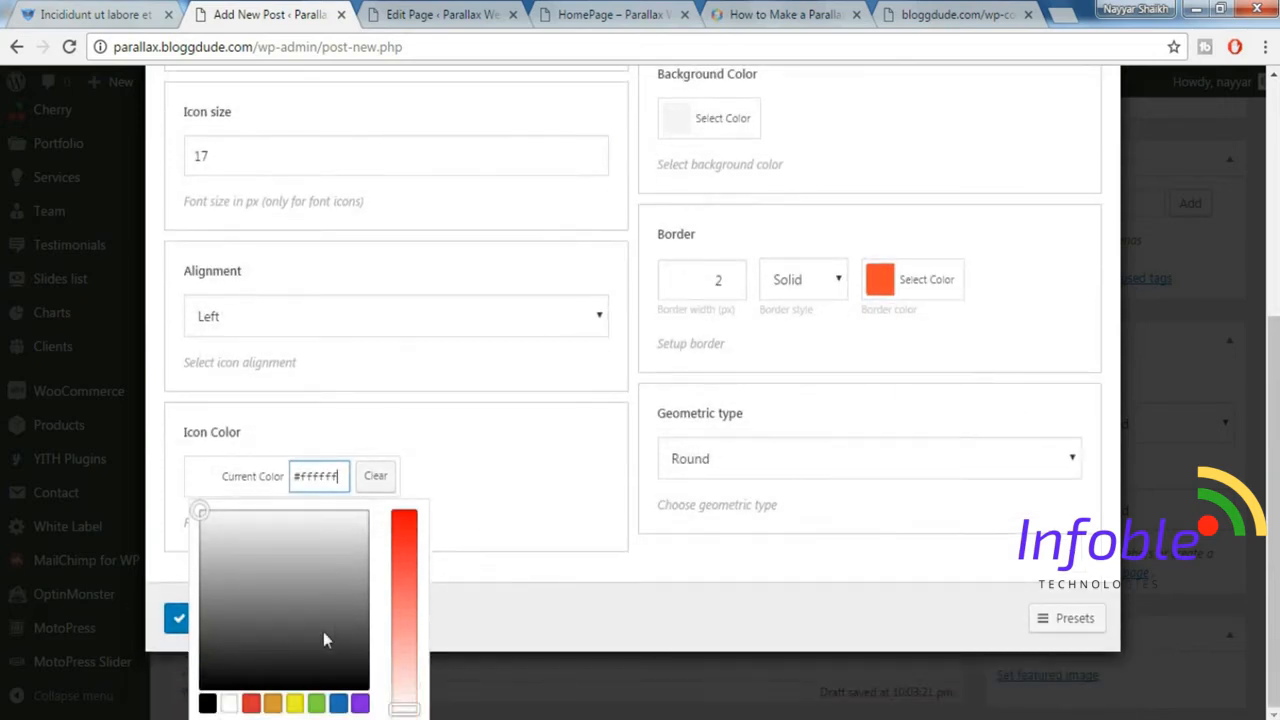
{"action": "left_click", "coordinate": [335, 706]}
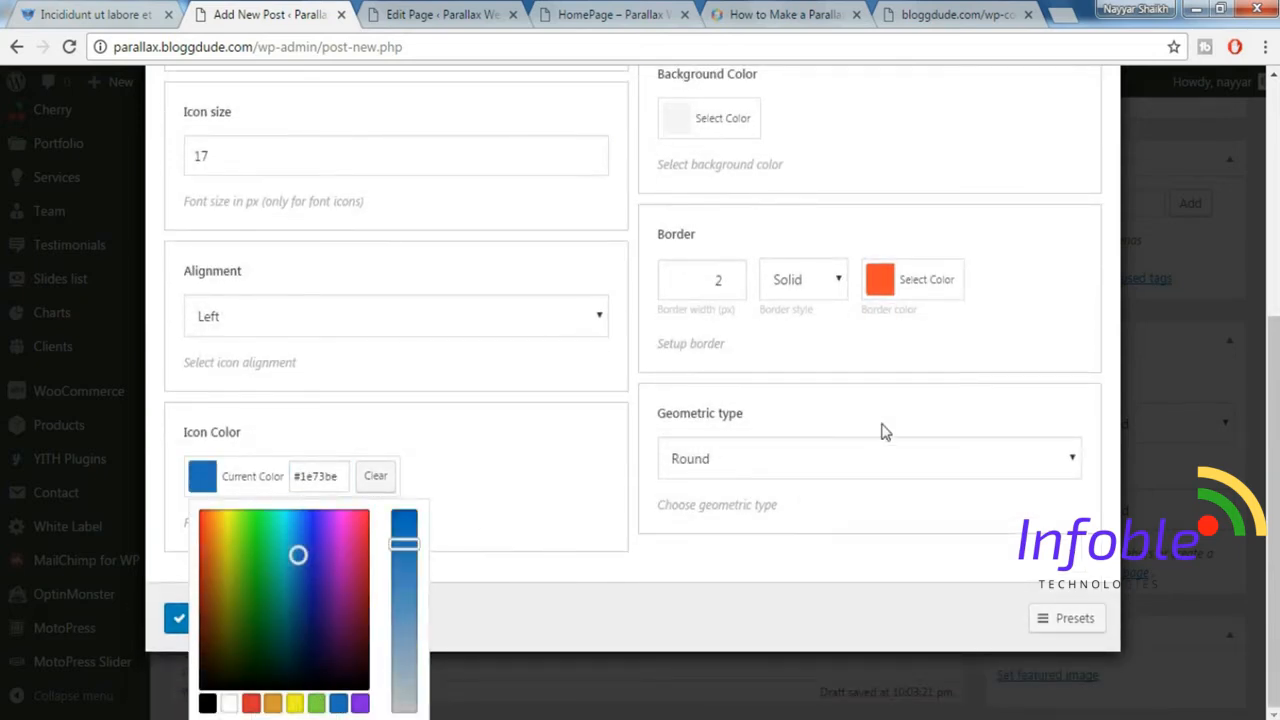
{"action": "left_click", "coordinate": [849, 342]}
Set the icon's border width to 0 px and insert the Icon shortcode into the post.
{"action": "scroll", "coordinate": [830, 344], "scroll_direction": "up", "scroll_amount": 2}
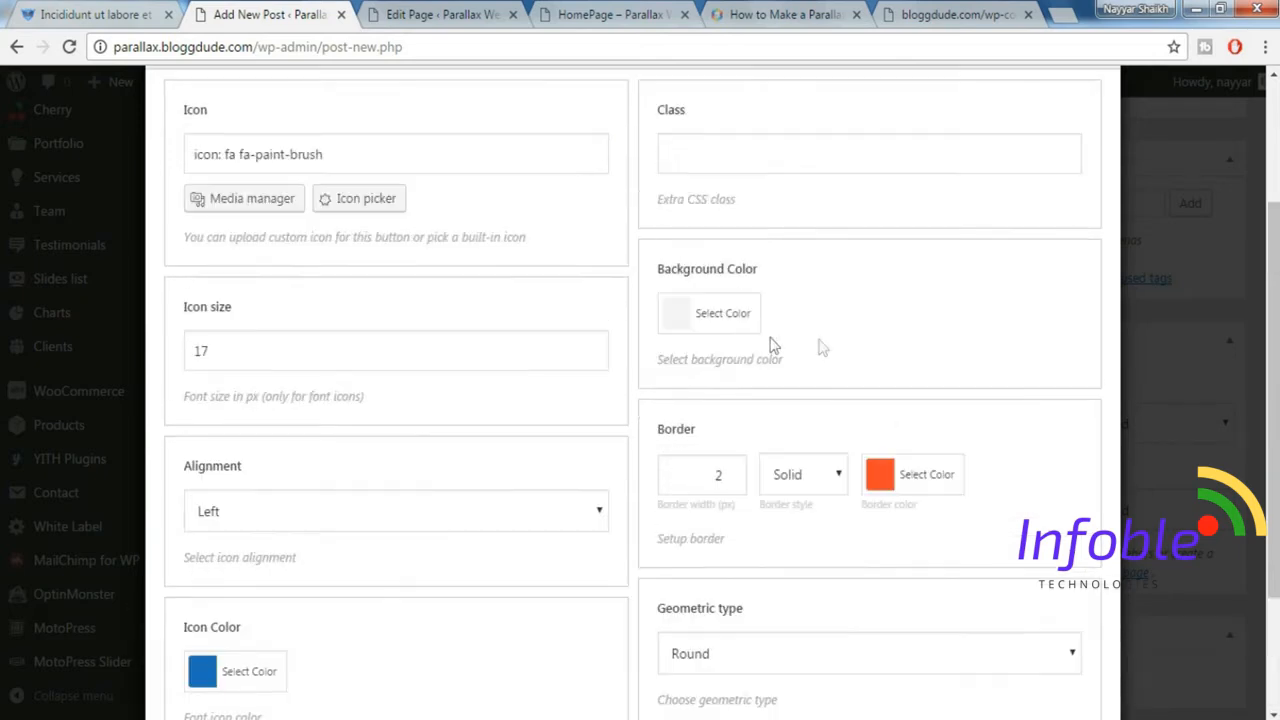
{"action": "double_click", "coordinate": [740, 477]}
{"action": "type", "text": "0"}
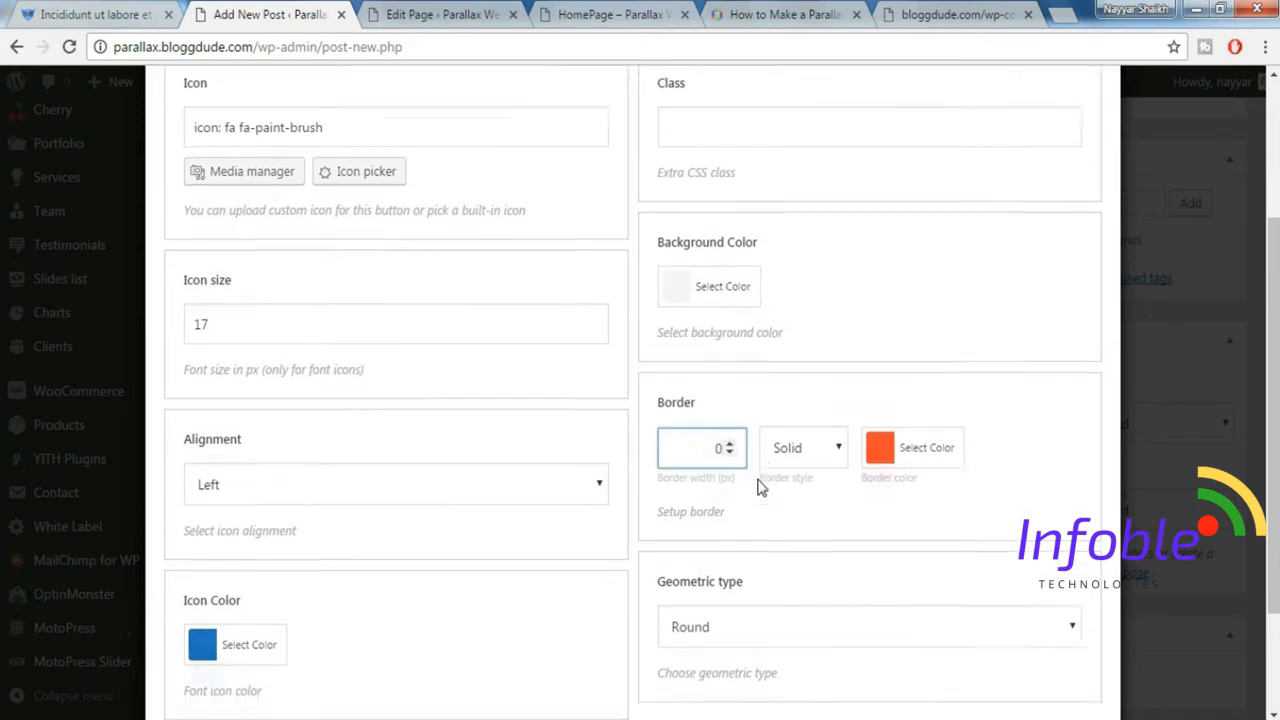
{"action": "scroll", "coordinate": [760, 488], "scroll_direction": "down", "scroll_amount": 2}
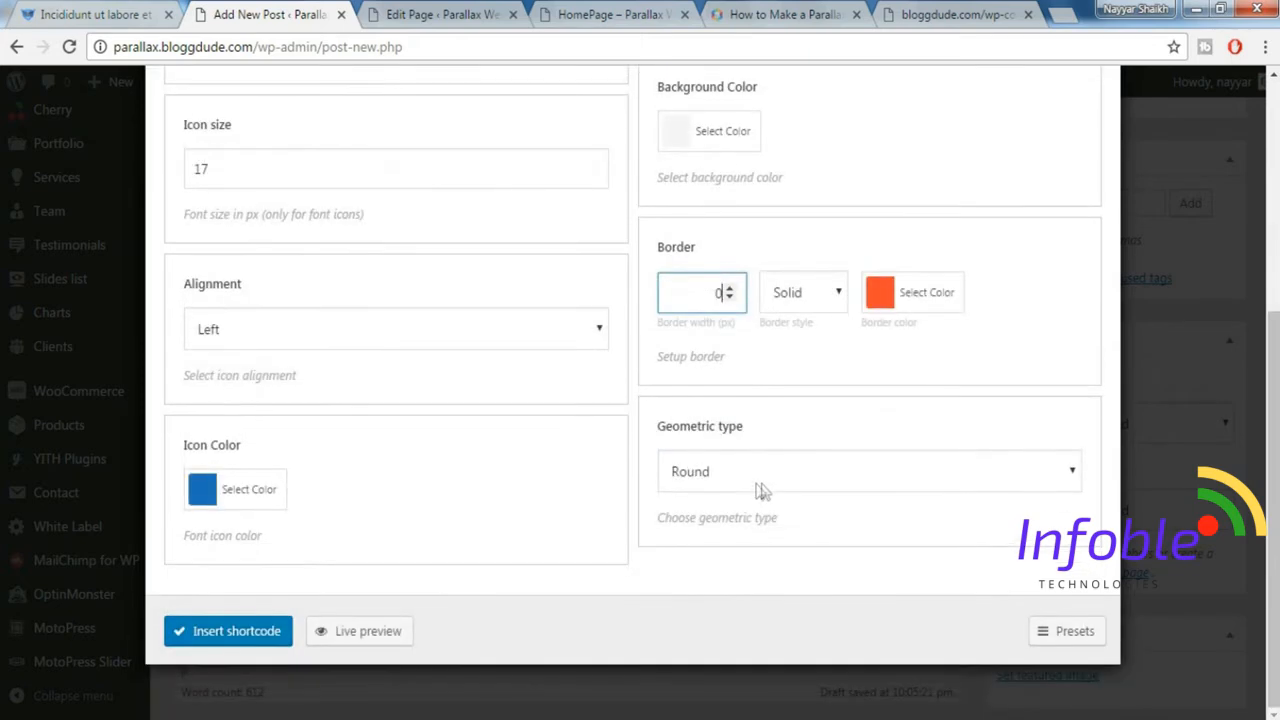
{"action": "left_click", "coordinate": [242, 631]}
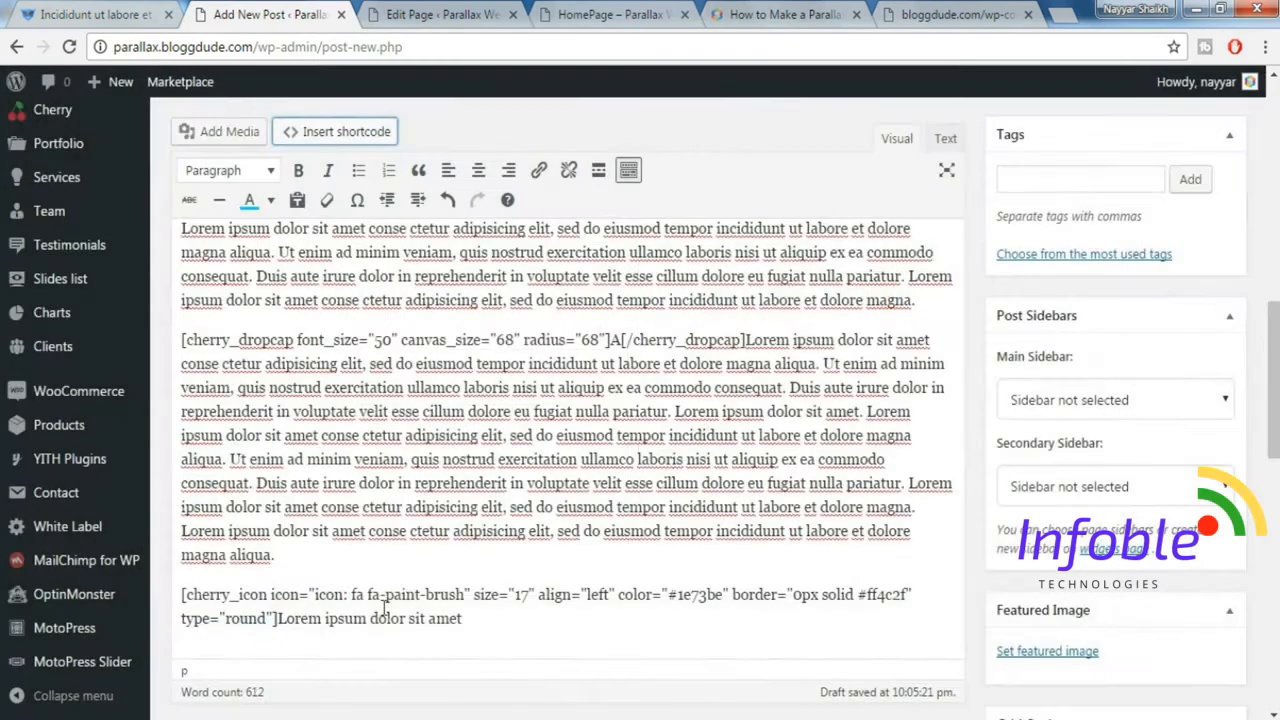
Compare the line's text style with the demo post and format "Lorem ipsum dolor sit amet" after the icon shortcode as Heading 6.
{"action": "scroll", "coordinate": [450, 605], "scroll_direction": "down", "scroll_amount": 1}
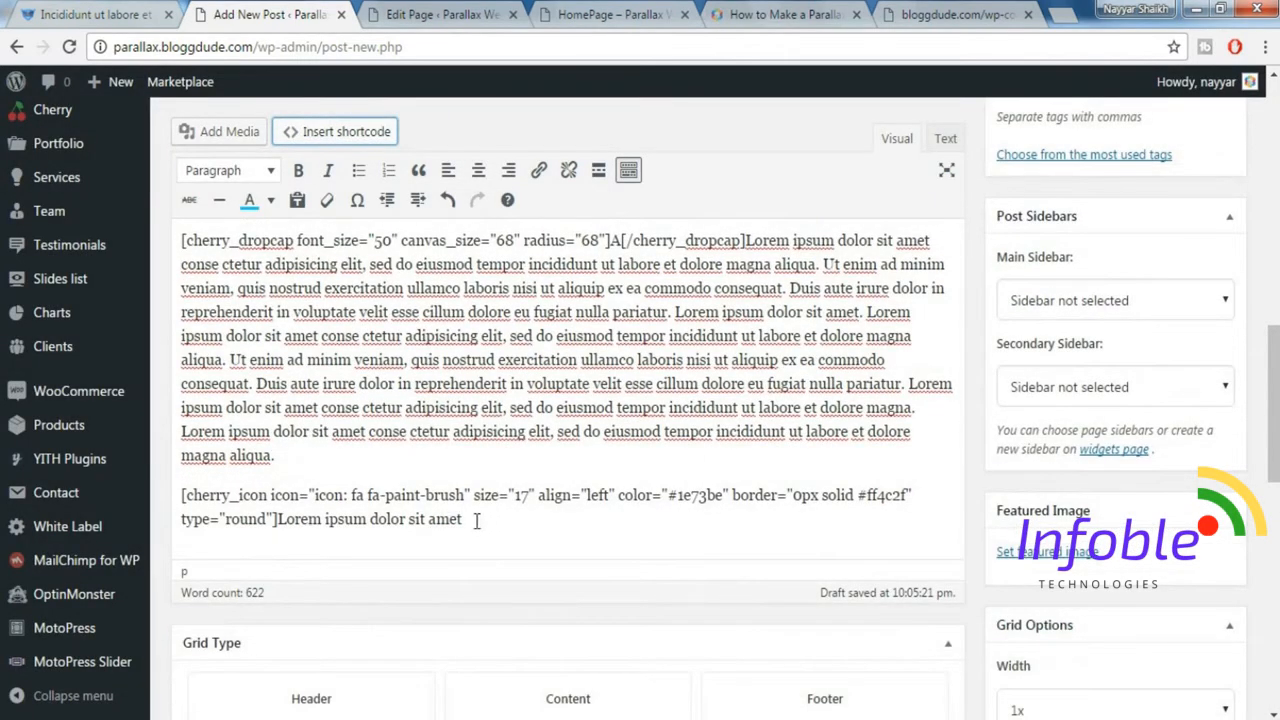
{"action": "left_click_drag", "start_coordinate": [477, 521], "coordinate": [283, 516]}
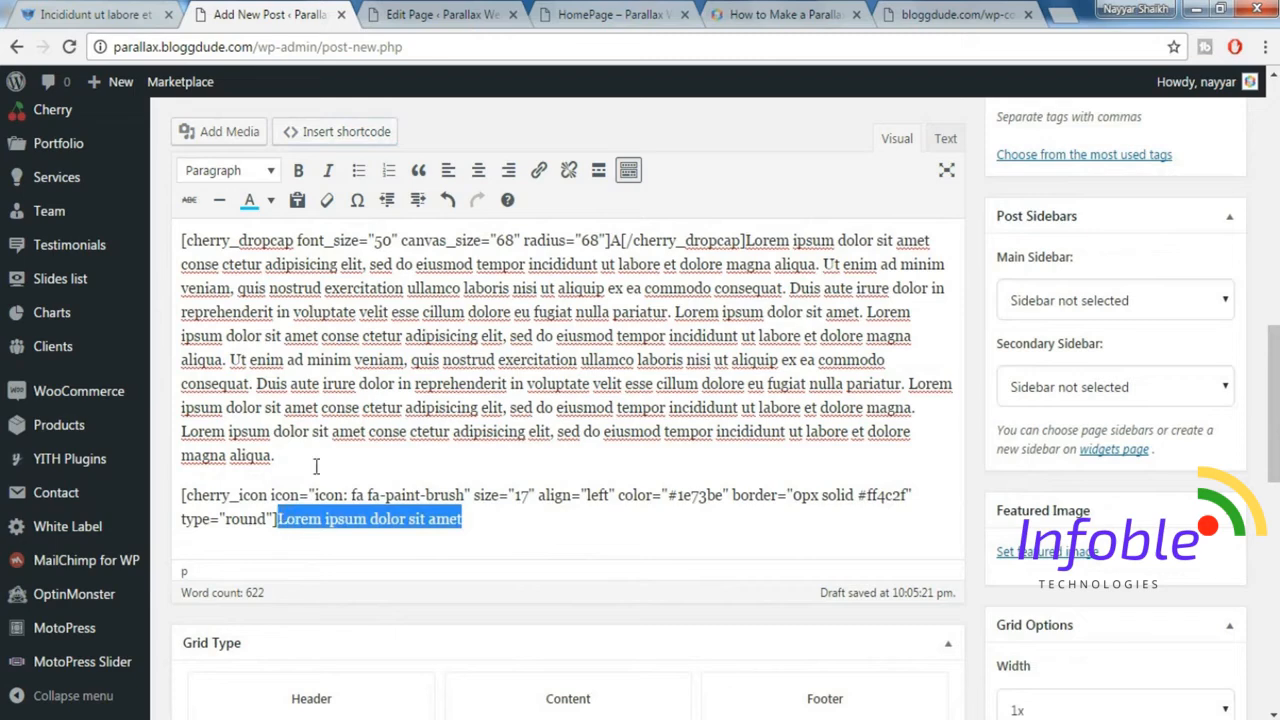
{"action": "left_click", "coordinate": [64, 10]}
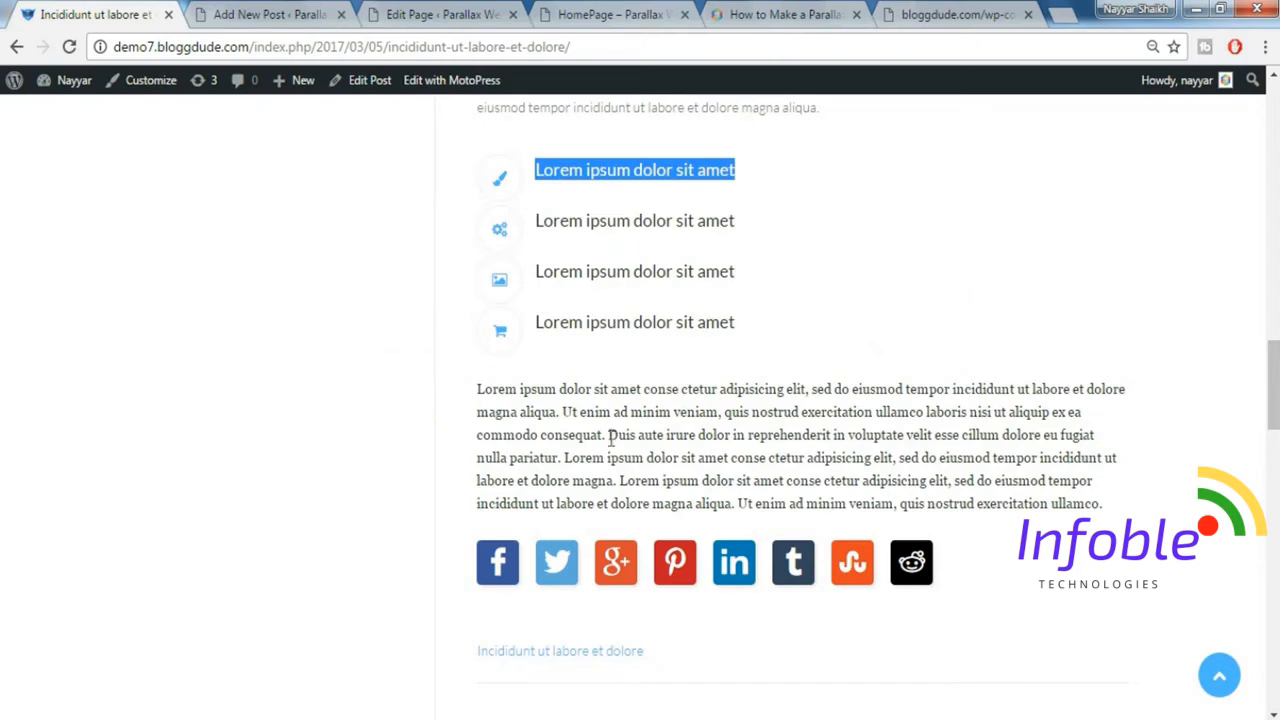
{"action": "left_click", "coordinate": [290, 14]}
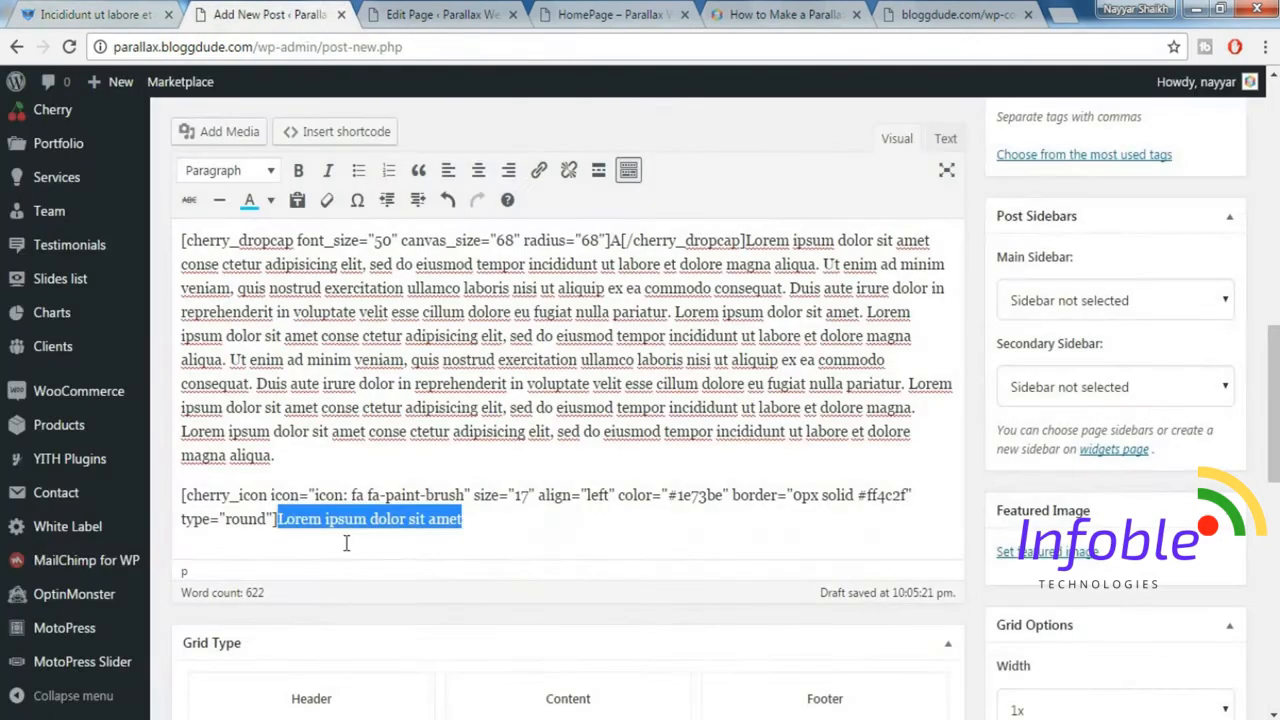
{"action": "left_click", "coordinate": [252, 172]}
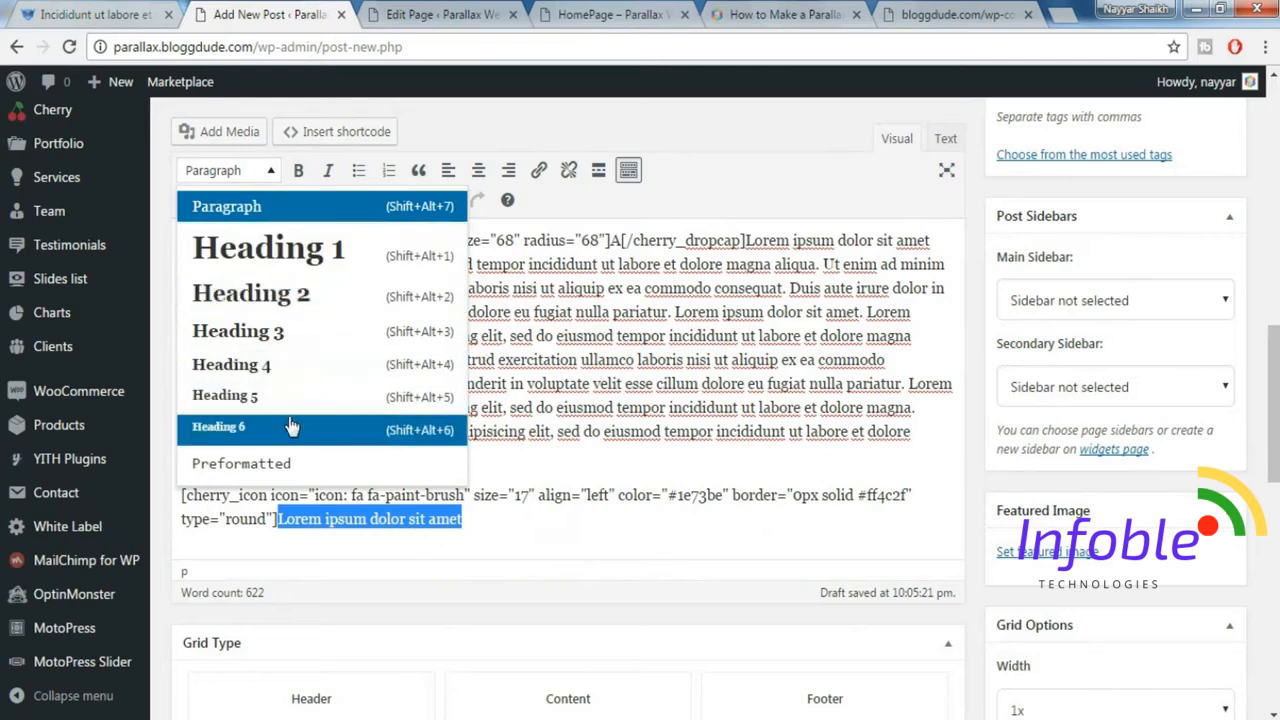
{"action": "left_click", "coordinate": [290, 423]}
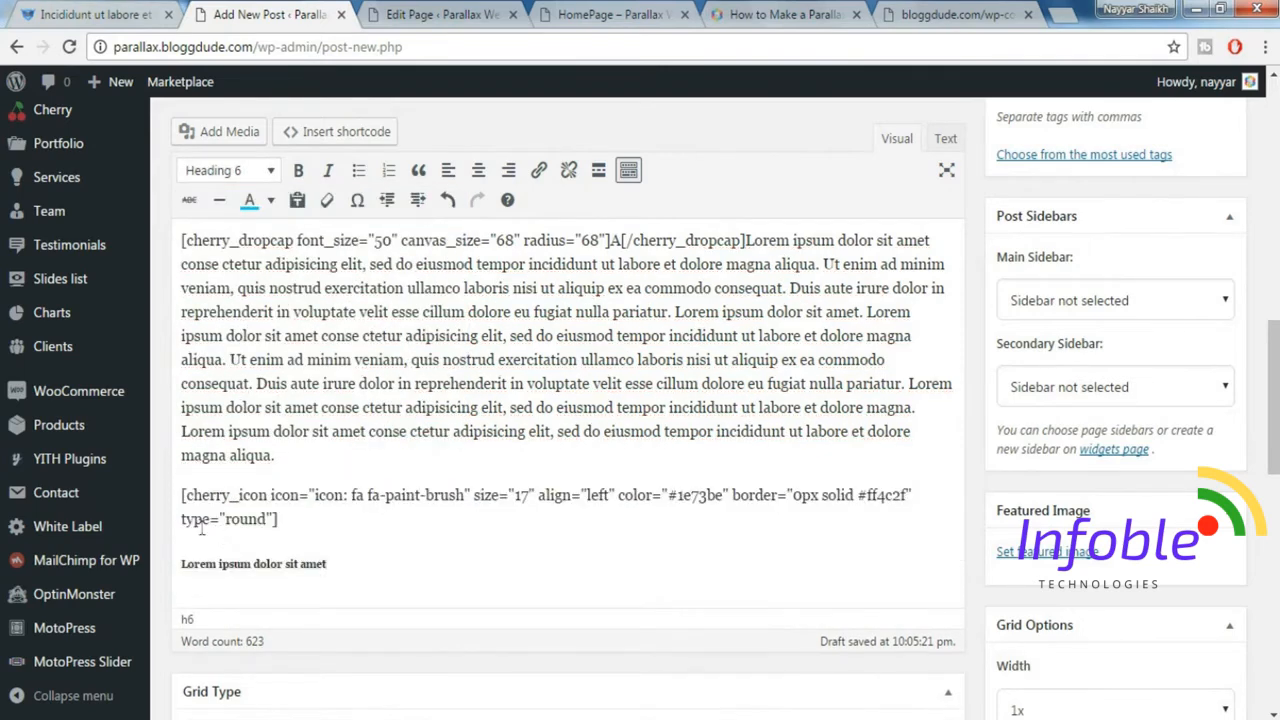
Copy the icon shortcode with its heading, paste it three times below, and check the result against the demo post's icon list.
{"action": "left_click_drag", "start_coordinate": [181, 497], "coordinate": [348, 545]}
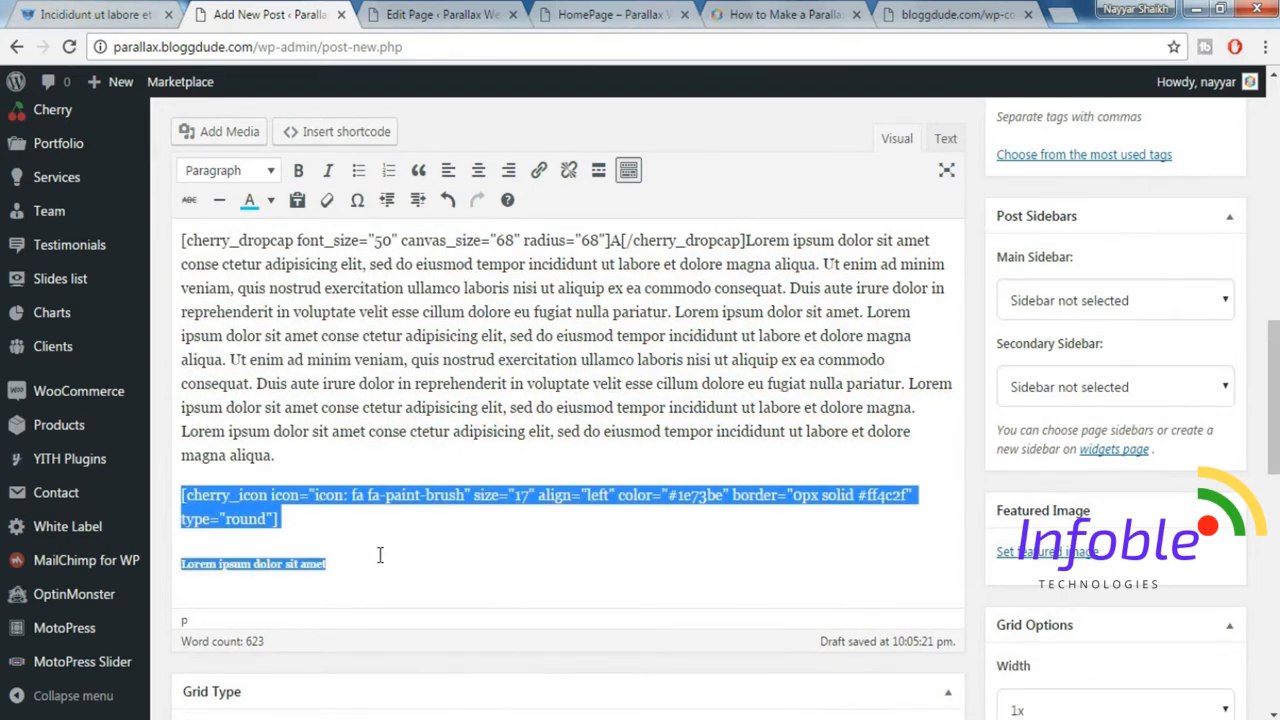
{"action": "left_click", "coordinate": [380, 567]}
{"action": "key", "text": "Return"}
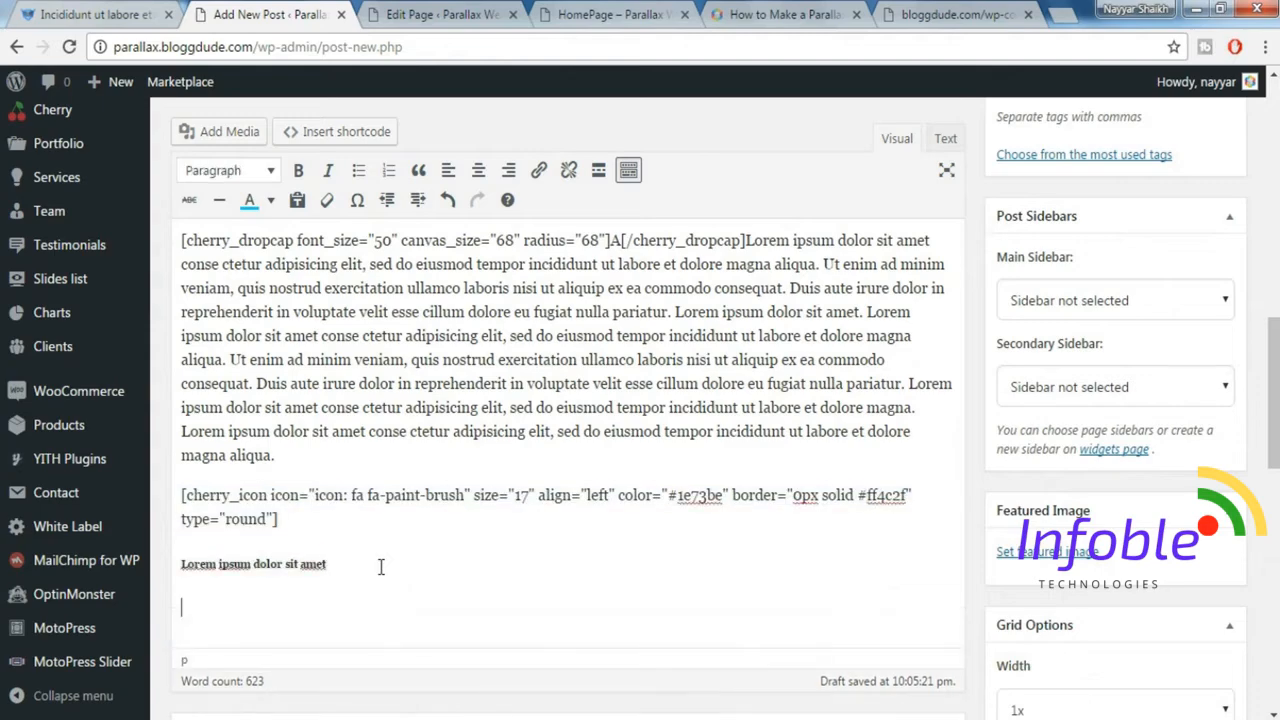
{"action": "type", "text": "[cherry_icon icon=\"icon: fa fa-paint-brush\" size=\"17\" align=\"left\" color=\"#1e73be\" border=\"0px solid #ff4c2f\" type=\"round\"] Lorem ipsum dolor sit amet"}
{"action": "type", "text": "[cherry_icon icon=\"icon: fa fa-paint-brush\" size=\"17\" align=\"left\" color=\"#1e73be\" border=\"0px solid #ff4c2f\" type=\"round\"] Lorem ipsum dolor sit amet"}
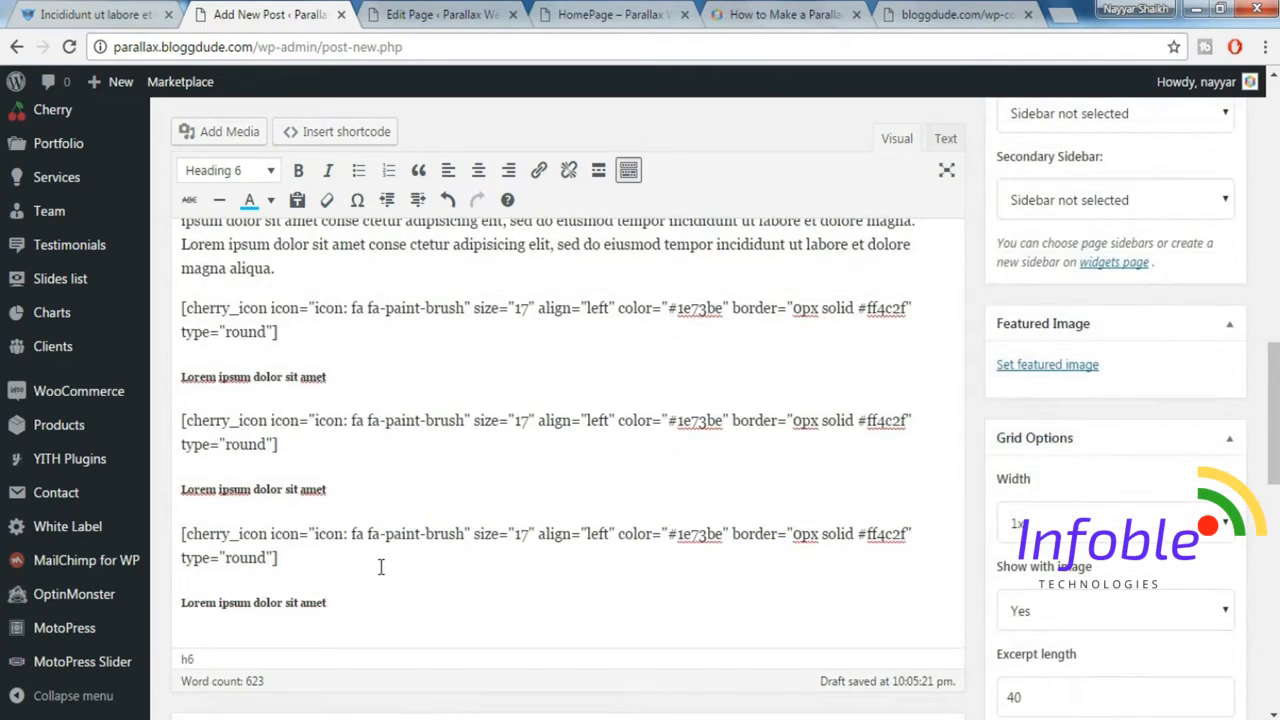
{"action": "left_click", "coordinate": [62, 12]}
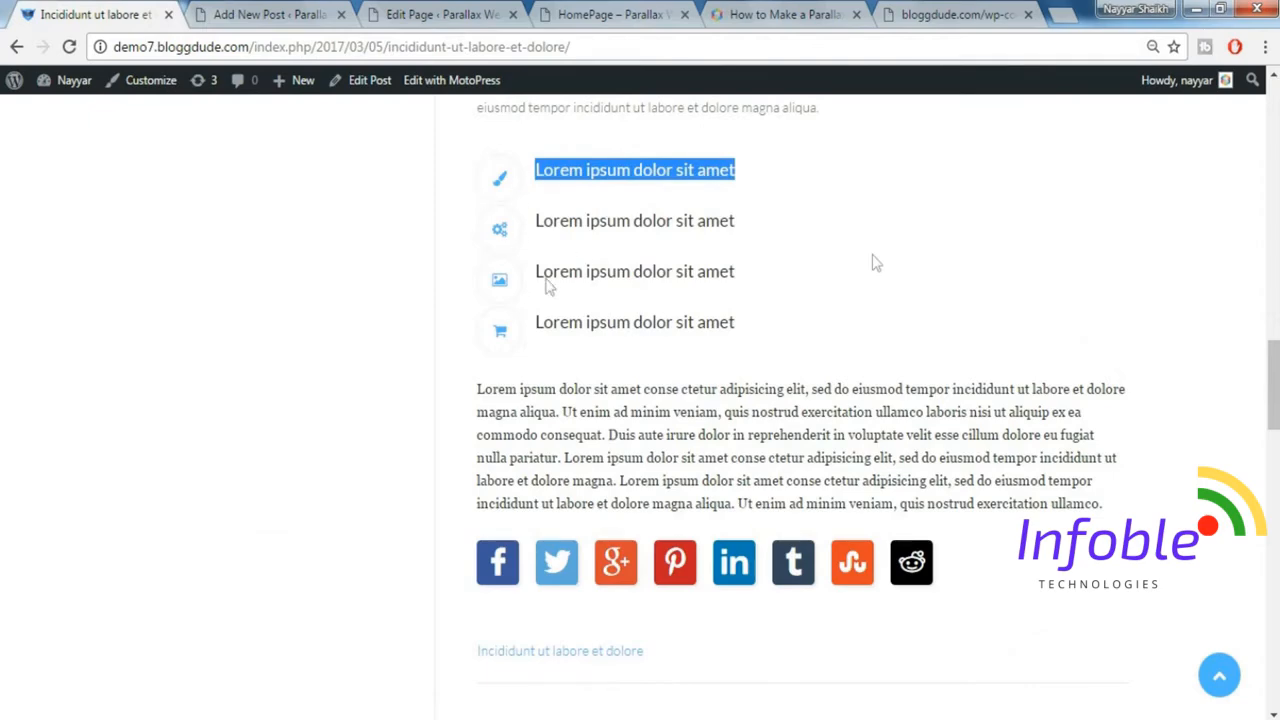
{"action": "left_click", "coordinate": [519, 211]}
{"action": "left_click", "coordinate": [258, 12]}
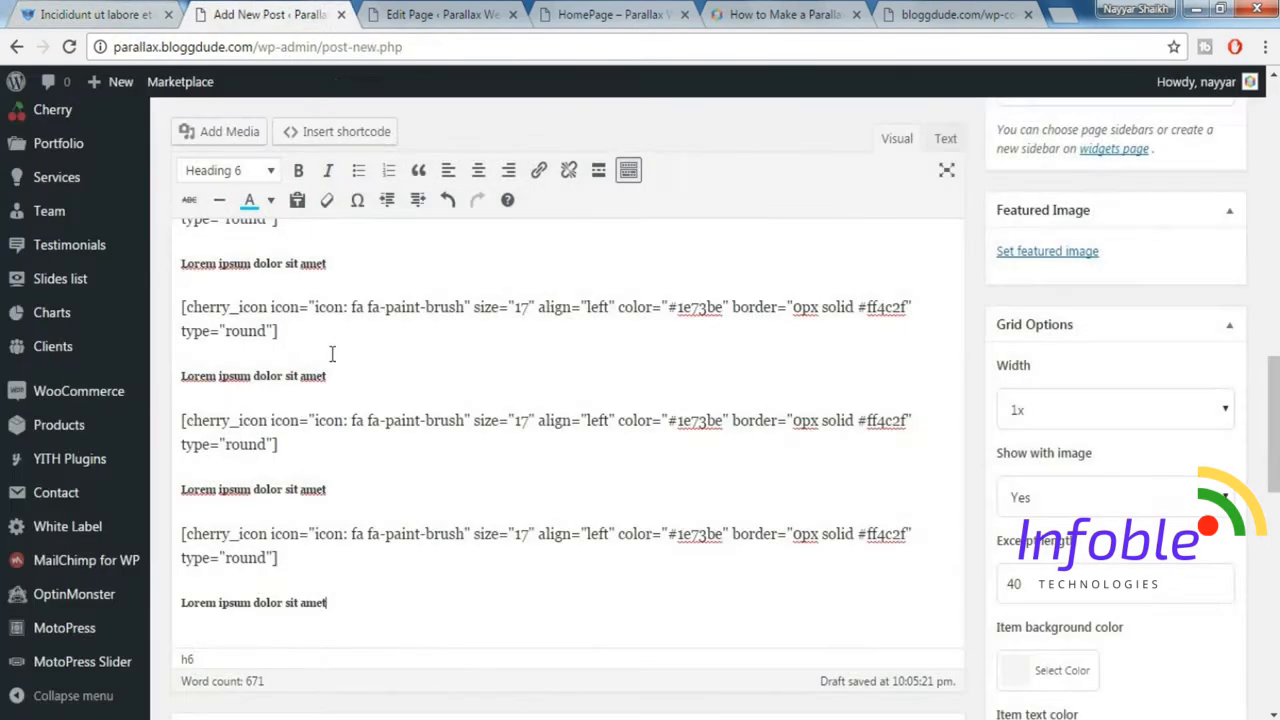
Check the second icon in the demo post's list and change the second icon shortcode from paint-brush to "fa-gears".
{"action": "scroll", "coordinate": [432, 390], "scroll_direction": "up", "scroll_amount": 1}
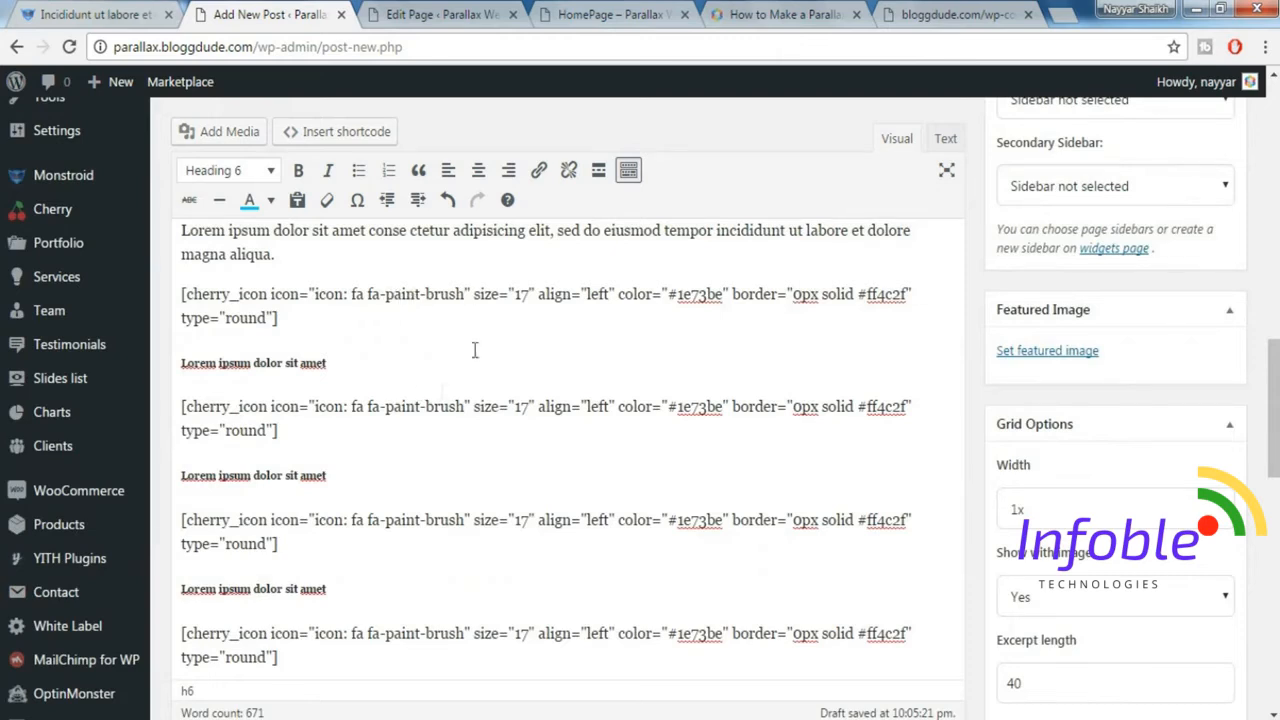
{"action": "left_click_drag", "start_coordinate": [386, 411], "coordinate": [462, 411]}
{"action": "key", "text": "BackSpace"}
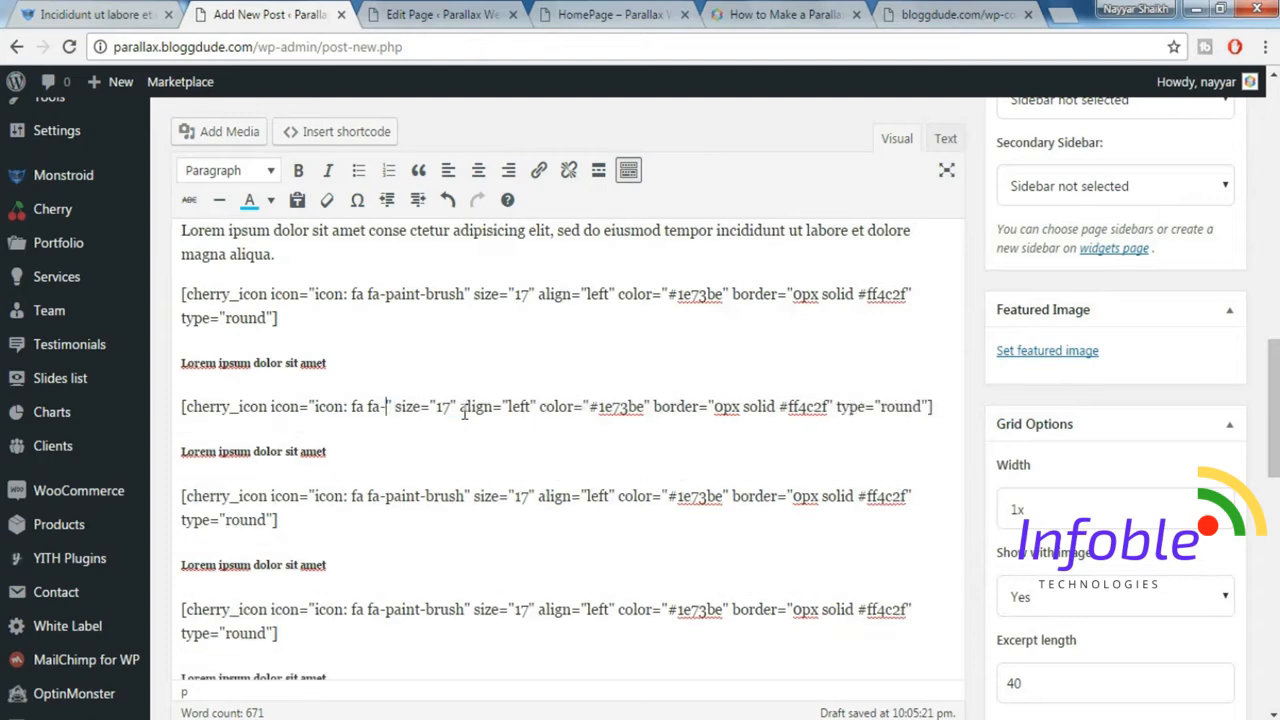
{"action": "left_click", "coordinate": [82, 12]}
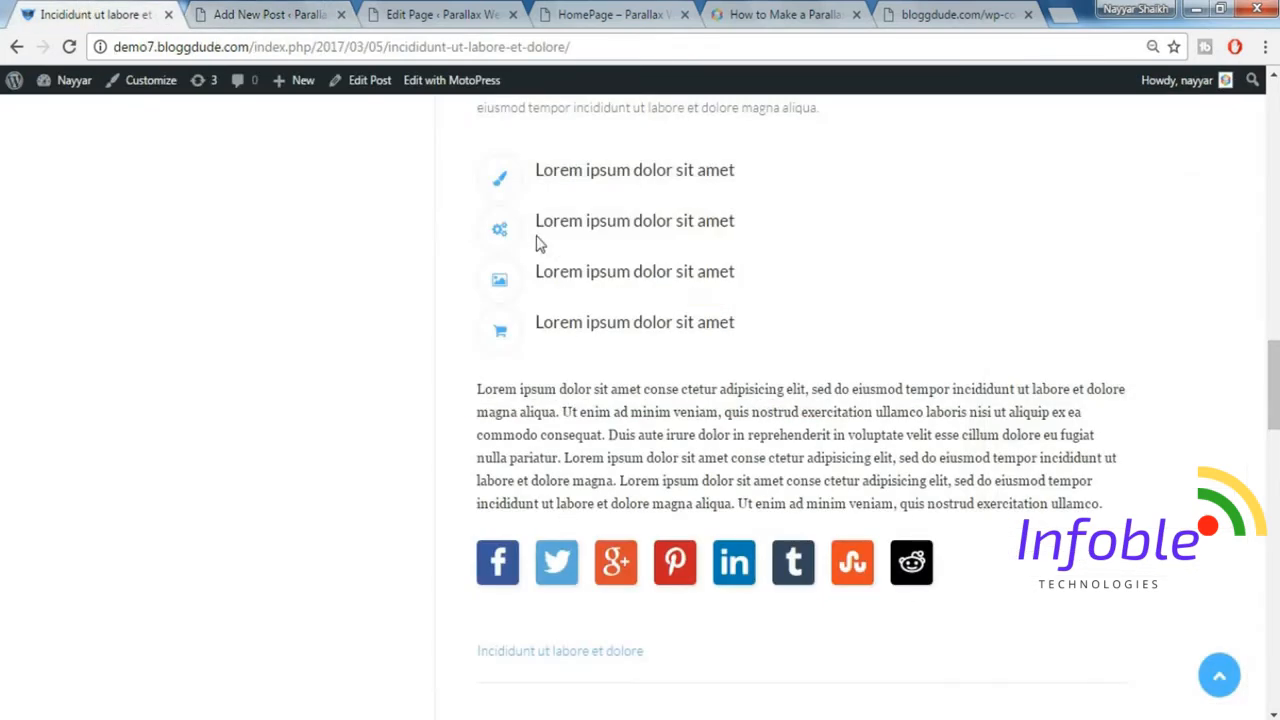
{"action": "left_click", "coordinate": [223, 10]}
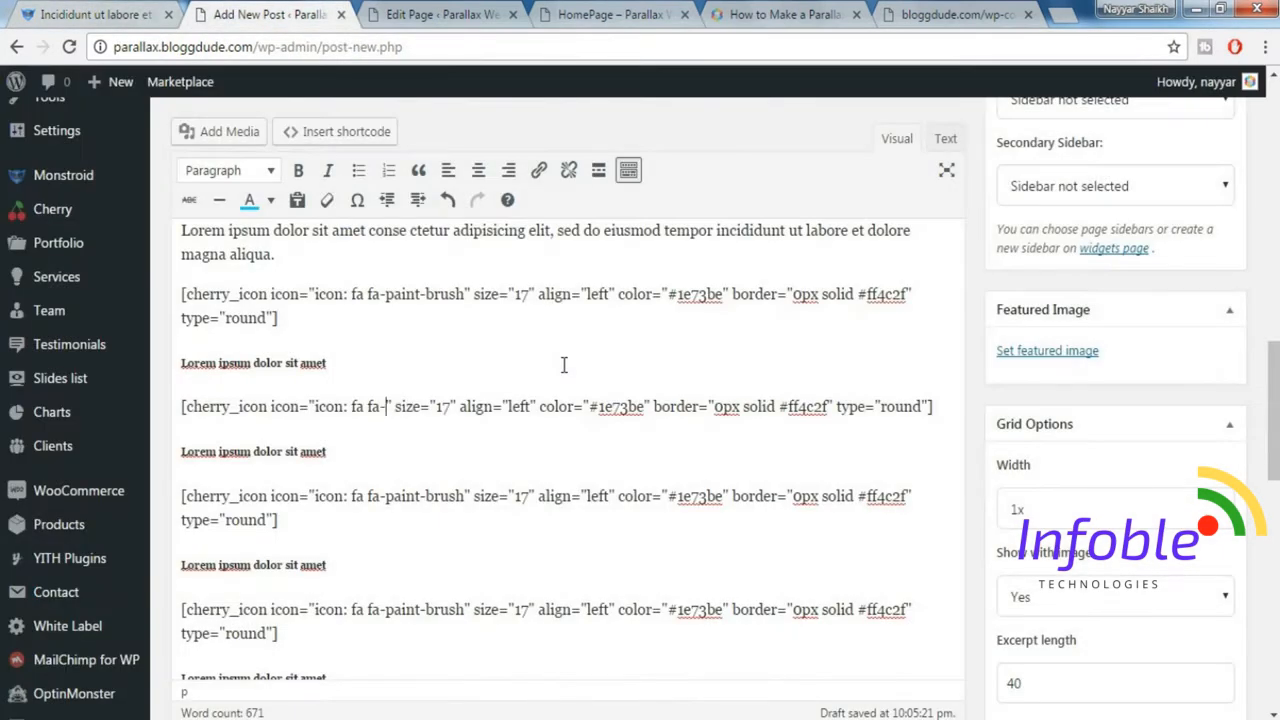
{"action": "type", "text": "gears"}
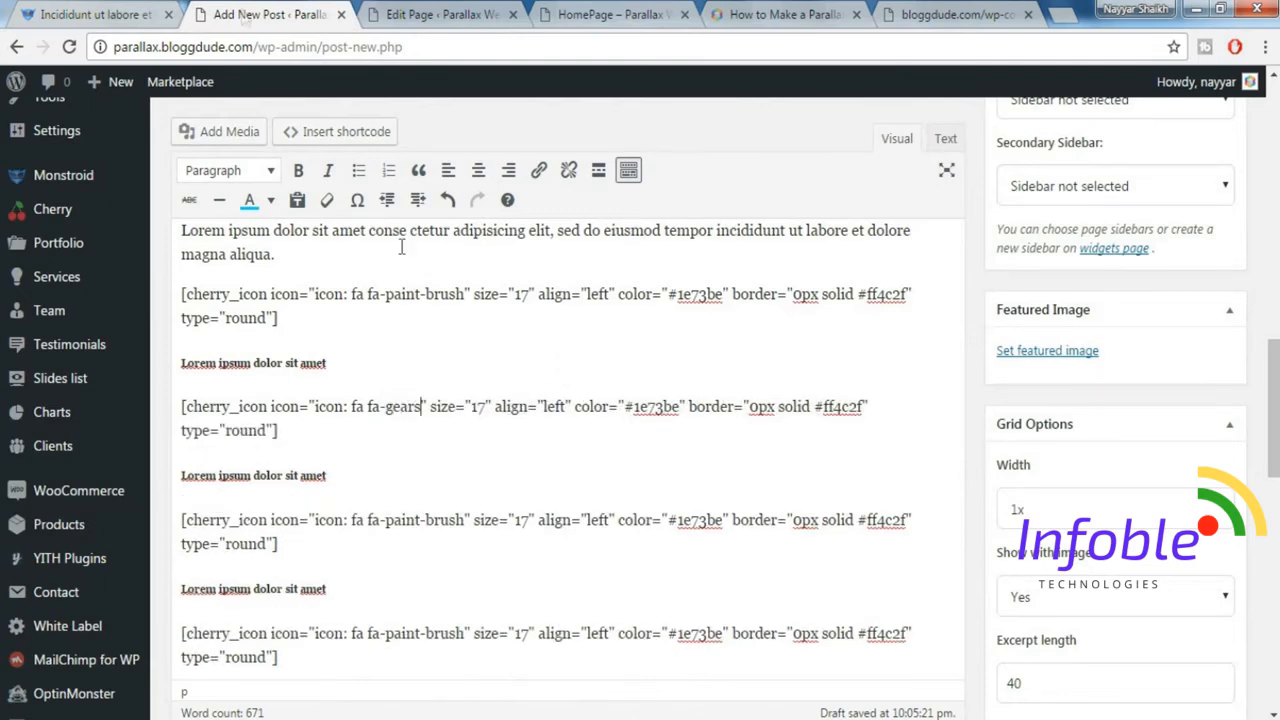
Copy the closing paragraph below the demo post's icon list and paste it on a new line at the end of the post.
{"action": "scroll", "coordinate": [391, 465], "scroll_direction": "down", "scroll_amount": 1}
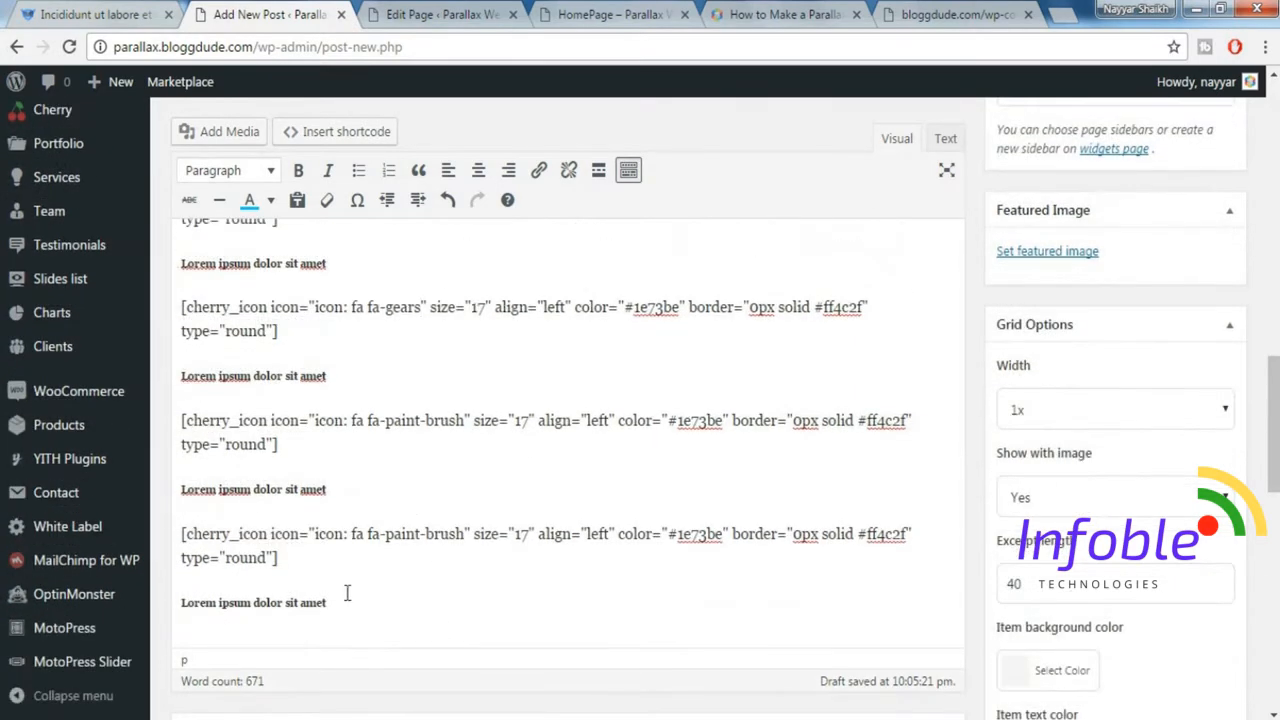
{"action": "left_click", "coordinate": [383, 607]}
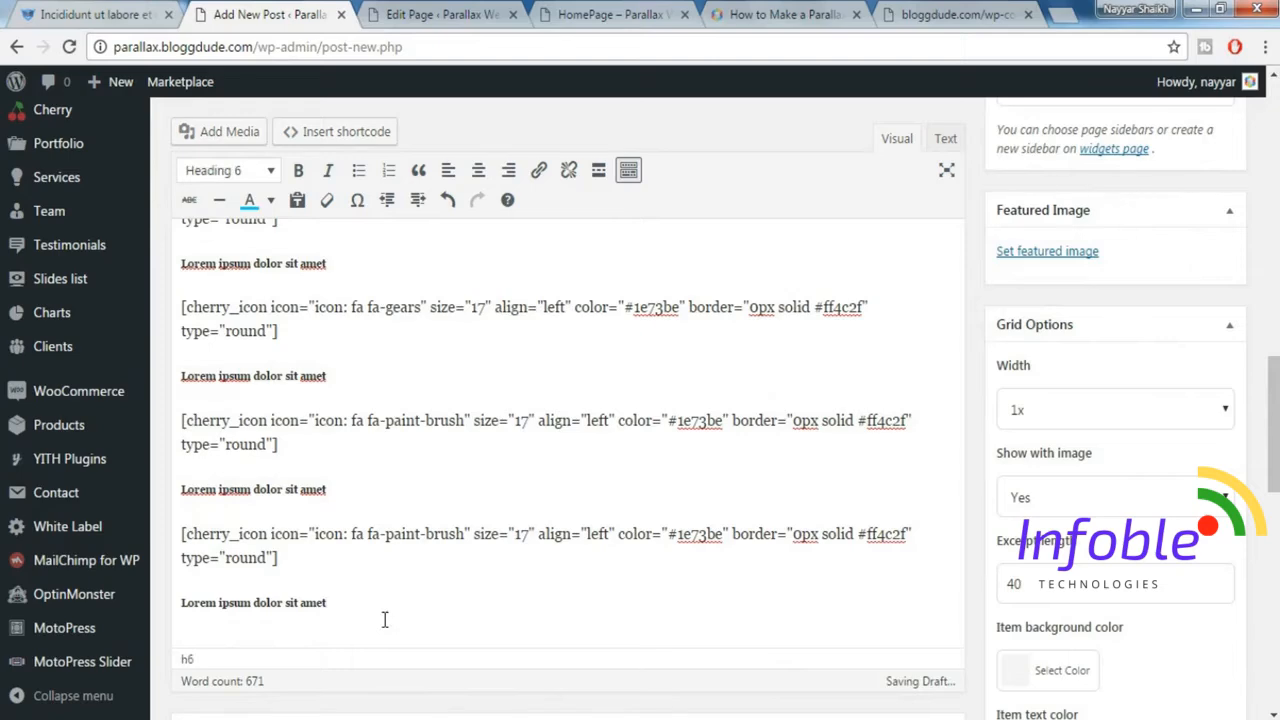
{"action": "key", "text": "Return"}
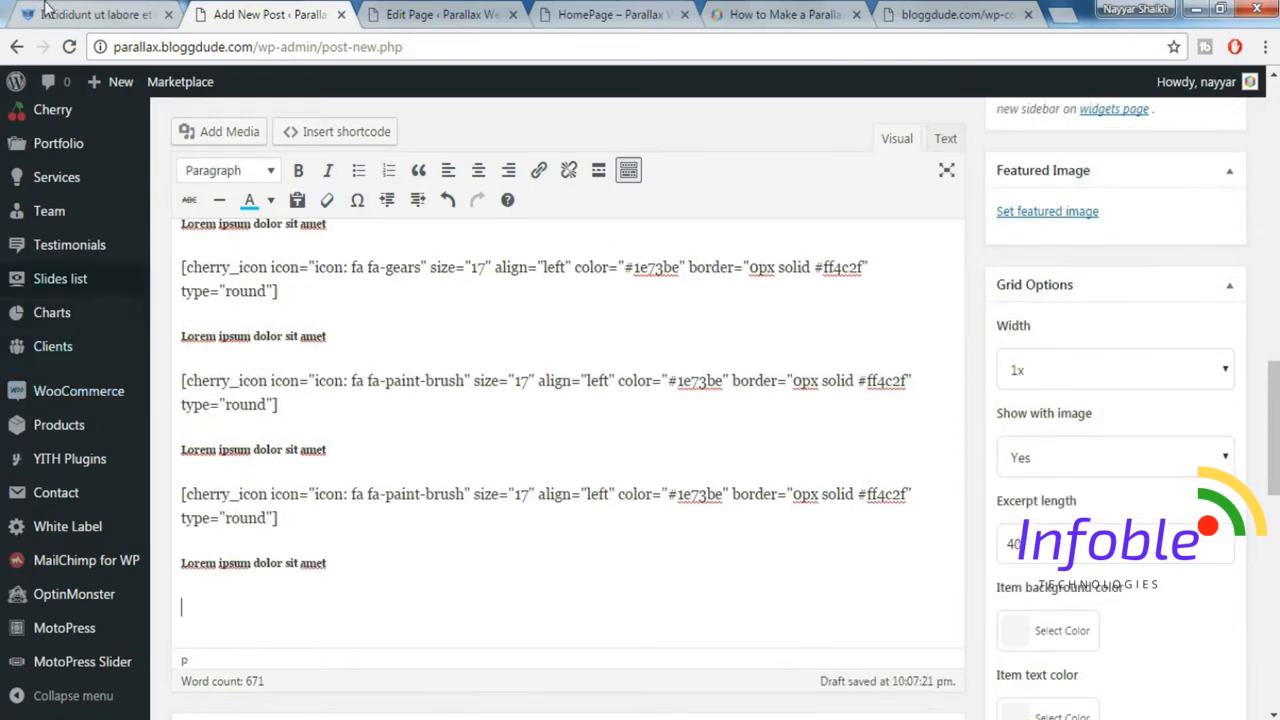
{"action": "left_click", "coordinate": [46, 12]}
{"action": "scroll", "coordinate": [845, 495], "scroll_direction": "down", "scroll_amount": 2}
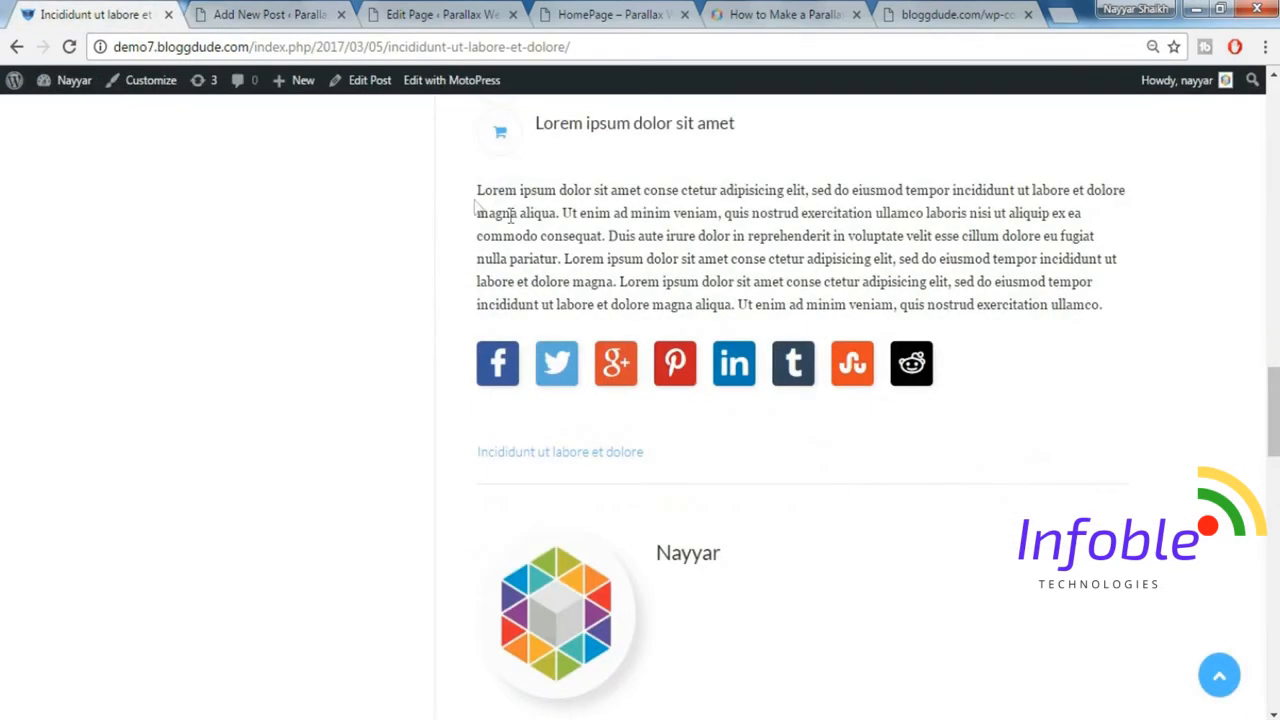
{"action": "left_click_drag", "start_coordinate": [480, 186], "coordinate": [1142, 312]}
{"action": "key", "text": "ctrl+c"}
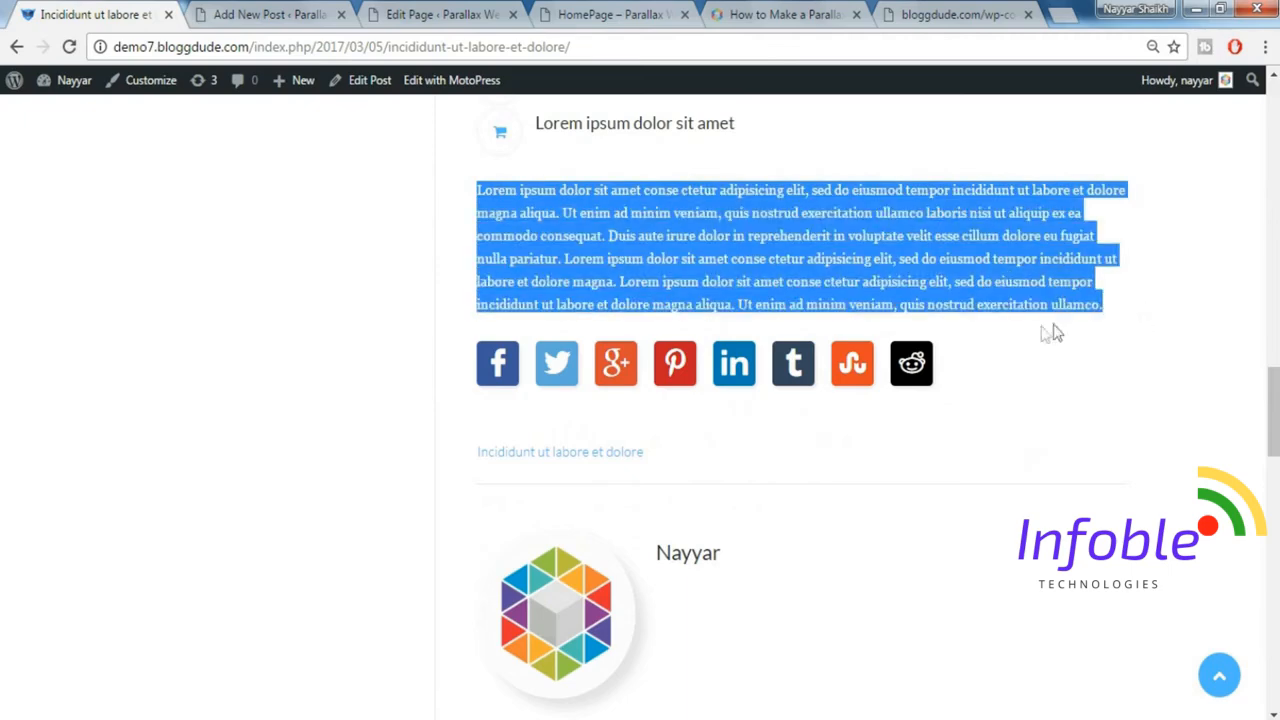
{"action": "left_click", "coordinate": [297, 16]}
{"action": "key", "text": "ctrl+v"}
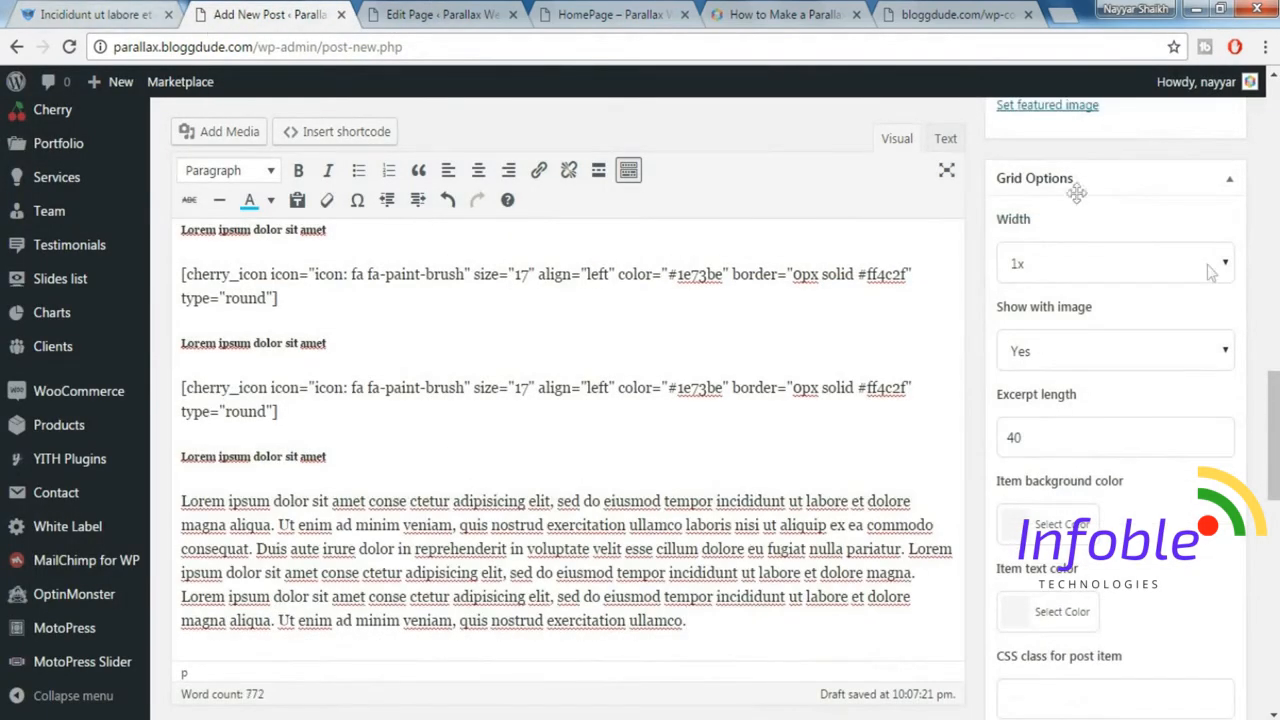
Set the post's format to Image.
{"action": "left_click_drag", "start_coordinate": [1273, 420], "coordinate": [1273, 151]}
{"action": "scroll", "coordinate": [1220, 438], "scroll_direction": "down", "scroll_amount": 1}
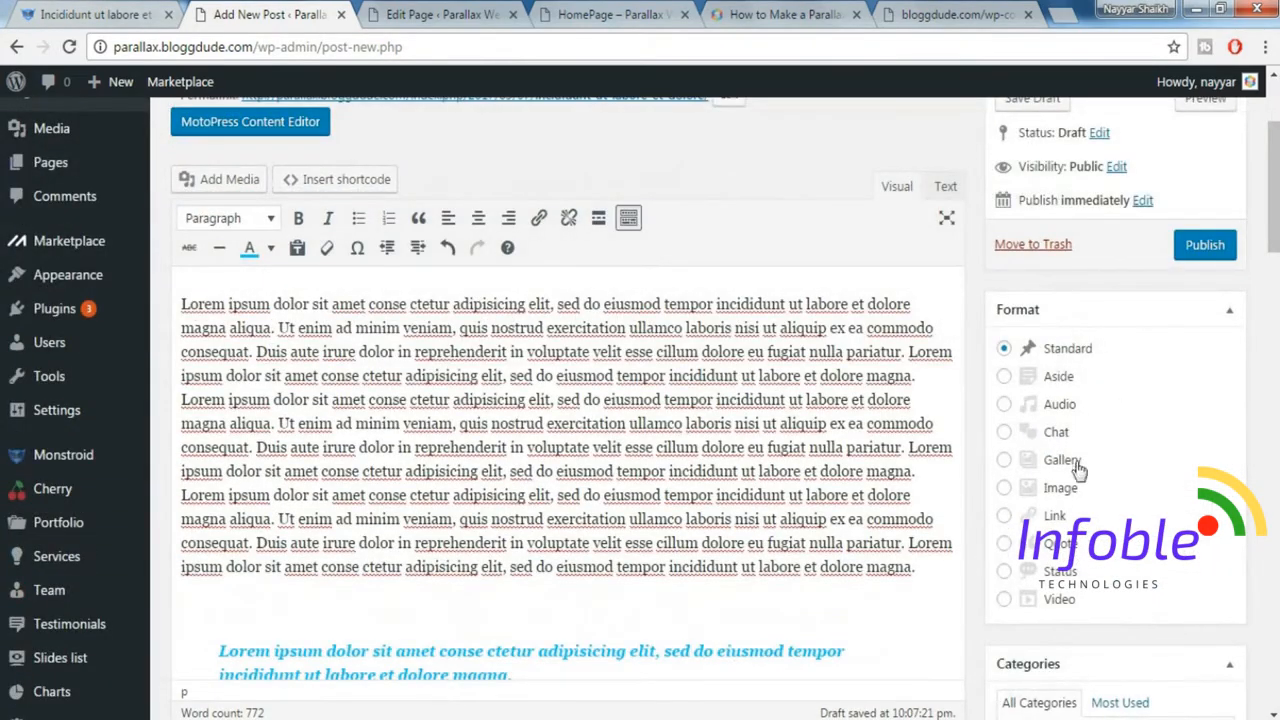
{"action": "left_click", "coordinate": [1046, 490]}
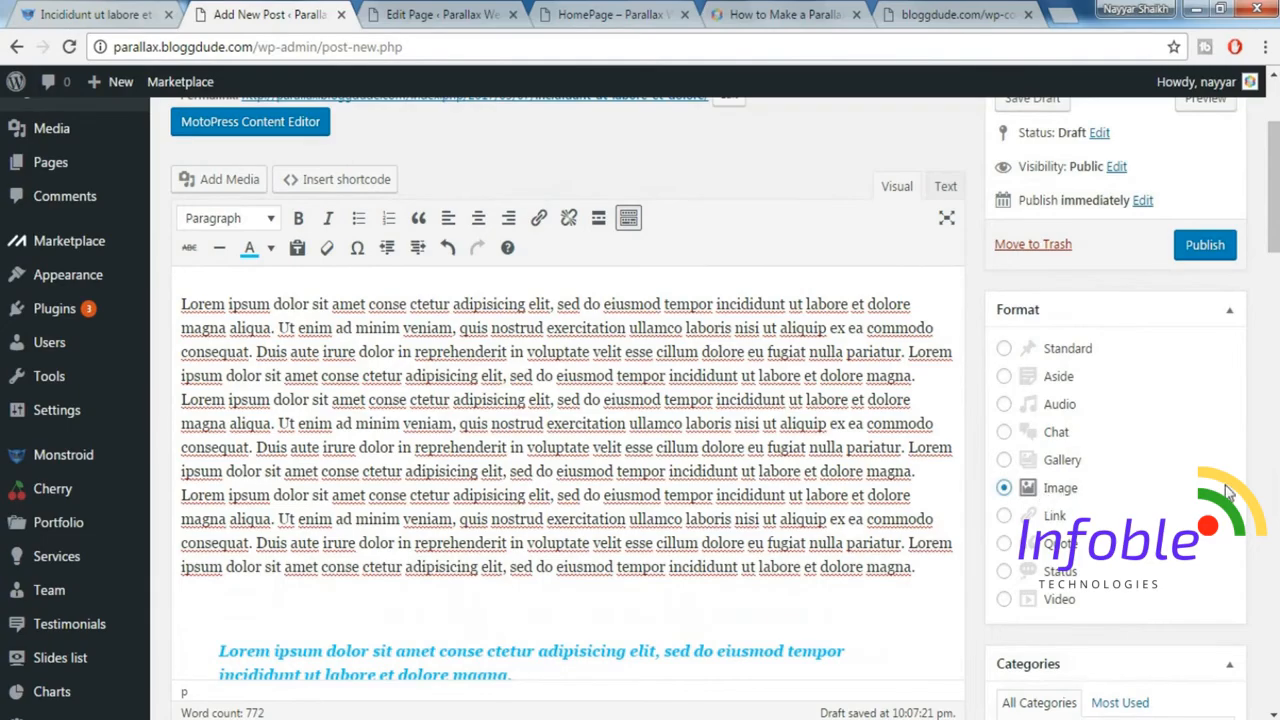
Add a new category "Technology" to the post.
{"action": "scroll", "coordinate": [1046, 497], "scroll_direction": "down", "scroll_amount": 4}
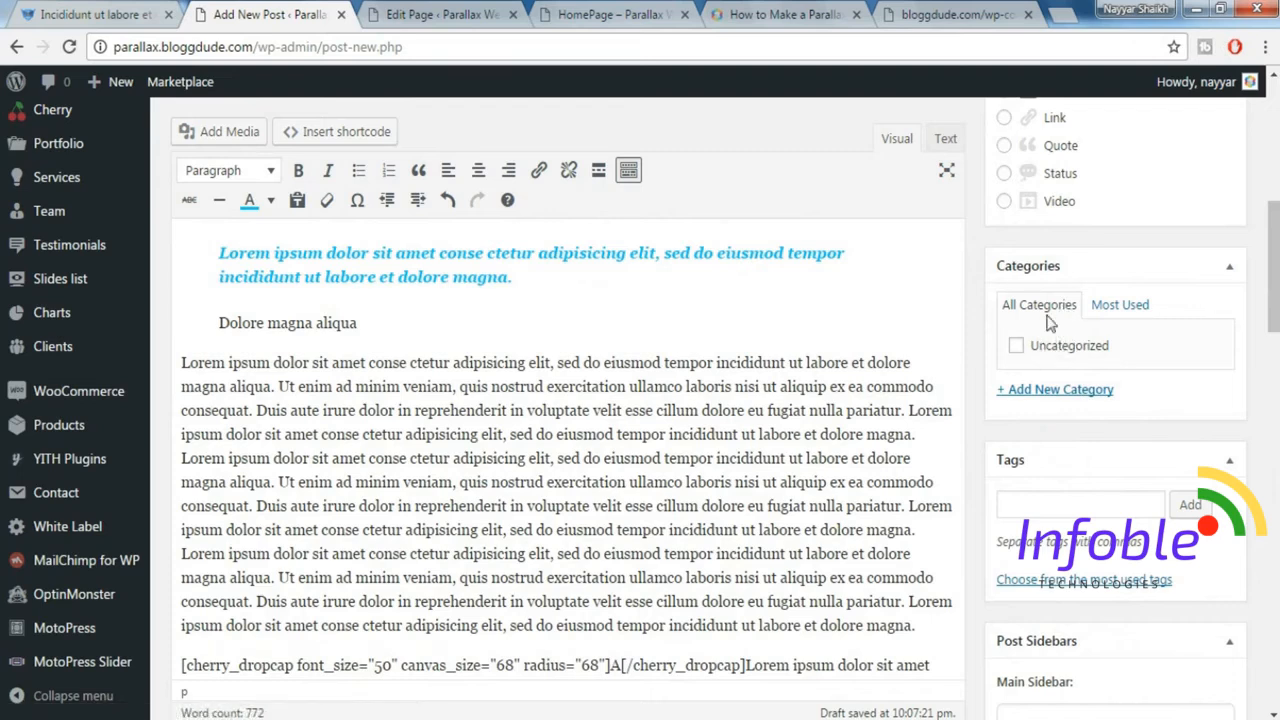
{"action": "left_click", "coordinate": [1072, 396]}
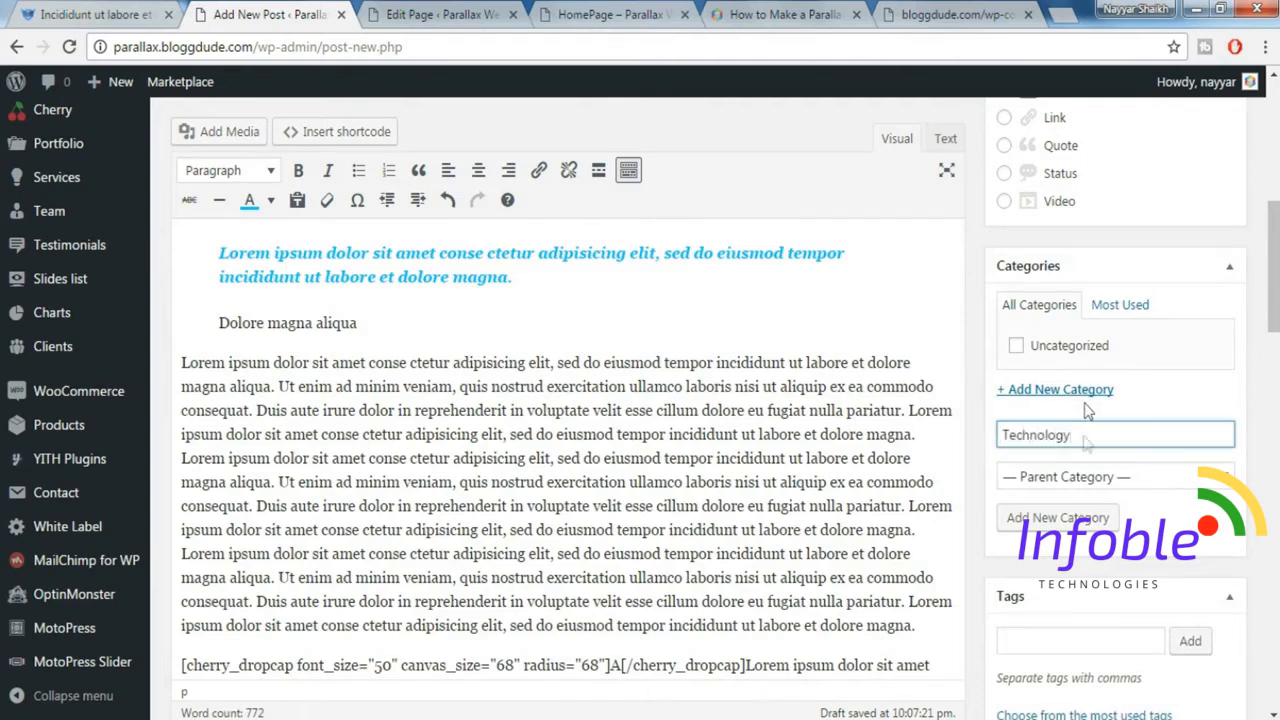
{"action": "left_click", "coordinate": [1083, 539]}
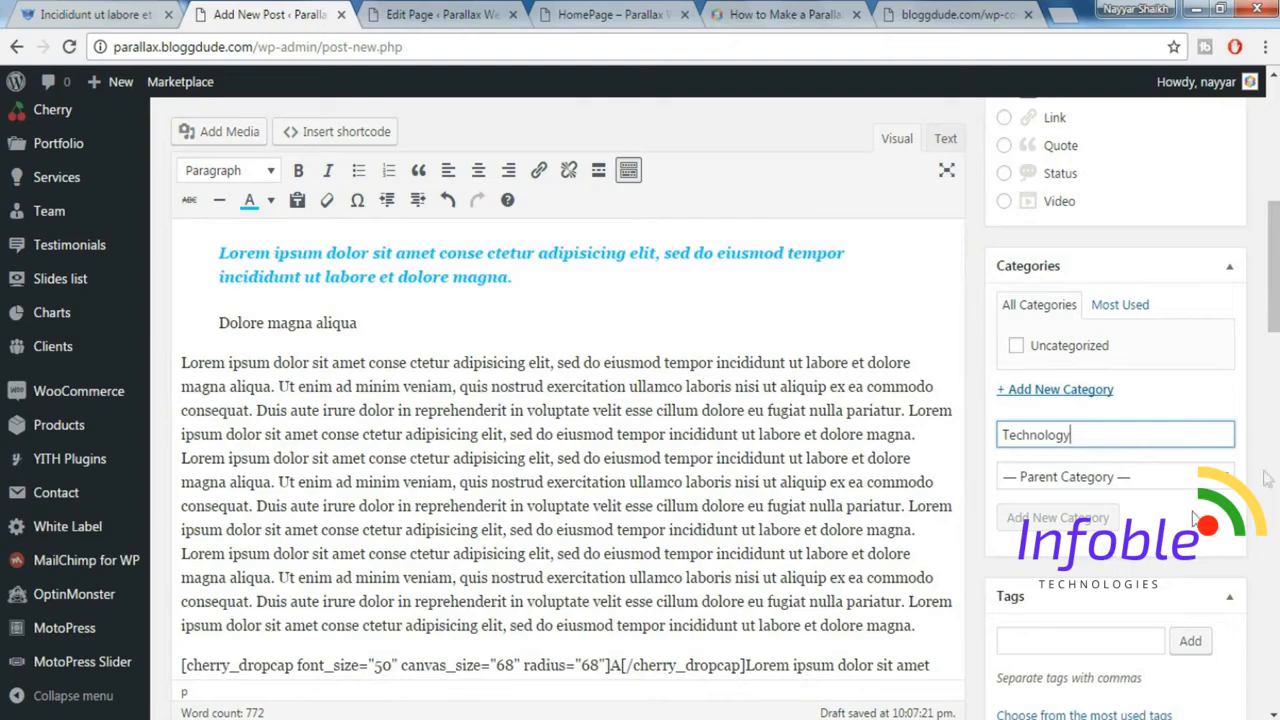
Set Post-Featured-Image-1024x683.jpg from the media library as the post's featured image.
{"action": "scroll", "coordinate": [1262, 505], "scroll_direction": "down", "scroll_amount": 3}
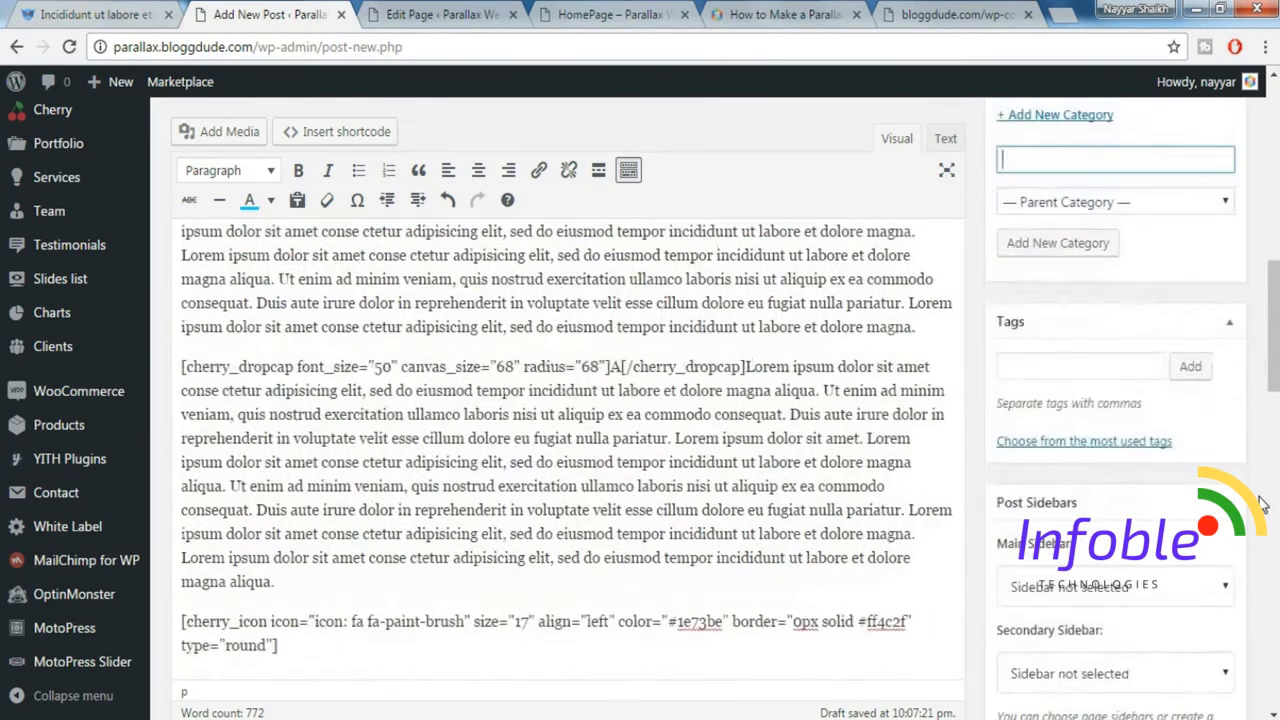
{"action": "scroll", "coordinate": [1160, 510], "scroll_direction": "down", "scroll_amount": 5}
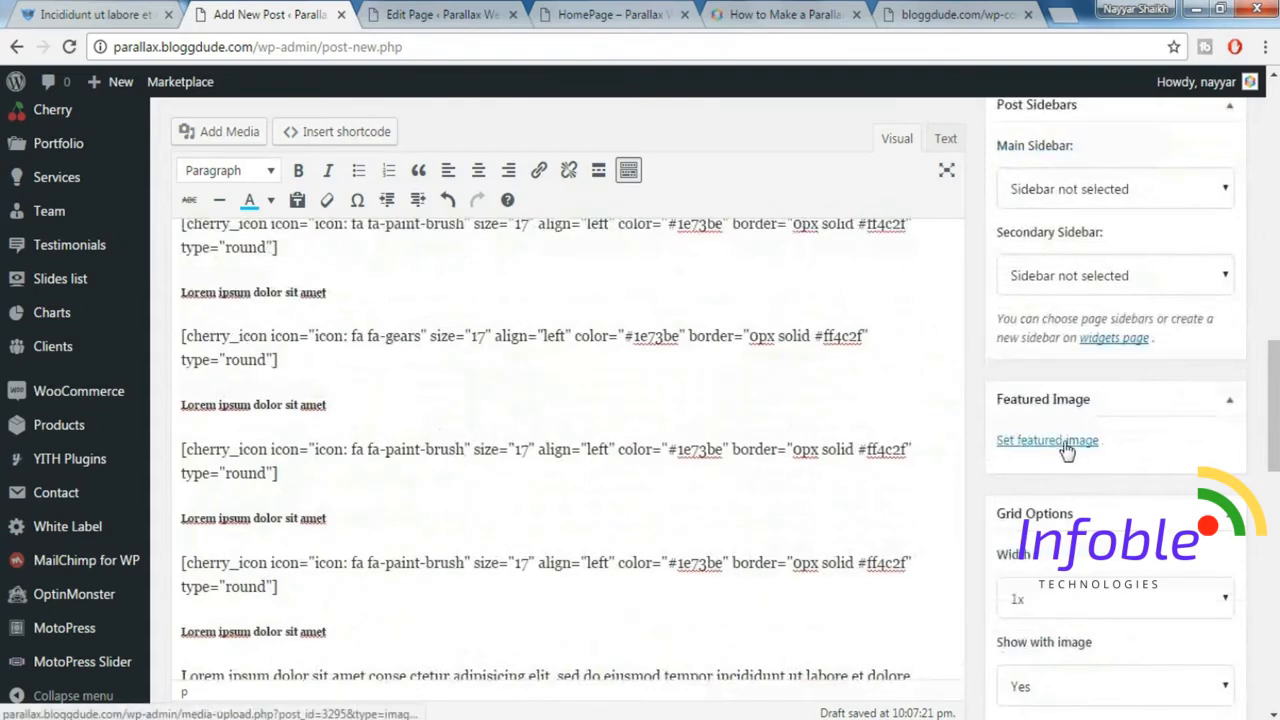
{"action": "left_click", "coordinate": [1068, 452]}
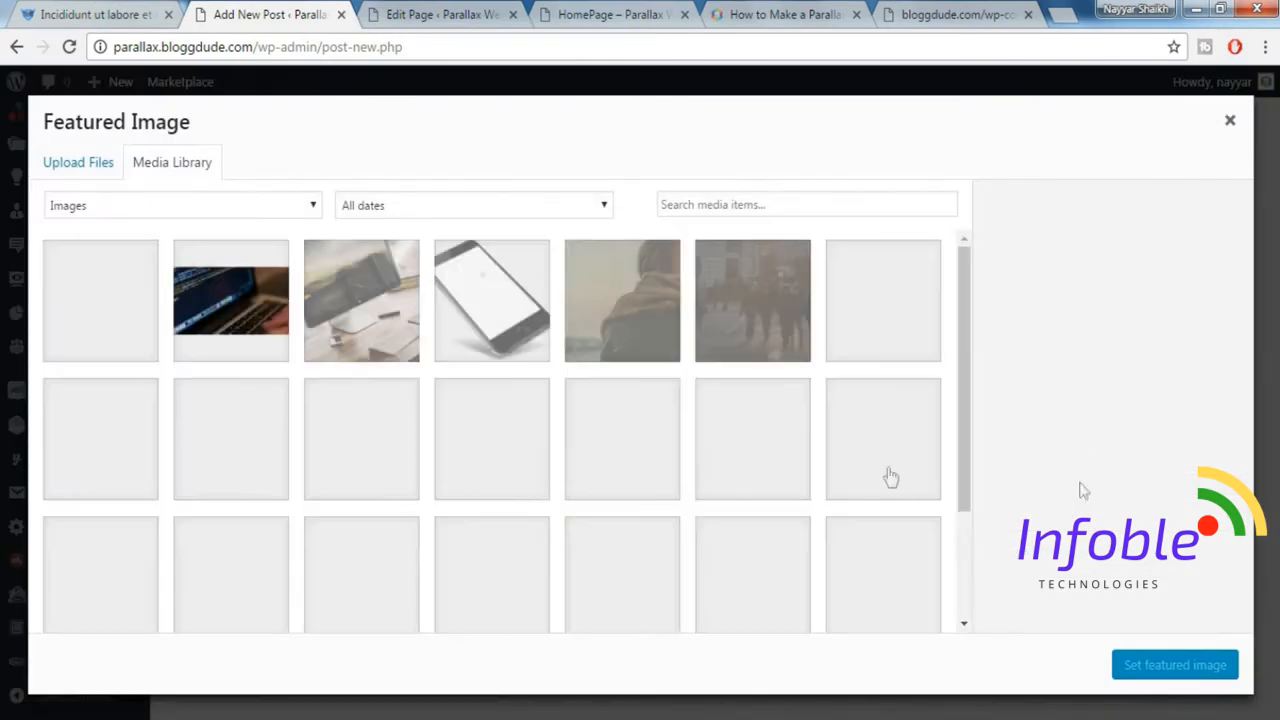
{"action": "left_click", "coordinate": [380, 313]}
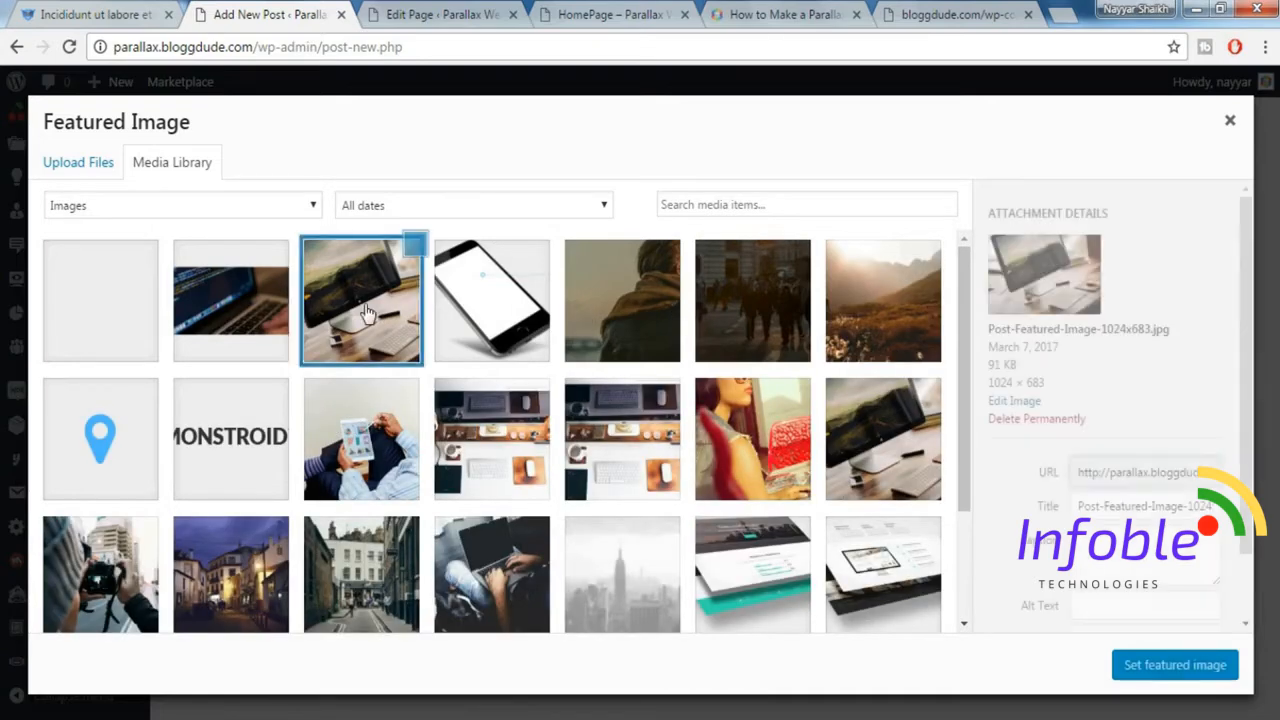
{"action": "left_click", "coordinate": [1142, 676]}
Publish the post and open its public page in a new browser tab.
{"action": "scroll", "coordinate": [1077, 672], "scroll_direction": "up", "scroll_amount": 15}
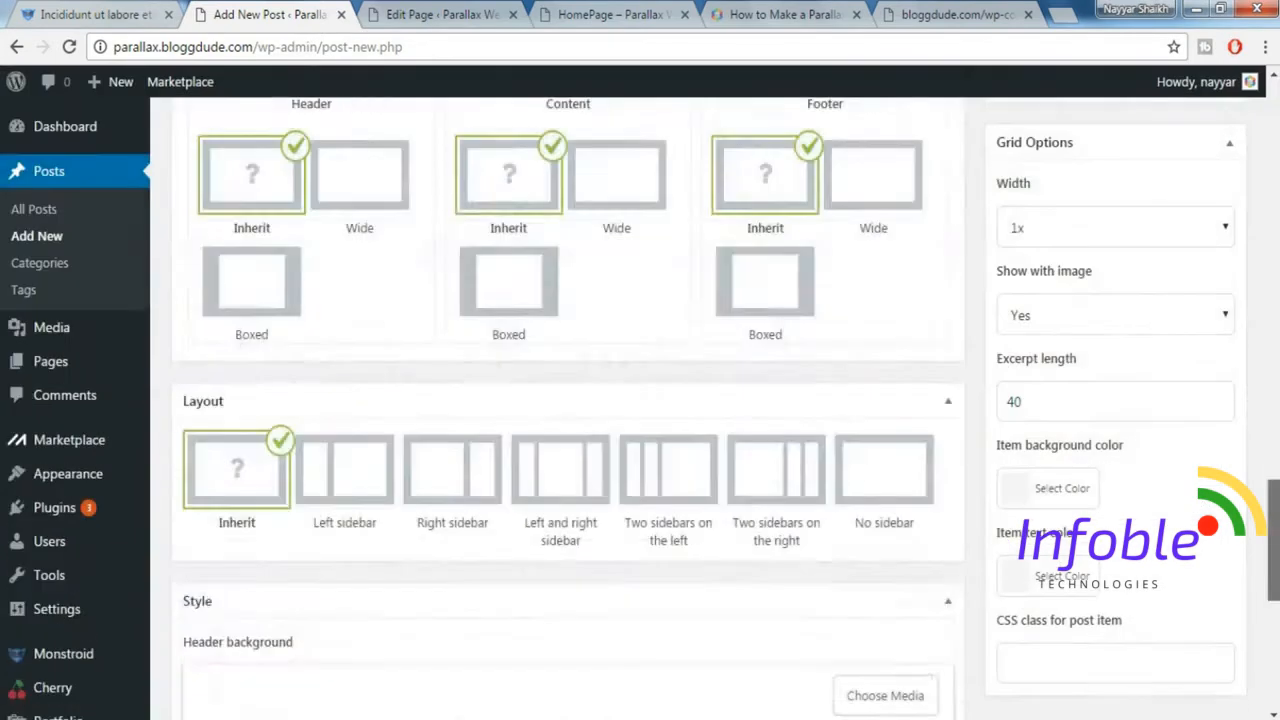
{"action": "left_click", "coordinate": [1205, 455]}
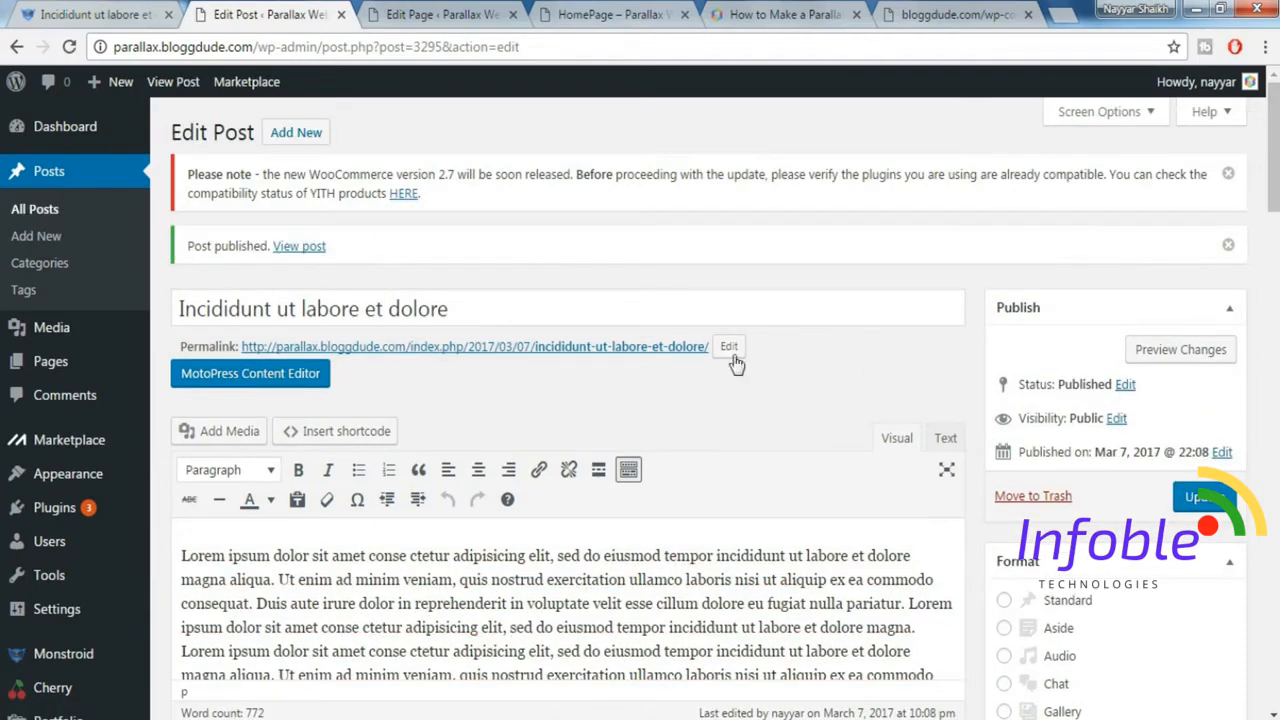
{"action": "right_click", "coordinate": [322, 252]}
{"action": "left_click", "coordinate": [400, 258]}
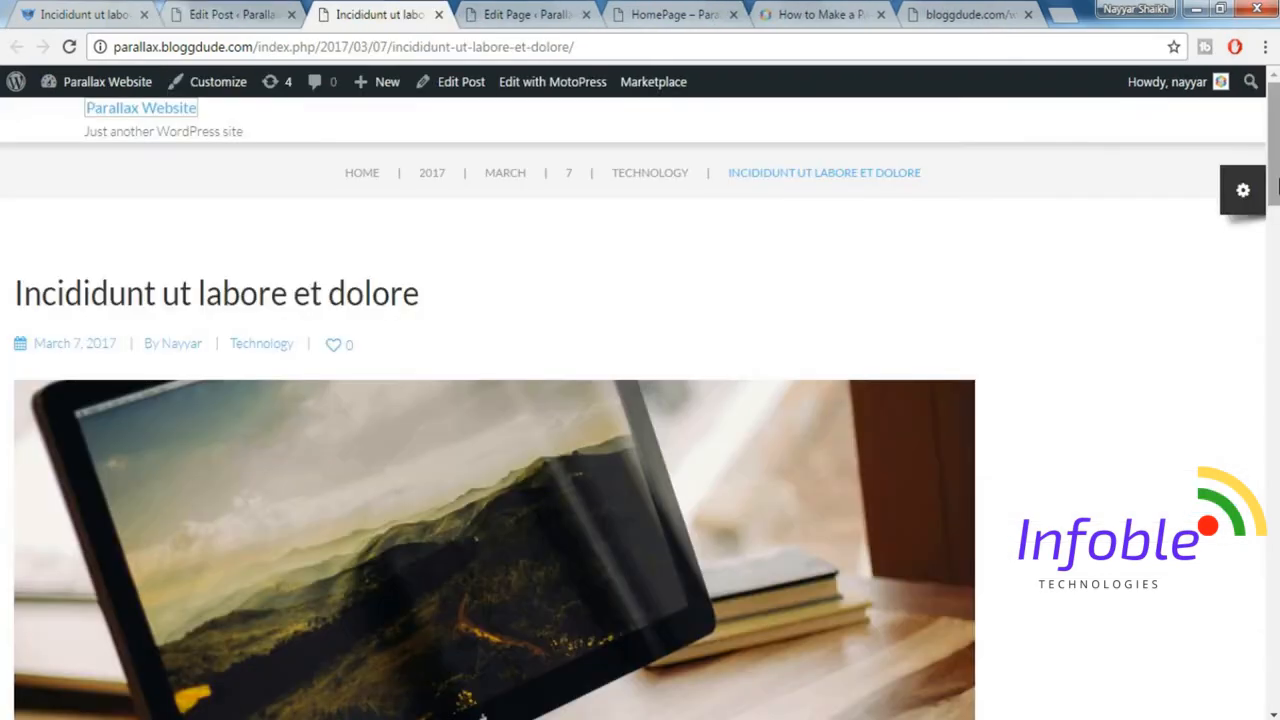
Compare the published post's image, text, quote and page layout with the demo post.
{"action": "left_click_drag", "start_coordinate": [1277, 187], "coordinate": [1277, 397]}
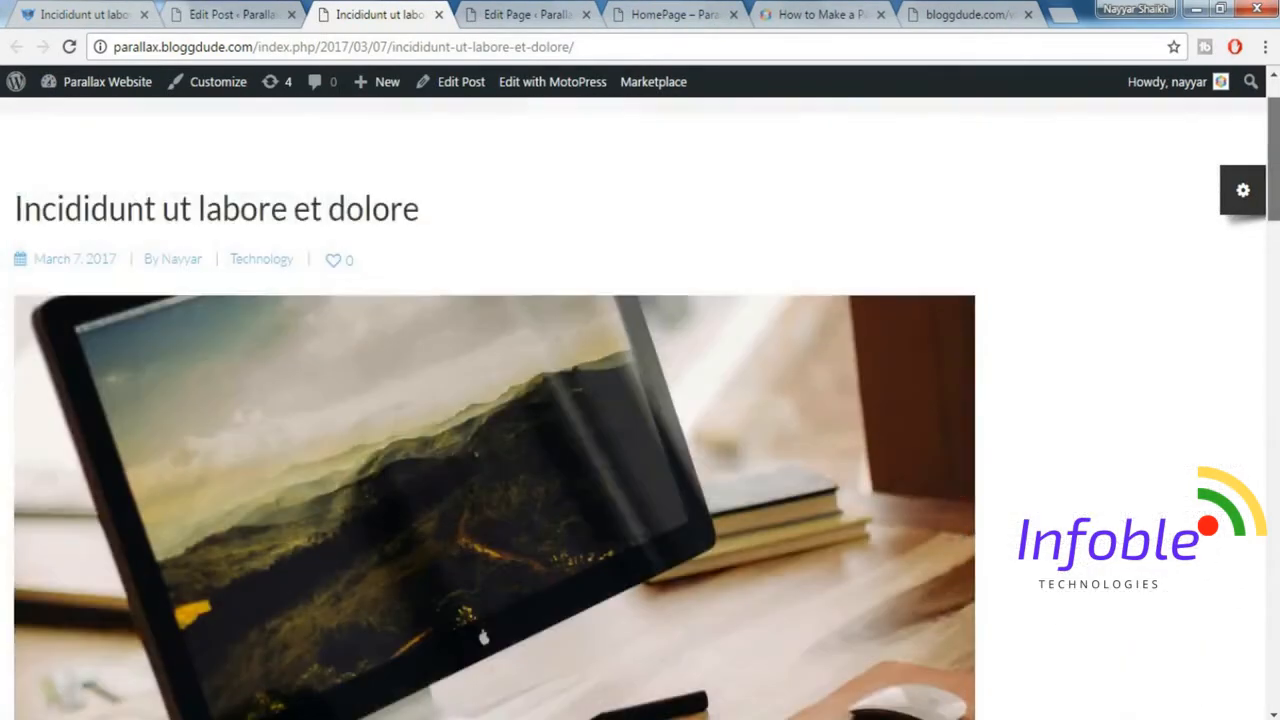
{"action": "scroll", "coordinate": [404, 128], "scroll_direction": "down", "scroll_amount": 4}
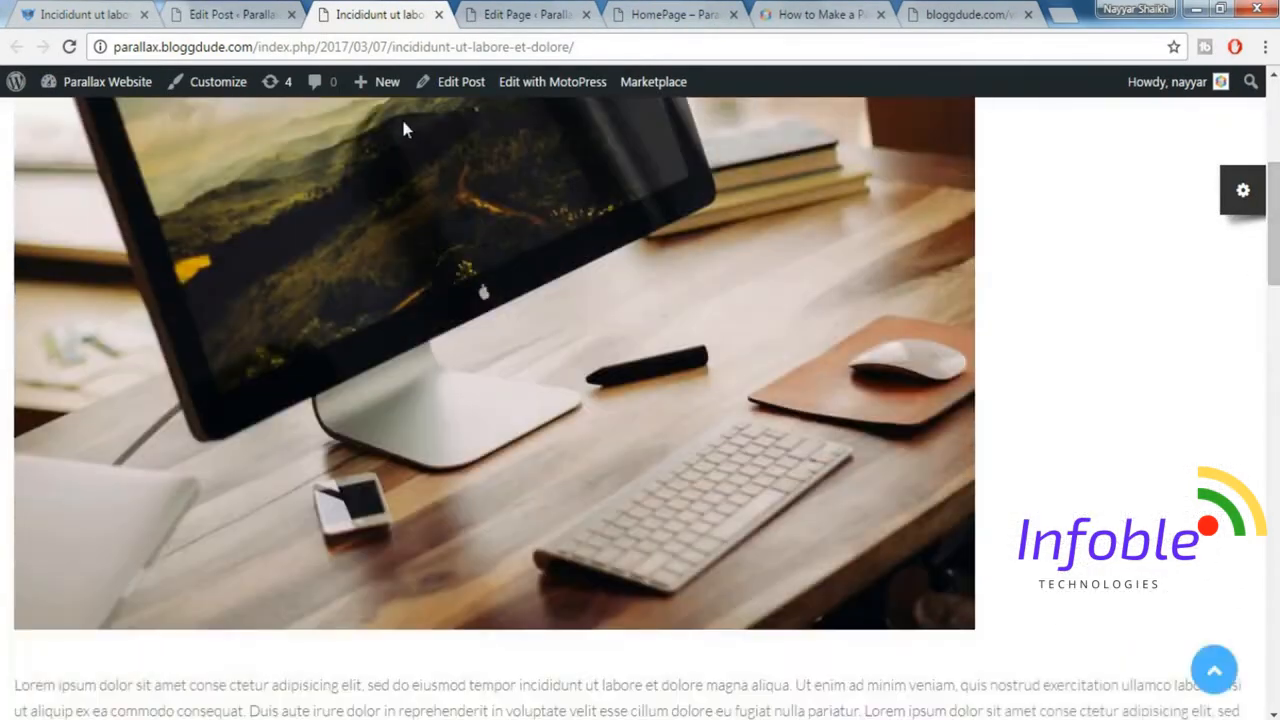
{"action": "left_click", "coordinate": [131, 12]}
{"action": "left_click", "coordinate": [1190, 372]}
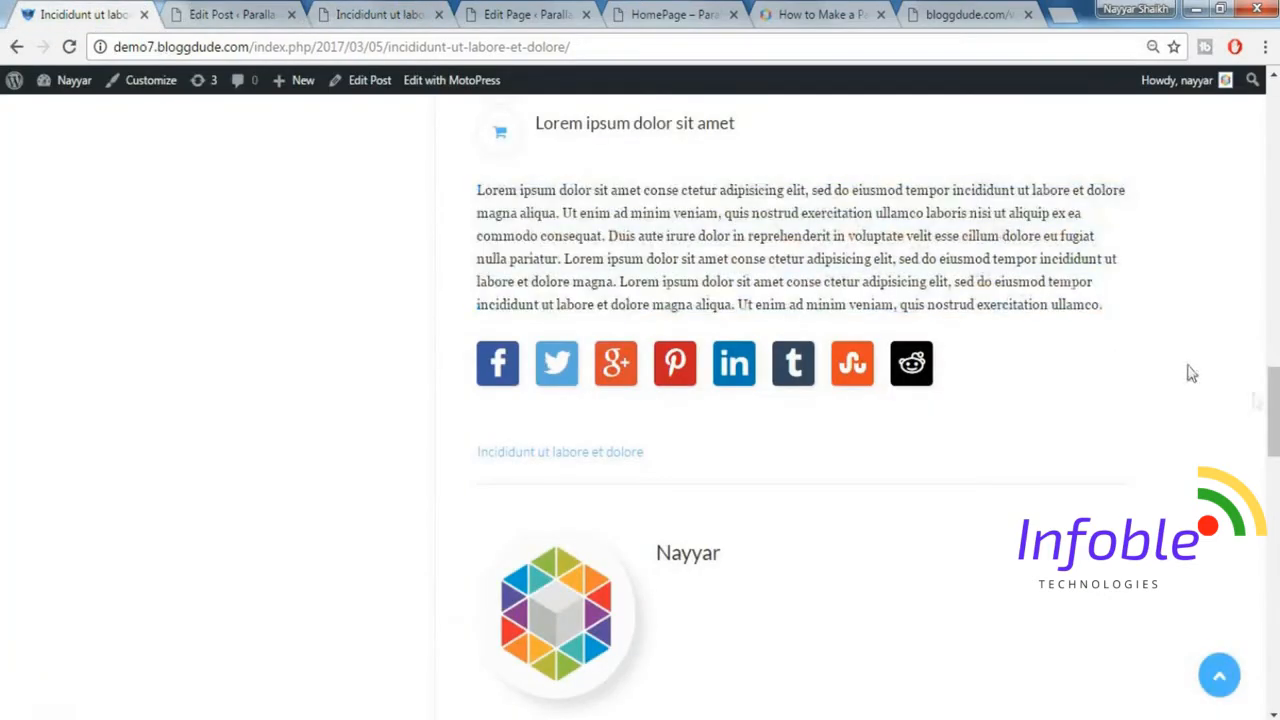
{"action": "left_click_drag", "start_coordinate": [1274, 413], "coordinate": [1228, 150]}
{"action": "left_click", "coordinate": [371, 10]}
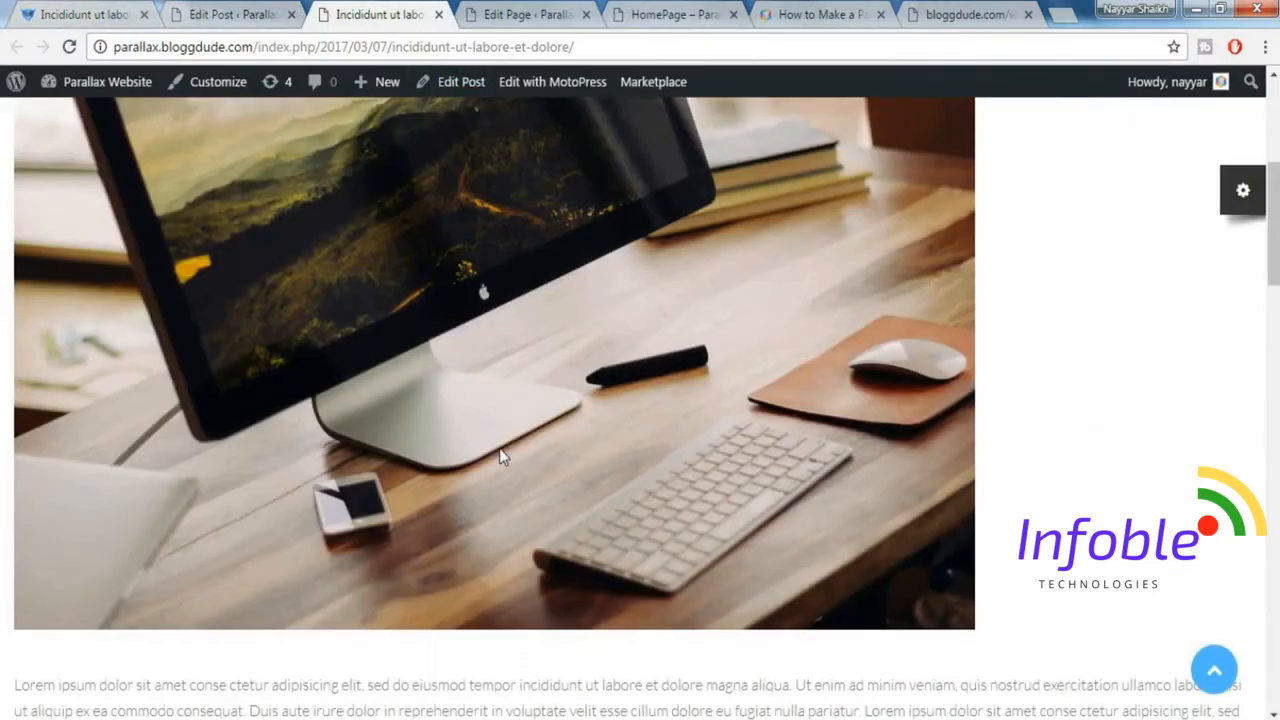
{"action": "scroll", "coordinate": [503, 451], "scroll_direction": "down", "scroll_amount": 4}
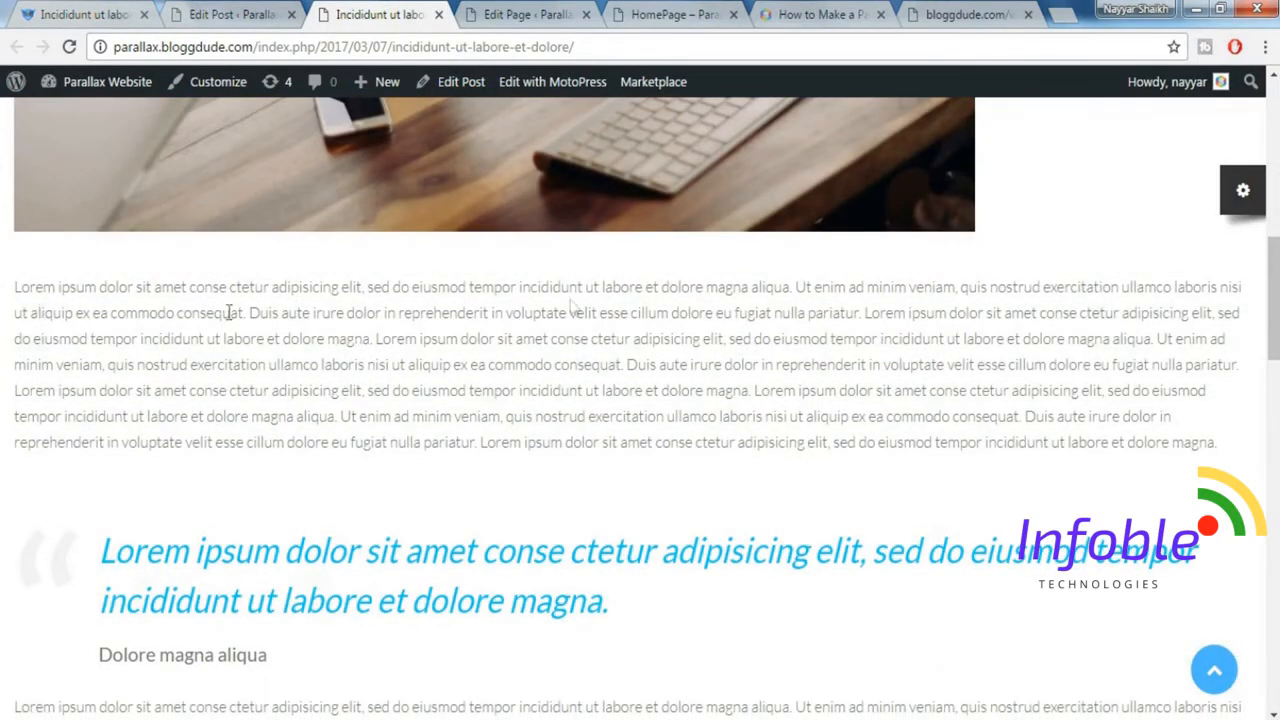
{"action": "left_click", "coordinate": [58, 12]}
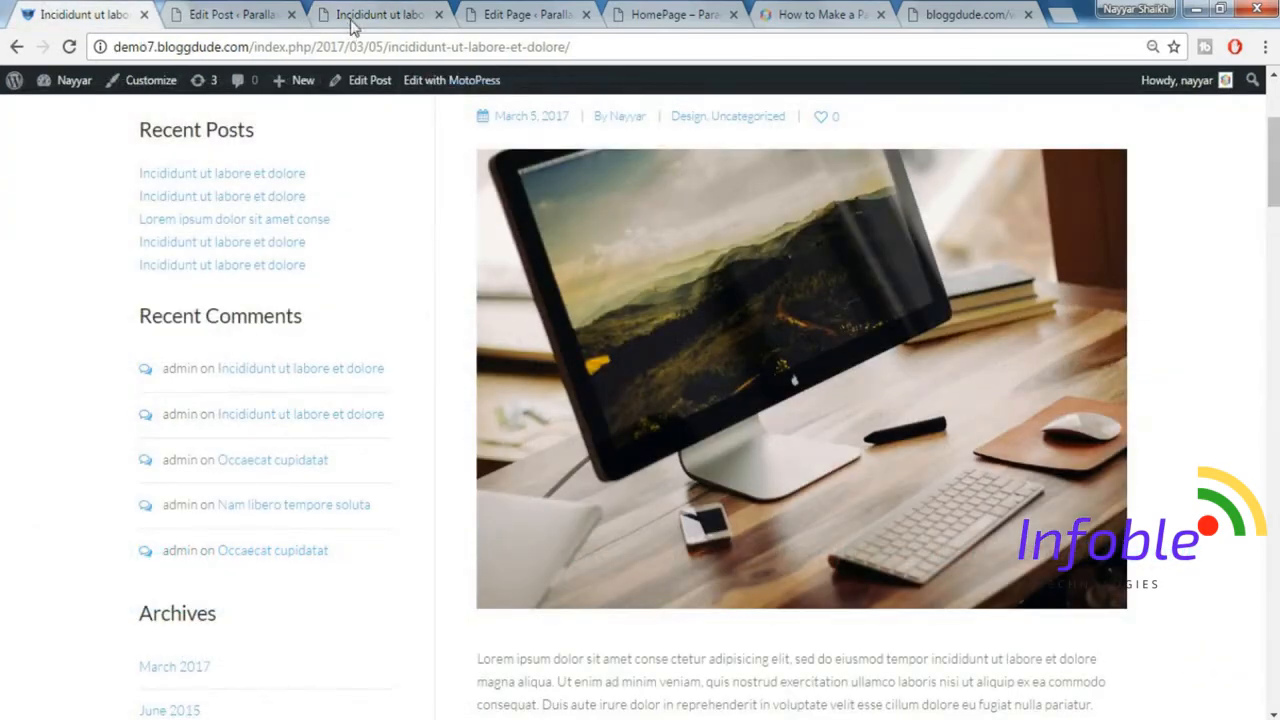
In the post's editor, set the content grid type to Boxed and the layout to Left sidebar.
{"action": "left_click", "coordinate": [230, 14]}
{"action": "mouse_move", "coordinate": [1274, 529]}
{"action": "left_mouse_down"}
{"action": "mouse_move", "coordinate": [1278, 138]}
{"action": "mouse_move", "coordinate": [1277, 508]}
{"action": "left_mouse_up"}
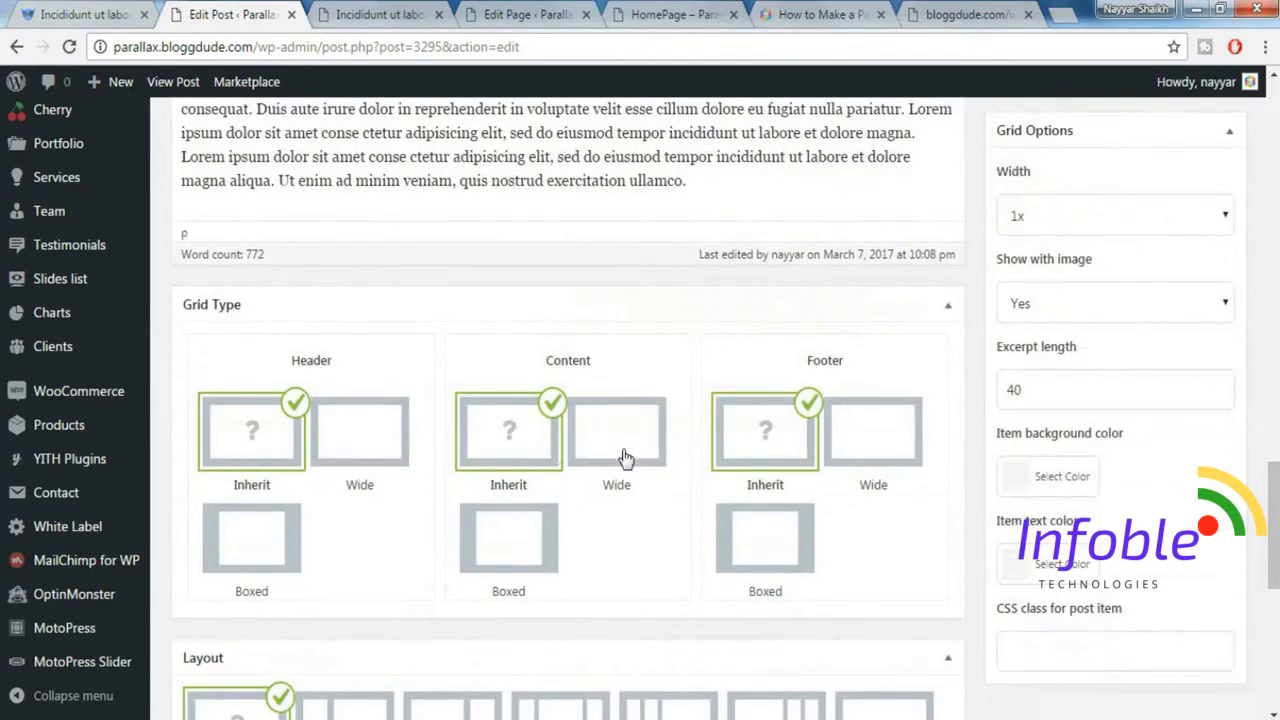
{"action": "left_click", "coordinate": [558, 553]}
{"action": "scroll", "coordinate": [614, 530], "scroll_direction": "down", "scroll_amount": 3}
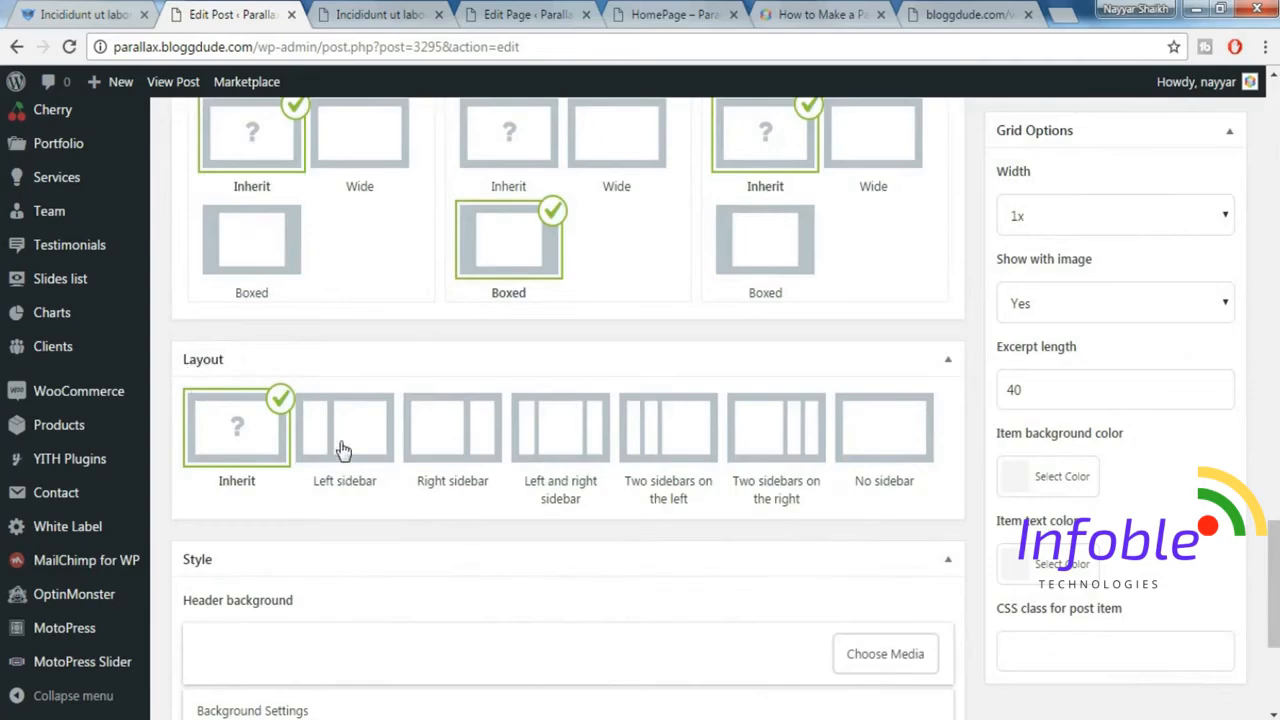
{"action": "left_click", "coordinate": [340, 448]}
Update the post and reload its public page to check the new layout.
{"action": "left_click_drag", "start_coordinate": [1267, 535], "coordinate": [1262, 312]}
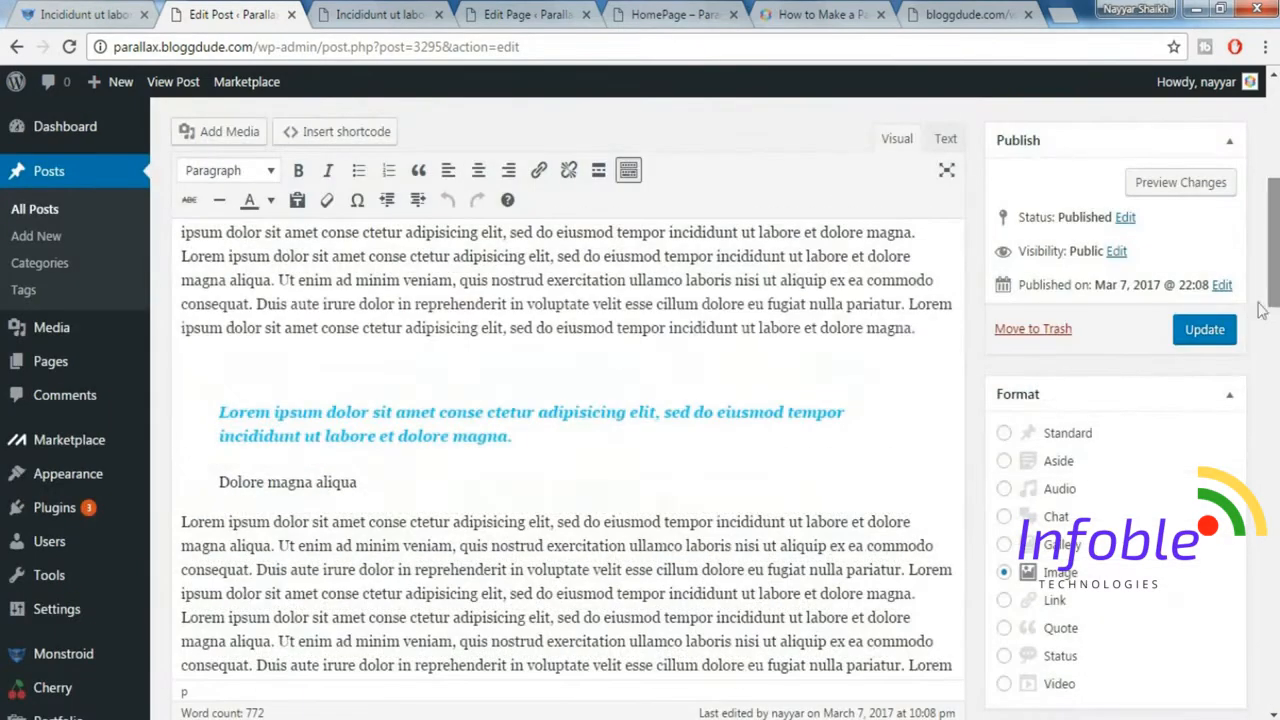
{"action": "left_click", "coordinate": [1220, 338]}
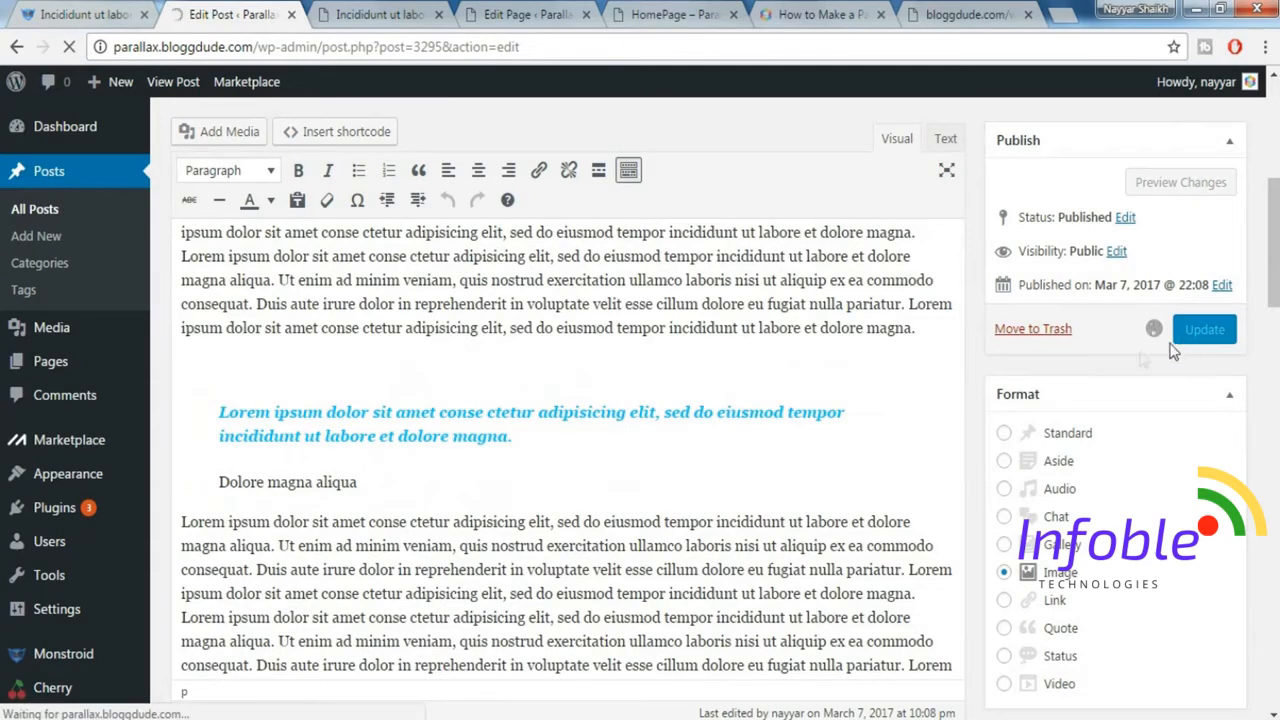
{"action": "key", "text": "ctrl+Tab"}
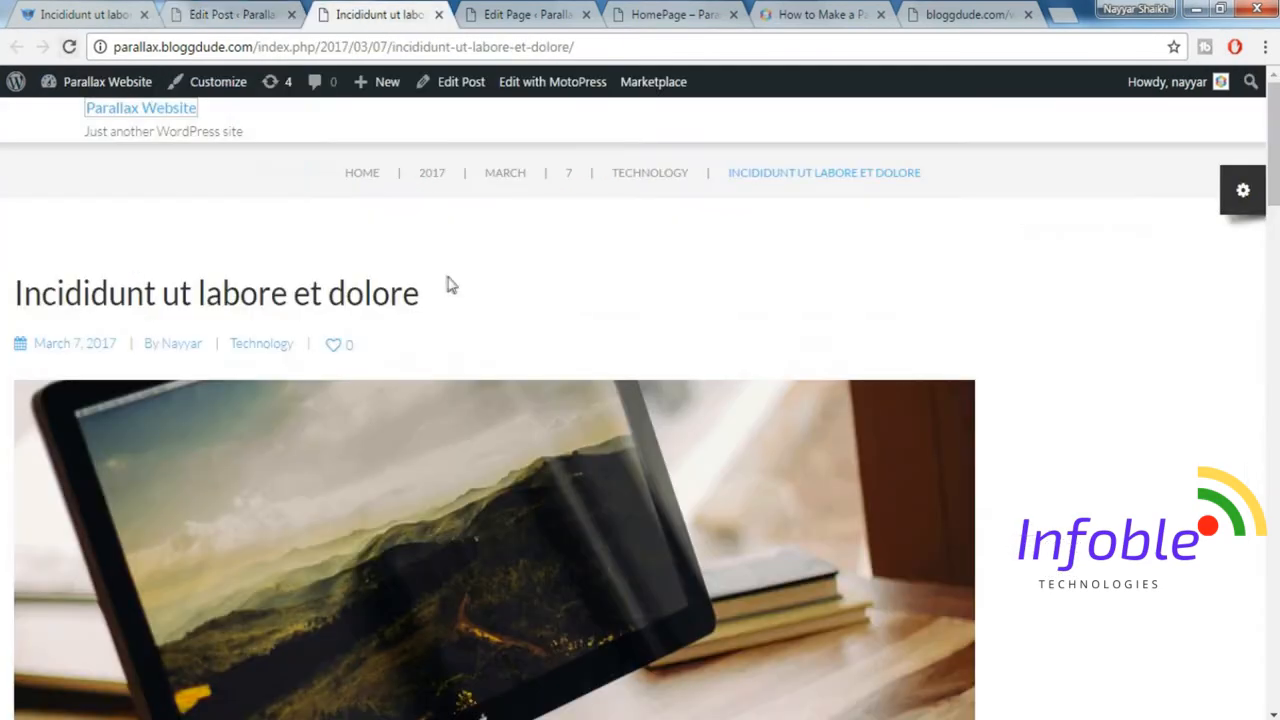
{"action": "left_click", "coordinate": [70, 47]}
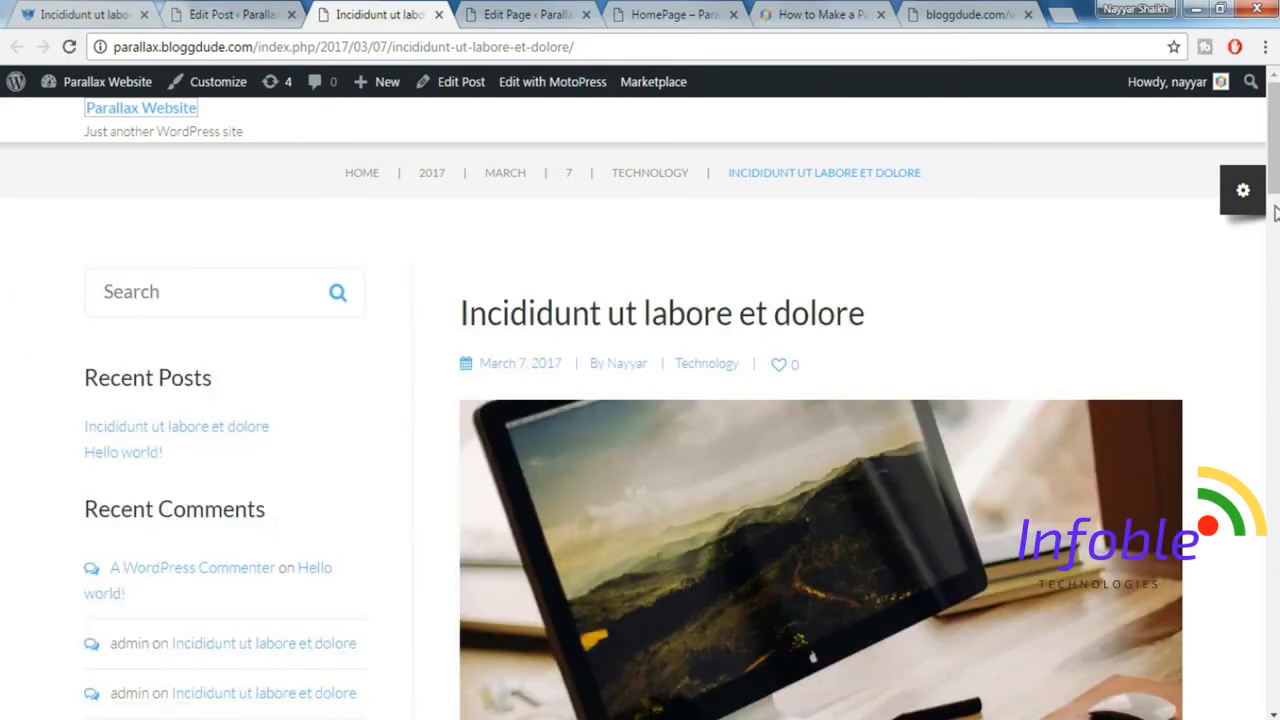
Review the published post's page with its left sidebar, from the featured image to the reply form.
{"action": "scroll", "coordinate": [640, 400], "scroll_direction": "down", "scroll_amount": 20}
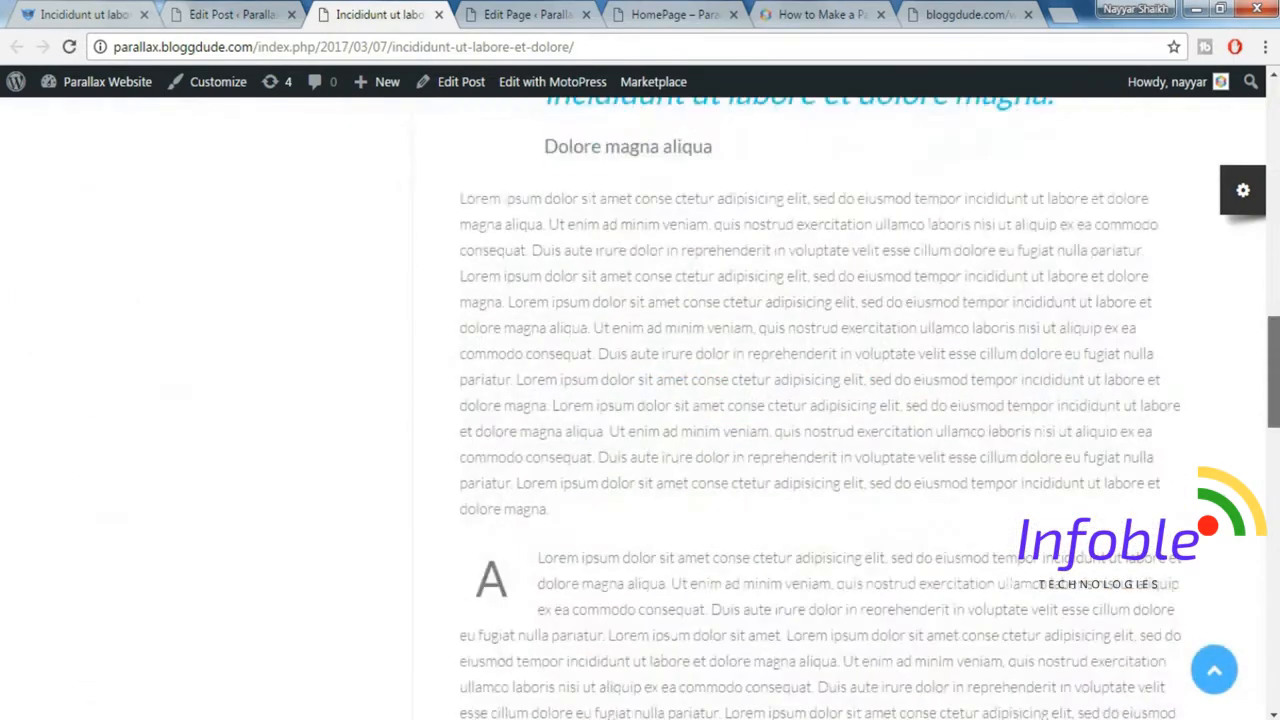
{"action": "scroll", "coordinate": [640, 400], "scroll_direction": "down", "scroll_amount": 10}
{"action": "scroll", "coordinate": [640, 400], "scroll_direction": "up", "scroll_amount": 15}
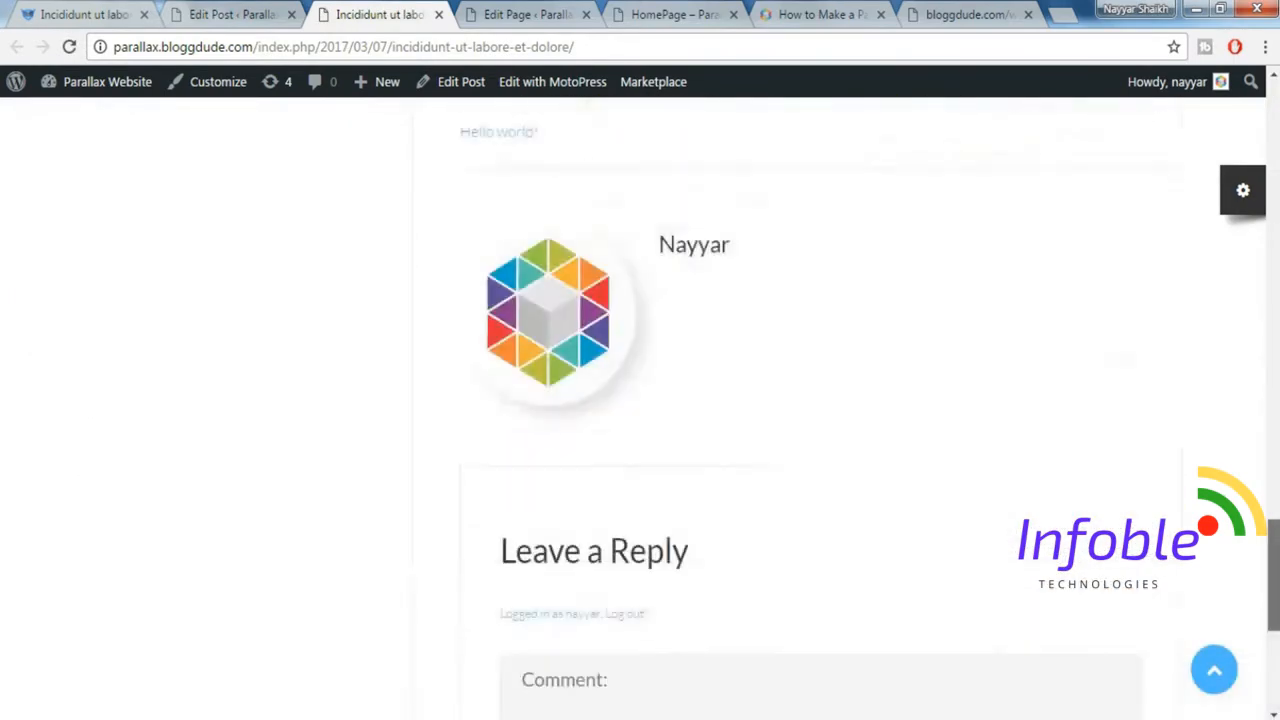
{"action": "left_click_drag", "start_coordinate": [1274, 282], "coordinate": [1276, 114]}
Return to the demo site's blog page and examine its heading, category filter and grid of posts.
{"action": "left_click", "coordinate": [266, 12]}
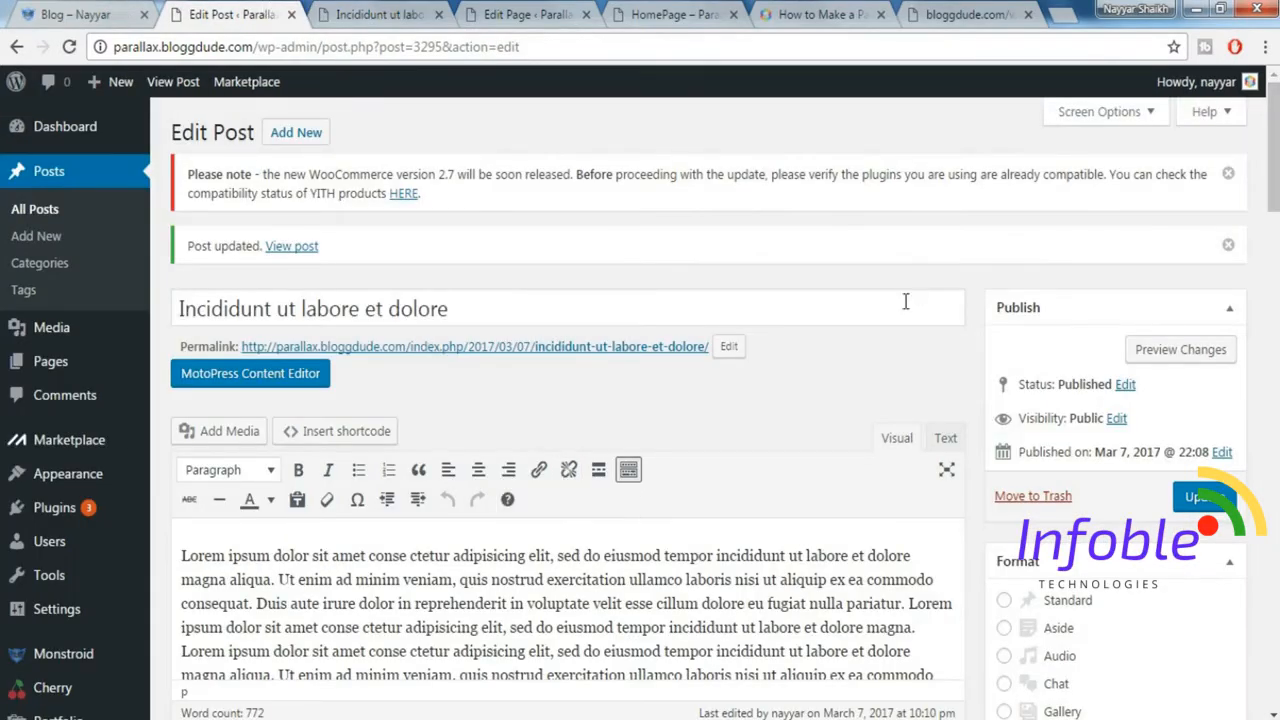
{"action": "left_click", "coordinate": [72, 14]}
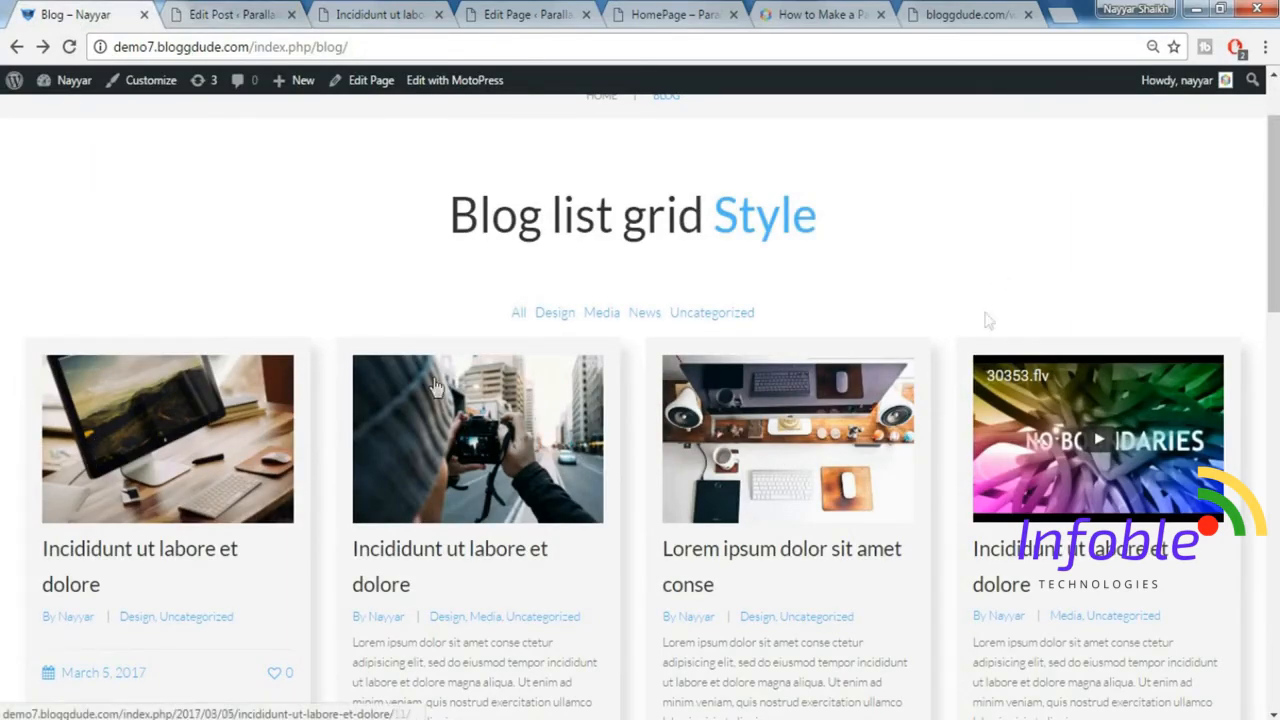
{"action": "left_click_drag", "start_coordinate": [1273, 205], "coordinate": [1273, 158]}
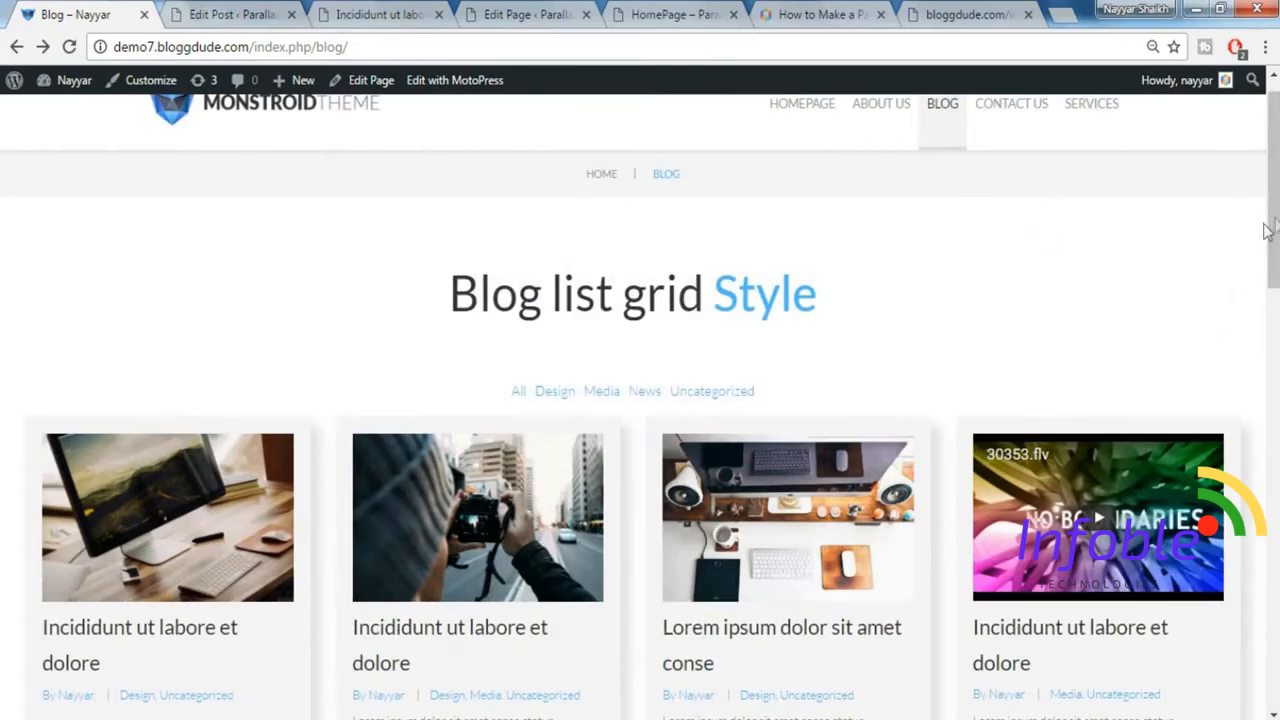
{"action": "scroll", "coordinate": [405, 408], "scroll_direction": "down", "scroll_amount": 1}
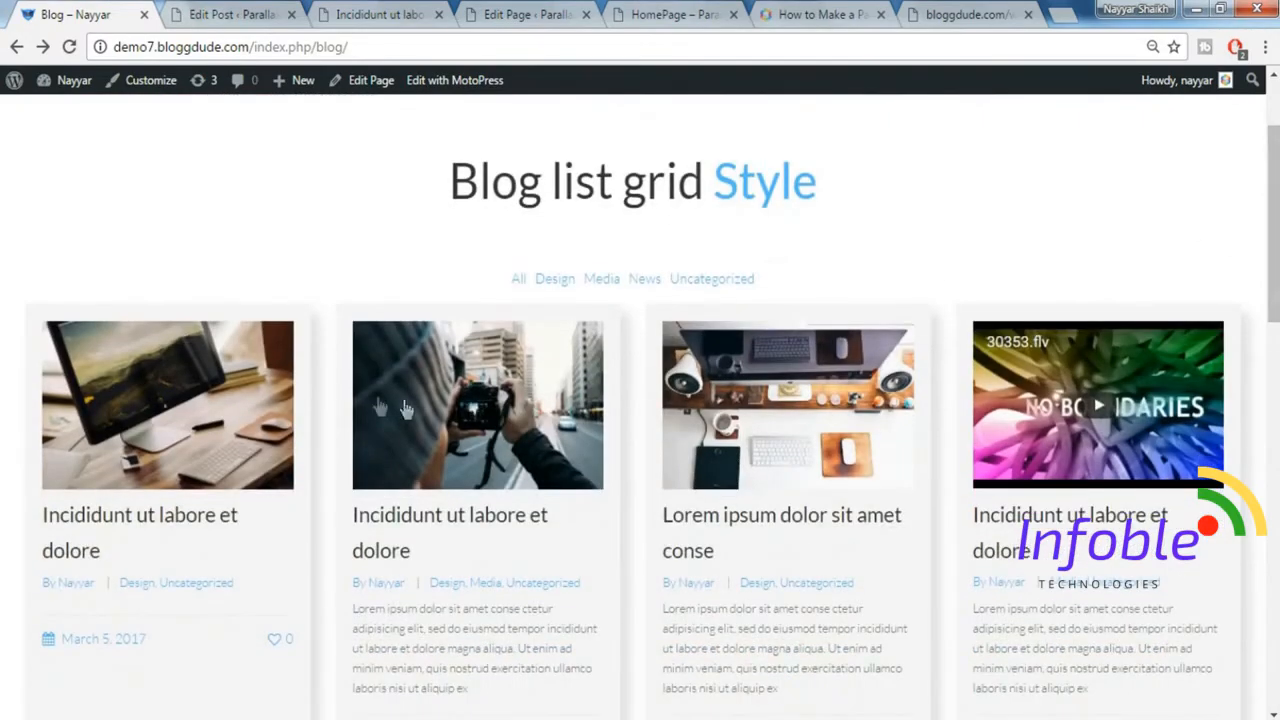
{"action": "scroll", "coordinate": [1165, 540], "scroll_direction": "down", "scroll_amount": 4}
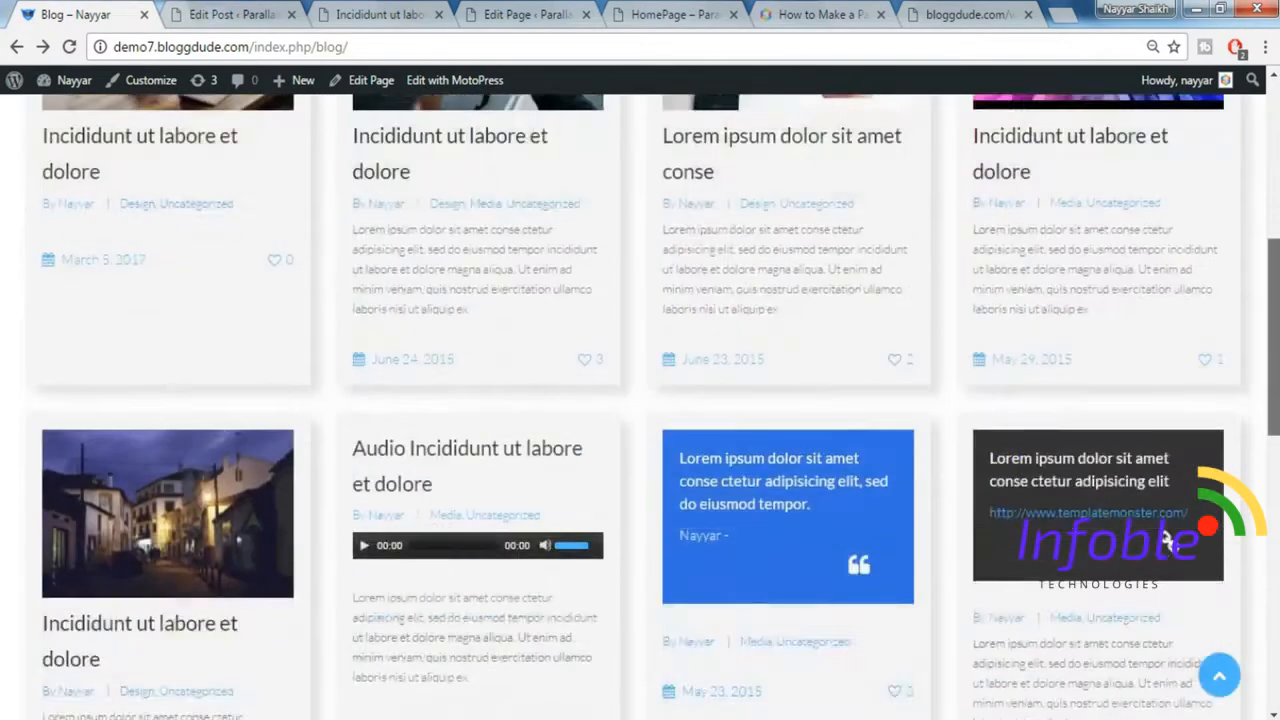
{"action": "scroll", "coordinate": [1165, 540], "scroll_direction": "up", "scroll_amount": 5}
In the Parallax site's admin, list all pages and open the Blog page for editing with MotoPress.
{"action": "left_click", "coordinate": [197, 12]}
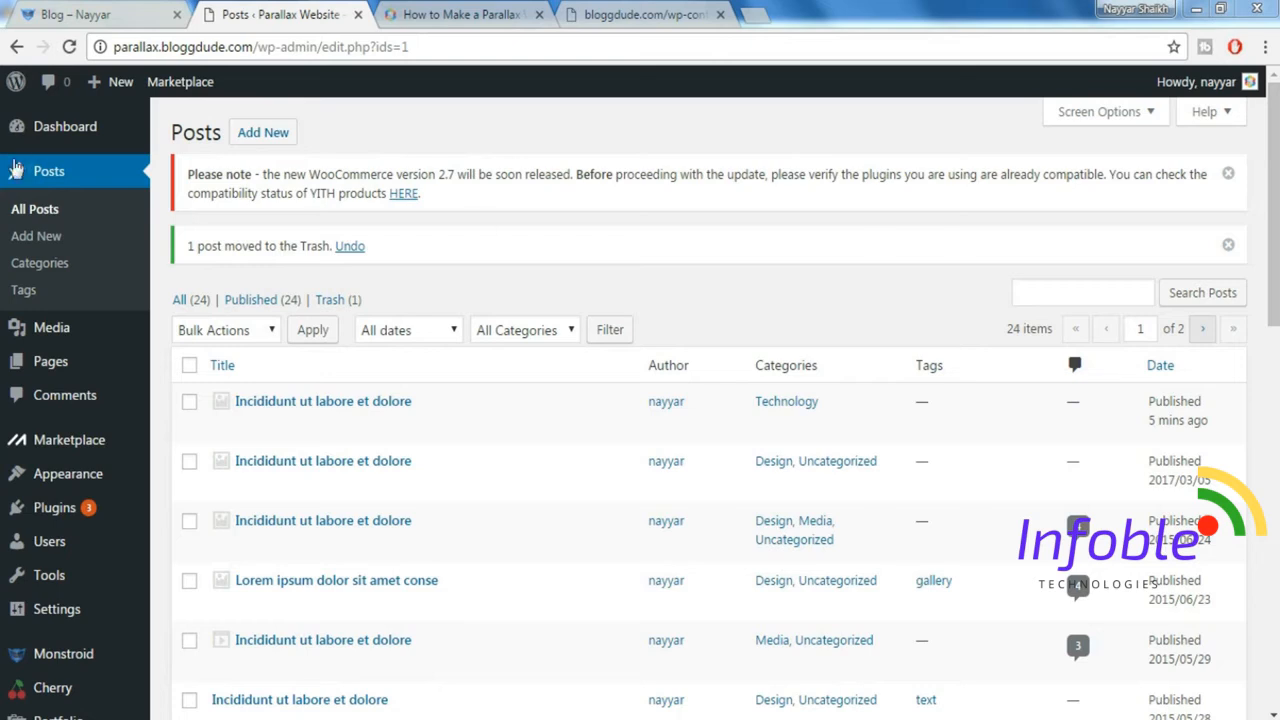
{"action": "mouse_move", "coordinate": [68, 368]}
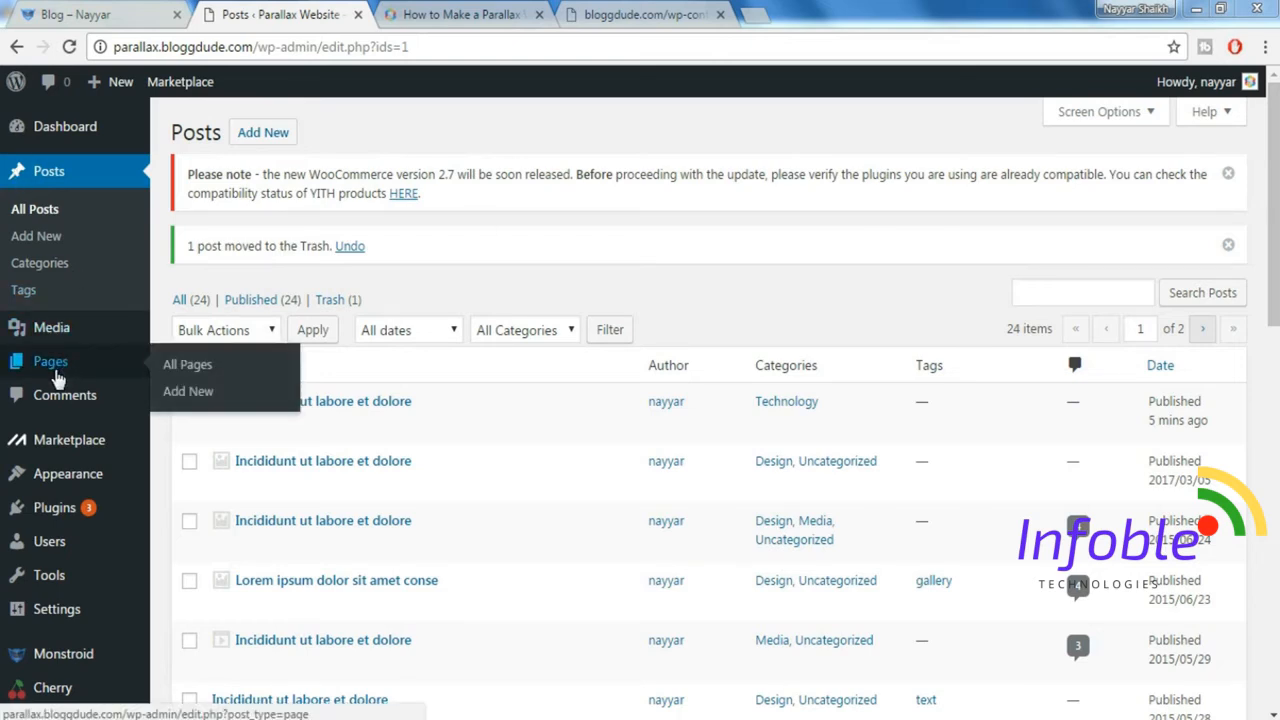
{"action": "left_click", "coordinate": [55, 371]}
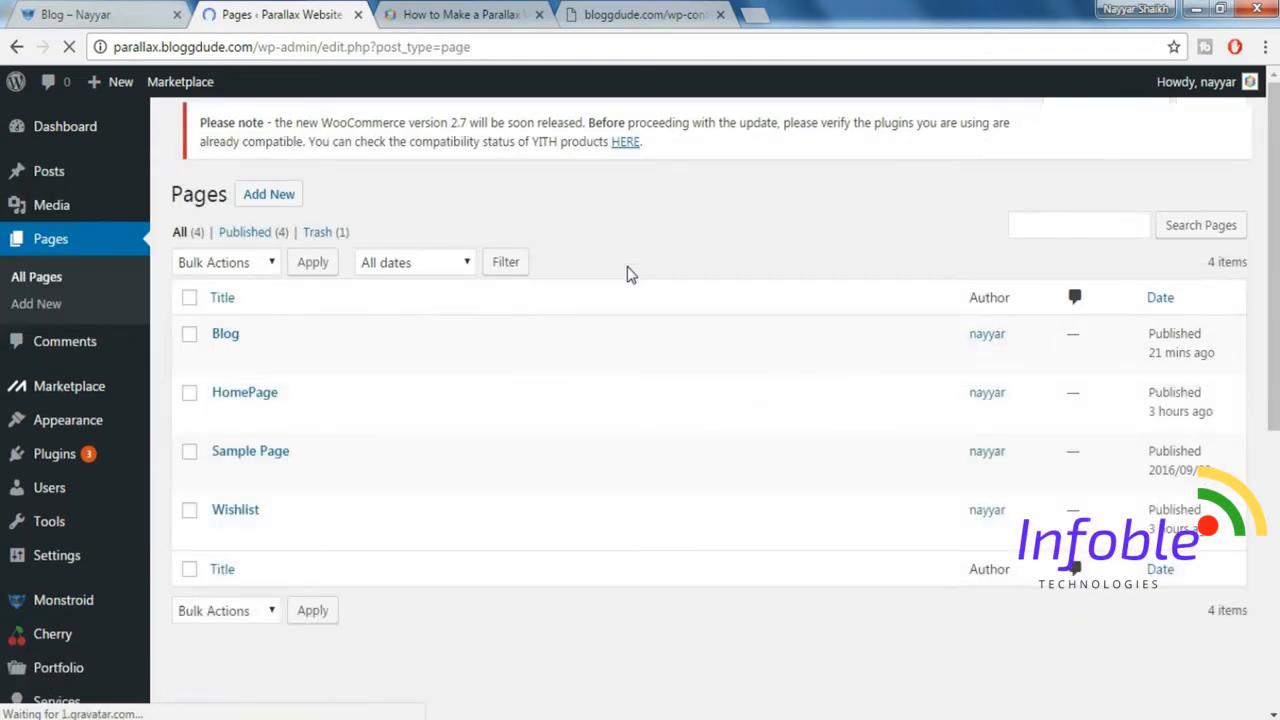
{"action": "mouse_move", "coordinate": [294, 346]}
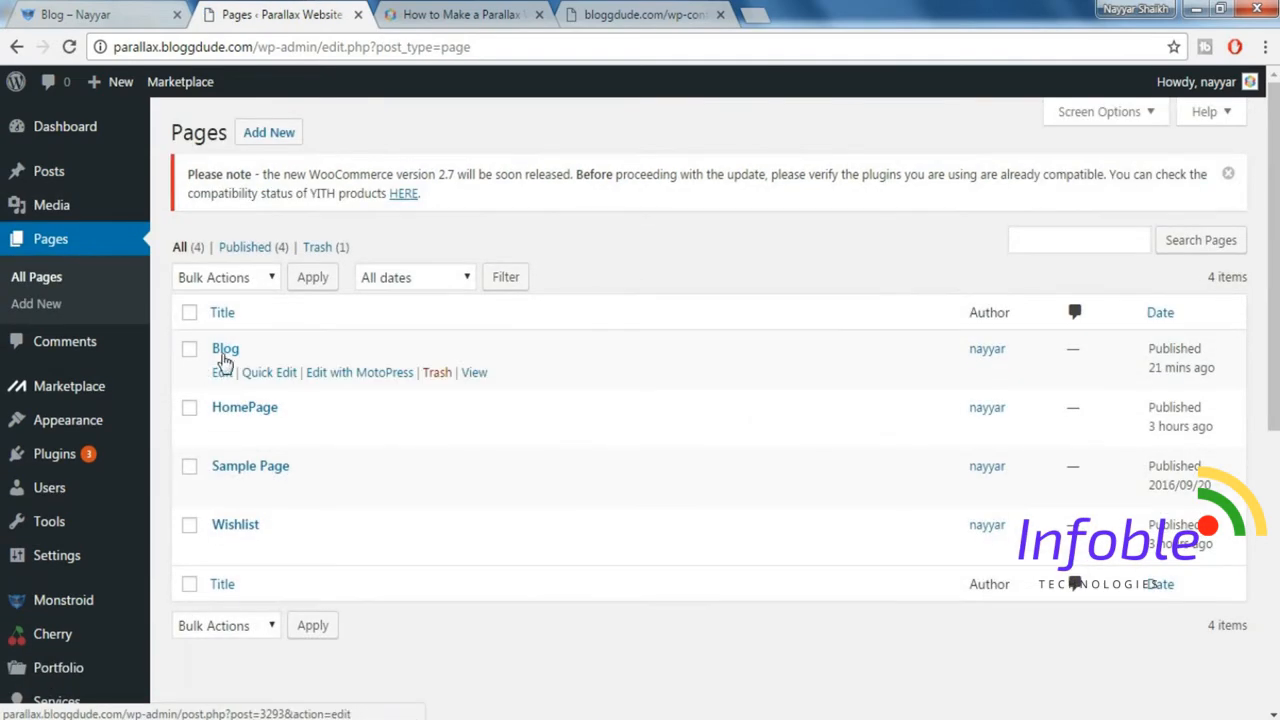
{"action": "left_click", "coordinate": [369, 386]}
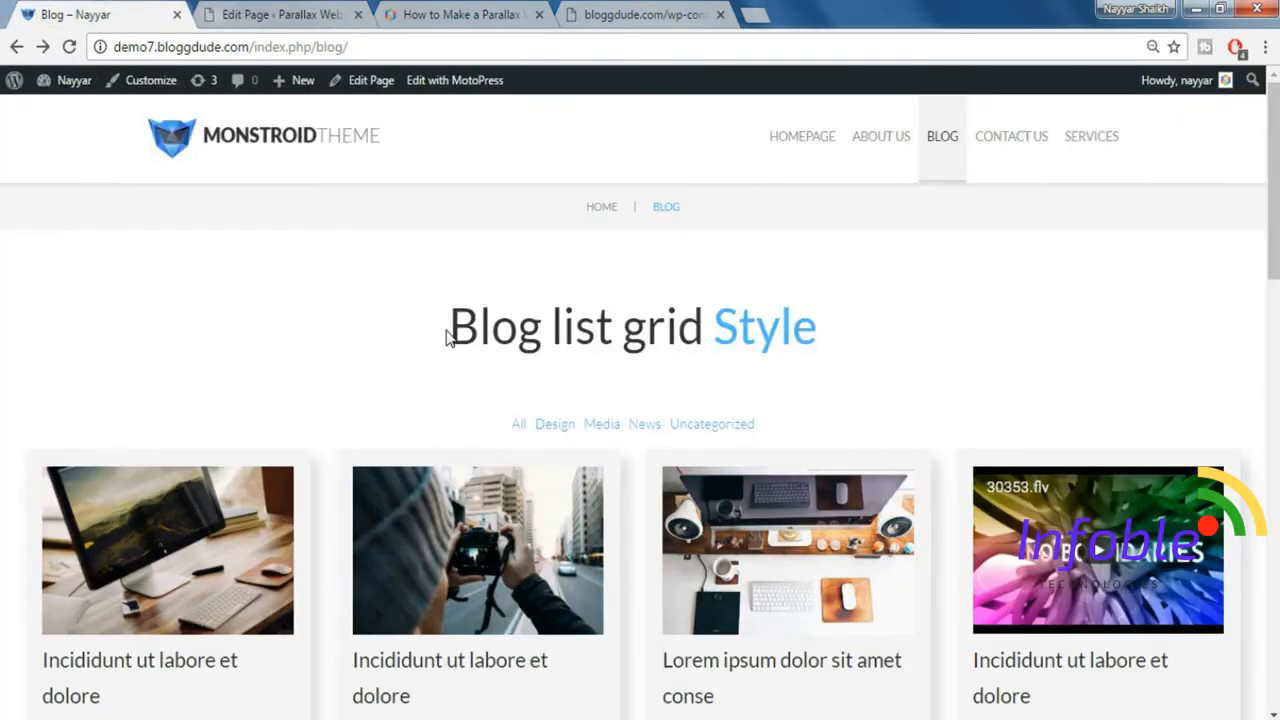
Copy the demo blog's "Blog list grid Style" heading into a new Paragraph element on the Blog page.
{"action": "left_click_drag", "start_coordinate": [485, 336], "coordinate": [853, 341]}
{"action": "key", "text": "ctrl+c"}
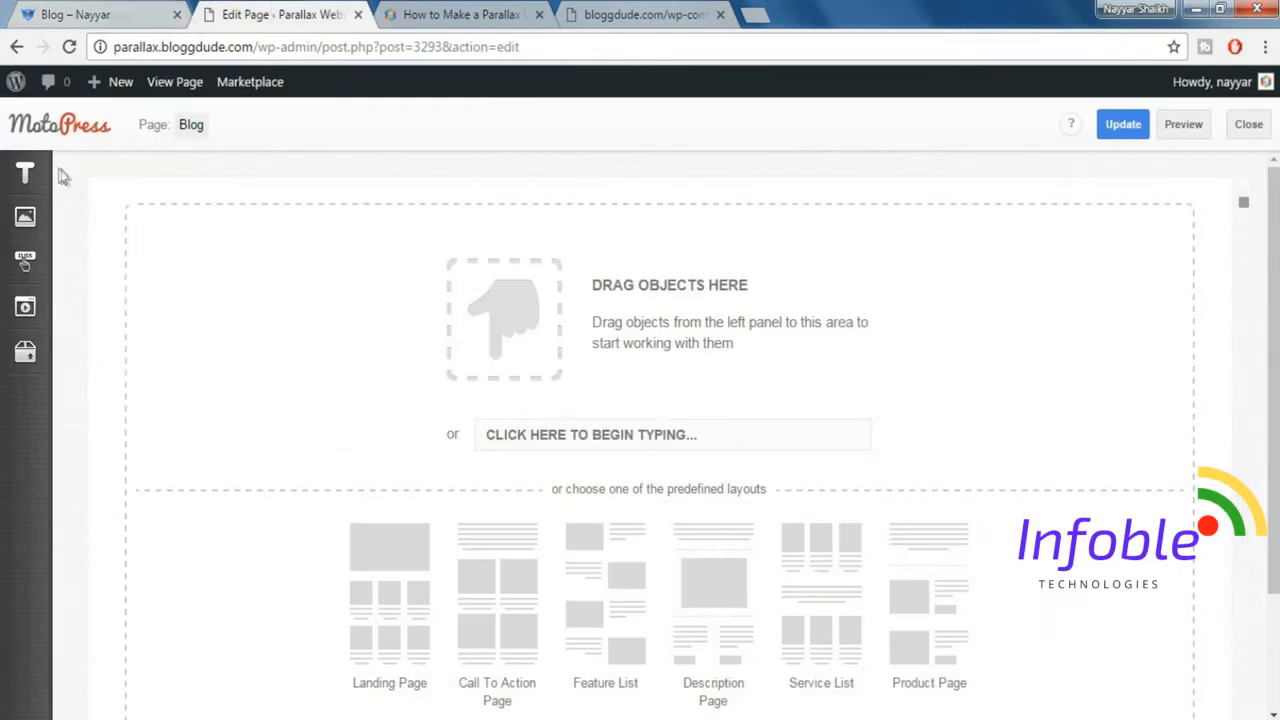
{"action": "left_click", "coordinate": [25, 173]}
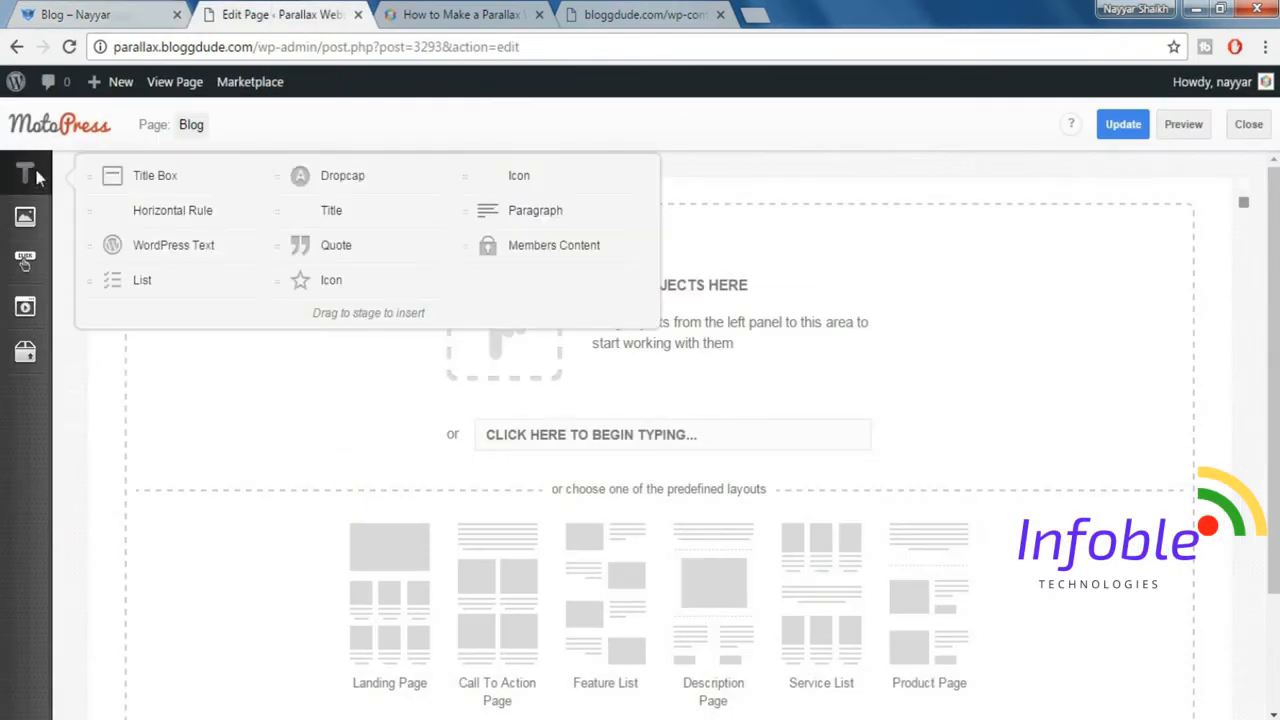
{"action": "left_click_drag", "start_coordinate": [555, 292], "coordinate": [562, 330]}
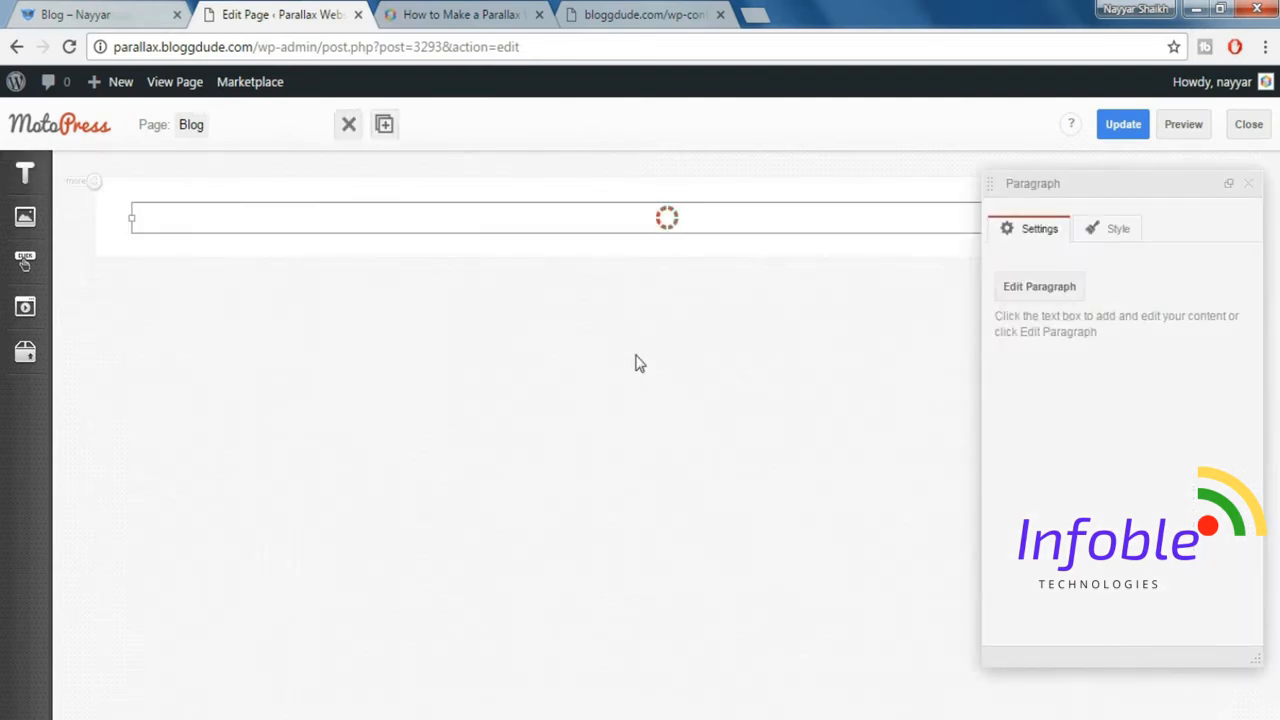
{"action": "key", "text": "ctrl+v"}
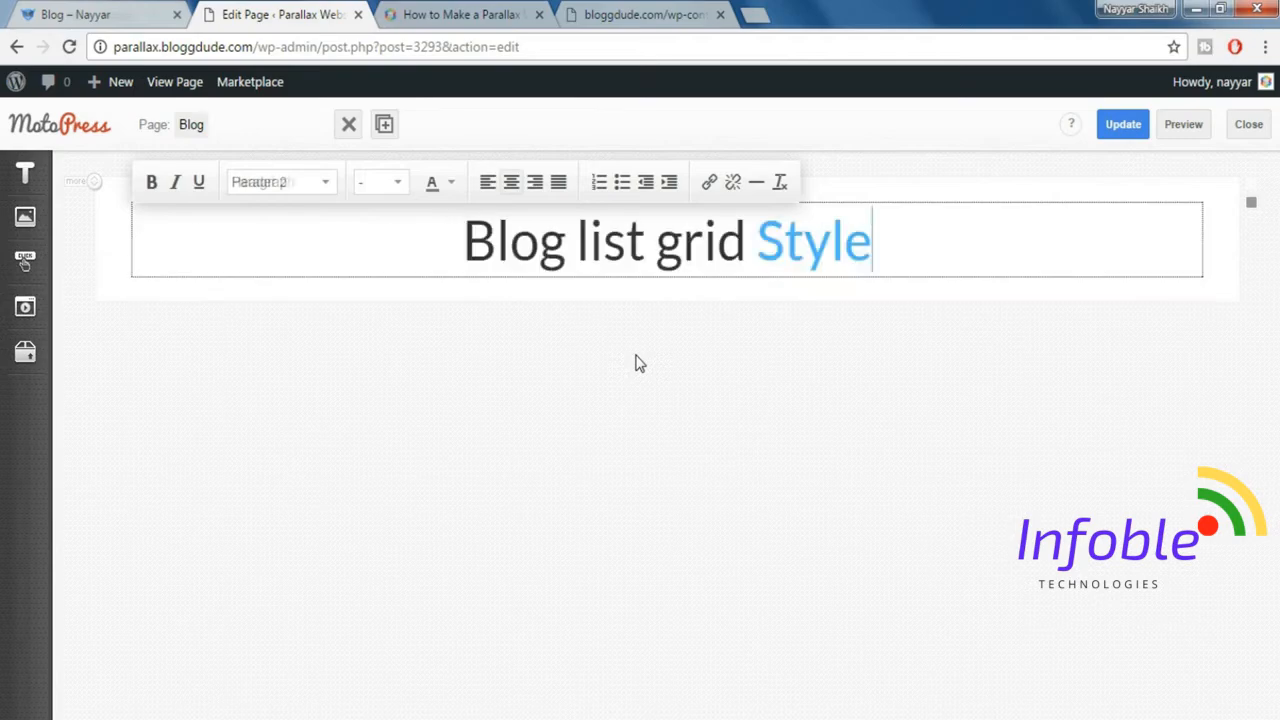
{"action": "left_click", "coordinate": [1157, 353]}
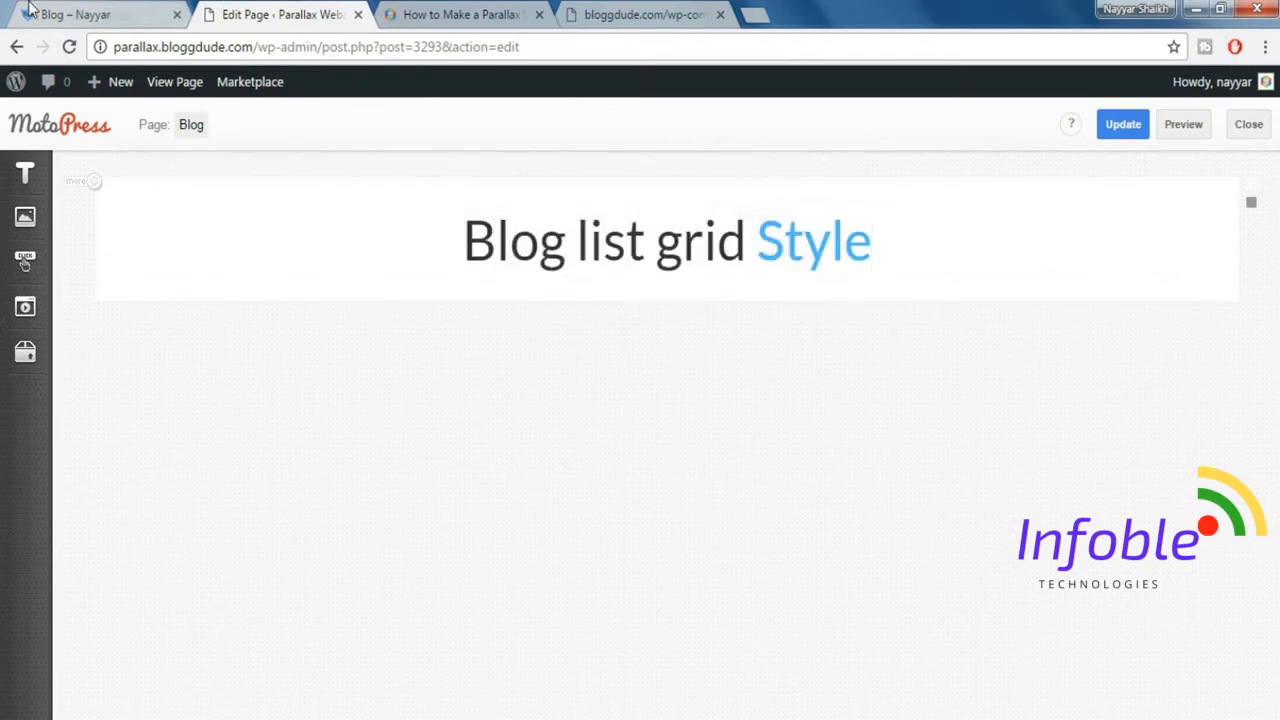
Insert a Spacer element below the heading and set its size to 45.
{"action": "left_click", "coordinate": [70, 14]}
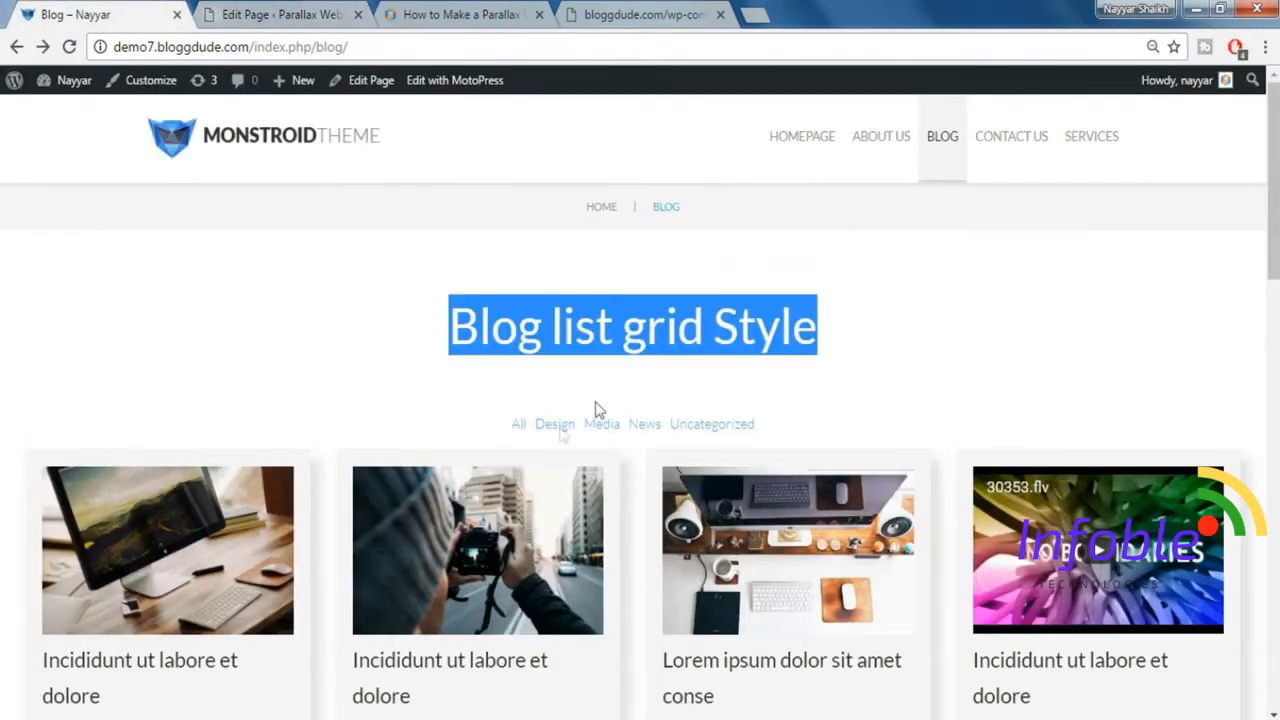
{"action": "left_click", "coordinate": [255, 13]}
{"action": "mouse_move", "coordinate": [32, 370]}
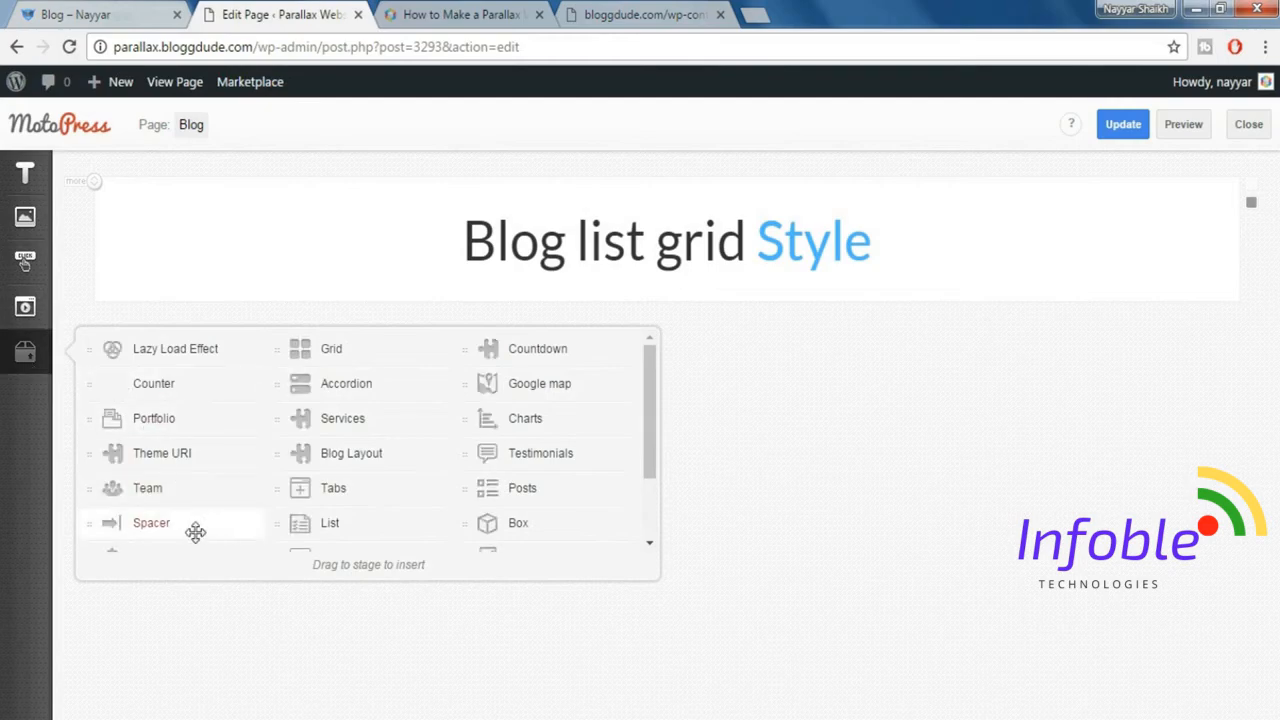
{"action": "left_click_drag", "start_coordinate": [186, 523], "coordinate": [552, 326]}
{"action": "left_click_drag", "start_coordinate": [1033, 307], "coordinate": [957, 303]}
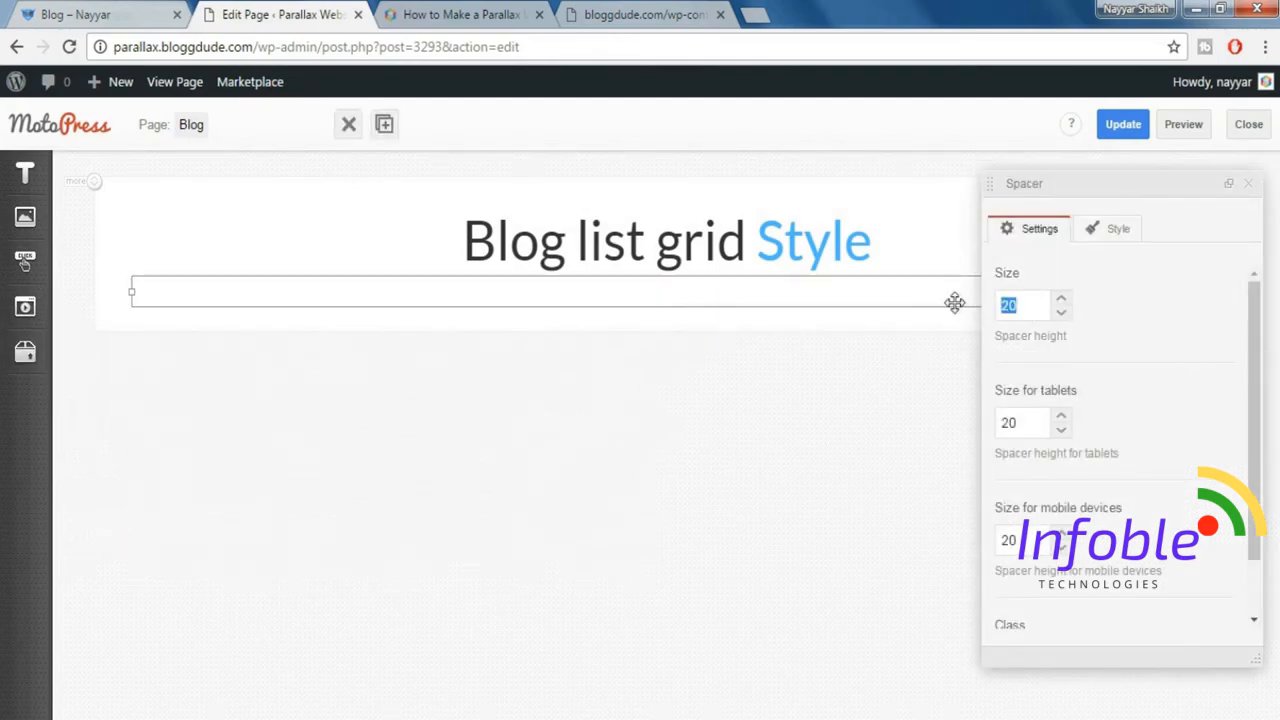
{"action": "left_click", "coordinate": [1246, 186]}
Insert a Blog Layout element below the spacer, limited to 8 posts and with page navigation shown.
{"action": "mouse_move", "coordinate": [34, 356]}
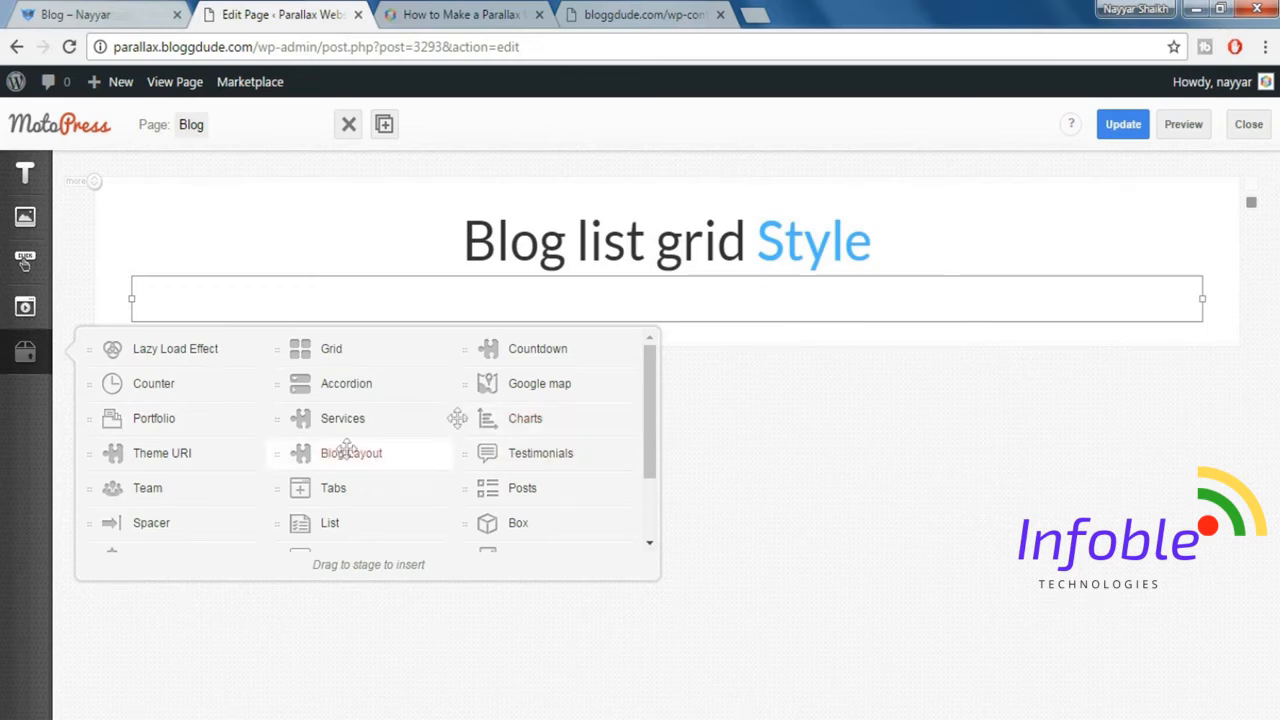
{"action": "left_click_drag", "start_coordinate": [336, 451], "coordinate": [614, 389]}
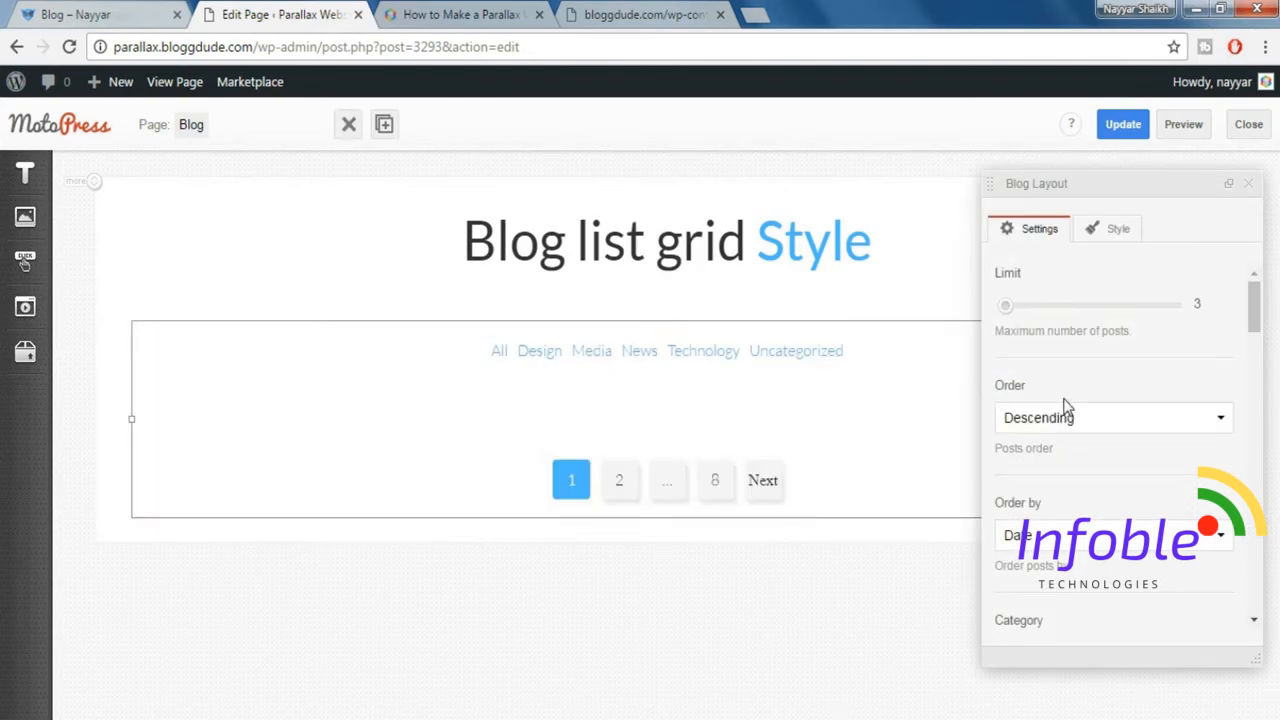
{"action": "left_click_drag", "start_coordinate": [1008, 306], "coordinate": [1016, 313]}
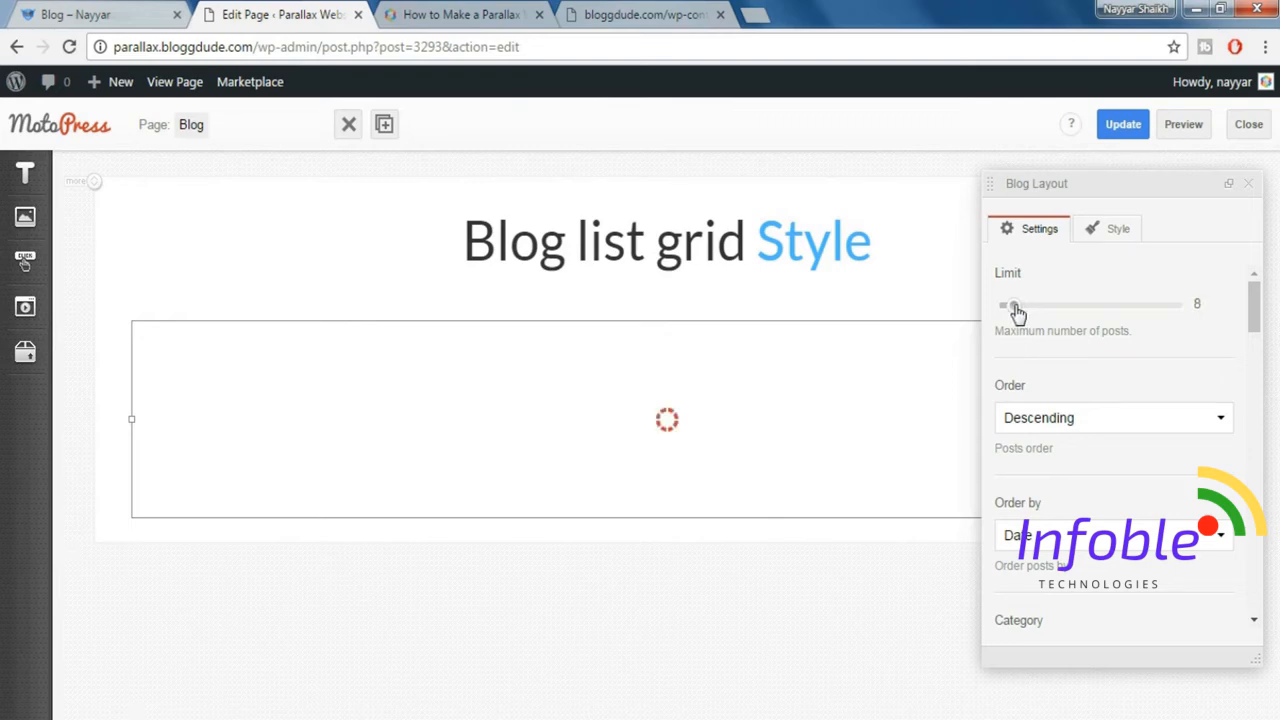
{"action": "scroll", "coordinate": [1165, 446], "scroll_direction": "down", "scroll_amount": 3}
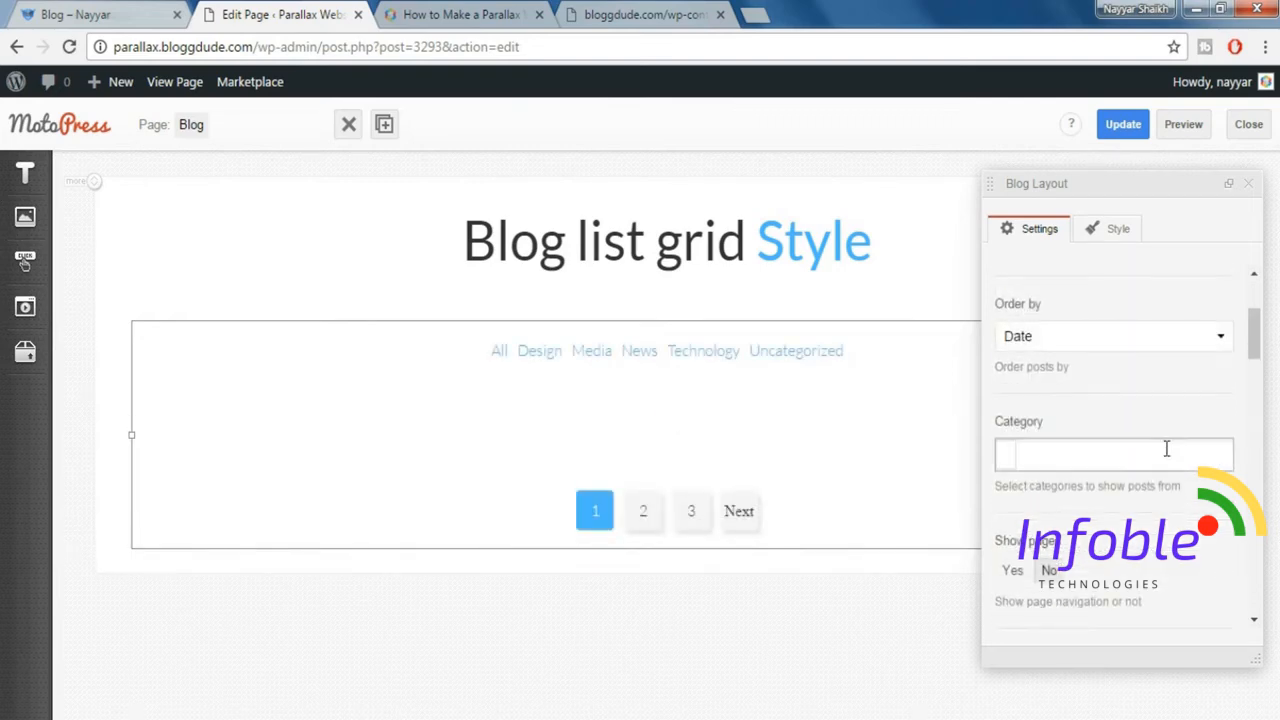
{"action": "left_click", "coordinate": [1014, 473]}
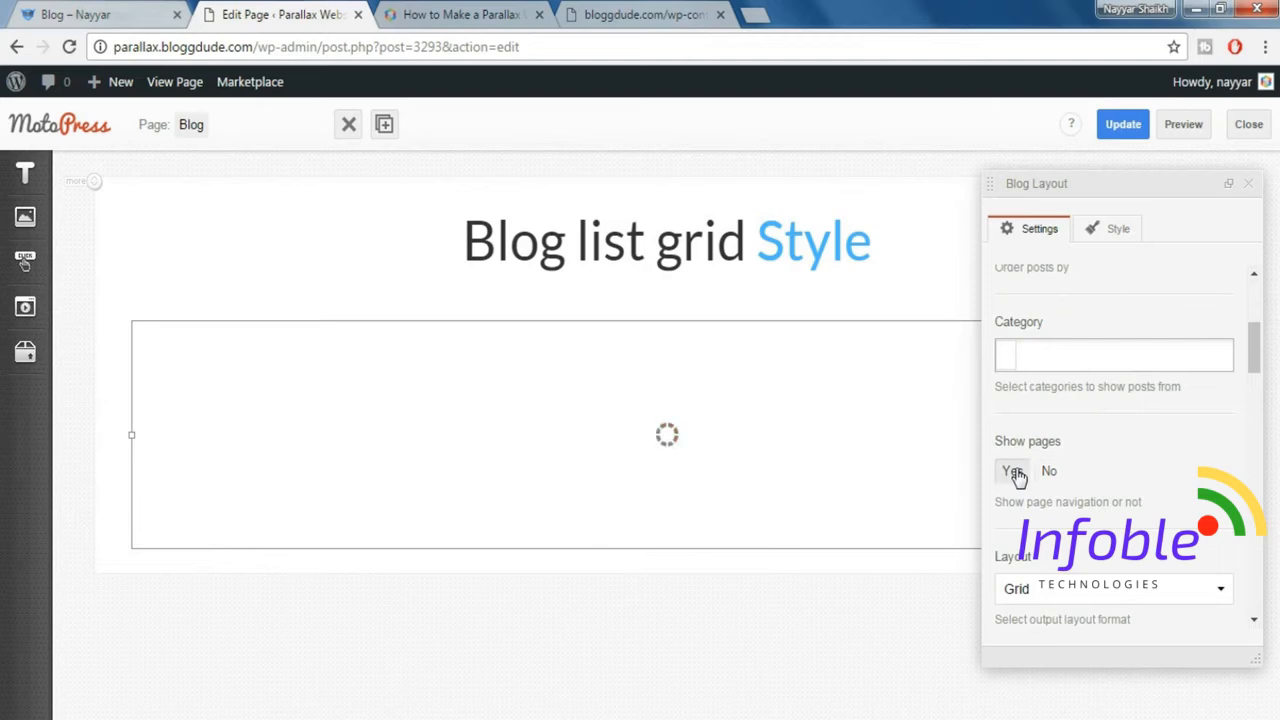
Set the Blog Layout's masonry columns number to 4.
{"action": "scroll", "coordinate": [1074, 466], "scroll_direction": "down", "scroll_amount": 2}
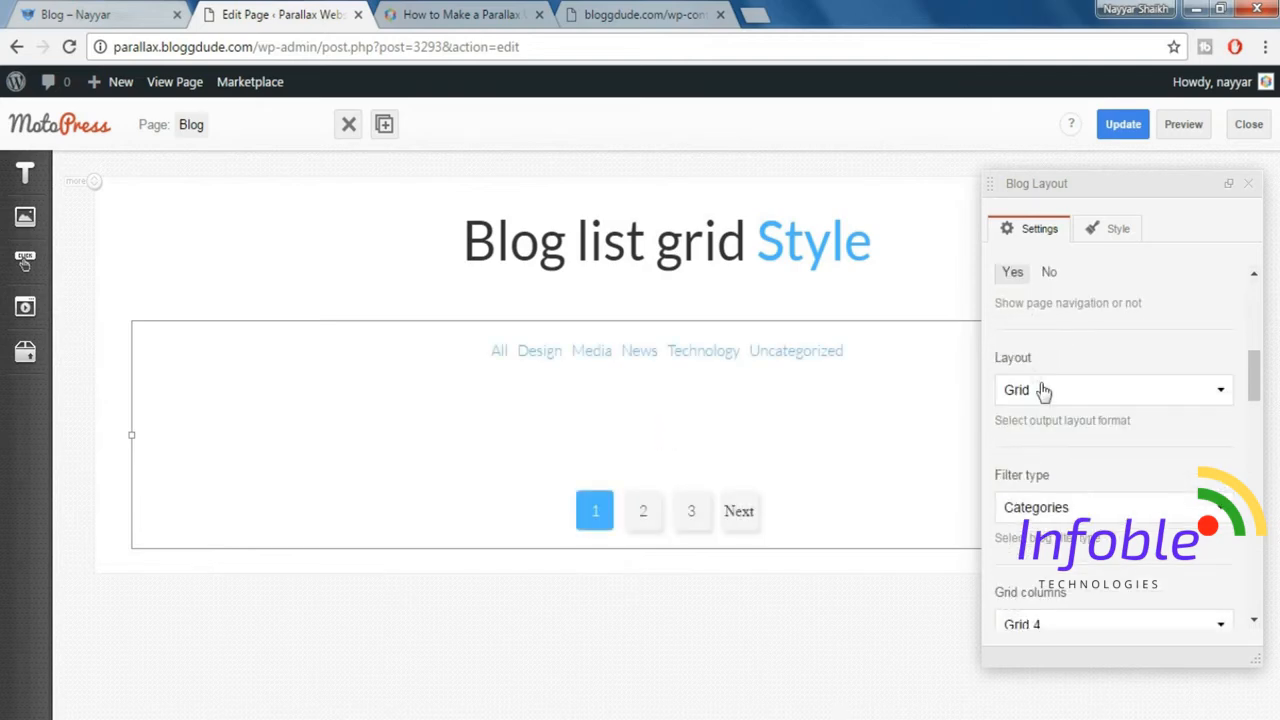
{"action": "scroll", "coordinate": [1116, 468], "scroll_direction": "down", "scroll_amount": 1}
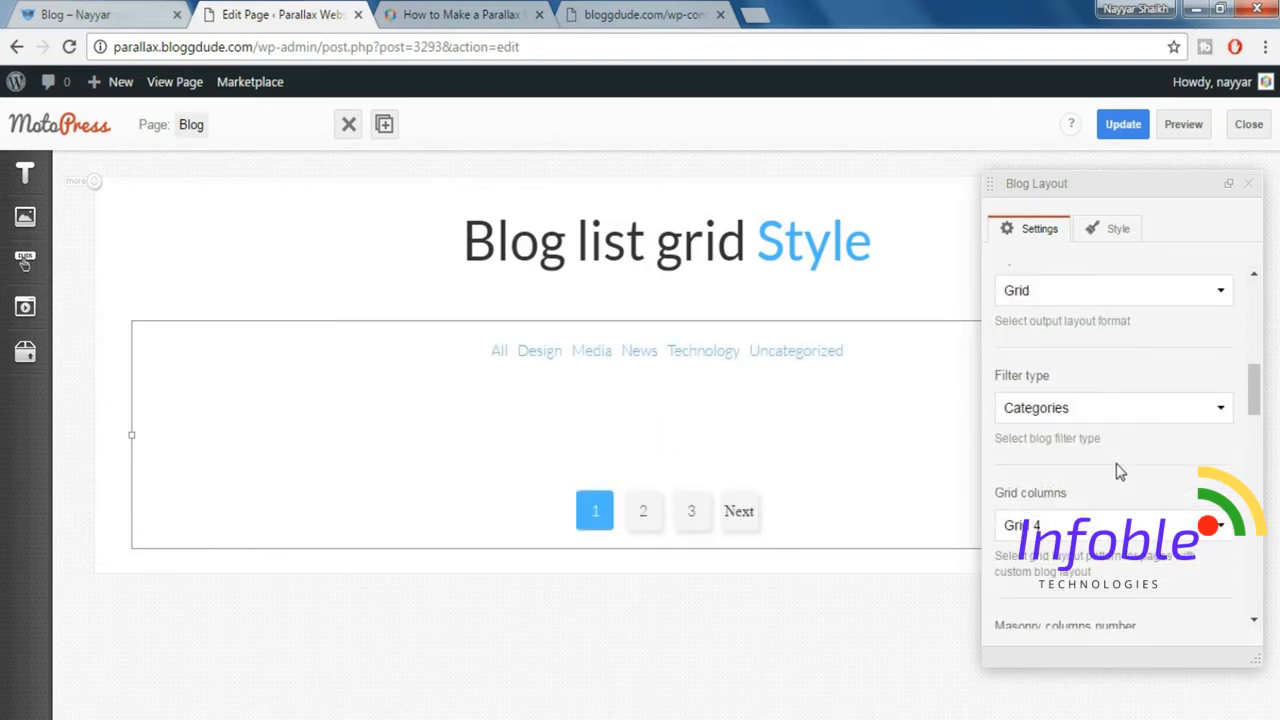
{"action": "scroll", "coordinate": [1118, 458], "scroll_direction": "down", "scroll_amount": 1}
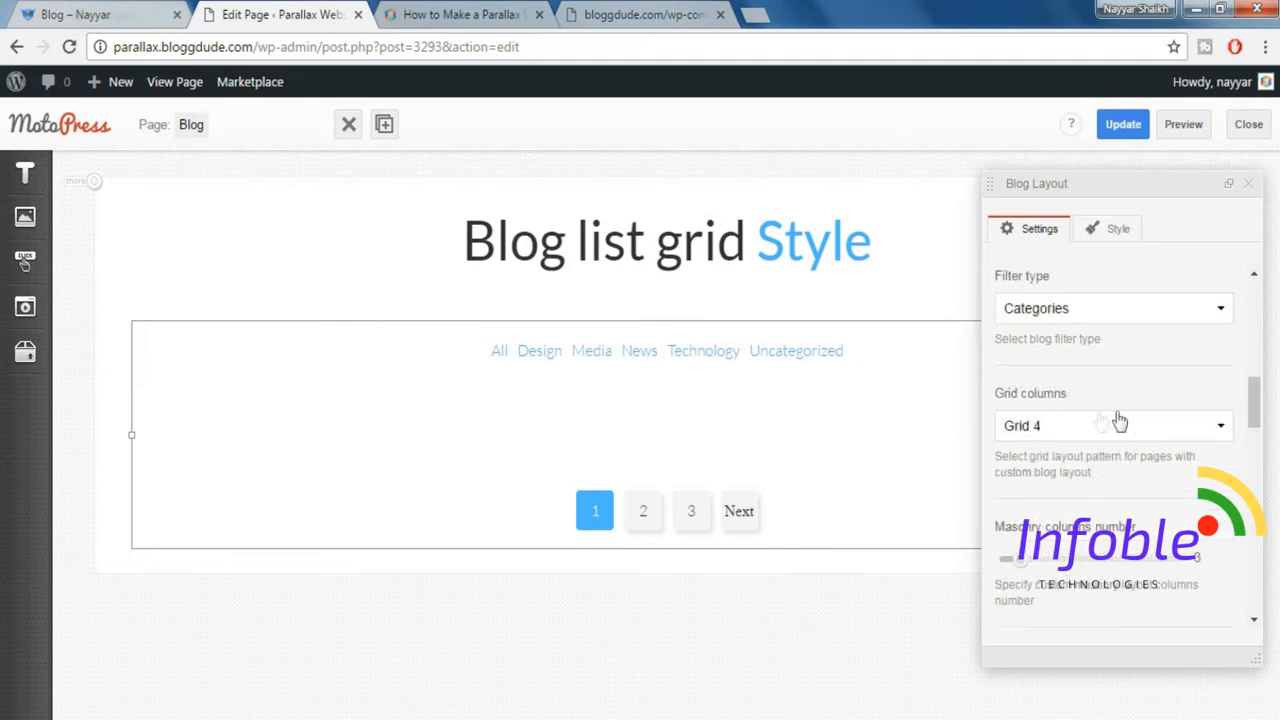
{"action": "scroll", "coordinate": [1155, 484], "scroll_direction": "down", "scroll_amount": 1}
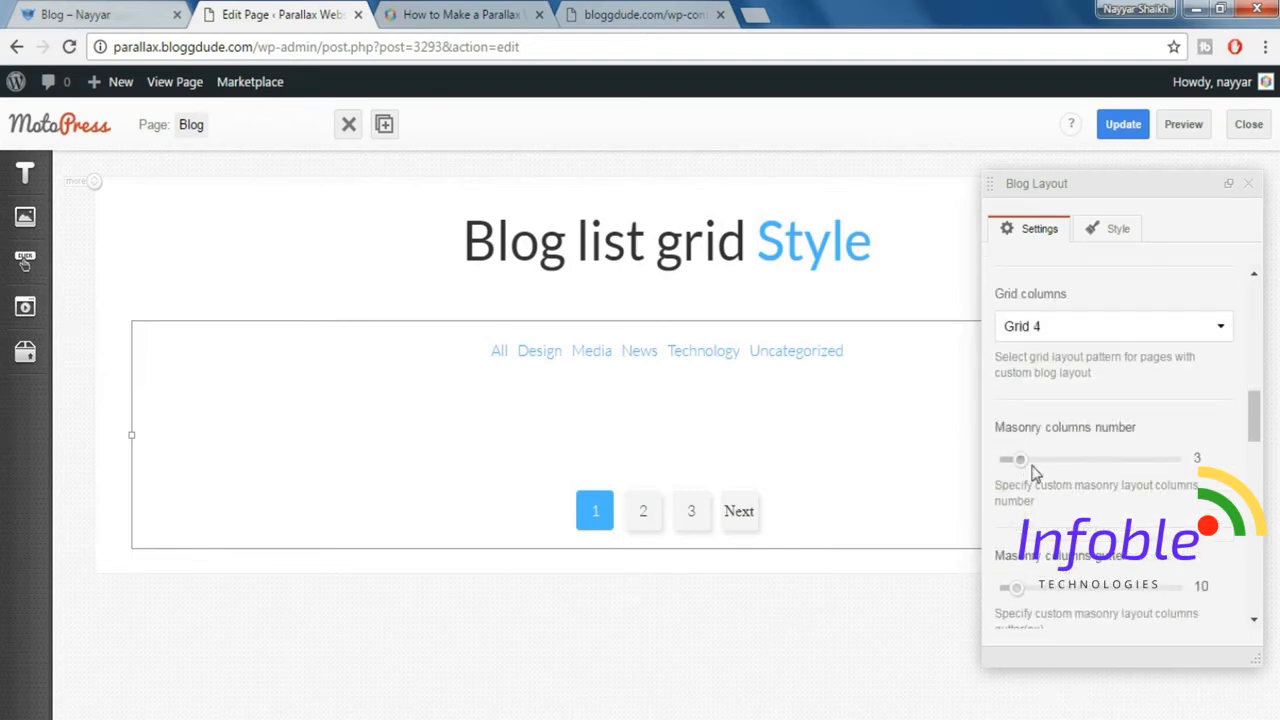
{"action": "left_click_drag", "start_coordinate": [1038, 467], "coordinate": [1047, 460]}
Set the Blog Layout's extra CSS class to grid-type-1.
{"action": "scroll", "coordinate": [1047, 460], "scroll_direction": "down", "scroll_amount": 1}
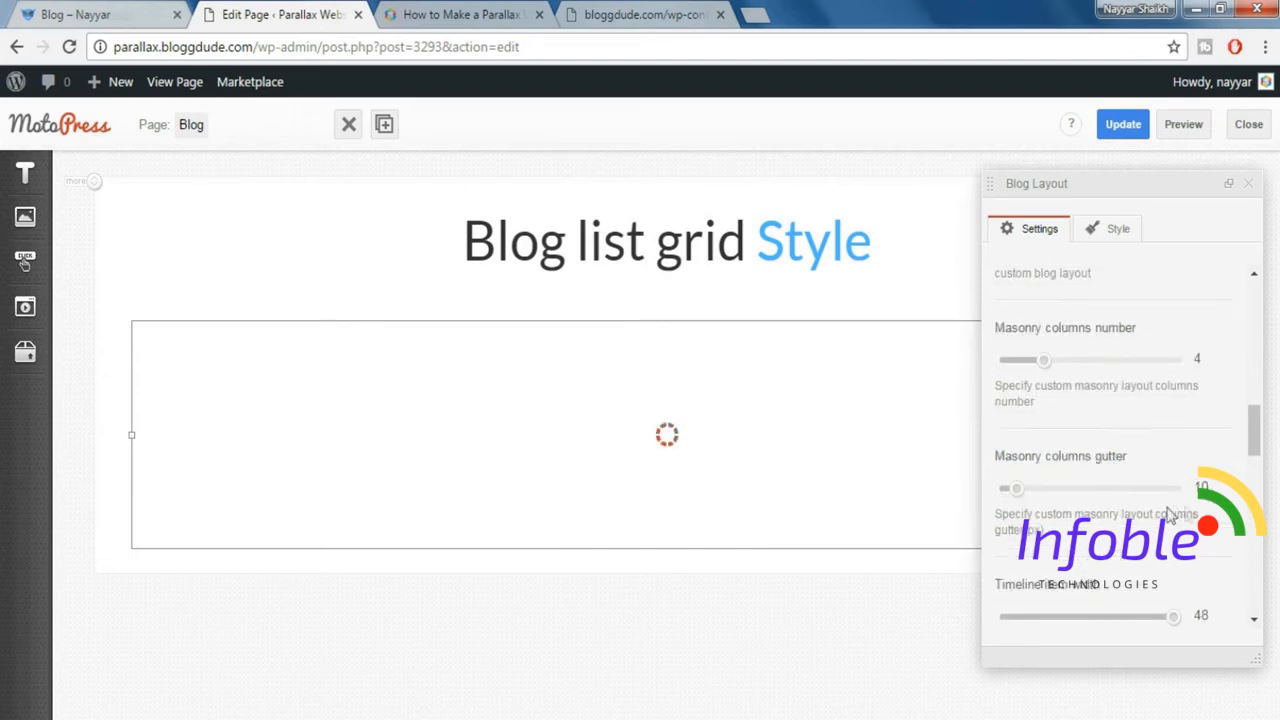
{"action": "scroll", "coordinate": [1171, 417], "scroll_direction": "down", "scroll_amount": 3}
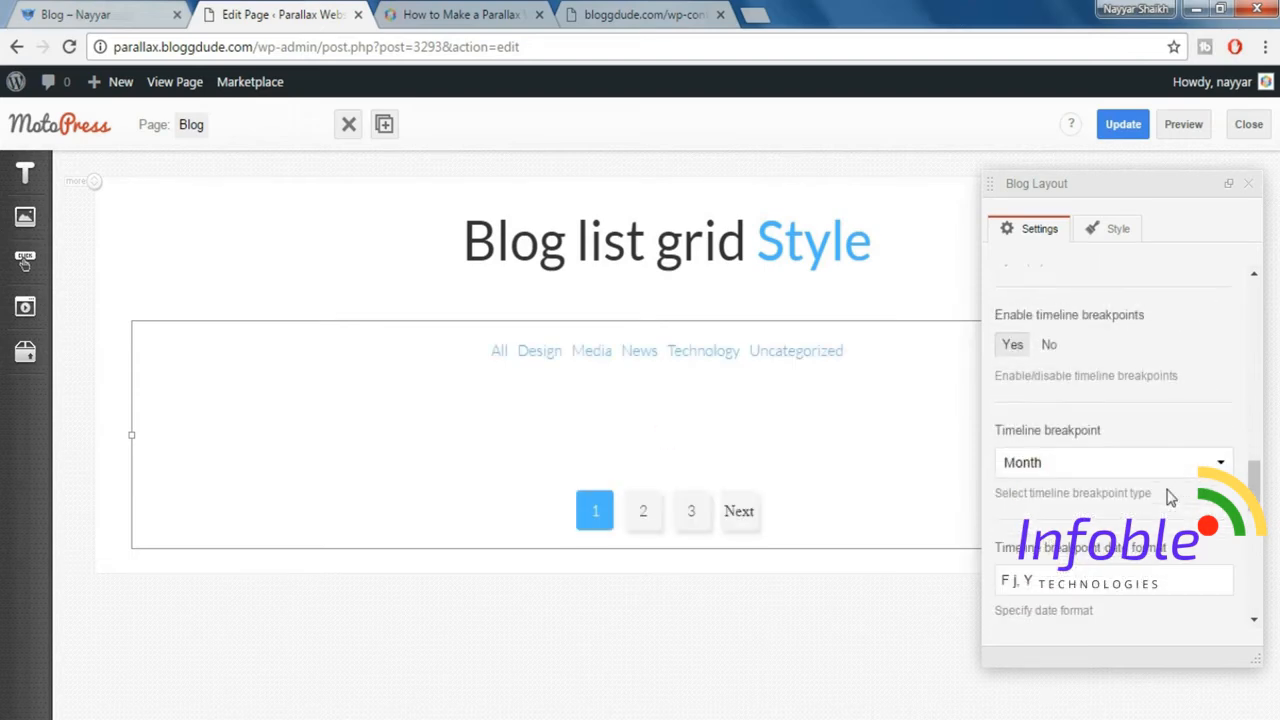
{"action": "scroll", "coordinate": [1171, 497], "scroll_direction": "down", "scroll_amount": 5}
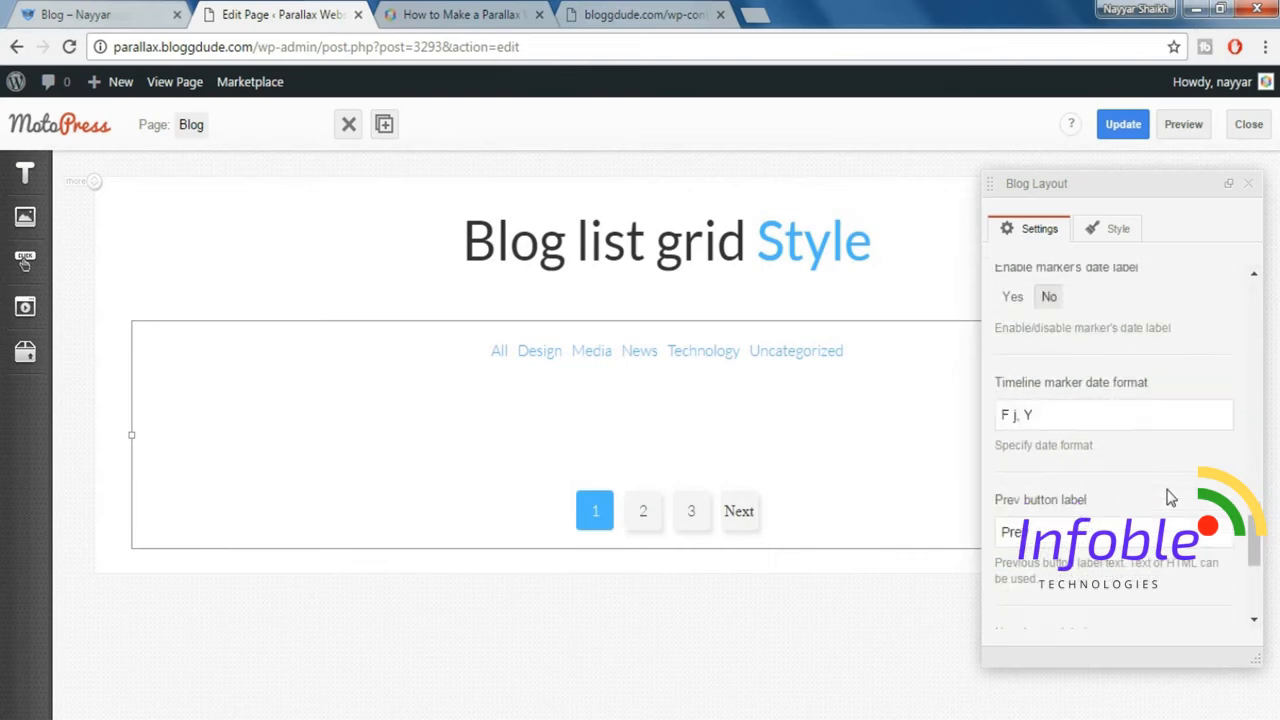
{"action": "scroll", "coordinate": [1170, 493], "scroll_direction": "down", "scroll_amount": 1}
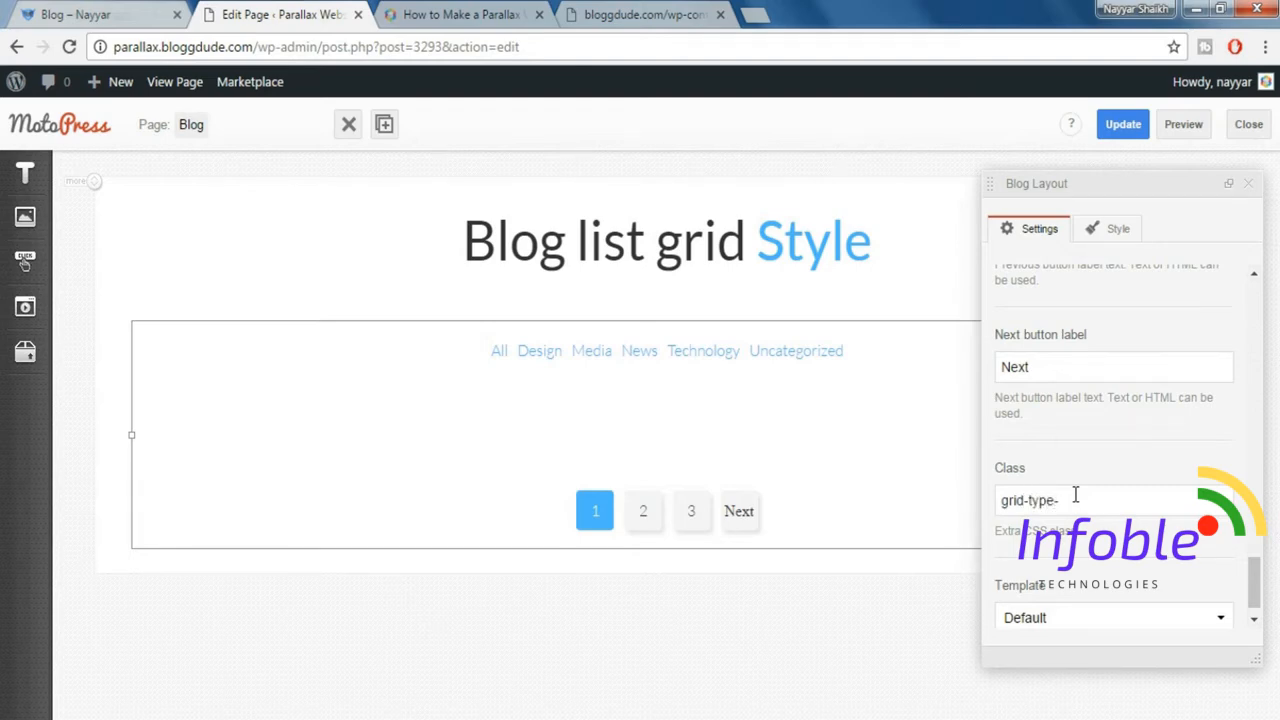
{"action": "scroll", "coordinate": [1205, 533], "scroll_direction": "down", "scroll_amount": 1}
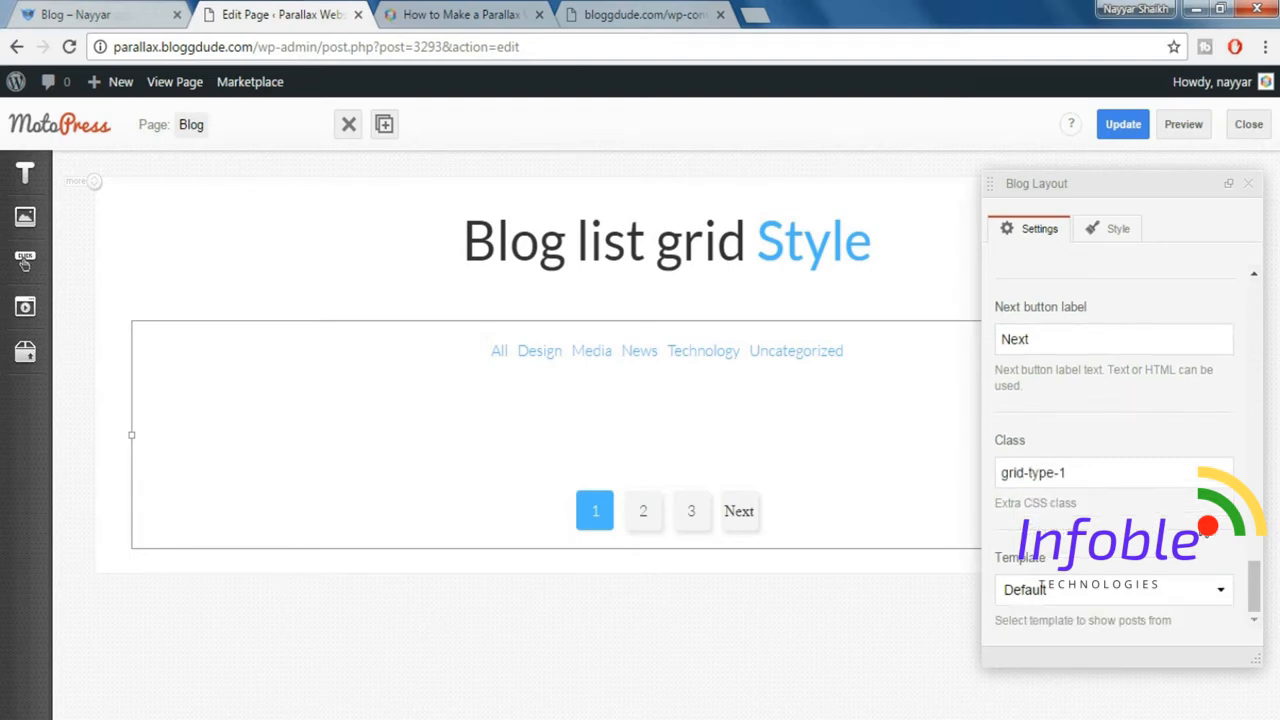
Set the Blog Layout's template to Type 1, then update the Blog page and preview it.
{"action": "left_click", "coordinate": [1057, 598]}
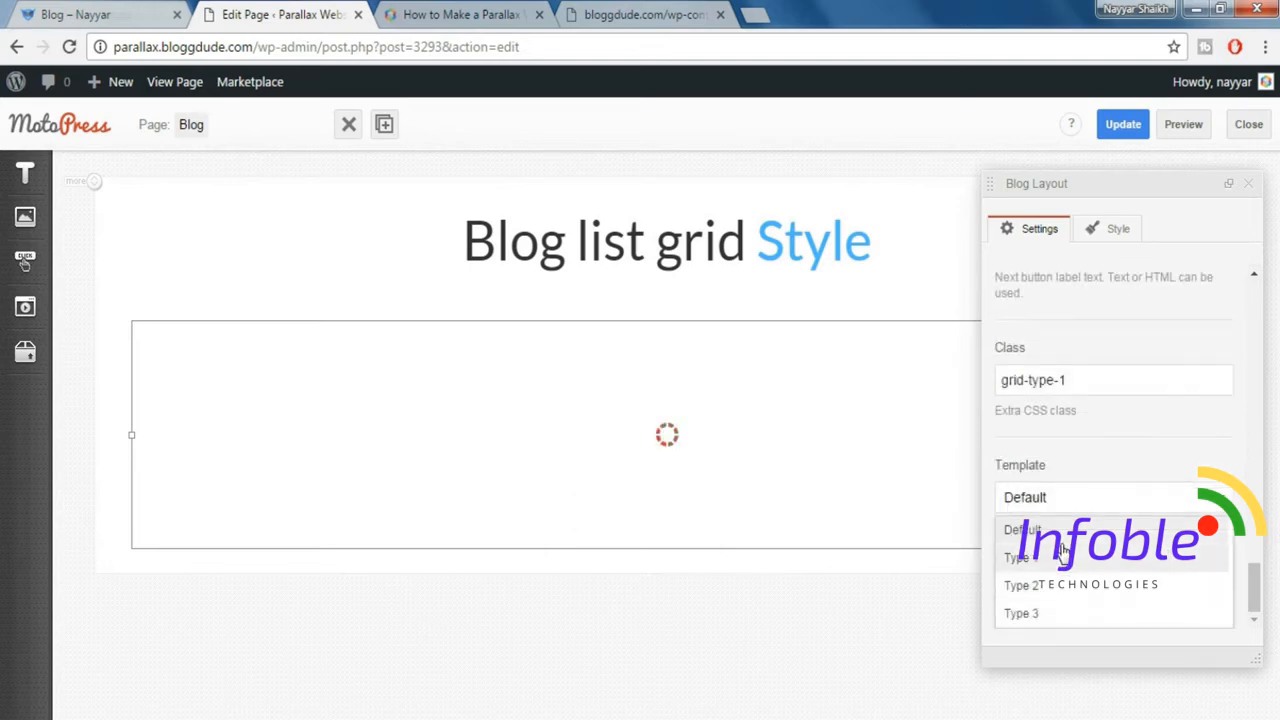
{"action": "left_click", "coordinate": [1057, 563]}
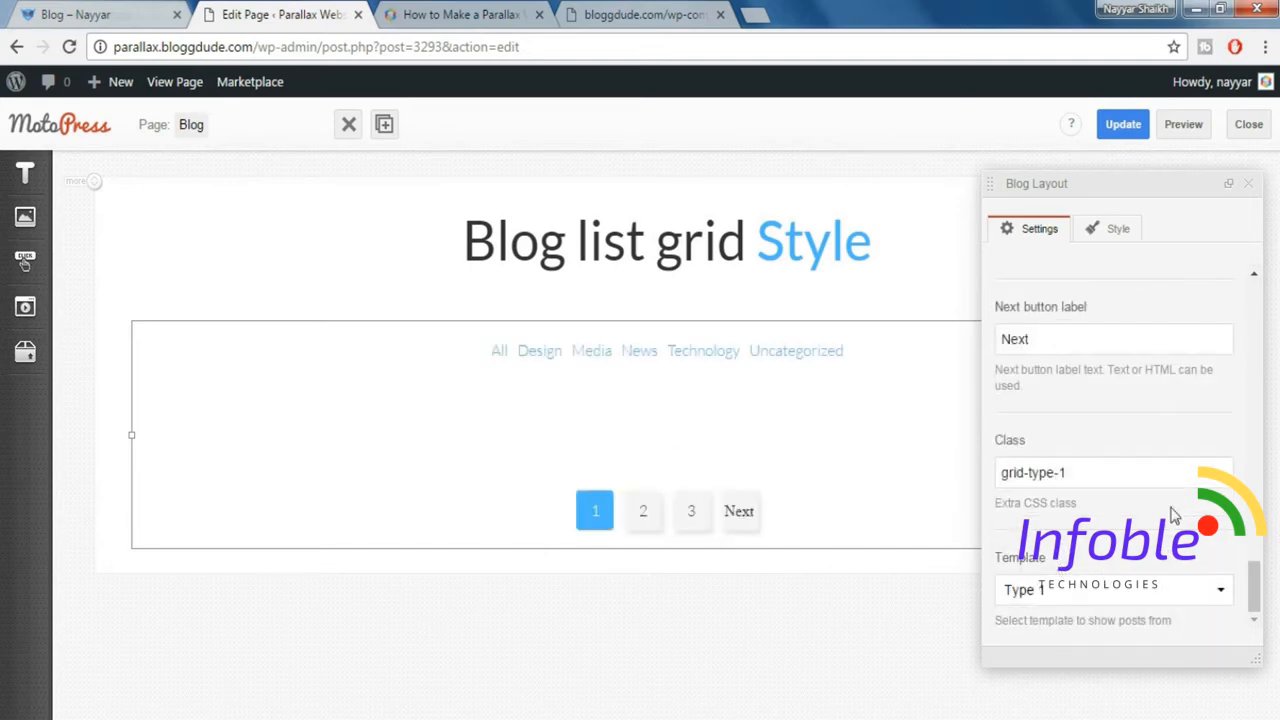
{"action": "left_click", "coordinate": [1137, 136]}
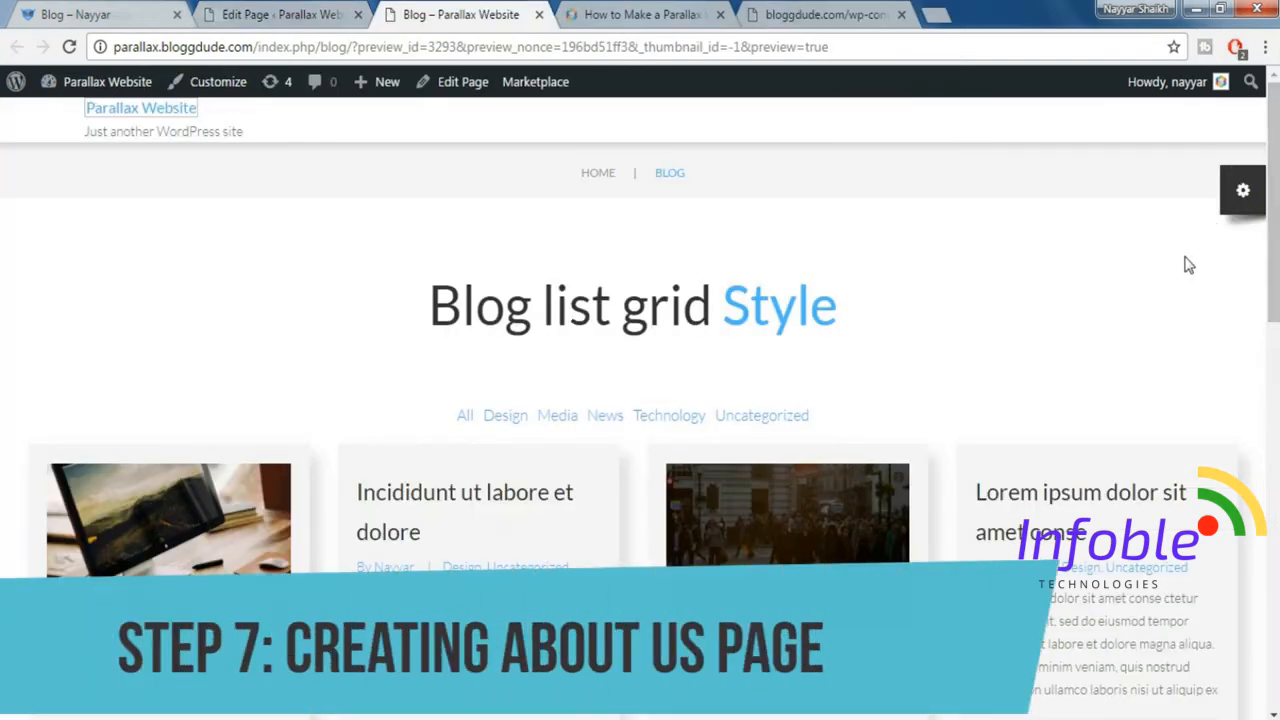
Look through the demo site's About Us page to see the header image and sections it contains.
{"action": "left_click", "coordinate": [140, 14]}
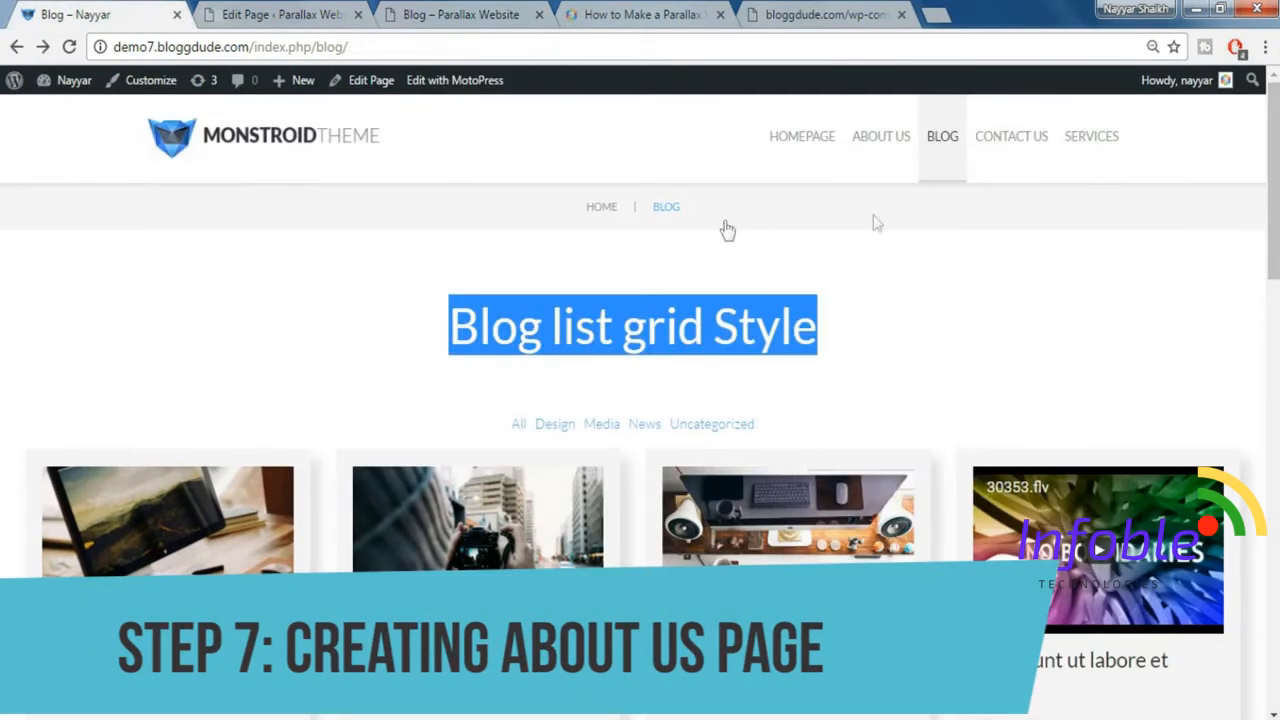
{"action": "left_click", "coordinate": [880, 140]}
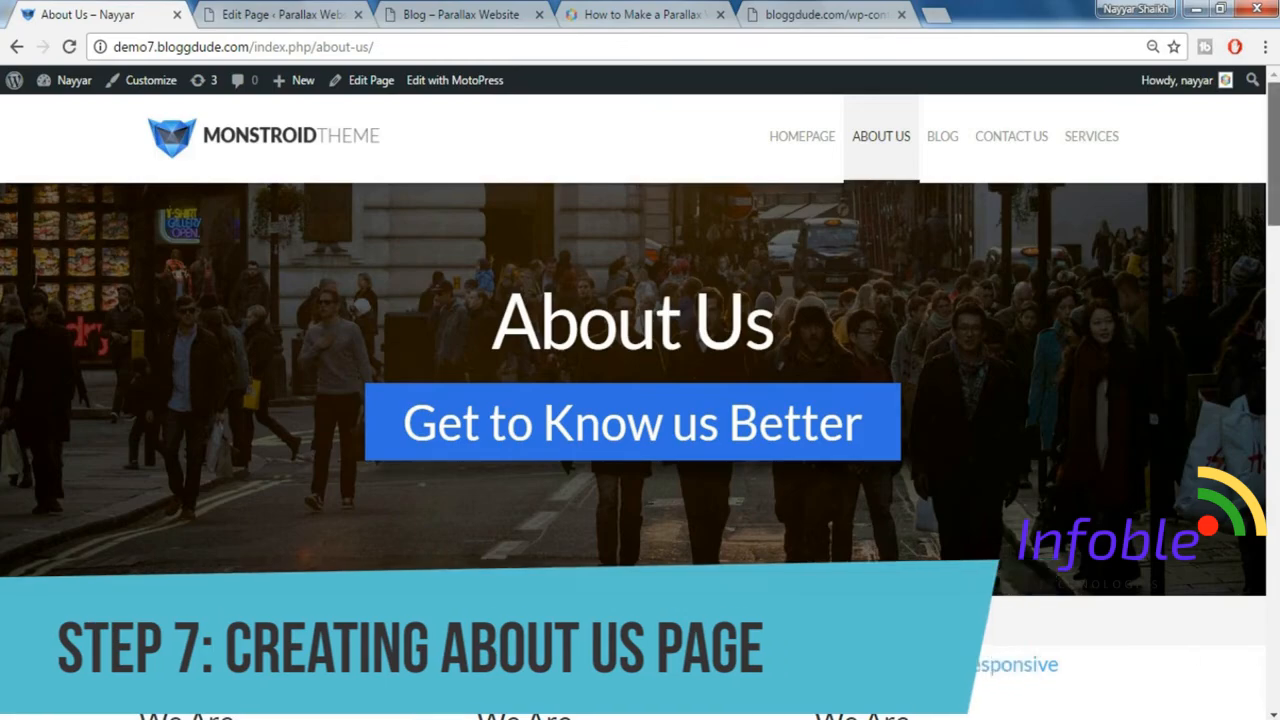
{"action": "scroll", "coordinate": [916, 358], "scroll_direction": "down", "scroll_amount": 2}
{"action": "scroll", "coordinate": [632, 406], "scroll_direction": "down", "scroll_amount": 15}
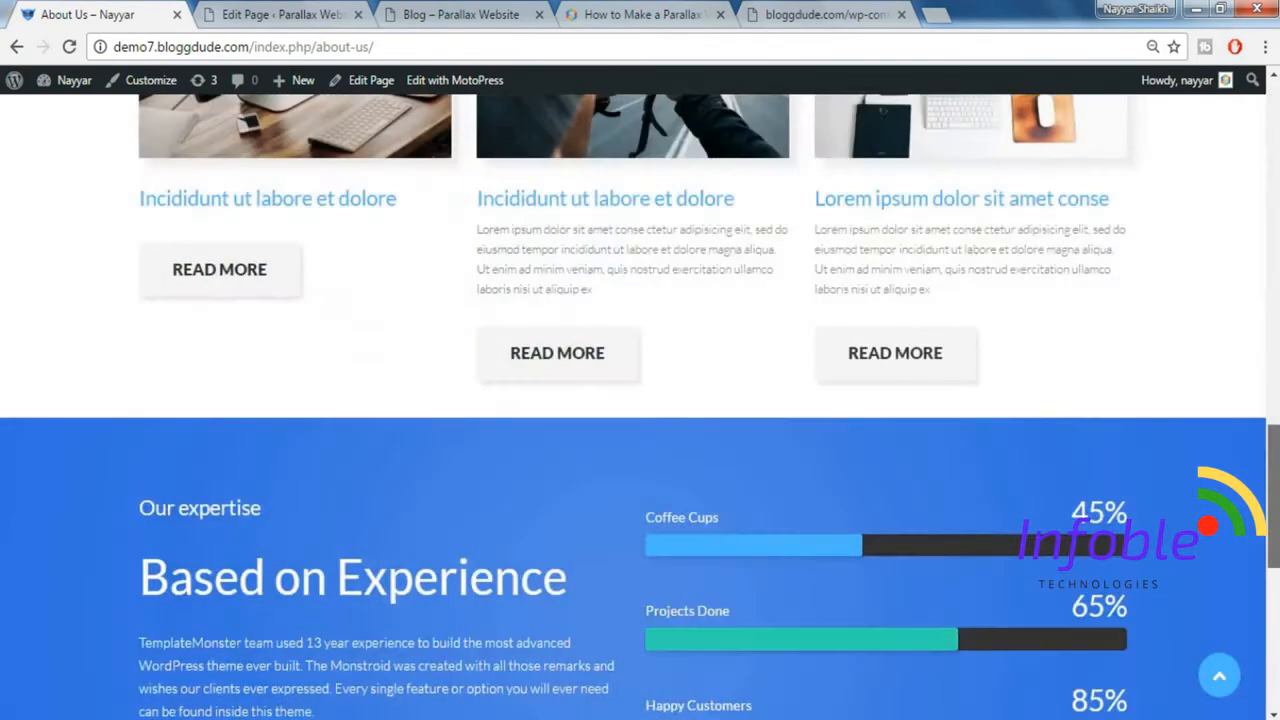
{"action": "scroll", "coordinate": [632, 406], "scroll_direction": "up", "scroll_amount": 9}
{"action": "left_click_drag", "start_coordinate": [1275, 284], "coordinate": [1278, 118]}
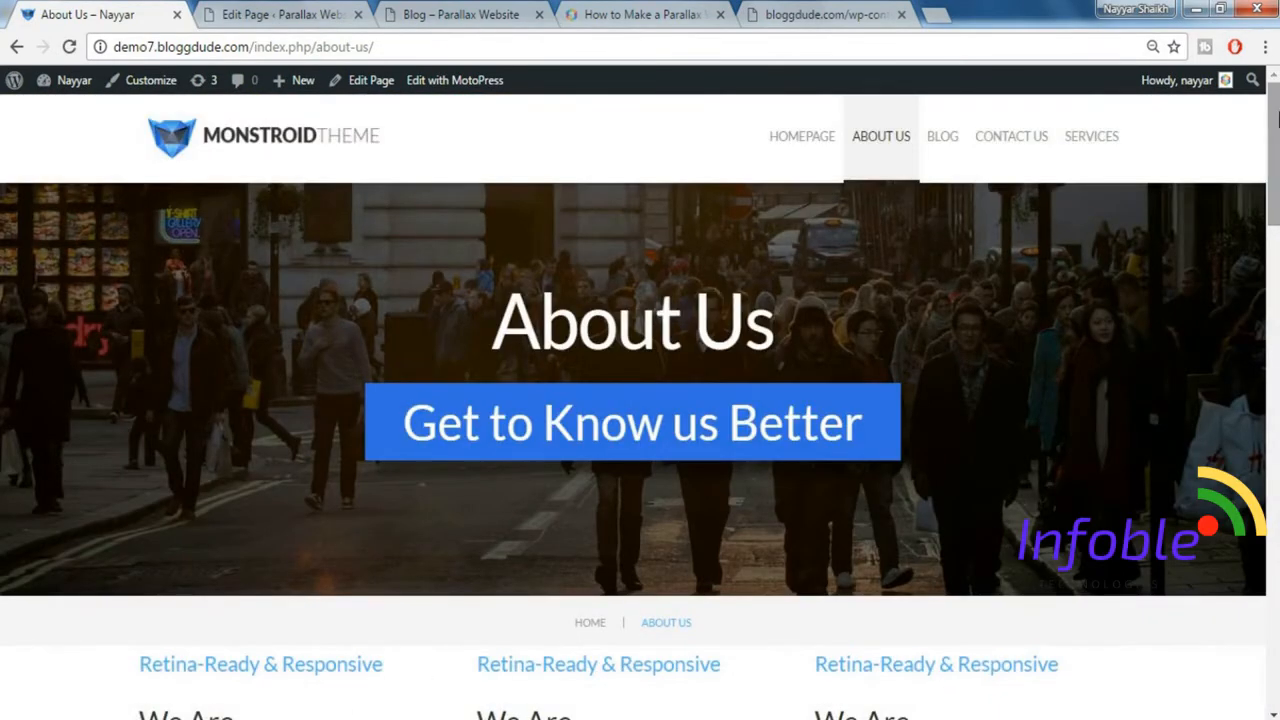
Close the Blog page's editor tab and open the Parallax Website dashboard in a new tab placed before the Blog preview.
{"action": "left_click", "coordinate": [282, 17]}
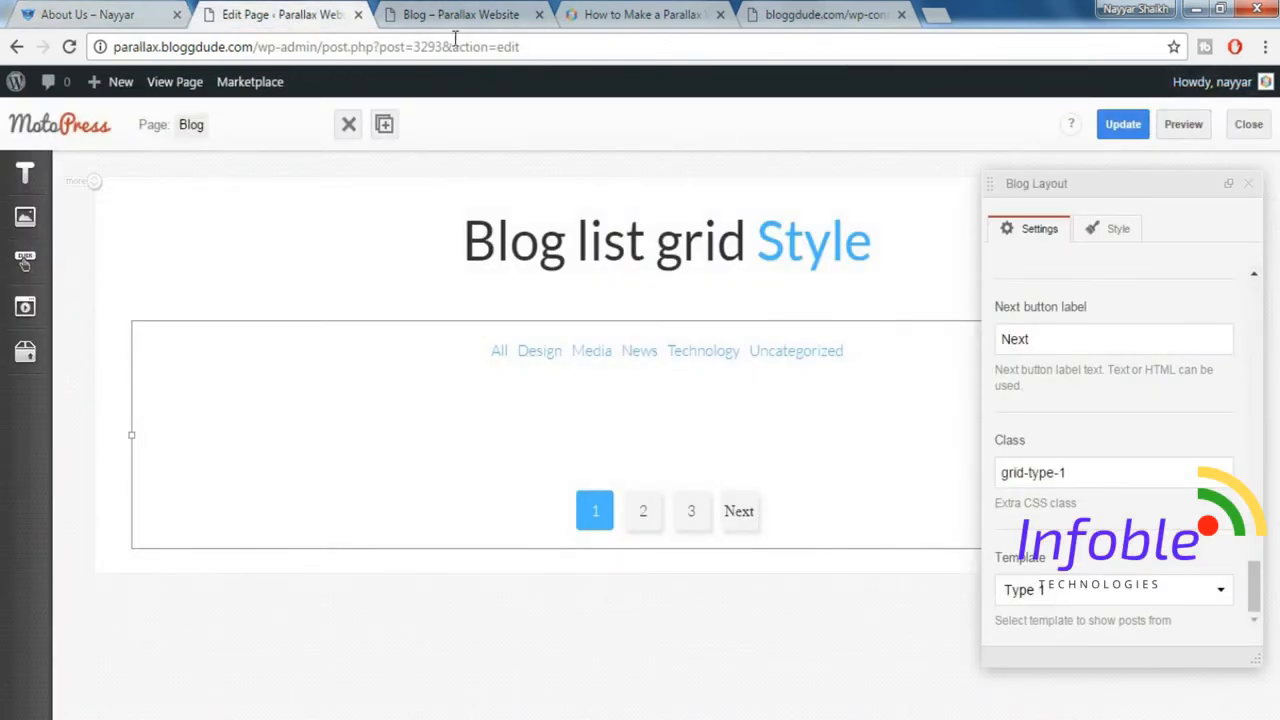
{"action": "left_click", "coordinate": [358, 15]}
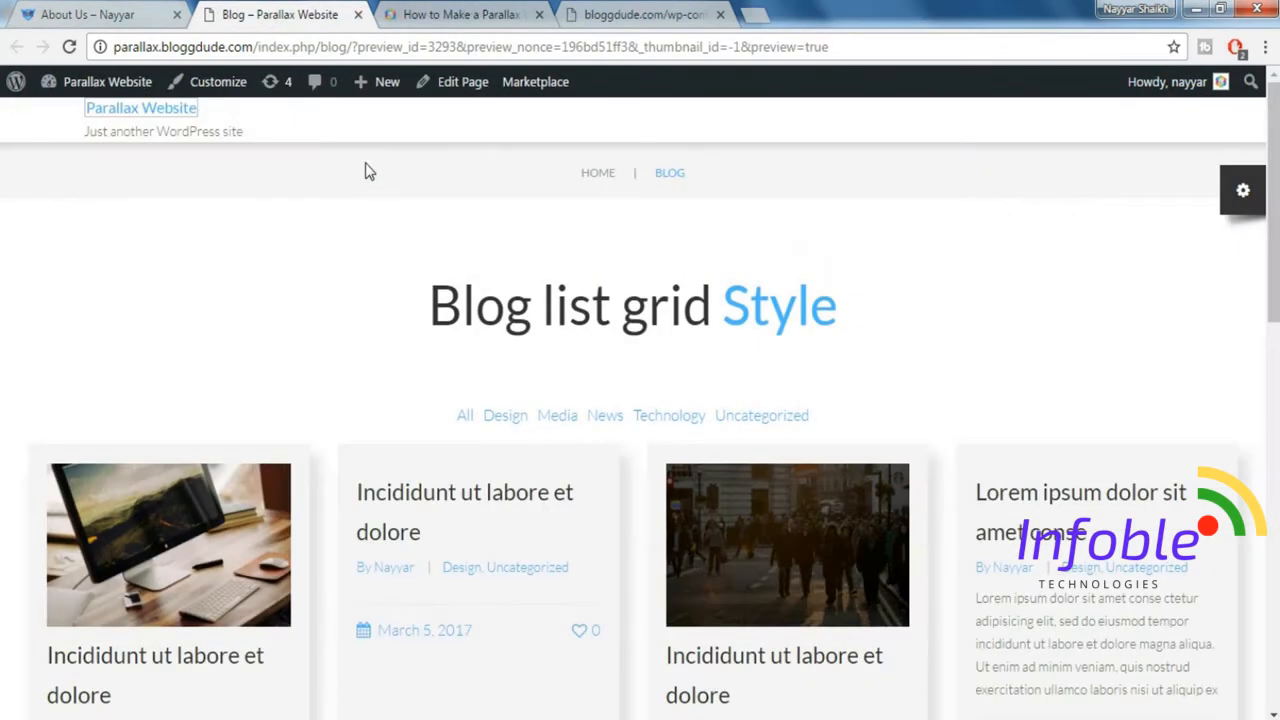
{"action": "mouse_move", "coordinate": [82, 92]}
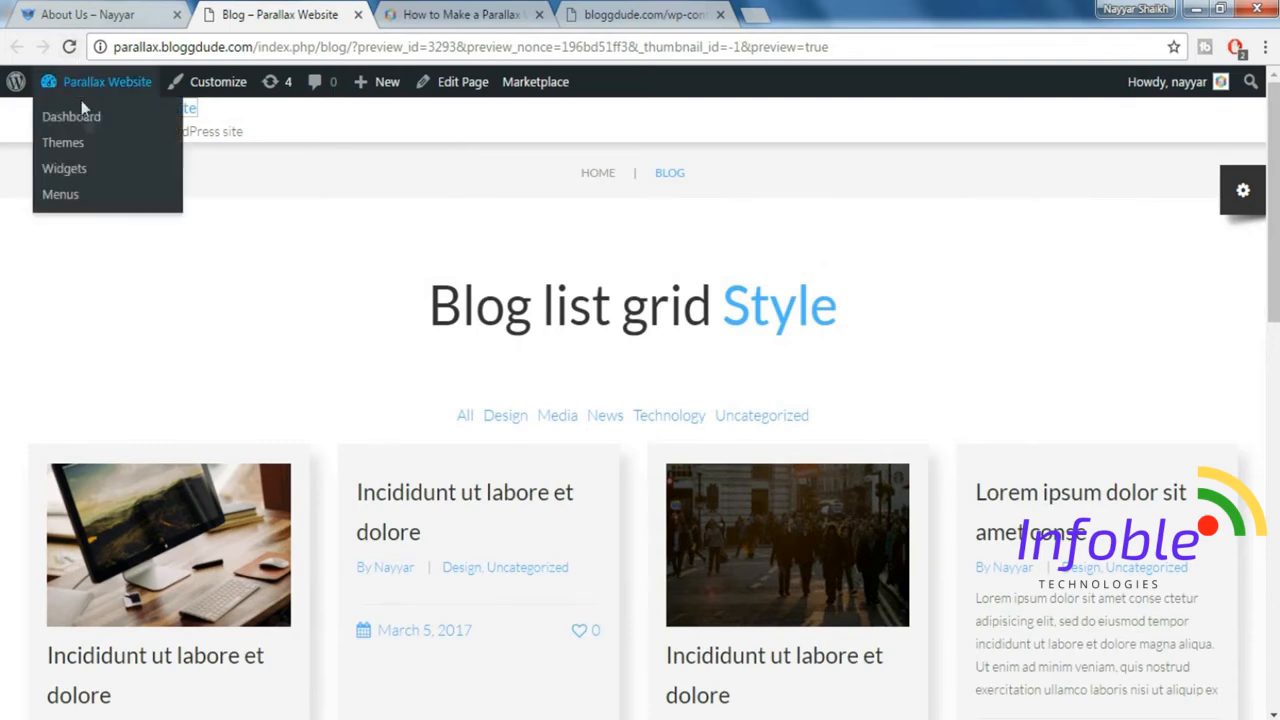
{"action": "right_click", "coordinate": [86, 117]}
{"action": "left_click", "coordinate": [110, 138]}
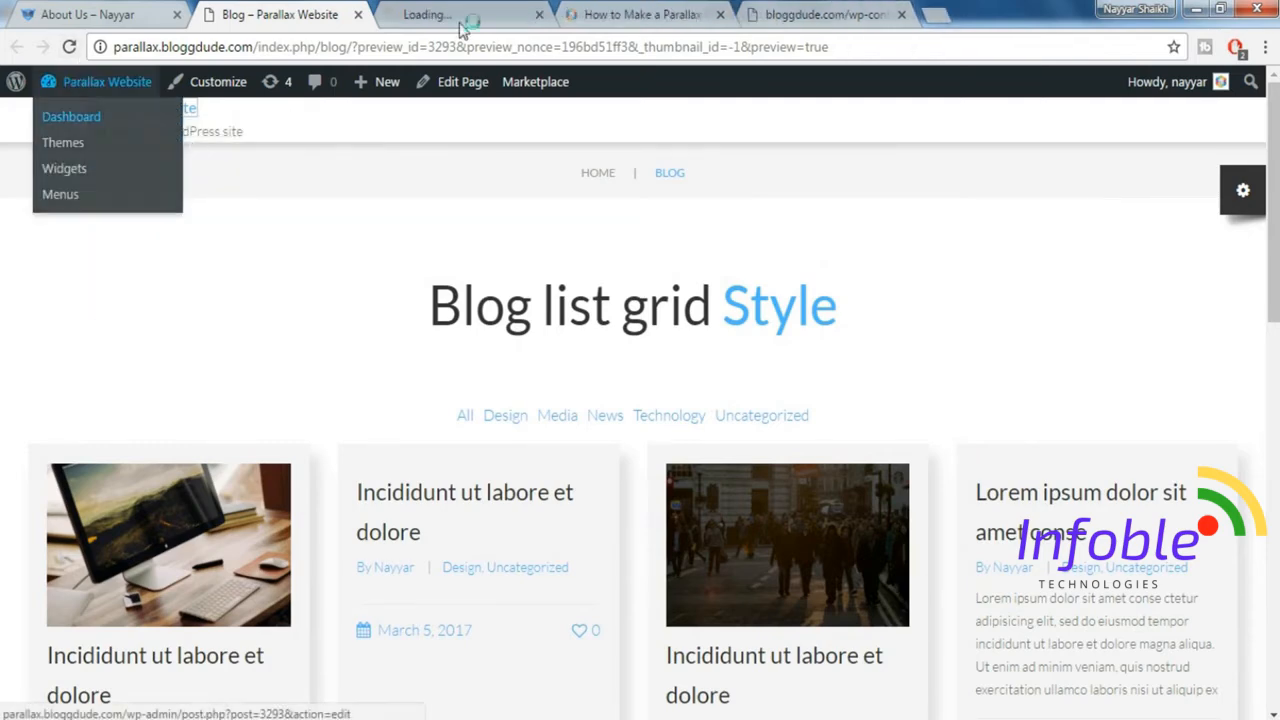
{"action": "left_click_drag", "start_coordinate": [470, 14], "coordinate": [290, 14]}
Add a new page titled "About Us".
{"action": "mouse_move", "coordinate": [58, 318]}
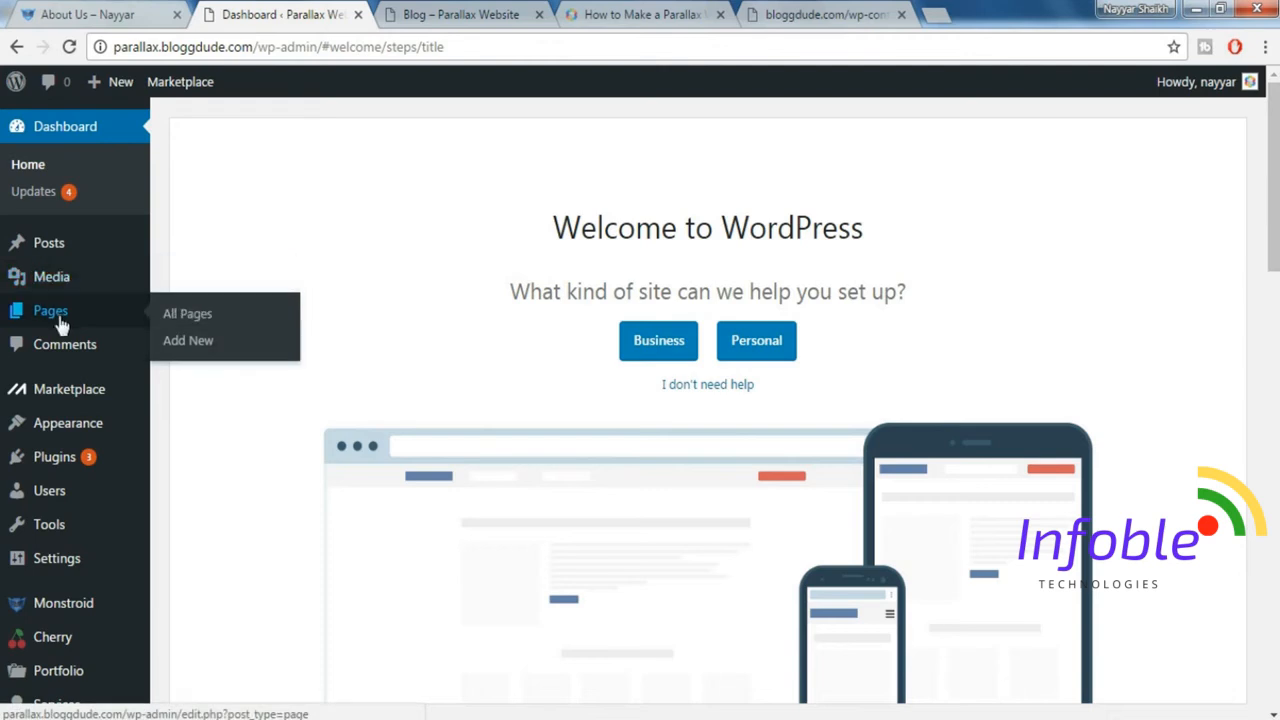
{"action": "left_click", "coordinate": [209, 348]}
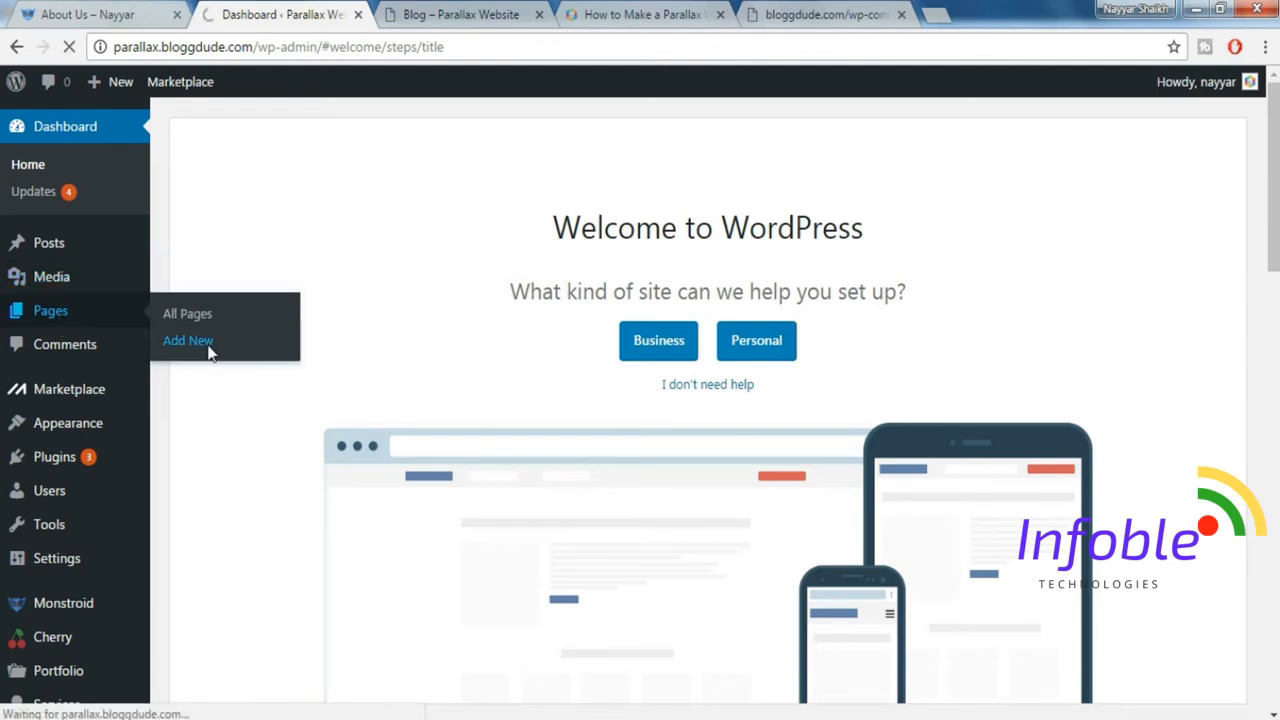
{"action": "type", "text": "About Us"}
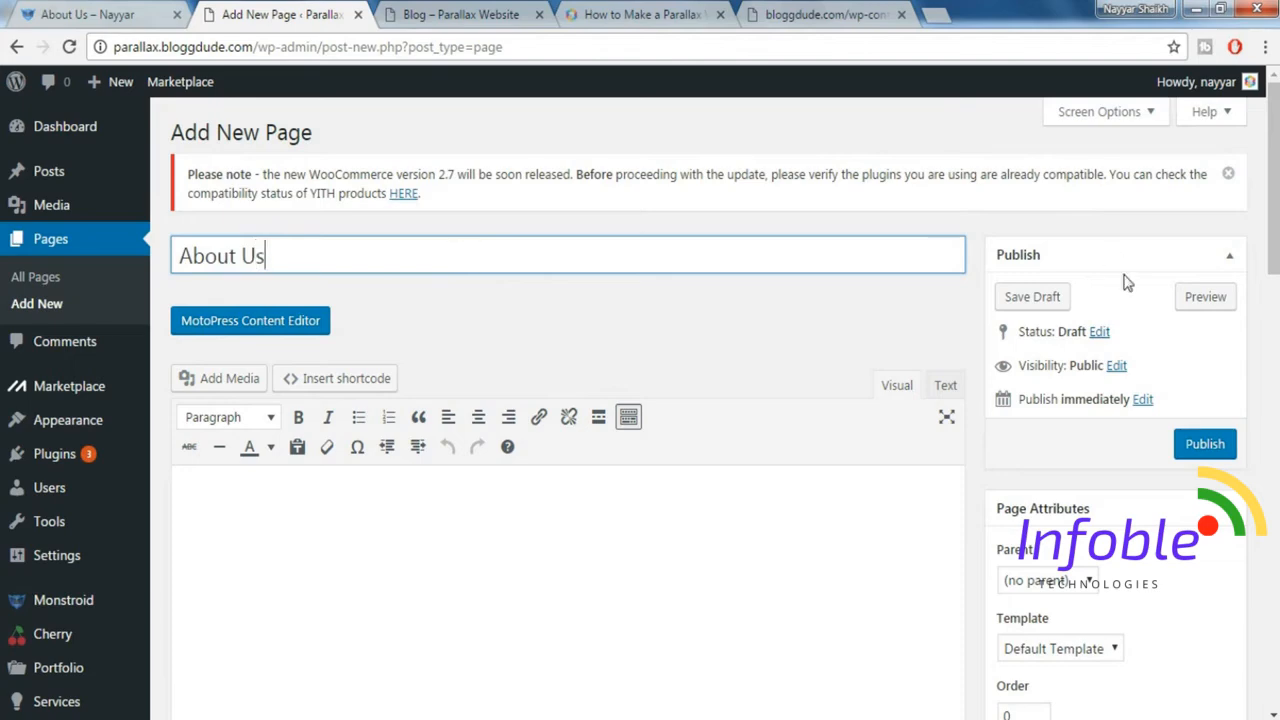
Set the About Us page to show both breadcrumbs and title, and choose No paddings for its content.
{"action": "scroll", "coordinate": [1237, 329], "scroll_direction": "down", "scroll_amount": 6}
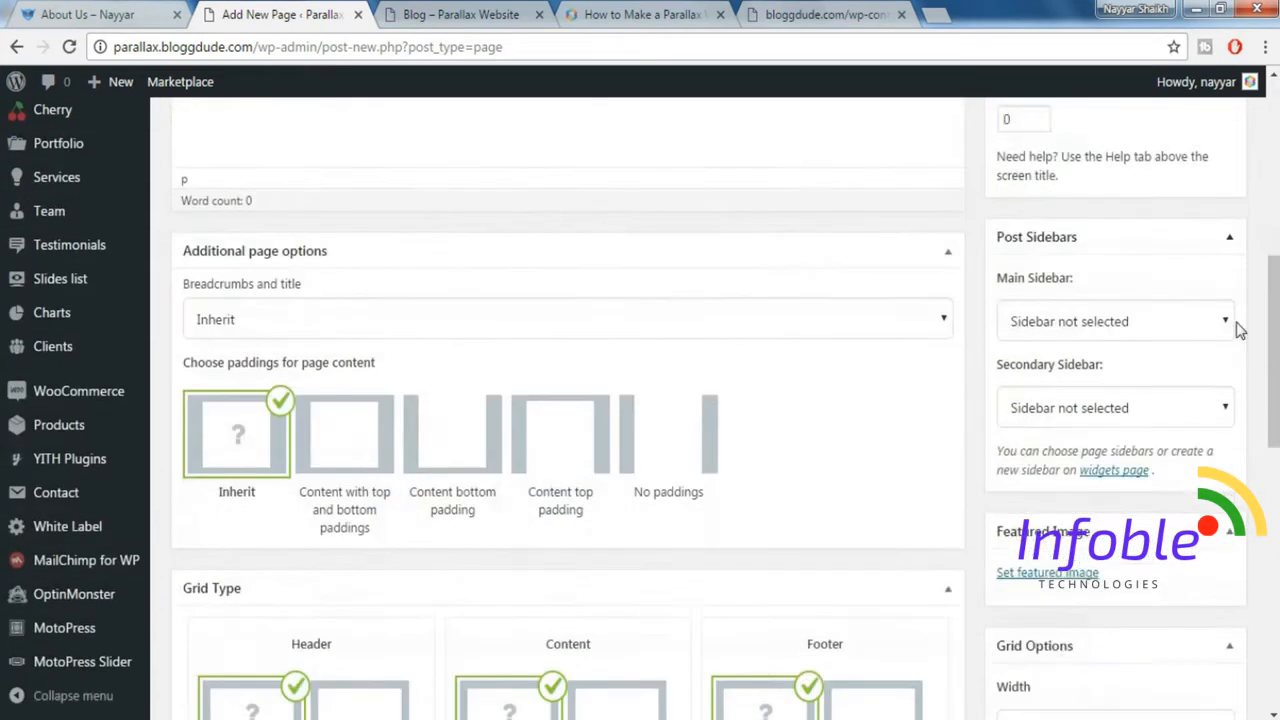
{"action": "scroll", "coordinate": [1237, 329], "scroll_direction": "down", "scroll_amount": 1}
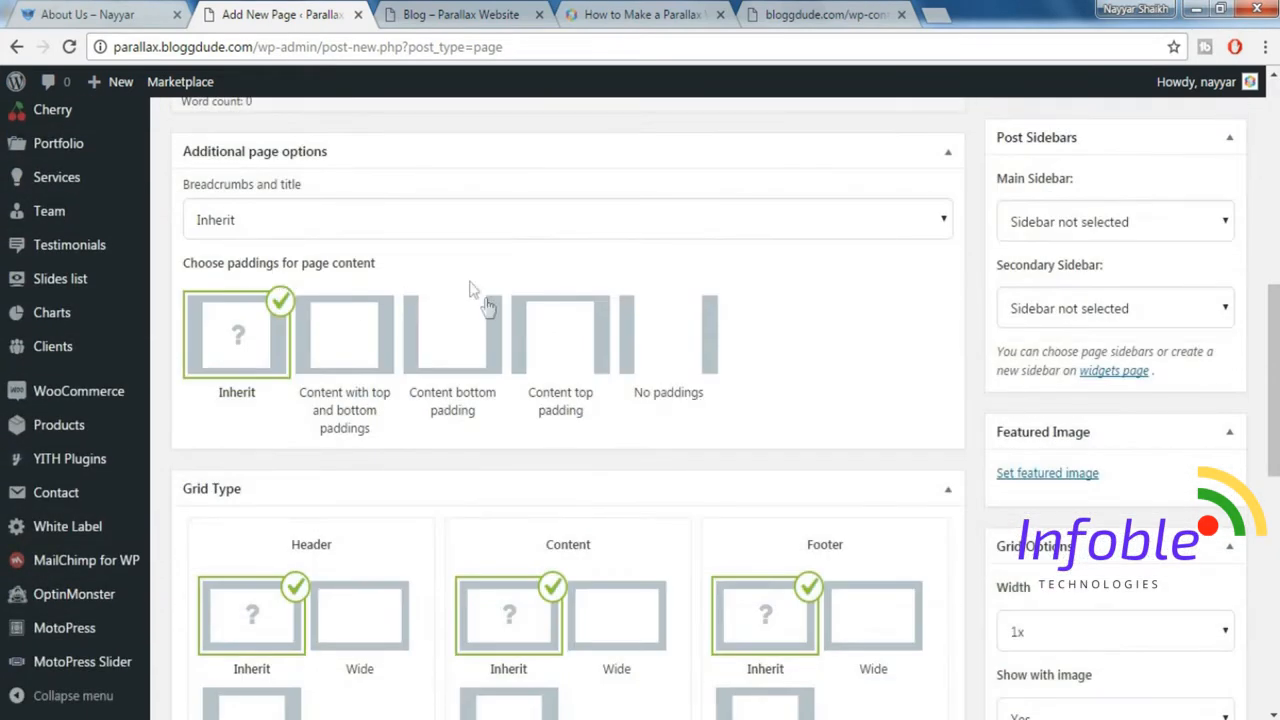
{"action": "left_click", "coordinate": [371, 237]}
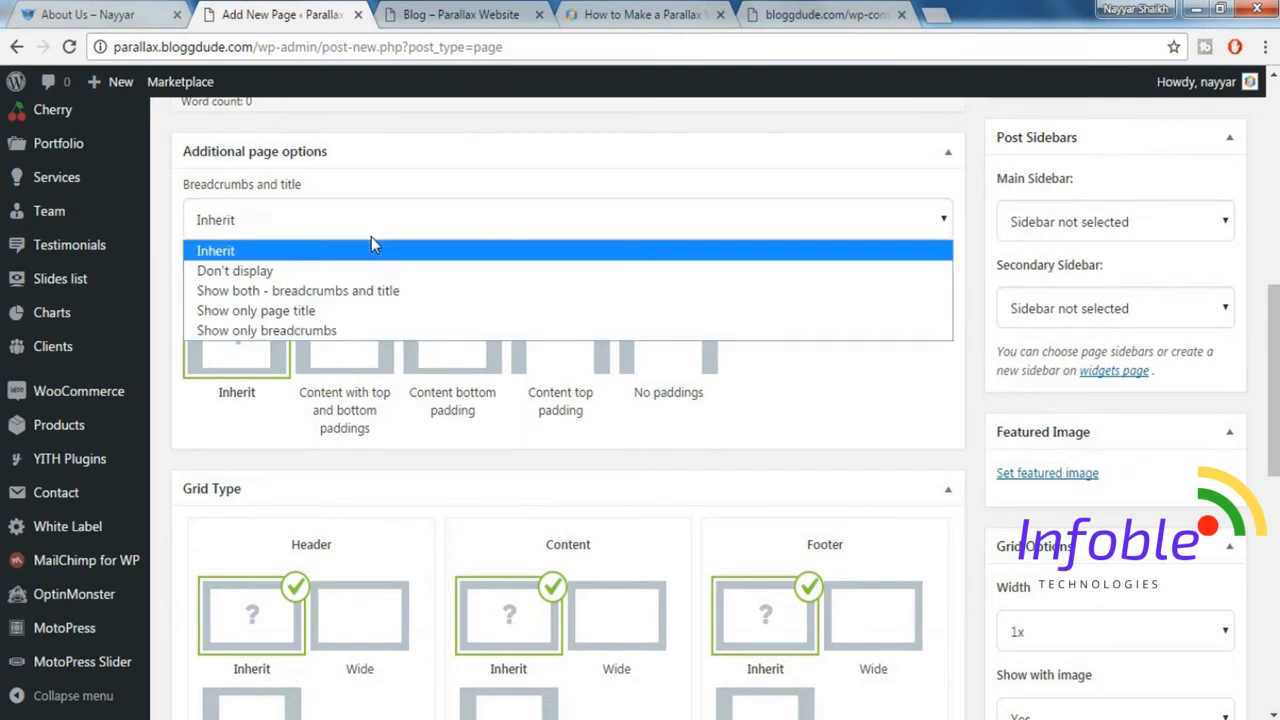
{"action": "left_click", "coordinate": [335, 292]}
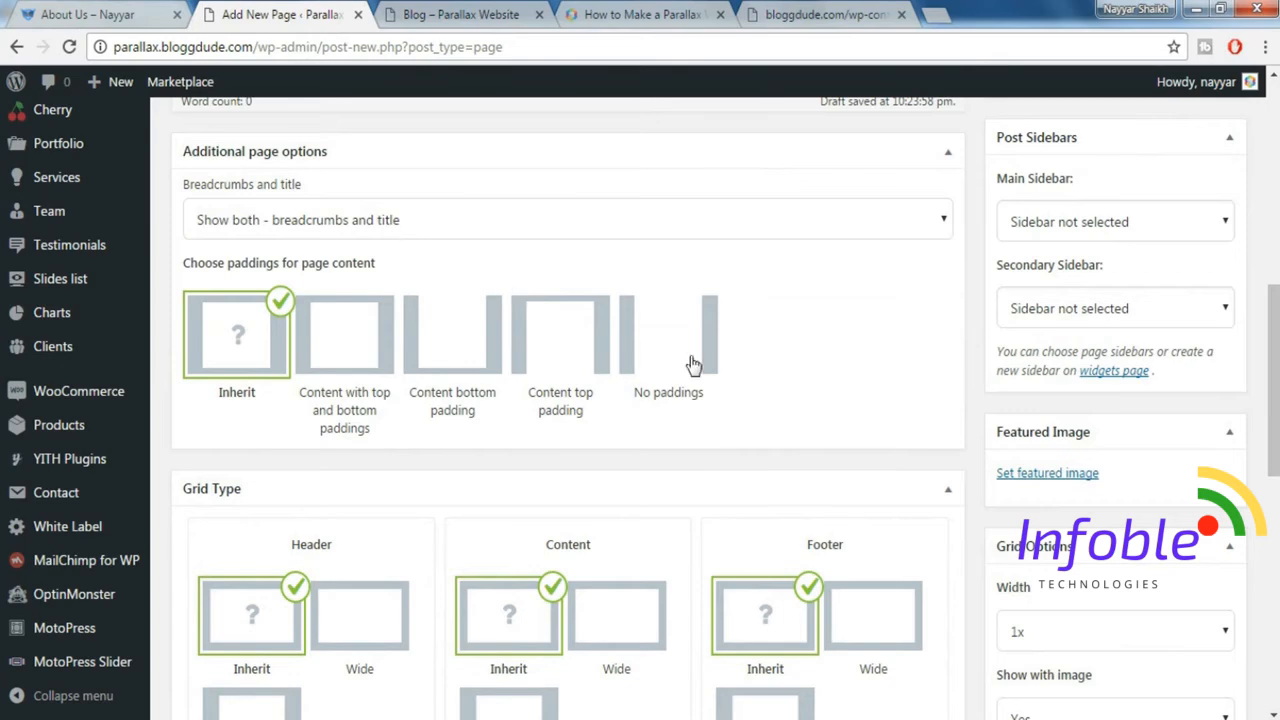
{"action": "left_click", "coordinate": [652, 349]}
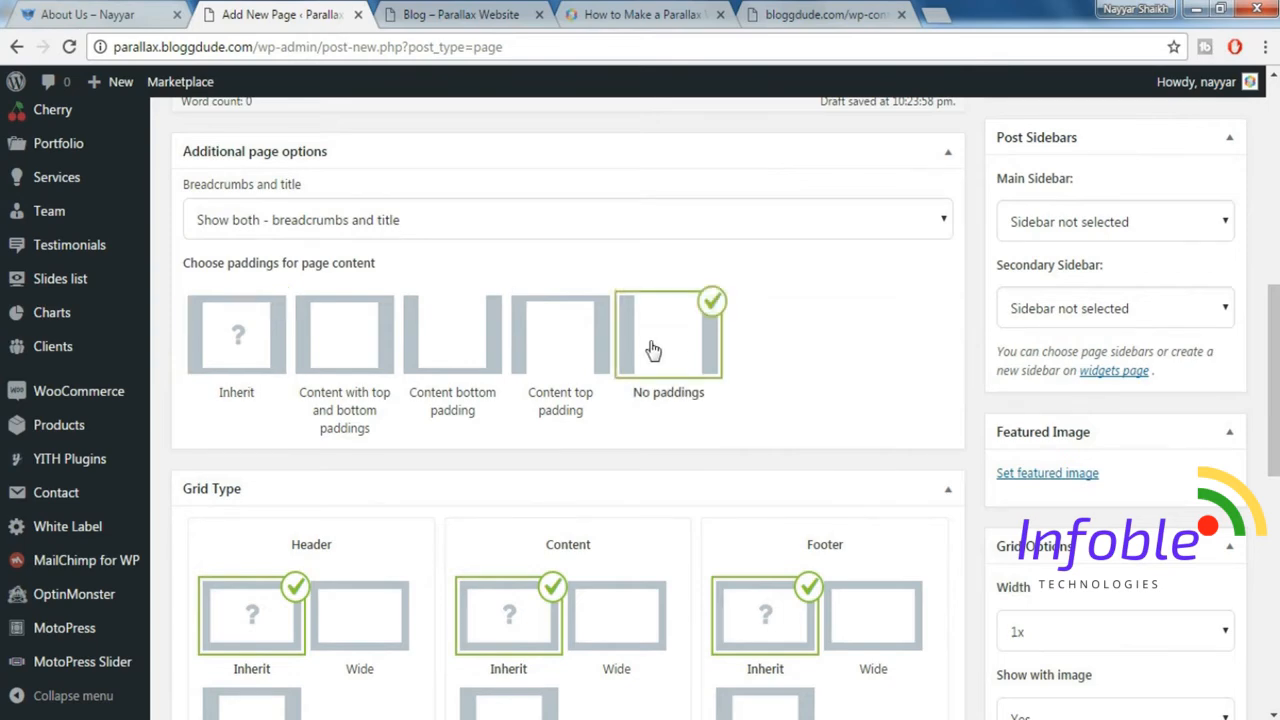
Set the dark street crowd picture parallax-image-2-3-1024x493.jpg as the featured image, matching the demo's About Us header.
{"action": "left_click", "coordinate": [1055, 474]}
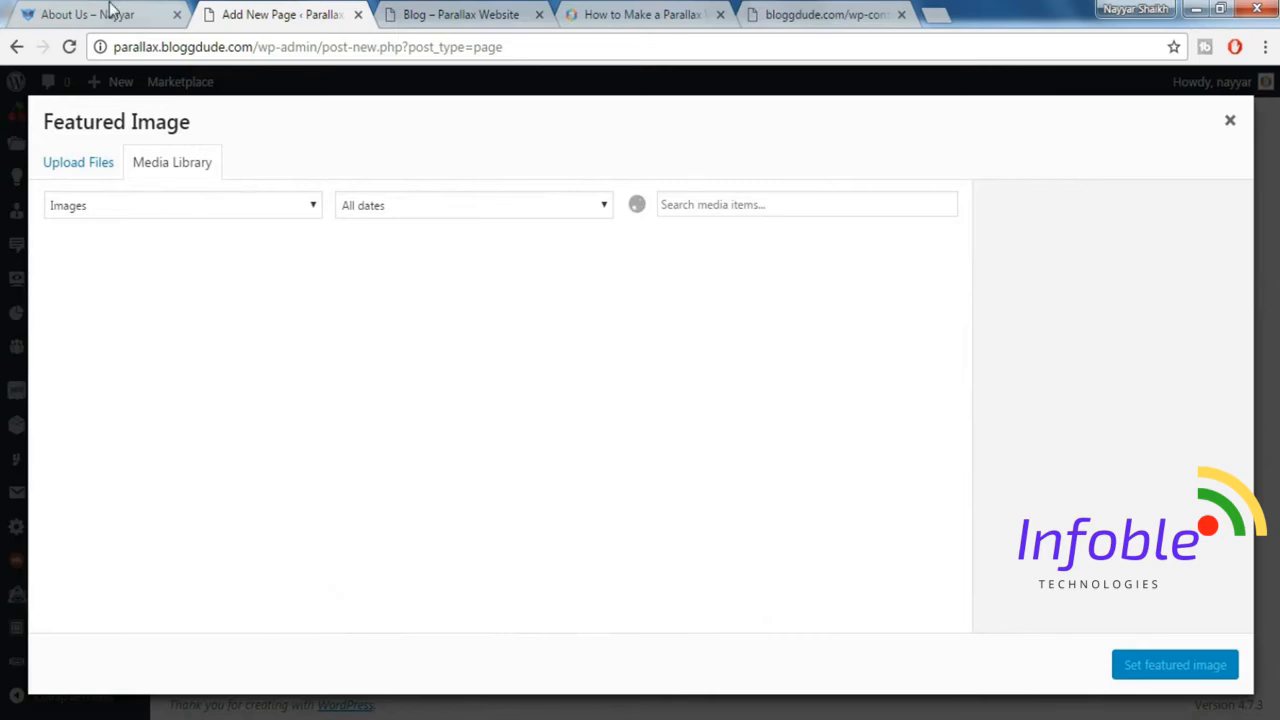
{"action": "left_click", "coordinate": [113, 12]}
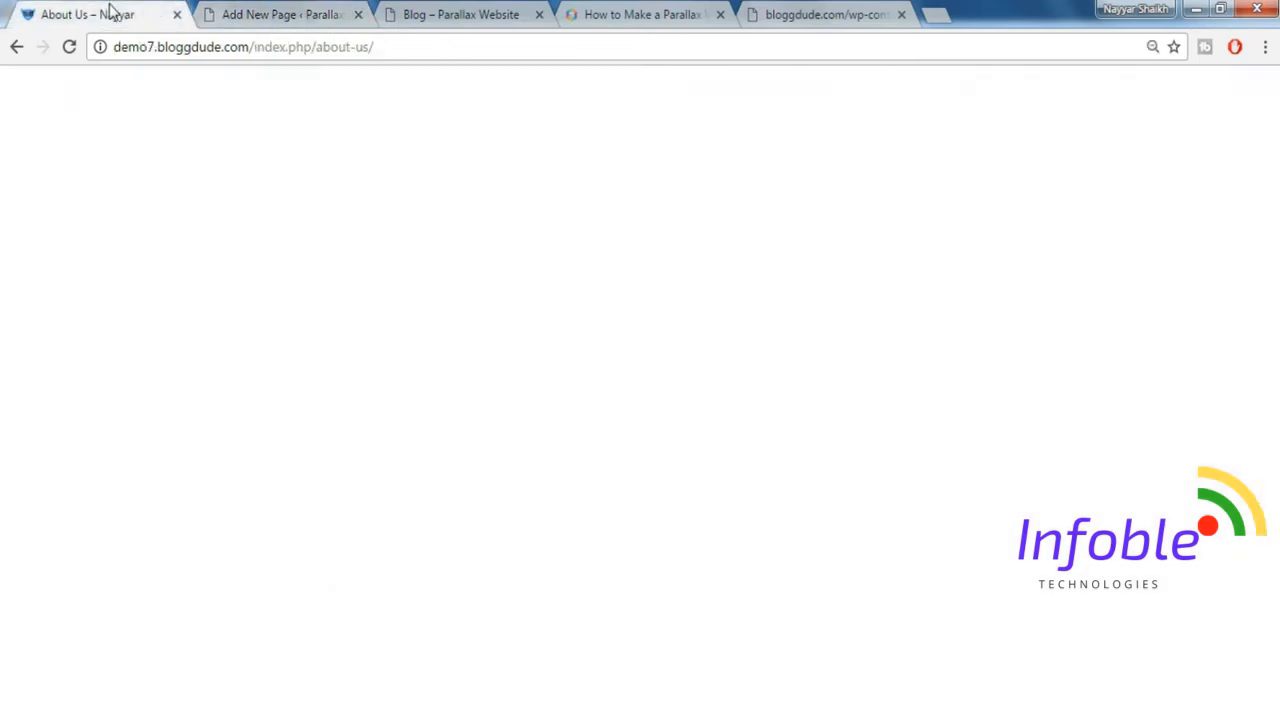
{"action": "left_click", "coordinate": [258, 8]}
{"action": "left_click", "coordinate": [745, 295]}
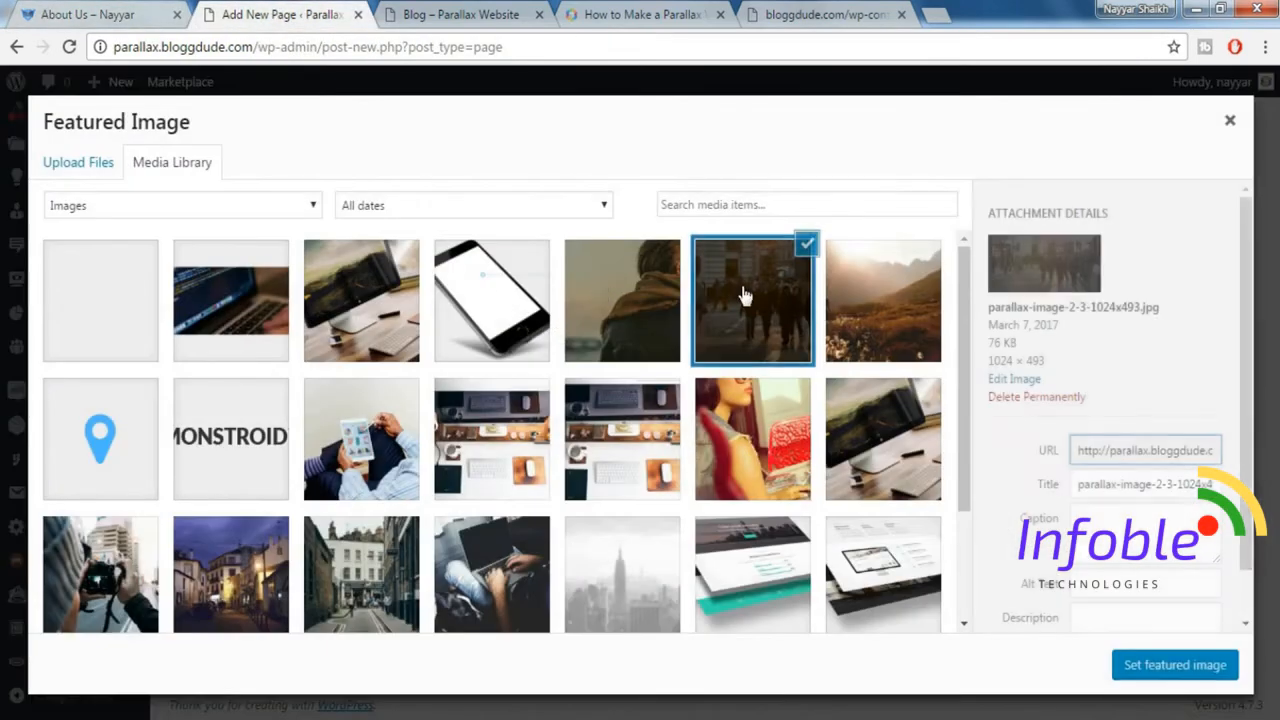
{"action": "left_click", "coordinate": [1146, 668]}
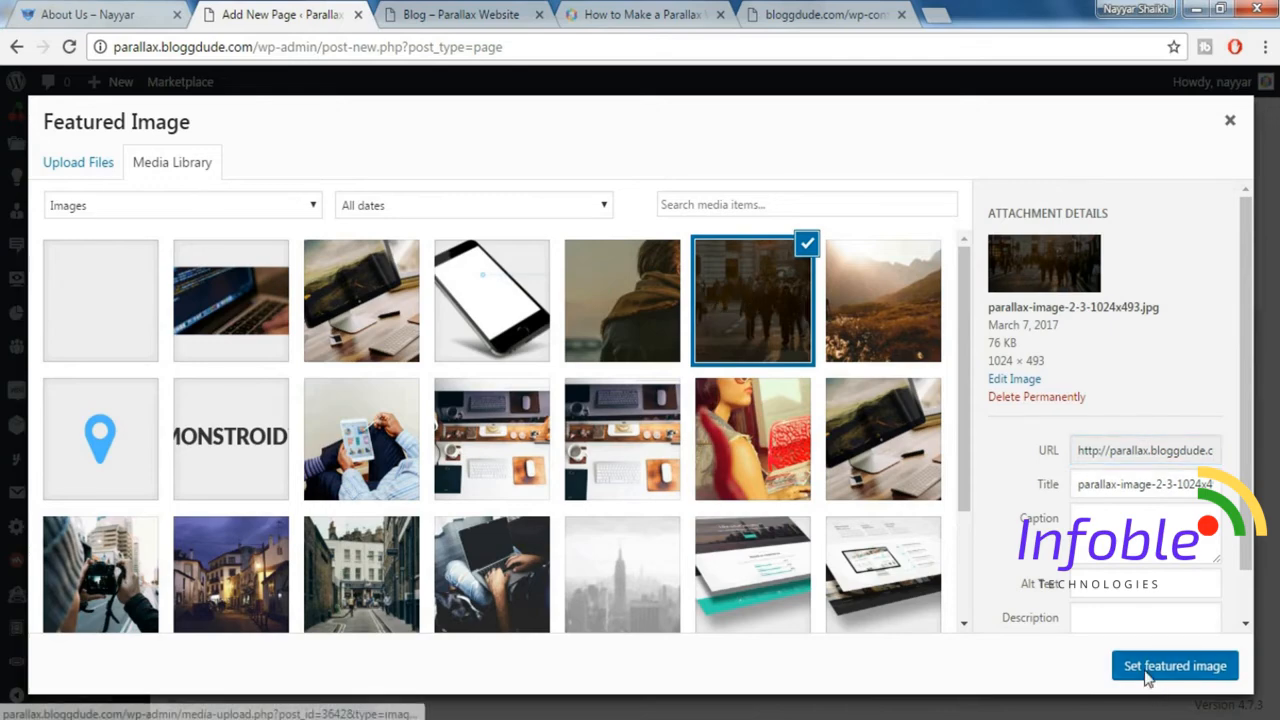
Enable the Excerpt box in the page editor's screen options.
{"action": "scroll", "coordinate": [1195, 558], "scroll_direction": "down", "scroll_amount": 3}
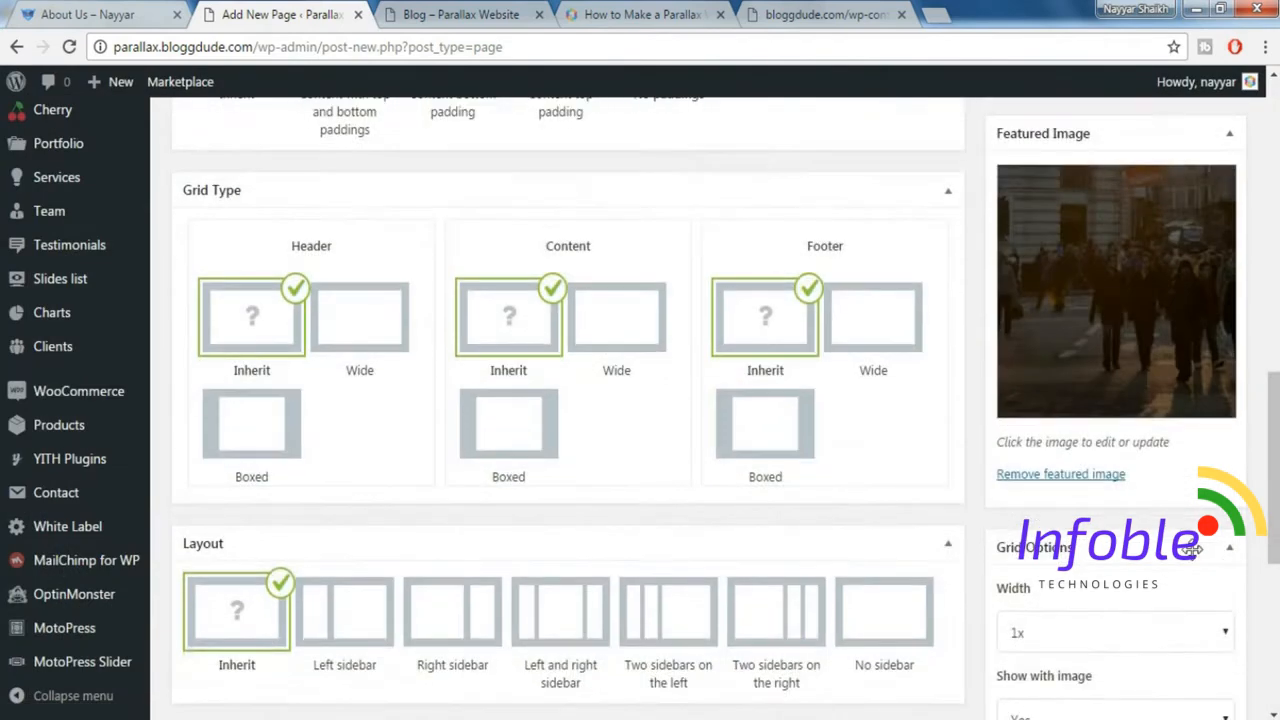
{"action": "scroll", "coordinate": [813, 549], "scroll_direction": "down", "scroll_amount": 2}
{"action": "scroll", "coordinate": [351, 635], "scroll_direction": "down", "scroll_amount": 3}
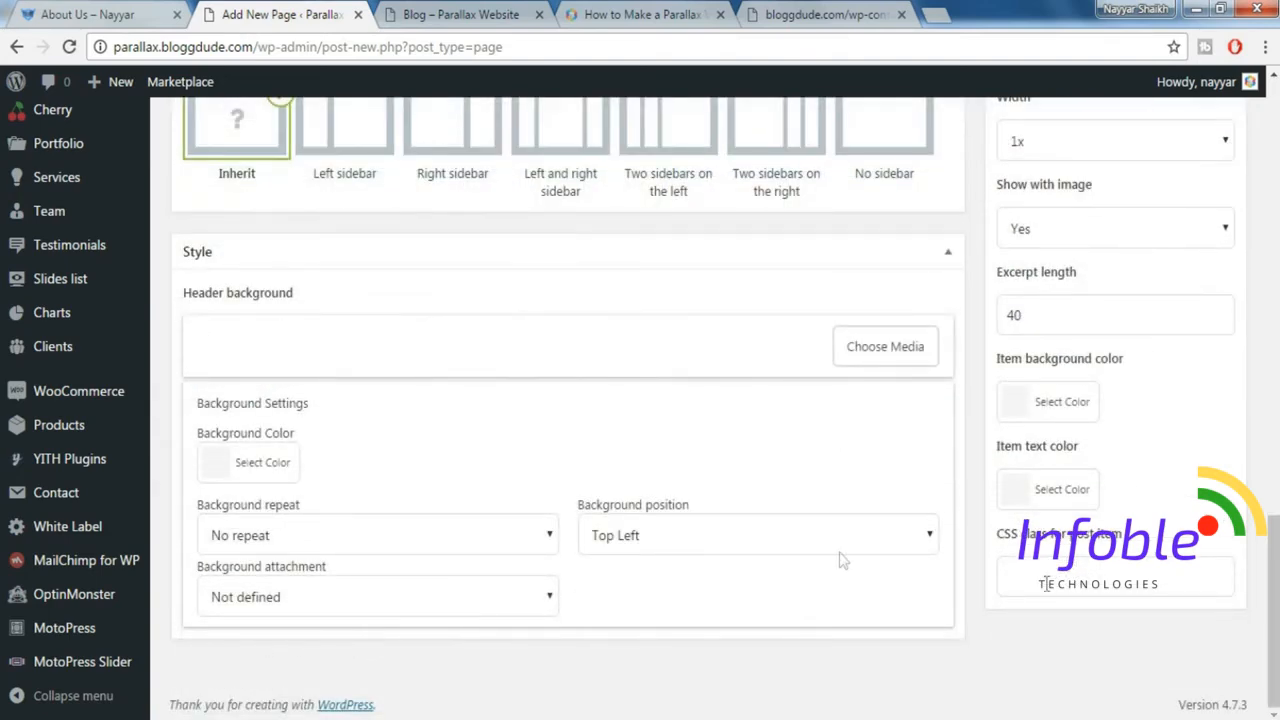
{"action": "left_click_drag", "start_coordinate": [1272, 600], "coordinate": [1276, 100]}
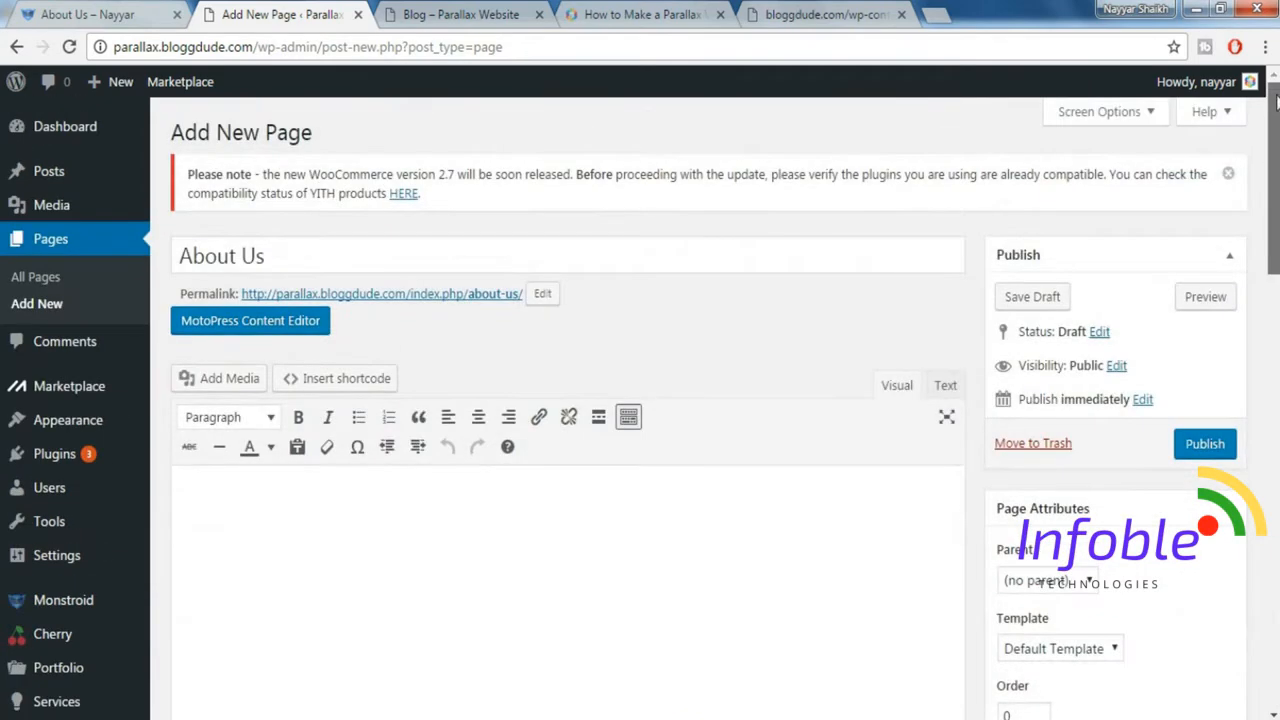
{"action": "left_click", "coordinate": [1105, 112]}
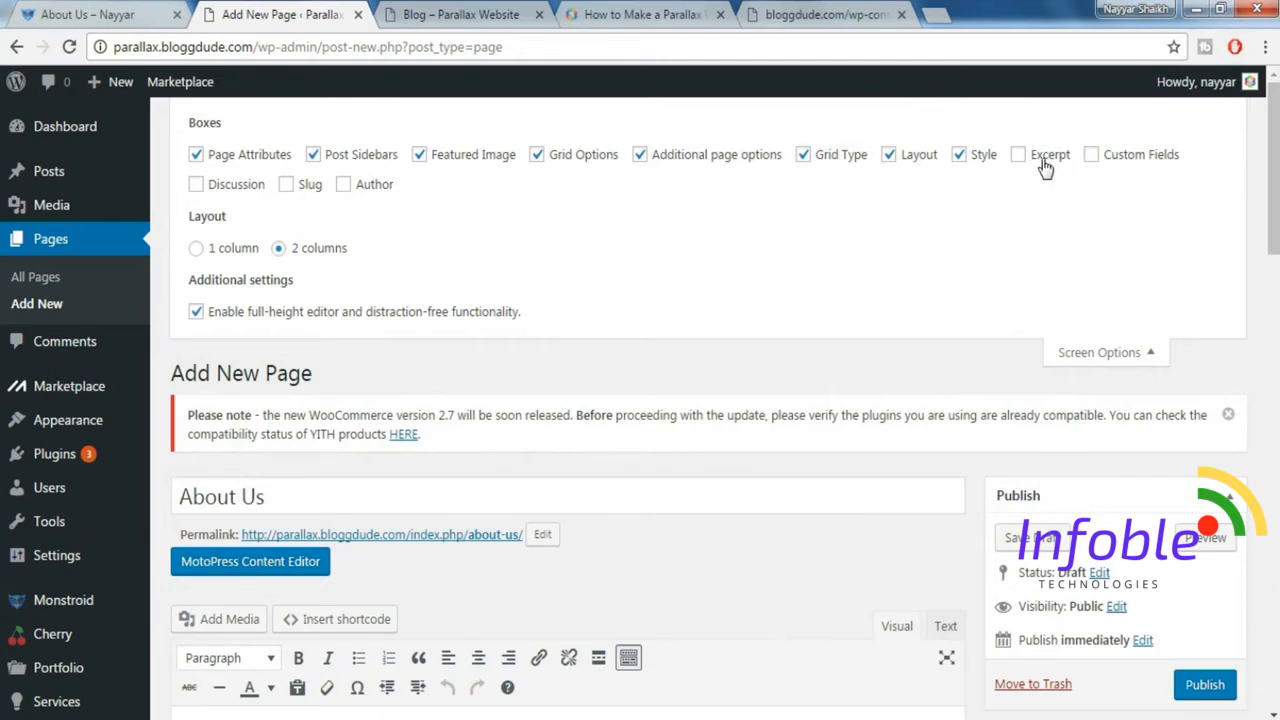
{"action": "left_click", "coordinate": [1043, 162]}
{"action": "left_click", "coordinate": [1099, 356]}
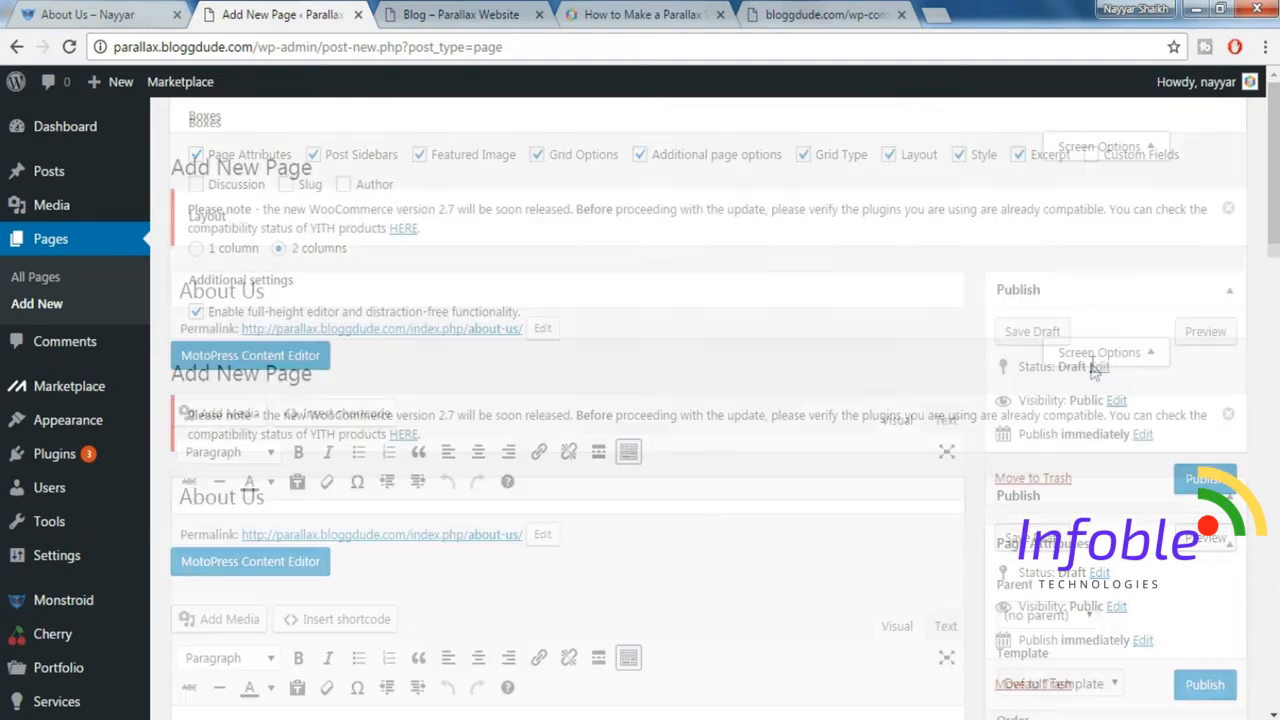
Copy the "Get to Know us Better" subtitle from the demo's About Us page into the new page's excerpt.
{"action": "scroll", "coordinate": [316, 535], "scroll_direction": "down", "scroll_amount": 10}
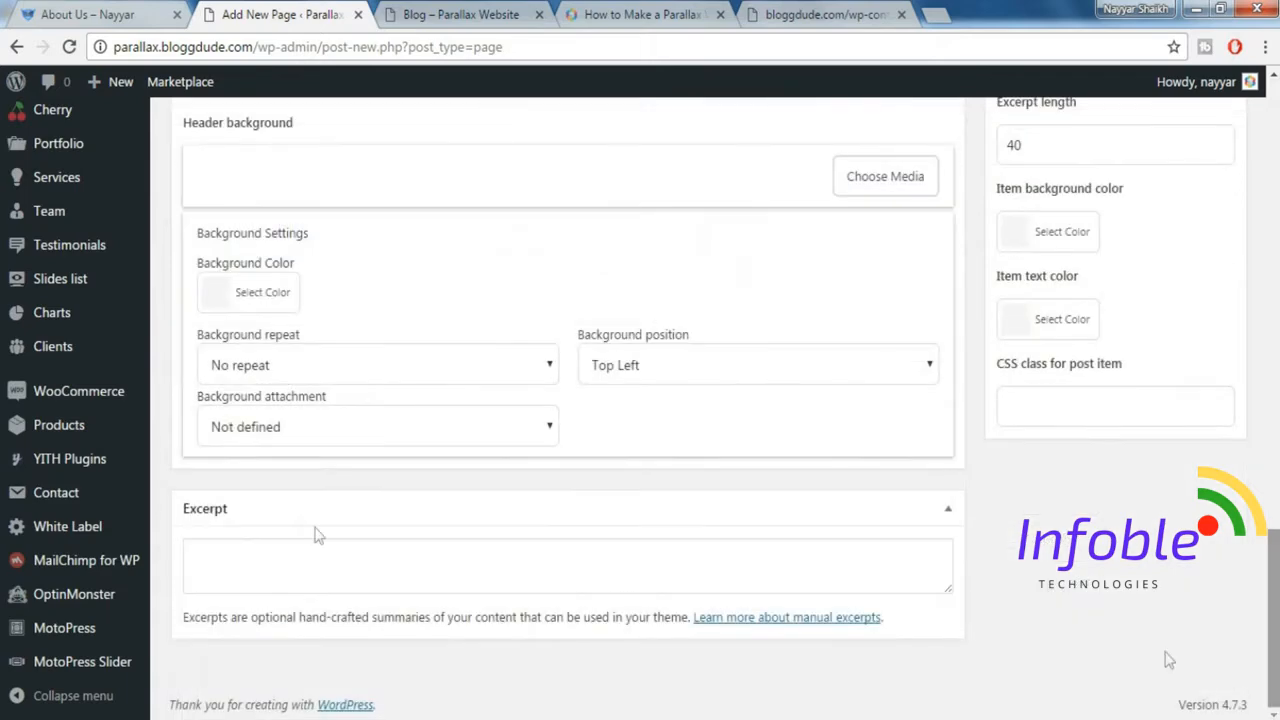
{"action": "left_click", "coordinate": [302, 556]}
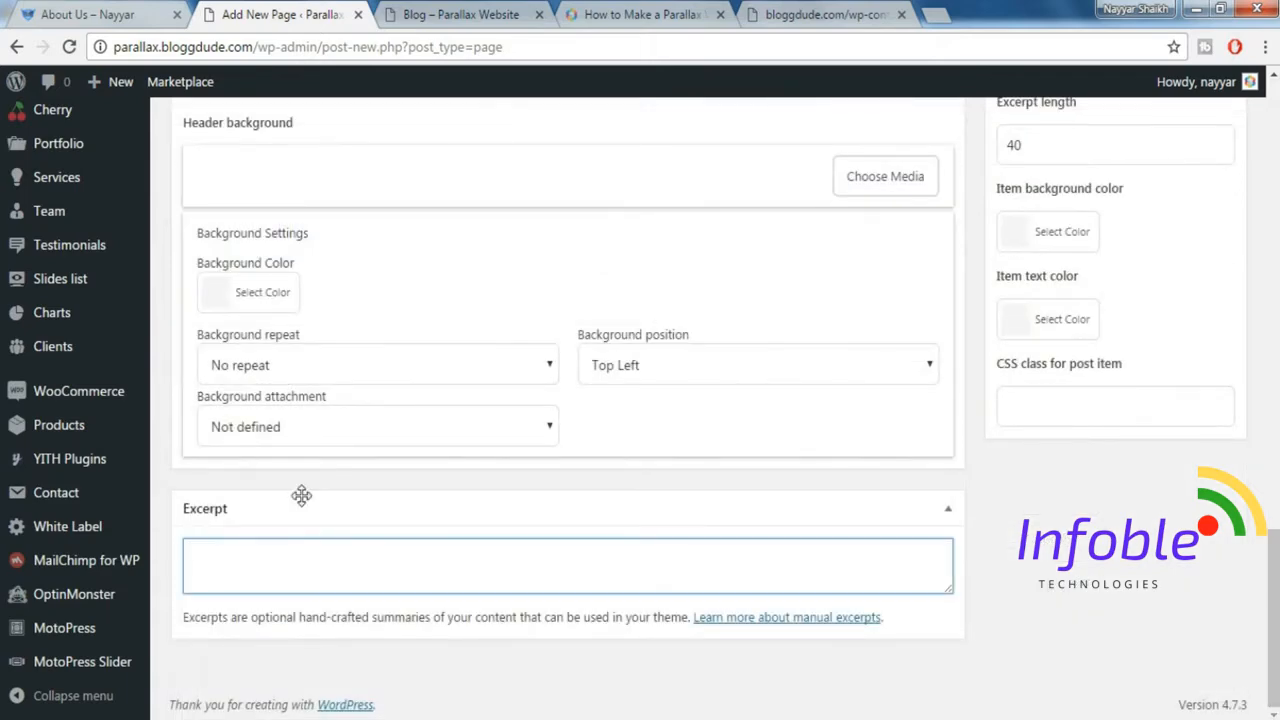
{"action": "left_click", "coordinate": [118, 12]}
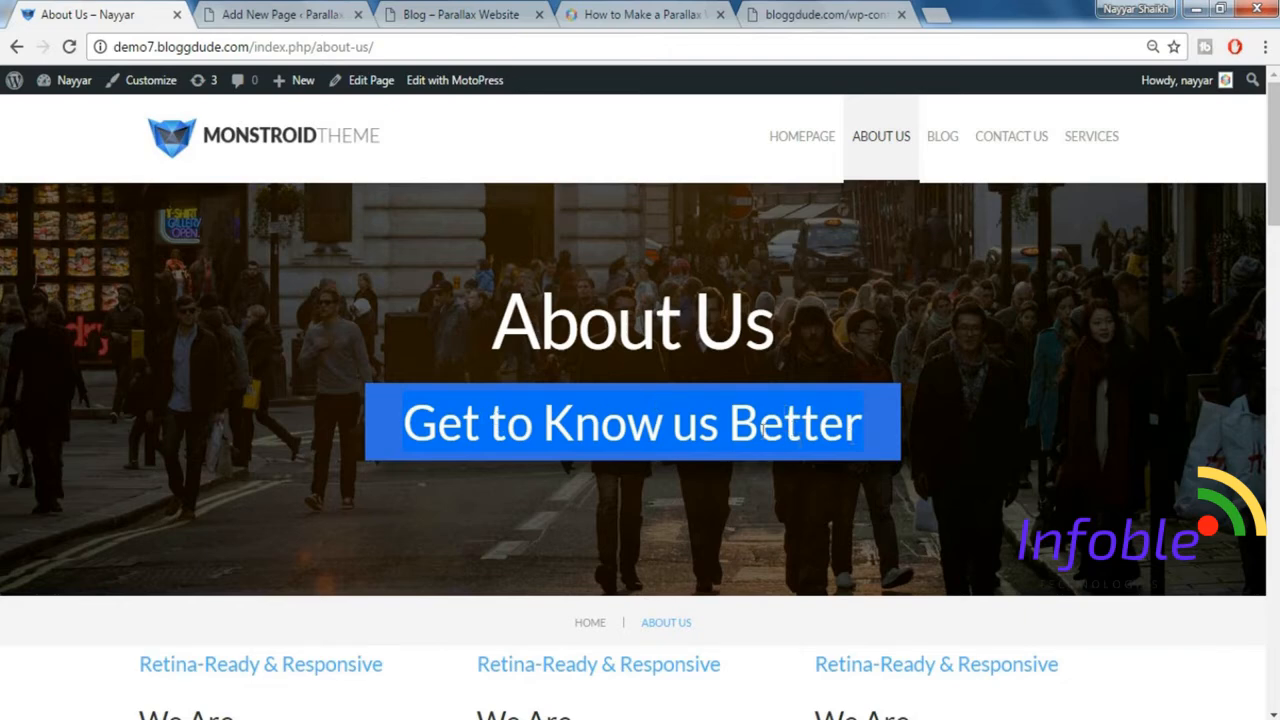
{"action": "left_click", "coordinate": [280, 14]}
{"action": "type", "text": "Get to Know us Better"}
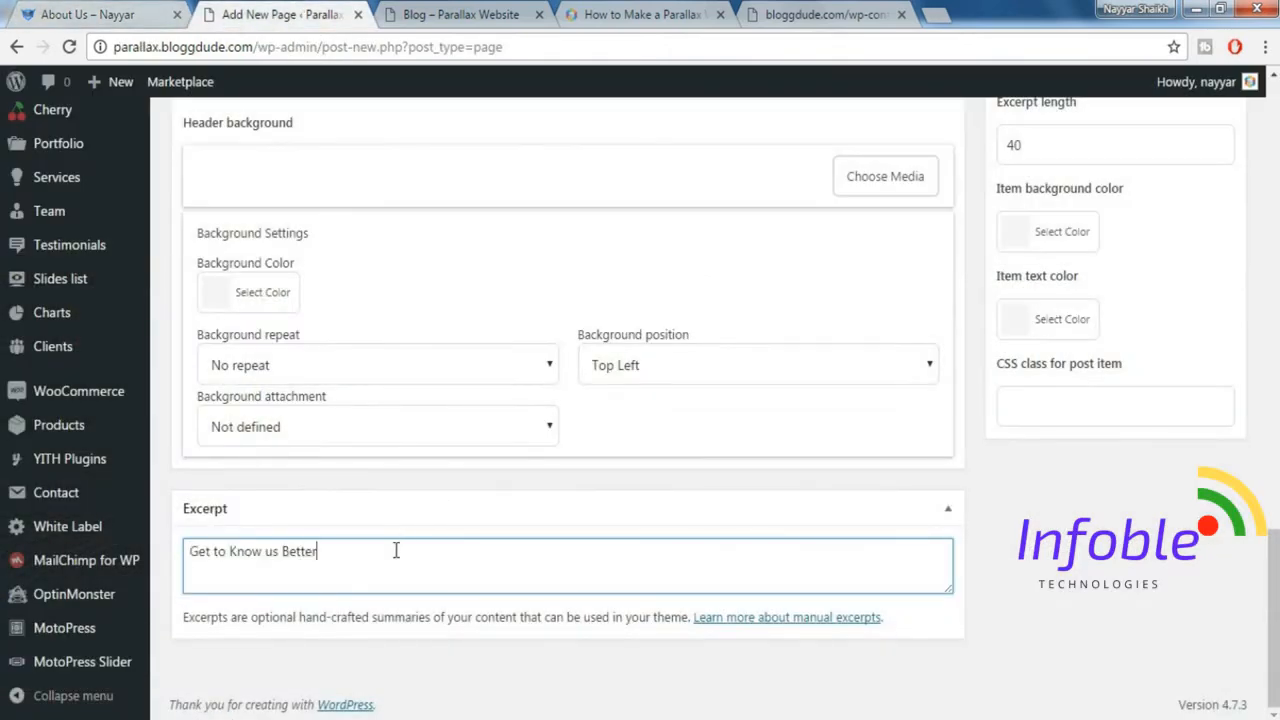
Publish the About Us page and open it in the MotoPress Content Editor.
{"action": "scroll", "coordinate": [1272, 554], "scroll_direction": "up", "scroll_amount": 3}
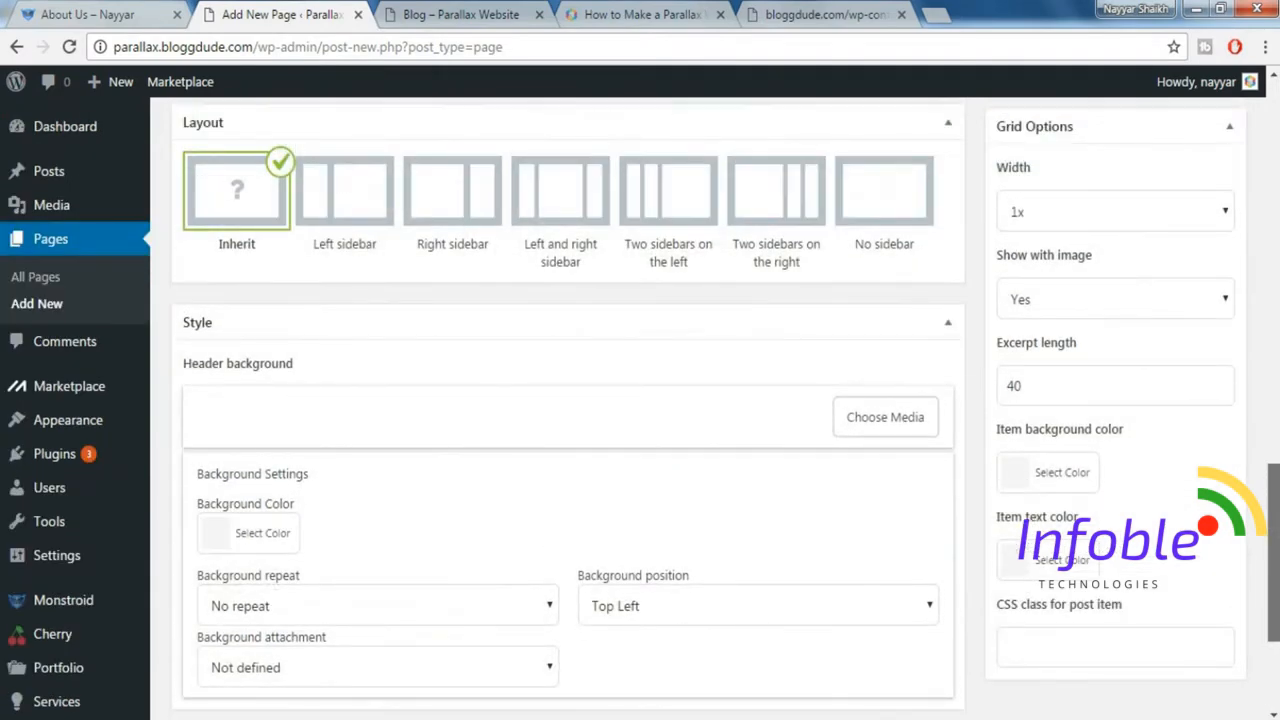
{"action": "scroll", "coordinate": [1272, 400], "scroll_direction": "up", "scroll_amount": 12}
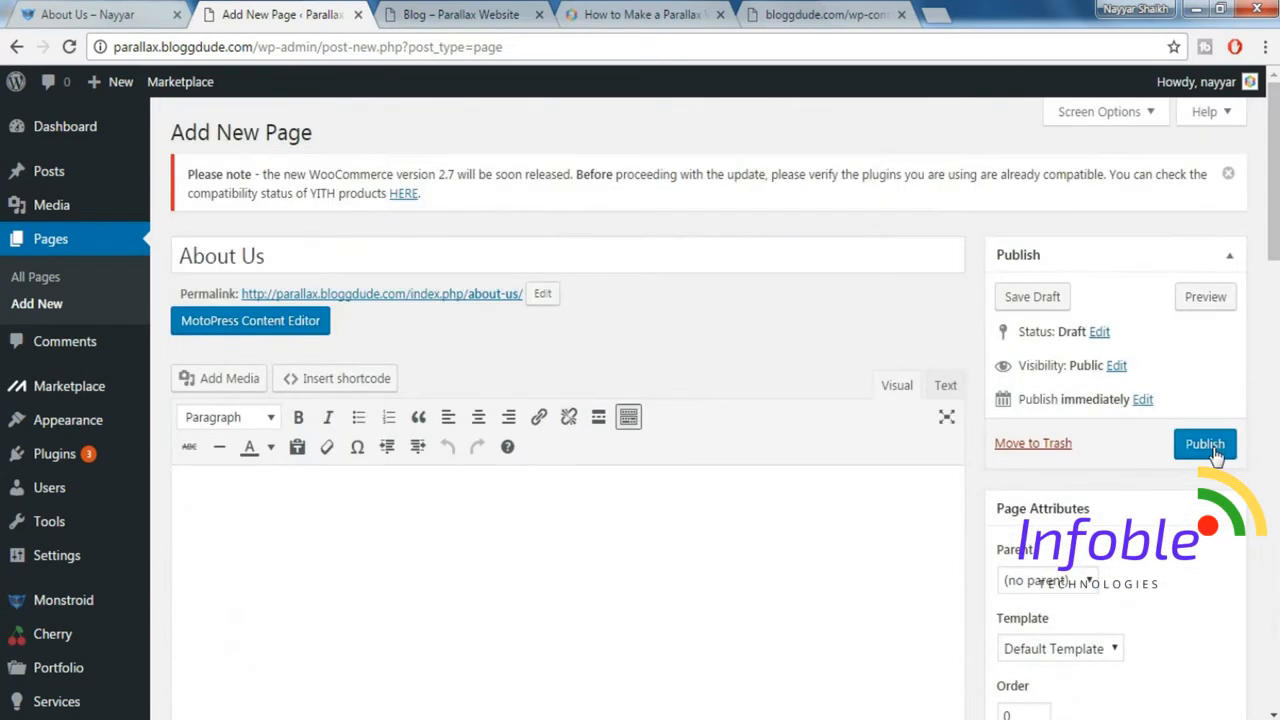
{"action": "left_click", "coordinate": [1207, 446]}
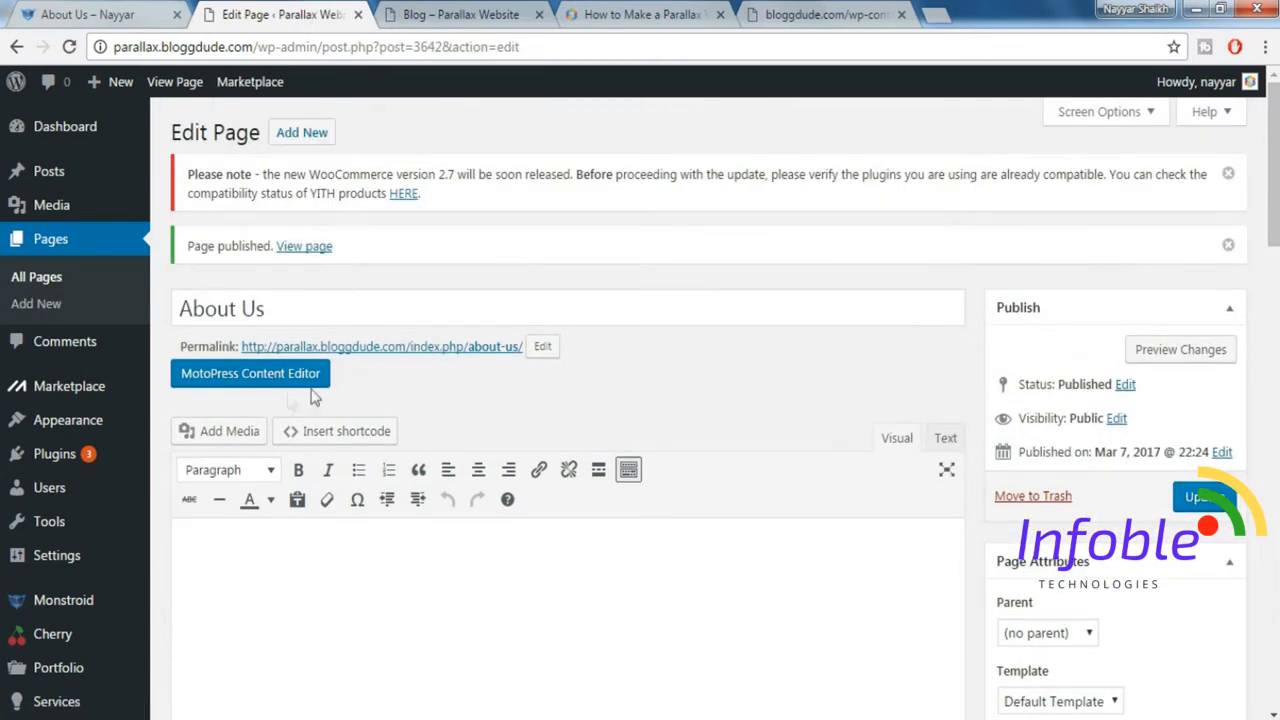
{"action": "left_click", "coordinate": [277, 387]}
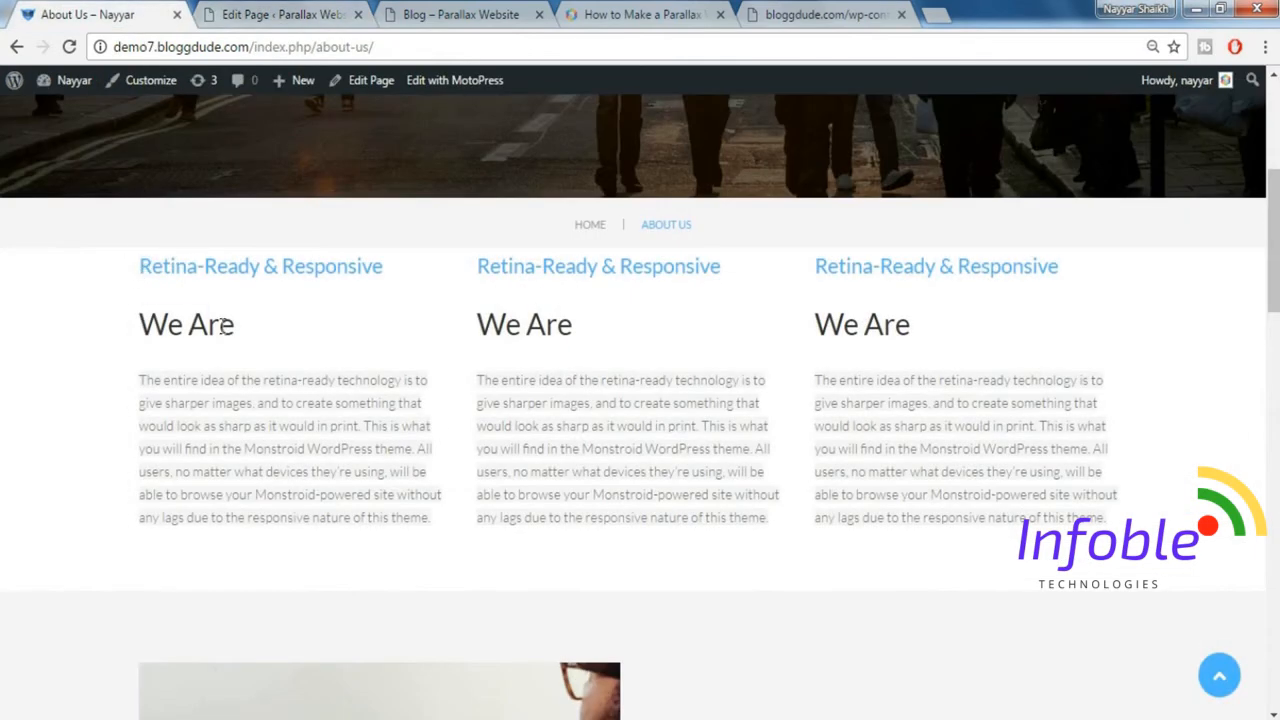
Copy the demo's first "Retina-Ready & Responsive" text block with its "We Are" heading into a new Paragraph element on the empty page.
{"action": "left_click_drag", "start_coordinate": [224, 326], "coordinate": [438, 530]}
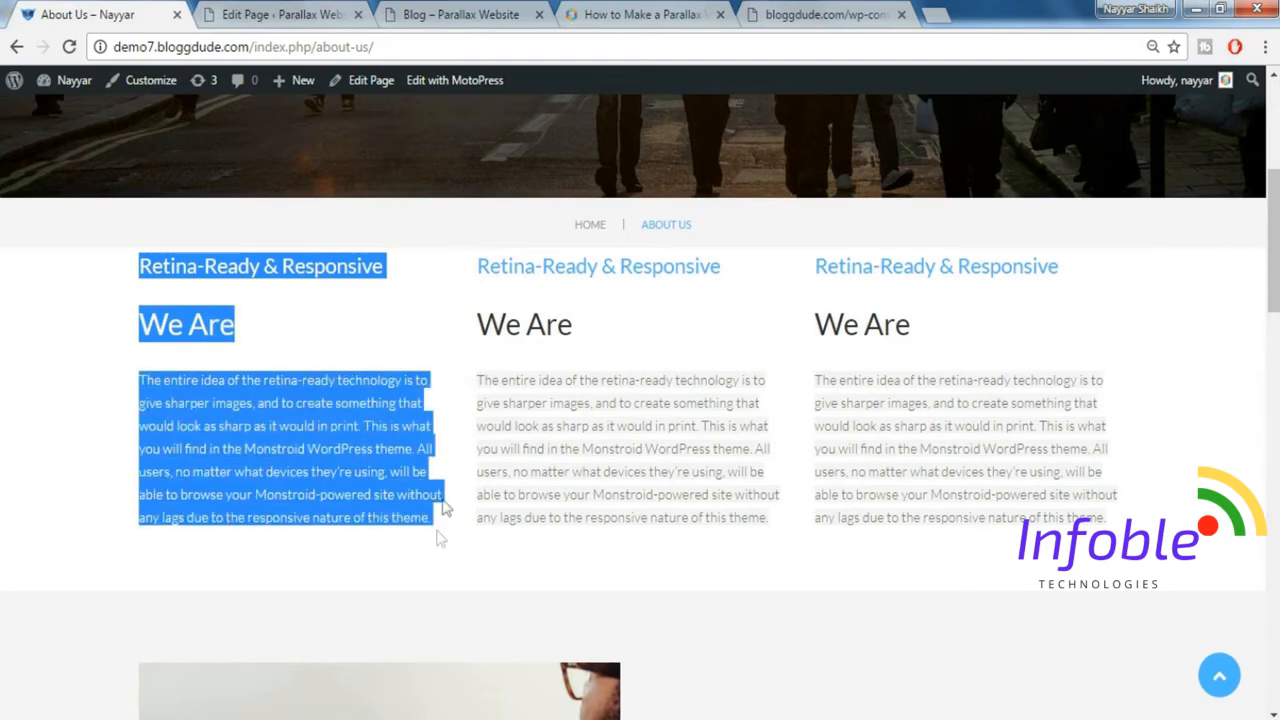
{"action": "left_click", "coordinate": [320, 12]}
{"action": "mouse_move", "coordinate": [36, 176]}
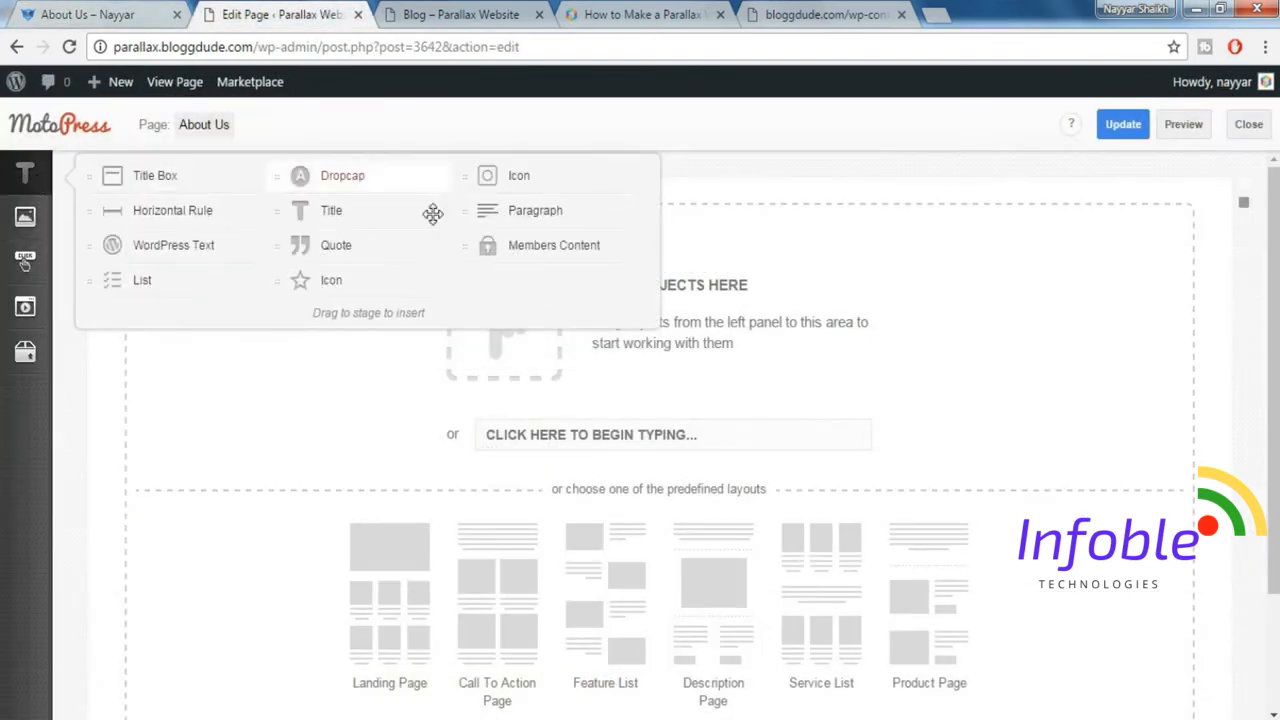
{"action": "left_click_drag", "start_coordinate": [487, 211], "coordinate": [469, 304]}
{"action": "left_click_drag", "start_coordinate": [467, 314], "coordinate": [478, 337]}
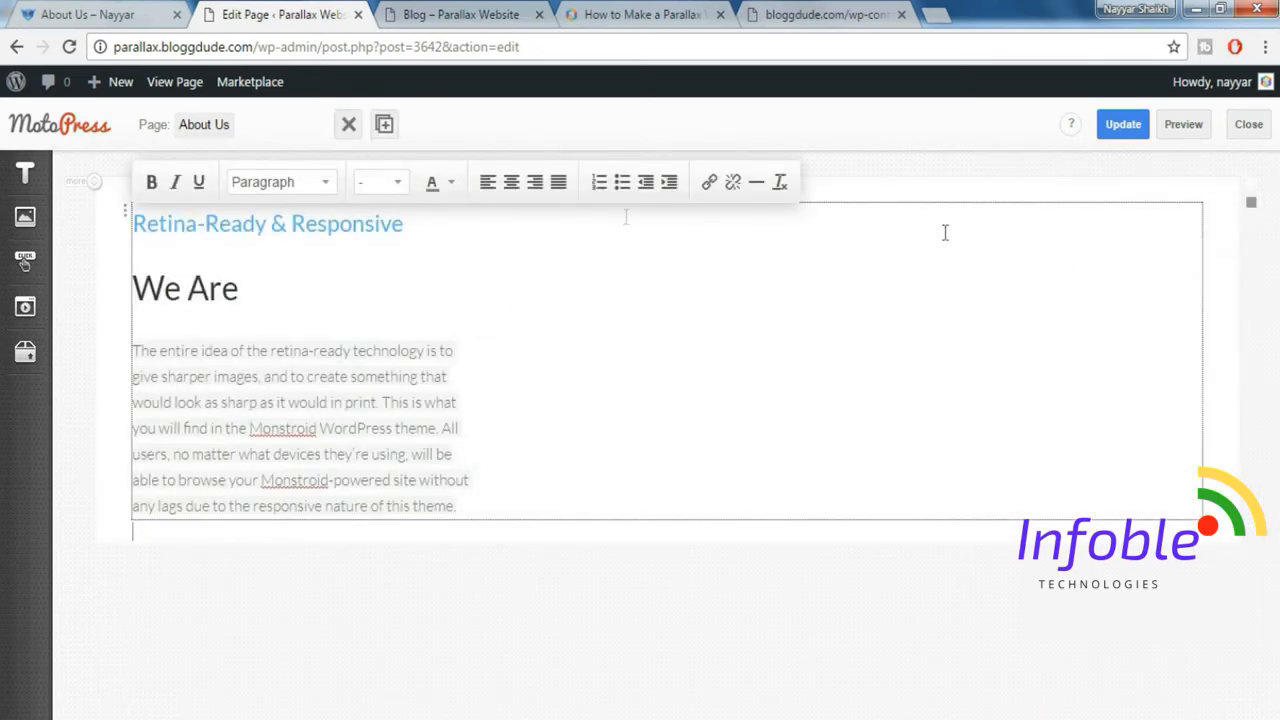
Duplicate the paragraph twice to form three equal columns and compare the row with the demo page.
{"action": "left_click", "coordinate": [388, 128]}
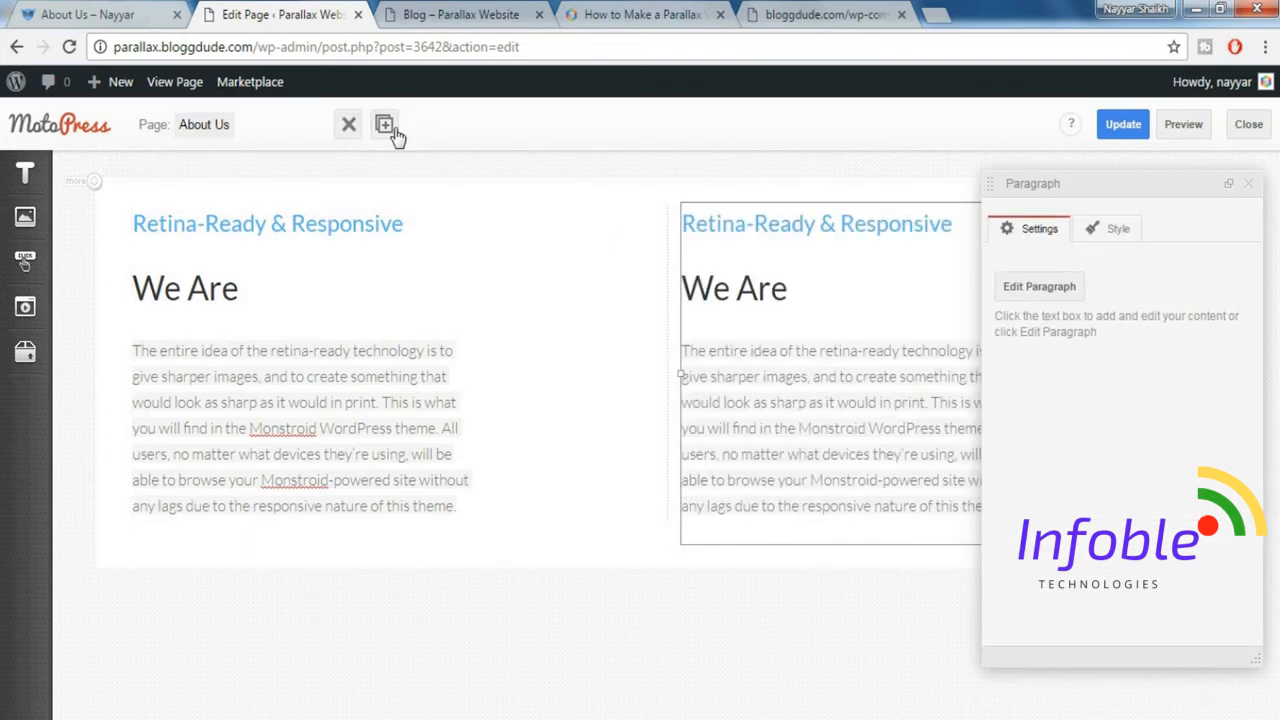
{"action": "left_click", "coordinate": [386, 126]}
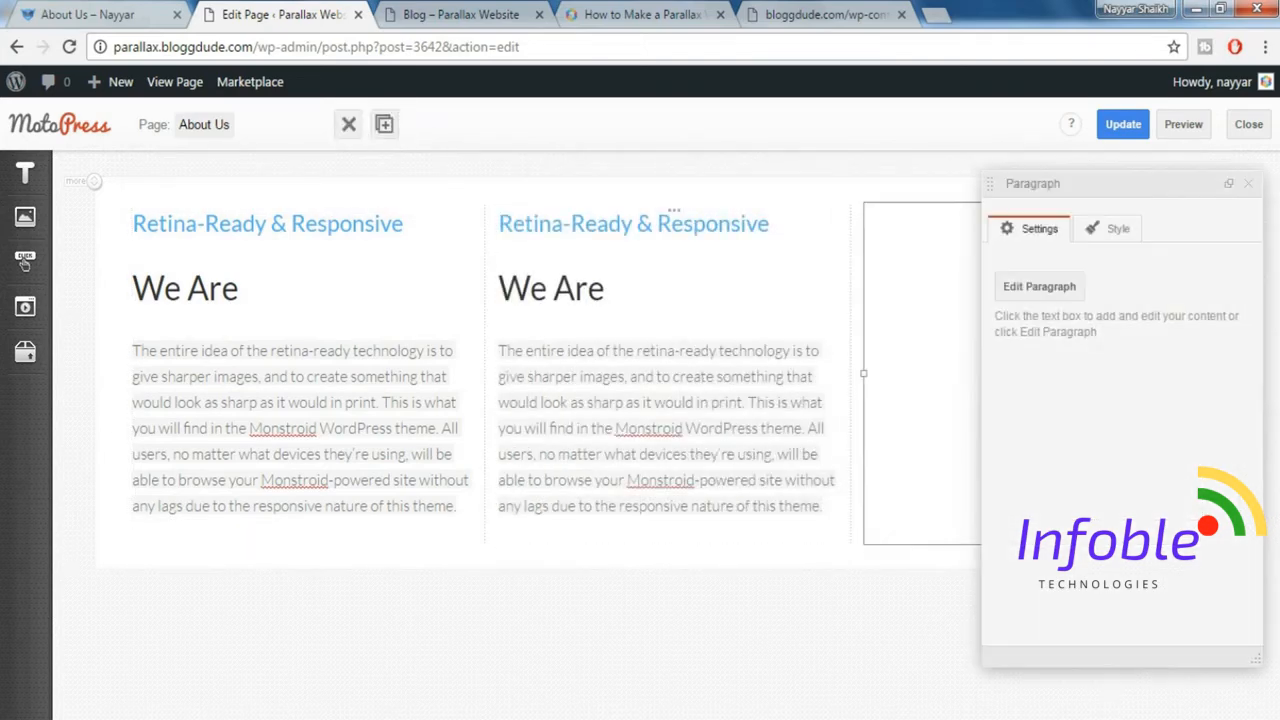
{"action": "left_click", "coordinate": [1248, 185]}
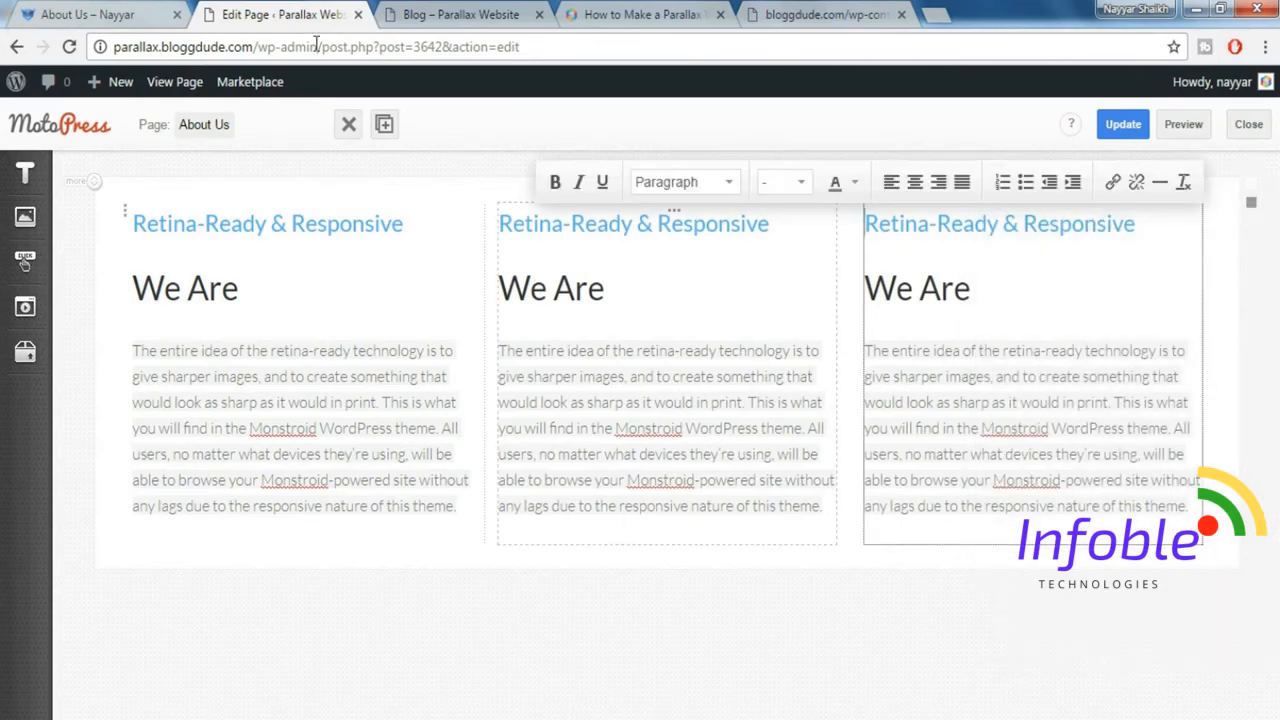
{"action": "left_click", "coordinate": [137, 10]}
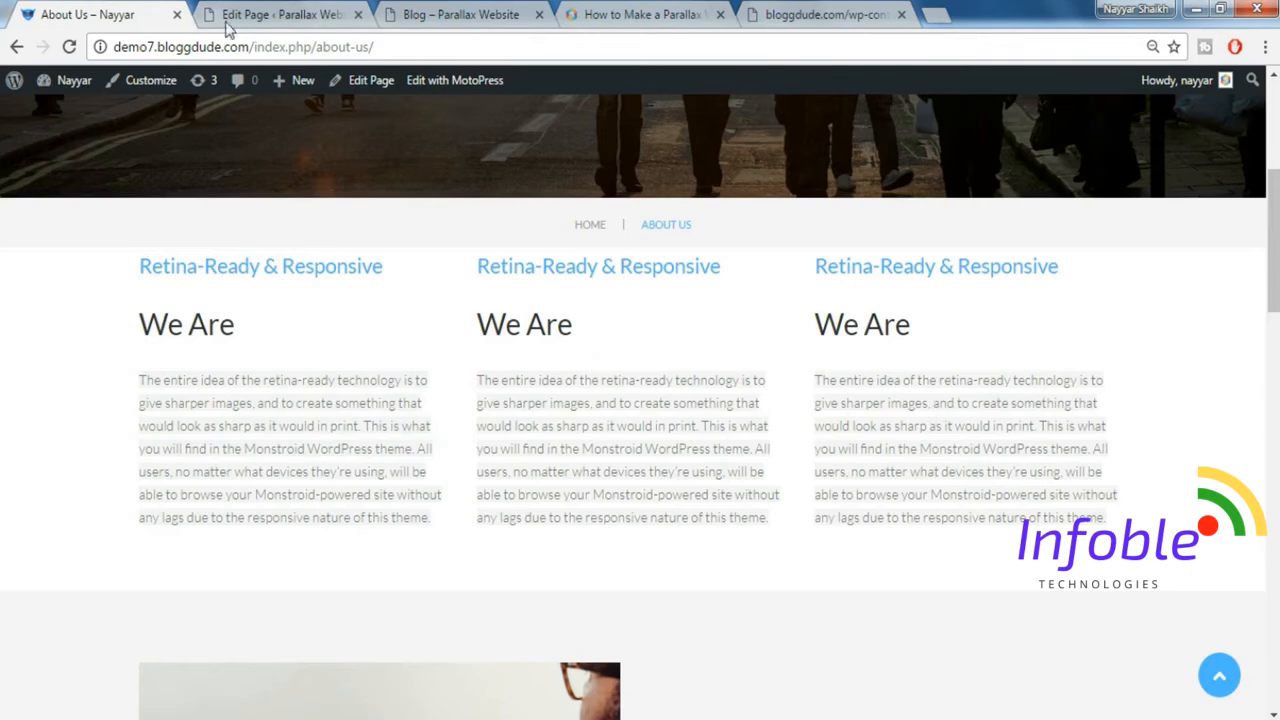
{"action": "left_click", "coordinate": [322, 12]}
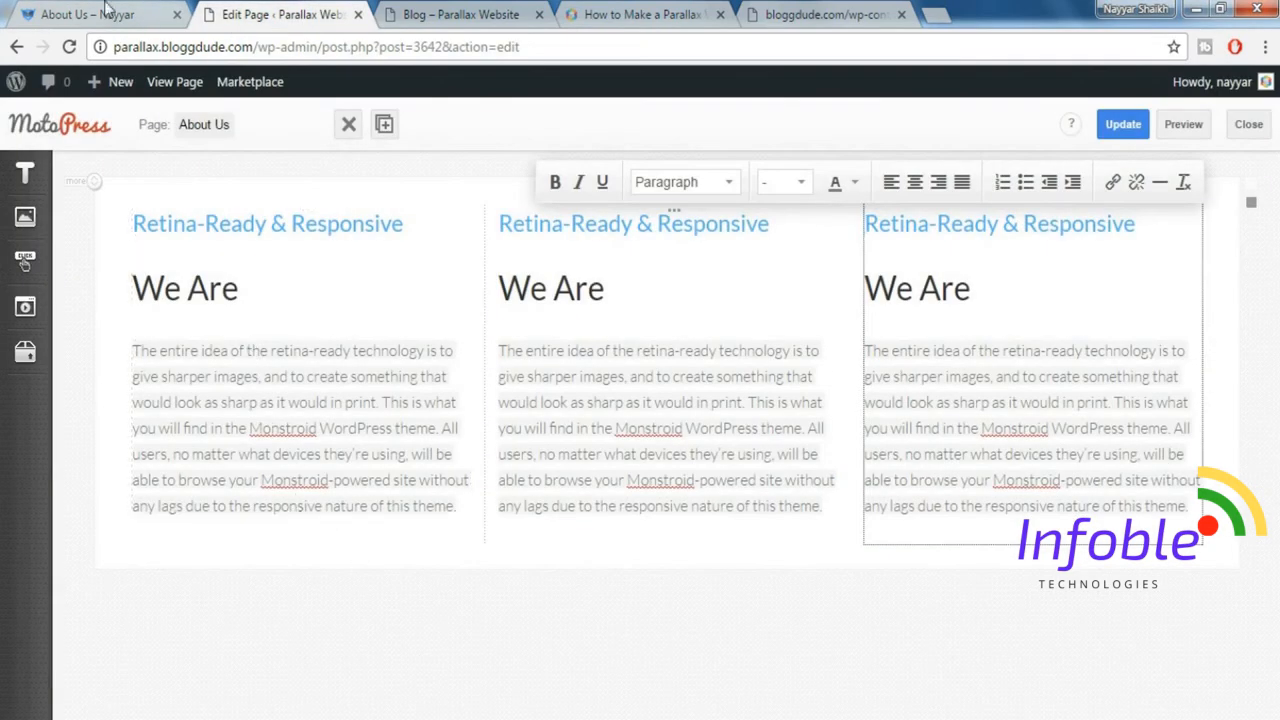
Set the first column's Size_xs to 12 and Size_sm to 4.
{"action": "left_click", "coordinate": [310, 219]}
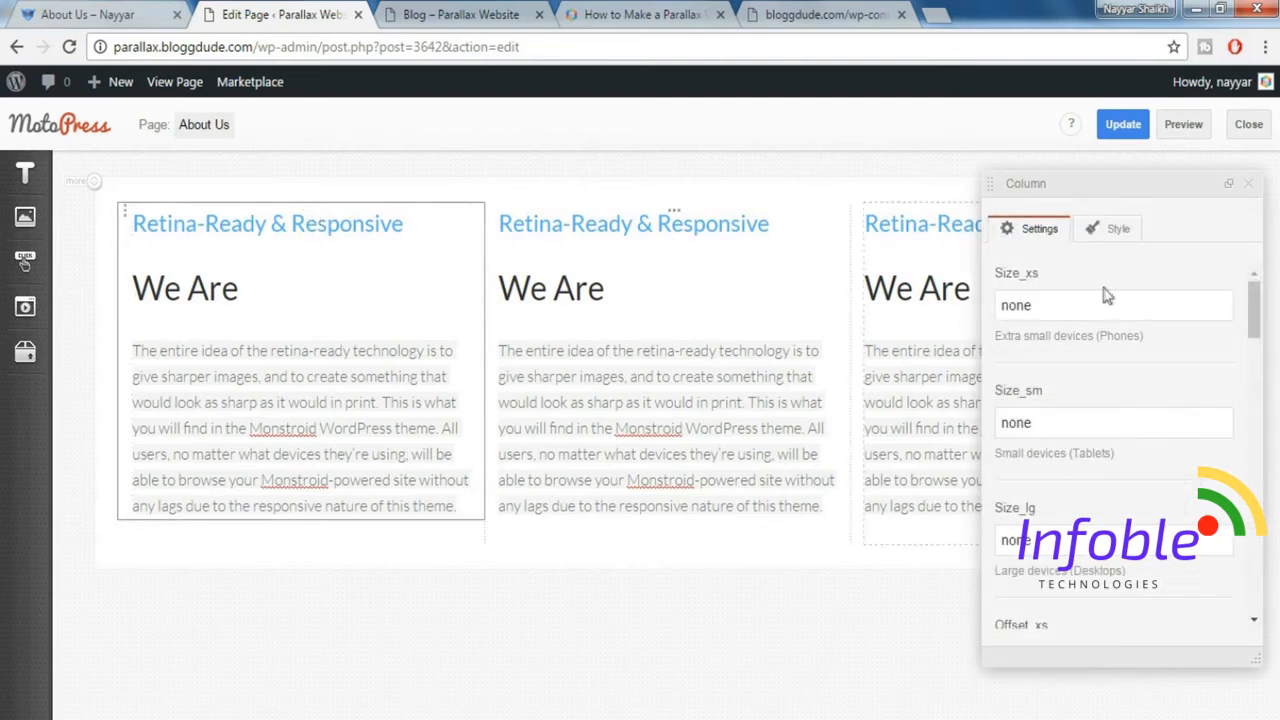
{"action": "double_click", "coordinate": [1110, 300]}
{"action": "type", "text": "12"}
{"action": "key", "text": "Tab"}
{"action": "type", "text": "4"}
Set the middle column's Size_xs to 121 and Size_sm to 4.
{"action": "left_click", "coordinate": [675, 220]}
{"action": "double_click", "coordinate": [1092, 305]}
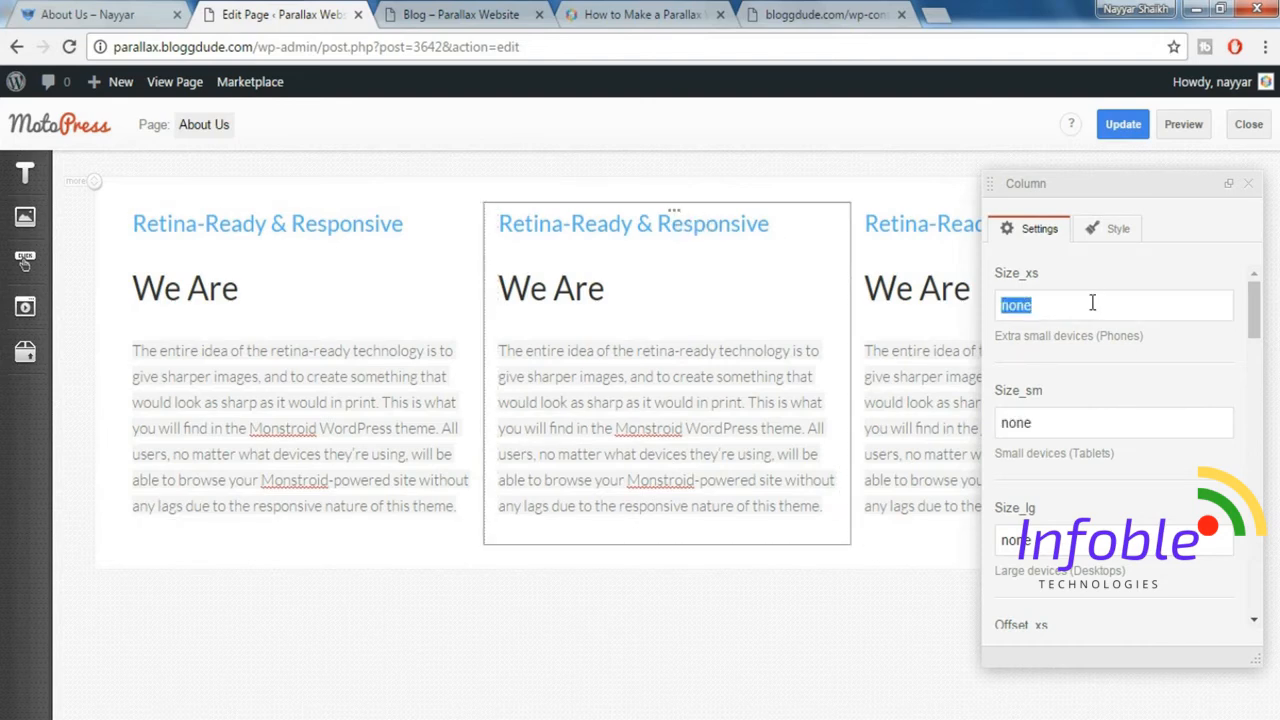
{"action": "type", "text": "121"}
{"action": "key", "text": "Tab"}
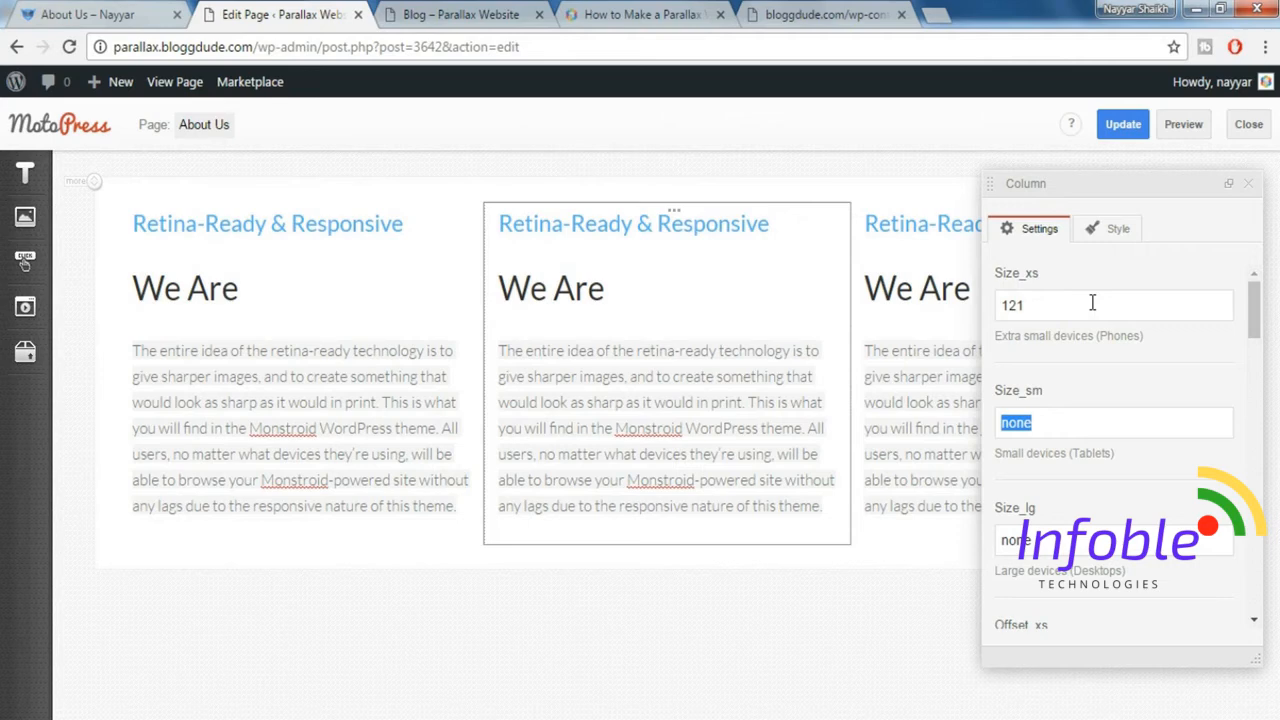
{"action": "type", "text": "4"}
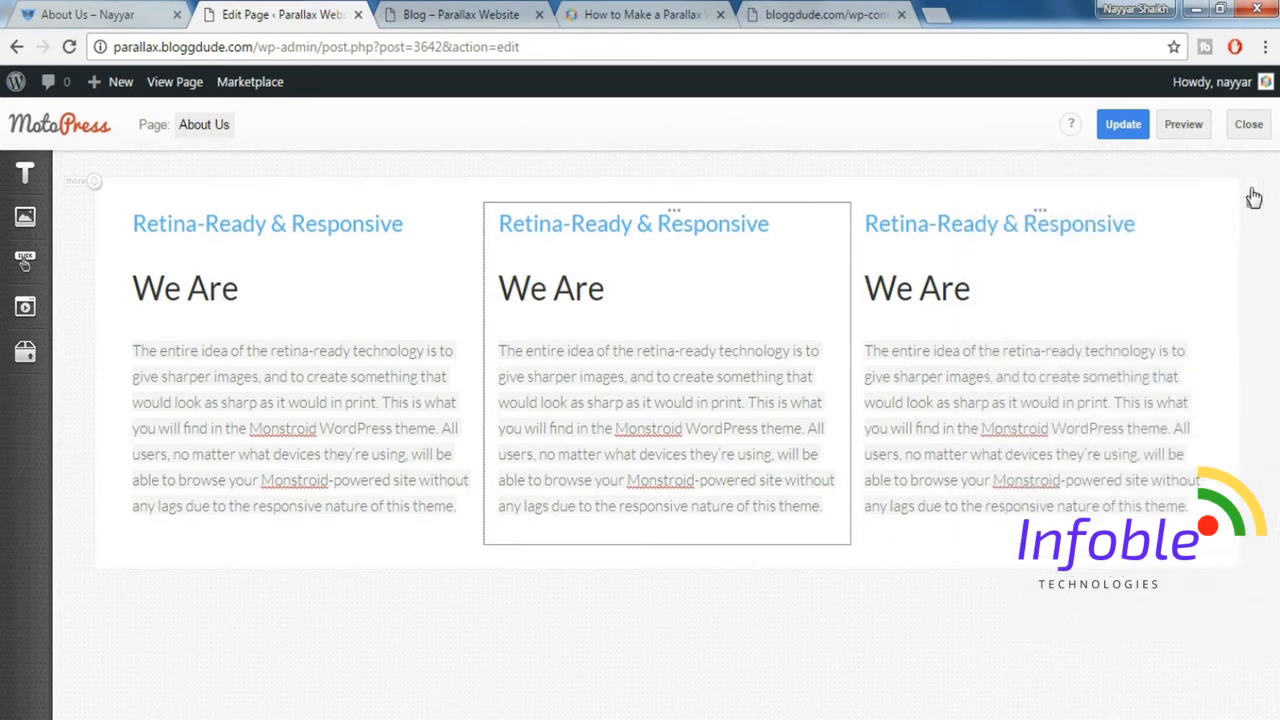
{"action": "left_click", "coordinate": [1248, 184]}
Set the third column's Size_xs to 12 and Size_sm to 4.
{"action": "left_click", "coordinate": [1040, 218]}
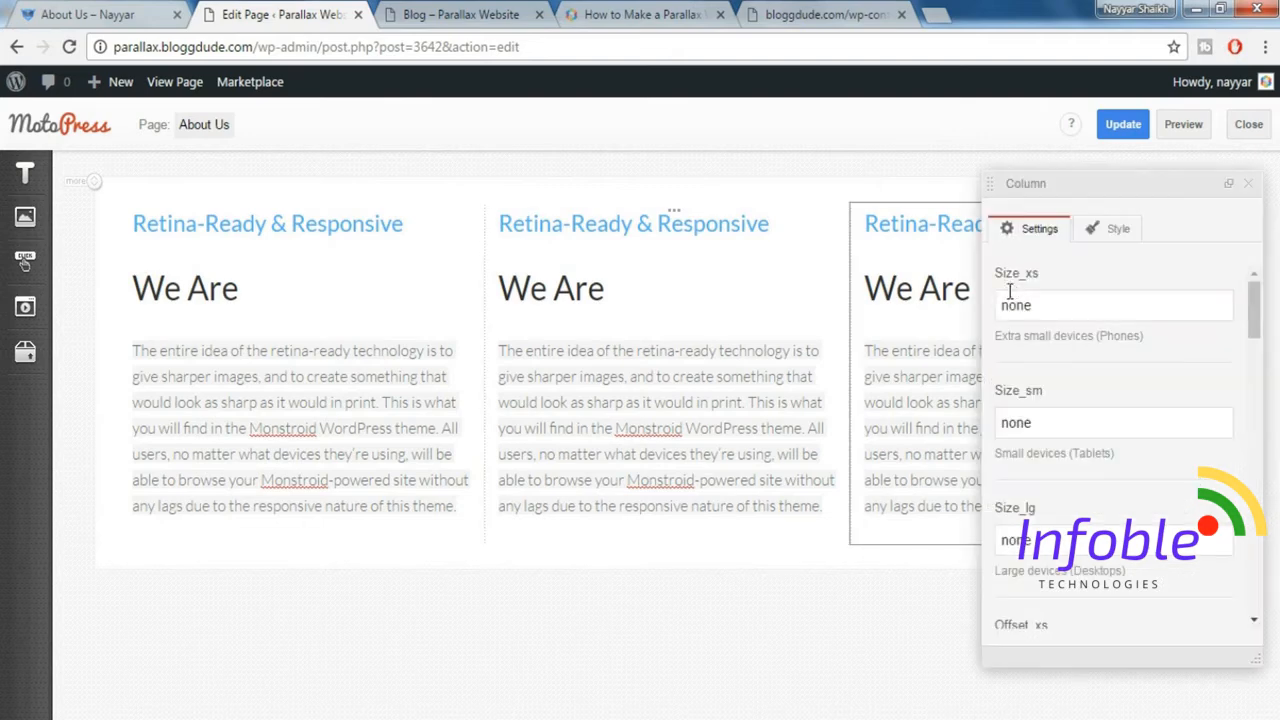
{"action": "left_click_drag", "start_coordinate": [1044, 305], "coordinate": [980, 305]}
{"action": "type", "text": "12"}
{"action": "key", "text": "Tab"}
{"action": "type", "text": "4"}
{"action": "left_click", "coordinate": [1249, 185]}
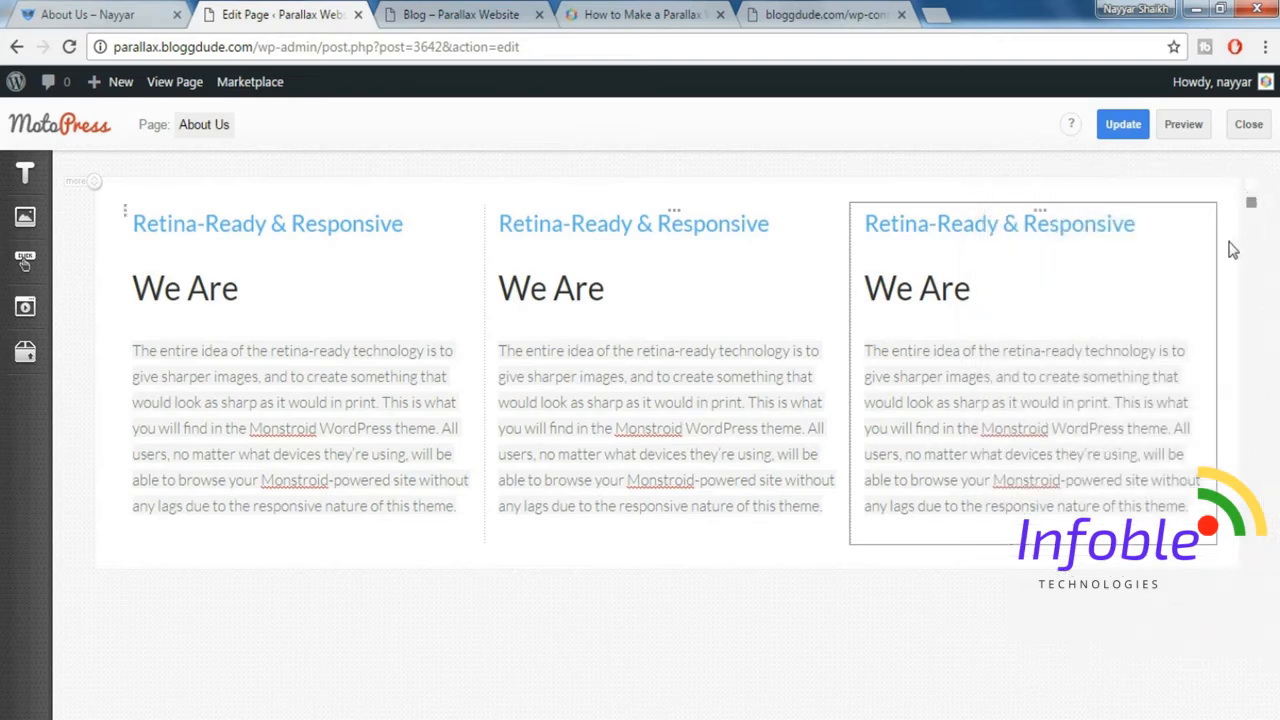
Change the three-column row's width type and add the Padding top 80px and Padding bottom 80px styles to it.
{"action": "left_click", "coordinate": [127, 218]}
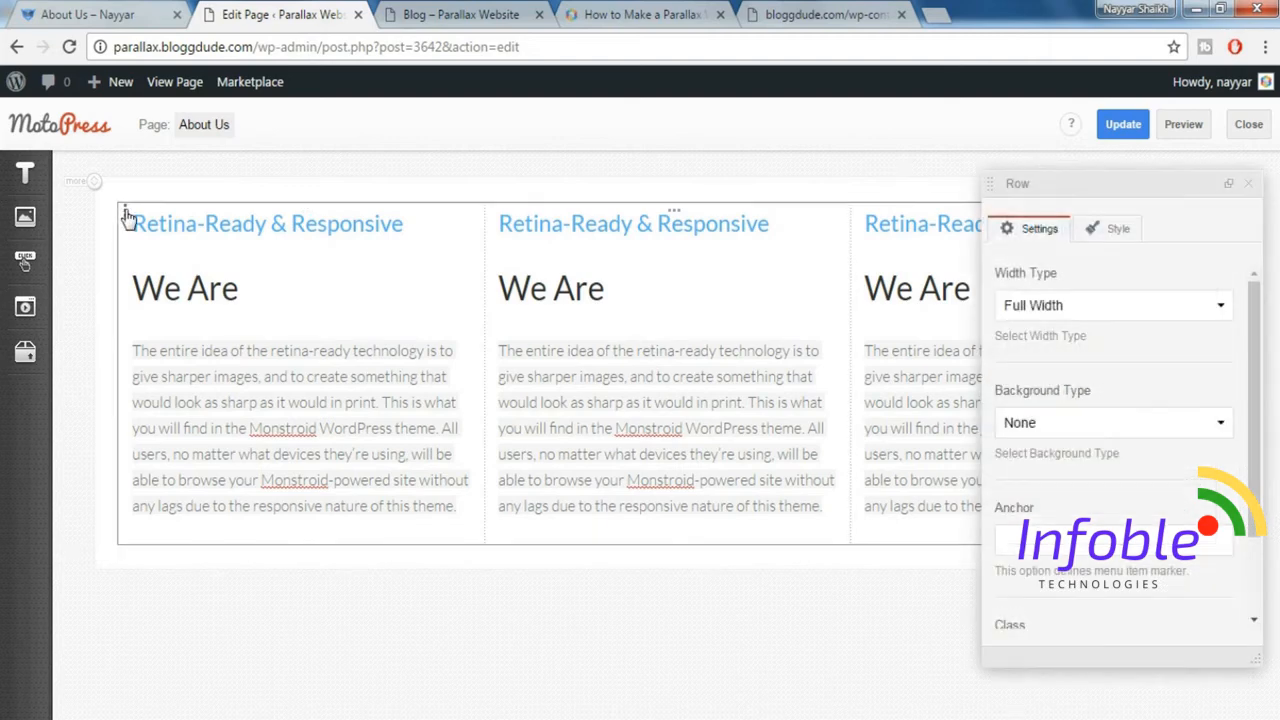
{"action": "left_click", "coordinate": [1048, 308]}
{"action": "left_click", "coordinate": [1060, 339]}
{"action": "left_click", "coordinate": [1105, 238]}
{"action": "left_click", "coordinate": [1103, 428]}
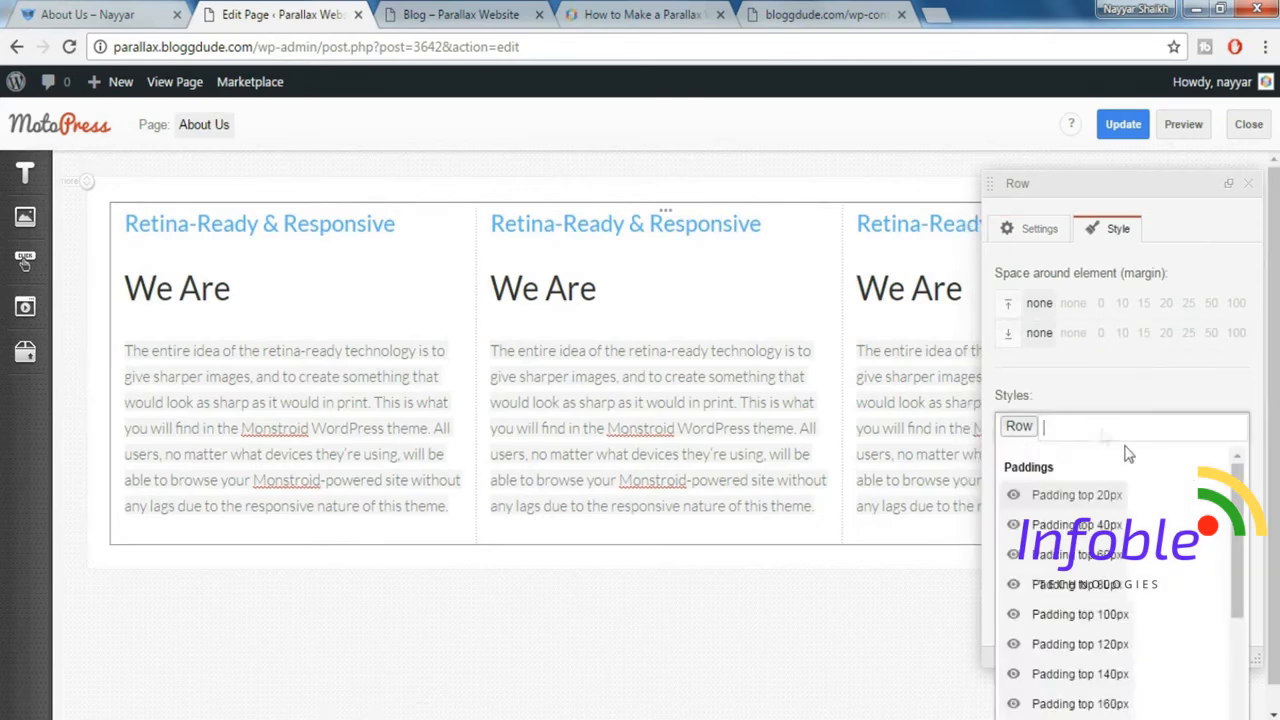
{"action": "left_click", "coordinate": [1130, 584]}
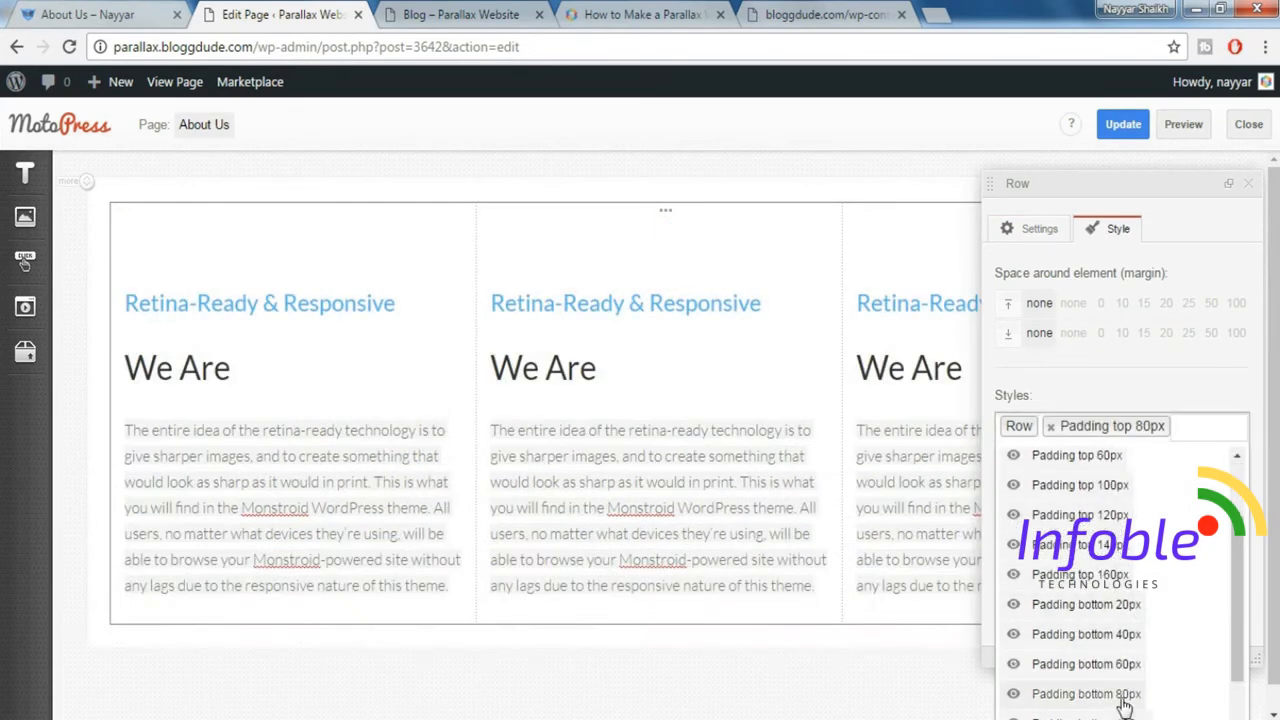
{"action": "left_click", "coordinate": [1086, 693]}
{"action": "left_click", "coordinate": [1257, 195]}
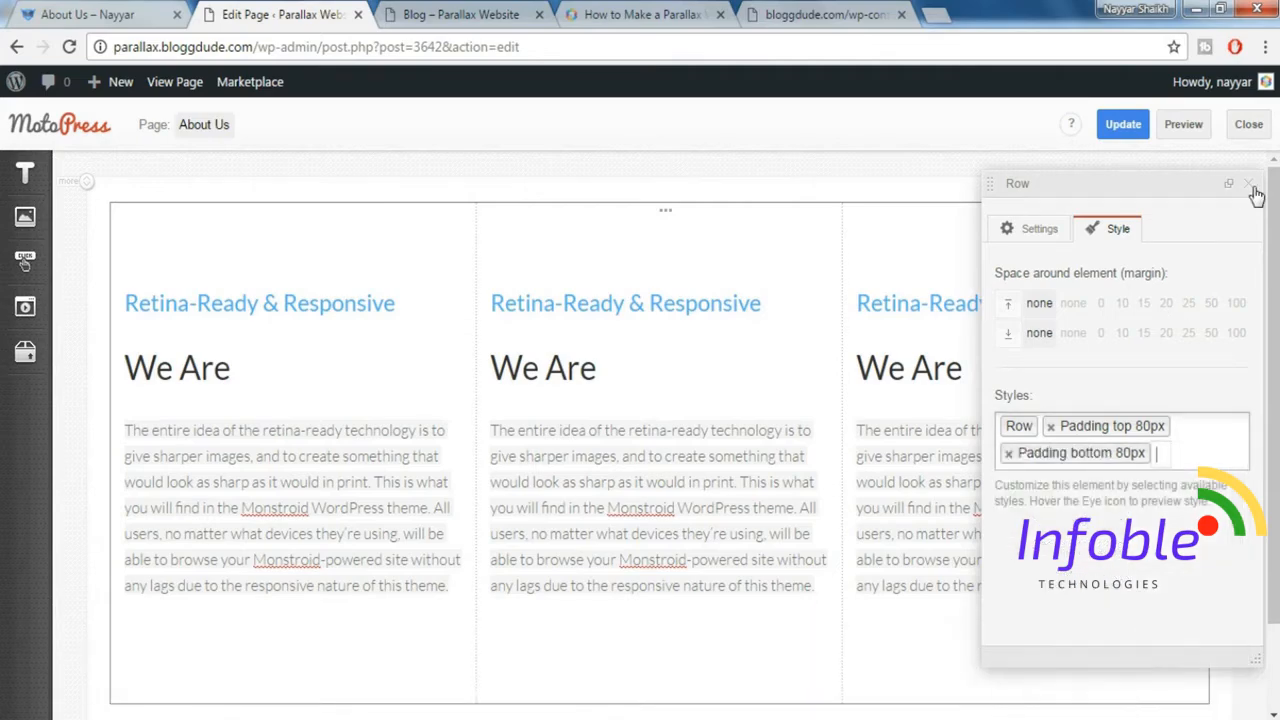
{"action": "left_click", "coordinate": [1251, 186]}
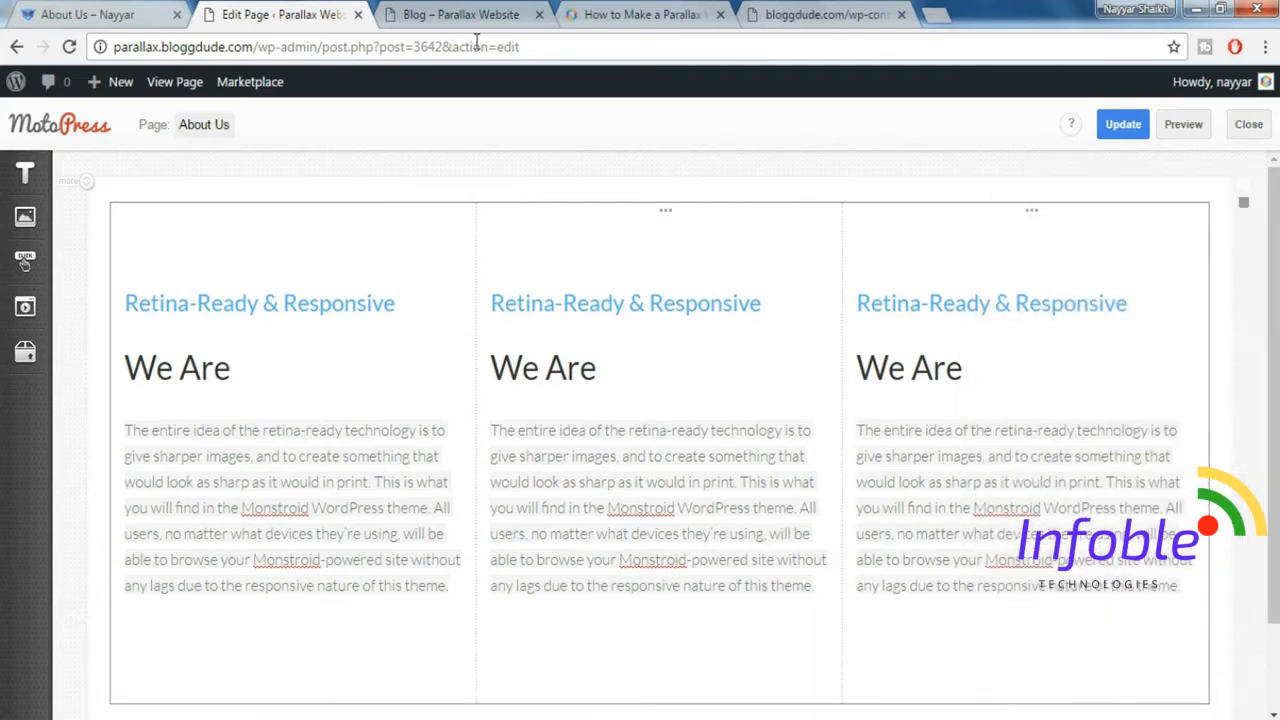
Copy the demo's "We Choose Us" / "Our History" text and add a WordPress Text element below the three-column row.
{"action": "left_click", "coordinate": [50, 10]}
{"action": "scroll", "coordinate": [610, 425], "scroll_direction": "down", "scroll_amount": 4}
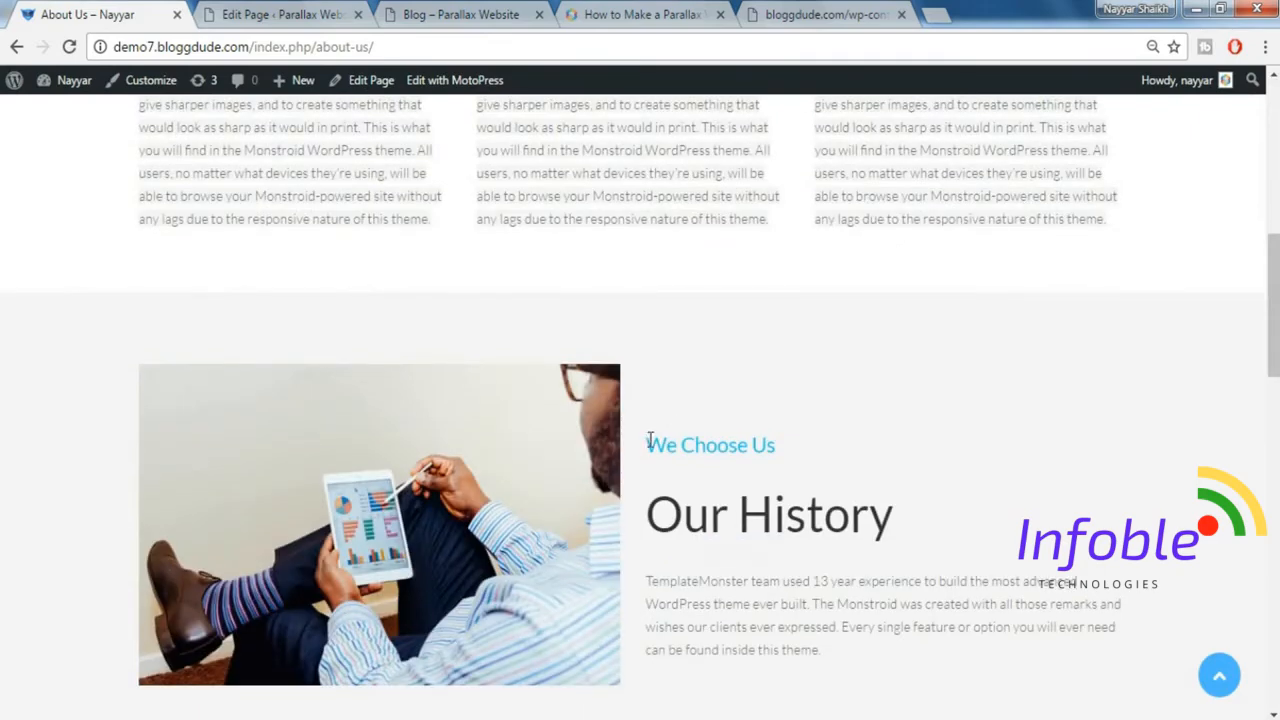
{"action": "left_click_drag", "start_coordinate": [650, 441], "coordinate": [890, 648]}
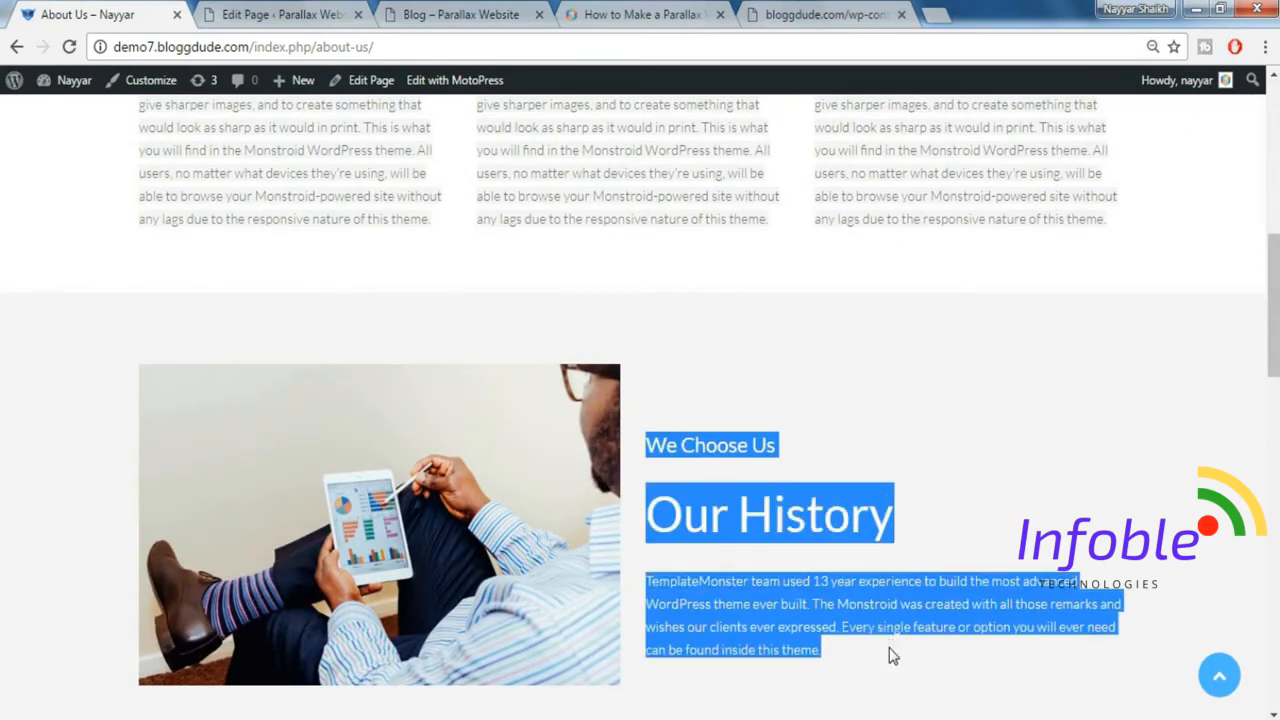
{"action": "left_click", "coordinate": [288, 10]}
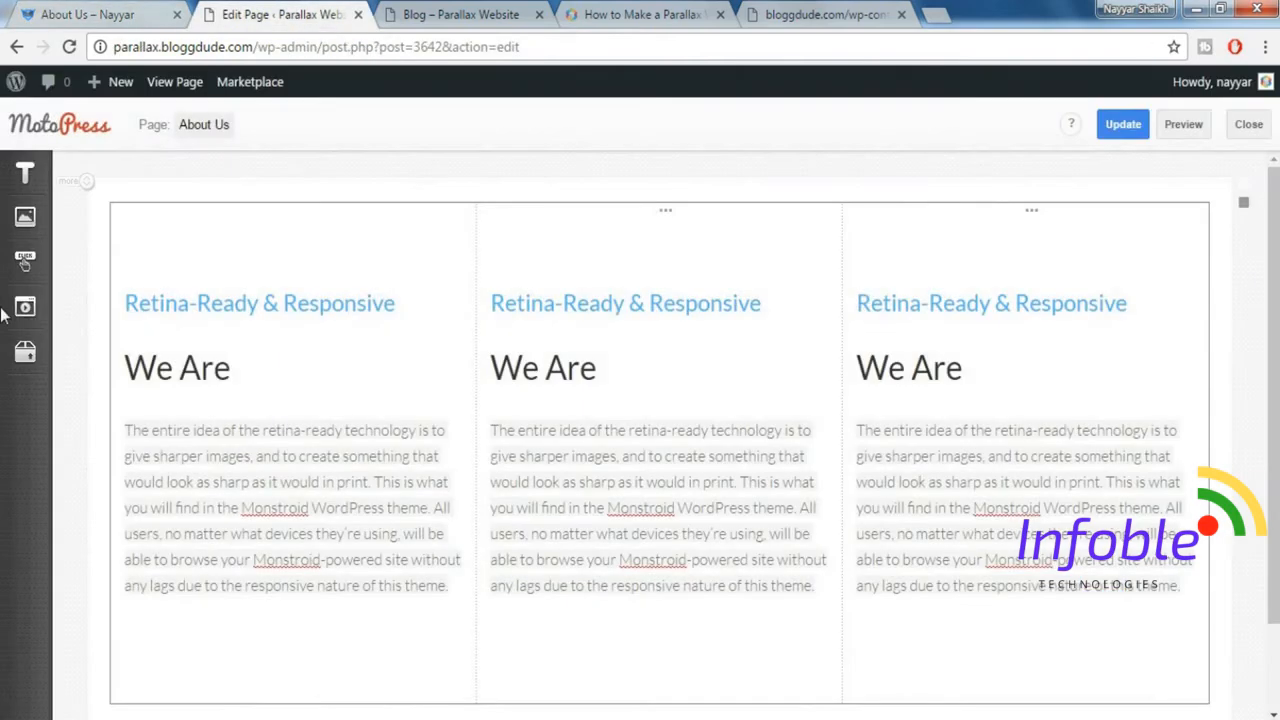
{"action": "left_click", "coordinate": [12, 186]}
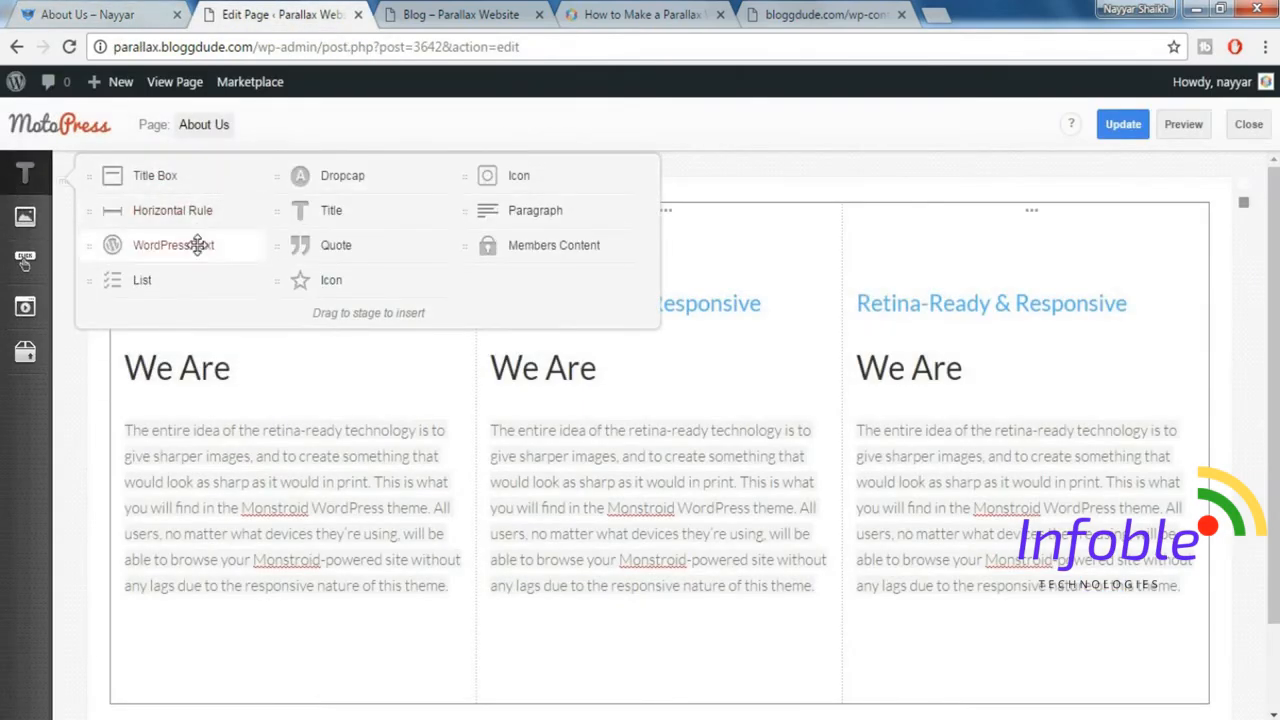
{"action": "mouse_move", "coordinate": [197, 245]}
{"action": "left_mouse_down"}
{"action": "mouse_move", "coordinate": [291, 288]}
{"action": "mouse_move", "coordinate": [361, 710]}
{"action": "mouse_move", "coordinate": [351, 540]}
{"action": "mouse_move", "coordinate": [352, 613]}
{"action": "mouse_move", "coordinate": [346, 600]}
{"action": "left_mouse_up"}
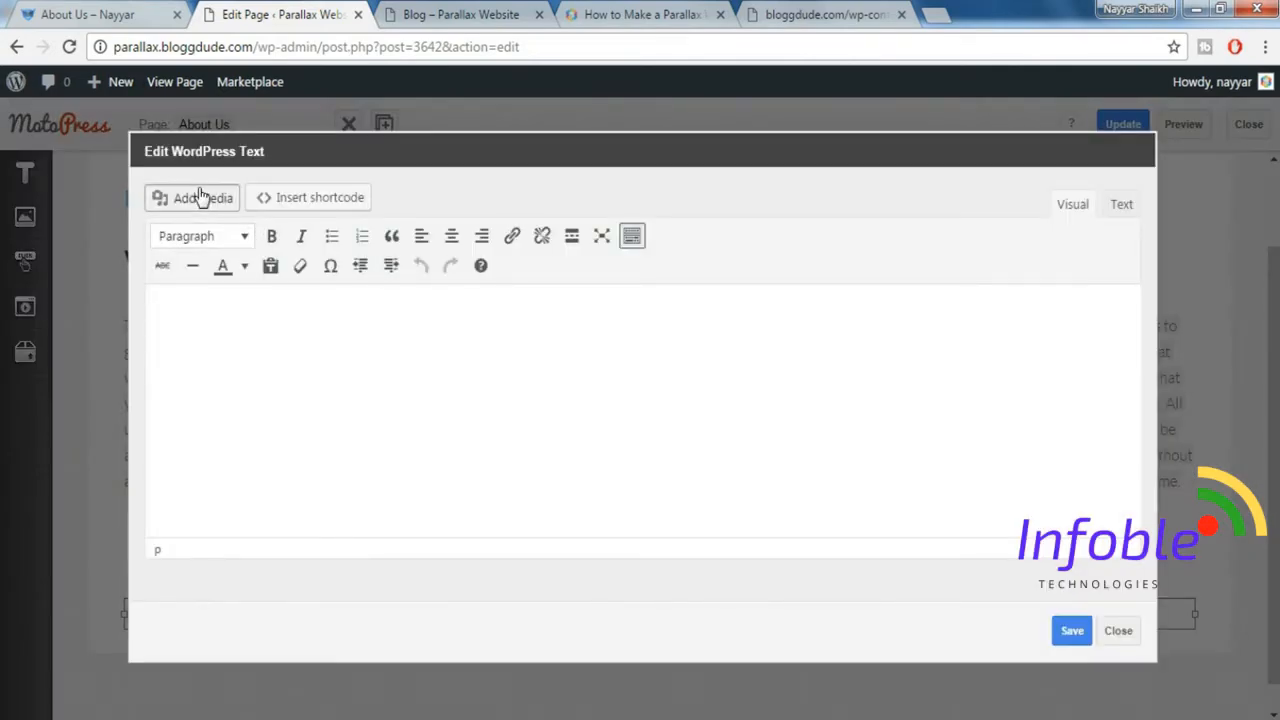
Insert interactive-1.jpg from the media library at Full Size – 570 × 359 into the WordPress Text element and save it.
{"action": "left_click", "coordinate": [200, 194]}
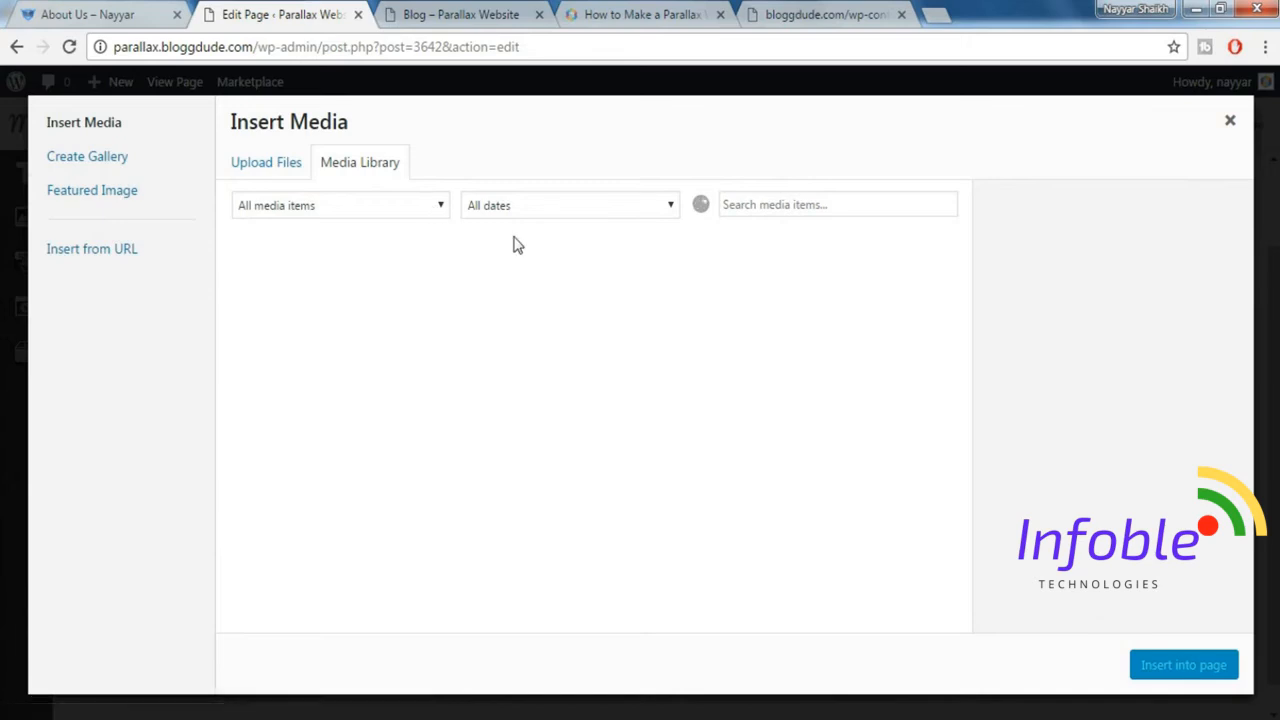
{"action": "left_click", "coordinate": [878, 490]}
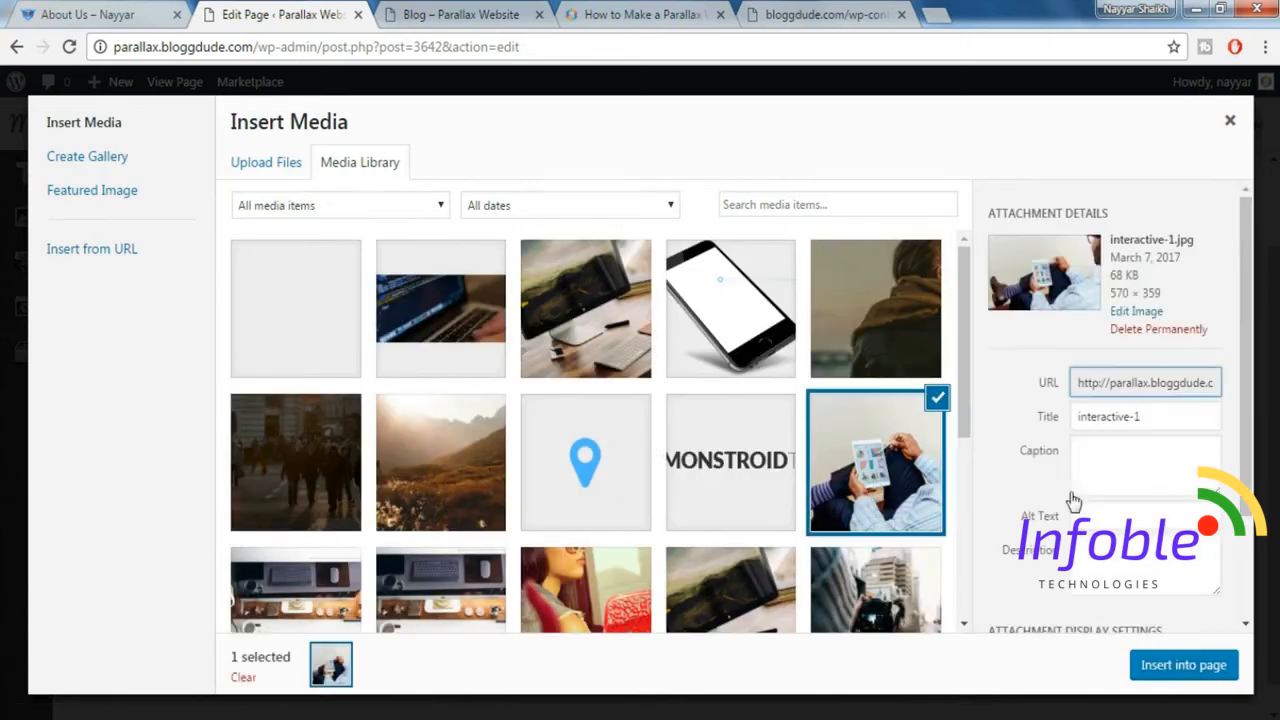
{"action": "scroll", "coordinate": [1145, 520], "scroll_direction": "down", "scroll_amount": 2}
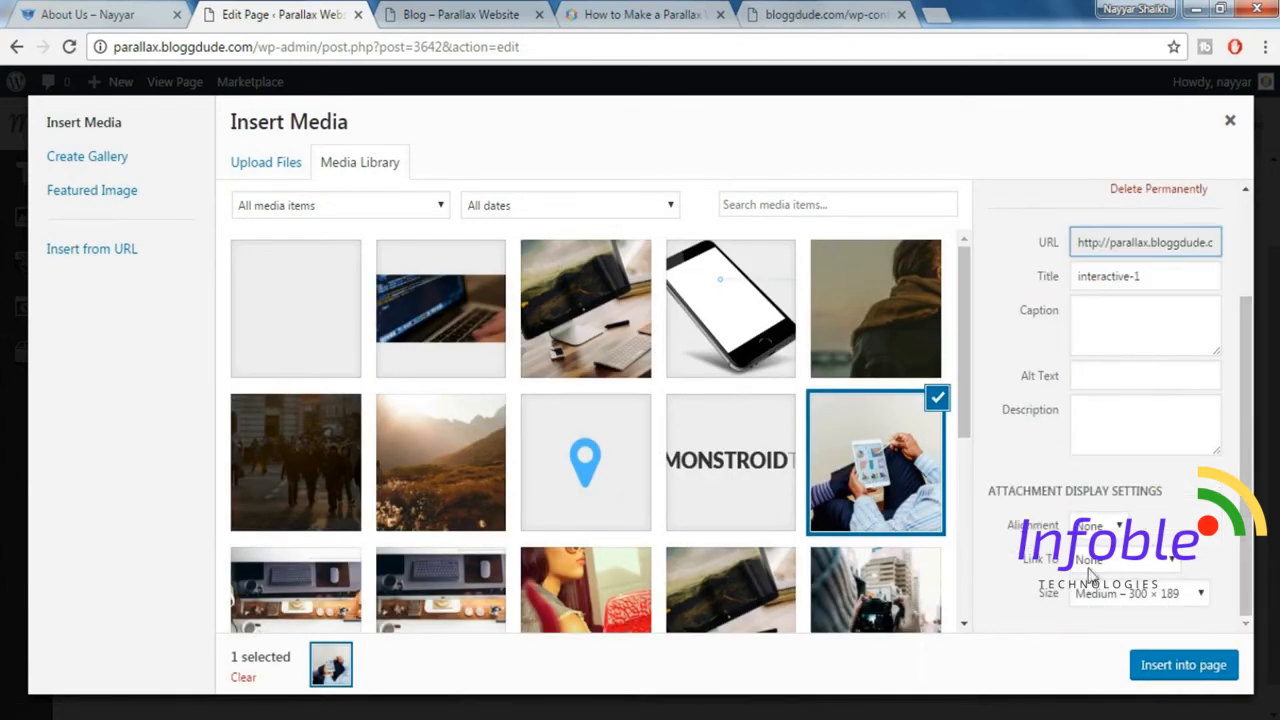
{"action": "left_click", "coordinate": [1114, 600]}
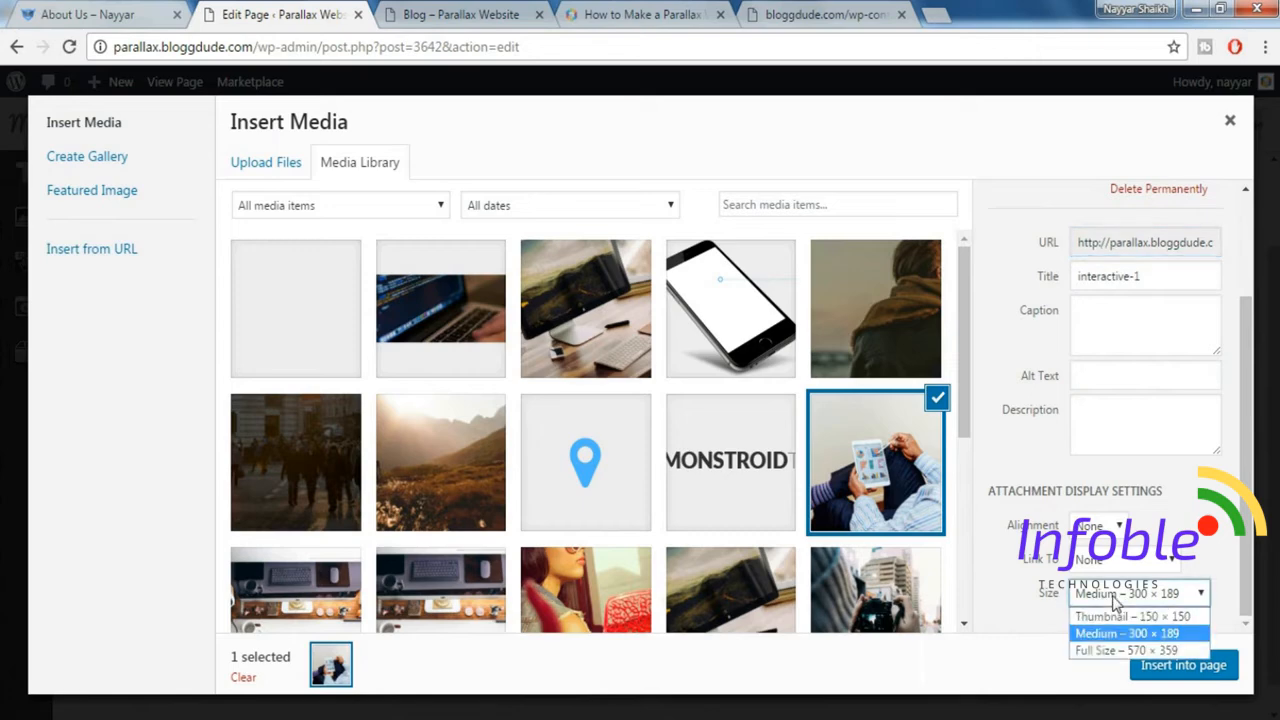
{"action": "left_click", "coordinate": [1118, 652]}
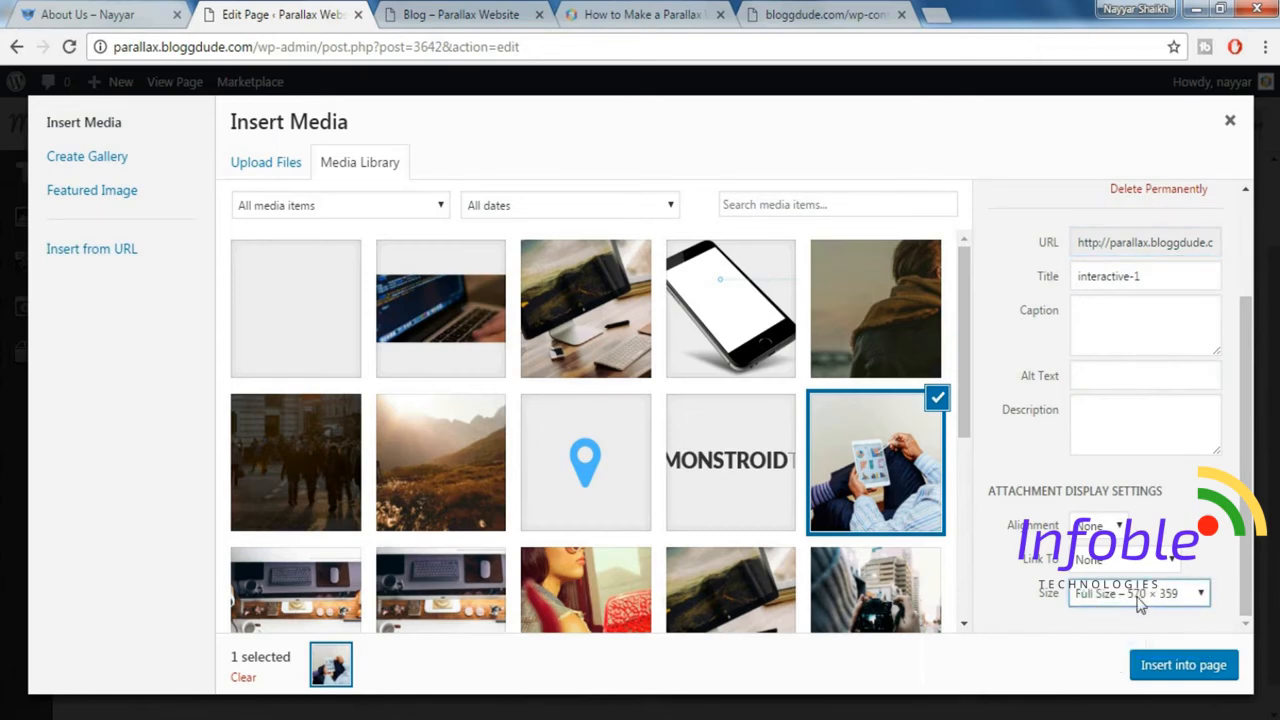
{"action": "left_click", "coordinate": [1197, 670]}
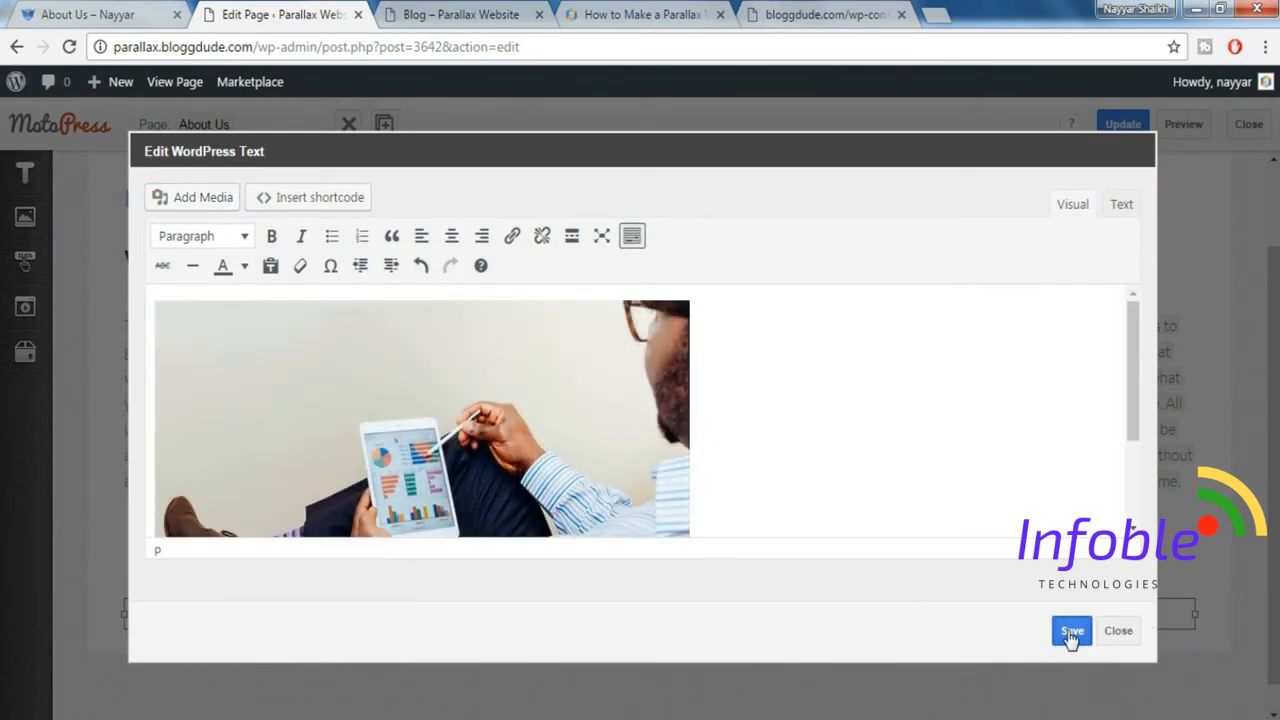
{"action": "left_click", "coordinate": [1071, 632]}
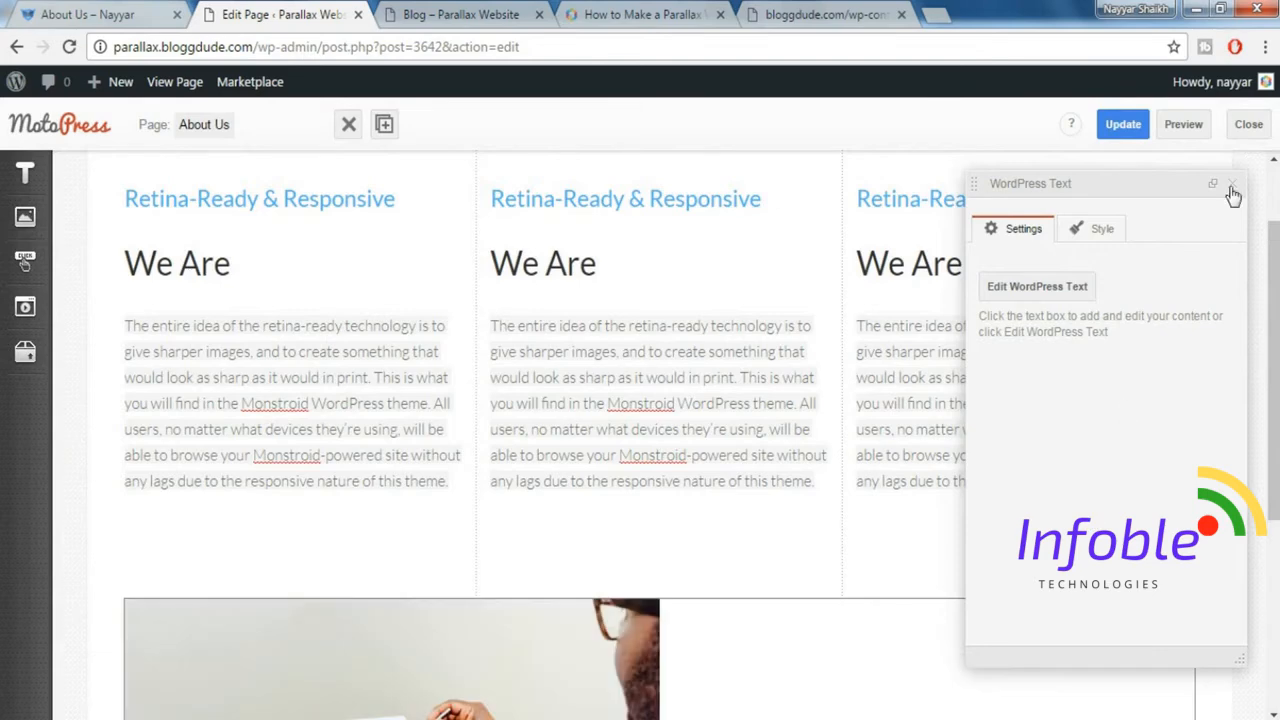
{"action": "left_click", "coordinate": [1236, 187]}
Add a Paragraph element beside the image and paste the copied "We Choose Us" / "Our History" text into it.
{"action": "left_click", "coordinate": [25, 176]}
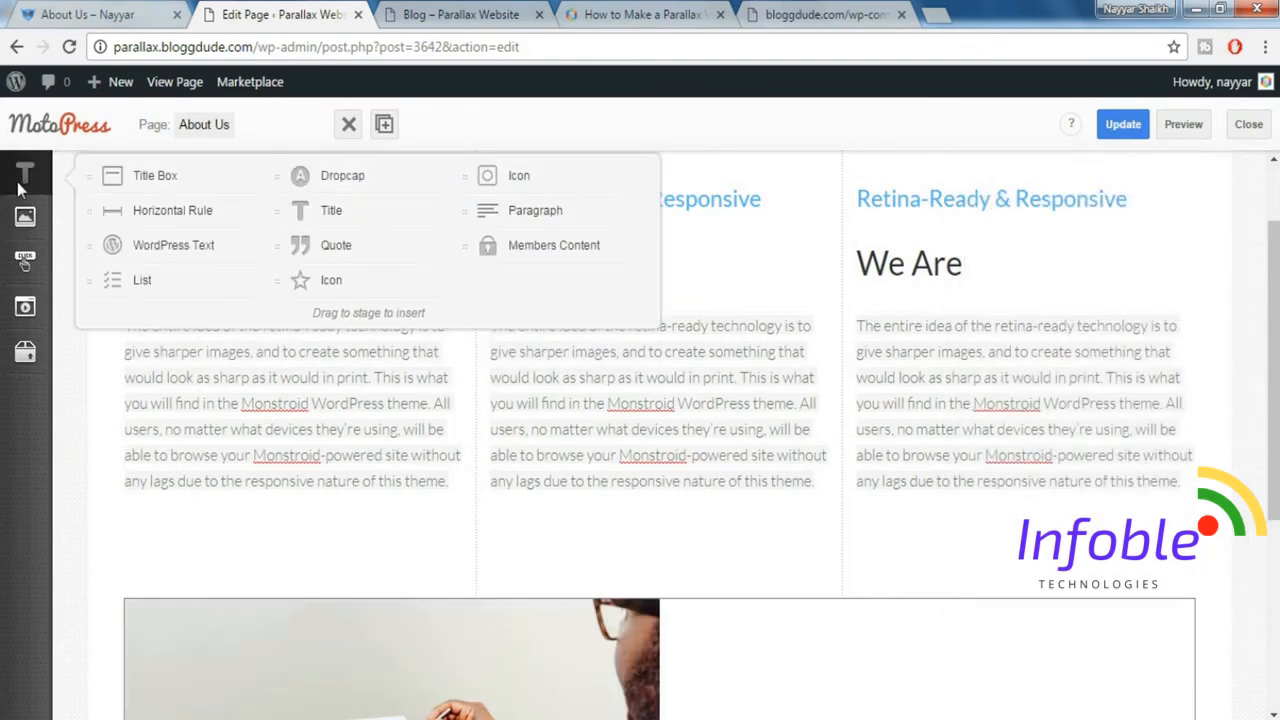
{"action": "left_click_drag", "start_coordinate": [512, 213], "coordinate": [1208, 465]}
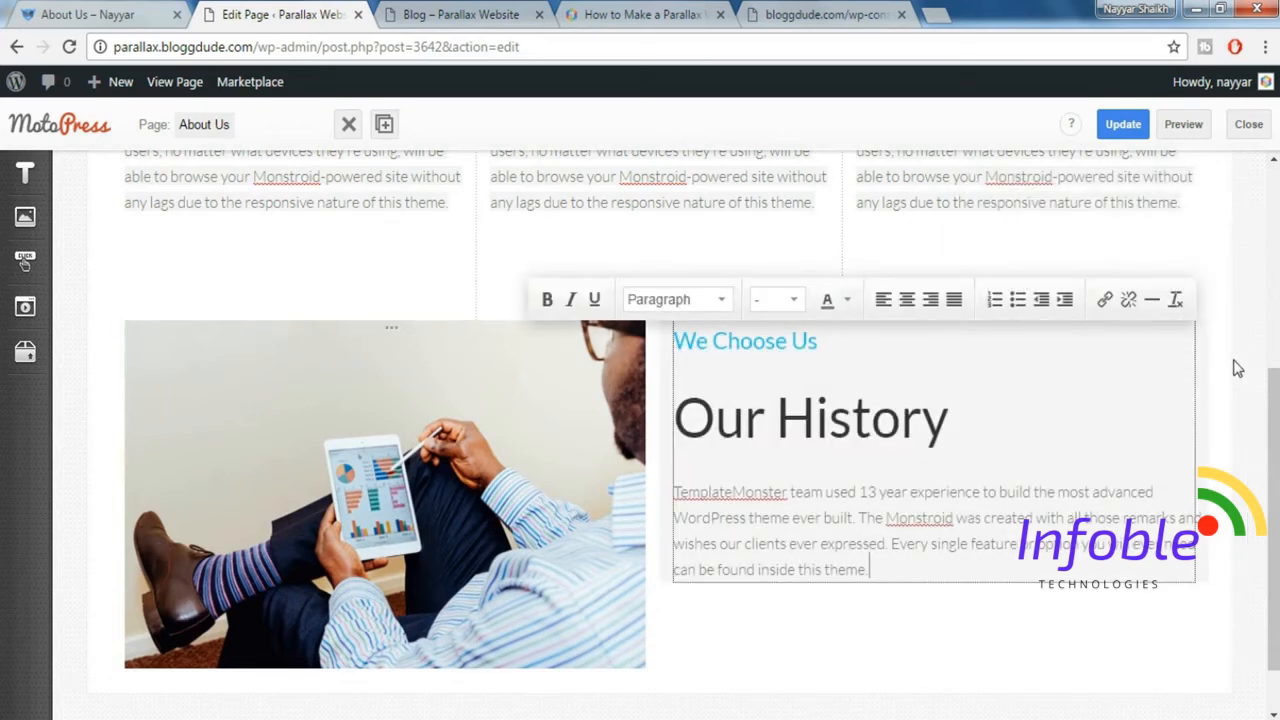
{"action": "left_click", "coordinate": [1237, 368]}
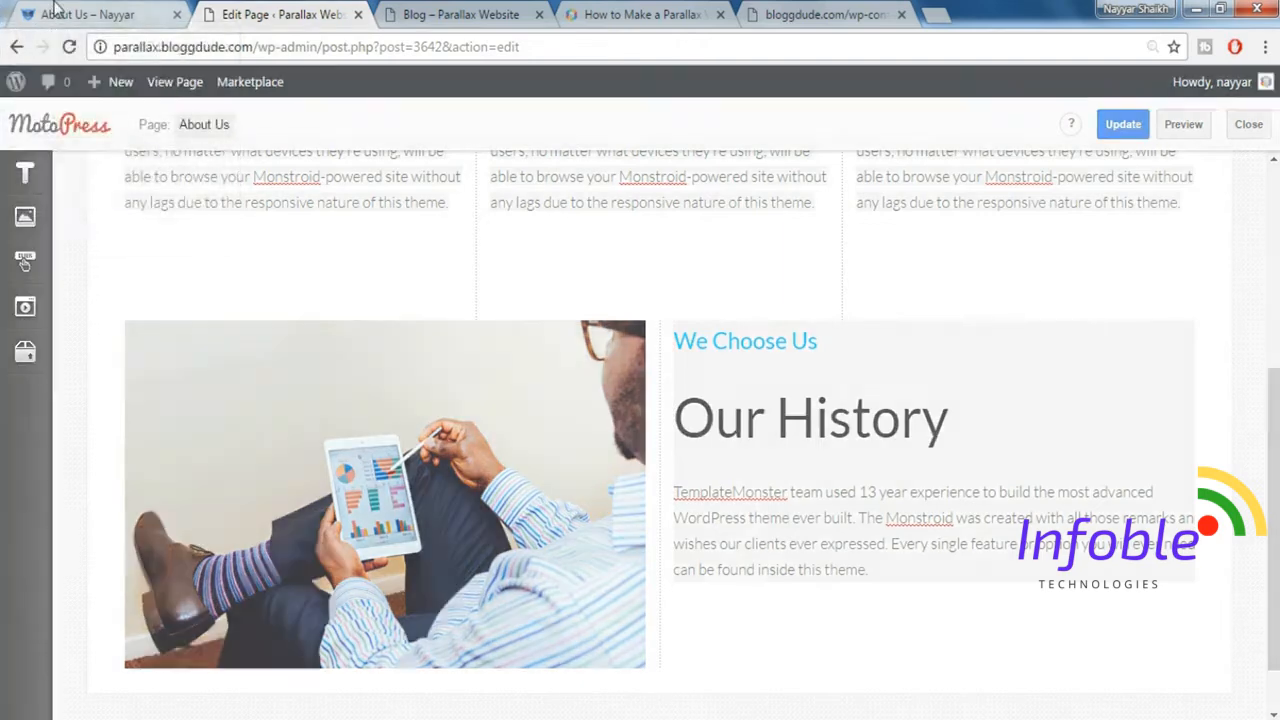
Check the spacing in the demo's Our History section, add a full-width Spacer above the image-and-text row and increase its size.
{"action": "left_click", "coordinate": [55, 8]}
{"action": "left_click", "coordinate": [750, 352]}
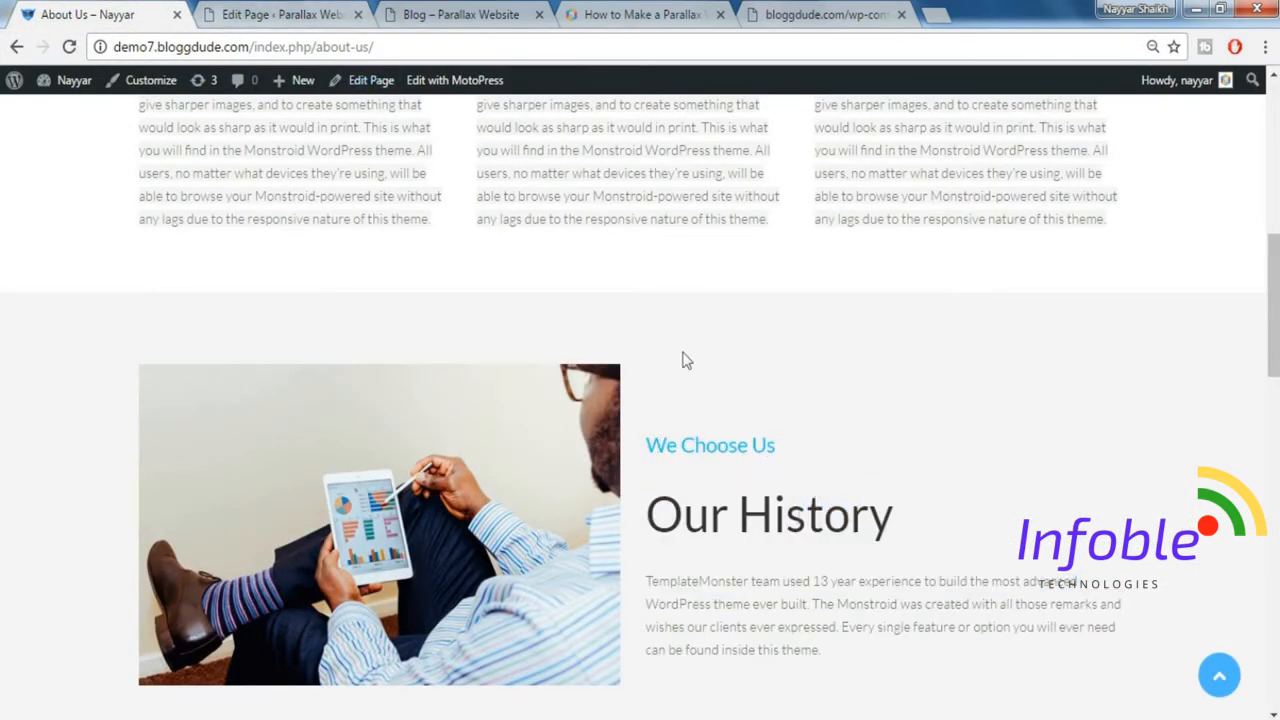
{"action": "left_click", "coordinate": [293, 12]}
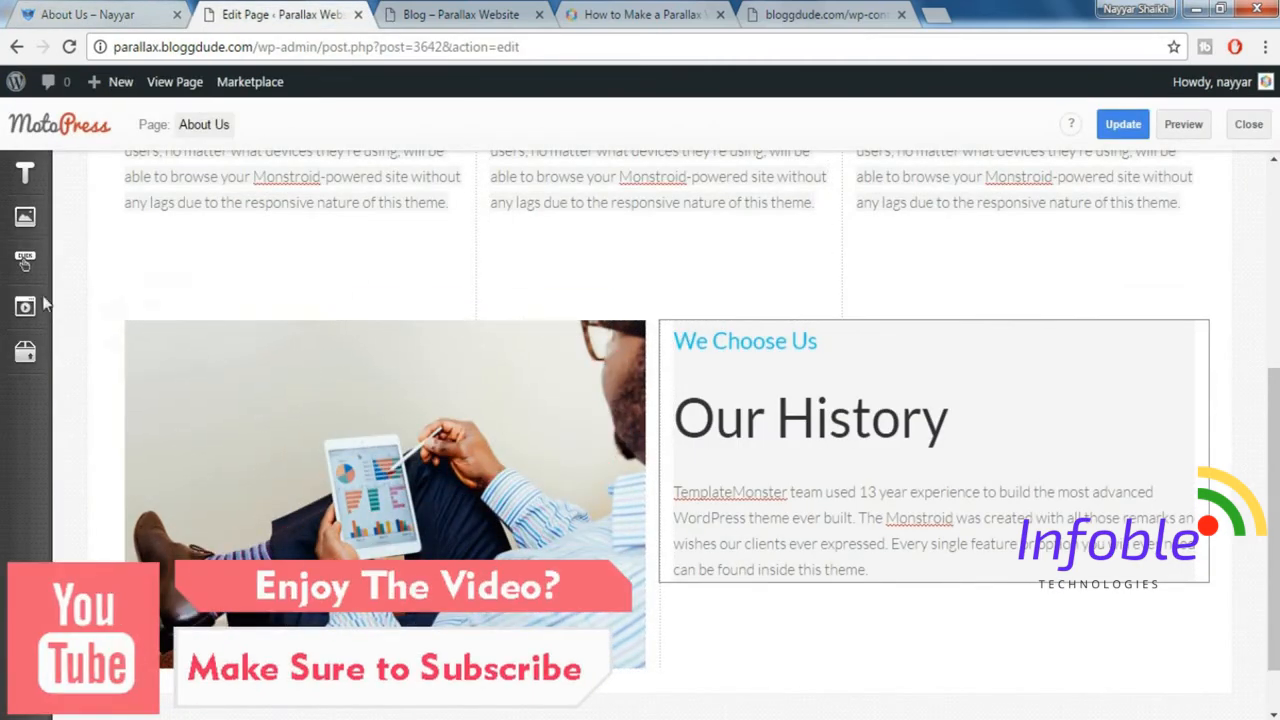
{"action": "mouse_move", "coordinate": [25, 352]}
{"action": "left_click_drag", "start_coordinate": [172, 521], "coordinate": [426, 325]}
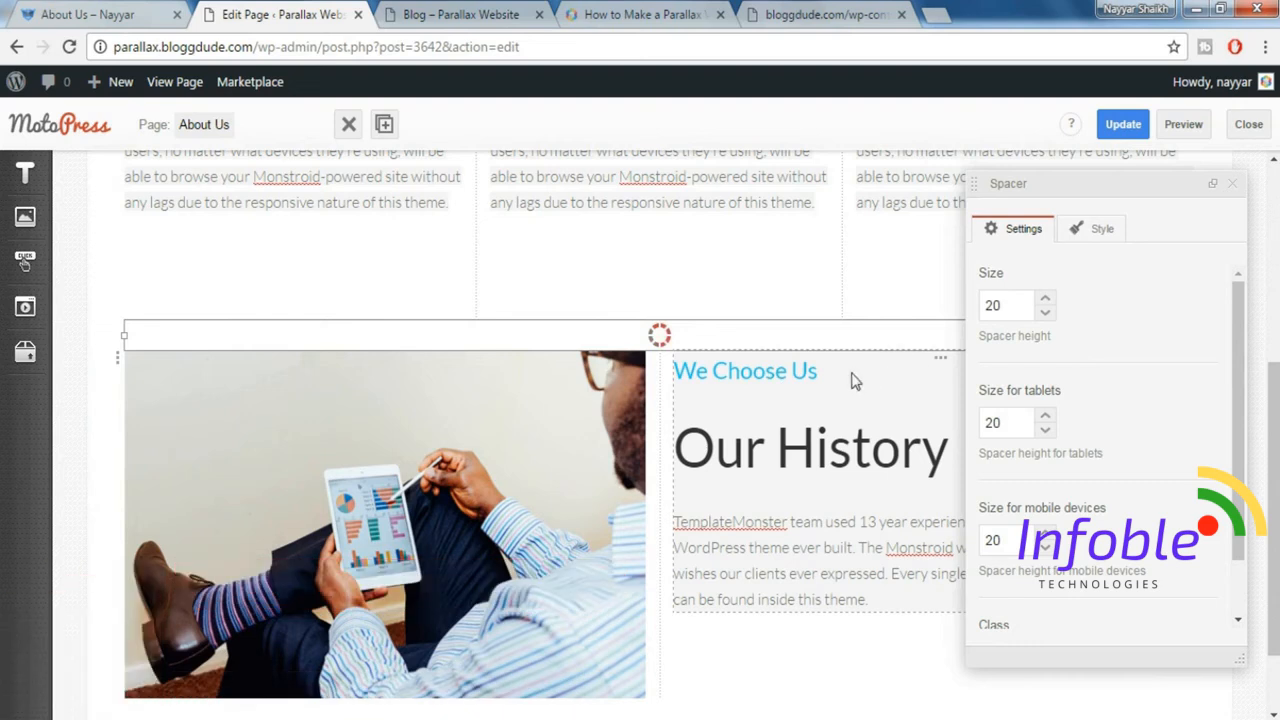
{"action": "left_click_drag", "start_coordinate": [1022, 305], "coordinate": [913, 295]}
{"action": "left_click", "coordinate": [1232, 184]}
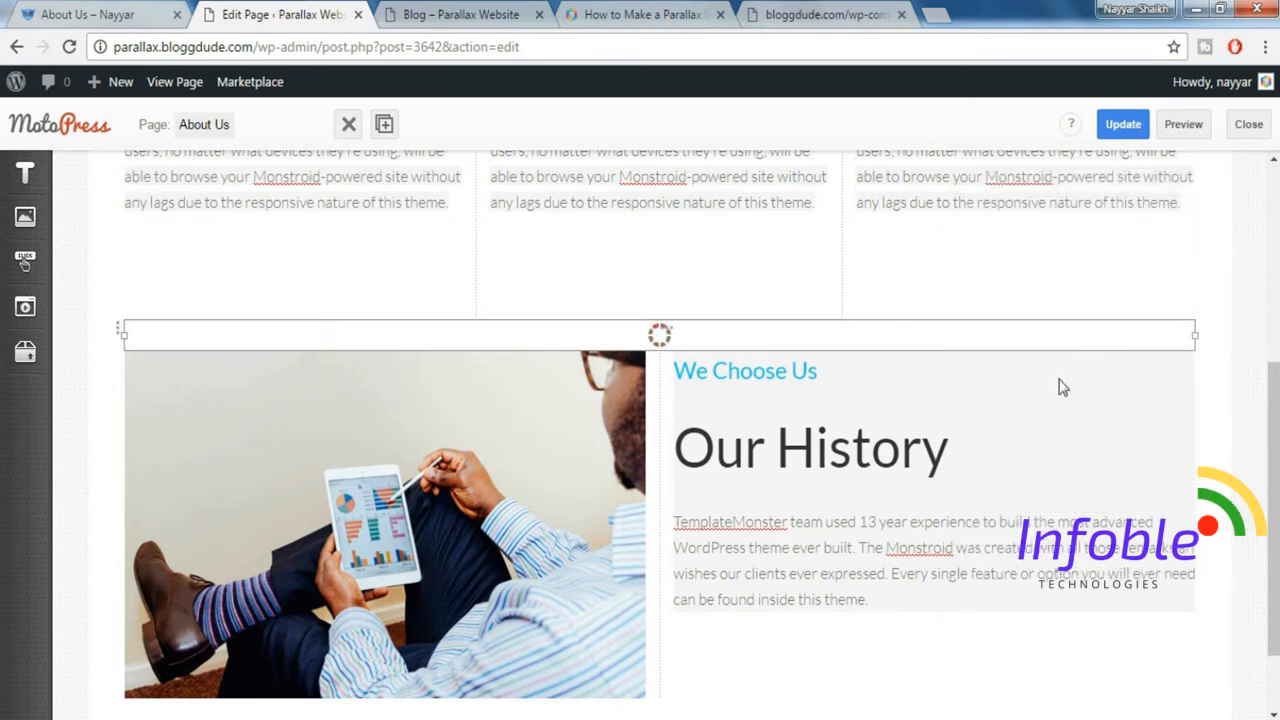
Compare the text position with the demo and add a Spacer of size 40 above the "We Choose Us" text.
{"action": "left_click", "coordinate": [150, 16]}
{"action": "left_click_drag", "start_coordinate": [648, 432], "coordinate": [886, 648]}
{"action": "left_click", "coordinate": [886, 648]}
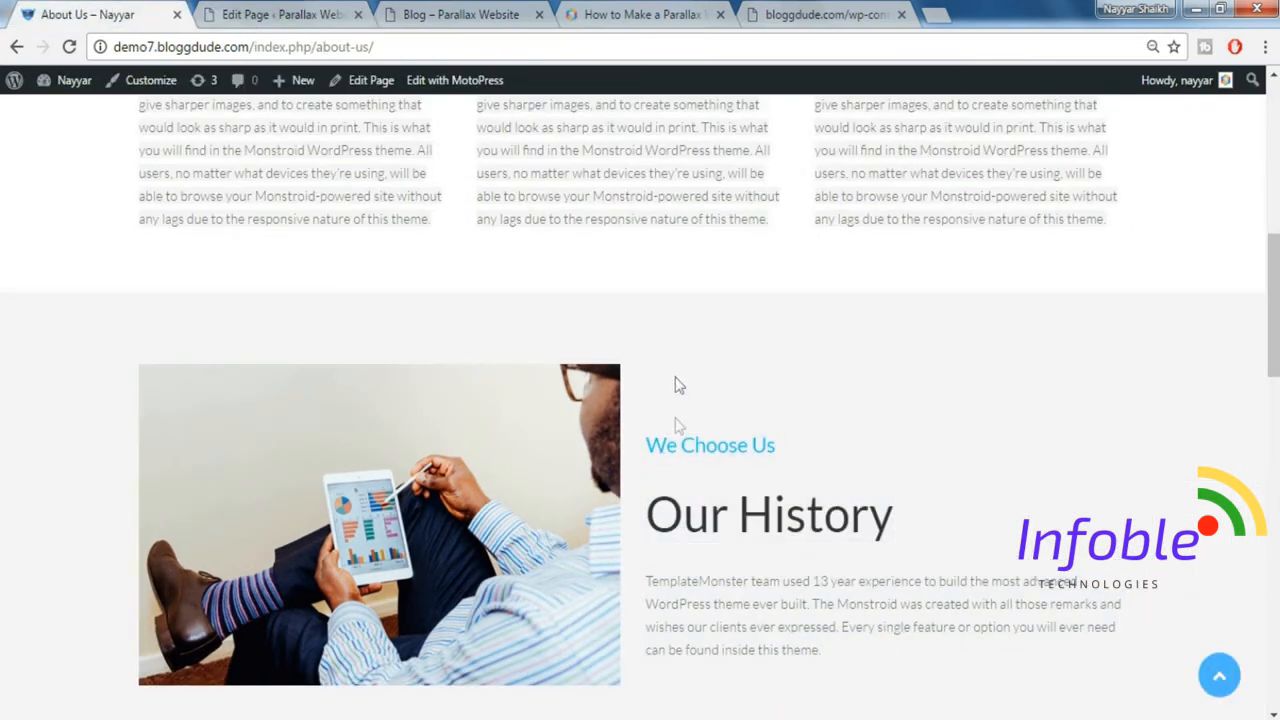
{"action": "left_click", "coordinate": [258, 10]}
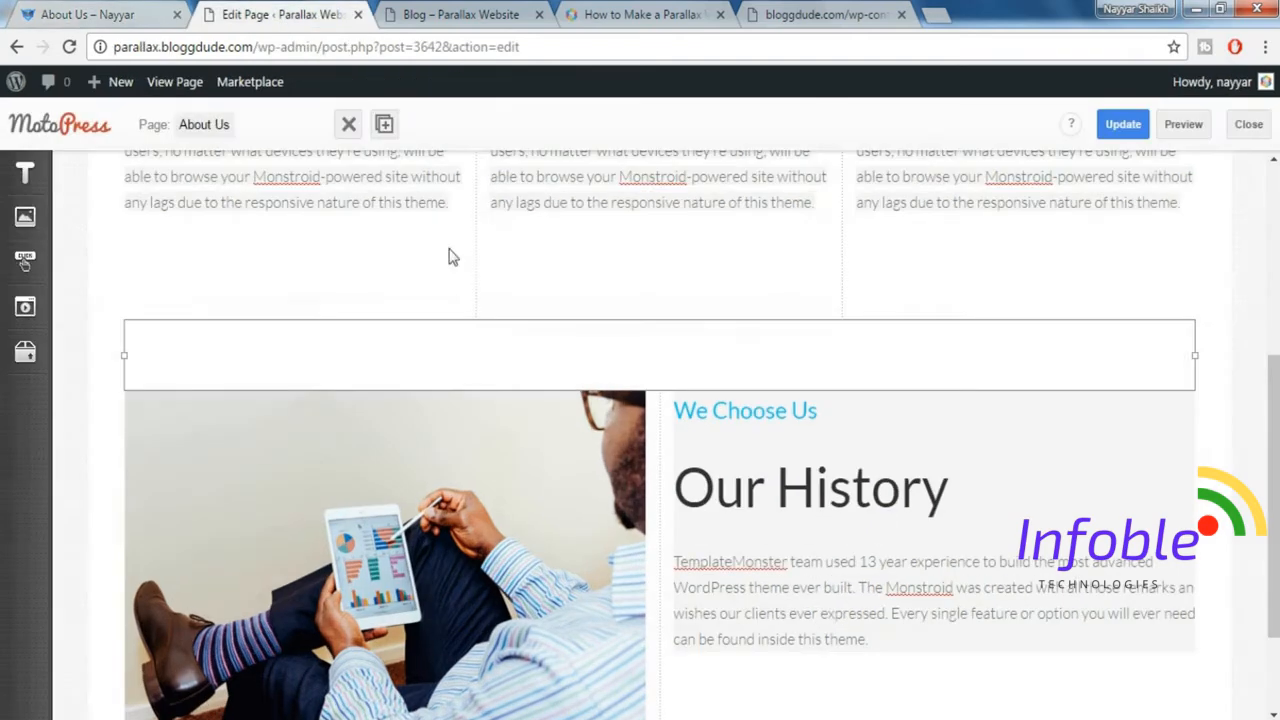
{"action": "left_click", "coordinate": [27, 352]}
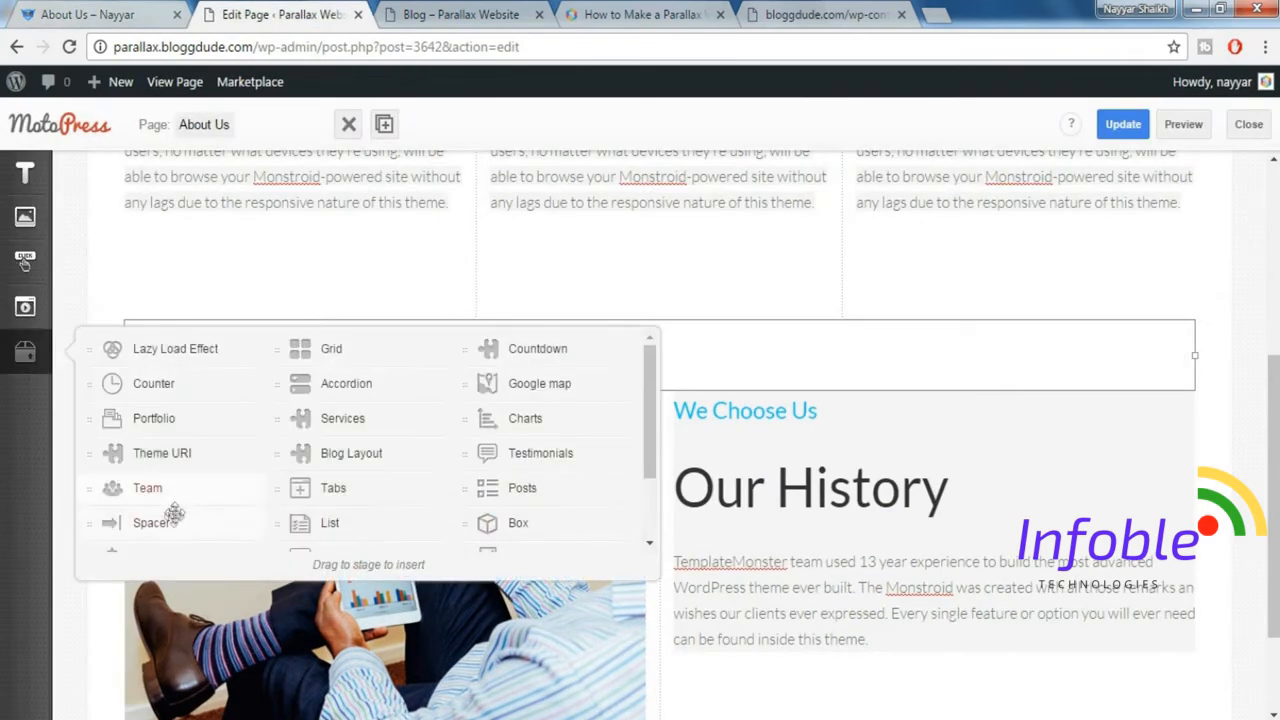
{"action": "left_click_drag", "start_coordinate": [174, 518], "coordinate": [765, 412]}
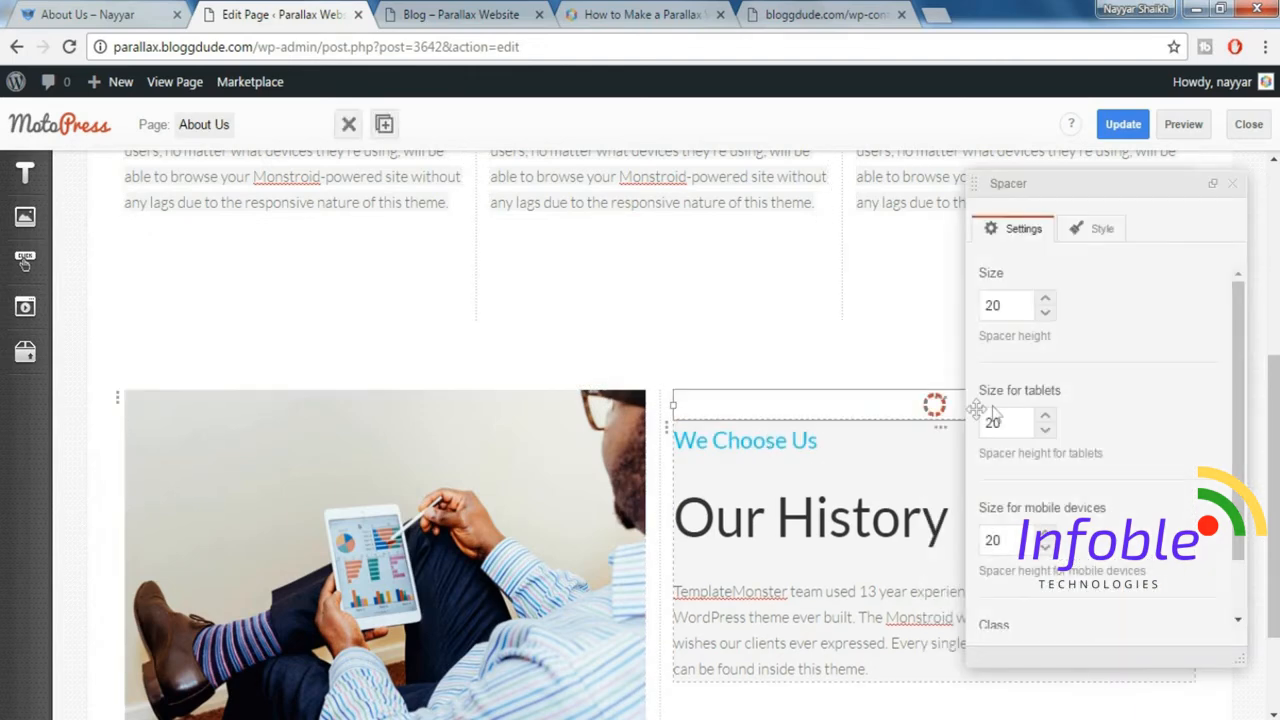
{"action": "left_click_drag", "start_coordinate": [1017, 309], "coordinate": [965, 311]}
{"action": "left_click", "coordinate": [1233, 185]}
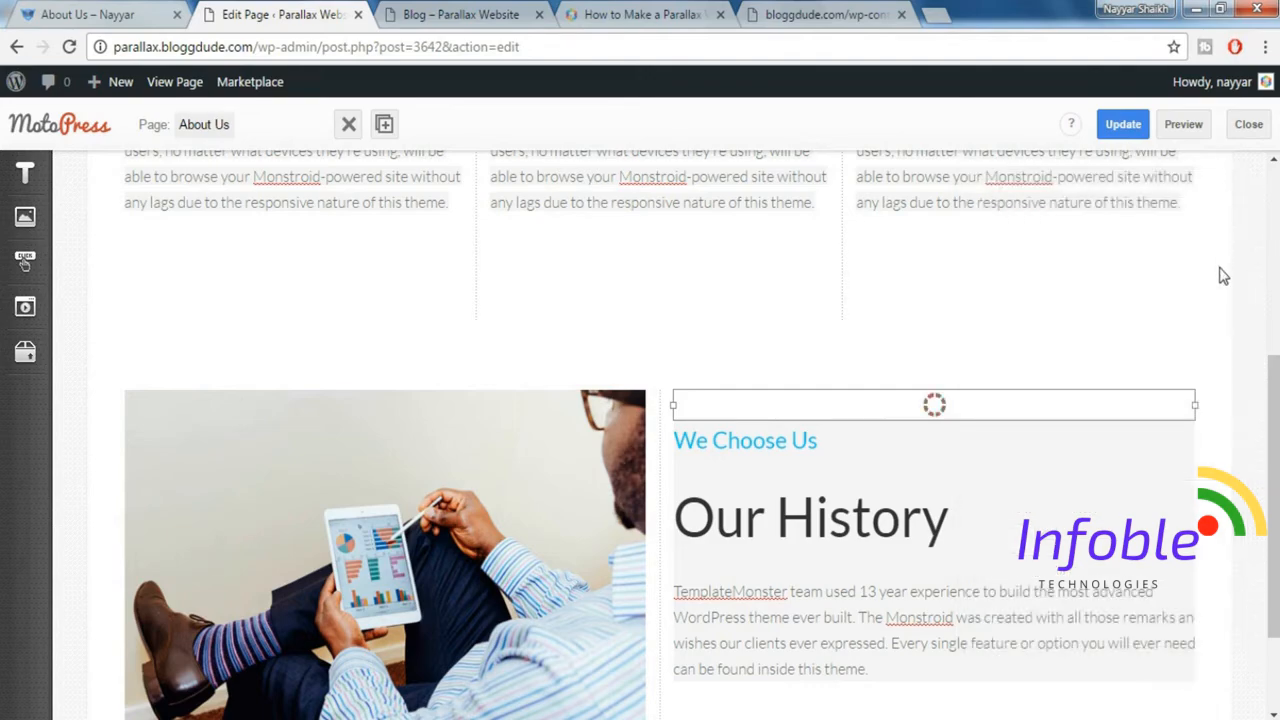
Set the width type of the row holding the image and Our History text to Fixed Width.
{"action": "scroll", "coordinate": [1217, 340], "scroll_direction": "down", "scroll_amount": 1}
{"action": "scroll", "coordinate": [585, 329], "scroll_direction": "up", "scroll_amount": 1}
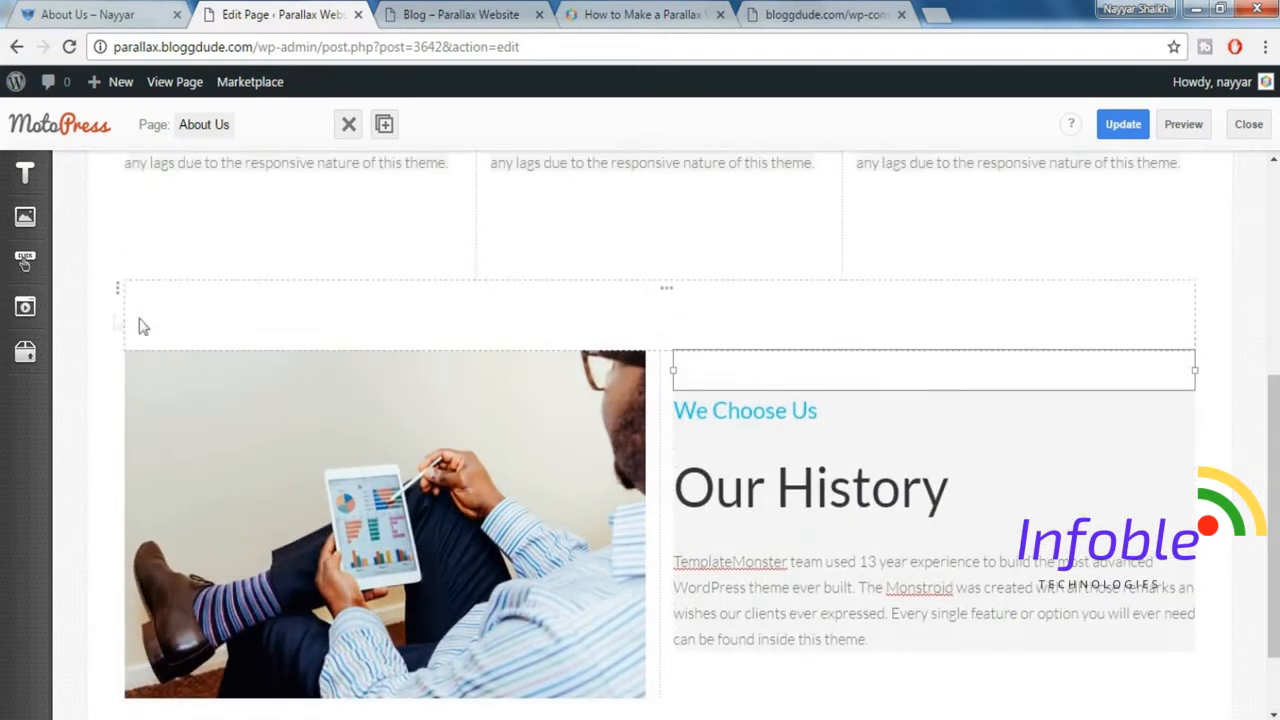
{"action": "left_click", "coordinate": [118, 366]}
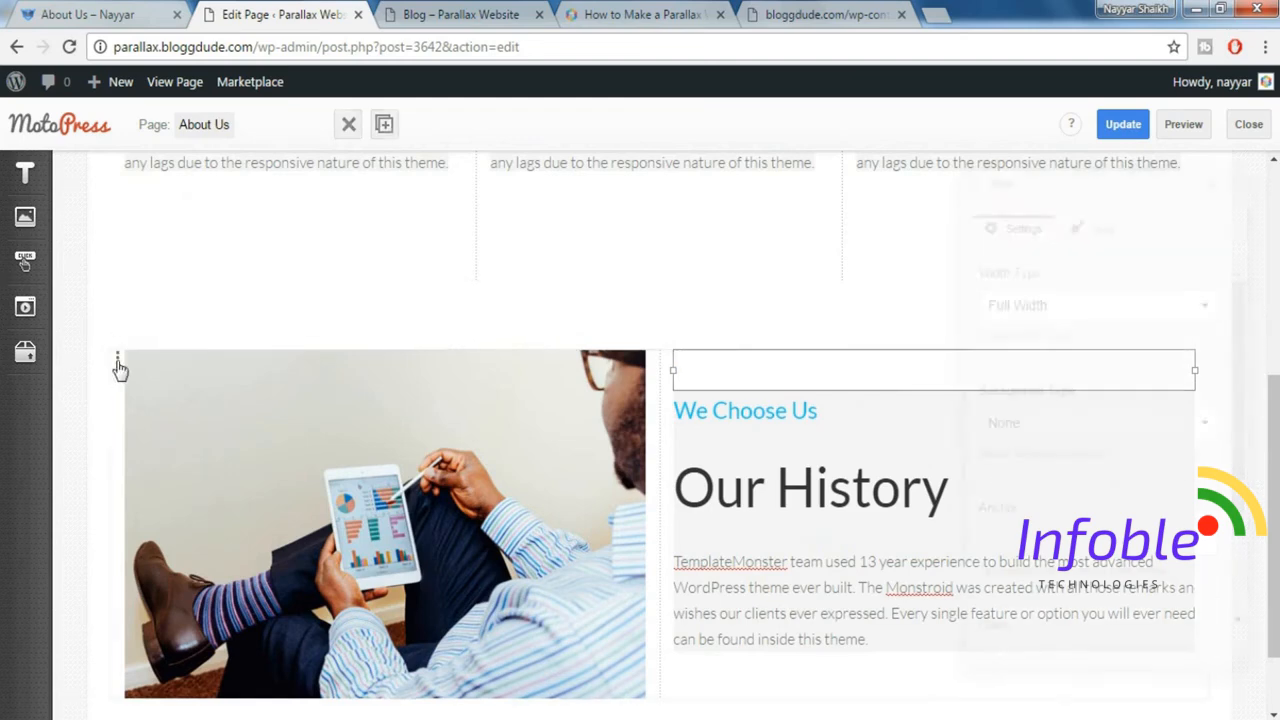
{"action": "scroll", "coordinate": [410, 415], "scroll_direction": "down", "scroll_amount": 1}
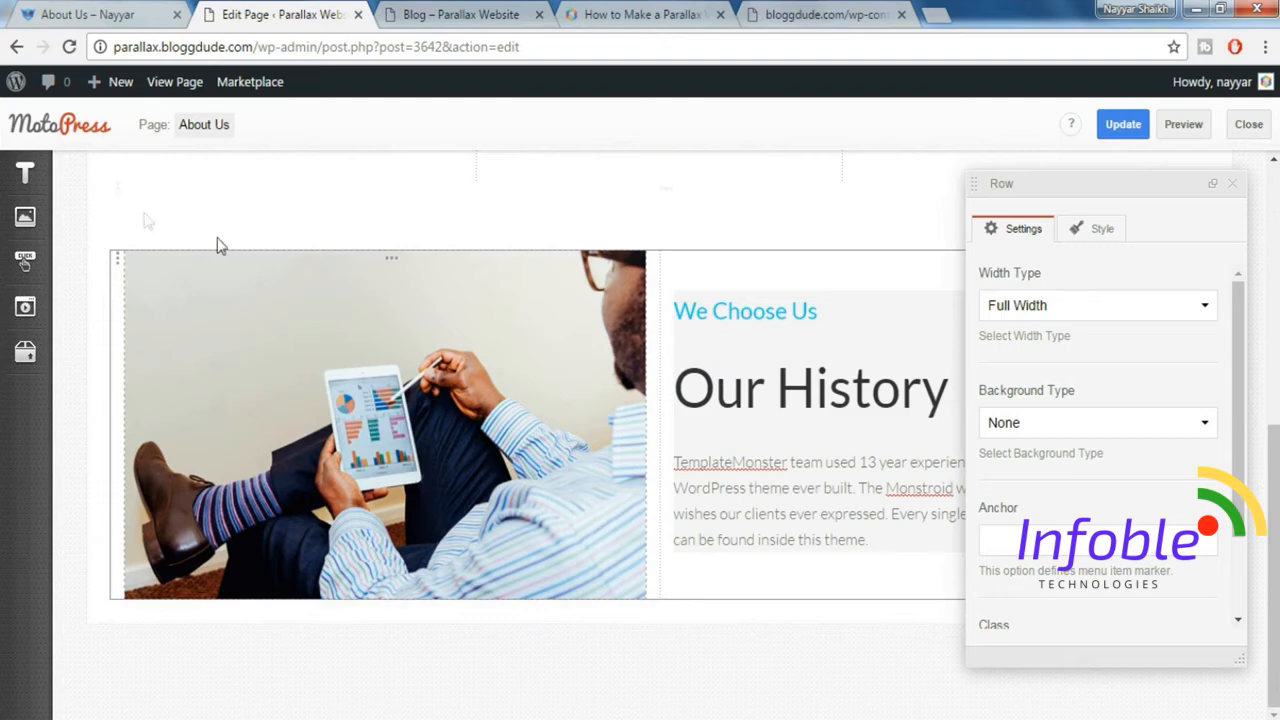
{"action": "left_click", "coordinate": [1143, 306]}
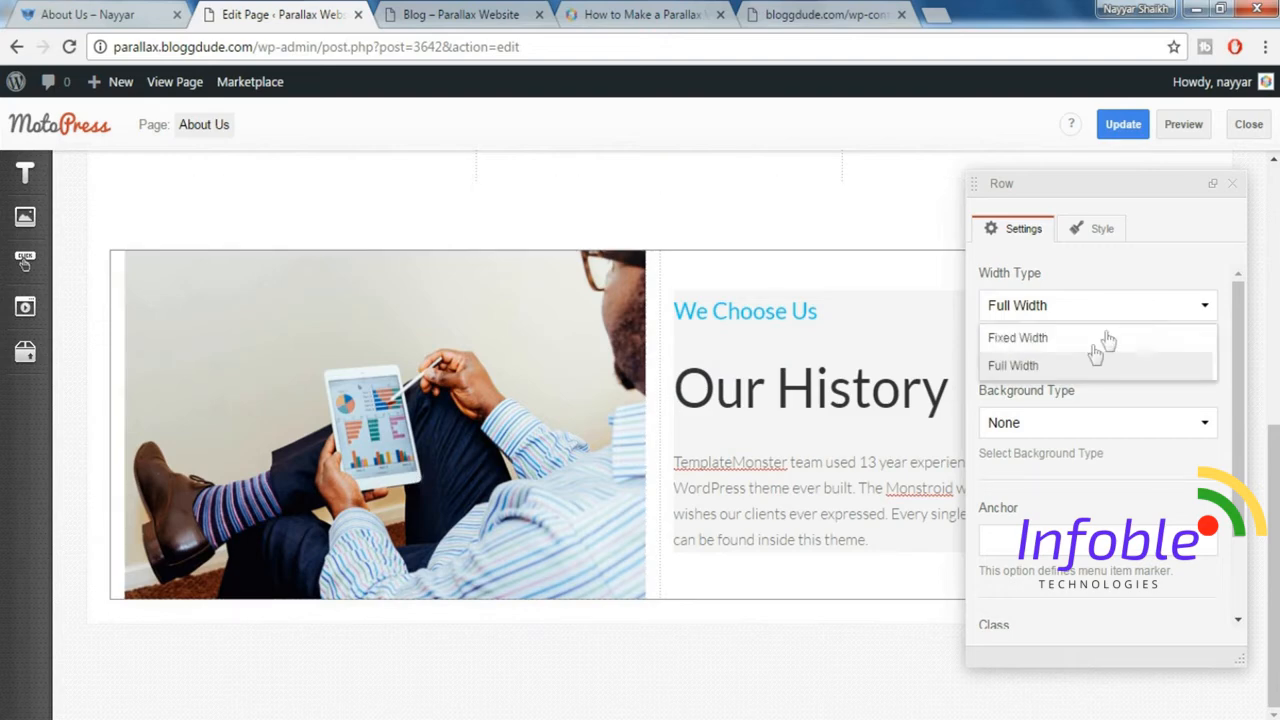
{"action": "left_click", "coordinate": [1093, 340]}
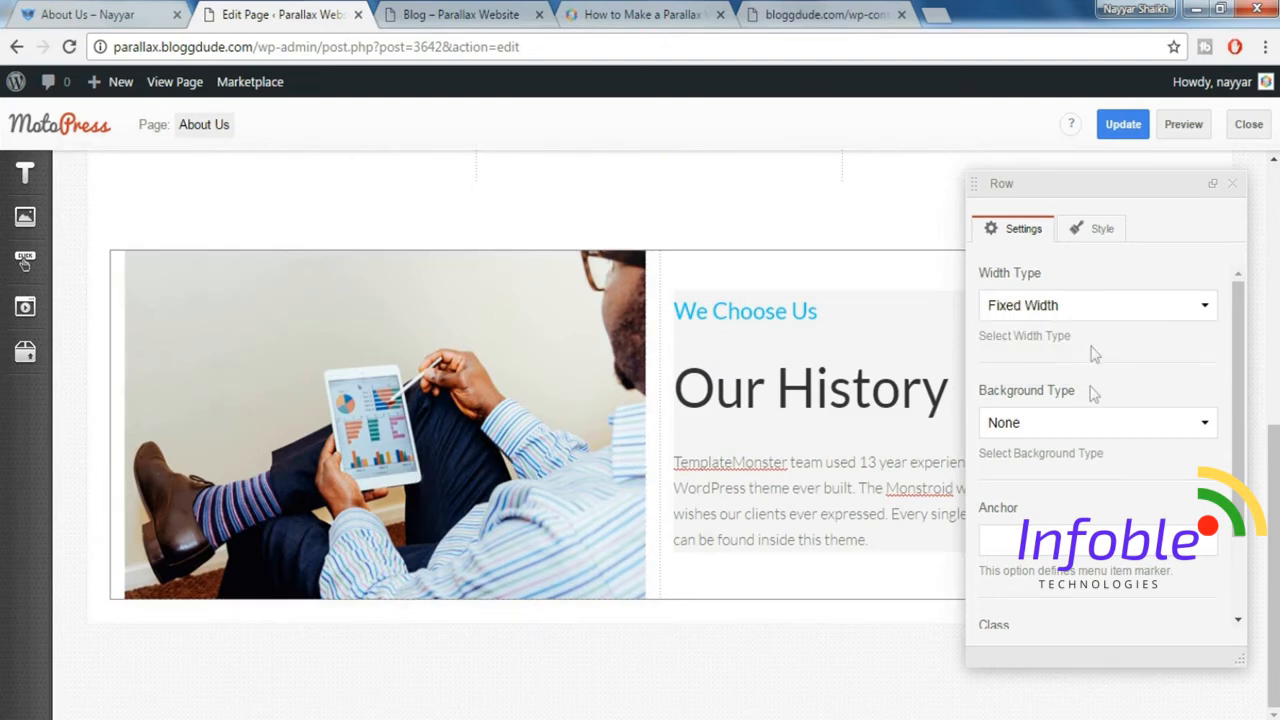
Set the Our History row's background type to Color/Image and its styling preset to Gray.
{"action": "left_click", "coordinate": [1070, 424]}
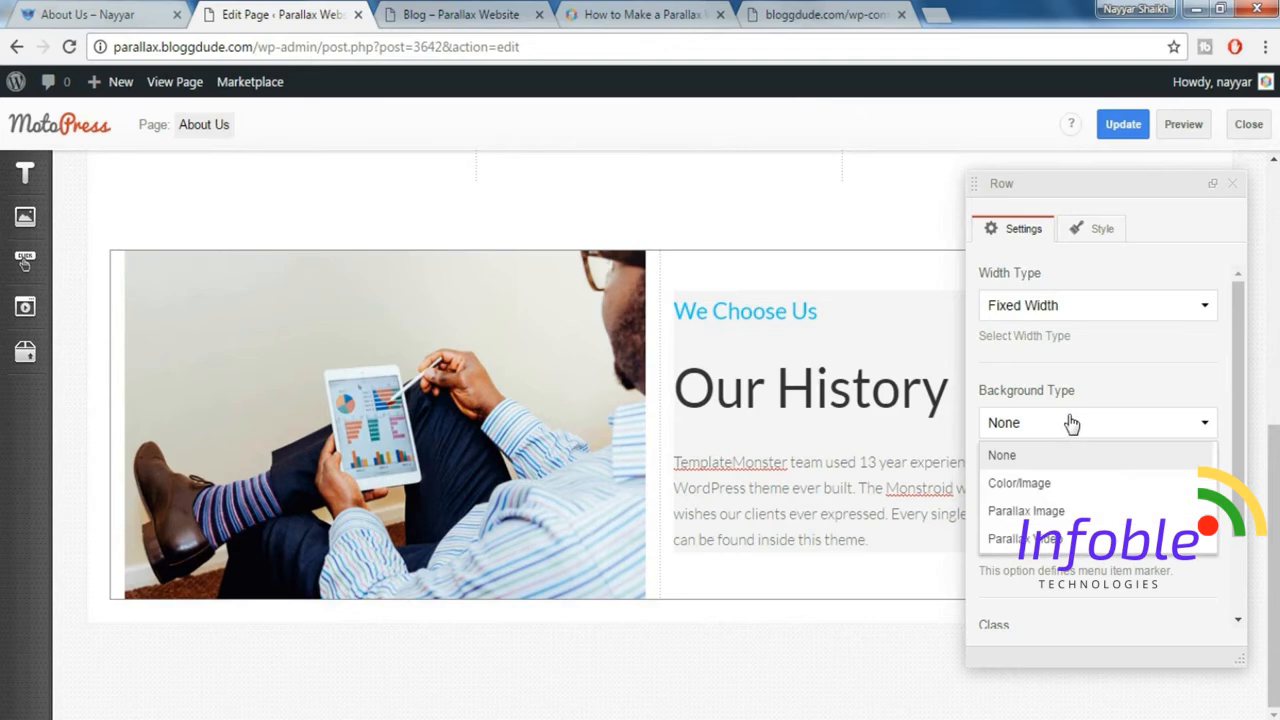
{"action": "left_click", "coordinate": [1063, 494]}
{"action": "scroll", "coordinate": [1169, 463], "scroll_direction": "down", "scroll_amount": 5}
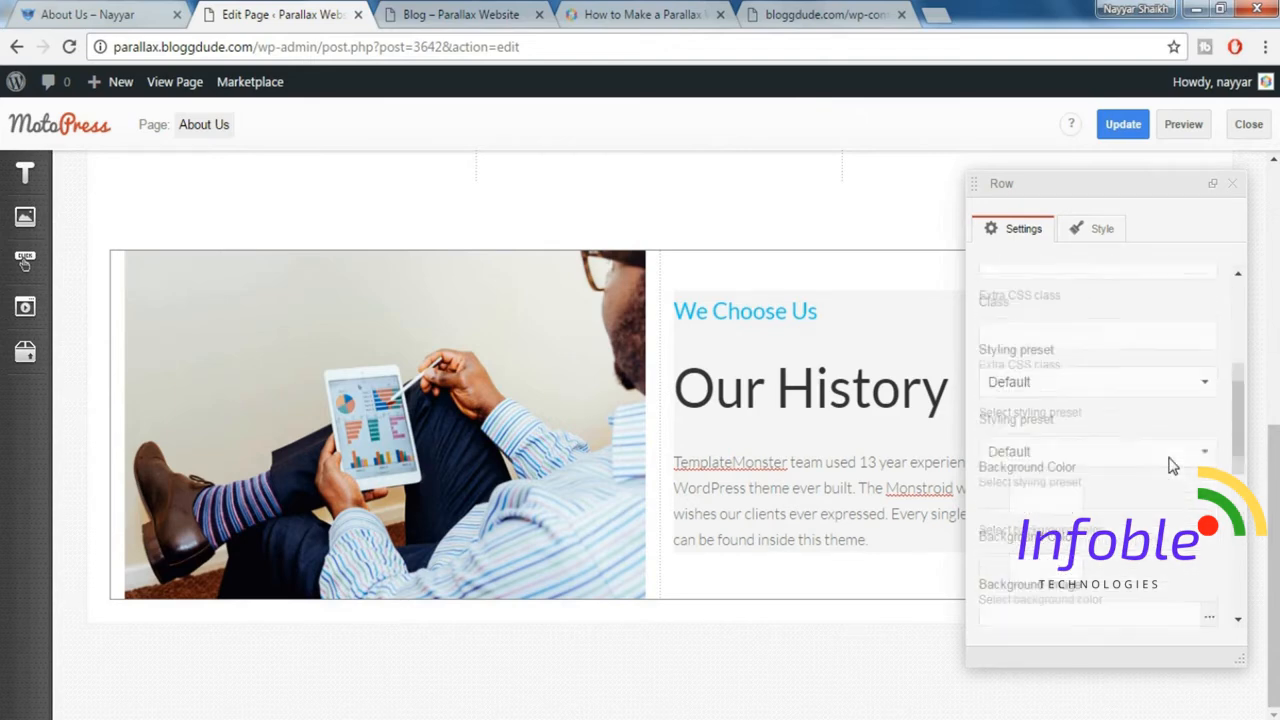
{"action": "left_click", "coordinate": [1066, 377]}
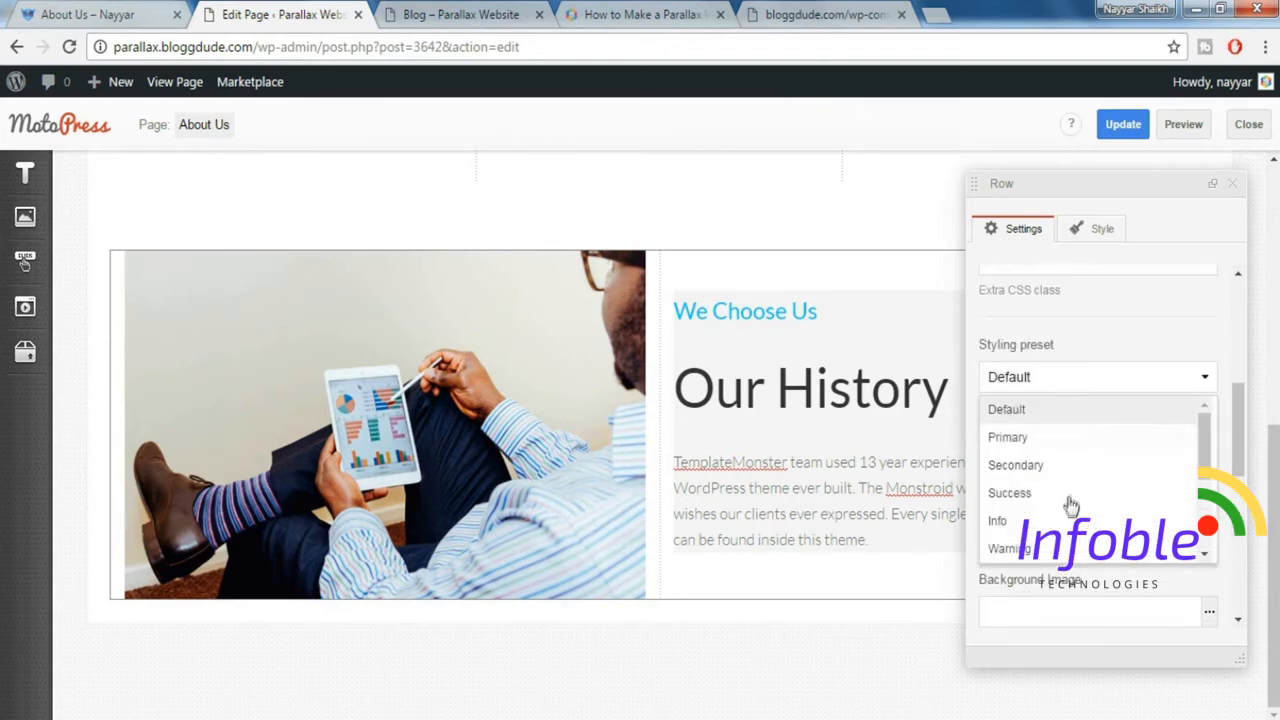
{"action": "scroll", "coordinate": [1071, 506], "scroll_direction": "down", "scroll_amount": 3}
{"action": "left_click", "coordinate": [1040, 440]}
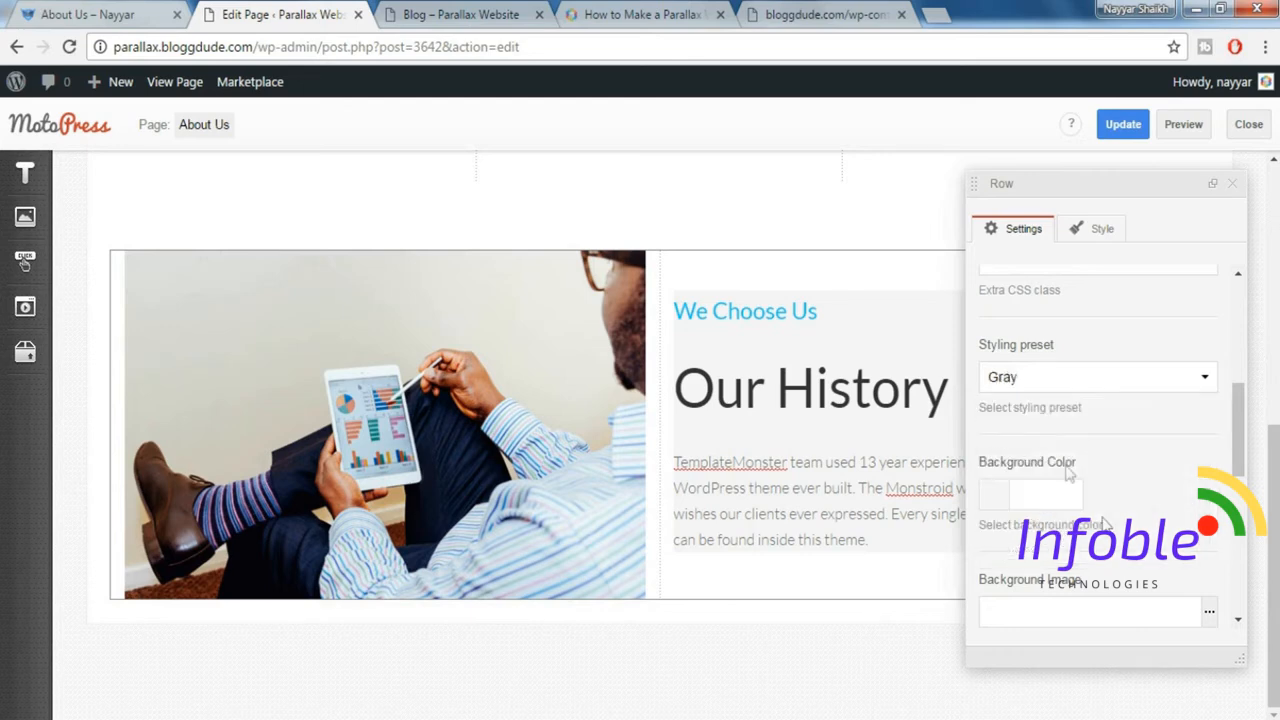
{"action": "scroll", "coordinate": [1155, 487], "scroll_direction": "down", "scroll_amount": 5}
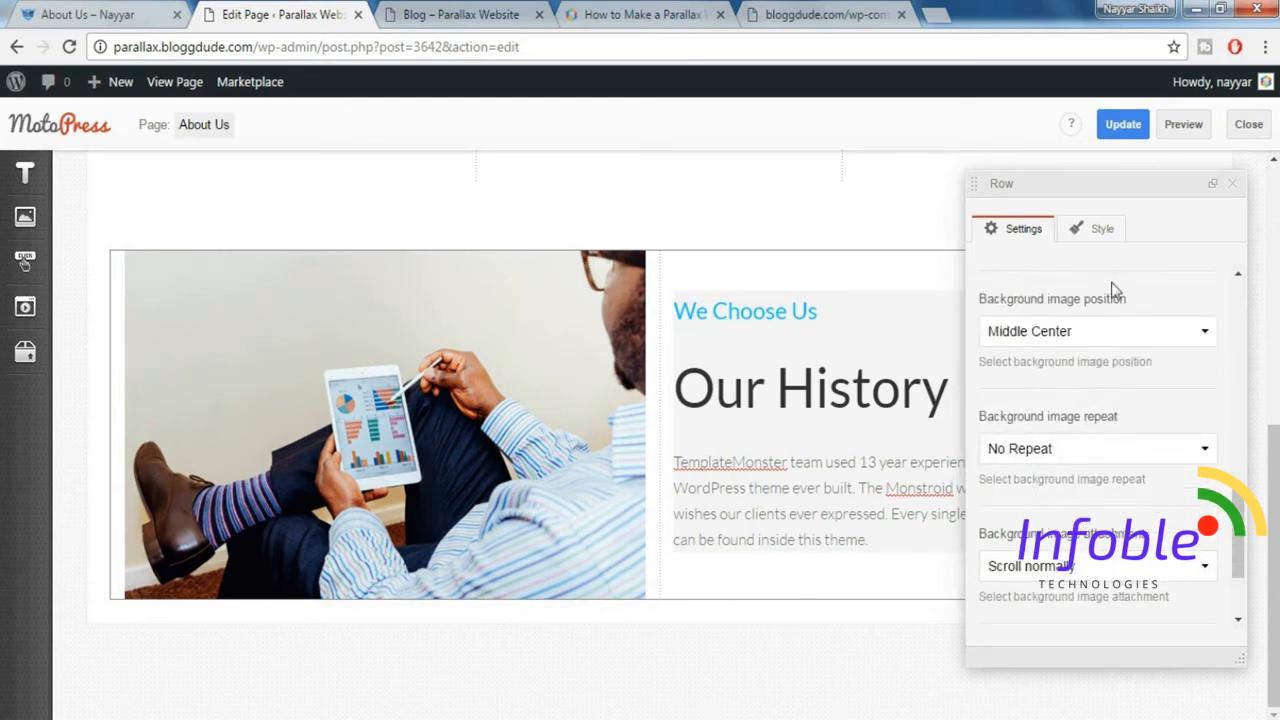
Add the Padding top 80px and Padding bottom 80px styles to the Our History row.
{"action": "left_click", "coordinate": [1100, 236]}
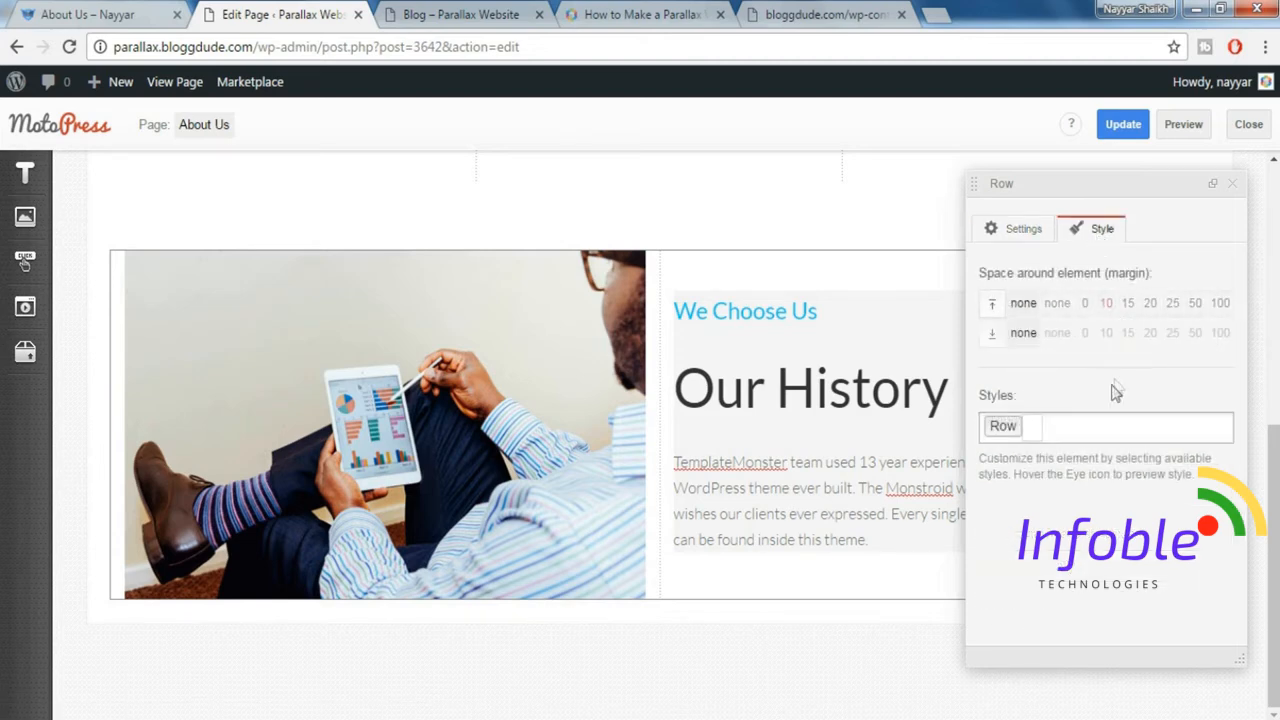
{"action": "left_click", "coordinate": [1110, 428]}
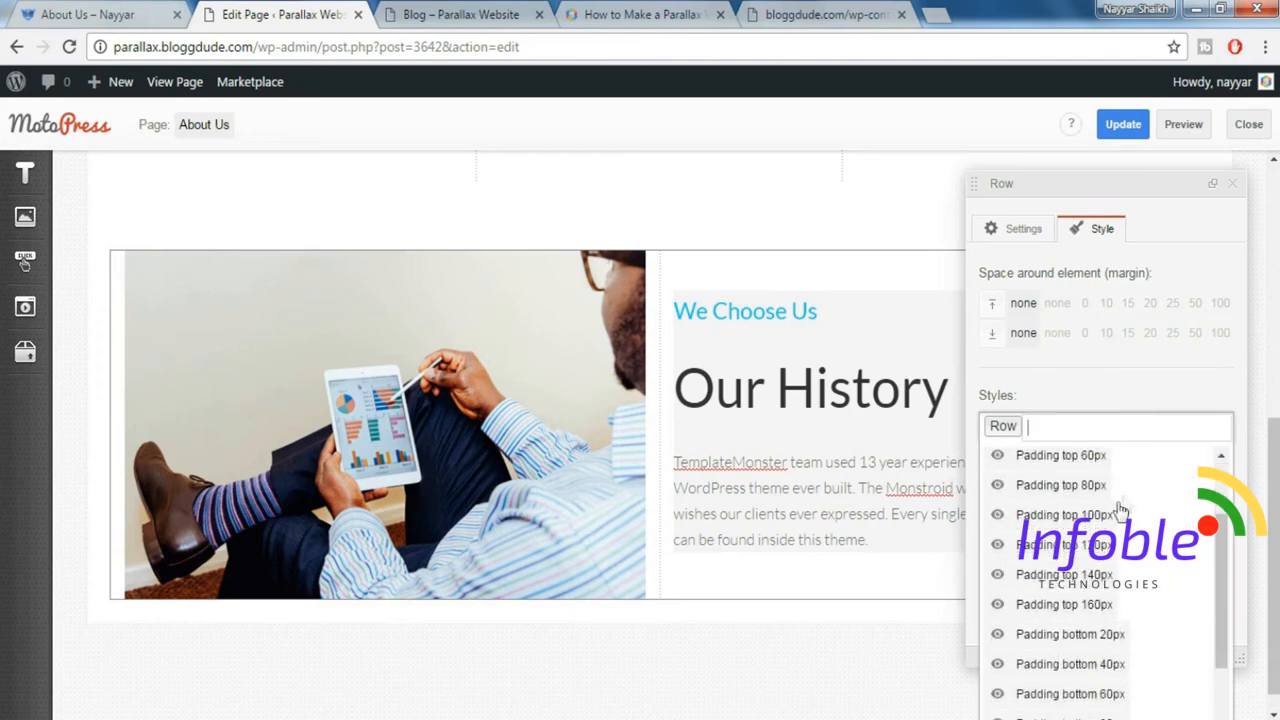
{"action": "left_click", "coordinate": [1110, 489]}
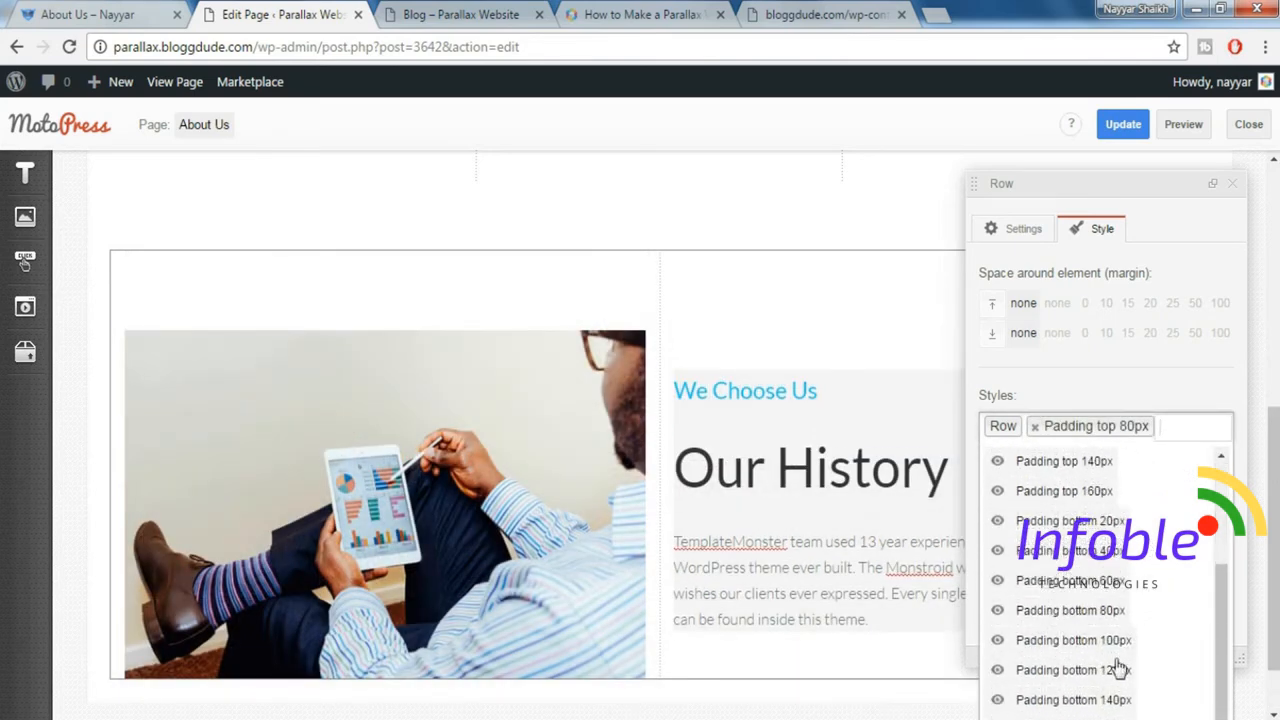
{"action": "left_click", "coordinate": [1108, 612]}
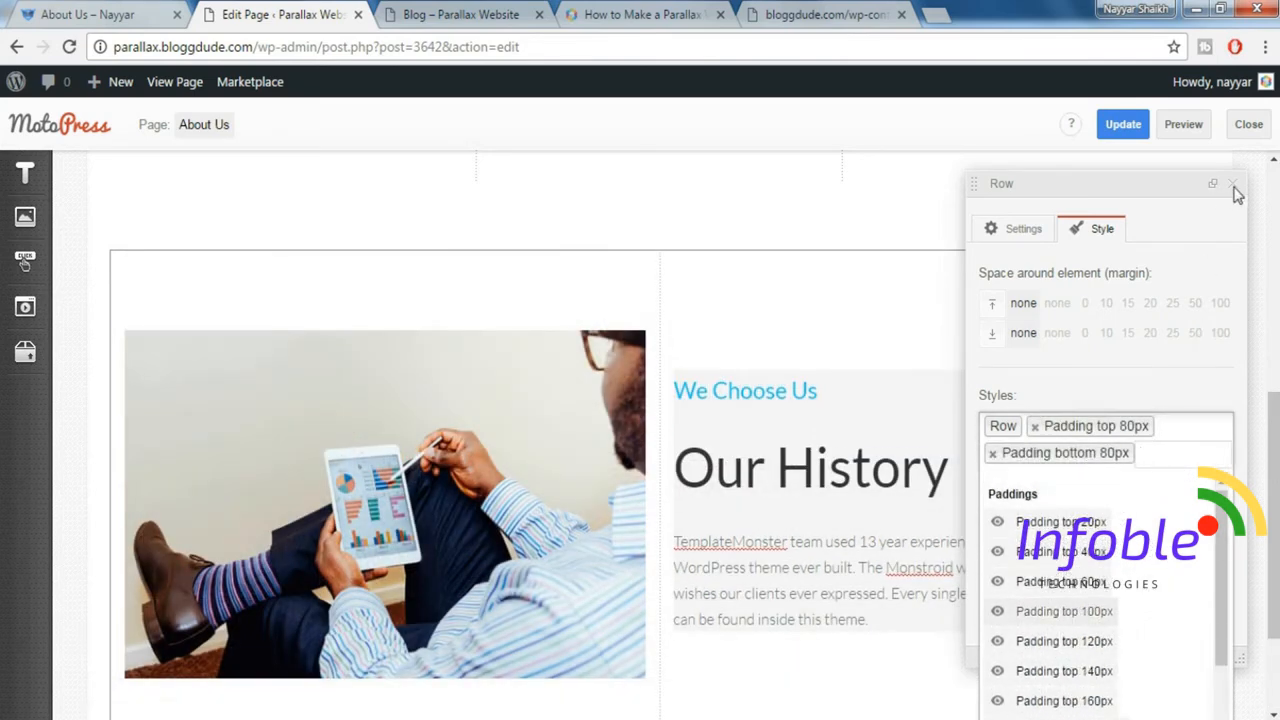
{"action": "left_click", "coordinate": [1235, 189]}
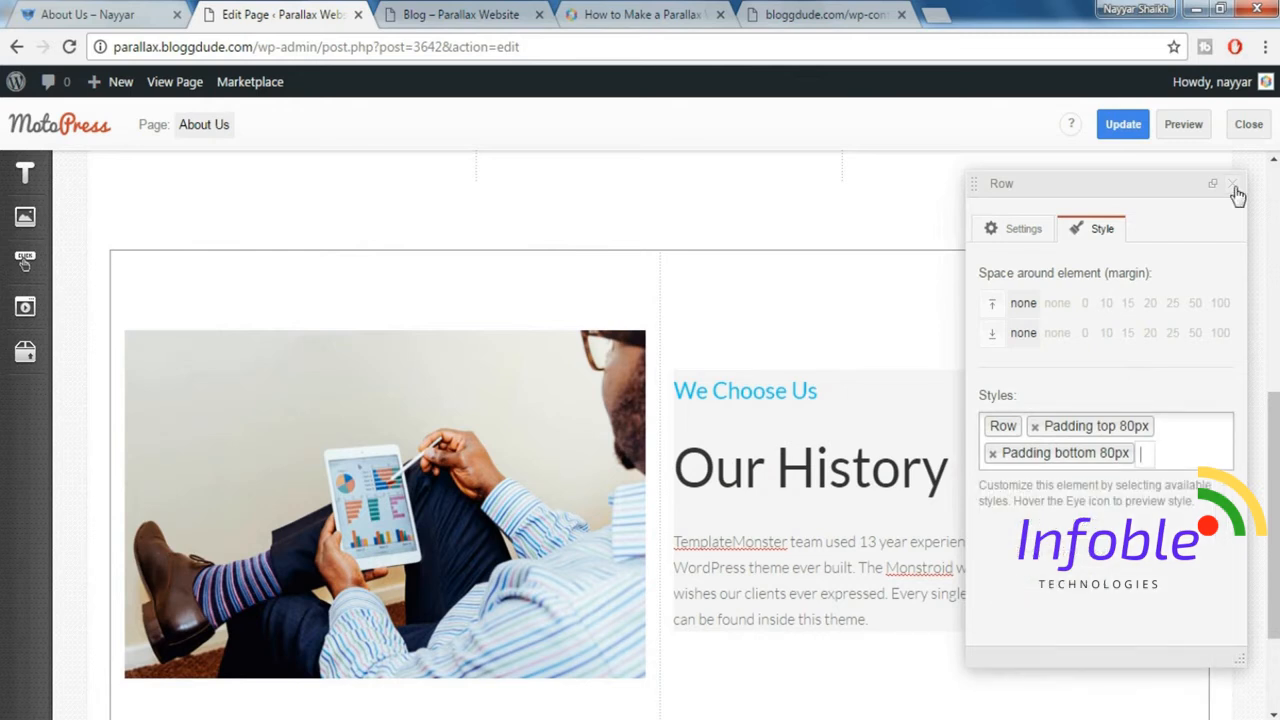
Set Size_xs to 12 for the column holding the image in the Our History row and fill in its Size_sm.
{"action": "left_click", "coordinate": [1236, 191]}
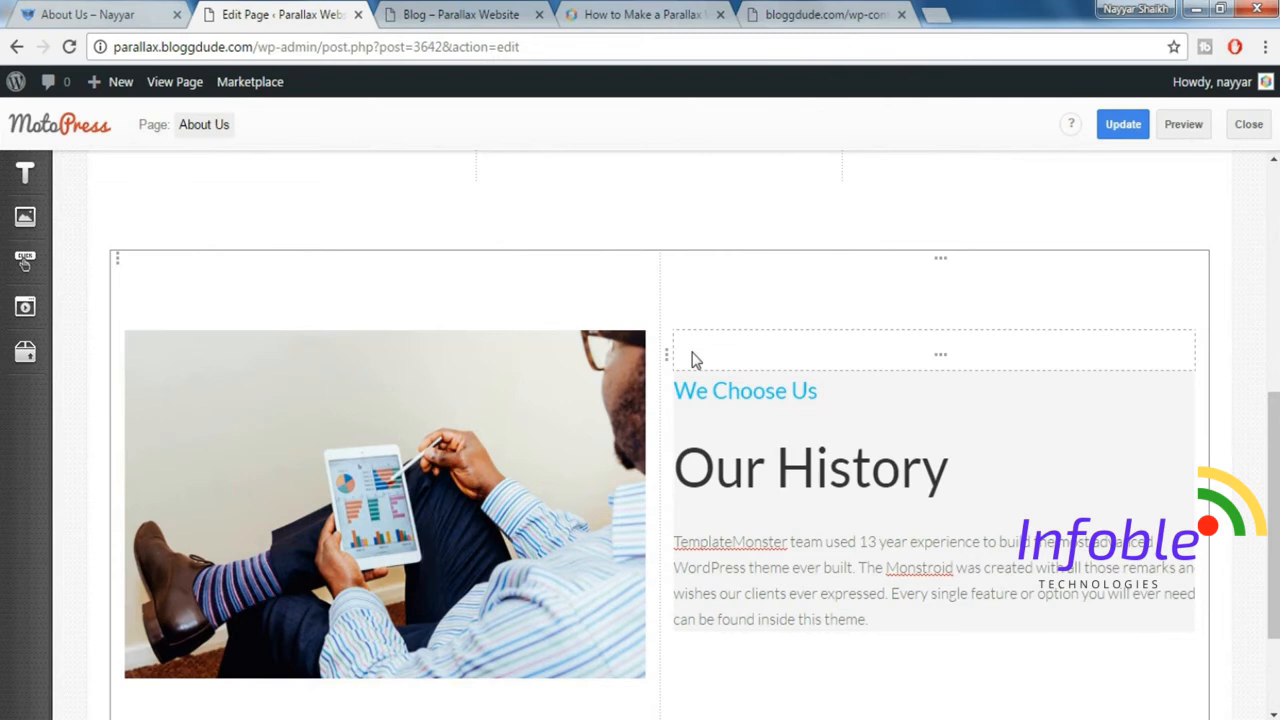
{"action": "left_click", "coordinate": [392, 267]}
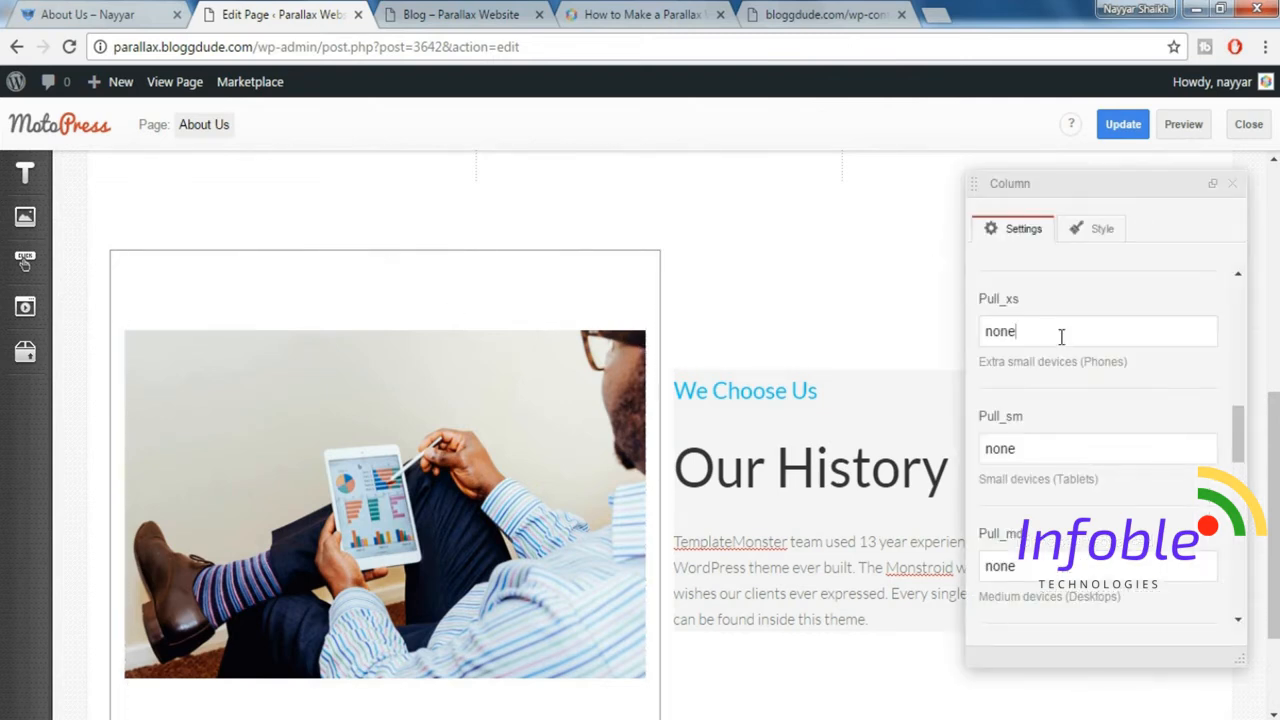
{"action": "left_click_drag", "start_coordinate": [1247, 425], "coordinate": [1234, 286]}
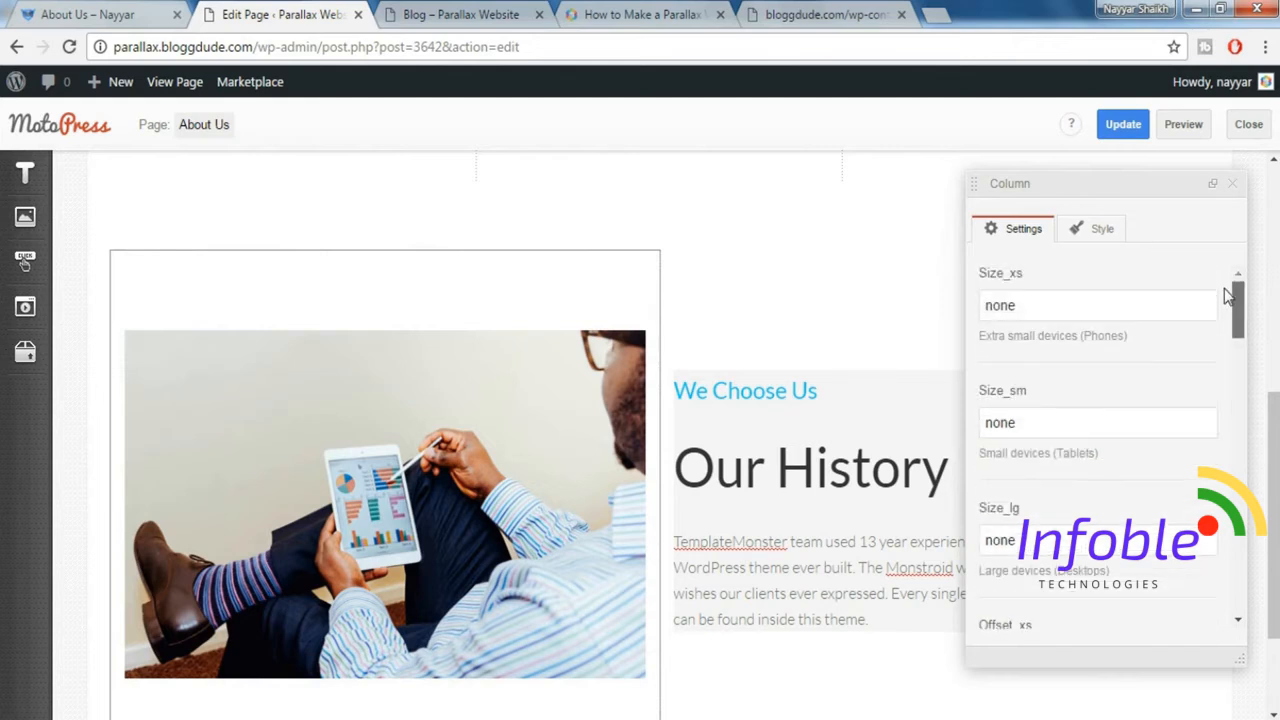
{"action": "double_click", "coordinate": [985, 304]}
{"action": "type", "text": "12"}
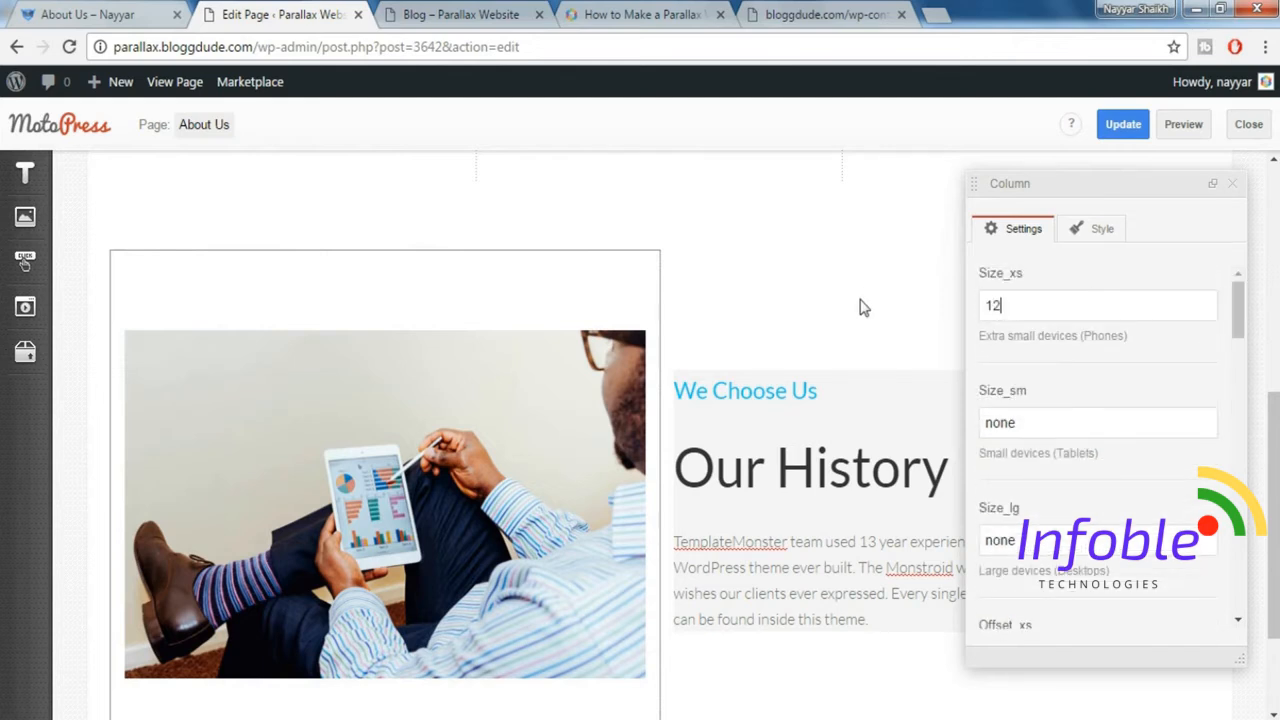
{"action": "key", "text": "Tab"}
{"action": "type", "text": "1"}
{"action": "left_click", "coordinate": [912, 345]}
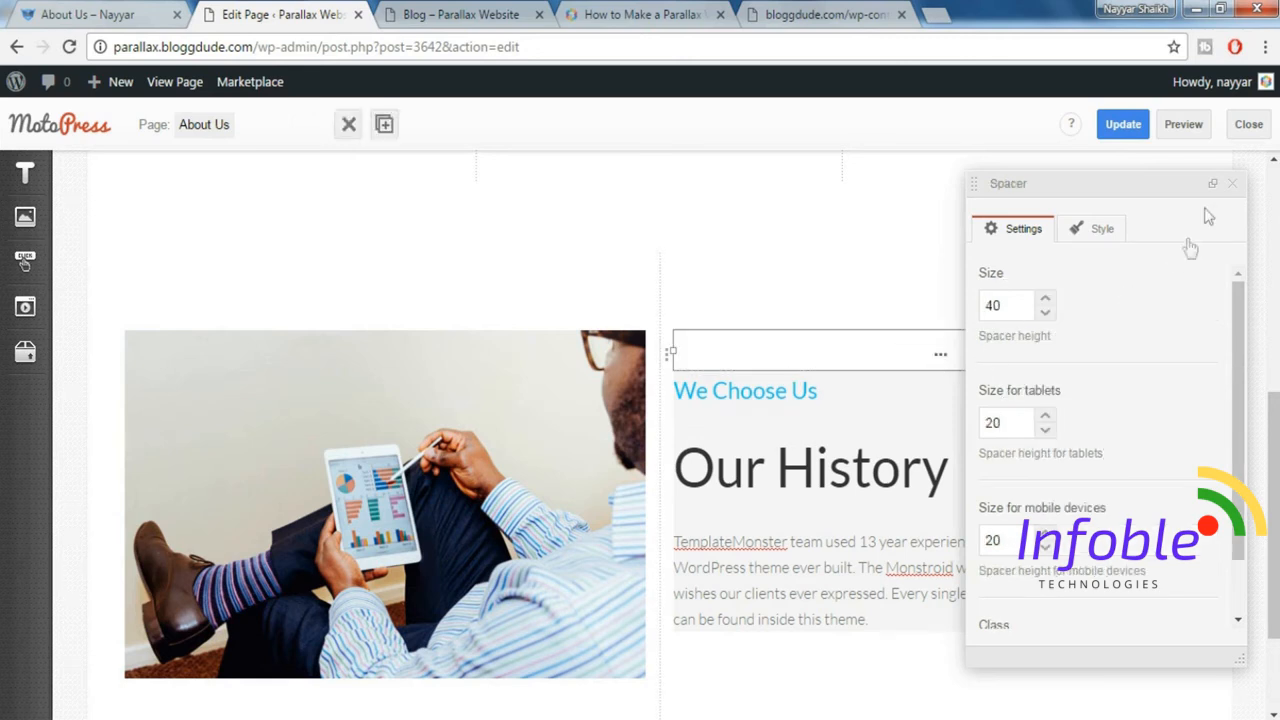
{"action": "left_click", "coordinate": [1231, 184]}
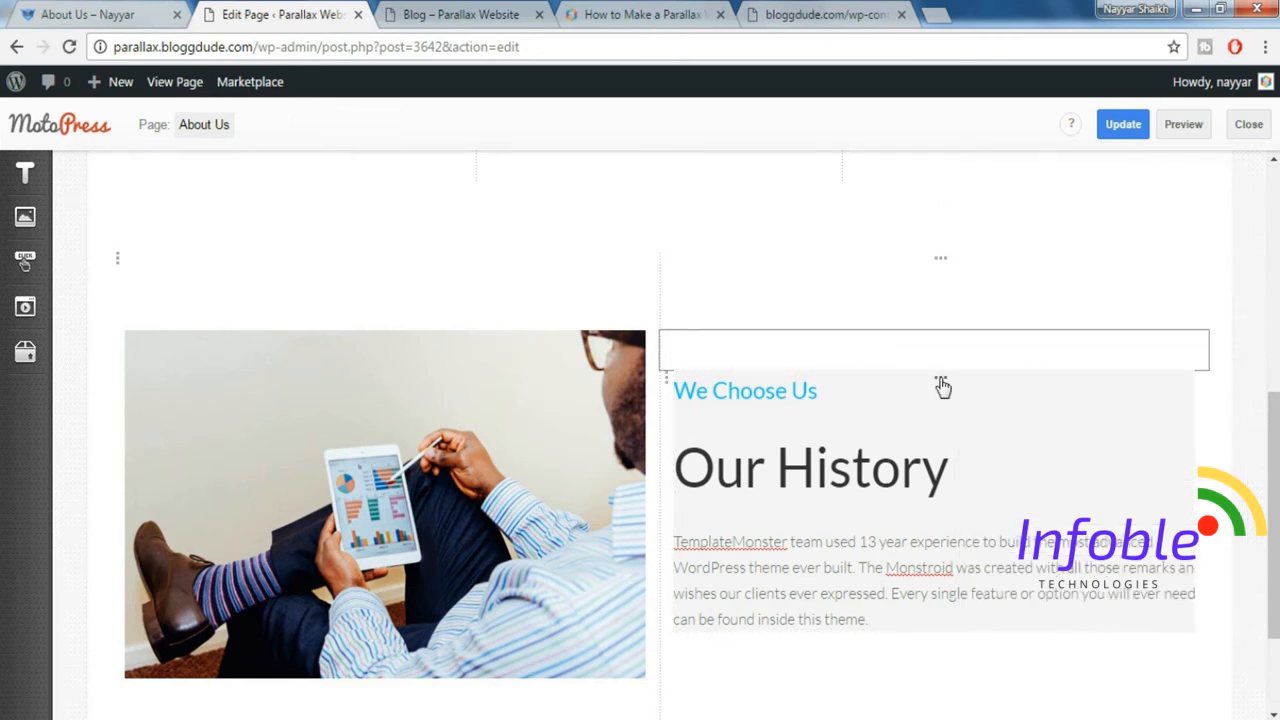
Set both Size_xs and Size_sm to 12 for the column holding the We Choose Us and Our History text.
{"action": "left_click", "coordinate": [942, 387]}
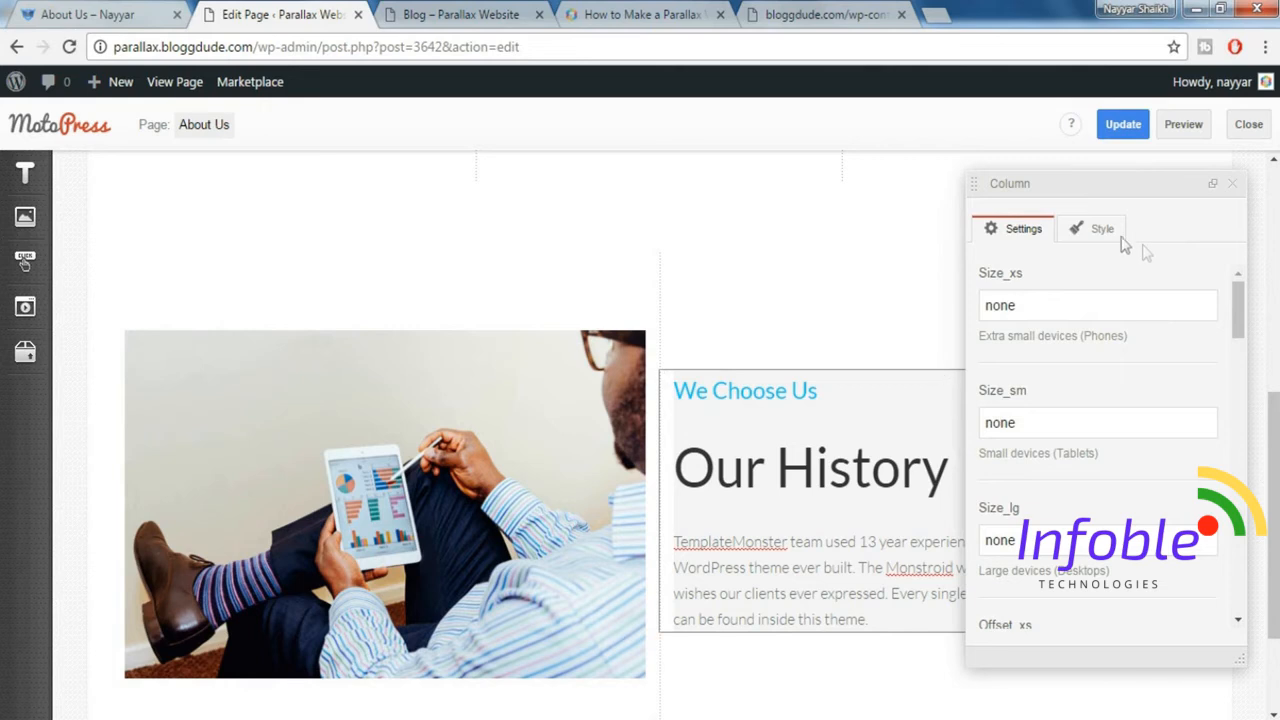
{"action": "left_click_drag", "start_coordinate": [1057, 297], "coordinate": [952, 301]}
{"action": "type", "text": "12"}
{"action": "key", "text": "Tab"}
{"action": "type", "text": "12"}
{"action": "left_click", "coordinate": [1236, 188]}
Update the About Us page and check the demo's section below Our History.
{"action": "scroll", "coordinate": [914, 471], "scroll_direction": "down", "scroll_amount": 3}
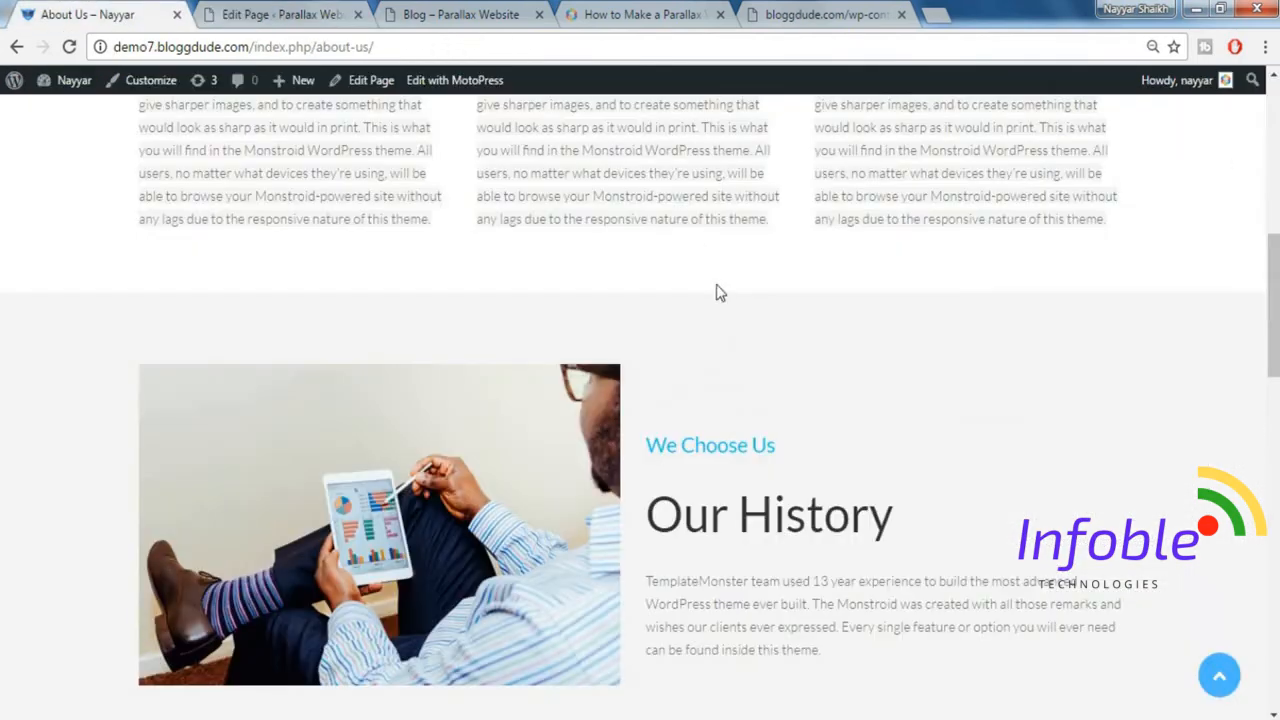
{"action": "scroll", "coordinate": [717, 300], "scroll_direction": "down", "scroll_amount": 5}
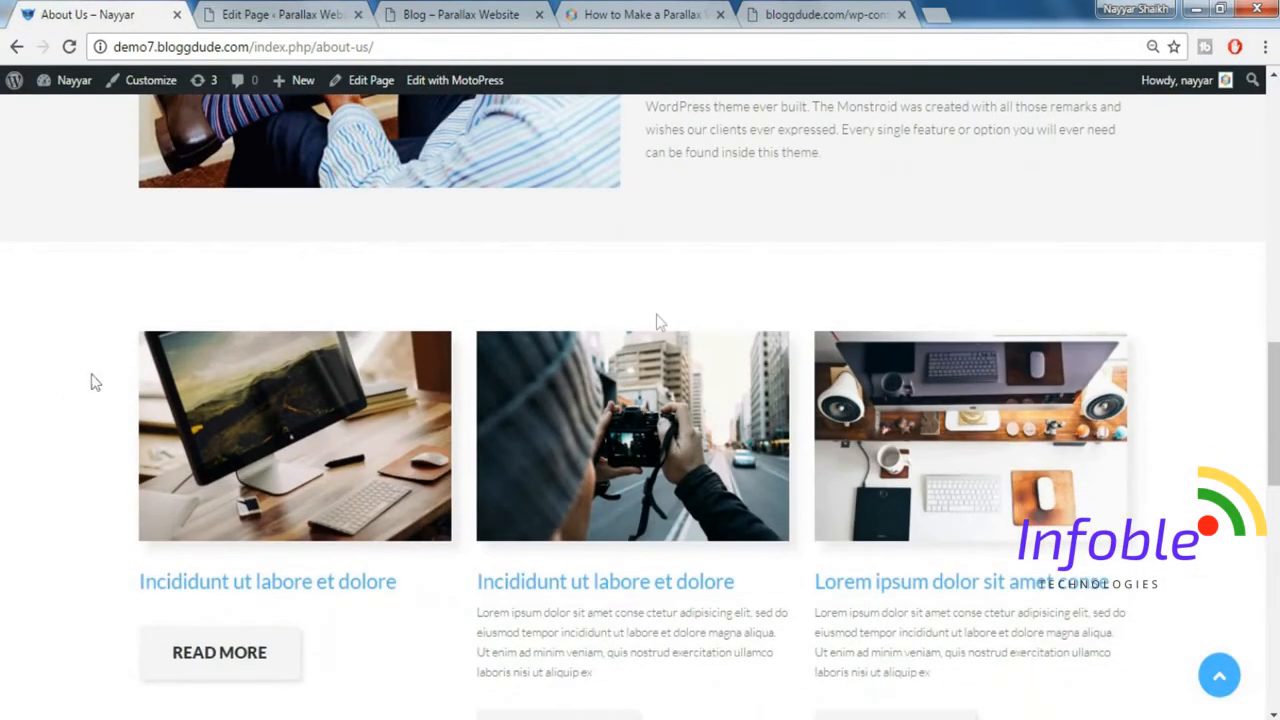
{"action": "left_click", "coordinate": [238, 10]}
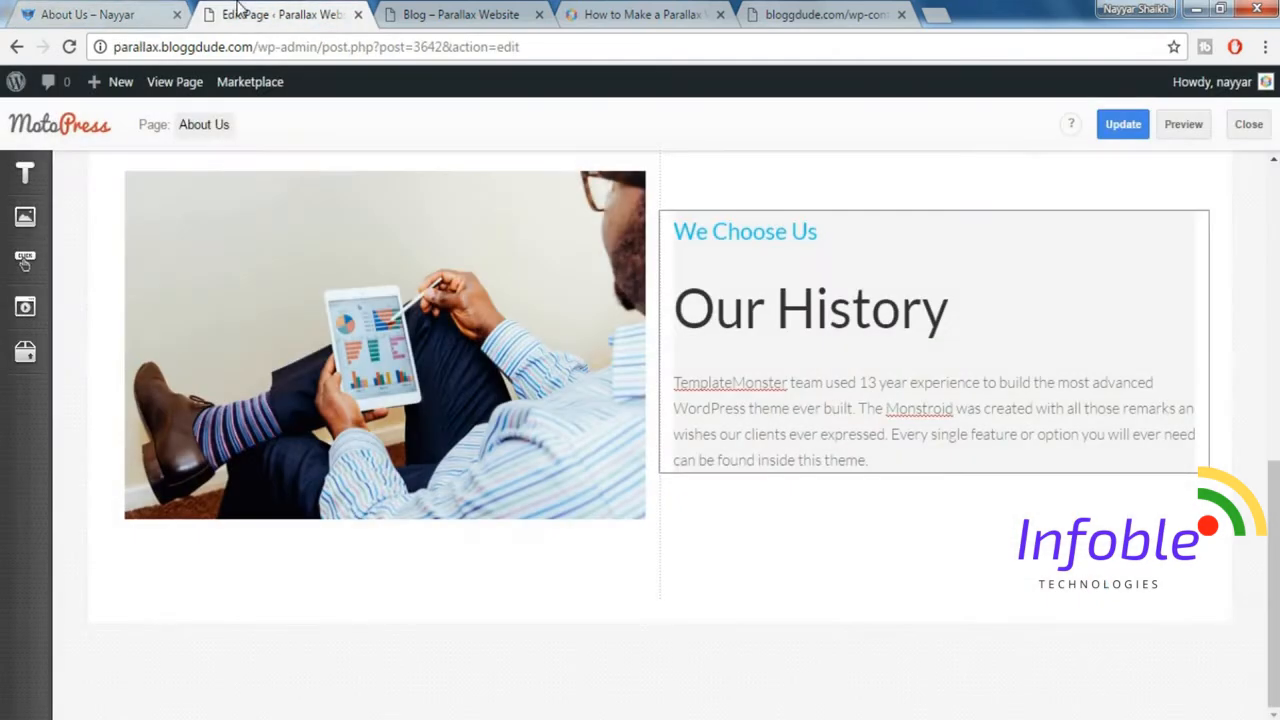
{"action": "left_click", "coordinate": [1124, 126]}
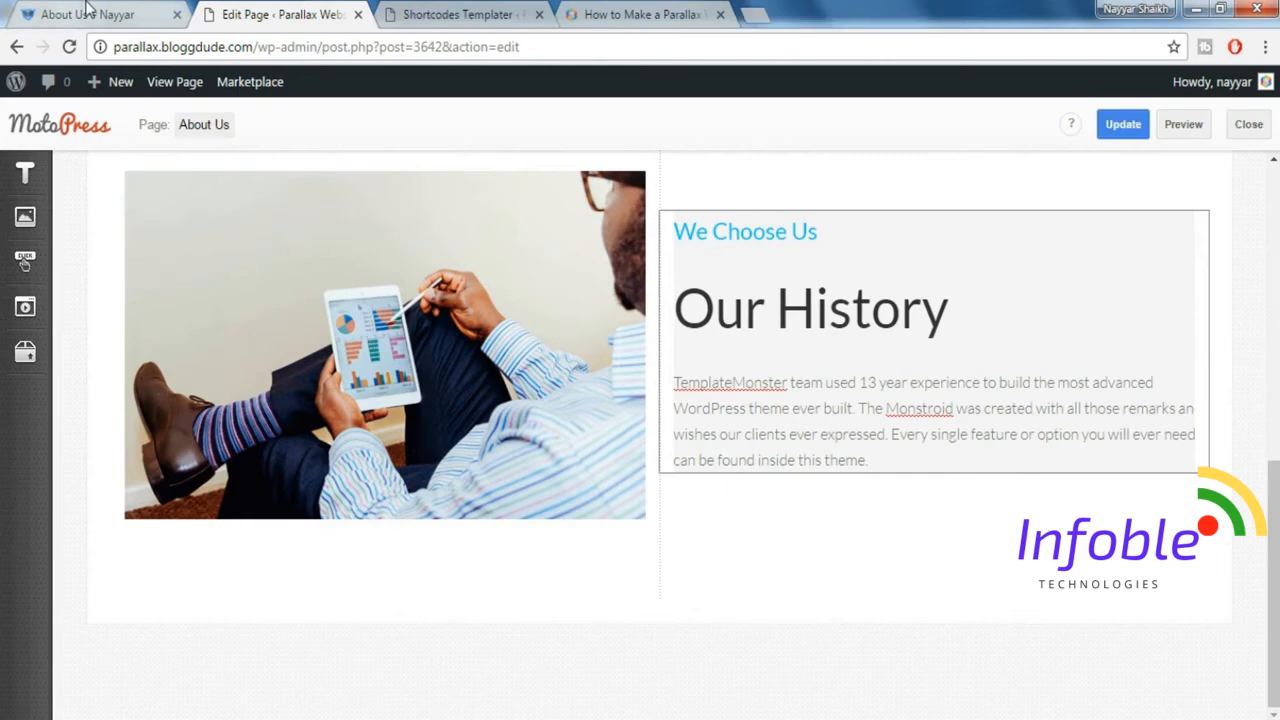
{"action": "left_click", "coordinate": [88, 14]}
{"action": "key", "text": "F5"}
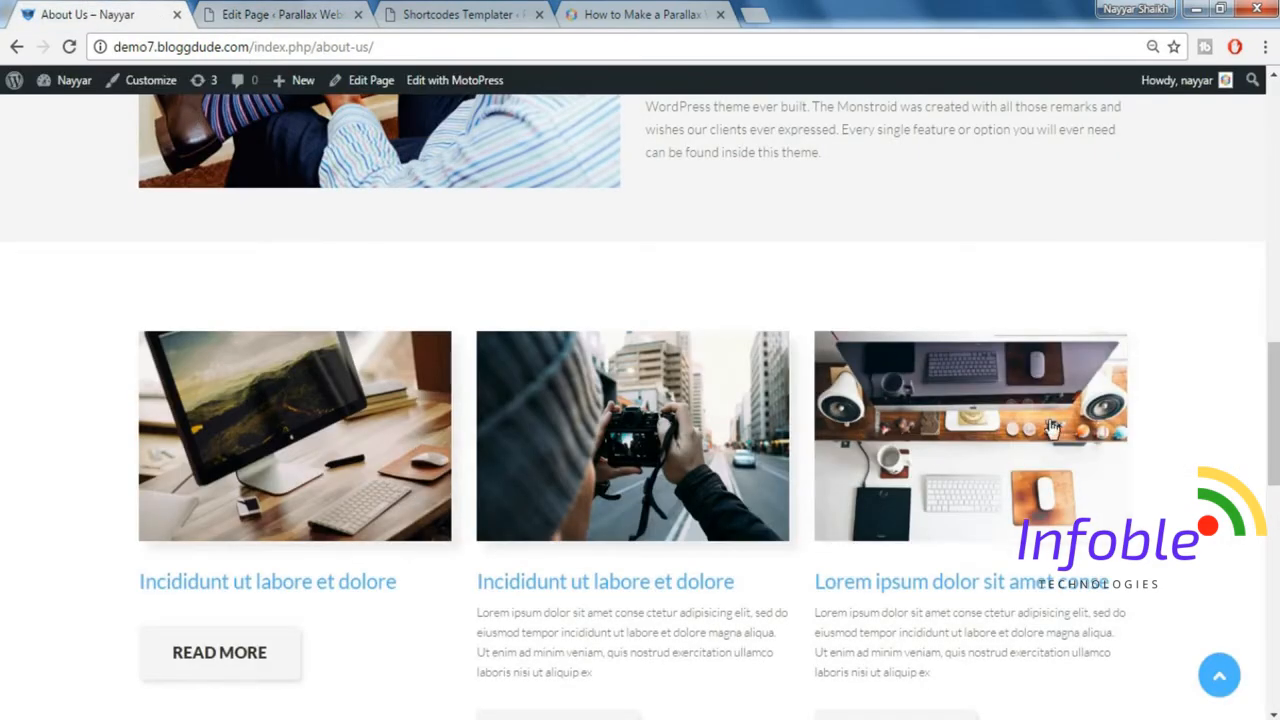
Insert a Posts element below the Our History row and set it to 3 posts per page.
{"action": "left_click", "coordinate": [251, 12]}
{"action": "left_click", "coordinate": [27, 355]}
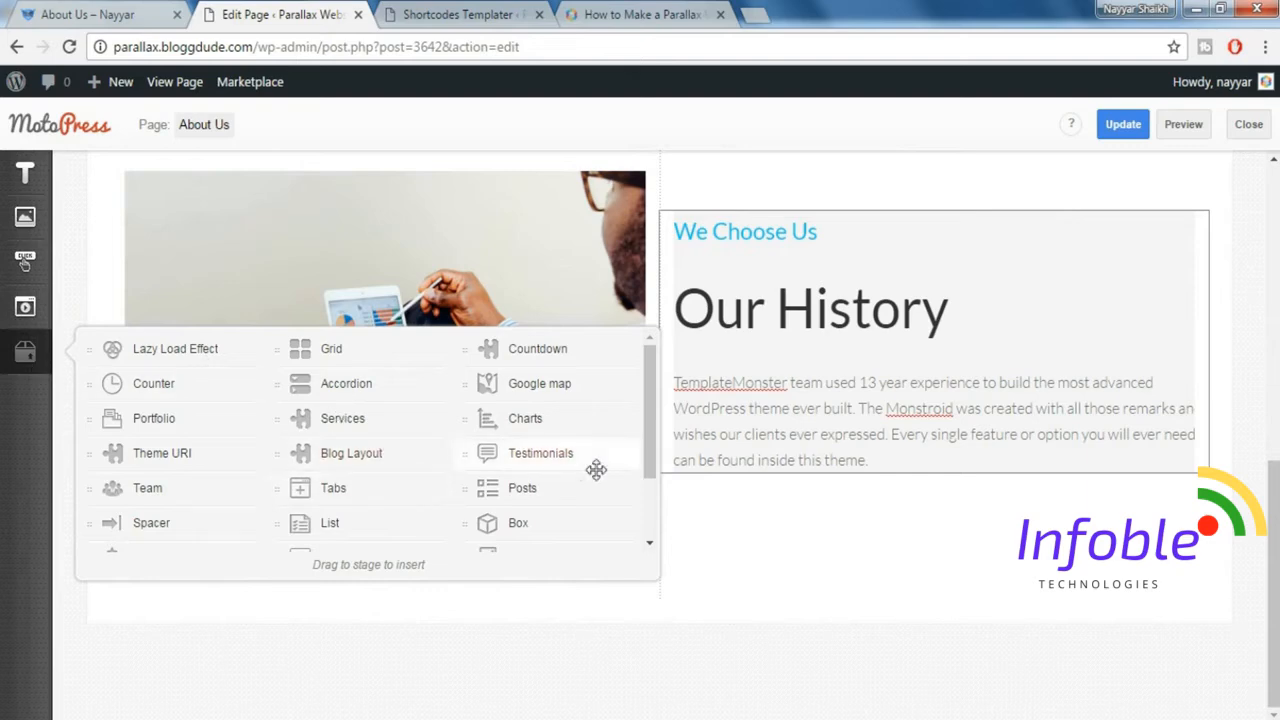
{"action": "left_click_drag", "start_coordinate": [540, 494], "coordinate": [750, 632]}
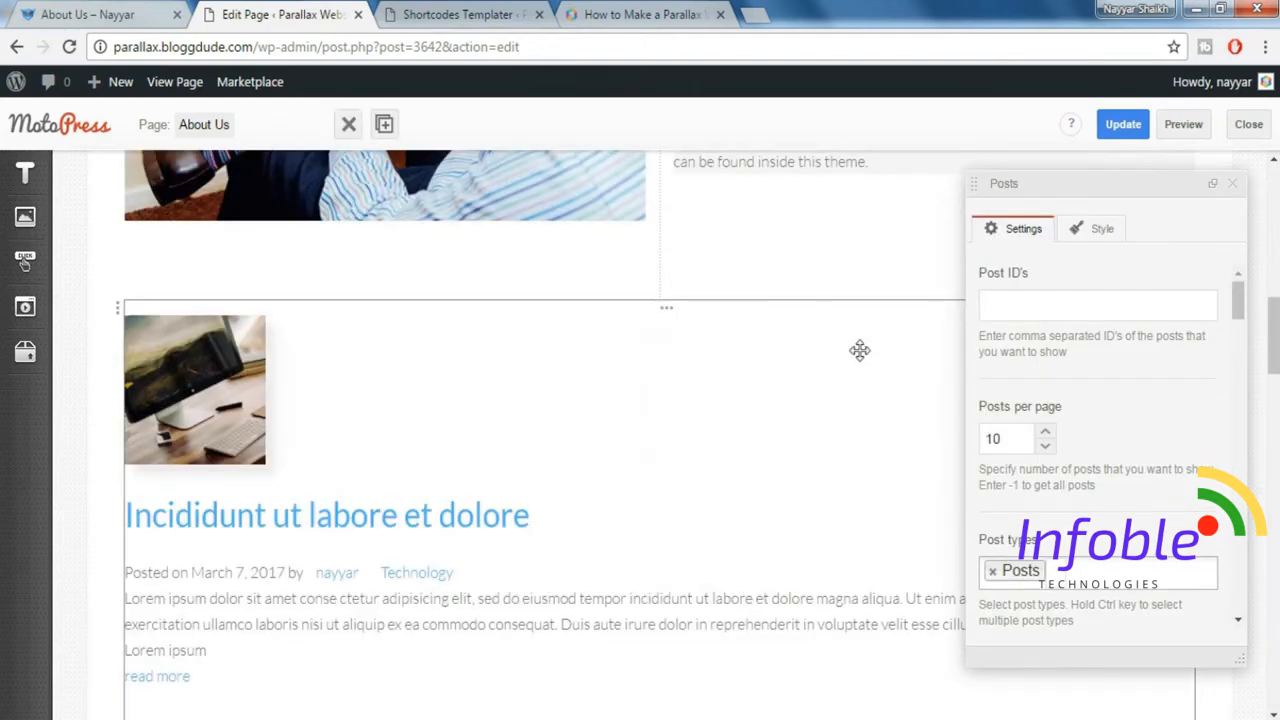
{"action": "left_click_drag", "start_coordinate": [1018, 432], "coordinate": [934, 432]}
Set the featured image size of the Posts element to monstroid-thumb-475x300.
{"action": "scroll", "coordinate": [1174, 486], "scroll_direction": "down", "scroll_amount": 2}
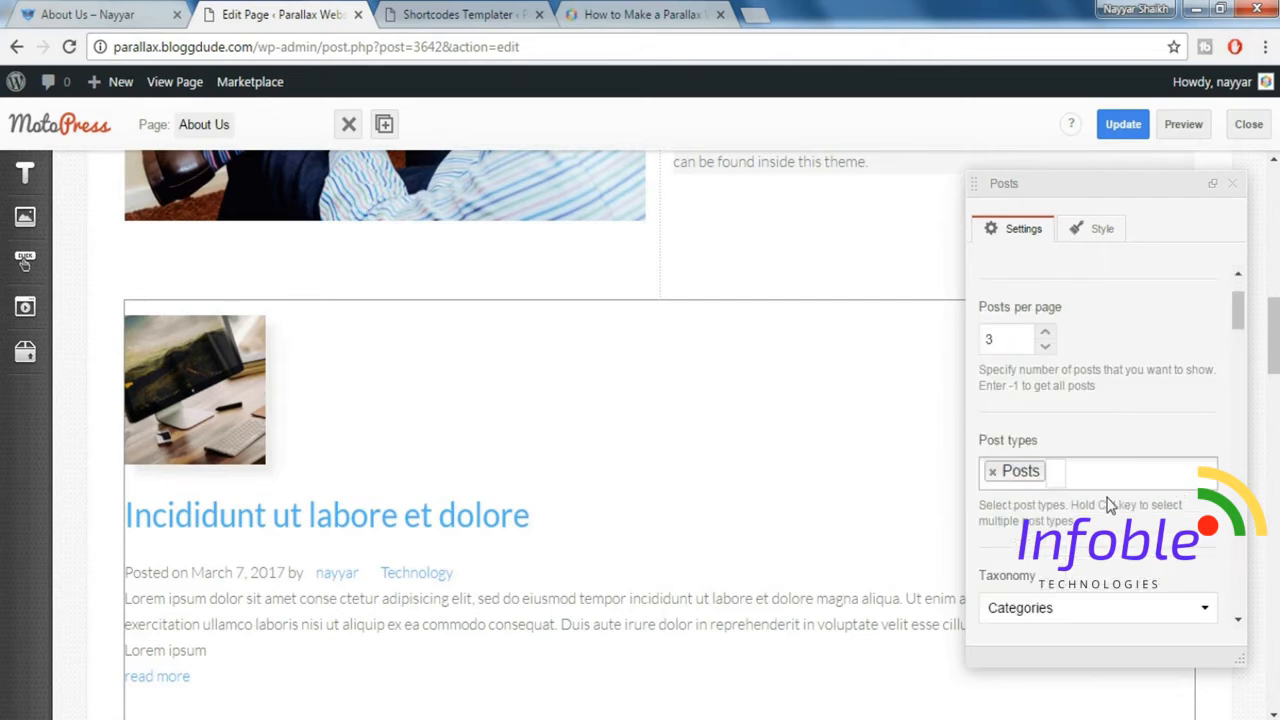
{"action": "scroll", "coordinate": [1108, 505], "scroll_direction": "down", "scroll_amount": 1}
{"action": "scroll", "coordinate": [1108, 505], "scroll_direction": "down", "scroll_amount": 1}
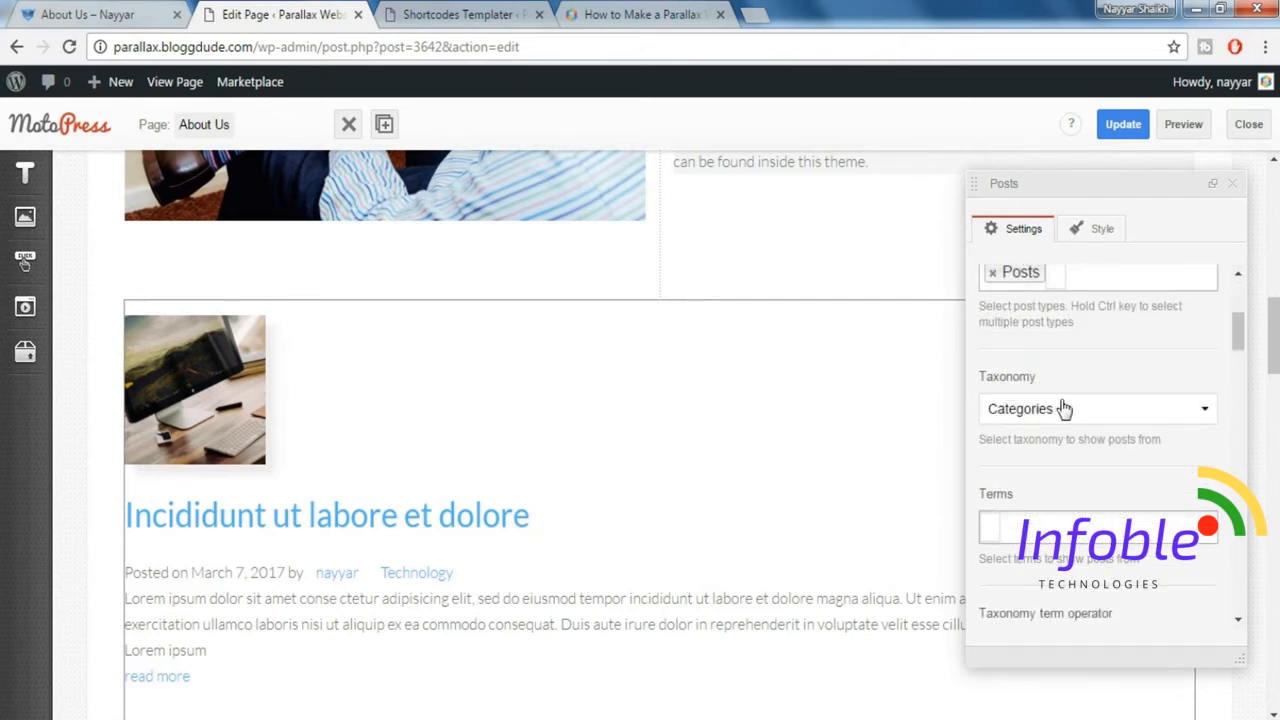
{"action": "scroll", "coordinate": [1093, 431], "scroll_direction": "down", "scroll_amount": 2}
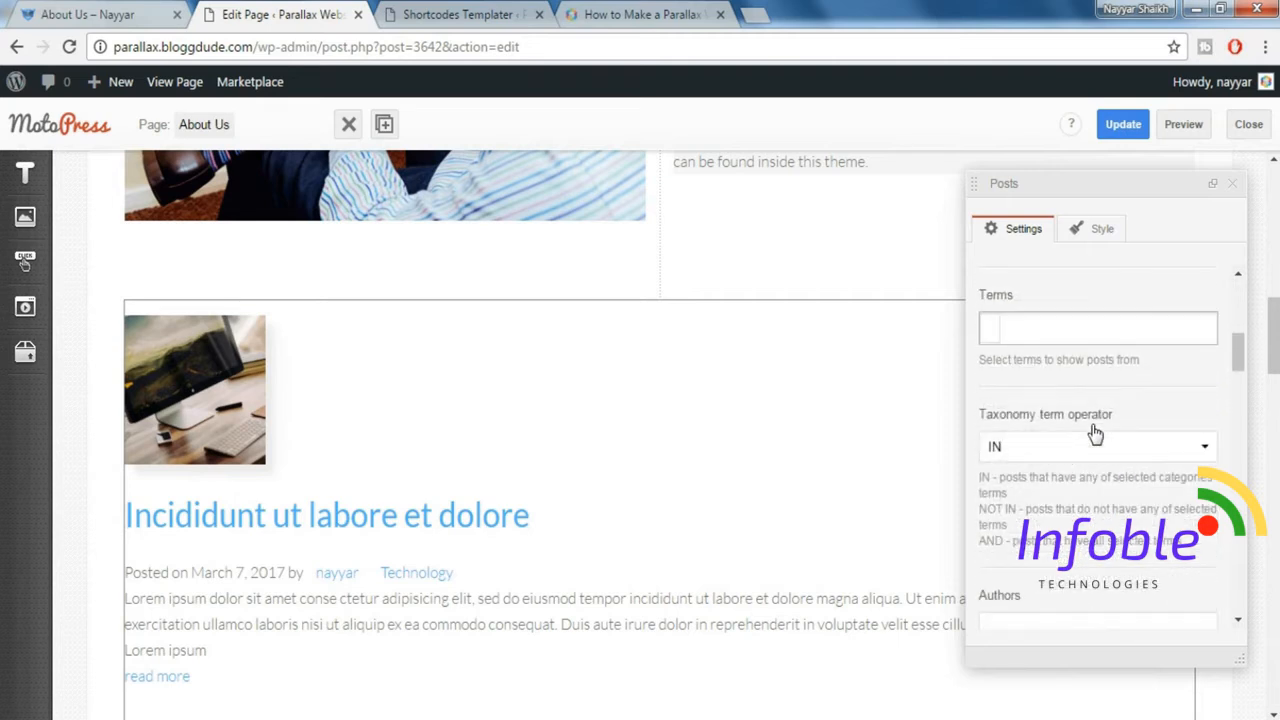
{"action": "scroll", "coordinate": [1095, 432], "scroll_direction": "down", "scroll_amount": 1}
{"action": "scroll", "coordinate": [1095, 432], "scroll_direction": "down", "scroll_amount": 5}
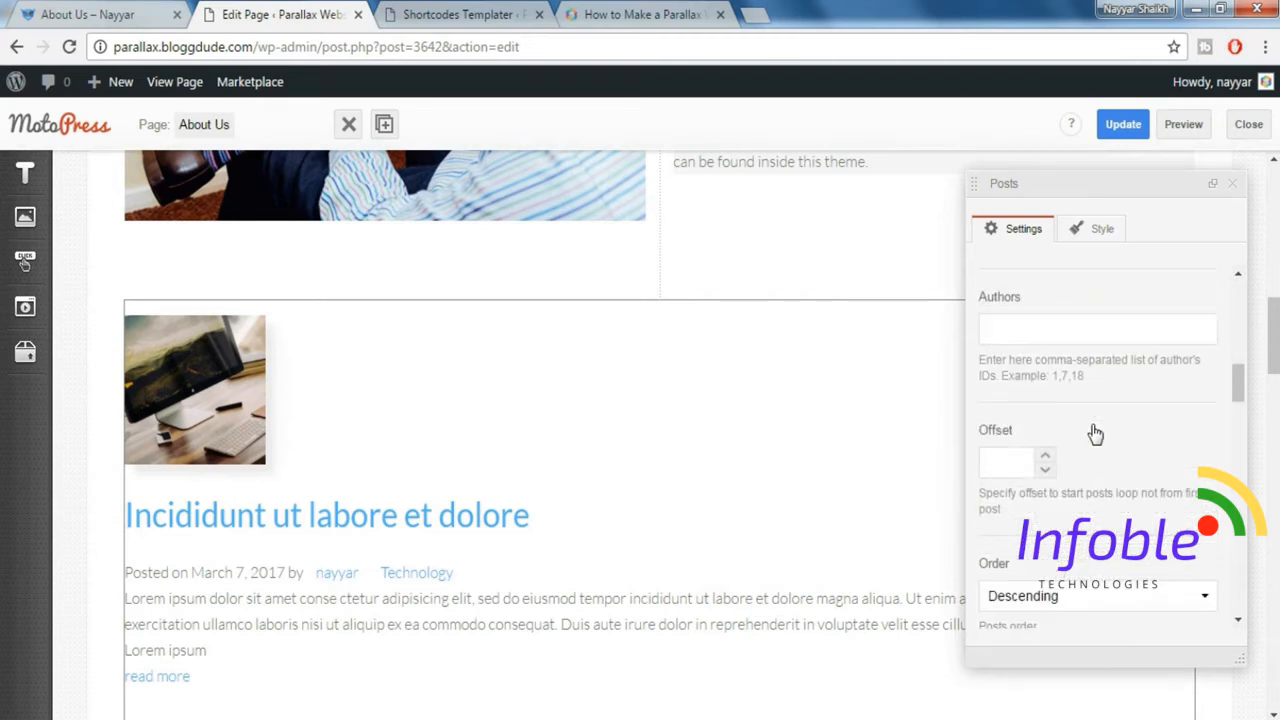
{"action": "scroll", "coordinate": [1095, 432], "scroll_direction": "down", "scroll_amount": 6}
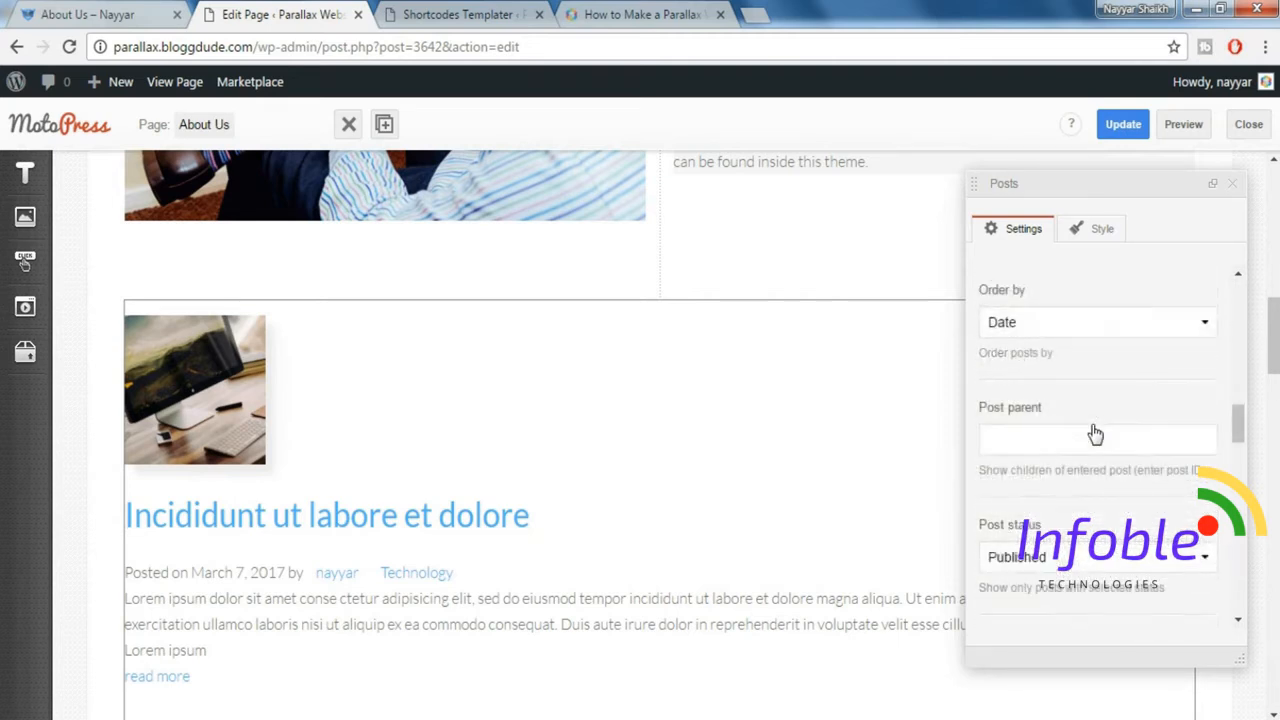
{"action": "scroll", "coordinate": [1095, 432], "scroll_direction": "down", "scroll_amount": 2}
{"action": "left_click", "coordinate": [1095, 432]}
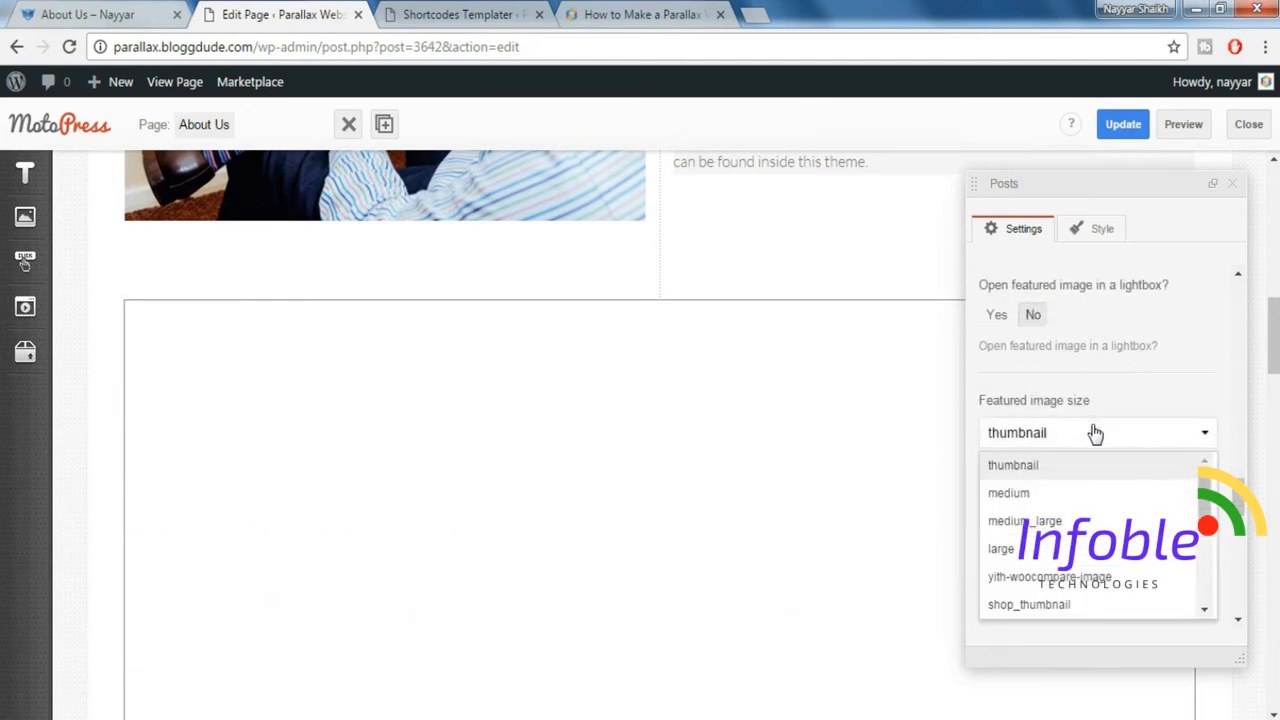
{"action": "scroll", "coordinate": [1135, 535], "scroll_direction": "down", "scroll_amount": 3}
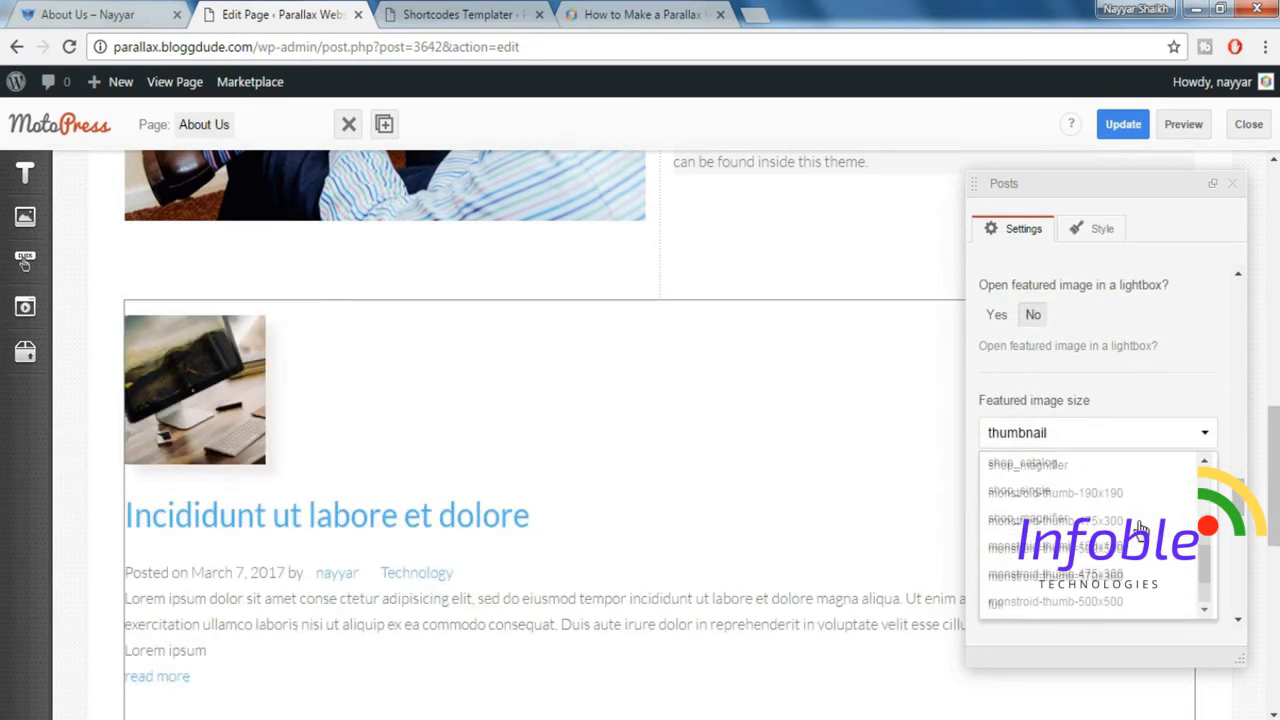
{"action": "left_click", "coordinate": [1130, 521]}
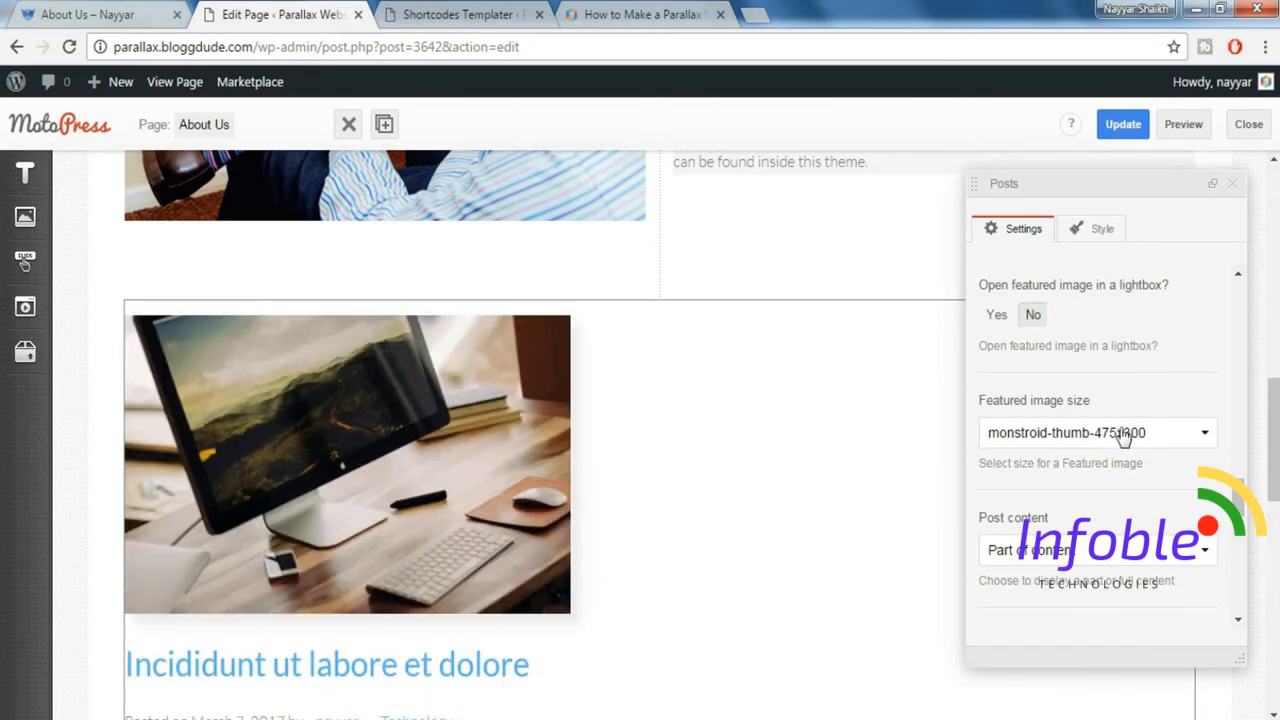
Set the Posts element's column classes to 12 for xs and sm and 4 for md and lg.
{"action": "scroll", "coordinate": [1124, 436], "scroll_direction": "down", "scroll_amount": 5}
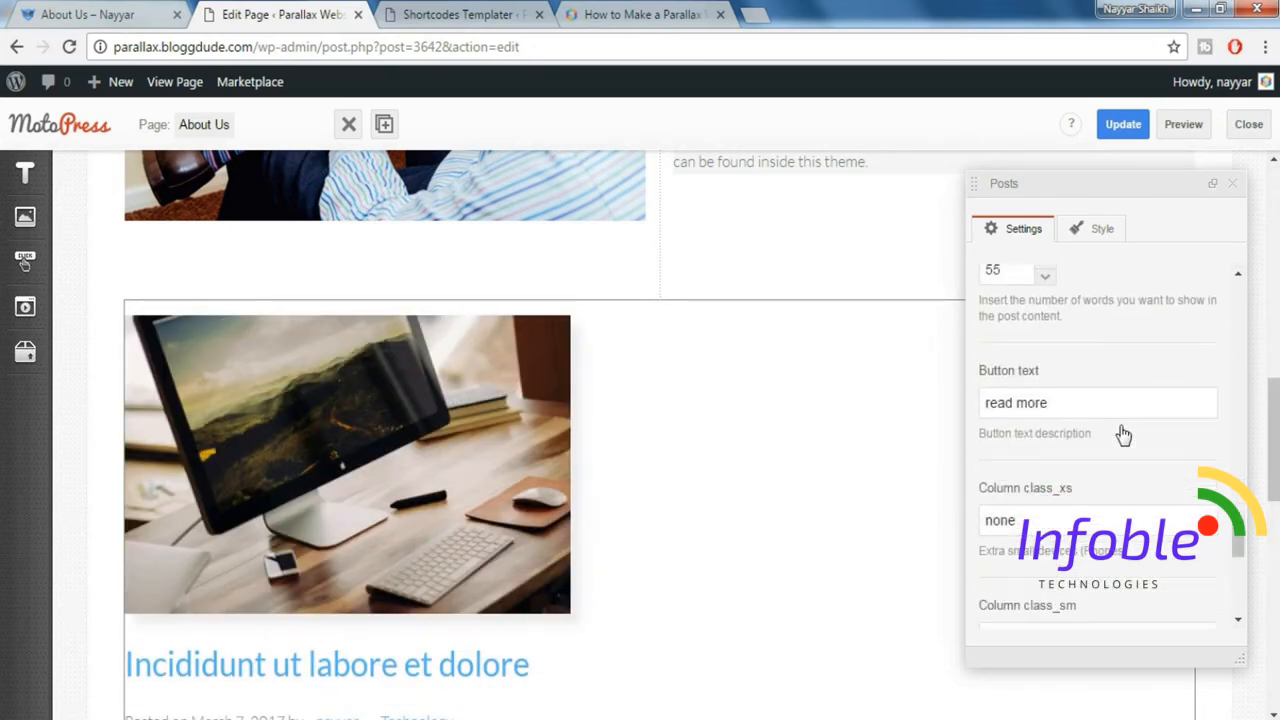
{"action": "scroll", "coordinate": [1124, 428], "scroll_direction": "down", "scroll_amount": 1}
{"action": "left_click_drag", "start_coordinate": [1086, 423], "coordinate": [949, 424]}
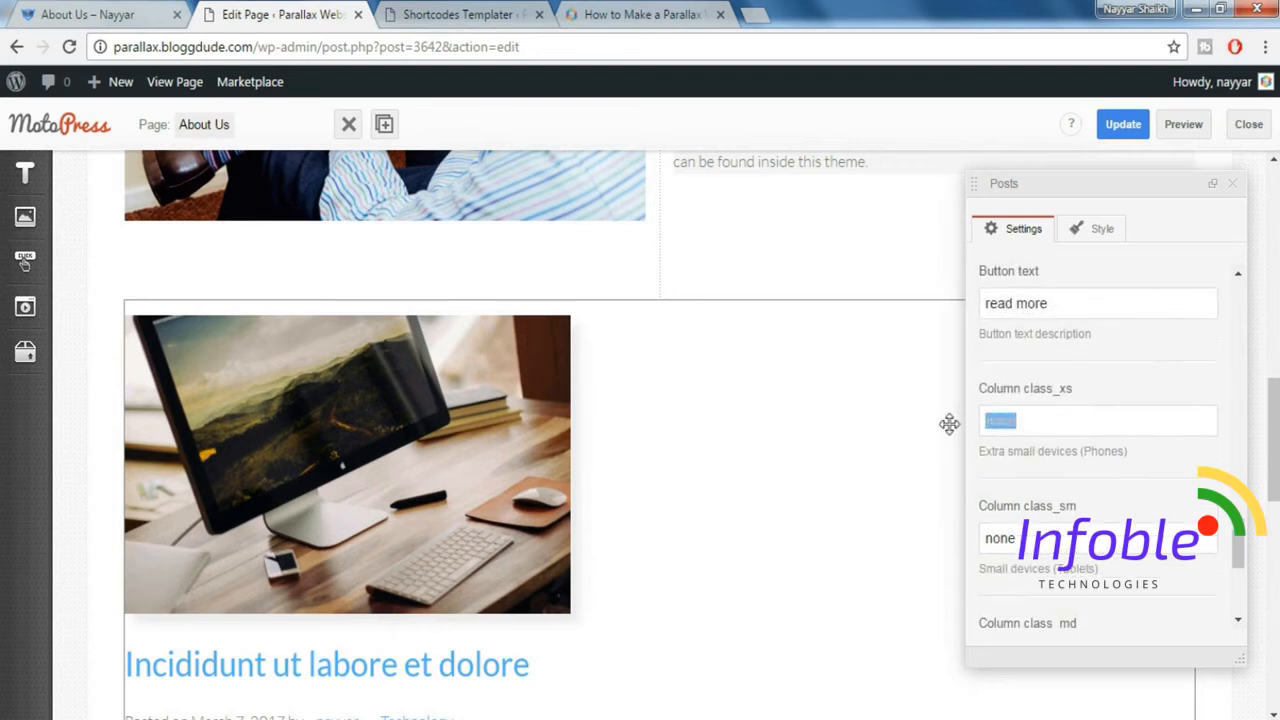
{"action": "type", "text": "12"}
{"action": "key", "text": "Tab"}
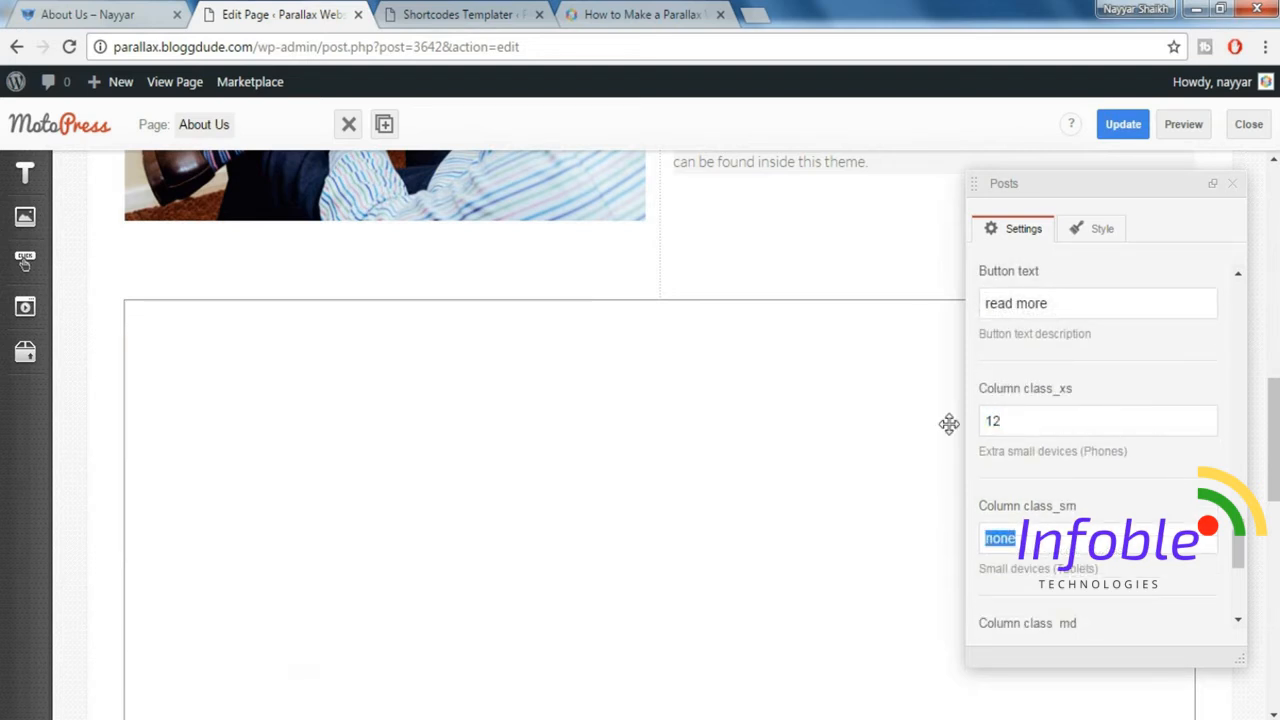
{"action": "type", "text": "12"}
{"action": "key", "text": "Tab"}
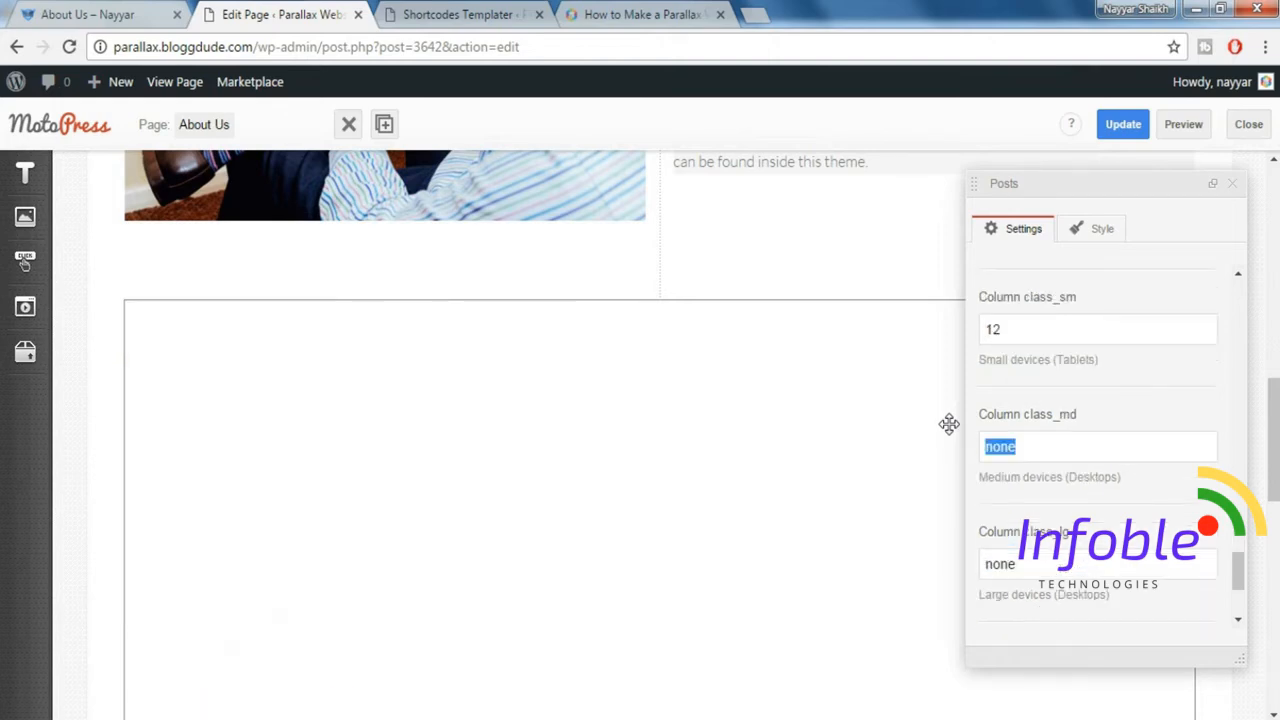
{"action": "type", "text": "4"}
{"action": "key", "text": "Tab"}
{"action": "type", "text": "4"}
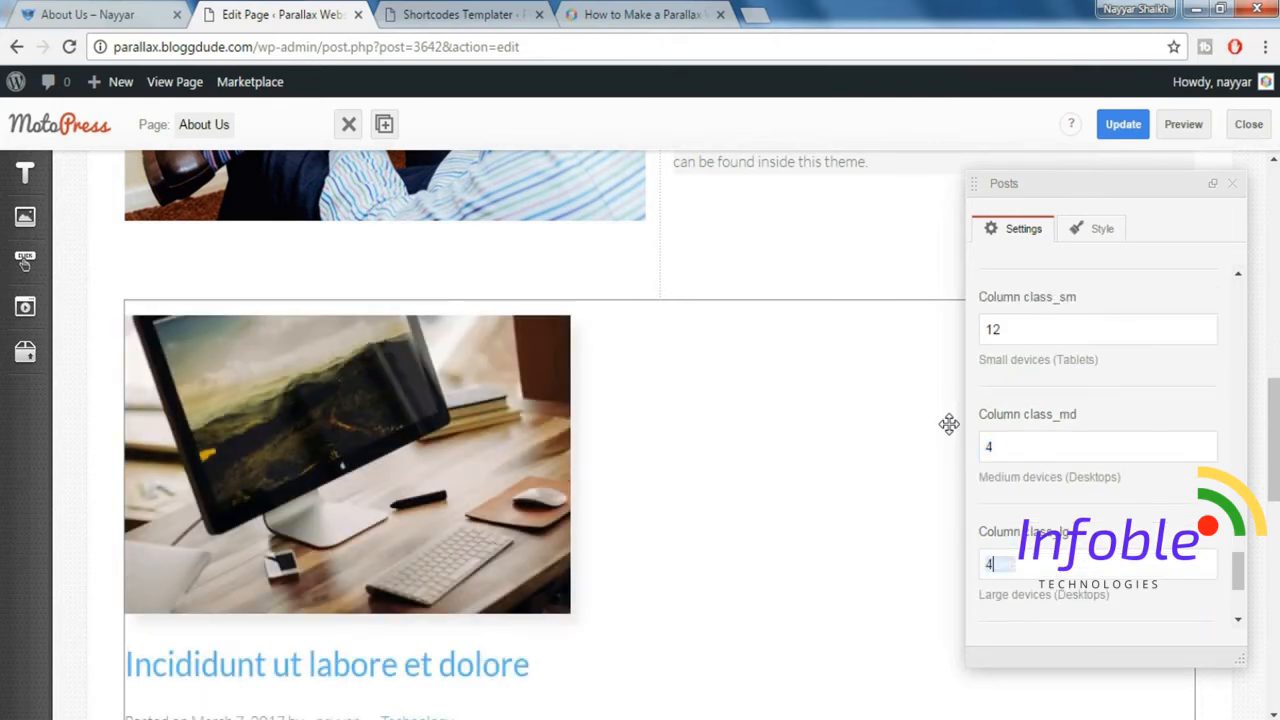
Choose posts_1.tmpl as the template of the Posts element.
{"action": "scroll", "coordinate": [1213, 512], "scroll_direction": "down", "scroll_amount": 3}
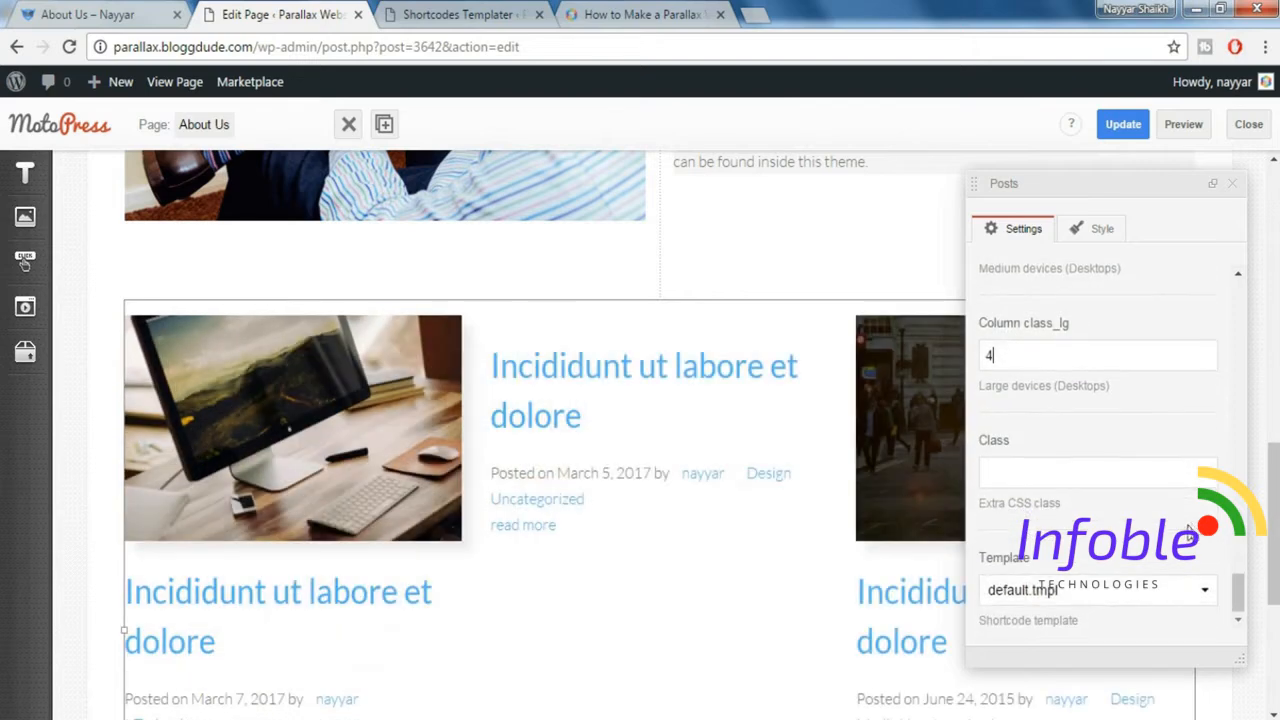
{"action": "left_click", "coordinate": [1123, 598]}
{"action": "left_click", "coordinate": [1077, 586]}
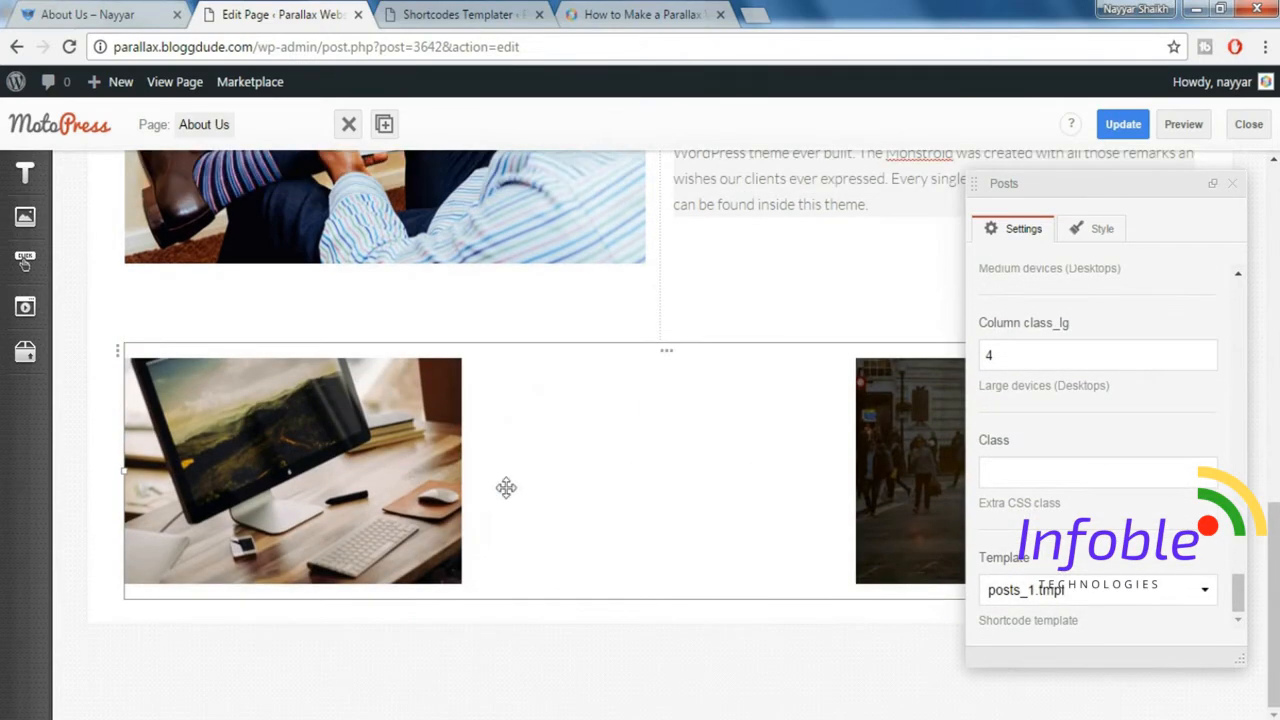
Compare the Posts element with the three-post section on the demo's About Us page.
{"action": "left_click", "coordinate": [288, 15]}
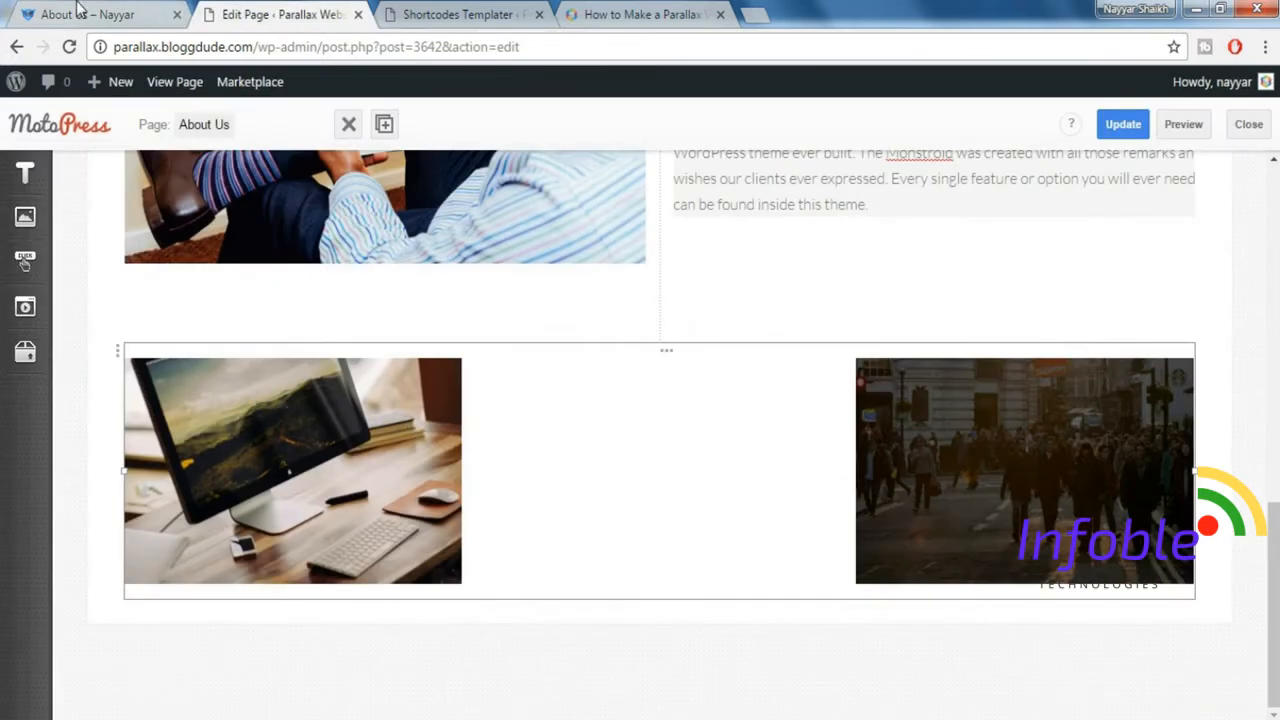
{"action": "left_click", "coordinate": [107, 12]}
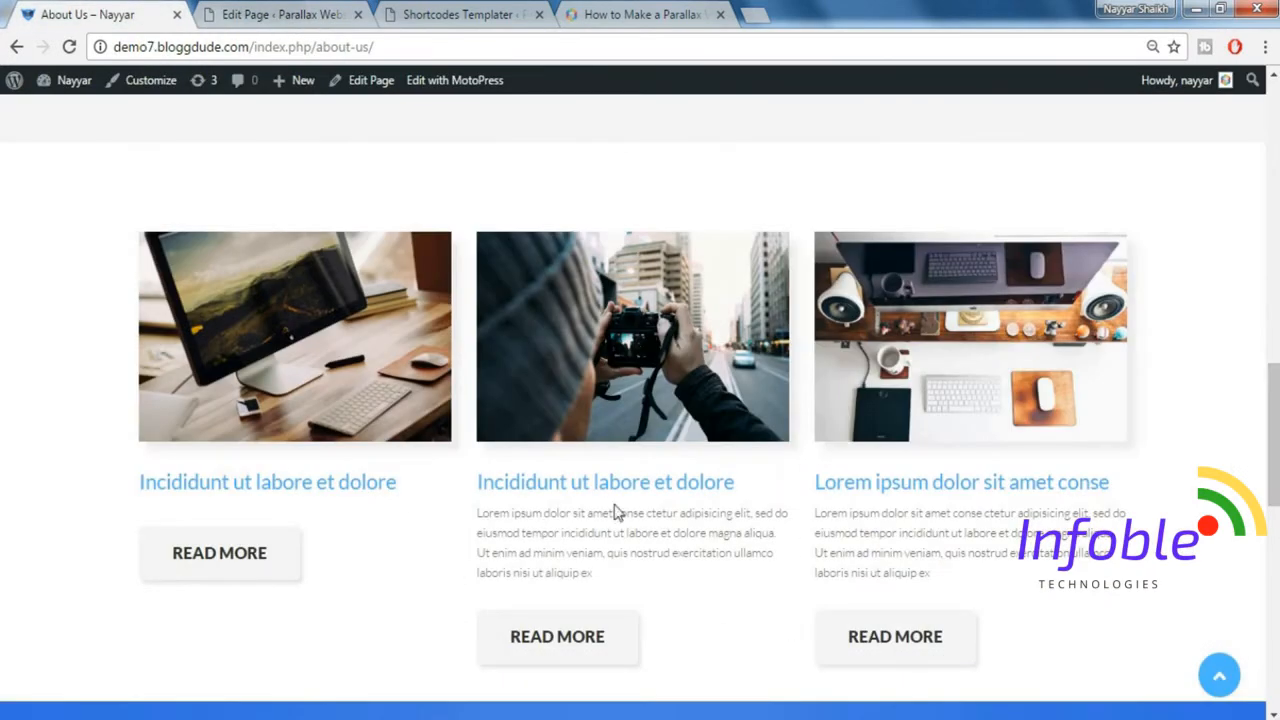
{"action": "left_click", "coordinate": [279, 14]}
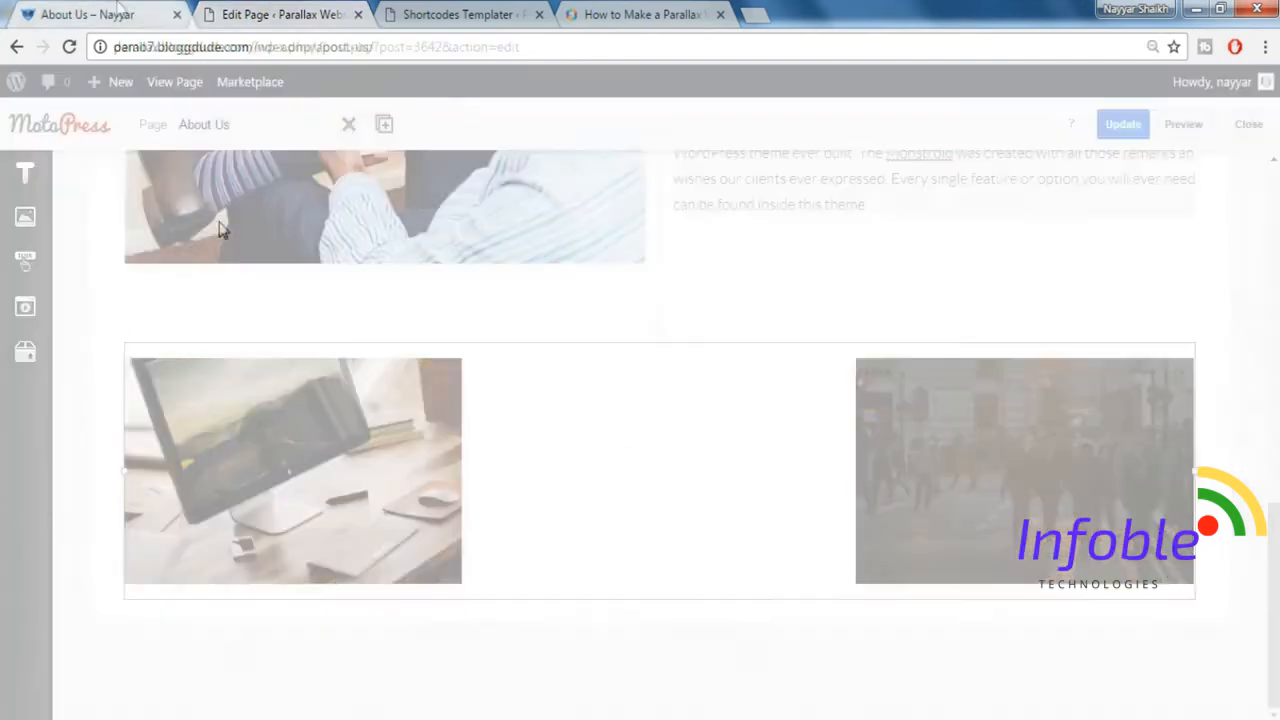
{"action": "left_click", "coordinate": [121, 12]}
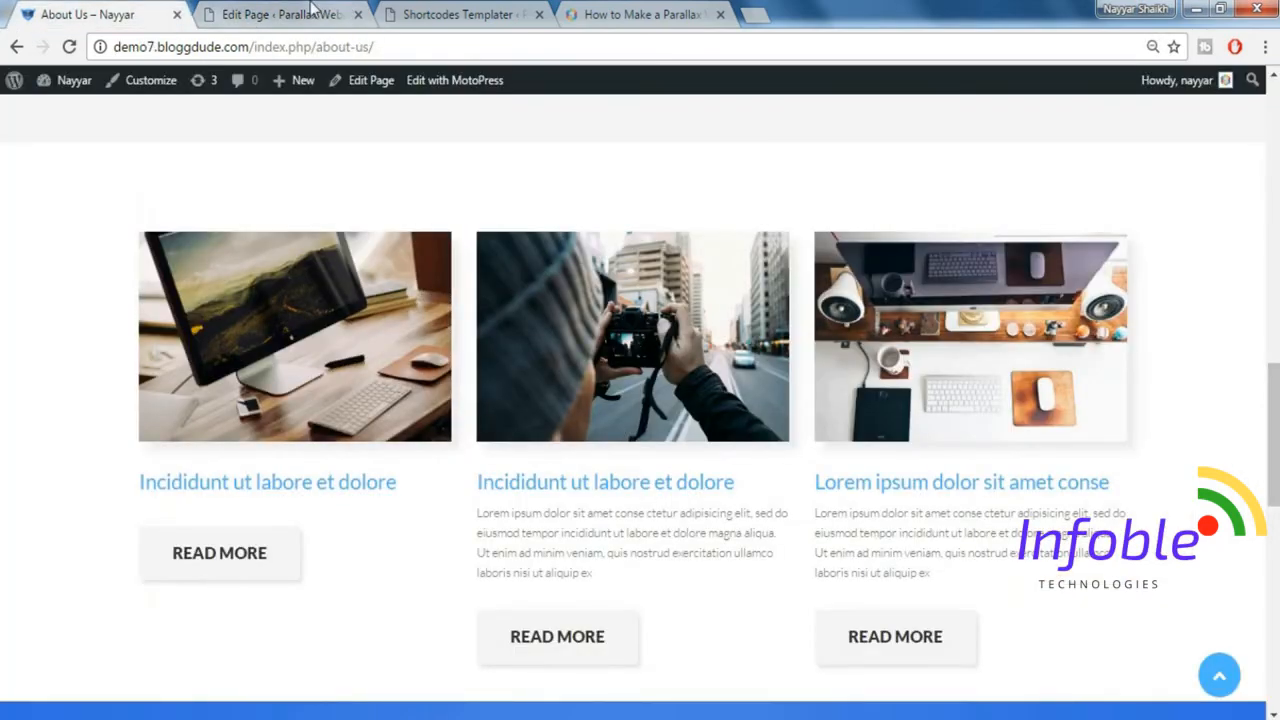
{"action": "left_click", "coordinate": [311, 10]}
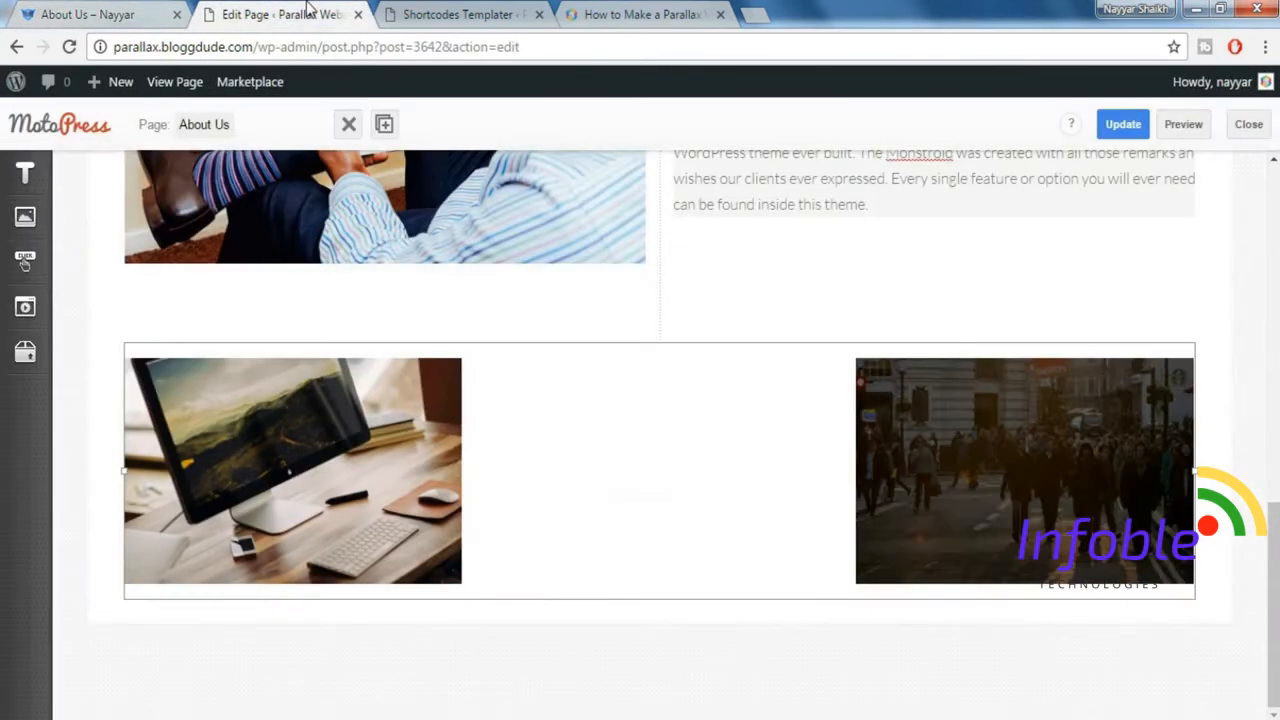
Add a new template to the posts folder in the Cherry Shortcodes Templater.
{"action": "left_click", "coordinate": [418, 18]}
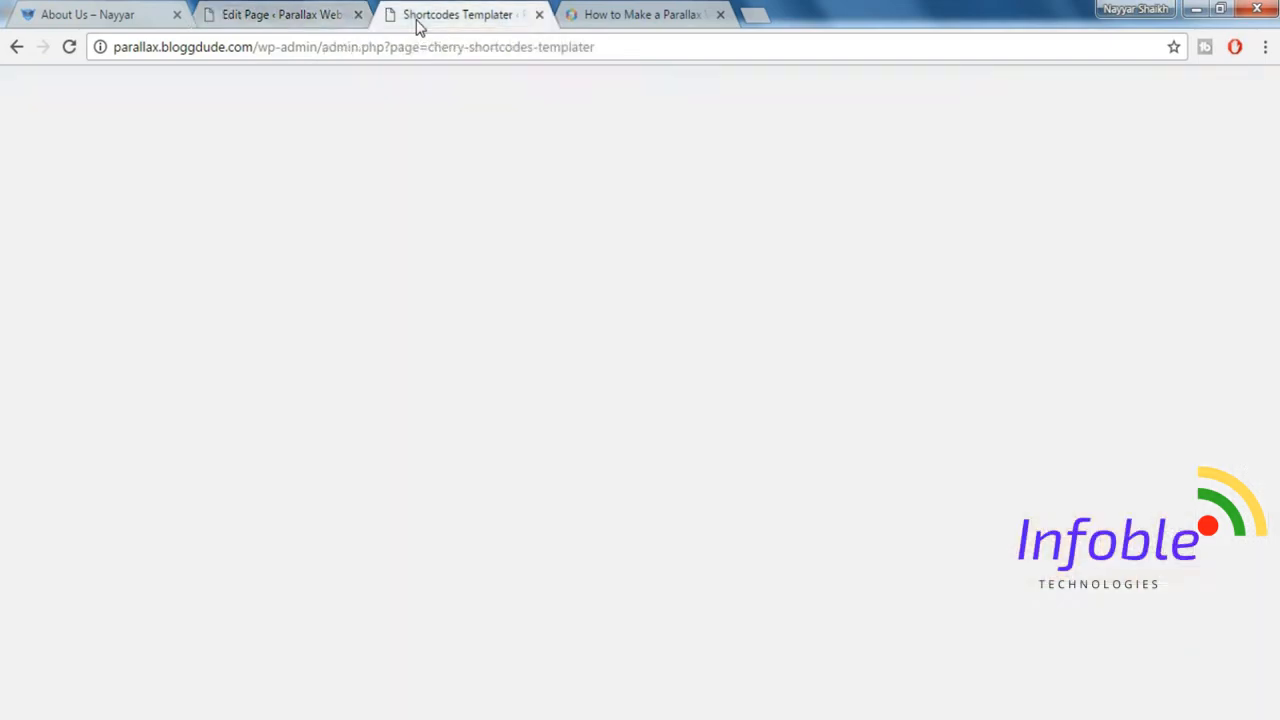
{"action": "scroll", "coordinate": [590, 297], "scroll_direction": "down", "scroll_amount": 1}
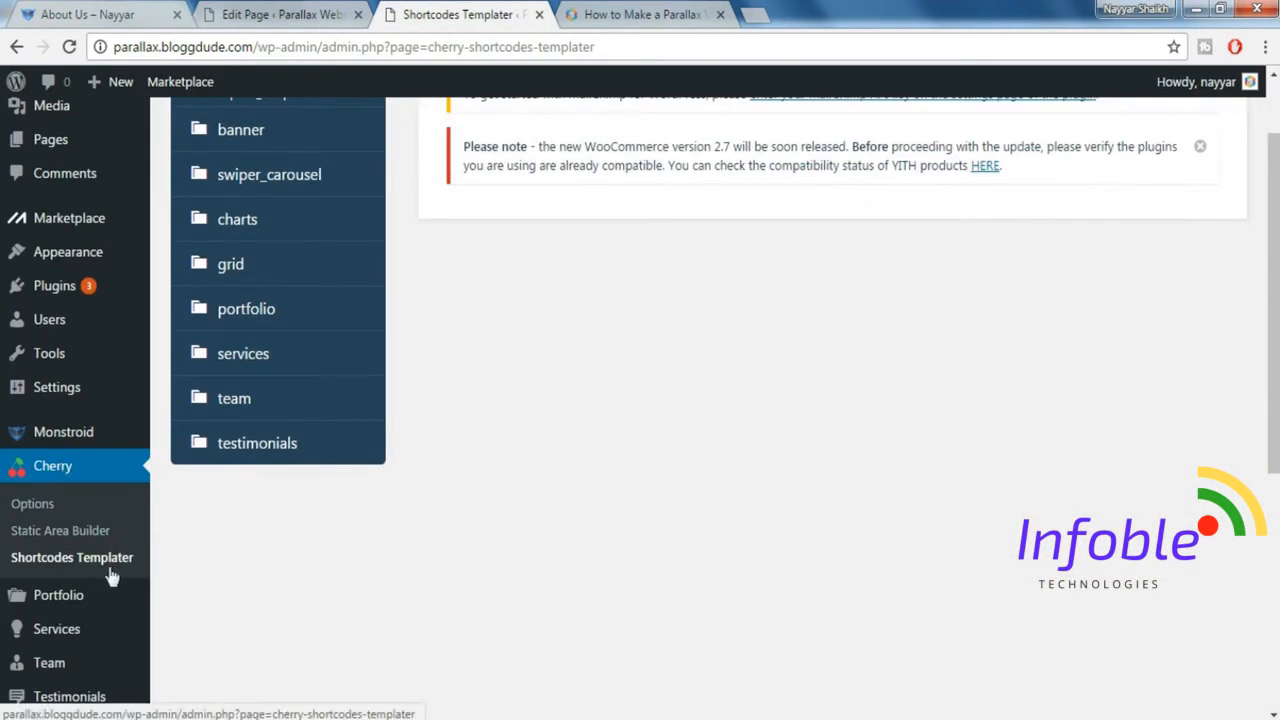
{"action": "scroll", "coordinate": [606, 557], "scroll_direction": "up", "scroll_amount": 1}
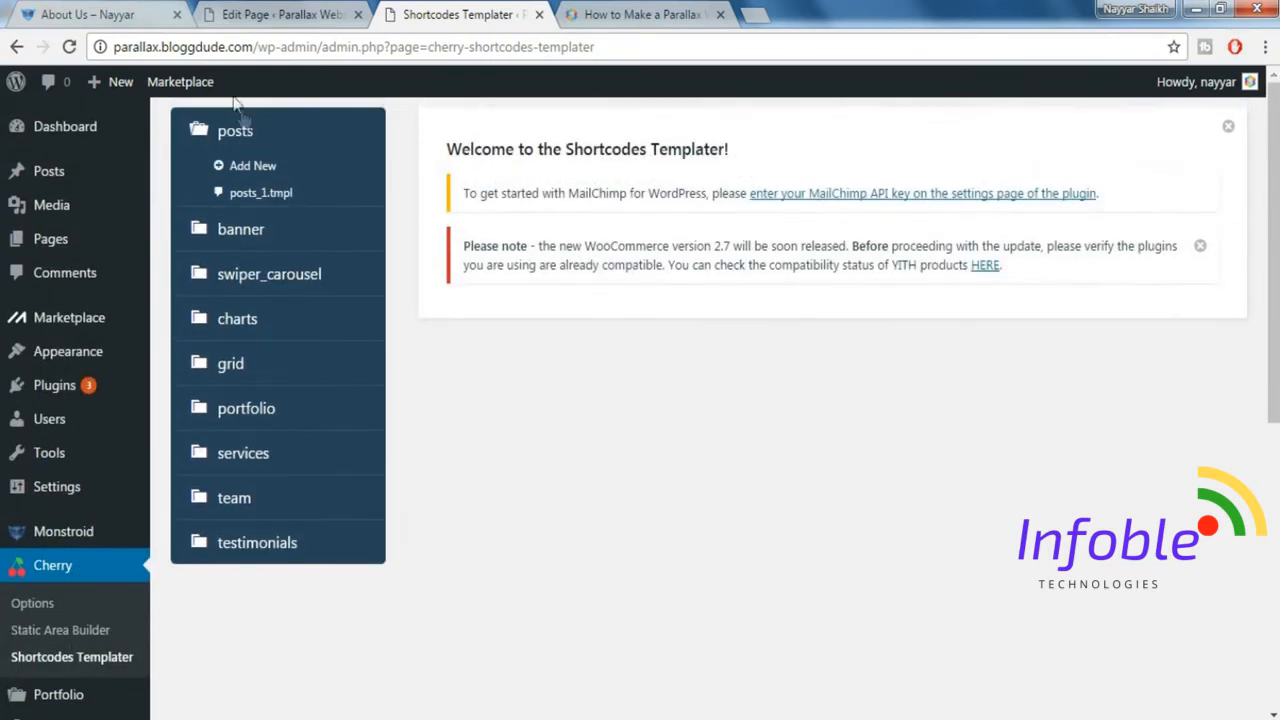
{"action": "left_click", "coordinate": [258, 172]}
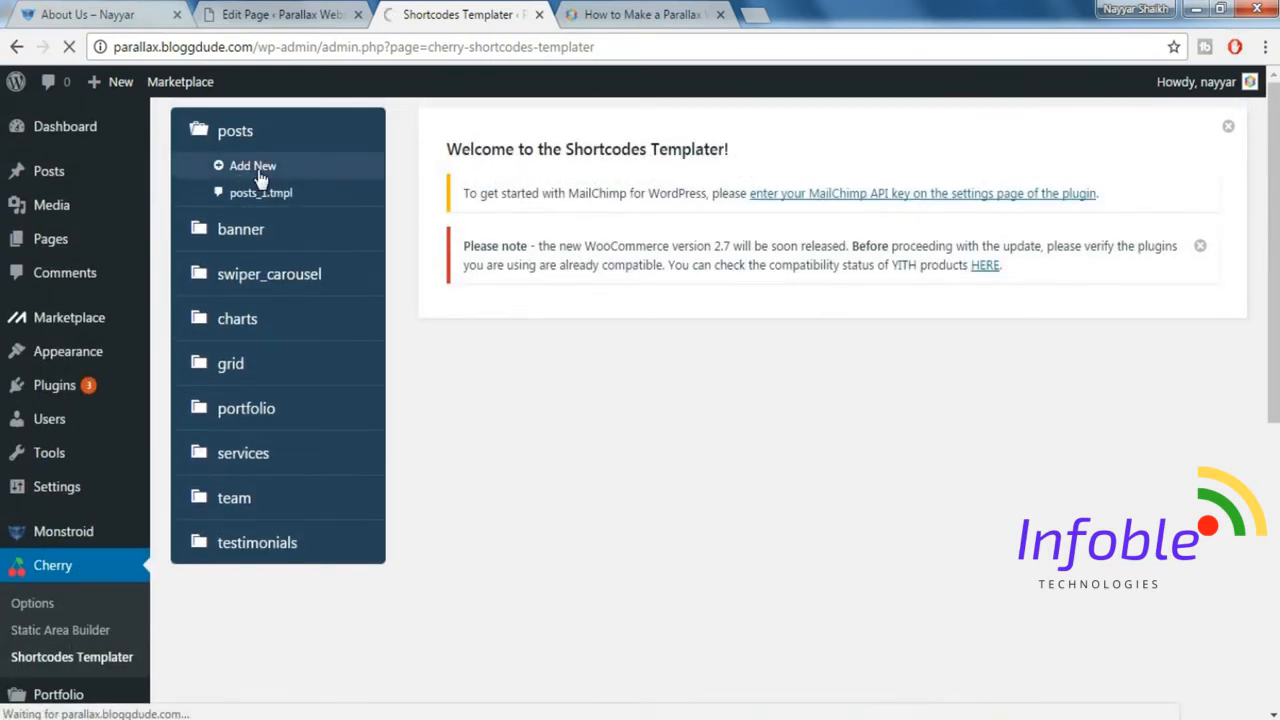
Open the tutorial page's custom code file, monstroid_codes.txt, and copy the template-6 code block under "Post Template for About Us Page".
{"action": "left_click", "coordinate": [604, 12]}
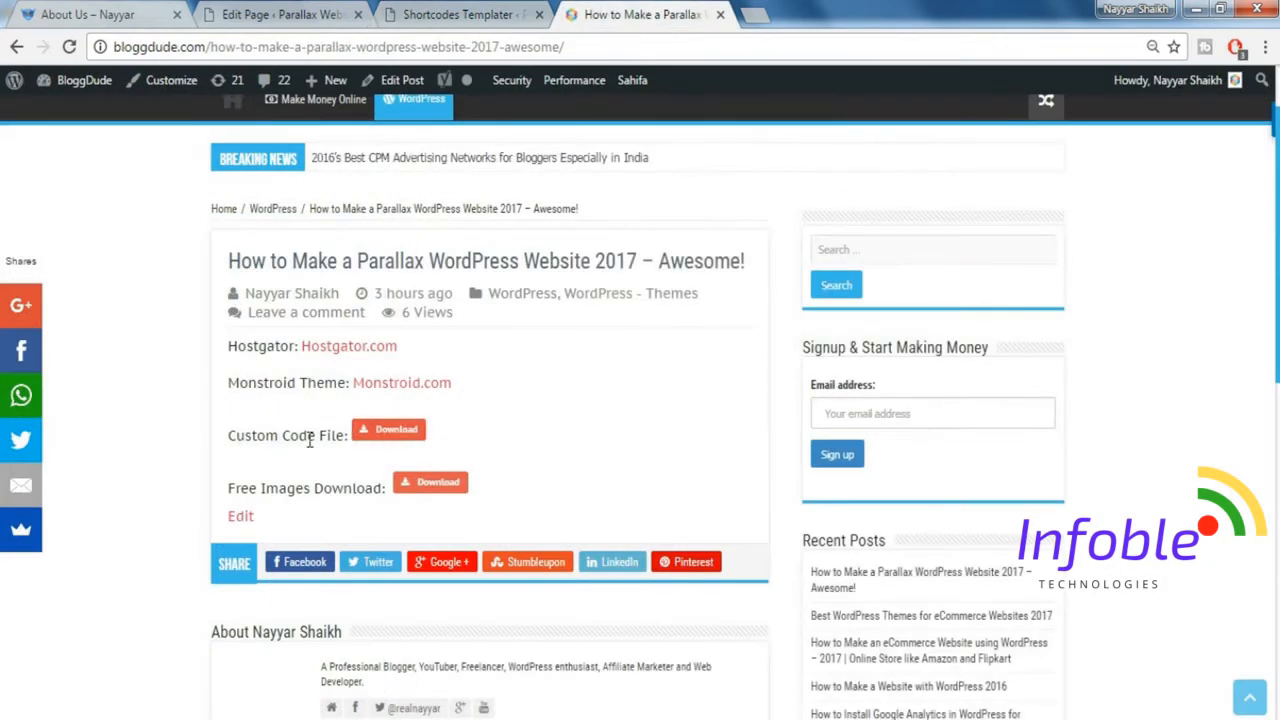
{"action": "left_click", "coordinate": [390, 433]}
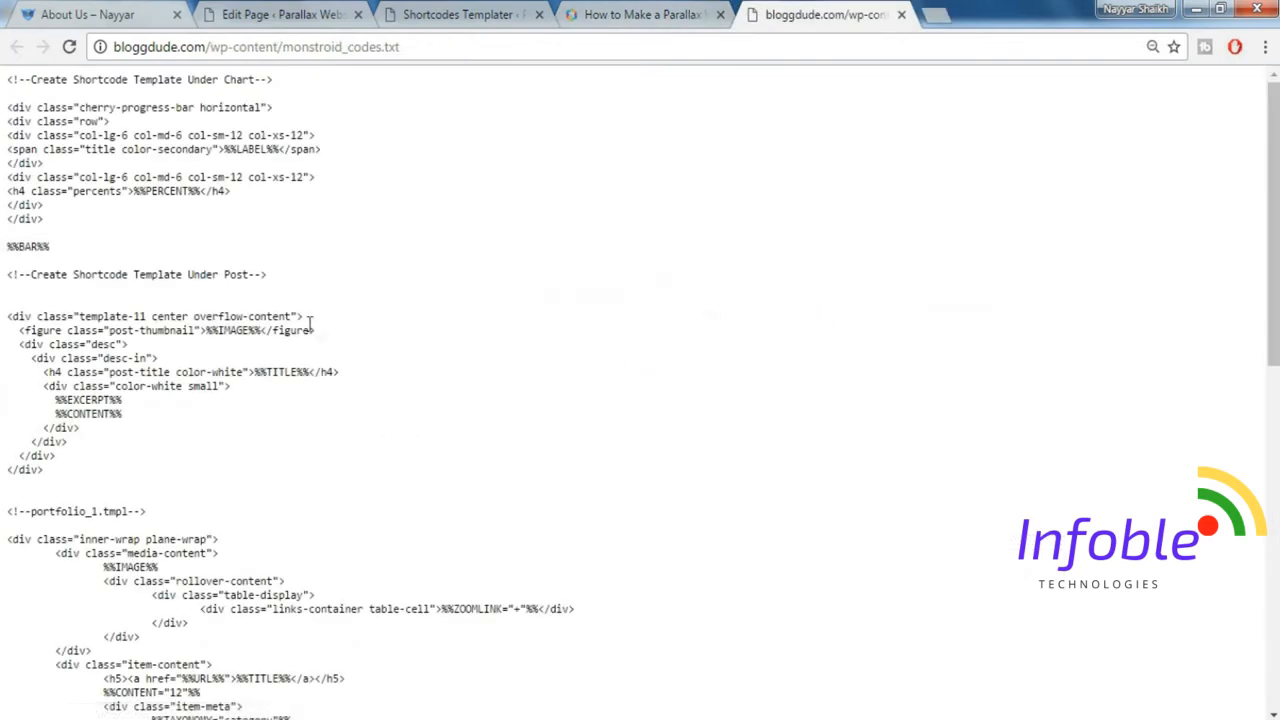
{"action": "scroll", "coordinate": [443, 331], "scroll_direction": "down", "scroll_amount": 3}
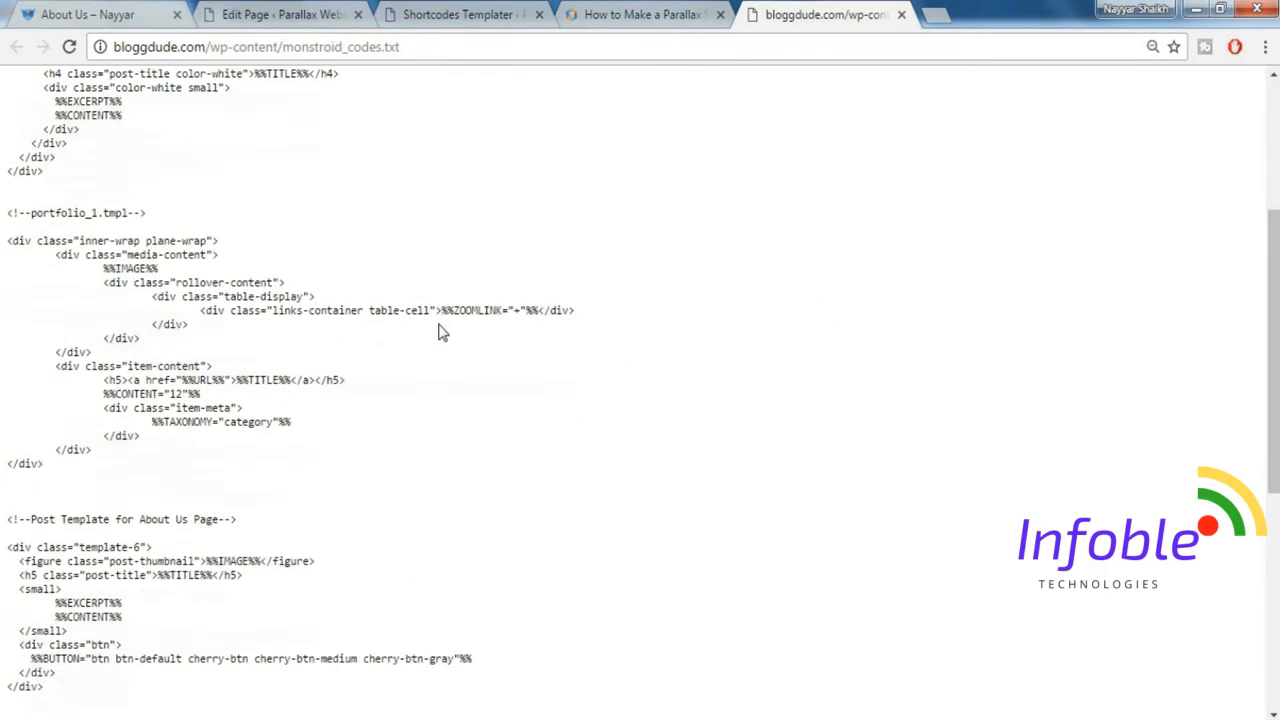
{"action": "scroll", "coordinate": [388, 410], "scroll_direction": "down", "scroll_amount": 2}
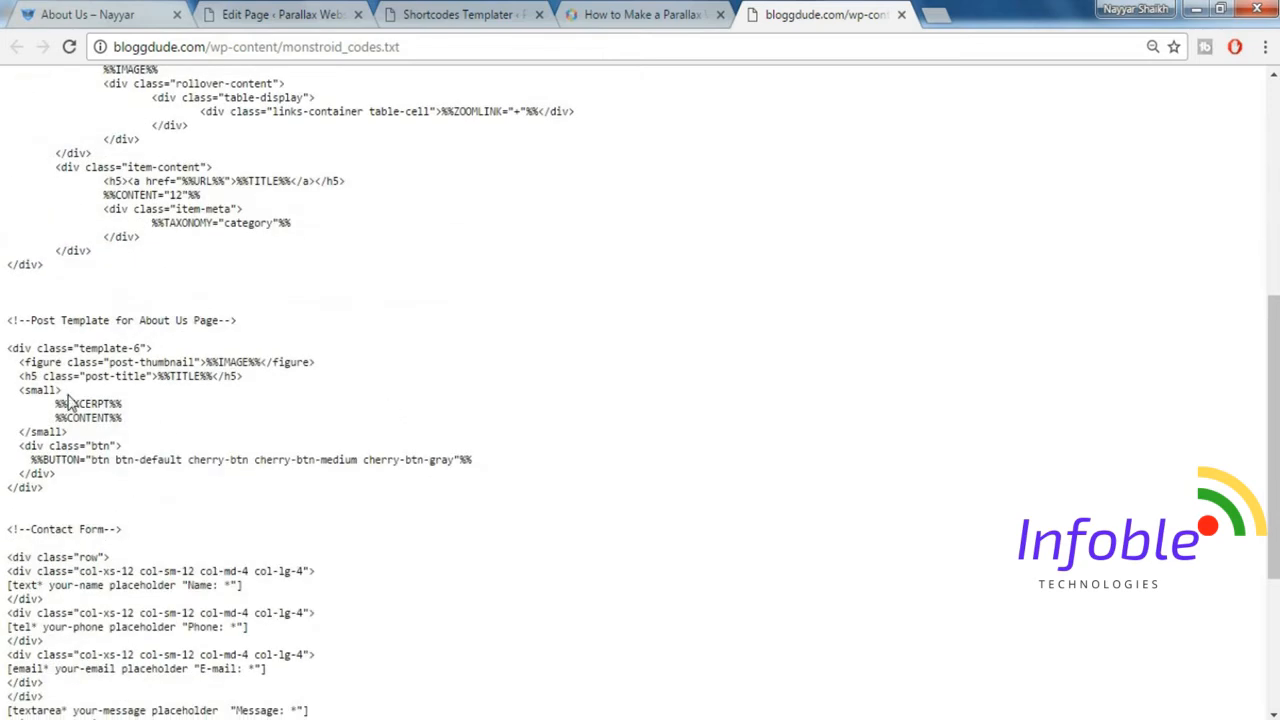
{"action": "left_click_drag", "start_coordinate": [9, 348], "coordinate": [78, 487]}
{"action": "key", "text": "ctrl+c"}
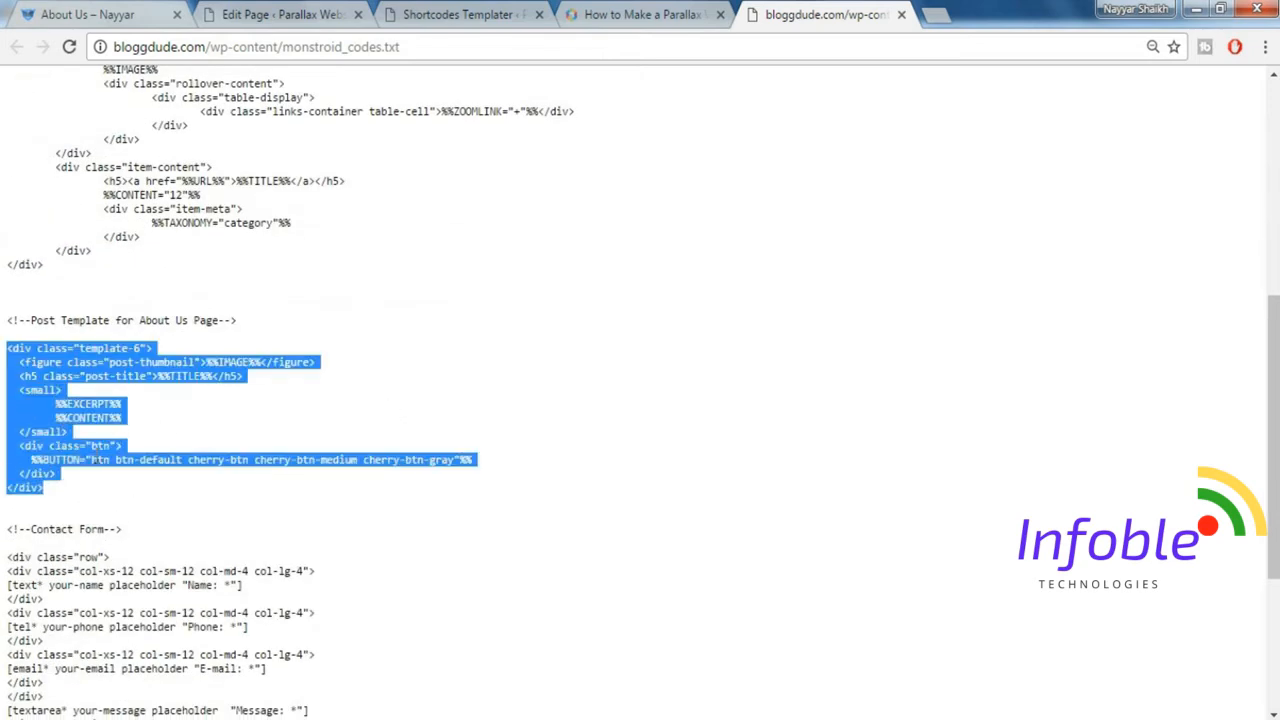
Replace the default code of the new posts template with the copied template-6 code and save it.
{"action": "left_click", "coordinate": [396, 10]}
{"action": "left_click", "coordinate": [663, 468]}
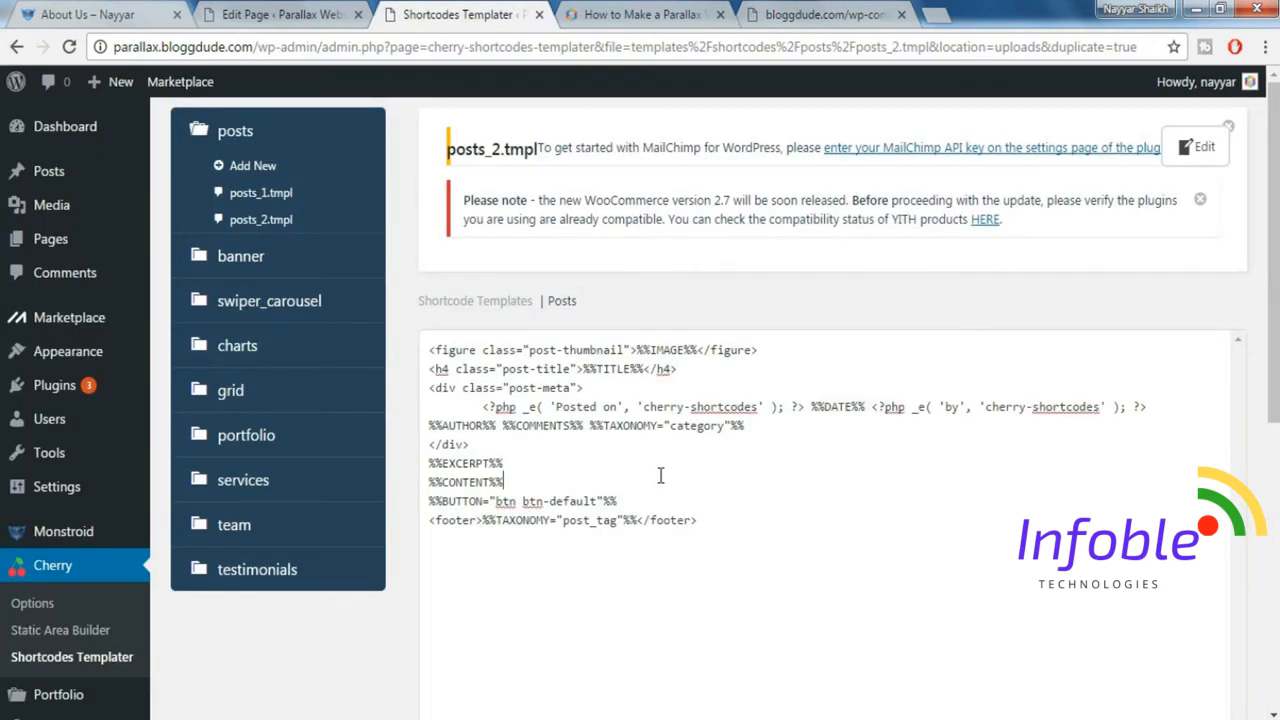
{"action": "key", "text": "ctrl+a"}
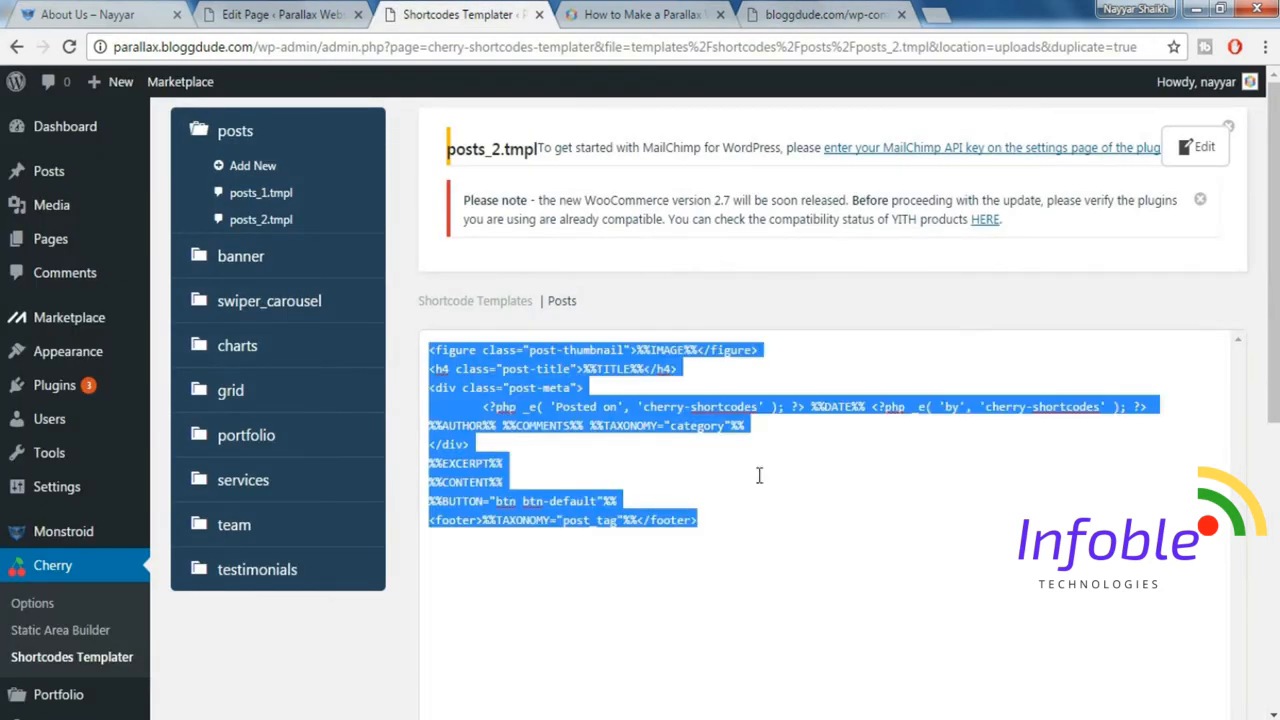
{"action": "key", "text": "Delete"}
{"action": "key", "text": "ctrl+v"}
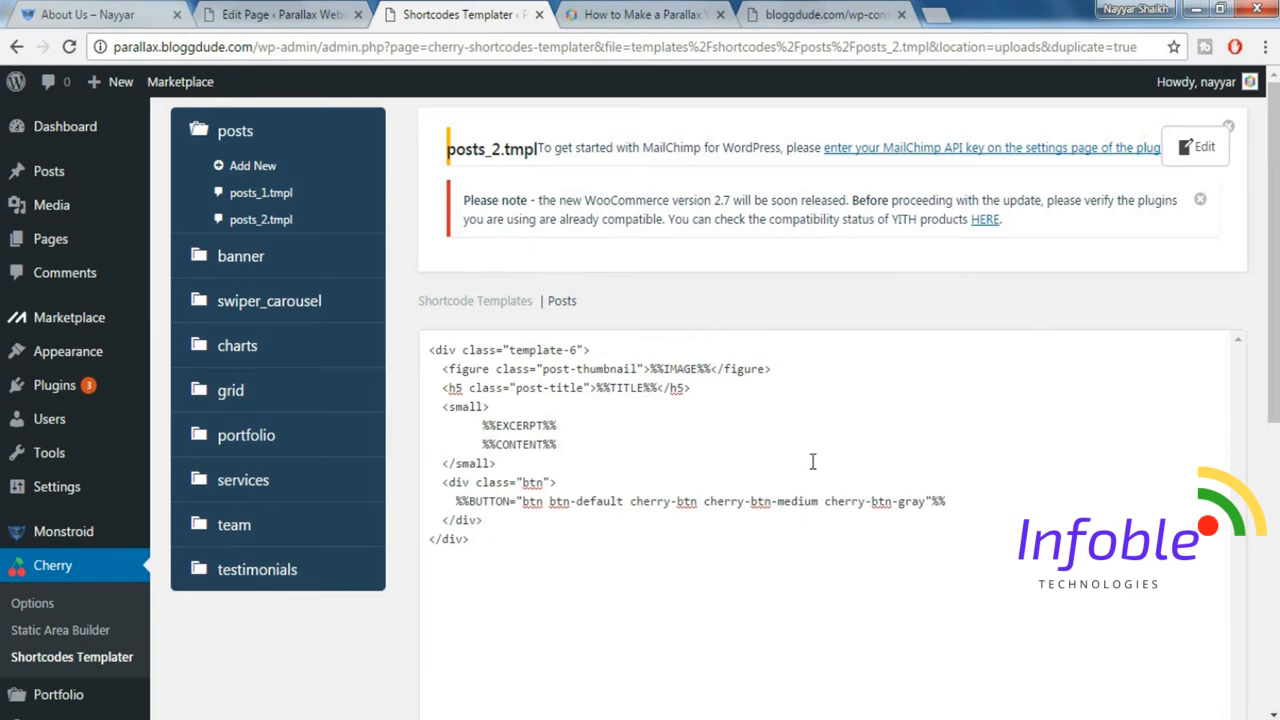
{"action": "scroll", "coordinate": [813, 461], "scroll_direction": "down", "scroll_amount": 2}
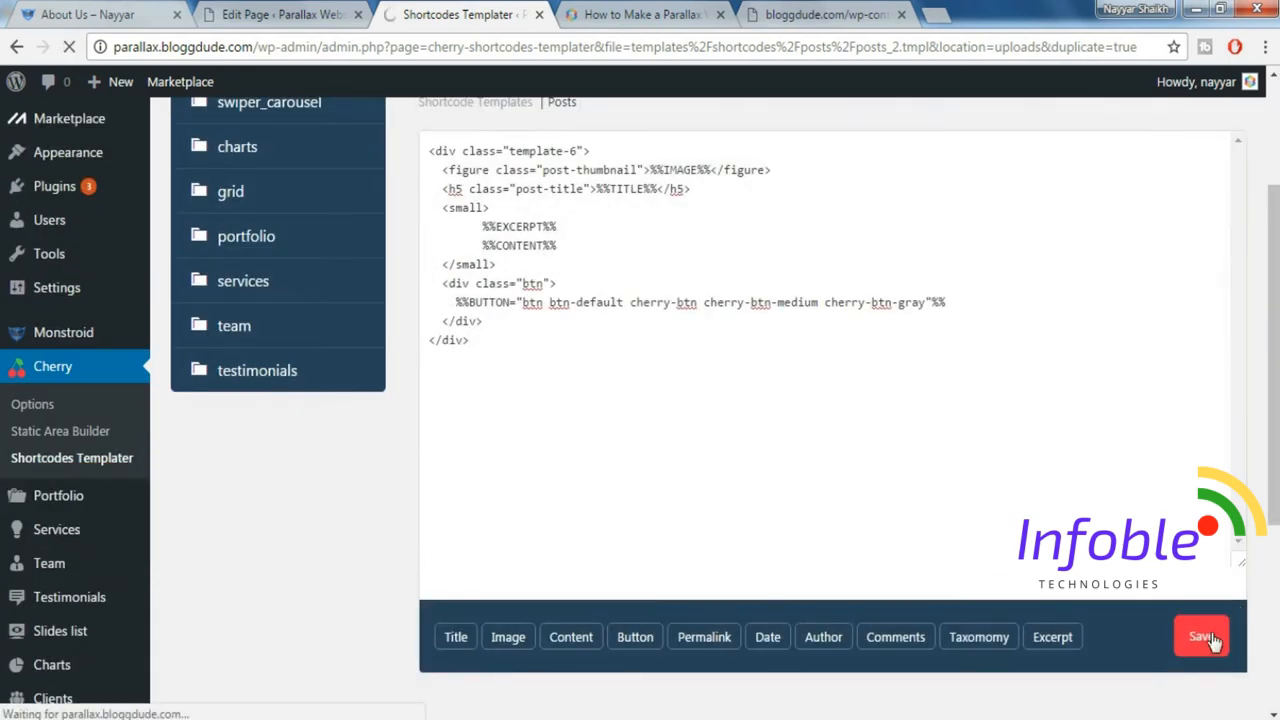
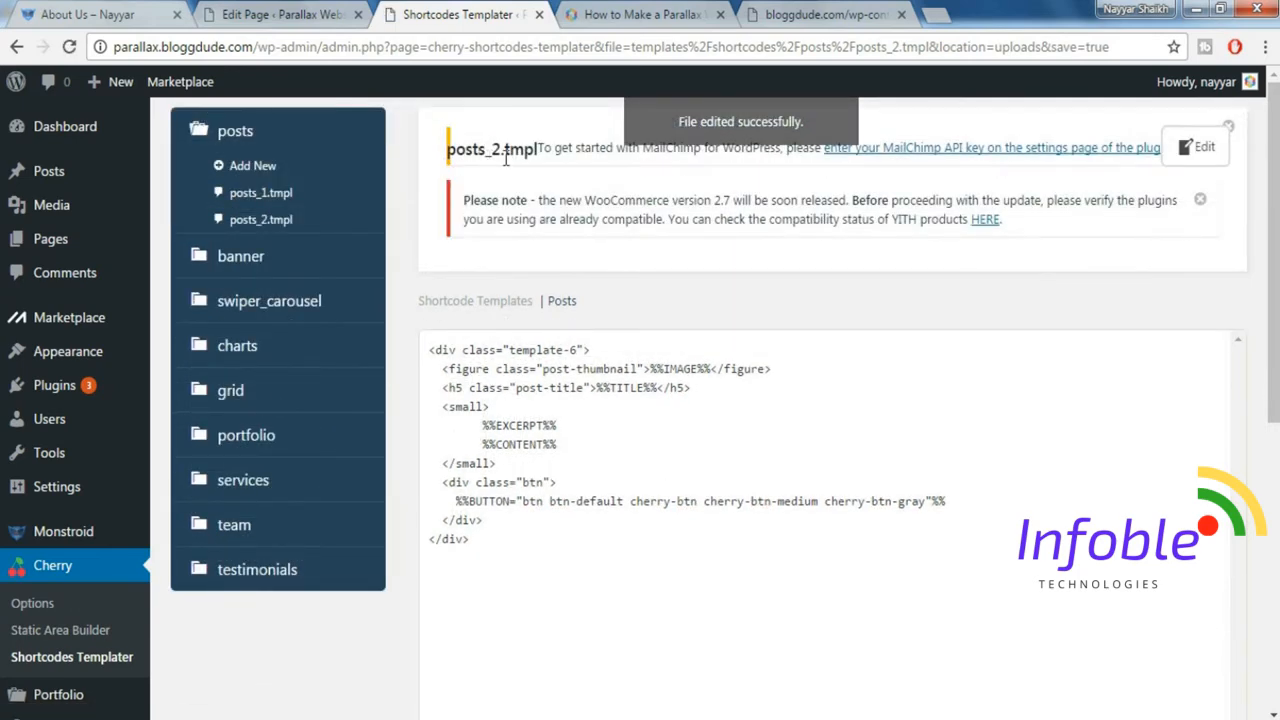
Return to the About Us page in the MotoPress editor and update it.
{"action": "left_click", "coordinate": [280, 14]}
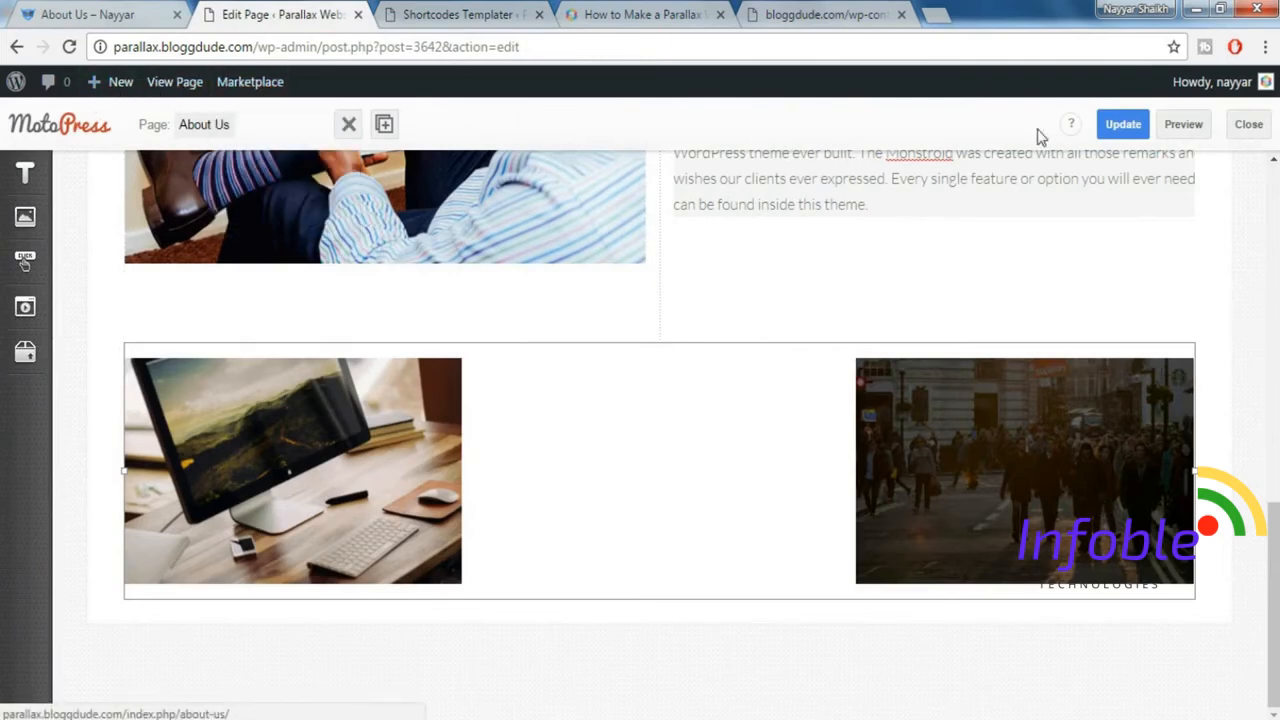
{"action": "left_click", "coordinate": [1122, 124]}
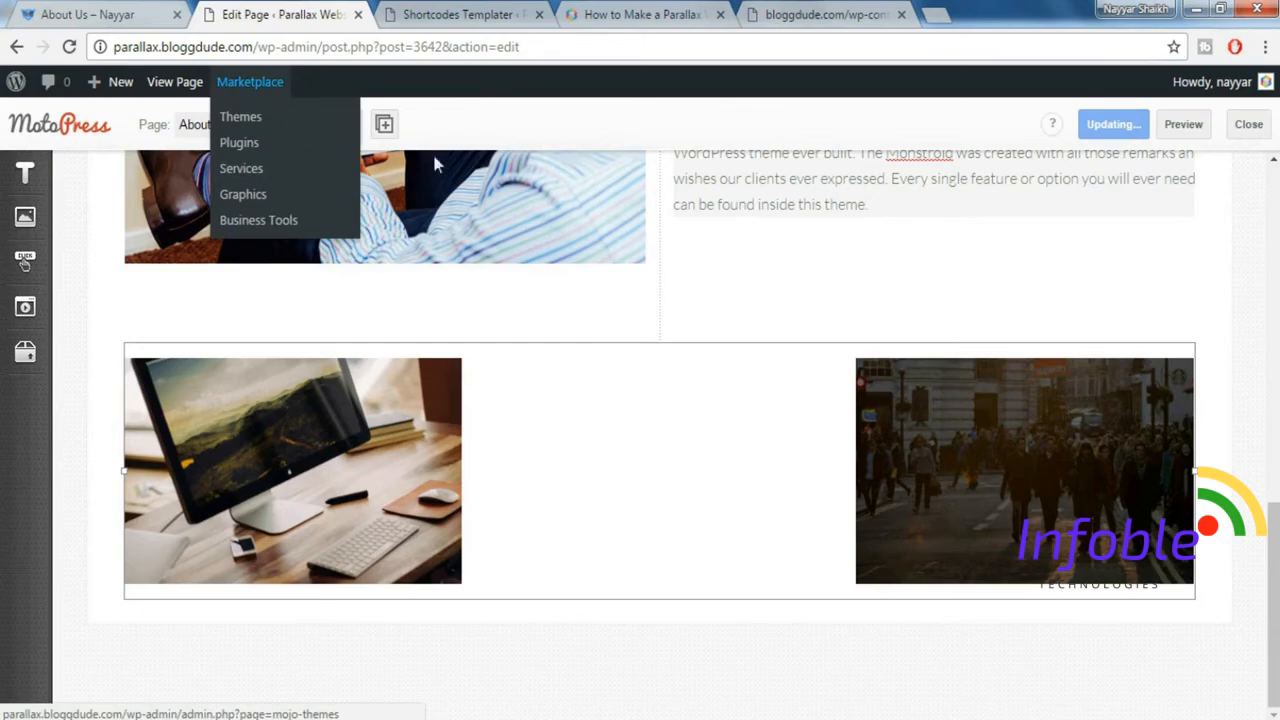
{"action": "scroll", "coordinate": [1185, 410], "scroll_direction": "up", "scroll_amount": 7}
{"action": "scroll", "coordinate": [1185, 410], "scroll_direction": "down", "scroll_amount": 8}
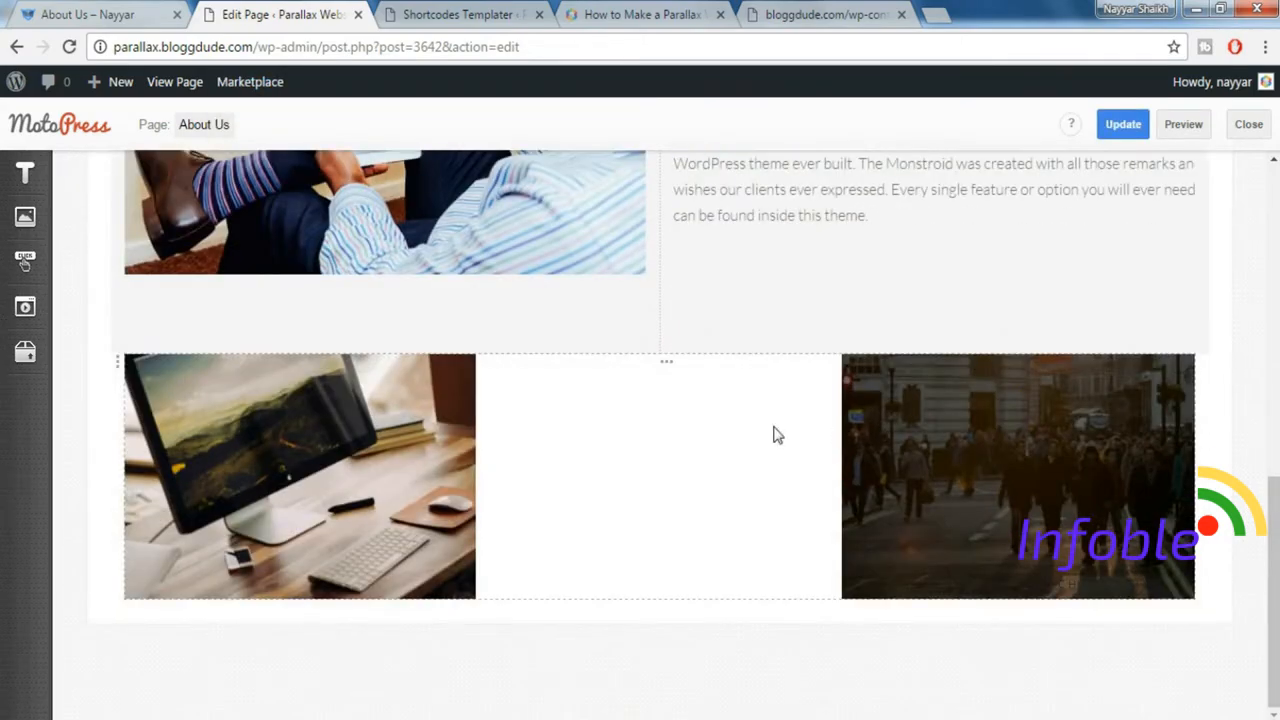
Set the template of the three-column Posts element to posts_2.tmpl.
{"action": "left_click", "coordinate": [804, 425]}
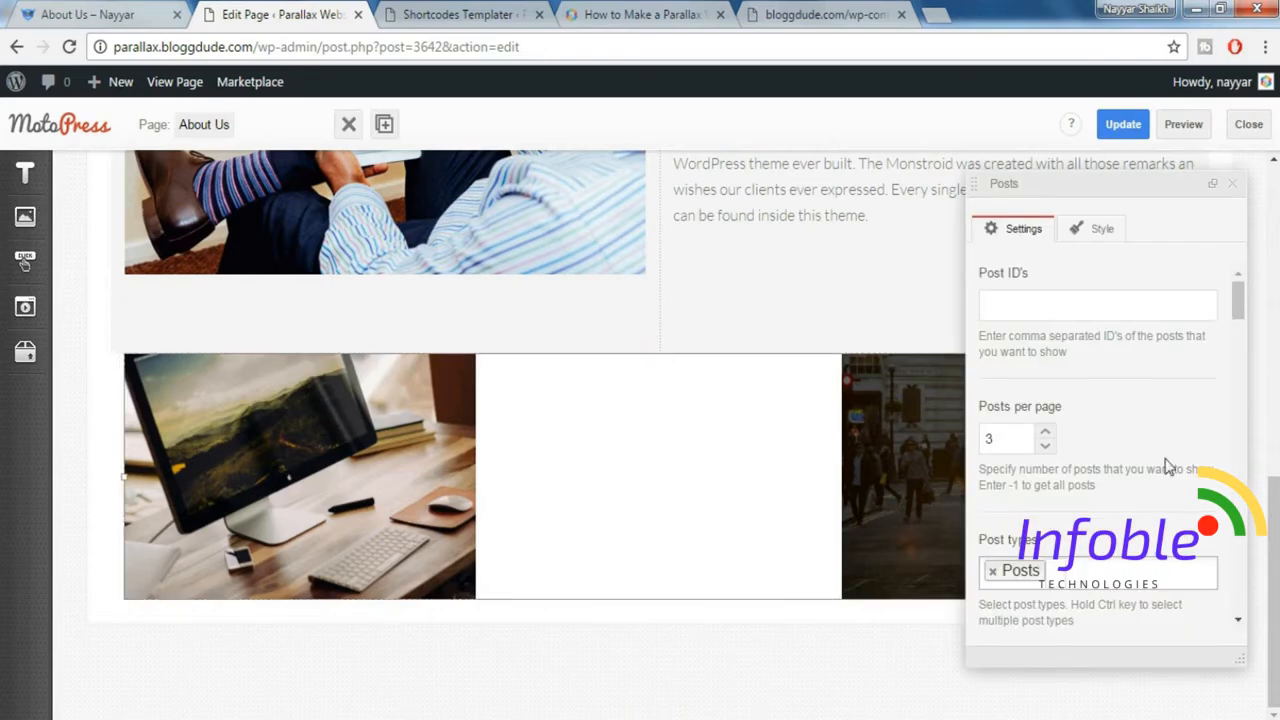
{"action": "scroll", "coordinate": [1190, 488], "scroll_direction": "down", "scroll_amount": 10}
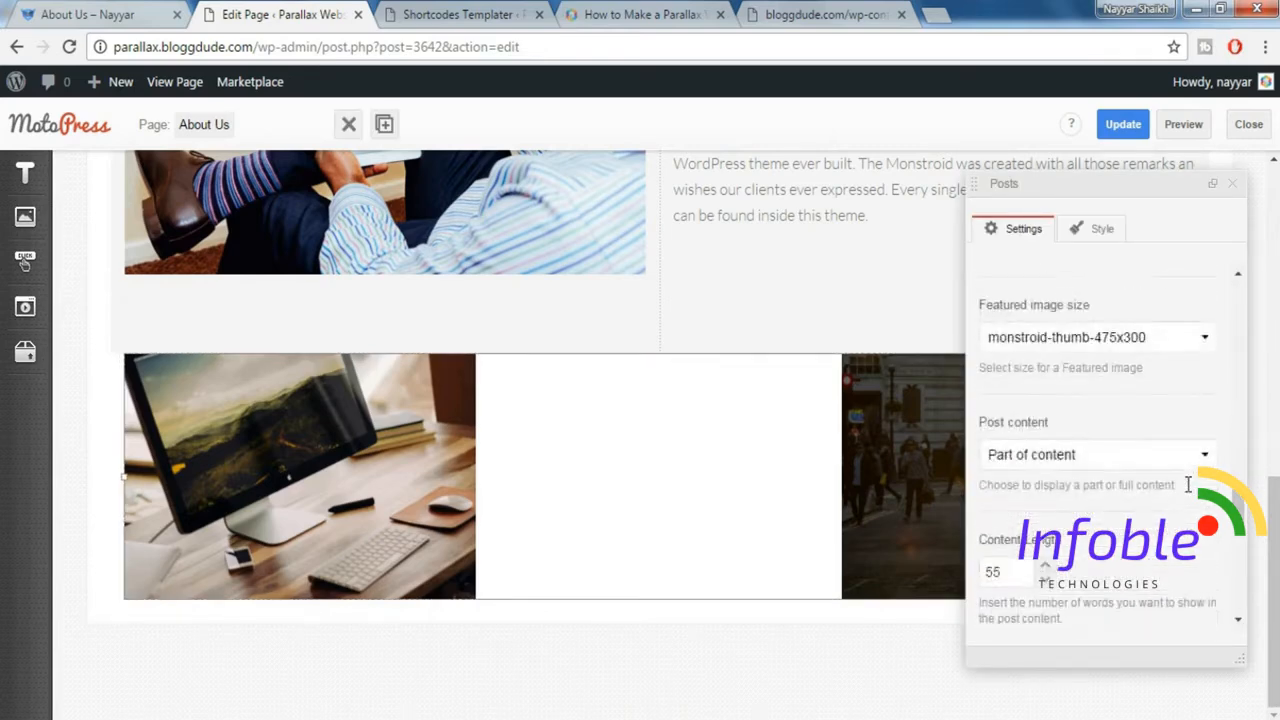
{"action": "scroll", "coordinate": [1188, 484], "scroll_direction": "down", "scroll_amount": 4}
{"action": "left_click", "coordinate": [1057, 591]}
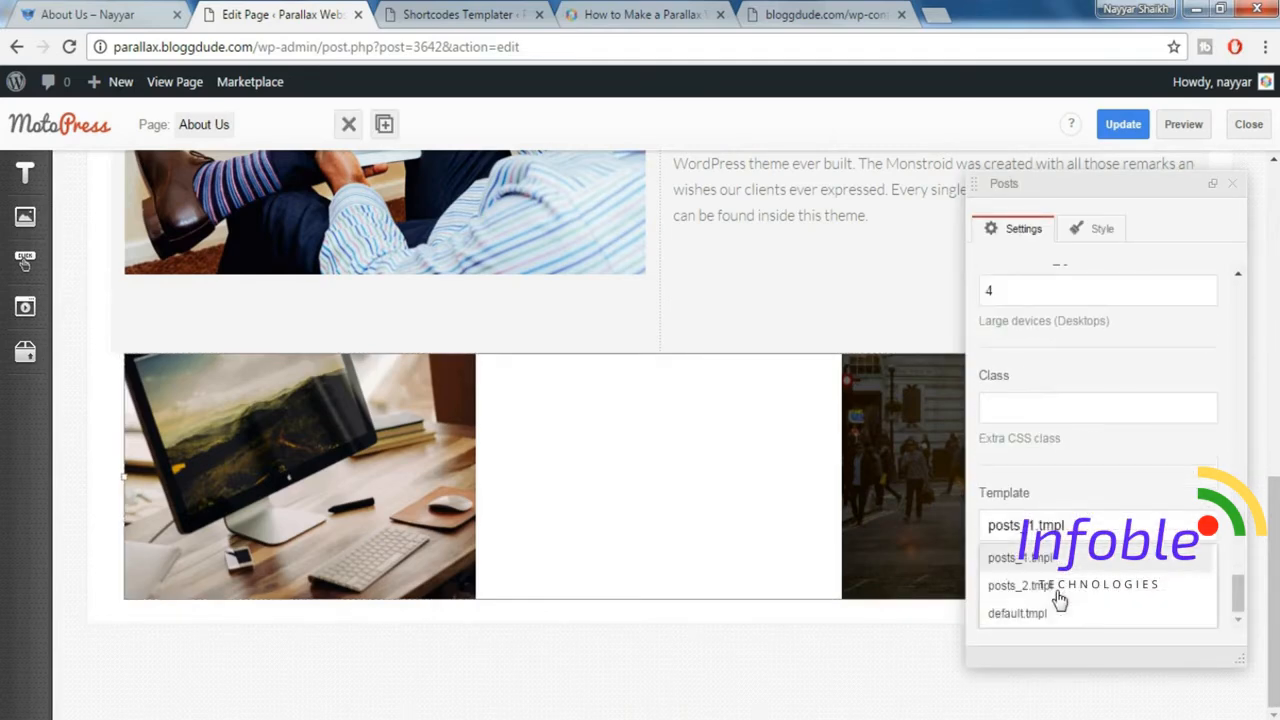
{"action": "left_click", "coordinate": [1072, 586]}
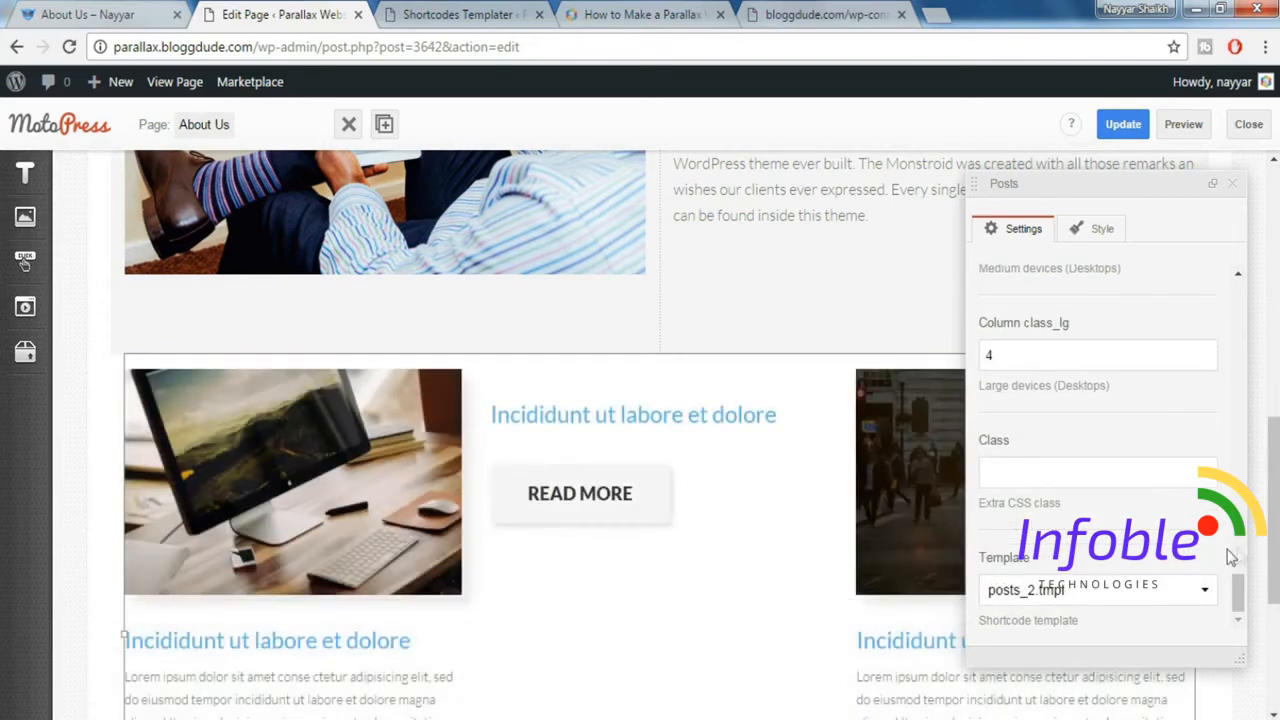
Compare the restyled posts section with the demo's About Us page and examine the "Our expertise" section that follows it there.
{"action": "scroll", "coordinate": [694, 523], "scroll_direction": "down", "scroll_amount": 2}
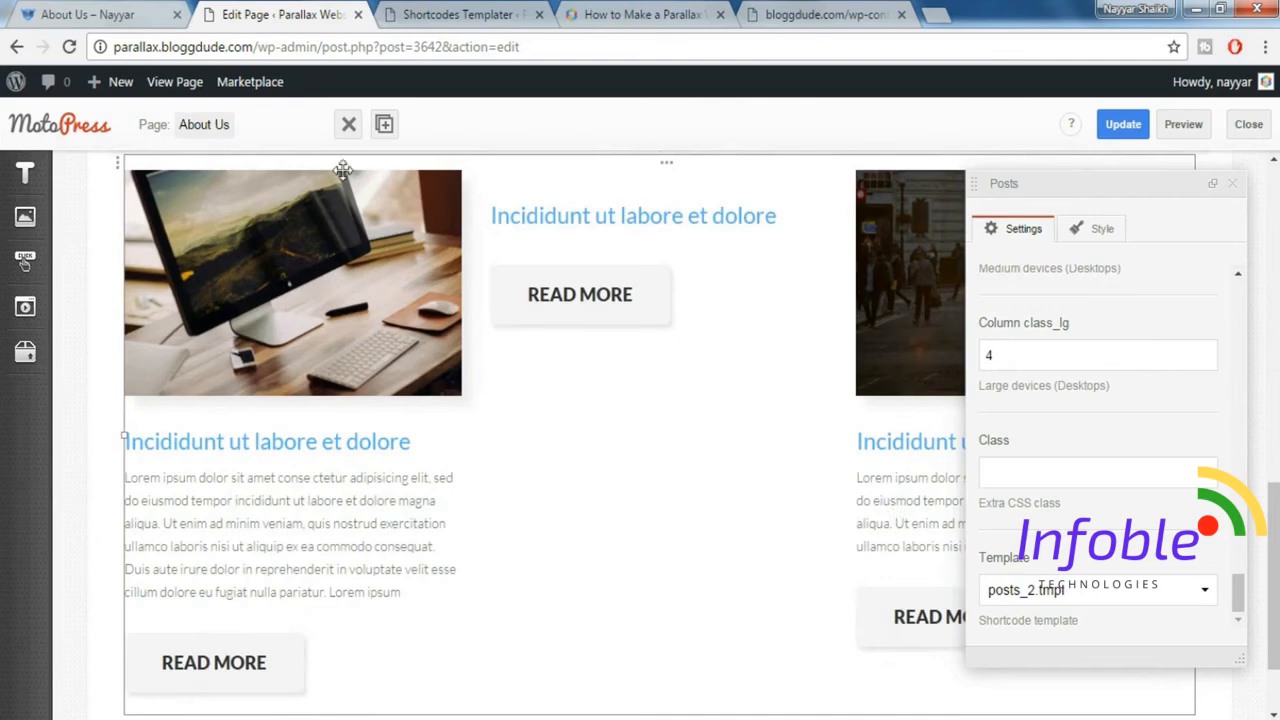
{"action": "left_click", "coordinate": [85, 14]}
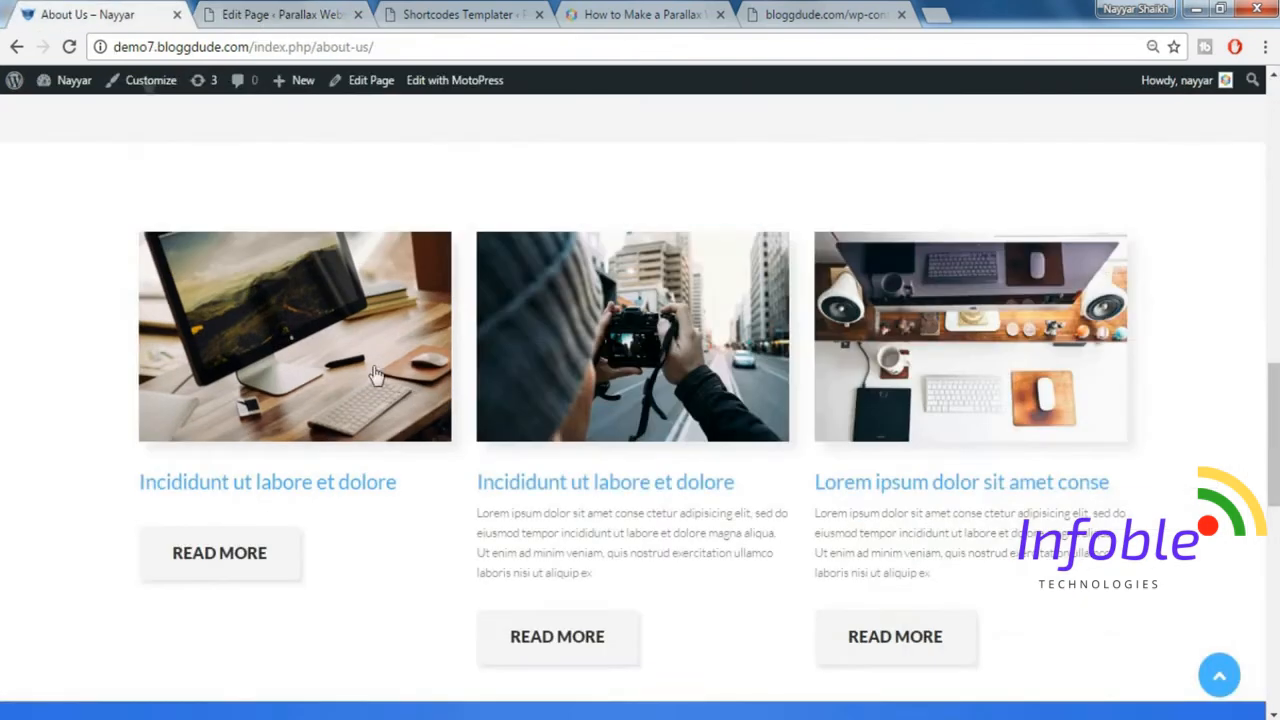
{"action": "left_click", "coordinate": [279, 14]}
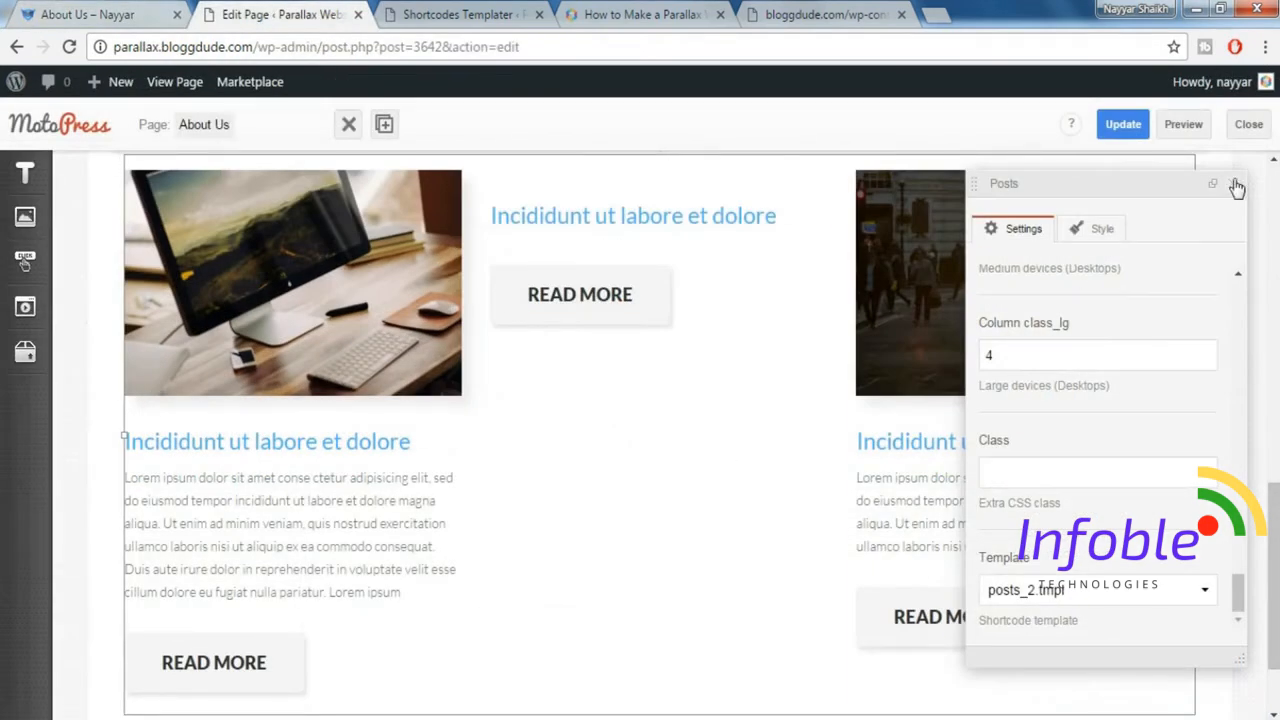
{"action": "left_click", "coordinate": [1237, 188]}
{"action": "scroll", "coordinate": [1180, 463], "scroll_direction": "up", "scroll_amount": 5}
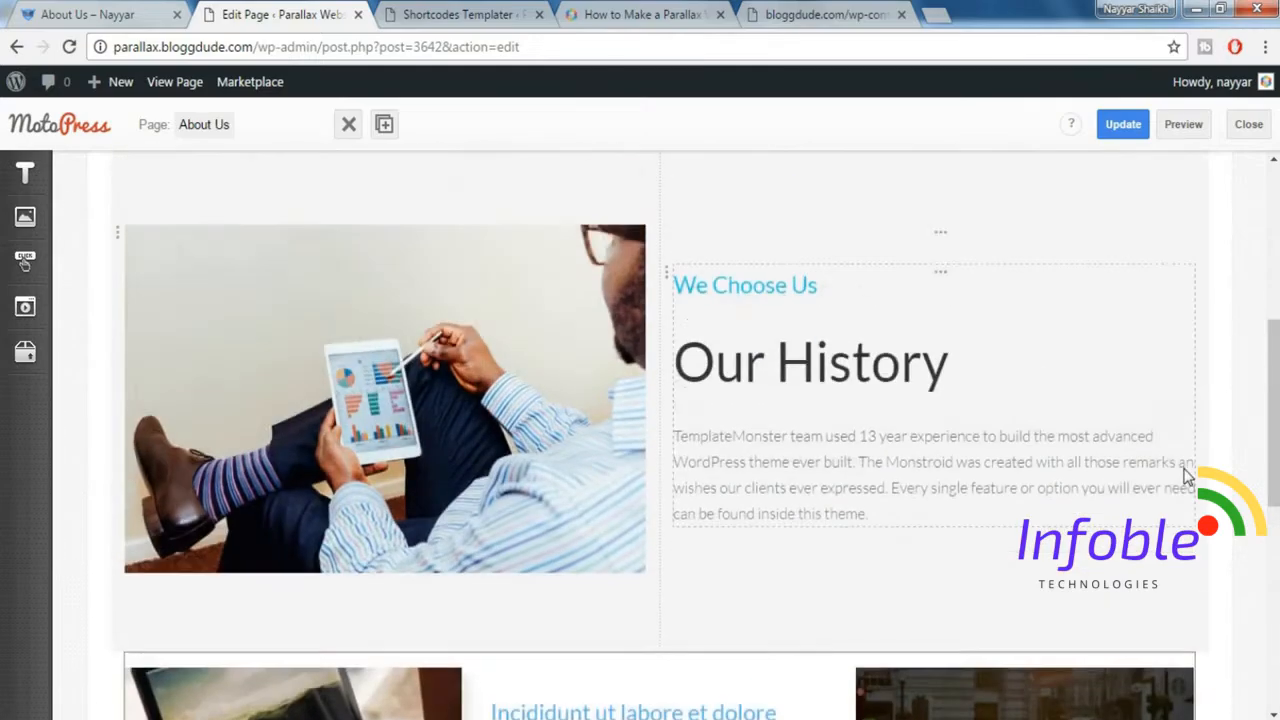
{"action": "scroll", "coordinate": [1185, 475], "scroll_direction": "down", "scroll_amount": 6}
{"action": "left_click", "coordinate": [99, 8]}
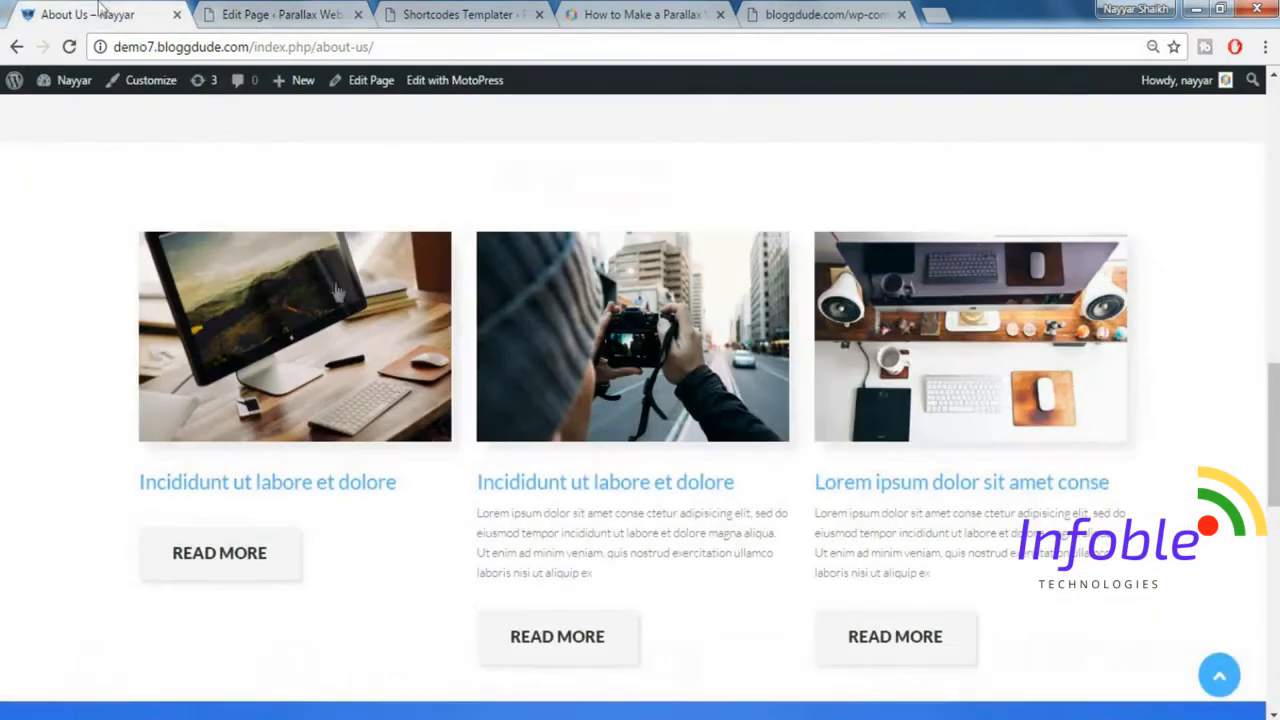
{"action": "scroll", "coordinate": [457, 500], "scroll_direction": "down", "scroll_amount": 5}
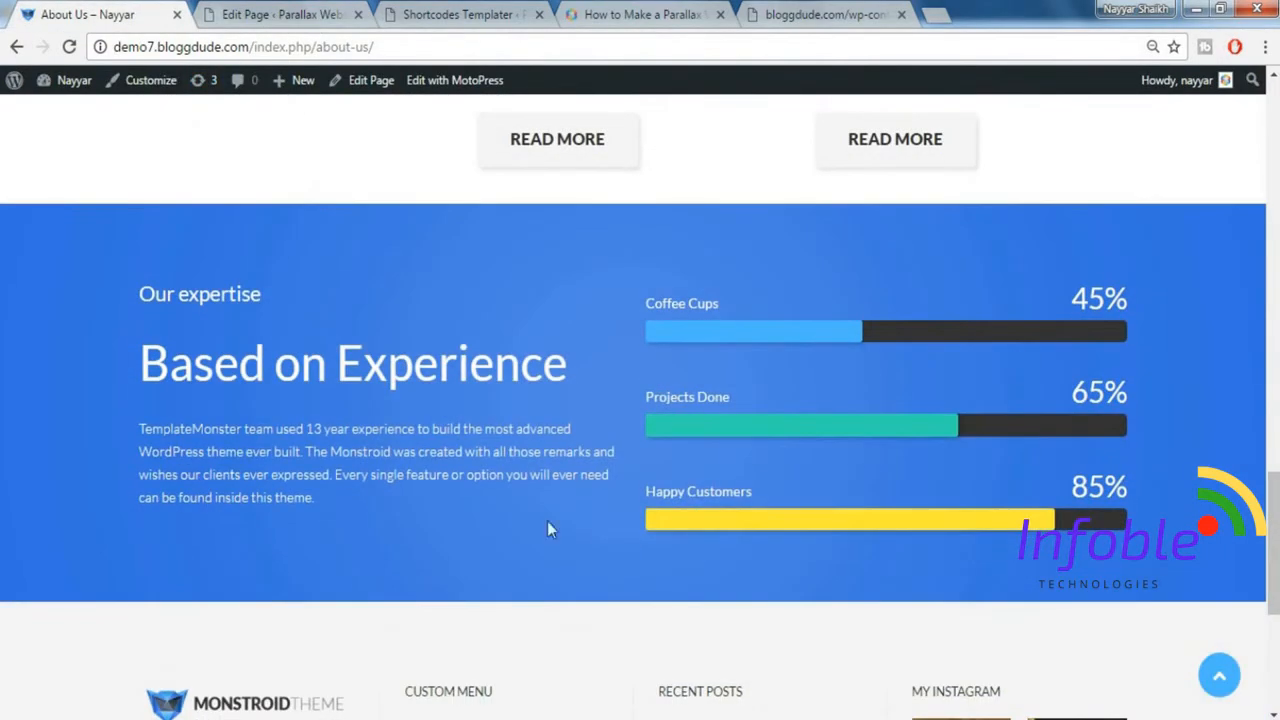
Add a Spacer with size 60 directly below the posts section of the About Us page.
{"action": "left_click", "coordinate": [283, 12]}
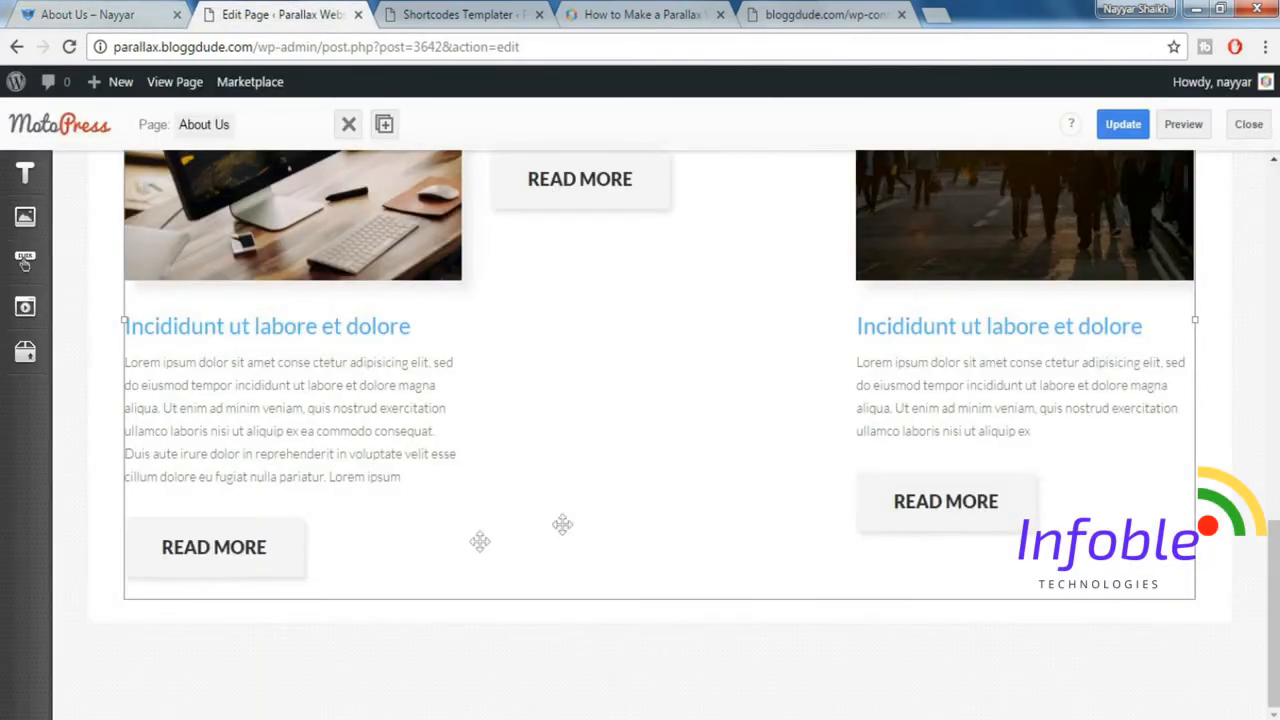
{"action": "mouse_move", "coordinate": [36, 327]}
{"action": "mouse_move", "coordinate": [27, 360]}
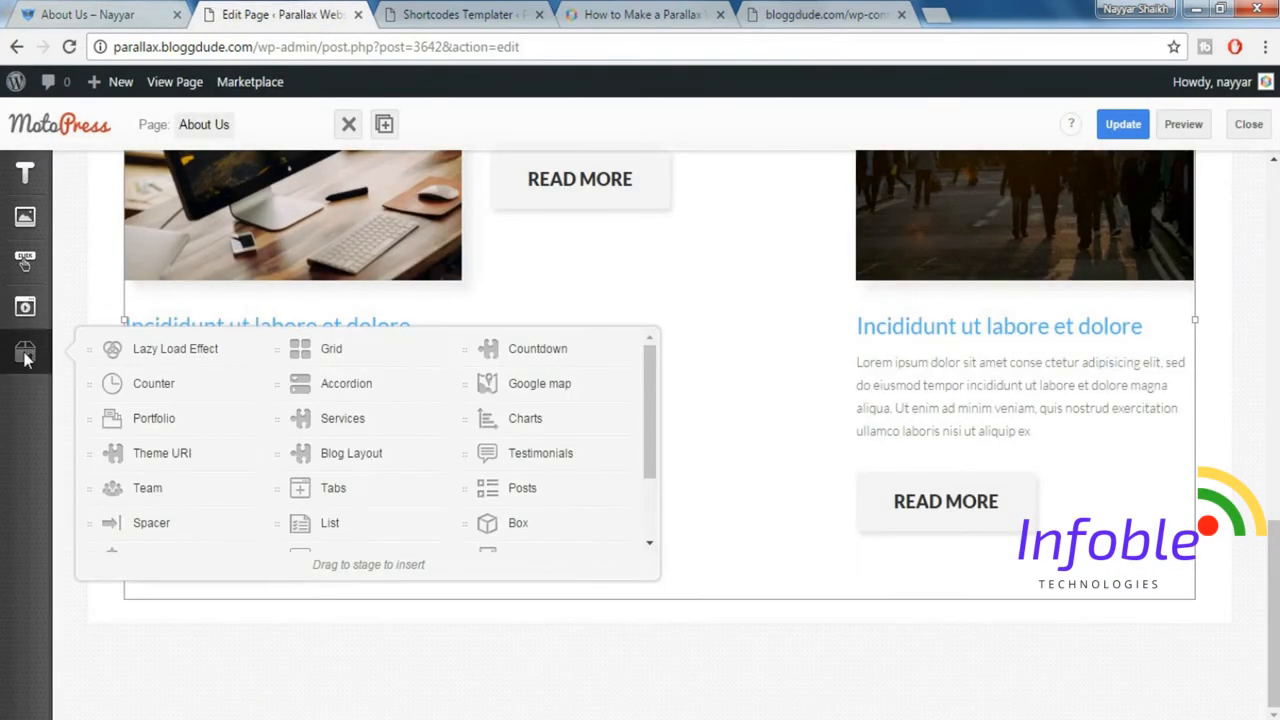
{"action": "left_click_drag", "start_coordinate": [171, 527], "coordinate": [614, 610]}
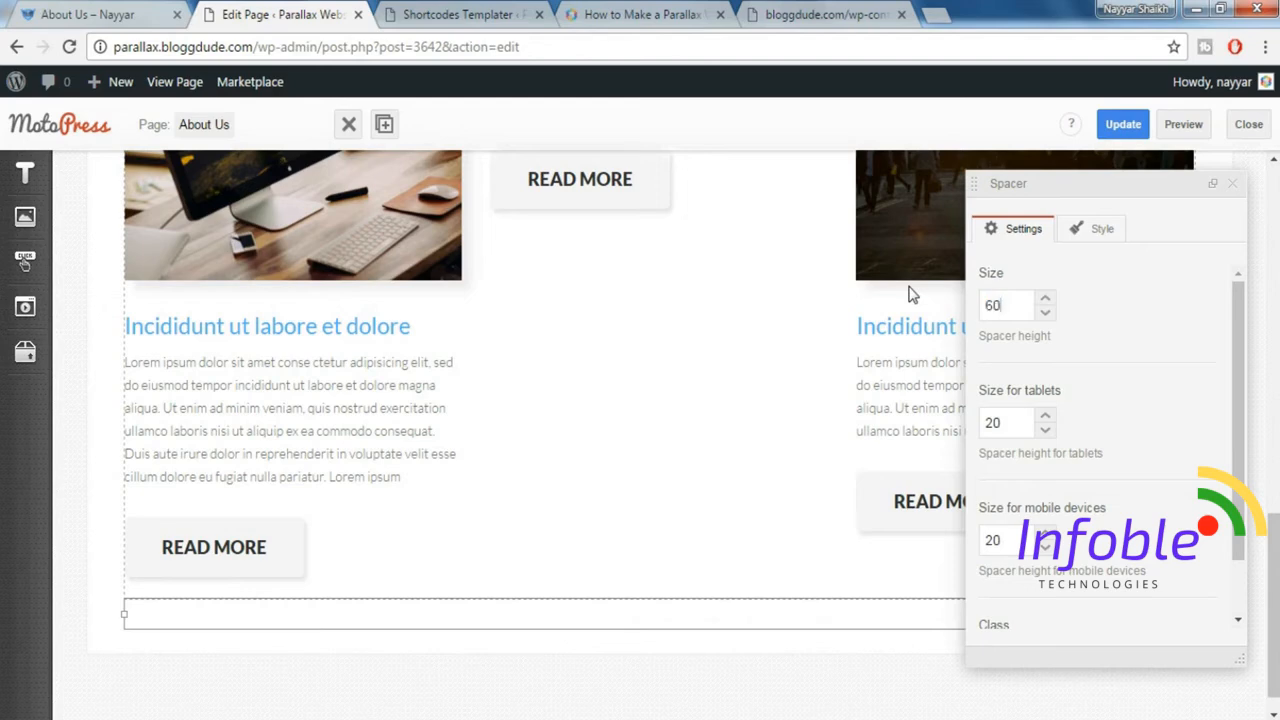
{"action": "left_click", "coordinate": [1233, 188]}
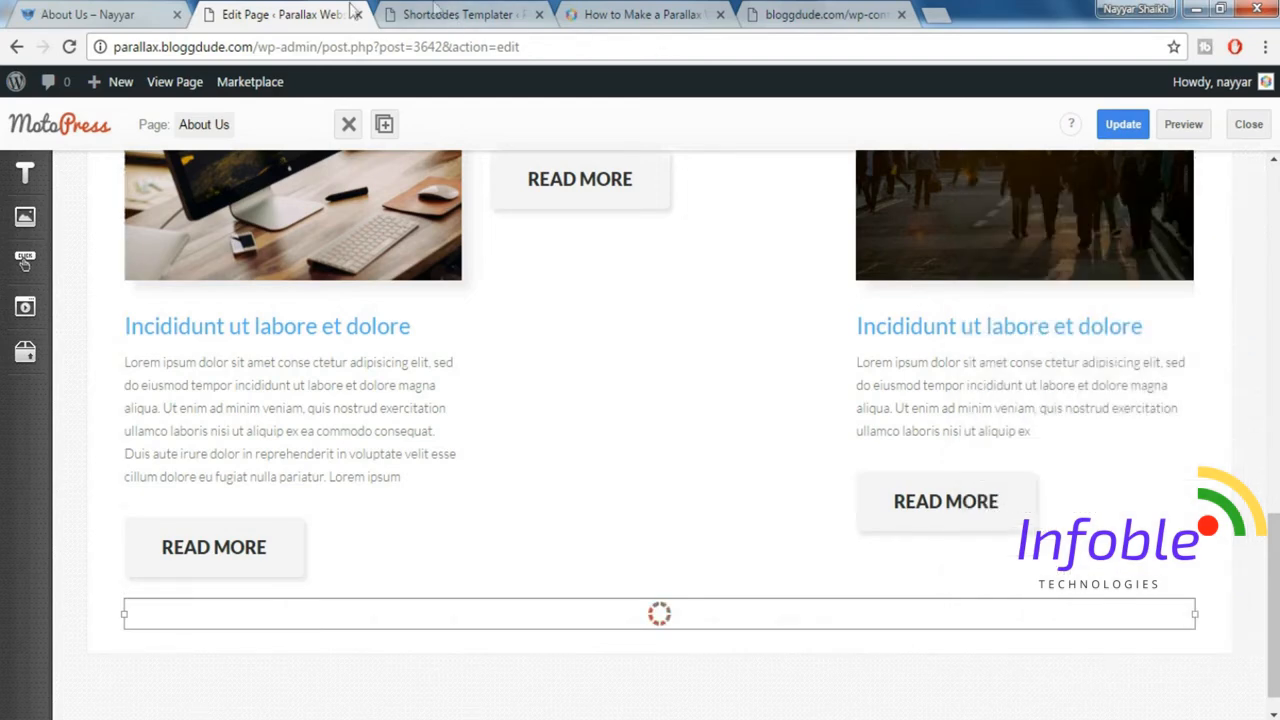
Copy the "Our expertise" text block from the demo's About Us page into a new text element below the spacer and update the page.
{"action": "left_click", "coordinate": [148, 12]}
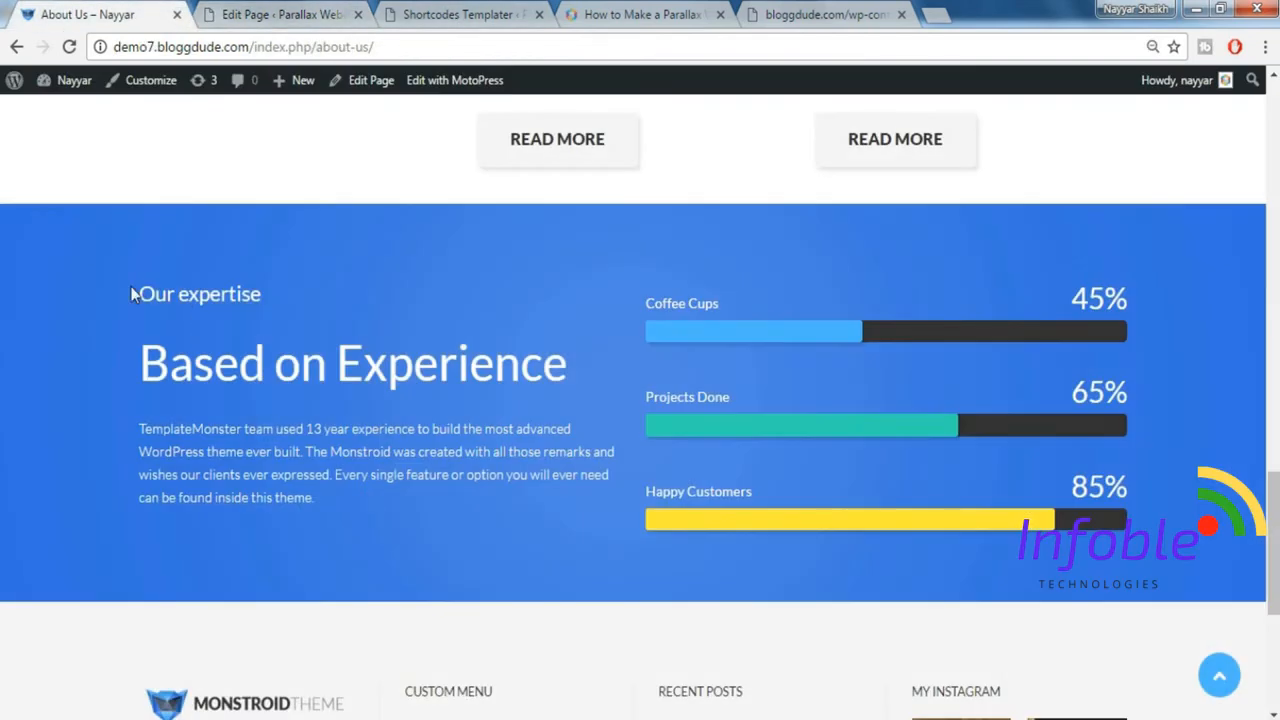
{"action": "left_click_drag", "start_coordinate": [131, 293], "coordinate": [388, 515]}
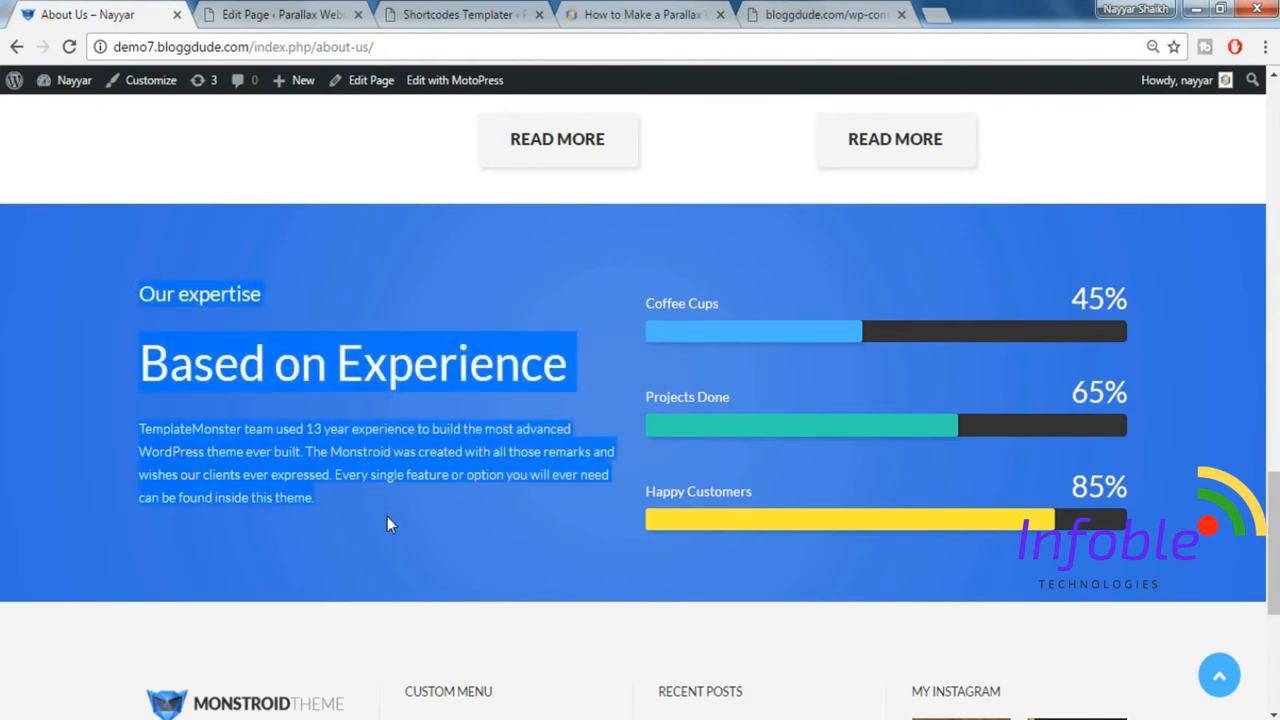
{"action": "left_click", "coordinate": [253, 9]}
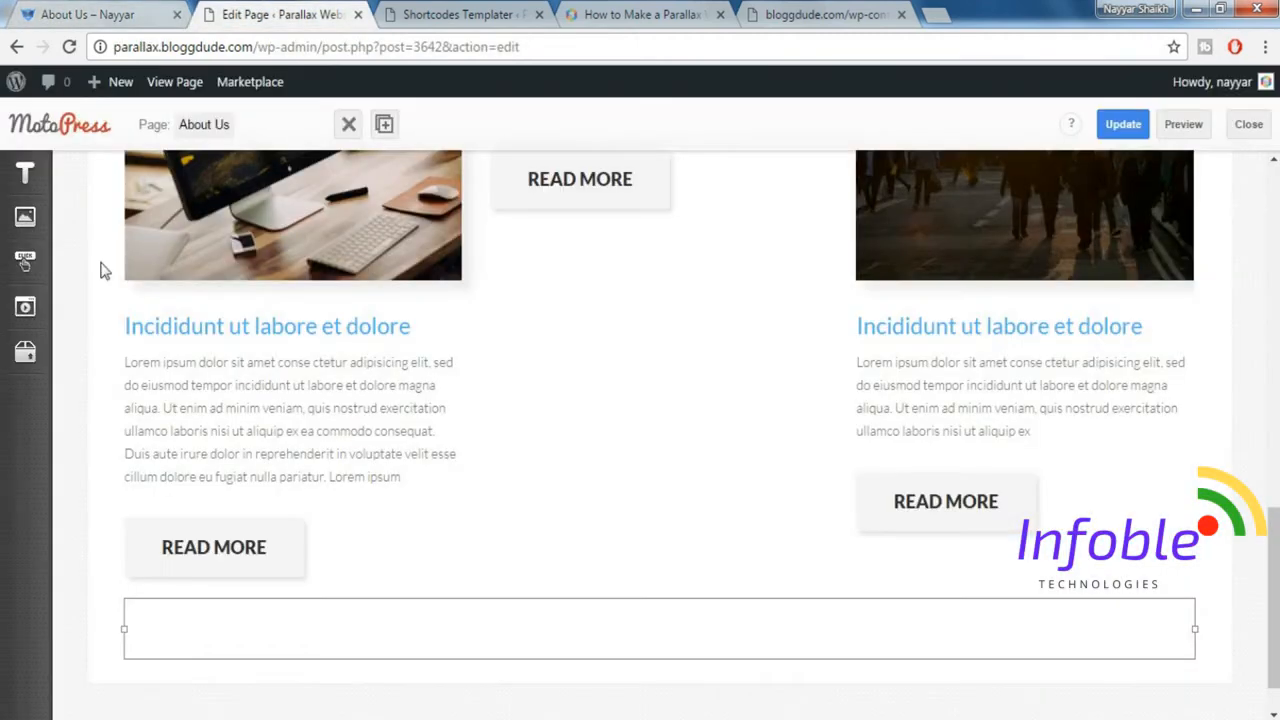
{"action": "left_click", "coordinate": [25, 173]}
{"action": "left_click_drag", "start_coordinate": [490, 211], "coordinate": [555, 660]}
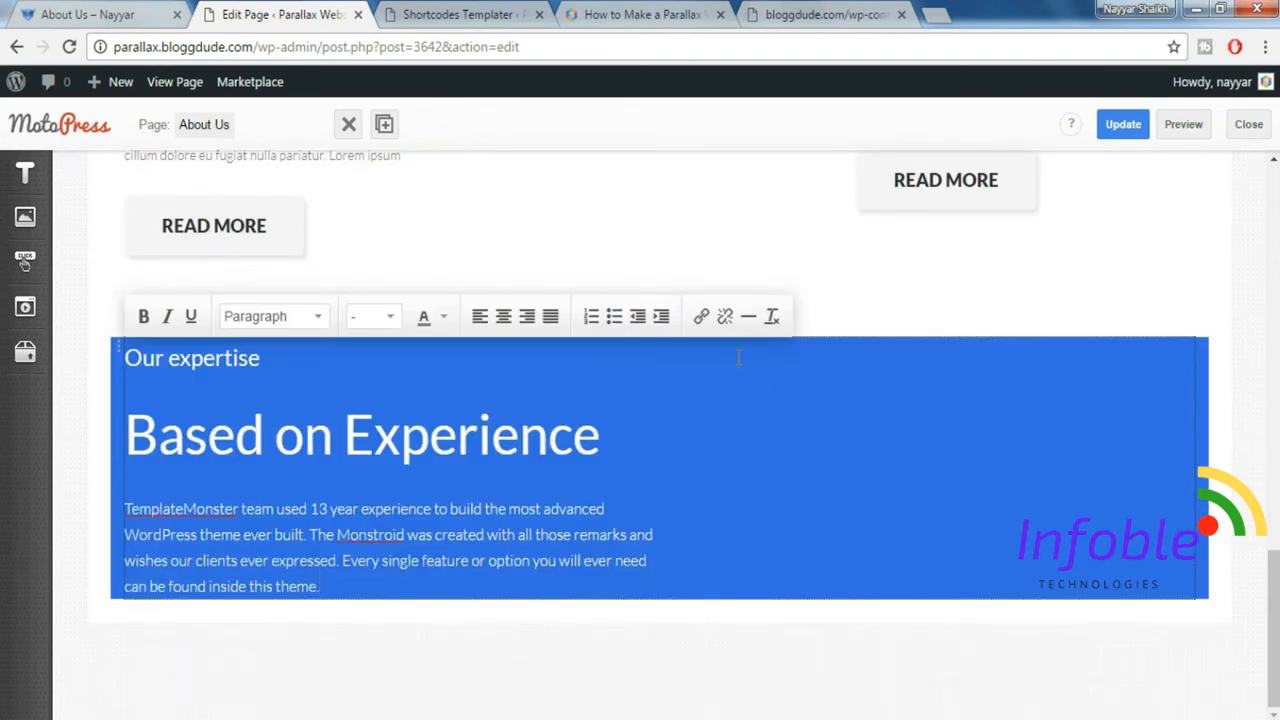
{"action": "left_click", "coordinate": [739, 358]}
{"action": "left_click", "coordinate": [574, 420]}
{"action": "left_click", "coordinate": [588, 484]}
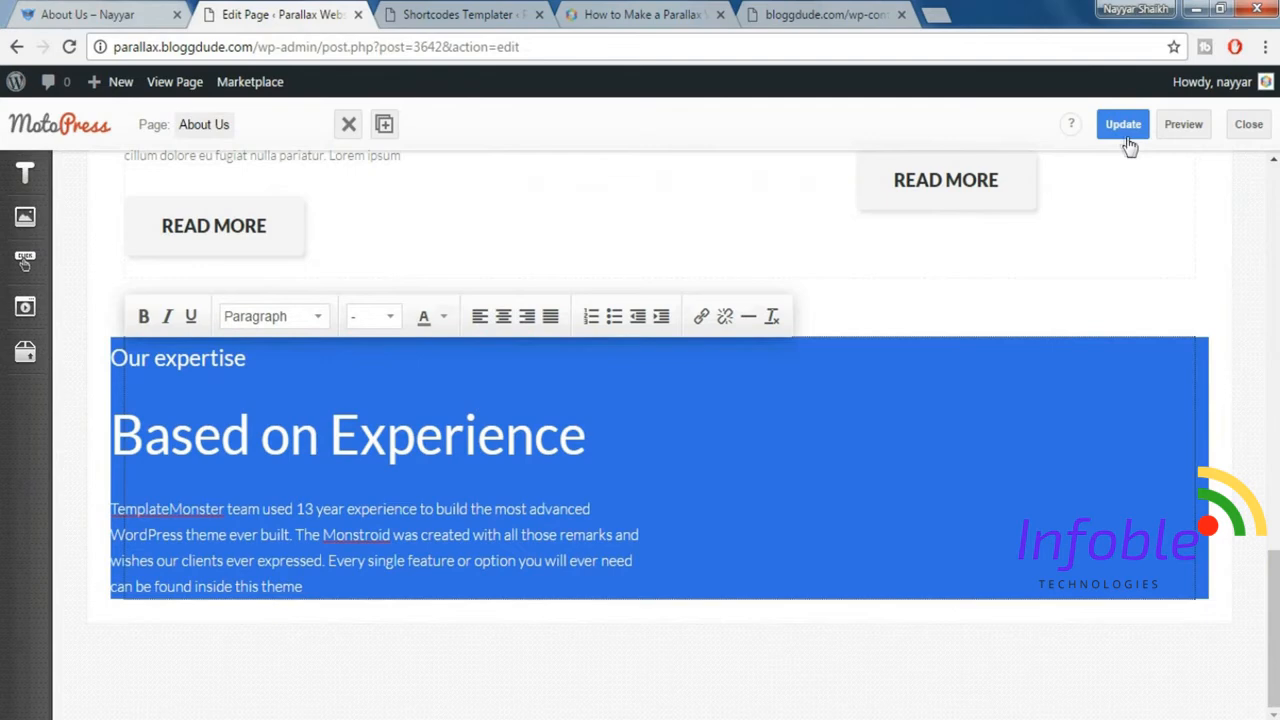
{"action": "left_click", "coordinate": [1123, 124]}
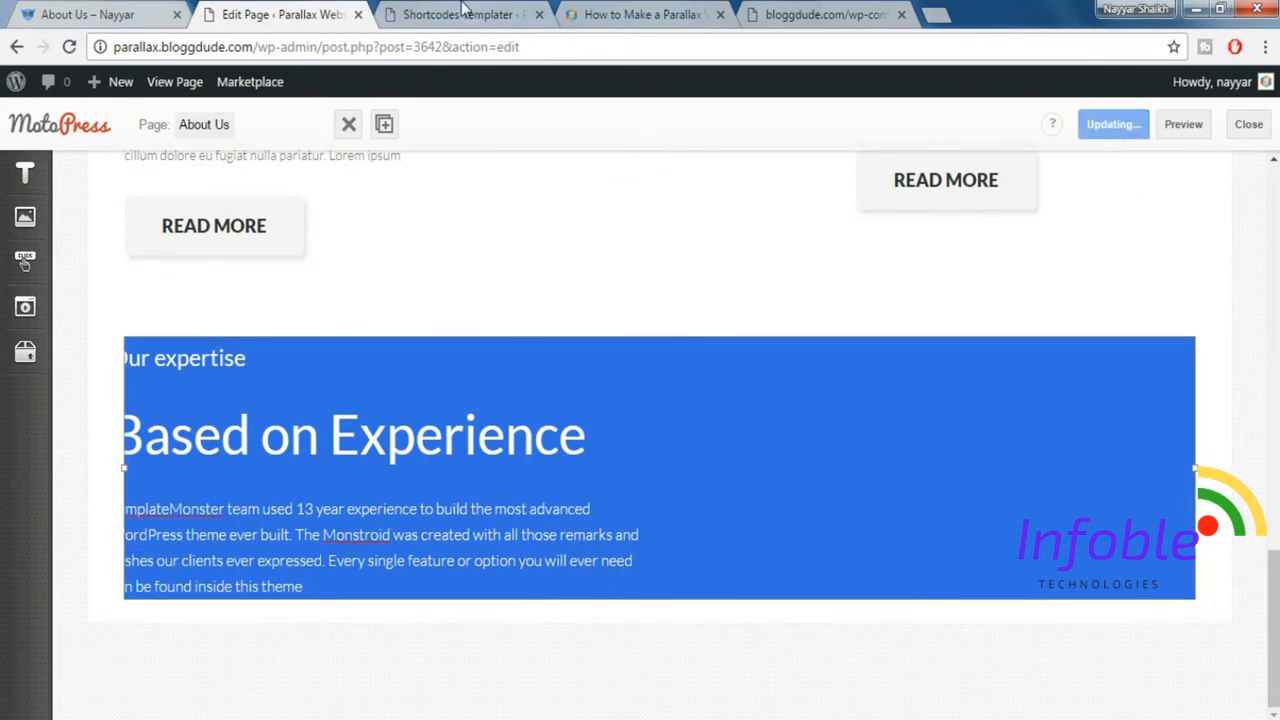
Add a new template to the charts folder in the Cherry Shortcodes Templater.
{"action": "left_click", "coordinate": [463, 14]}
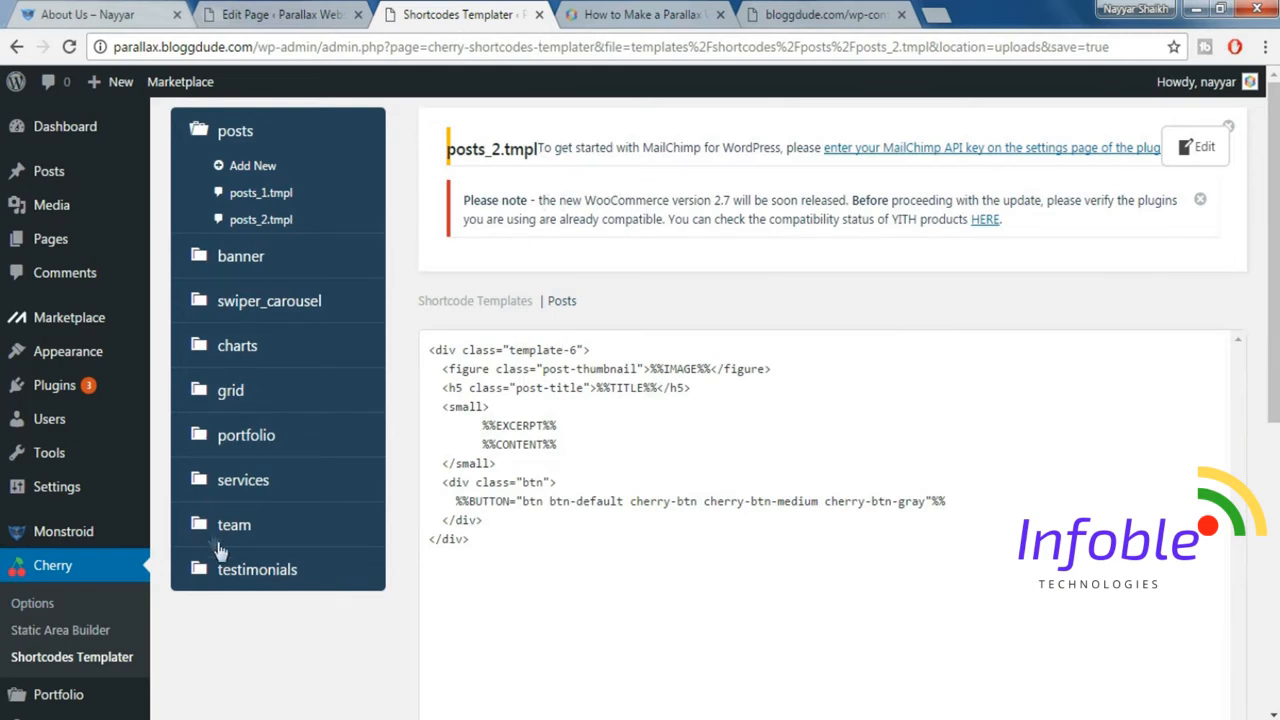
{"action": "left_click", "coordinate": [240, 347]}
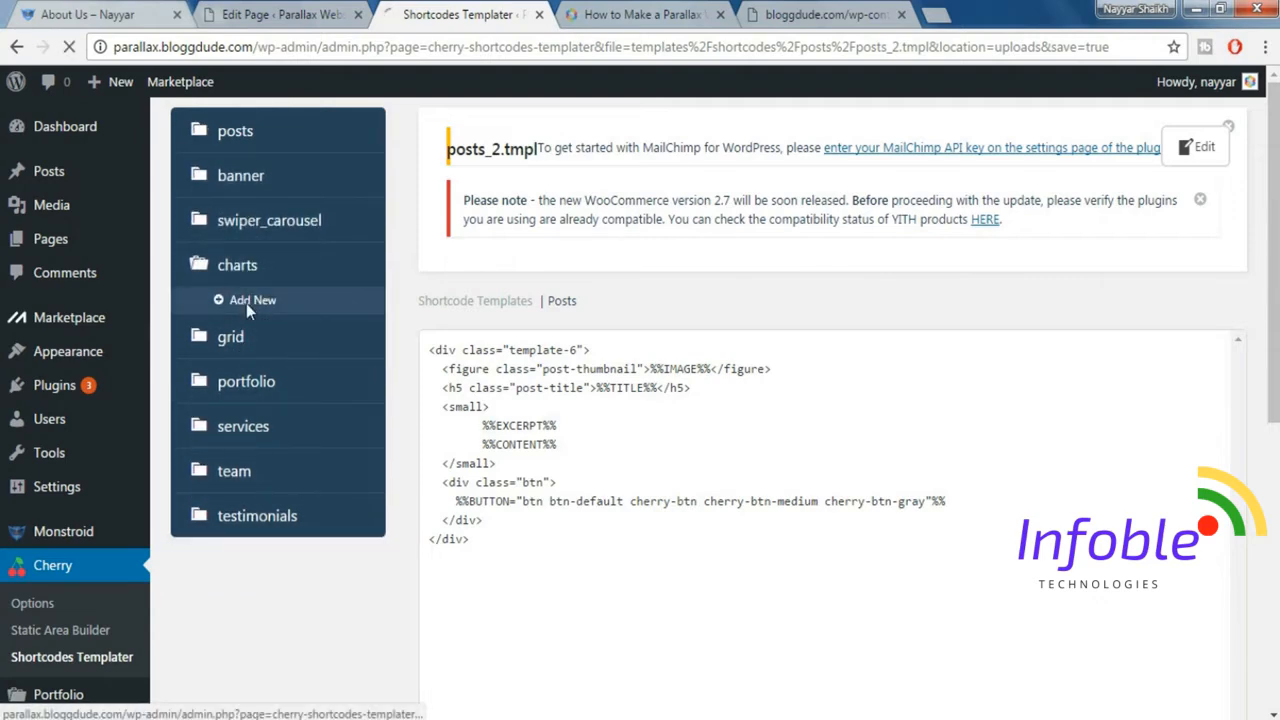
{"action": "left_click", "coordinate": [248, 302]}
Copy the cherry-progress-bar code block under "Create Shortcode Template Under Chart" in monstroid_codes.txt.
{"action": "left_click", "coordinate": [788, 20]}
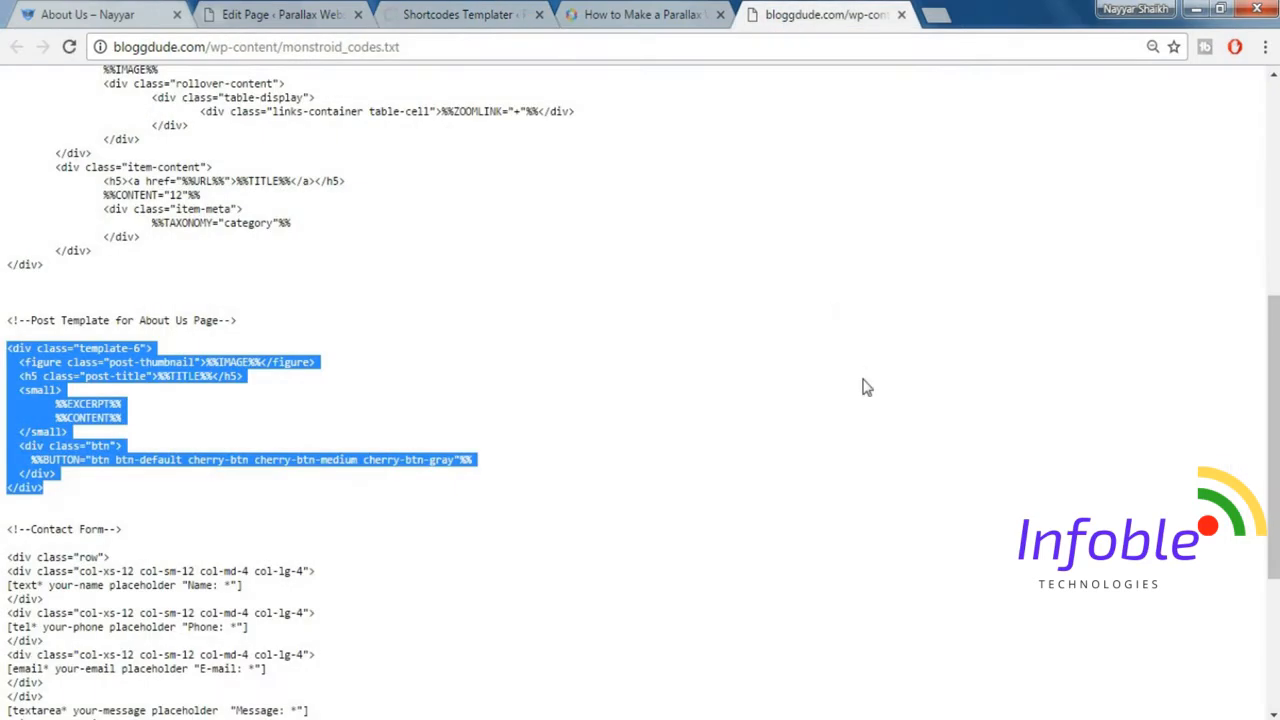
{"action": "scroll", "coordinate": [889, 480], "scroll_direction": "up", "scroll_amount": 5}
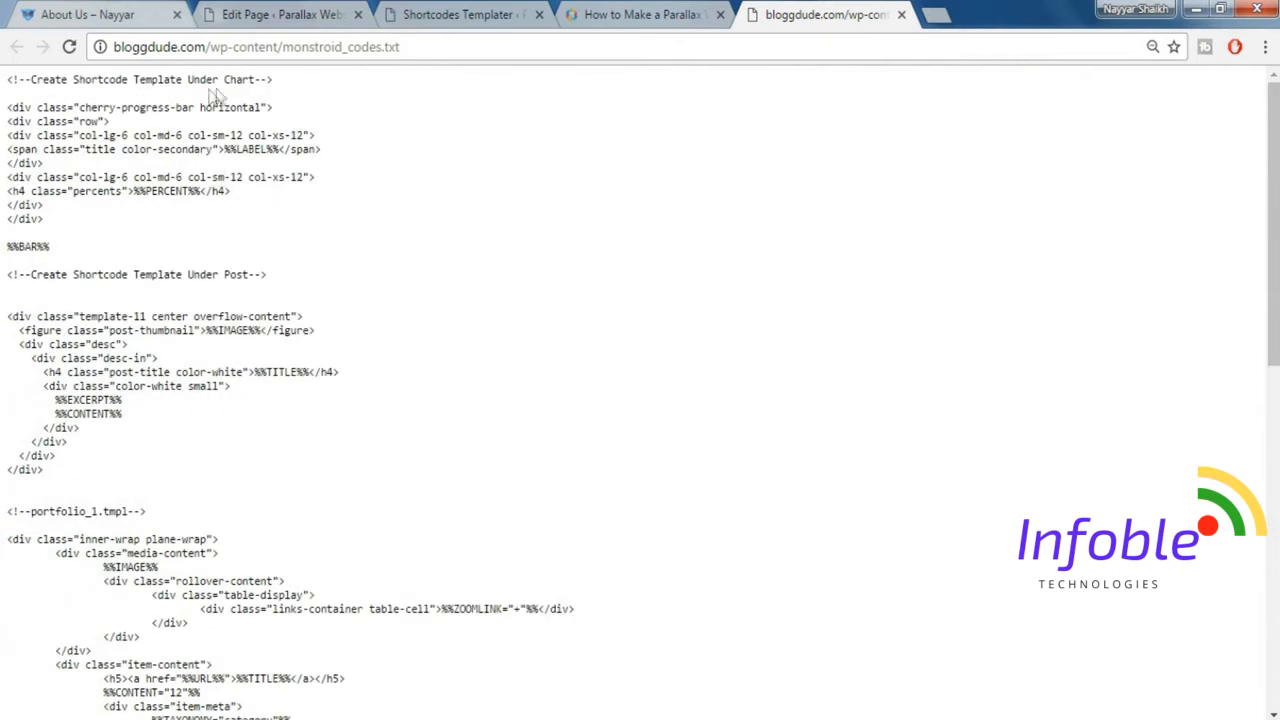
{"action": "left_click_drag", "start_coordinate": [8, 110], "coordinate": [87, 245]}
{"action": "key", "text": "ctrl+c"}
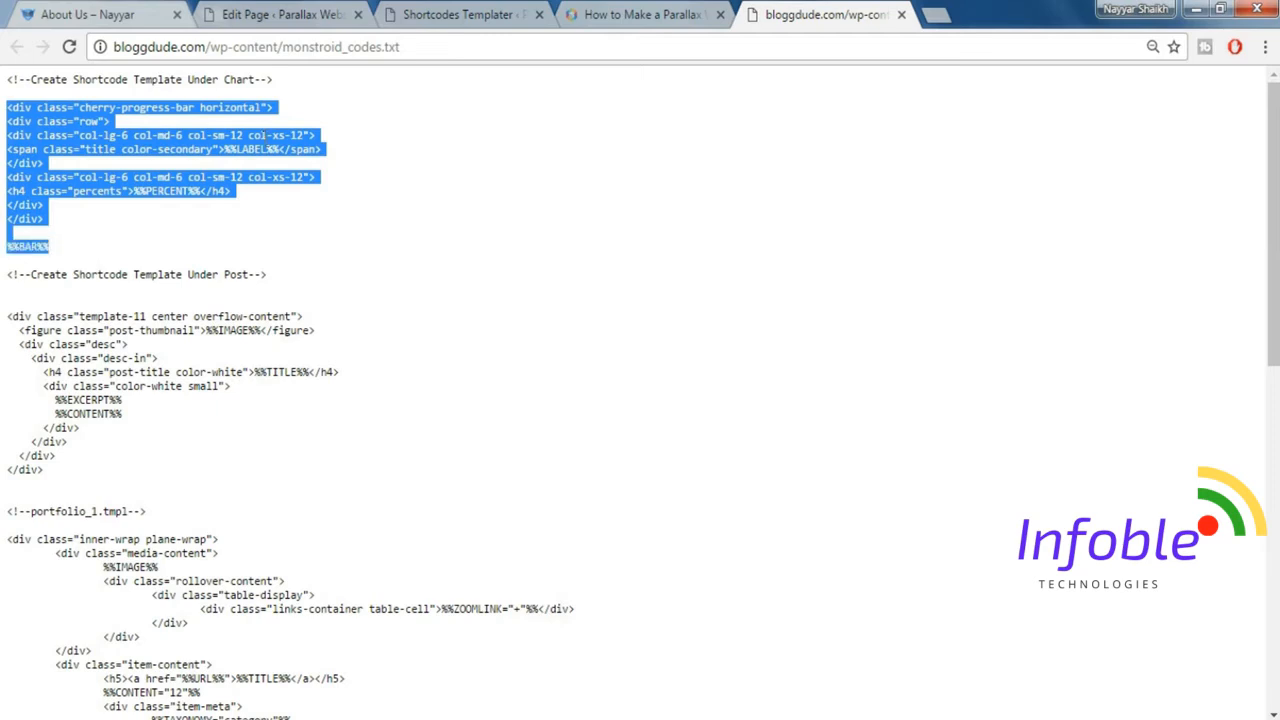
Replace the default code of the new charts template with the copied progress-bar code and save it.
{"action": "left_click", "coordinate": [455, 14]}
{"action": "triple_click", "coordinate": [585, 388]}
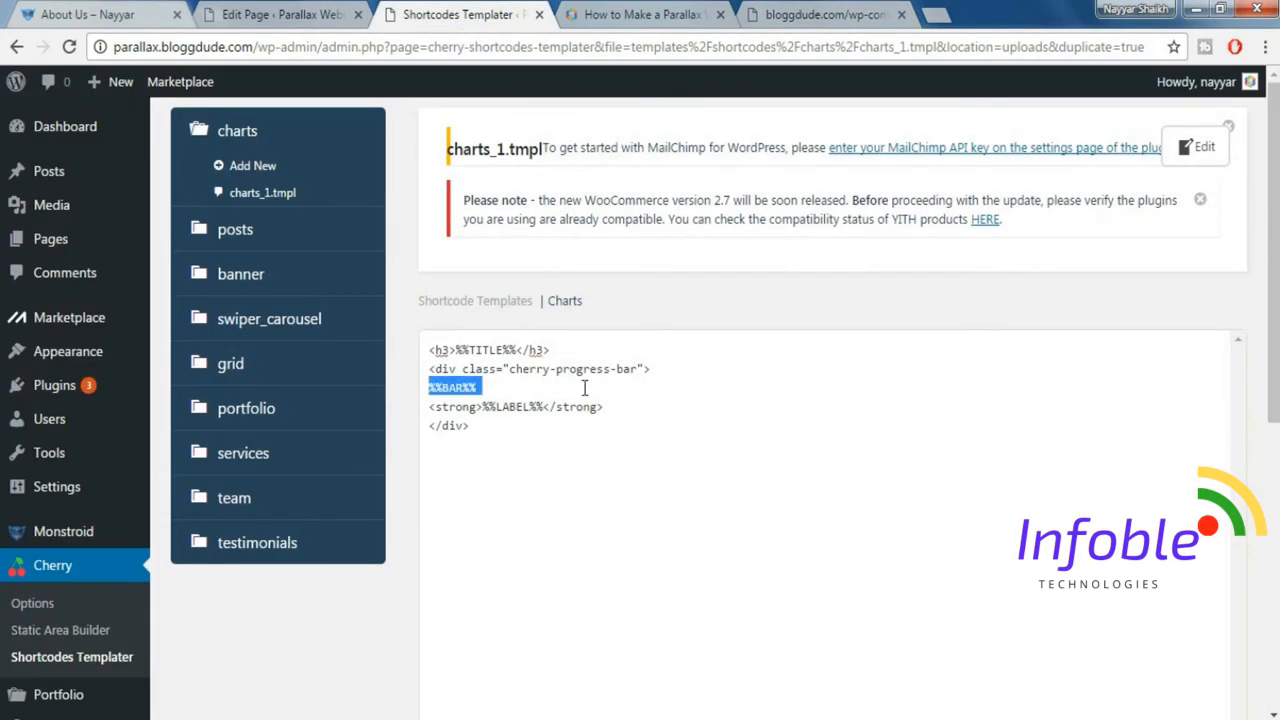
{"action": "key", "text": "ctrl+a"}
{"action": "key", "text": "BackSpace"}
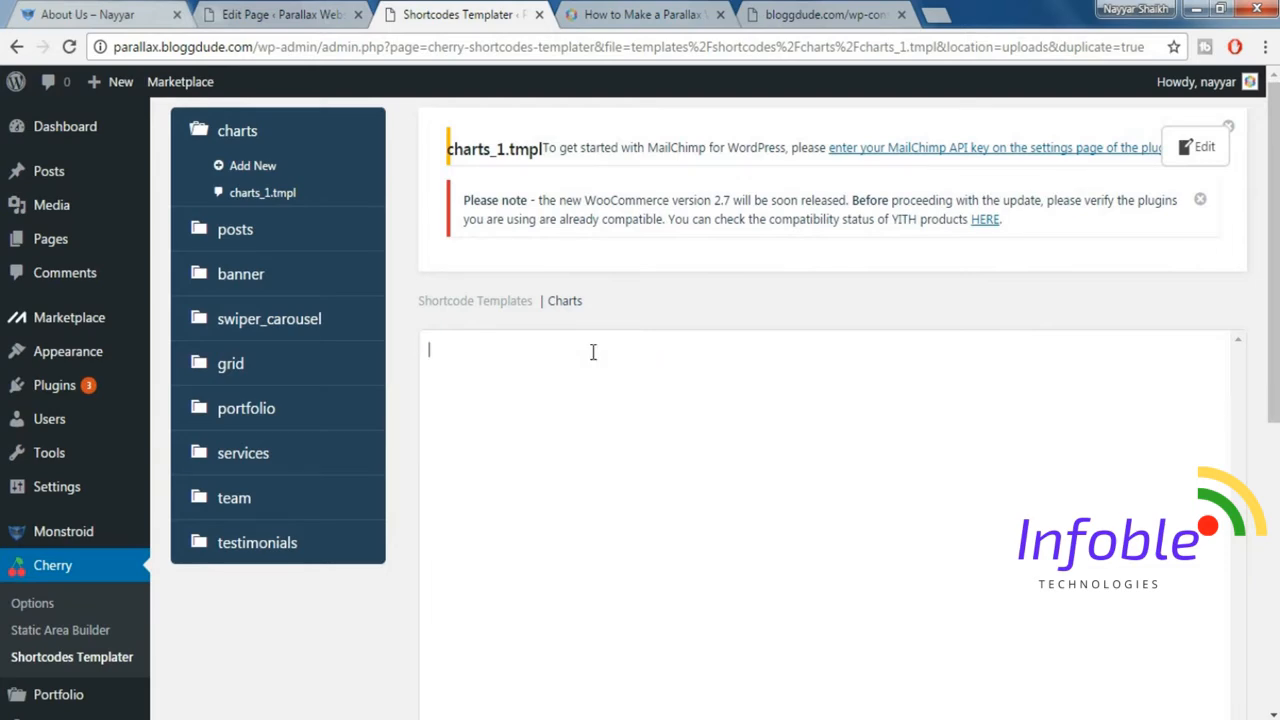
{"action": "key", "text": "ctrl+v"}
{"action": "scroll", "coordinate": [749, 376], "scroll_direction": "down", "scroll_amount": 5}
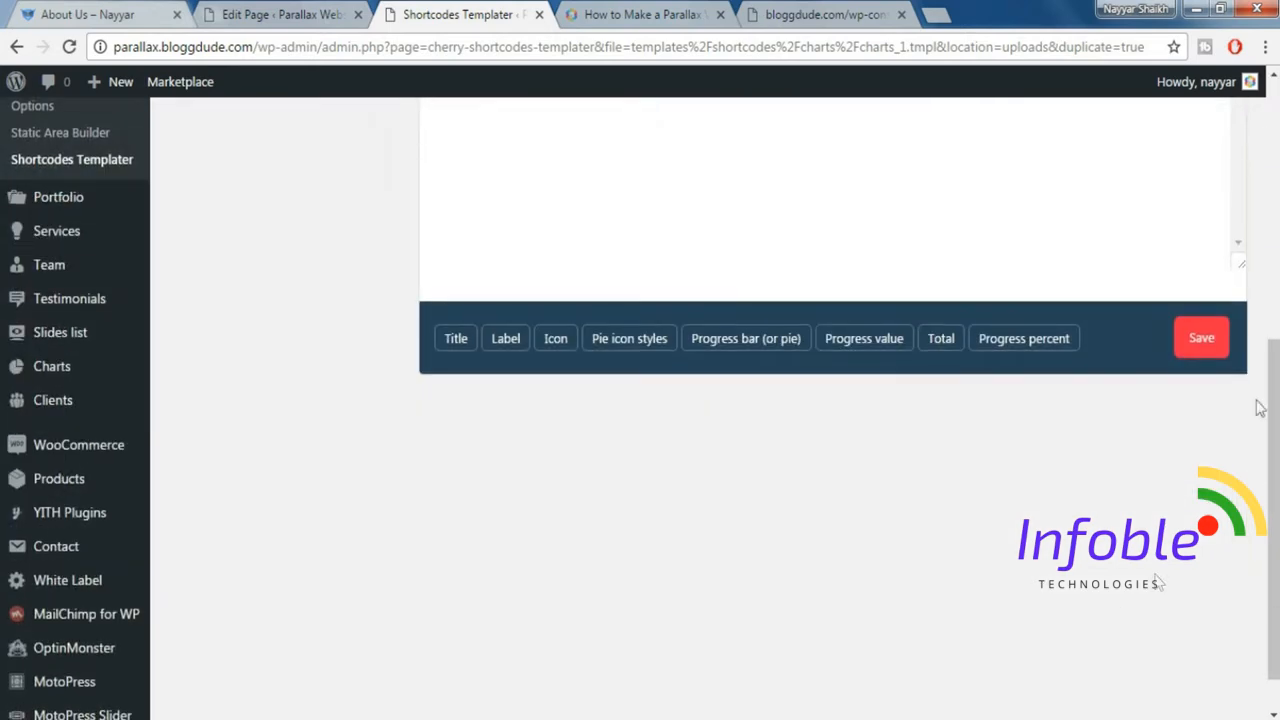
{"action": "left_click", "coordinate": [1203, 339]}
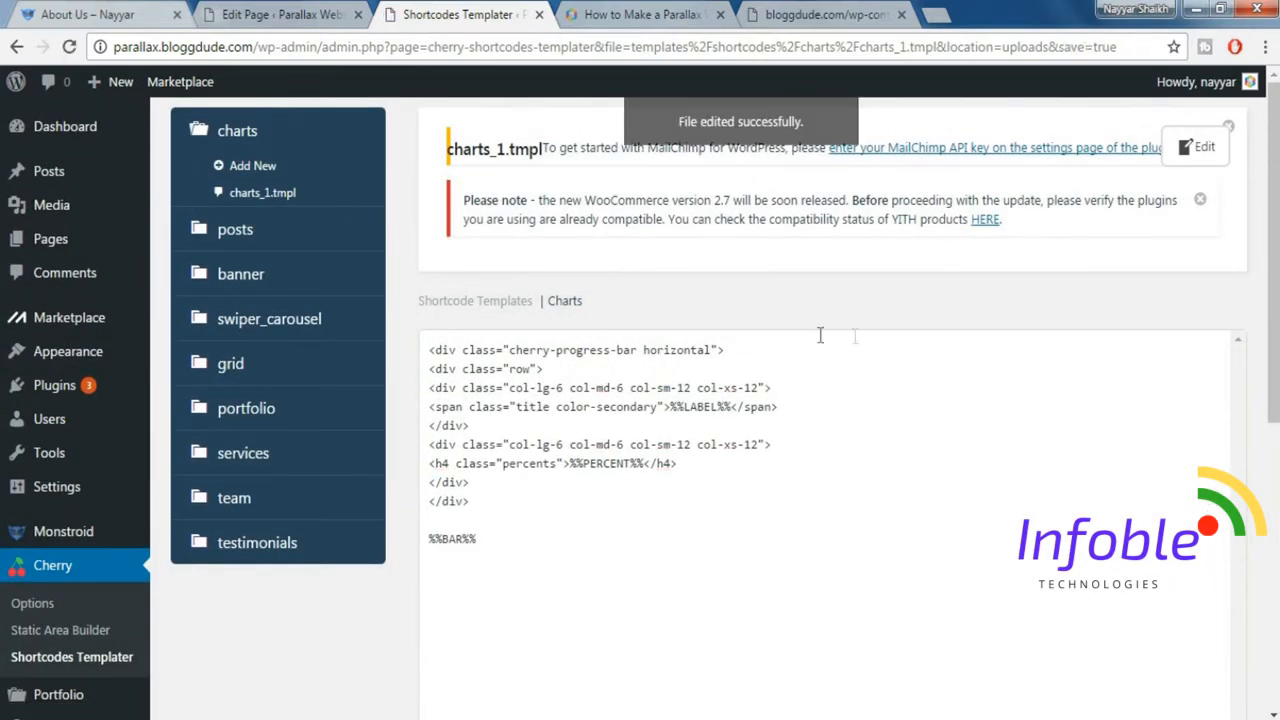
{"action": "scroll", "coordinate": [688, 474], "scroll_direction": "down", "scroll_amount": 2}
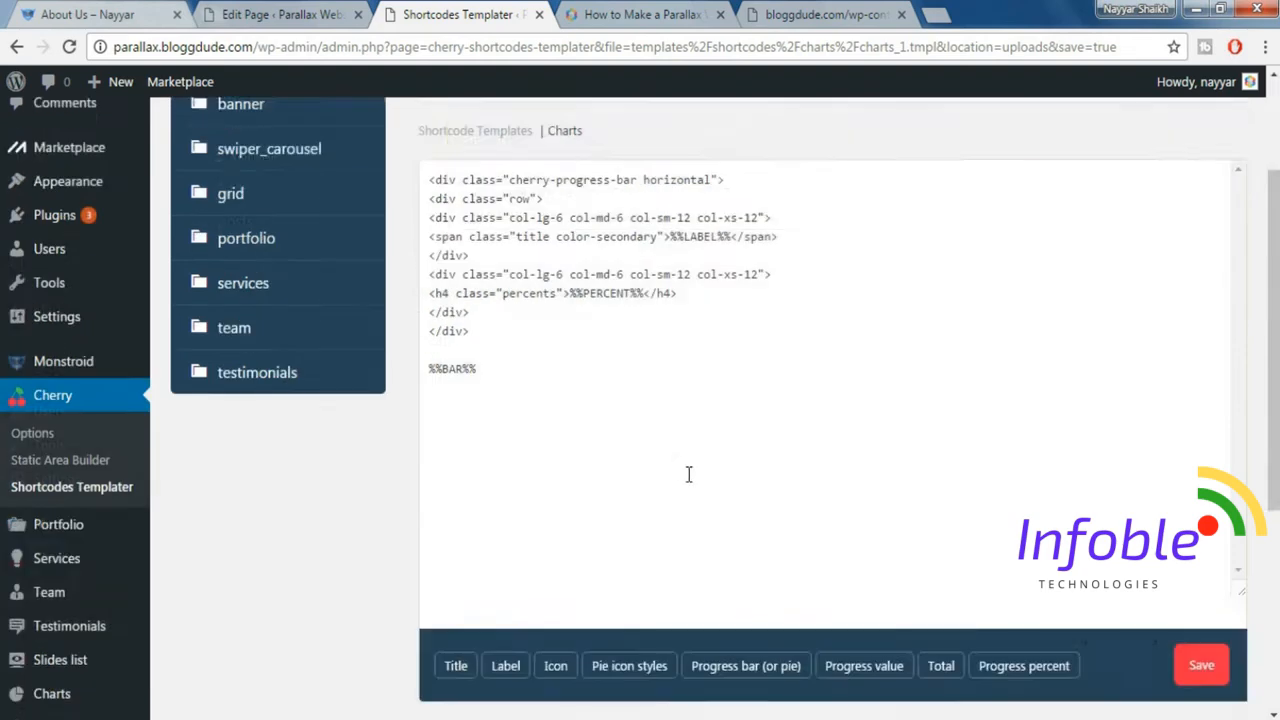
{"action": "scroll", "coordinate": [688, 474], "scroll_direction": "down", "scroll_amount": 2}
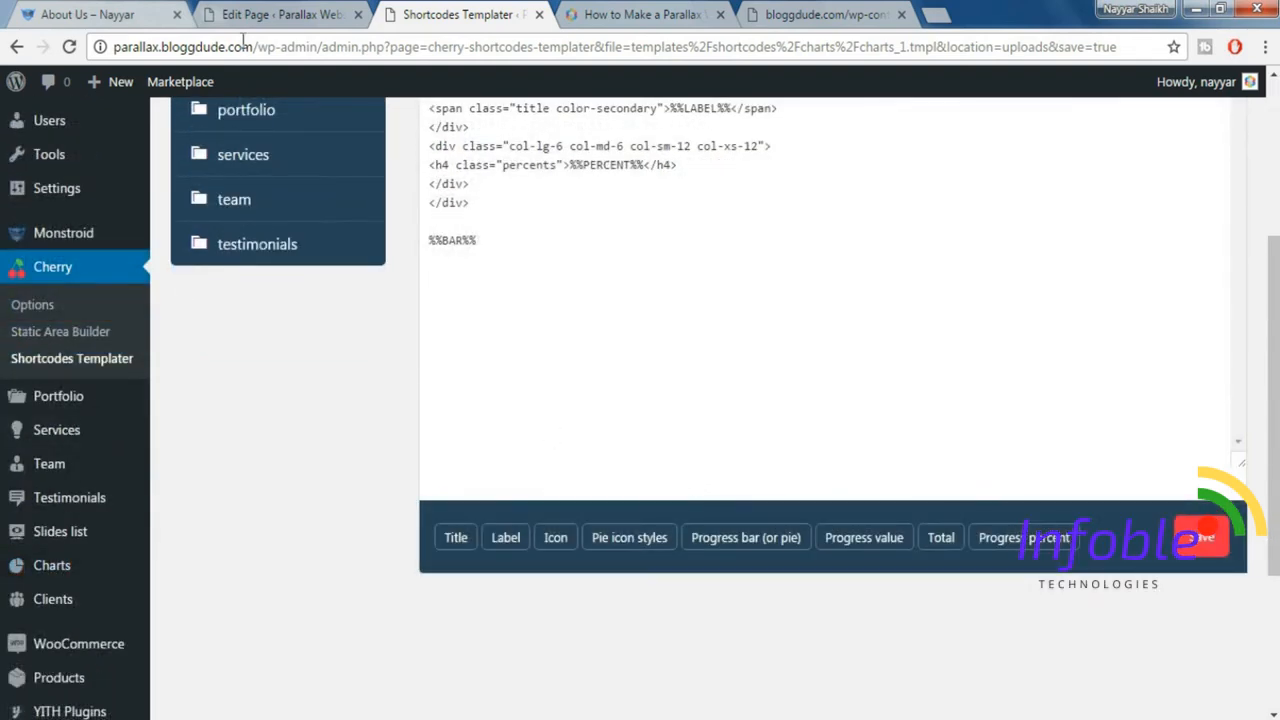
Start a new chart in the WordPress Charts section and title it "Chart 1".
{"action": "left_click", "coordinate": [90, 14]}
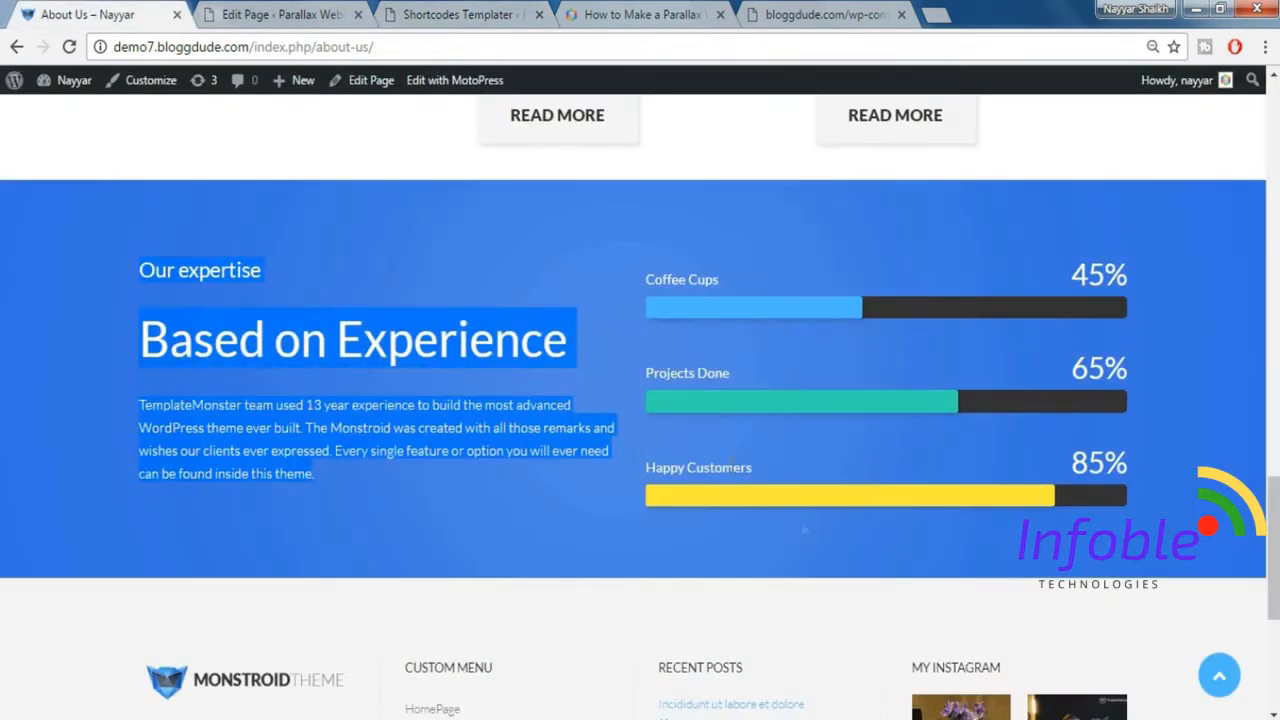
{"action": "left_click", "coordinate": [460, 14]}
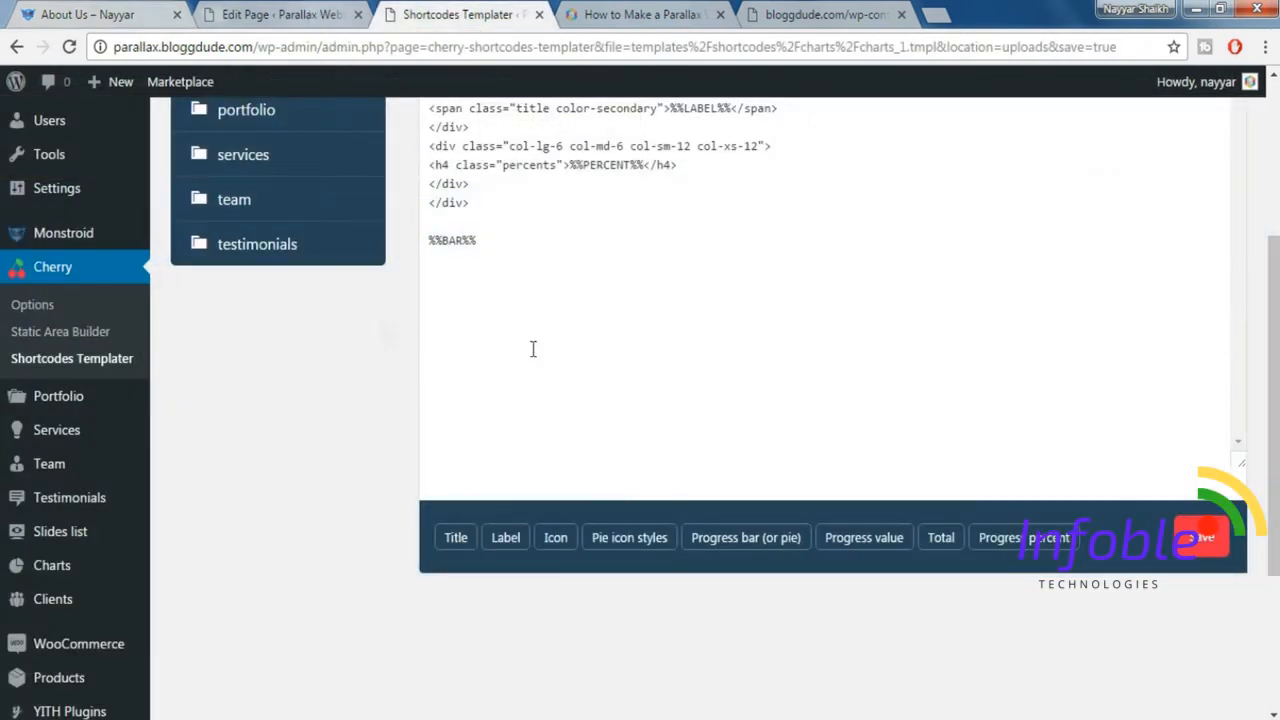
{"action": "scroll", "coordinate": [423, 366], "scroll_direction": "down", "scroll_amount": 3}
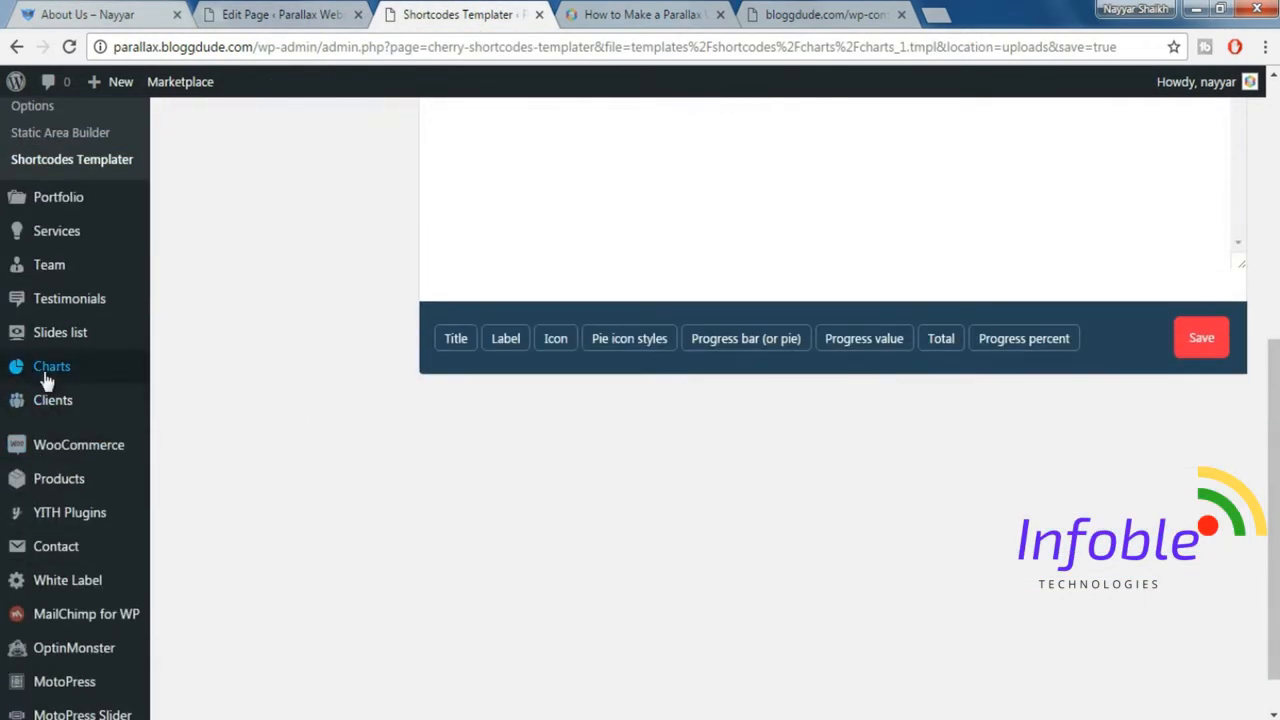
{"action": "mouse_move", "coordinate": [106, 381]}
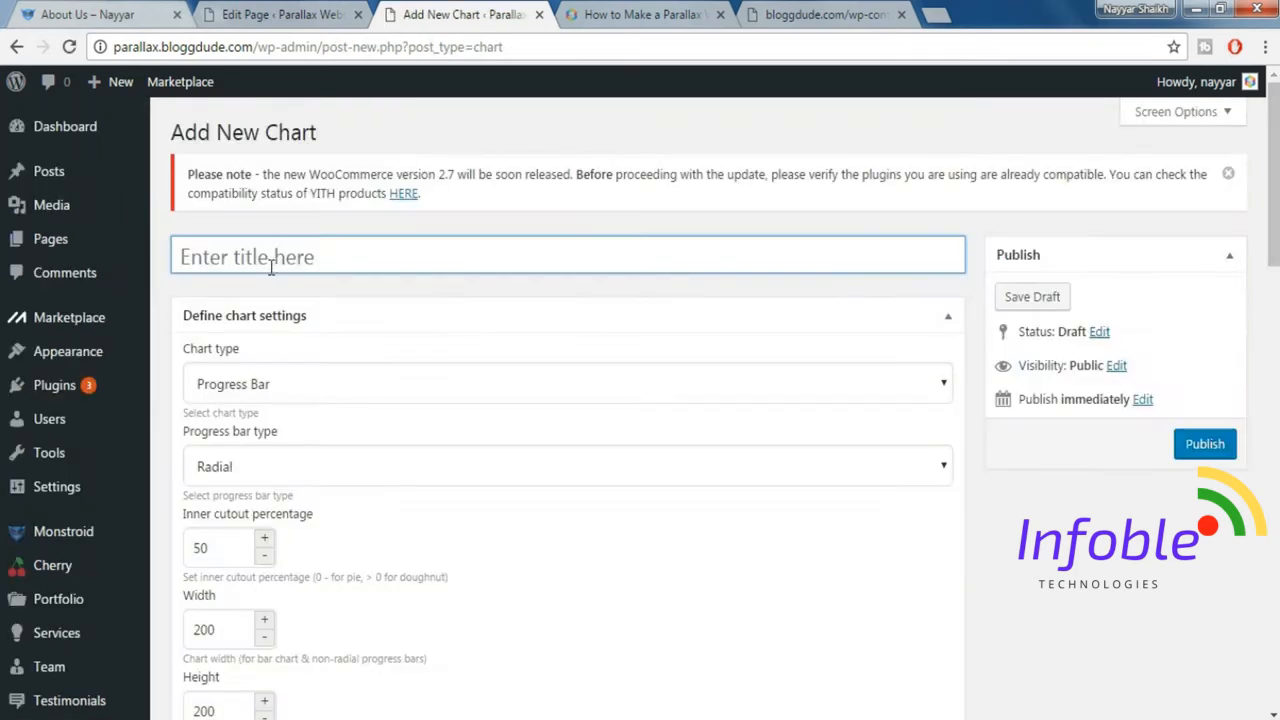
{"action": "type", "text": "Chart 1"}
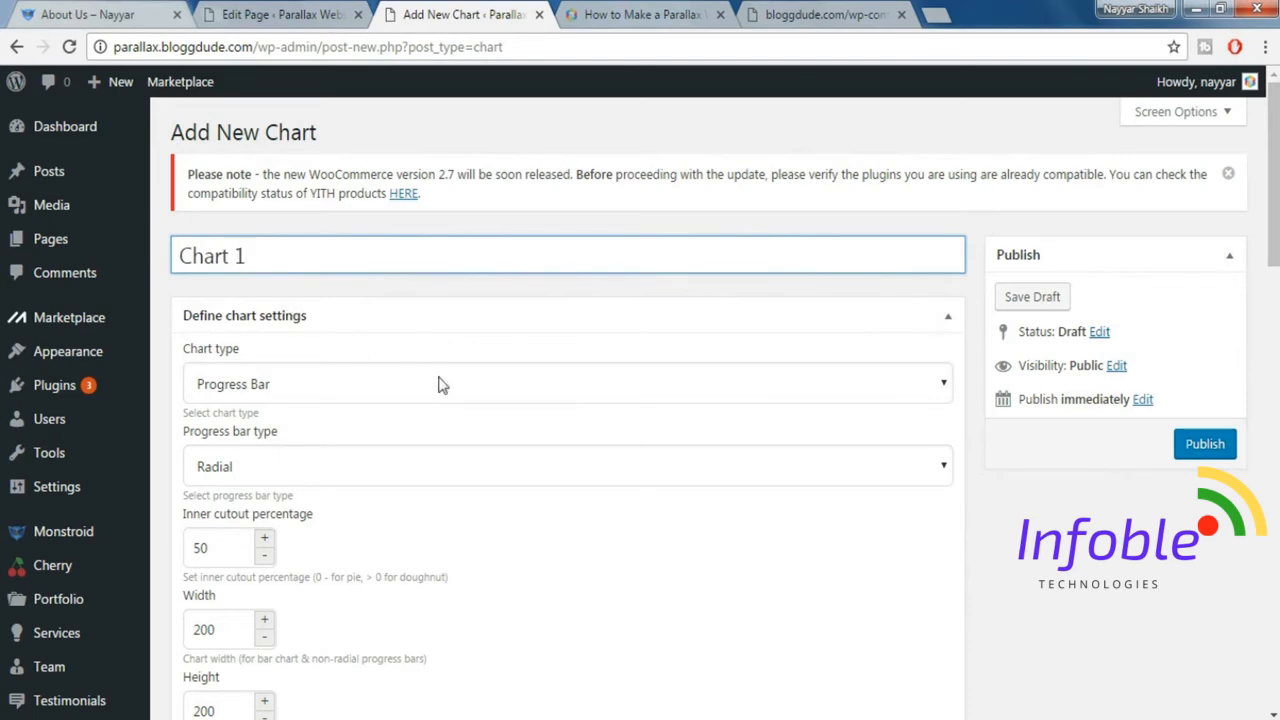
Set the progress bar type of Chart 1 to Horizontal.
{"action": "scroll", "coordinate": [300, 340], "scroll_direction": "down", "scroll_amount": 1}
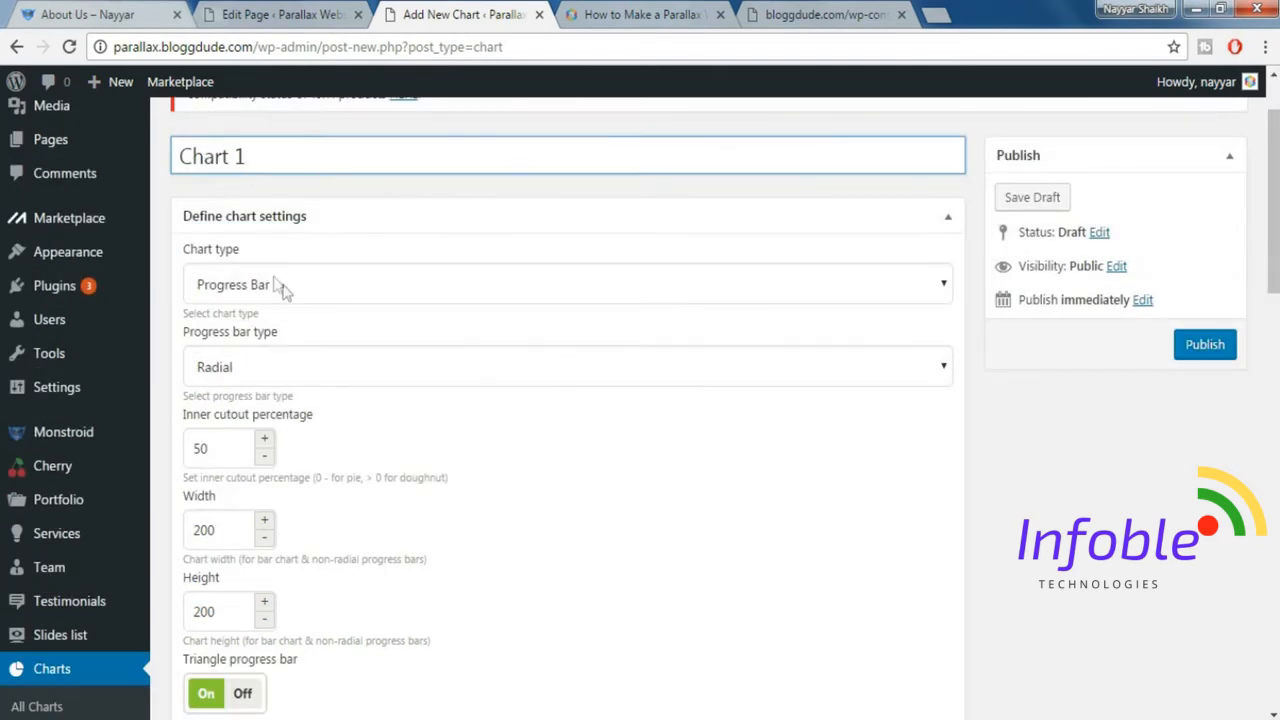
{"action": "left_click", "coordinate": [278, 370]}
{"action": "left_click", "coordinate": [266, 421]}
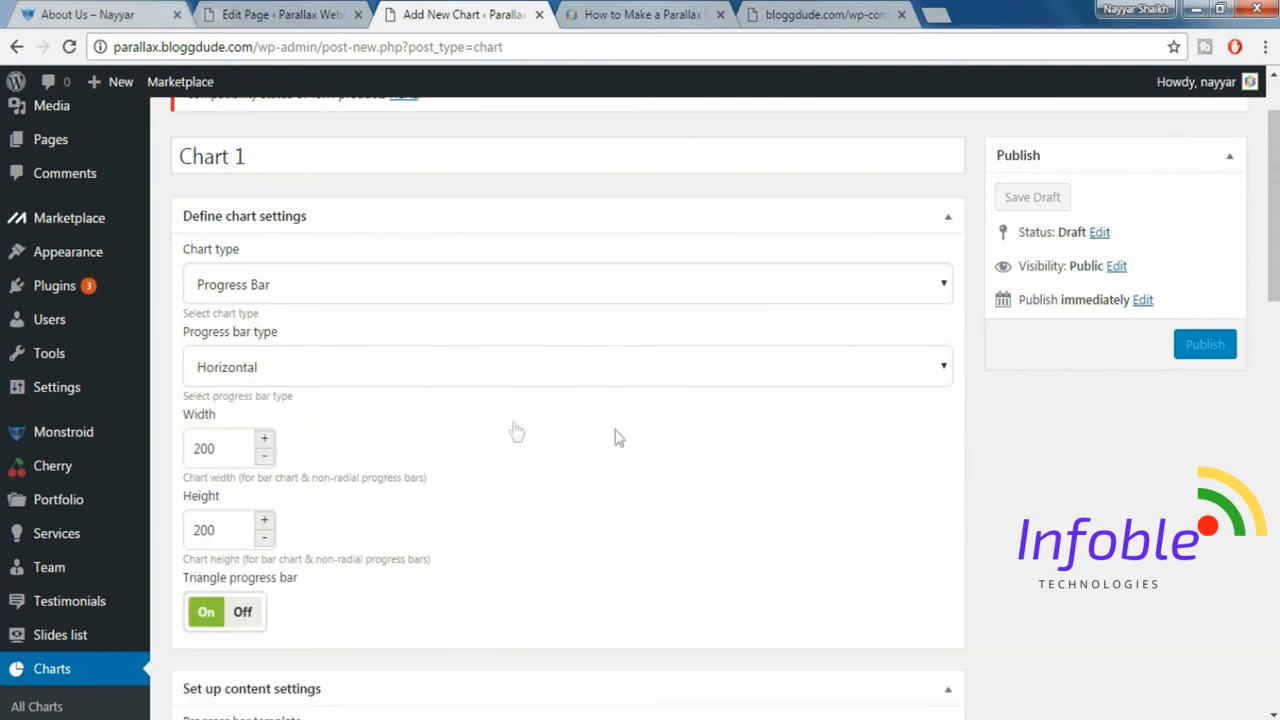
Set the chart's width to 570 and height to 25, and turn off the triangle progress bar.
{"action": "scroll", "coordinate": [514, 431], "scroll_direction": "down", "scroll_amount": 1}
{"action": "left_click_drag", "start_coordinate": [239, 350], "coordinate": [145, 341]}
{"action": "mouse_move", "coordinate": [128, 347]}
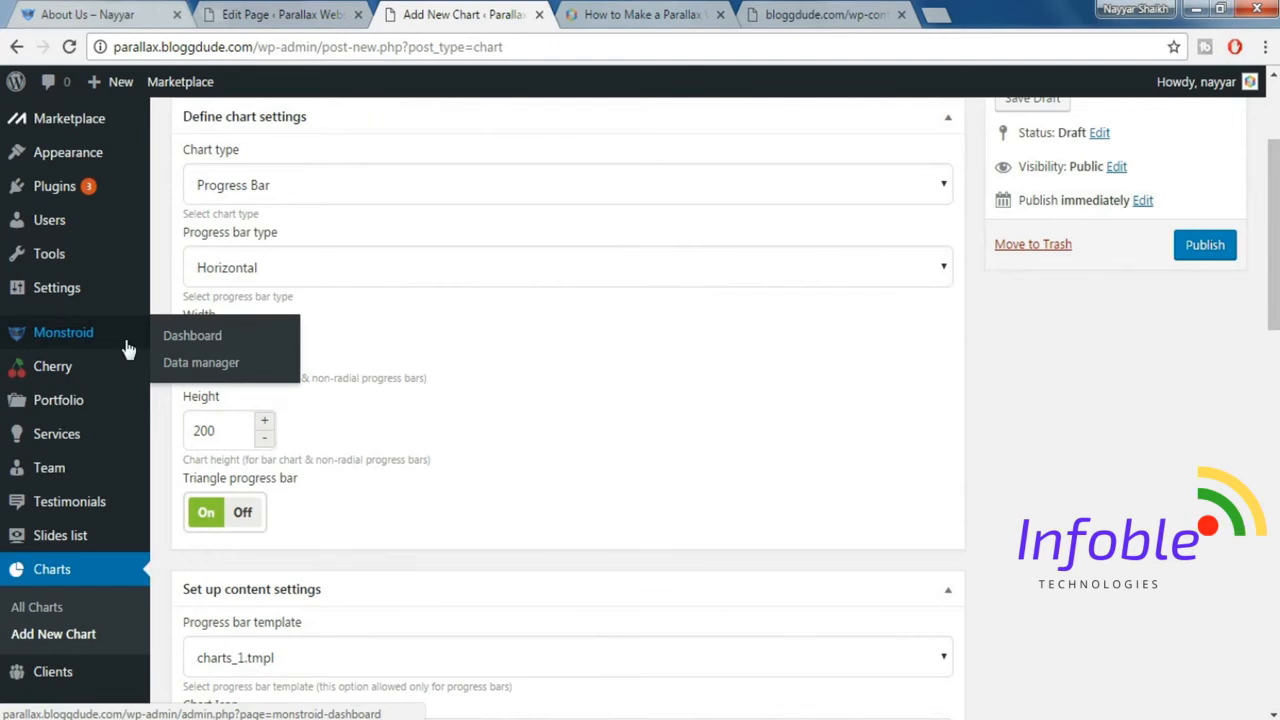
{"action": "type", "text": "570"}
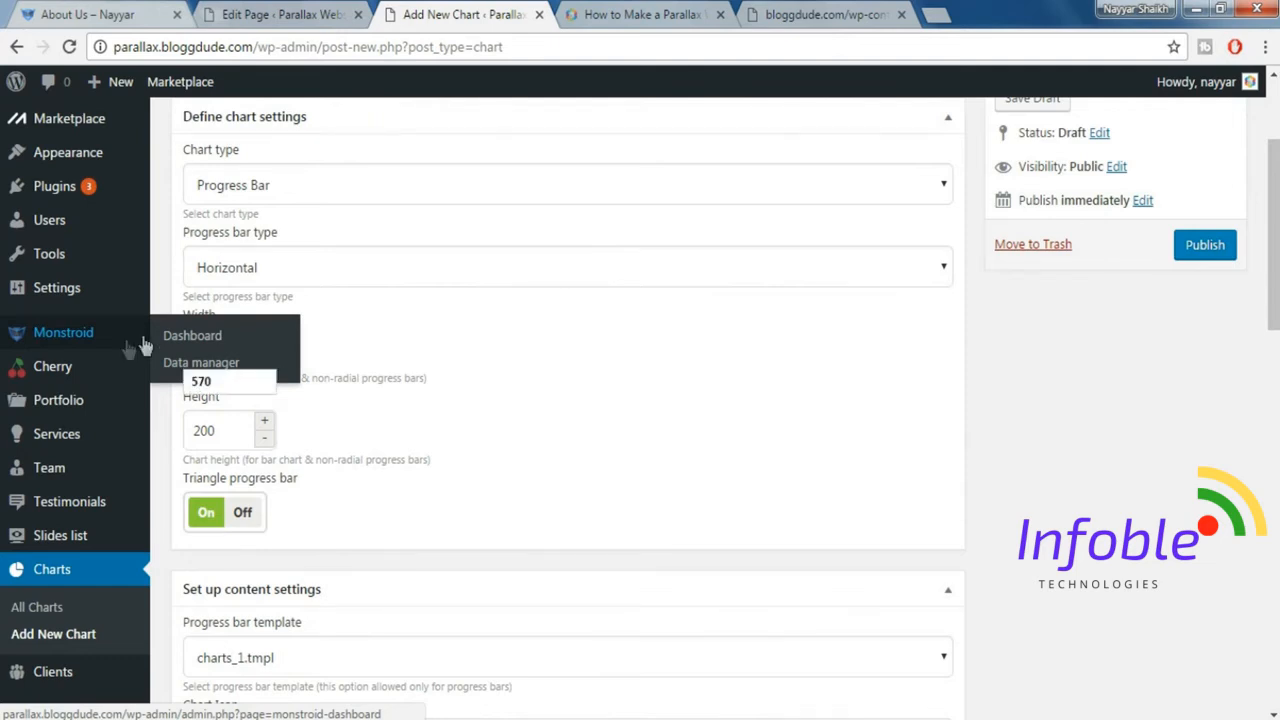
{"action": "left_click", "coordinate": [178, 431]}
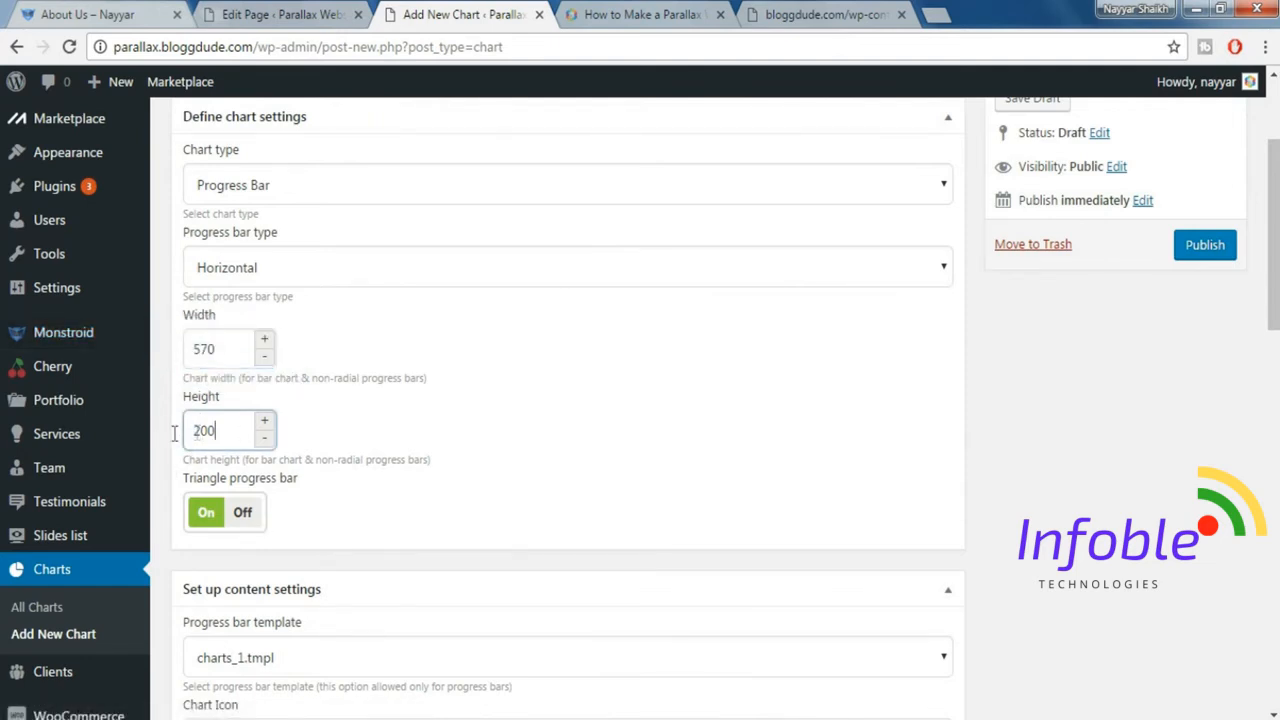
{"action": "double_click", "coordinate": [174, 431]}
{"action": "type", "text": "25"}
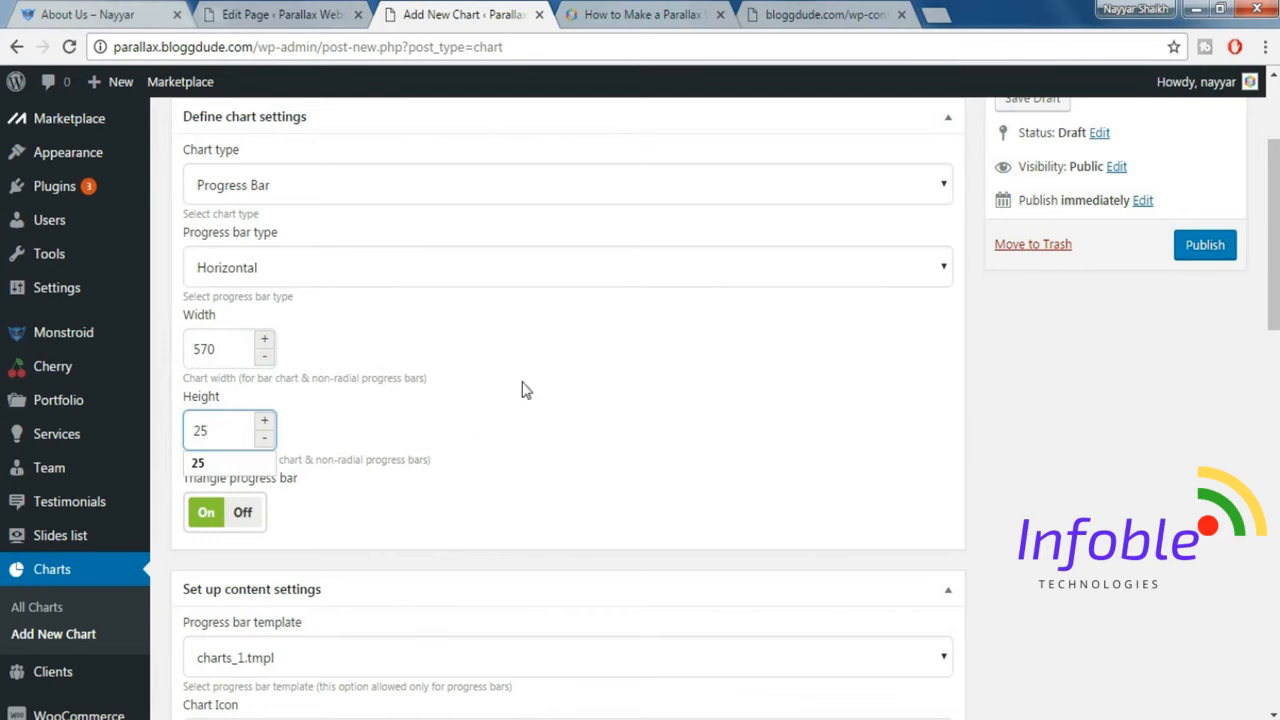
{"action": "left_click", "coordinate": [515, 410]}
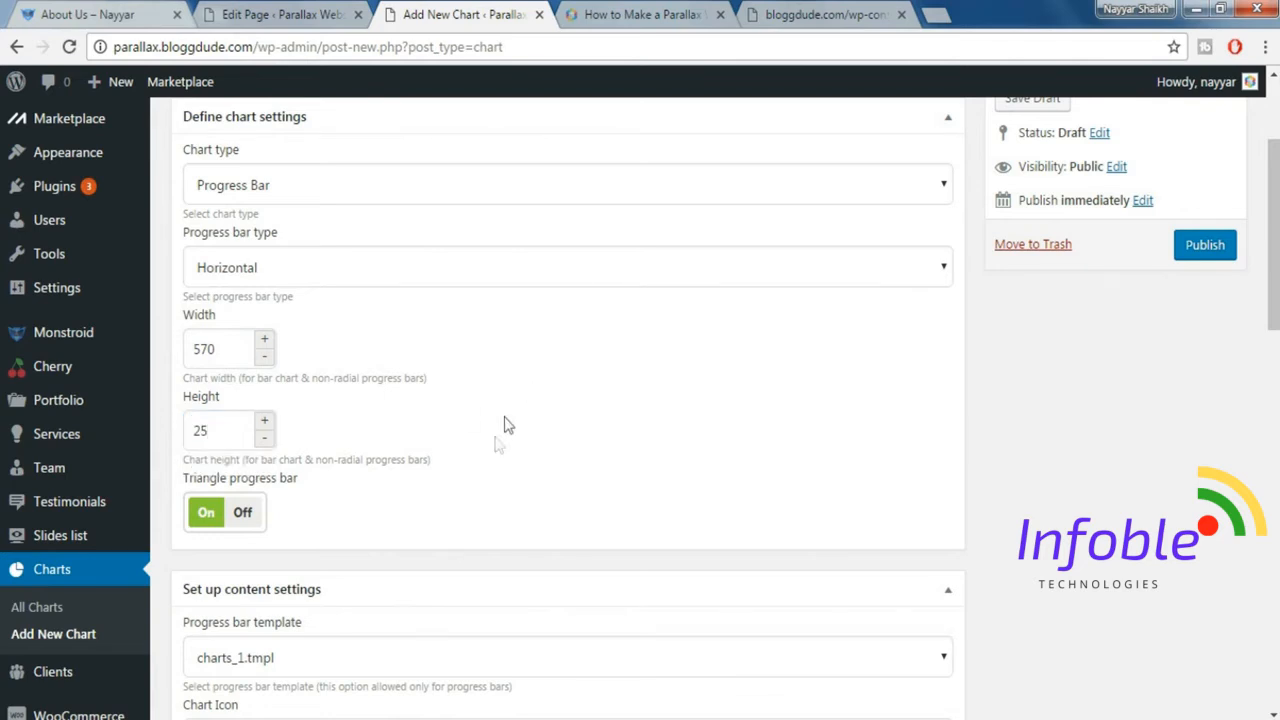
{"action": "left_click", "coordinate": [247, 512]}
Choose charts_1.tmpl as the progress bar template in the content settings.
{"action": "scroll", "coordinate": [490, 524], "scroll_direction": "down", "scroll_amount": 2}
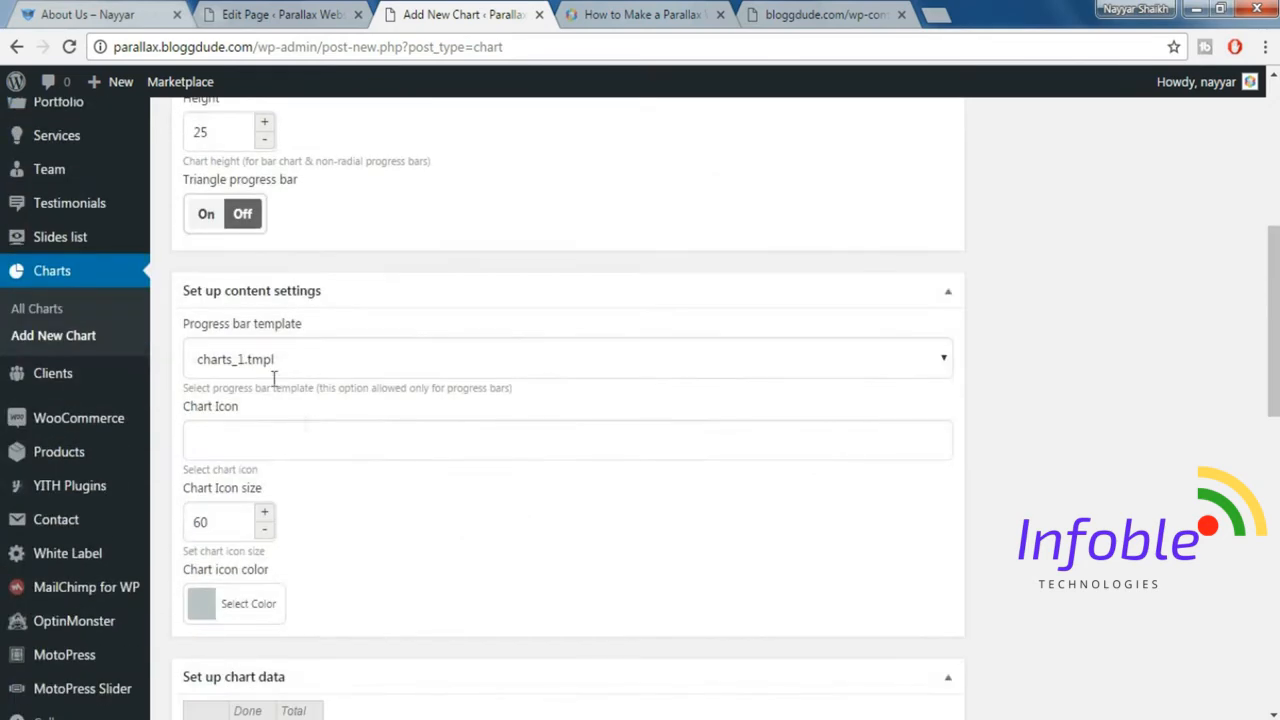
{"action": "left_click", "coordinate": [274, 366]}
{"action": "left_click", "coordinate": [269, 392]}
Copy the "Coffee Cups" label from the demo's About Us page into the row label of the chart data table.
{"action": "scroll", "coordinate": [507, 425], "scroll_direction": "down", "scroll_amount": 1}
{"action": "scroll", "coordinate": [423, 429], "scroll_direction": "down", "scroll_amount": 2}
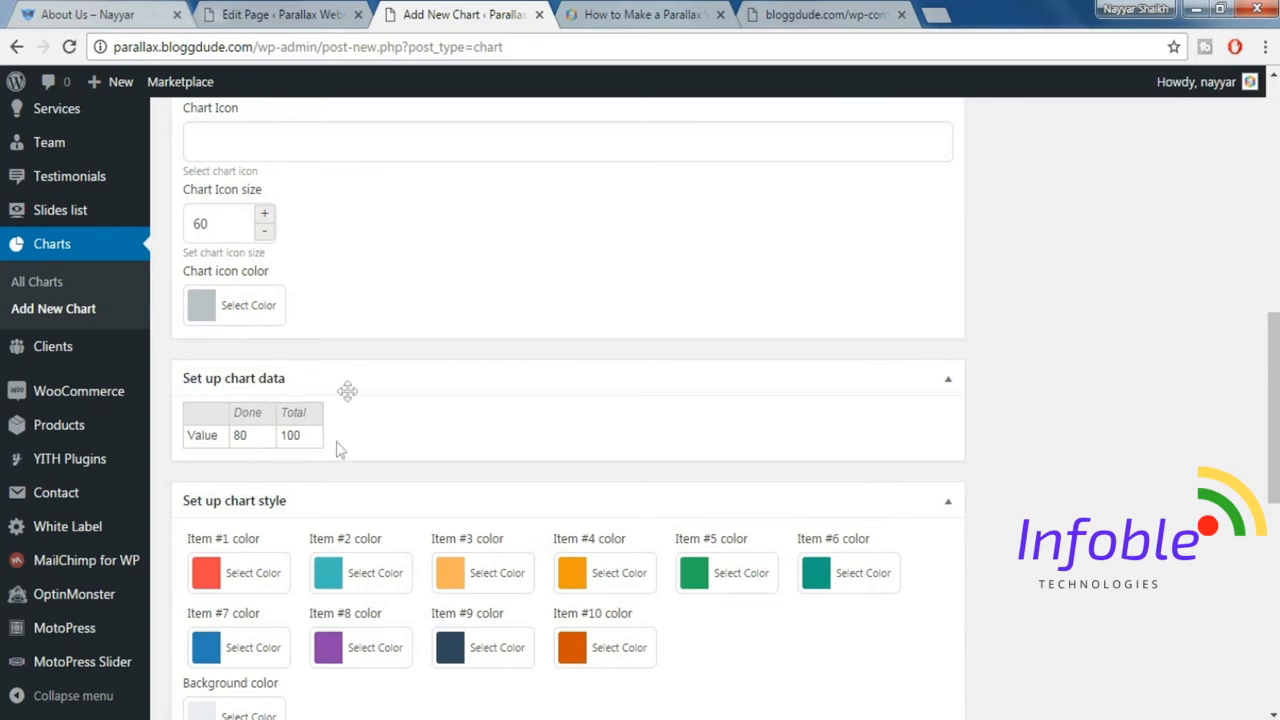
{"action": "left_click", "coordinate": [104, 12]}
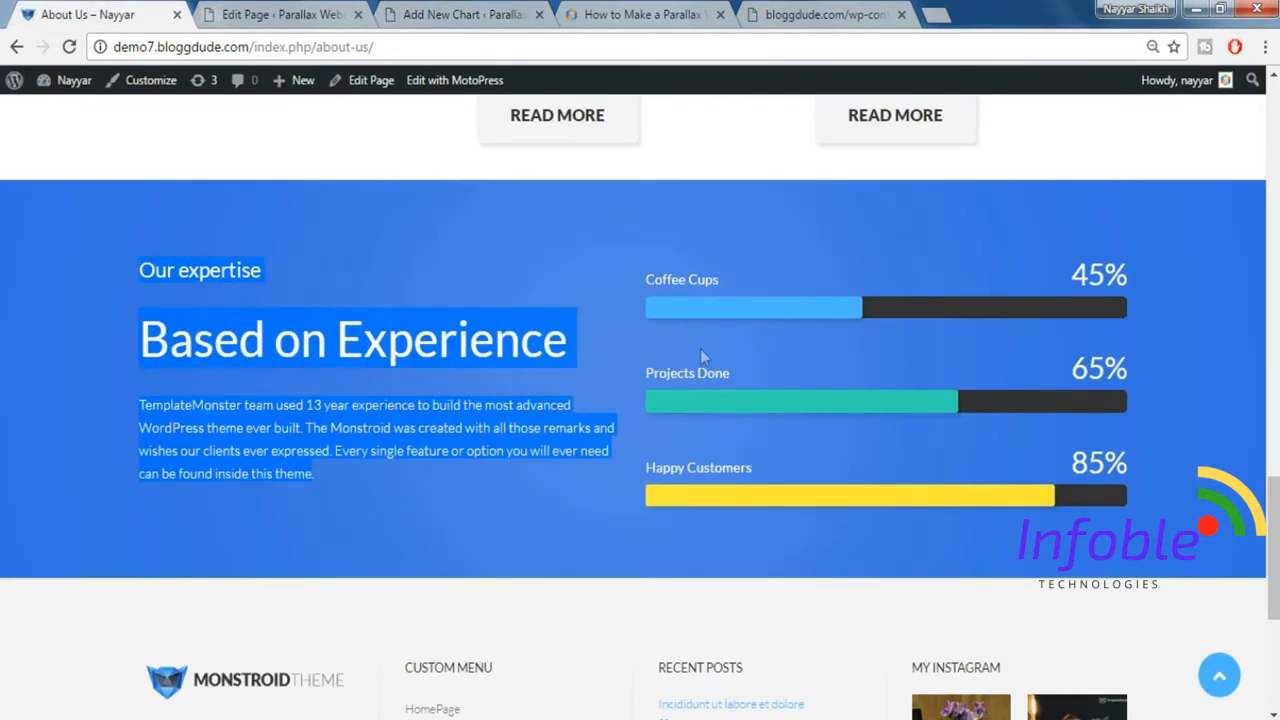
{"action": "mouse_move", "coordinate": [645, 281]}
{"action": "left_mouse_down"}
{"action": "mouse_move", "coordinate": [746, 280]}
{"action": "mouse_move", "coordinate": [645, 280]}
{"action": "left_mouse_up"}
{"action": "key", "text": "ctrl+c"}
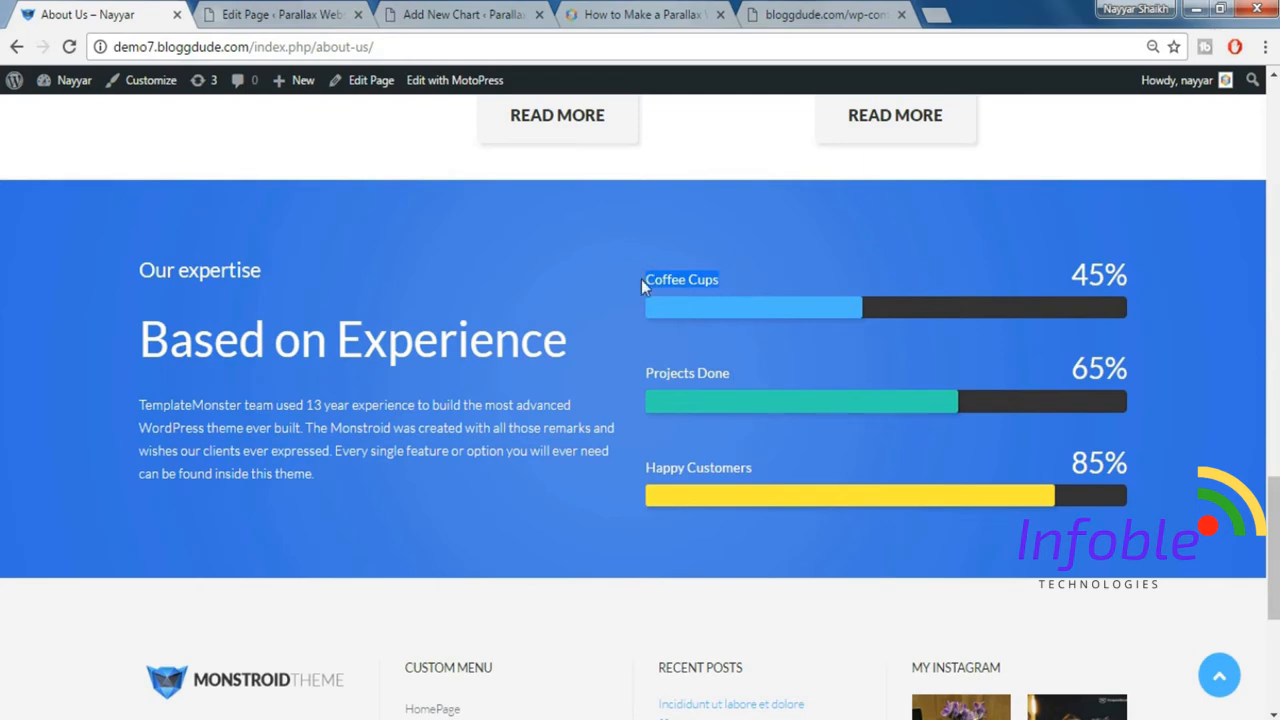
{"action": "left_click", "coordinate": [314, 12]}
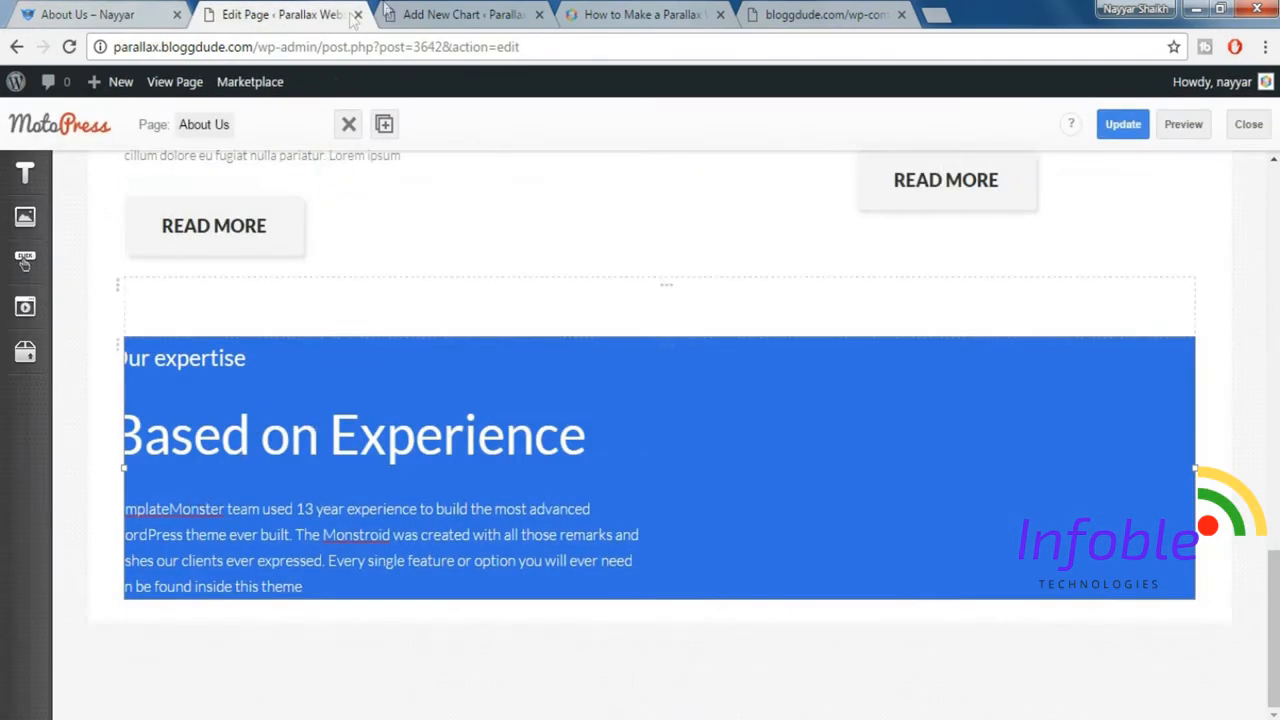
{"action": "left_click", "coordinate": [420, 10]}
{"action": "left_click", "coordinate": [203, 441]}
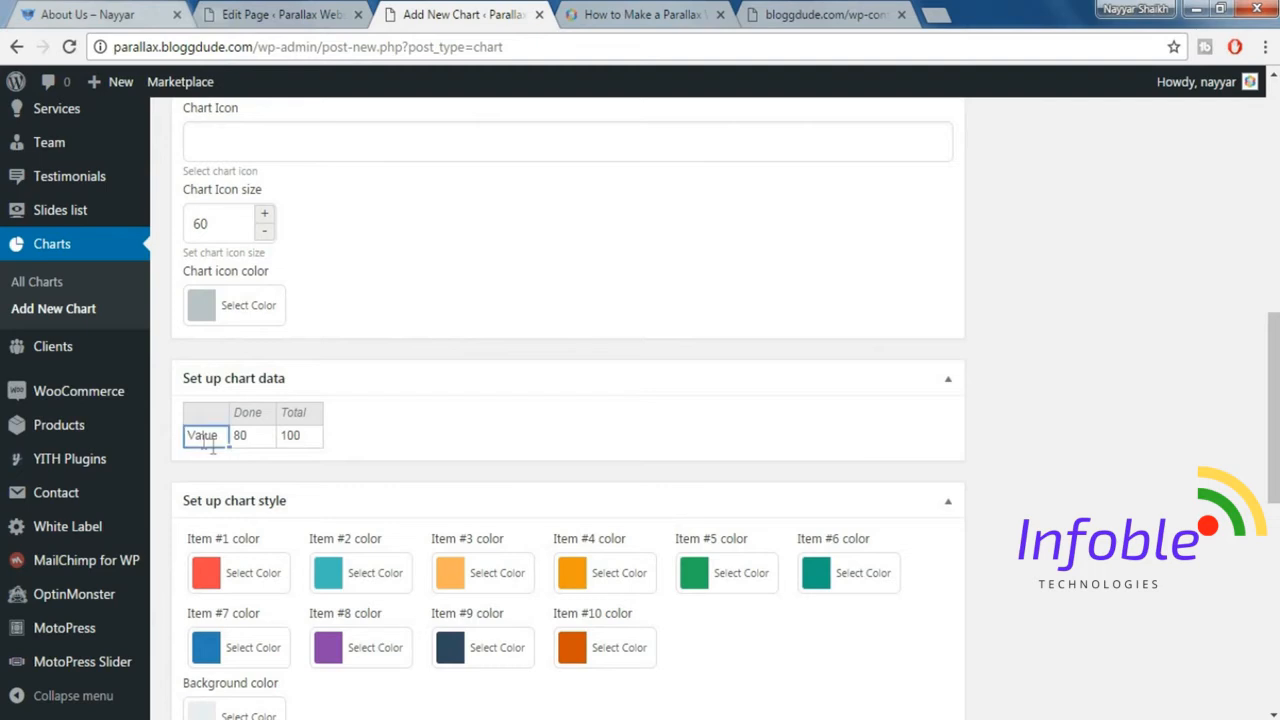
{"action": "key", "text": "ctrl+v"}
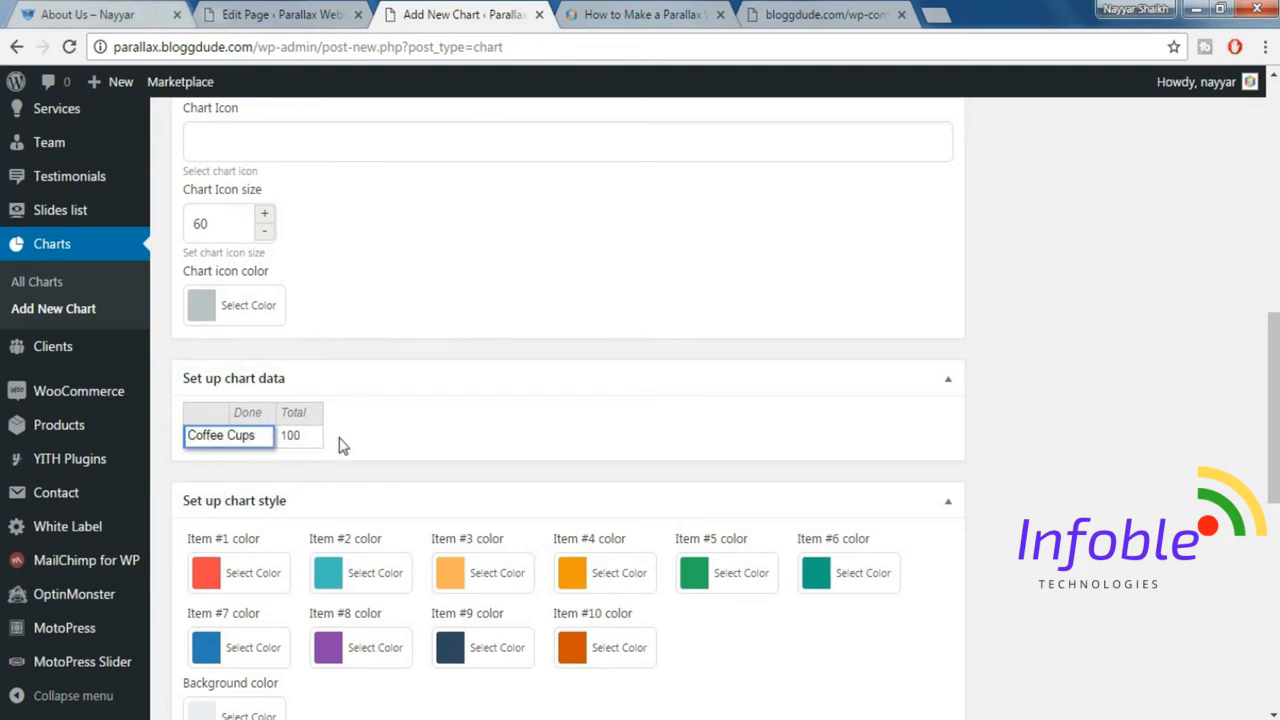
{"action": "left_click", "coordinate": [388, 439]}
Set the Done value of the Coffee Cups row to 45.
{"action": "left_click", "coordinate": [272, 436]}
{"action": "double_click", "coordinate": [272, 436]}
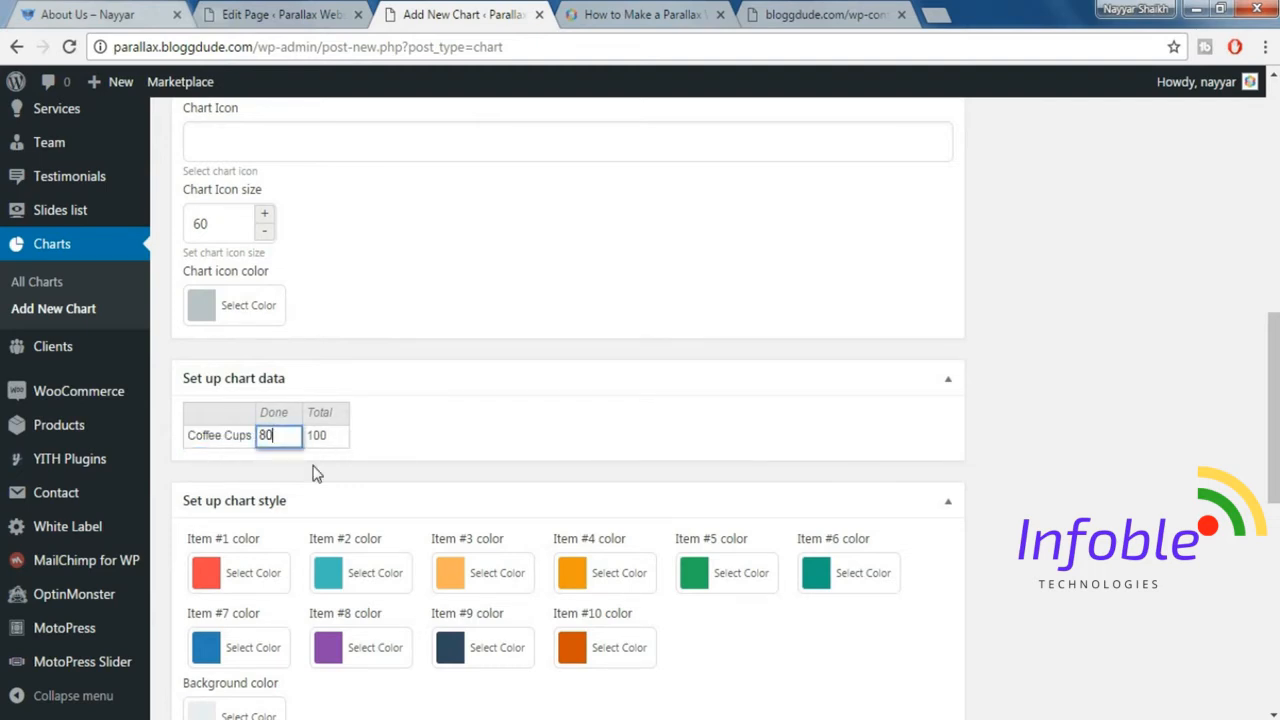
{"action": "left_click", "coordinate": [315, 473]}
{"action": "left_click", "coordinate": [274, 438]}
{"action": "double_click", "coordinate": [274, 438]}
{"action": "left_click", "coordinate": [437, 437]}
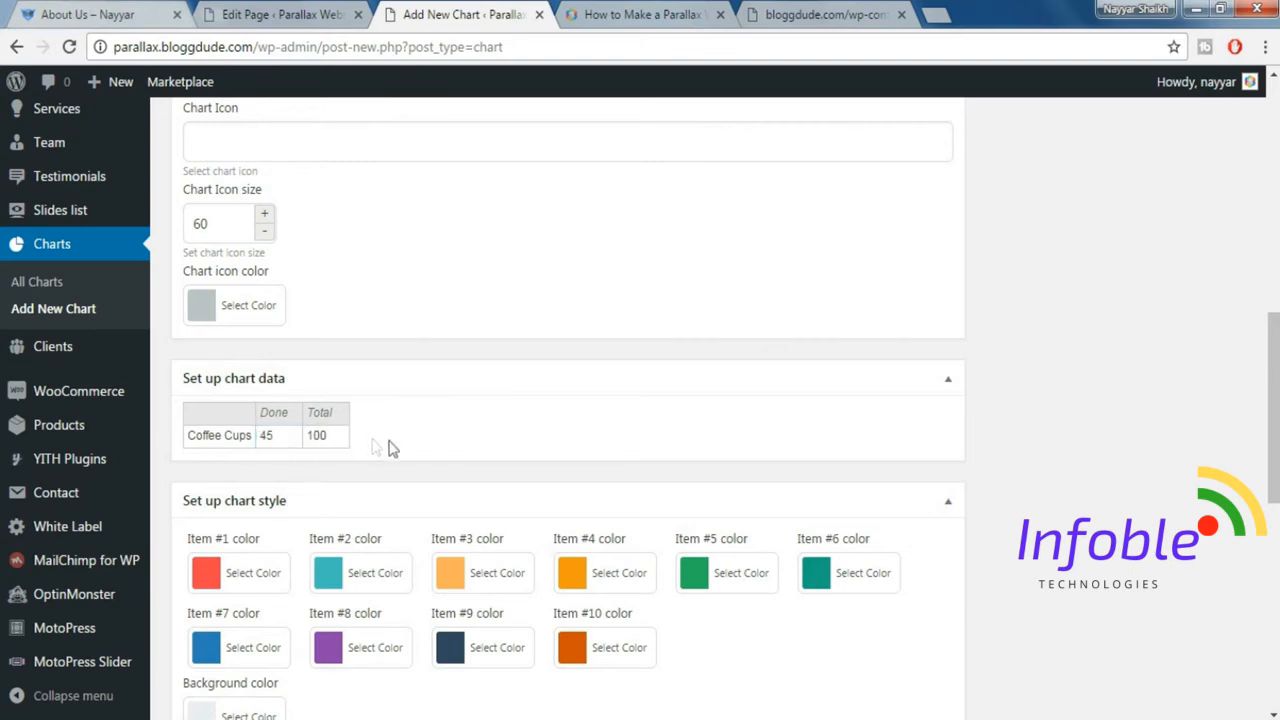
Check the Coffee Cups bar colour on the demo page and set the chart's Item #1 color to blue #1e73be.
{"action": "left_click", "coordinate": [75, 14]}
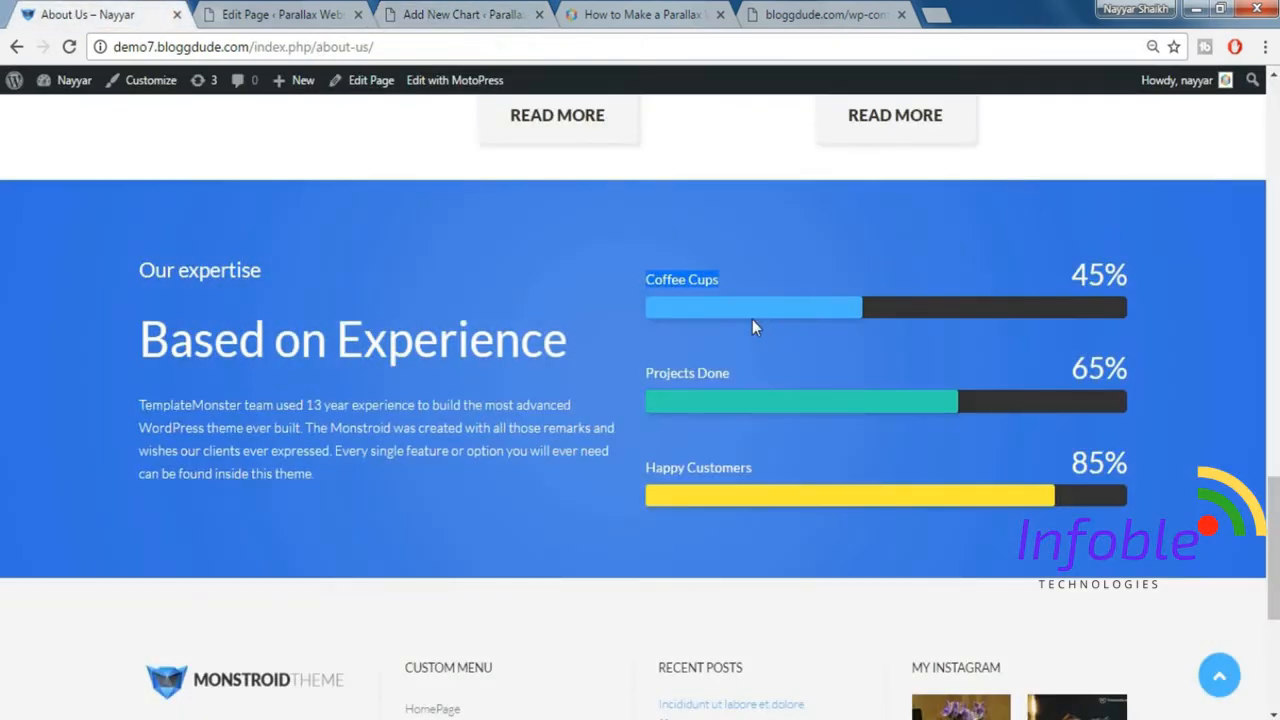
{"action": "left_click", "coordinate": [752, 319]}
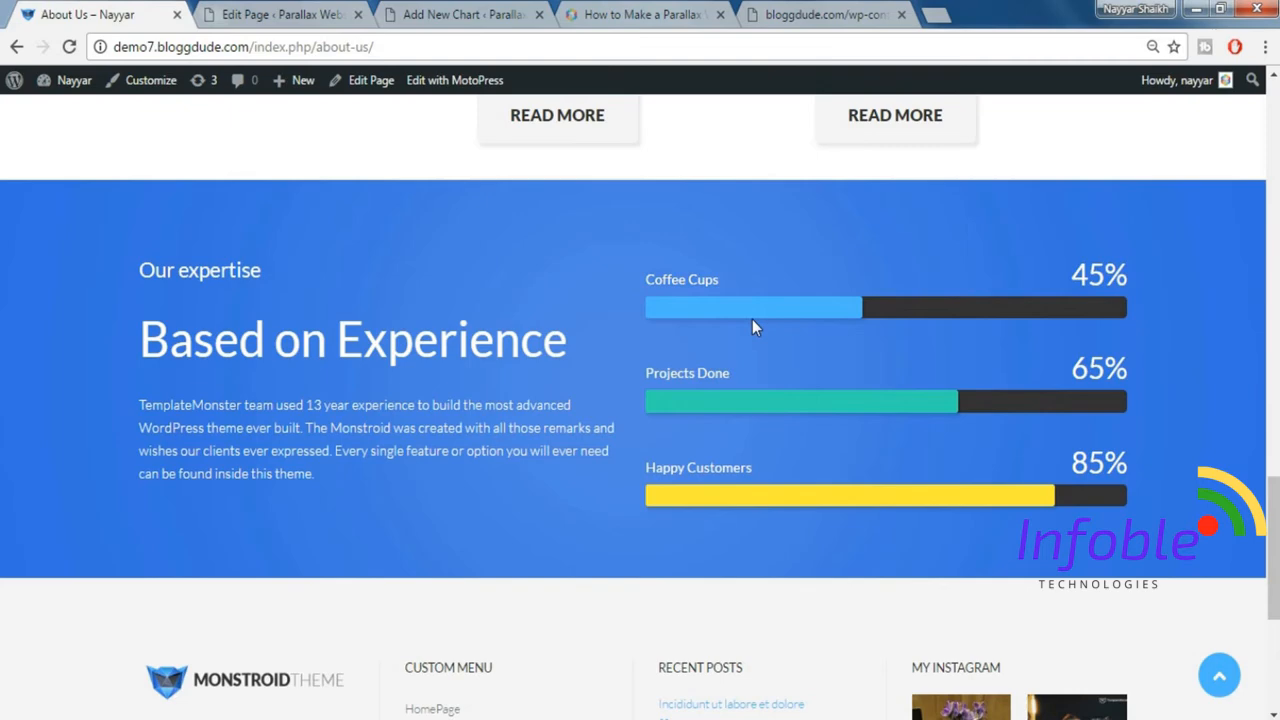
{"action": "left_click", "coordinate": [437, 10]}
{"action": "scroll", "coordinate": [545, 512], "scroll_direction": "down", "scroll_amount": 2}
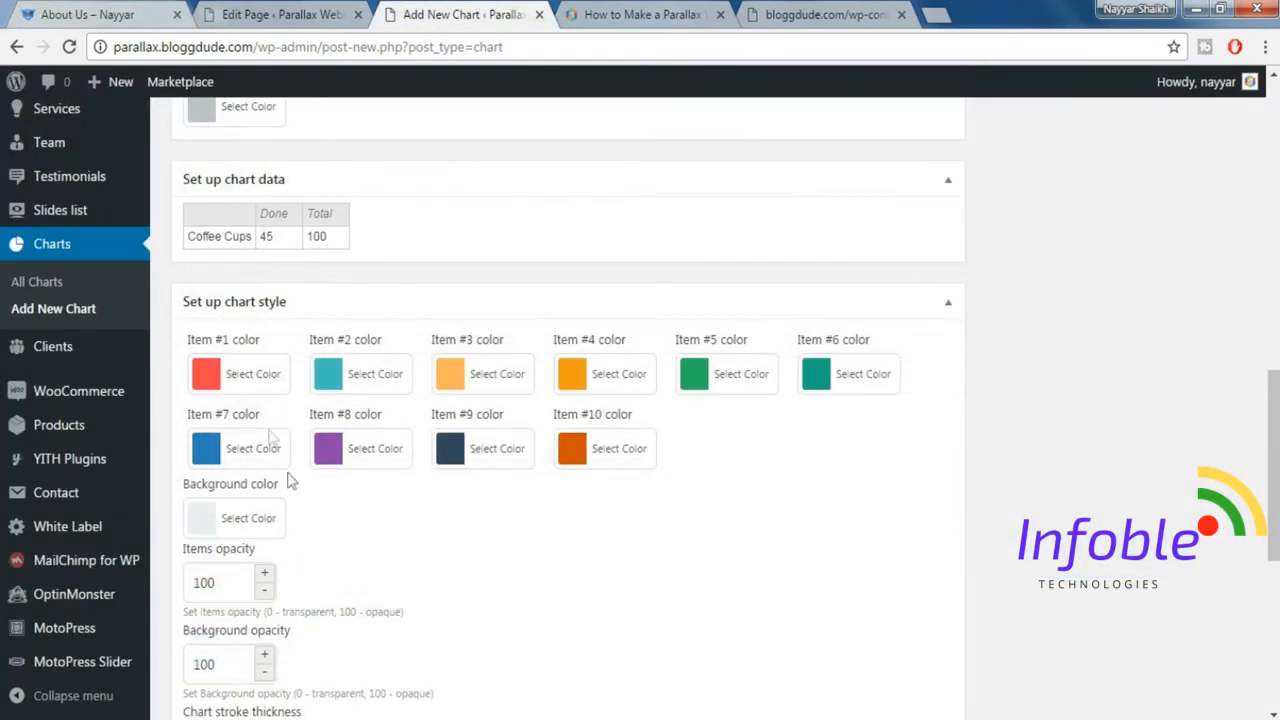
{"action": "left_click", "coordinate": [245, 388]}
{"action": "left_click", "coordinate": [342, 665]}
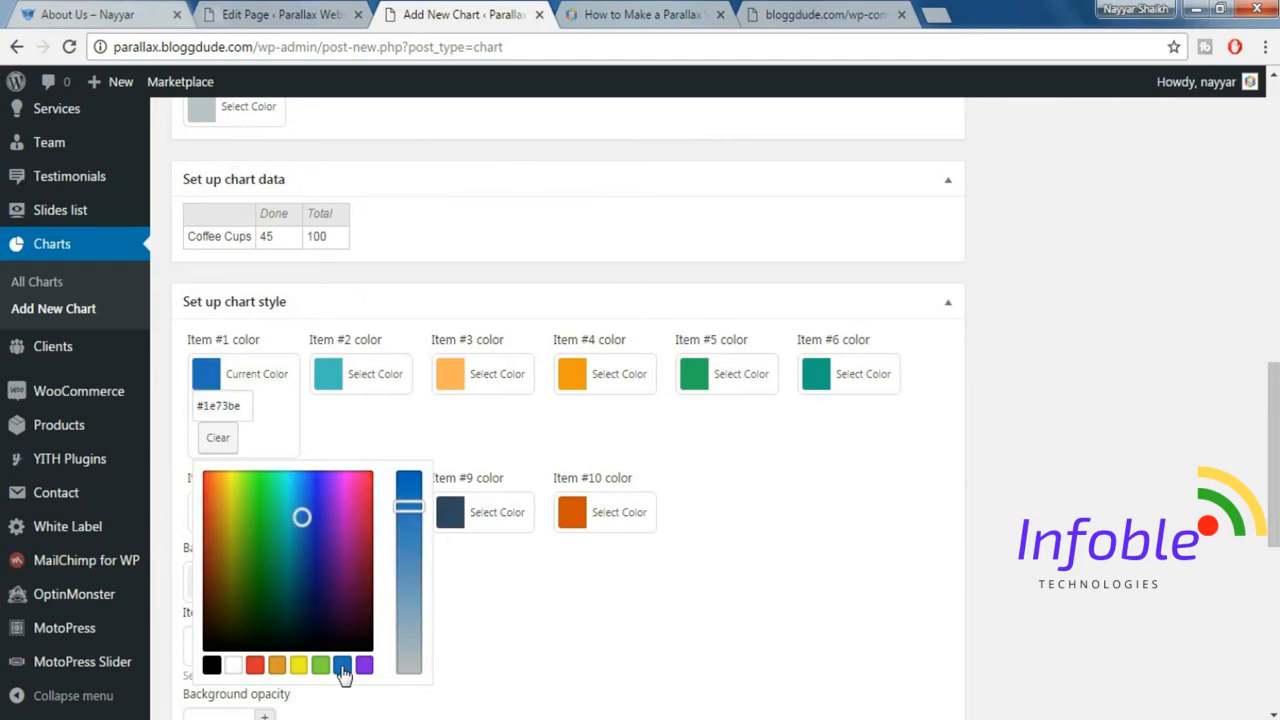
{"action": "left_click", "coordinate": [1055, 470]}
Set the chart stroke thickness to 0.
{"action": "scroll", "coordinate": [1046, 466], "scroll_direction": "down", "scroll_amount": 3}
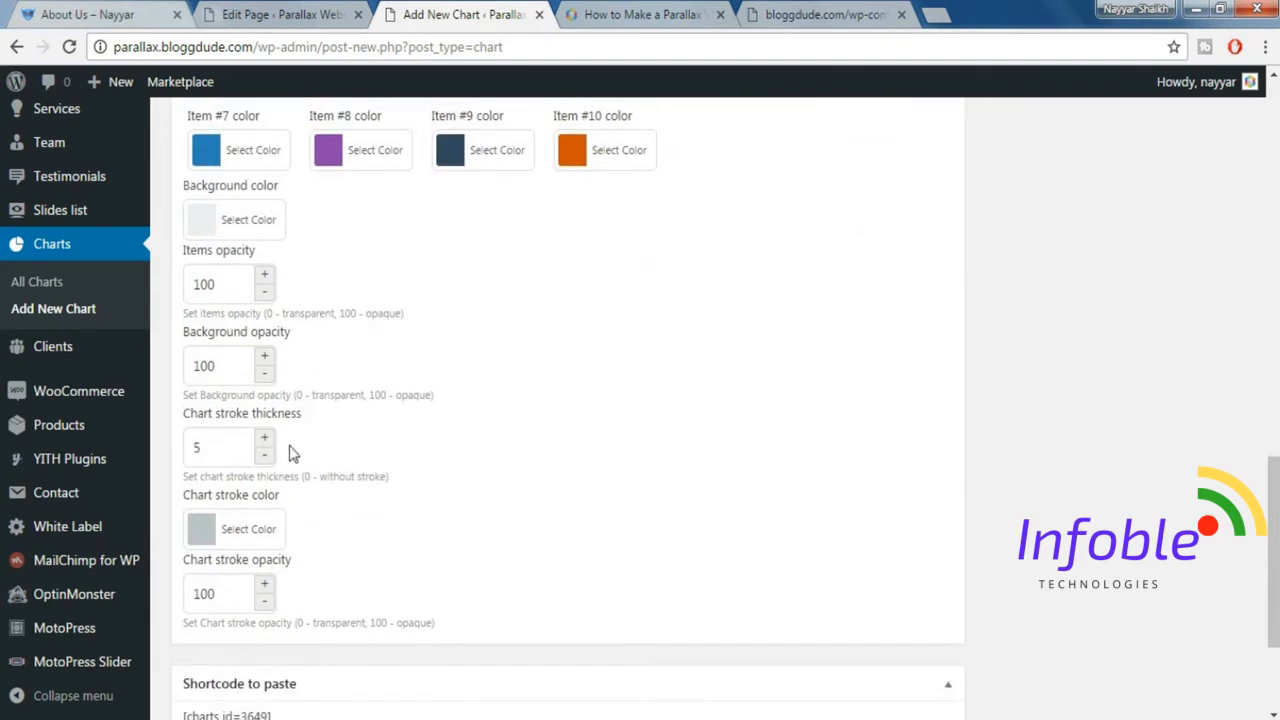
{"action": "double_click", "coordinate": [234, 446]}
{"action": "type", "text": "0"}
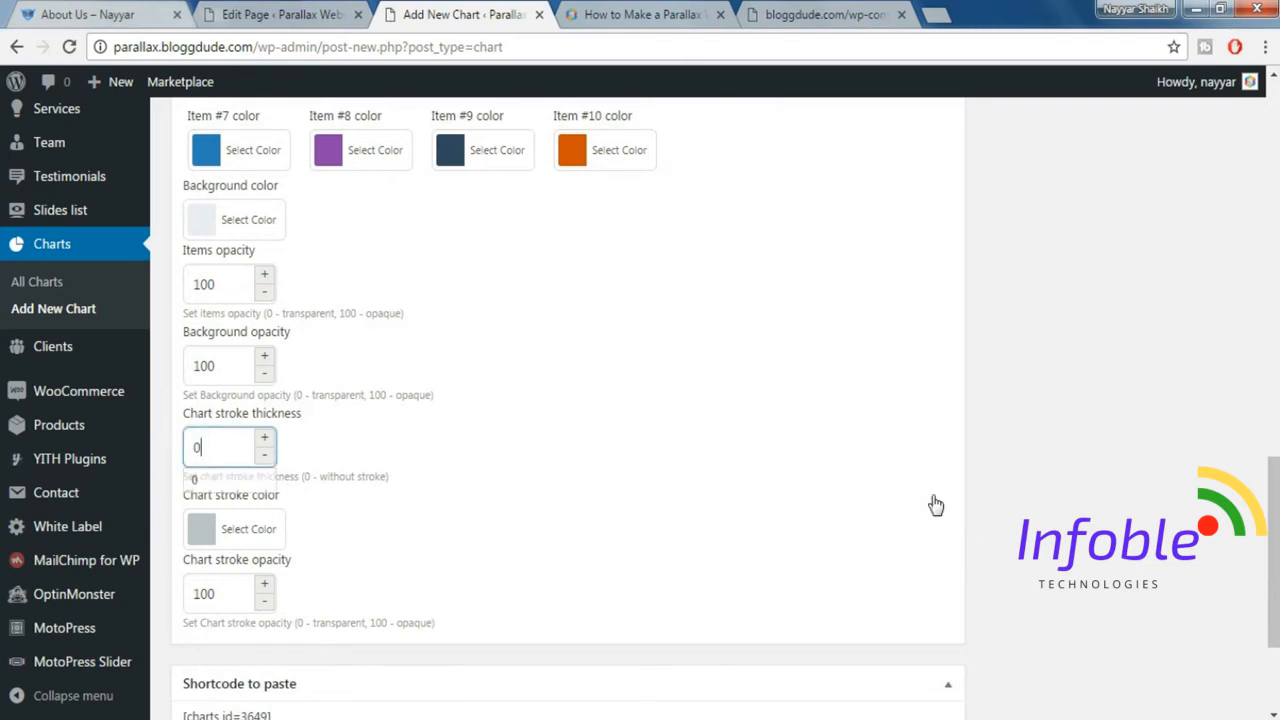
{"action": "left_click", "coordinate": [931, 506]}
Set the chart's background color to #333333.
{"action": "scroll", "coordinate": [1087, 470], "scroll_direction": "down", "scroll_amount": 3}
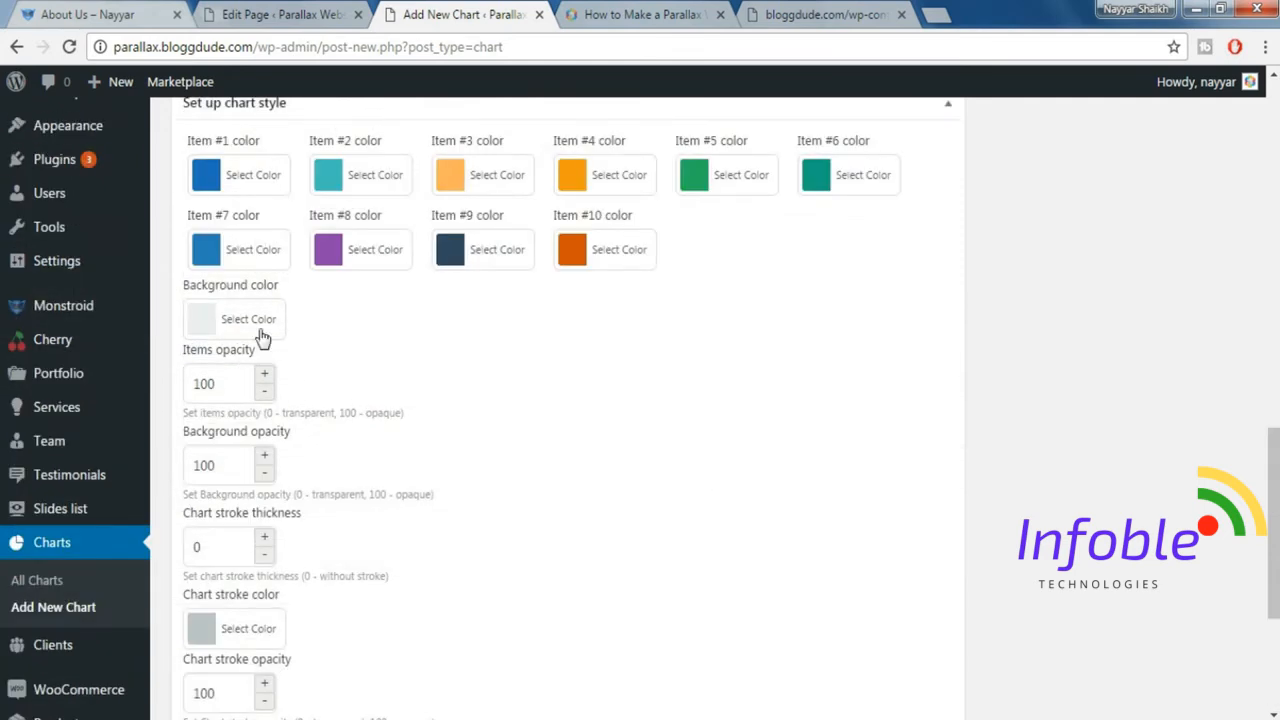
{"action": "left_click", "coordinate": [252, 318]}
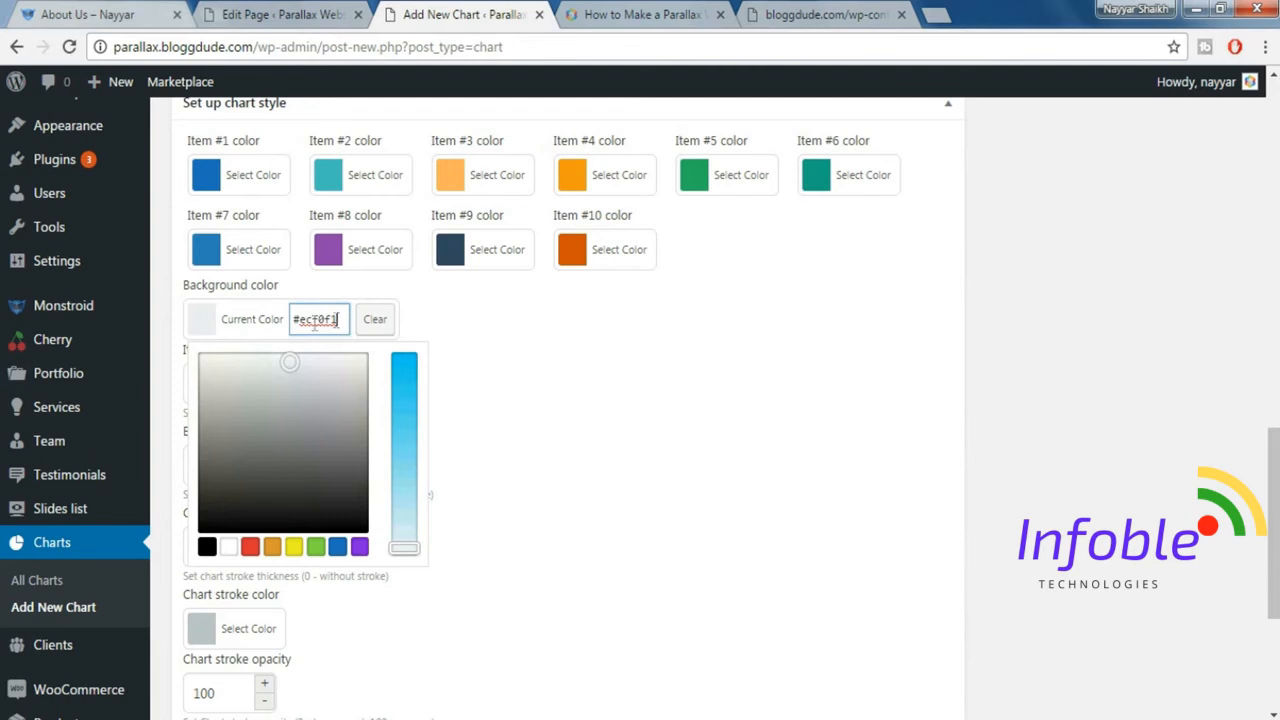
{"action": "double_click", "coordinate": [314, 322]}
{"action": "type", "text": "333333"}
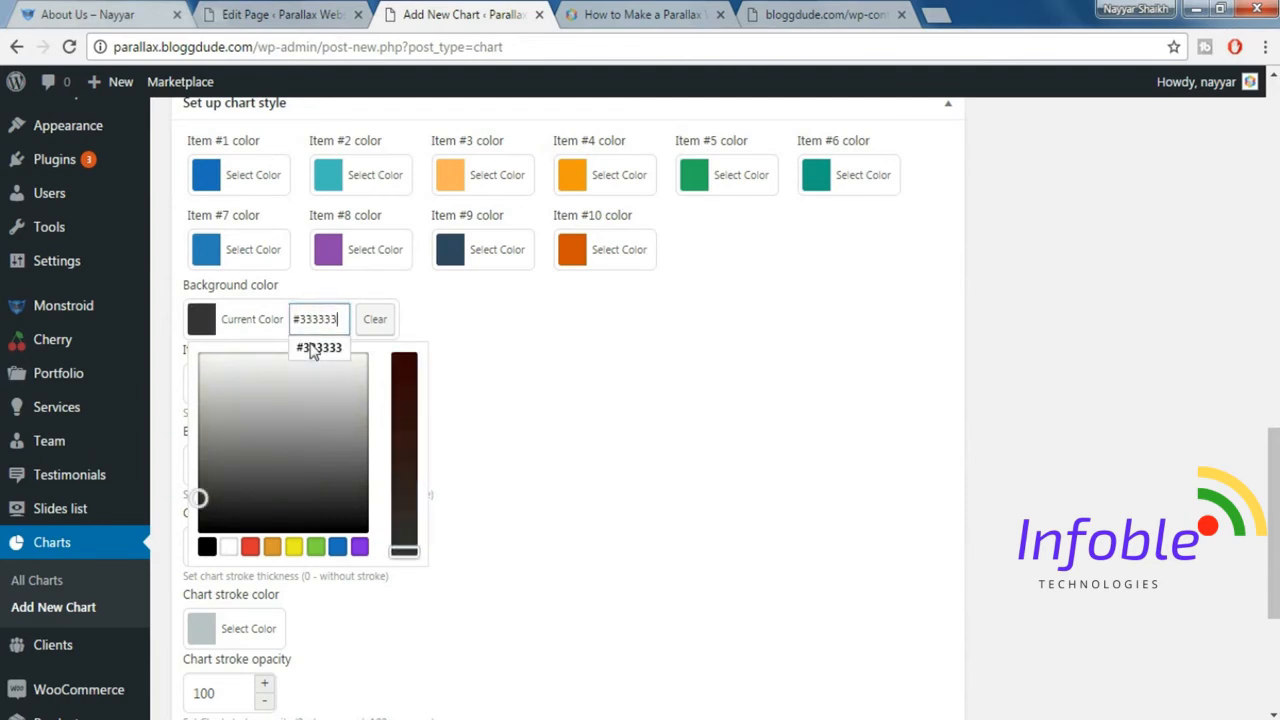
{"action": "left_click", "coordinate": [600, 390]}
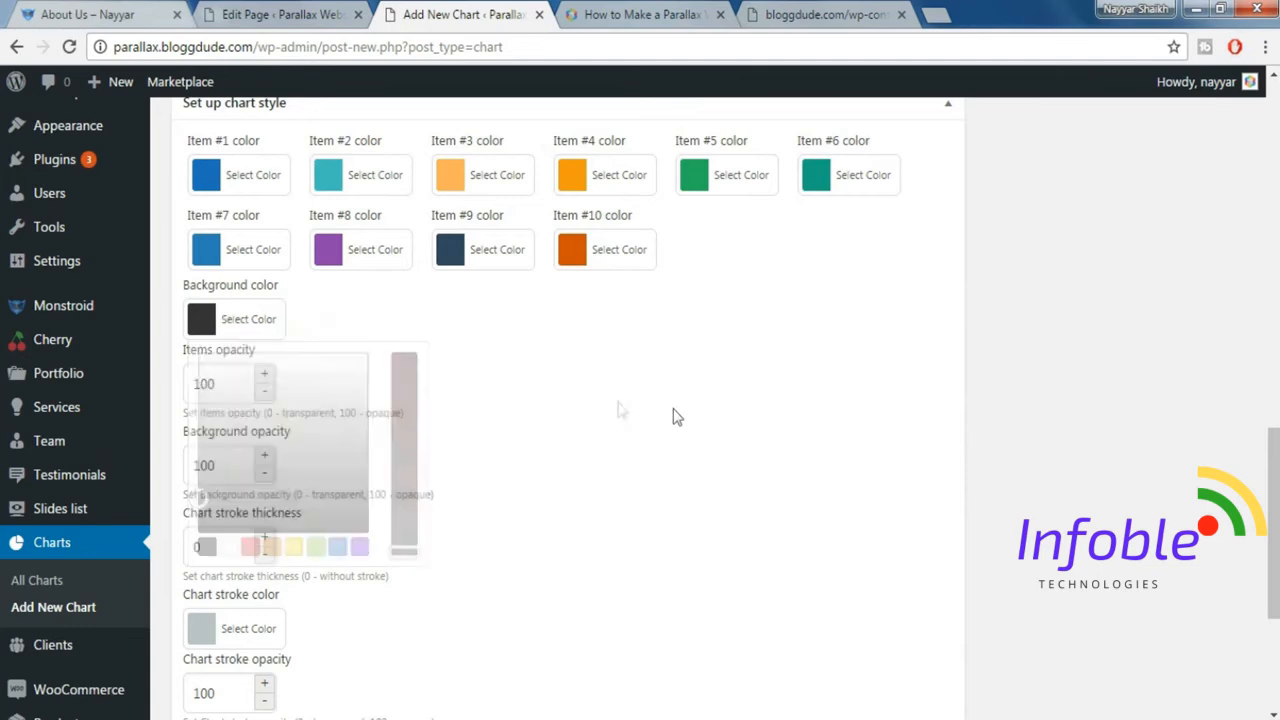
Review the remaining style settings and publish Chart 1.
{"action": "scroll", "coordinate": [847, 483], "scroll_direction": "down", "scroll_amount": 3}
{"action": "scroll", "coordinate": [846, 477], "scroll_direction": "up", "scroll_amount": 6}
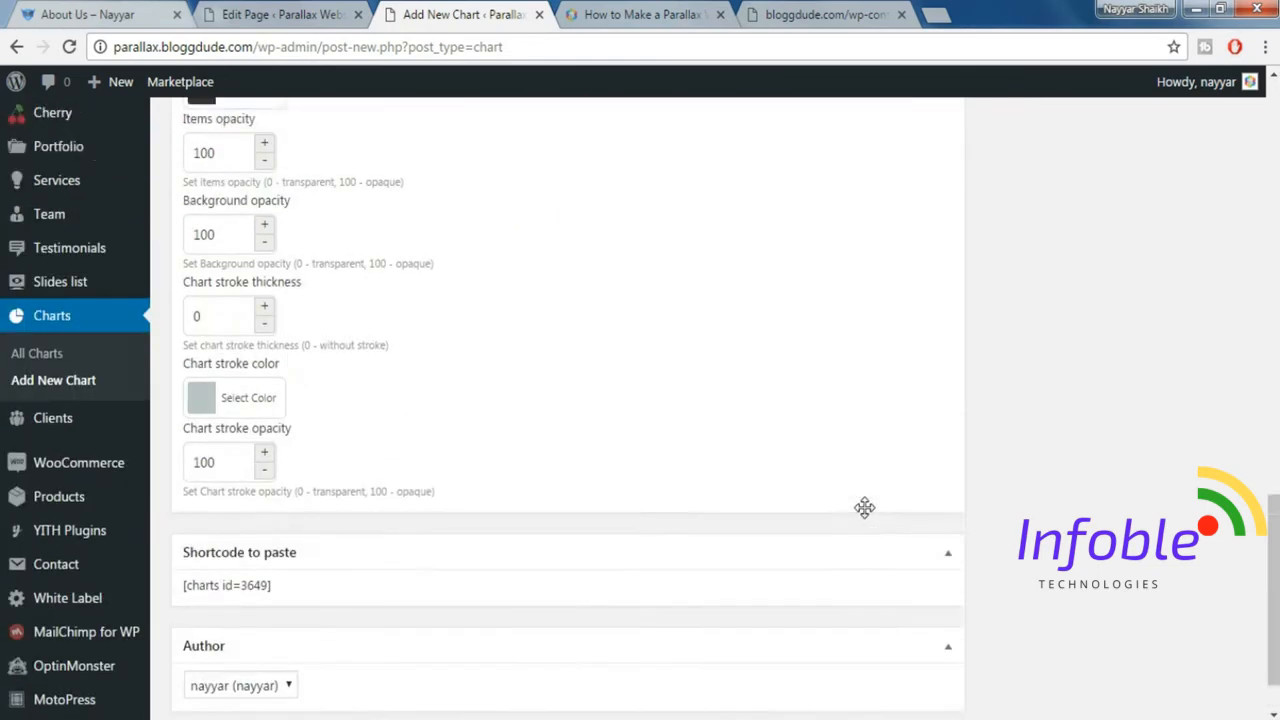
{"action": "scroll", "coordinate": [869, 520], "scroll_direction": "up", "scroll_amount": 3}
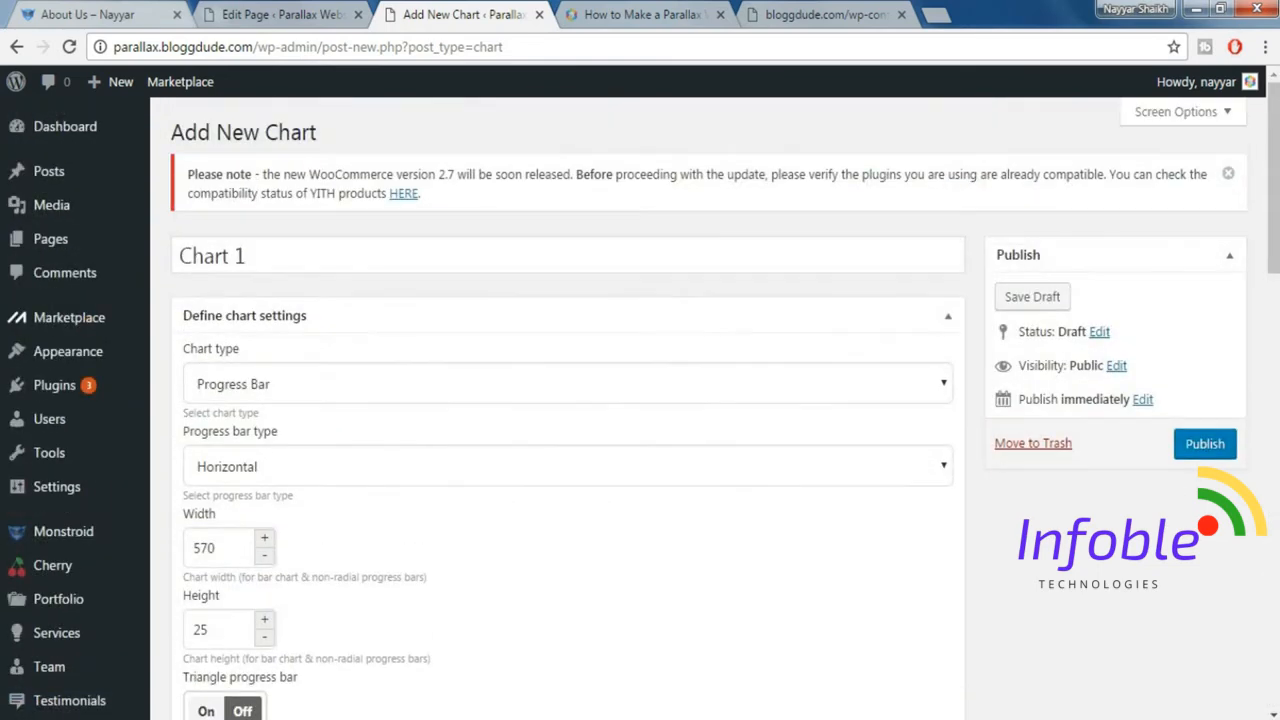
{"action": "left_click", "coordinate": [1206, 444]}
Copy the Projects Done label from the demo page and add a new chart titled Chart 2.
{"action": "left_click", "coordinate": [99, 18]}
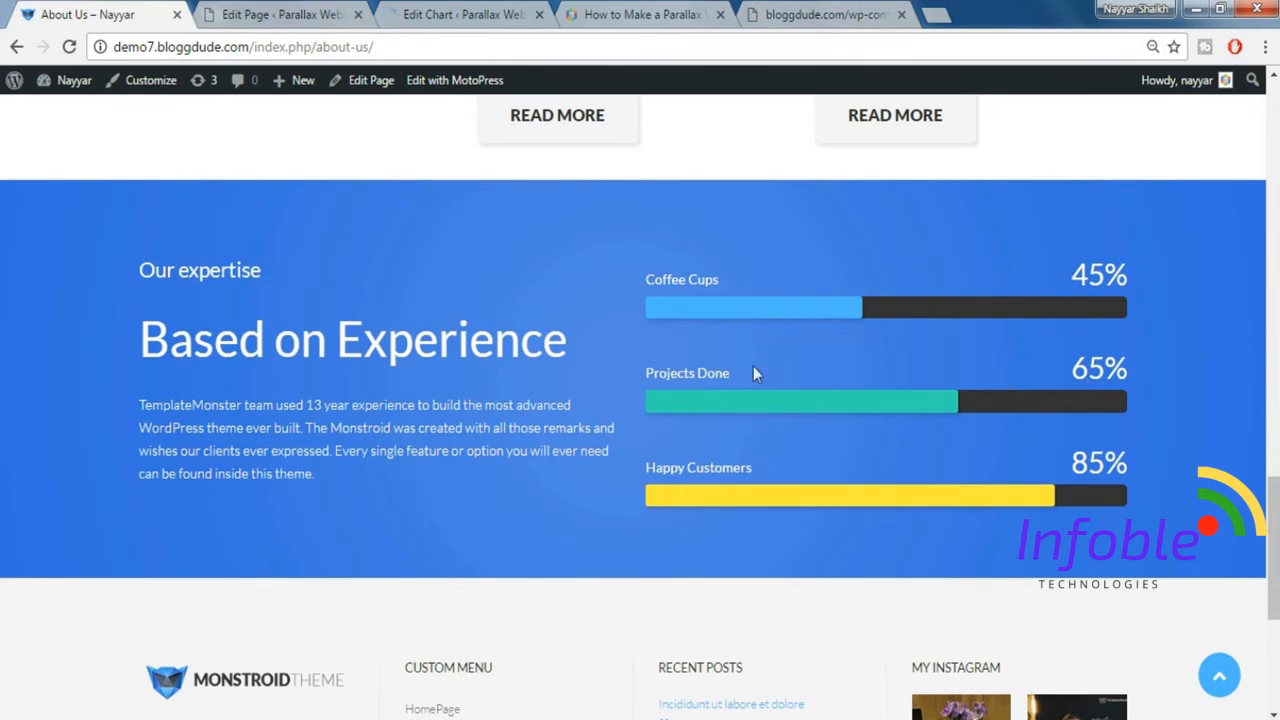
{"action": "left_click_drag", "start_coordinate": [738, 372], "coordinate": [643, 373]}
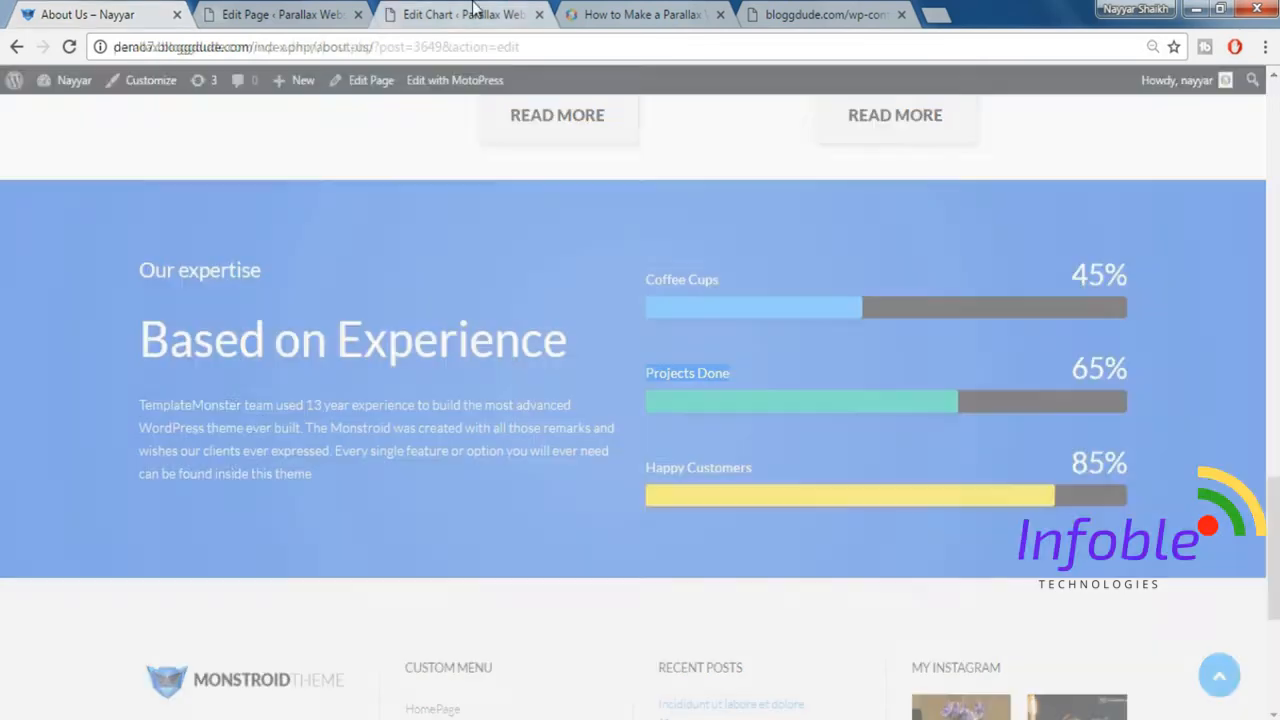
{"action": "left_click", "coordinate": [460, 14]}
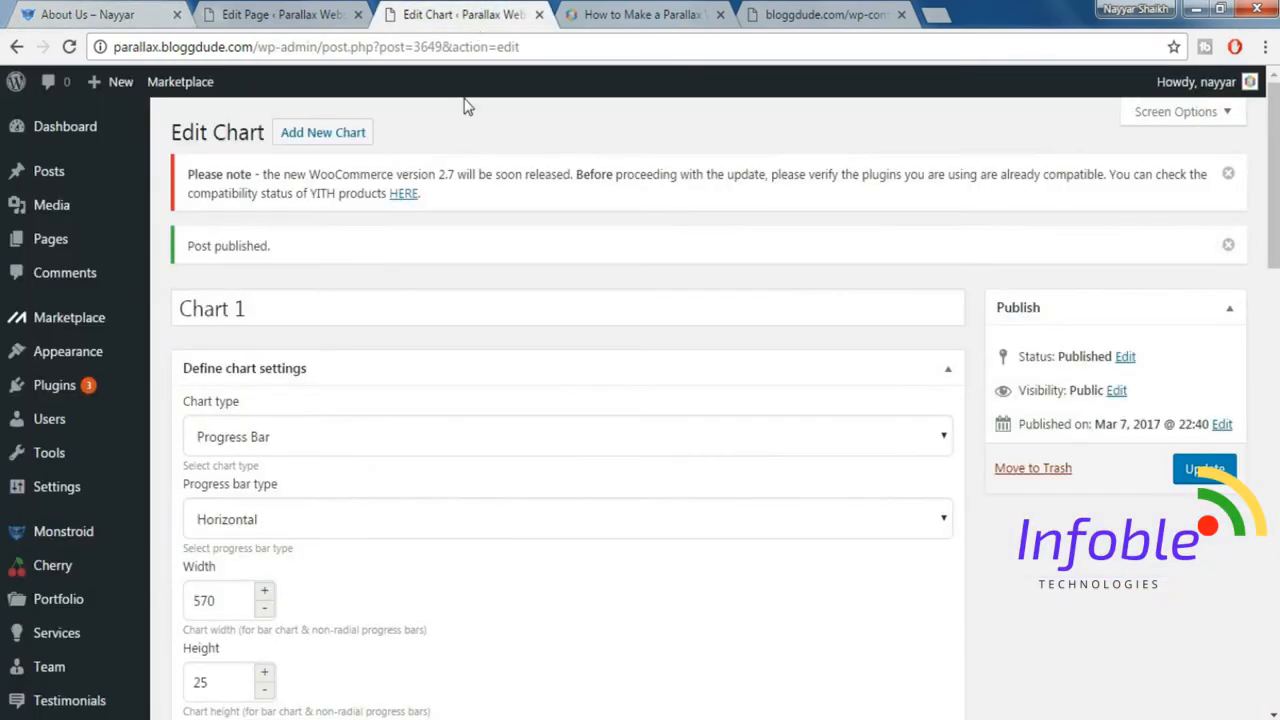
{"action": "left_click", "coordinate": [345, 141]}
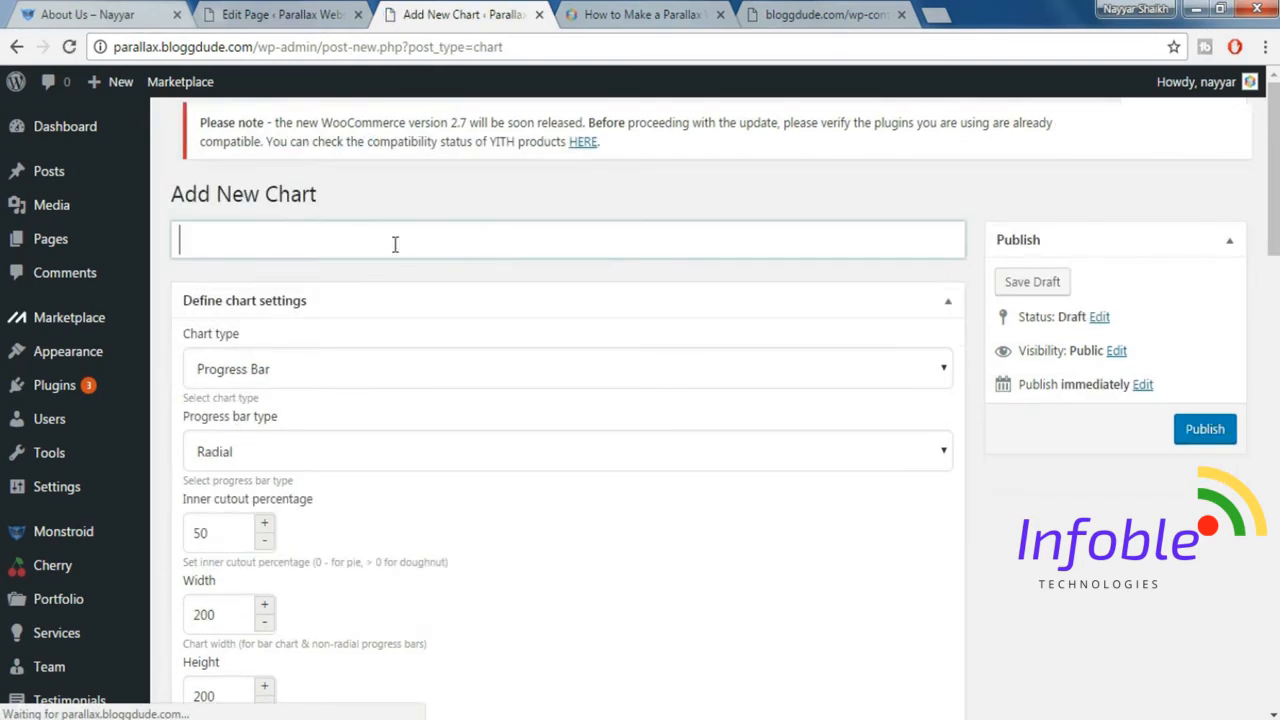
{"action": "type", "text": "Chart 2"}
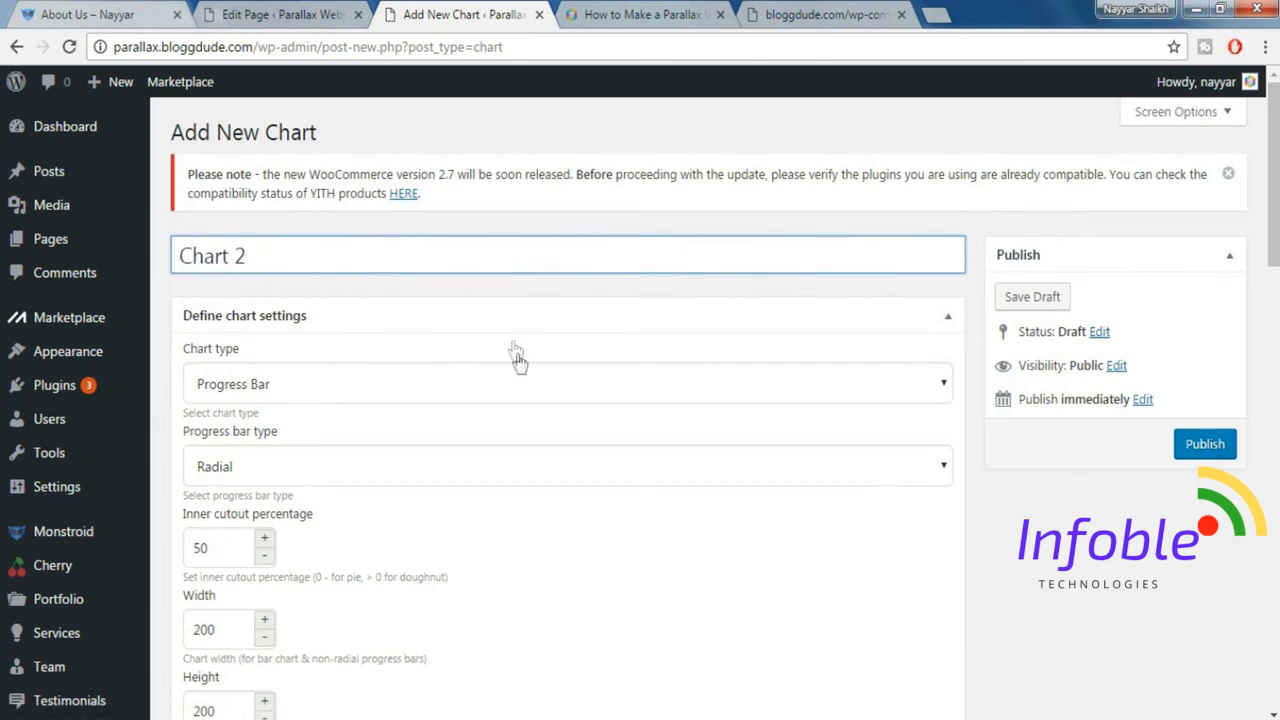
Set Chart 2's progress bar type to Horizontal and switch off the triangle progress bar.
{"action": "scroll", "coordinate": [563, 420], "scroll_direction": "down", "scroll_amount": 1}
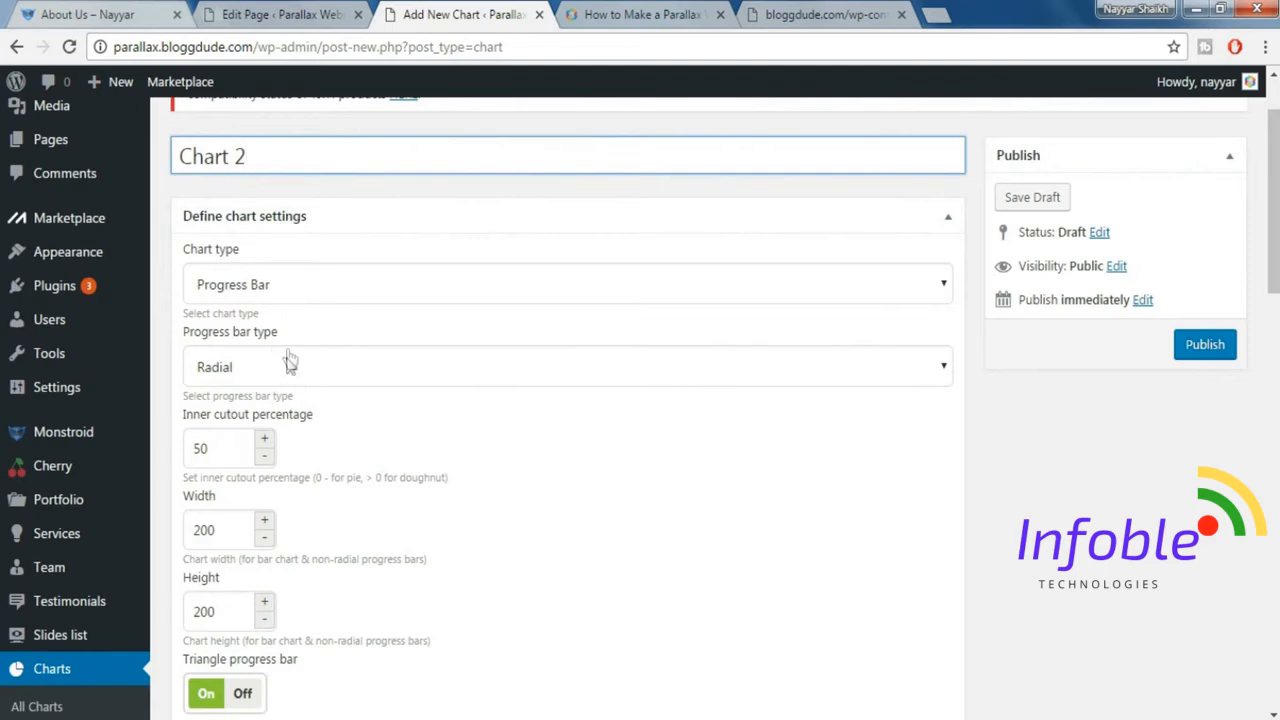
{"action": "left_click", "coordinate": [288, 368]}
{"action": "left_click", "coordinate": [271, 420]}
{"action": "scroll", "coordinate": [510, 437], "scroll_direction": "down", "scroll_amount": 2}
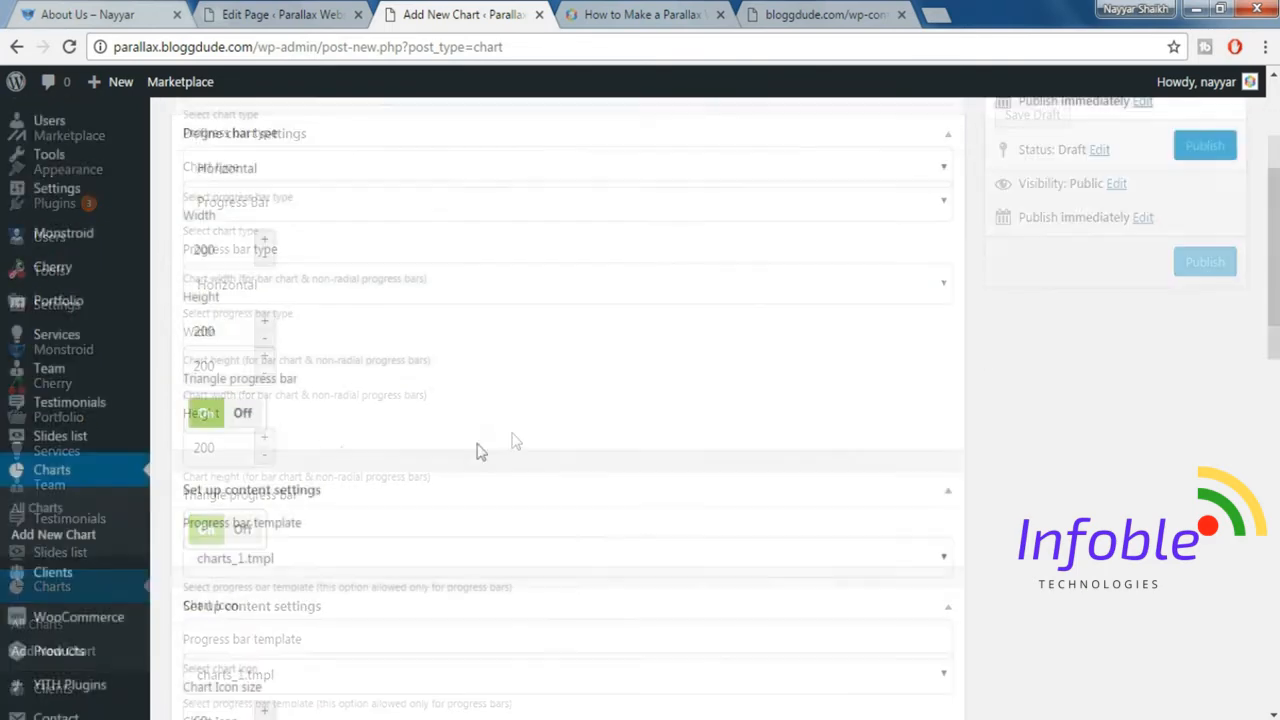
{"action": "left_click", "coordinate": [243, 412]}
Set Chart 2's width to 570 and its height to 25.
{"action": "left_click", "coordinate": [232, 260]}
{"action": "double_click", "coordinate": [232, 260]}
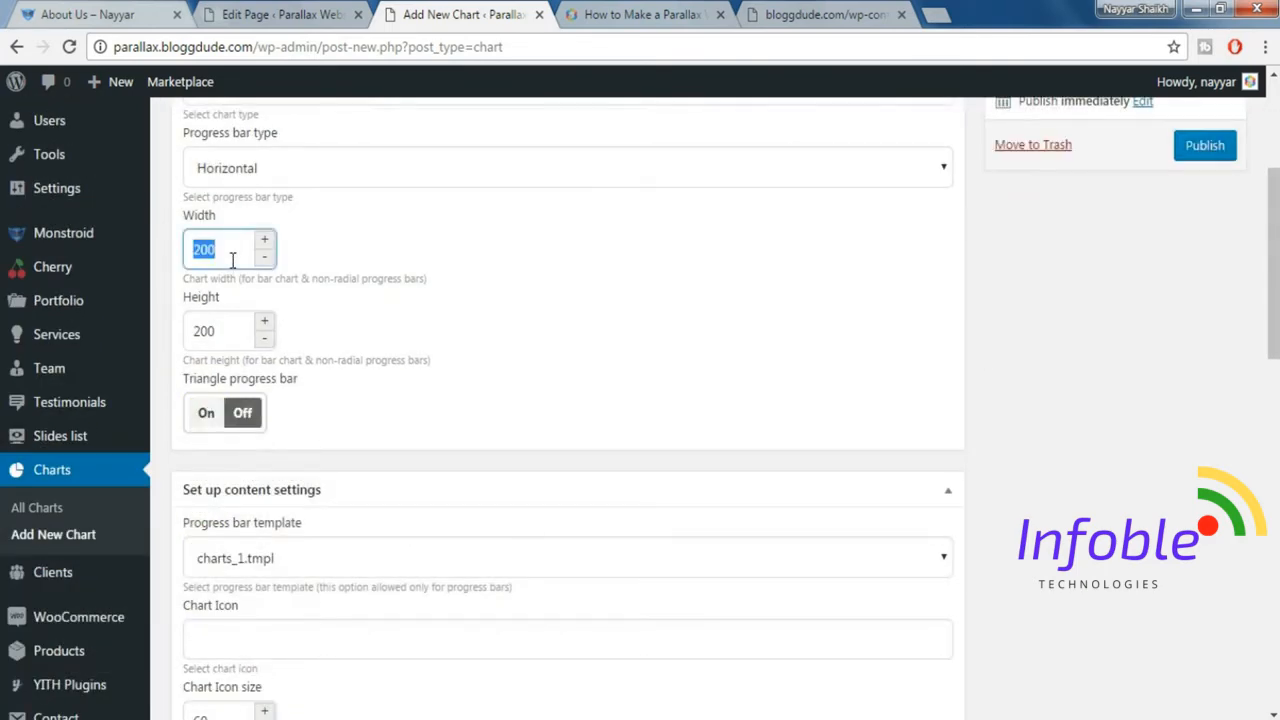
{"action": "type", "text": "570"}
{"action": "key", "text": "Tab"}
{"action": "type", "text": "25"}
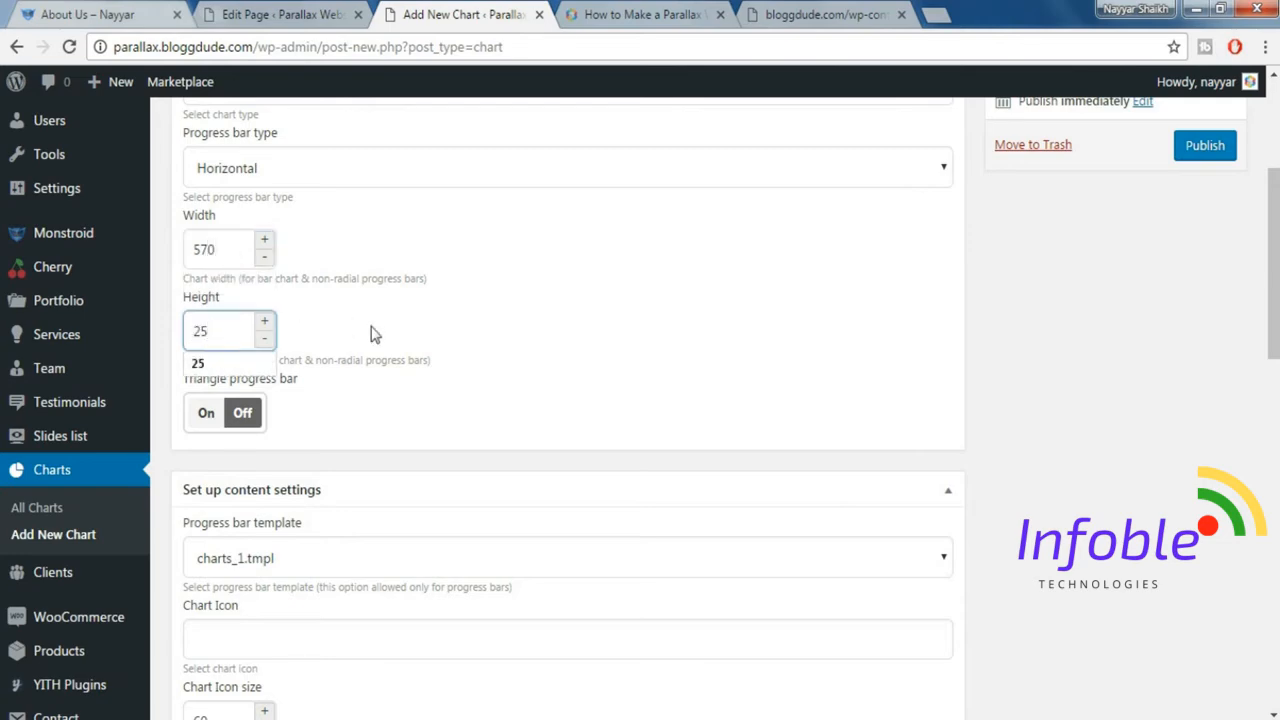
Replace the row label in Chart 2's data table with Projects Done.
{"action": "scroll", "coordinate": [370, 333], "scroll_direction": "down", "scroll_amount": 3}
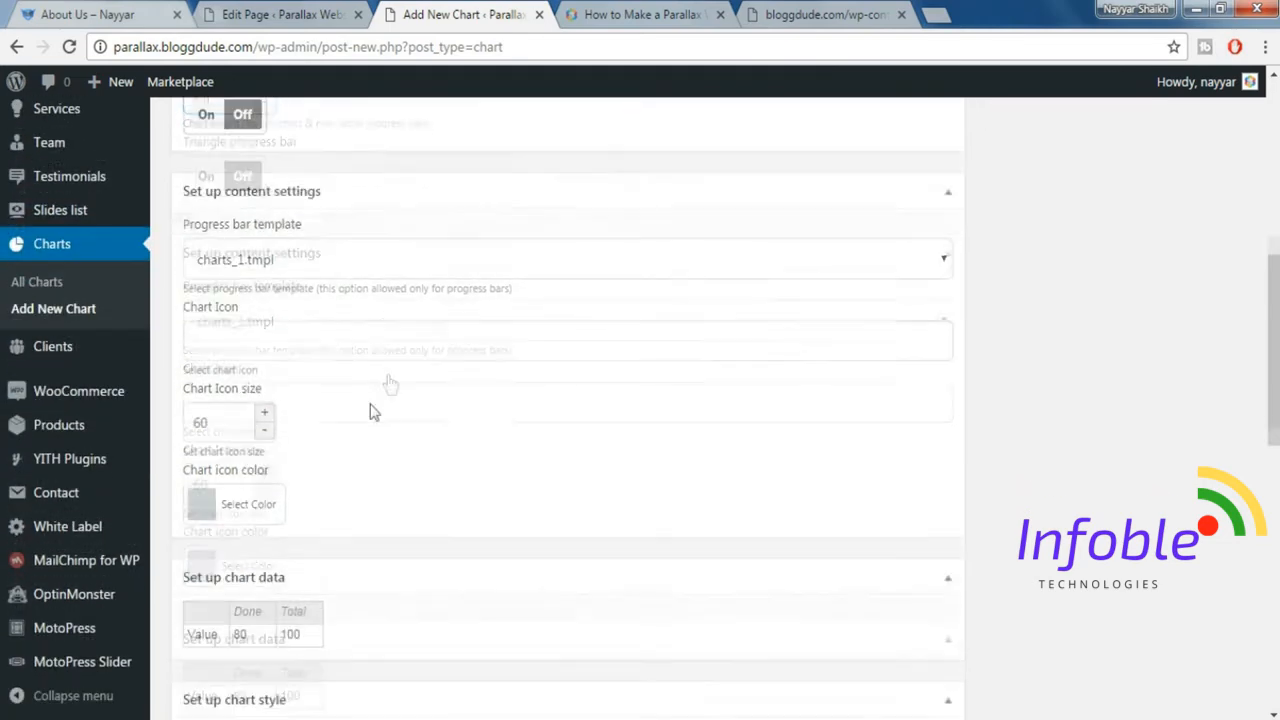
{"action": "scroll", "coordinate": [530, 485], "scroll_direction": "down", "scroll_amount": 2}
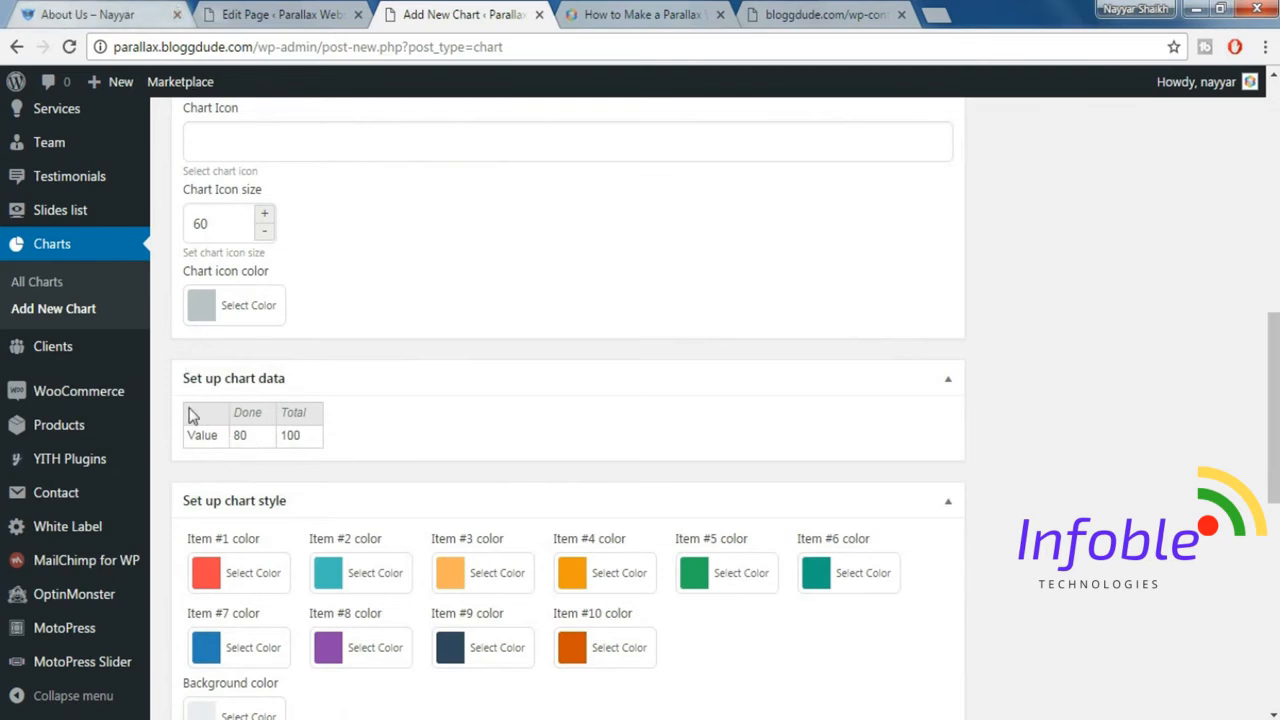
{"action": "double_click", "coordinate": [203, 436]}
{"action": "double_click", "coordinate": [203, 436]}
{"action": "type", "text": "Projects Done"}
{"action": "left_click", "coordinate": [428, 444]}
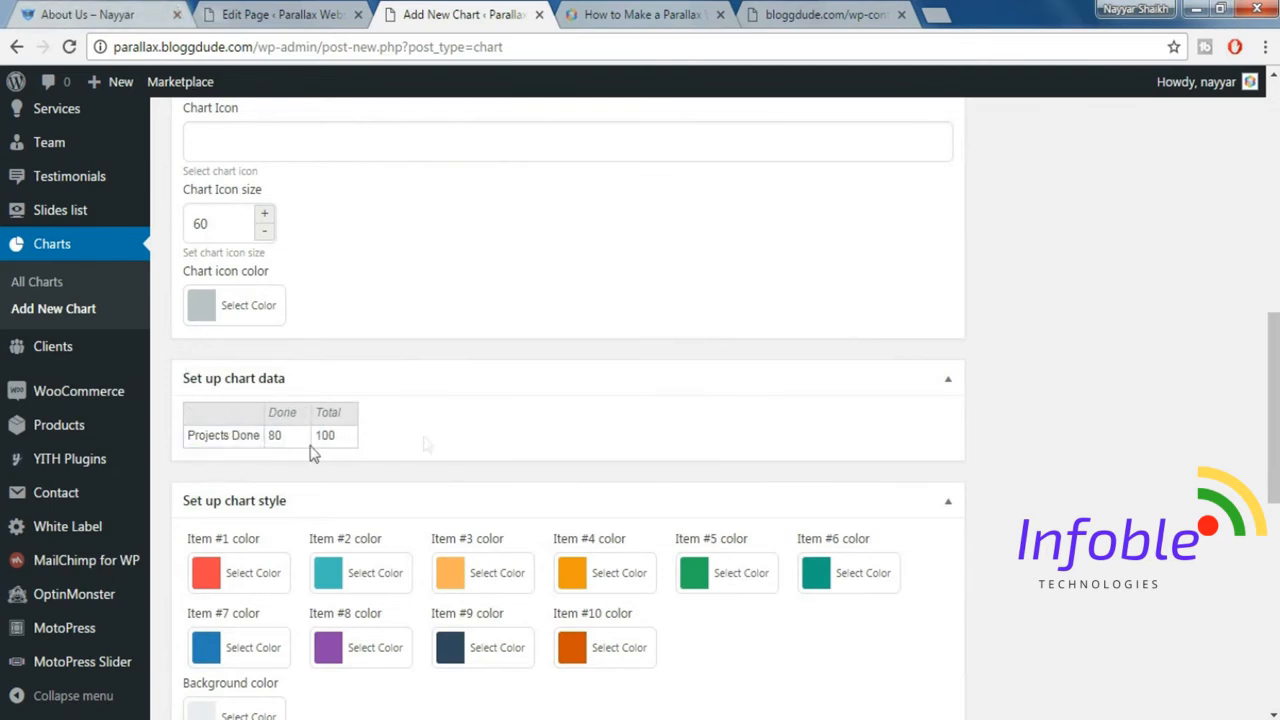
Check the Projects Done percentage on the demo page and set the row's Done value to 65.
{"action": "left_click", "coordinate": [110, 12]}
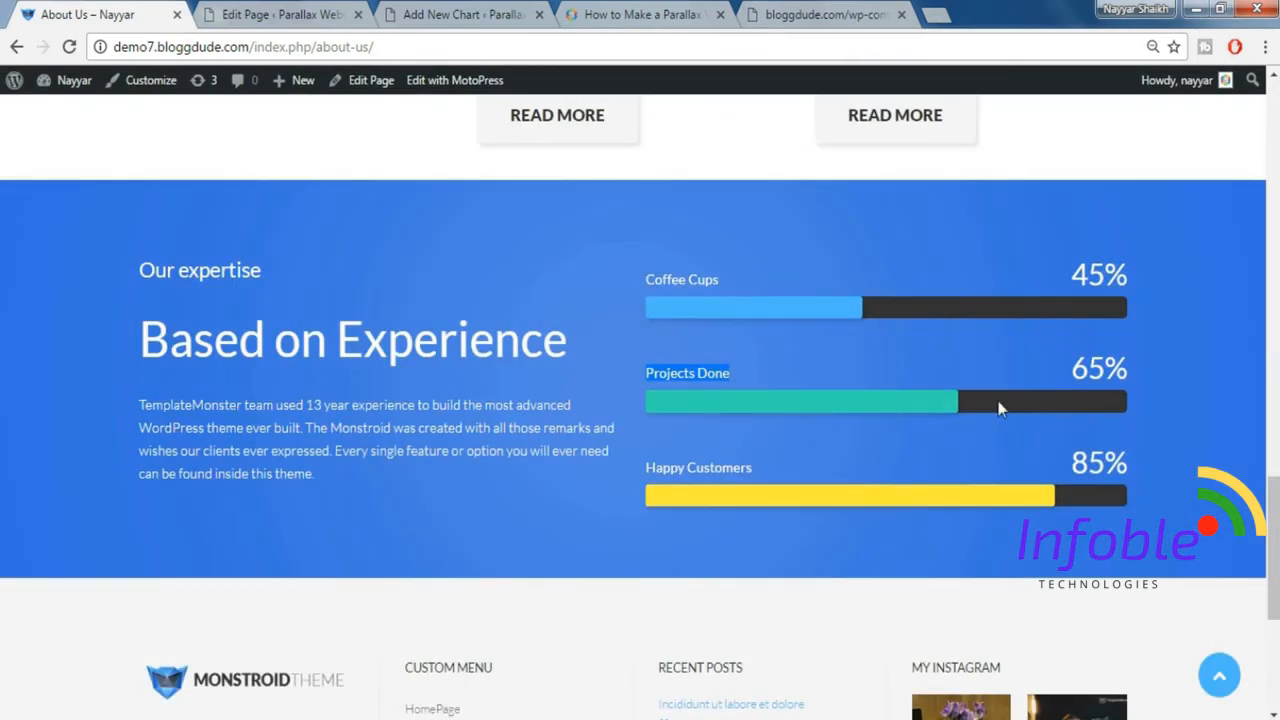
{"action": "left_click", "coordinate": [415, 14]}
{"action": "double_click", "coordinate": [280, 435]}
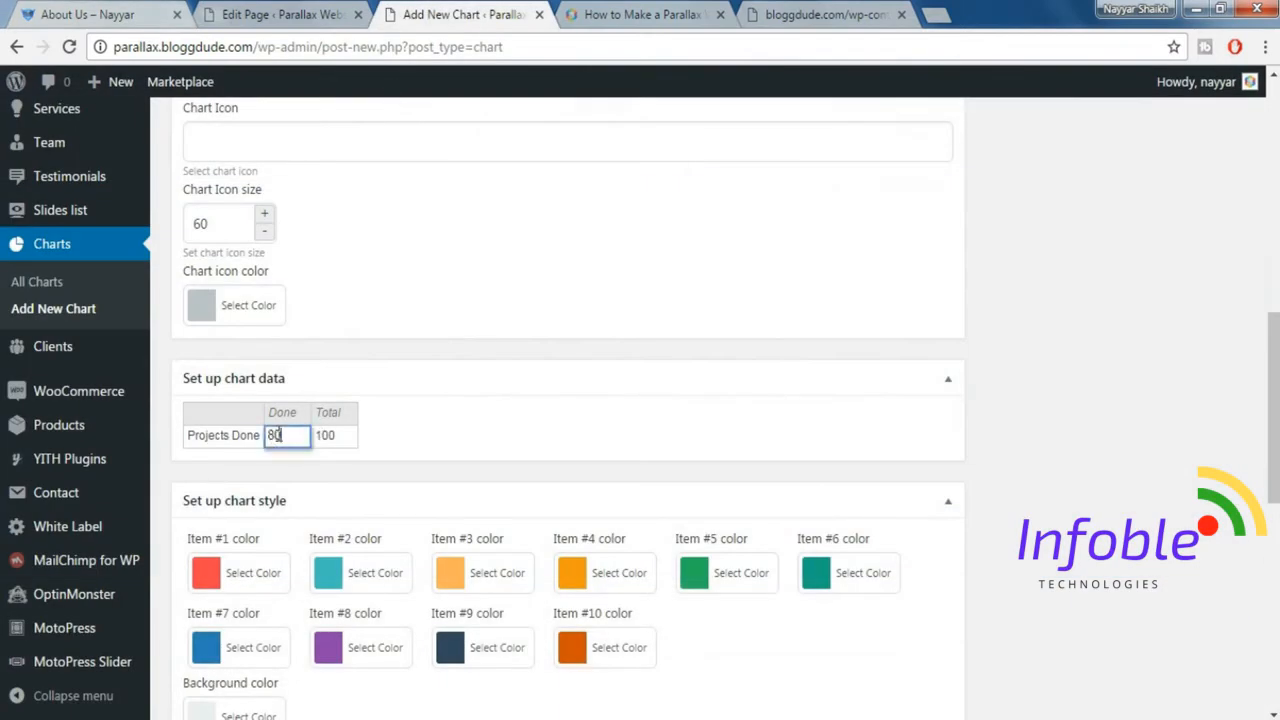
{"action": "left_click", "coordinate": [577, 411]}
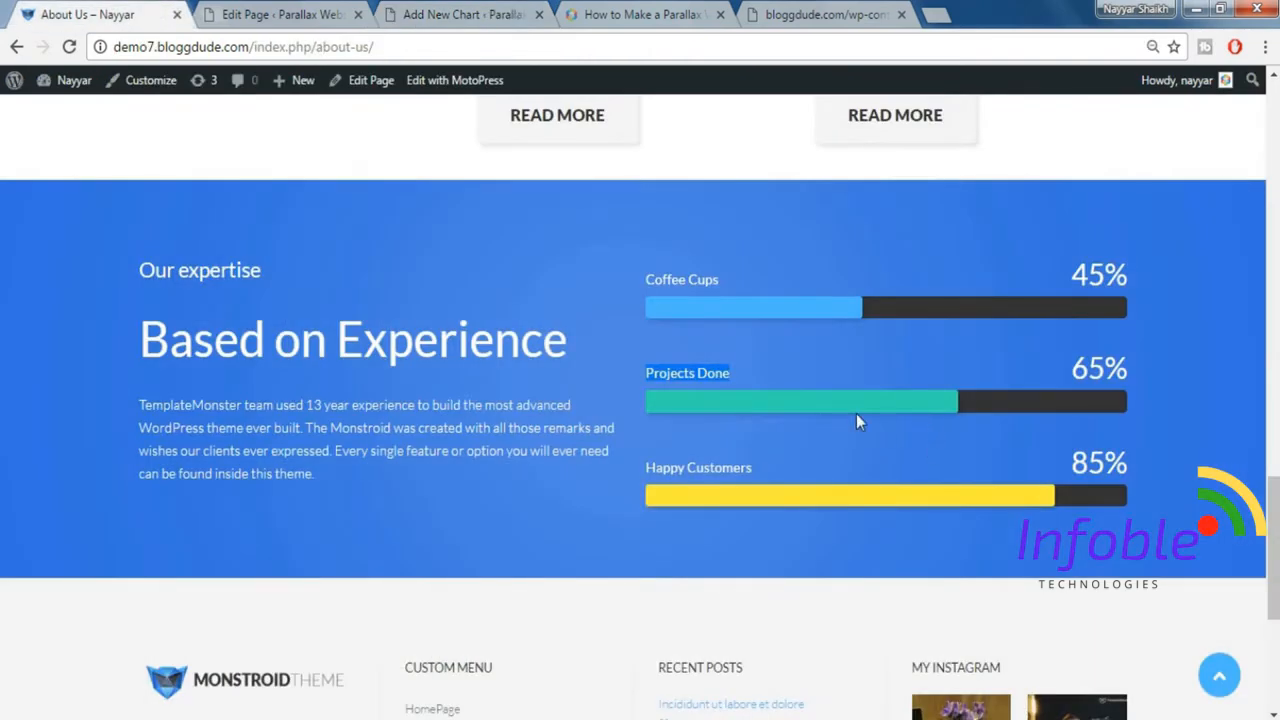
Set Chart 2's Item #1 color to the green palette swatch.
{"action": "left_click", "coordinate": [486, 10]}
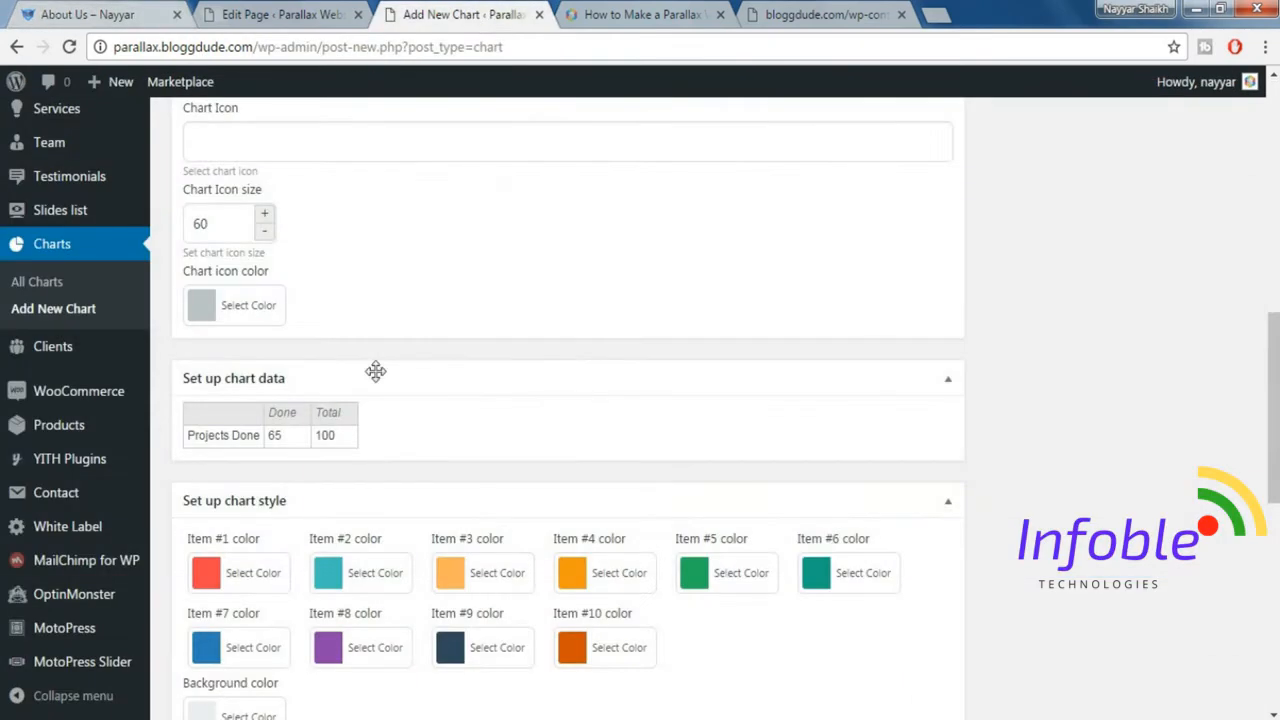
{"action": "left_click", "coordinate": [248, 570]}
{"action": "scroll", "coordinate": [797, 457], "scroll_direction": "down", "scroll_amount": 3}
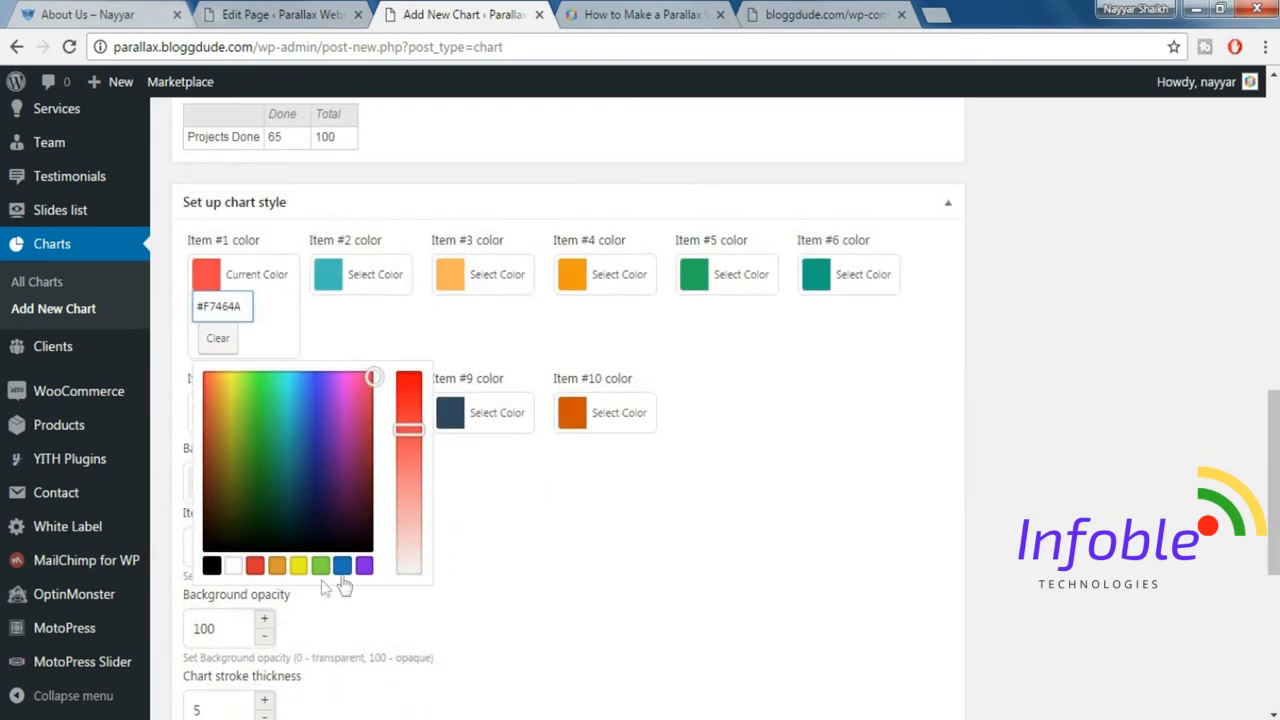
{"action": "left_click", "coordinate": [325, 568]}
{"action": "left_click", "coordinate": [1020, 343]}
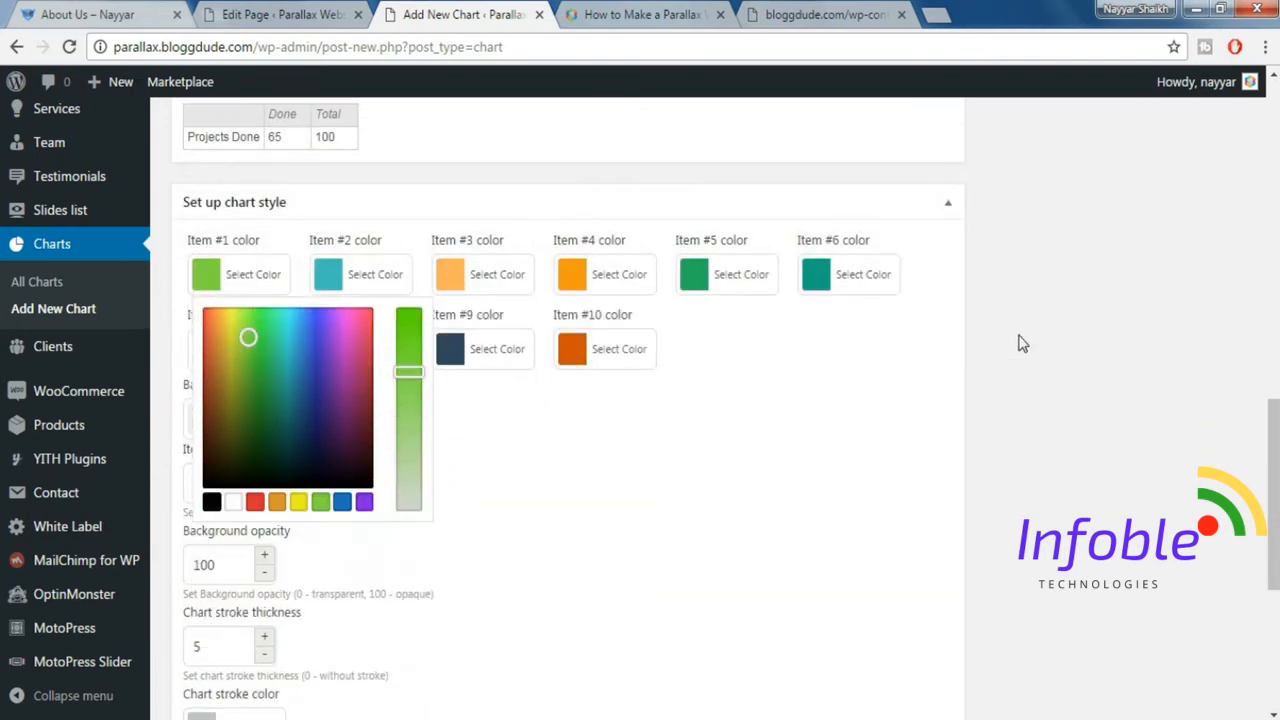
Set Chart 2's background color to #333333.
{"action": "left_click", "coordinate": [250, 418]}
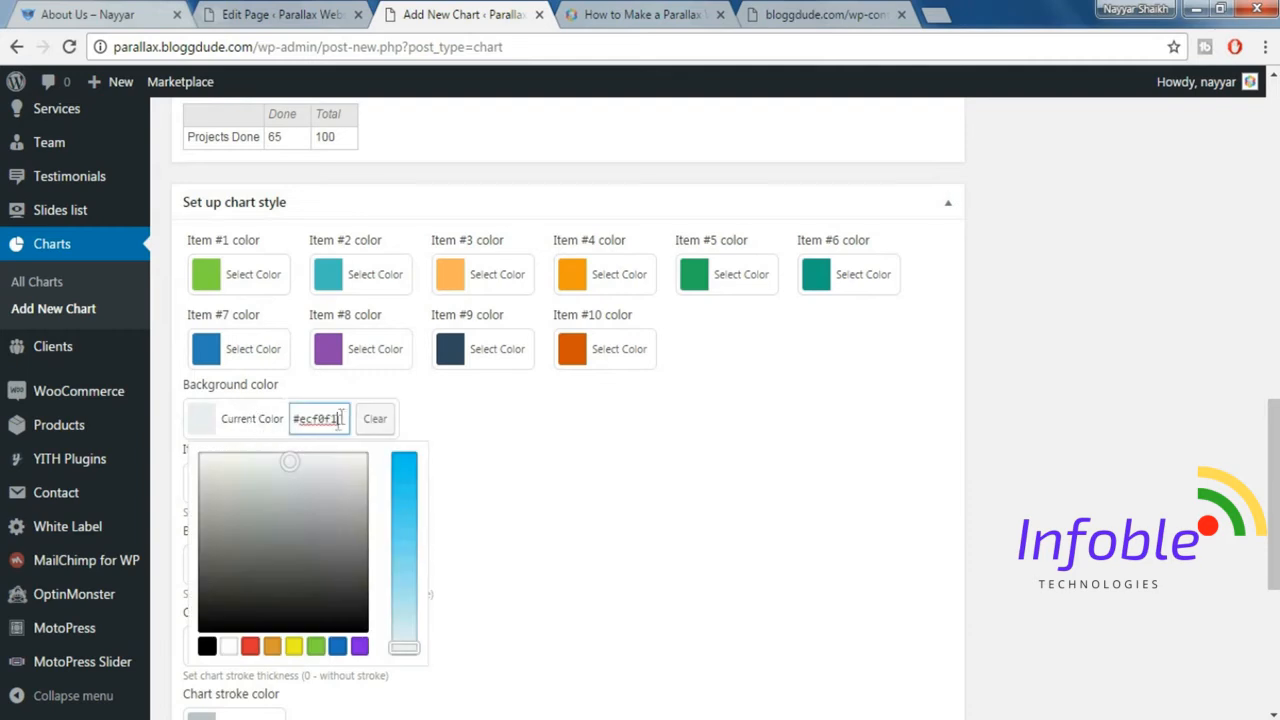
{"action": "double_click", "coordinate": [318, 418]}
{"action": "type", "text": "333333"}
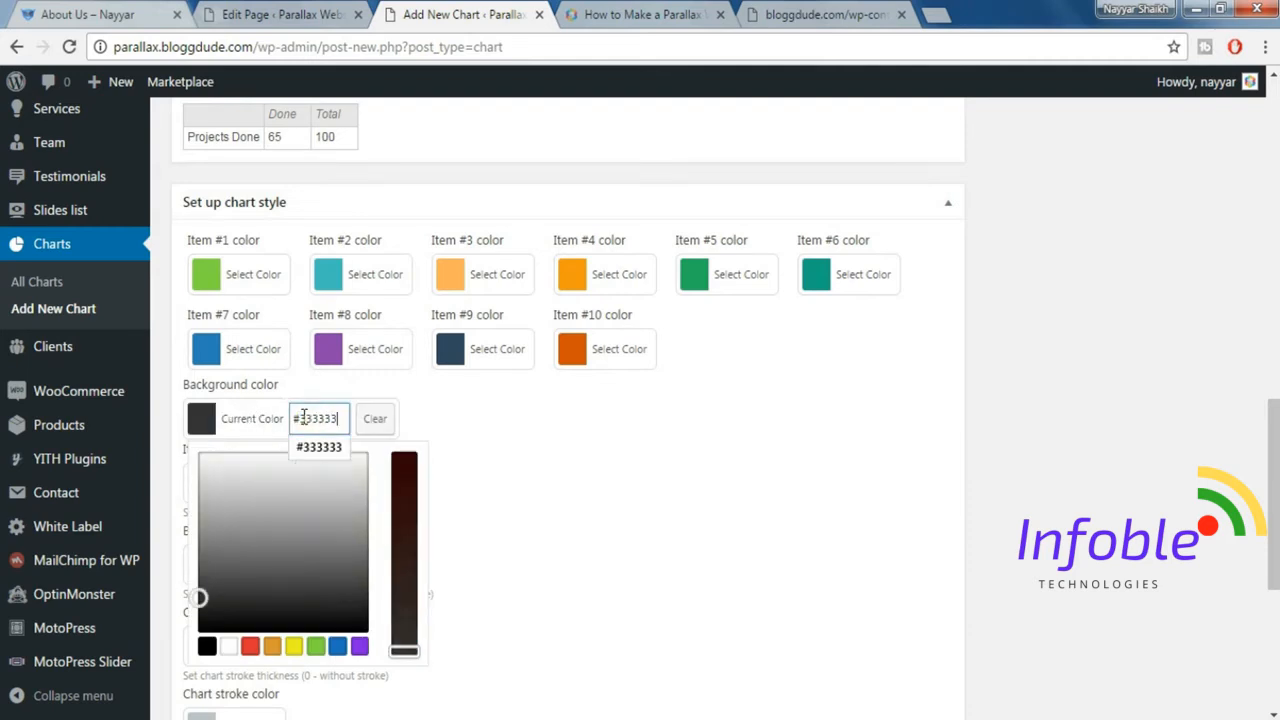
{"action": "left_click", "coordinate": [675, 495]}
Set Chart 2's stroke thickness to 0.
{"action": "scroll", "coordinate": [677, 494], "scroll_direction": "down", "scroll_amount": 1}
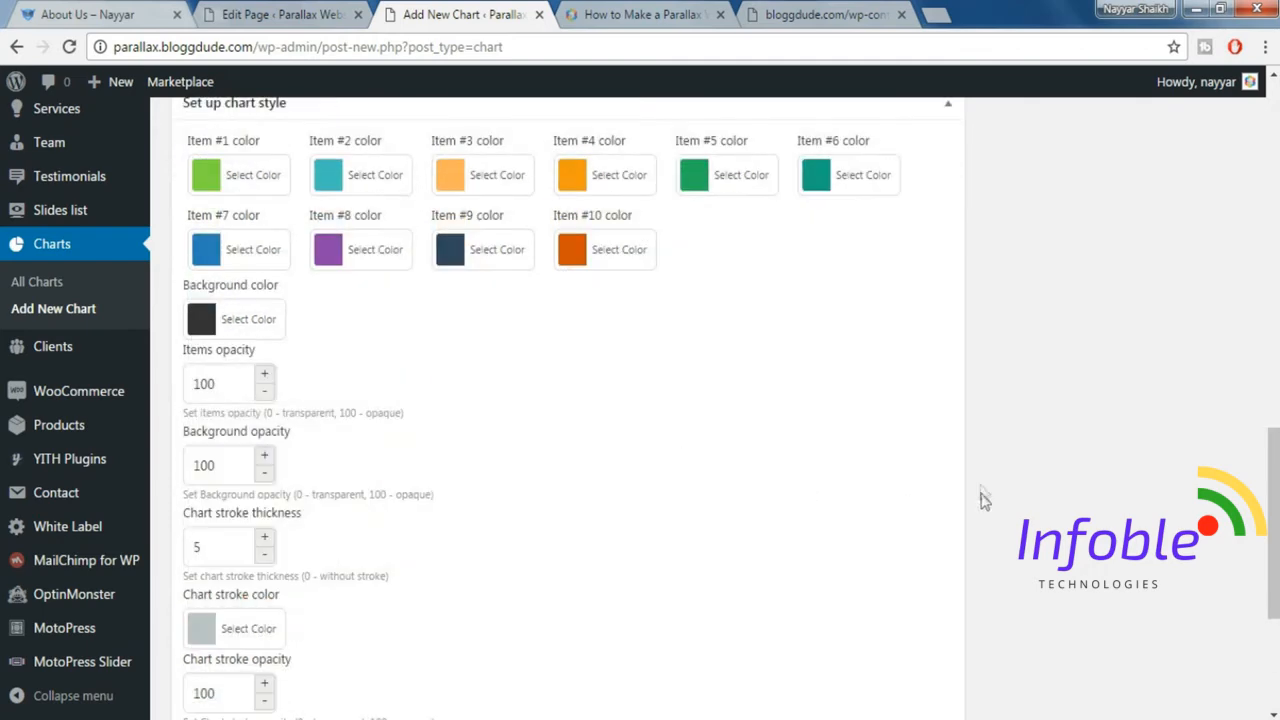
{"action": "scroll", "coordinate": [465, 511], "scroll_direction": "down", "scroll_amount": 1}
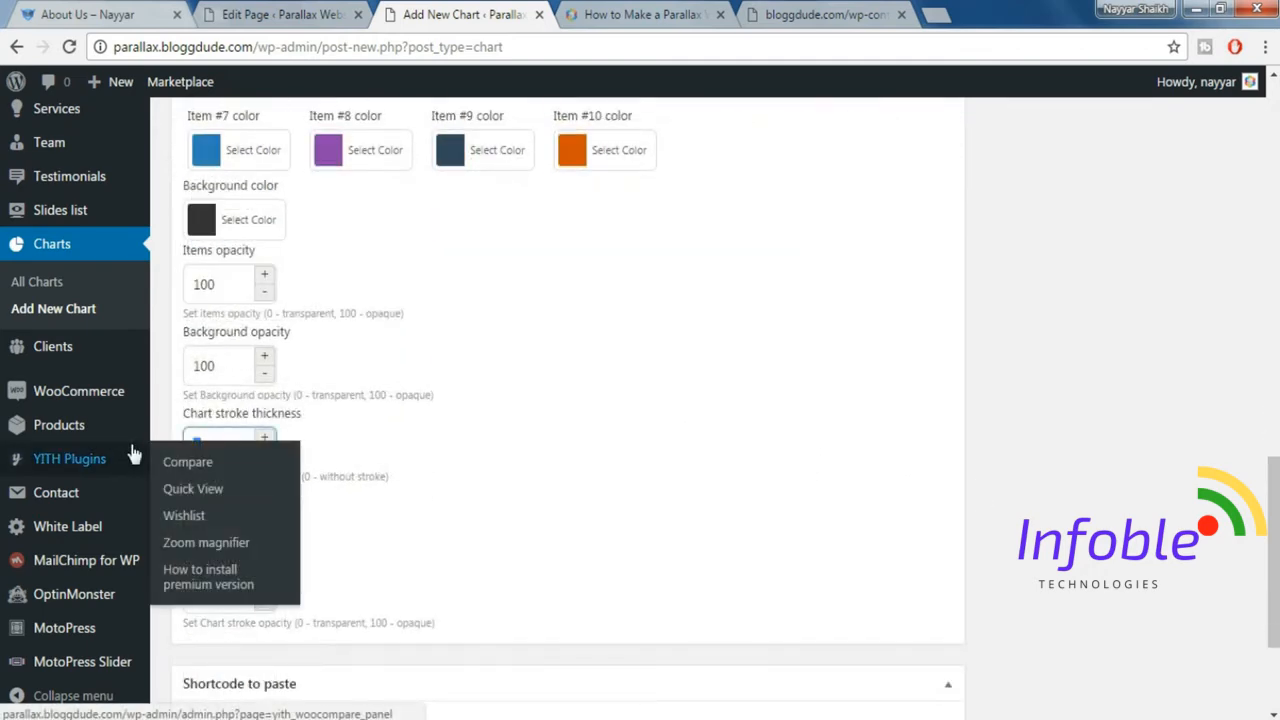
{"action": "type", "text": "0"}
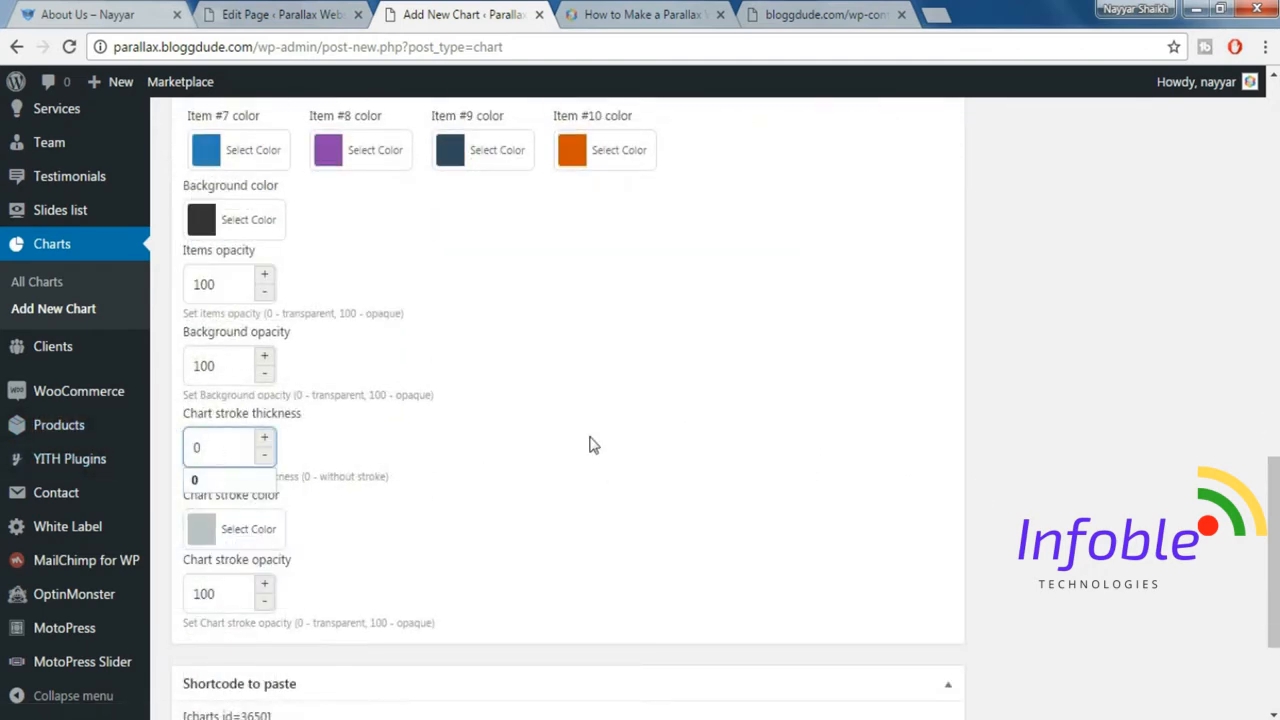
Review the finished chart settings and publish Chart 2.
{"action": "scroll", "coordinate": [600, 455], "scroll_direction": "down", "scroll_amount": 3}
{"action": "scroll", "coordinate": [1044, 520], "scroll_direction": "up", "scroll_amount": 5}
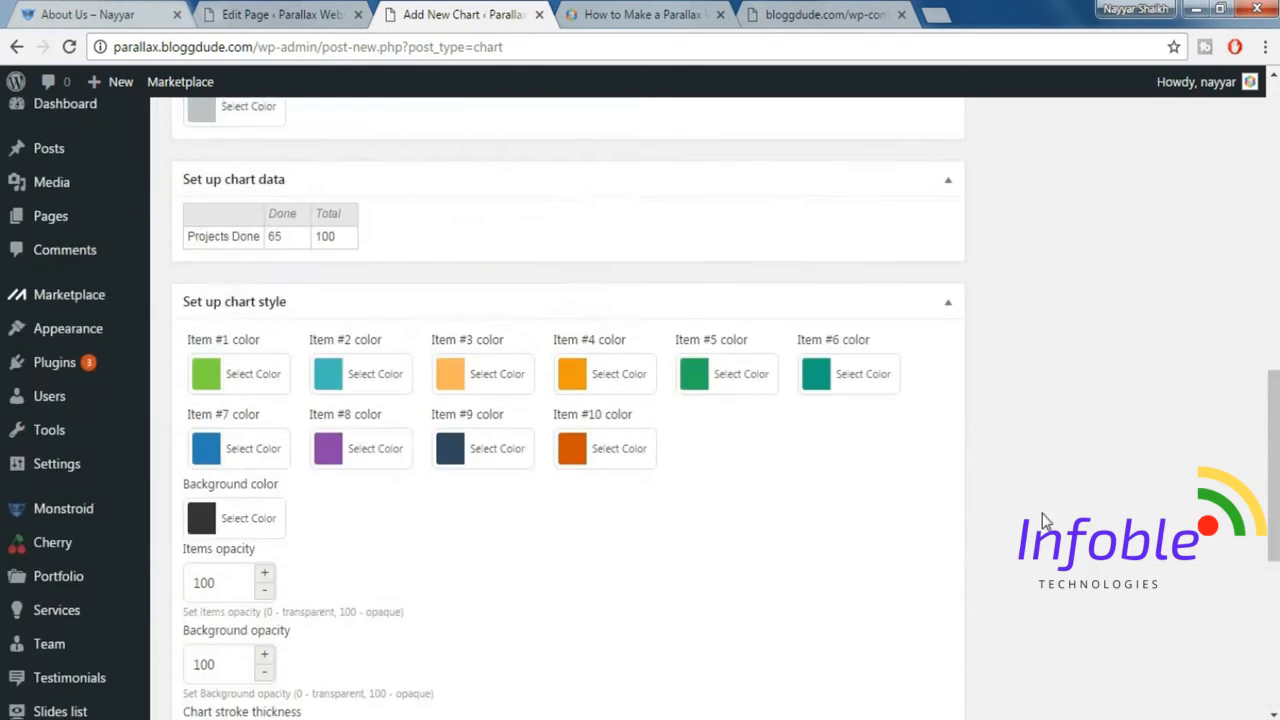
{"action": "scroll", "coordinate": [1100, 450], "scroll_direction": "up", "scroll_amount": 10}
{"action": "left_click", "coordinate": [1200, 343]}
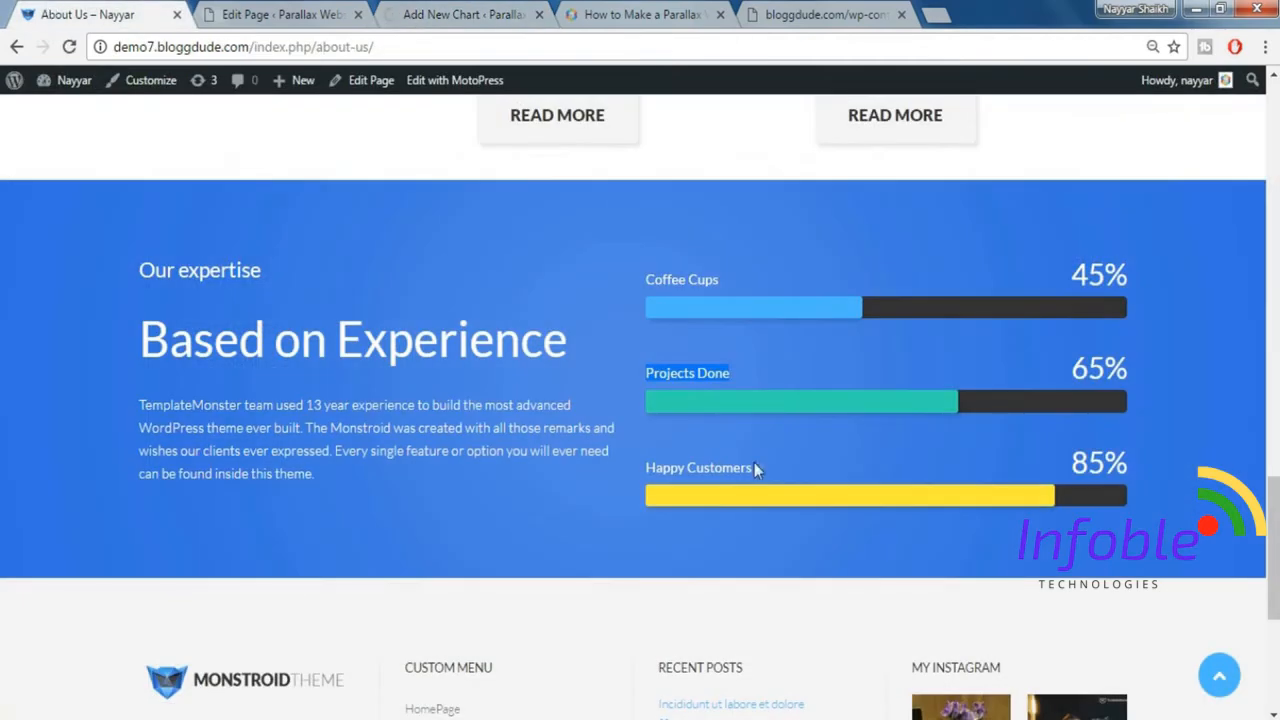
Copy the Happy Customers label from the demo page and add a new chart titled Chart 3.
{"action": "left_click_drag", "start_coordinate": [769, 468], "coordinate": [647, 460]}
{"action": "key", "text": "ctrl+c"}
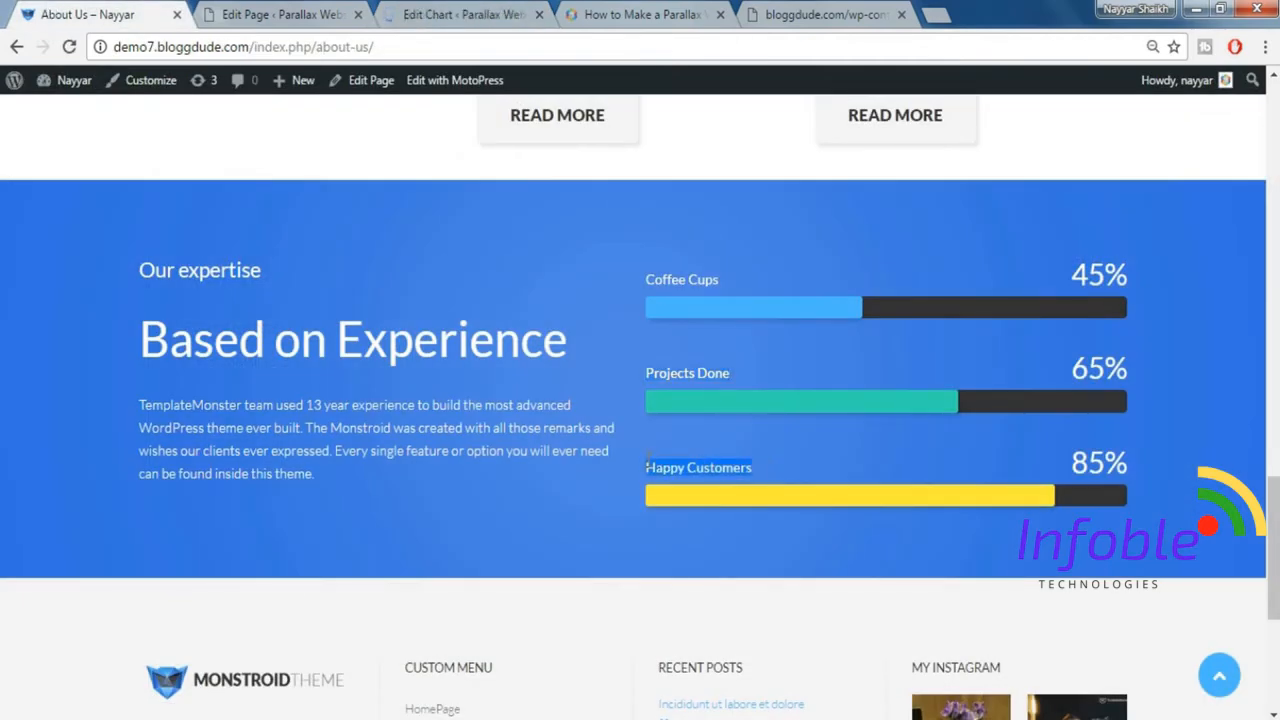
{"action": "left_click", "coordinate": [458, 12]}
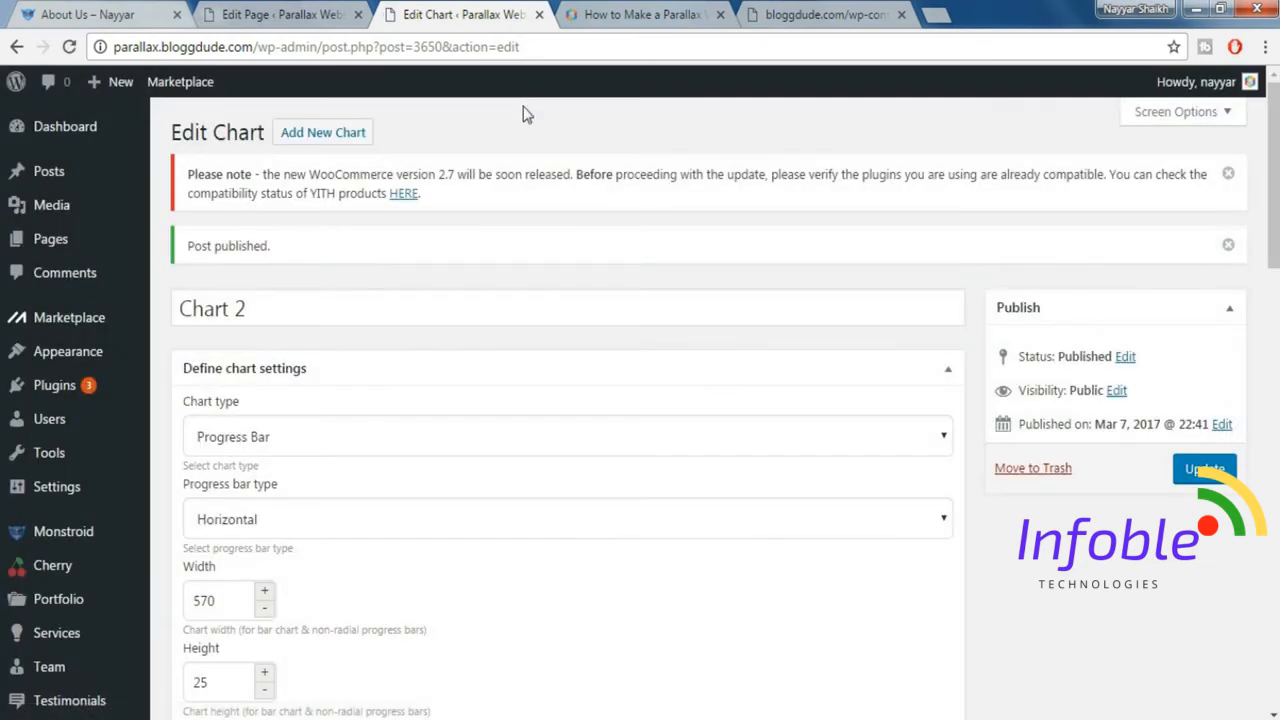
{"action": "left_click", "coordinate": [348, 134]}
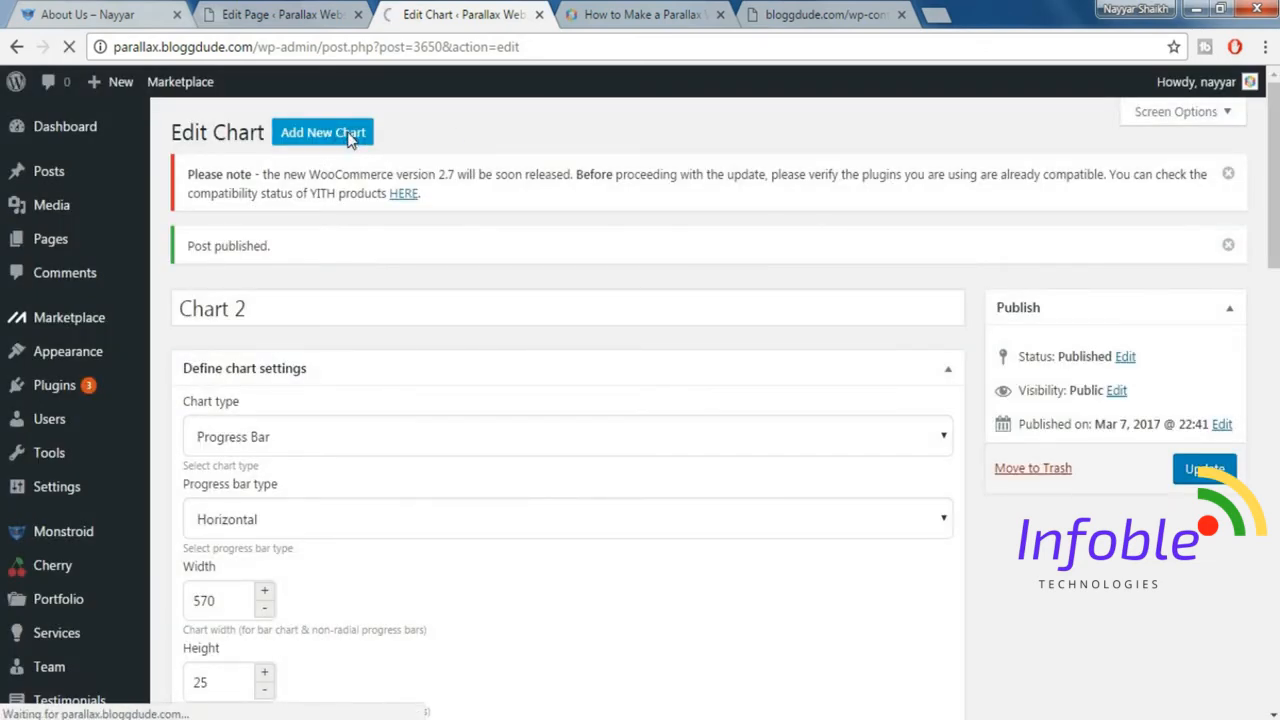
{"action": "type", "text": "Chart 3"}
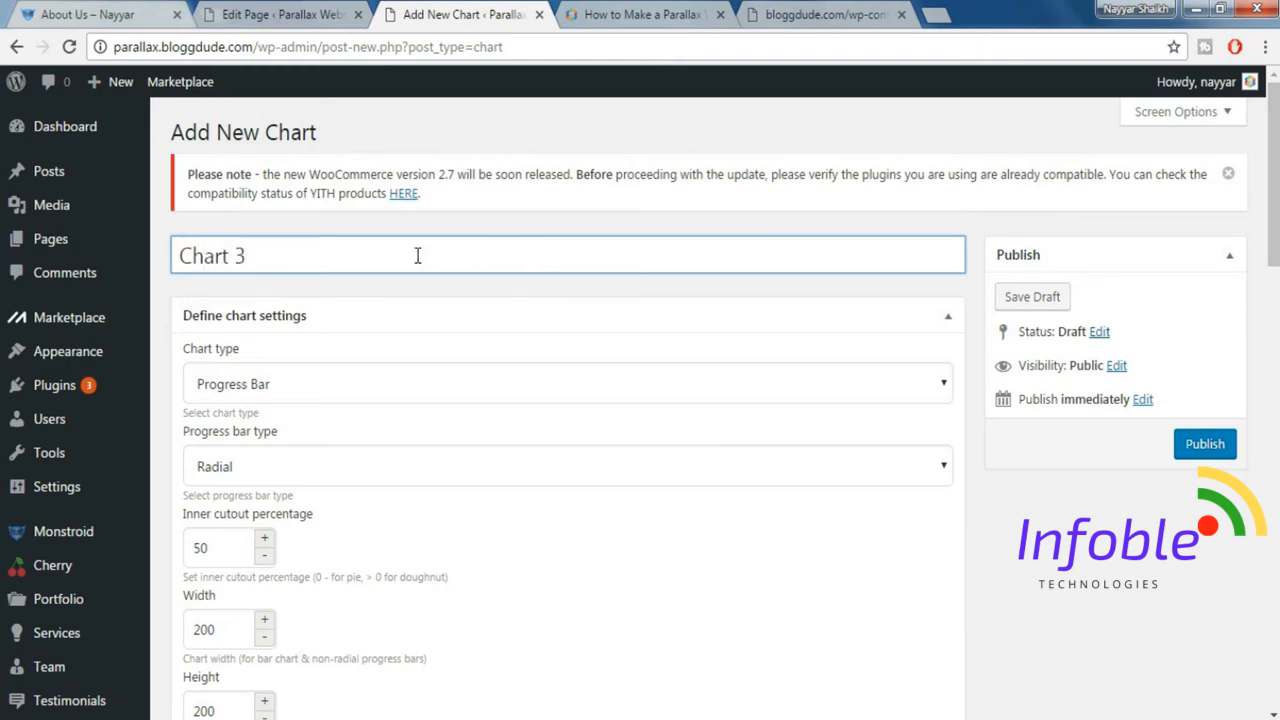
Set Chart 3's progress bar type to Horizontal.
{"action": "scroll", "coordinate": [594, 520], "scroll_direction": "down", "scroll_amount": 1}
{"action": "left_click", "coordinate": [325, 366]}
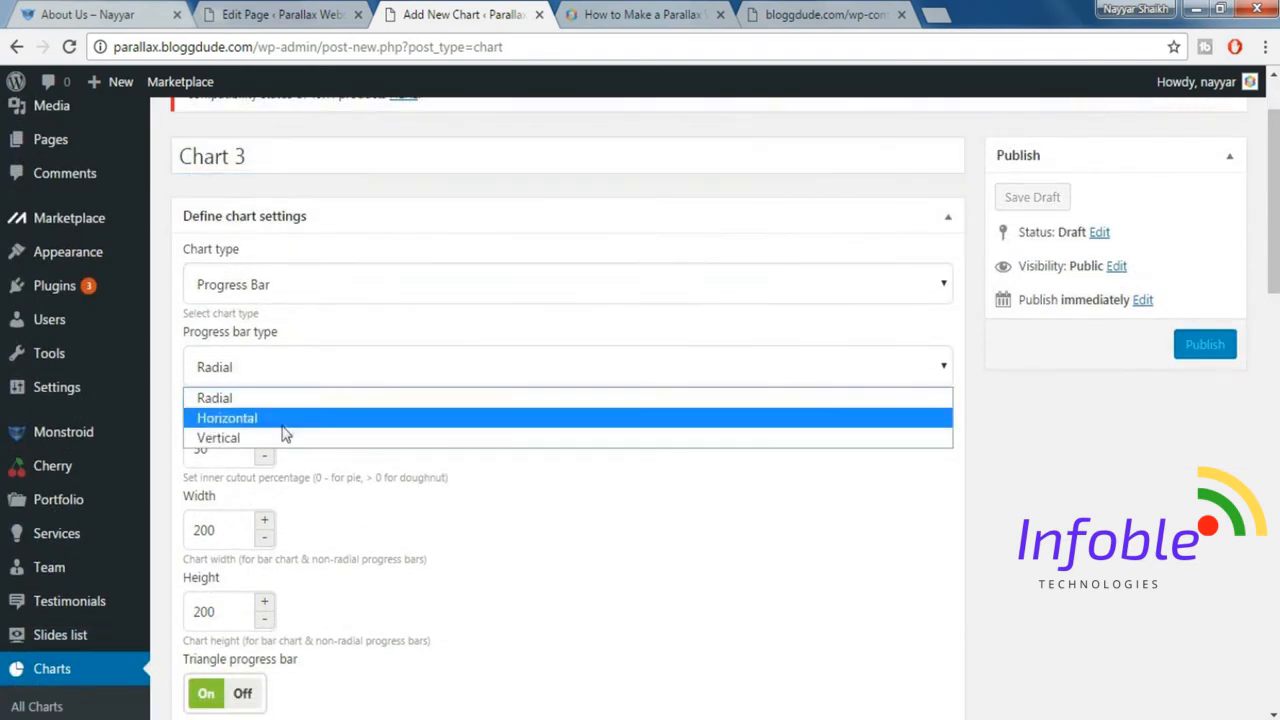
{"action": "left_click", "coordinate": [283, 422]}
Set Chart 3's width to 570 and its height to 25.
{"action": "double_click", "coordinate": [243, 450]}
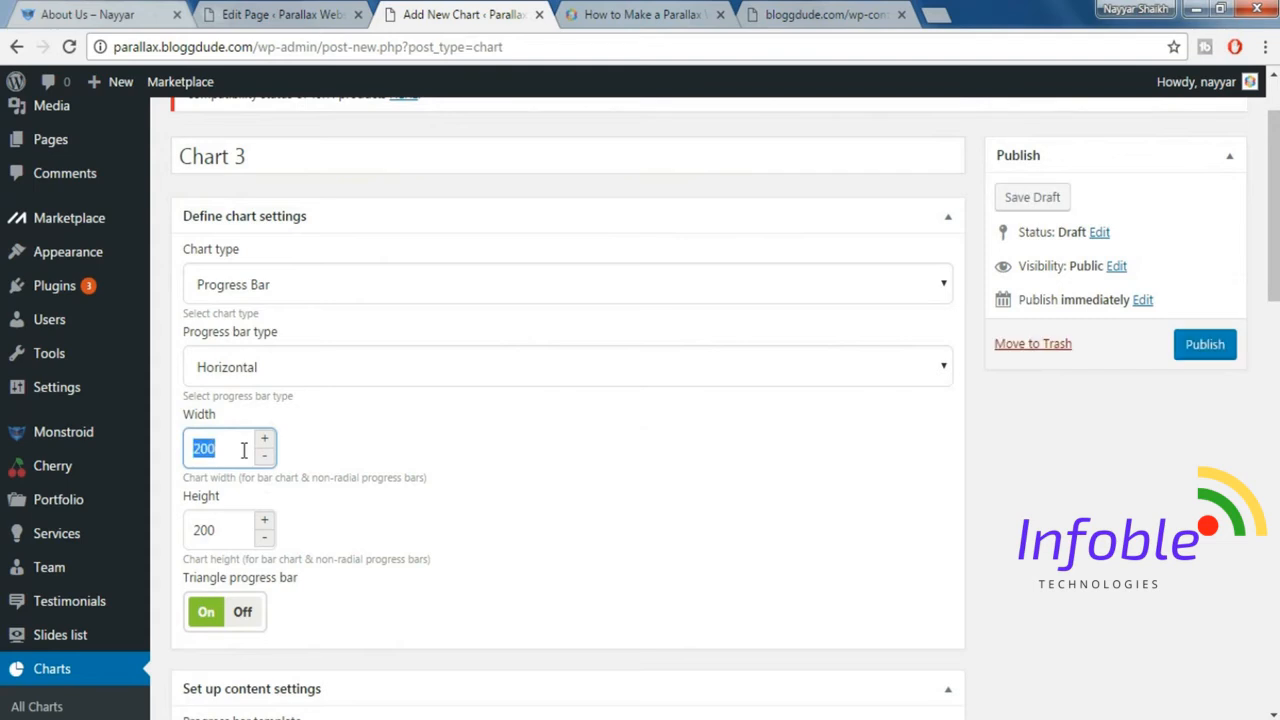
{"action": "type", "text": "570"}
{"action": "key", "text": "Tab"}
{"action": "type", "text": "2"}
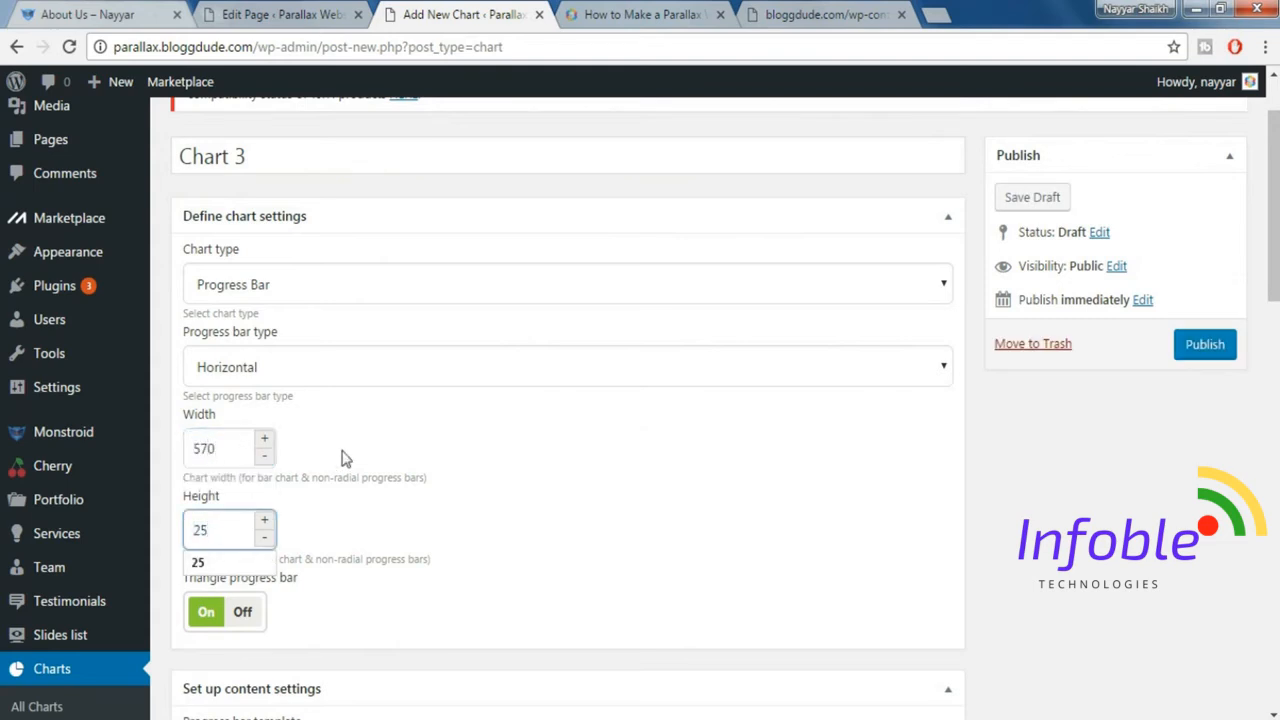
Switch off the triangle progress bar for Chart 3.
{"action": "scroll", "coordinate": [608, 528], "scroll_direction": "down", "scroll_amount": 2}
{"action": "left_click", "coordinate": [248, 412]}
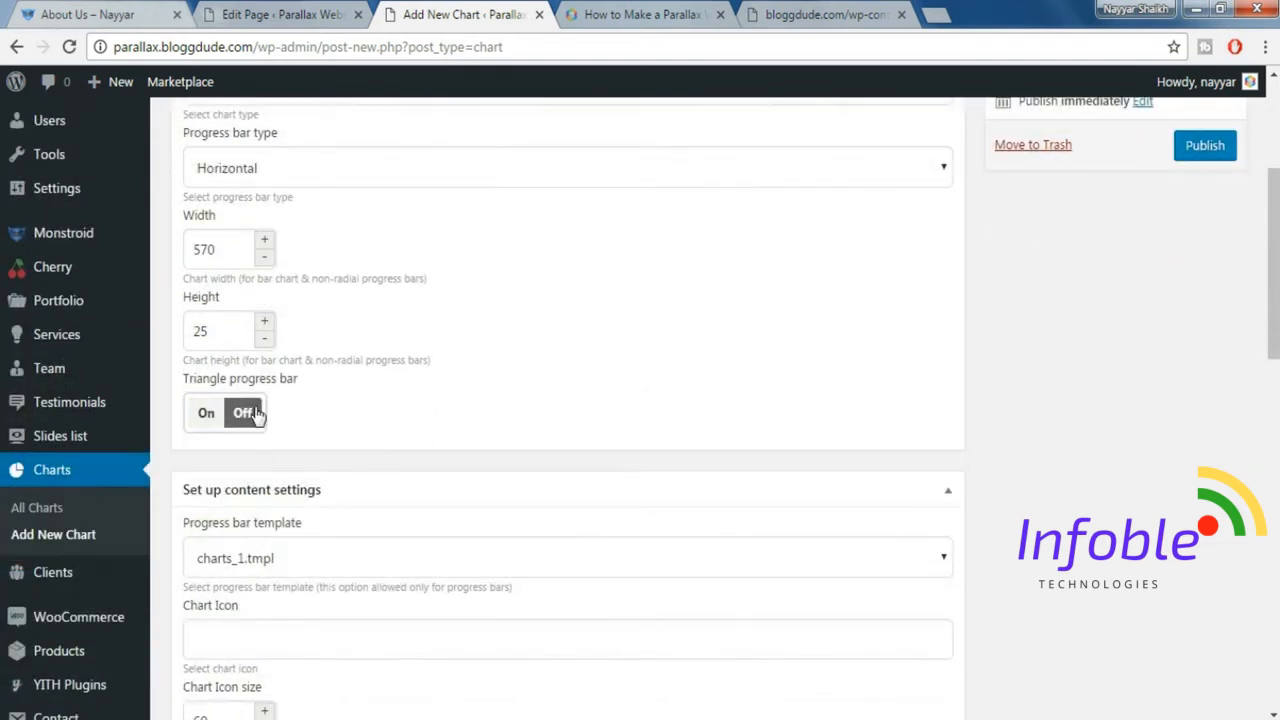
{"action": "left_click", "coordinate": [256, 415]}
{"action": "left_click", "coordinate": [256, 415]}
Replace the Value row label in Chart 3's data table with the copied text Happy Customers.
{"action": "scroll", "coordinate": [514, 403], "scroll_direction": "down", "scroll_amount": 4}
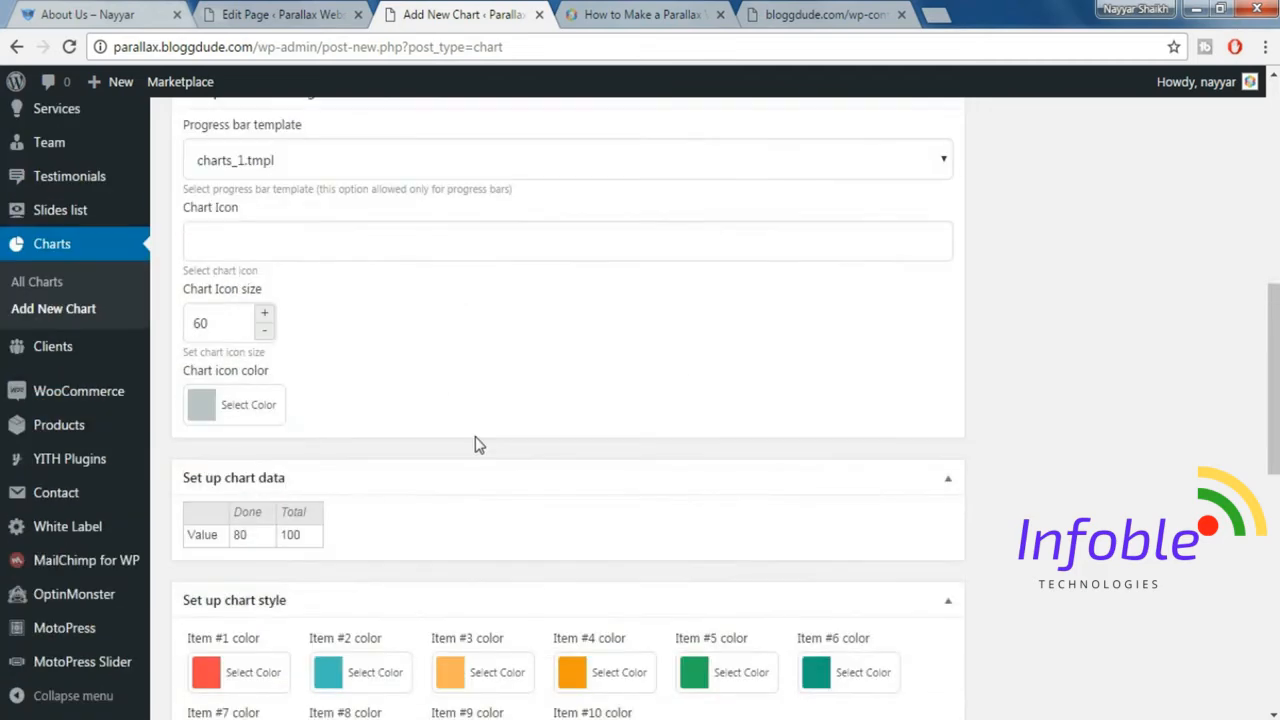
{"action": "scroll", "coordinate": [479, 445], "scroll_direction": "down", "scroll_amount": 1}
{"action": "double_click", "coordinate": [214, 436]}
{"action": "key", "text": "ctrl+v"}
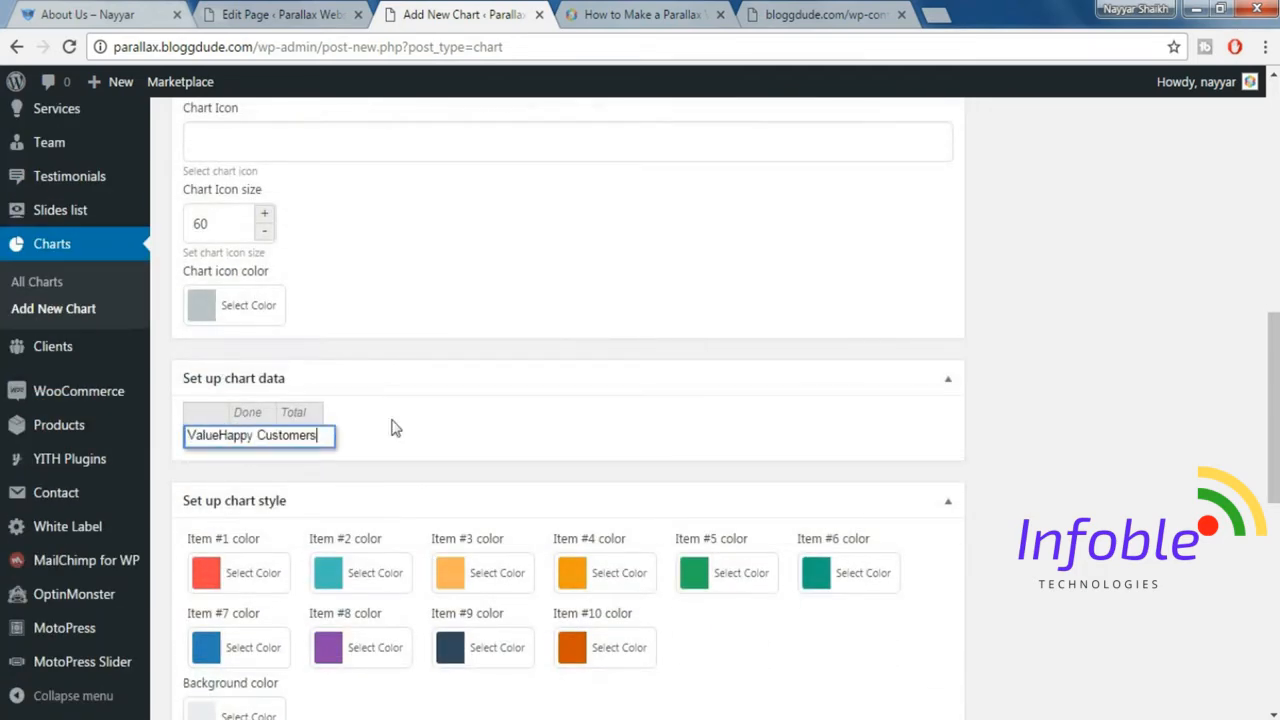
{"action": "key", "text": "ctrl+a"}
{"action": "key", "text": "ctrl+v"}
{"action": "left_click", "coordinate": [403, 437]}
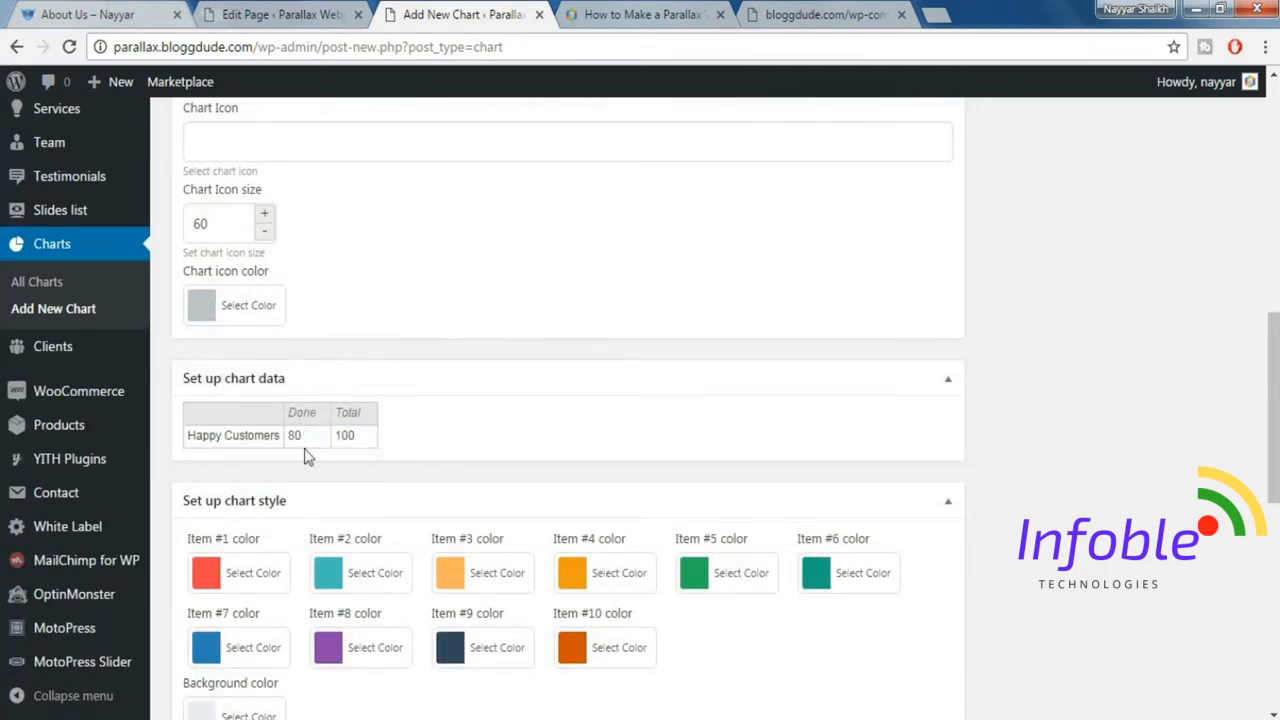
Check the Happy Customers percentage on the demo page and set the chart's Done value to 85.
{"action": "left_click", "coordinate": [316, 440]}
{"action": "double_click", "coordinate": [307, 437]}
{"action": "left_click", "coordinate": [100, 12]}
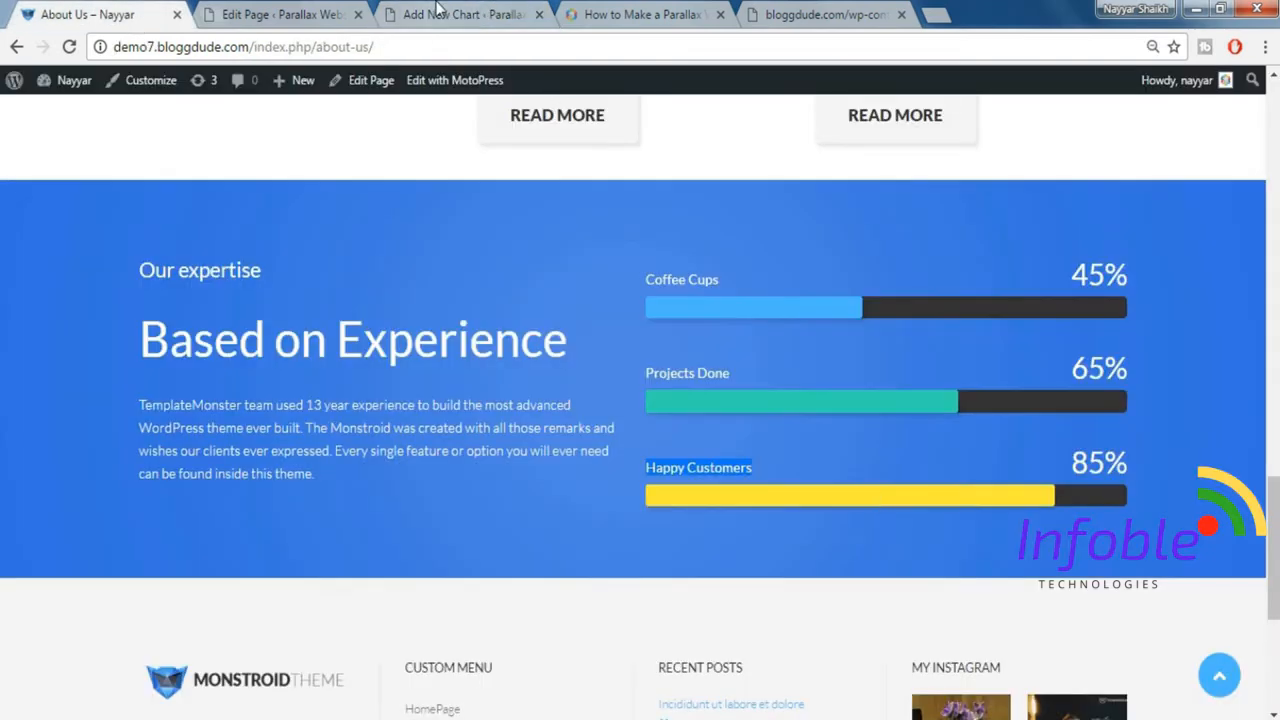
{"action": "left_click", "coordinate": [437, 12]}
Set Chart 3's Item #1 color to the preset yellow #eeee22.
{"action": "scroll", "coordinate": [266, 406], "scroll_direction": "down", "scroll_amount": 3}
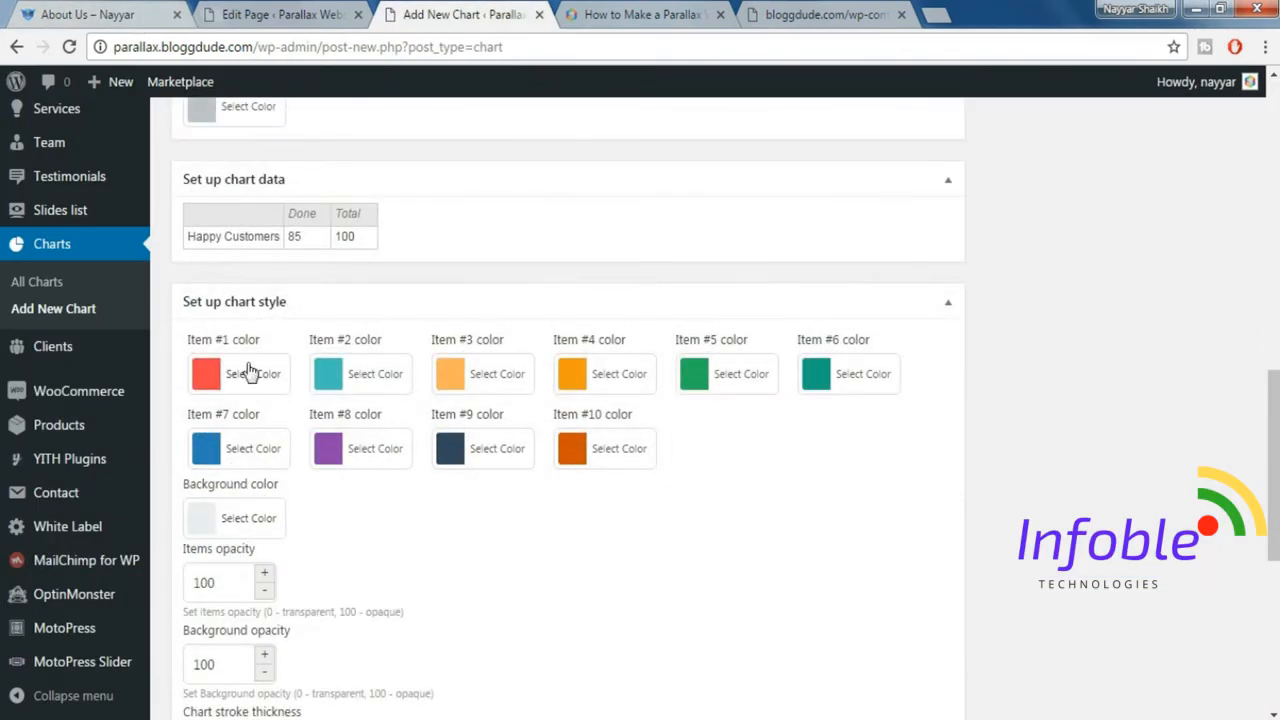
{"action": "left_click", "coordinate": [250, 372]}
{"action": "left_click", "coordinate": [300, 665]}
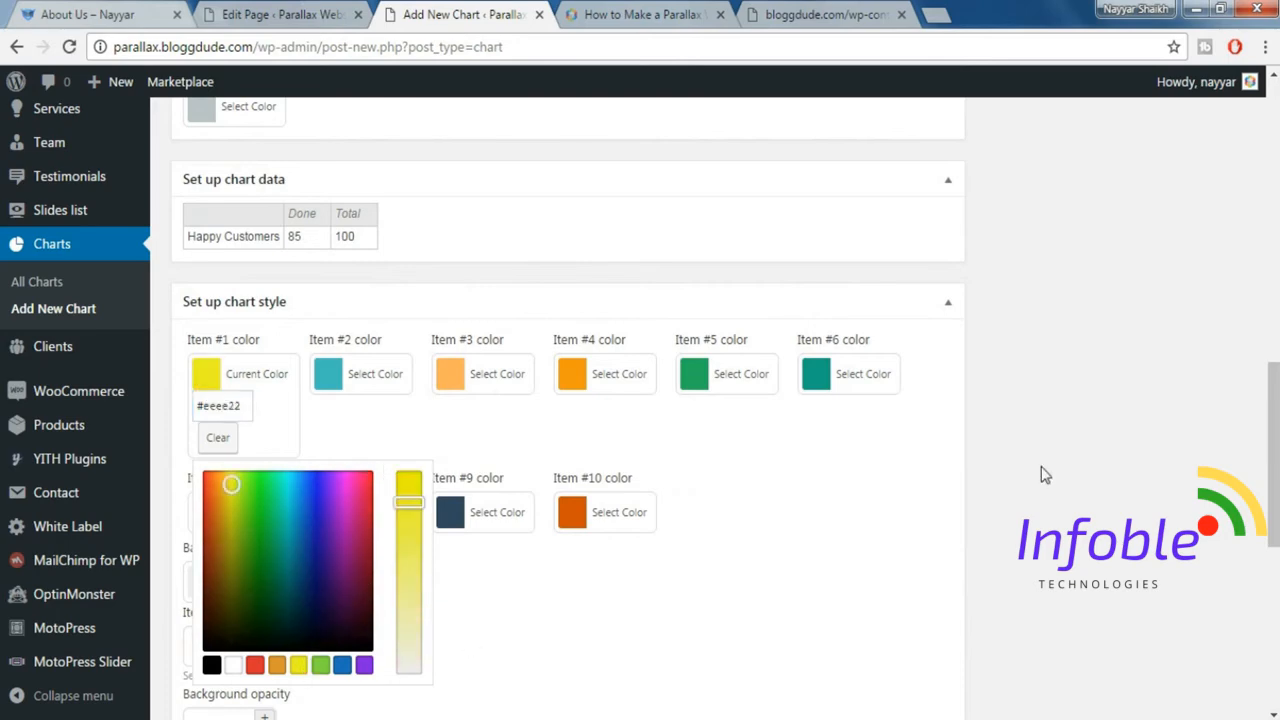
{"action": "left_click", "coordinate": [1041, 466]}
Set Chart 3's background color to #333333.
{"action": "scroll", "coordinate": [1040, 469], "scroll_direction": "down", "scroll_amount": 2}
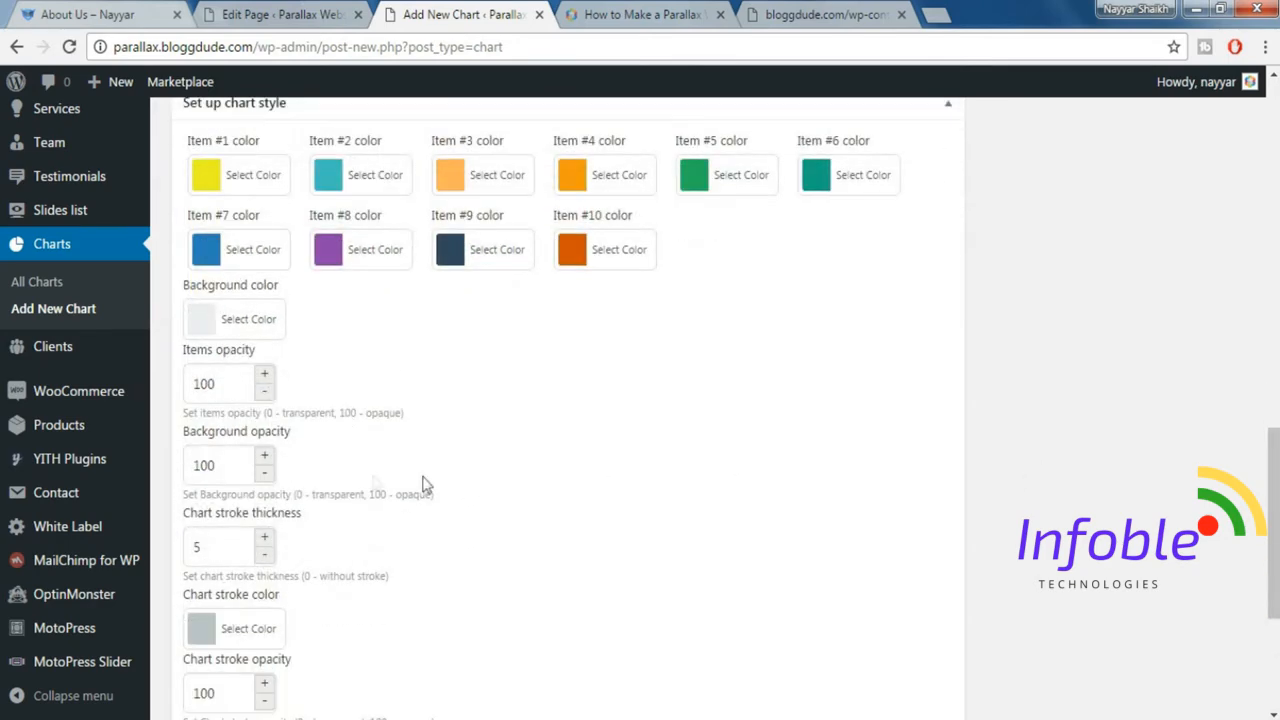
{"action": "left_click", "coordinate": [250, 319]}
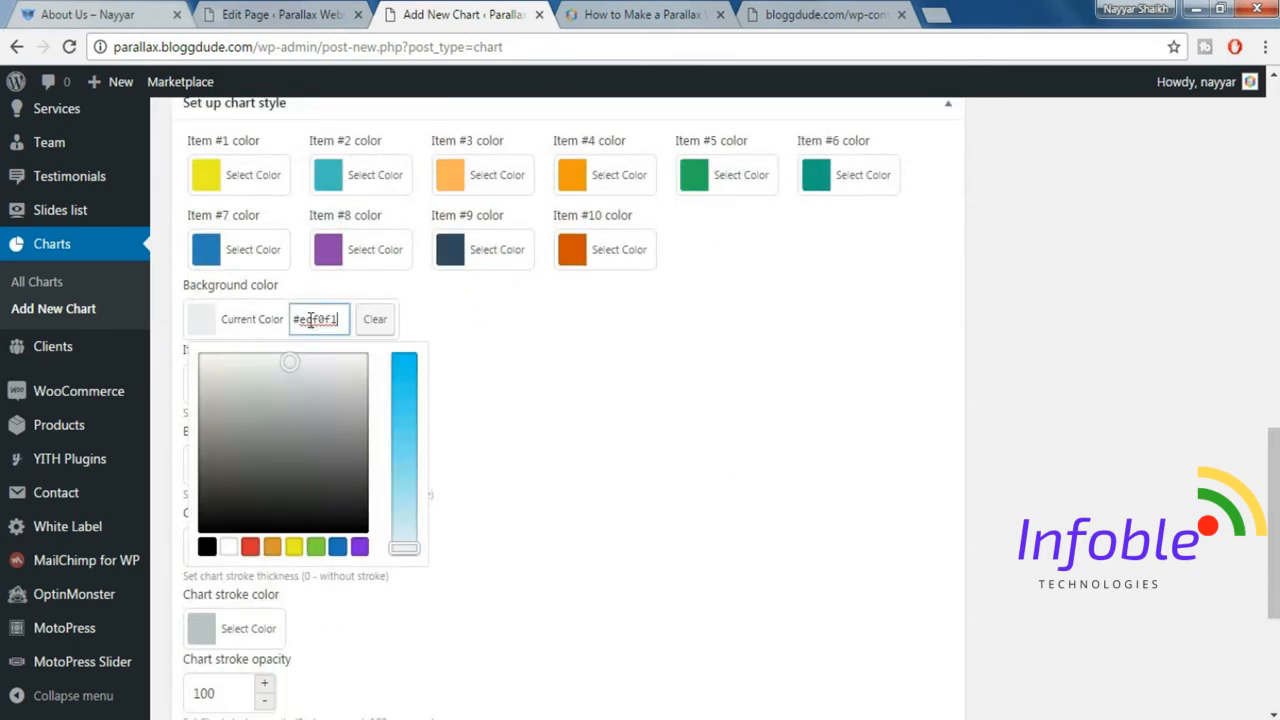
{"action": "left_click_drag", "start_coordinate": [302, 319], "coordinate": [480, 319]}
{"action": "type", "text": "333333"}
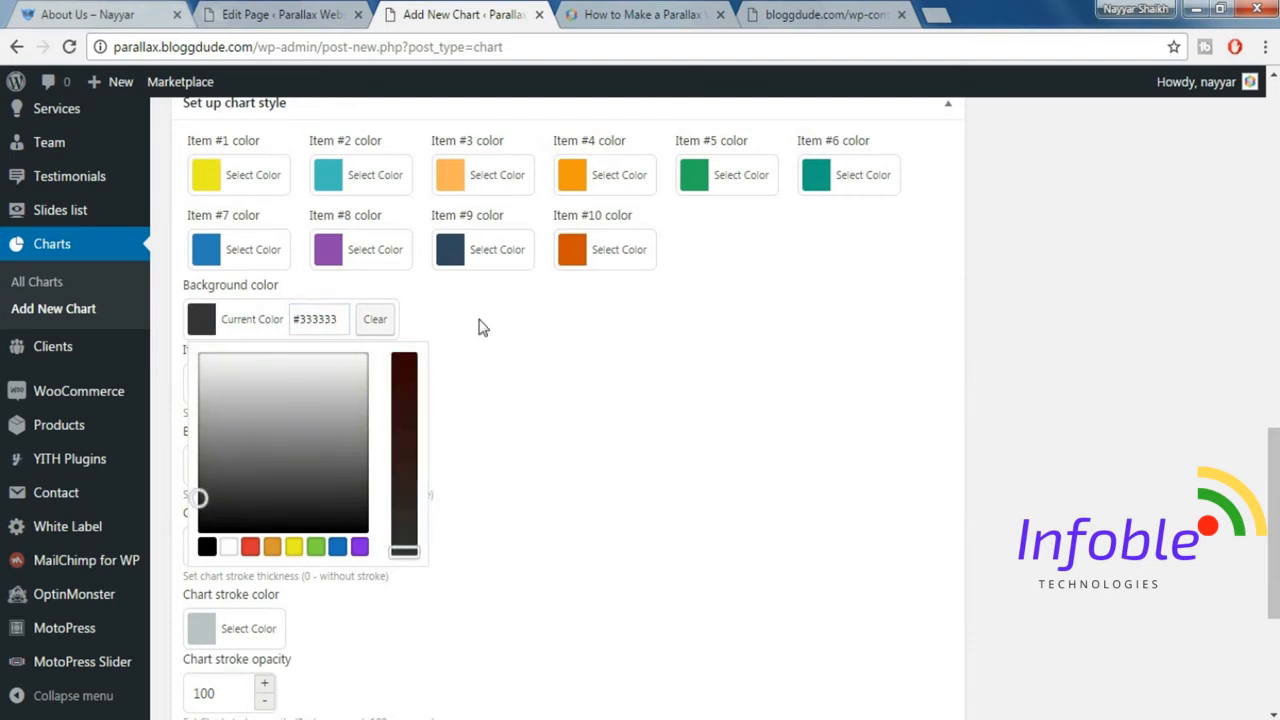
{"action": "left_click", "coordinate": [480, 327]}
Set Chart 3's stroke thickness to 0 and publish the chart.
{"action": "scroll", "coordinate": [357, 546], "scroll_direction": "down", "scroll_amount": 2}
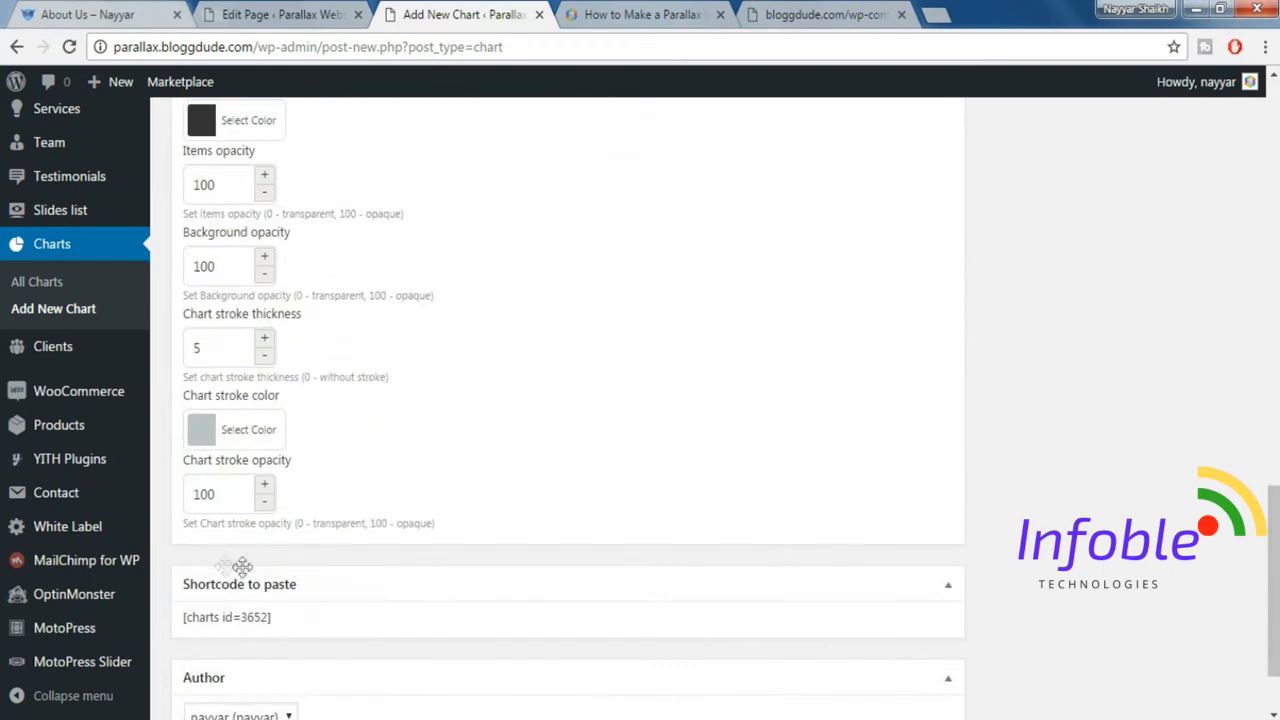
{"action": "left_click_drag", "start_coordinate": [232, 348], "coordinate": [165, 358]}
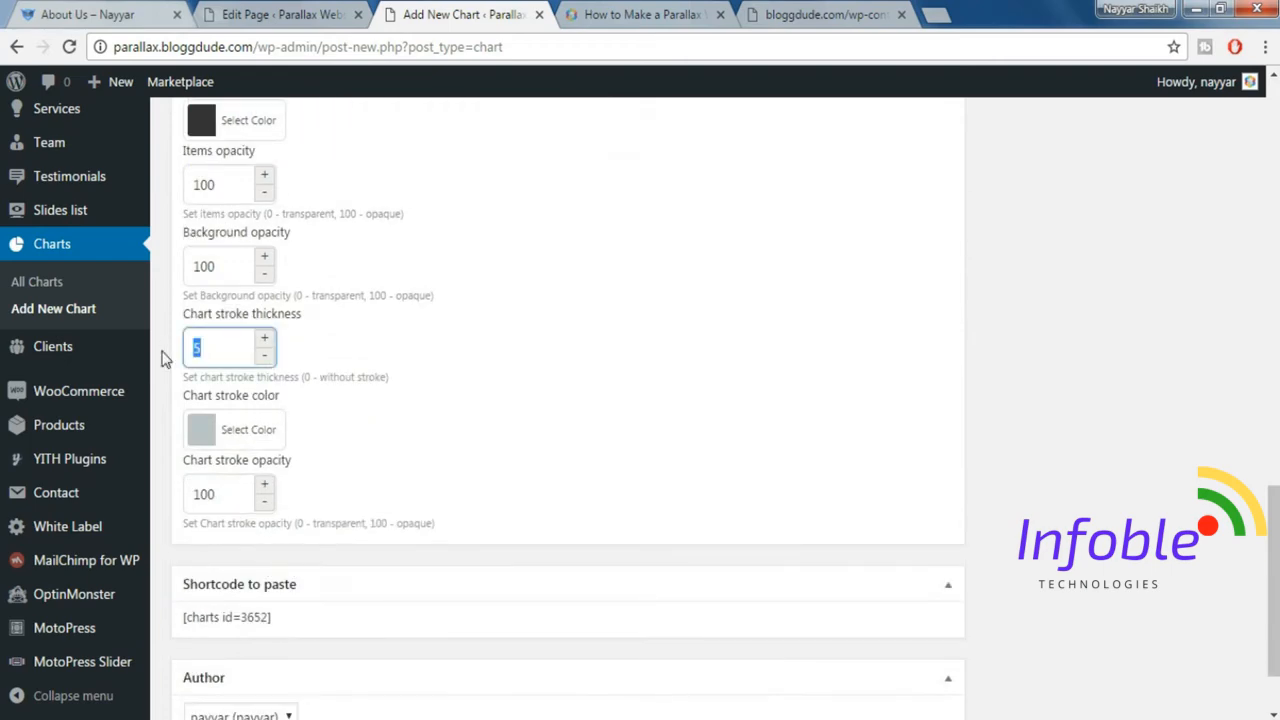
{"action": "type", "text": "0"}
{"action": "scroll", "coordinate": [780, 450], "scroll_direction": "up", "scroll_amount": 8}
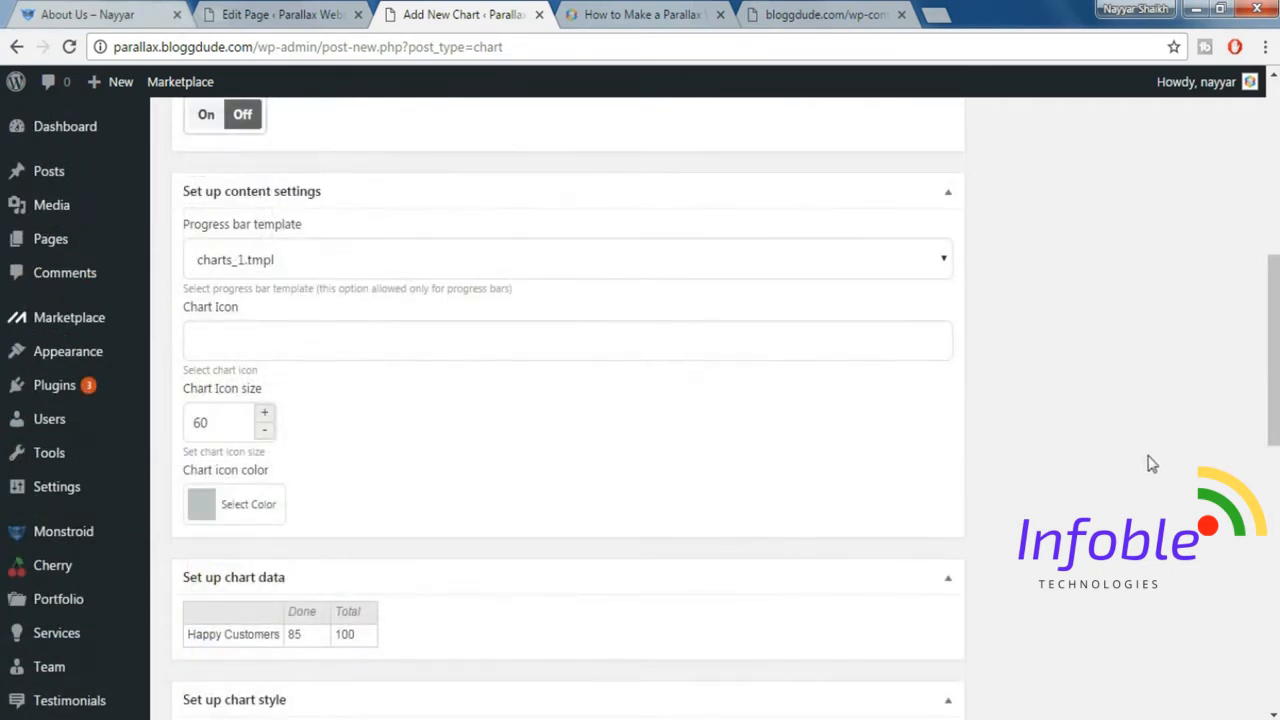
{"action": "scroll", "coordinate": [1150, 463], "scroll_direction": "up", "scroll_amount": 5}
{"action": "left_click", "coordinate": [1204, 443]}
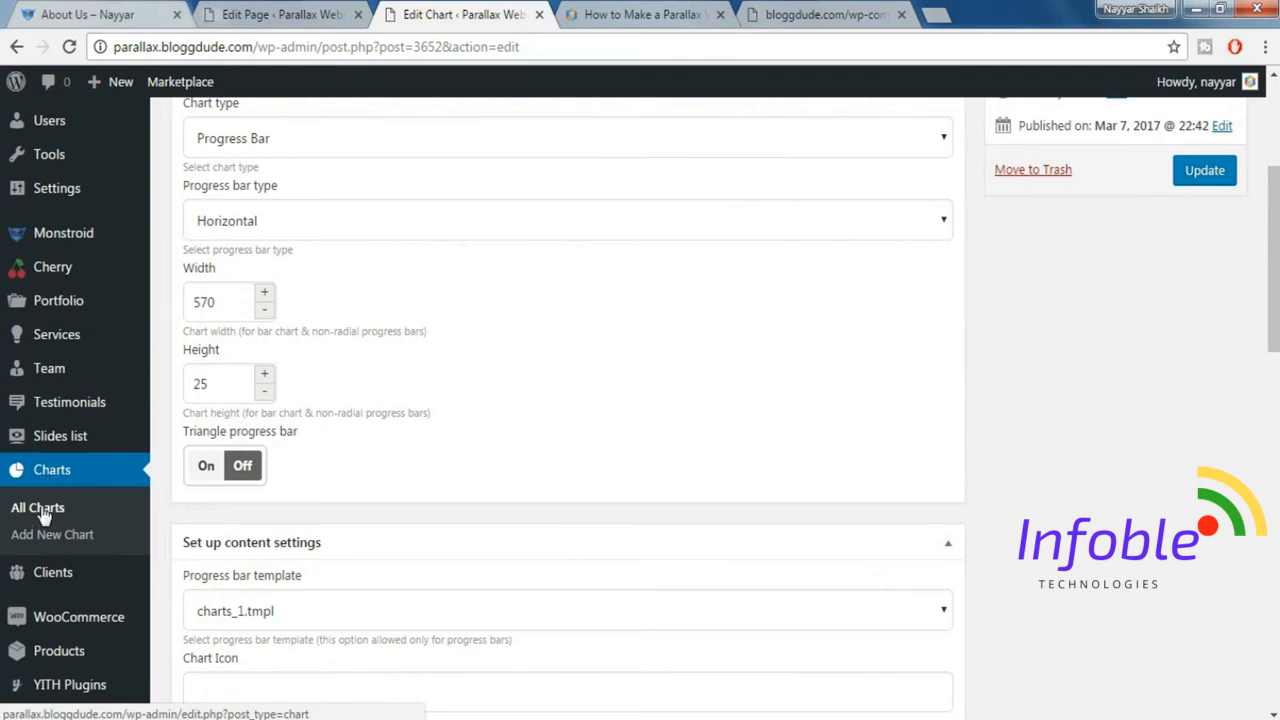
Show the list of all charts and open Chart 3, Chart 2 and Chart 1 for editing in separate browser tabs.
{"action": "left_click", "coordinate": [40, 512]}
{"action": "middle_click", "coordinate": [222, 373]}
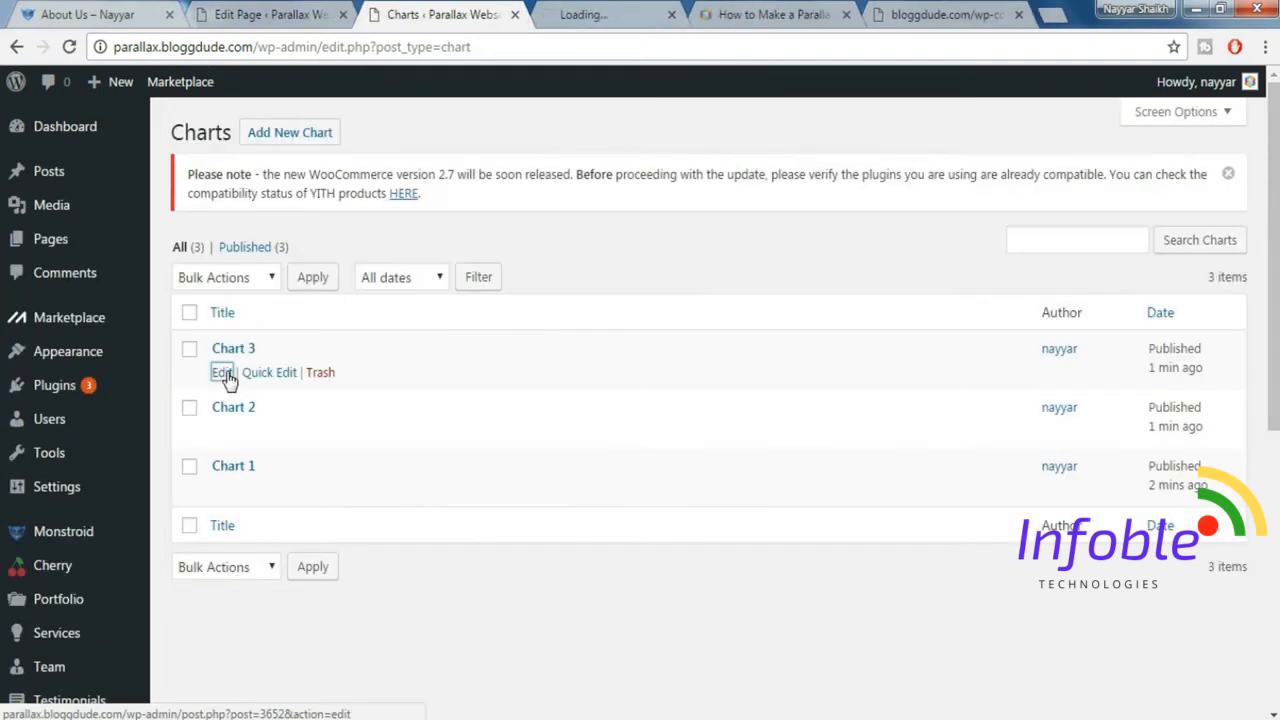
{"action": "middle_click", "coordinate": [224, 438]}
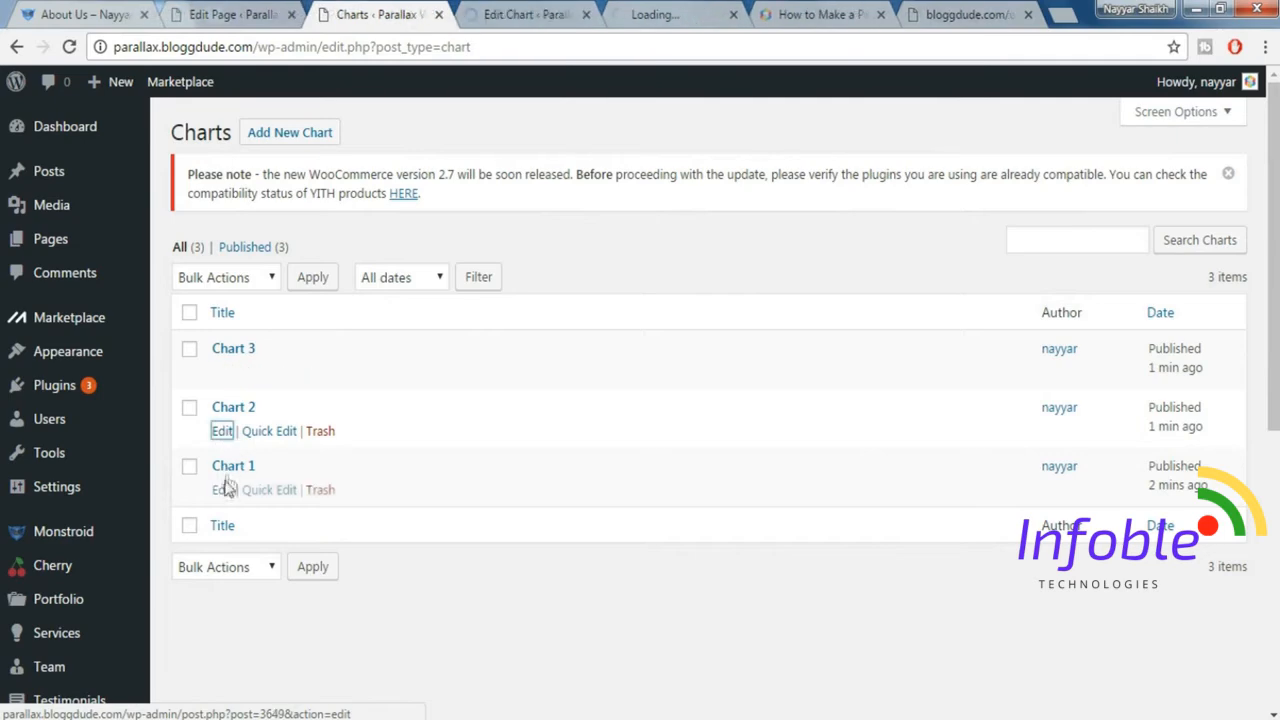
{"action": "middle_click", "coordinate": [222, 490]}
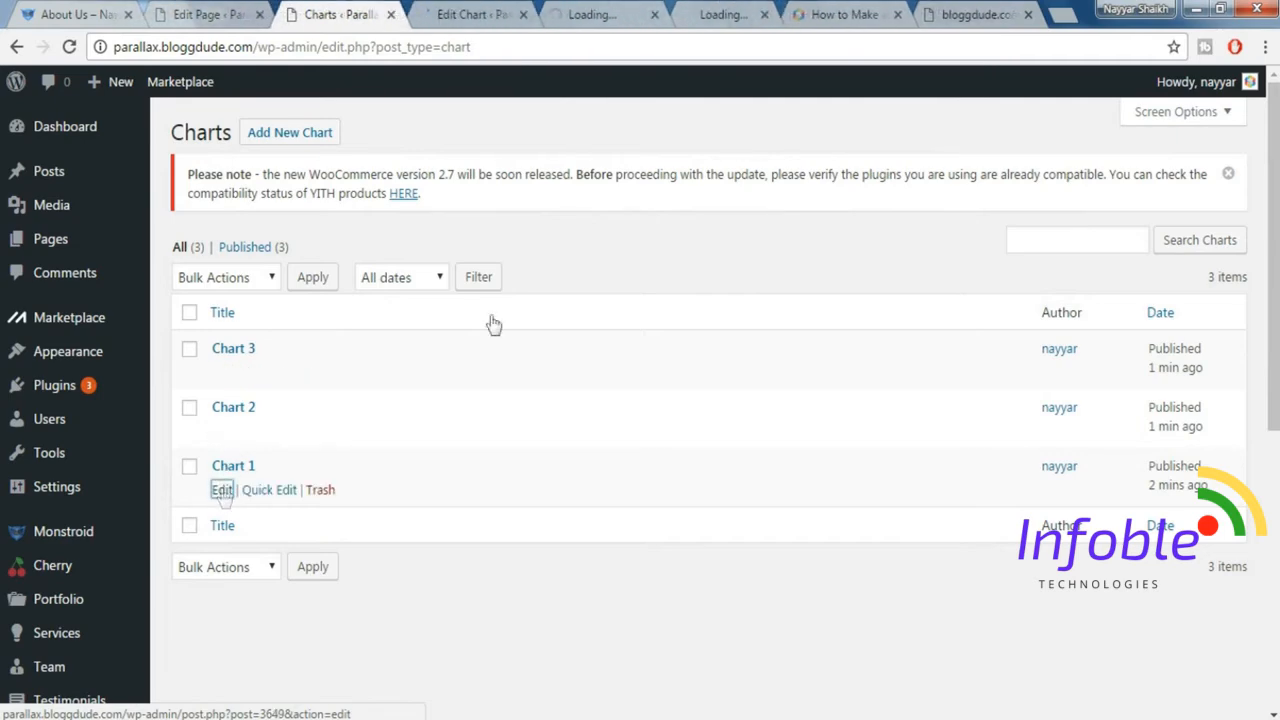
Return to the About Us page in the MotoPress editor and add a WordPress Text element beside the Our expertise text.
{"action": "left_click", "coordinate": [210, 14]}
{"action": "left_click", "coordinate": [440, 14]}
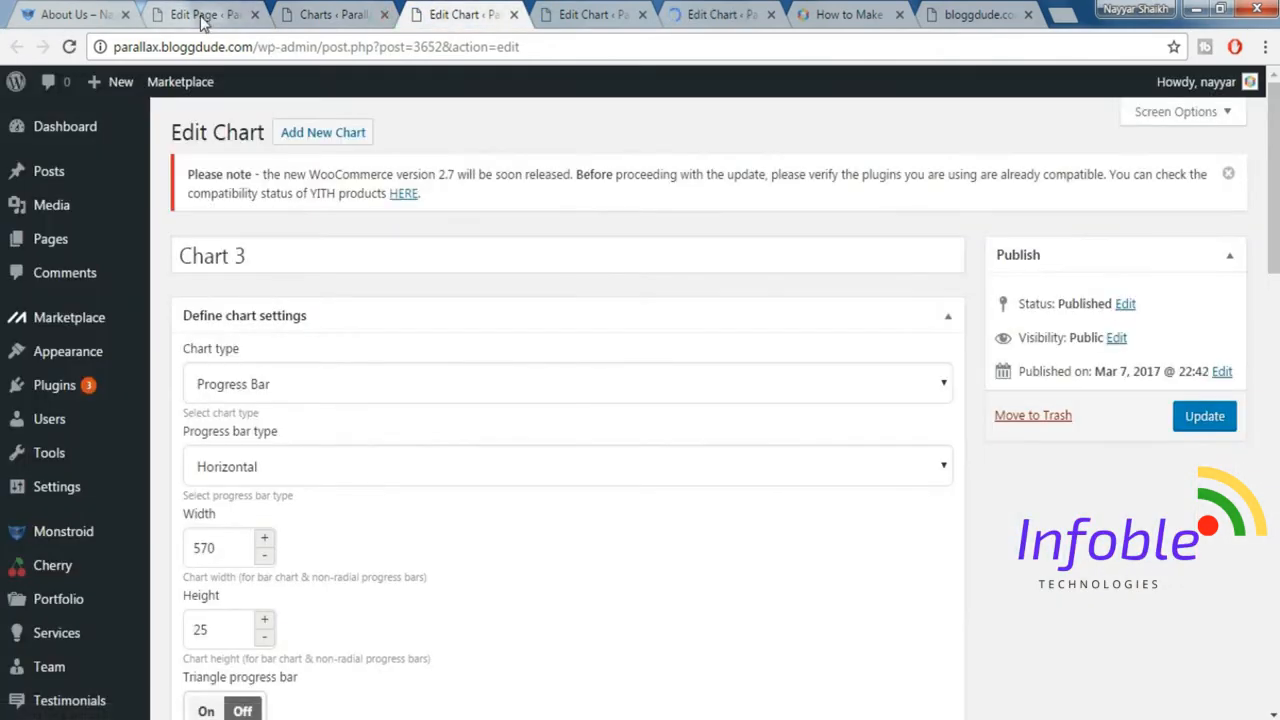
{"action": "left_click", "coordinate": [203, 16]}
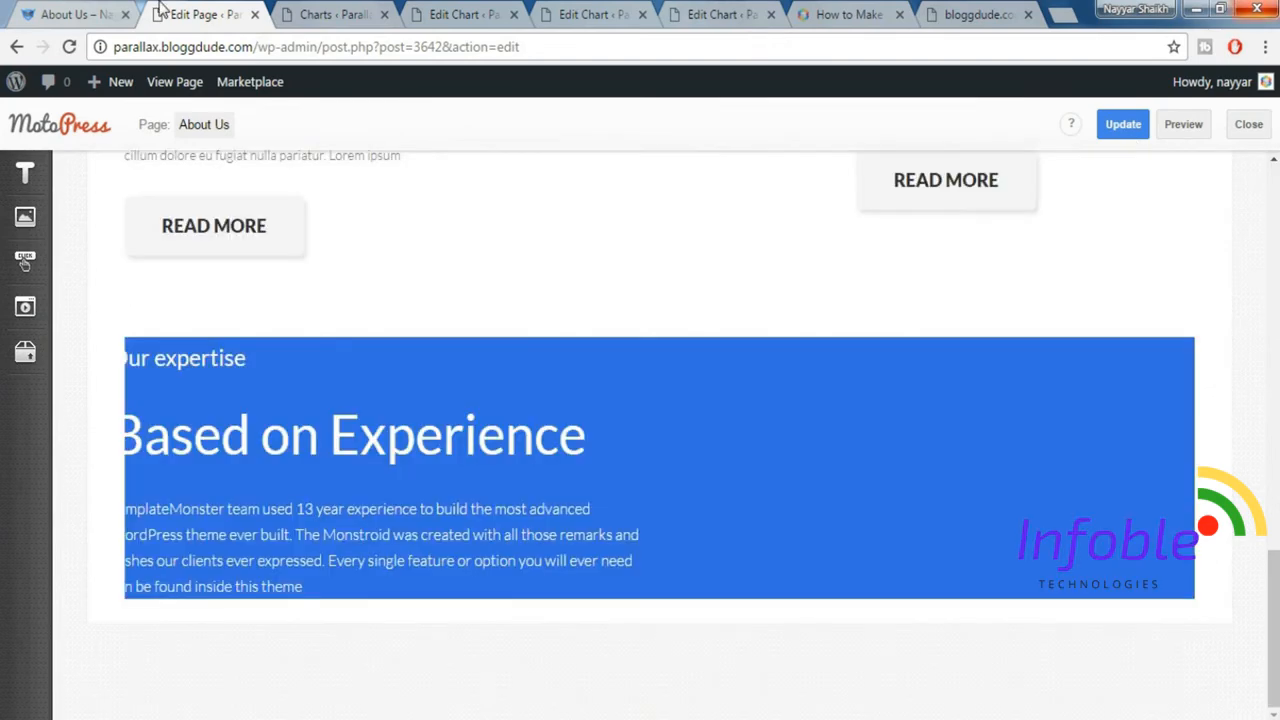
{"action": "left_click", "coordinate": [97, 8]}
{"action": "left_click", "coordinate": [208, 14]}
{"action": "left_click", "coordinate": [20, 195]}
{"action": "left_click", "coordinate": [18, 182]}
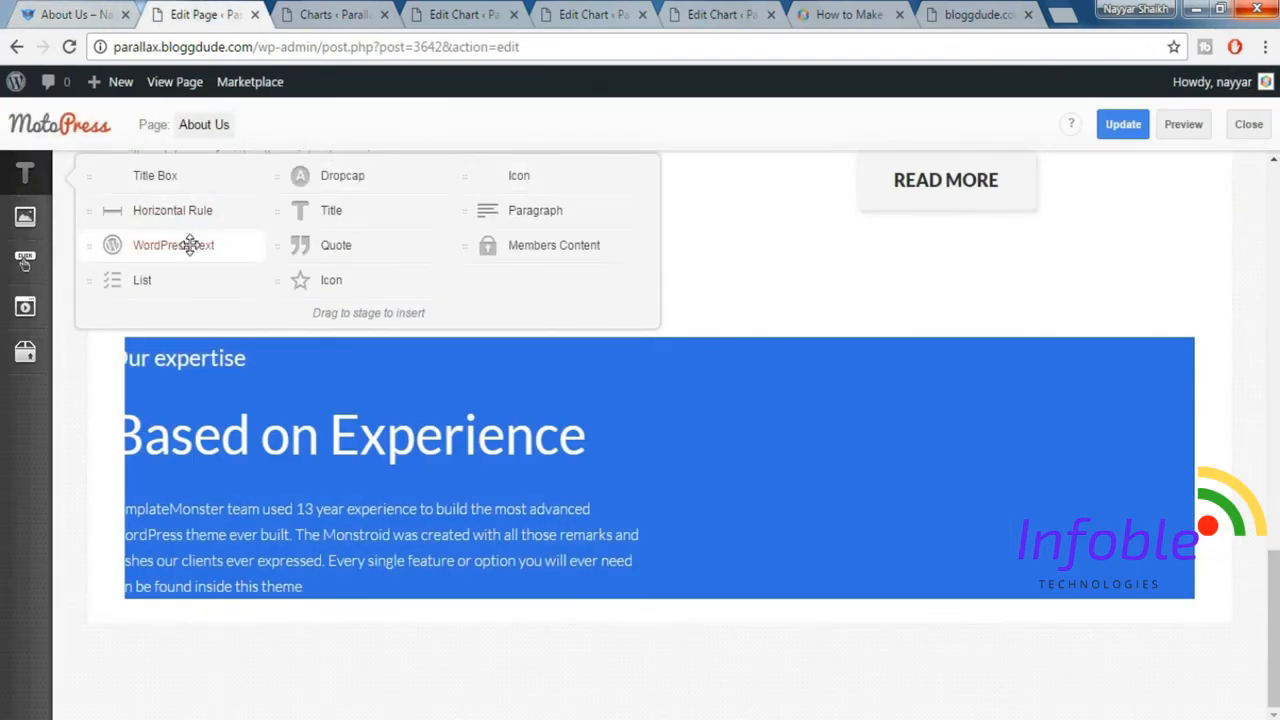
{"action": "mouse_move", "coordinate": [190, 245]}
{"action": "left_mouse_down"}
{"action": "mouse_move", "coordinate": [942, 389]}
{"action": "mouse_move", "coordinate": [1228, 428]}
{"action": "mouse_move", "coordinate": [1212, 428]}
{"action": "left_mouse_up"}
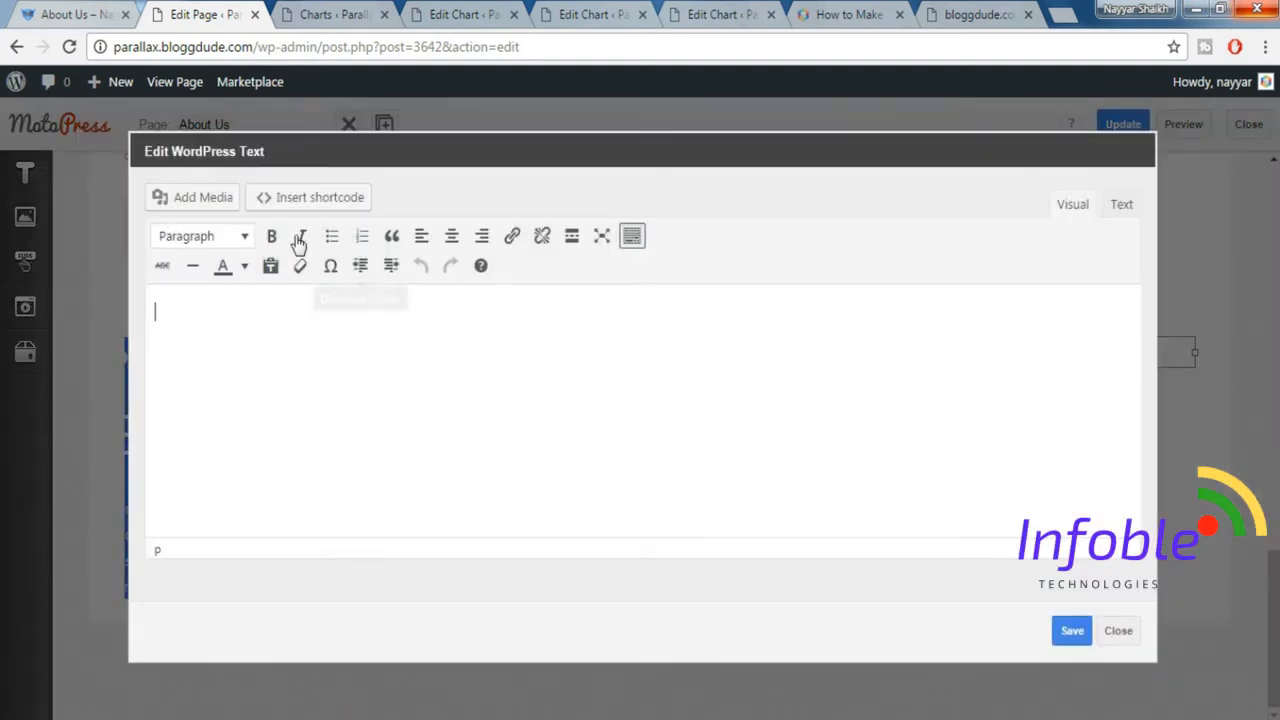
Insert a Charts shortcode into the WordPress Text element, using Chart 1's ID 3649 from its edit page.
{"action": "left_click", "coordinate": [338, 203]}
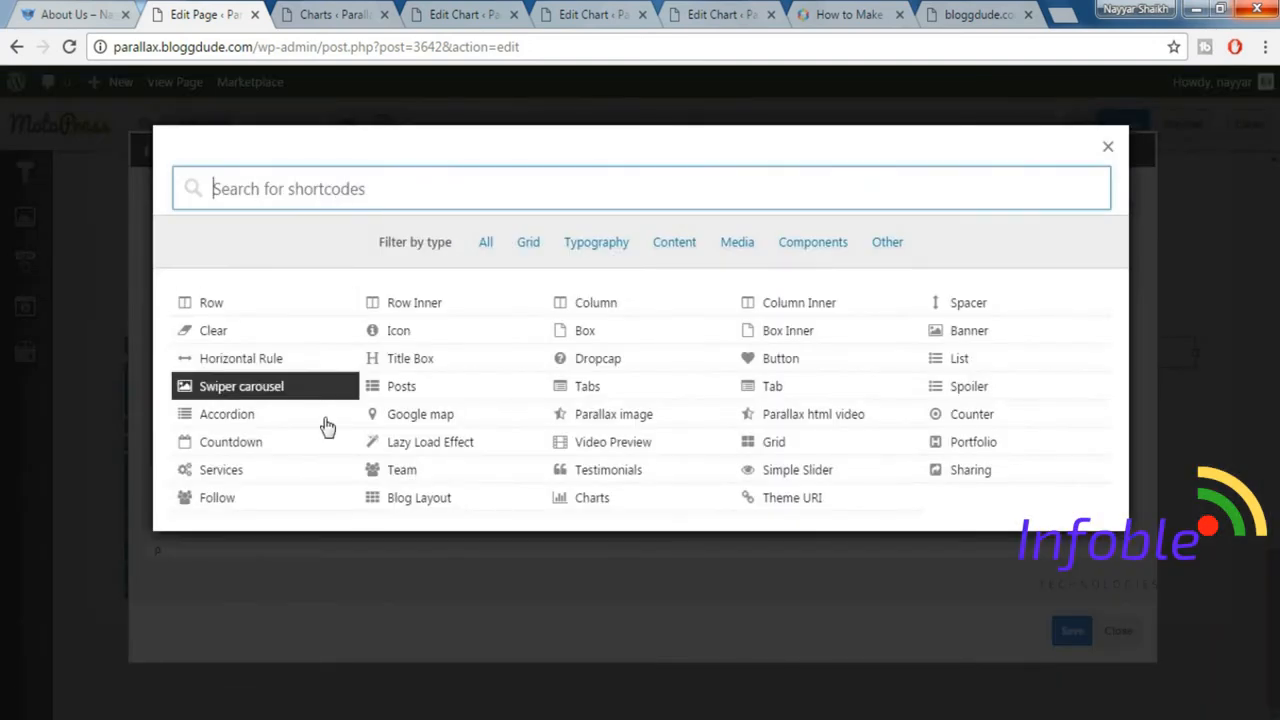
{"action": "type", "text": "chart"}
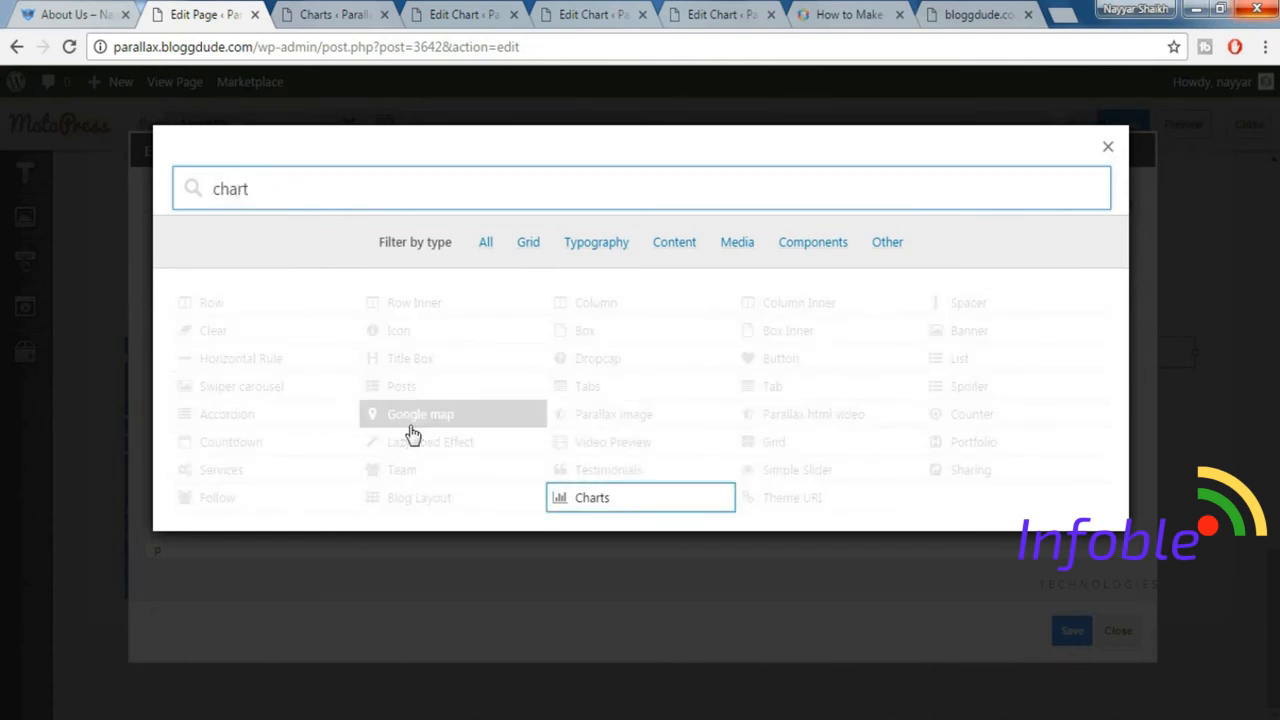
{"action": "left_click", "coordinate": [636, 500]}
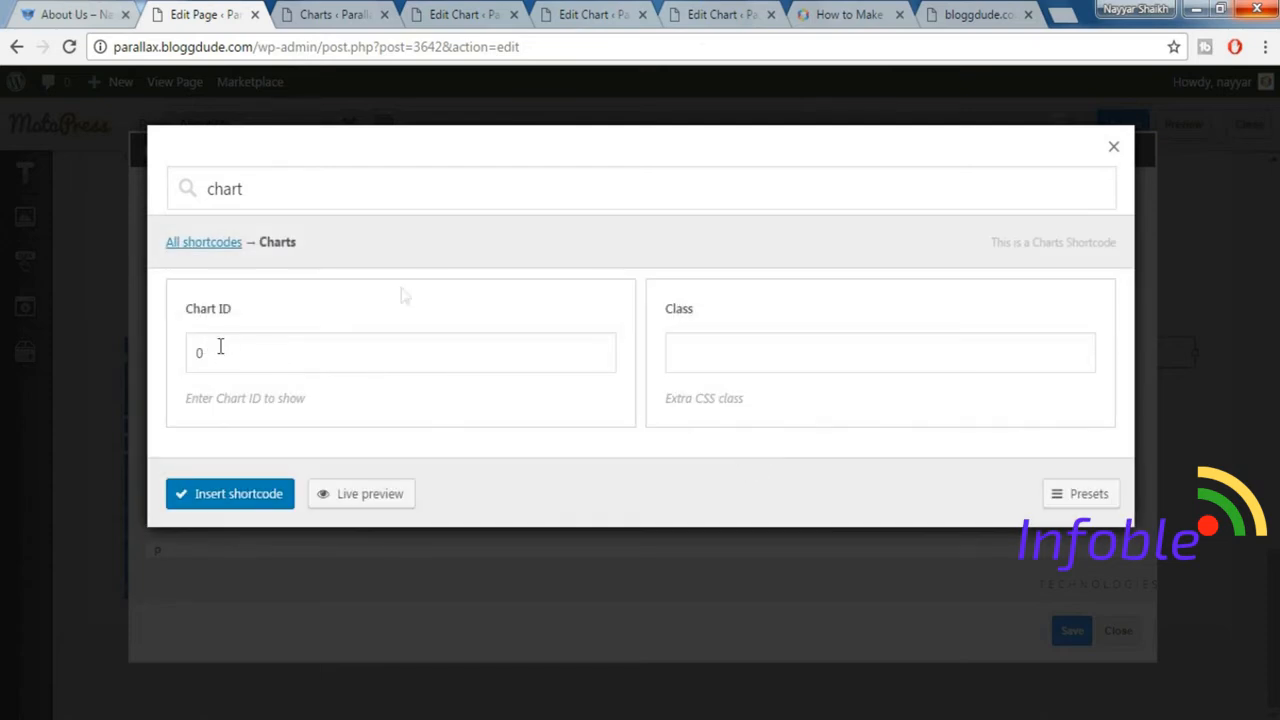
{"action": "left_click", "coordinate": [470, 12]}
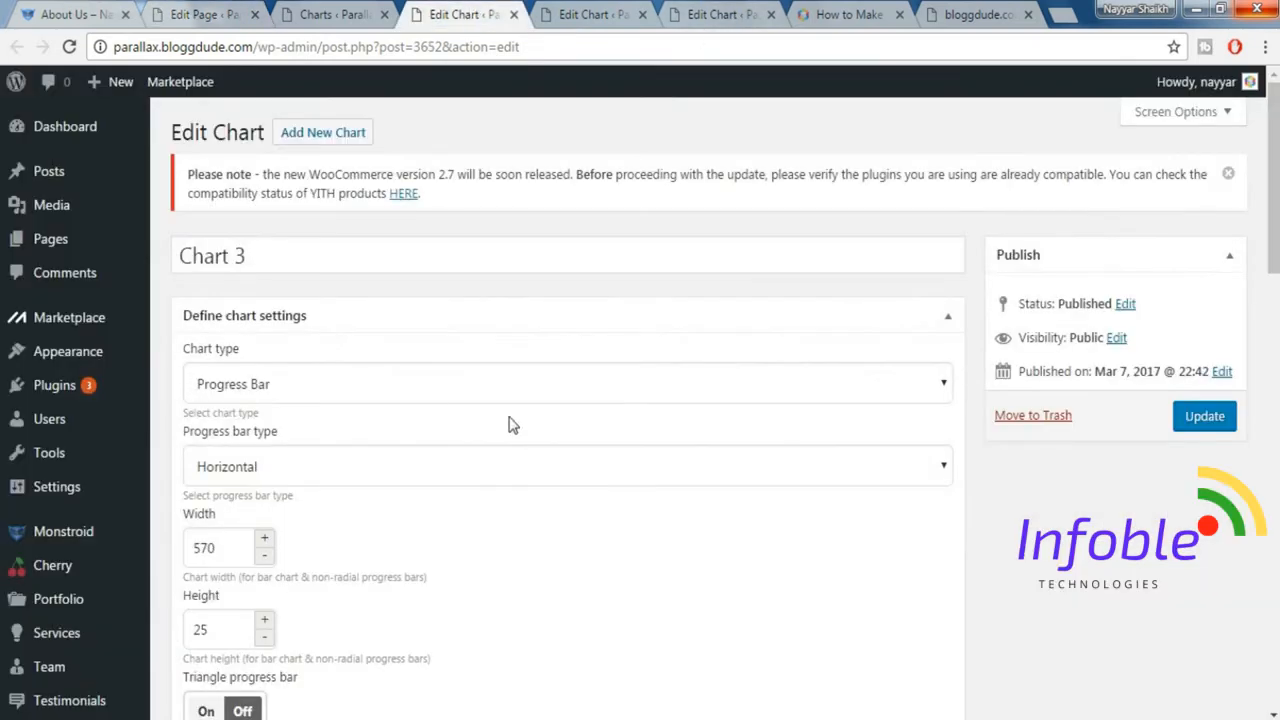
{"action": "scroll", "coordinate": [509, 425], "scroll_direction": "down", "scroll_amount": 9}
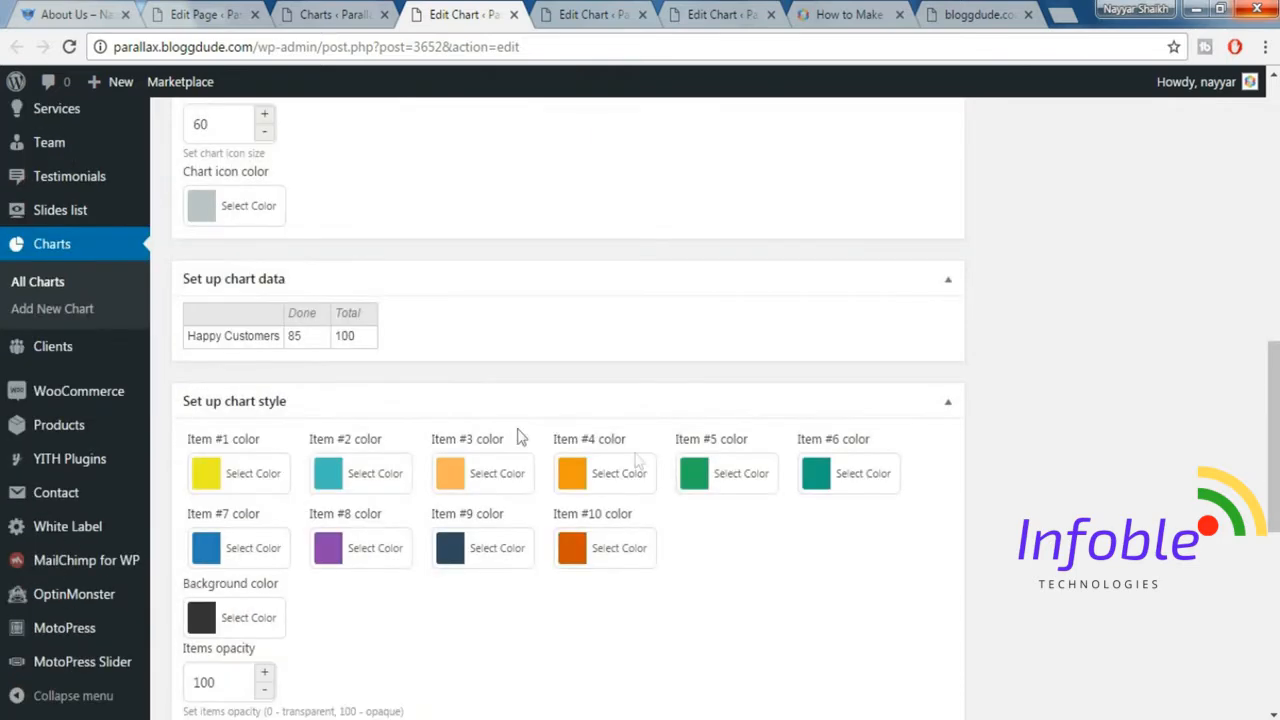
{"action": "left_click", "coordinate": [716, 13]}
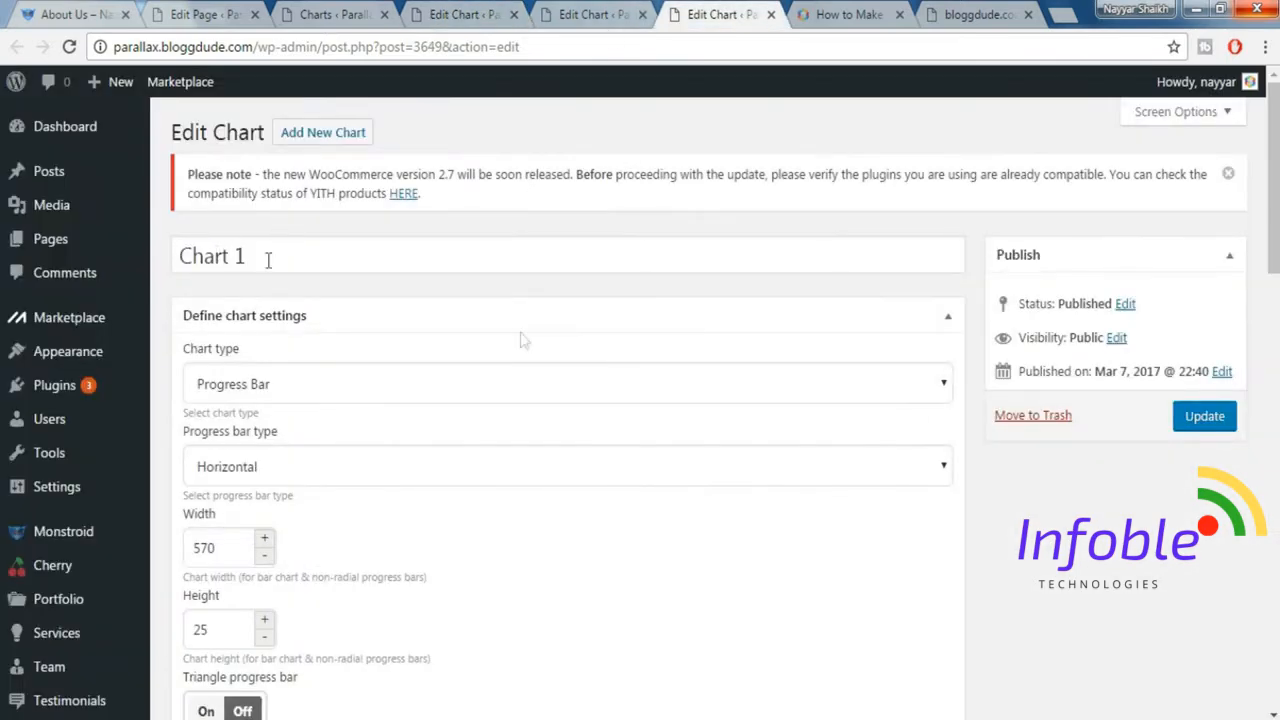
{"action": "scroll", "coordinate": [563, 375], "scroll_direction": "down", "scroll_amount": 20}
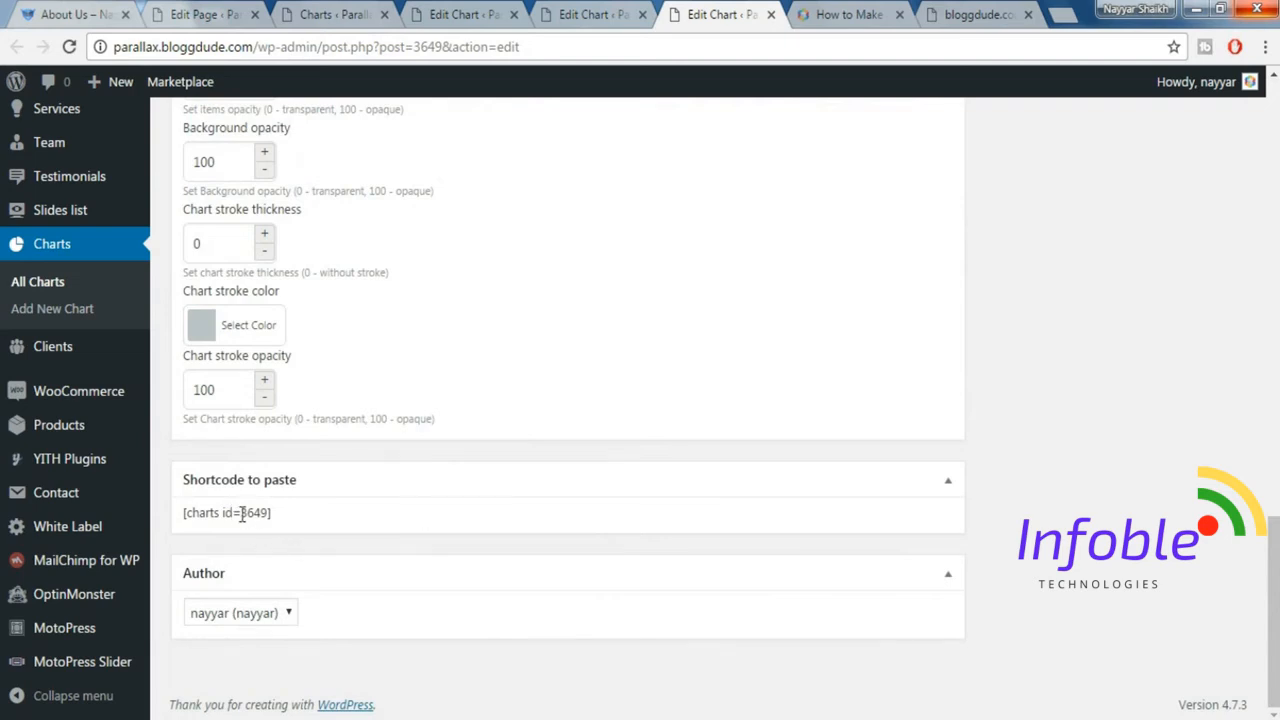
{"action": "left_click_drag", "start_coordinate": [243, 514], "coordinate": [270, 510]}
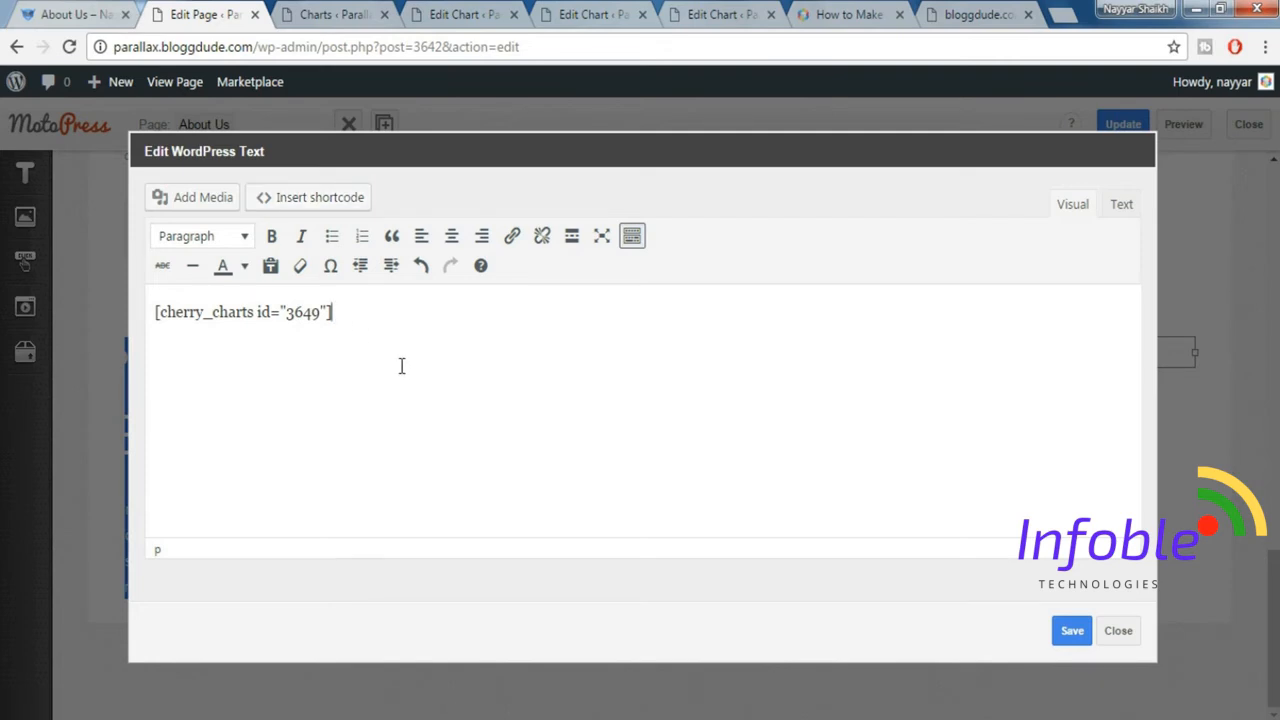
Check the bar spacing on the demo page and insert a Spacer shortcode of size 30 below the chart shortcode.
{"action": "left_click", "coordinate": [75, 14]}
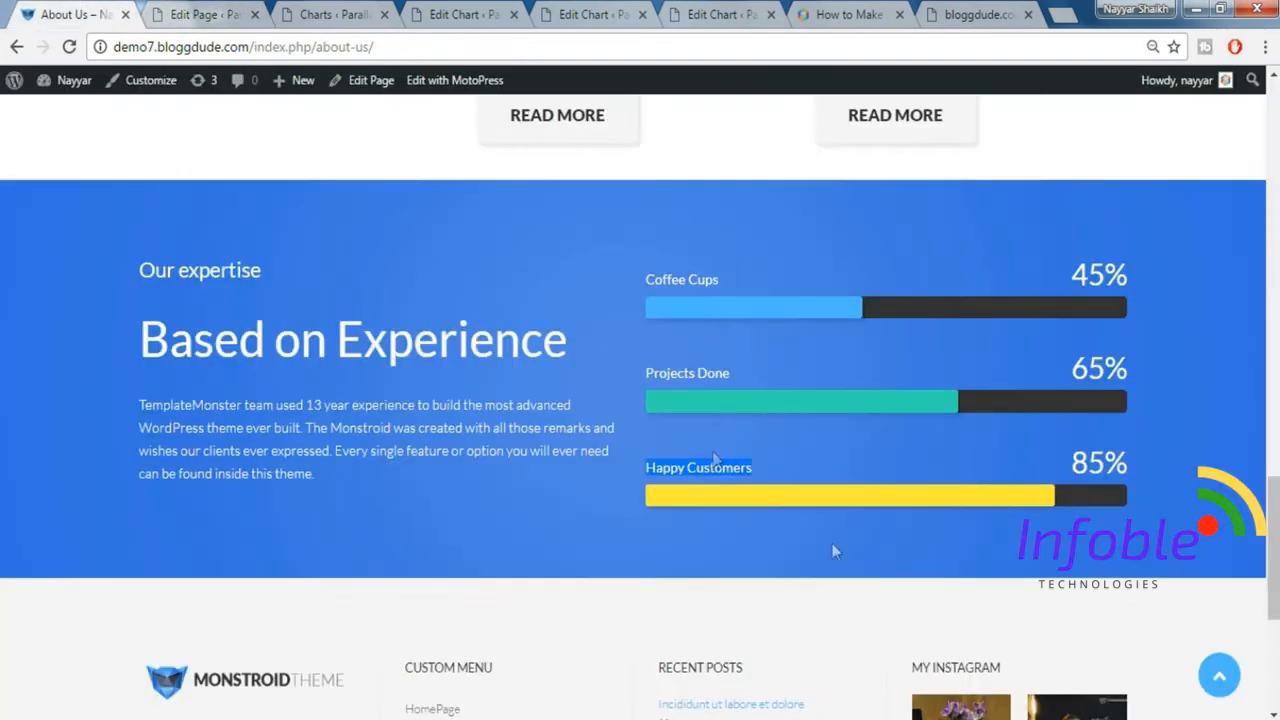
{"action": "left_click", "coordinate": [238, 14]}
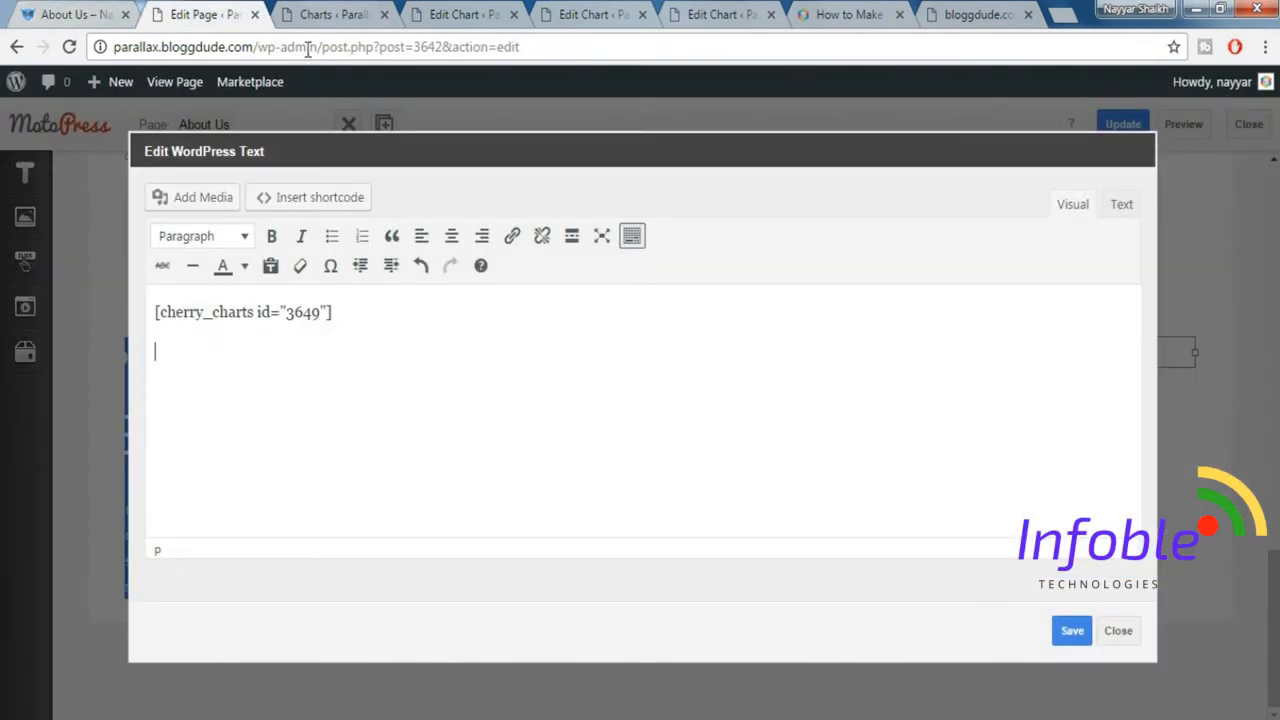
{"action": "left_click", "coordinate": [310, 198]}
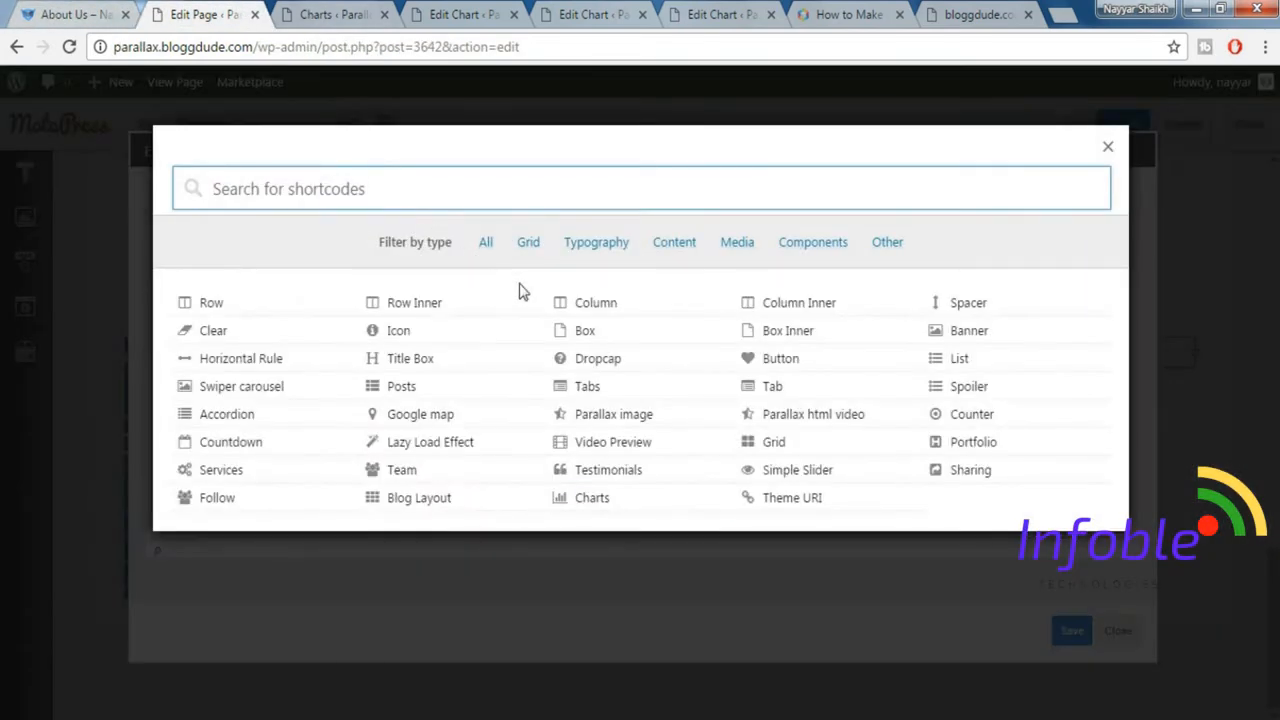
{"action": "type", "text": "sp"}
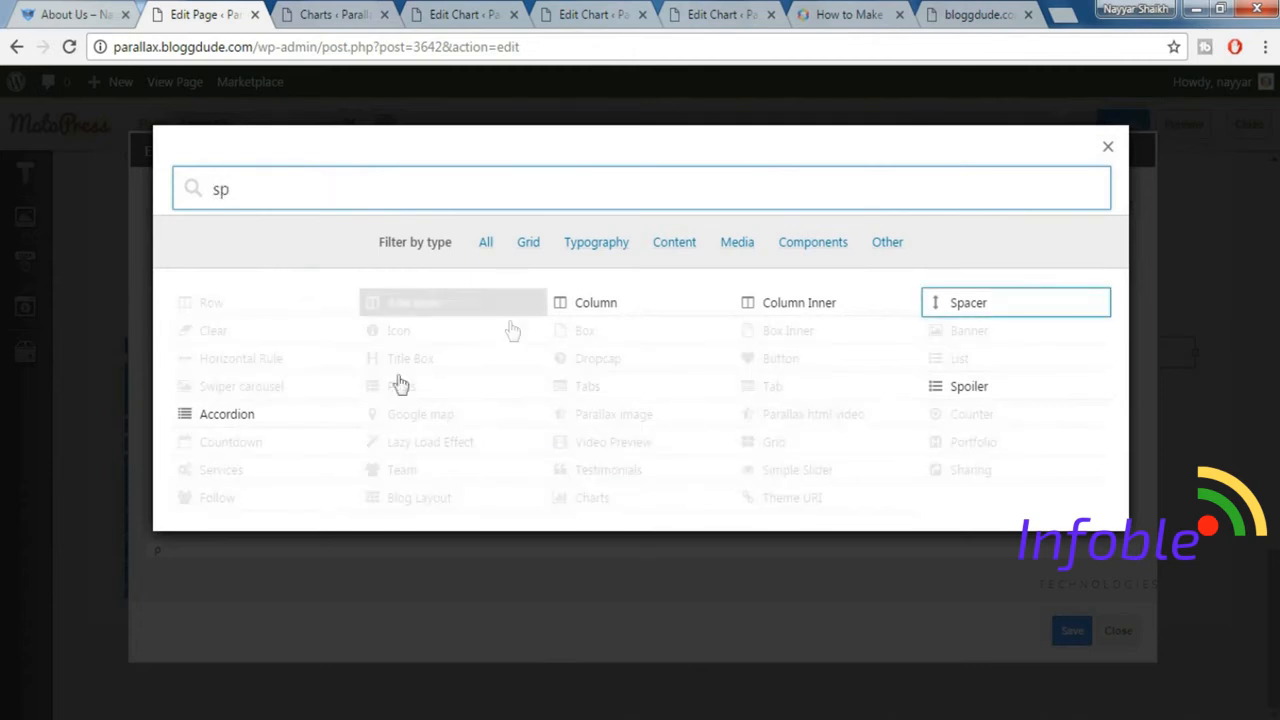
{"action": "left_click", "coordinate": [986, 305]}
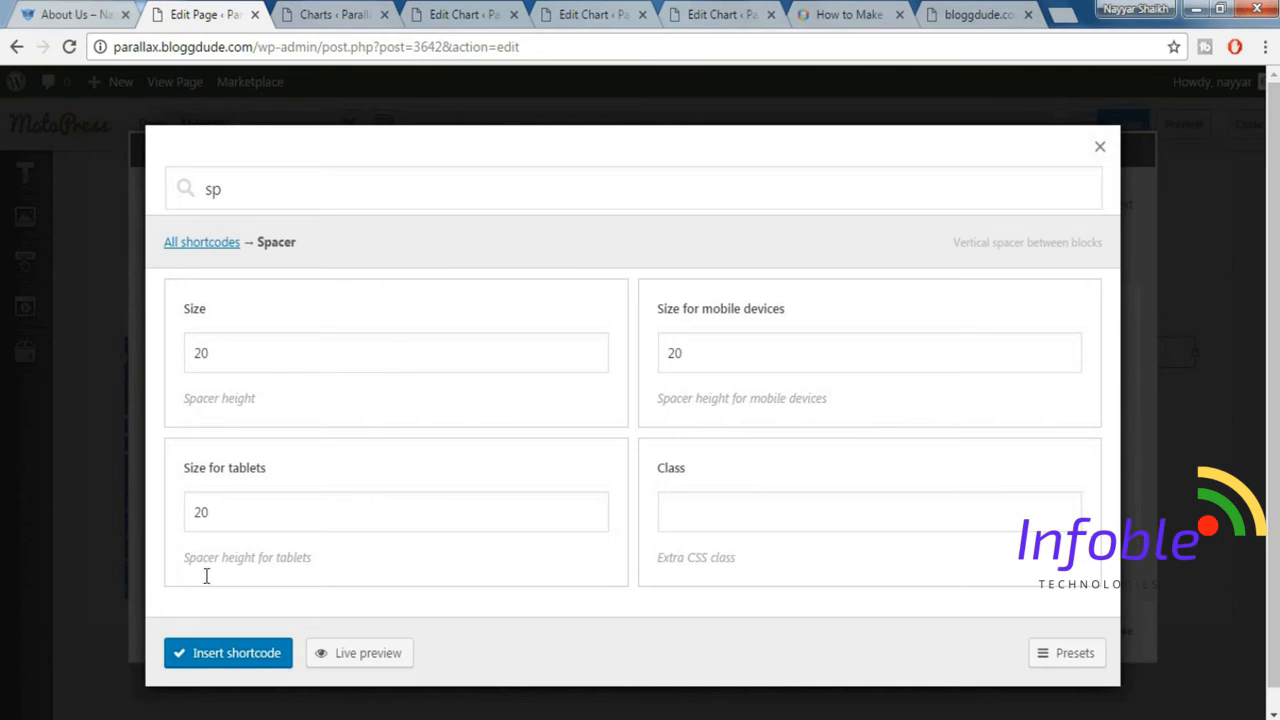
{"action": "left_click", "coordinate": [210, 656]}
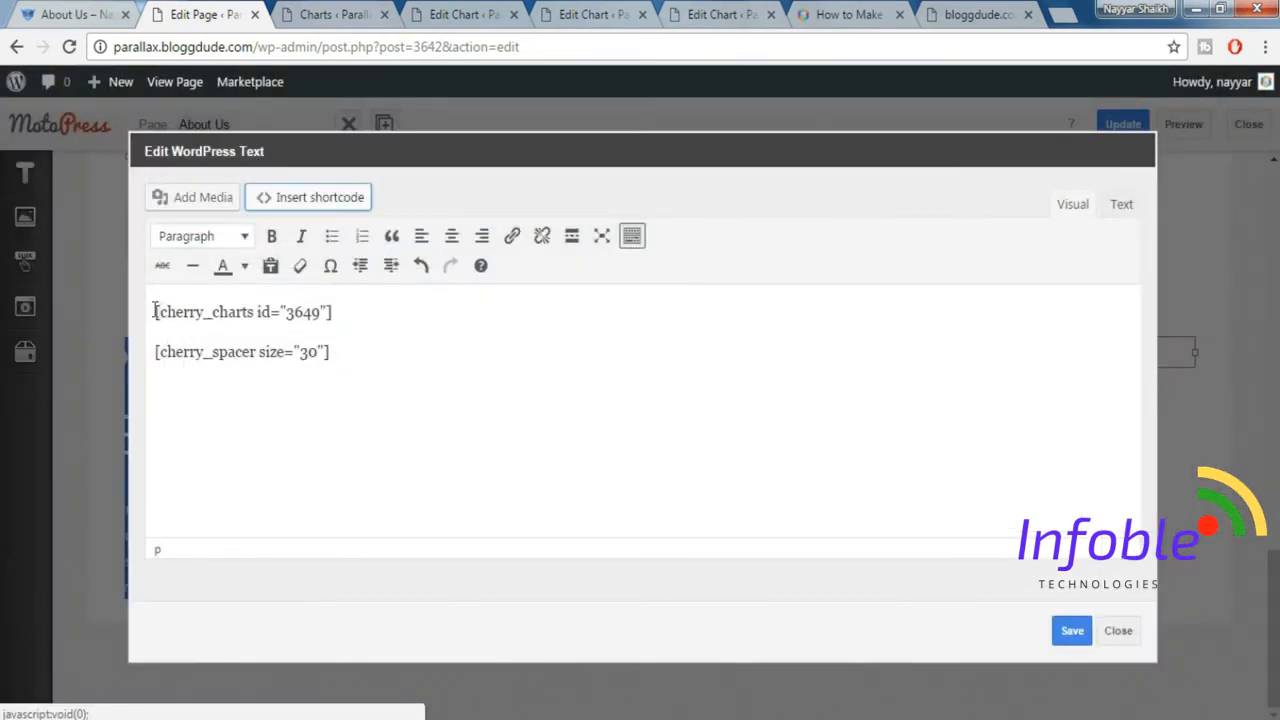
Duplicate the chart and spacer shortcodes twice in the WordPress Text element, making three chart-and-spacer pairs.
{"action": "key", "text": "ctrl+a"}
{"action": "key", "text": "ctrl+c"}
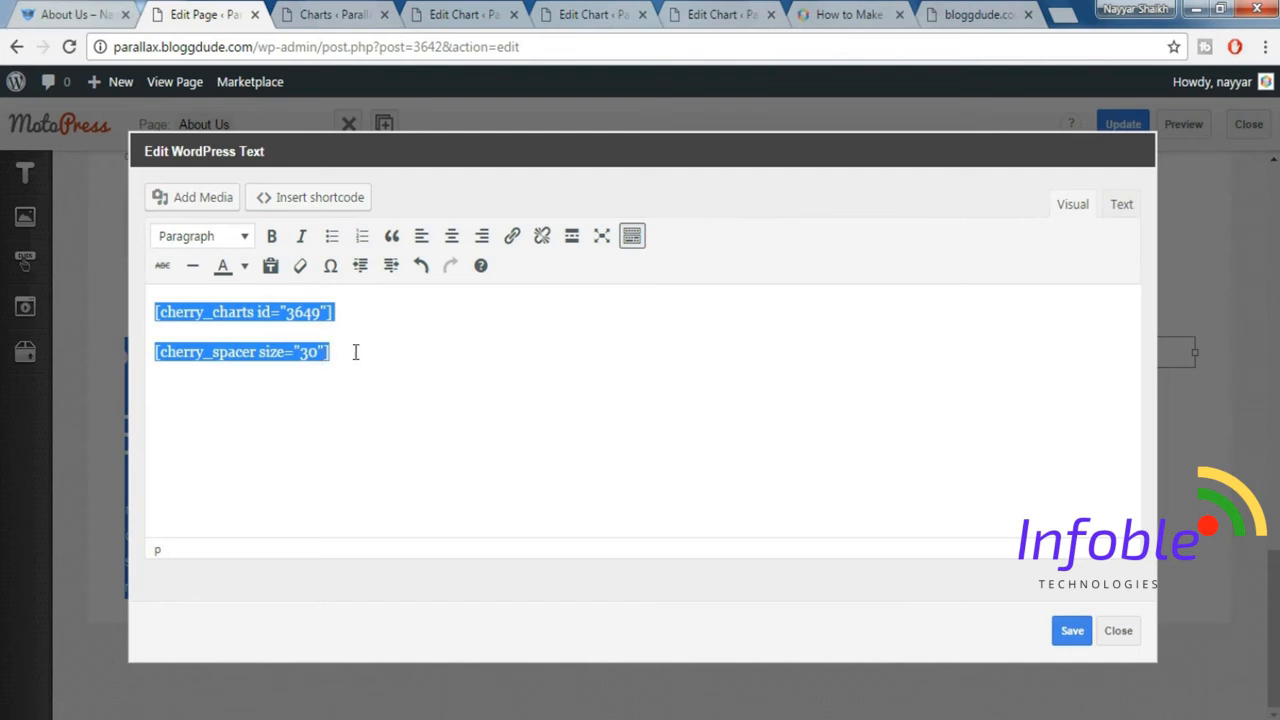
{"action": "left_click", "coordinate": [370, 348]}
{"action": "key", "text": "ctrl+v"}
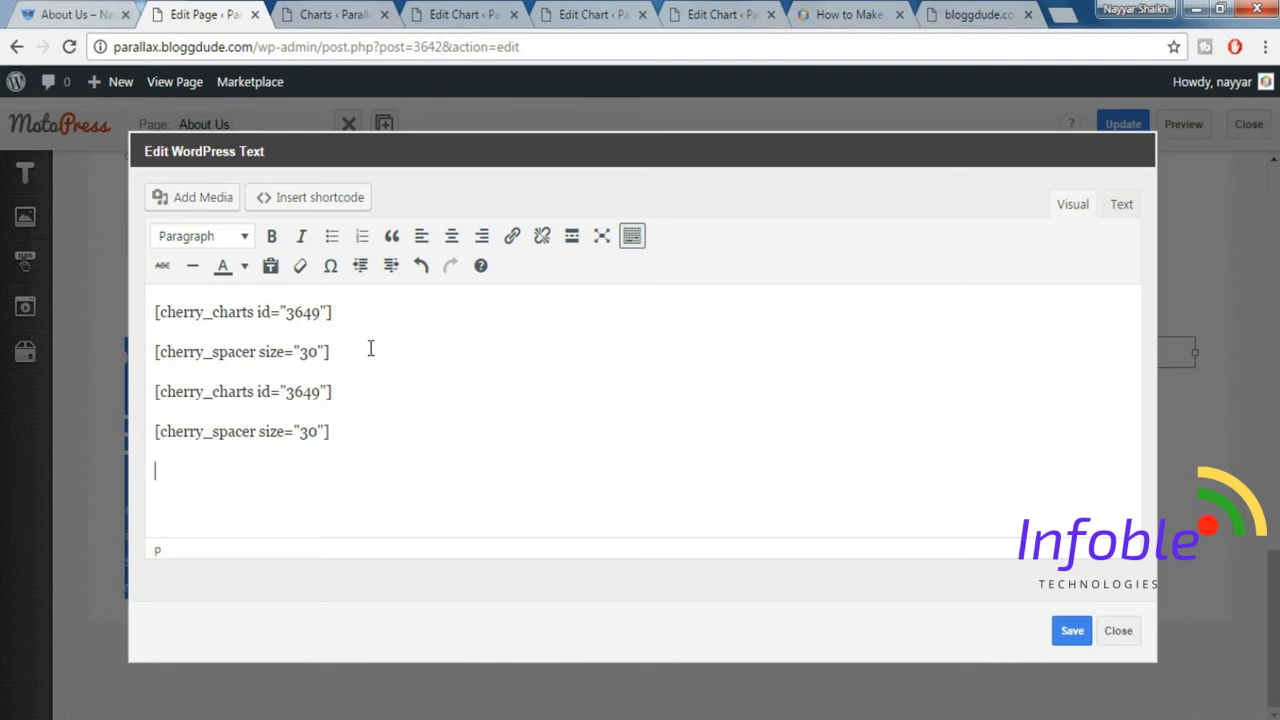
{"action": "key", "text": "ctrl+v"}
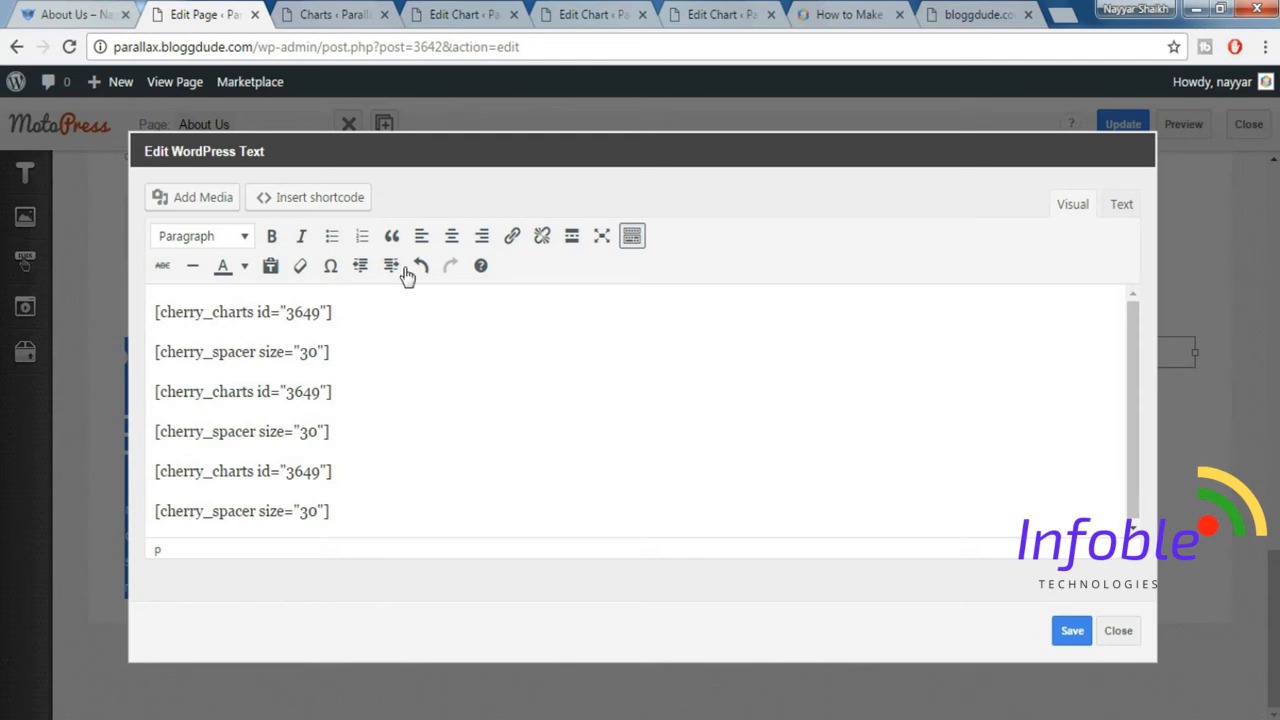
Look up Chart 2's ID on its edit page and change the second chart shortcode's ID to 3650.
{"action": "left_click", "coordinate": [597, 13]}
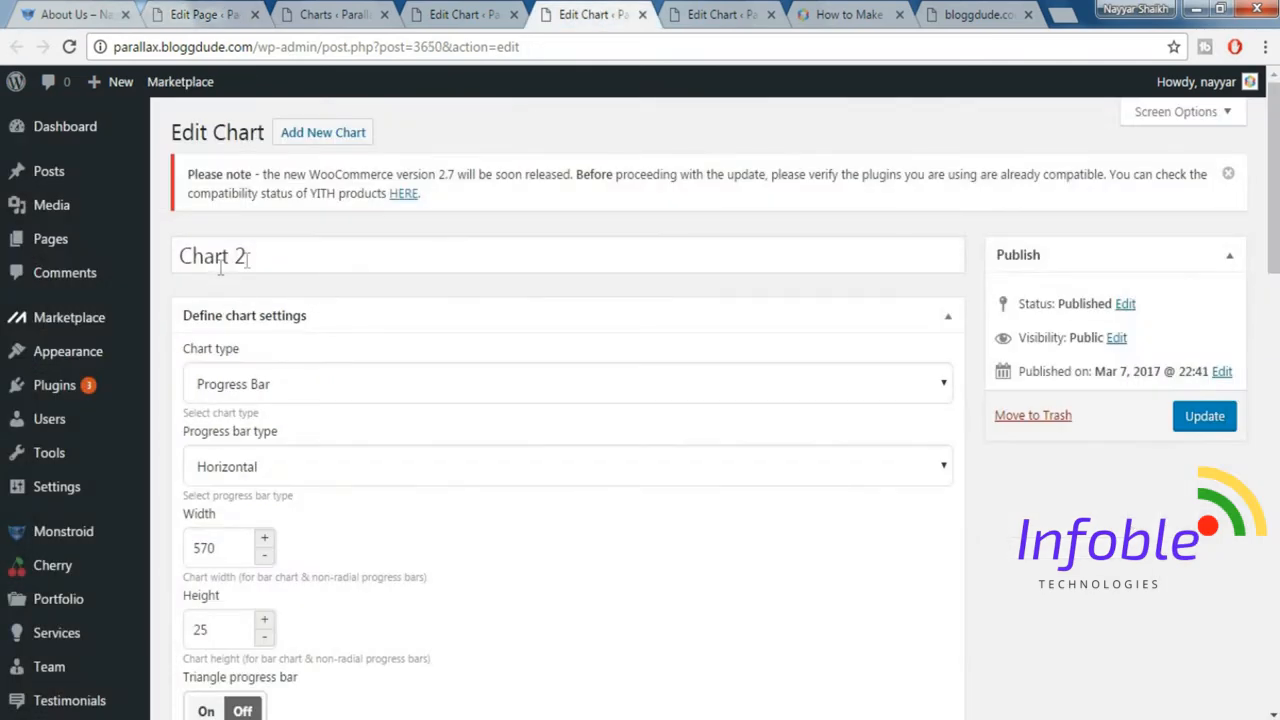
{"action": "scroll", "coordinate": [500, 420], "scroll_direction": "down", "scroll_amount": 20}
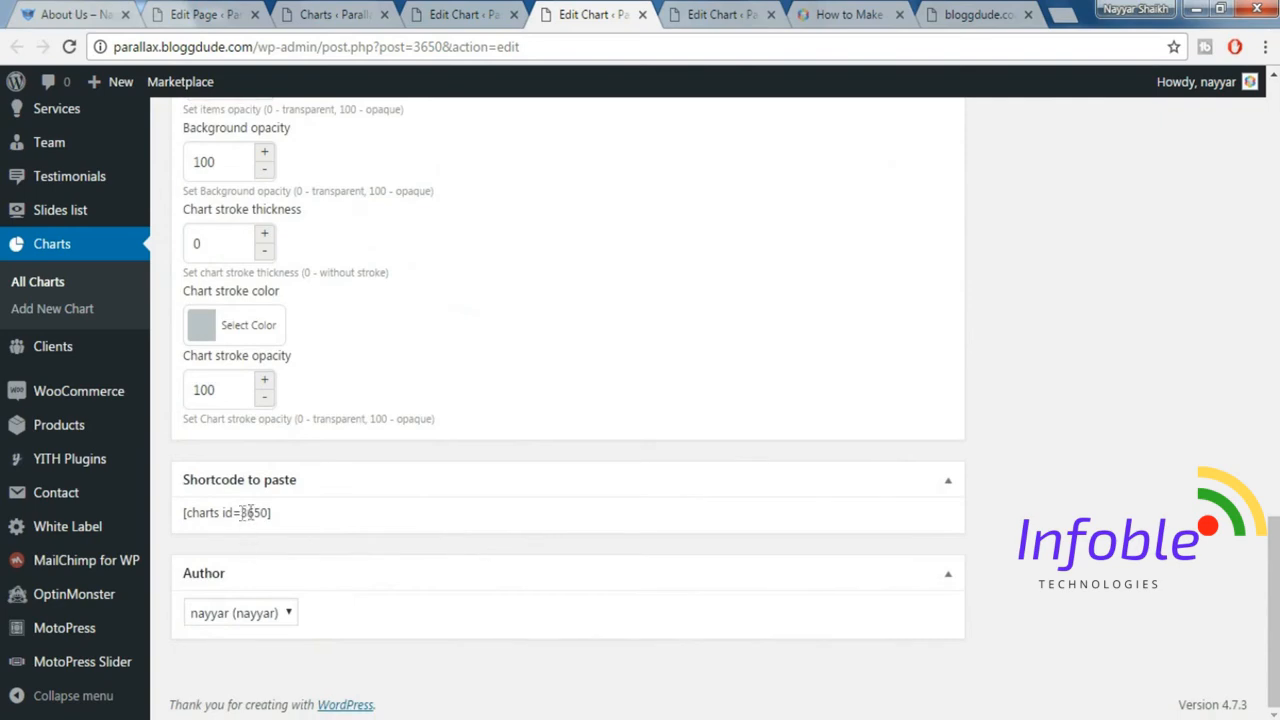
{"action": "left_click", "coordinate": [357, 14]}
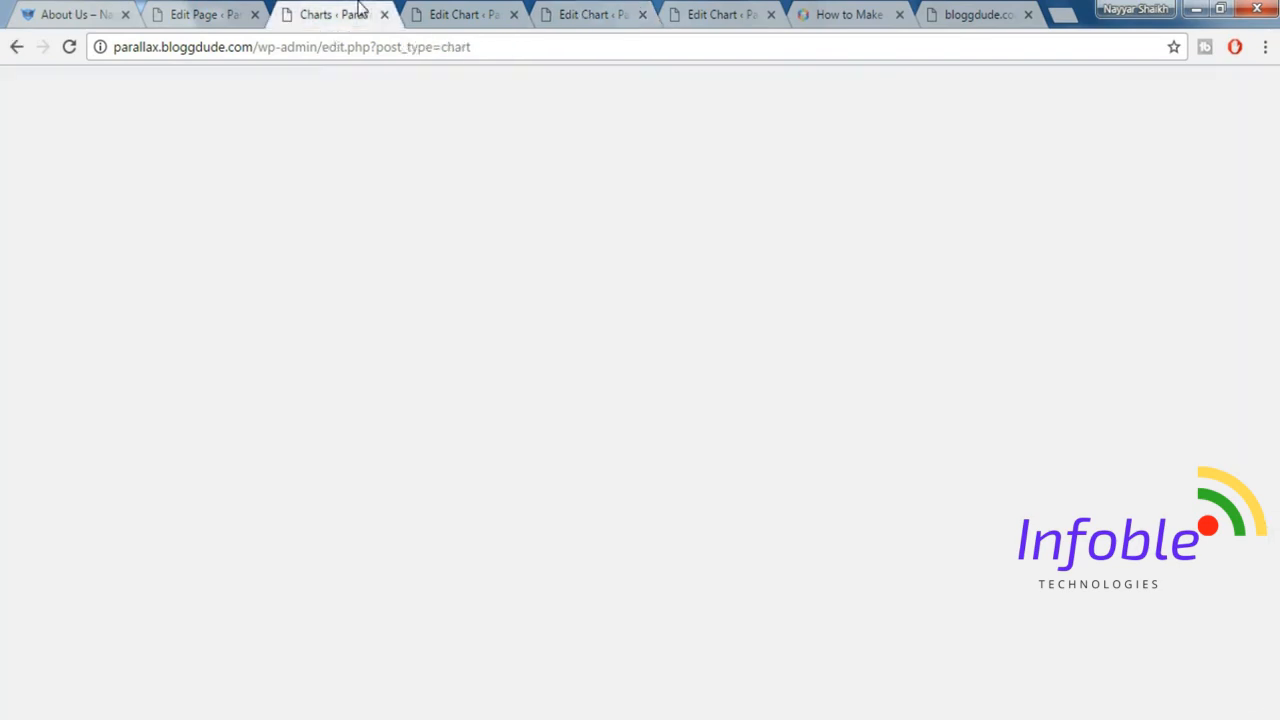
{"action": "left_click", "coordinate": [432, 14]}
{"action": "left_click", "coordinate": [205, 14]}
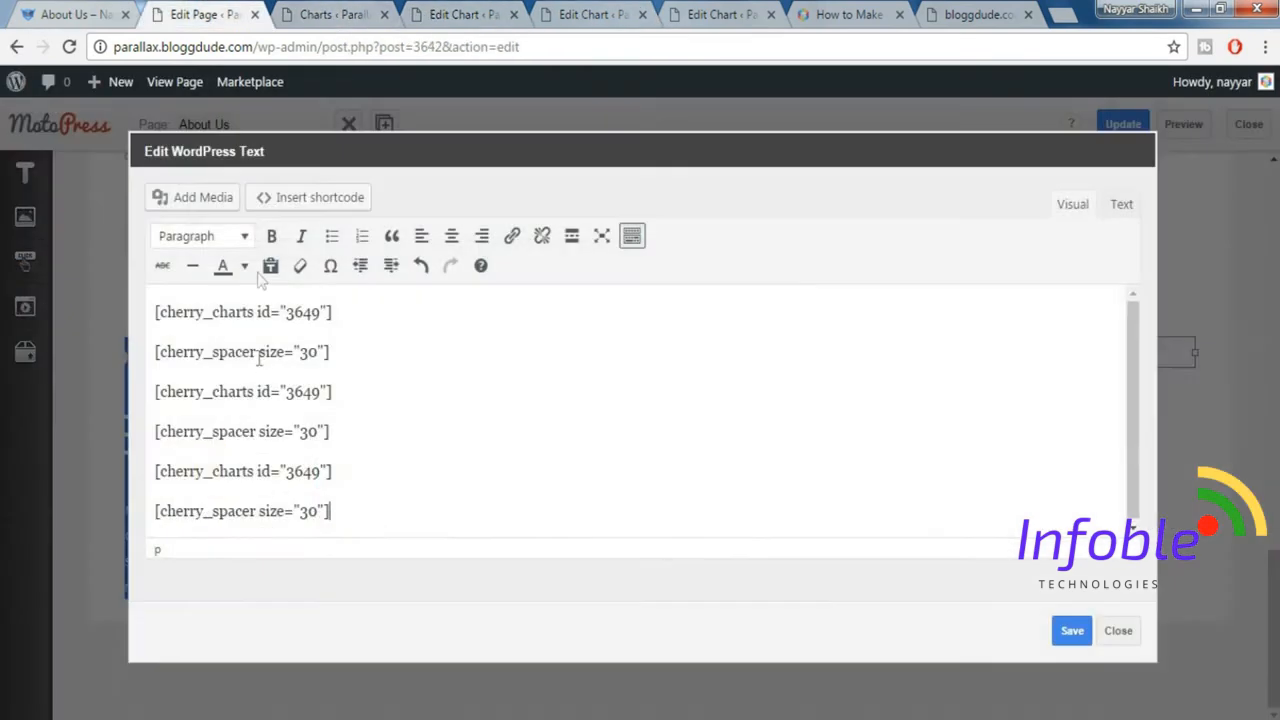
{"action": "left_click_drag", "start_coordinate": [287, 393], "coordinate": [318, 395]}
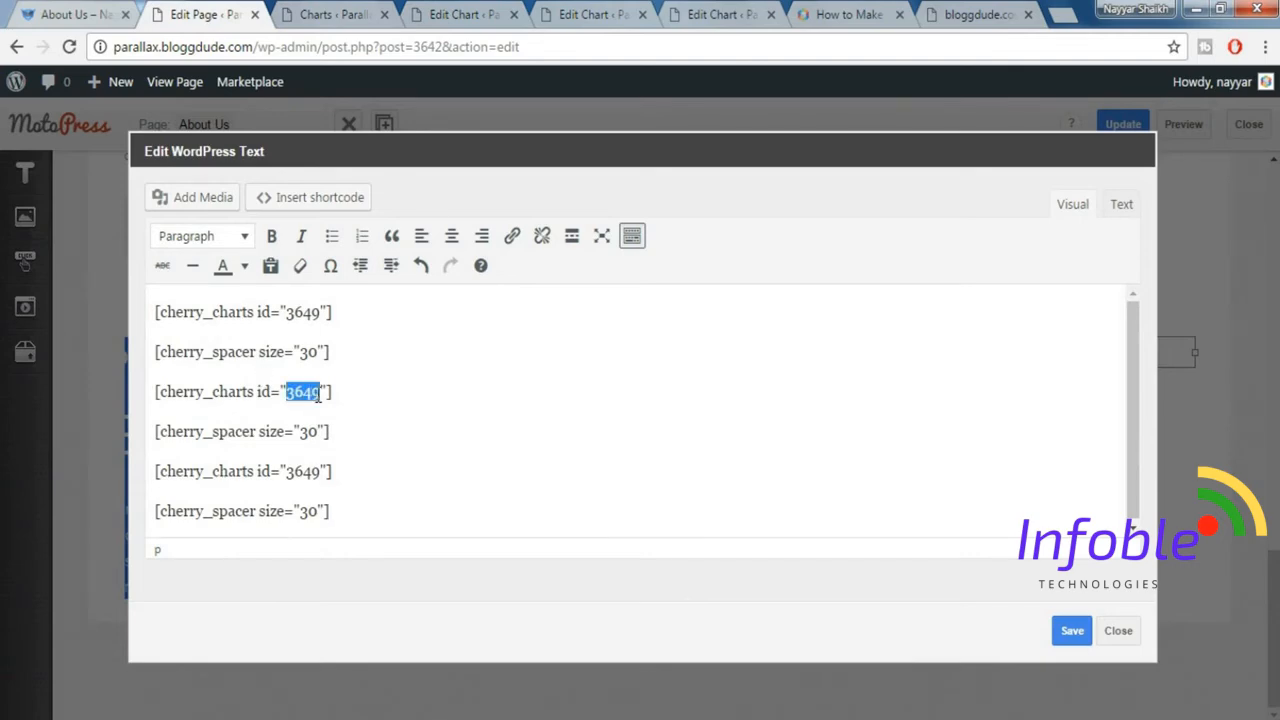
{"action": "type", "text": "3650"}
Copy Chart 3's ID 3652 from its edit page into the third chart shortcode and save the WordPress Text element.
{"action": "left_click", "coordinate": [430, 11]}
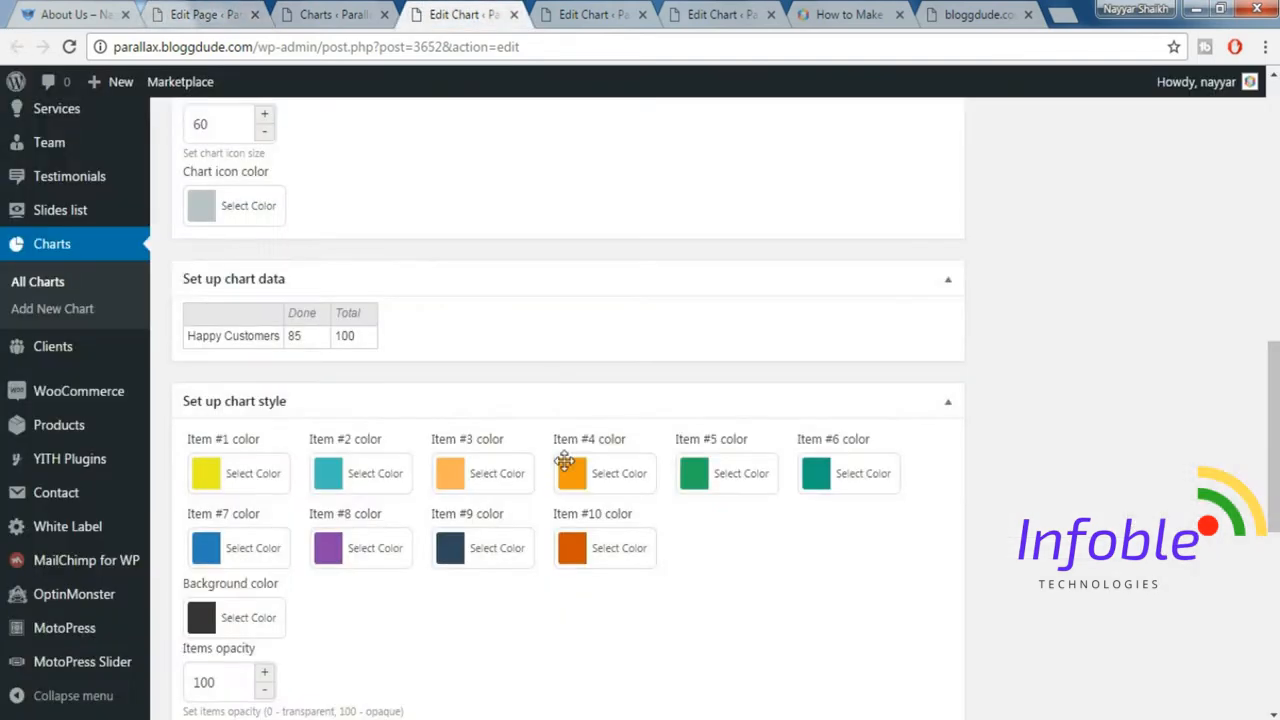
{"action": "scroll", "coordinate": [569, 475], "scroll_direction": "down", "scroll_amount": 1}
{"action": "scroll", "coordinate": [569, 475], "scroll_direction": "down", "scroll_amount": 5}
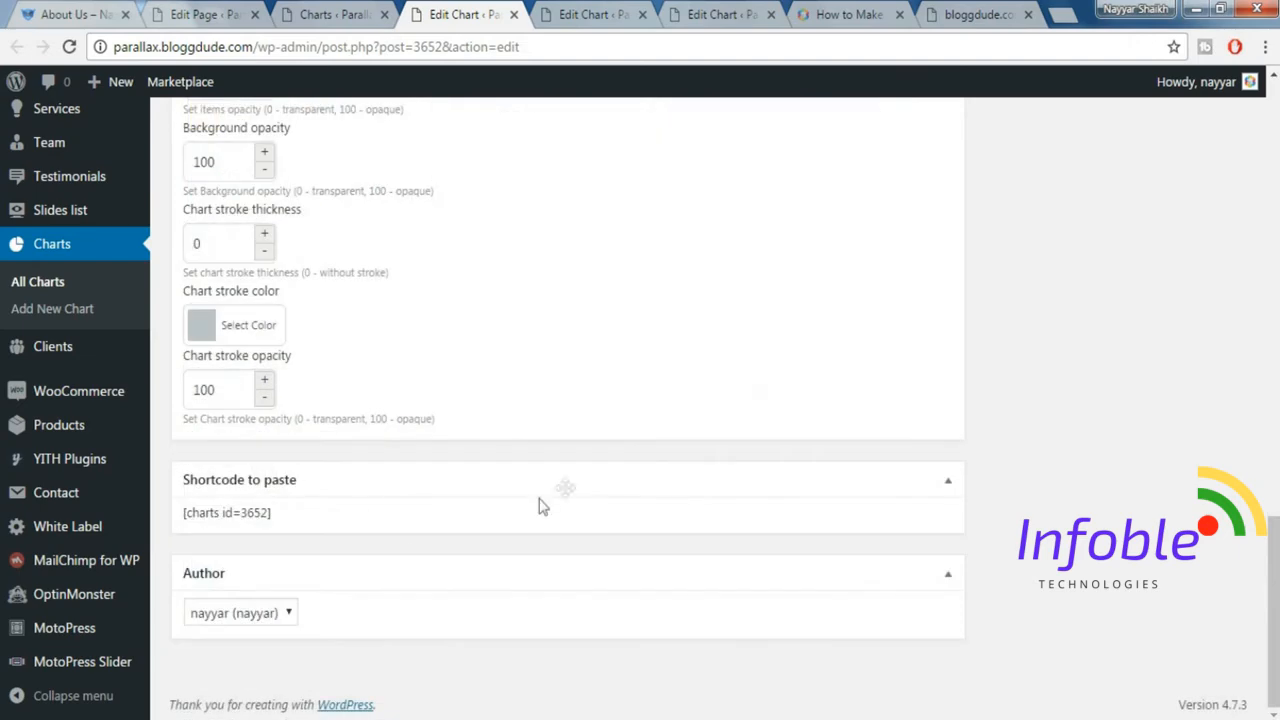
{"action": "left_click_drag", "start_coordinate": [242, 512], "coordinate": [268, 512]}
{"action": "key", "text": "ctrl+c"}
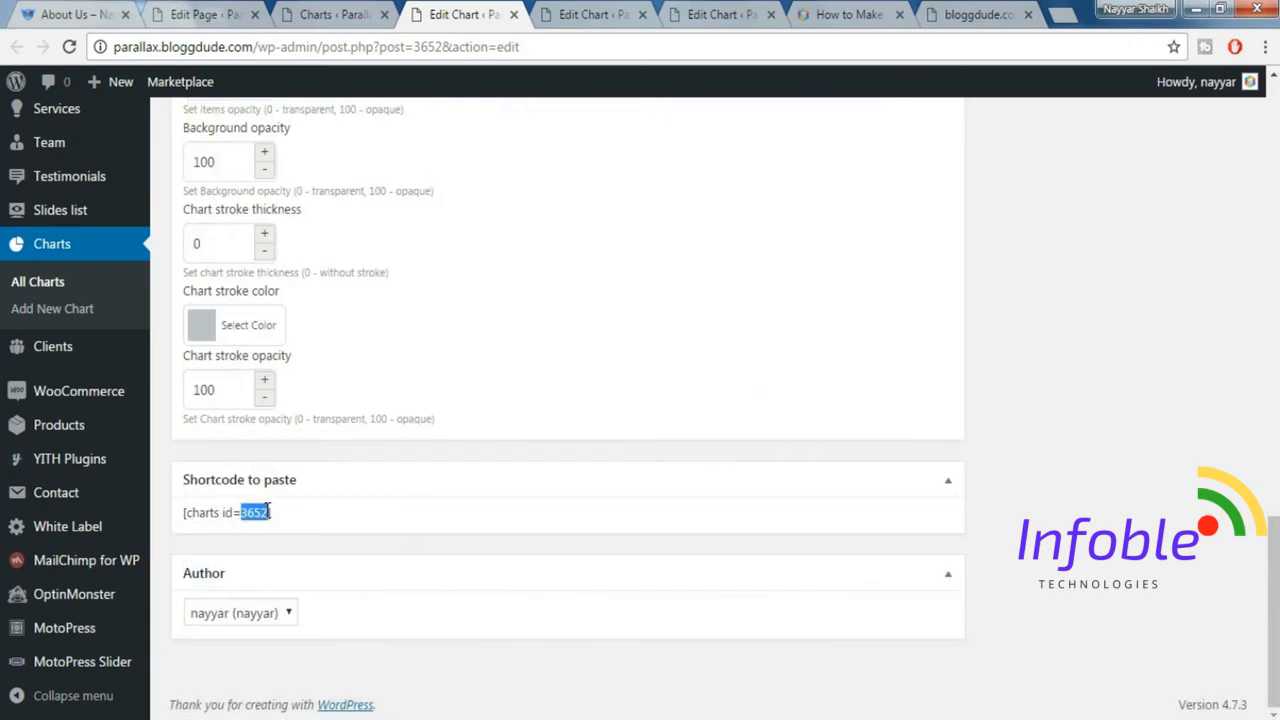
{"action": "left_click", "coordinate": [223, 12]}
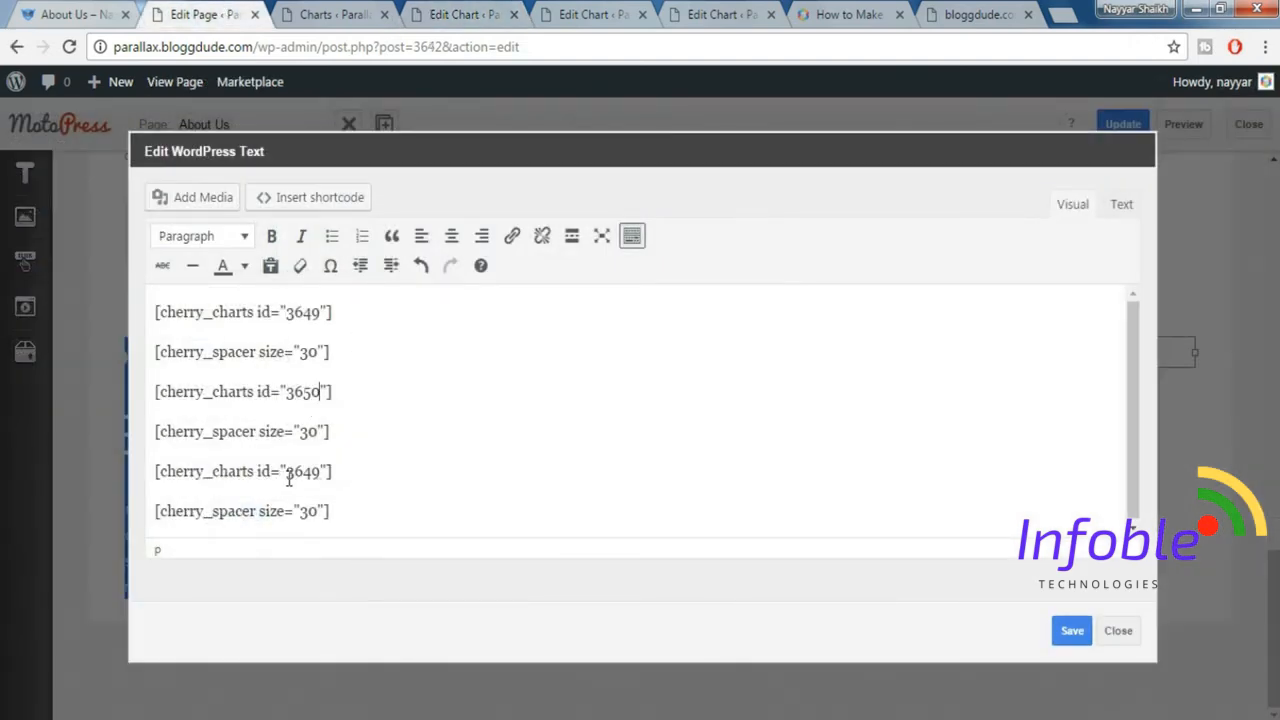
{"action": "left_click_drag", "start_coordinate": [287, 472], "coordinate": [318, 471]}
{"action": "key", "text": "ctrl+v"}
{"action": "left_click", "coordinate": [1072, 632]}
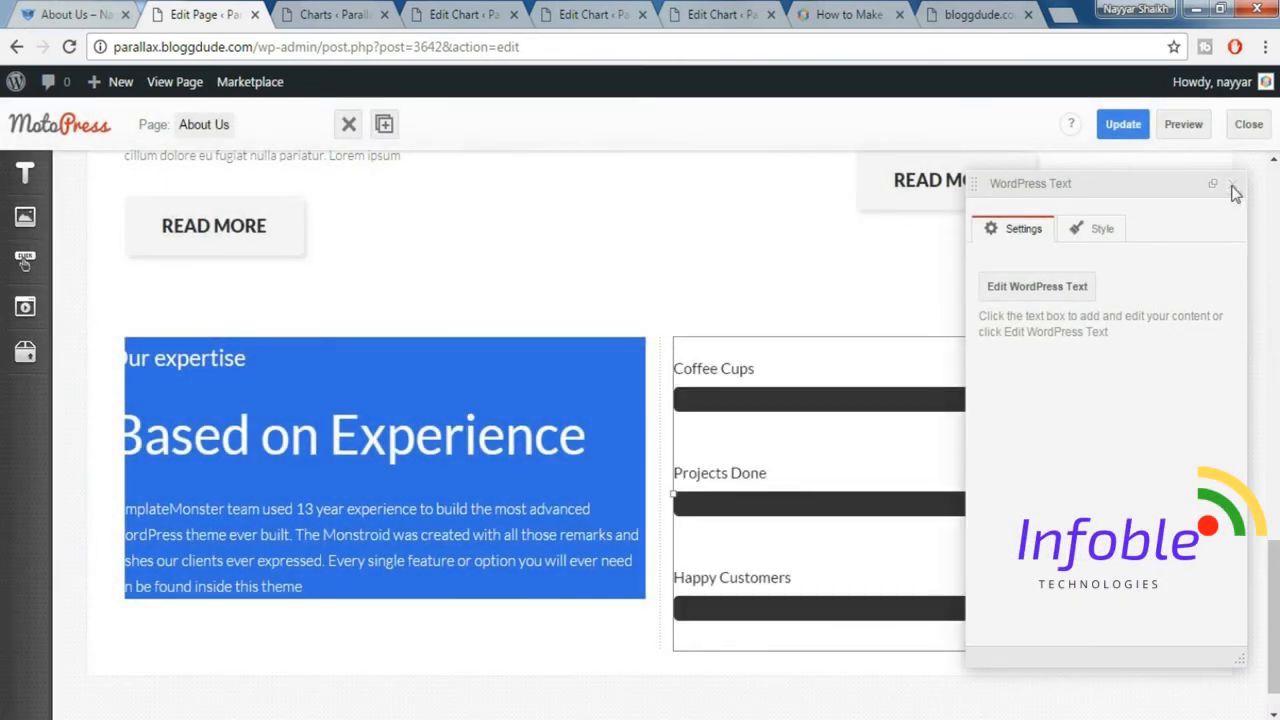
Preview the About Us page and check the progress bars beside the Our expertise text.
{"action": "left_click", "coordinate": [1234, 185]}
{"action": "left_click", "coordinate": [1183, 126]}
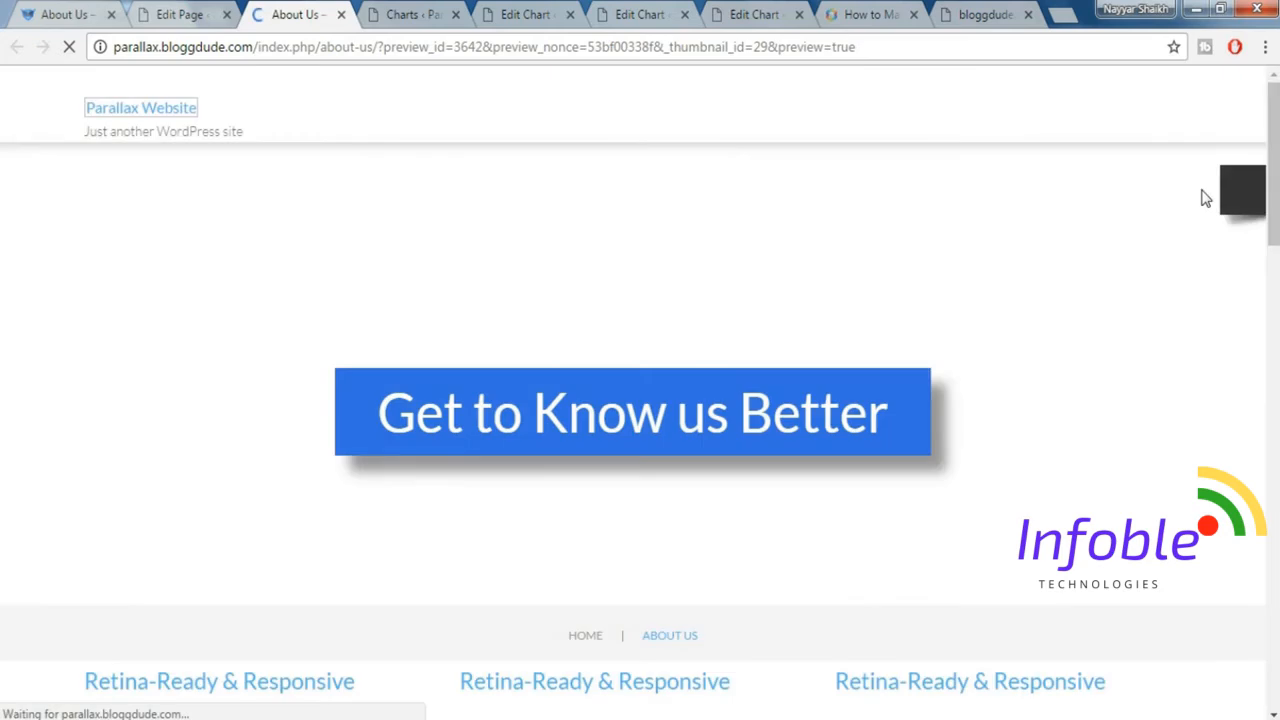
{"action": "scroll", "coordinate": [1205, 198], "scroll_direction": "down", "scroll_amount": 5}
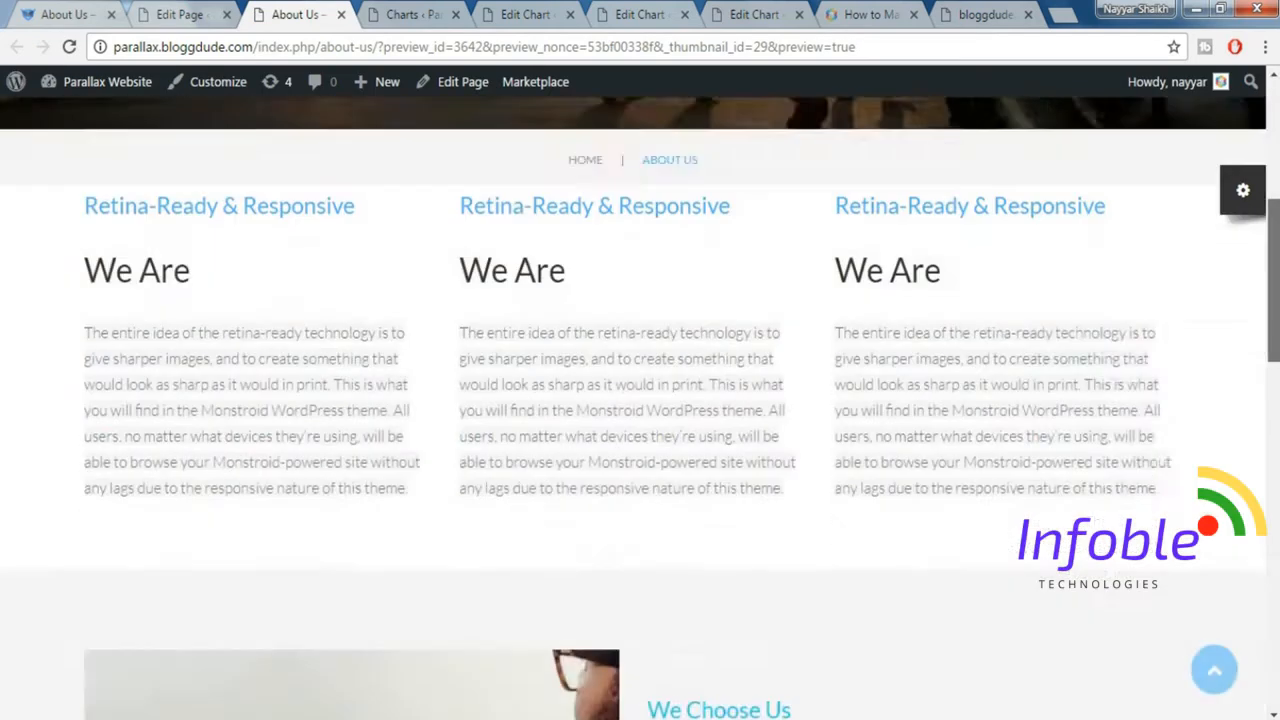
{"action": "scroll", "coordinate": [640, 400], "scroll_direction": "down", "scroll_amount": 15}
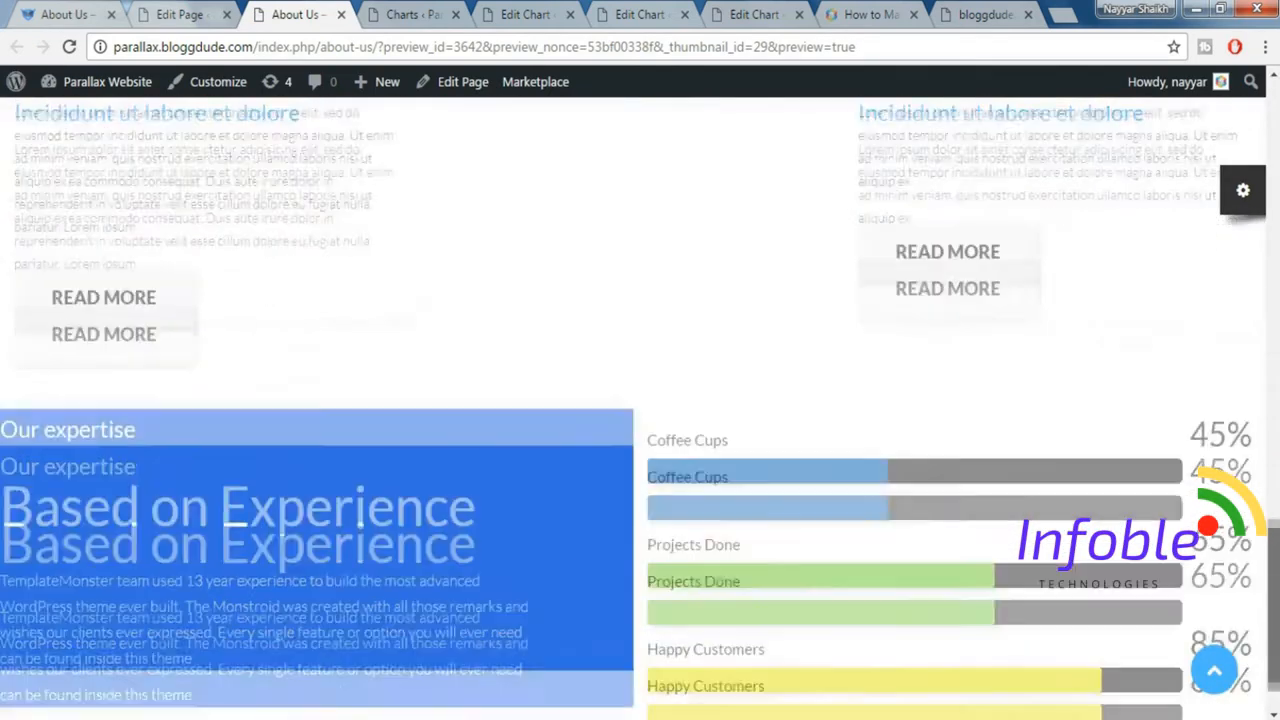
{"action": "left_click_drag", "start_coordinate": [1273, 607], "coordinate": [1273, 627]}
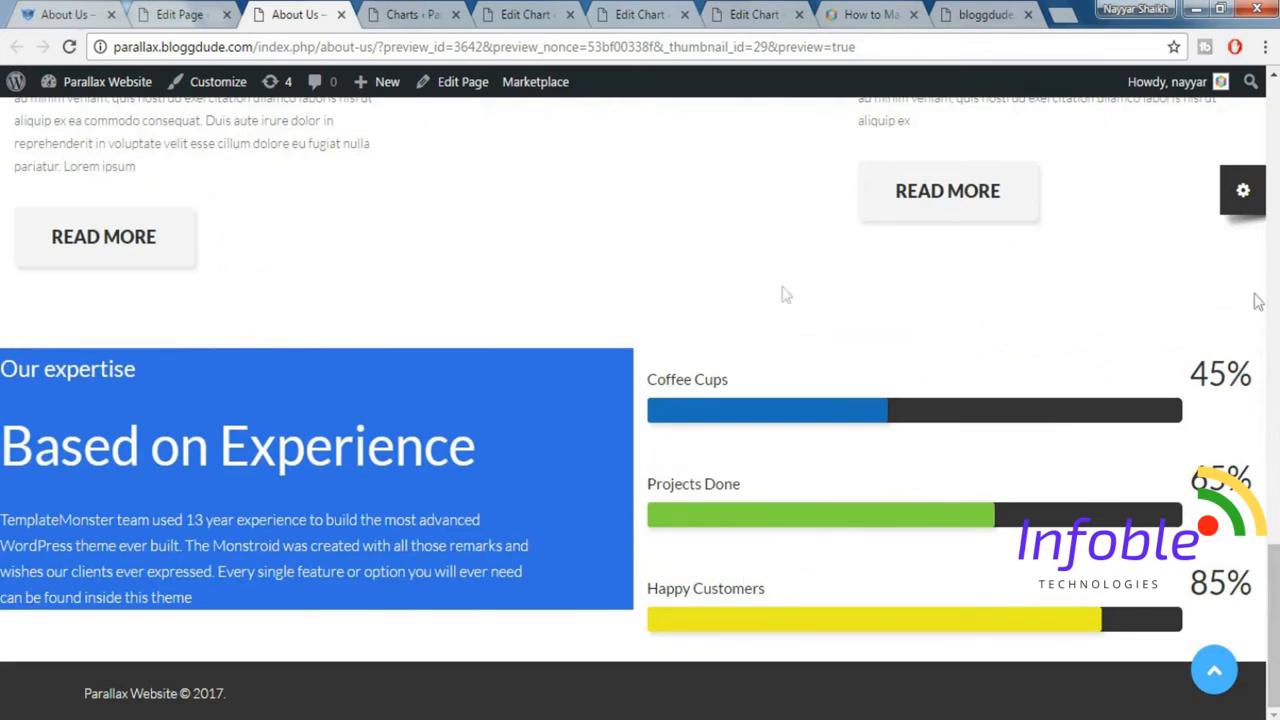
Back in the page editor, set the Our expertise row to Fixed Width with a Color/Image background and a blue styling preset.
{"action": "left_click", "coordinate": [157, 12]}
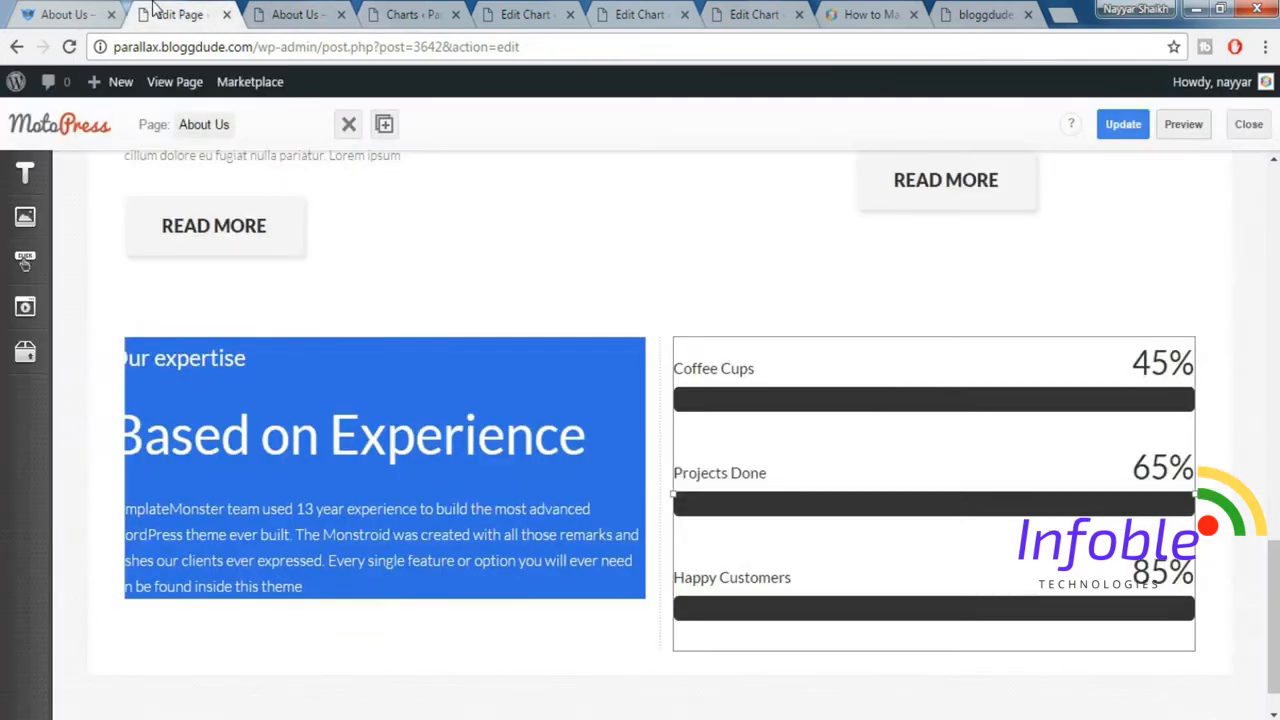
{"action": "left_click", "coordinate": [117, 350]}
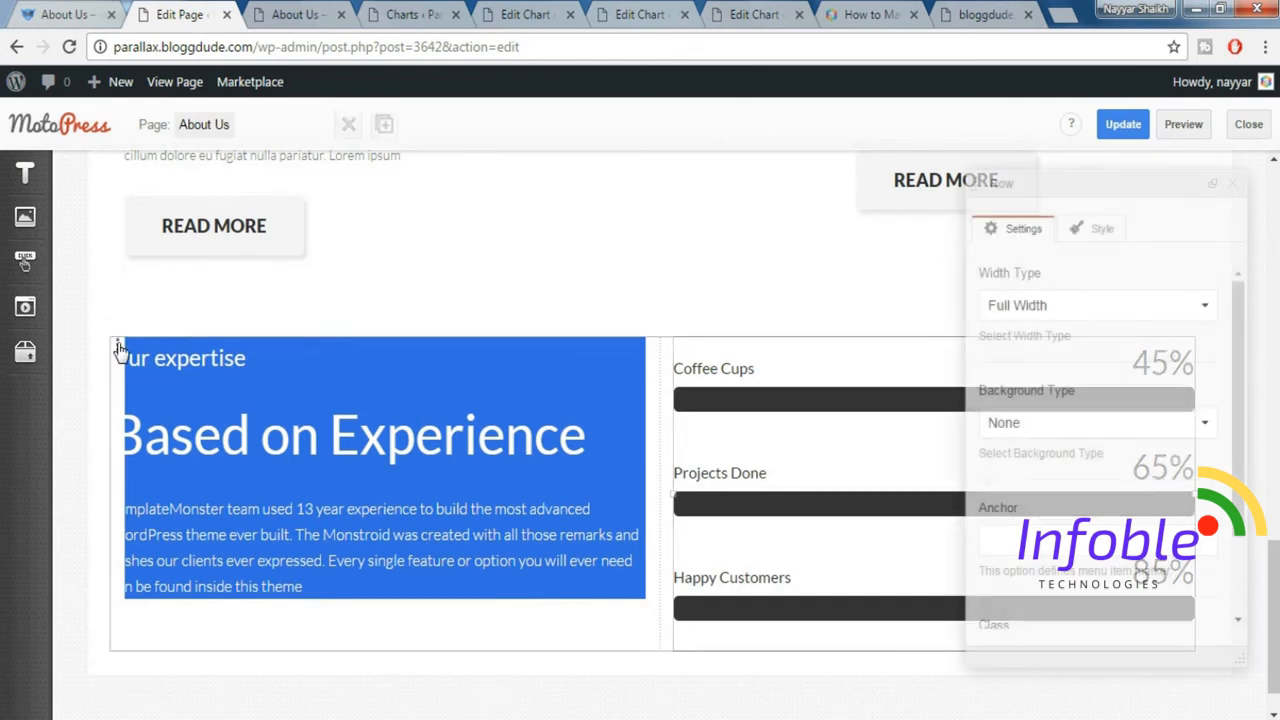
{"action": "left_click", "coordinate": [1091, 308]}
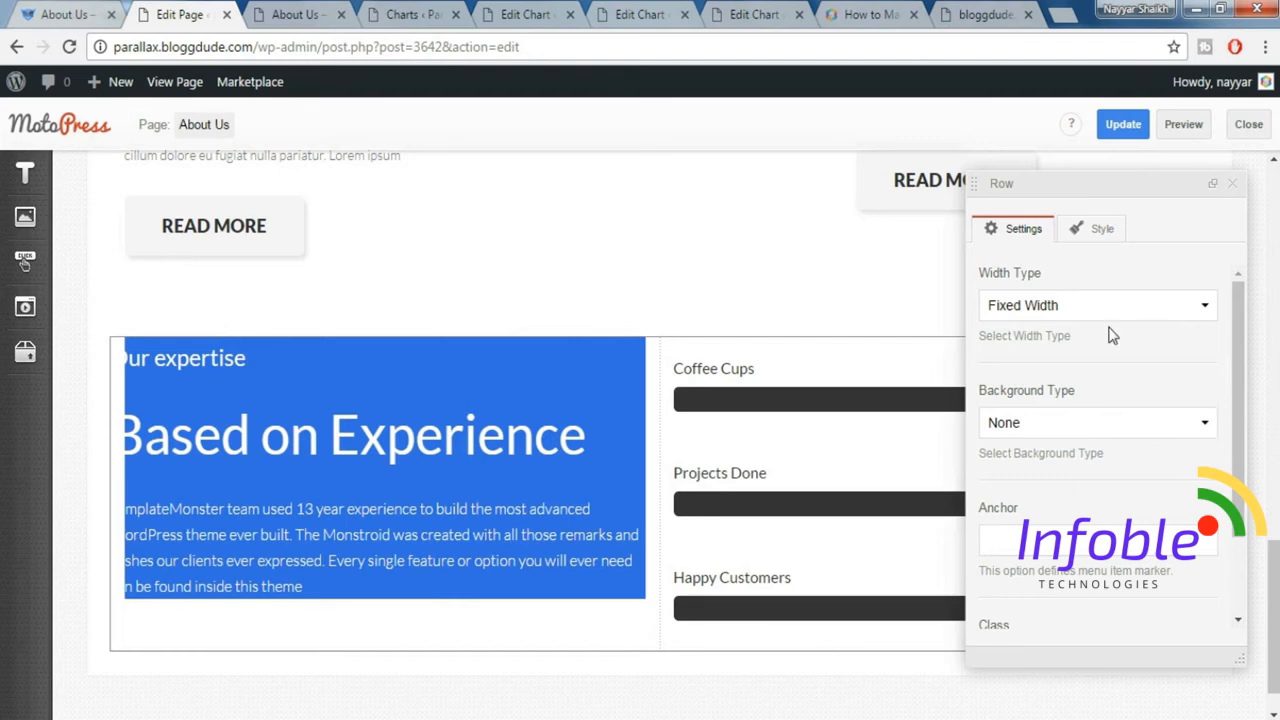
{"action": "left_click", "coordinate": [1083, 426]}
{"action": "left_click", "coordinate": [1053, 486]}
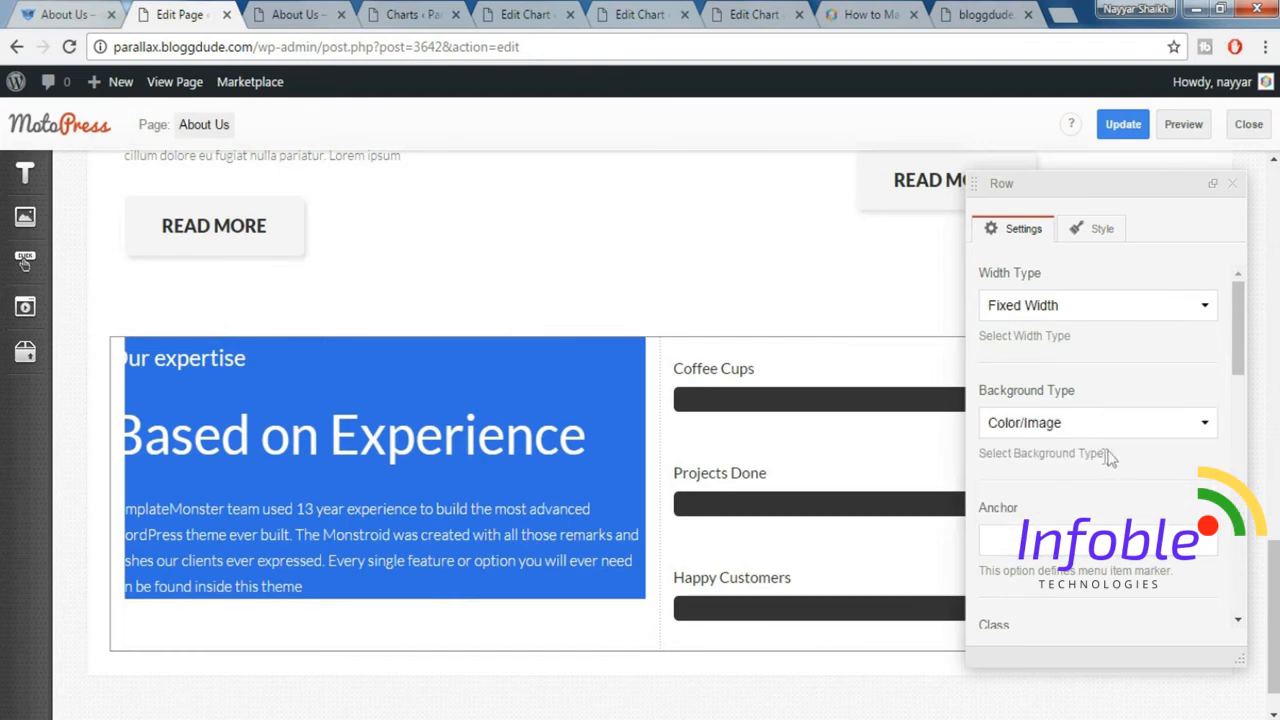
{"action": "scroll", "coordinate": [1110, 457], "scroll_direction": "down", "scroll_amount": 5}
{"action": "left_click", "coordinate": [1073, 376]}
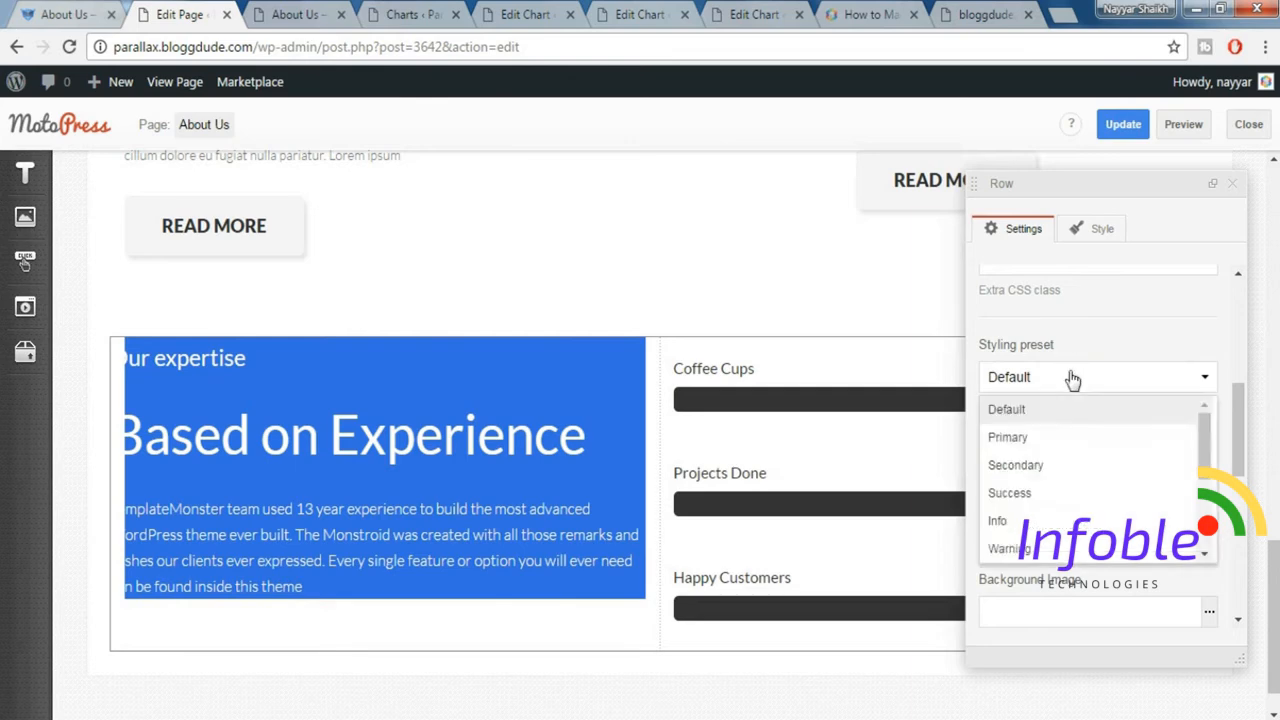
Add the Padding top 80px and Padding bottom 80px styles to the Our expertise row.
{"action": "left_click", "coordinate": [1101, 229]}
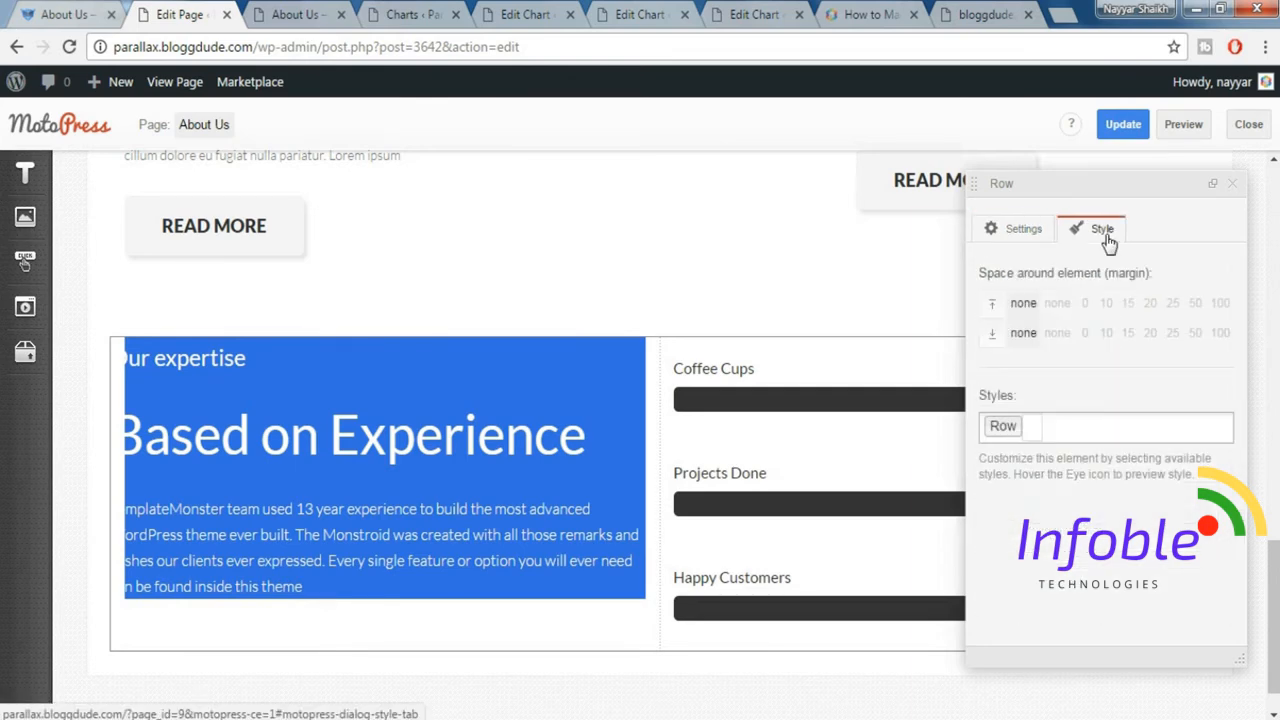
{"action": "left_click", "coordinate": [1119, 422]}
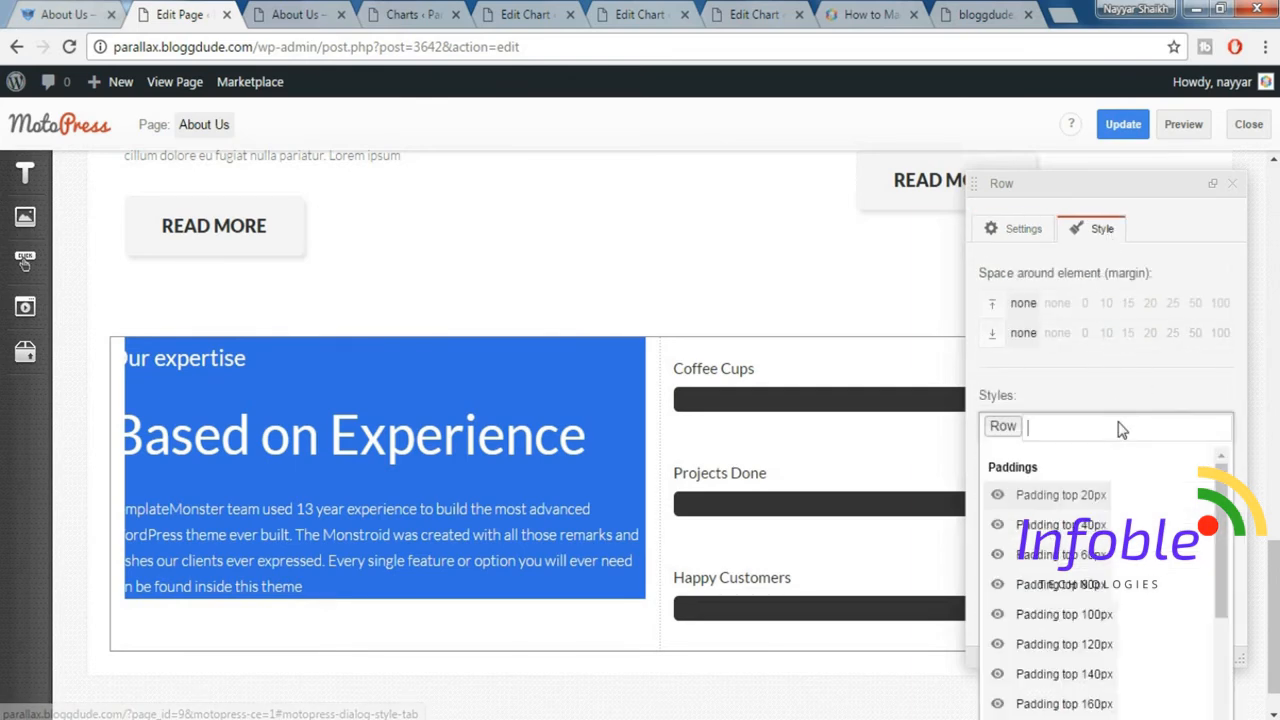
{"action": "left_click", "coordinate": [1098, 586]}
{"action": "scroll", "coordinate": [1140, 560], "scroll_direction": "down", "scroll_amount": 3}
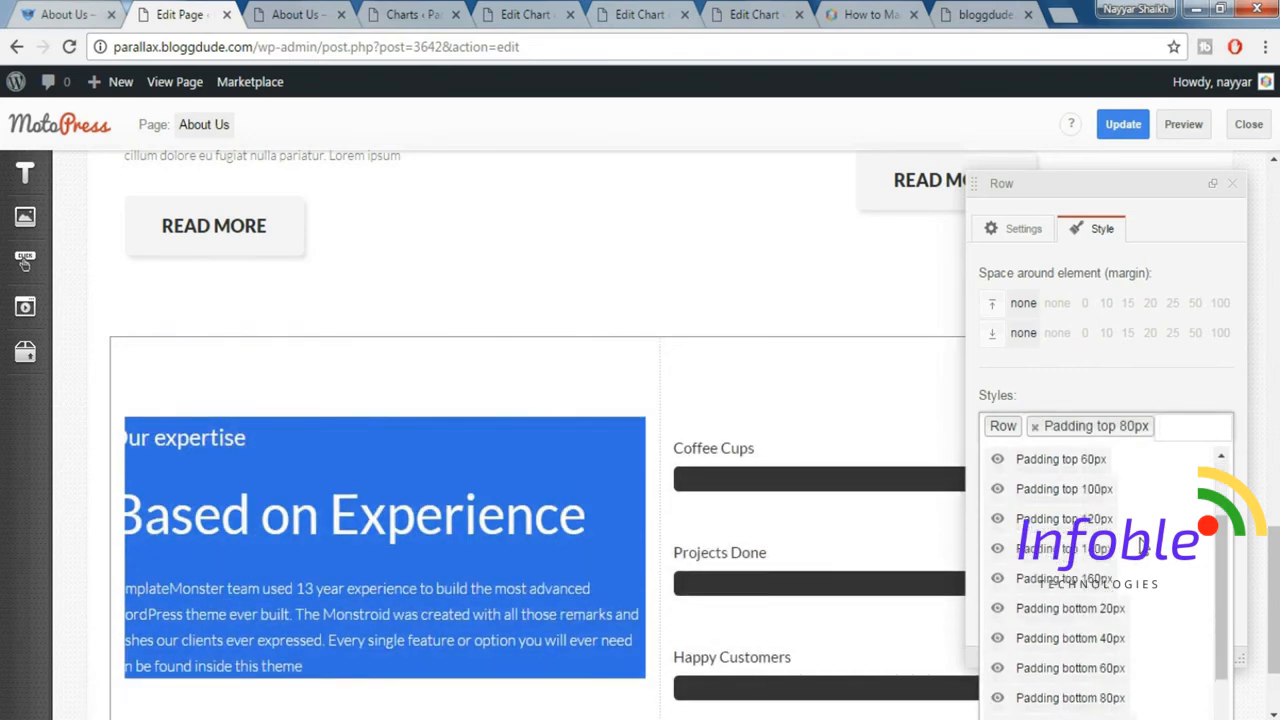
{"action": "left_click", "coordinate": [1117, 612]}
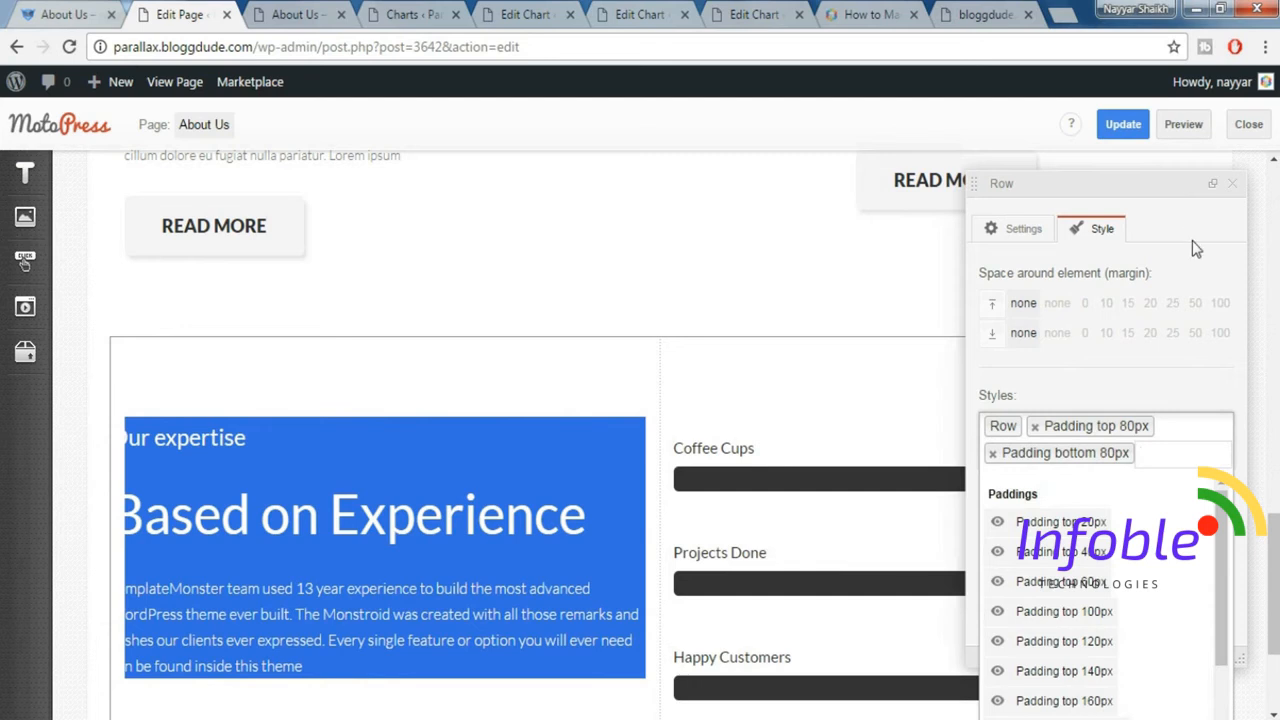
{"action": "left_click", "coordinate": [1240, 191]}
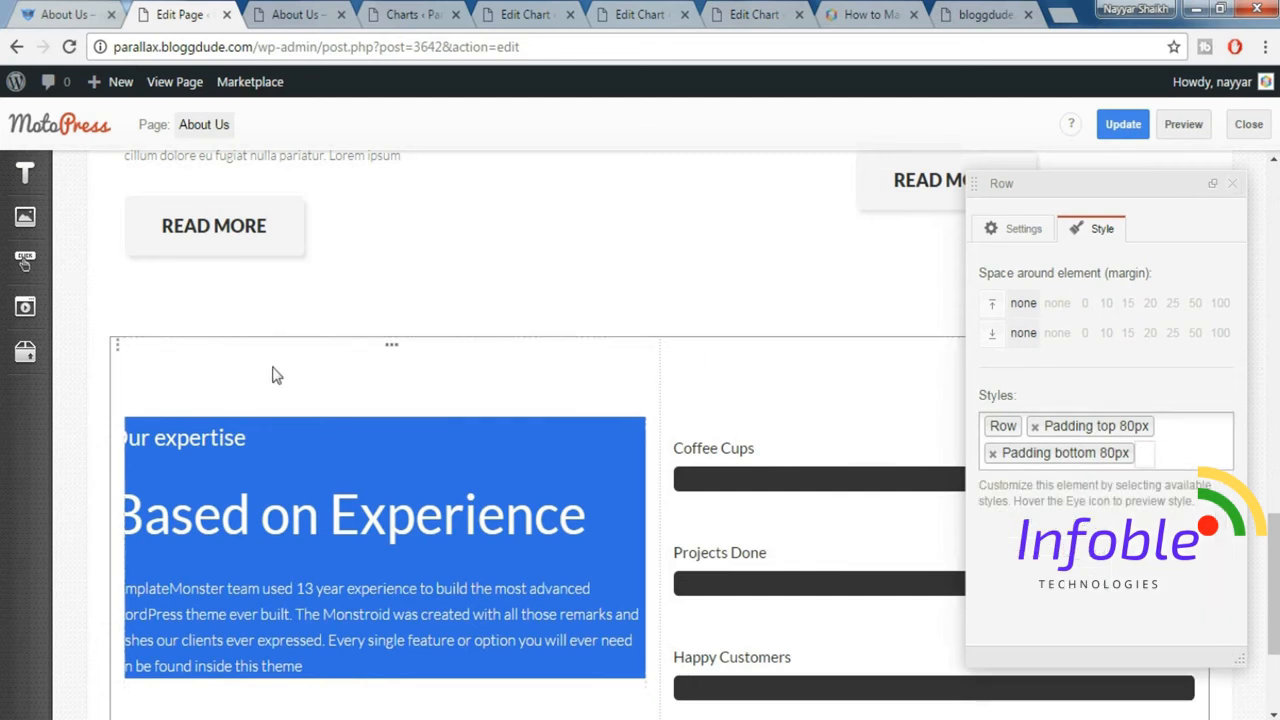
Set the Our expertise text column's Size_xs to 12 and Size_sm to 6.
{"action": "left_click", "coordinate": [395, 353]}
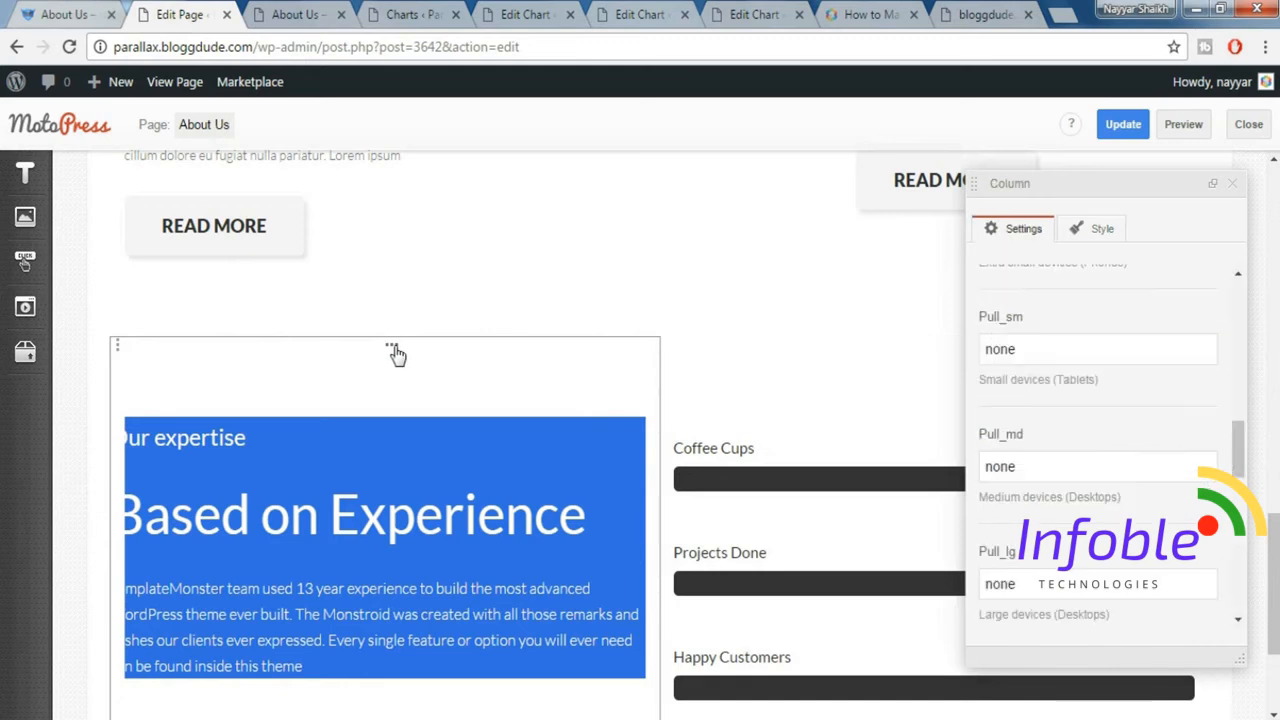
{"action": "scroll", "coordinate": [1105, 350], "scroll_direction": "up", "scroll_amount": 5}
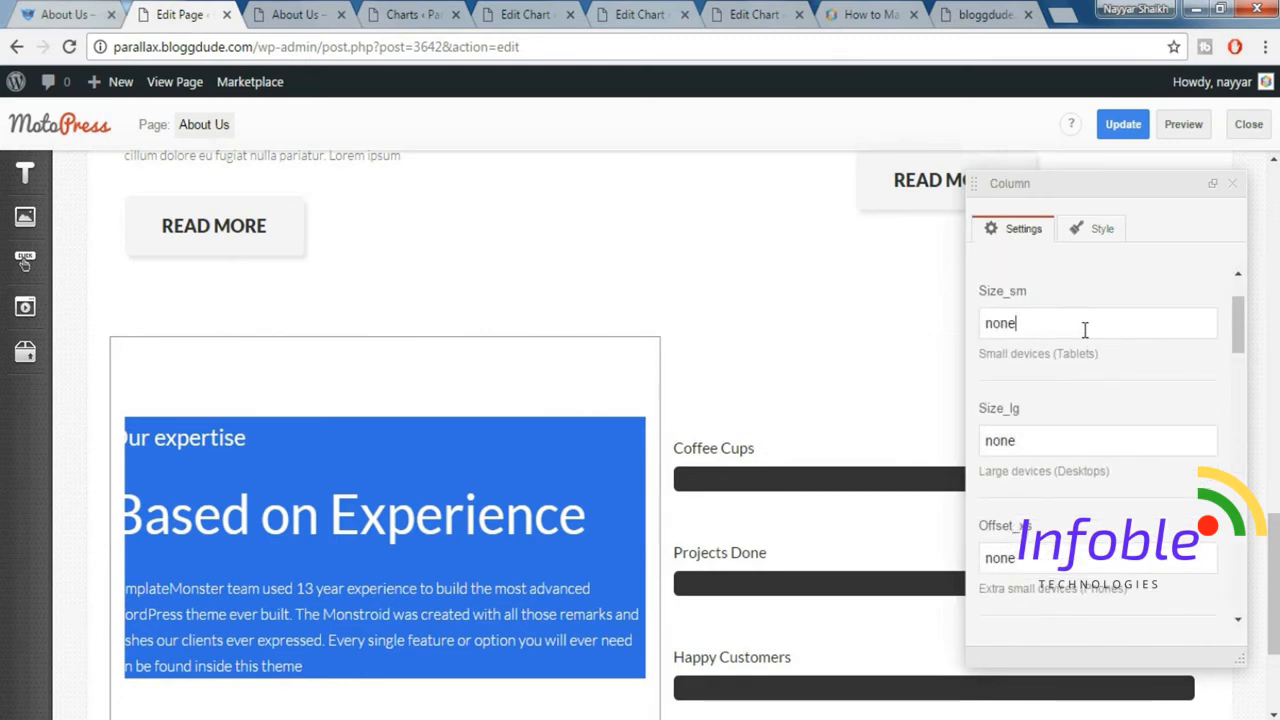
{"action": "scroll", "coordinate": [1085, 330], "scroll_direction": "up", "scroll_amount": 2}
{"action": "left_click_drag", "start_coordinate": [1057, 306], "coordinate": [918, 316]}
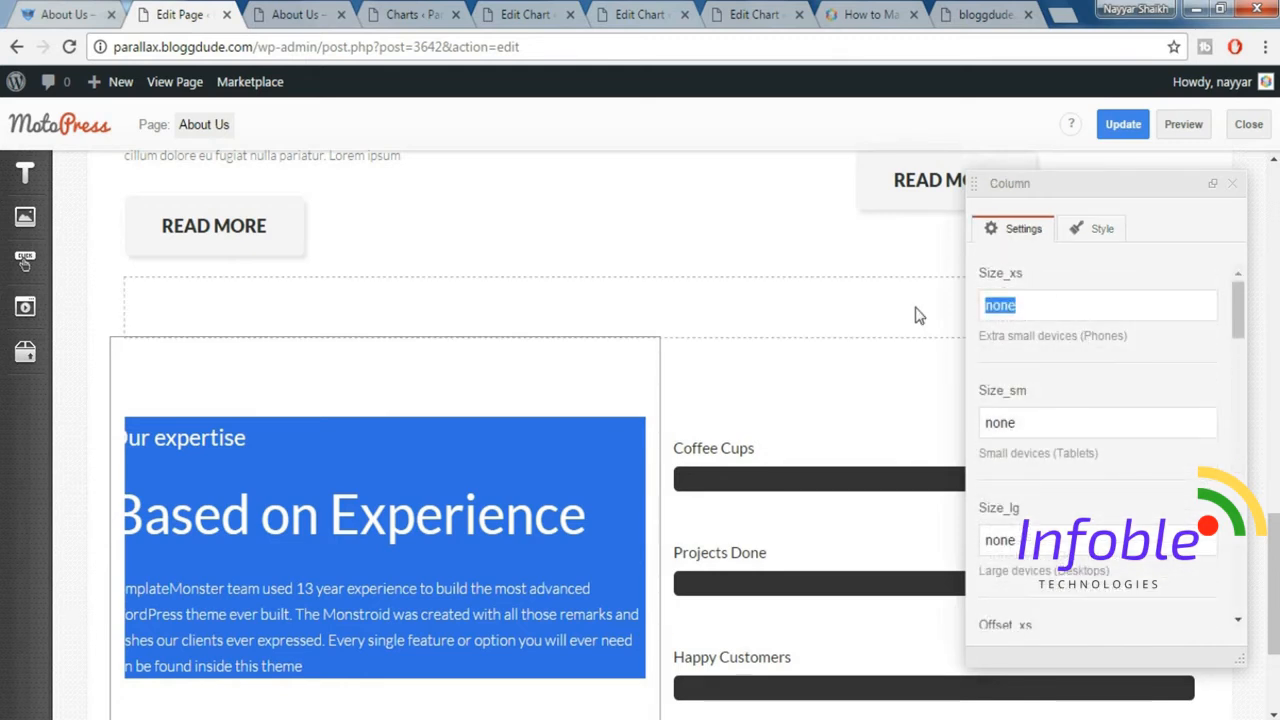
{"action": "type", "text": "12"}
{"action": "key", "text": "Tab"}
{"action": "type", "text": "6"}
Set the progress-bar column's Size_xs to 12 and Size_sm to 6, and close its settings.
{"action": "left_click", "coordinate": [940, 355]}
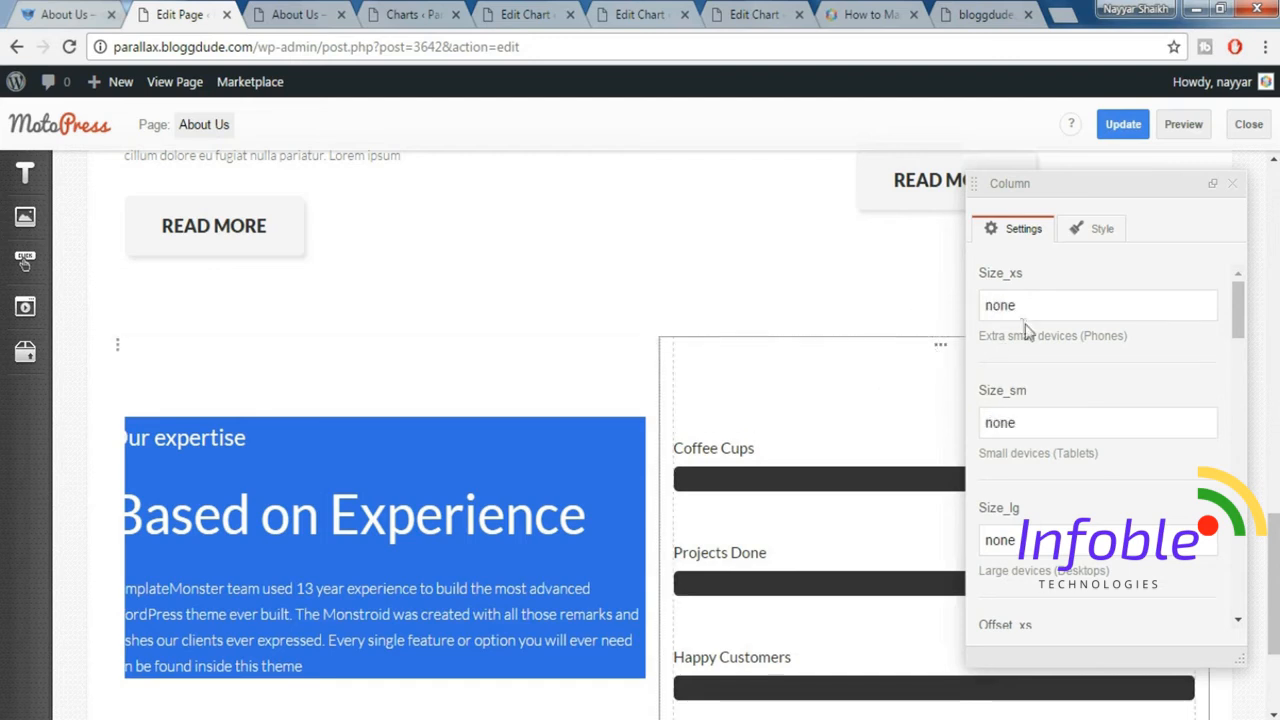
{"action": "double_click", "coordinate": [999, 307]}
{"action": "type", "text": "12"}
{"action": "key", "text": "Tab"}
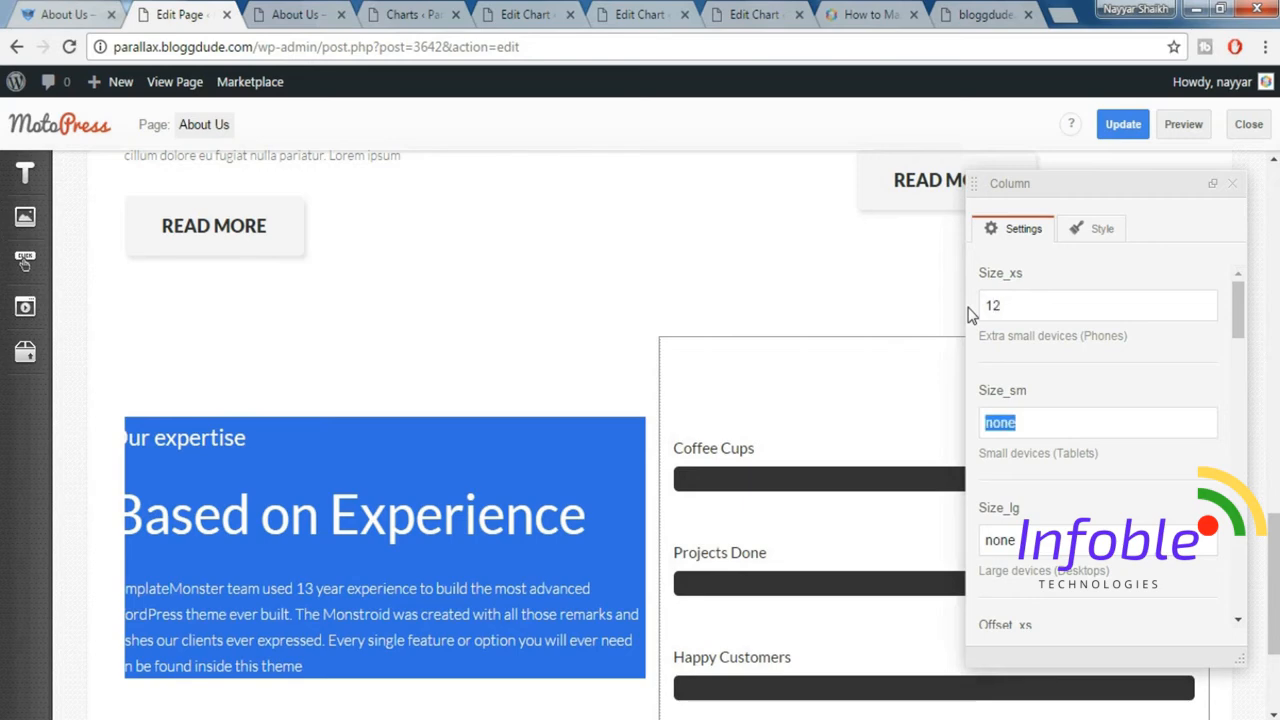
{"action": "type", "text": "6"}
{"action": "left_click", "coordinate": [1232, 184]}
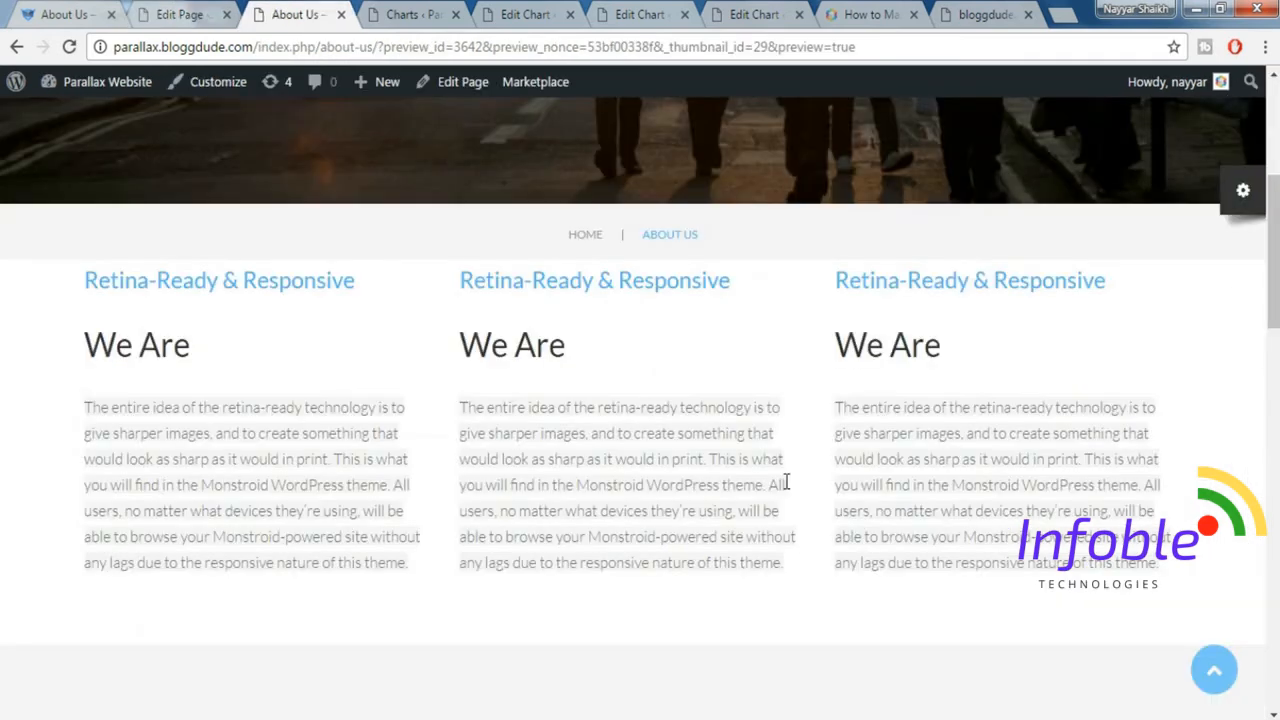
Compare the previewed Our expertise section with the demo site's About Us page, and return to the page editor.
{"action": "scroll", "coordinate": [786, 481], "scroll_direction": "down", "scroll_amount": 15}
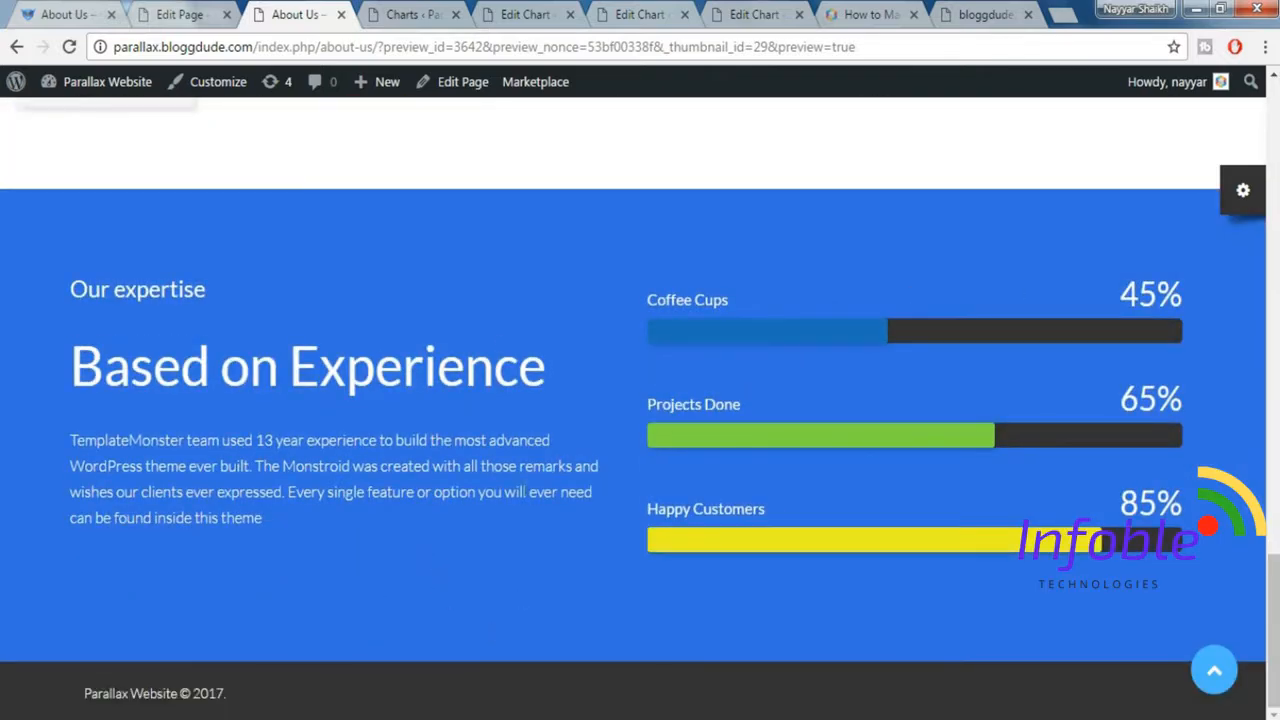
{"action": "left_click", "coordinate": [64, 14]}
{"action": "scroll", "coordinate": [465, 480], "scroll_direction": "down", "scroll_amount": 3}
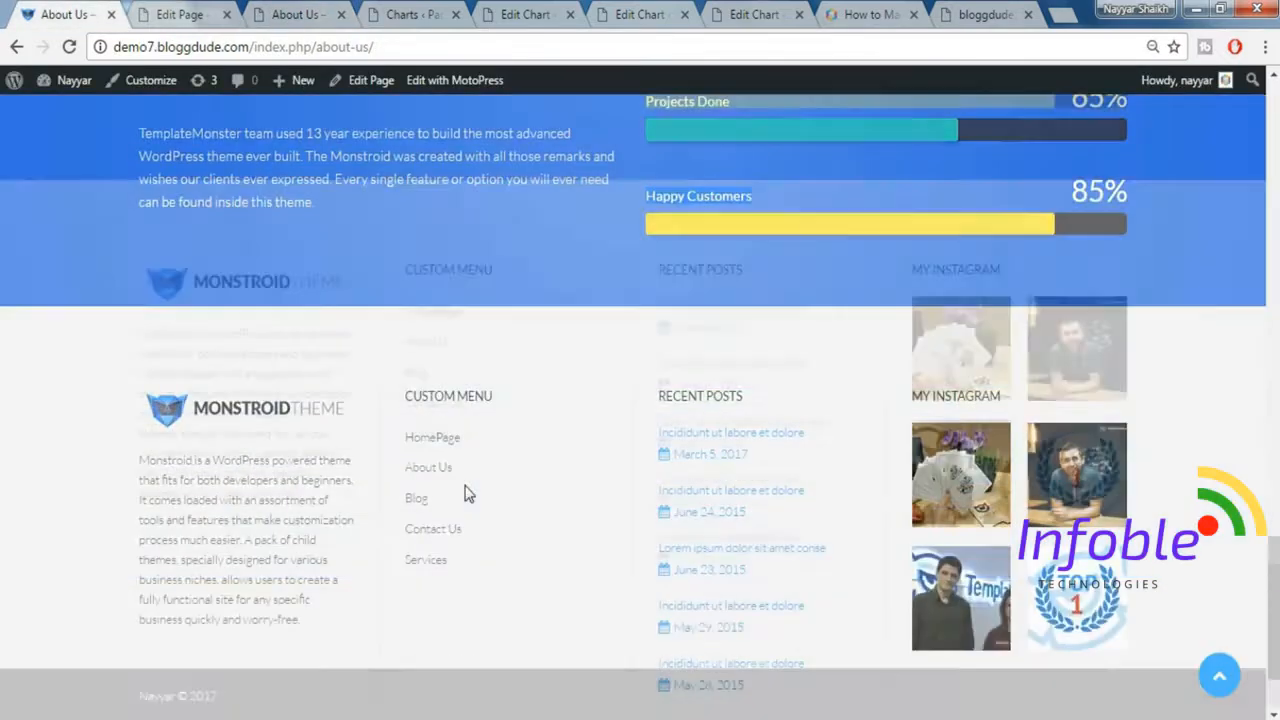
{"action": "scroll", "coordinate": [466, 529], "scroll_direction": "up", "scroll_amount": 5}
{"action": "left_click", "coordinate": [170, 13]}
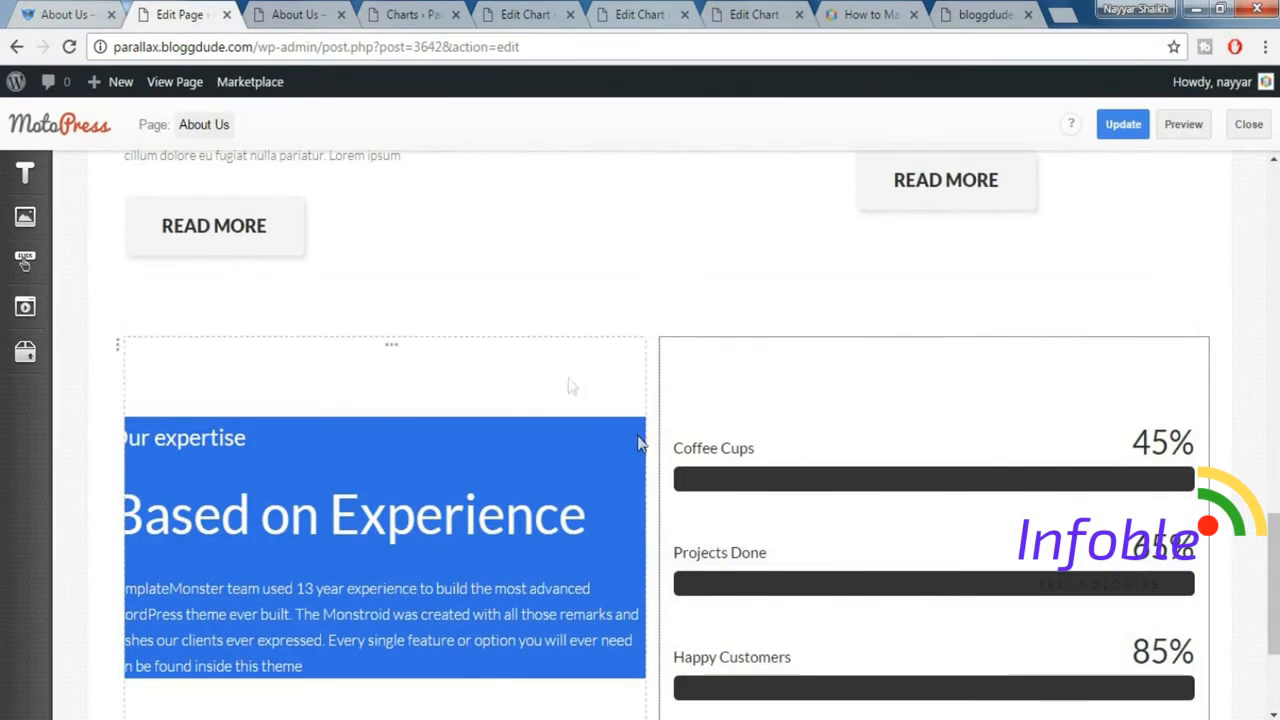
Update the About Us page and open the demo site's Contact Us page for reference.
{"action": "left_click", "coordinate": [1124, 126]}
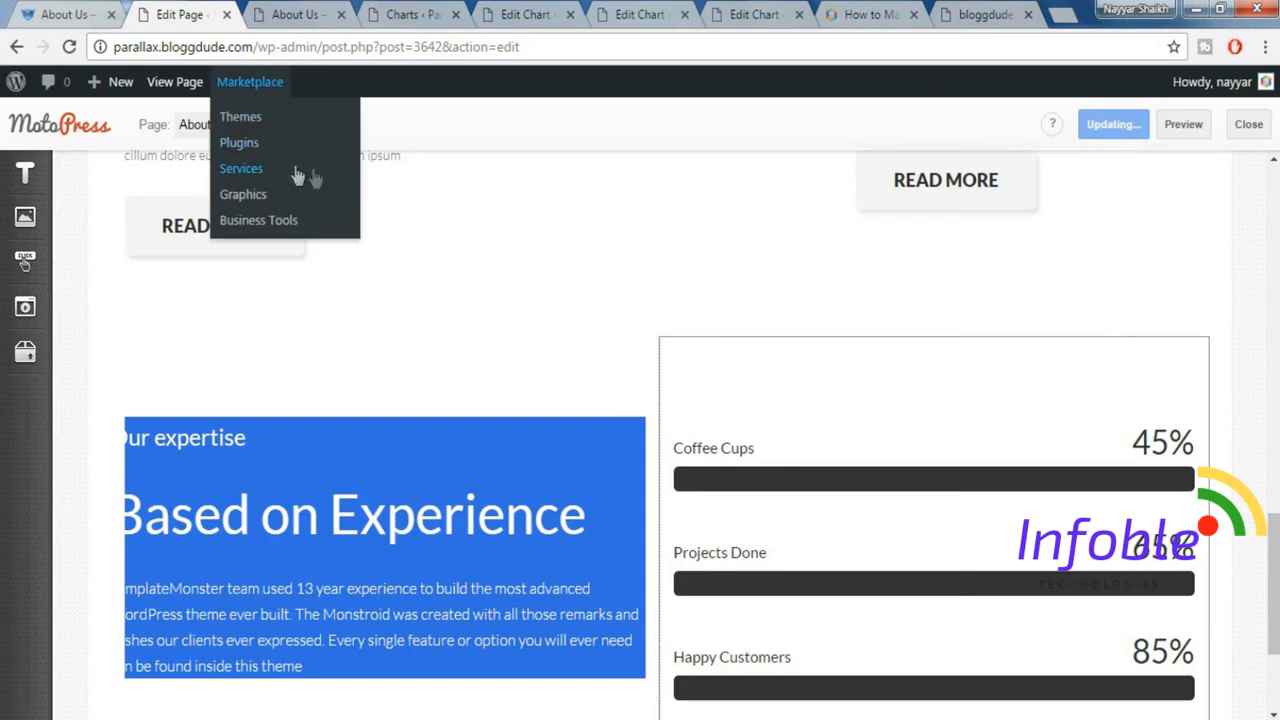
{"action": "left_click", "coordinate": [45, 12]}
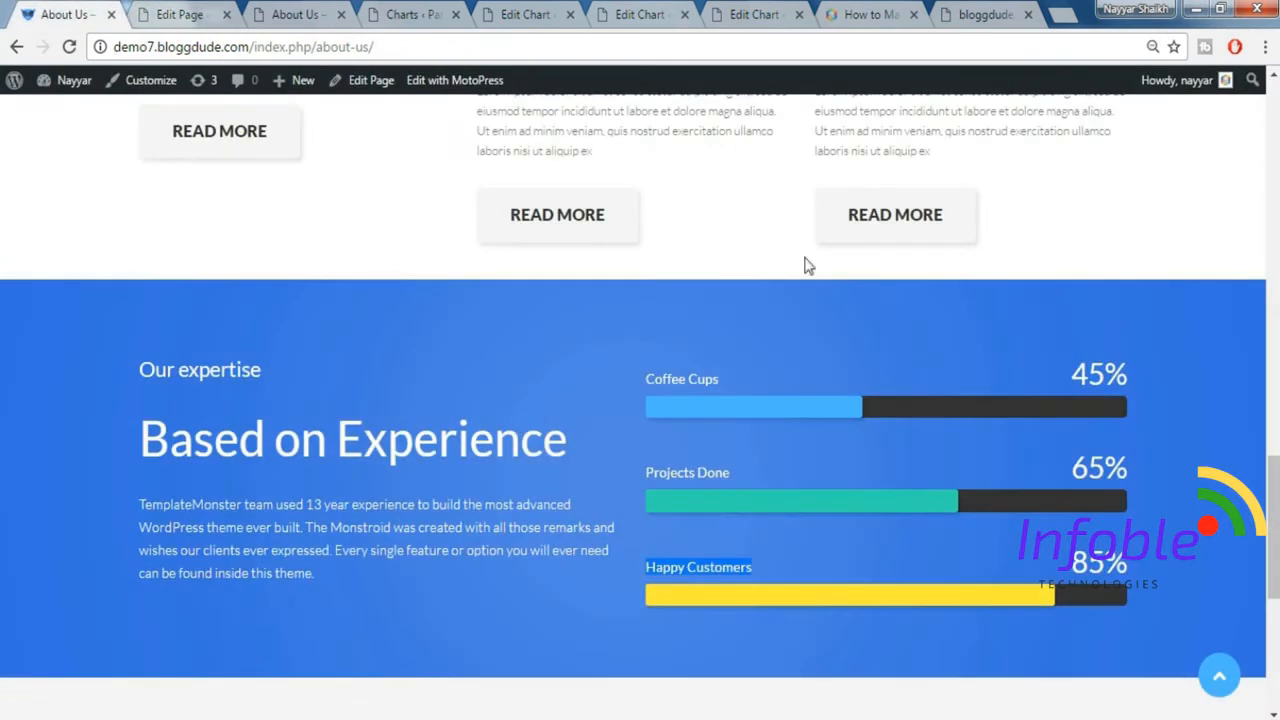
{"action": "left_click", "coordinate": [1221, 680]}
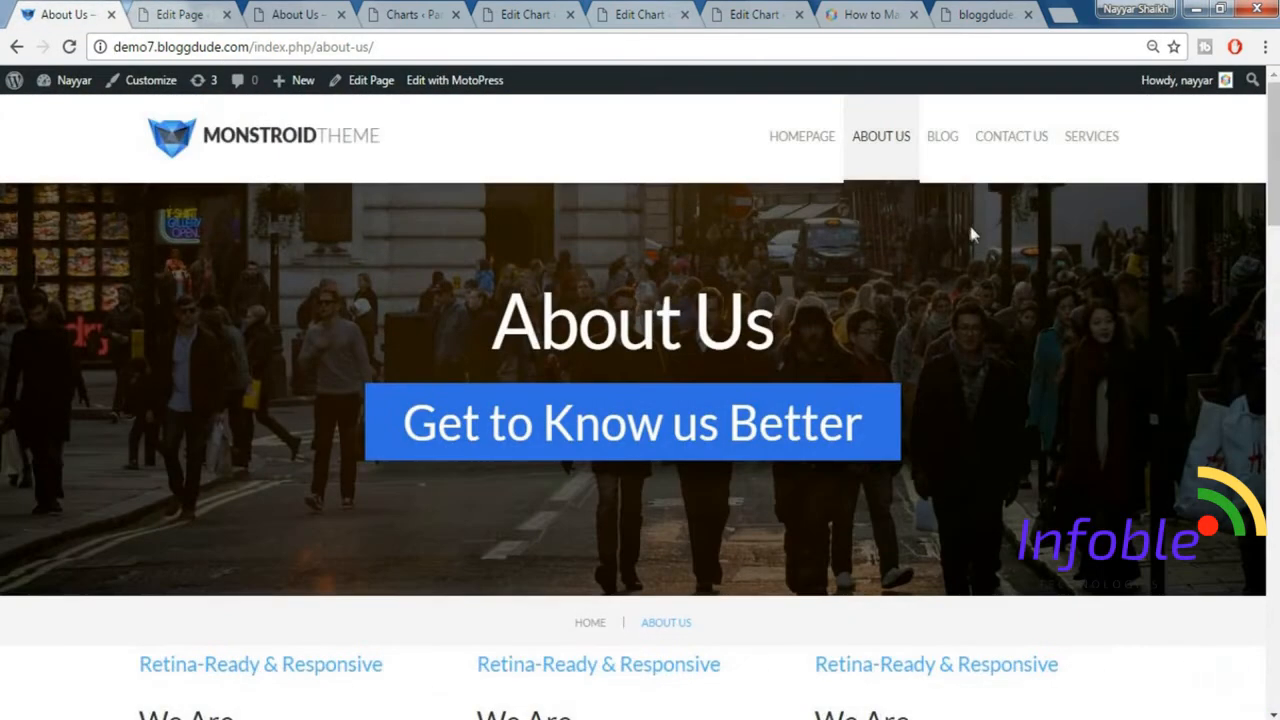
{"action": "left_click", "coordinate": [1006, 148]}
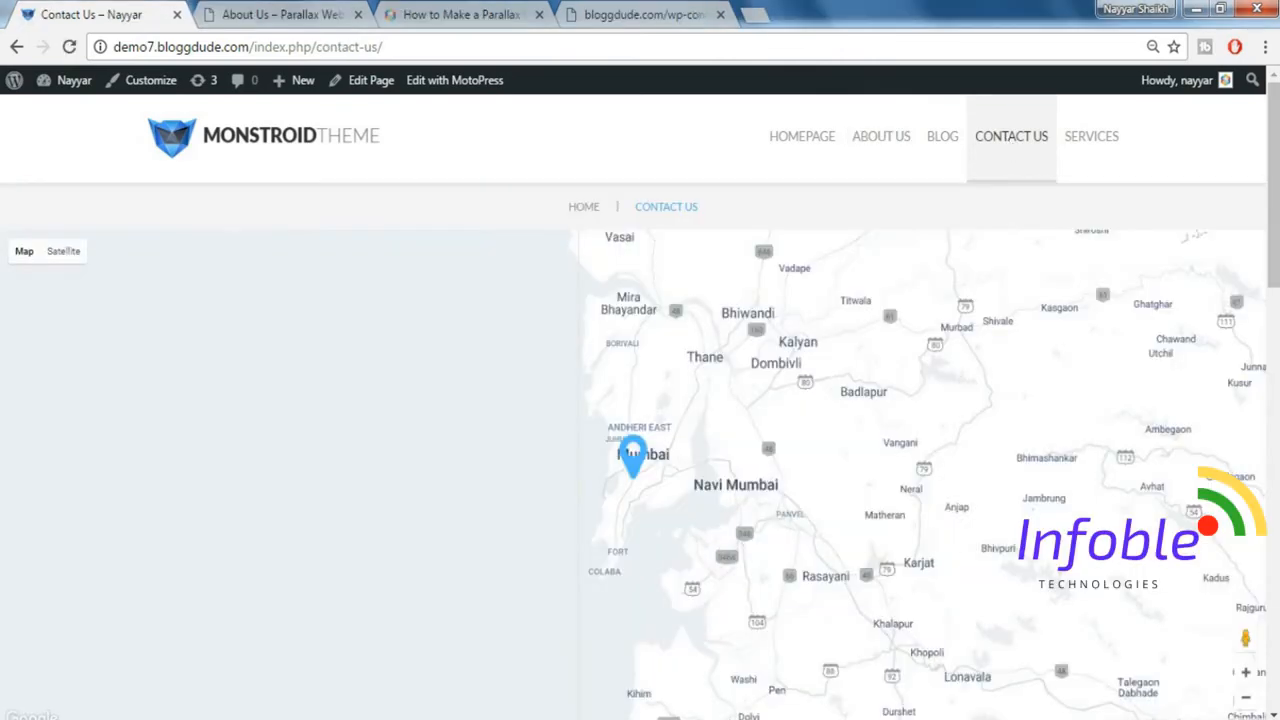
{"action": "left_click_drag", "start_coordinate": [1276, 180], "coordinate": [1275, 213]}
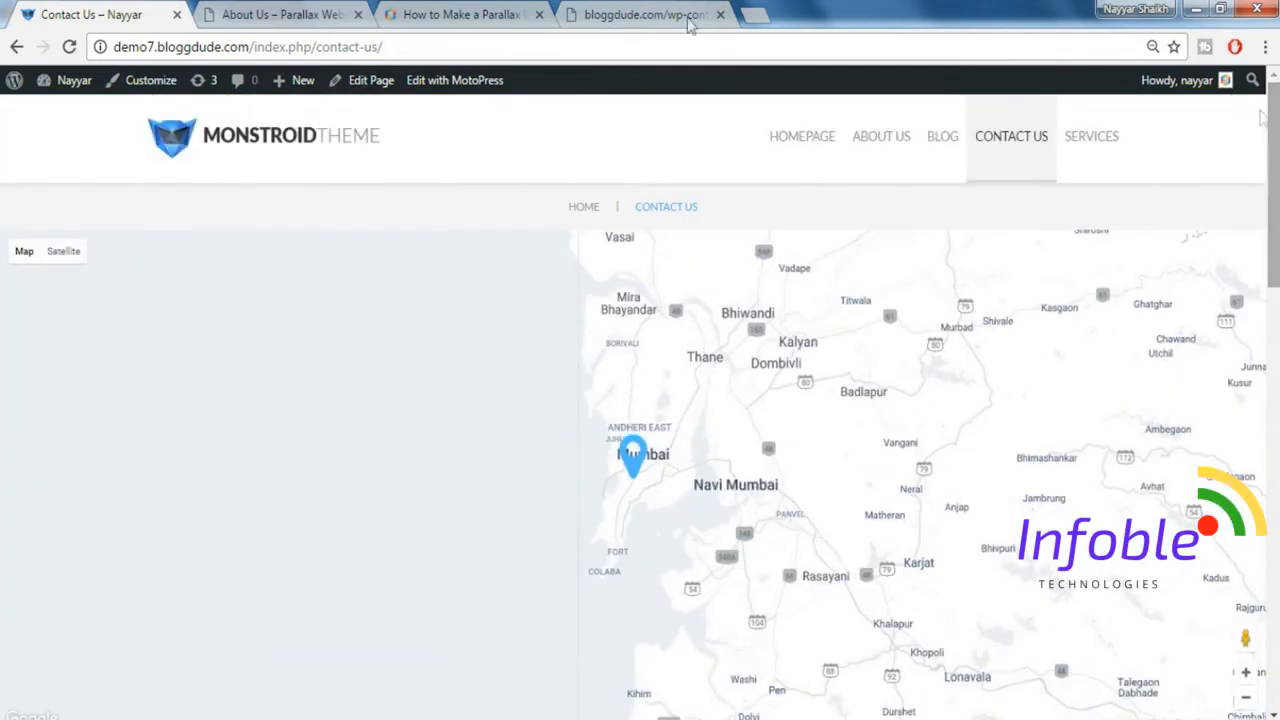
Create a new page titled "Contact Us" on the parallax site and publish it.
{"action": "left_click", "coordinate": [297, 12]}
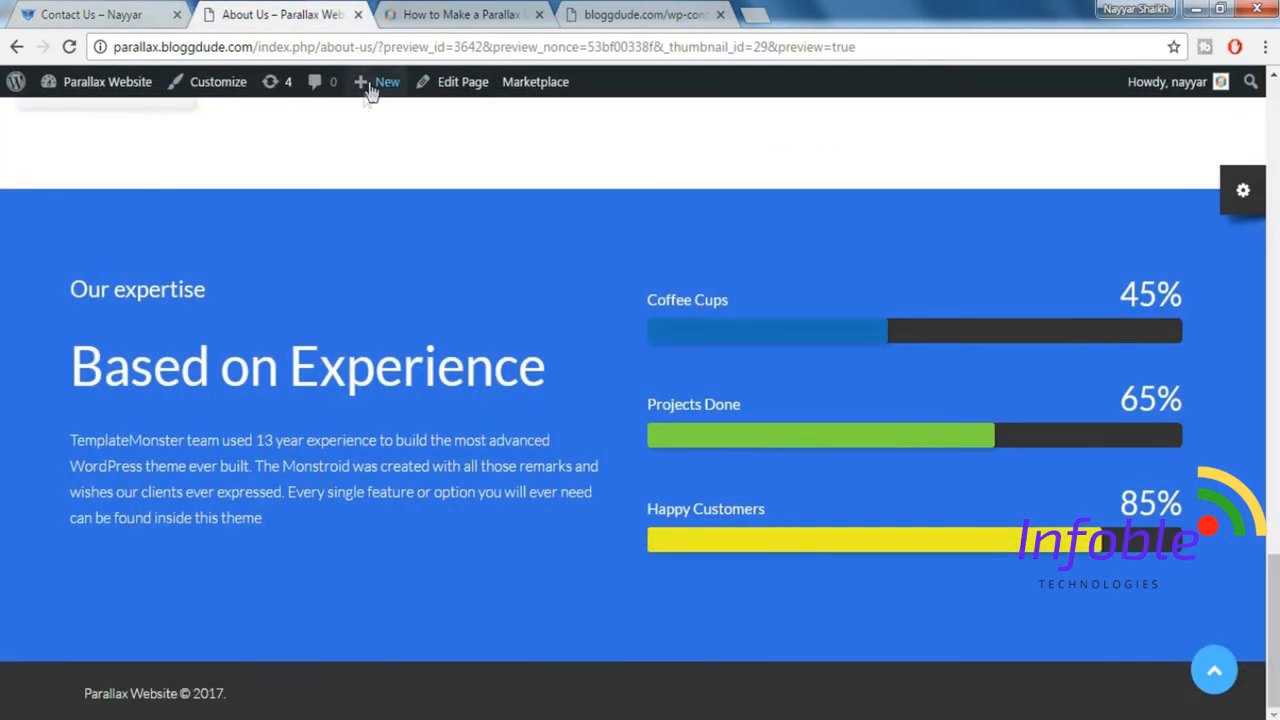
{"action": "mouse_move", "coordinate": [368, 84]}
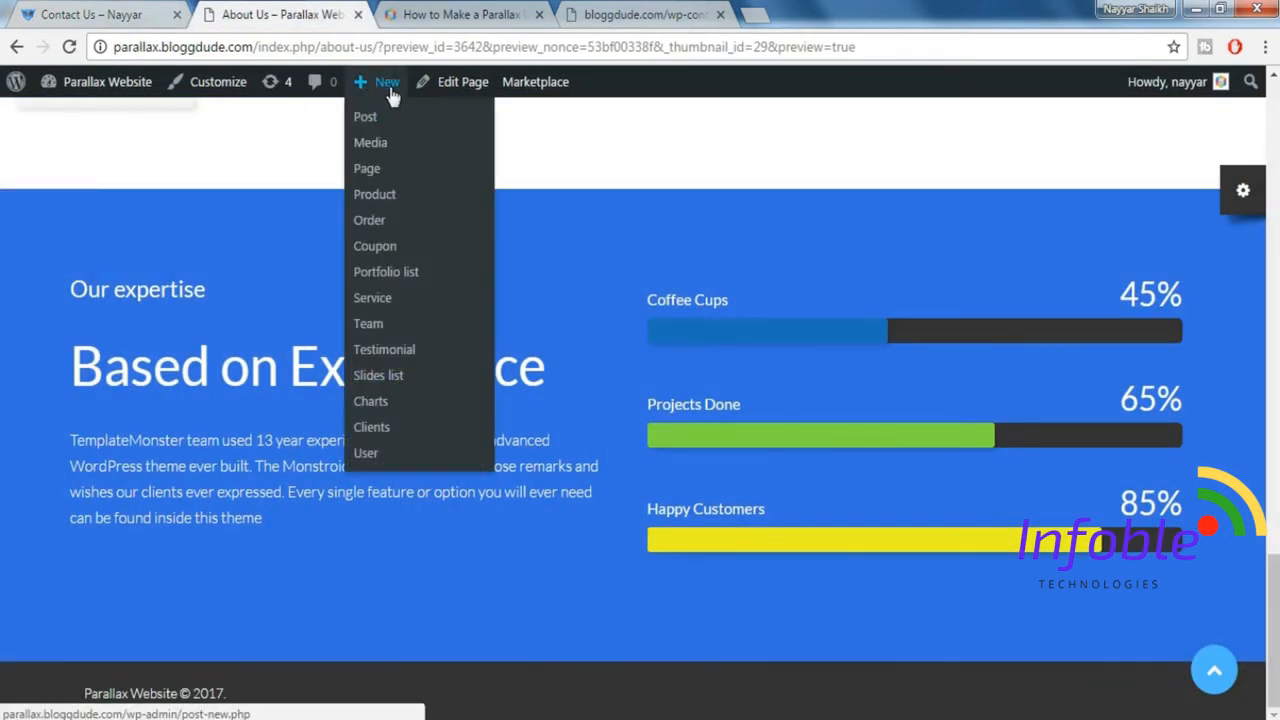
{"action": "left_click", "coordinate": [374, 172]}
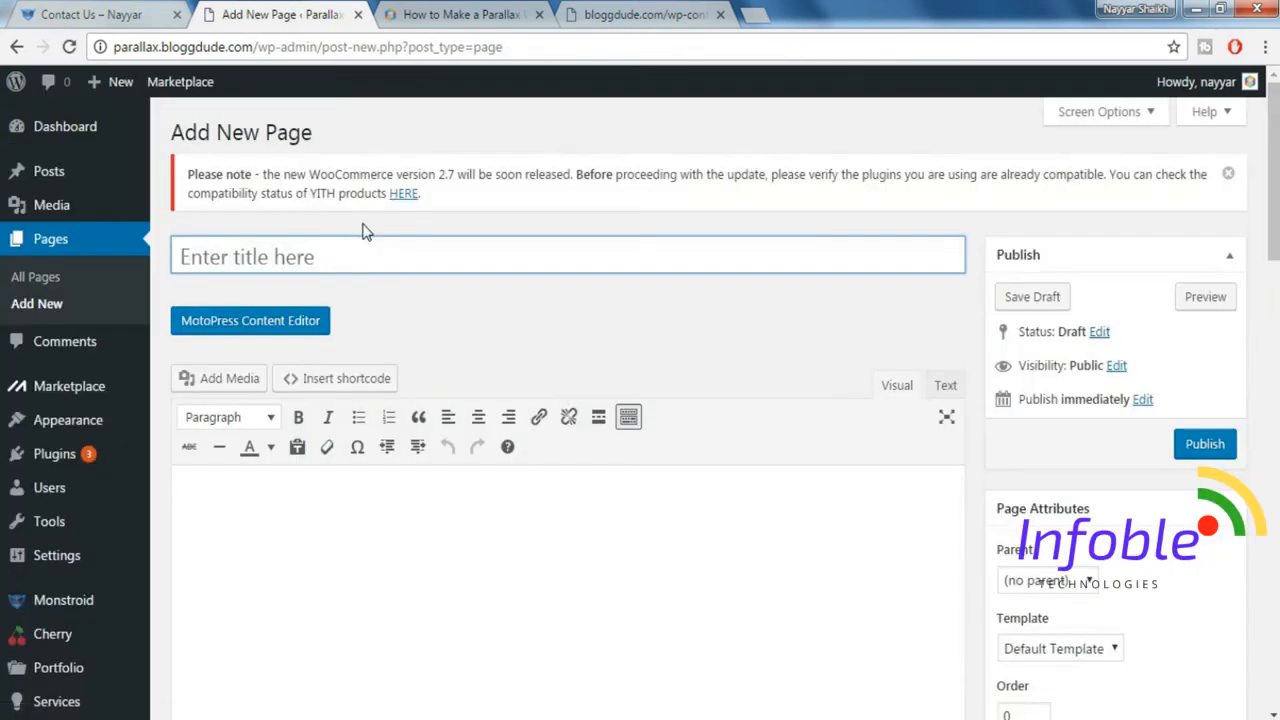
{"action": "type", "text": "Conat"}
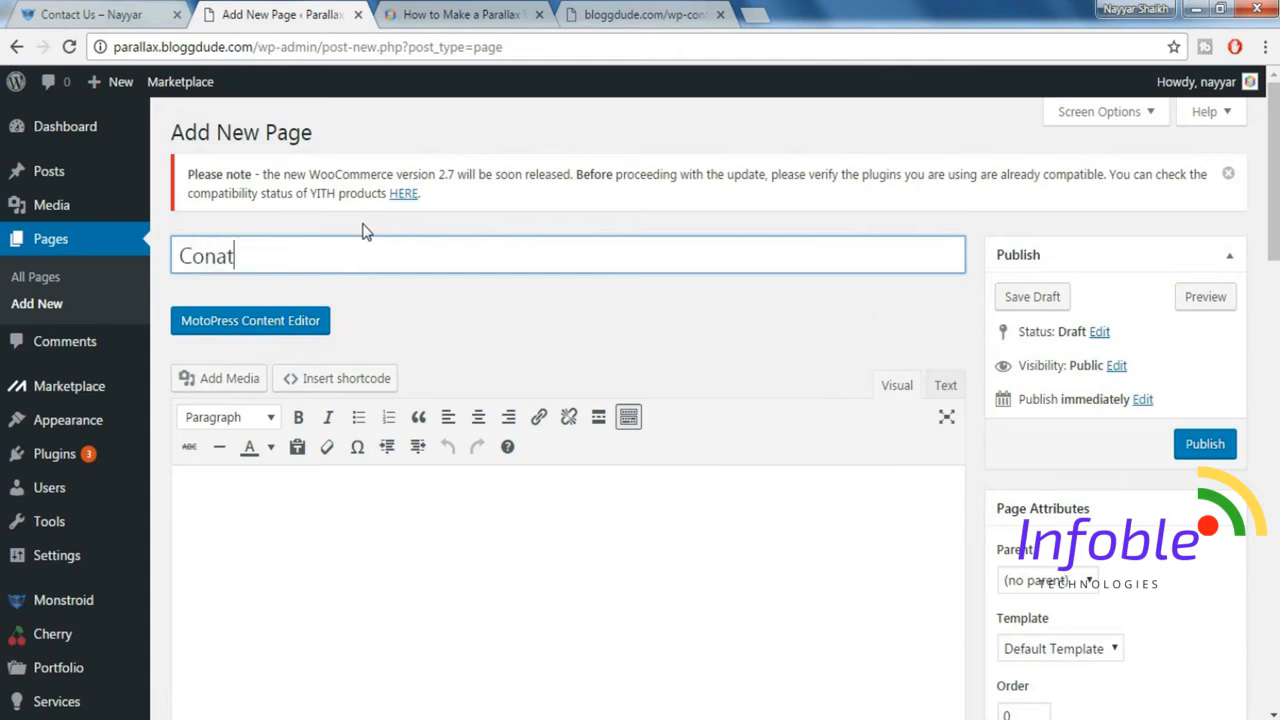
{"action": "type", "text": "c"}
{"action": "key", "text": "BackSpace"}
{"action": "key", "text": "BackSpace"}
{"action": "key", "text": "BackSpace"}
{"action": "type", "text": "tact"}
{"action": "left_click", "coordinate": [1205, 446]}
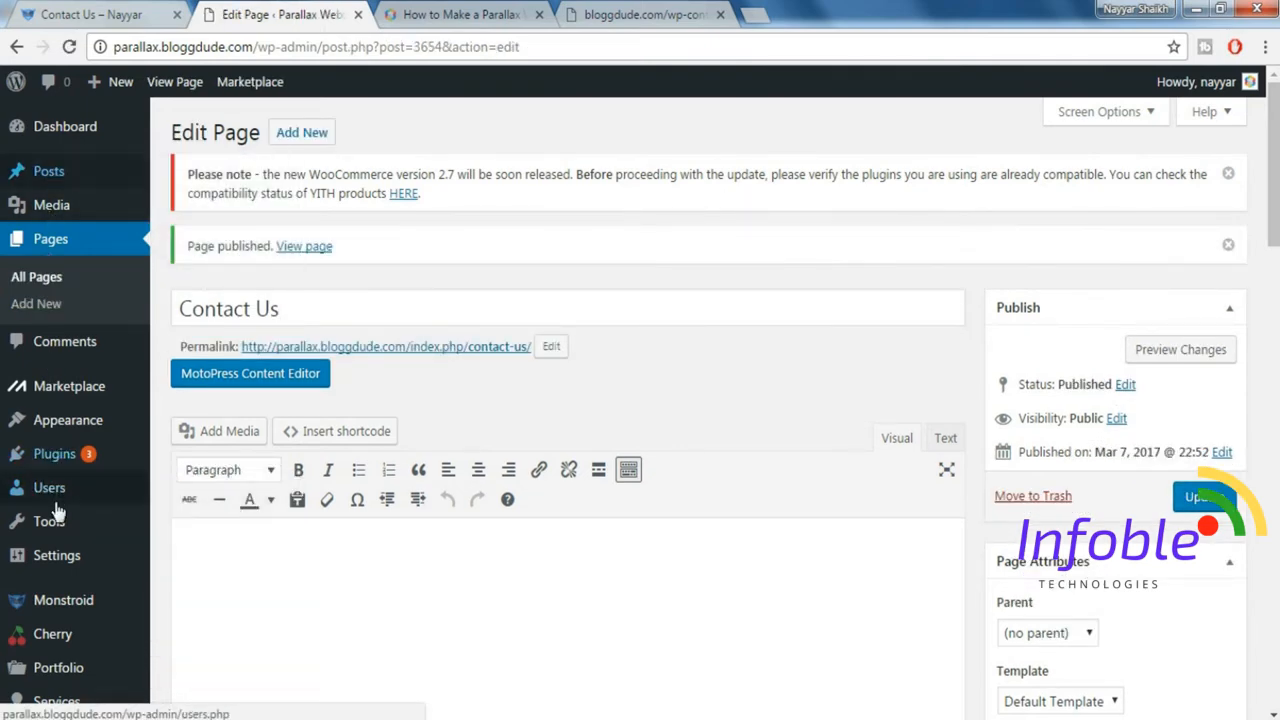
Start a new contact form on the parallax site.
{"action": "scroll", "coordinate": [57, 511], "scroll_direction": "down", "scroll_amount": 5}
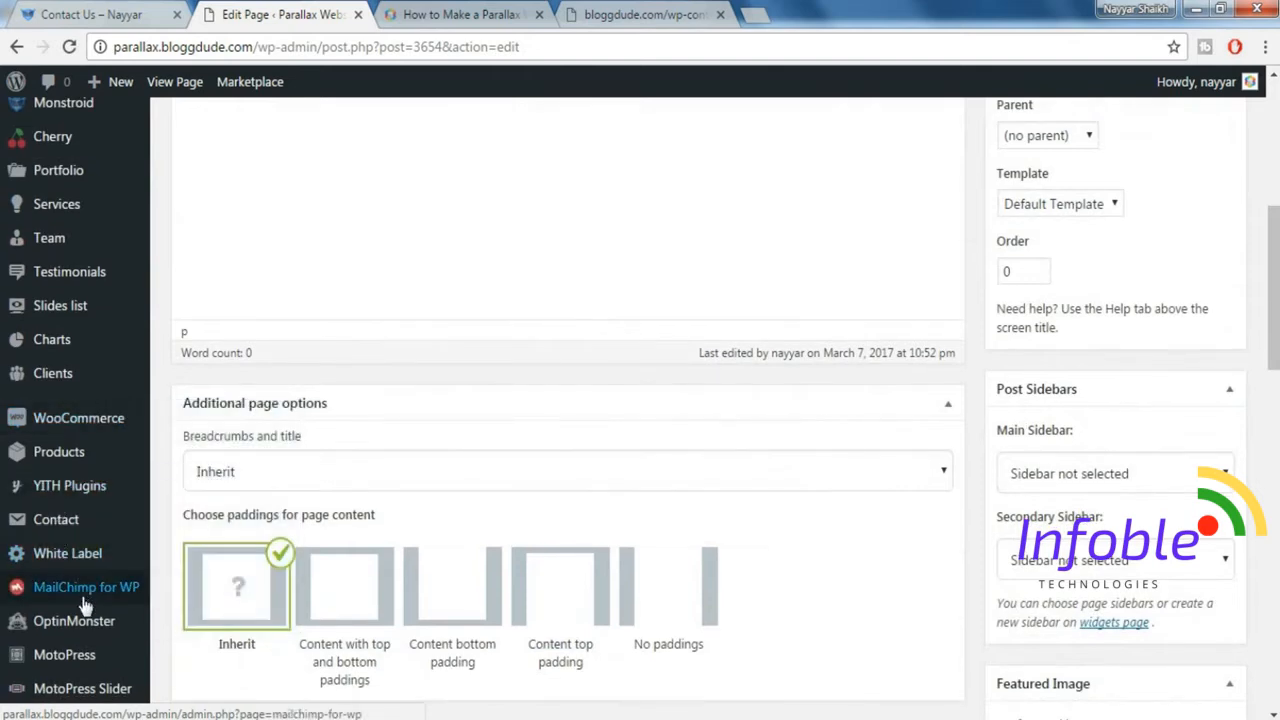
{"action": "mouse_move", "coordinate": [57, 530]}
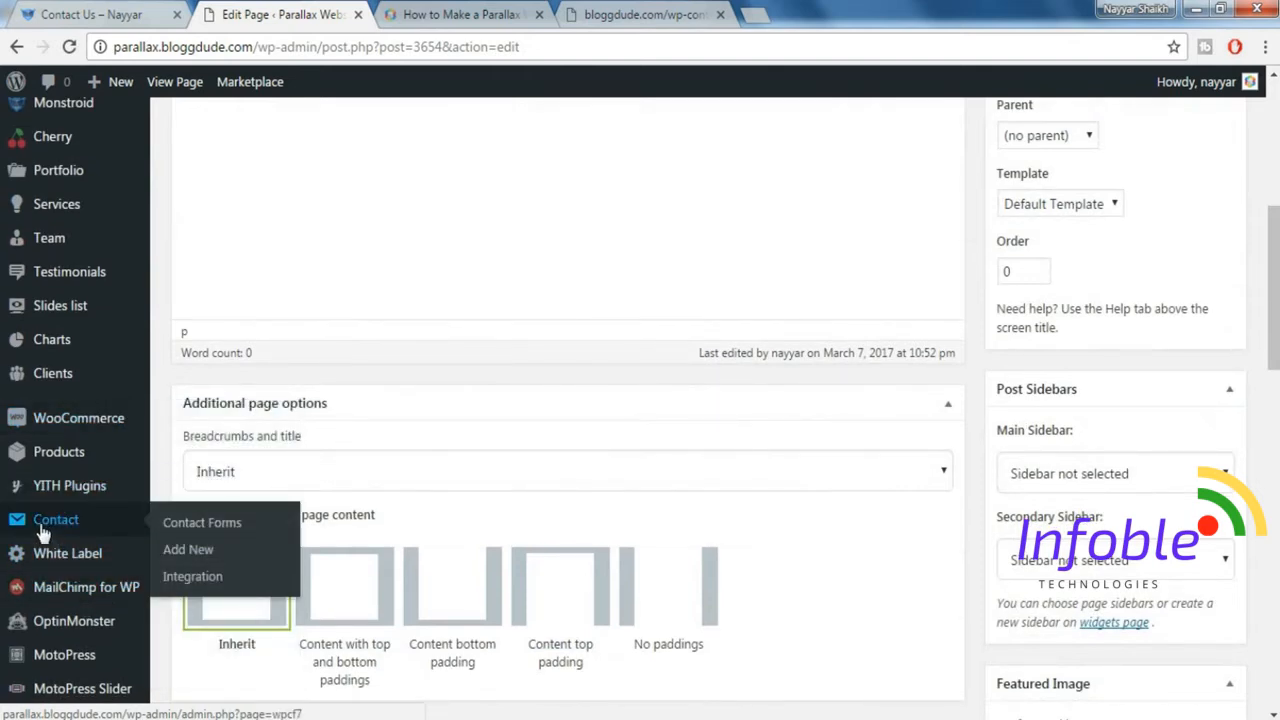
{"action": "left_click", "coordinate": [194, 556]}
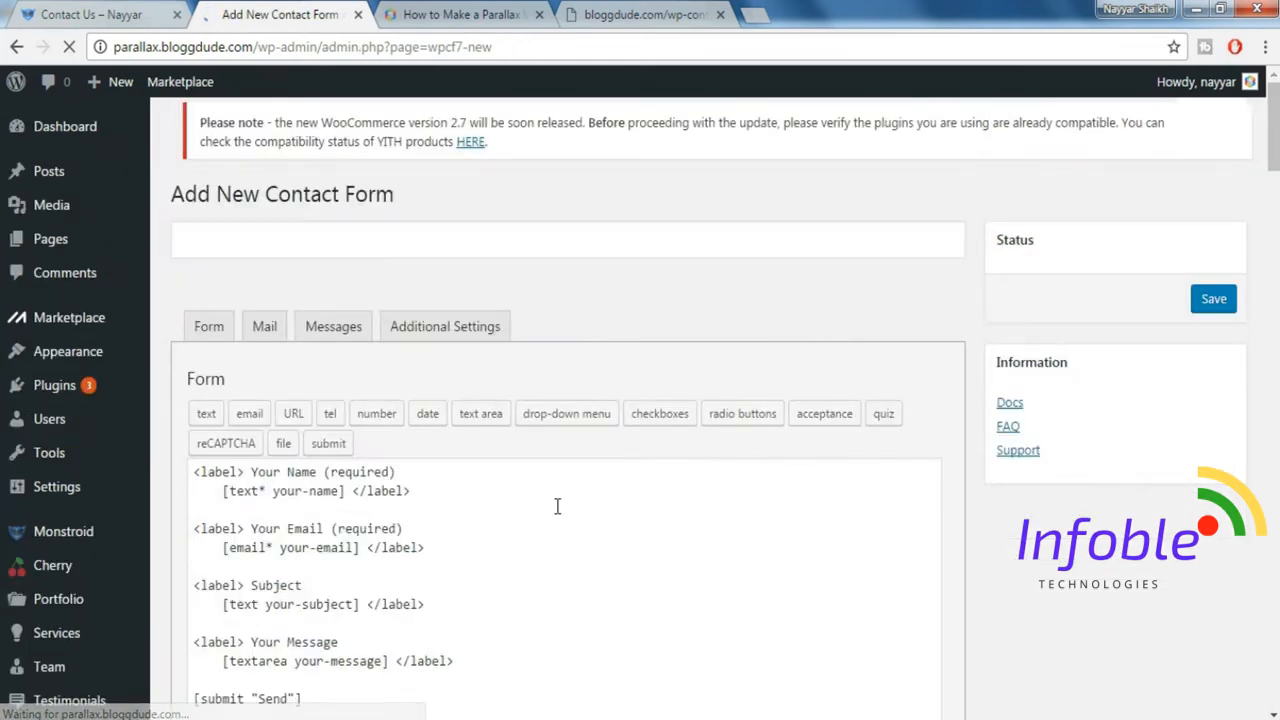
Copy the whole Contact Form code block, without its comment heading, from monstroid_codes.txt.
{"action": "left_click", "coordinate": [632, 8]}
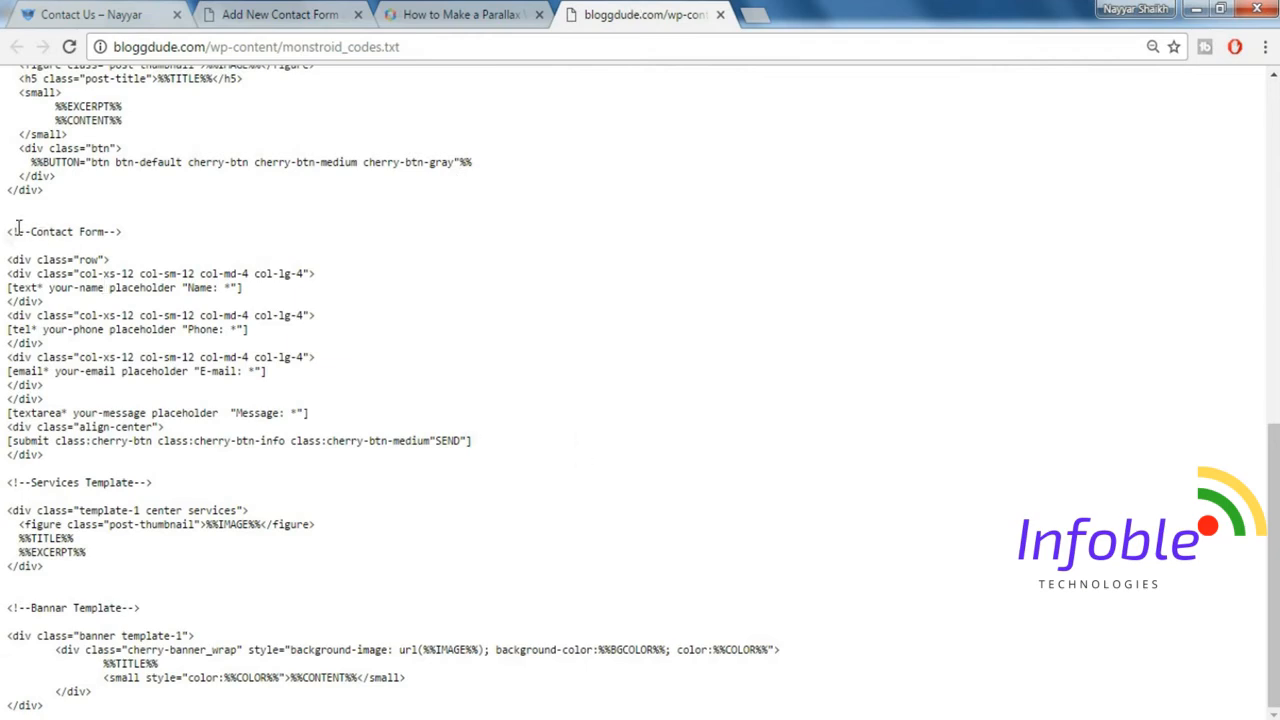
{"action": "left_click_drag", "start_coordinate": [8, 231], "coordinate": [191, 231]}
{"action": "left_click", "coordinate": [195, 234]}
{"action": "left_click_drag", "start_coordinate": [8, 258], "coordinate": [160, 455]}
{"action": "key", "text": "ctrl+c"}
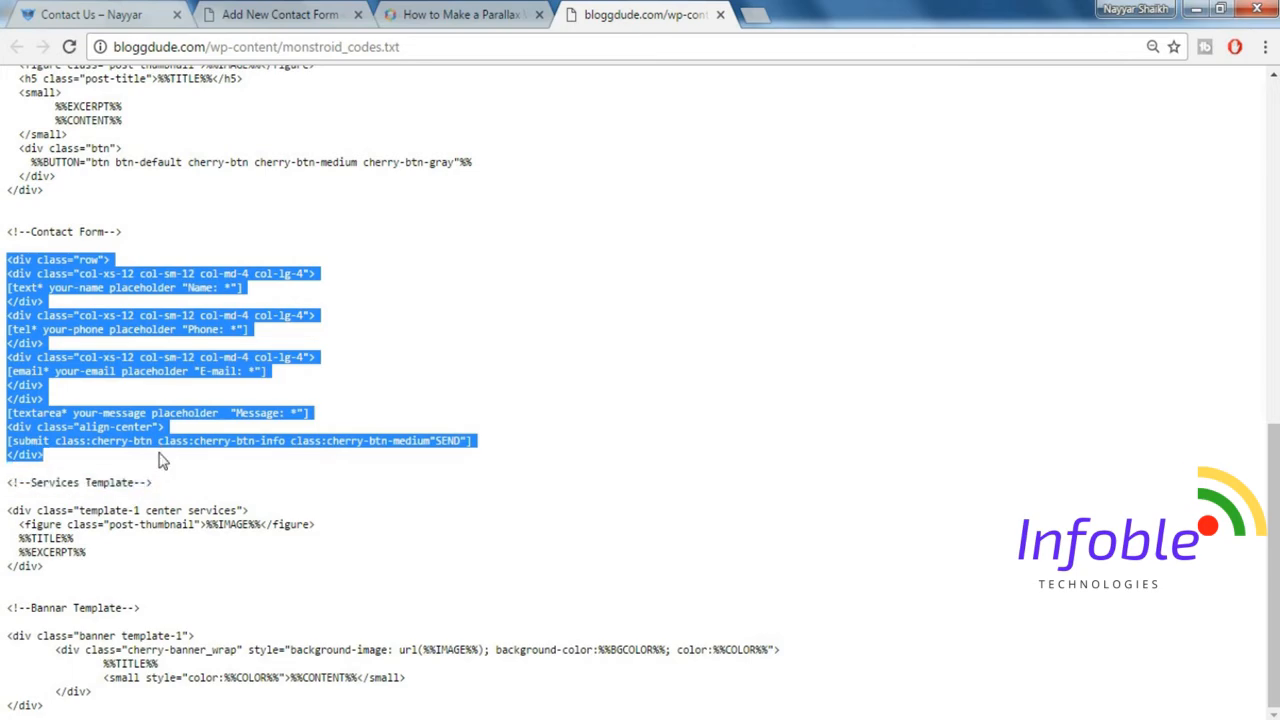
Title the new contact form "CF 1" and replace its default form template with the copied Contact Form code.
{"action": "left_click", "coordinate": [280, 16]}
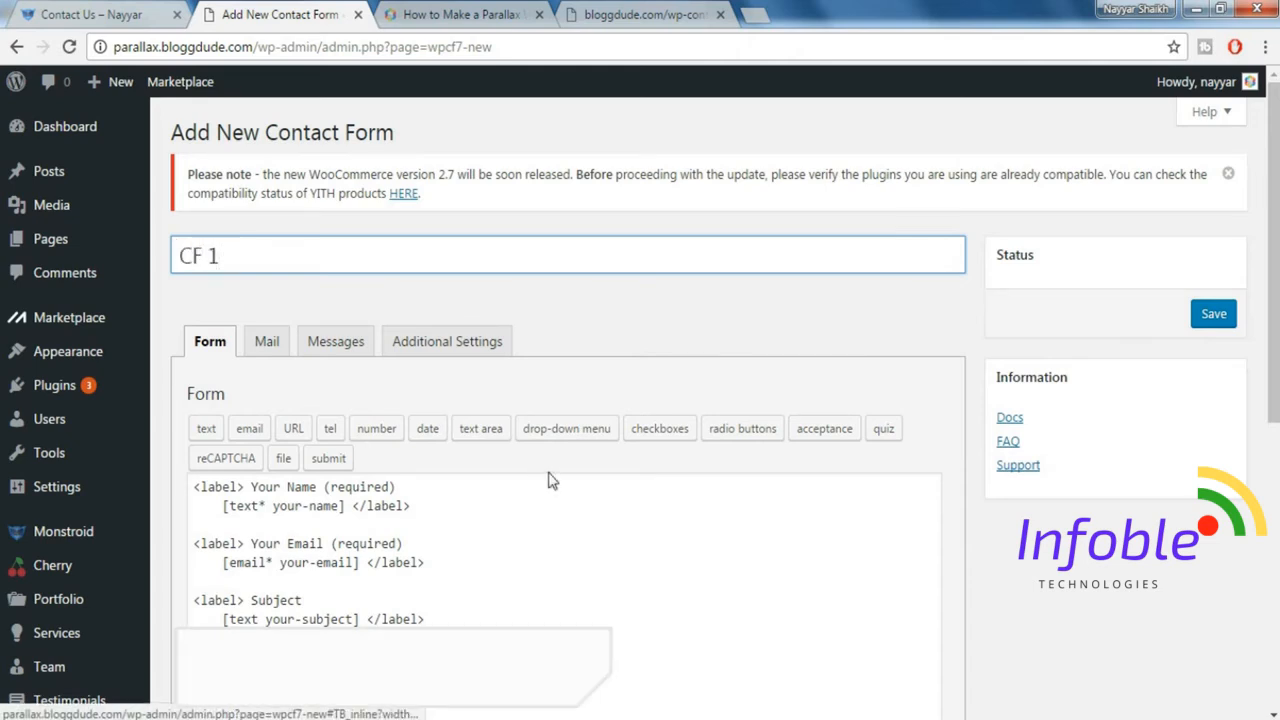
{"action": "scroll", "coordinate": [548, 477], "scroll_direction": "down", "scroll_amount": 3}
{"action": "left_click", "coordinate": [409, 480]}
{"action": "key", "text": "ctrl+a"}
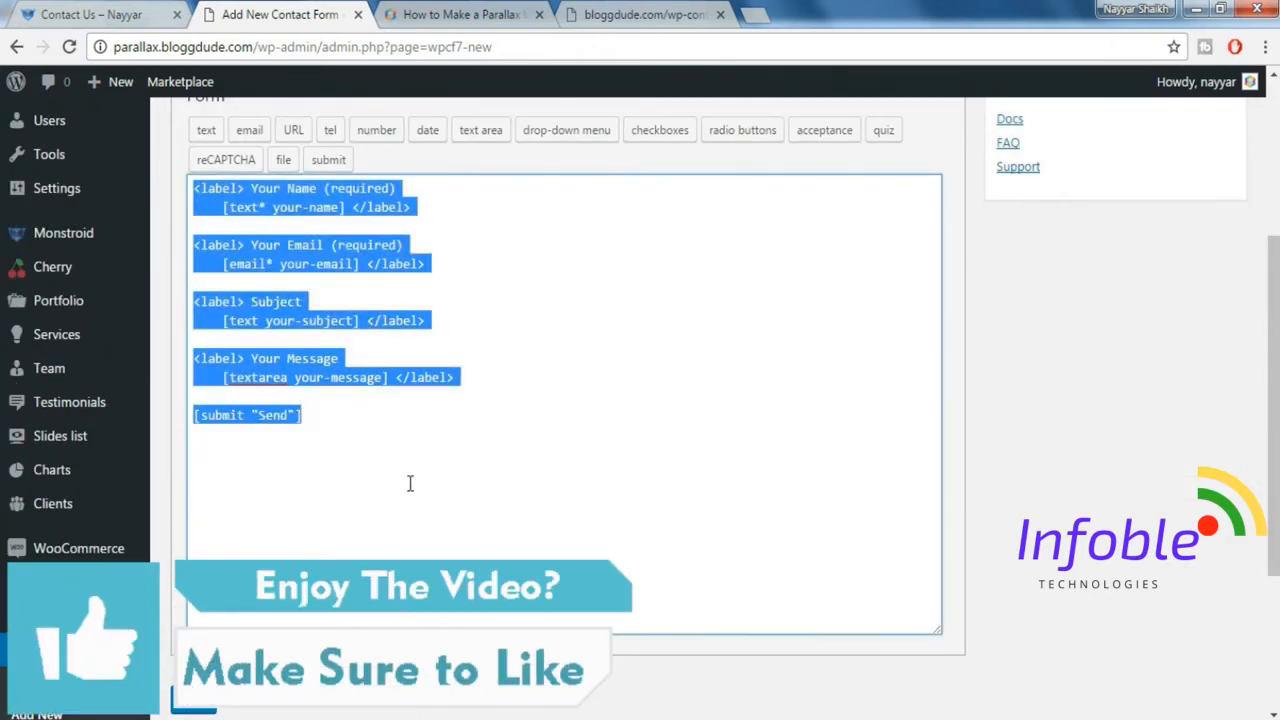
{"action": "key", "text": "Delete"}
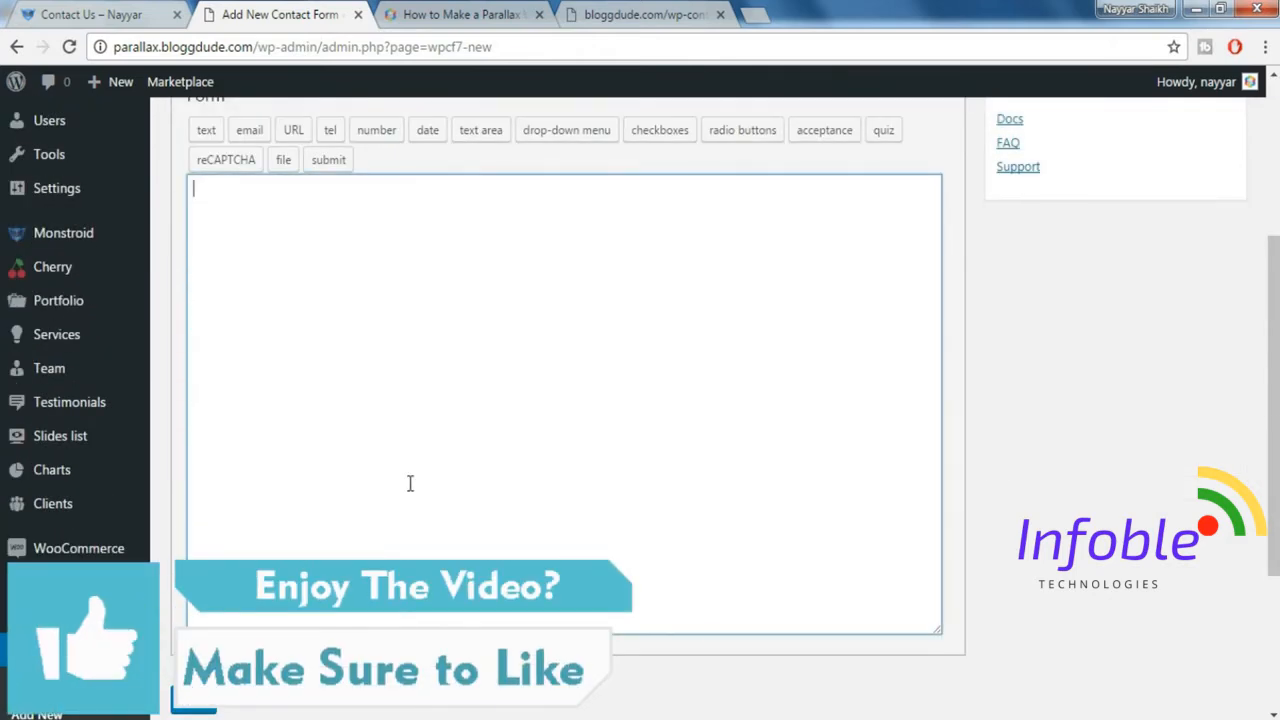
{"action": "key", "text": "ctrl+v"}
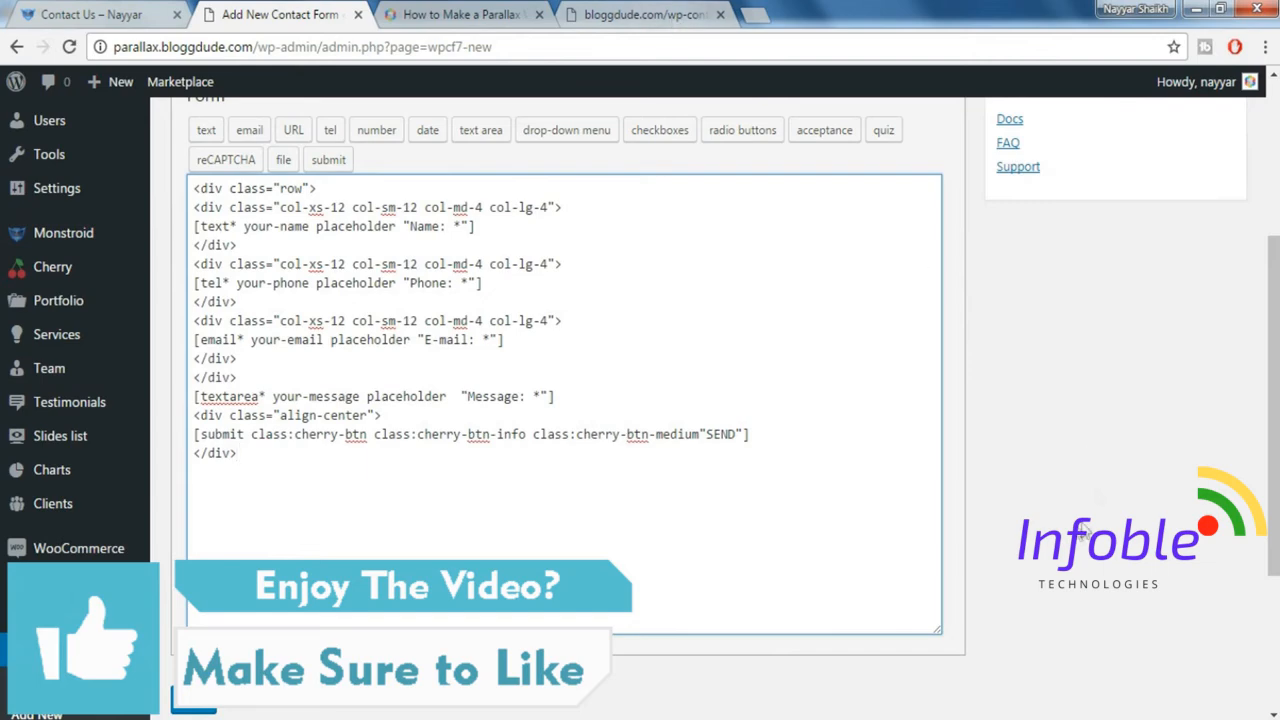
Save the CF 1 contact form and select its shortcode for copying.
{"action": "scroll", "coordinate": [1080, 543], "scroll_direction": "up", "scroll_amount": 2}
{"action": "scroll", "coordinate": [1080, 543], "scroll_direction": "down", "scroll_amount": 4}
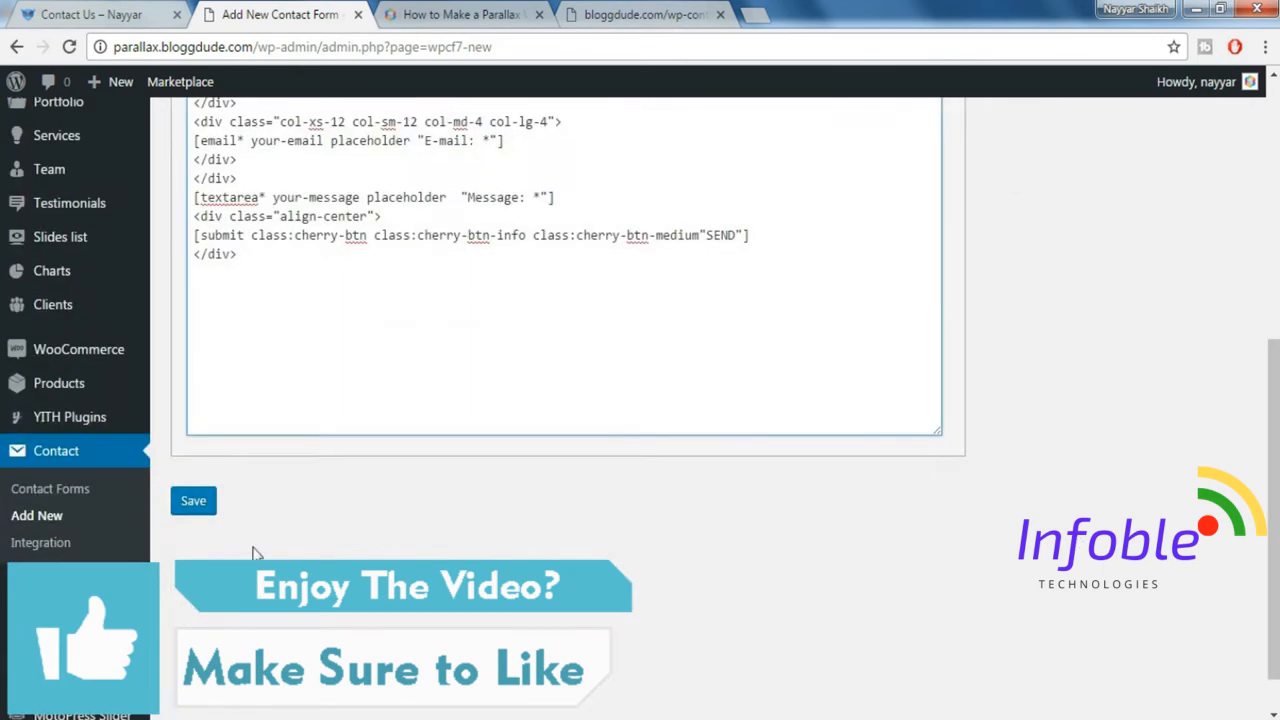
{"action": "left_click", "coordinate": [217, 505]}
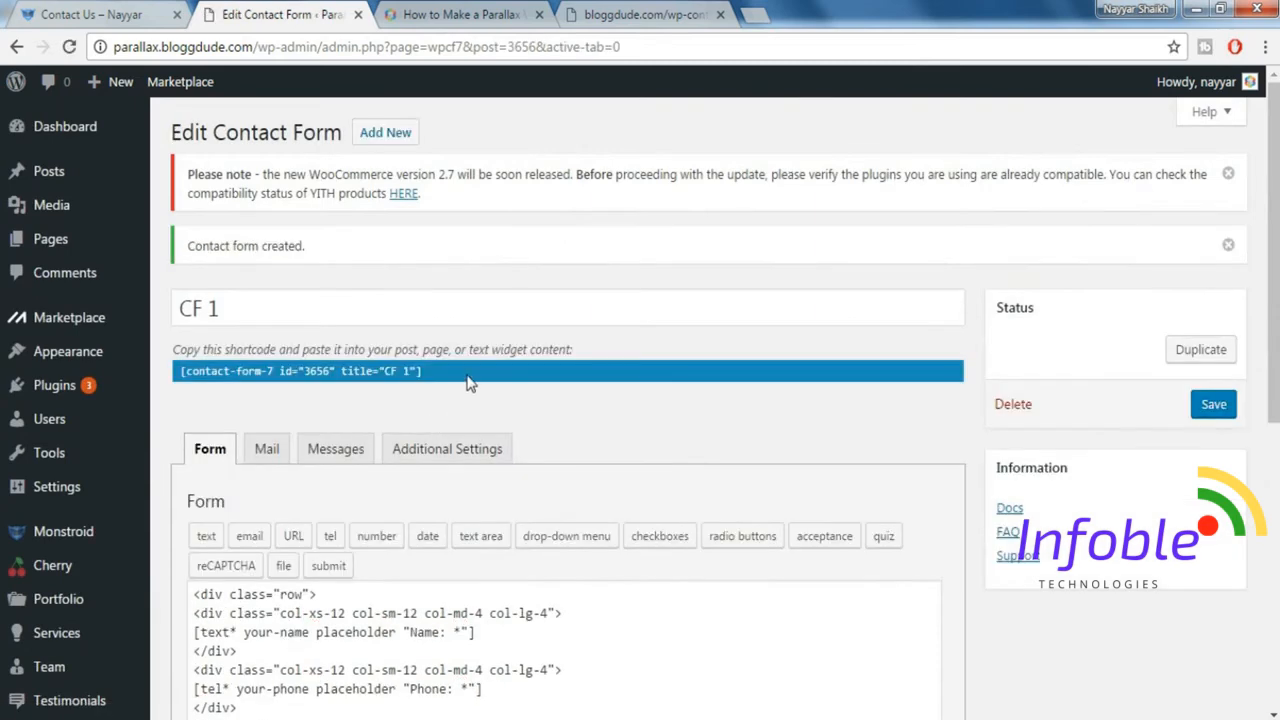
{"action": "left_click", "coordinate": [371, 374]}
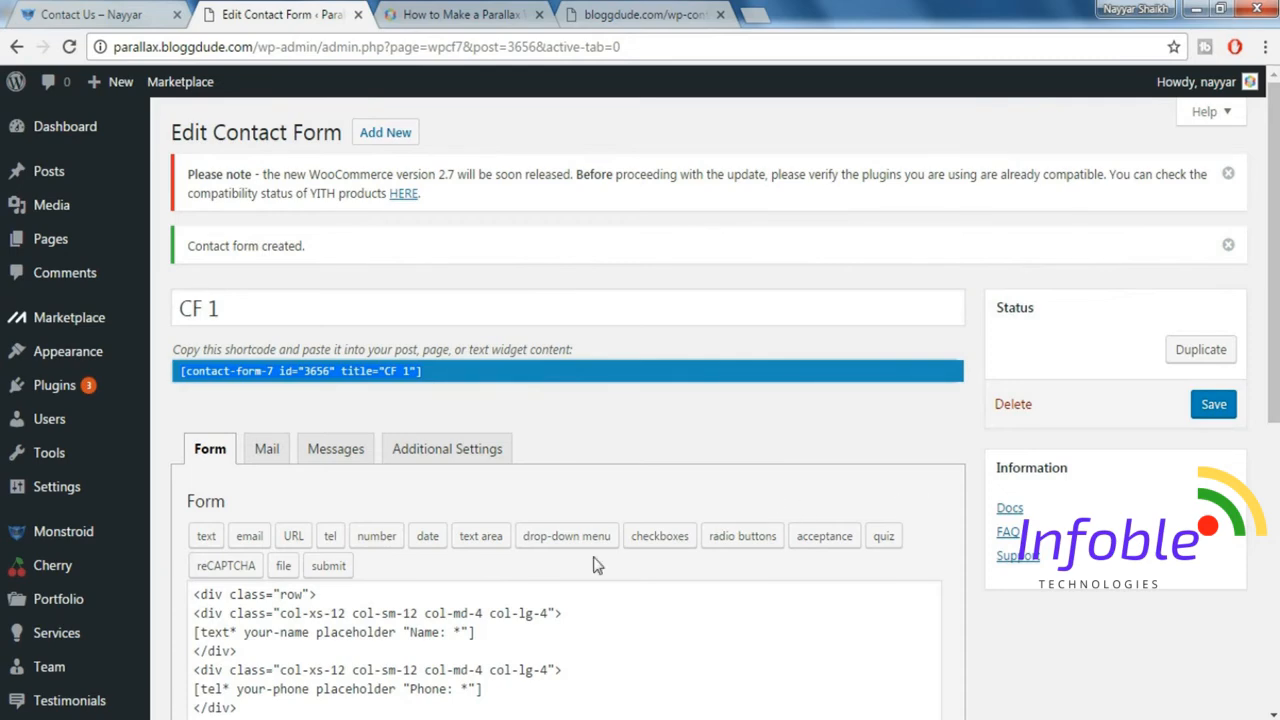
Open the Cherry theme options, and load console.developers.google.com in a new browser tab.
{"action": "scroll", "coordinate": [593, 566], "scroll_direction": "down", "scroll_amount": 1}
{"action": "mouse_move", "coordinate": [57, 470]}
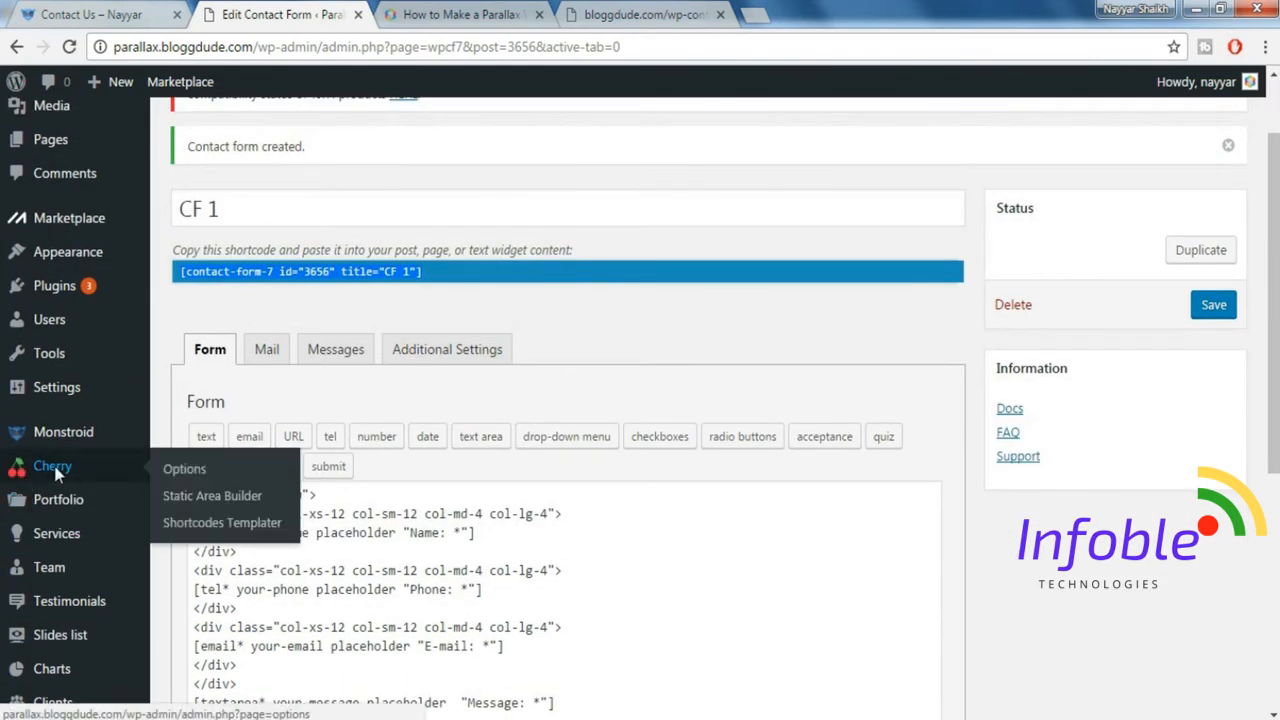
{"action": "left_click", "coordinate": [177, 468]}
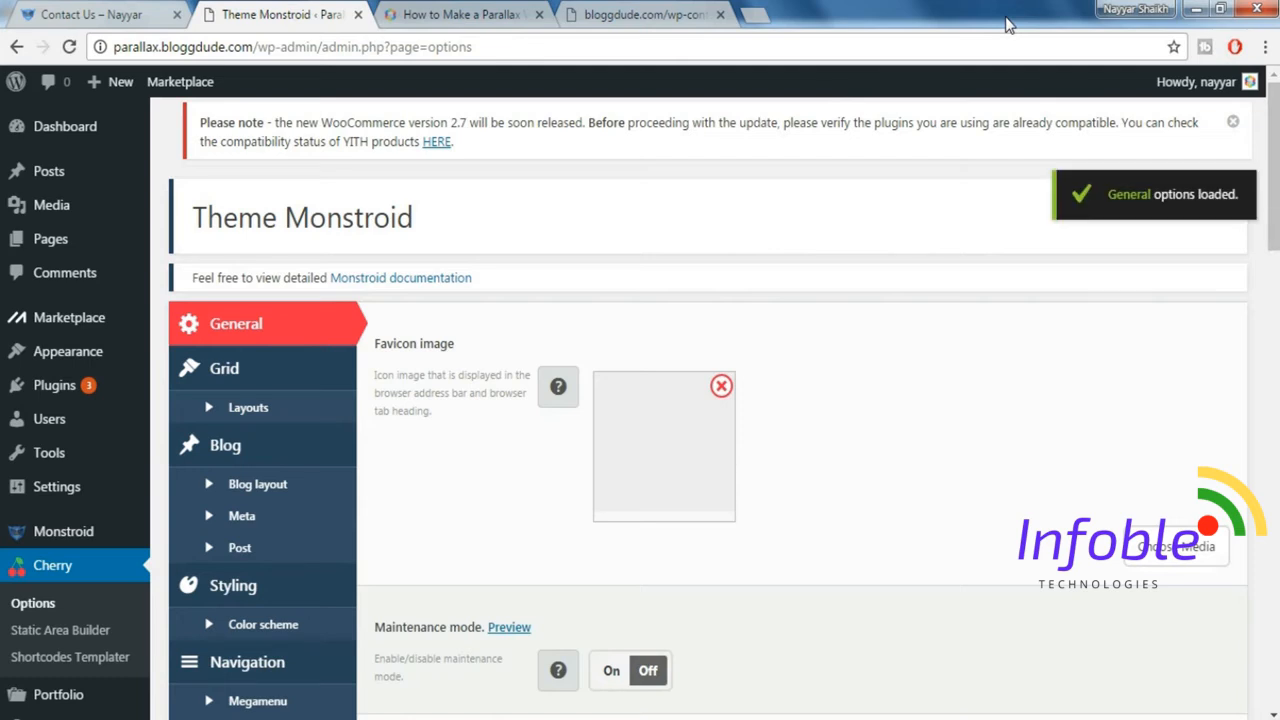
{"action": "left_click", "coordinate": [757, 12]}
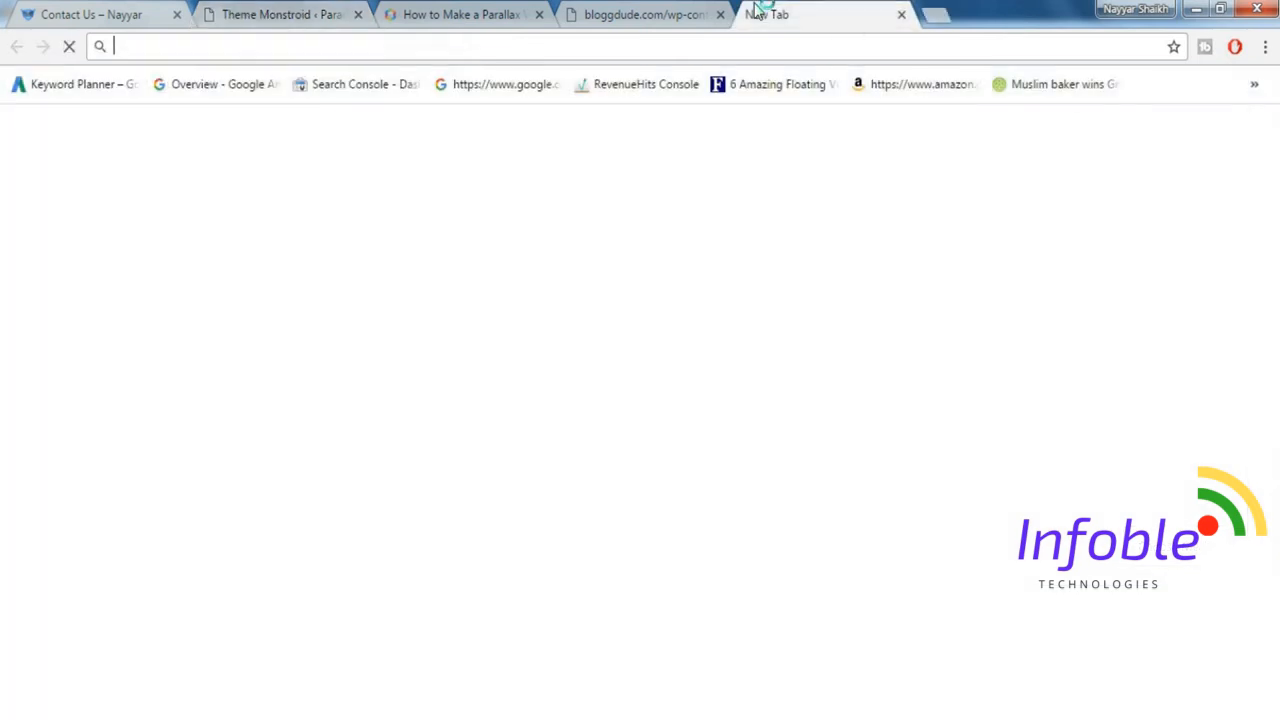
{"action": "type", "text": "console.developers.google.com"}
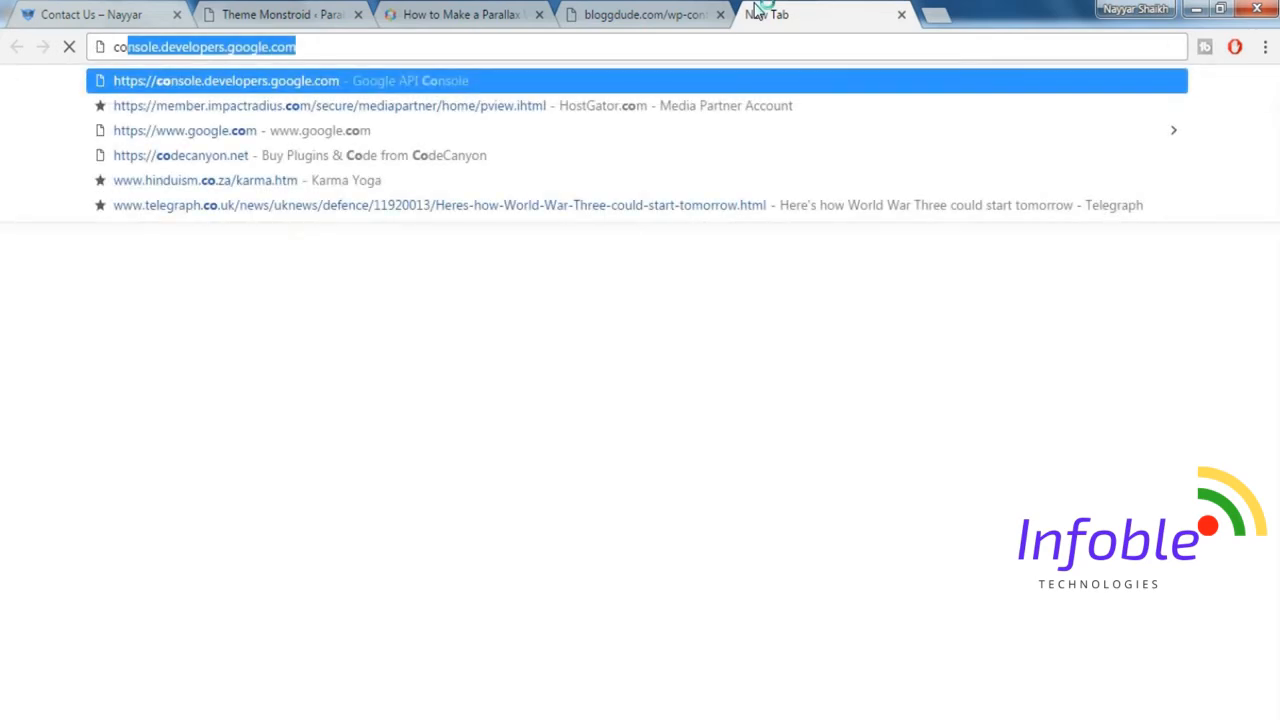
{"action": "key", "text": "Return"}
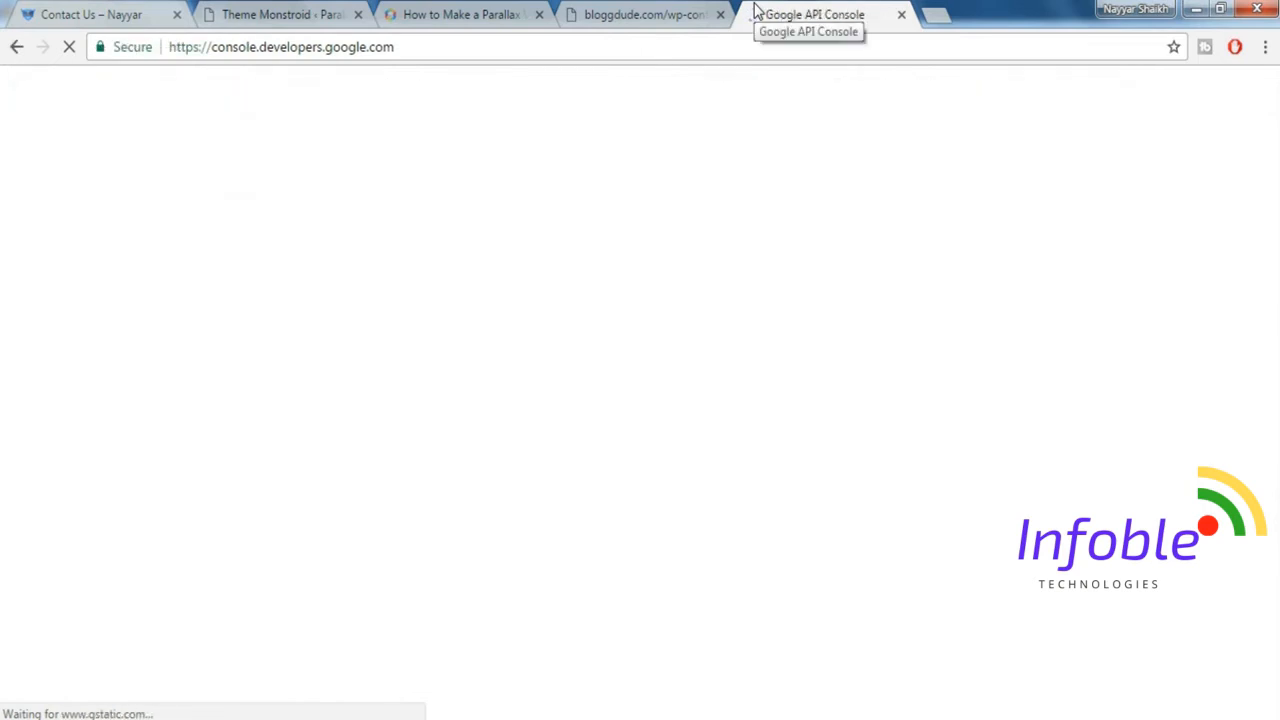
Check the map on the demo's Contact Us page, and copy the key of API key 2 from the Google API credentials.
{"action": "left_click", "coordinate": [162, 10]}
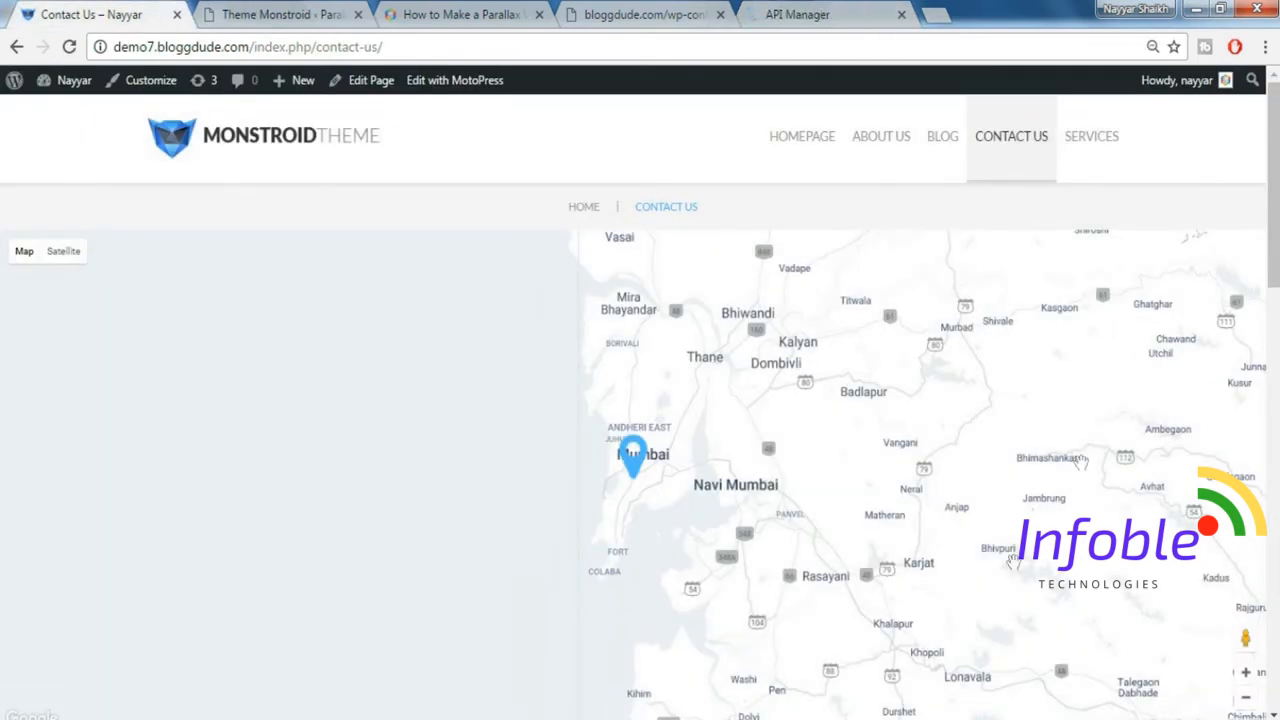
{"action": "scroll", "coordinate": [708, 550], "scroll_direction": "down", "scroll_amount": 2}
{"action": "scroll", "coordinate": [708, 552], "scroll_direction": "up", "scroll_amount": 2}
{"action": "left_click", "coordinate": [800, 16]}
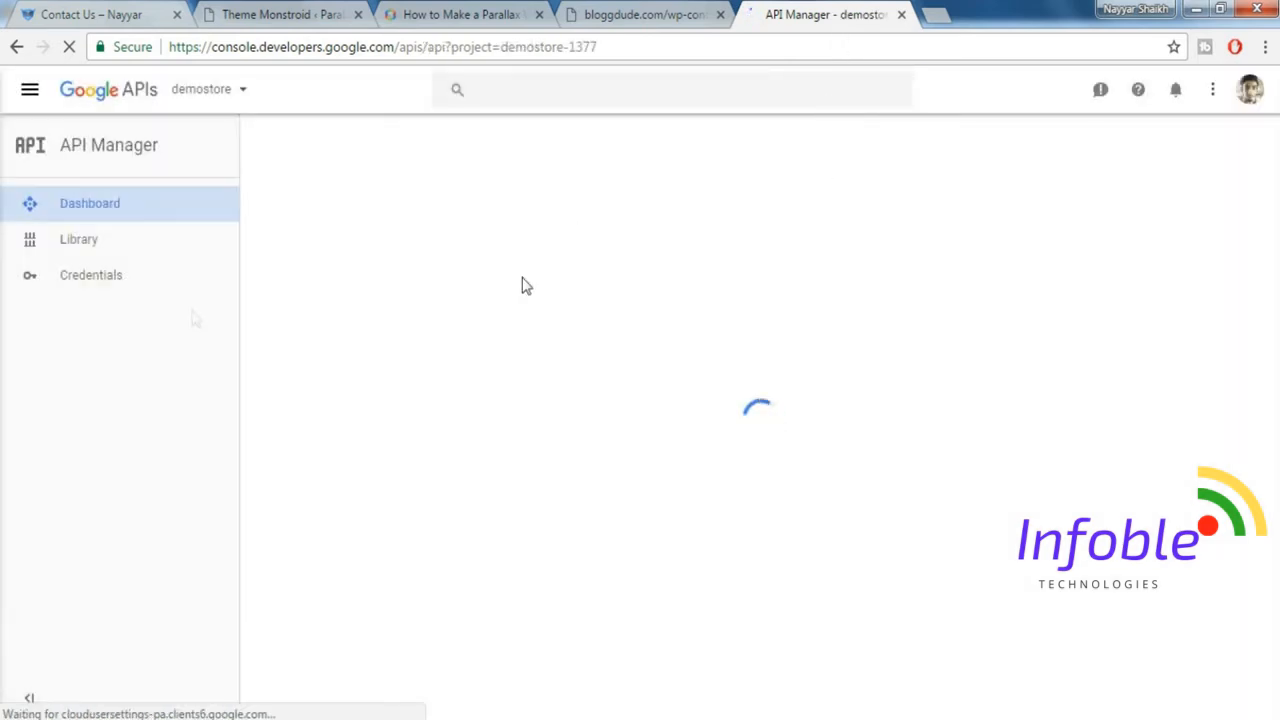
{"action": "left_click", "coordinate": [88, 287]}
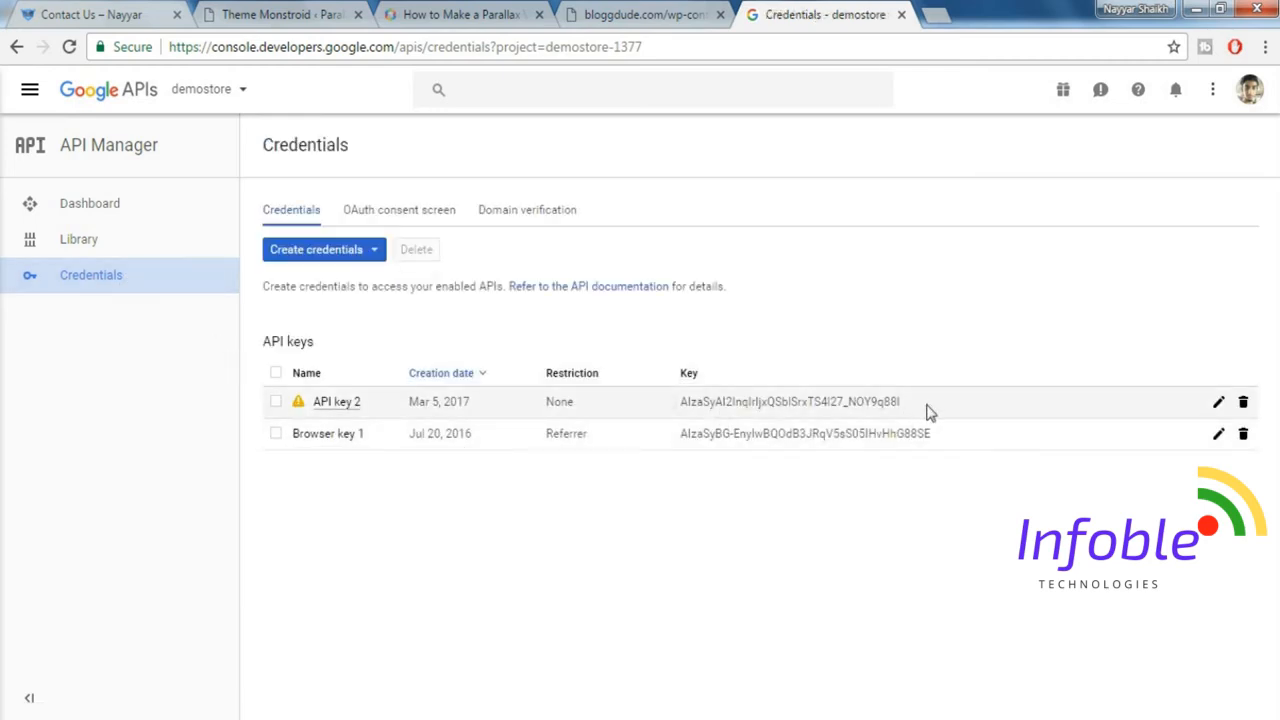
{"action": "left_click_drag", "start_coordinate": [899, 403], "coordinate": [685, 417]}
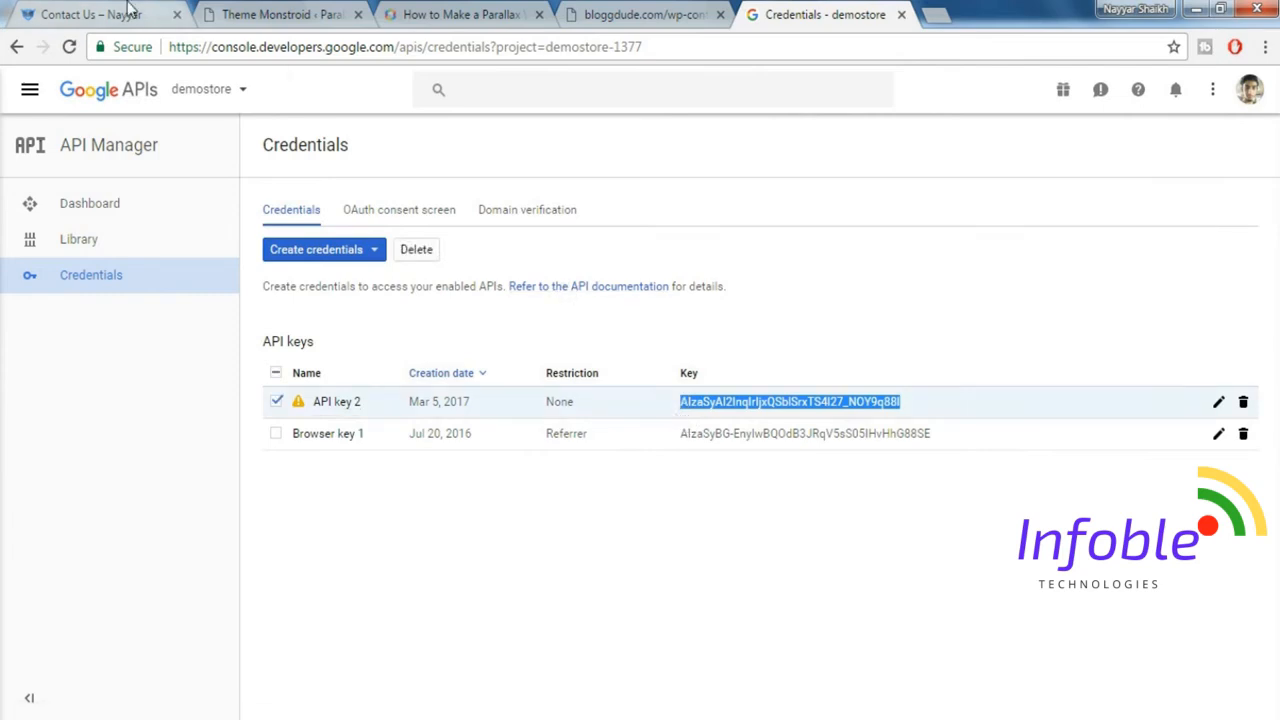
Paste the copied Google Maps API key into the Monstroid theme's general options and save the options.
{"action": "left_click", "coordinate": [270, 14]}
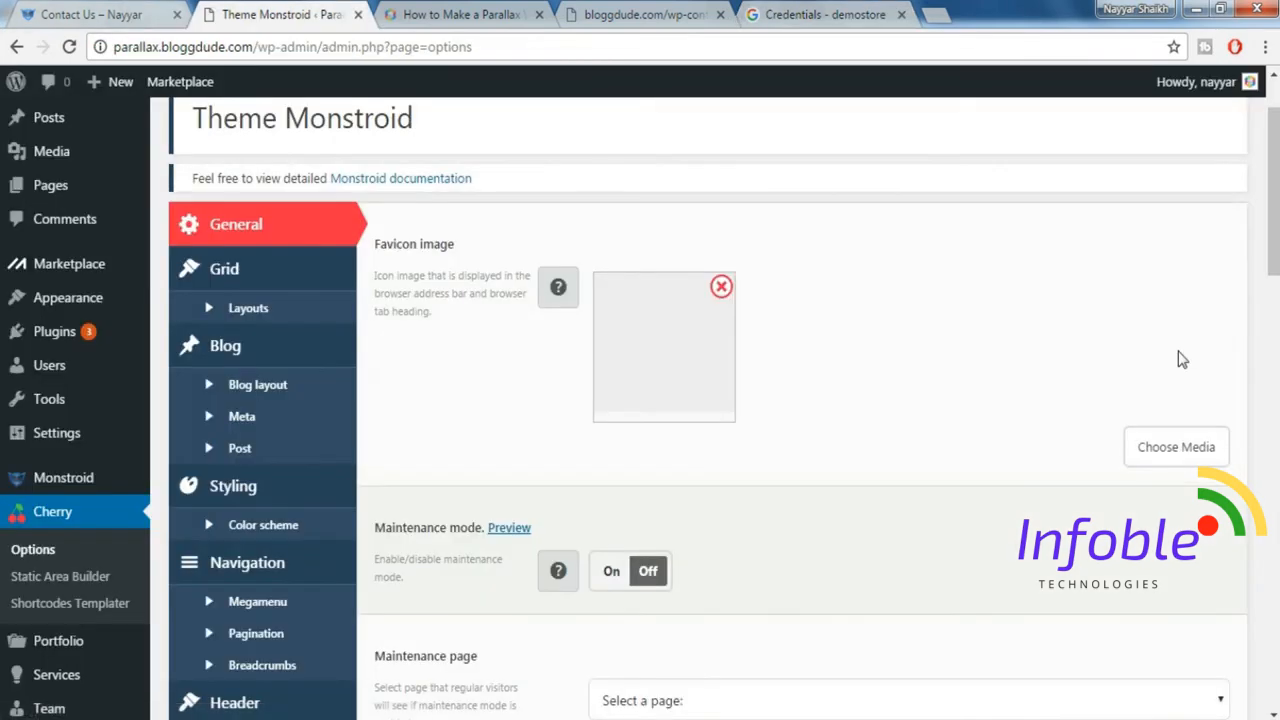
{"action": "scroll", "coordinate": [1180, 357], "scroll_direction": "down", "scroll_amount": 2}
{"action": "scroll", "coordinate": [1178, 357], "scroll_direction": "down", "scroll_amount": 8}
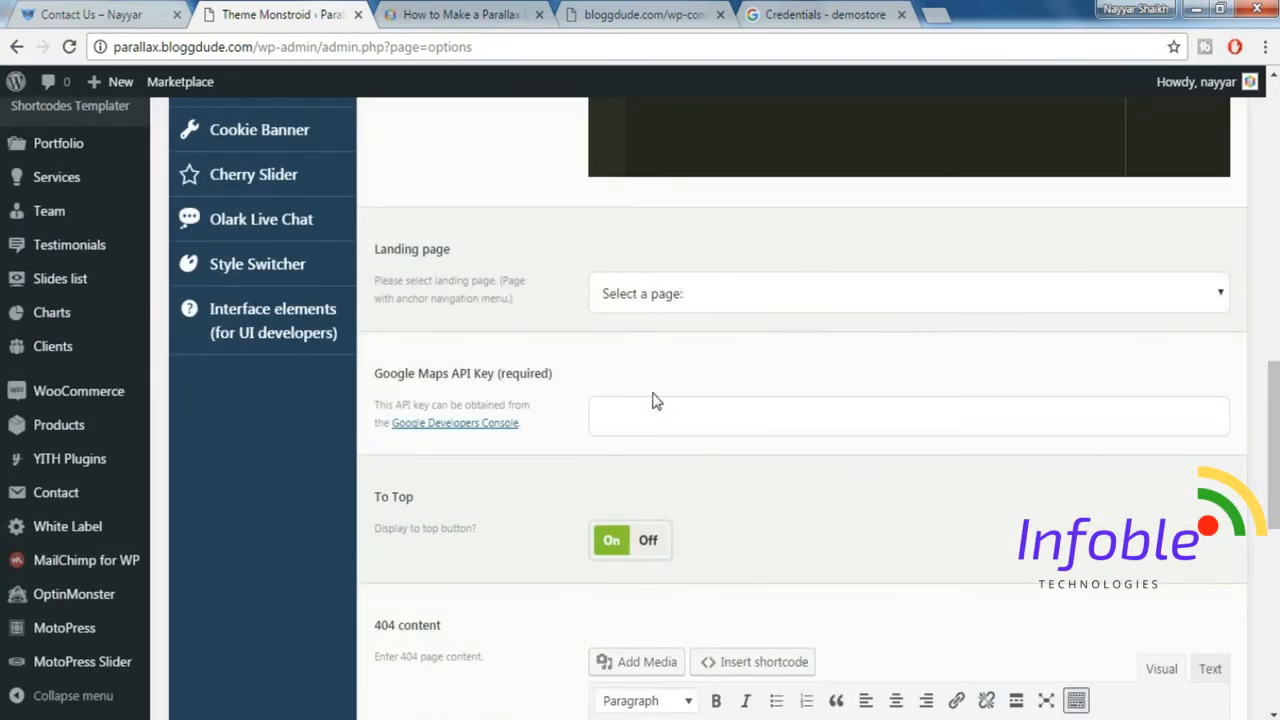
{"action": "key", "text": "ctrl+v"}
{"action": "scroll", "coordinate": [961, 453], "scroll_direction": "down", "scroll_amount": 6}
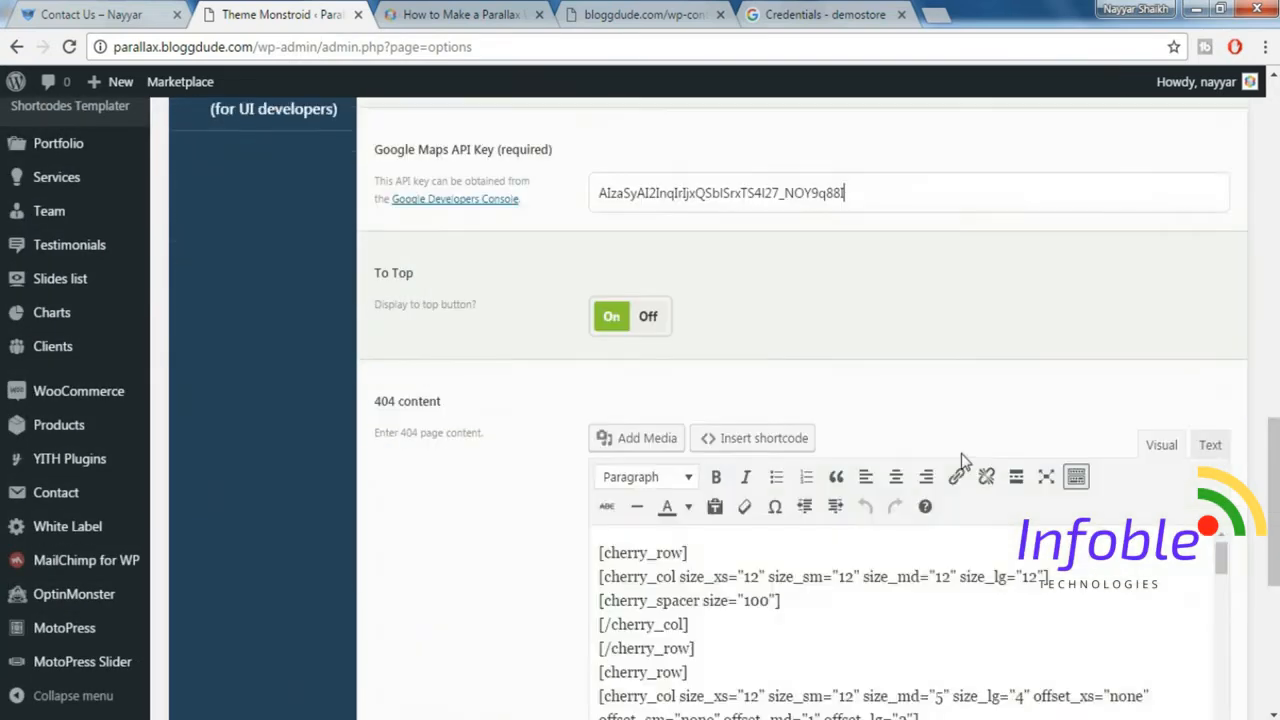
{"action": "scroll", "coordinate": [1275, 690], "scroll_direction": "down", "scroll_amount": 2}
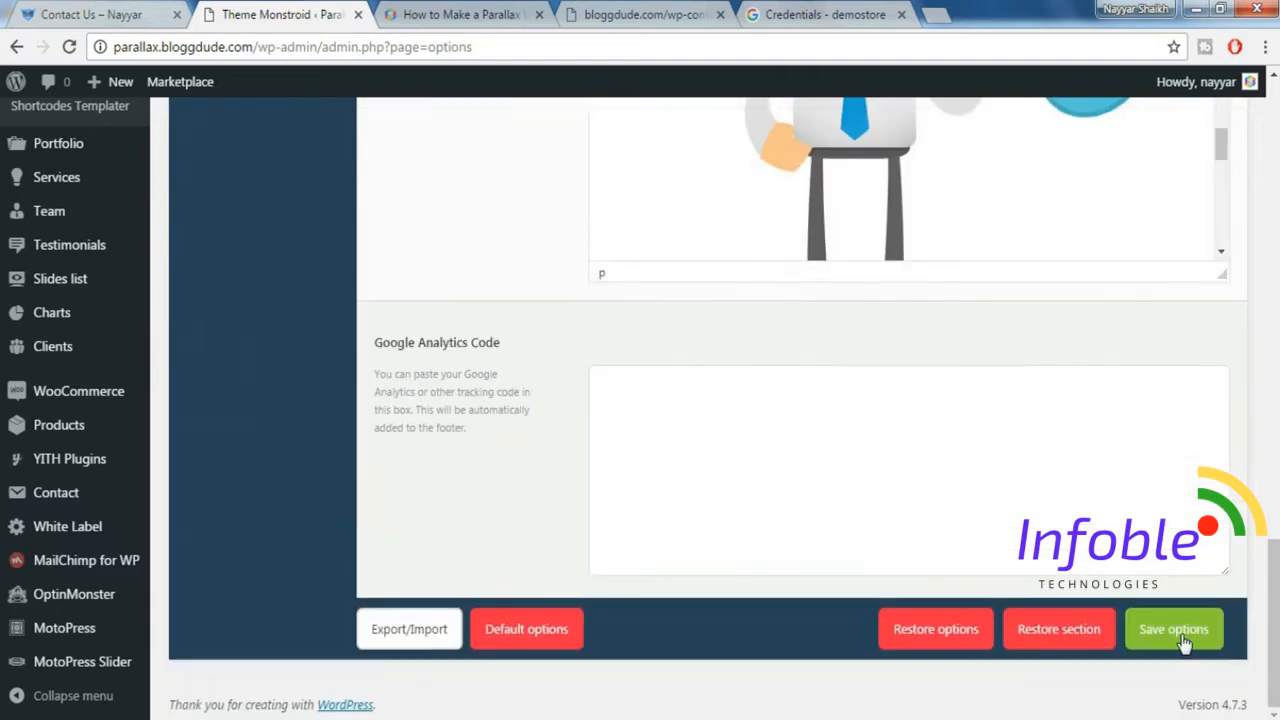
{"action": "left_click", "coordinate": [1160, 628]}
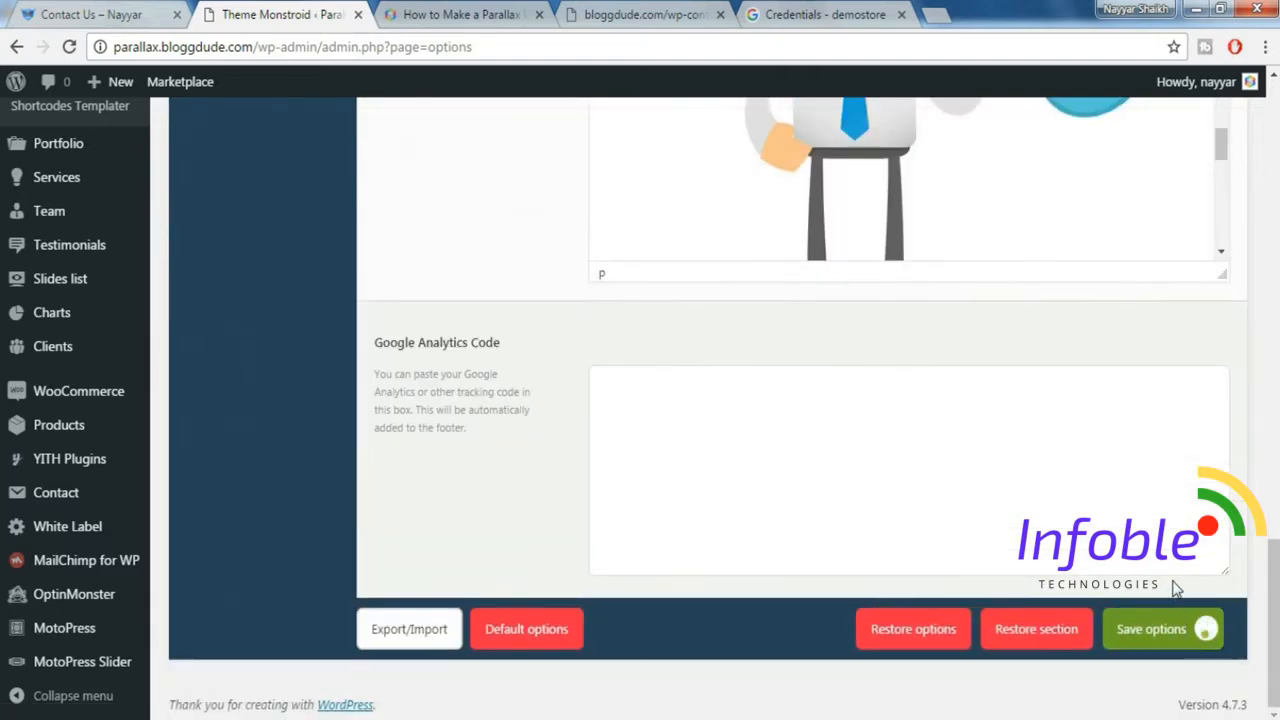
Open the Contact Us page of the new site for editing with MotoPress.
{"action": "scroll", "coordinate": [1172, 585], "scroll_direction": "up", "scroll_amount": 7}
{"action": "scroll", "coordinate": [1114, 508], "scroll_direction": "down", "scroll_amount": 5}
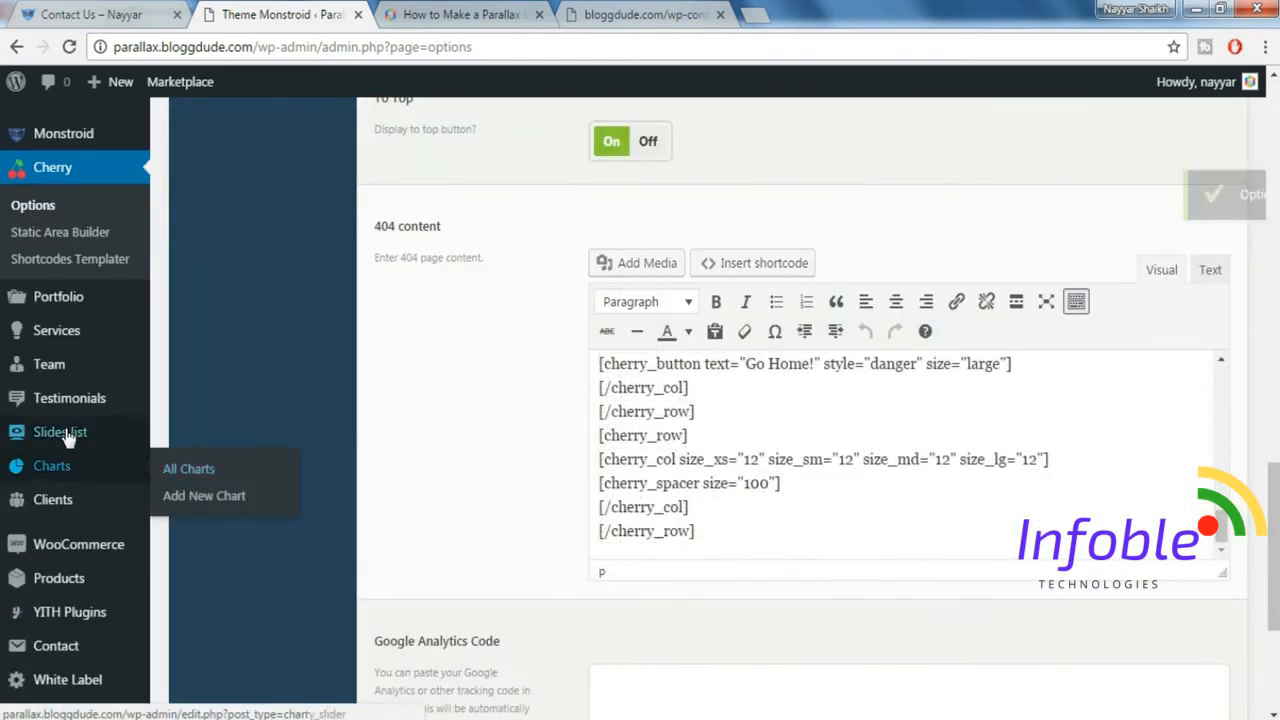
{"action": "scroll", "coordinate": [40, 330], "scroll_direction": "up", "scroll_amount": 4}
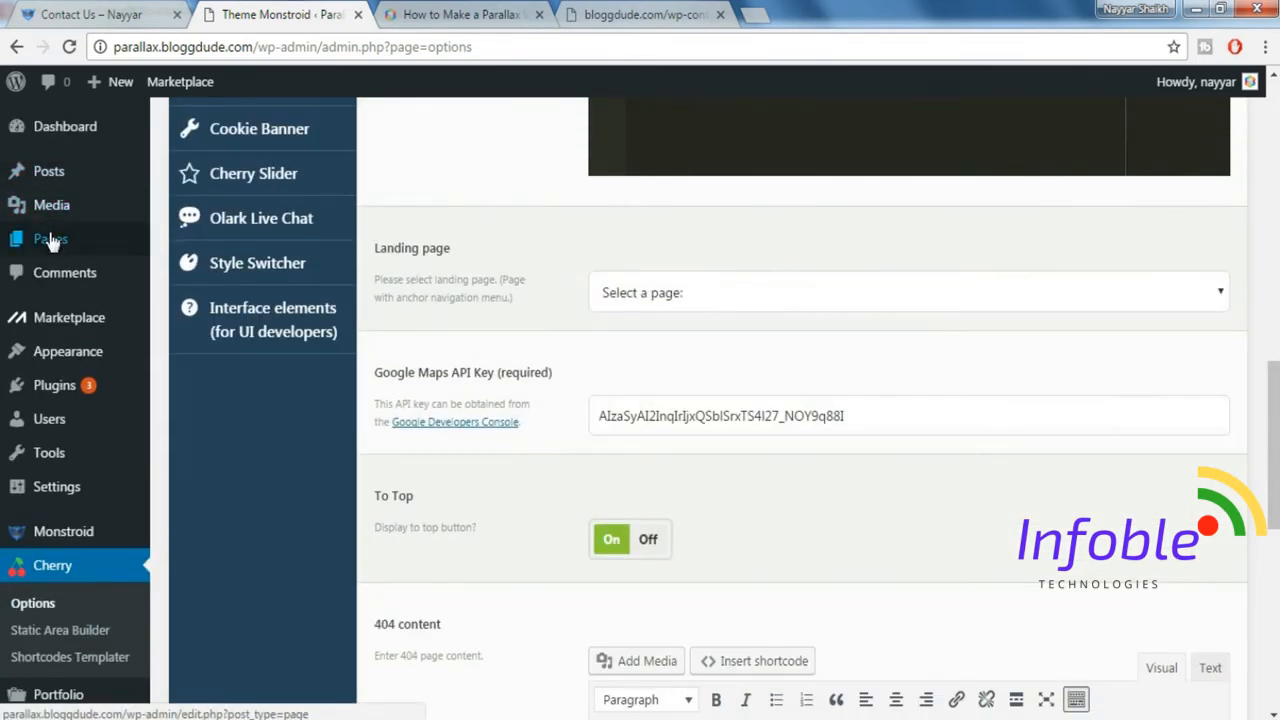
{"action": "left_click", "coordinate": [50, 238]}
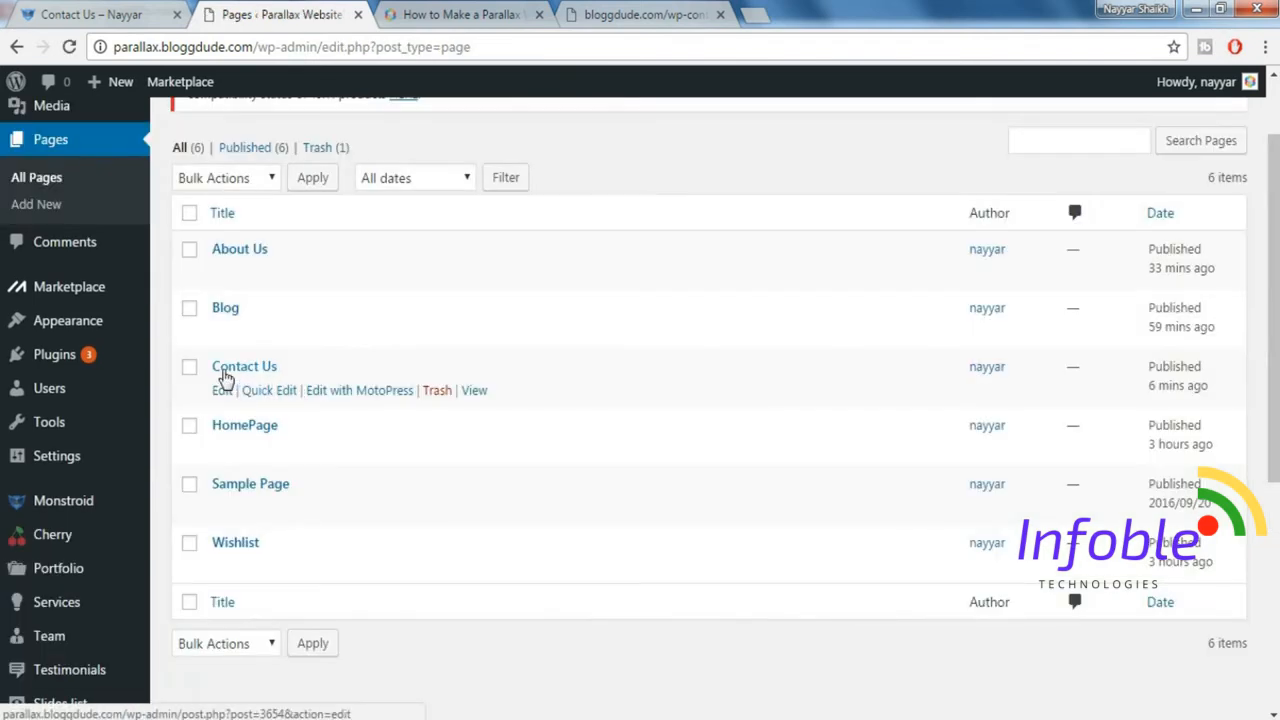
{"action": "left_click", "coordinate": [357, 395]}
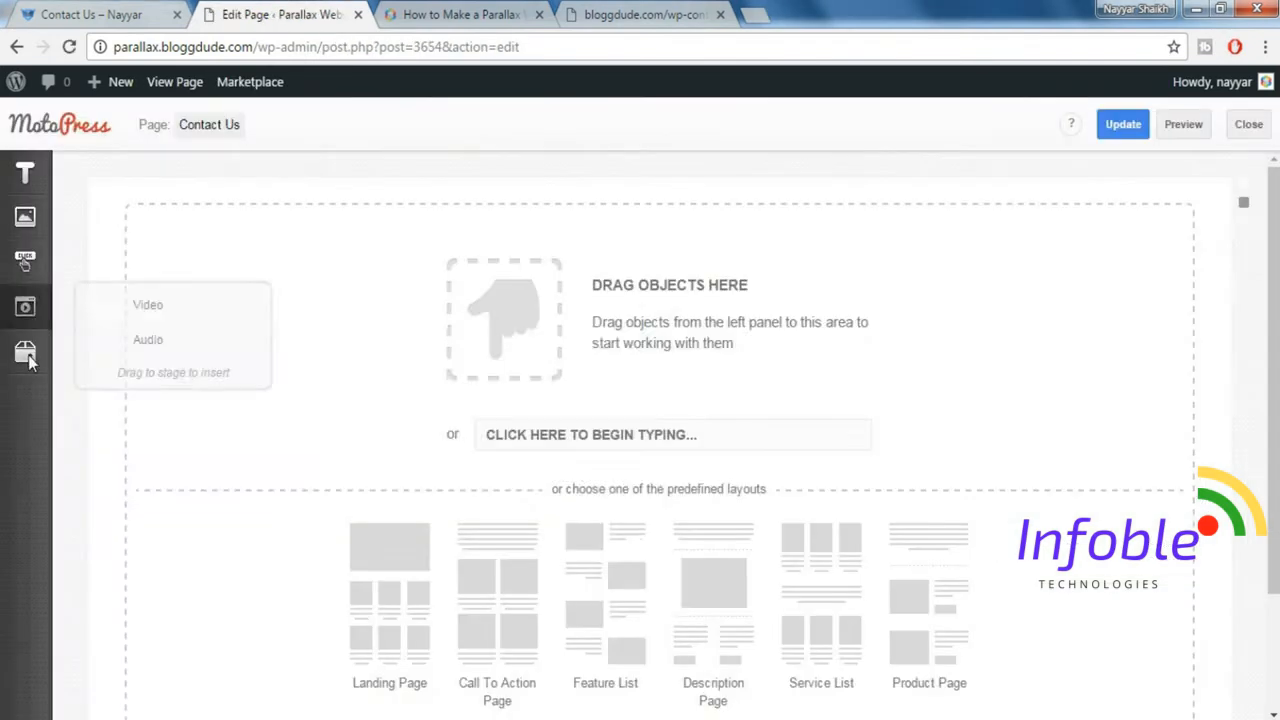
Insert a Google map on the empty page and set its address to "sion, mumbai" and its zoom level to 10.
{"action": "mouse_move", "coordinate": [29, 359]}
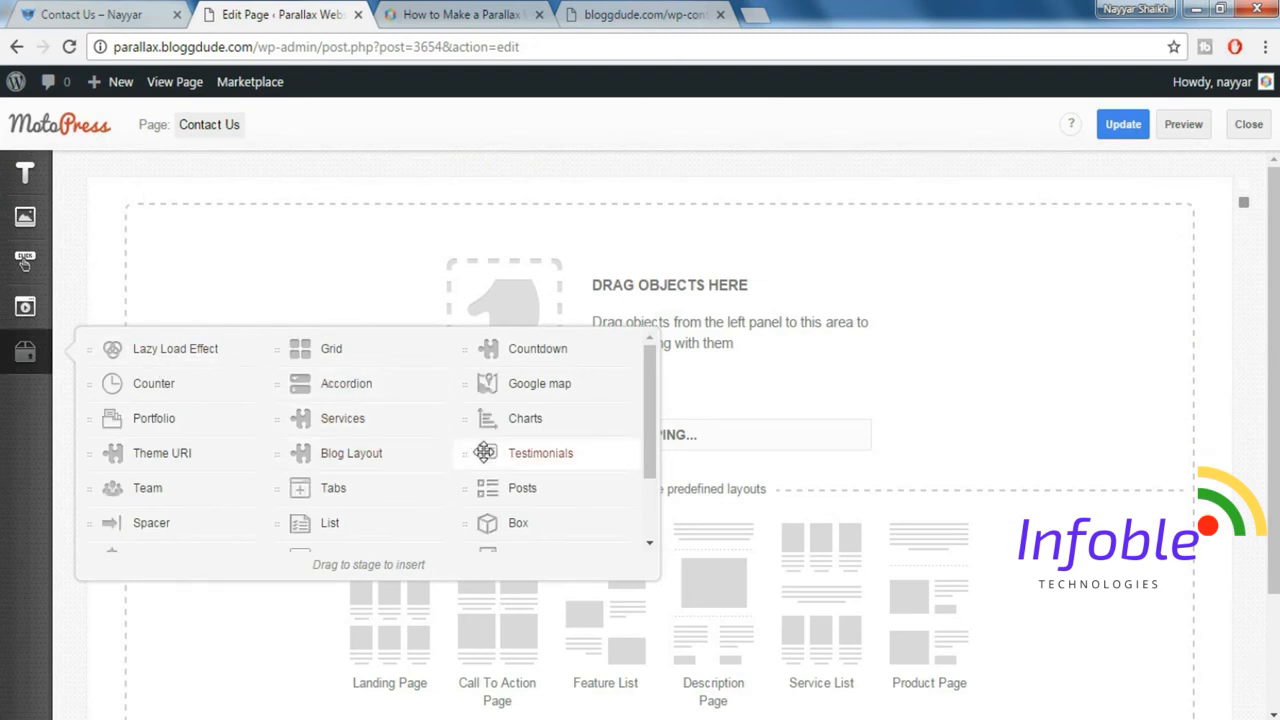
{"action": "left_click_drag", "start_coordinate": [571, 382], "coordinate": [717, 351]}
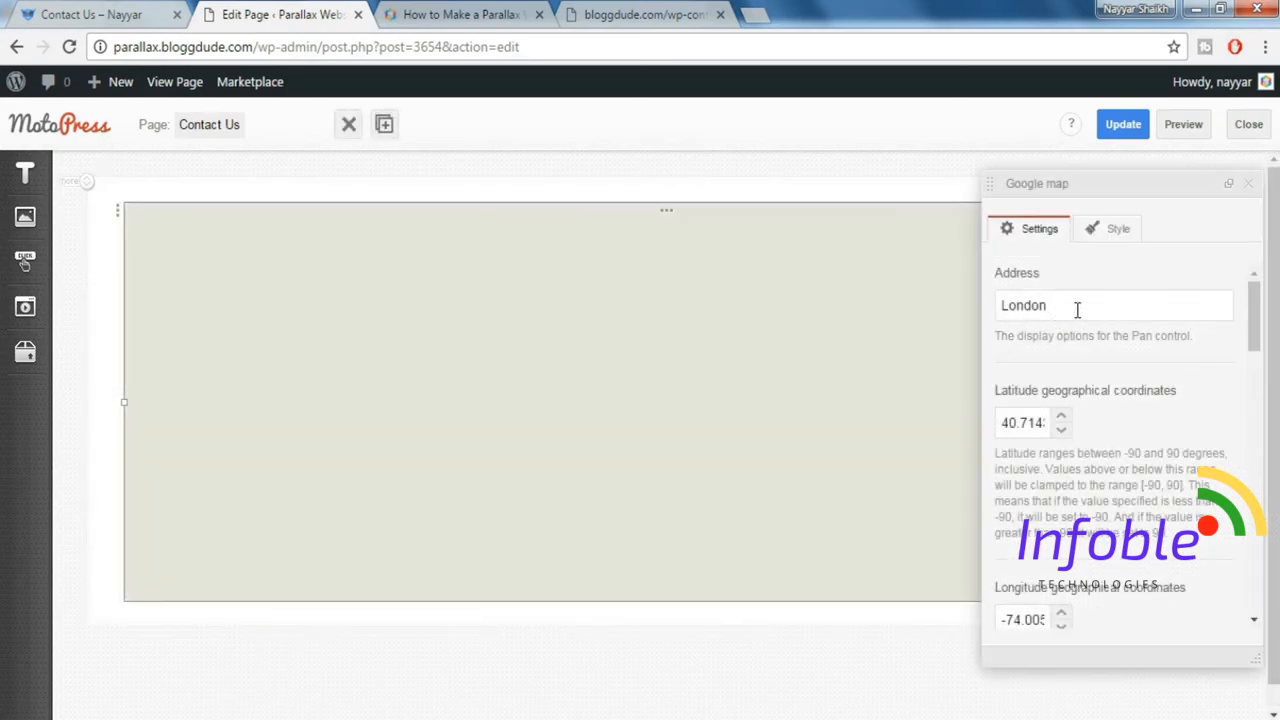
{"action": "double_click", "coordinate": [1012, 305]}
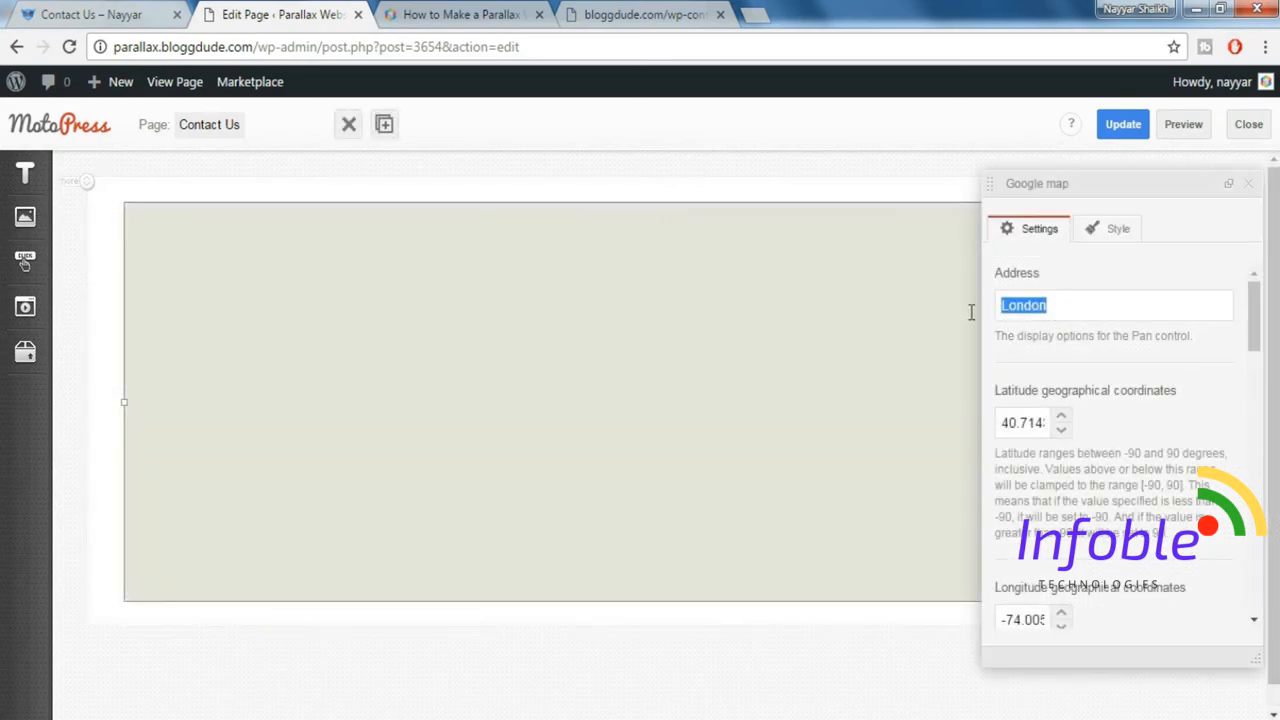
{"action": "type", "text": "sion, mumbai"}
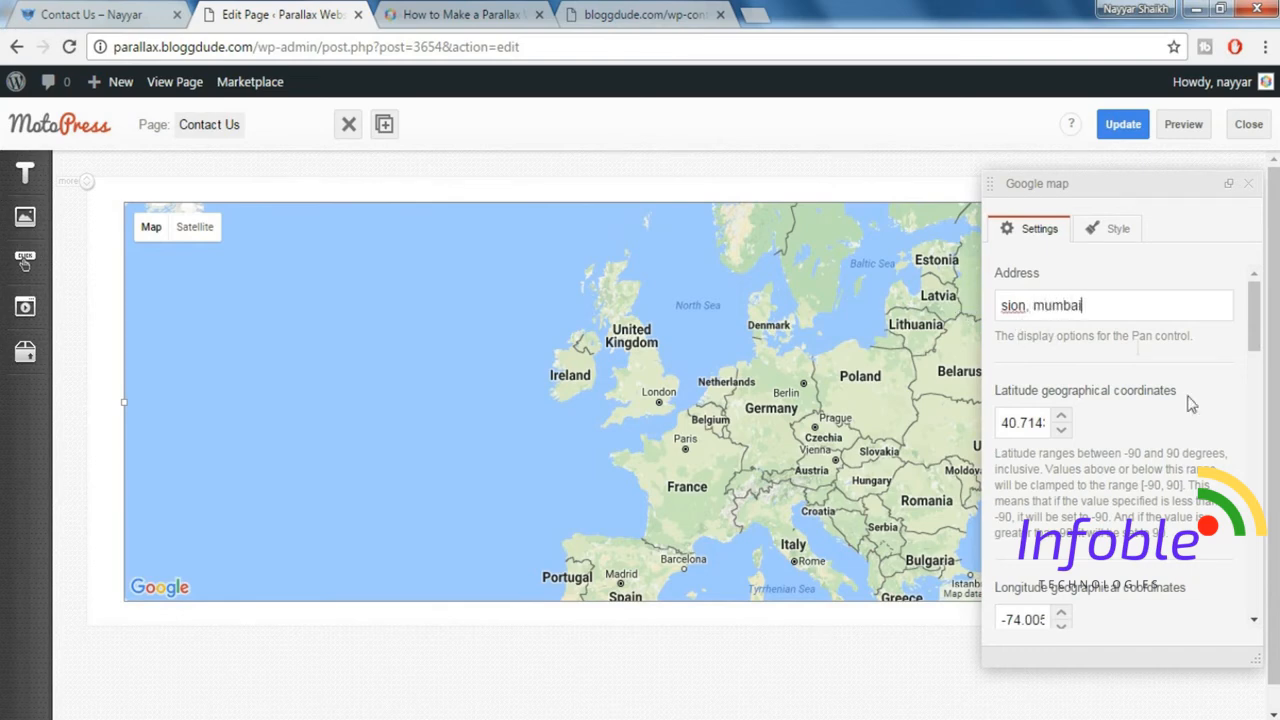
{"action": "scroll", "coordinate": [1190, 403], "scroll_direction": "down", "scroll_amount": 4}
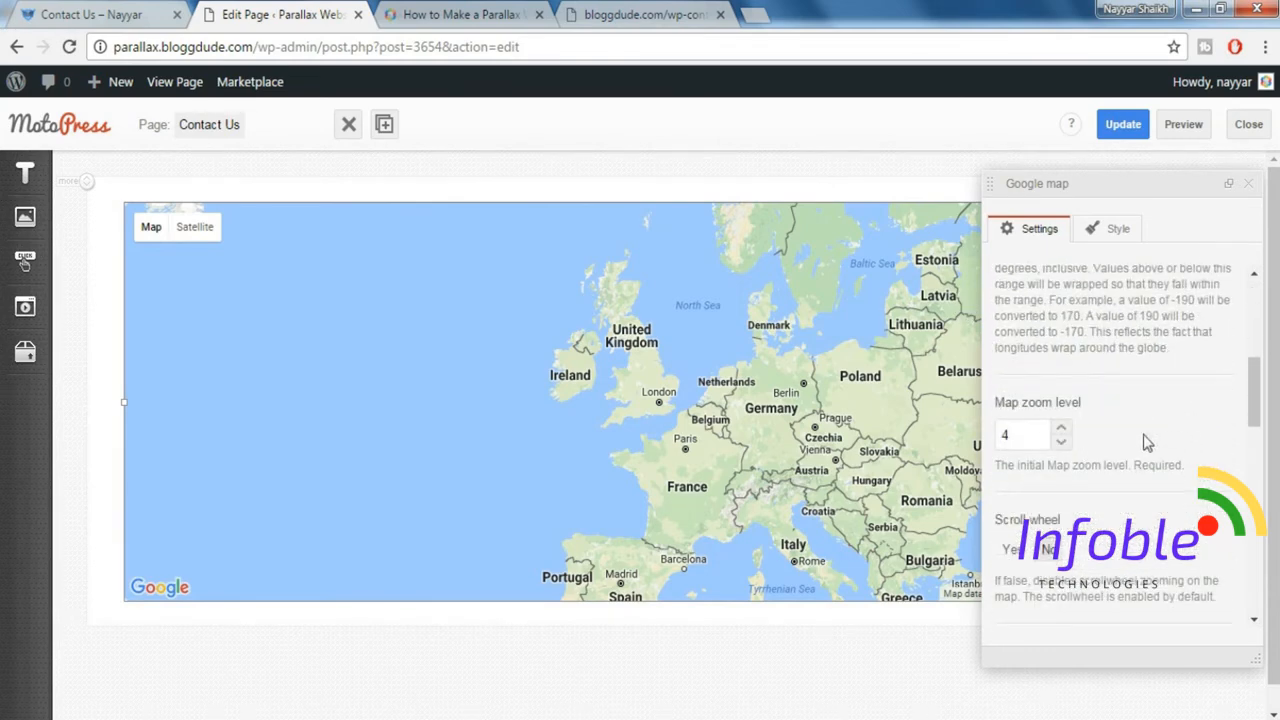
{"action": "left_click_drag", "start_coordinate": [1008, 437], "coordinate": [970, 438]}
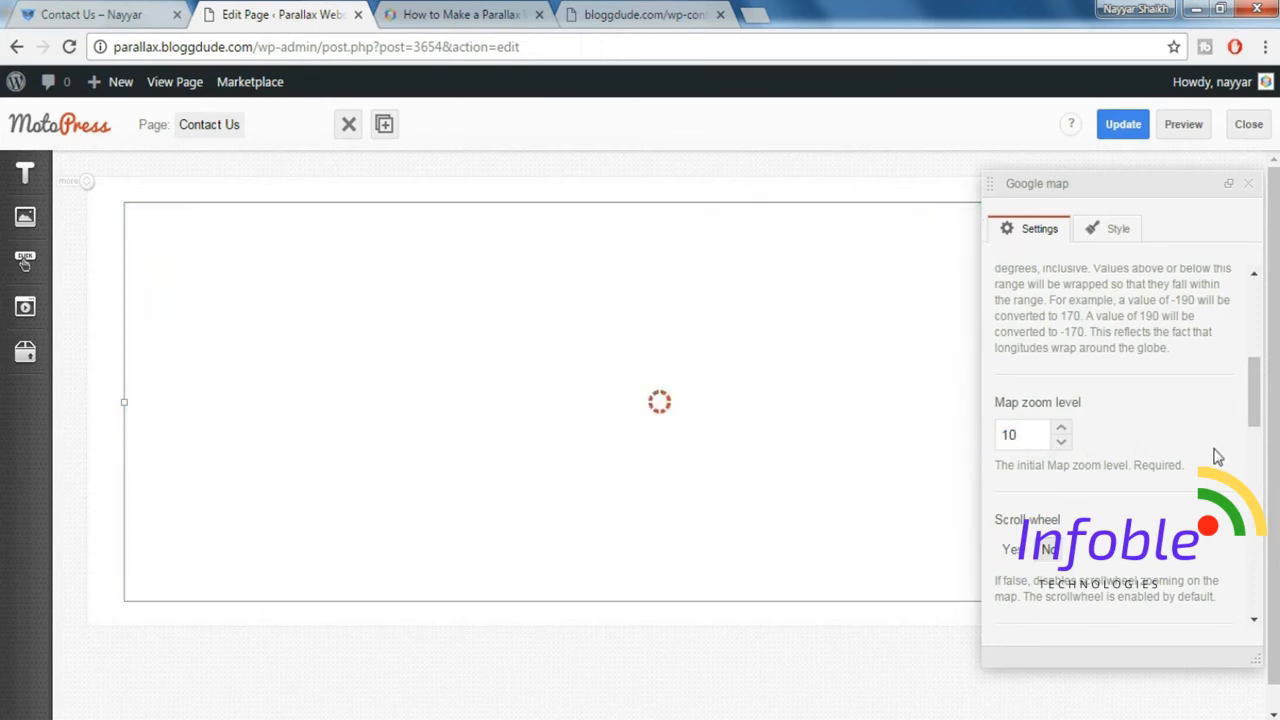
Set the height of the Google map to 560 px.
{"action": "scroll", "coordinate": [1217, 457], "scroll_direction": "down", "scroll_amount": 2}
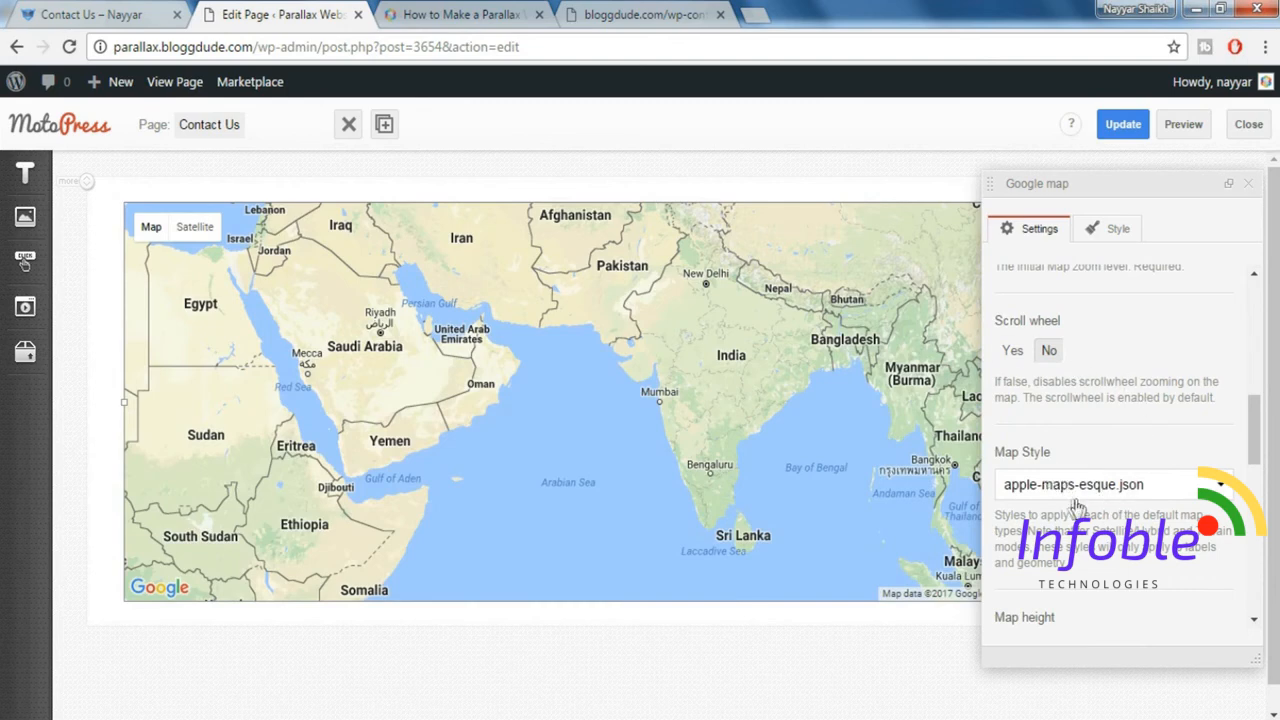
{"action": "scroll", "coordinate": [1142, 512], "scroll_direction": "down", "scroll_amount": 1}
{"action": "scroll", "coordinate": [1142, 512], "scroll_direction": "down", "scroll_amount": 1}
{"action": "left_click_drag", "start_coordinate": [1002, 451], "coordinate": [1066, 450]}
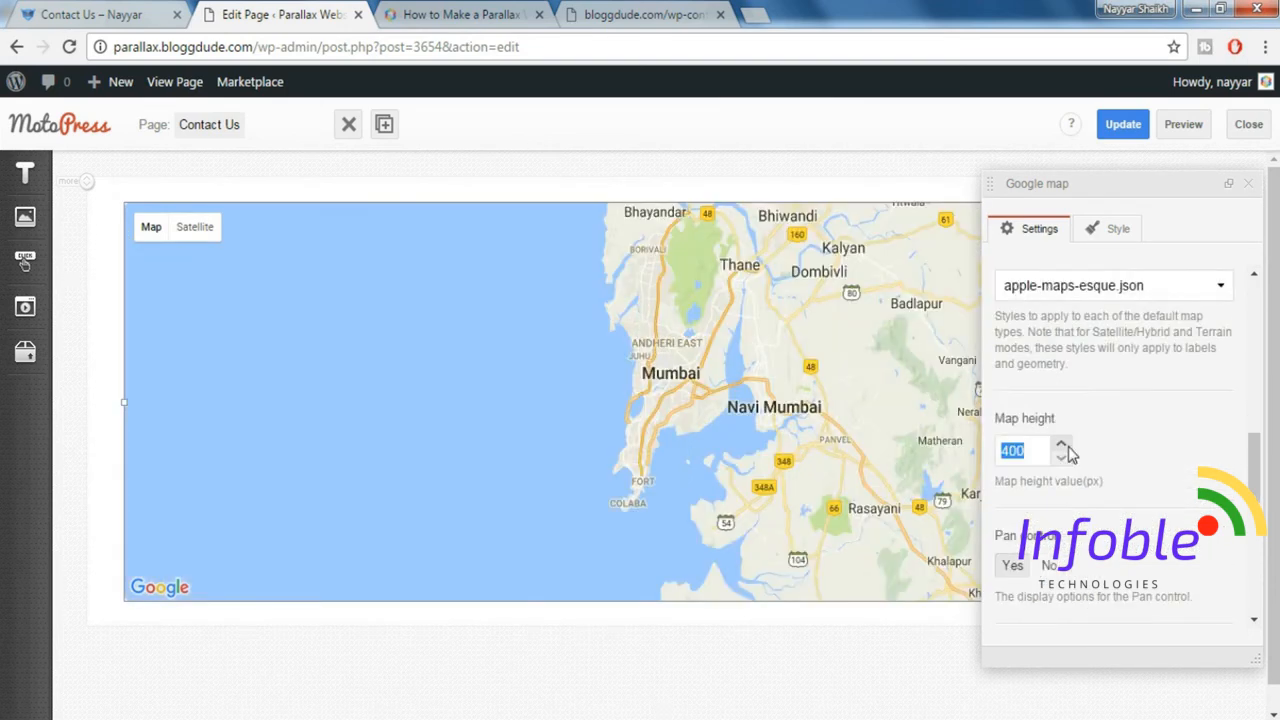
{"action": "type", "text": "560"}
Set the blue pin image marker.png from the media library as the map's marker source.
{"action": "scroll", "coordinate": [1070, 440], "scroll_direction": "down", "scroll_amount": 5}
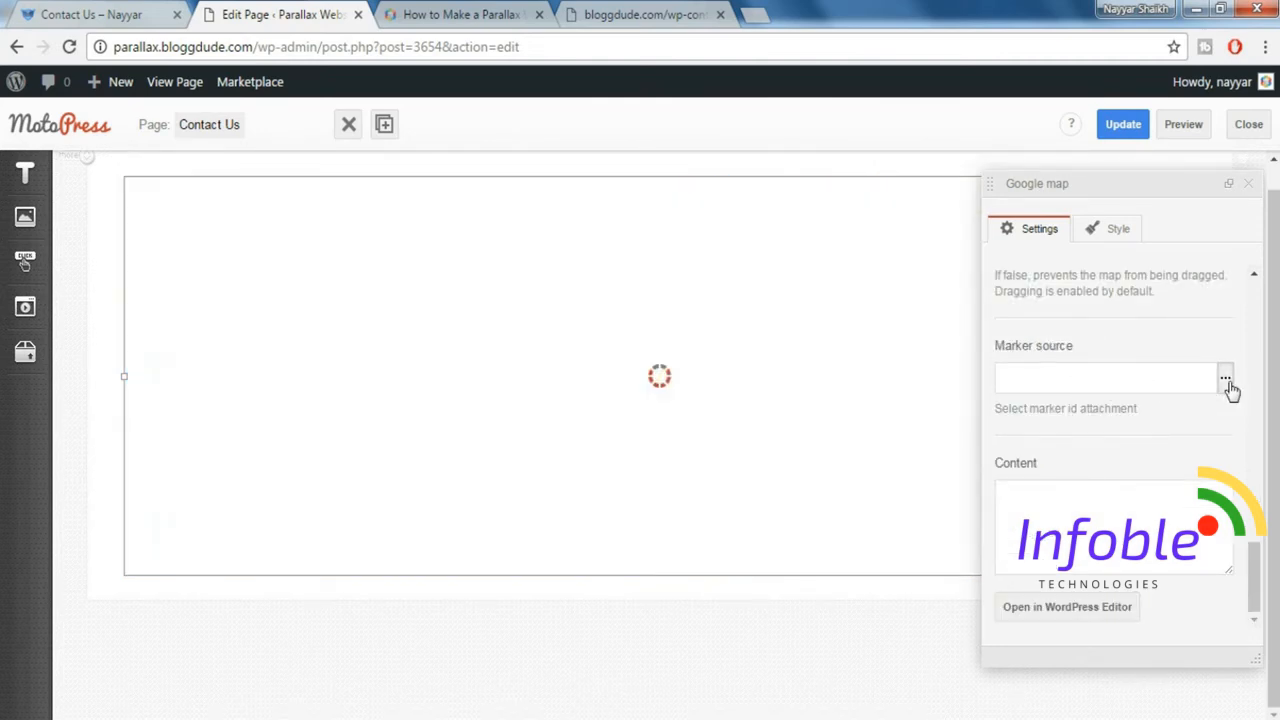
{"action": "left_click", "coordinate": [1226, 382]}
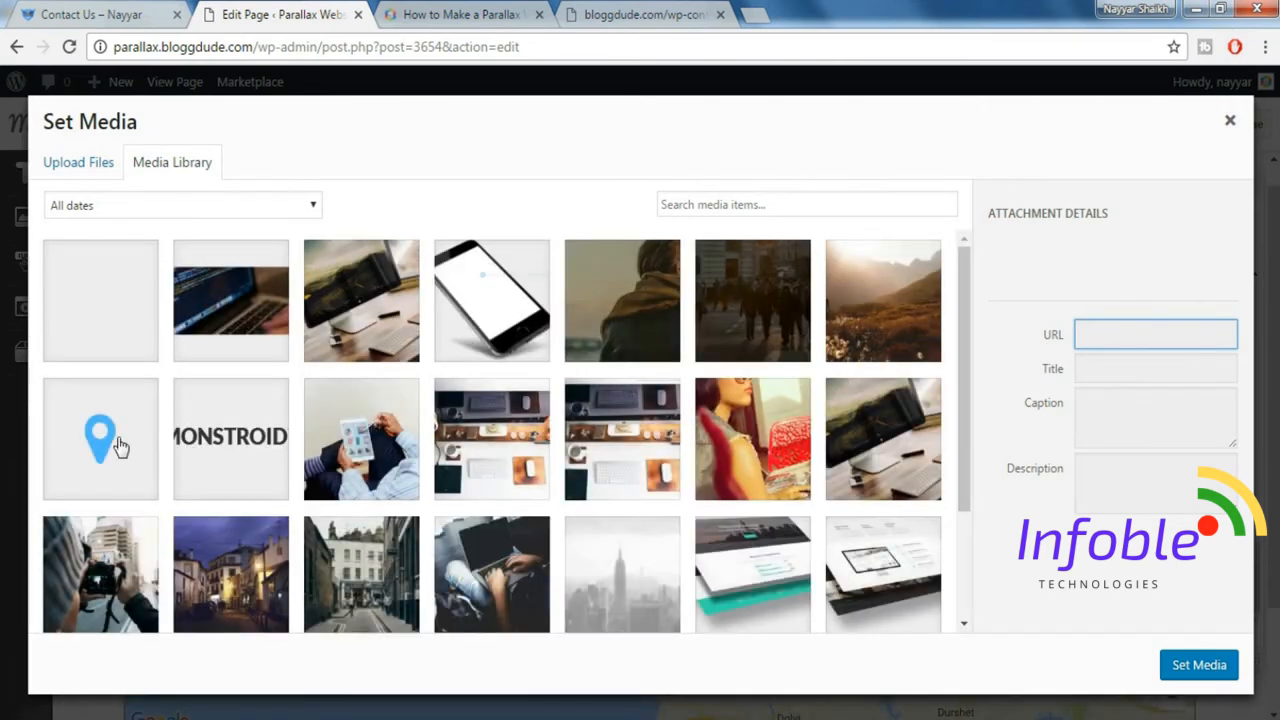
{"action": "left_click", "coordinate": [141, 453]}
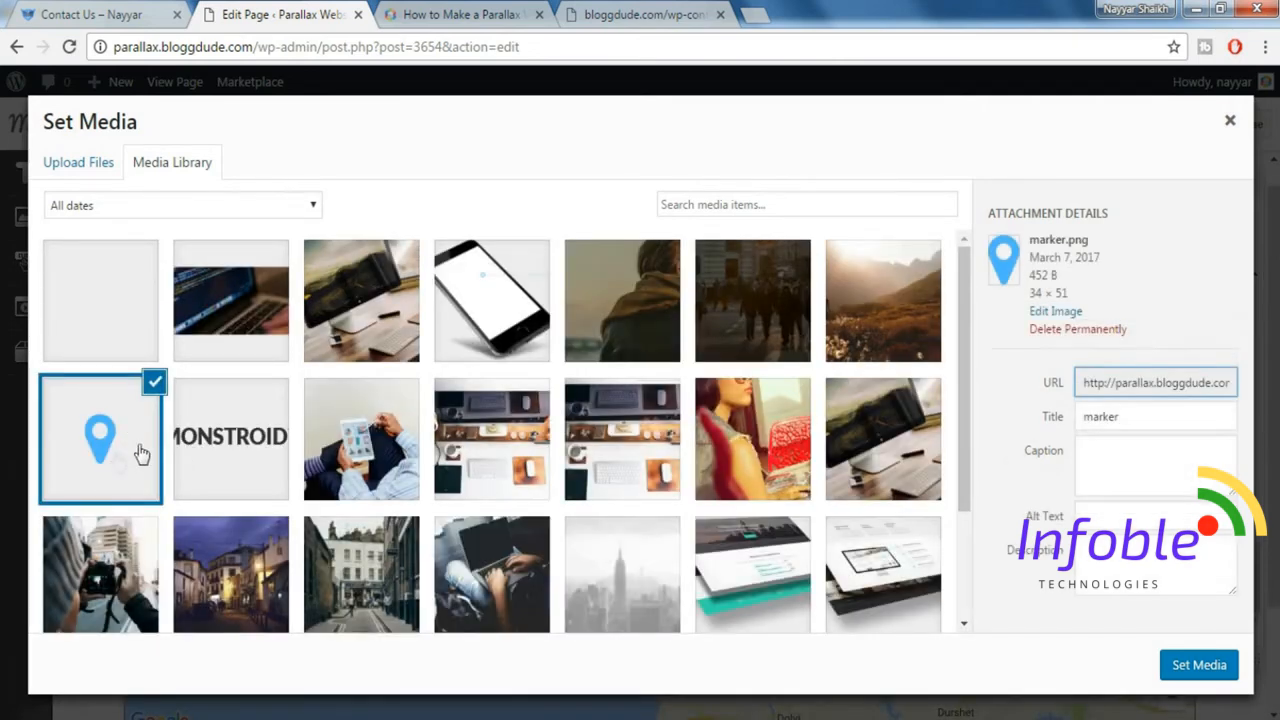
{"action": "left_click", "coordinate": [1198, 665]}
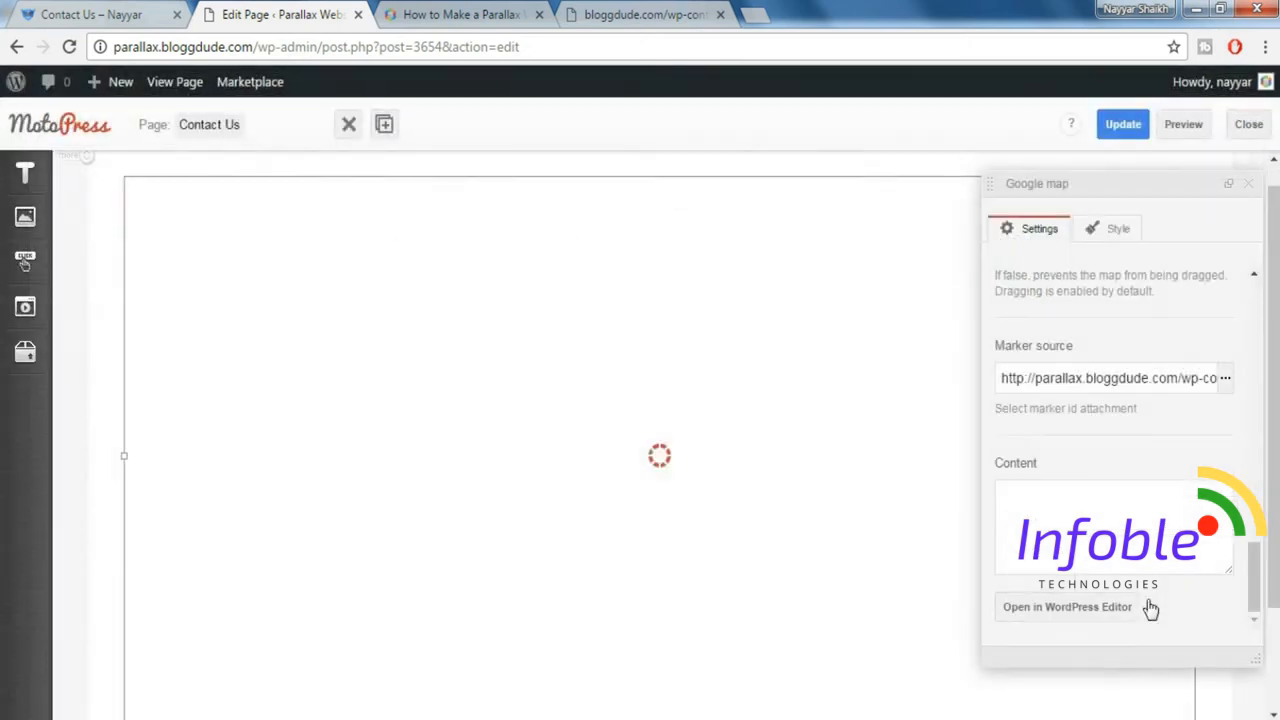
Fill the map's content with the location address inside <p> tags, splitting its two lines with </br>, and update the page.
{"action": "left_click_drag", "start_coordinate": [997, 491], "coordinate": [1022, 491]}
{"action": "left_click", "coordinate": [1049, 510]}
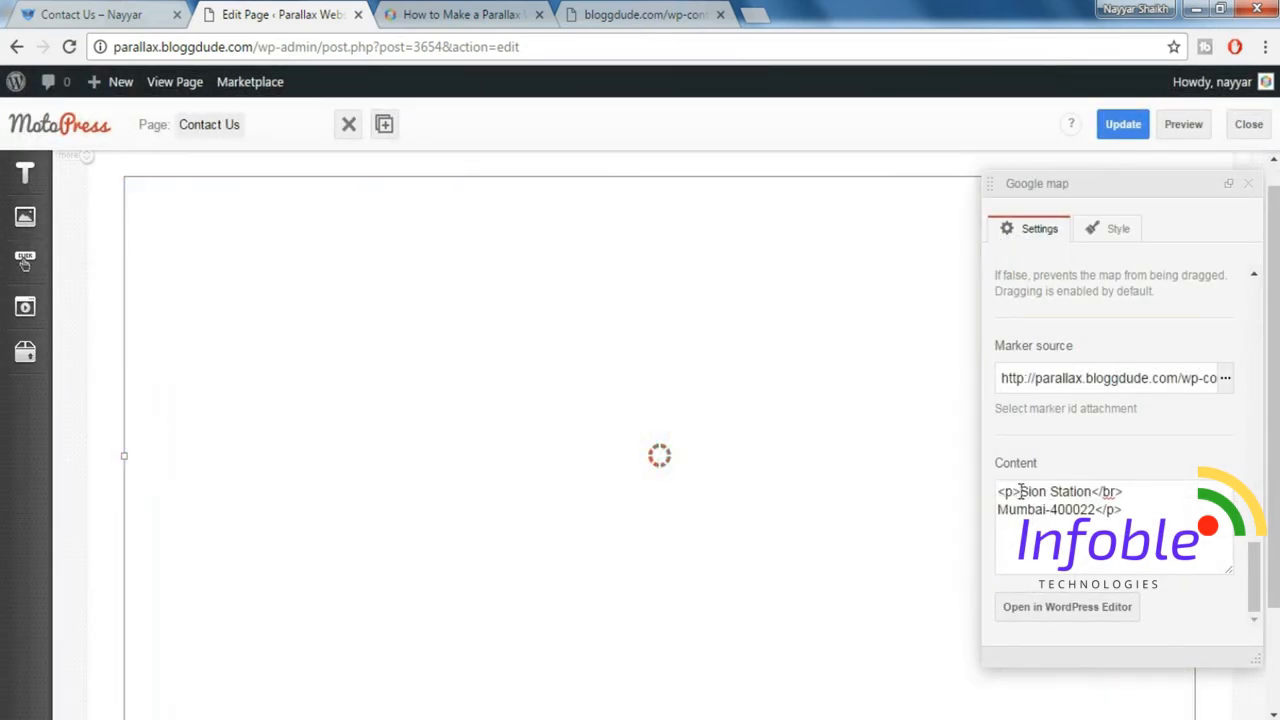
{"action": "left_click_drag", "start_coordinate": [1020, 491], "coordinate": [999, 493]}
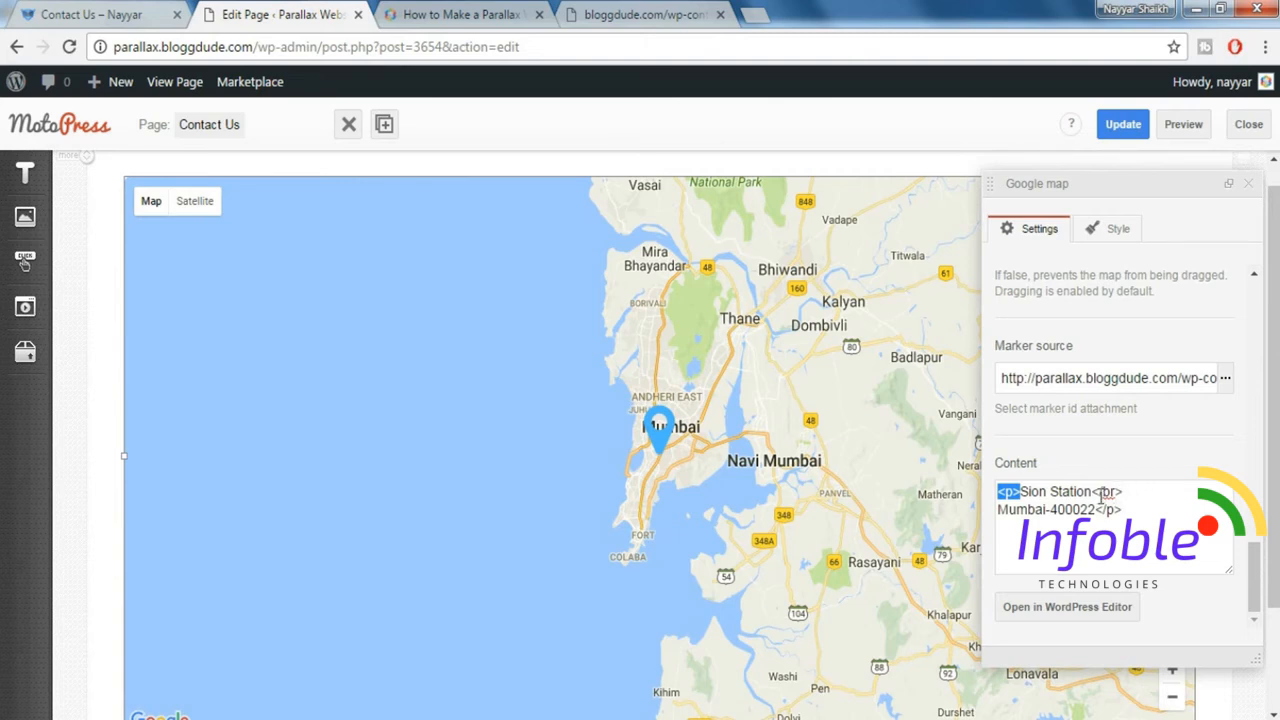
{"action": "left_click_drag", "start_coordinate": [1101, 494], "coordinate": [1126, 494]}
{"action": "left_click", "coordinate": [1135, 500]}
{"action": "left_click_drag", "start_coordinate": [1130, 510], "coordinate": [1100, 514]}
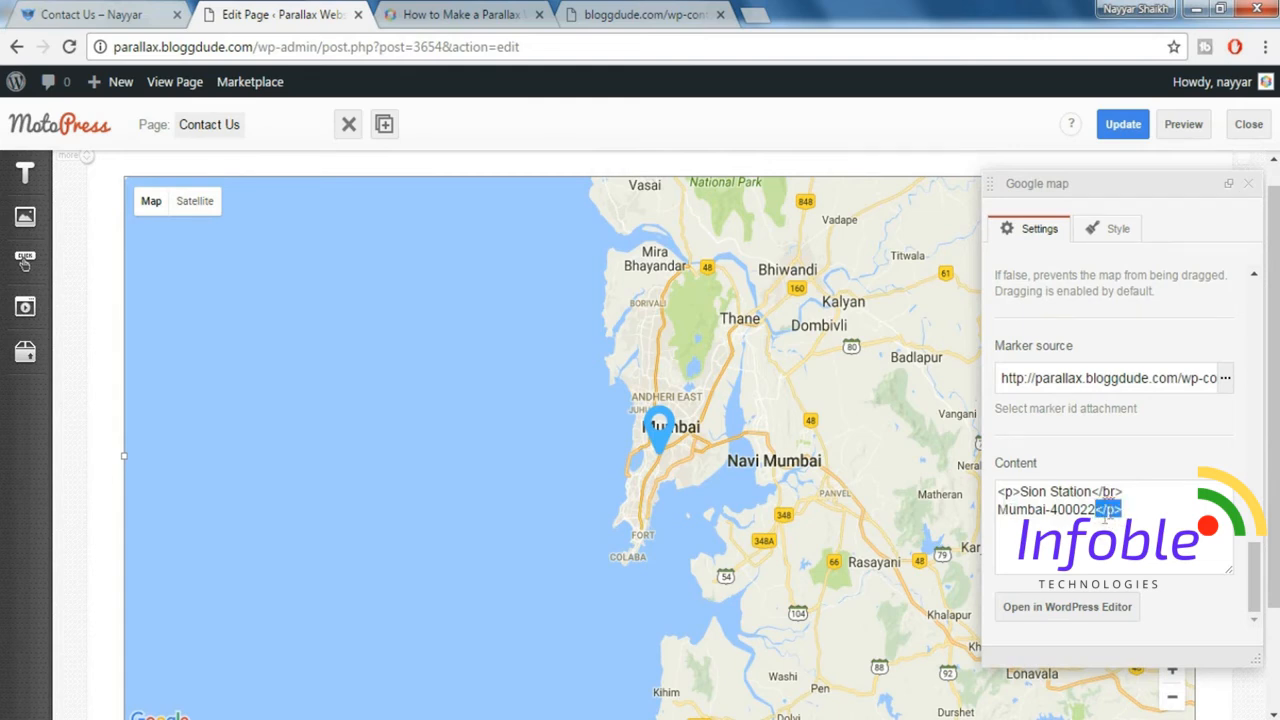
{"action": "left_click", "coordinate": [1136, 512]}
{"action": "left_click", "coordinate": [1123, 127]}
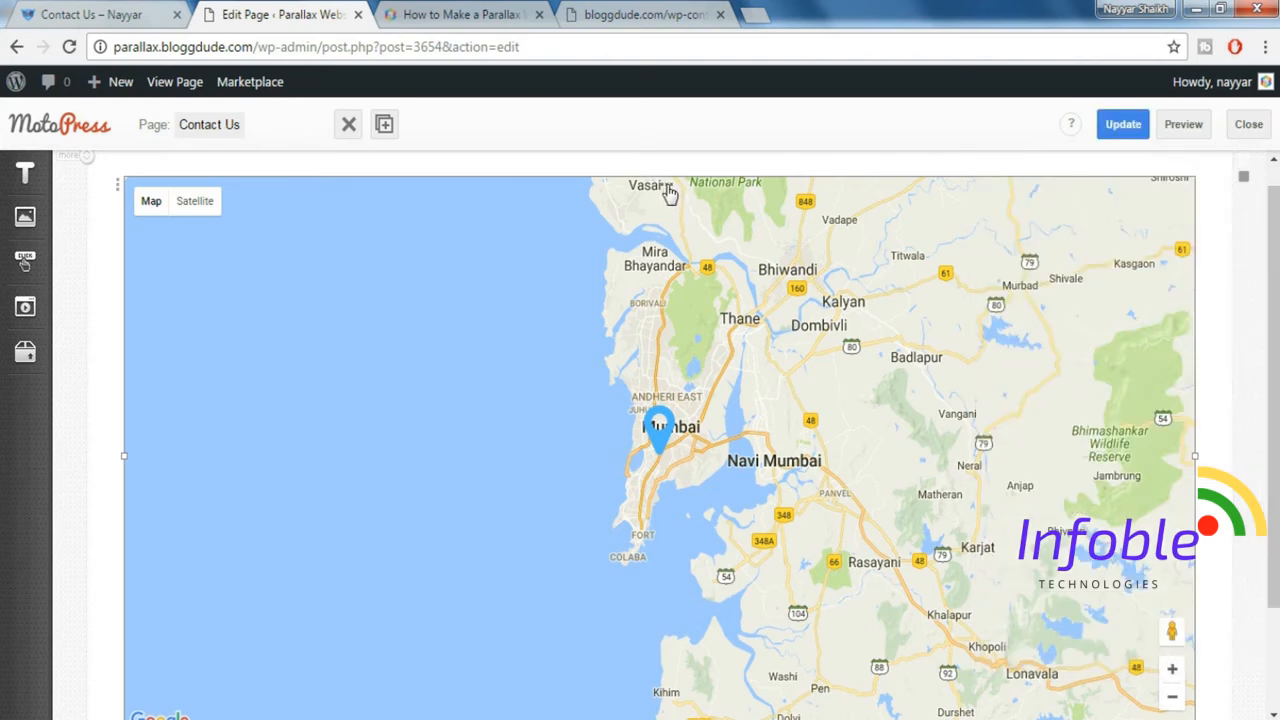
Set Collapse column paddings to Yes for the column containing the map, and close the column settings.
{"action": "left_click", "coordinate": [670, 195]}
{"action": "scroll", "coordinate": [1181, 475], "scroll_direction": "down", "scroll_amount": 1}
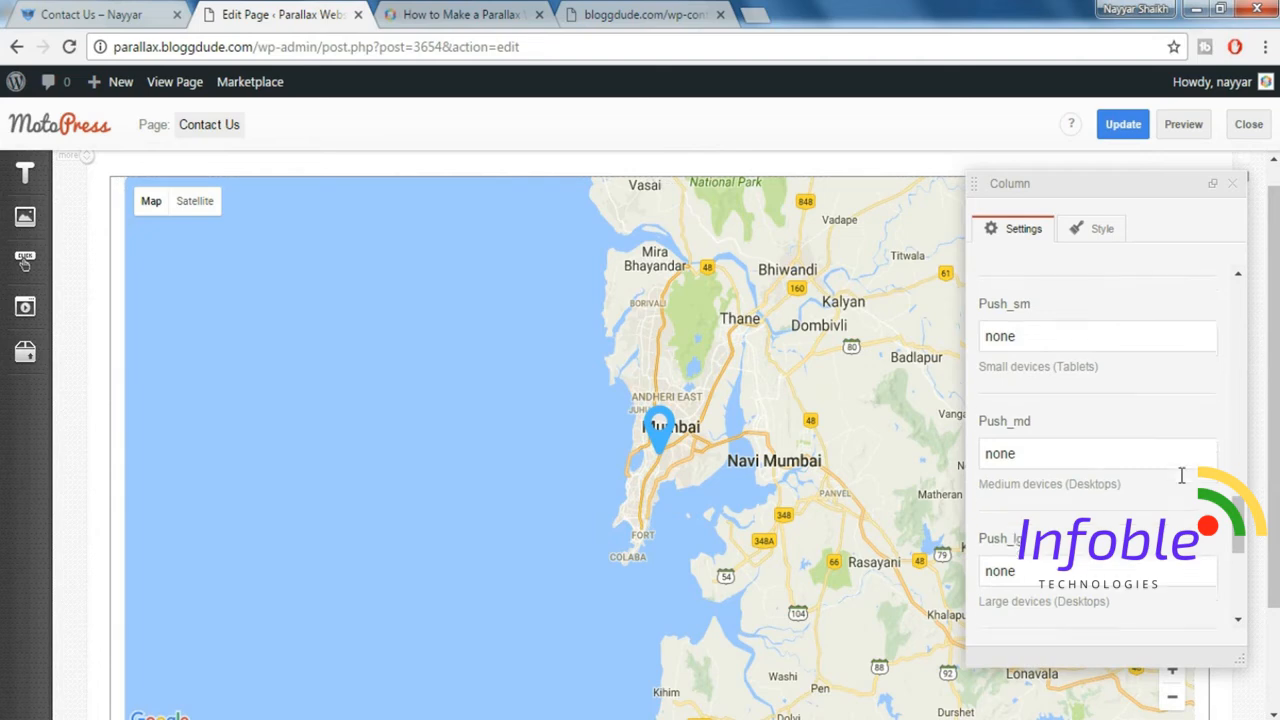
{"action": "scroll", "coordinate": [1181, 475], "scroll_direction": "down", "scroll_amount": 4}
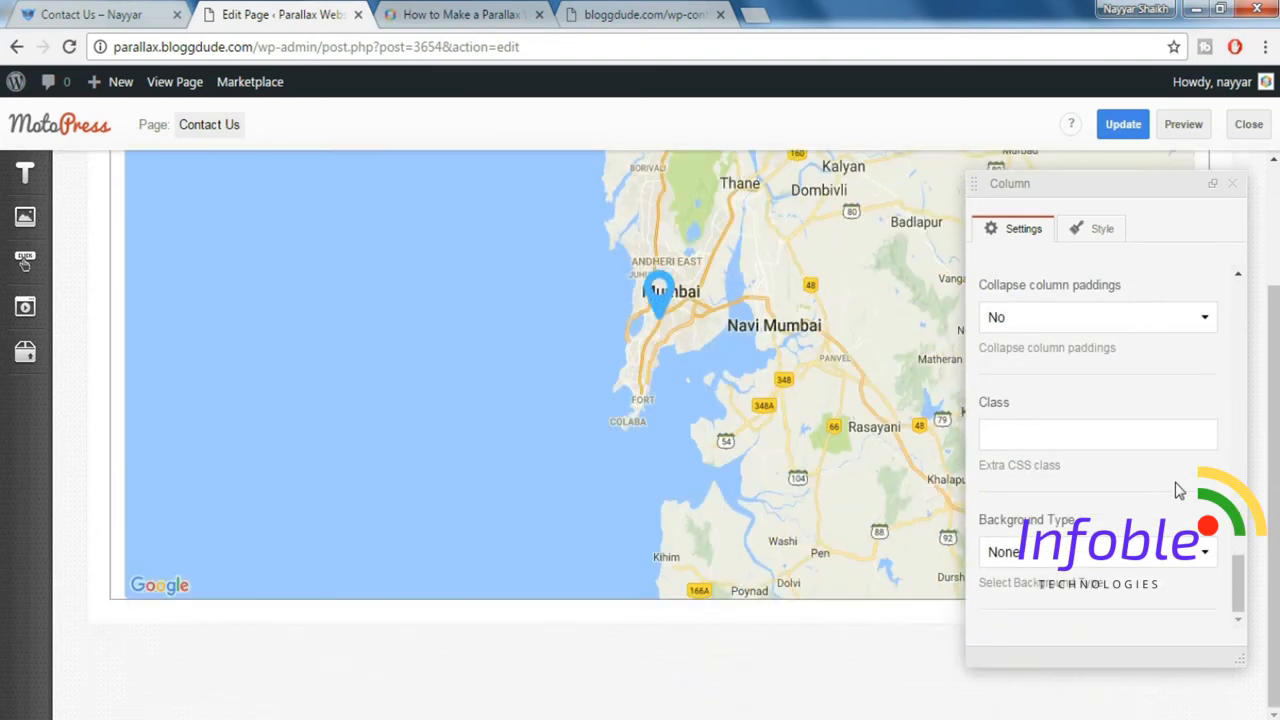
{"action": "left_click", "coordinate": [1086, 322]}
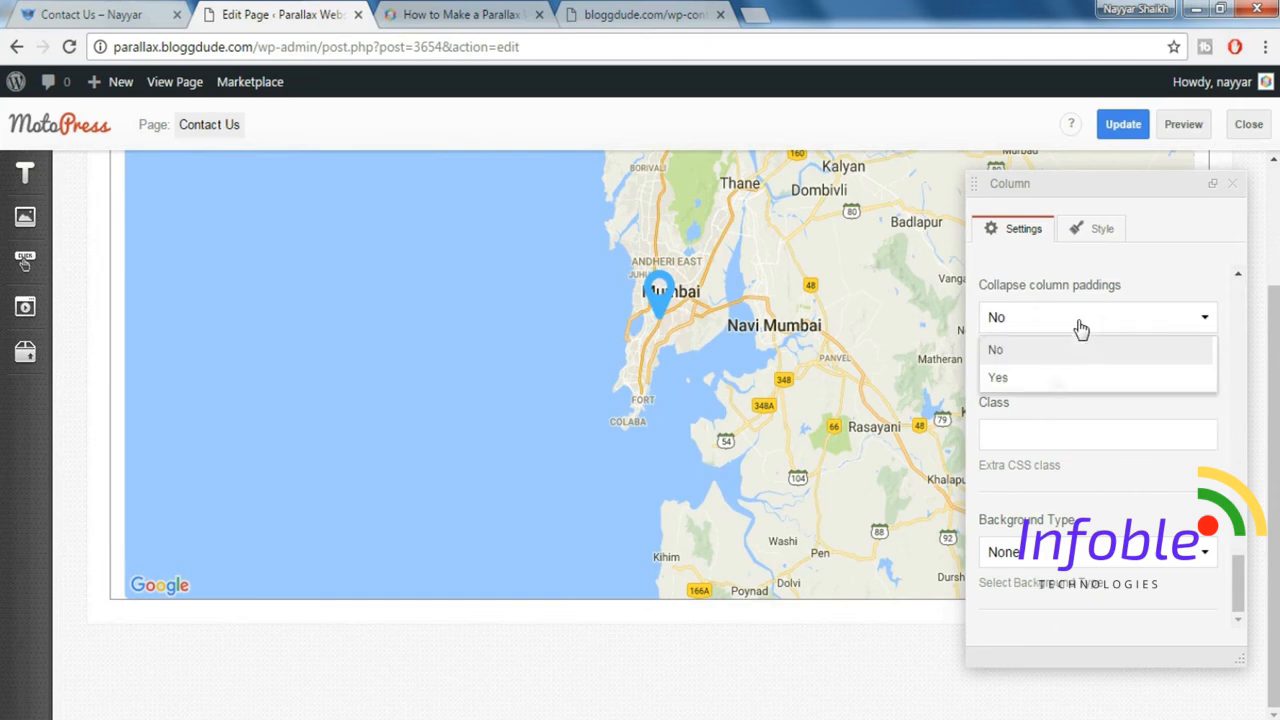
{"action": "left_click", "coordinate": [1041, 381]}
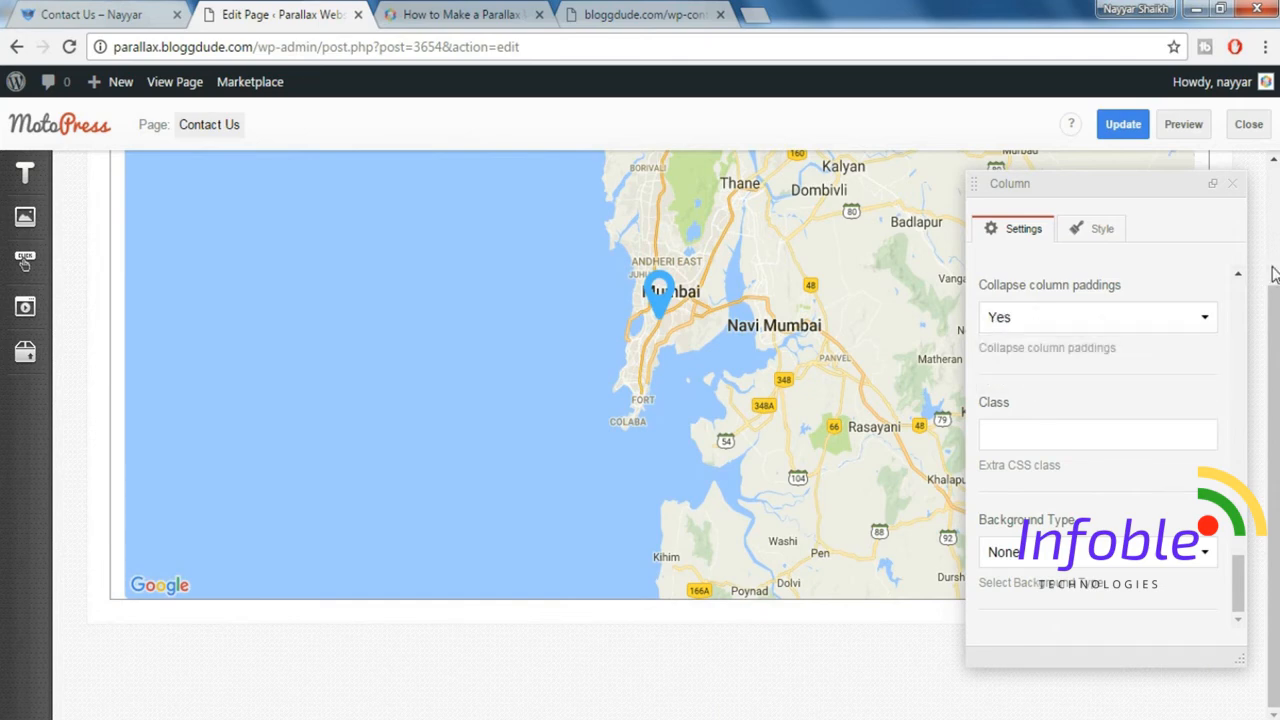
{"action": "left_click", "coordinate": [1233, 185]}
Switch to the demo's Contact Us page to examine the contact details section below the map.
{"action": "left_click", "coordinate": [147, 18]}
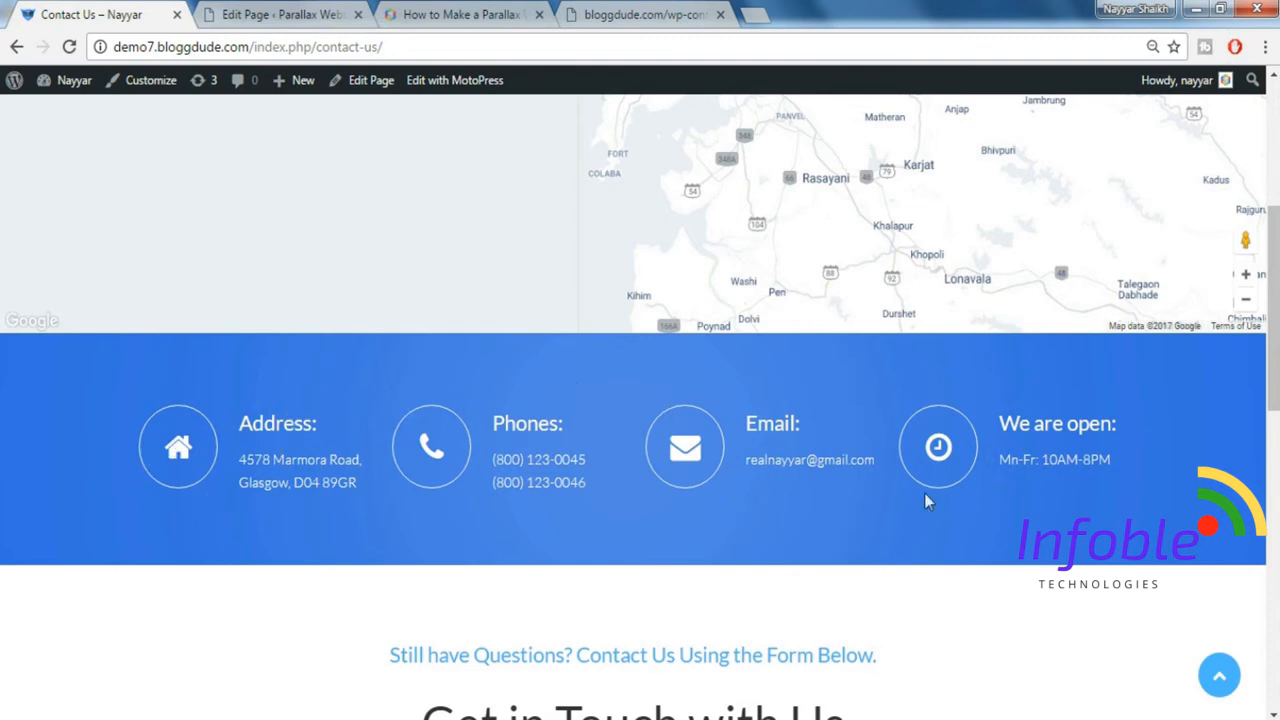
Insert a Paragraph element below the map on the Contact Us page in the MotoPress editor.
{"action": "scroll", "coordinate": [798, 385], "scroll_direction": "down", "scroll_amount": 4}
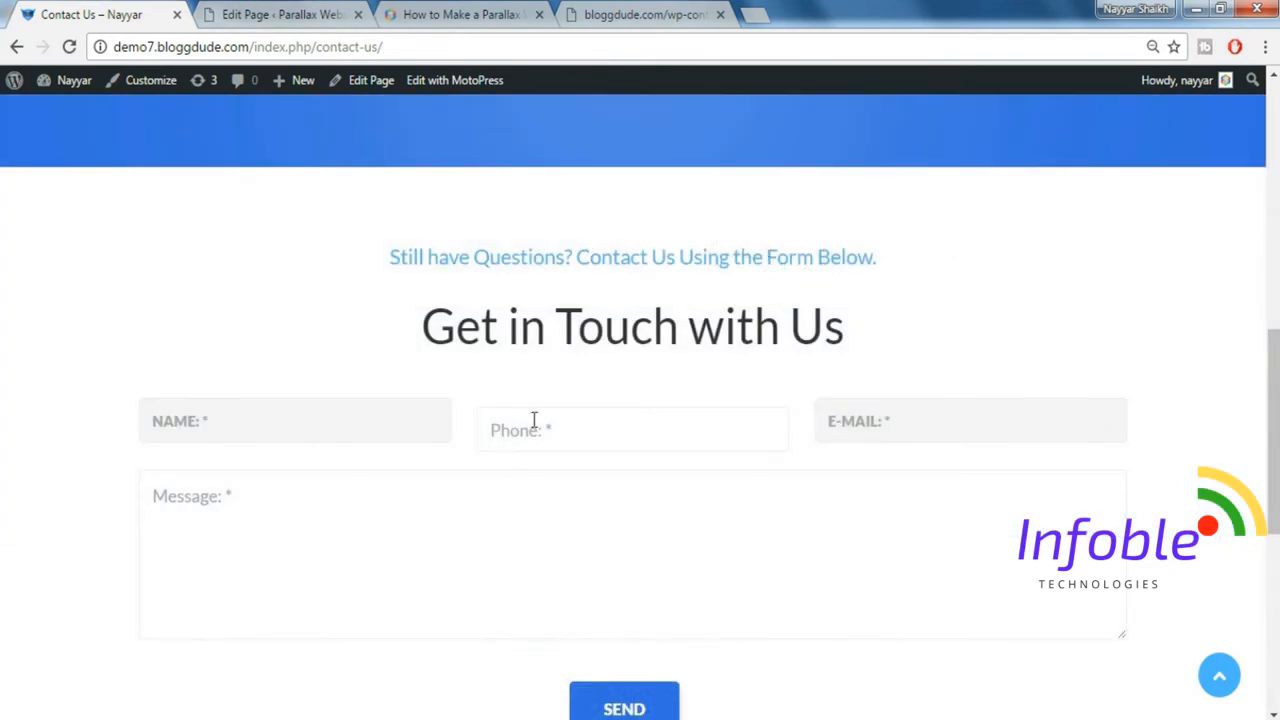
{"action": "left_click", "coordinate": [286, 15]}
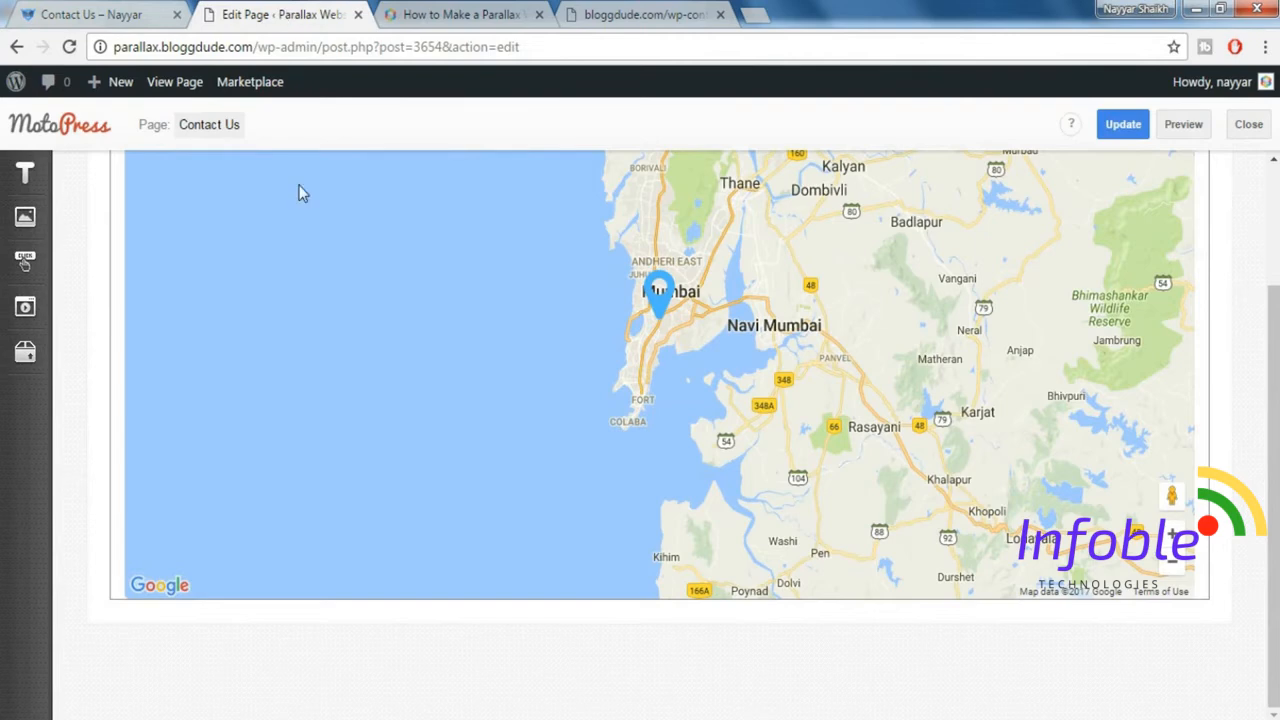
{"action": "mouse_move", "coordinate": [31, 186]}
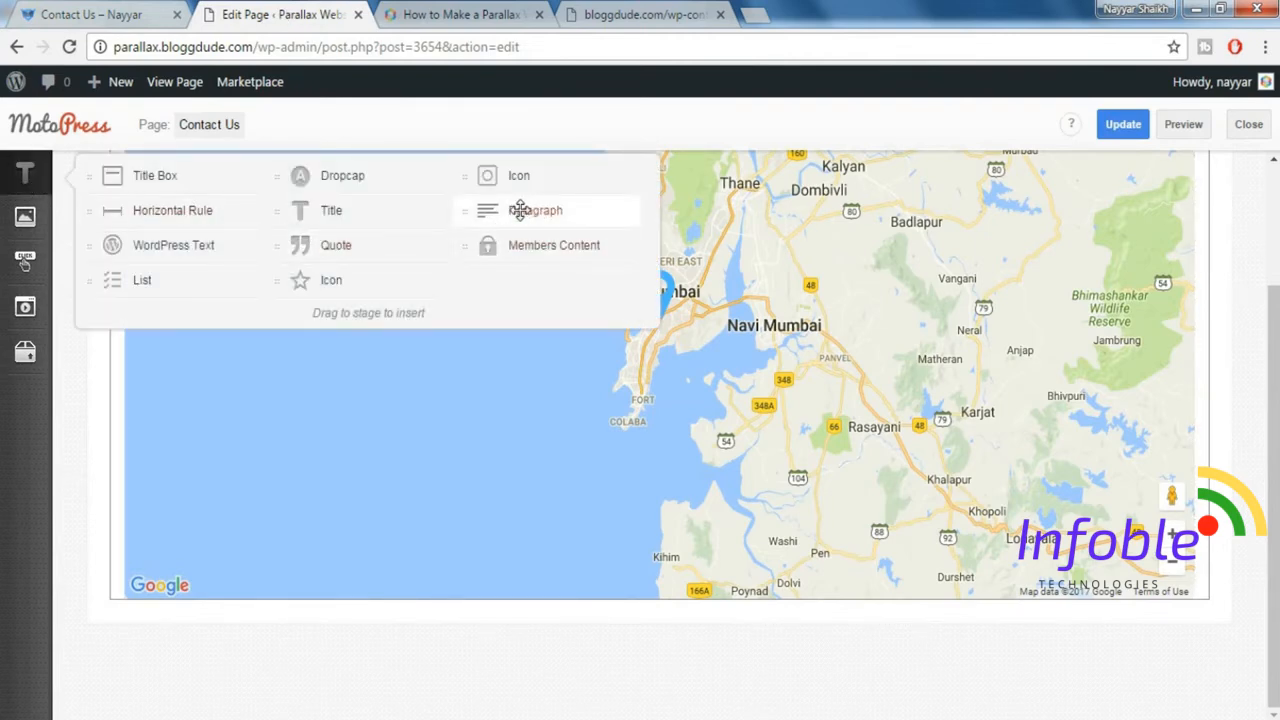
{"action": "left_click_drag", "start_coordinate": [537, 213], "coordinate": [649, 624]}
Copy the demo's headings "Still have Questions? Contact Us Using the Form Below." and "Get in Touch with Us" into the new paragraph.
{"action": "left_click", "coordinate": [85, 10]}
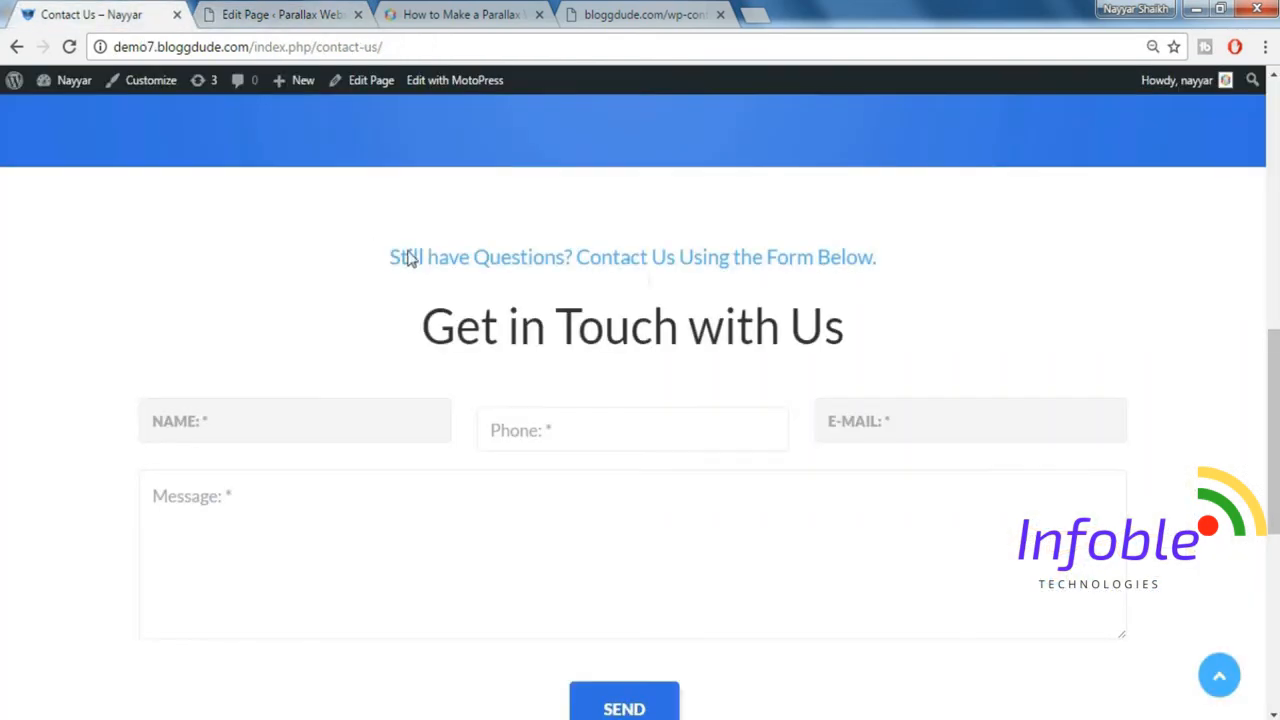
{"action": "left_click_drag", "start_coordinate": [389, 258], "coordinate": [867, 299]}
{"action": "key", "text": "ctrl+c"}
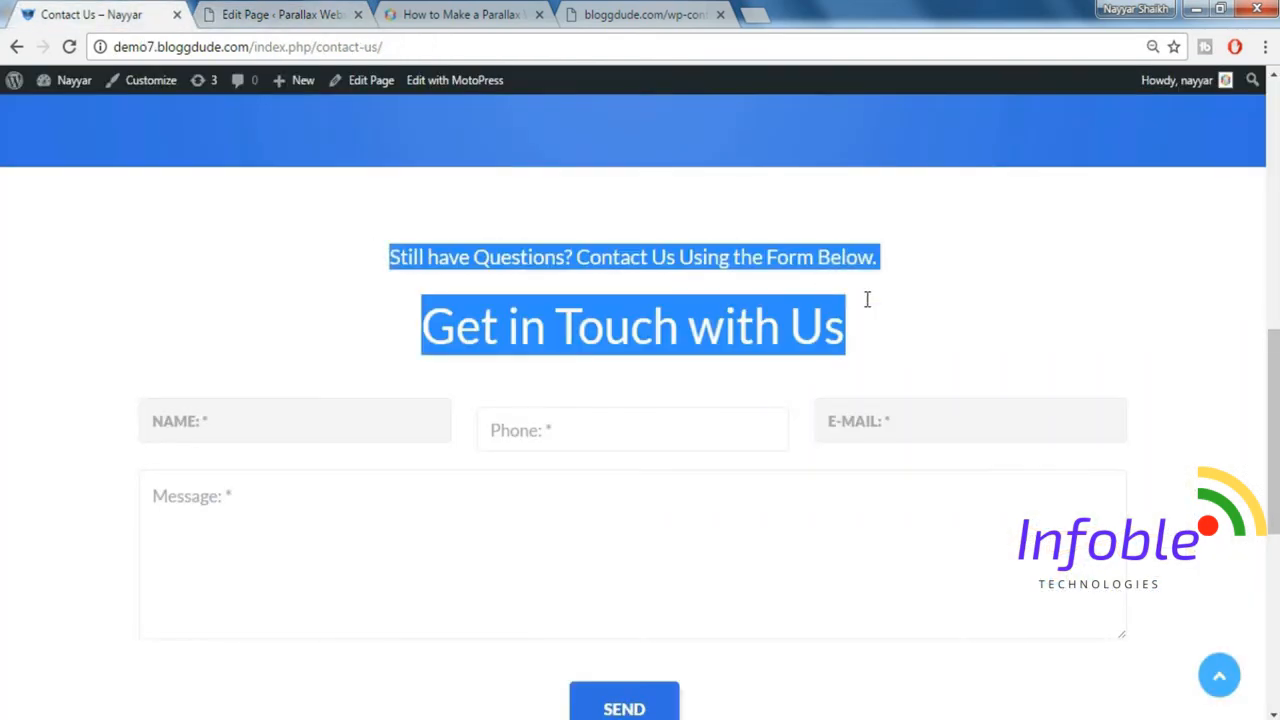
{"action": "left_click", "coordinate": [320, 8]}
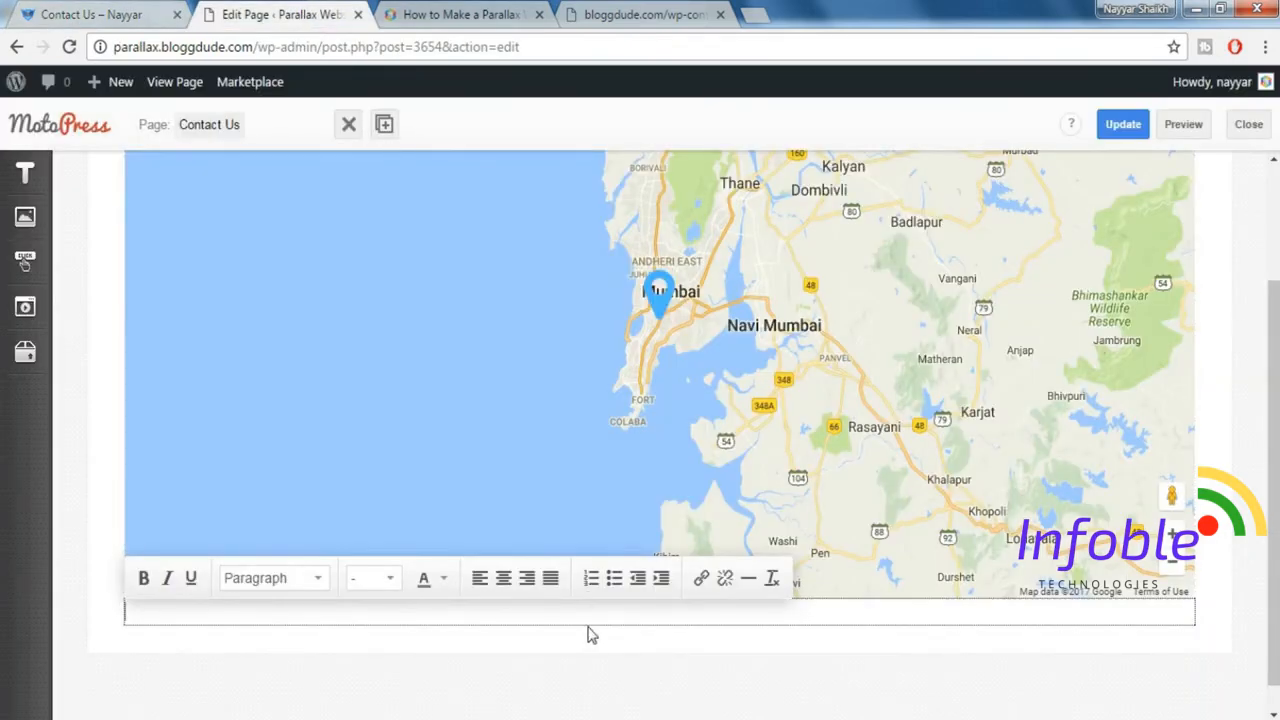
{"action": "key", "text": "ctrl+v"}
{"action": "scroll", "coordinate": [777, 597], "scroll_direction": "down", "scroll_amount": 2}
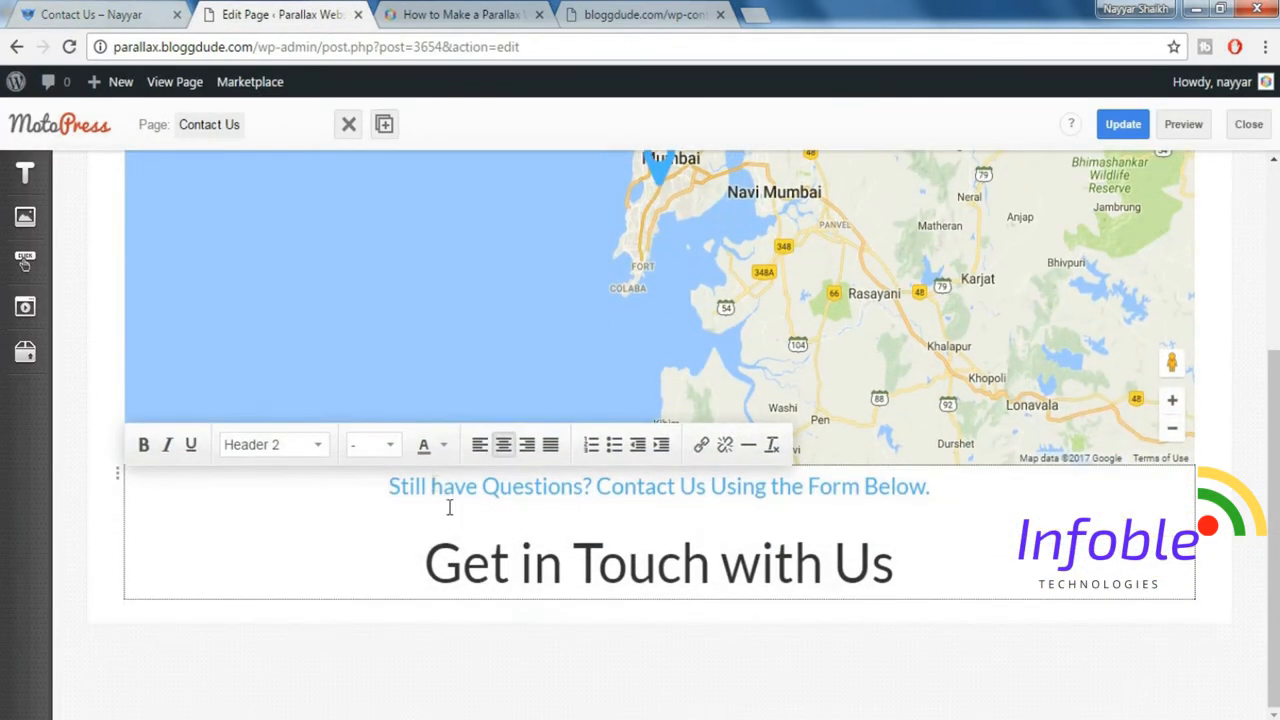
Add a Spacer below the "Get in Touch with Us" heading, set its size to 40, and close its settings.
{"action": "left_click", "coordinate": [90, 14]}
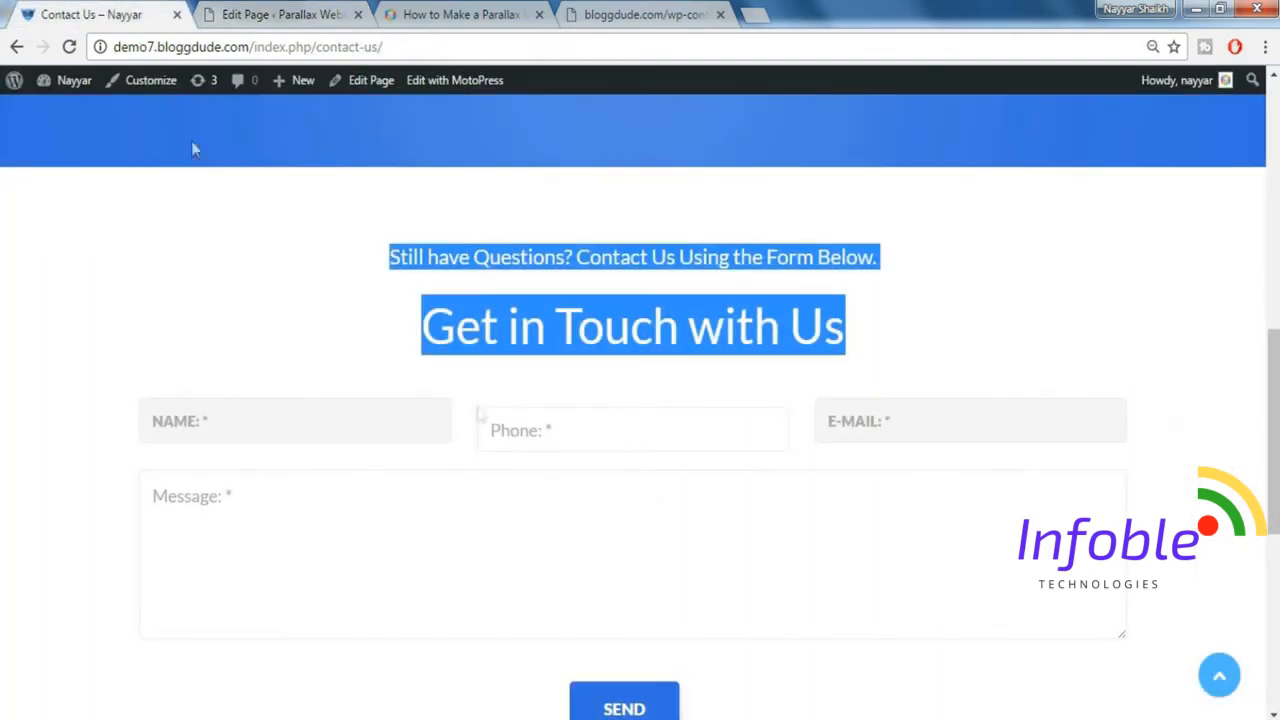
{"action": "left_click", "coordinate": [289, 14]}
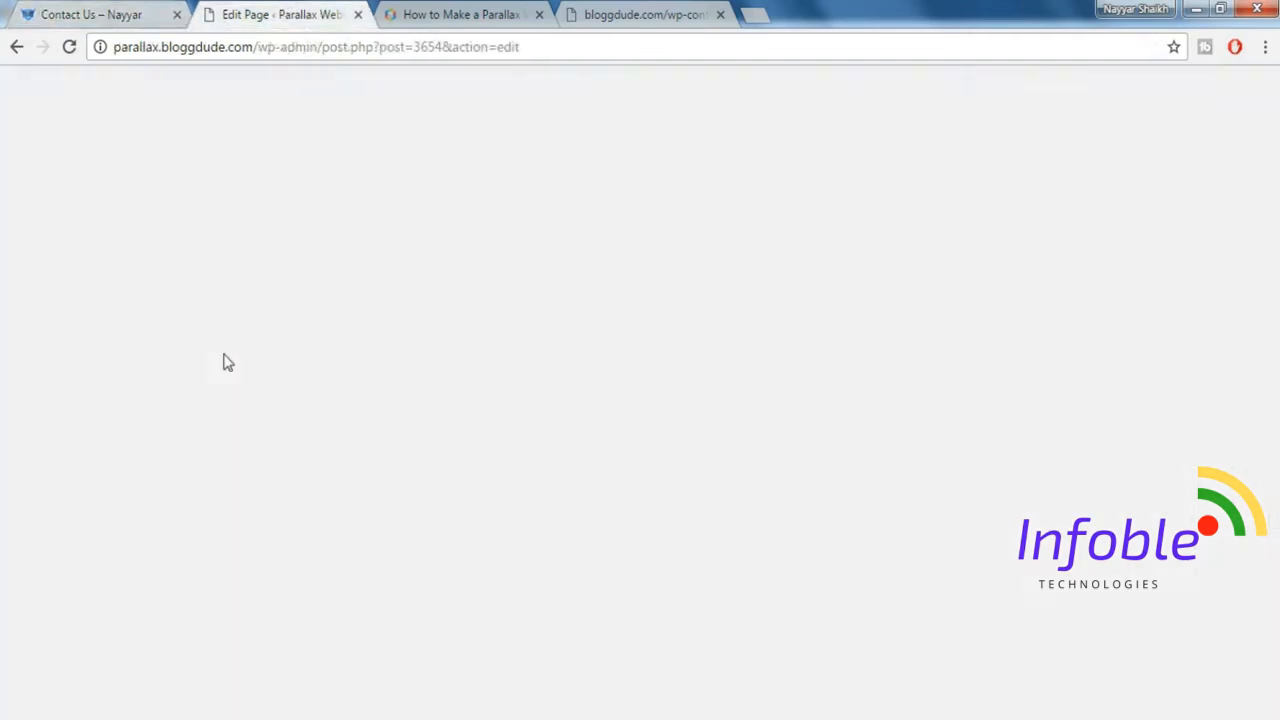
{"action": "mouse_move", "coordinate": [30, 350]}
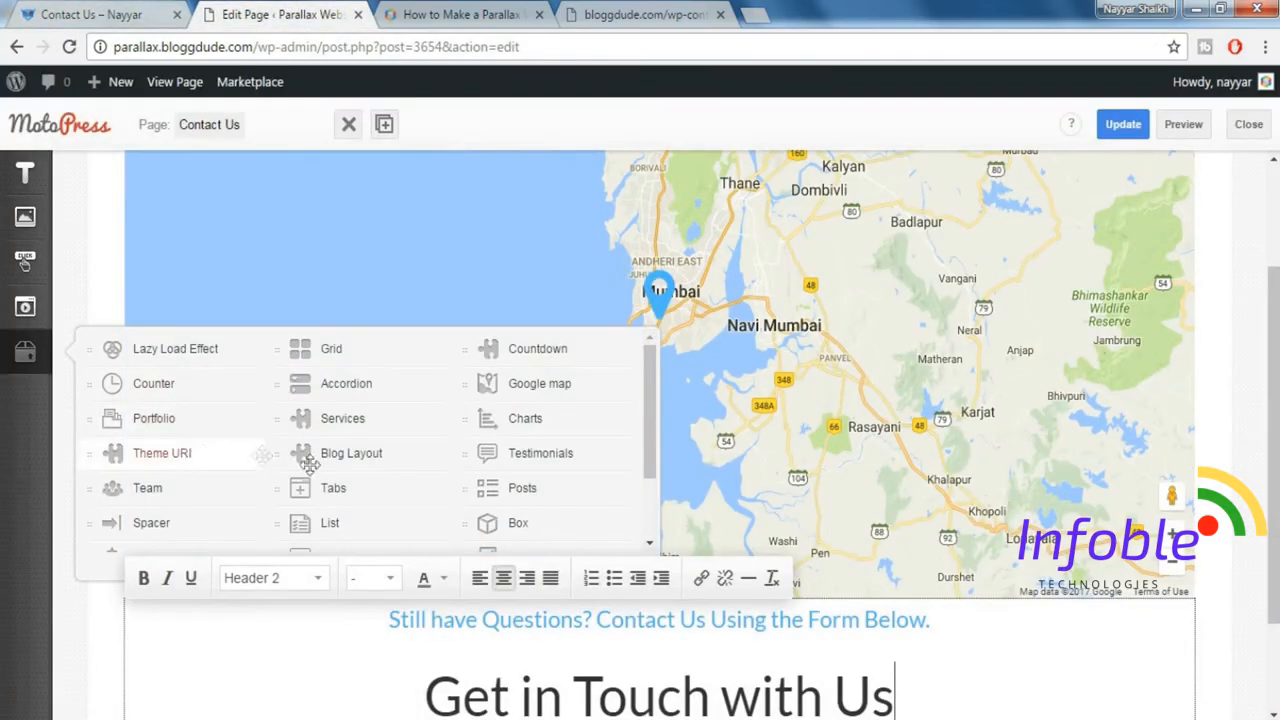
{"action": "left_click_drag", "start_coordinate": [151, 523], "coordinate": [536, 571]}
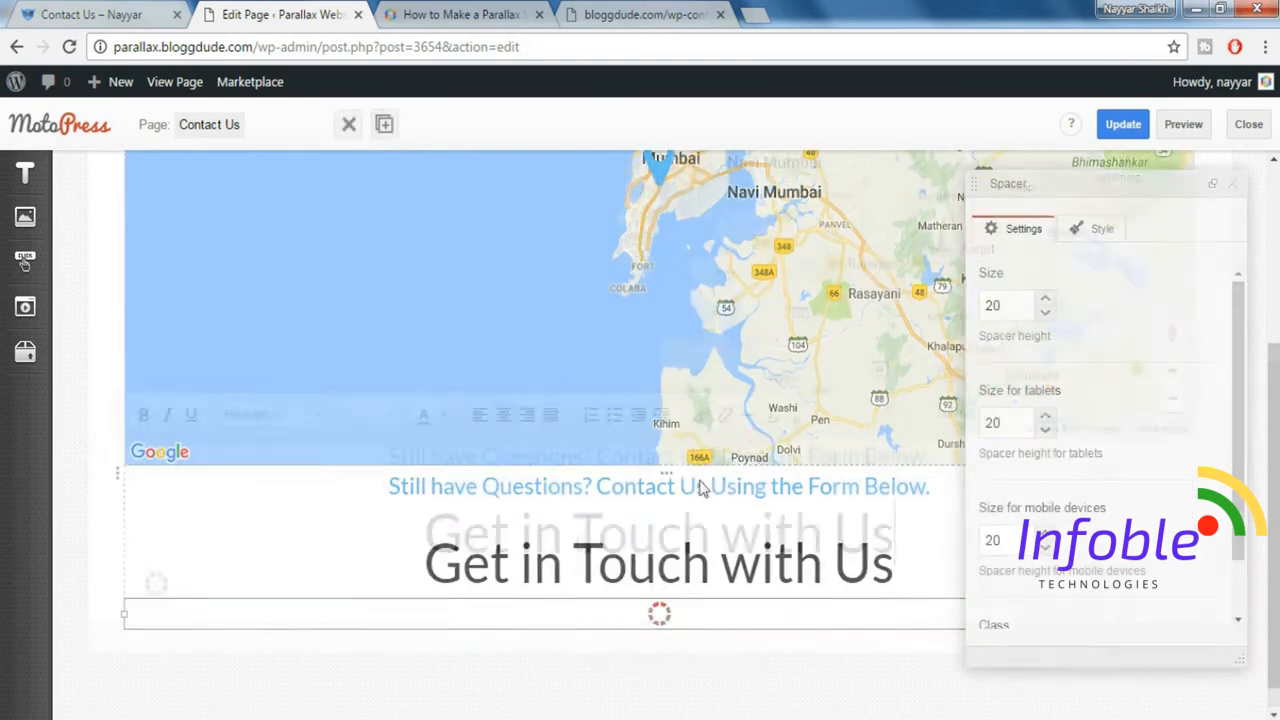
{"action": "double_click", "coordinate": [1010, 313]}
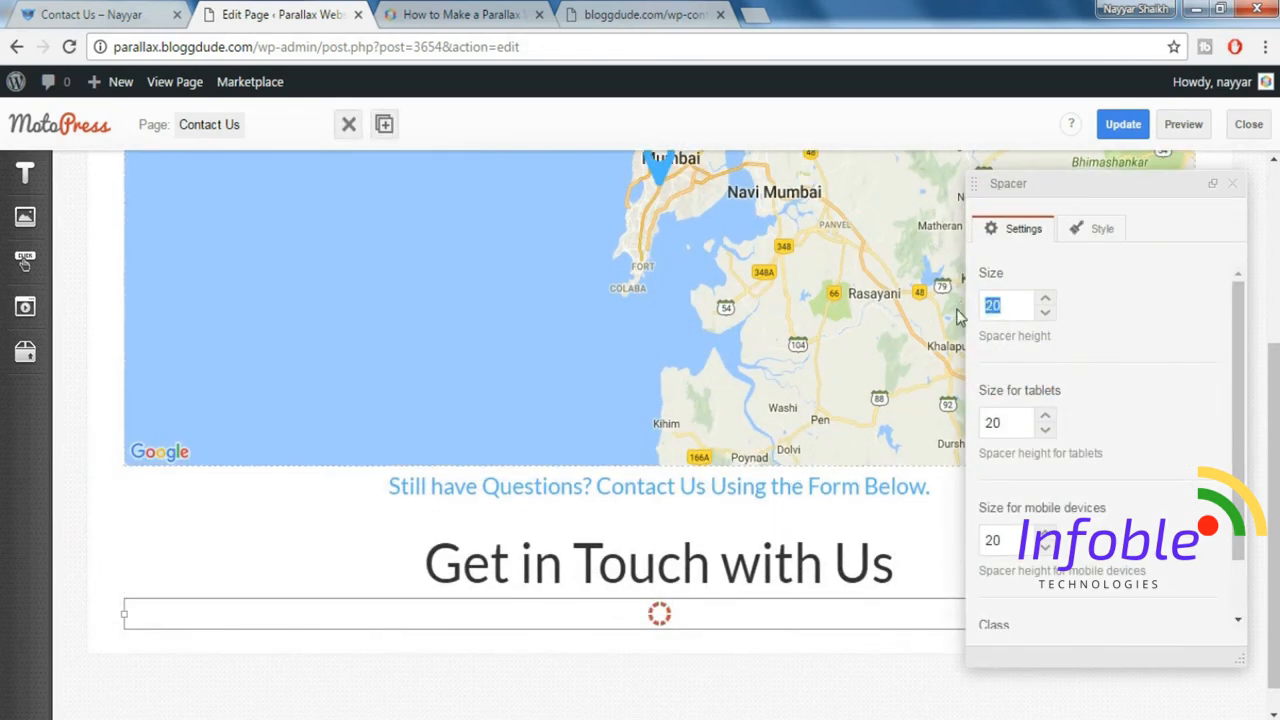
{"action": "type", "text": "40"}
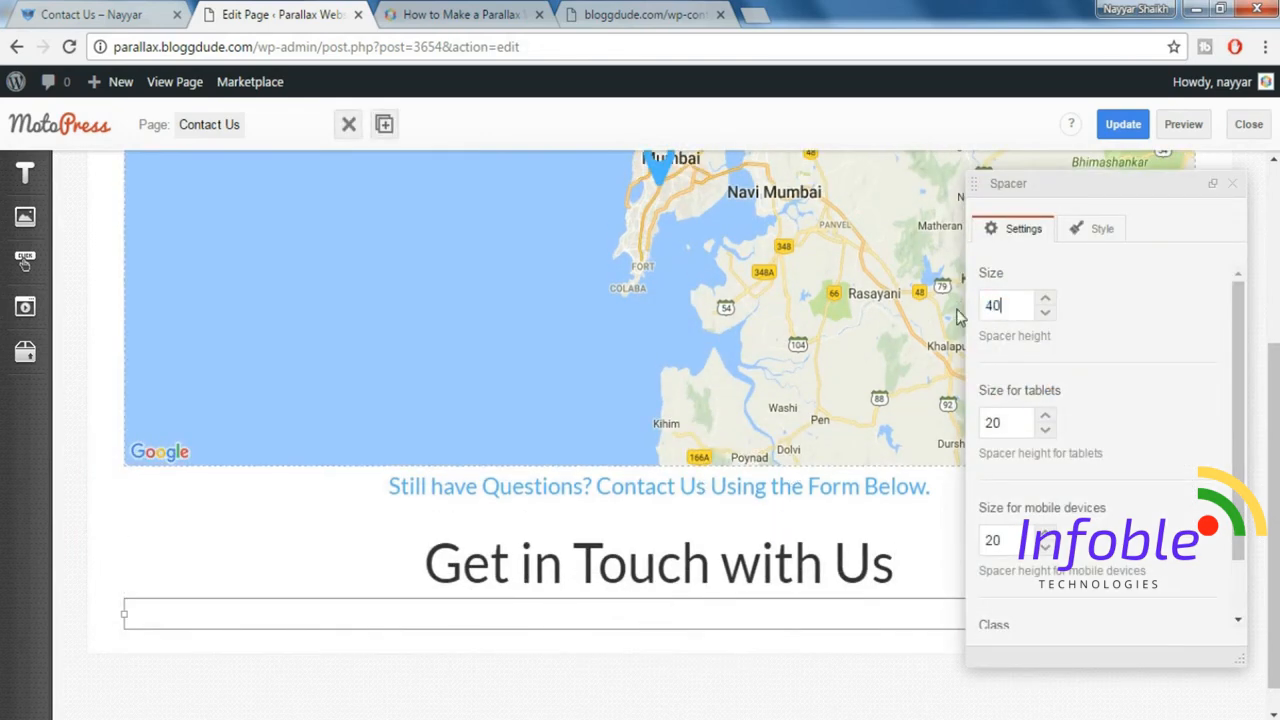
{"action": "left_click", "coordinate": [1232, 183]}
Insert a WordPress Text element below the spacer.
{"action": "mouse_move", "coordinate": [42, 317]}
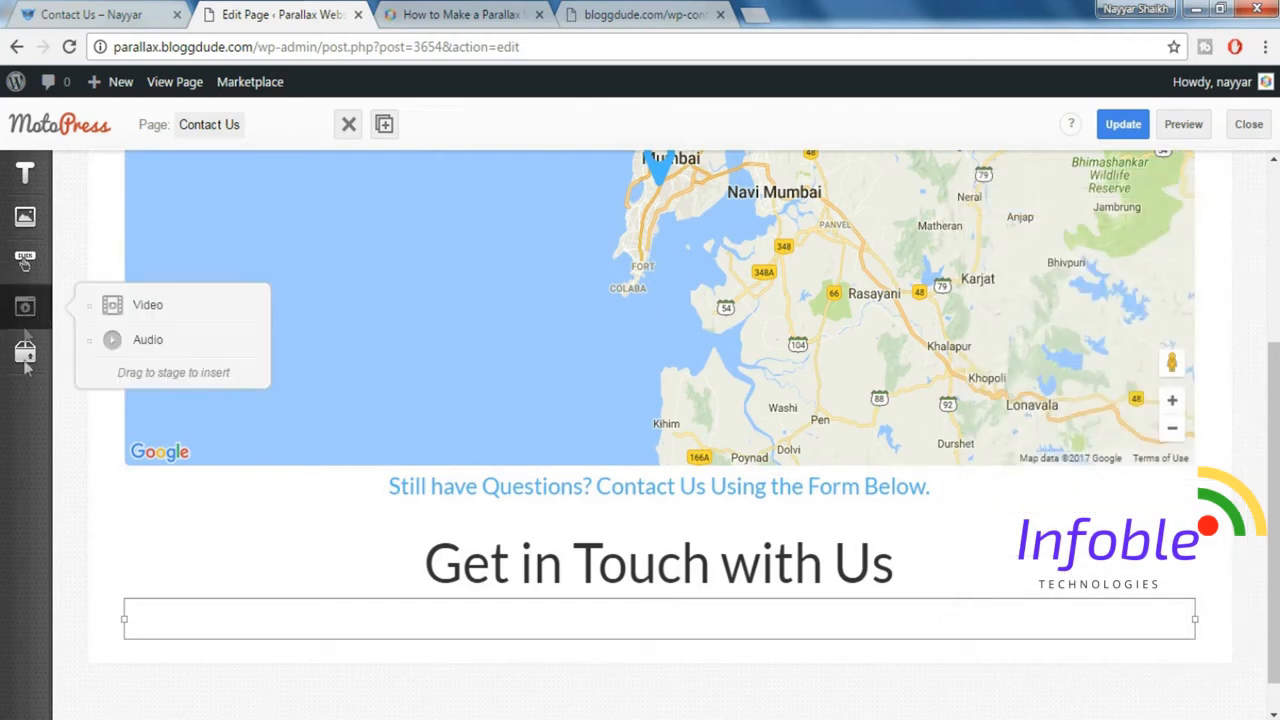
{"action": "mouse_move", "coordinate": [29, 189]}
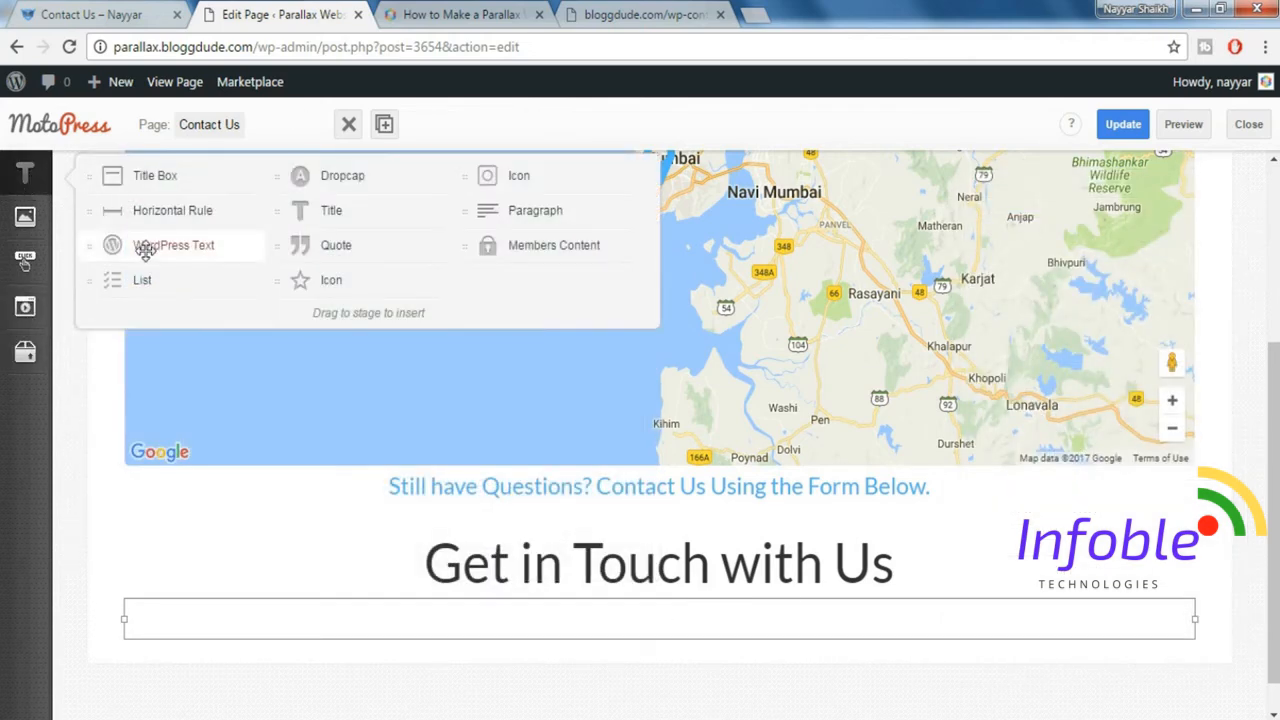
{"action": "left_click_drag", "start_coordinate": [146, 250], "coordinate": [505, 650]}
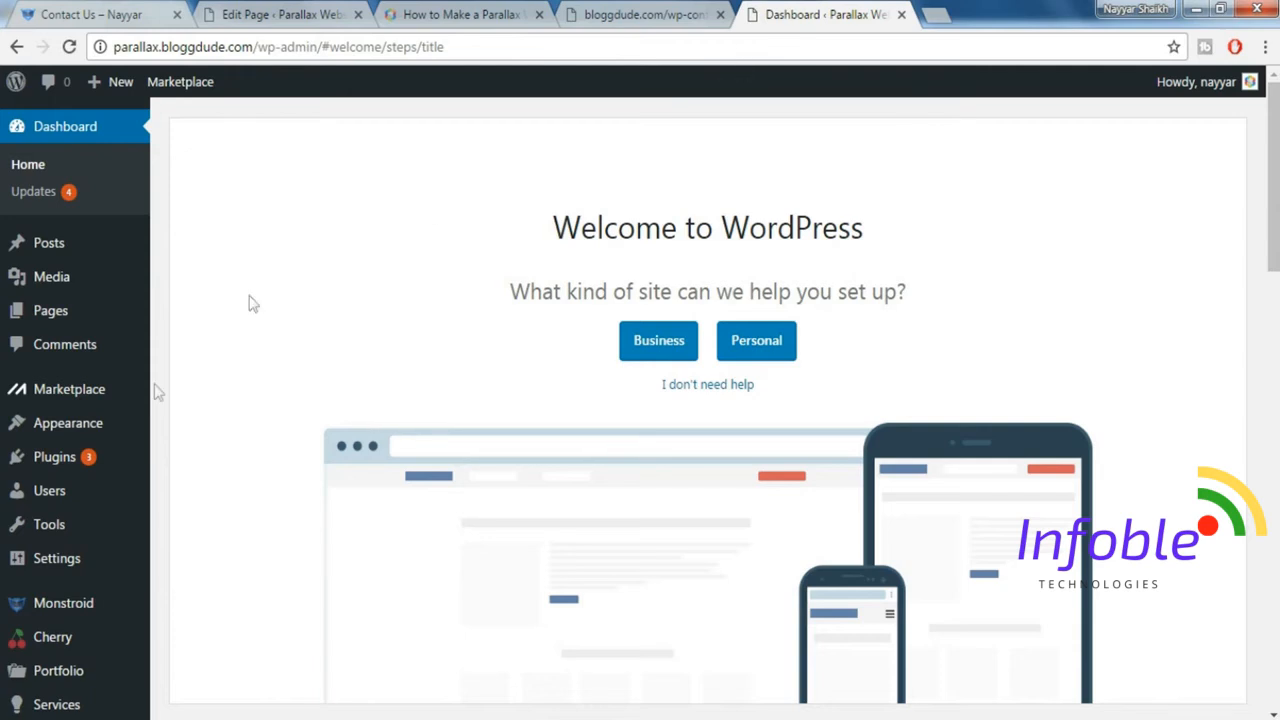
Open the Contact Forms list in the WordPress dashboard and copy the CF 1 shortcode [contact-form-7 id="3656" title="CF 1"].
{"action": "scroll", "coordinate": [60, 480], "scroll_direction": "down", "scroll_amount": 2}
{"action": "scroll", "coordinate": [70, 540], "scroll_direction": "down", "scroll_amount": 4}
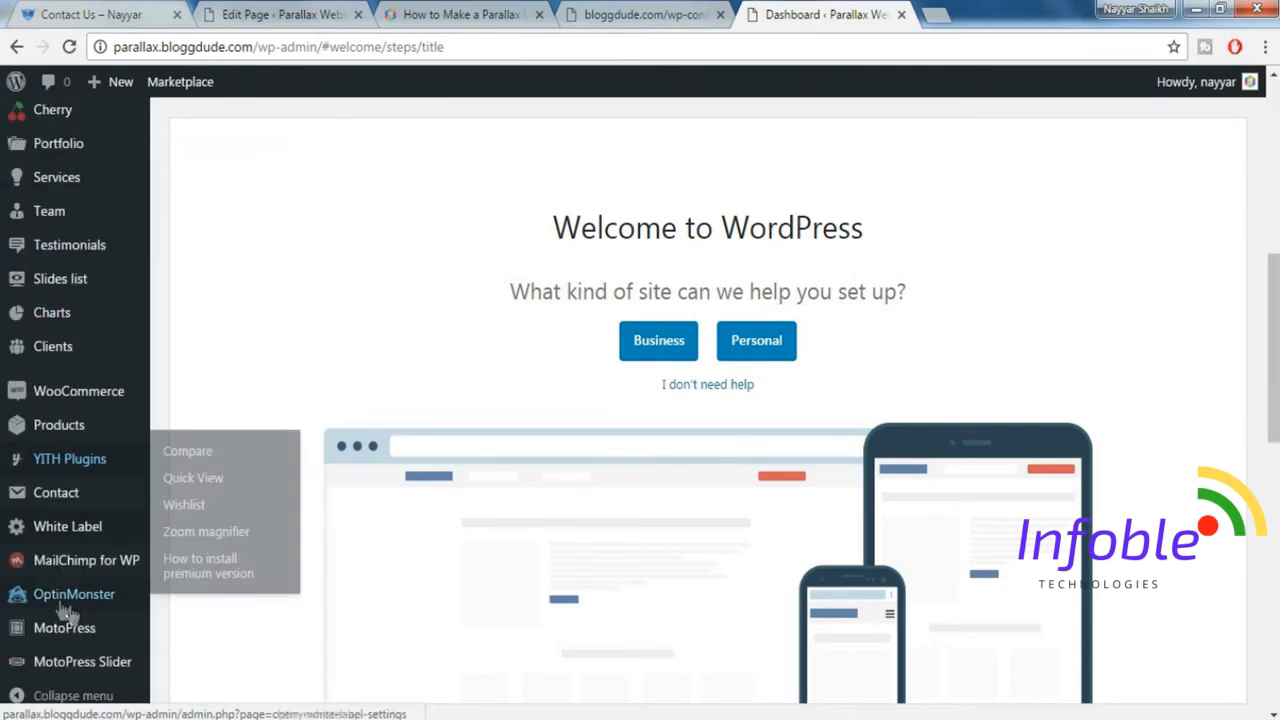
{"action": "mouse_move", "coordinate": [70, 492]}
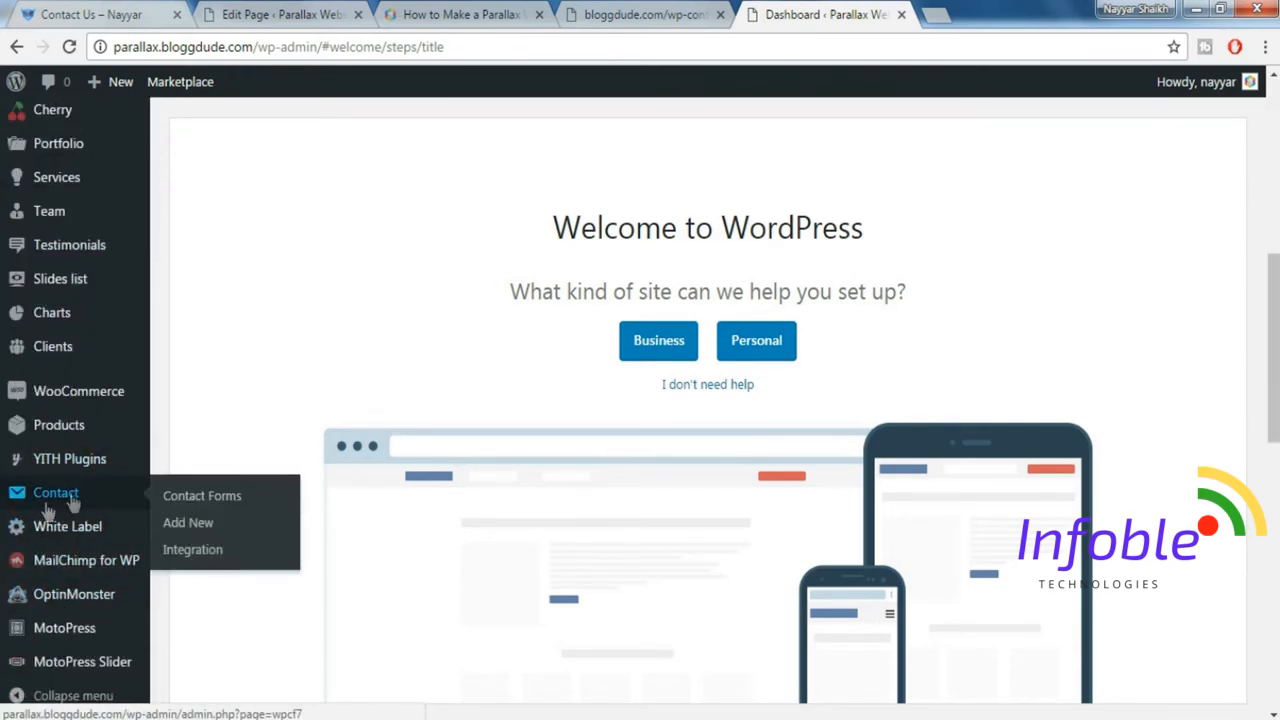
{"action": "left_click", "coordinate": [217, 498]}
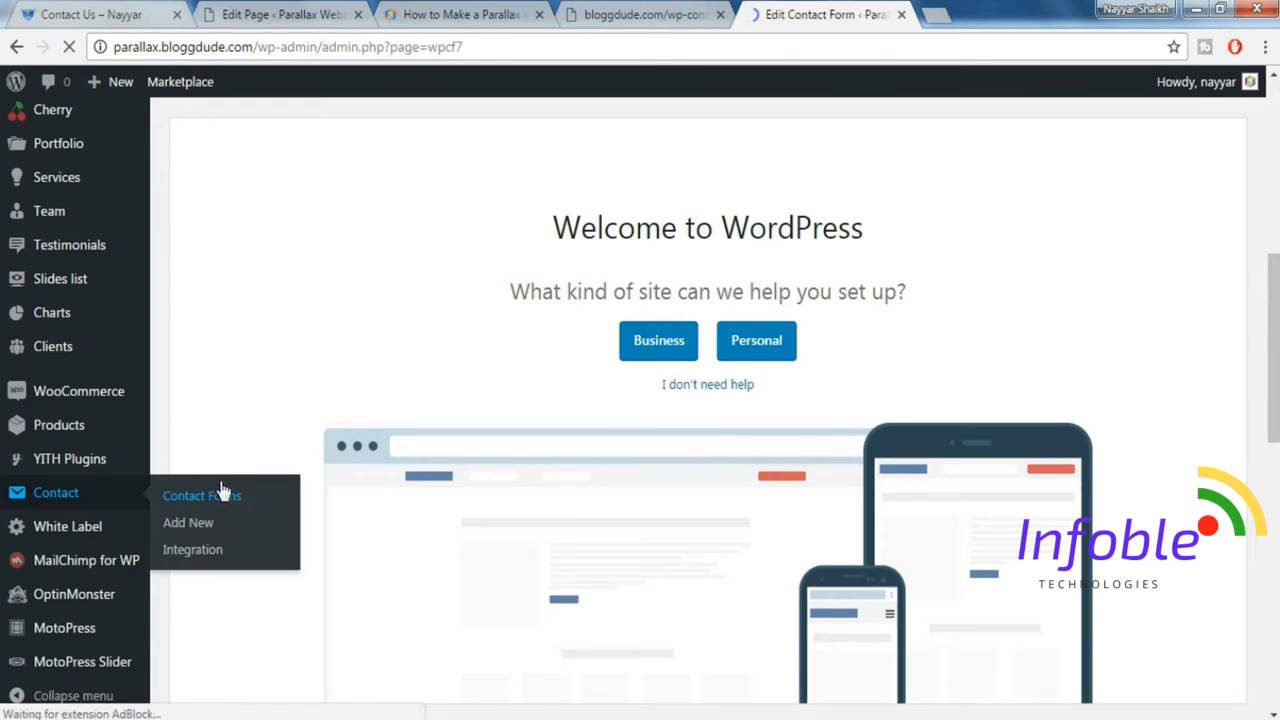
{"action": "scroll", "coordinate": [650, 490], "scroll_direction": "down", "scroll_amount": 3}
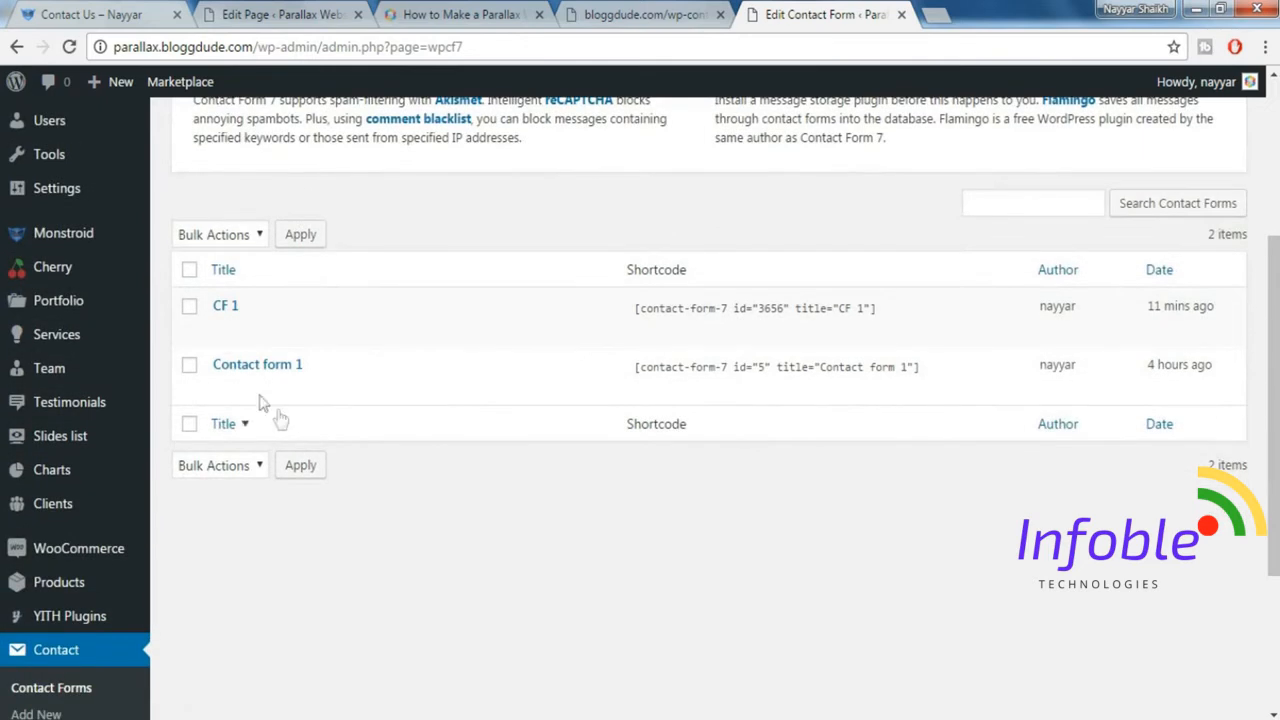
{"action": "left_click", "coordinate": [845, 308]}
{"action": "key", "text": "ctrl+c"}
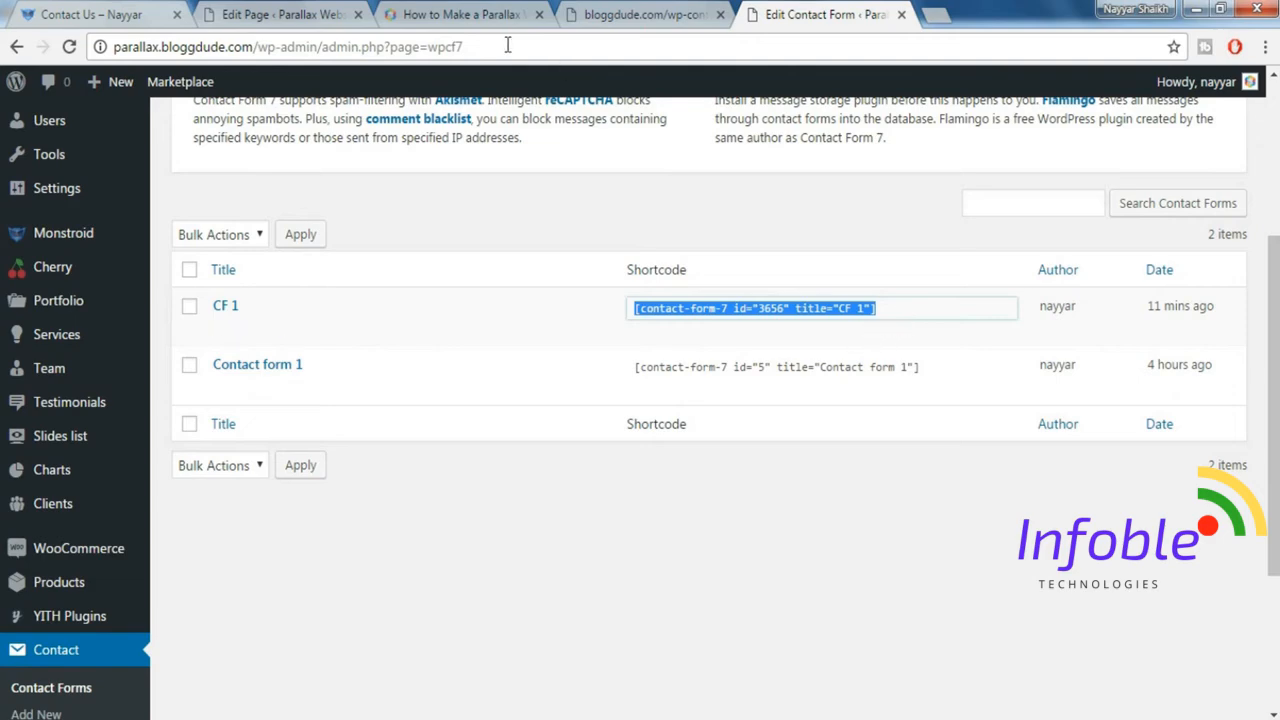
Paste the CF 1 form shortcode into the WordPress Text element's content and save it.
{"action": "left_click", "coordinate": [313, 10]}
{"action": "left_click", "coordinate": [381, 333]}
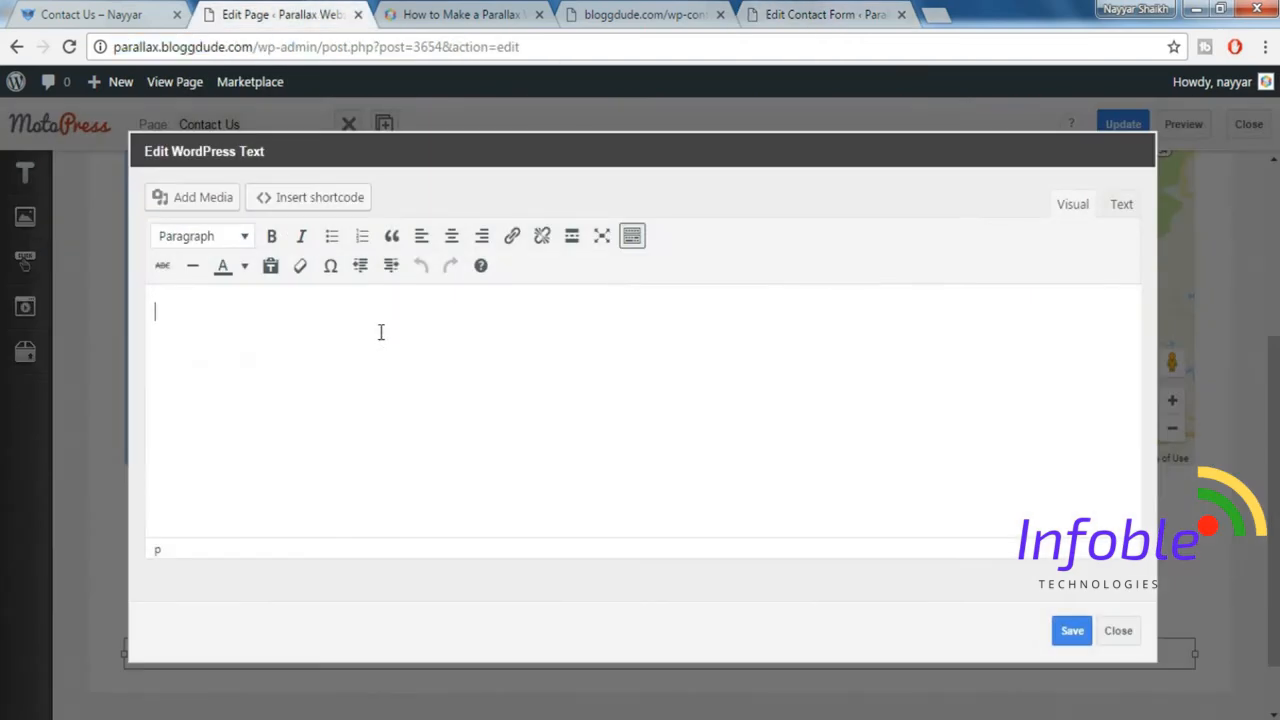
{"action": "key", "text": "ctrl+v"}
{"action": "left_click", "coordinate": [1070, 634]}
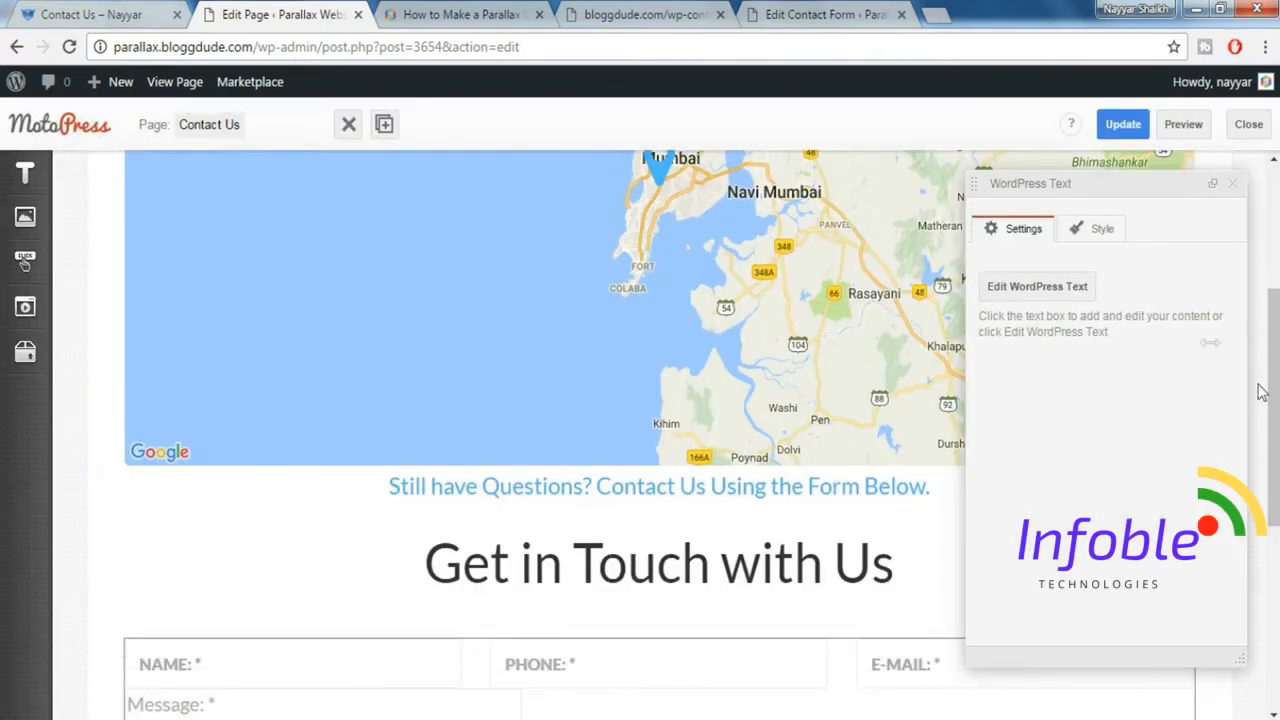
Update the Contact Us page and preview it to check the map, headings and contact form.
{"action": "left_click", "coordinate": [1124, 128]}
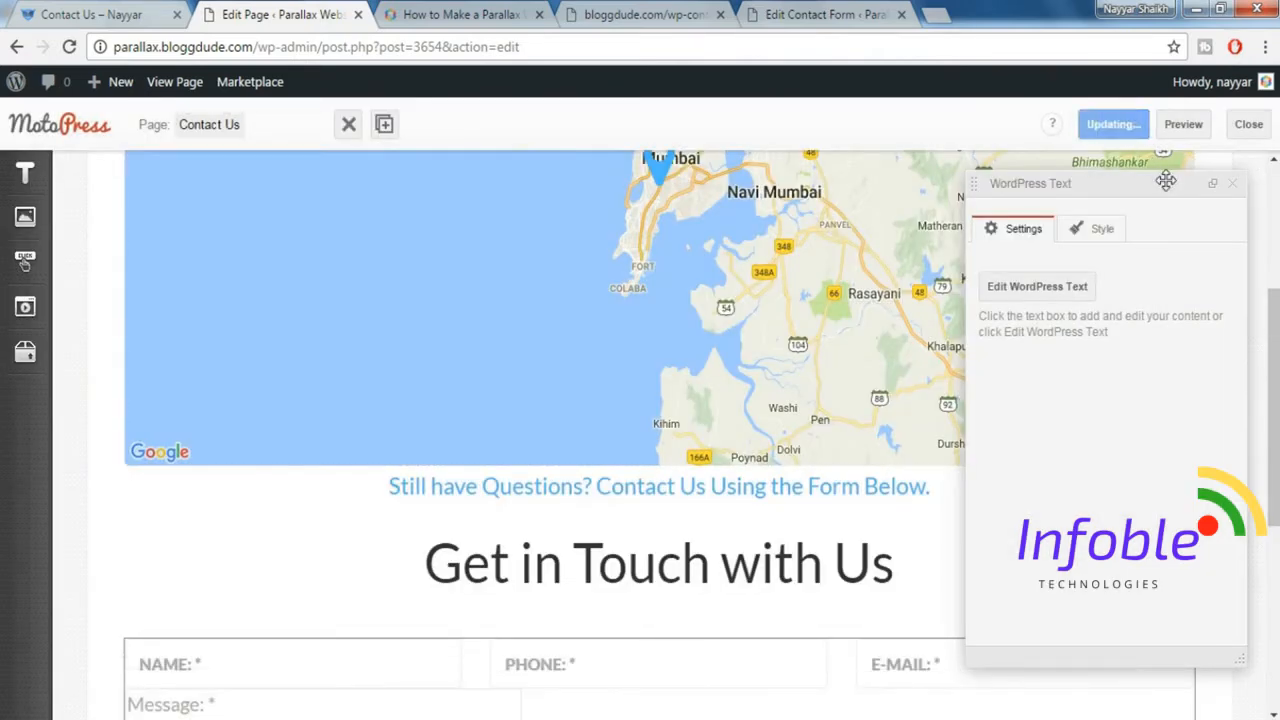
{"action": "left_click", "coordinate": [1184, 126]}
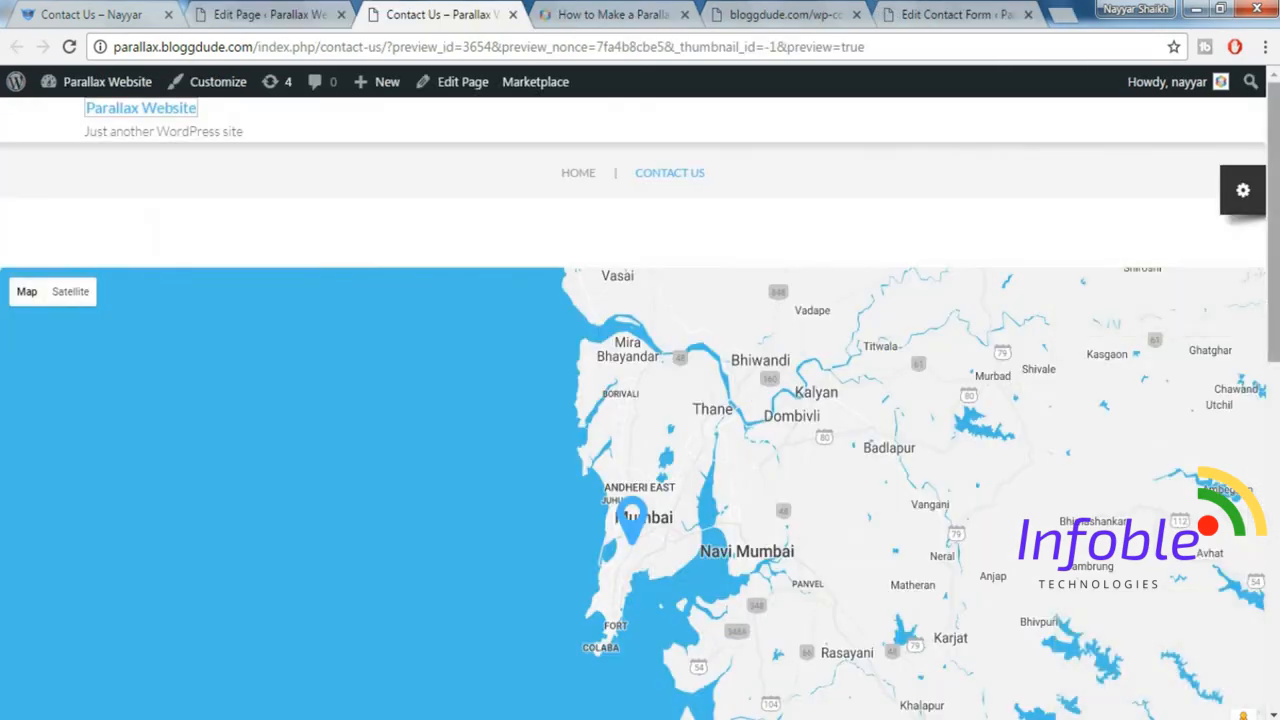
{"action": "scroll", "coordinate": [1272, 556], "scroll_direction": "down", "scroll_amount": 5}
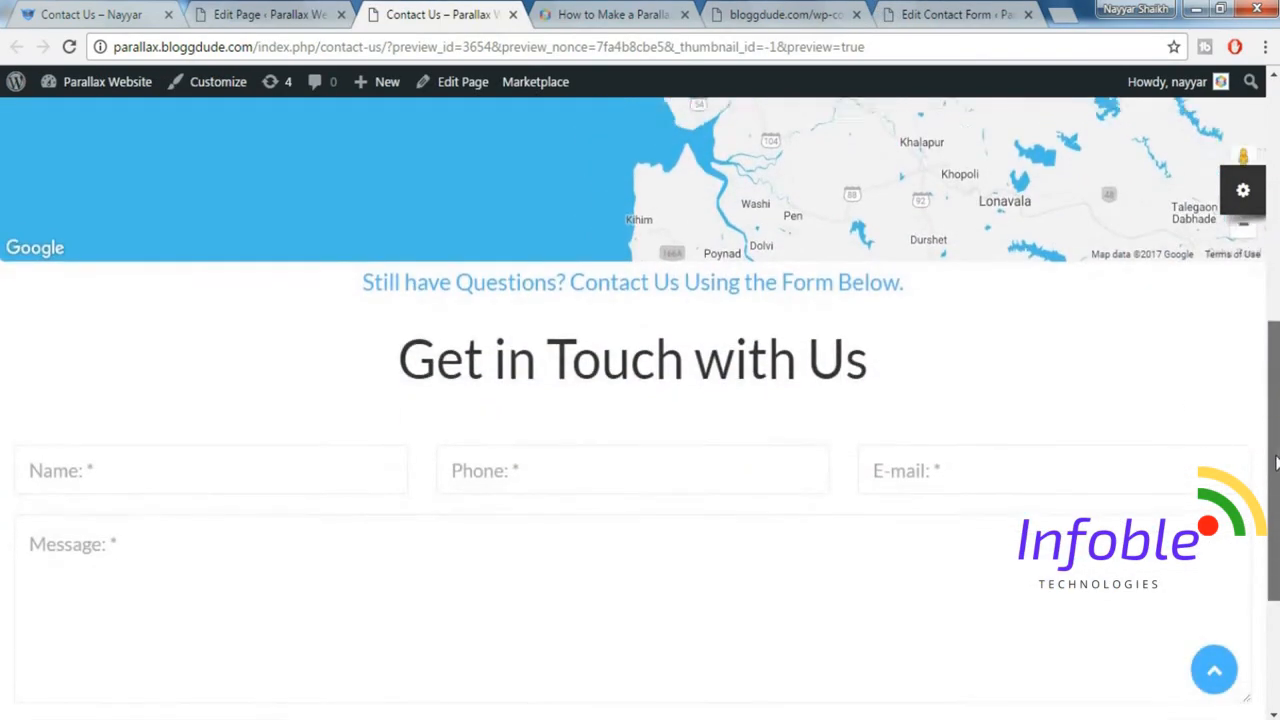
{"action": "scroll", "coordinate": [1272, 556], "scroll_direction": "up", "scroll_amount": 5}
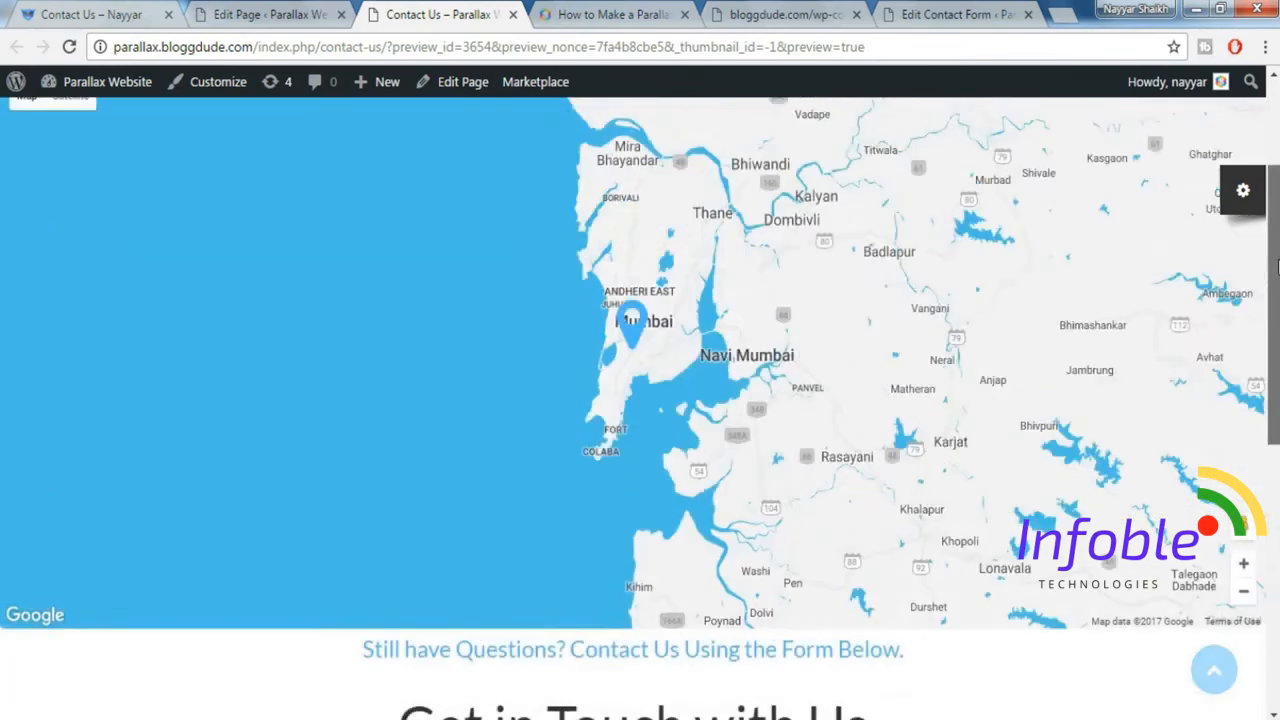
{"action": "scroll", "coordinate": [640, 400], "scroll_direction": "down", "scroll_amount": 5}
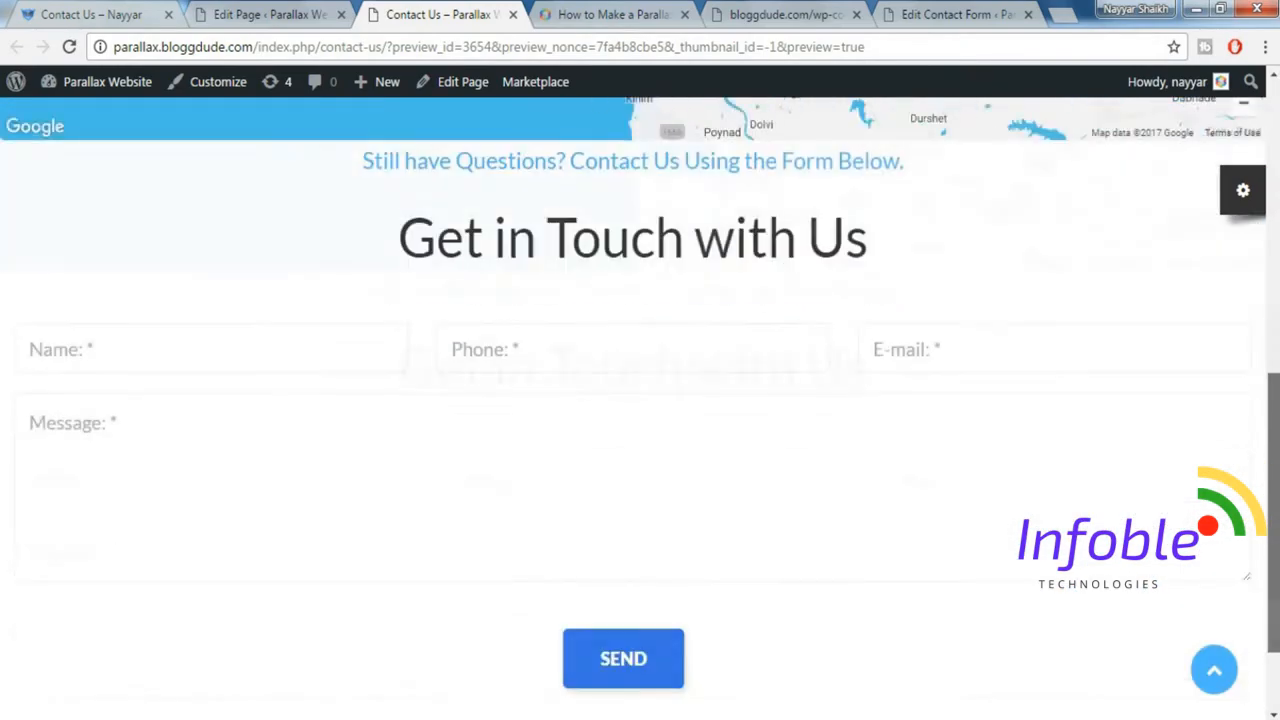
{"action": "scroll", "coordinate": [640, 400], "scroll_direction": "up", "scroll_amount": 5}
{"action": "scroll", "coordinate": [640, 400], "scroll_direction": "up", "scroll_amount": 2}
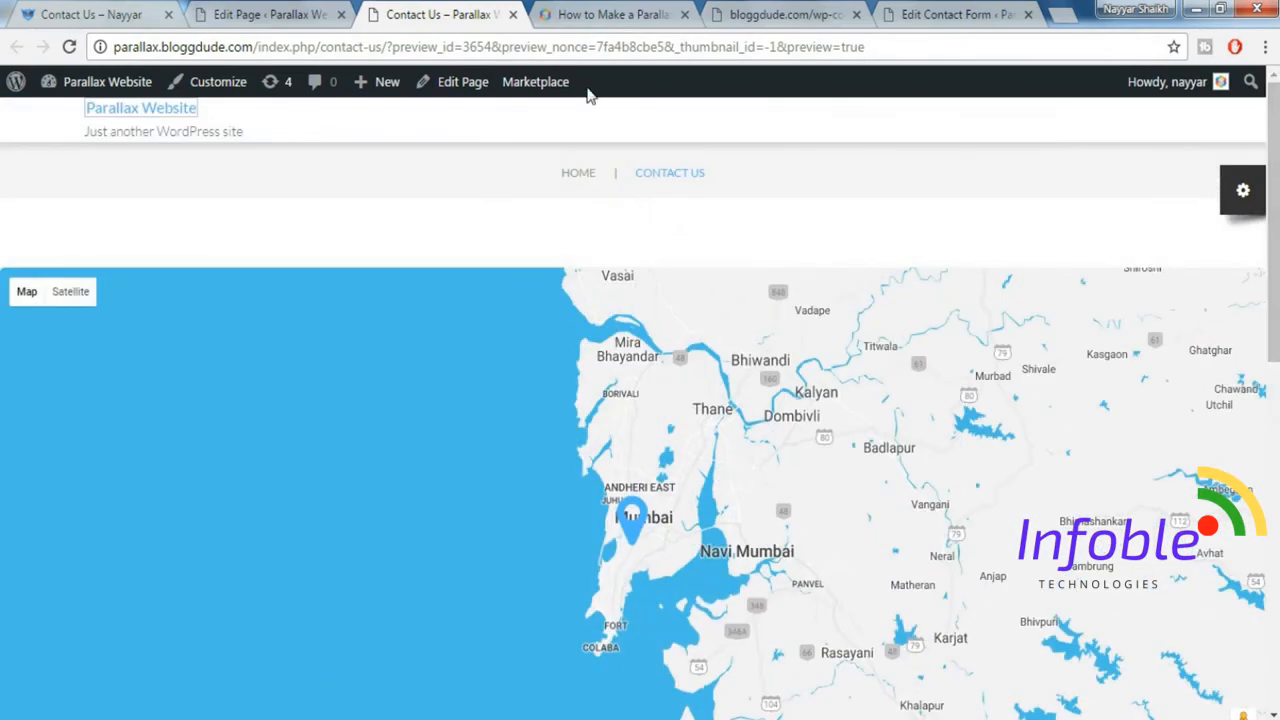
Open the Services page of the demo site and examine its sections as a reference for the layout.
{"action": "left_click", "coordinate": [53, 16]}
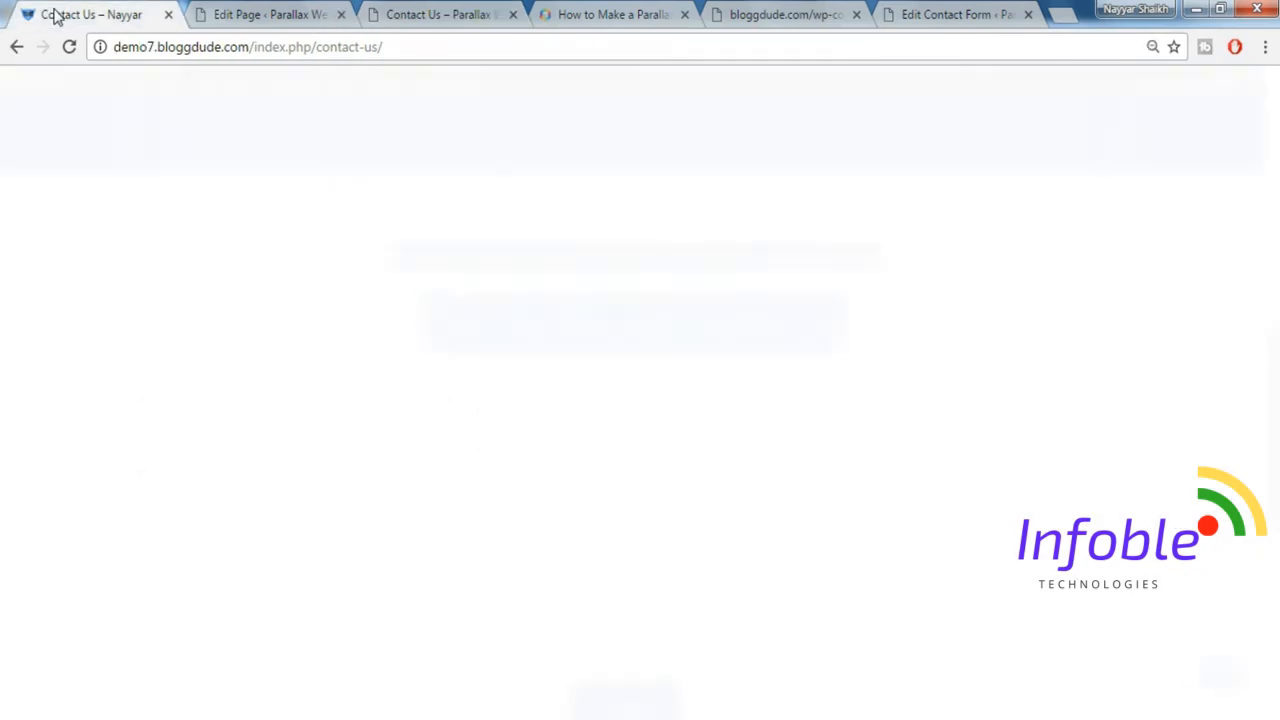
{"action": "scroll", "coordinate": [1137, 402], "scroll_direction": "up", "scroll_amount": 6}
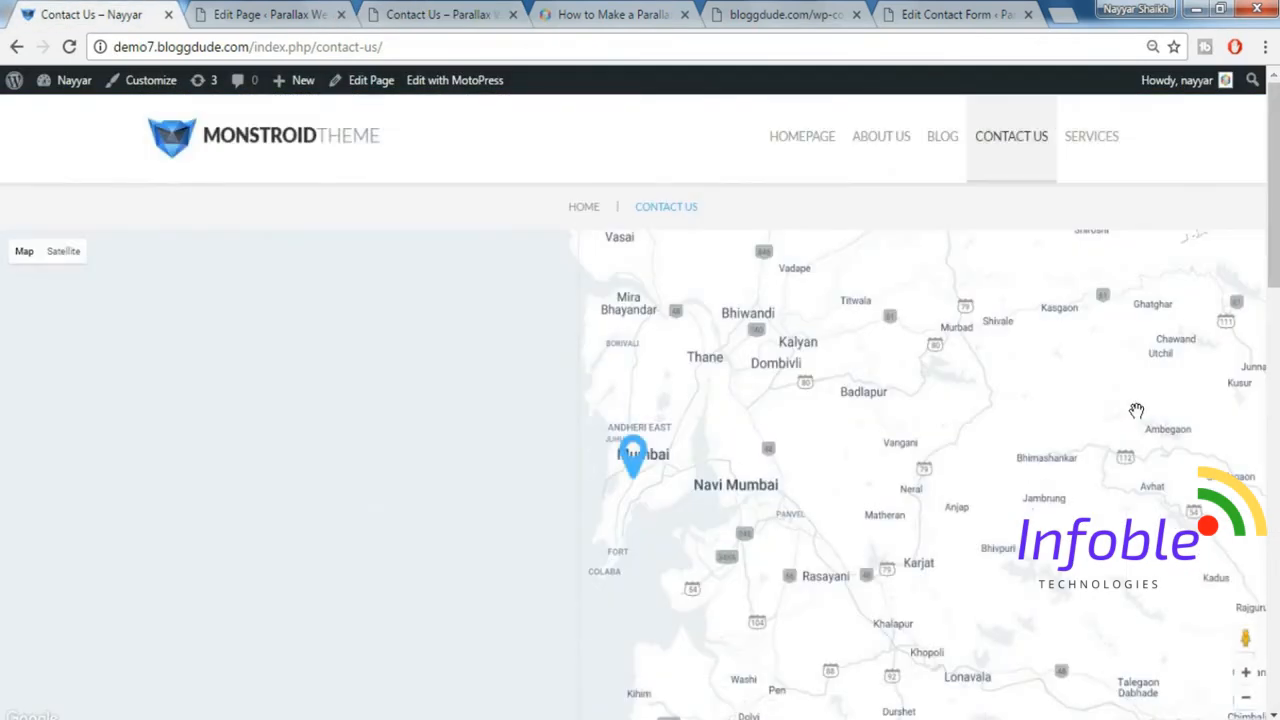
{"action": "left_click", "coordinate": [1101, 149]}
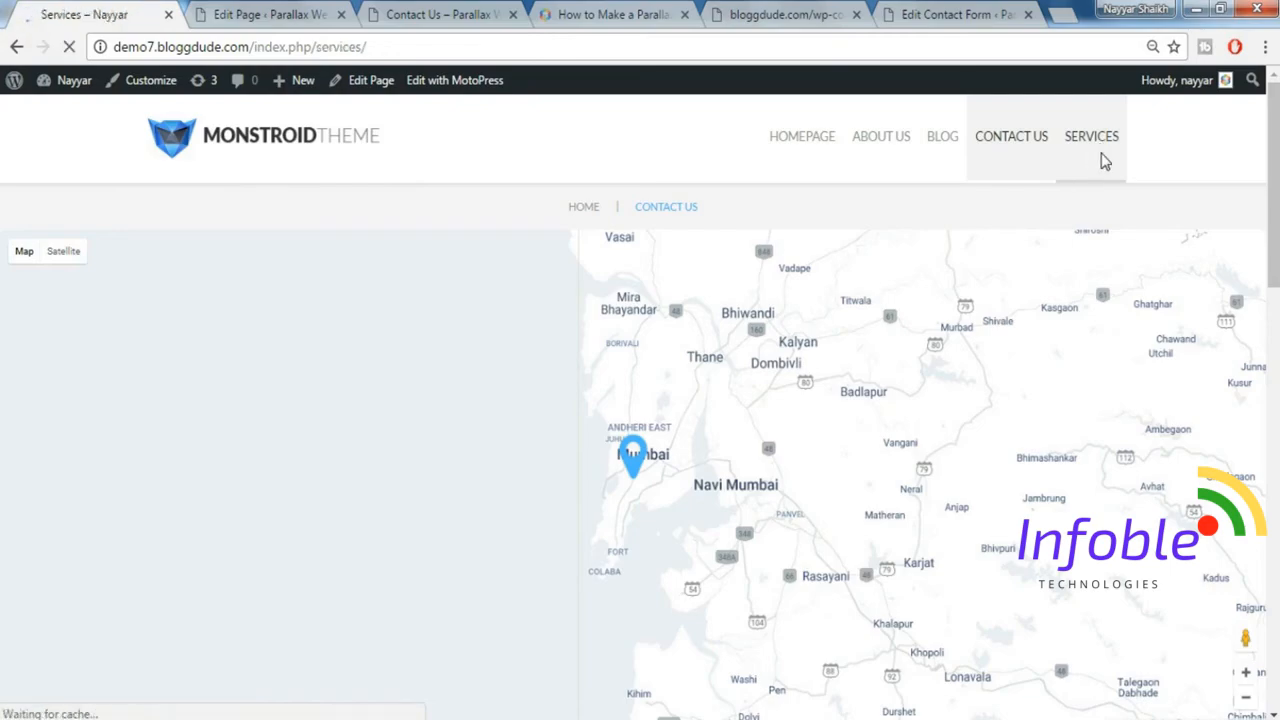
{"action": "scroll", "coordinate": [1100, 157], "scroll_direction": "down", "scroll_amount": 8}
{"action": "scroll", "coordinate": [633, 402], "scroll_direction": "down", "scroll_amount": 12}
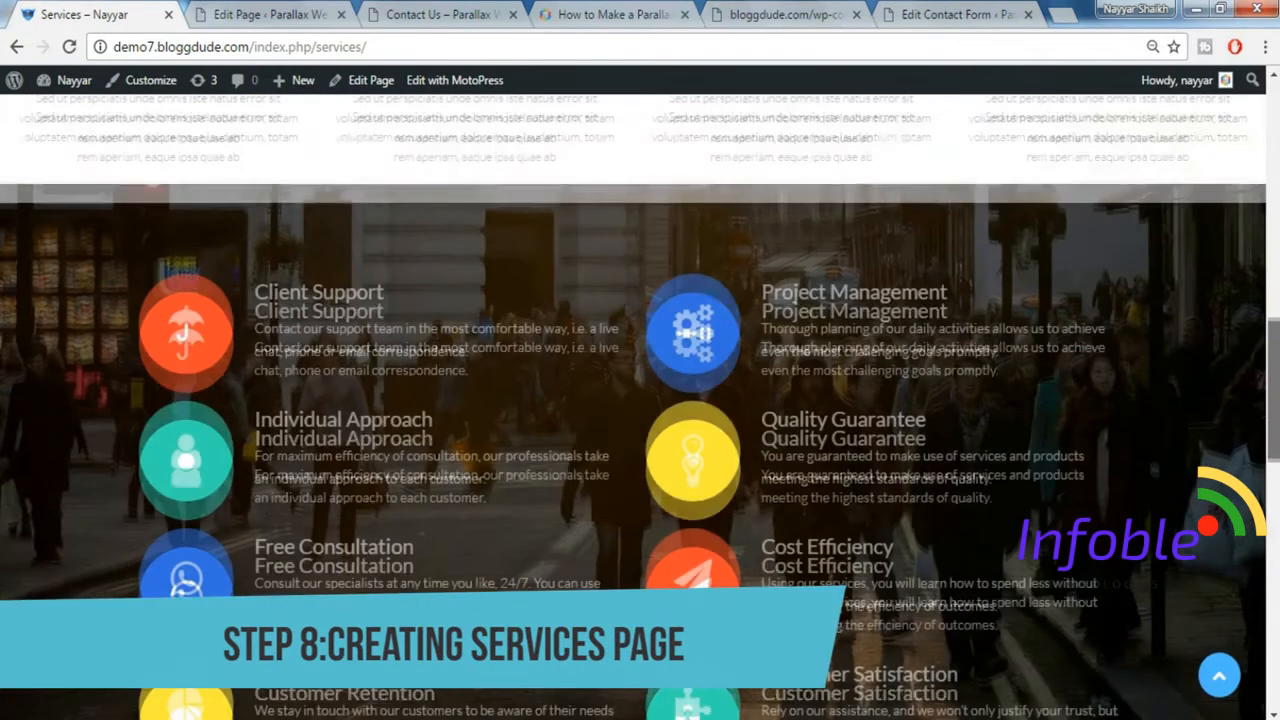
{"action": "scroll", "coordinate": [633, 402], "scroll_direction": "up", "scroll_amount": 15}
{"action": "scroll", "coordinate": [1000, 163], "scroll_direction": "up", "scroll_amount": 5}
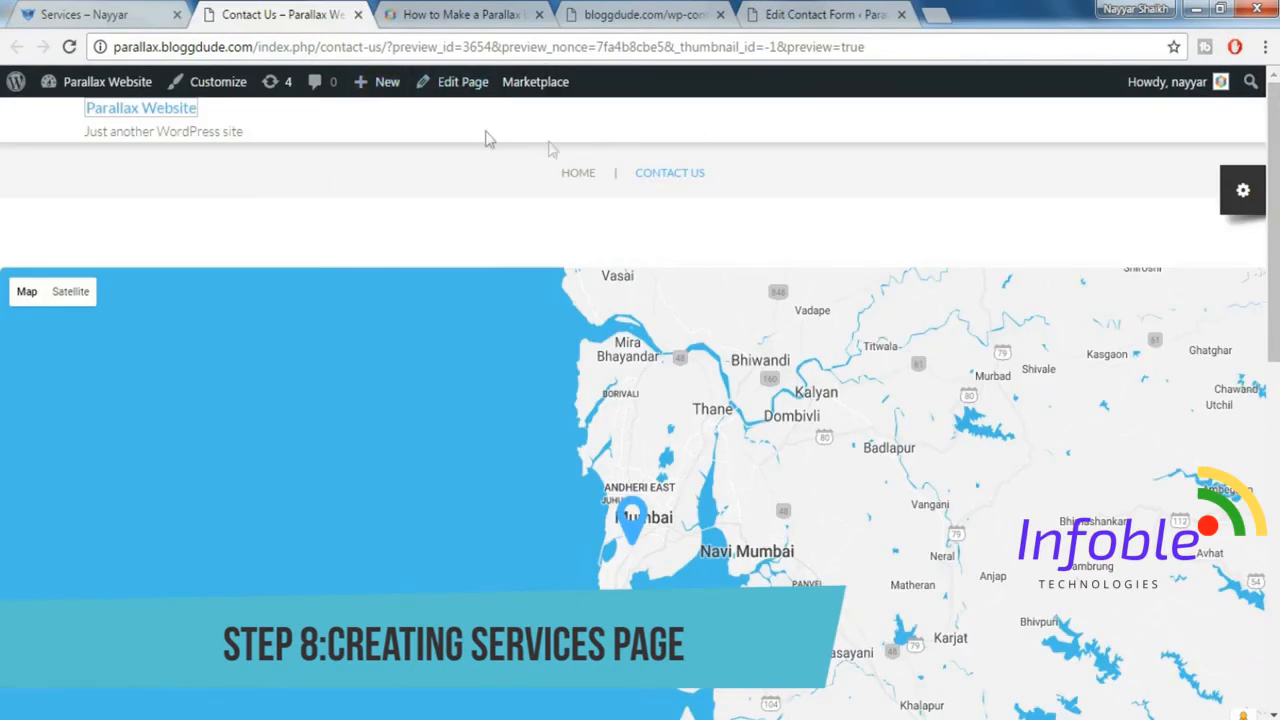
Create a new page titled Services that shows both breadcrumbs and title and uses no paddings for the page content.
{"action": "mouse_move", "coordinate": [382, 88]}
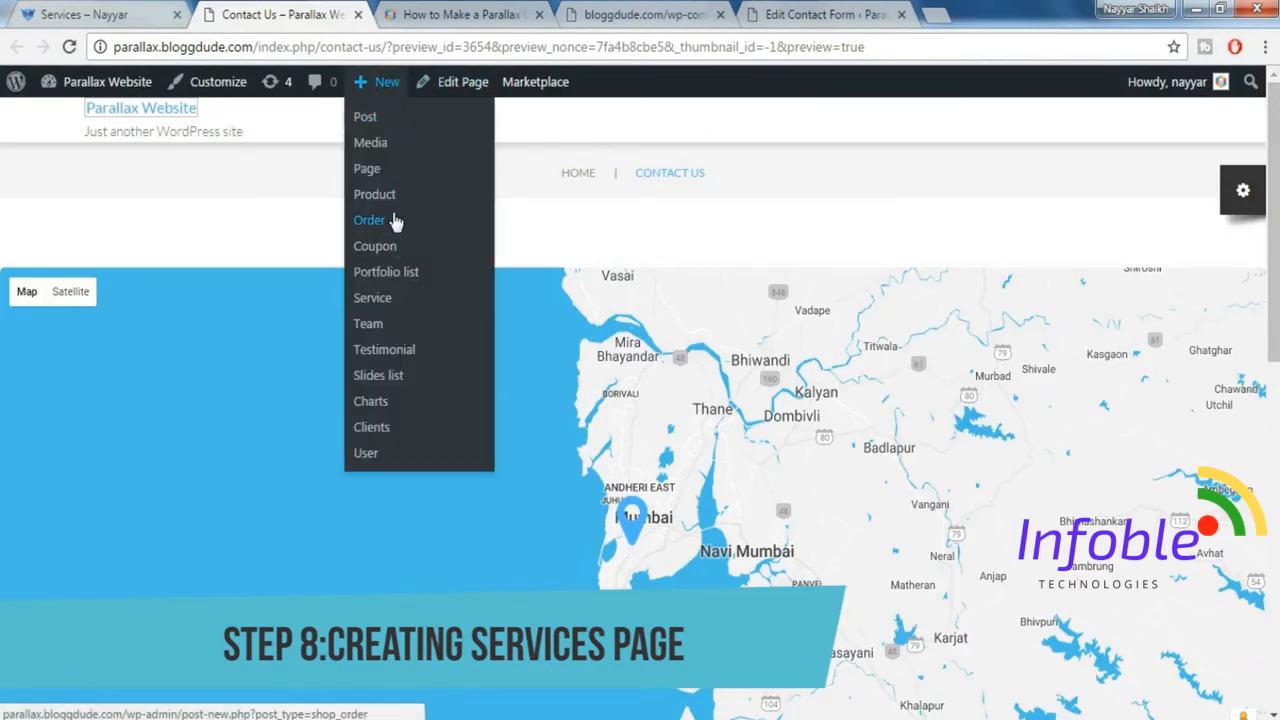
{"action": "left_click", "coordinate": [476, 174]}
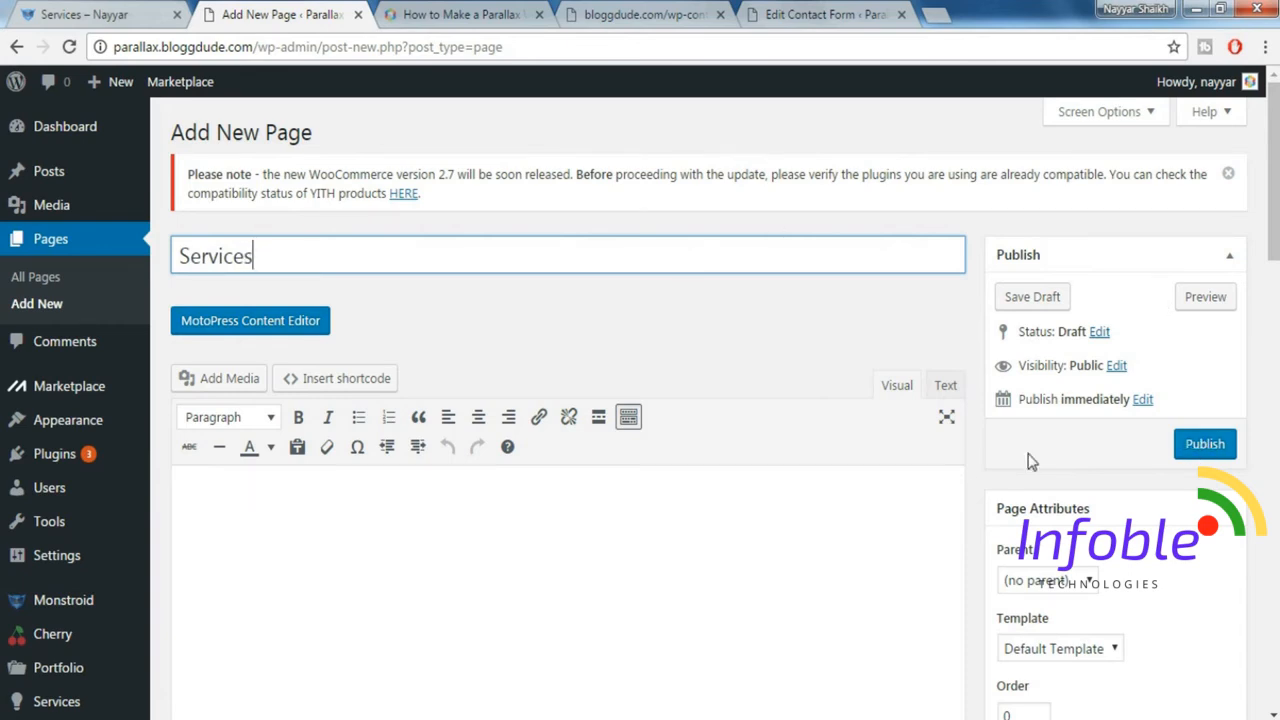
{"action": "scroll", "coordinate": [997, 450], "scroll_direction": "down", "scroll_amount": 4}
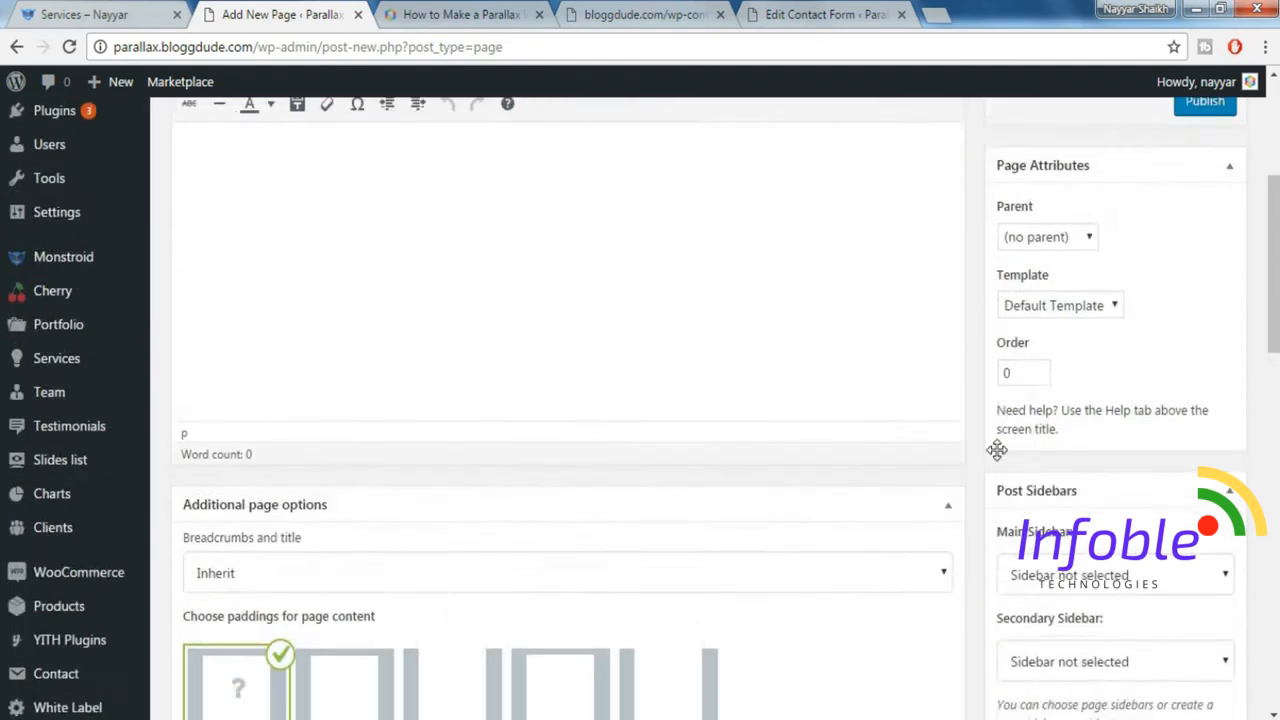
{"action": "scroll", "coordinate": [997, 452], "scroll_direction": "down", "scroll_amount": 1}
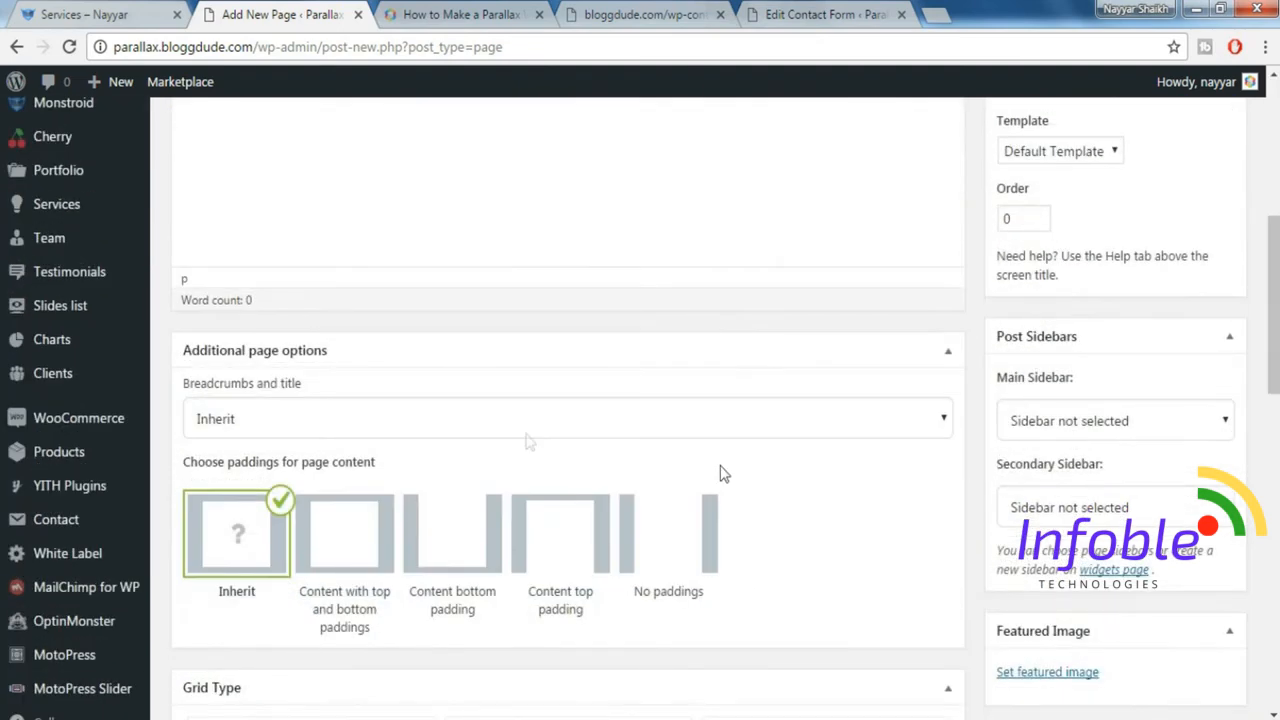
{"action": "left_click", "coordinate": [276, 428]}
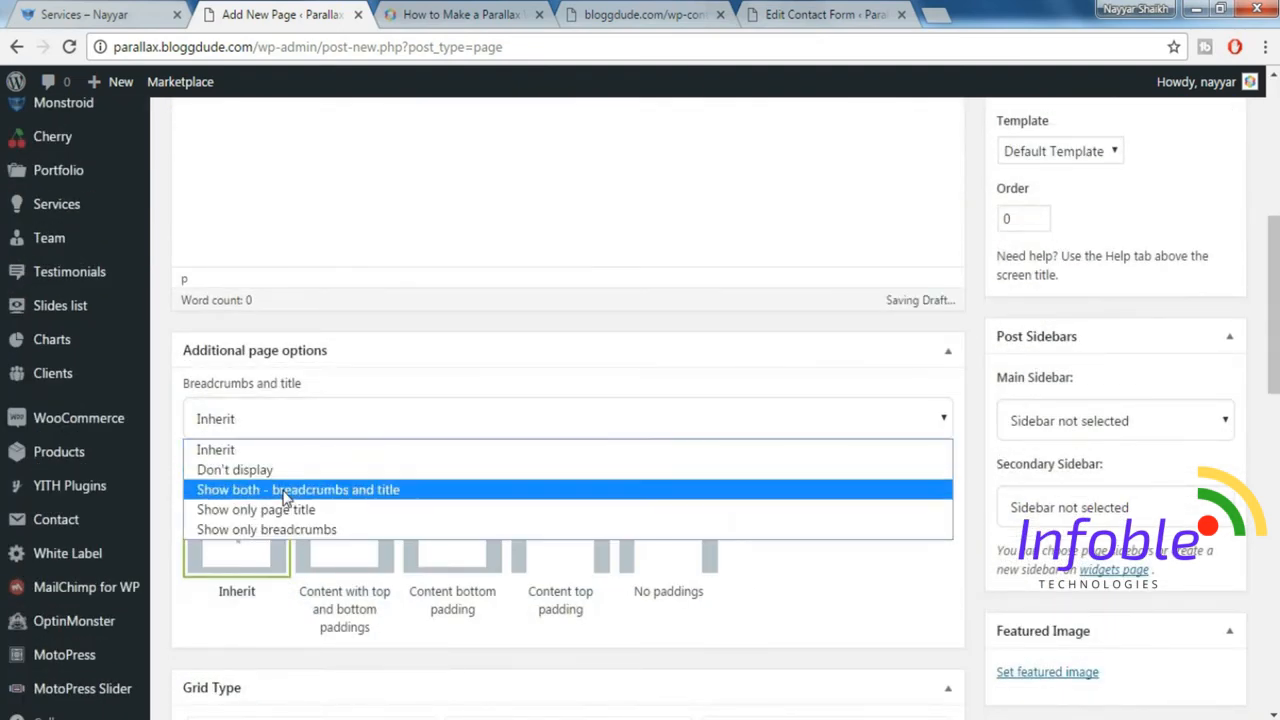
{"action": "left_click", "coordinate": [340, 490]}
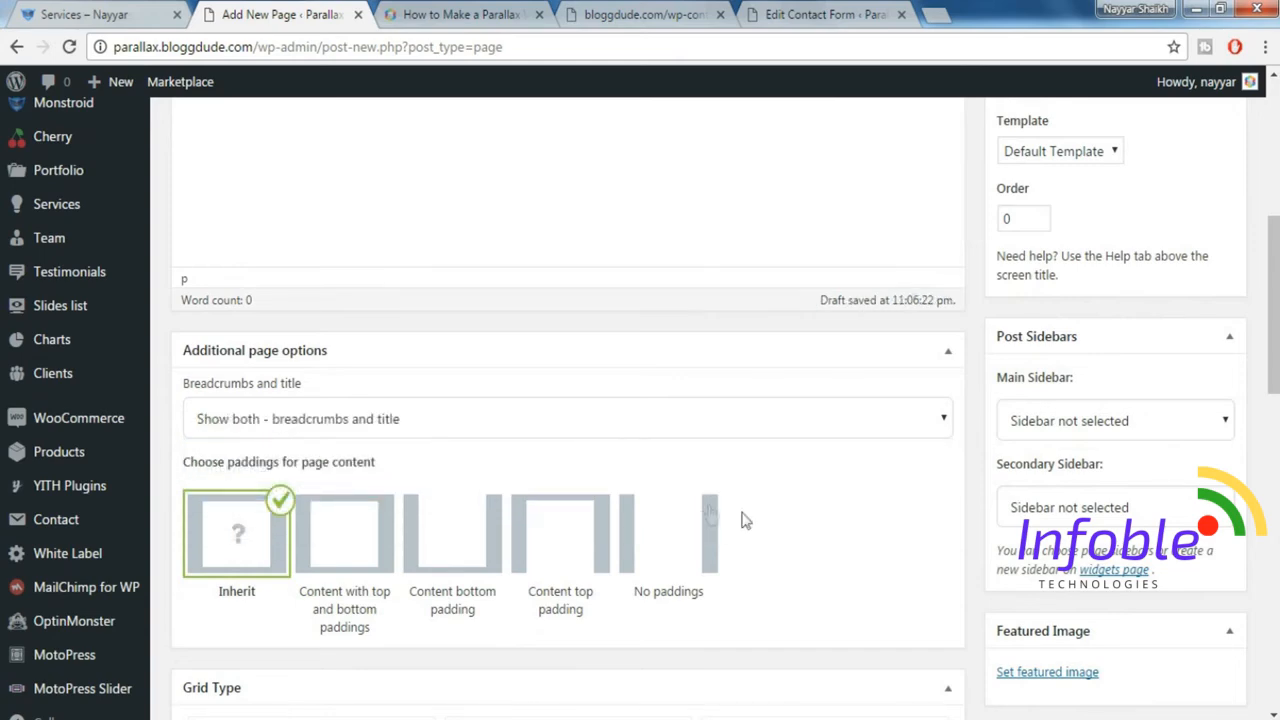
{"action": "left_click", "coordinate": [698, 530]}
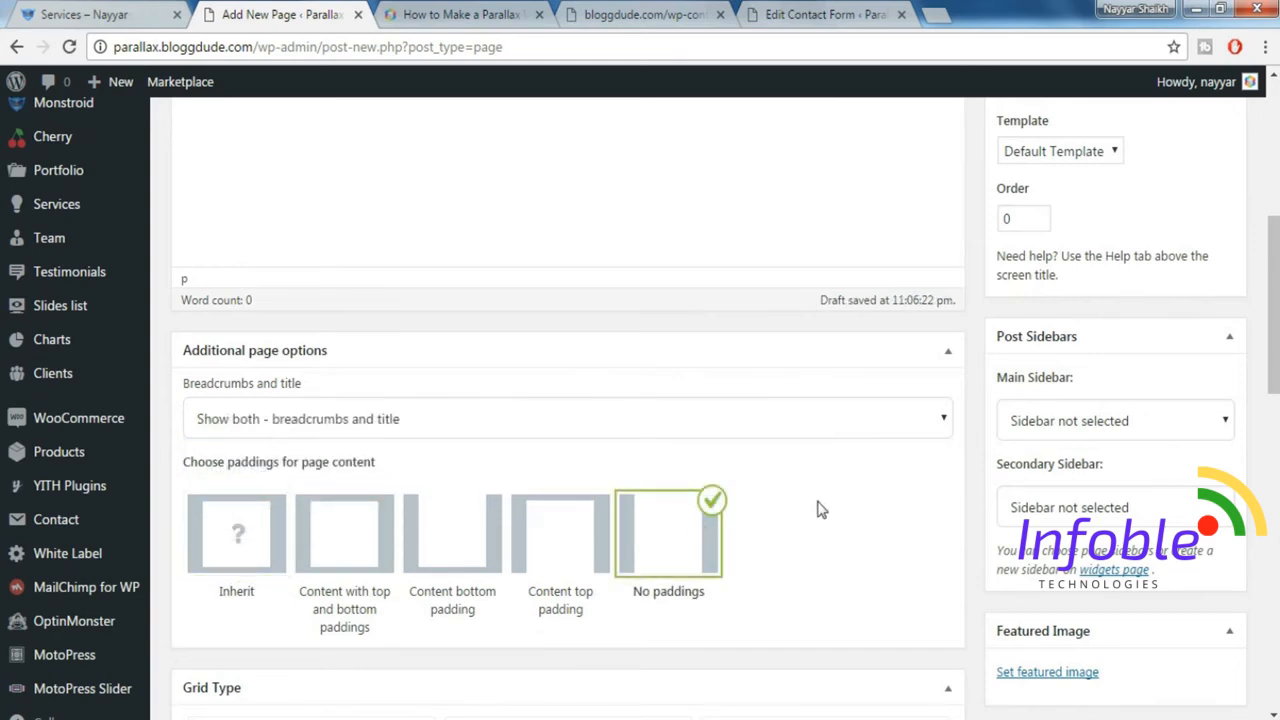
Set services-bg-1024x233.jpg from the media library as the page's featured image, matching the demo Services page header.
{"action": "scroll", "coordinate": [823, 509], "scroll_direction": "down", "scroll_amount": 3}
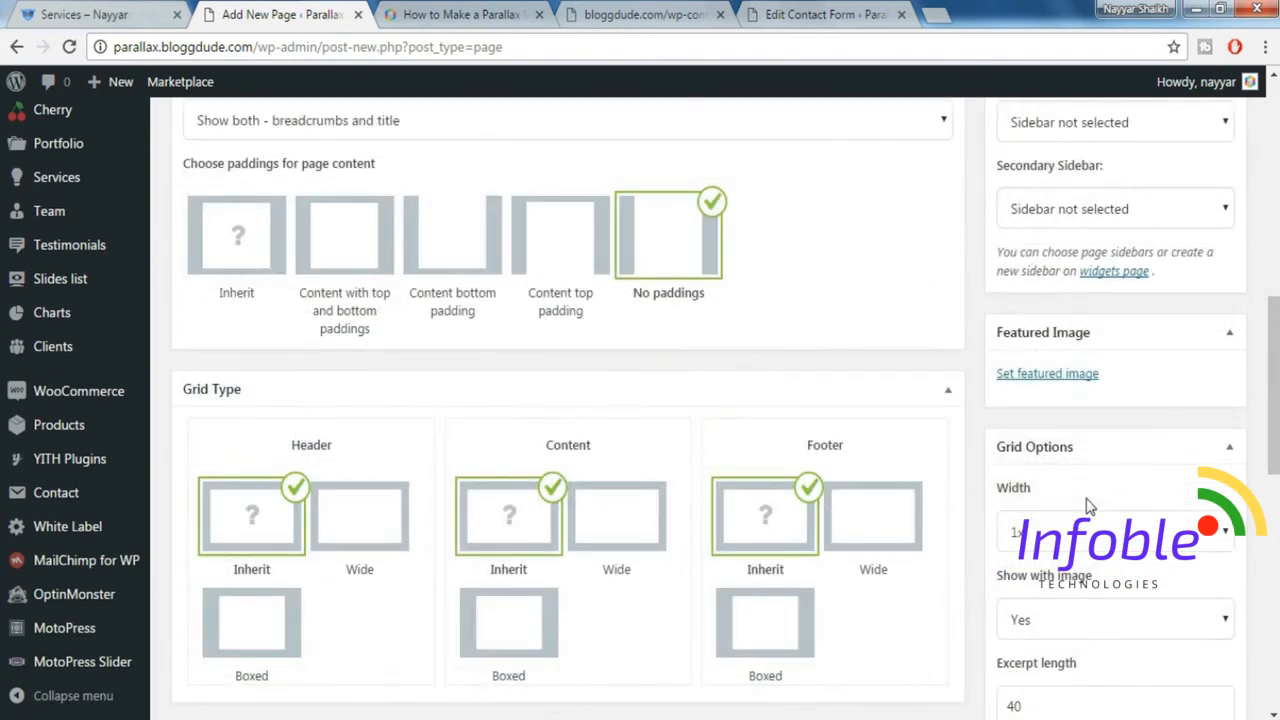
{"action": "left_click", "coordinate": [1047, 375]}
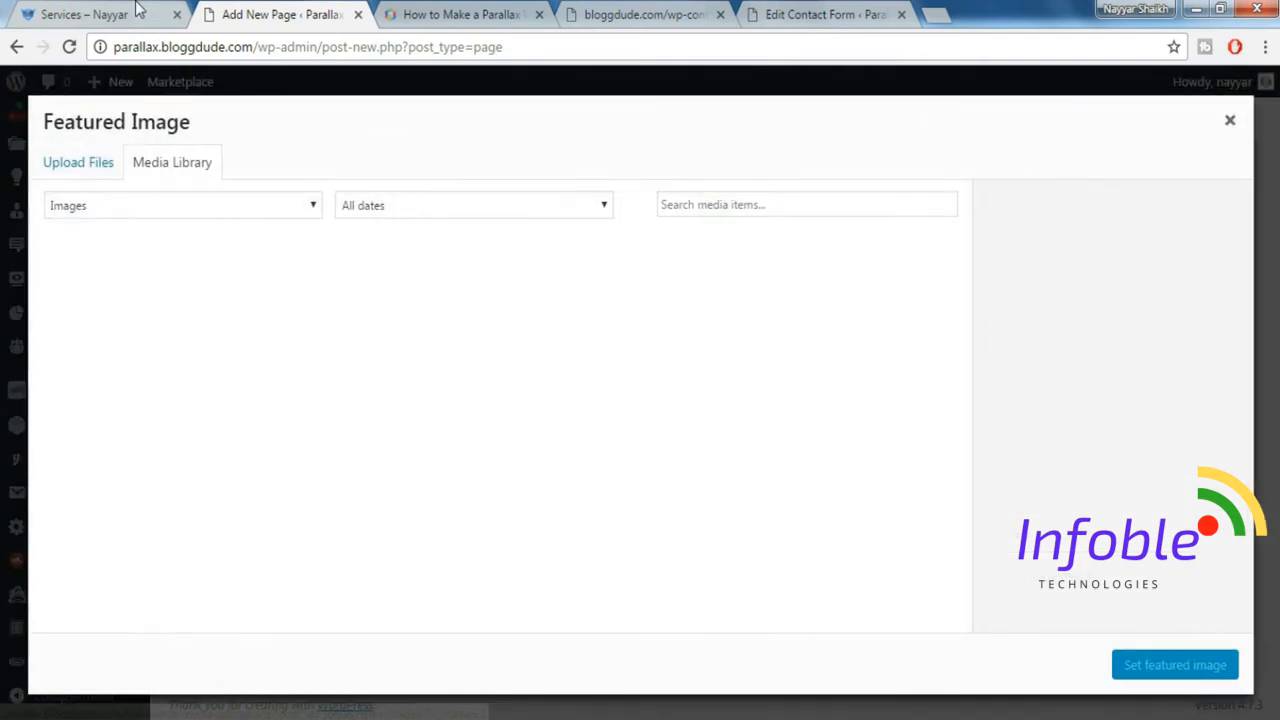
{"action": "left_click", "coordinate": [137, 10]}
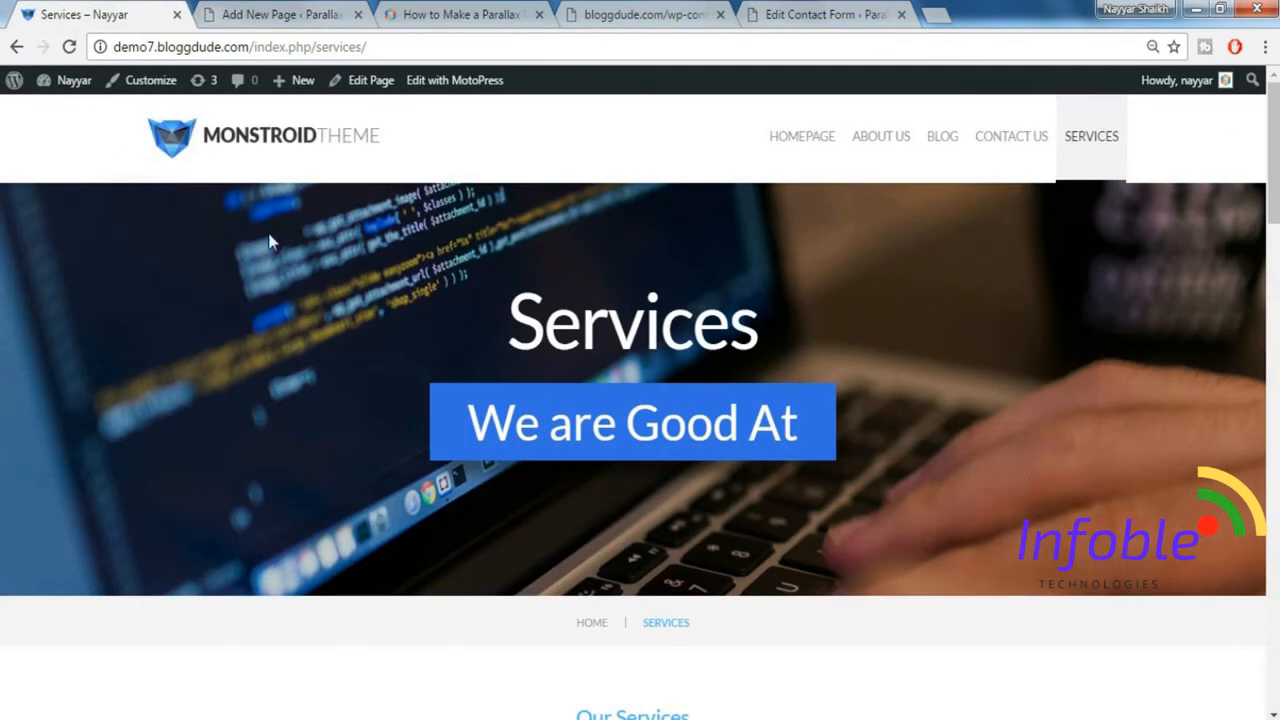
{"action": "left_click", "coordinate": [294, 12]}
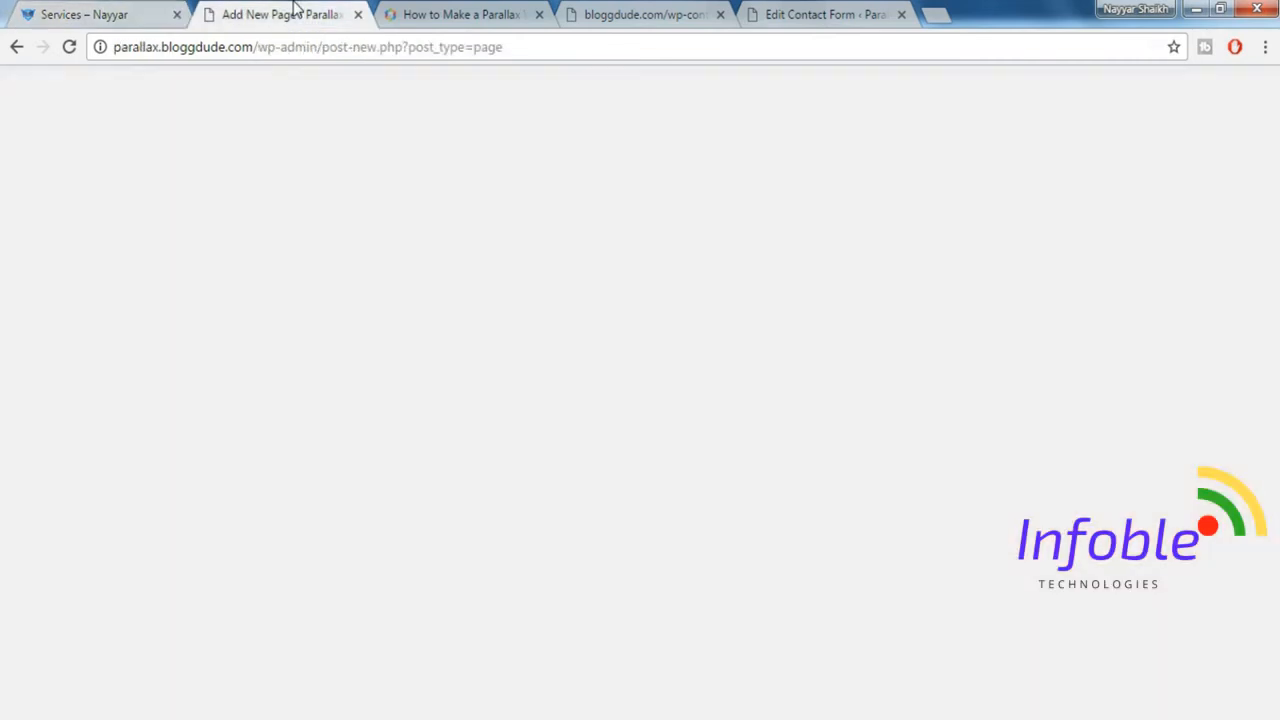
{"action": "left_click", "coordinate": [234, 345]}
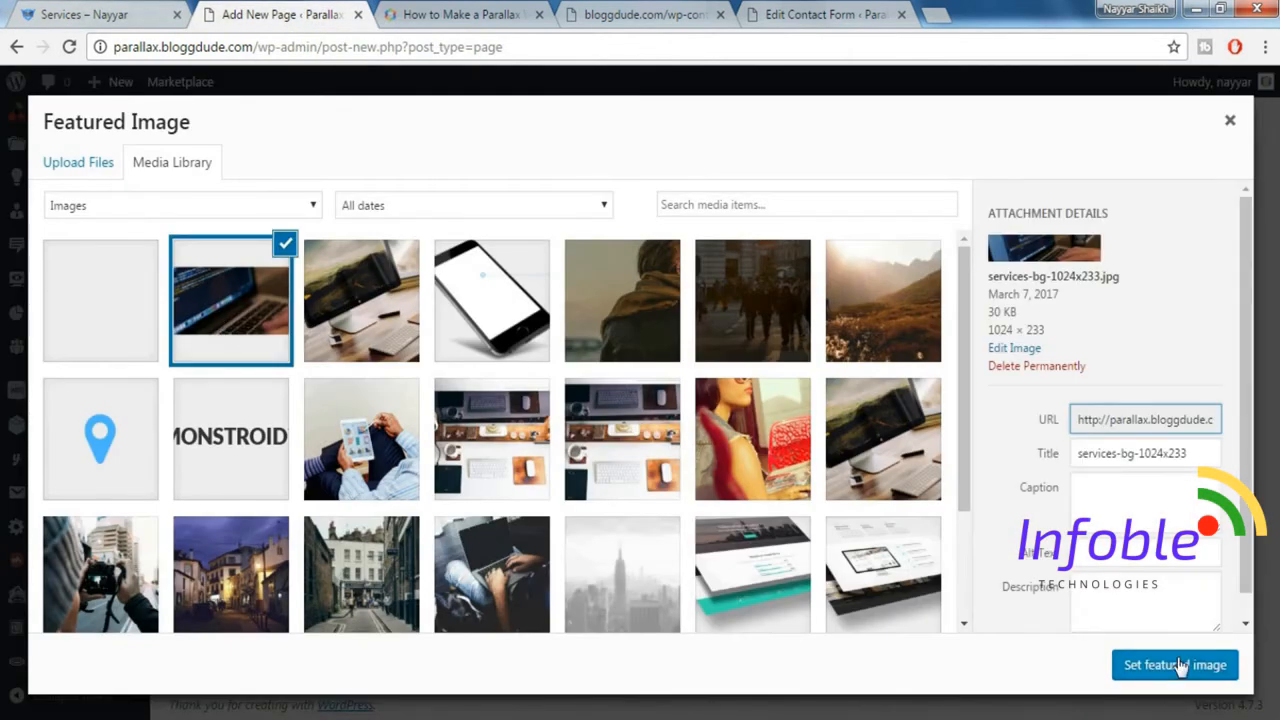
{"action": "left_click", "coordinate": [1175, 665]}
Copy the subtitle "We are Good At" from the demo Services page into the new page's excerpt.
{"action": "scroll", "coordinate": [1048, 585], "scroll_direction": "down", "scroll_amount": 3}
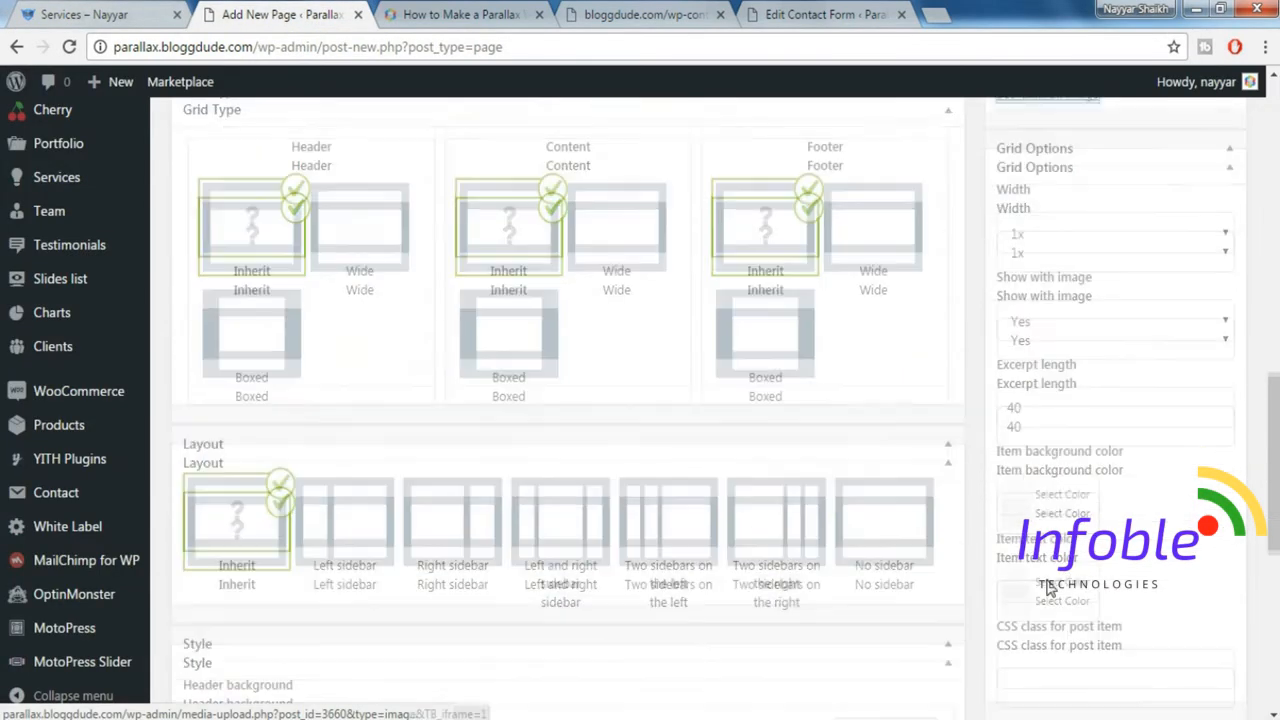
{"action": "scroll", "coordinate": [1048, 588], "scroll_direction": "down", "scroll_amount": 5}
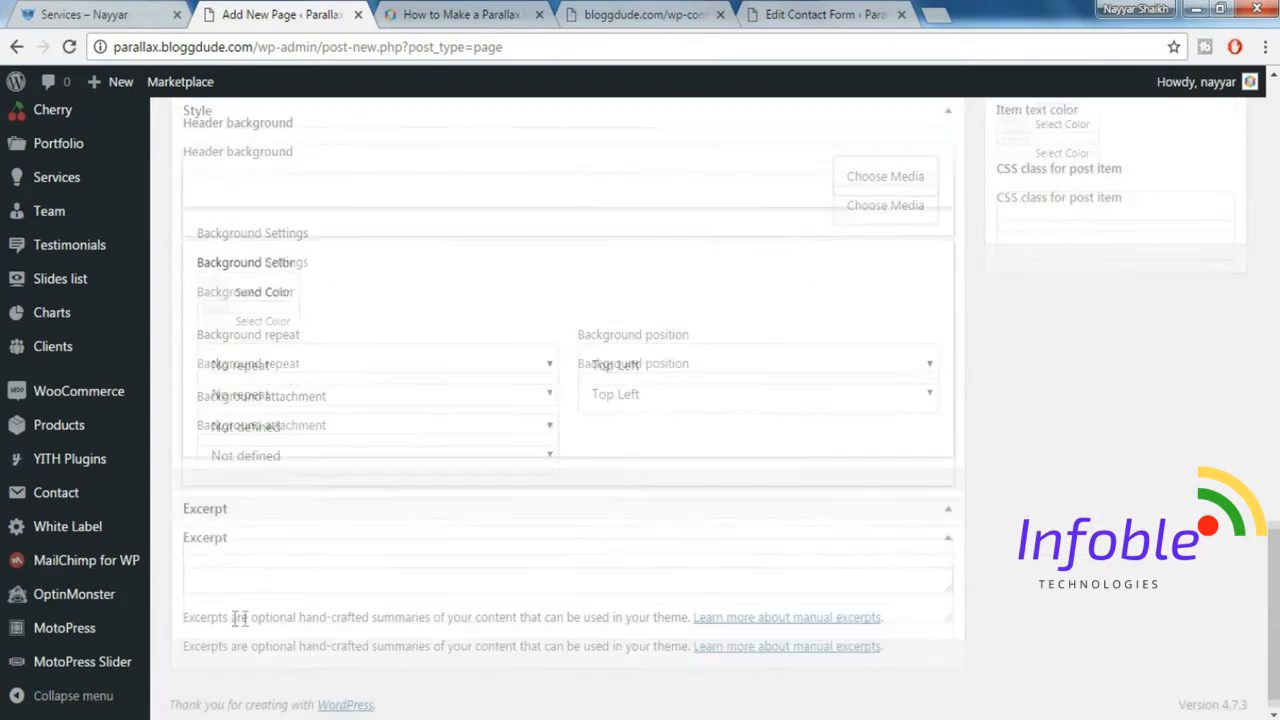
{"action": "left_click", "coordinate": [77, 12]}
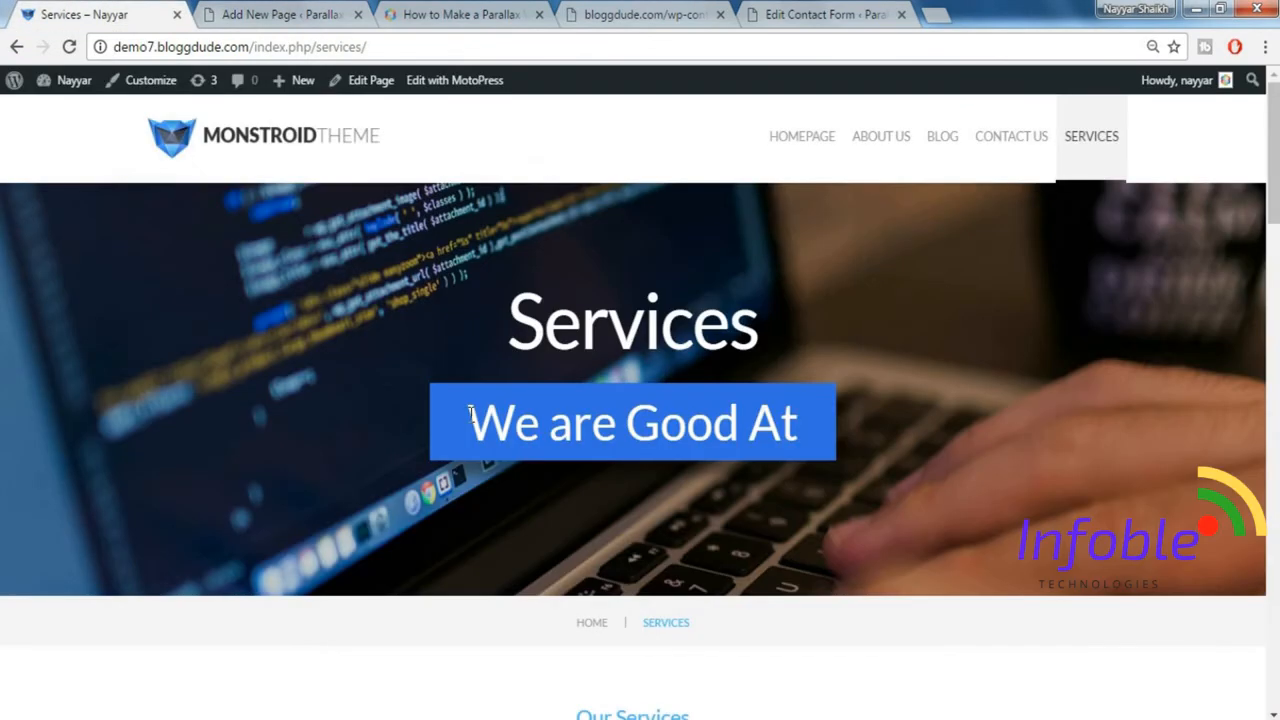
{"action": "left_click_drag", "start_coordinate": [471, 413], "coordinate": [825, 415]}
{"action": "key", "text": "ctrl+c"}
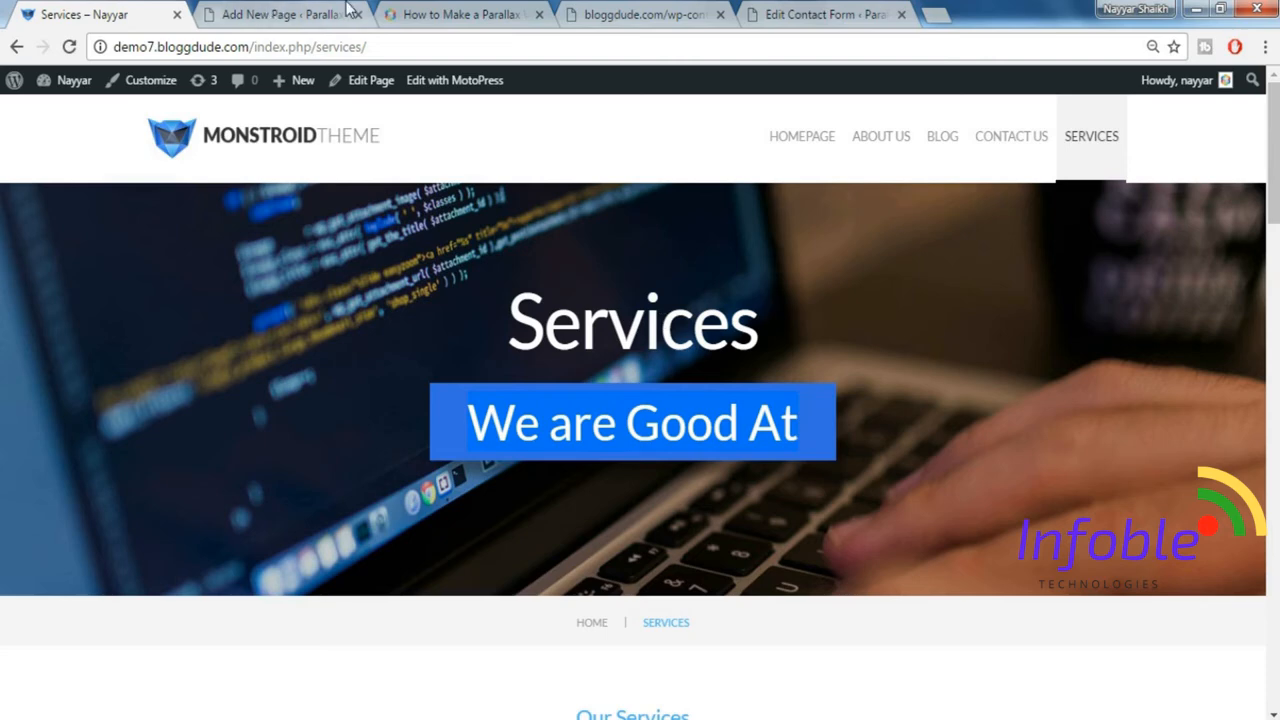
{"action": "left_click", "coordinate": [300, 14]}
{"action": "left_click", "coordinate": [390, 570]}
{"action": "key", "text": "ctrl+v"}
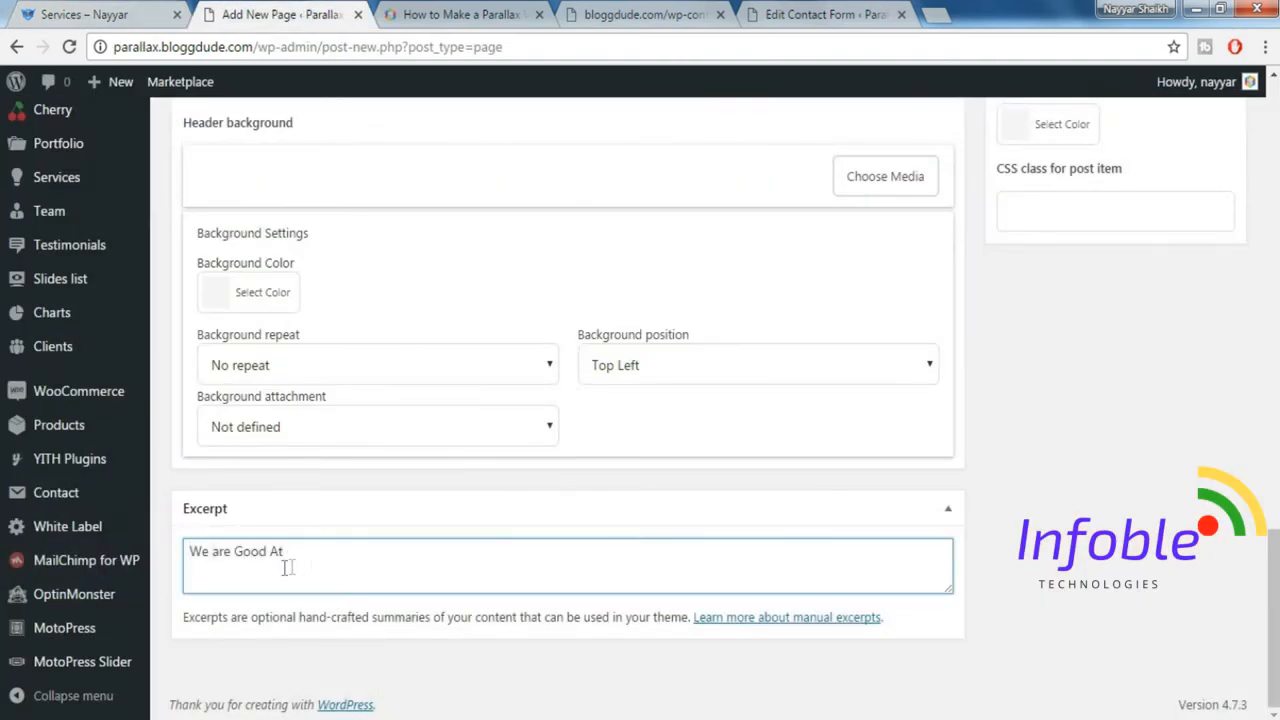
Publish the Services page and return to its editing window on the Parallax Website.
{"action": "left_click_drag", "start_coordinate": [1273, 560], "coordinate": [1273, 113]}
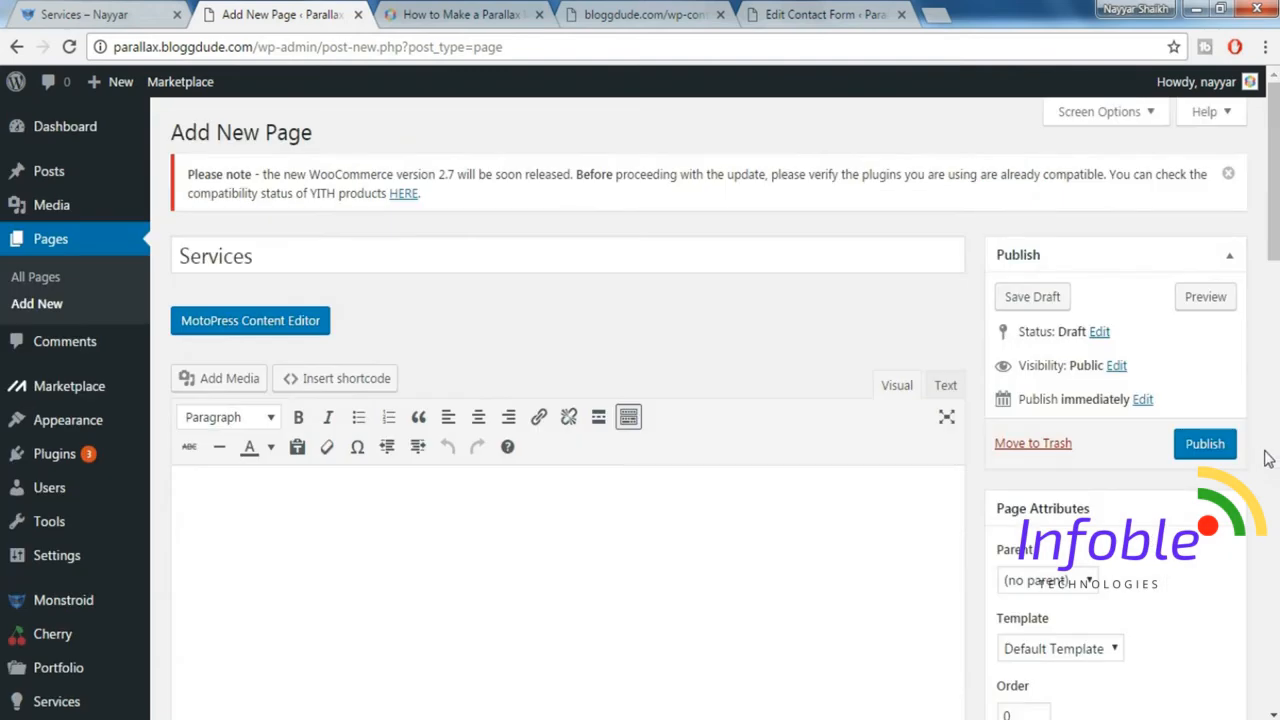
{"action": "left_click", "coordinate": [1208, 452]}
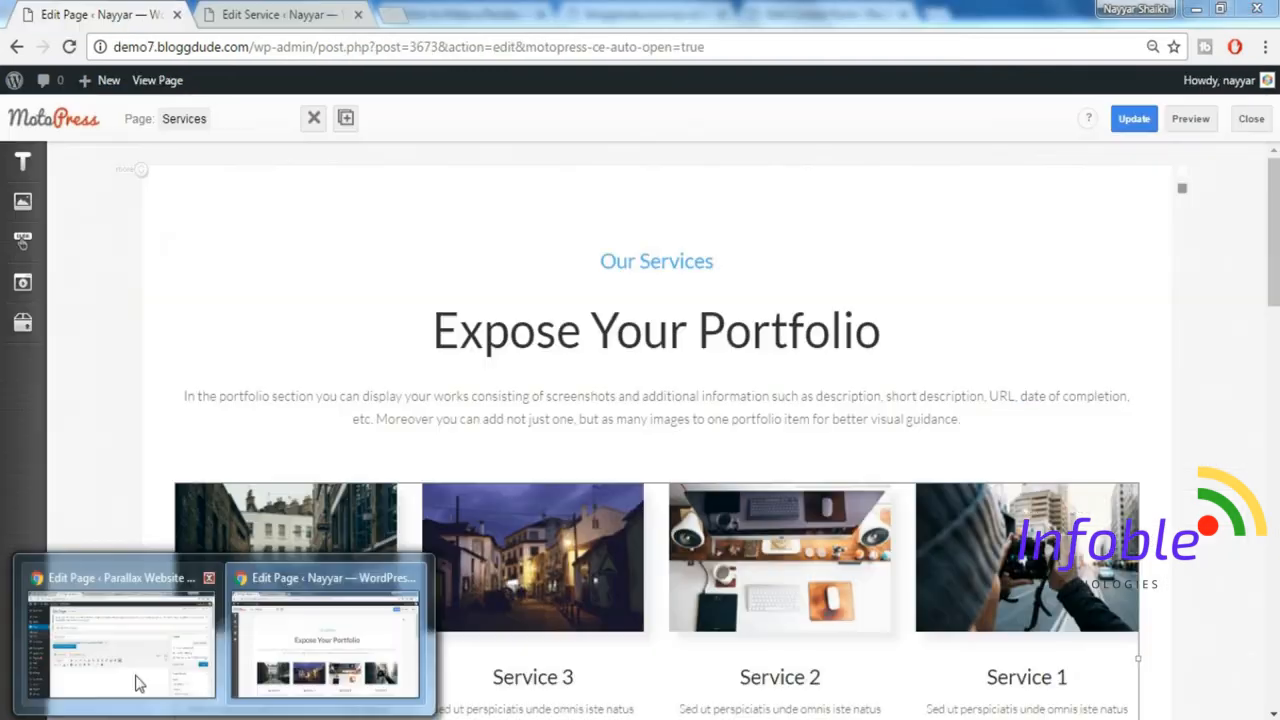
{"action": "left_click", "coordinate": [135, 681]}
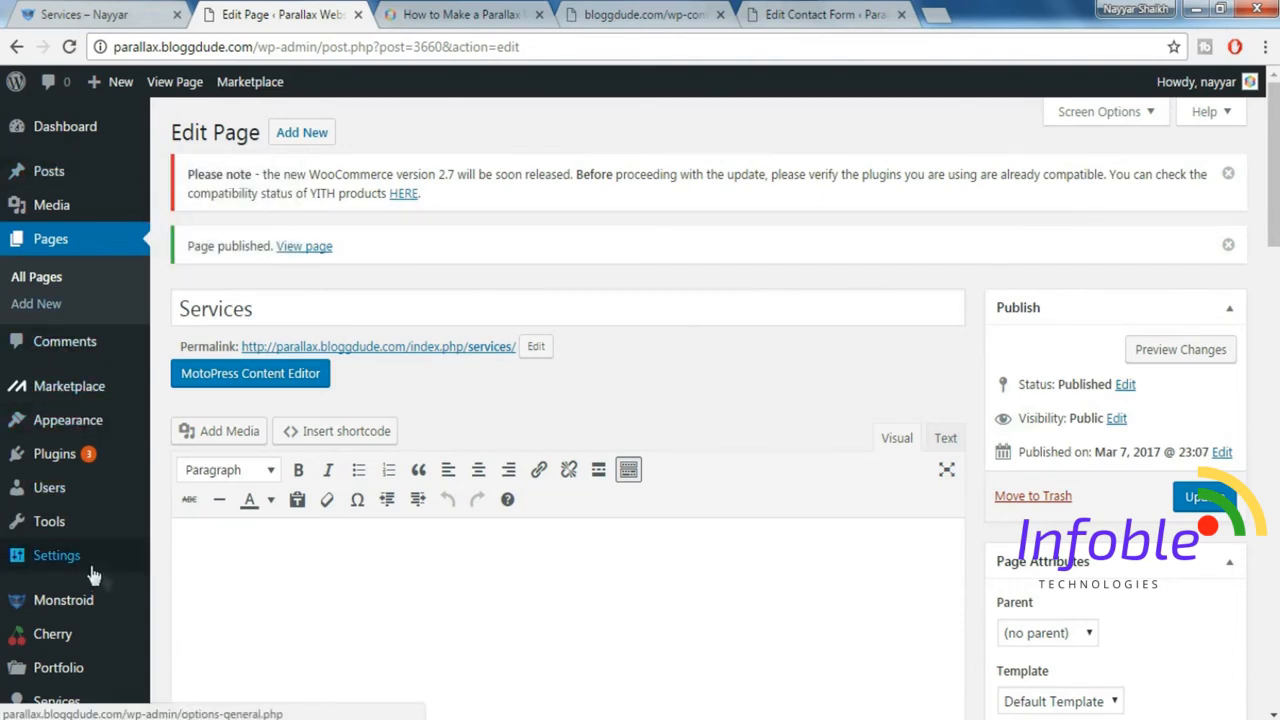
Start a new service entry in the Parallax Website dashboard.
{"action": "scroll", "coordinate": [80, 560], "scroll_direction": "down", "scroll_amount": 3}
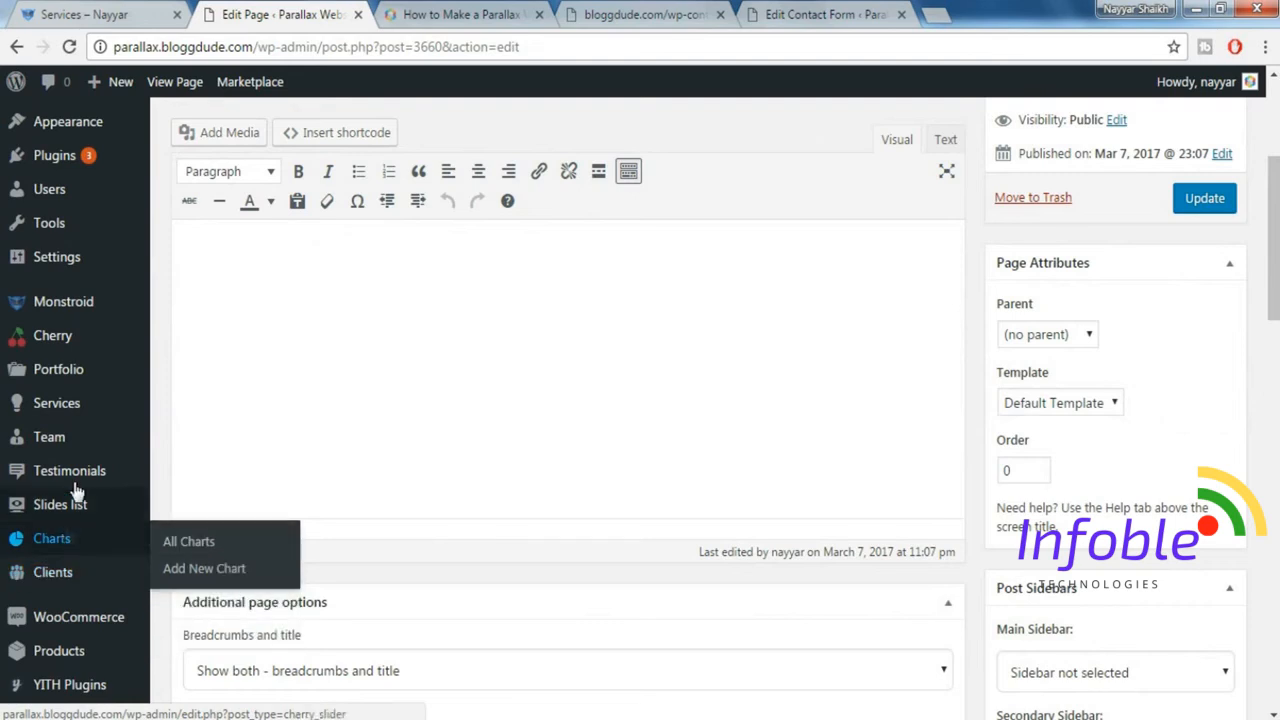
{"action": "mouse_move", "coordinate": [55, 410]}
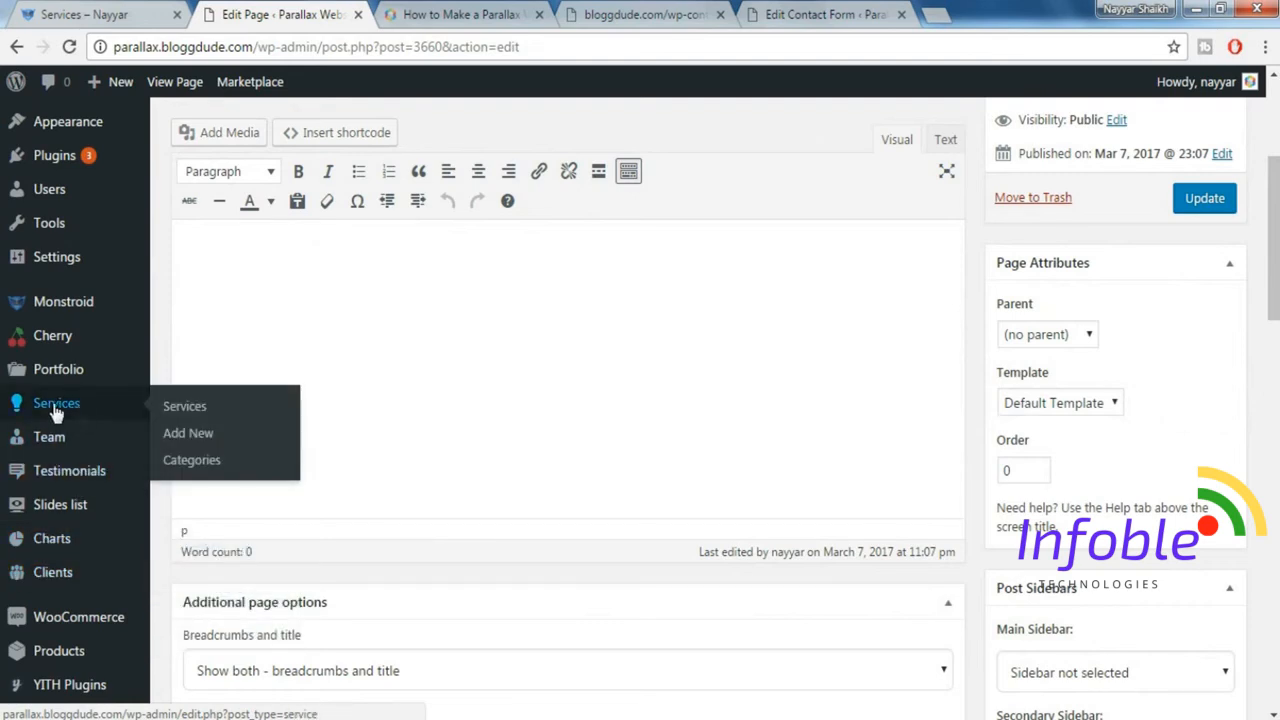
{"action": "left_click", "coordinate": [200, 434]}
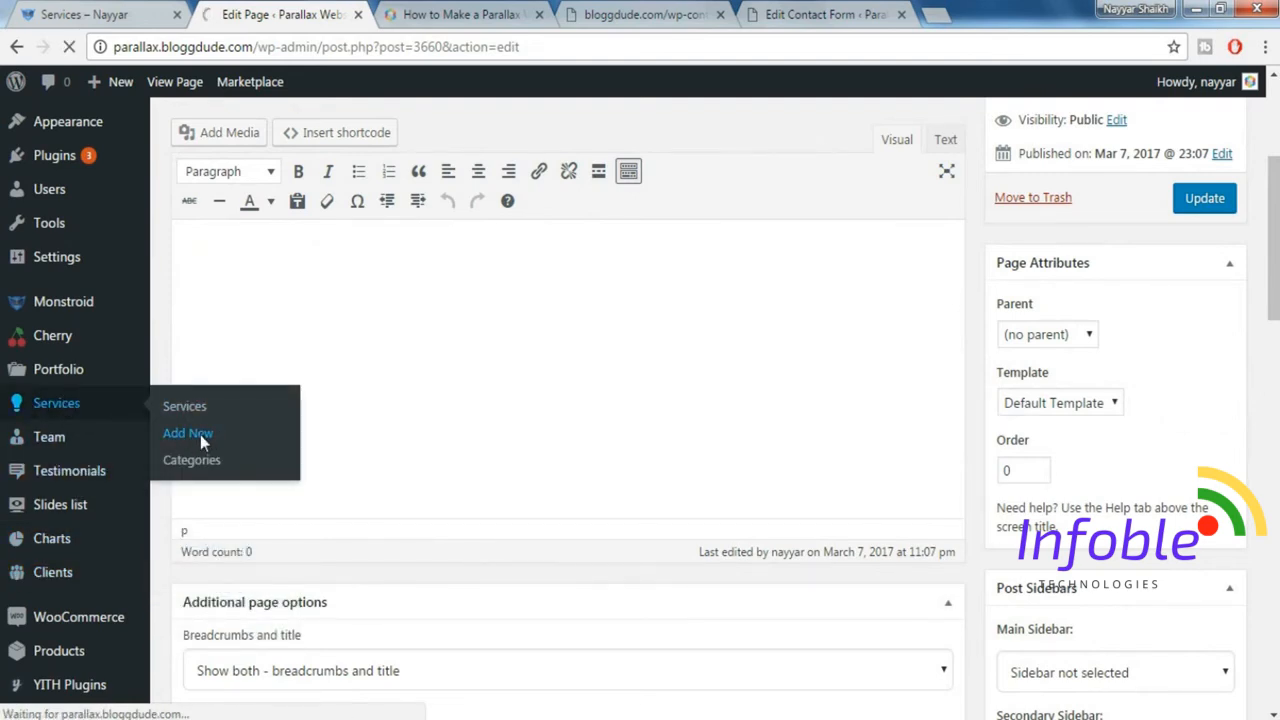
Examine the service items under Expose Your Portfolio on the demo Services page, then return to the new service entry.
{"action": "left_click", "coordinate": [106, 12]}
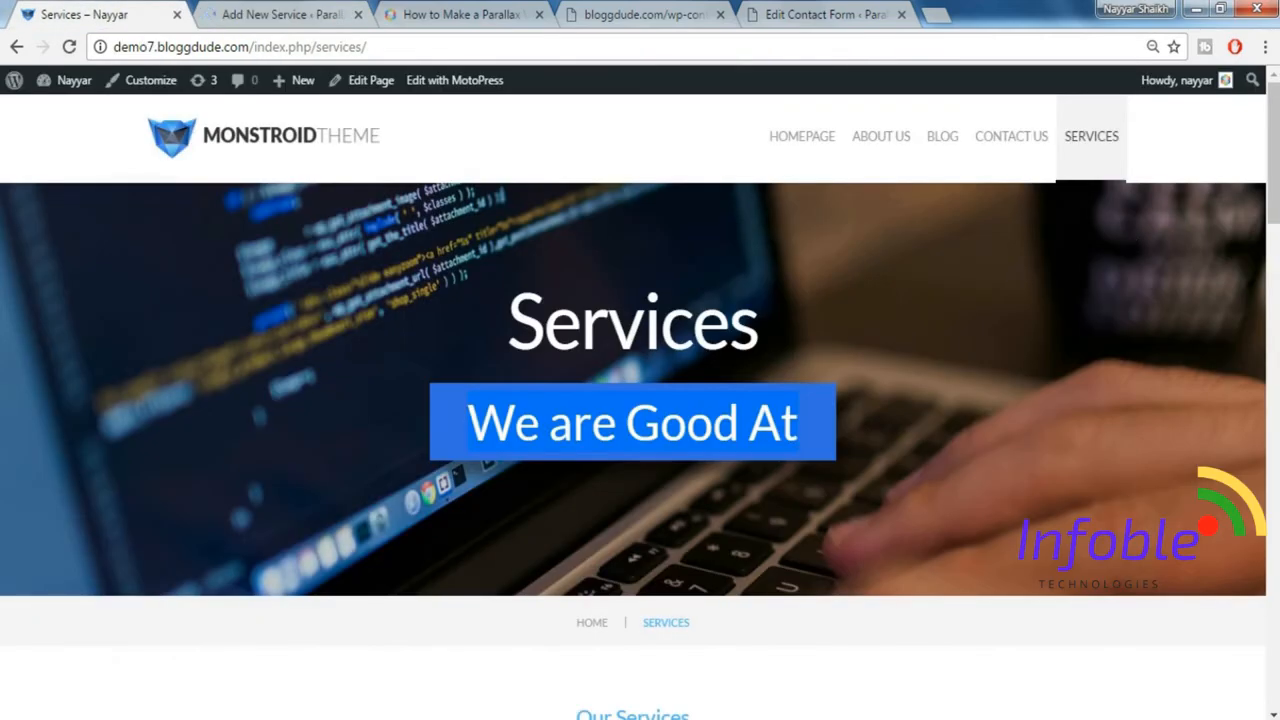
{"action": "scroll", "coordinate": [1262, 270], "scroll_direction": "down", "scroll_amount": 5}
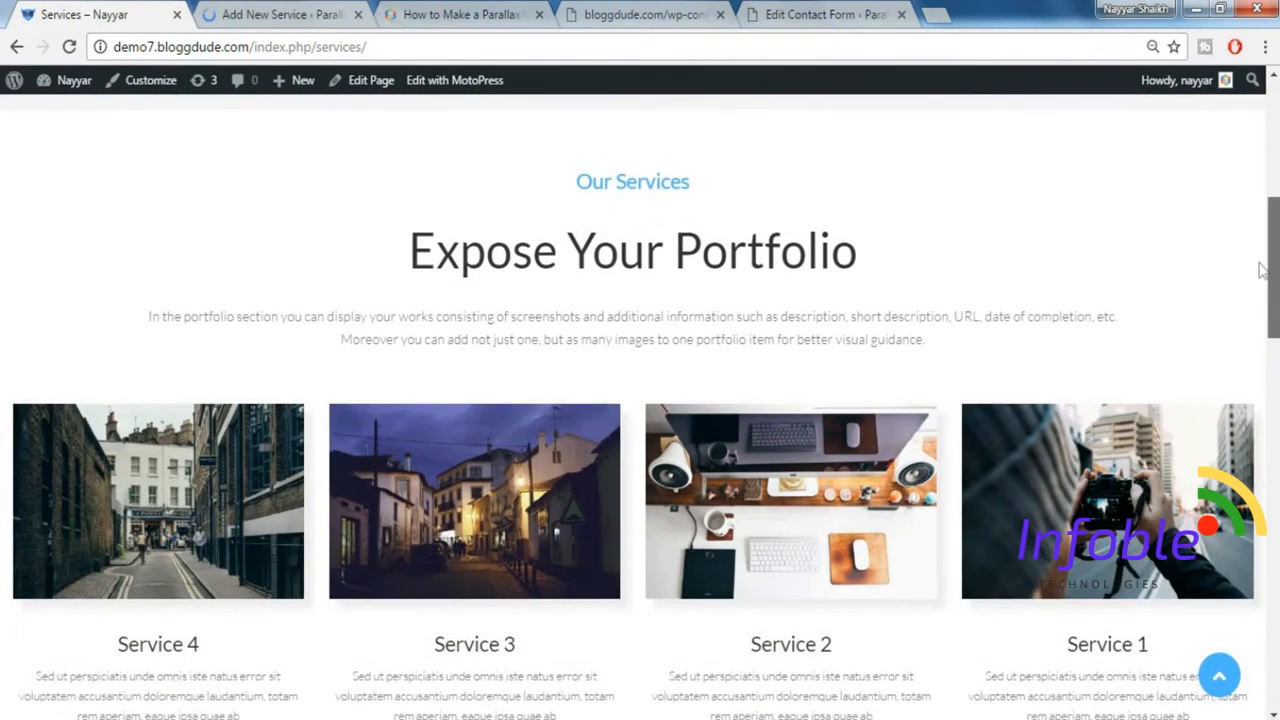
{"action": "scroll", "coordinate": [840, 460], "scroll_direction": "down", "scroll_amount": 1}
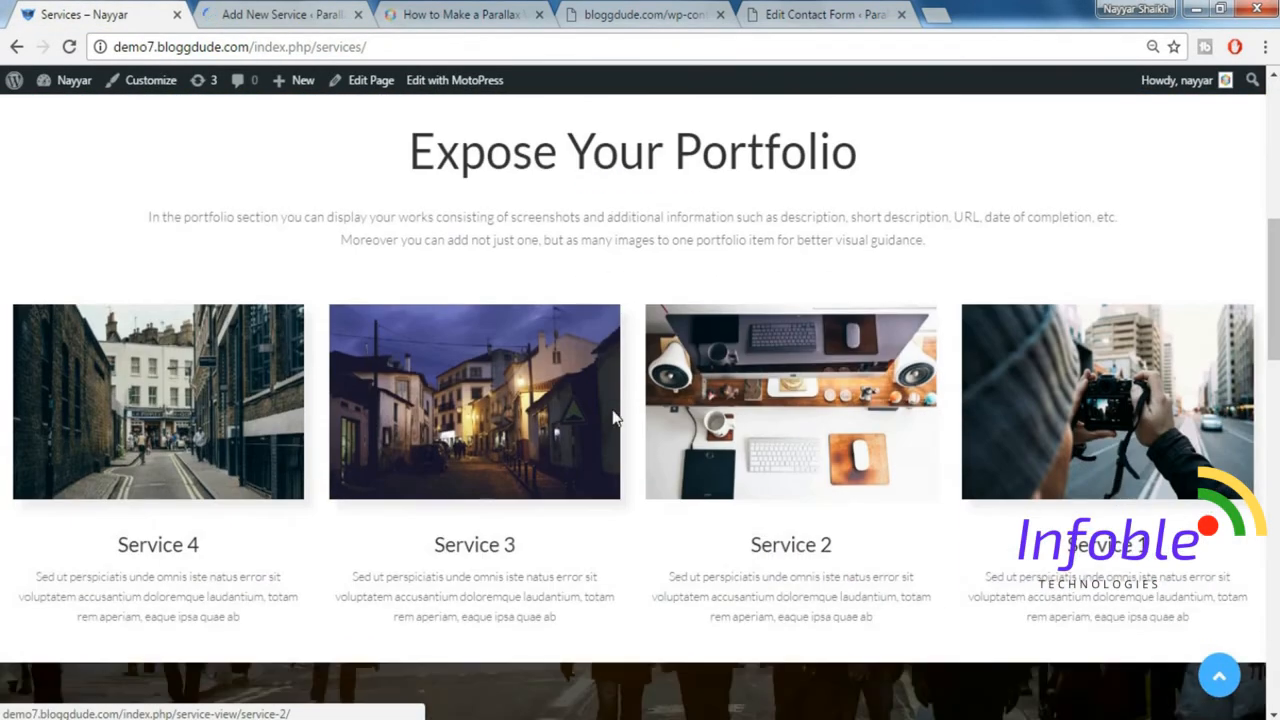
{"action": "scroll", "coordinate": [613, 418], "scroll_direction": "down", "scroll_amount": 1}
{"action": "left_click", "coordinate": [300, 12]}
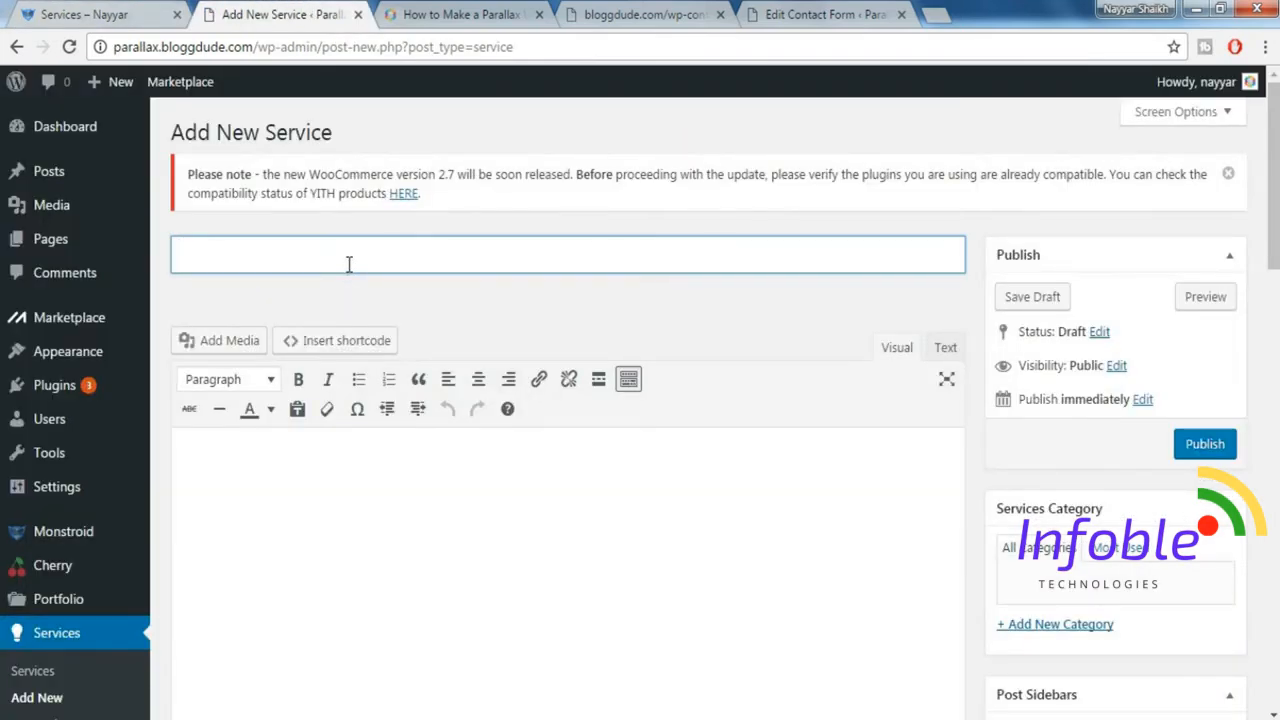
Title the new service "Service 1" and assign it a newly added services category named "default".
{"action": "left_click", "coordinate": [349, 264]}
{"action": "type", "text": "Se"}
{"action": "type", "text": "r"}
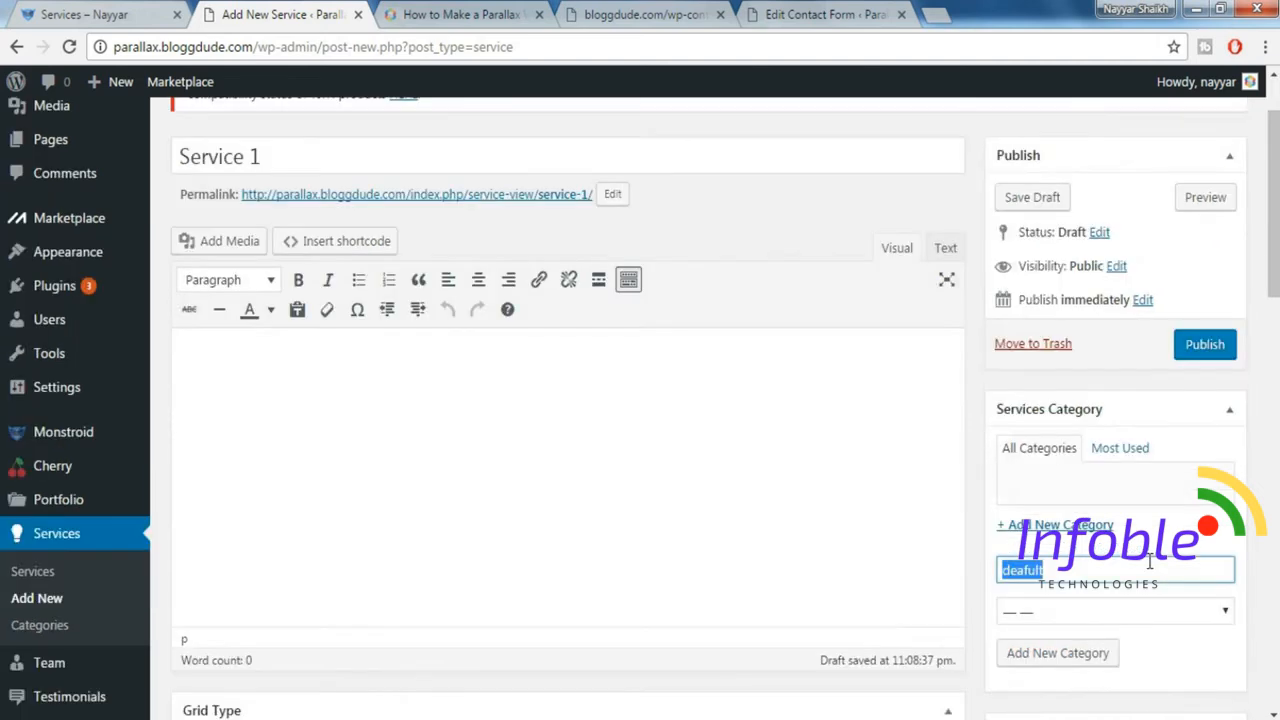
{"action": "key", "text": "BackSpace"}
{"action": "left_click", "coordinate": [1085, 664]}
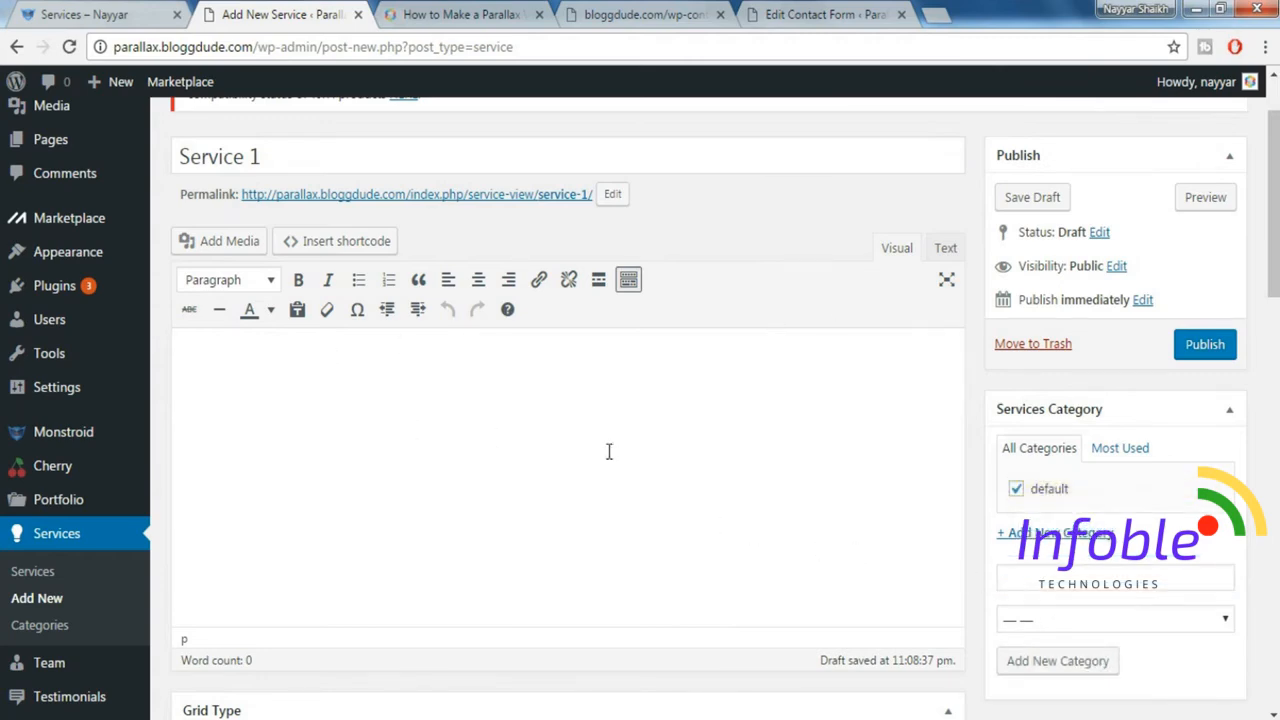
Paste the "Sed ut perspiciatis" placeholder paragraphs as the service's content and set Post-Featured-Image-1024x683.jpg as its featured image.
{"action": "type", "text": "Sed ut perspiciatis unde omnis iste natus error sit voluptatem accusantium doloremque laudantium, totam rem aperiam, eaque ipsa quae ab illo inventore veritatis et quasi architecto beatae vitae dicta sunt explicabo. Nemo enim ipsam voluptatem quia voluptas sit aspernatur aut odit aut fugit, sed quia consequuntur magni dolores eos qui ratione voluptatem sequi nesciunt. Neque porro quisquam est, qui dolorem ipsum quia dolor sit amet, consectetur, adipisci velit, sed quia non numquam eius modi tempora incidunt ut labore et dolore magnam aliquam quaerat voluptatem. Ut enim ad minima veniam, quis nostrum exercitationem ullam corporis suscipit laboriosam, nisi ut aliquid ex ea commodi consequatur? Quis autem vel eum iure reprehenderit qui in ea voluptate velit esse quam nihil molestiae consequatur, vel illum qui dolorem eum fugiat quo voluptas nulla pariatur? Sed ut perspiciatis unde omnis iste natus error sit voluptatem accusantium doloremque laudantium, totam rem aperiam, eaque ipsa quae ab illo inventore veritatis et quasi architecto beatae vitae dicta sunt explicabo. Nemo enim ipsam voluptatem quia voluptas sit aspernatur aut odit aut fugit, sed quia consequuntur magni dolores eos qui ratione voluptatem sequi nesciunt. Neque porro quisquam est, qui dolorem ipsum quia dolor sit amet, consectetur, adipisci velit, sed quia non numquam eius modi tempora incidunt ut labore et dolore magnam aliquam quaerat voluptatem. Ut enim ad minima veniam, quis nostrum exercitationem ullam corporis suscipit laboriosam, nisi ut aliquid ex ea commodi consequatur? Quis autem vel eum iure reprehenderit qui in ea voluptate velit esse quam nihil molestiae consequatur, vel illum qui dolorem eum fugiat quo voluptas nulla pariatur?"}
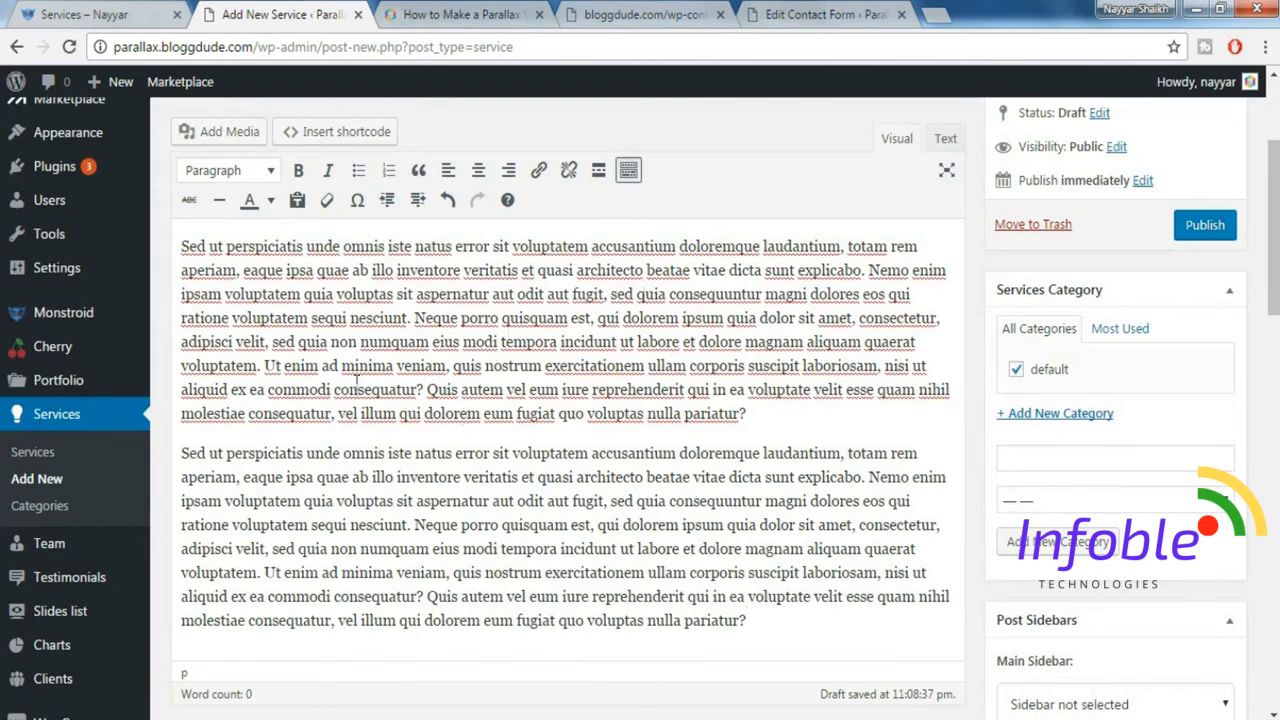
{"action": "scroll", "coordinate": [640, 400], "scroll_direction": "down", "scroll_amount": 3}
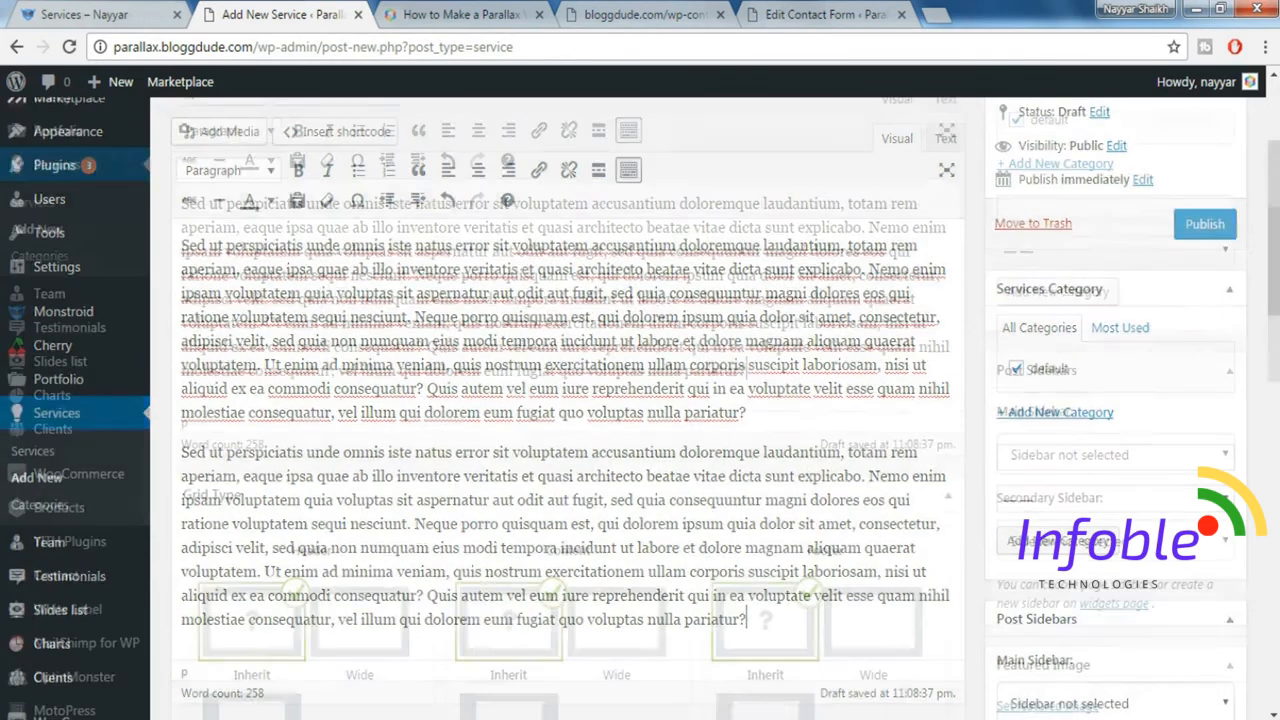
{"action": "scroll", "coordinate": [1262, 505], "scroll_direction": "down", "scroll_amount": 2}
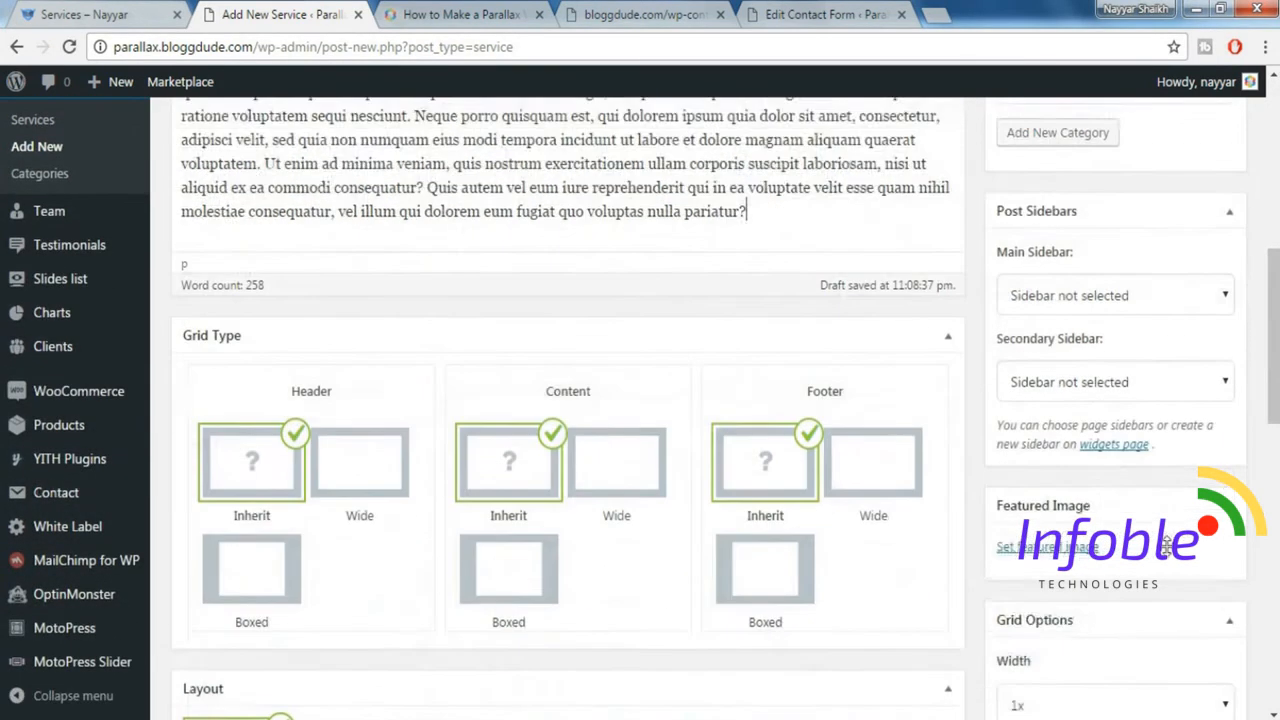
{"action": "left_click", "coordinate": [1068, 458]}
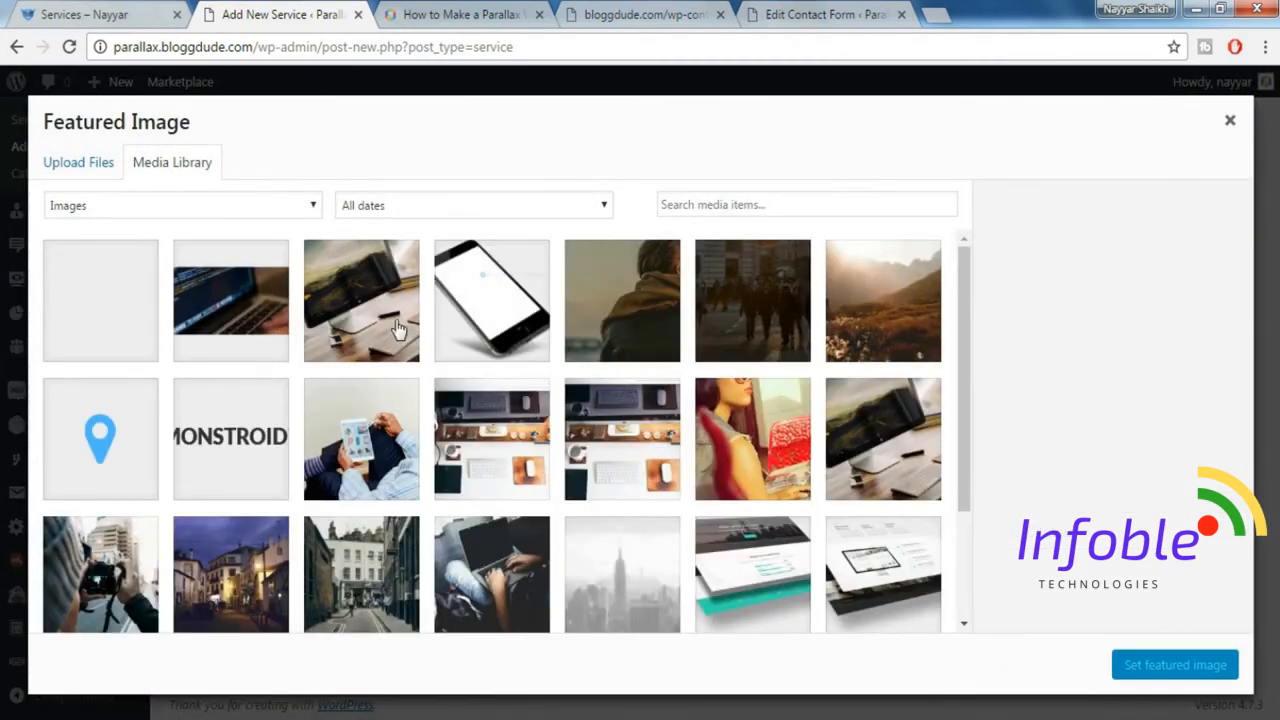
{"action": "left_click", "coordinate": [398, 328]}
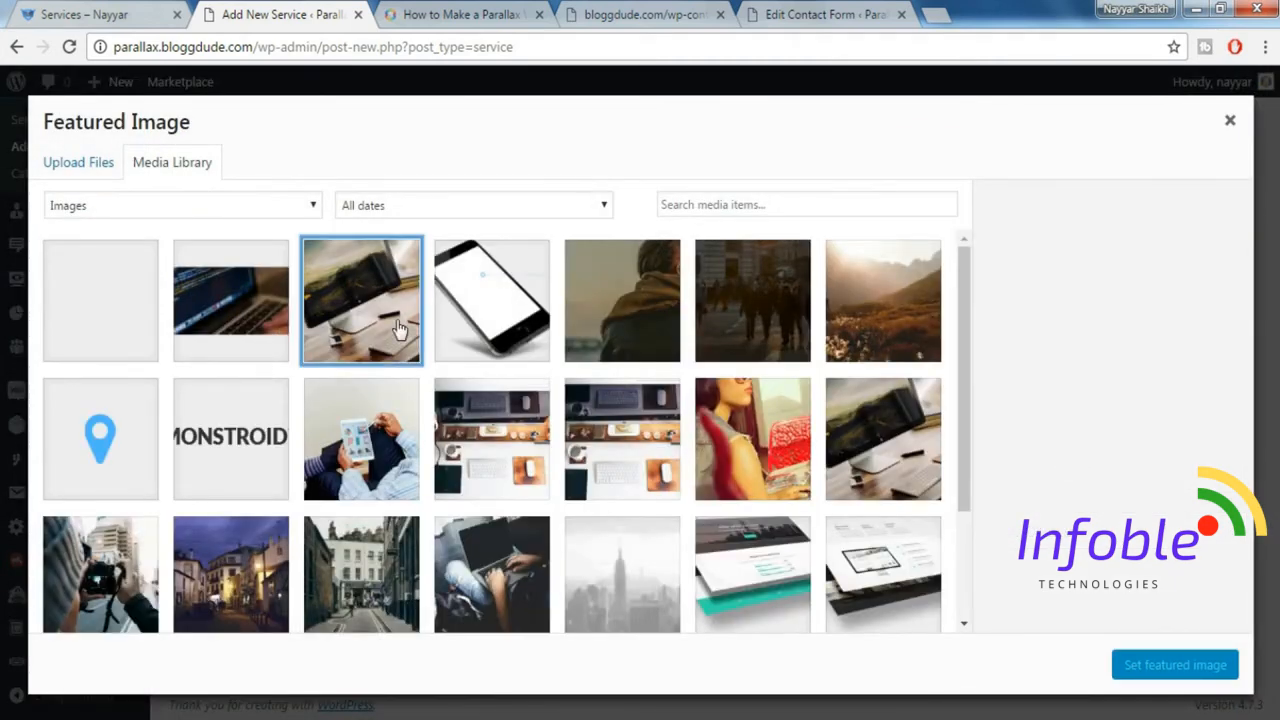
{"action": "left_click", "coordinate": [1152, 672]}
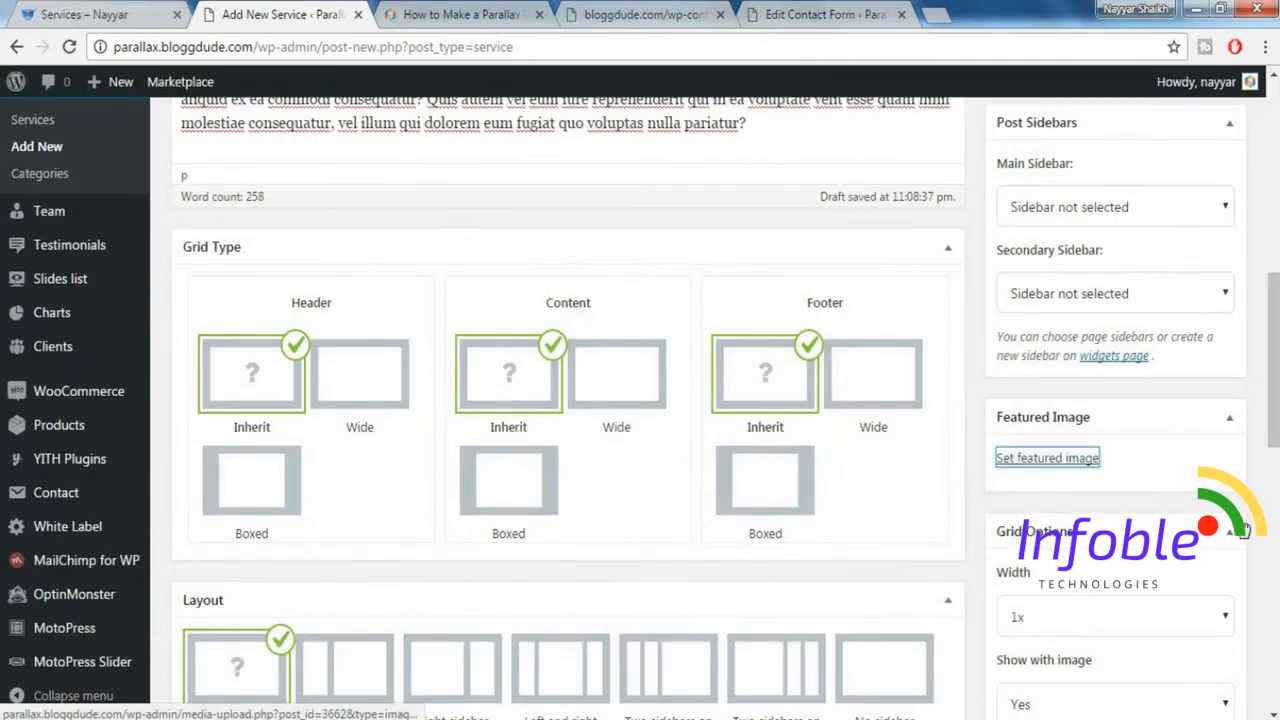
Publish the Service 1 entry.
{"action": "scroll", "coordinate": [1155, 675], "scroll_direction": "down", "scroll_amount": 4}
{"action": "left_click_drag", "start_coordinate": [1273, 472], "coordinate": [1273, 170]}
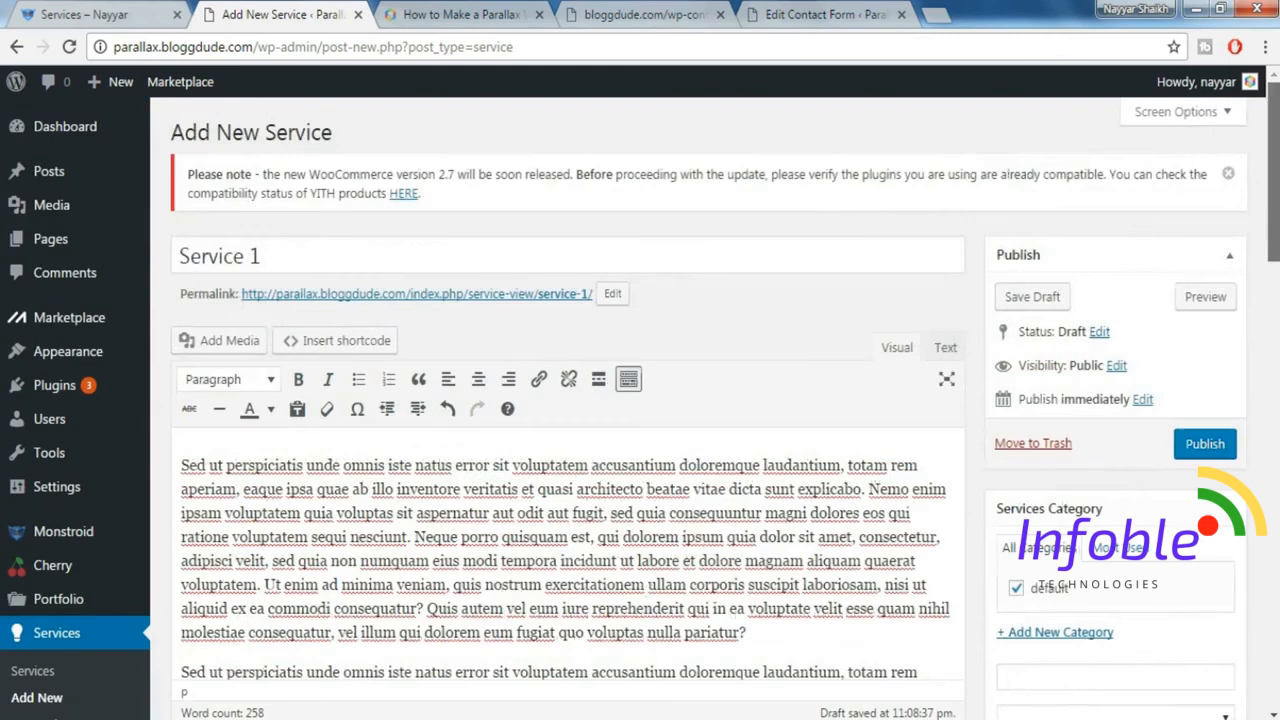
{"action": "left_click", "coordinate": [1205, 443]}
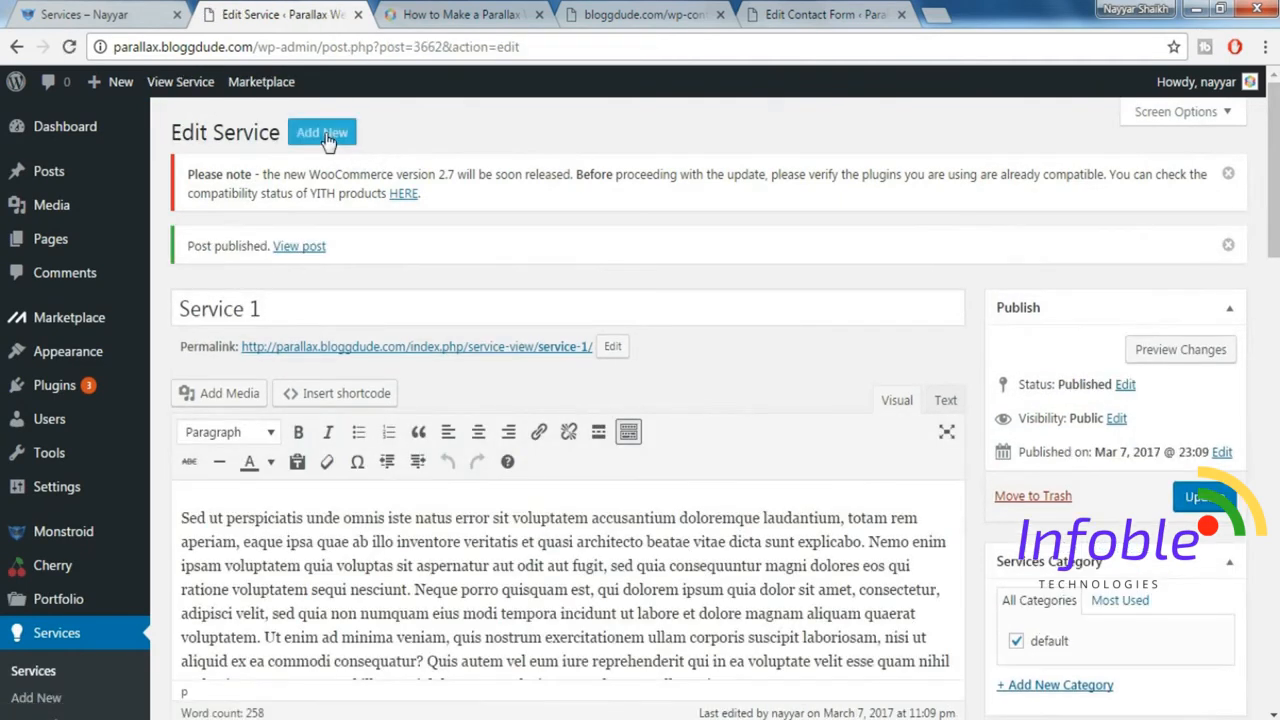
Create and publish "Service 2" in the default category, with the "Sed ut perspiciatis" placeholder content and the person-seen-from-behind photo as featured image.
{"action": "left_click", "coordinate": [326, 138]}
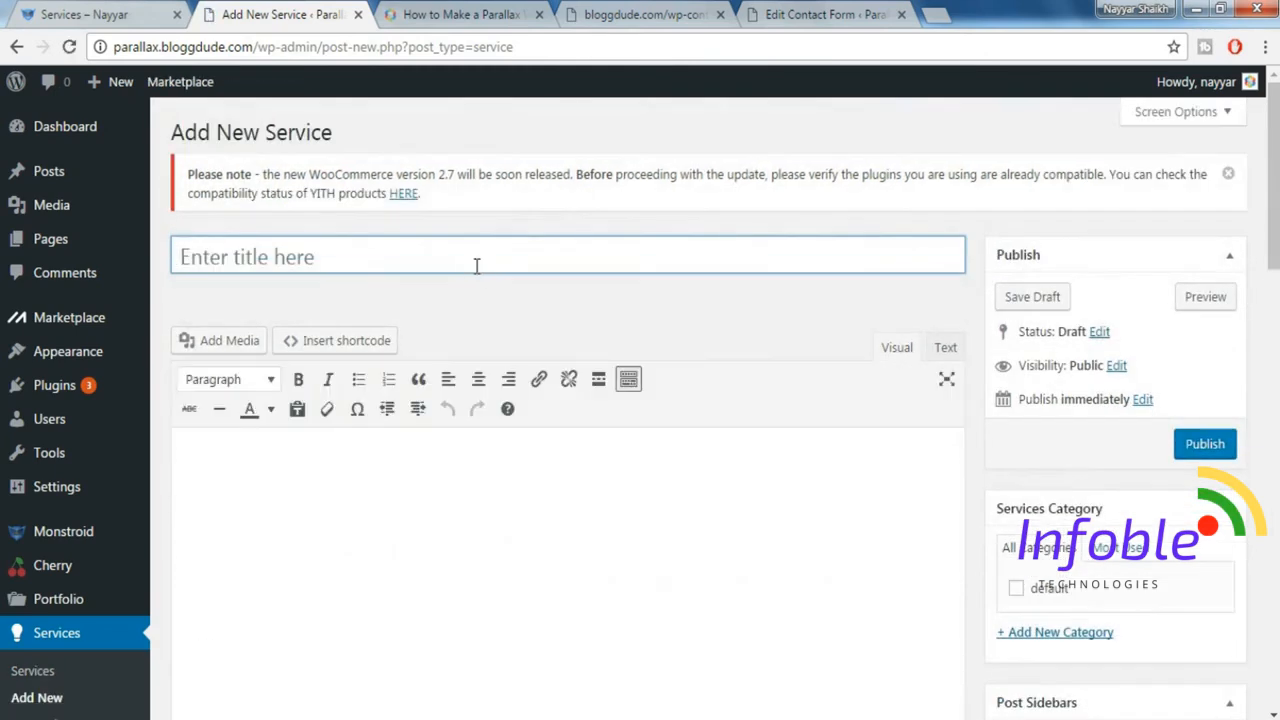
{"action": "type", "text": "Service 2"}
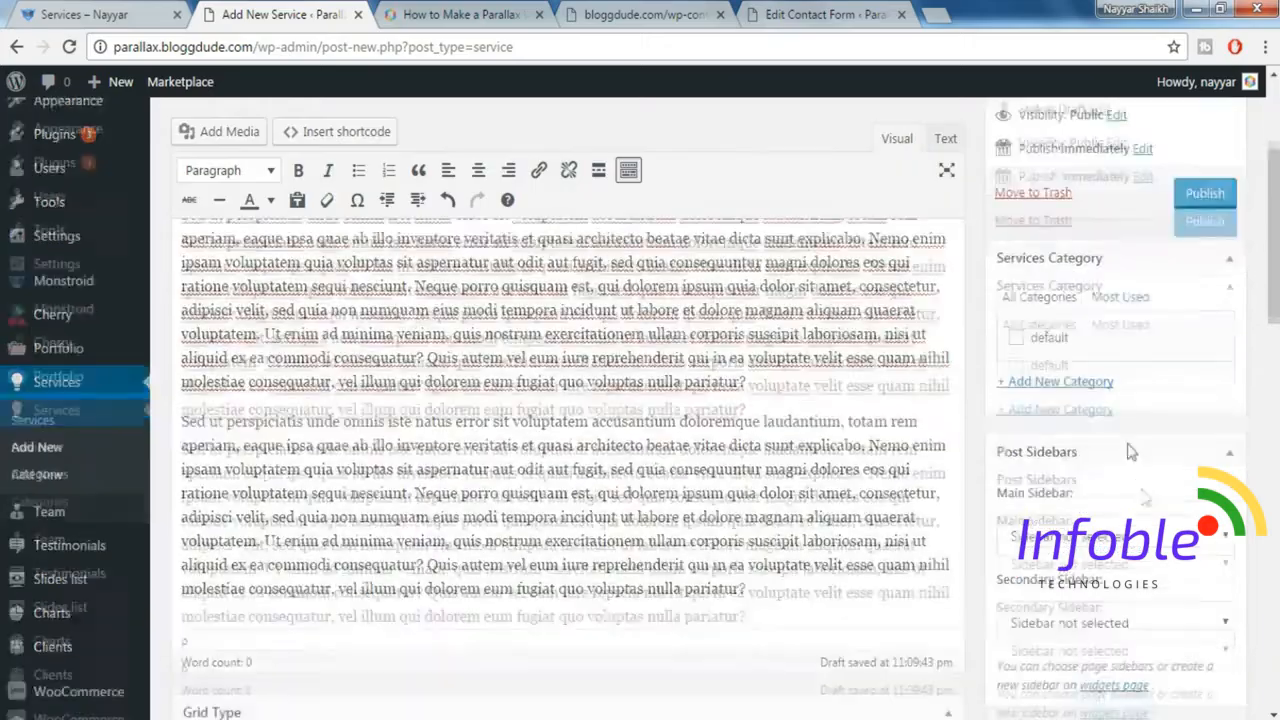
{"action": "scroll", "coordinate": [1058, 323], "scroll_direction": "down", "scroll_amount": 5}
{"action": "left_click", "coordinate": [1058, 323]}
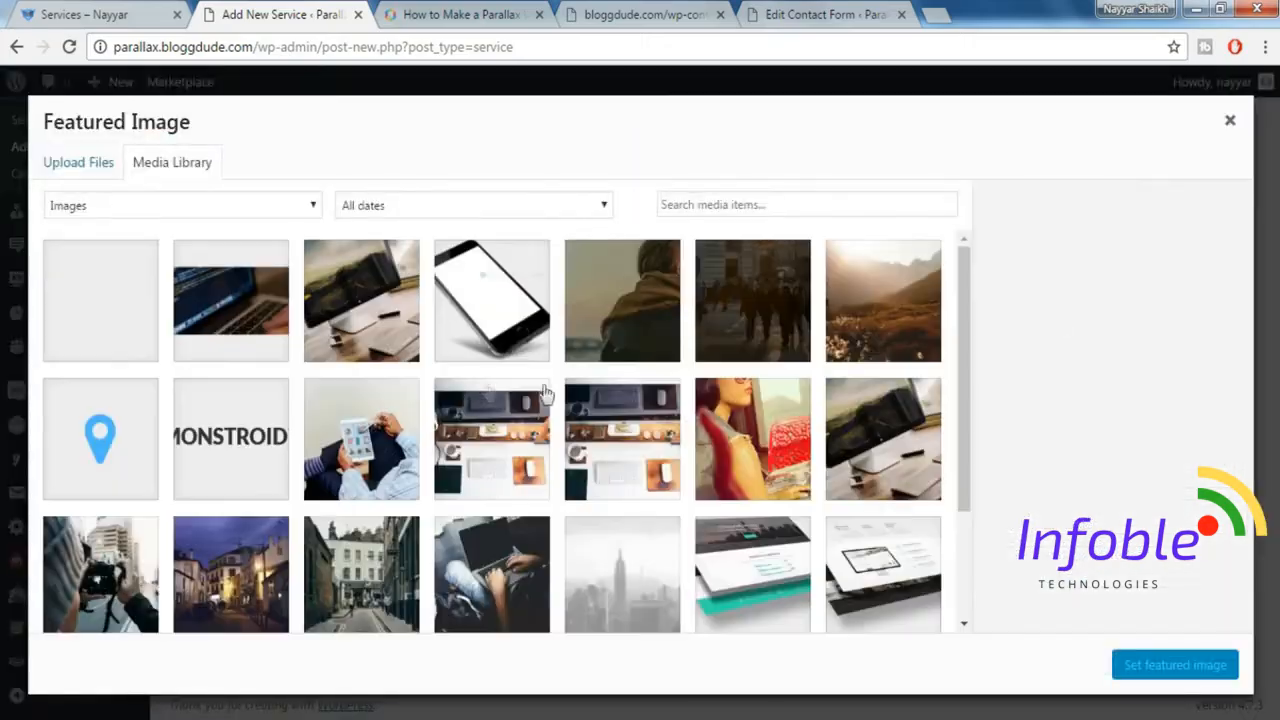
{"action": "left_click", "coordinate": [622, 296]}
{"action": "left_click", "coordinate": [1175, 665]}
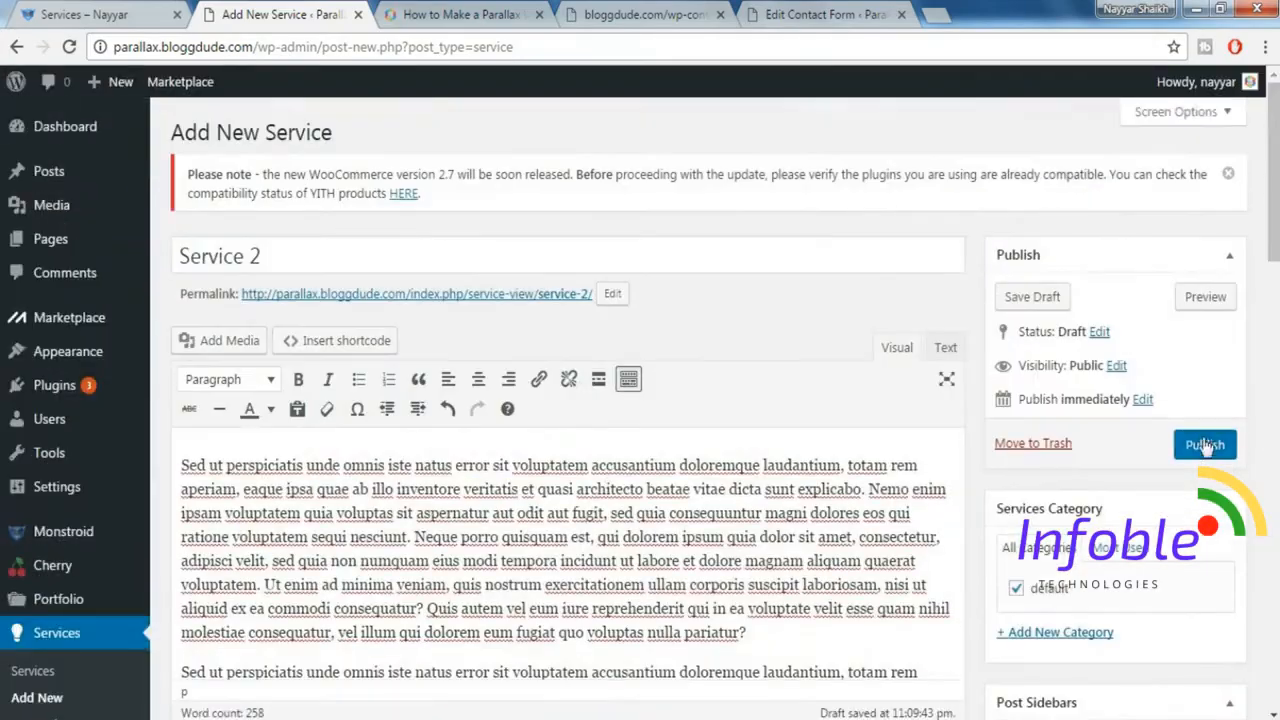
{"action": "left_click", "coordinate": [1205, 445]}
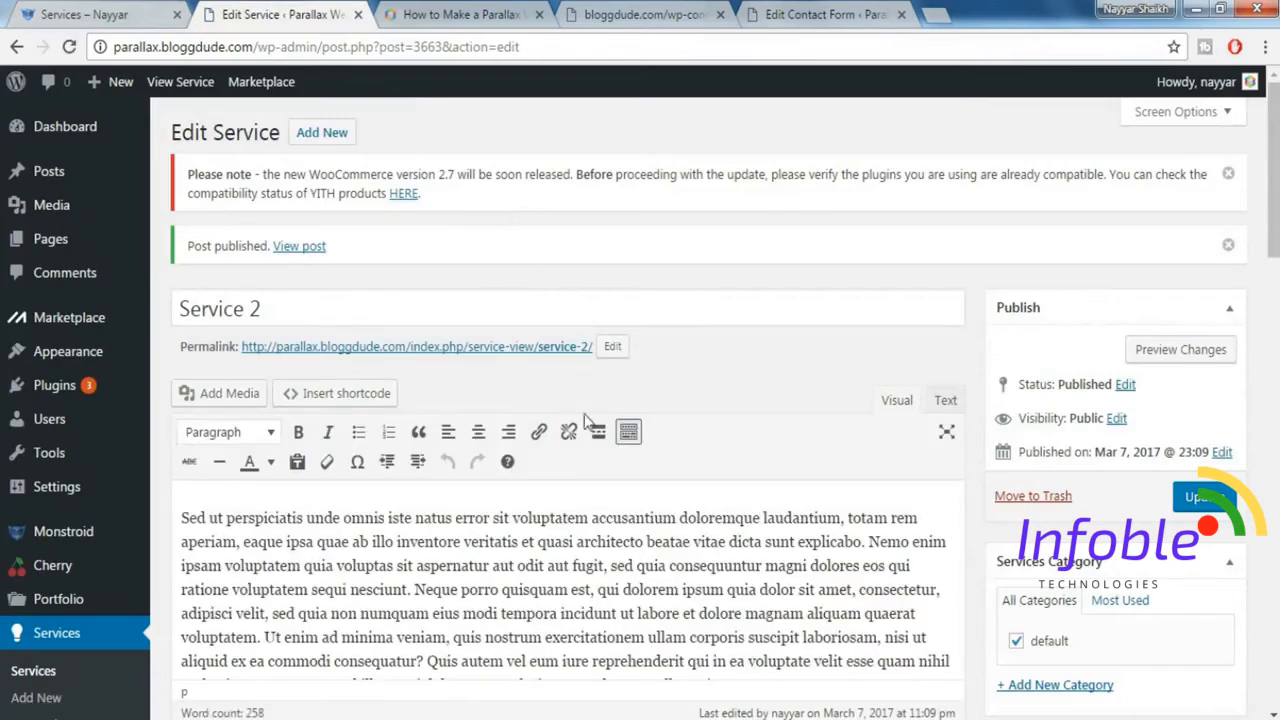
Create the third service entry with the "Sed ut perspiciatis" placeholder content and the dark street-crowd photo as featured image.
{"action": "left_click", "coordinate": [322, 132]}
{"action": "type", "text": "Service 3"}
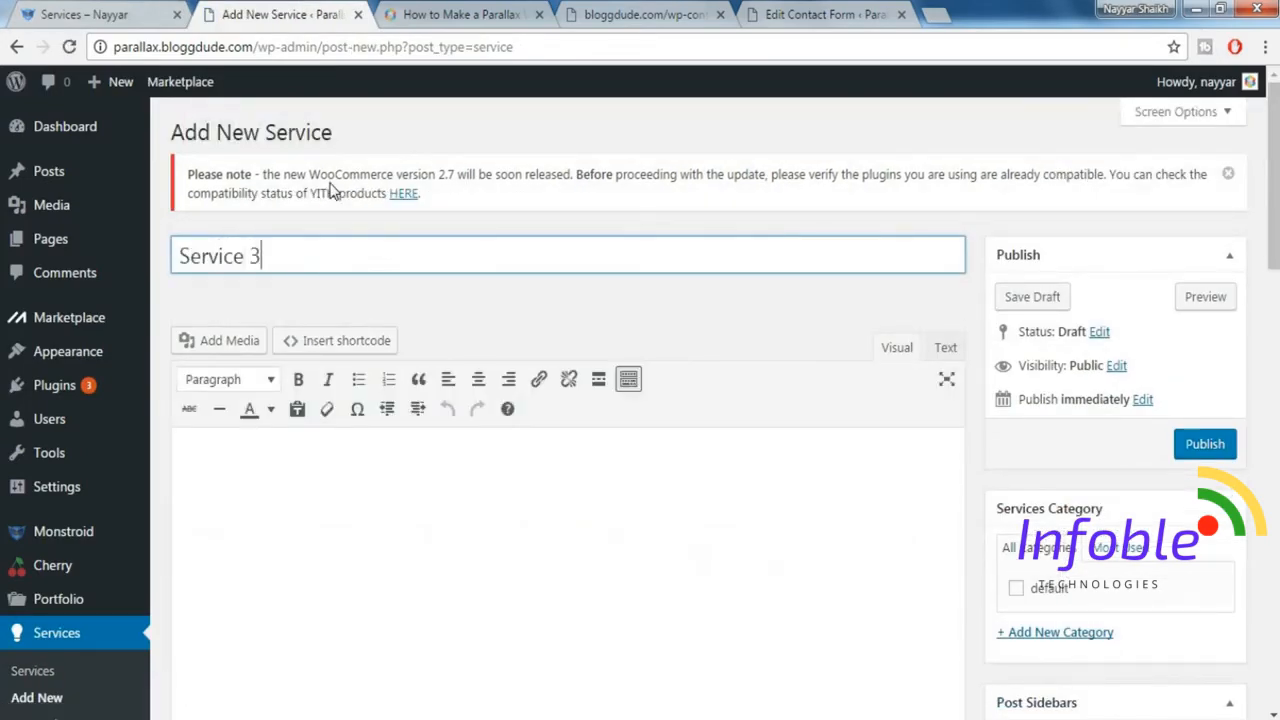
{"action": "left_click", "coordinate": [389, 380]}
{"action": "left_click", "coordinate": [386, 411]}
{"action": "type", "text": "Sed ut perspiciatis unde omnis iste natus error sit voluptatem accusantium doloremque laudantium, totam rem aperiam, eaque ipsa quae ab illo inventore veritatis et quasi architecto beatae vitae dicta sunt explicabo. Nemo enim ipsam voluptatem quia voluptas sit aspernatur aut odit aut fugit, sed quia consequuntur magni dolores eos qui ratione voluptatem sequi nesciunt. Neque porro quisquam est, qui dolorem ipsum quia dolor sit amet, consectetur, adipisci velit, sed quia non numquam eius modi tempora incidunt ut labore et dolore magnam aliquam quaerat voluptatem. Ut enim ad minima veniam, quis nostrum exercitationem ullam corporis suscipit laboriosam, nisi ut aliquid ex ea commodi consequatur? Quis autem vel eum iure reprehenderit qui in ea voluptate velit esse quam nihil molestiae consequatur, vel illum qui dolorem eum fugiat quo voluptas nulla pariatur? Sed ut perspiciatis unde omnis iste natus error sit voluptatem accusantium doloremque laudantium, totam rem aperiam, eaque ipsa quae ab illo inventore veritatis et quasi architecto beatae vitae dicta sunt explicabo. Nemo enim ipsam voluptatem quia voluptas sit aspernatur aut odit aut fugit, sed quia consequuntur magni dolores eos qui ratione voluptatem sequi nesciunt. Neque porro quisquam est, qui dolorem ipsum quia dolor sit amet, consectetur, adipisci velit, sed quia non numquam eius modi tempora incidunt ut labore et dolore magnam aliquam quaerat voluptatem. Ut enim ad minima veniam, quis nostrum exercitationem ullam corporis suscipit laboriosam, nisi ut aliquid ex ea commodi consequatur? Quis autem vel eum iure reprehenderit qui in ea voluptate velit esse quam nihil molestiae consequatur, vel illum qui dolorem eum fugiat quo voluptas nulla pariatur?"}
{"action": "scroll", "coordinate": [568, 480], "scroll_direction": "down", "scroll_amount": 5}
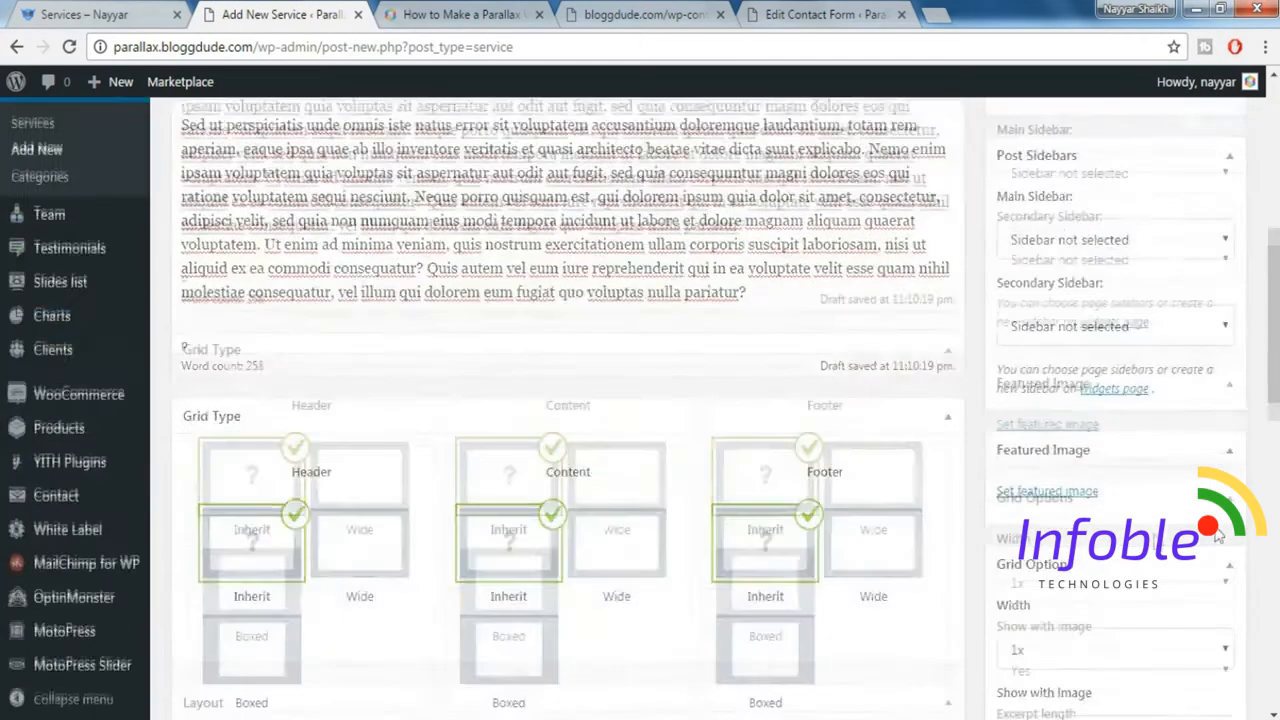
{"action": "left_click", "coordinate": [1022, 482]}
{"action": "left_click", "coordinate": [757, 300]}
{"action": "left_click", "coordinate": [1175, 665]}
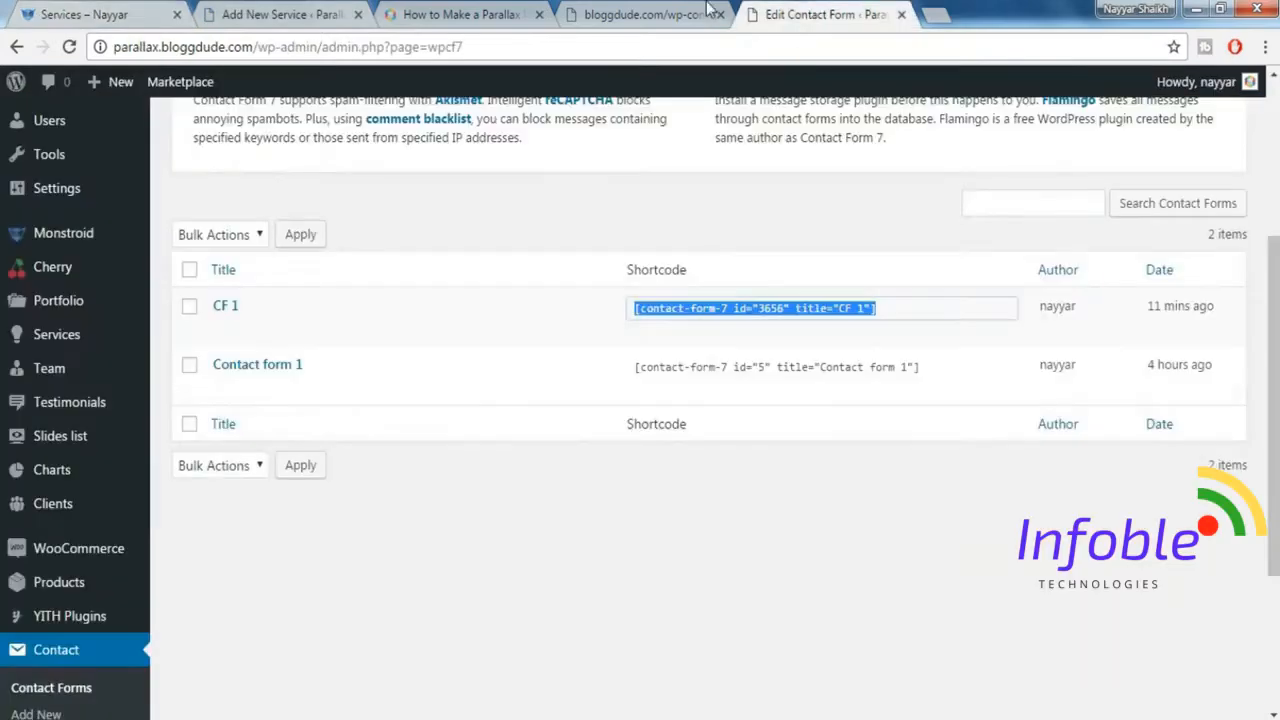
Create and publish "Service 4" in the default category, with the "Sed ut perspiciatis" placeholder content and a featured image.
{"action": "left_click", "coordinate": [706, 5]}
{"action": "left_click", "coordinate": [697, 478]}
{"action": "left_click", "coordinate": [338, 5]}
{"action": "type", "text": "Service"}
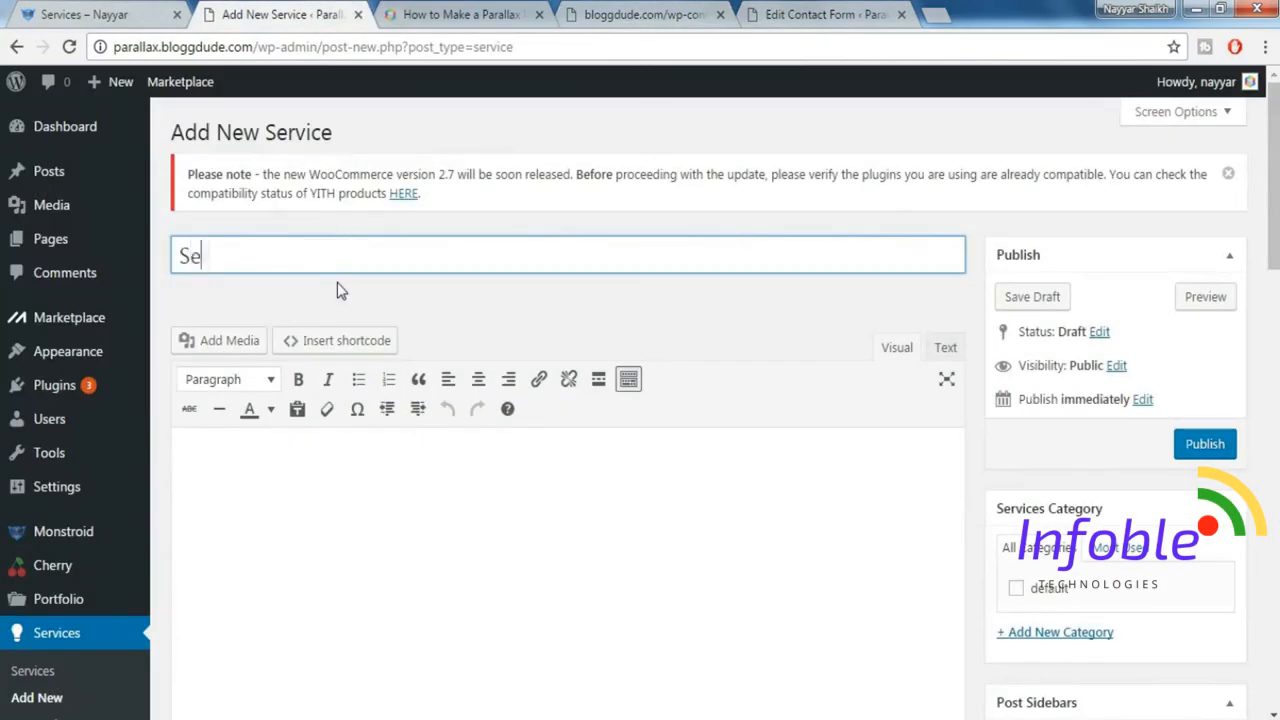
{"action": "type", "text": " 4"}
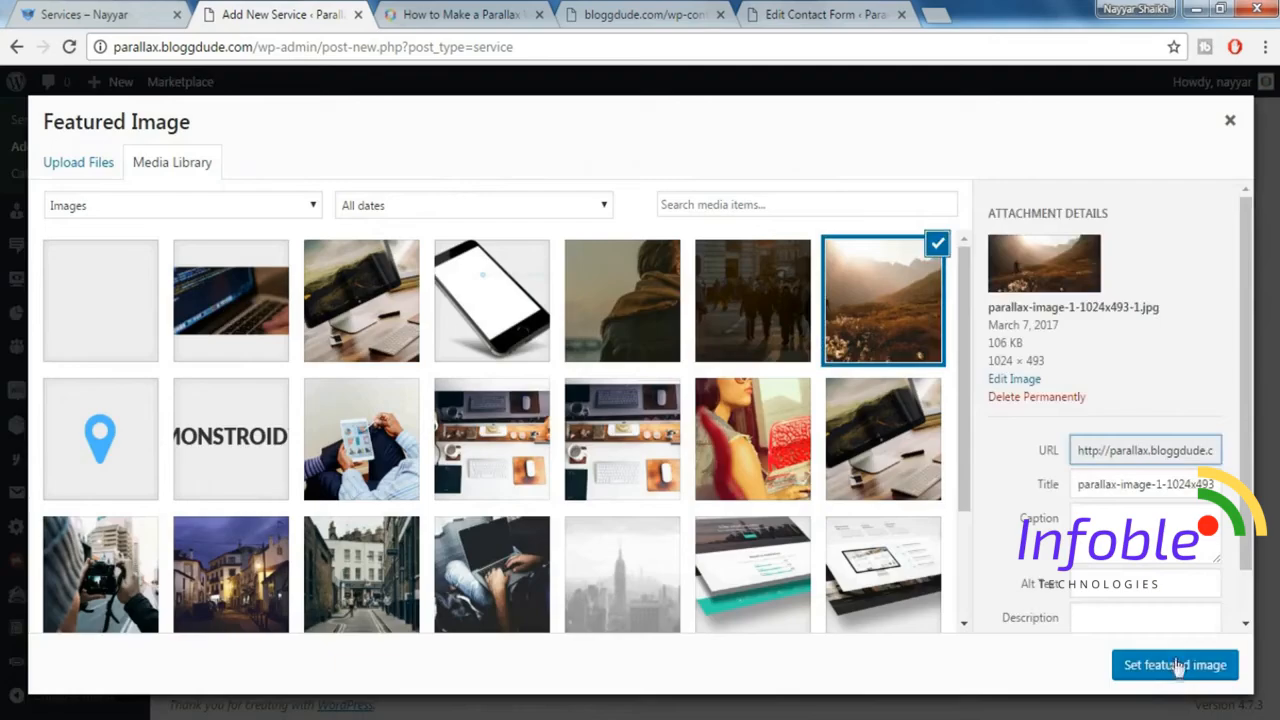
{"action": "left_click", "coordinate": [1175, 665]}
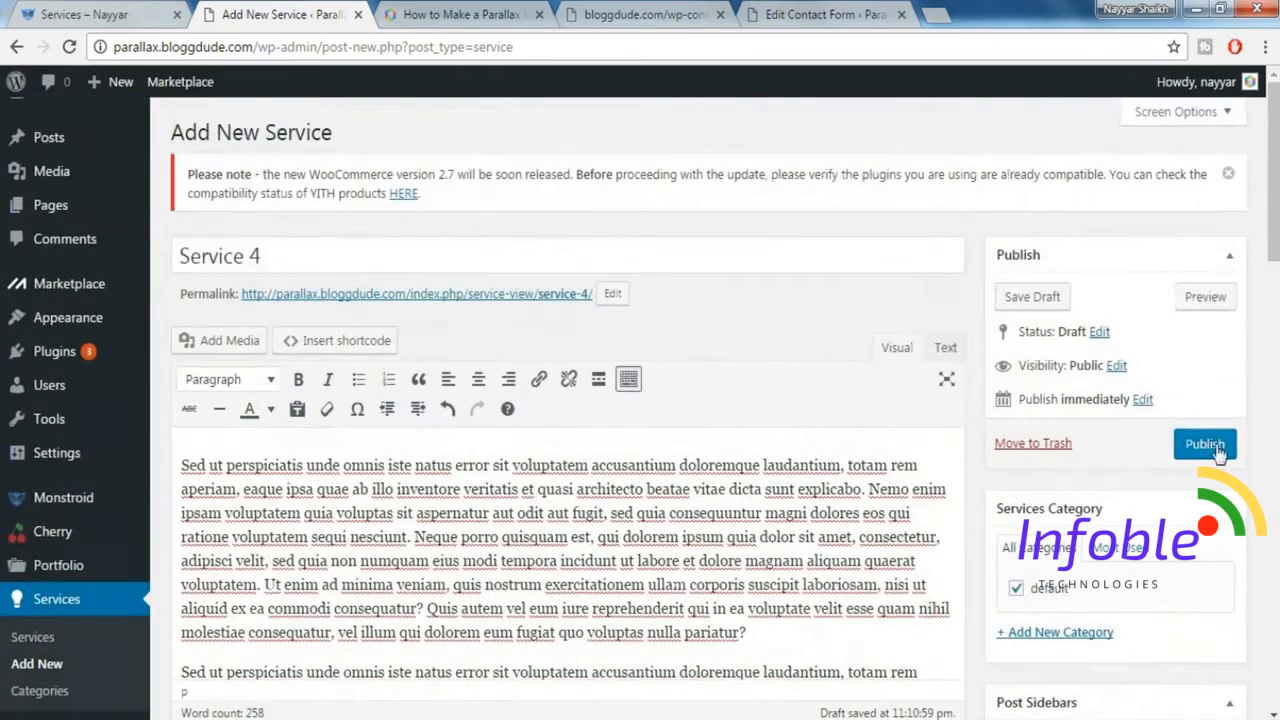
{"action": "left_click", "coordinate": [1218, 453]}
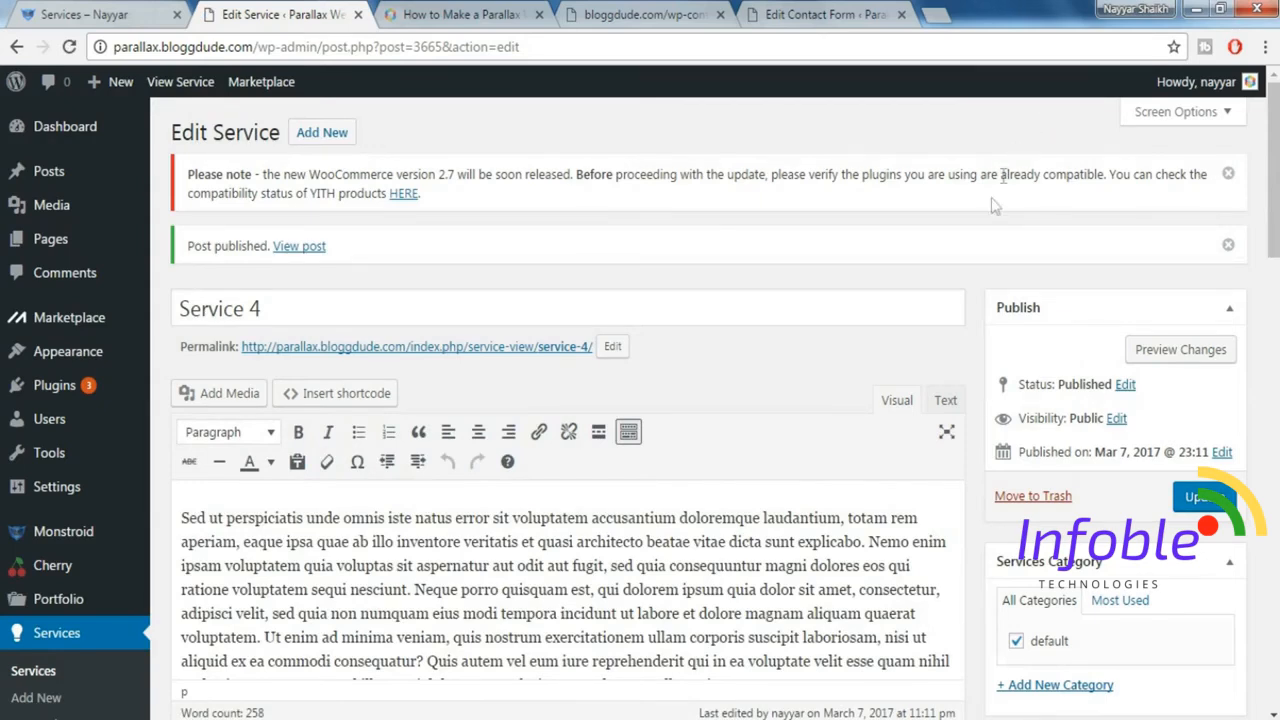
Open Cherry's Shortcodes Templater and copy the Services Template code block from monstroid_codes.txt.
{"action": "mouse_move", "coordinate": [30, 570]}
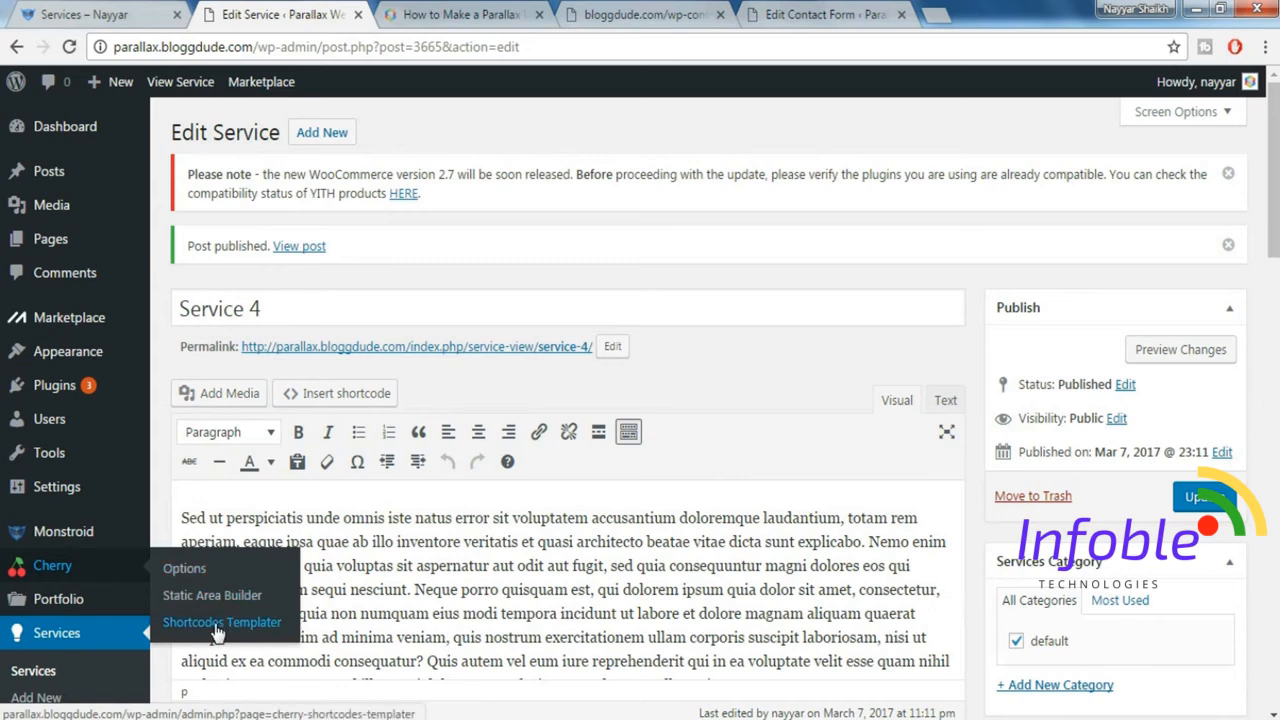
{"action": "left_click", "coordinate": [252, 628]}
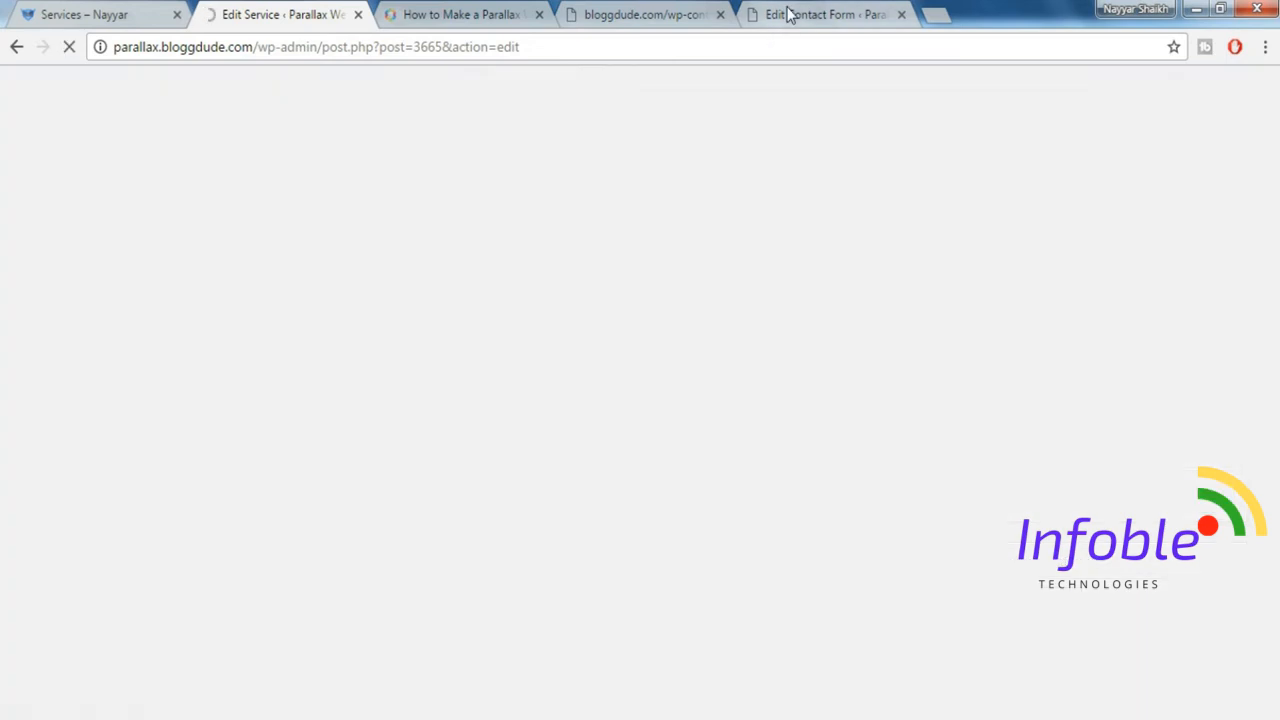
{"action": "left_click", "coordinate": [800, 14]}
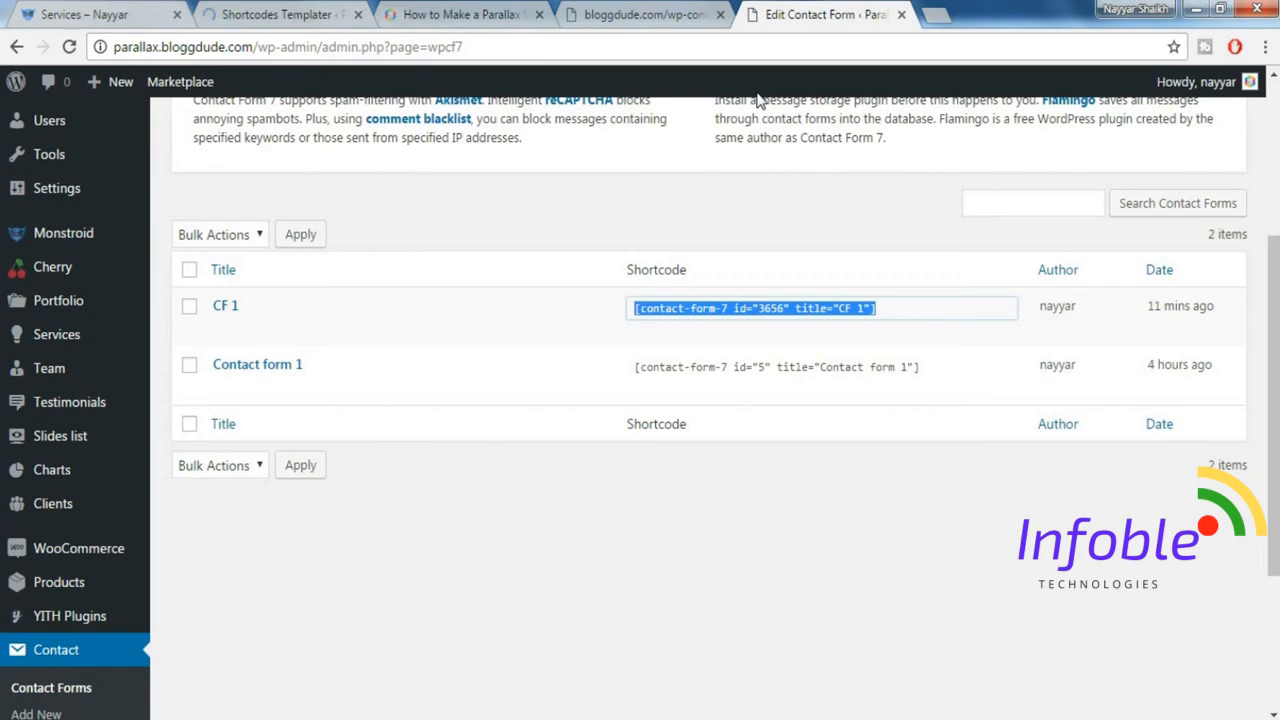
{"action": "left_click", "coordinate": [673, 12]}
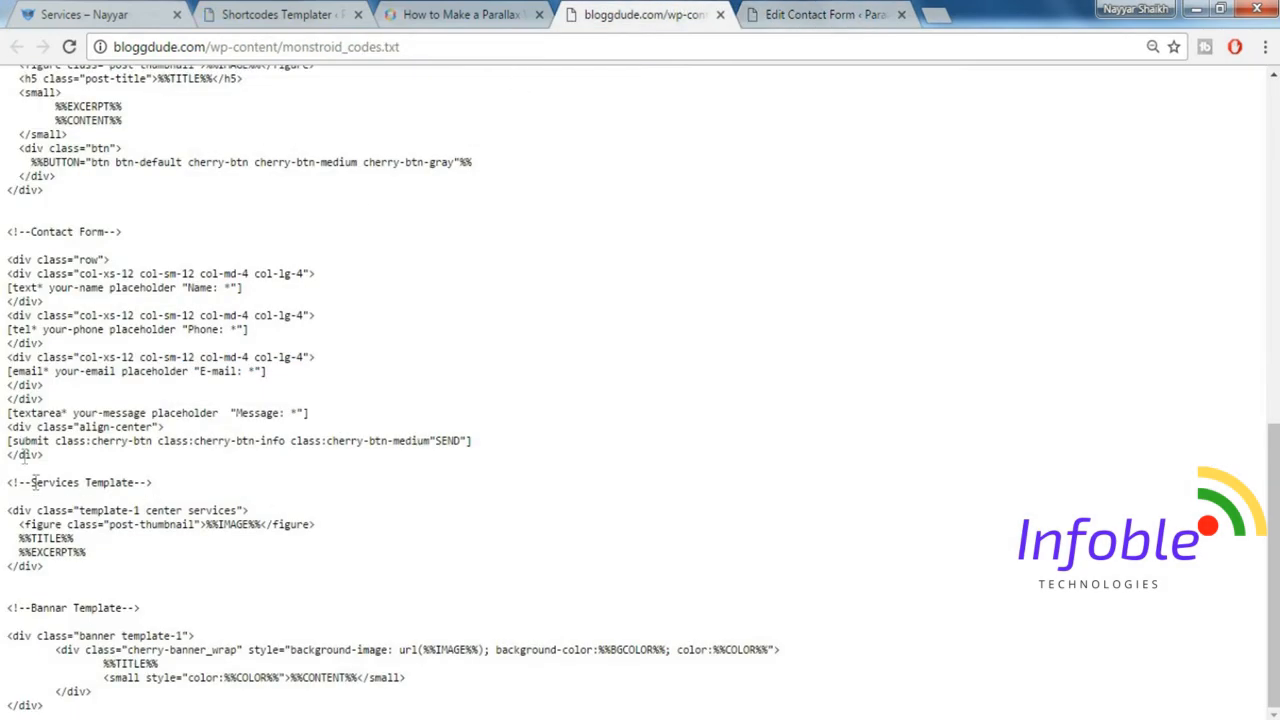
{"action": "left_click_drag", "start_coordinate": [157, 489], "coordinate": [88, 566]}
{"action": "key", "text": "ctrl+c"}
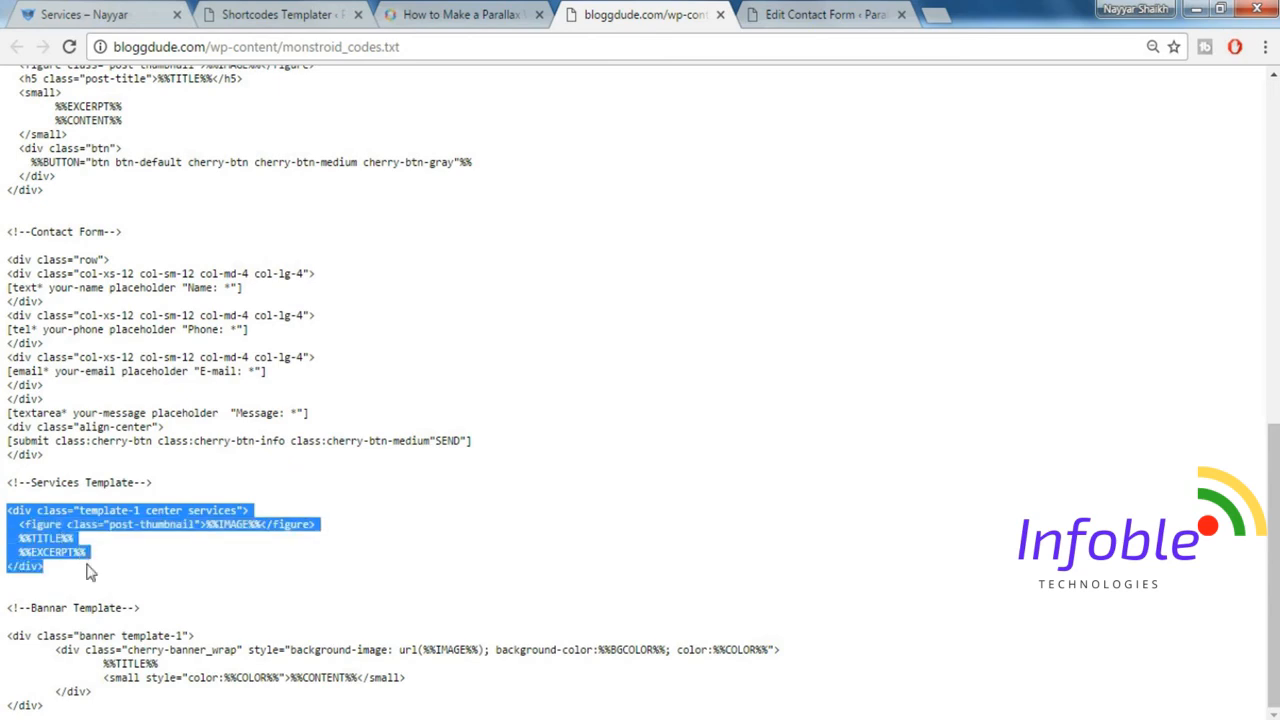
Add a new template to the services group in the Shortcodes Templater.
{"action": "left_click", "coordinate": [300, 14]}
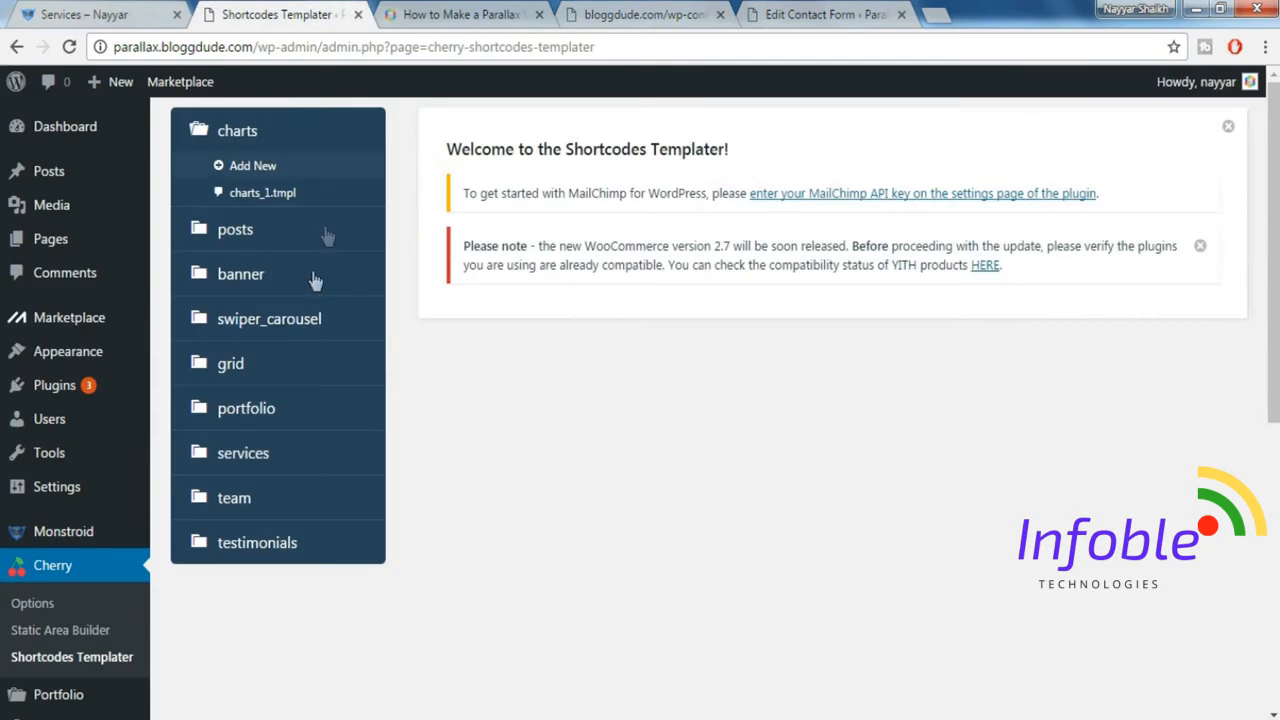
{"action": "left_click", "coordinate": [252, 458]}
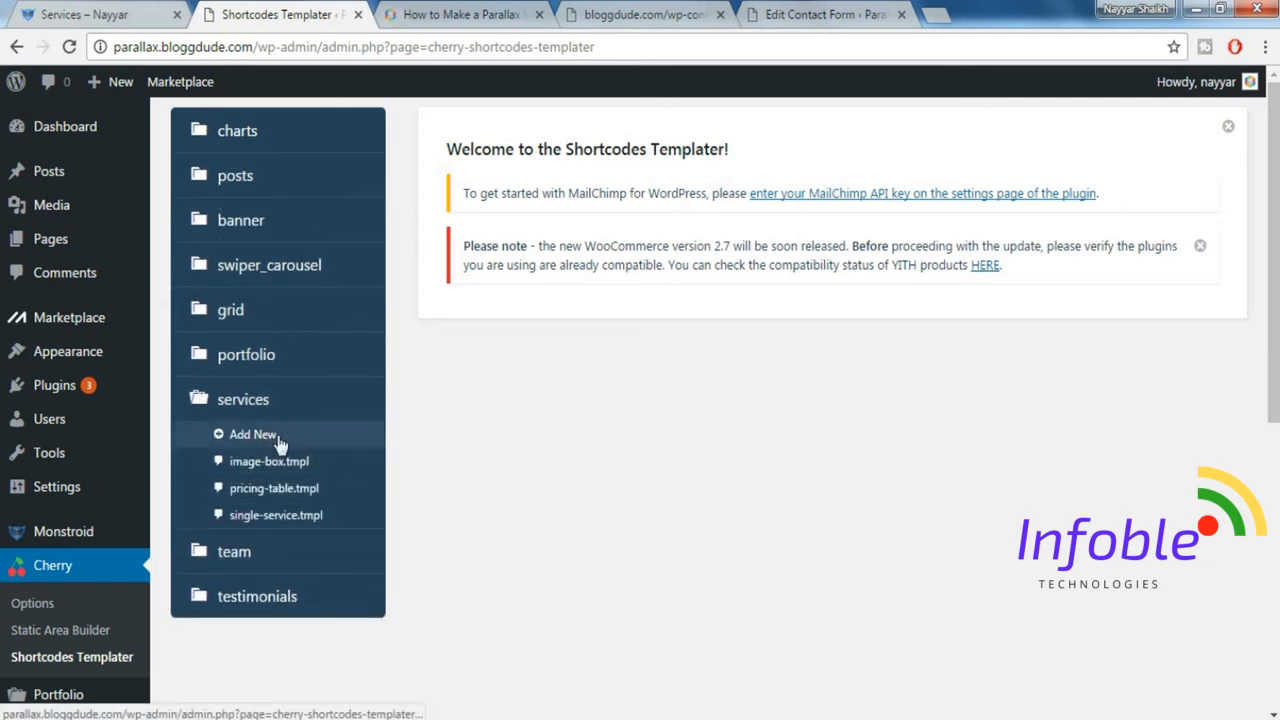
{"action": "left_click", "coordinate": [318, 438]}
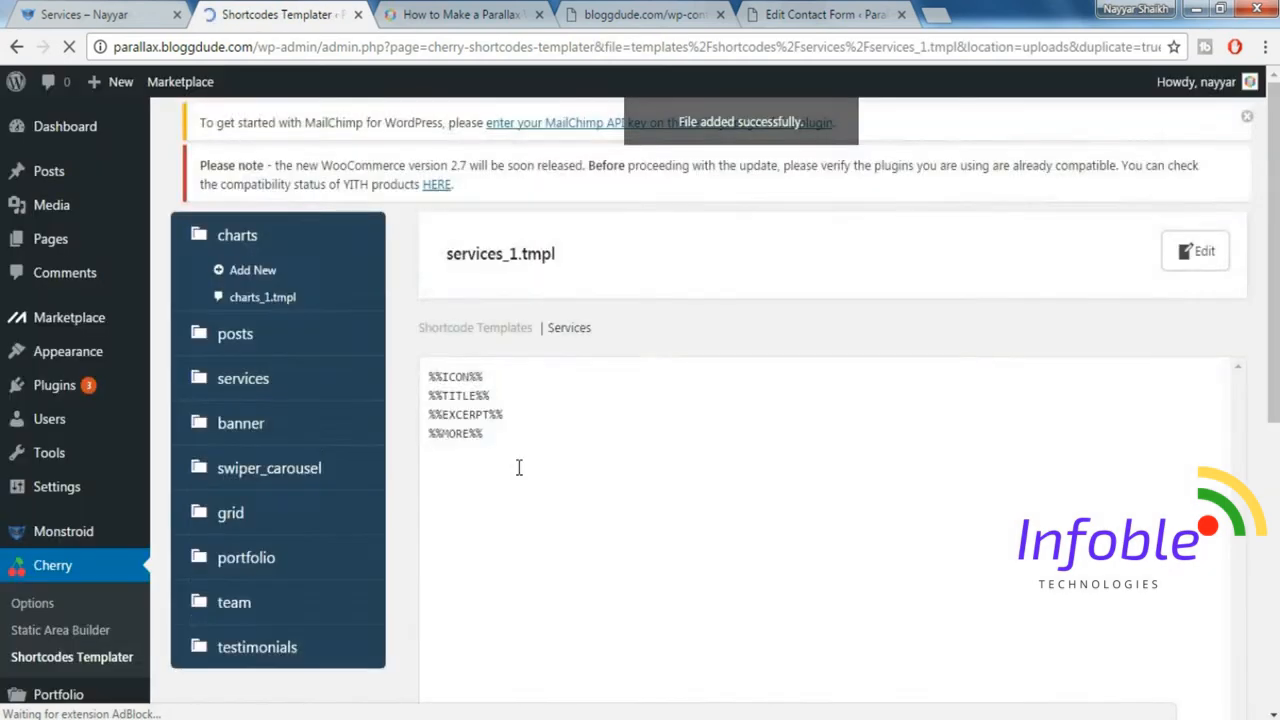
Replace the new services template's default code with the copied Services Template code and save the template.
{"action": "triple_click", "coordinate": [508, 449]}
{"action": "key", "text": "ctrl+a"}
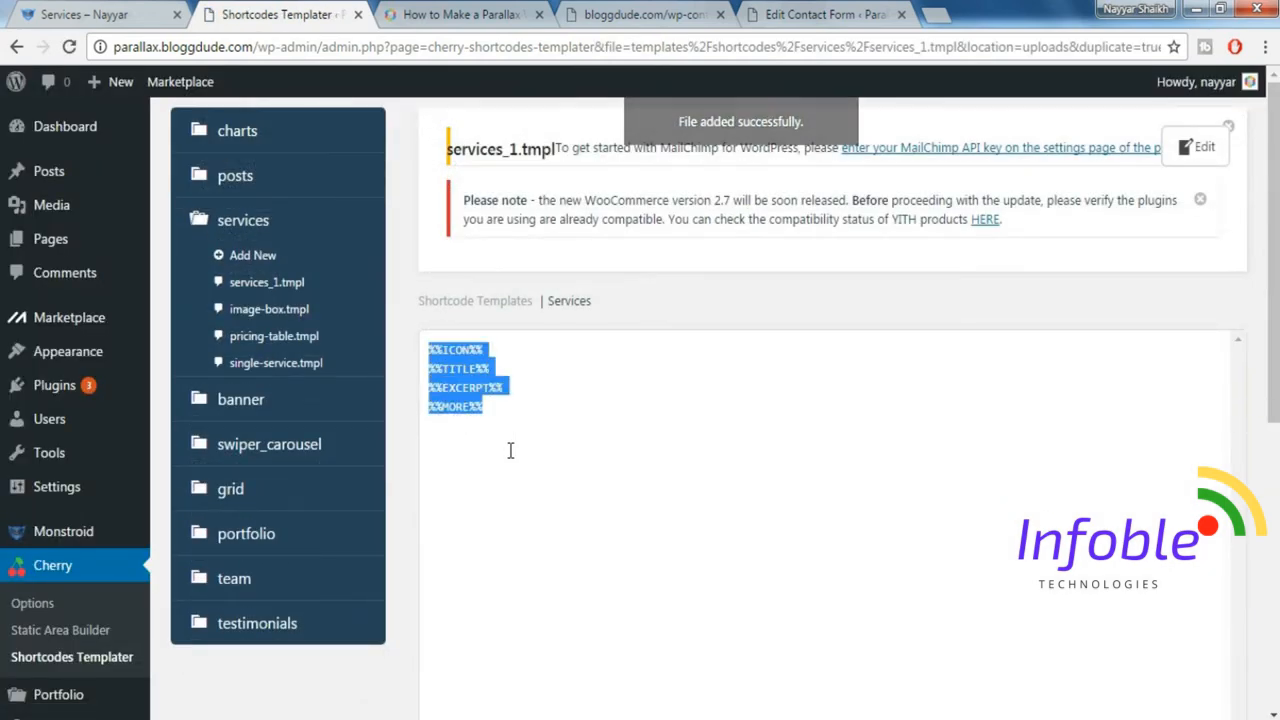
{"action": "key", "text": "BackSpace"}
{"action": "key", "text": "ctrl+v"}
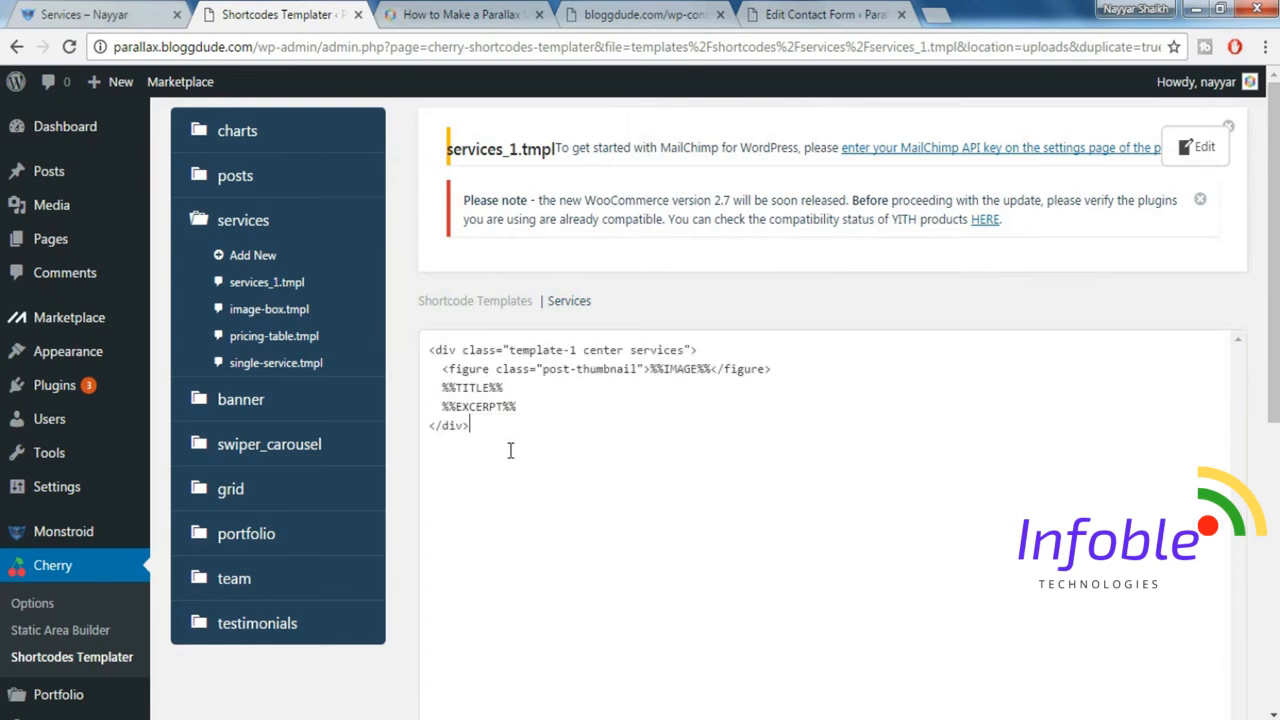
{"action": "scroll", "coordinate": [789, 397], "scroll_direction": "down", "scroll_amount": 3}
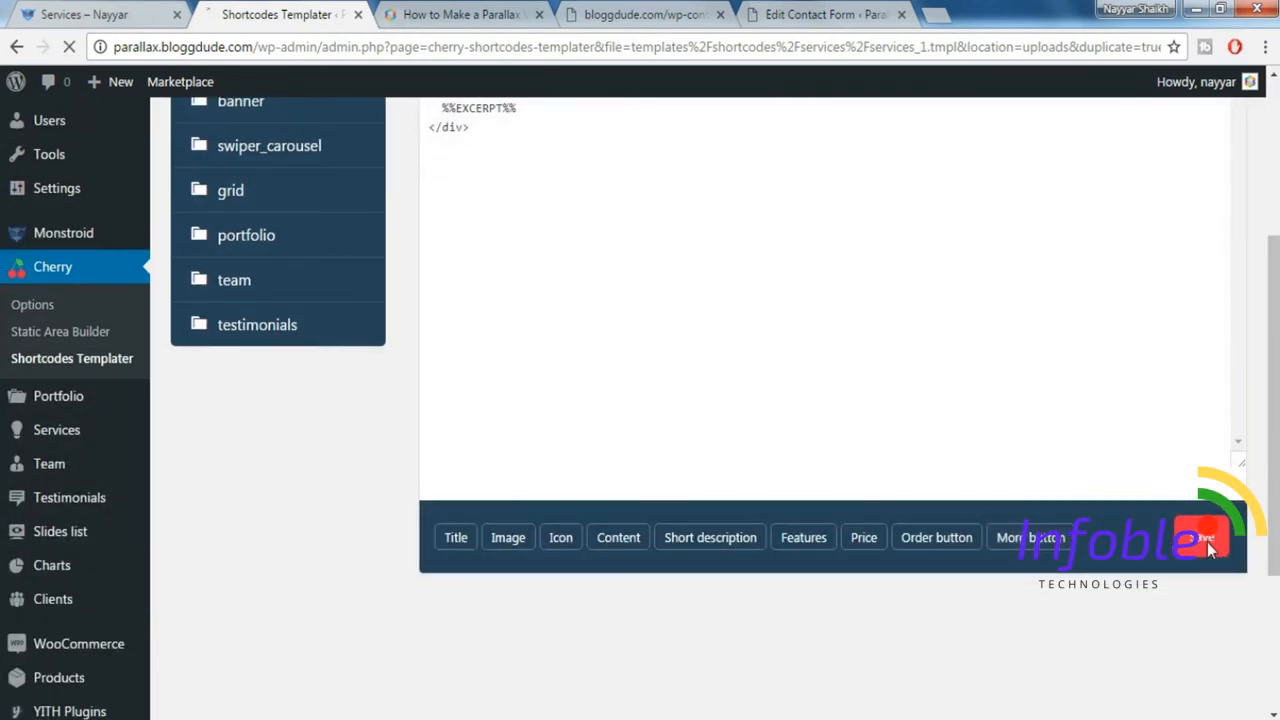
{"action": "left_click", "coordinate": [1207, 542]}
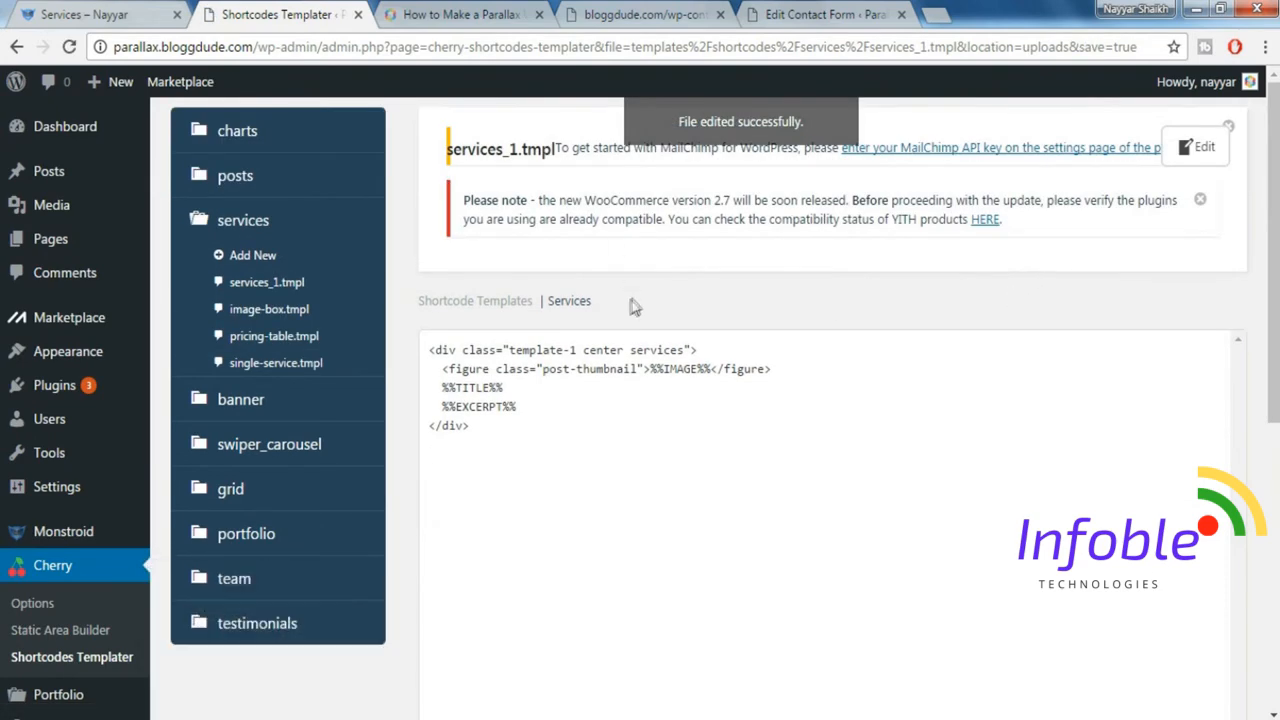
Examine the three coloured "Retina-Ready & Responsive" banners on the demo Services page.
{"action": "left_click", "coordinate": [826, 12]}
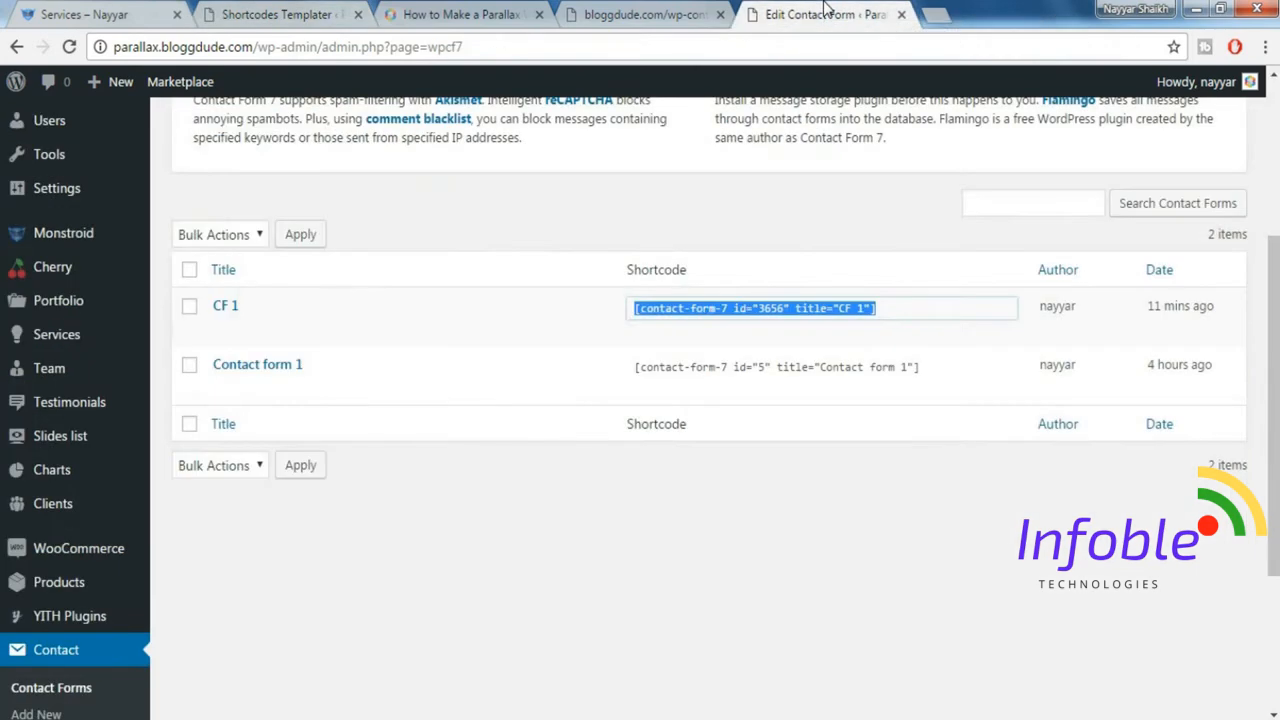
{"action": "left_click", "coordinate": [607, 12]}
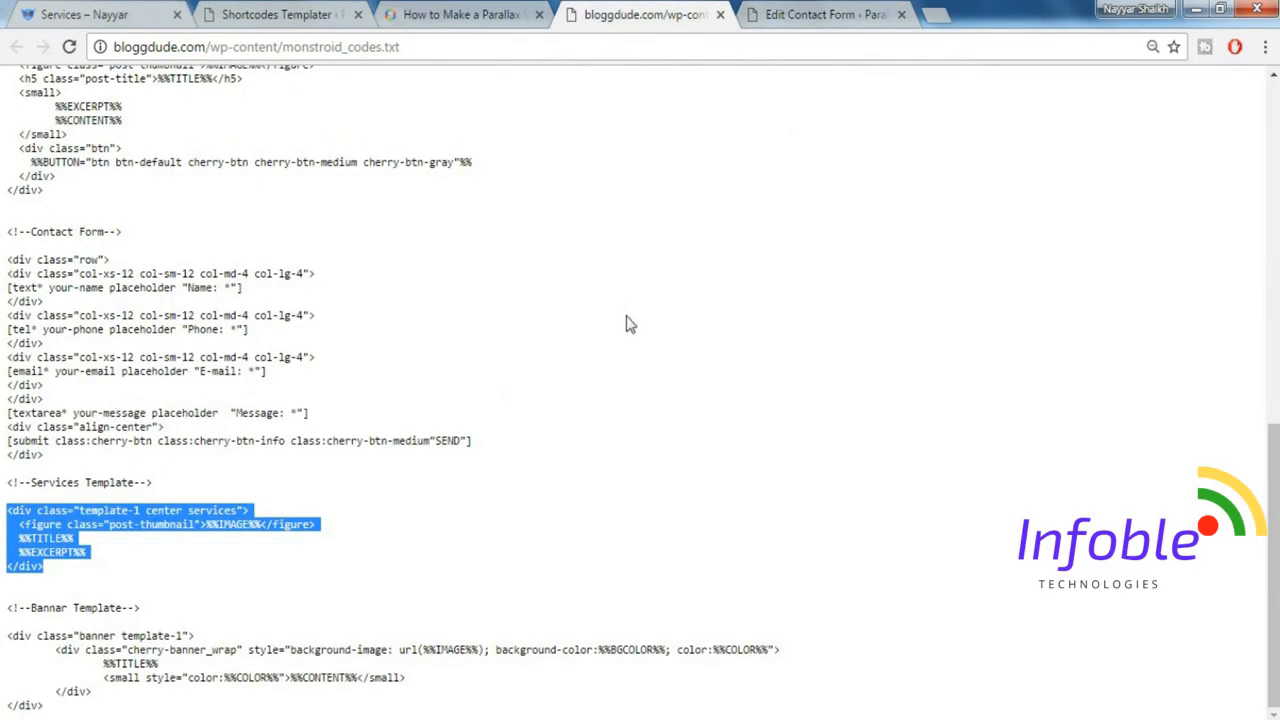
{"action": "left_click", "coordinate": [82, 12]}
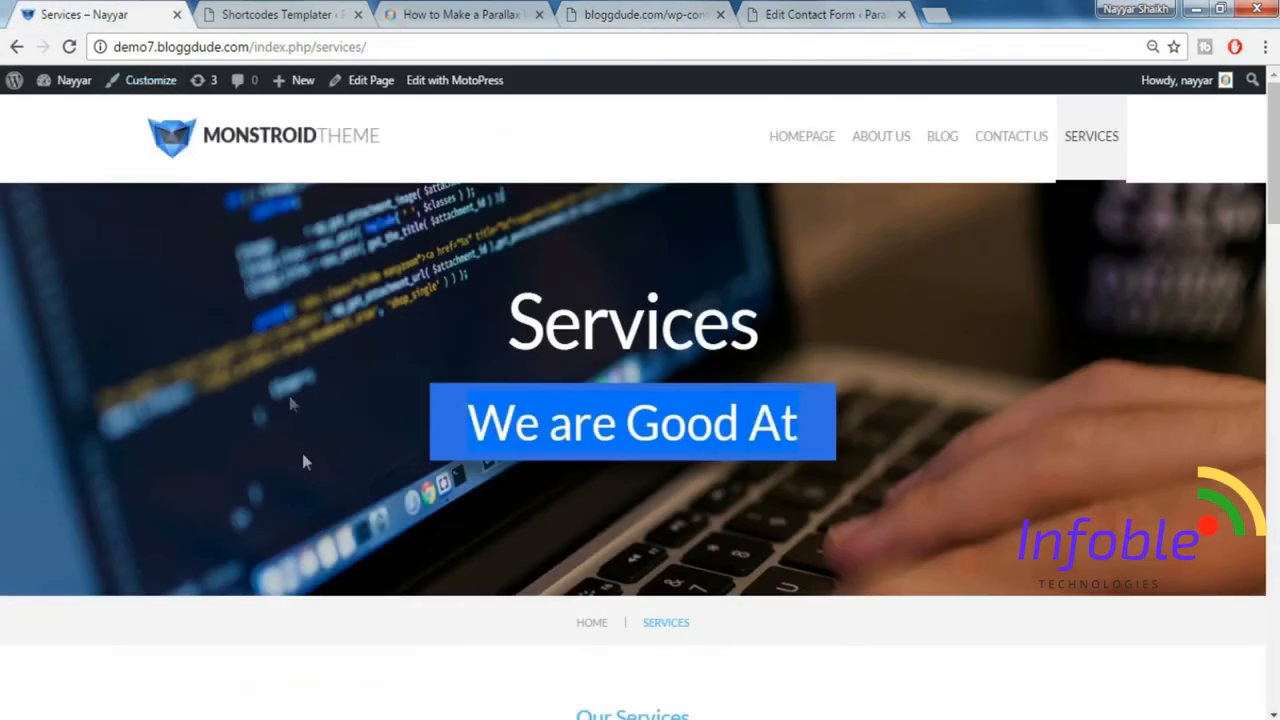
{"action": "scroll", "coordinate": [302, 453], "scroll_direction": "down", "scroll_amount": 10}
{"action": "scroll", "coordinate": [307, 461], "scroll_direction": "down", "scroll_amount": 10}
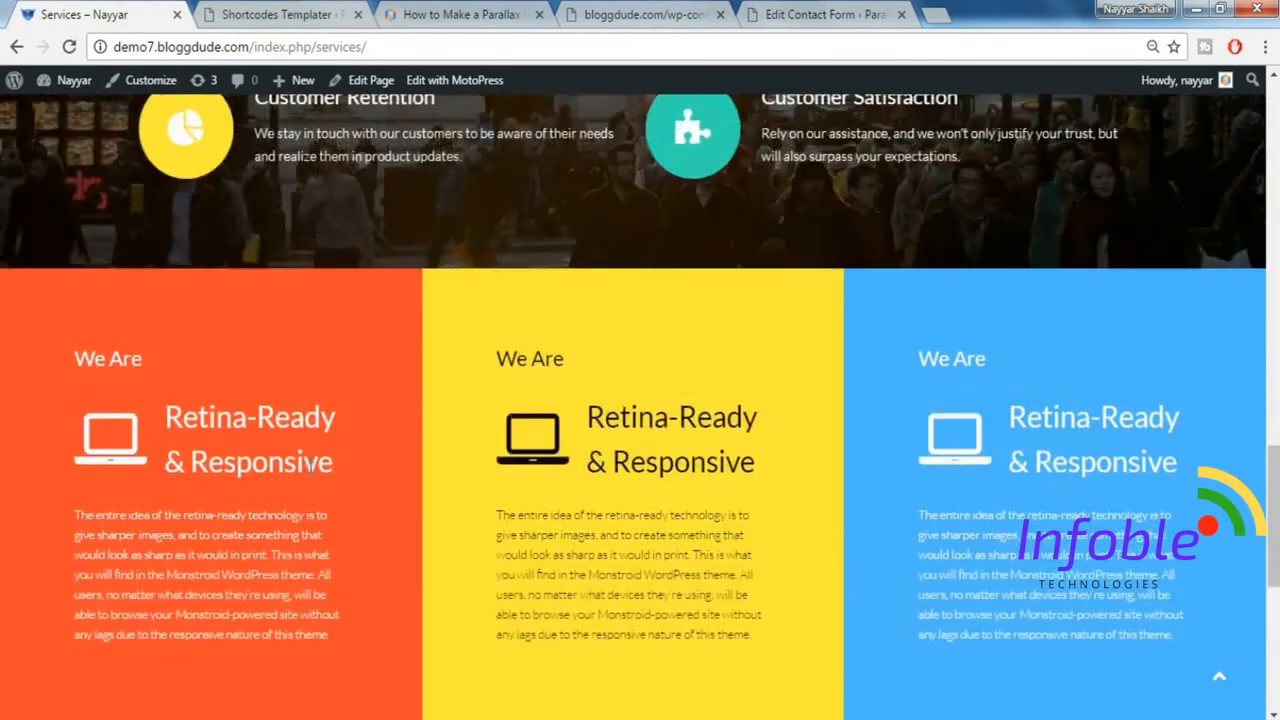
{"action": "scroll", "coordinate": [843, 400], "scroll_direction": "up", "scroll_amount": 1}
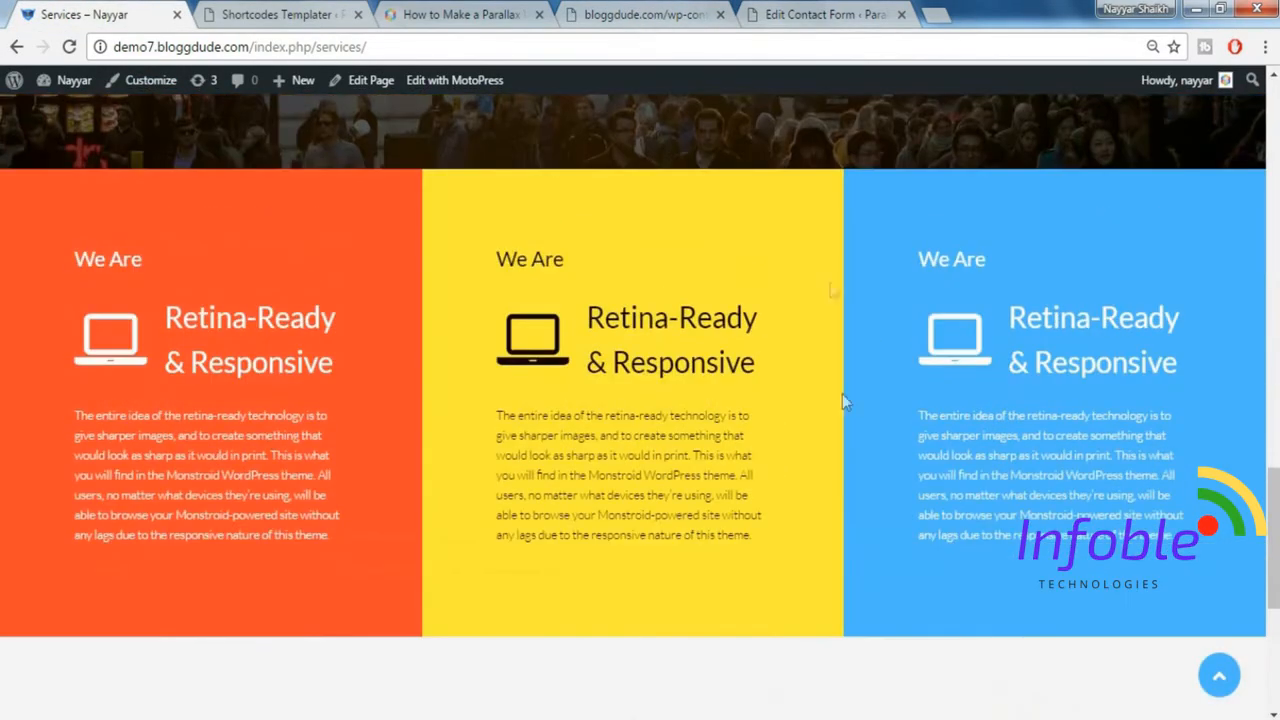
{"action": "scroll", "coordinate": [752, 370], "scroll_direction": "up", "scroll_amount": 1}
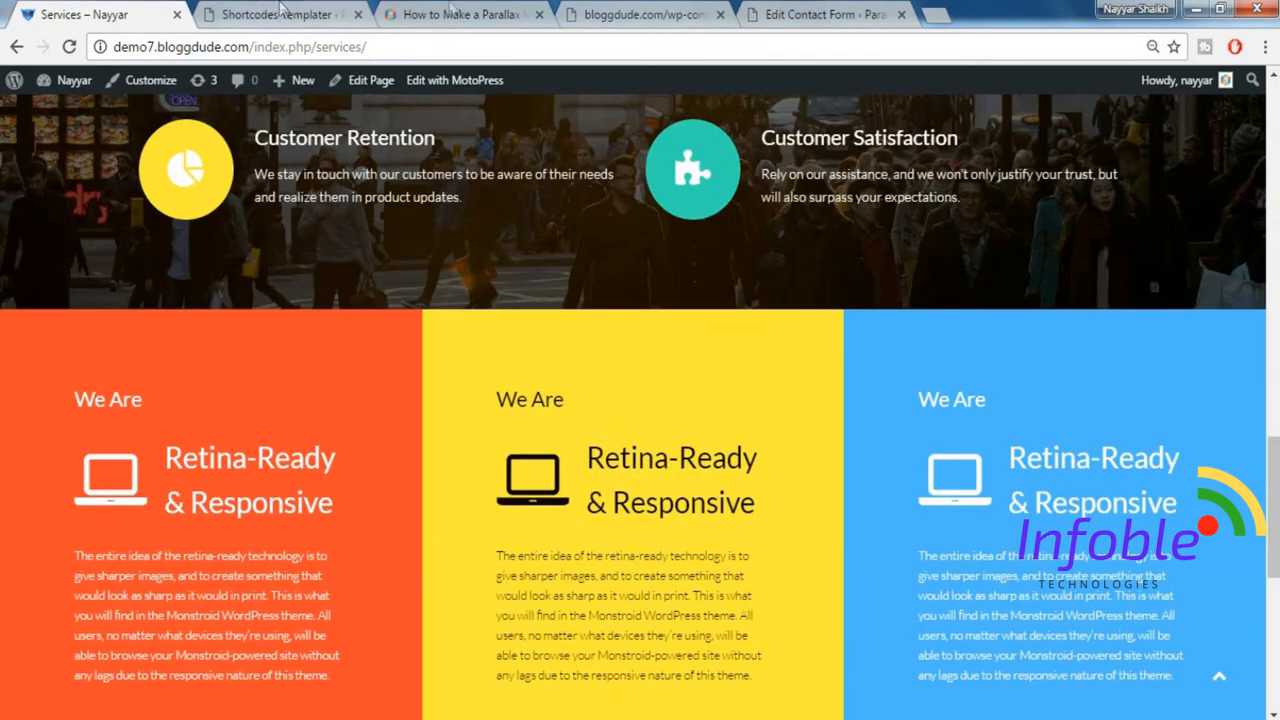
Copy the Bannar Template code block from monstroid_codes.txt and add a new template to the banner group in the Shortcodes Templater.
{"action": "left_click", "coordinate": [672, 12]}
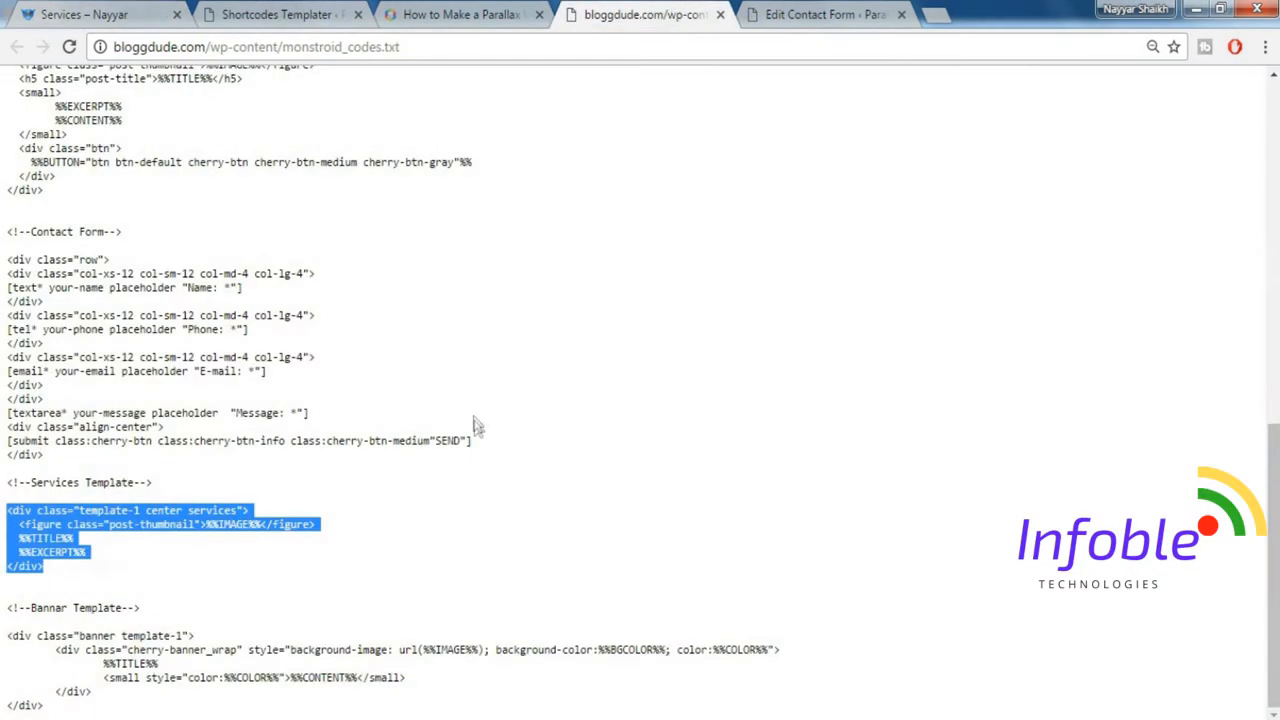
{"action": "left_click_drag", "start_coordinate": [8, 642], "coordinate": [250, 707]}
{"action": "key", "text": "ctrl+c"}
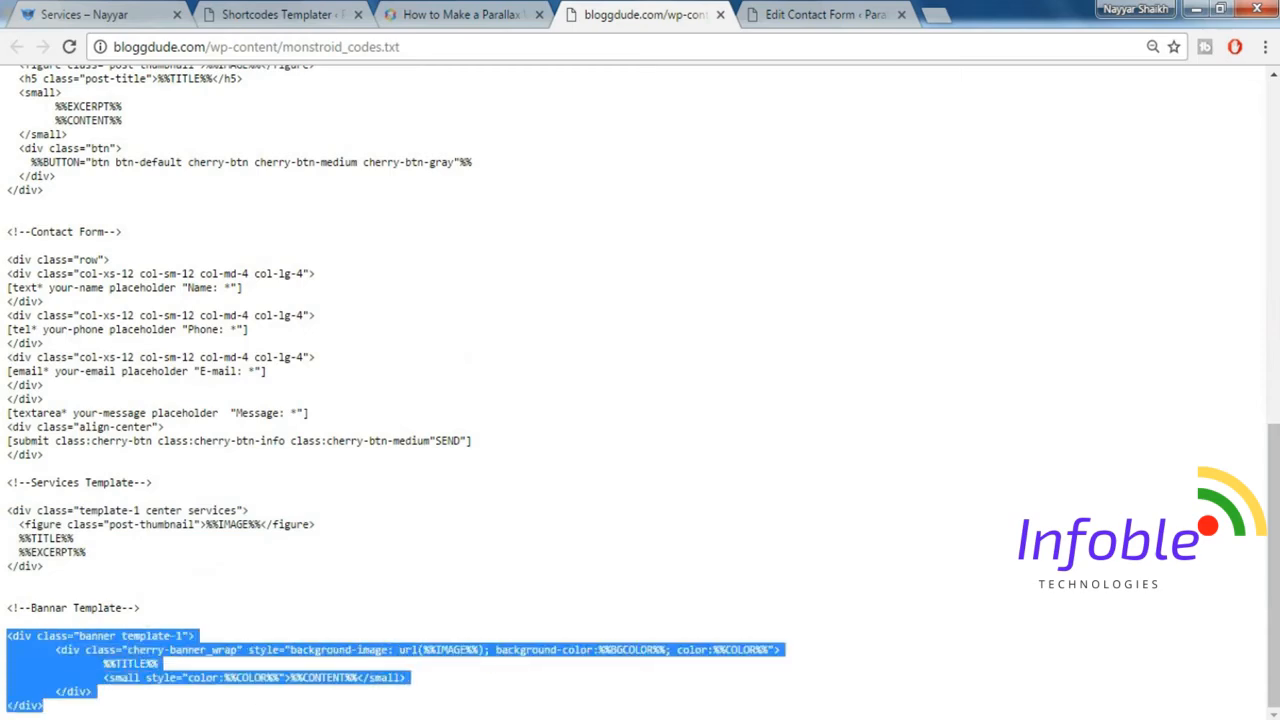
{"action": "left_click", "coordinate": [307, 12]}
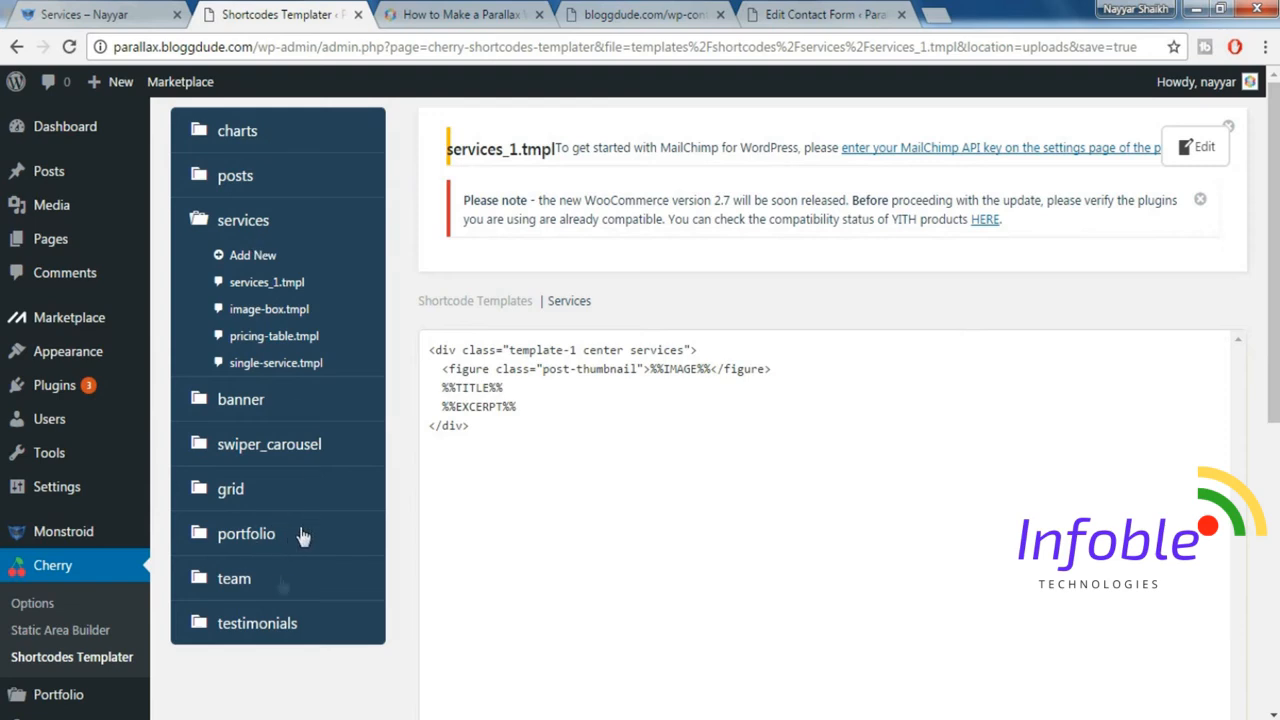
{"action": "left_click", "coordinate": [240, 400]}
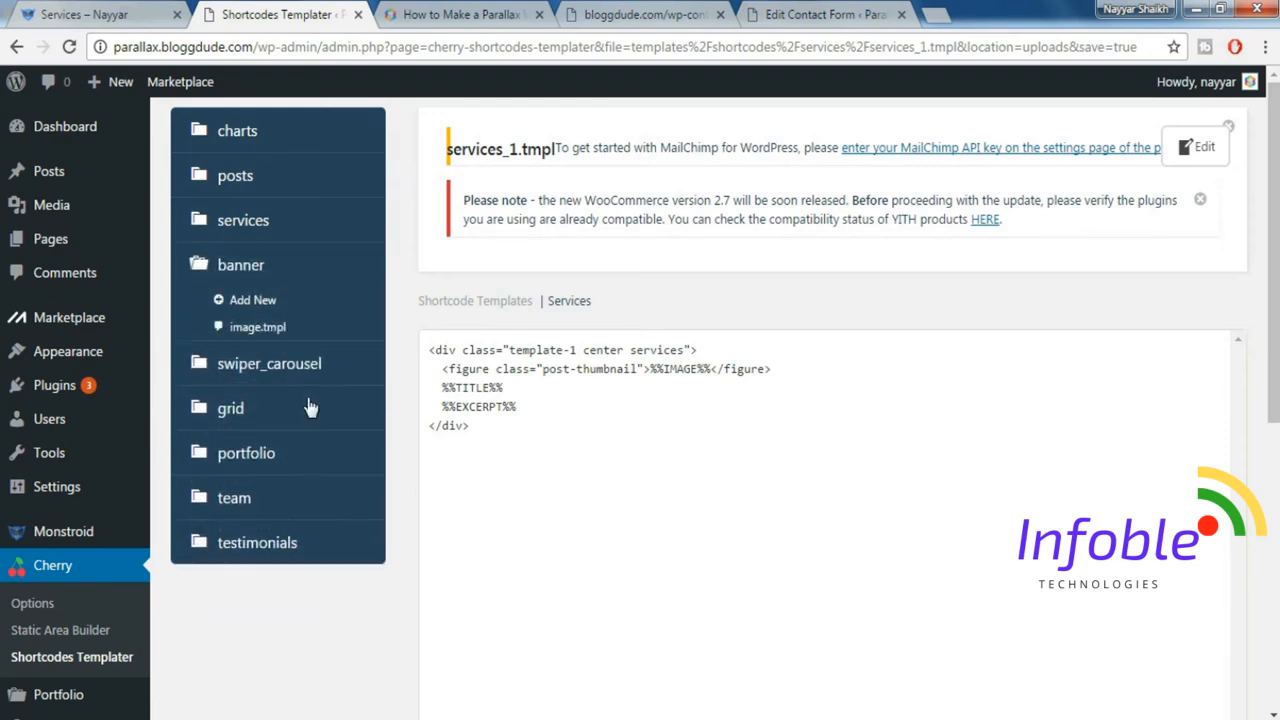
{"action": "left_click", "coordinate": [262, 302]}
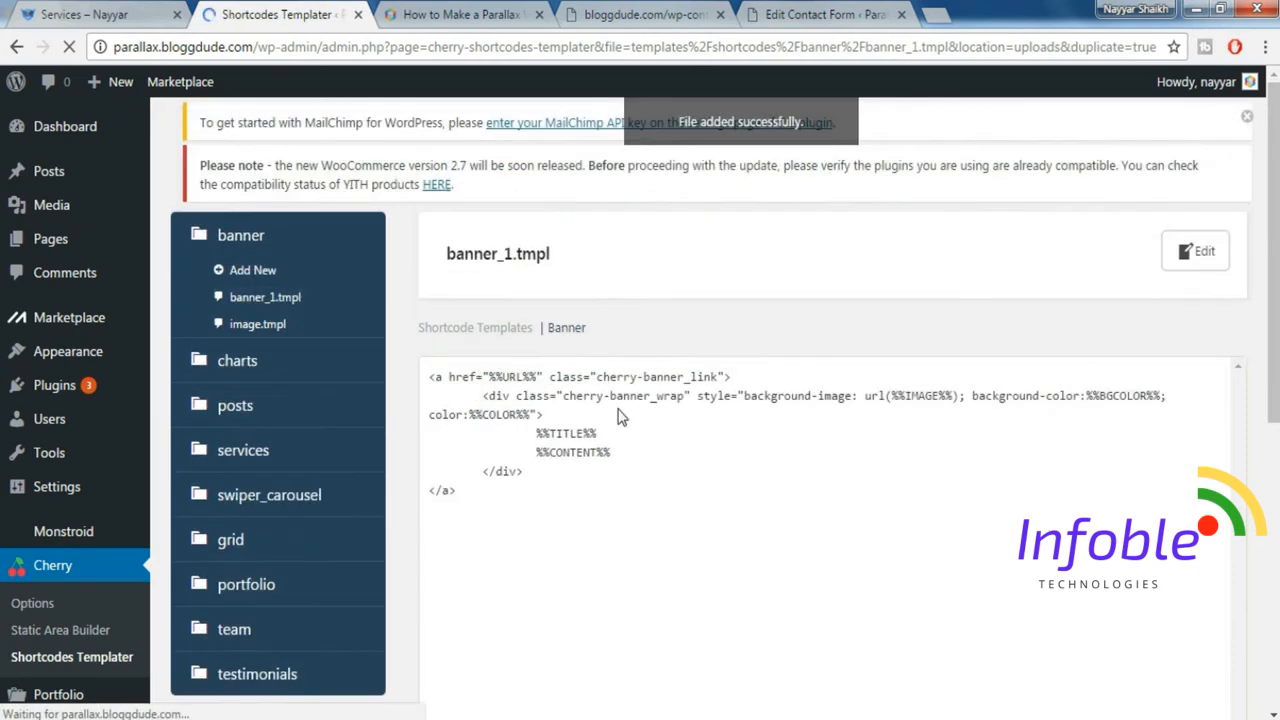
Replace the new banner template's default code with the copied Bannar Template code and save the template.
{"action": "left_click", "coordinate": [580, 477]}
{"action": "key", "text": "ctrl+a"}
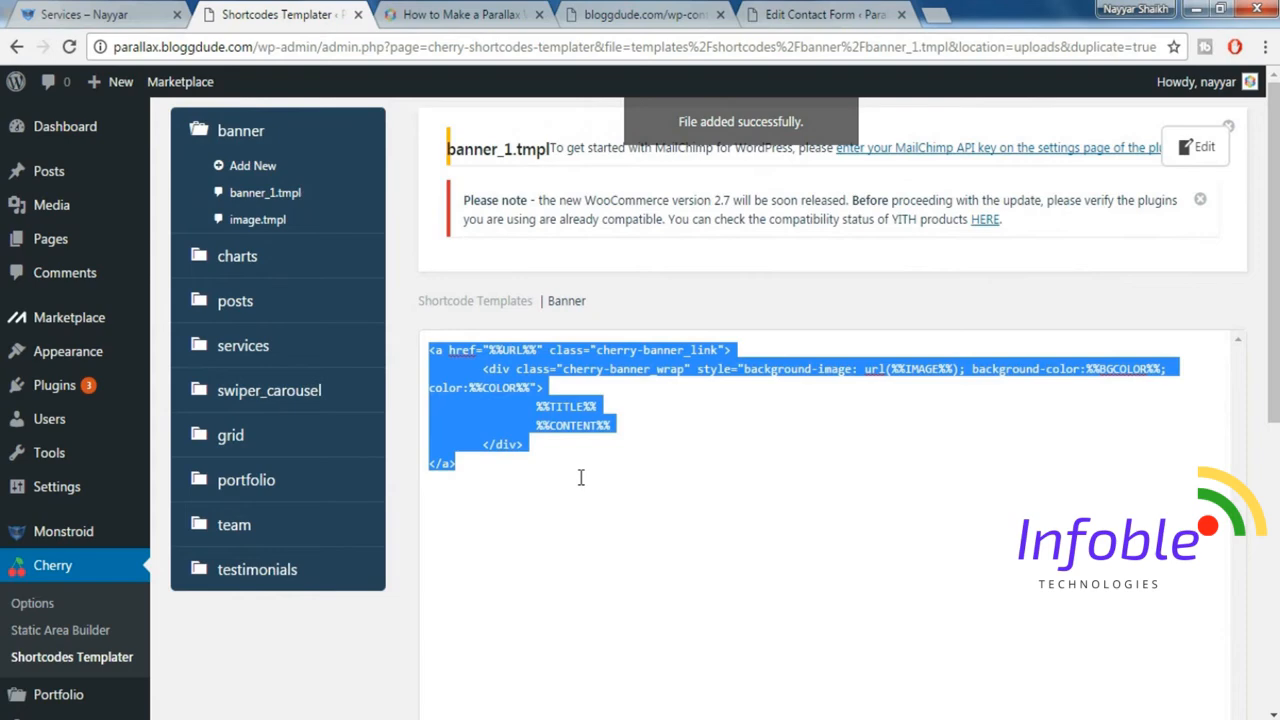
{"action": "key", "text": "Delete"}
{"action": "key", "text": "ctrl+v"}
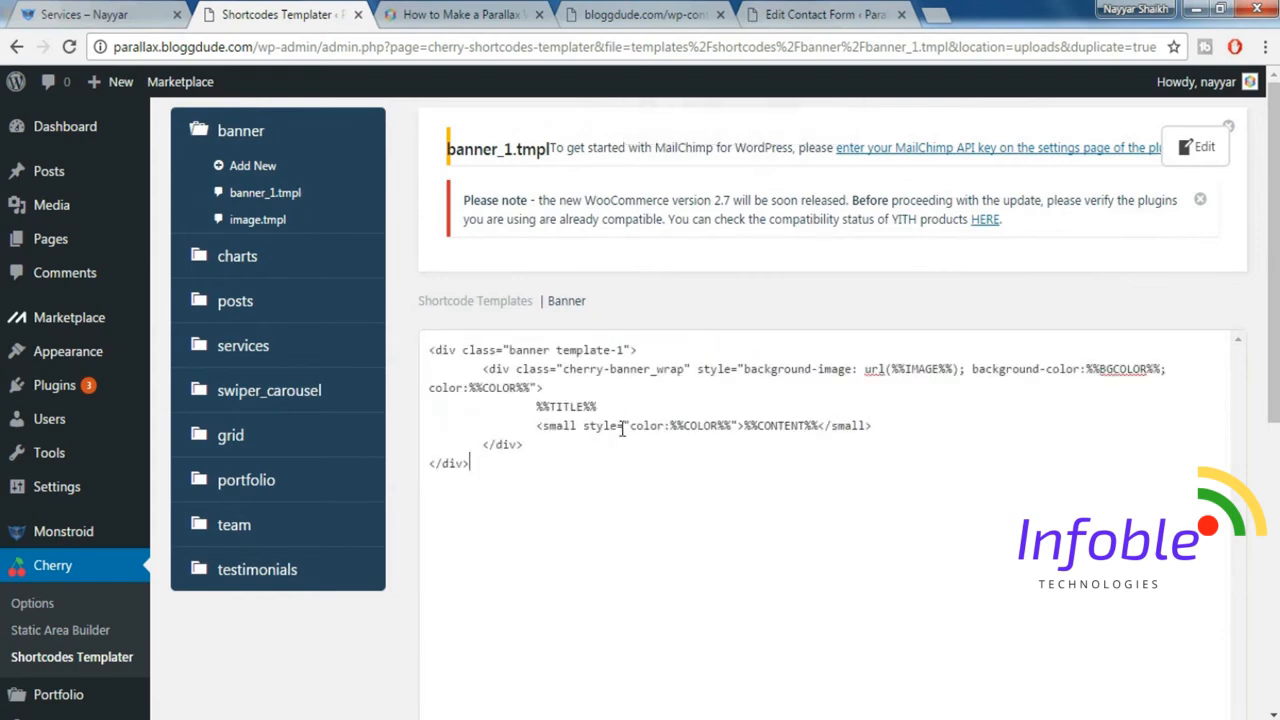
{"action": "scroll", "coordinate": [980, 503], "scroll_direction": "down", "scroll_amount": 4}
{"action": "left_click", "coordinate": [1213, 439]}
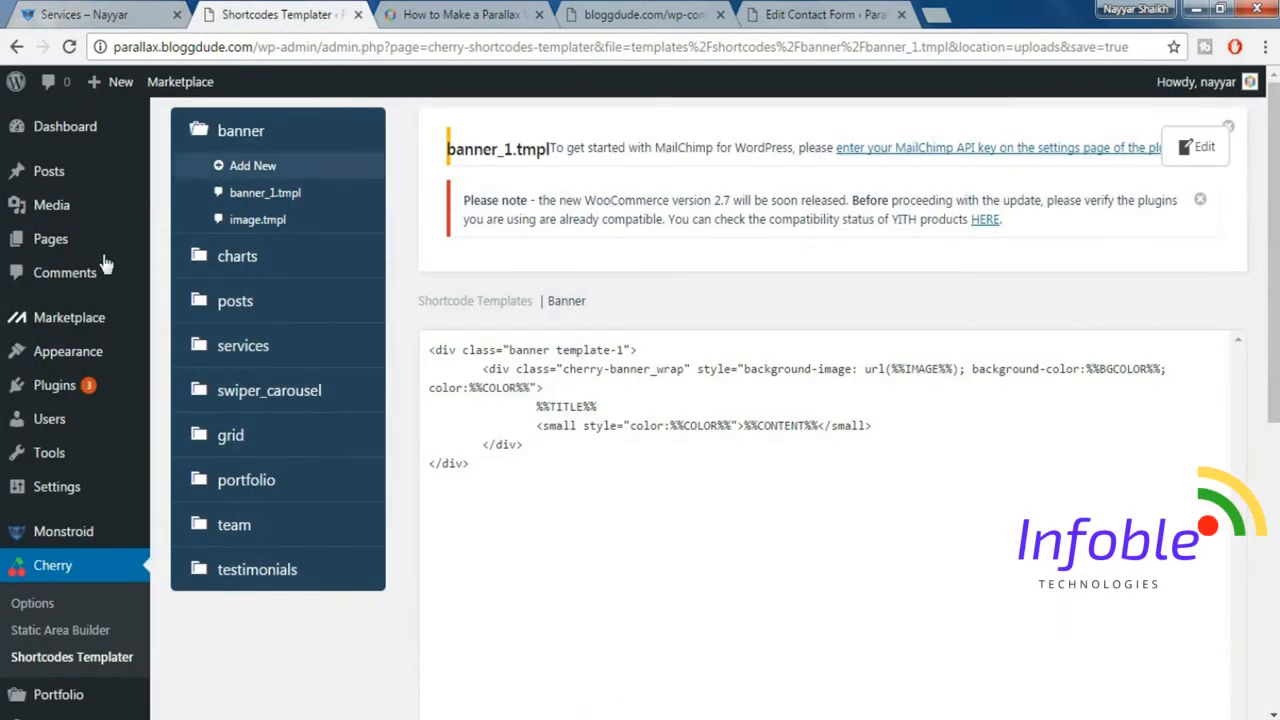
Open the Services page for editing and copy the "Our Services" / "Expose Your Portfolio" intro text from the demo Services page.
{"action": "mouse_move", "coordinate": [97, 265]}
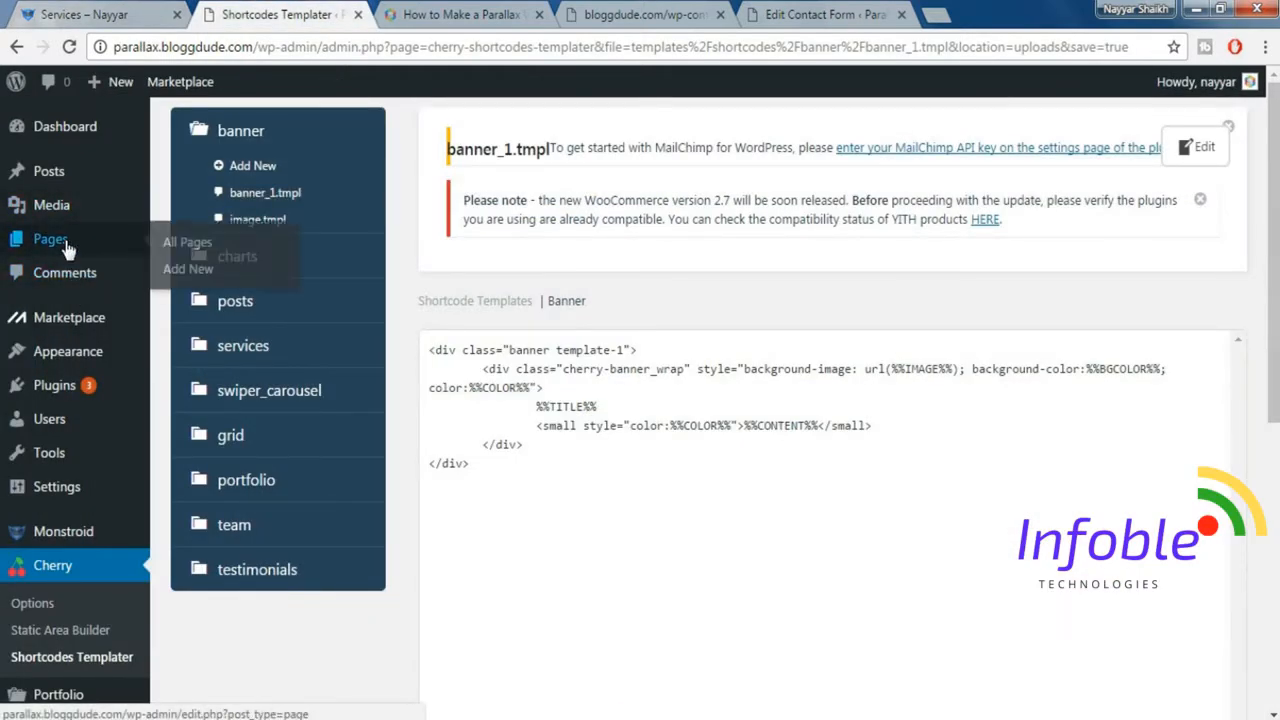
{"action": "left_click", "coordinate": [64, 239]}
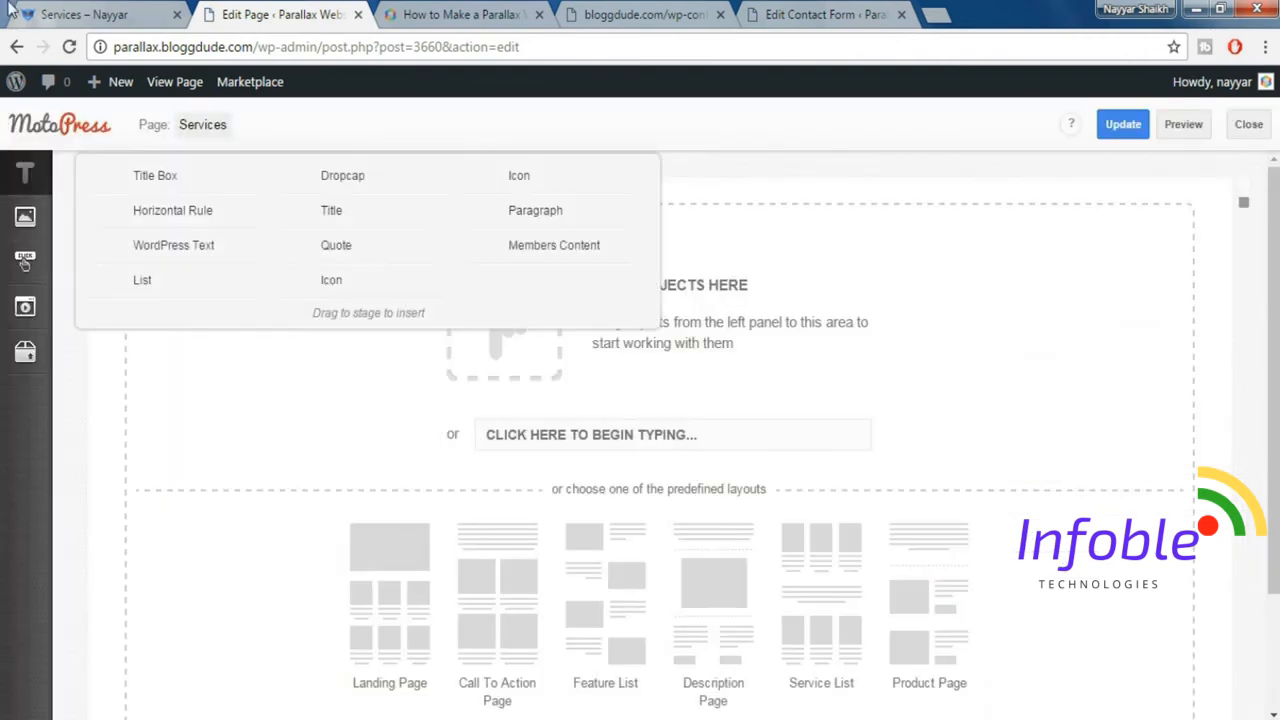
{"action": "left_click", "coordinate": [67, 12]}
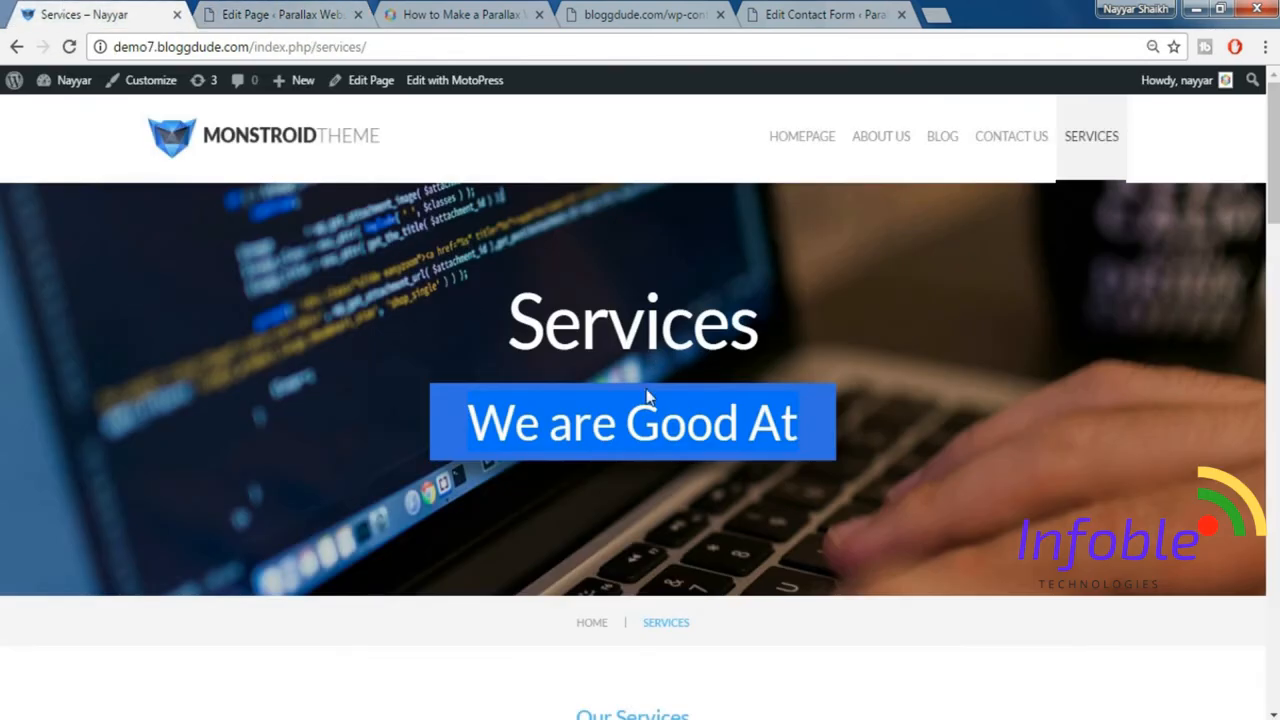
{"action": "scroll", "coordinate": [645, 397], "scroll_direction": "down", "scroll_amount": 4}
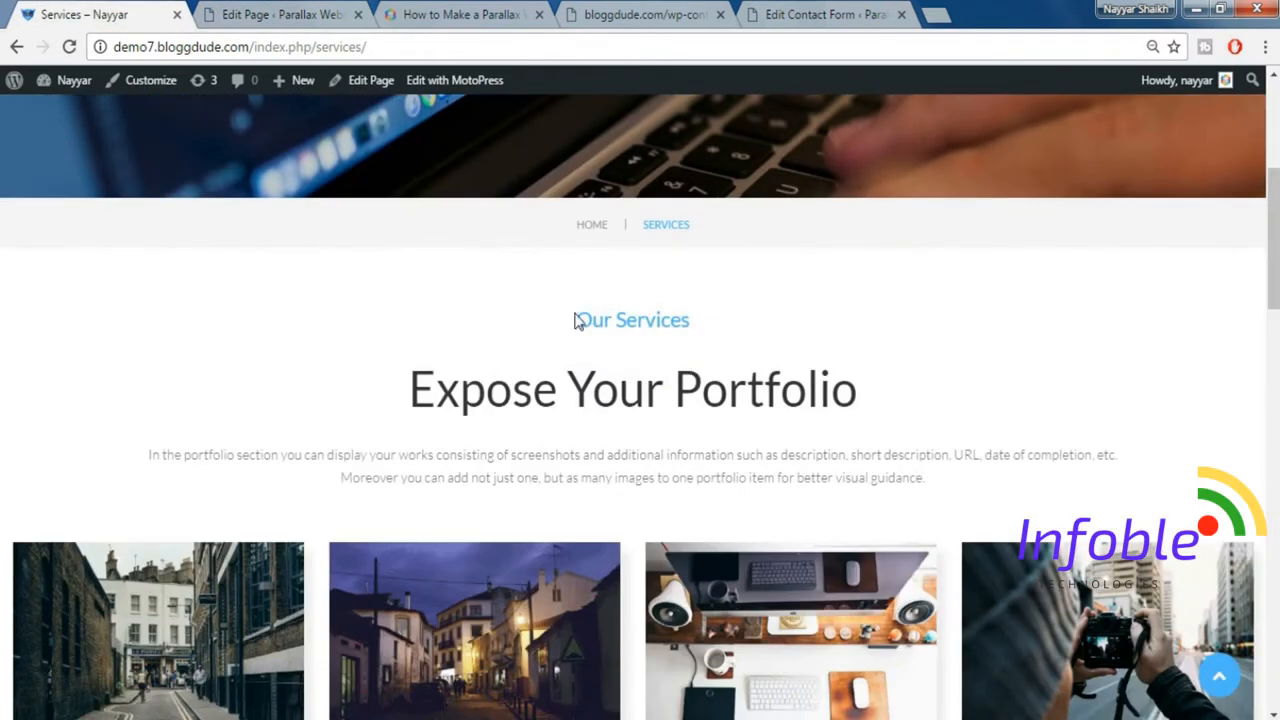
{"action": "left_click_drag", "start_coordinate": [574, 320], "coordinate": [945, 497]}
{"action": "key", "text": "ctrl+c"}
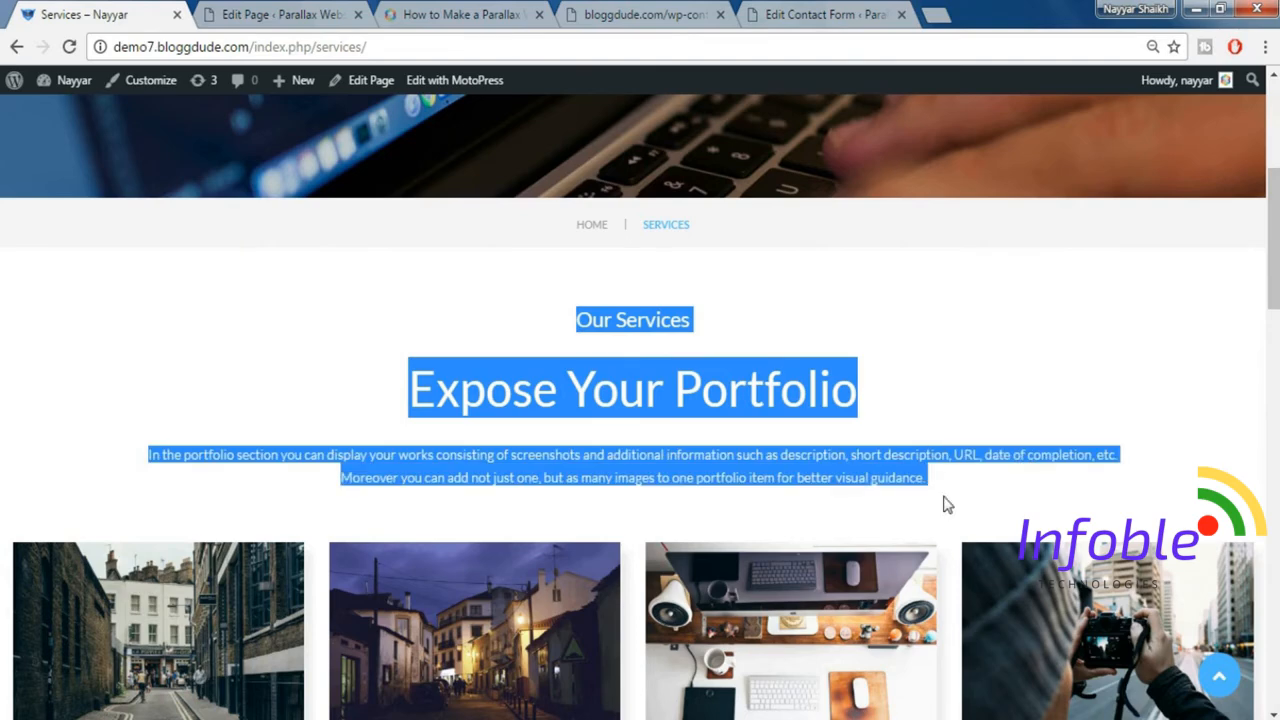
Add a Paragraph element to the empty Services page in MotoPress and paste the copied intro text into it.
{"action": "left_click", "coordinate": [305, 15]}
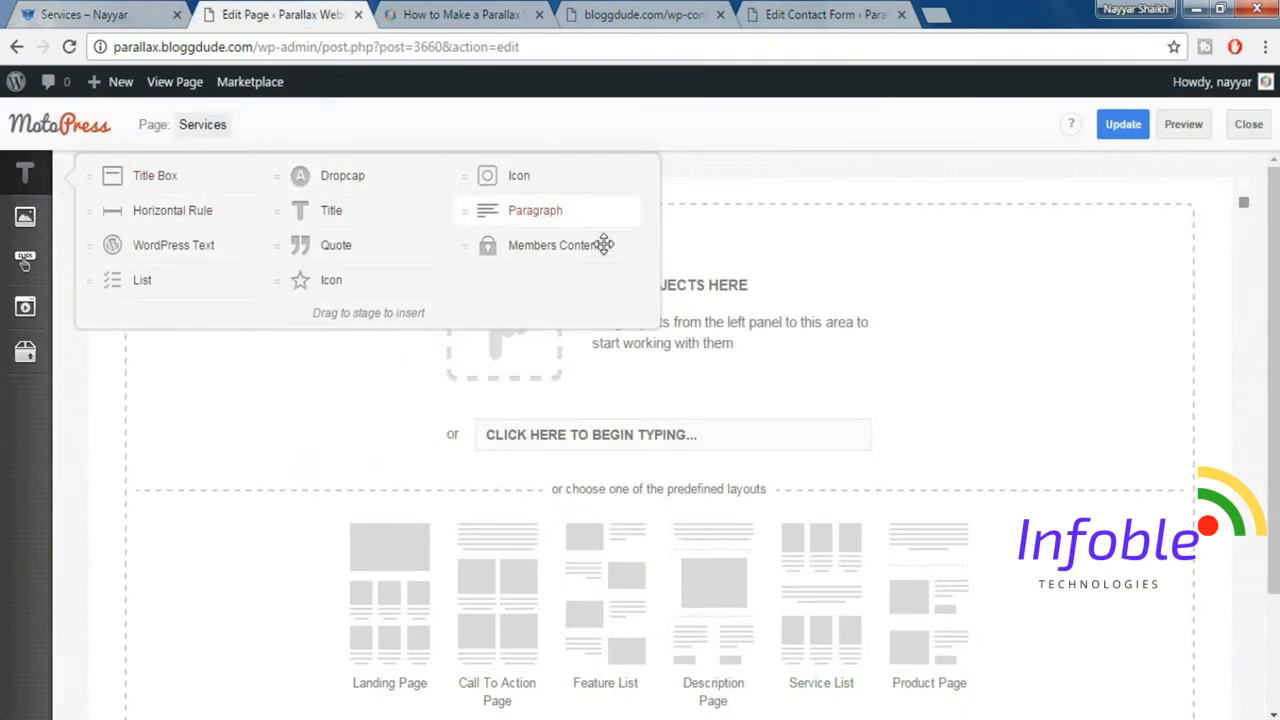
{"action": "left_click_drag", "start_coordinate": [603, 244], "coordinate": [603, 343]}
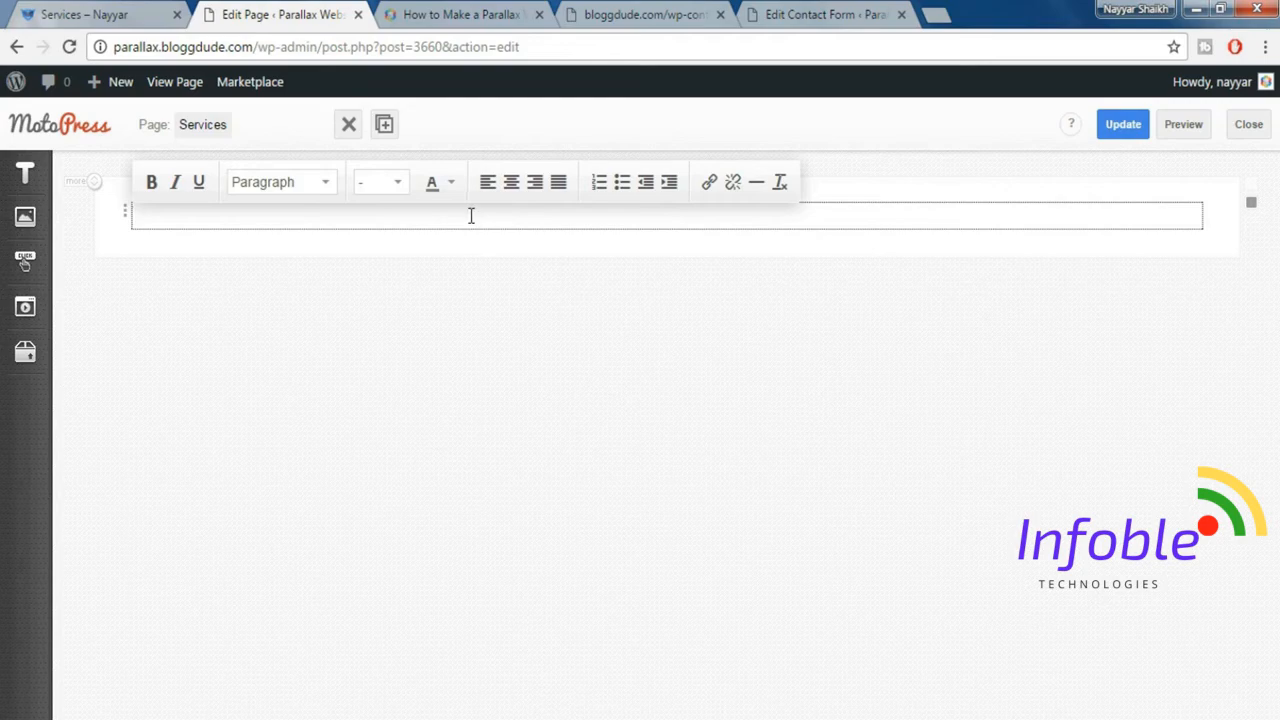
{"action": "key", "text": "ctrl+v"}
Add a Spacer element of size 40 below the intro paragraph, with 20 for tablets and mobile devices.
{"action": "left_click", "coordinate": [60, 12]}
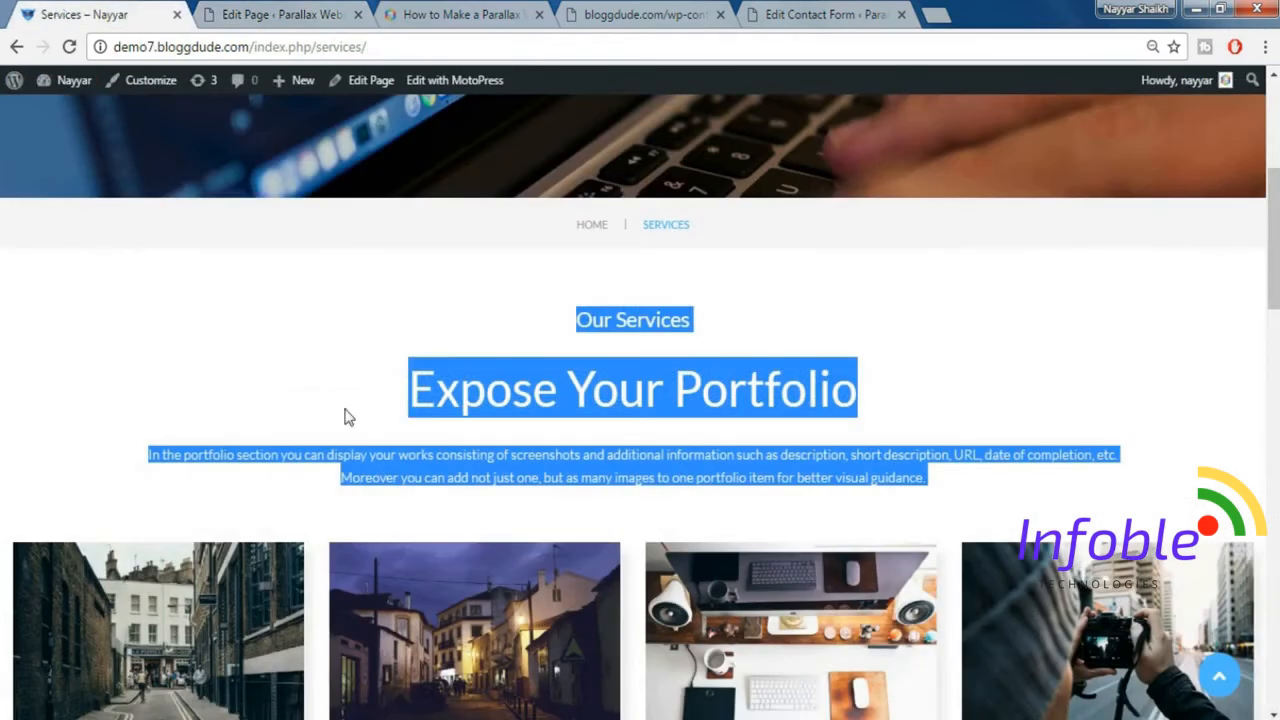
{"action": "left_click", "coordinate": [431, 523]}
{"action": "scroll", "coordinate": [431, 523], "scroll_direction": "down", "scroll_amount": 2}
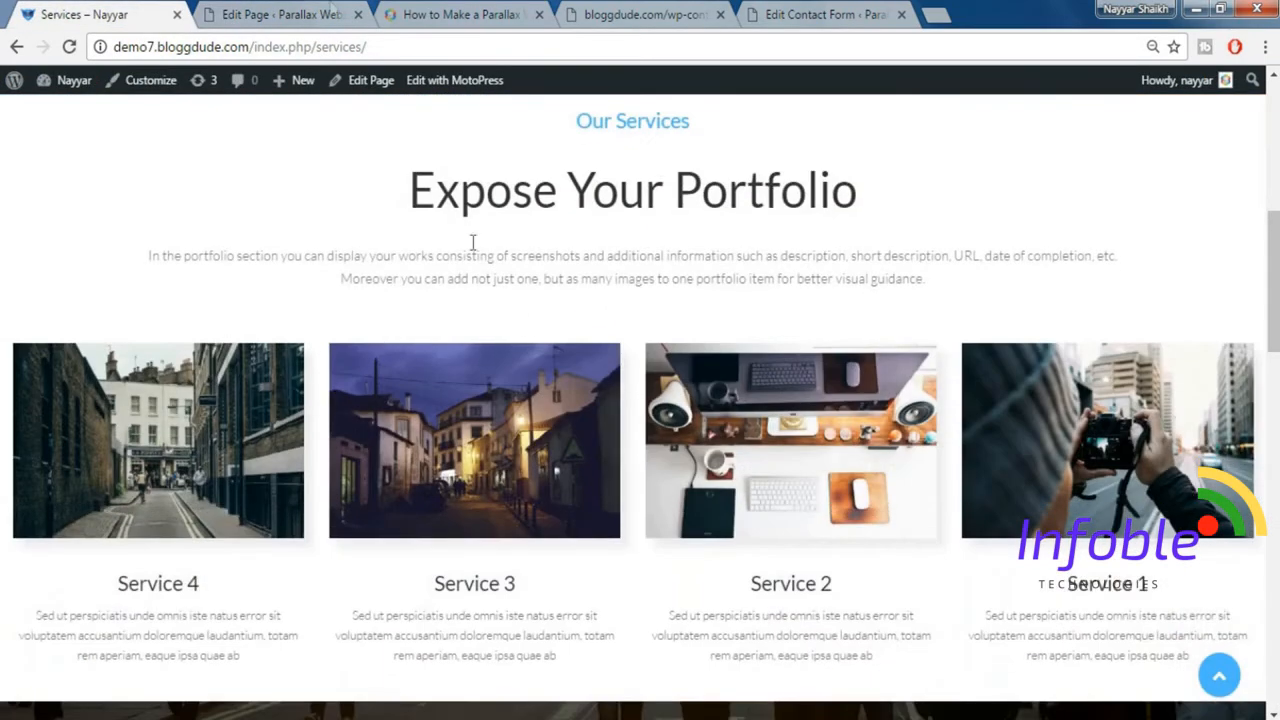
{"action": "left_click", "coordinate": [318, 12]}
{"action": "left_click", "coordinate": [38, 358]}
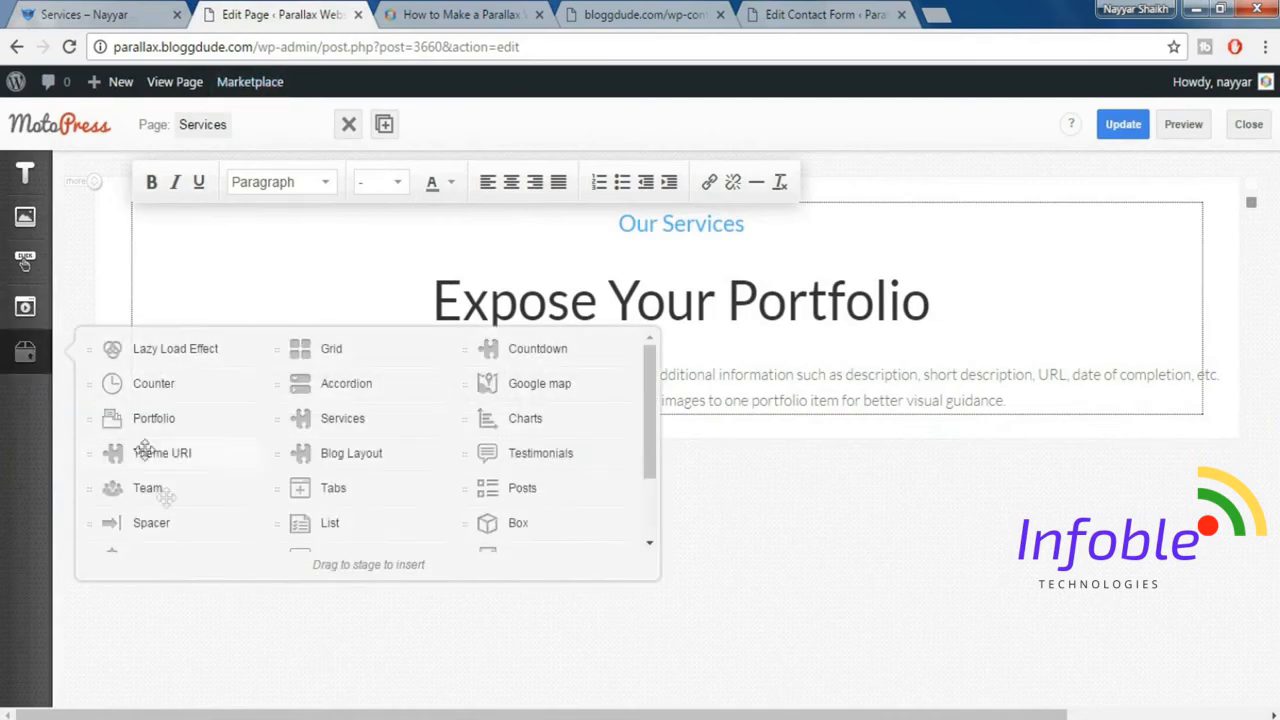
{"action": "left_click_drag", "start_coordinate": [170, 521], "coordinate": [583, 420]}
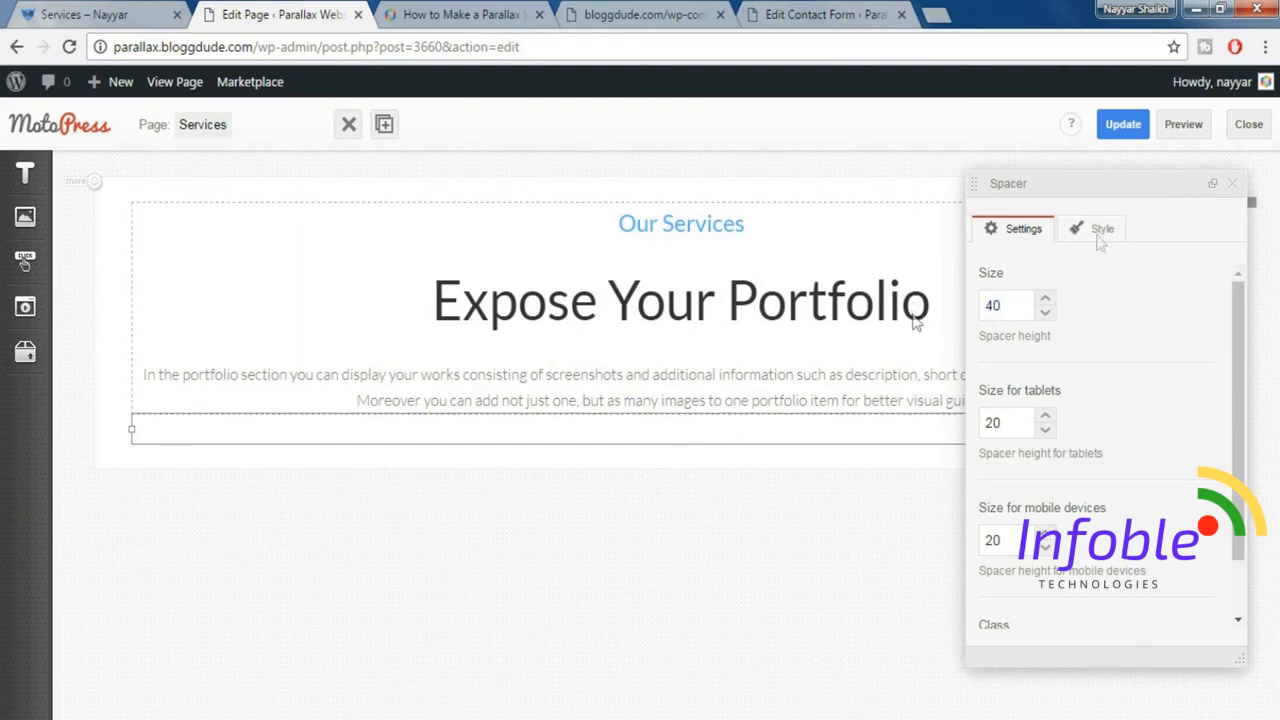
{"action": "left_click", "coordinate": [1233, 186]}
Add a Services element below the spacer, following the demo page's layout.
{"action": "key", "text": "ctrl+shift+Tab"}
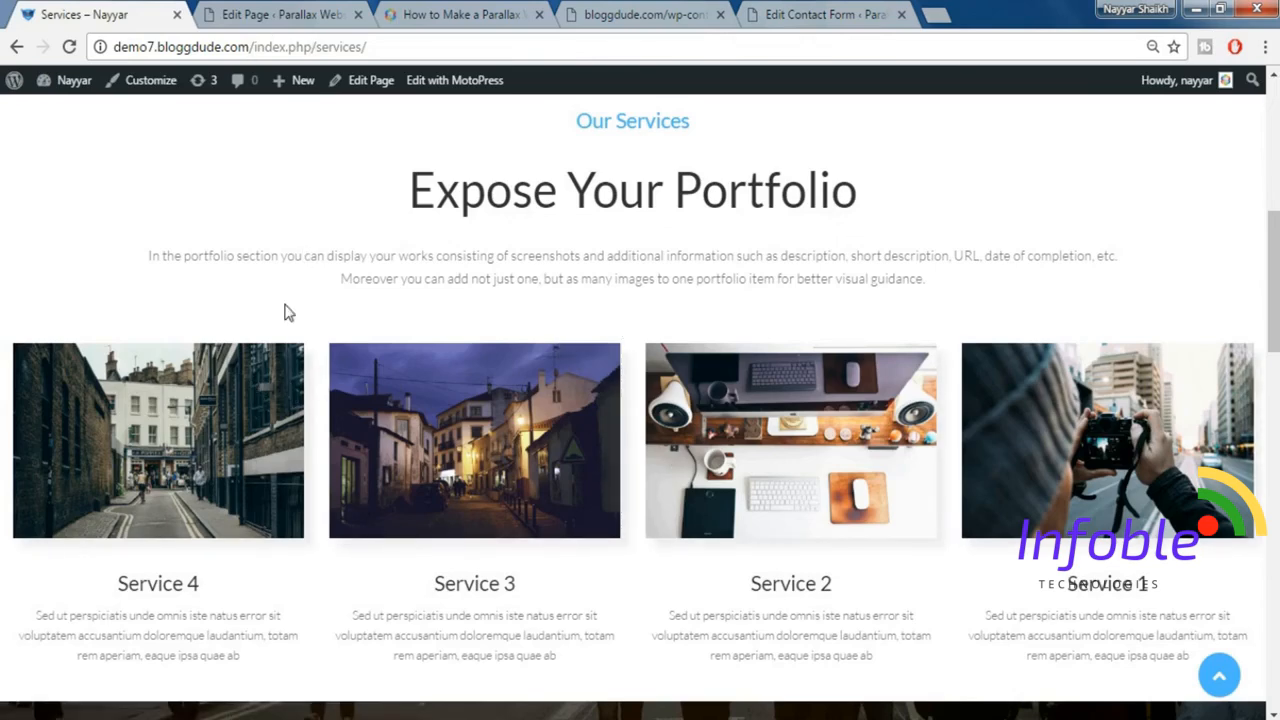
{"action": "left_click", "coordinate": [270, 10]}
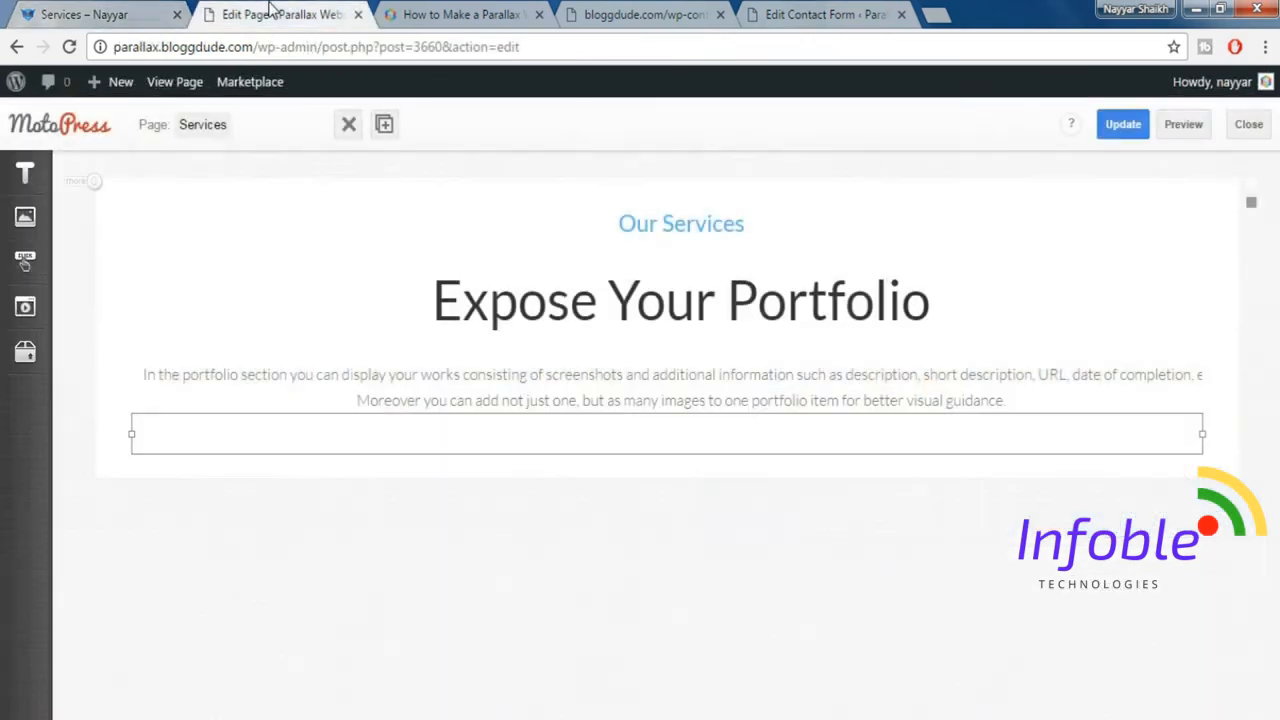
{"action": "left_click", "coordinate": [27, 358]}
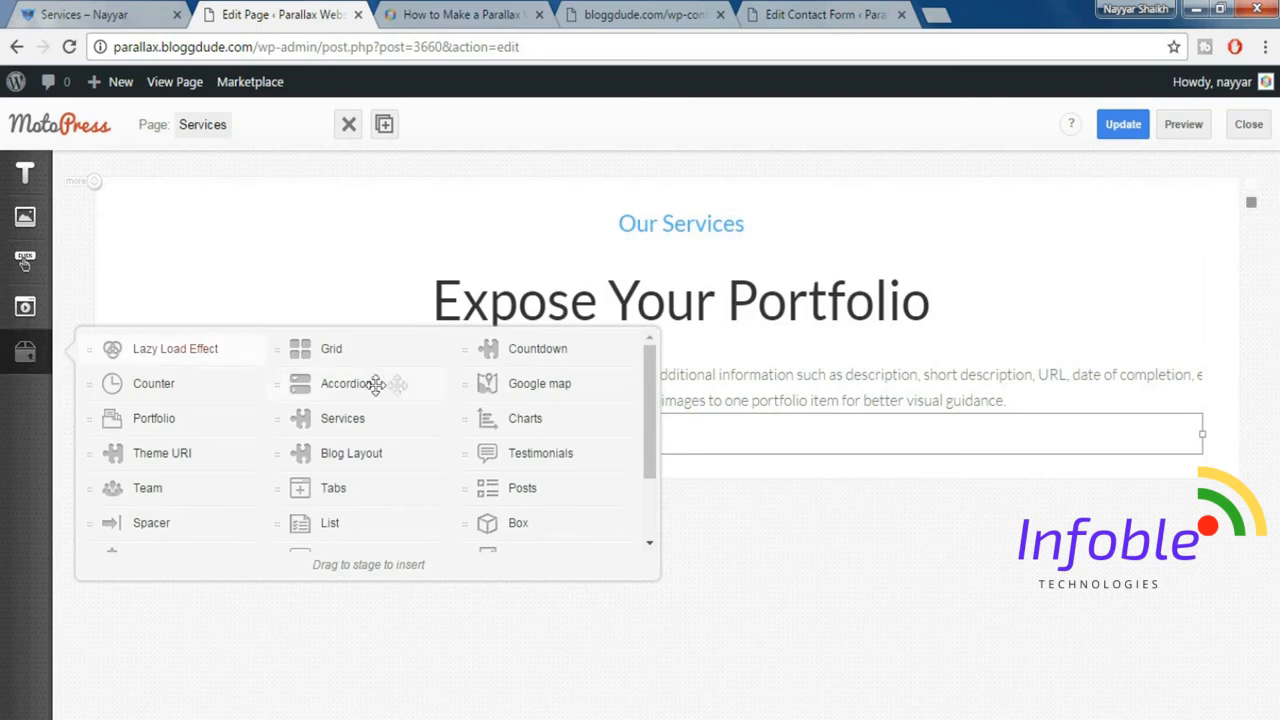
{"action": "left_click_drag", "start_coordinate": [591, 440], "coordinate": [404, 450]}
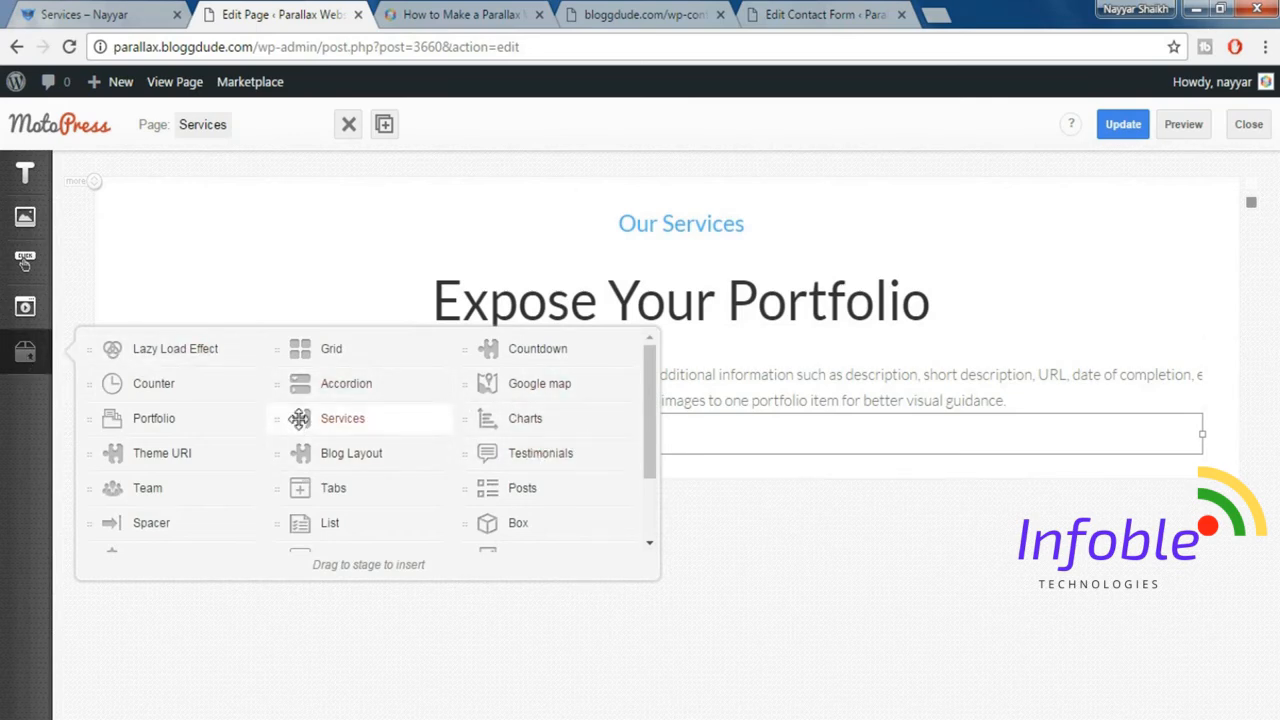
{"action": "left_click_drag", "start_coordinate": [305, 418], "coordinate": [543, 465]}
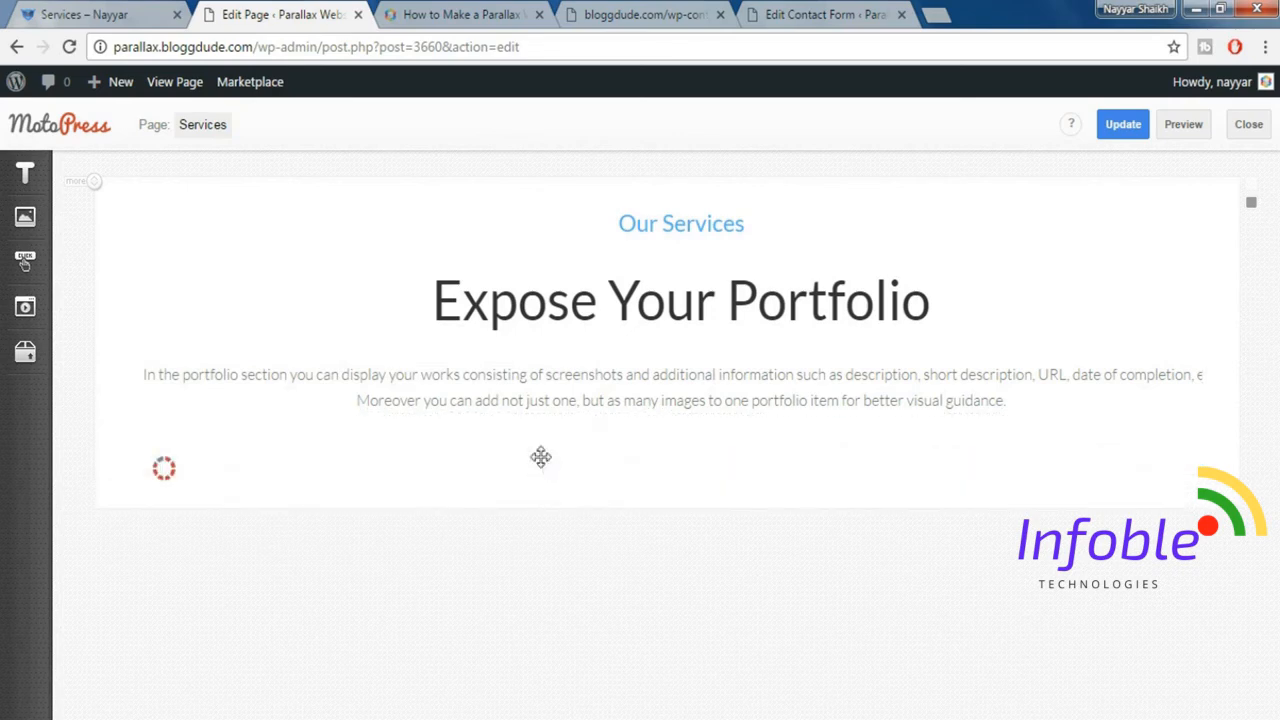
{"action": "left_click_drag", "start_coordinate": [1006, 306], "coordinate": [1006, 316]}
Set the Services element's featured image size to monstroid-thumb-475x300.
{"action": "left_click", "coordinate": [145, 12]}
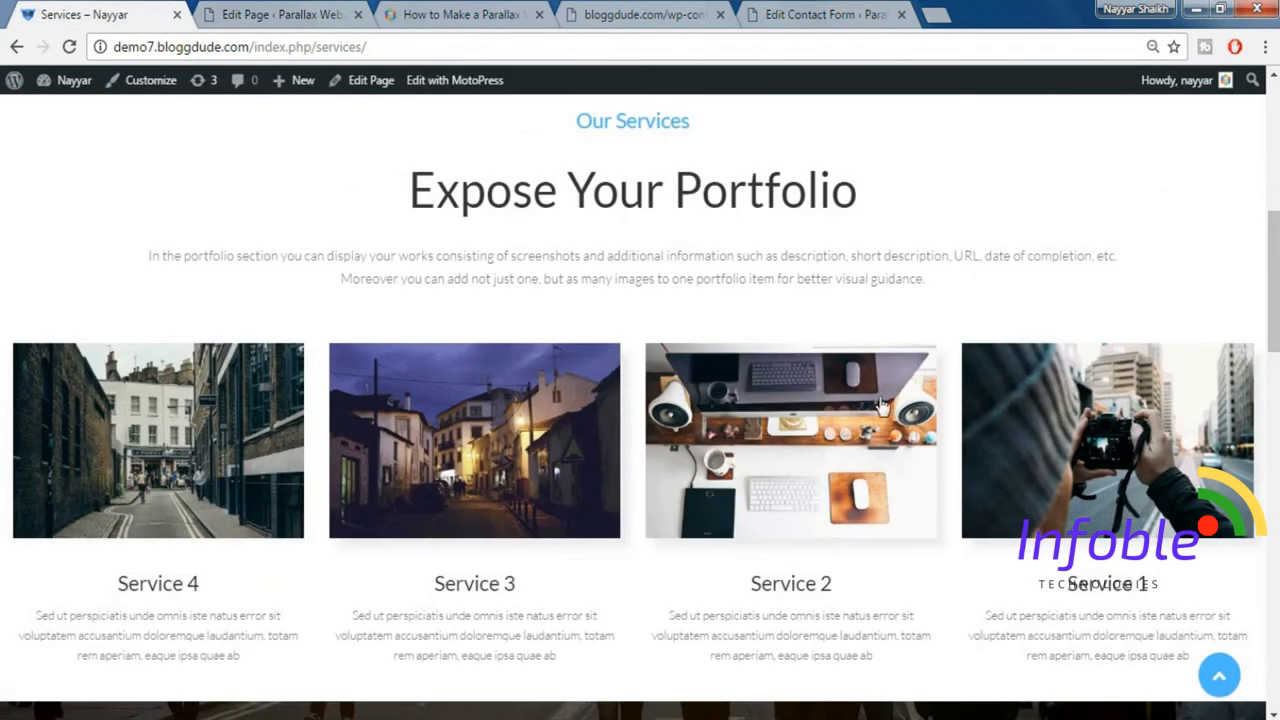
{"action": "left_click", "coordinate": [253, 12]}
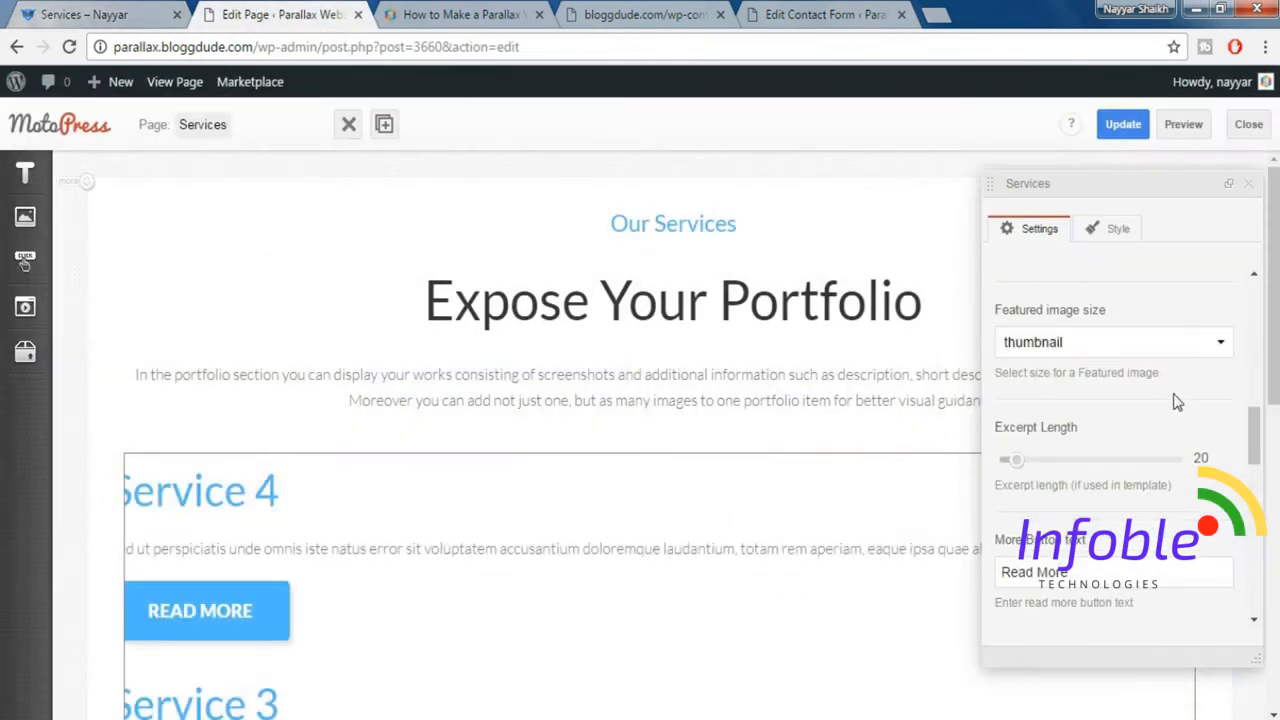
{"action": "left_click", "coordinate": [1085, 347]}
{"action": "scroll", "coordinate": [1108, 477], "scroll_direction": "down", "scroll_amount": 3}
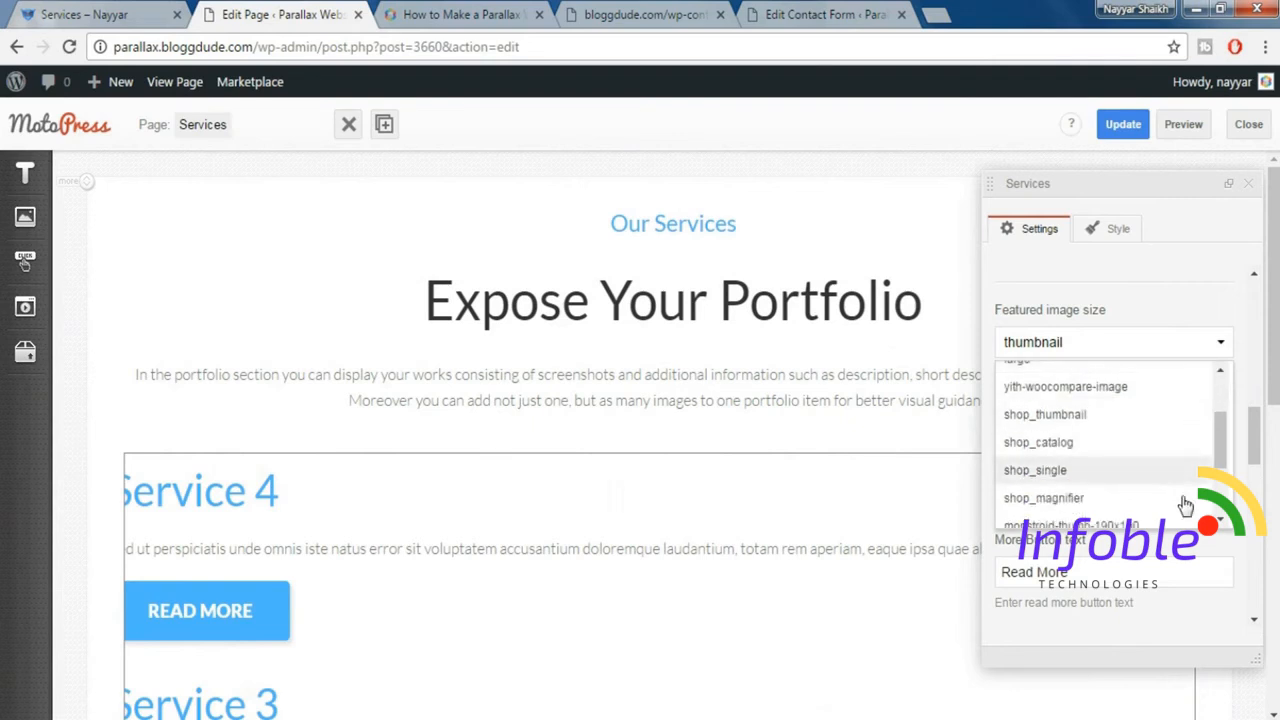
{"action": "scroll", "coordinate": [1170, 495], "scroll_direction": "down", "scroll_amount": 2}
{"action": "left_click", "coordinate": [1136, 458]}
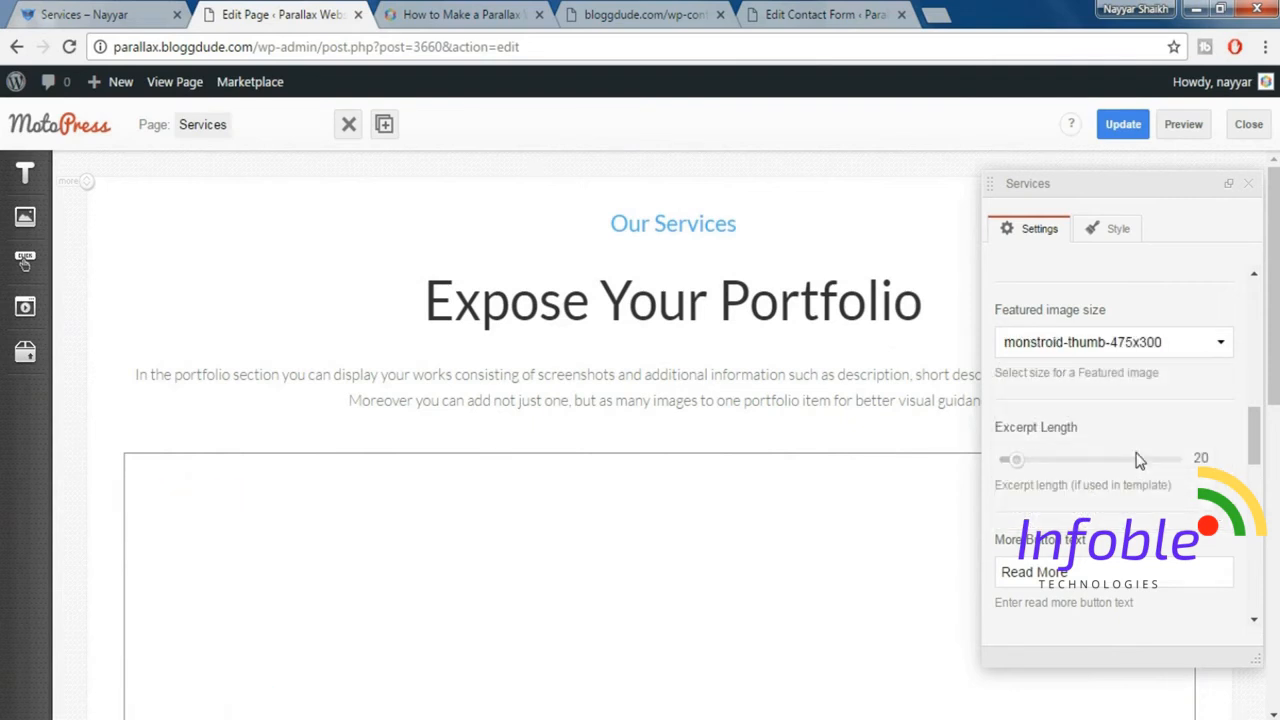
Set the Services element's column classes to 12 for xs, 6 for sm, 3 for md and 3 for lg.
{"action": "scroll", "coordinate": [1138, 440], "scroll_direction": "down", "scroll_amount": 5}
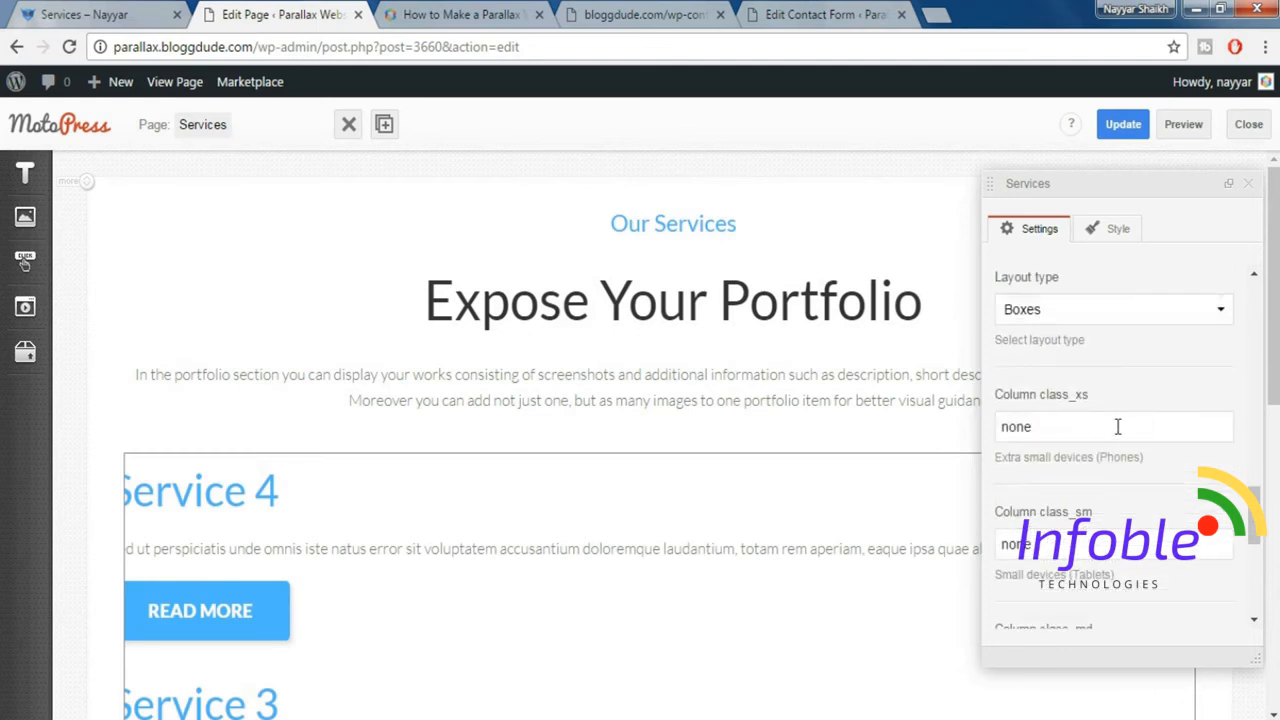
{"action": "scroll", "coordinate": [1100, 400], "scroll_direction": "down", "scroll_amount": 1}
{"action": "left_click_drag", "start_coordinate": [1048, 326], "coordinate": [997, 326]}
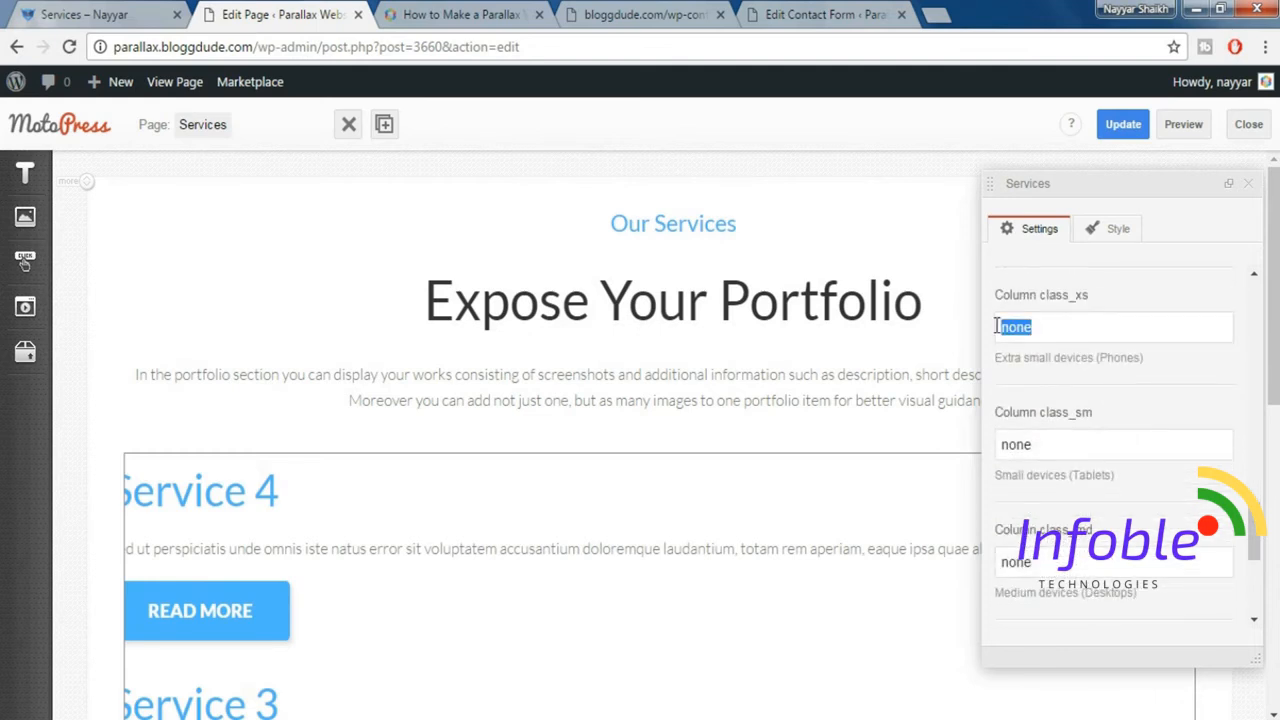
{"action": "type", "text": "12"}
{"action": "key", "text": "Tab"}
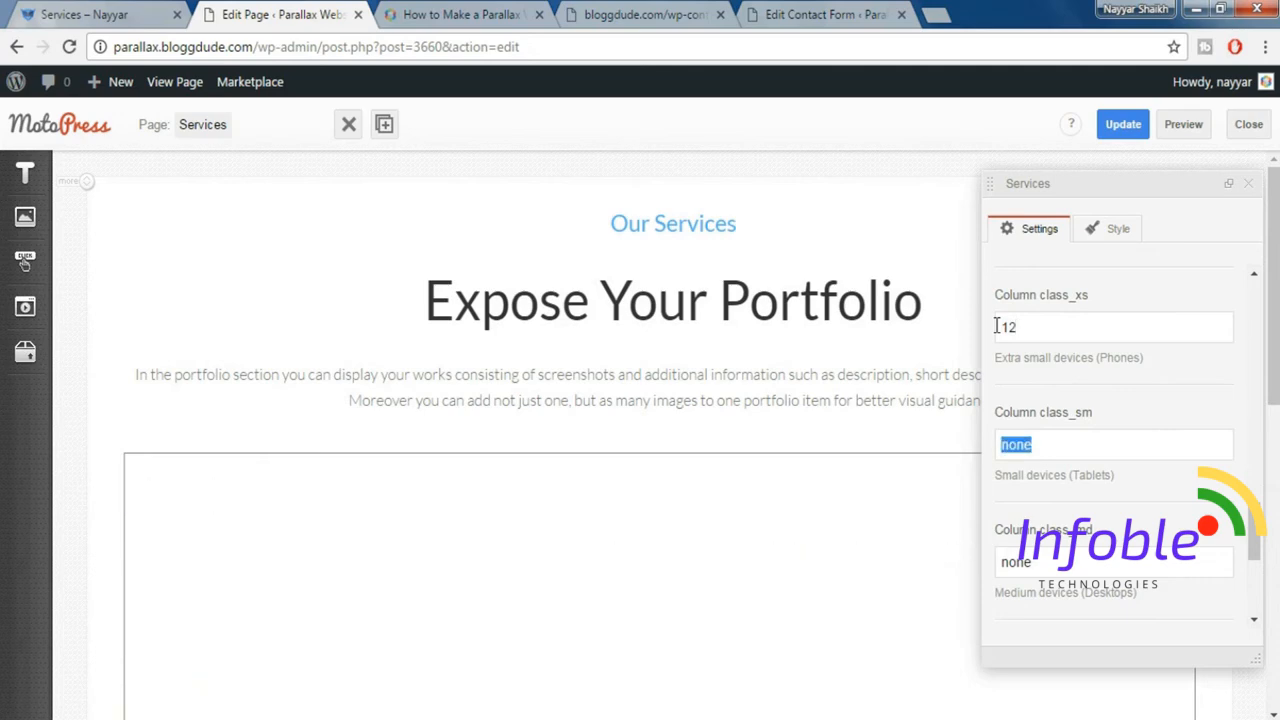
{"action": "type", "text": "6"}
{"action": "key", "text": "Tab"}
{"action": "type", "text": "3"}
{"action": "key", "text": "Tab"}
{"action": "type", "text": "3"}
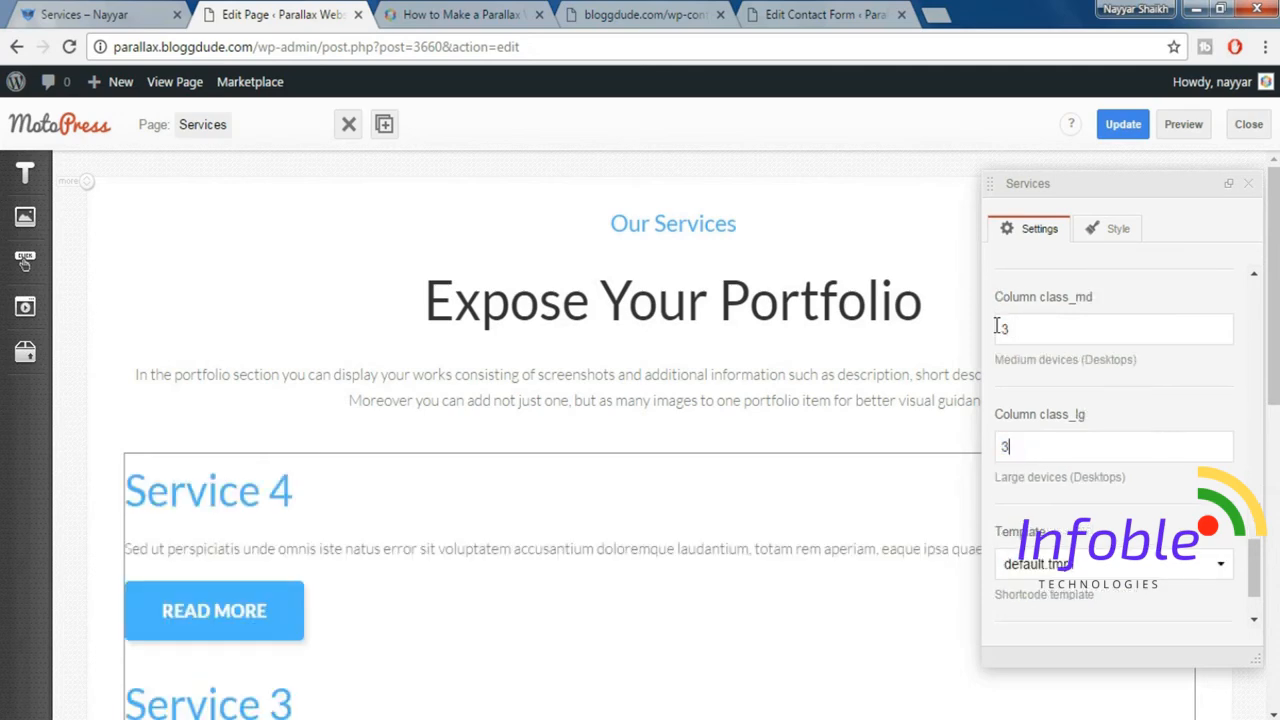
Apply the services_1.tmpl template to the Services element and check the resulting service columns.
{"action": "left_click", "coordinate": [1088, 572]}
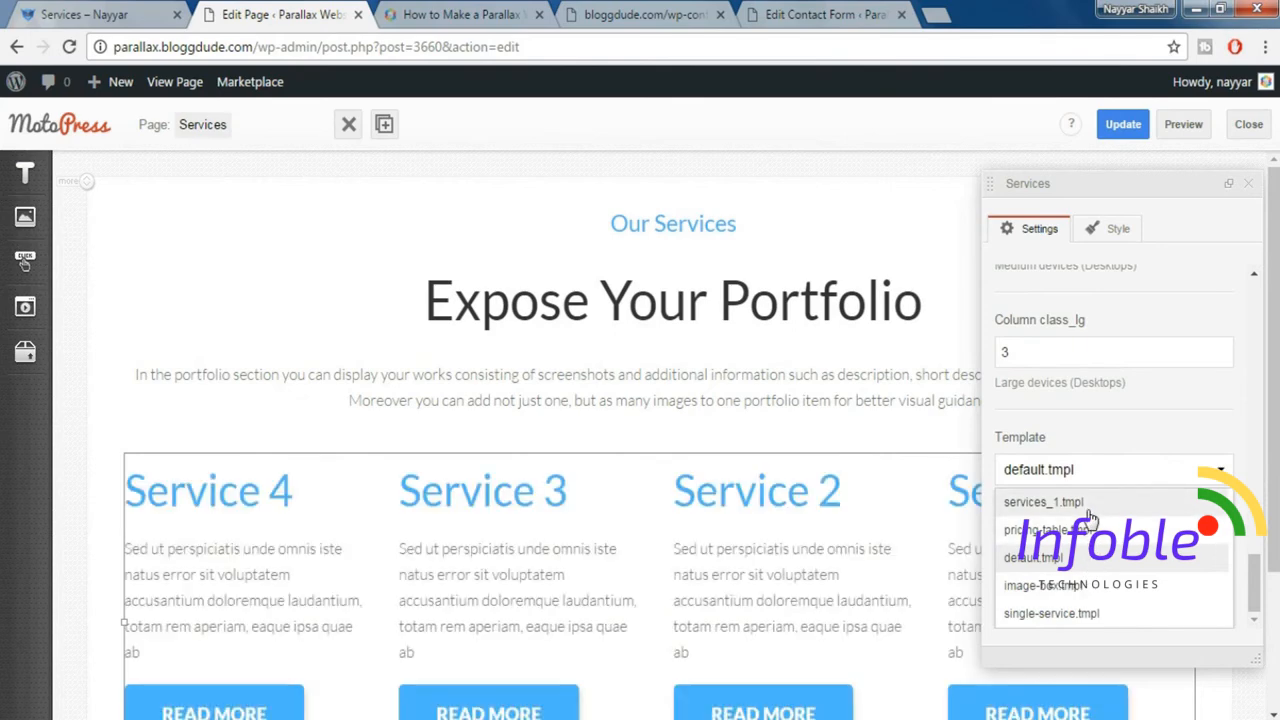
{"action": "left_click", "coordinate": [1045, 502]}
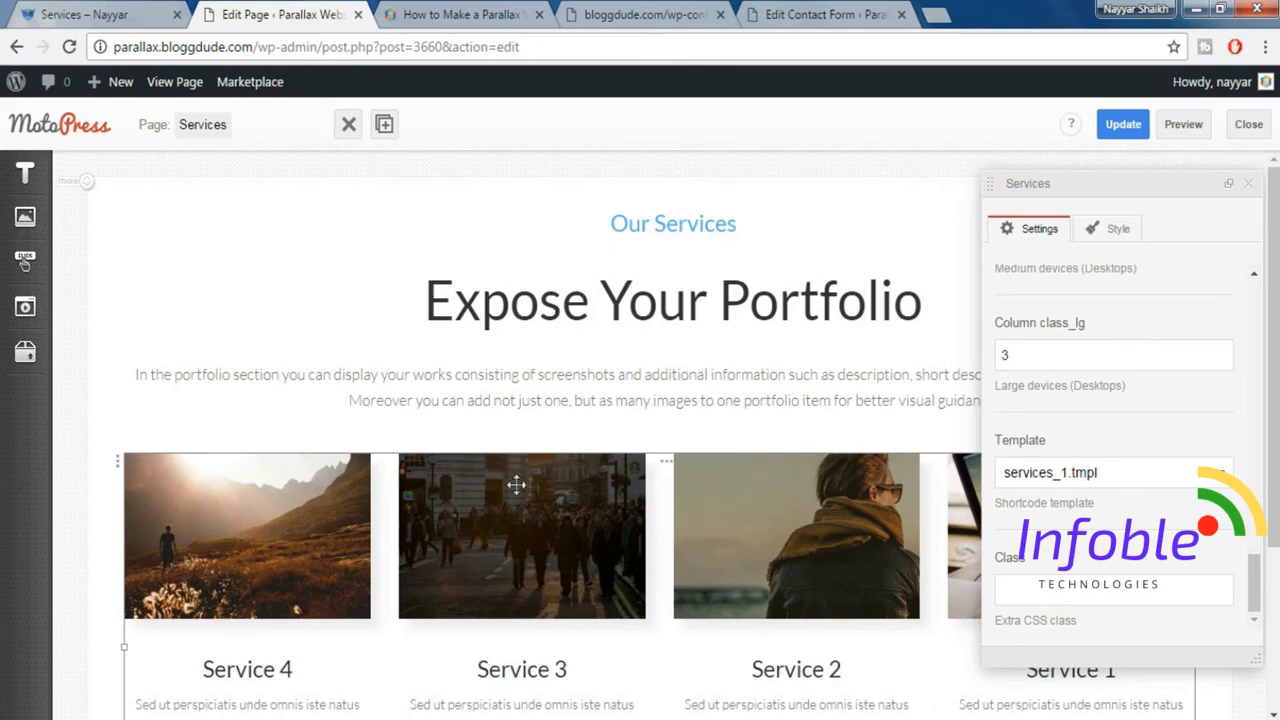
{"action": "scroll", "coordinate": [601, 524], "scroll_direction": "down", "scroll_amount": 2}
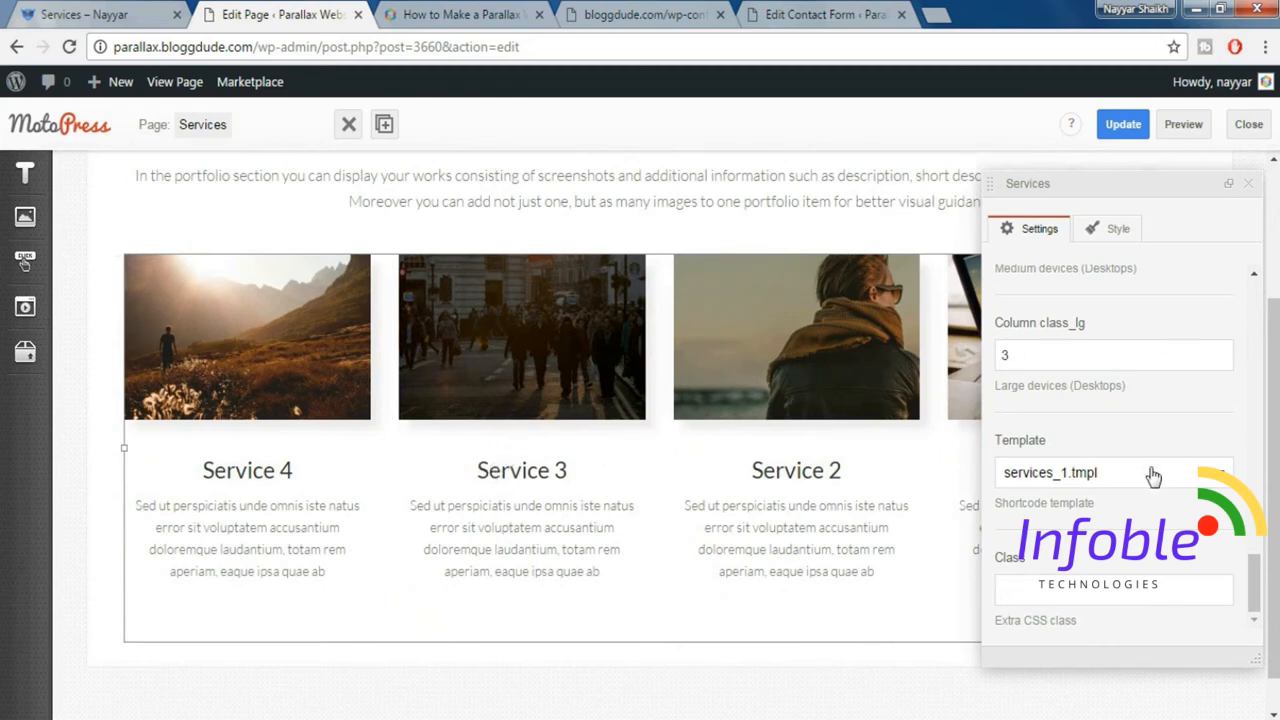
Update the Services page and close the Services element's settings.
{"action": "scroll", "coordinate": [1149, 477], "scroll_direction": "down", "scroll_amount": 1}
{"action": "scroll", "coordinate": [1149, 477], "scroll_direction": "up", "scroll_amount": 2}
{"action": "left_click", "coordinate": [1124, 124]}
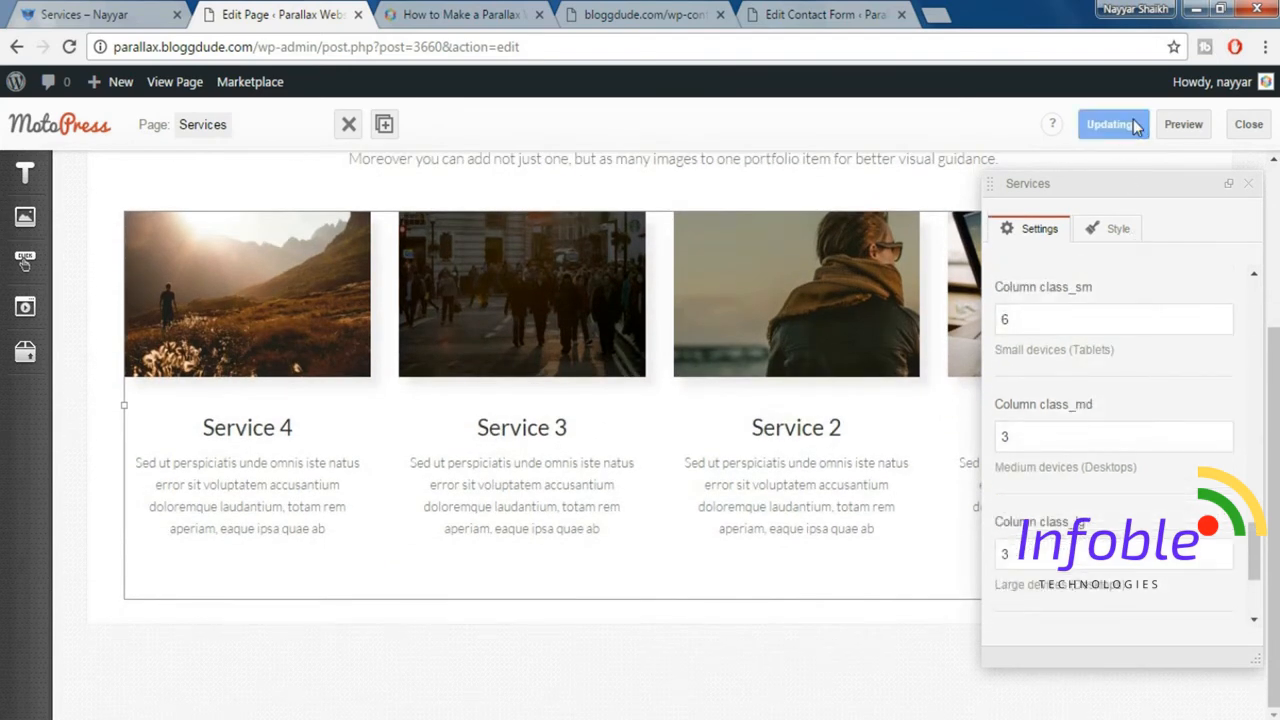
{"action": "left_click", "coordinate": [1250, 186]}
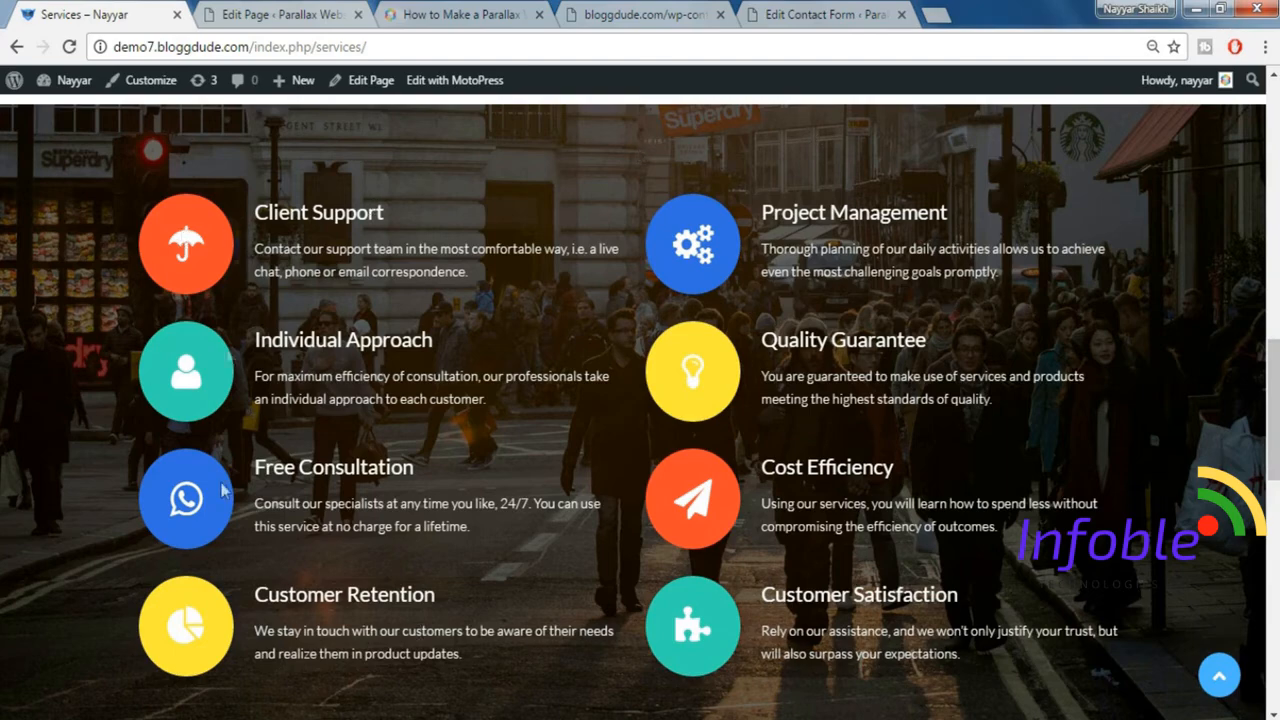
Add a WordPress Text element in a new row below the service columns.
{"action": "left_click", "coordinate": [288, 16]}
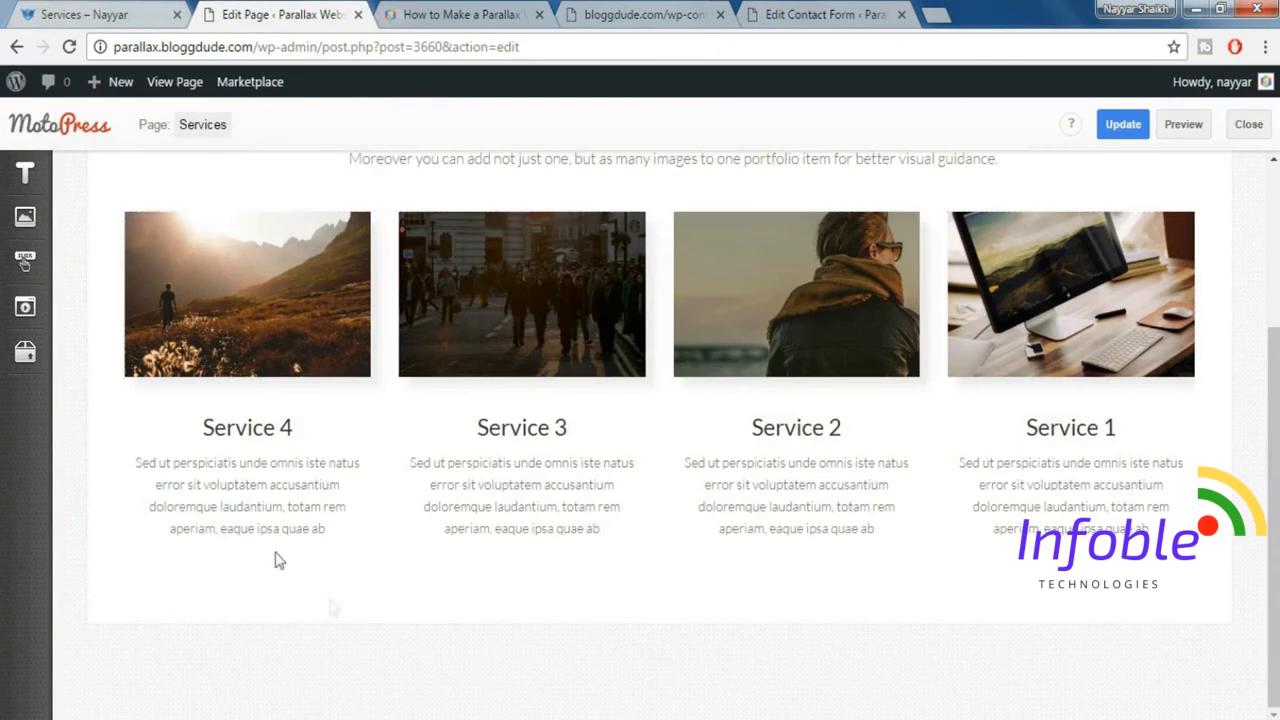
{"action": "mouse_move", "coordinate": [28, 185]}
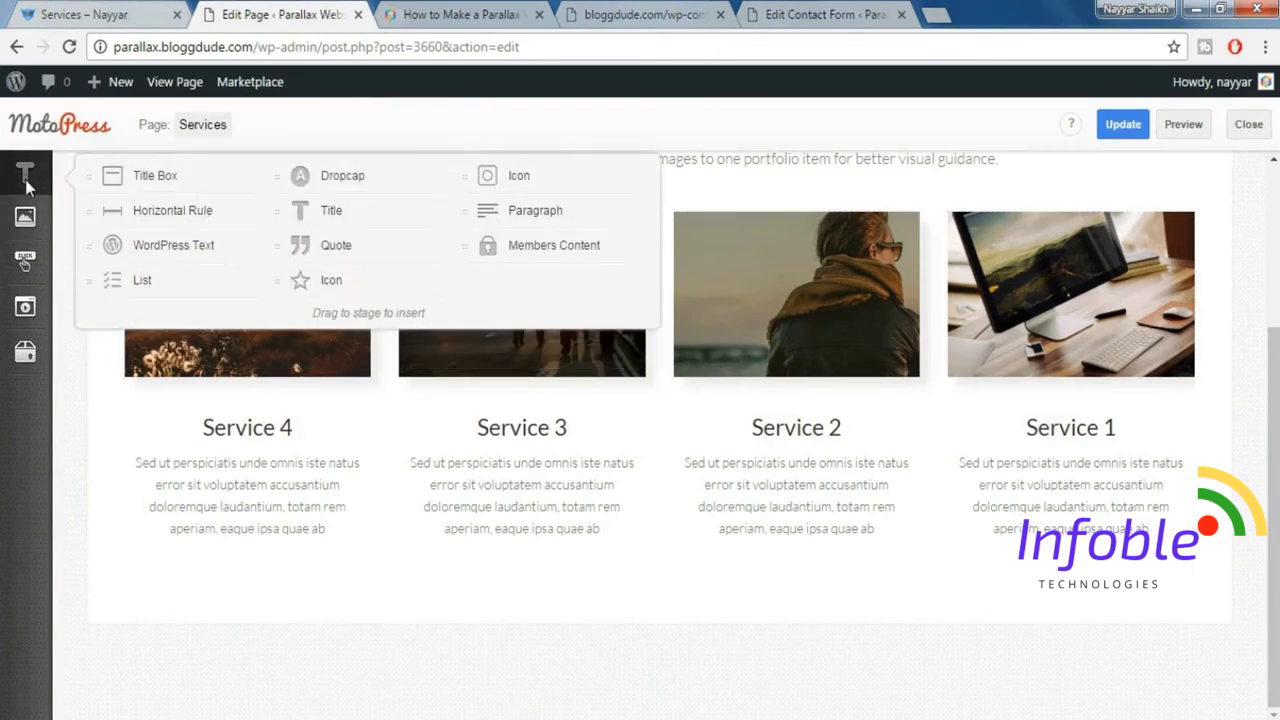
{"action": "left_click_drag", "start_coordinate": [206, 249], "coordinate": [263, 611]}
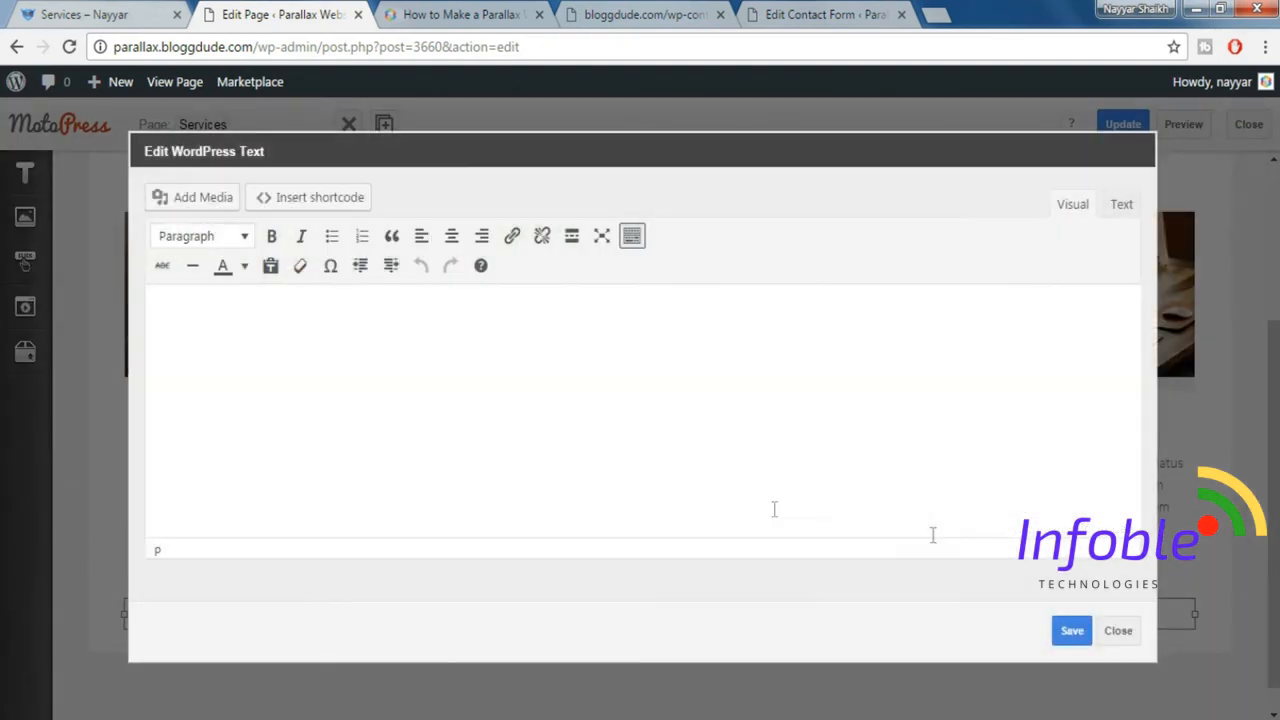
Start an Icon shortcode in the text element and choose the fa-umbrella icon, matching the demo's Client Support item.
{"action": "left_click", "coordinate": [343, 198]}
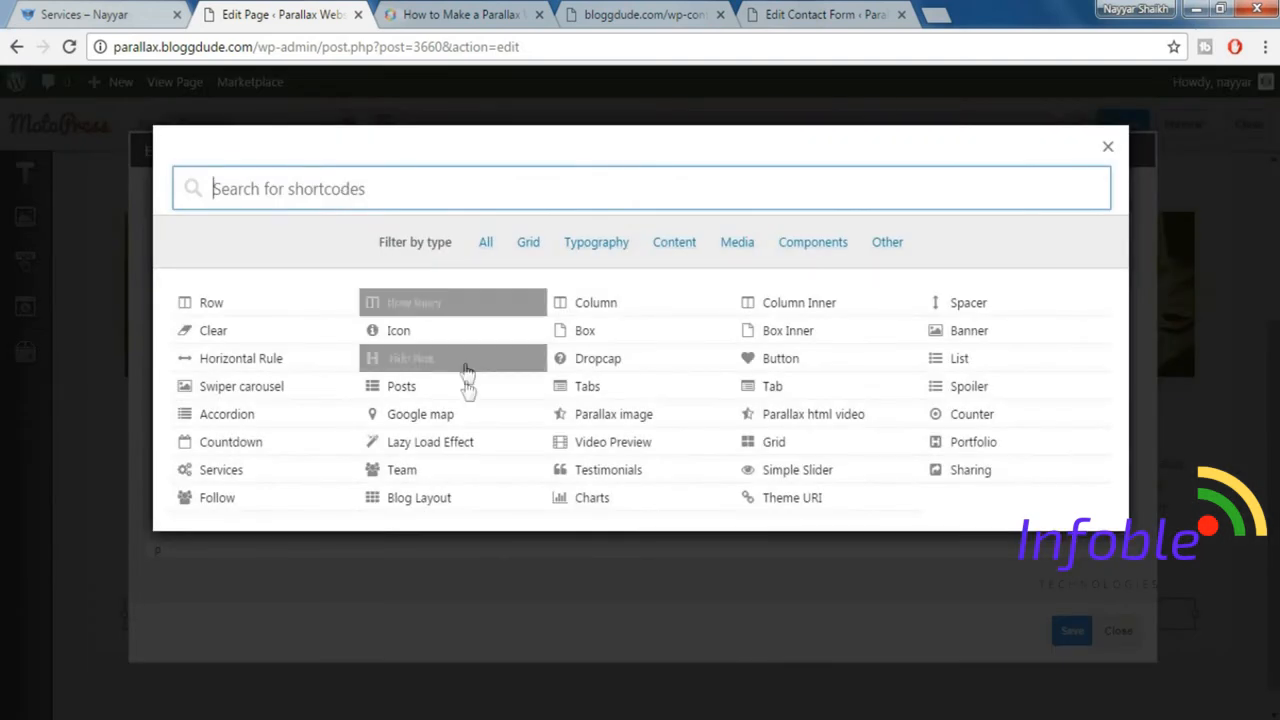
{"action": "left_click", "coordinate": [418, 340]}
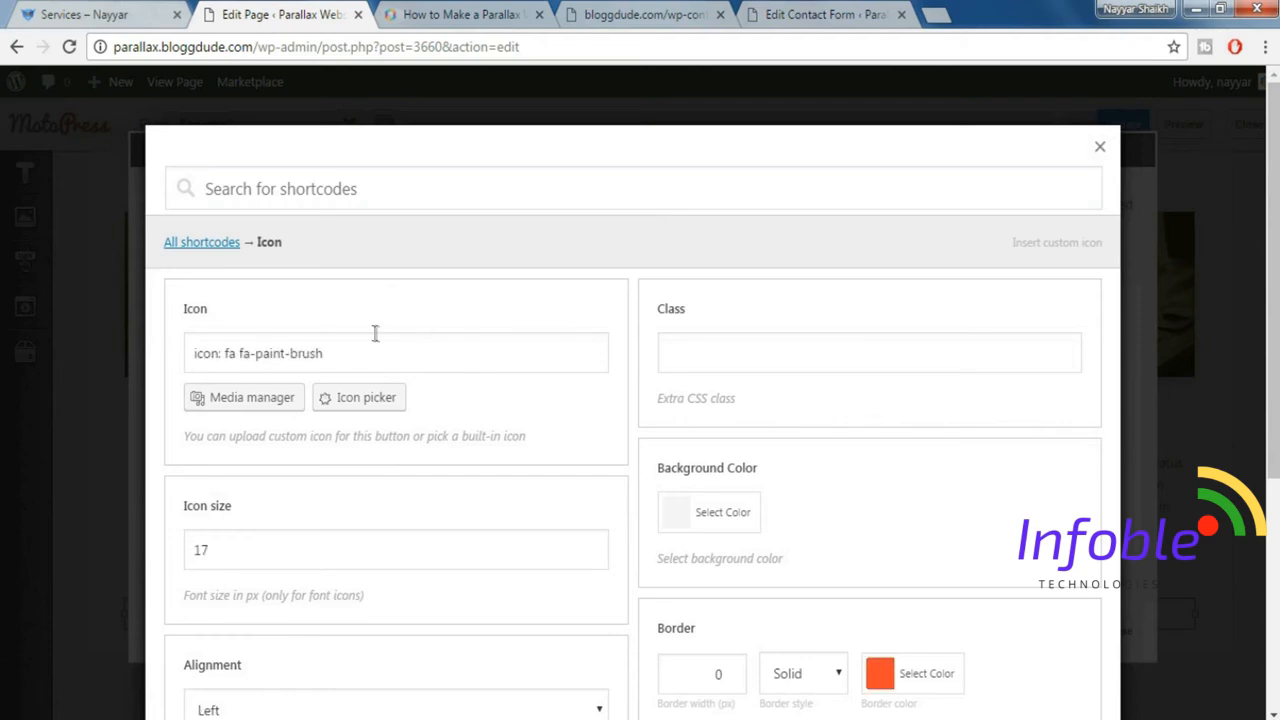
{"action": "left_click", "coordinate": [122, 12]}
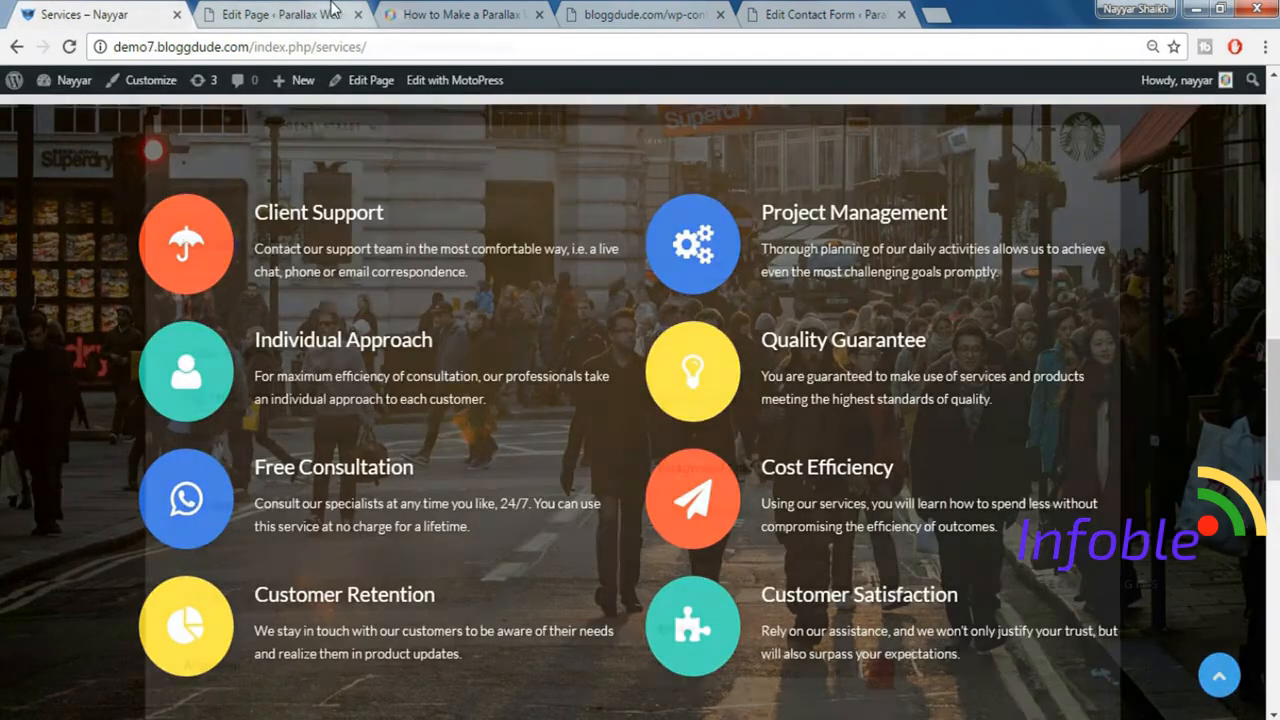
{"action": "left_click", "coordinate": [333, 8]}
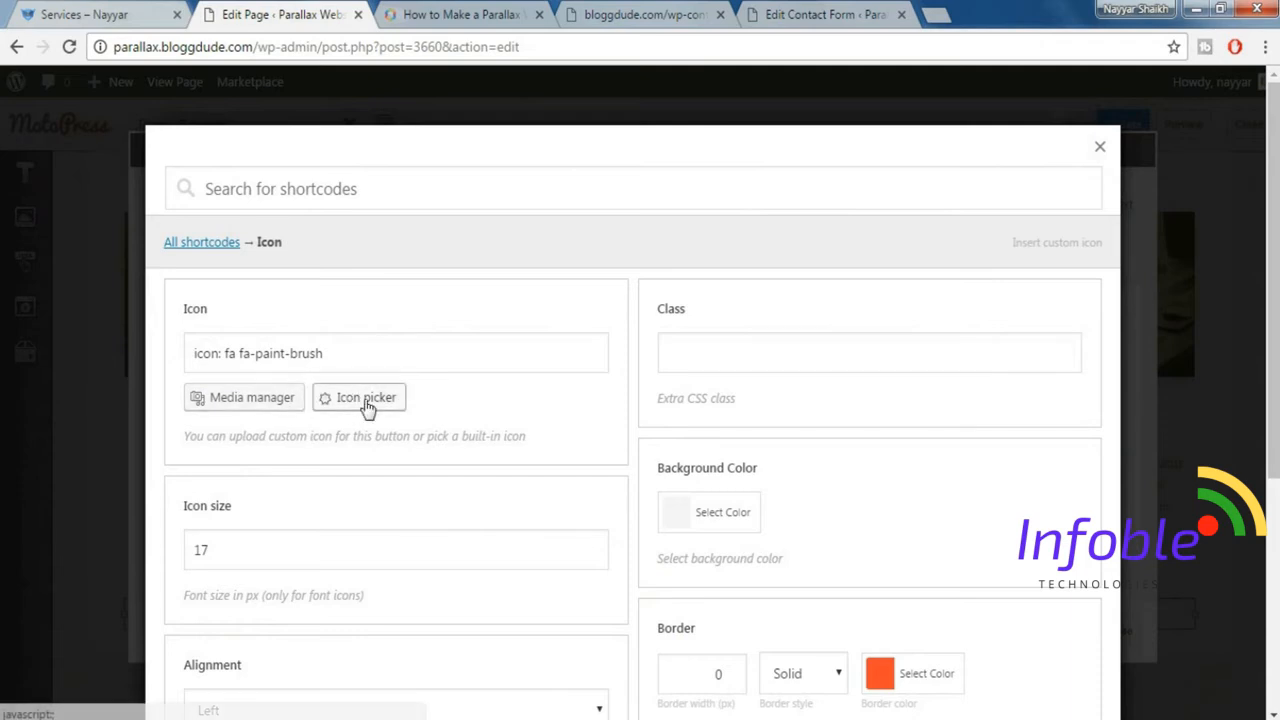
{"action": "left_click", "coordinate": [360, 408]}
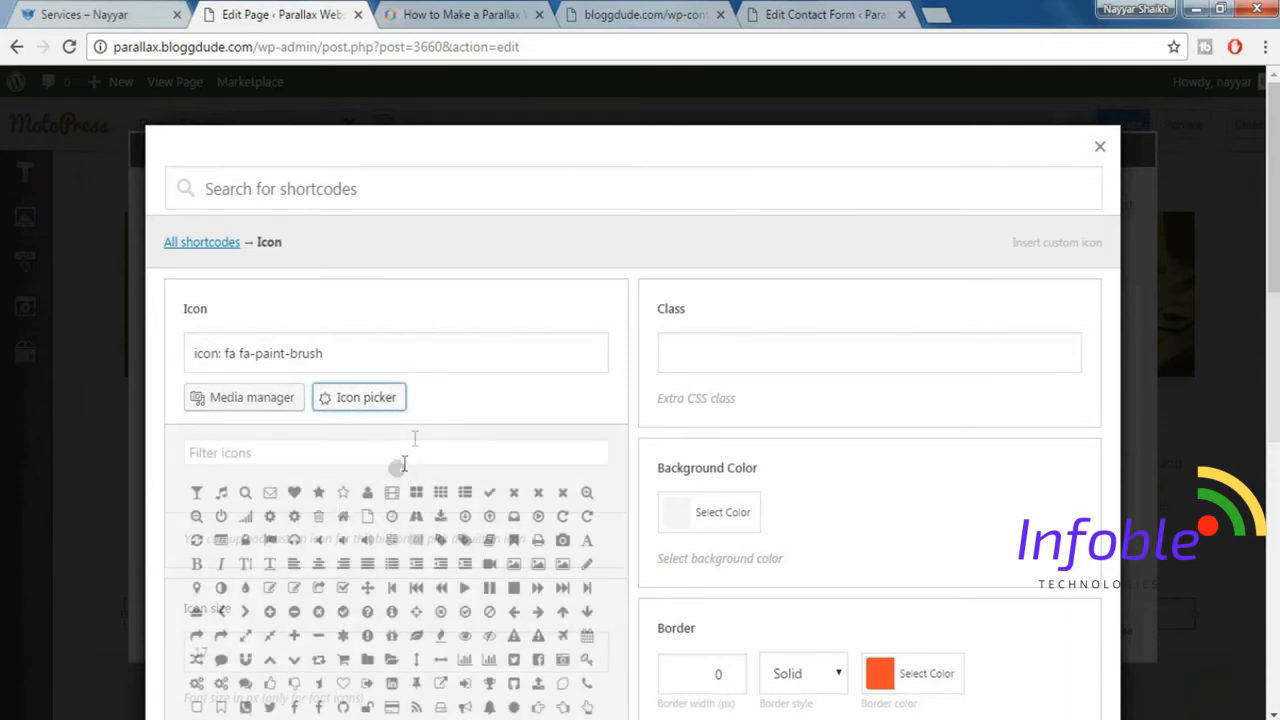
{"action": "left_click", "coordinate": [341, 451]}
{"action": "type", "text": "umb"}
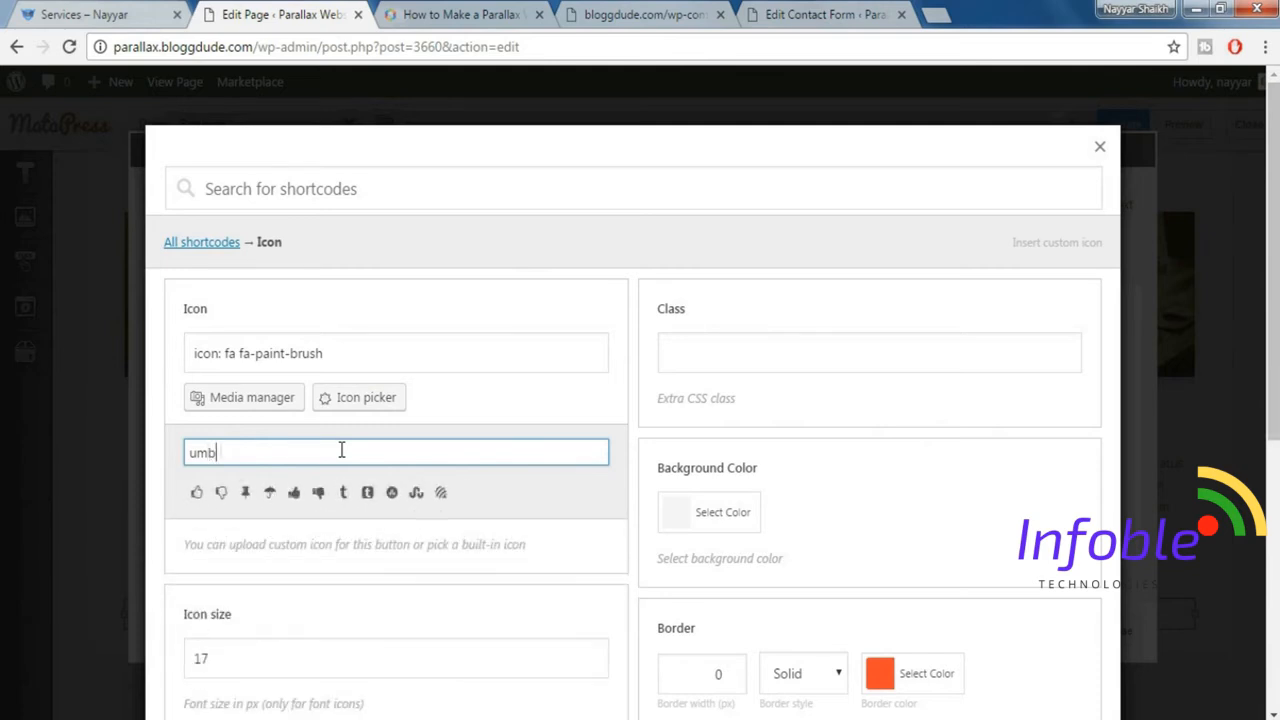
{"action": "left_click", "coordinate": [218, 492]}
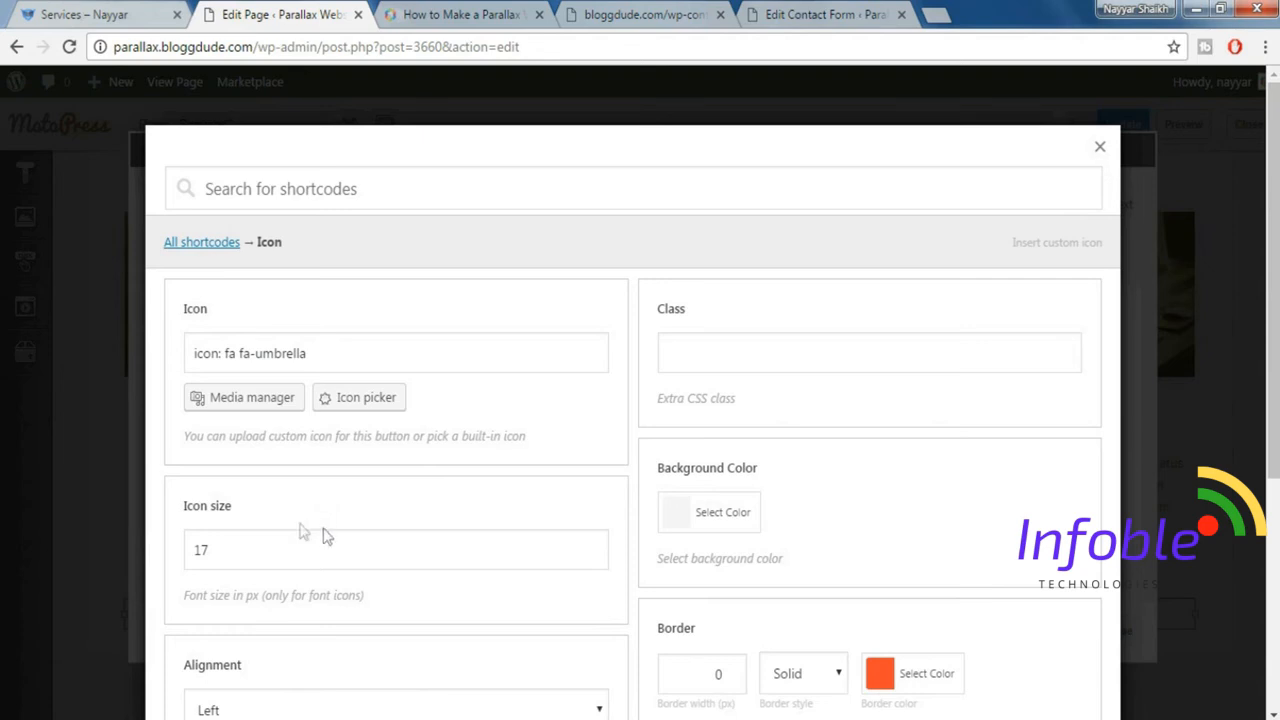
Set the umbrella icon's size to 44 and its icon color to white (#ffffff).
{"action": "left_click_drag", "start_coordinate": [328, 548], "coordinate": [177, 556]}
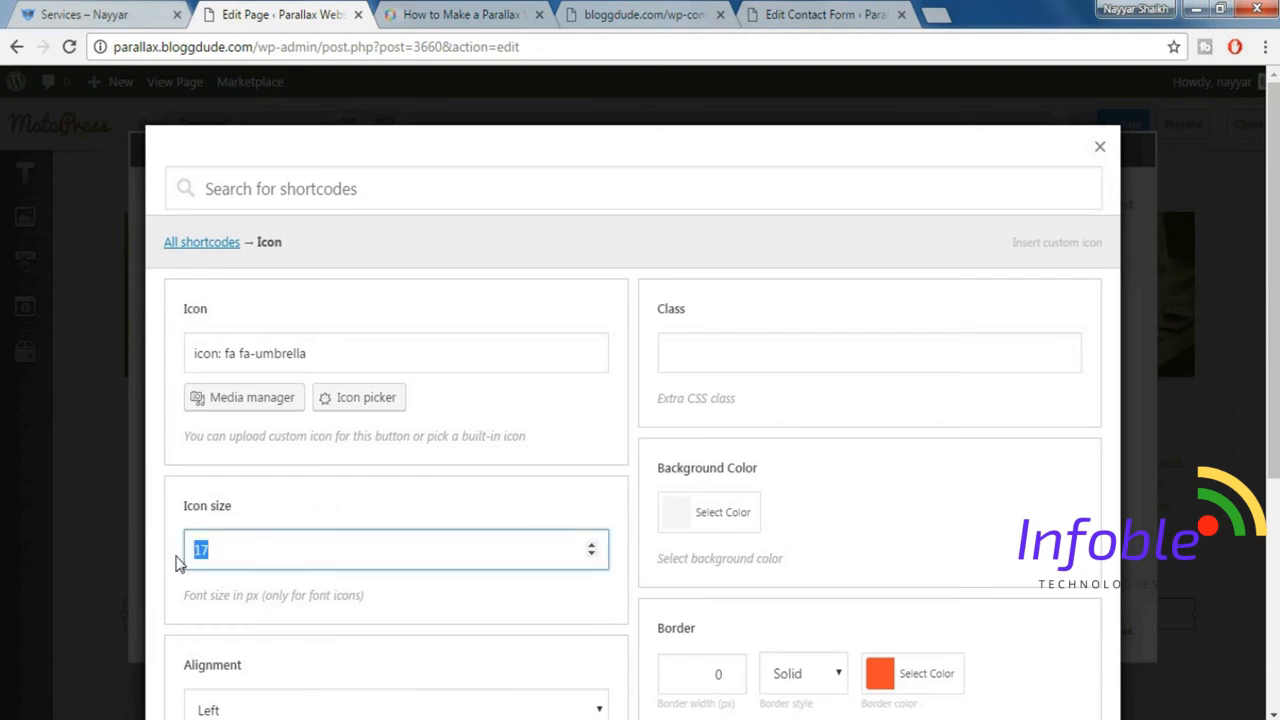
{"action": "type", "text": "44"}
{"action": "scroll", "coordinate": [274, 577], "scroll_direction": "down", "scroll_amount": 3}
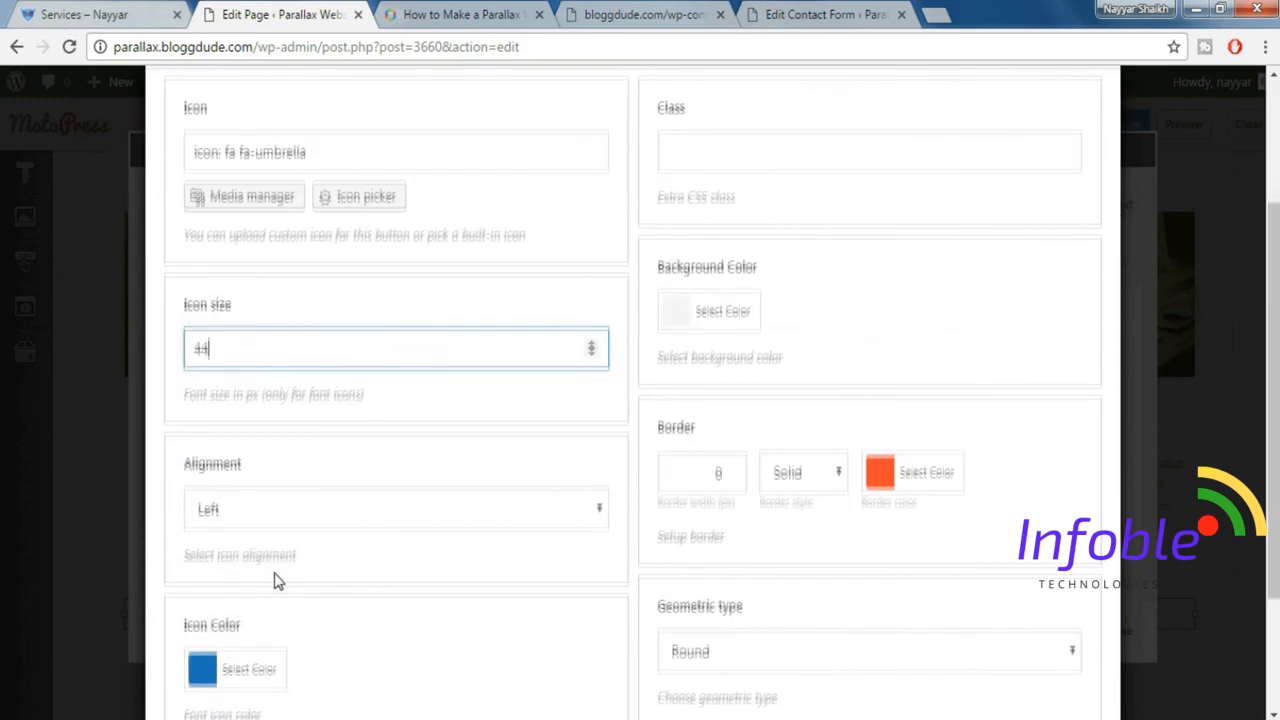
{"action": "left_click", "coordinate": [258, 578]}
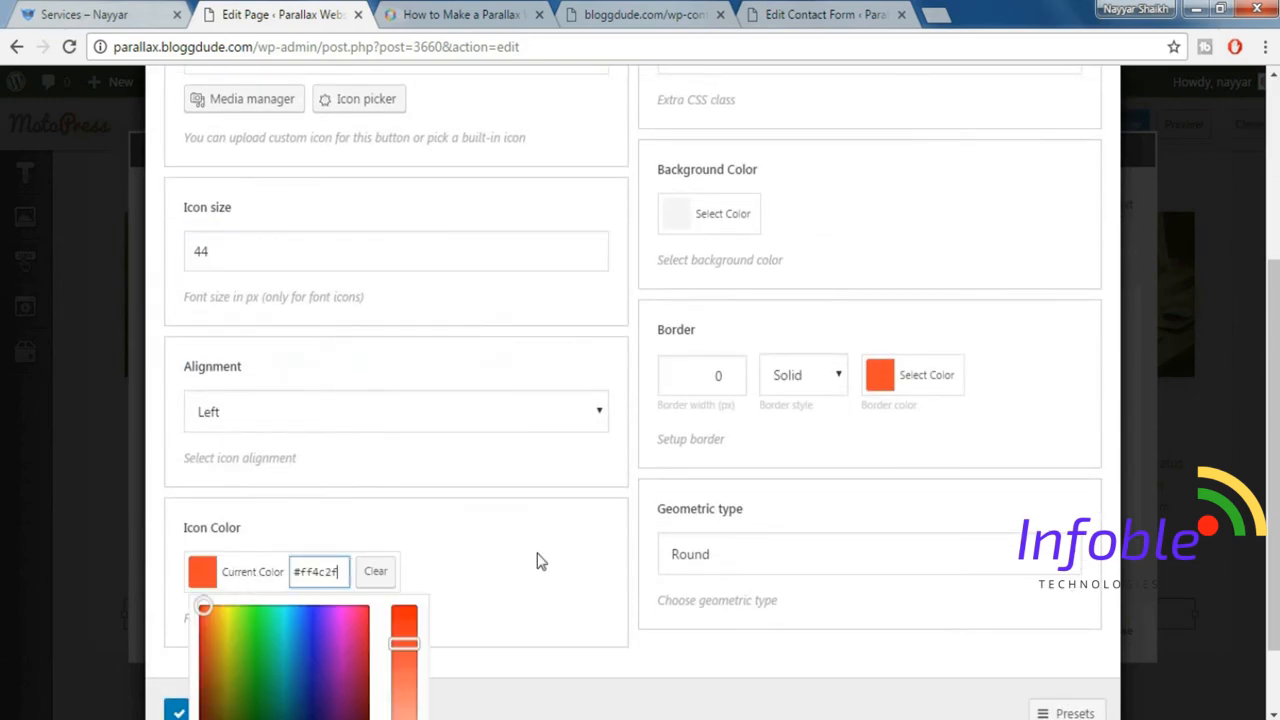
{"action": "scroll", "coordinate": [537, 553], "scroll_direction": "down", "scroll_amount": 1}
{"action": "left_click", "coordinate": [230, 704]}
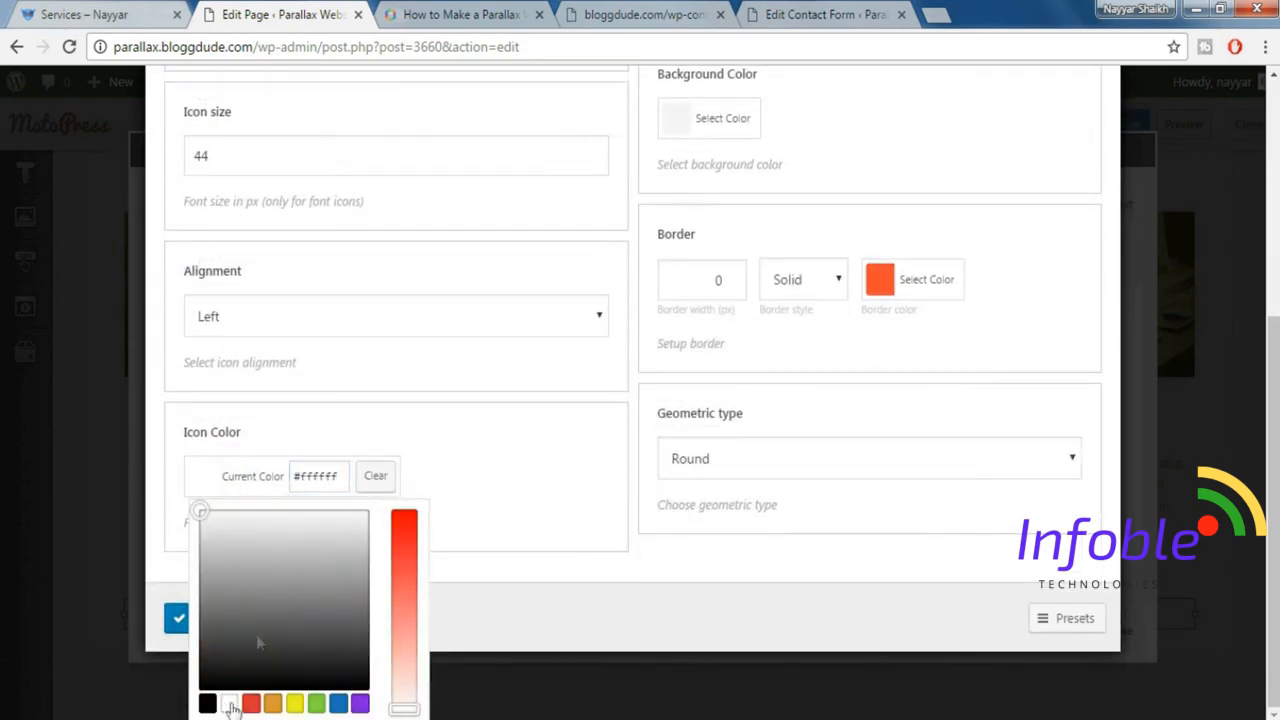
Set the icon's background color to #ff4c2f, reusing the border color value to match the demo's orange circle.
{"action": "left_click", "coordinate": [90, 14]}
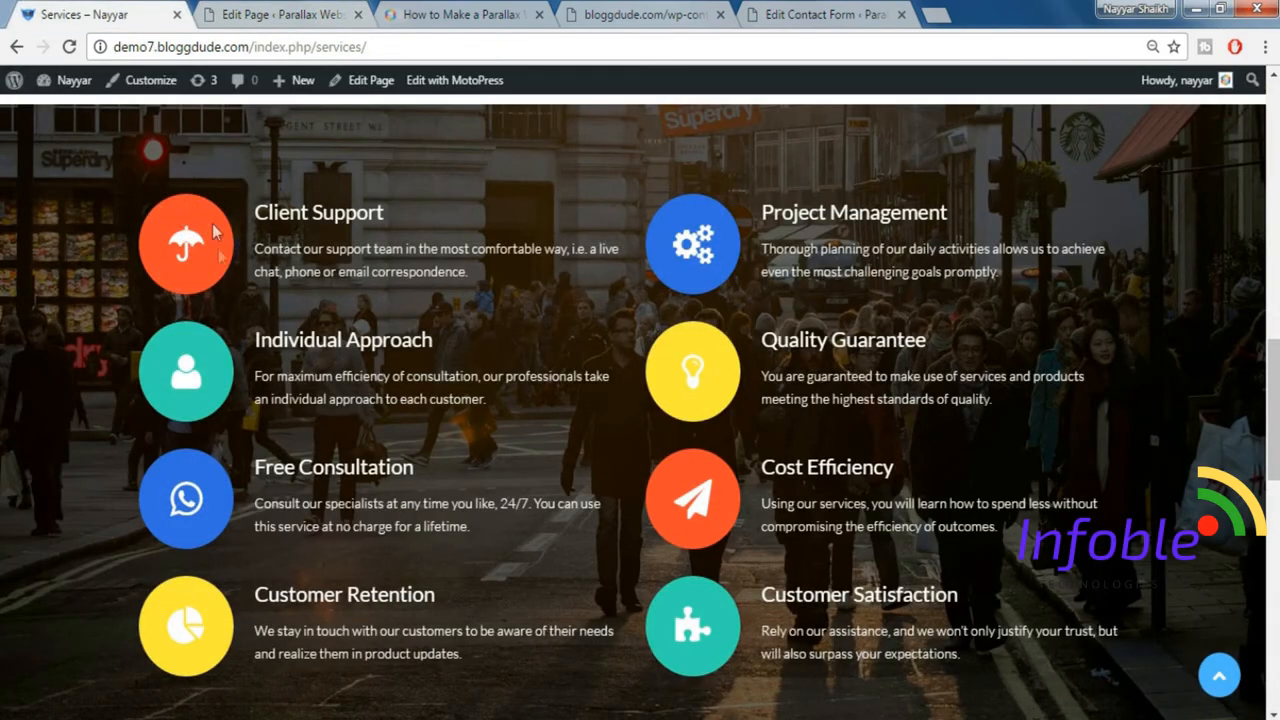
{"action": "left_click", "coordinate": [279, 14]}
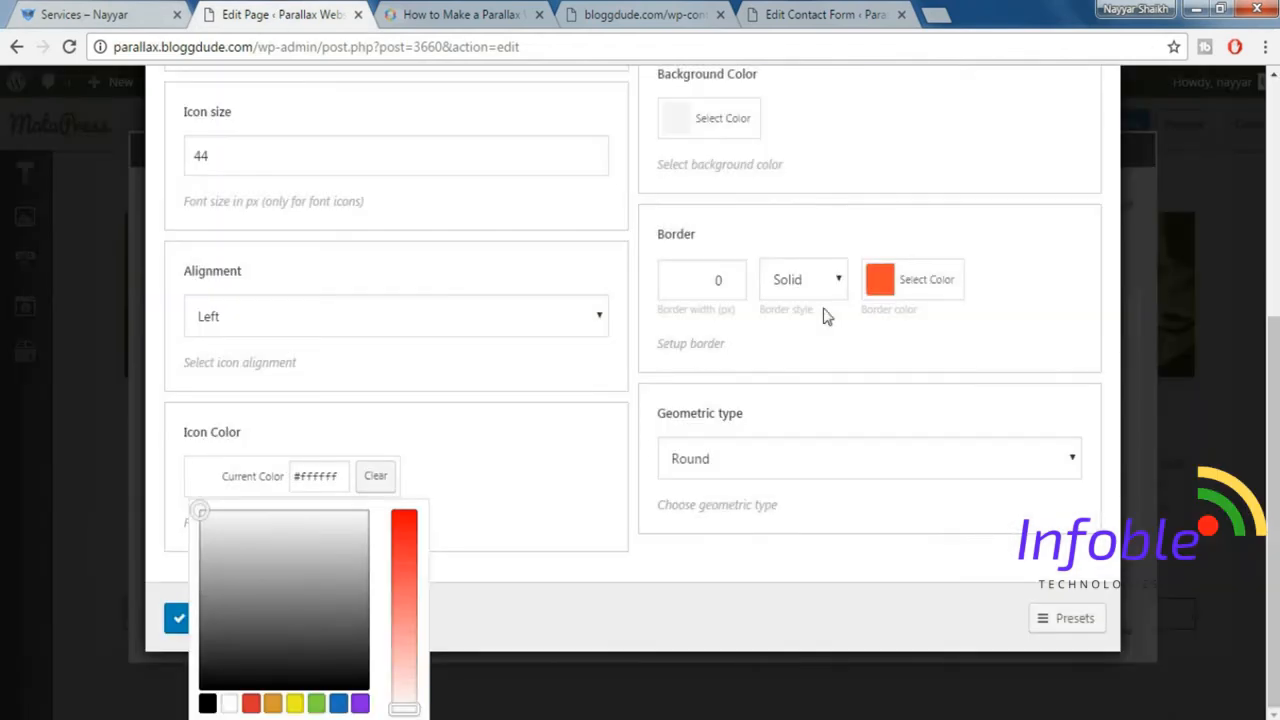
{"action": "left_click", "coordinate": [920, 279]}
{"action": "key", "text": "ctrl+c"}
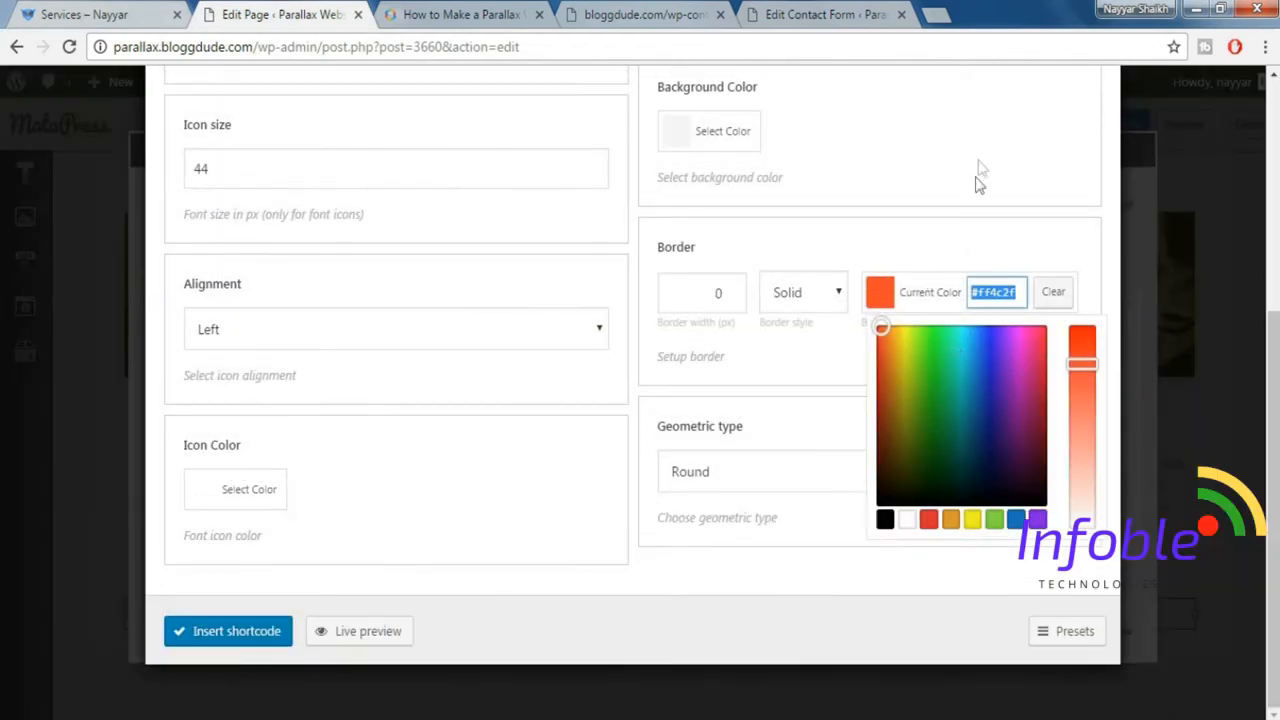
{"action": "left_click", "coordinate": [1008, 292]}
{"action": "scroll", "coordinate": [997, 320], "scroll_direction": "up", "scroll_amount": 1}
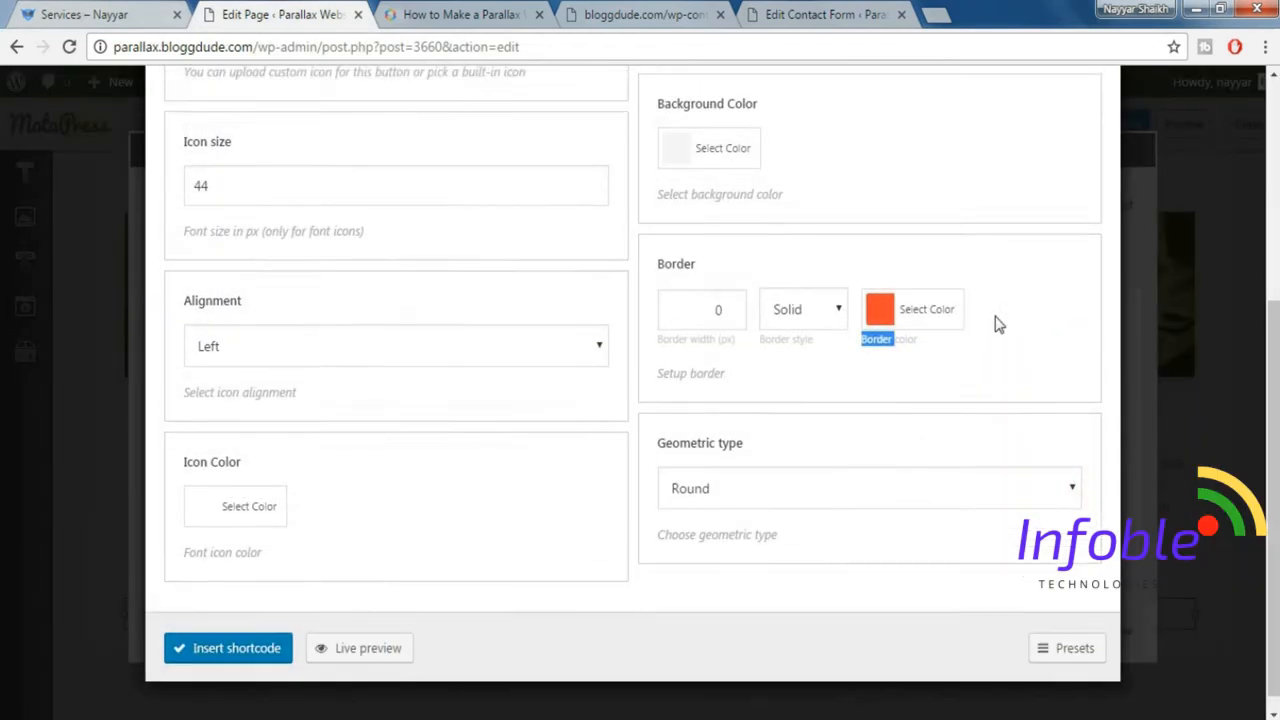
{"action": "left_click", "coordinate": [746, 231]}
{"action": "key", "text": "ctrl+v"}
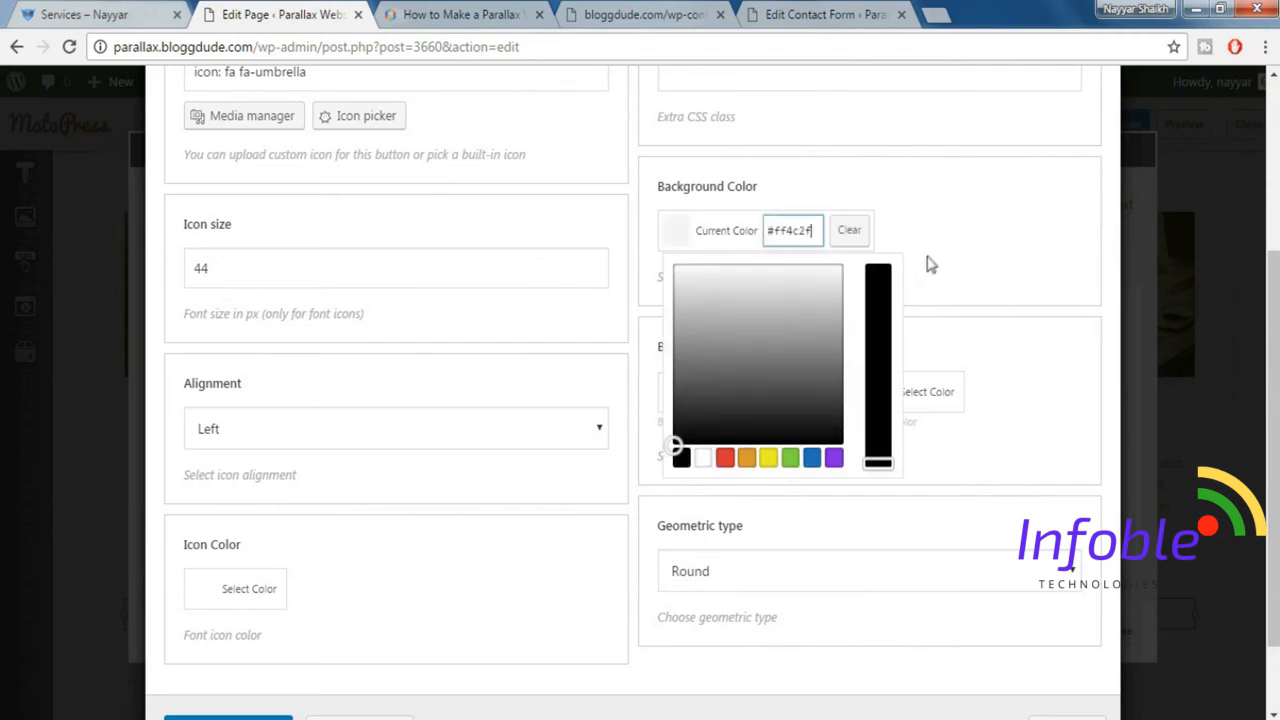
{"action": "key", "text": "Return"}
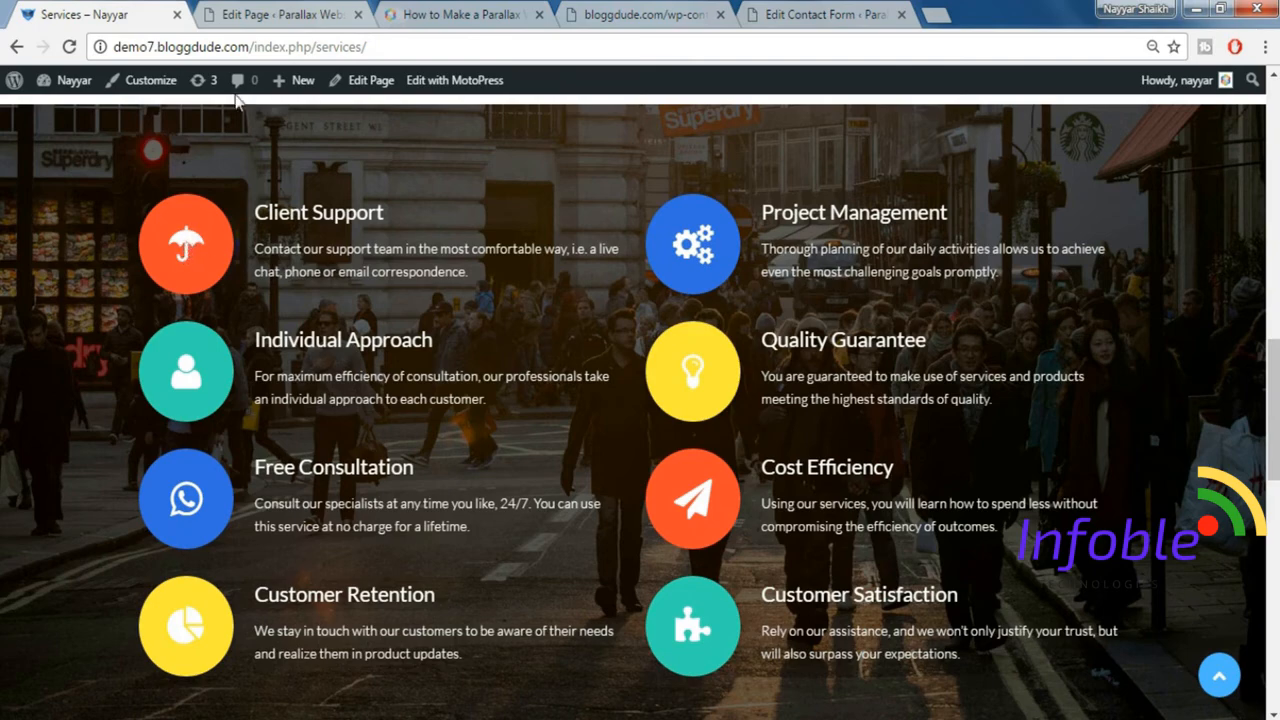
Check the remaining icon options against the demo and insert the umbrella icon shortcode into the text.
{"action": "left_click", "coordinate": [280, 12]}
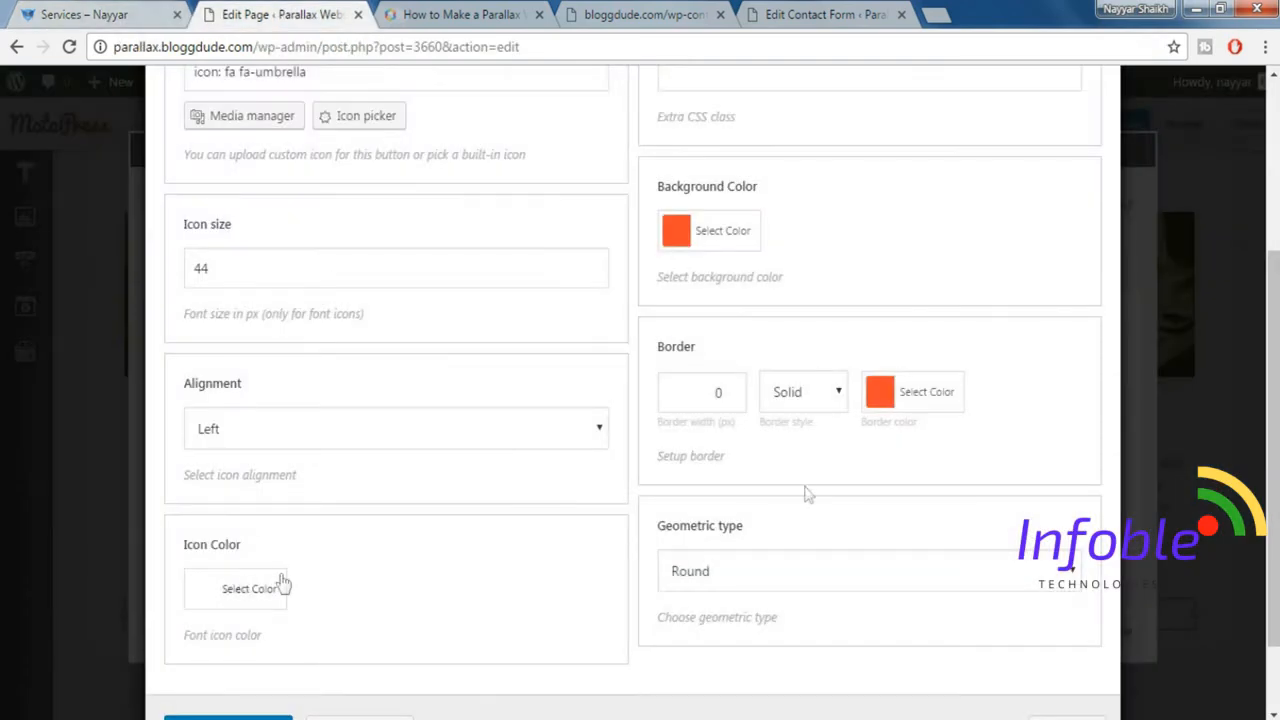
{"action": "scroll", "coordinate": [890, 466], "scroll_direction": "up", "scroll_amount": 1}
{"action": "scroll", "coordinate": [760, 380], "scroll_direction": "up", "scroll_amount": 1}
{"action": "scroll", "coordinate": [766, 403], "scroll_direction": "down", "scroll_amount": 2}
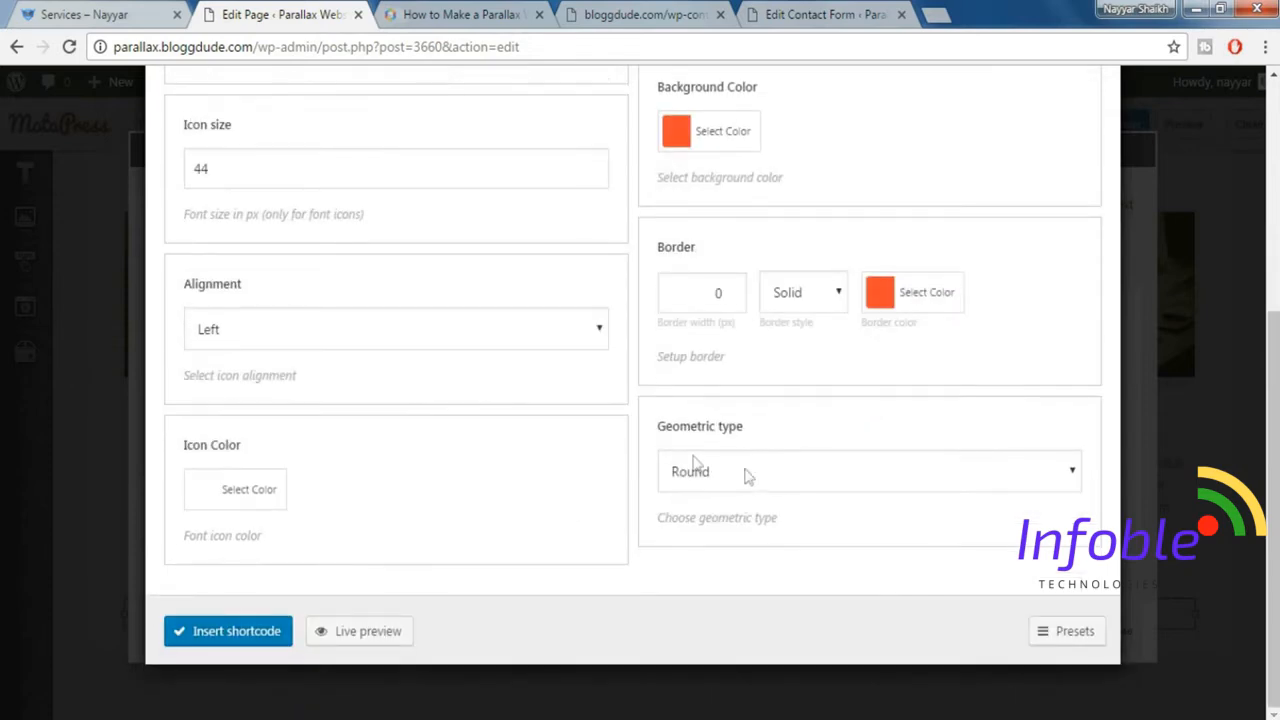
{"action": "left_click", "coordinate": [231, 636]}
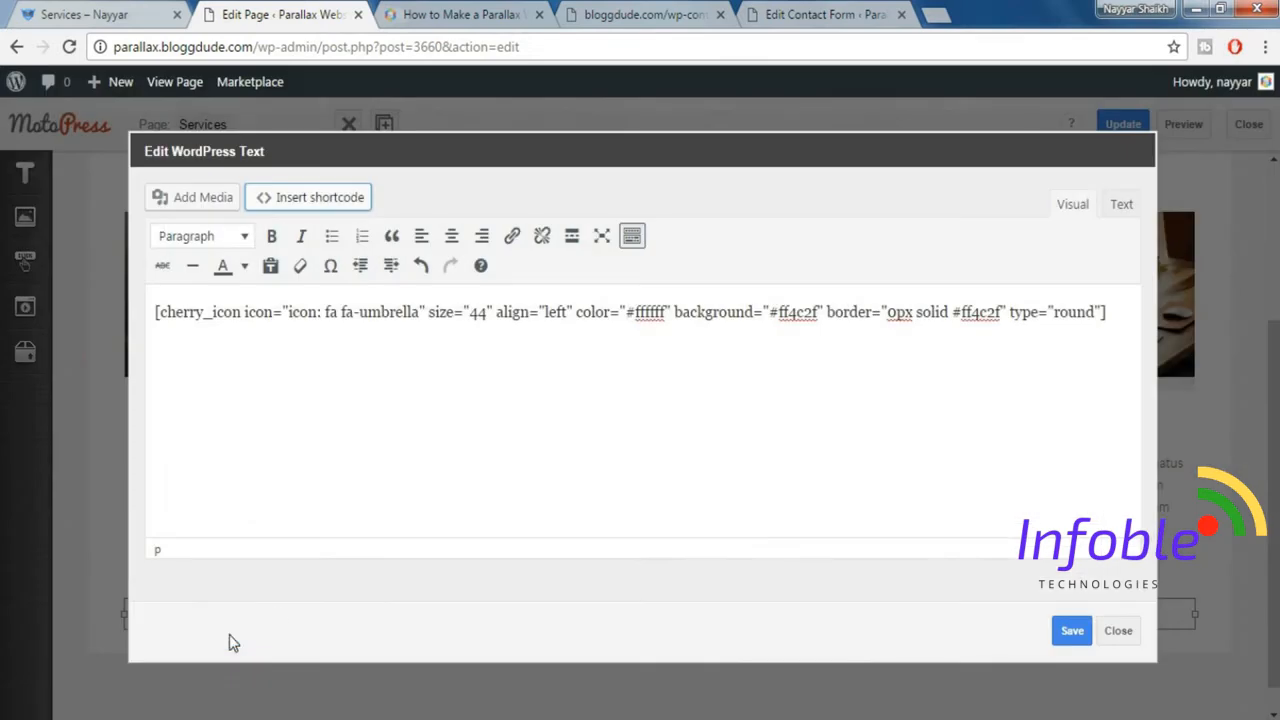
Start a Box shortcode on a new line below the icon shortcode, with the Primary styling preset.
{"action": "left_click", "coordinate": [1117, 312]}
{"action": "key", "text": "Return"}
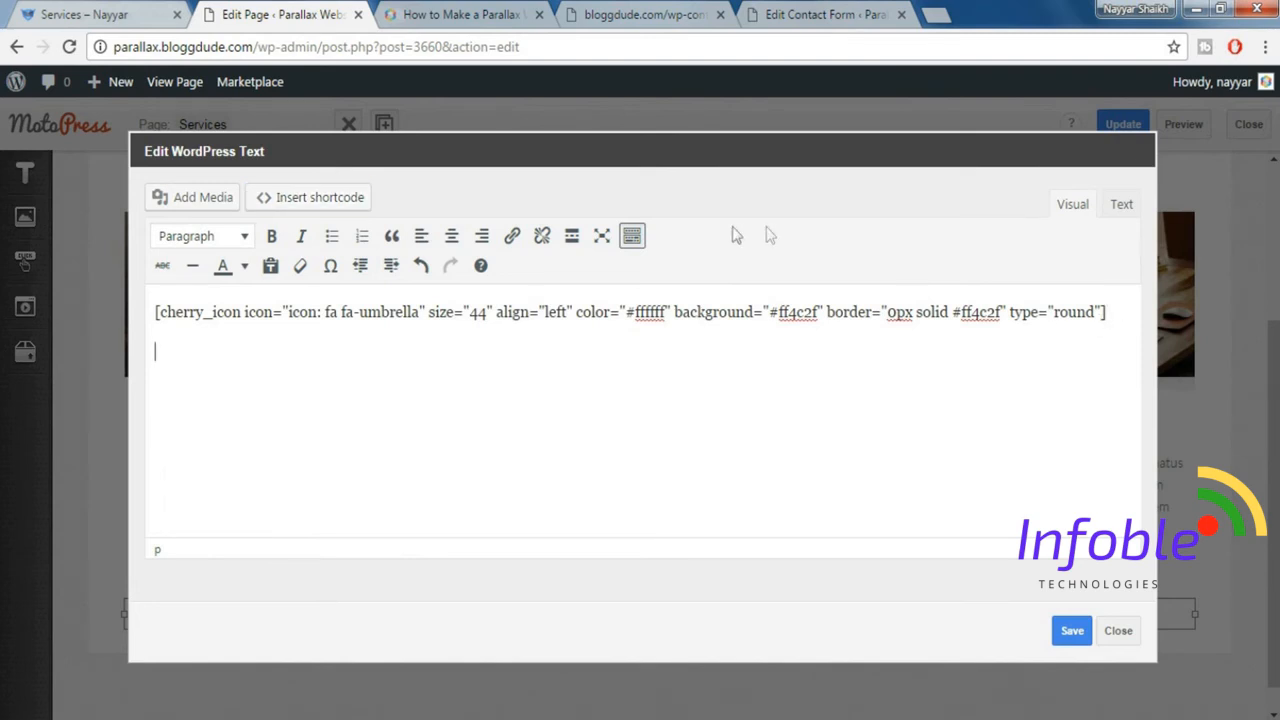
{"action": "left_click", "coordinate": [313, 200]}
{"action": "left_click", "coordinate": [600, 314]}
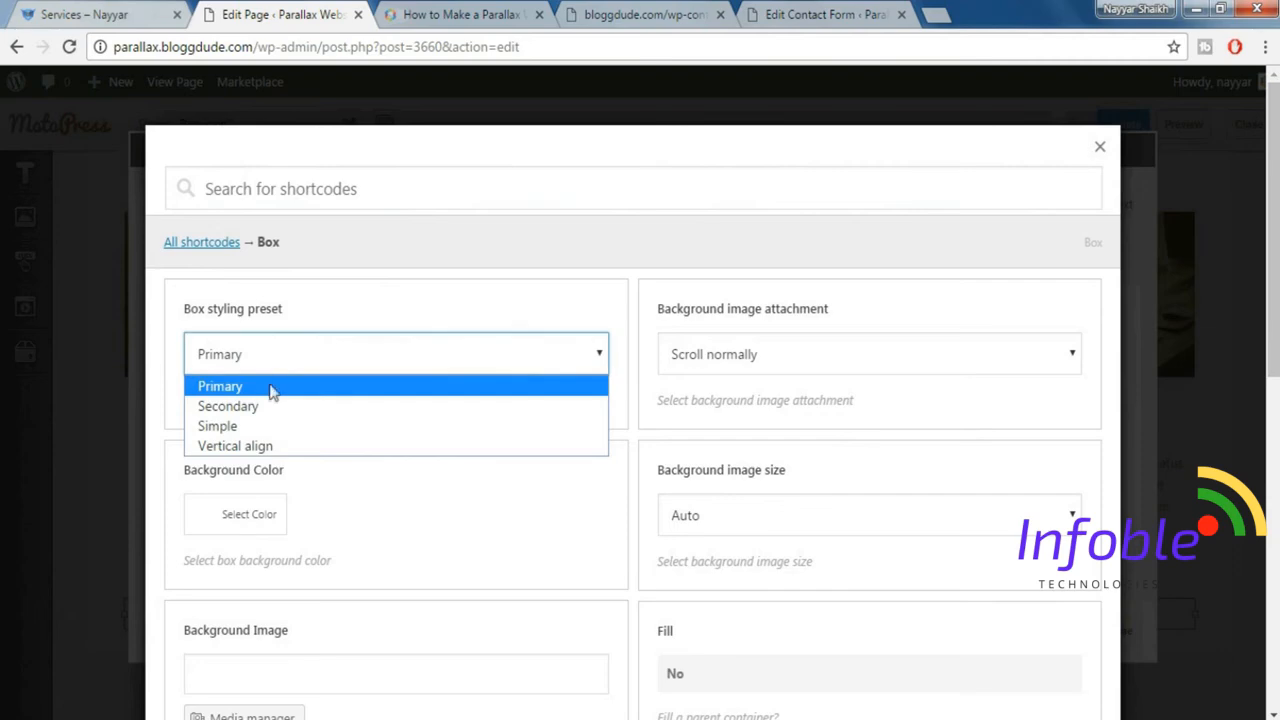
{"action": "left_click", "coordinate": [271, 391]}
{"action": "scroll", "coordinate": [416, 360], "scroll_direction": "down", "scroll_amount": 2}
{"action": "scroll", "coordinate": [416, 360], "scroll_direction": "down", "scroll_amount": 5}
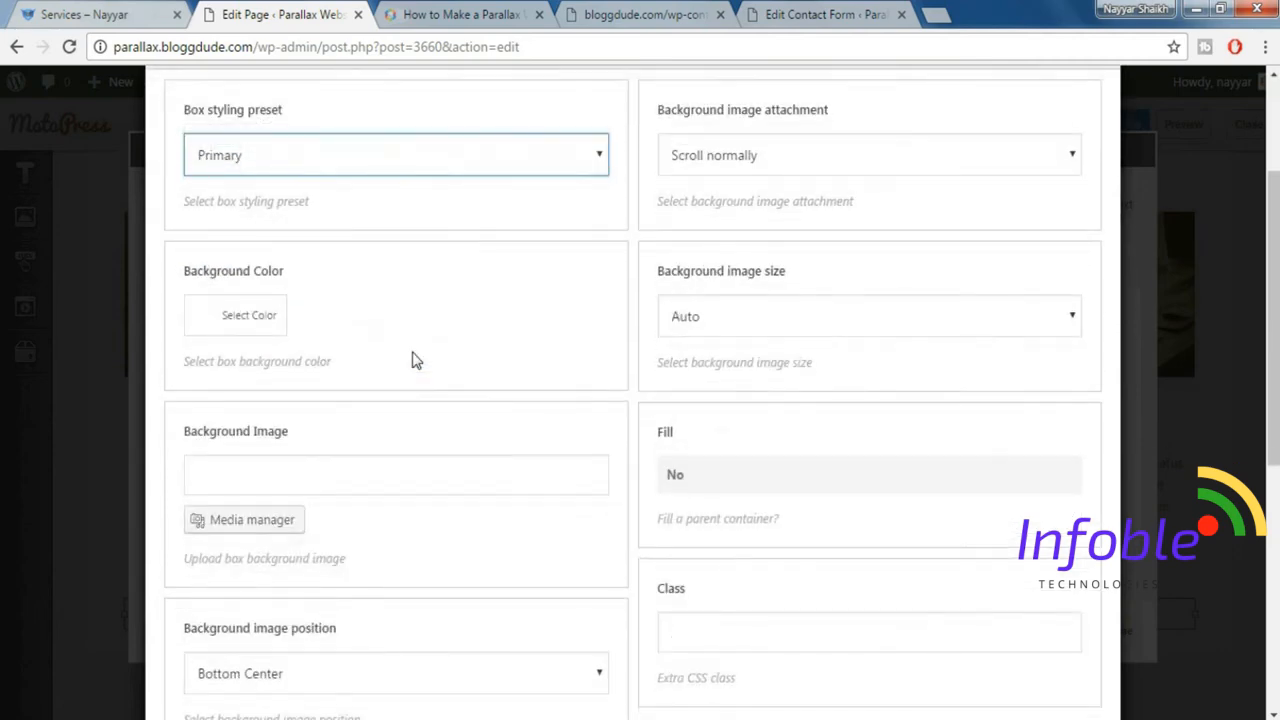
Set the box's background image position to Bottom Center and insert the Box shortcode.
{"action": "left_click", "coordinate": [305, 484]}
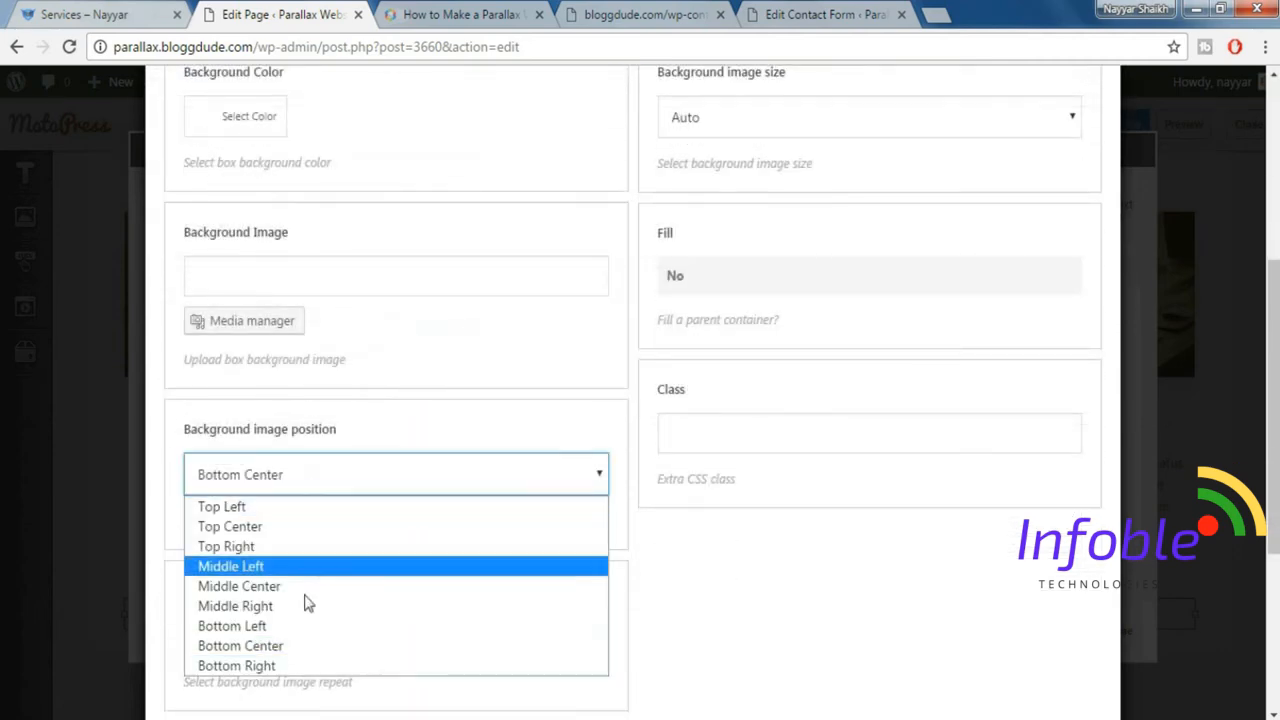
{"action": "left_click", "coordinate": [283, 646]}
{"action": "scroll", "coordinate": [451, 586], "scroll_direction": "down", "scroll_amount": 4}
{"action": "scroll", "coordinate": [442, 563], "scroll_direction": "up", "scroll_amount": 7}
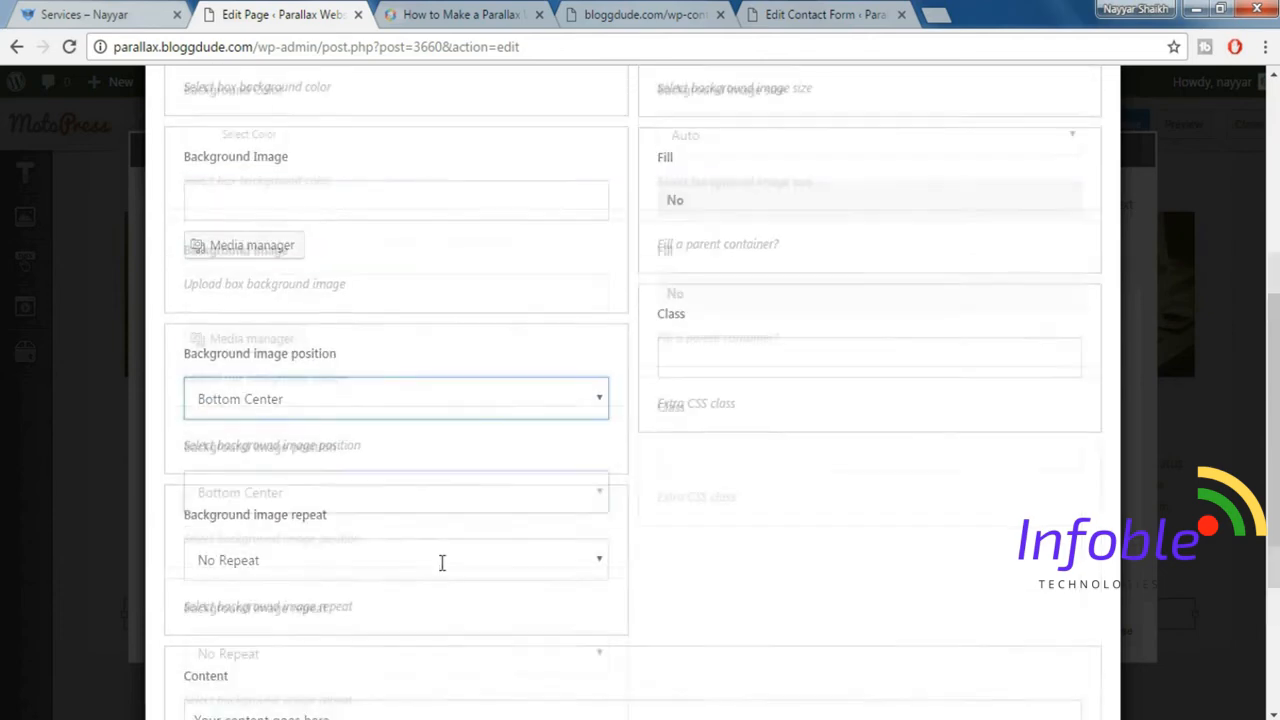
{"action": "scroll", "coordinate": [782, 318], "scroll_direction": "down", "scroll_amount": 8}
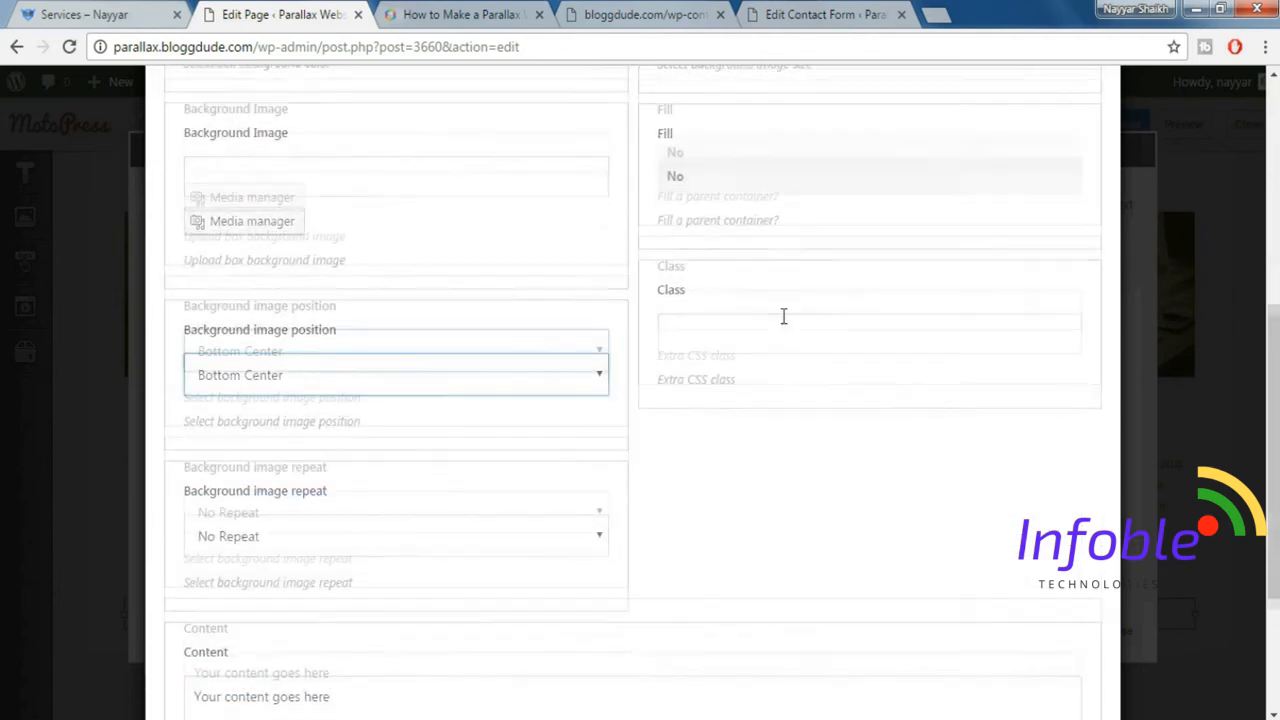
{"action": "left_click", "coordinate": [277, 631]}
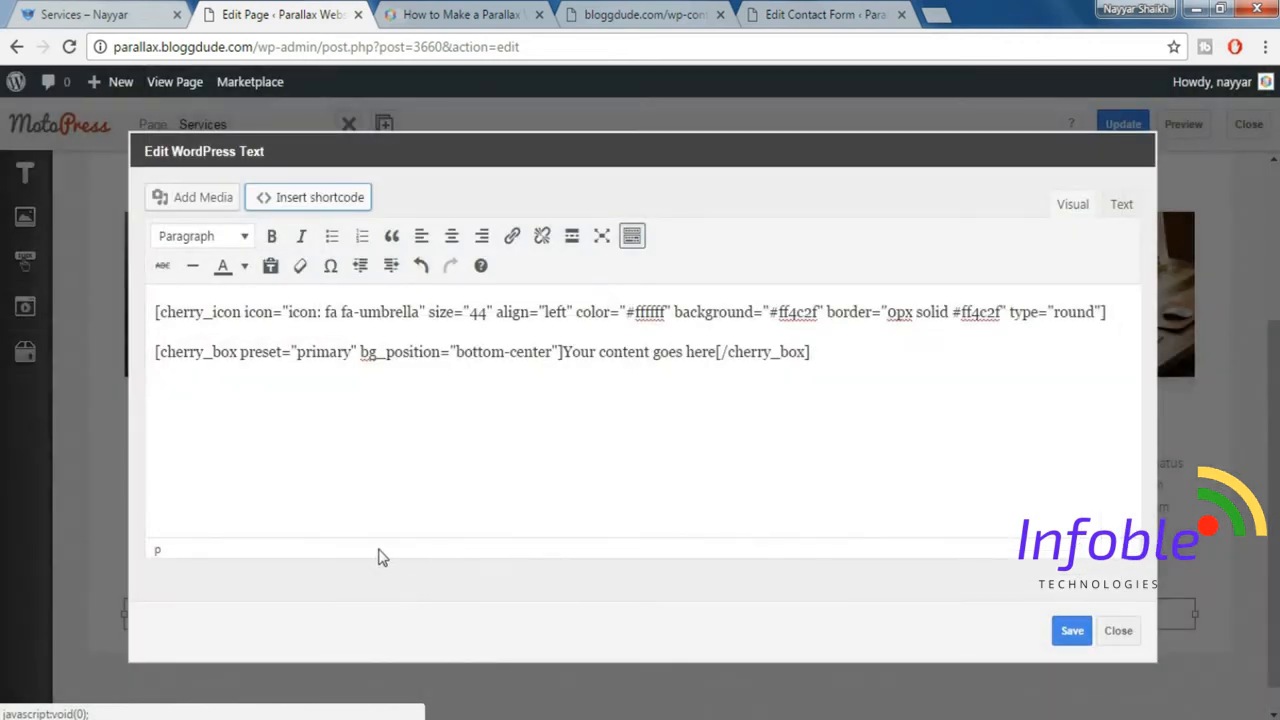
Remove the preset attribute from the cherry_box shortcode and change its bg_position value to "center".
{"action": "left_click_drag", "start_coordinate": [241, 357], "coordinate": [343, 373]}
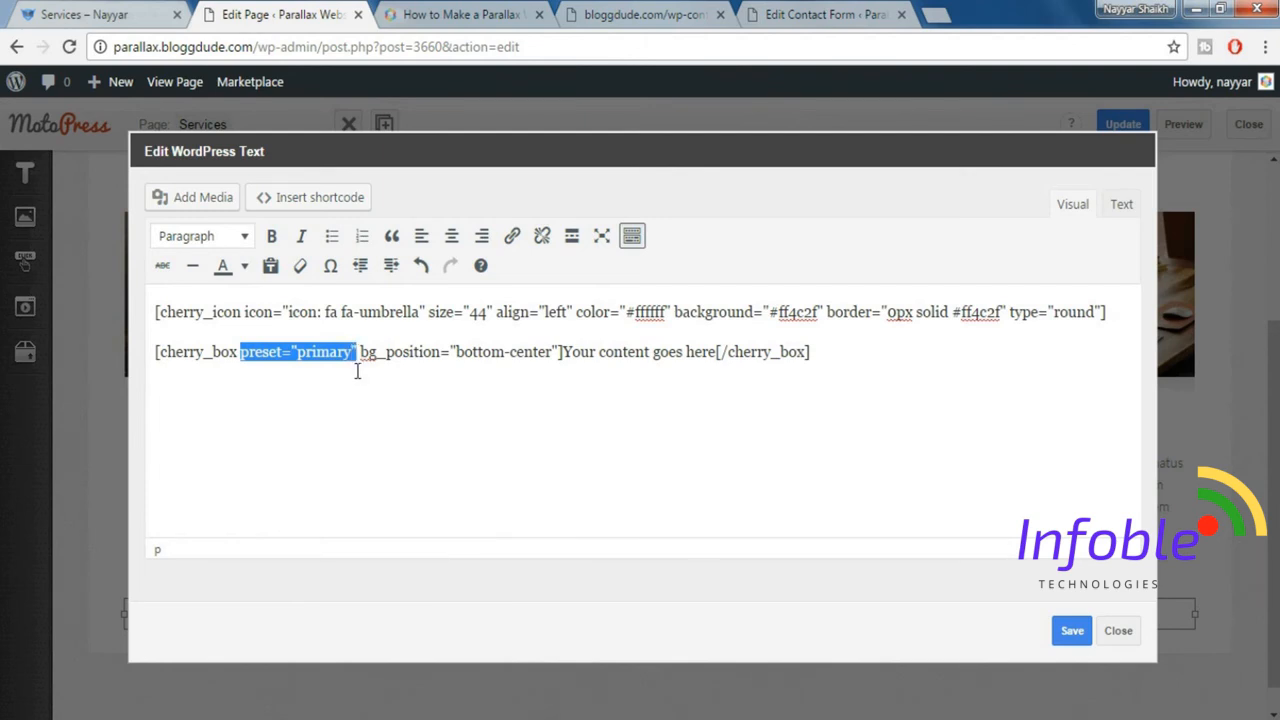
{"action": "key", "text": "BackSpace"}
{"action": "key", "text": "BackSpace"}
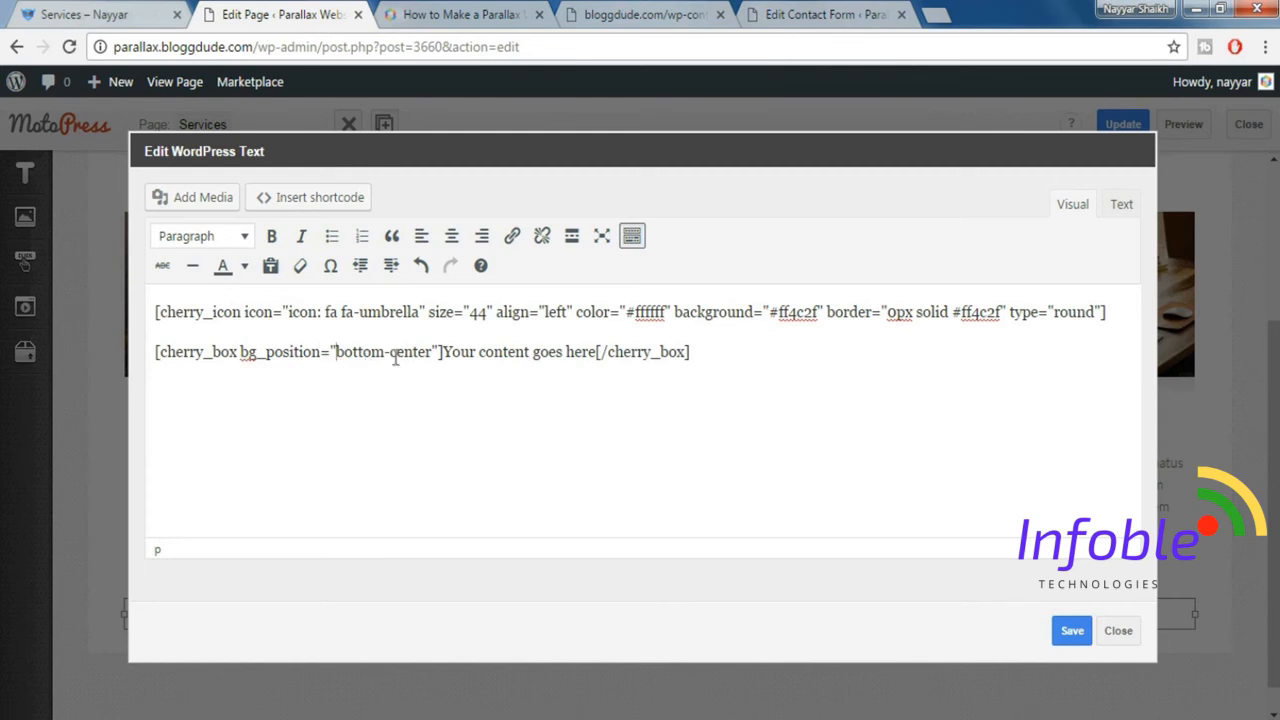
{"action": "key", "text": "BackSpace"}
{"action": "key", "text": "BackSpace"}
{"action": "key", "text": "BackSpace"}
{"action": "key", "text": "BackSpace"}
{"action": "key", "text": "BackSpace"}
{"action": "key", "text": "BackSpace"}
{"action": "key", "text": "BackSpace"}
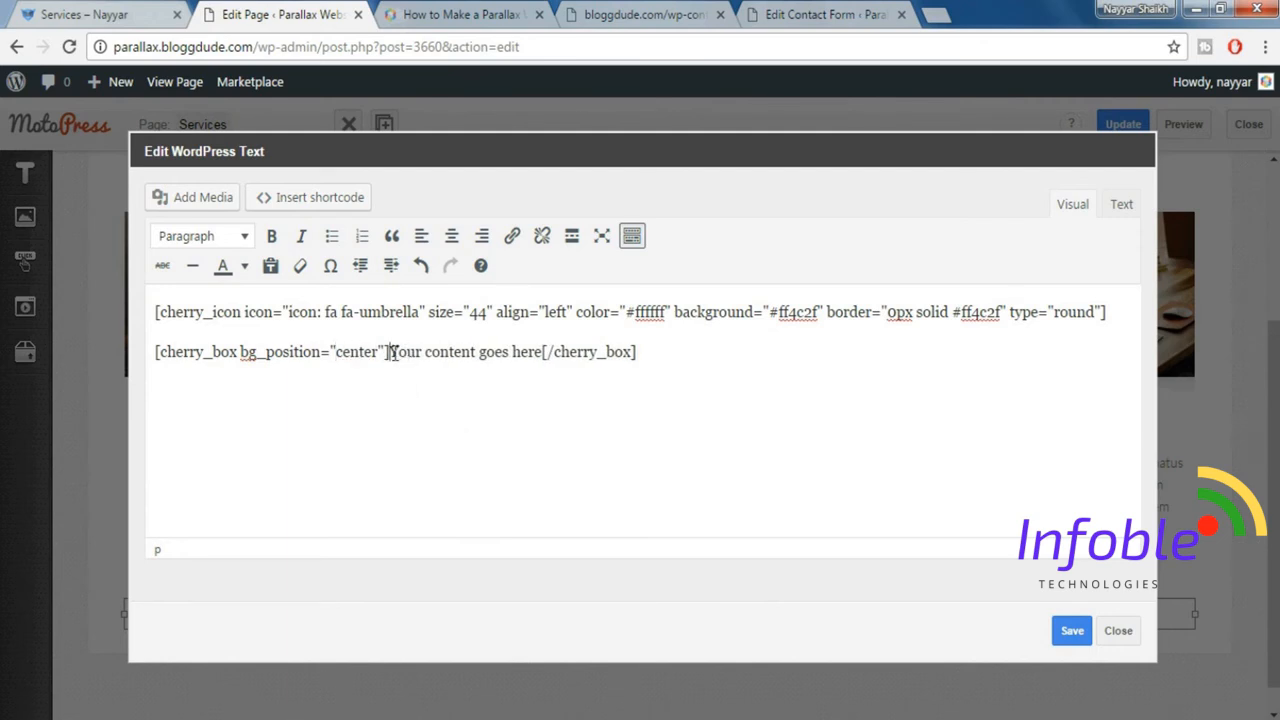
Replace the cherry_box placeholder content with the "Client Support" heading and description copied from the demo's Services page.
{"action": "left_click_drag", "start_coordinate": [391, 352], "coordinate": [529, 354]}
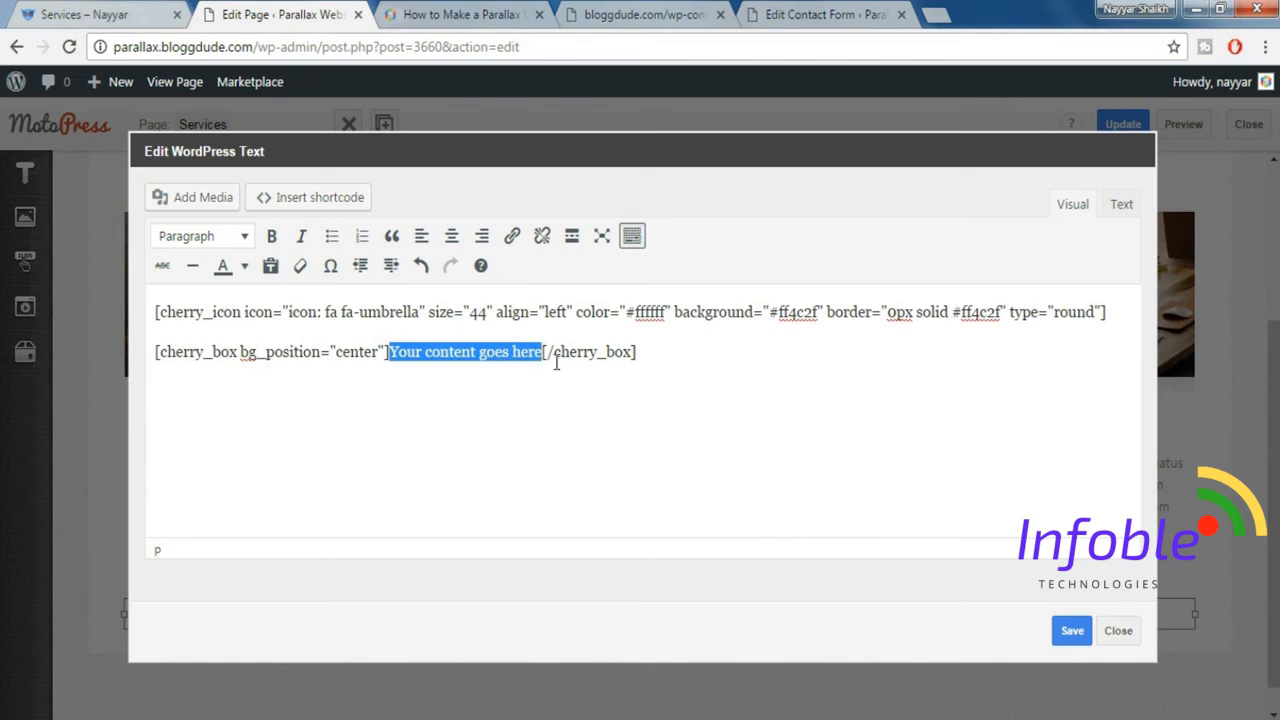
{"action": "key", "text": "BackSpace"}
{"action": "key", "text": "Return"}
{"action": "key", "text": "Return"}
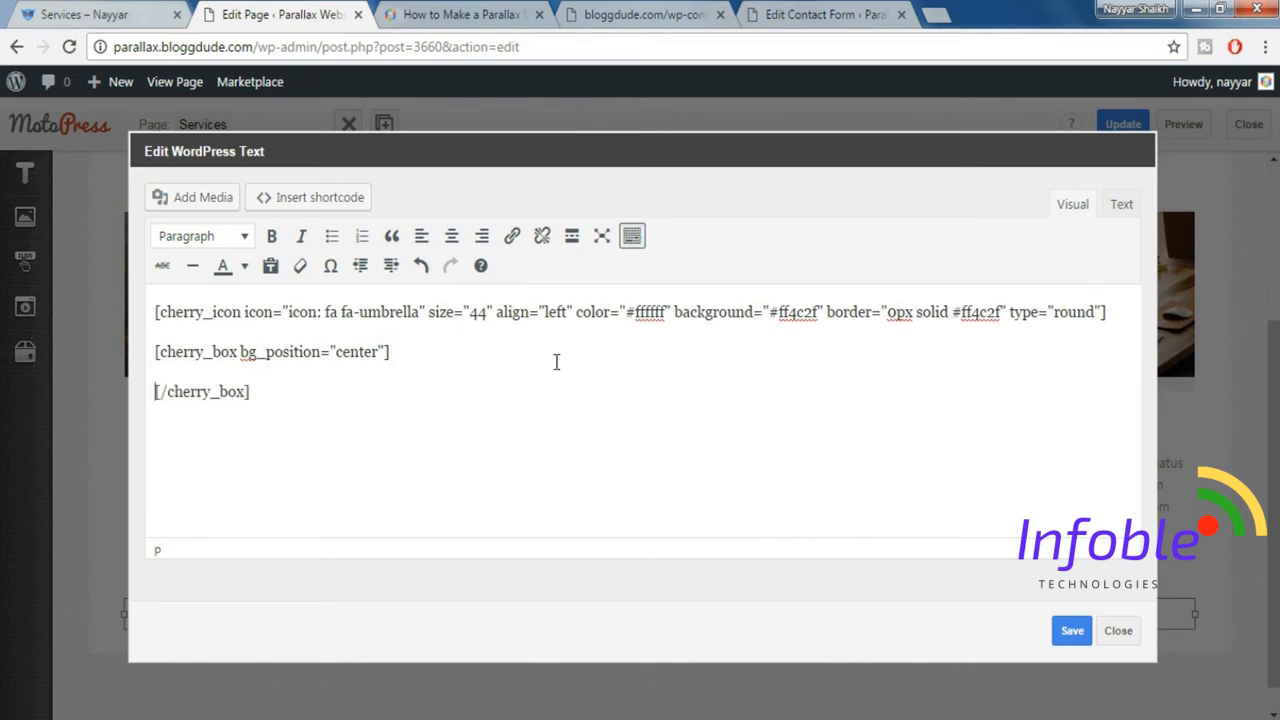
{"action": "left_click", "coordinate": [97, 14]}
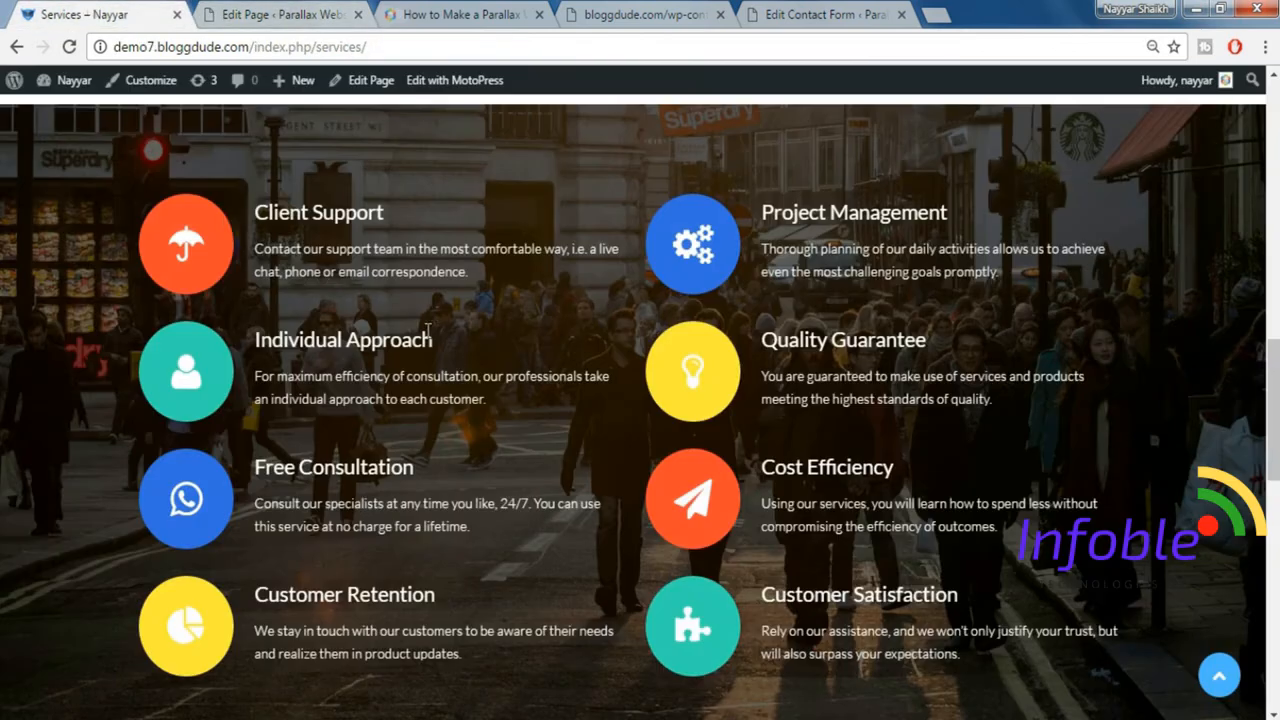
{"action": "left_click_drag", "start_coordinate": [255, 218], "coordinate": [503, 273]}
{"action": "key", "text": "ctrl+c"}
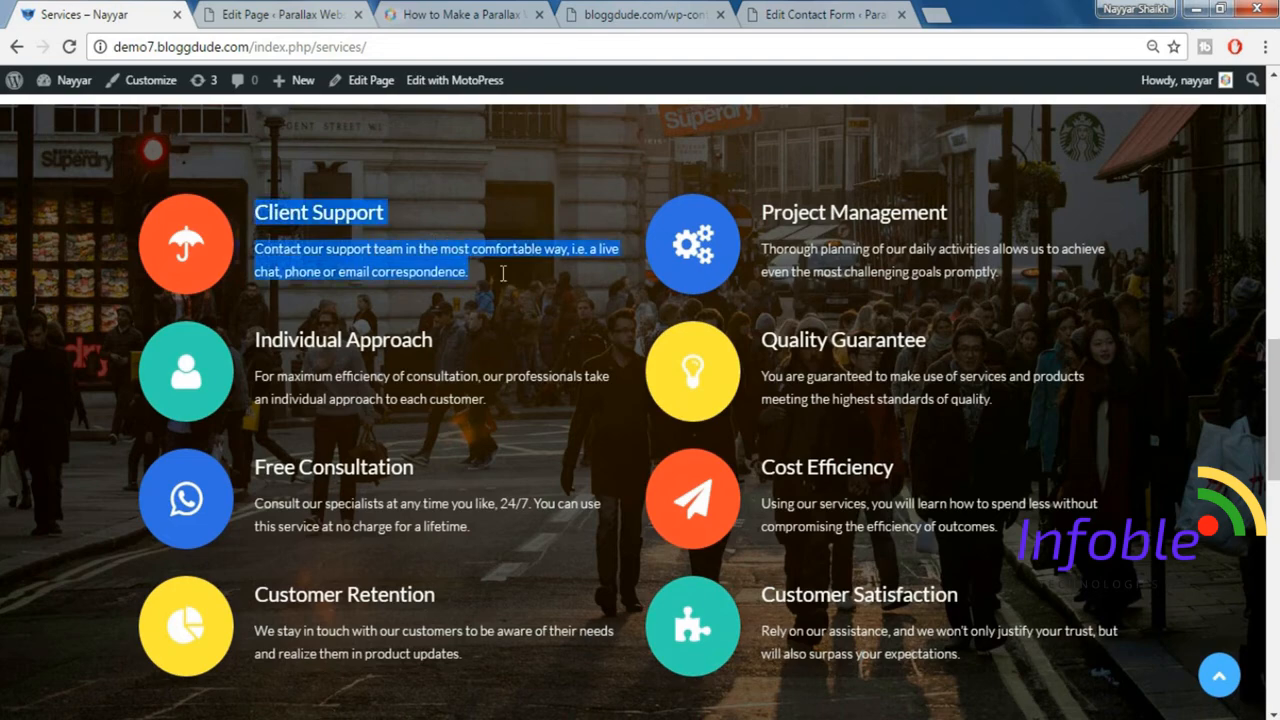
{"action": "left_click", "coordinate": [265, 10]}
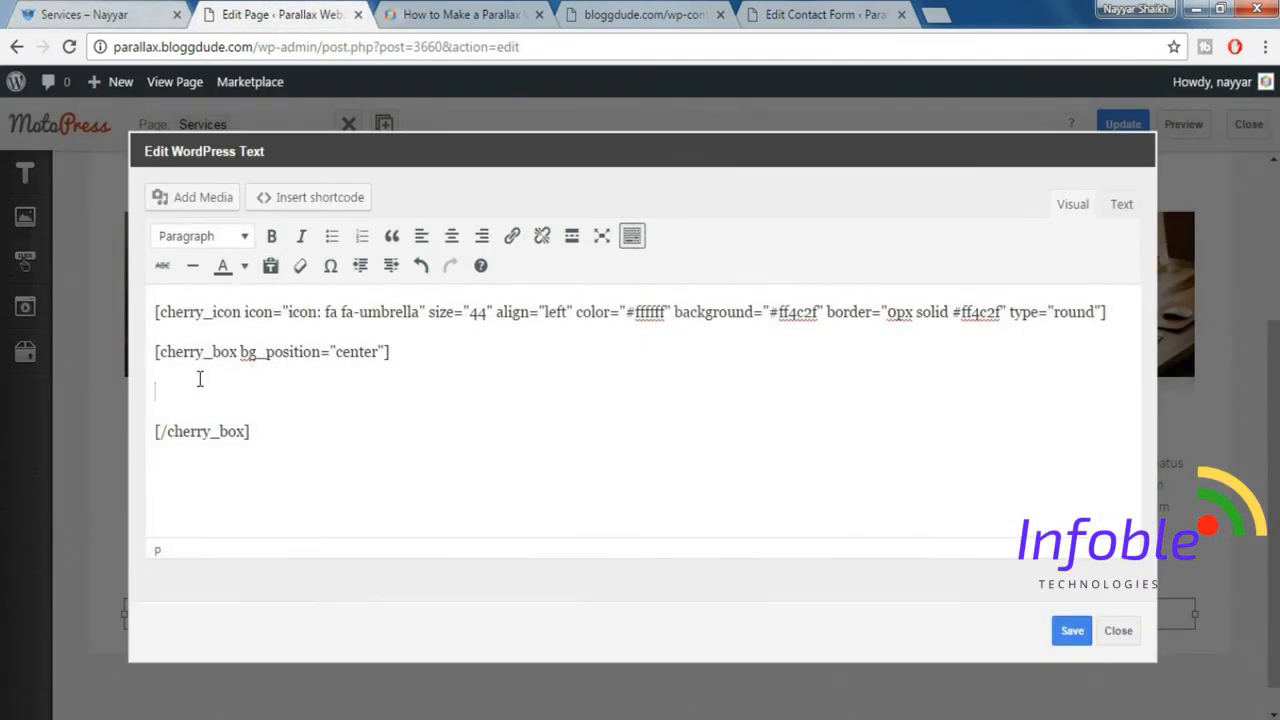
{"action": "key", "text": "ctrl+v"}
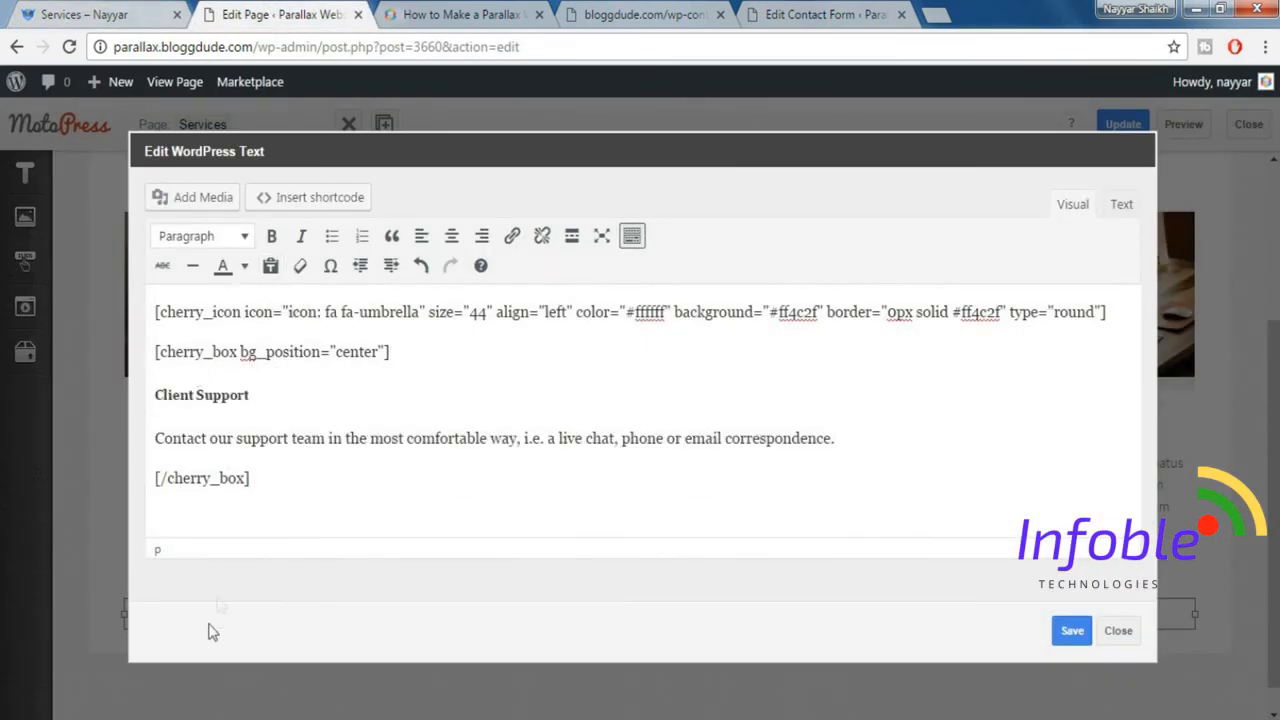
Colour the Client Support heading and description white to match the demo, and save the WordPress text.
{"action": "left_click", "coordinate": [62, 12]}
{"action": "left_click", "coordinate": [420, 265]}
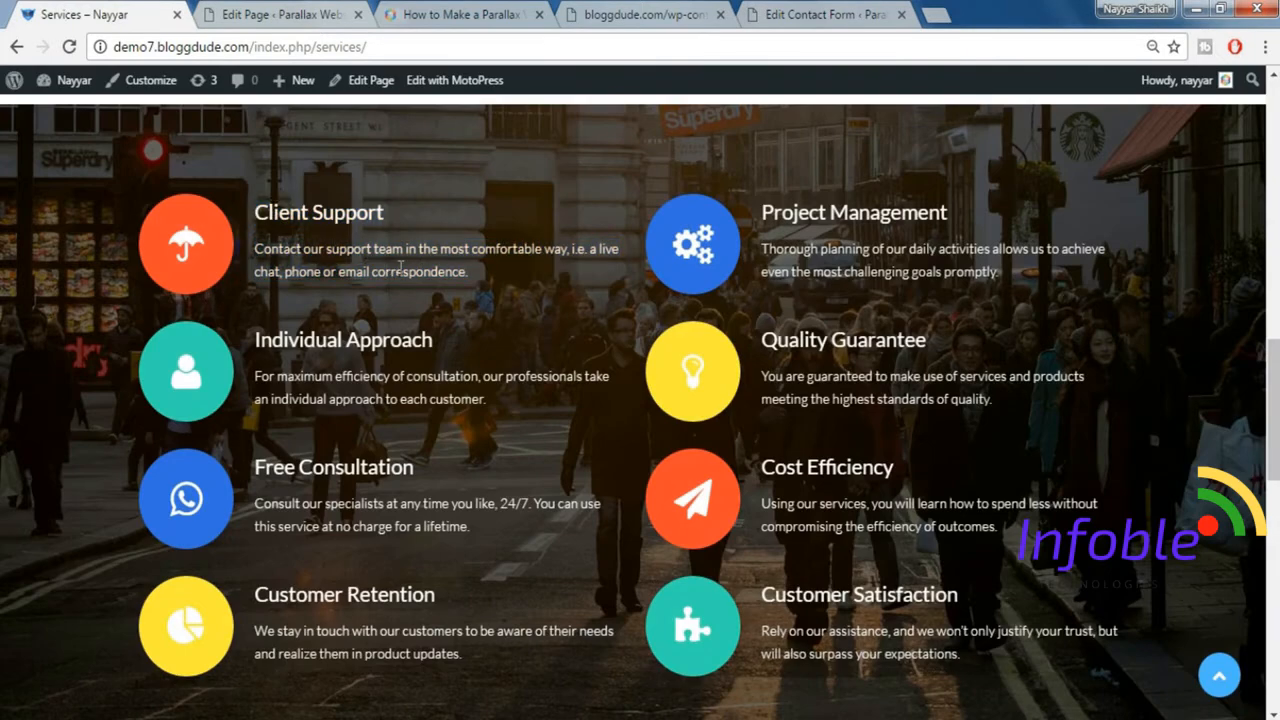
{"action": "left_click", "coordinate": [265, 14]}
{"action": "left_click_drag", "start_coordinate": [155, 395], "coordinate": [842, 436]}
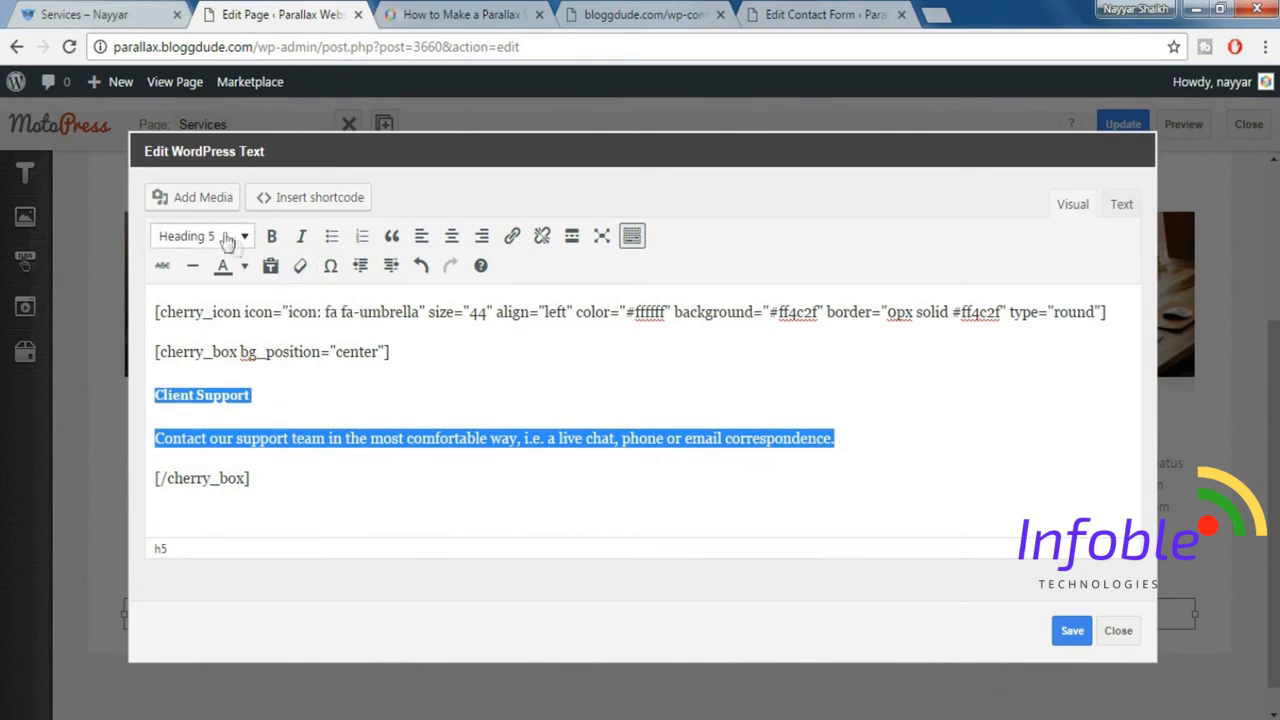
{"action": "left_click", "coordinate": [244, 266]}
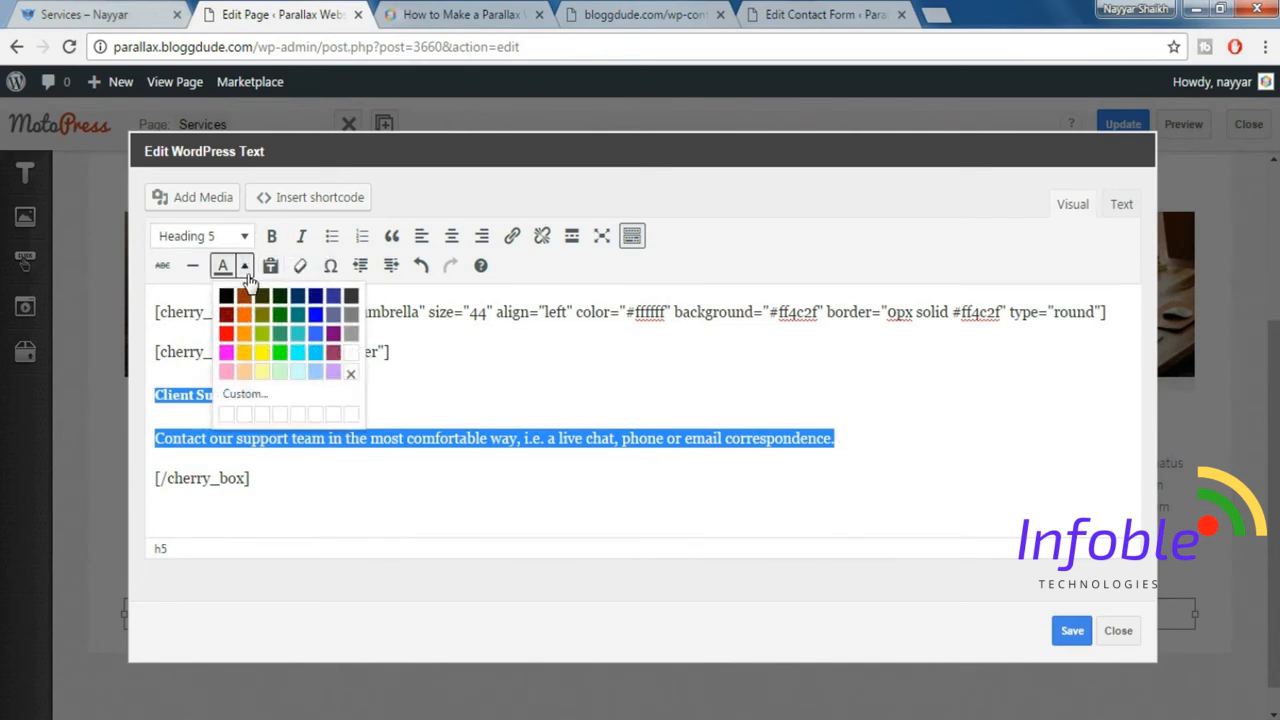
{"action": "left_click", "coordinate": [352, 356]}
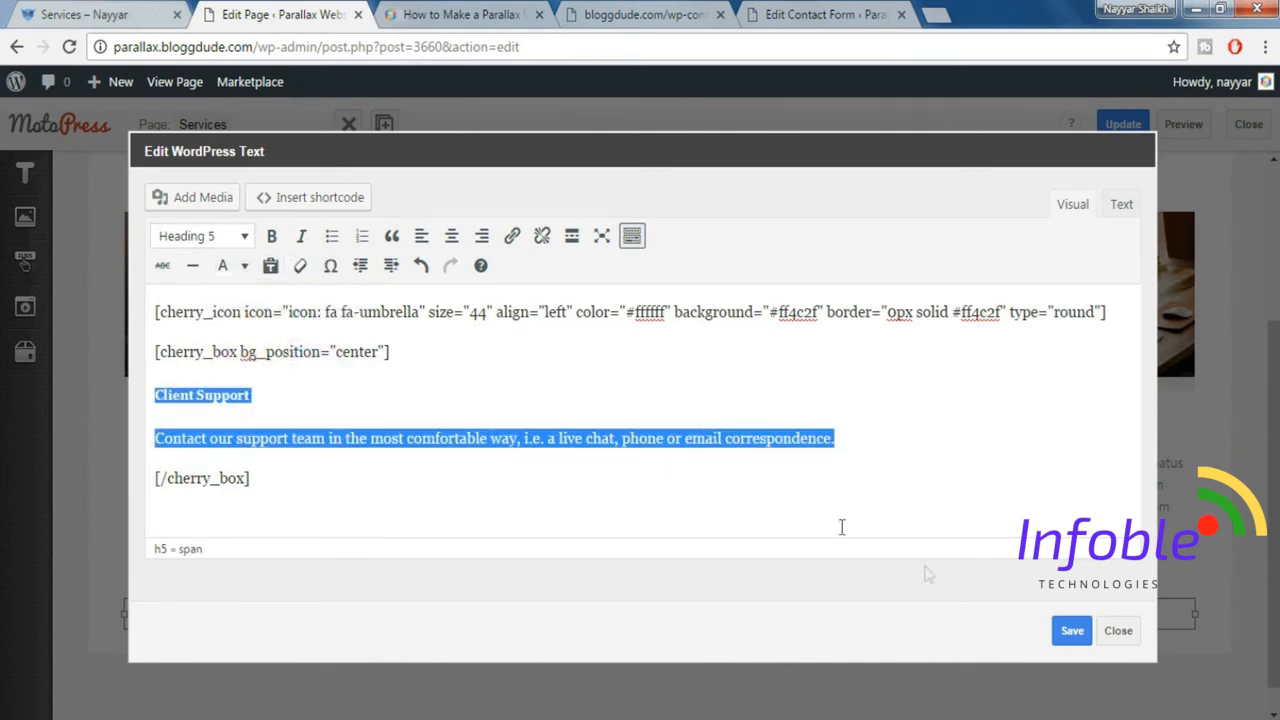
{"action": "left_click", "coordinate": [1072, 630]}
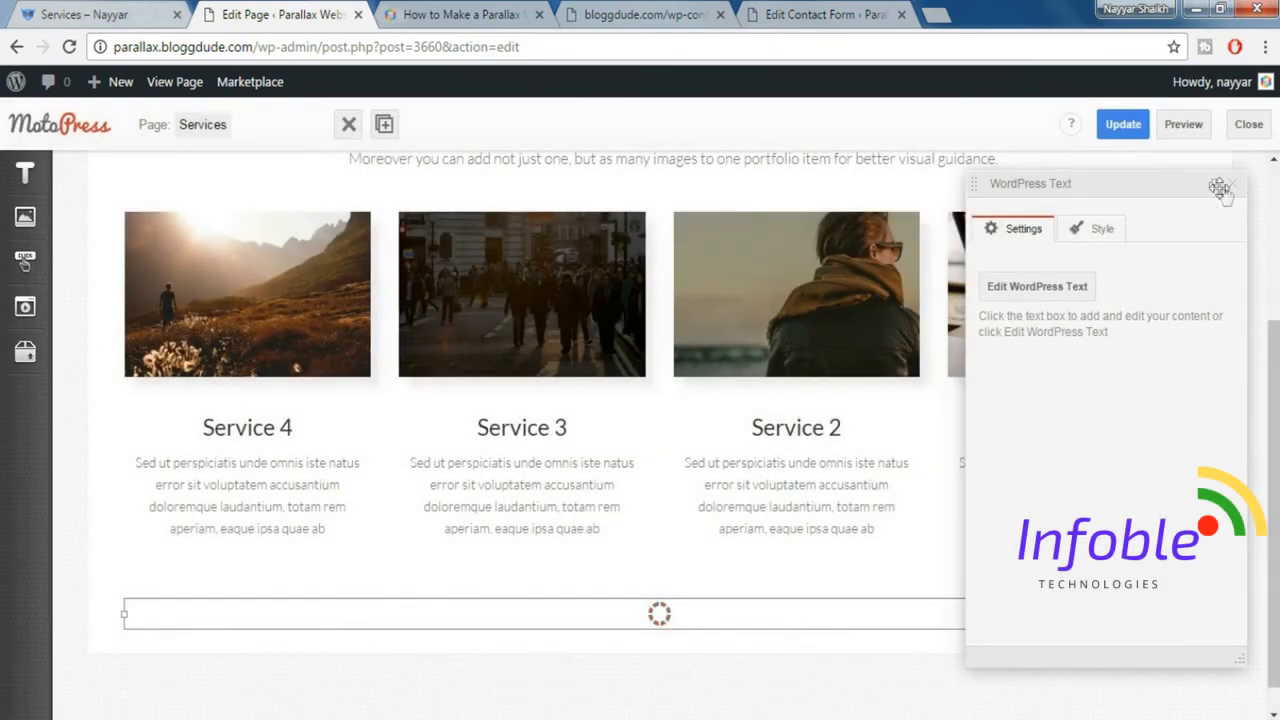
{"action": "left_click", "coordinate": [1232, 187]}
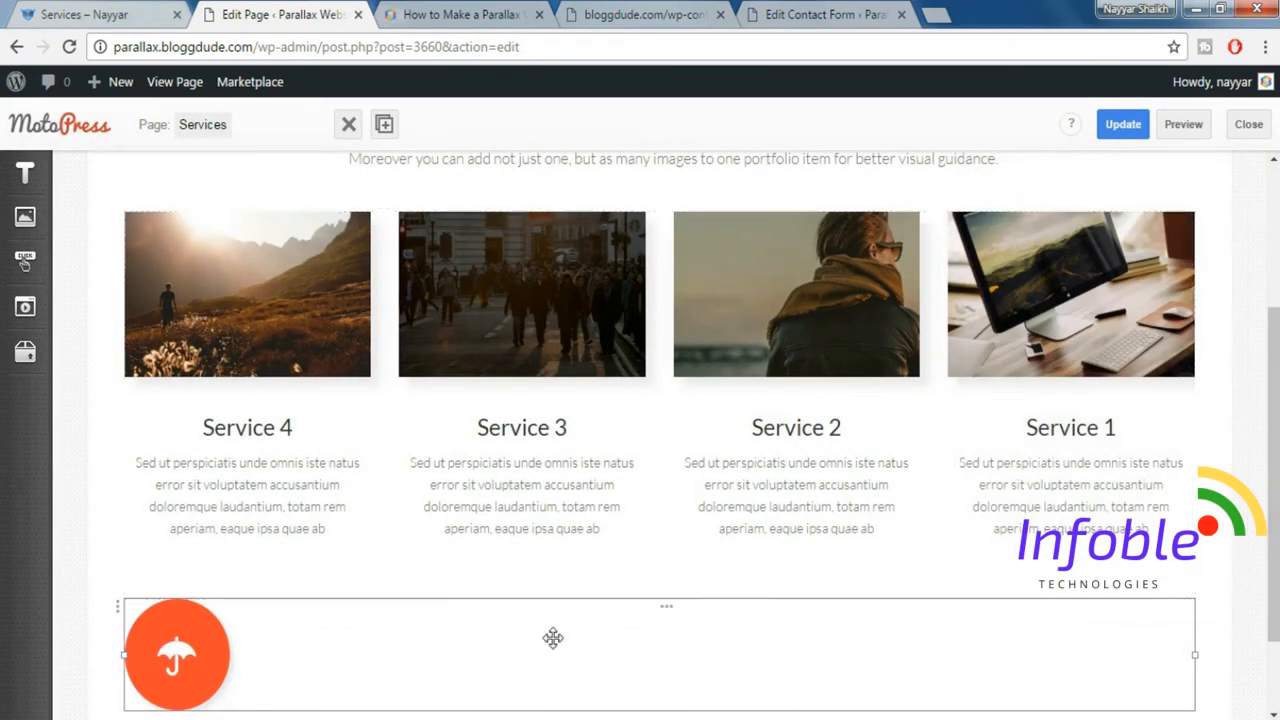
Duplicate the umbrella icon text block into a second column beside the original and update the page.
{"action": "scroll", "coordinate": [540, 590], "scroll_direction": "down", "scroll_amount": 1}
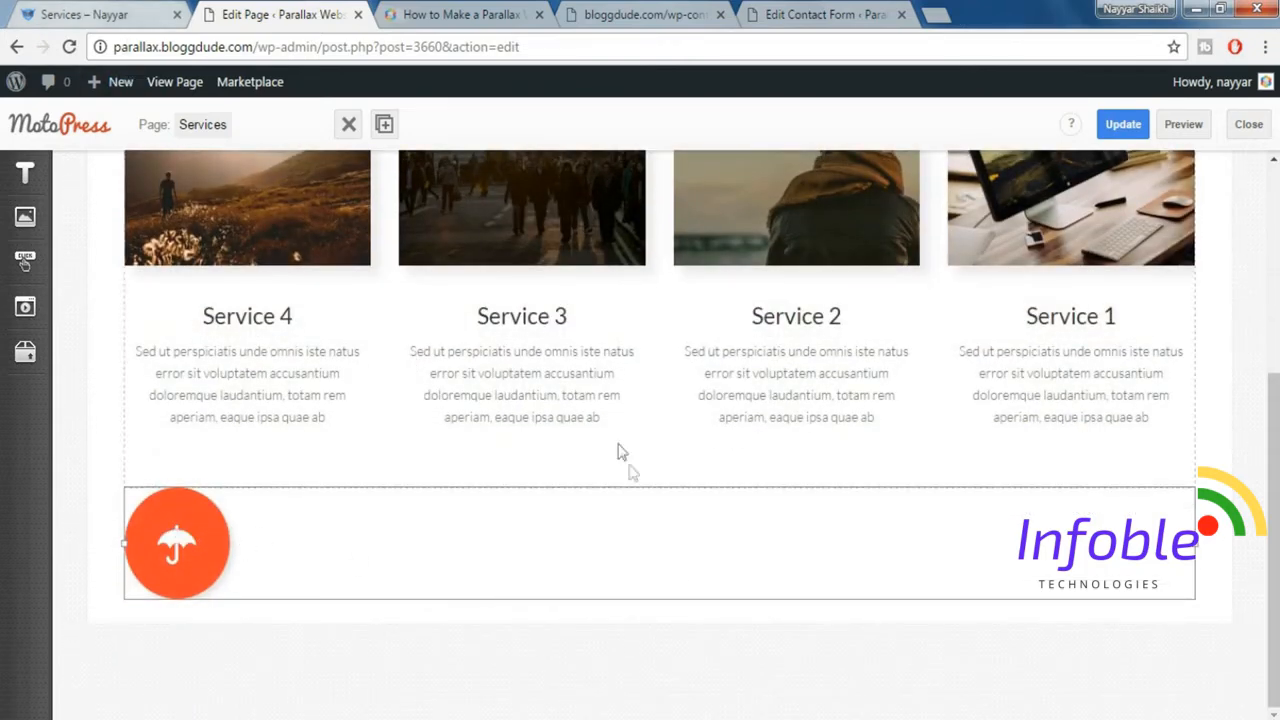
{"action": "left_click", "coordinate": [127, 10]}
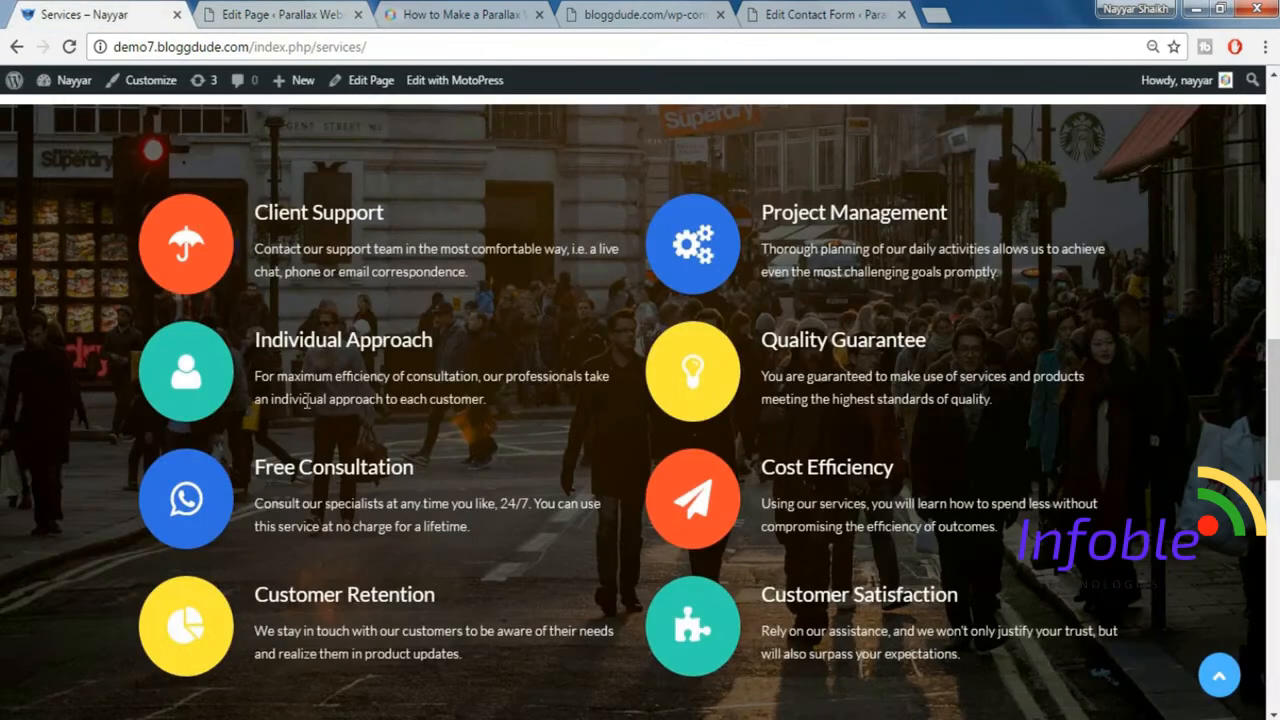
{"action": "left_click", "coordinate": [318, 9]}
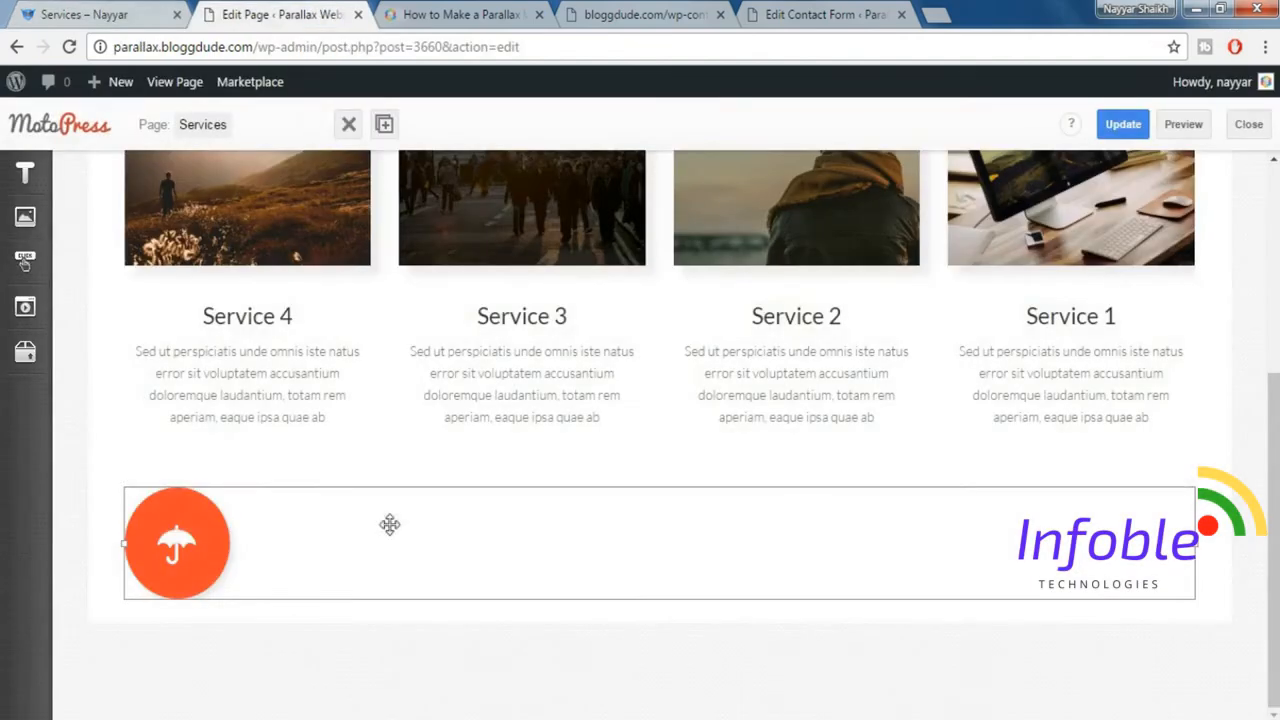
{"action": "left_click", "coordinate": [386, 127]}
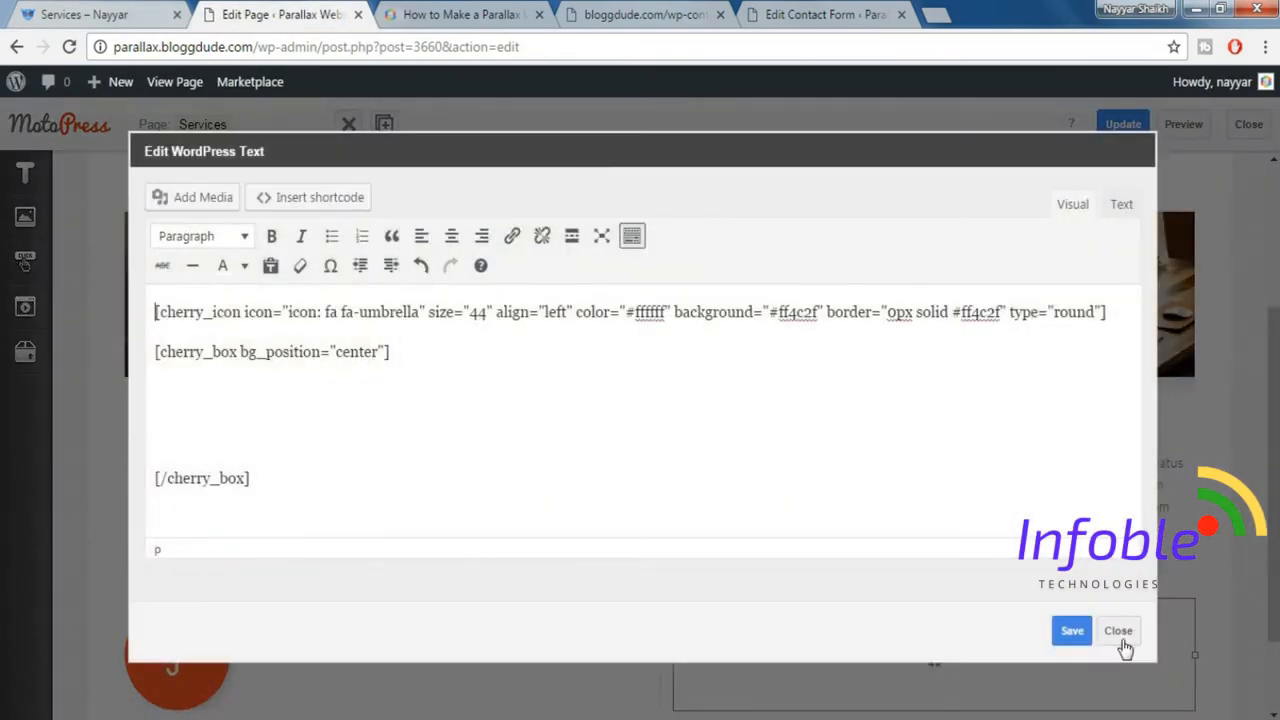
{"action": "left_click", "coordinate": [1120, 638]}
{"action": "scroll", "coordinate": [760, 660], "scroll_direction": "down", "scroll_amount": 1}
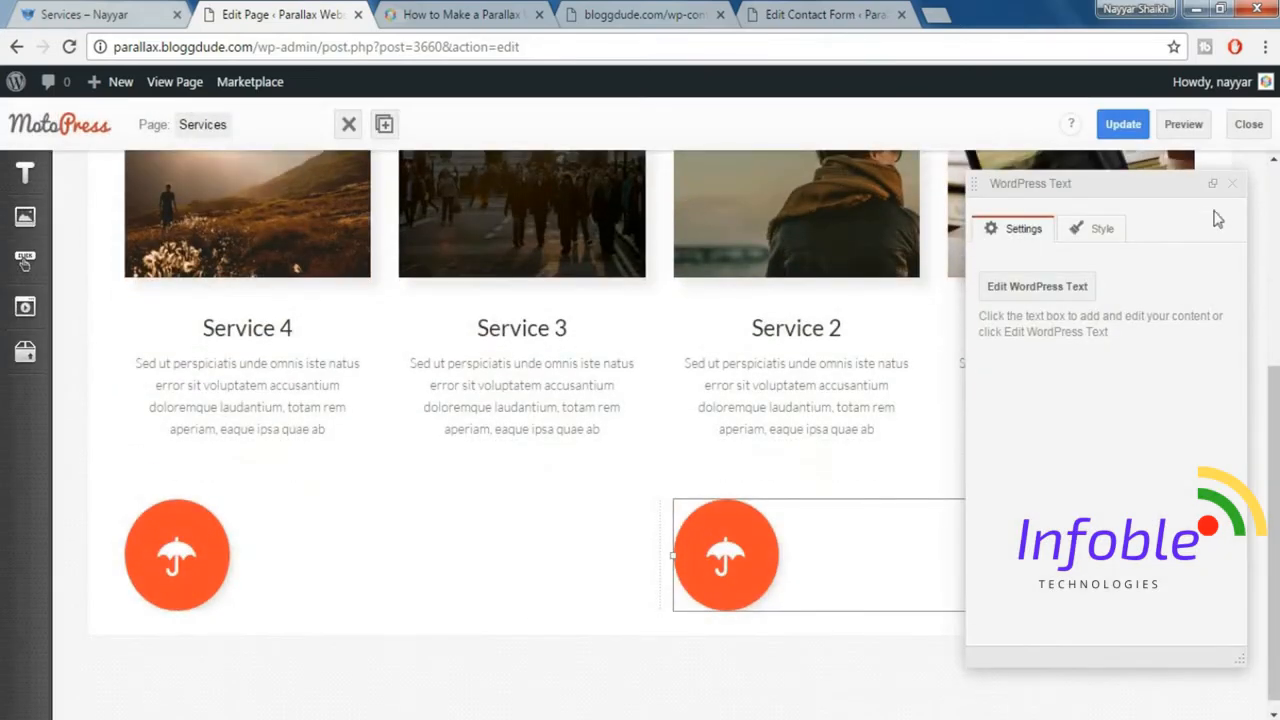
{"action": "left_click", "coordinate": [1232, 184]}
{"action": "left_click", "coordinate": [1123, 124]}
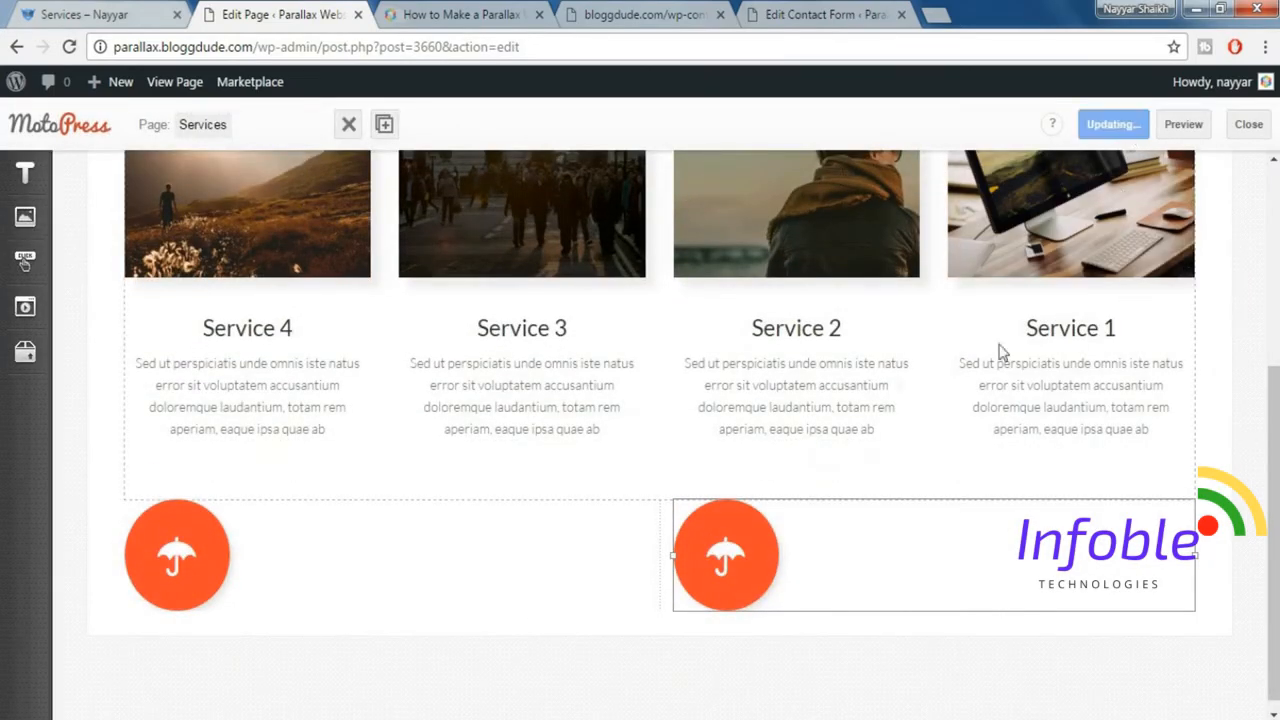
Set the width type of the umbrella icon row to Fixed Width and its background type to Parallax Image.
{"action": "left_click", "coordinate": [93, 13]}
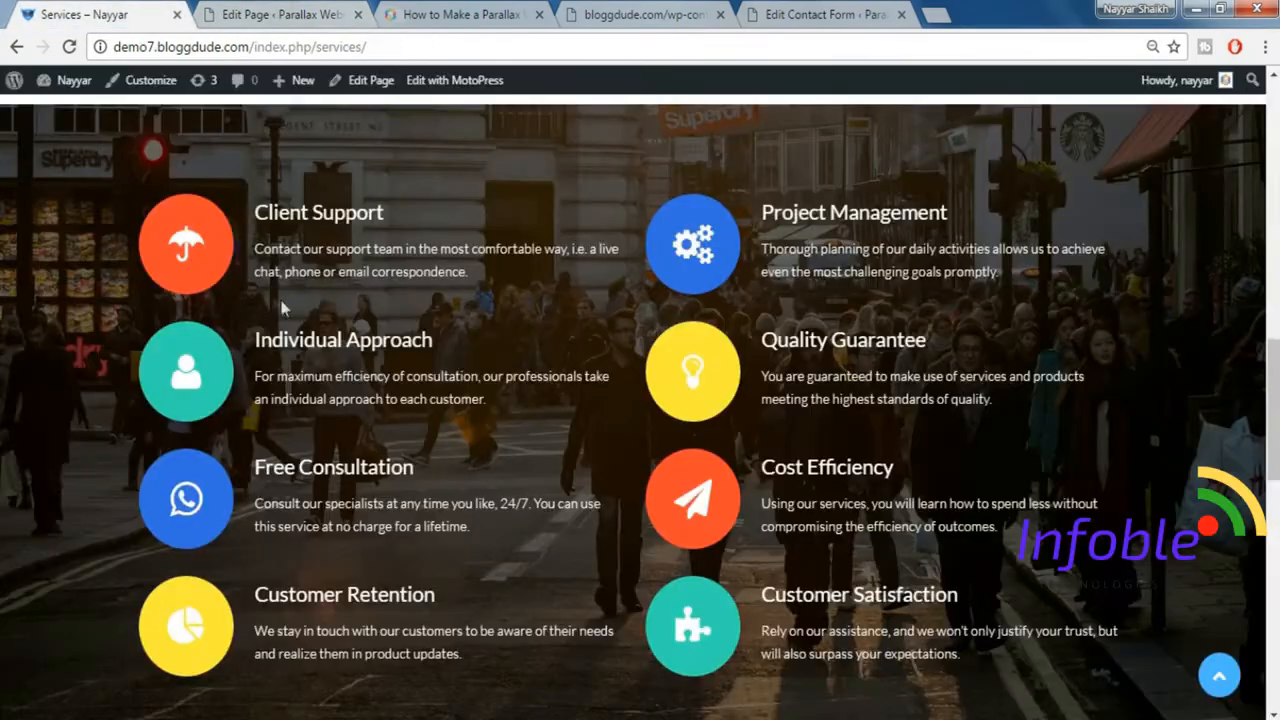
{"action": "left_click", "coordinate": [280, 12]}
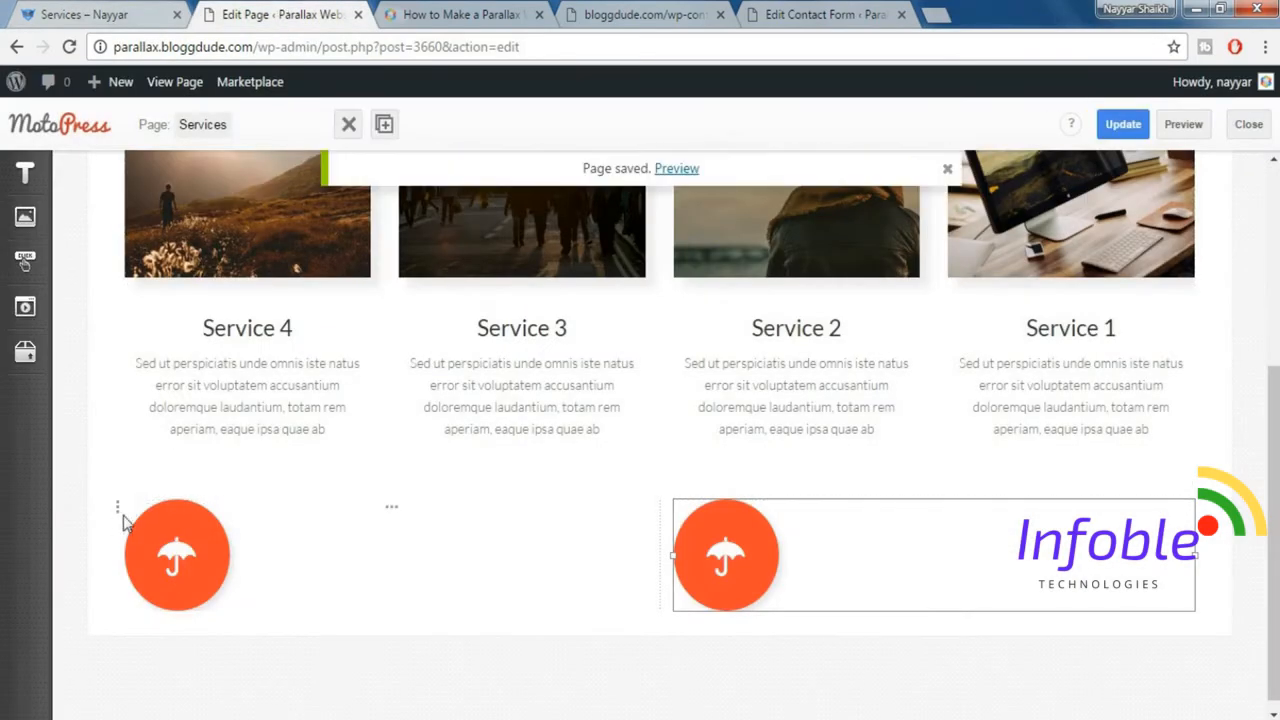
{"action": "left_click", "coordinate": [428, 514]}
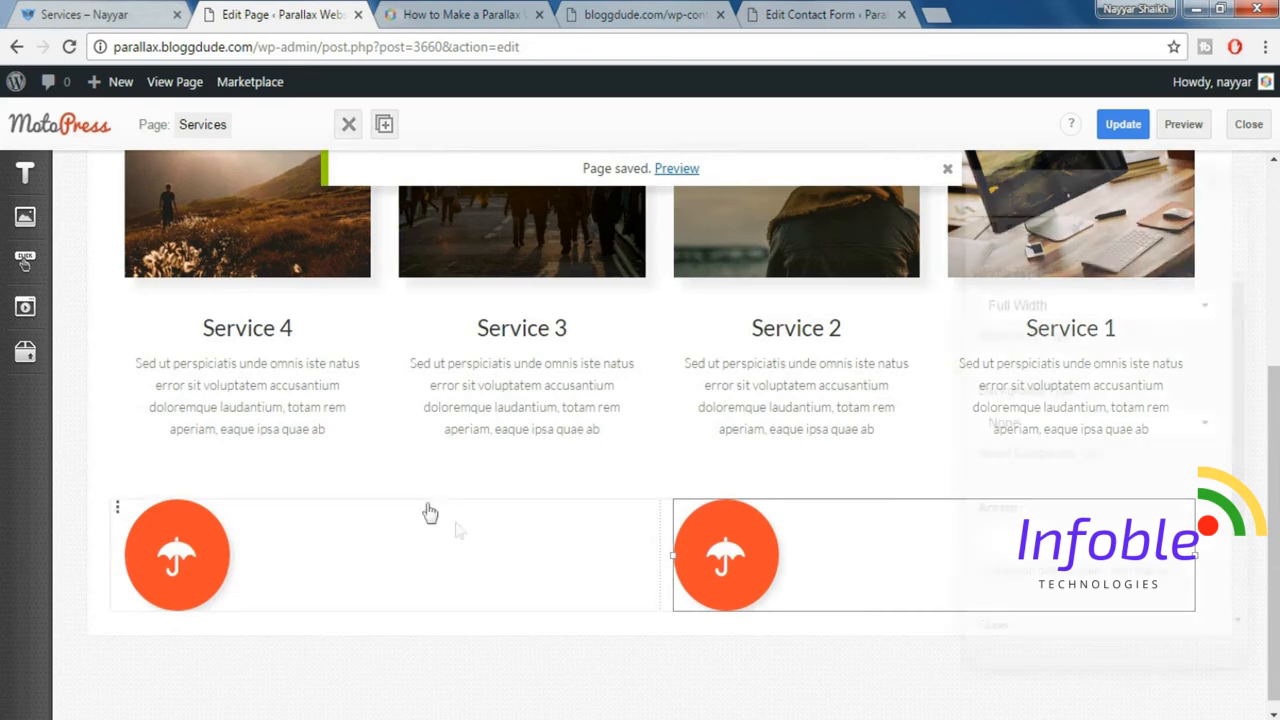
{"action": "left_click", "coordinate": [1095, 310]}
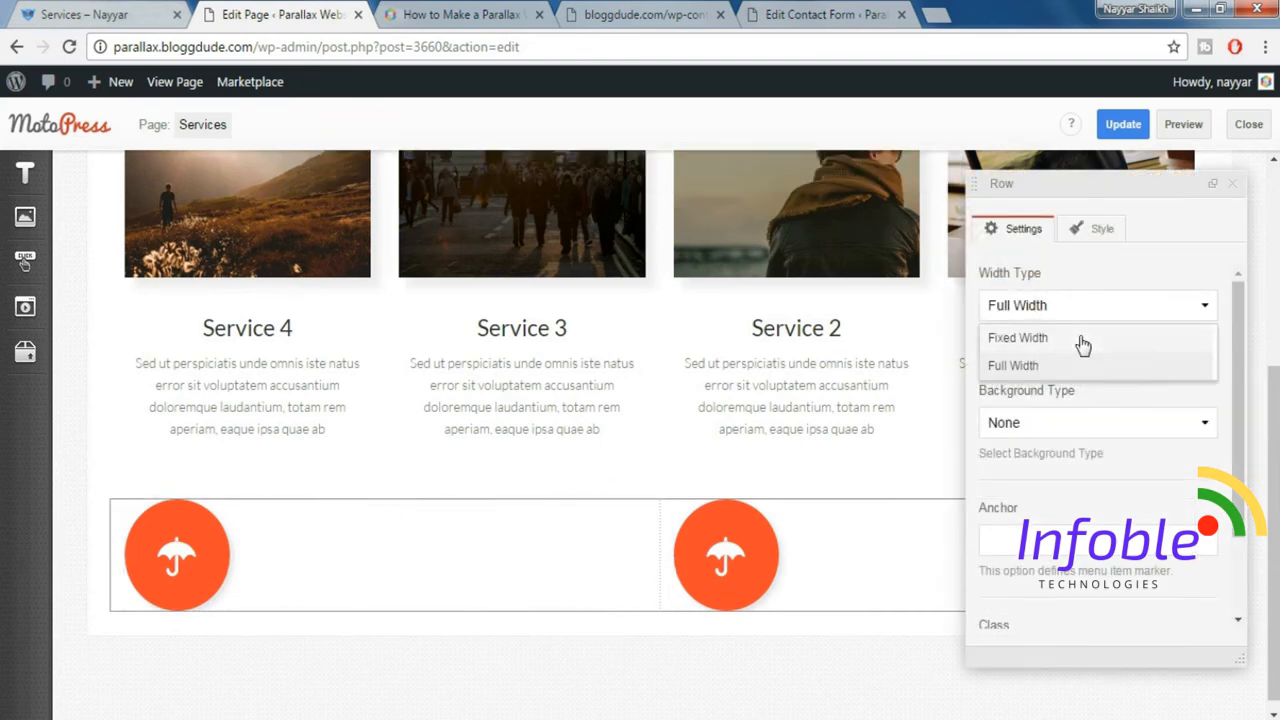
{"action": "left_click", "coordinate": [1080, 339]}
{"action": "left_click", "coordinate": [1057, 423]}
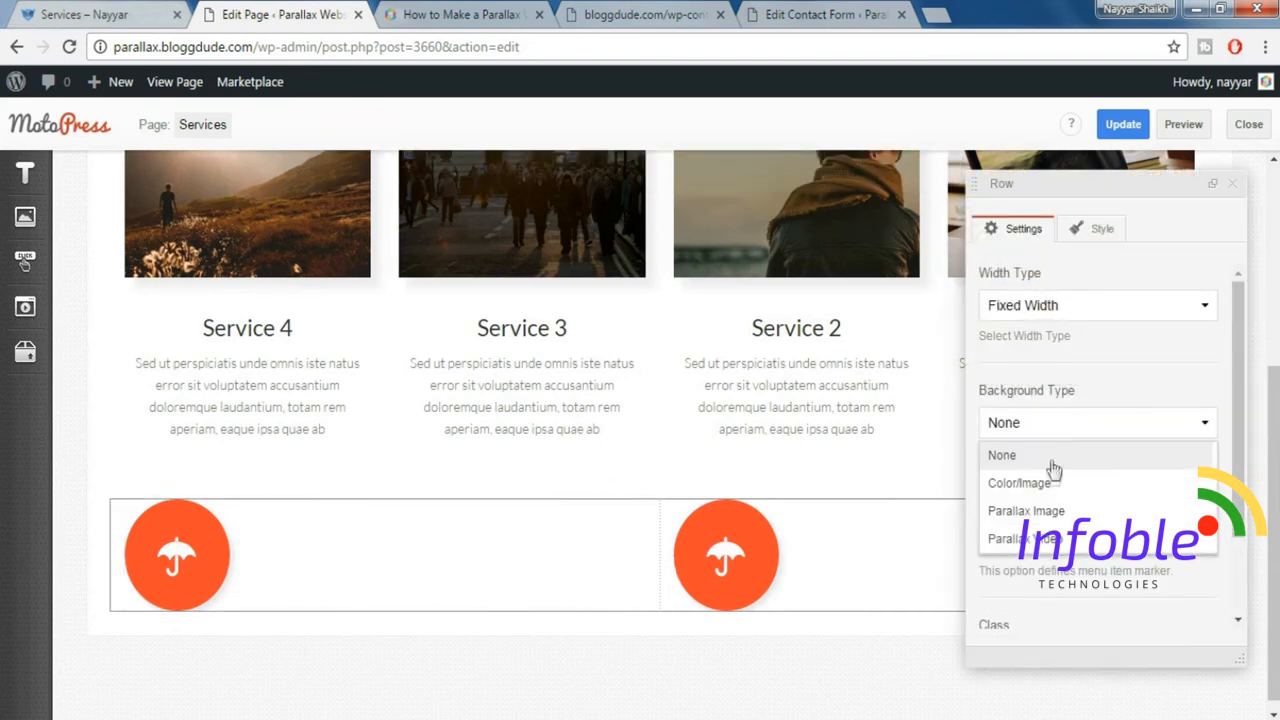
{"action": "left_click", "coordinate": [1054, 510]}
Set the row's background image to parallax-image-2-3-1024x493.jpg from the media library.
{"action": "scroll", "coordinate": [1100, 492], "scroll_direction": "down", "scroll_amount": 3}
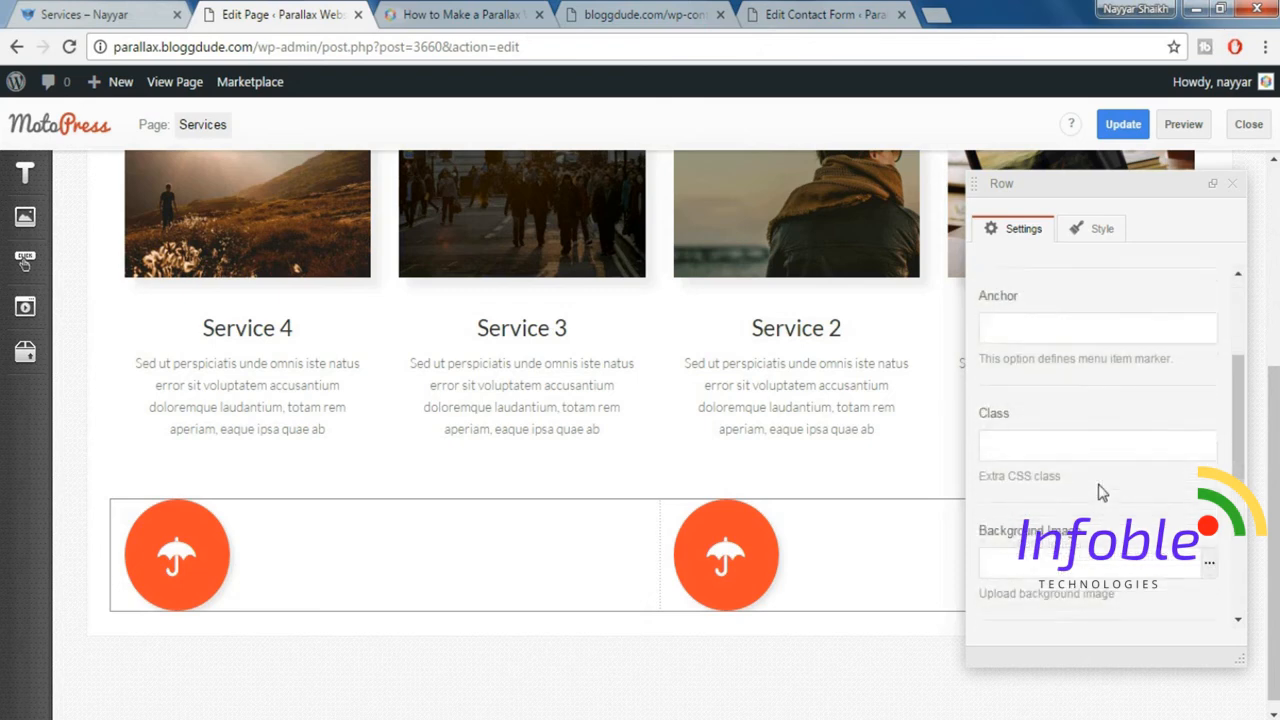
{"action": "left_click", "coordinate": [1209, 476]}
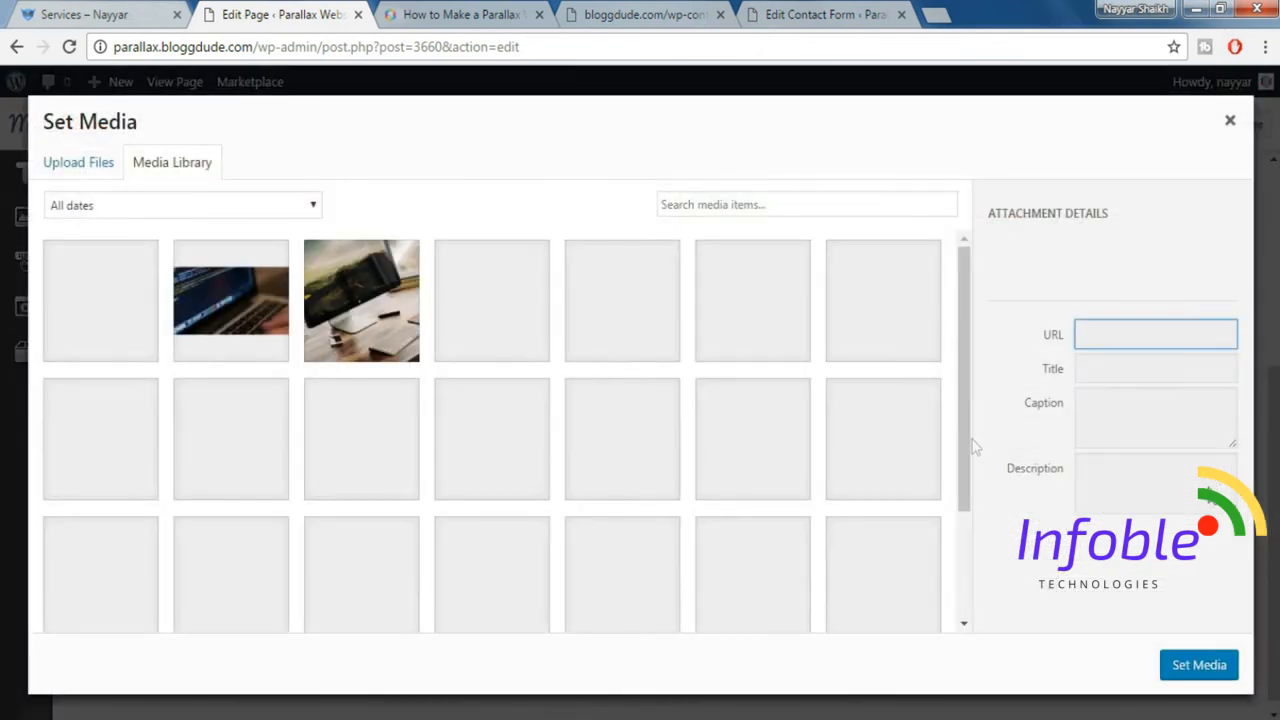
{"action": "left_click", "coordinate": [757, 318]}
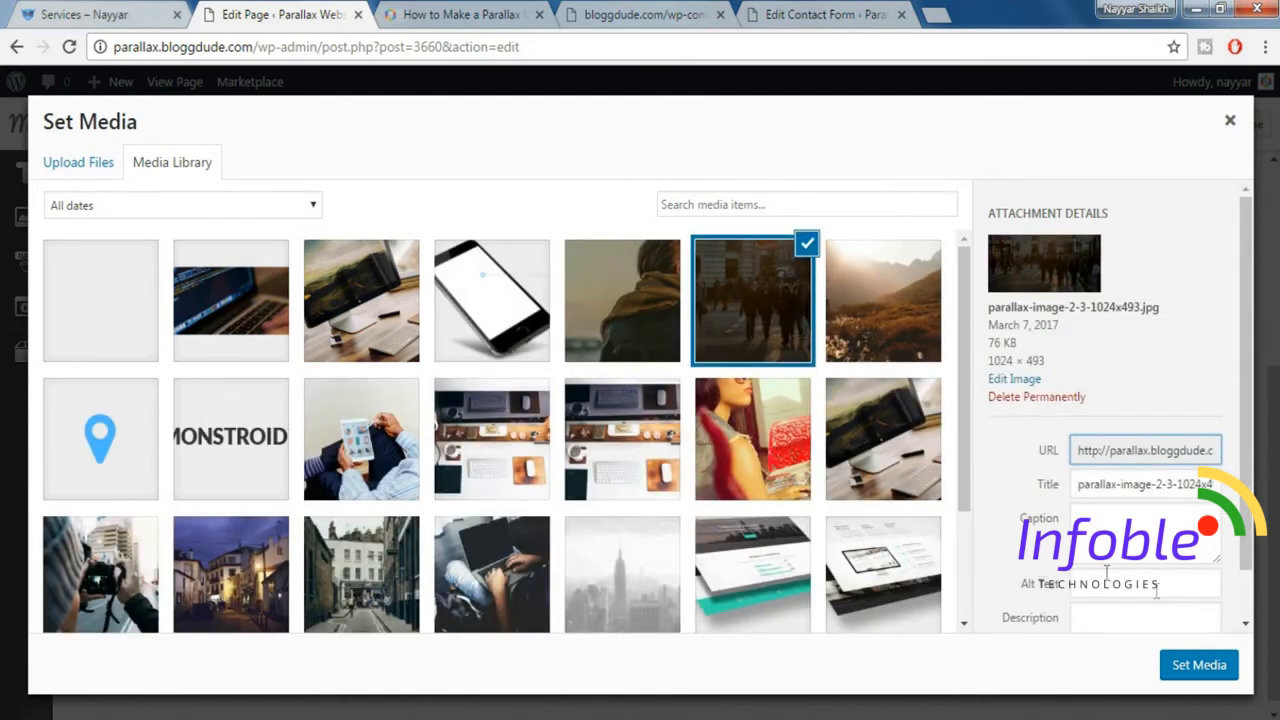
{"action": "left_click", "coordinate": [1188, 668]}
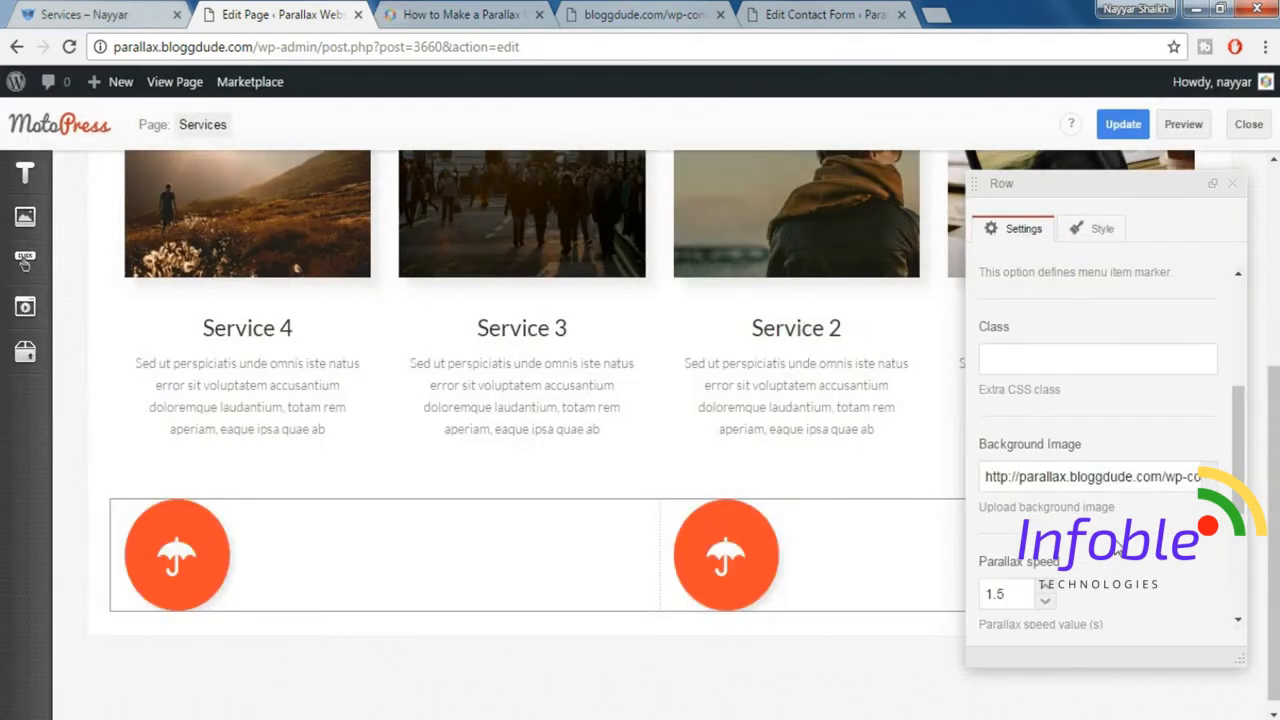
Add the Padding top 100px and Padding bottom 80px styles to the umbrella icon row and close its settings.
{"action": "left_click", "coordinate": [1097, 232]}
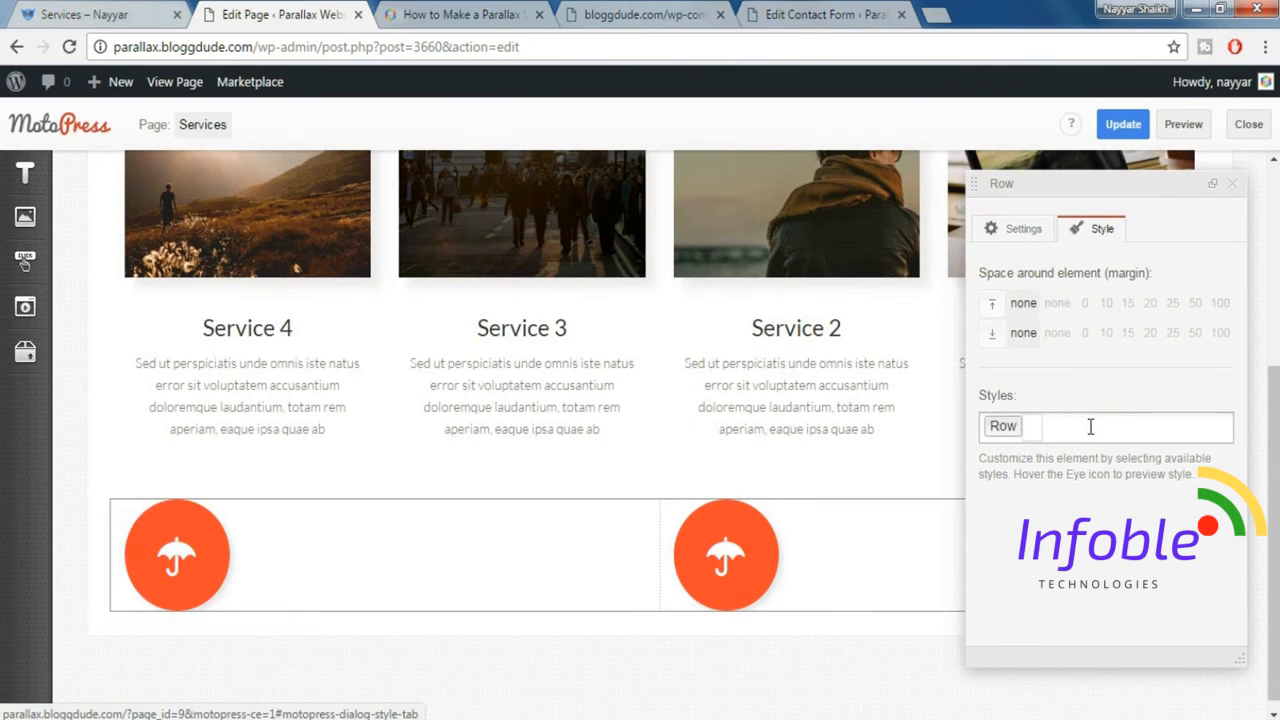
{"action": "left_click", "coordinate": [1090, 427]}
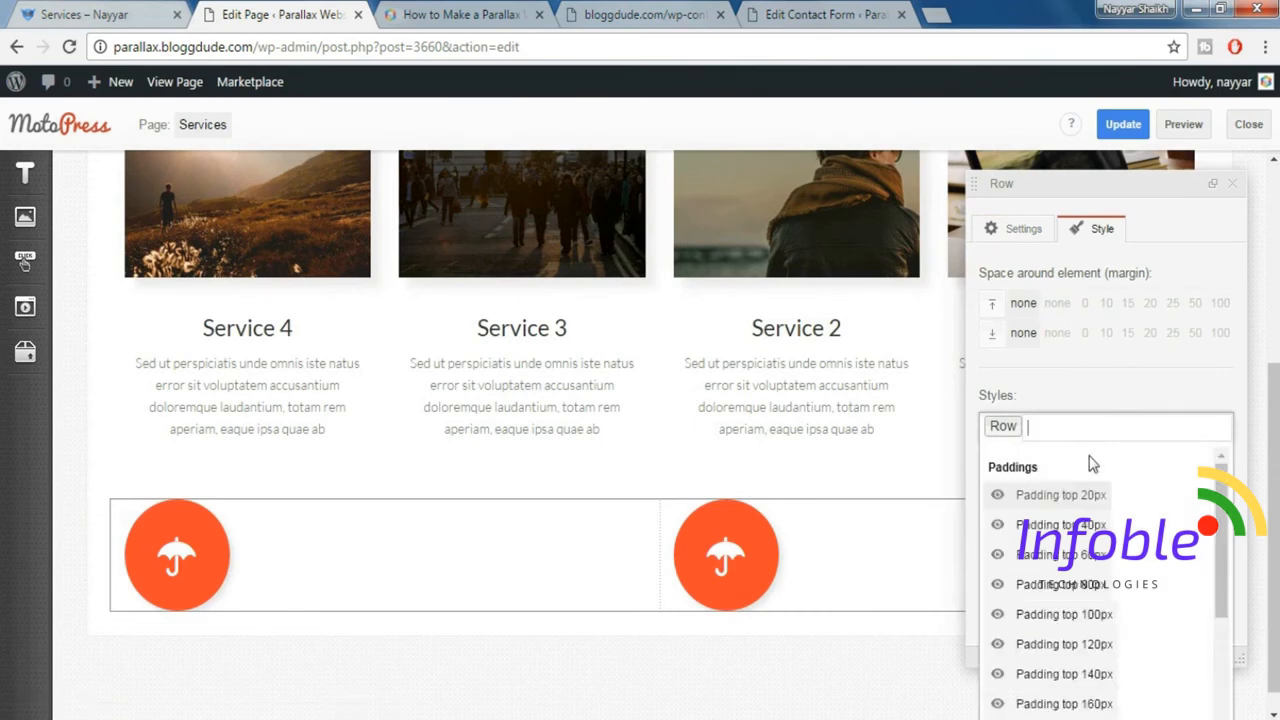
{"action": "left_click", "coordinate": [1116, 616]}
{"action": "scroll", "coordinate": [1120, 616], "scroll_direction": "down", "scroll_amount": 2}
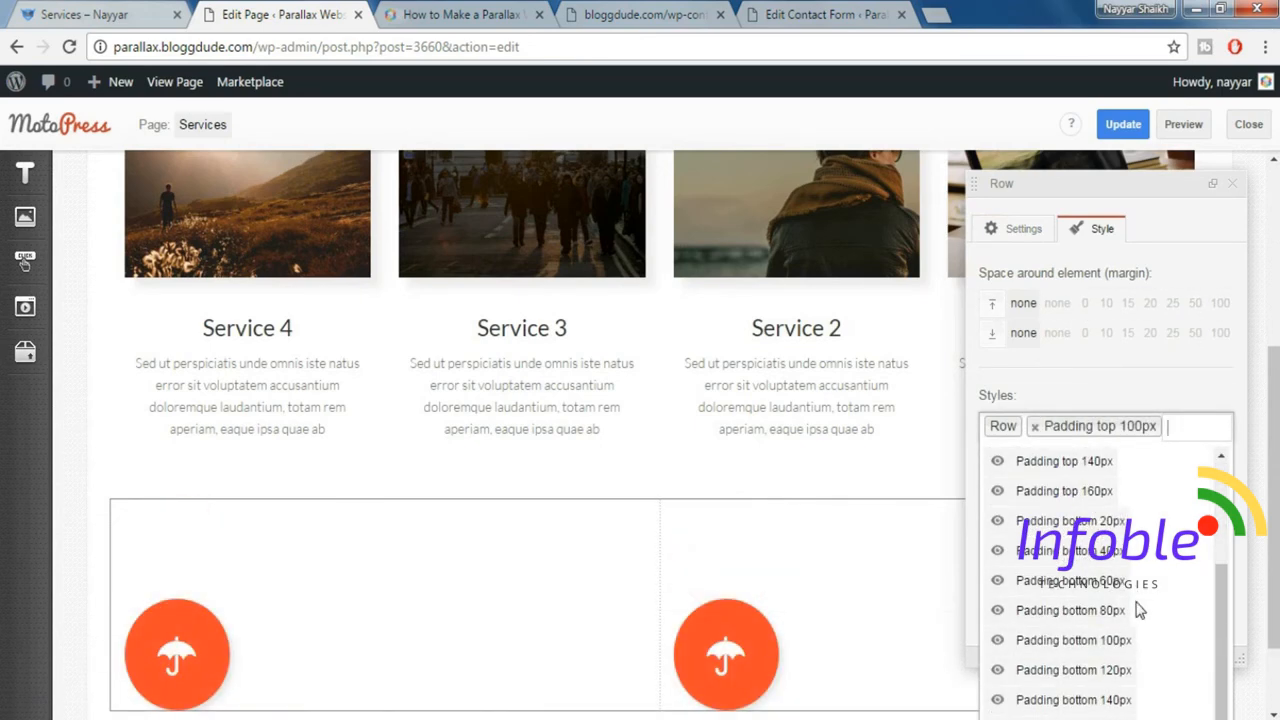
{"action": "left_click", "coordinate": [1130, 612]}
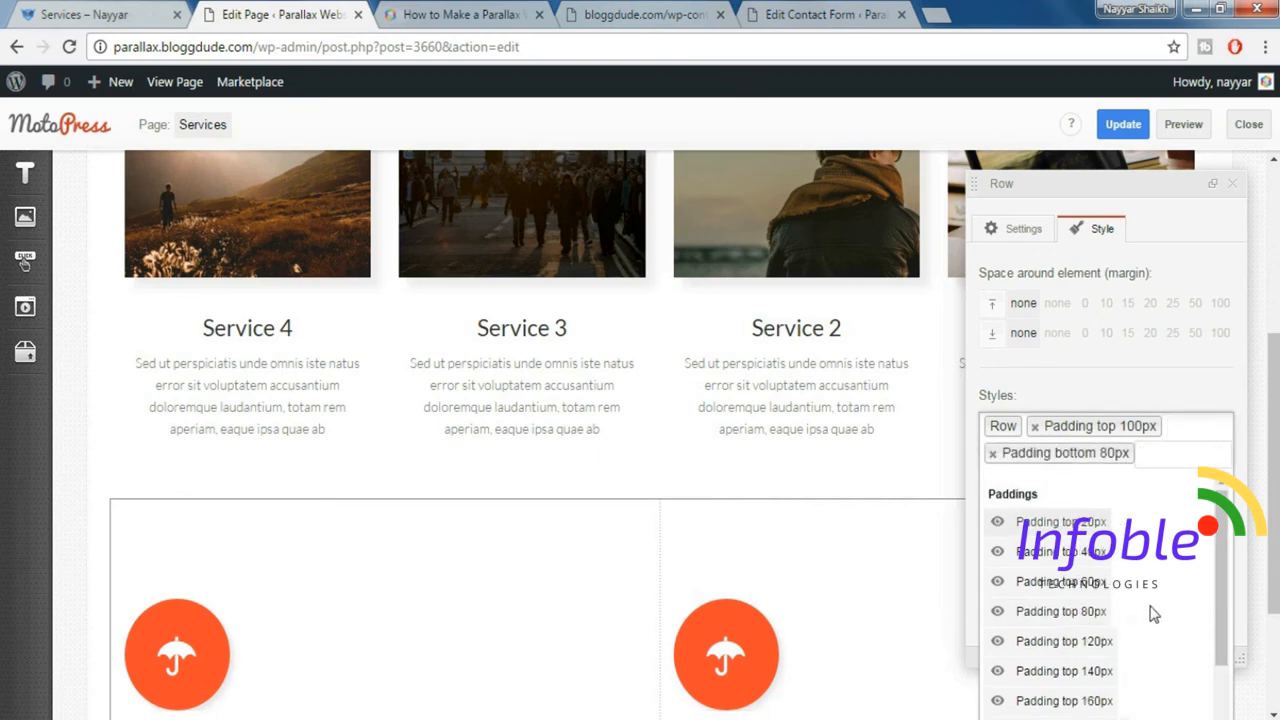
{"action": "scroll", "coordinate": [1160, 605], "scroll_direction": "down", "scroll_amount": 1}
{"action": "left_click", "coordinate": [1166, 388]}
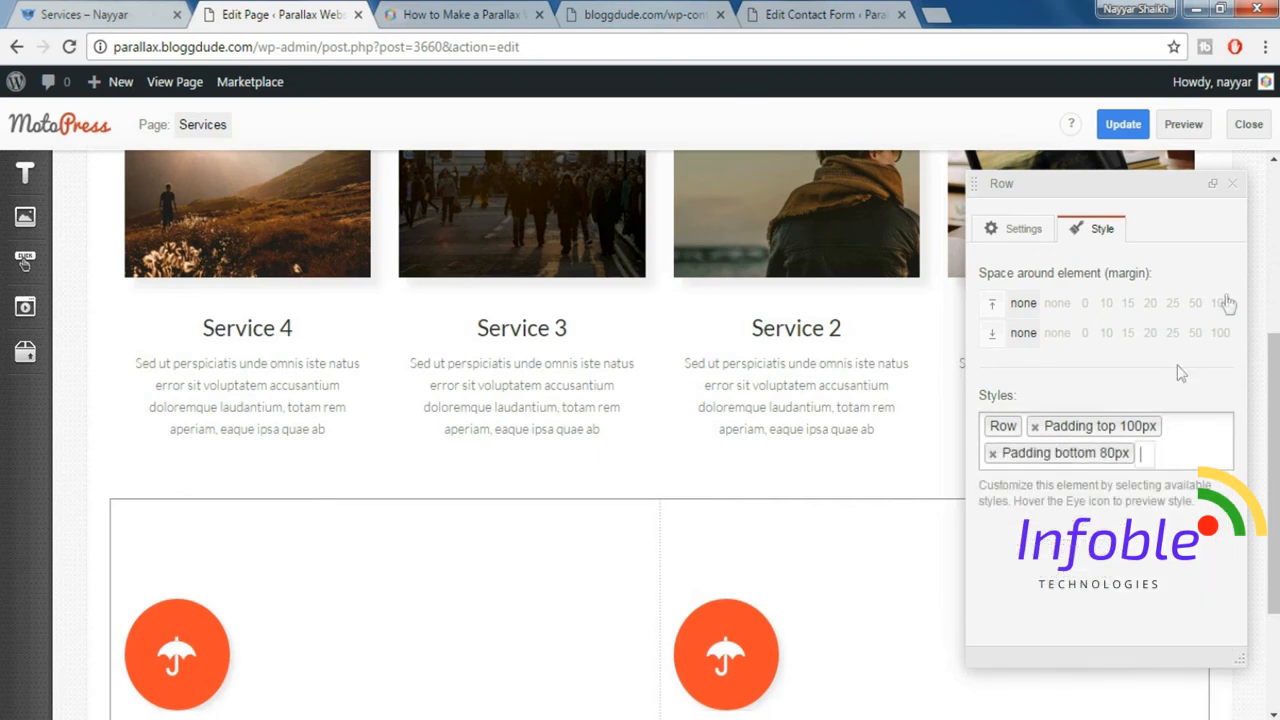
{"action": "left_click", "coordinate": [1232, 184]}
Update the Services page with the row's parallax background and padding changes.
{"action": "scroll", "coordinate": [1105, 490], "scroll_direction": "down", "scroll_amount": 1}
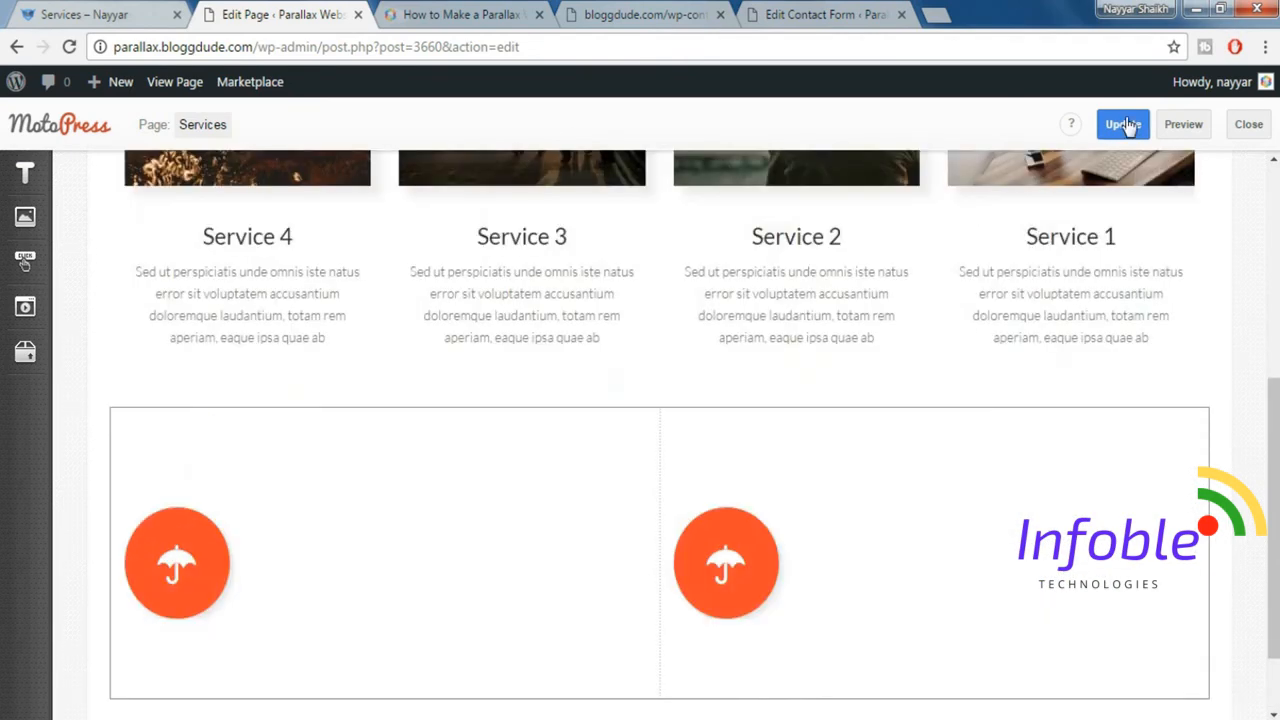
{"action": "left_click", "coordinate": [1123, 125]}
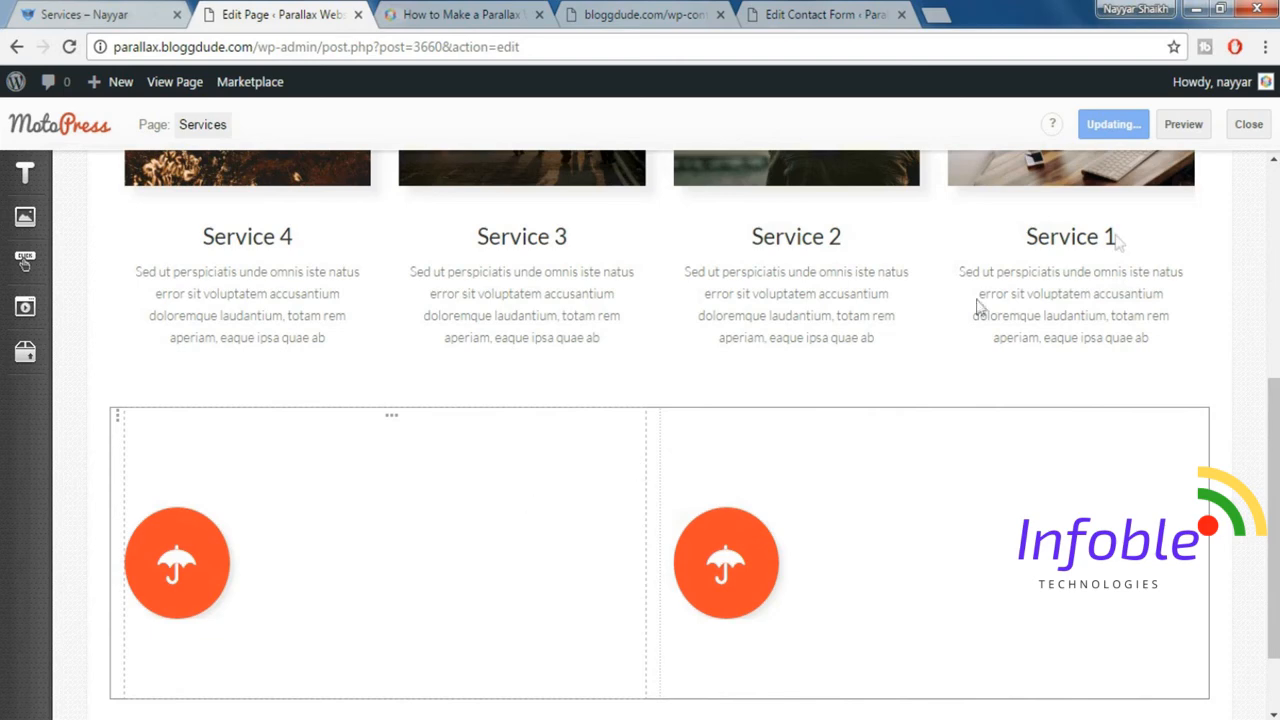
{"action": "scroll", "coordinate": [476, 455], "scroll_direction": "up", "scroll_amount": 5}
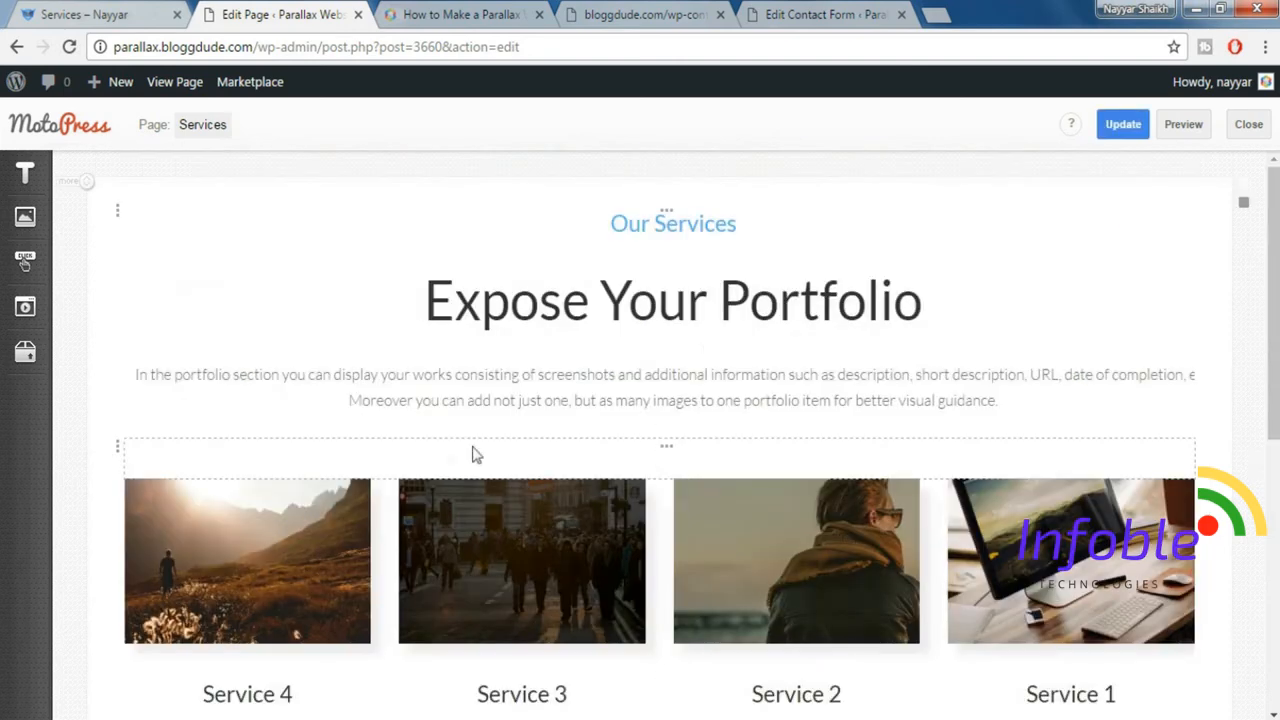
Preview the Services page, check the Client Support row over its parallax background, and return to the page editor.
{"action": "left_click", "coordinate": [1184, 126]}
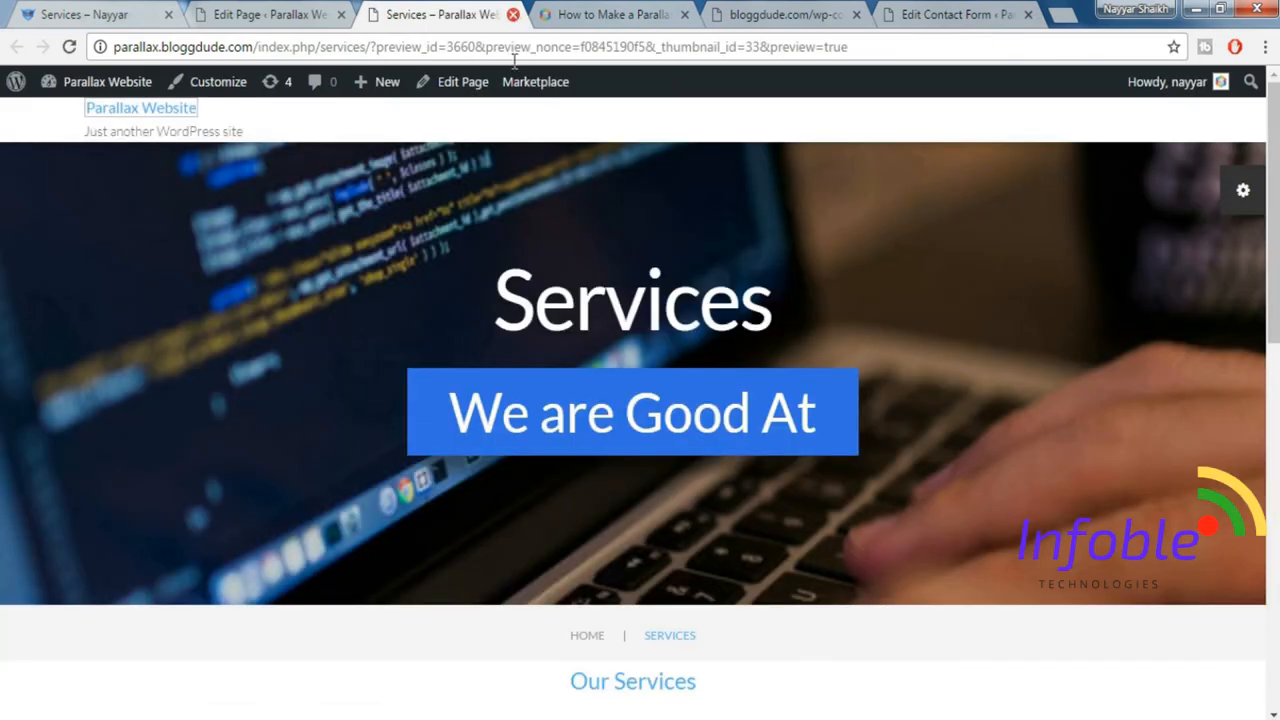
{"action": "scroll", "coordinate": [534, 331], "scroll_direction": "down", "scroll_amount": 10}
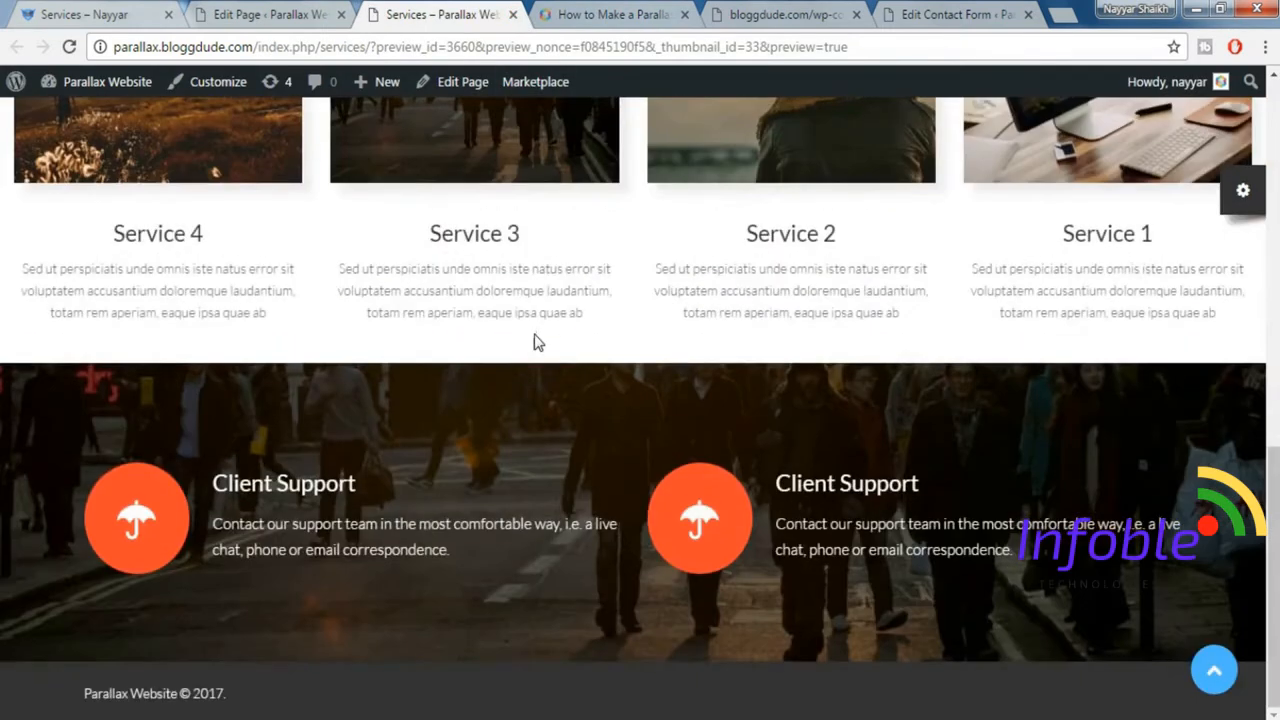
{"action": "left_click", "coordinate": [290, 10]}
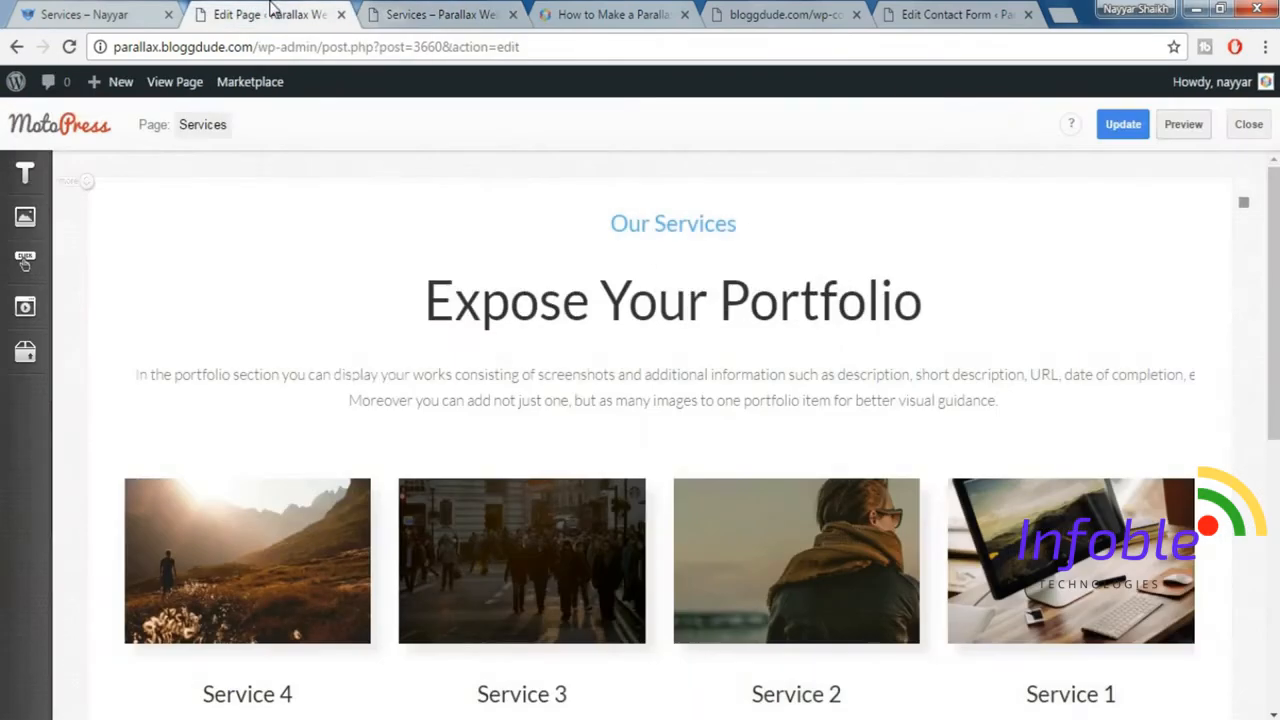
Set the first Client Support column's Size_xs to 12 and Size_sm to 6 and close its settings.
{"action": "scroll", "coordinate": [634, 354], "scroll_direction": "down", "scroll_amount": 5}
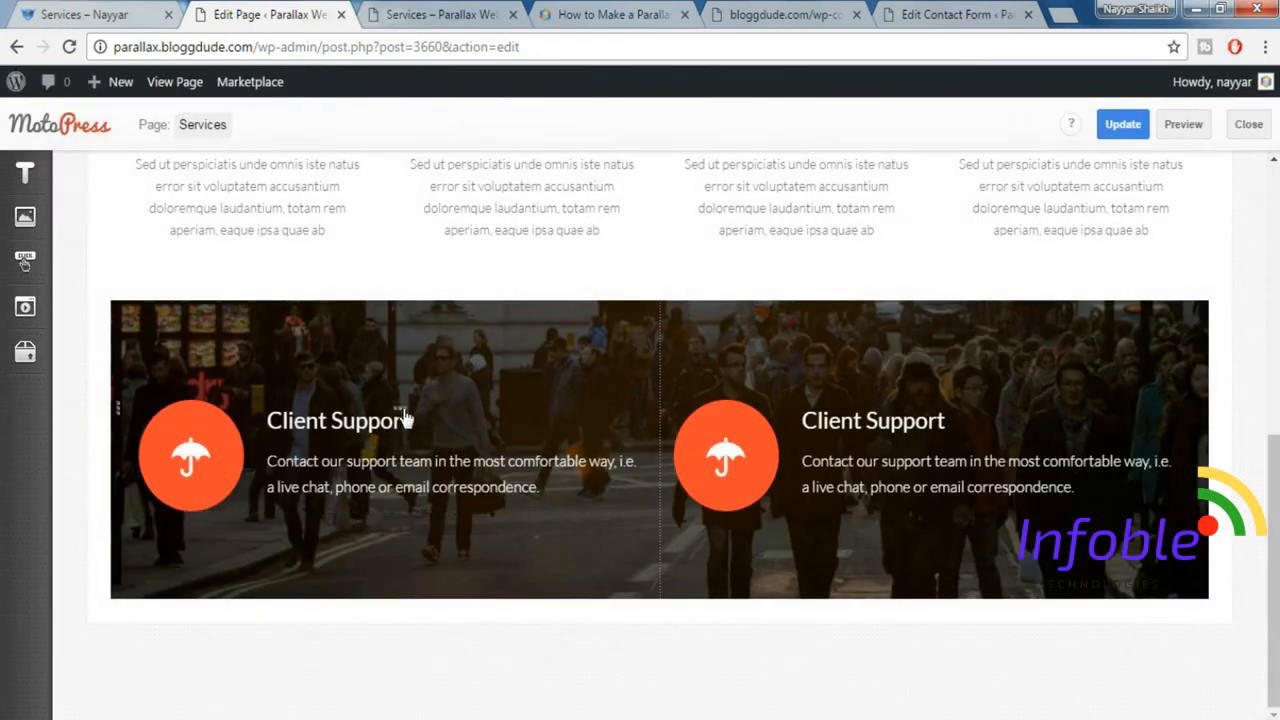
{"action": "left_click", "coordinate": [405, 418]}
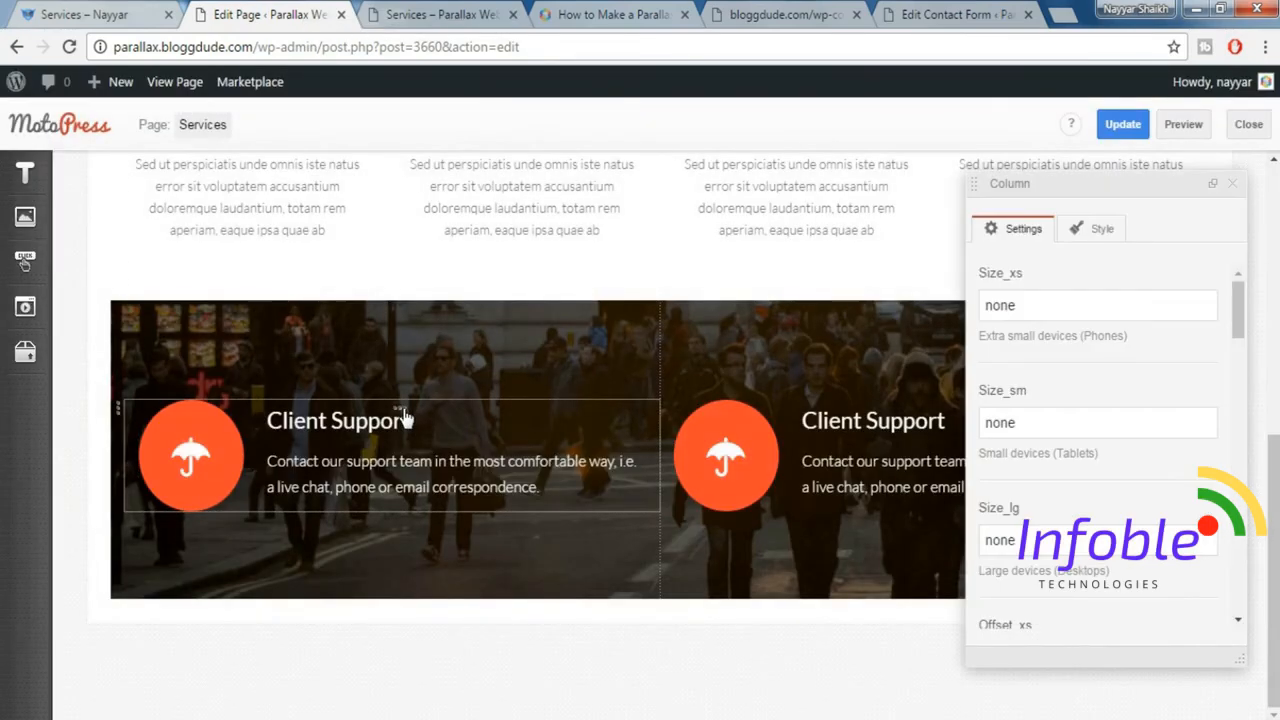
{"action": "left_click_drag", "start_coordinate": [1040, 305], "coordinate": [937, 322]}
{"action": "type", "text": "12"}
{"action": "key", "text": "Tab"}
{"action": "type", "text": "5"}
{"action": "key", "text": "BackSpace"}
{"action": "type", "text": "6"}
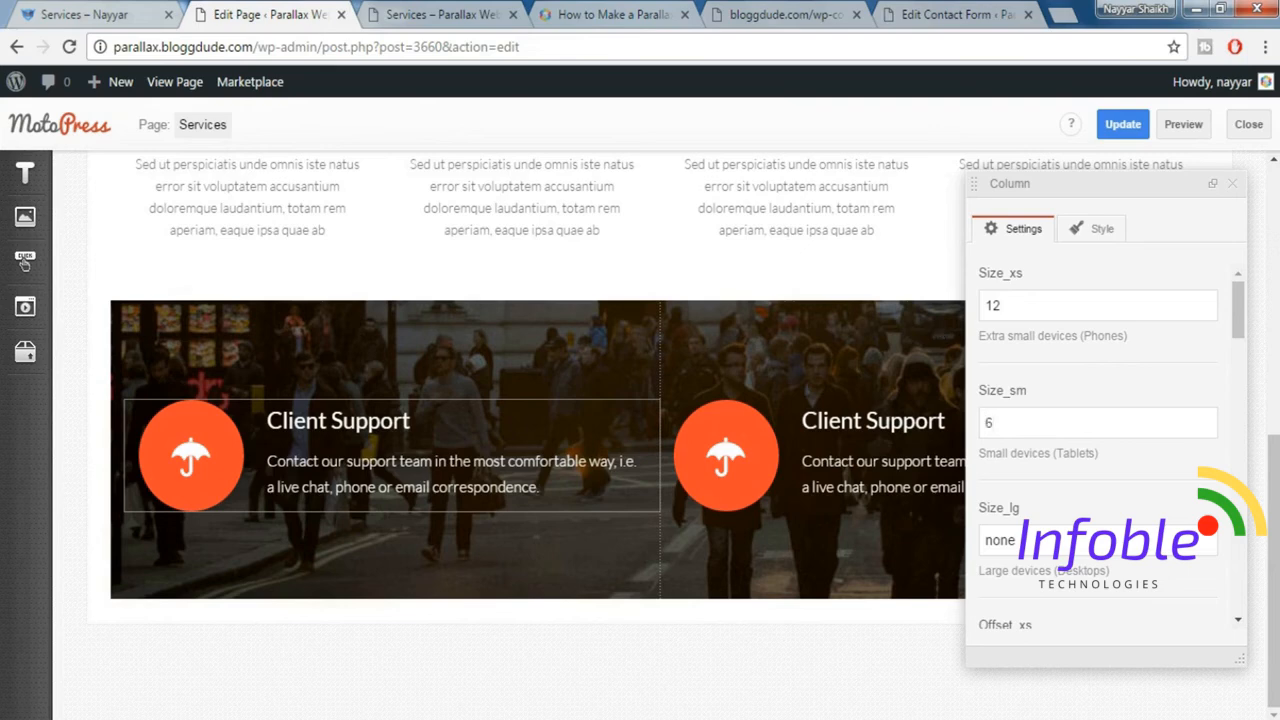
{"action": "left_click", "coordinate": [1232, 183]}
Set the second Client Support column's Size_xs to 12 and Size_sm to 6 and close its settings.
{"action": "left_click", "coordinate": [938, 415]}
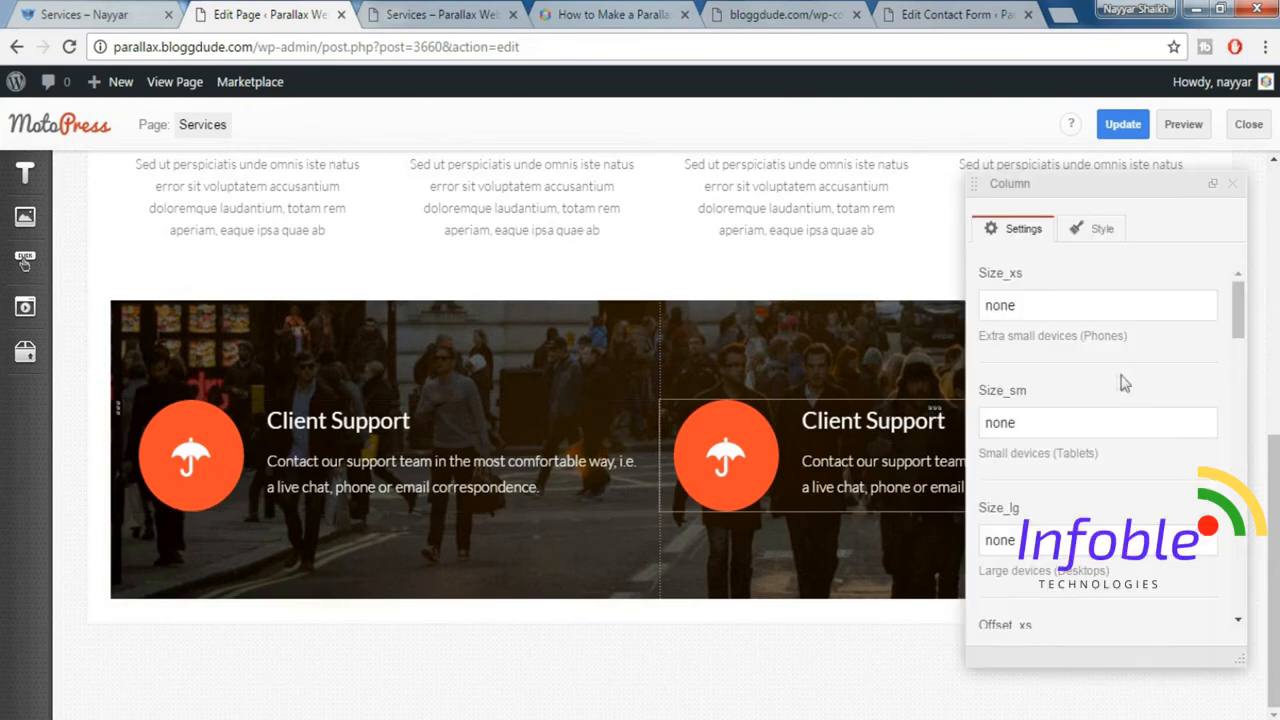
{"action": "left_click_drag", "start_coordinate": [1063, 306], "coordinate": [975, 312]}
{"action": "type", "text": "12"}
{"action": "key", "text": "Tab"}
{"action": "type", "text": "6"}
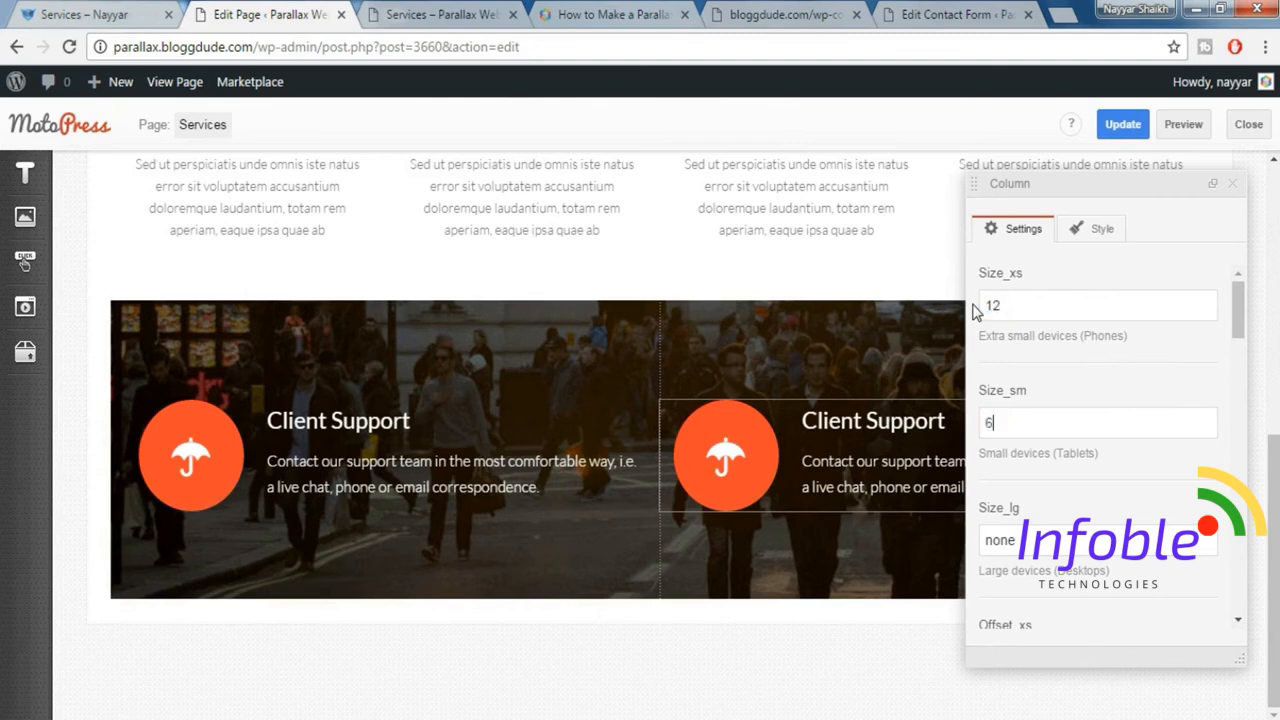
{"action": "left_click", "coordinate": [1236, 186]}
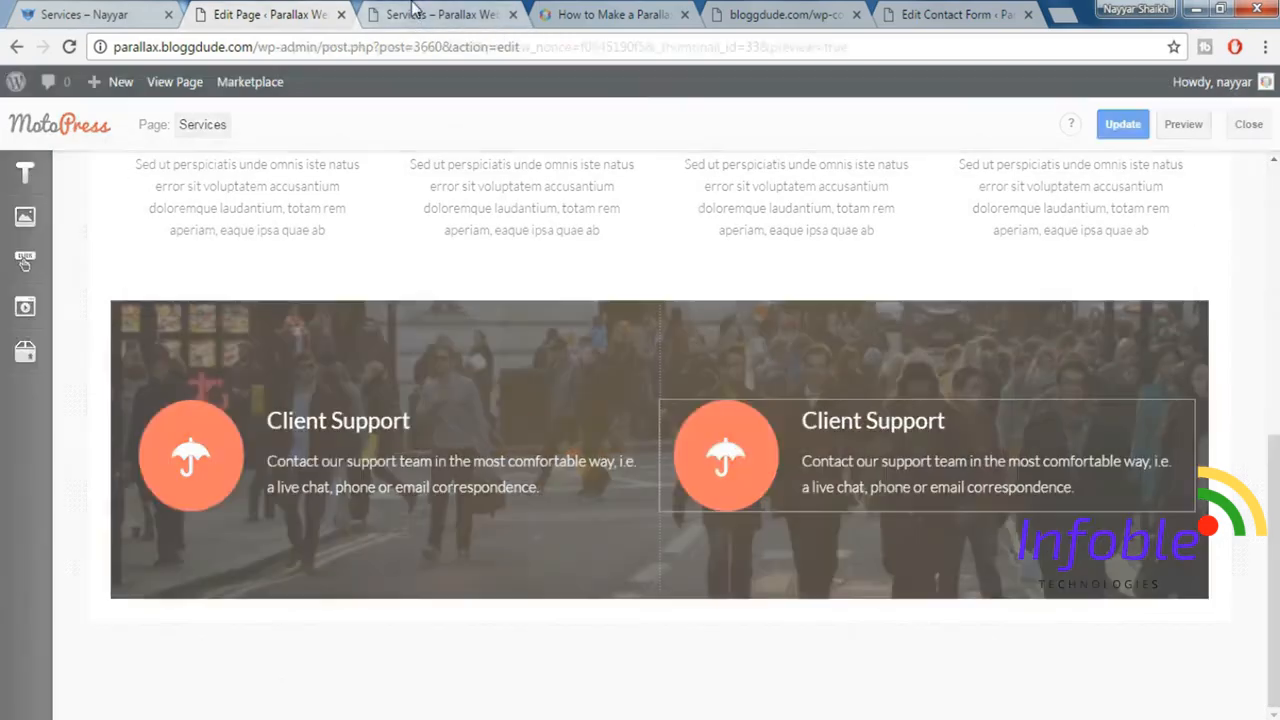
Check the demo site's Project Management item and change the second column's cherry_icon shortcode to use the fa-gears icon.
{"action": "left_click", "coordinate": [418, 14]}
{"action": "left_click", "coordinate": [118, 12]}
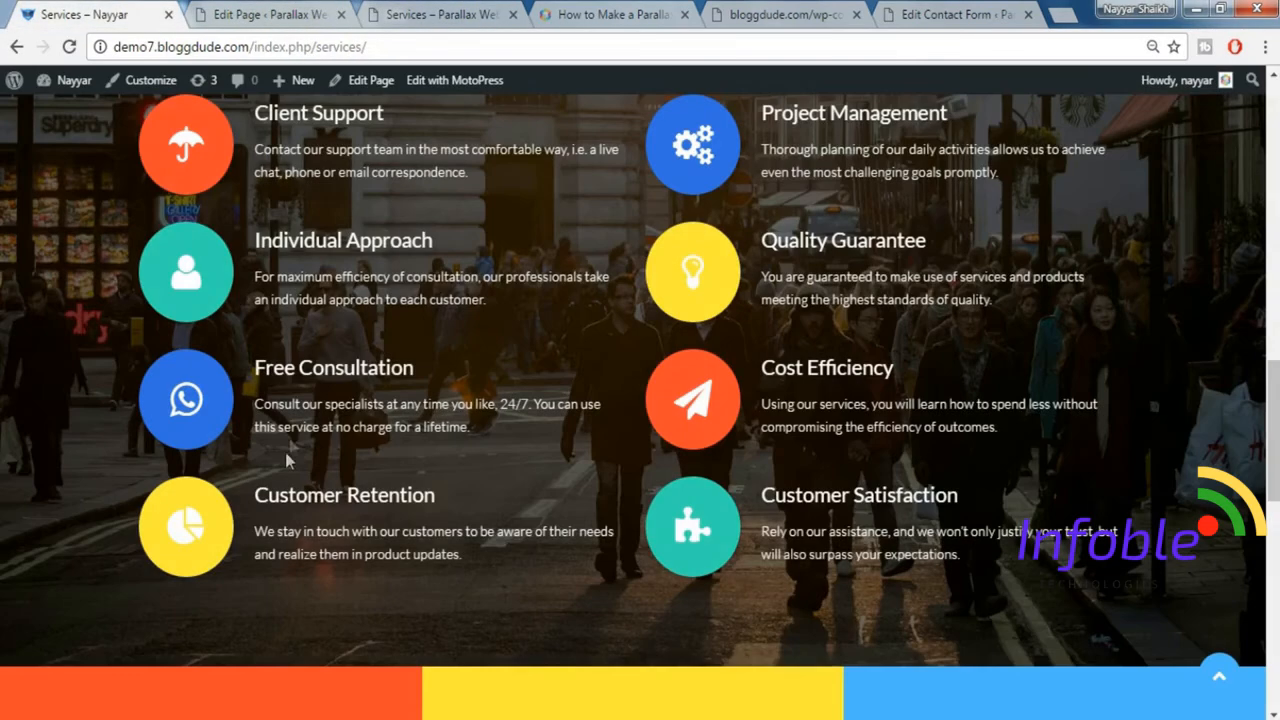
{"action": "scroll", "coordinate": [668, 242], "scroll_direction": "up", "scroll_amount": 1}
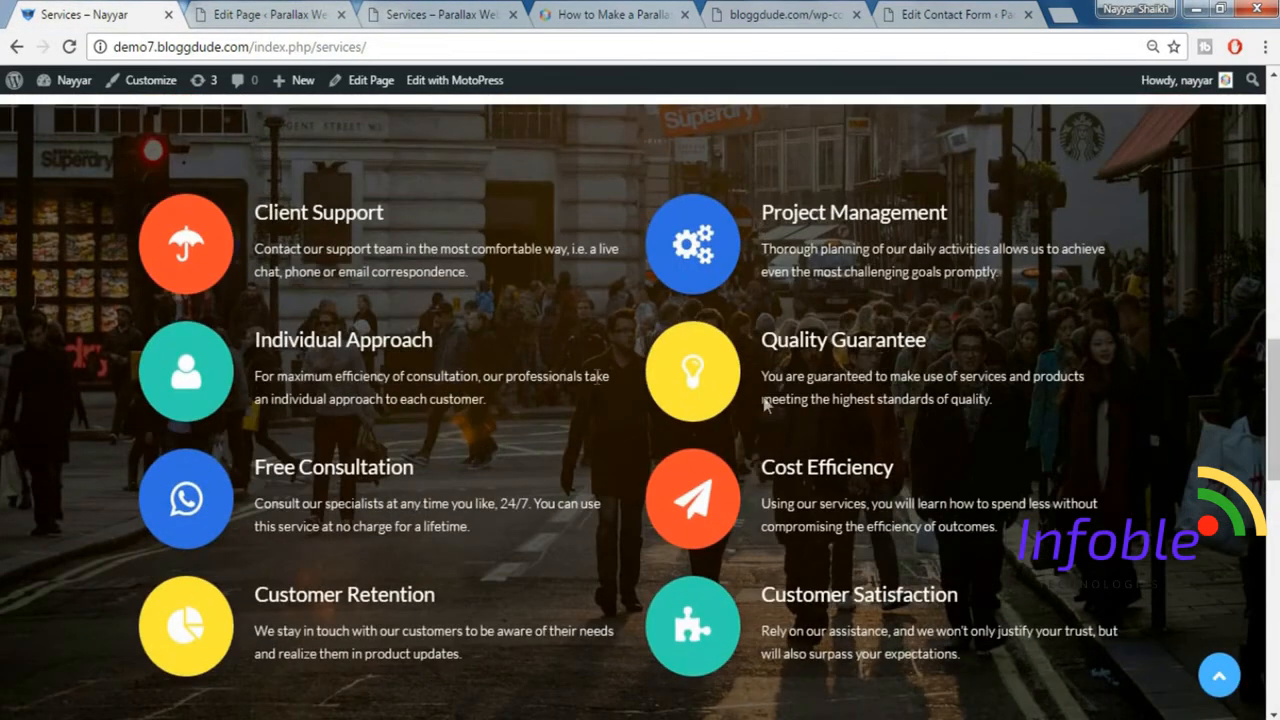
{"action": "left_click", "coordinate": [300, 14]}
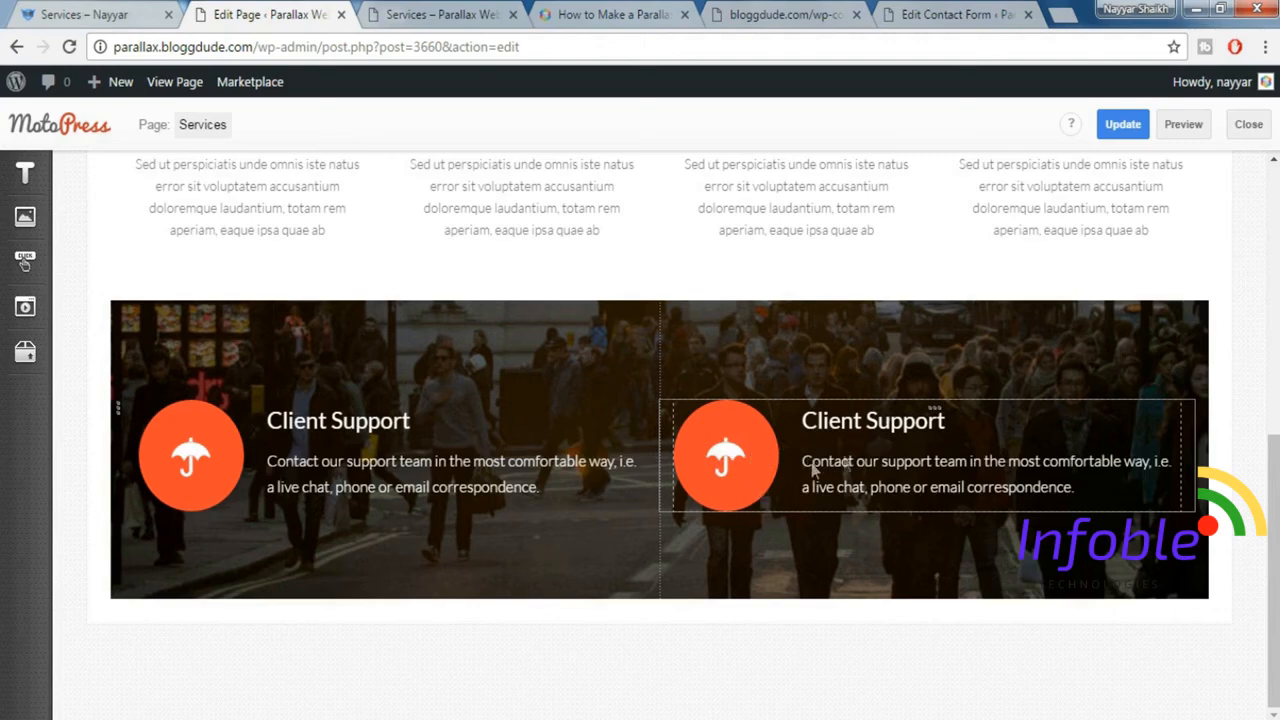
{"action": "double_click", "coordinate": [884, 453]}
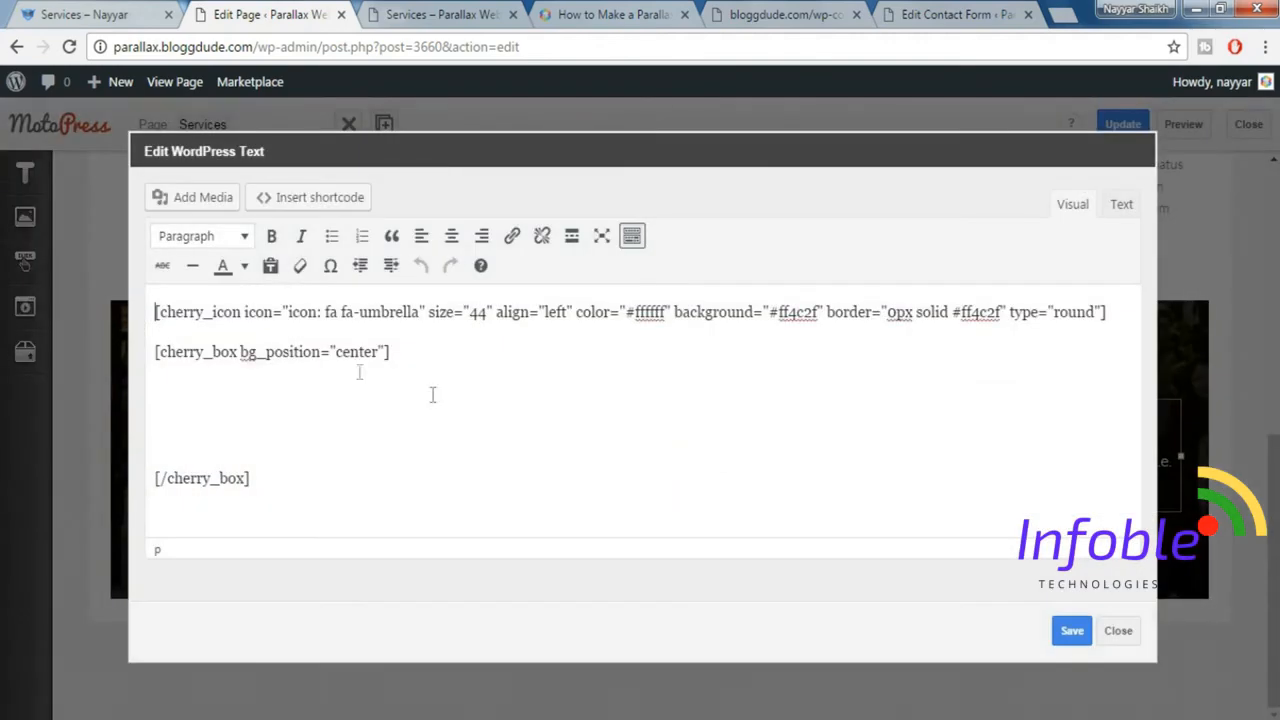
{"action": "double_click", "coordinate": [384, 314]}
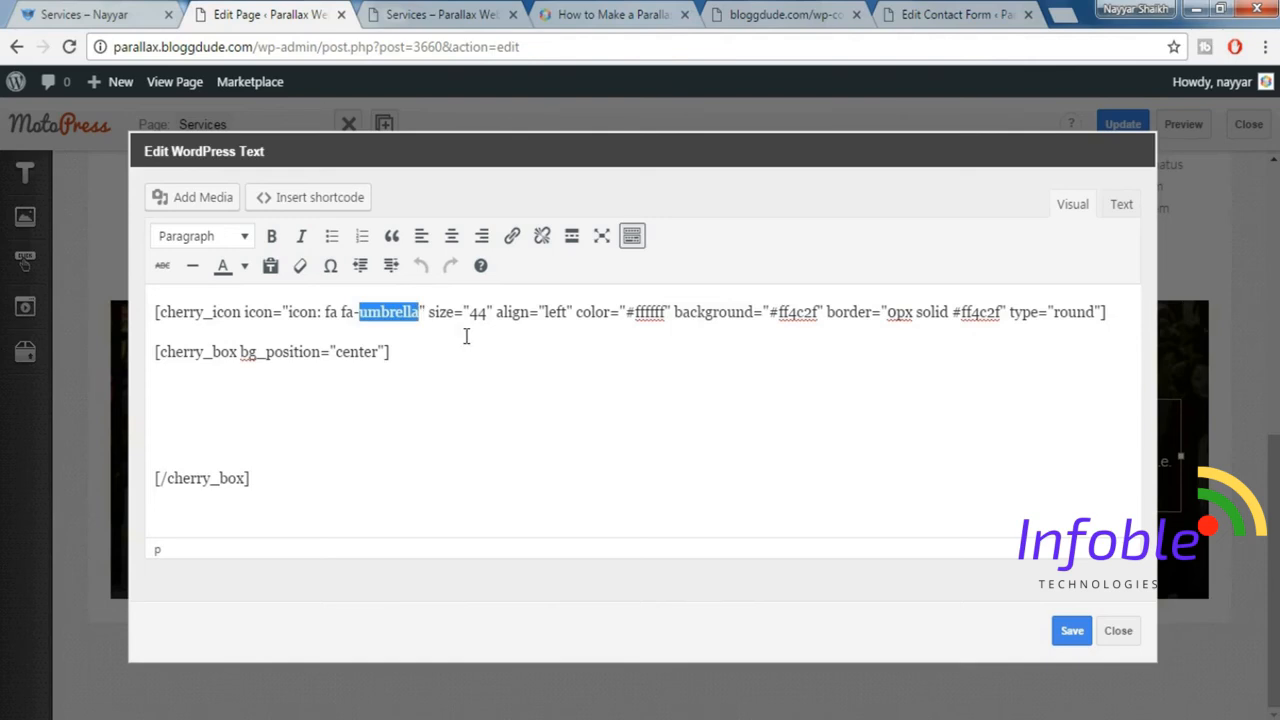
{"action": "type", "text": "gears"}
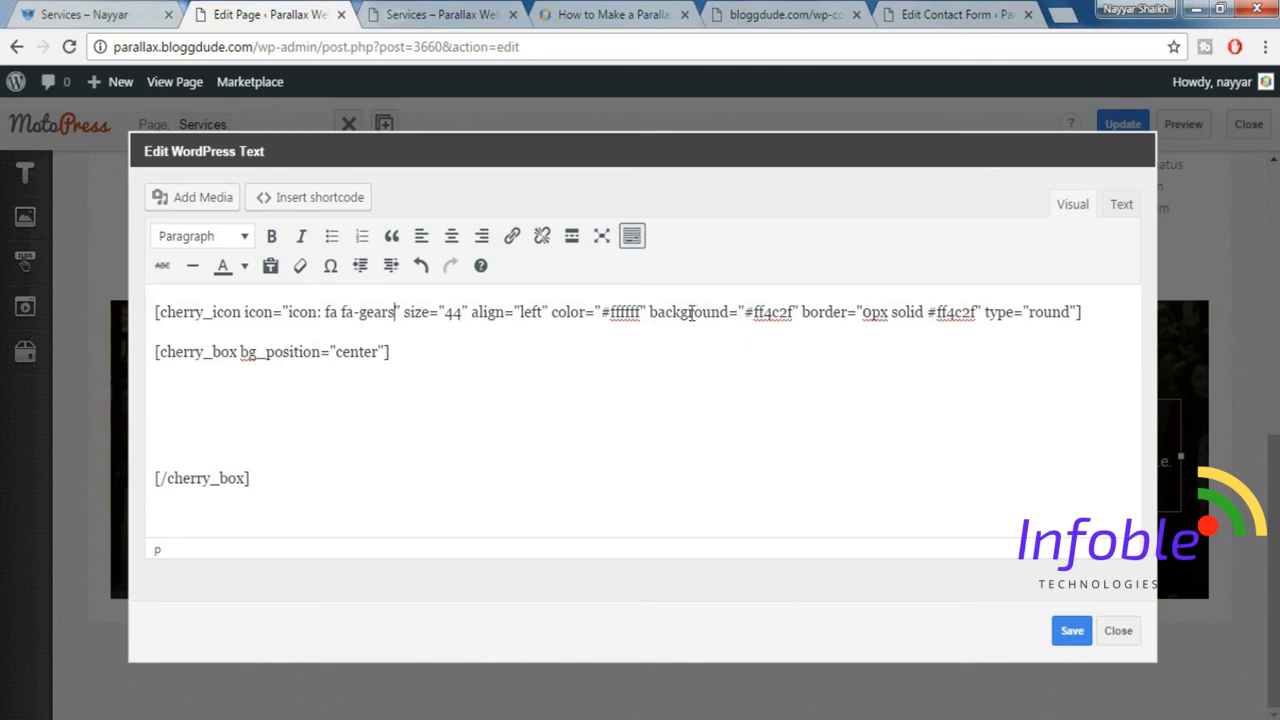
Inspect the blue gears icon beside Project Management on the demo Services page and copy its background colour value.
{"action": "left_click", "coordinate": [122, 13]}
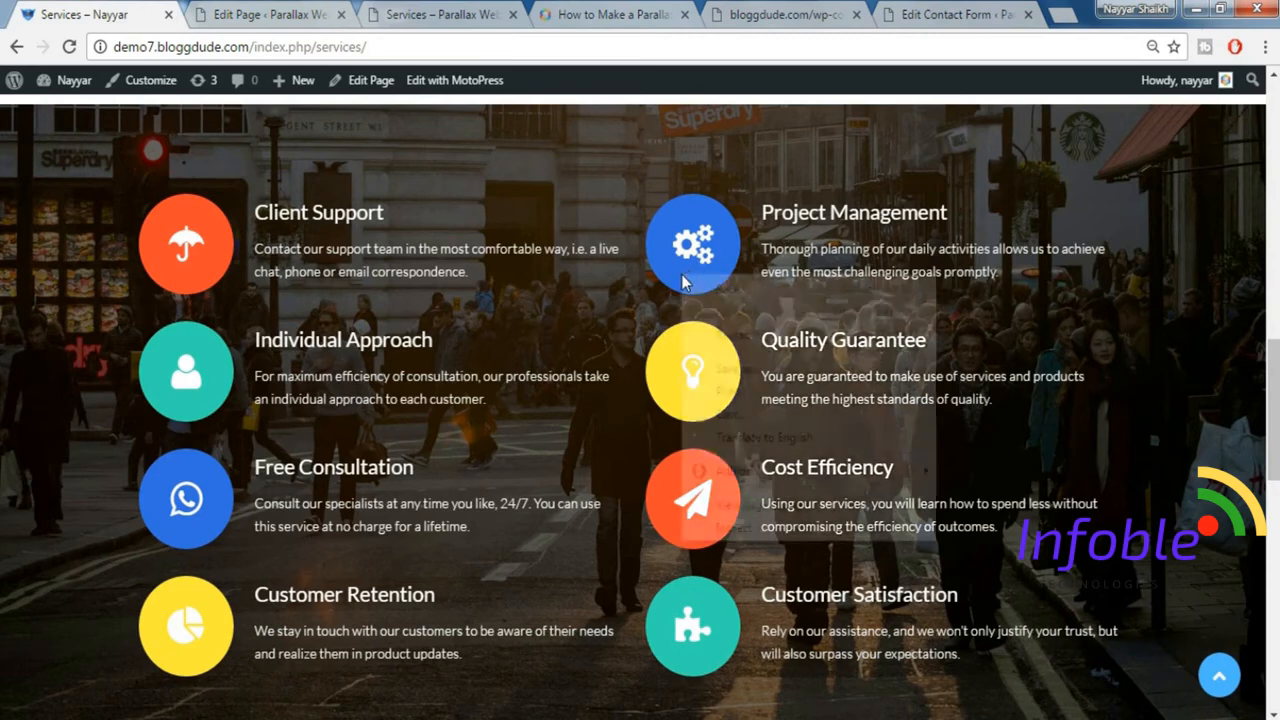
{"action": "right_click", "coordinate": [682, 281]}
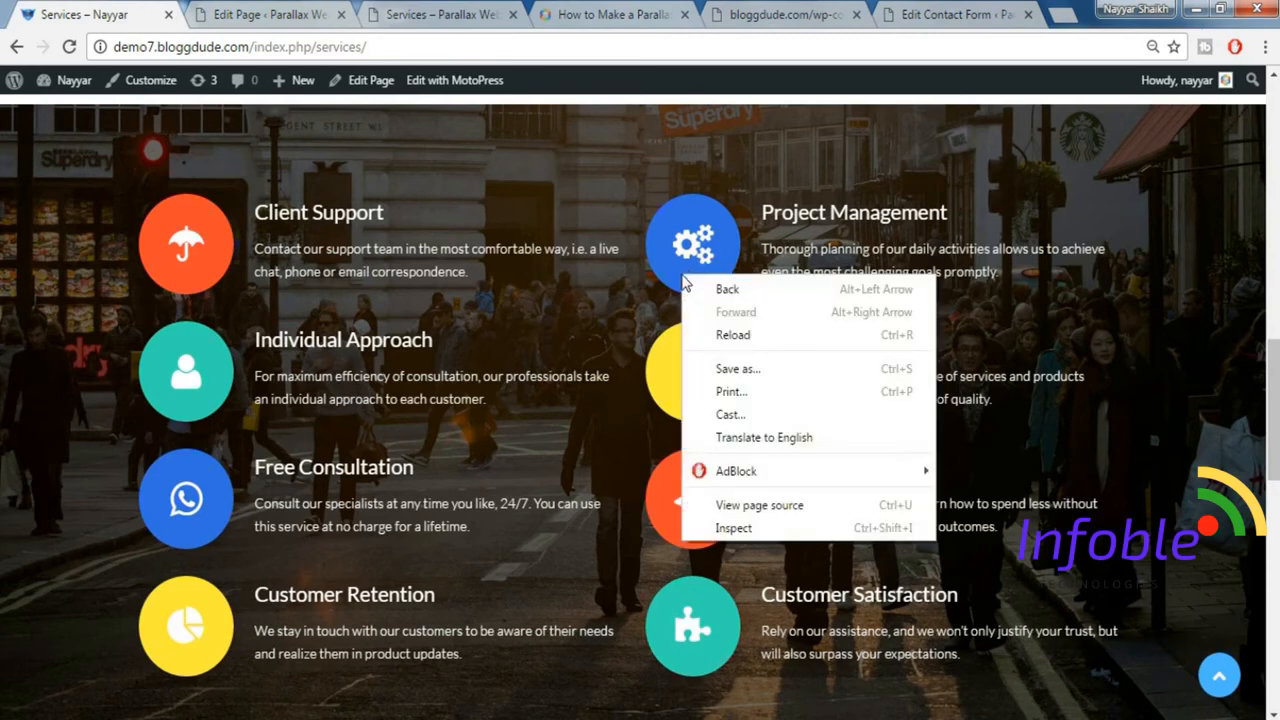
{"action": "left_click", "coordinate": [735, 528]}
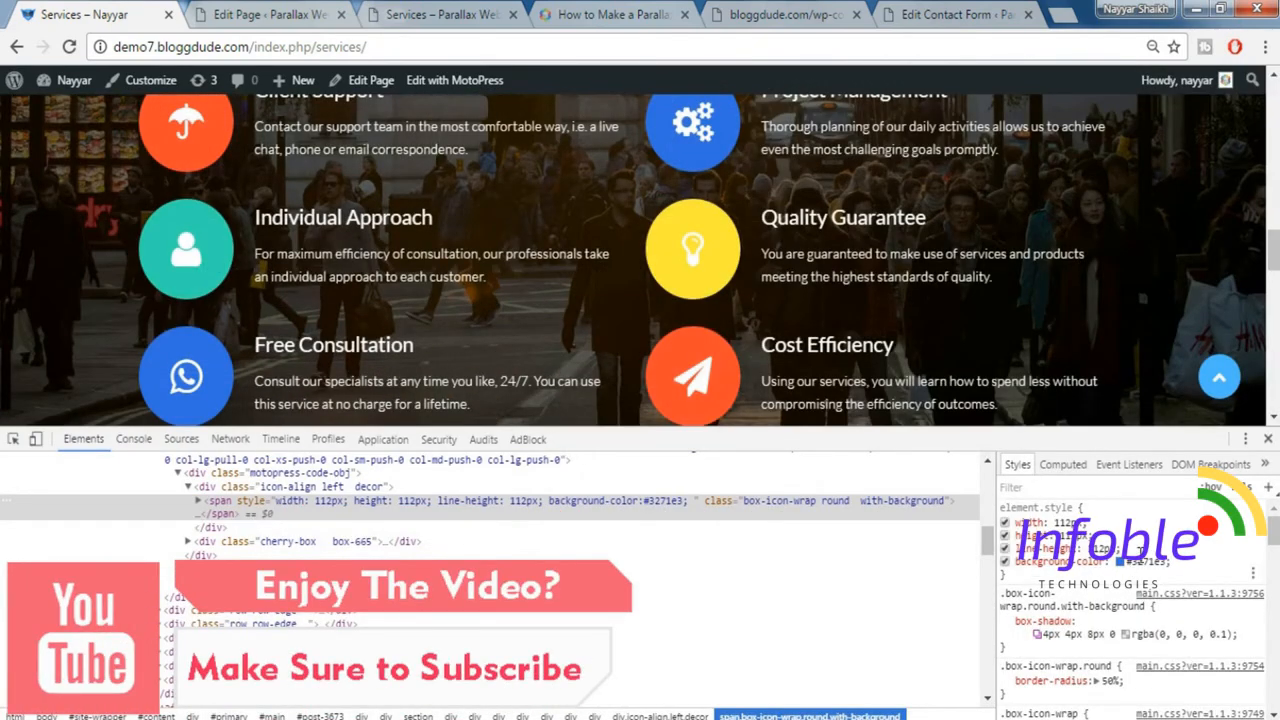
{"action": "left_click", "coordinate": [1138, 562]}
{"action": "key", "text": "ctrl+c"}
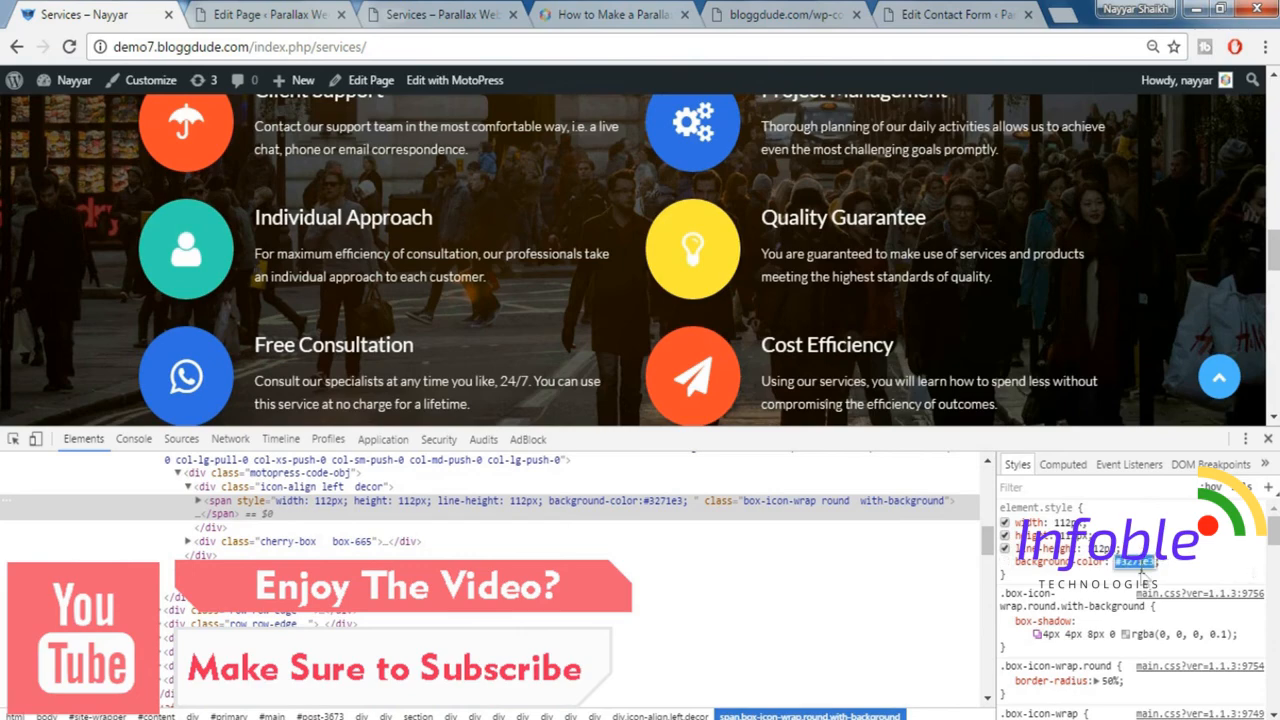
{"action": "left_click", "coordinate": [1267, 440]}
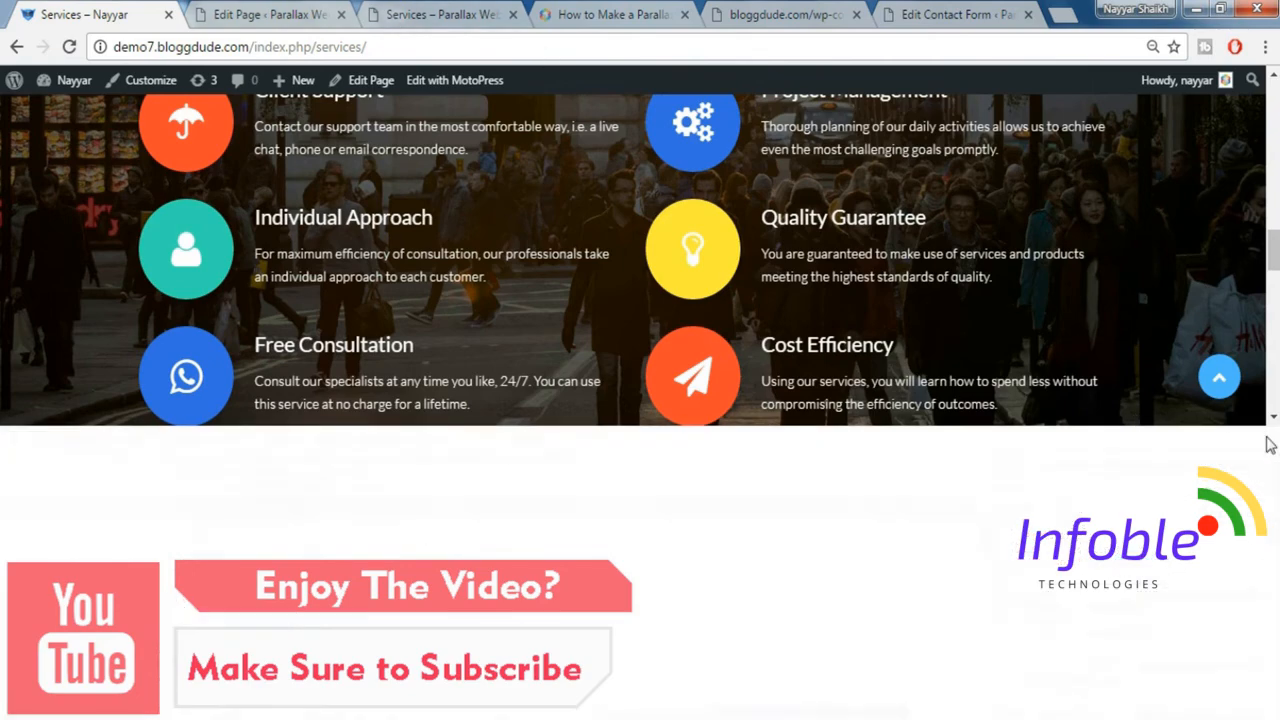
Set the gears icon shortcode's background to #3271e3 on the Parallax Services page, save the text and close its settings.
{"action": "left_click", "coordinate": [300, 14]}
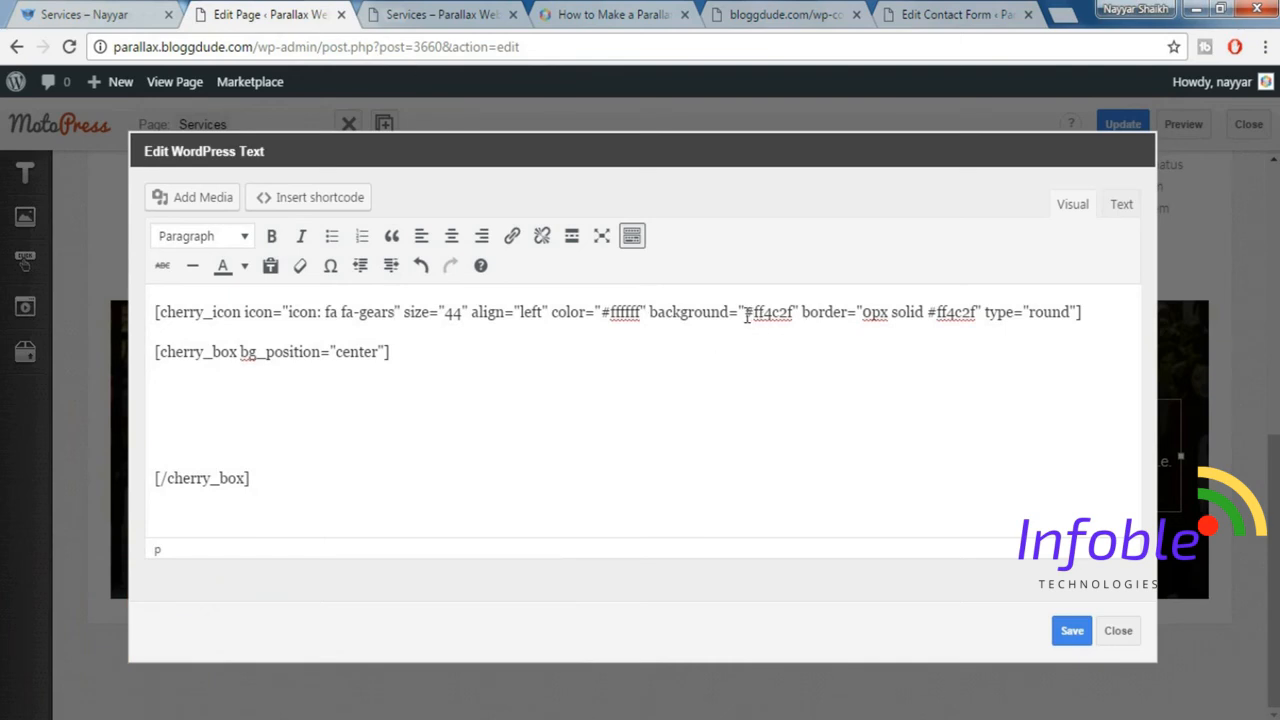
{"action": "left_click_drag", "start_coordinate": [746, 316], "coordinate": [799, 317]}
{"action": "key", "text": "ctrl+v"}
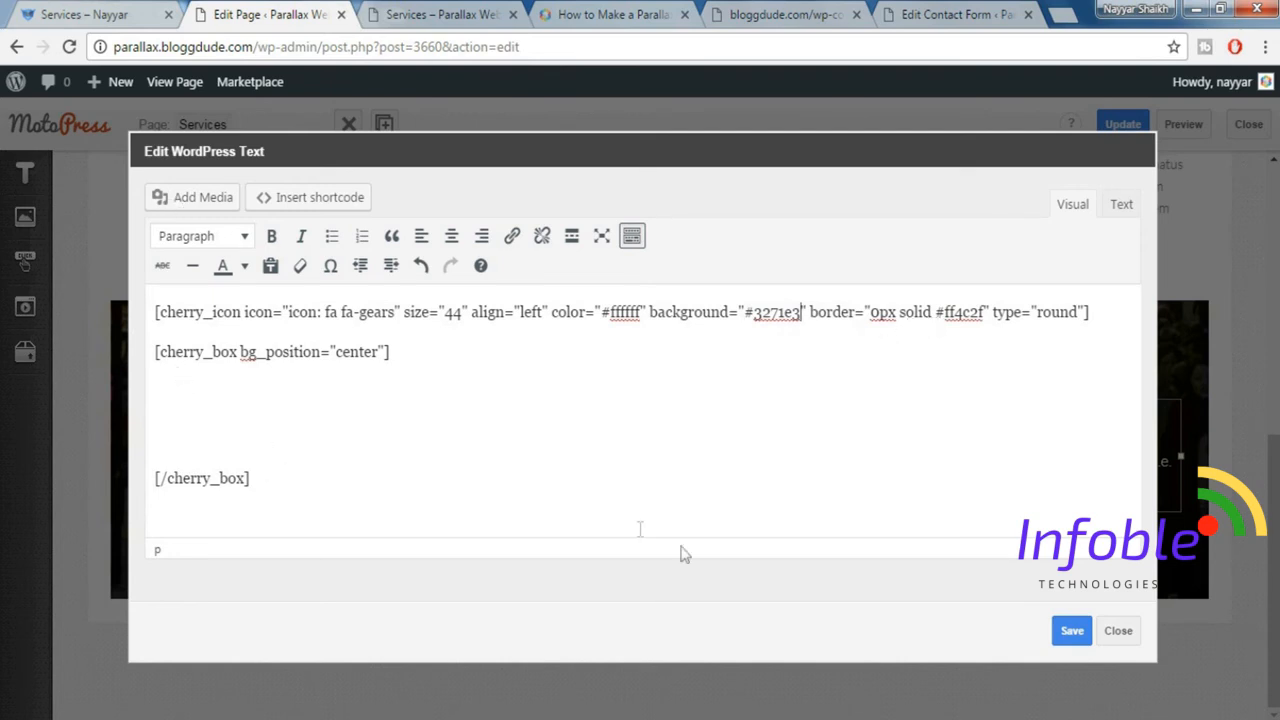
{"action": "left_click", "coordinate": [1072, 632]}
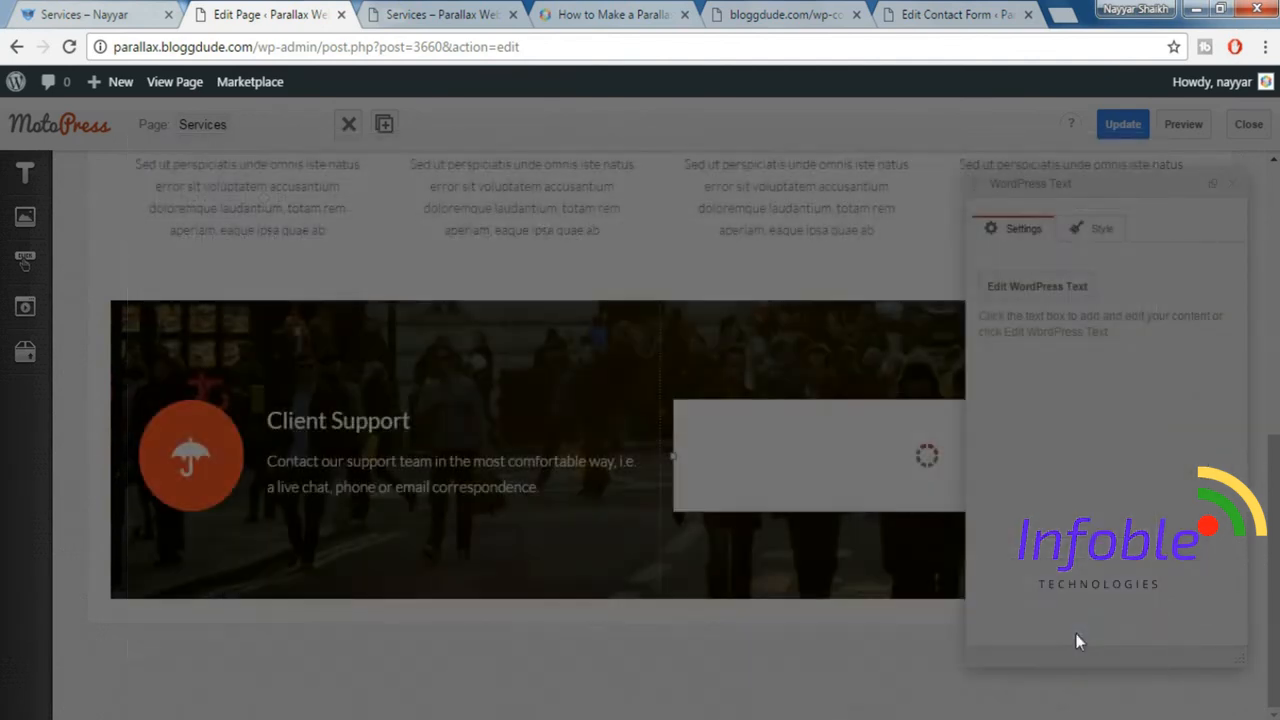
{"action": "left_click", "coordinate": [1232, 184]}
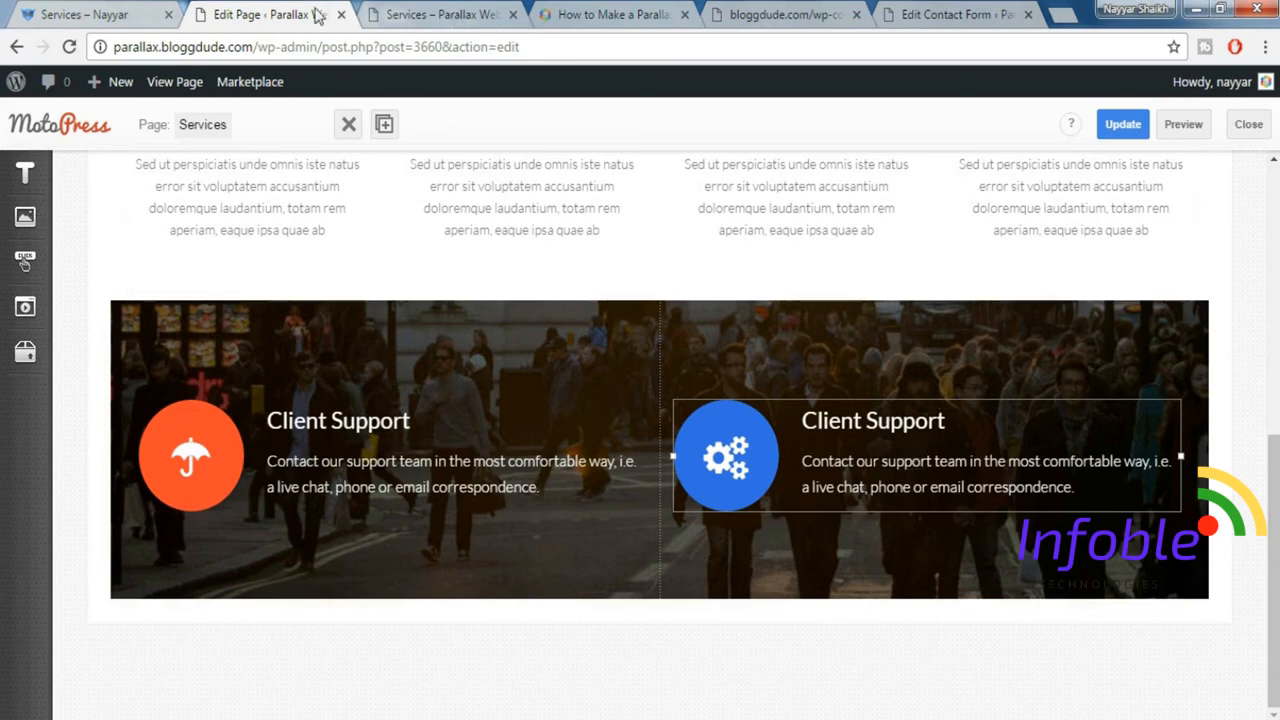
Check the section following the icons on the demo Services page and insert a Banner element below the Client Support row.
{"action": "left_click", "coordinate": [84, 12]}
{"action": "scroll", "coordinate": [565, 380], "scroll_direction": "down", "scroll_amount": 3}
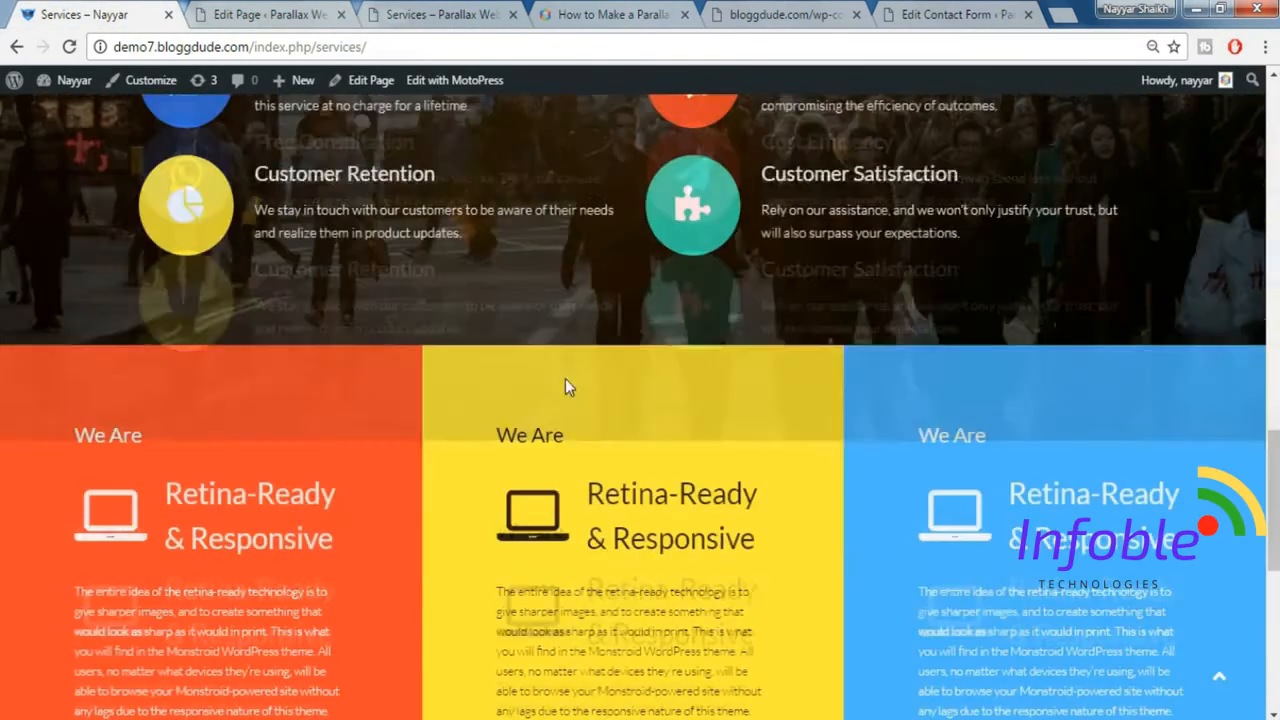
{"action": "scroll", "coordinate": [767, 343], "scroll_direction": "down", "scroll_amount": 2}
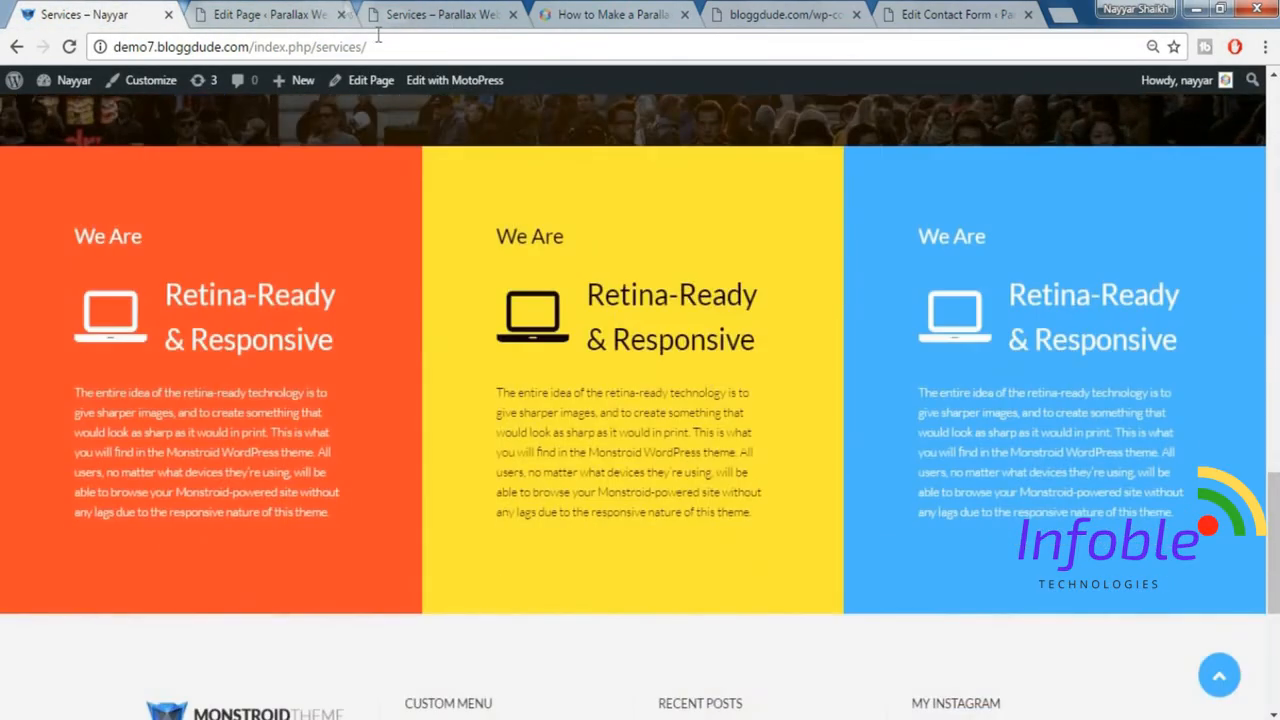
{"action": "left_click", "coordinate": [270, 14]}
{"action": "mouse_move", "coordinate": [24, 225]}
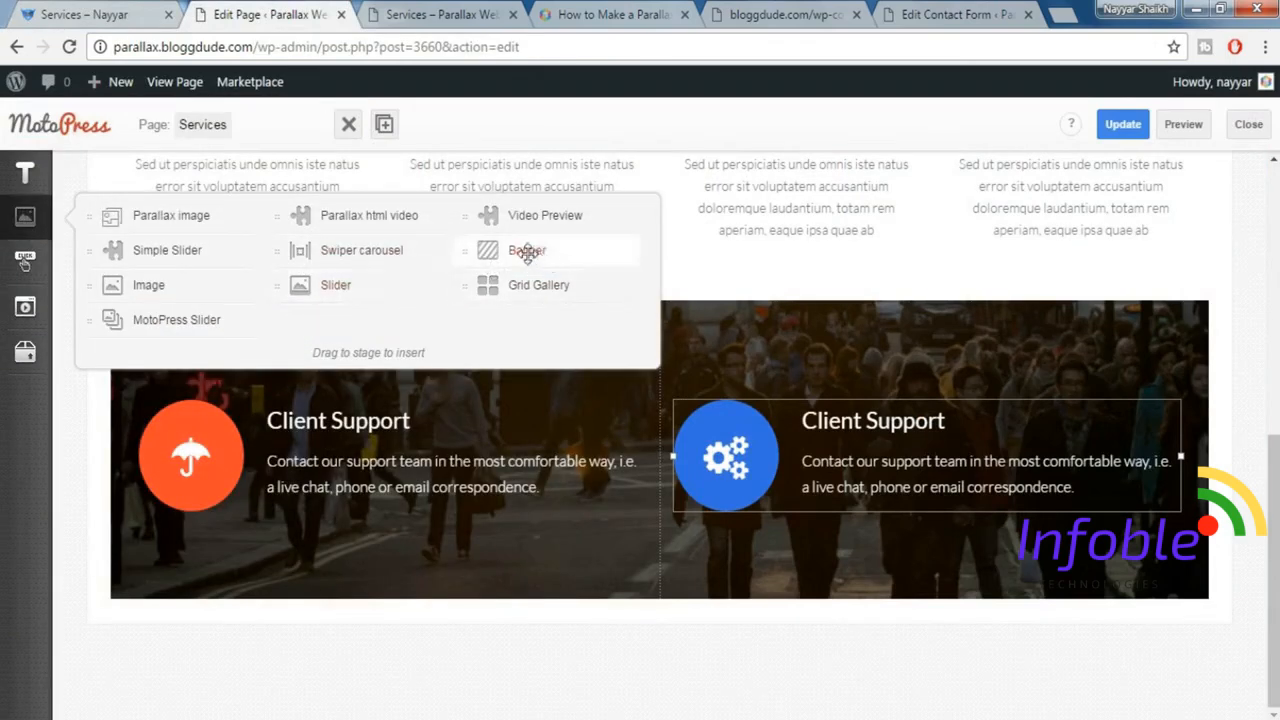
{"action": "left_click_drag", "start_coordinate": [527, 252], "coordinate": [654, 600]}
Compare with the demo's coloured banners and set the new banner's text colour to #ffffff.
{"action": "scroll", "coordinate": [1145, 445], "scroll_direction": "down", "scroll_amount": 3}
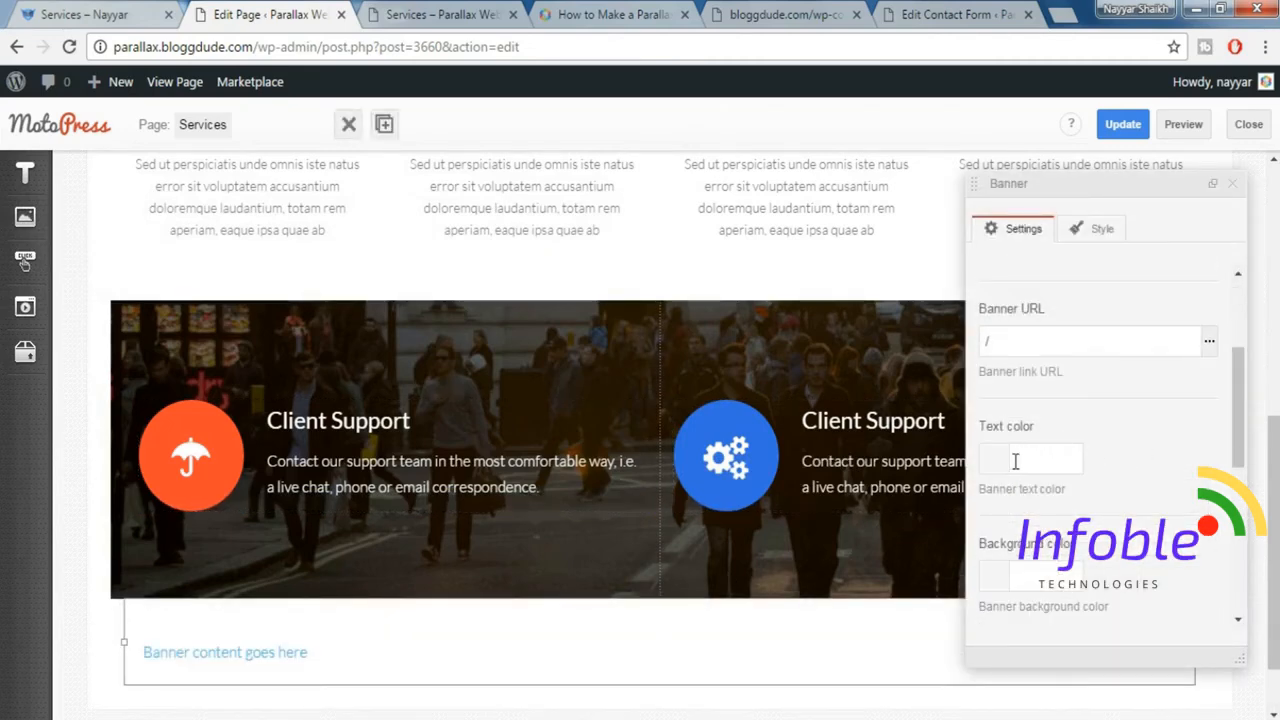
{"action": "left_click", "coordinate": [112, 18]}
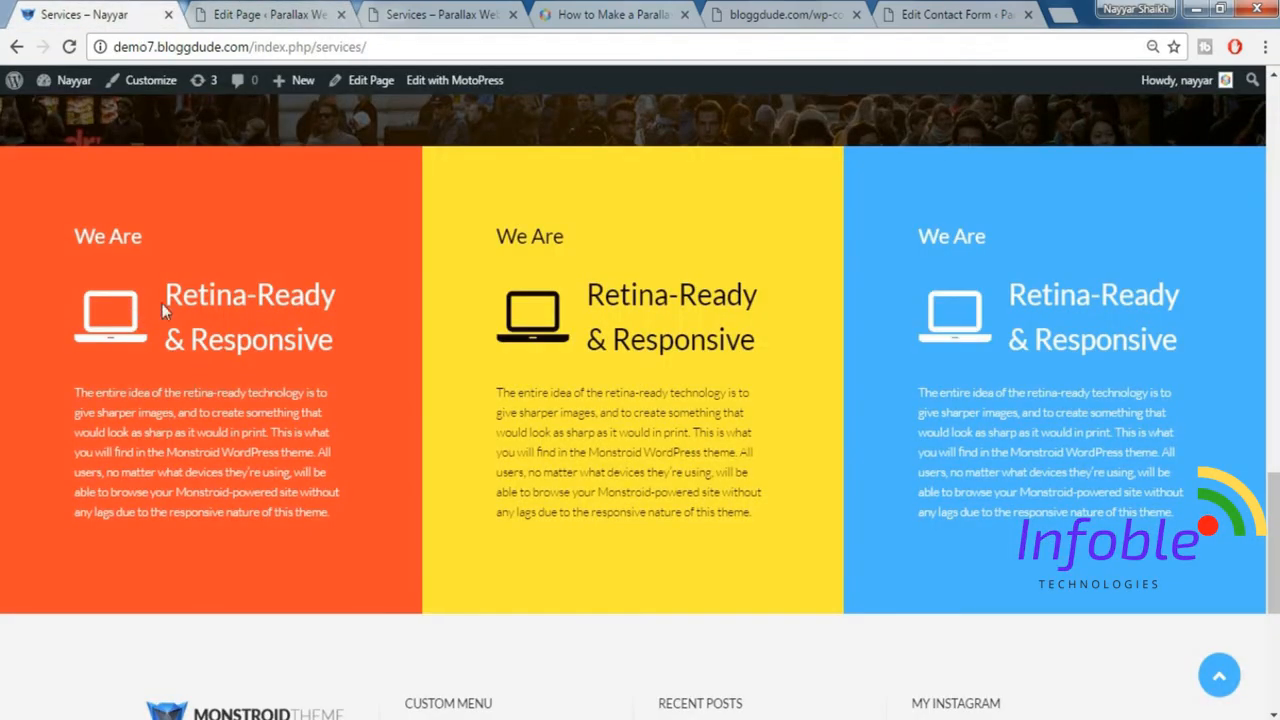
{"action": "left_click", "coordinate": [262, 12]}
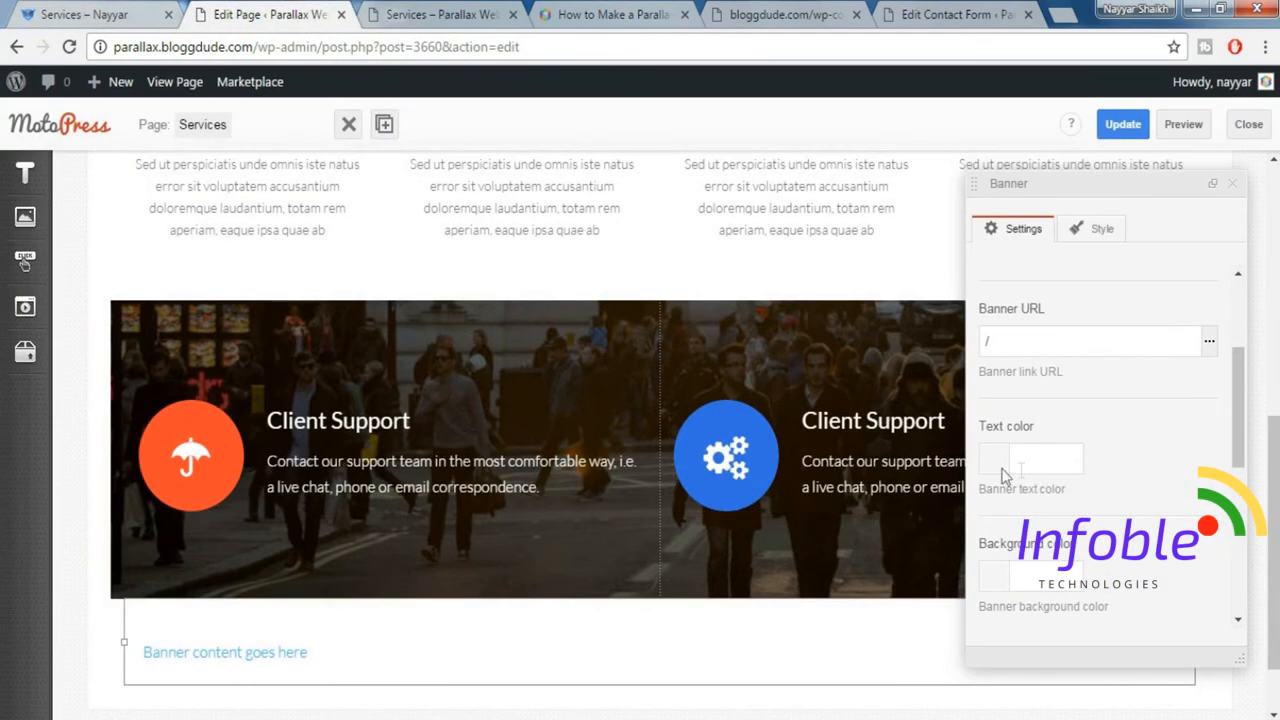
{"action": "left_click", "coordinate": [1054, 461]}
{"action": "scroll", "coordinate": [1094, 545], "scroll_direction": "down", "scroll_amount": 3}
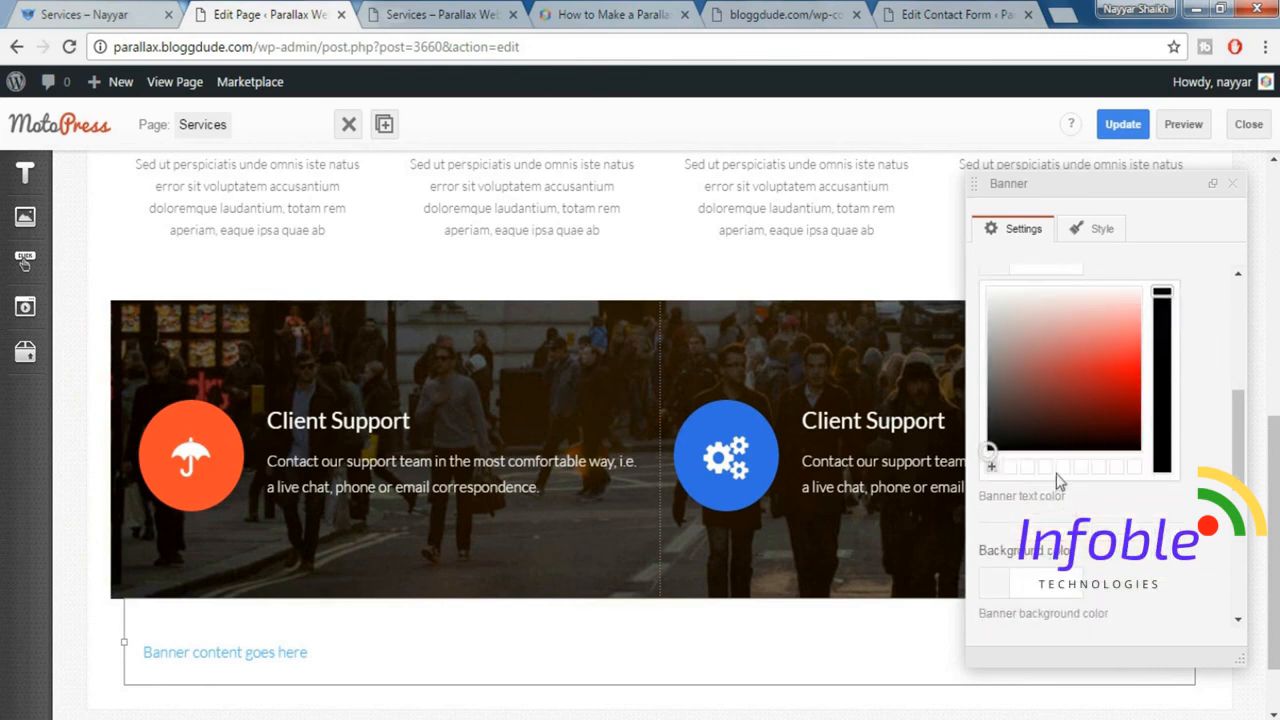
{"action": "mouse_move", "coordinate": [990, 450]}
{"action": "left_mouse_down"}
{"action": "mouse_move", "coordinate": [1005, 294]}
{"action": "mouse_move", "coordinate": [1020, 278]}
{"action": "left_mouse_up"}
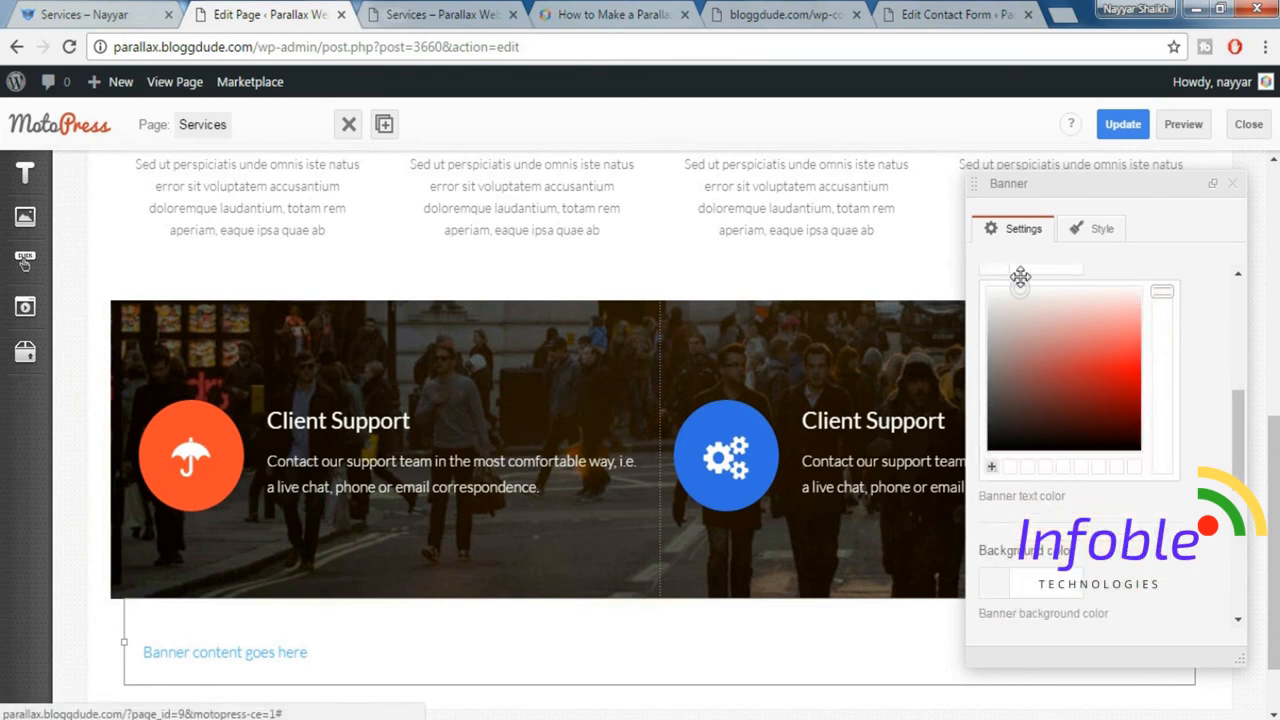
{"action": "scroll", "coordinate": [1183, 334], "scroll_direction": "up", "scroll_amount": 1}
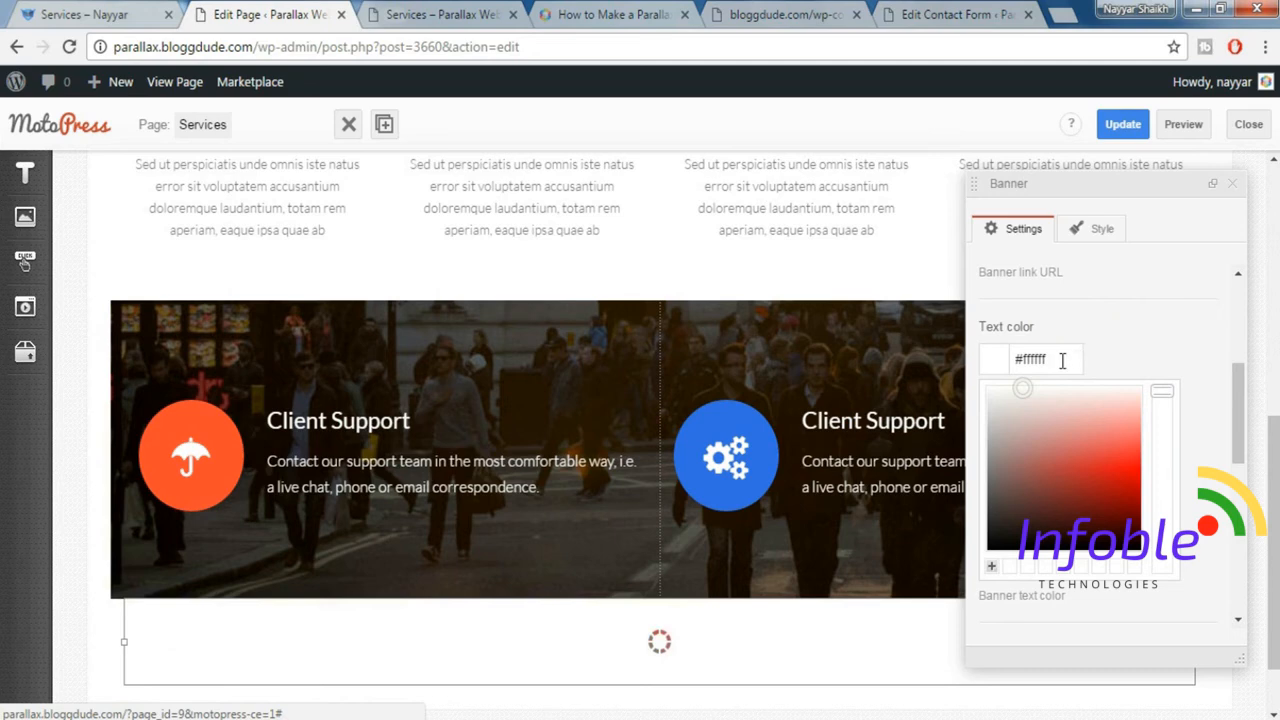
{"action": "left_click", "coordinate": [1120, 343]}
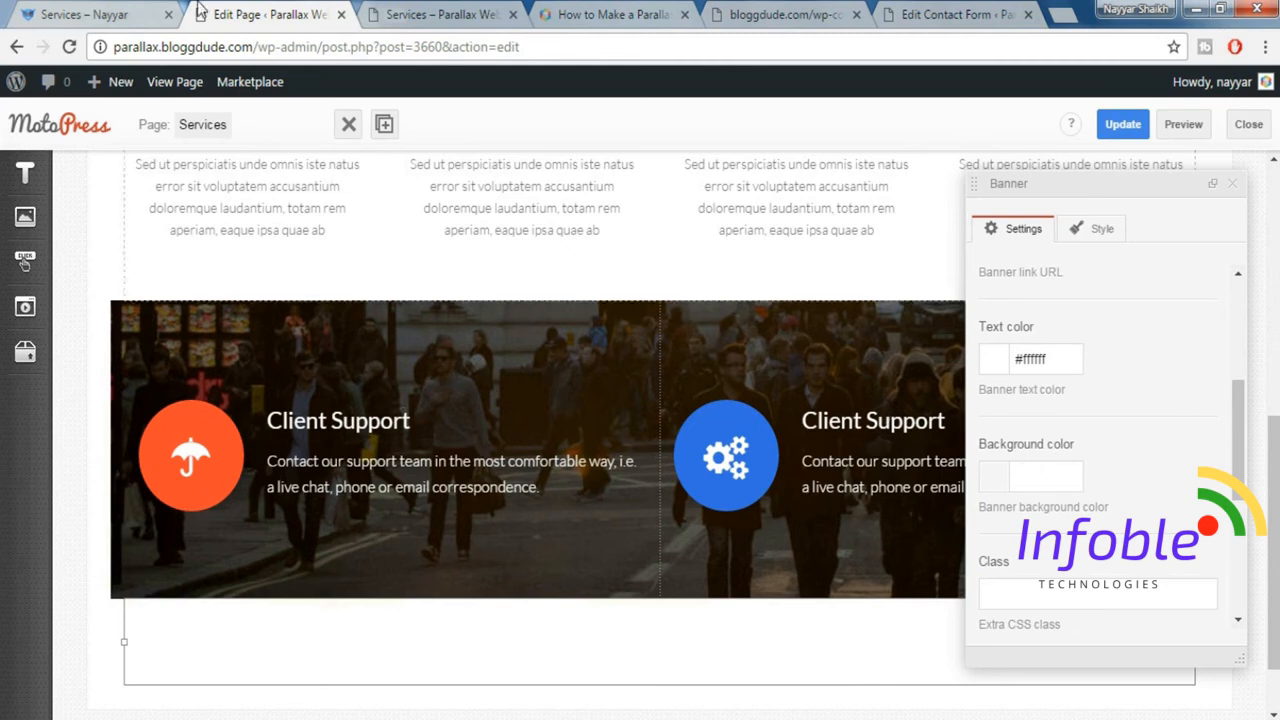
Inspect the orange Retina-Ready & Responsive banner on the demo Services page and copy its background colour value.
{"action": "left_click", "coordinate": [107, 12]}
{"action": "right_click", "coordinate": [375, 177]}
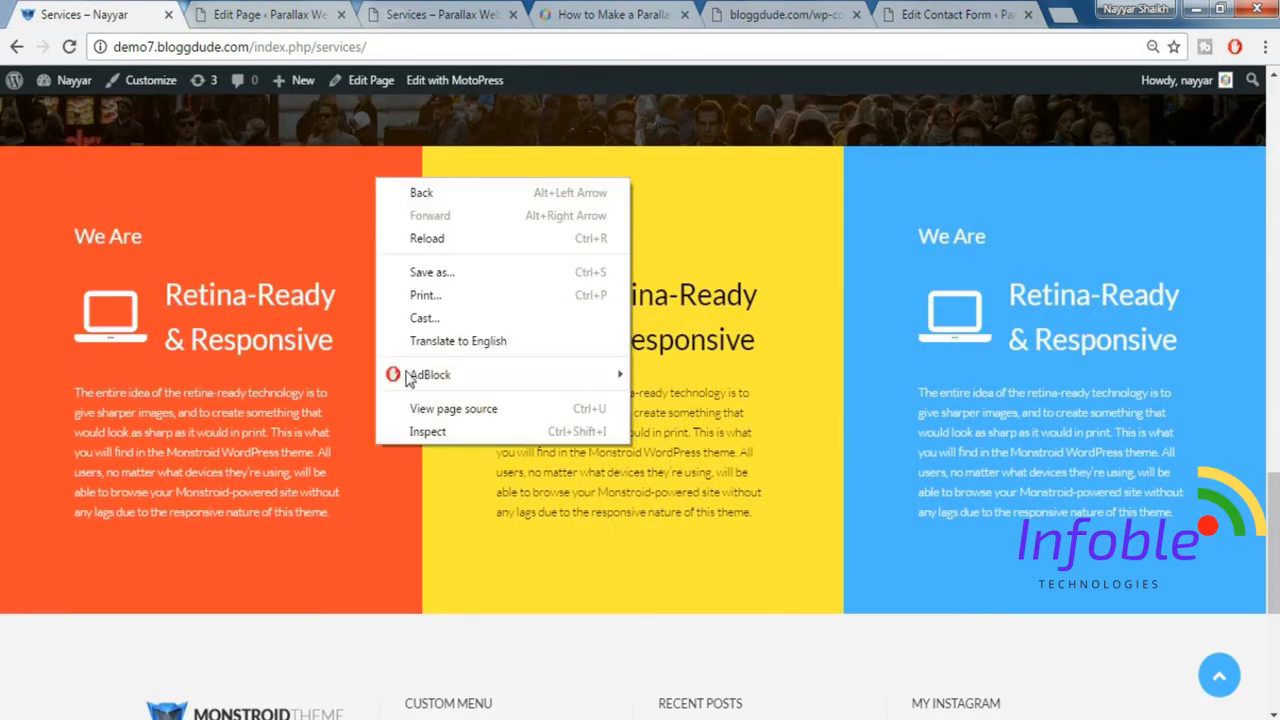
{"action": "left_click", "coordinate": [430, 433]}
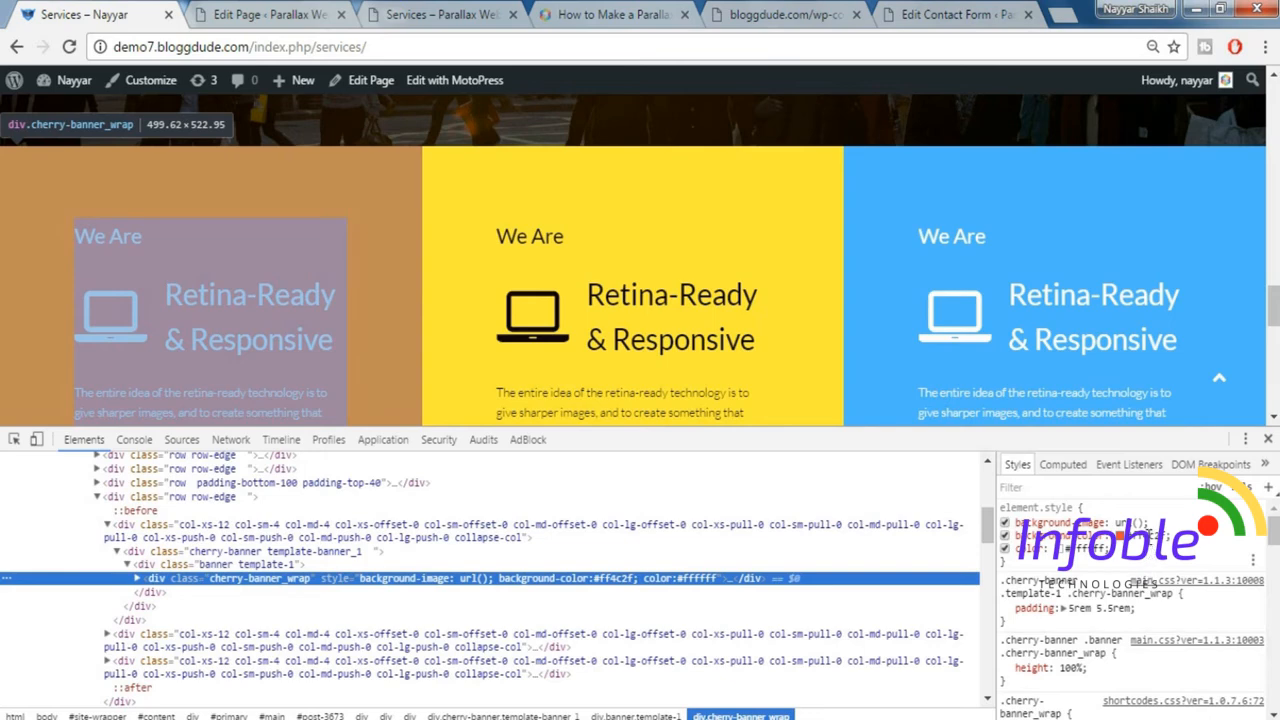
{"action": "left_click", "coordinate": [1142, 536]}
{"action": "key", "text": "ctrl+c"}
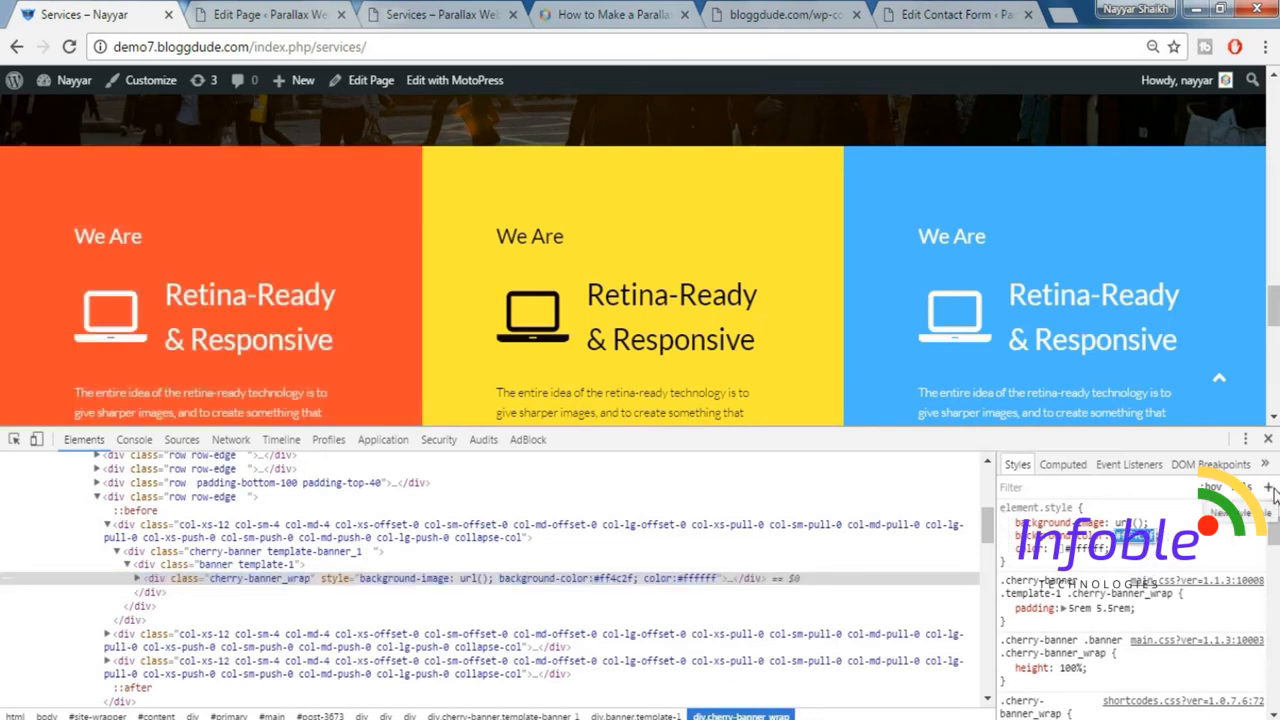
{"action": "left_click", "coordinate": [1268, 438]}
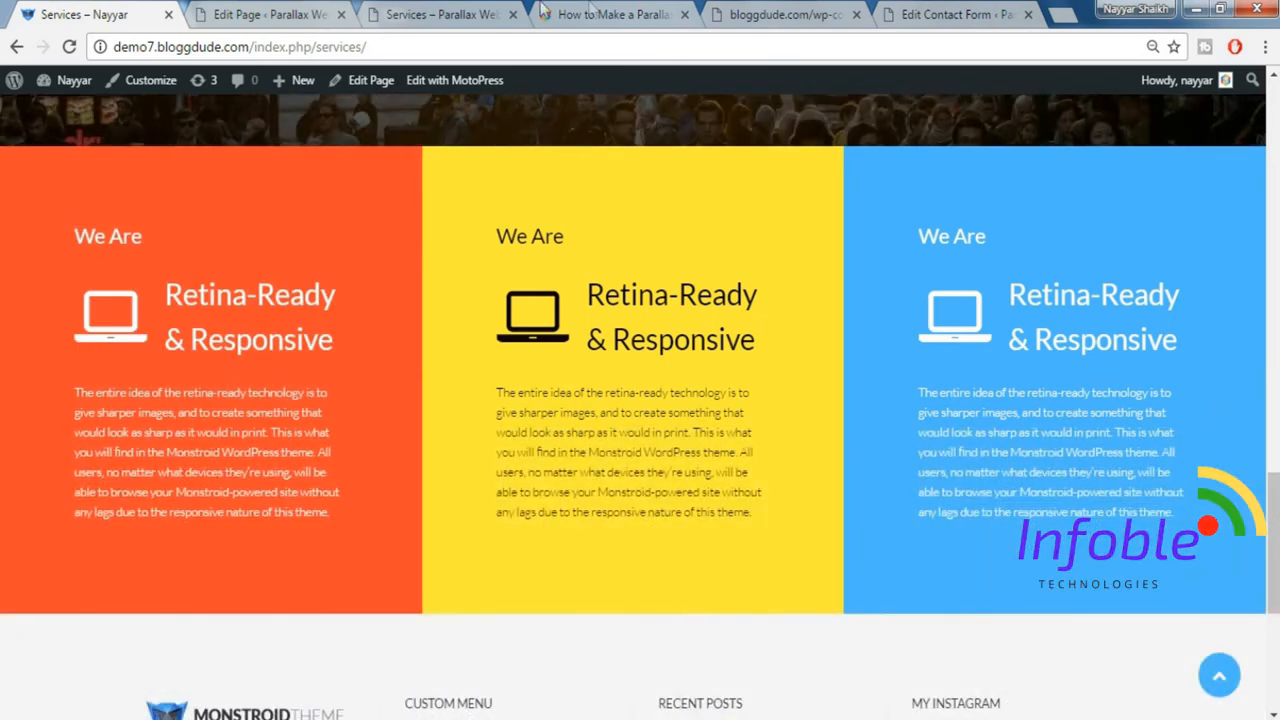
Set the new banner's background colour to #ff4c2f on the Parallax Services page.
{"action": "left_click", "coordinate": [432, 14]}
{"action": "left_click", "coordinate": [300, 14]}
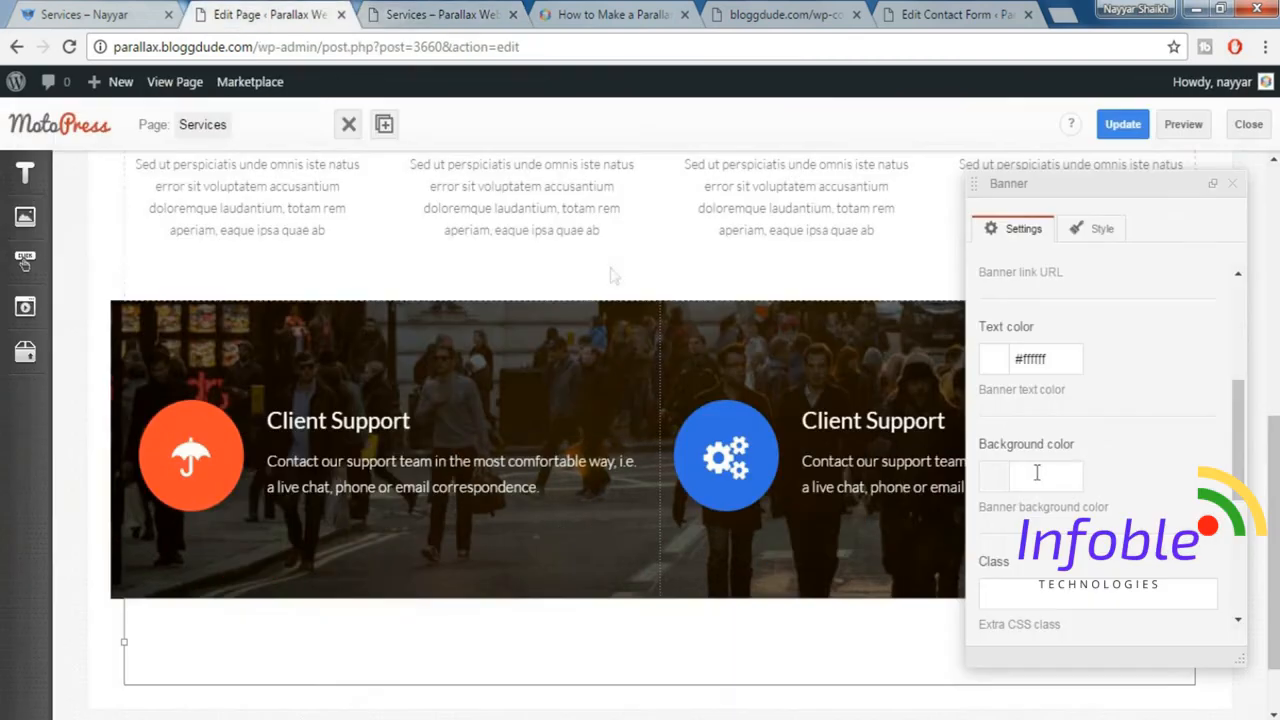
{"action": "left_click", "coordinate": [1087, 470]}
{"action": "key", "text": "ctrl+v"}
{"action": "left_click", "coordinate": [1157, 480]}
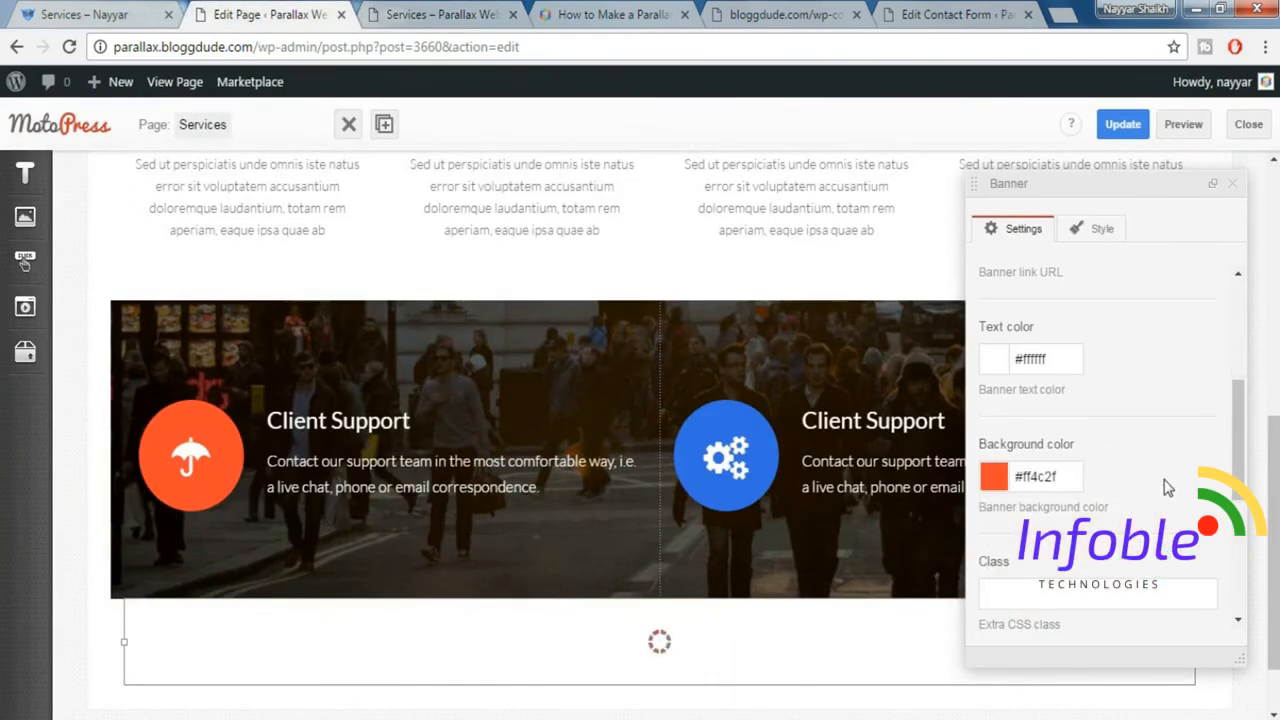
Change the banner's shortcode template to banner_1.tmpl.
{"action": "scroll", "coordinate": [1166, 487], "scroll_direction": "down", "scroll_amount": 2}
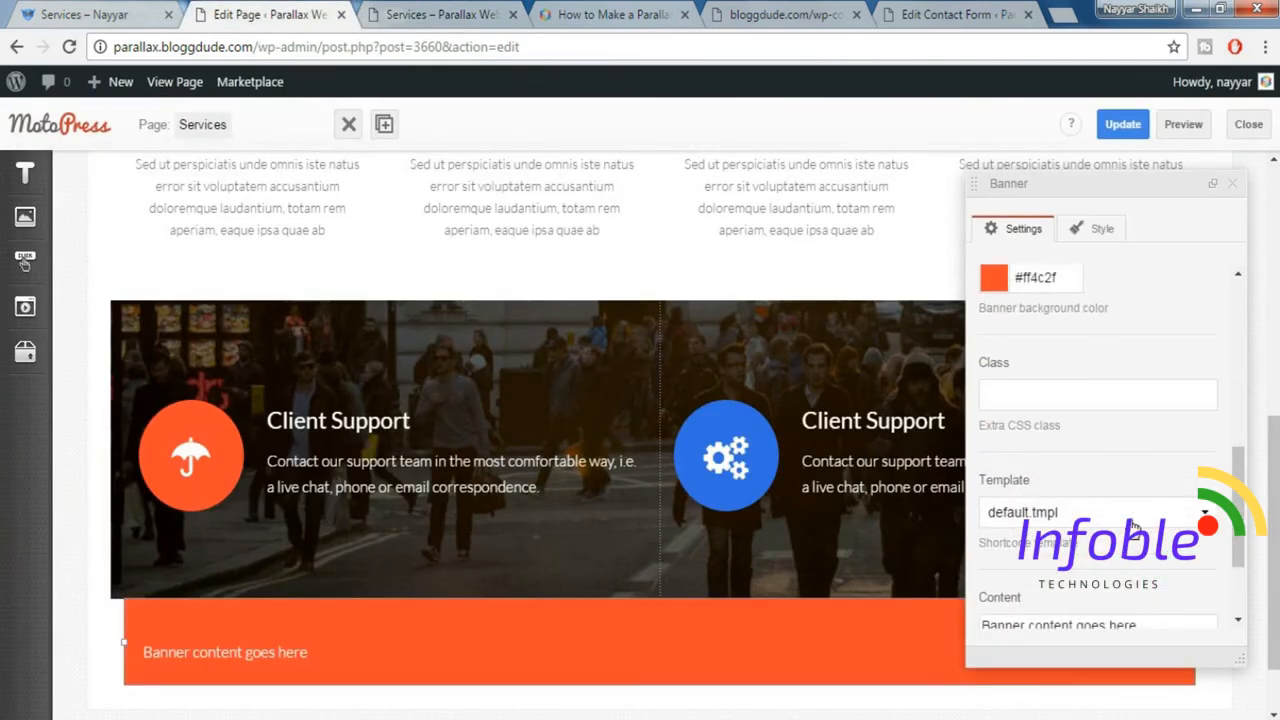
{"action": "left_click", "coordinate": [1133, 526]}
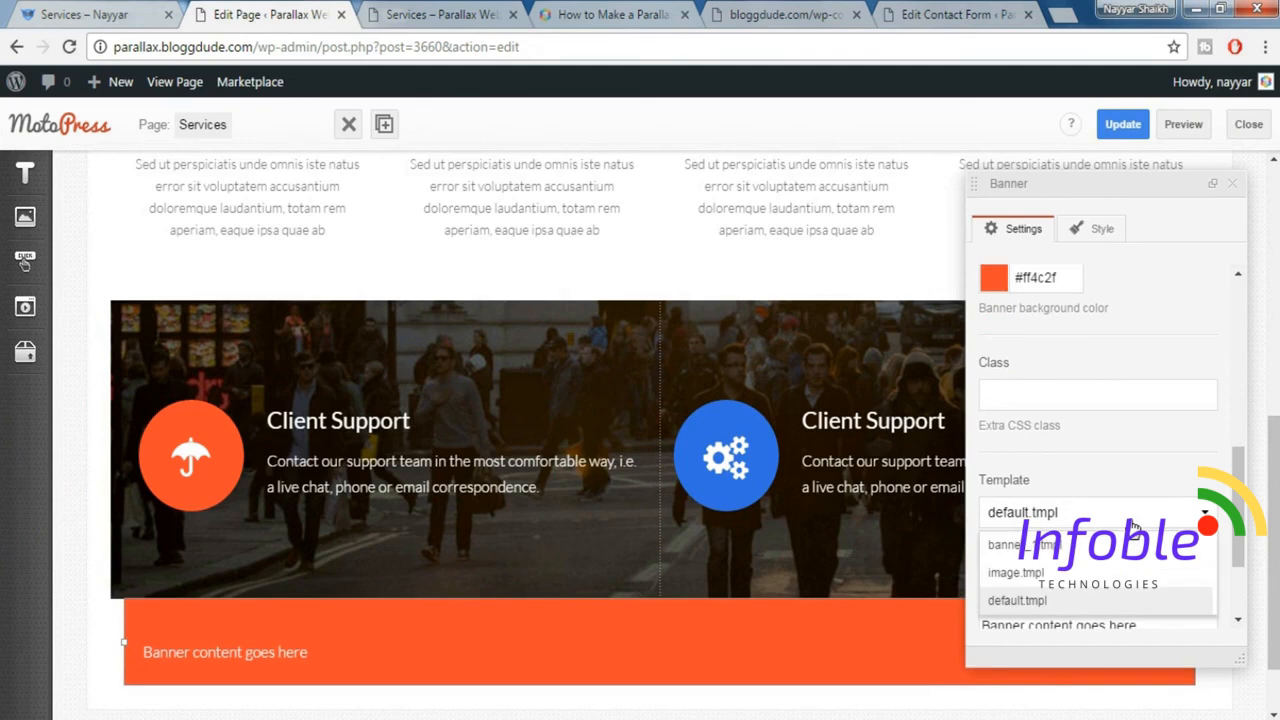
{"action": "left_click", "coordinate": [1062, 546]}
{"action": "scroll", "coordinate": [1186, 474], "scroll_direction": "down", "scroll_amount": 1}
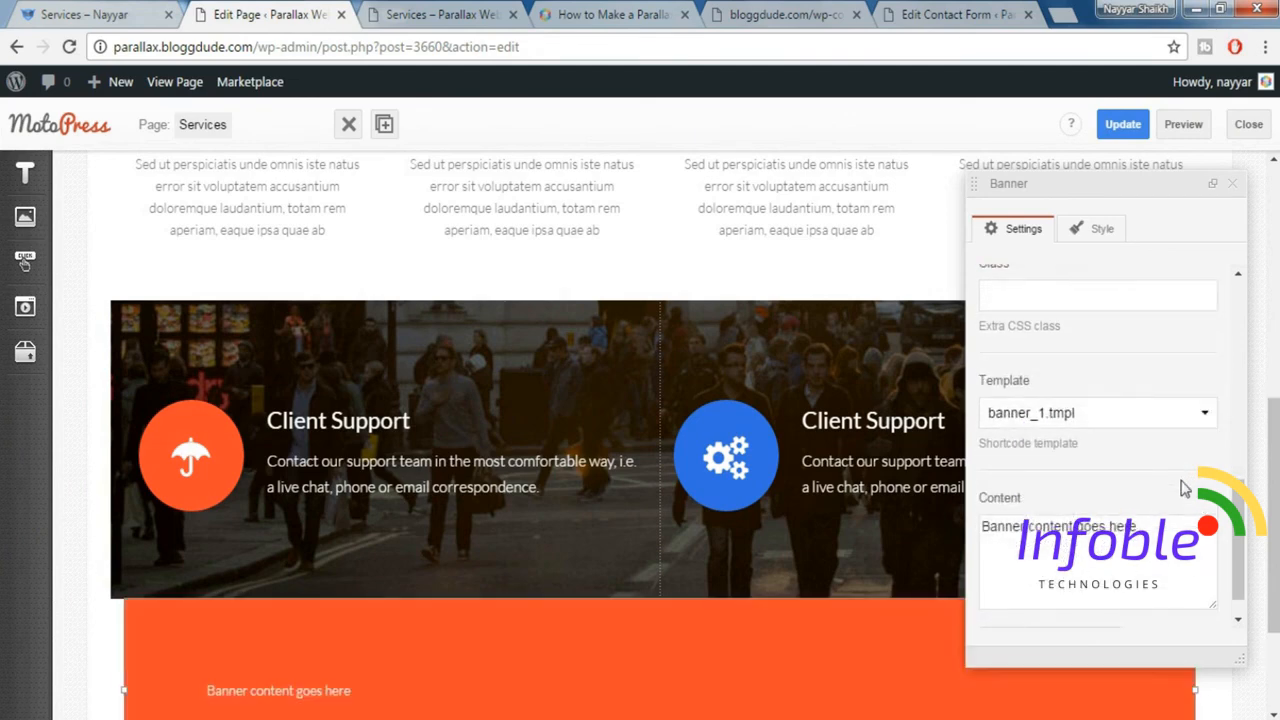
Open the banner's content in the WordPress text editor and delete the placeholder text.
{"action": "scroll", "coordinate": [1181, 487], "scroll_direction": "down", "scroll_amount": 1}
{"action": "scroll", "coordinate": [1181, 487], "scroll_direction": "down", "scroll_amount": 1}
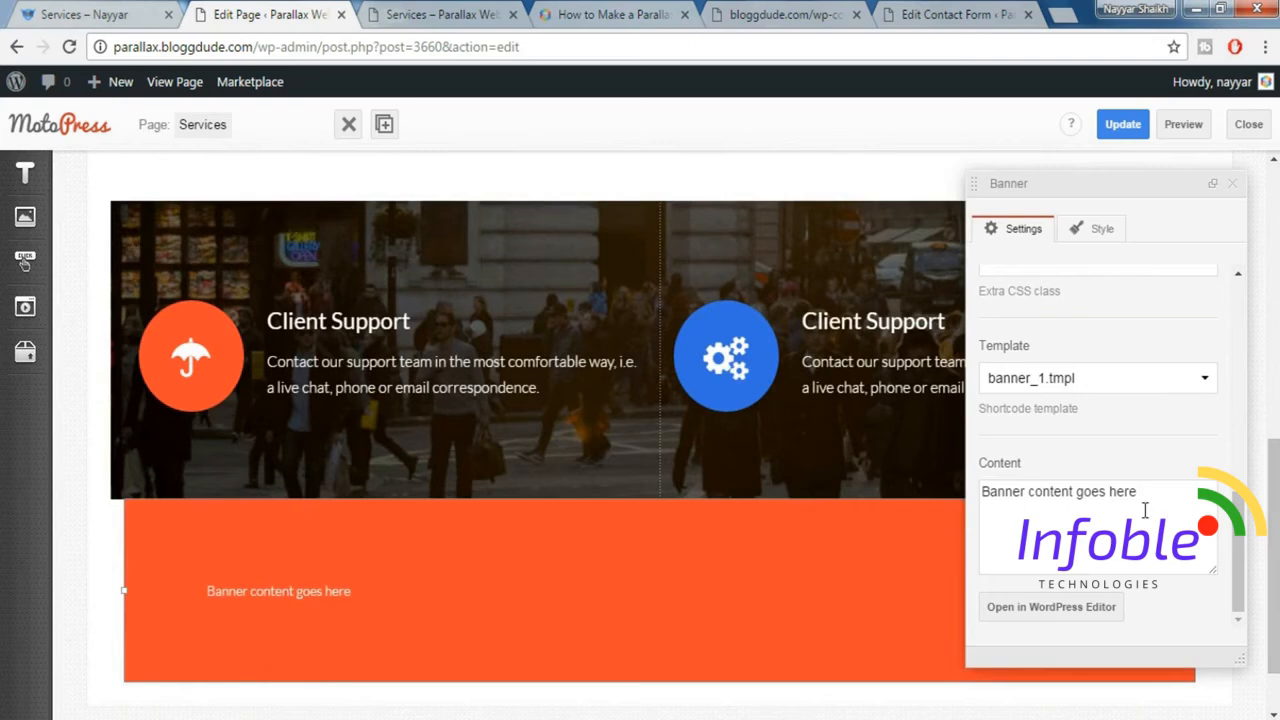
{"action": "scroll", "coordinate": [1145, 510], "scroll_direction": "down", "scroll_amount": 1}
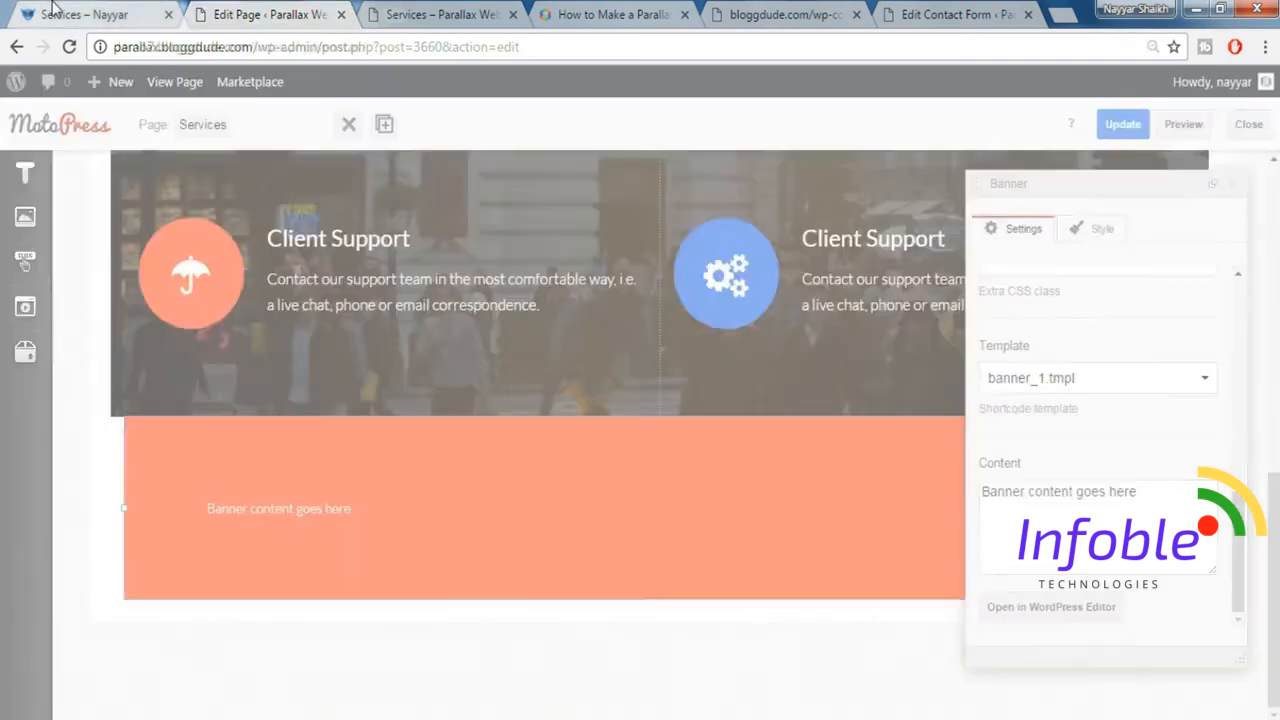
{"action": "left_click", "coordinate": [108, 12]}
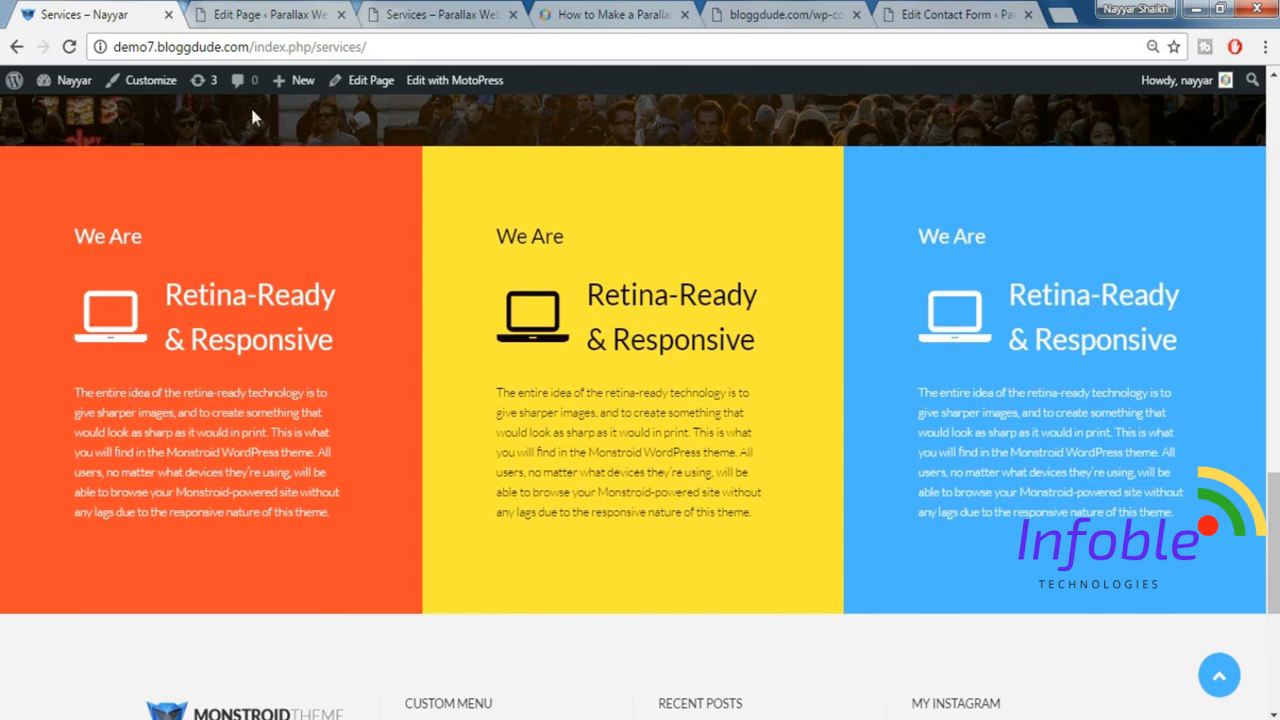
{"action": "left_click", "coordinate": [262, 30]}
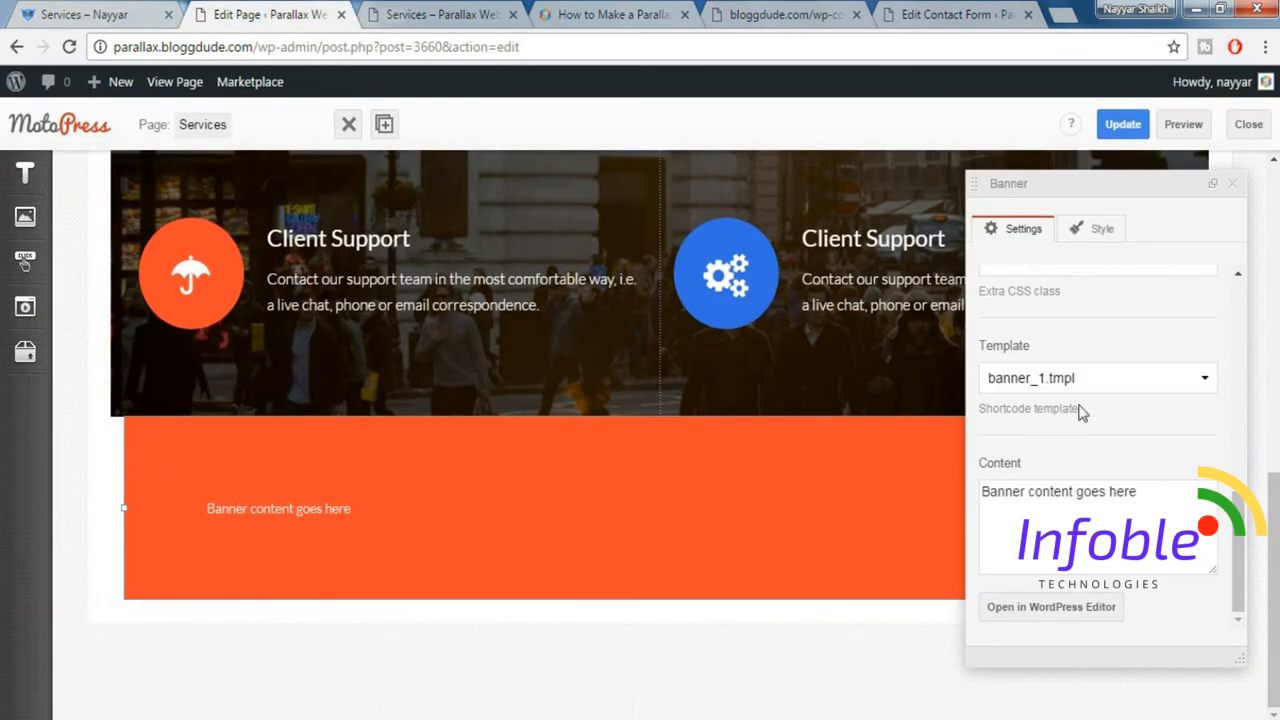
{"action": "left_click", "coordinate": [1071, 610]}
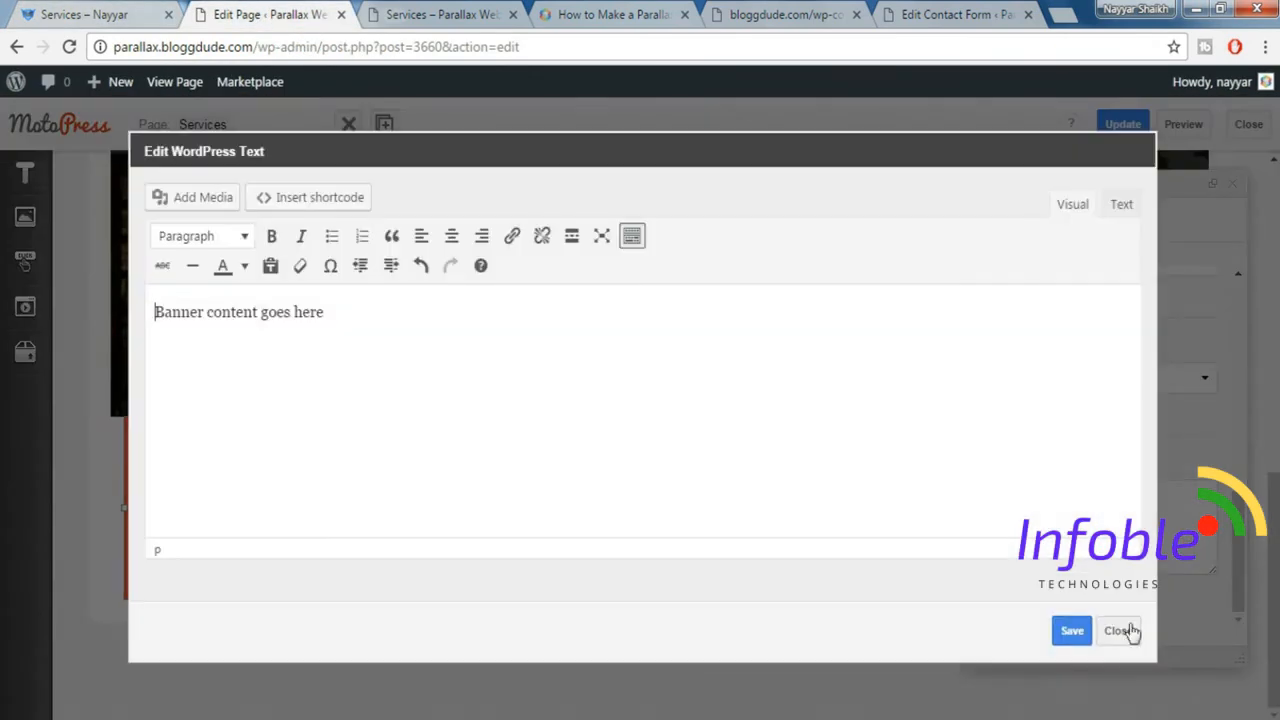
{"action": "key", "text": "ctrl+a"}
{"action": "key", "text": "BackSpace"}
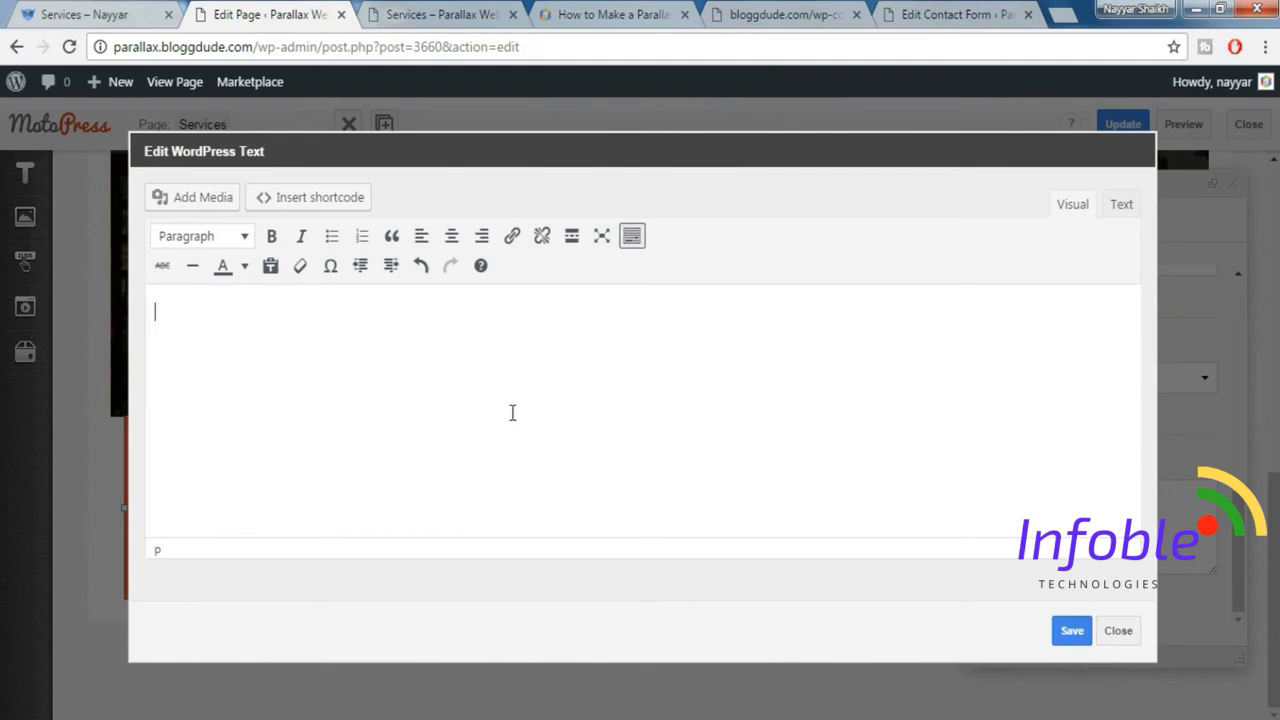
Check the demo's banner layout and start a Title Box shortcode for the banner content.
{"action": "left_click", "coordinate": [97, 14]}
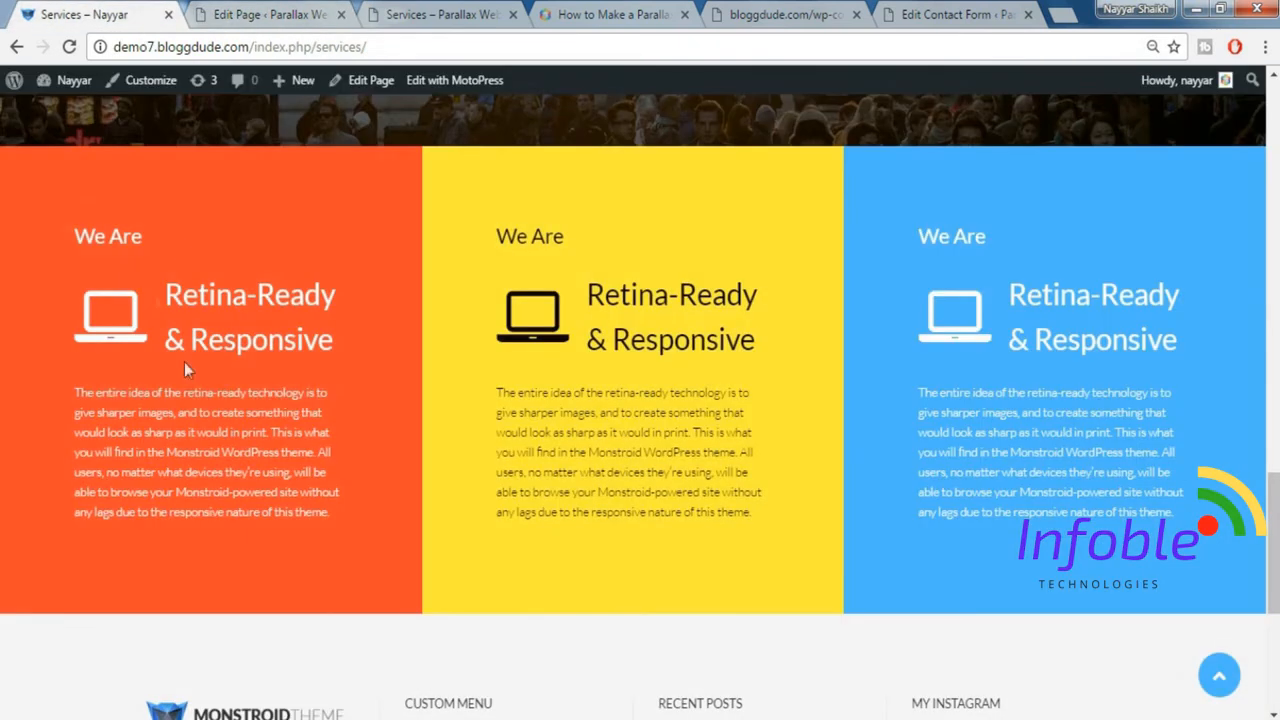
{"action": "left_click", "coordinate": [272, 12]}
{"action": "left_click", "coordinate": [303, 198]}
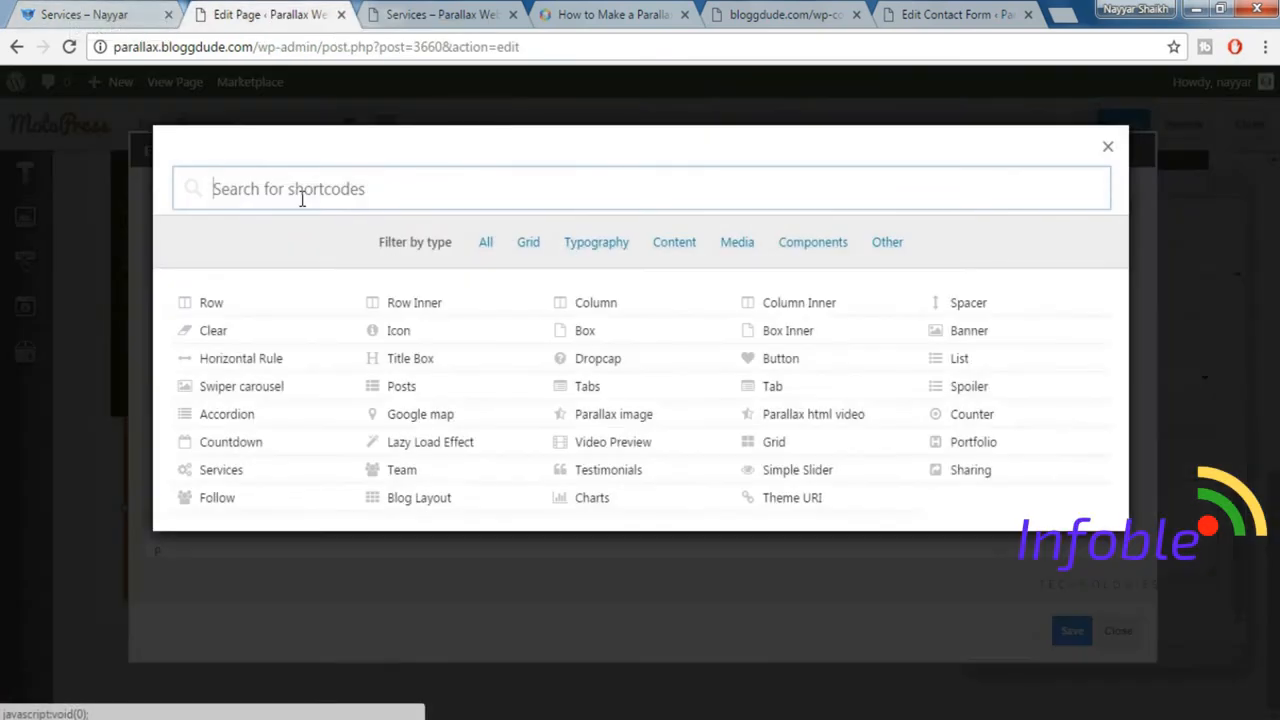
{"action": "type", "text": "tit"}
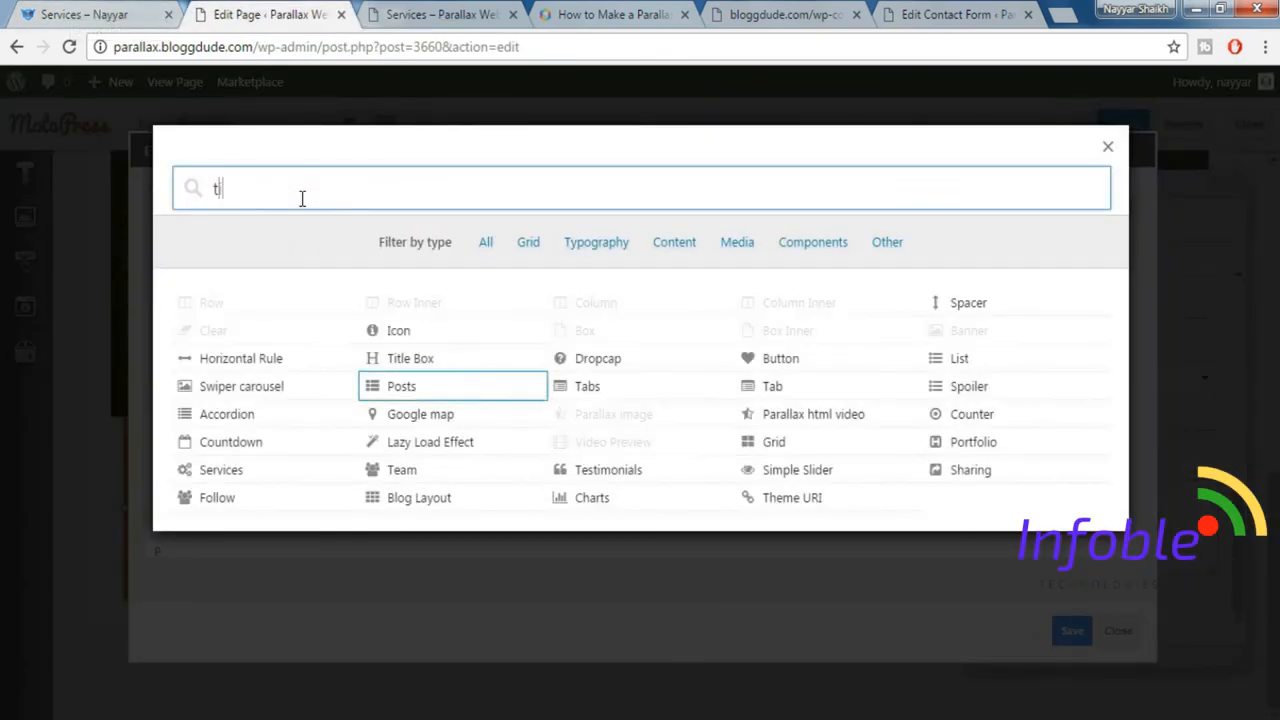
{"action": "left_click", "coordinate": [478, 357]}
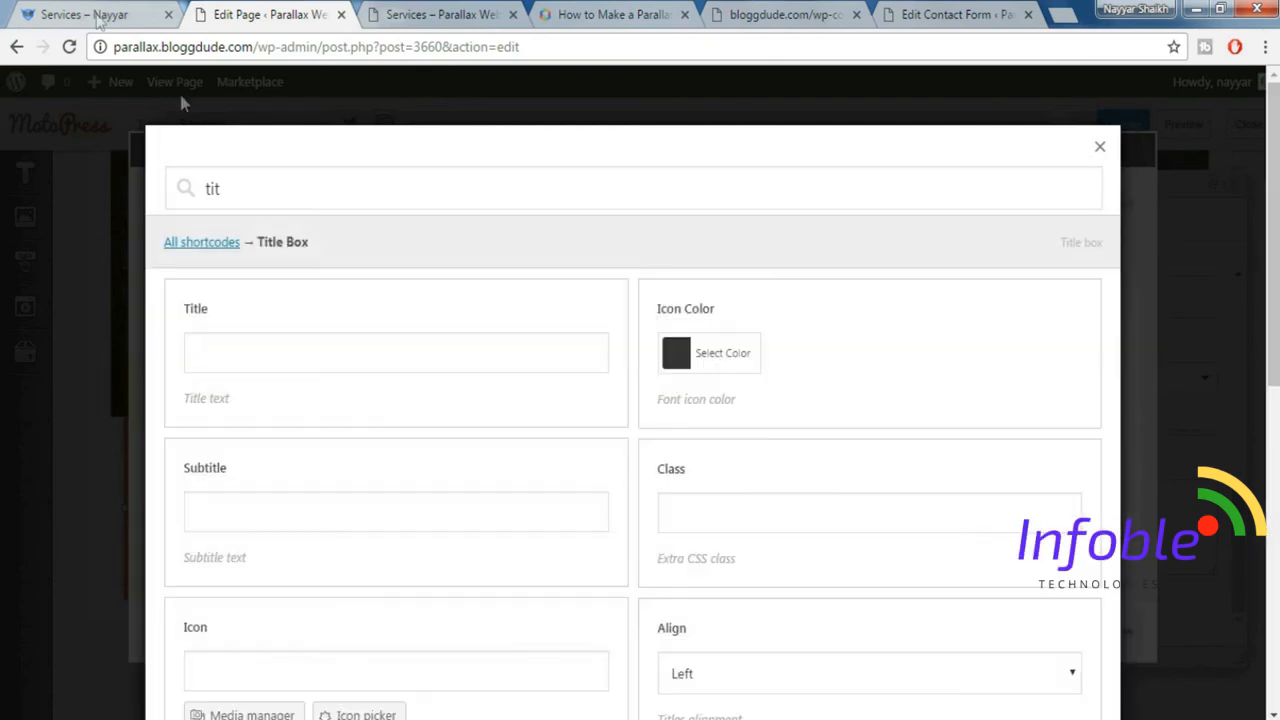
Copy "Retina-Ready & Responsive" from the demo's orange banner into the Title Box title.
{"action": "left_click", "coordinate": [80, 14]}
{"action": "left_click_drag", "start_coordinate": [164, 298], "coordinate": [361, 342]}
{"action": "key", "text": "ctrl+c"}
{"action": "left_click", "coordinate": [270, 14]}
{"action": "left_click", "coordinate": [306, 360]}
{"action": "key", "text": "ctrl+v"}
Copy "We Are" from the demo's orange banner into the Title Box subtitle.
{"action": "left_click", "coordinate": [68, 10]}
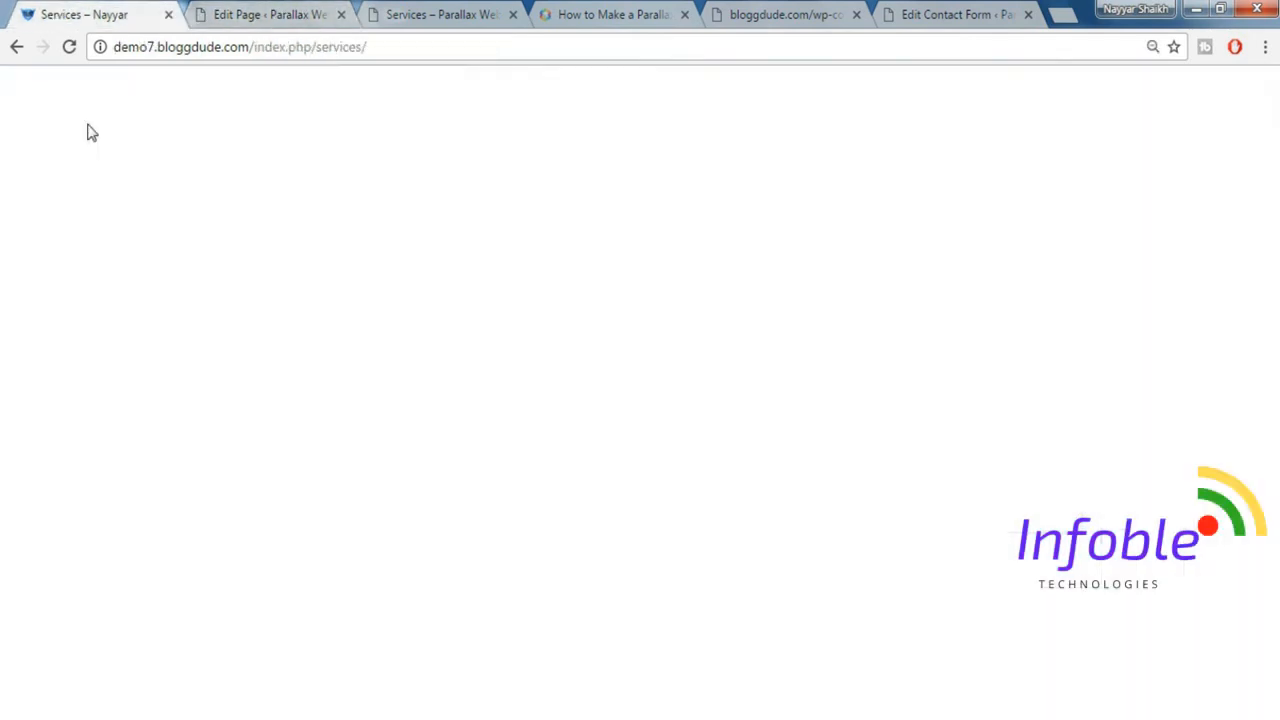
{"action": "left_click_drag", "start_coordinate": [74, 232], "coordinate": [163, 215]}
{"action": "key", "text": "ctrl+c"}
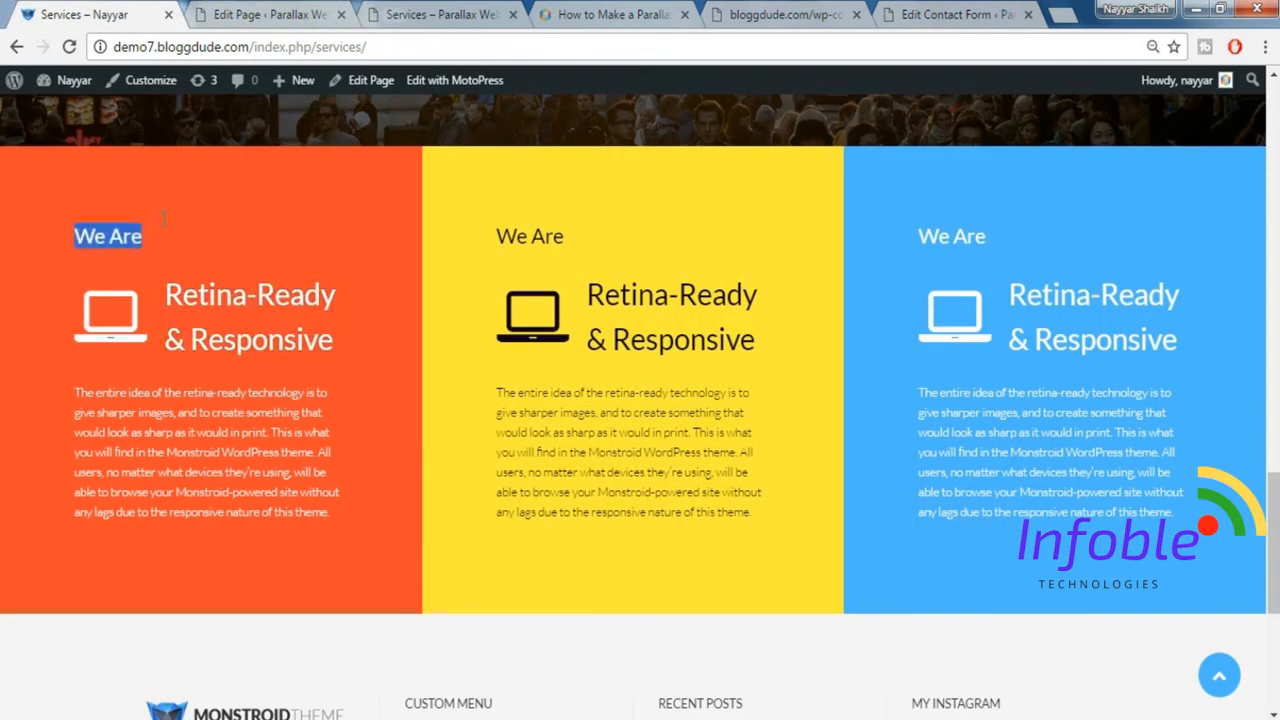
{"action": "left_click", "coordinate": [265, 14]}
{"action": "left_click", "coordinate": [282, 500]}
{"action": "key", "text": "ctrl+v"}
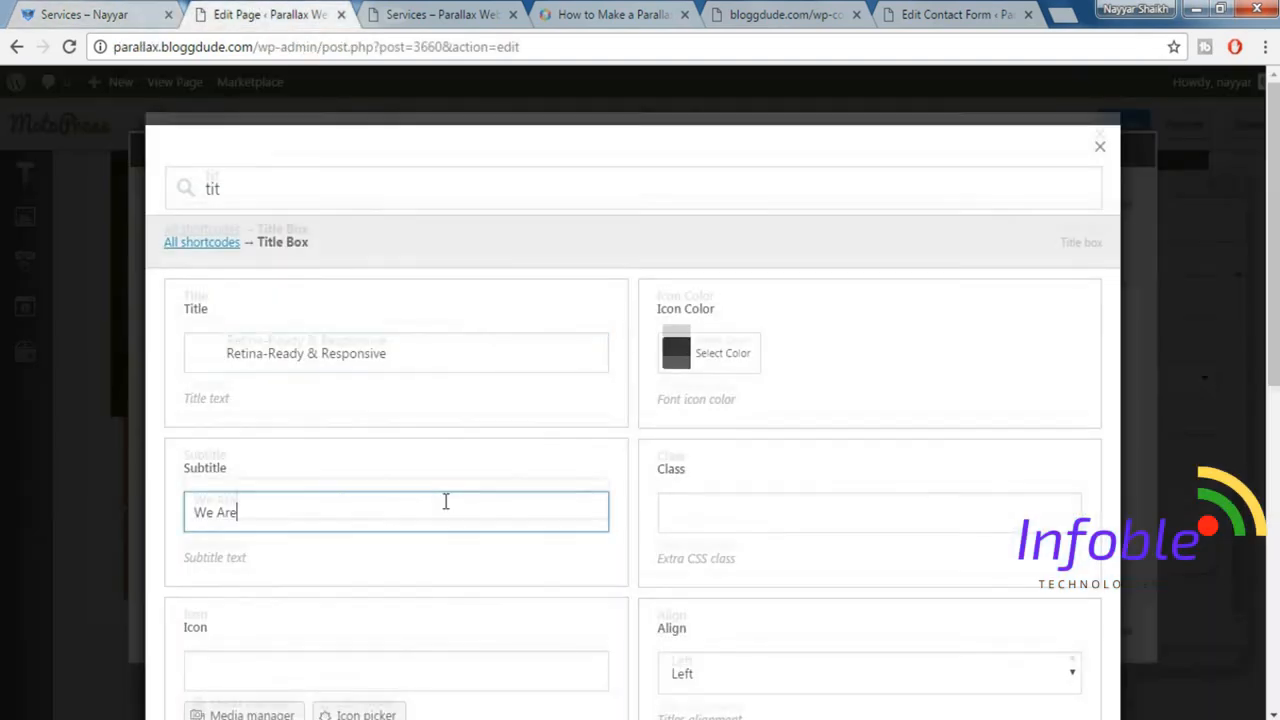
Compare with the demo banner and set the Title Box title colour to white, #ffffff.
{"action": "scroll", "coordinate": [443, 500], "scroll_direction": "down", "scroll_amount": 2}
{"action": "scroll", "coordinate": [555, 415], "scroll_direction": "down", "scroll_amount": 3}
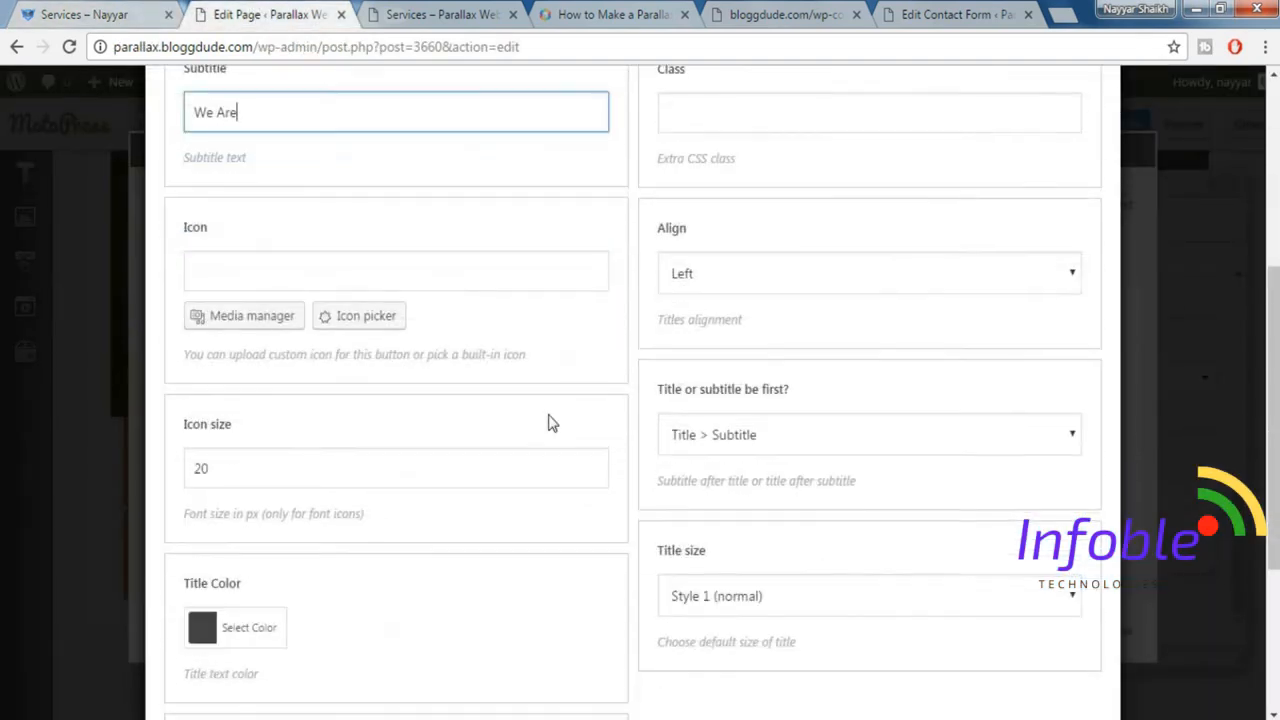
{"action": "scroll", "coordinate": [286, 519], "scroll_direction": "down", "scroll_amount": 1}
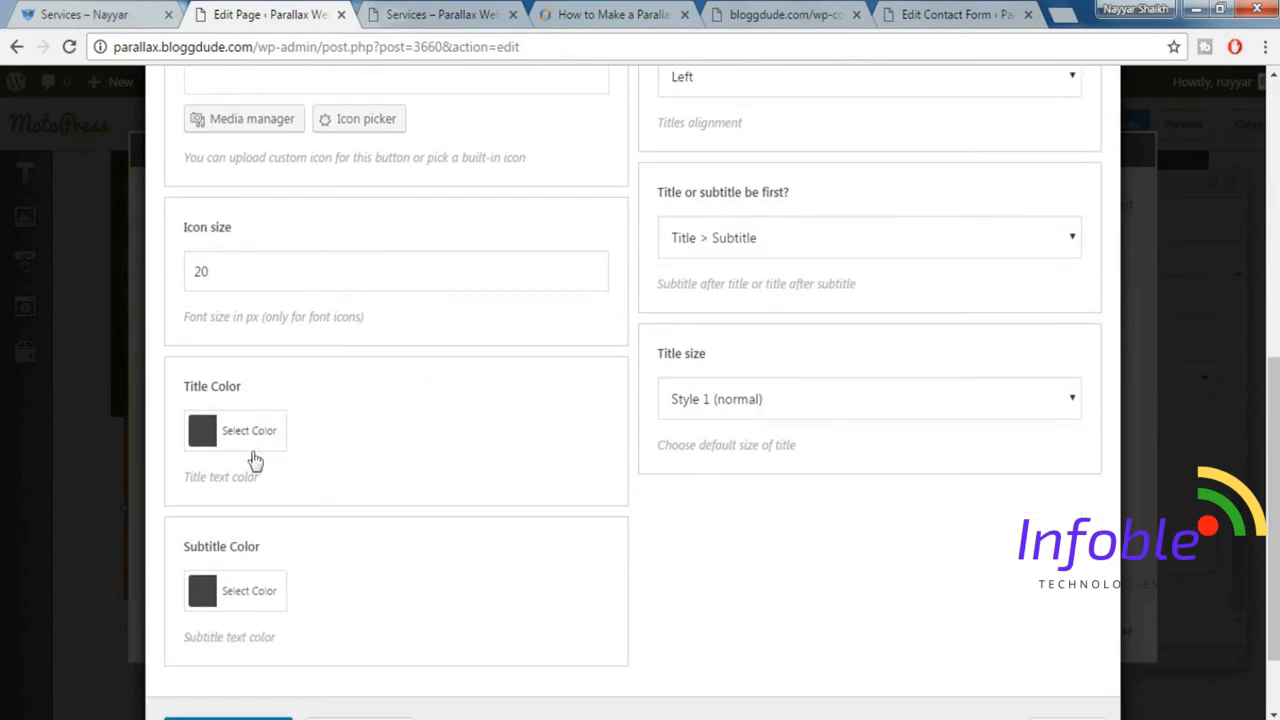
{"action": "left_click", "coordinate": [105, 13]}
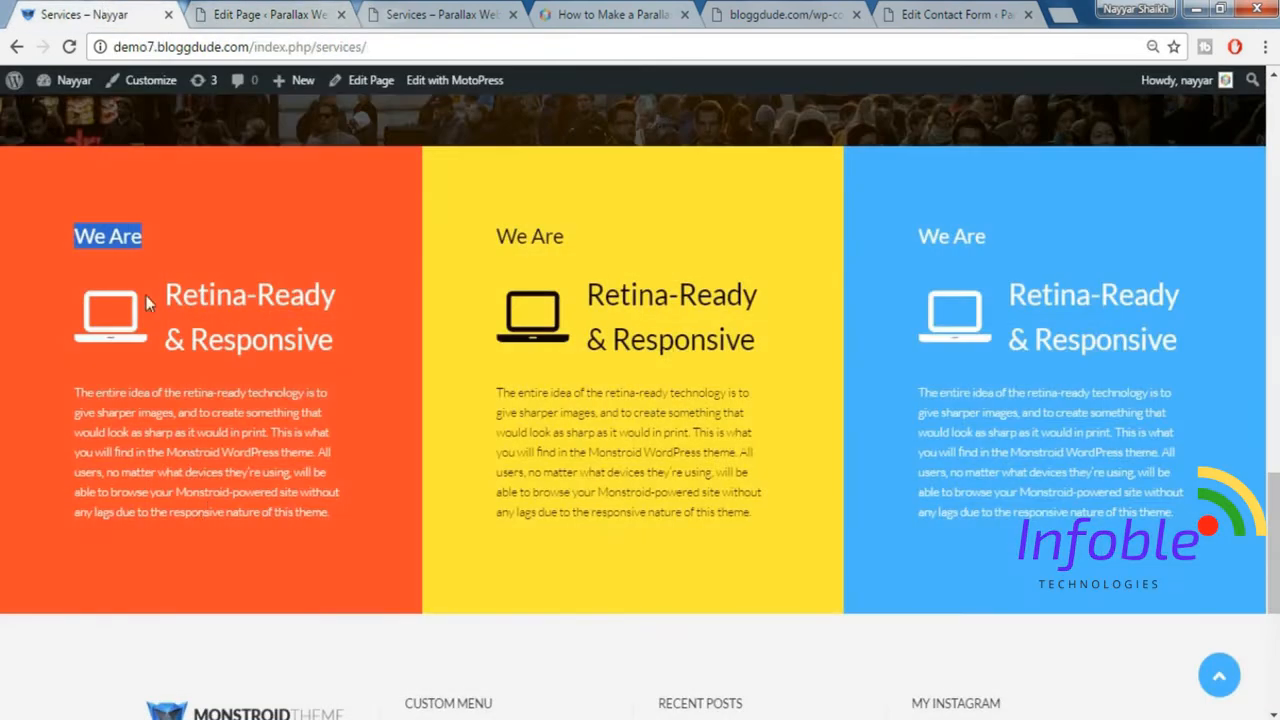
{"action": "left_click", "coordinate": [245, 12]}
{"action": "left_click", "coordinate": [256, 429]}
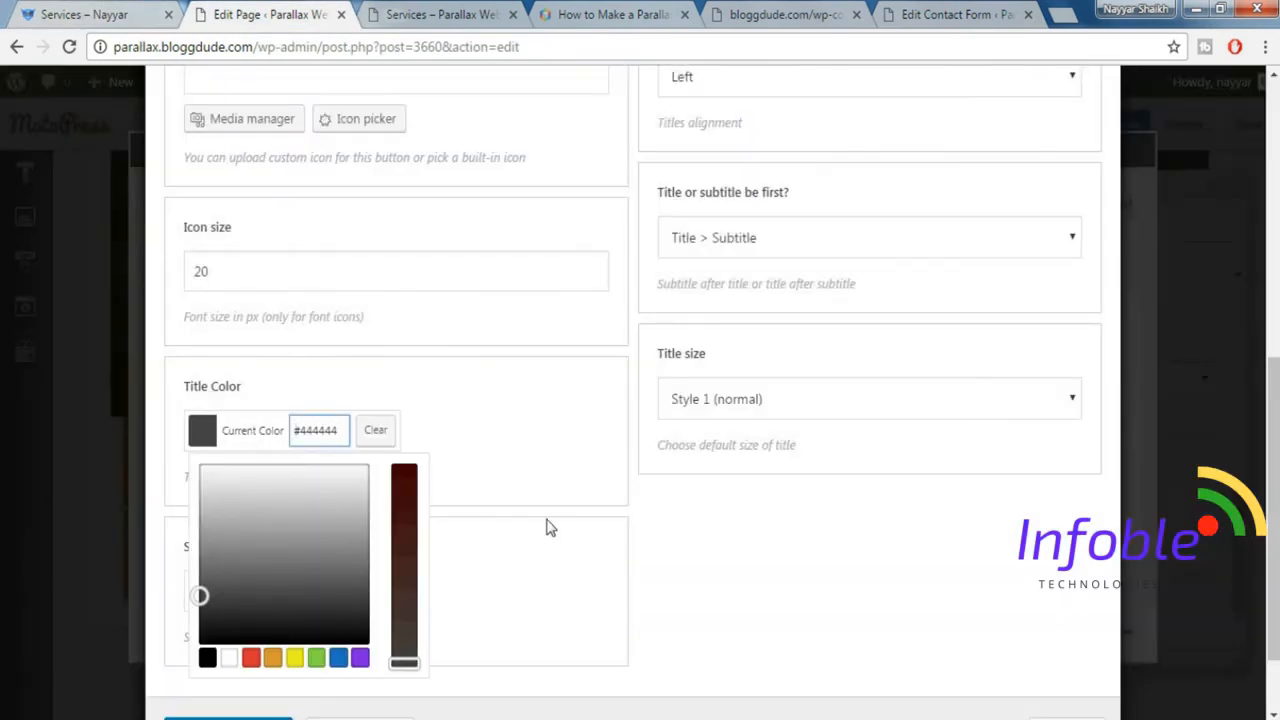
{"action": "scroll", "coordinate": [550, 527], "scroll_direction": "down", "scroll_amount": 1}
{"action": "left_click", "coordinate": [229, 562]}
{"action": "left_click", "coordinate": [554, 320]}
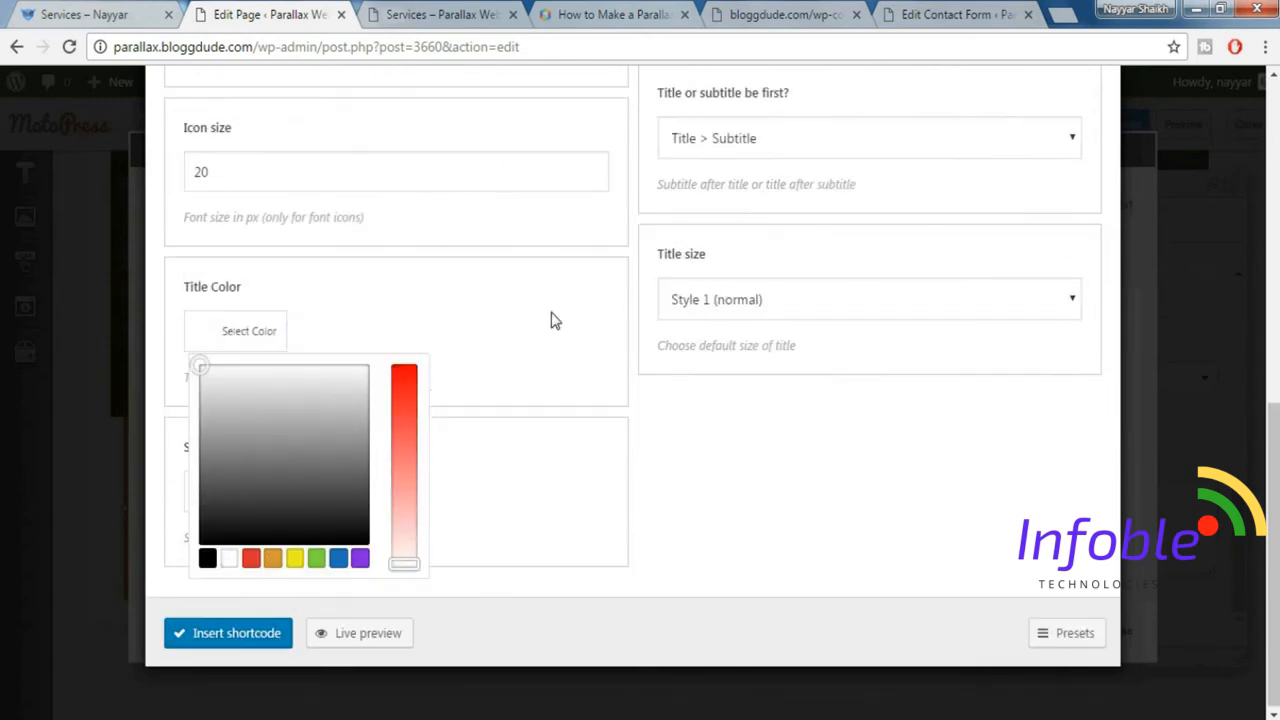
Set the Title Box subtitle colour to white, #ffffff.
{"action": "left_click", "coordinate": [250, 494]}
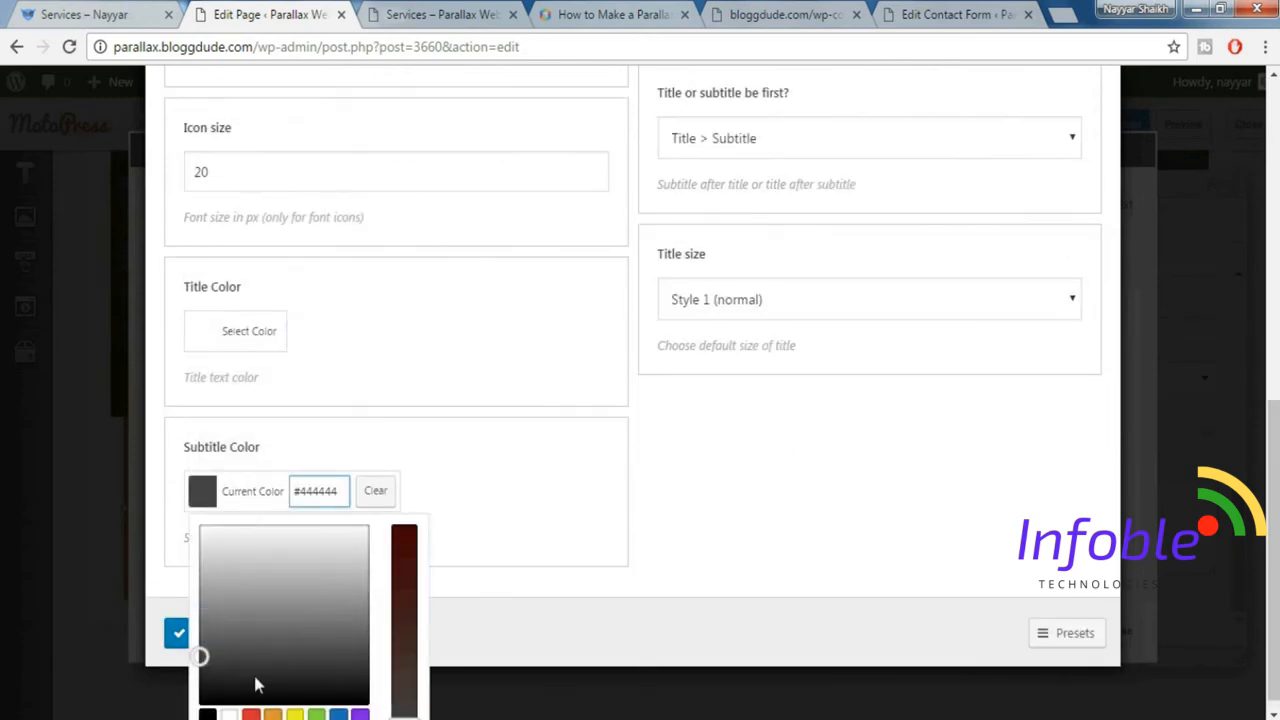
{"action": "scroll", "coordinate": [256, 684], "scroll_direction": "down", "scroll_amount": 1}
{"action": "left_click", "coordinate": [229, 714]}
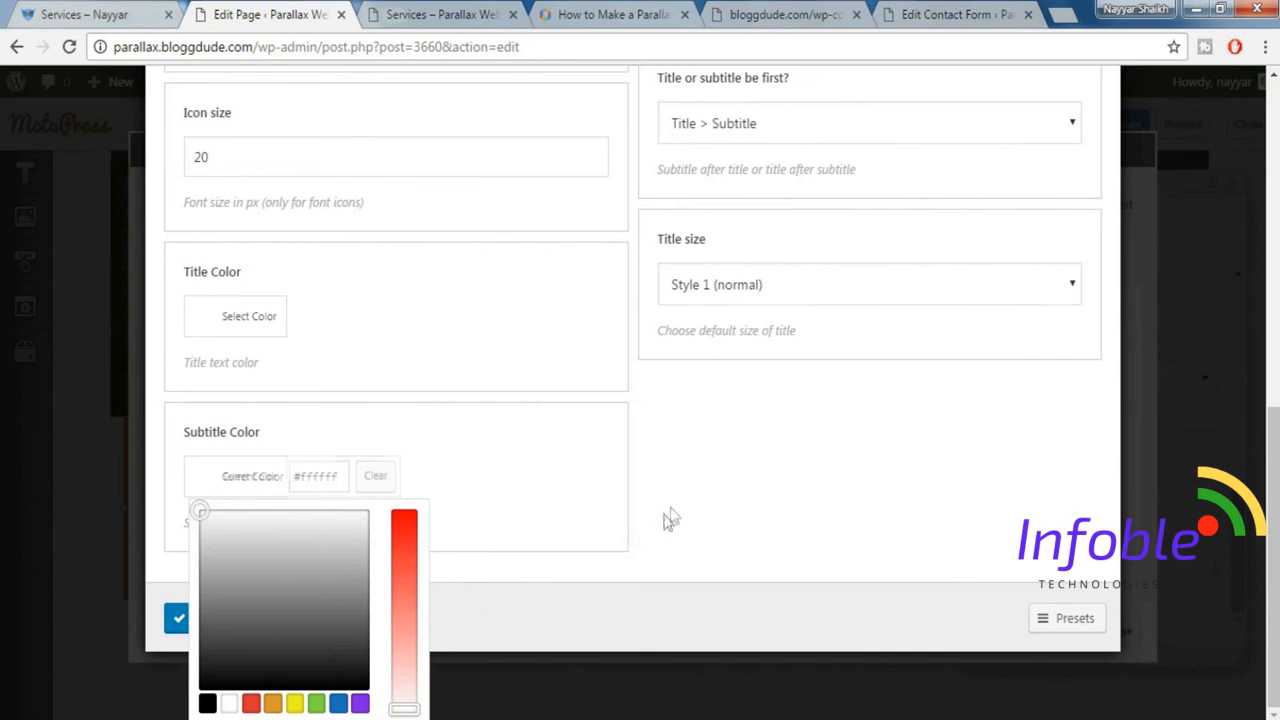
{"action": "left_click", "coordinate": [757, 497]}
Set the Title Box icon size to 80 px and check the laptop icon on the demo page.
{"action": "scroll", "coordinate": [127, 287], "scroll_direction": "up", "scroll_amount": 1}
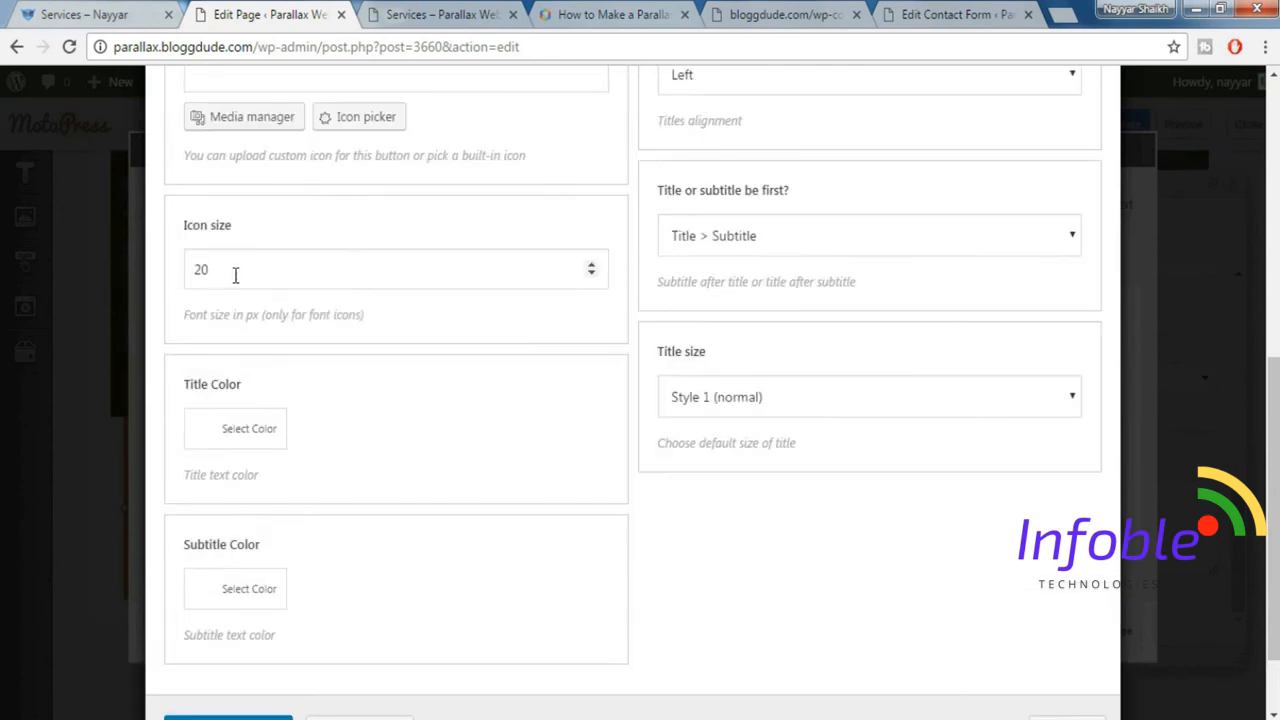
{"action": "left_click_drag", "start_coordinate": [235, 276], "coordinate": [150, 283]}
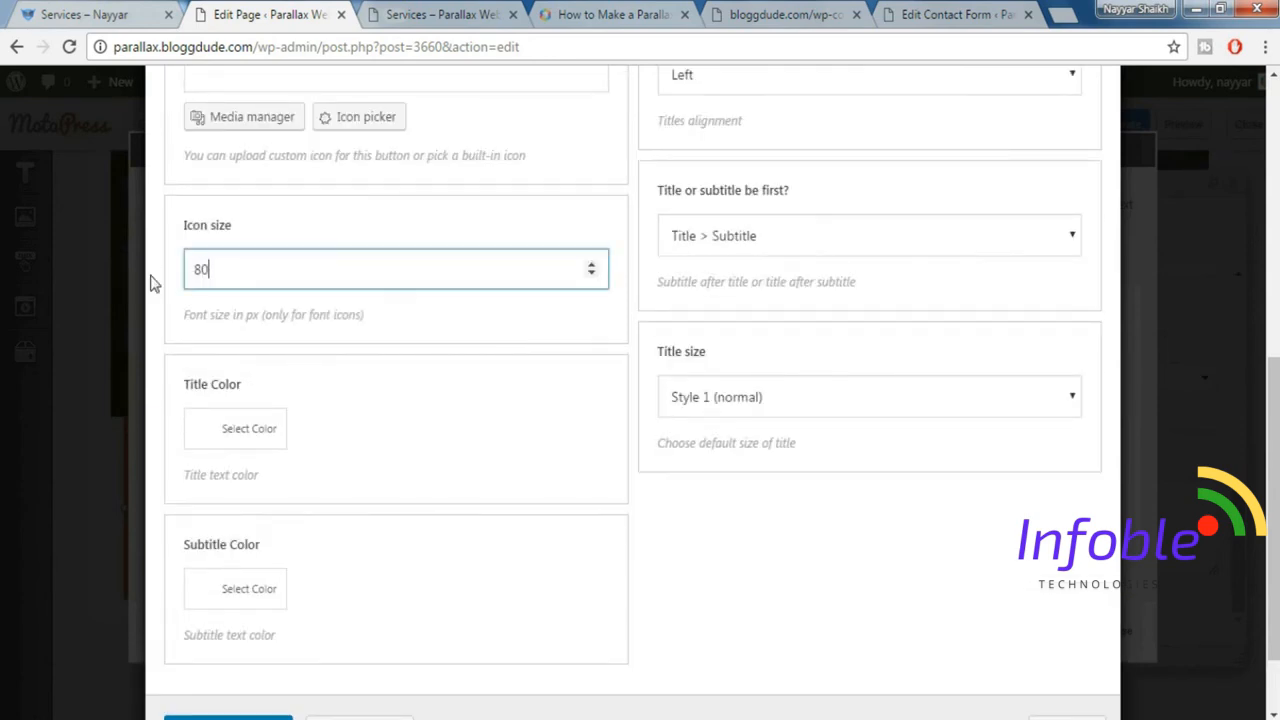
{"action": "left_click", "coordinate": [36, 12]}
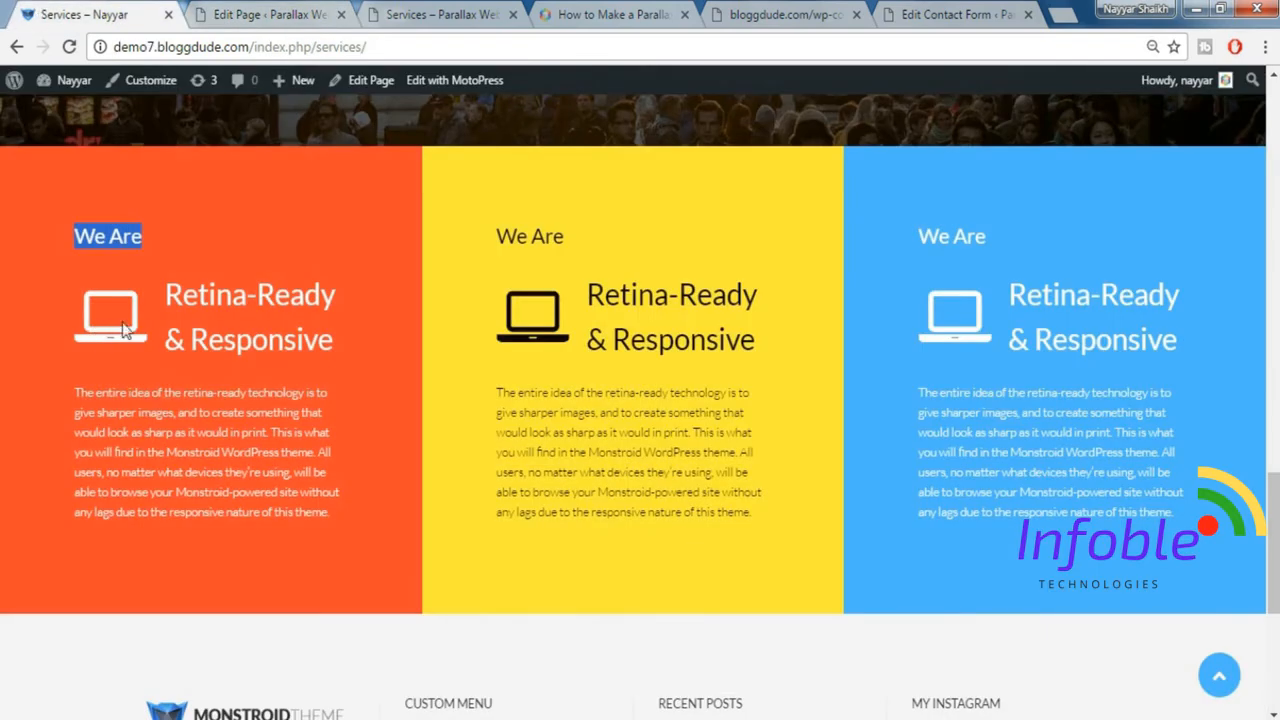
{"action": "left_click", "coordinate": [218, 8]}
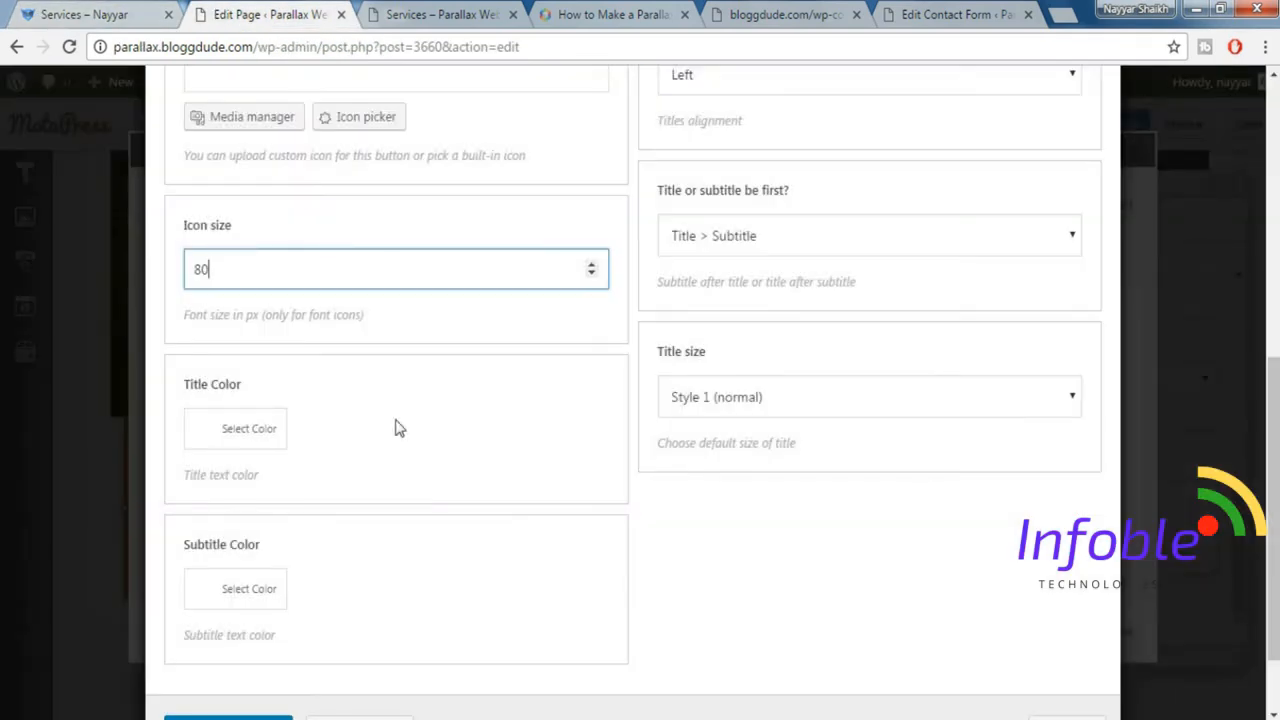
Filter the built-in icons by "lapt" and choose the fa-laptop icon for the Title Box.
{"action": "scroll", "coordinate": [951, 476], "scroll_direction": "up", "scroll_amount": 3}
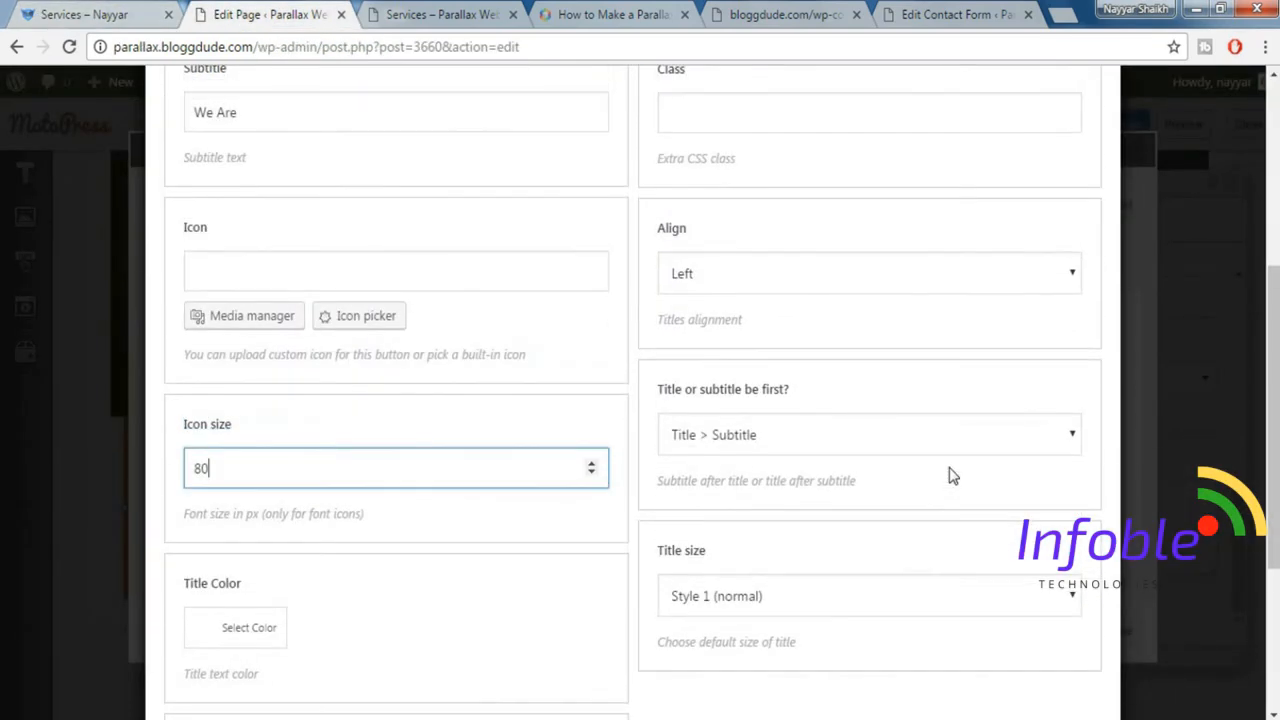
{"action": "left_click", "coordinate": [356, 322]}
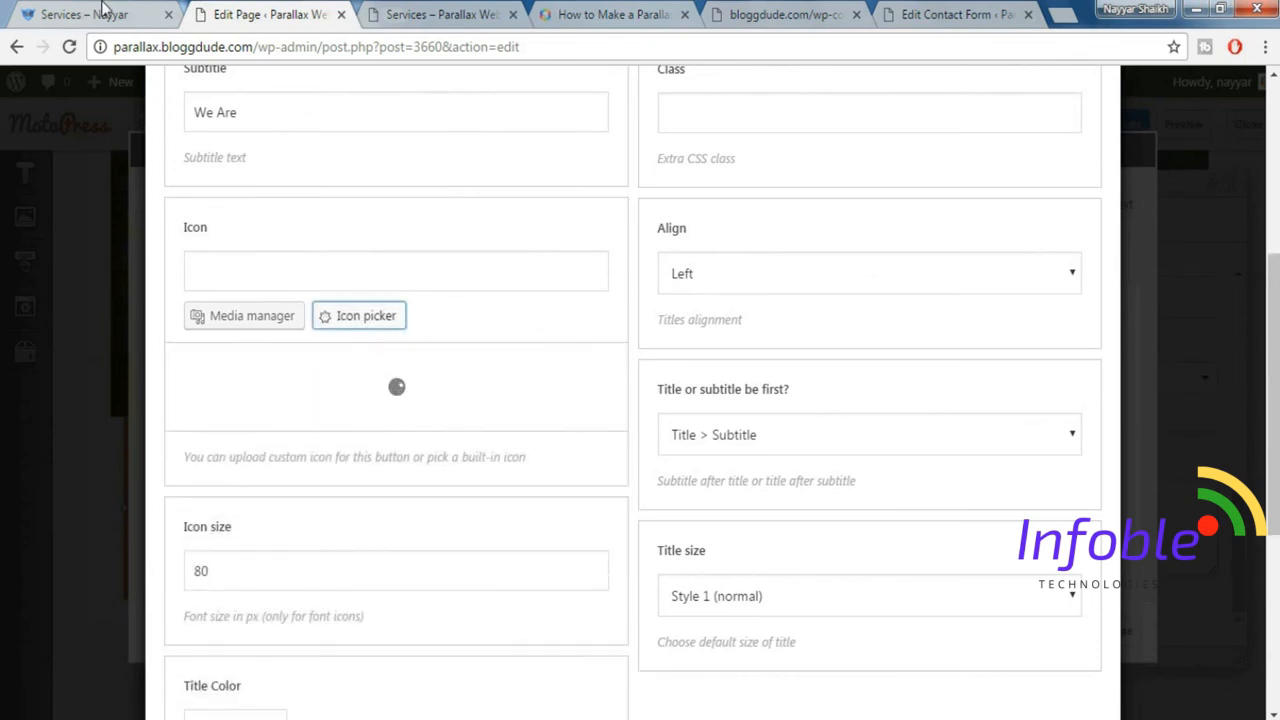
{"action": "left_click", "coordinate": [290, 376]}
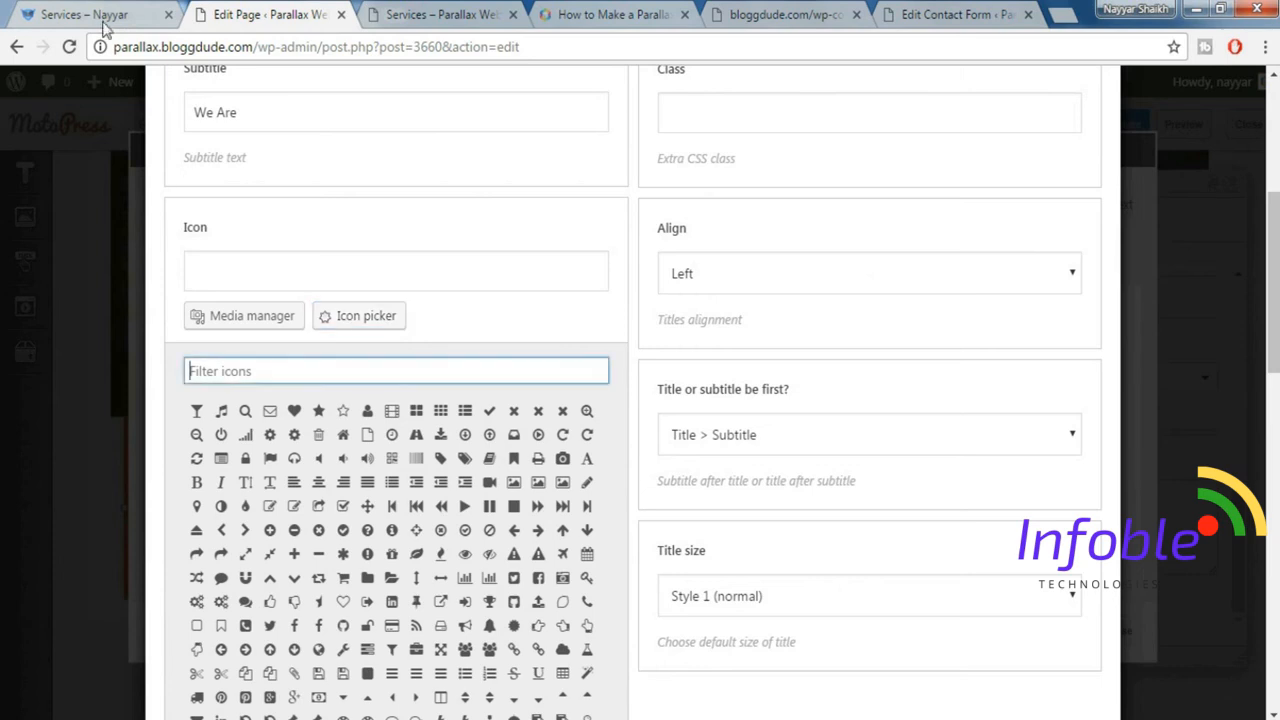
{"action": "type", "text": "lapt"}
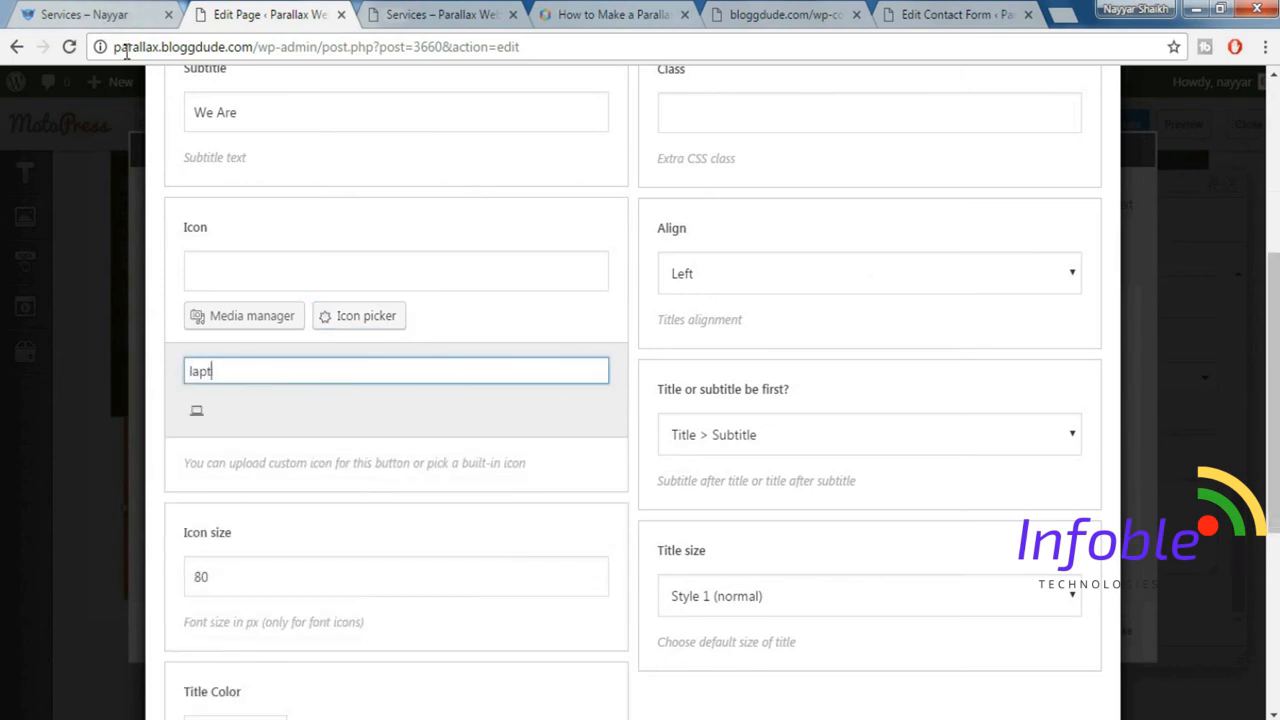
{"action": "left_click", "coordinate": [196, 411]}
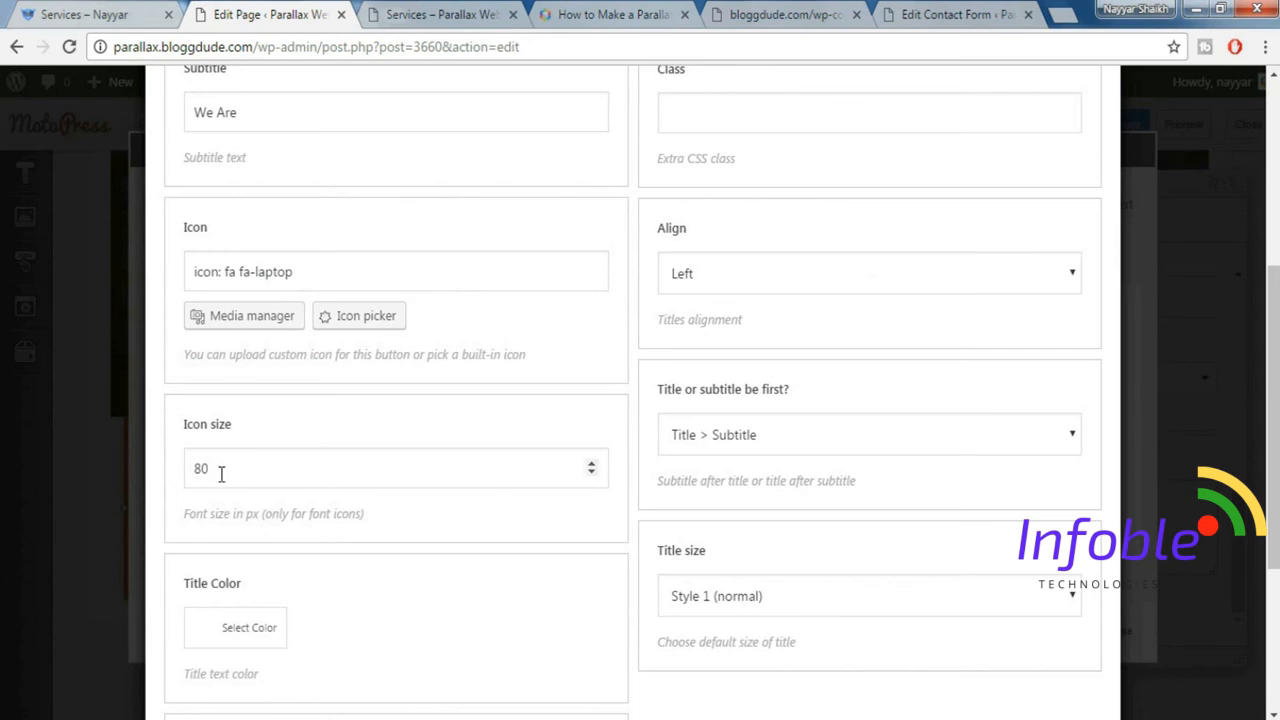
Set the Title Box order to Subtitle > Title and the title size to Style 2 (smaller).
{"action": "left_click", "coordinate": [760, 437]}
{"action": "left_click", "coordinate": [740, 487]}
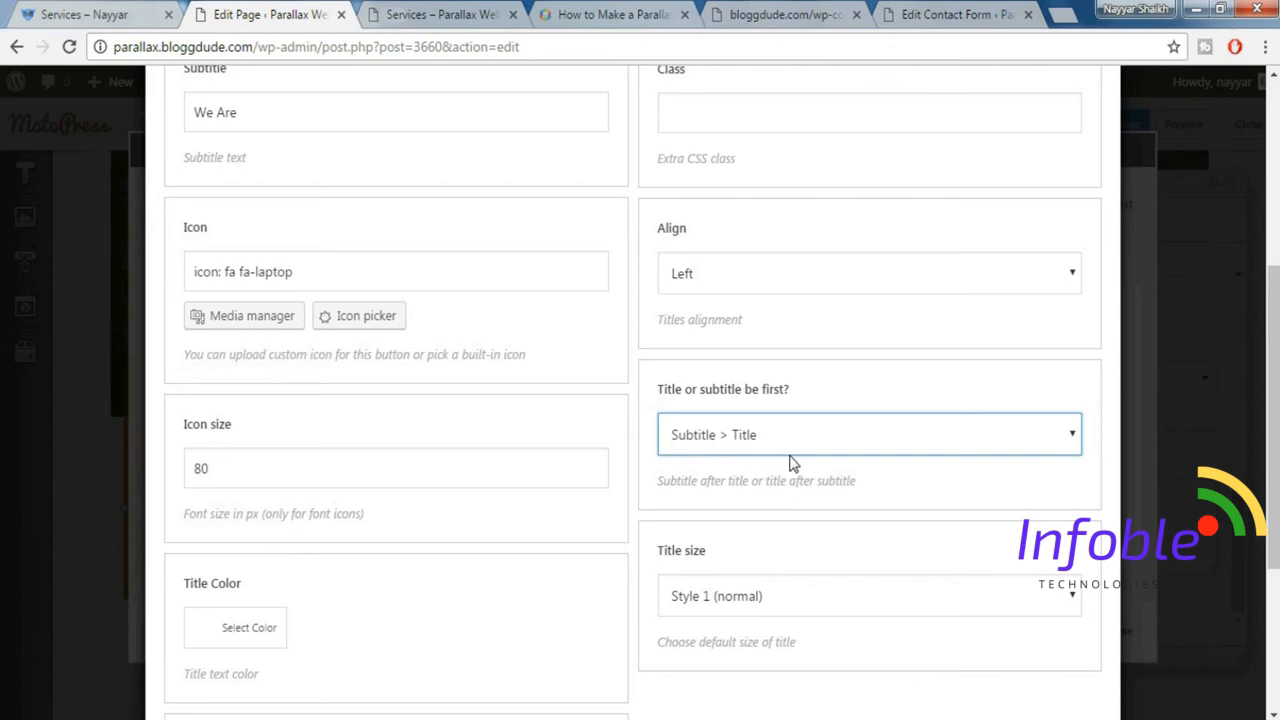
{"action": "left_click", "coordinate": [752, 598]}
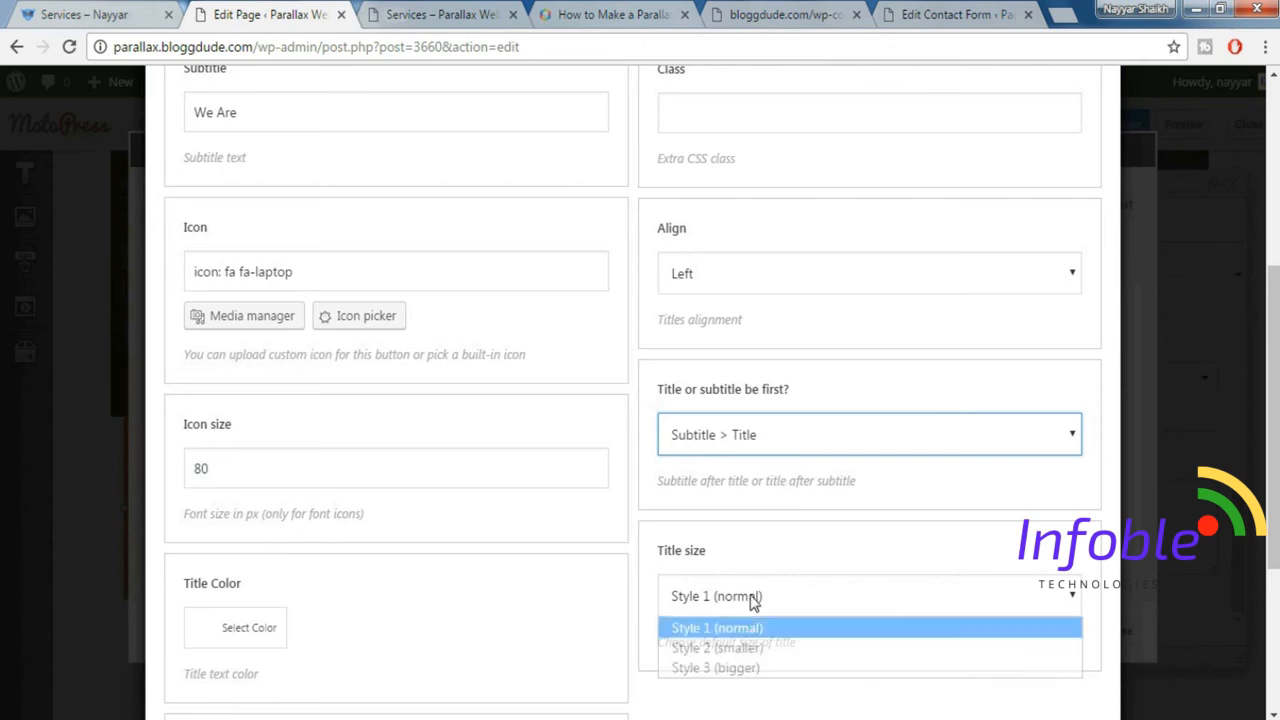
{"action": "left_click", "coordinate": [750, 650]}
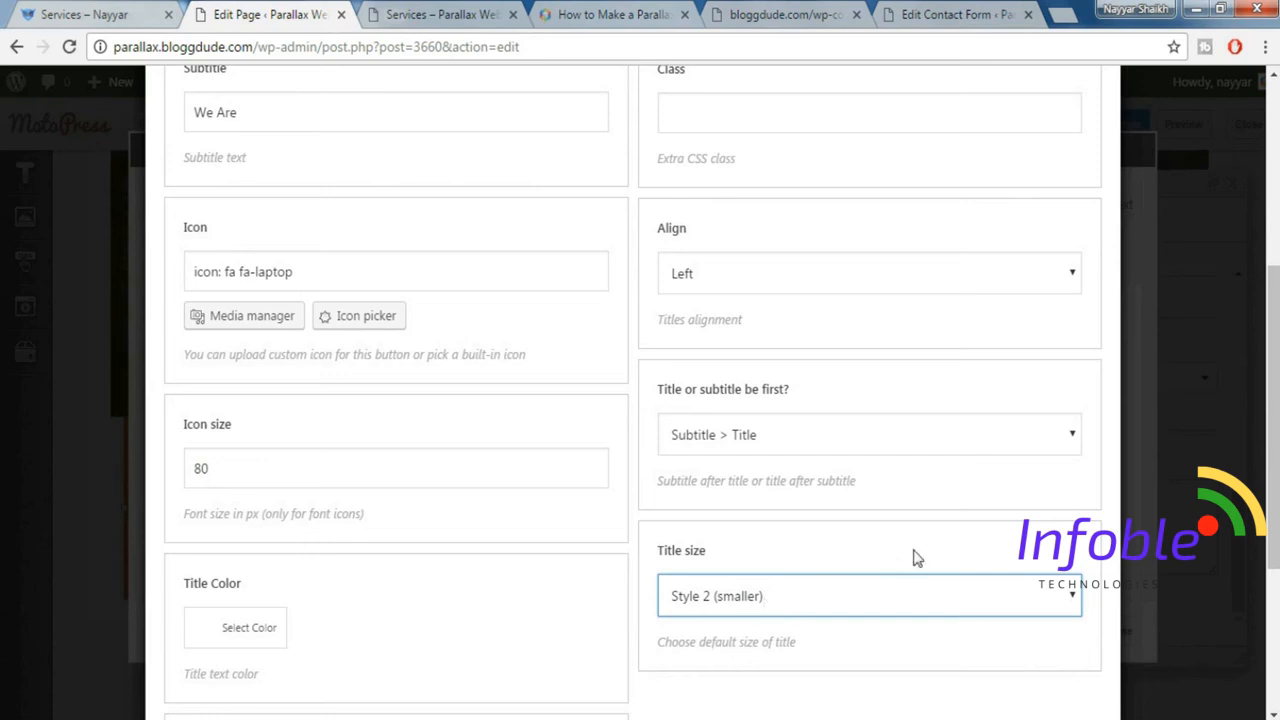
Insert the configured Title Box shortcode into the banner's content.
{"action": "scroll", "coordinate": [914, 560], "scroll_direction": "down", "scroll_amount": 3}
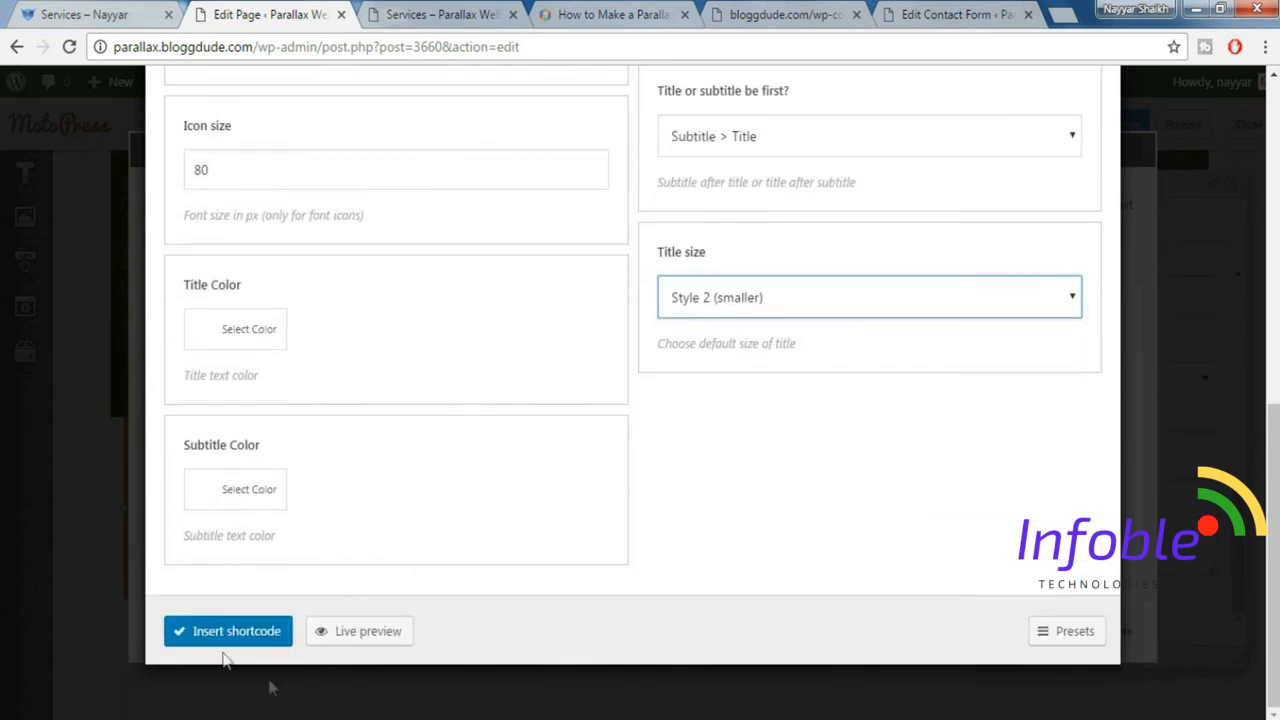
{"action": "left_click", "coordinate": [230, 645]}
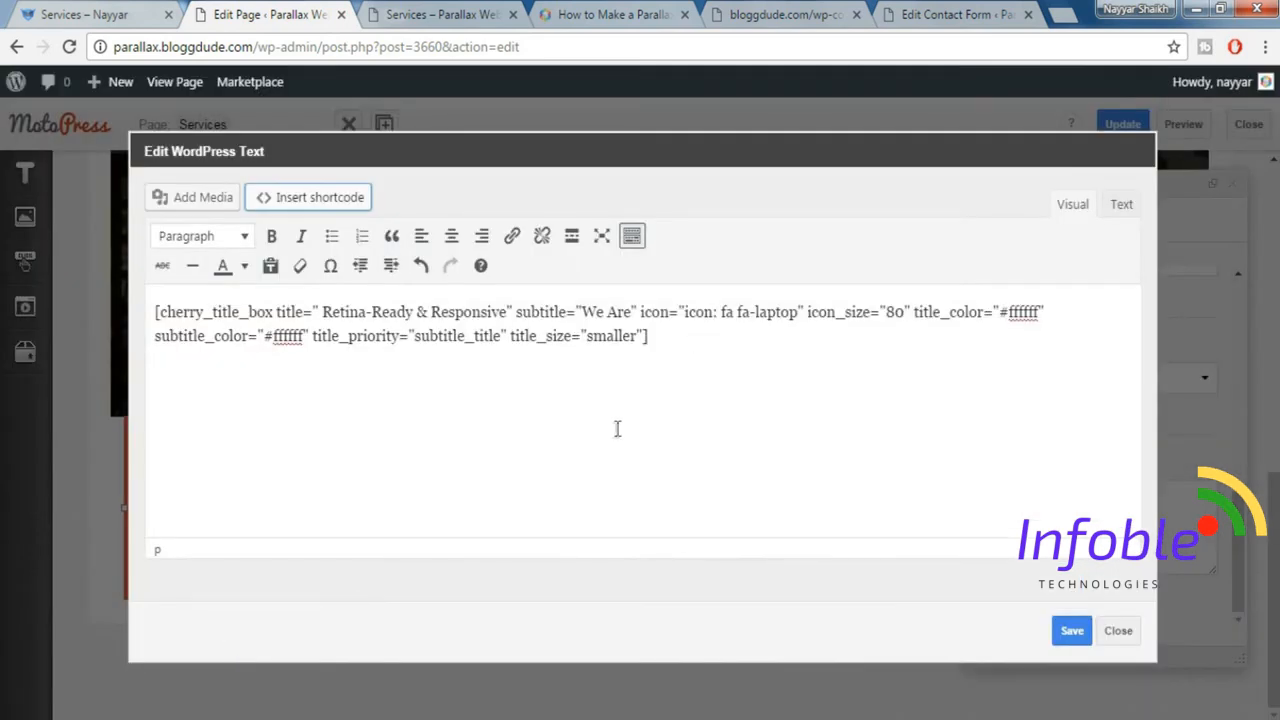
{"action": "key", "text": "ctrl+a"}
{"action": "left_click", "coordinate": [594, 338]}
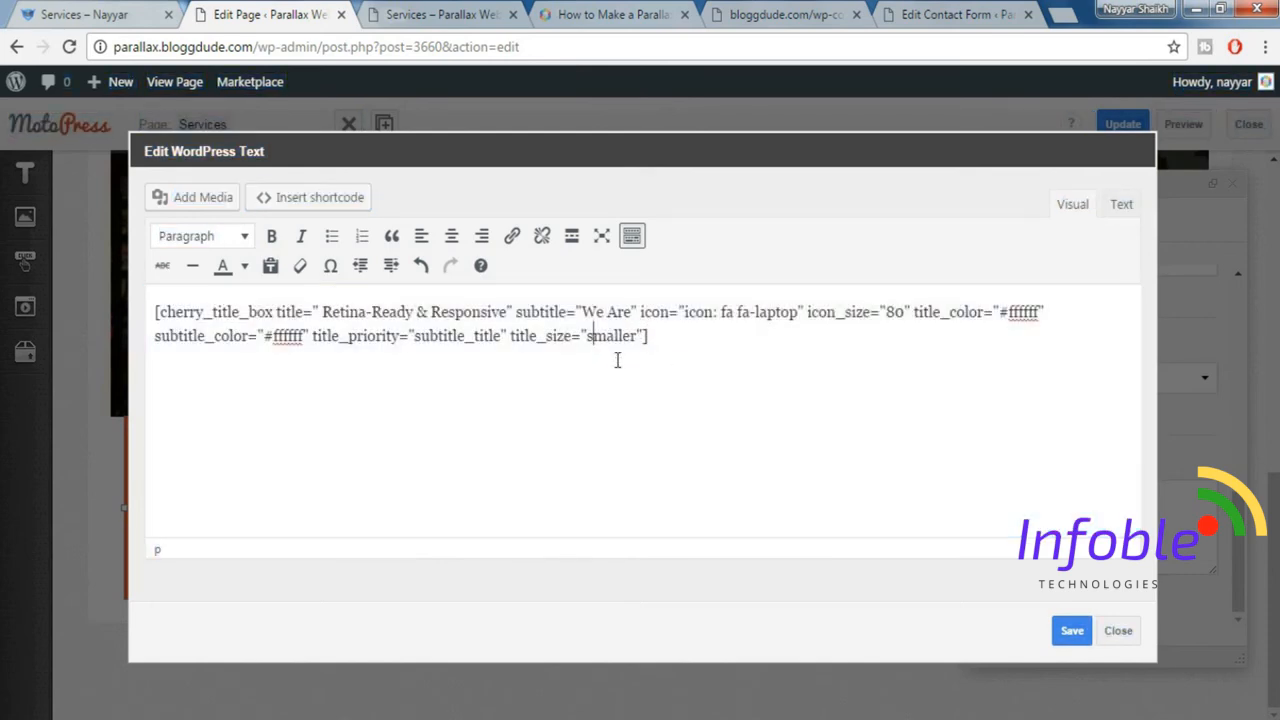
Save the Title Box shortcode as the orange banner's content and close the banner settings.
{"action": "left_click_drag", "start_coordinate": [650, 338], "coordinate": [149, 303]}
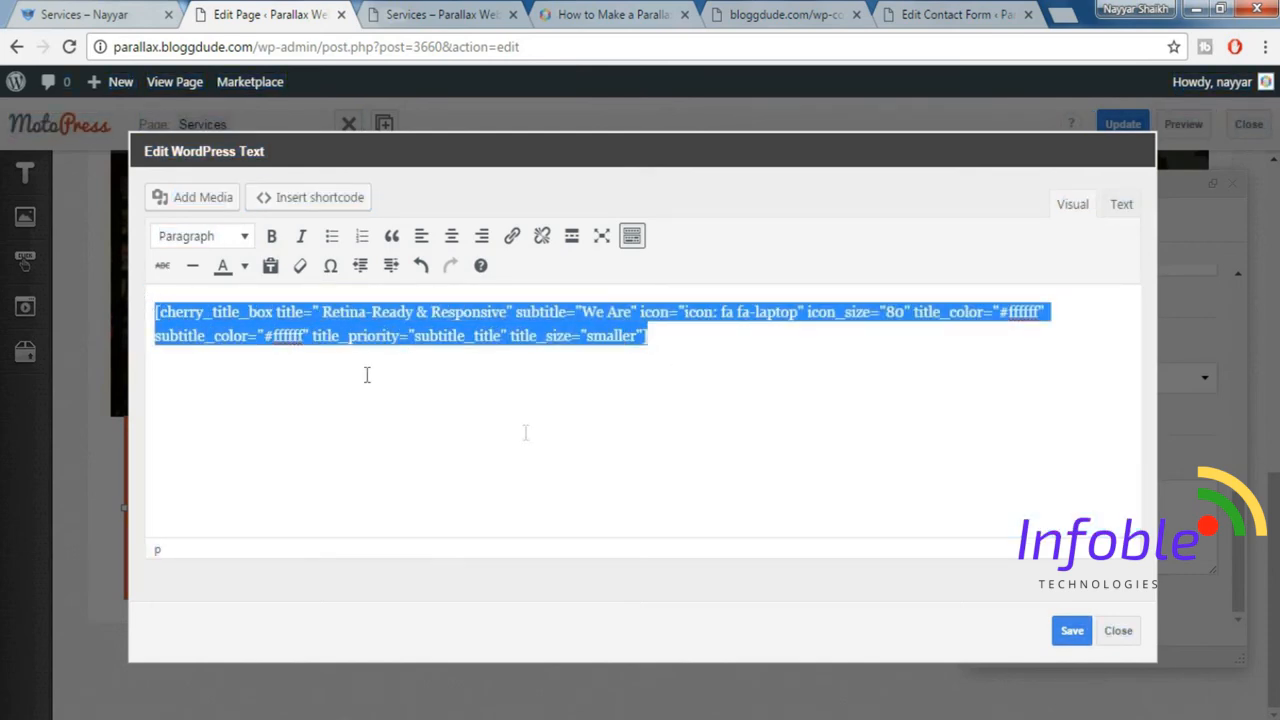
{"action": "left_click", "coordinate": [1071, 634]}
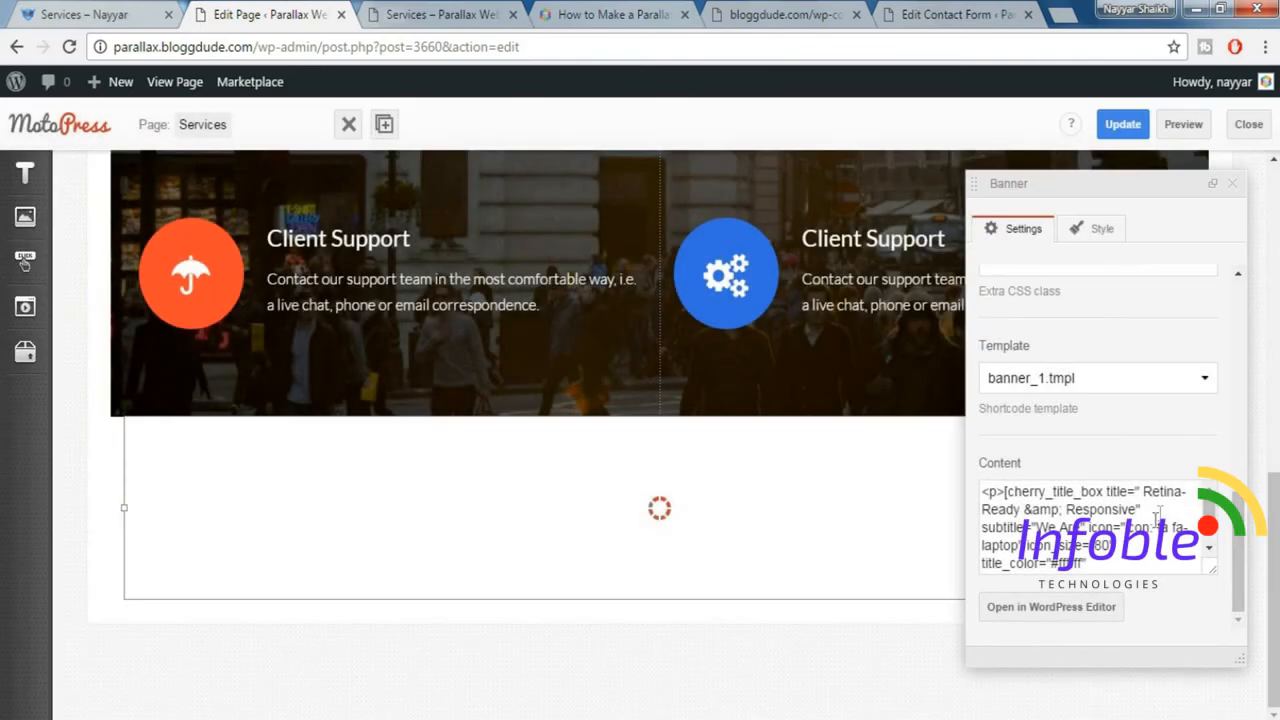
{"action": "left_click", "coordinate": [1232, 183]}
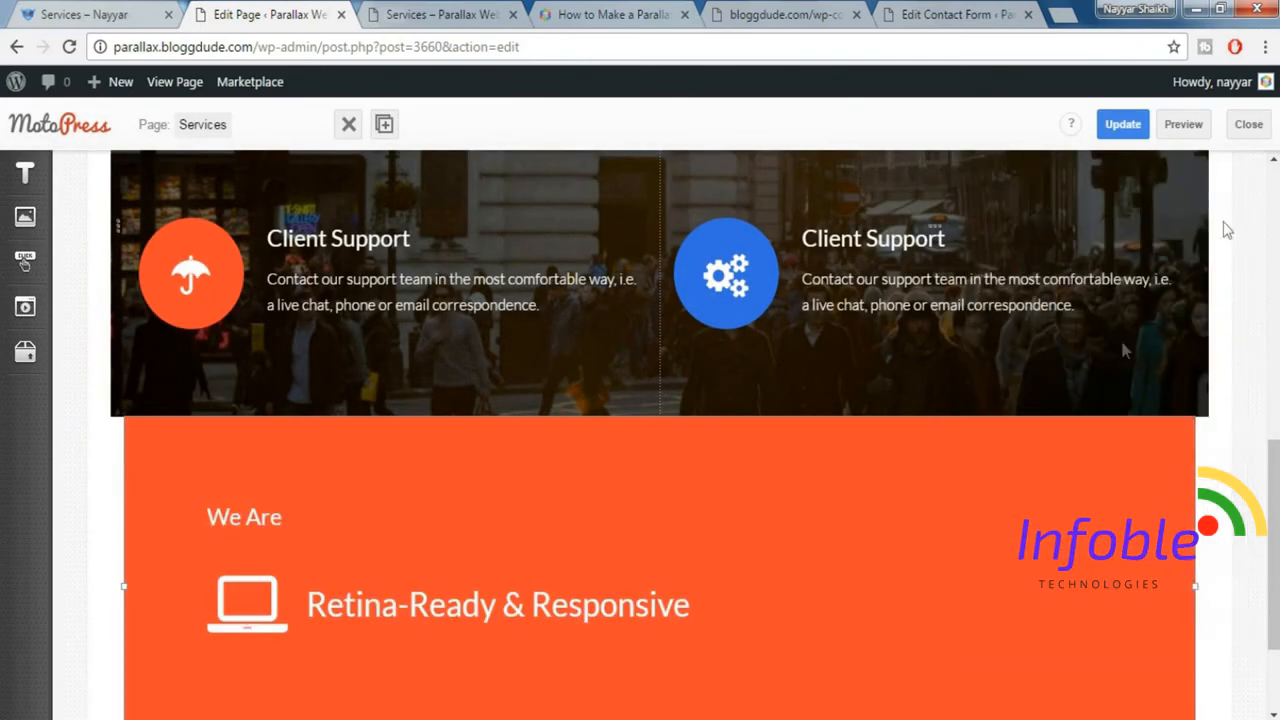
{"action": "scroll", "coordinate": [1016, 502], "scroll_direction": "down", "scroll_amount": 1}
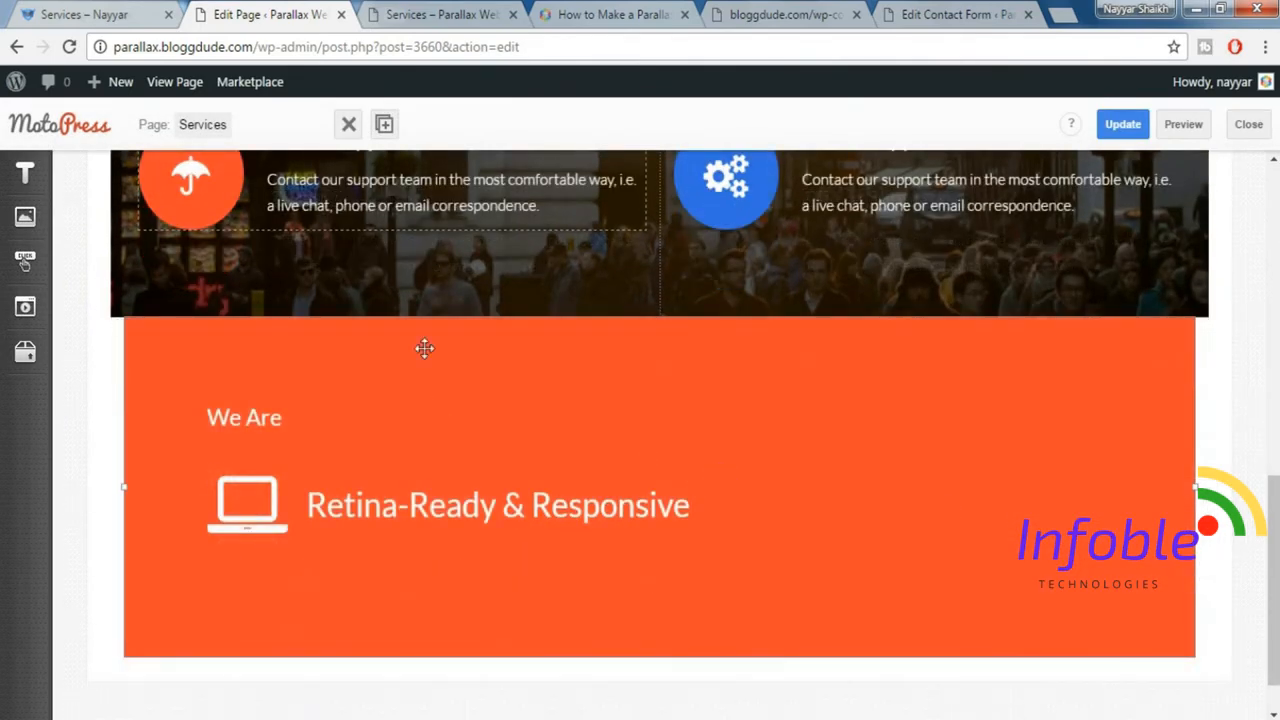
Duplicate the orange banner twice to get three side-by-side banners and close the banner settings.
{"action": "left_click", "coordinate": [385, 128]}
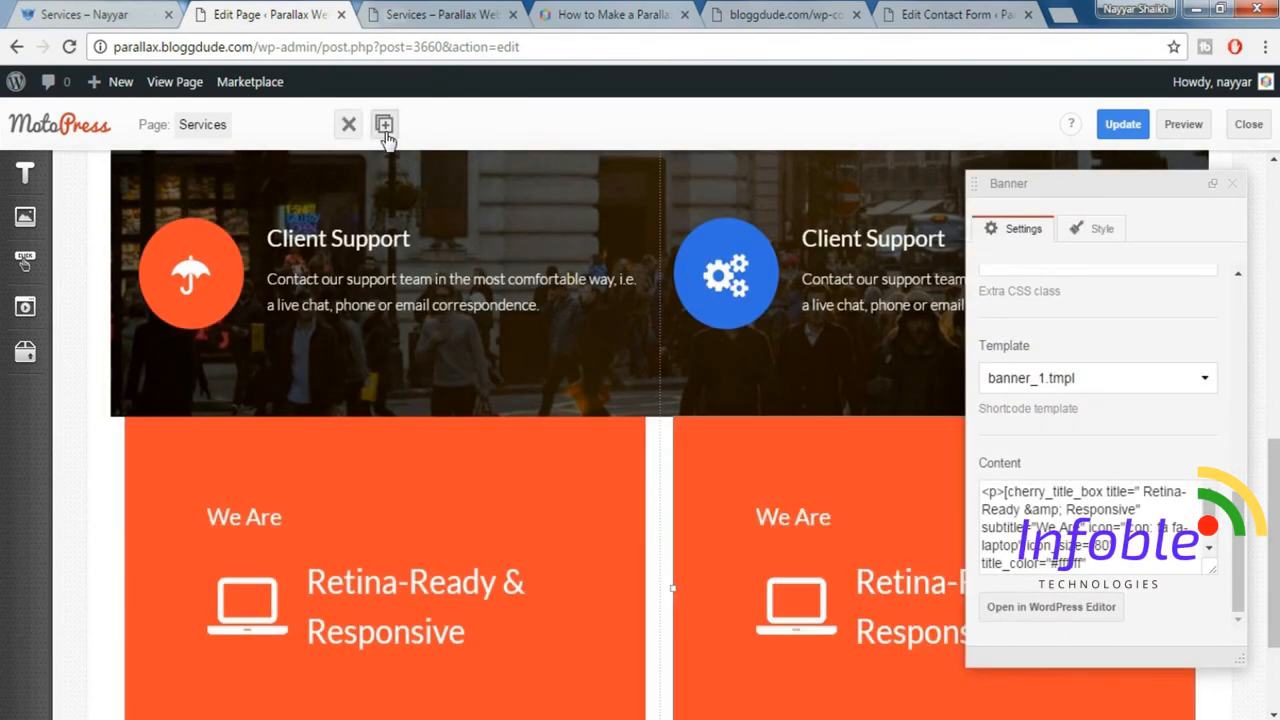
{"action": "left_click", "coordinate": [385, 132]}
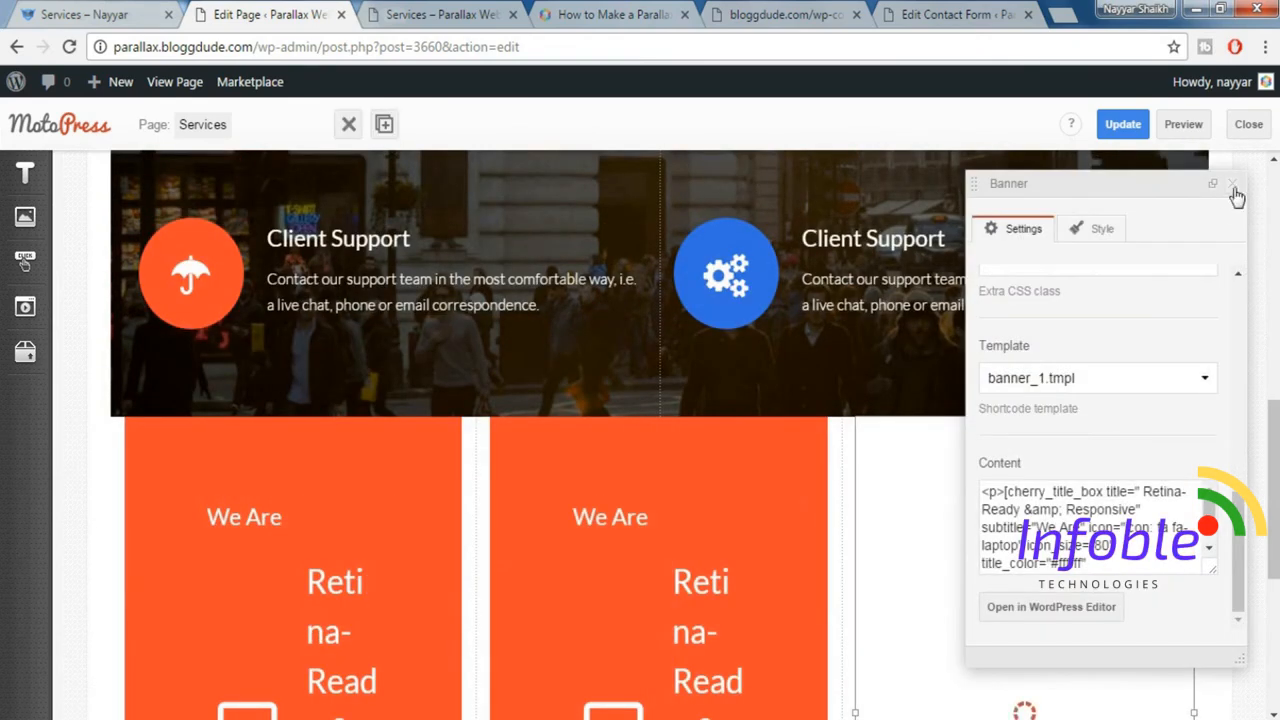
{"action": "left_click", "coordinate": [1231, 185]}
{"action": "scroll", "coordinate": [1263, 450], "scroll_direction": "down", "scroll_amount": 2}
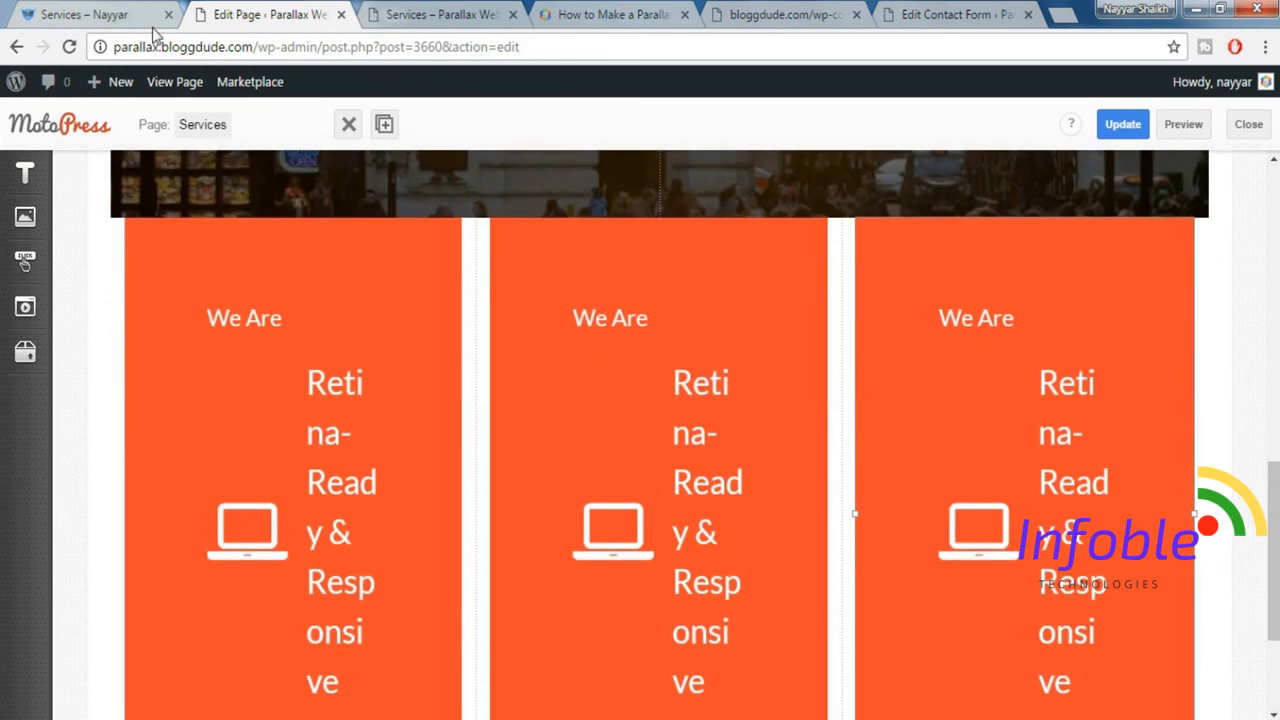
Select the middle banner, then inspect the demo page's yellow banner and copy its background colour #feea3a.
{"action": "left_click", "coordinate": [100, 14]}
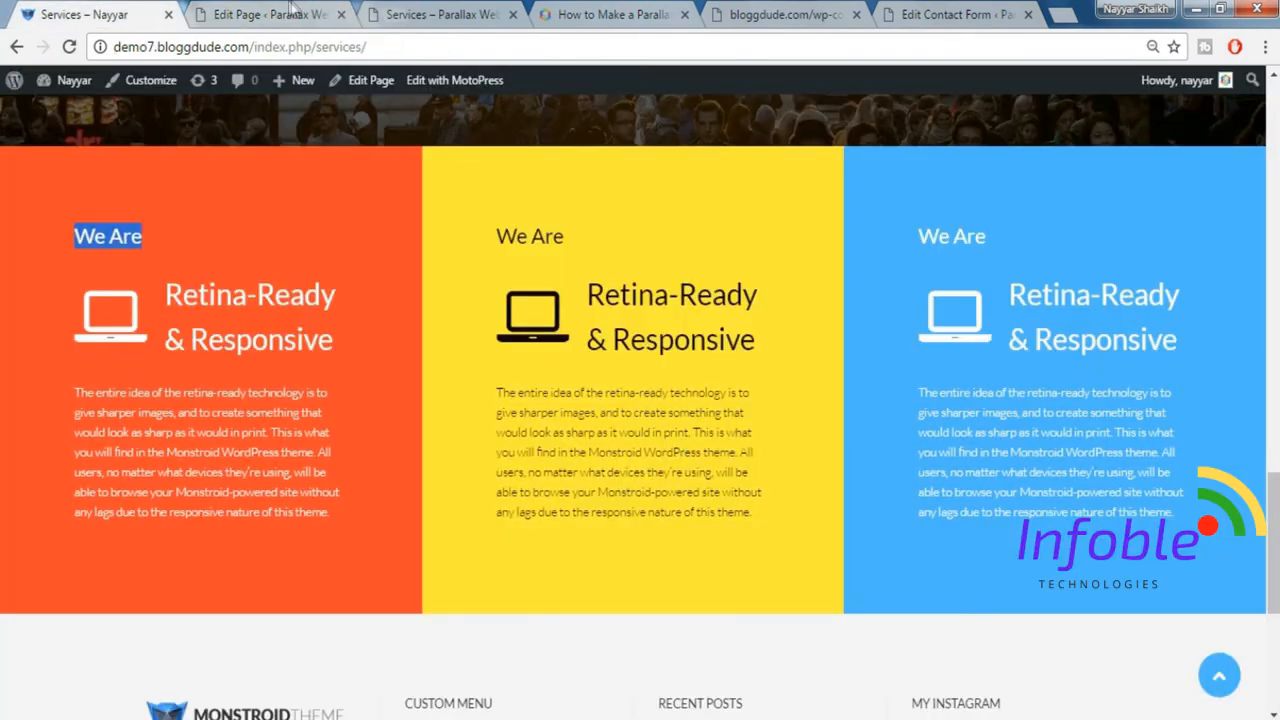
{"action": "left_click", "coordinate": [292, 10]}
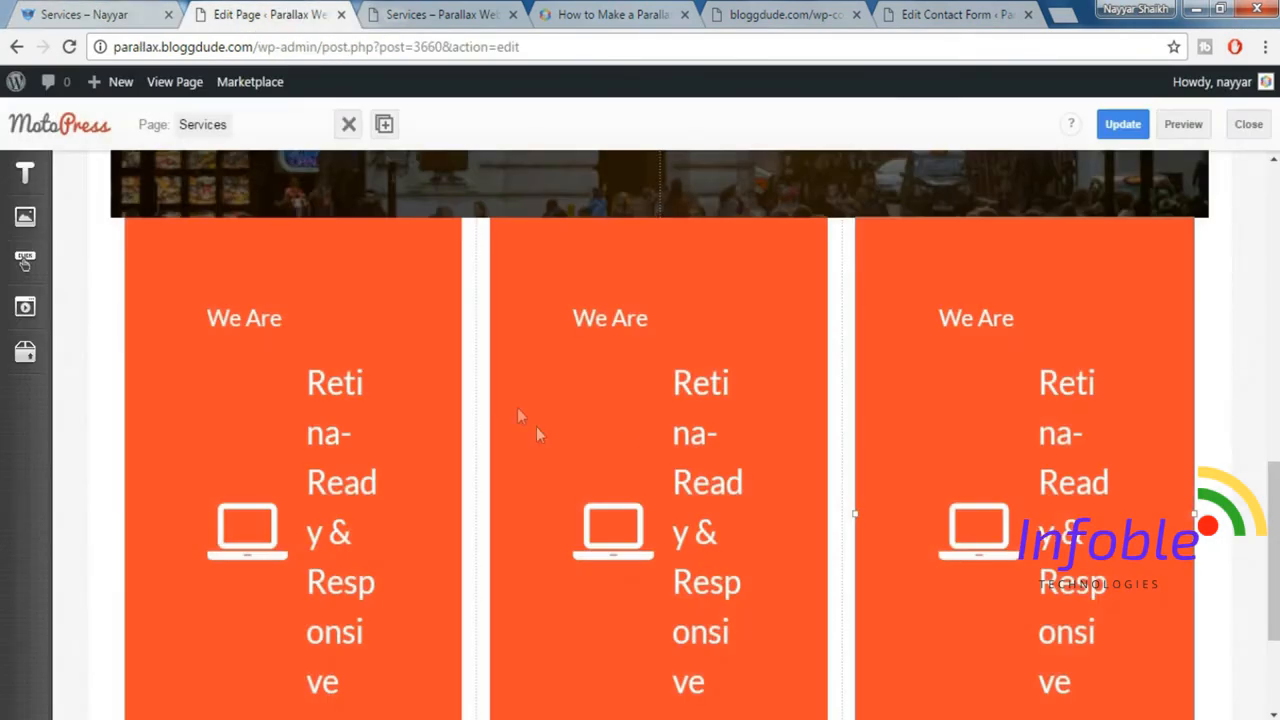
{"action": "left_click", "coordinate": [624, 429]}
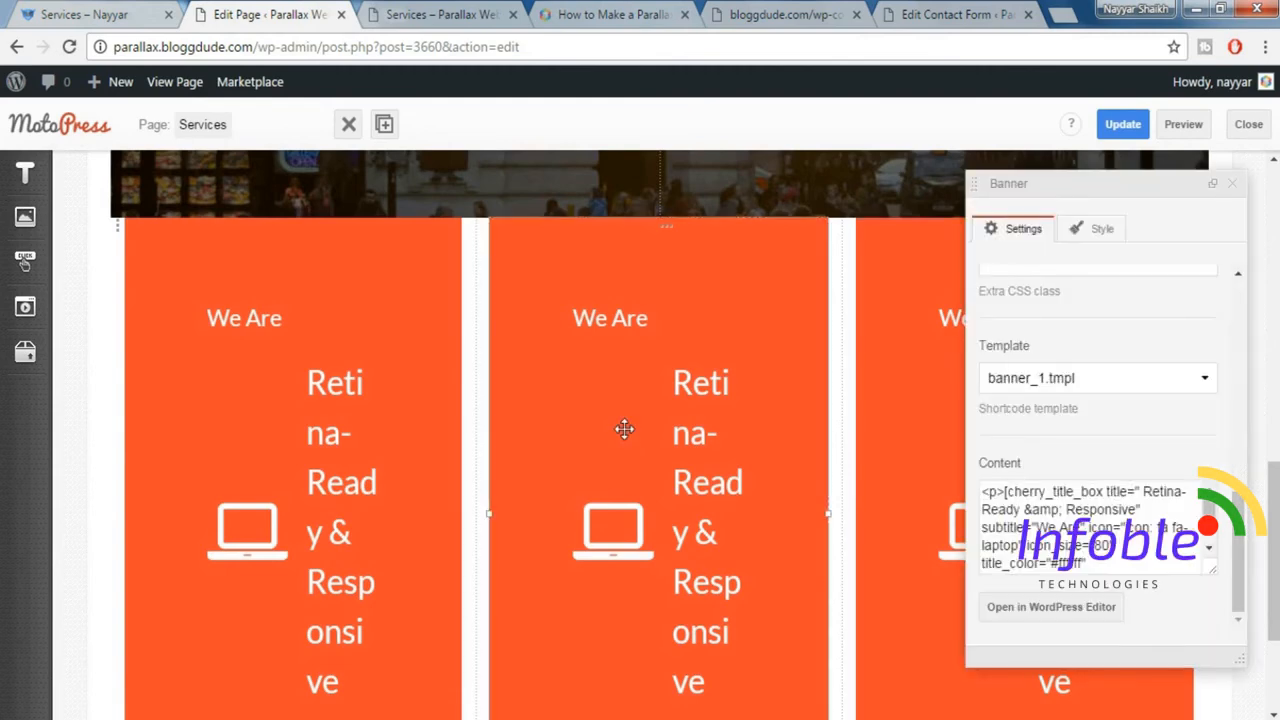
{"action": "left_click", "coordinate": [133, 12]}
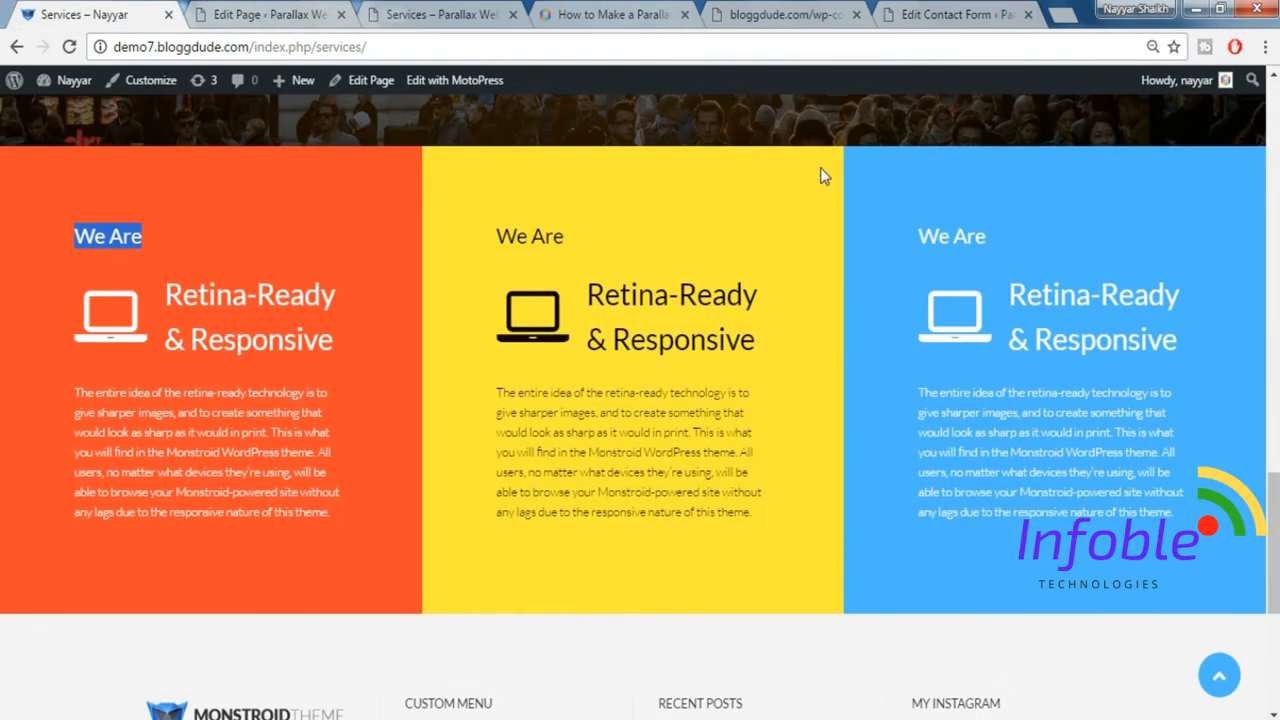
{"action": "right_click", "coordinate": [821, 169]}
{"action": "left_click", "coordinate": [866, 428]}
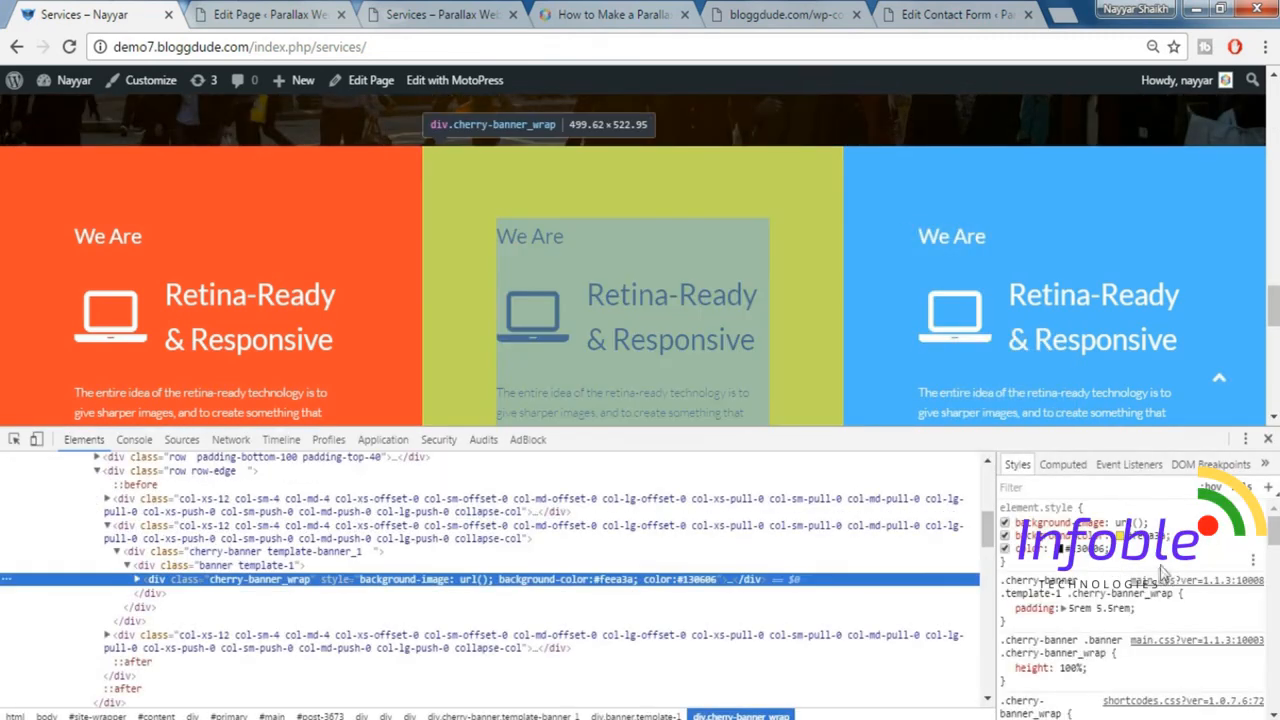
{"action": "left_click", "coordinate": [1140, 535]}
{"action": "key", "text": "ctrl+c"}
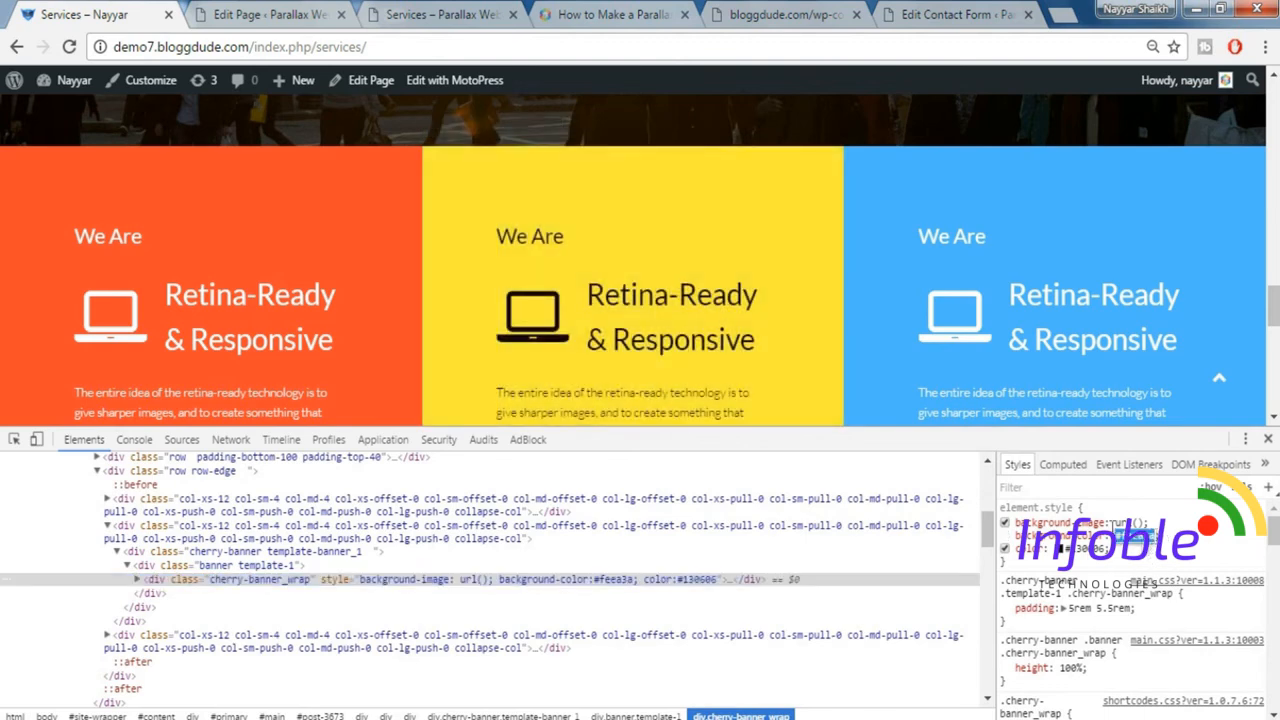
Set the middle banner's background colour to #feea3a.
{"action": "left_click", "coordinate": [265, 14]}
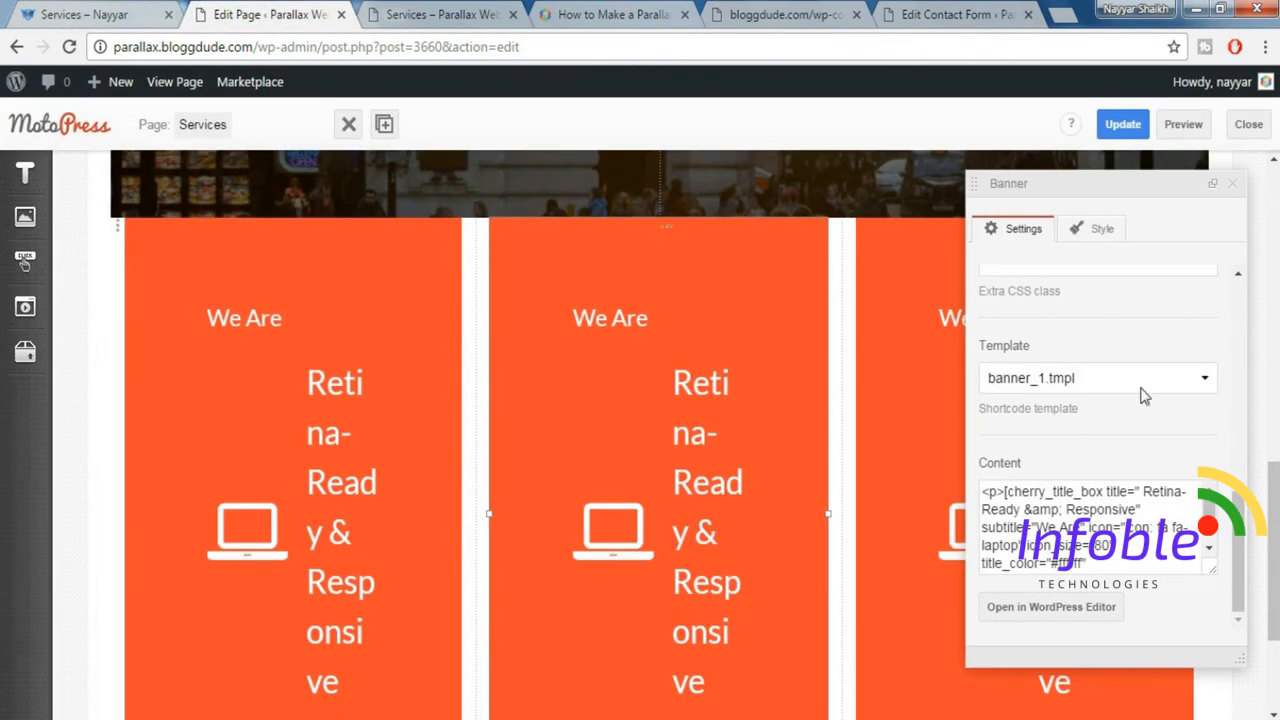
{"action": "scroll", "coordinate": [1175, 442], "scroll_direction": "up", "scroll_amount": 1}
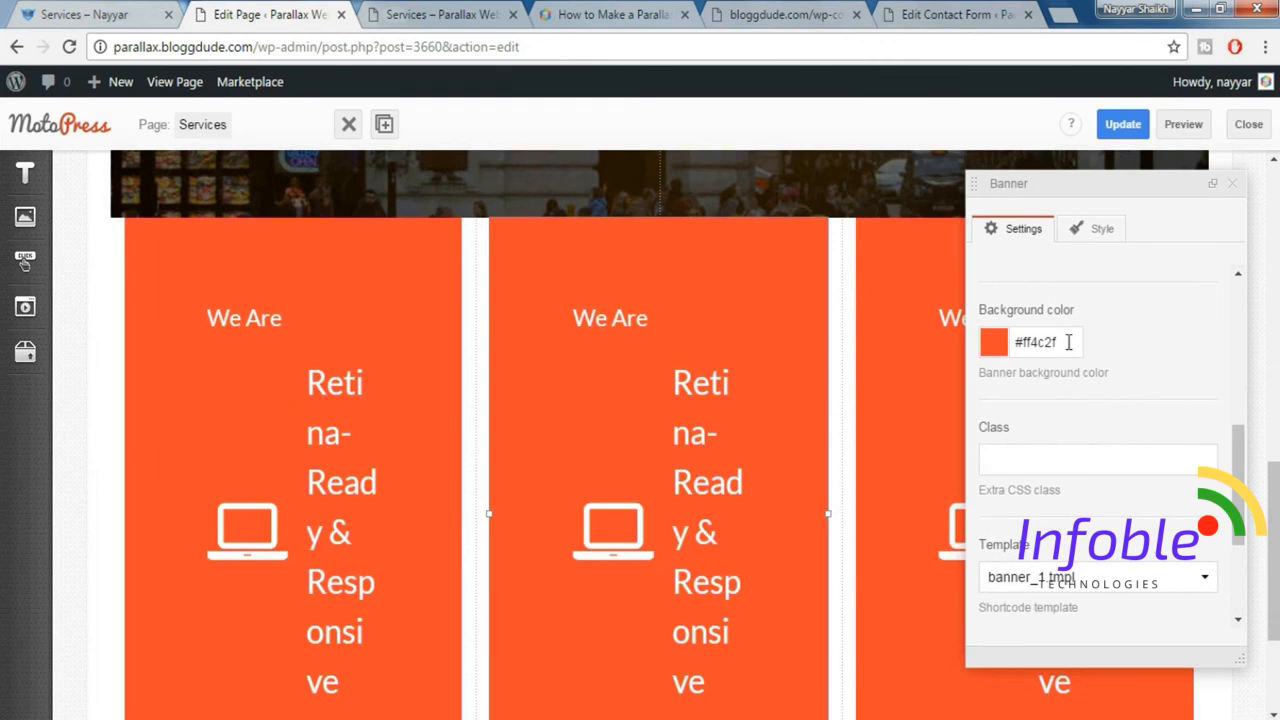
{"action": "left_click", "coordinate": [1068, 342]}
{"action": "key", "text": "ctrl+v"}
{"action": "left_click", "coordinate": [1137, 349]}
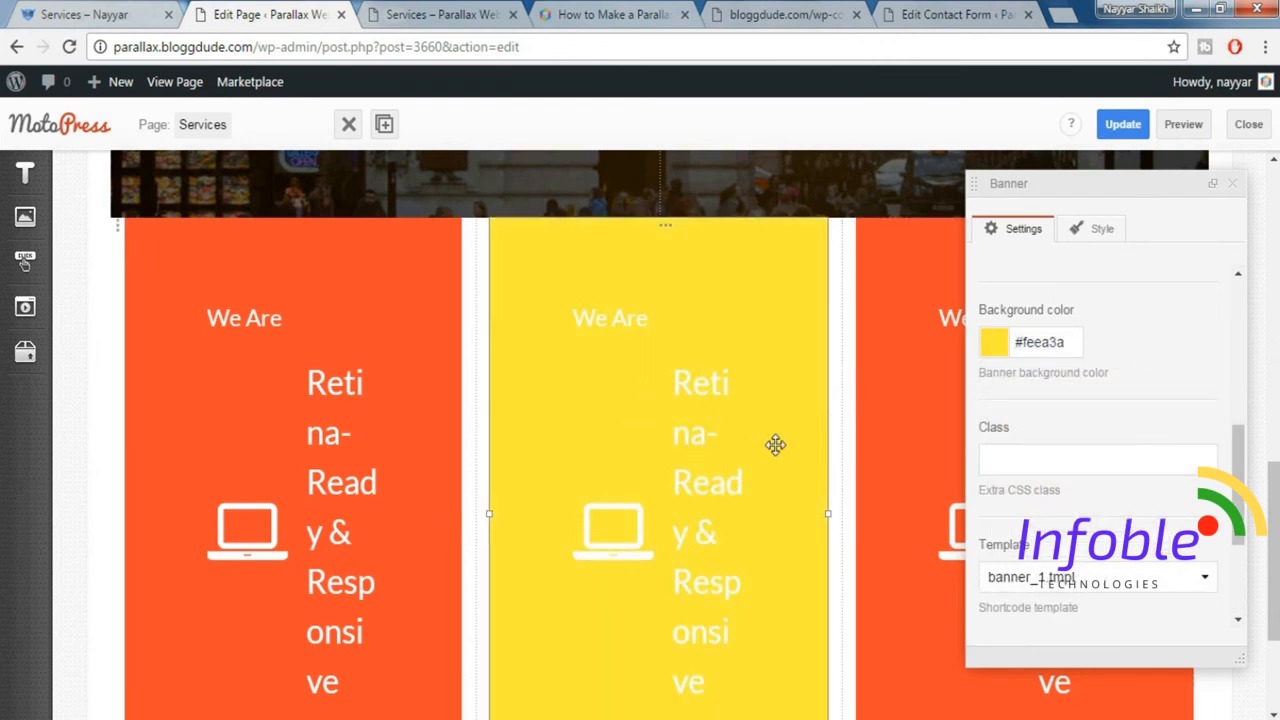
Check the yellow banner's dark text on the demo page and set the middle banner's text colour to #120707.
{"action": "scroll", "coordinate": [1143, 430], "scroll_direction": "up", "scroll_amount": 3}
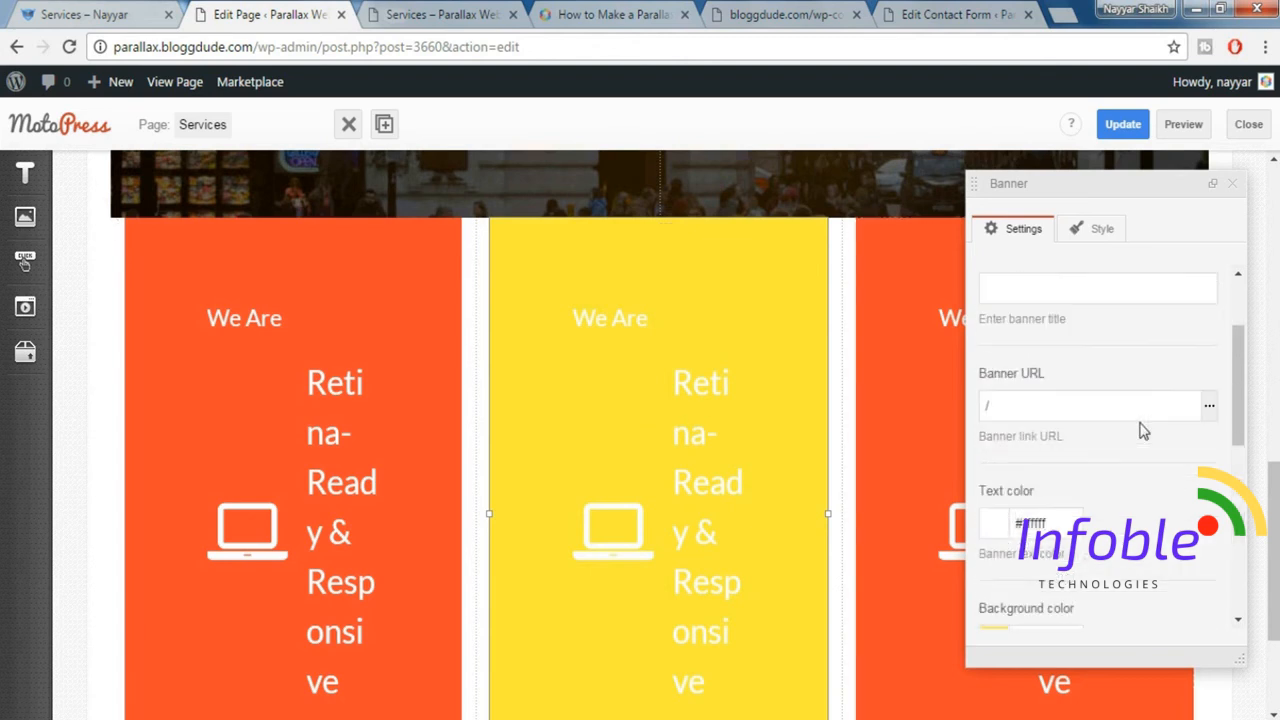
{"action": "scroll", "coordinate": [1143, 430], "scroll_direction": "up", "scroll_amount": 2}
{"action": "scroll", "coordinate": [1143, 430], "scroll_direction": "down", "scroll_amount": 2}
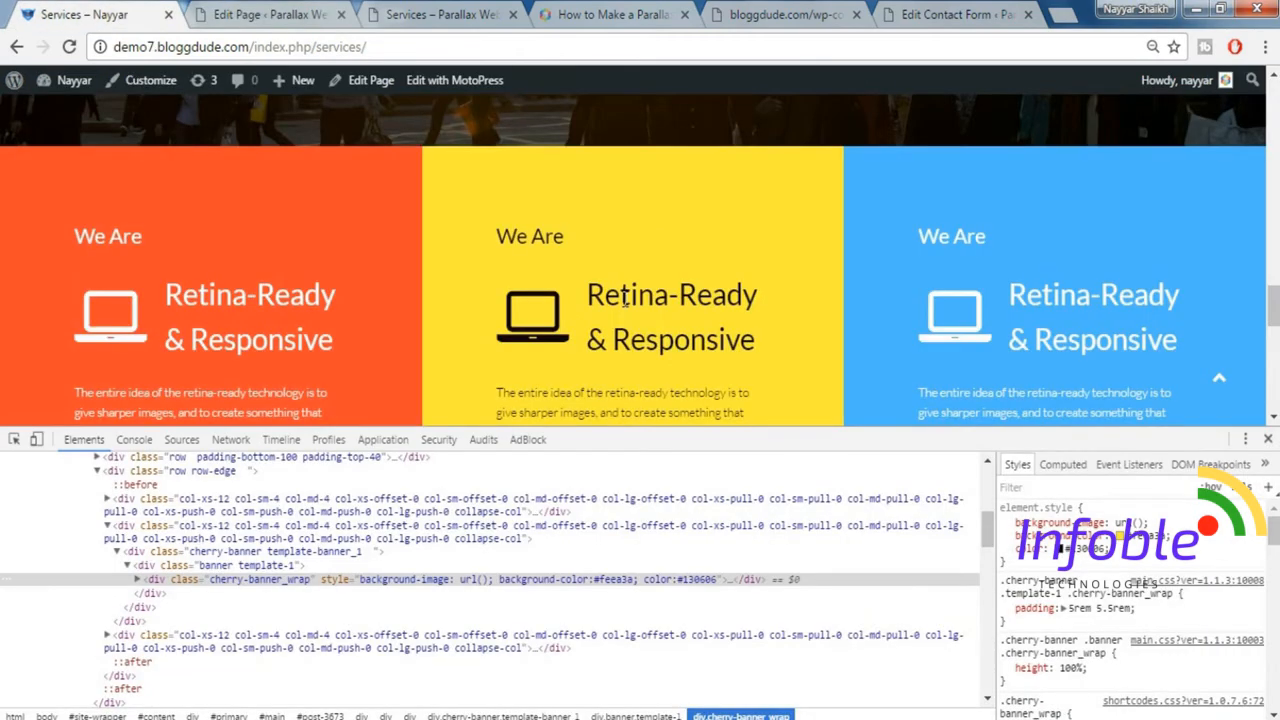
{"action": "scroll", "coordinate": [624, 302], "scroll_direction": "down", "scroll_amount": 1}
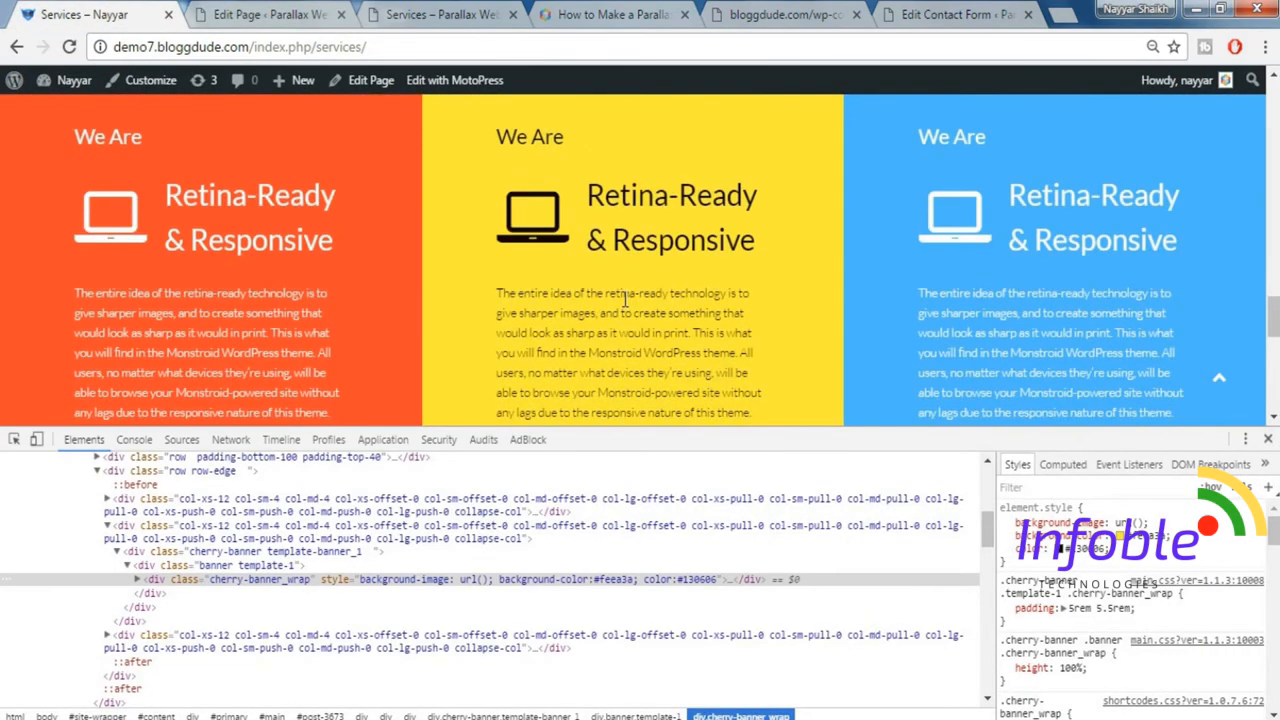
{"action": "scroll", "coordinate": [558, 290], "scroll_direction": "up", "scroll_amount": 1}
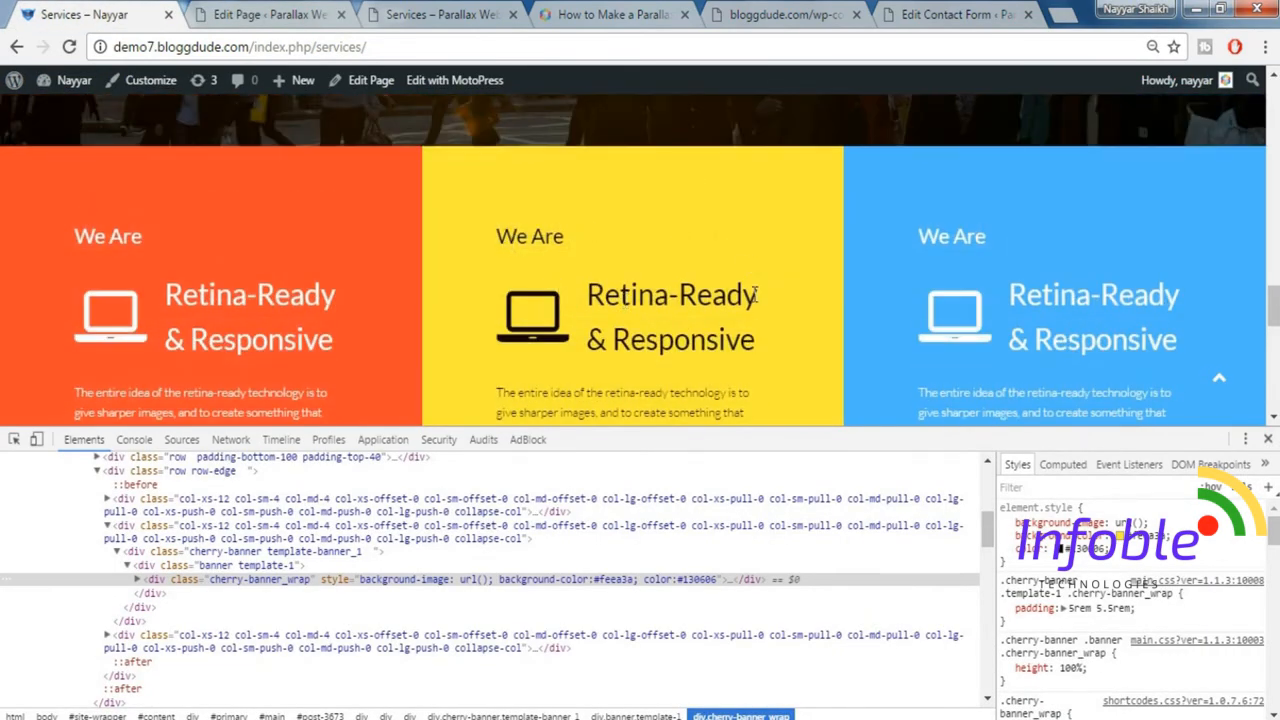
{"action": "left_click", "coordinate": [258, 10]}
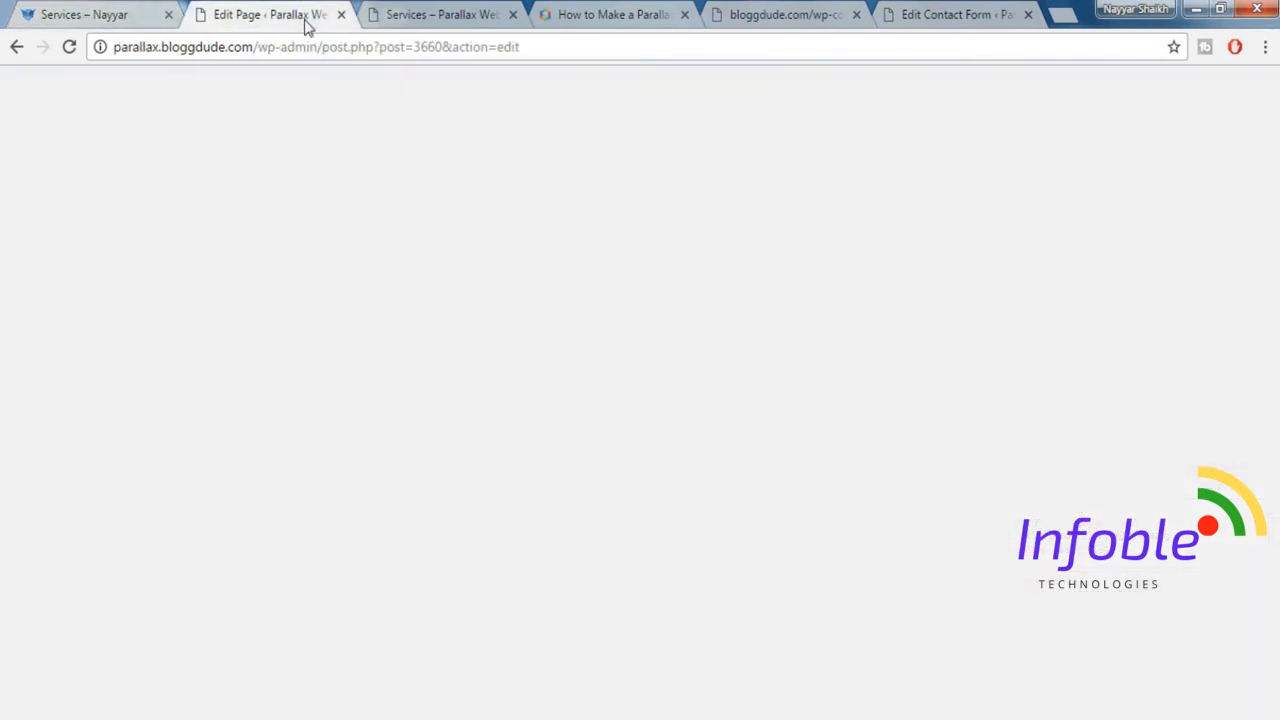
{"action": "scroll", "coordinate": [1140, 485], "scroll_direction": "down", "scroll_amount": 5}
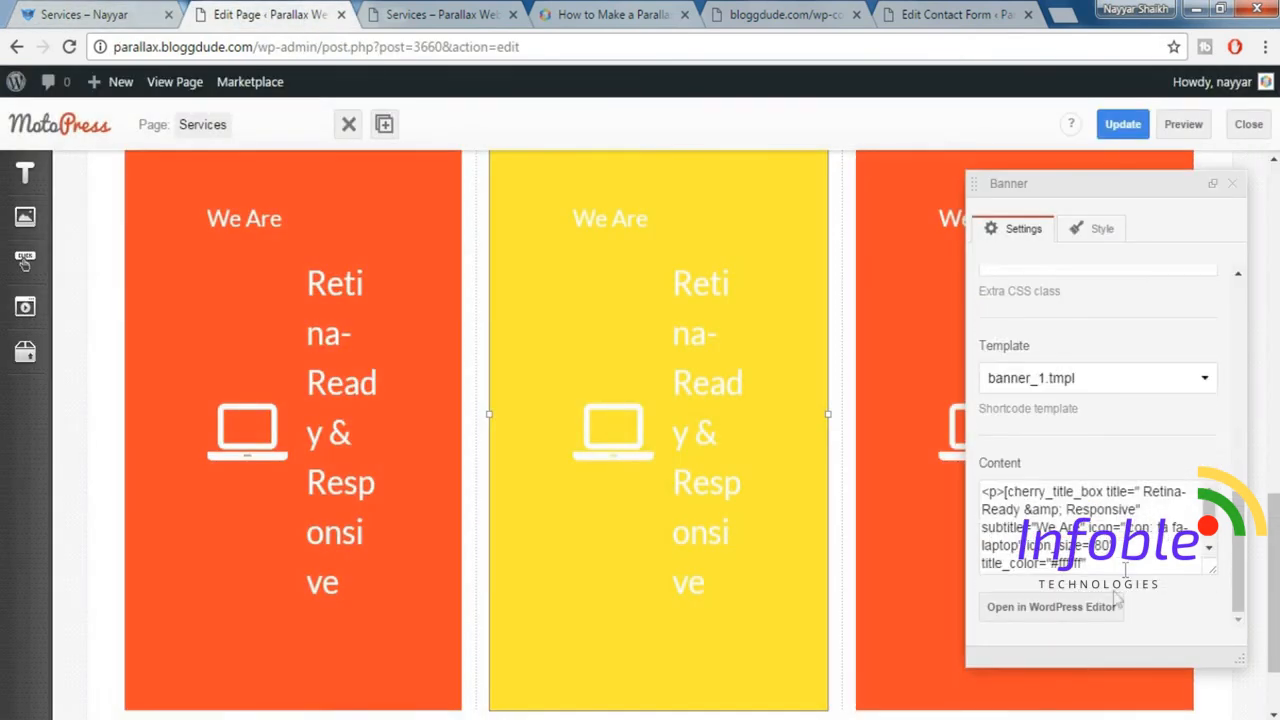
{"action": "scroll", "coordinate": [1117, 597], "scroll_direction": "down", "scroll_amount": 6}
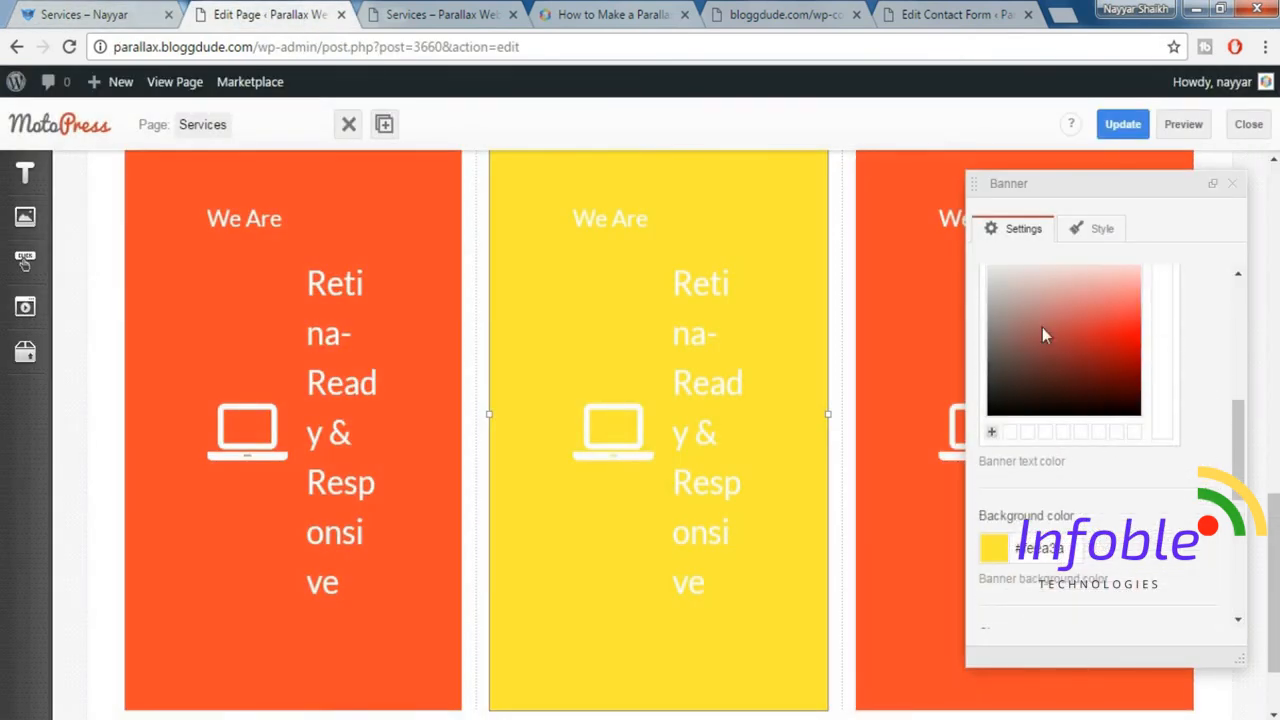
{"action": "left_click_drag", "start_coordinate": [1042, 316], "coordinate": [1046, 411]}
{"action": "left_click", "coordinate": [1202, 342]}
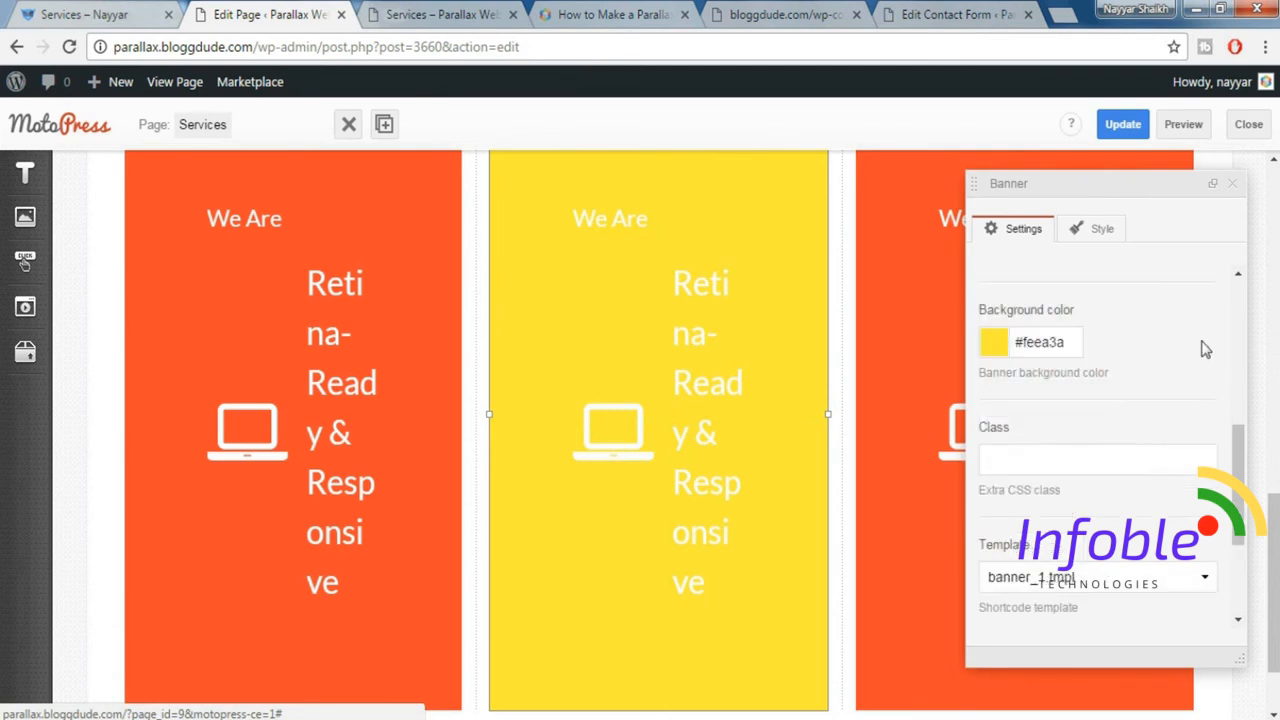
{"action": "scroll", "coordinate": [1150, 400], "scroll_direction": "up", "scroll_amount": 5}
{"action": "left_click", "coordinate": [1045, 523]}
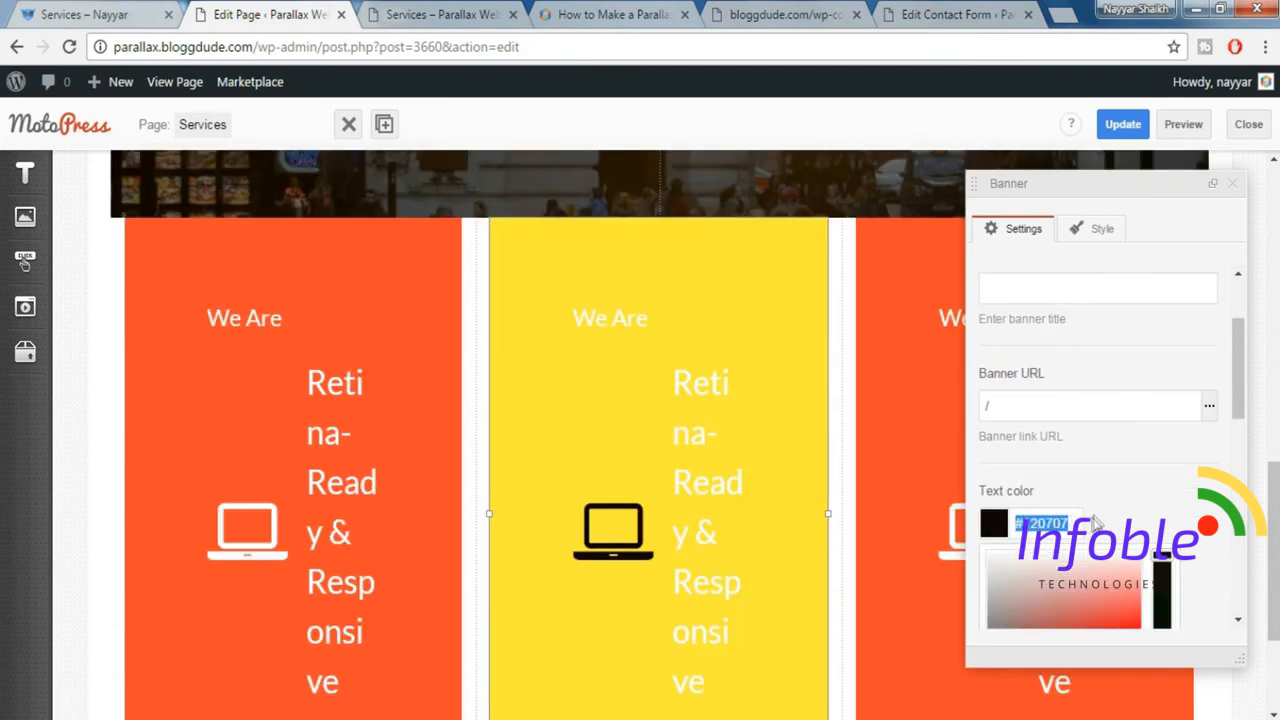
{"action": "left_click", "coordinate": [888, 527]}
Change title_color and subtitle_color to #120707 in the middle banner's Title Box shortcode, save it and close the banner settings.
{"action": "scroll", "coordinate": [1026, 530], "scroll_direction": "down", "scroll_amount": 8}
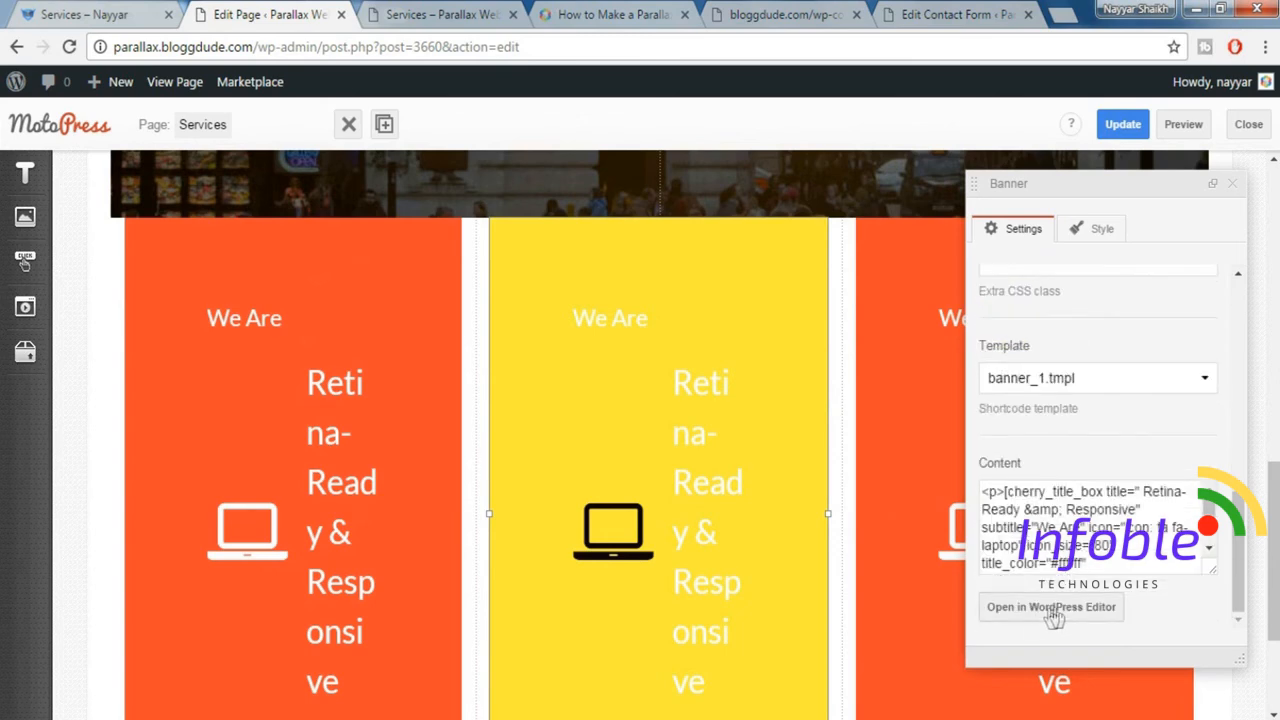
{"action": "left_click", "coordinate": [1061, 613]}
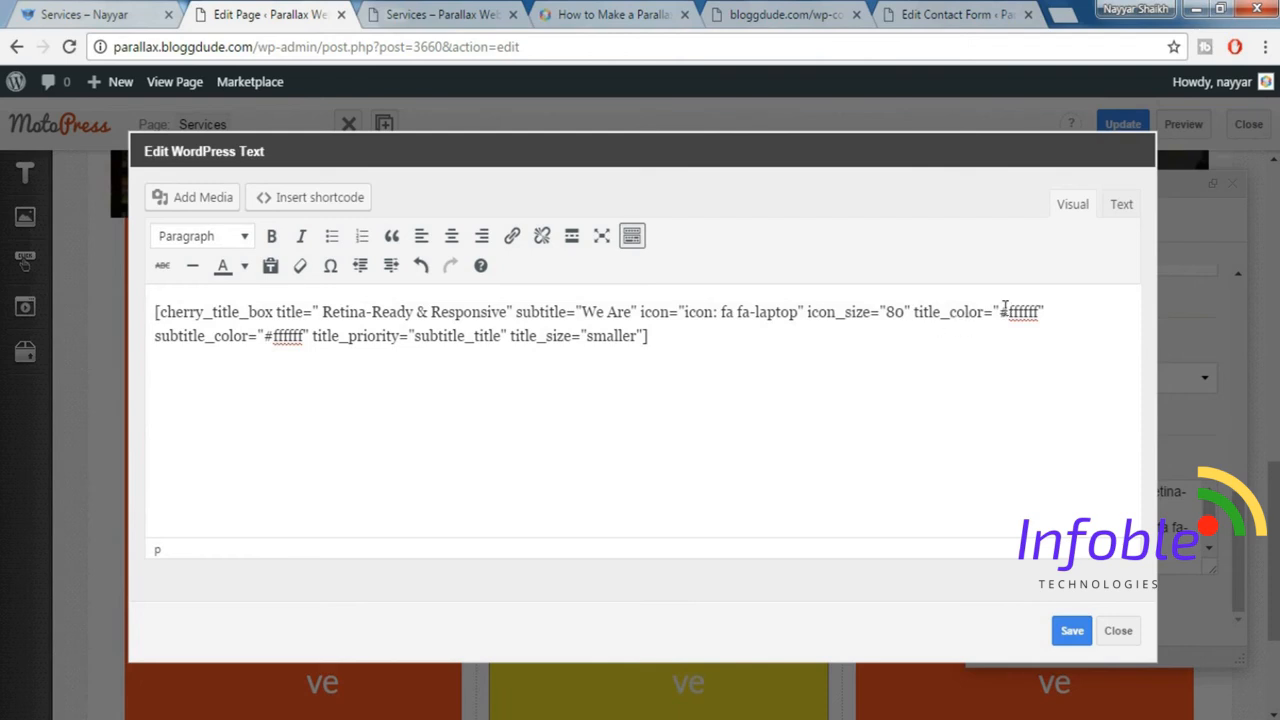
{"action": "left_click_drag", "start_coordinate": [1001, 316], "coordinate": [1045, 314]}
{"action": "type", "text": "#120707"}
{"action": "left_click_drag", "start_coordinate": [265, 340], "coordinate": [306, 350]}
{"action": "type", "text": "#120707"}
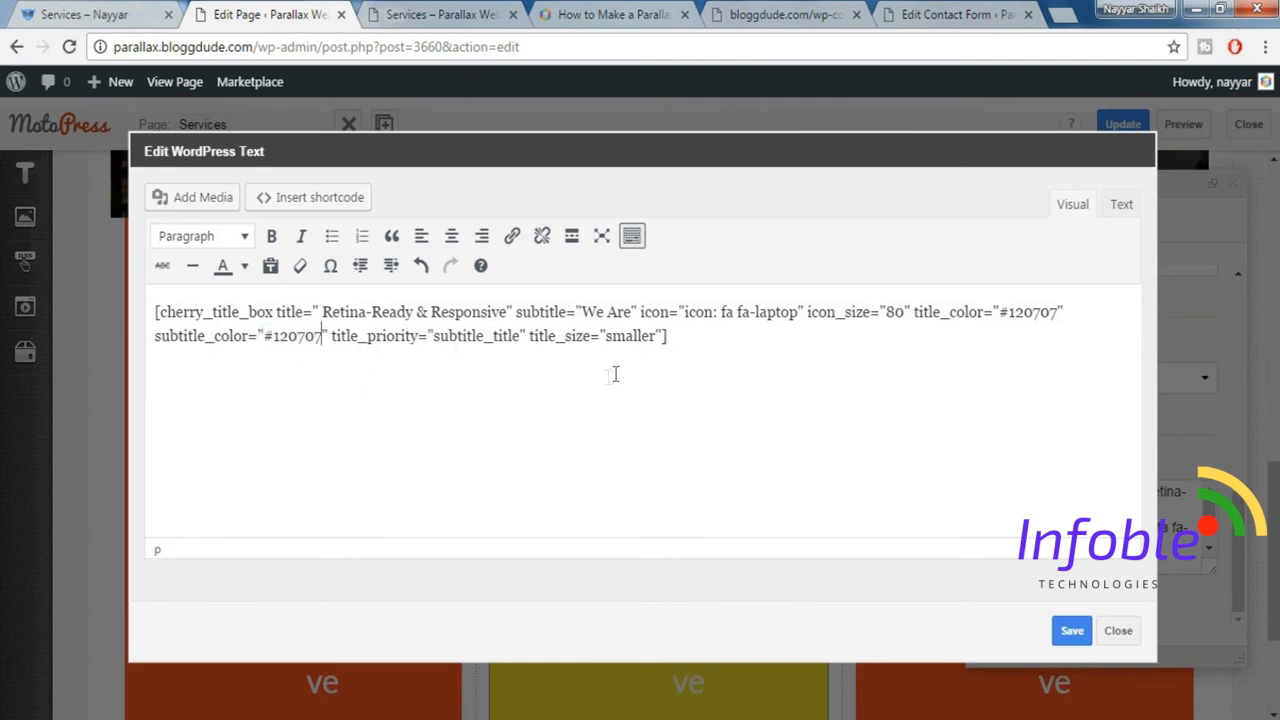
{"action": "left_click_drag", "start_coordinate": [157, 378], "coordinate": [591, 460]}
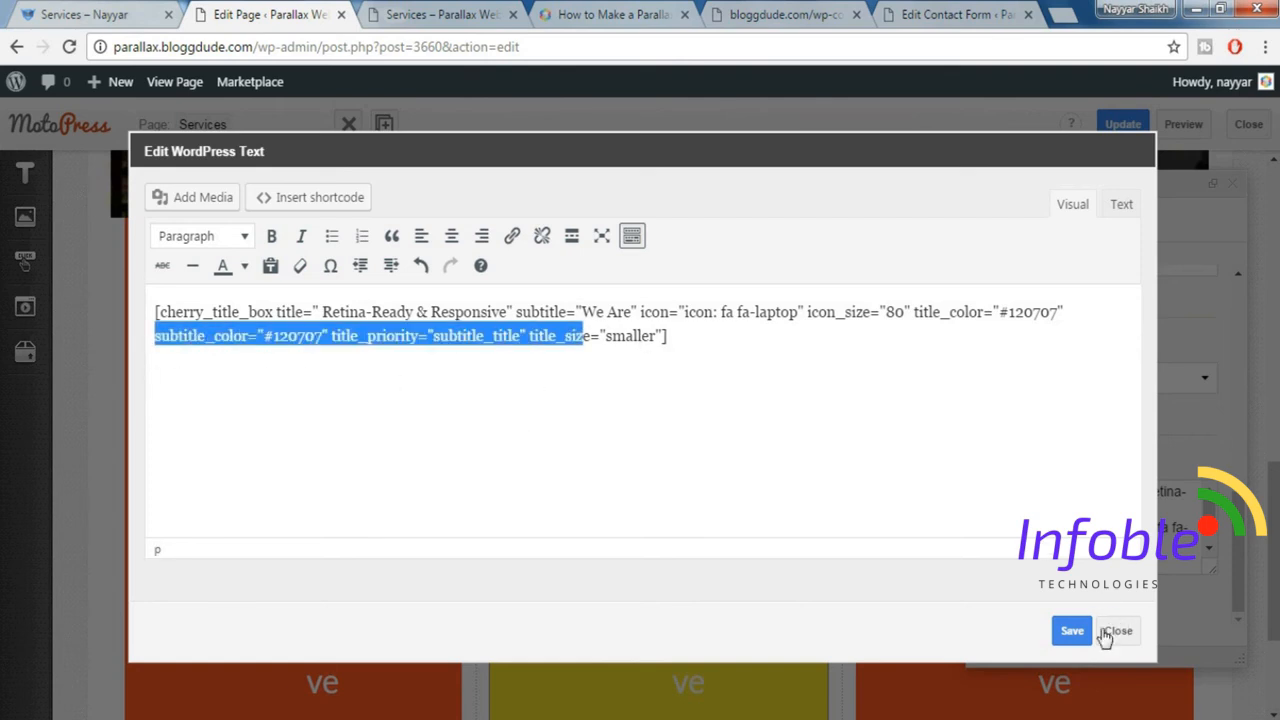
{"action": "left_click", "coordinate": [1072, 632]}
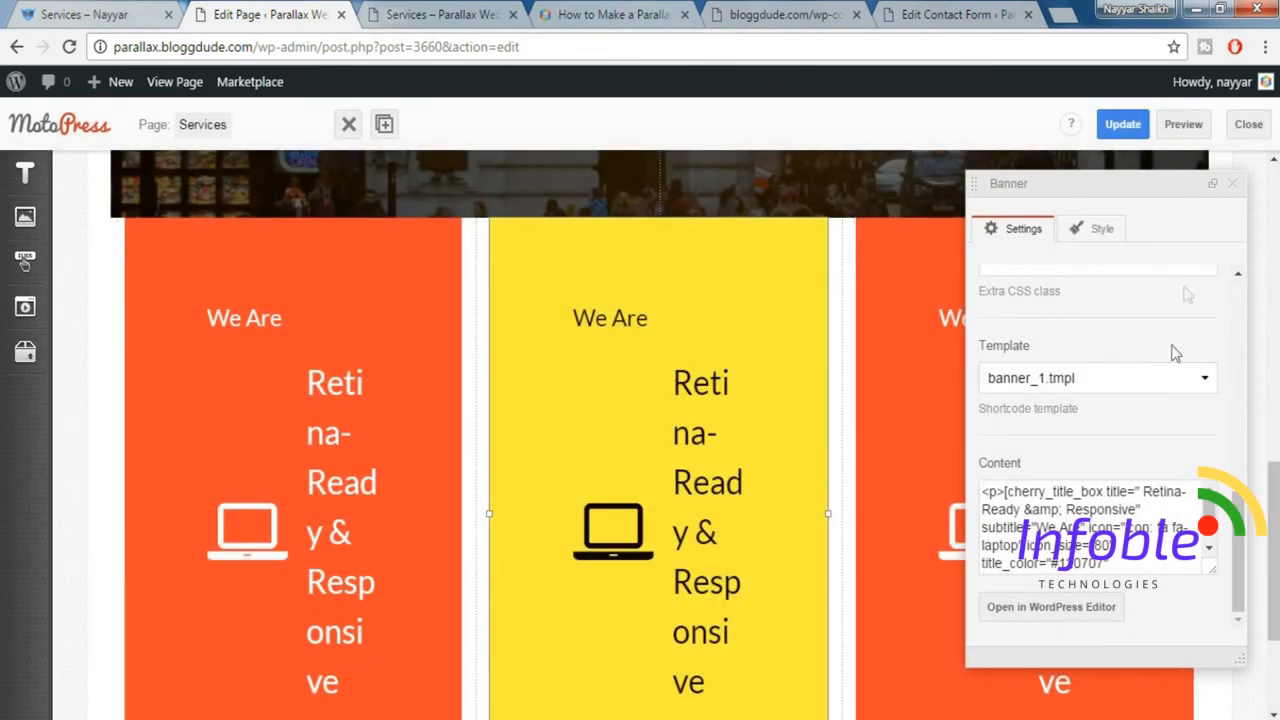
{"action": "left_click", "coordinate": [1233, 186]}
{"action": "scroll", "coordinate": [1063, 404], "scroll_direction": "down", "scroll_amount": 1}
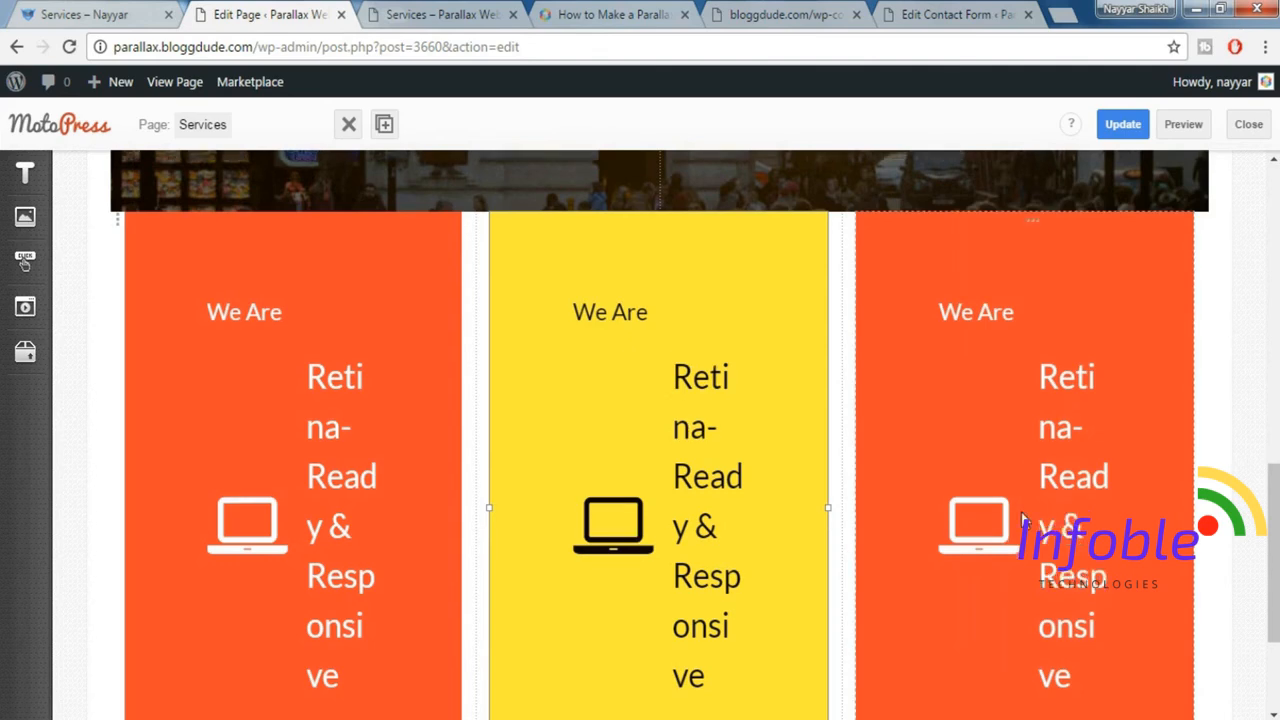
Inspect the blue banner on the demo page and copy its background colour #4eb7fe.
{"action": "left_click", "coordinate": [118, 12]}
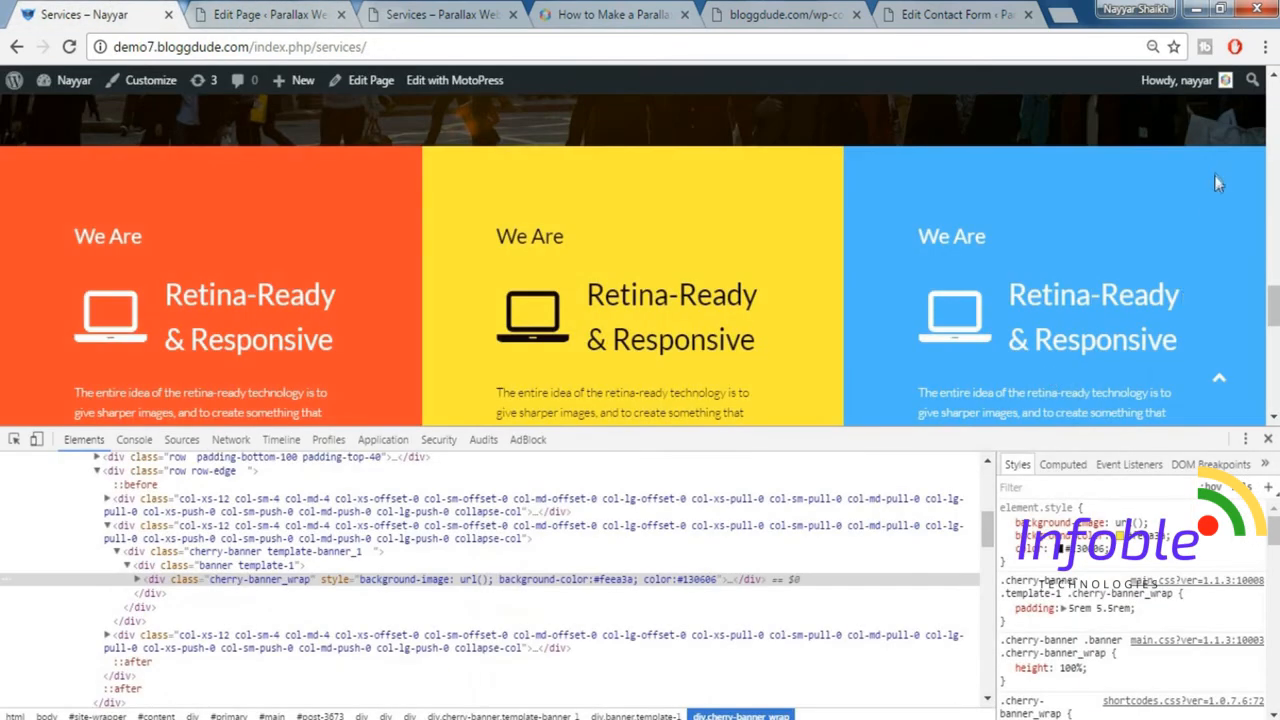
{"action": "right_click", "coordinate": [1215, 183]}
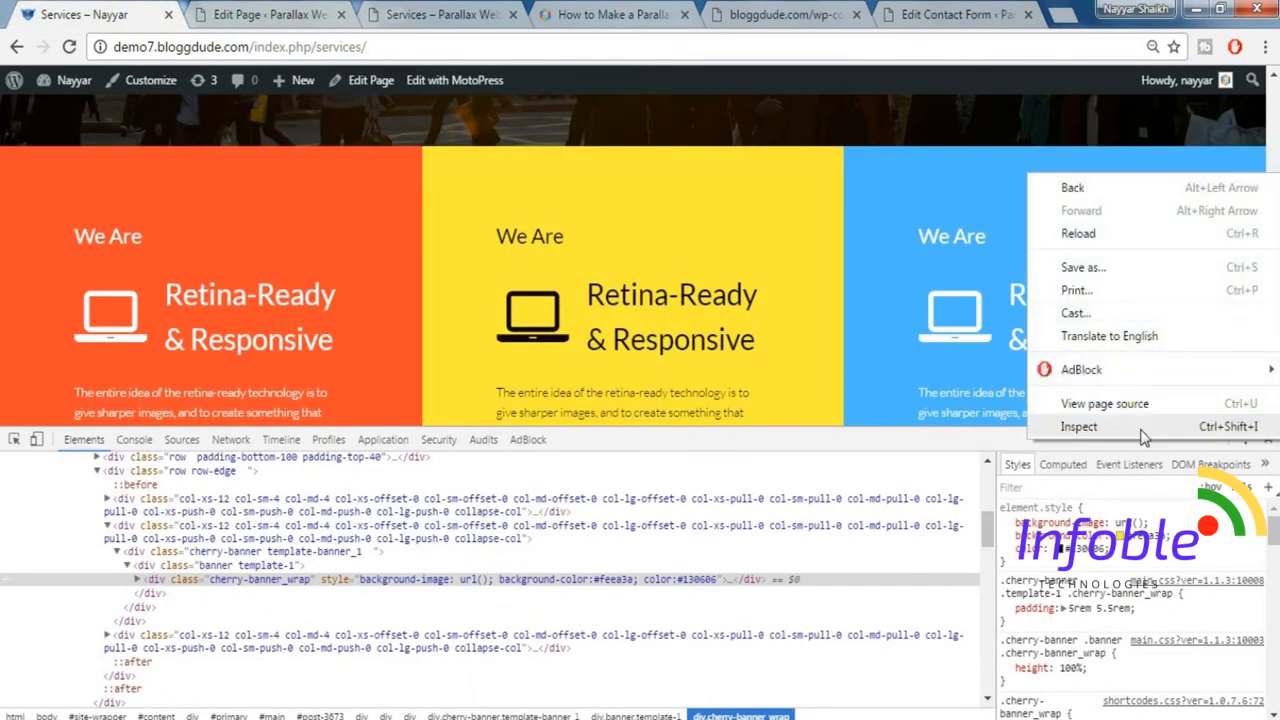
{"action": "left_click", "coordinate": [1070, 423]}
{"action": "left_click", "coordinate": [1133, 538]}
{"action": "key", "text": "ctrl+c"}
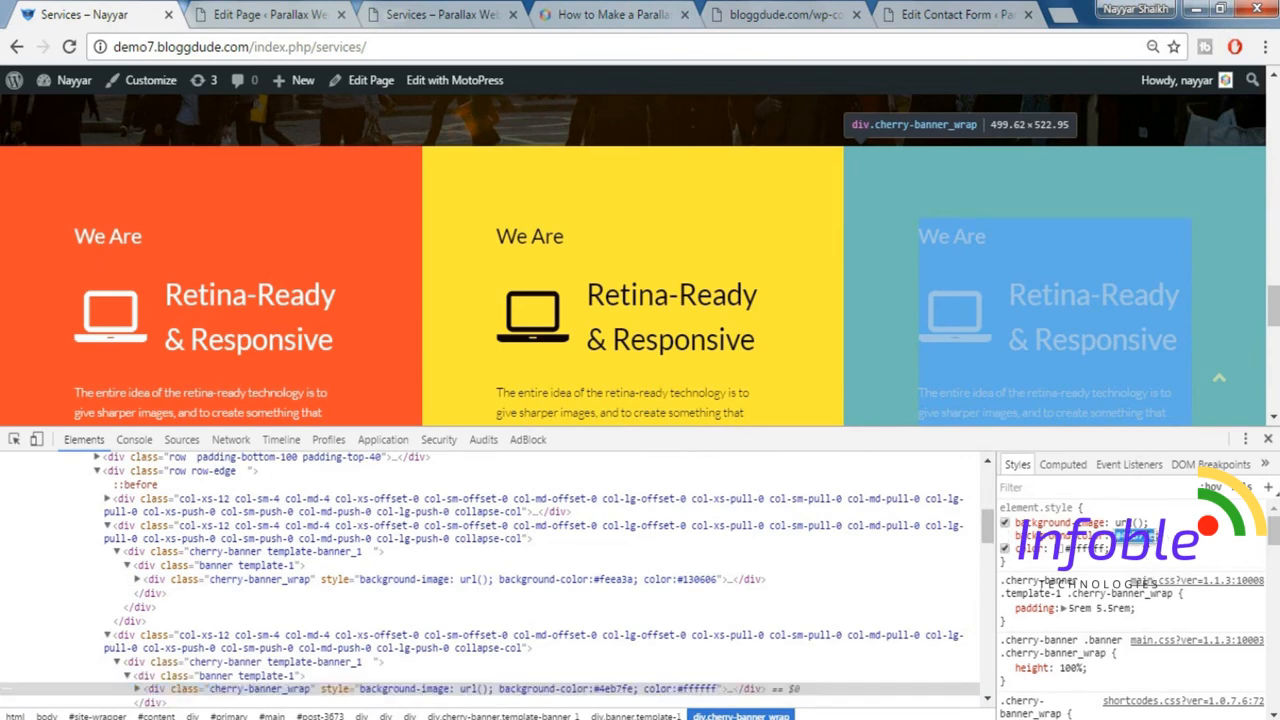
Set the third banner's background colour to the copied #4eb7fe in the page editor and close the banner settings.
{"action": "left_click", "coordinate": [309, 9]}
{"action": "left_click", "coordinate": [1155, 265]}
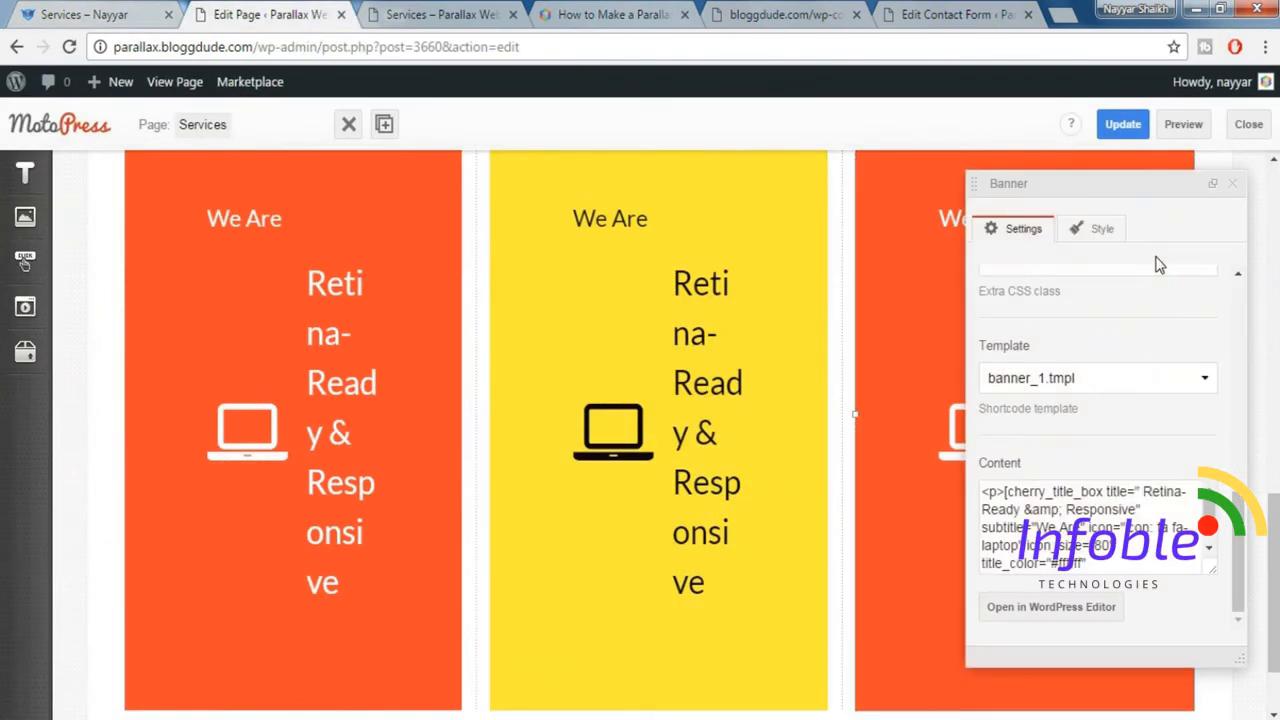
{"action": "scroll", "coordinate": [1122, 405], "scroll_direction": "up", "scroll_amount": 2}
{"action": "left_click", "coordinate": [1064, 345]}
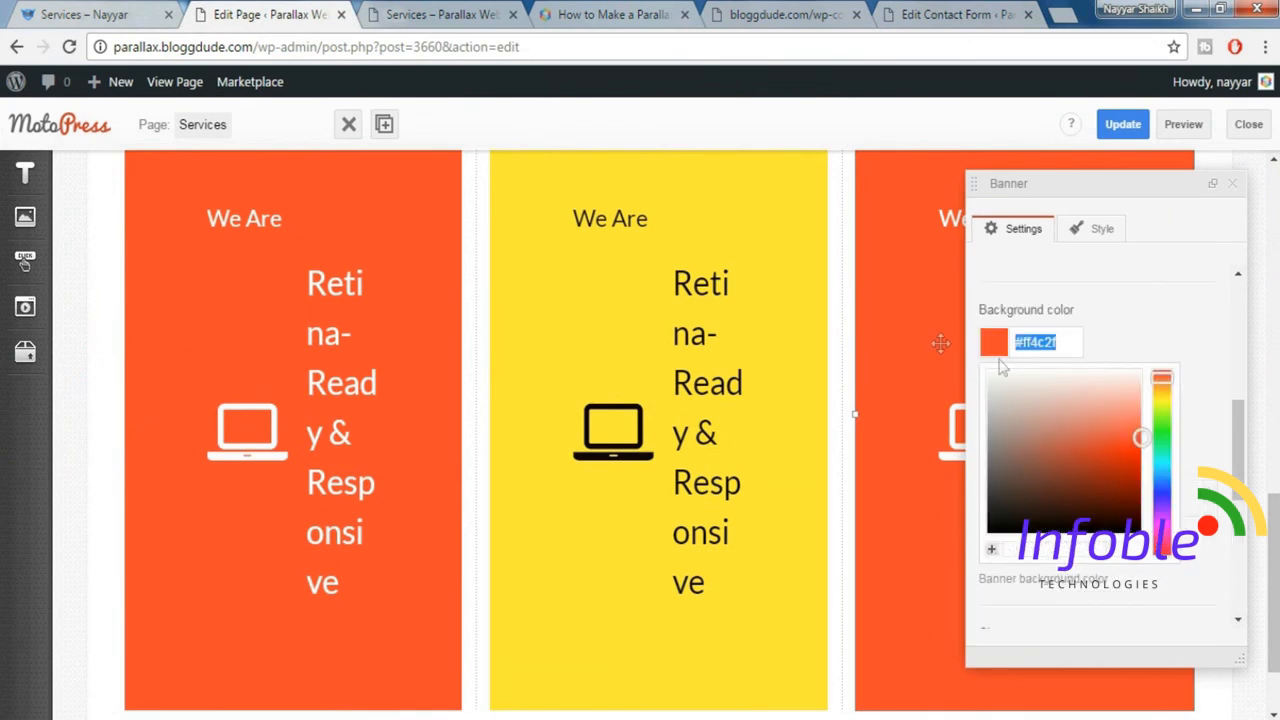
{"action": "key", "text": "ctrl+v"}
{"action": "left_click", "coordinate": [1185, 342]}
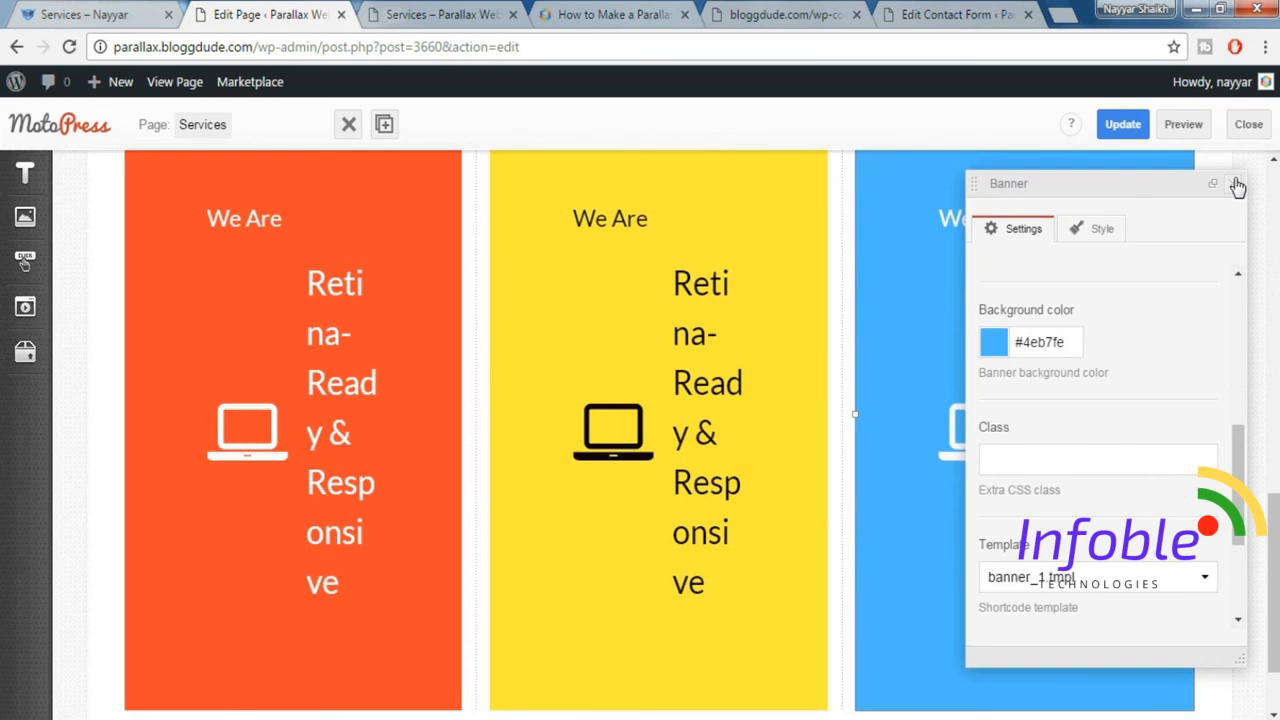
{"action": "left_click", "coordinate": [1236, 184]}
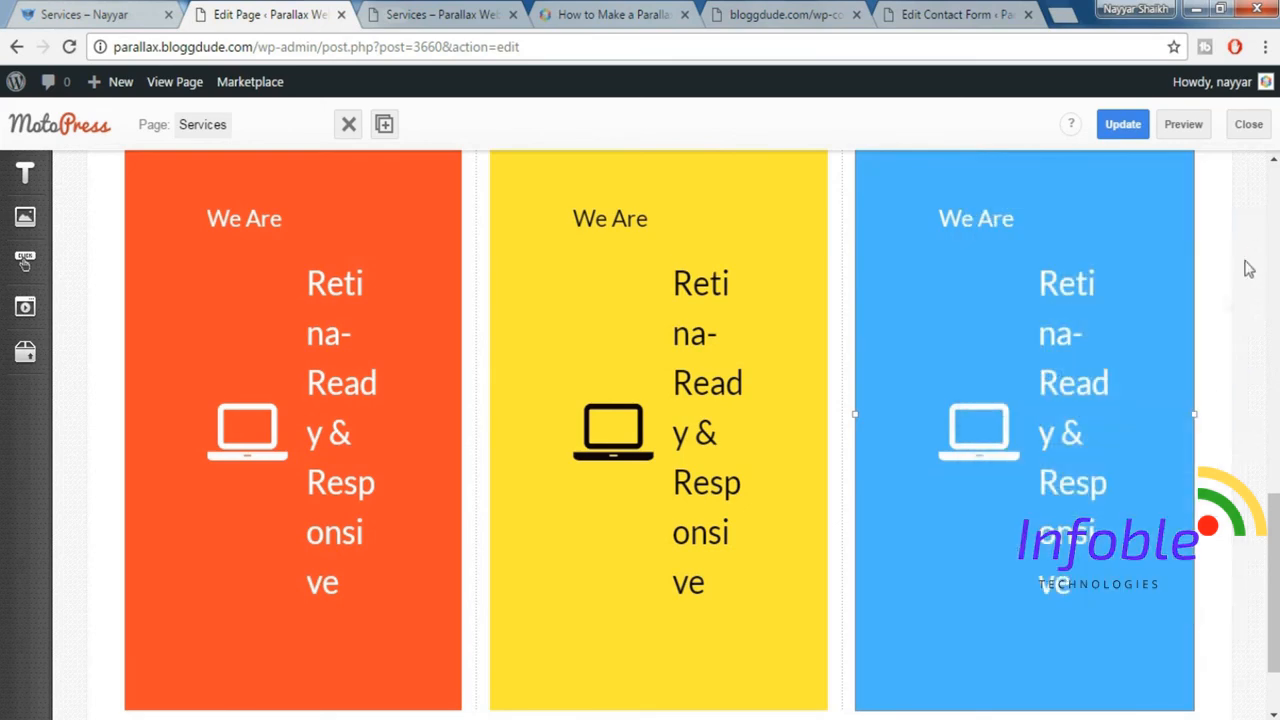
Return to the demo Services page and close its developer tools.
{"action": "scroll", "coordinate": [1249, 268], "scroll_direction": "up", "scroll_amount": 2}
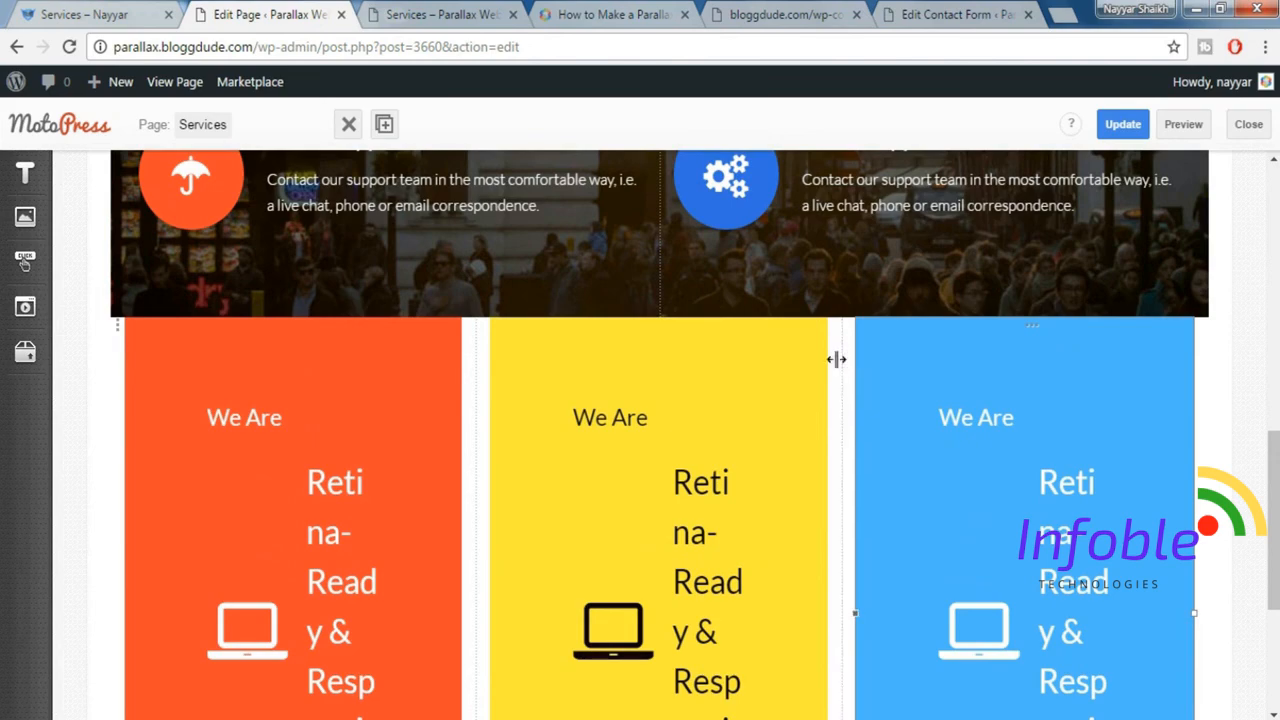
{"action": "left_click", "coordinate": [117, 12]}
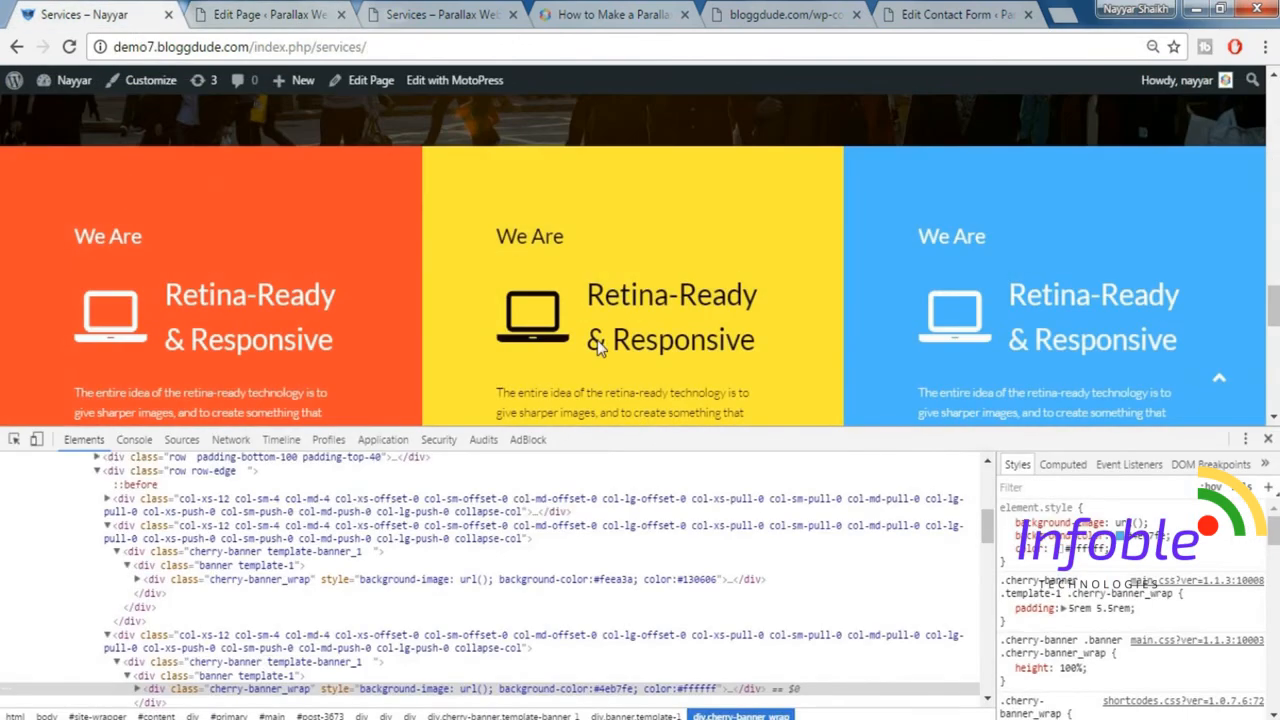
{"action": "left_click", "coordinate": [1269, 440]}
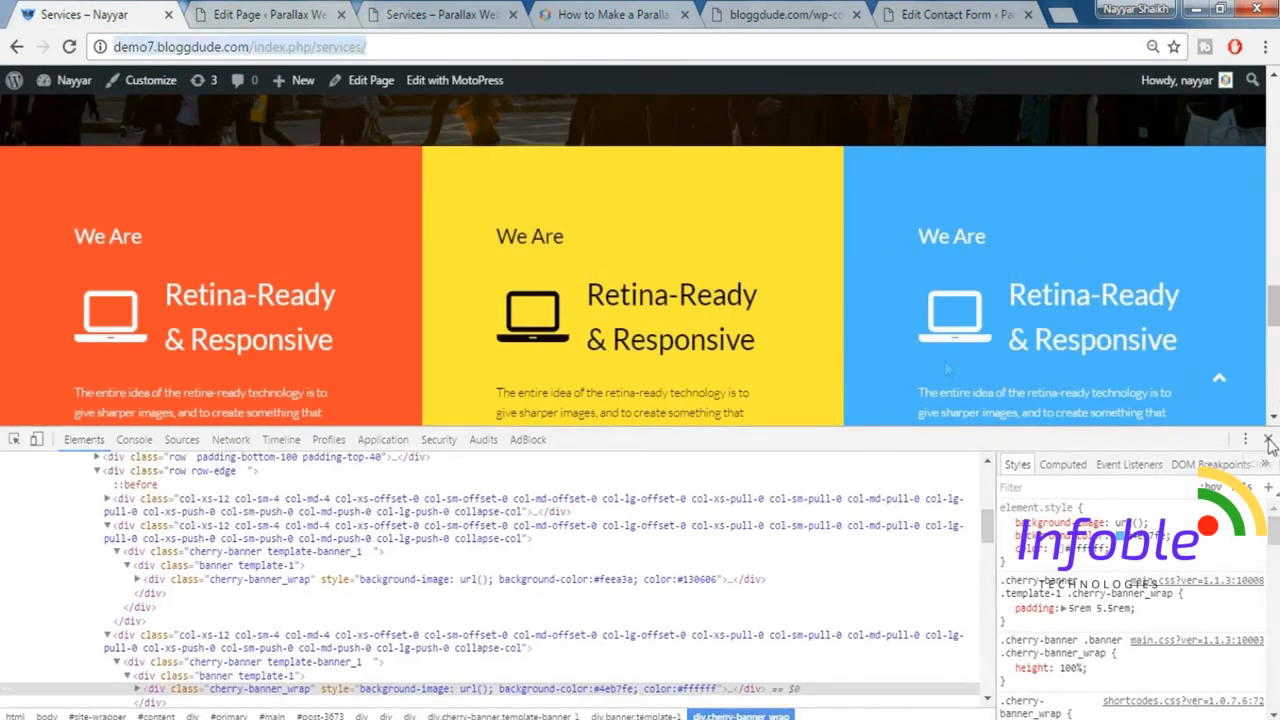
Check the width type of the banner row in the page editor, then close the row settings.
{"action": "left_click", "coordinate": [268, 12]}
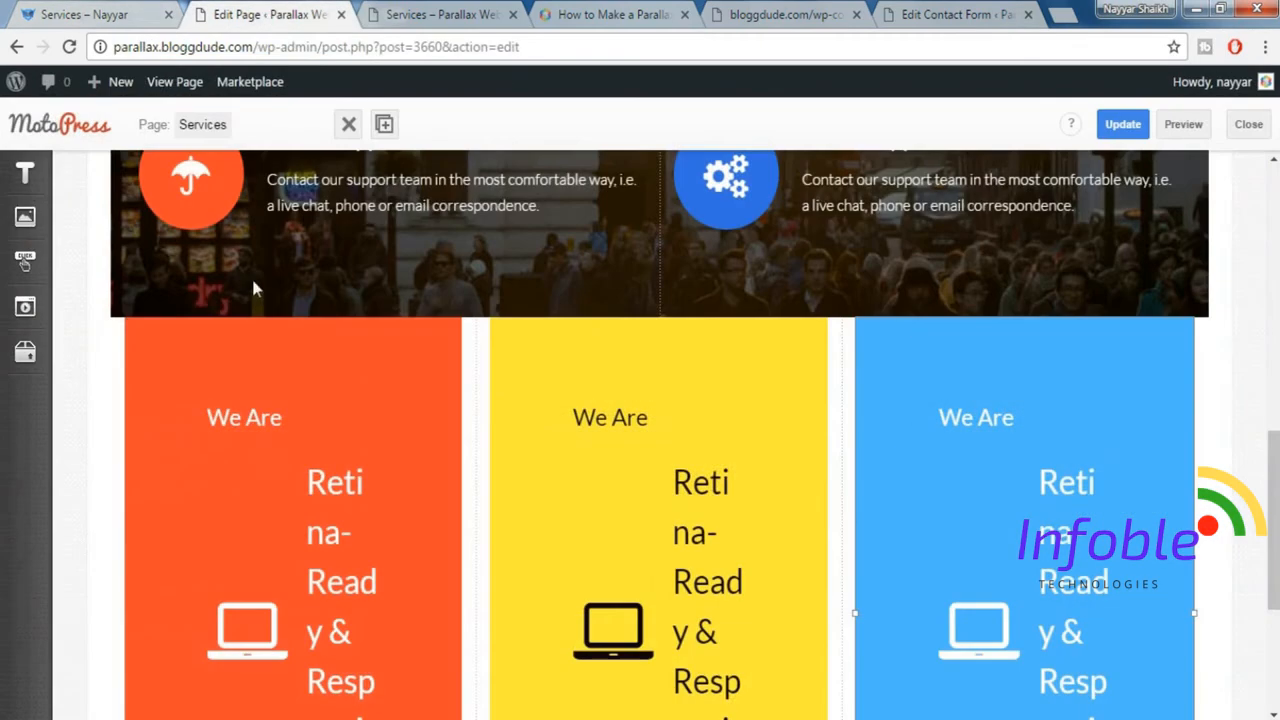
{"action": "left_click", "coordinate": [117, 332]}
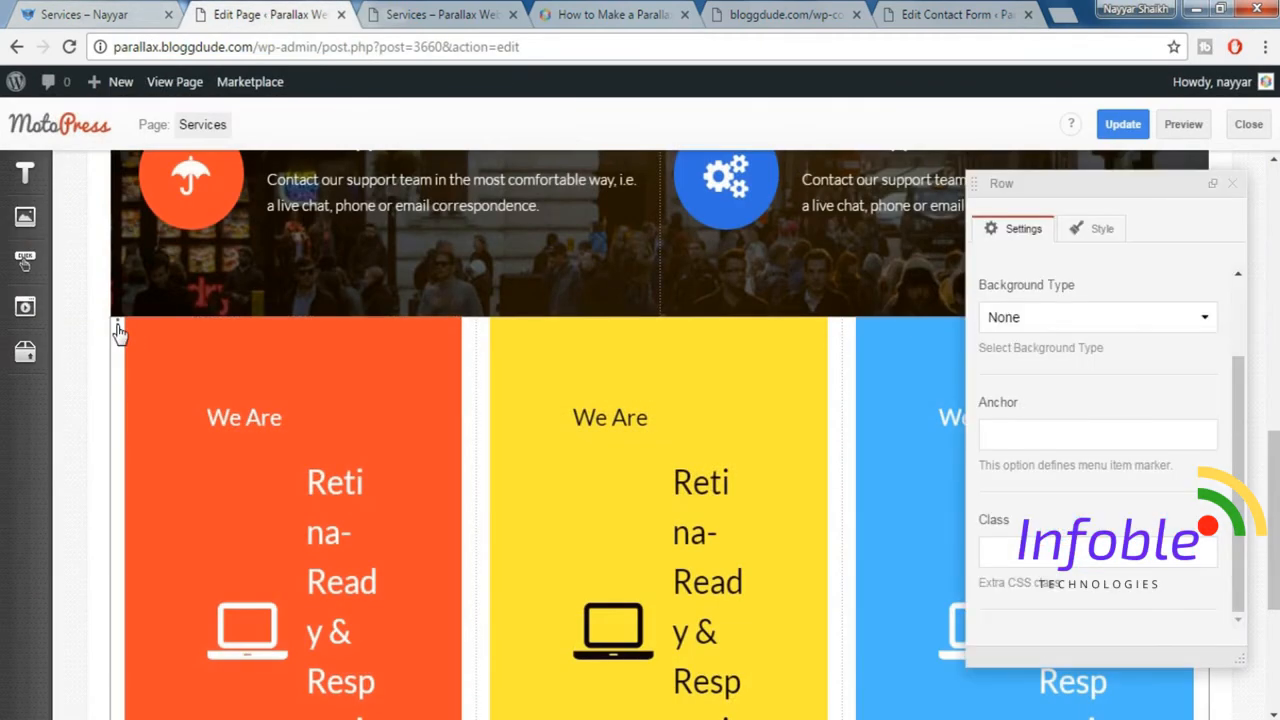
{"action": "scroll", "coordinate": [1072, 340], "scroll_direction": "up", "scroll_amount": 2}
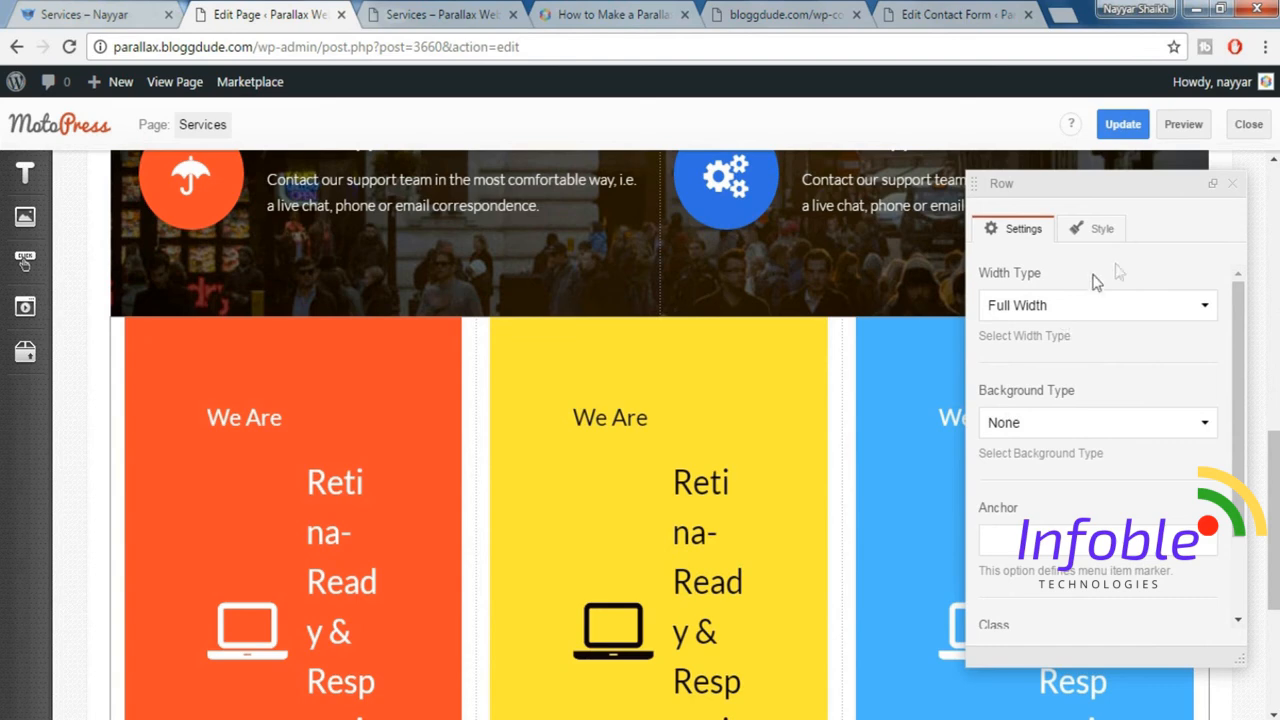
{"action": "left_click", "coordinate": [1231, 184]}
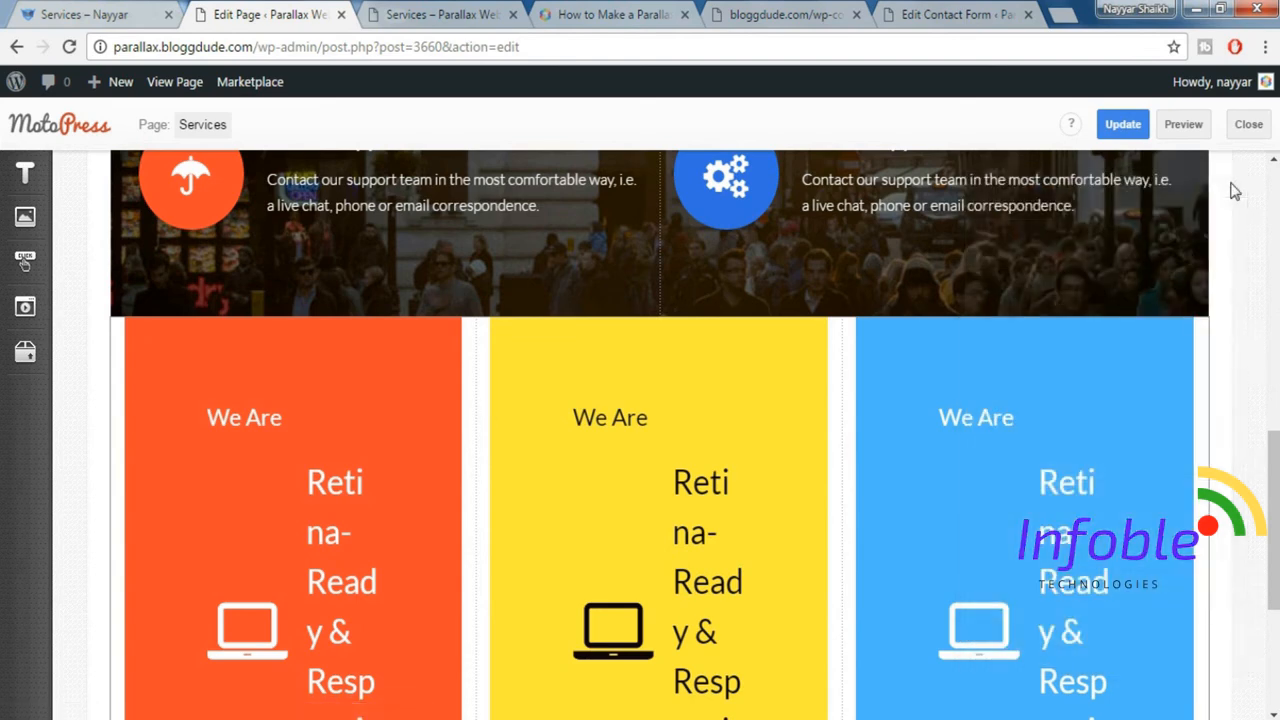
For the orange banner's column, set Size_xs to 12, Size_sm to 4 and Collapse column paddings to Yes.
{"action": "left_click", "coordinate": [298, 336]}
{"action": "left_click_drag", "start_coordinate": [1075, 304], "coordinate": [955, 310]}
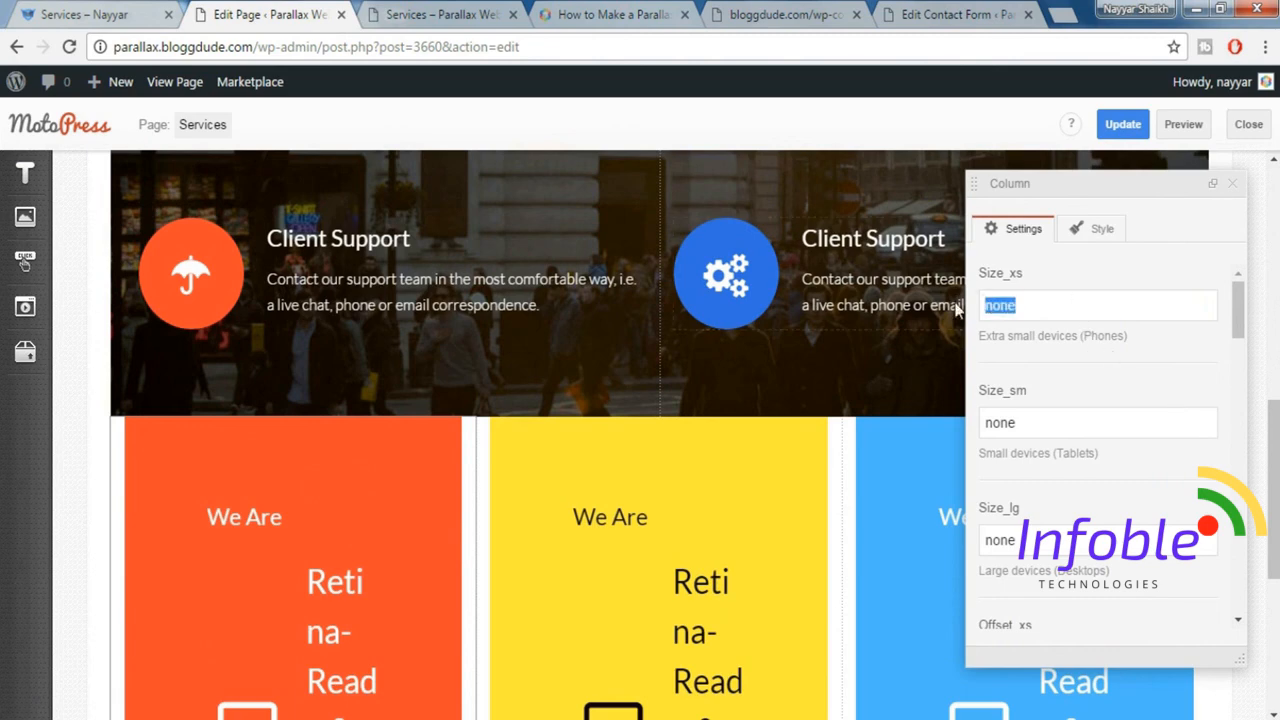
{"action": "type", "text": "12"}
{"action": "key", "text": "Tab"}
{"action": "type", "text": "4"}
{"action": "scroll", "coordinate": [1117, 483], "scroll_direction": "down", "scroll_amount": 12}
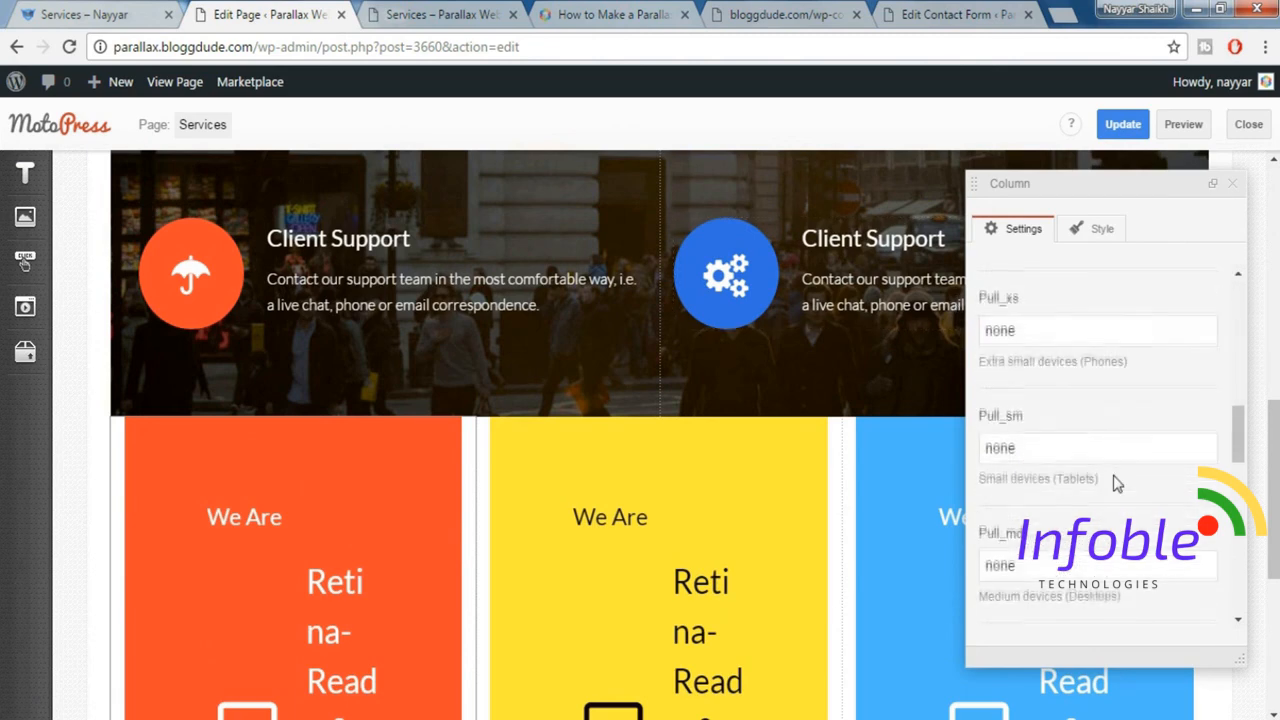
{"action": "scroll", "coordinate": [1117, 483], "scroll_direction": "down", "scroll_amount": 1}
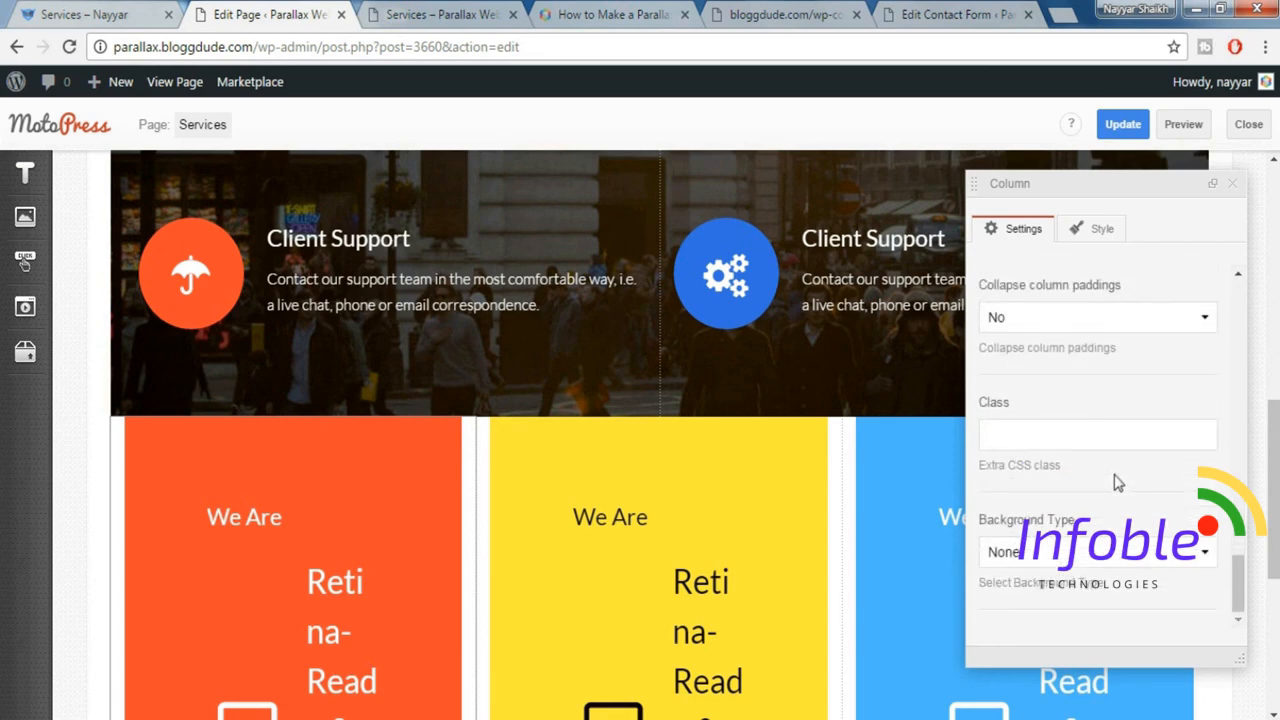
{"action": "left_click", "coordinate": [1082, 322]}
{"action": "left_click", "coordinate": [1051, 383]}
{"action": "left_click", "coordinate": [1231, 187]}
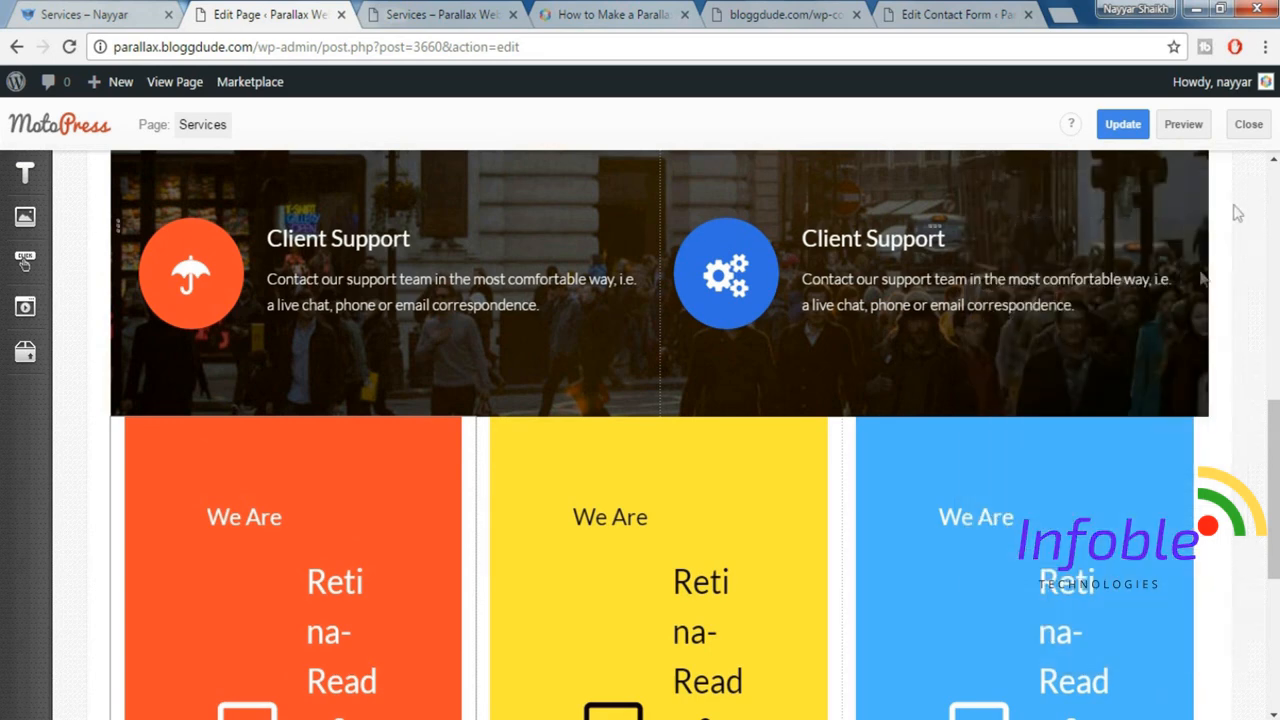
Give the yellow banner's column collapsed paddings, a Size_xs of 12 and a Size_sm of 4.
{"action": "left_click", "coordinate": [669, 432]}
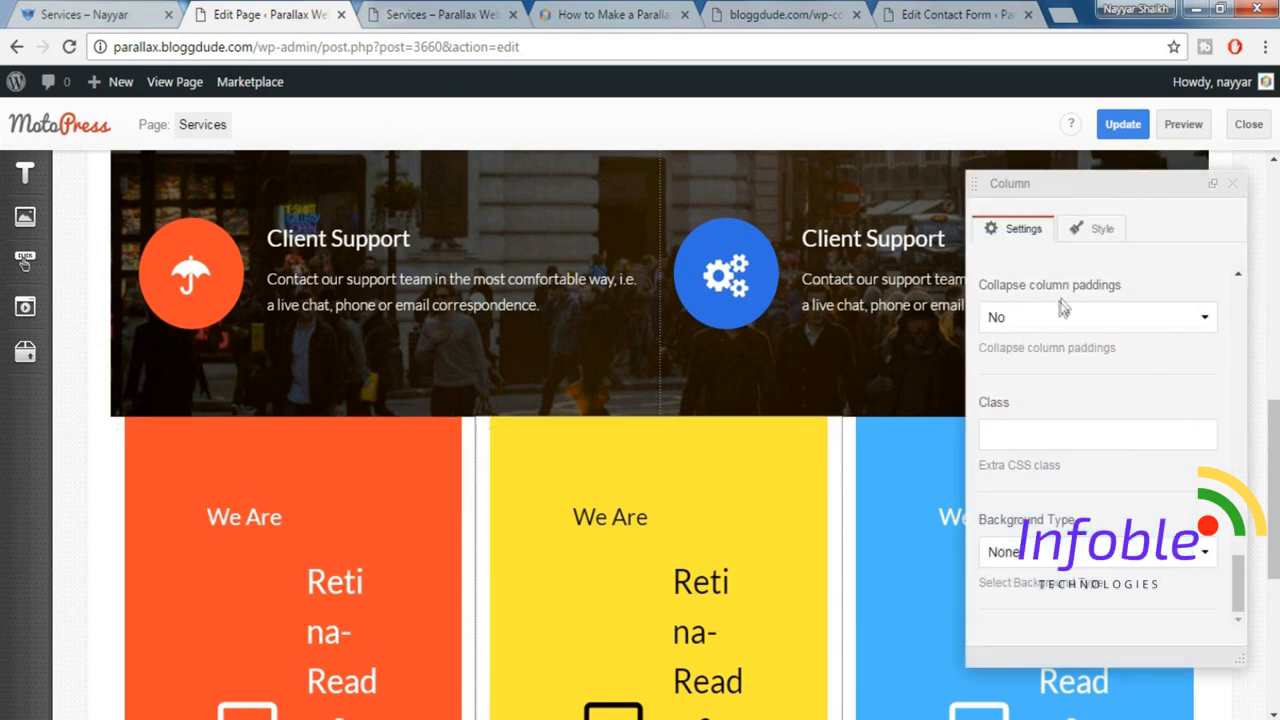
{"action": "scroll", "coordinate": [1065, 315], "scroll_direction": "up", "scroll_amount": 3}
{"action": "scroll", "coordinate": [1070, 330], "scroll_direction": "down", "scroll_amount": 3}
{"action": "left_click", "coordinate": [1073, 317]}
{"action": "left_click", "coordinate": [1043, 376]}
{"action": "left_click_drag", "start_coordinate": [1245, 598], "coordinate": [1240, 300]}
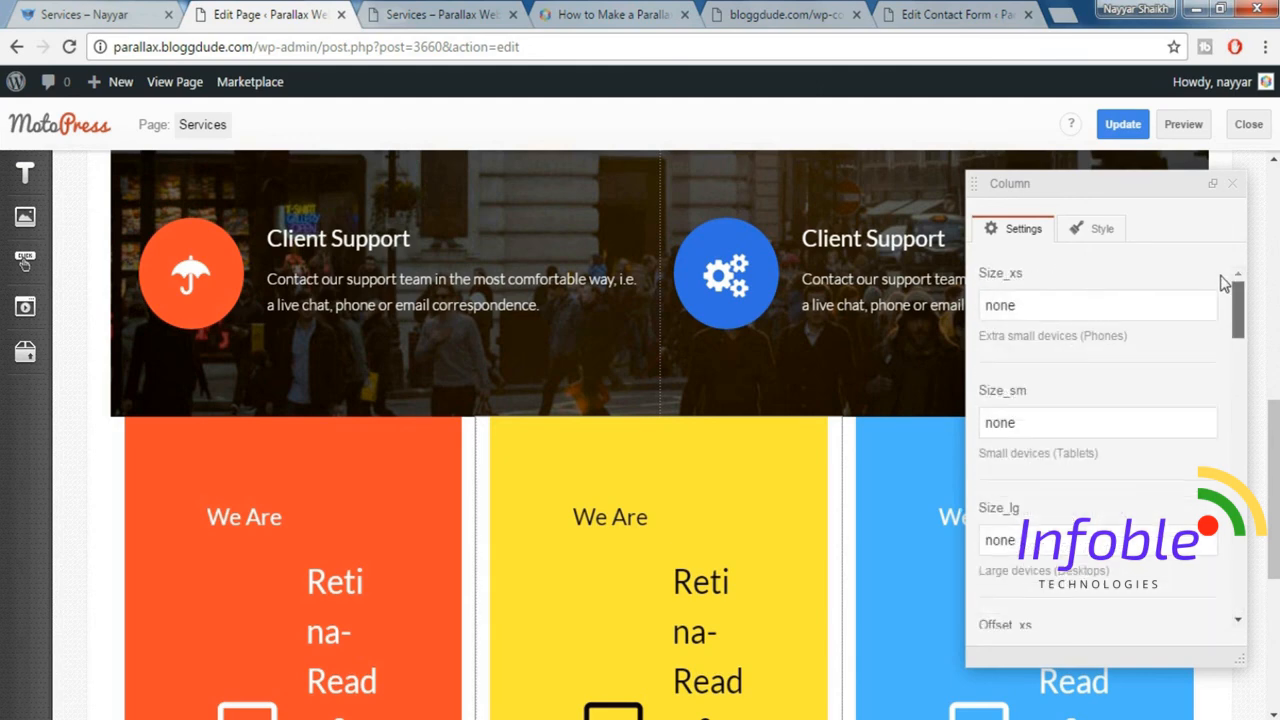
{"action": "double_click", "coordinate": [1112, 305]}
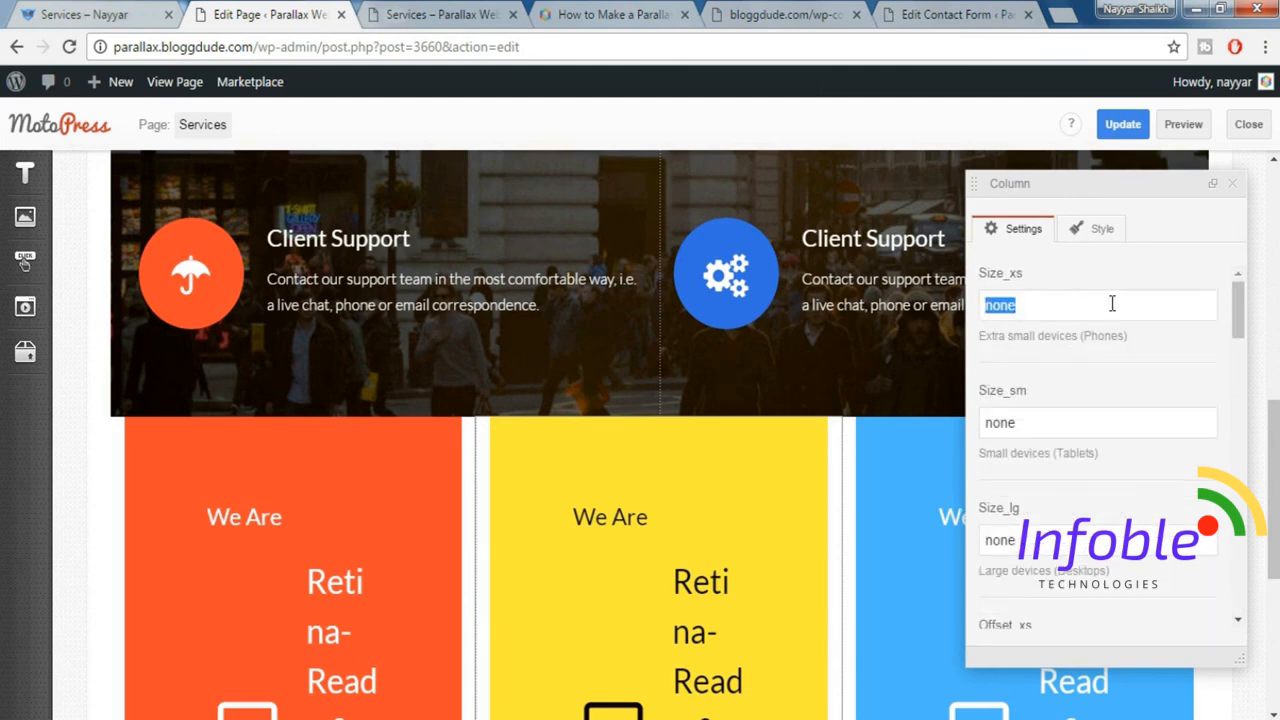
{"action": "type", "text": "12"}
{"action": "key", "text": "Tab"}
{"action": "type", "text": "4"}
{"action": "left_click", "coordinate": [1232, 183]}
Set the blue banner's column to Size_xs 12 and Size_sm 4, with Collapse column paddings set to Yes.
{"action": "scroll", "coordinate": [1180, 350], "scroll_direction": "down", "scroll_amount": 2}
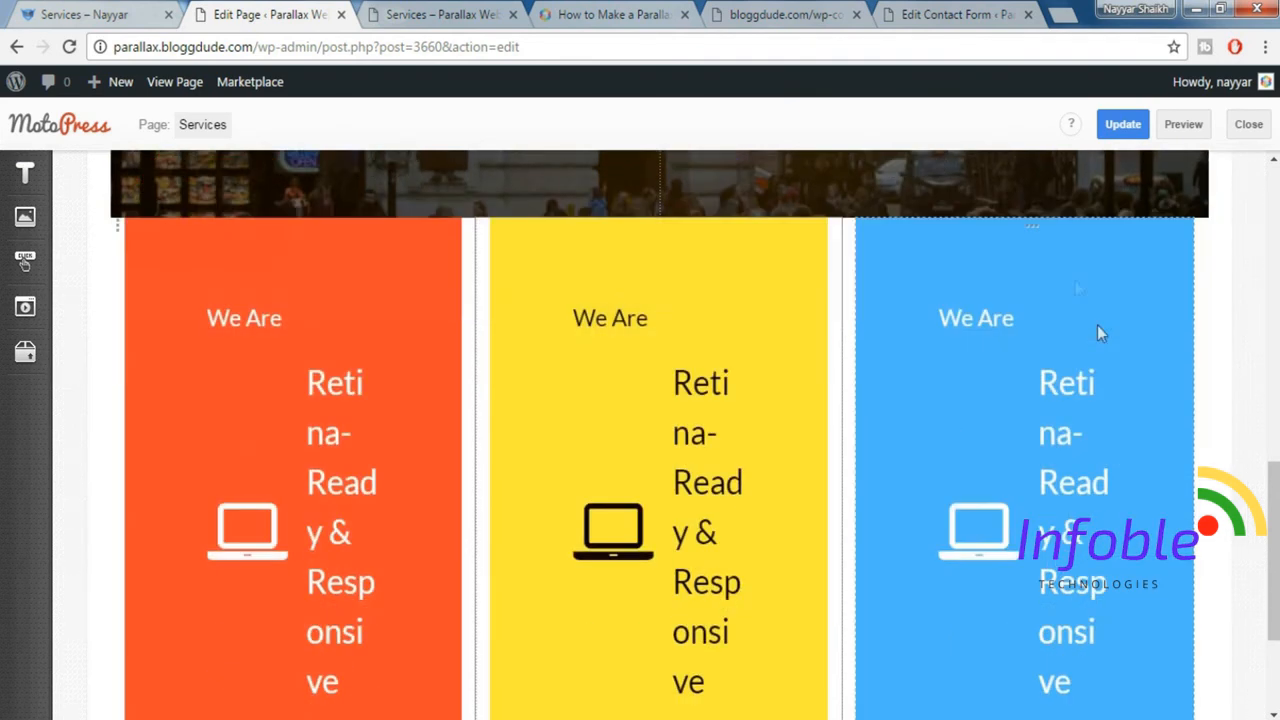
{"action": "left_click", "coordinate": [1037, 232]}
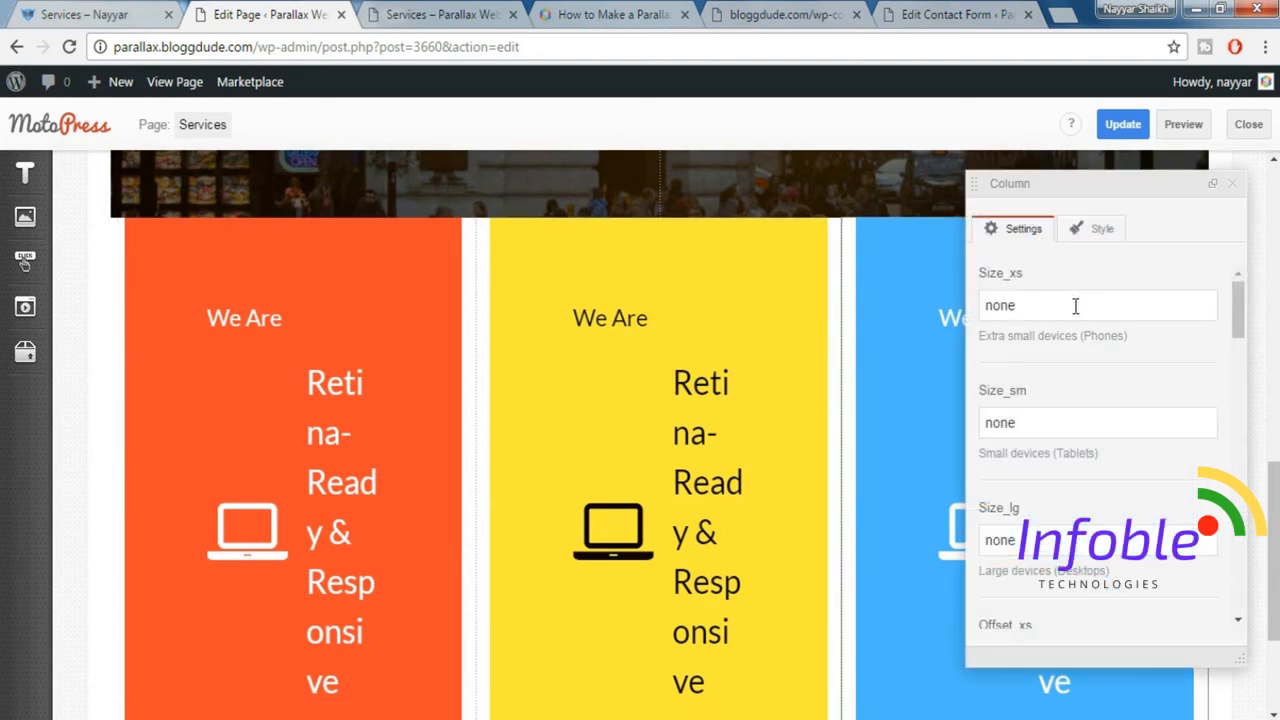
{"action": "left_click_drag", "start_coordinate": [1051, 305], "coordinate": [977, 306]}
{"action": "type", "text": "12"}
{"action": "key", "text": "Tab"}
{"action": "type", "text": "4"}
{"action": "left_click_drag", "start_coordinate": [1237, 310], "coordinate": [1242, 650]}
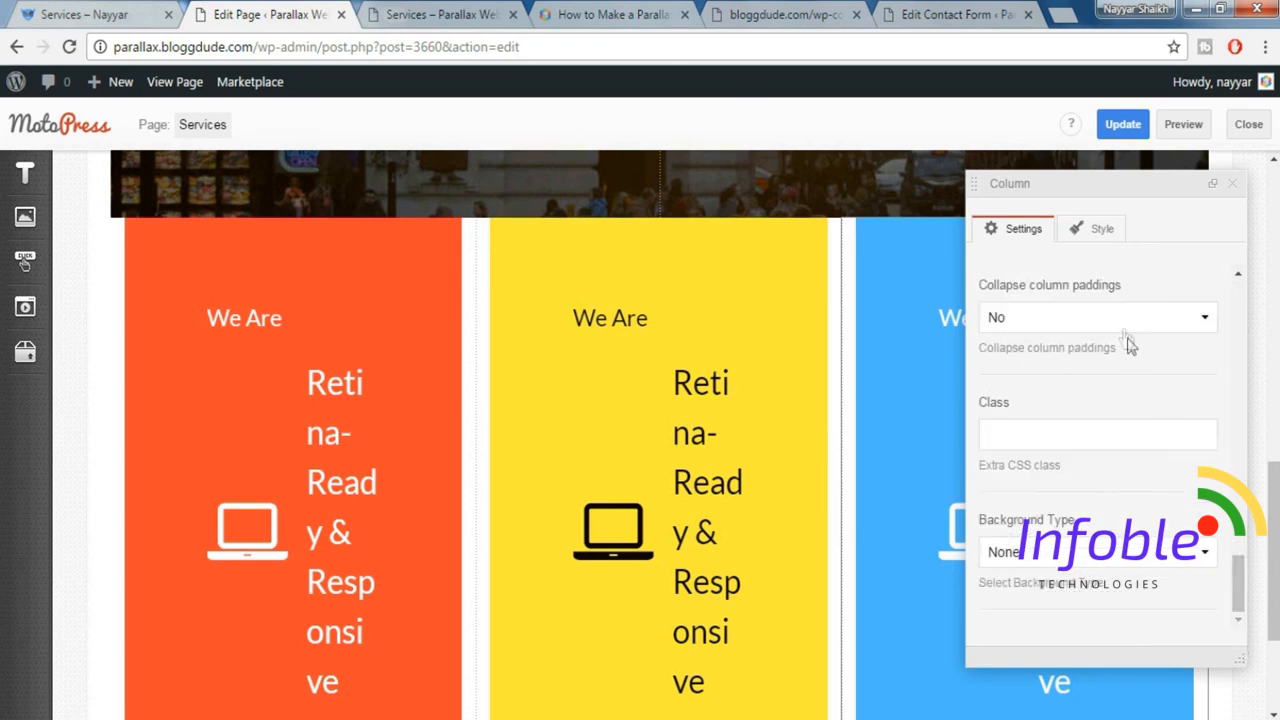
{"action": "left_click", "coordinate": [1090, 322]}
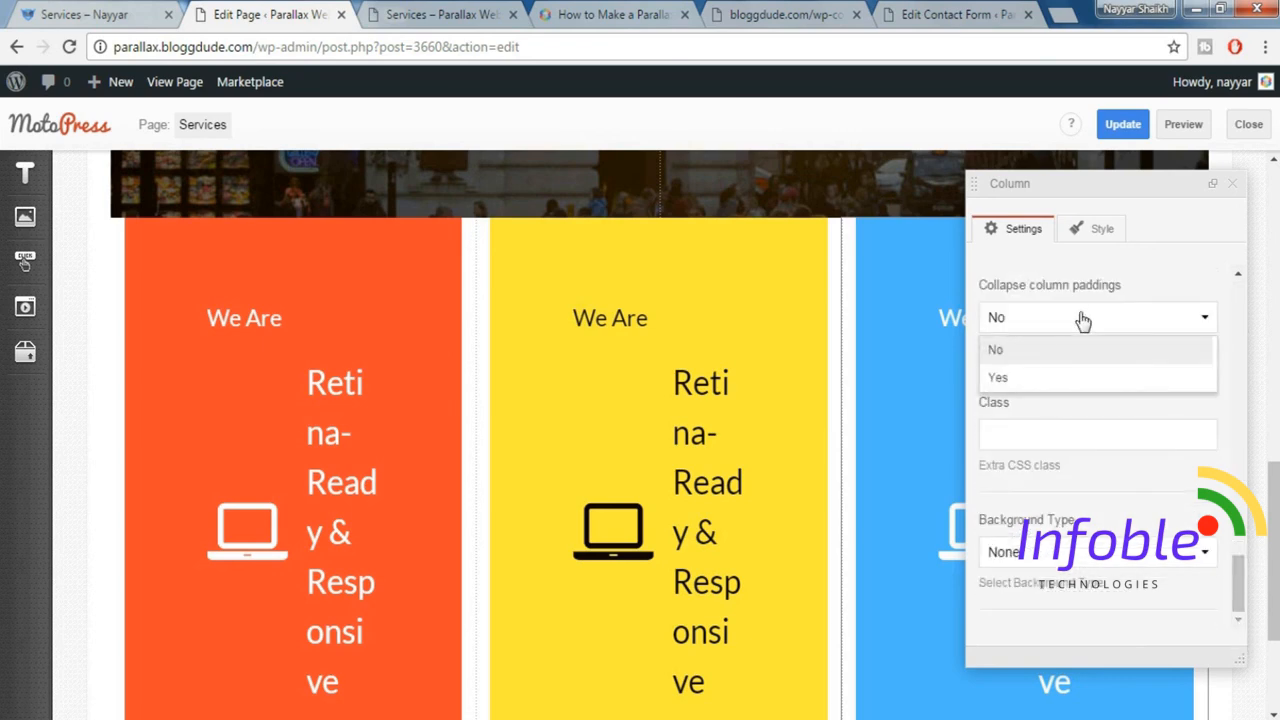
{"action": "left_click", "coordinate": [1040, 377]}
Update the Services page, open its preview and look over the whole page including the three banners.
{"action": "left_click", "coordinate": [1115, 128]}
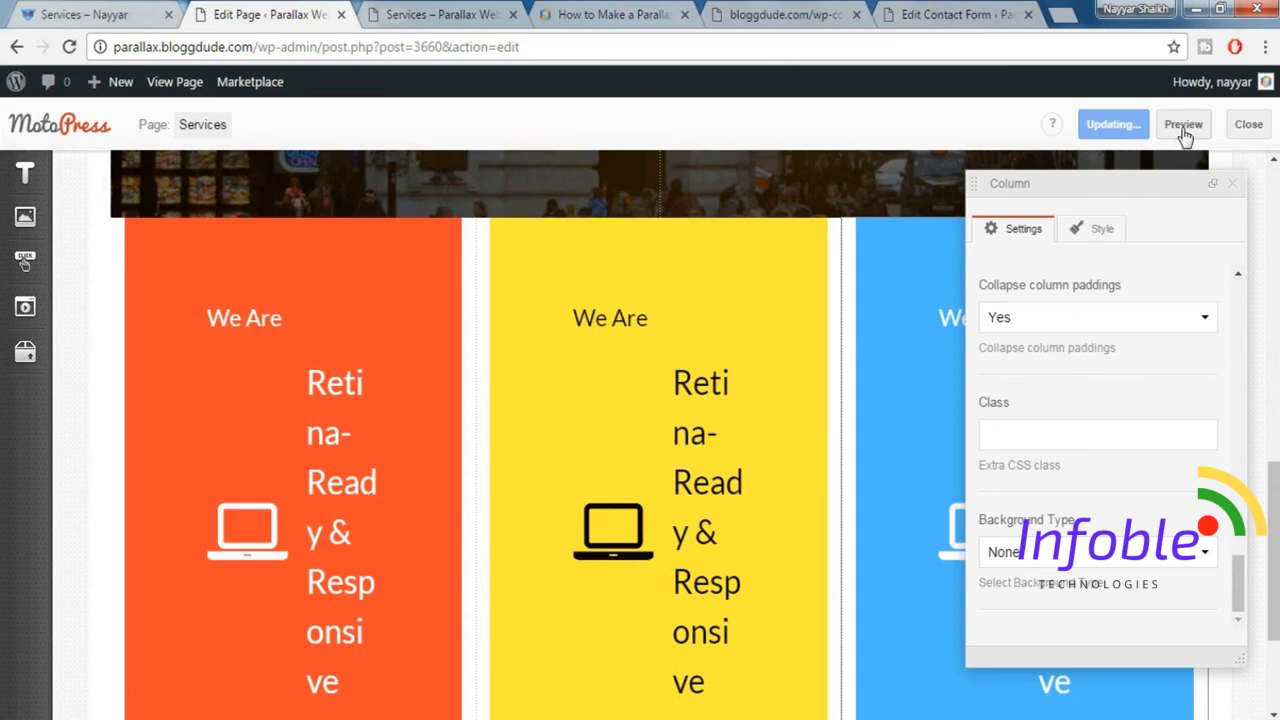
{"action": "left_click", "coordinate": [1183, 127]}
{"action": "scroll", "coordinate": [851, 466], "scroll_direction": "down", "scroll_amount": 4}
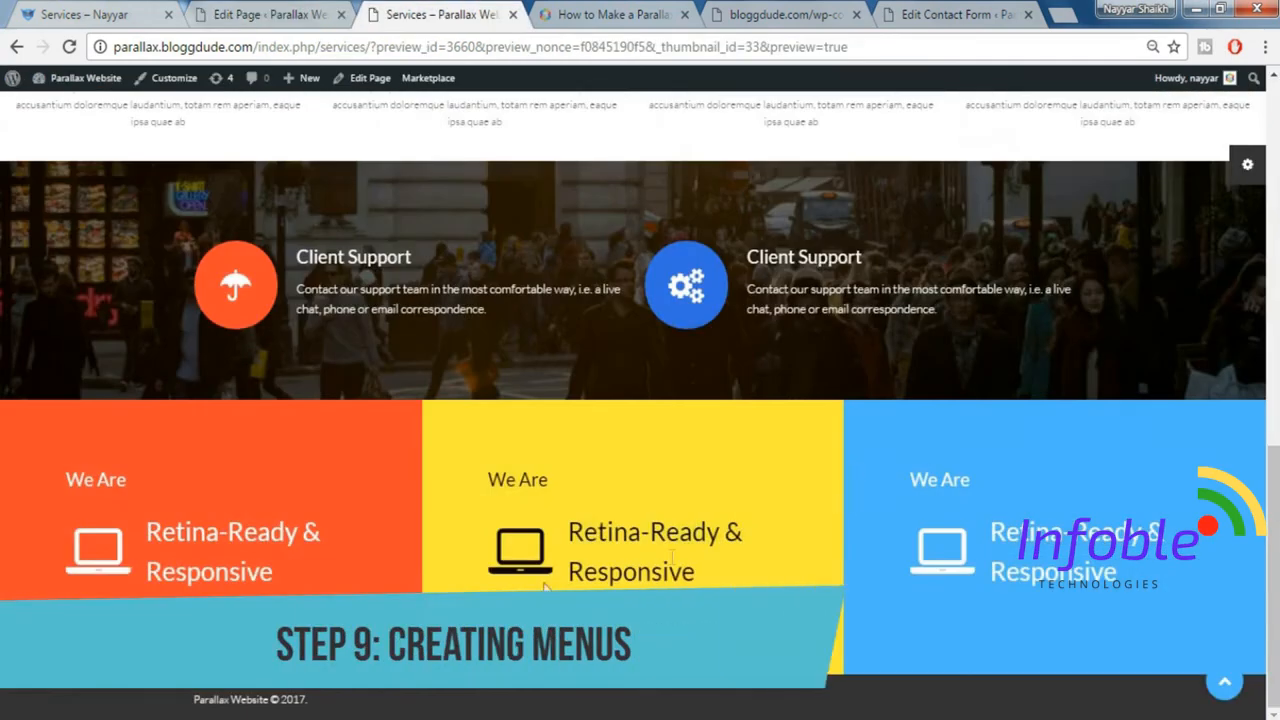
{"action": "left_click_drag", "start_coordinate": [1277, 558], "coordinate": [1277, 311]}
{"action": "scroll", "coordinate": [255, 507], "scroll_direction": "down", "scroll_amount": 10}
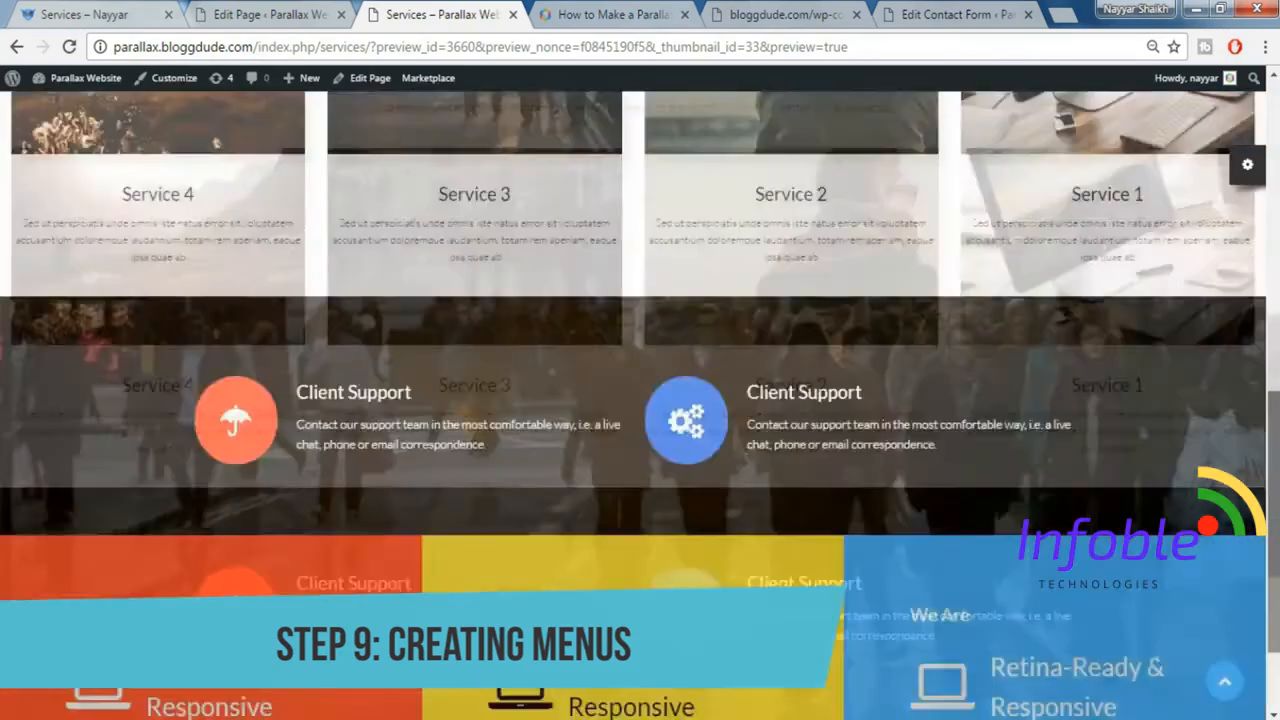
{"action": "scroll", "coordinate": [478, 488], "scroll_direction": "up", "scroll_amount": 15}
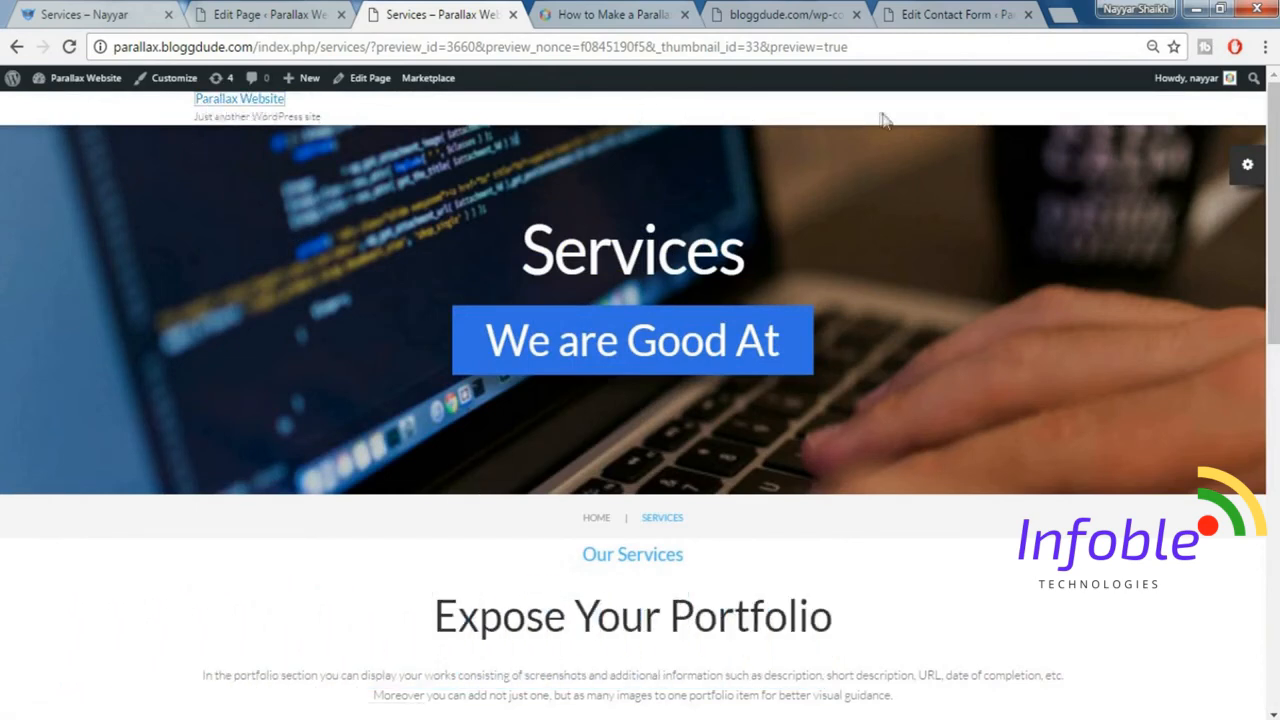
{"action": "scroll", "coordinate": [970, 313], "scroll_direction": "down", "scroll_amount": 5}
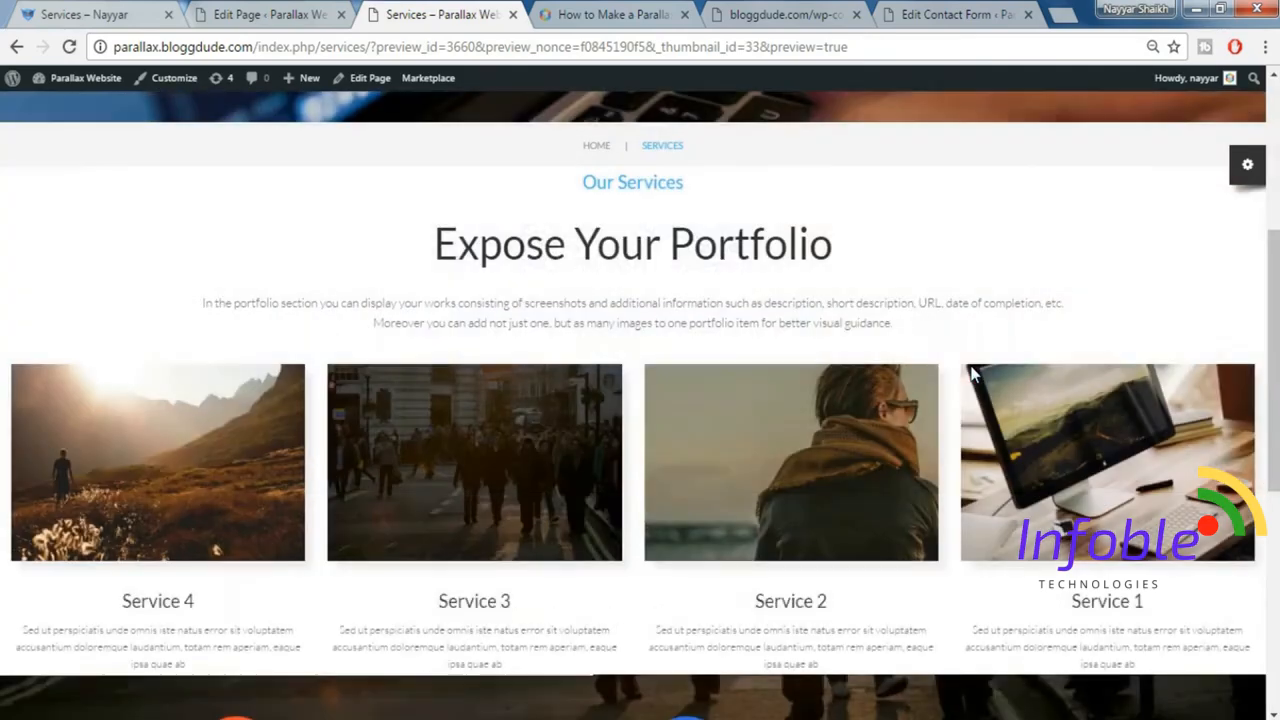
{"action": "scroll", "coordinate": [971, 376], "scroll_direction": "up", "scroll_amount": 5}
Open the WordPress menu management page and create a new menu named MainMenu.
{"action": "left_click", "coordinate": [296, 13]}
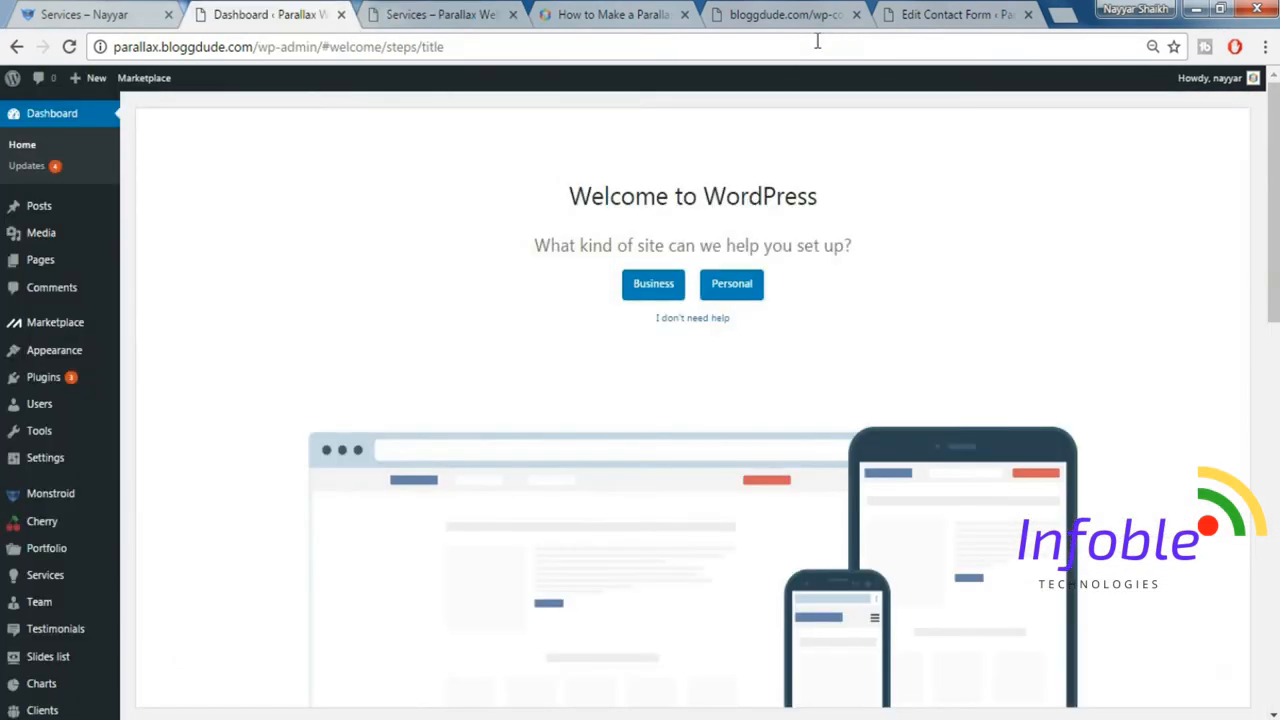
{"action": "mouse_move", "coordinate": [68, 358]}
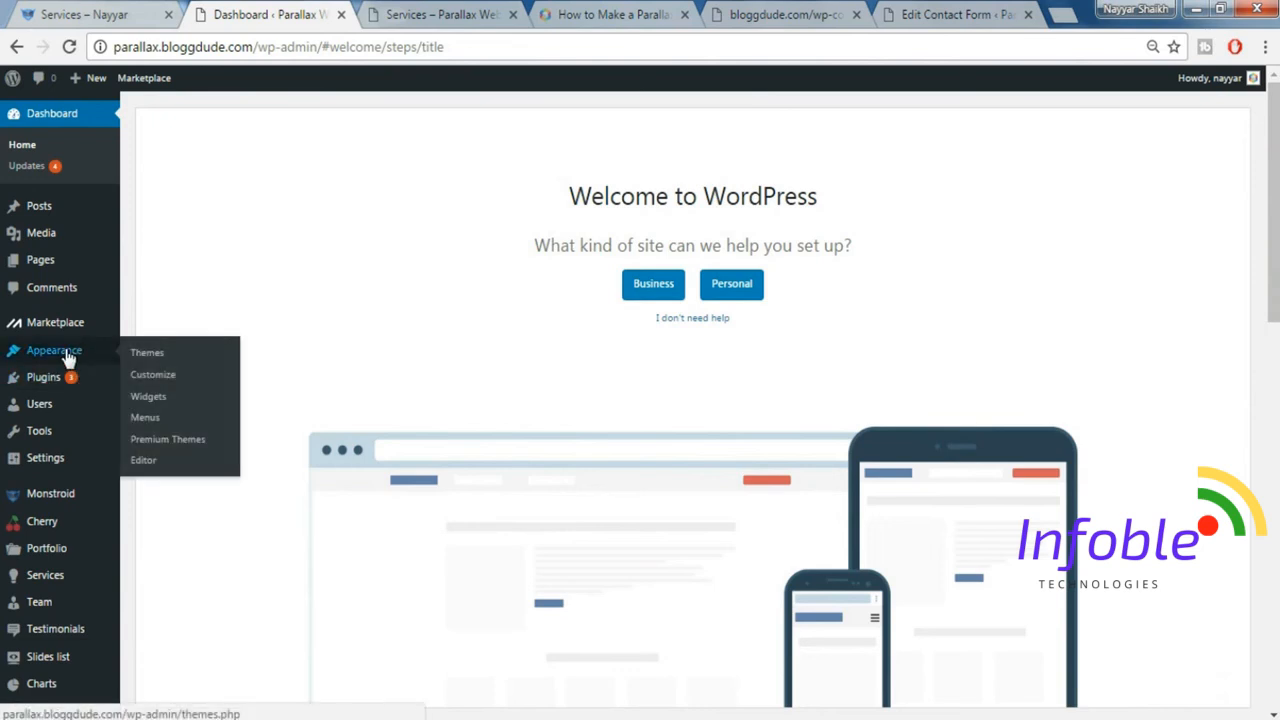
{"action": "left_click", "coordinate": [153, 418]}
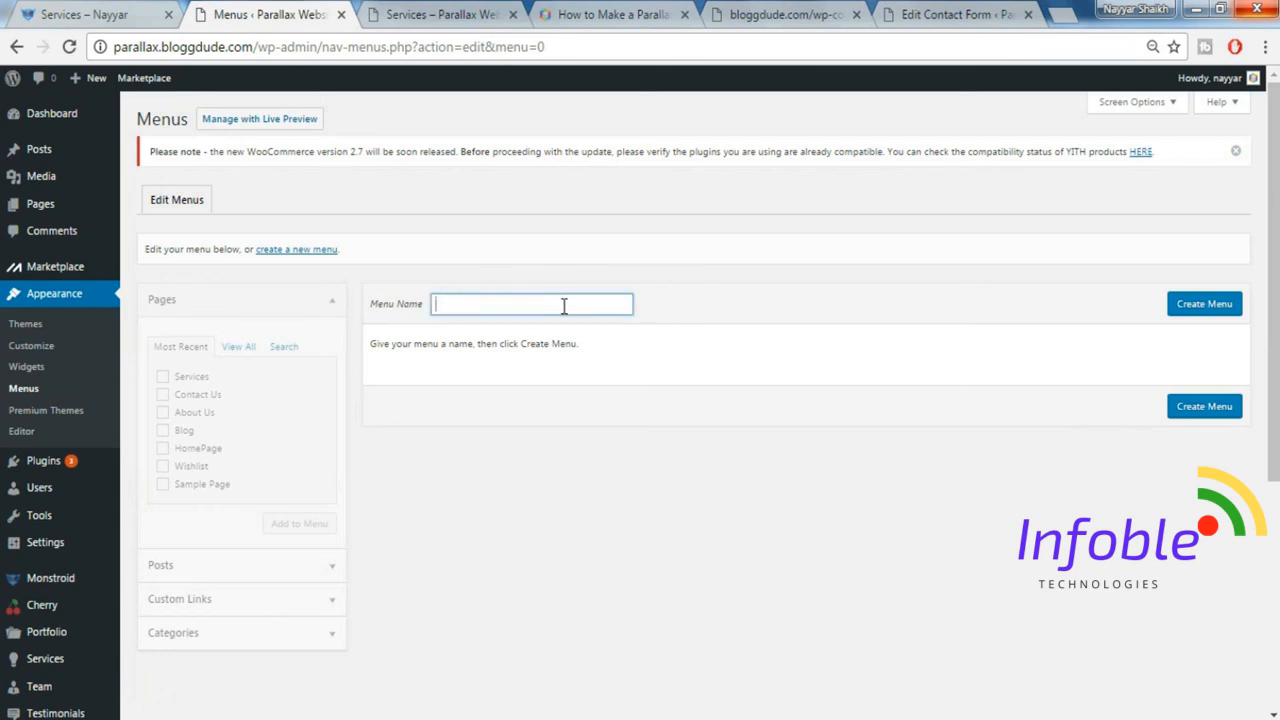
{"action": "type", "text": "Main"}
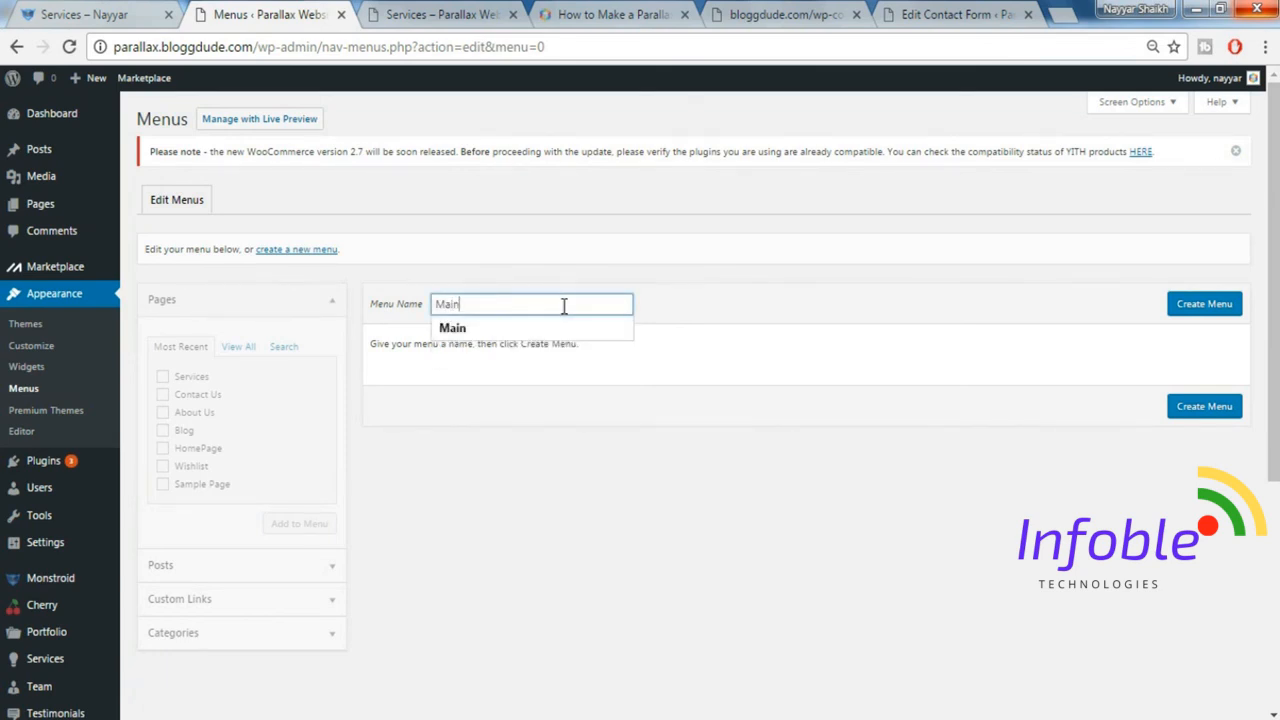
{"action": "type", "text": "Menu"}
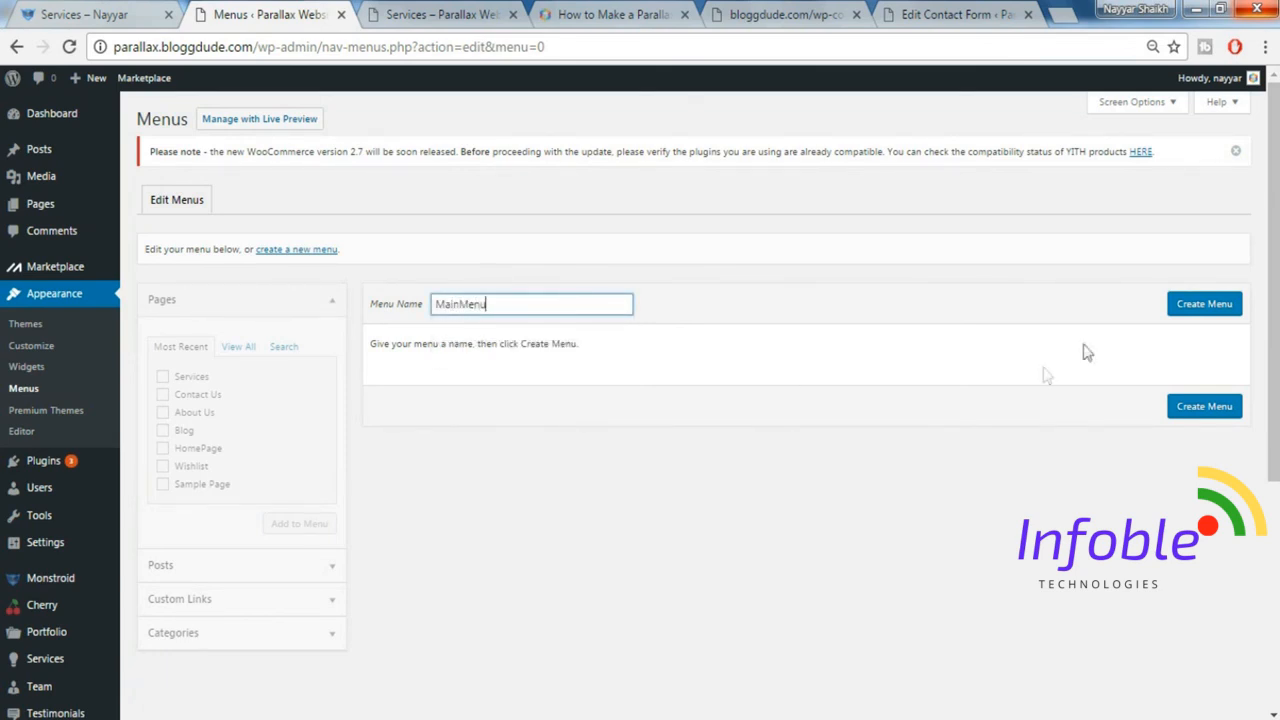
{"action": "left_click", "coordinate": [1198, 313]}
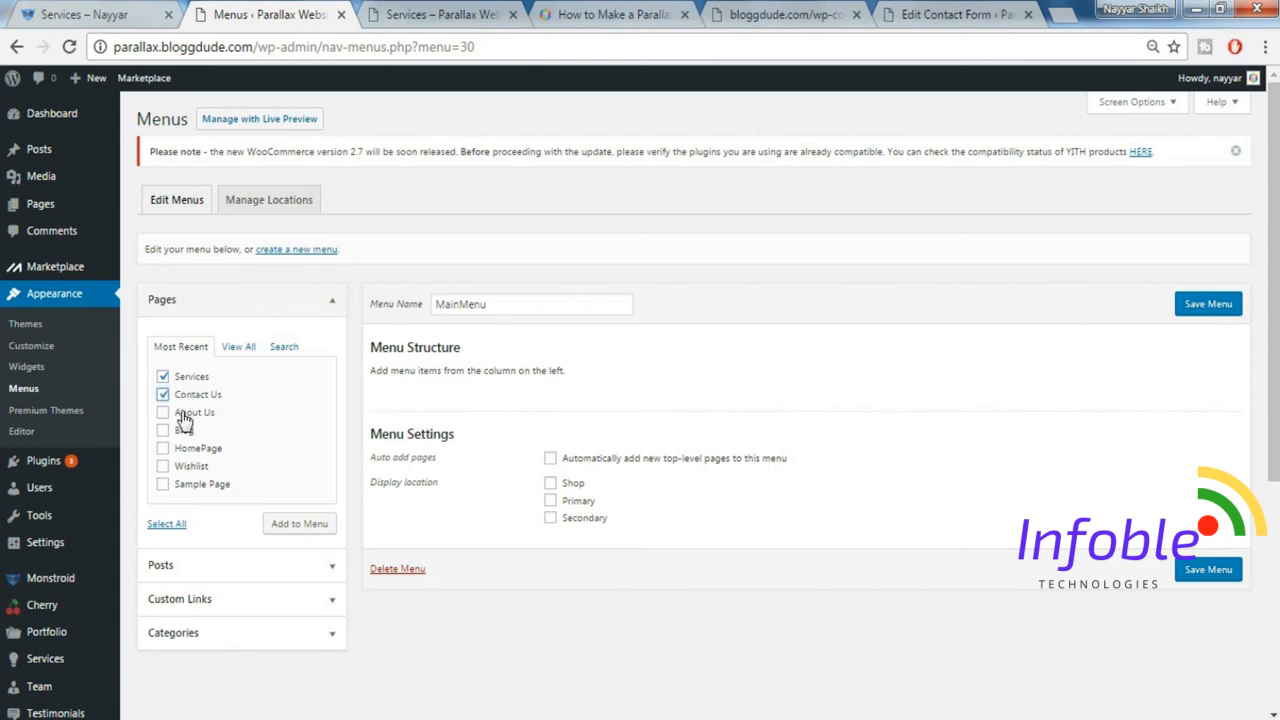
Add the Services, Contact Us, About Us, Blog and HomePage pages to MainMenu and place HomePage first.
{"action": "left_click", "coordinate": [185, 412]}
{"action": "left_click", "coordinate": [185, 431]}
{"action": "left_click", "coordinate": [187, 448]}
{"action": "scroll", "coordinate": [251, 480], "scroll_direction": "down", "scroll_amount": 1}
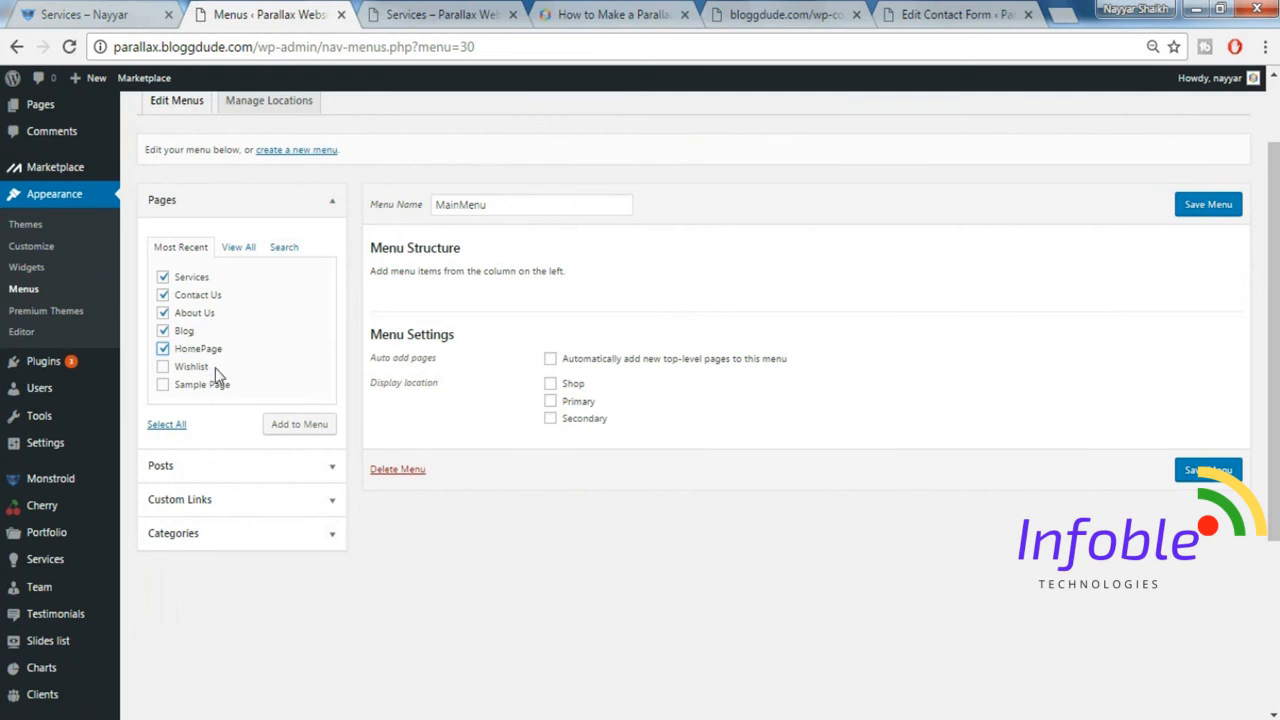
{"action": "left_click", "coordinate": [306, 432]}
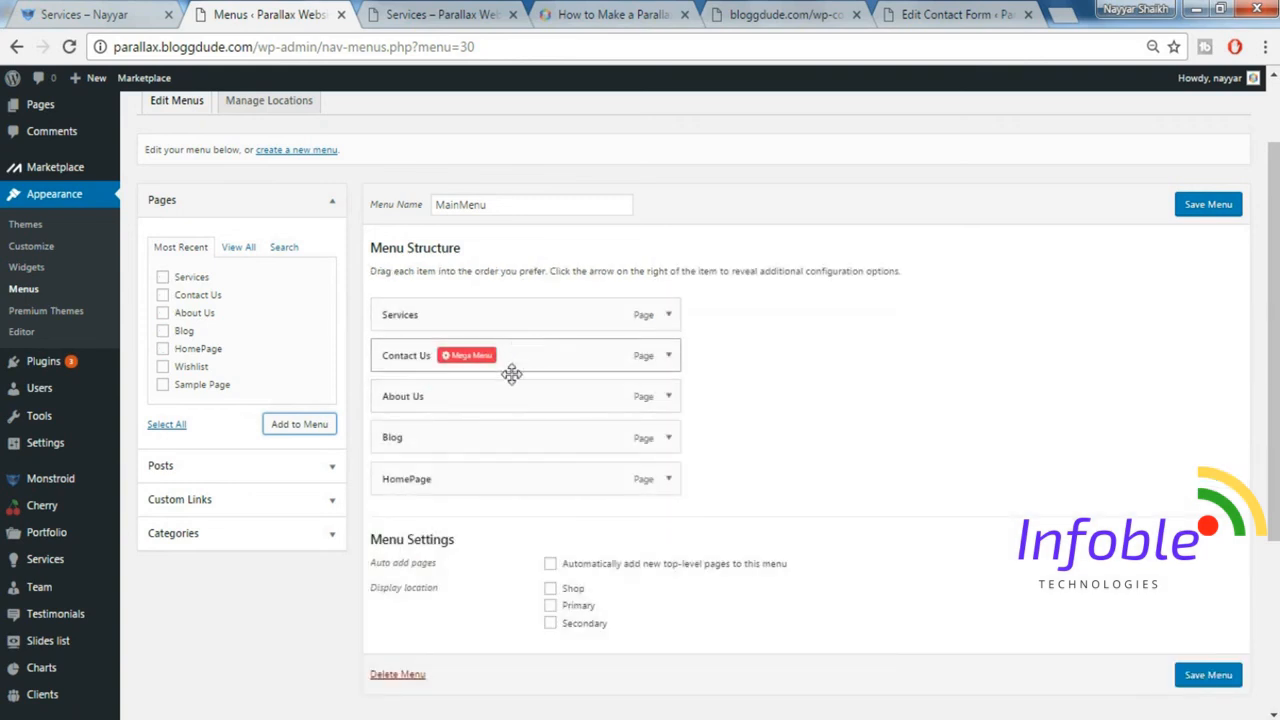
{"action": "left_click_drag", "start_coordinate": [497, 485], "coordinate": [537, 309]}
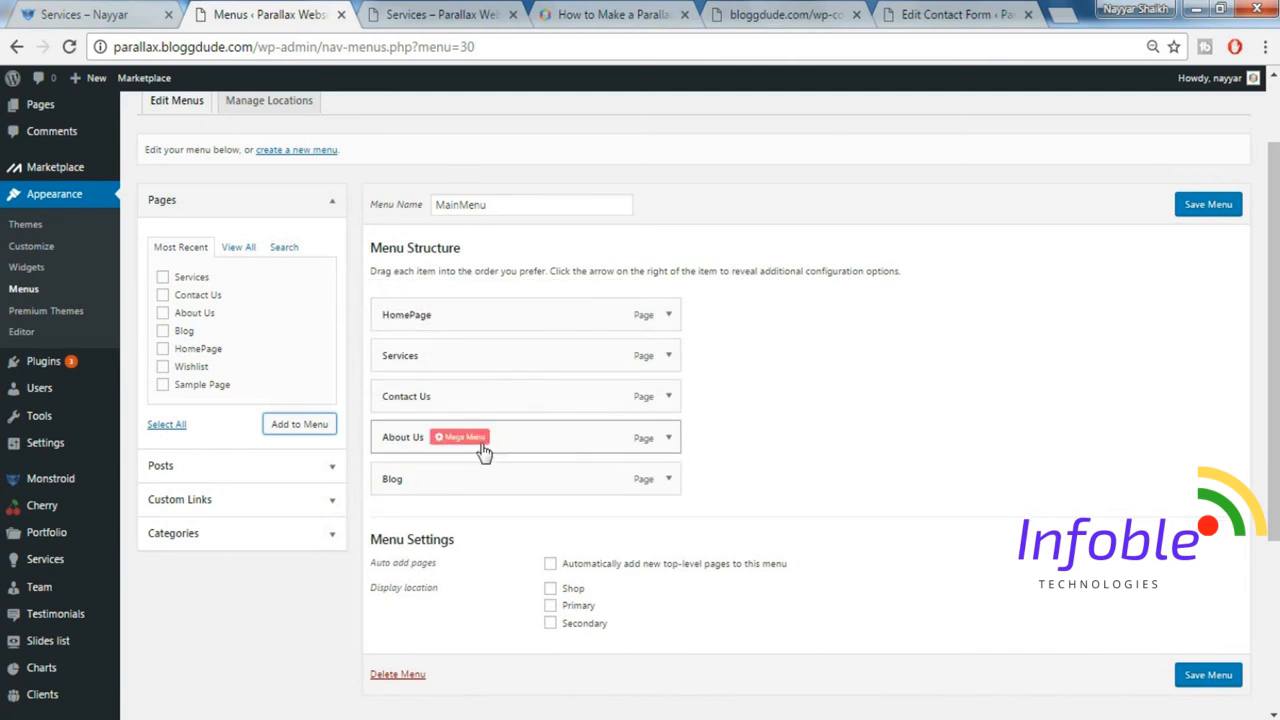
Reorder MainMenu to HomePage, About Us, Services, Blog, Contact Us, assign it to the Primary display location and save the menu.
{"action": "left_click_drag", "start_coordinate": [520, 429], "coordinate": [506, 362]}
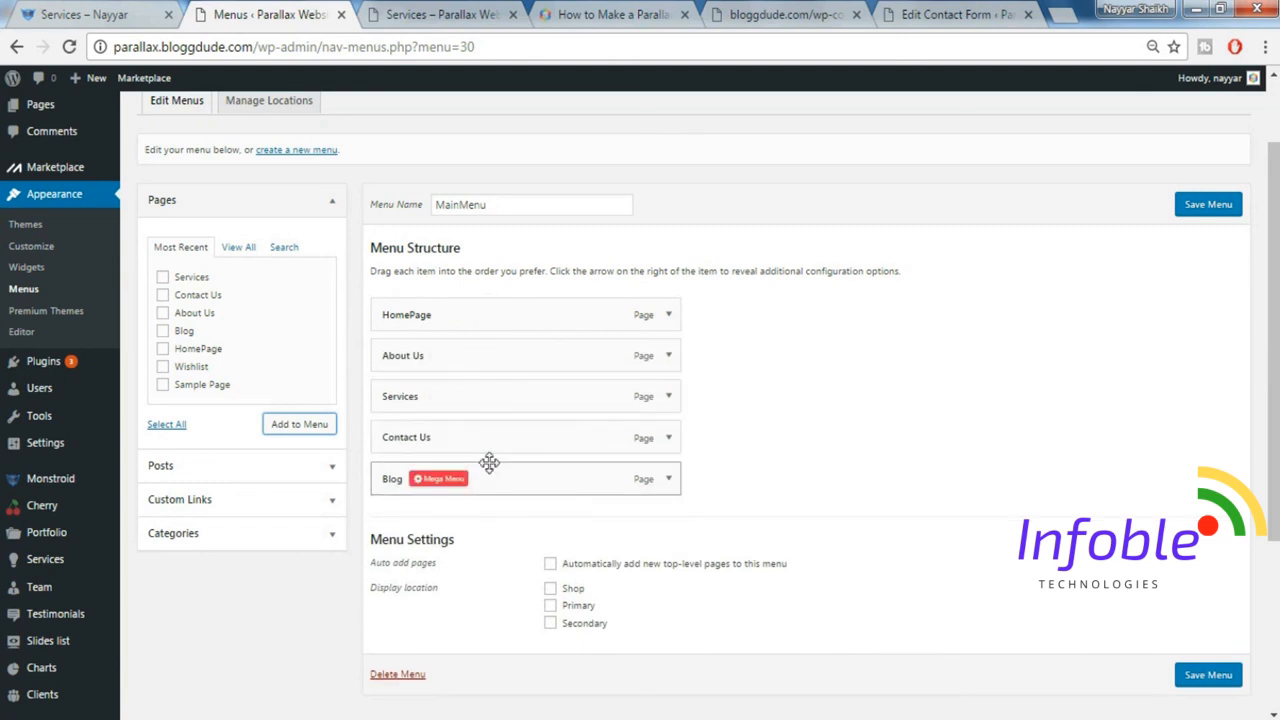
{"action": "left_click_drag", "start_coordinate": [517, 428], "coordinate": [511, 478]}
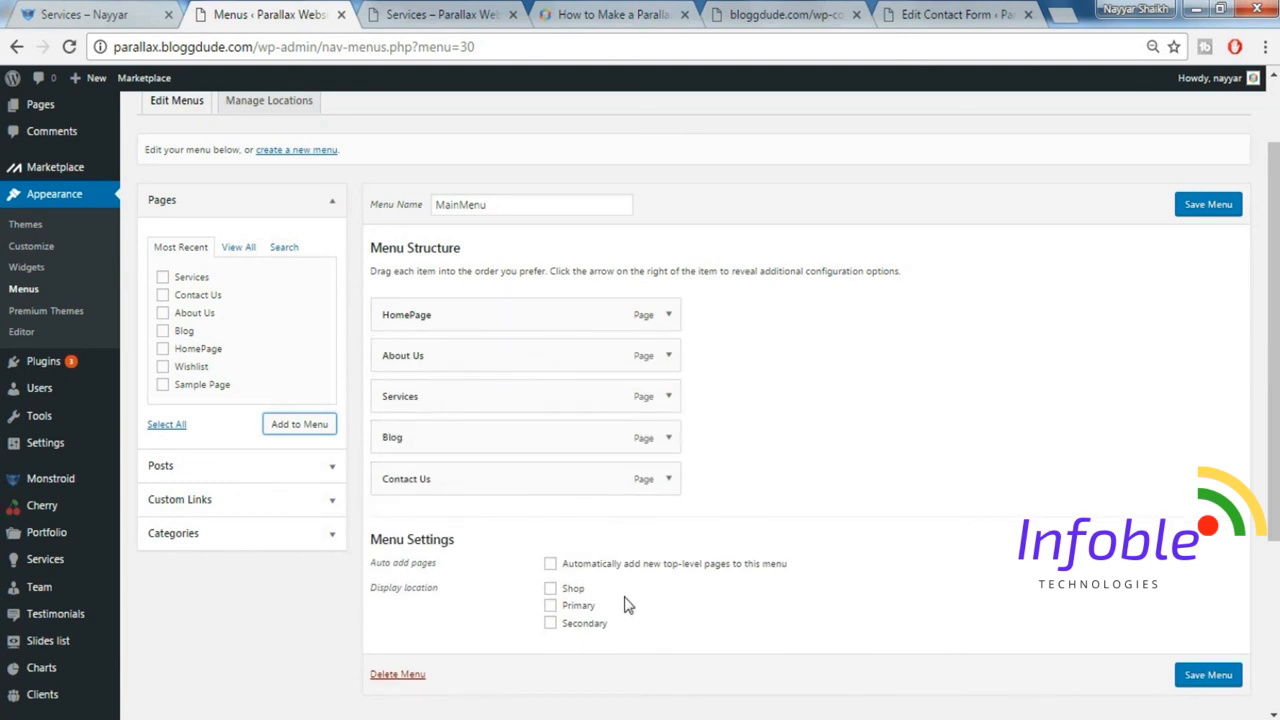
{"action": "left_click", "coordinate": [550, 606]}
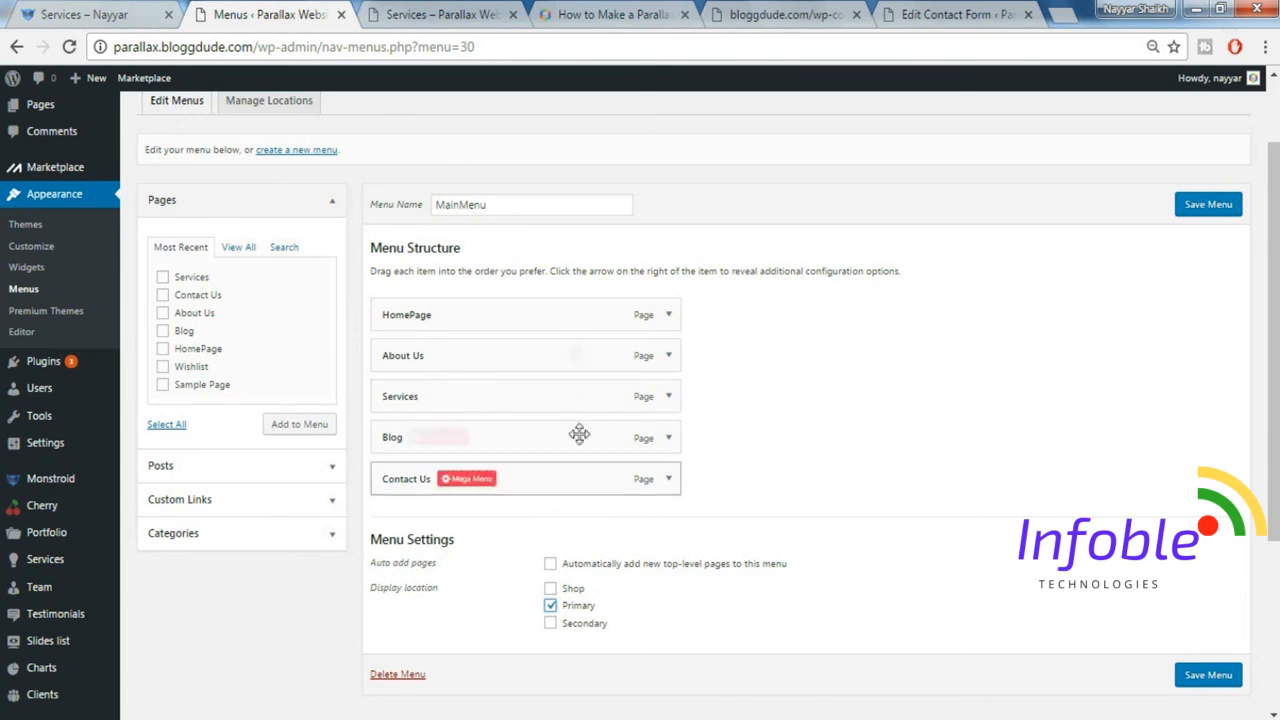
{"action": "left_click", "coordinate": [1208, 675]}
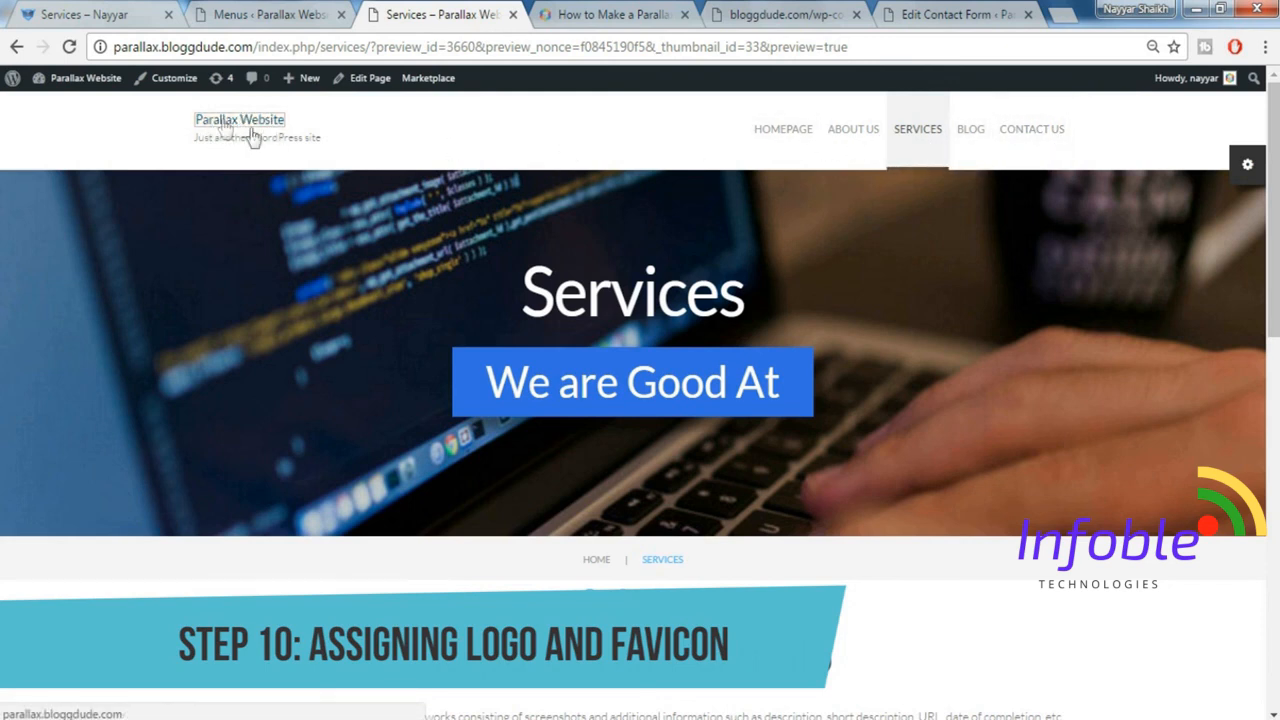
Open the Cherry theme options at the Favicon image setting and look at the demo site's favicon for comparison.
{"action": "left_click", "coordinate": [267, 12]}
{"action": "scroll", "coordinate": [80, 480], "scroll_direction": "down", "scroll_amount": 2}
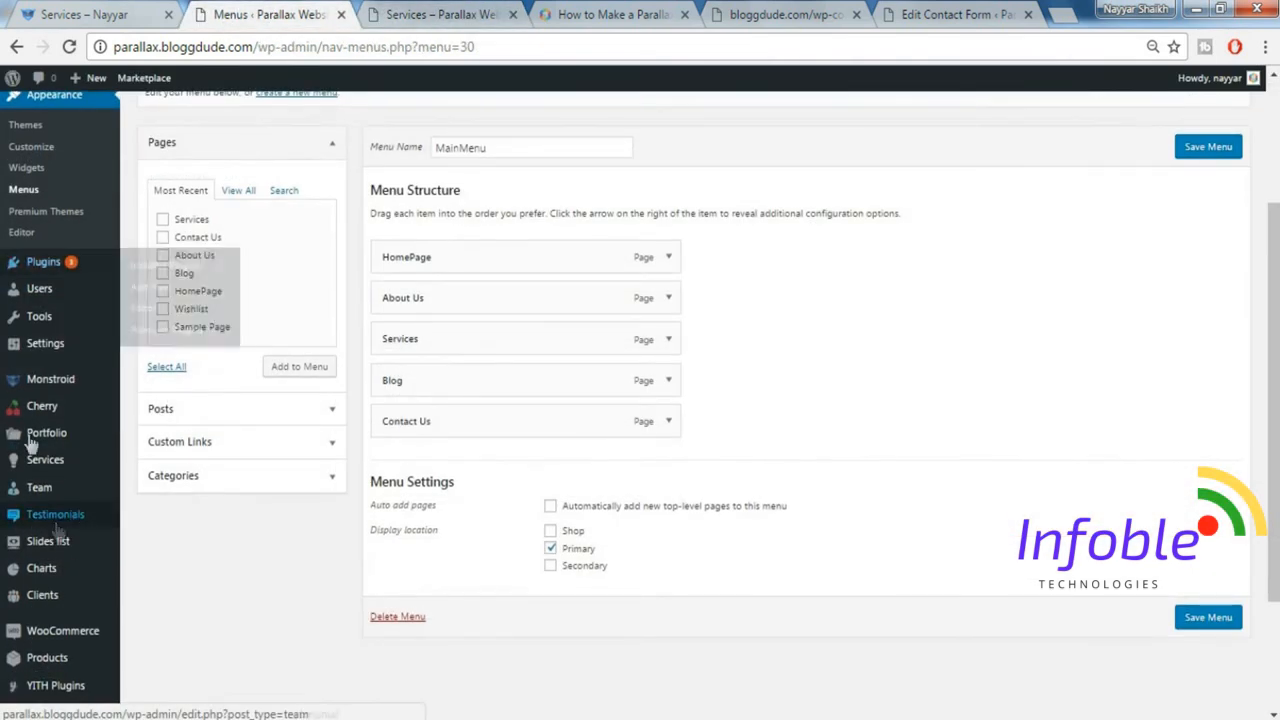
{"action": "left_click", "coordinate": [53, 410]}
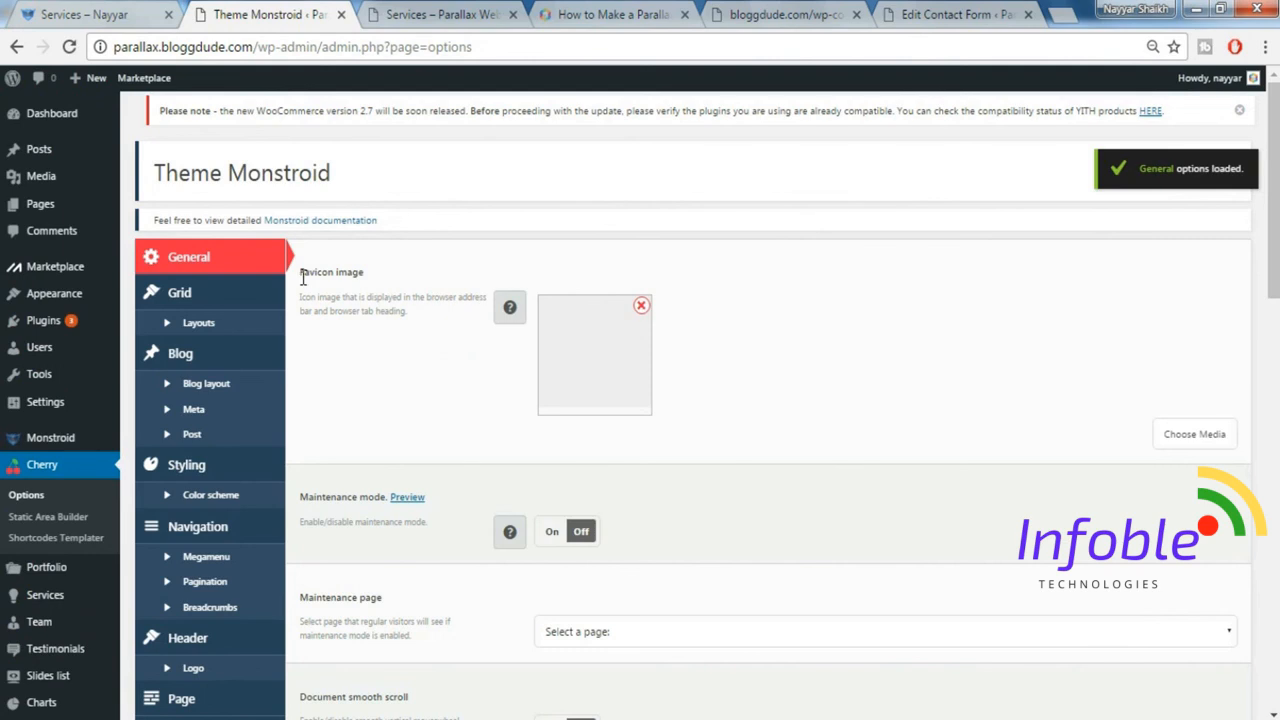
{"action": "left_click_drag", "start_coordinate": [303, 278], "coordinate": [382, 270]}
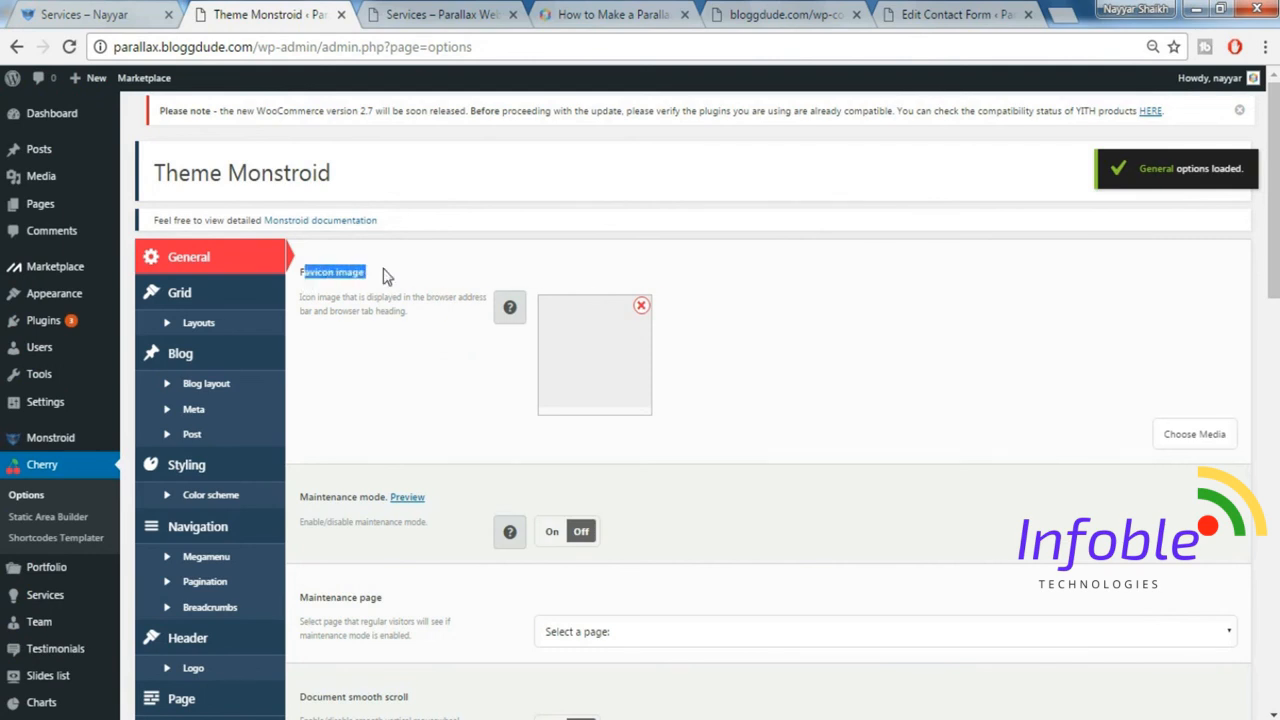
{"action": "left_click", "coordinate": [384, 274]}
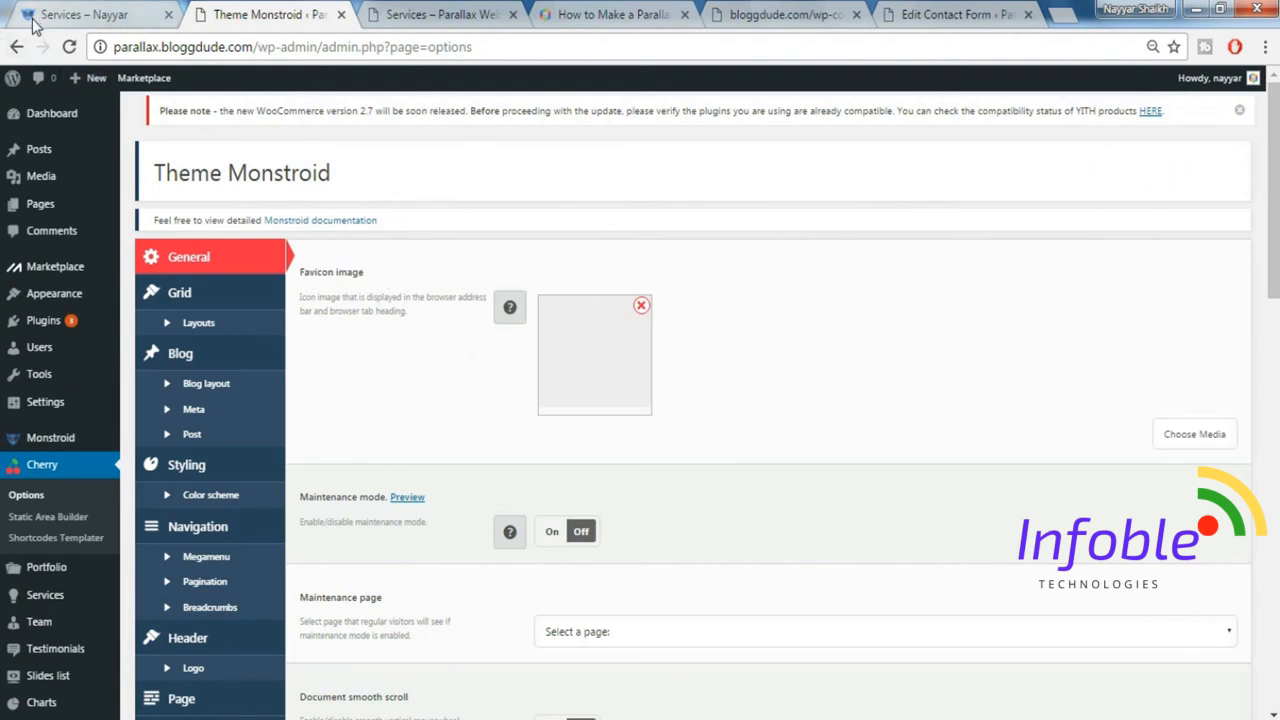
{"action": "left_click", "coordinate": [75, 12]}
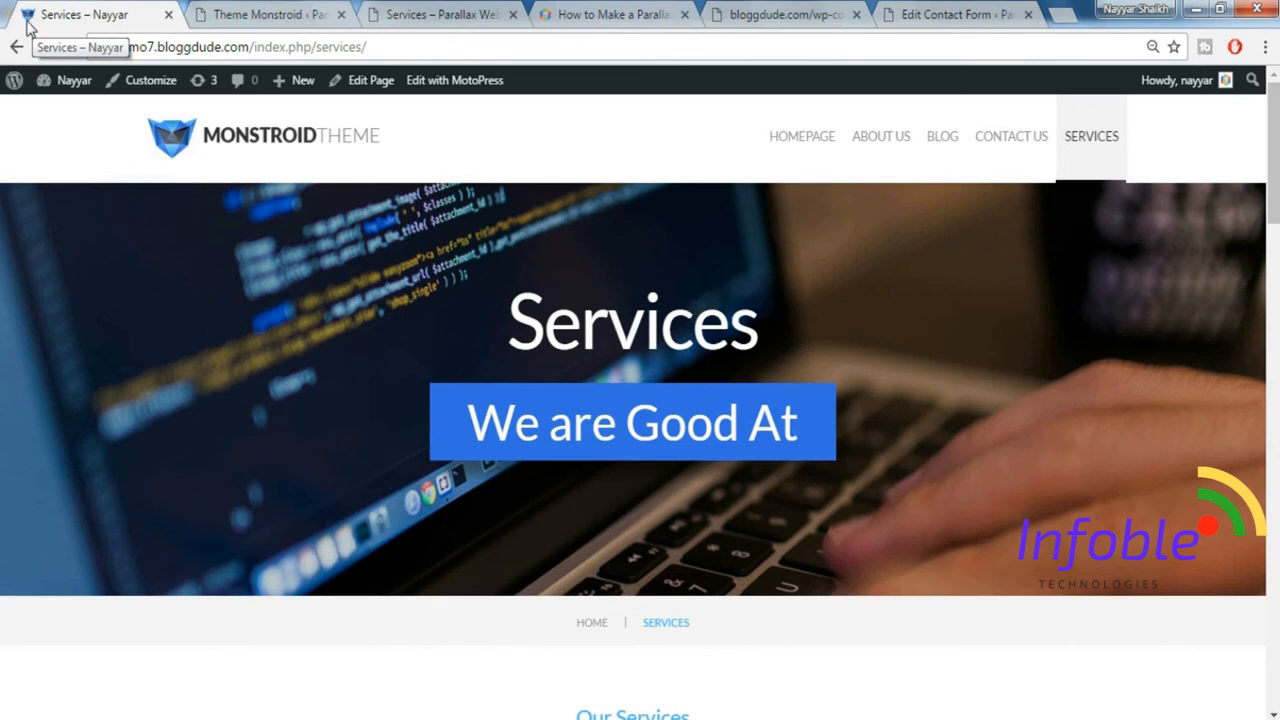
{"action": "left_click", "coordinate": [600, 14]}
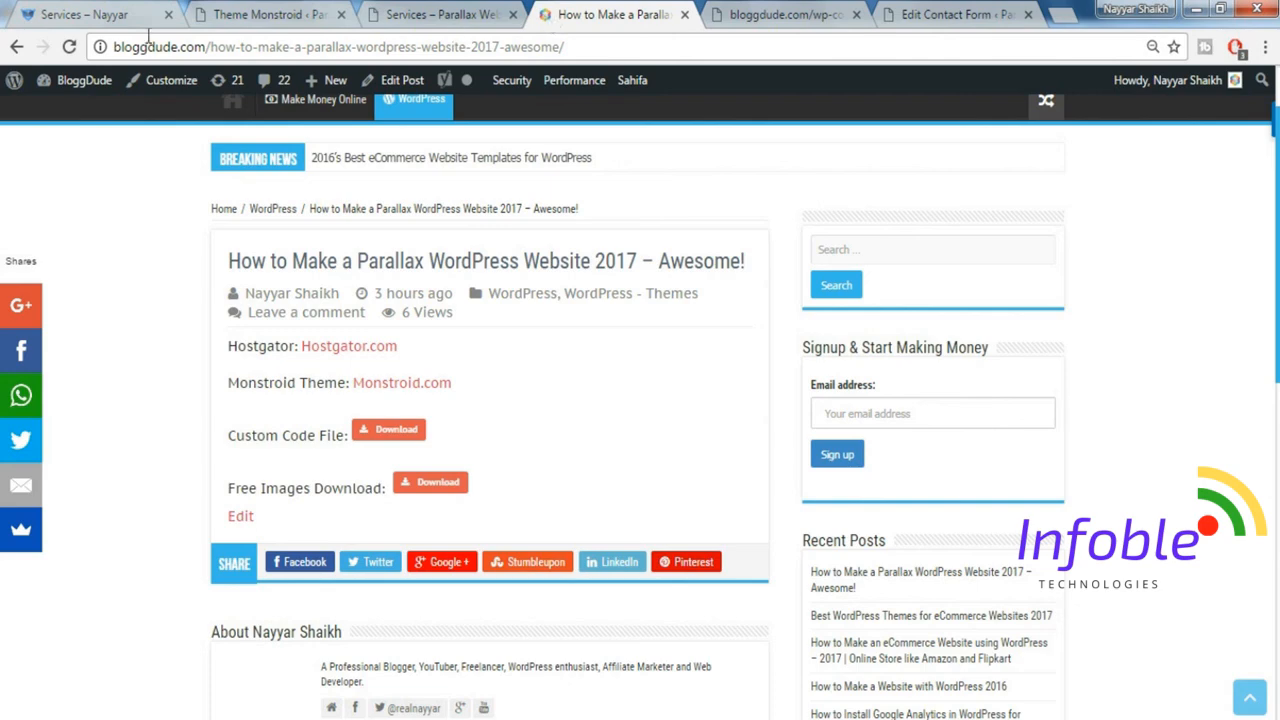
{"action": "left_click", "coordinate": [300, 14]}
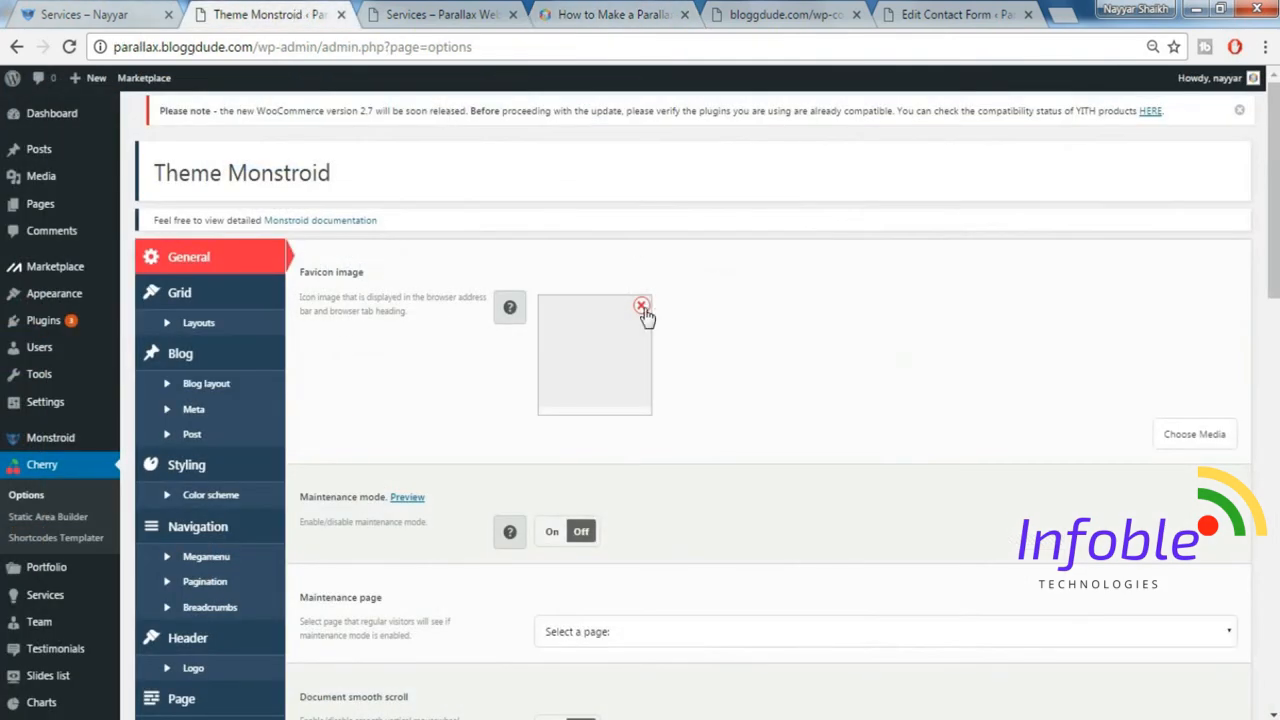
Replace the blank favicon image with favicon.png from the media library and save the theme options.
{"action": "left_click", "coordinate": [642, 307]}
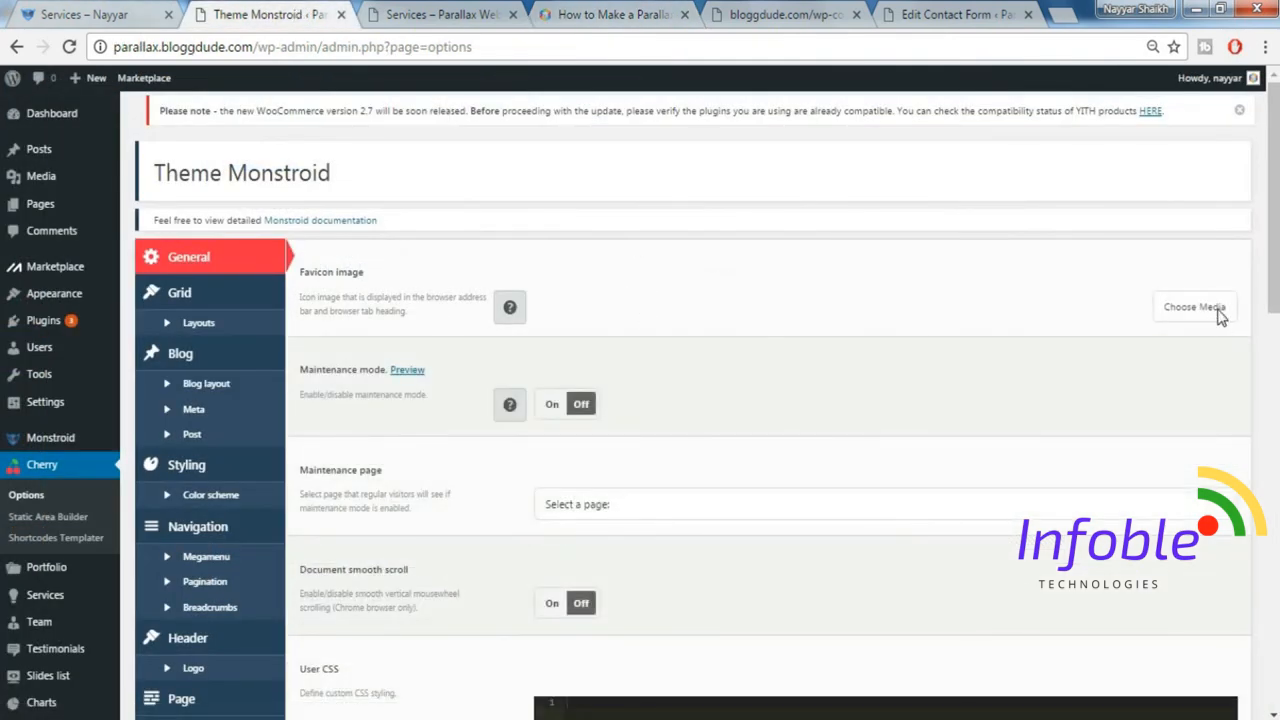
{"action": "left_click", "coordinate": [1194, 307]}
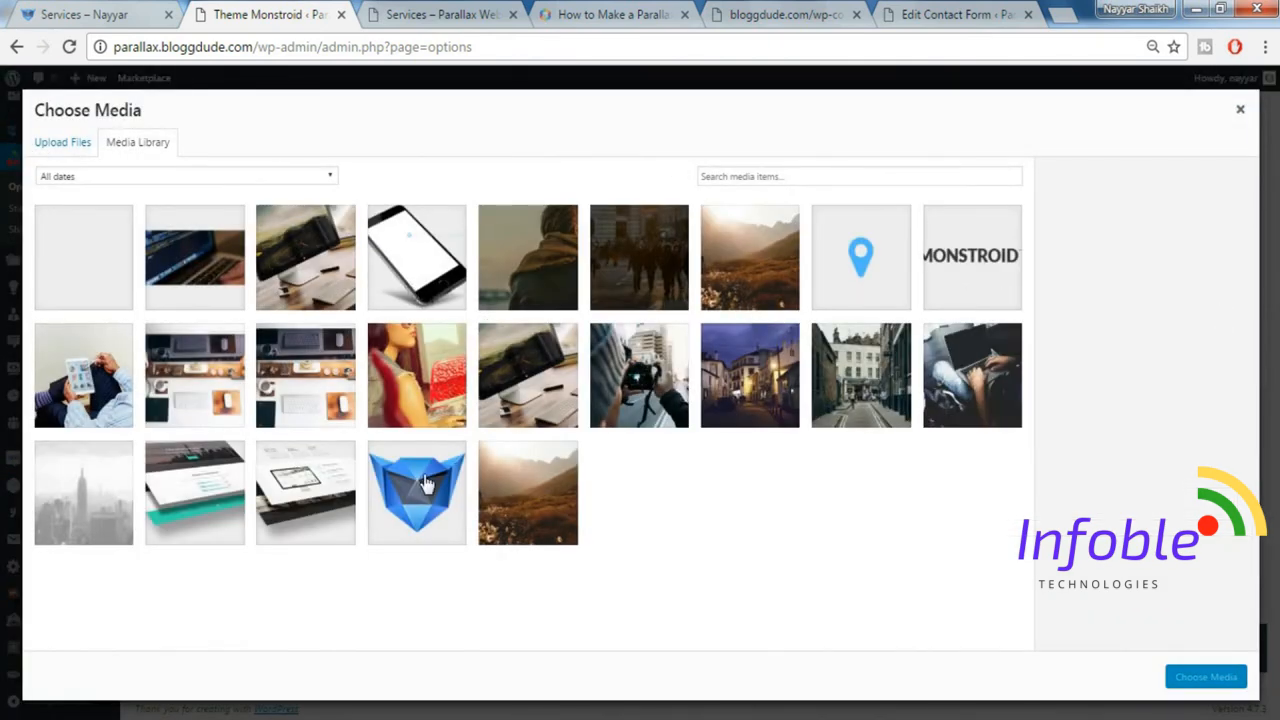
{"action": "left_click", "coordinate": [425, 484]}
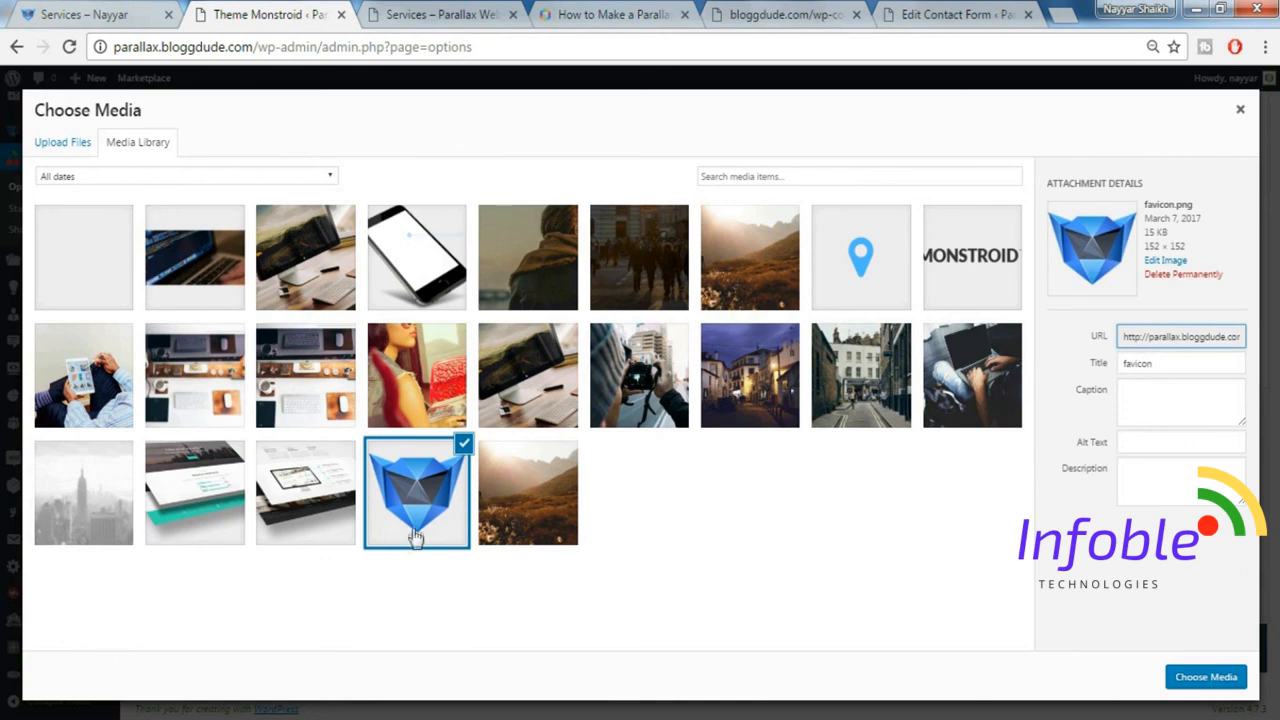
{"action": "left_click", "coordinate": [1206, 680]}
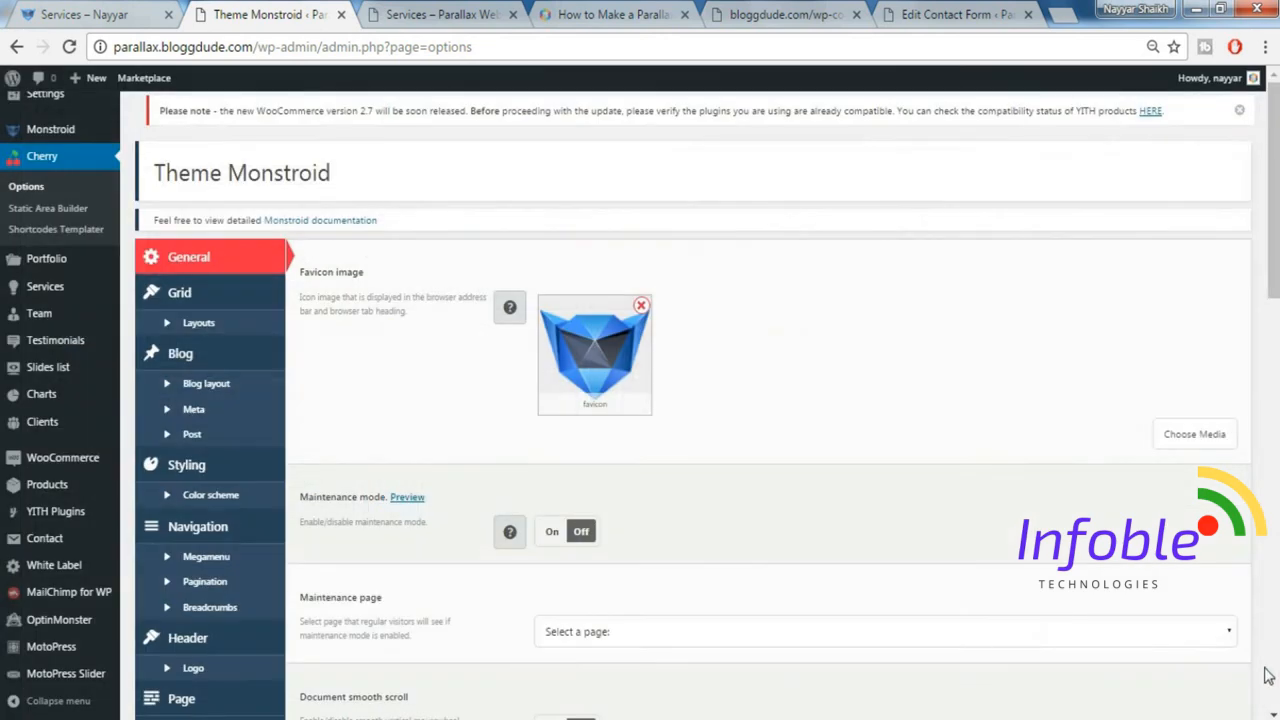
{"action": "scroll", "coordinate": [828, 540], "scroll_direction": "down", "scroll_amount": 15}
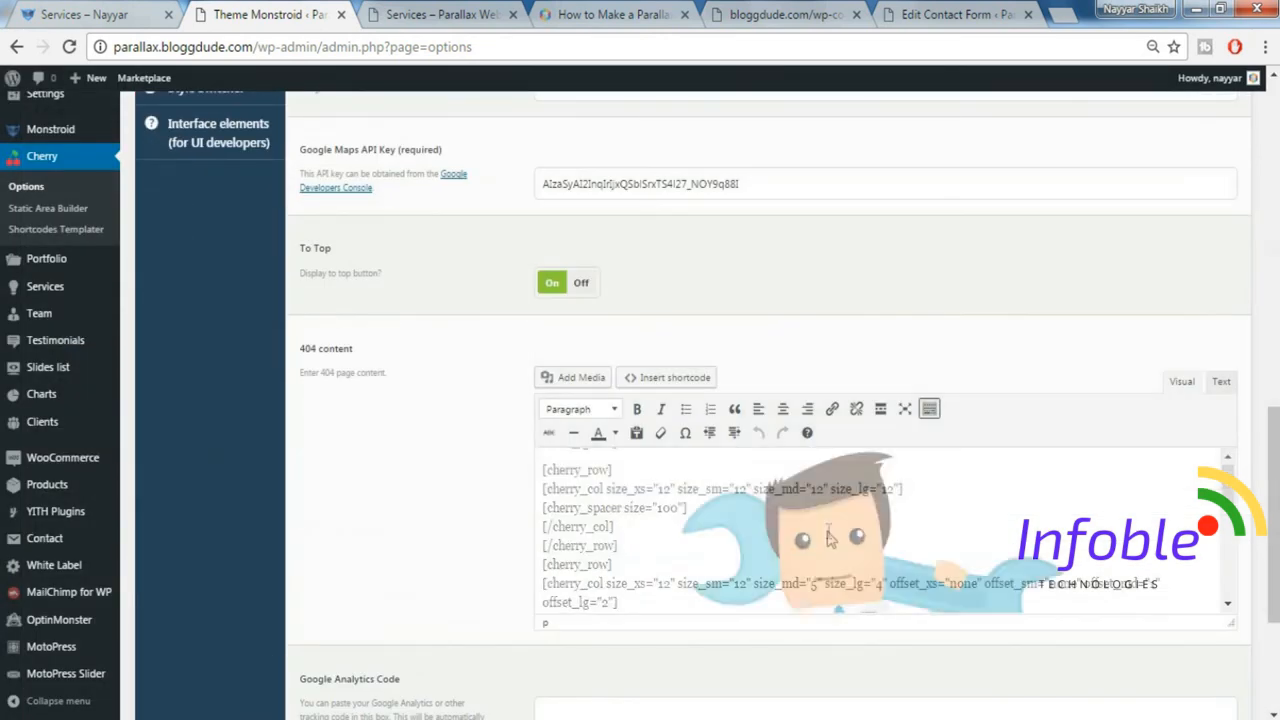
{"action": "scroll", "coordinate": [1198, 680], "scroll_direction": "down", "scroll_amount": 3}
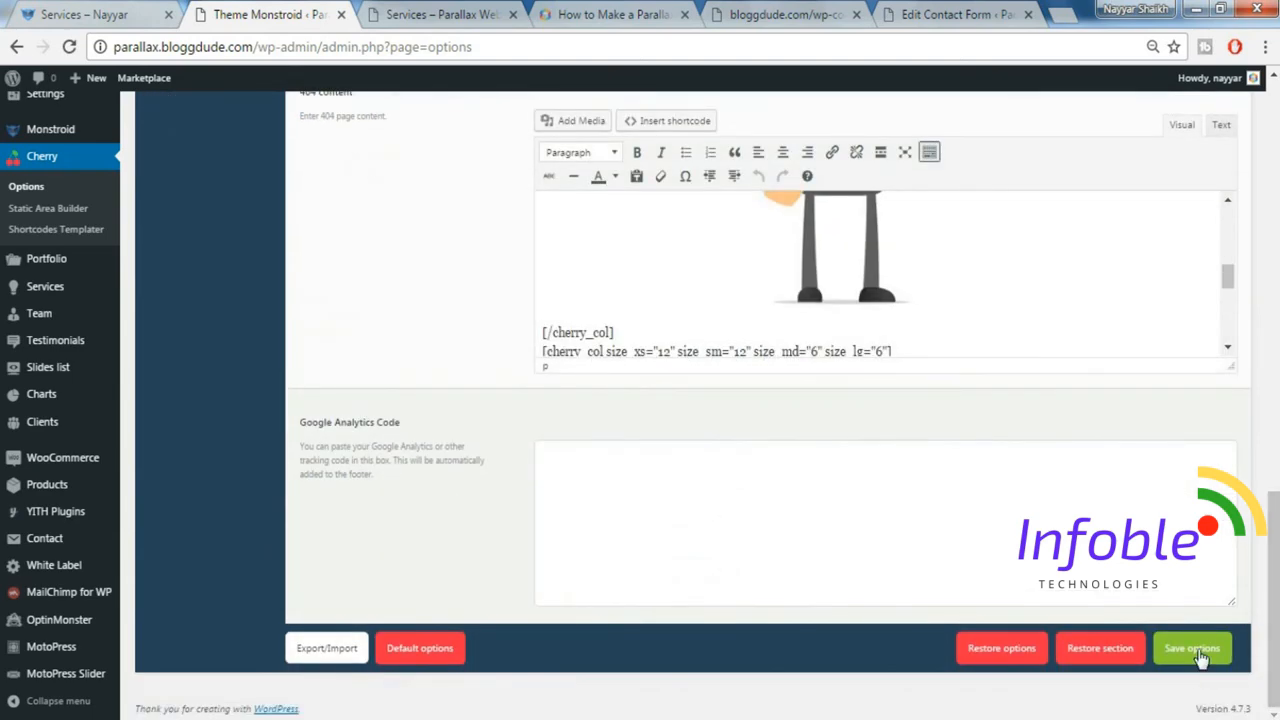
{"action": "left_click", "coordinate": [1196, 650]}
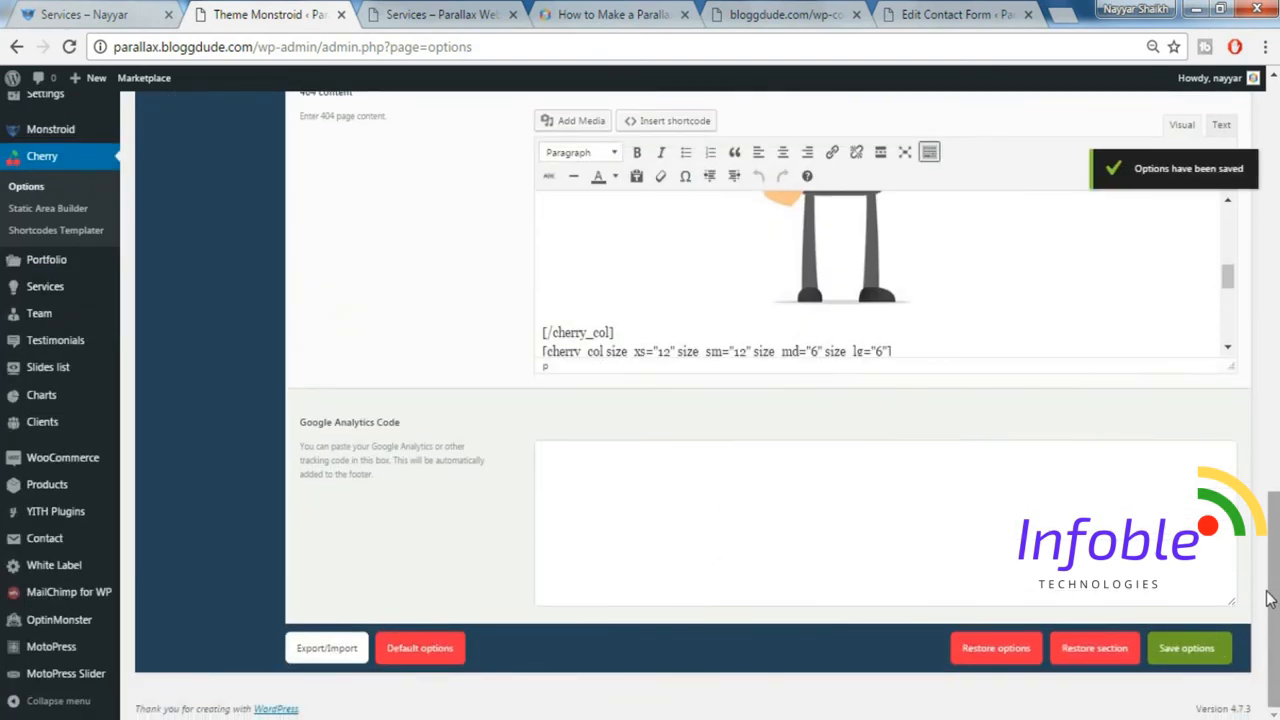
Replace the blank header logo image with the MONSTROID logo from the media library and save the theme options.
{"action": "scroll", "coordinate": [1239, 377], "scroll_direction": "up", "scroll_amount": 10}
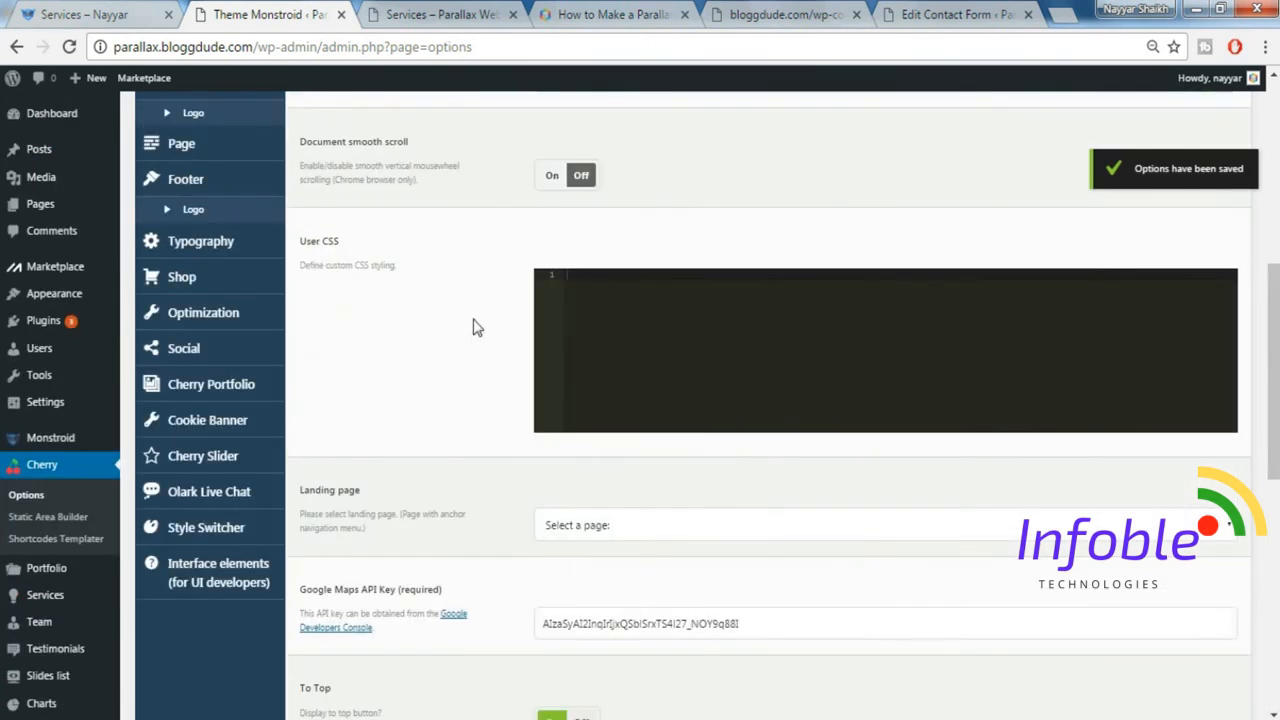
{"action": "scroll", "coordinate": [476, 328], "scroll_direction": "up", "scroll_amount": 5}
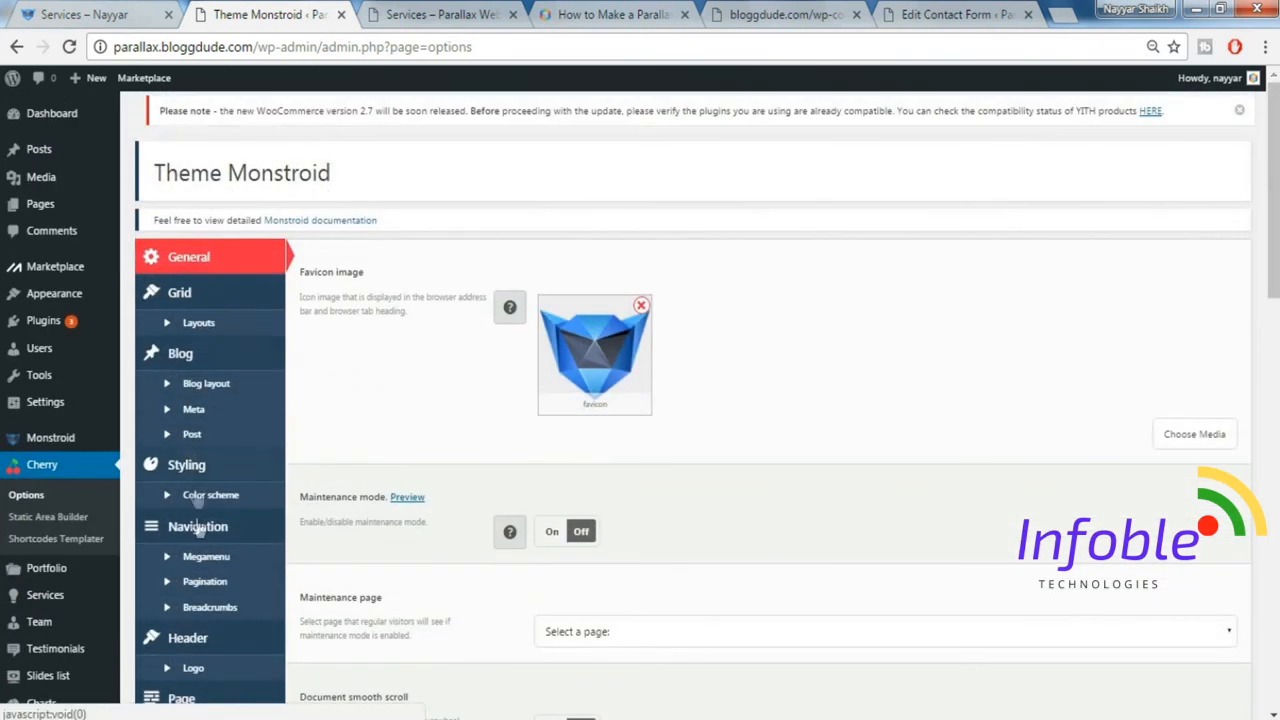
{"action": "scroll", "coordinate": [199, 520], "scroll_direction": "down", "scroll_amount": 2}
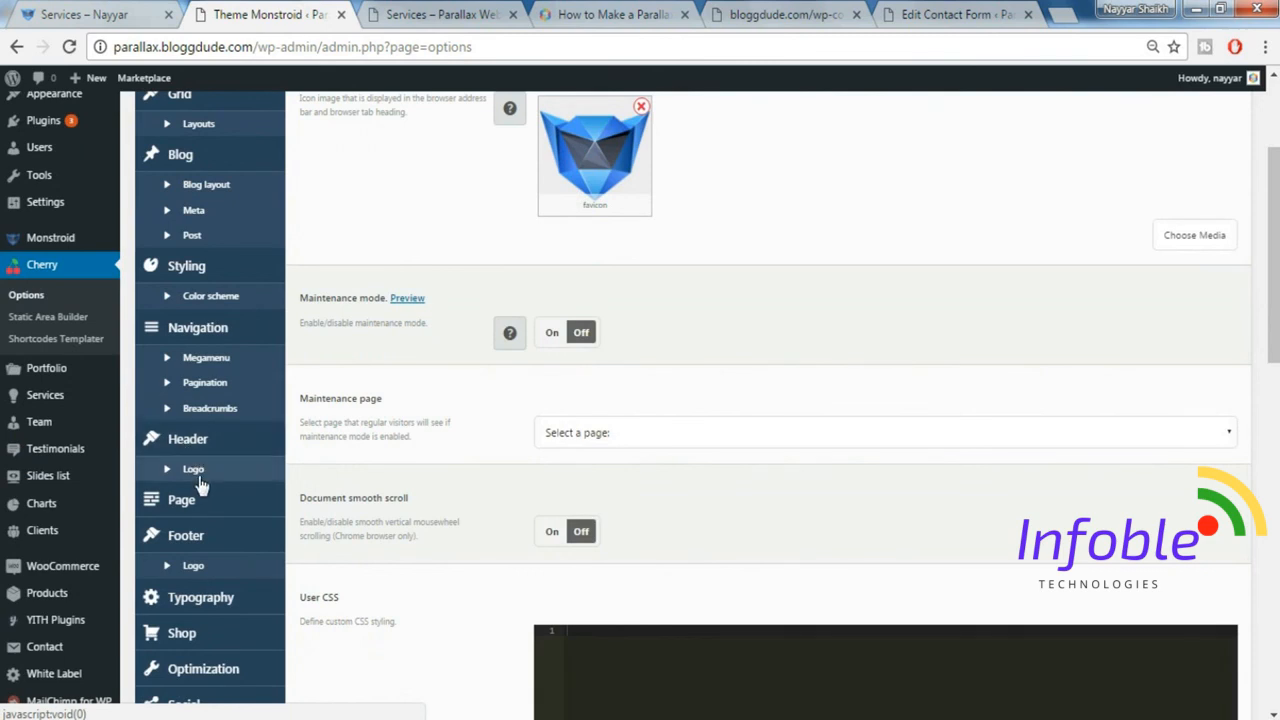
{"action": "left_click", "coordinate": [196, 469]}
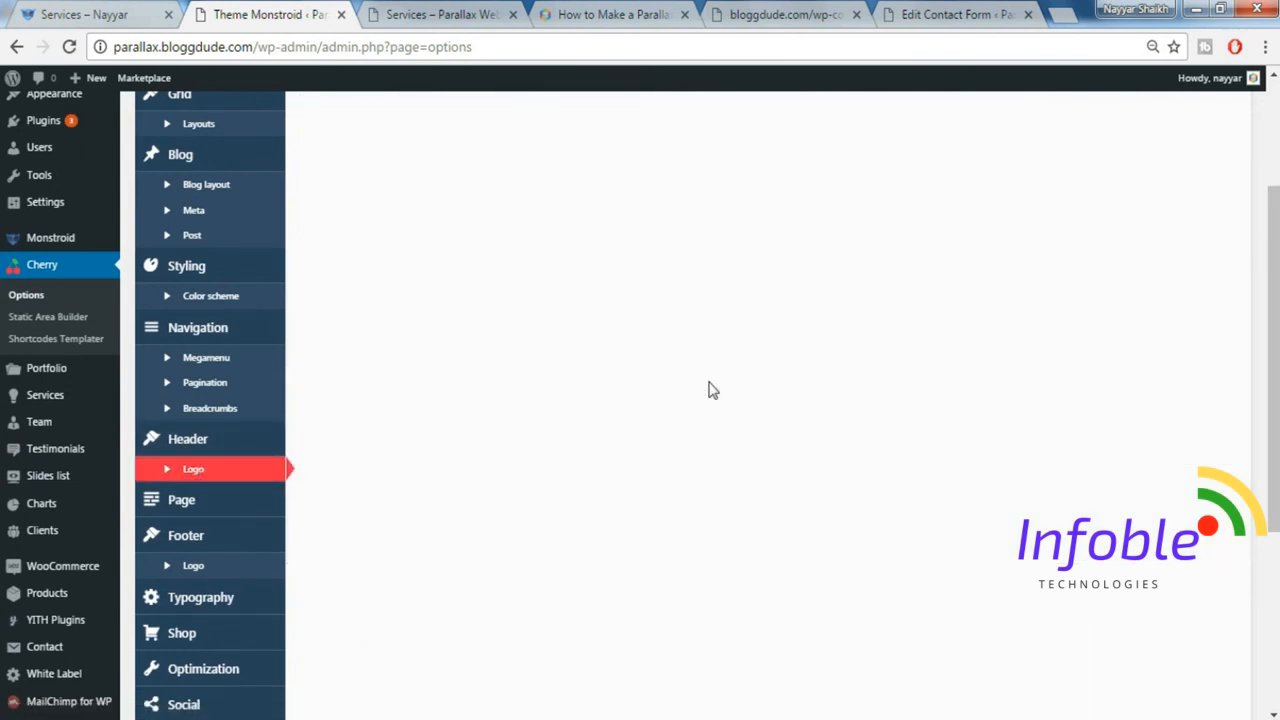
{"action": "scroll", "coordinate": [708, 388], "scroll_direction": "up", "scroll_amount": 1}
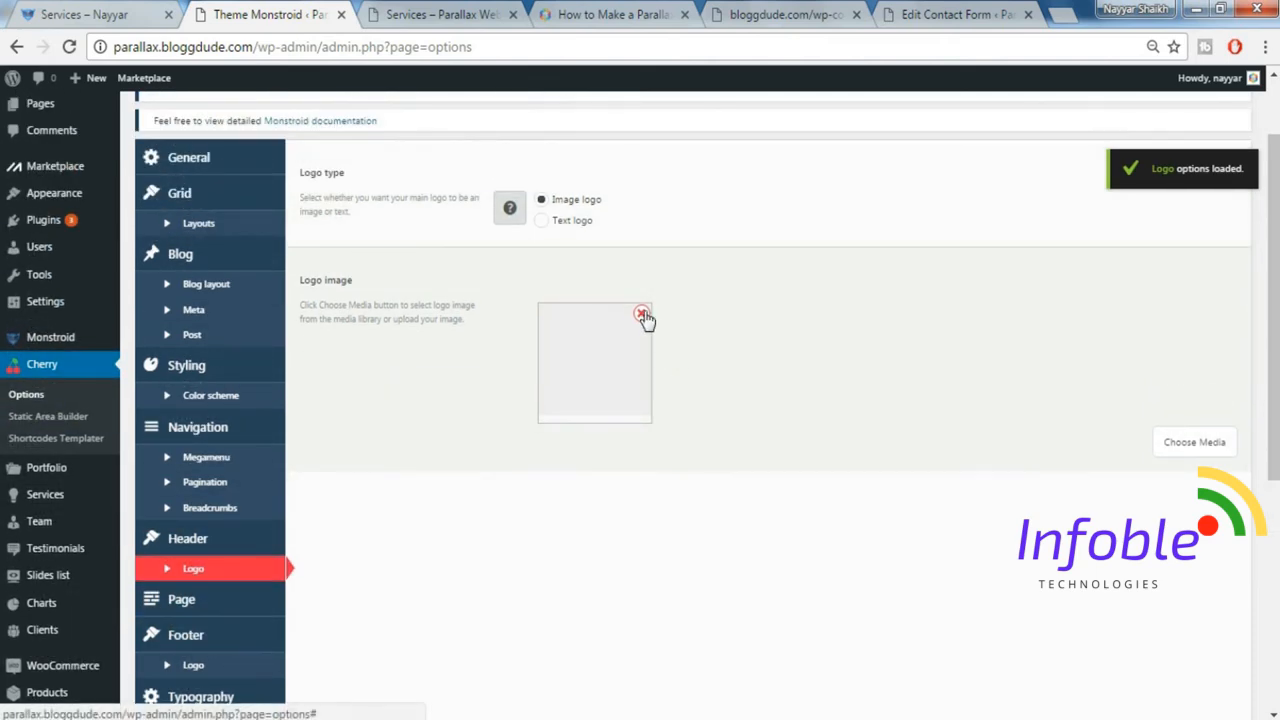
{"action": "left_click", "coordinate": [643, 315]}
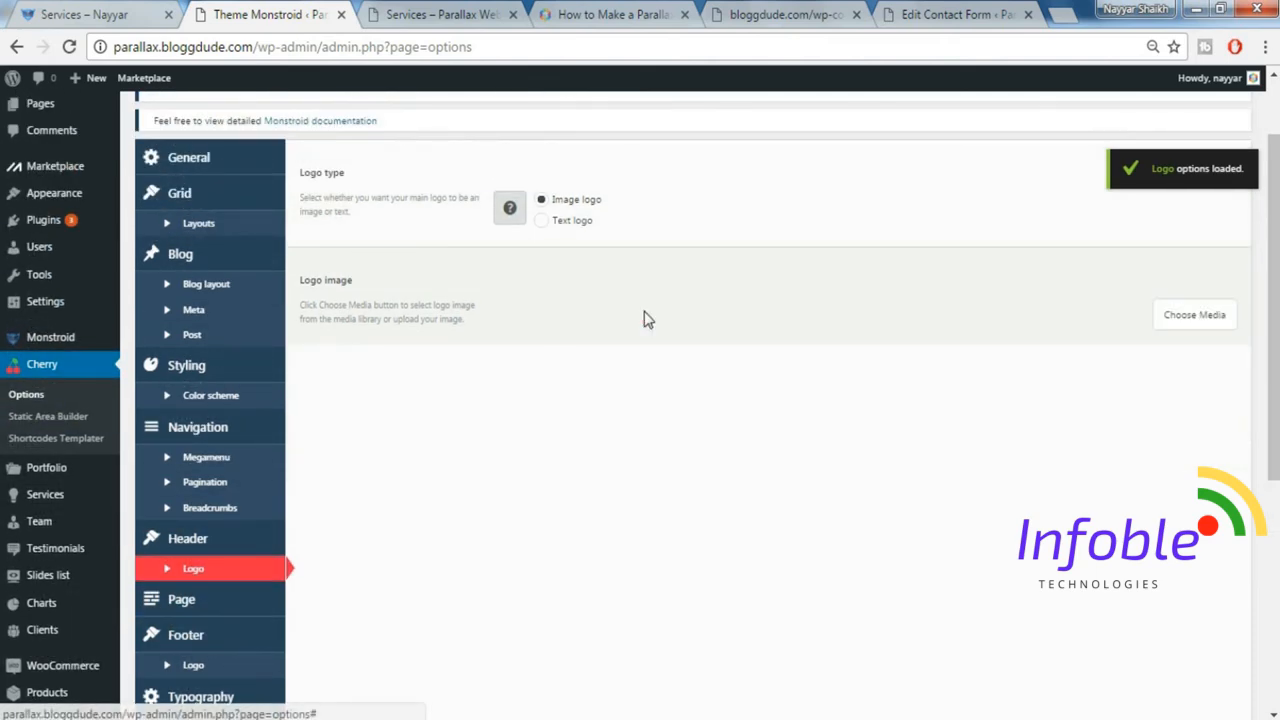
{"action": "left_click", "coordinate": [1194, 315]}
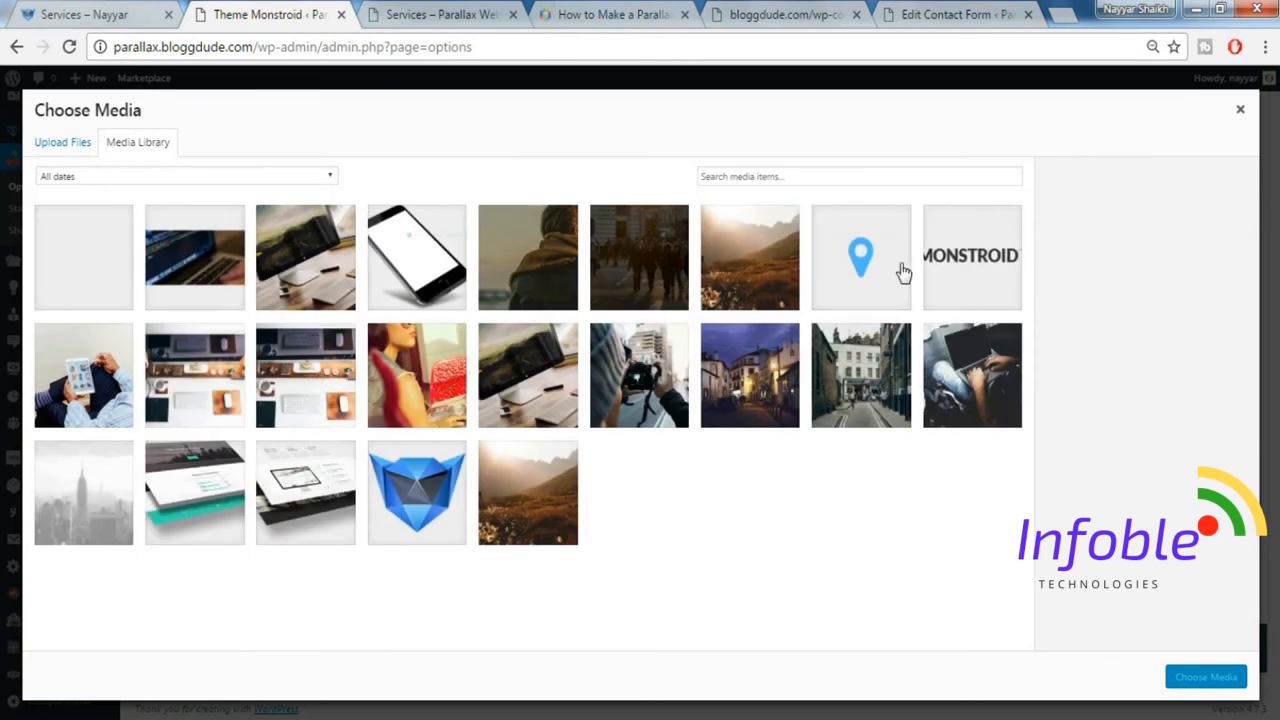
{"action": "left_click", "coordinate": [985, 266]}
{"action": "left_click", "coordinate": [1206, 677]}
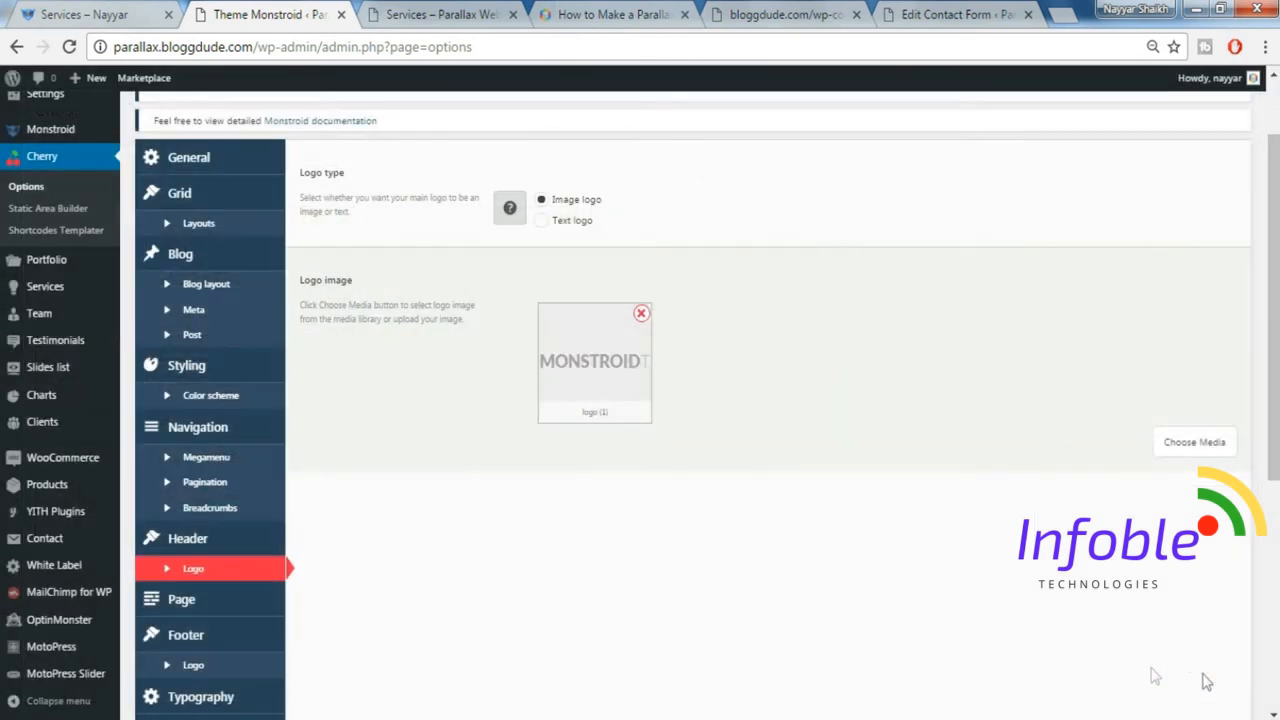
{"action": "scroll", "coordinate": [1192, 566], "scroll_direction": "up", "scroll_amount": 1}
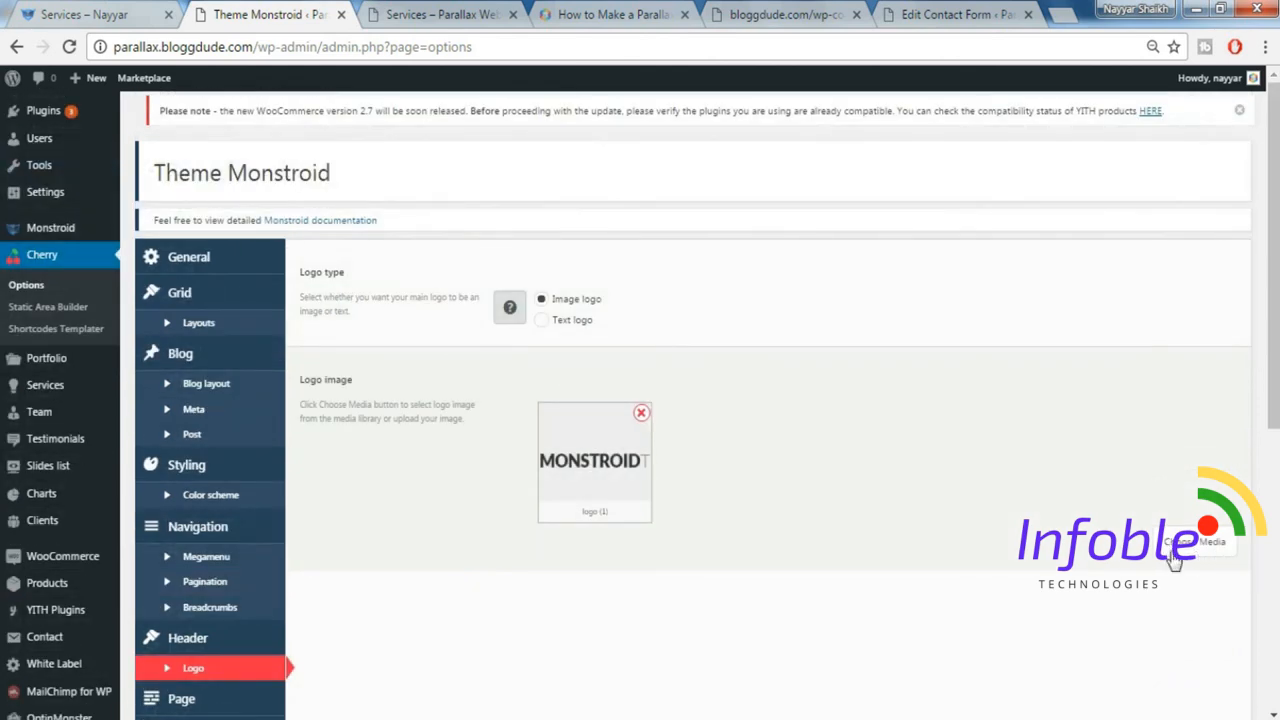
{"action": "scroll", "coordinate": [1175, 562], "scroll_direction": "down", "scroll_amount": 5}
{"action": "left_click", "coordinate": [1210, 655]}
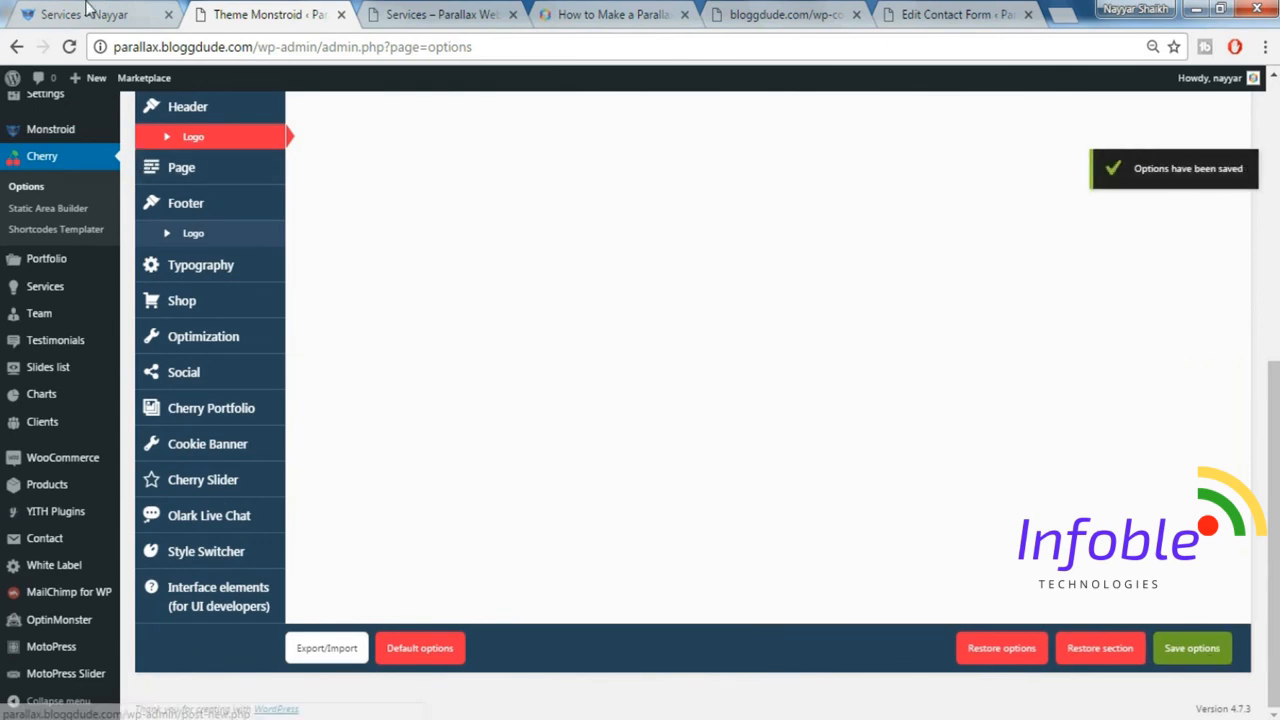
Reload the Services page preview and check the site's logo, favicon, menu and the page down to the footer.
{"action": "left_click", "coordinate": [82, 15]}
{"action": "left_click", "coordinate": [488, 13]}
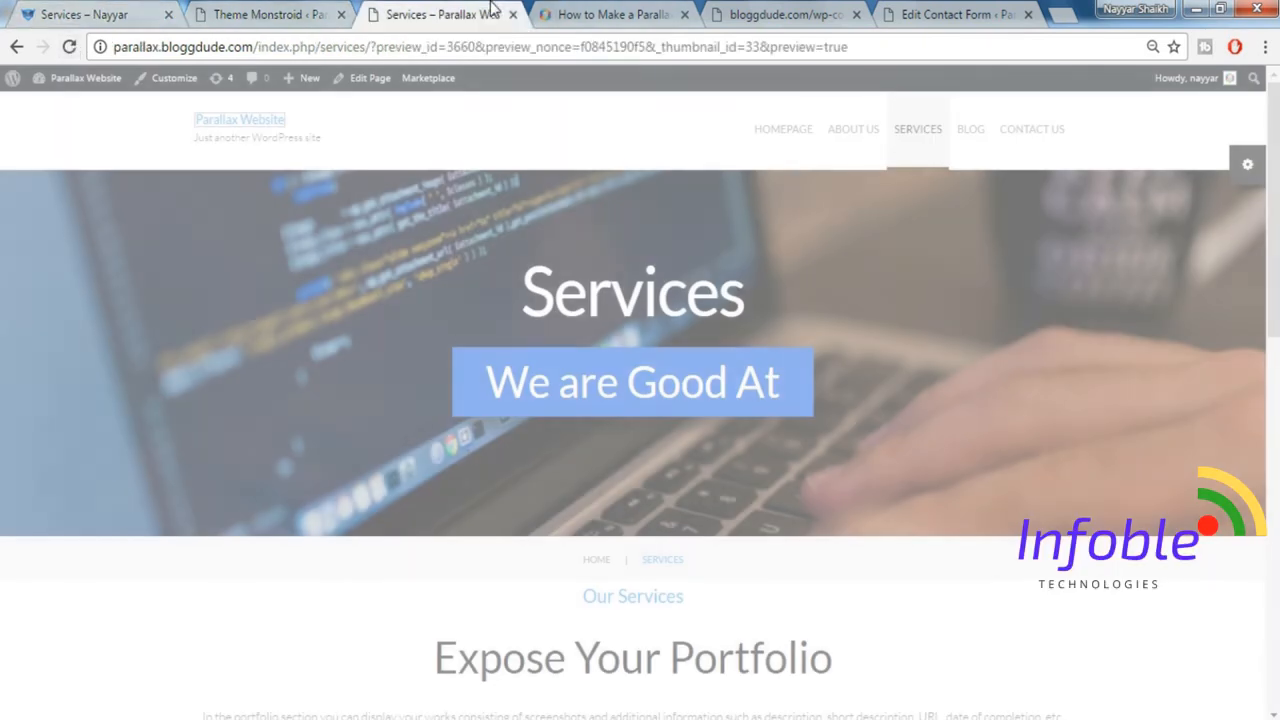
{"action": "left_click", "coordinate": [70, 48]}
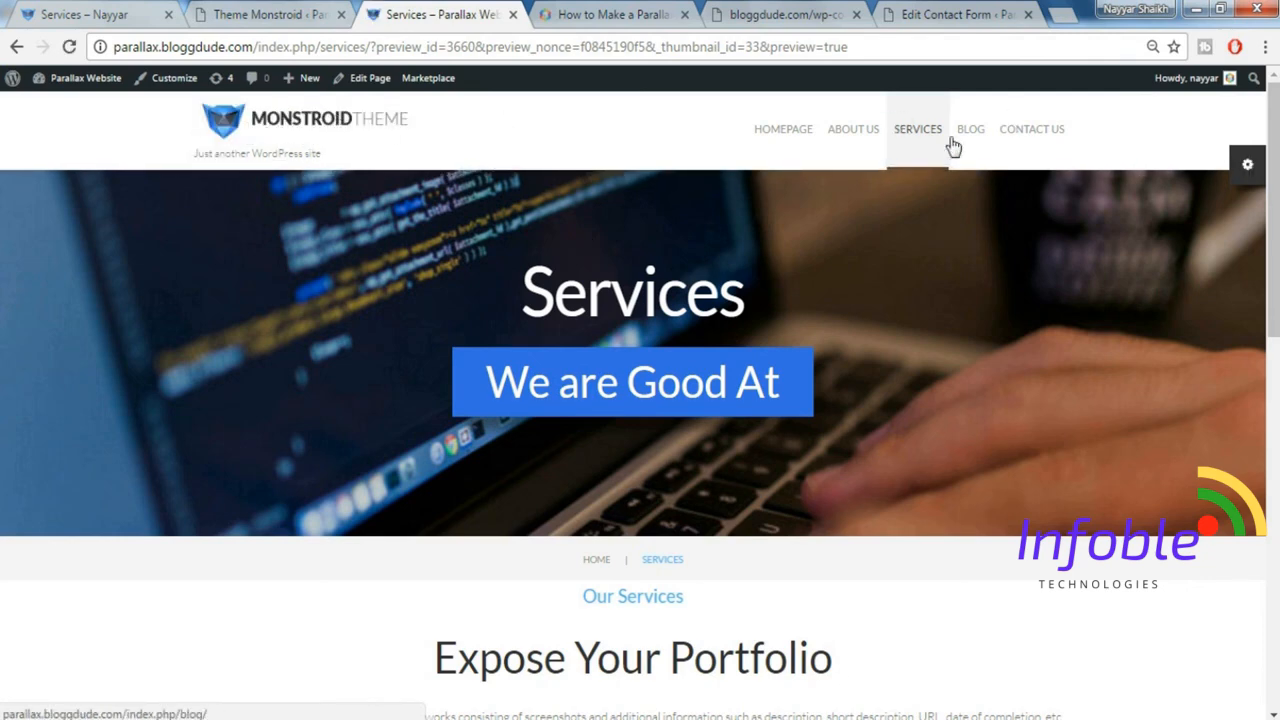
{"action": "scroll", "coordinate": [1124, 624], "scroll_direction": "down", "scroll_amount": 15}
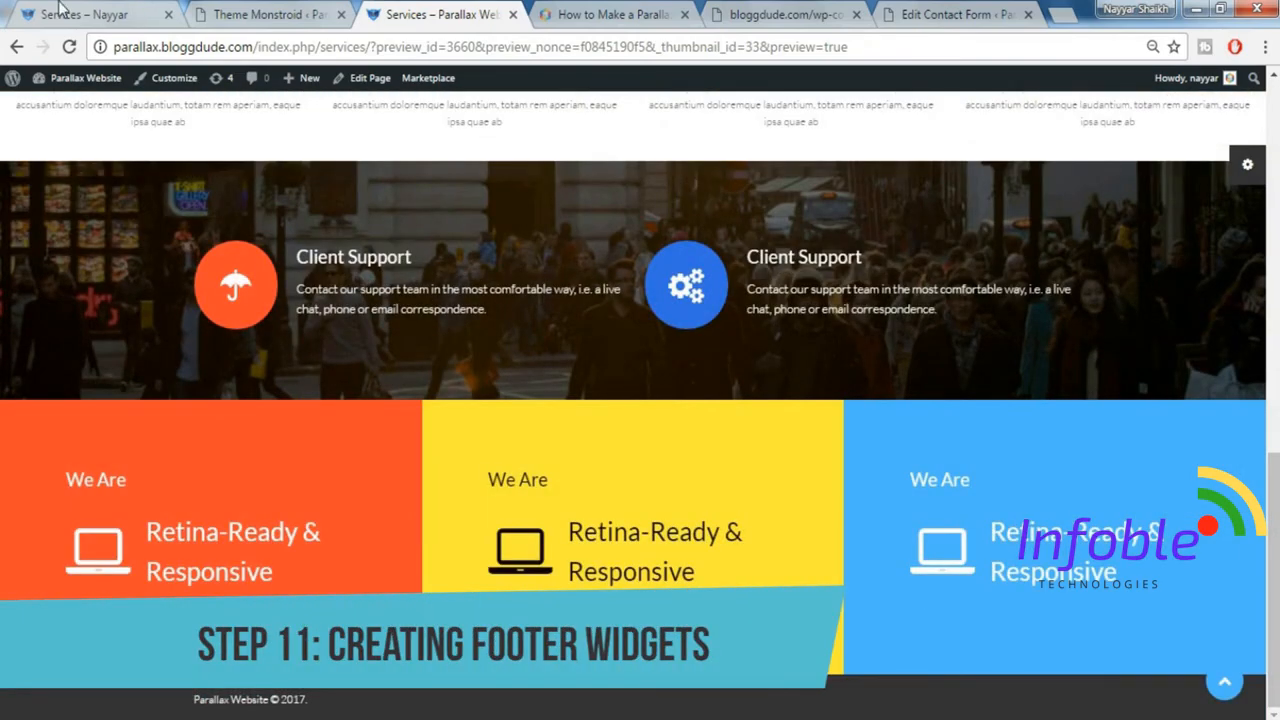
Look at the demo site's footer columns, then open the parallax site's Widgets page at the Footer Sidebar areas.
{"action": "left_click", "coordinate": [60, 12]}
{"action": "left_click_drag", "start_coordinate": [1272, 160], "coordinate": [1274, 603]}
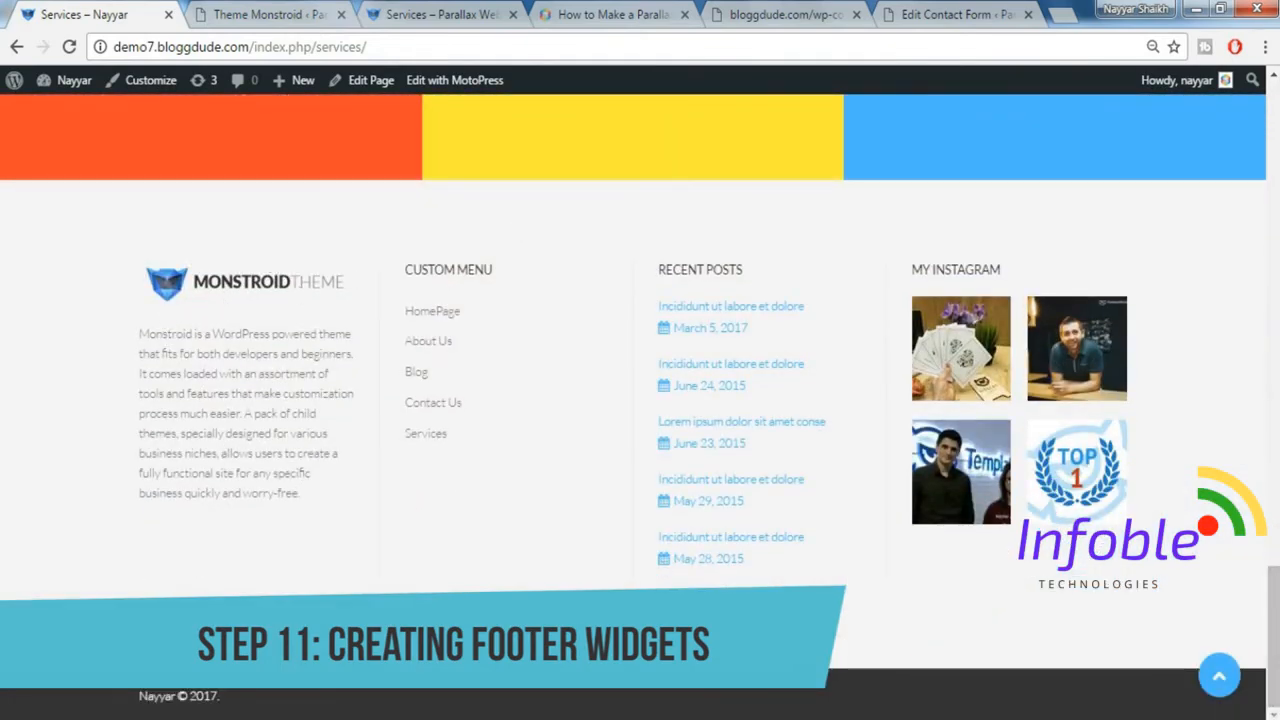
{"action": "left_click", "coordinate": [313, 10]}
{"action": "scroll", "coordinate": [77, 229], "scroll_direction": "up", "scroll_amount": 3}
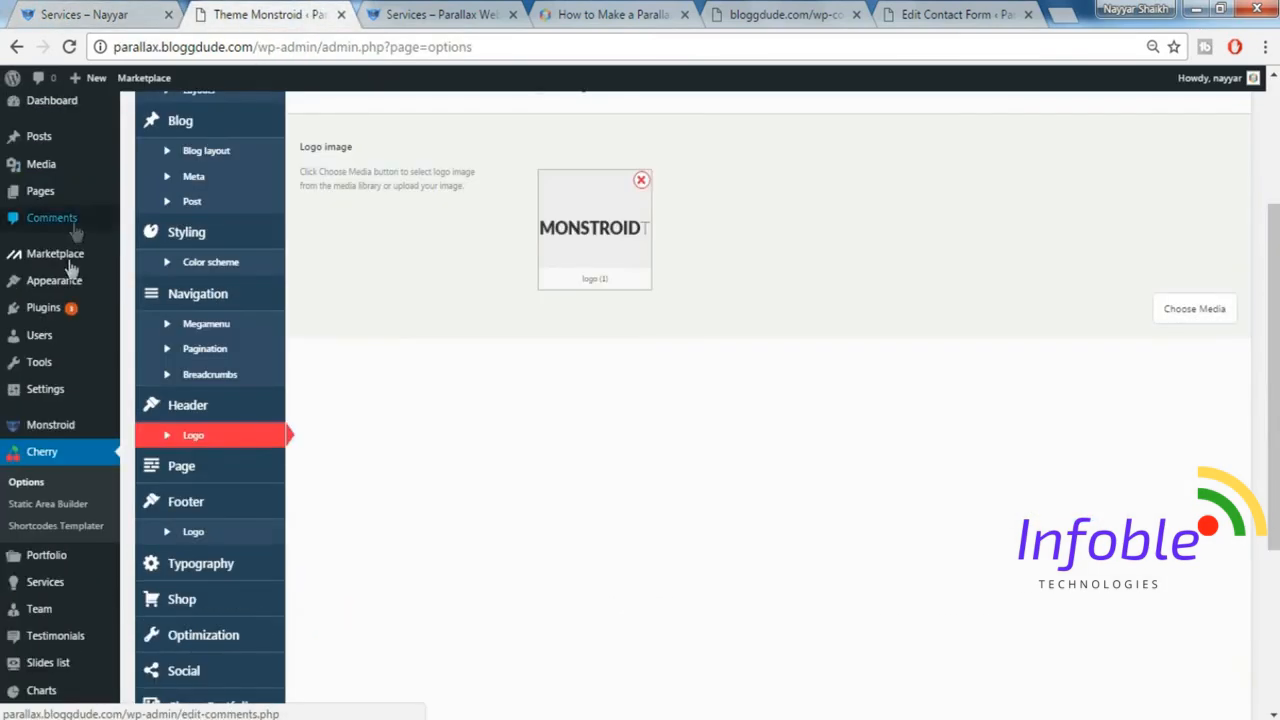
{"action": "mouse_move", "coordinate": [67, 285]}
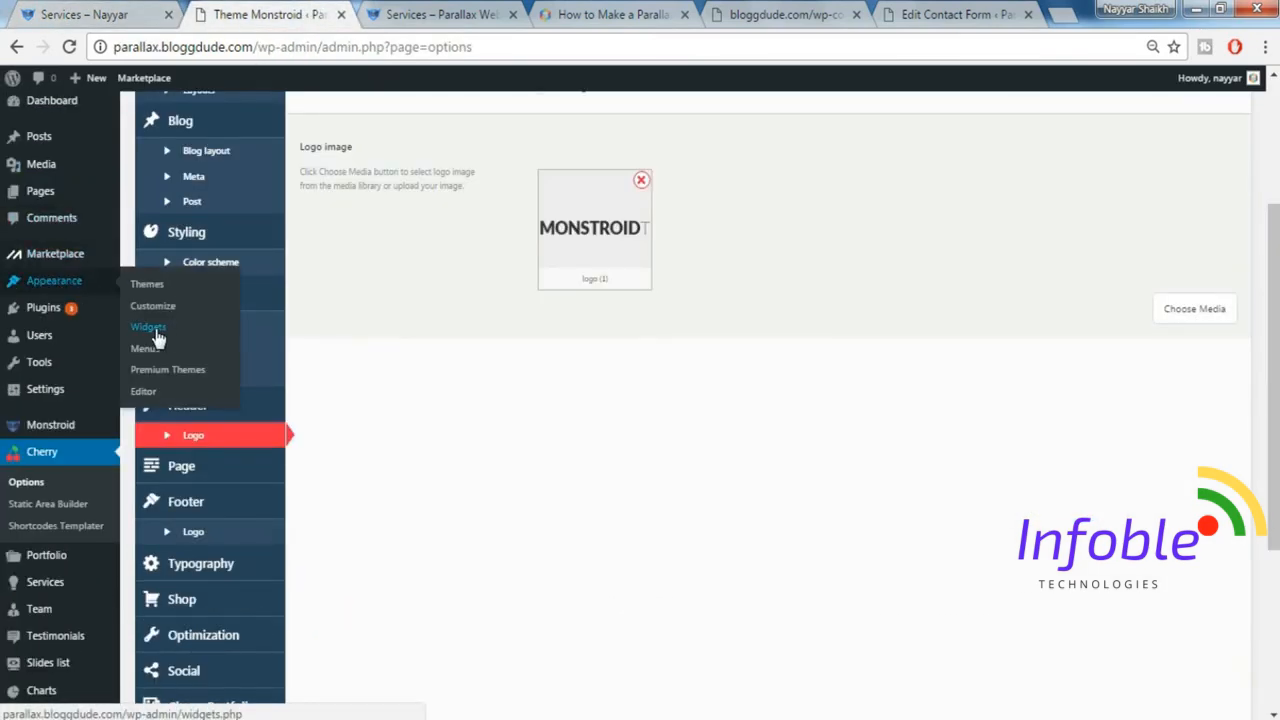
{"action": "left_click", "coordinate": [156, 334]}
{"action": "scroll", "coordinate": [863, 449], "scroll_direction": "down", "scroll_amount": 3}
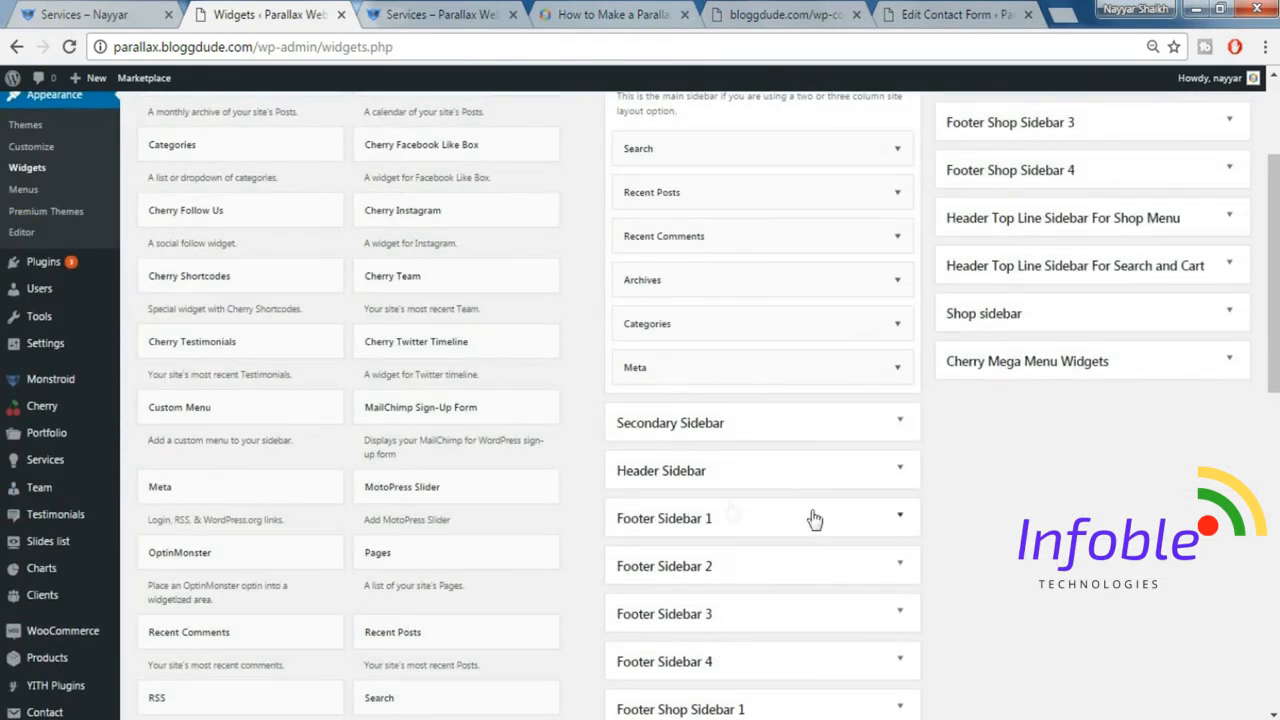
Add a Text widget to Footer Sidebar 1 and enter [image_logo] and [cherry_spacer size="20"] as its content.
{"action": "scroll", "coordinate": [437, 314], "scroll_direction": "up", "scroll_amount": 1}
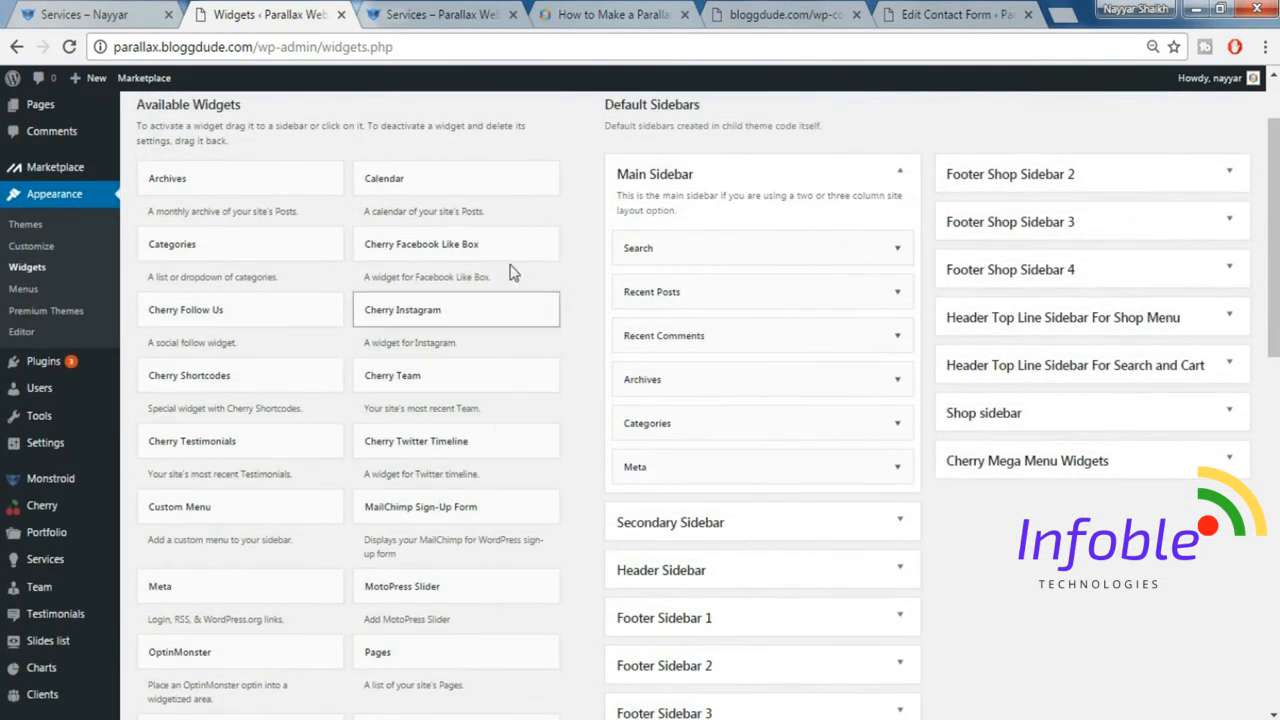
{"action": "scroll", "coordinate": [493, 447], "scroll_direction": "down", "scroll_amount": 2}
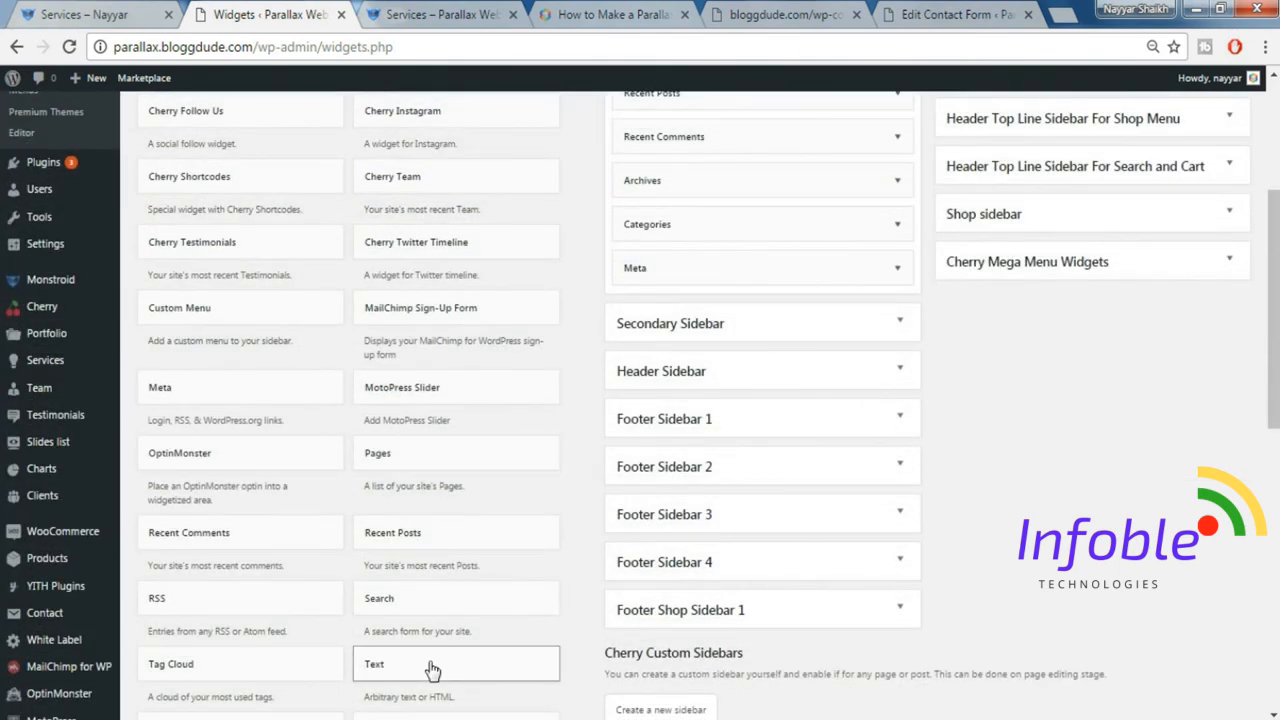
{"action": "left_click_drag", "start_coordinate": [437, 668], "coordinate": [714, 474]}
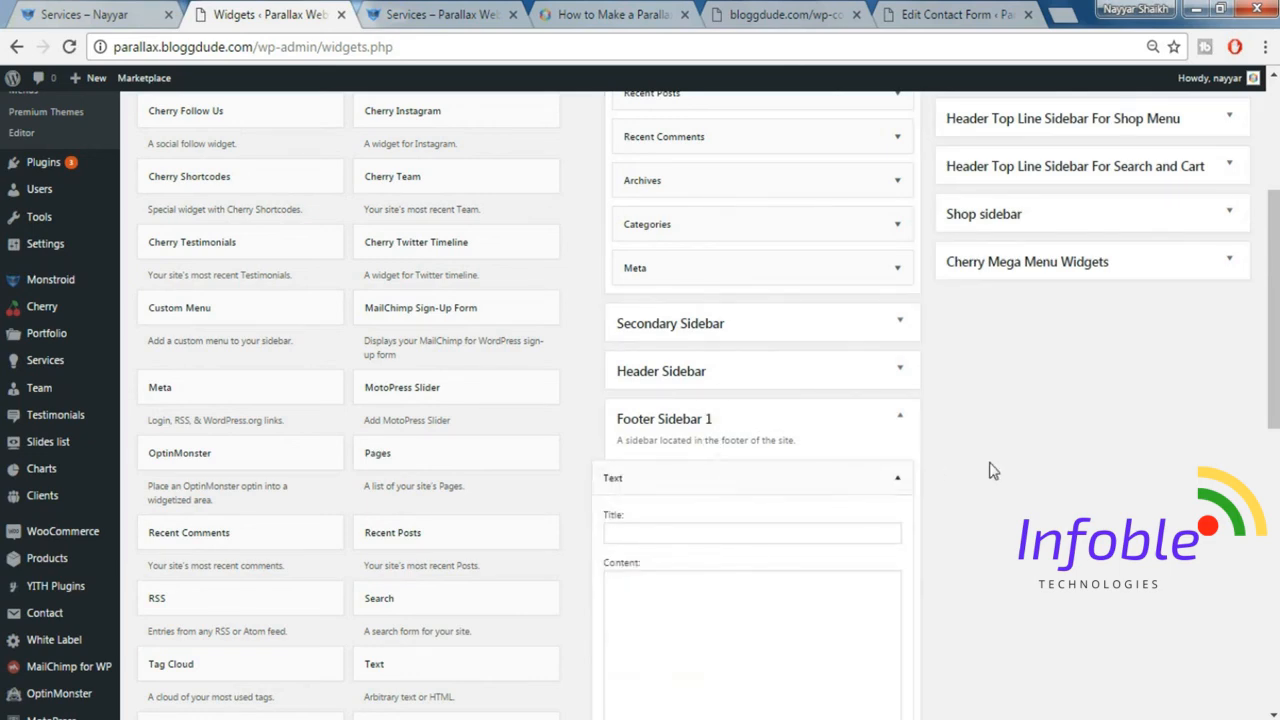
{"action": "scroll", "coordinate": [991, 468], "scroll_direction": "down", "scroll_amount": 2}
{"action": "left_click", "coordinate": [763, 461]}
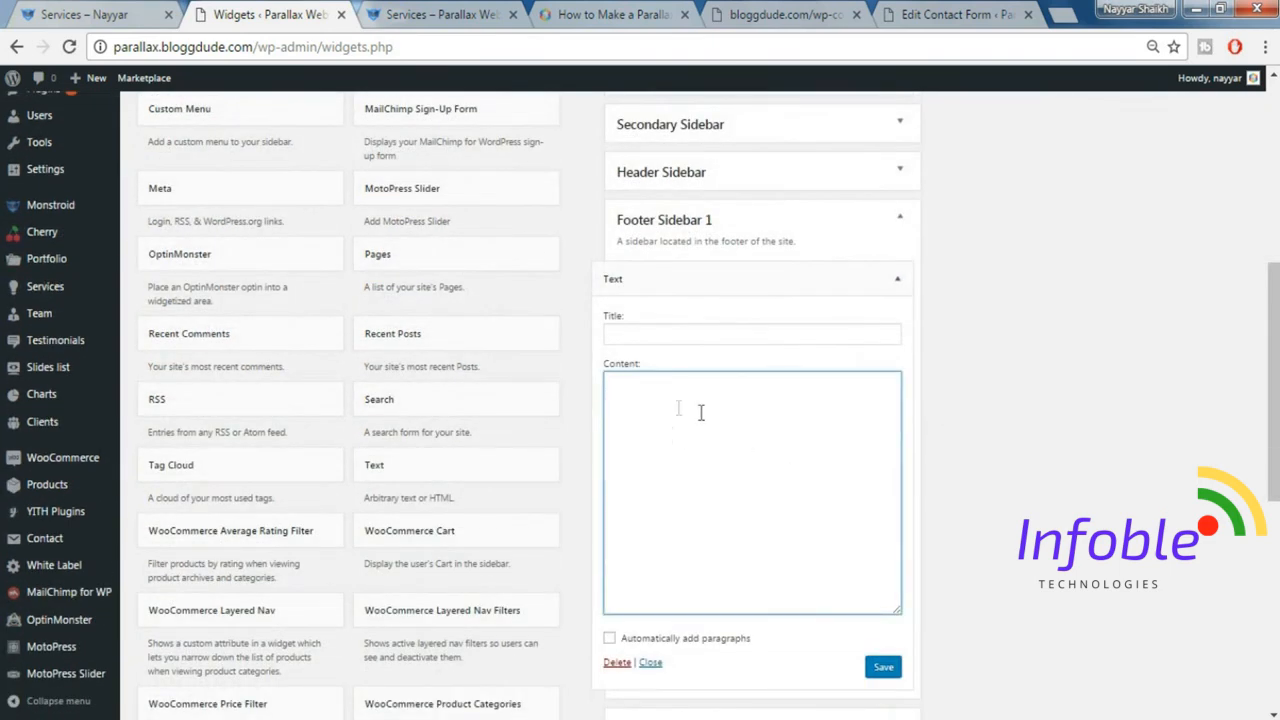
{"action": "type", "text": "[image_logo] [cherry_spacer size=\"20\"]"}
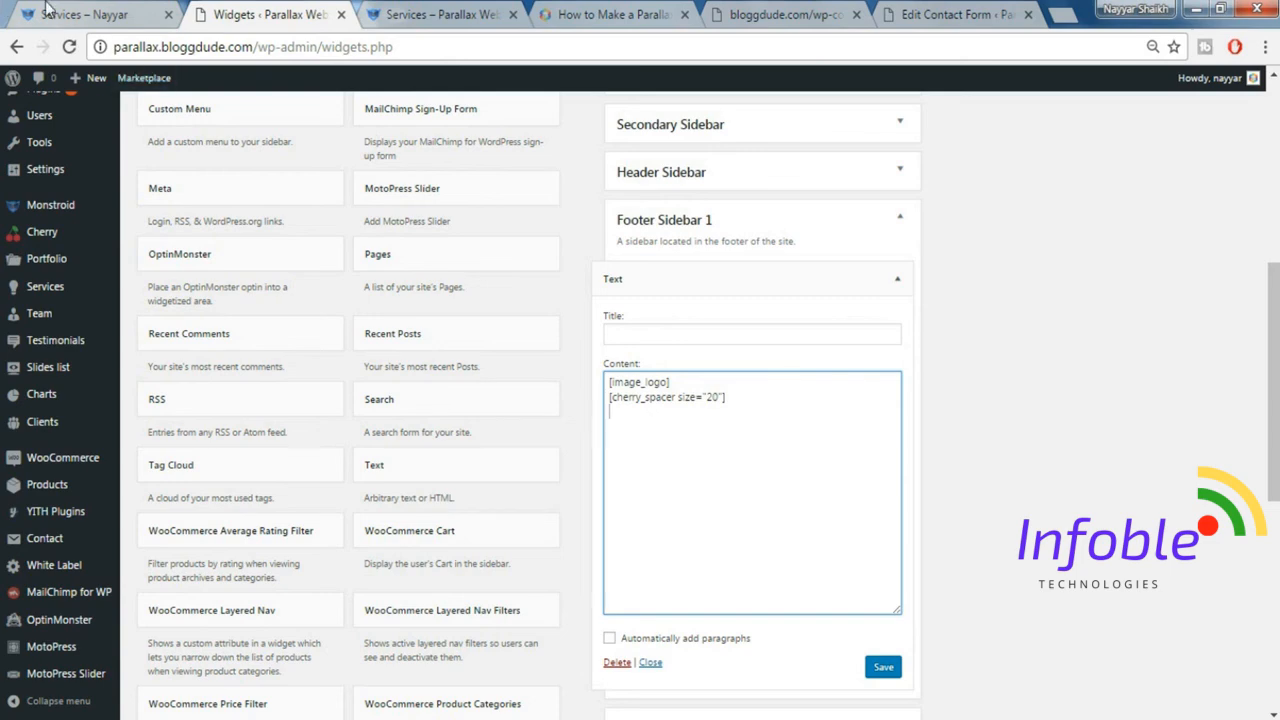
Copy the Monstroid description paragraph from the demo site's footer into the Text widget below the spacer shortcode, then save and collapse the widget.
{"action": "left_click", "coordinate": [85, 14]}
{"action": "left_click_drag", "start_coordinate": [132, 346], "coordinate": [358, 511]}
{"action": "key", "text": "ctrl+c"}
{"action": "left_click", "coordinate": [314, 10]}
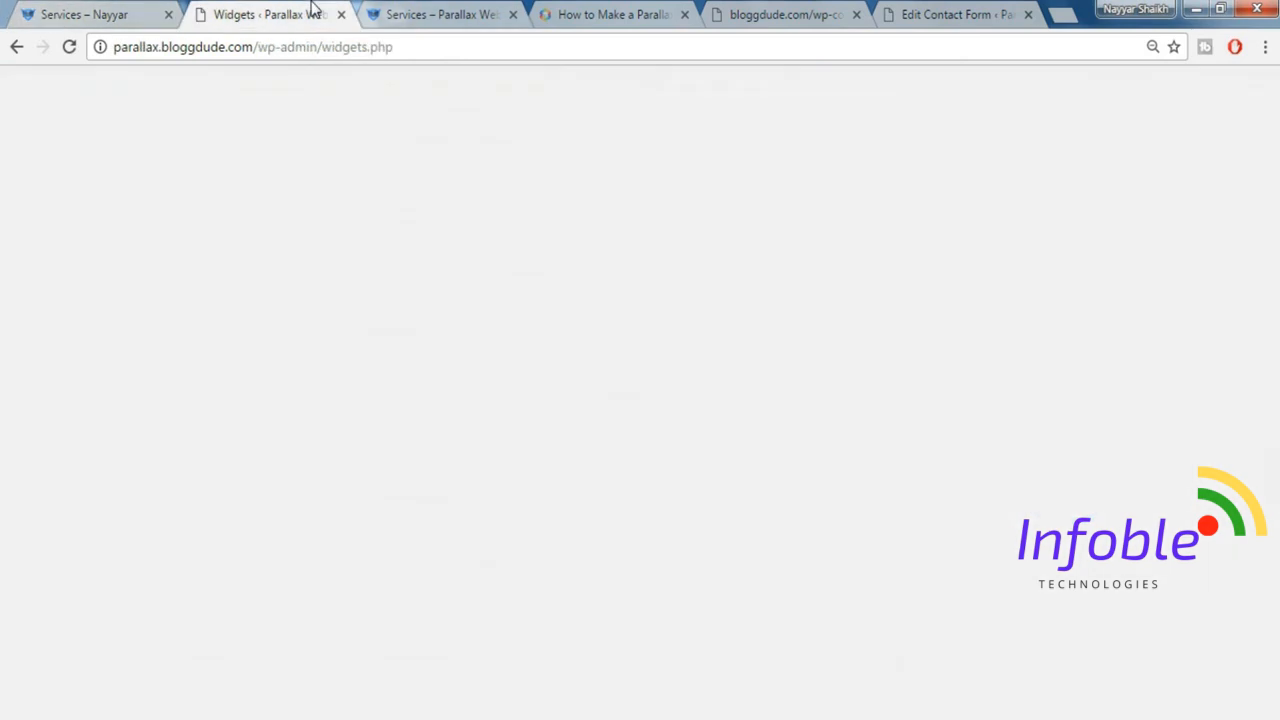
{"action": "left_click", "coordinate": [823, 517]}
{"action": "key", "text": "ctrl+v"}
{"action": "left_click", "coordinate": [885, 669]}
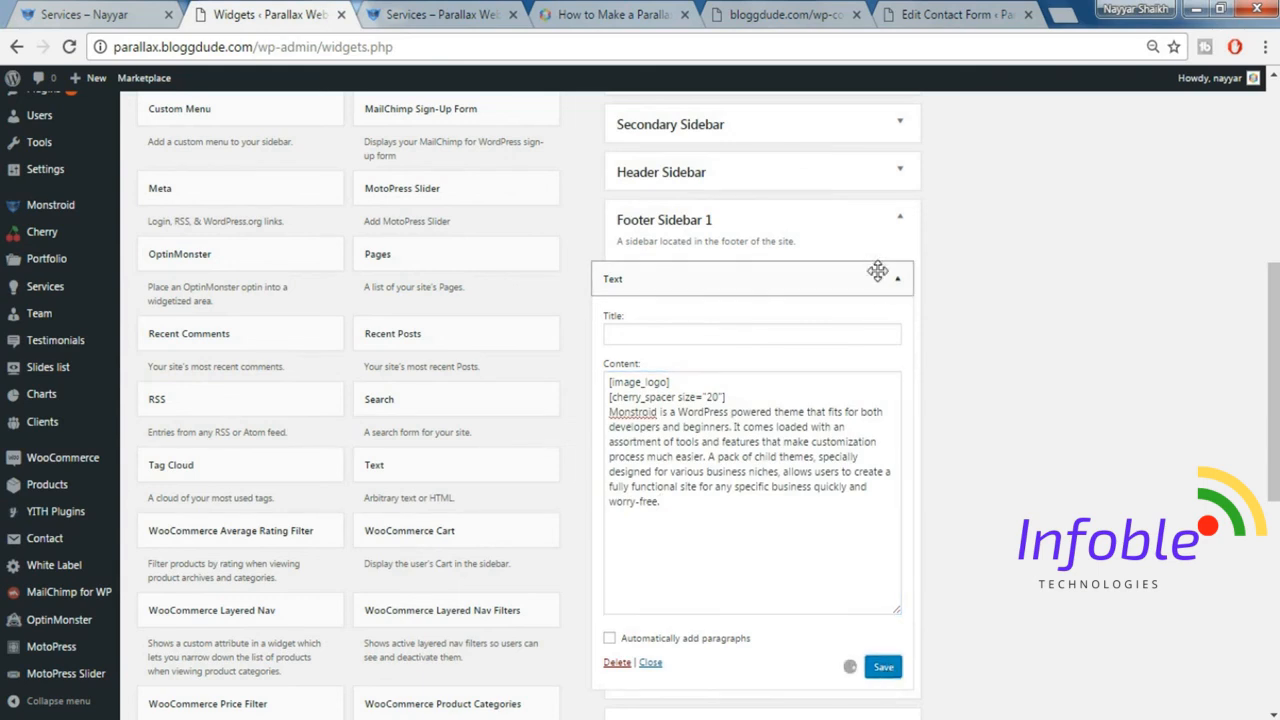
{"action": "left_click", "coordinate": [896, 282]}
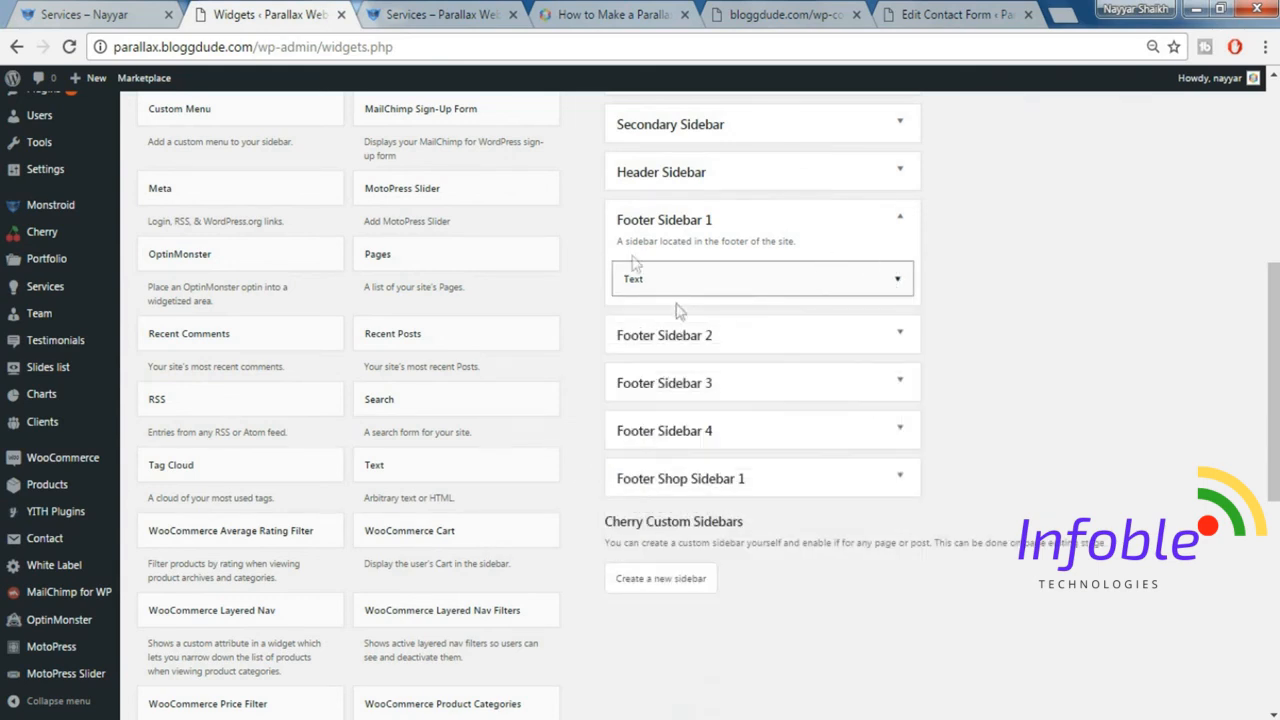
Expand Footer Sidebar 2, check the demo site's second footer column, and add a Custom Menu widget to that sidebar.
{"action": "left_click", "coordinate": [750, 342]}
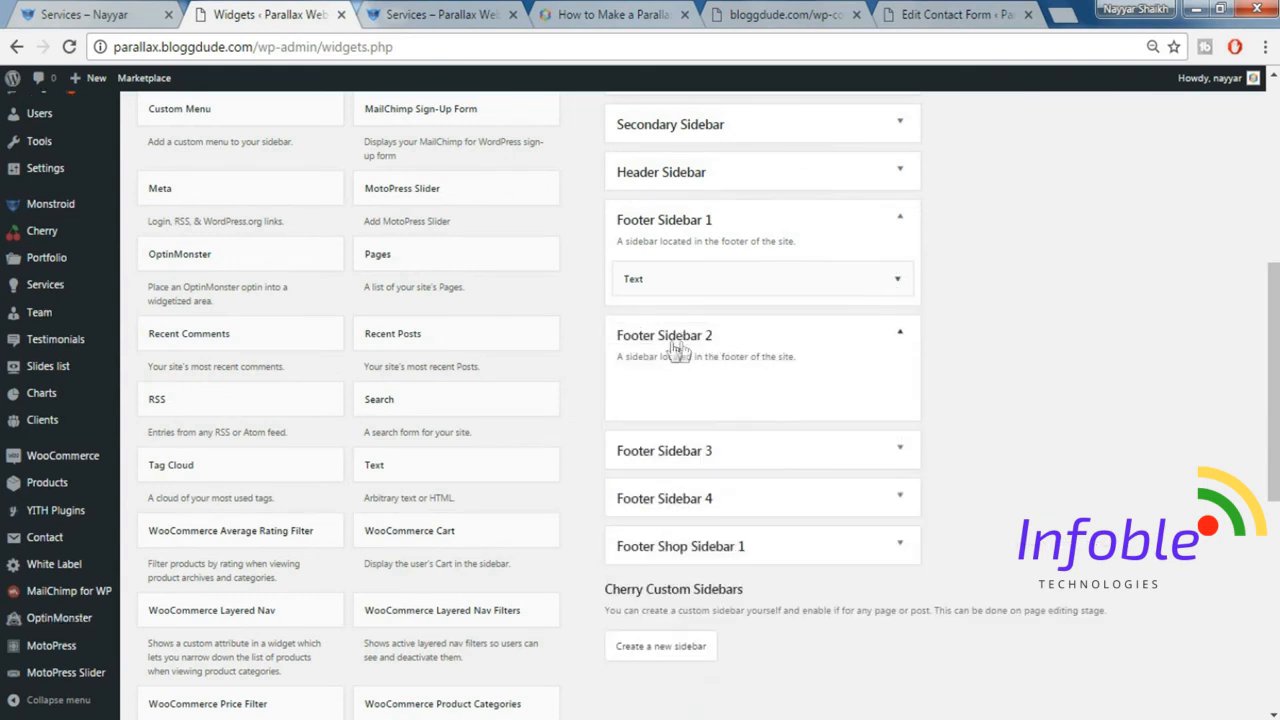
{"action": "left_click", "coordinate": [22, 10]}
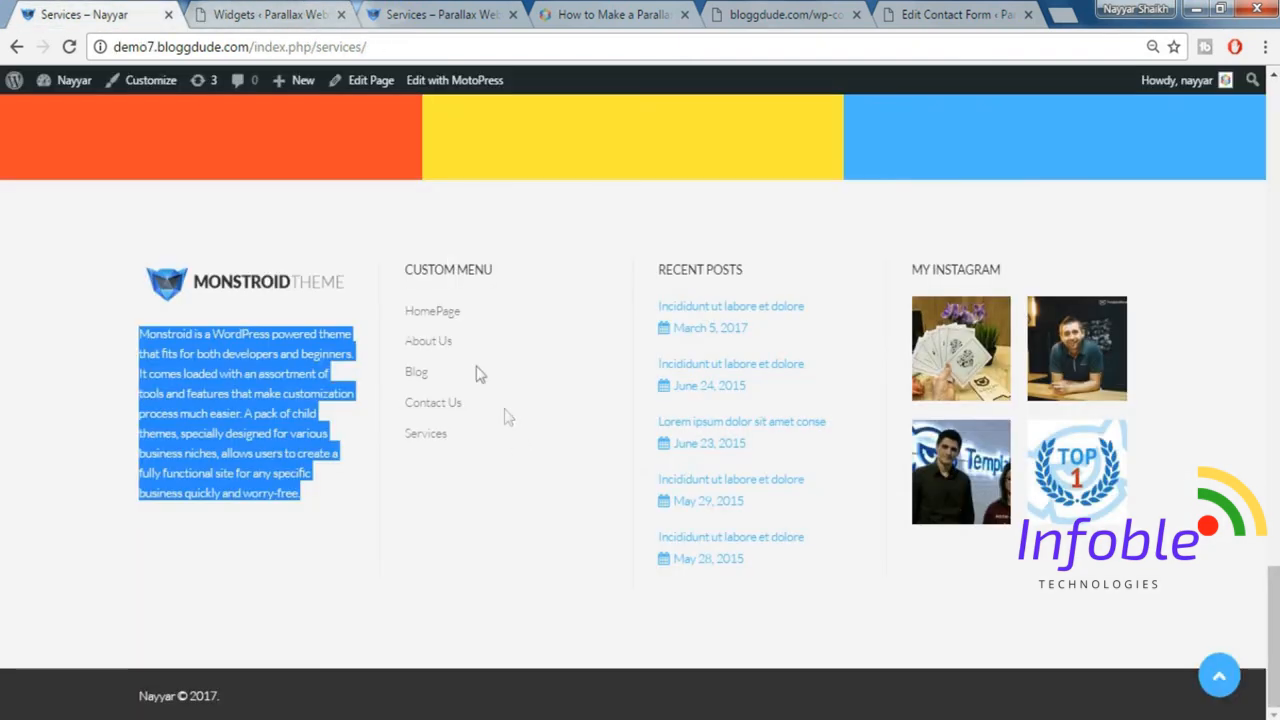
{"action": "left_click", "coordinate": [258, 14]}
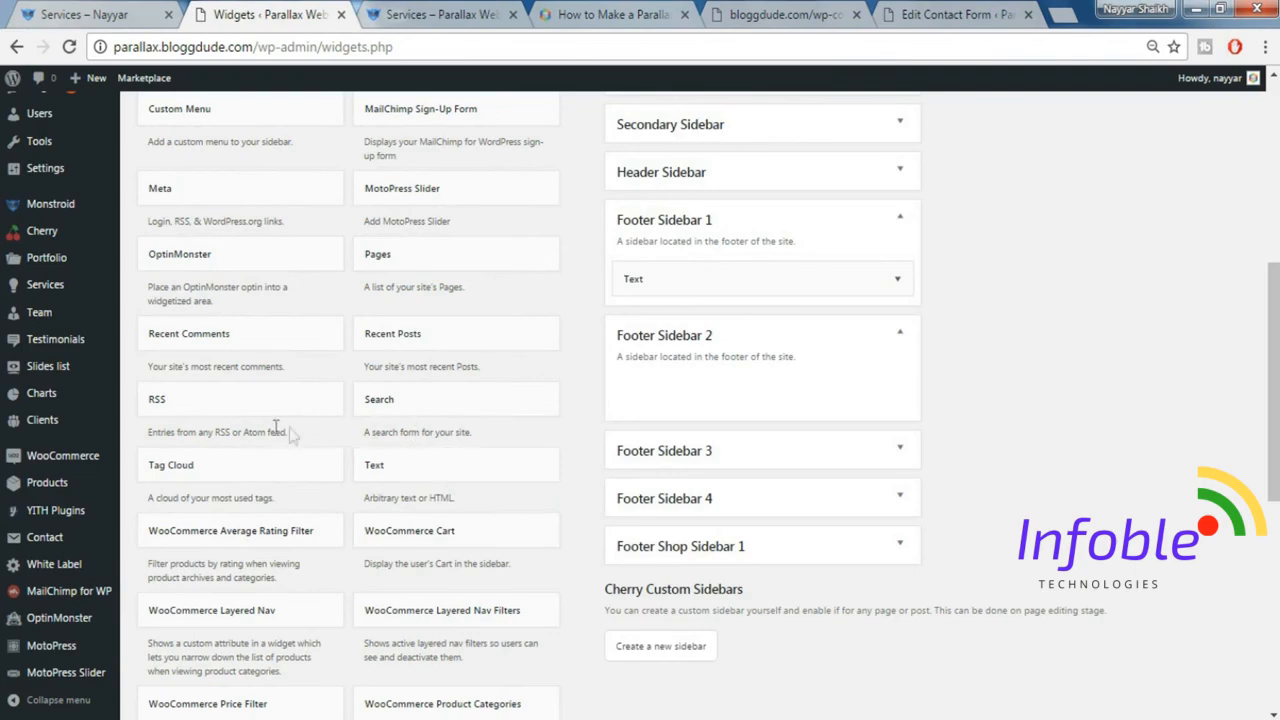
{"action": "scroll", "coordinate": [432, 296], "scroll_direction": "up", "scroll_amount": 2}
{"action": "scroll", "coordinate": [436, 306], "scroll_direction": "up", "scroll_amount": 3}
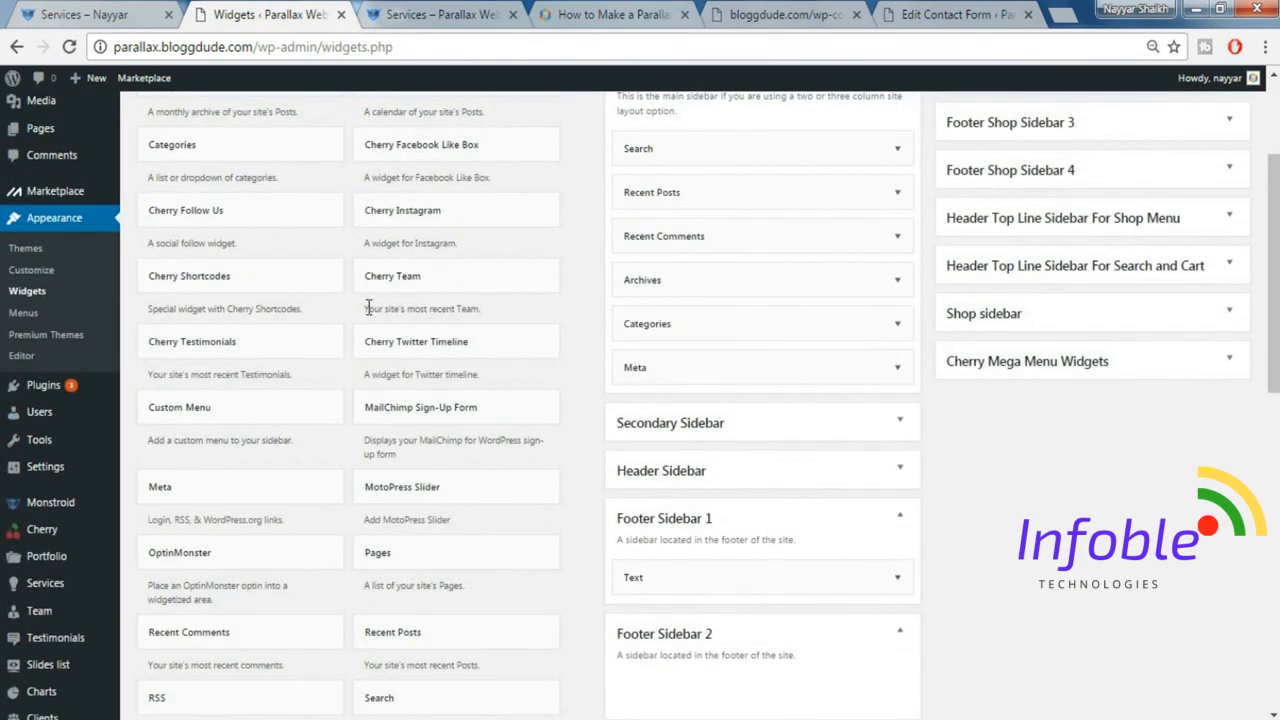
{"action": "scroll", "coordinate": [368, 307], "scroll_direction": "up", "scroll_amount": 1}
{"action": "scroll", "coordinate": [380, 260], "scroll_direction": "down", "scroll_amount": 2}
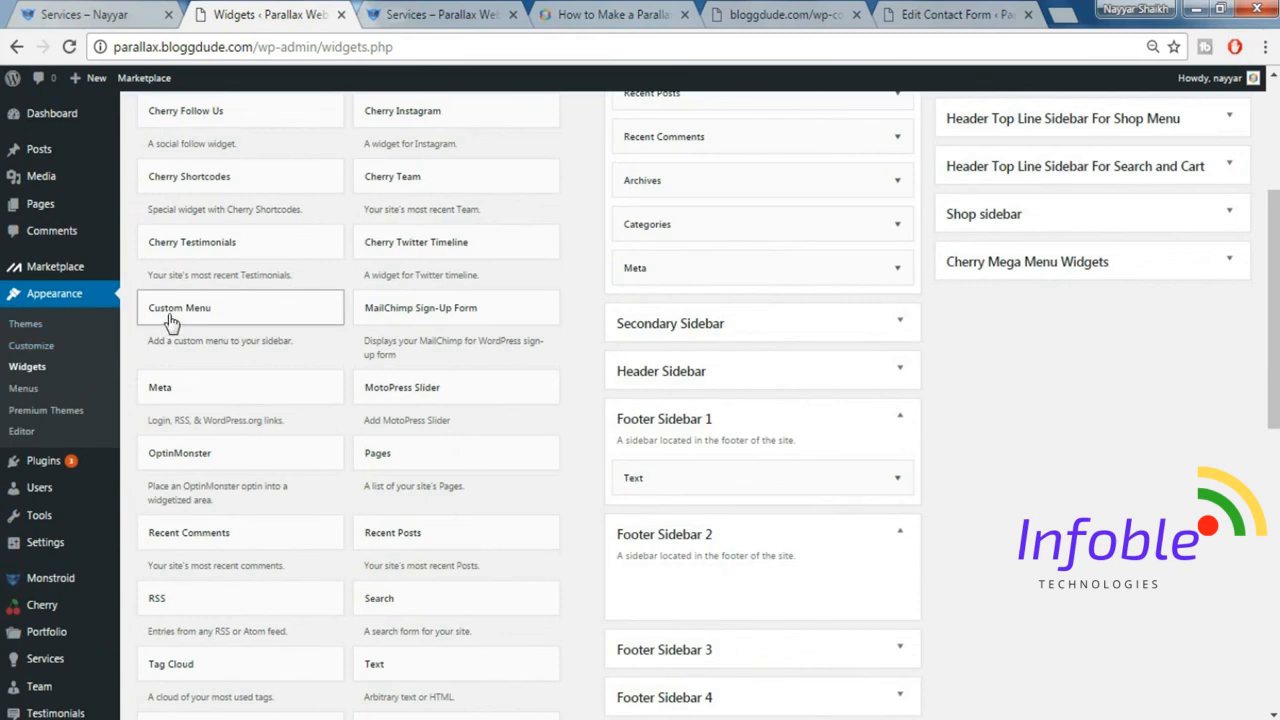
{"action": "left_click_drag", "start_coordinate": [170, 320], "coordinate": [666, 605]}
{"action": "scroll", "coordinate": [675, 500], "scroll_direction": "down", "scroll_amount": 1}
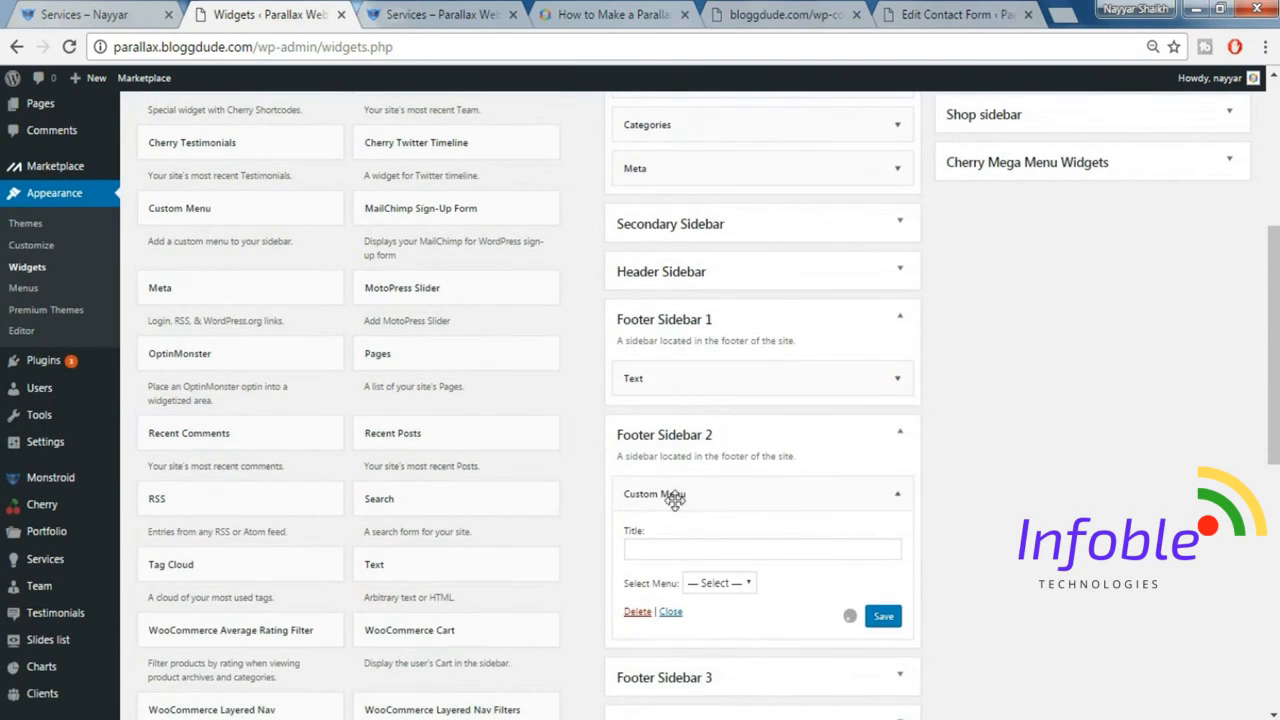
Title the widget Custom Menu, select MainMenu as its menu, and save it.
{"action": "left_click", "coordinate": [690, 547]}
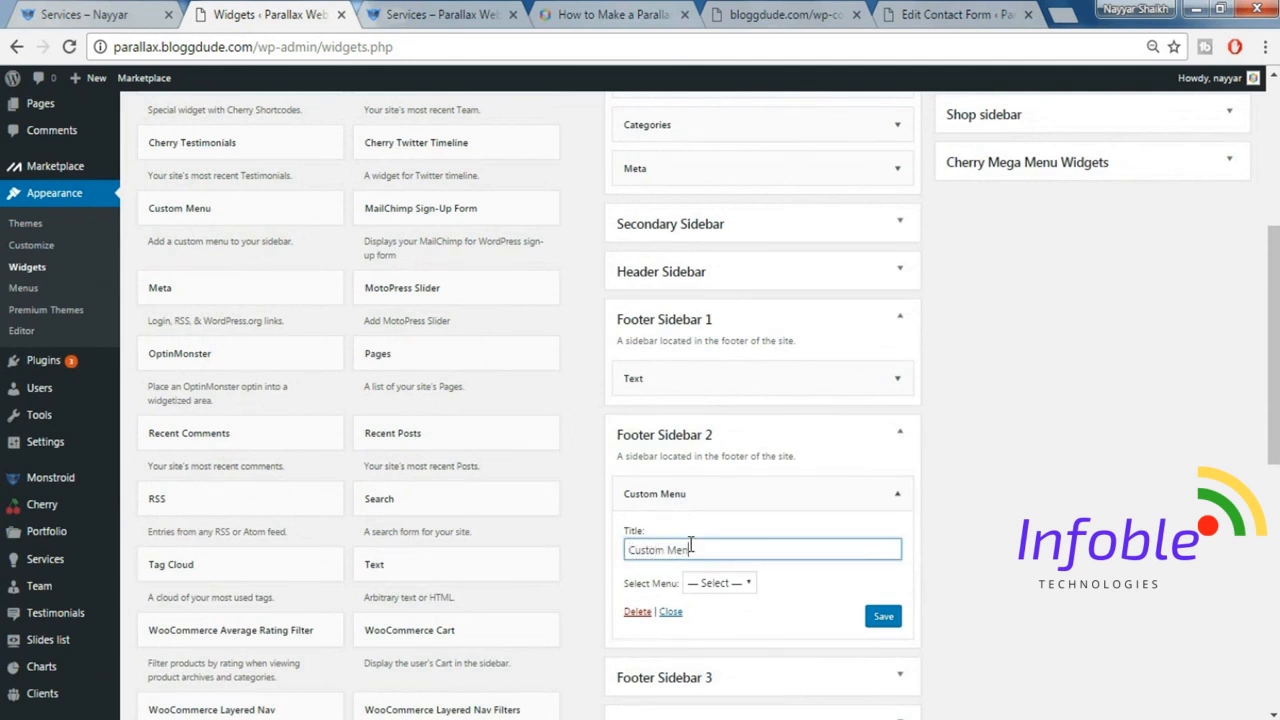
{"action": "left_click", "coordinate": [727, 586]}
{"action": "left_click", "coordinate": [725, 614]}
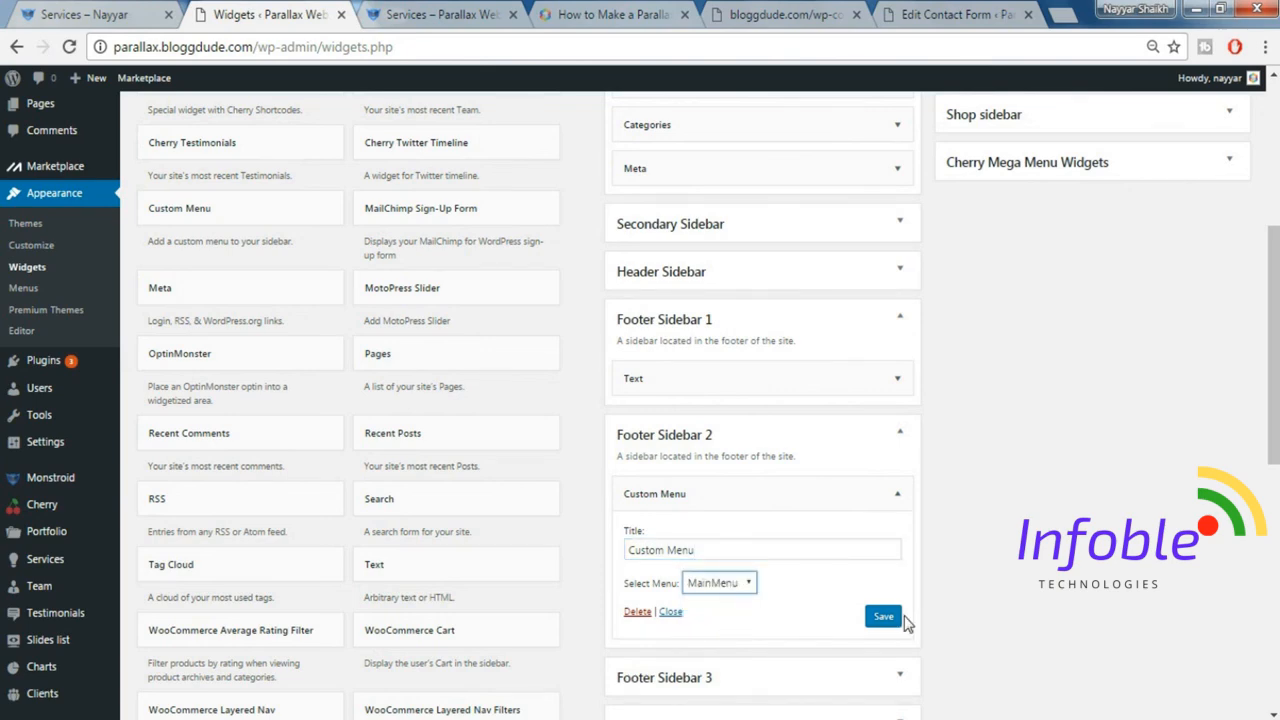
{"action": "left_click", "coordinate": [886, 618]}
Check the demo site's footer columns, then collapse the Custom Menu widget and Footer Sidebars 2 and 1 on the parallax site.
{"action": "left_click", "coordinate": [85, 14]}
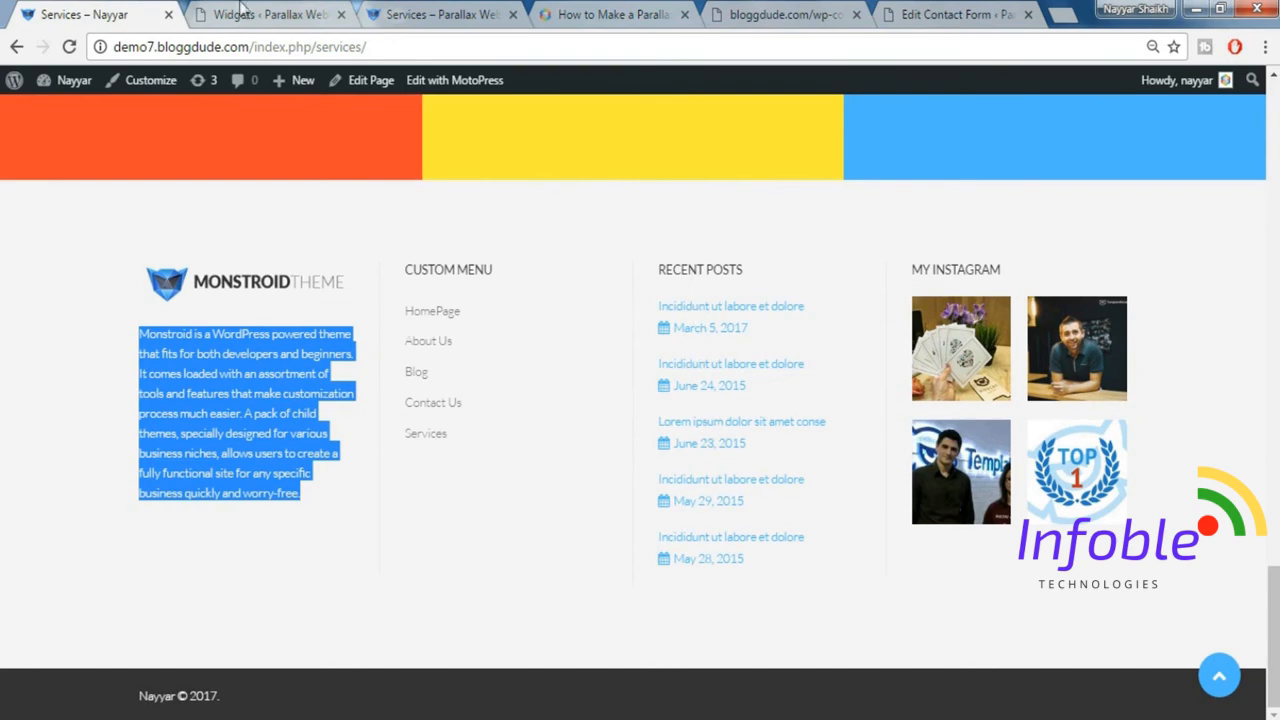
{"action": "left_click", "coordinate": [247, 12]}
{"action": "left_click", "coordinate": [880, 493]}
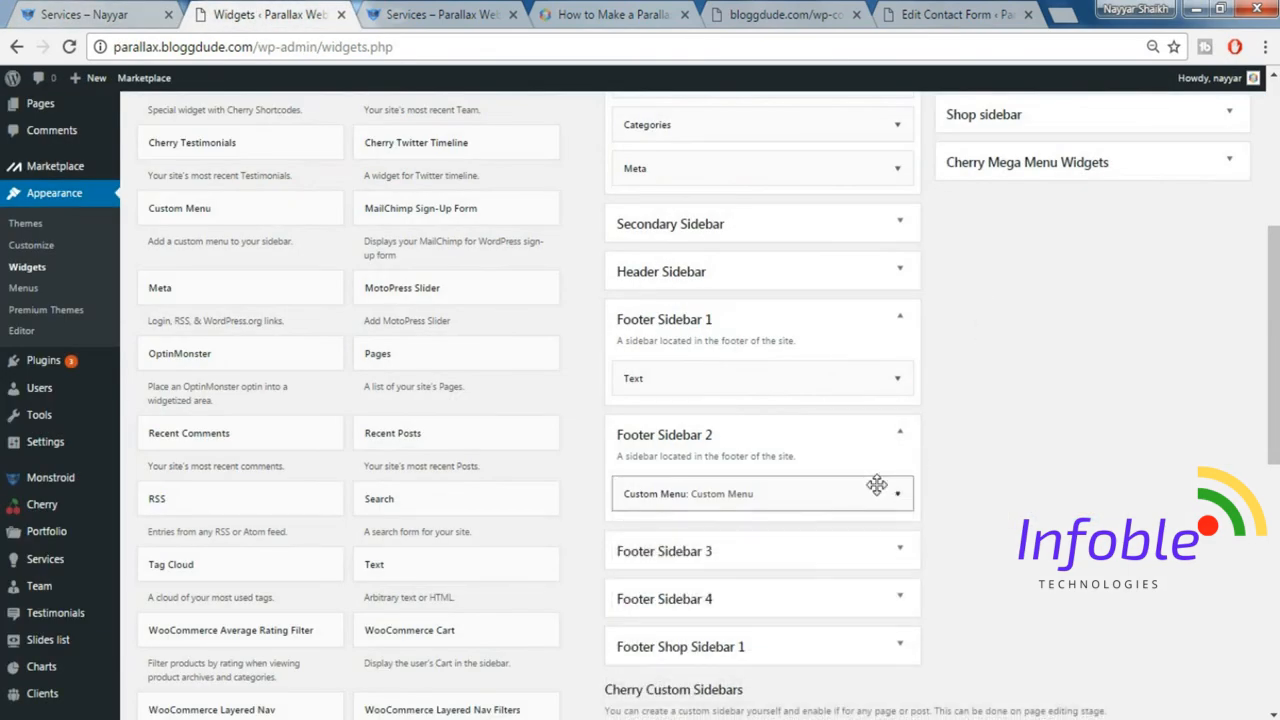
{"action": "left_click", "coordinate": [900, 431]}
{"action": "left_click", "coordinate": [889, 366]}
{"action": "left_click", "coordinate": [898, 320]}
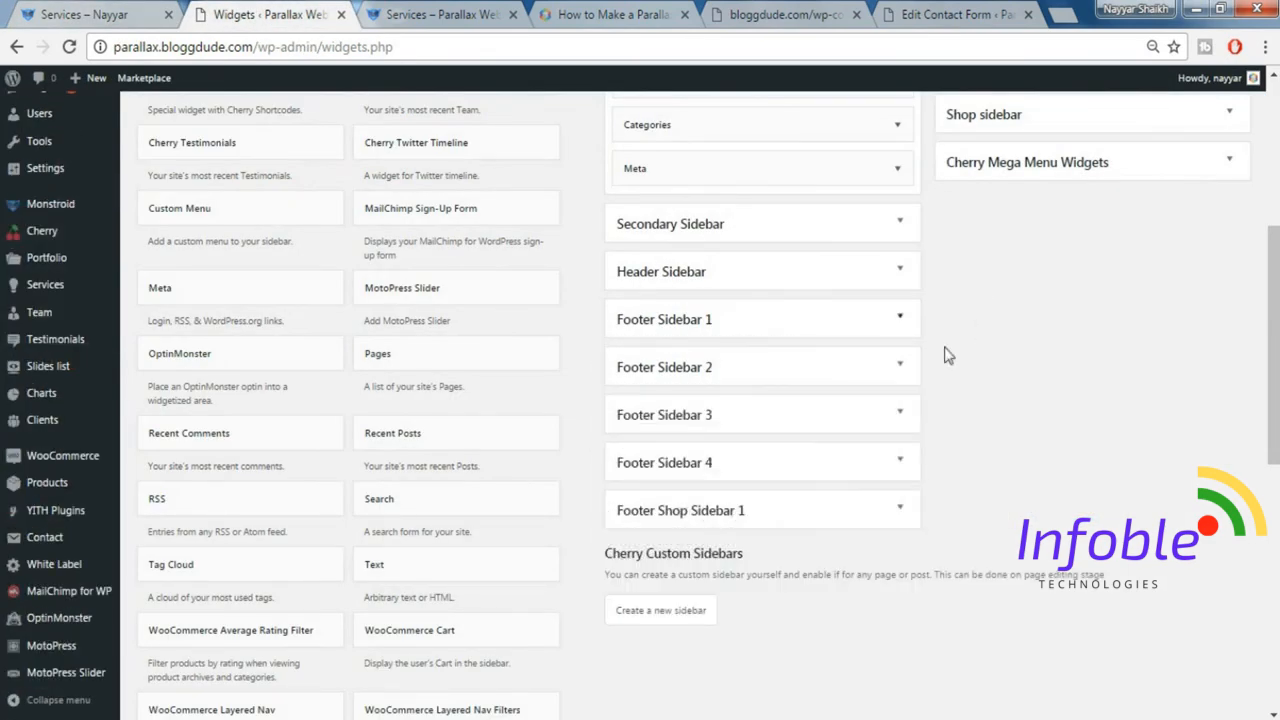
Add a Recent Posts widget to Footer Sidebar 3, title it Recent Posts, enable the post date display, and save it.
{"action": "left_click", "coordinate": [758, 418]}
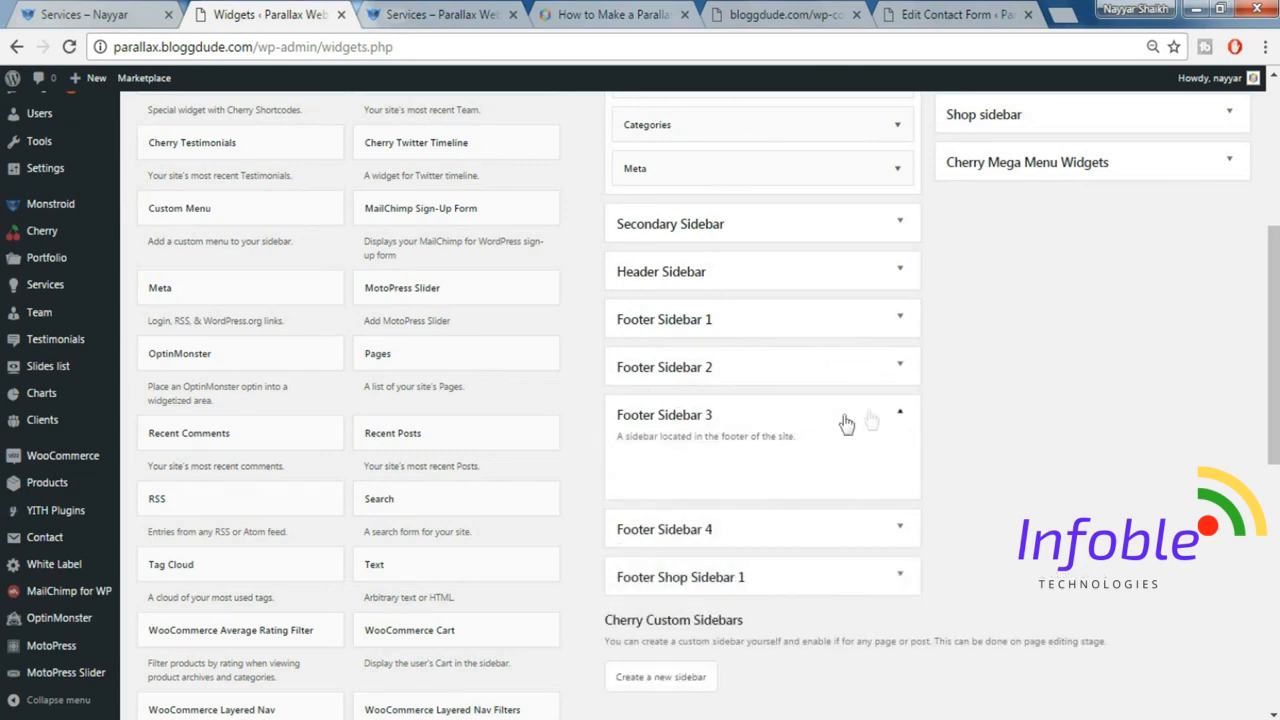
{"action": "scroll", "coordinate": [1077, 434], "scroll_direction": "down", "scroll_amount": 1}
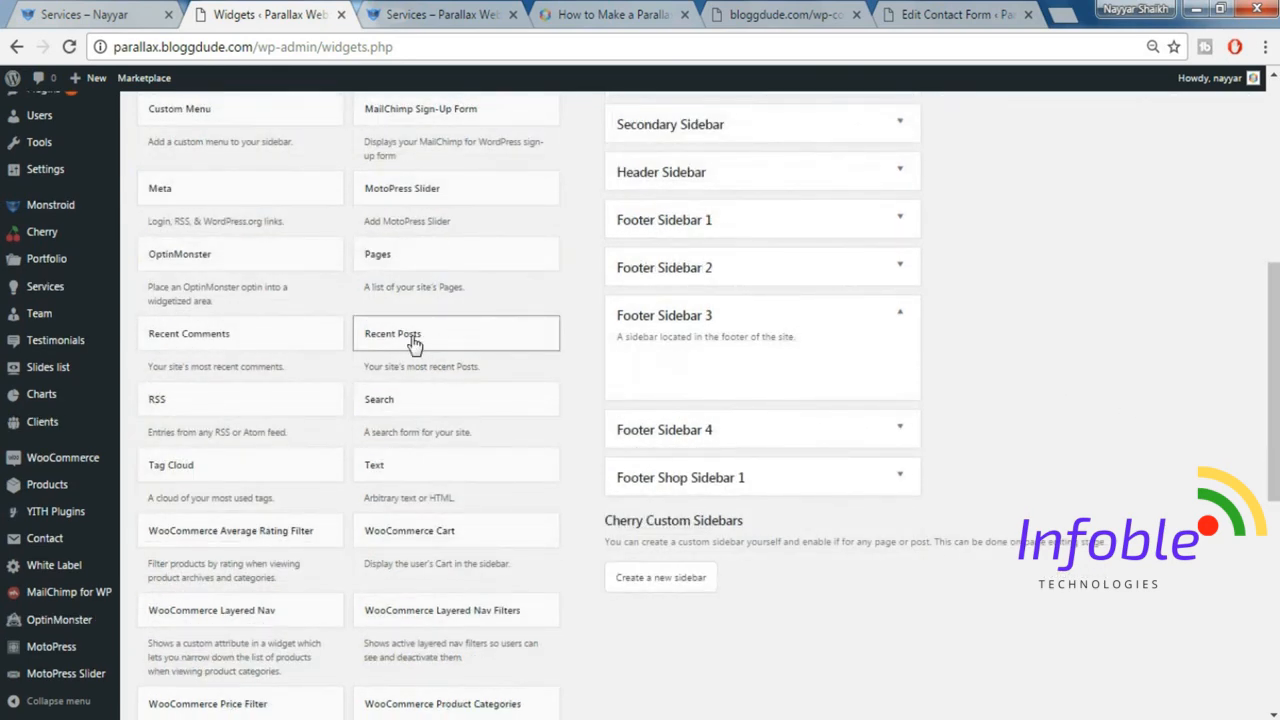
{"action": "left_click_drag", "start_coordinate": [437, 347], "coordinate": [915, 392]}
{"action": "left_click", "coordinate": [738, 429]}
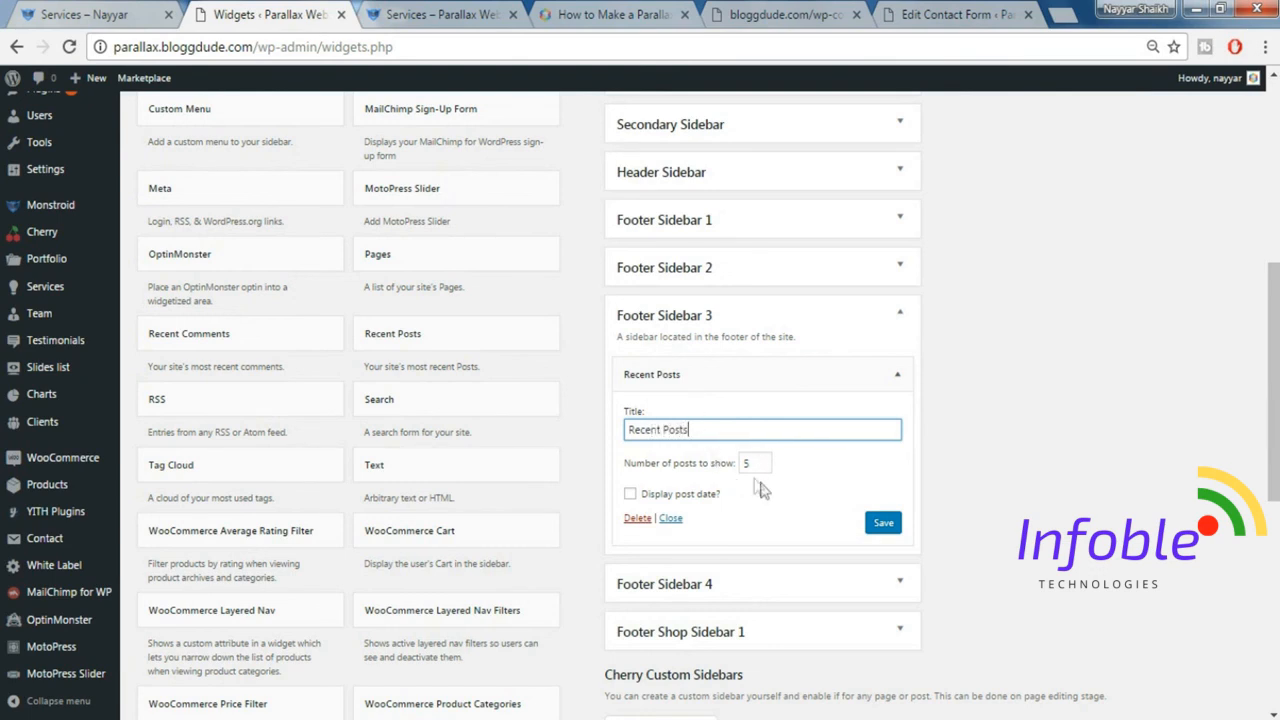
{"action": "left_click", "coordinate": [641, 494]}
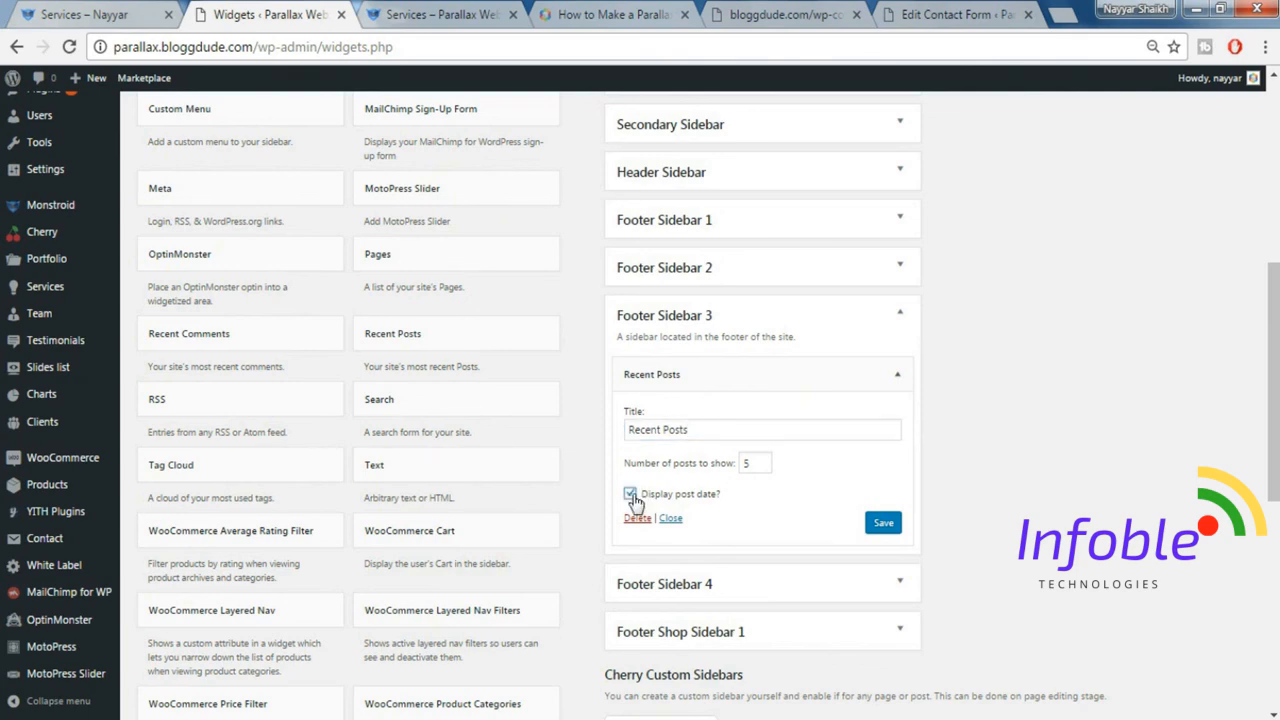
{"action": "left_click", "coordinate": [883, 522]}
Copy the MY INSTAGRAM heading from the demo site's footer, then collapse the Recent Posts widget and Footer Sidebar 3 on the parallax site.
{"action": "key", "text": "ctrl+shift+Tab"}
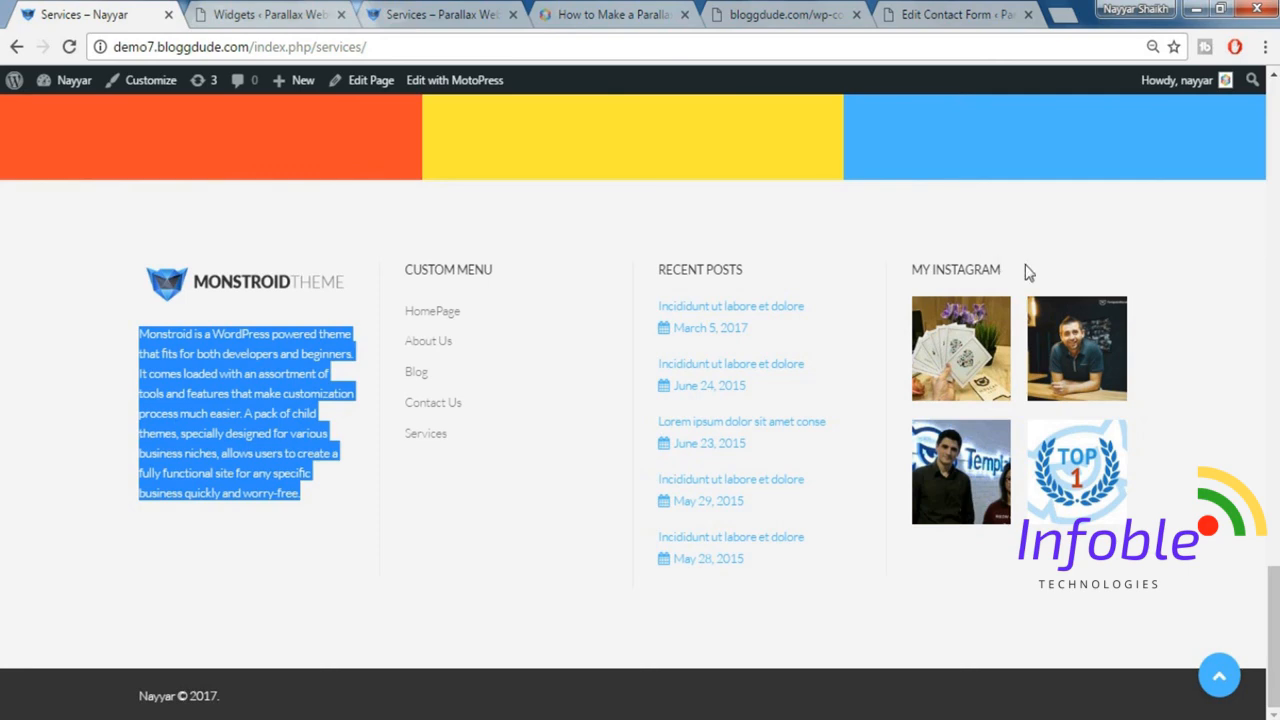
{"action": "left_click_drag", "start_coordinate": [1029, 272], "coordinate": [906, 270]}
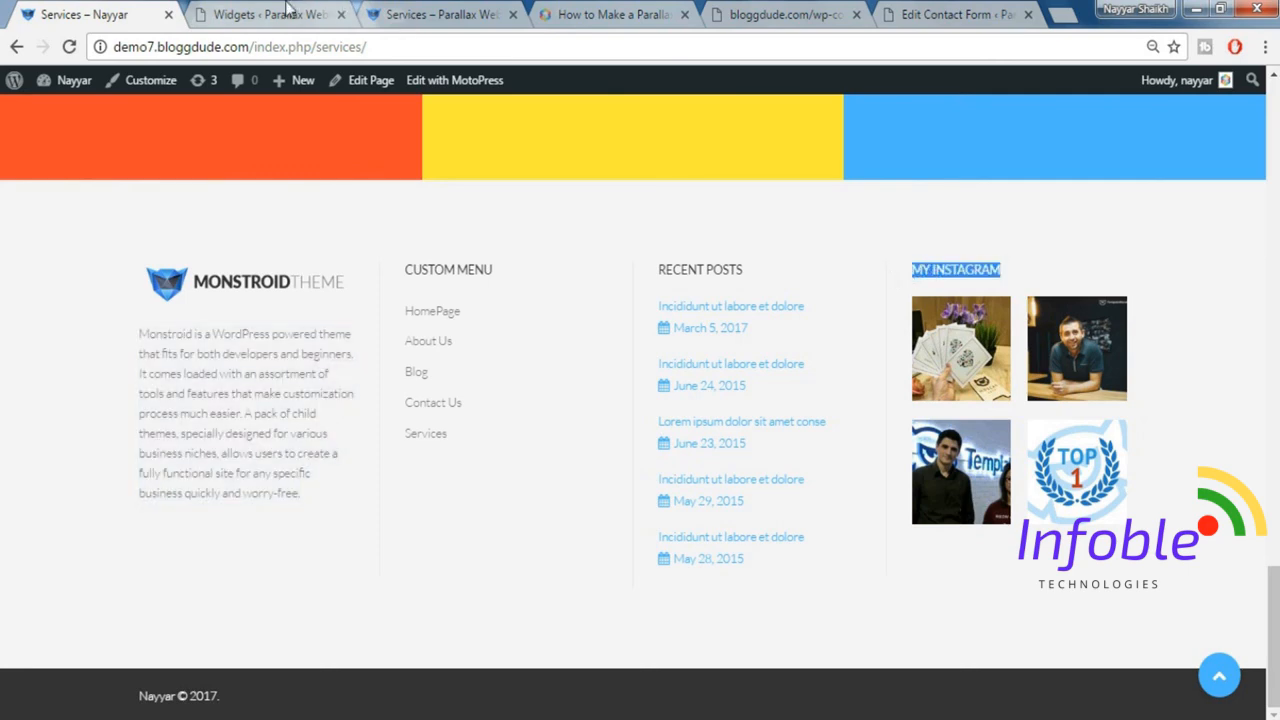
{"action": "left_click", "coordinate": [287, 10]}
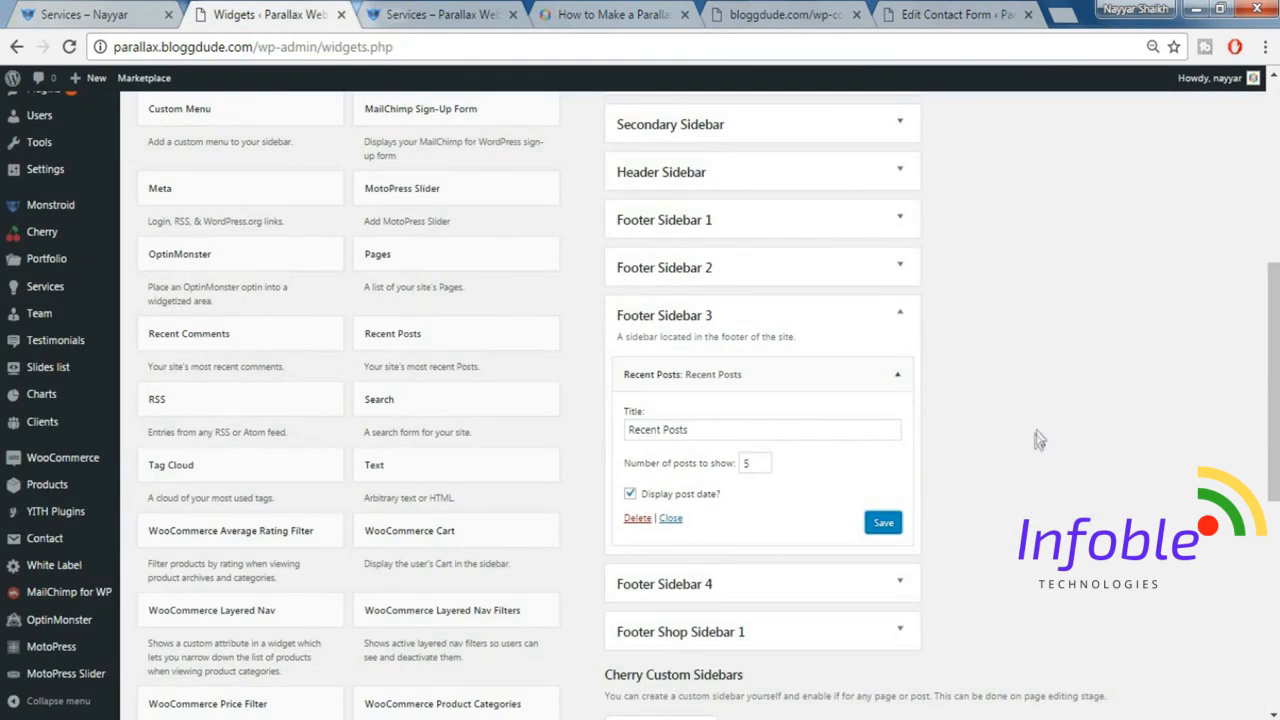
{"action": "left_click", "coordinate": [897, 374]}
{"action": "left_click", "coordinate": [887, 316]}
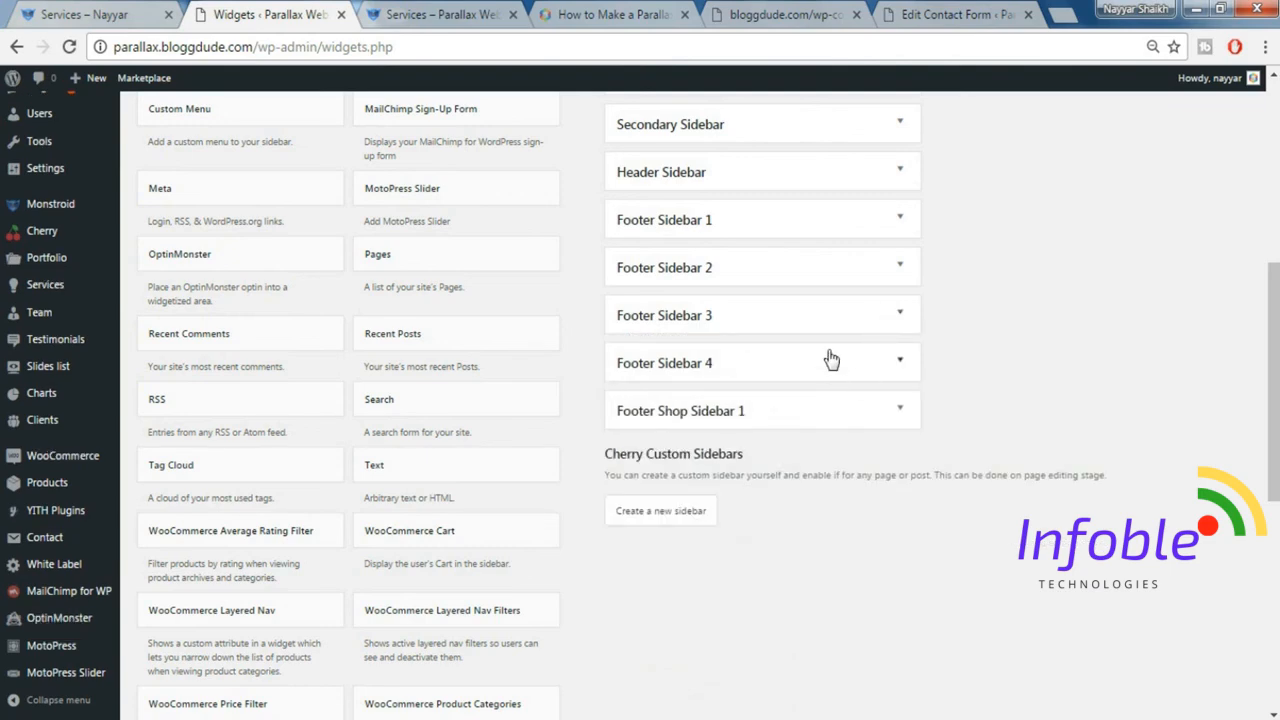
Add a Cherry Instagram widget to Footer Sidebar 4.
{"action": "left_click", "coordinate": [829, 362]}
{"action": "scroll", "coordinate": [1160, 430], "scroll_direction": "up", "scroll_amount": 4}
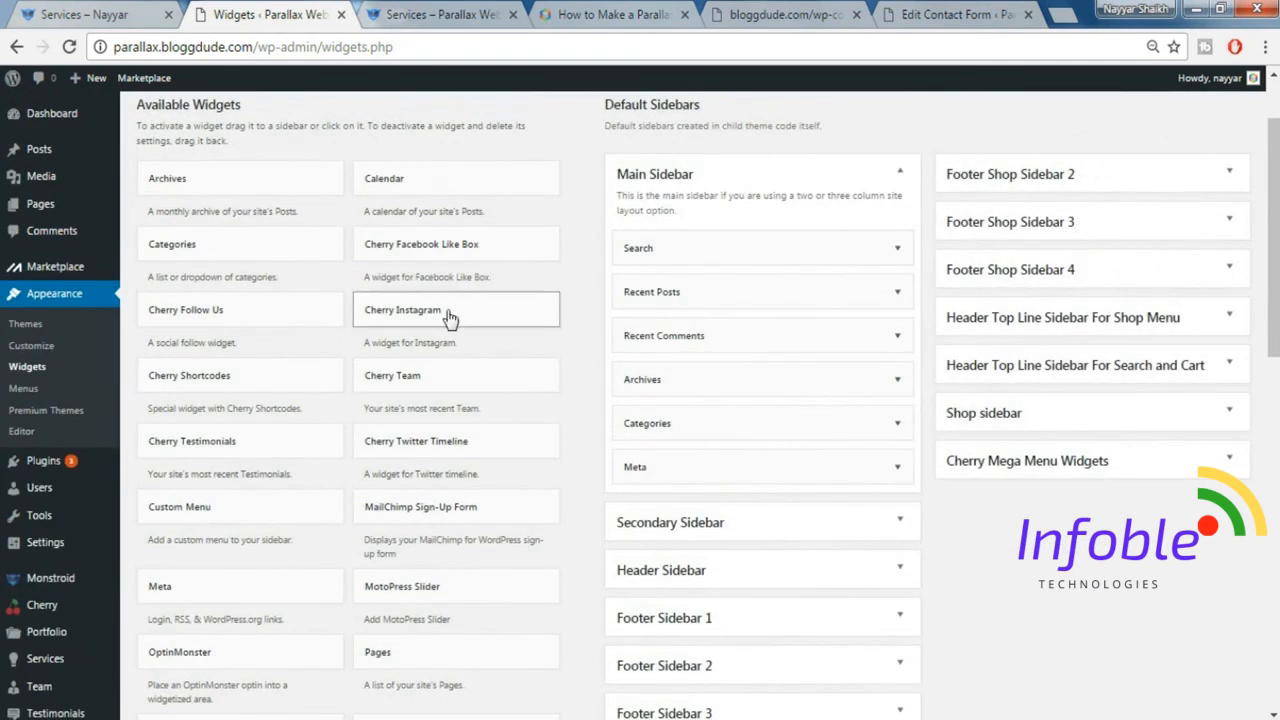
{"action": "left_click_drag", "start_coordinate": [402, 309], "coordinate": [773, 624]}
{"action": "scroll", "coordinate": [800, 500], "scroll_direction": "down", "scroll_amount": 3}
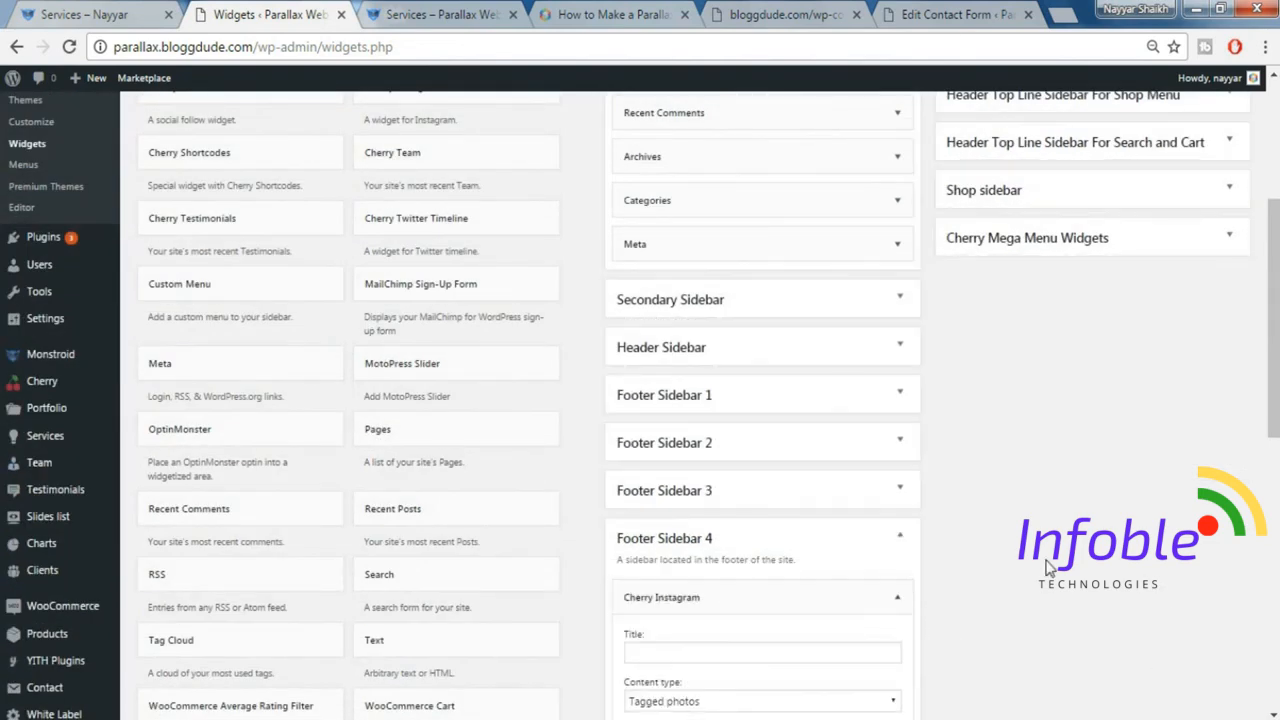
Title the Cherry Instagram widget MY INSTAGRAM and set its content type to My Photos.
{"action": "scroll", "coordinate": [860, 560], "scroll_direction": "down", "scroll_amount": 3}
{"action": "left_click", "coordinate": [811, 453]}
{"action": "type", "text": "MY INSTAGRAM"}
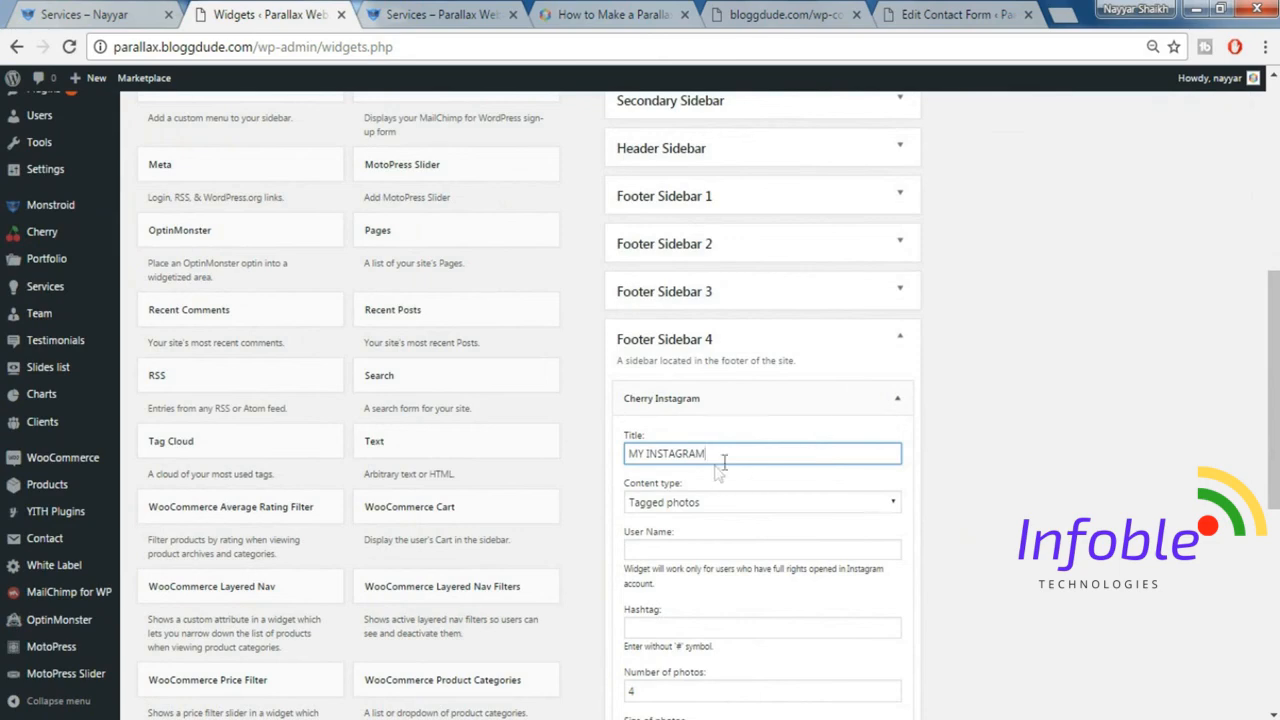
{"action": "scroll", "coordinate": [720, 466], "scroll_direction": "down", "scroll_amount": 1}
{"action": "left_click", "coordinate": [692, 403]}
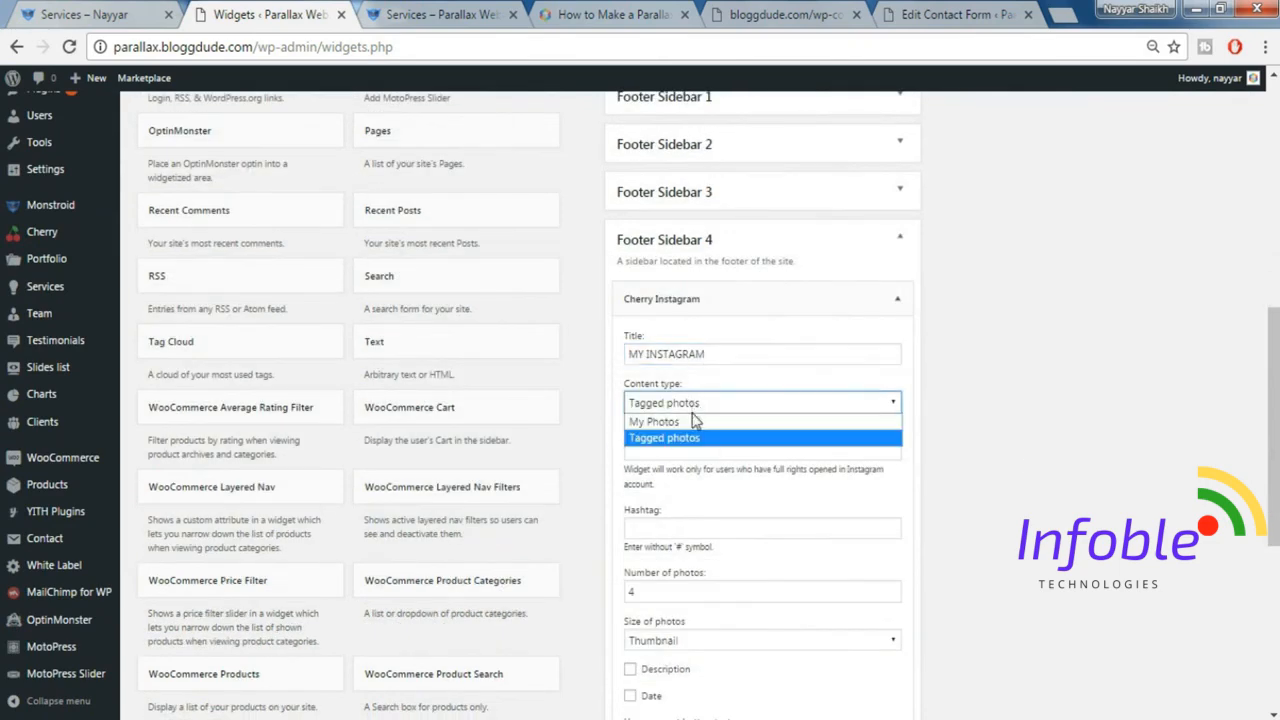
{"action": "left_click", "coordinate": [714, 420]}
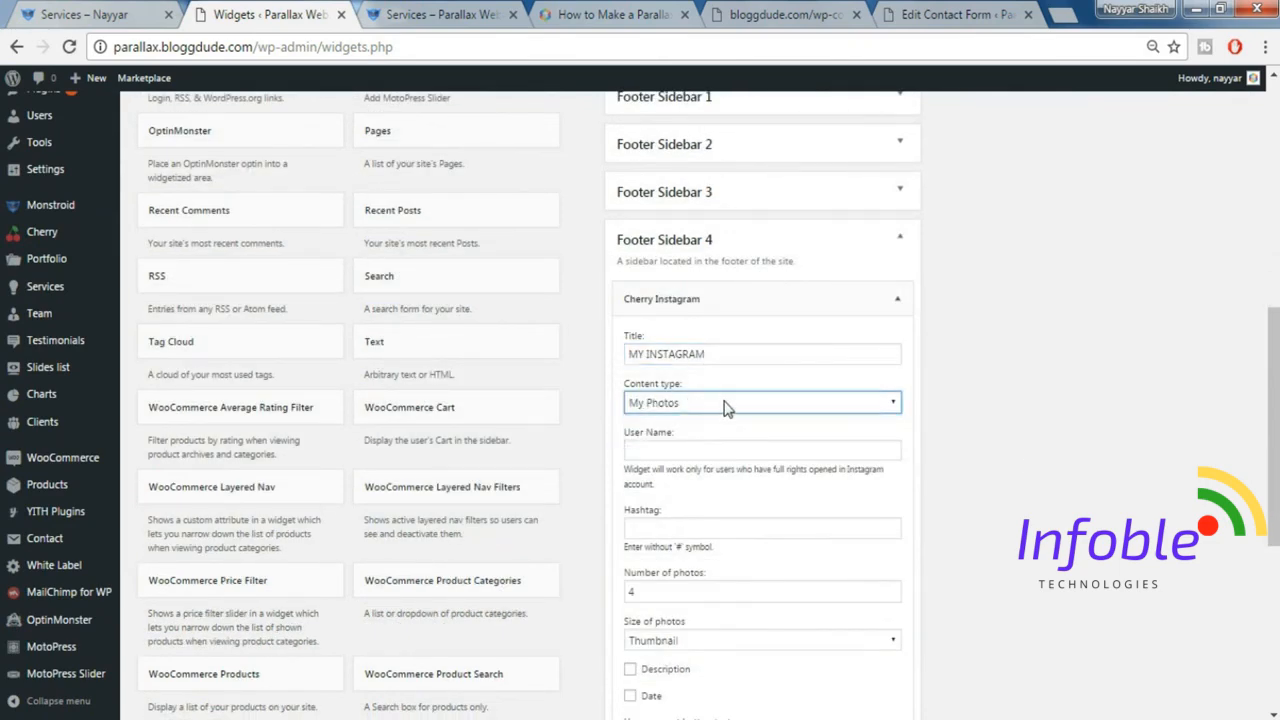
{"action": "left_click", "coordinate": [726, 405]}
{"action": "left_click", "coordinate": [984, 450]}
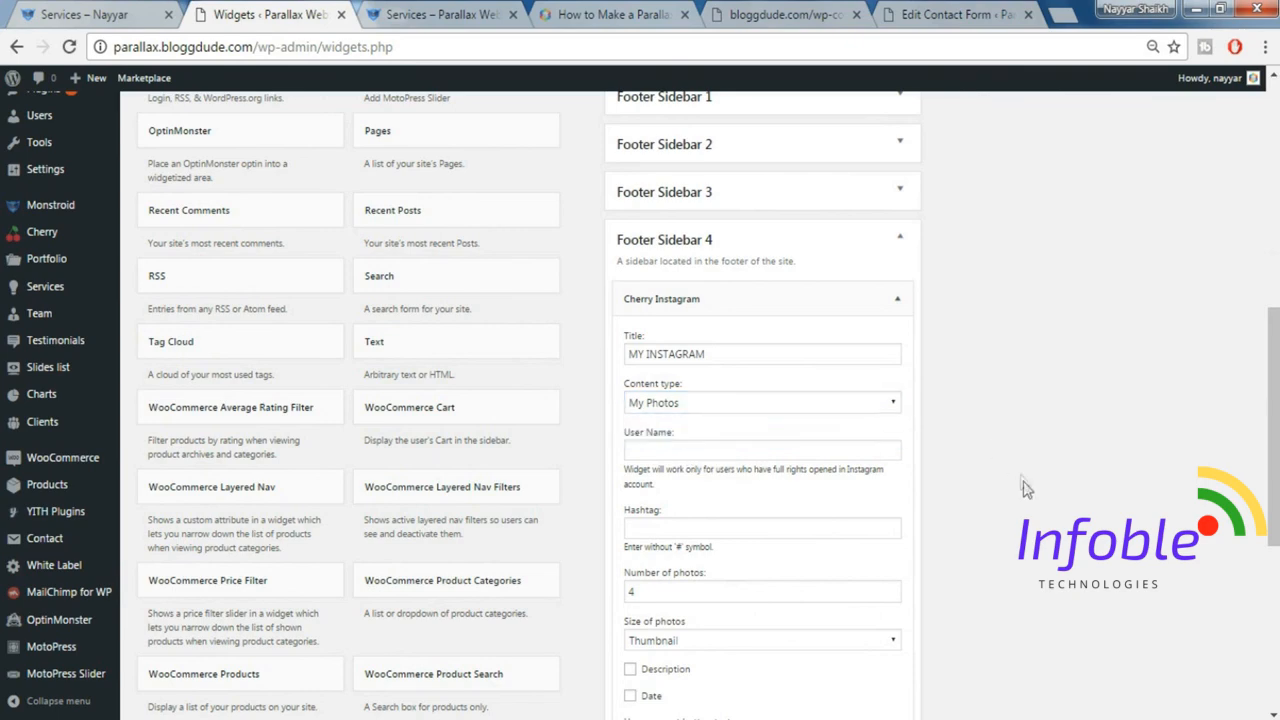
Set the Instagram widget's user name to template_monster and save the widget.
{"action": "scroll", "coordinate": [984, 450], "scroll_direction": "down", "scroll_amount": 2}
{"action": "left_click", "coordinate": [717, 251]}
{"action": "type", "text": "template_monster"}
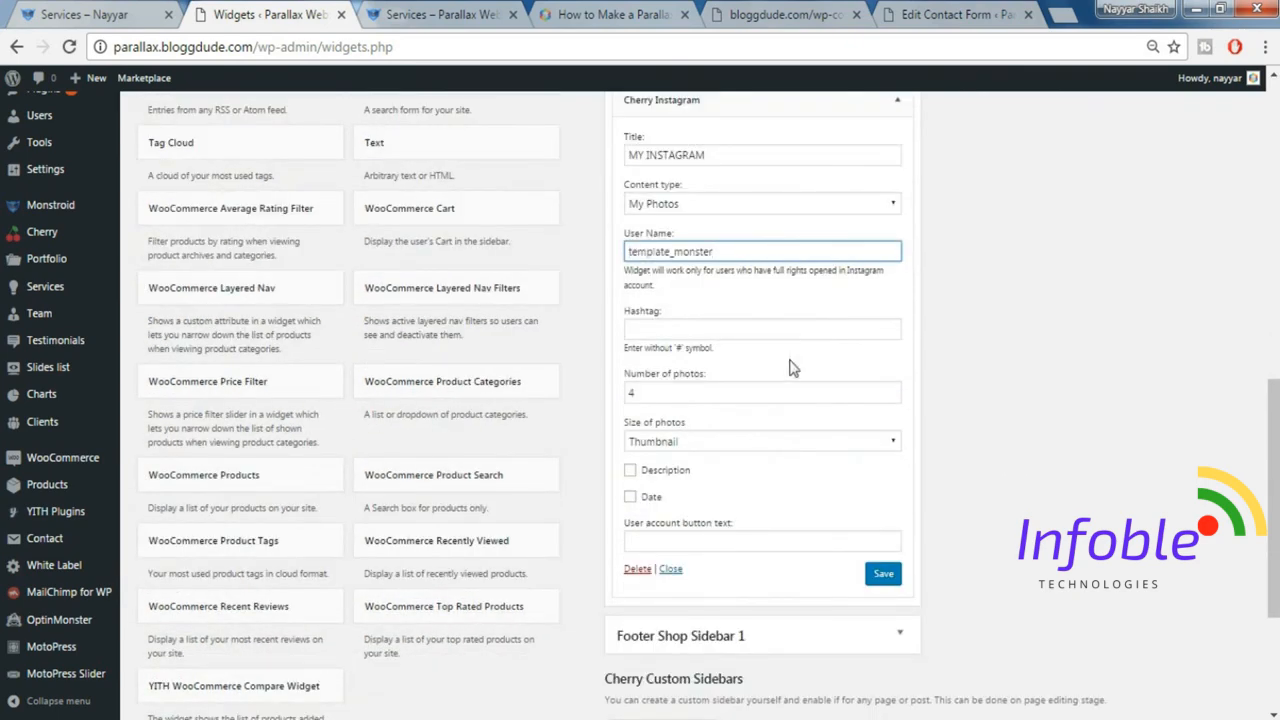
{"action": "left_click", "coordinate": [881, 587]}
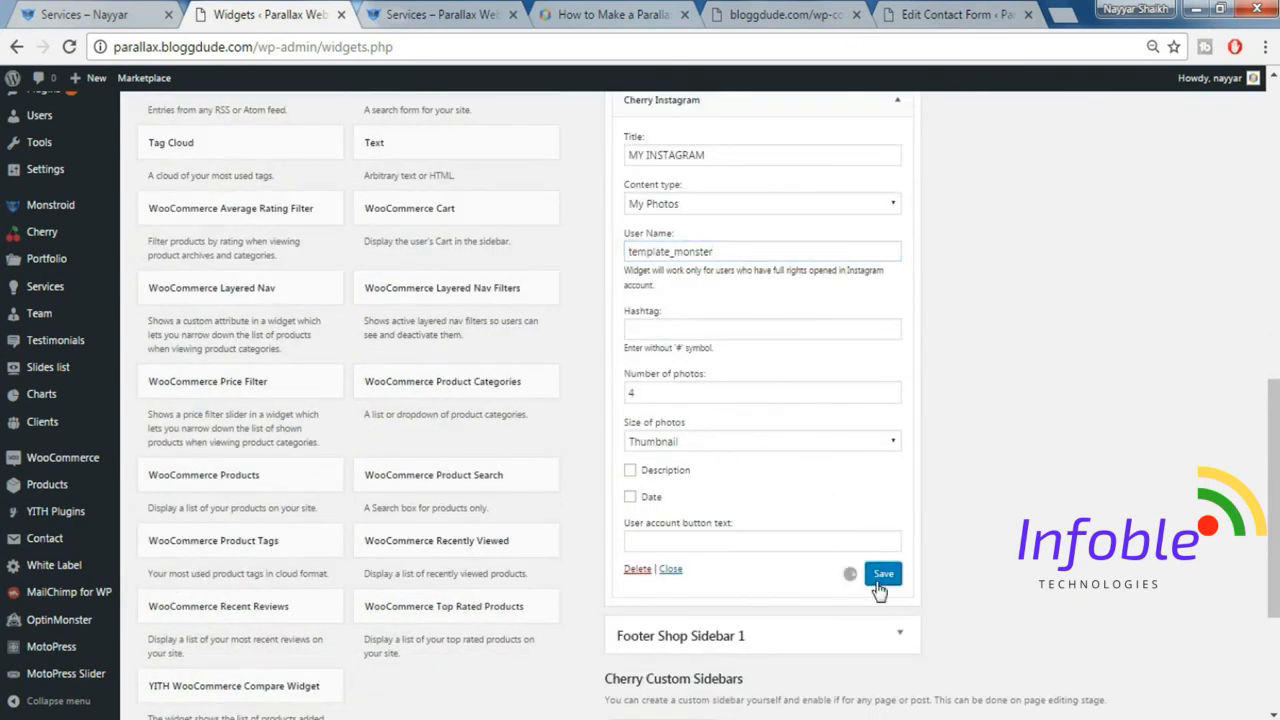
Reload the parallax site's Services page, check the footer widgets, and open and close the theme's style switcher panel.
{"action": "left_click", "coordinate": [447, 10]}
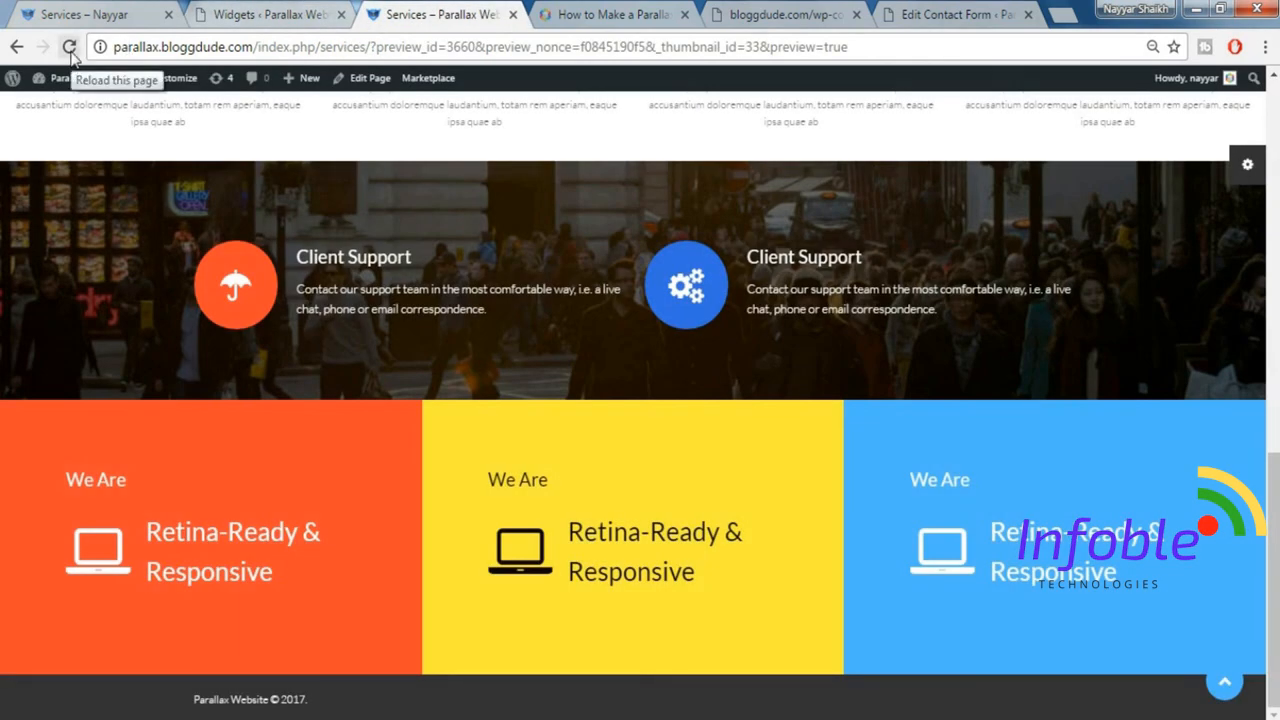
{"action": "left_click", "coordinate": [69, 47]}
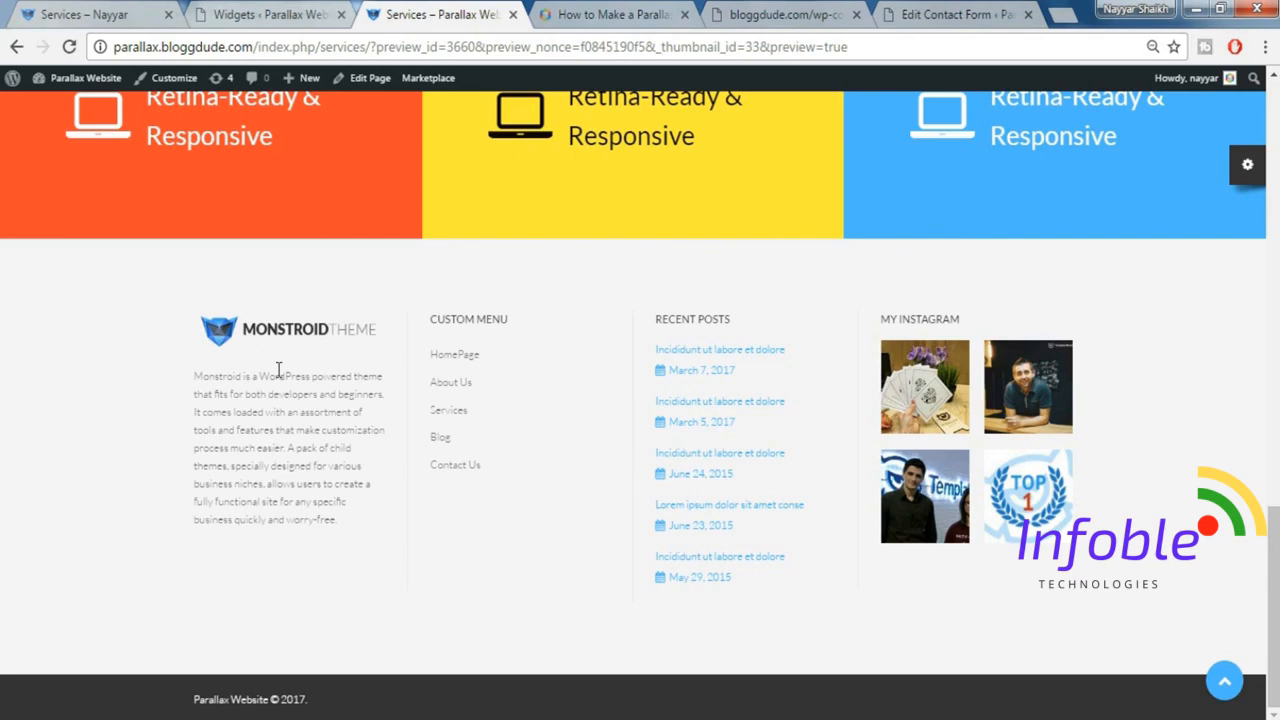
{"action": "left_click", "coordinate": [1226, 683]}
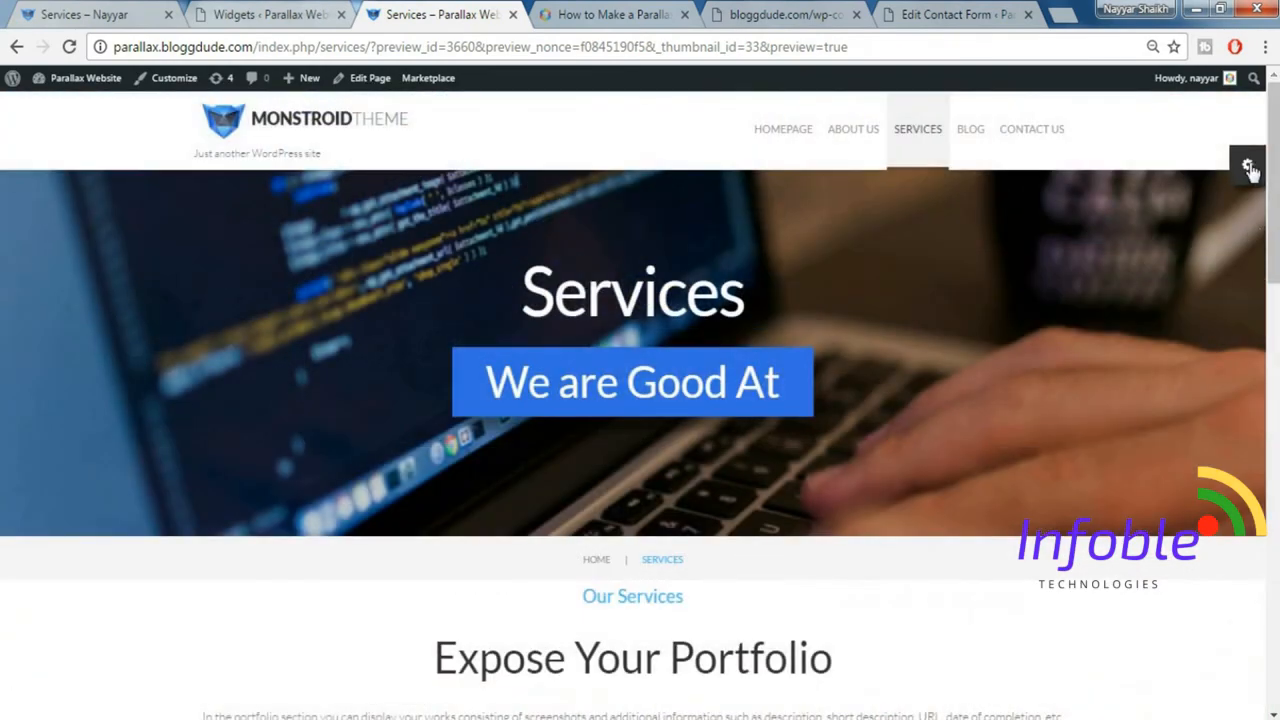
{"action": "left_click", "coordinate": [1248, 167]}
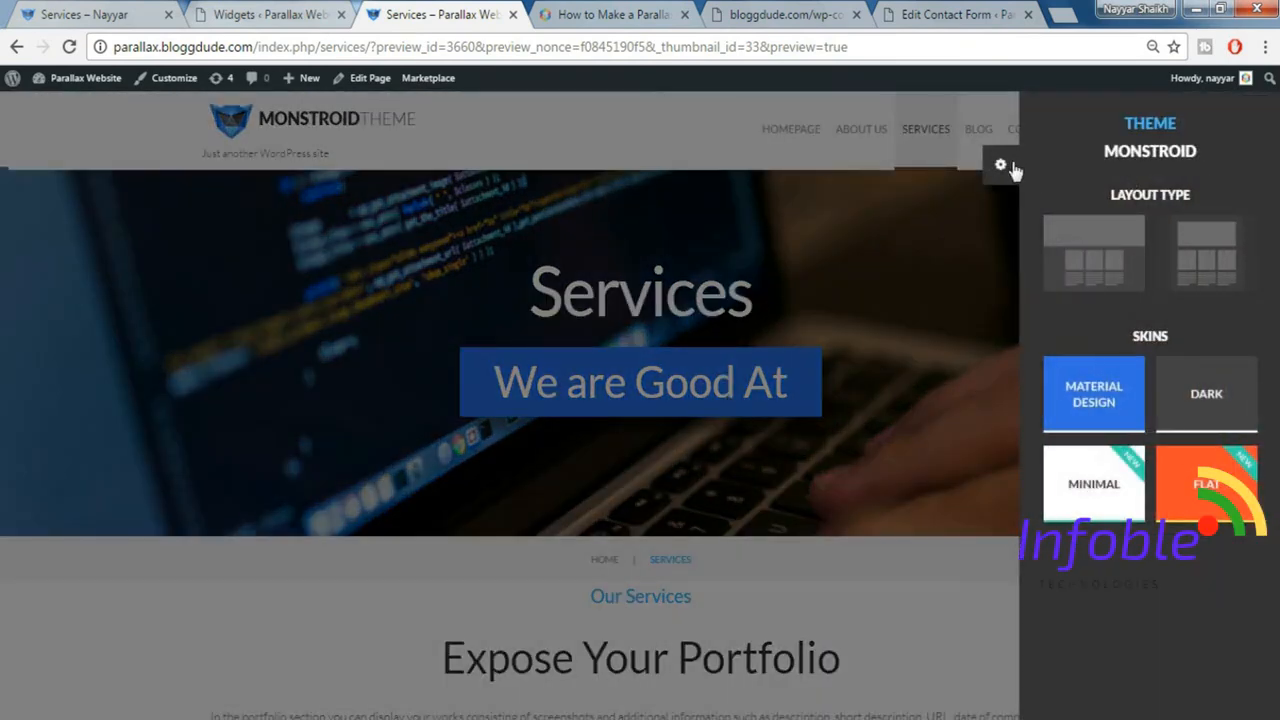
{"action": "left_click", "coordinate": [1010, 168]}
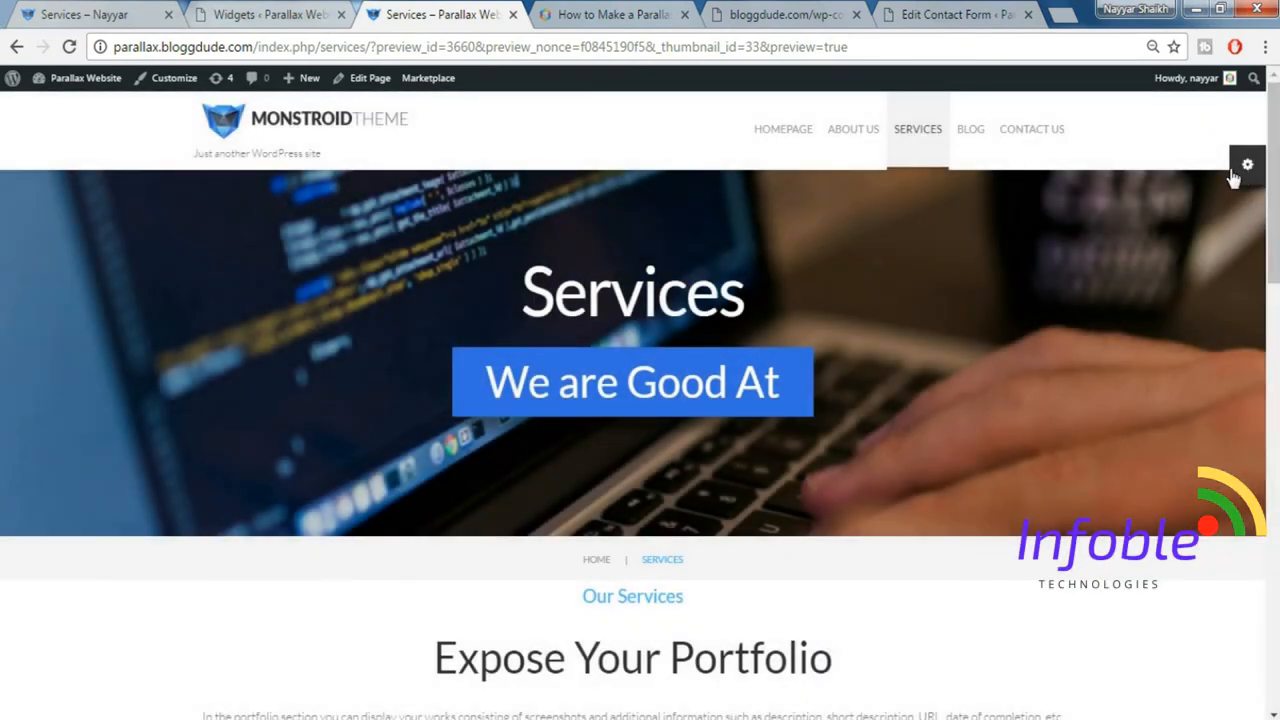
Disable the Style Switcher in the Cherry theme options and save the options.
{"action": "left_click", "coordinate": [257, 10]}
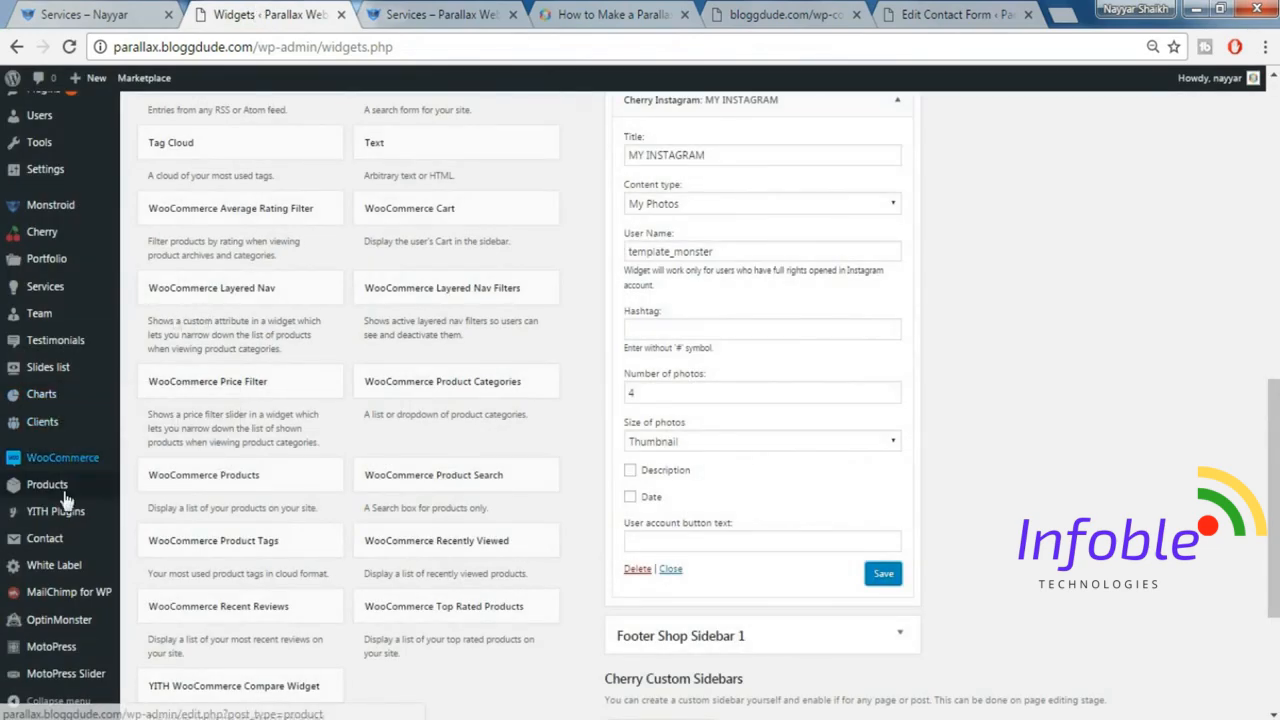
{"action": "scroll", "coordinate": [68, 530], "scroll_direction": "down", "scroll_amount": 1}
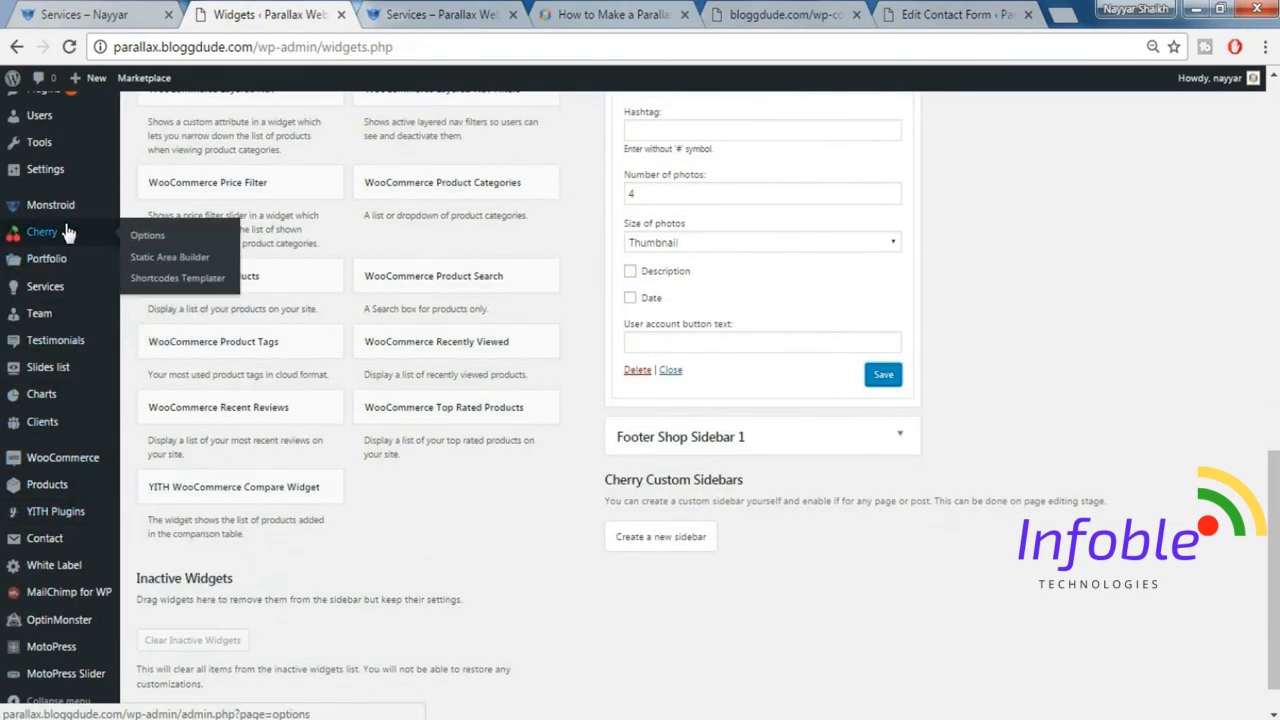
{"action": "left_click", "coordinate": [65, 231]}
{"action": "scroll", "coordinate": [263, 432], "scroll_direction": "down", "scroll_amount": 3}
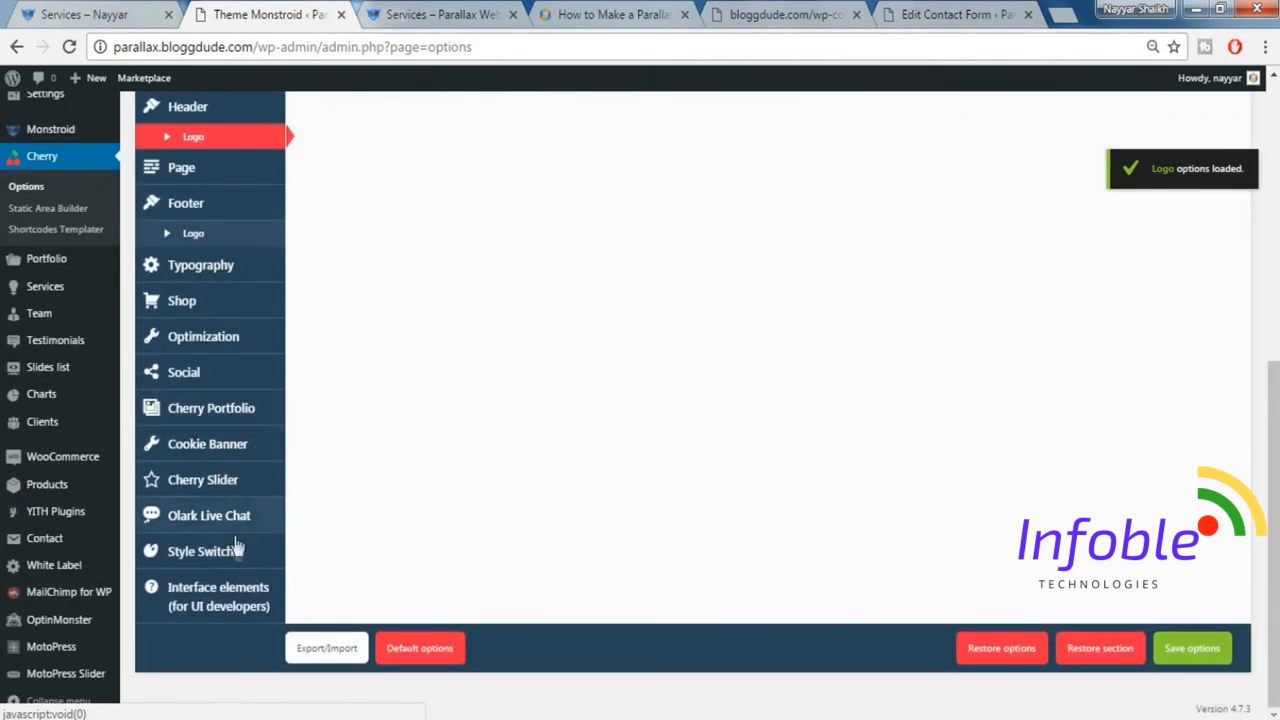
{"action": "left_click", "coordinate": [205, 562]}
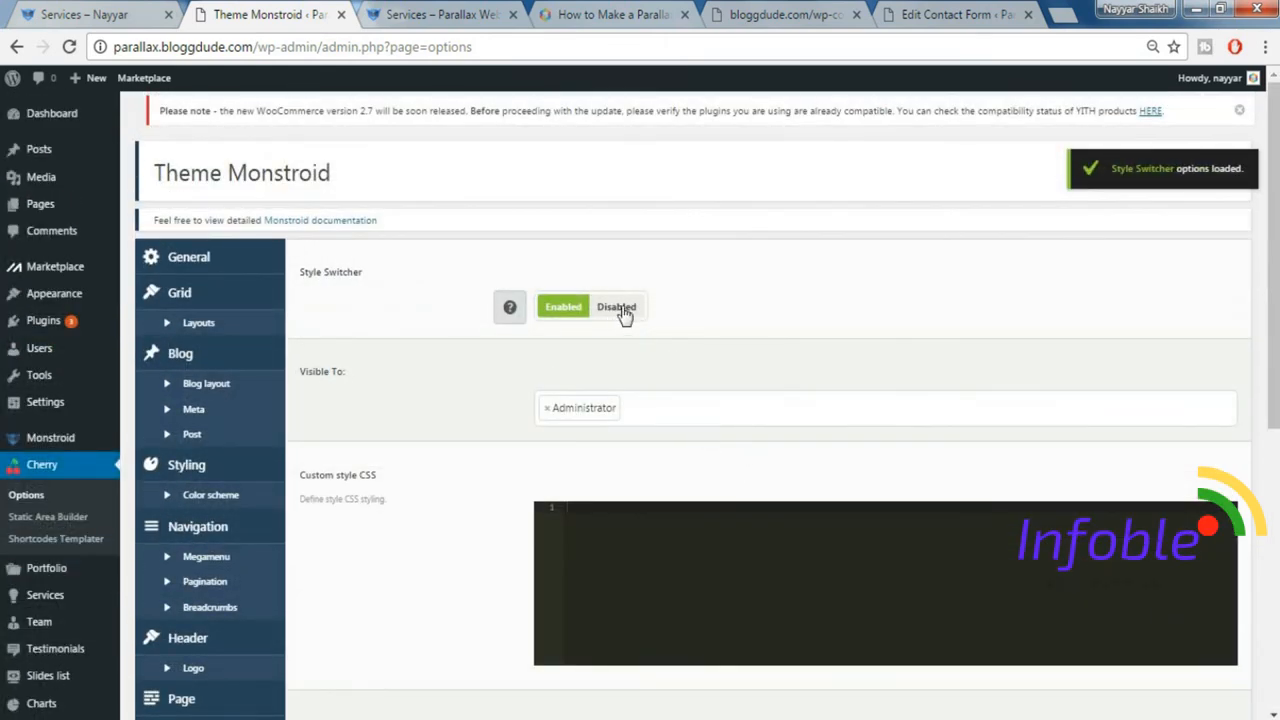
{"action": "left_click", "coordinate": [617, 307]}
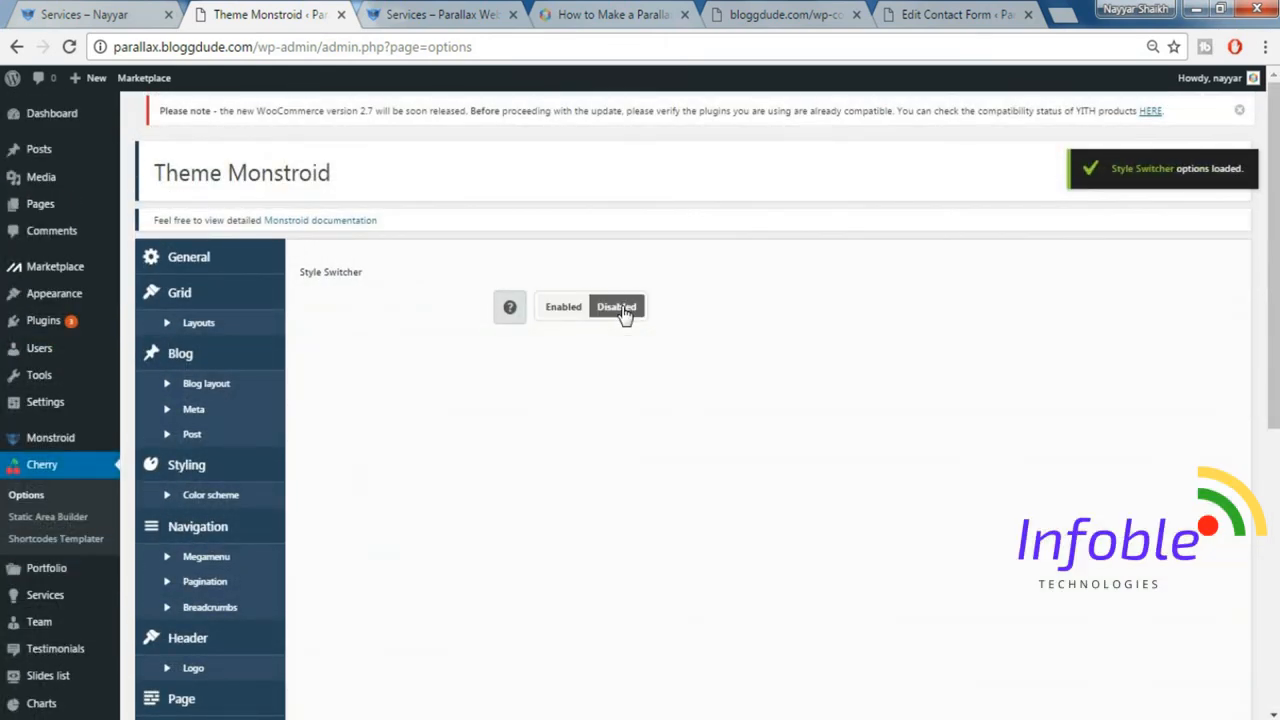
{"action": "scroll", "coordinate": [1092, 378], "scroll_direction": "down", "scroll_amount": 5}
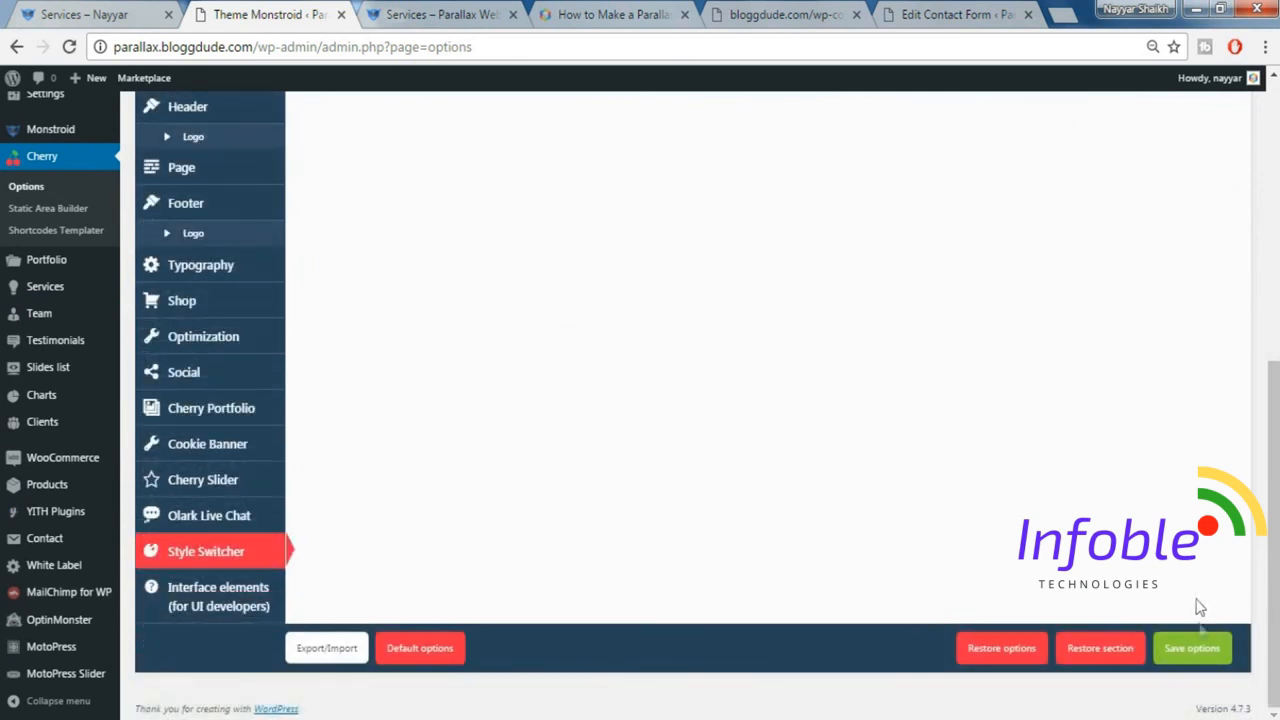
{"action": "left_click", "coordinate": [1207, 652]}
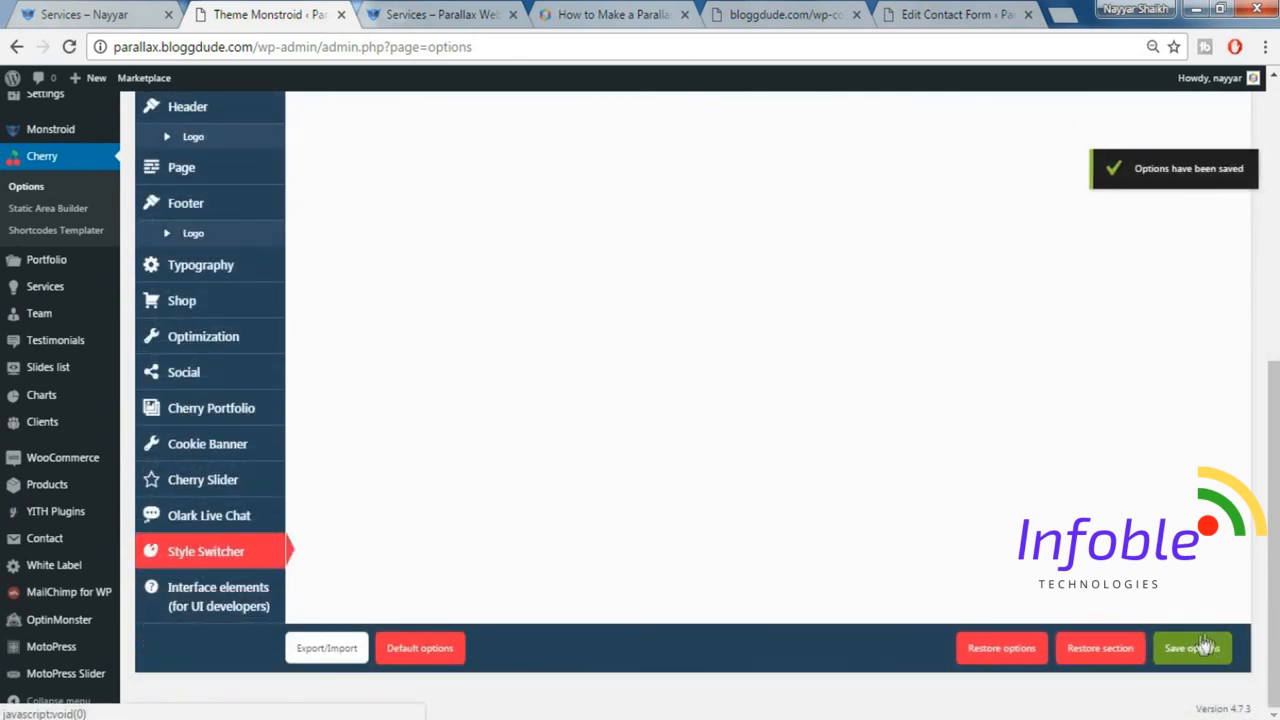
Open the parallax site's home page and look through its content down the page.
{"action": "left_click", "coordinate": [457, 20]}
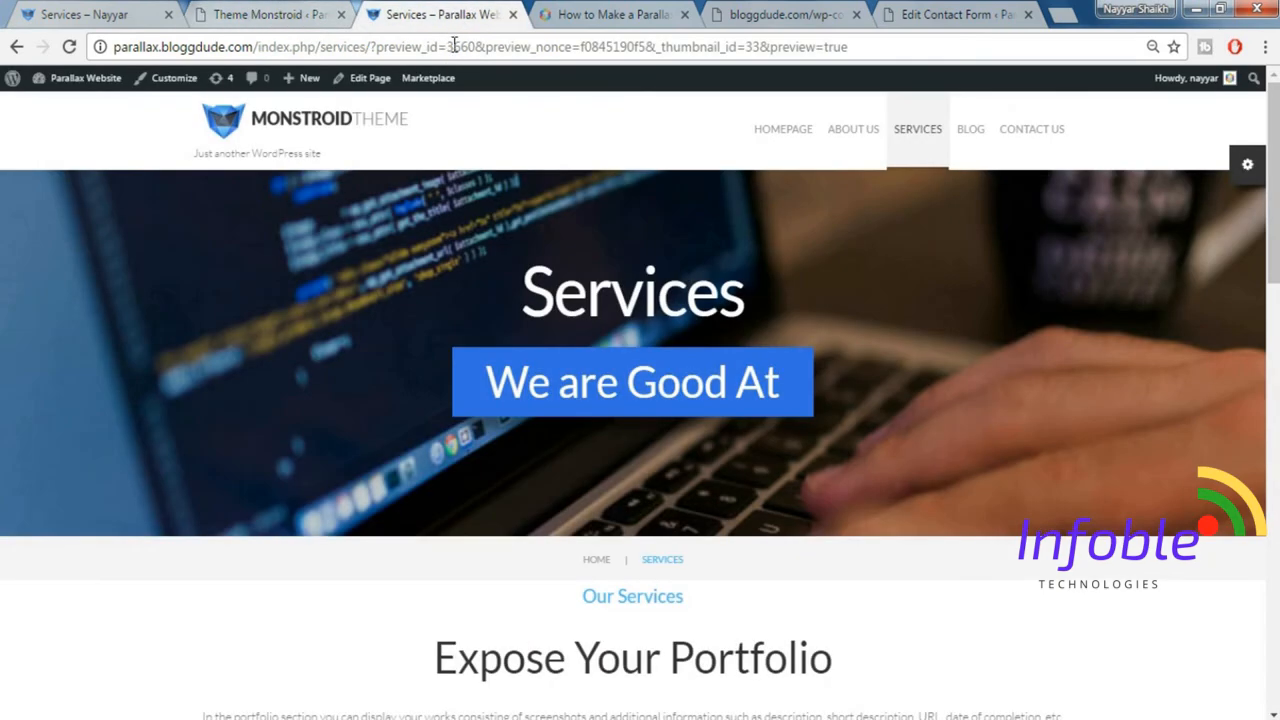
{"action": "left_click", "coordinate": [240, 166]}
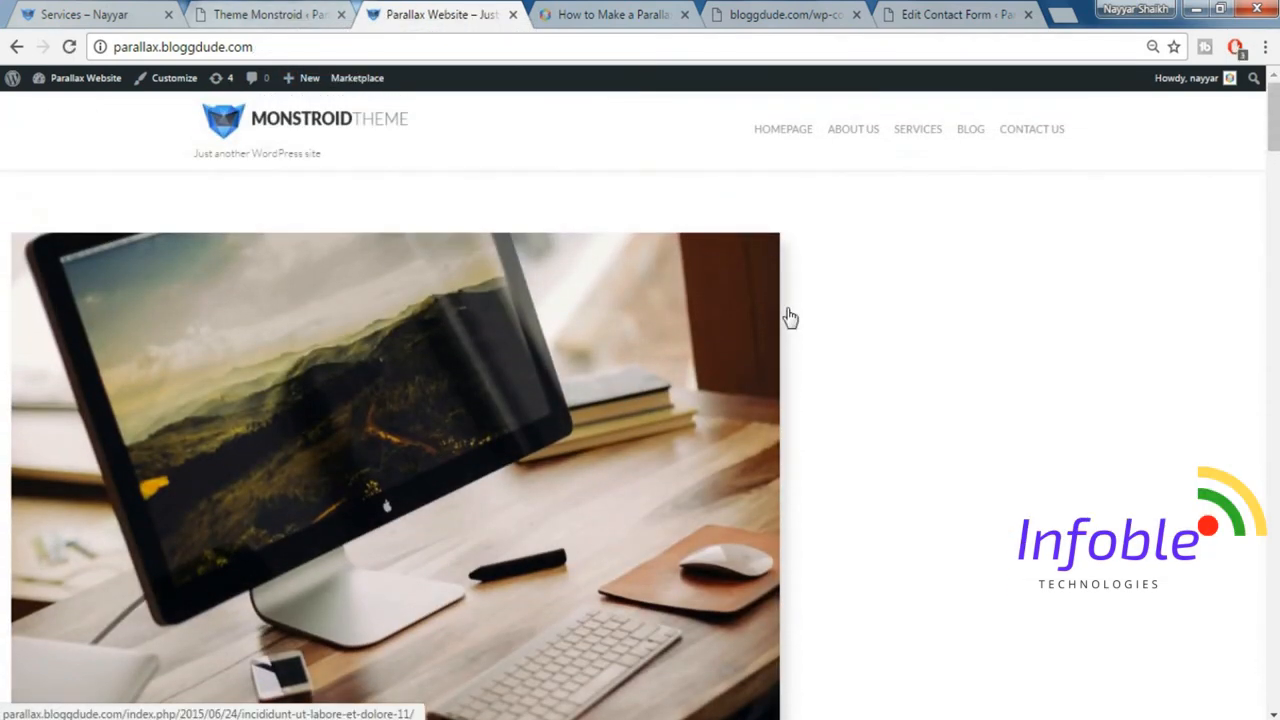
{"action": "scroll", "coordinate": [617, 356], "scroll_direction": "down", "scroll_amount": 5}
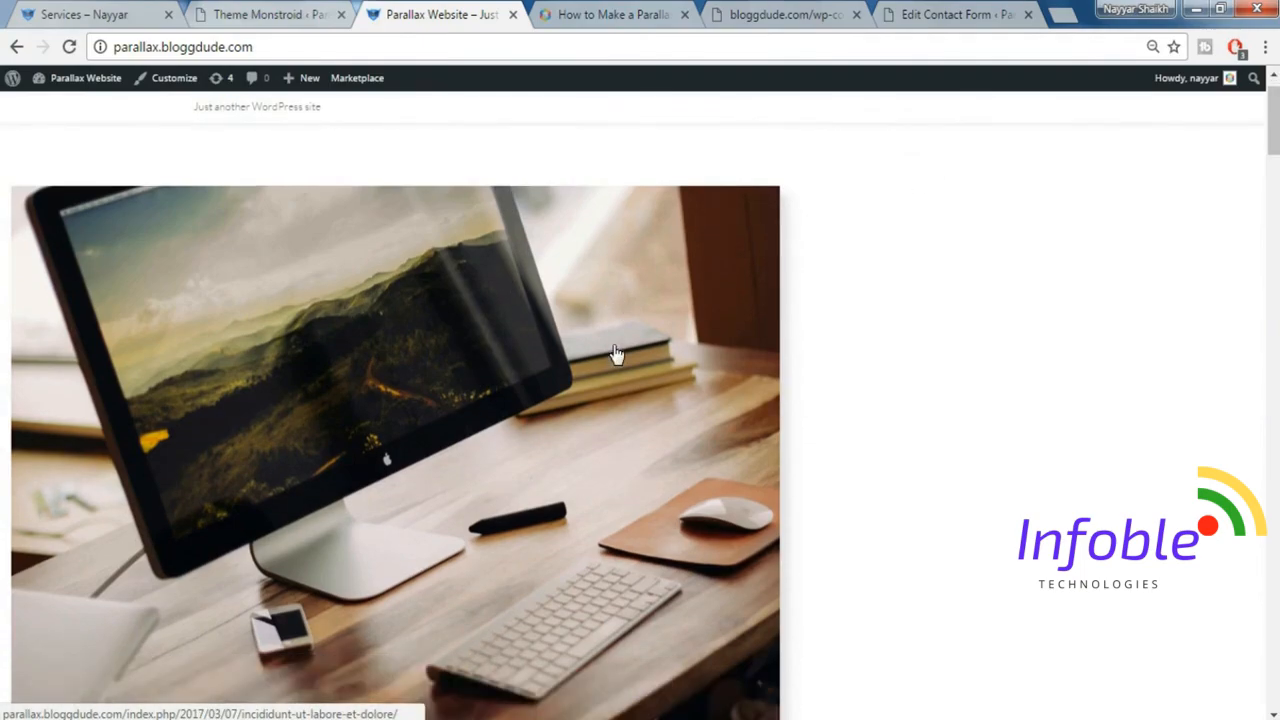
{"action": "scroll", "coordinate": [617, 356], "scroll_direction": "down", "scroll_amount": 15}
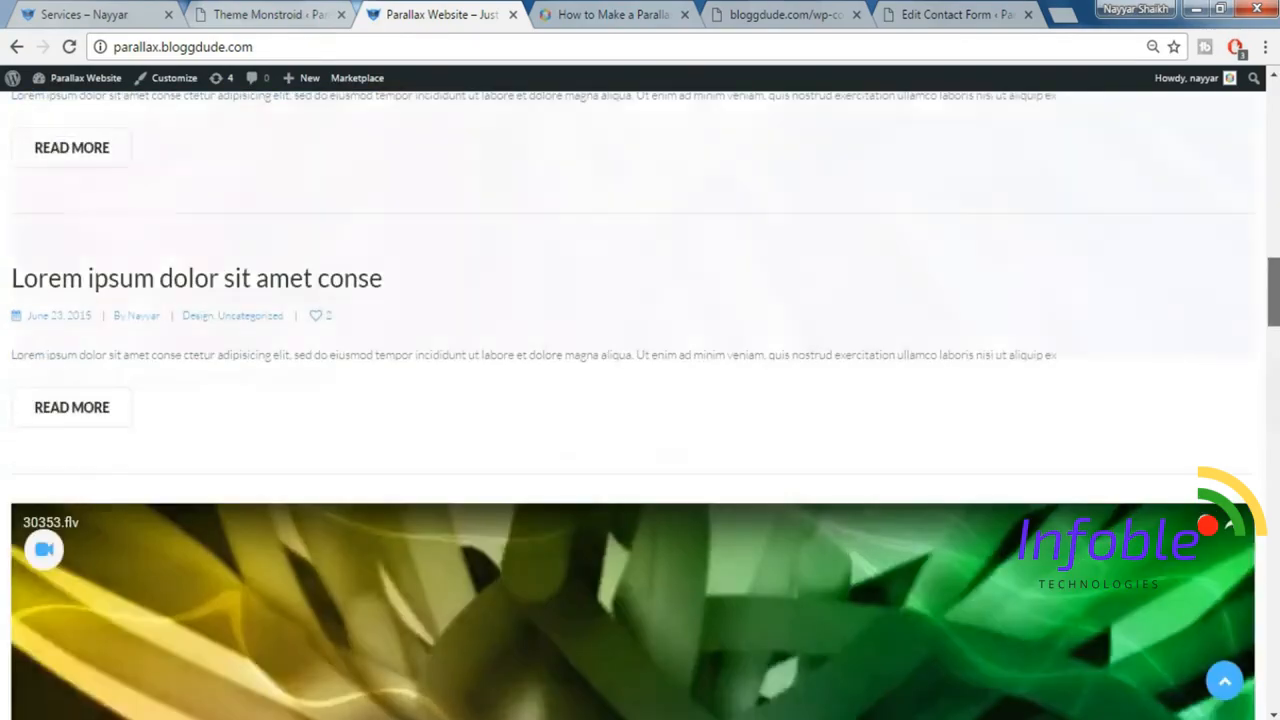
{"action": "scroll", "coordinate": [640, 400], "scroll_direction": "down", "scroll_amount": 5}
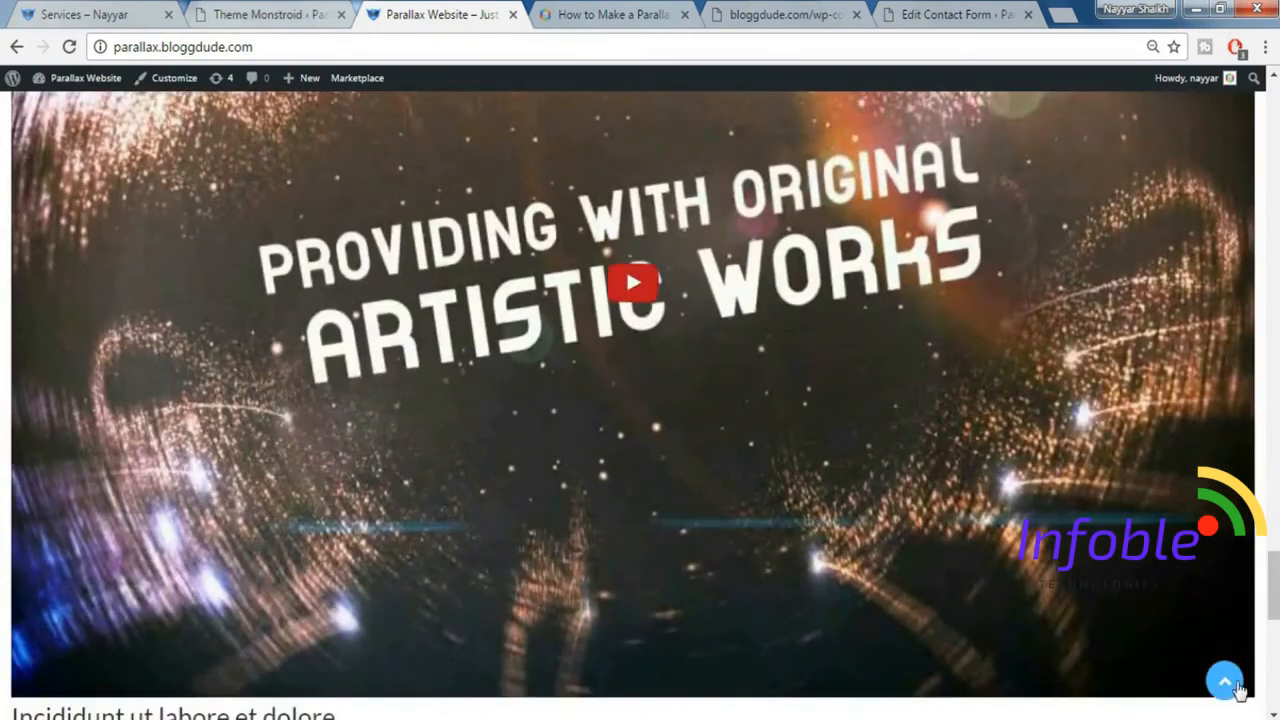
{"action": "left_click", "coordinate": [1236, 686]}
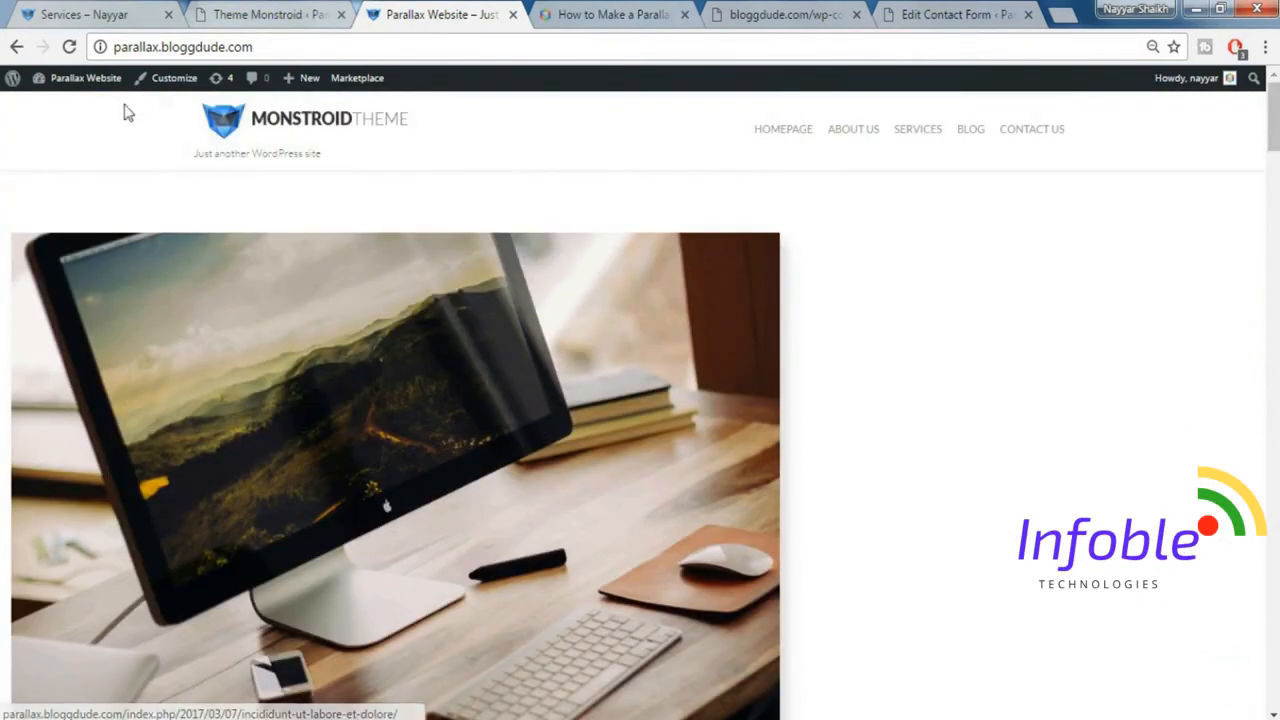
Customize the site to display the static page HomePage as its front page, publish the change and close the customizer.
{"action": "left_click", "coordinate": [161, 88]}
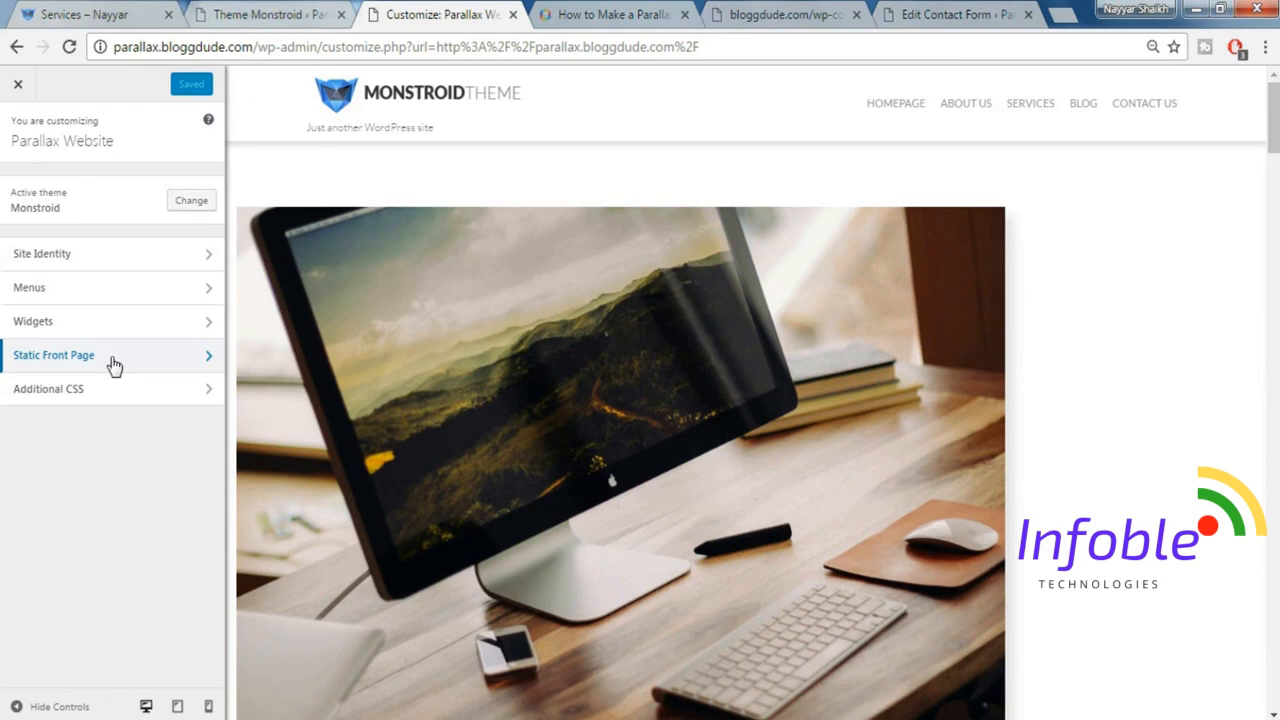
{"action": "left_click", "coordinate": [114, 362]}
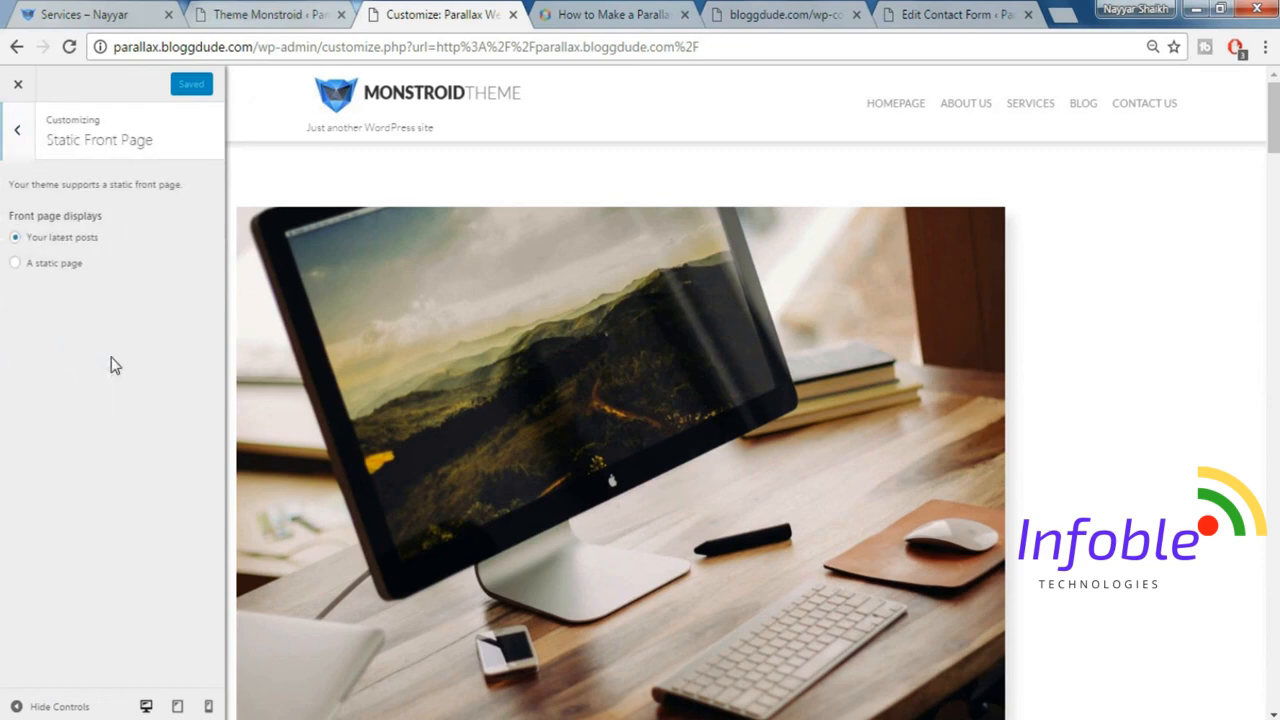
{"action": "left_click", "coordinate": [44, 265]}
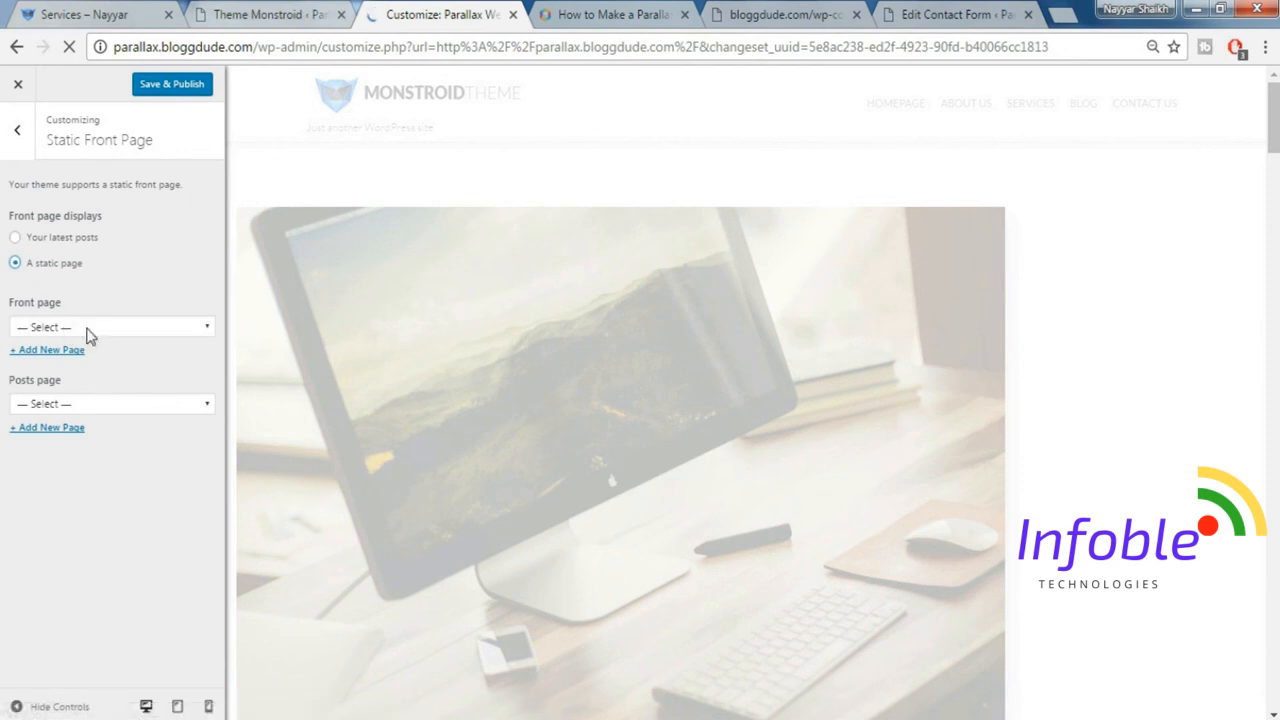
{"action": "left_click", "coordinate": [88, 328]}
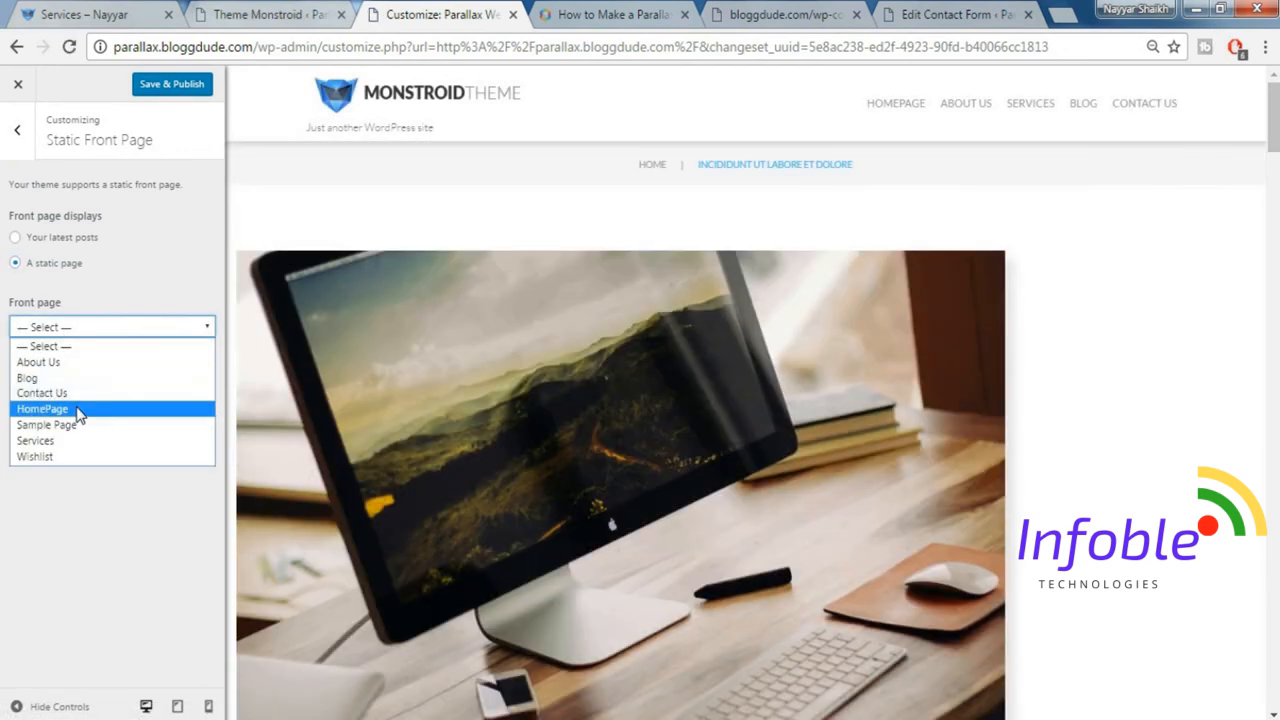
{"action": "left_click", "coordinate": [79, 411]}
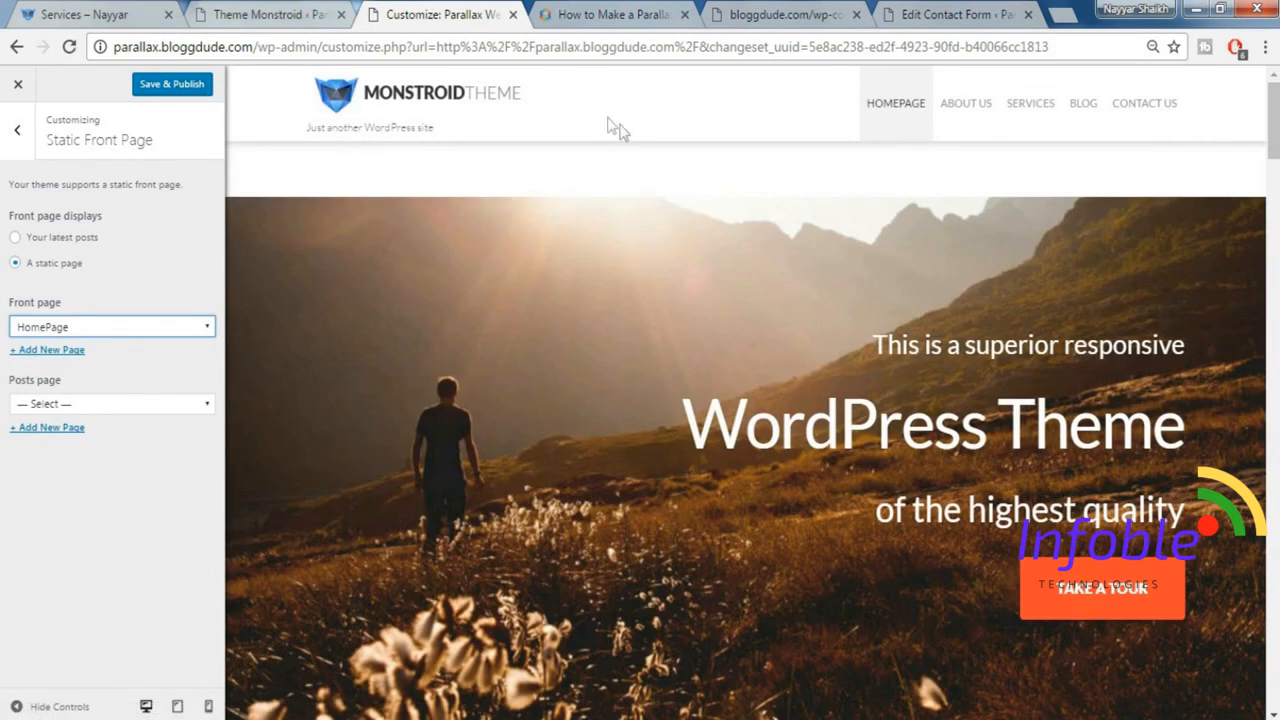
{"action": "left_click", "coordinate": [178, 87]}
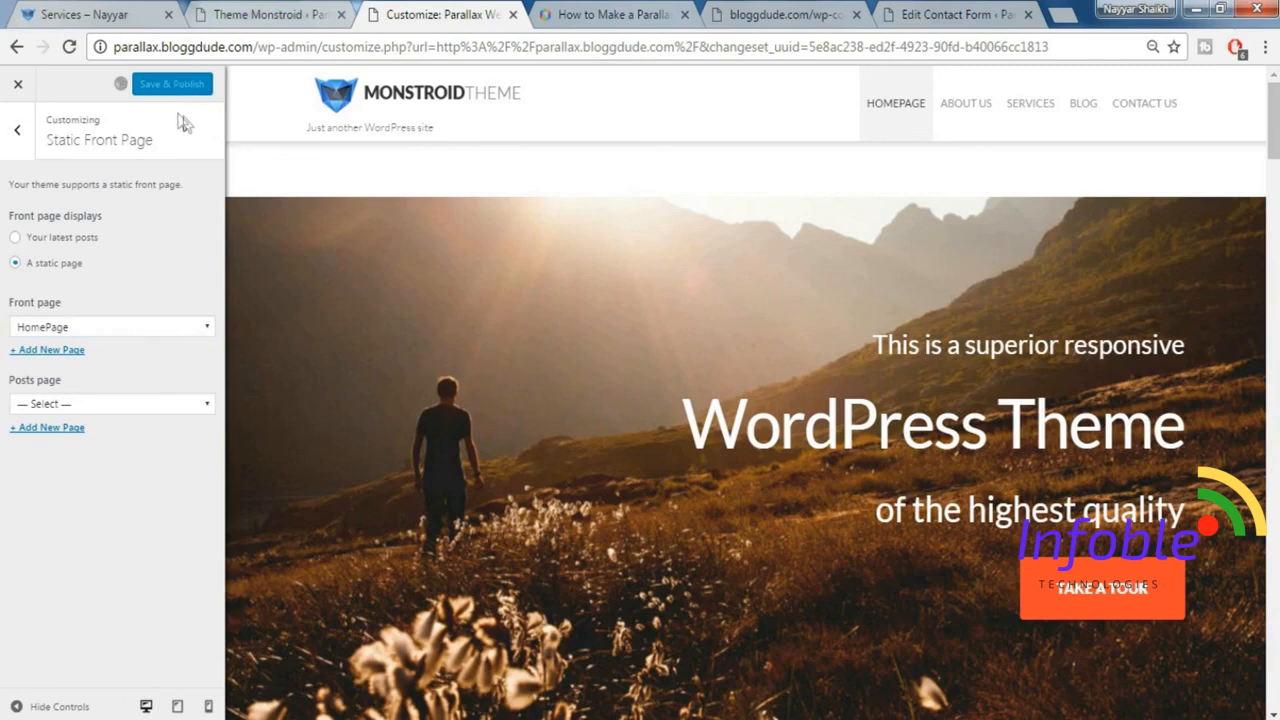
{"action": "left_click", "coordinate": [15, 88]}
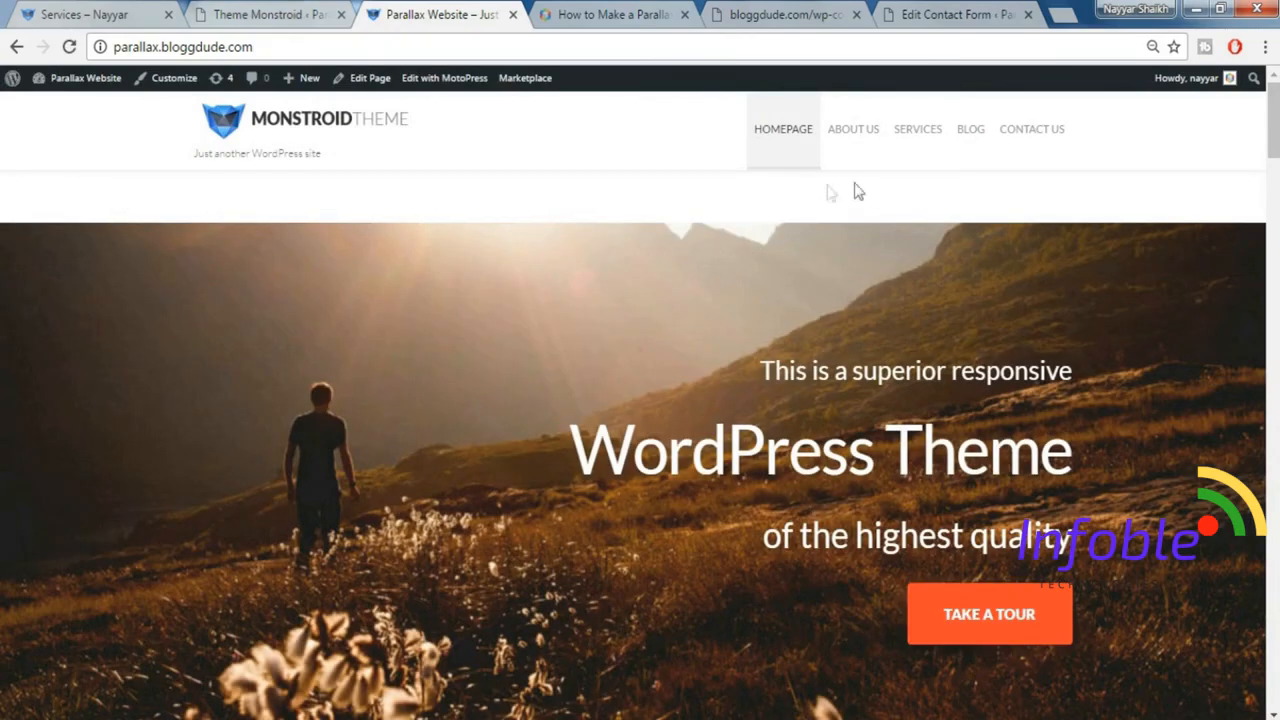
Open the demo site's home page and compare its header and banner with the parallax site's home page.
{"action": "left_click", "coordinate": [90, 12]}
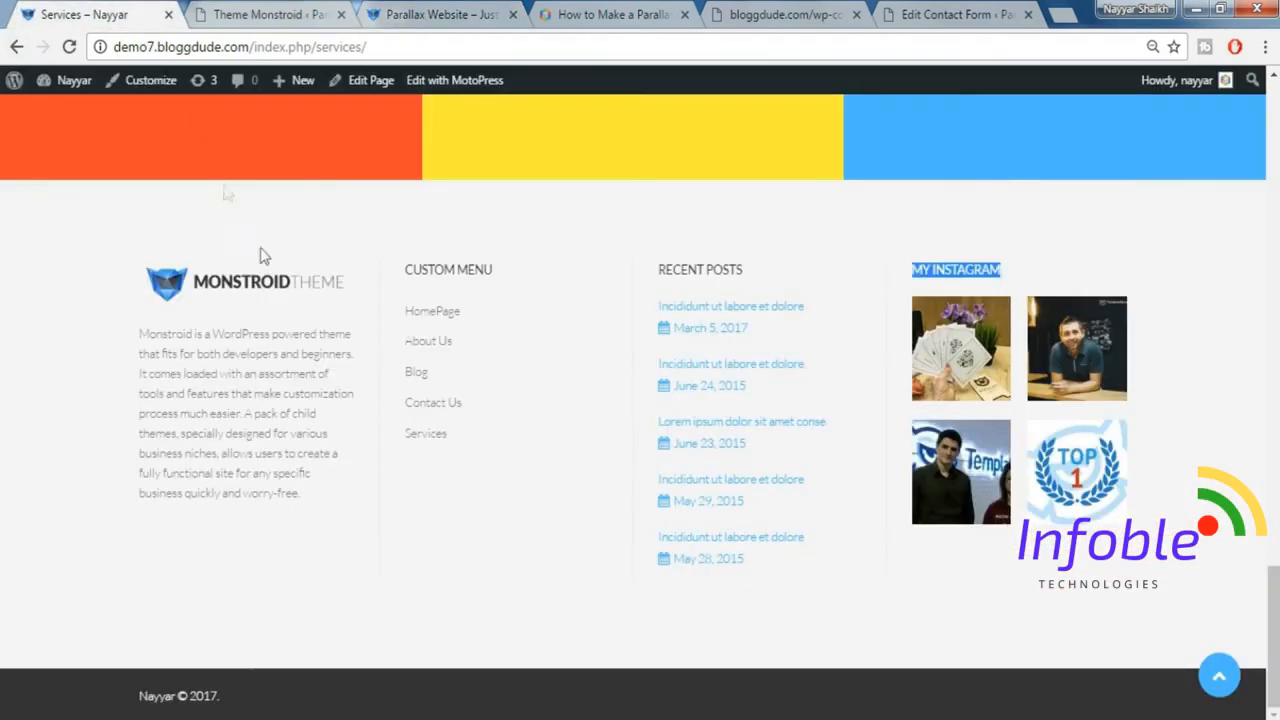
{"action": "scroll", "coordinate": [256, 264], "scroll_direction": "up", "scroll_amount": 10}
{"action": "scroll", "coordinate": [257, 268], "scroll_direction": "up", "scroll_amount": 3}
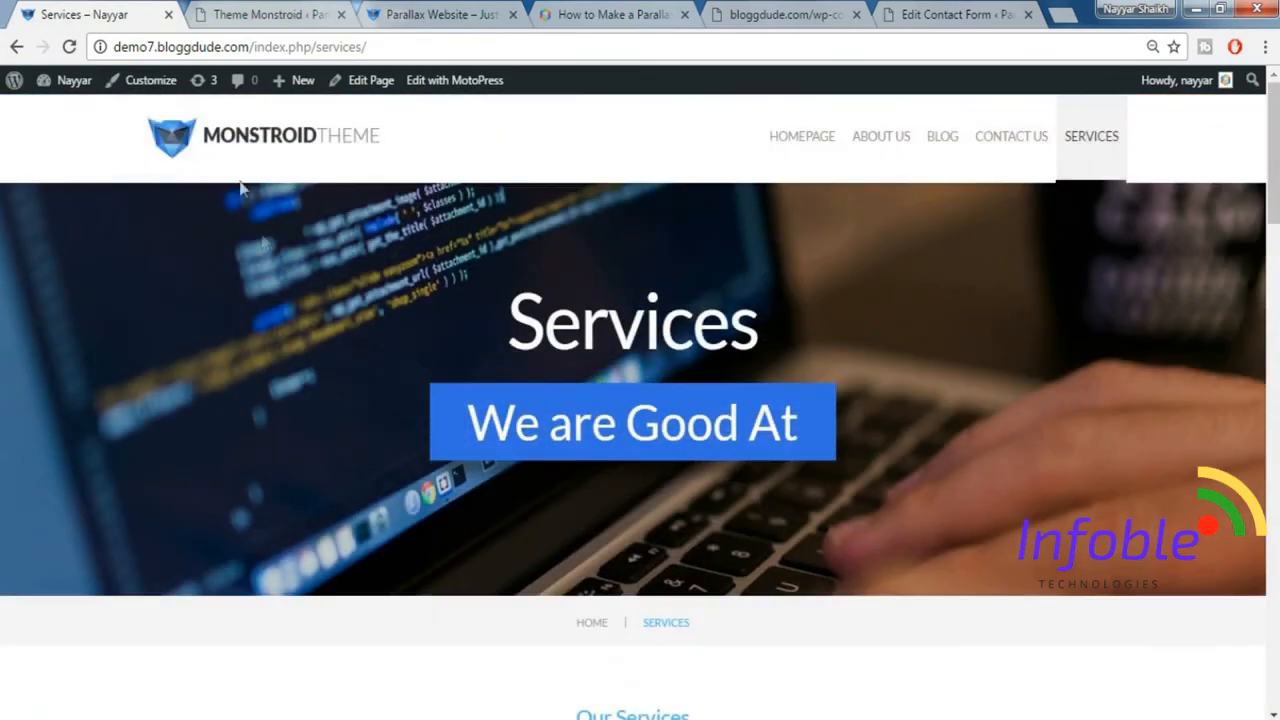
{"action": "left_click", "coordinate": [226, 149]}
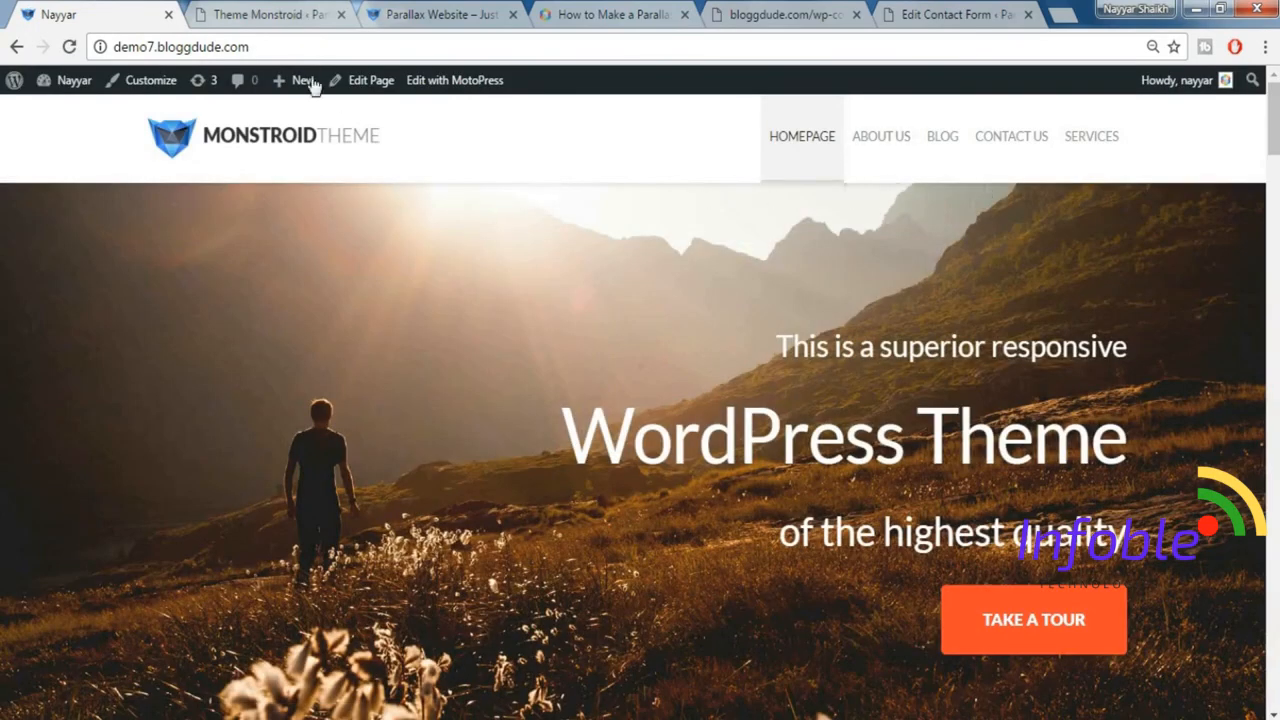
{"action": "left_click", "coordinate": [440, 10]}
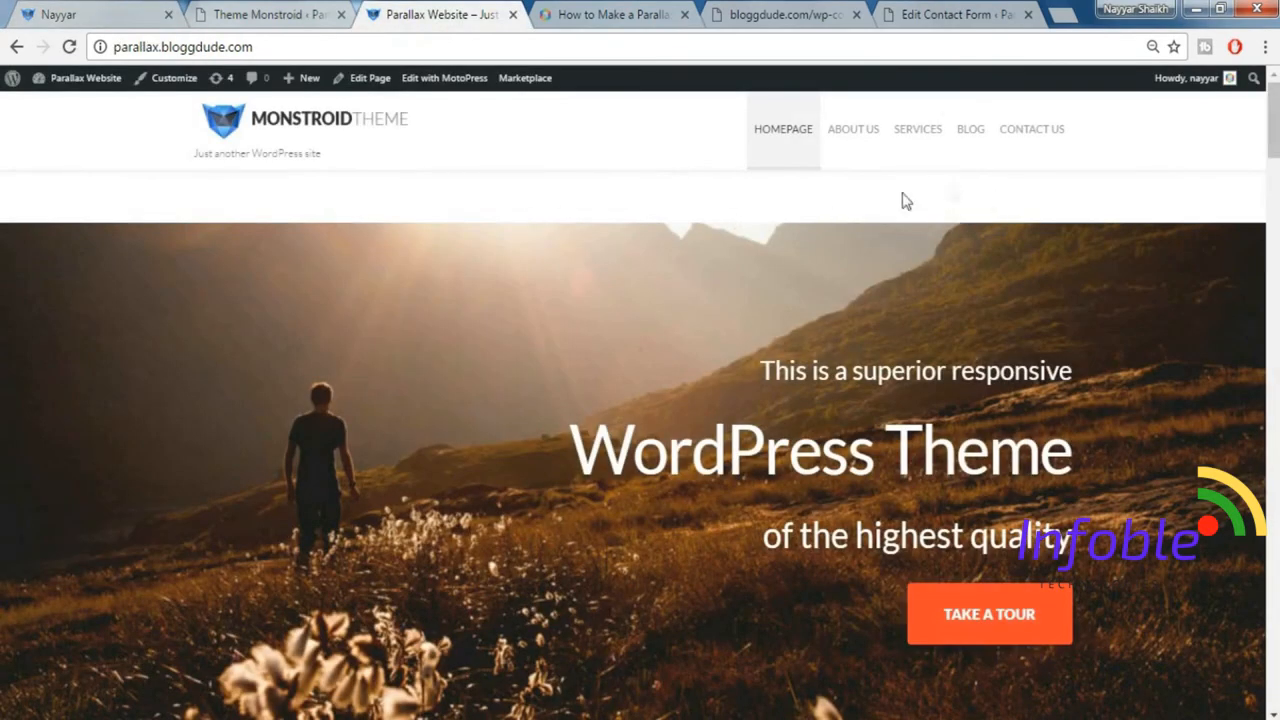
Edit the HomePage page to use no paddings for its content and the No sidebar layout, and update the page.
{"action": "left_click", "coordinate": [368, 80]}
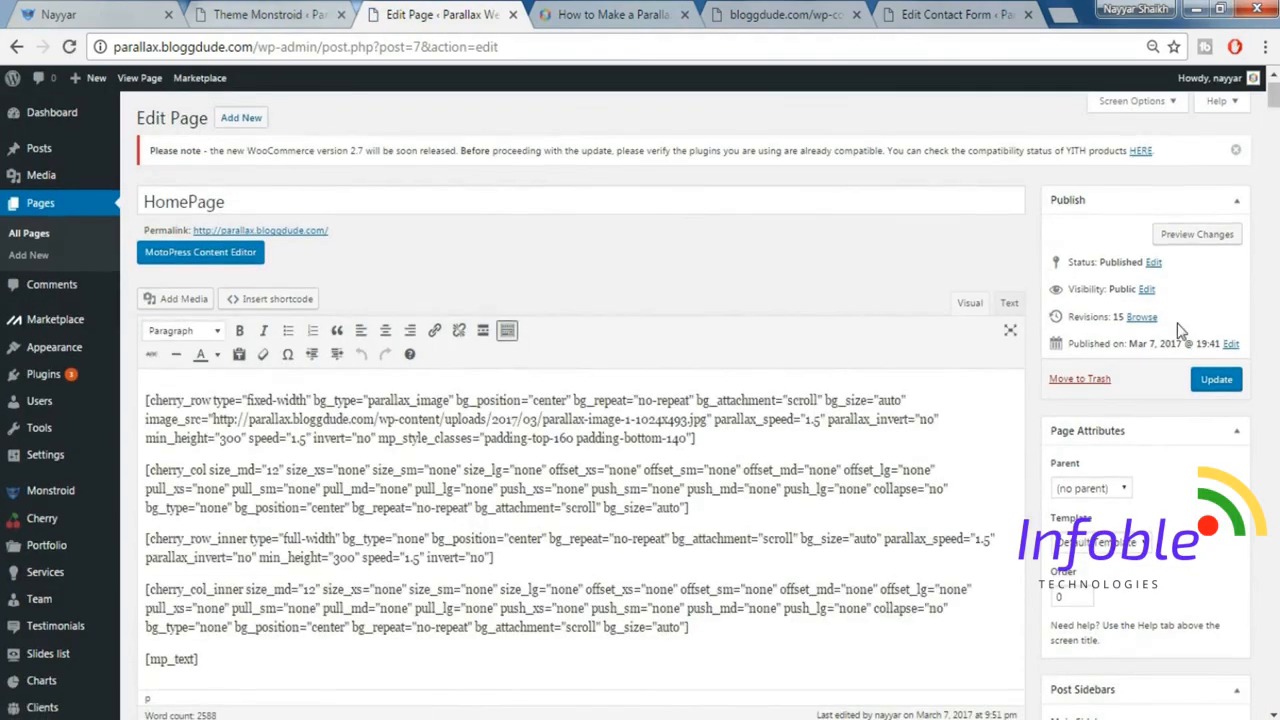
{"action": "scroll", "coordinate": [1177, 323], "scroll_direction": "down", "scroll_amount": 10}
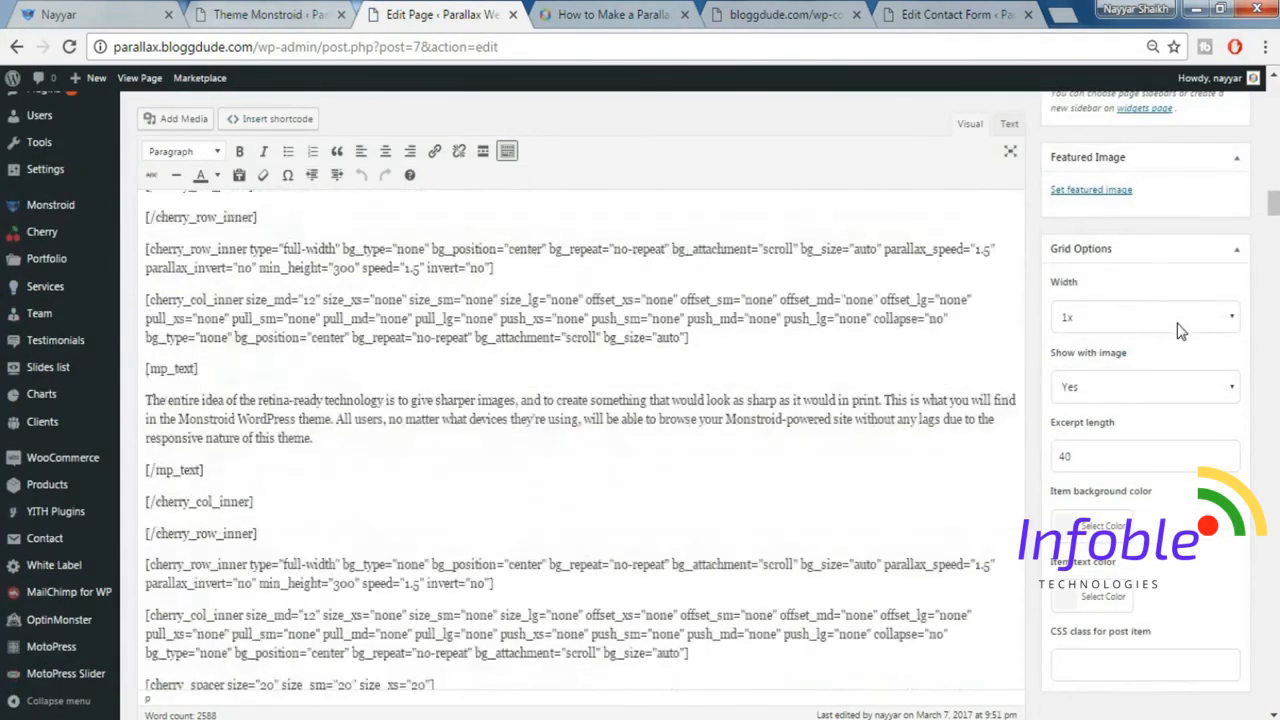
{"action": "scroll", "coordinate": [1177, 325], "scroll_direction": "down", "scroll_amount": 5}
{"action": "left_click_drag", "start_coordinate": [1274, 229], "coordinate": [1277, 690]}
{"action": "scroll", "coordinate": [475, 404], "scroll_direction": "up", "scroll_amount": 3}
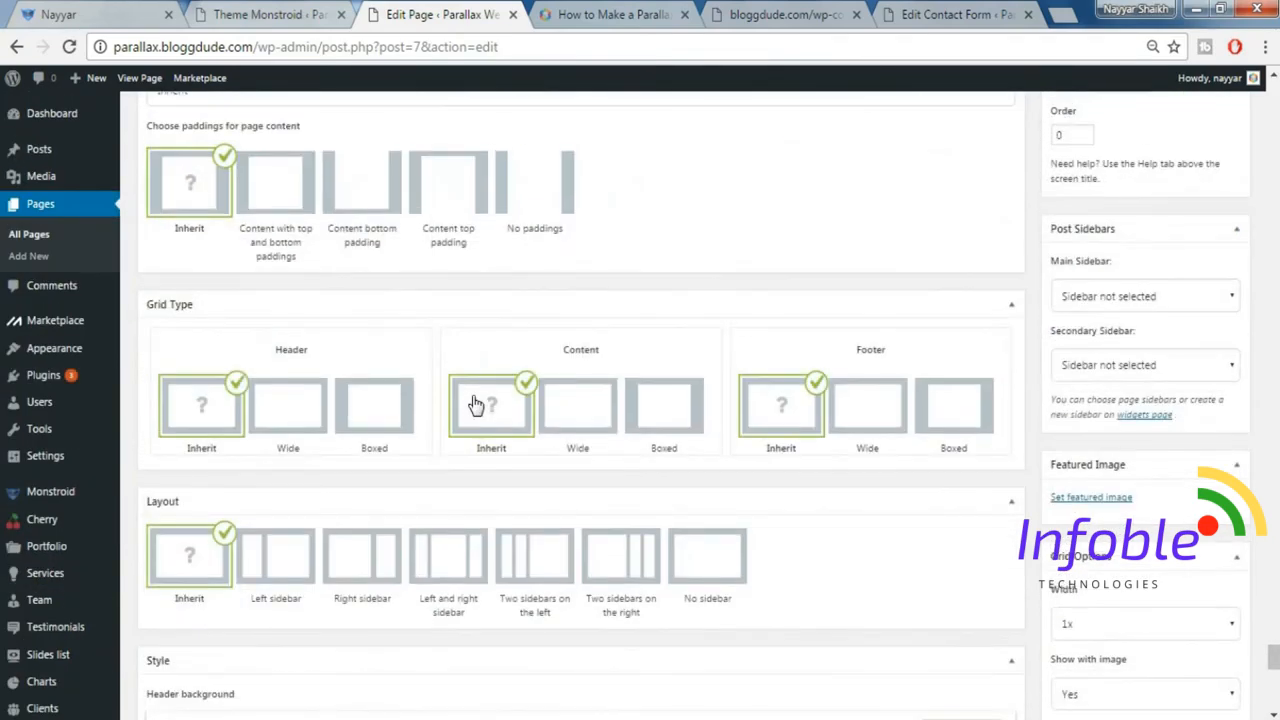
{"action": "left_click", "coordinate": [527, 185]}
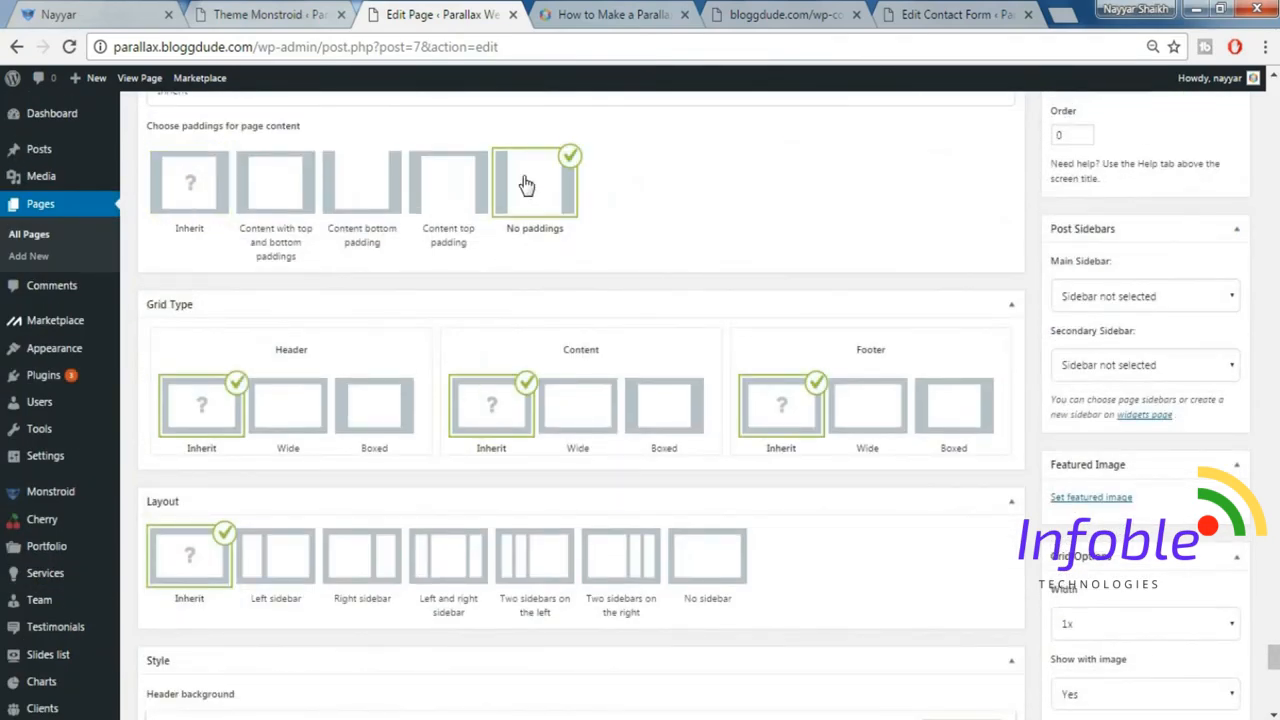
{"action": "left_click", "coordinate": [705, 567]}
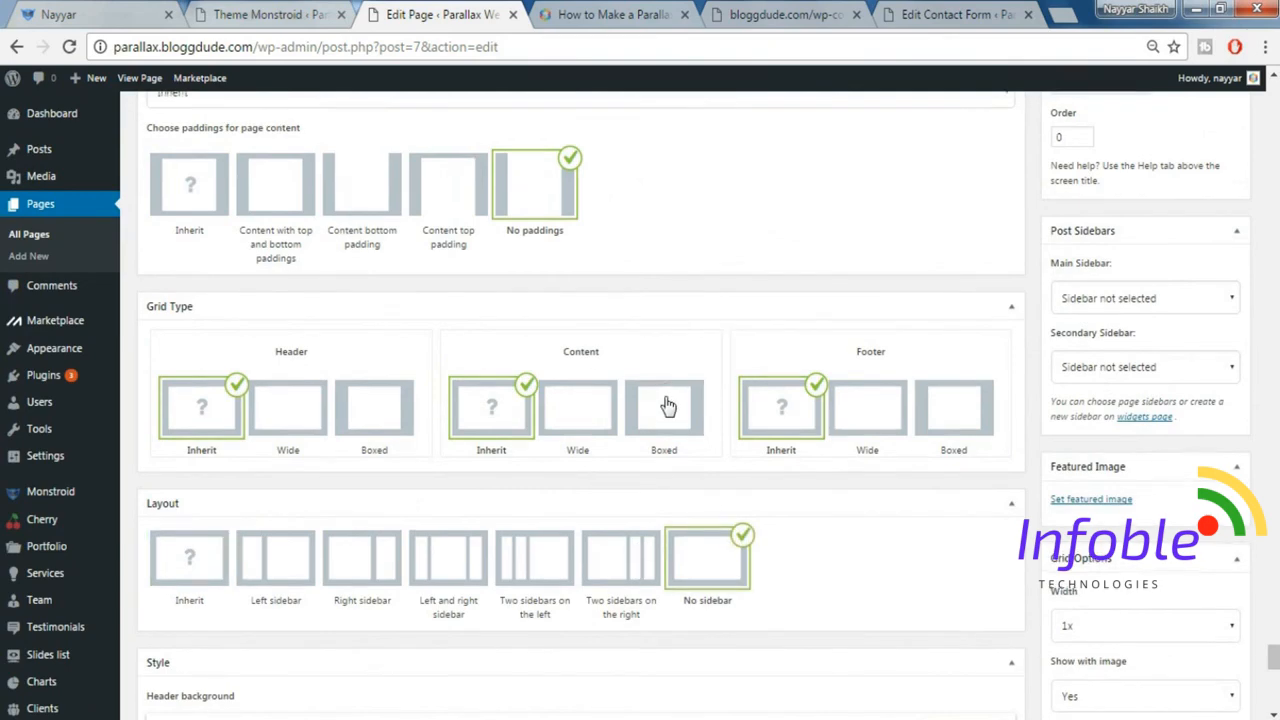
{"action": "scroll", "coordinate": [663, 400], "scroll_direction": "up", "scroll_amount": 1}
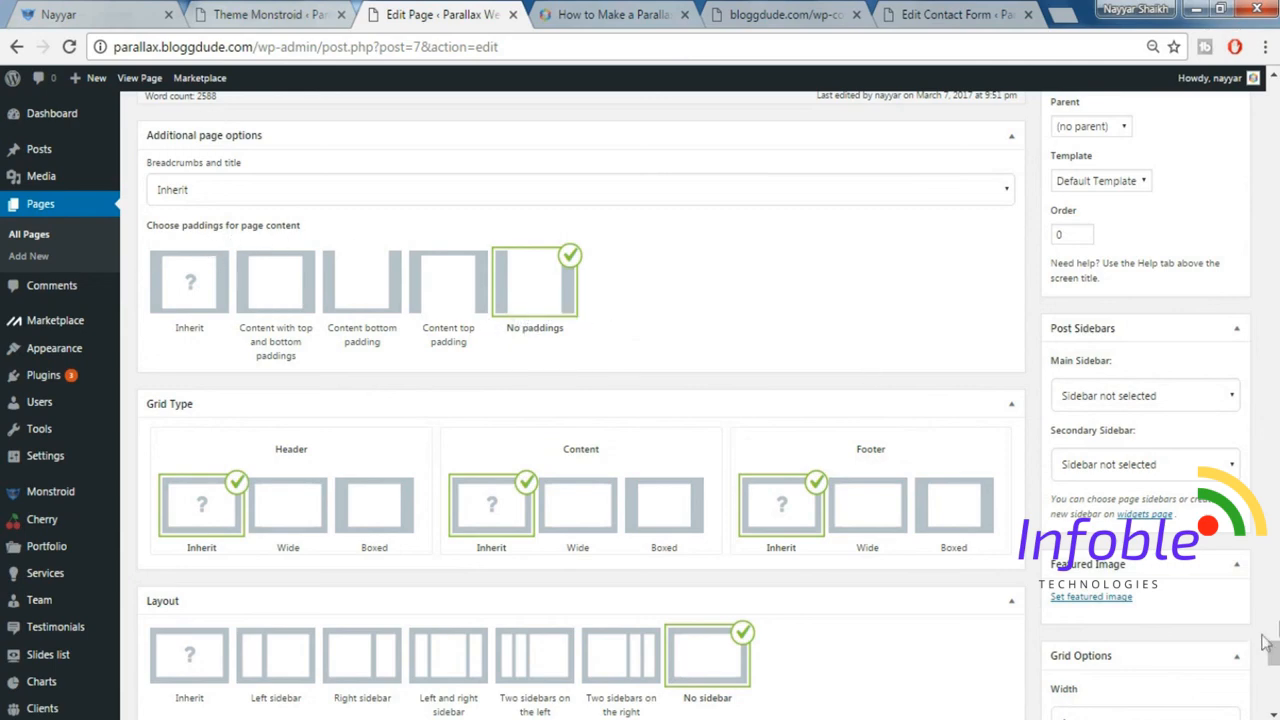
{"action": "left_click_drag", "start_coordinate": [1274, 650], "coordinate": [1274, 307]}
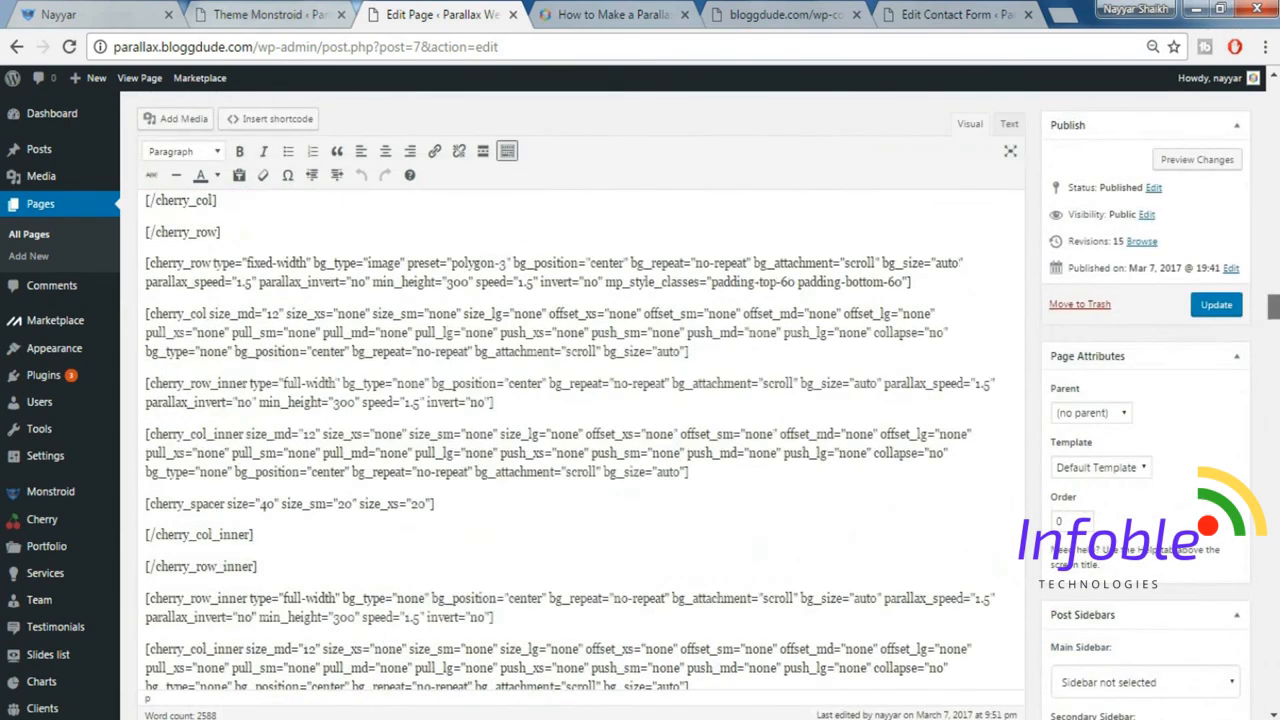
{"action": "left_click", "coordinate": [1232, 310]}
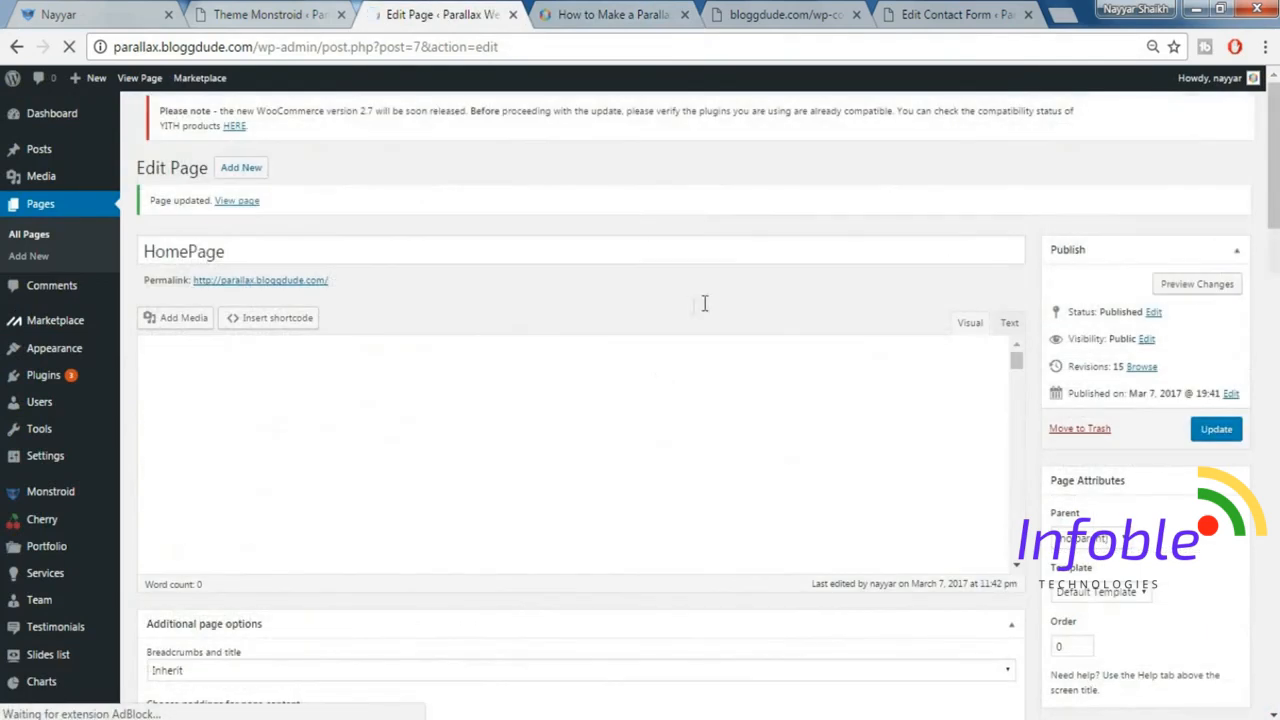
View the updated HomePage on the site and look through it from the header banner down to the footer.
{"action": "left_click", "coordinate": [247, 198]}
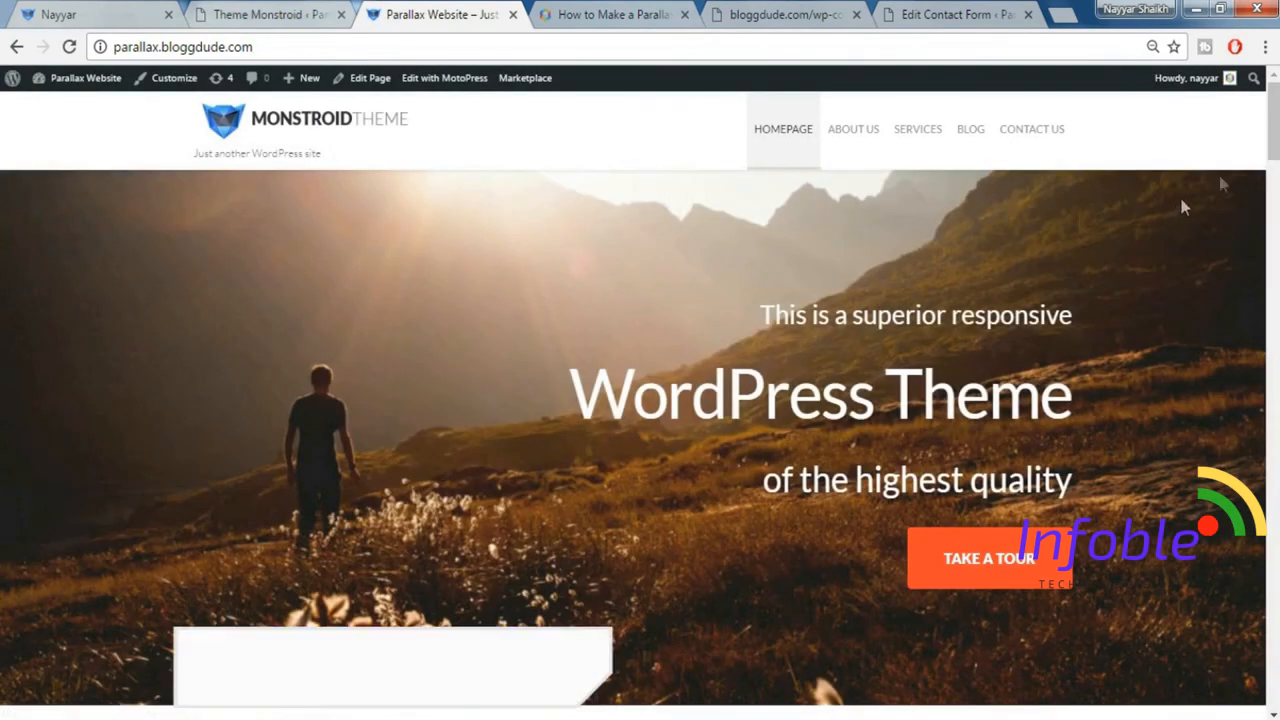
{"action": "scroll", "coordinate": [1273, 130], "scroll_direction": "down", "scroll_amount": 5}
{"action": "scroll", "coordinate": [1249, 437], "scroll_direction": "down", "scroll_amount": 15}
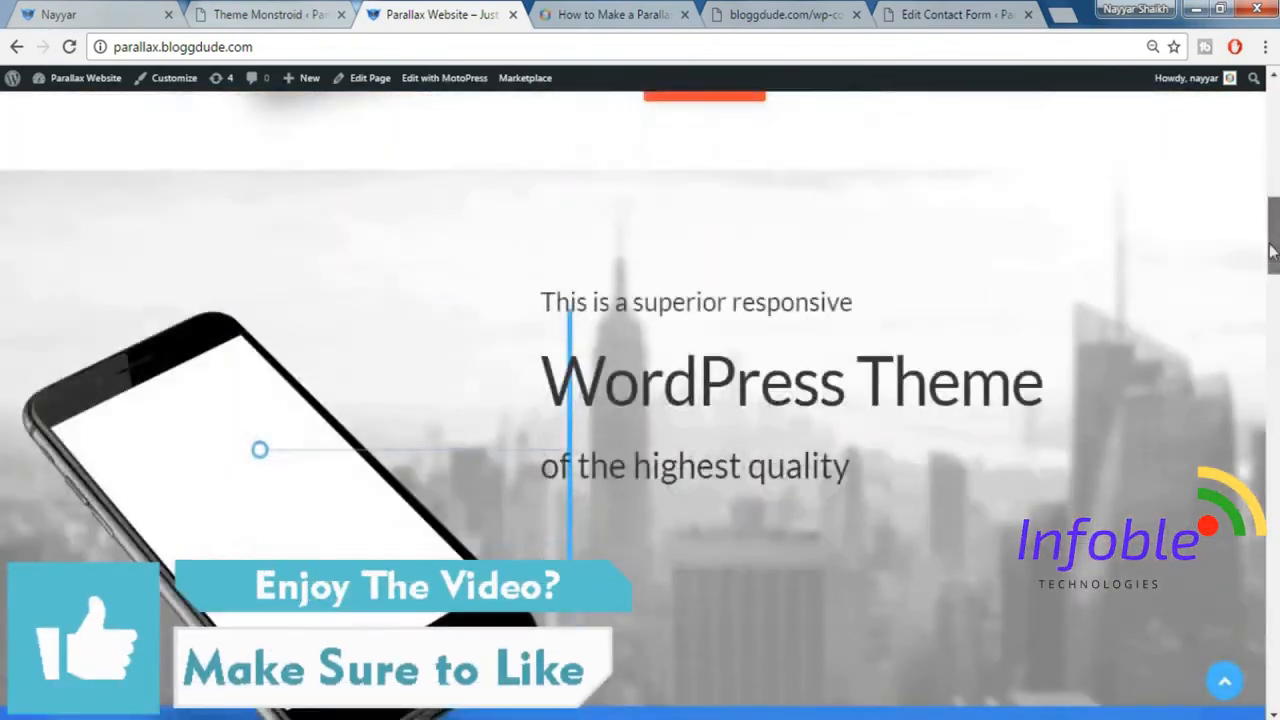
{"action": "scroll", "coordinate": [1249, 437], "scroll_direction": "down", "scroll_amount": 15}
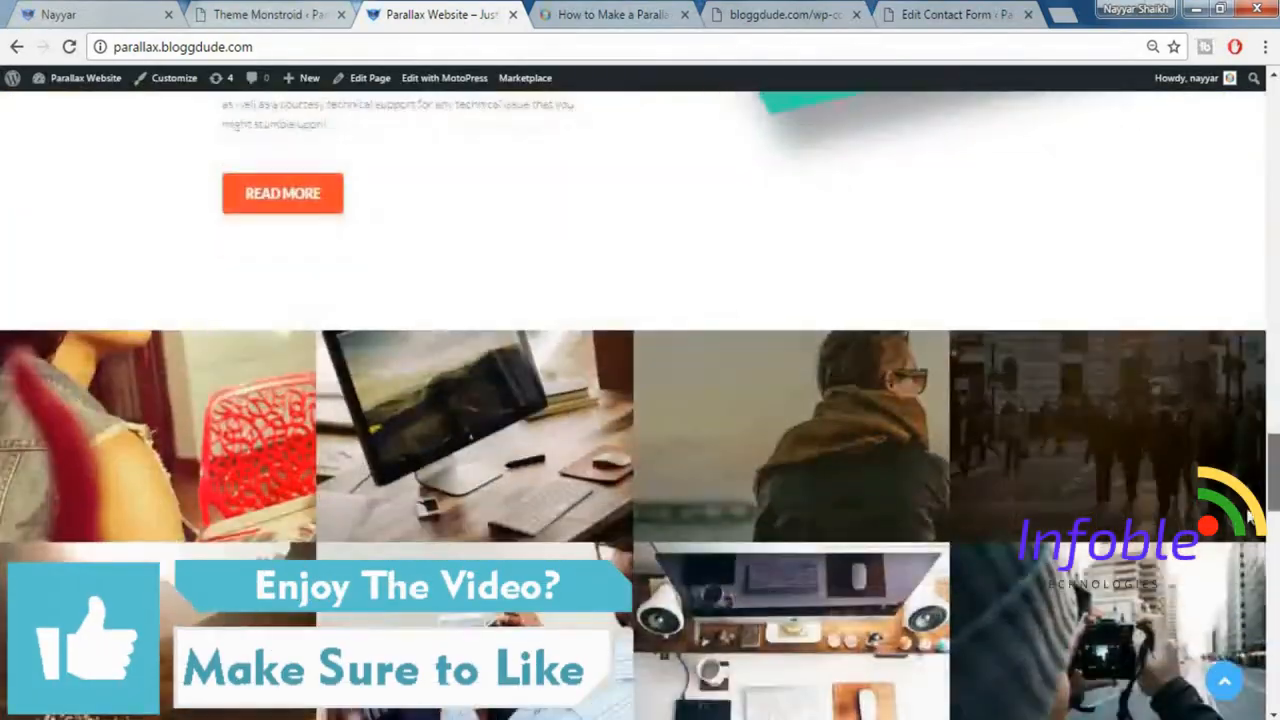
{"action": "scroll", "coordinate": [1276, 640], "scroll_direction": "down", "scroll_amount": 3}
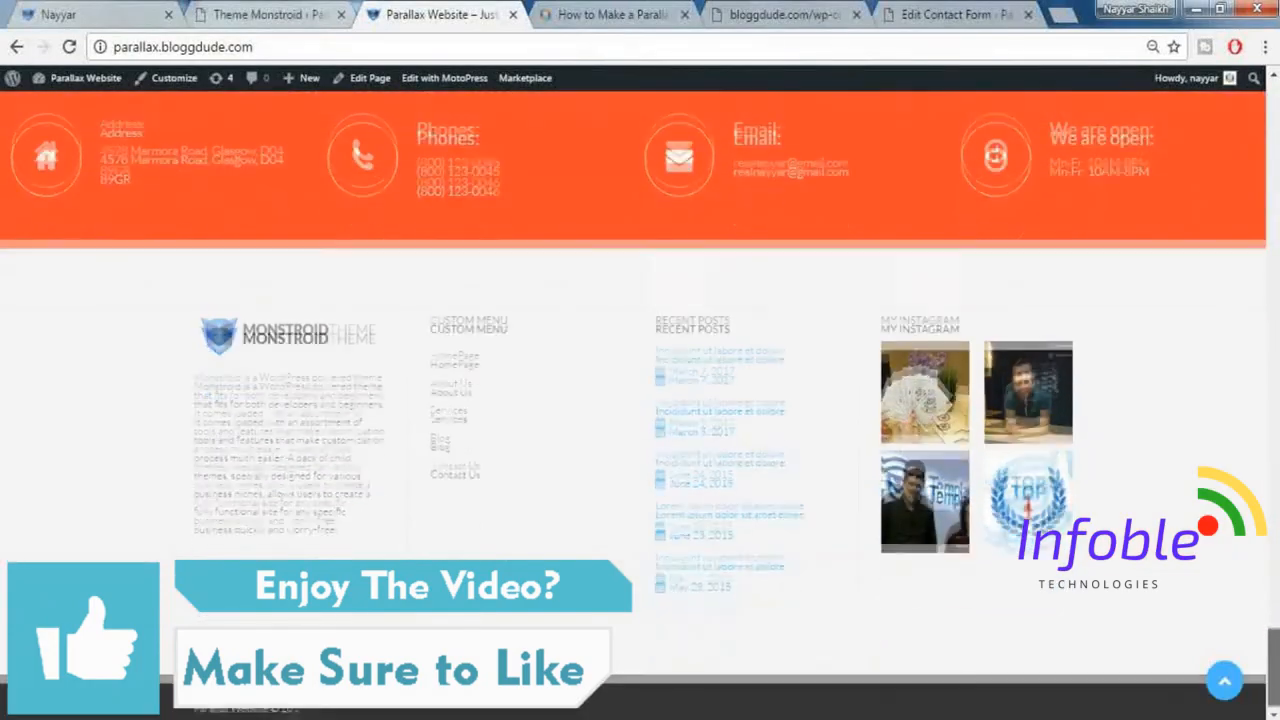
{"action": "scroll", "coordinate": [1276, 640], "scroll_direction": "up", "scroll_amount": 3}
{"action": "left_click_drag", "start_coordinate": [1273, 631], "coordinate": [1273, 120]}
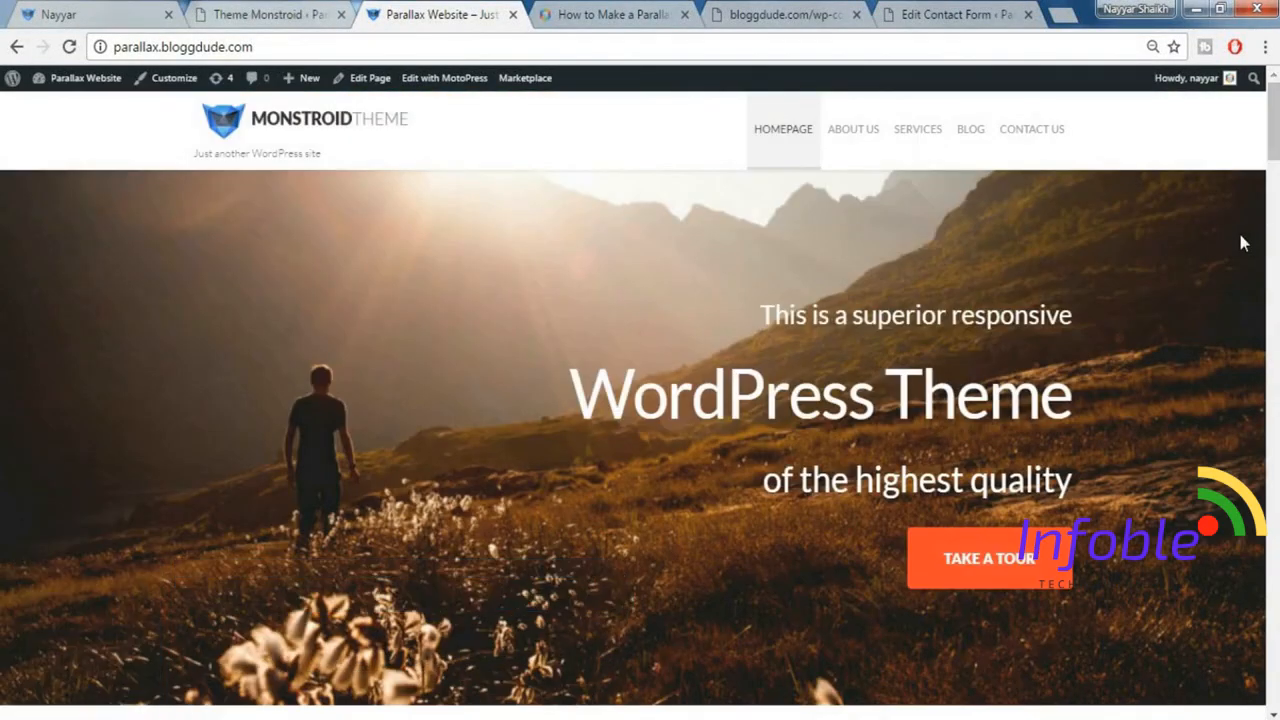